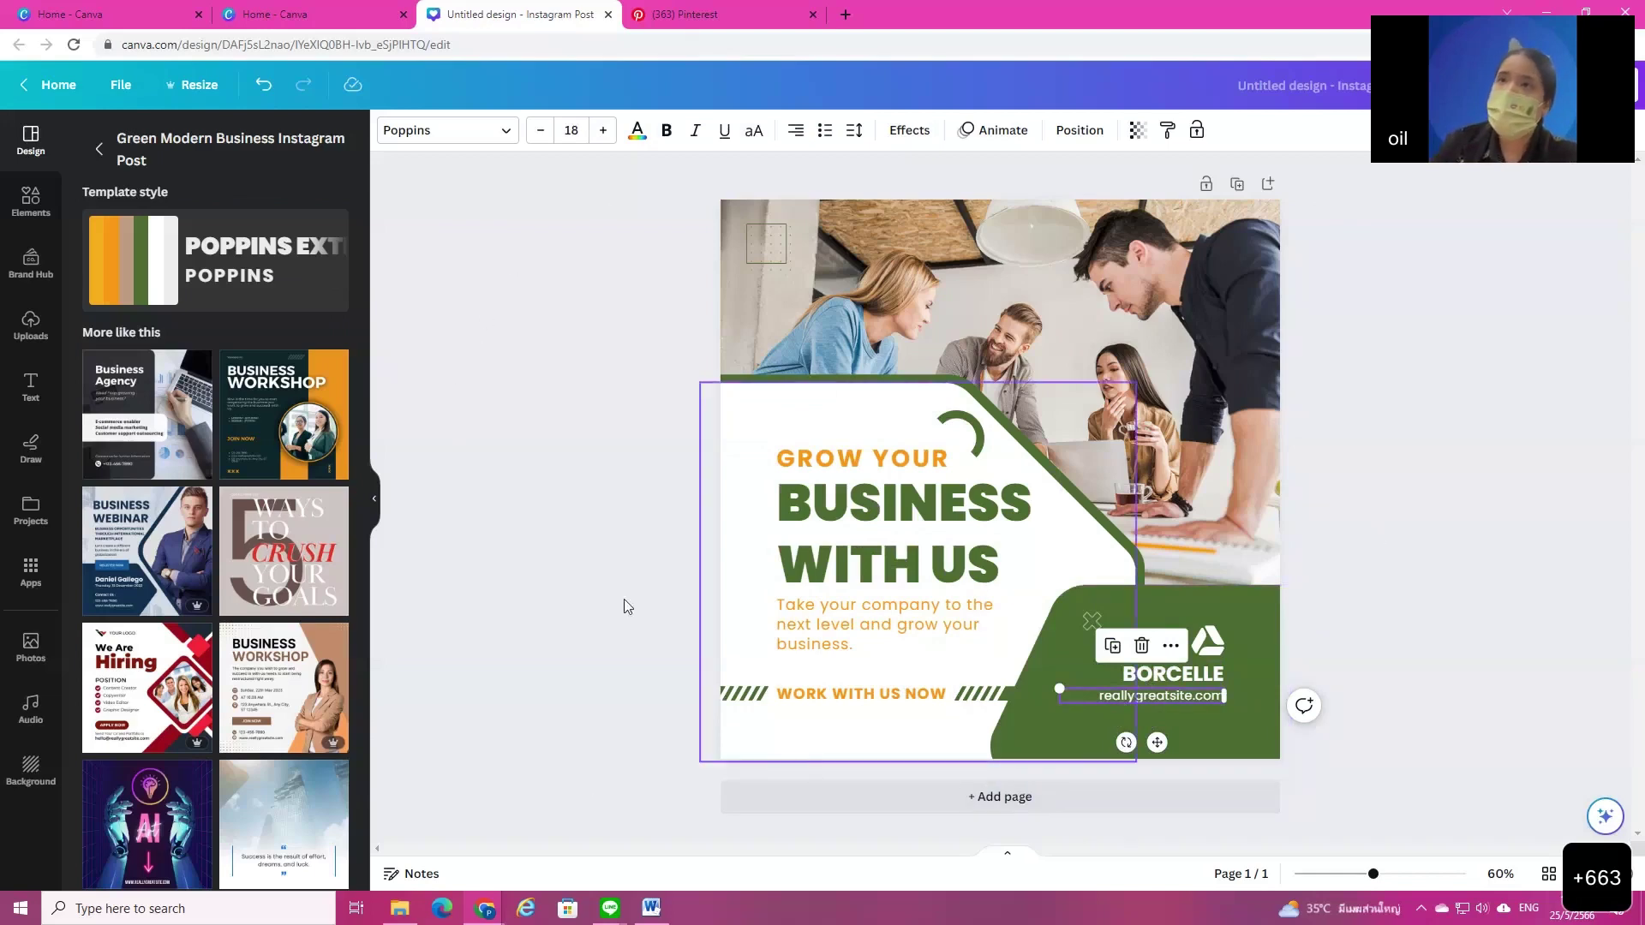
Step: Shuffle the template style on the page and recolour the green corner shape behind the BORCELLE logo with the document's orange
{"action": "left_click", "coordinate": [128, 263]}
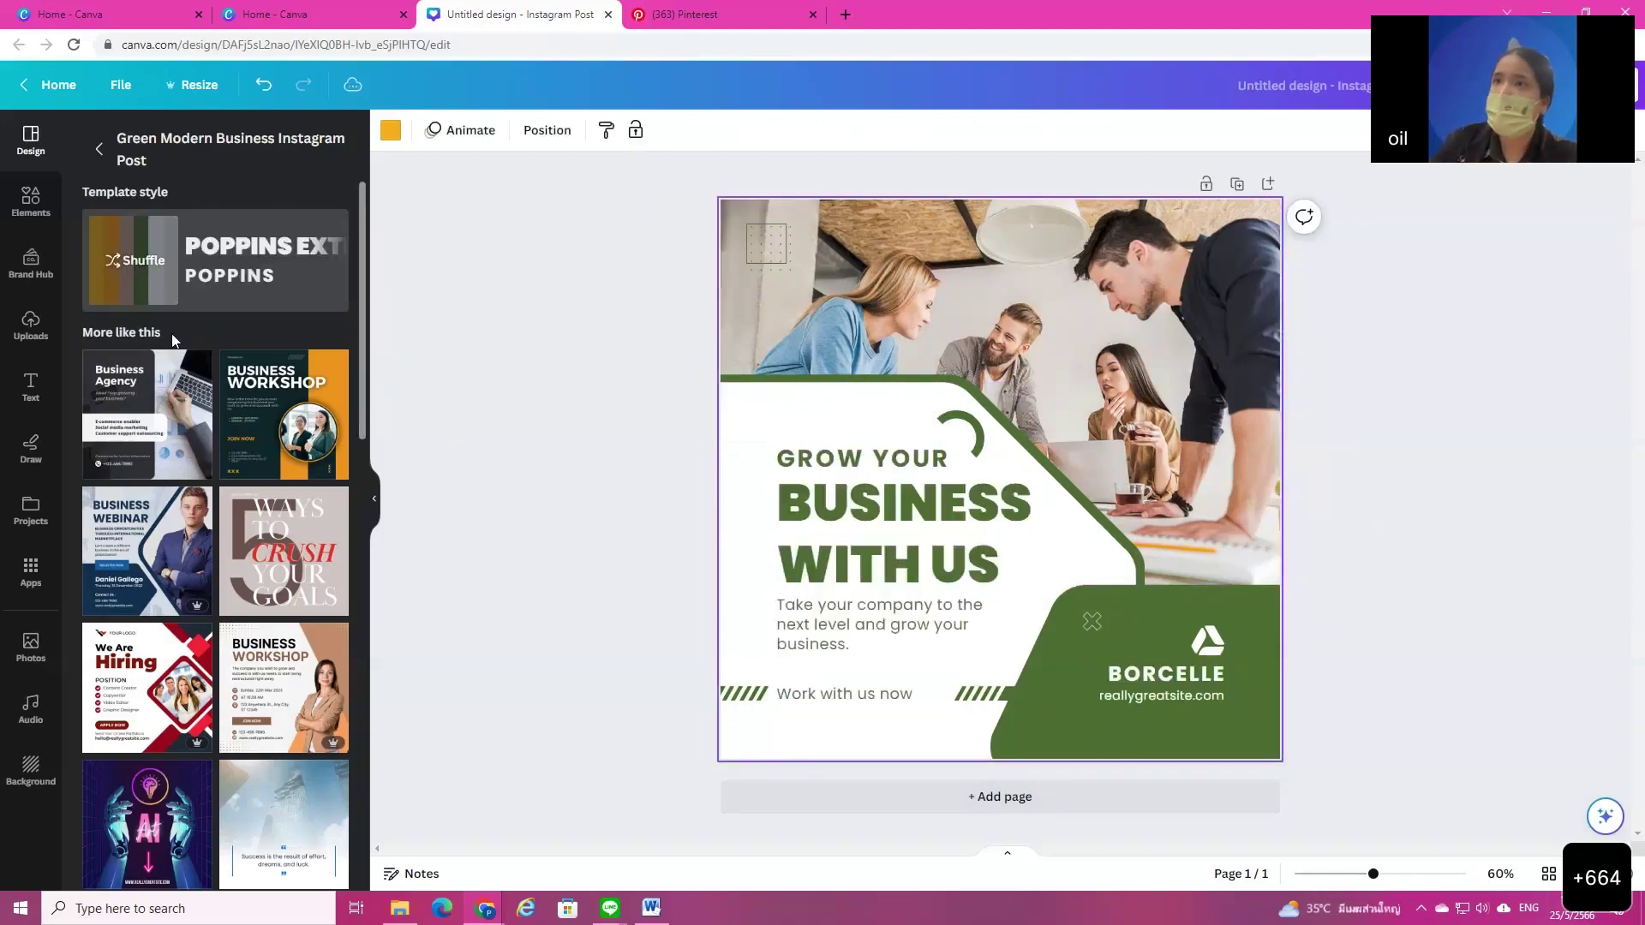
{"action": "left_click", "coordinate": [456, 524]}
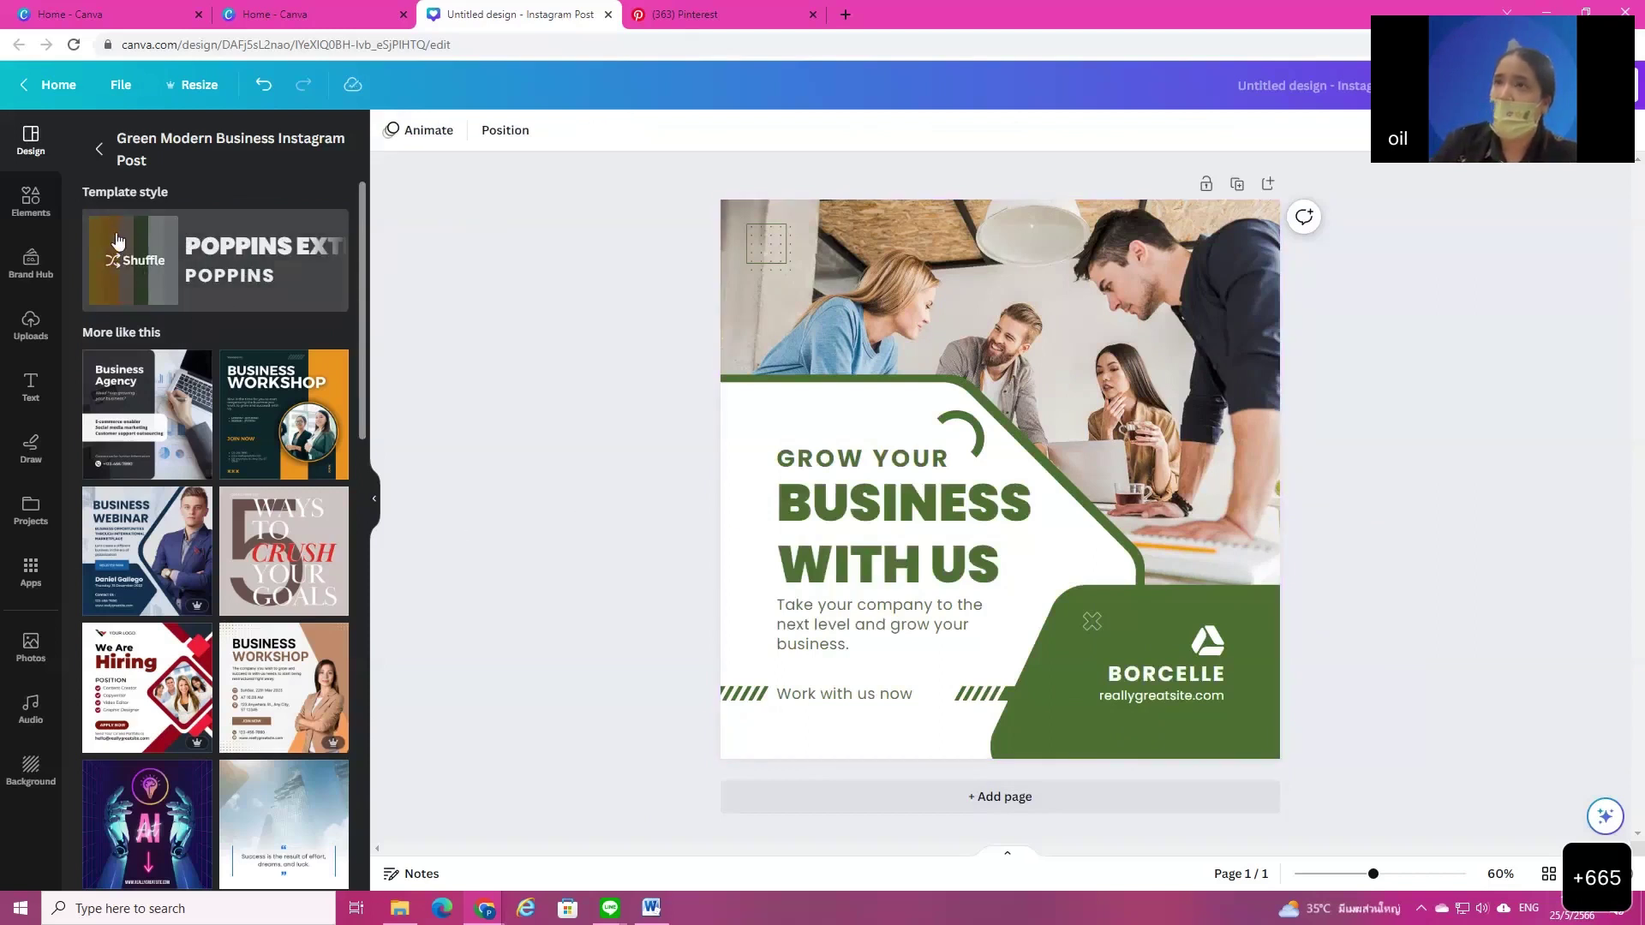
{"action": "left_click", "coordinate": [1265, 719]}
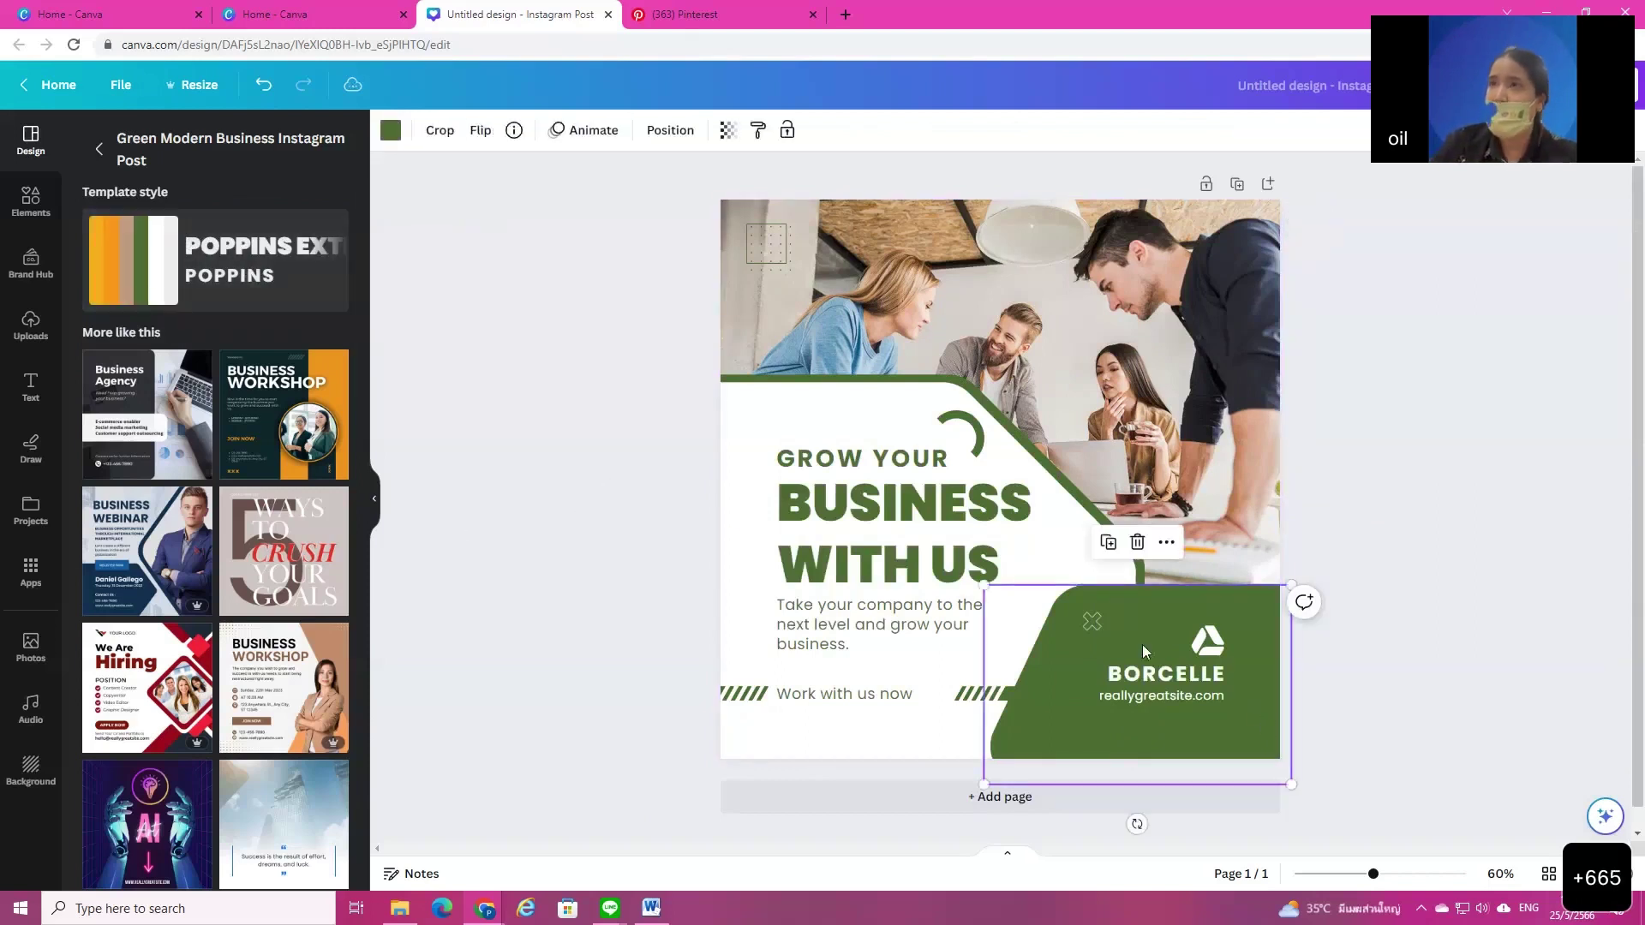
{"action": "left_click", "coordinate": [391, 130]}
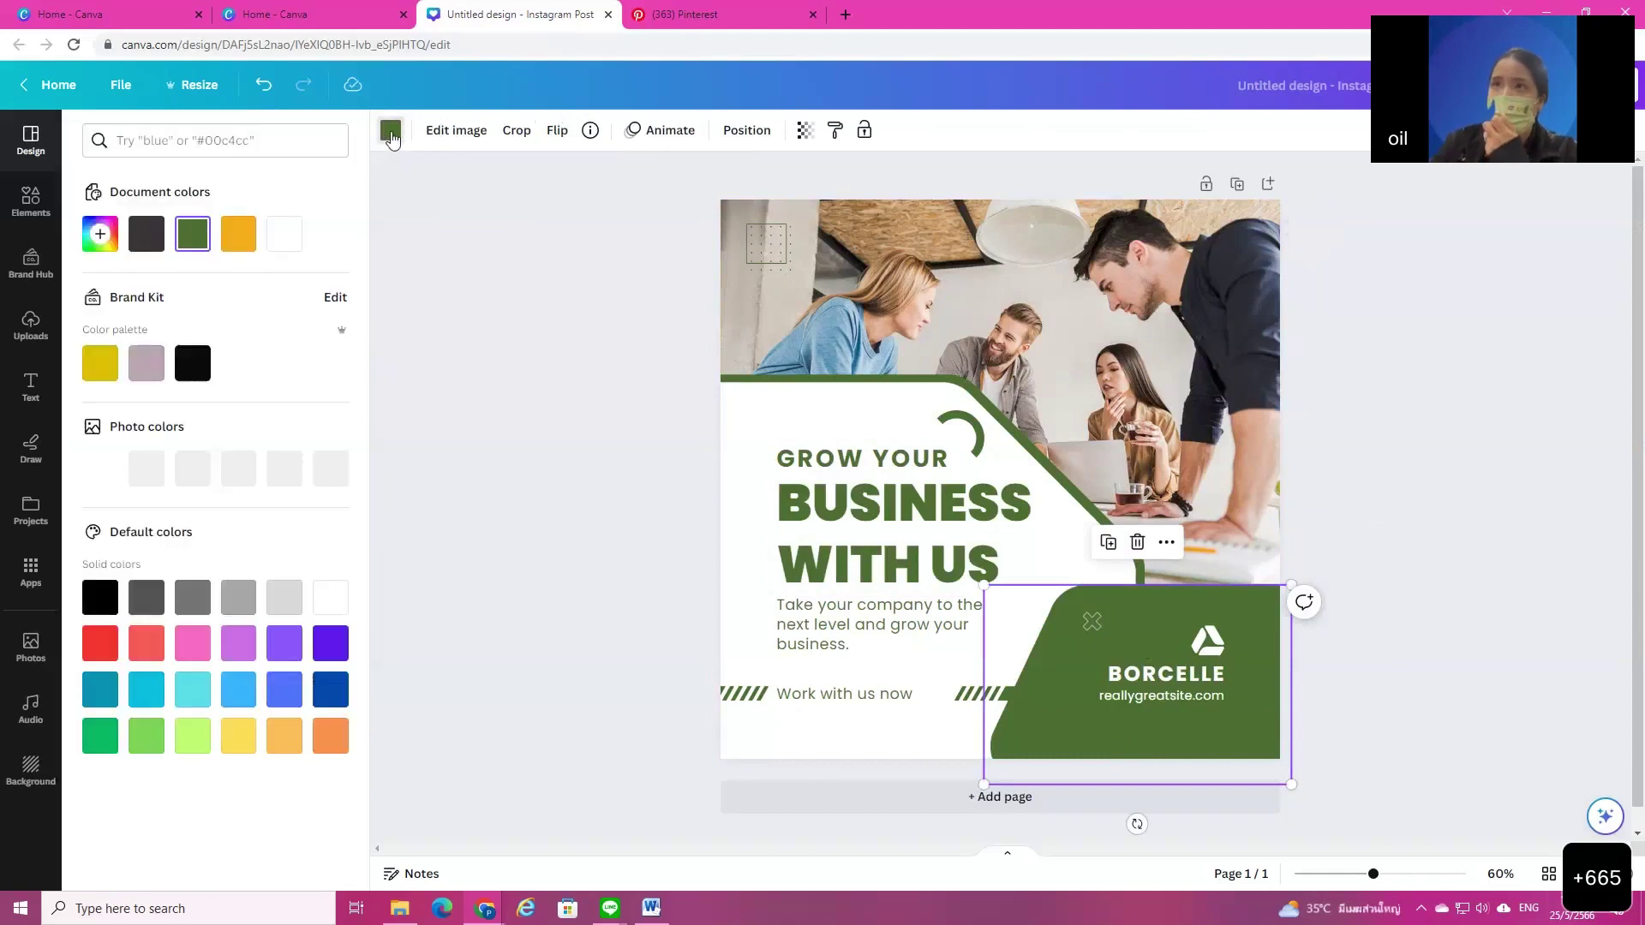
{"action": "left_click", "coordinate": [237, 231]}
{"action": "left_click", "coordinate": [899, 640]}
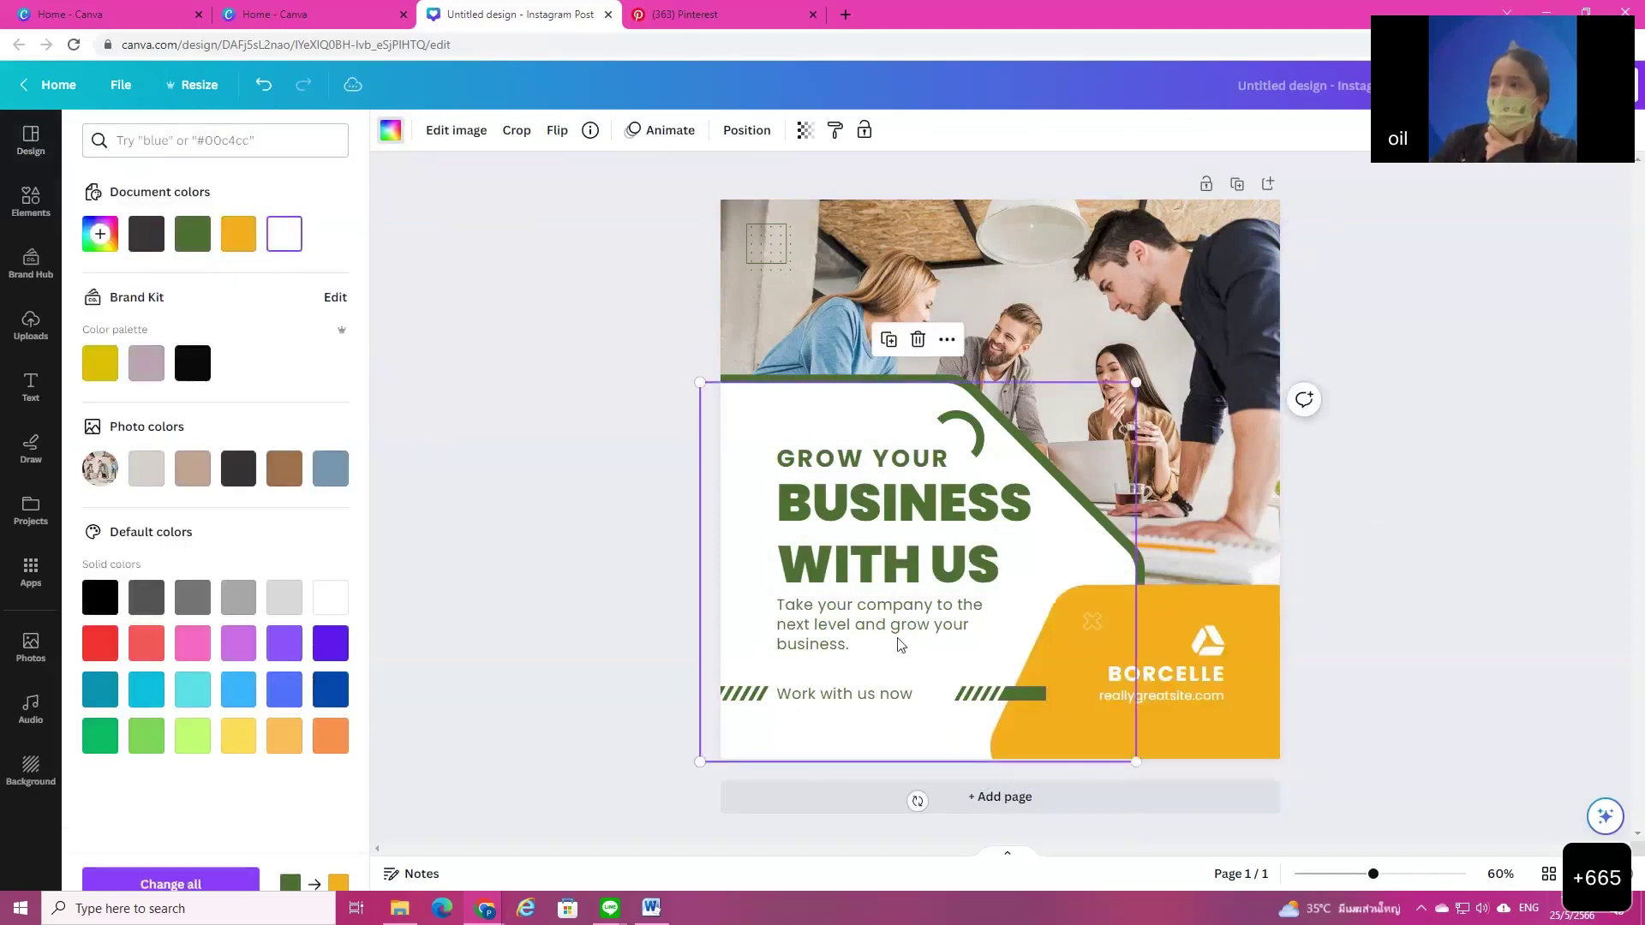
{"action": "left_click", "coordinate": [767, 380]}
{"action": "key", "text": "Escape"}
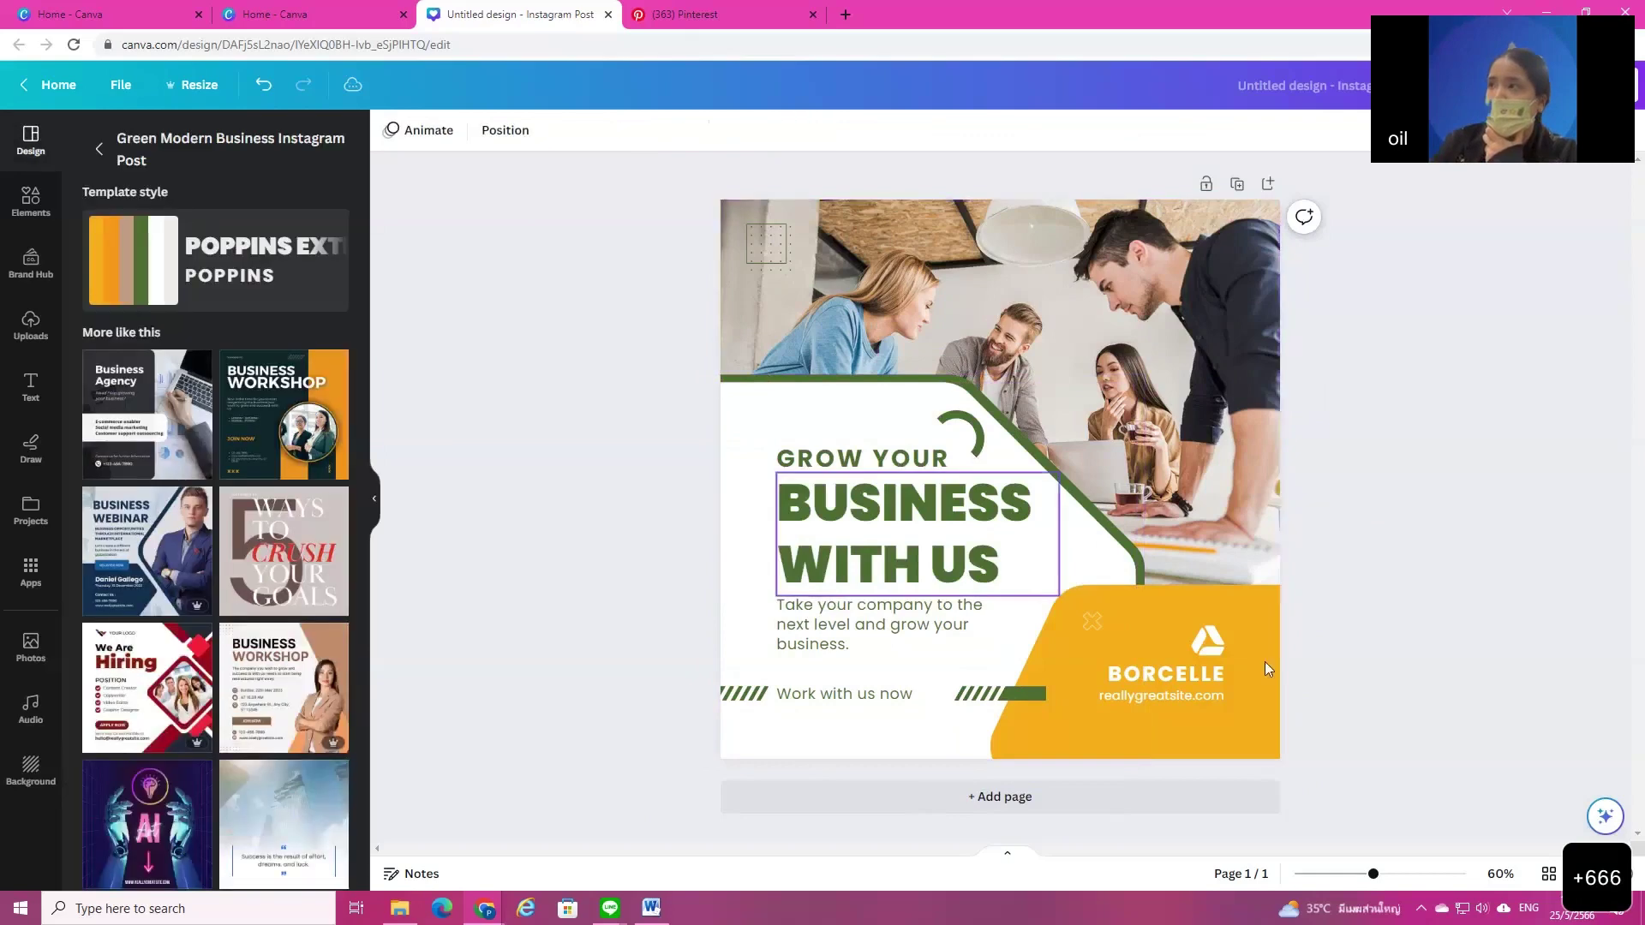
{"action": "left_click", "coordinate": [845, 508]}
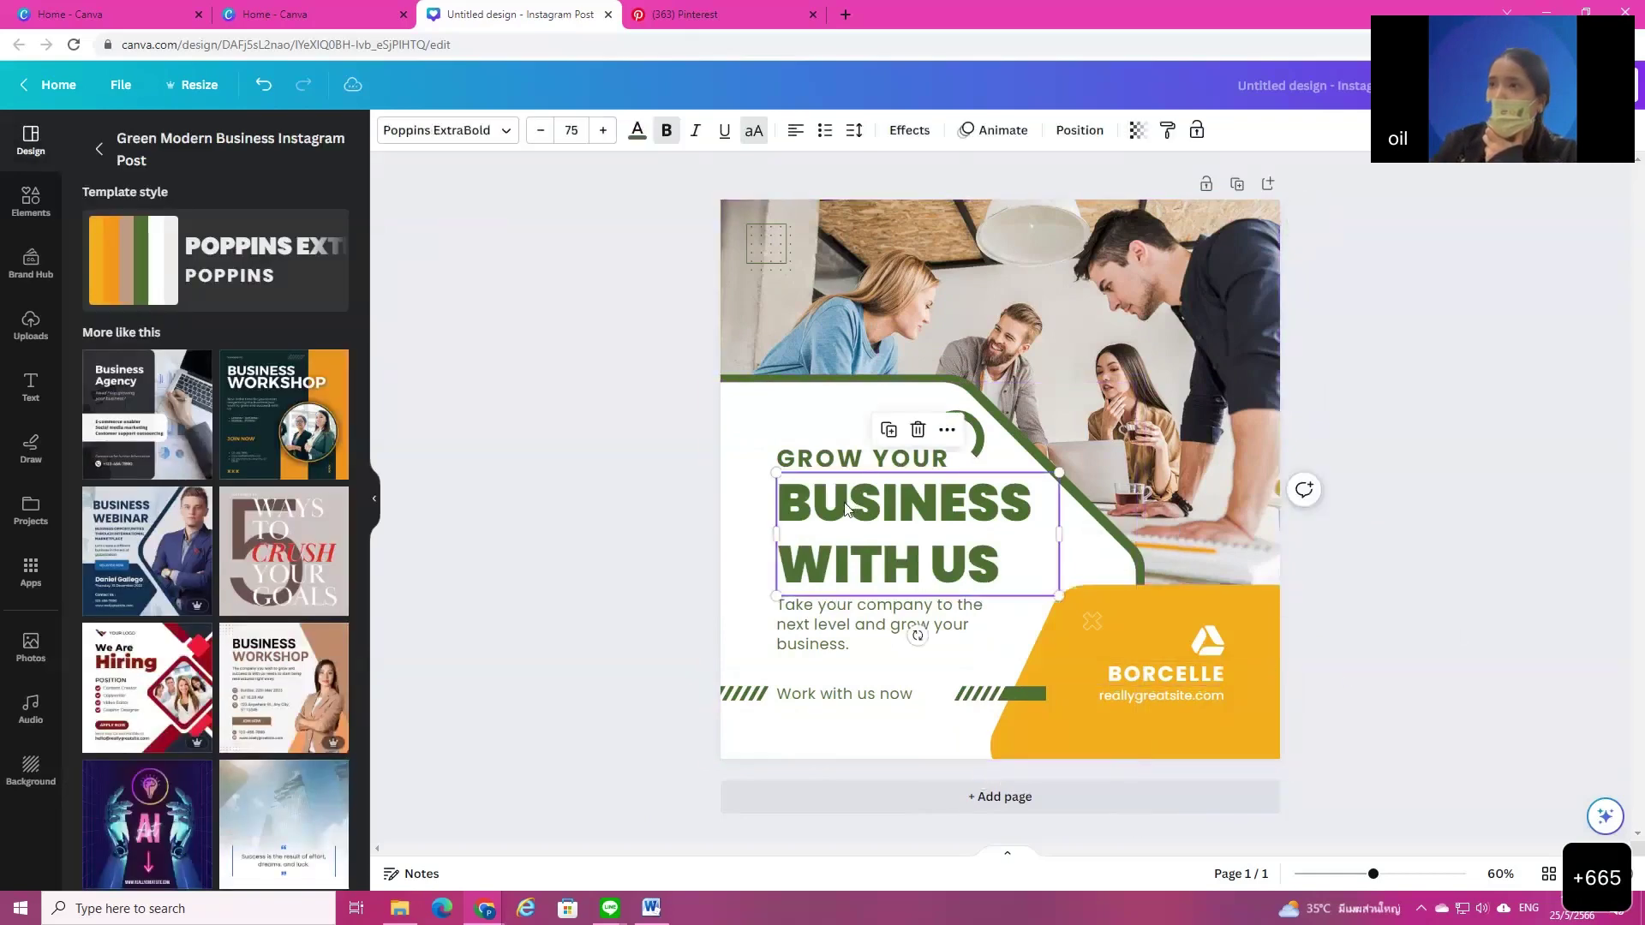
{"action": "left_click", "coordinate": [629, 518]}
Step: Search the Instagram Post templates for "cartoon" in place of the existing search term
{"action": "left_click", "coordinate": [102, 148]}
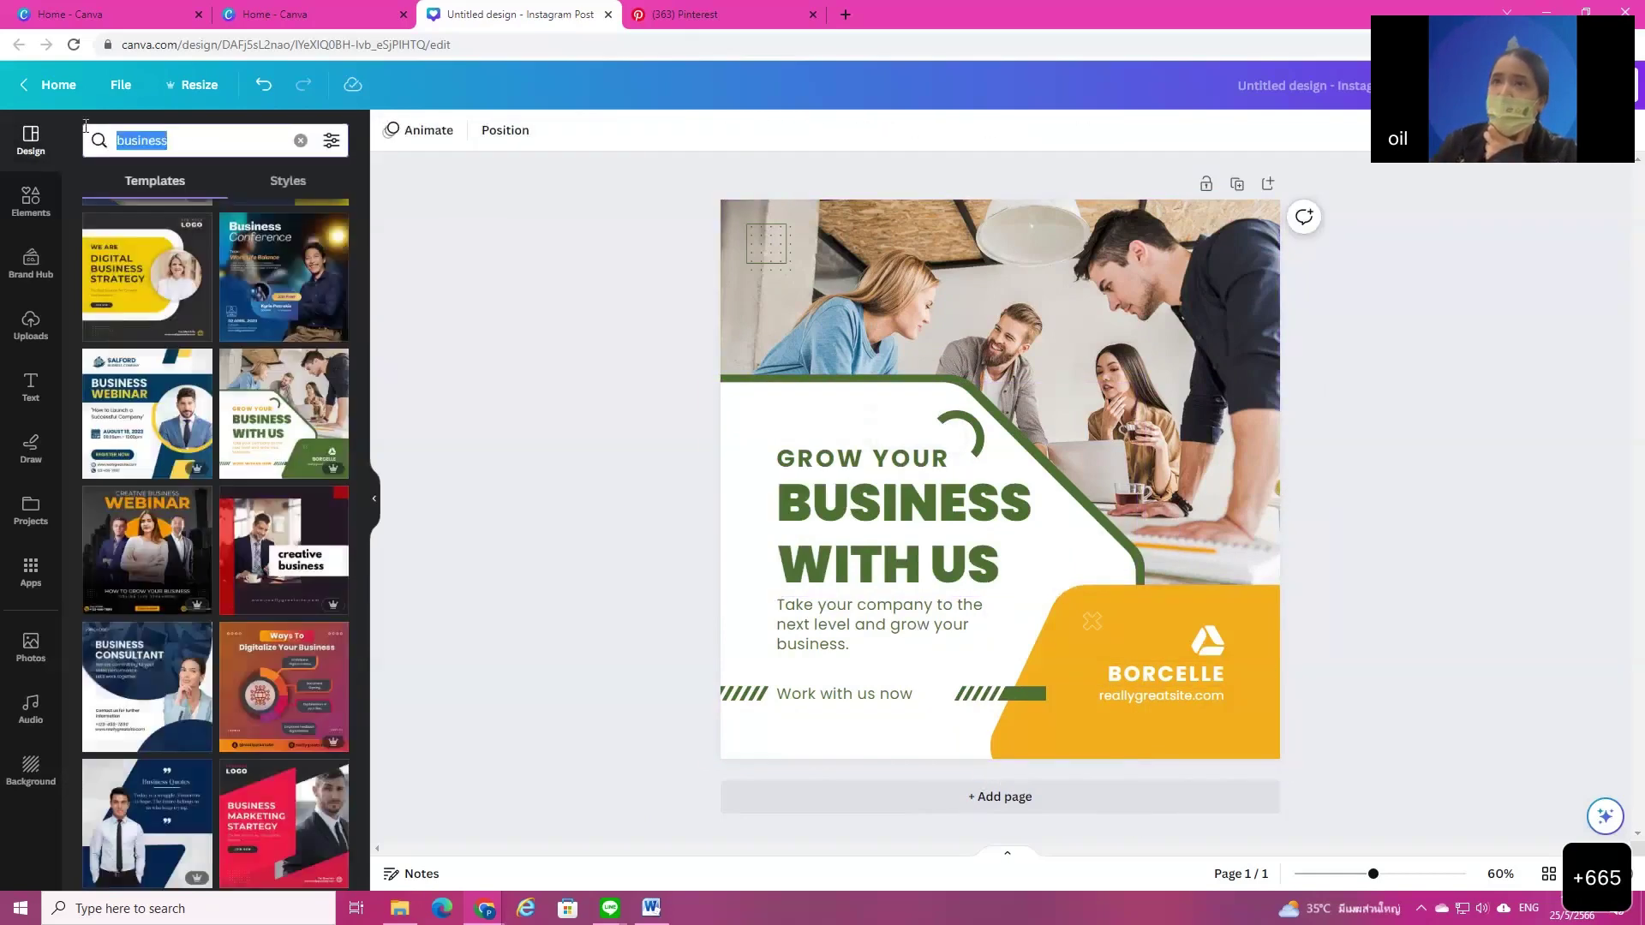
{"action": "key", "text": "BackSpace"}
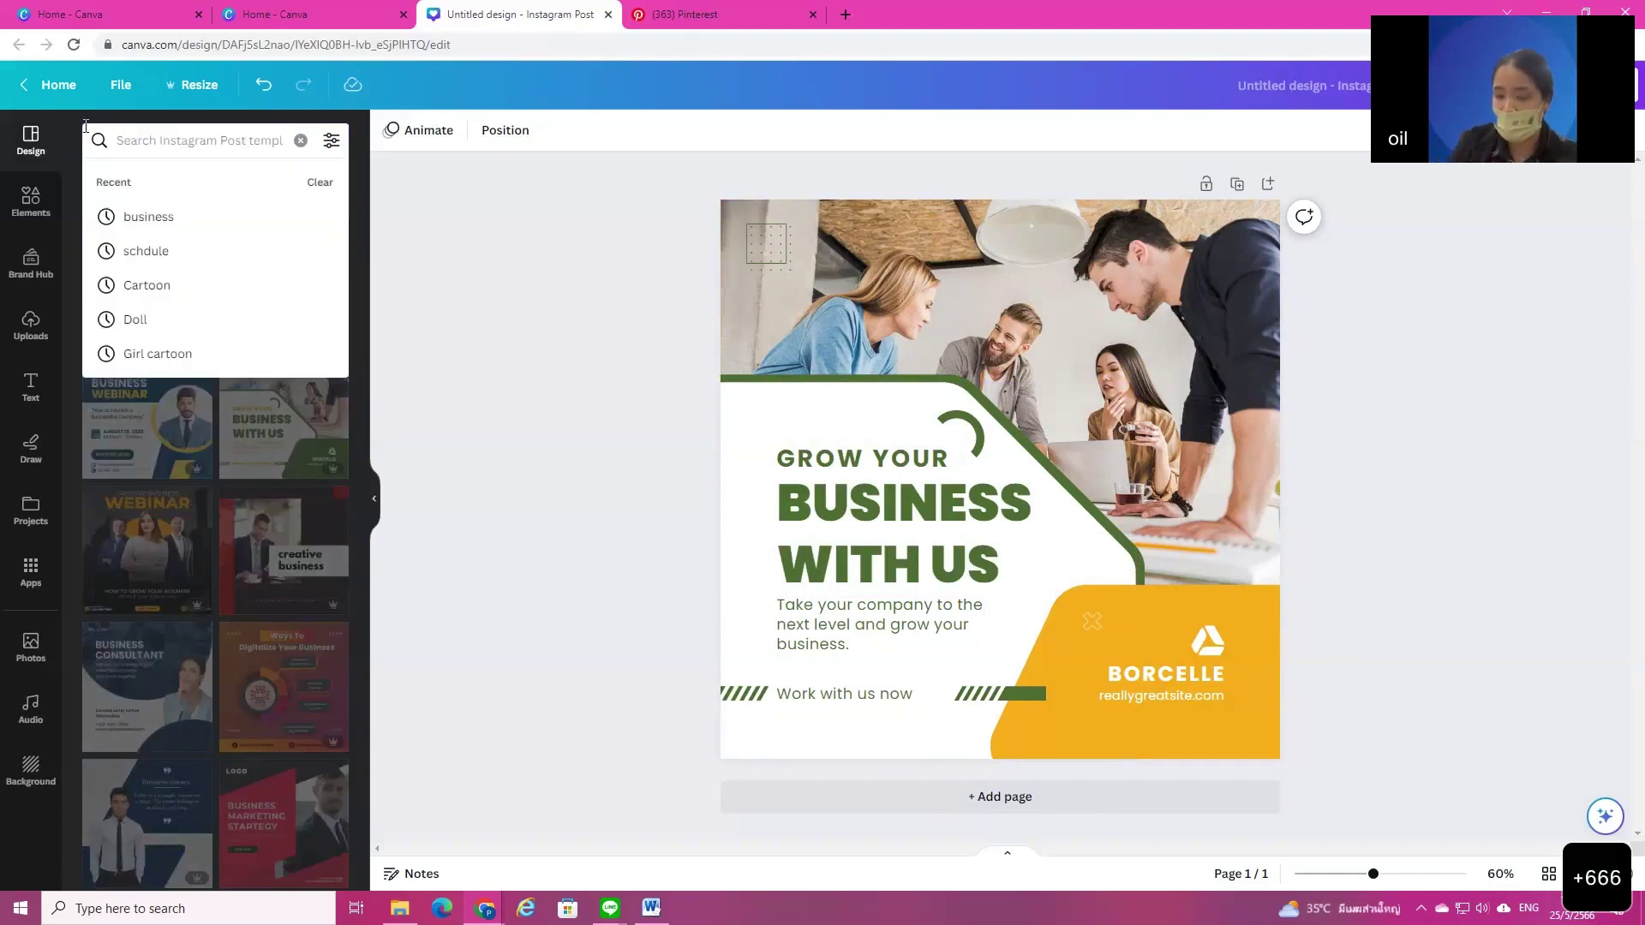
{"action": "type", "text": "car"}
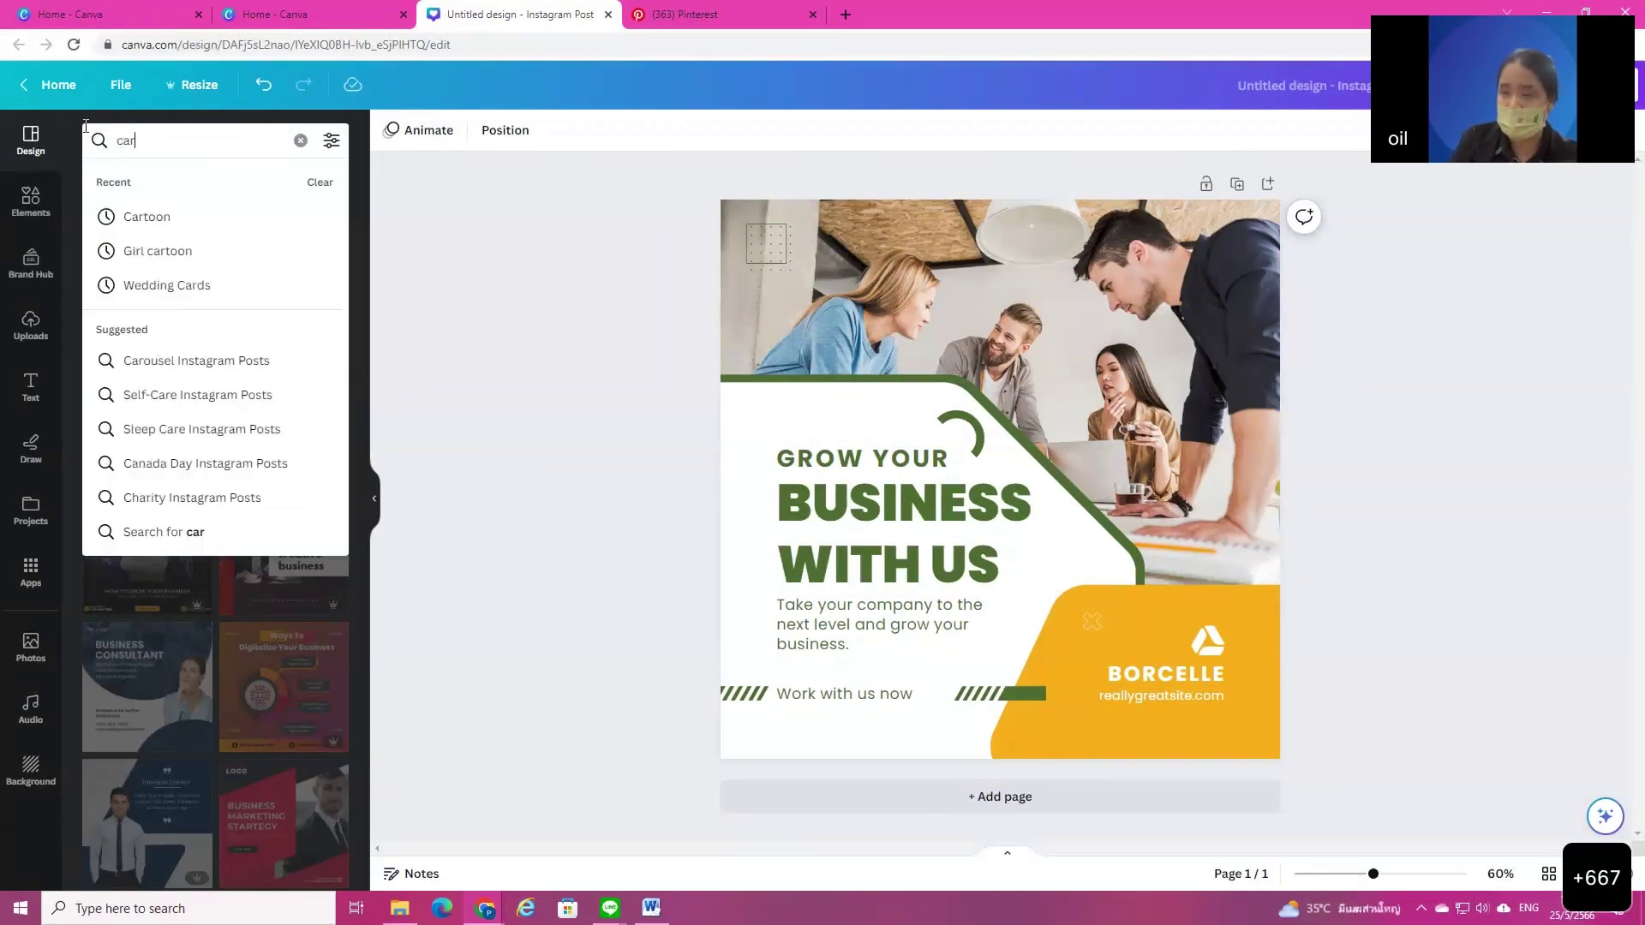
{"action": "type", "text": "toon"}
{"action": "key", "text": "Return"}
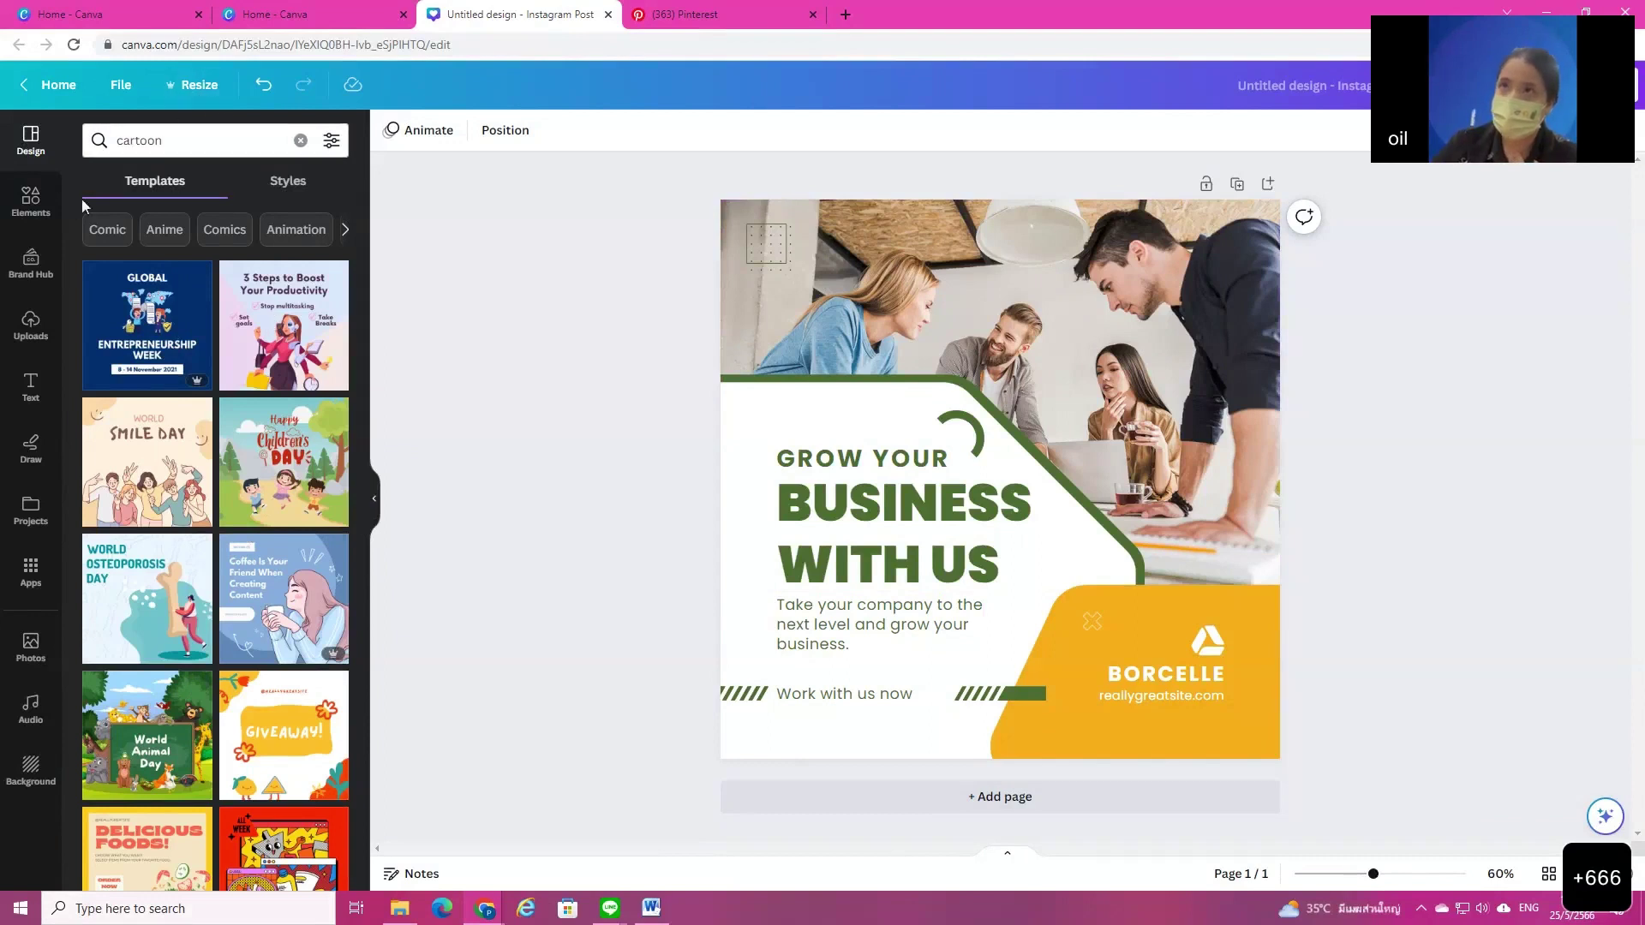
Step: Add a second page to the design and set its background to white
{"action": "left_click", "coordinate": [31, 204]}
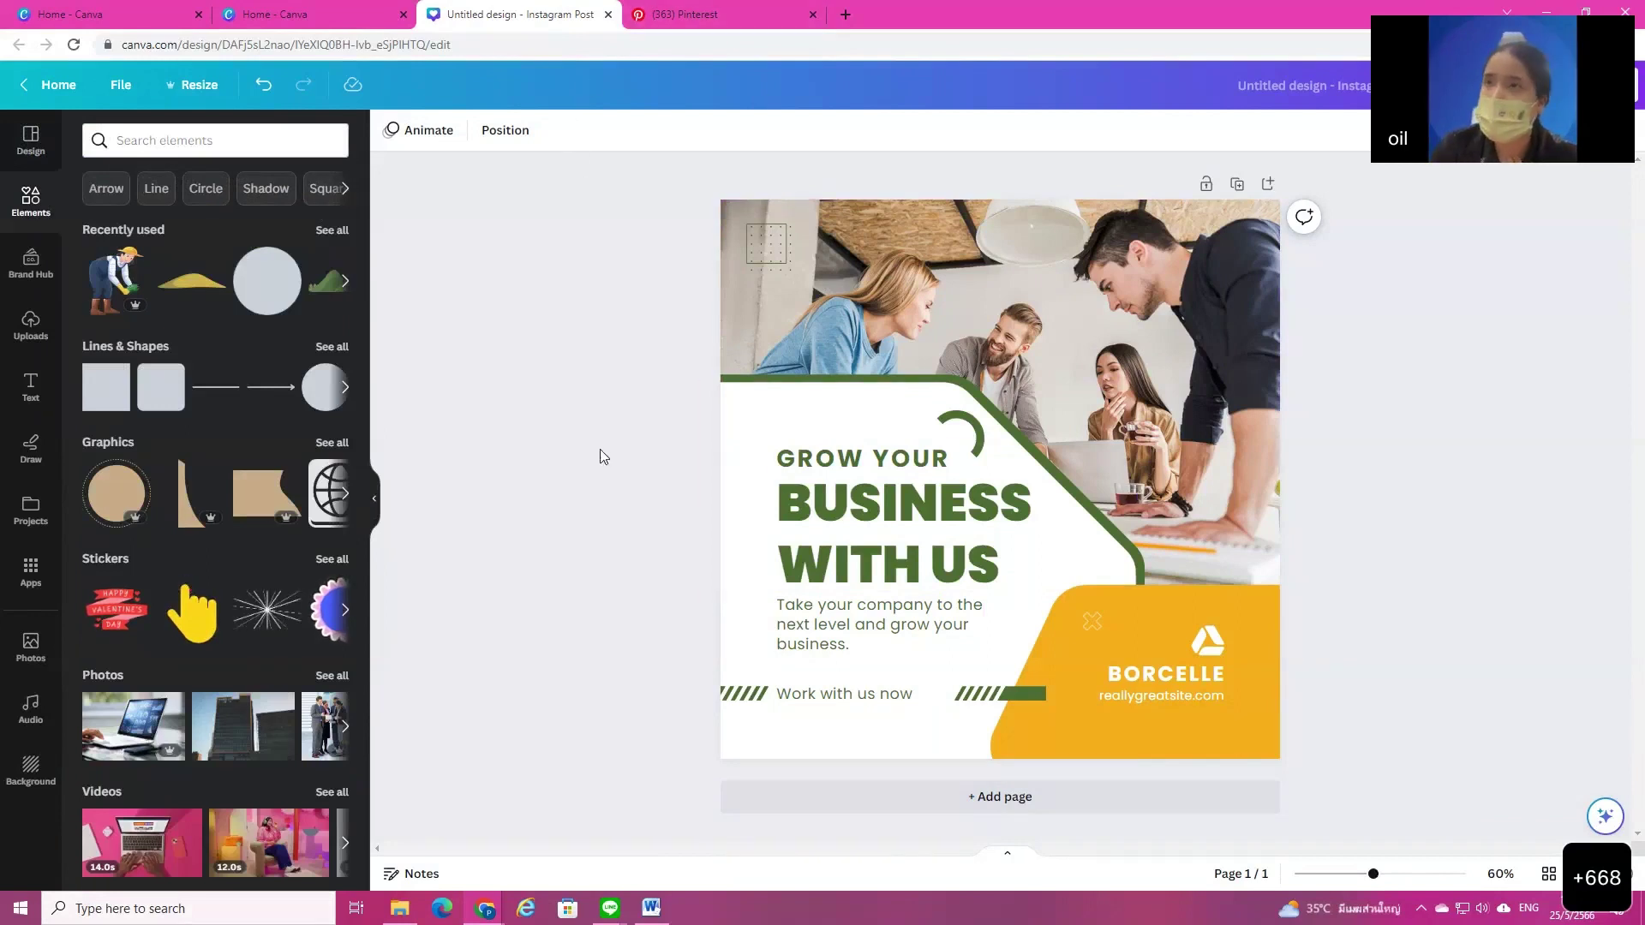
{"action": "left_click", "coordinate": [866, 795]}
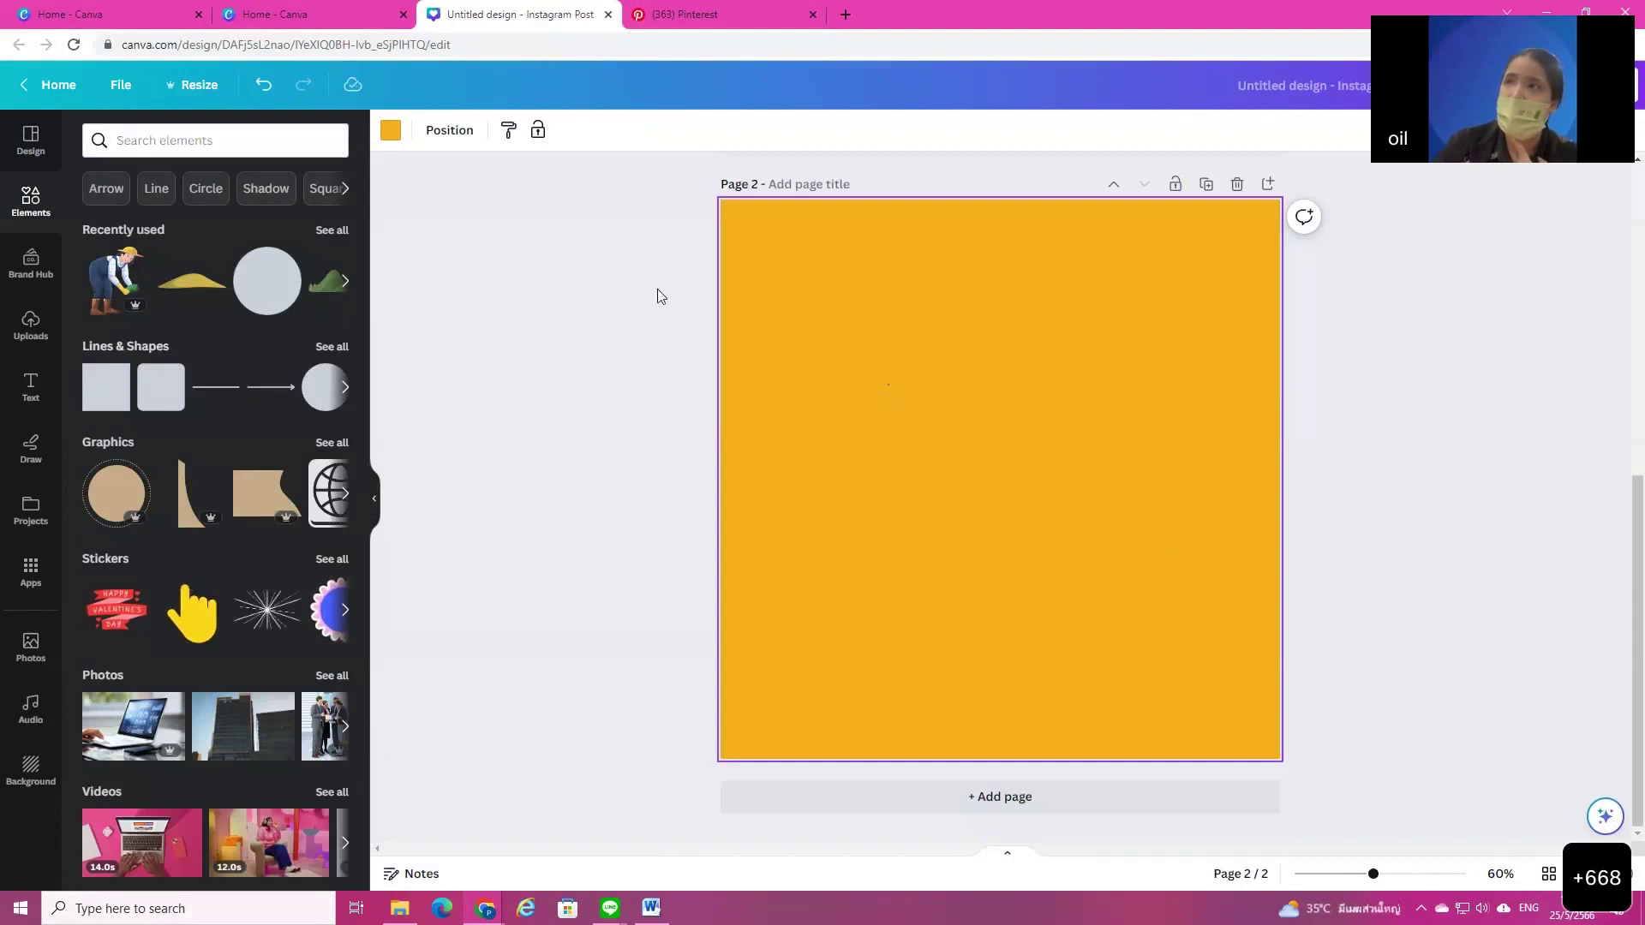
{"action": "left_click", "coordinate": [390, 130]}
{"action": "left_click", "coordinate": [330, 597]}
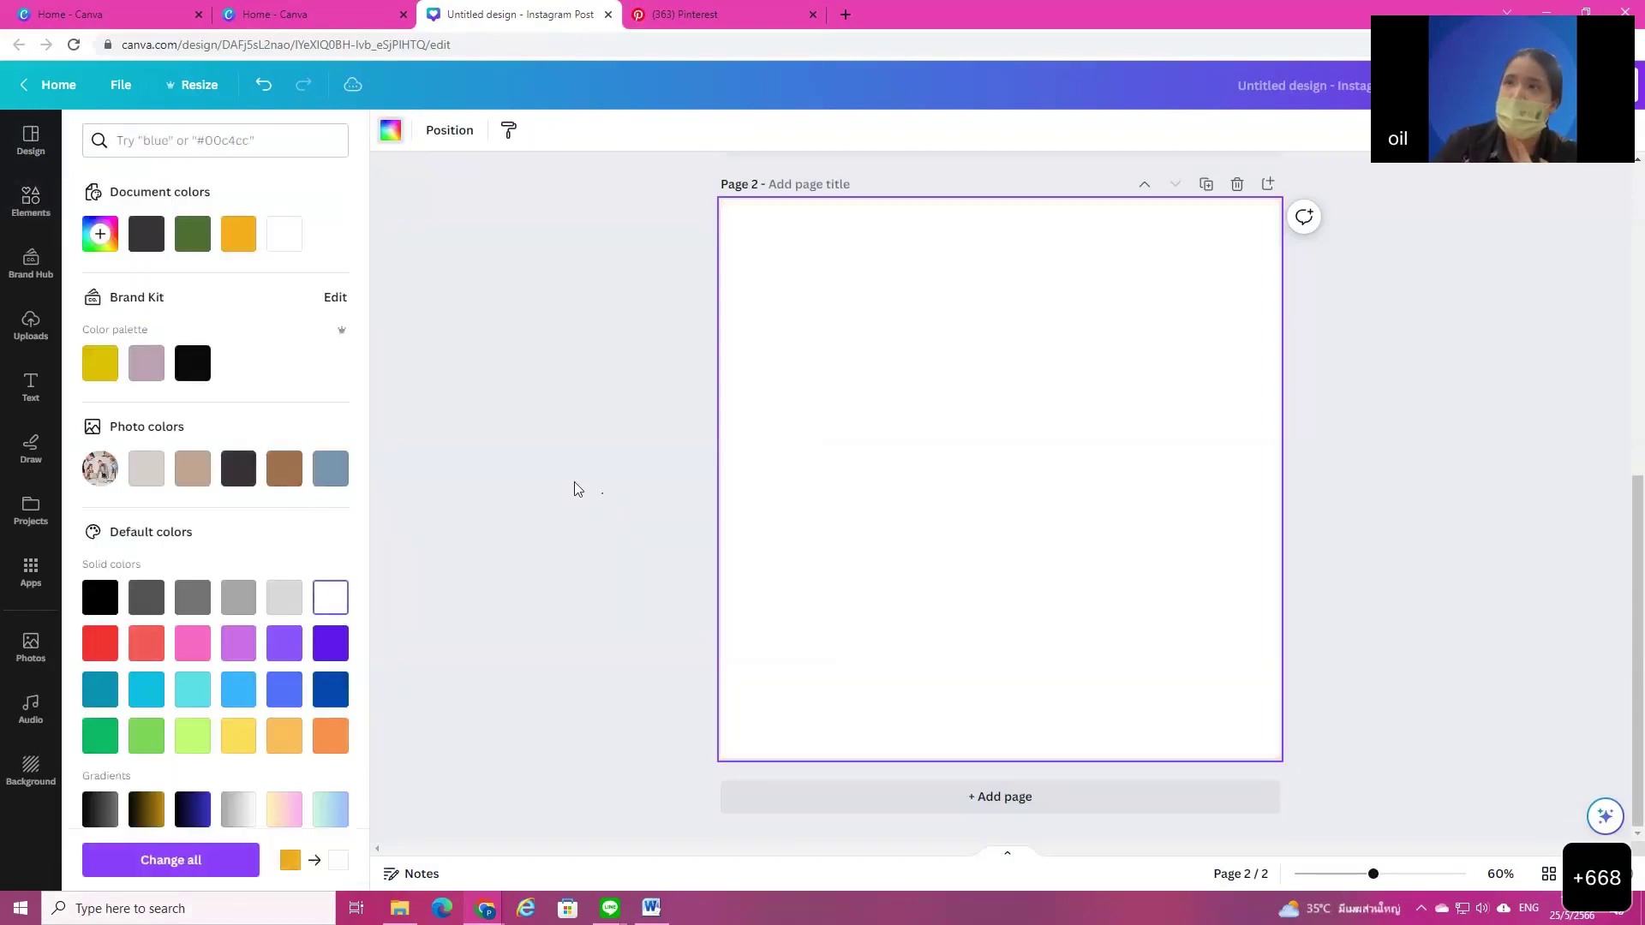
{"action": "left_click", "coordinate": [573, 485]}
Step: Insert a square on page 2, move it near the page's upper-left corner, and enlarge it into a wide rectangle
{"action": "key", "text": "r"}
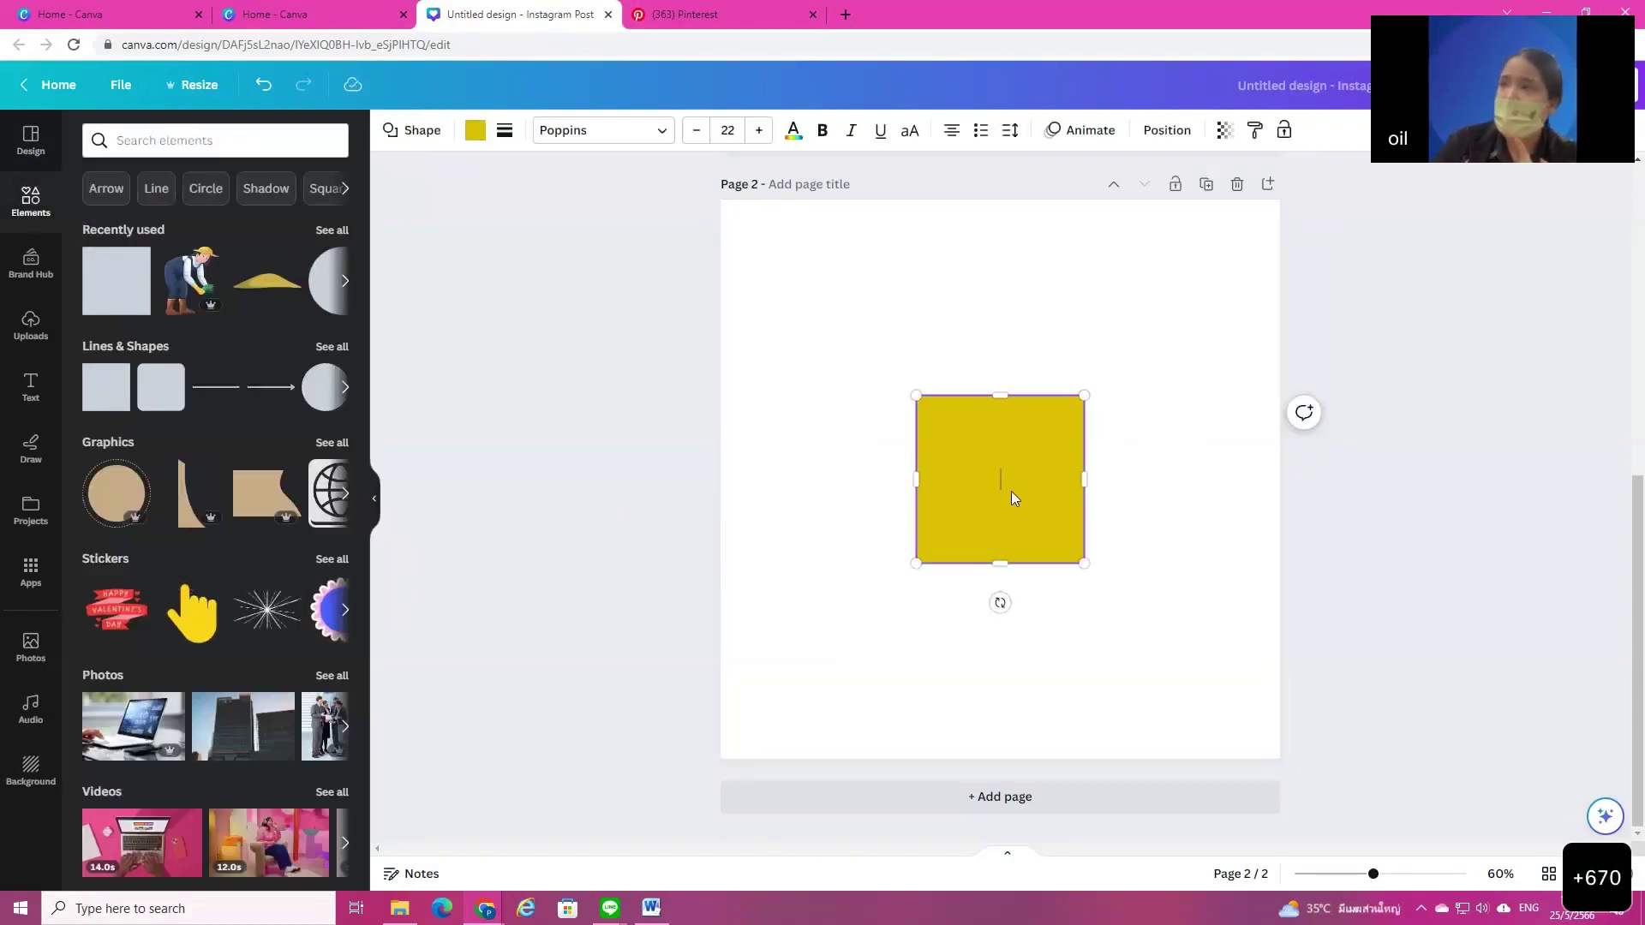
{"action": "left_click", "coordinate": [871, 540]}
{"action": "left_click", "coordinate": [334, 347]}
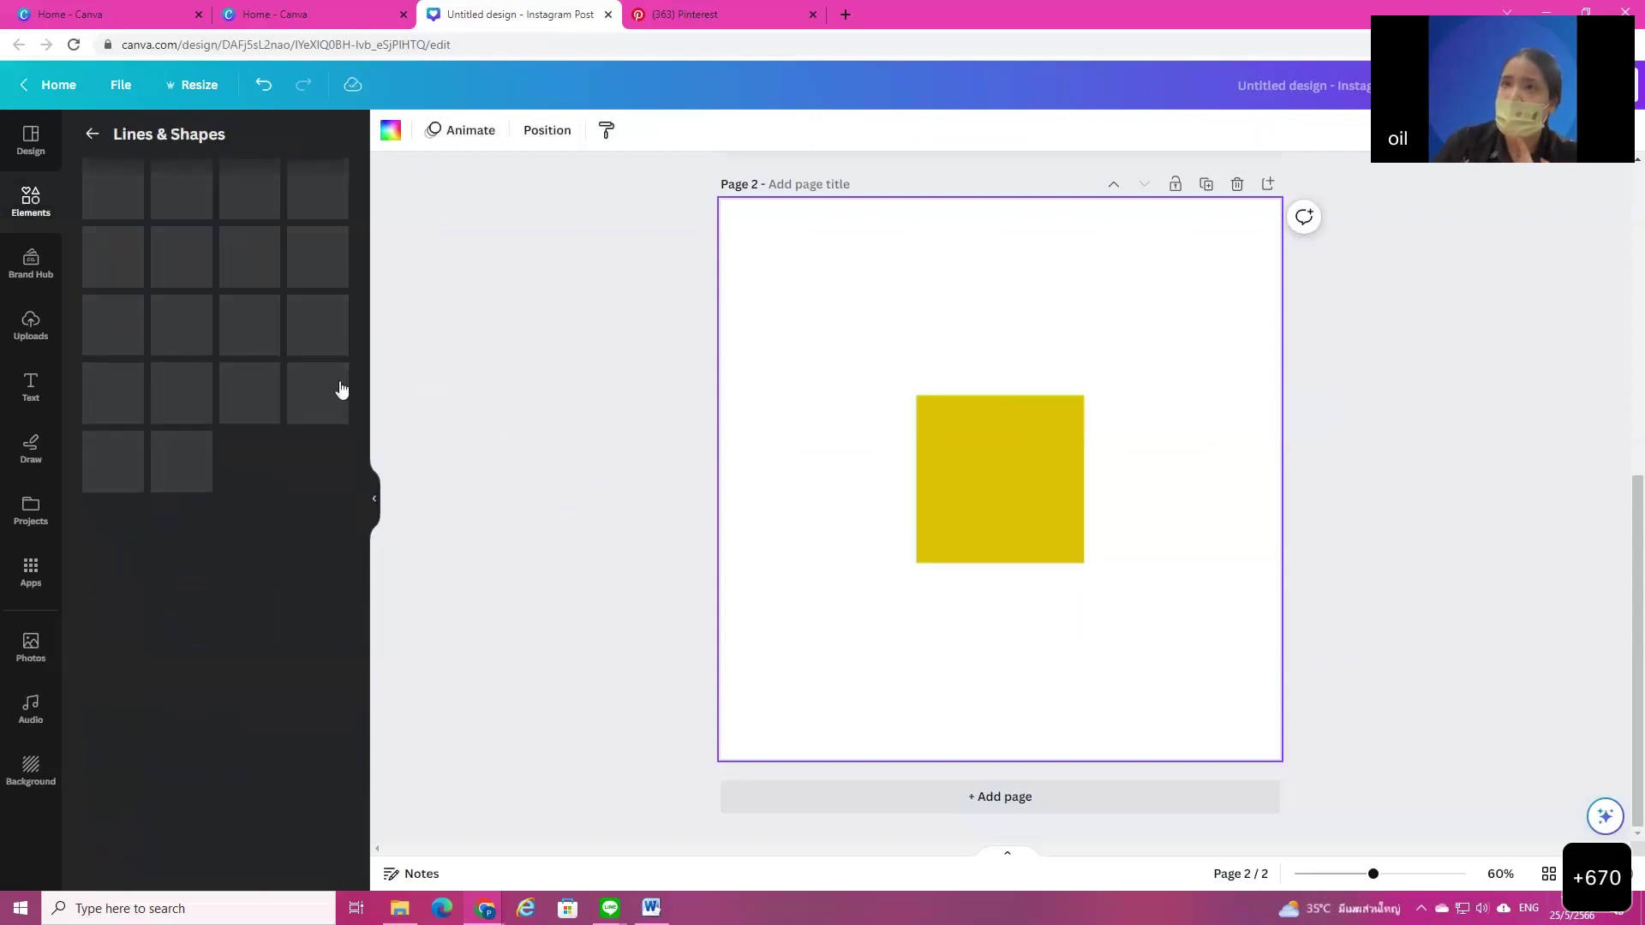
{"action": "left_click_drag", "start_coordinate": [984, 485], "coordinate": [801, 332]}
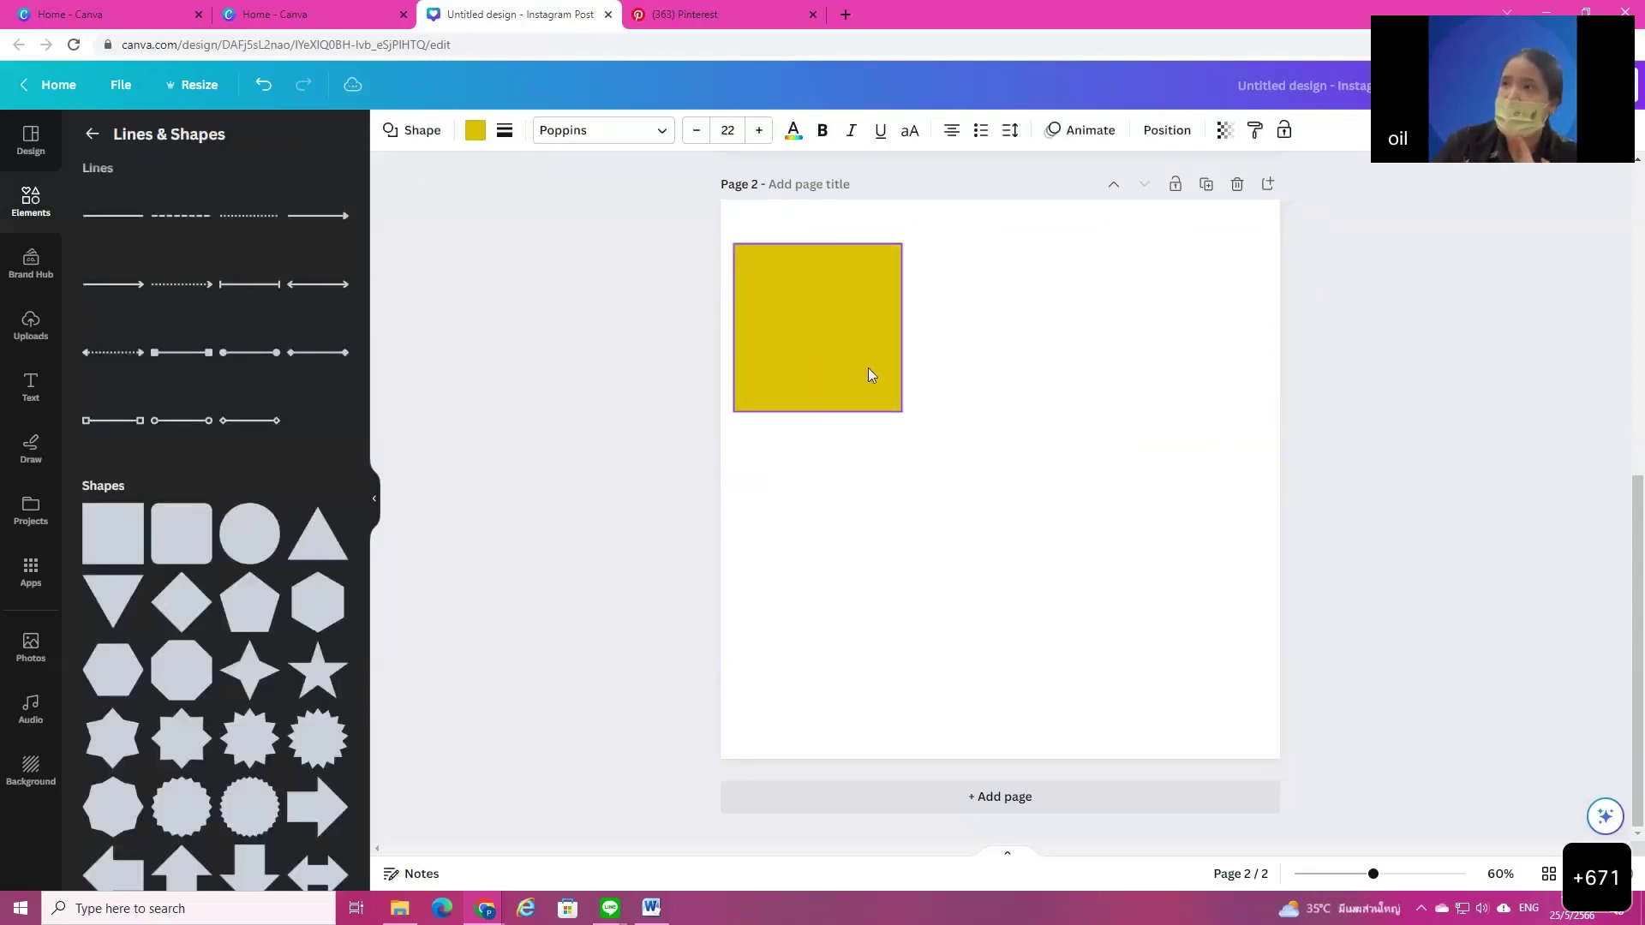
{"action": "left_click_drag", "start_coordinate": [902, 411], "coordinate": [1049, 597]}
{"action": "left_click_drag", "start_coordinate": [845, 366], "coordinate": [1149, 579]}
Step: Fill the rectangle on page 2 with the blue-grey from the photo colours
{"action": "left_click", "coordinate": [477, 131]}
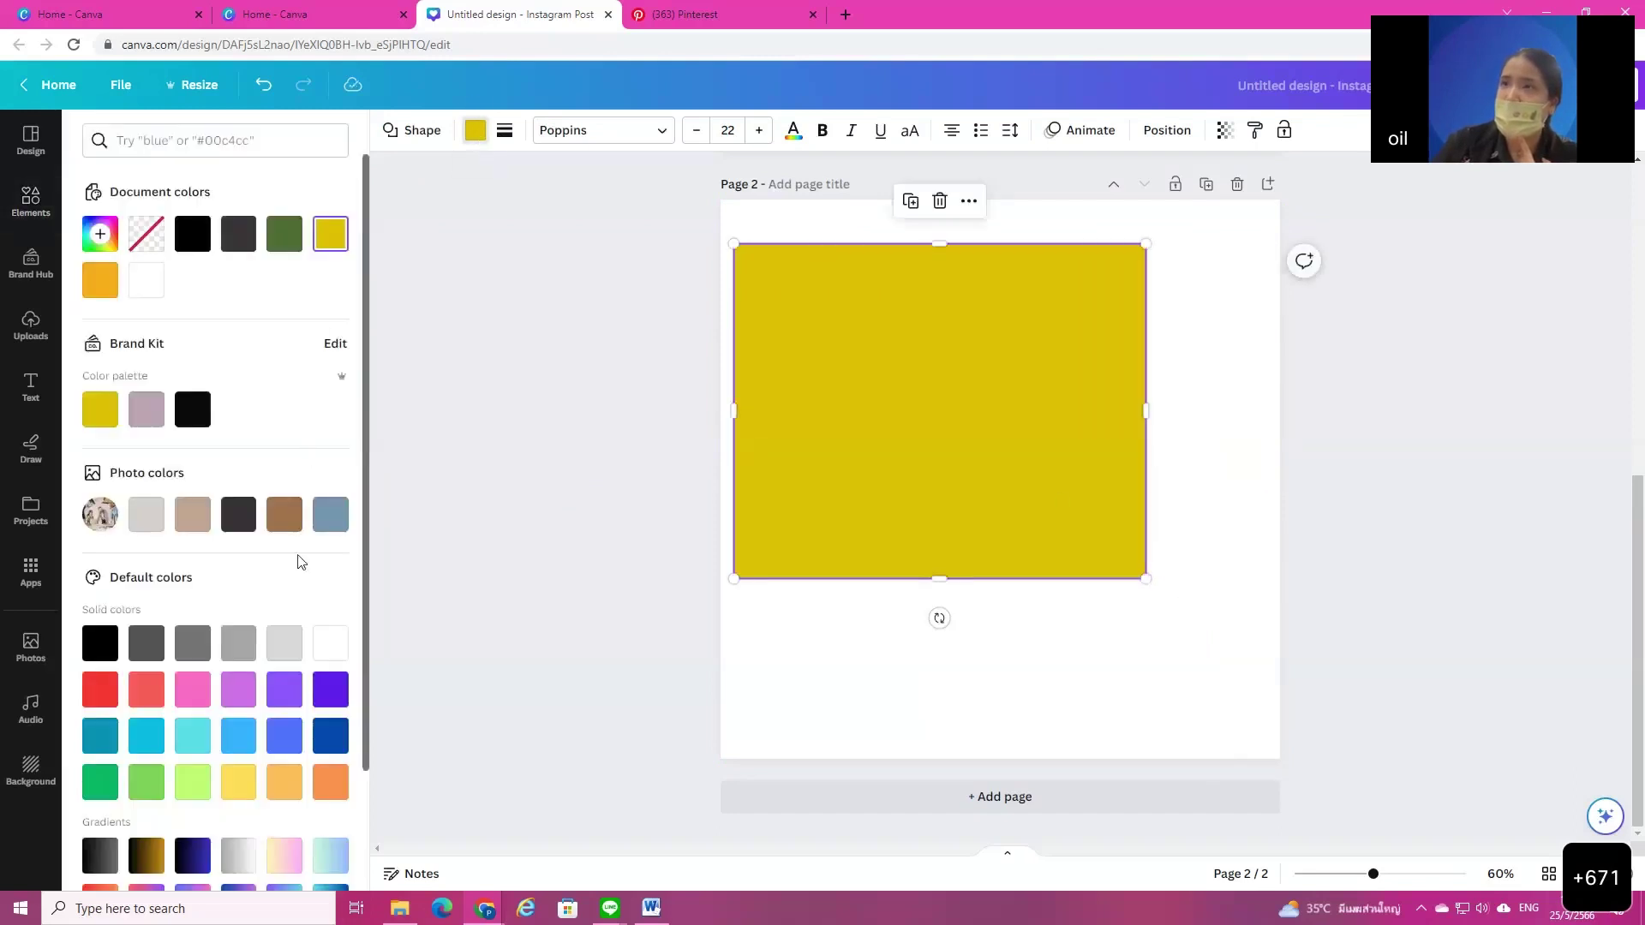
{"action": "left_click", "coordinate": [331, 518]}
{"action": "left_click", "coordinate": [855, 694]}
{"action": "left_click", "coordinate": [903, 418]}
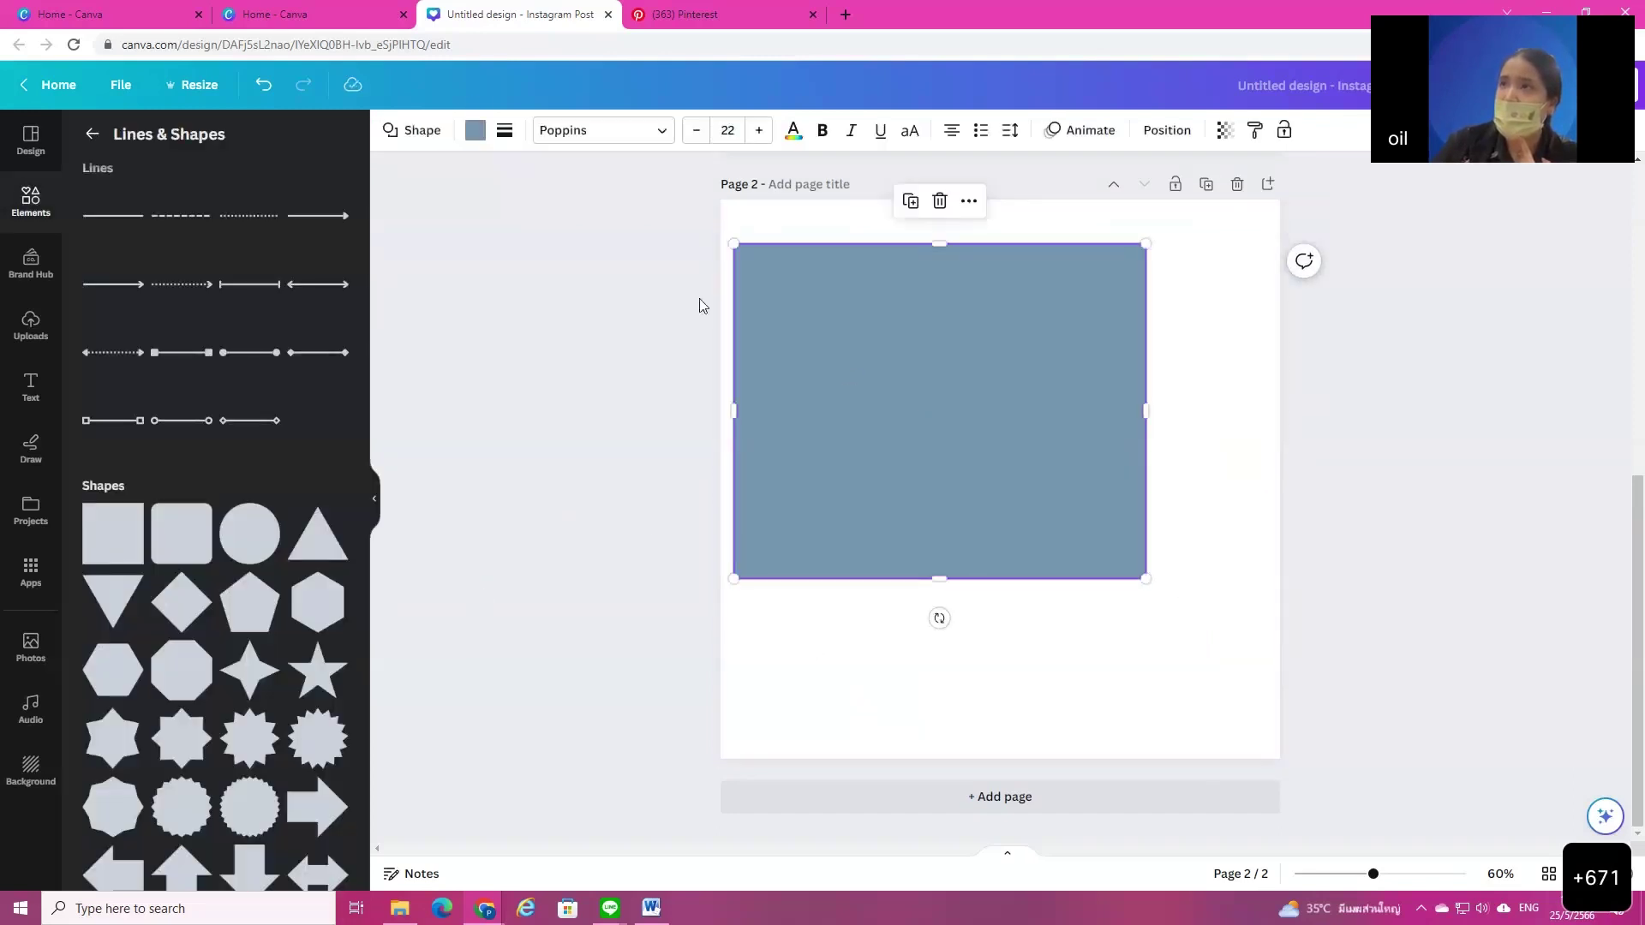
Step: Try a solid border with a weight of 5 on the rectangle and remove the border again
{"action": "left_click", "coordinate": [501, 130]}
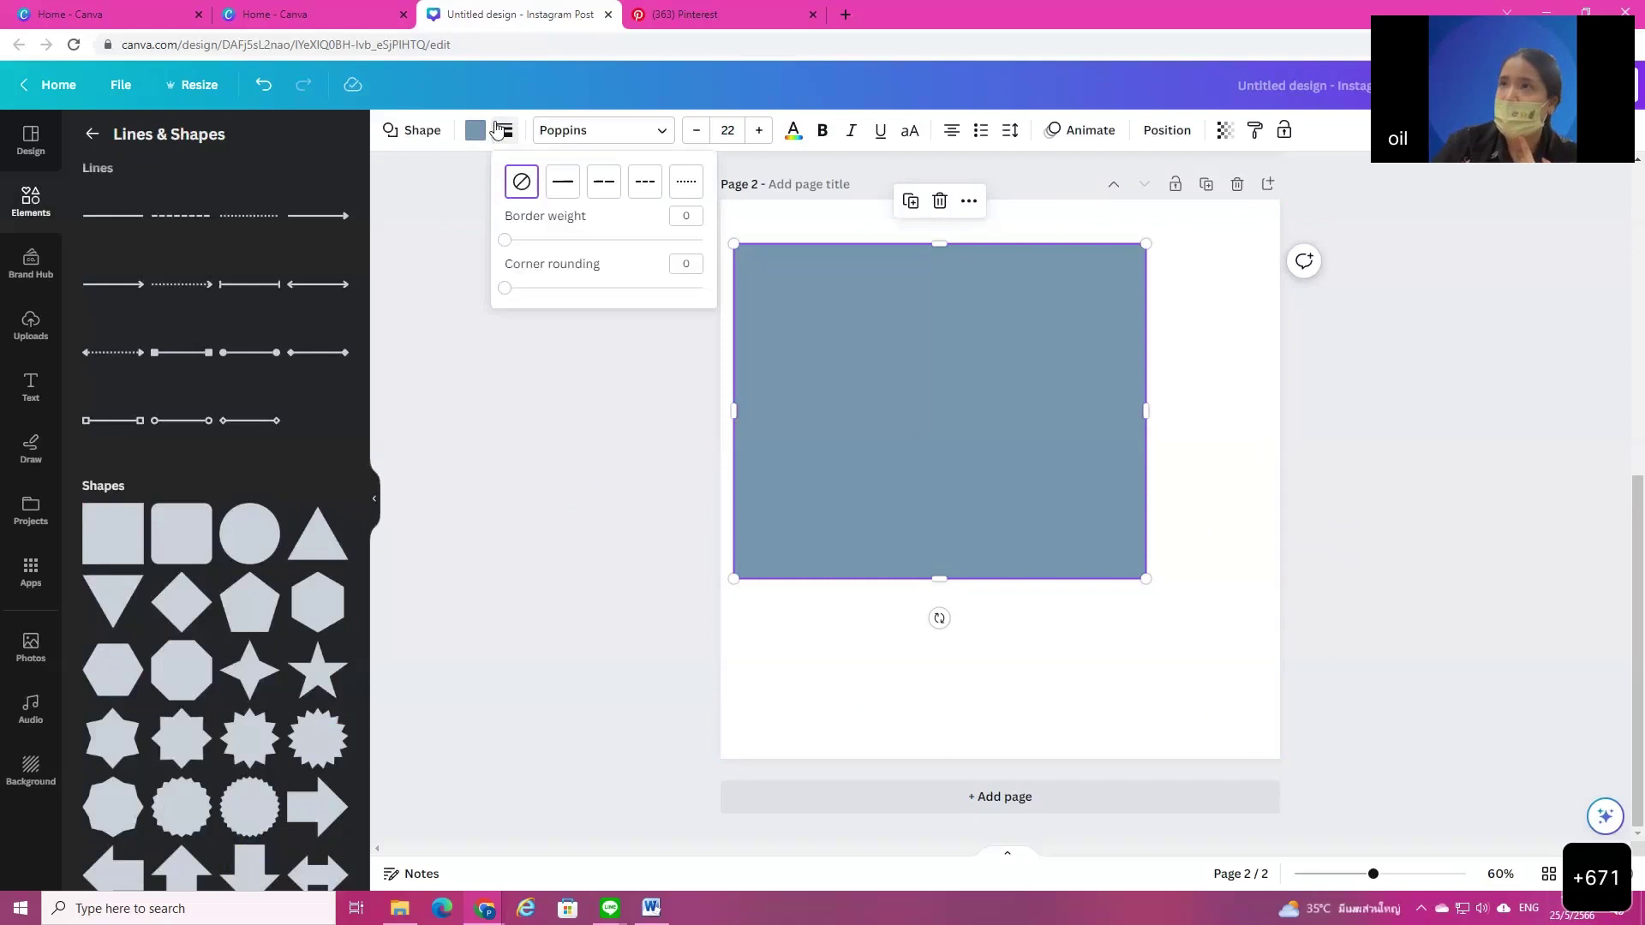
{"action": "left_click", "coordinate": [573, 184]}
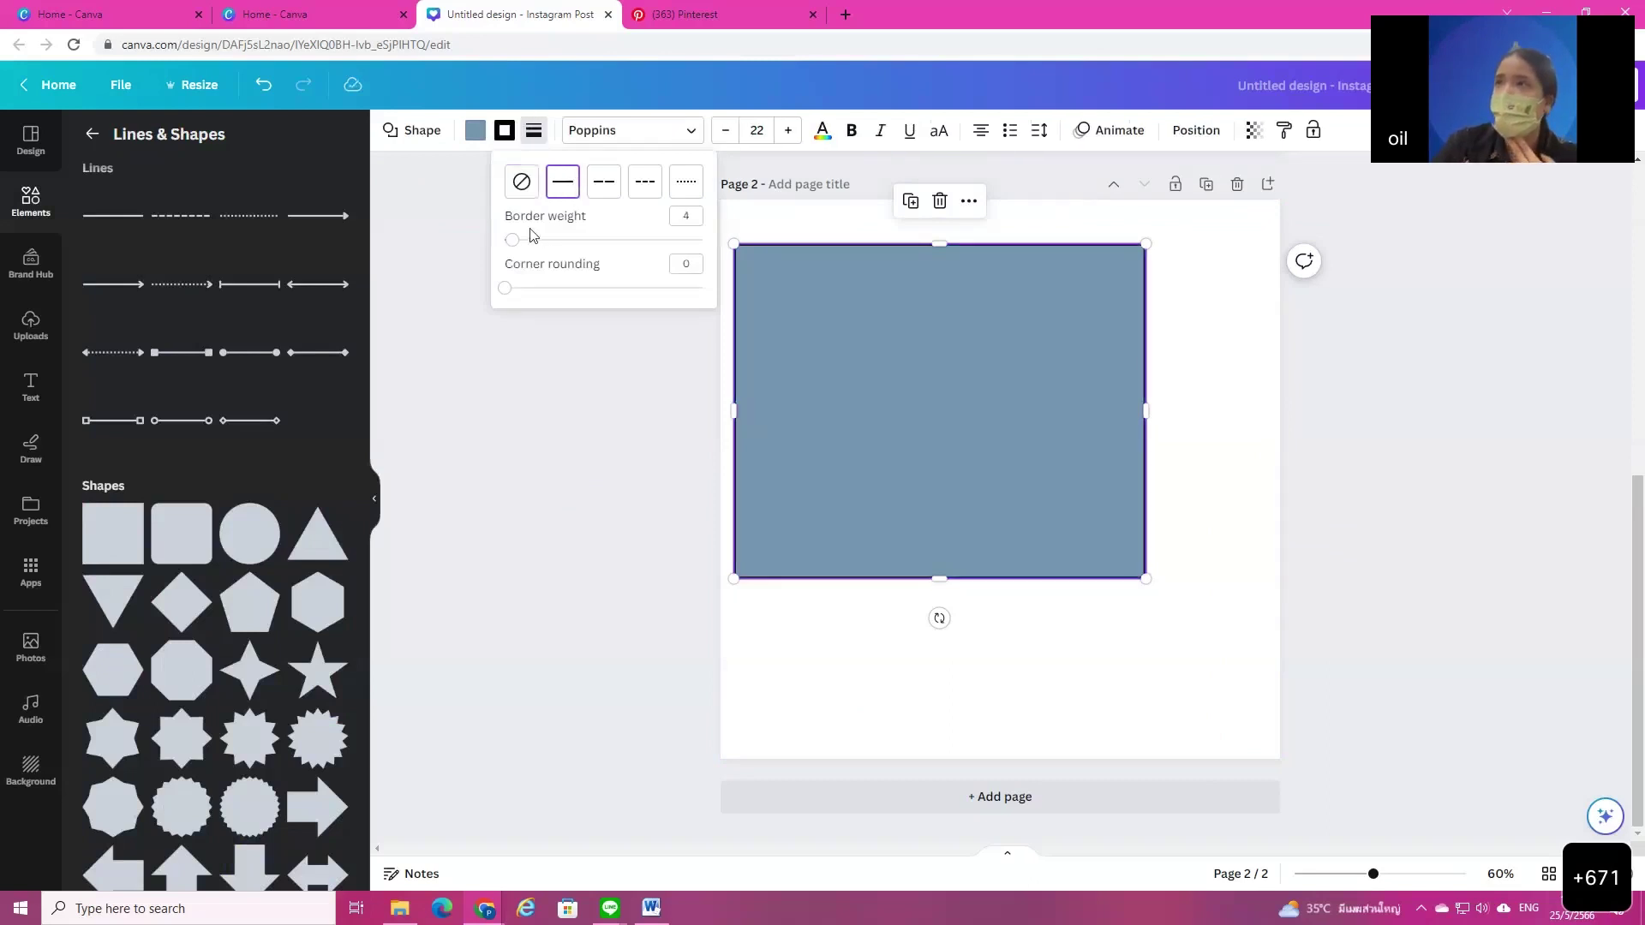
{"action": "mouse_move", "coordinate": [513, 240]}
{"action": "left_mouse_down"}
{"action": "mouse_move", "coordinate": [676, 239]}
{"action": "mouse_move", "coordinate": [515, 256]}
{"action": "left_mouse_up"}
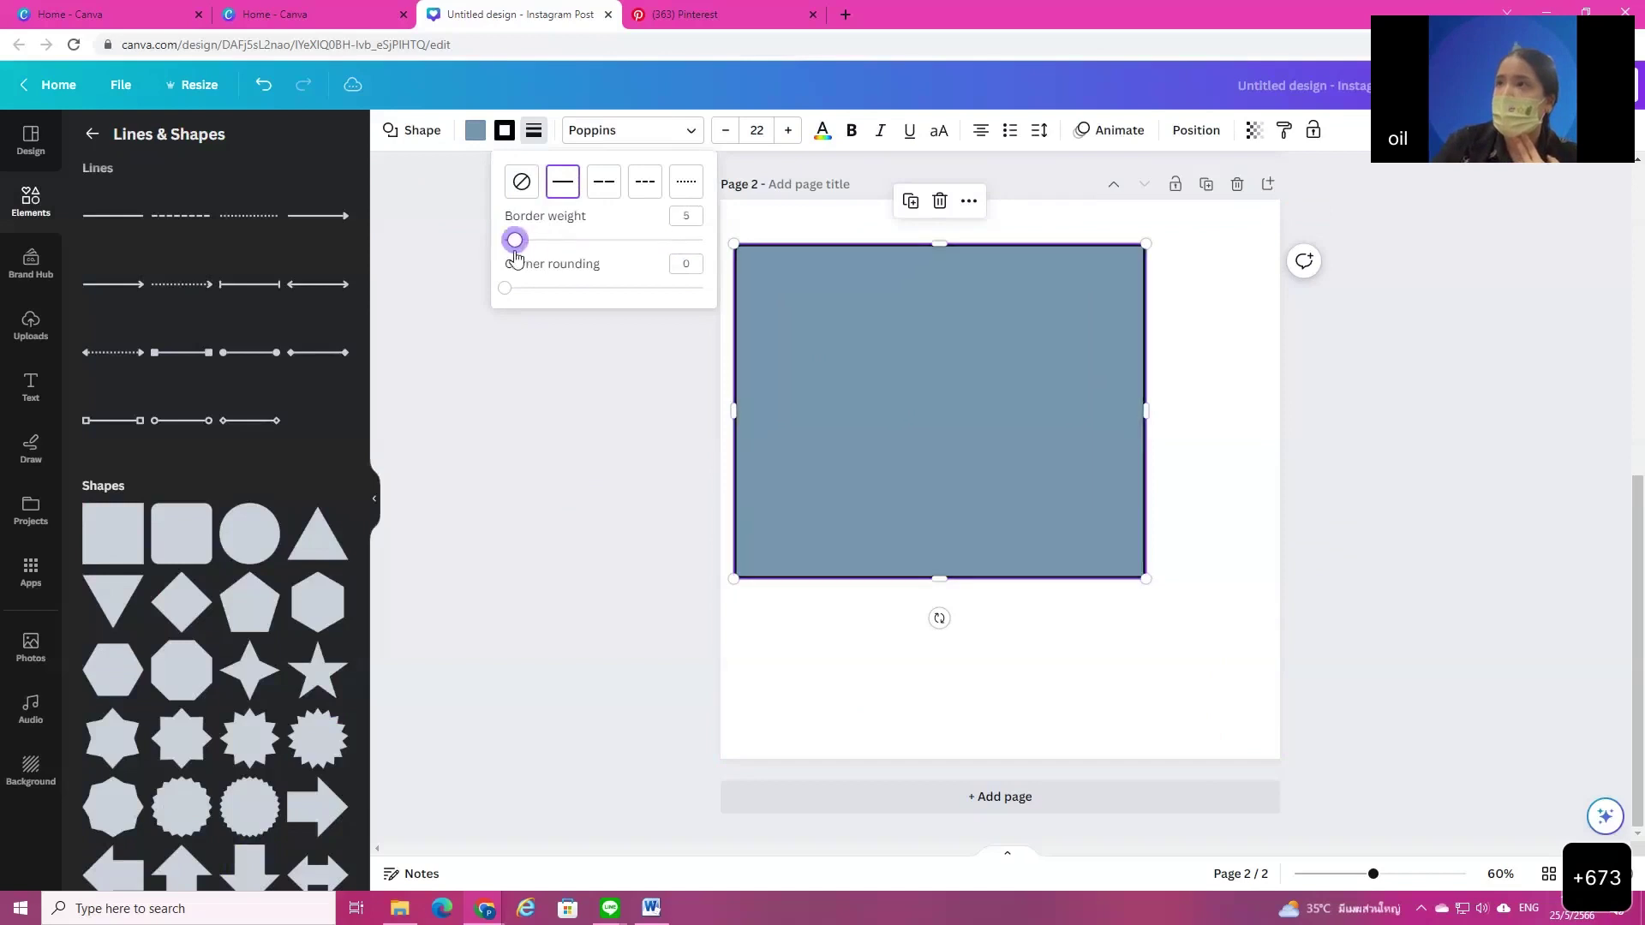
{"action": "left_click", "coordinate": [520, 180]}
Step: Remove the rectangle's fill colour and give it a solid border in the Brand Kit yellow
{"action": "left_click", "coordinate": [474, 130]}
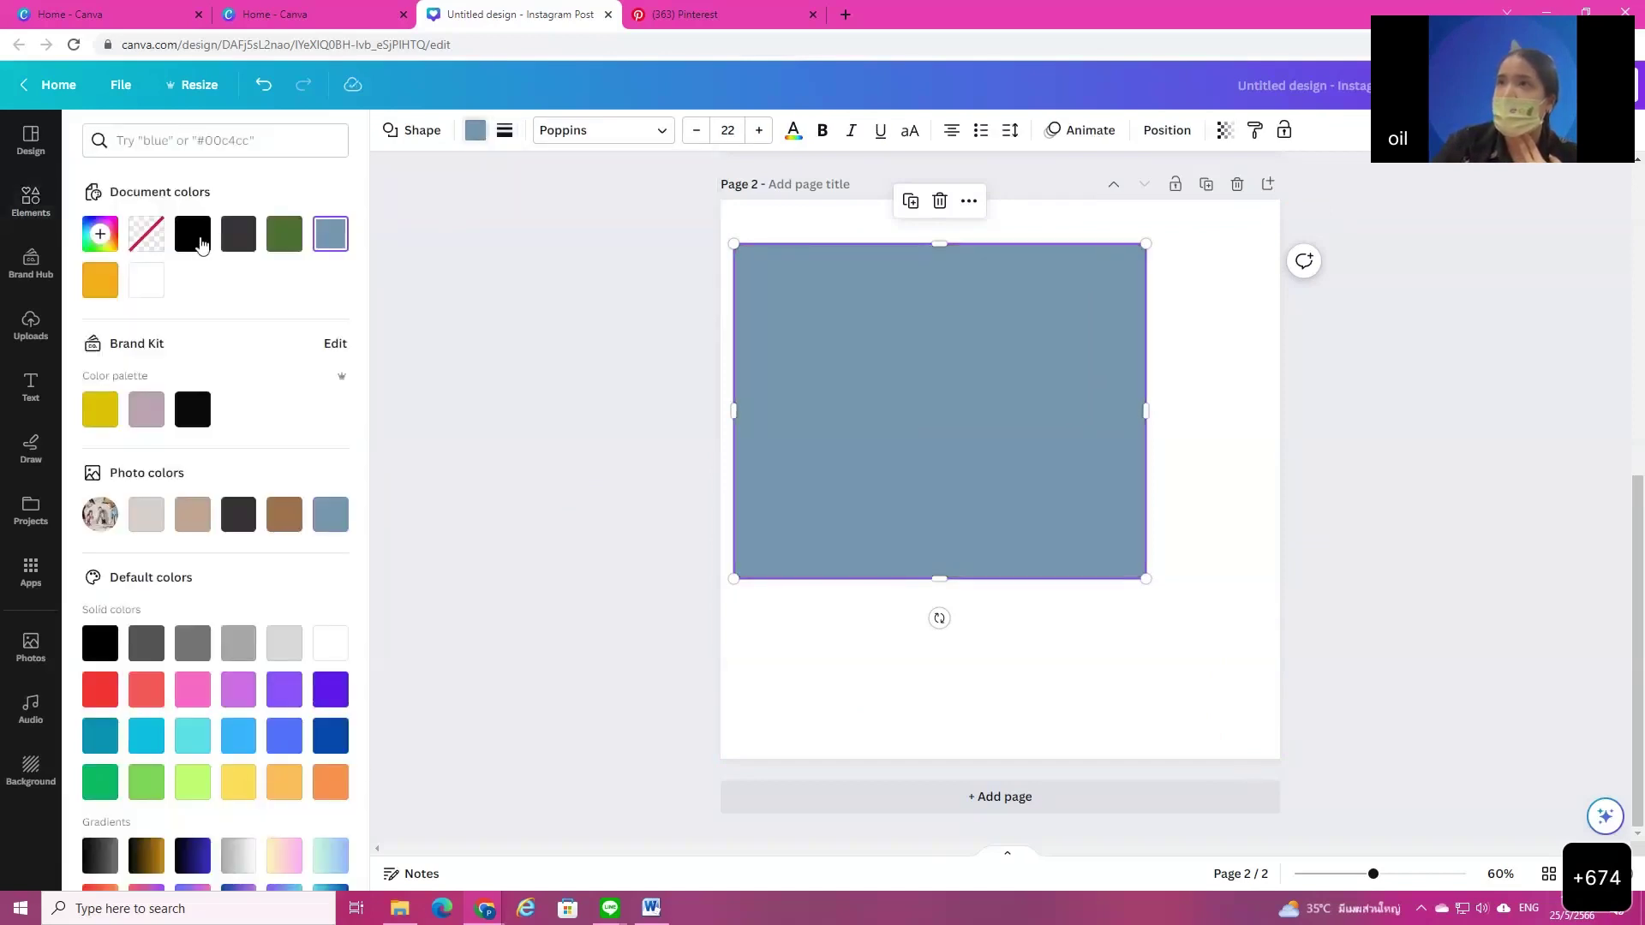
{"action": "left_click", "coordinate": [147, 234]}
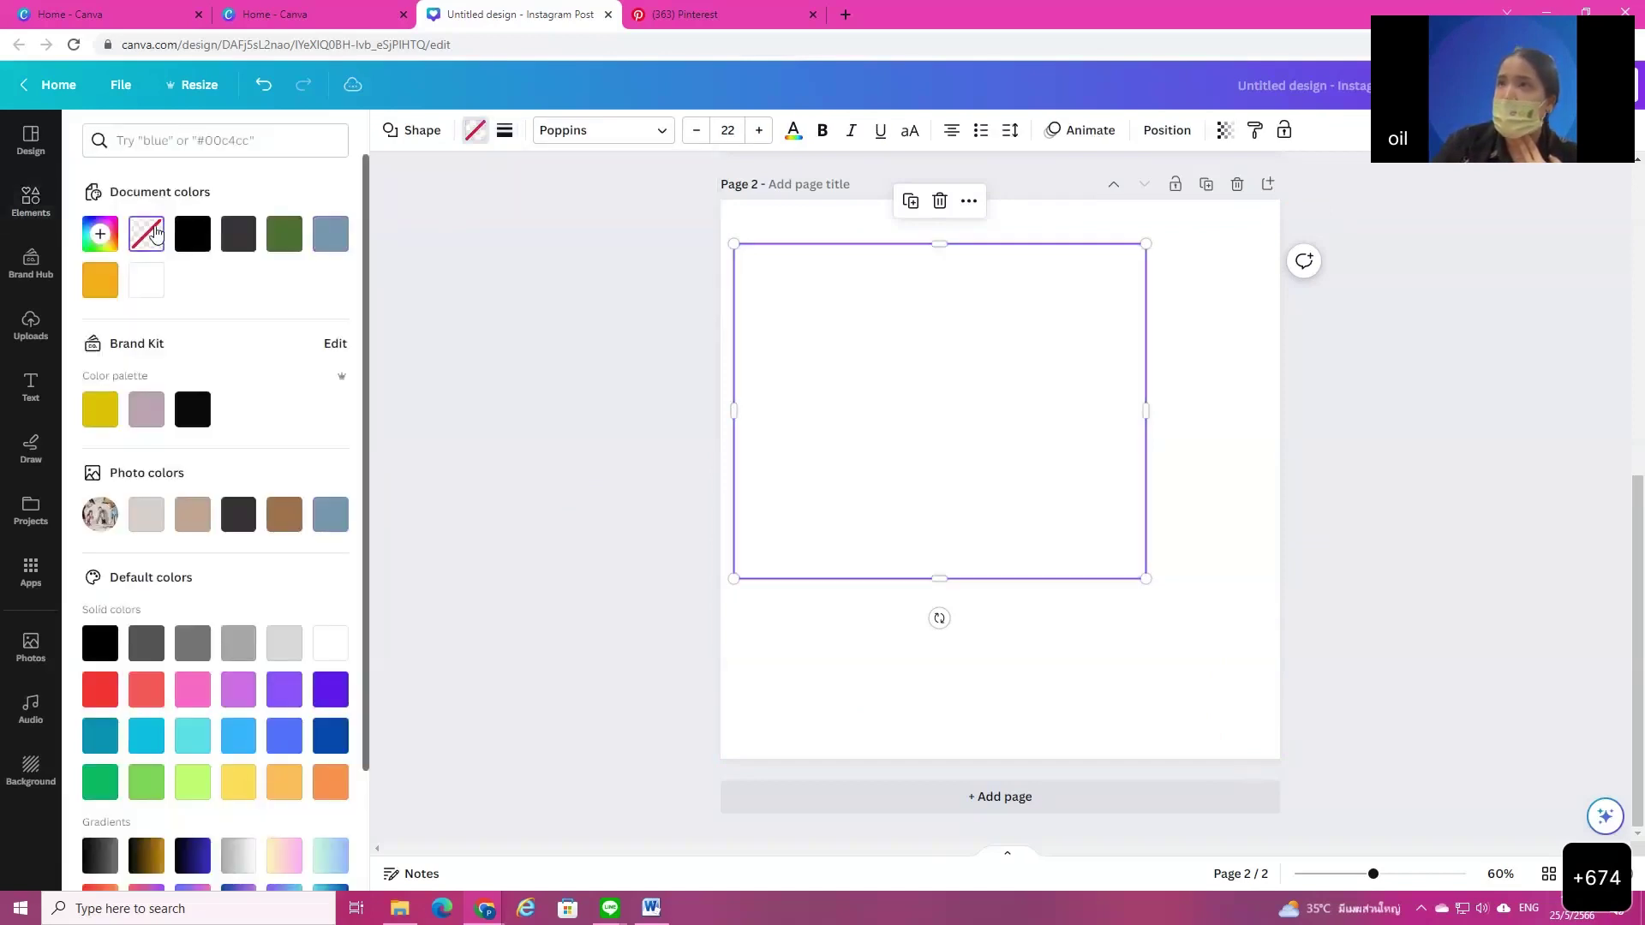
{"action": "left_click", "coordinate": [505, 131]}
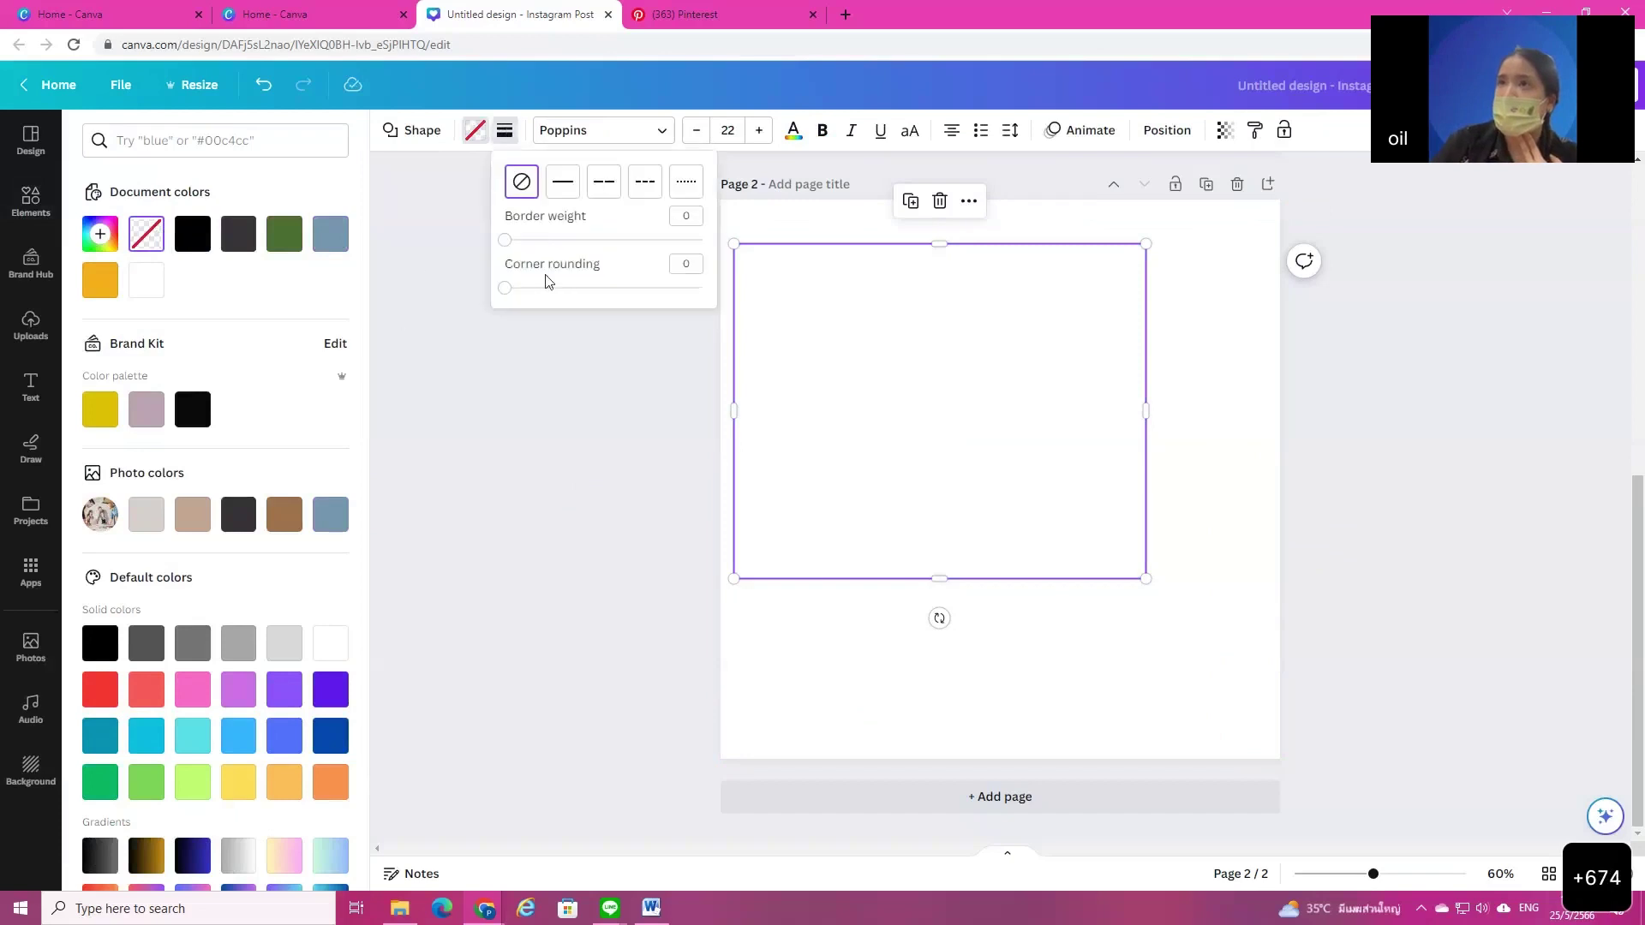
{"action": "left_click", "coordinate": [562, 183]}
{"action": "left_click", "coordinate": [504, 131]}
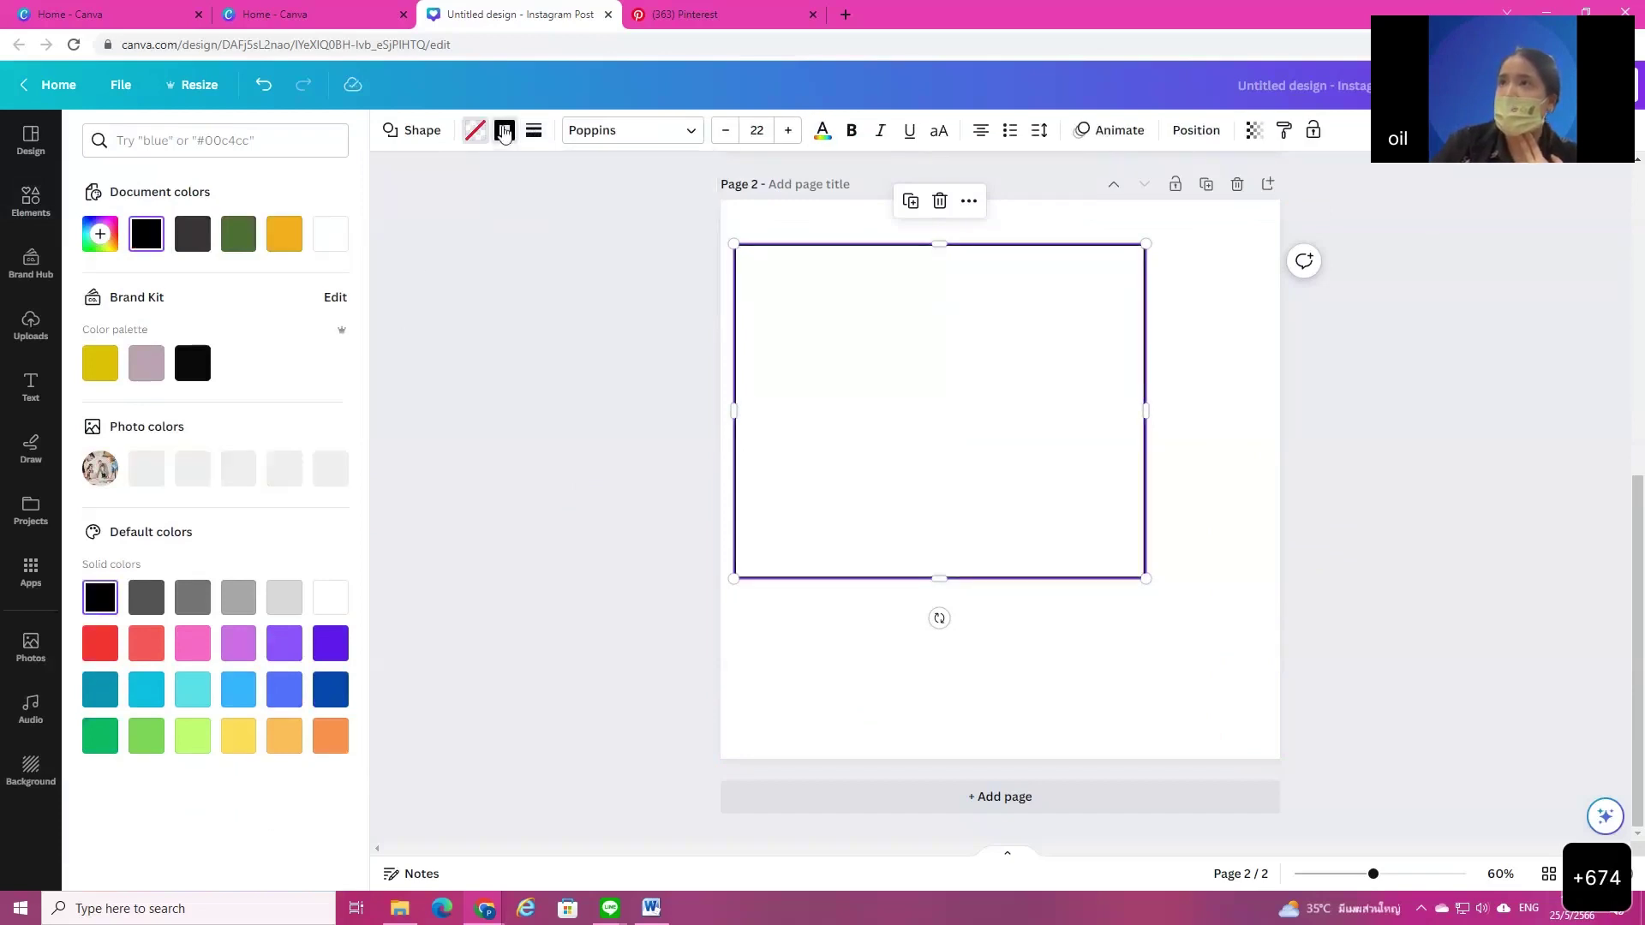
{"action": "left_click", "coordinate": [101, 364]}
{"action": "left_click", "coordinate": [613, 489]}
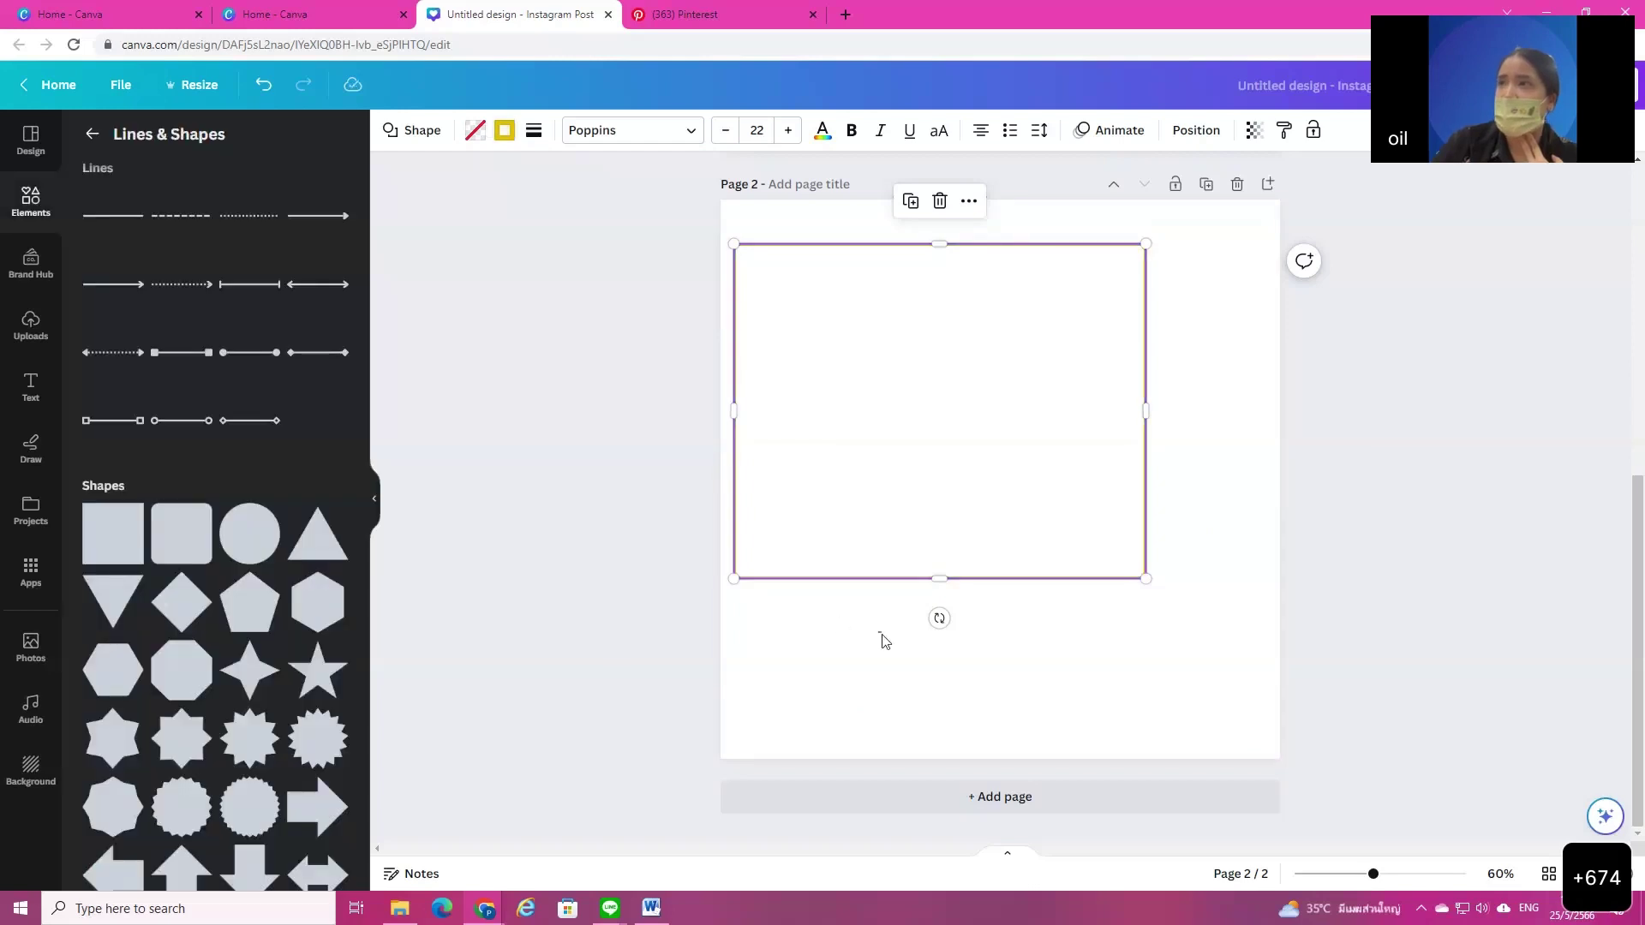
{"action": "left_click", "coordinate": [883, 638]}
Step: Look through the available shapes and delete the yellow-outlined rectangle from page 2
{"action": "scroll", "coordinate": [172, 574], "scroll_direction": "down", "scroll_amount": 5}
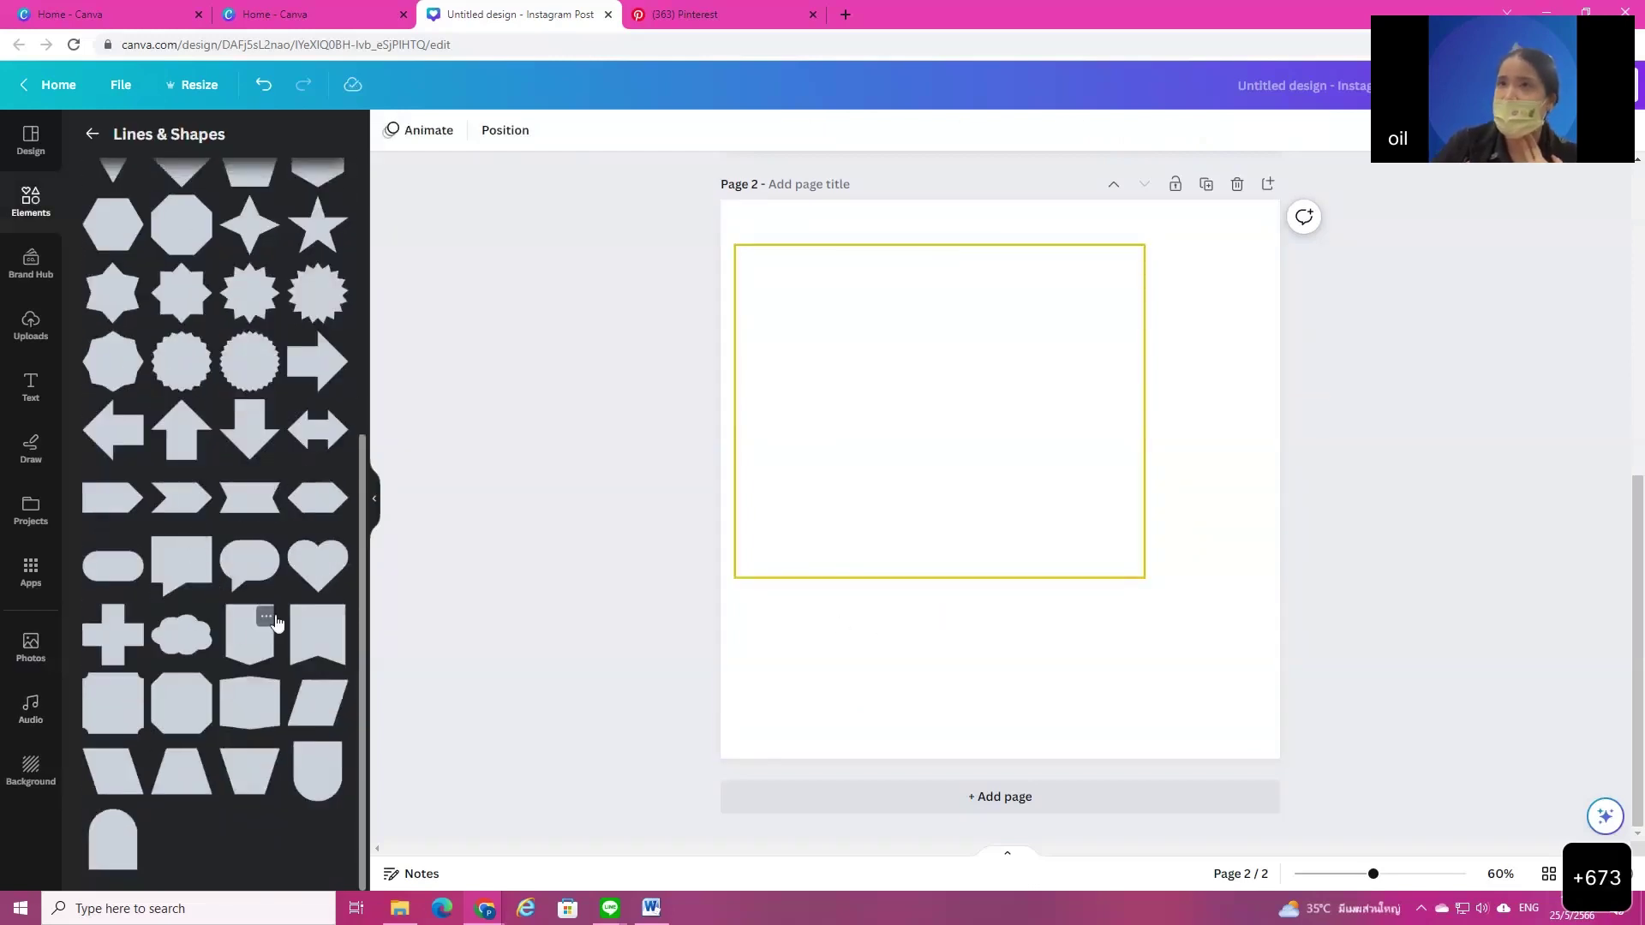
{"action": "scroll", "coordinate": [275, 623], "scroll_direction": "up", "scroll_amount": 5}
{"action": "left_click", "coordinate": [951, 496]}
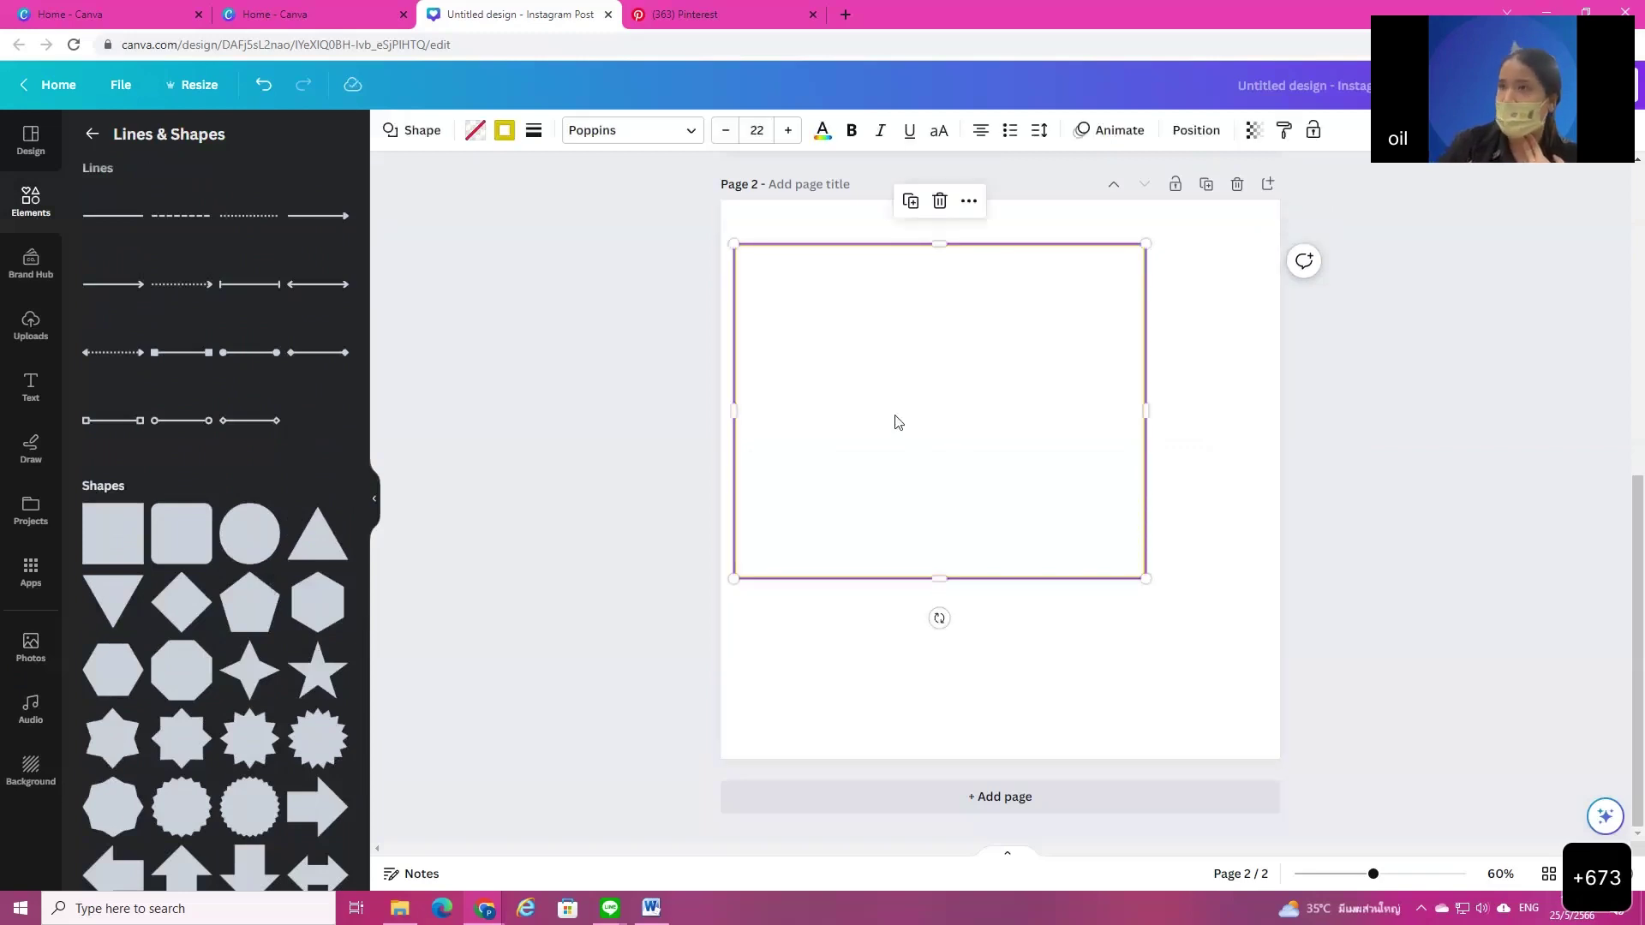
{"action": "key", "text": "Delete"}
Step: Search the elements library for "วัด" and list all of the matching graphics
{"action": "left_click", "coordinate": [92, 134]}
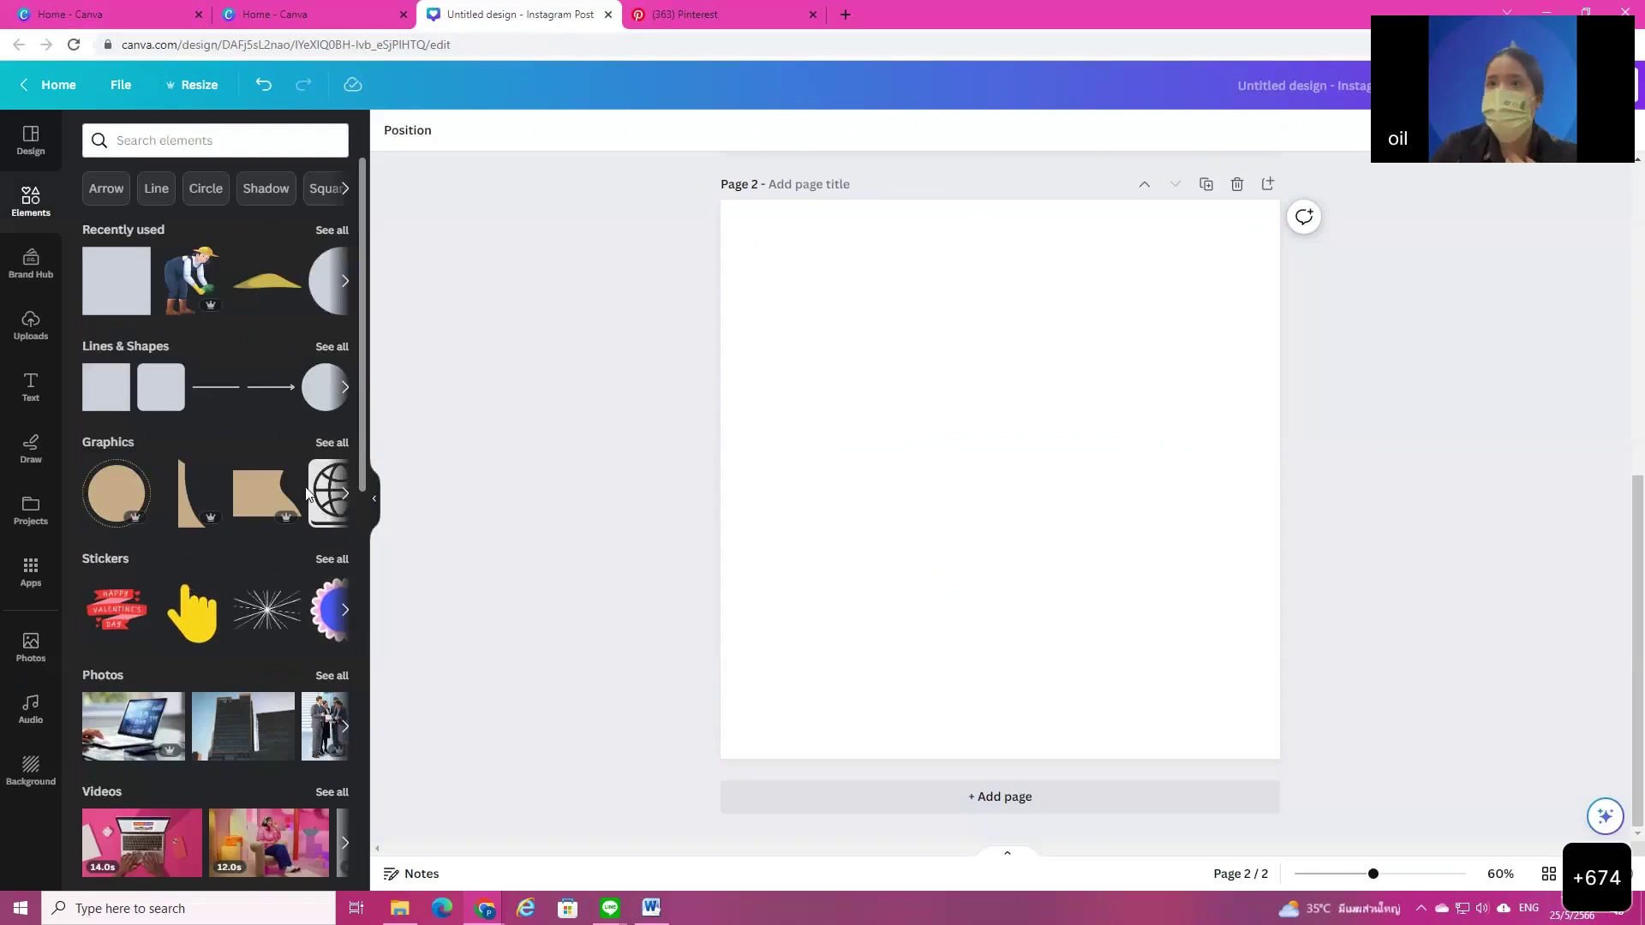
{"action": "scroll", "coordinate": [308, 493], "scroll_direction": "down", "scroll_amount": 1}
{"action": "scroll", "coordinate": [325, 488], "scroll_direction": "up", "scroll_amount": 1}
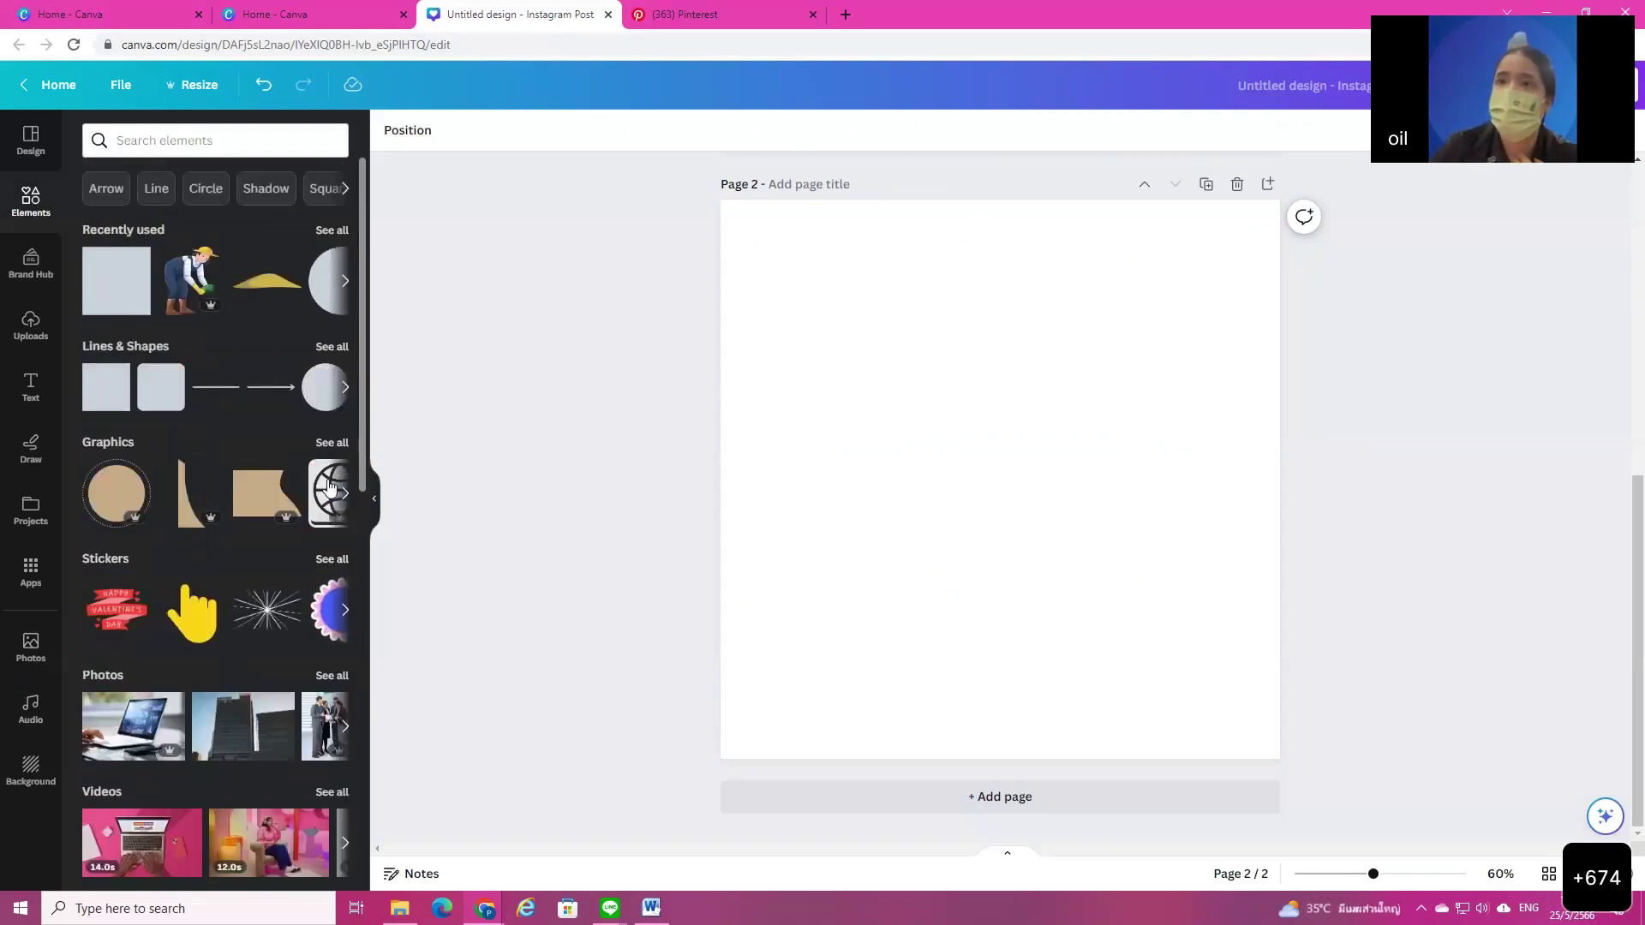
{"action": "scroll", "coordinate": [330, 486], "scroll_direction": "down", "scroll_amount": 2}
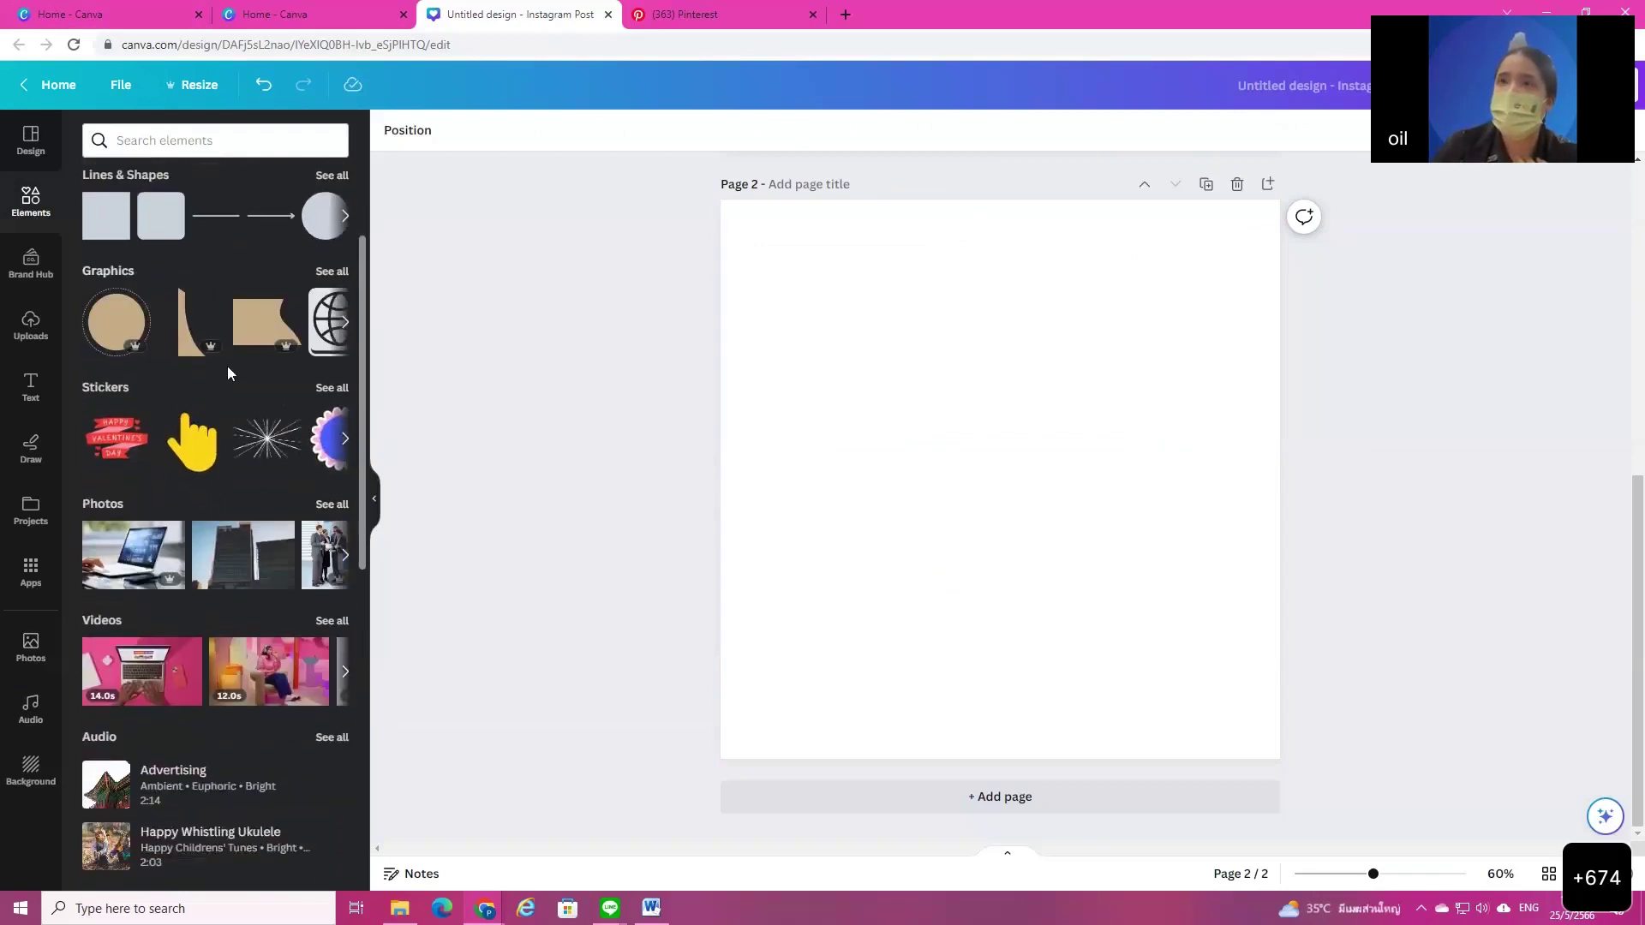
{"action": "scroll", "coordinate": [227, 366], "scroll_direction": "up", "scroll_amount": 2}
{"action": "left_click", "coordinate": [345, 135]}
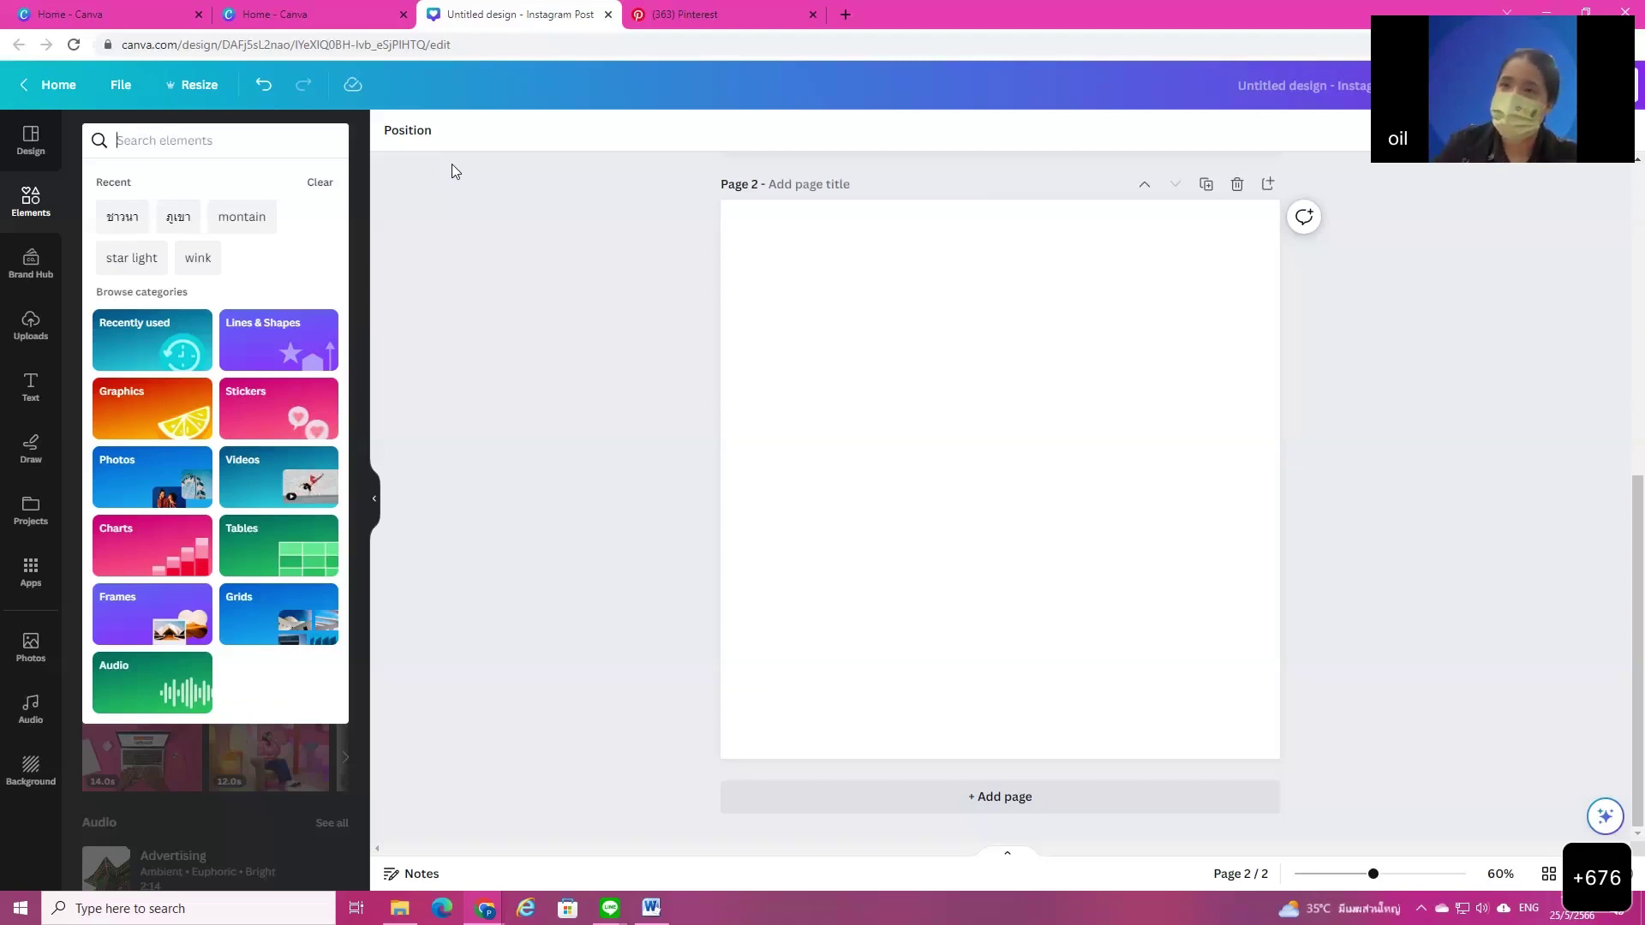
{"action": "left_click", "coordinate": [161, 135]}
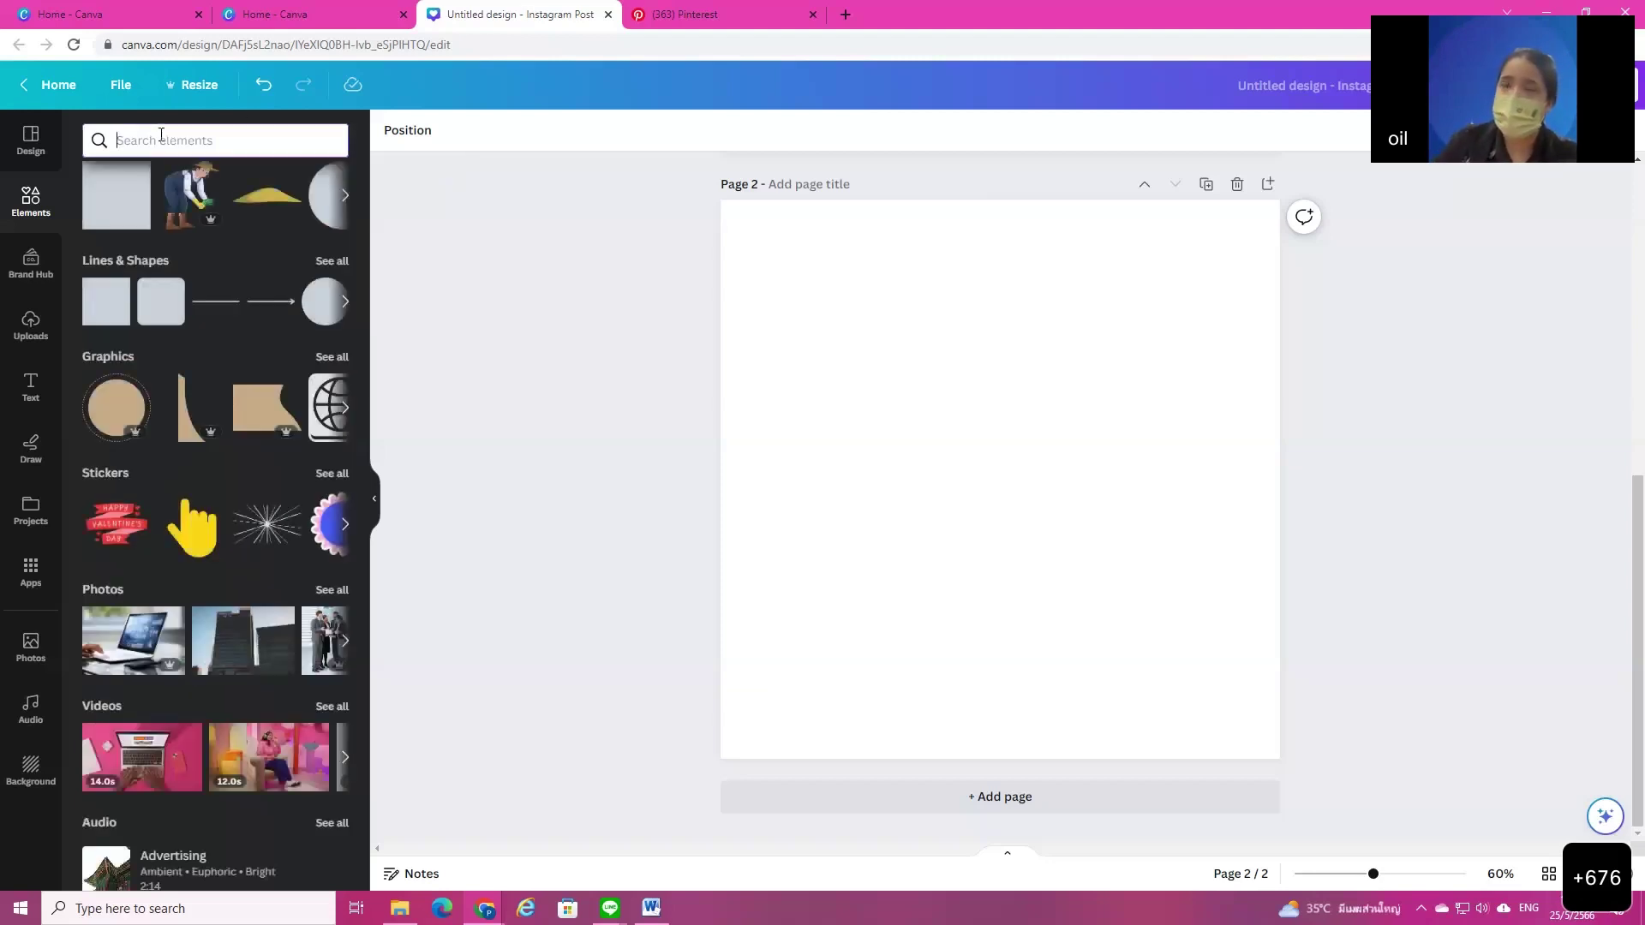
{"action": "left_click", "coordinate": [162, 135]}
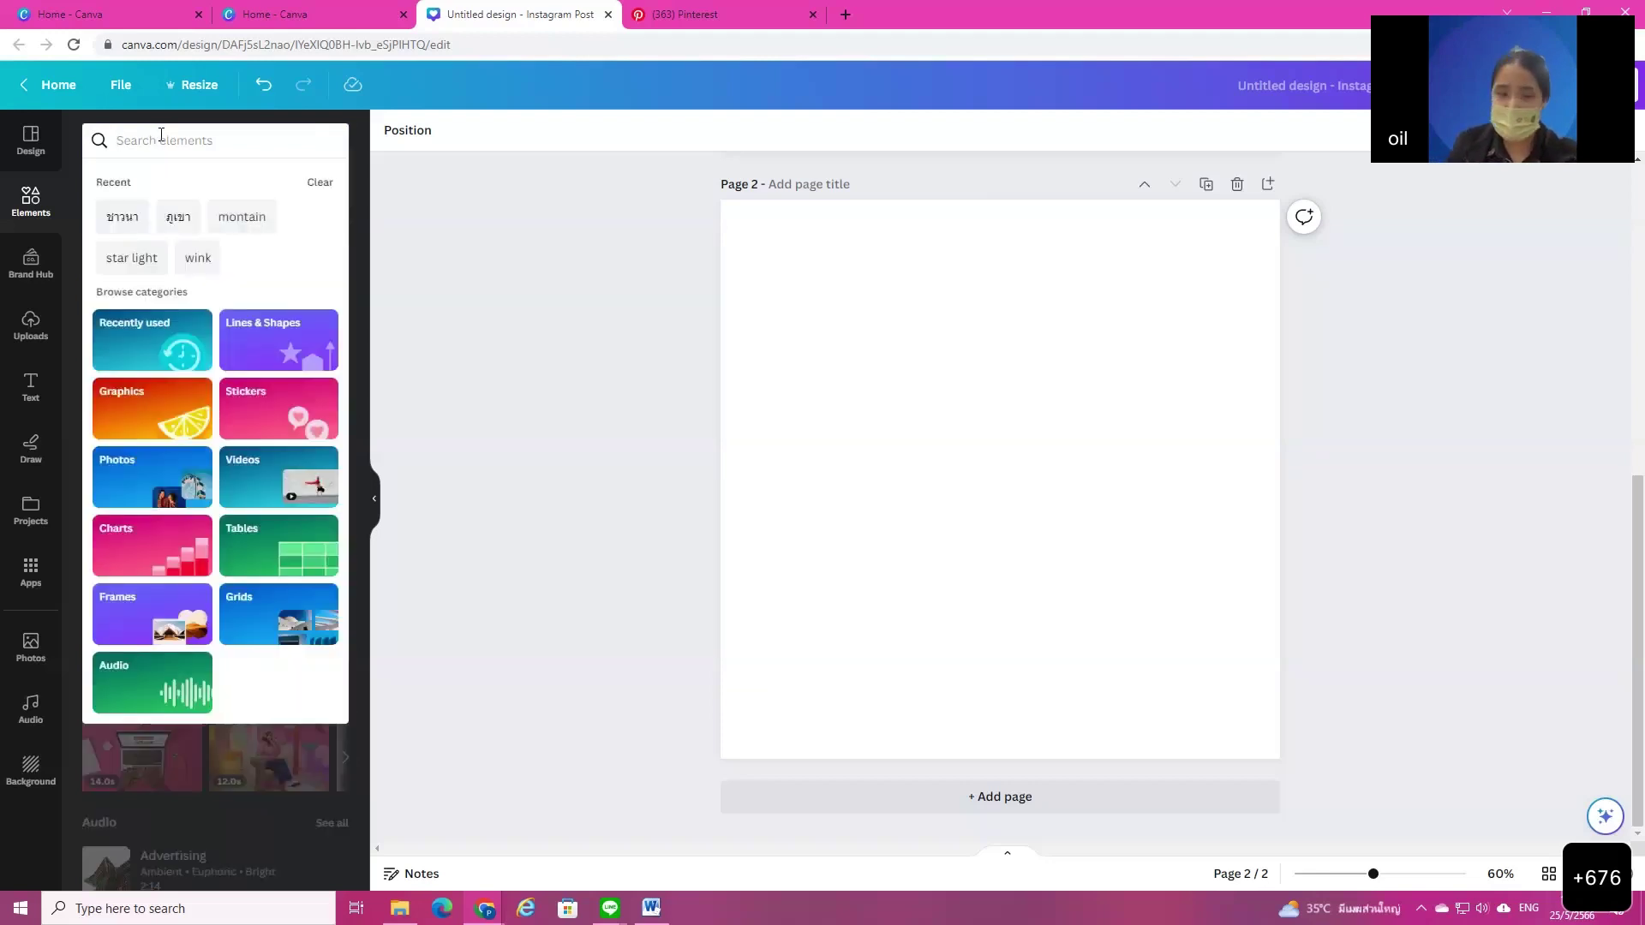
{"action": "type", "text": "วั"}
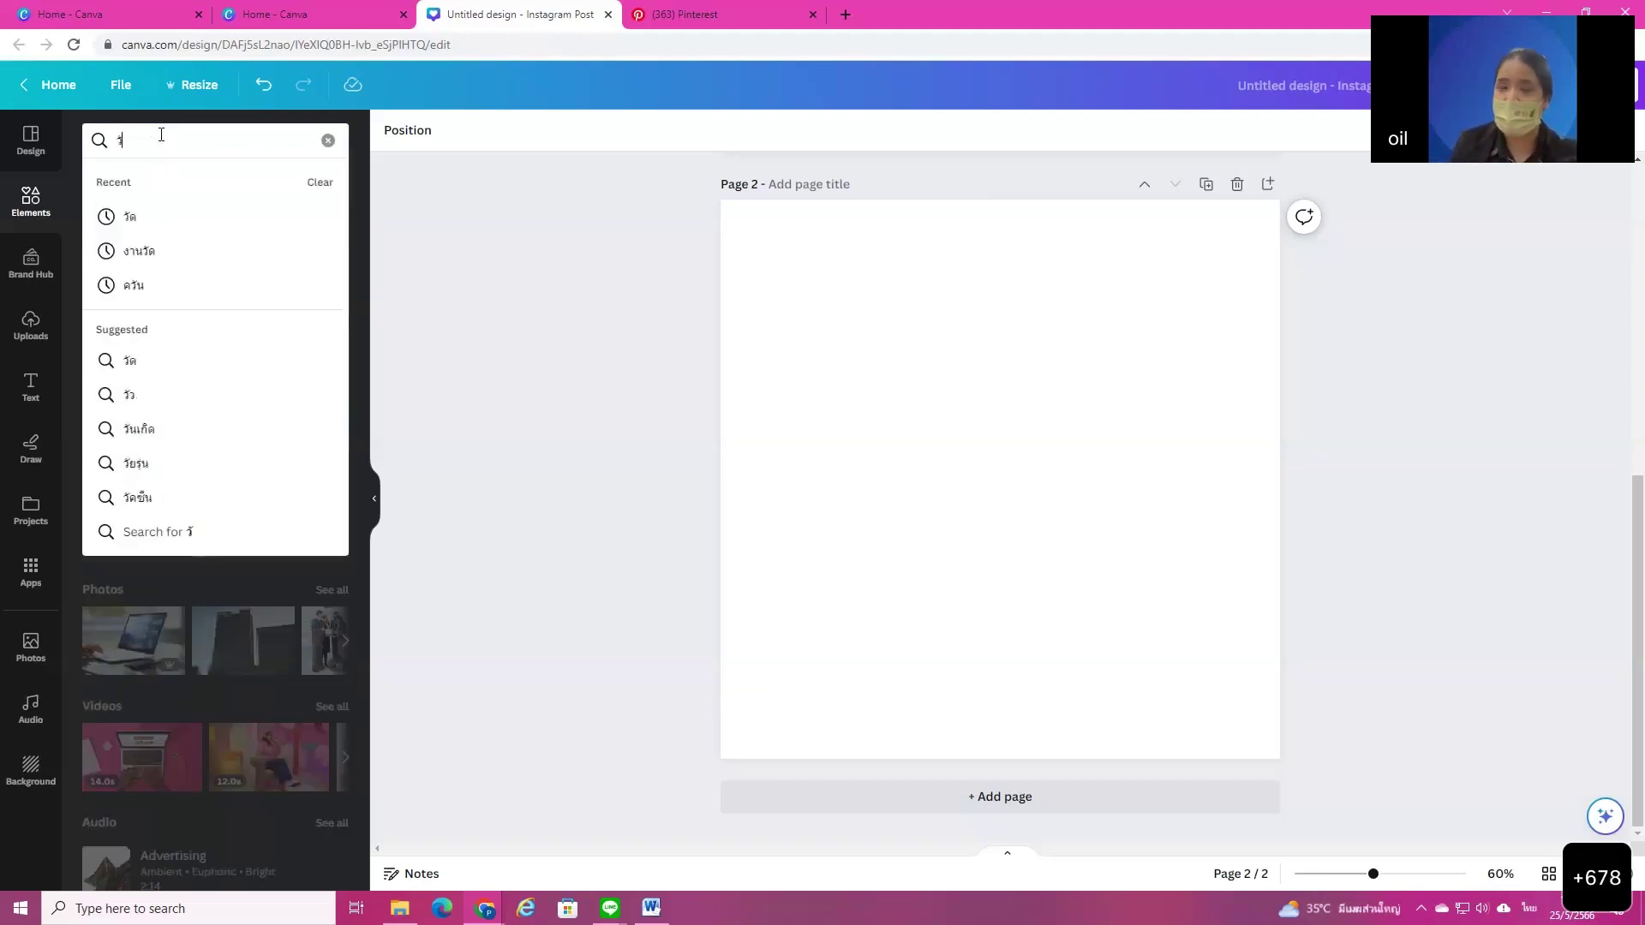
{"action": "type", "text": "ด"}
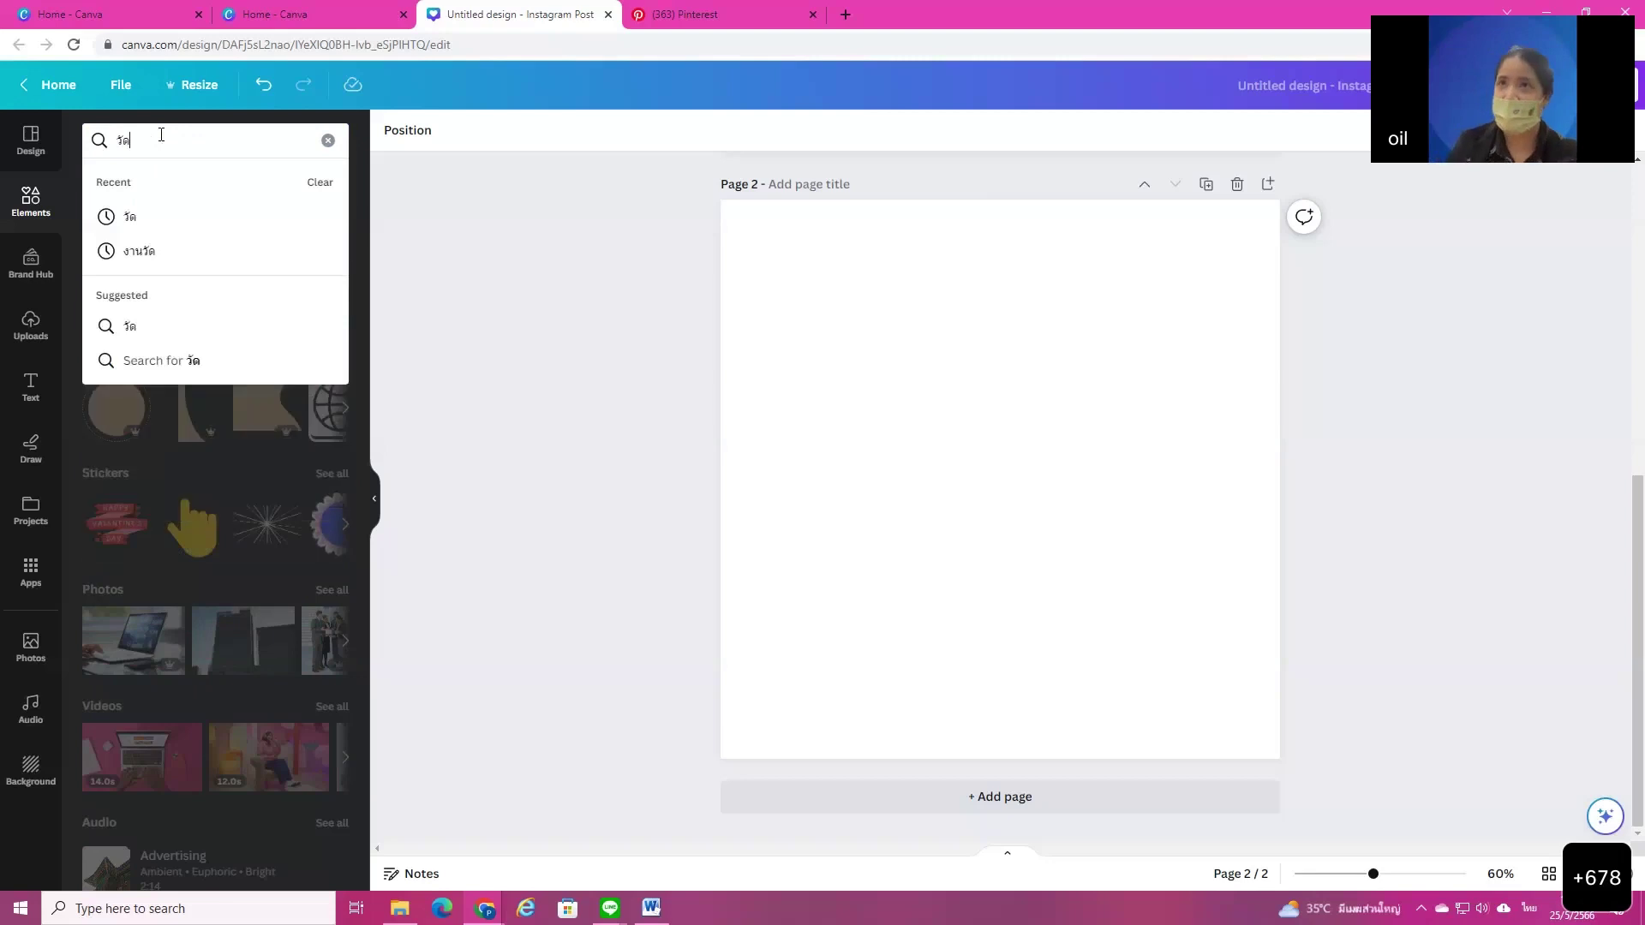
{"action": "key", "text": "Return"}
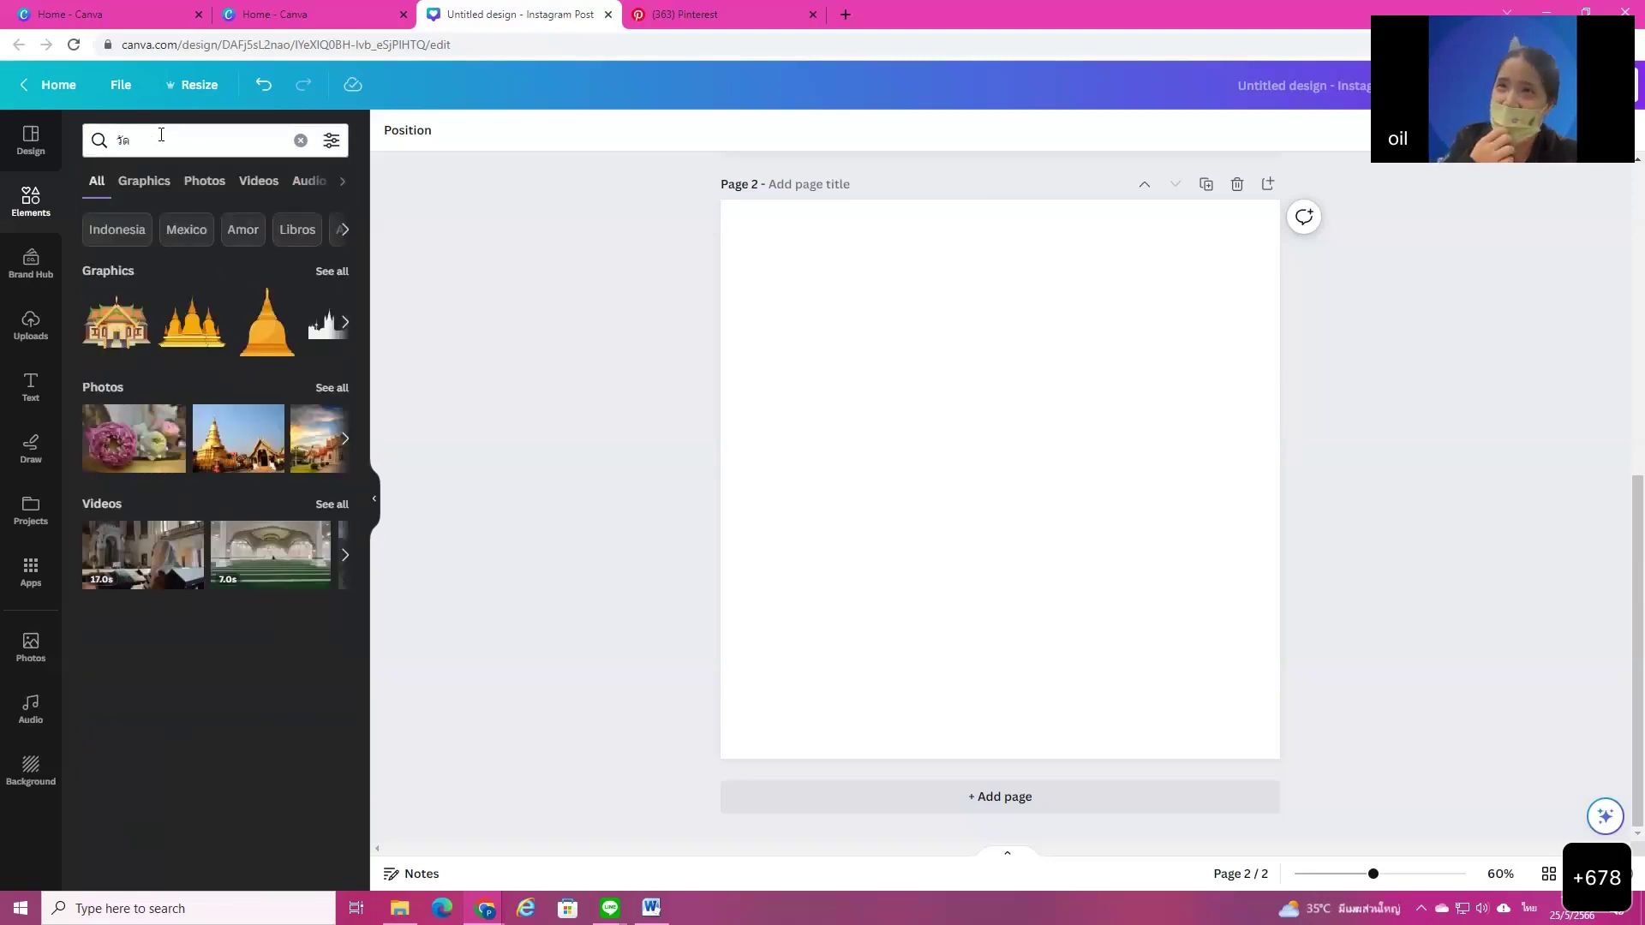
{"action": "left_click", "coordinate": [331, 270]}
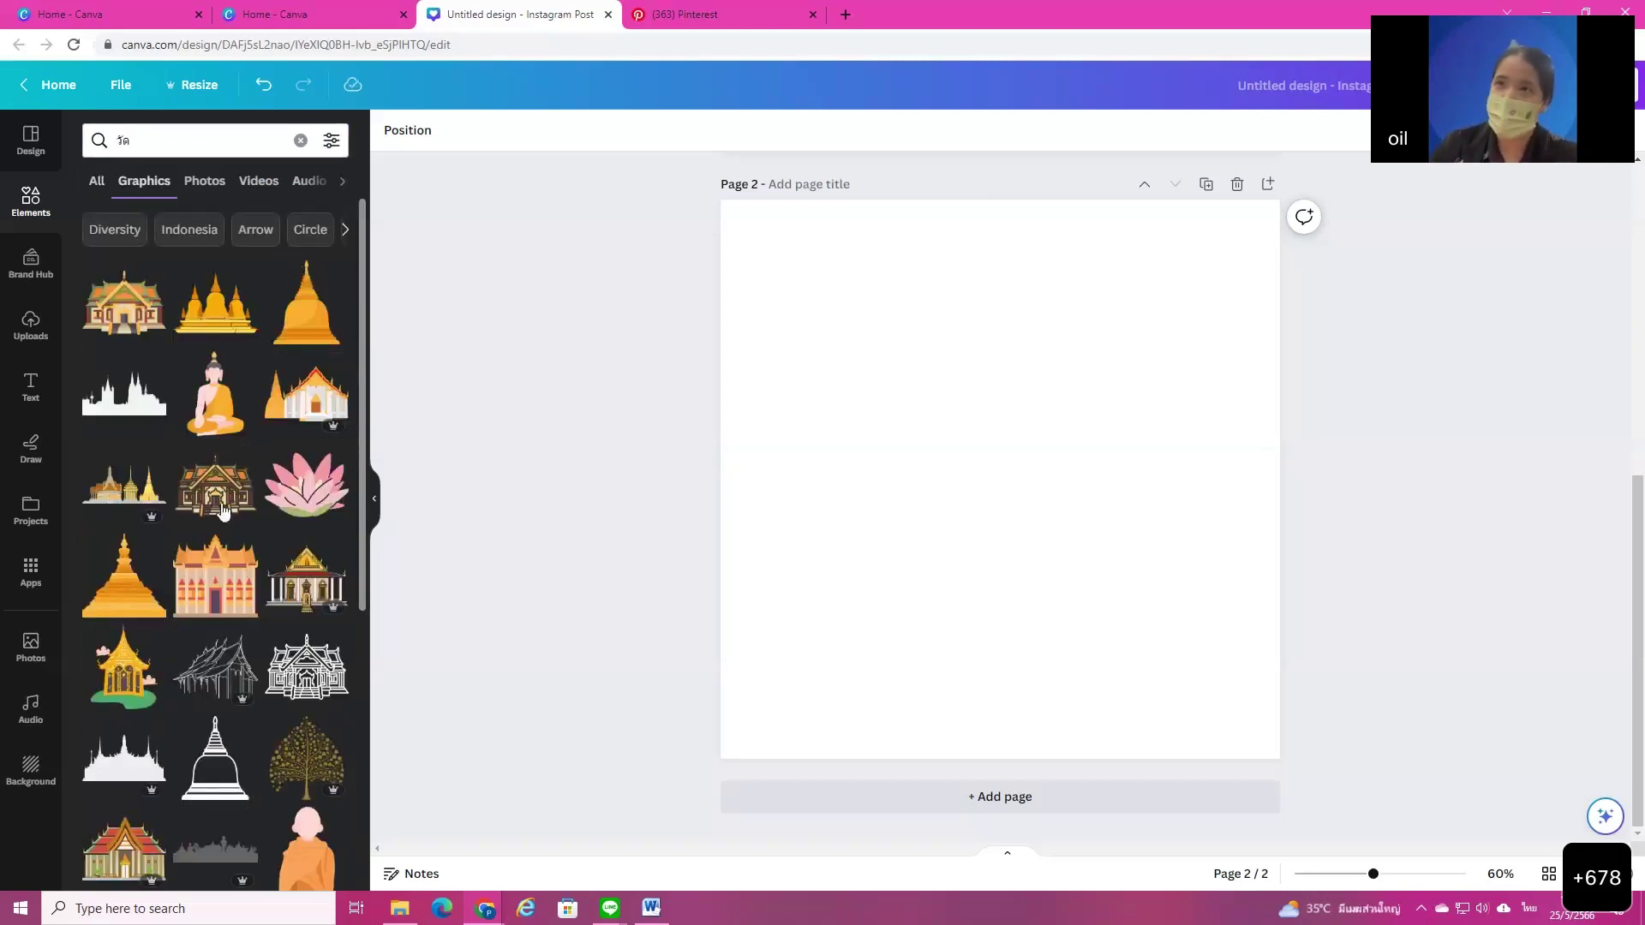
Step: Try the golden temple graphic with flags on page 2, moving and resizing it, and delete it again
{"action": "scroll", "coordinate": [228, 508], "scroll_direction": "down", "scroll_amount": 5}
{"action": "scroll", "coordinate": [232, 510], "scroll_direction": "down", "scroll_amount": 5}
{"action": "scroll", "coordinate": [264, 558], "scroll_direction": "down", "scroll_amount": 1}
{"action": "scroll", "coordinate": [264, 558], "scroll_direction": "up", "scroll_amount": 6}
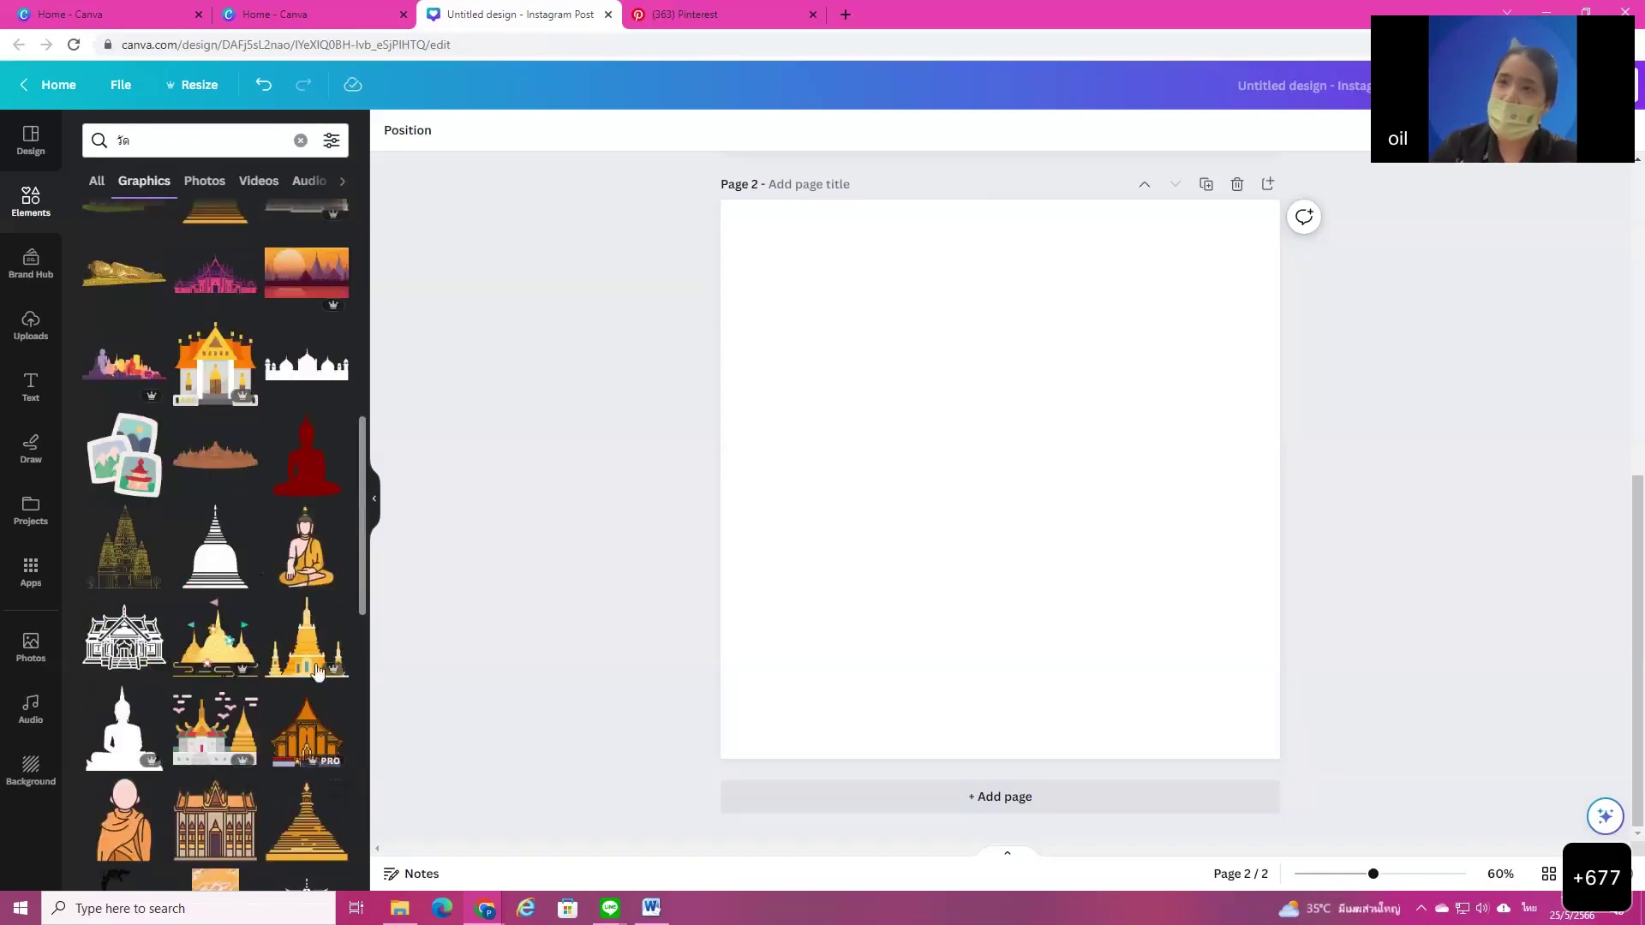
{"action": "left_click", "coordinate": [238, 671]}
{"action": "left_click_drag", "start_coordinate": [1000, 476], "coordinate": [901, 581]}
{"action": "left_click_drag", "start_coordinate": [1128, 374], "coordinate": [1102, 510]}
{"action": "left_click", "coordinate": [747, 706]}
{"action": "key", "text": "Delete"}
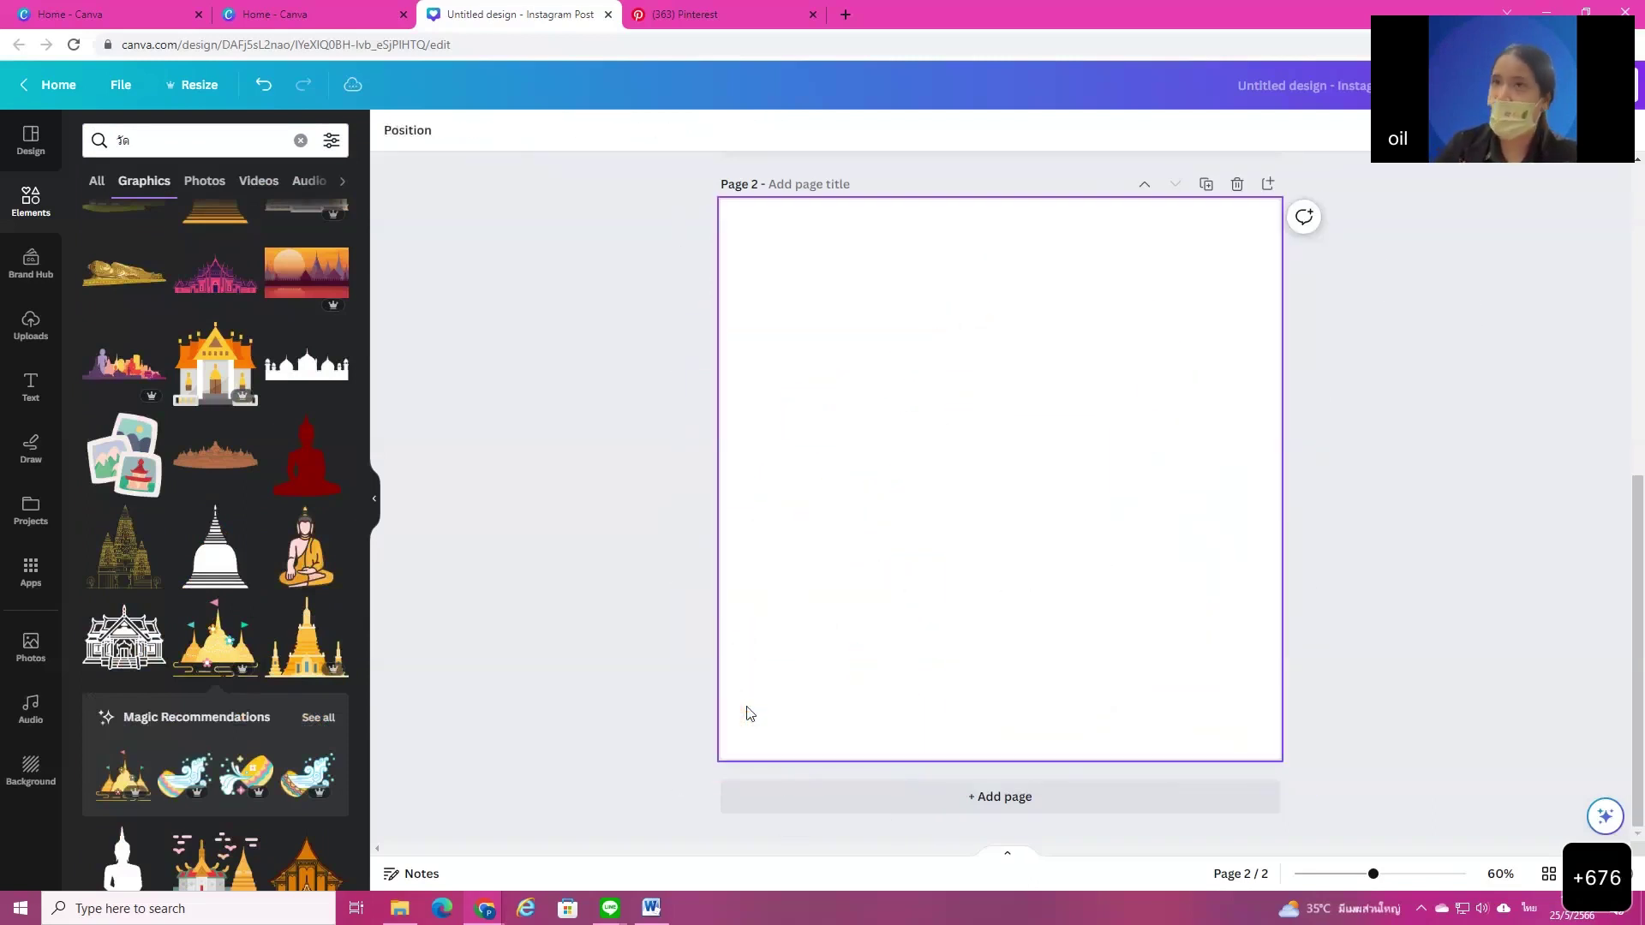
Step: Insert the red table with a filled header row from the table elements on page 2
{"action": "left_click", "coordinate": [30, 202]}
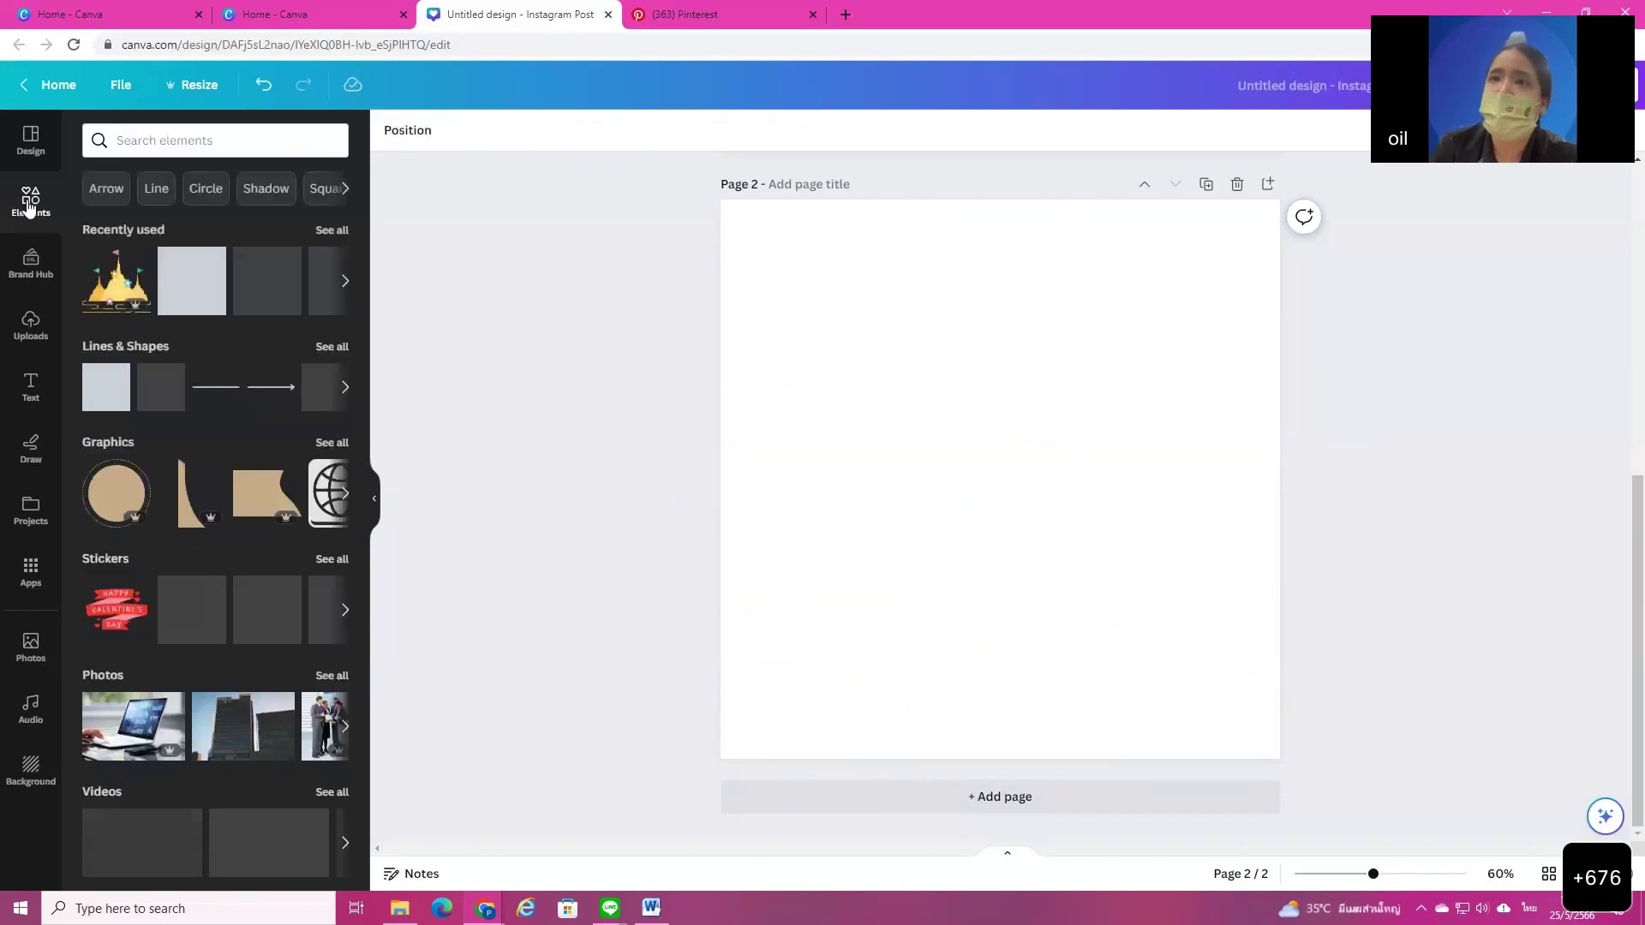
{"action": "scroll", "coordinate": [289, 414], "scroll_direction": "down", "scroll_amount": 9}
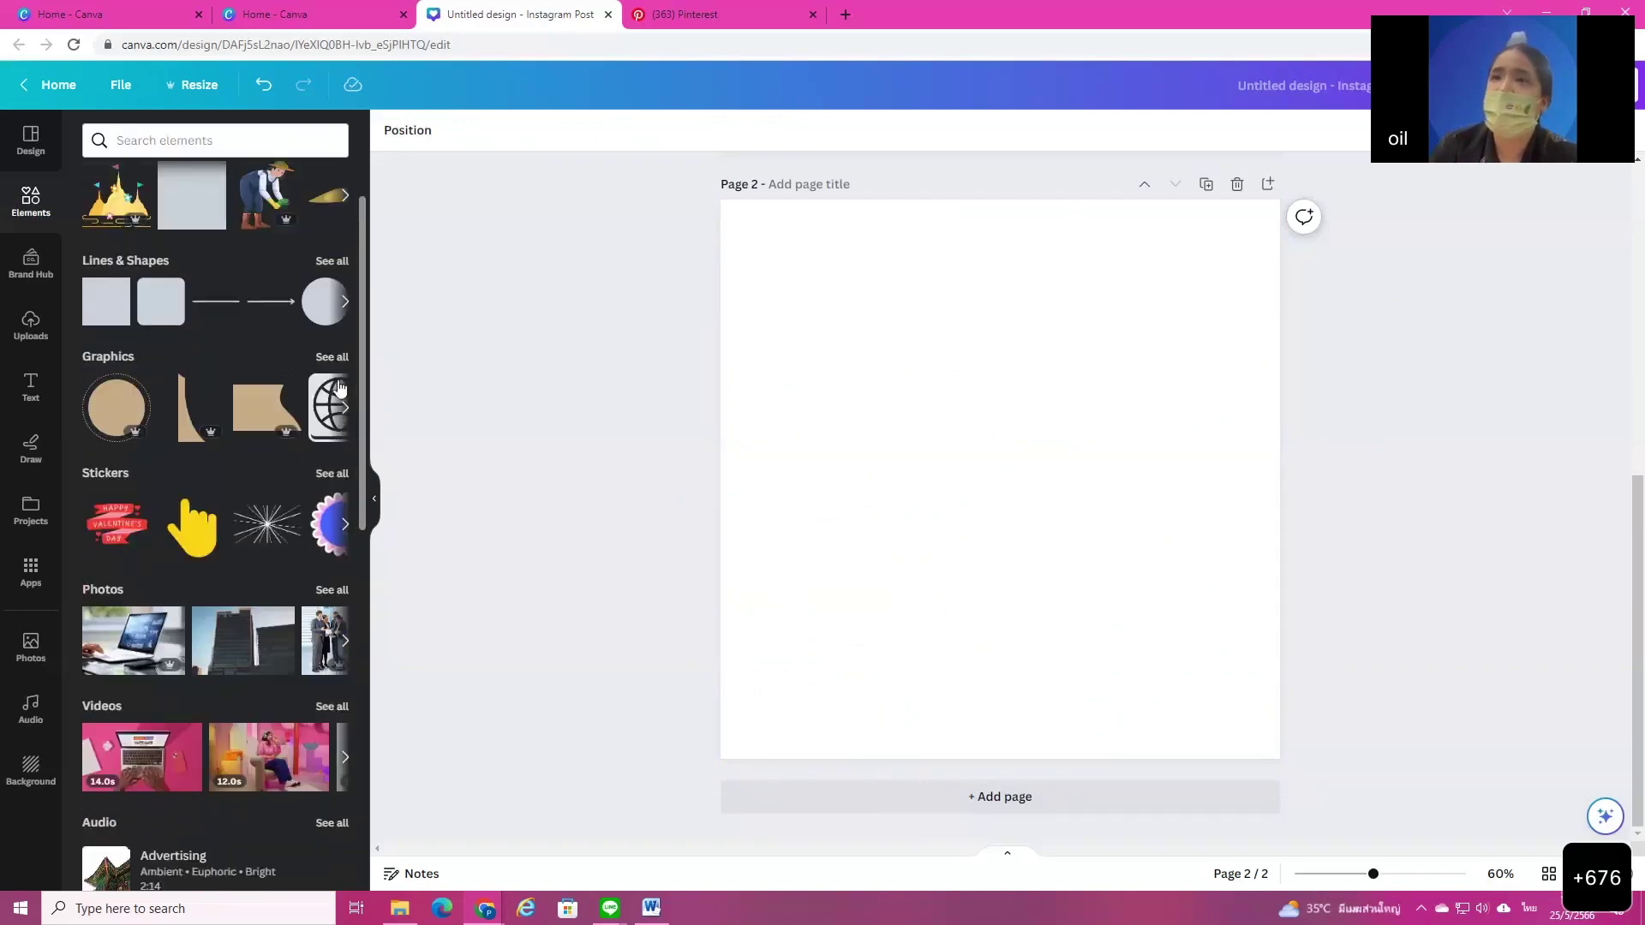
{"action": "scroll", "coordinate": [342, 412], "scroll_direction": "down", "scroll_amount": 1}
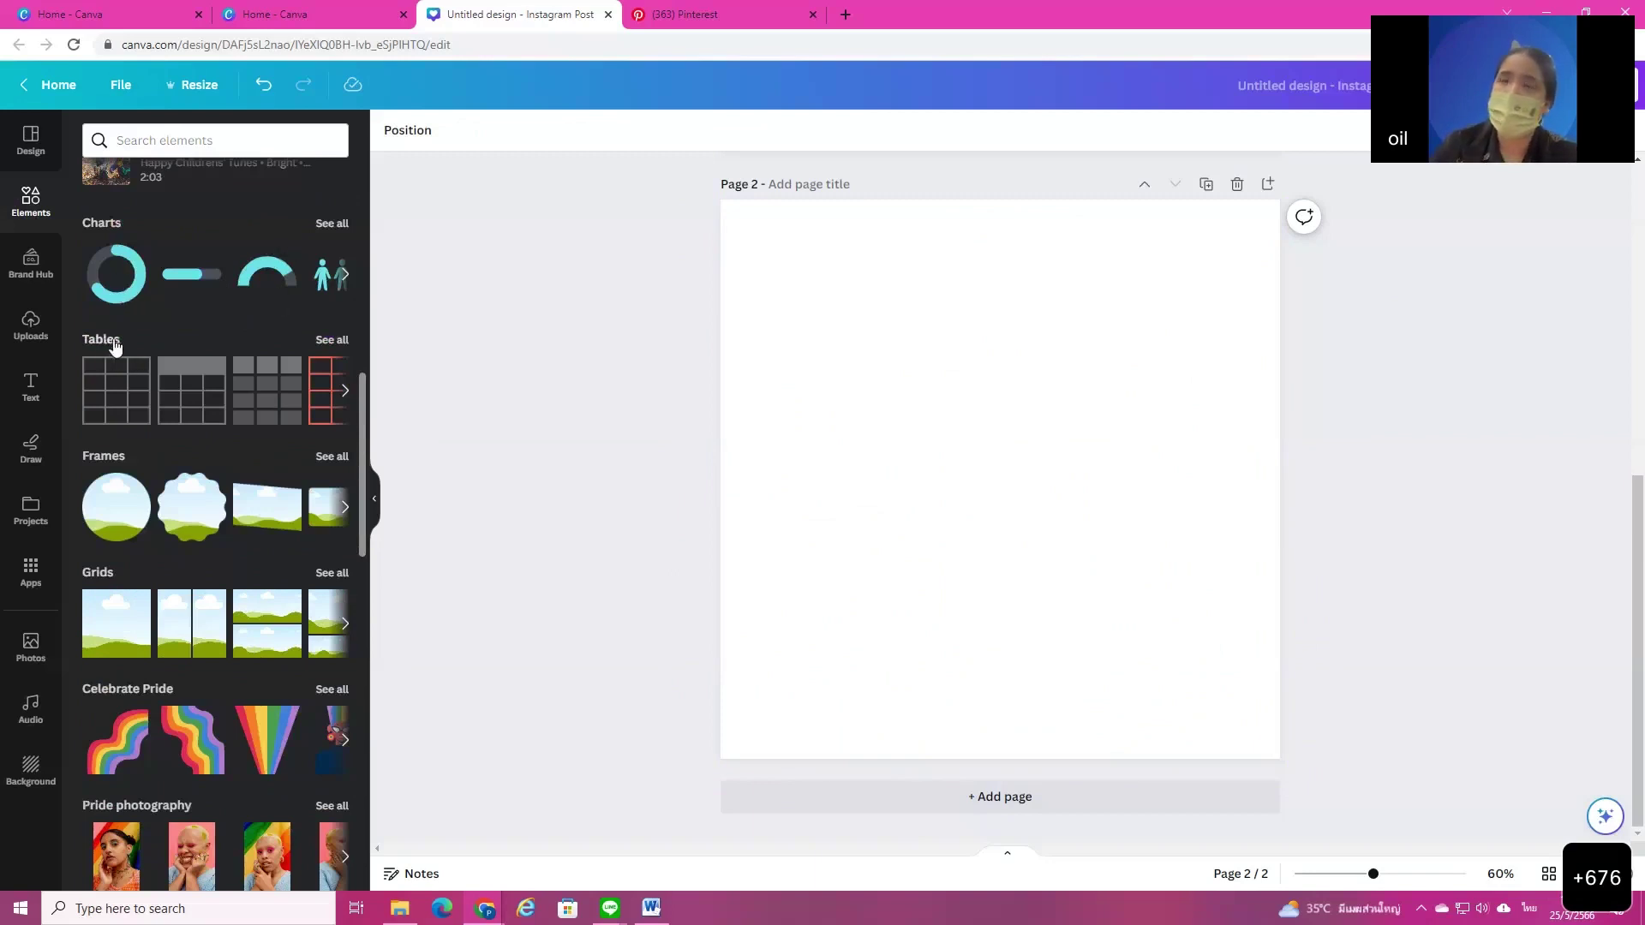
{"action": "left_click", "coordinate": [323, 341]}
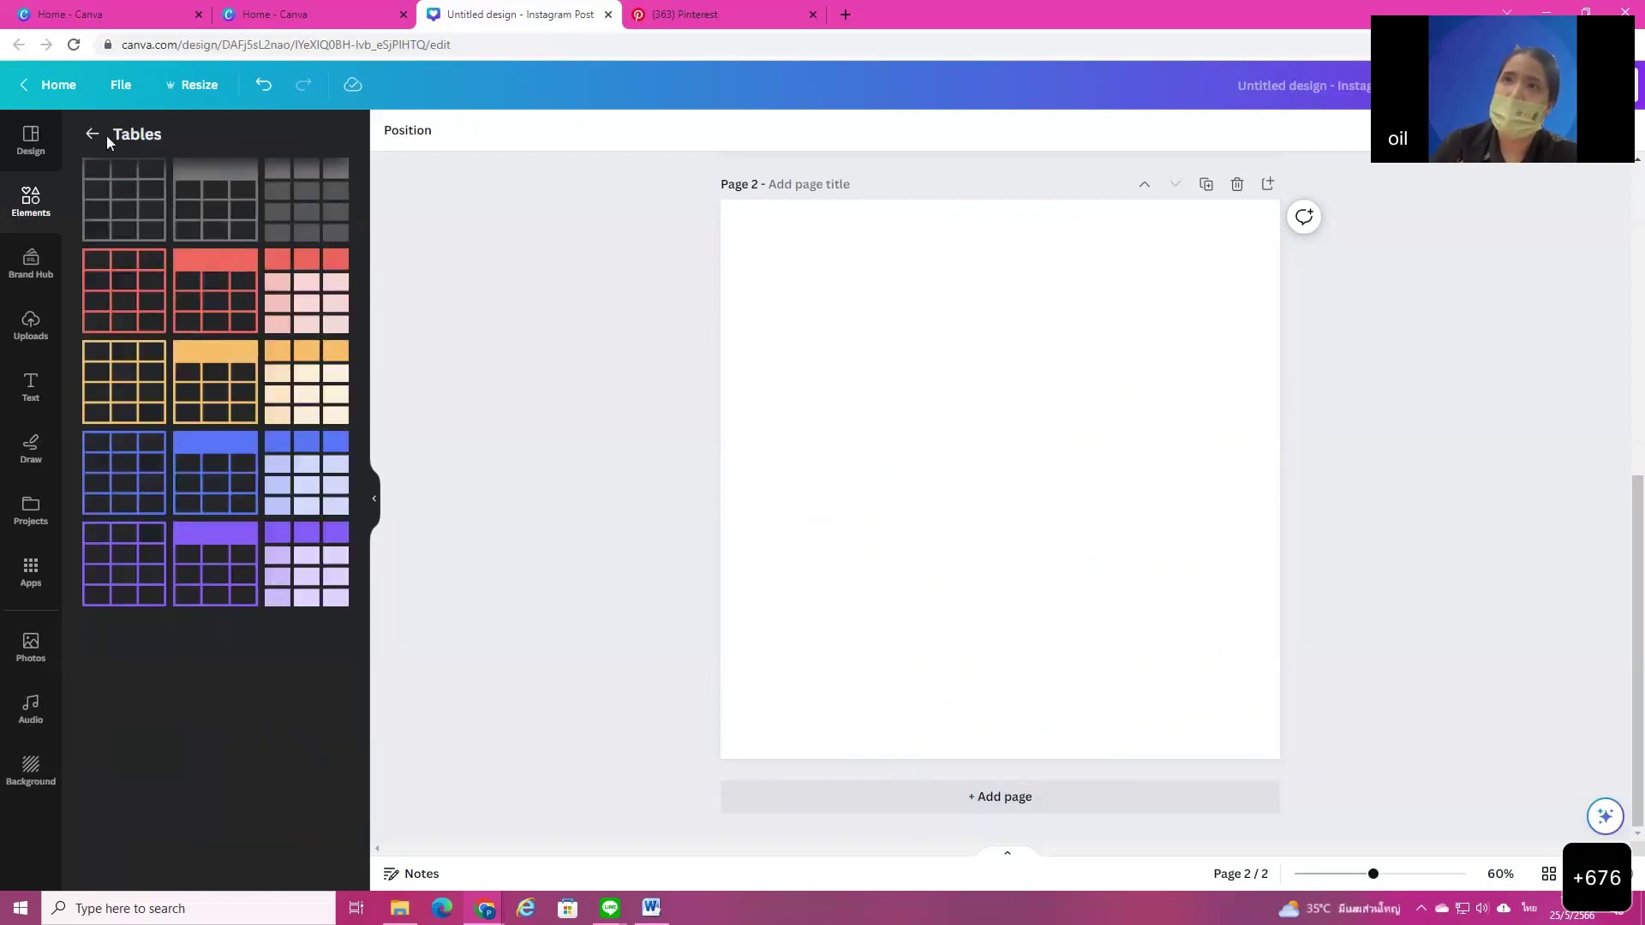
{"action": "left_click", "coordinate": [219, 316]}
{"action": "left_click", "coordinate": [1072, 635]}
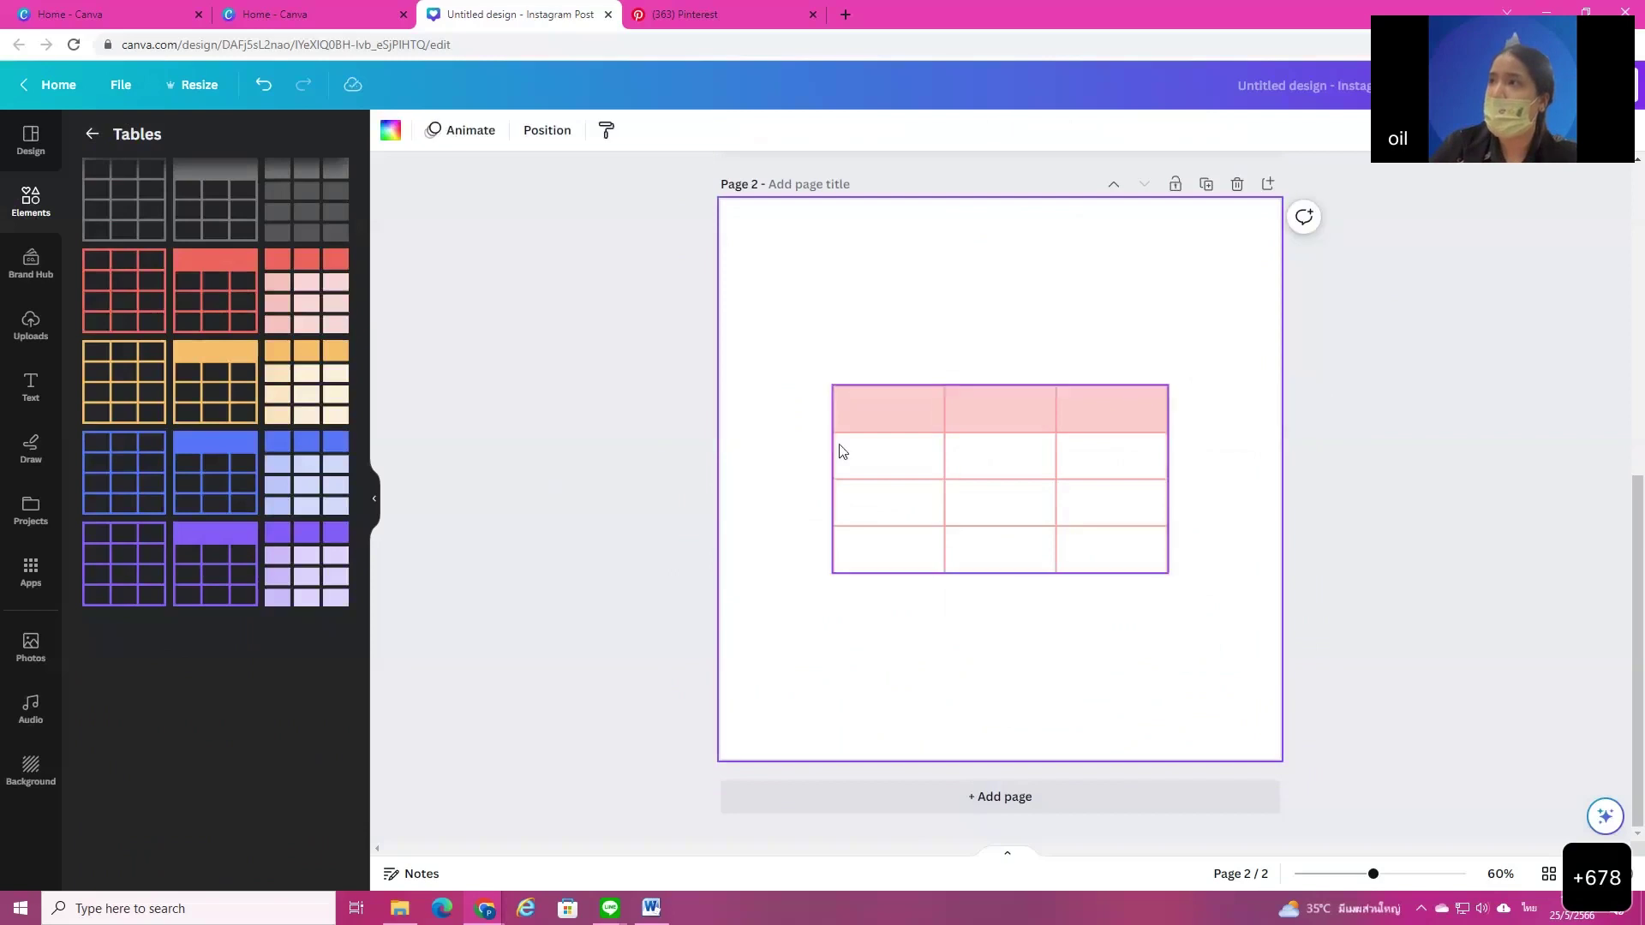
Step: Add a column next to the table's first column and open the delete options from a cell in the last row
{"action": "left_click", "coordinate": [894, 418]}
{"action": "left_click", "coordinate": [891, 368]}
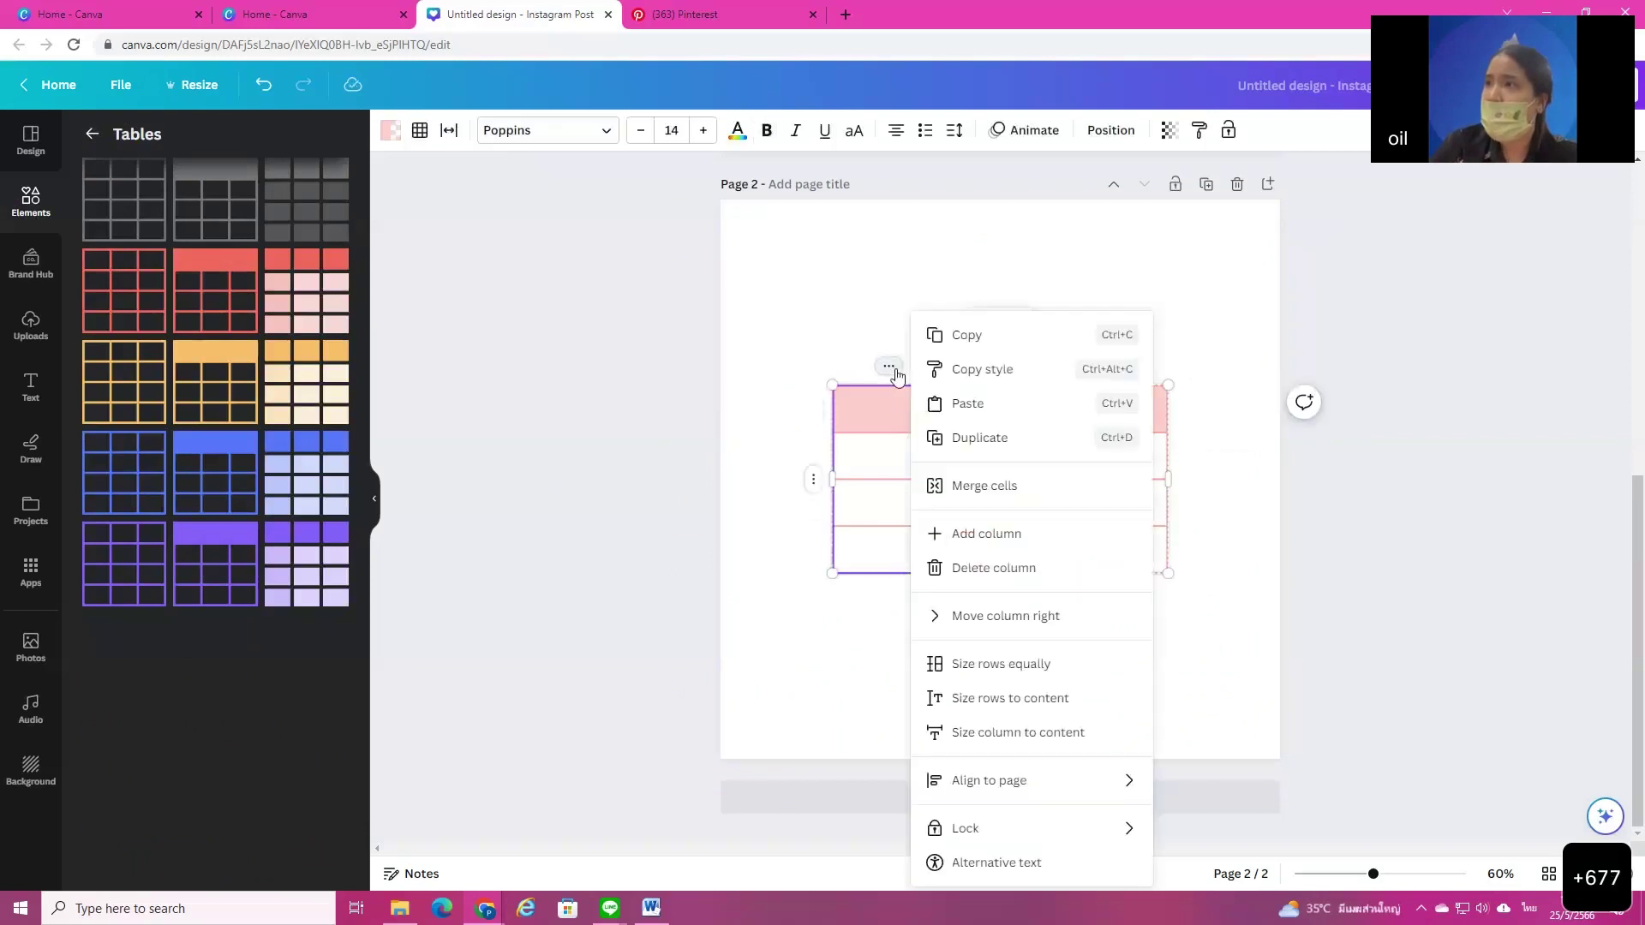
{"action": "left_click", "coordinate": [985, 534]}
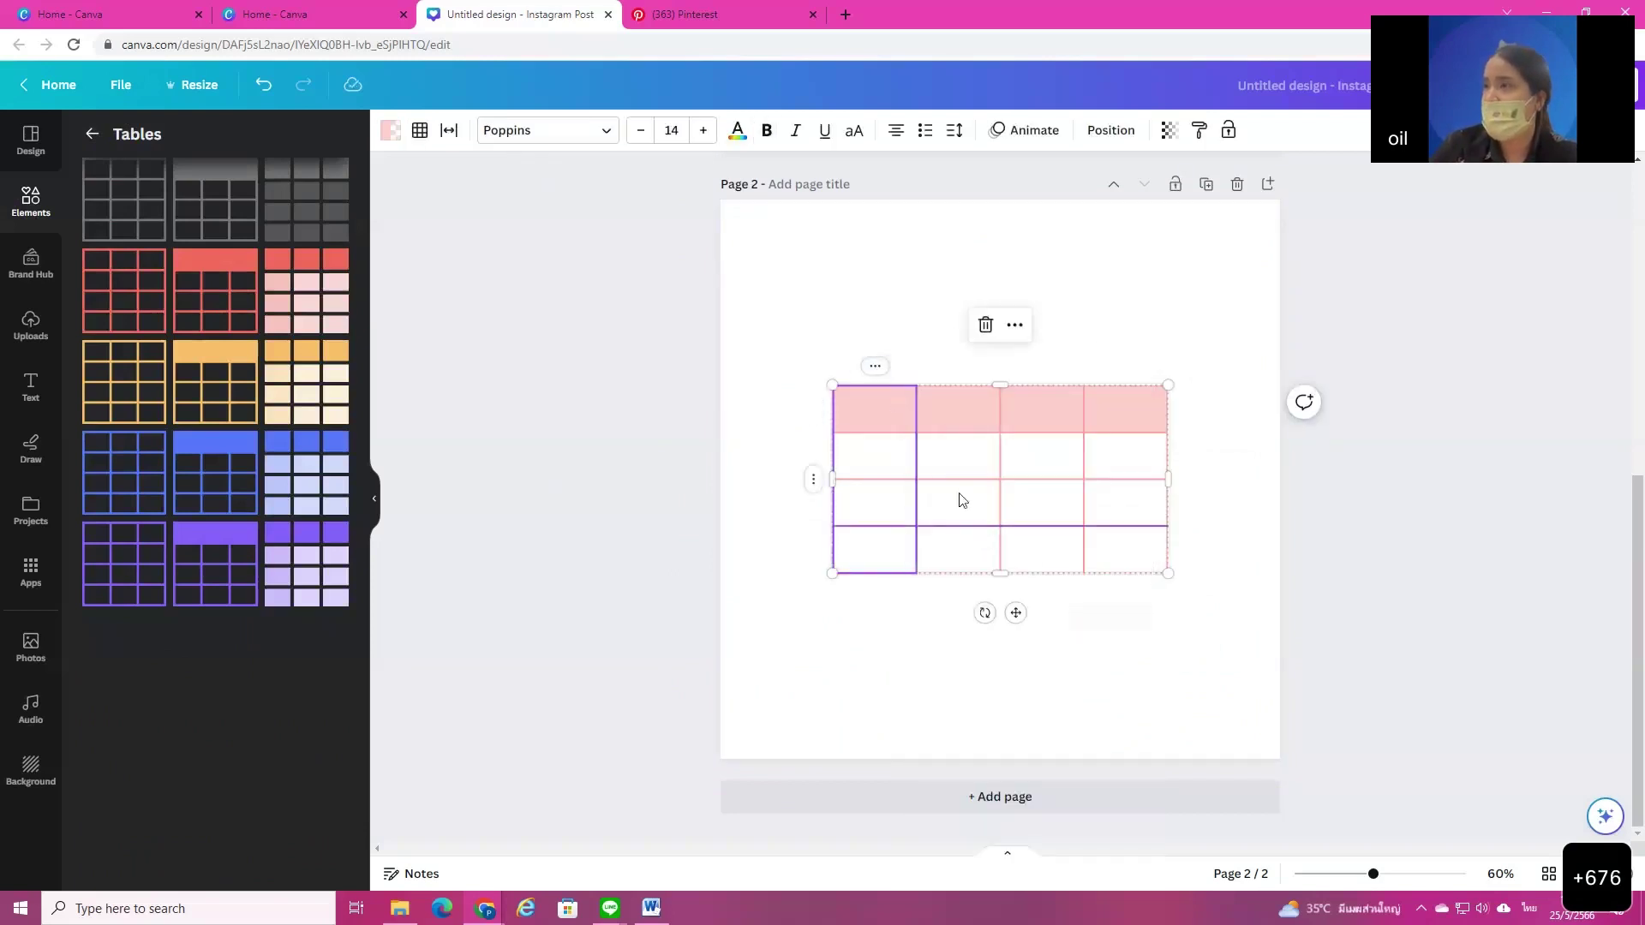
{"action": "left_click", "coordinate": [825, 484]}
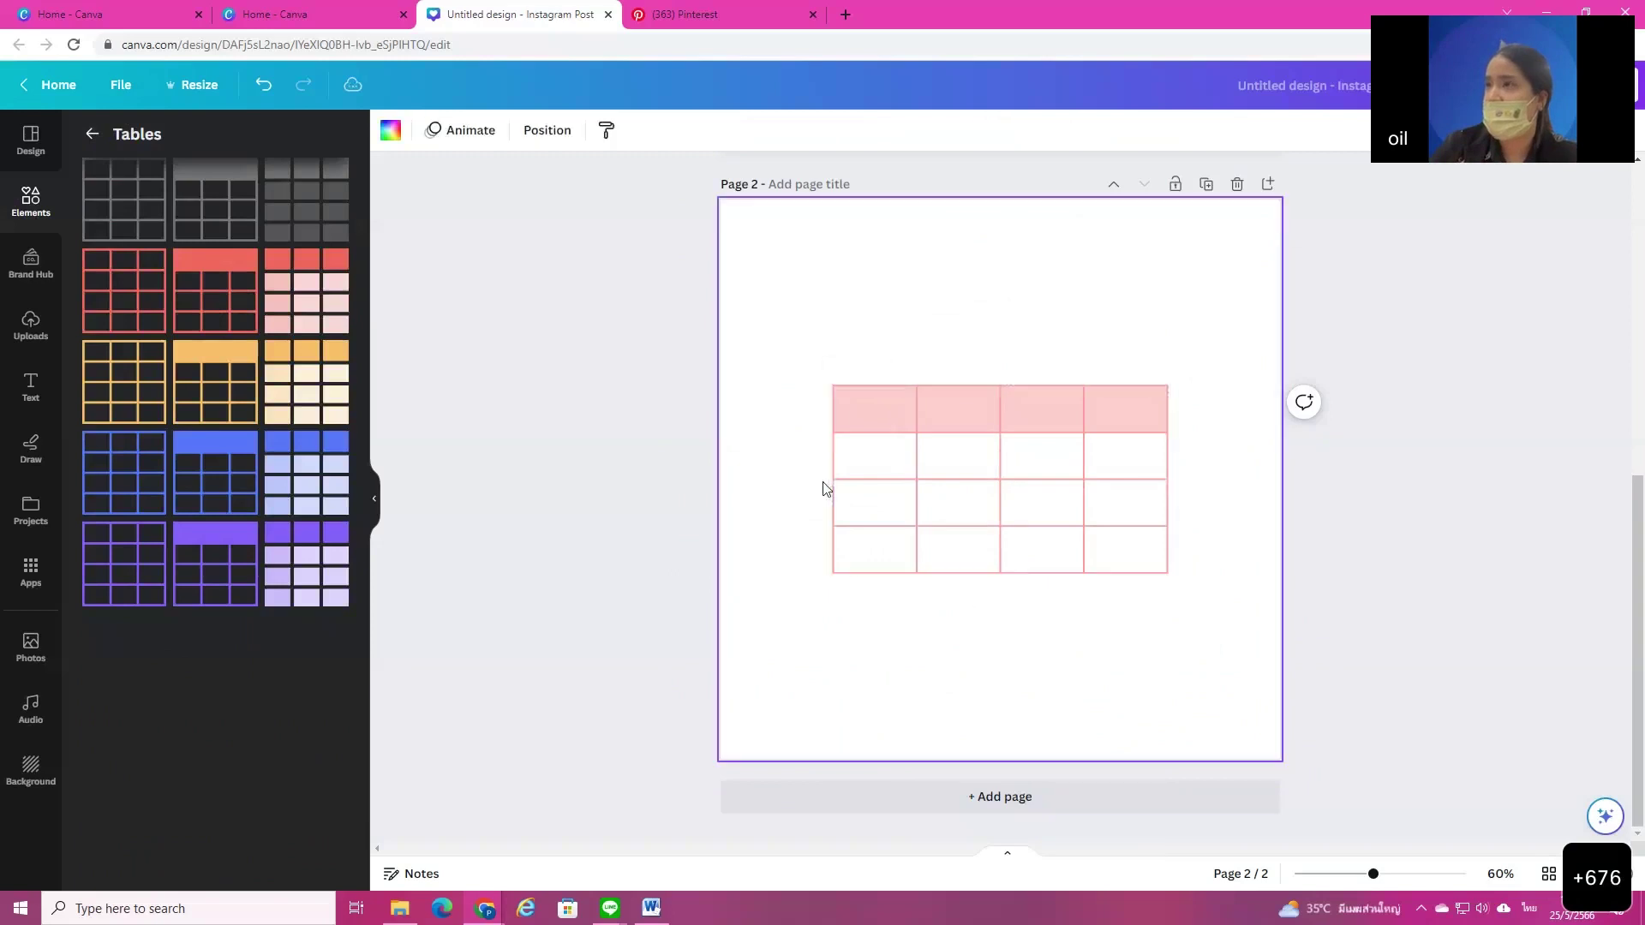
{"action": "left_click", "coordinate": [1071, 526]}
{"action": "left_click", "coordinate": [1099, 657]}
{"action": "left_click", "coordinate": [1135, 534]}
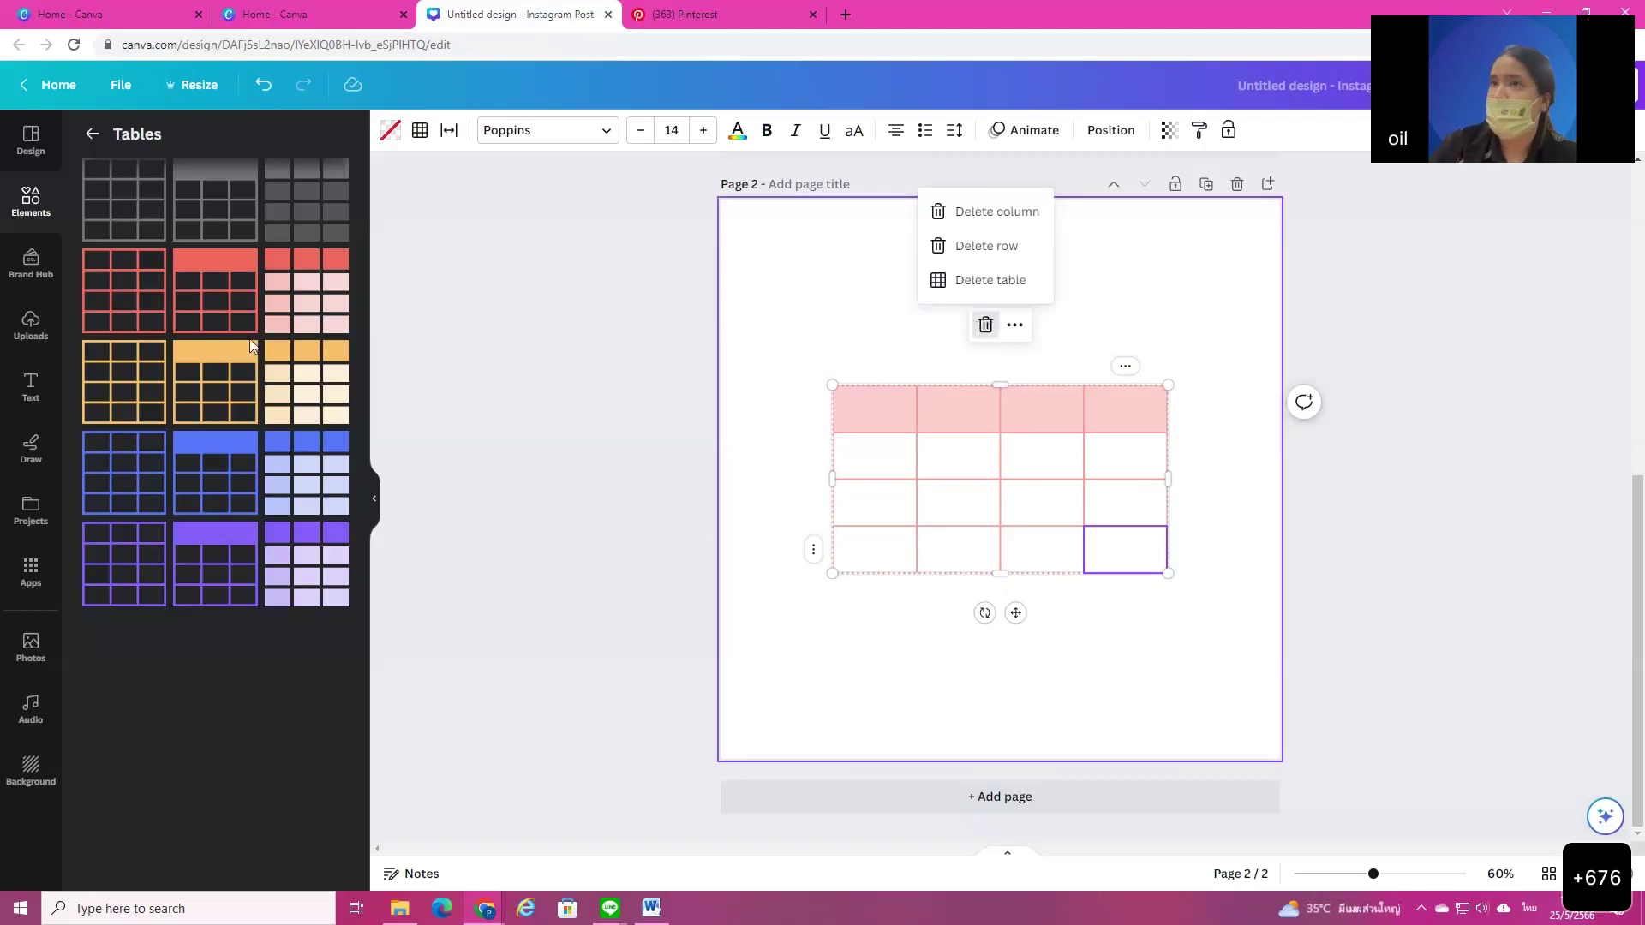
Step: Look through the sticker categories in the elements library and return to the elements overview
{"action": "left_click", "coordinate": [19, 208]}
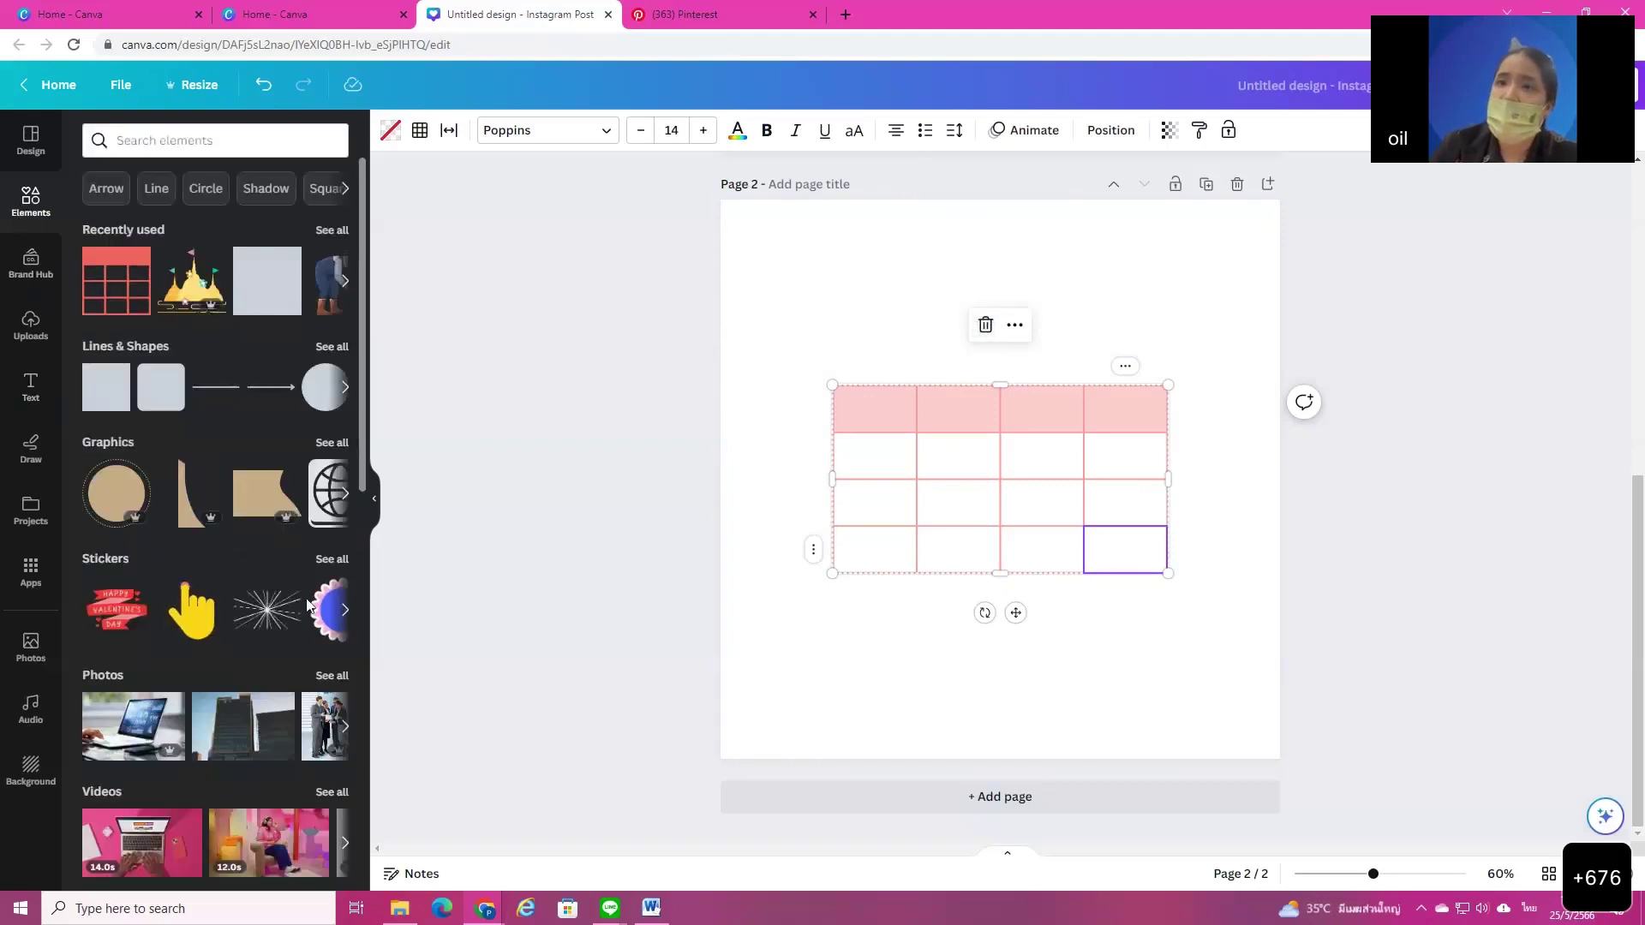
{"action": "scroll", "coordinate": [305, 598], "scroll_direction": "down", "scroll_amount": 1}
{"action": "scroll", "coordinate": [305, 597], "scroll_direction": "down", "scroll_amount": 1}
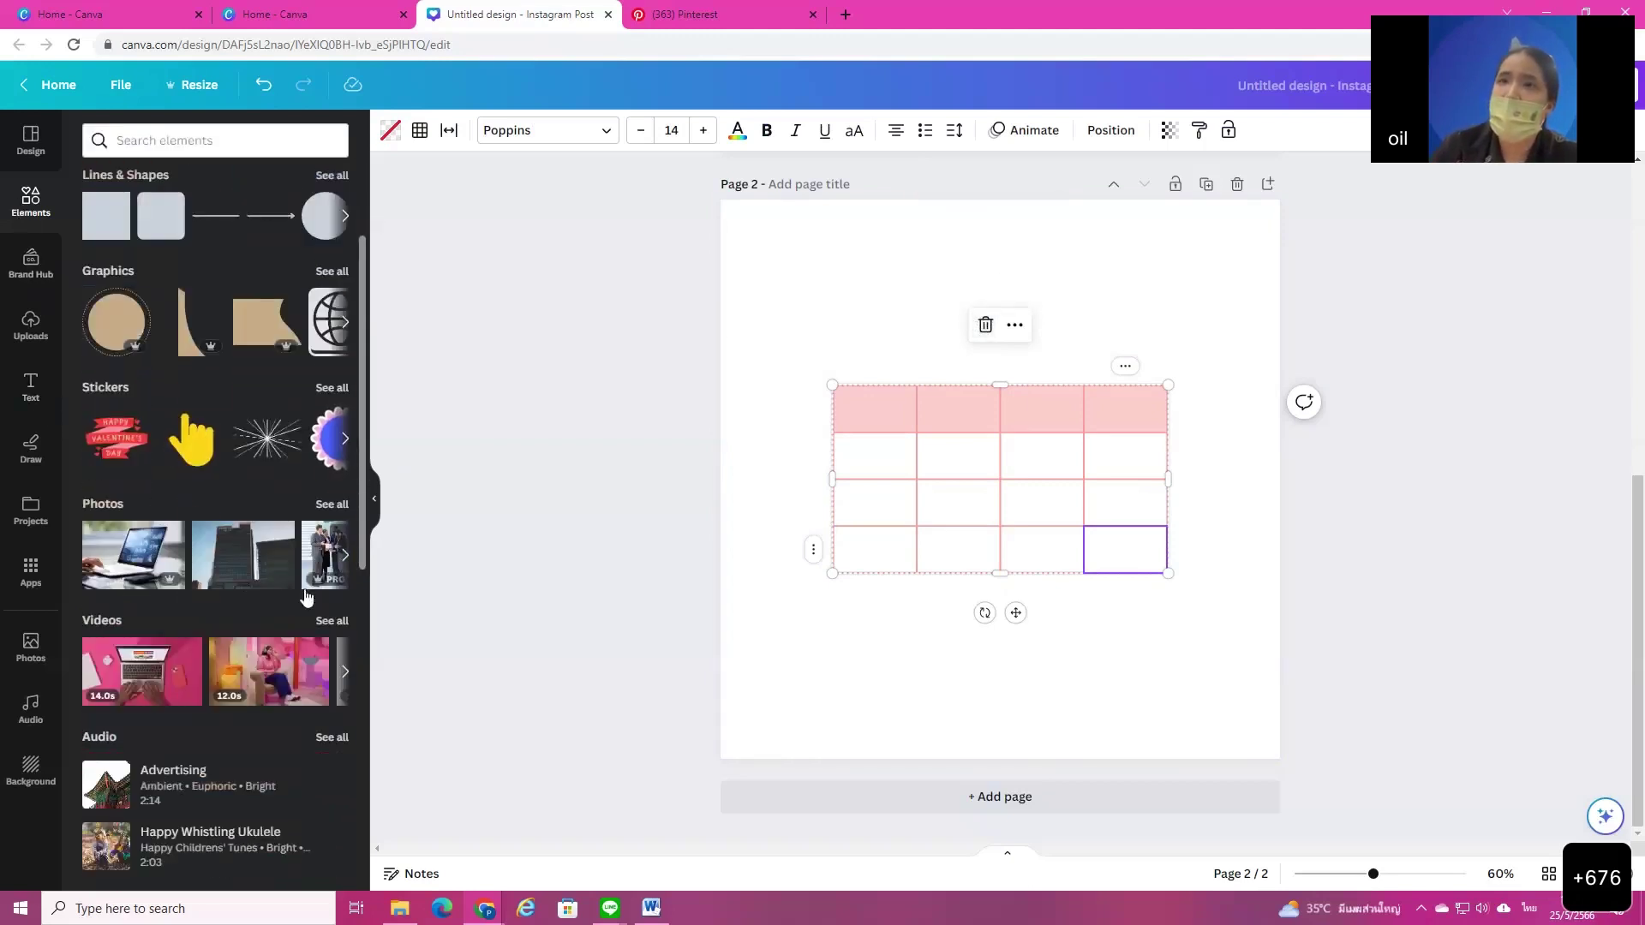
{"action": "left_click", "coordinate": [333, 388]}
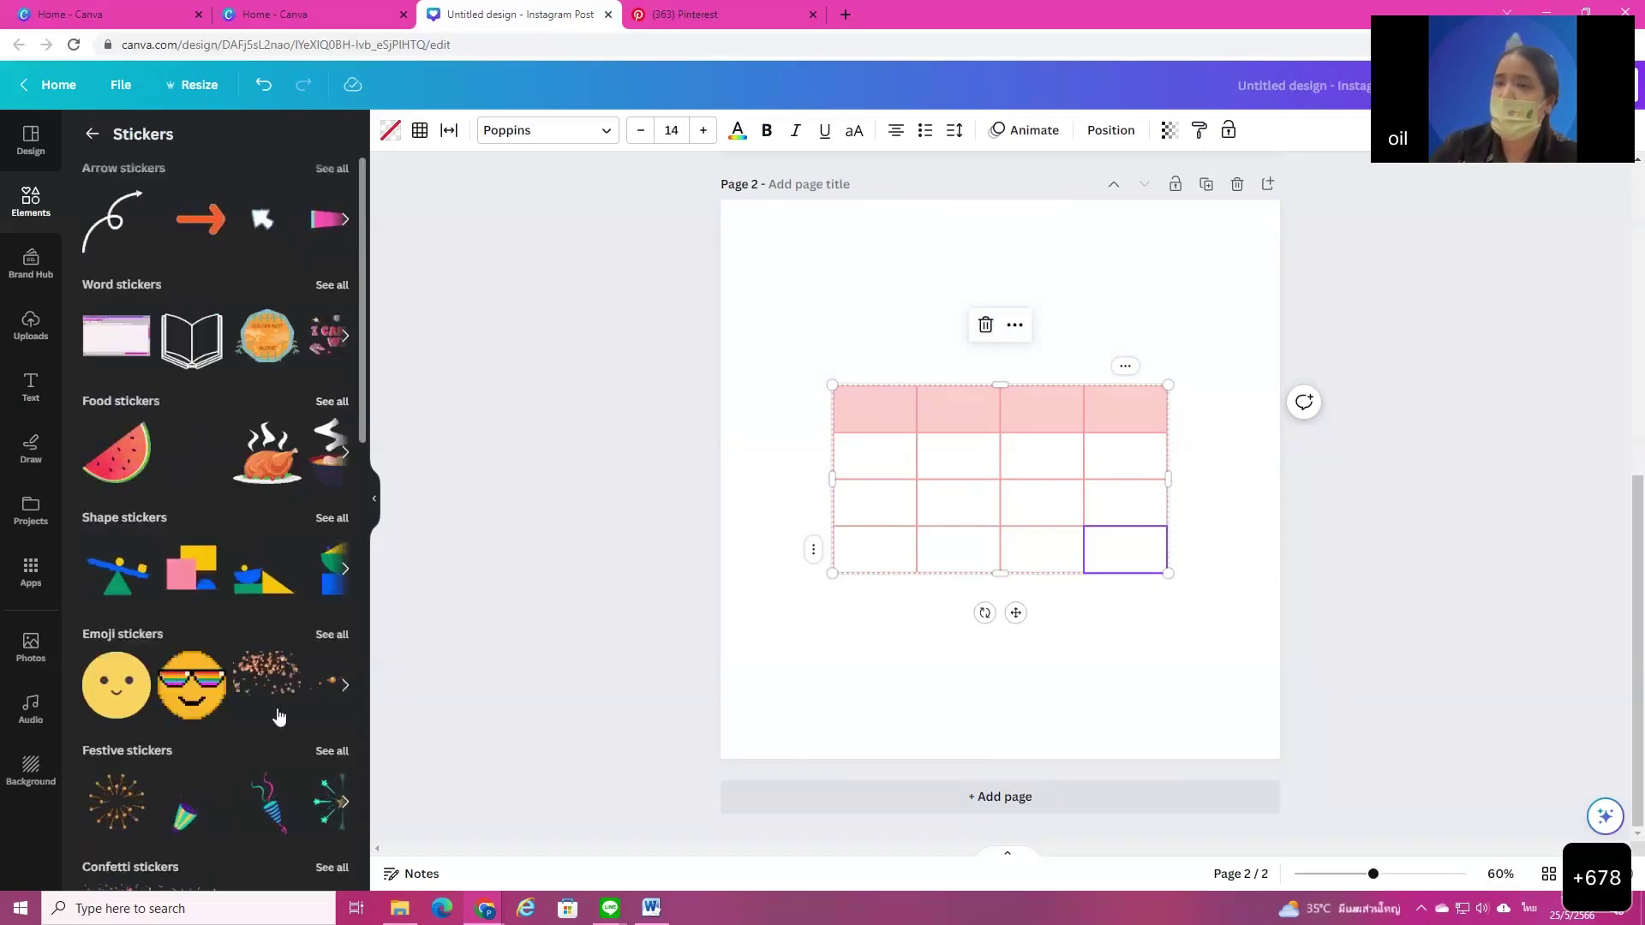
{"action": "scroll", "coordinate": [294, 678], "scroll_direction": "down", "scroll_amount": 4}
{"action": "scroll", "coordinate": [295, 666], "scroll_direction": "down", "scroll_amount": 6}
{"action": "scroll", "coordinate": [298, 658], "scroll_direction": "up", "scroll_amount": 10}
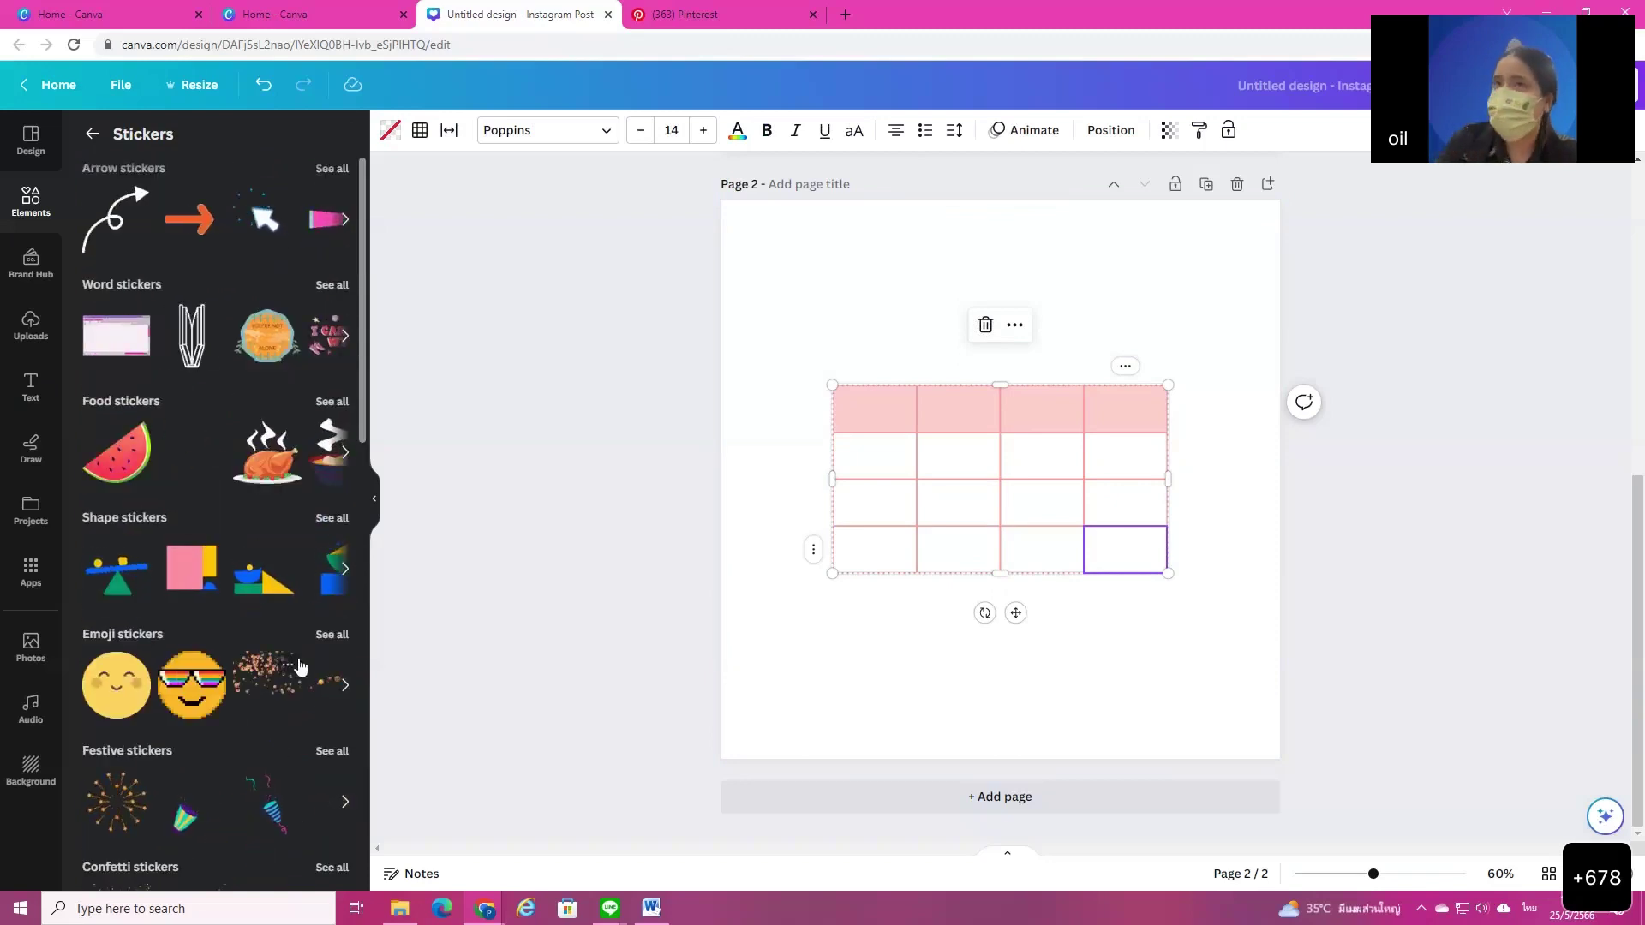
{"action": "left_click", "coordinate": [93, 137]}
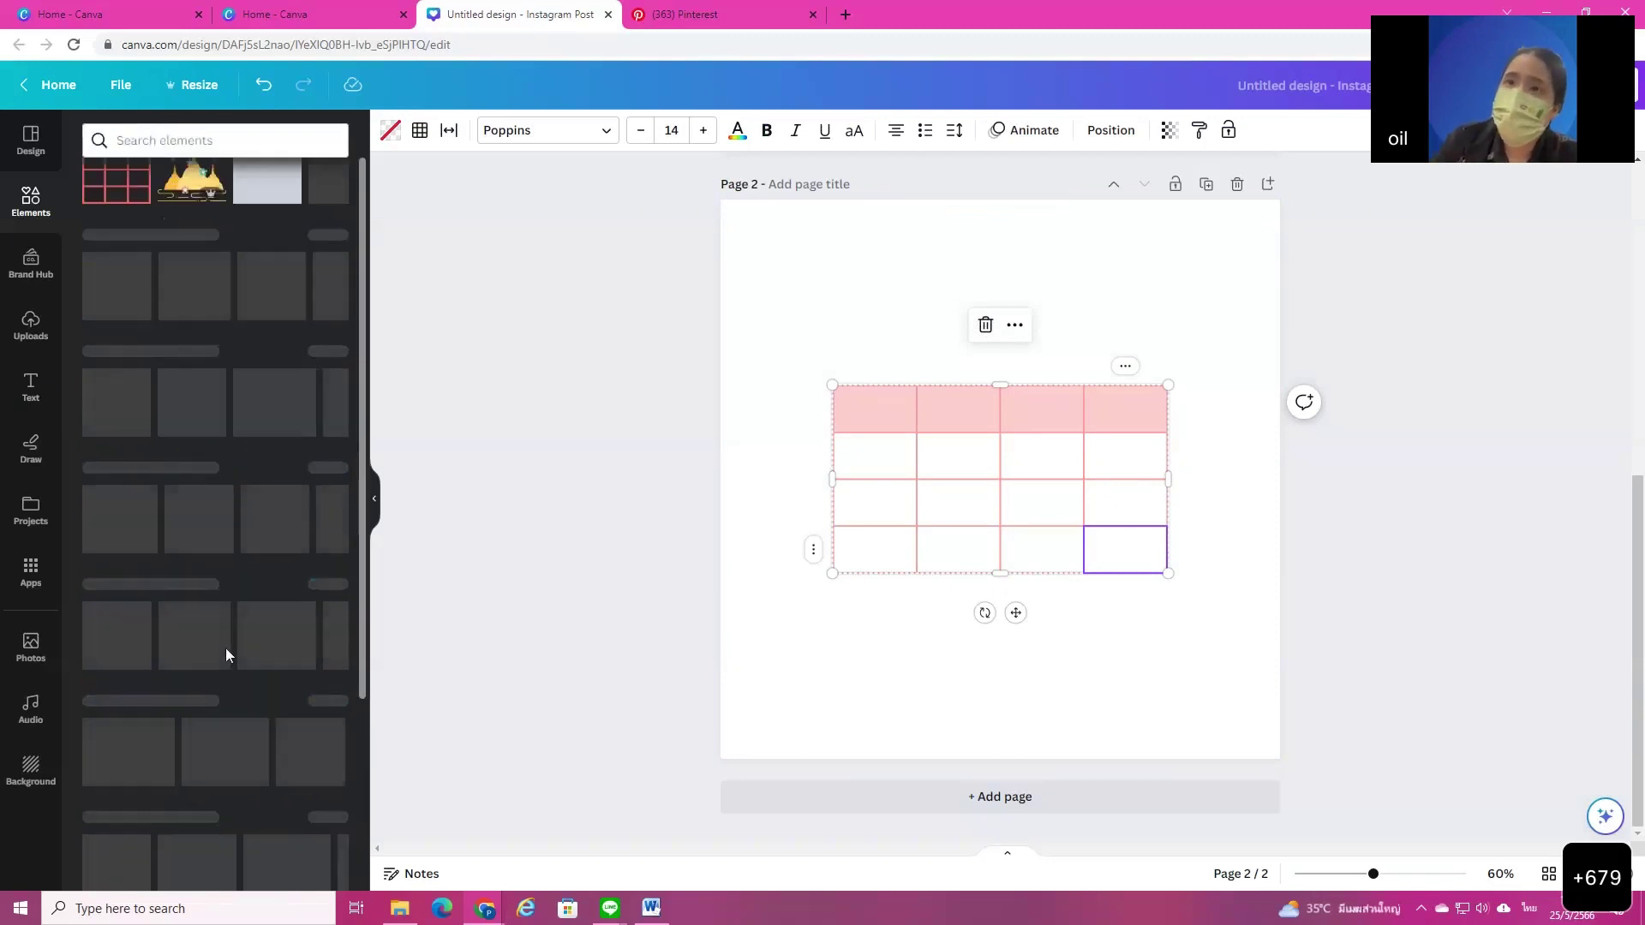
{"action": "scroll", "coordinate": [279, 688], "scroll_direction": "down", "scroll_amount": 1}
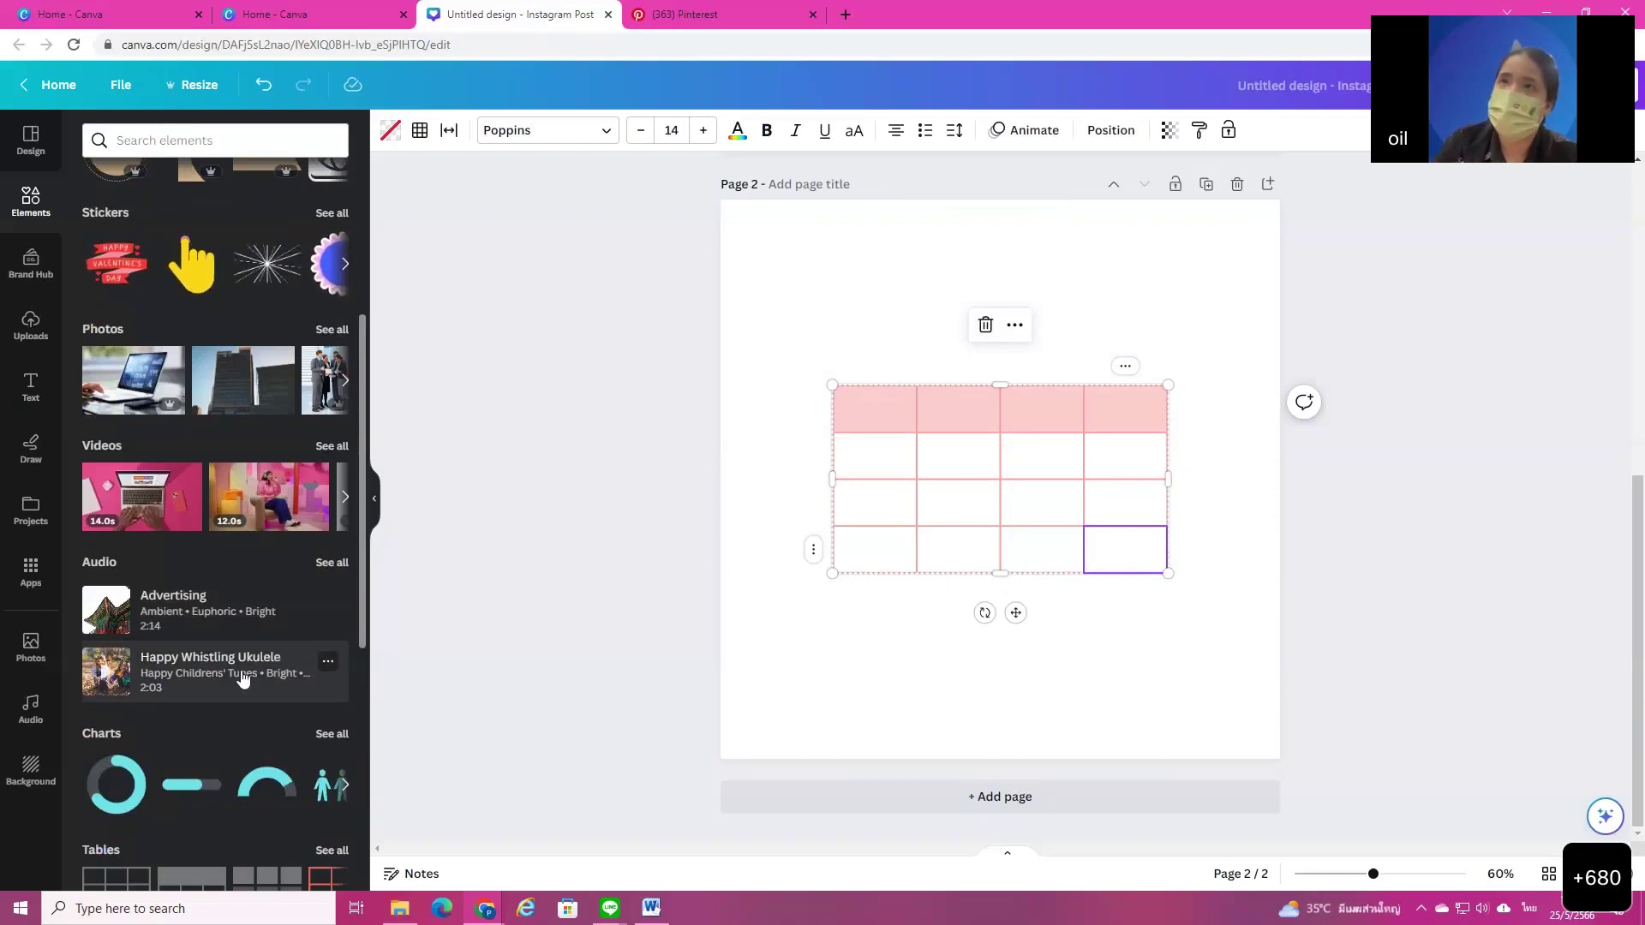
Step: Search the elements library for "หัวใจ" and refine the search to "หัวใจ 3d"
{"action": "left_click", "coordinate": [142, 137]}
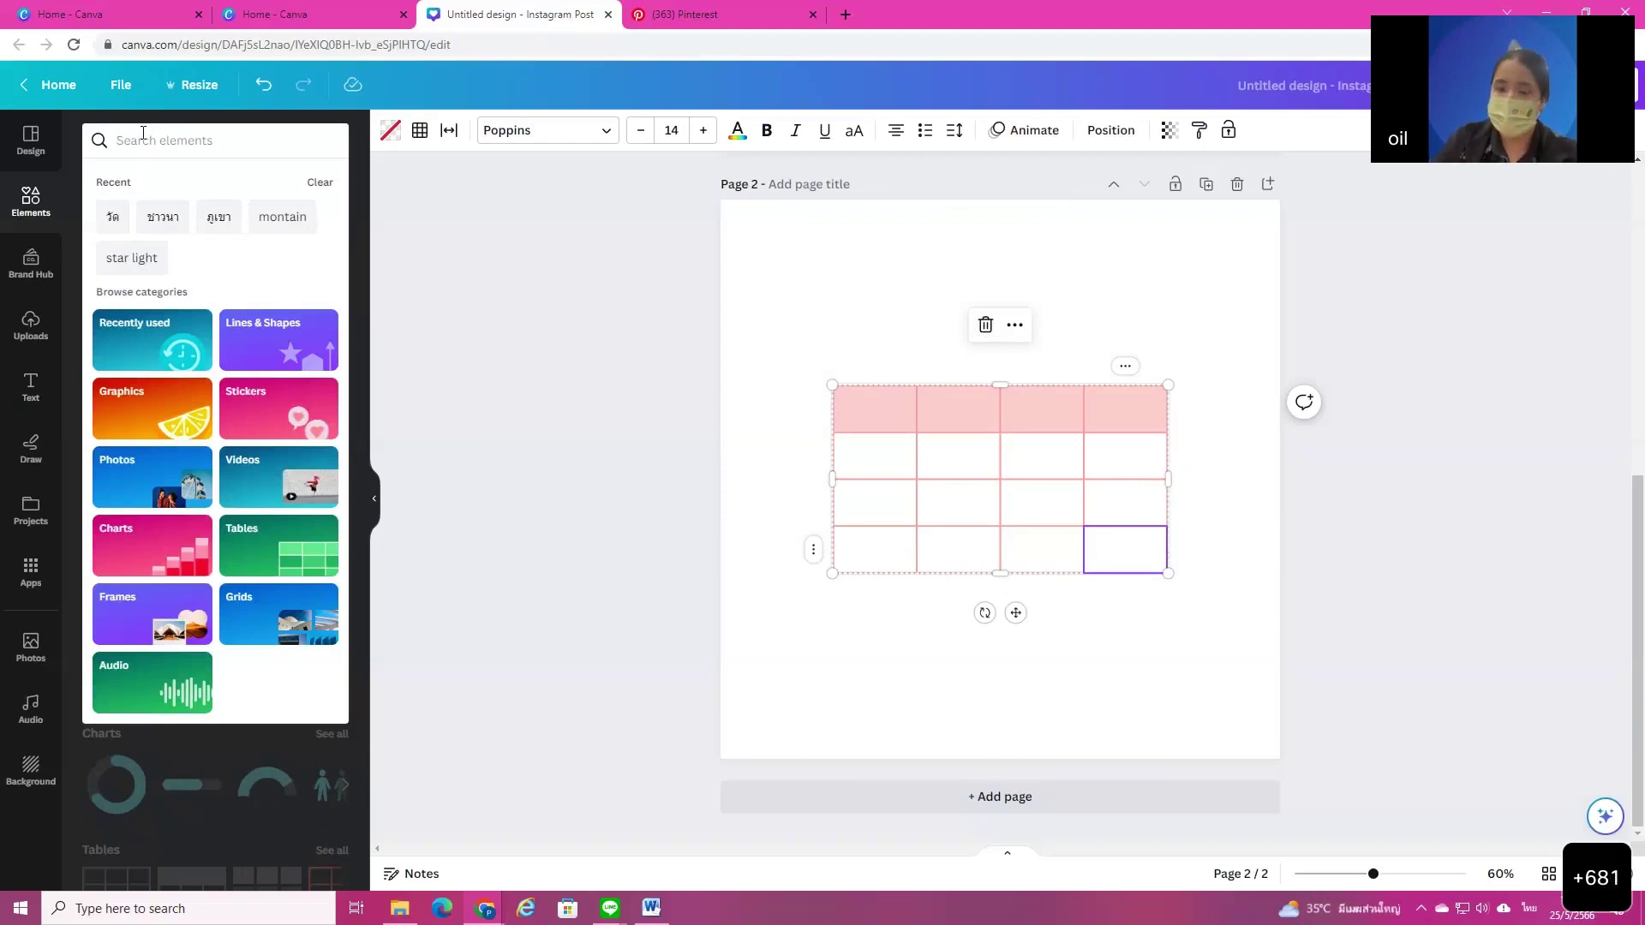
{"action": "type", "text": "หัว"}
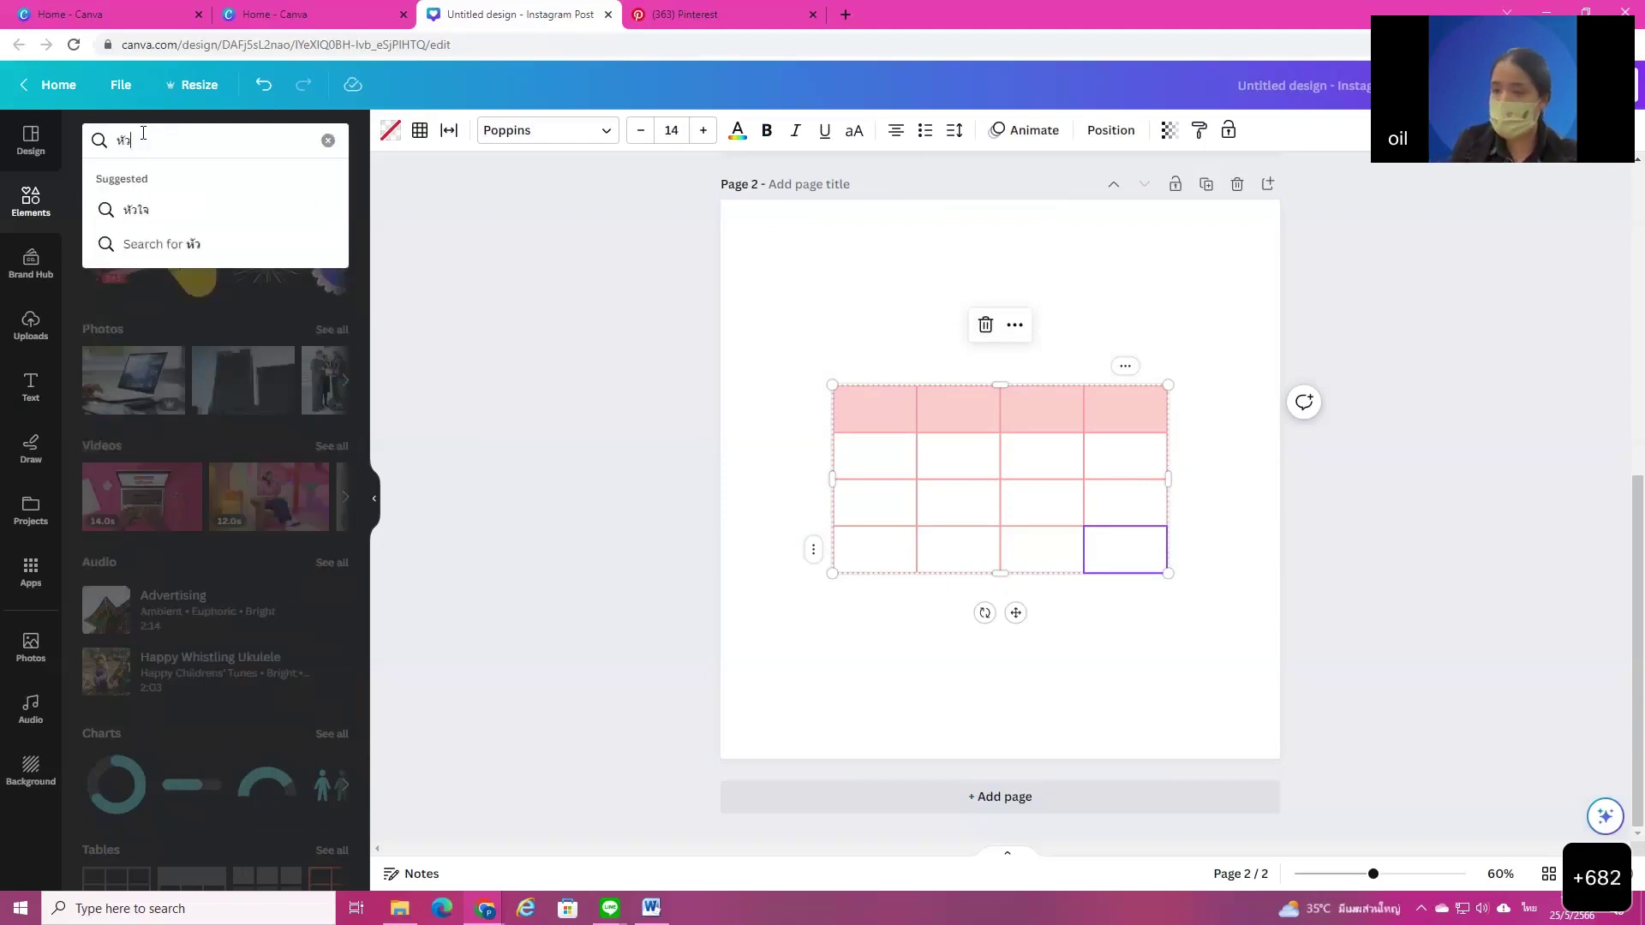
{"action": "key", "text": "Return"}
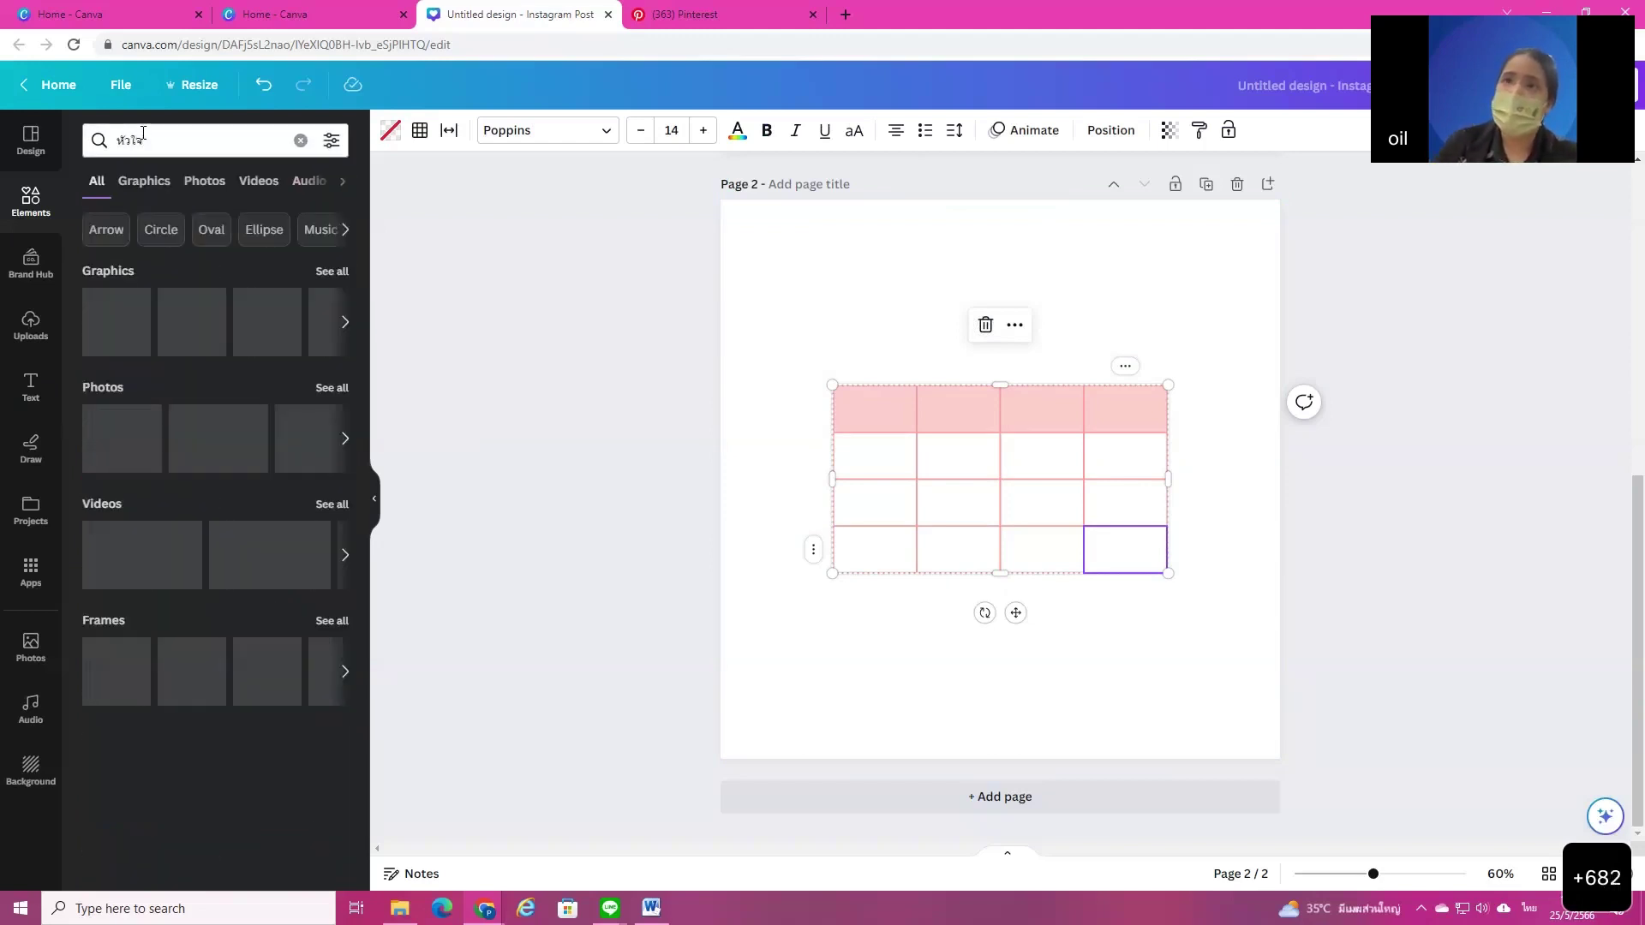
{"action": "left_click", "coordinate": [195, 139]}
{"action": "type", "text": "3"}
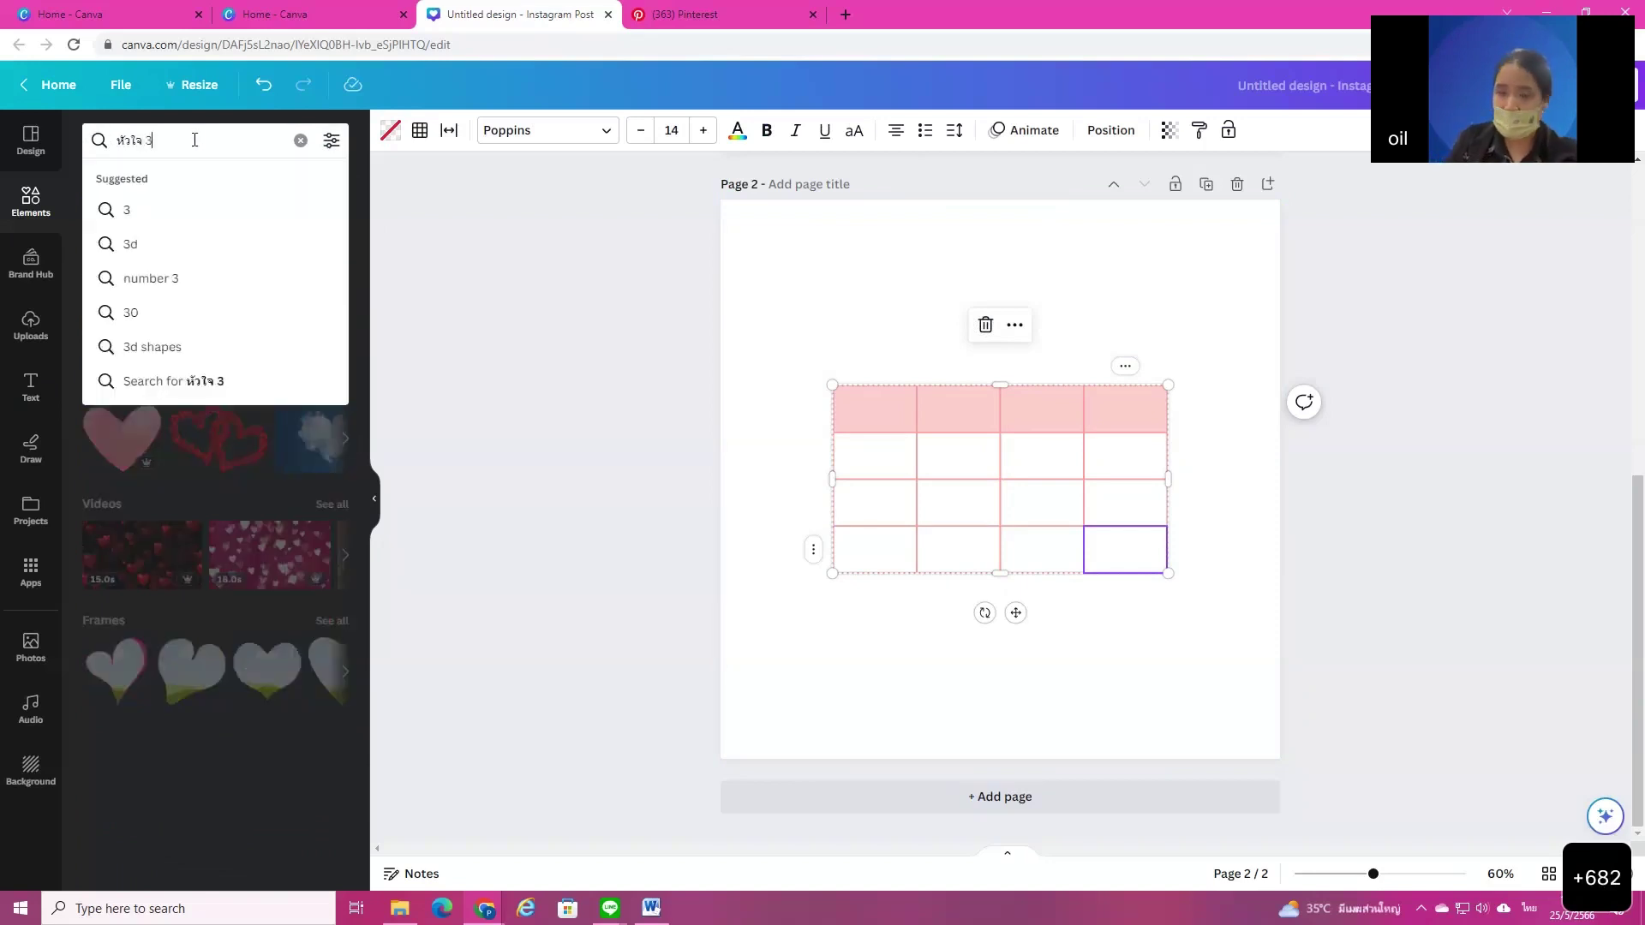
{"action": "type", "text": "d"}
{"action": "key", "text": "Return"}
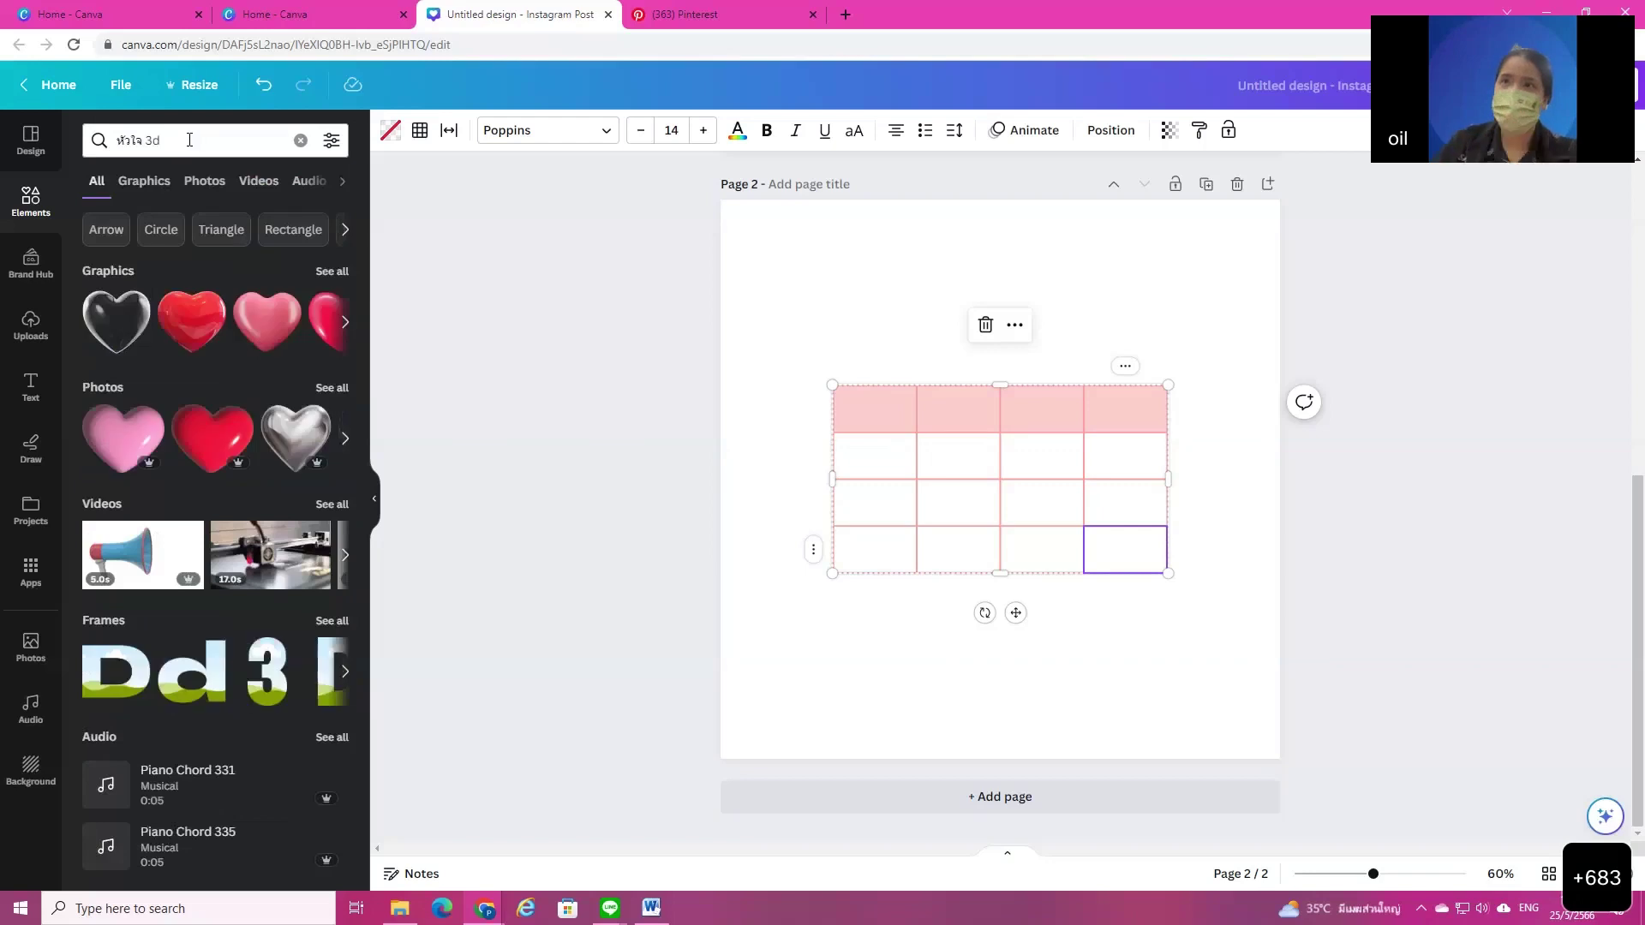
Step: Try the glossy red 3D heart graphic on page 2, and clear both the heart and the table from the page
{"action": "left_click", "coordinate": [204, 341]}
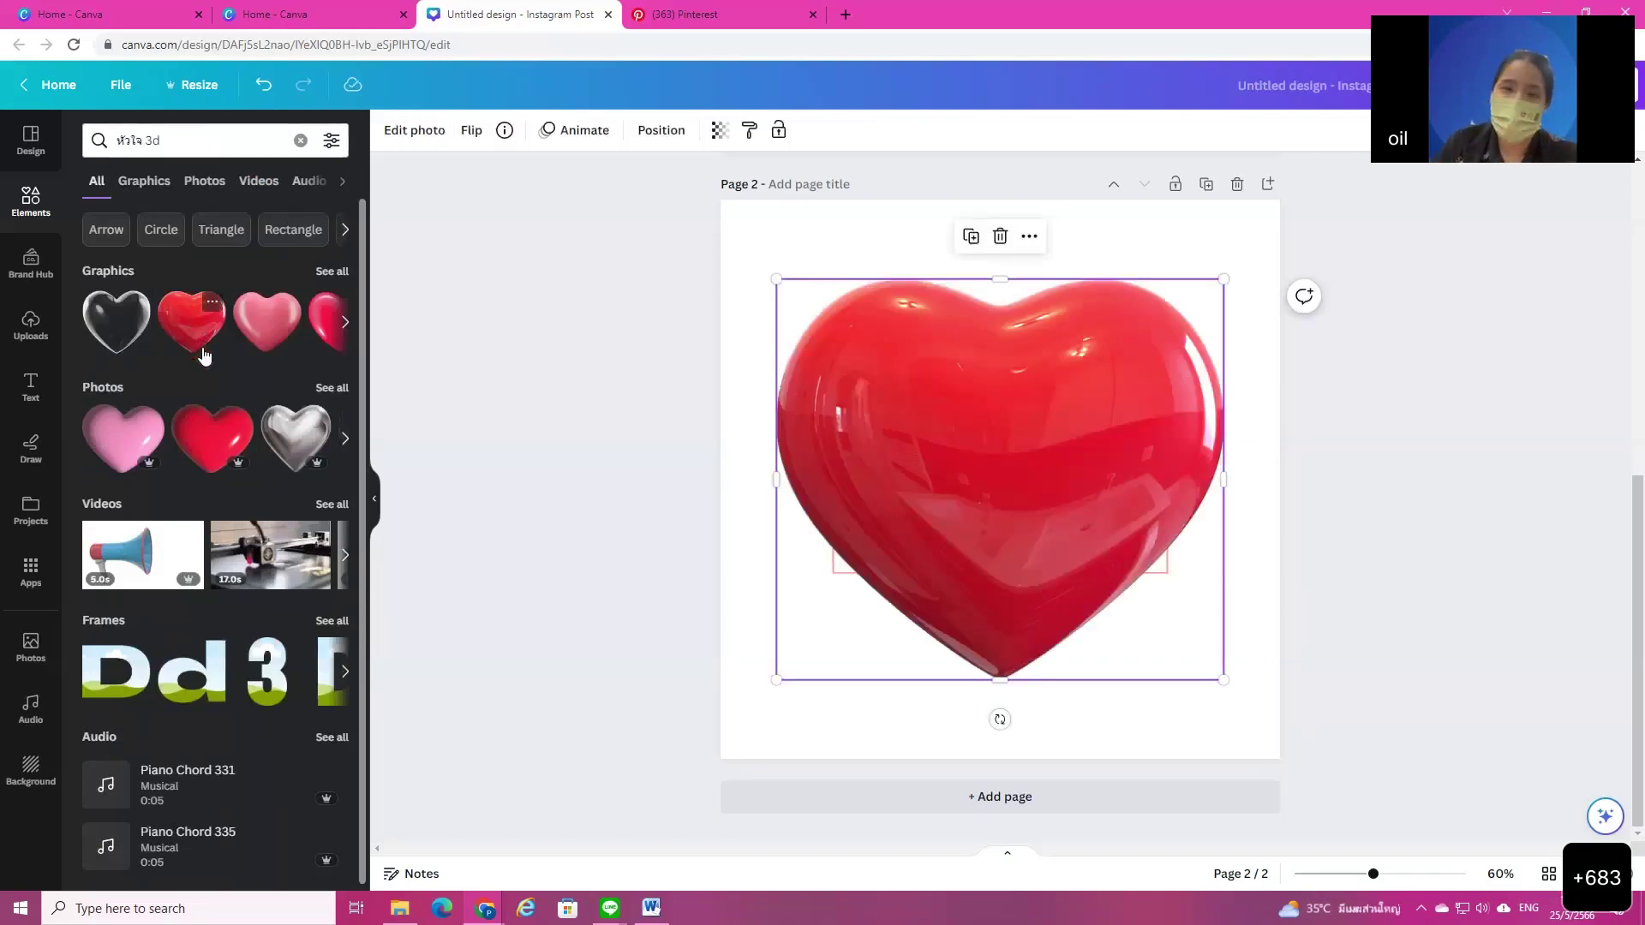
{"action": "left_click", "coordinate": [1010, 243]}
{"action": "left_click", "coordinate": [1072, 465]}
{"action": "left_click", "coordinate": [983, 323]}
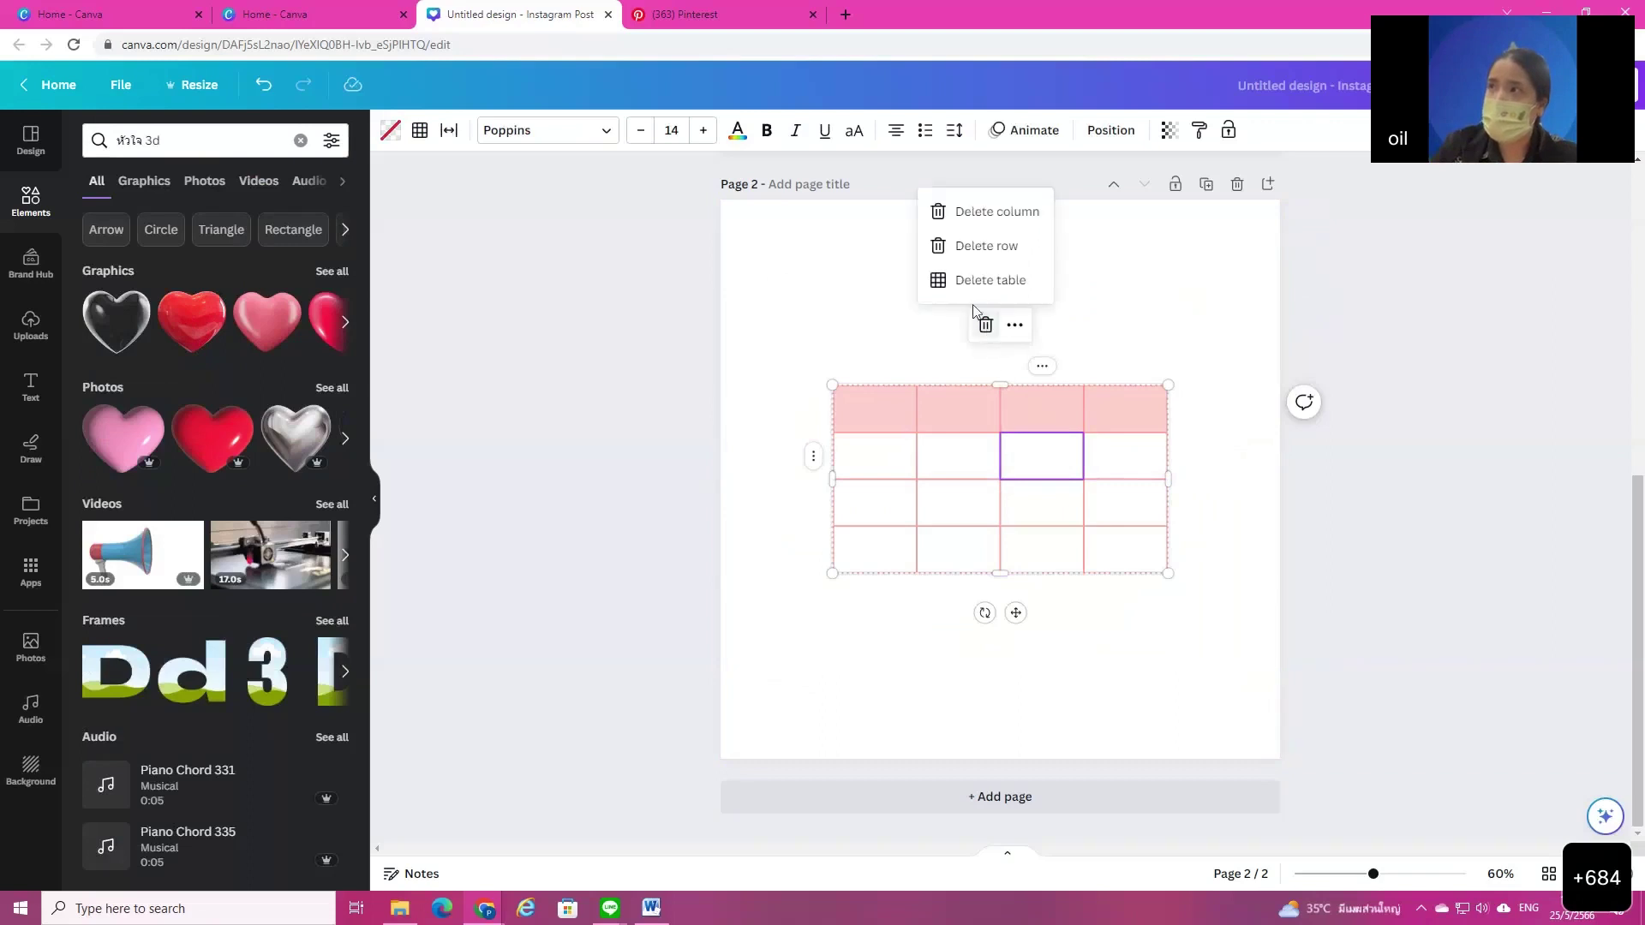
{"action": "left_click", "coordinate": [990, 280]}
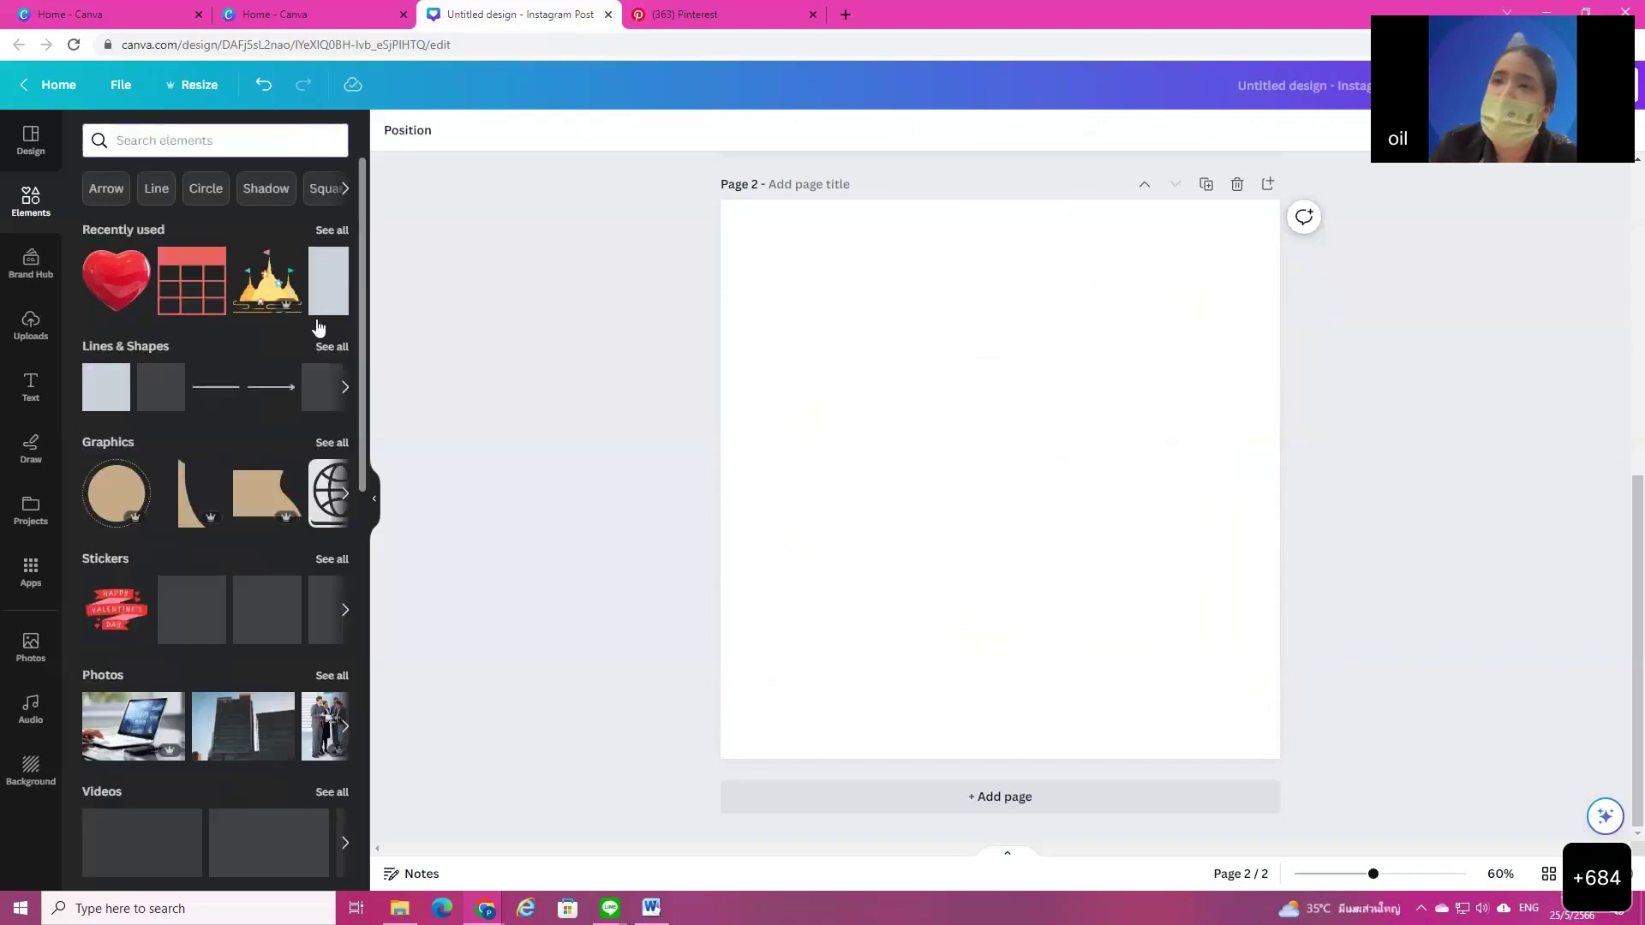
Step: Add a smartphone frame from the full frames collection to page 2 and place it in the left half of the page
{"action": "scroll", "coordinate": [146, 722], "scroll_direction": "down", "scroll_amount": 5}
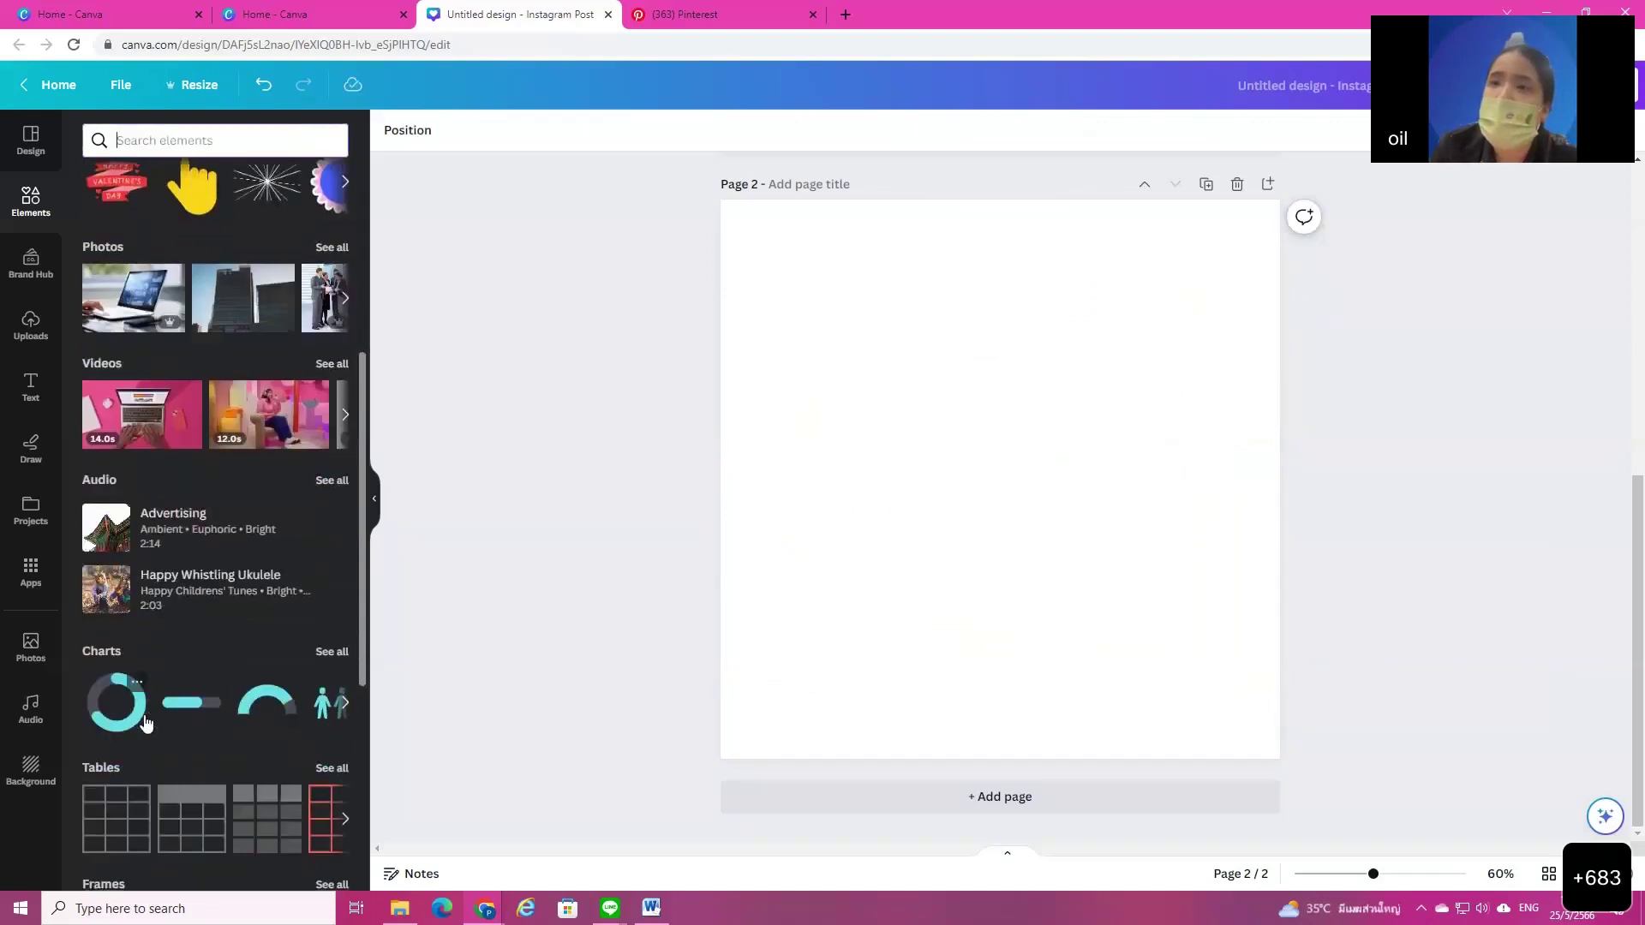
{"action": "scroll", "coordinate": [146, 723], "scroll_direction": "down", "scroll_amount": 5}
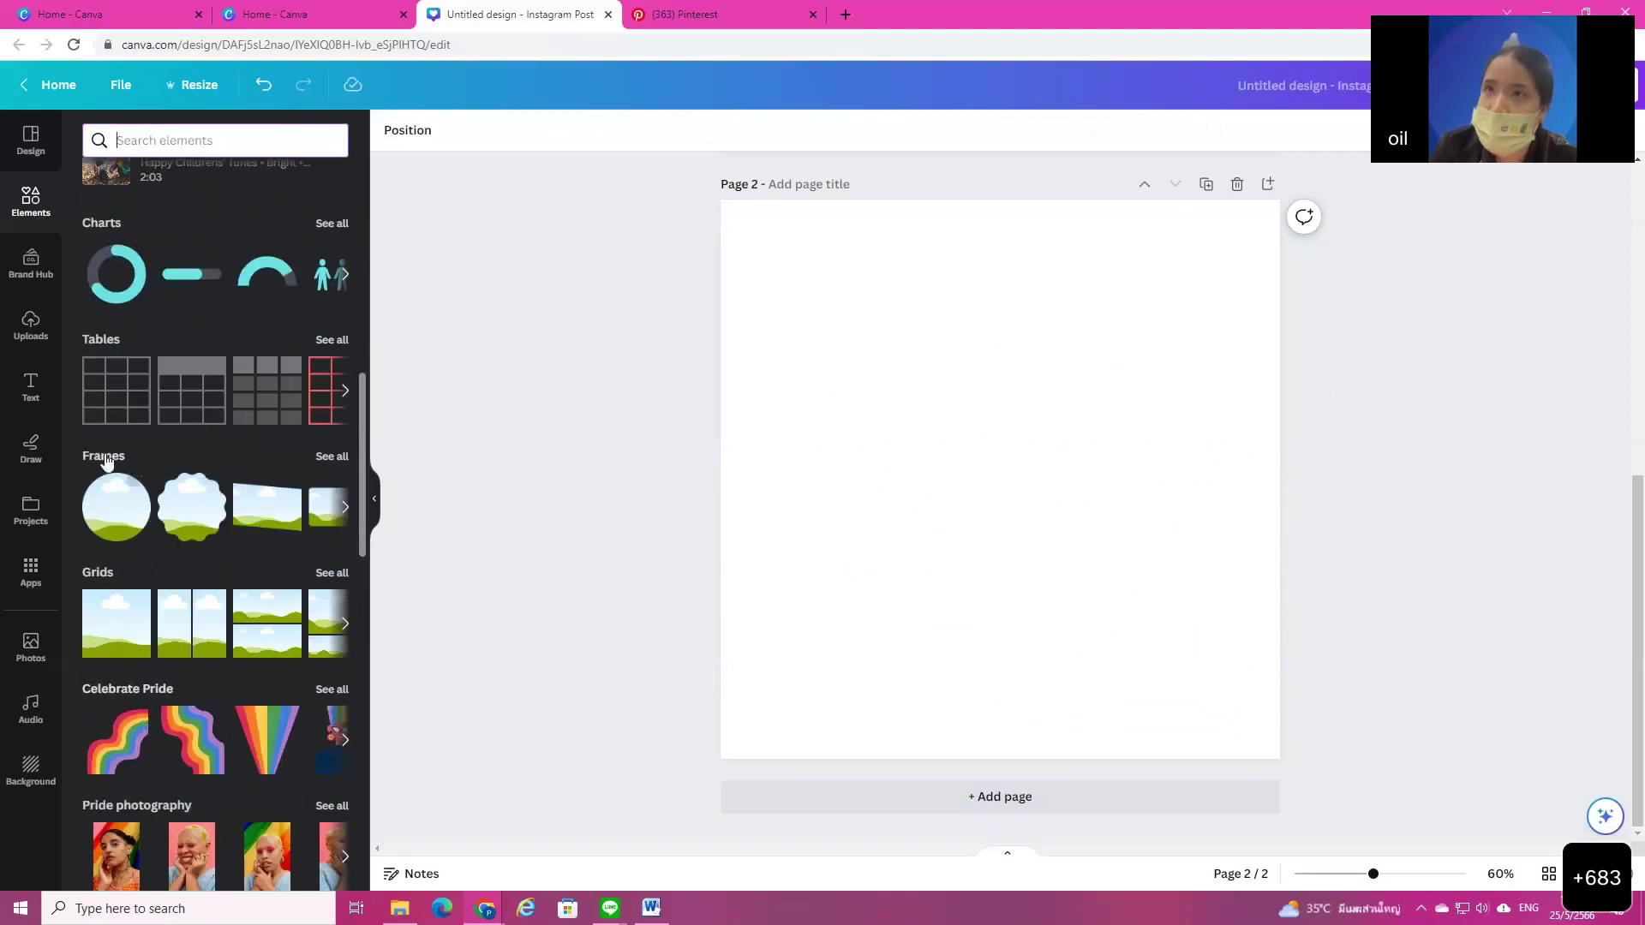
{"action": "left_click", "coordinate": [332, 456]}
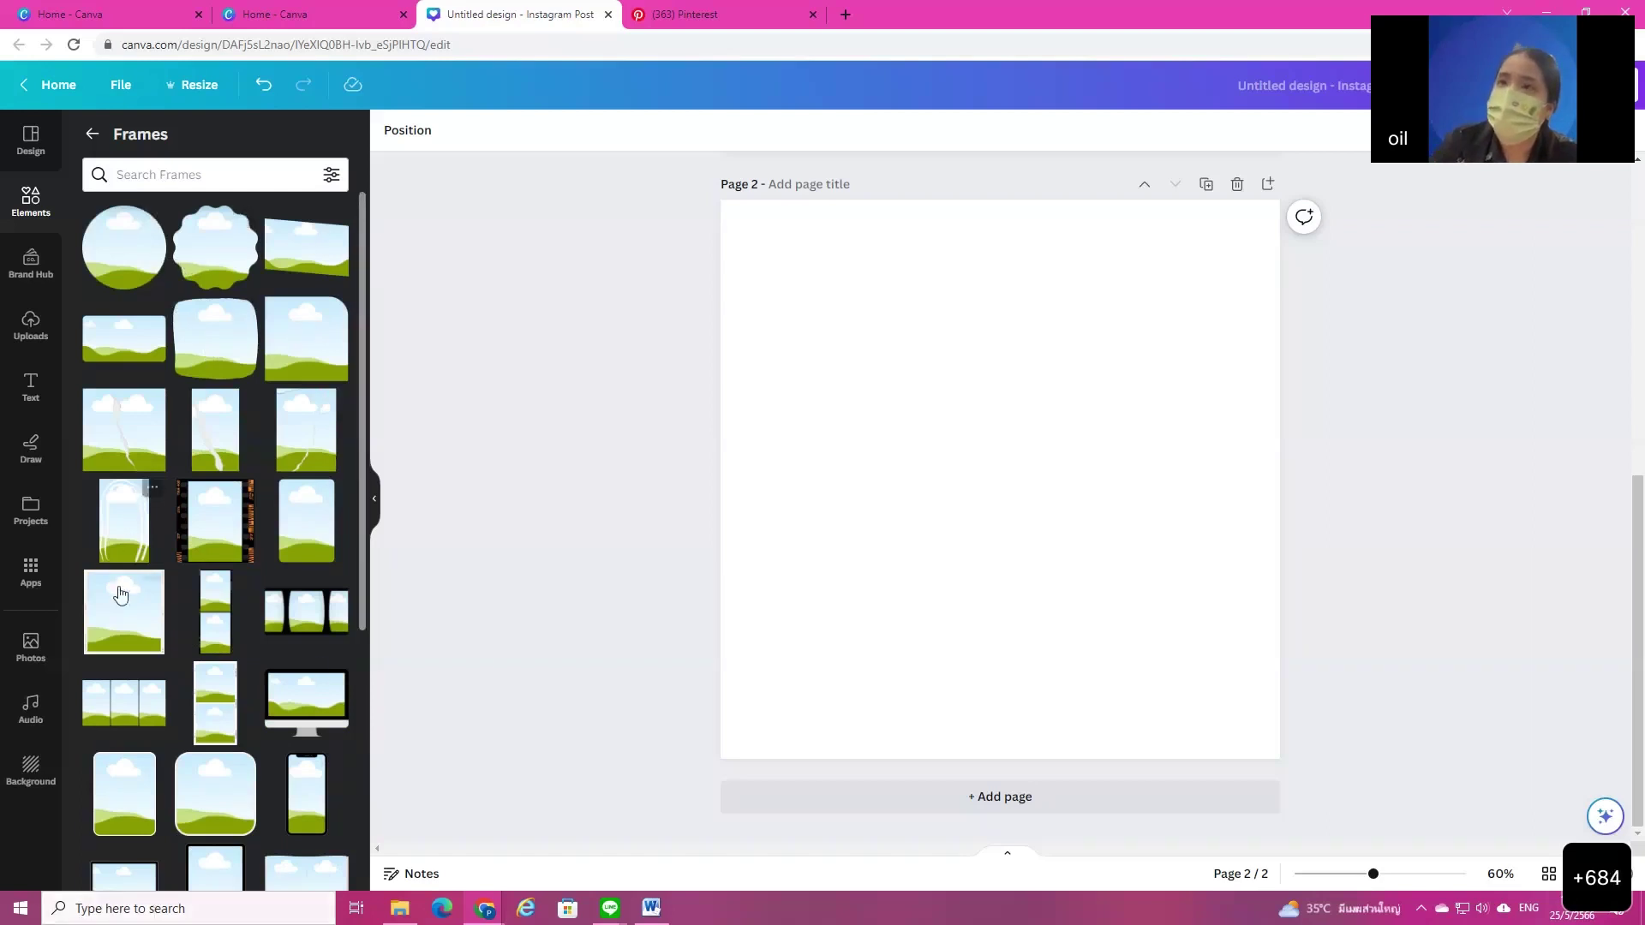
{"action": "scroll", "coordinate": [137, 604], "scroll_direction": "down", "scroll_amount": 5}
{"action": "scroll", "coordinate": [171, 591], "scroll_direction": "up", "scroll_amount": 3}
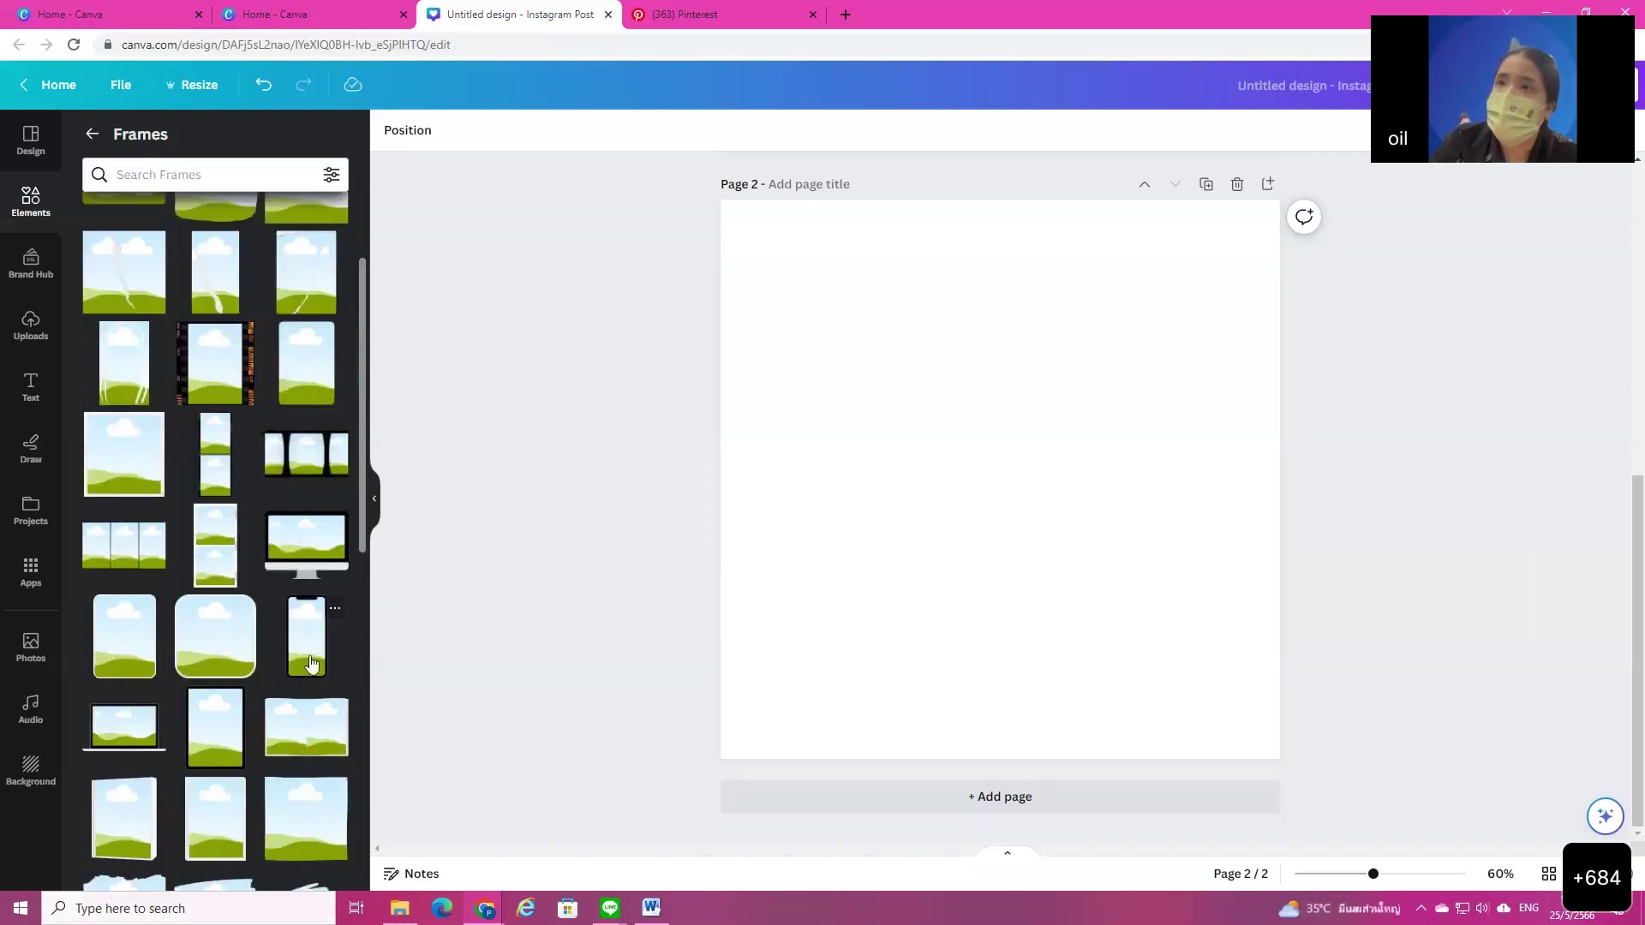
{"action": "left_click", "coordinate": [310, 664]}
{"action": "left_click", "coordinate": [1157, 546]}
{"action": "left_click_drag", "start_coordinate": [987, 451], "coordinate": [811, 480]}
{"action": "left_click", "coordinate": [1072, 649]}
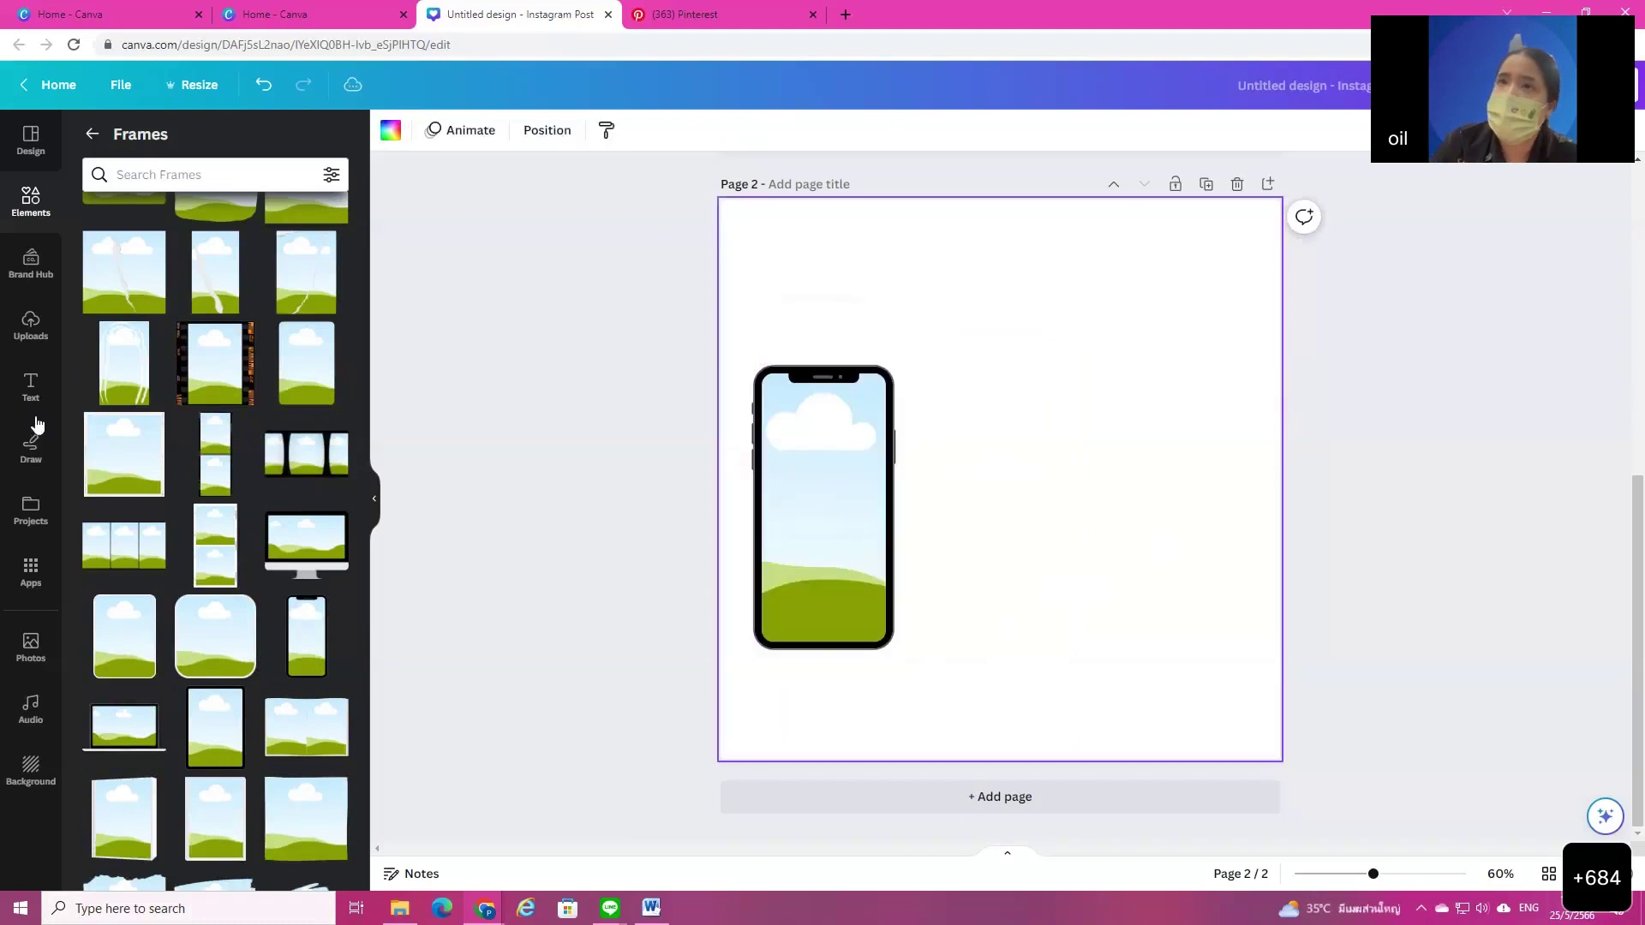
Step: Find the uploaded full-length photo of the man in a dark suit and place it inside the smartphone frame
{"action": "left_click", "coordinate": [31, 322]}
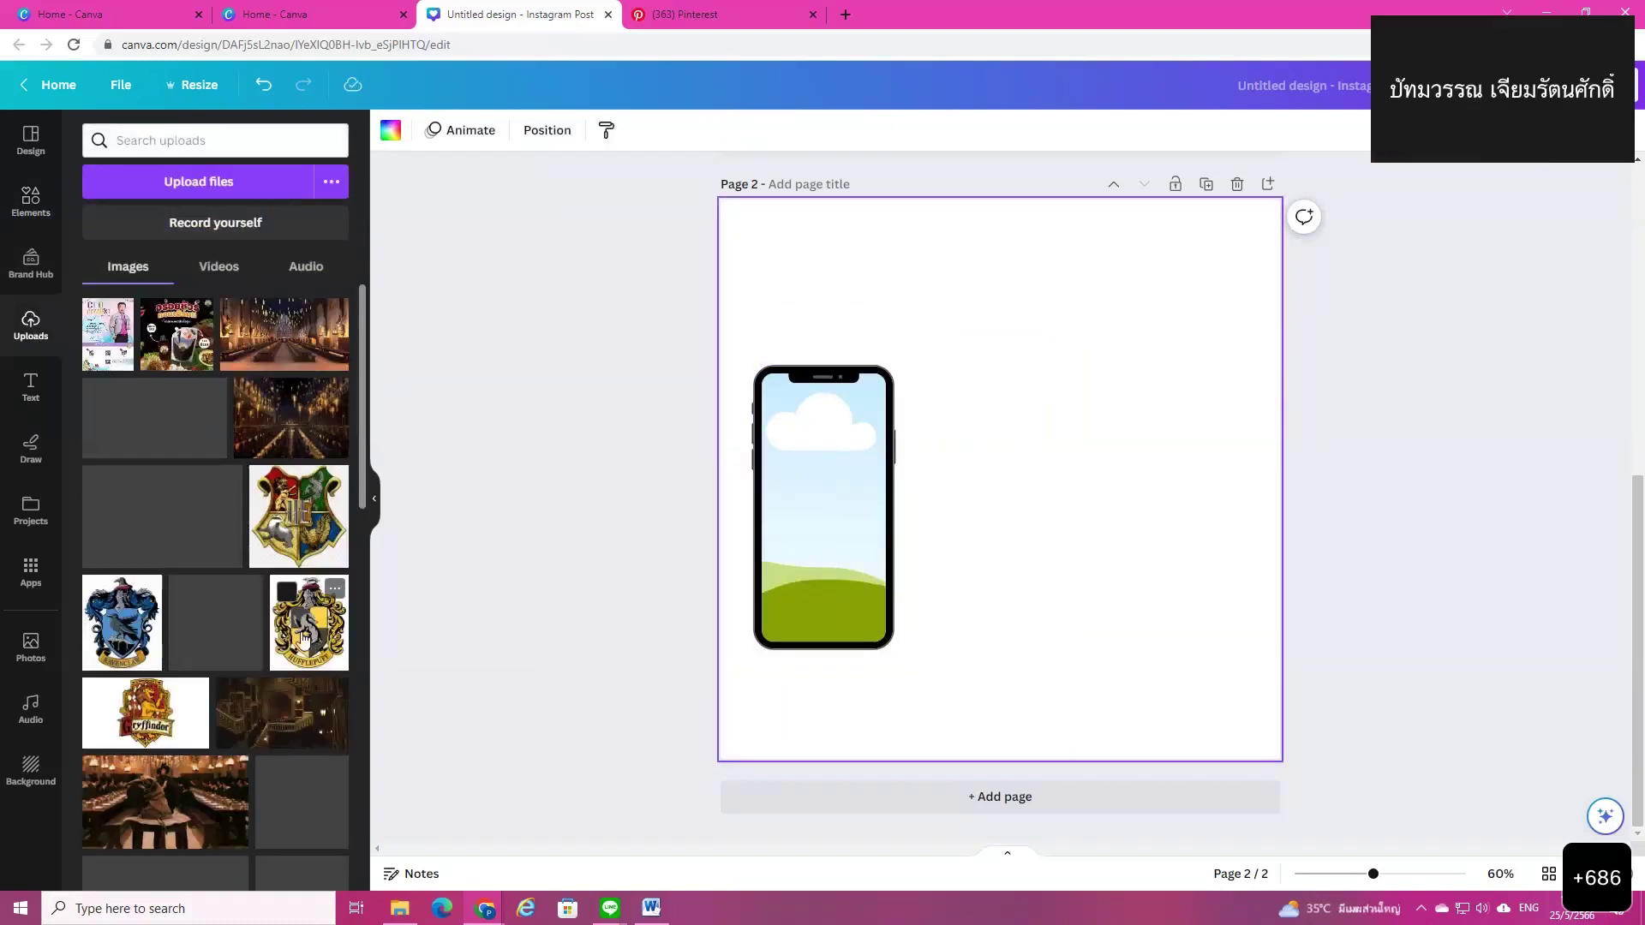
{"action": "scroll", "coordinate": [284, 619], "scroll_direction": "down", "scroll_amount": 3}
{"action": "scroll", "coordinate": [284, 618], "scroll_direction": "down", "scroll_amount": 5}
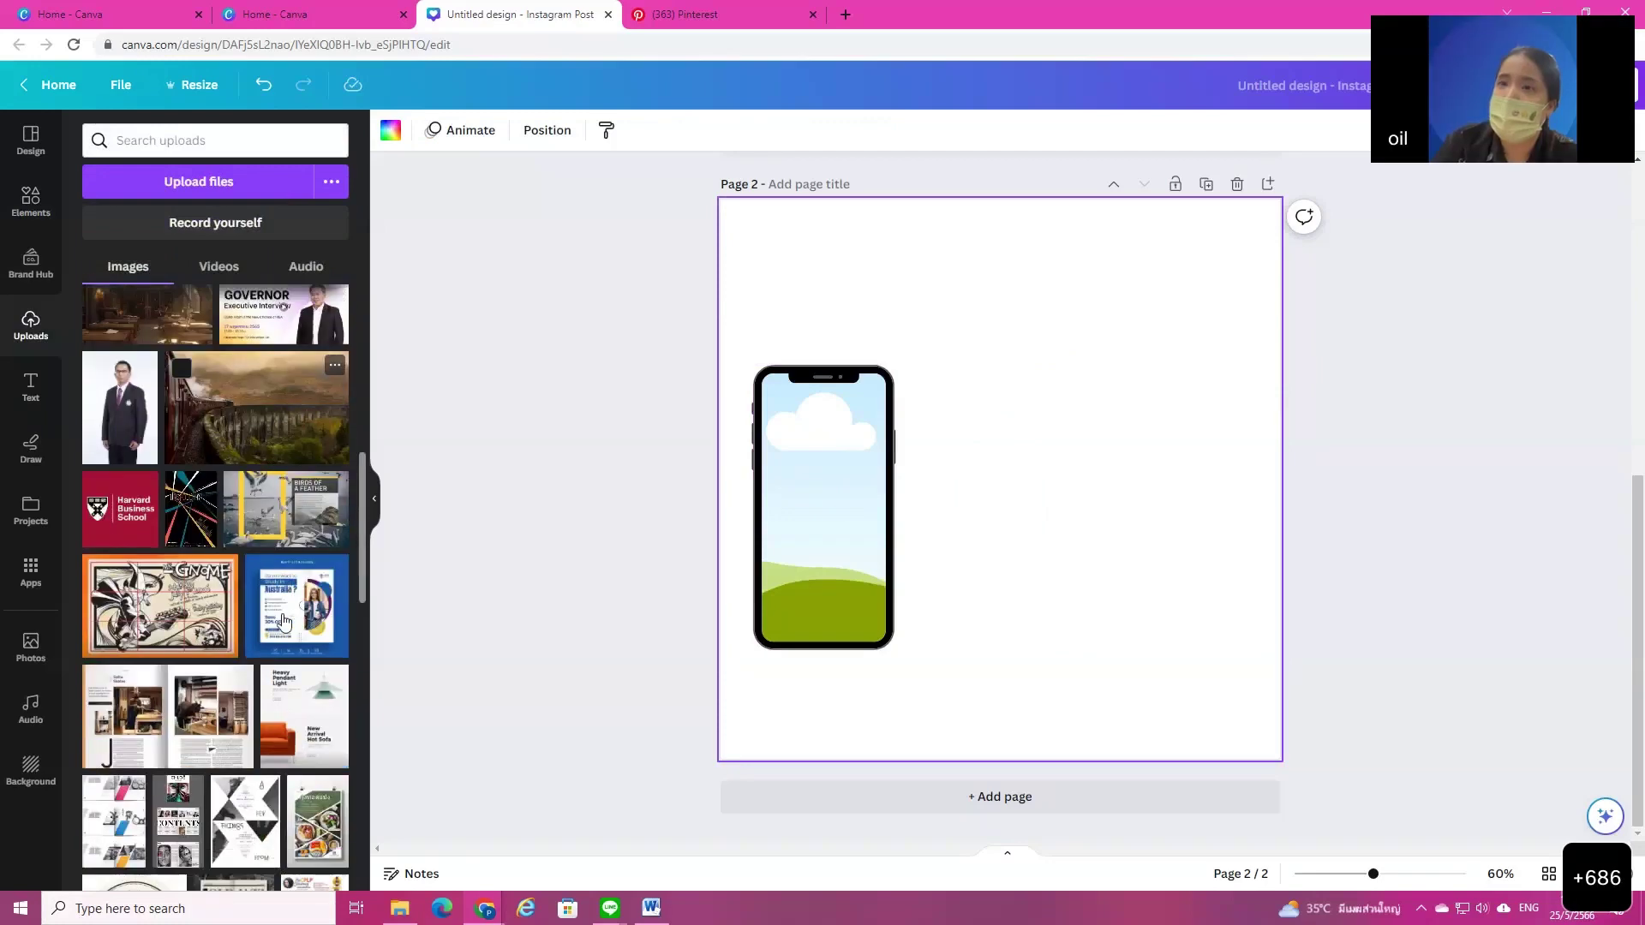
{"action": "scroll", "coordinate": [286, 613], "scroll_direction": "down", "scroll_amount": 15}
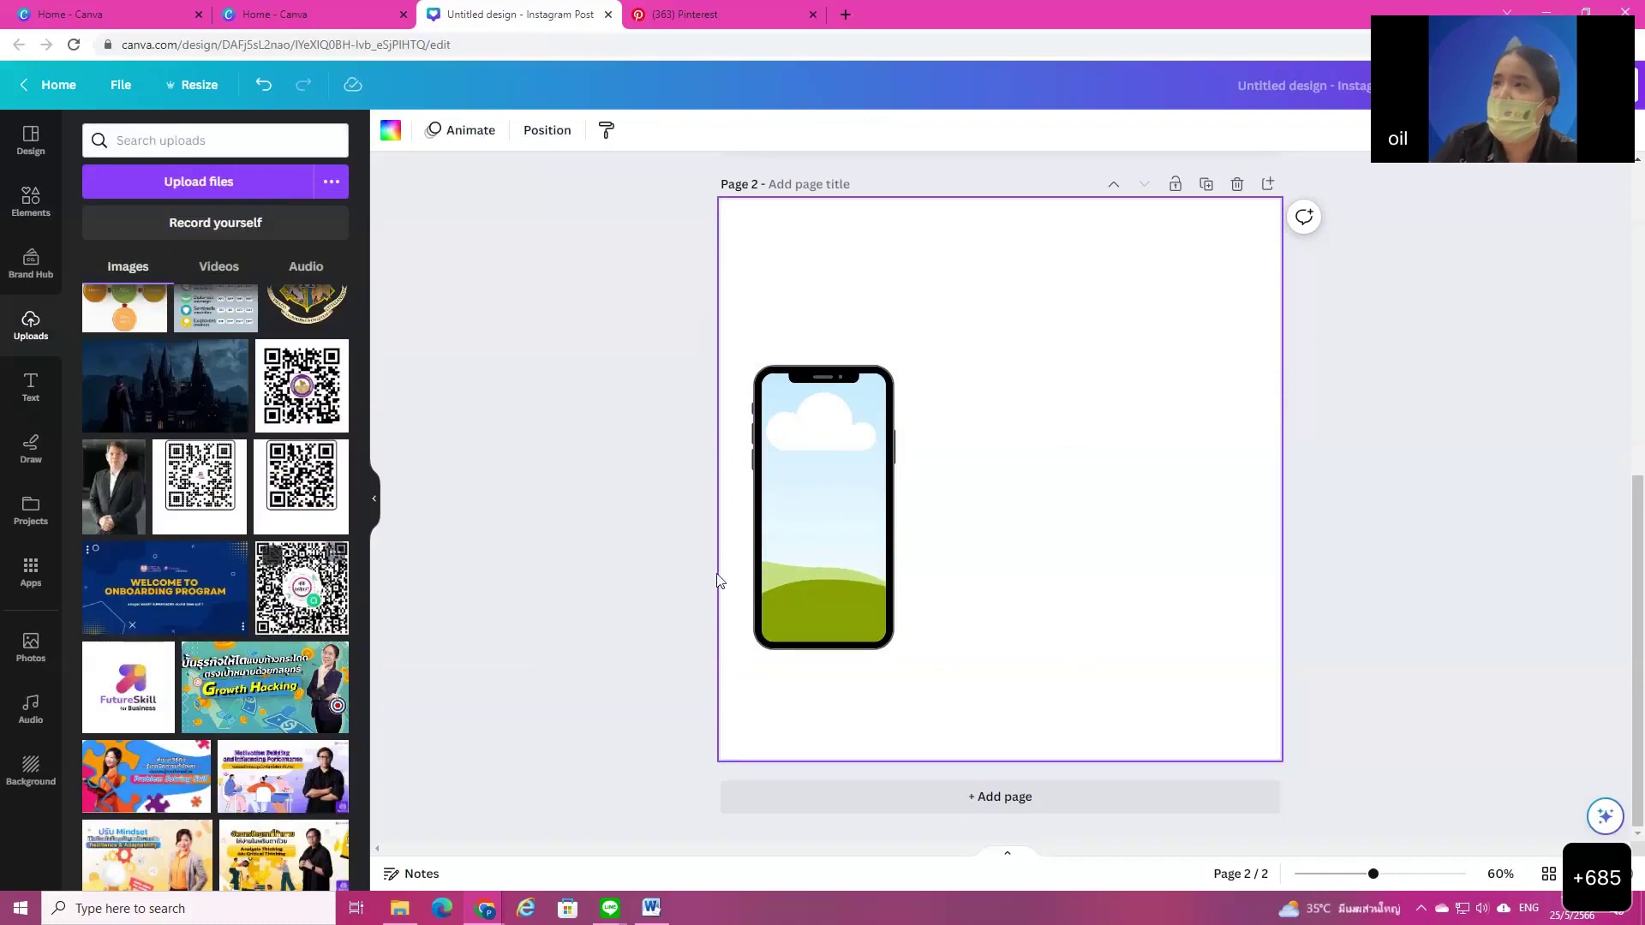
{"action": "scroll", "coordinate": [274, 638], "scroll_direction": "down", "scroll_amount": 5}
{"action": "scroll", "coordinate": [267, 655], "scroll_direction": "down", "scroll_amount": 6}
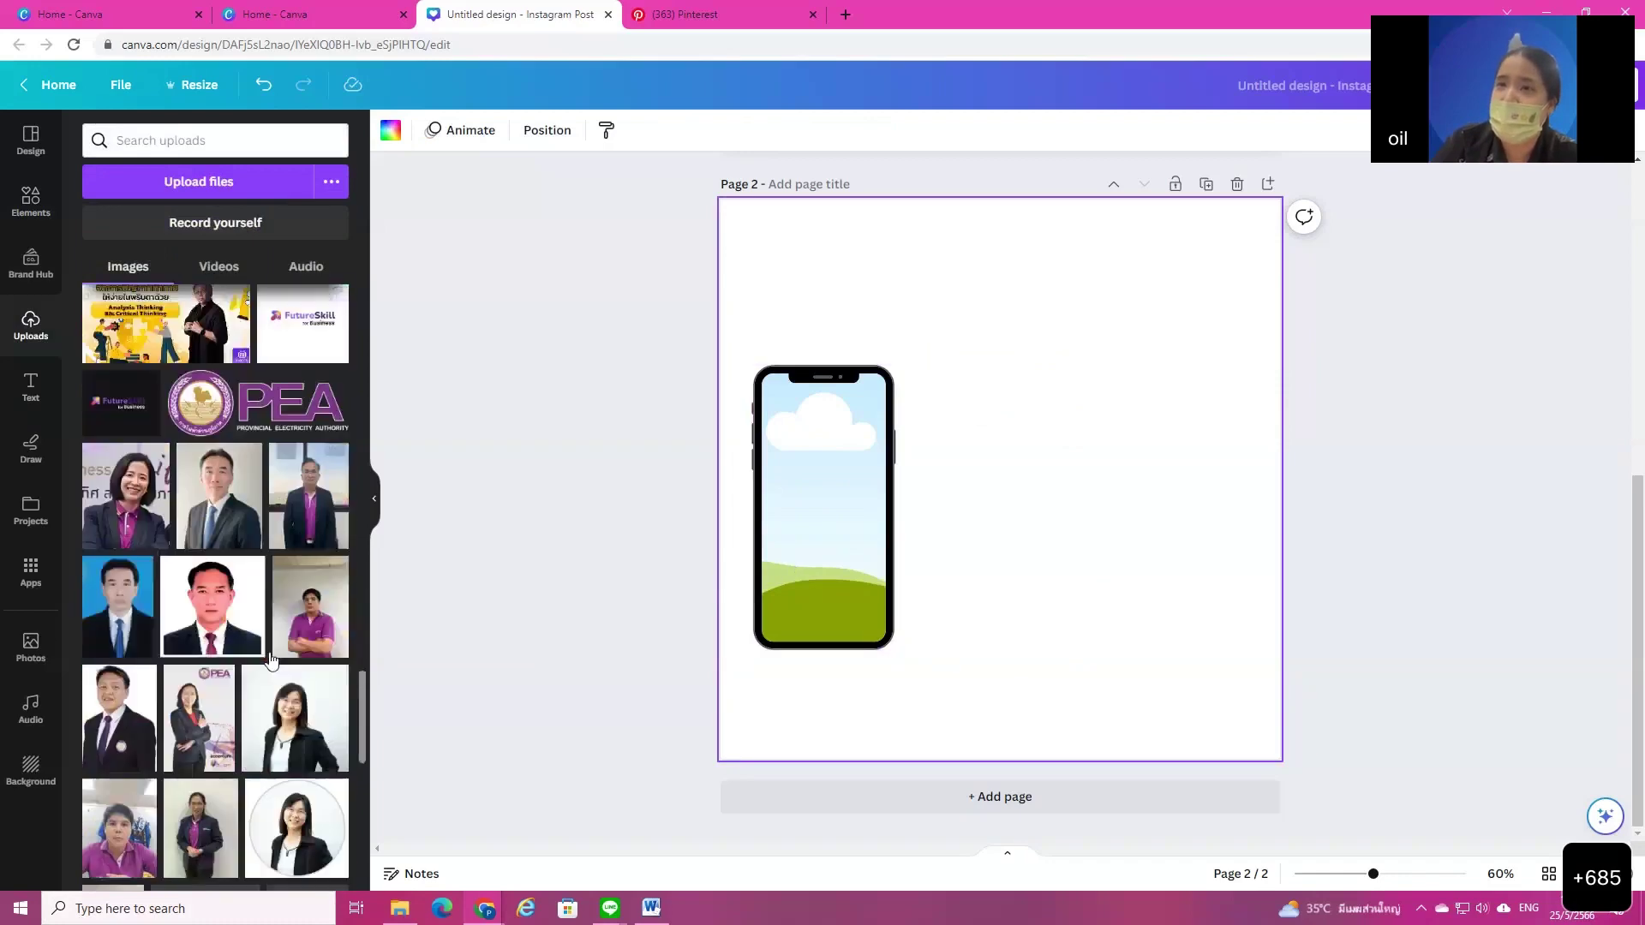
{"action": "scroll", "coordinate": [291, 670], "scroll_direction": "down", "scroll_amount": 15}
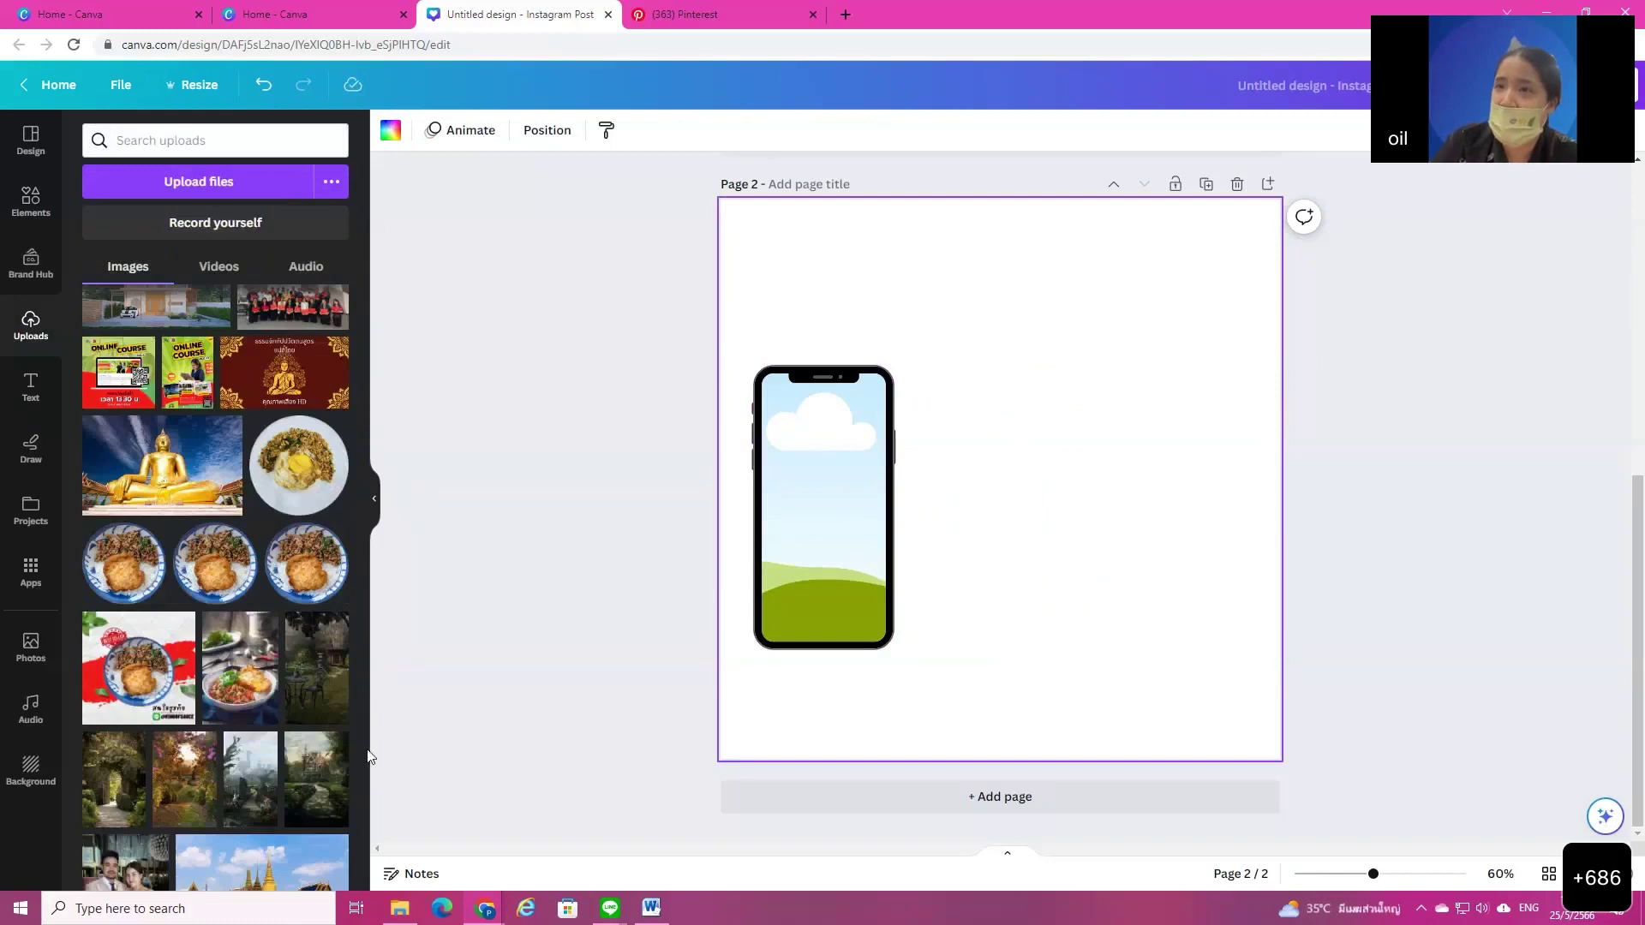
{"action": "scroll", "coordinate": [339, 604], "scroll_direction": "up", "scroll_amount": 20}
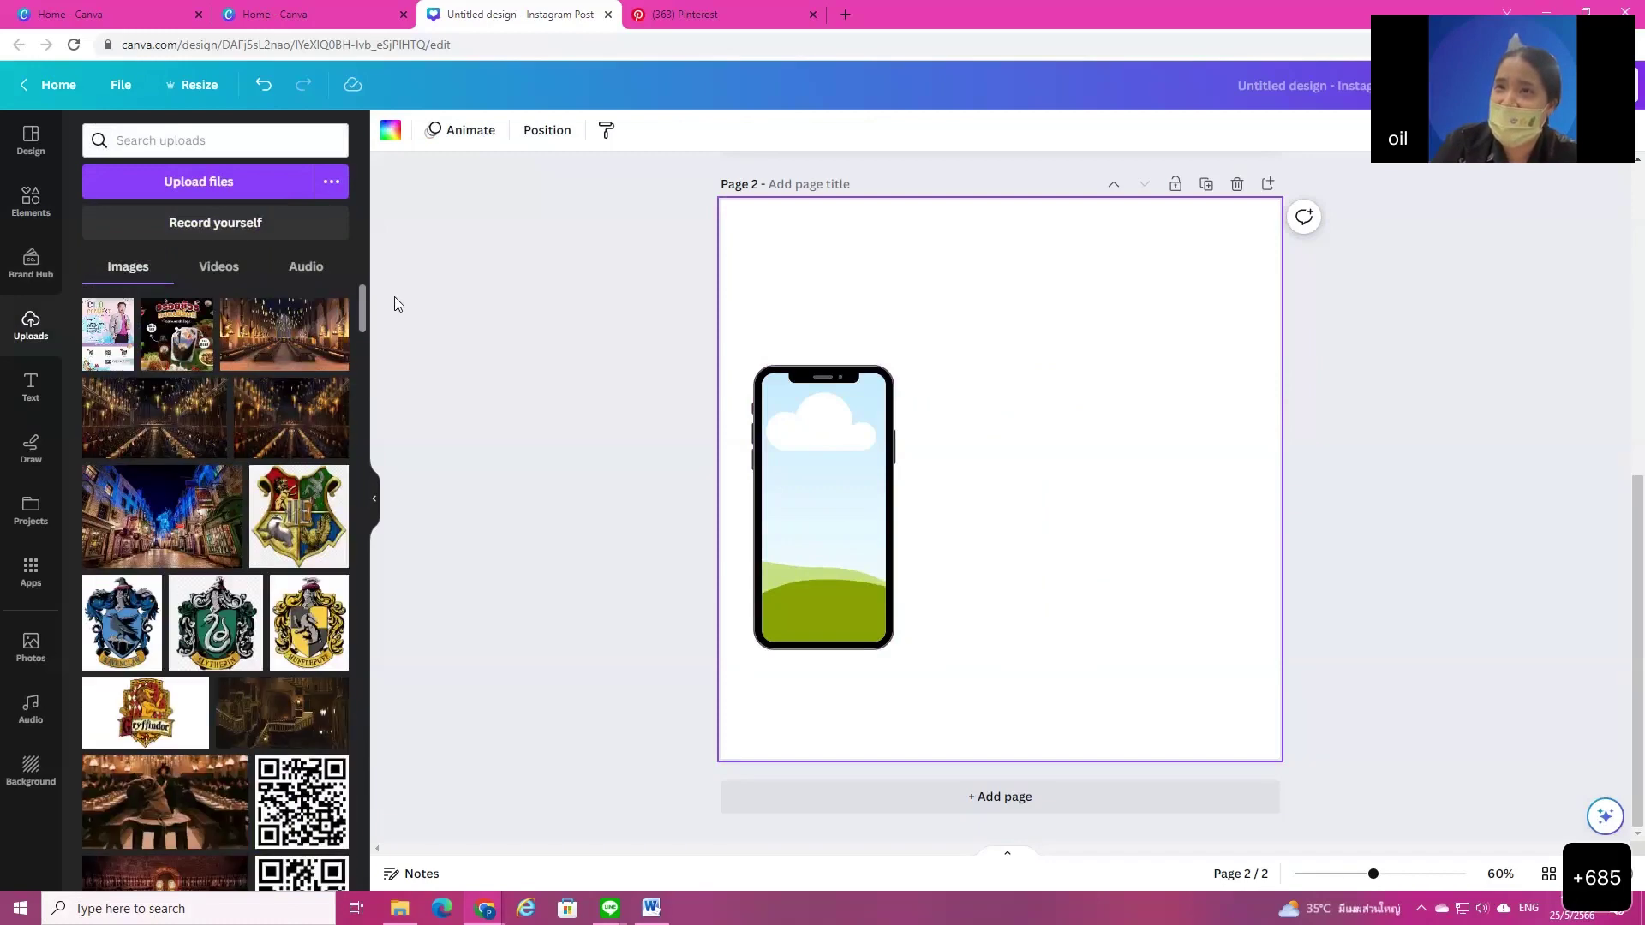
{"action": "scroll", "coordinate": [112, 557], "scroll_direction": "down", "scroll_amount": 5}
{"action": "left_click", "coordinate": [111, 557]}
{"action": "left_click_drag", "start_coordinate": [1039, 524], "coordinate": [848, 522]}
{"action": "left_click", "coordinate": [1073, 606]}
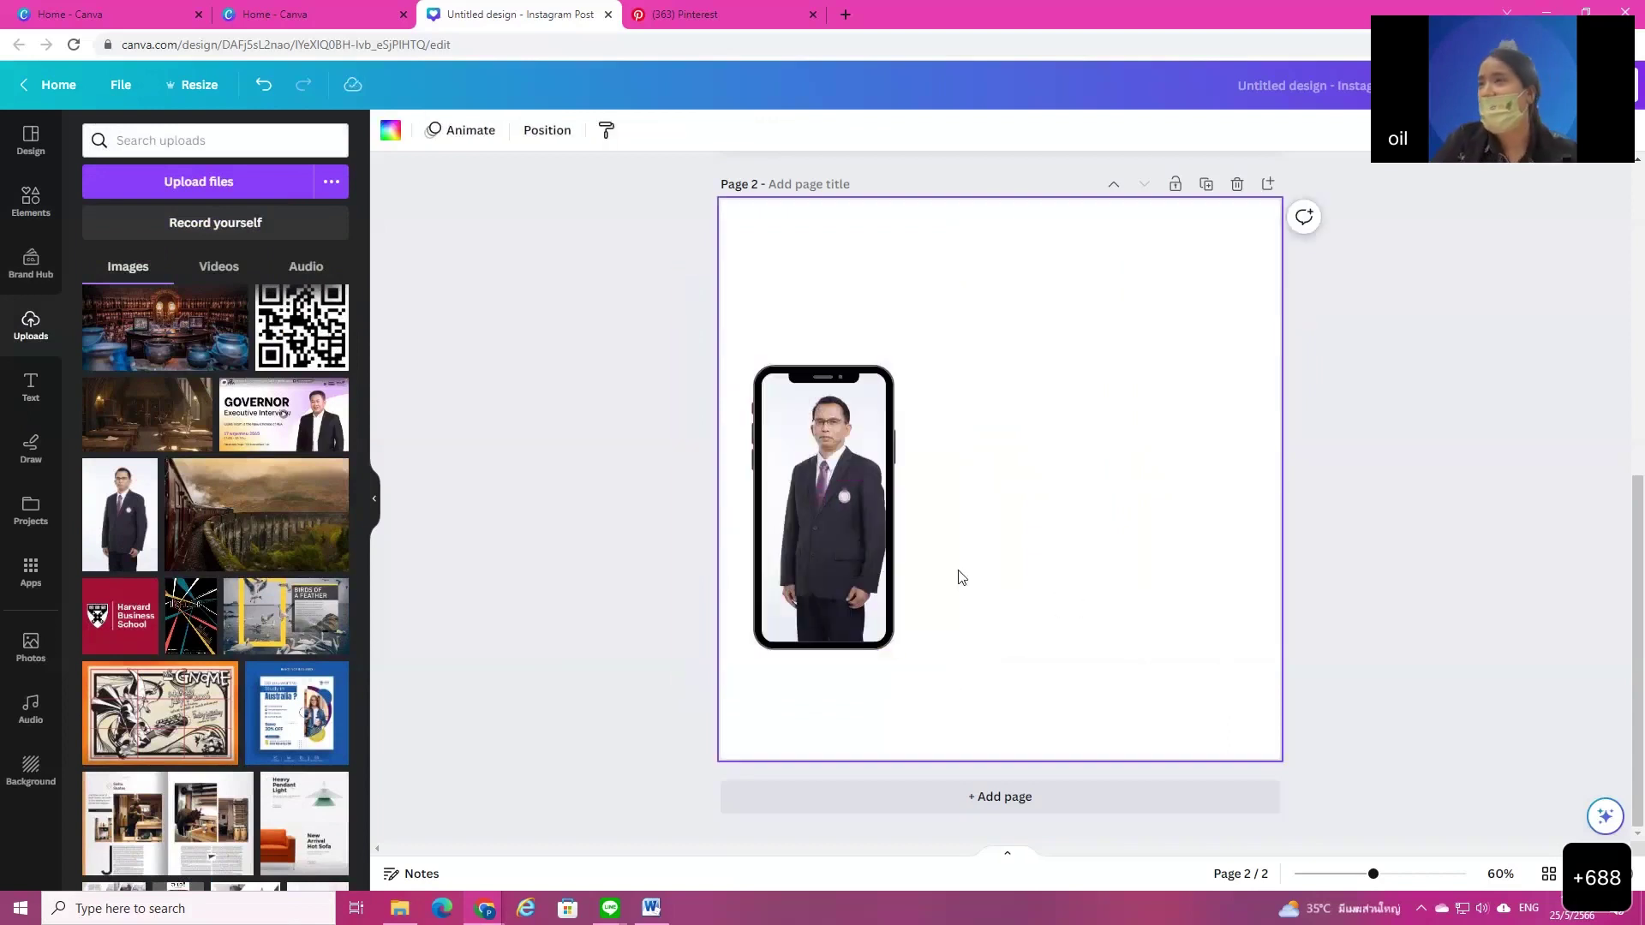
Step: Enlarge the smartphone frame and move it slightly up within page 2
{"action": "left_click", "coordinate": [887, 638]}
{"action": "left_click_drag", "start_coordinate": [893, 649], "coordinate": [1011, 725]}
{"action": "left_click", "coordinate": [1118, 608]}
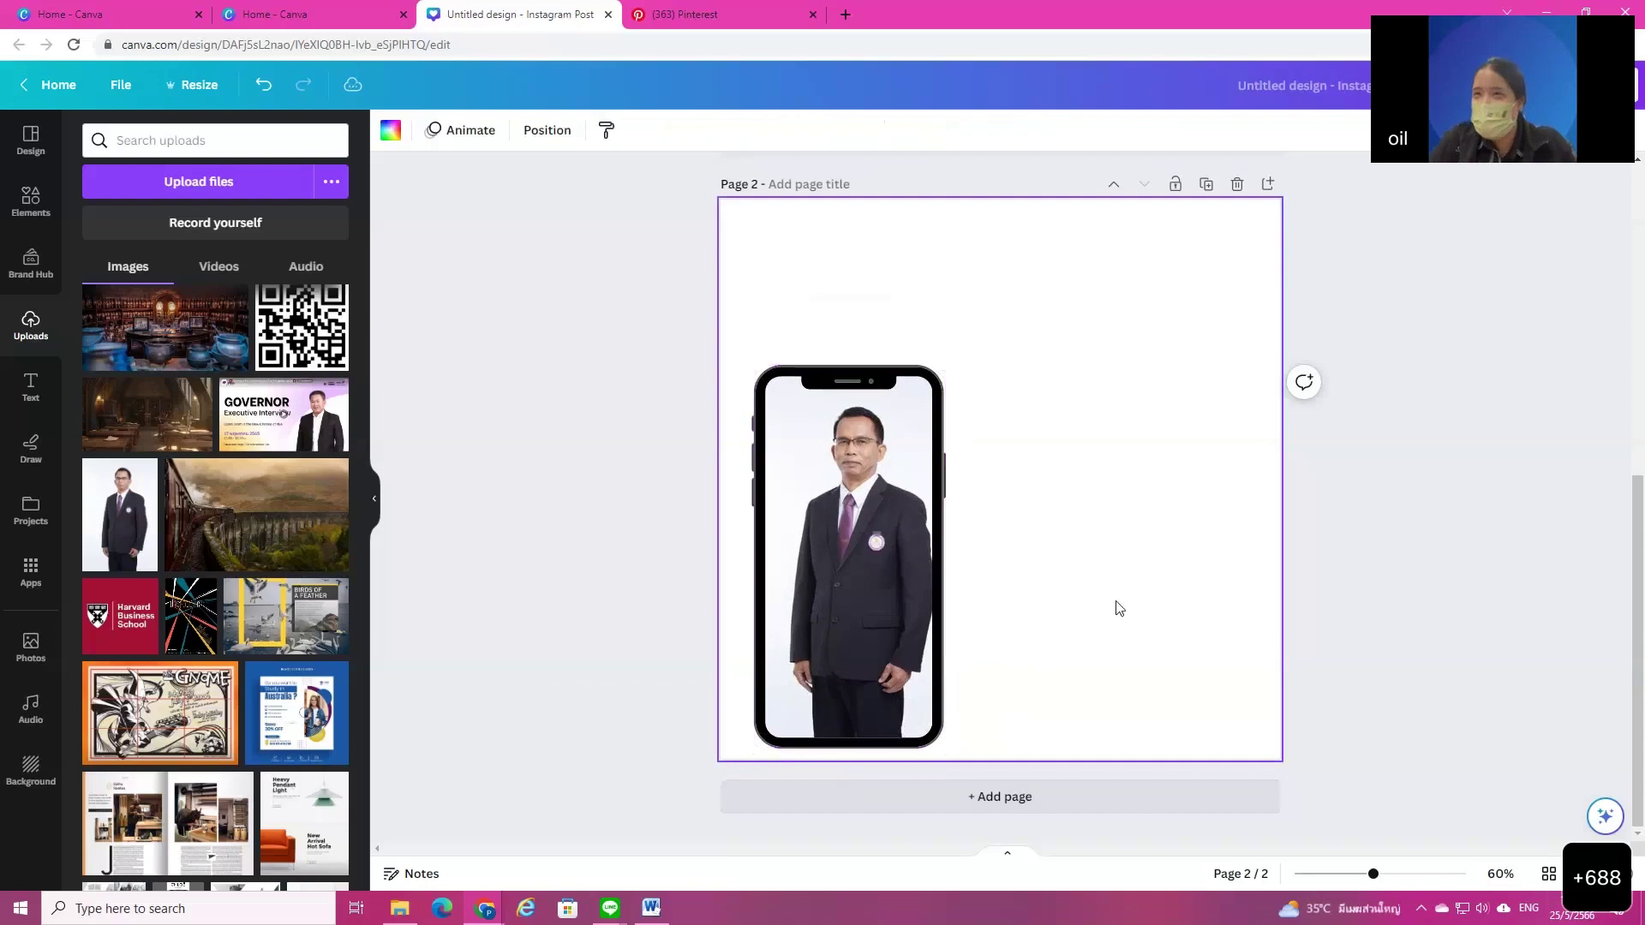
{"action": "left_click_drag", "start_coordinate": [894, 568], "coordinate": [885, 525]}
{"action": "left_click", "coordinate": [1083, 606]}
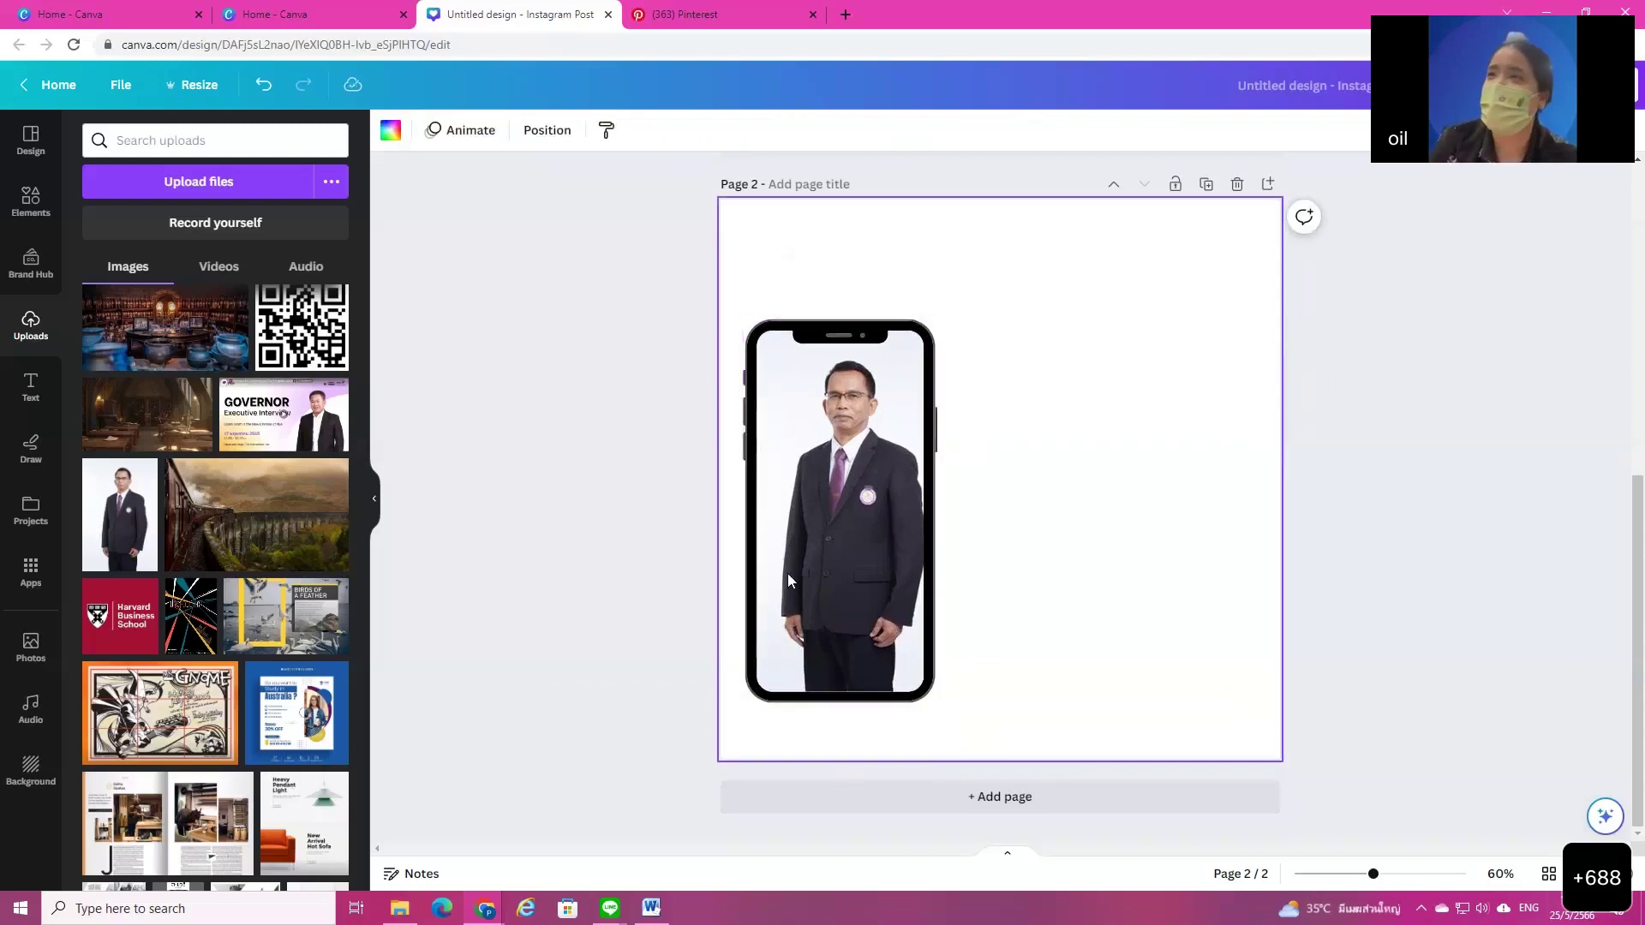
Step: Return to the frames collection and delete the smartphone frame with its photo from page 2
{"action": "left_click", "coordinate": [33, 205]}
{"action": "left_click", "coordinate": [800, 496]}
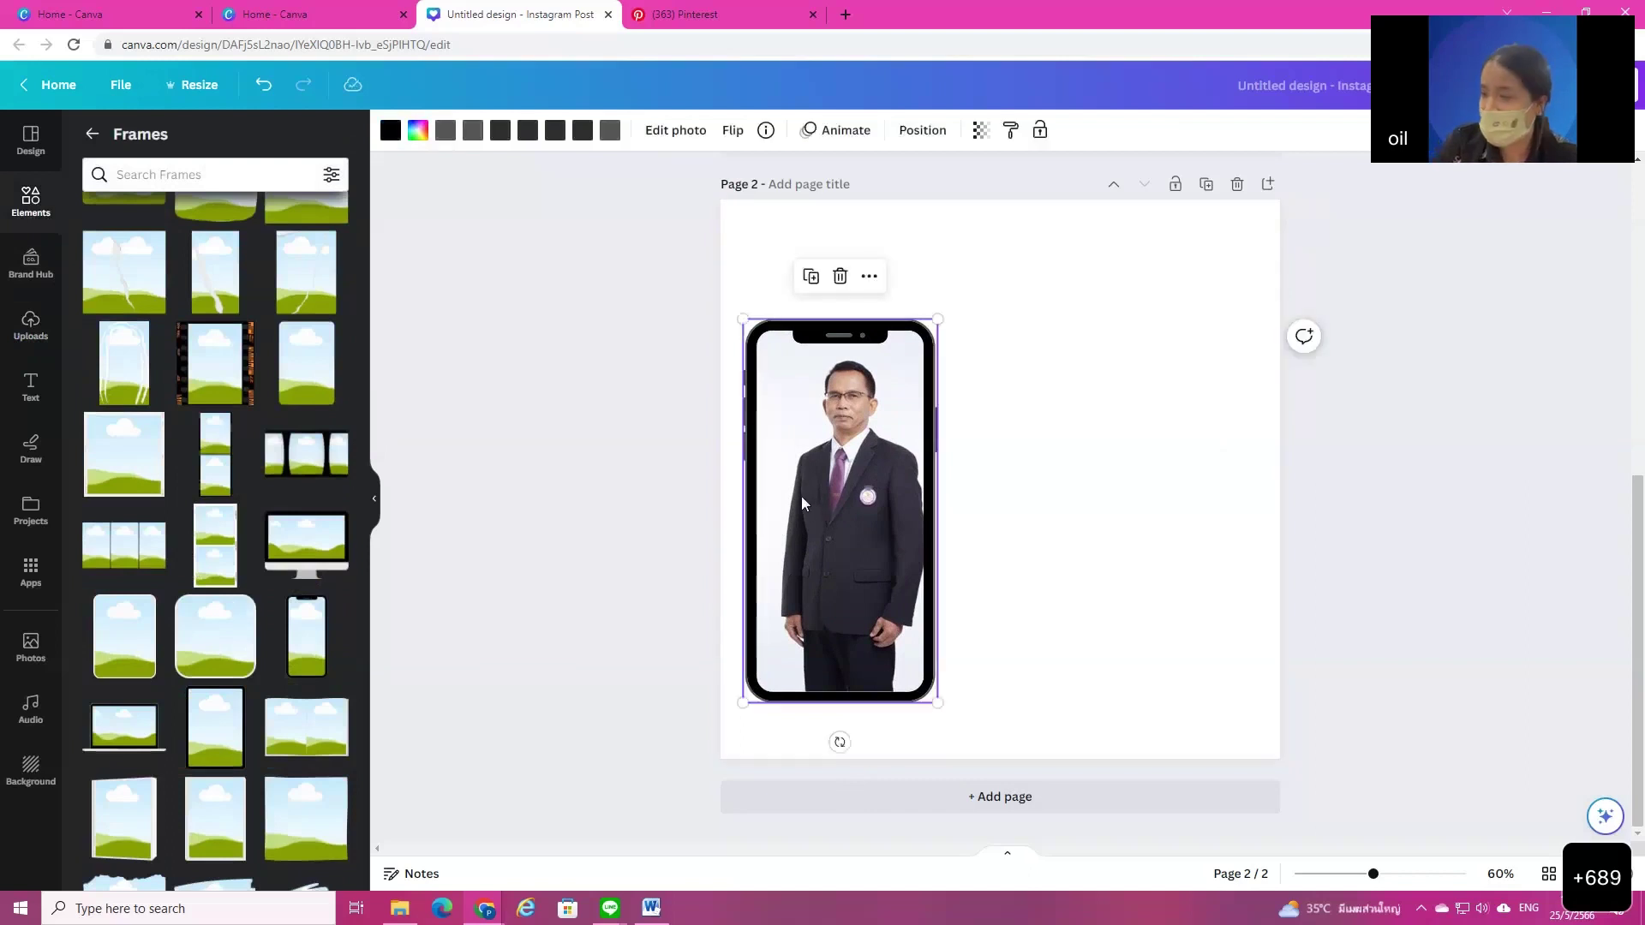
{"action": "key", "text": "Delete"}
{"action": "key", "text": "Delete"}
Step: Add a laptop frame to page 2, enlarge it and place it across the lower middle of the page
{"action": "left_click", "coordinate": [118, 738]}
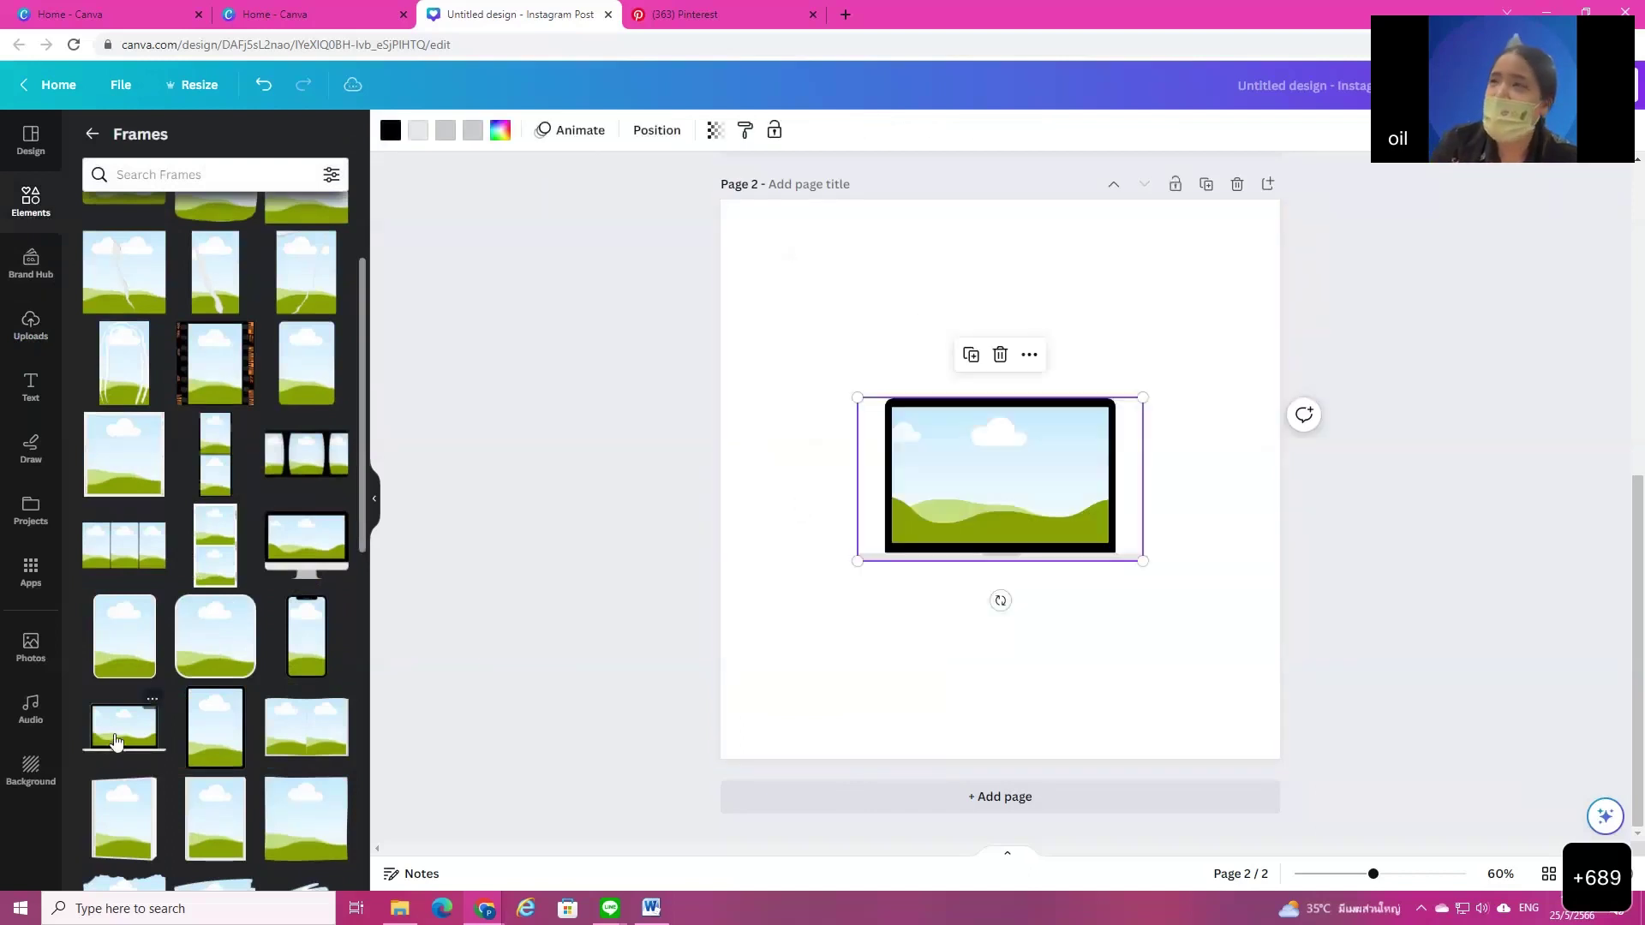
{"action": "left_click_drag", "start_coordinate": [1032, 476], "coordinate": [1026, 606]}
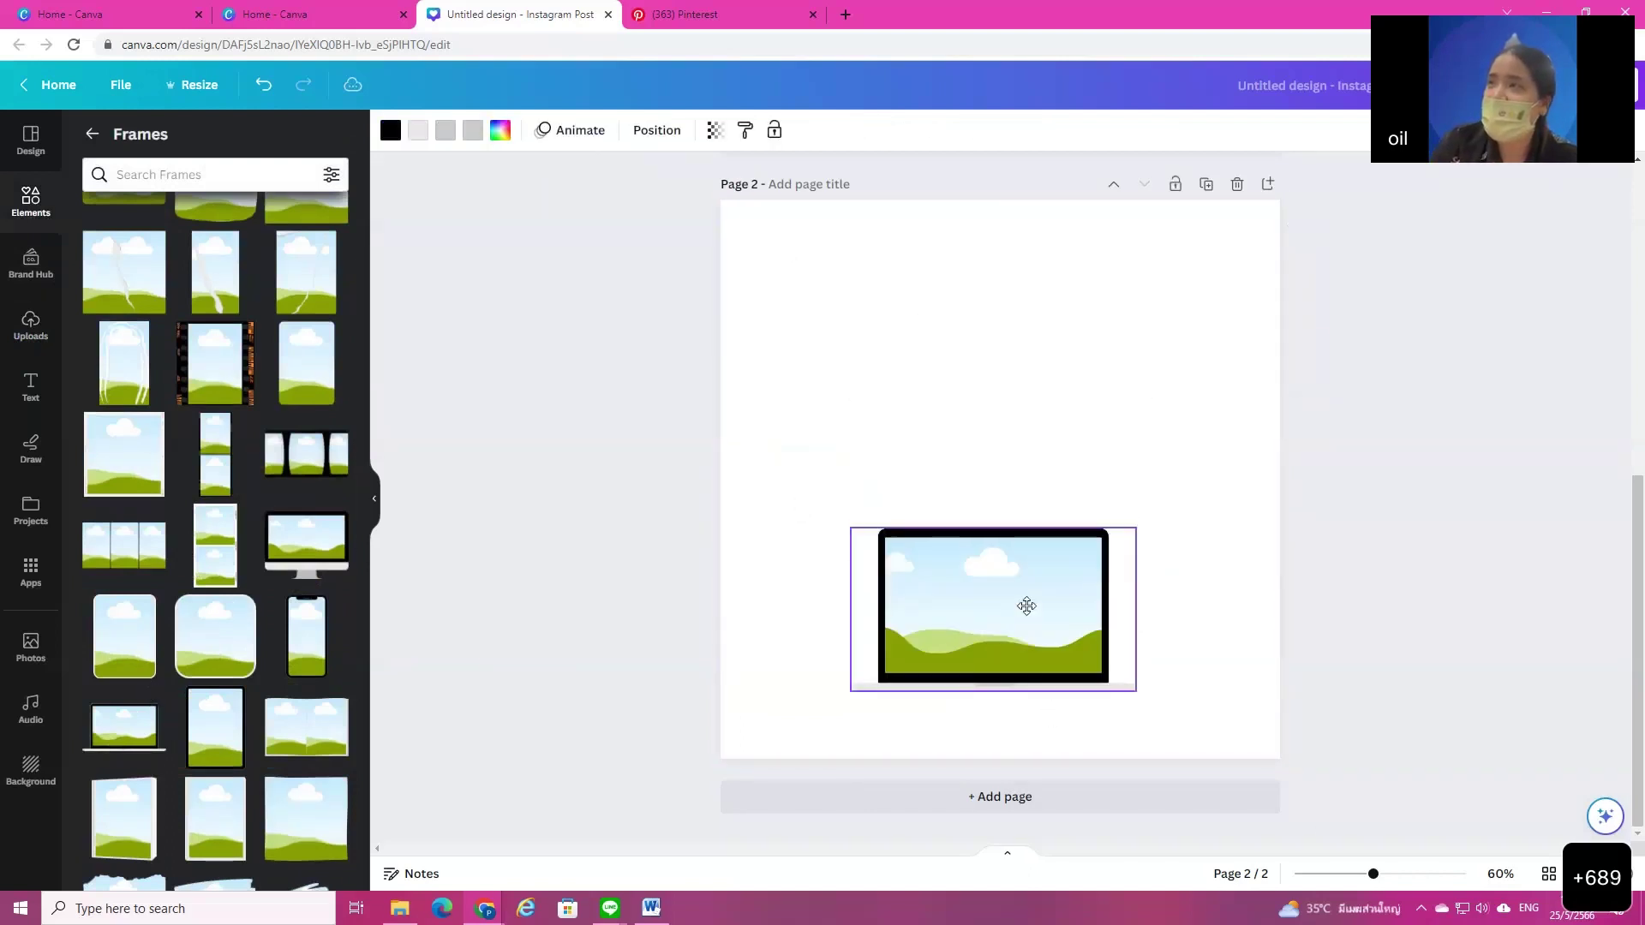
{"action": "left_click_drag", "start_coordinate": [1136, 691], "coordinate": [1263, 756]}
{"action": "left_click_drag", "start_coordinate": [1134, 651], "coordinate": [1086, 574]}
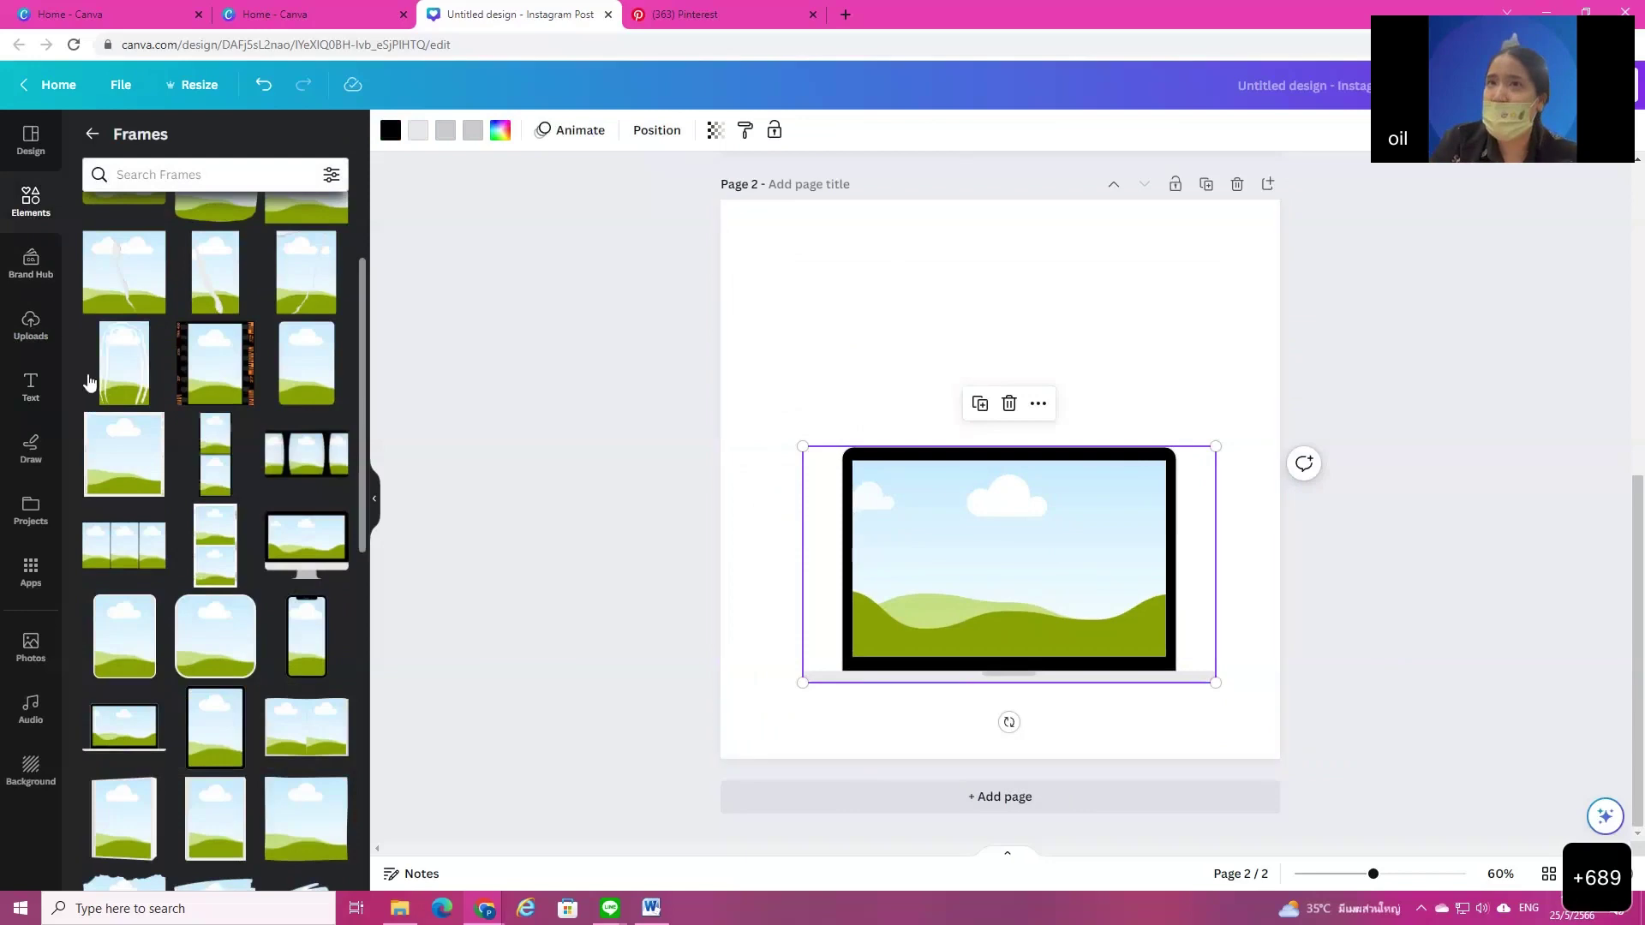
Step: Fill the laptop screen frame with the uploaded picture of the wizard hat on a stool in the dining hall
{"action": "left_click", "coordinate": [31, 327]}
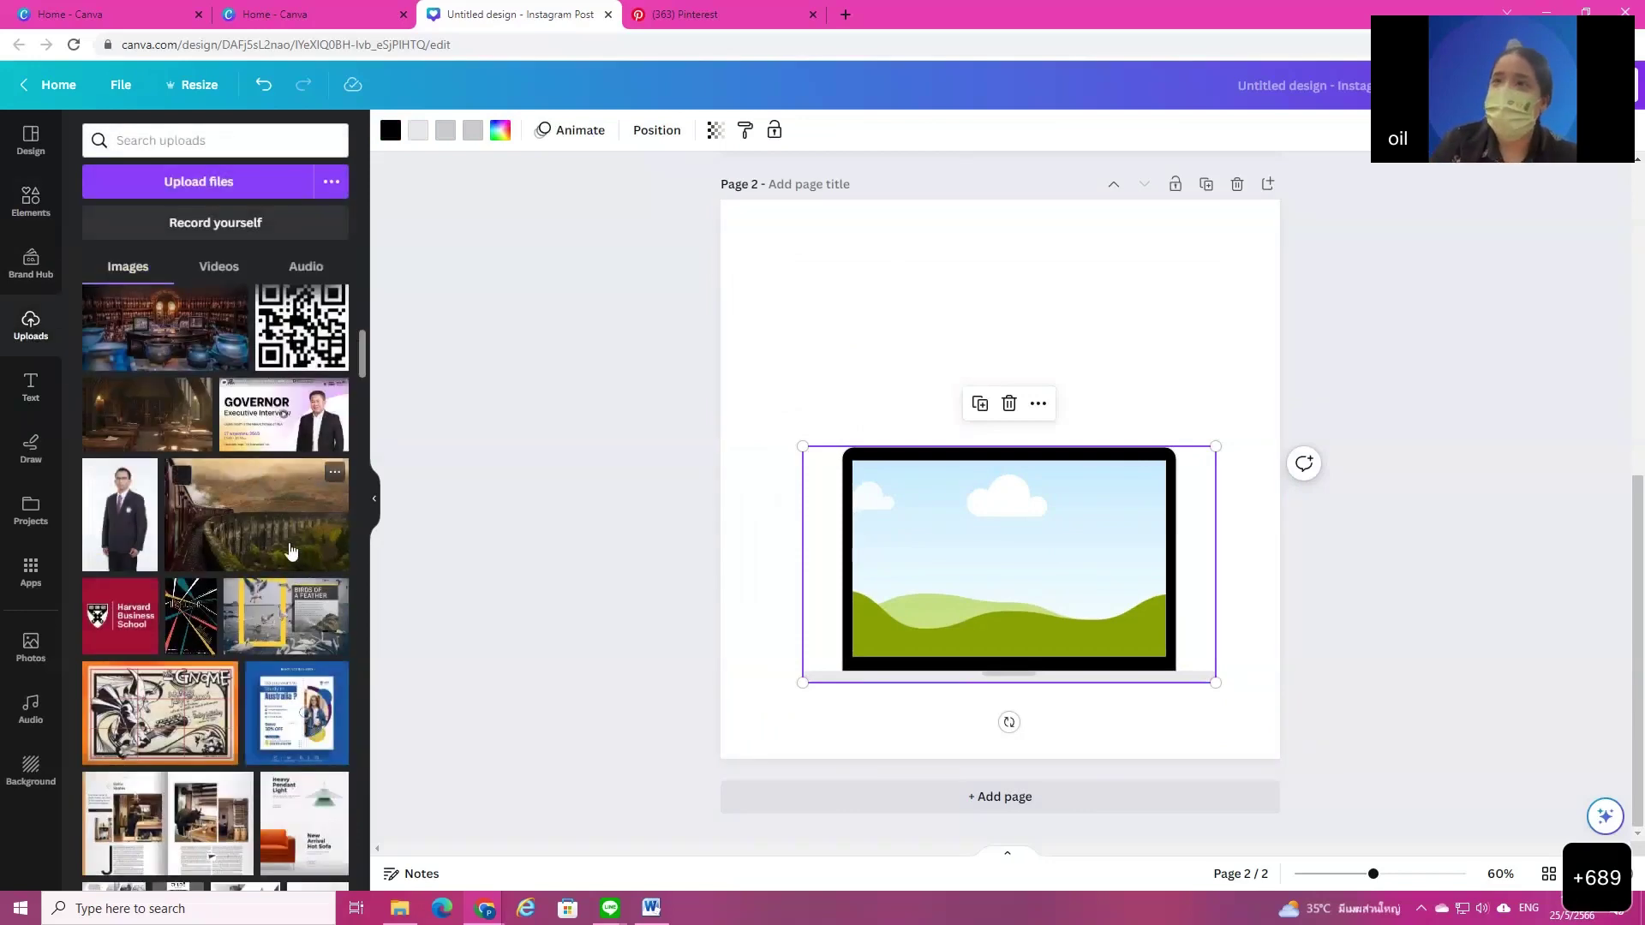
{"action": "scroll", "coordinate": [296, 550], "scroll_direction": "up", "scroll_amount": 3}
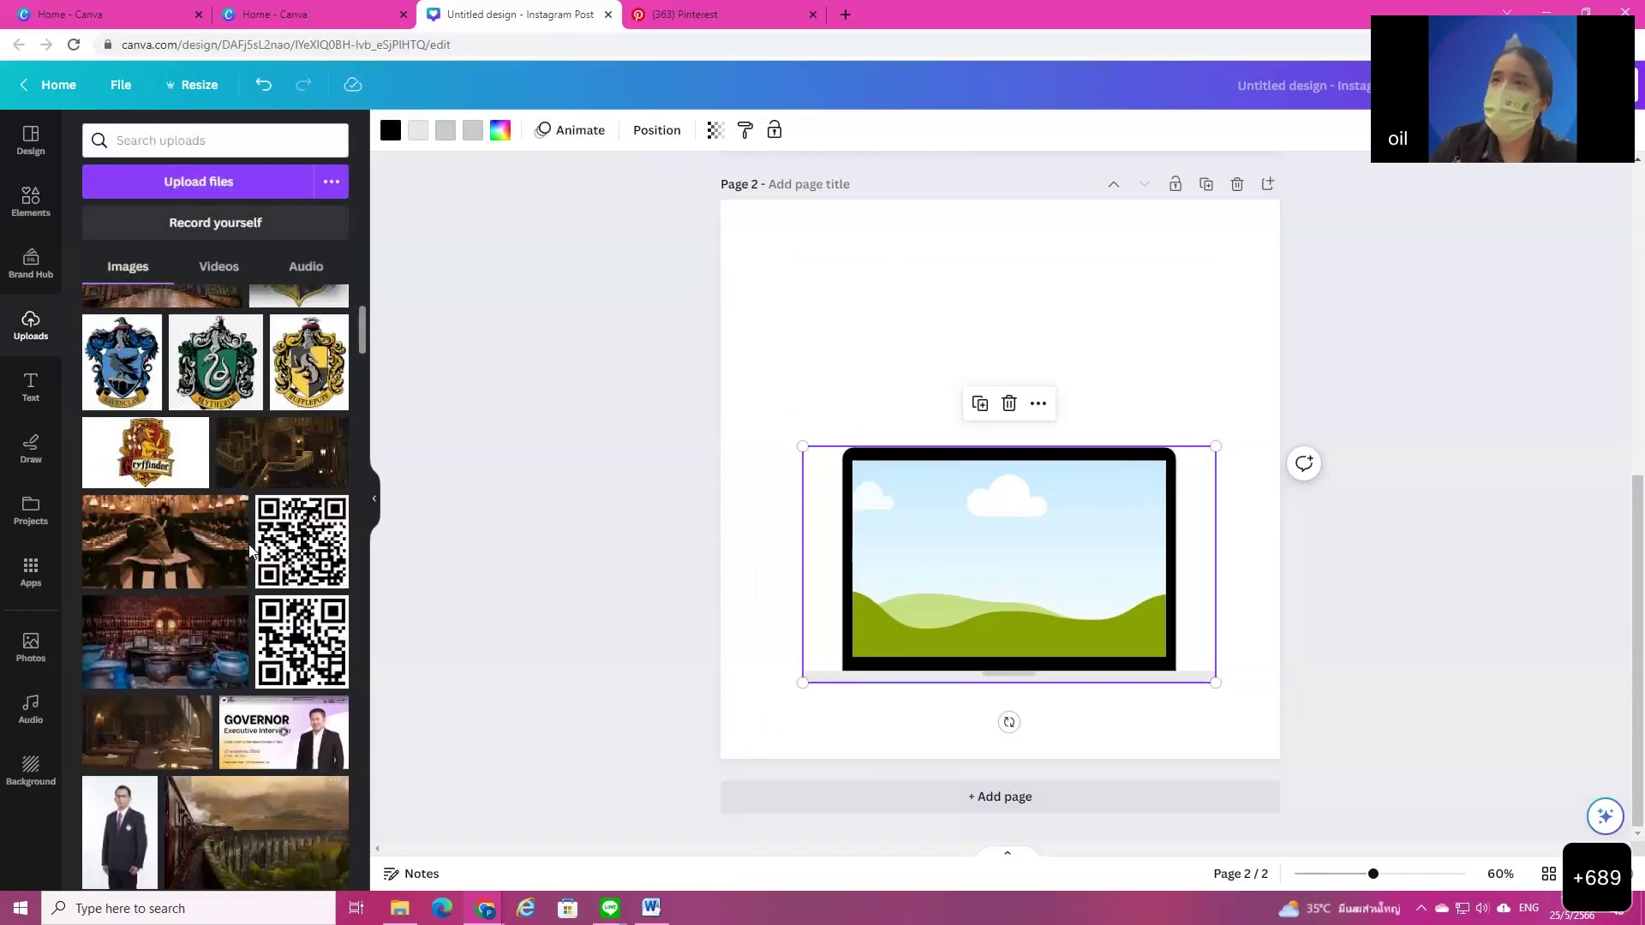
{"action": "left_click", "coordinate": [166, 565]}
{"action": "mouse_move", "coordinate": [1090, 521]}
{"action": "left_mouse_down"}
{"action": "mouse_move", "coordinate": [955, 774]}
{"action": "mouse_move", "coordinate": [1107, 535]}
{"action": "left_mouse_up"}
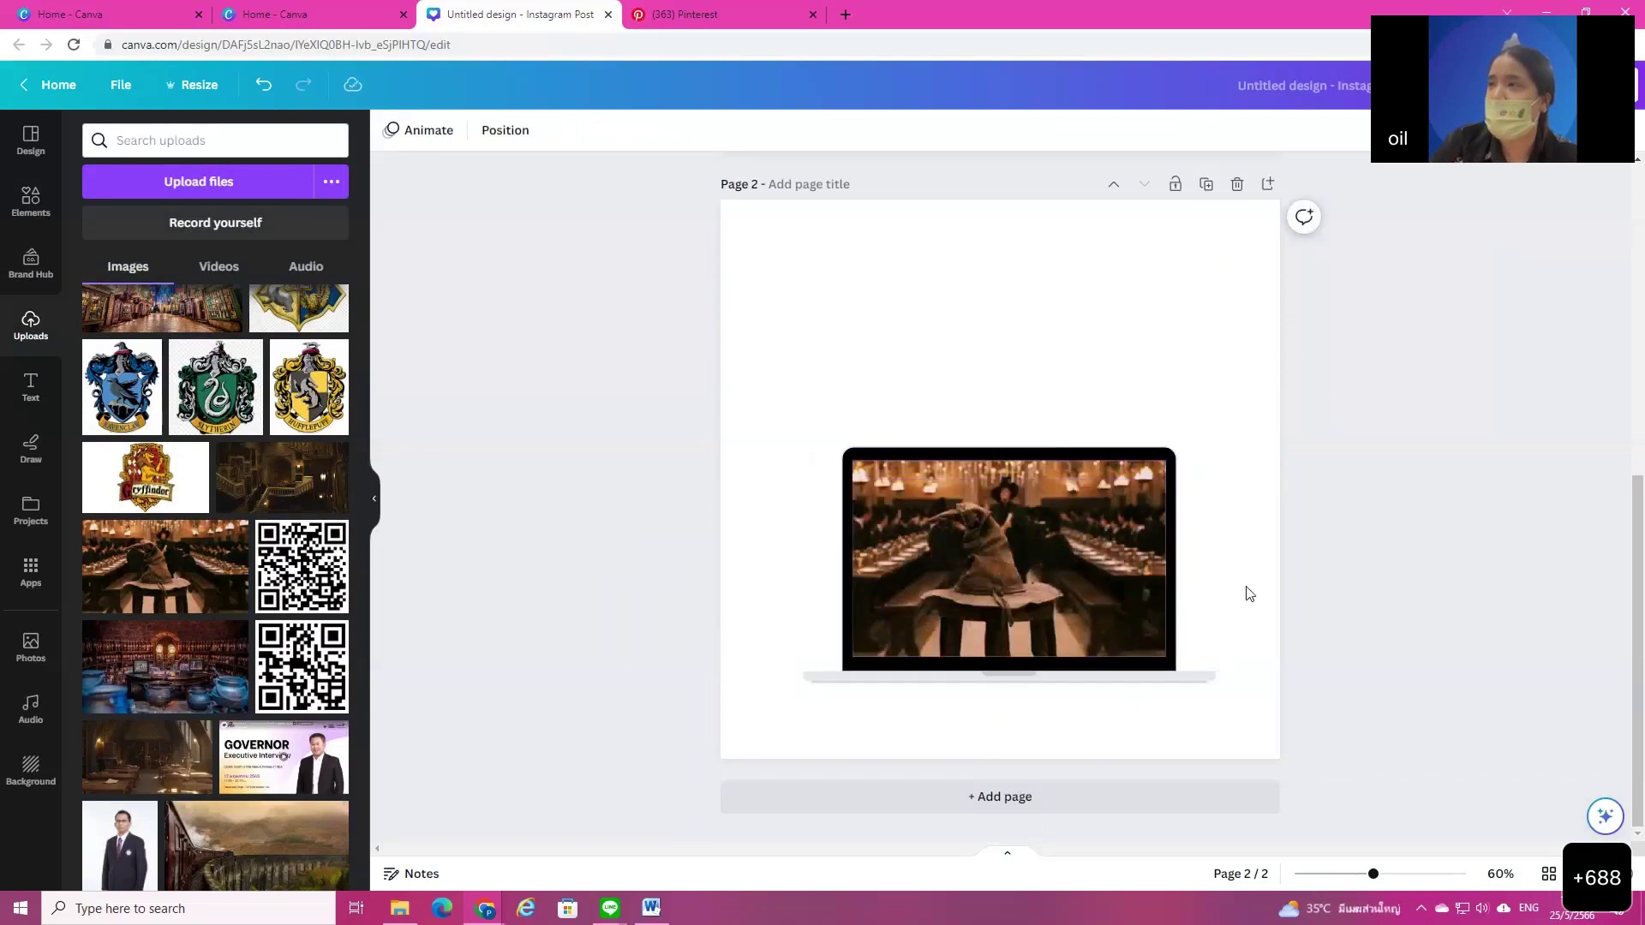
Step: Clear the laptop frame and its picture from page 2
{"action": "left_click", "coordinate": [1187, 592]}
{"action": "key", "text": "Delete"}
{"action": "key", "text": "Delete"}
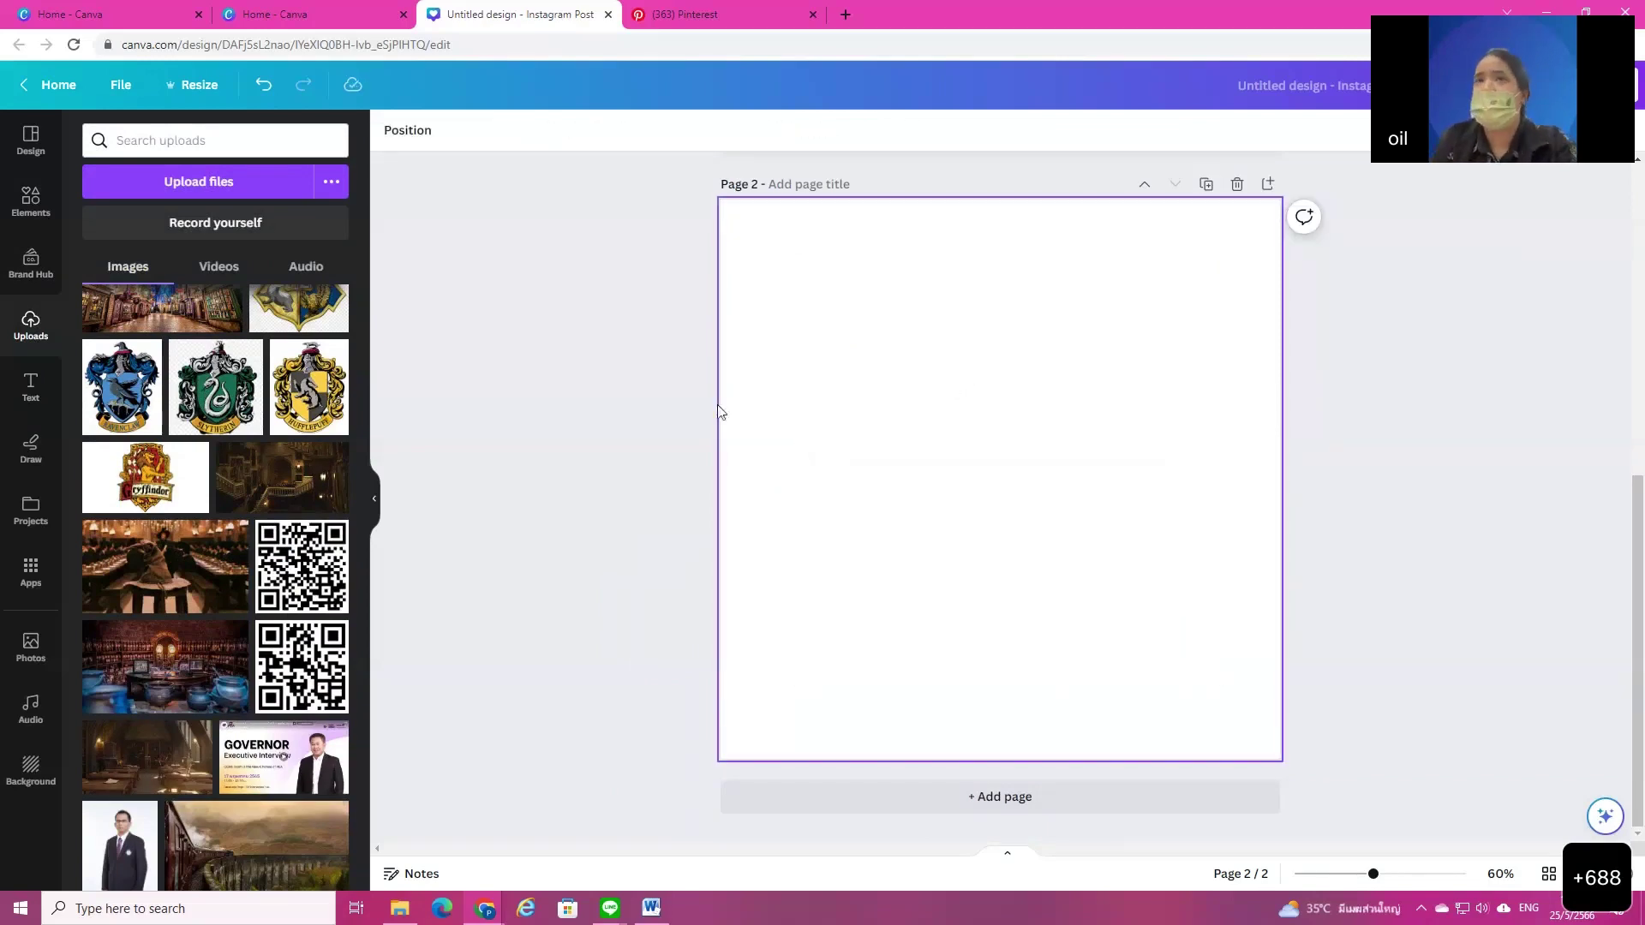
Step: Return to the elements overview and look through its grids, Pride and graphic collection sections
{"action": "left_click", "coordinate": [45, 206]}
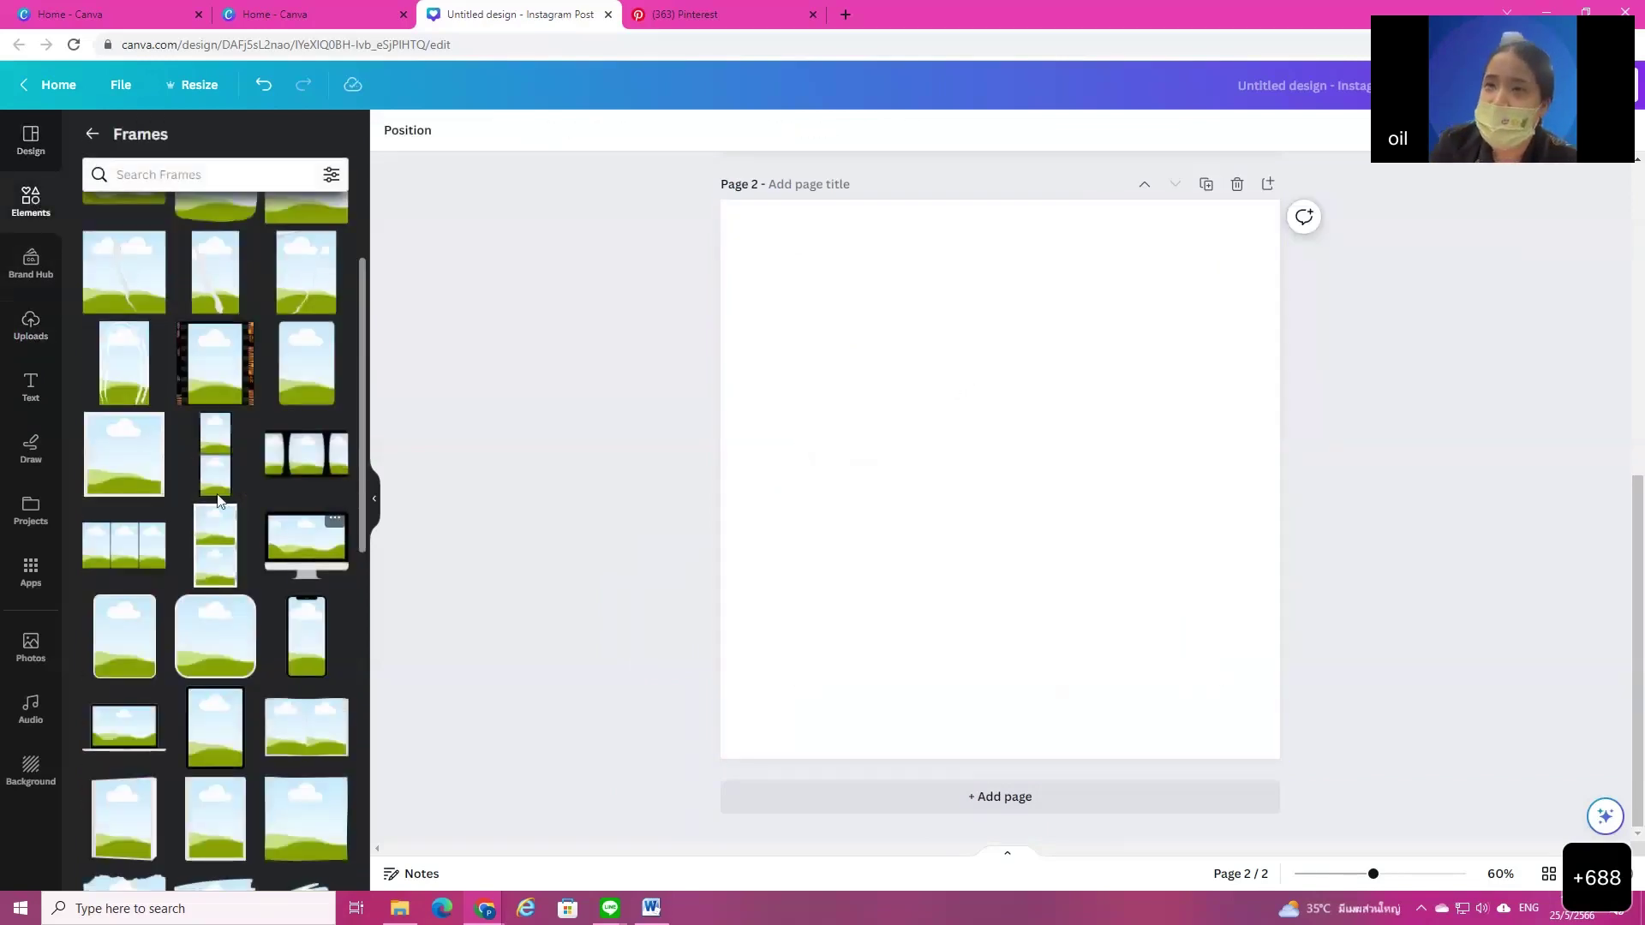
{"action": "left_click", "coordinate": [96, 135]}
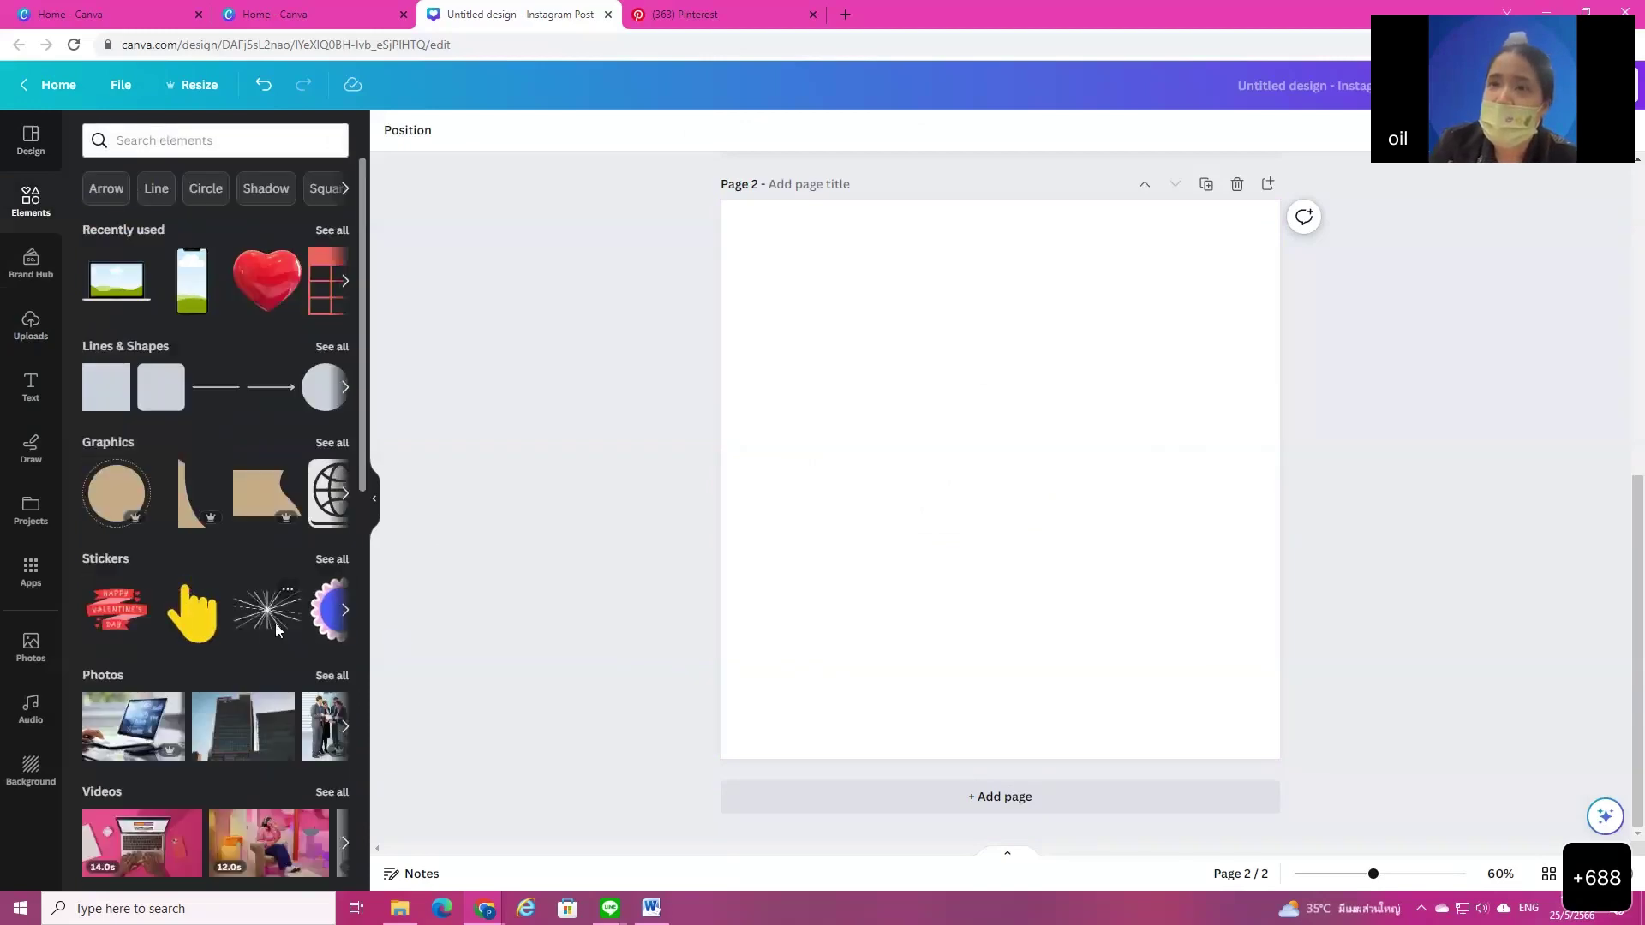
{"action": "scroll", "coordinate": [287, 617], "scroll_direction": "down", "scroll_amount": 8}
{"action": "scroll", "coordinate": [293, 617], "scroll_direction": "down", "scroll_amount": 10}
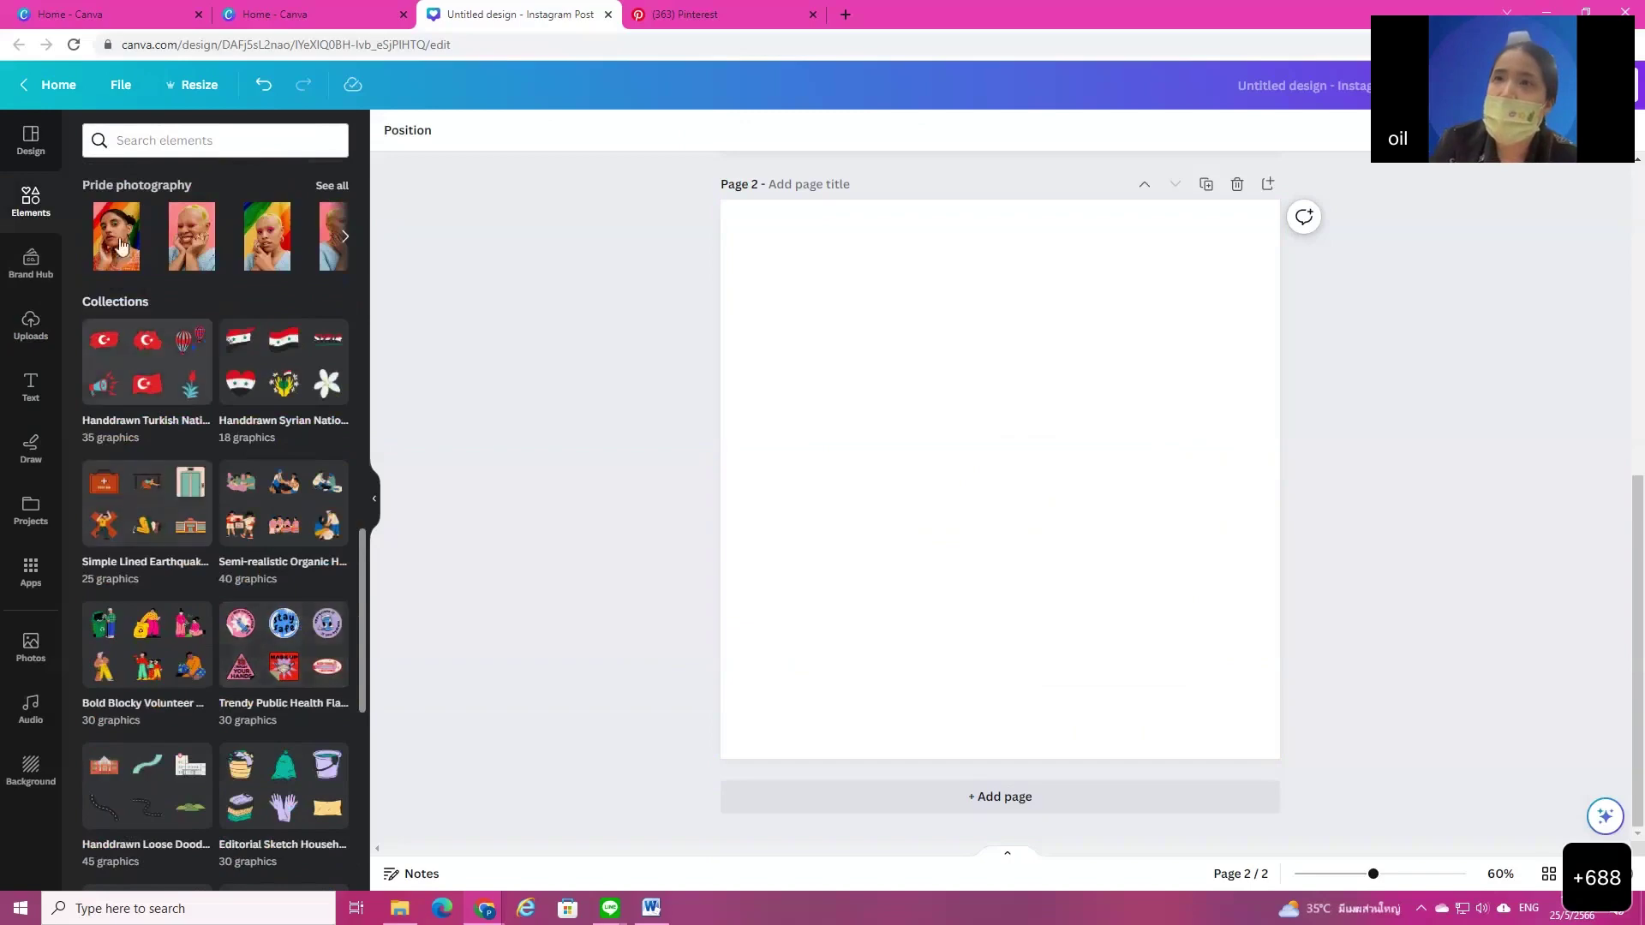
{"action": "scroll", "coordinate": [365, 525], "scroll_direction": "down", "scroll_amount": 8}
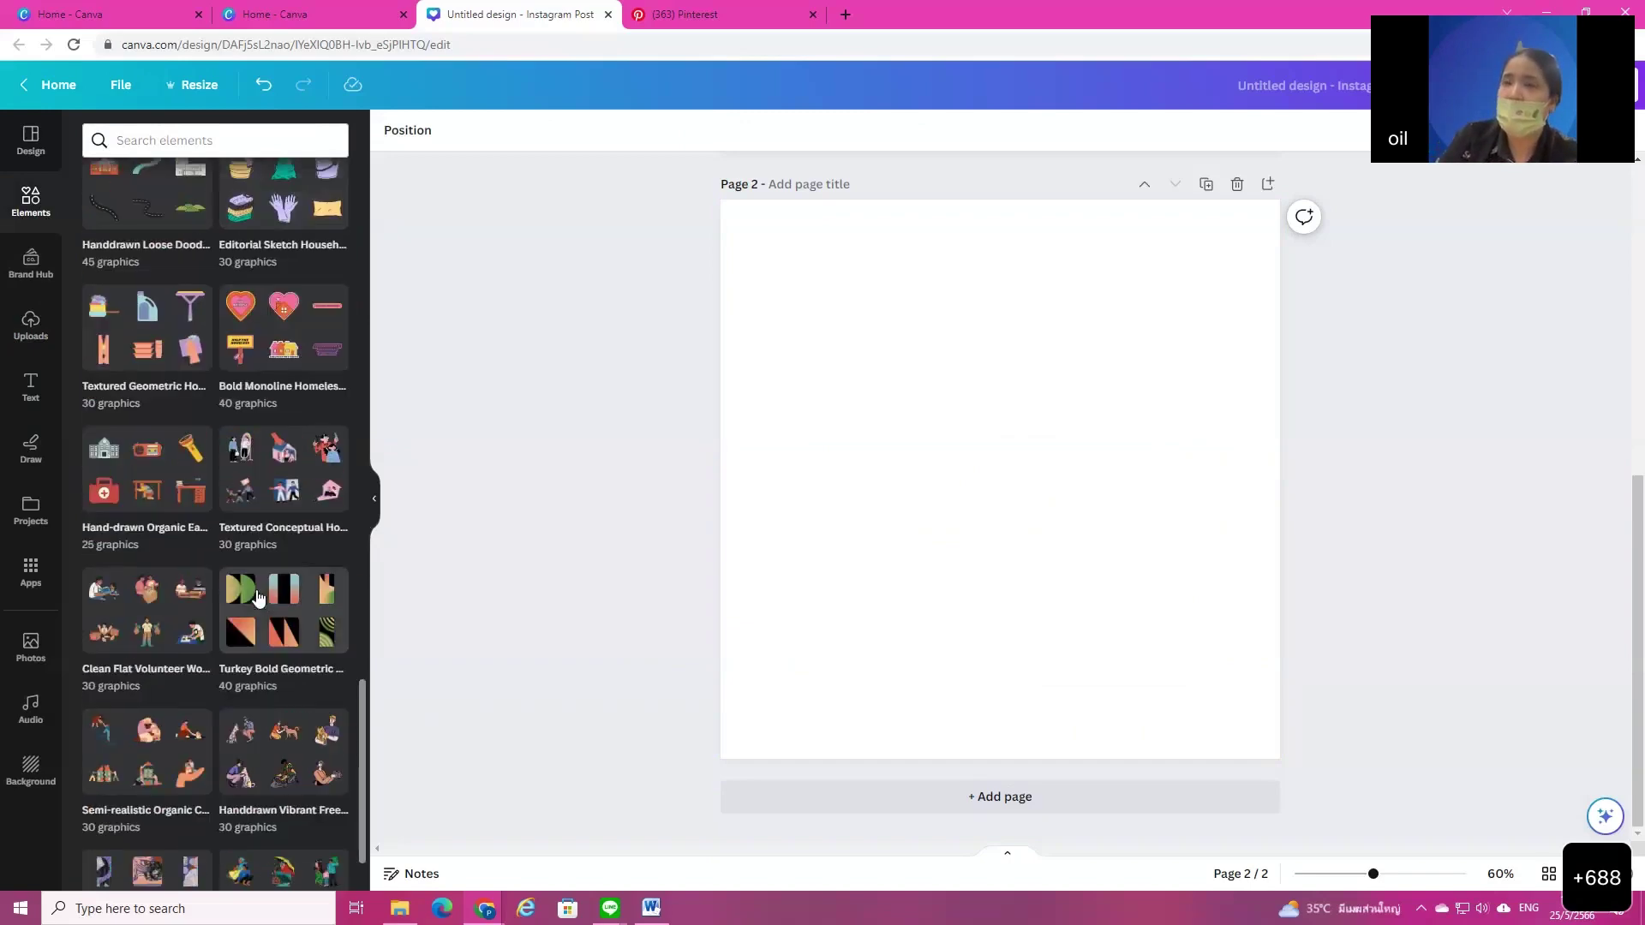
{"action": "scroll", "coordinate": [365, 524], "scroll_direction": "up", "scroll_amount": 12}
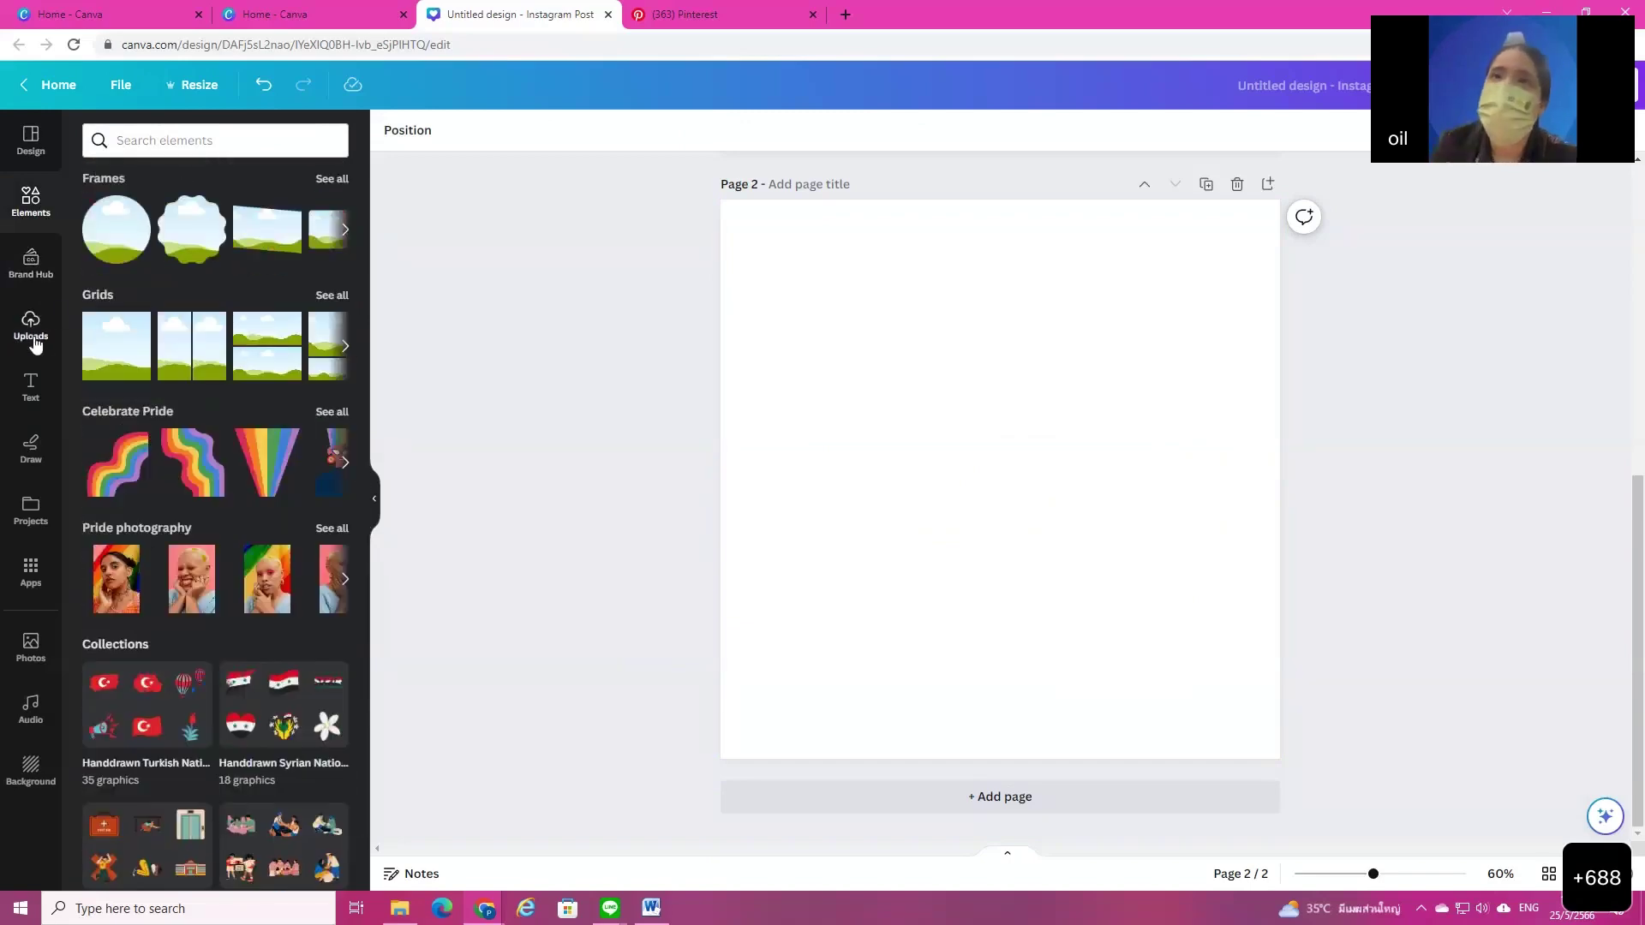
Step: Upload the image potions-classroom-v2 from the Downloads folder in File Explorer to the uploaded images
{"action": "left_click", "coordinate": [30, 330]}
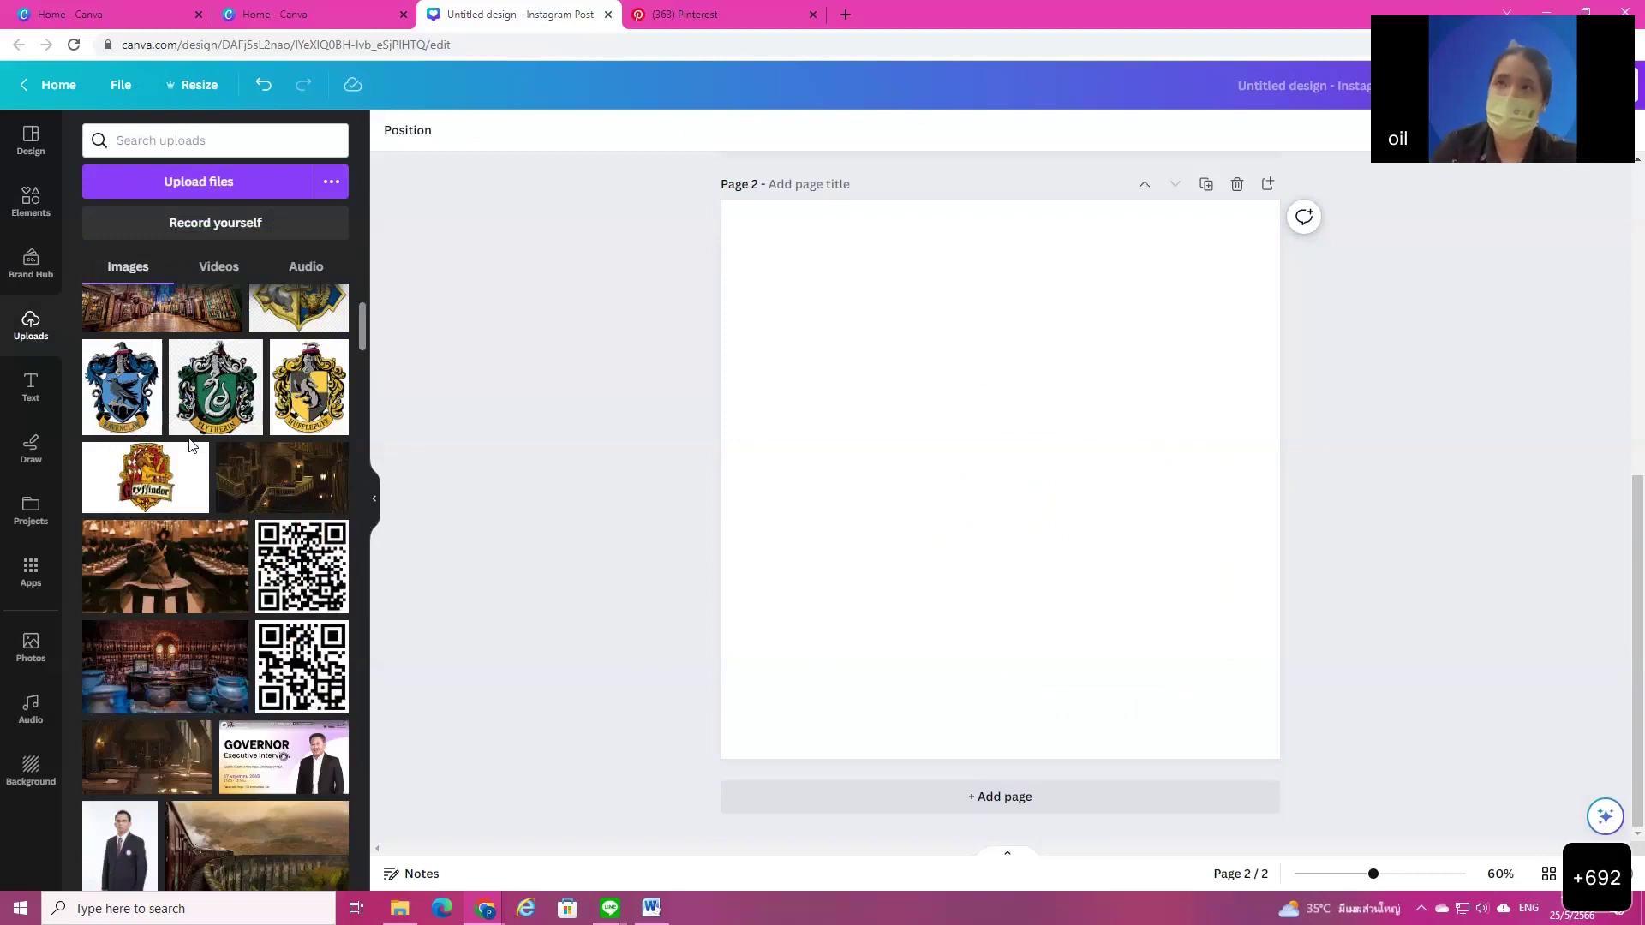
{"action": "scroll", "coordinate": [222, 471], "scroll_direction": "up", "scroll_amount": 3}
{"action": "scroll", "coordinate": [262, 497], "scroll_direction": "down", "scroll_amount": 7}
{"action": "scroll", "coordinate": [262, 497], "scroll_direction": "up", "scroll_amount": 6}
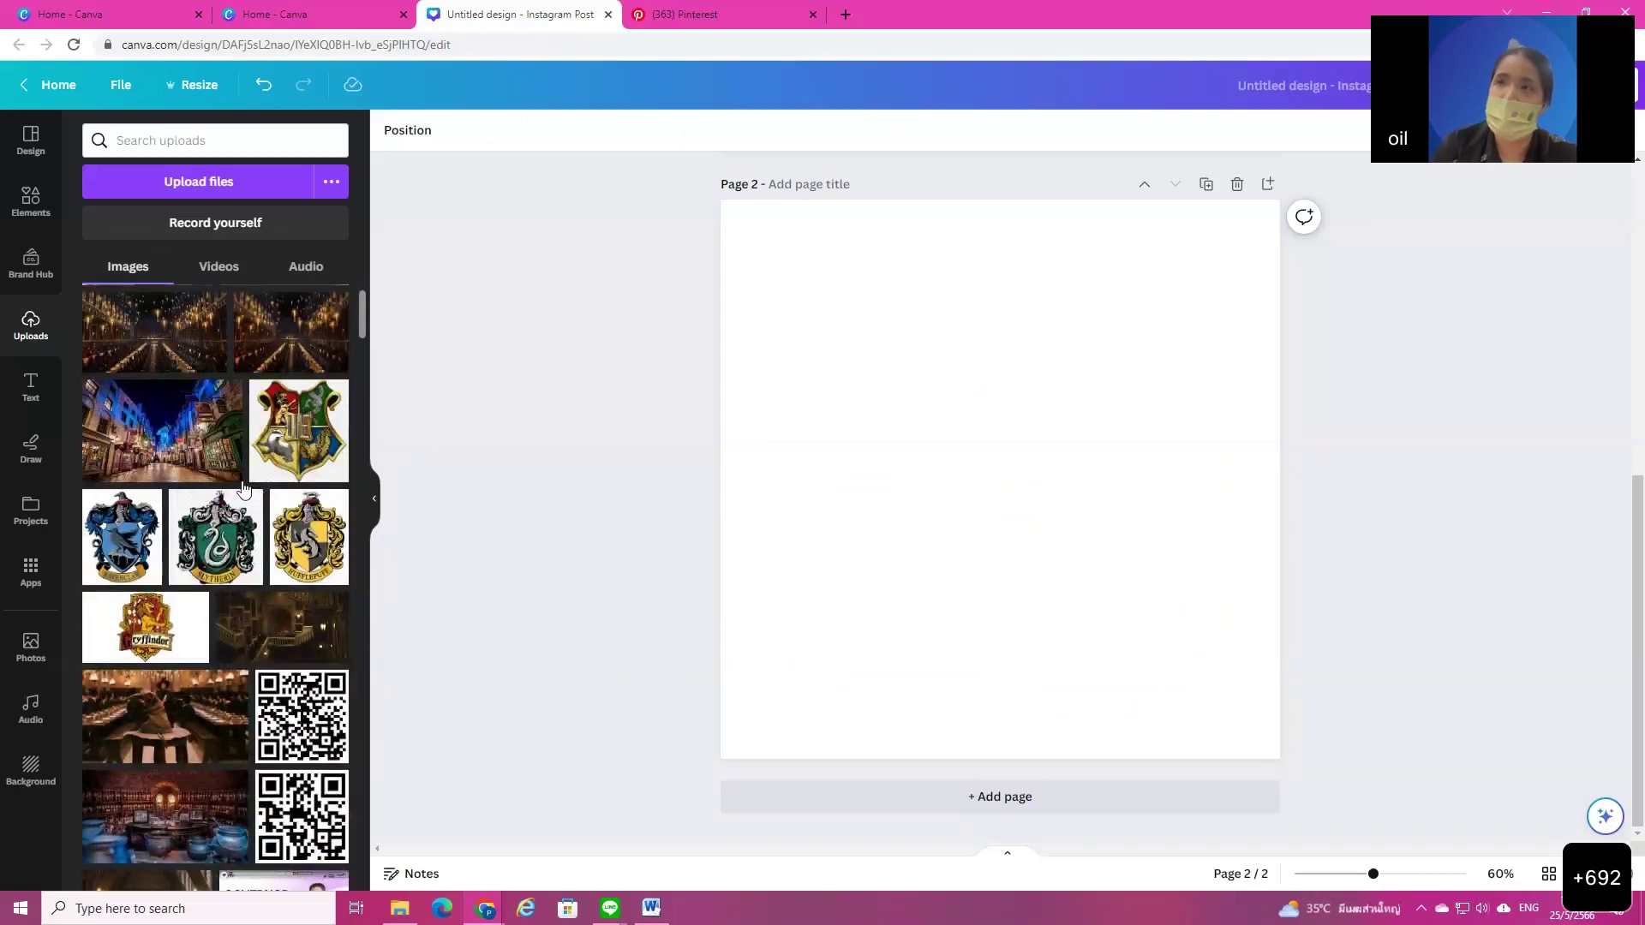
{"action": "left_click", "coordinate": [400, 910]}
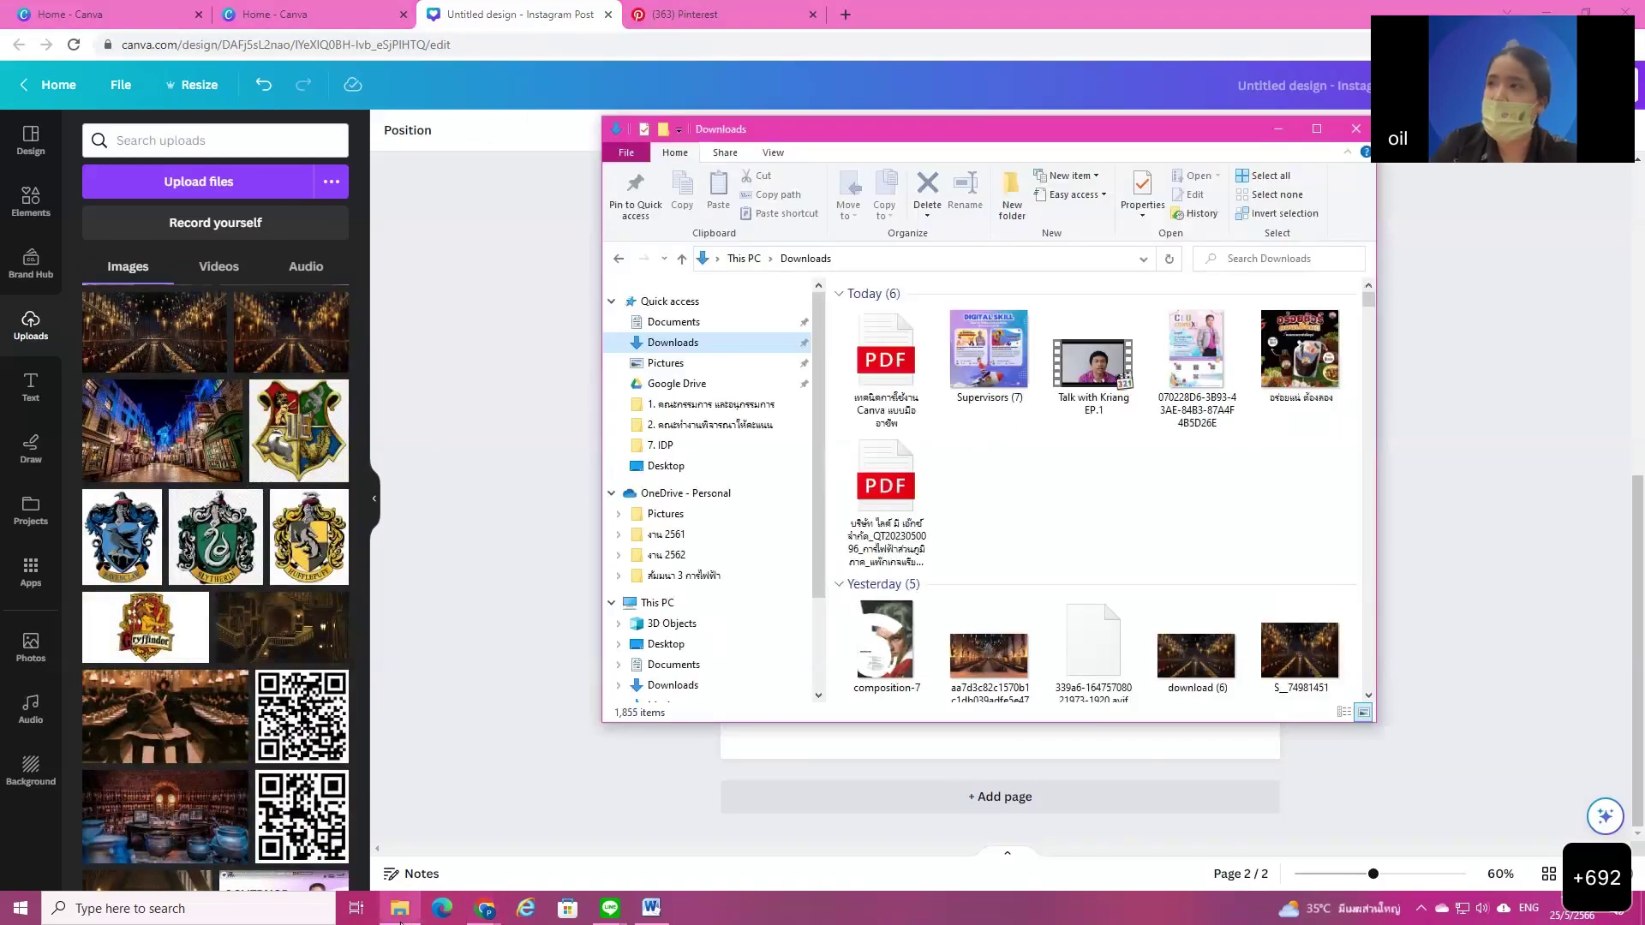
{"action": "scroll", "coordinate": [1265, 568], "scroll_direction": "down", "scroll_amount": 10}
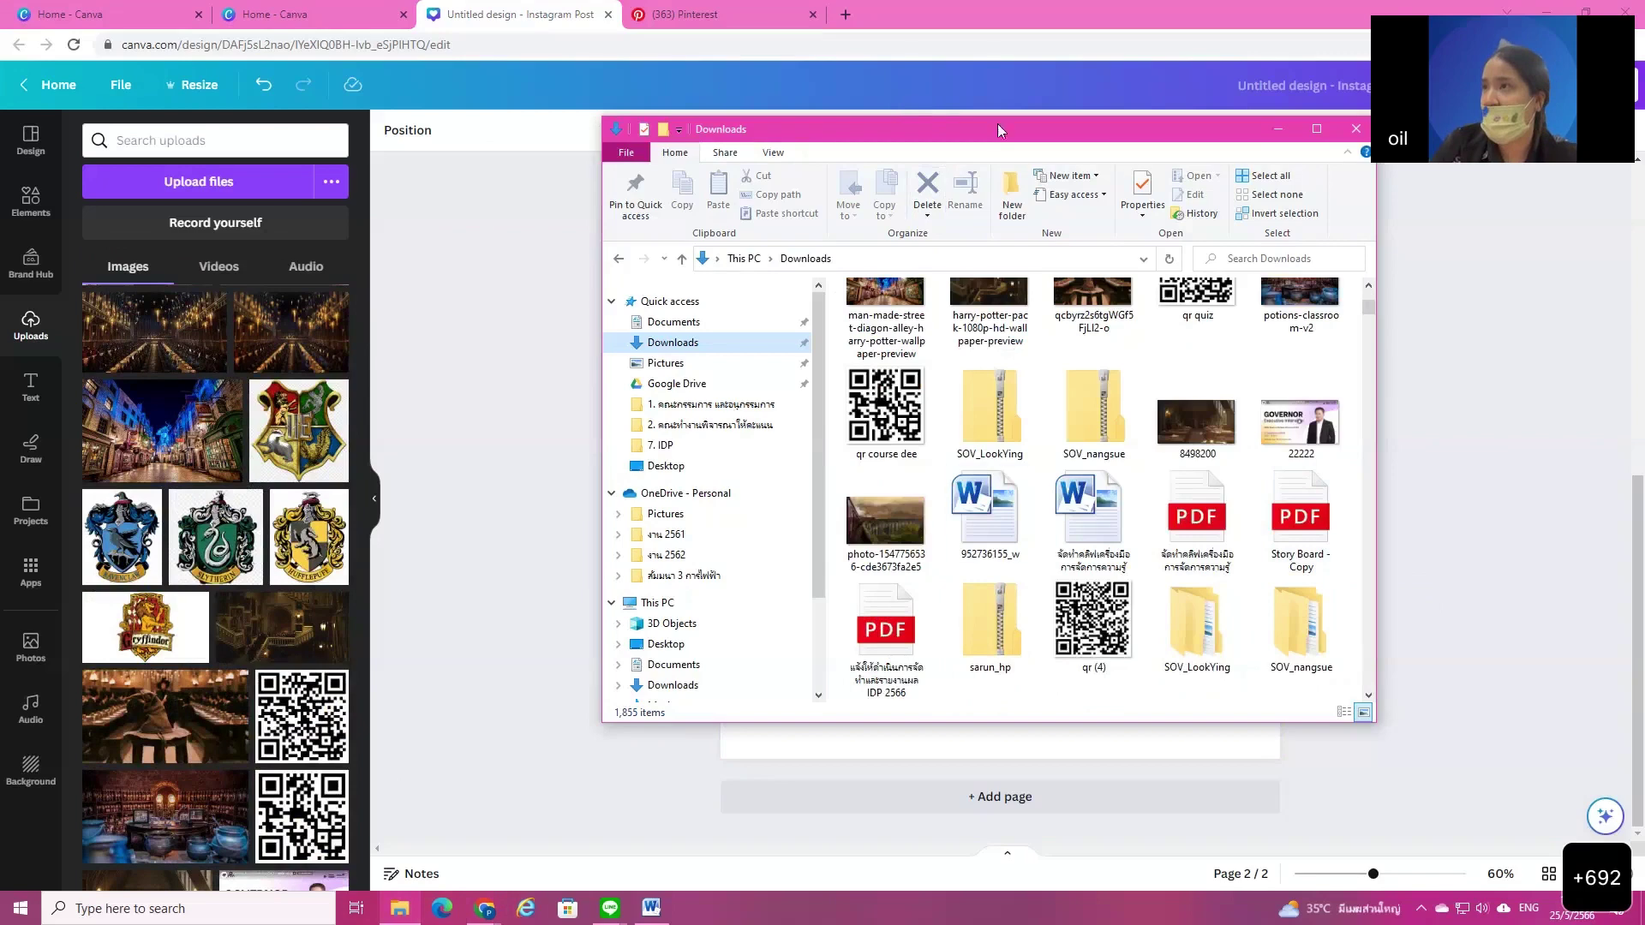
{"action": "scroll", "coordinate": [1090, 572], "scroll_direction": "down", "scroll_amount": 3}
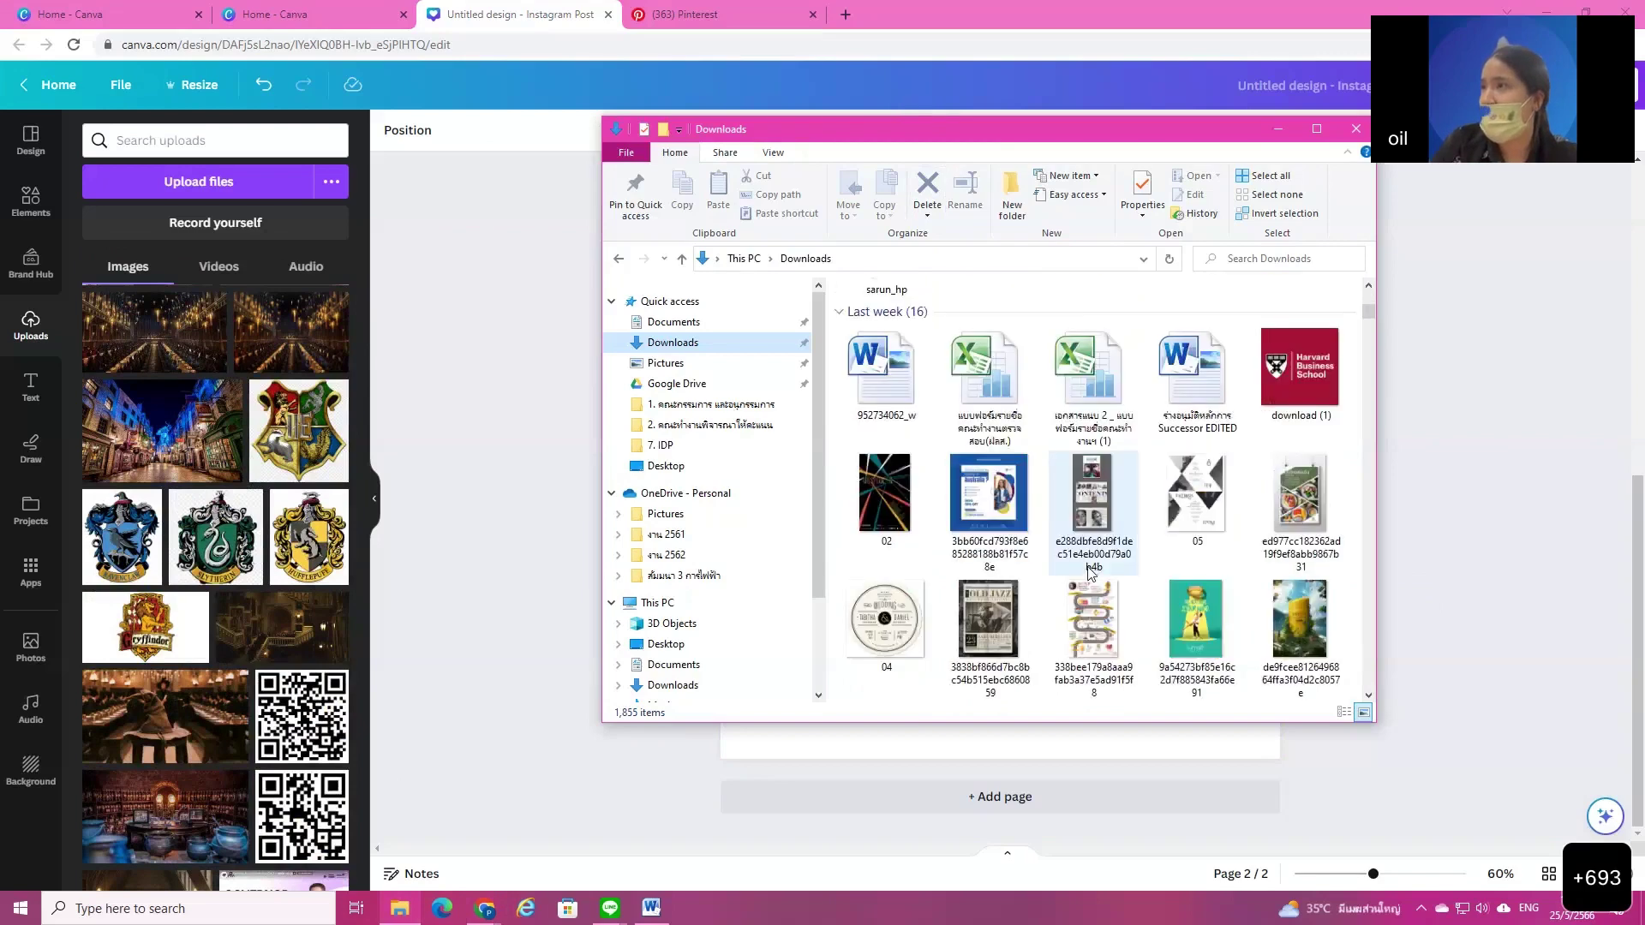
{"action": "scroll", "coordinate": [1090, 572], "scroll_direction": "up", "scroll_amount": 5}
{"action": "left_click_drag", "start_coordinate": [1304, 515], "coordinate": [229, 363]}
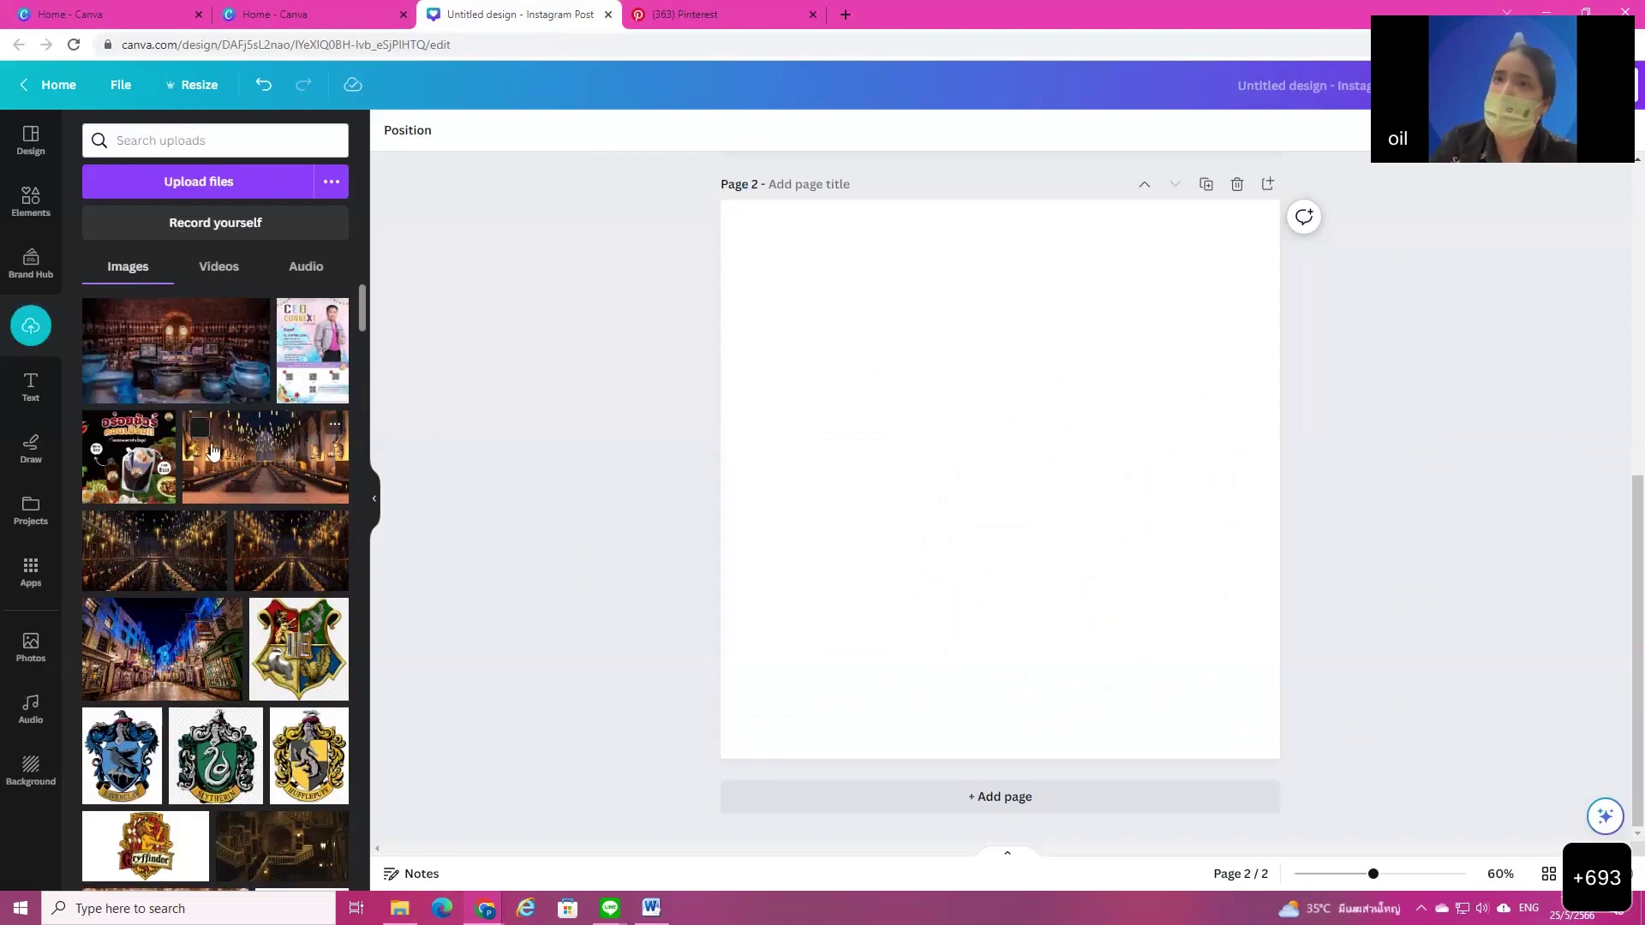
Step: Add a heading text box in the default heading style to page 2
{"action": "left_click", "coordinate": [34, 401]}
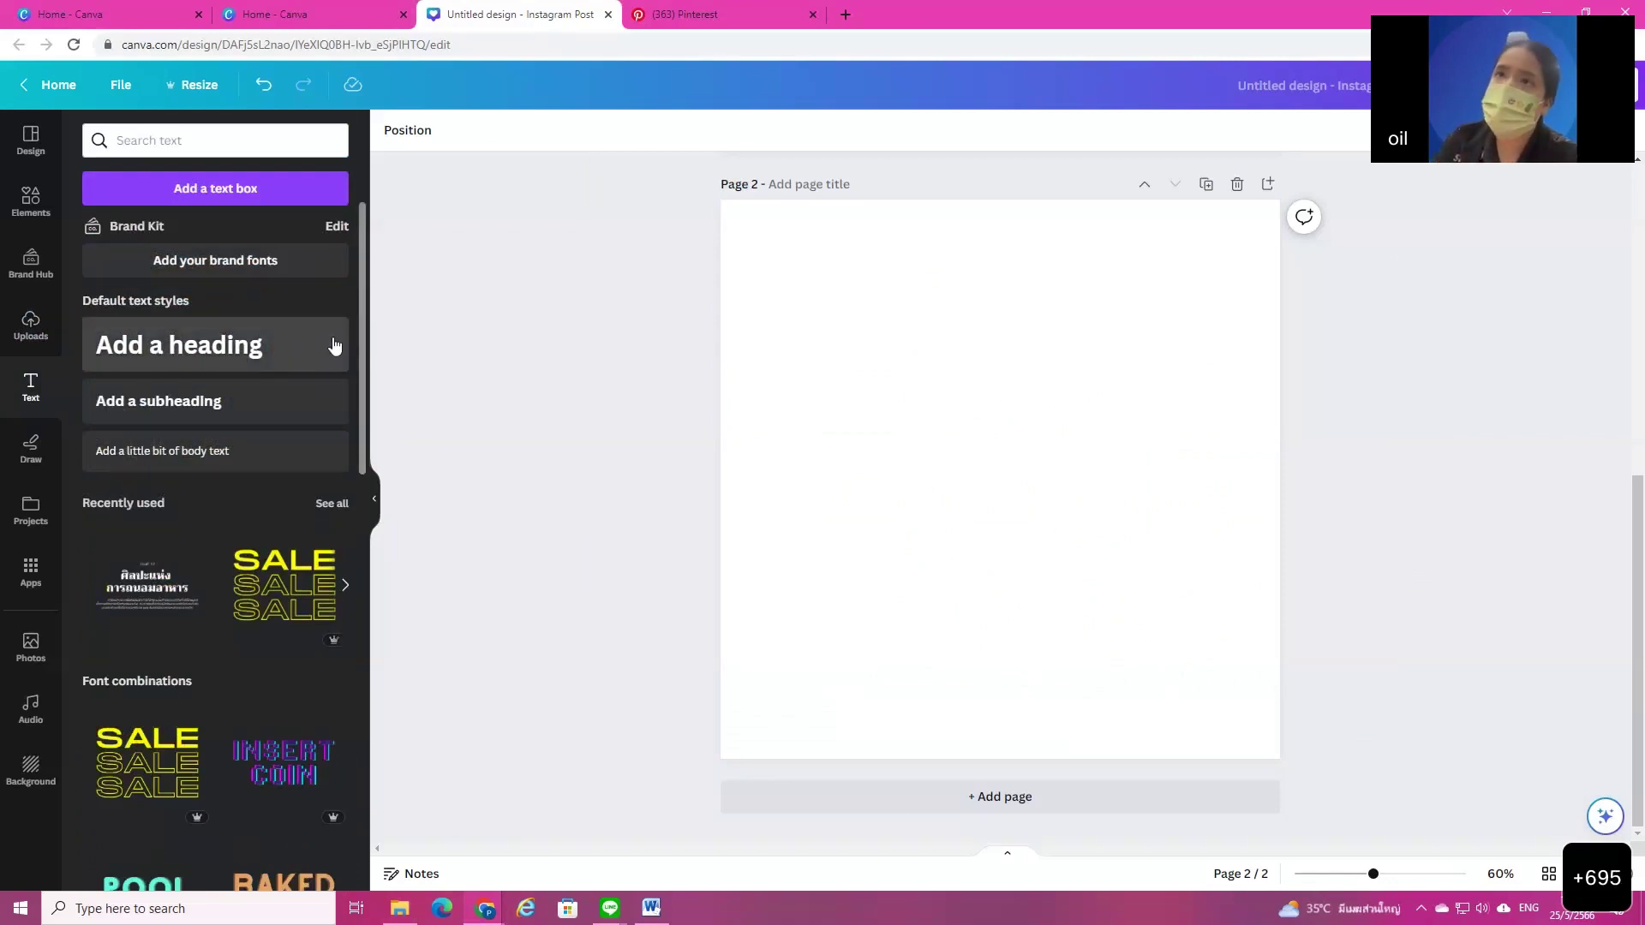
{"action": "left_click", "coordinate": [194, 350]}
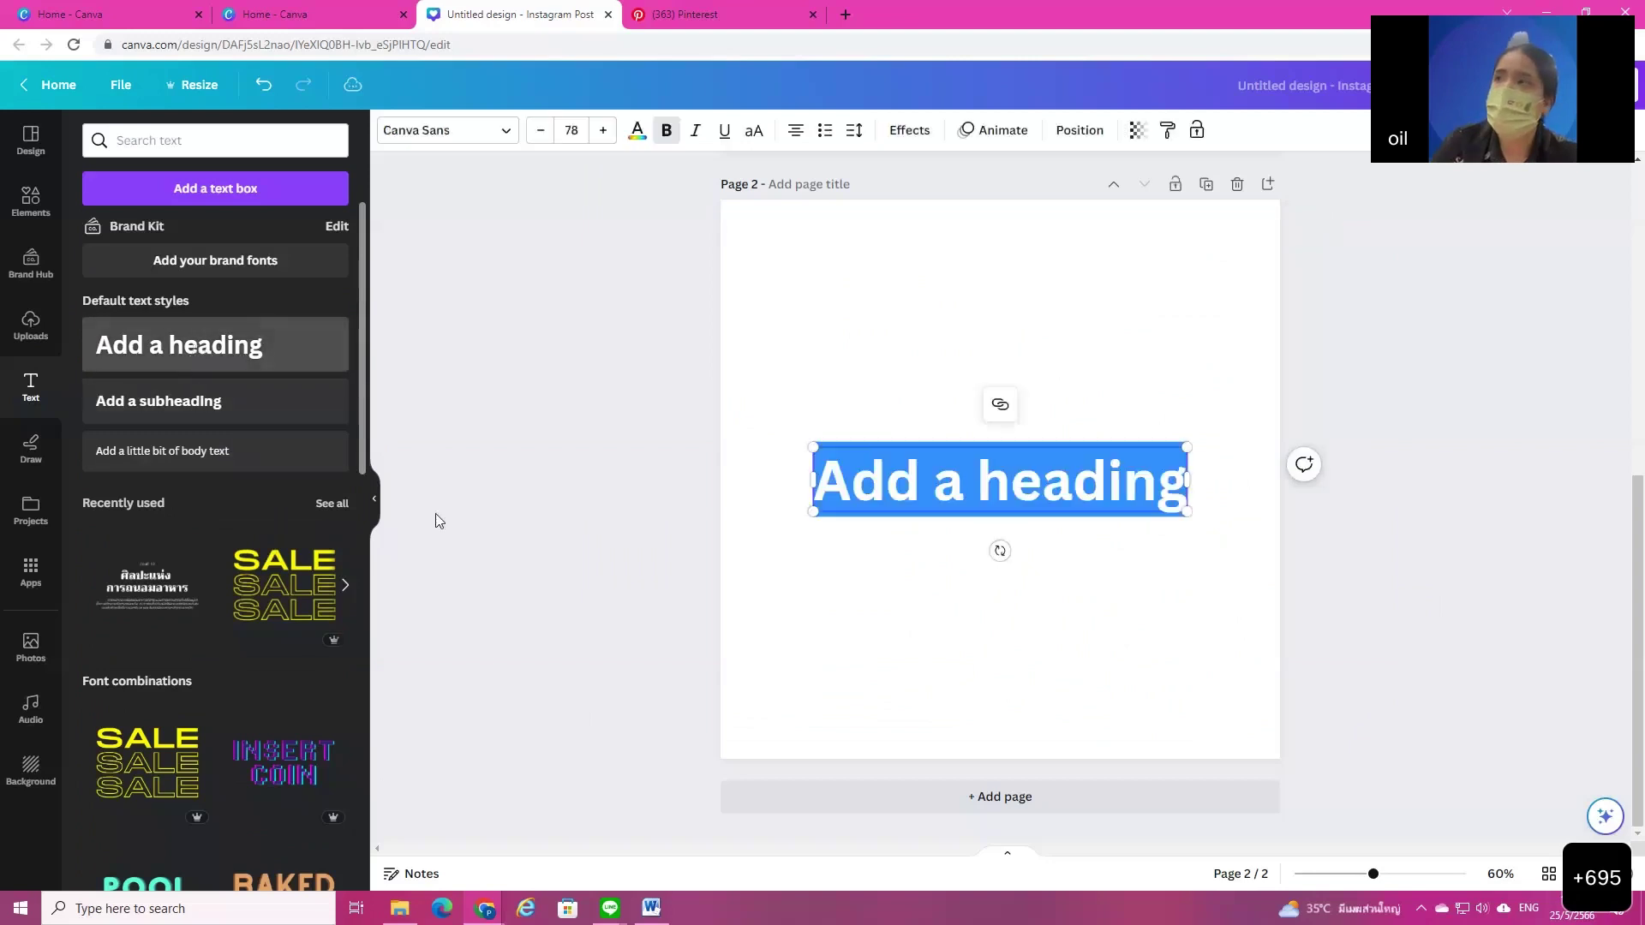
Step: Browse the fonts available for the heading, down to the uploaded fonts
{"action": "left_click", "coordinate": [505, 133]}
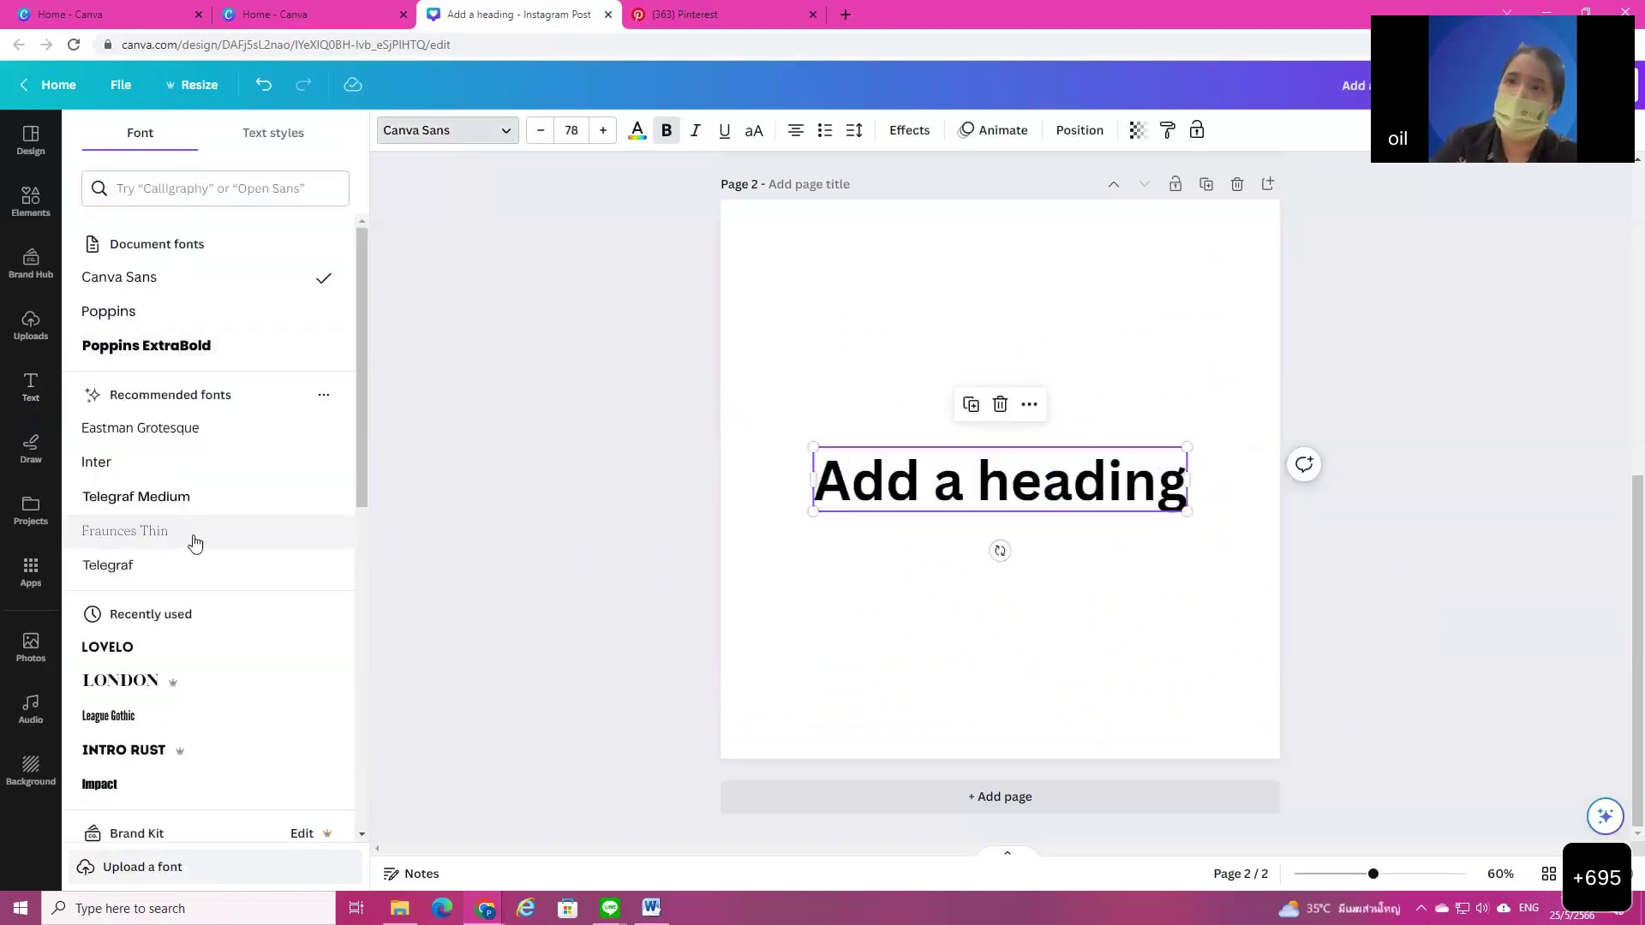
{"action": "scroll", "coordinate": [194, 542], "scroll_direction": "down", "scroll_amount": 4}
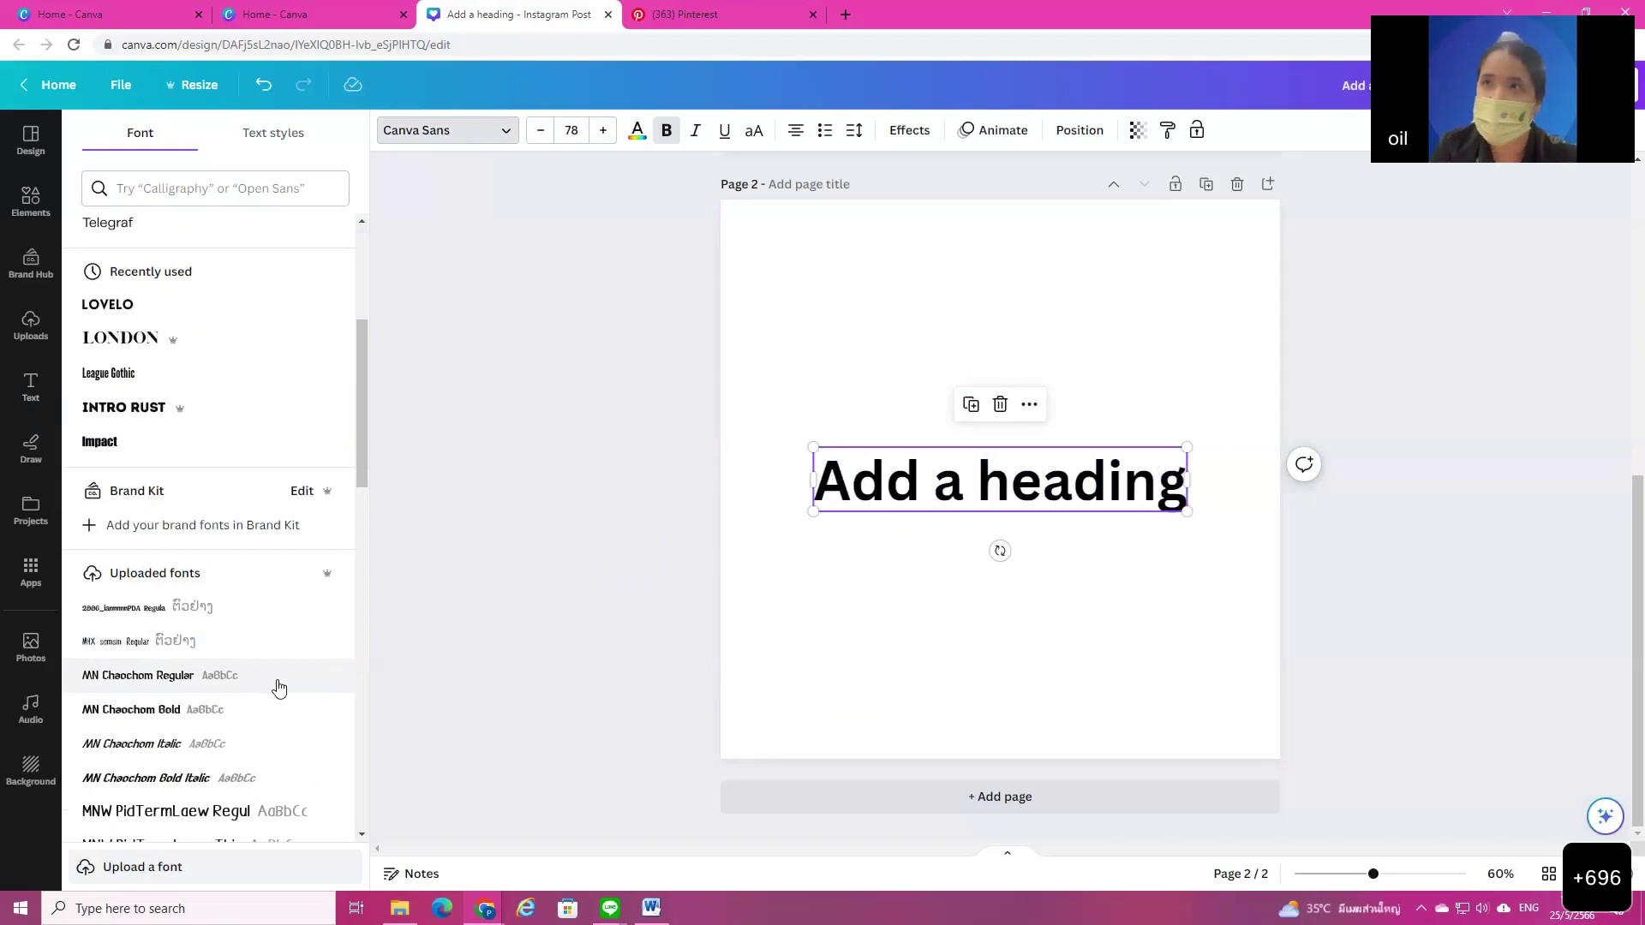
{"action": "key", "text": "Escape"}
{"action": "key", "text": "Return"}
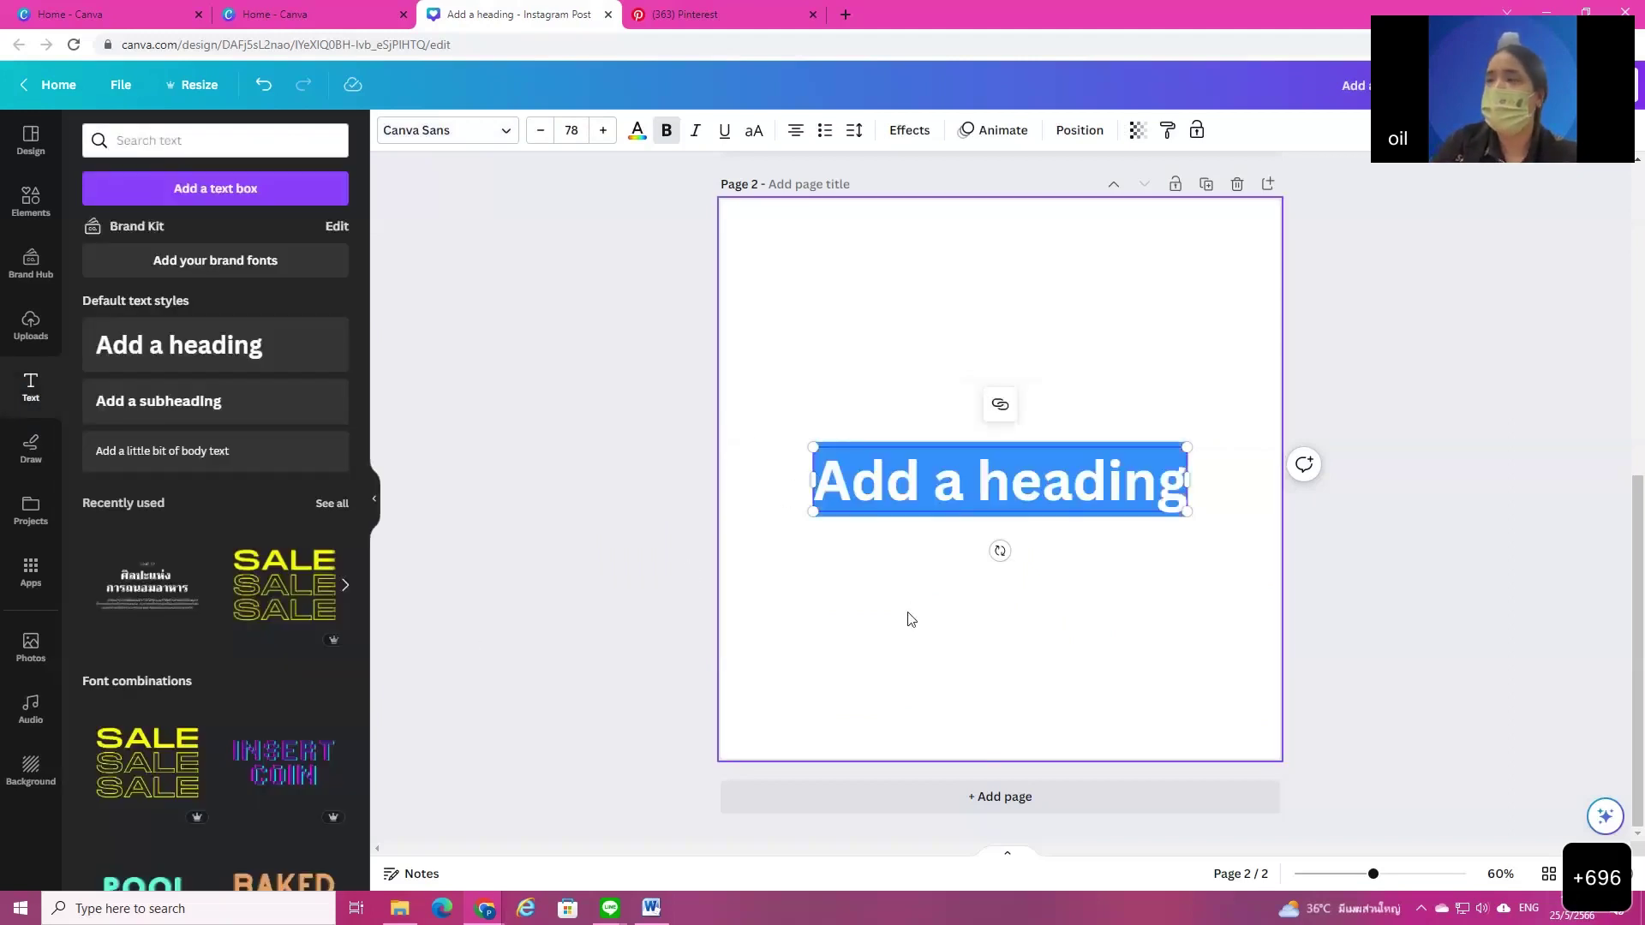
{"action": "left_click", "coordinate": [911, 589]}
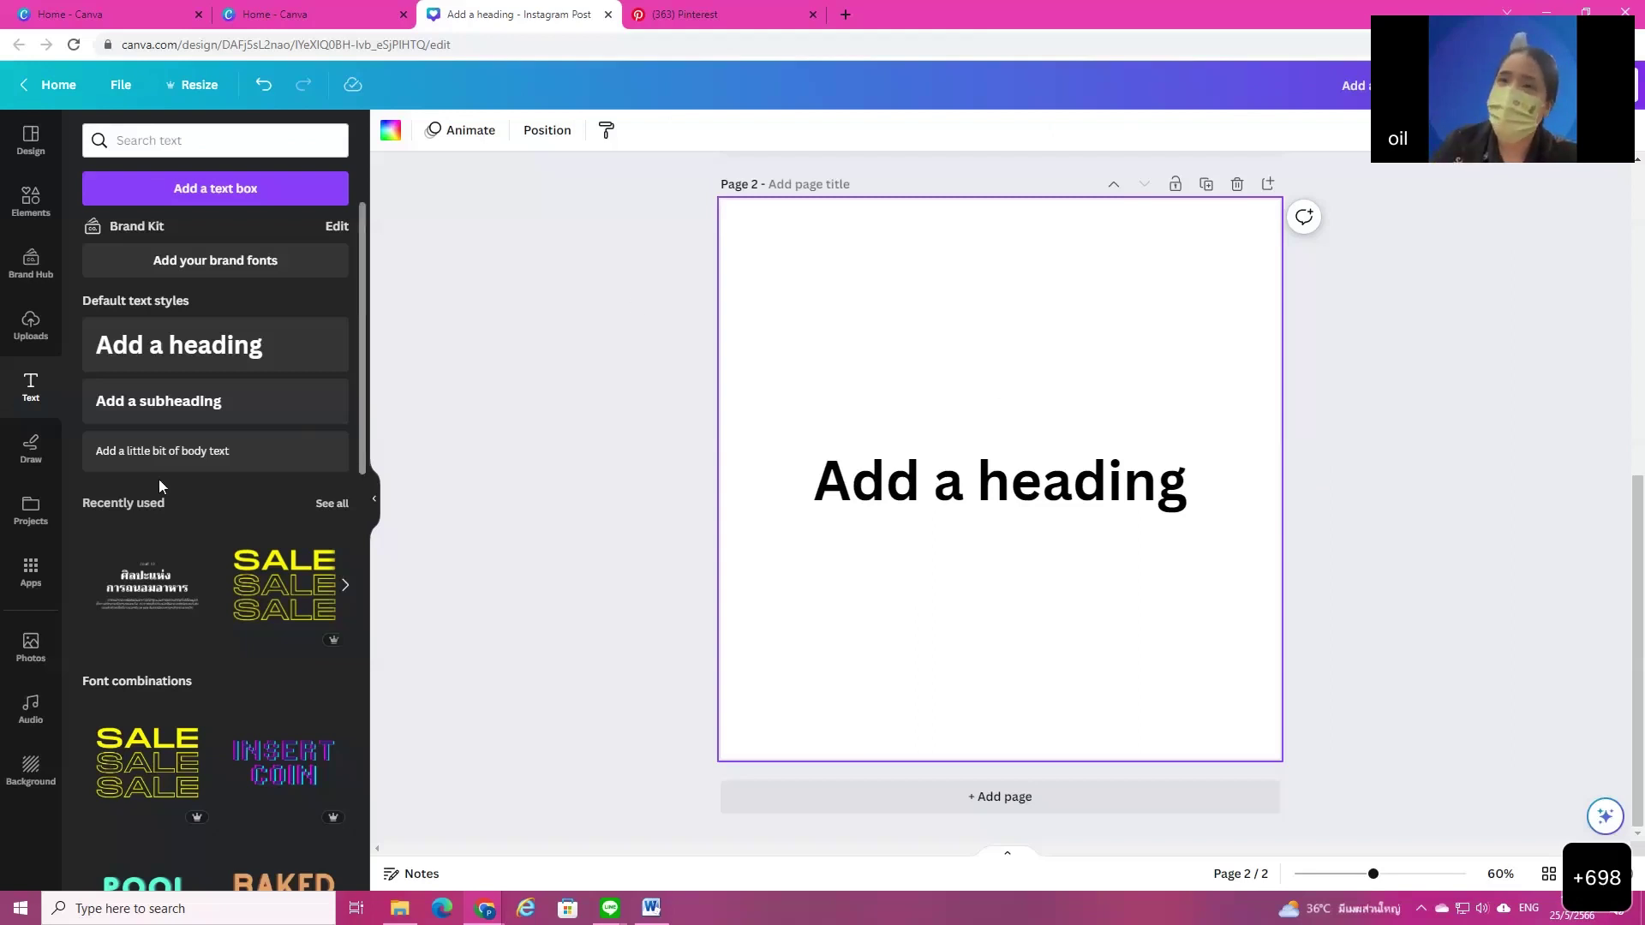
Step: Move the heading to the upper part of page 2 and place the FEELIN' CUTE font combination beneath it
{"action": "left_click_drag", "start_coordinate": [914, 478], "coordinate": [913, 354]}
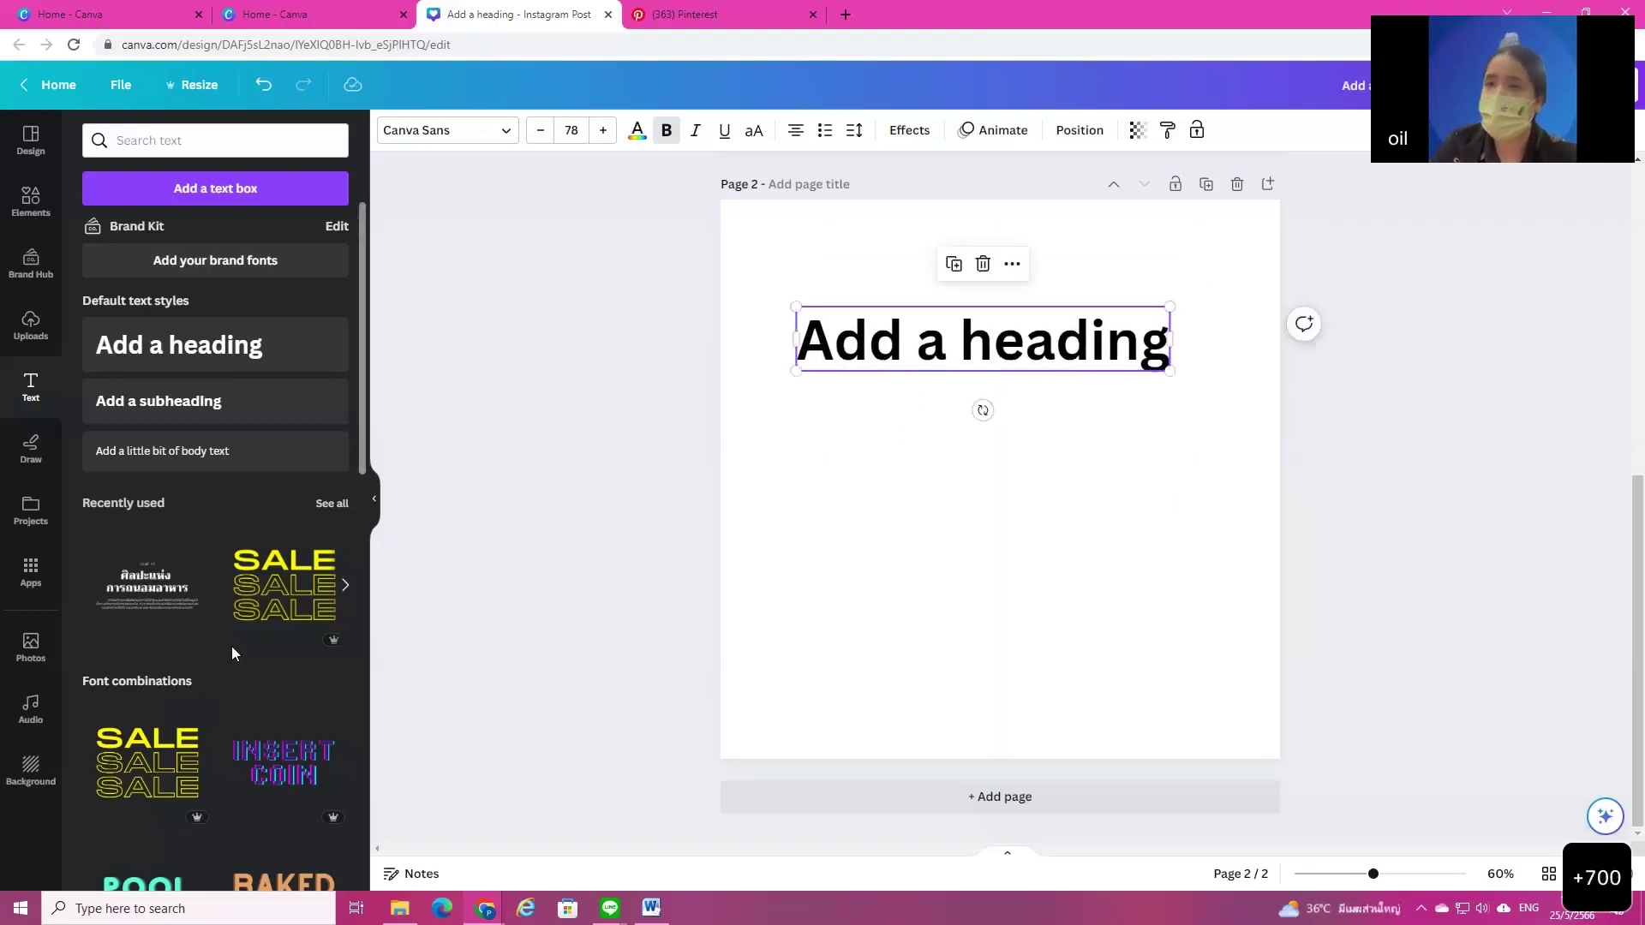
{"action": "scroll", "coordinate": [208, 653], "scroll_direction": "down", "scroll_amount": 4}
{"action": "scroll", "coordinate": [248, 514], "scroll_direction": "down", "scroll_amount": 1}
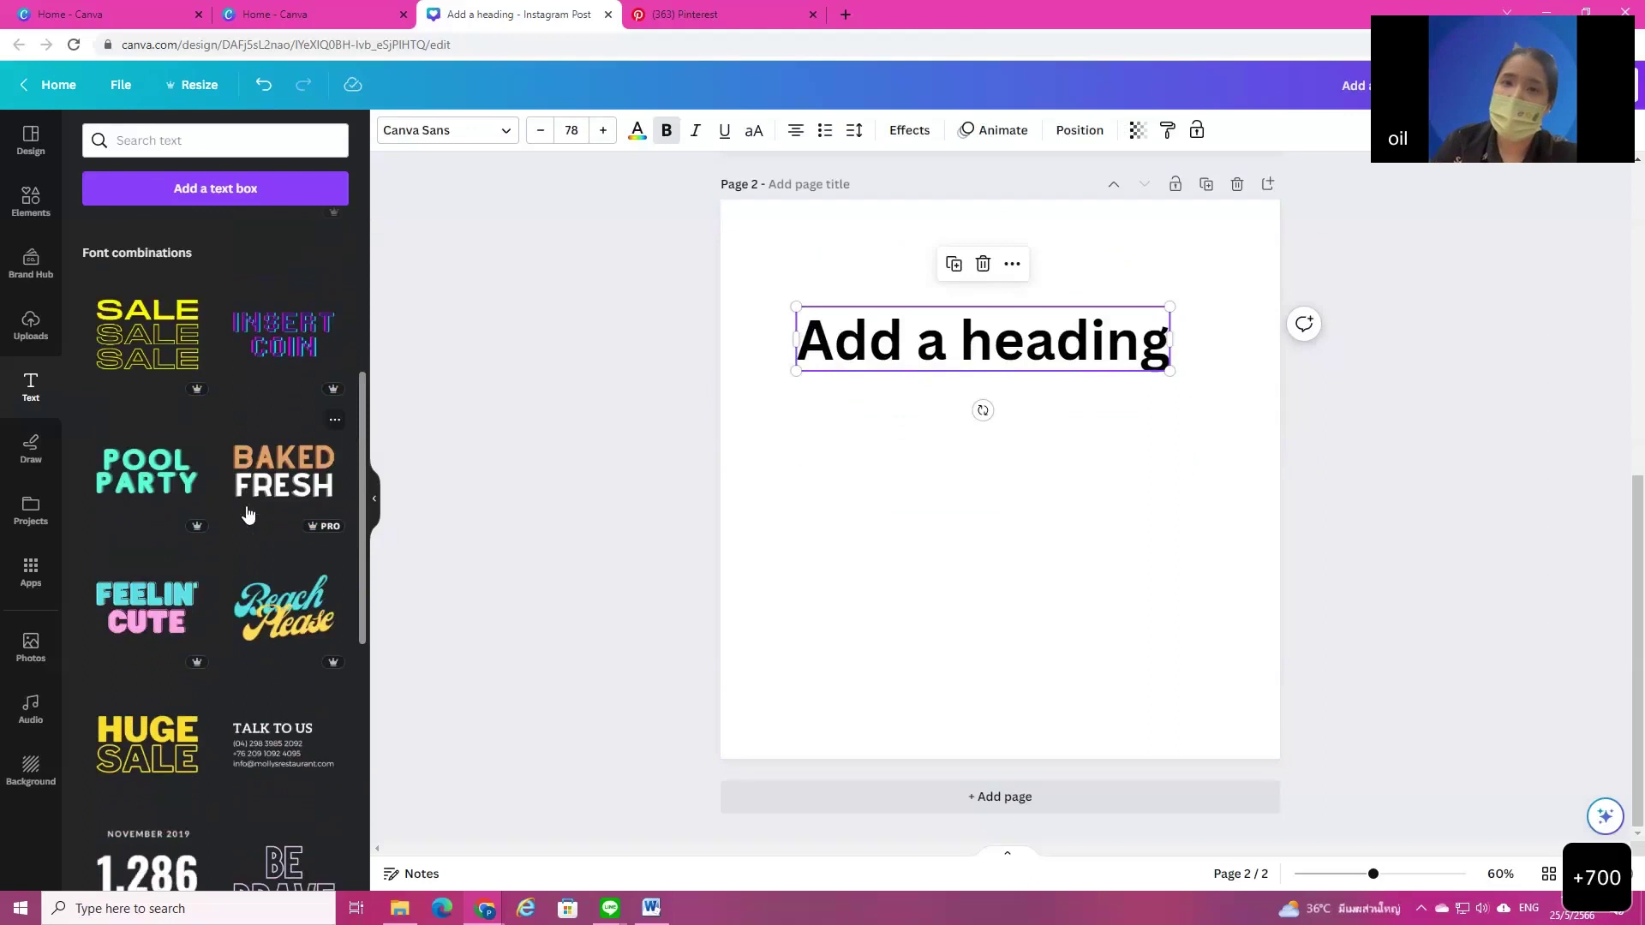
{"action": "scroll", "coordinate": [247, 514], "scroll_direction": "down", "scroll_amount": 1}
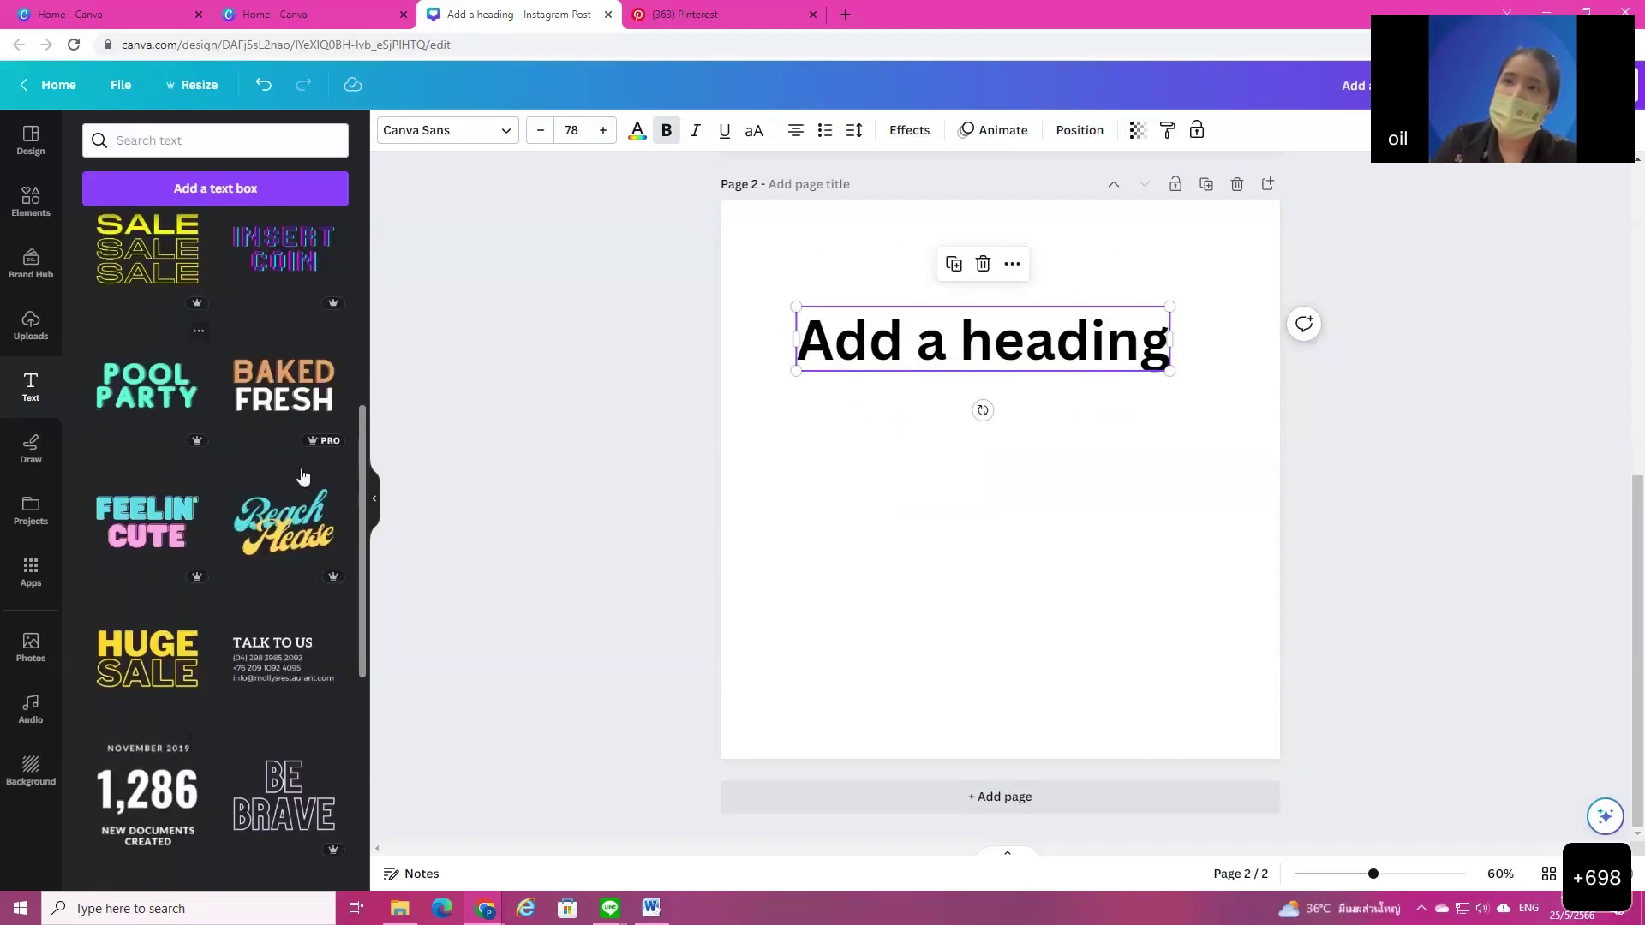
{"action": "scroll", "coordinate": [149, 325], "scroll_direction": "down", "scroll_amount": 2}
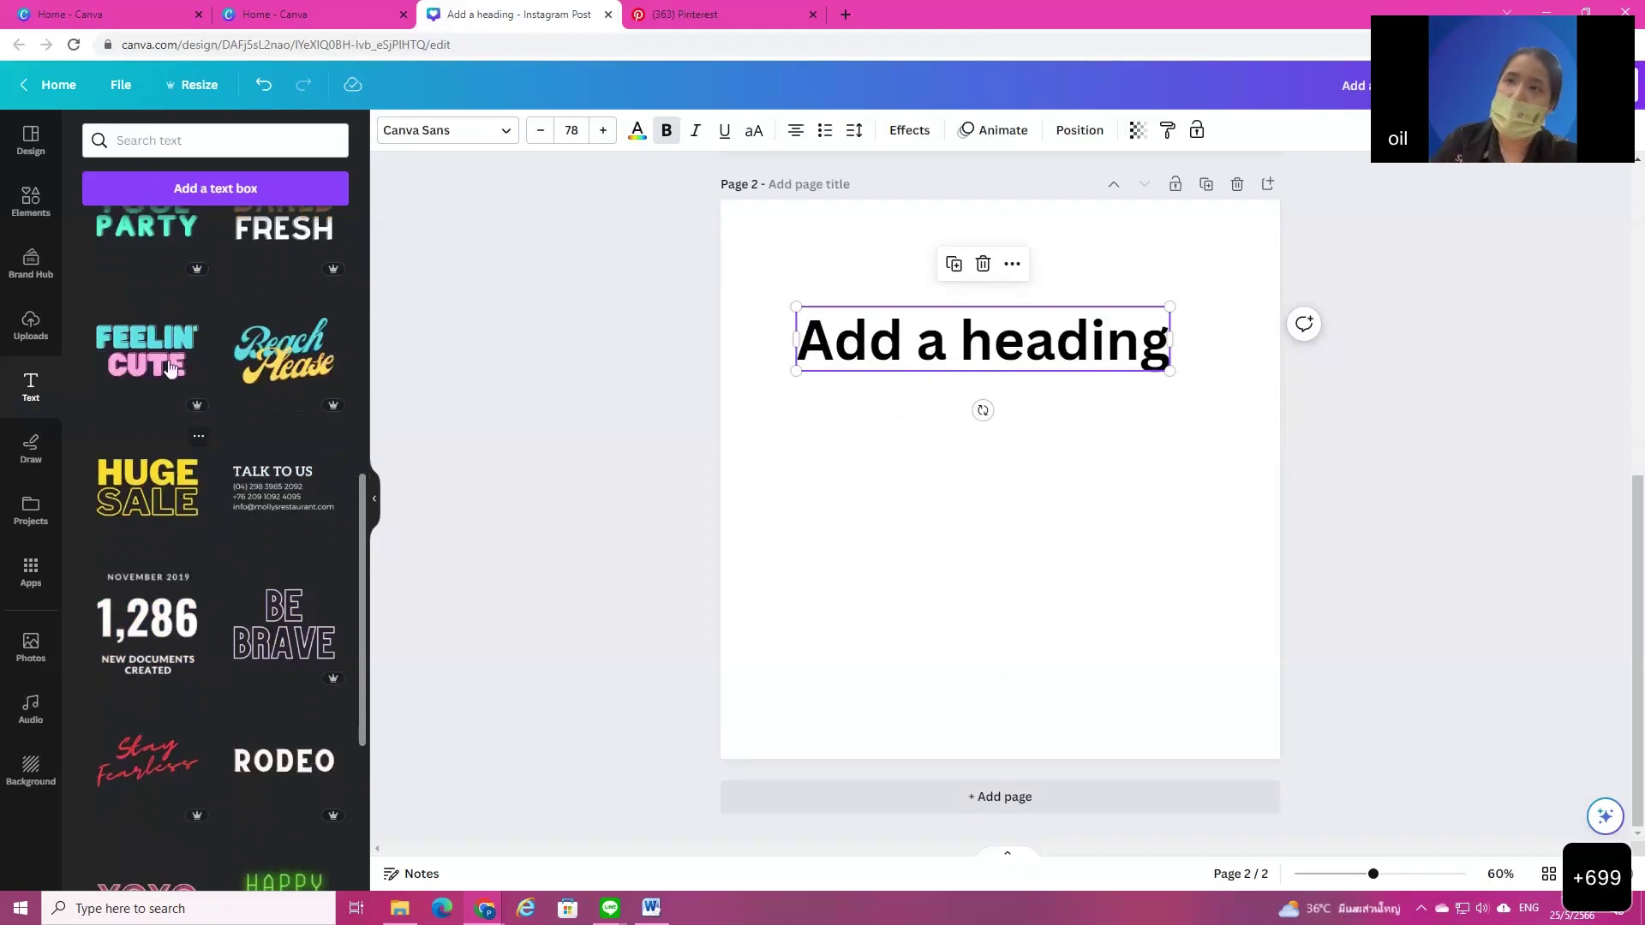
{"action": "left_click", "coordinate": [163, 399]}
{"action": "left_click_drag", "start_coordinate": [957, 585], "coordinate": [935, 632]}
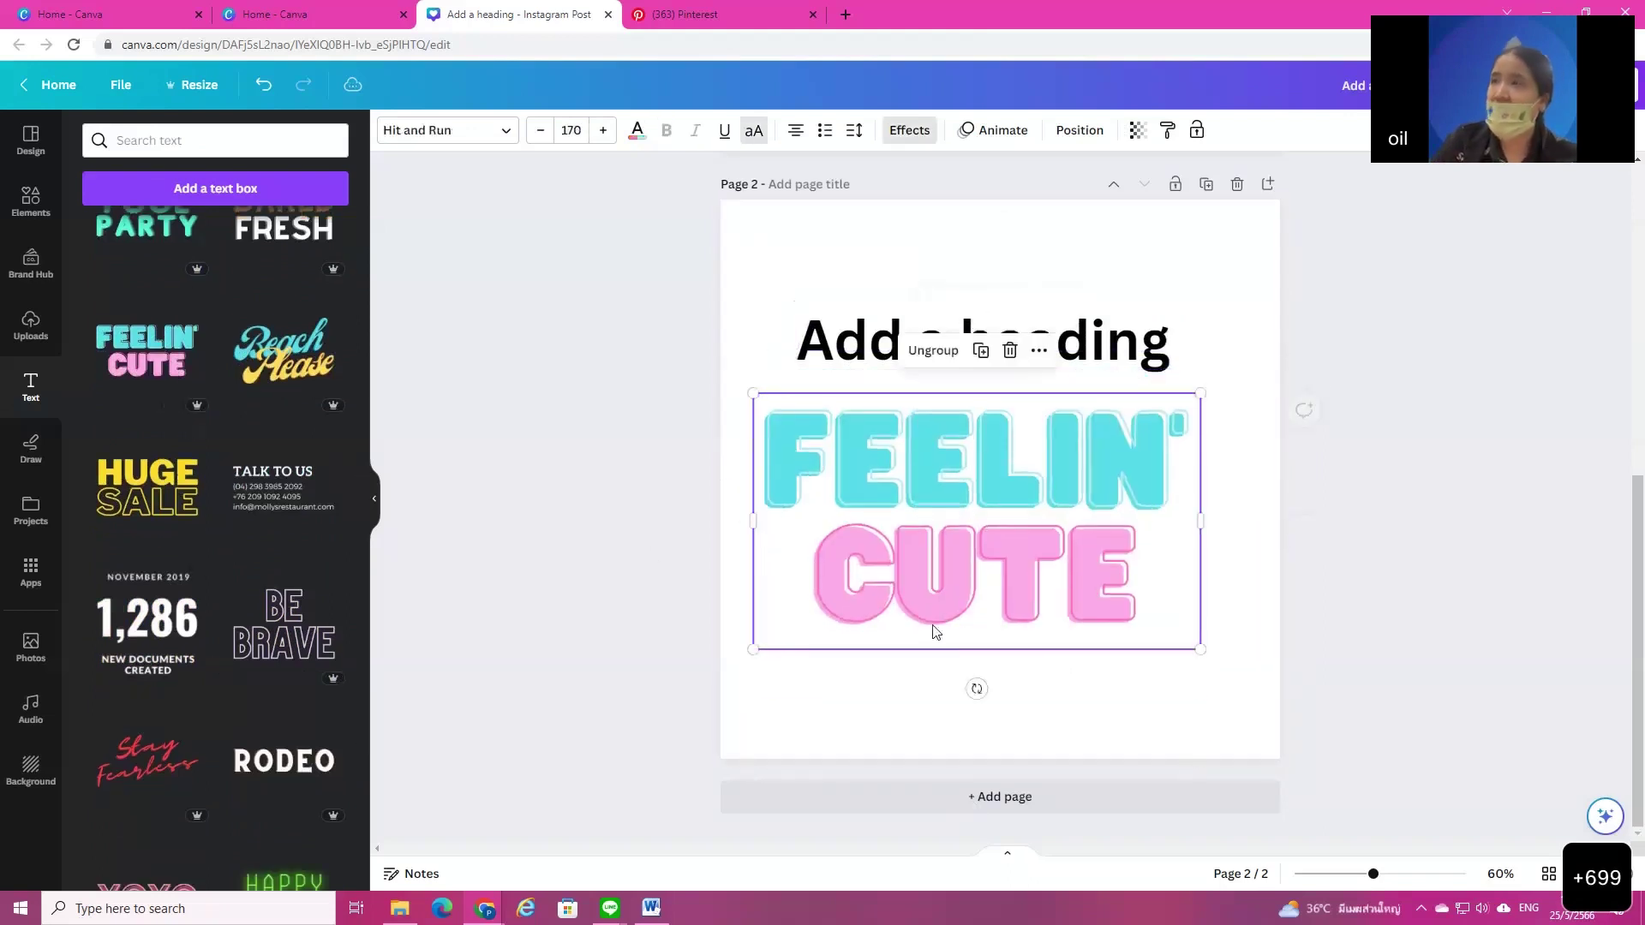
Step: Recolour the FEELIN' line of the font combination with the dark green document colour
{"action": "left_click", "coordinate": [925, 468]}
{"action": "left_click", "coordinate": [962, 737]}
{"action": "double_click", "coordinate": [1068, 484]}
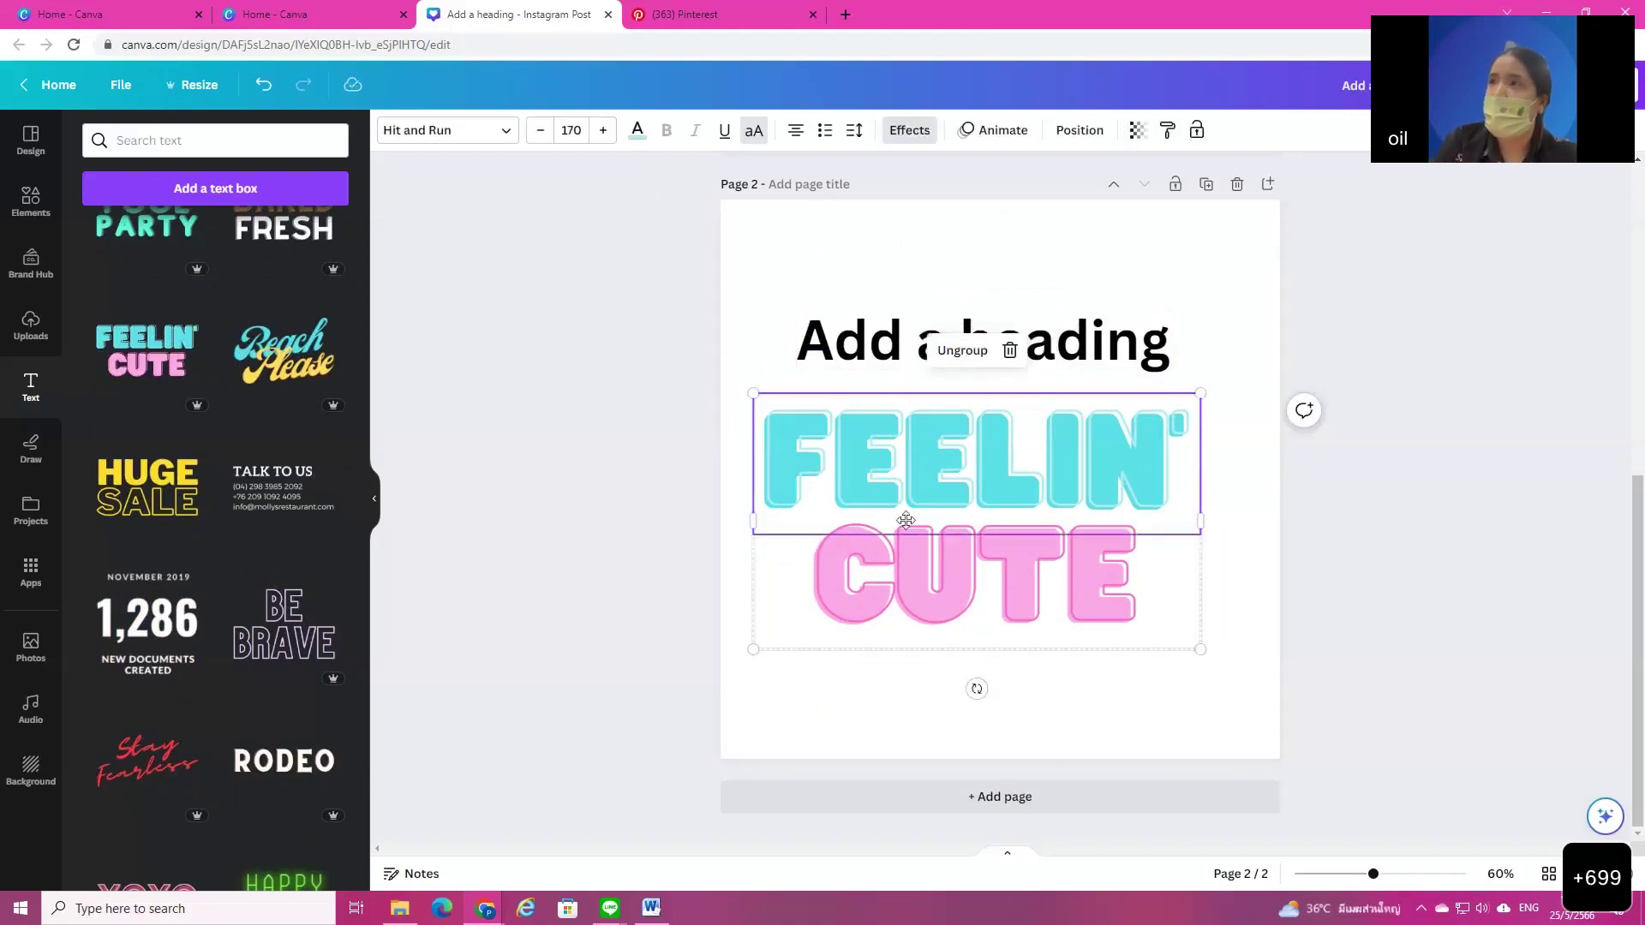
{"action": "left_click_drag", "start_coordinate": [897, 512], "coordinate": [903, 515]}
{"action": "left_click", "coordinate": [1060, 537]}
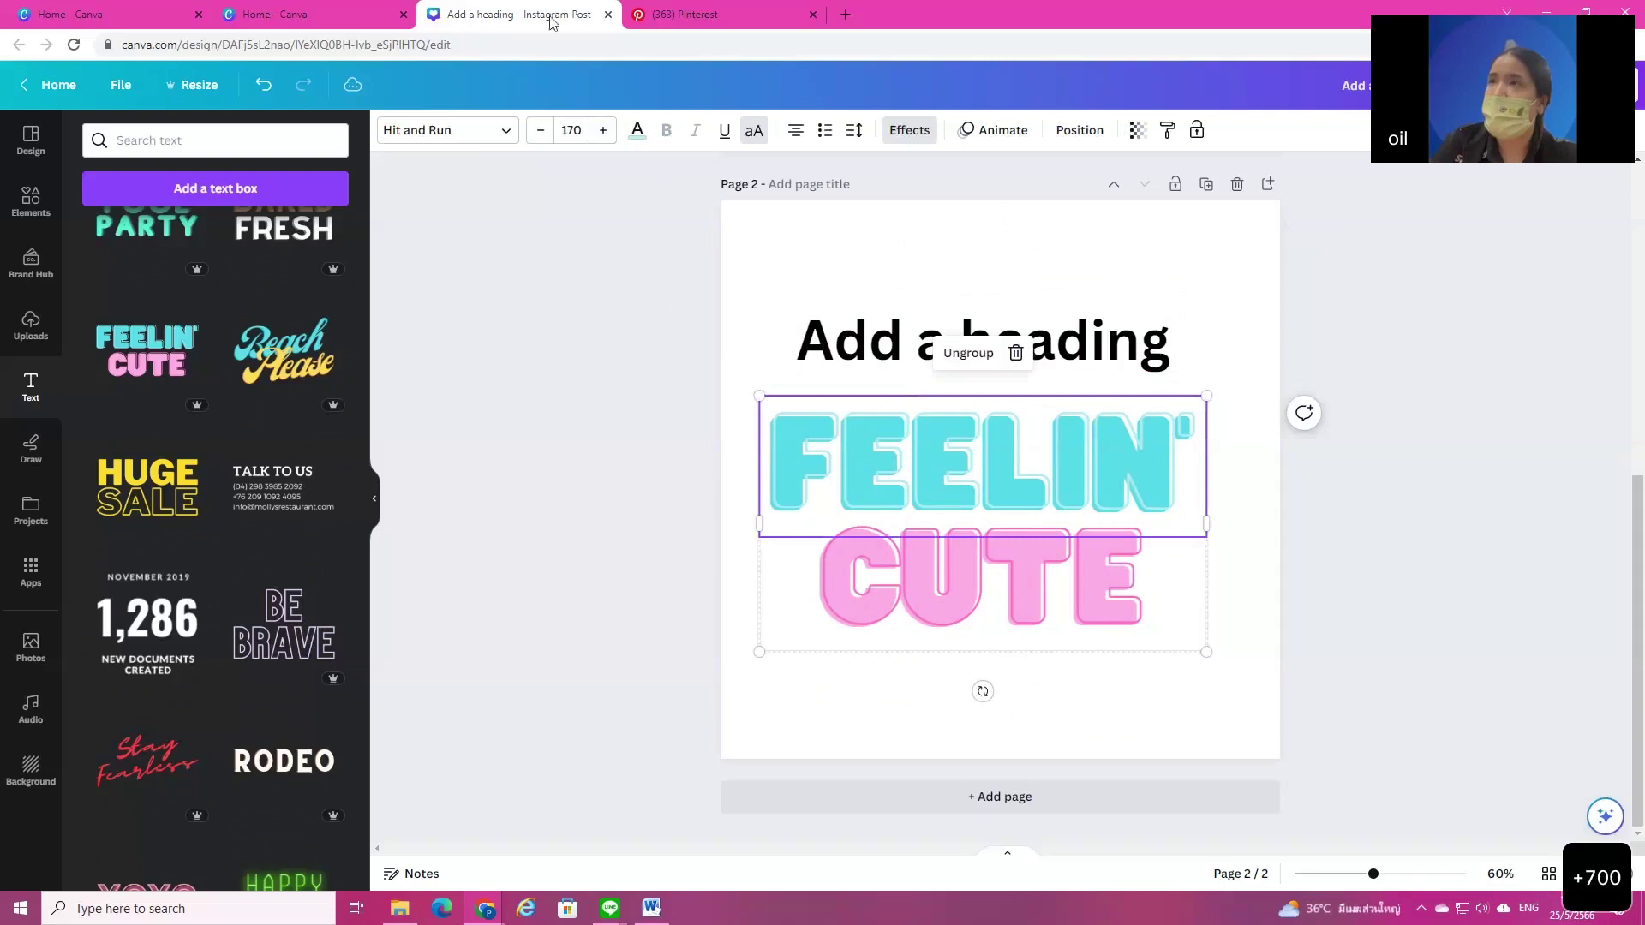
{"action": "left_click", "coordinate": [637, 129]}
{"action": "left_click", "coordinate": [240, 233]}
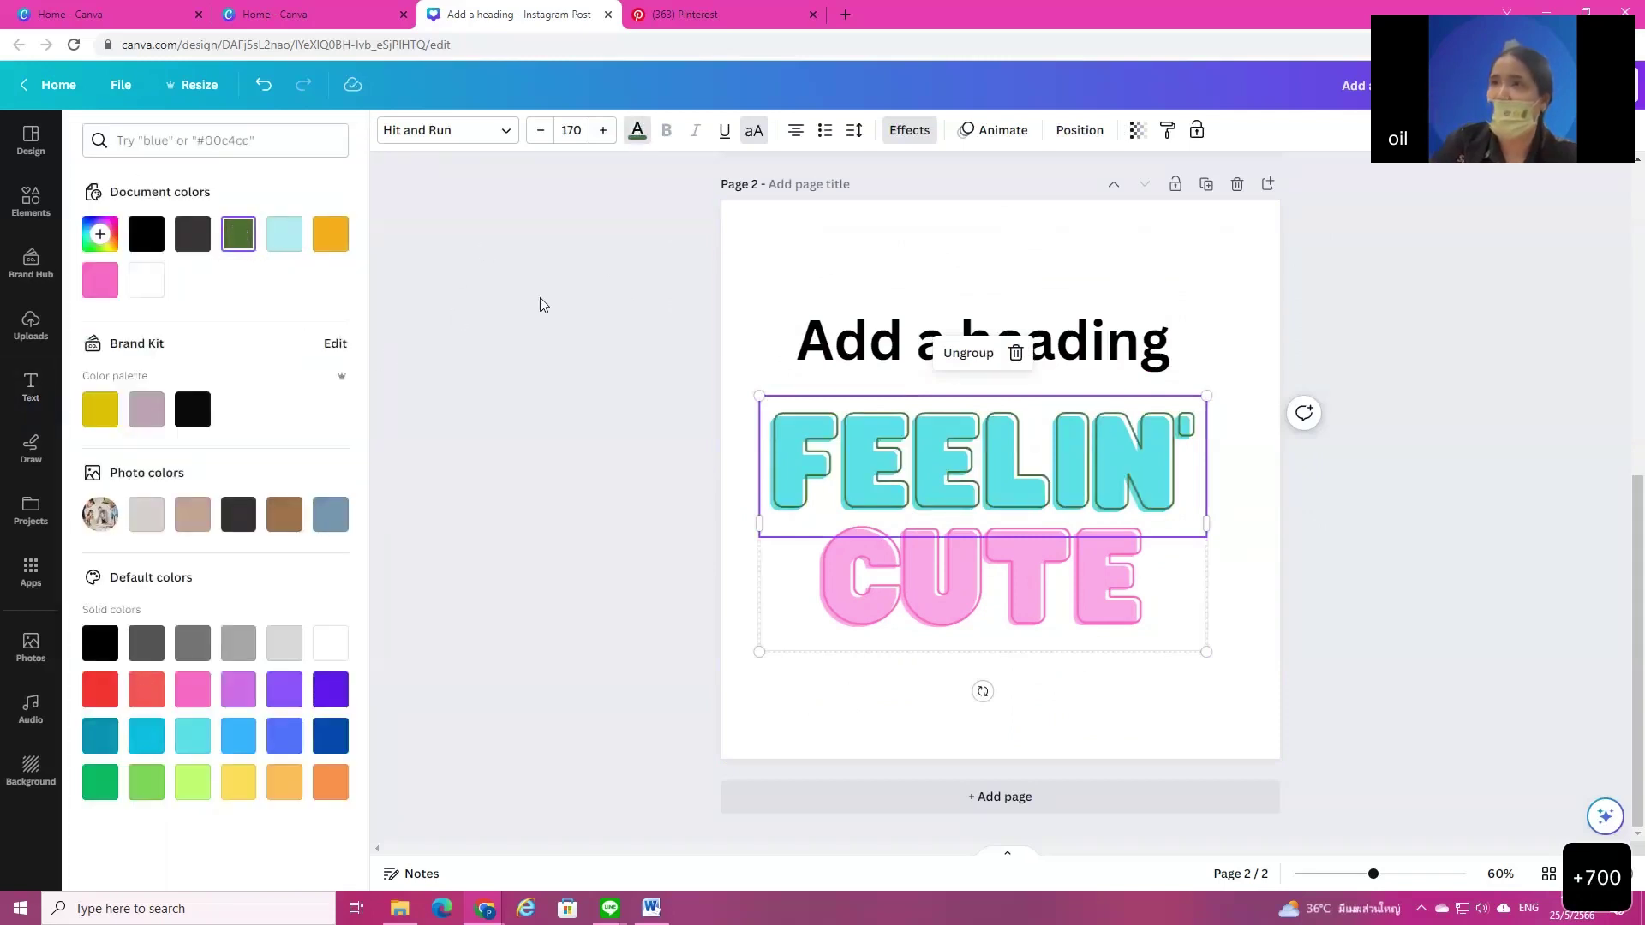
Step: Delete the FEELIN' CUTE text group and the heading from page 2
{"action": "left_click", "coordinate": [1033, 635]}
{"action": "key", "text": "Delete"}
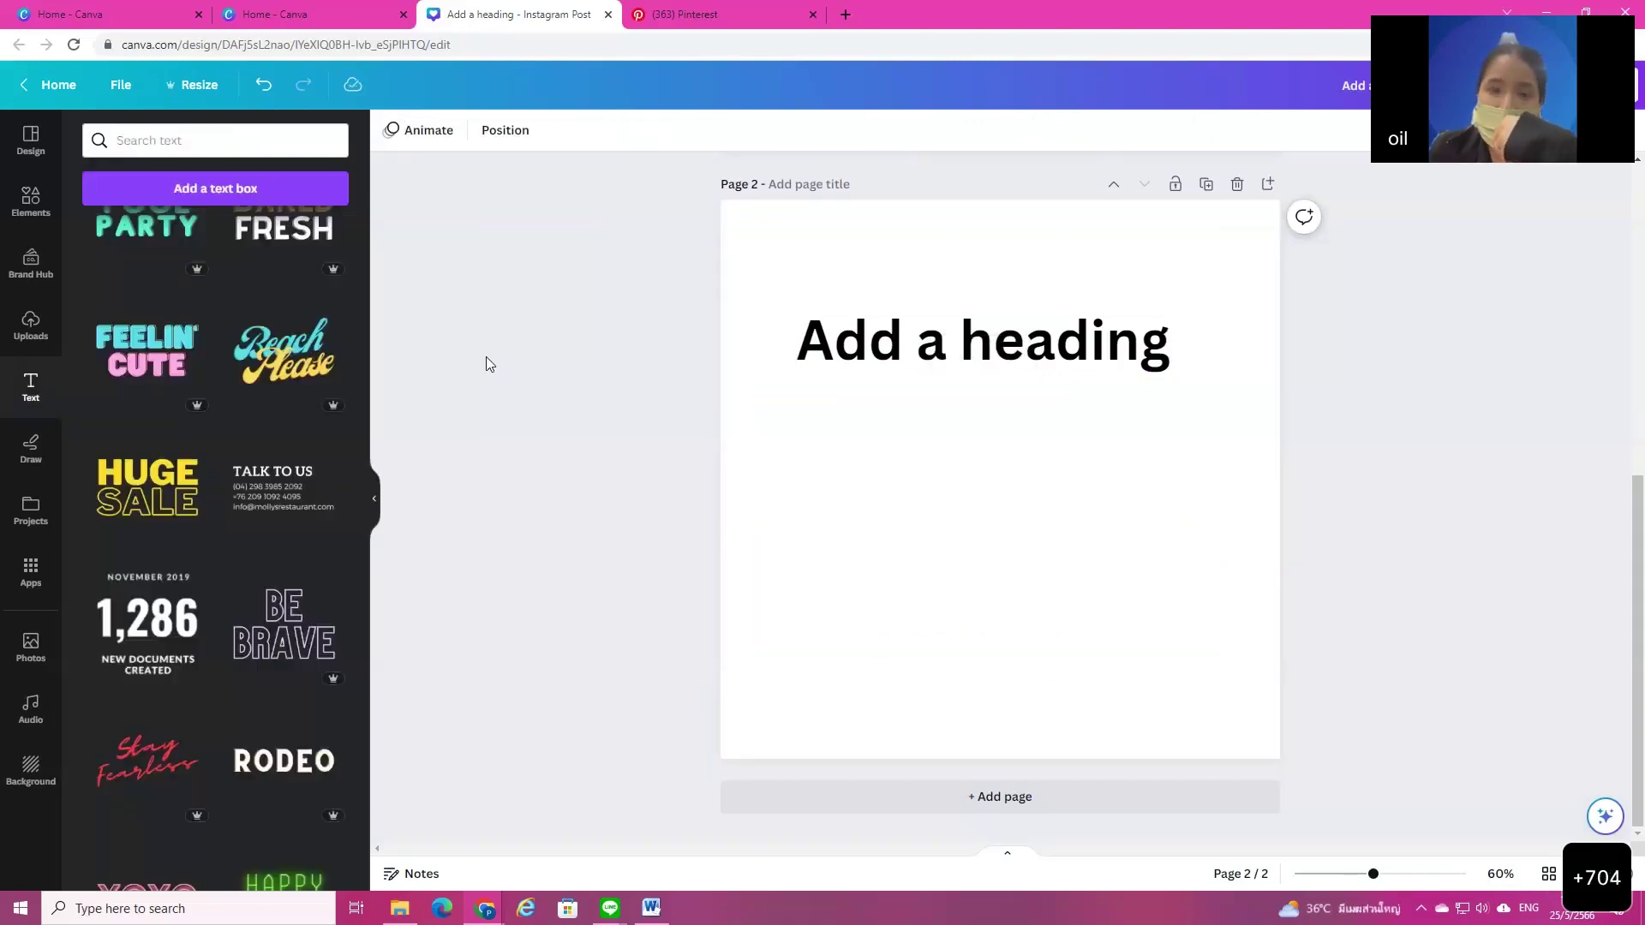
{"action": "left_click", "coordinate": [31, 204]}
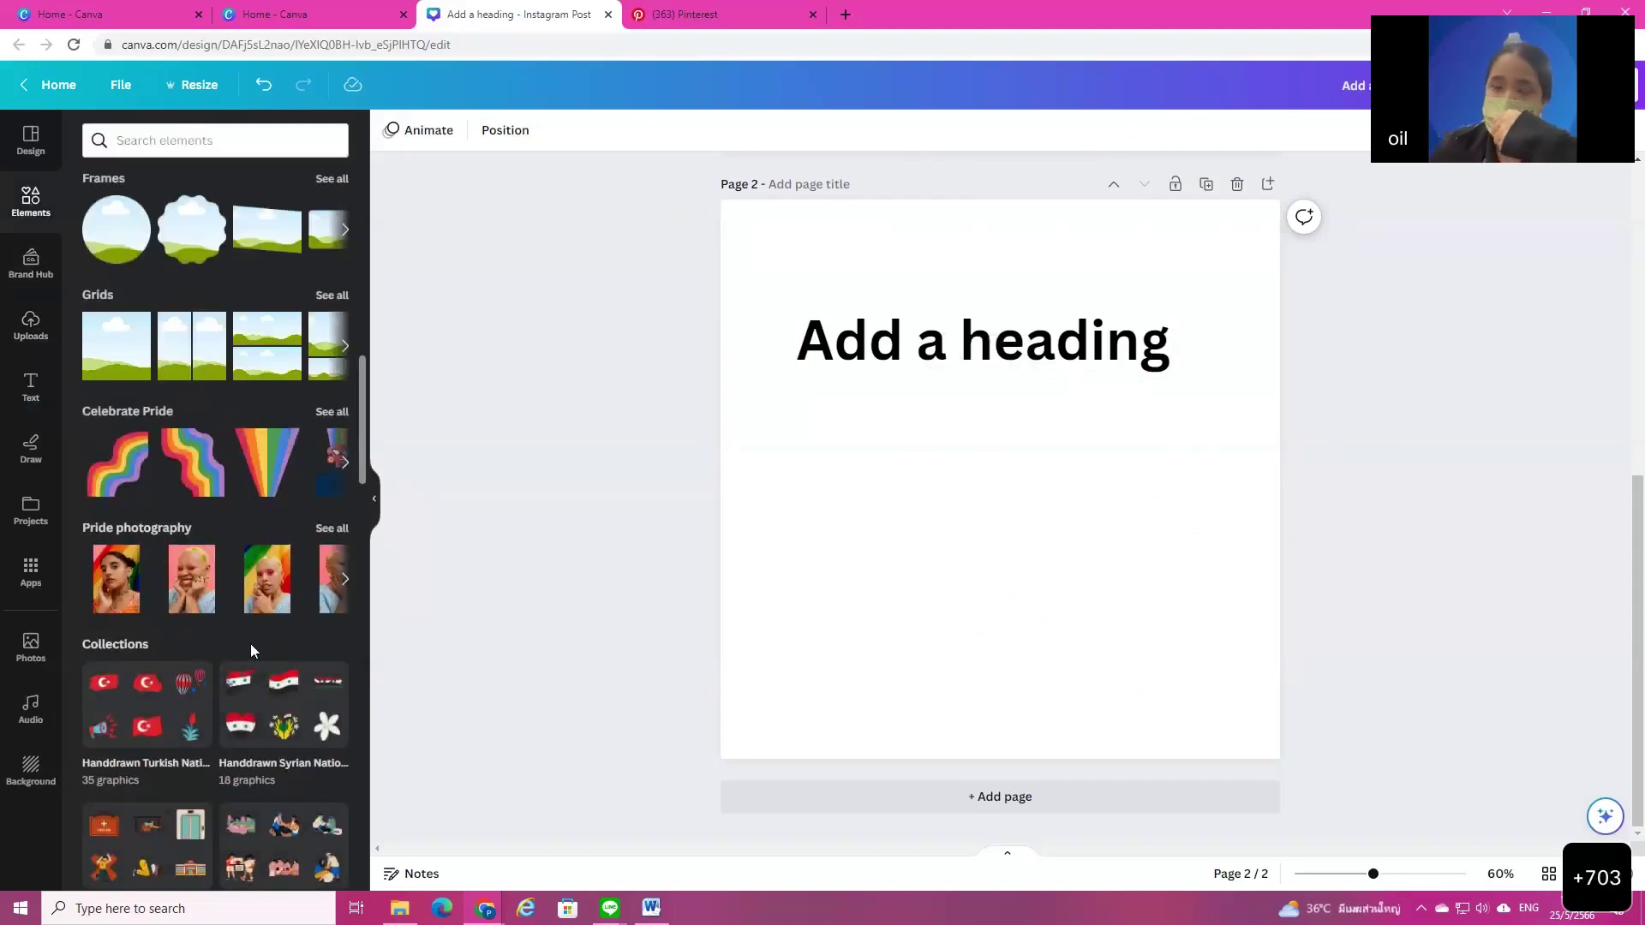
{"action": "scroll", "coordinate": [235, 646], "scroll_direction": "down", "scroll_amount": 6}
{"action": "scroll", "coordinate": [257, 626], "scroll_direction": "up", "scroll_amount": 15}
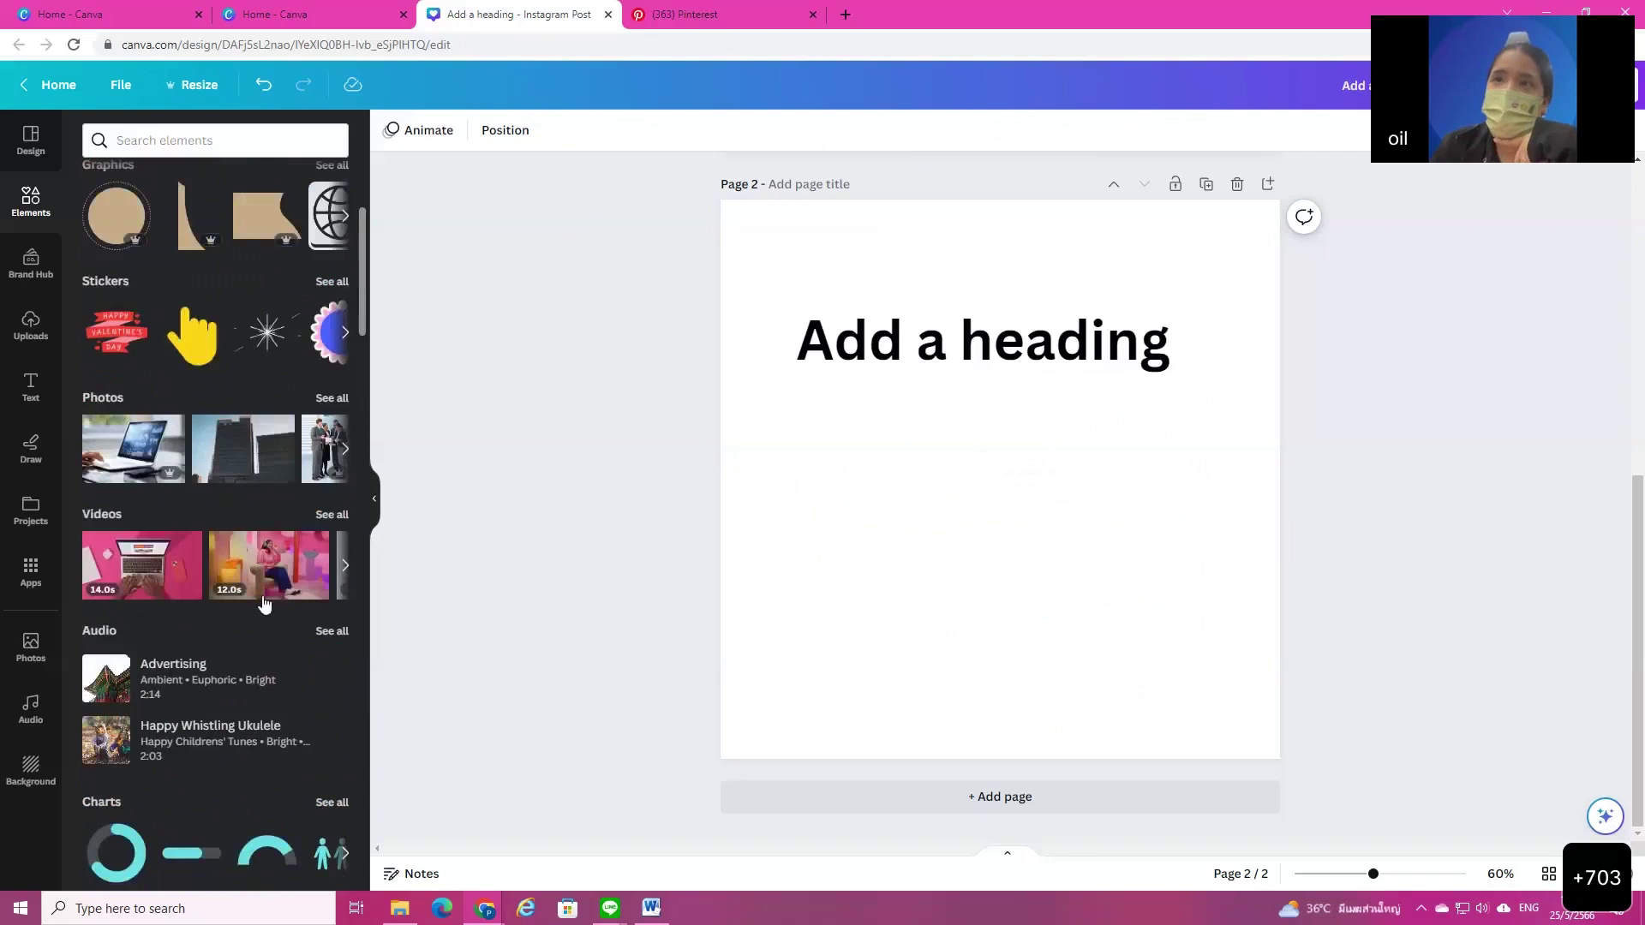
{"action": "scroll", "coordinate": [274, 611], "scroll_direction": "down", "scroll_amount": 4}
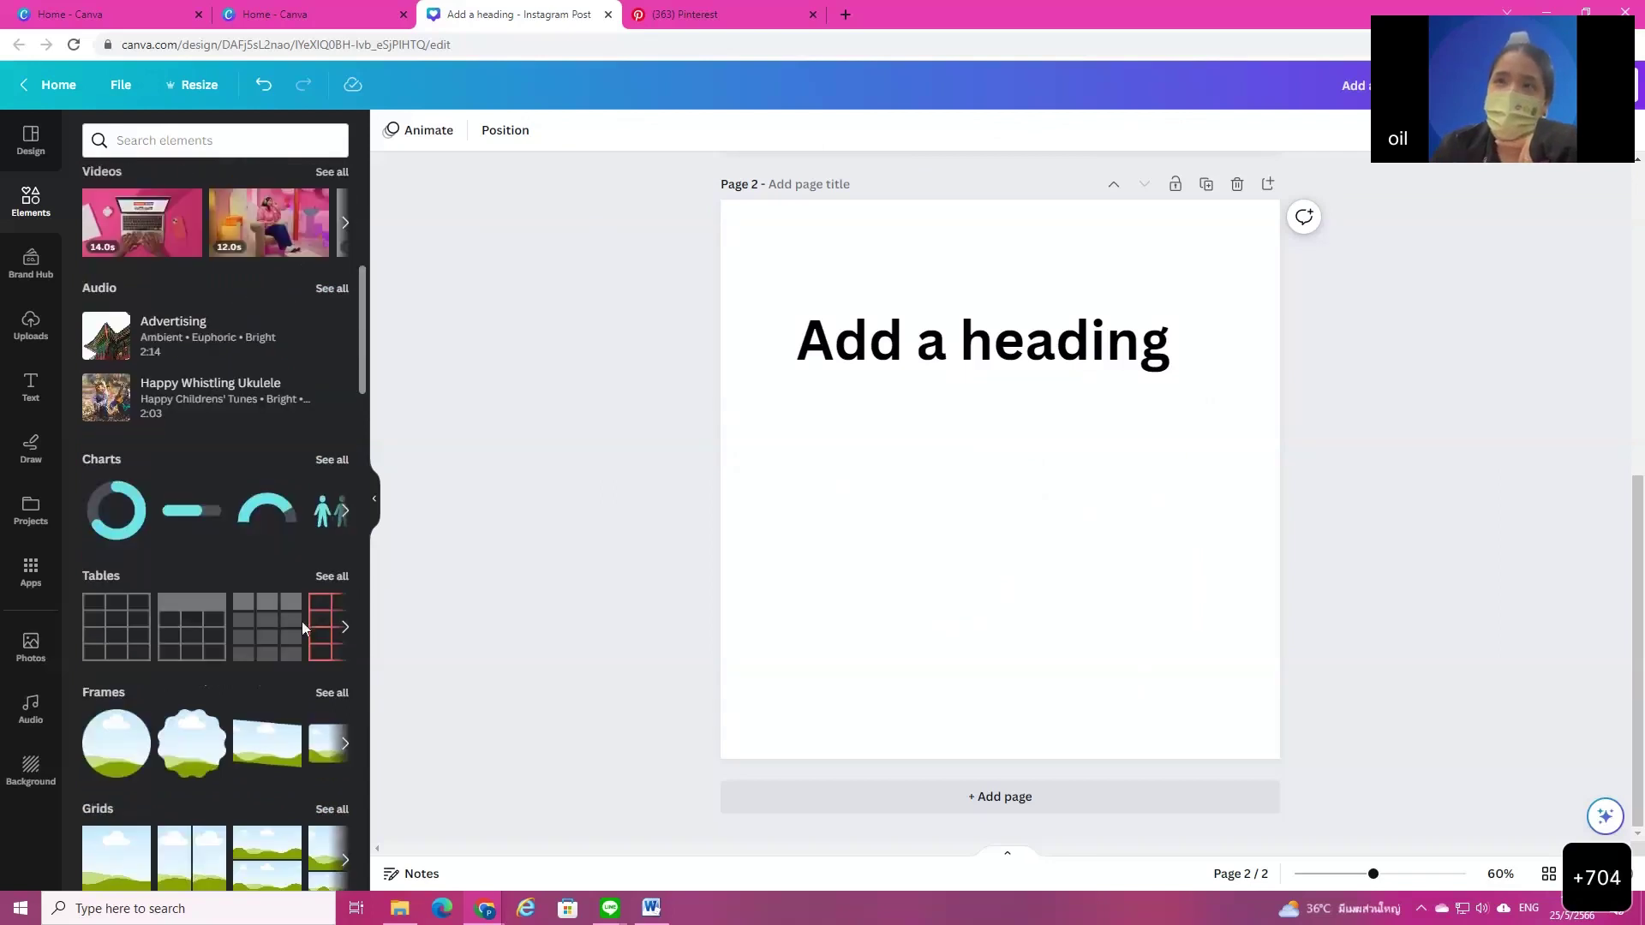
{"action": "scroll", "coordinate": [302, 620], "scroll_direction": "up", "scroll_amount": 6}
{"action": "left_click", "coordinate": [807, 364]}
{"action": "key", "text": "Delete"}
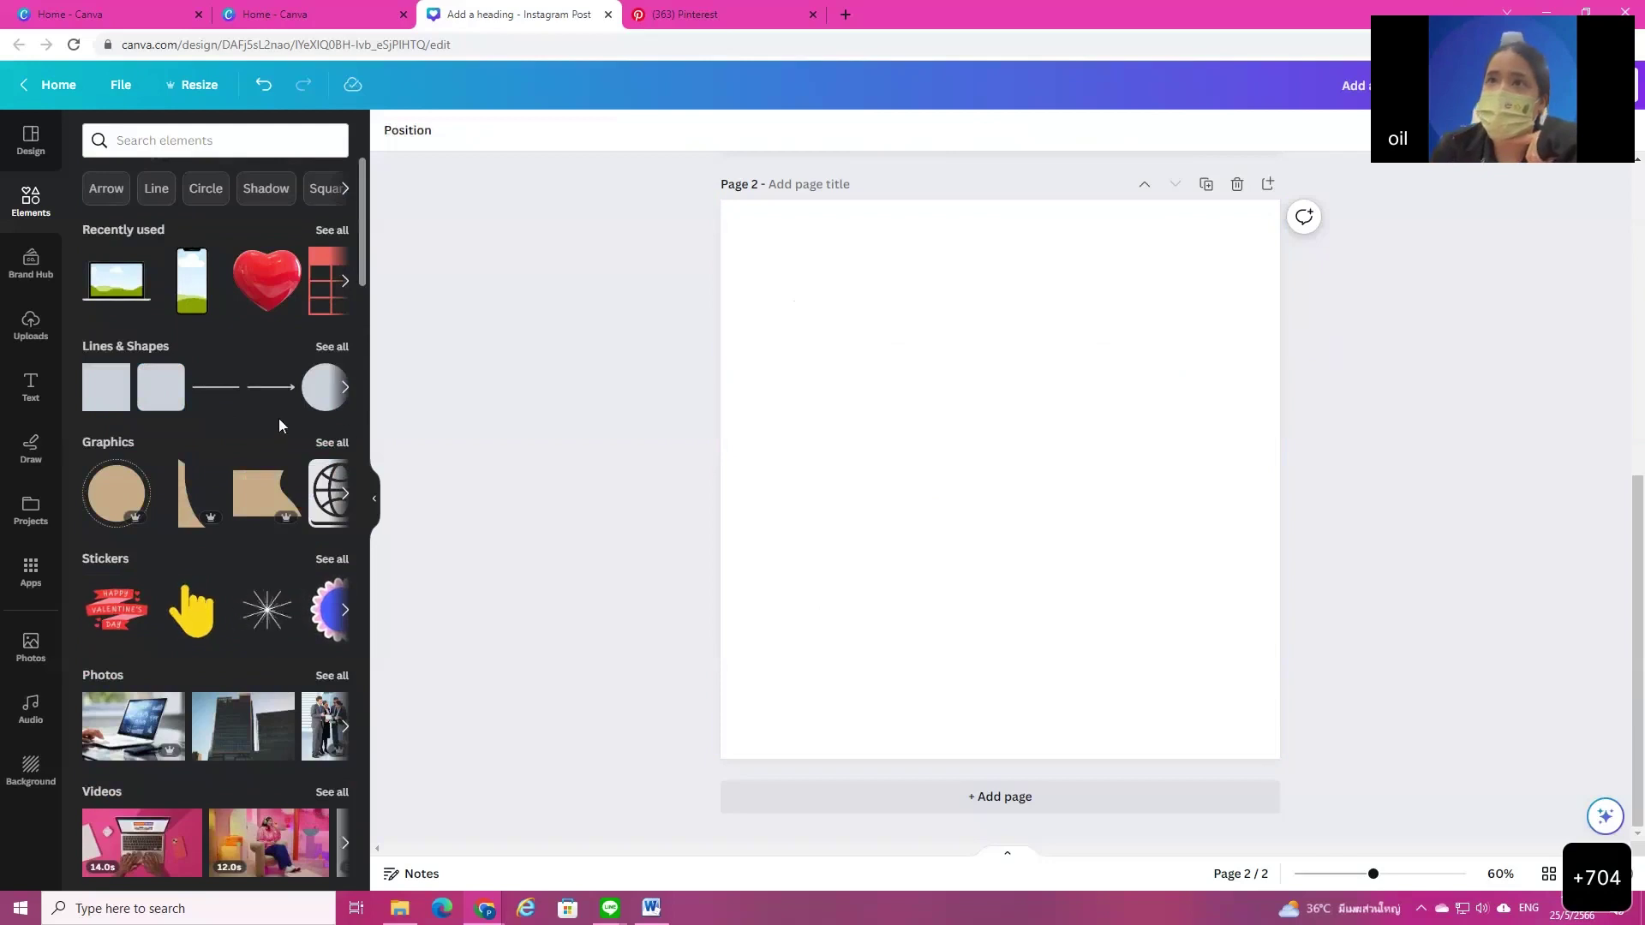
Step: Insert the recently used red table with three columns and four rows, and move it to the upper-left area of page 2
{"action": "left_click", "coordinate": [325, 282]}
{"action": "left_click", "coordinate": [1077, 647]}
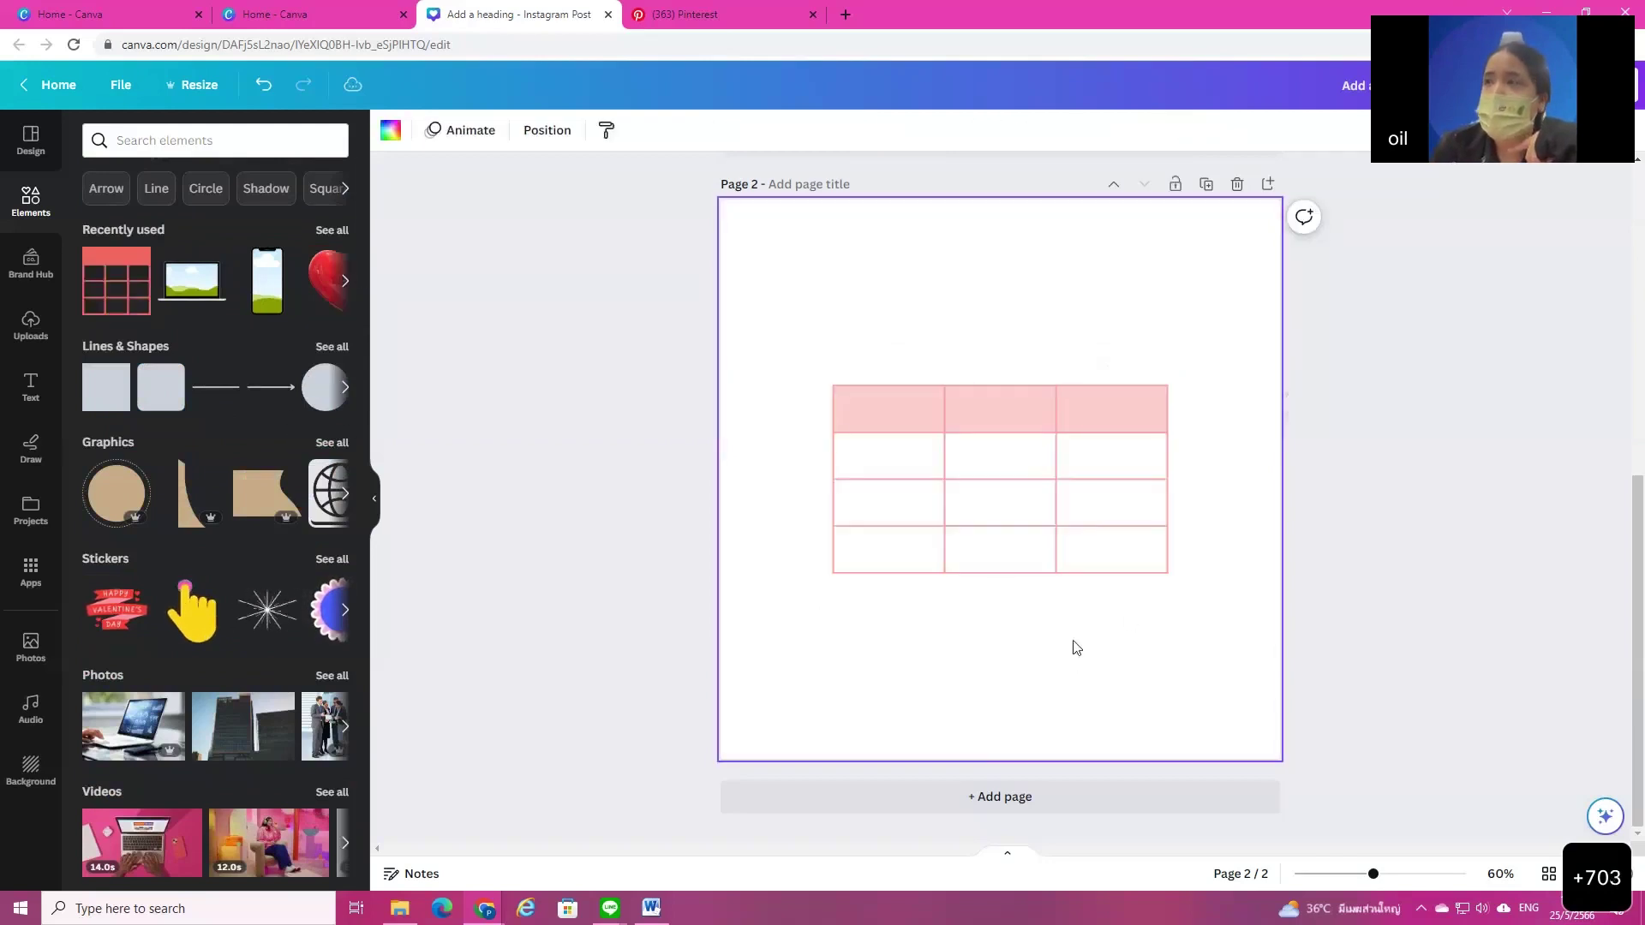
{"action": "left_click_drag", "start_coordinate": [1032, 434], "coordinate": [966, 281]}
{"action": "left_click", "coordinate": [1086, 623]}
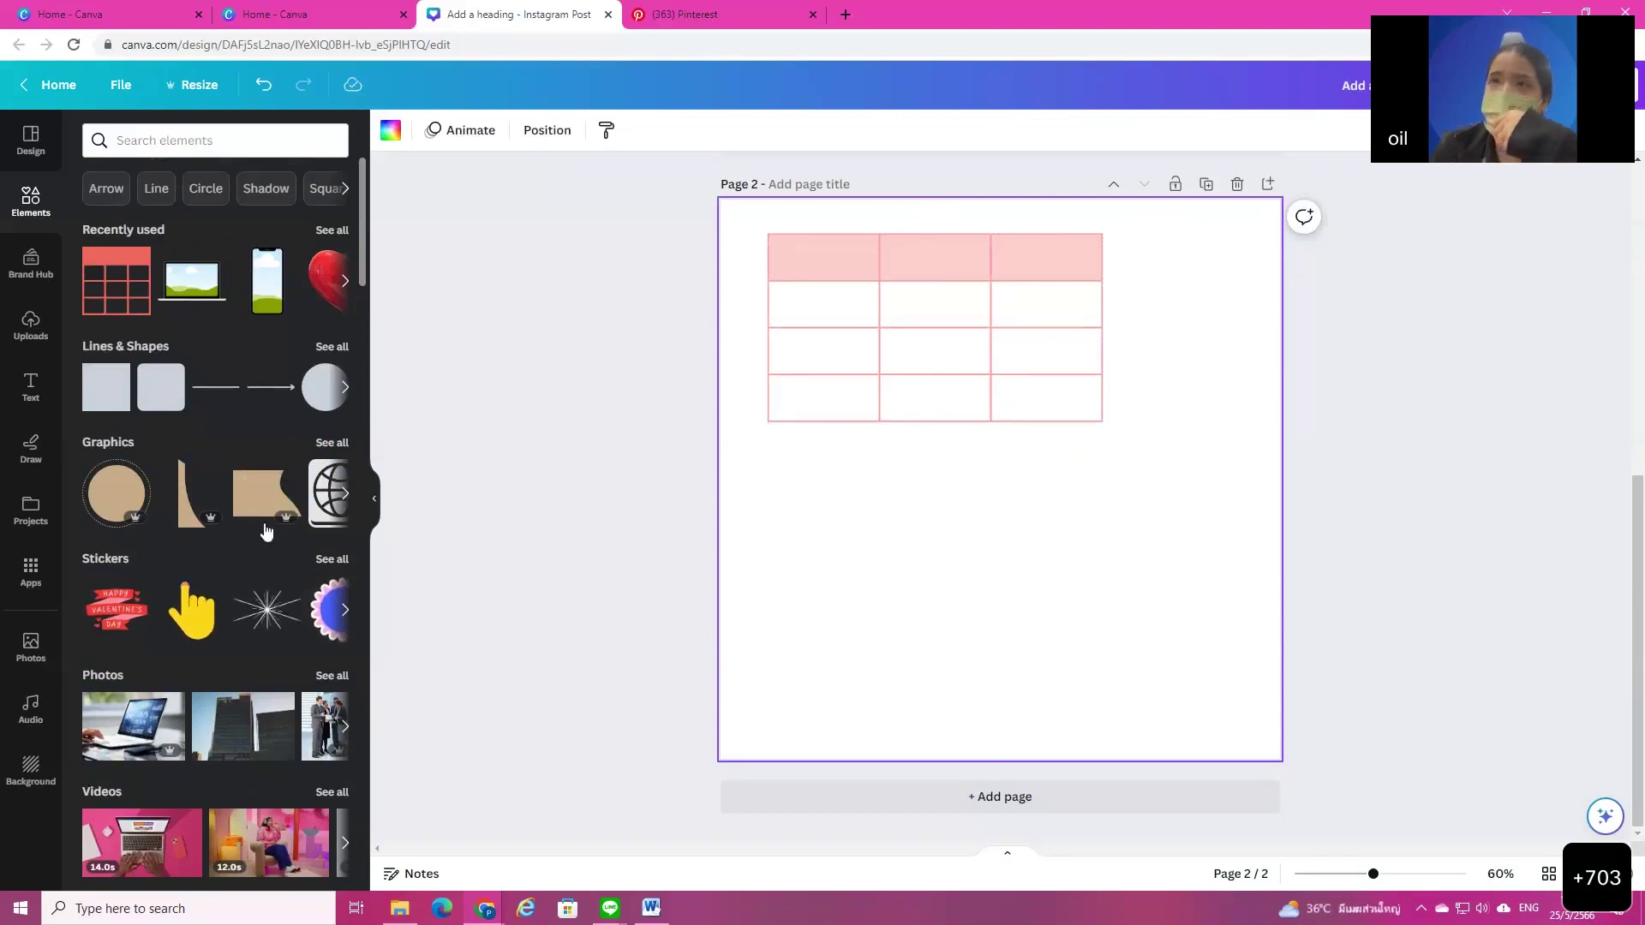
Step: Add a straight line below the table and stretch it horizontally to a length of about 807
{"action": "left_click", "coordinate": [216, 388]}
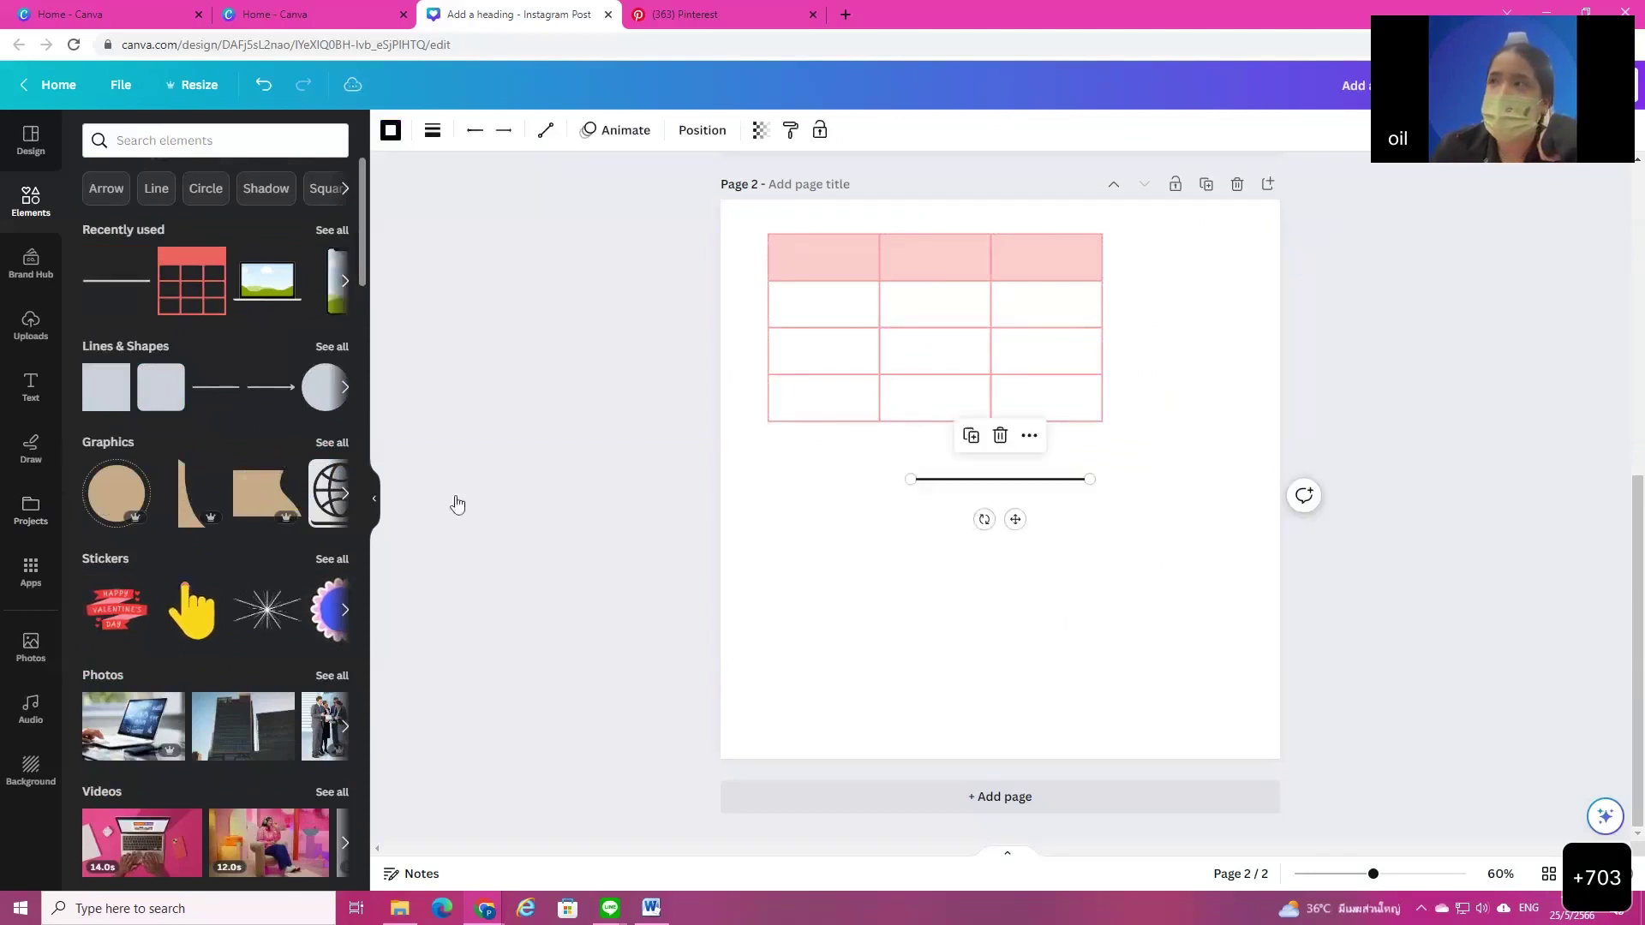
{"action": "left_click_drag", "start_coordinate": [1020, 521], "coordinate": [882, 514]}
{"action": "left_click_drag", "start_coordinate": [948, 471], "coordinate": [1194, 478]}
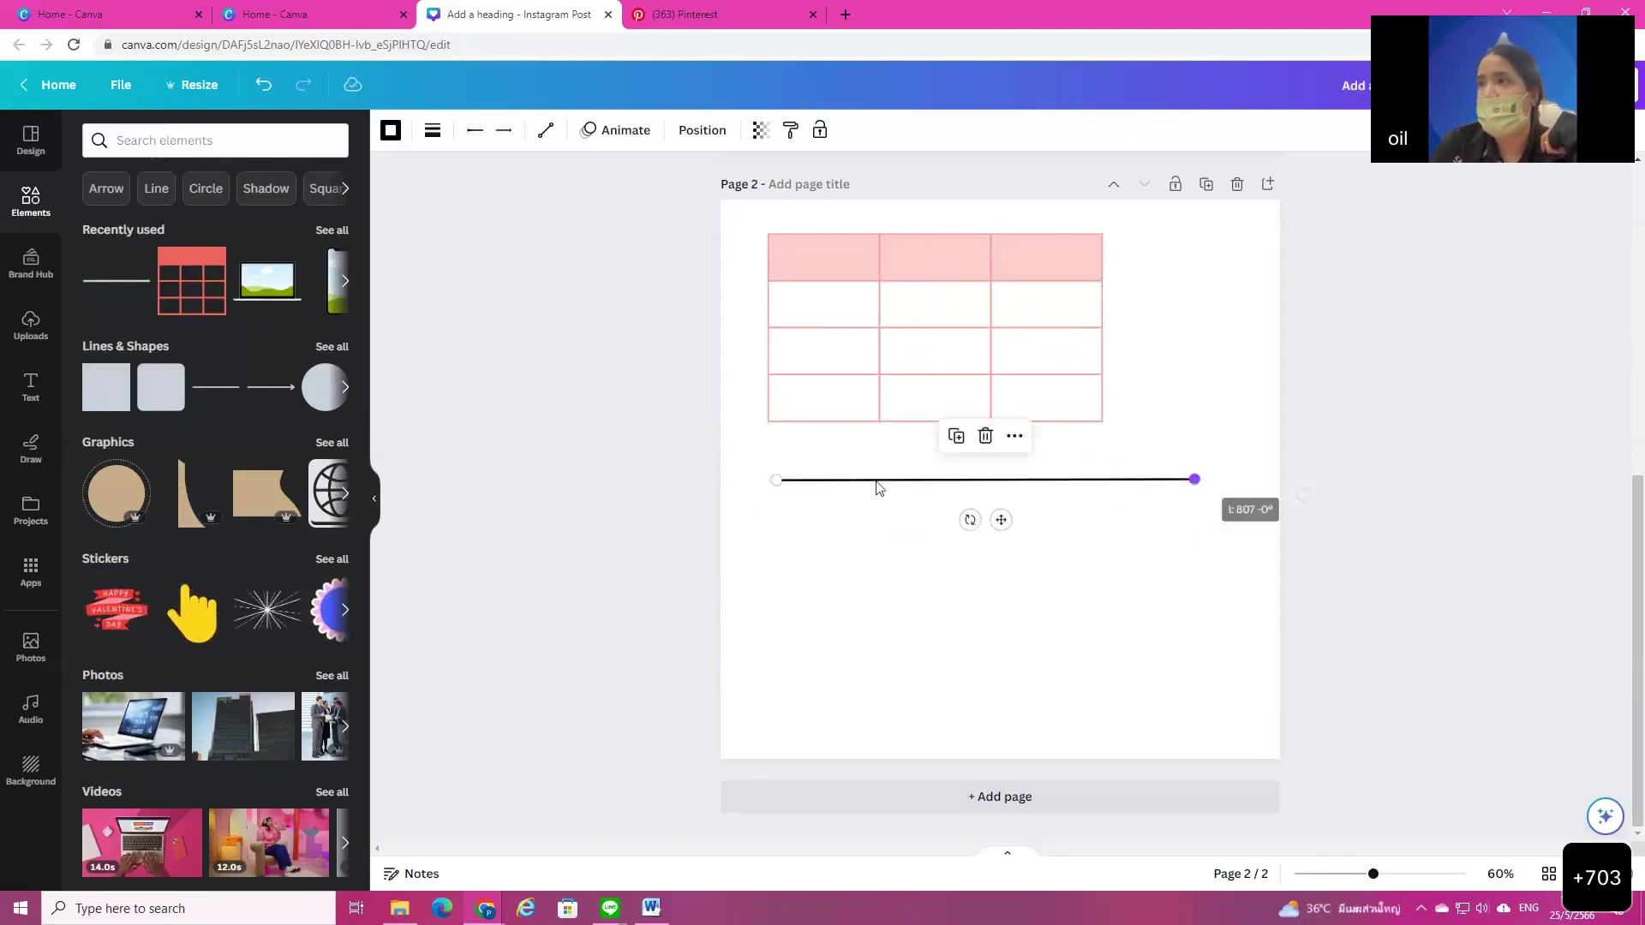
{"action": "left_click", "coordinate": [954, 439]}
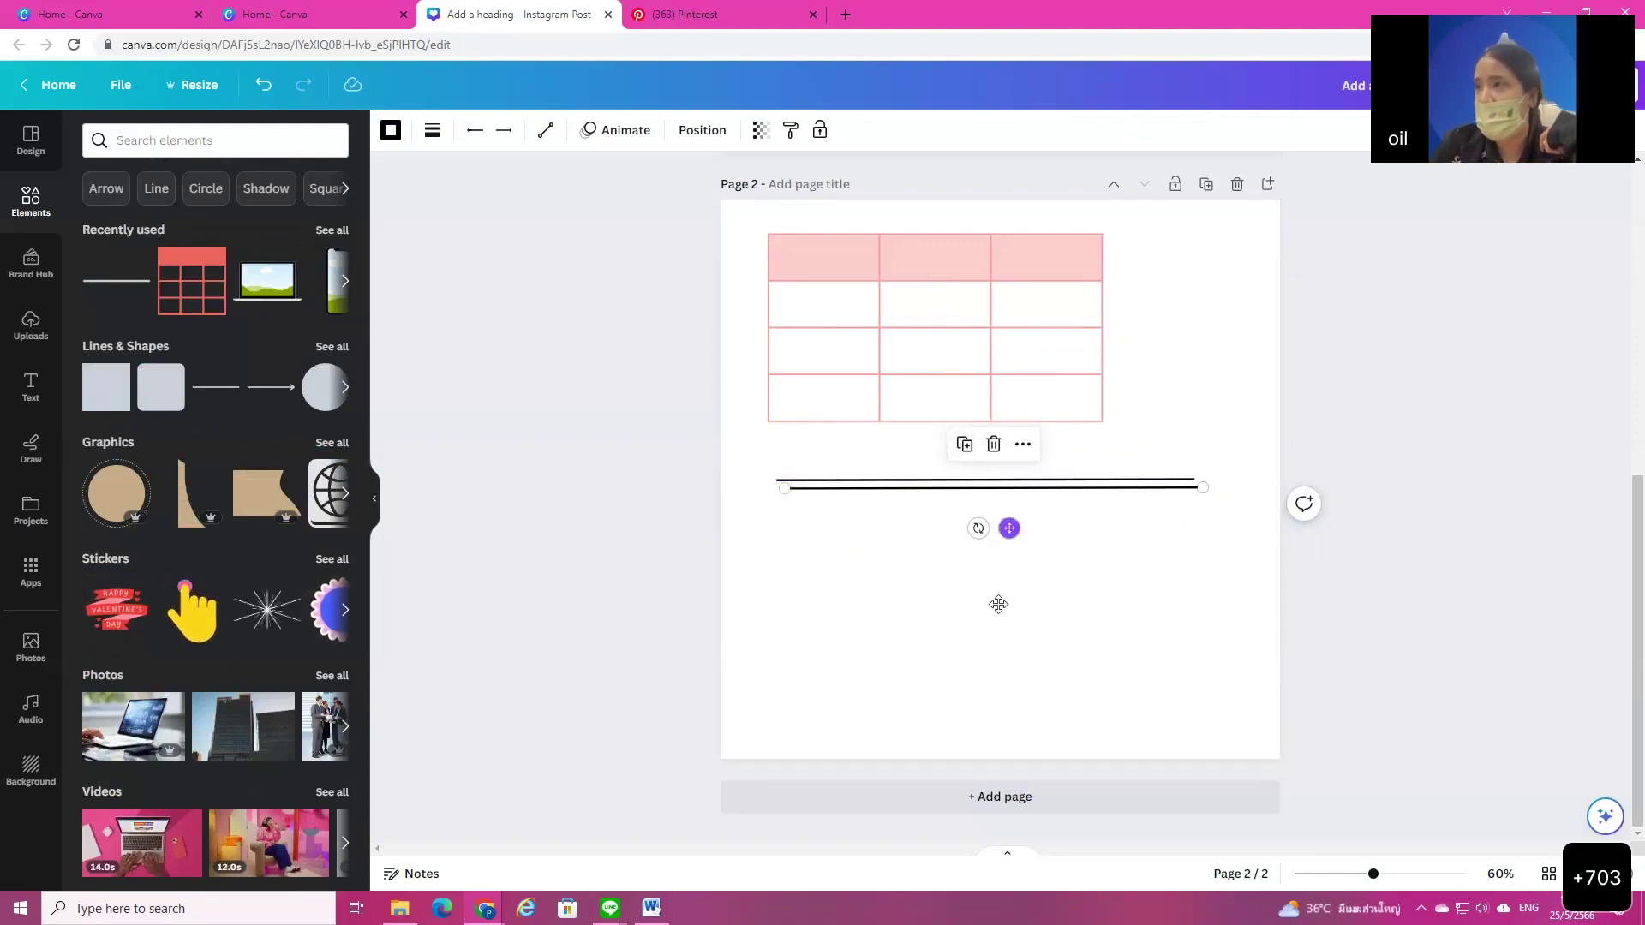
{"action": "left_click_drag", "start_coordinate": [998, 604], "coordinate": [999, 604]}
{"action": "key", "text": "Delete"}
Step: Duplicate the line three times, spacing the copies evenly below the original
{"action": "left_click", "coordinate": [1019, 484]}
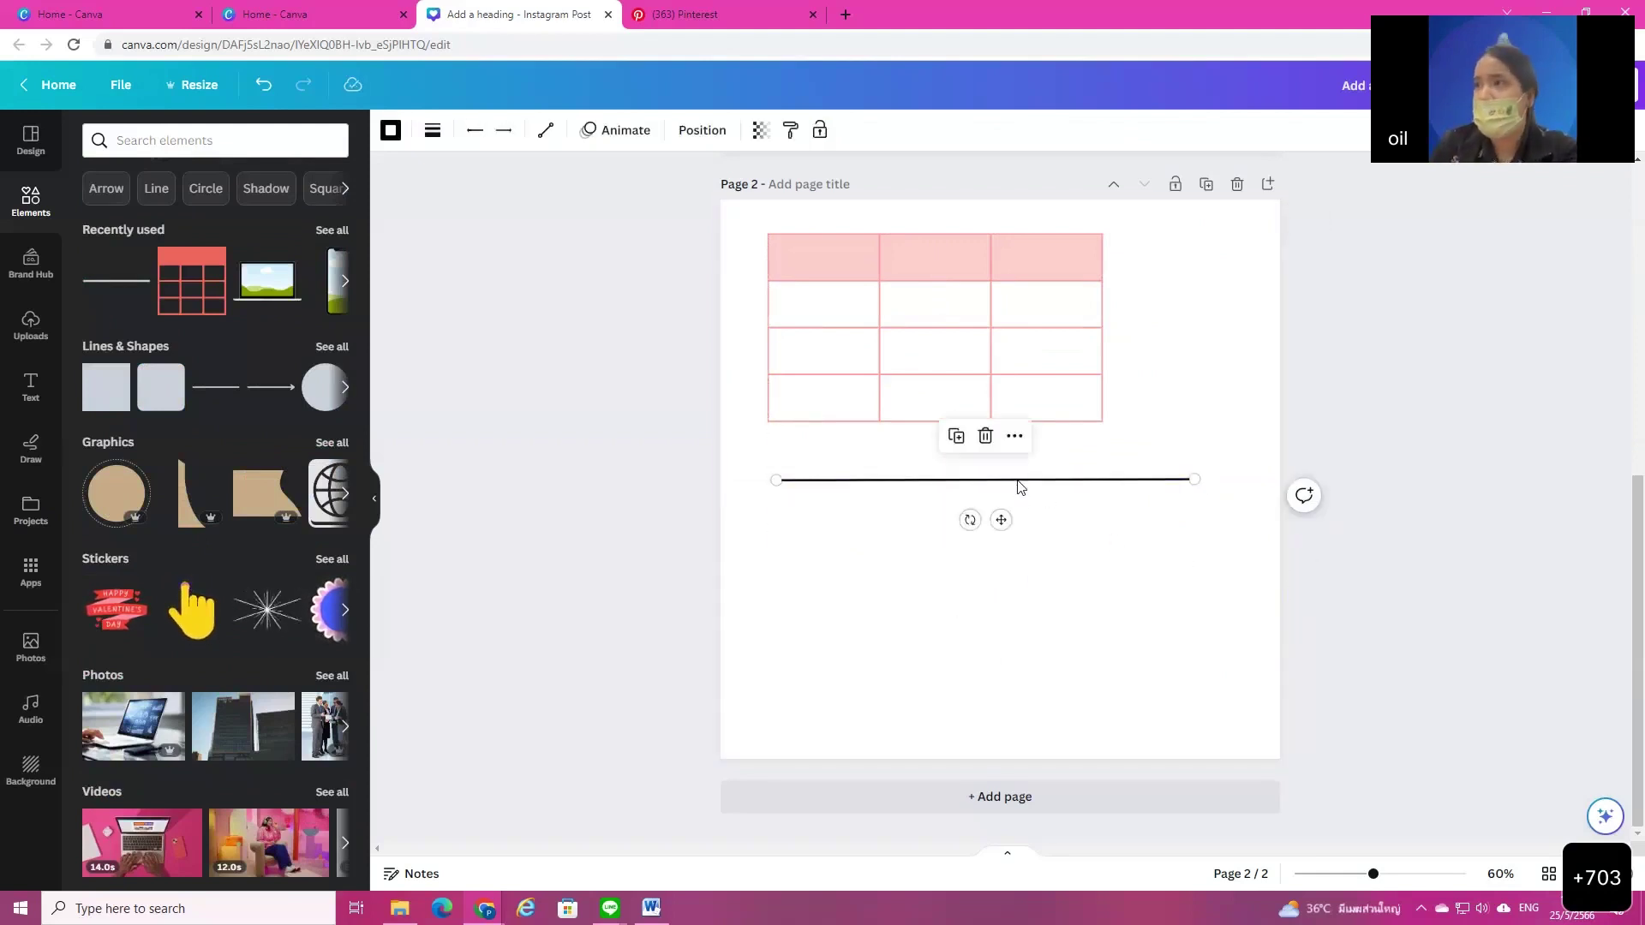
{"action": "left_click", "coordinate": [957, 437]}
{"action": "left_click_drag", "start_coordinate": [1009, 525], "coordinate": [1005, 584]}
{"action": "left_click", "coordinate": [956, 494]}
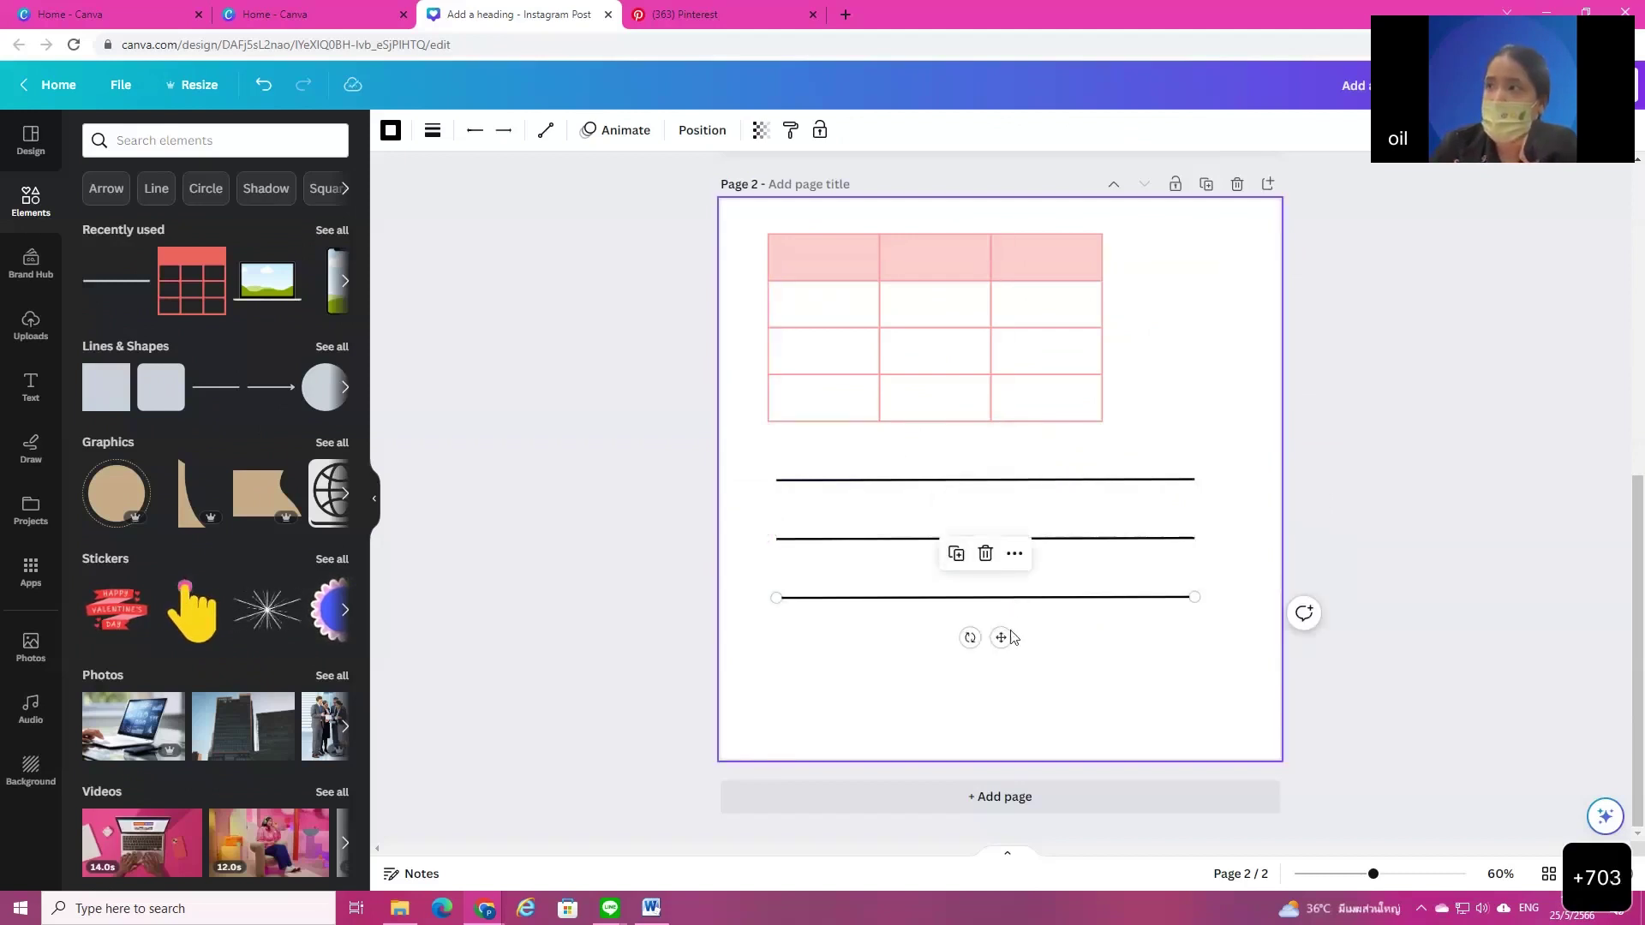
{"action": "left_click", "coordinate": [957, 553]}
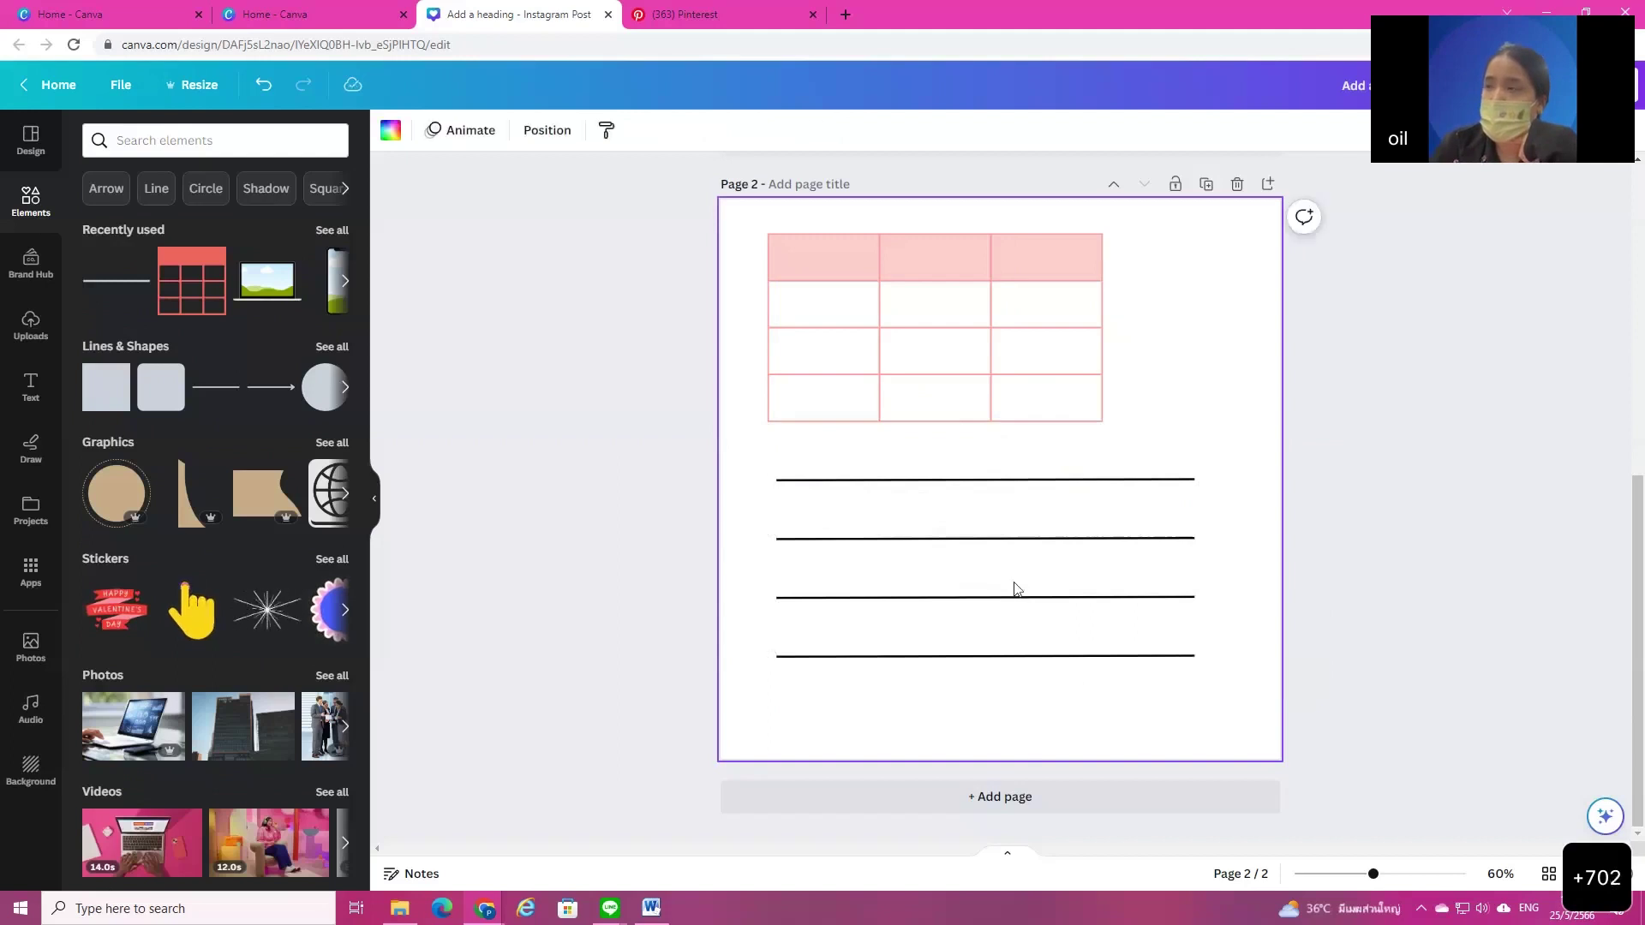
Step: Delete the uppermost line and set the weight of the first remaining line to 1
{"action": "left_click", "coordinate": [963, 485]}
{"action": "key", "text": "Delete"}
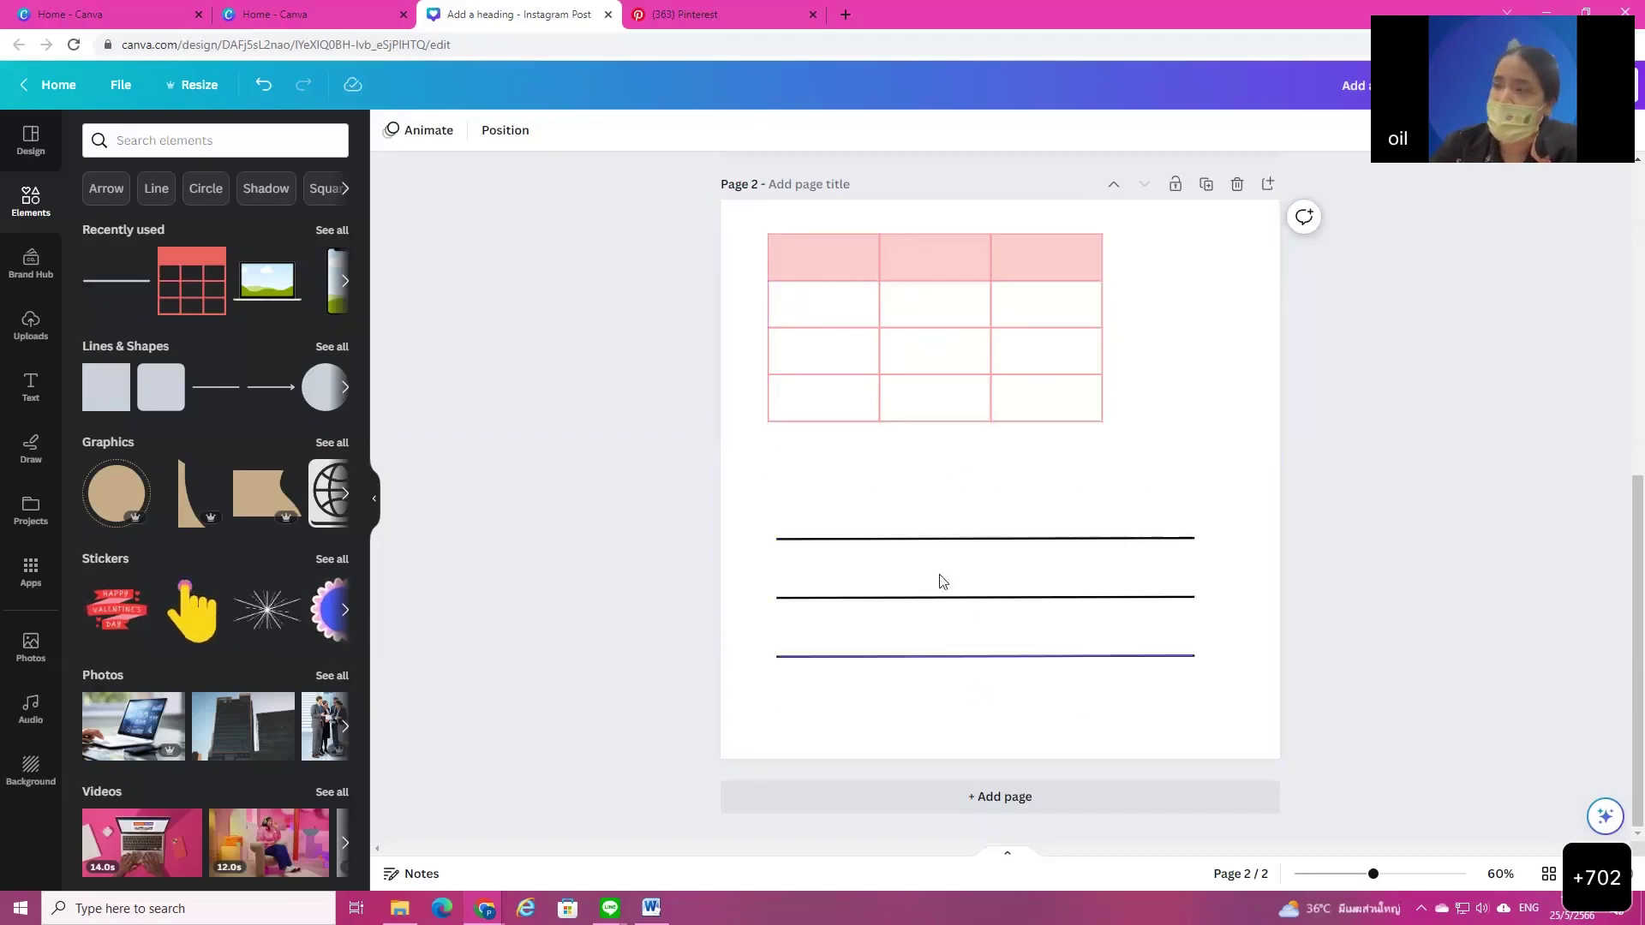
{"action": "left_click", "coordinate": [926, 539]}
{"action": "left_click", "coordinate": [434, 131]}
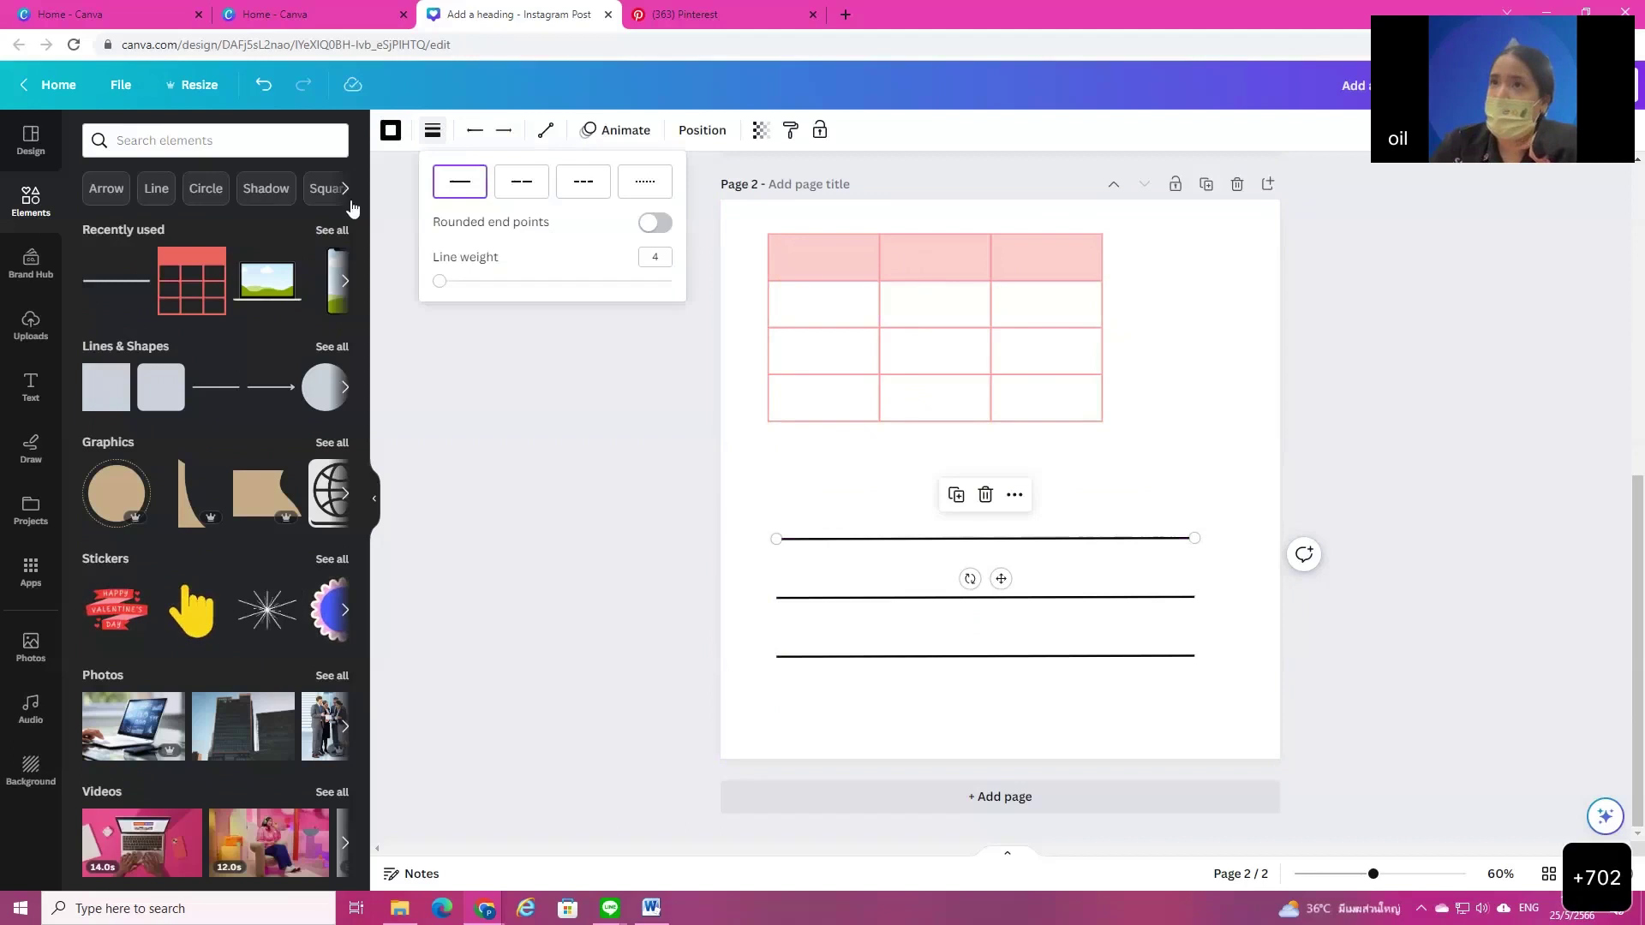
{"action": "left_click_drag", "start_coordinate": [442, 286], "coordinate": [434, 281]}
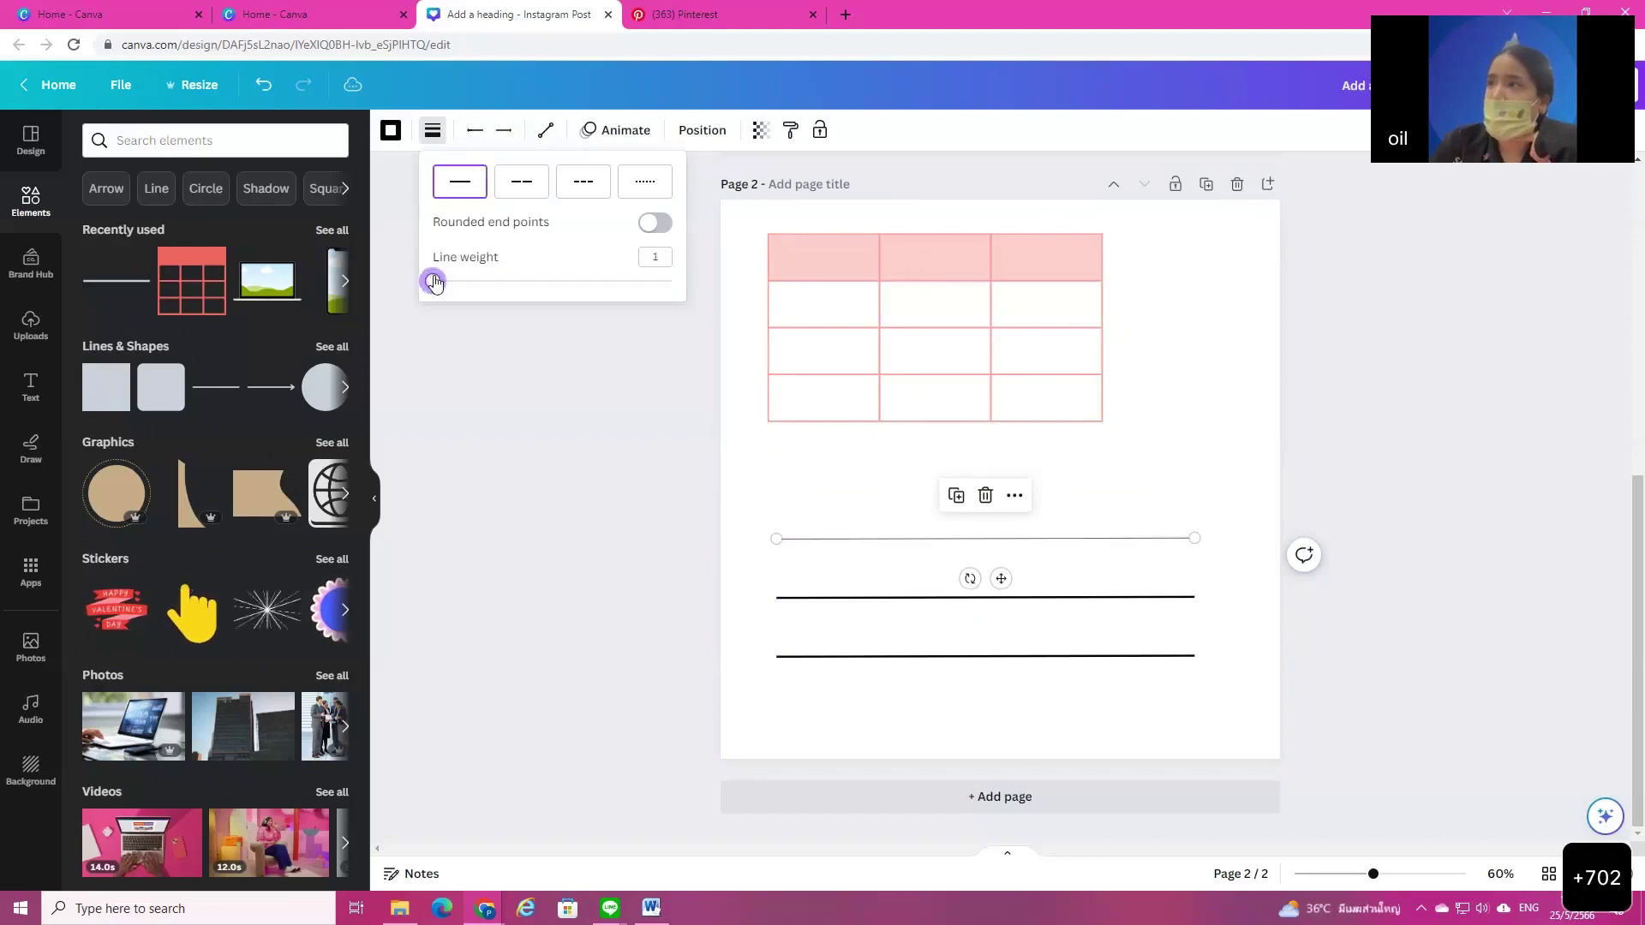
{"action": "left_click", "coordinate": [432, 131]}
Step: Fill the first two header cells of the table with the dark green document colour
{"action": "left_click", "coordinate": [1012, 320]}
{"action": "left_click", "coordinate": [836, 257]}
{"action": "left_click", "coordinate": [392, 133]}
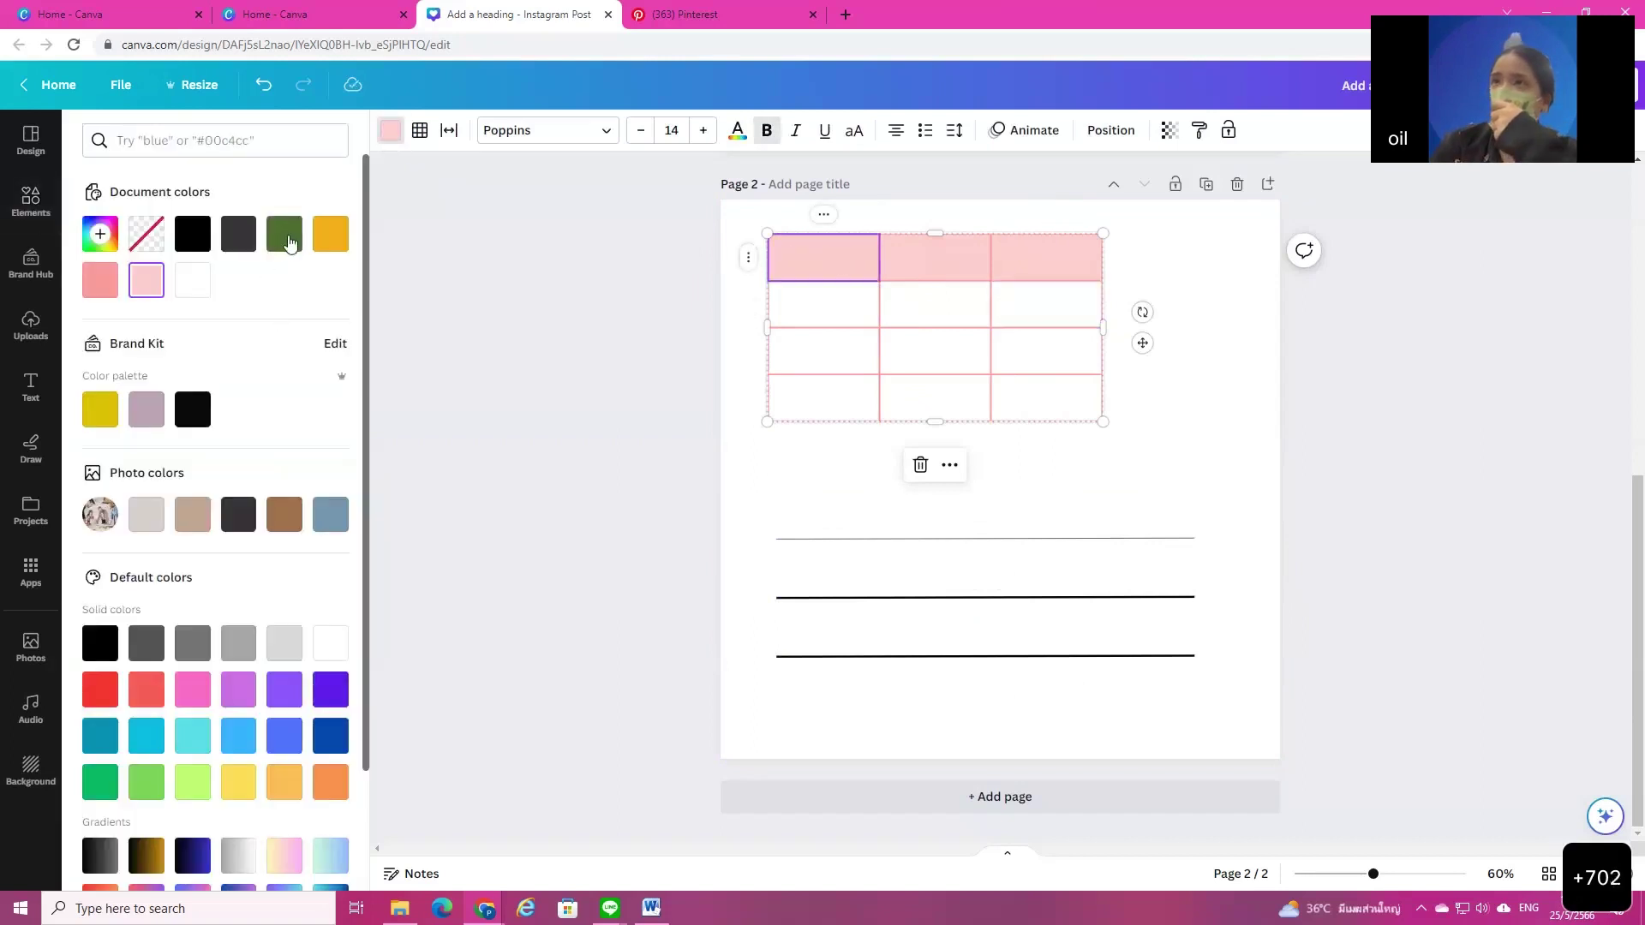
{"action": "left_click", "coordinate": [284, 233]}
{"action": "left_click", "coordinate": [932, 259]}
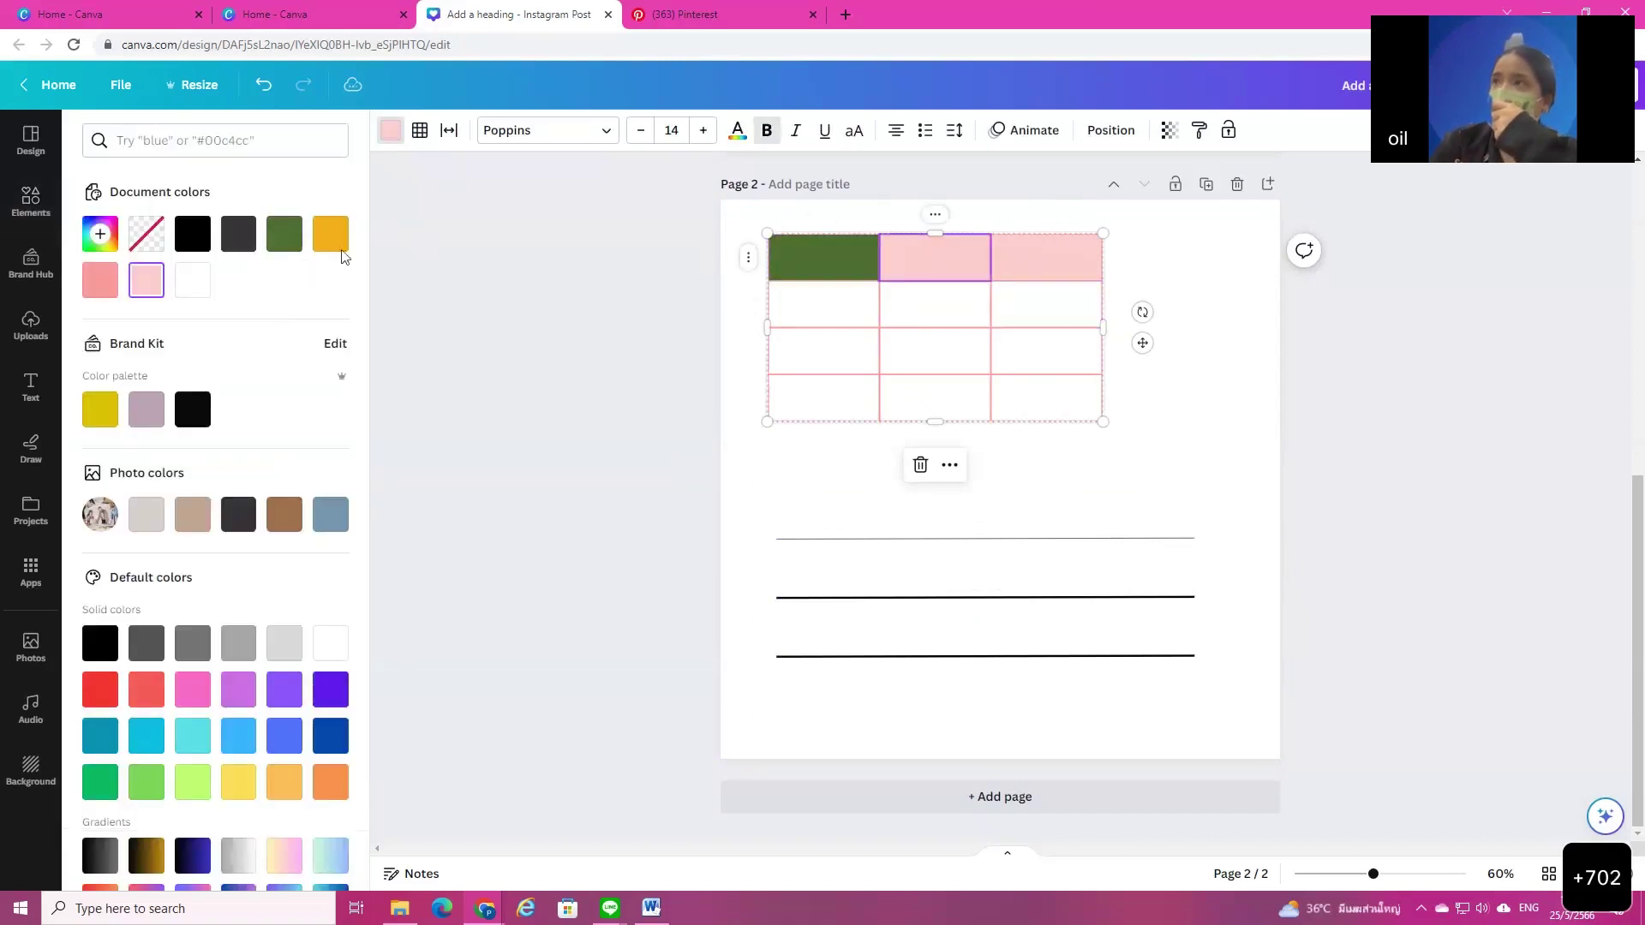
{"action": "left_click", "coordinate": [284, 233]}
{"action": "left_click", "coordinate": [1194, 537]}
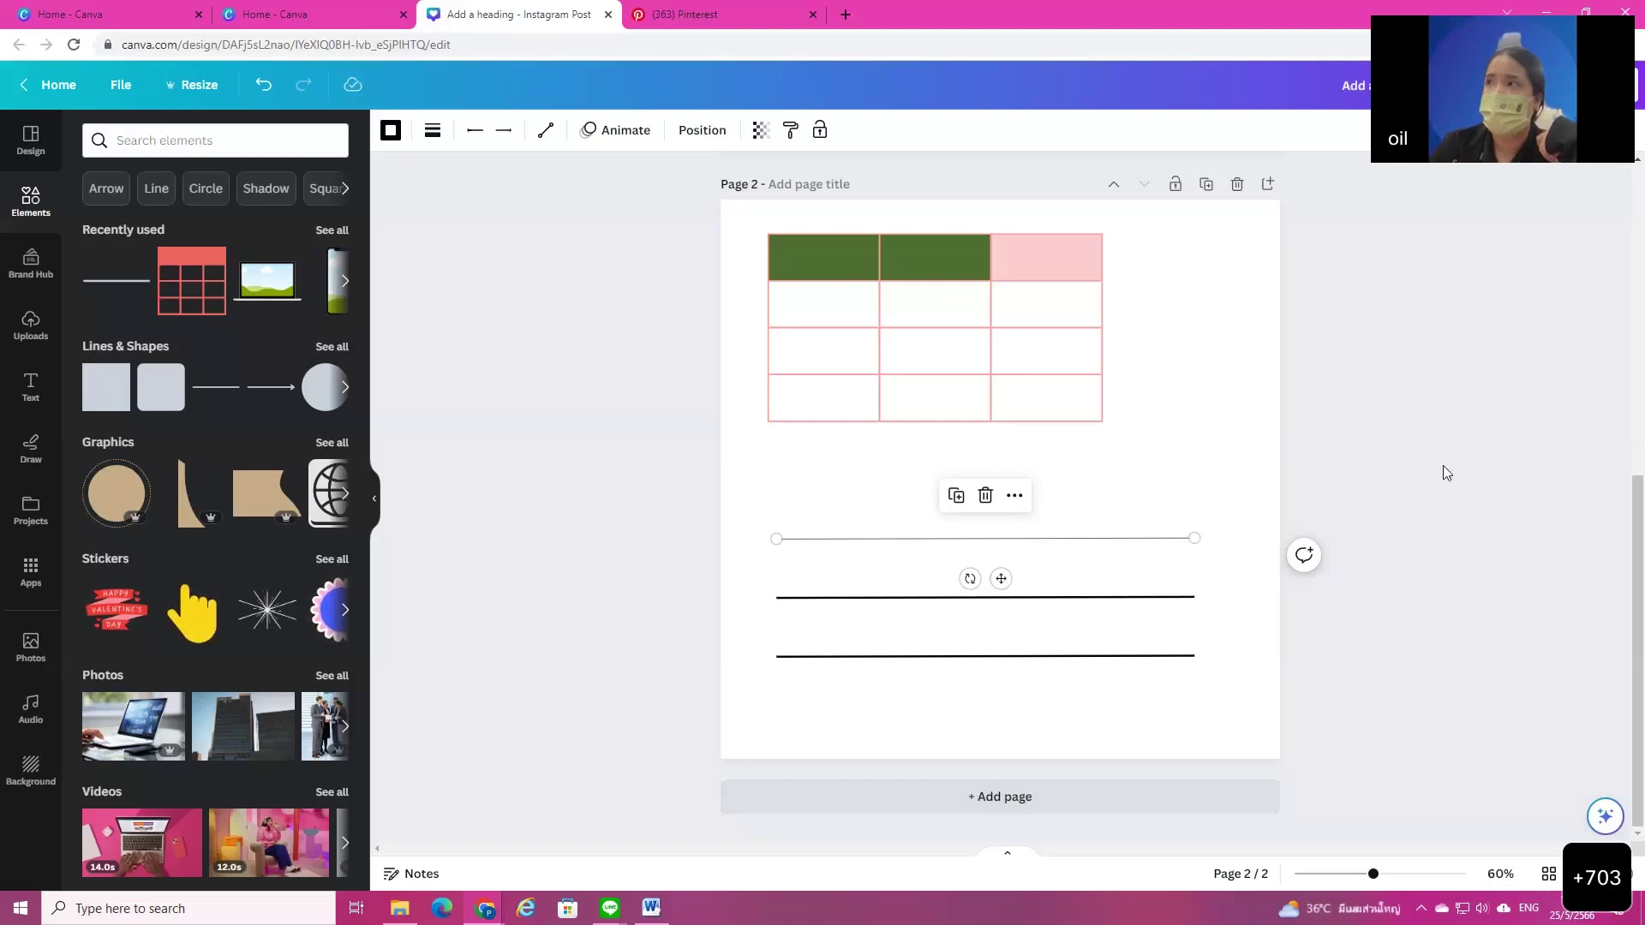
{"action": "left_click", "coordinate": [1314, 231]}
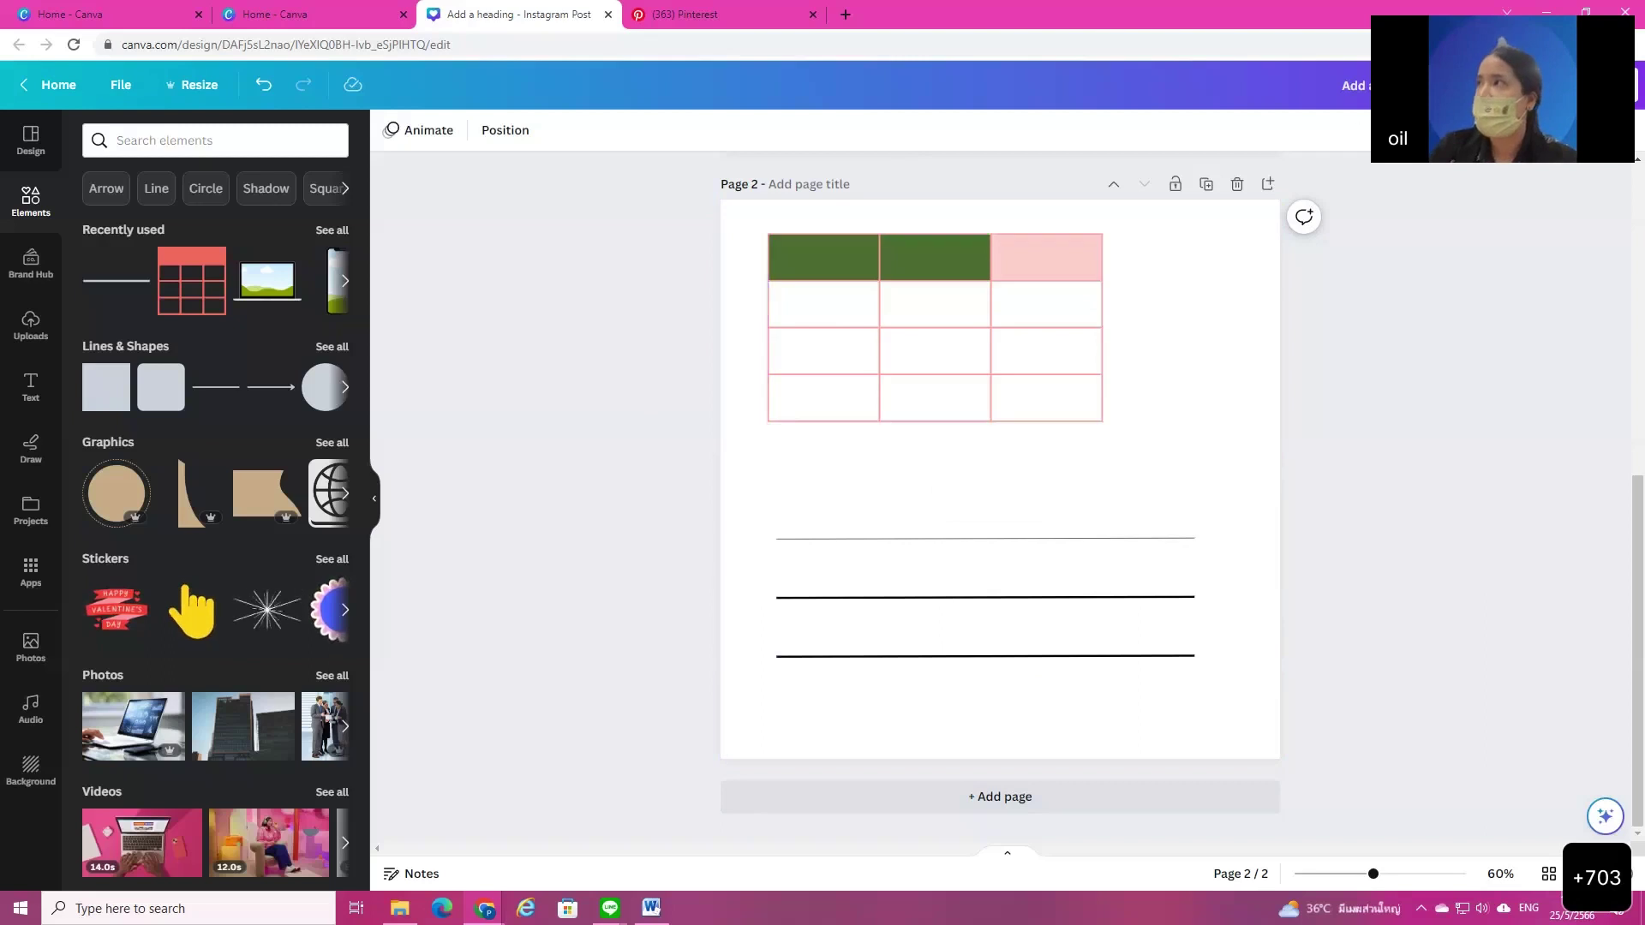
Step: Set the design's collaboration link access to Anyone with the link
{"action": "left_click", "coordinate": [1595, 85]}
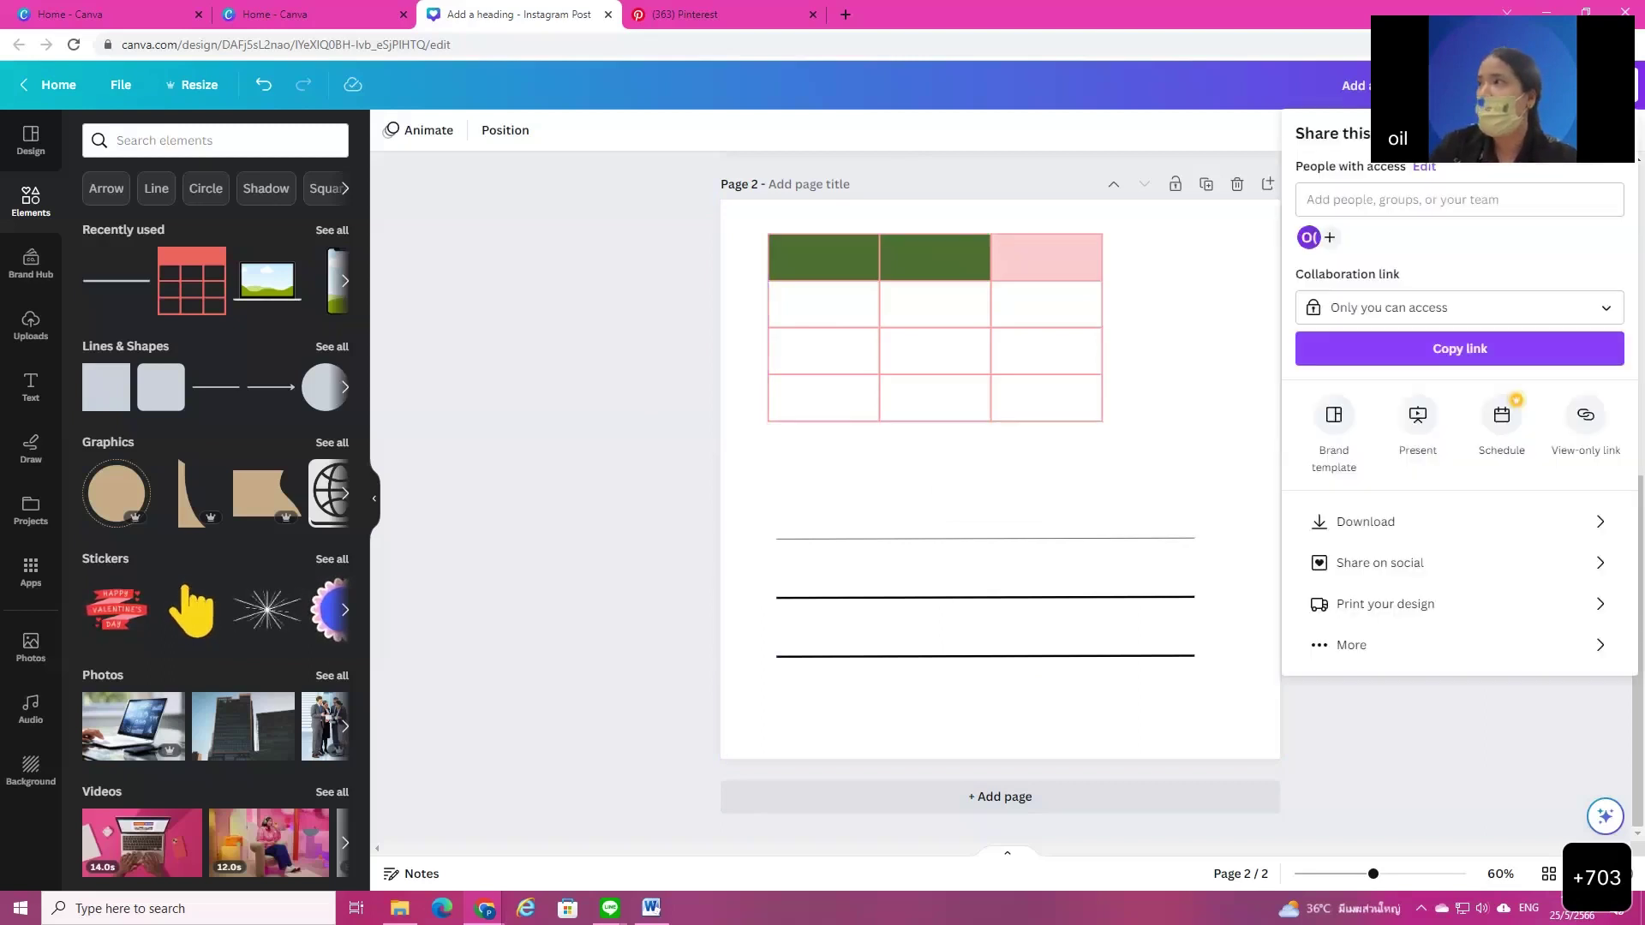
{"action": "left_click", "coordinate": [1383, 311]}
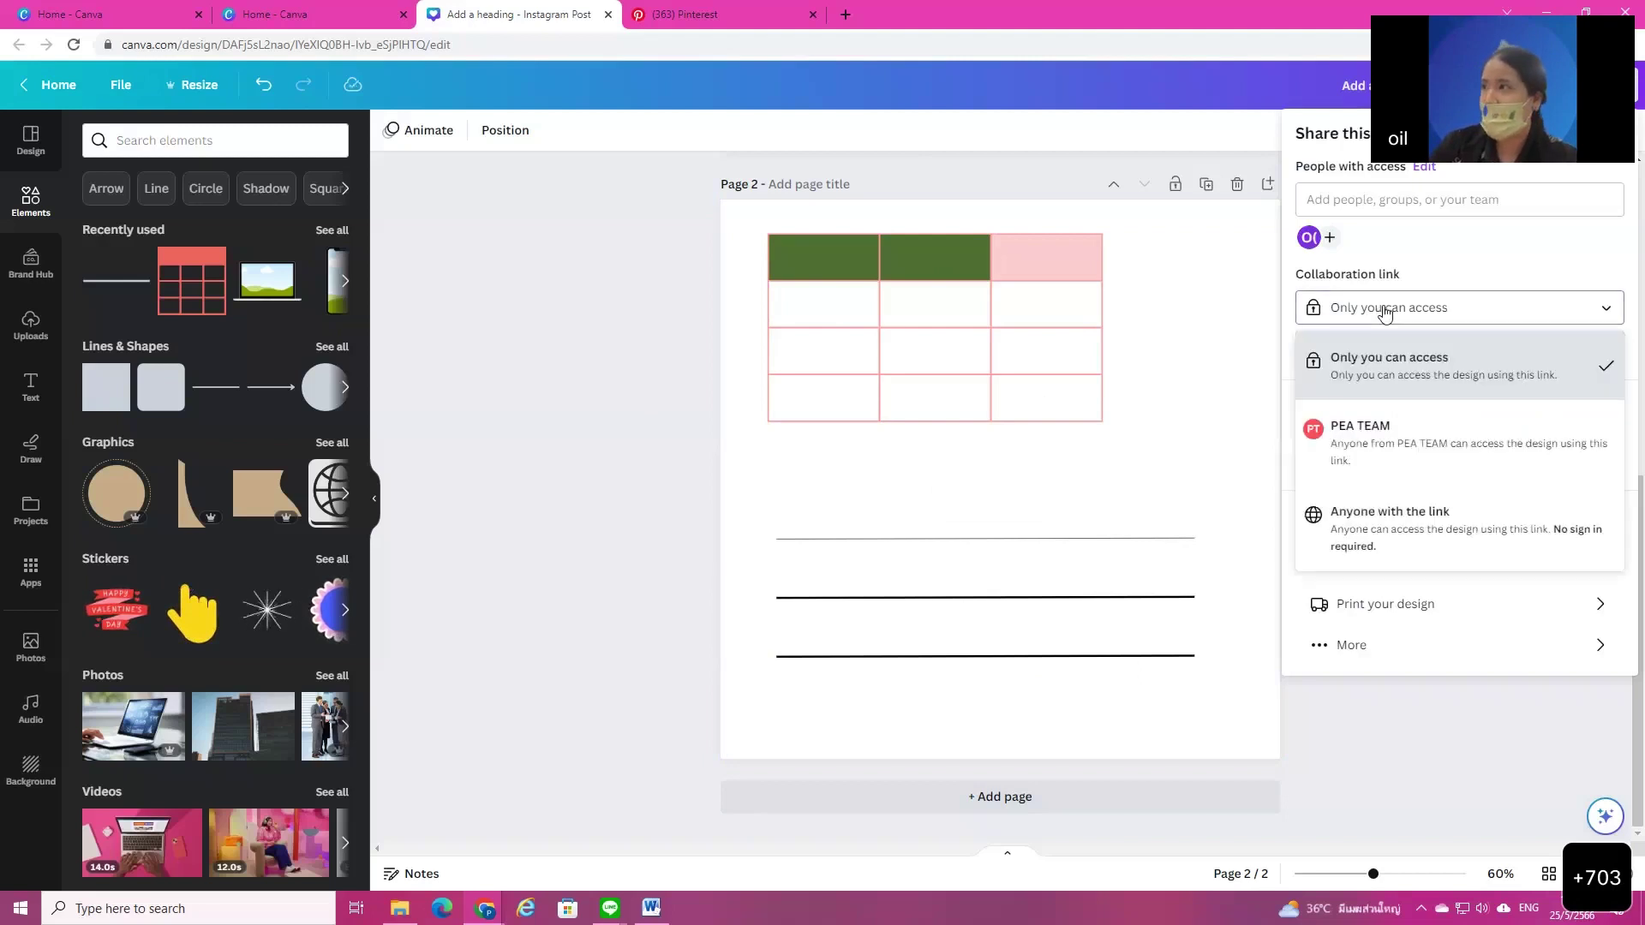
{"action": "left_click", "coordinate": [1409, 527]}
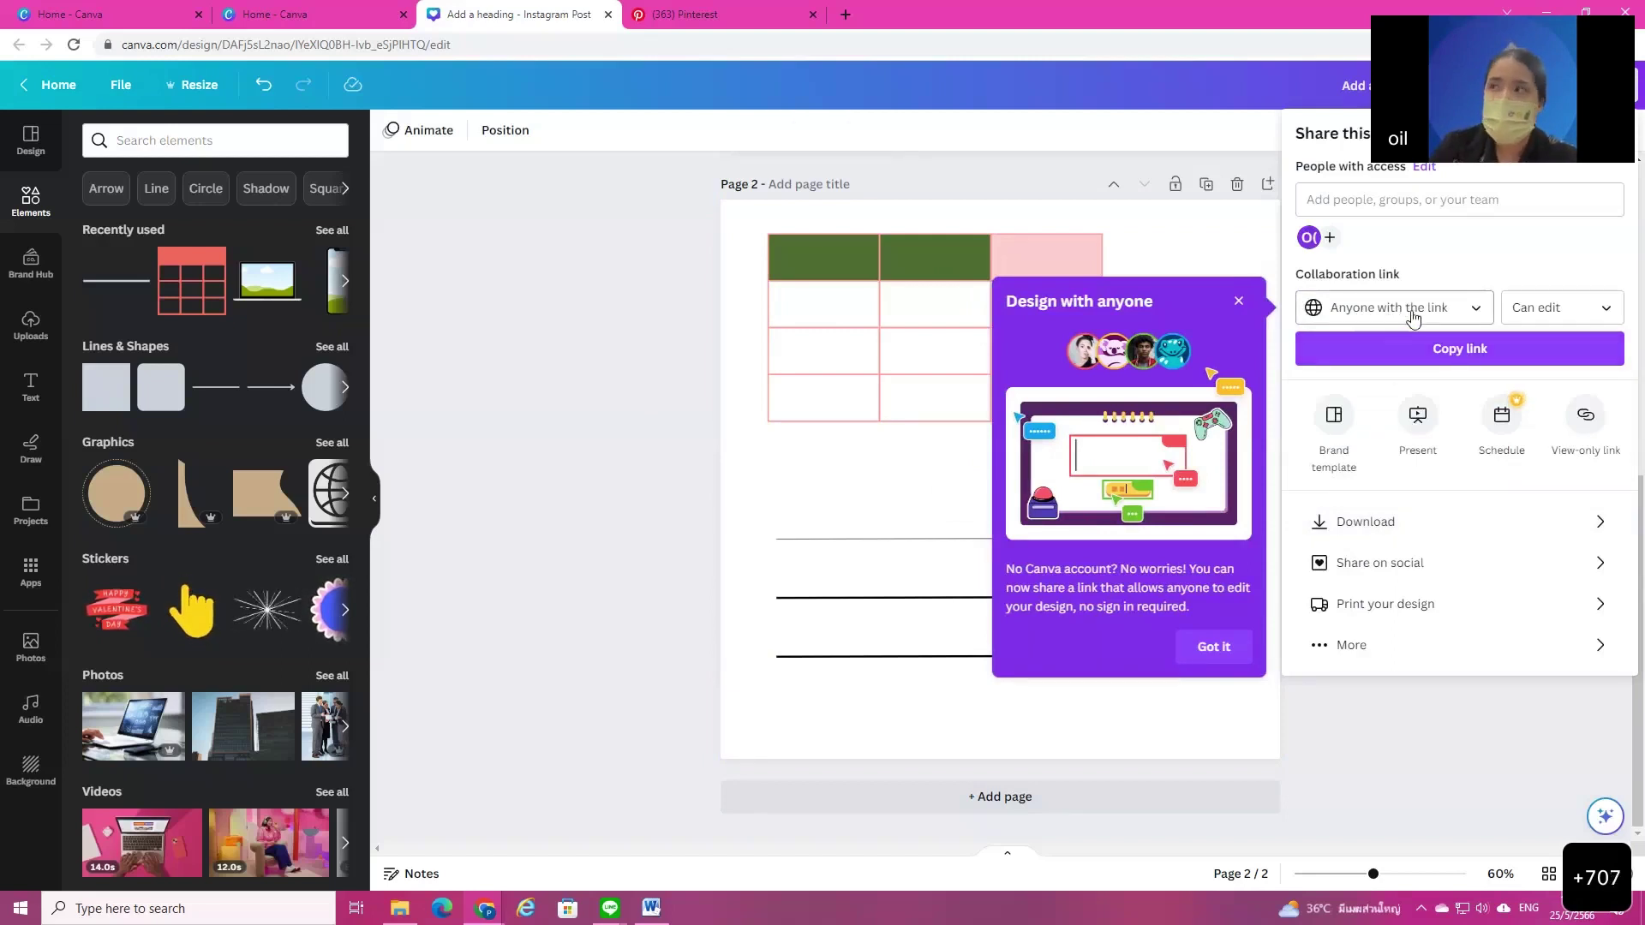
Step: Switch the collaboration link permission to Can view and Can comment, return it to Can edit, and close the sharing options
{"action": "left_click", "coordinate": [1557, 320]}
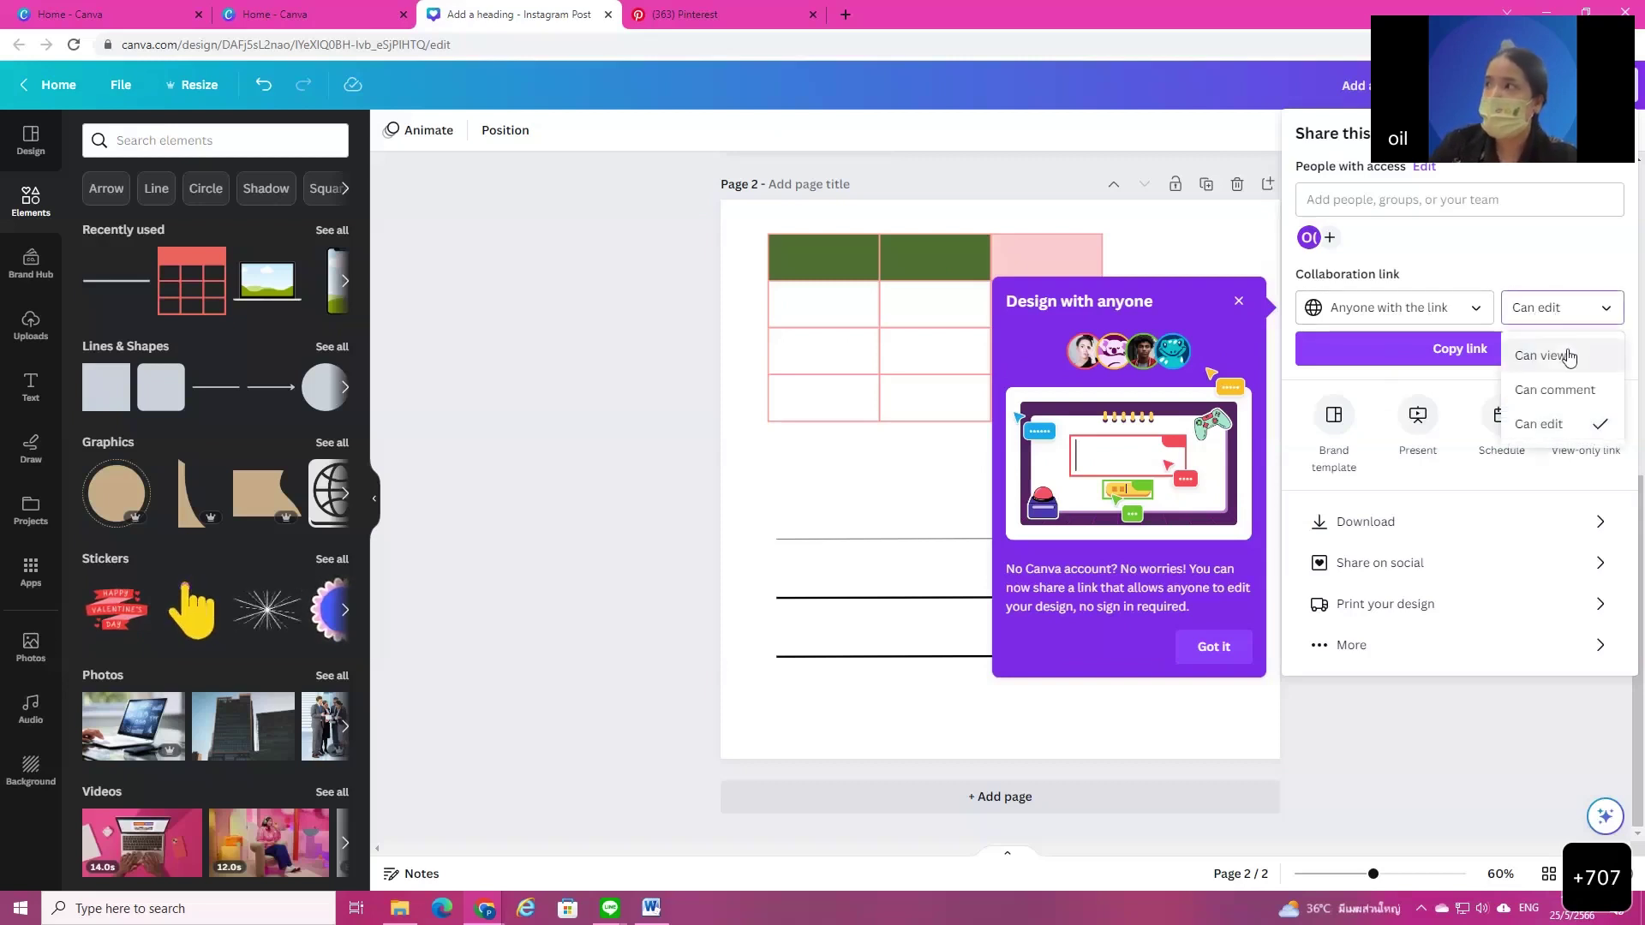
{"action": "left_click", "coordinate": [1568, 356]}
{"action": "left_click", "coordinate": [1557, 308]}
{"action": "left_click", "coordinate": [1565, 390]}
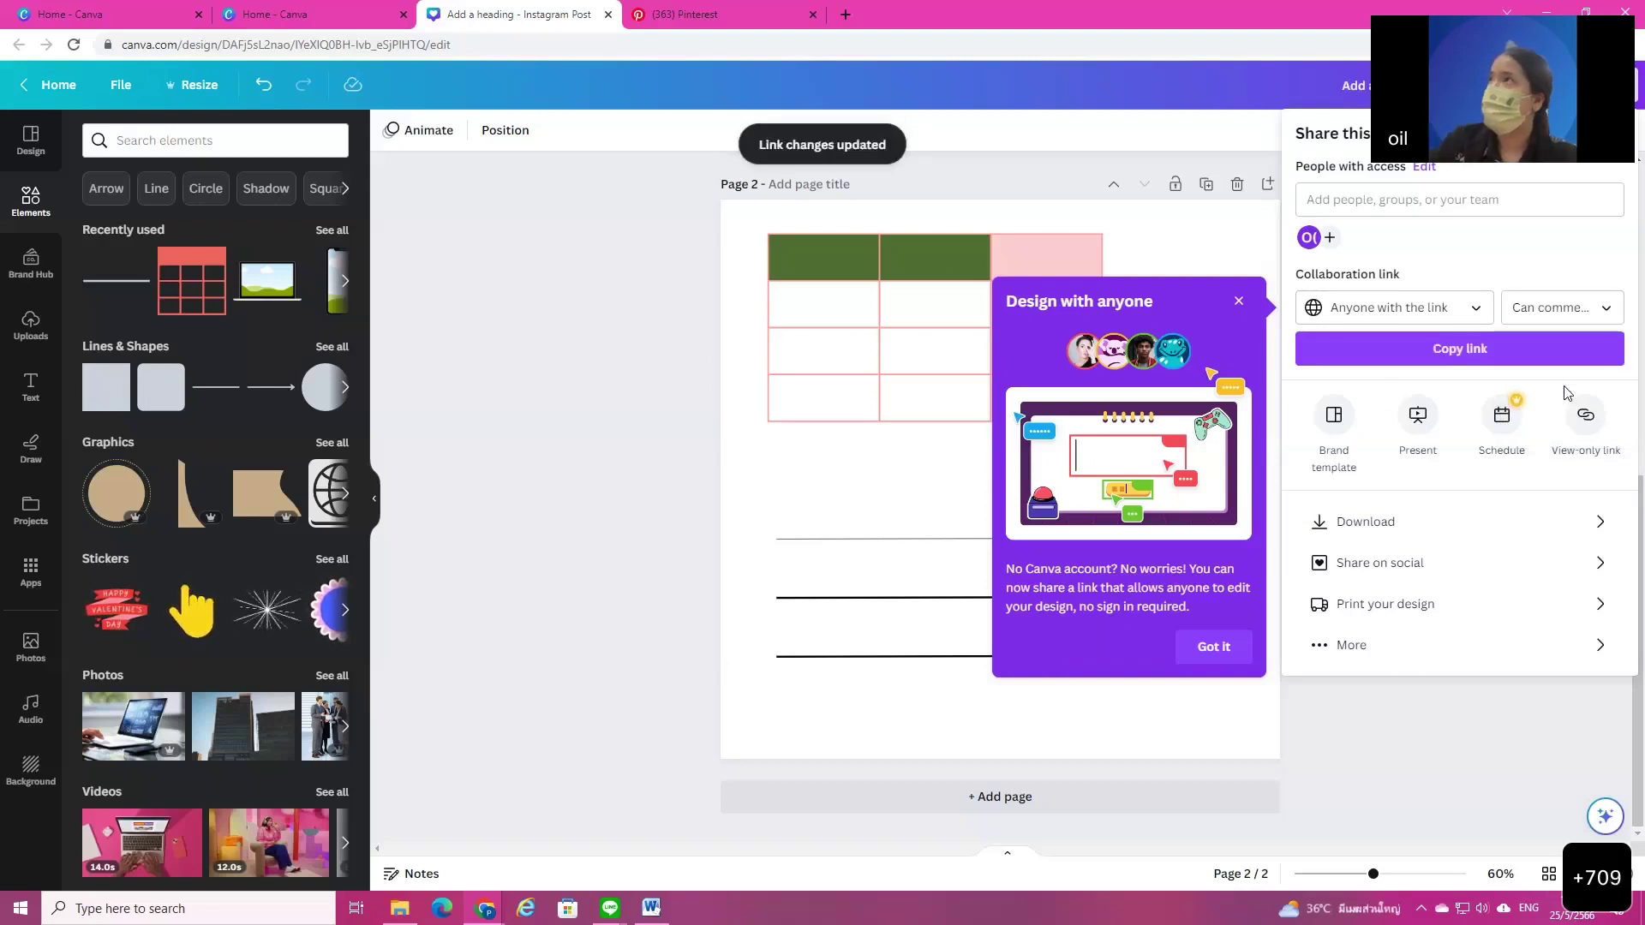
{"action": "left_click", "coordinate": [1576, 307]}
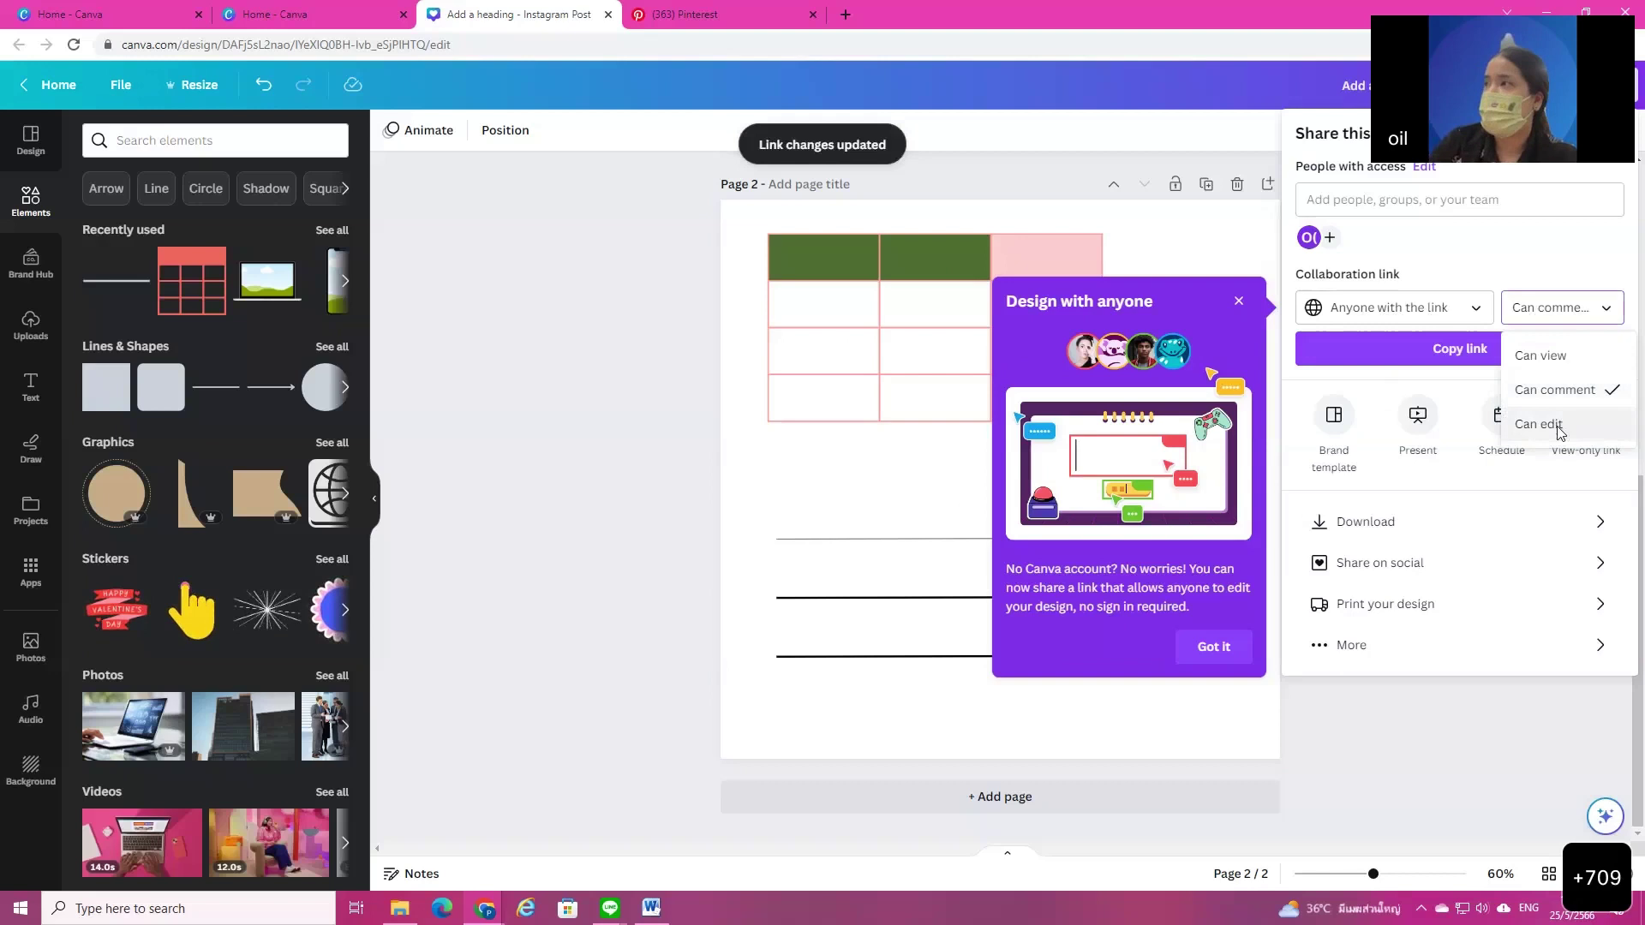
{"action": "left_click", "coordinate": [1560, 426]}
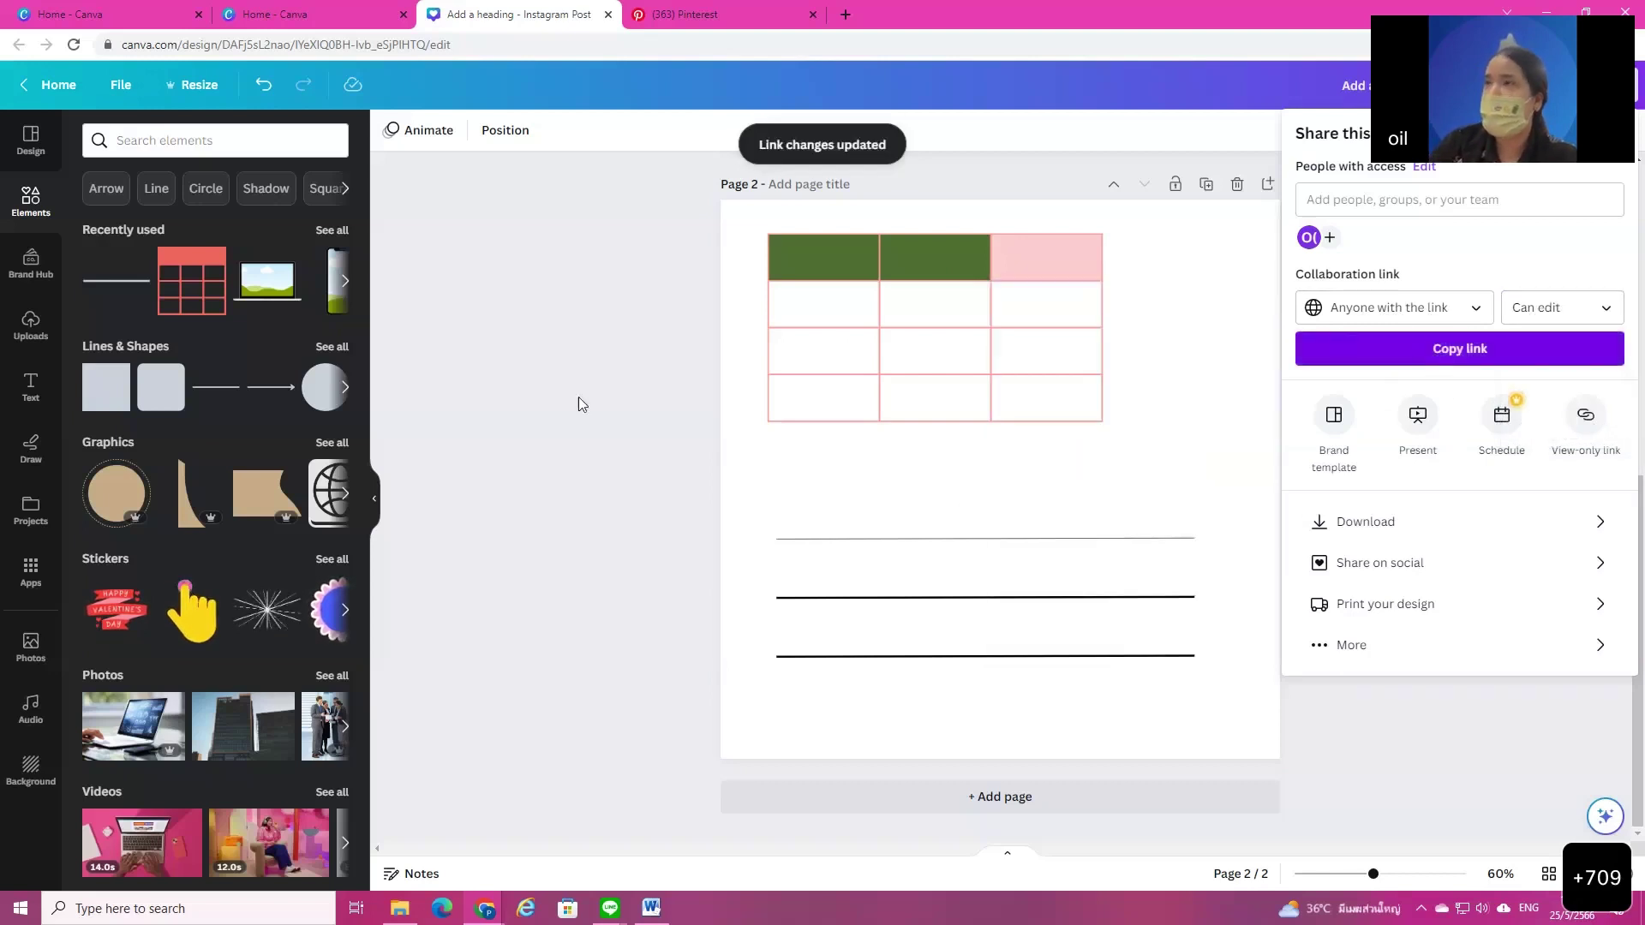
{"action": "left_click", "coordinate": [575, 473]}
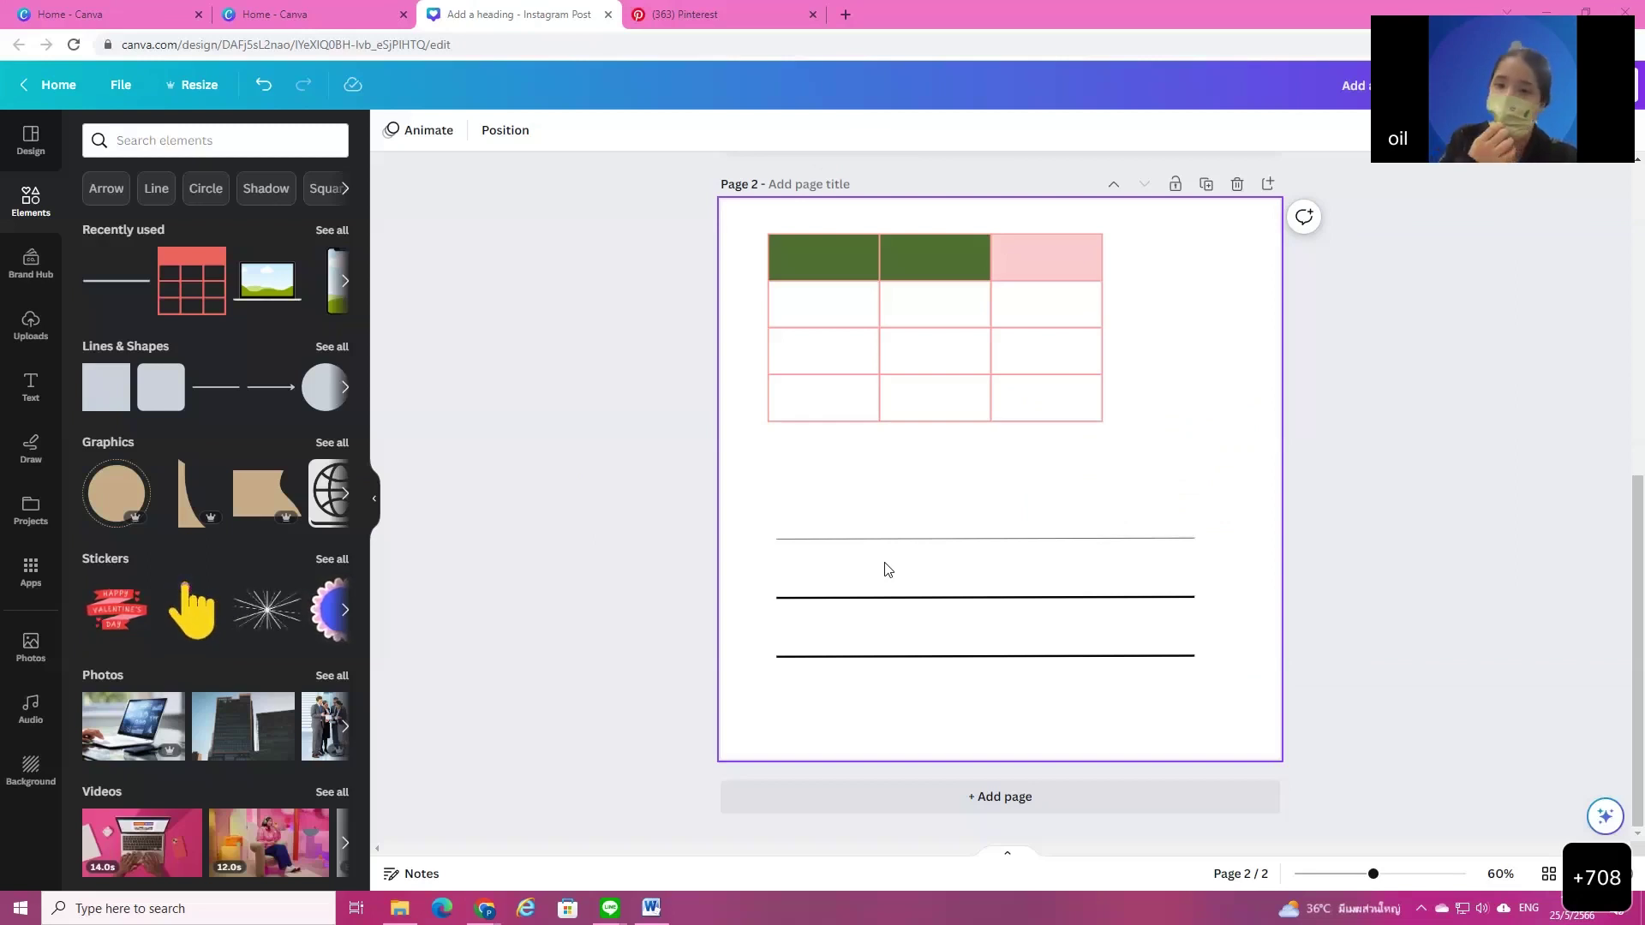
Step: Examine the text styles and the stock photo library for pictures that could be used in the design
{"action": "left_click", "coordinate": [36, 391]}
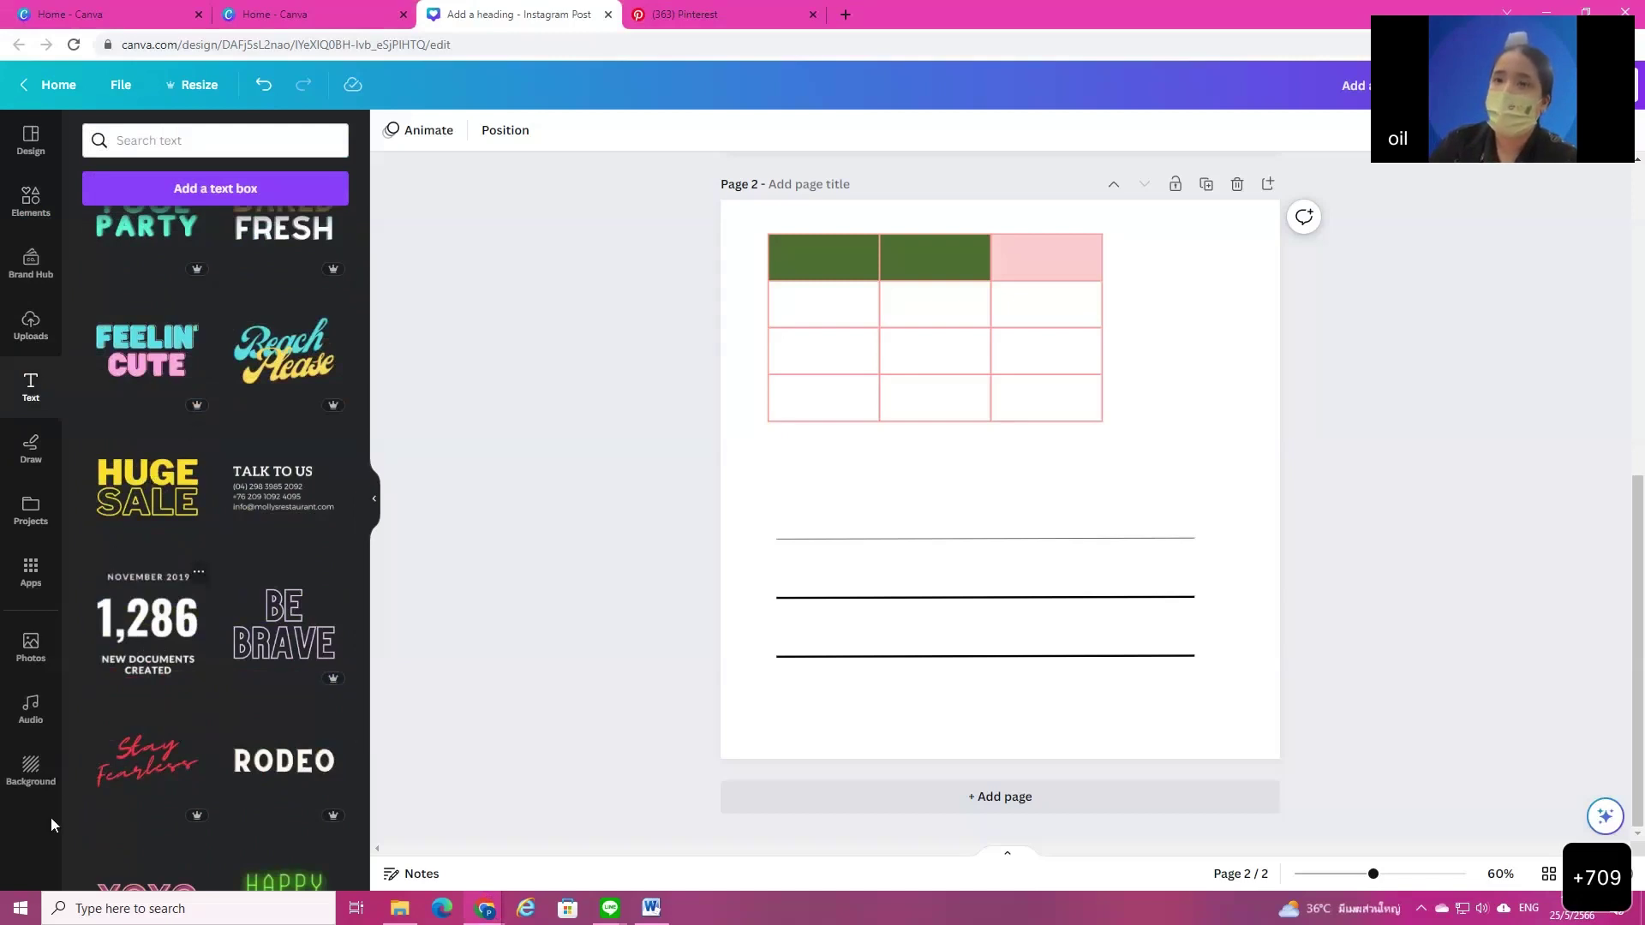
{"action": "left_click", "coordinate": [24, 651]}
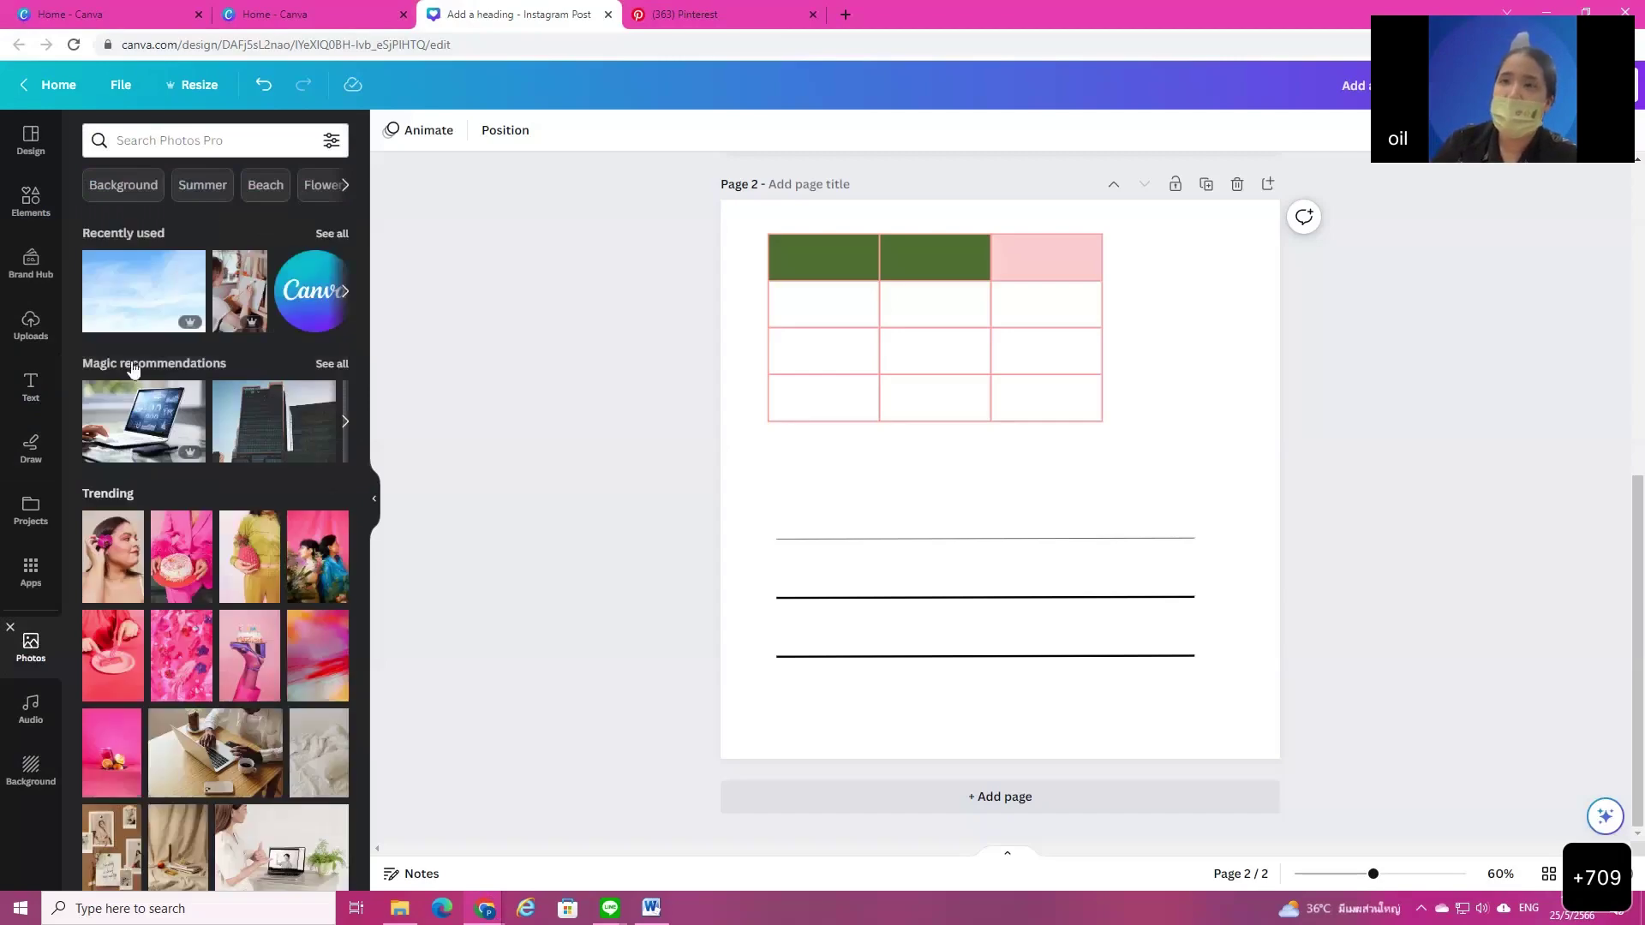
{"action": "scroll", "coordinate": [238, 632], "scroll_direction": "down", "scroll_amount": 5}
{"action": "scroll", "coordinate": [237, 632], "scroll_direction": "down", "scroll_amount": 5}
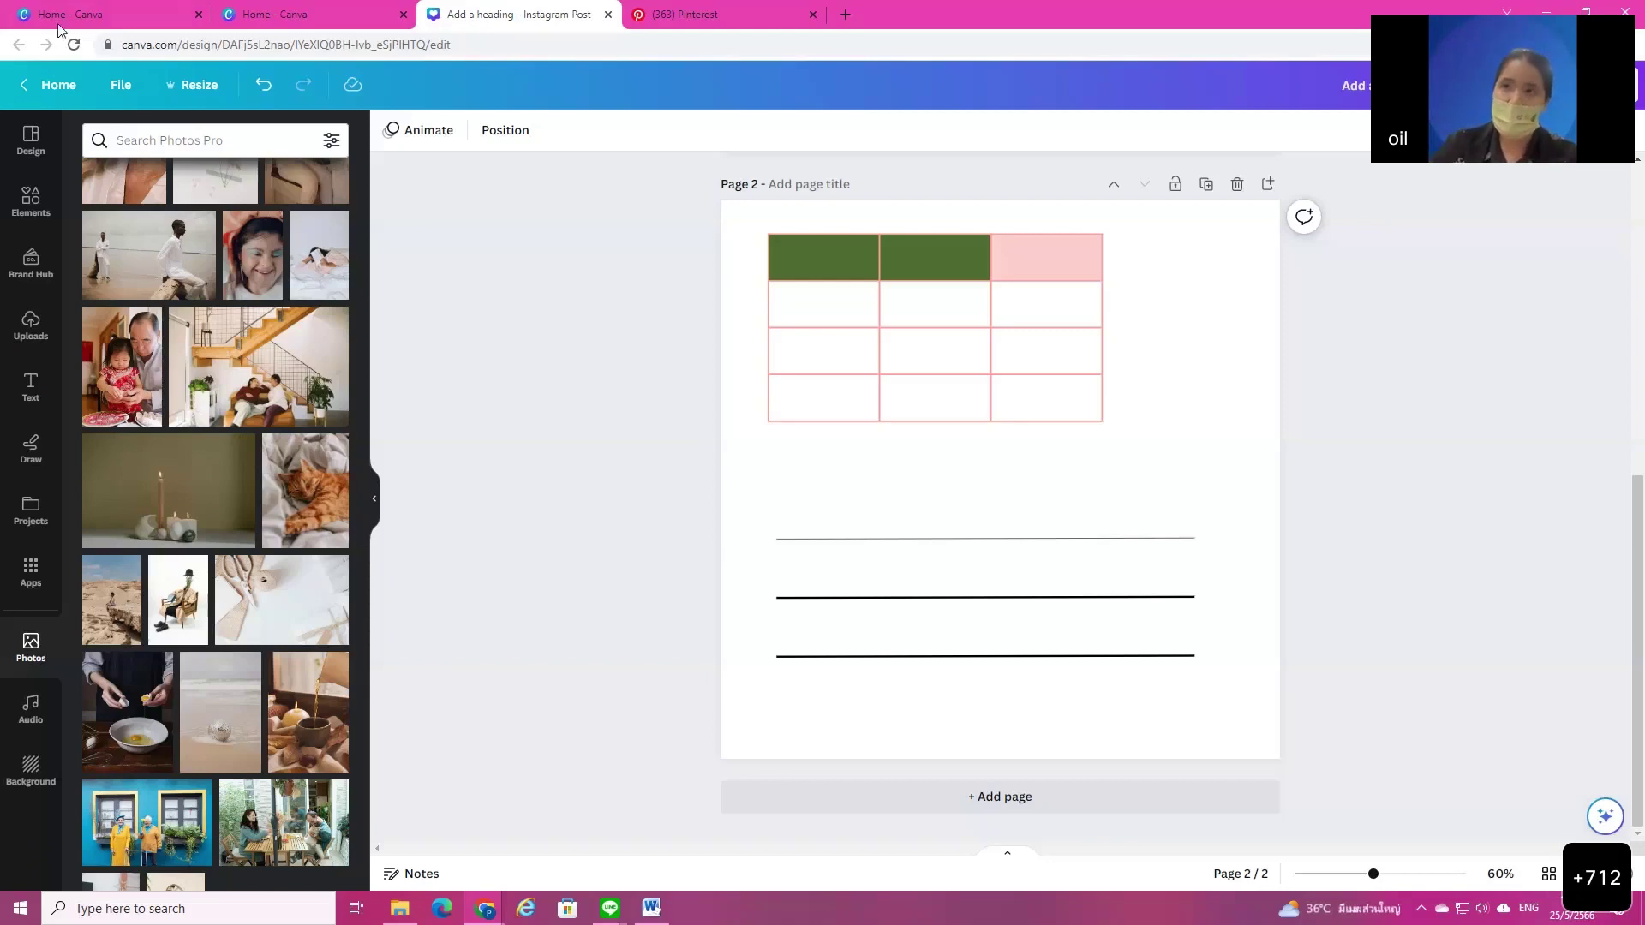
{"action": "scroll", "coordinate": [219, 663], "scroll_direction": "down", "scroll_amount": 3}
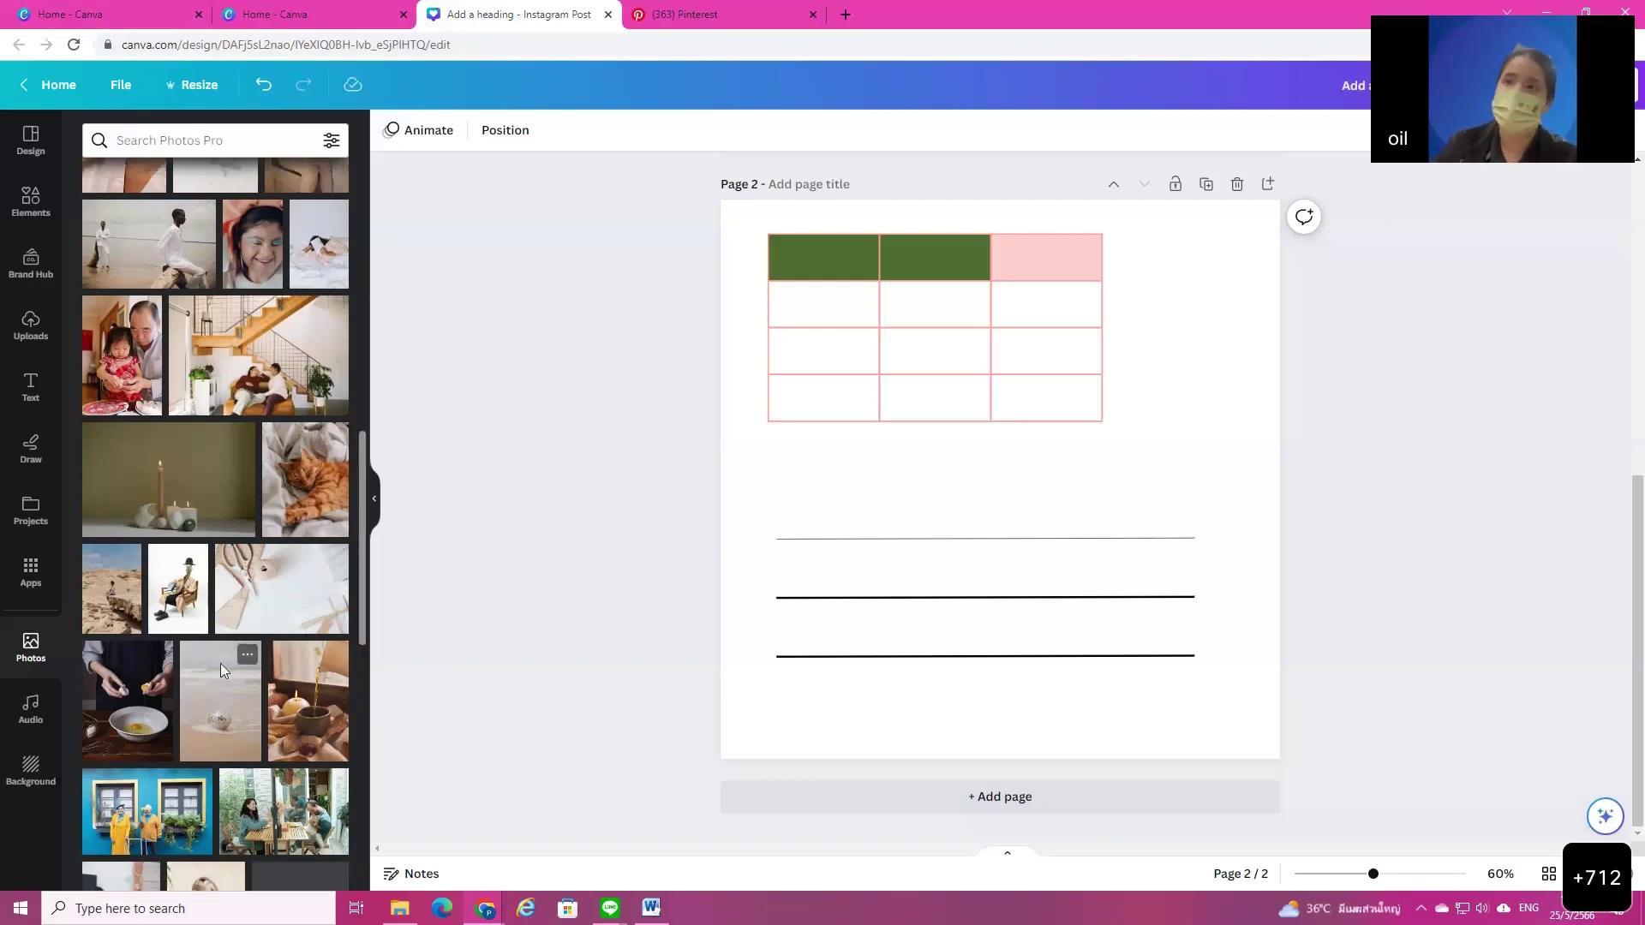
{"action": "scroll", "coordinate": [255, 691], "scroll_direction": "down", "scroll_amount": 7}
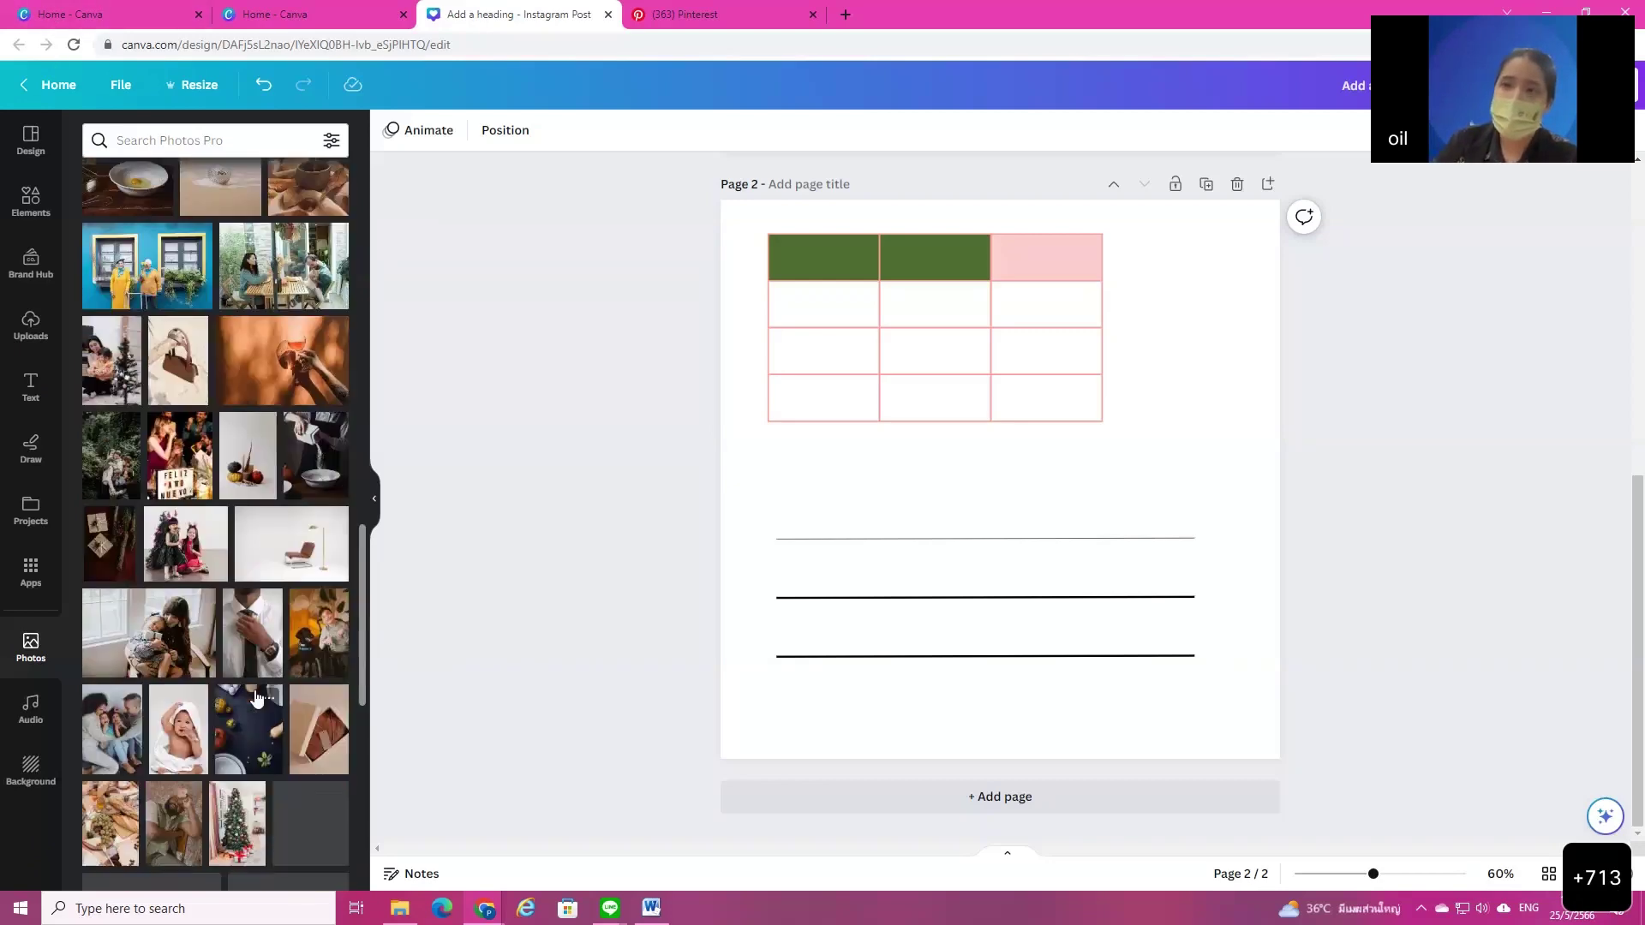
{"action": "scroll", "coordinate": [255, 690], "scroll_direction": "up", "scroll_amount": 10}
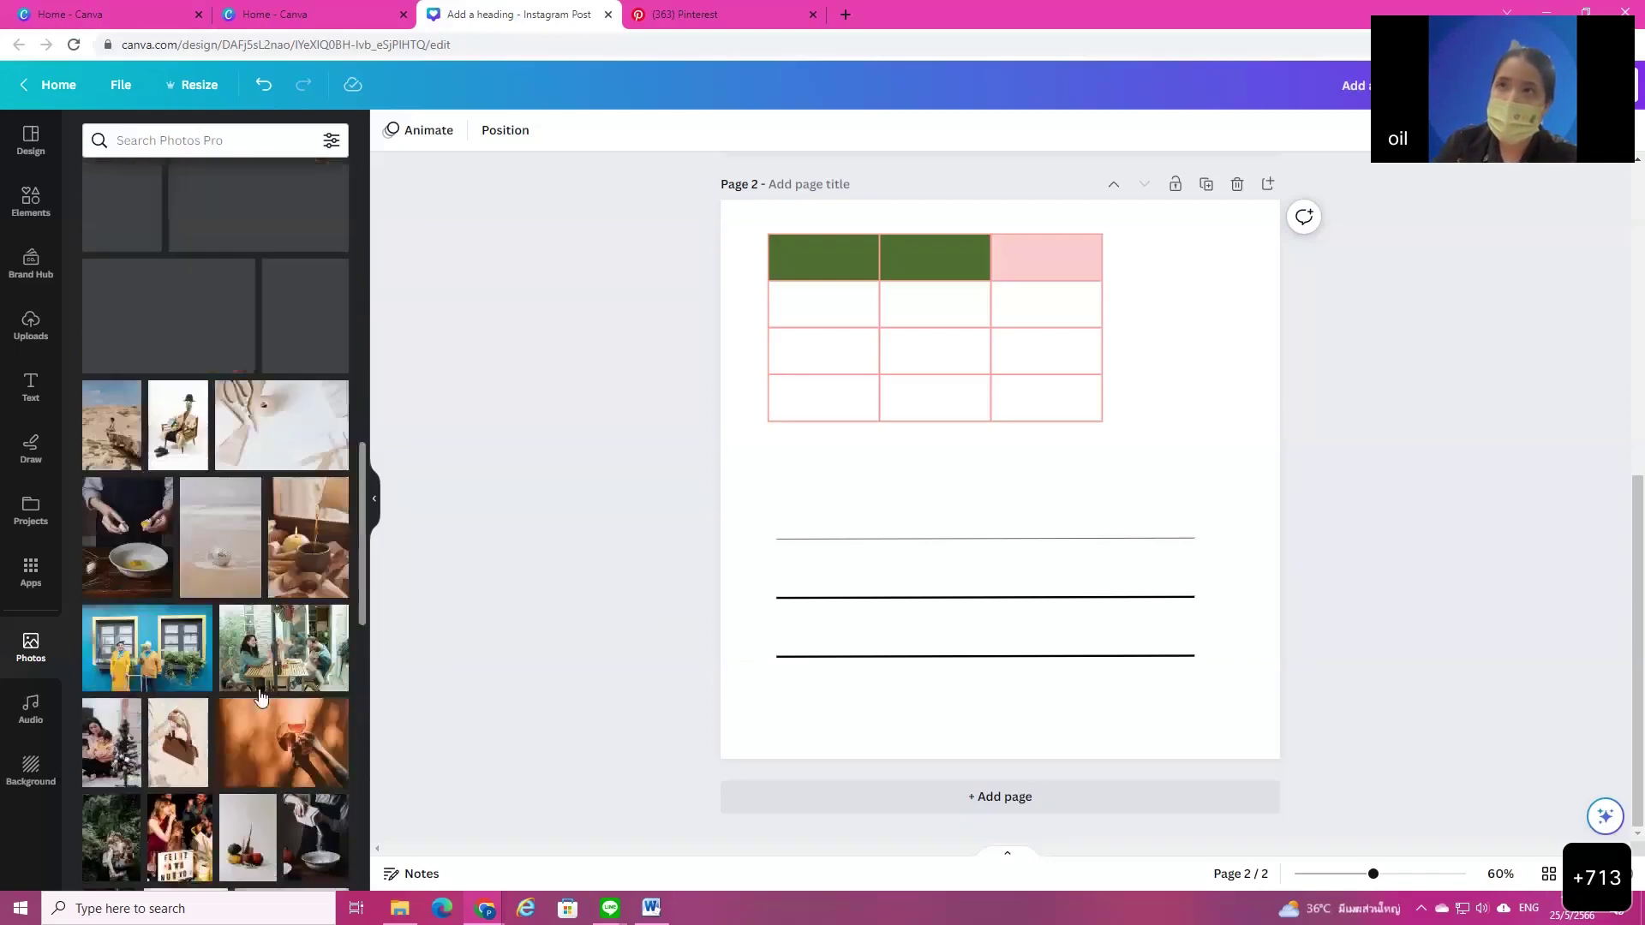
{"action": "mouse_move", "coordinate": [185, 330]}
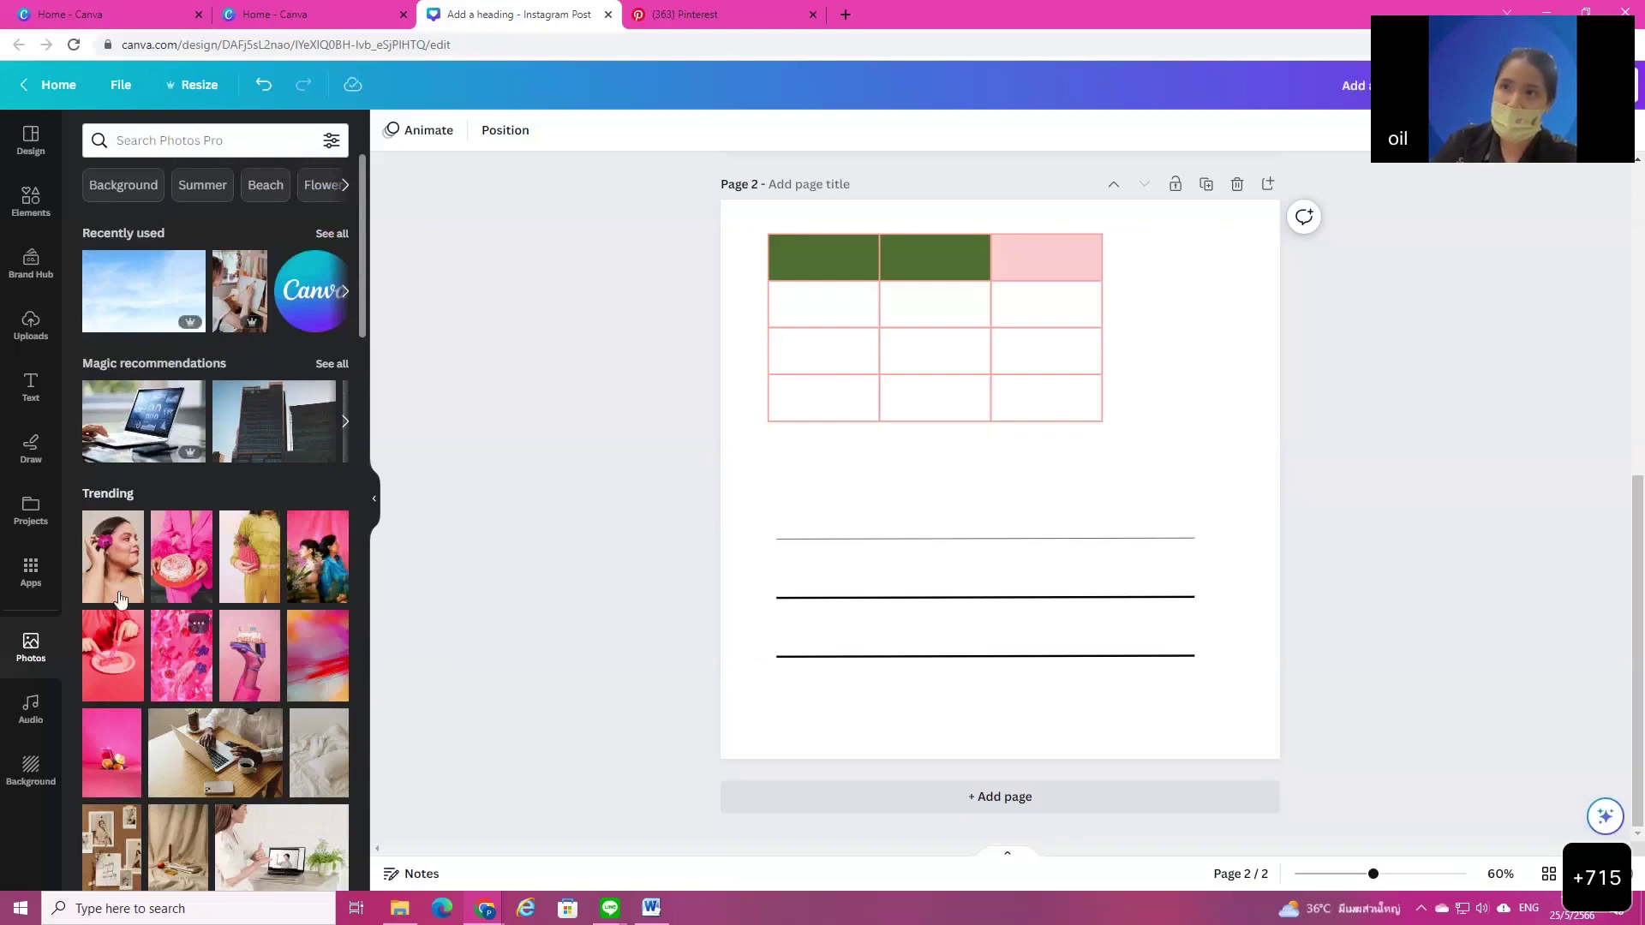
{"action": "scroll", "coordinate": [216, 656], "scroll_direction": "down", "scroll_amount": 4}
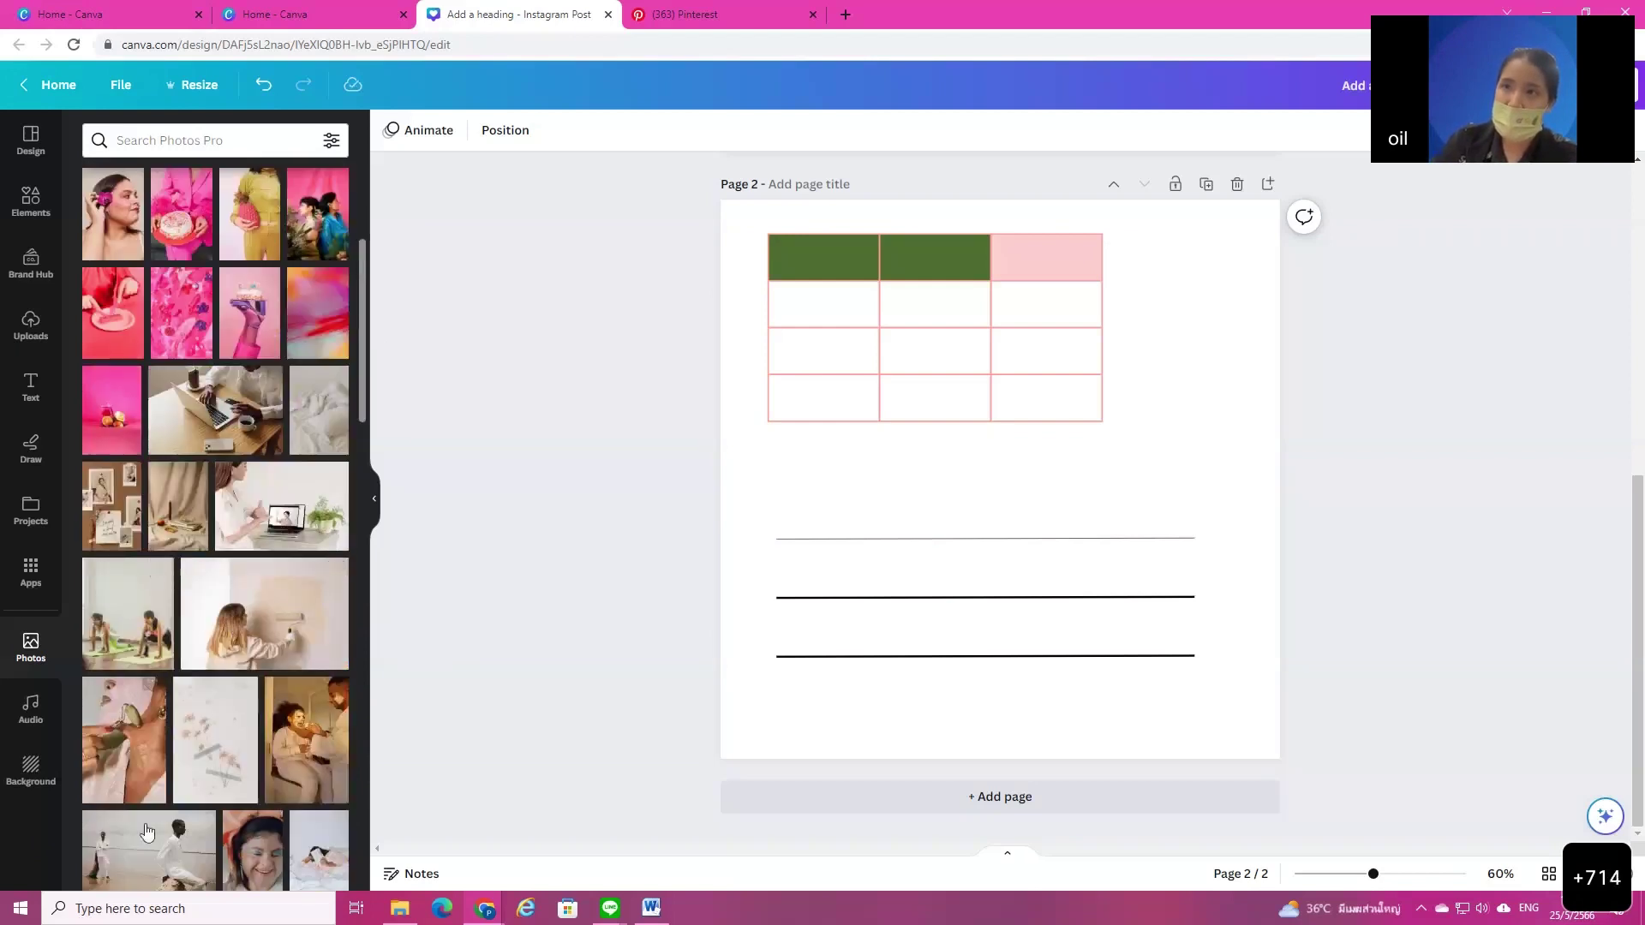
Step: Add a third page and fill it with the stock photo of a woman painting a wall as the background
{"action": "left_click", "coordinate": [891, 797]}
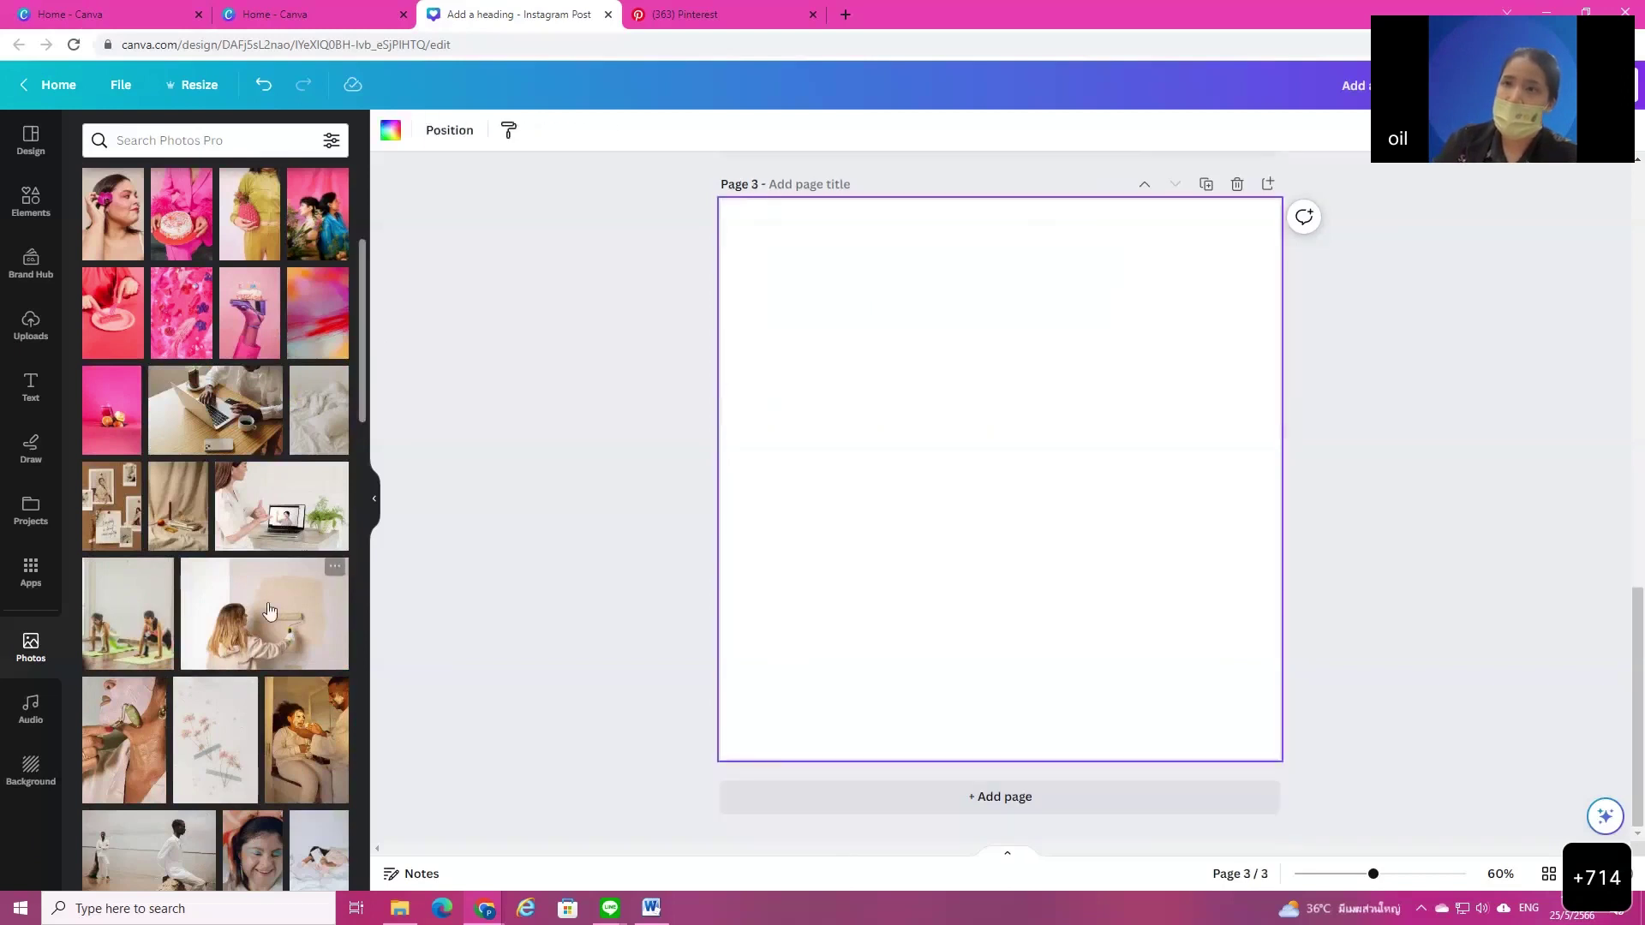
{"action": "left_click", "coordinate": [265, 613]}
{"action": "left_click_drag", "start_coordinate": [938, 478], "coordinate": [882, 347]}
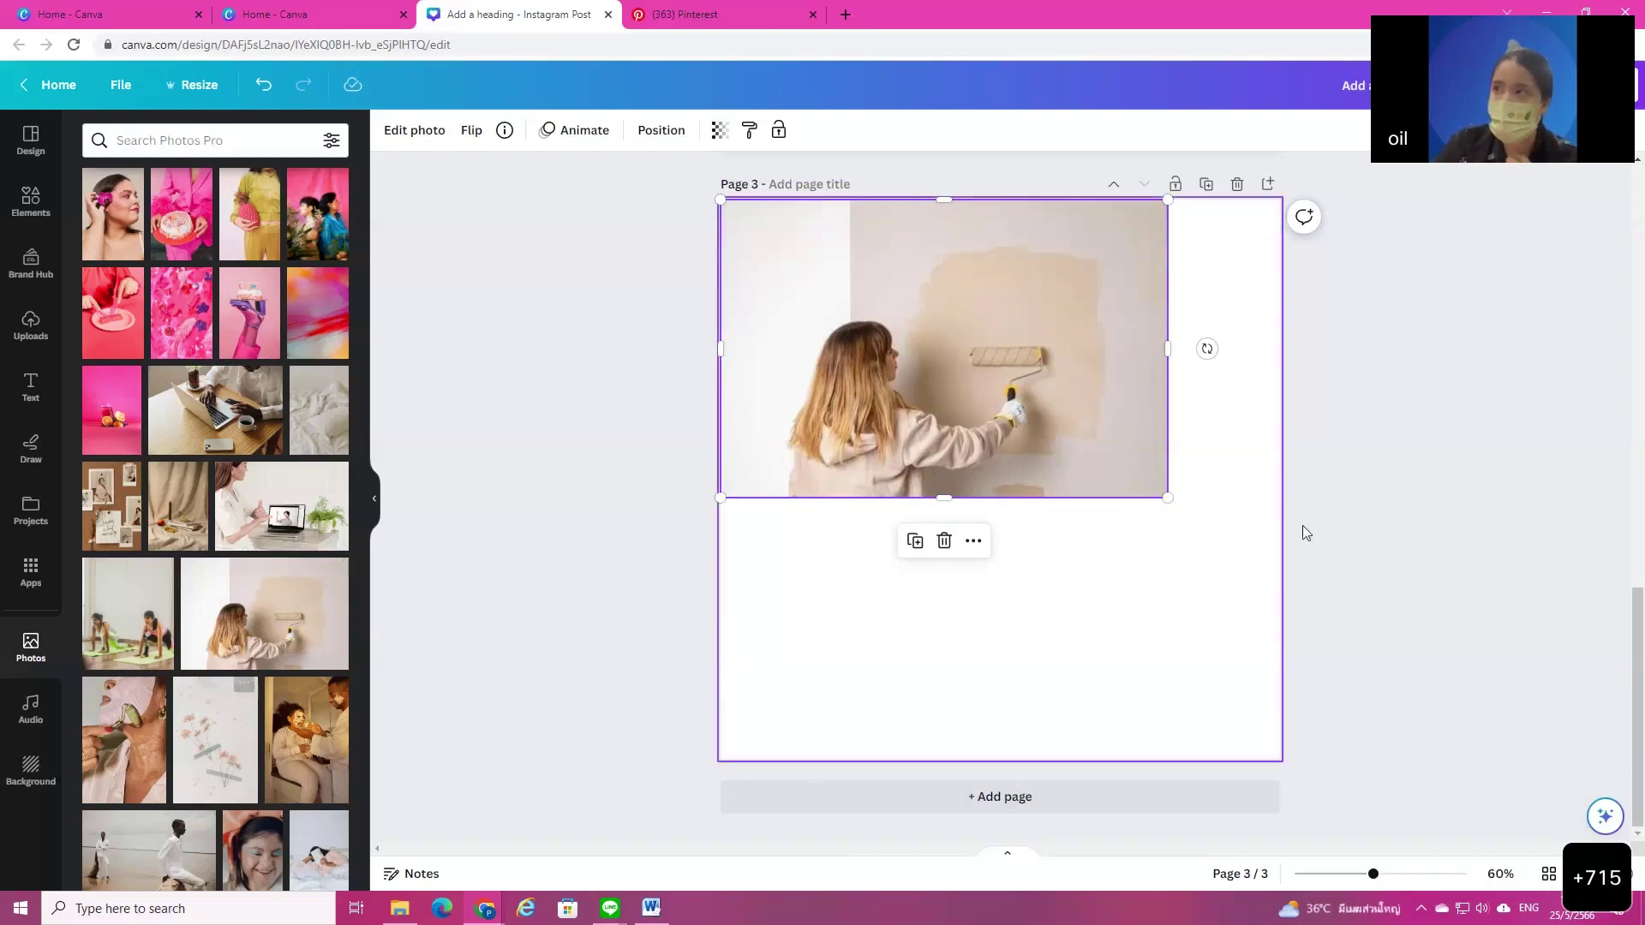
{"action": "left_click_drag", "start_coordinate": [1167, 496], "coordinate": [1543, 871]}
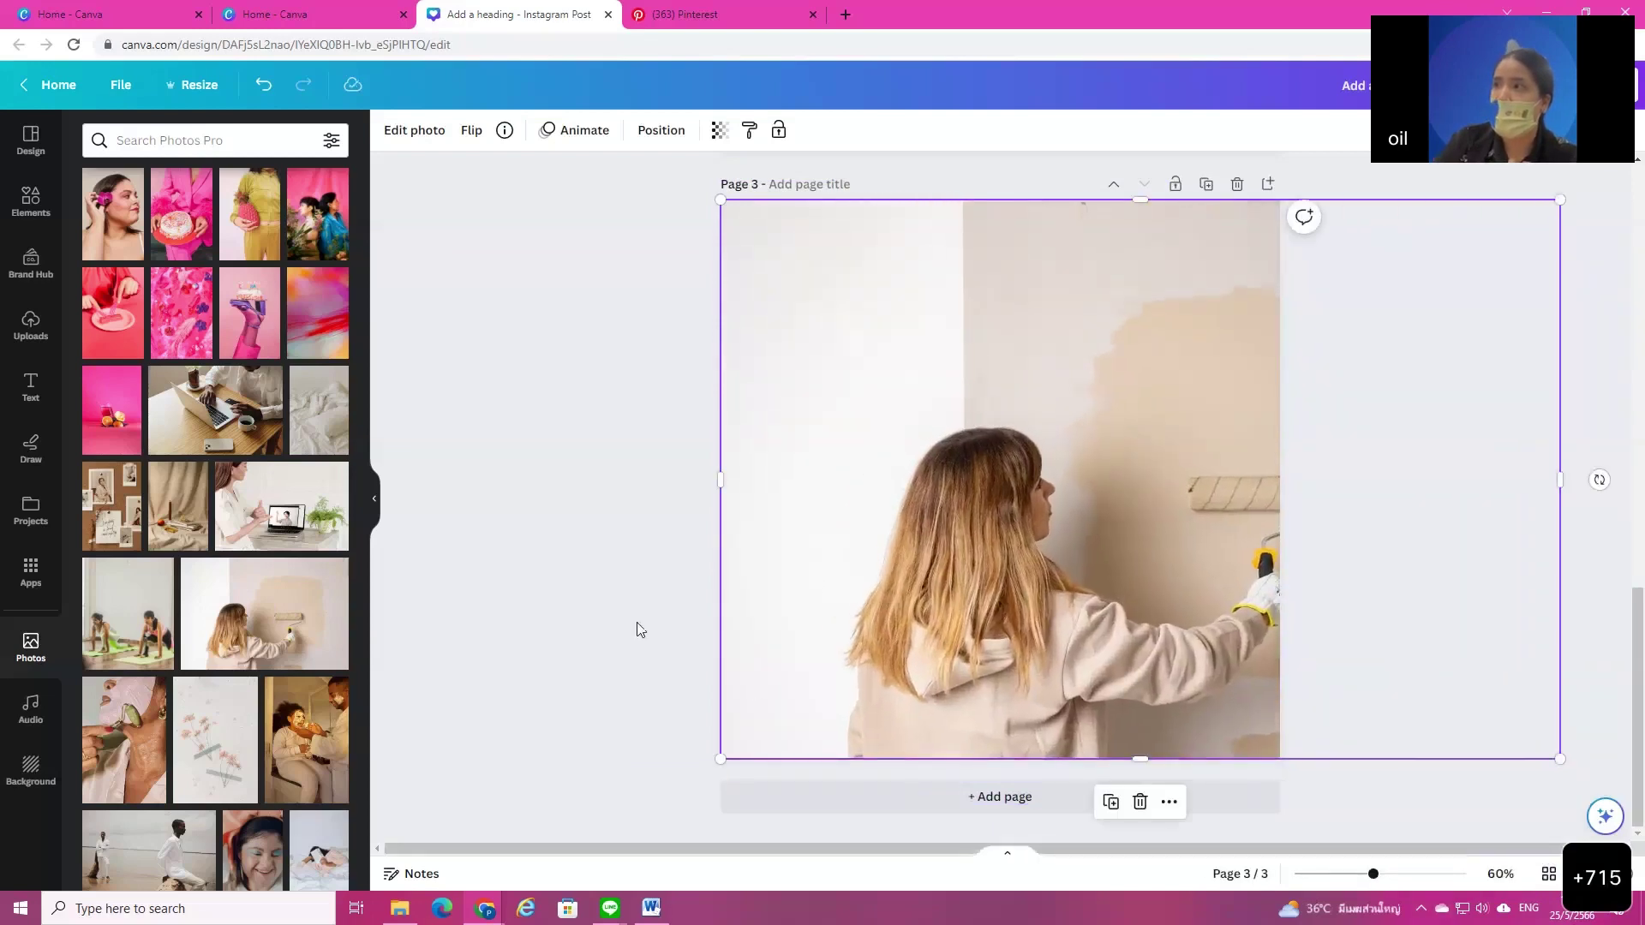
{"action": "key", "text": "ctrl+z"}
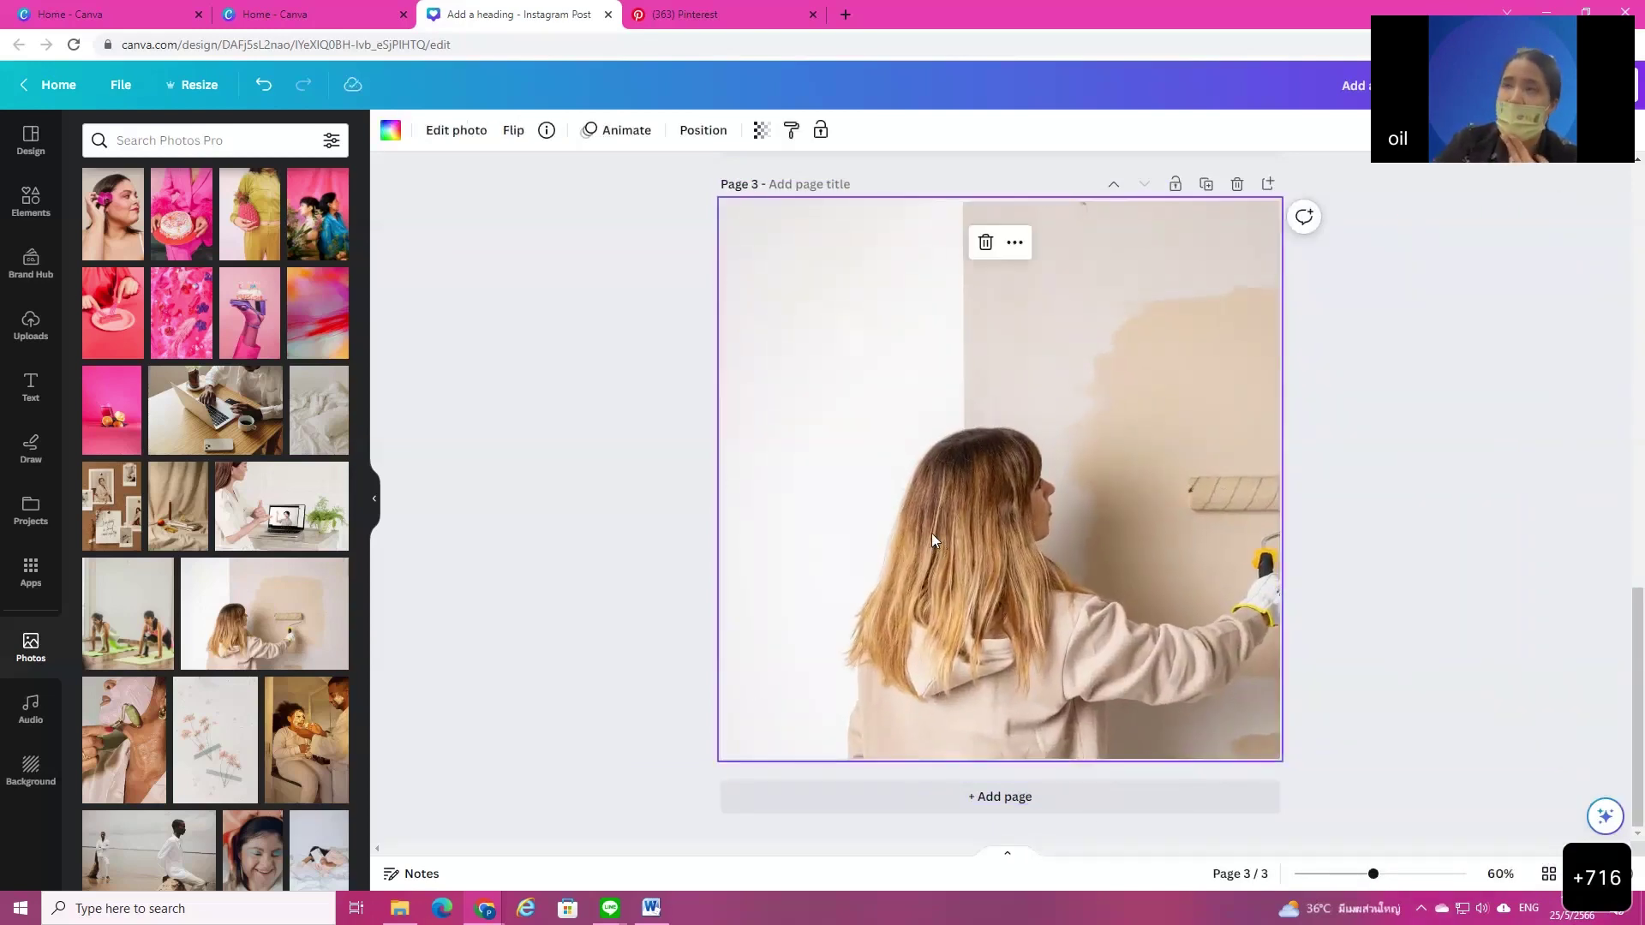
Step: Try out the light adjustments and transparency of the background photo
{"action": "left_click", "coordinate": [456, 130]}
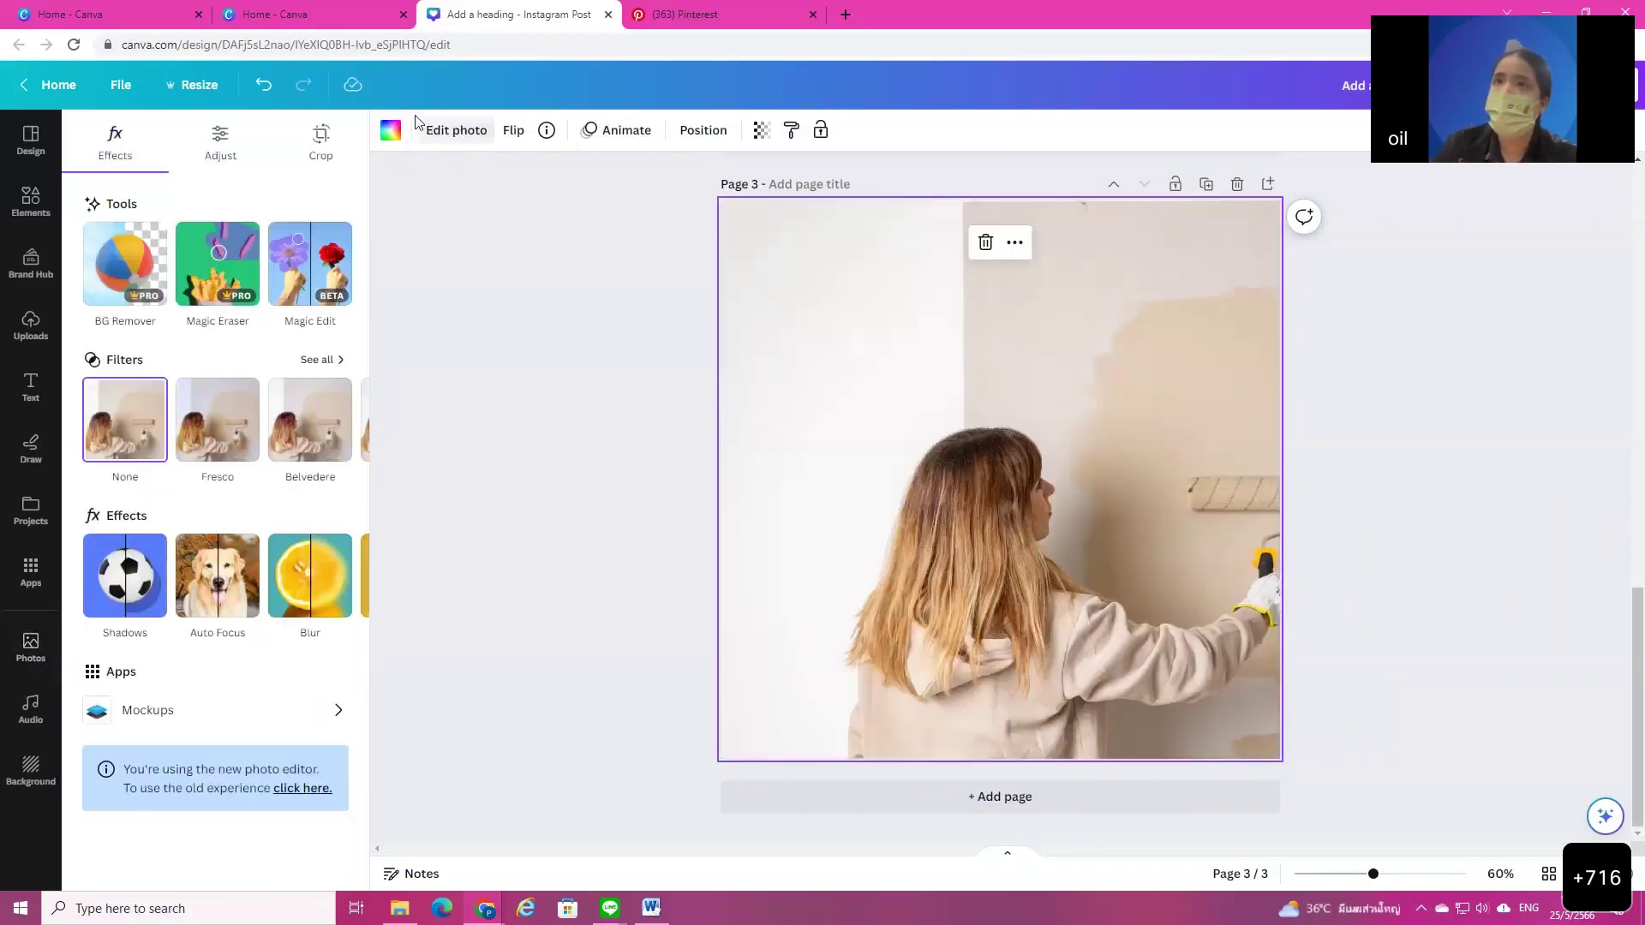
{"action": "left_click", "coordinate": [221, 142]}
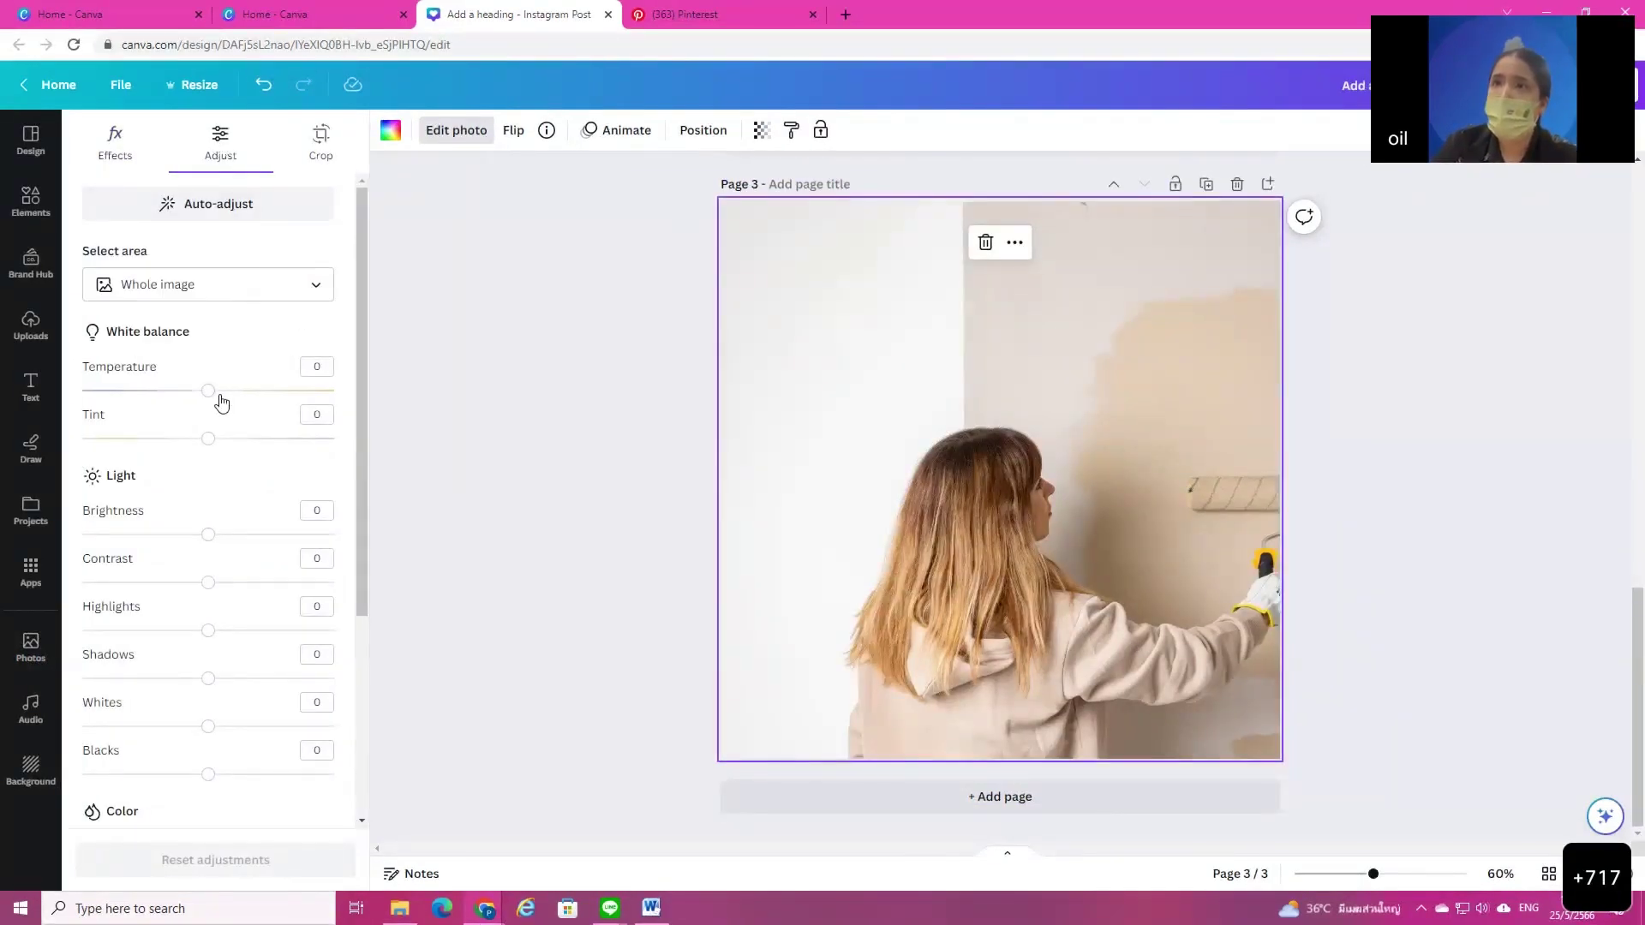
{"action": "left_click_drag", "start_coordinate": [208, 535], "coordinate": [215, 605]}
{"action": "left_click", "coordinate": [743, 435]}
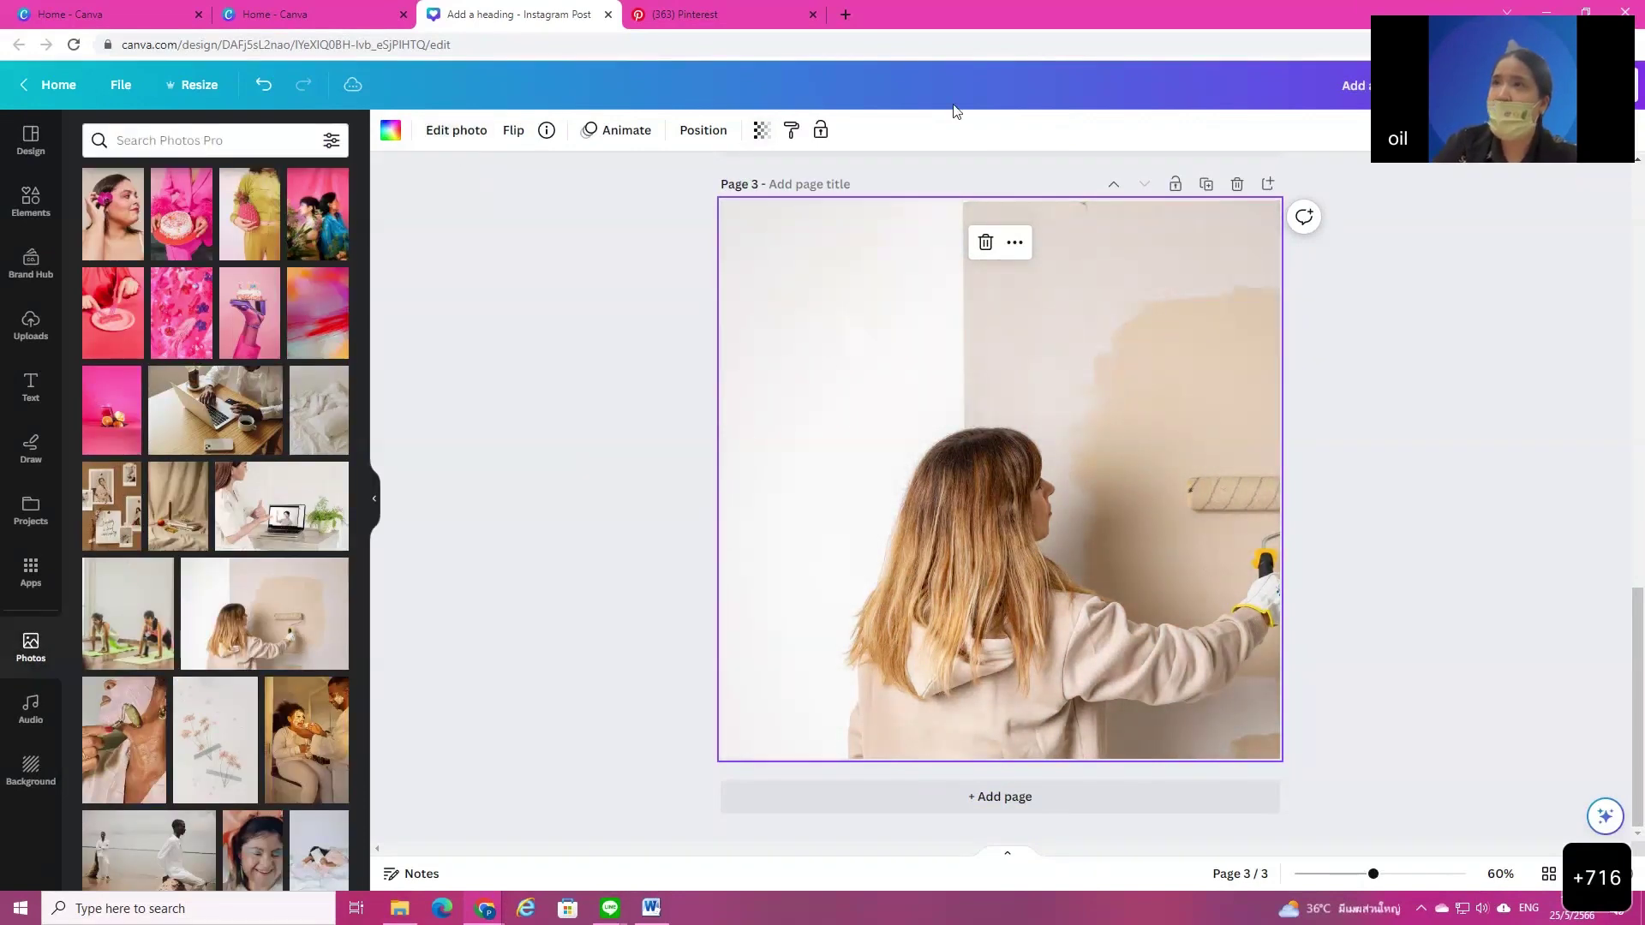
{"action": "left_click", "coordinate": [761, 133]}
{"action": "left_click_drag", "start_coordinate": [763, 202], "coordinate": [840, 239]}
{"action": "left_click", "coordinate": [840, 239]}
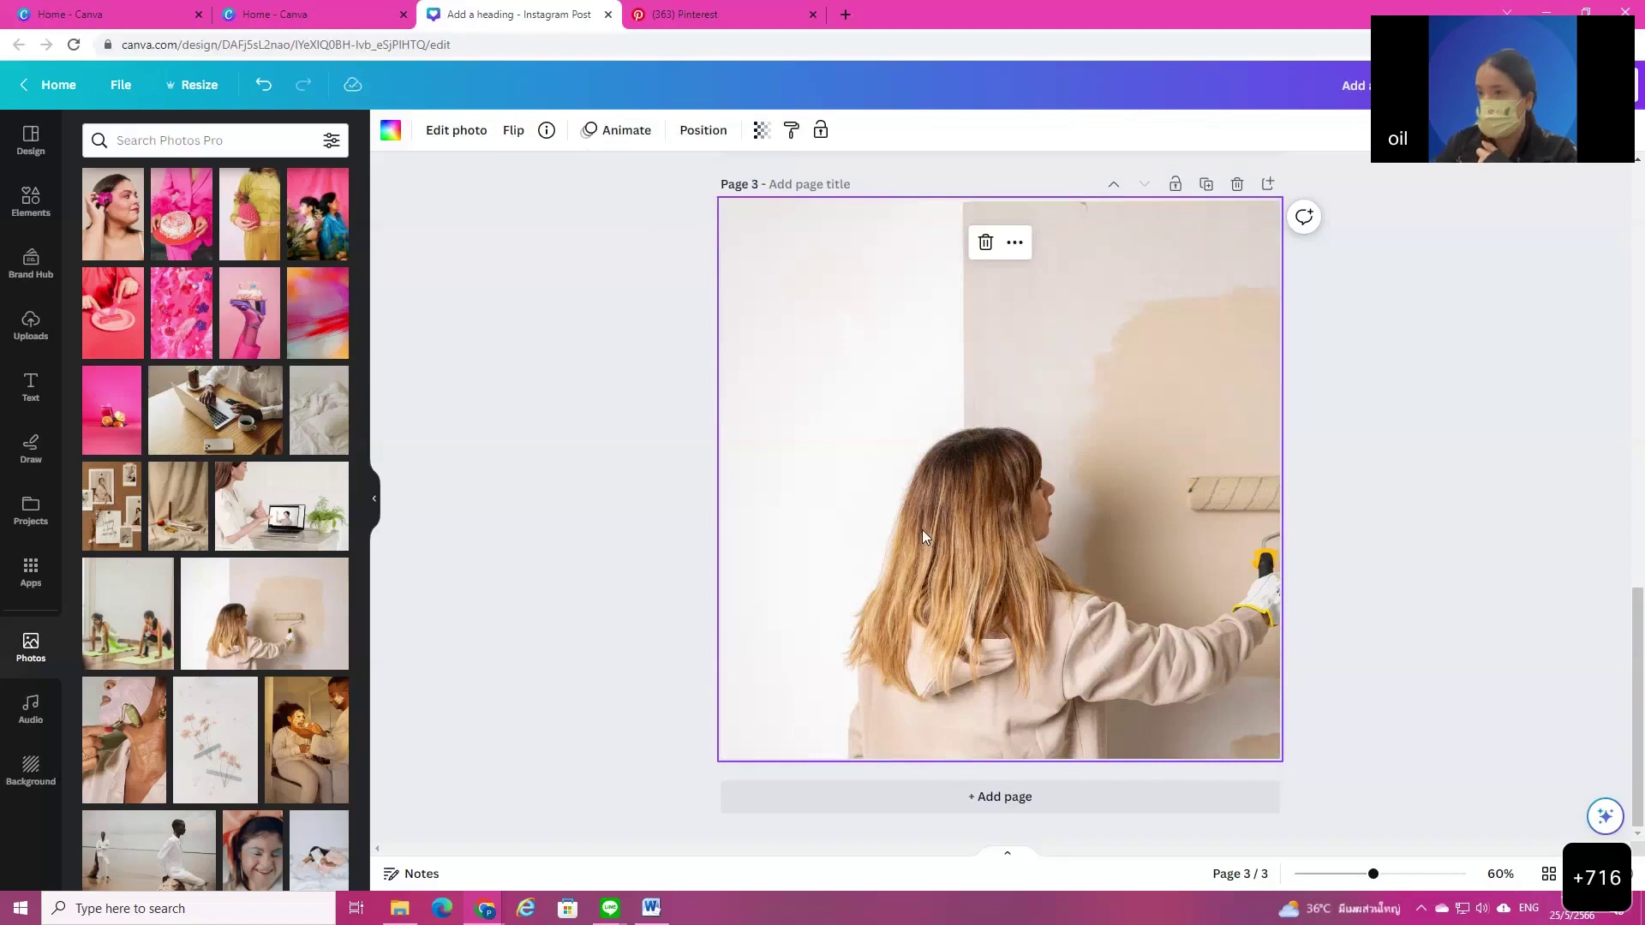
Step: Delete the background photo, insert the stock photo of six hugging people in colourful clothes, and enlarge it to the page's right edge
{"action": "key", "text": "Delete"}
{"action": "scroll", "coordinate": [218, 609], "scroll_direction": "down", "scroll_amount": 1}
{"action": "scroll", "coordinate": [220, 607], "scroll_direction": "down", "scroll_amount": 3}
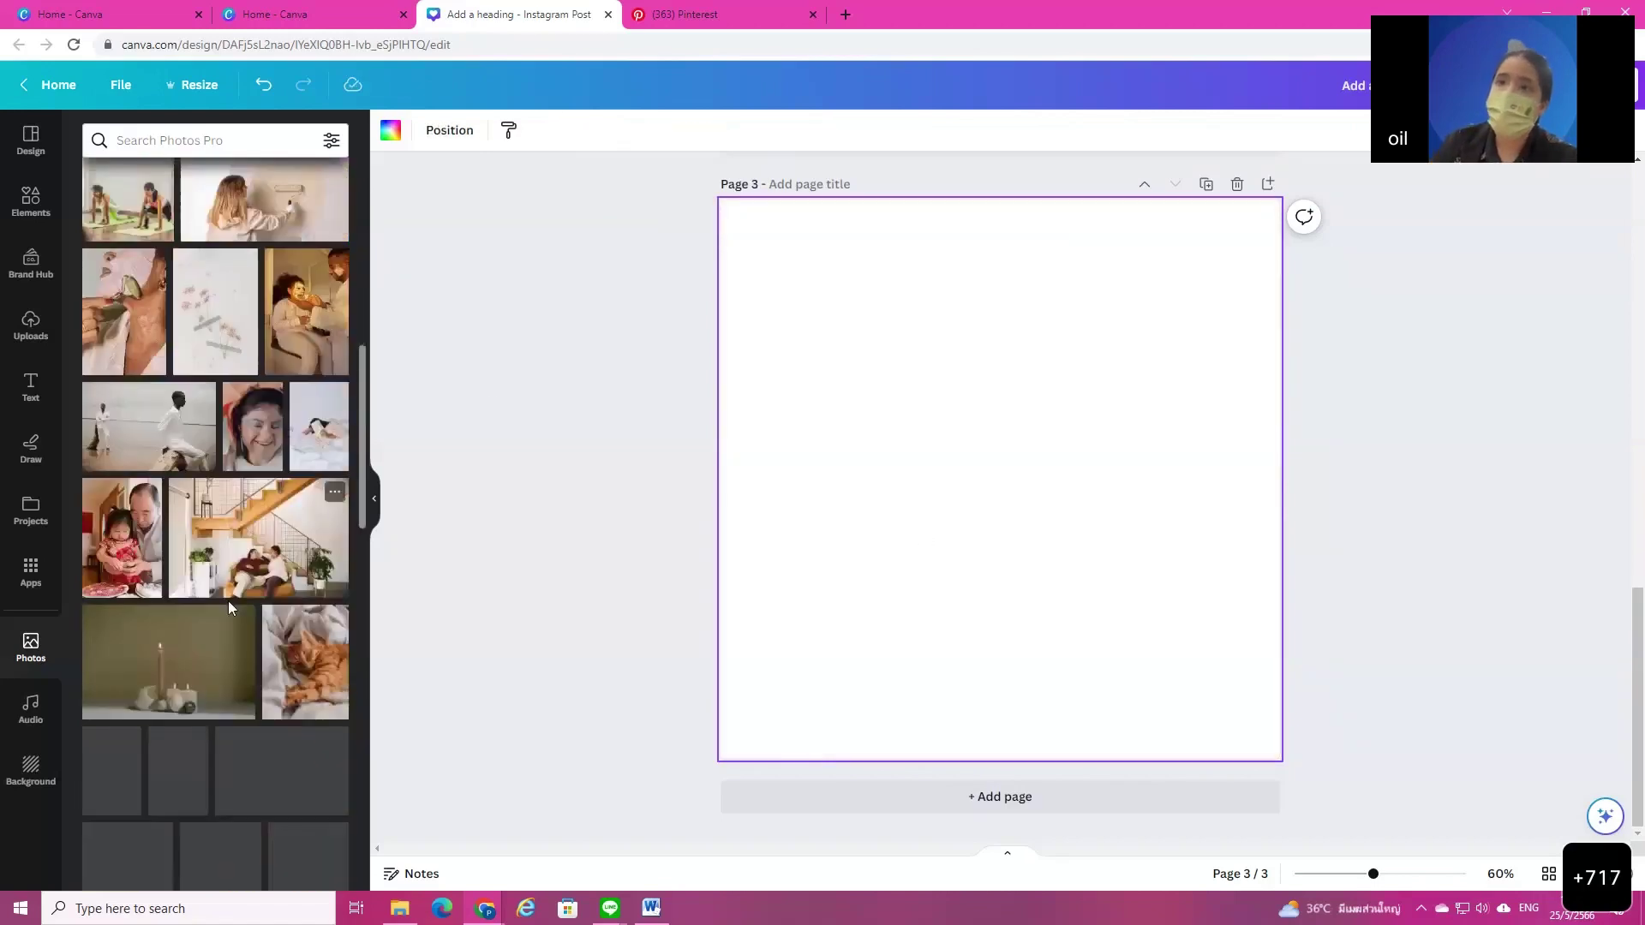
{"action": "scroll", "coordinate": [219, 607], "scroll_direction": "down", "scroll_amount": 3}
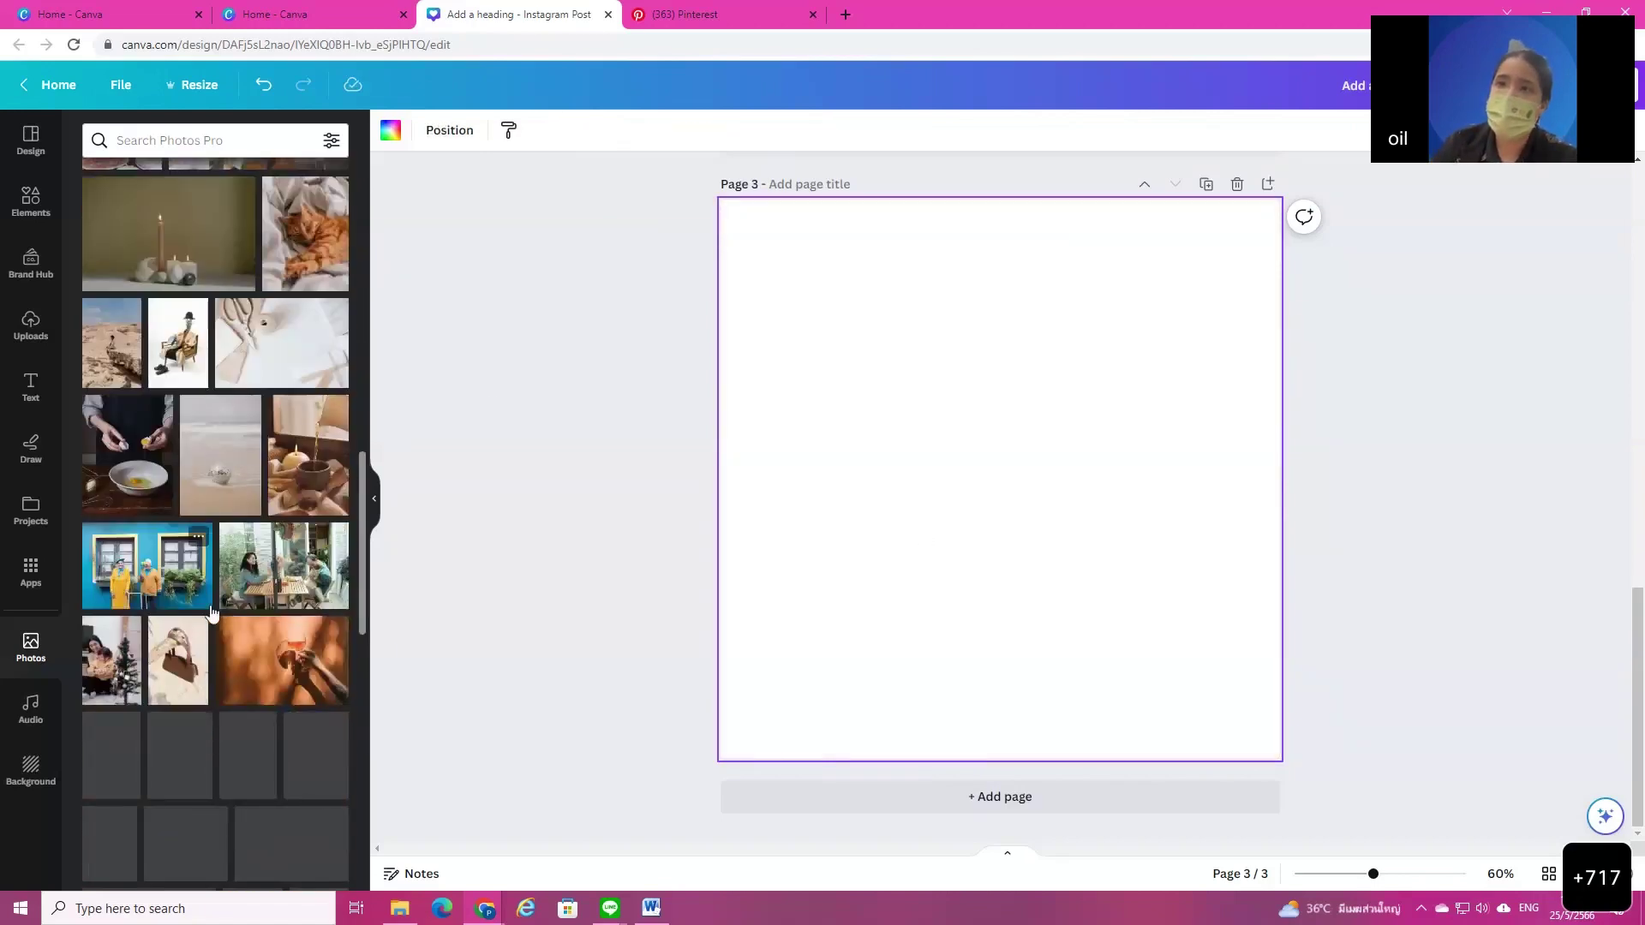
{"action": "scroll", "coordinate": [214, 610], "scroll_direction": "down", "scroll_amount": 5}
{"action": "scroll", "coordinate": [208, 614], "scroll_direction": "down", "scroll_amount": 3}
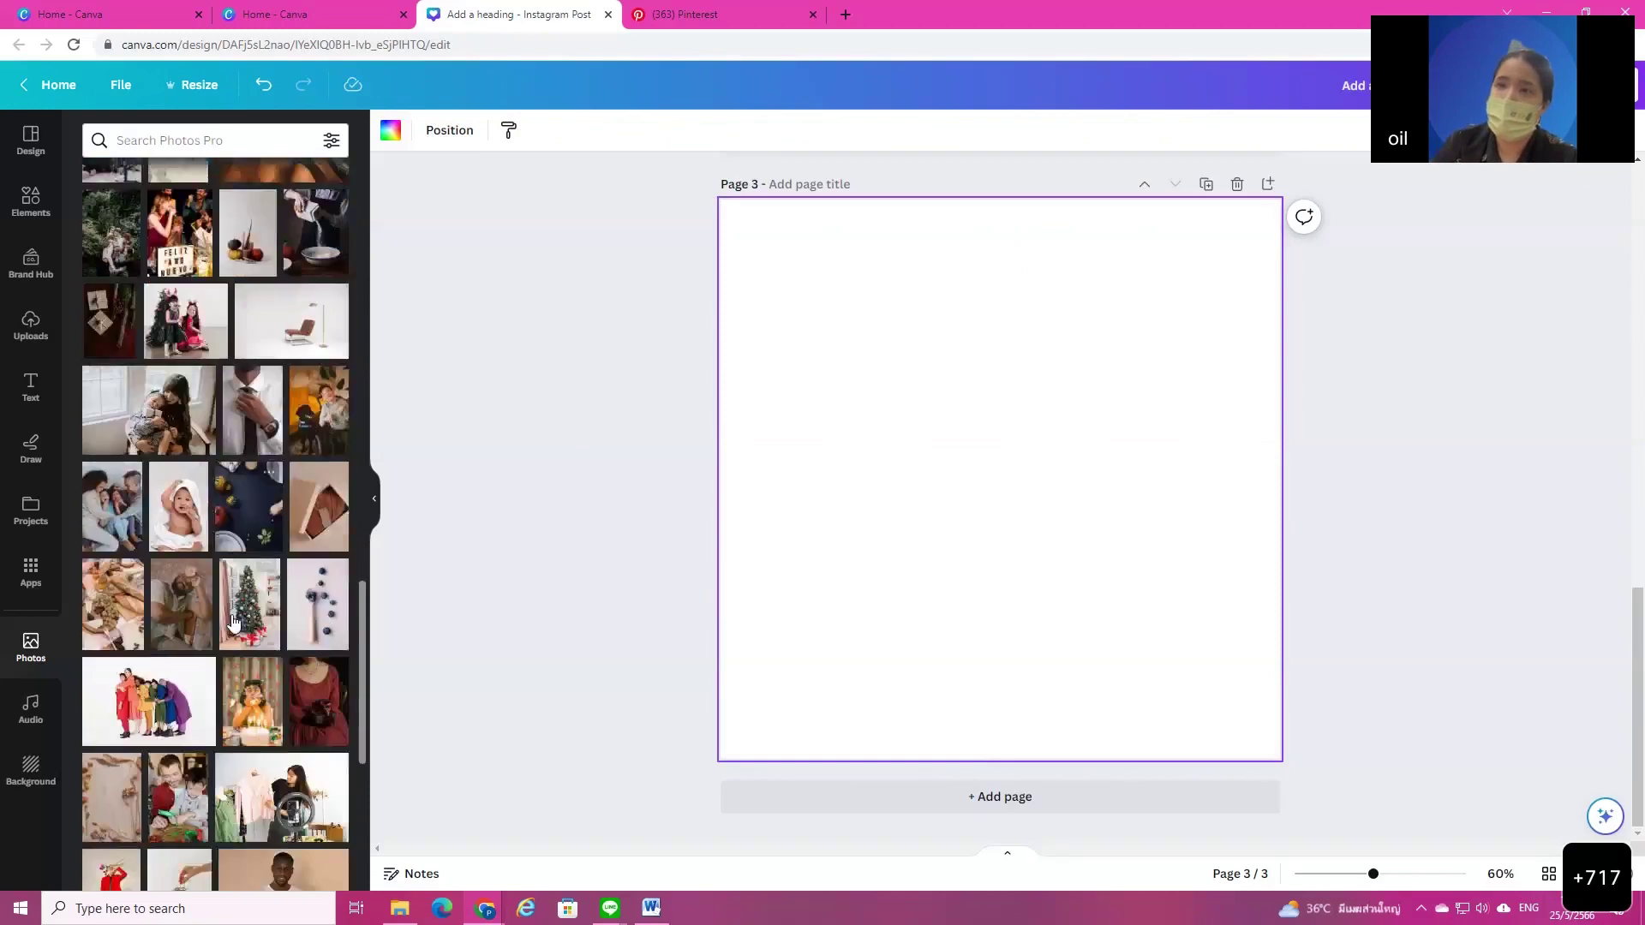
{"action": "left_click", "coordinate": [147, 551]}
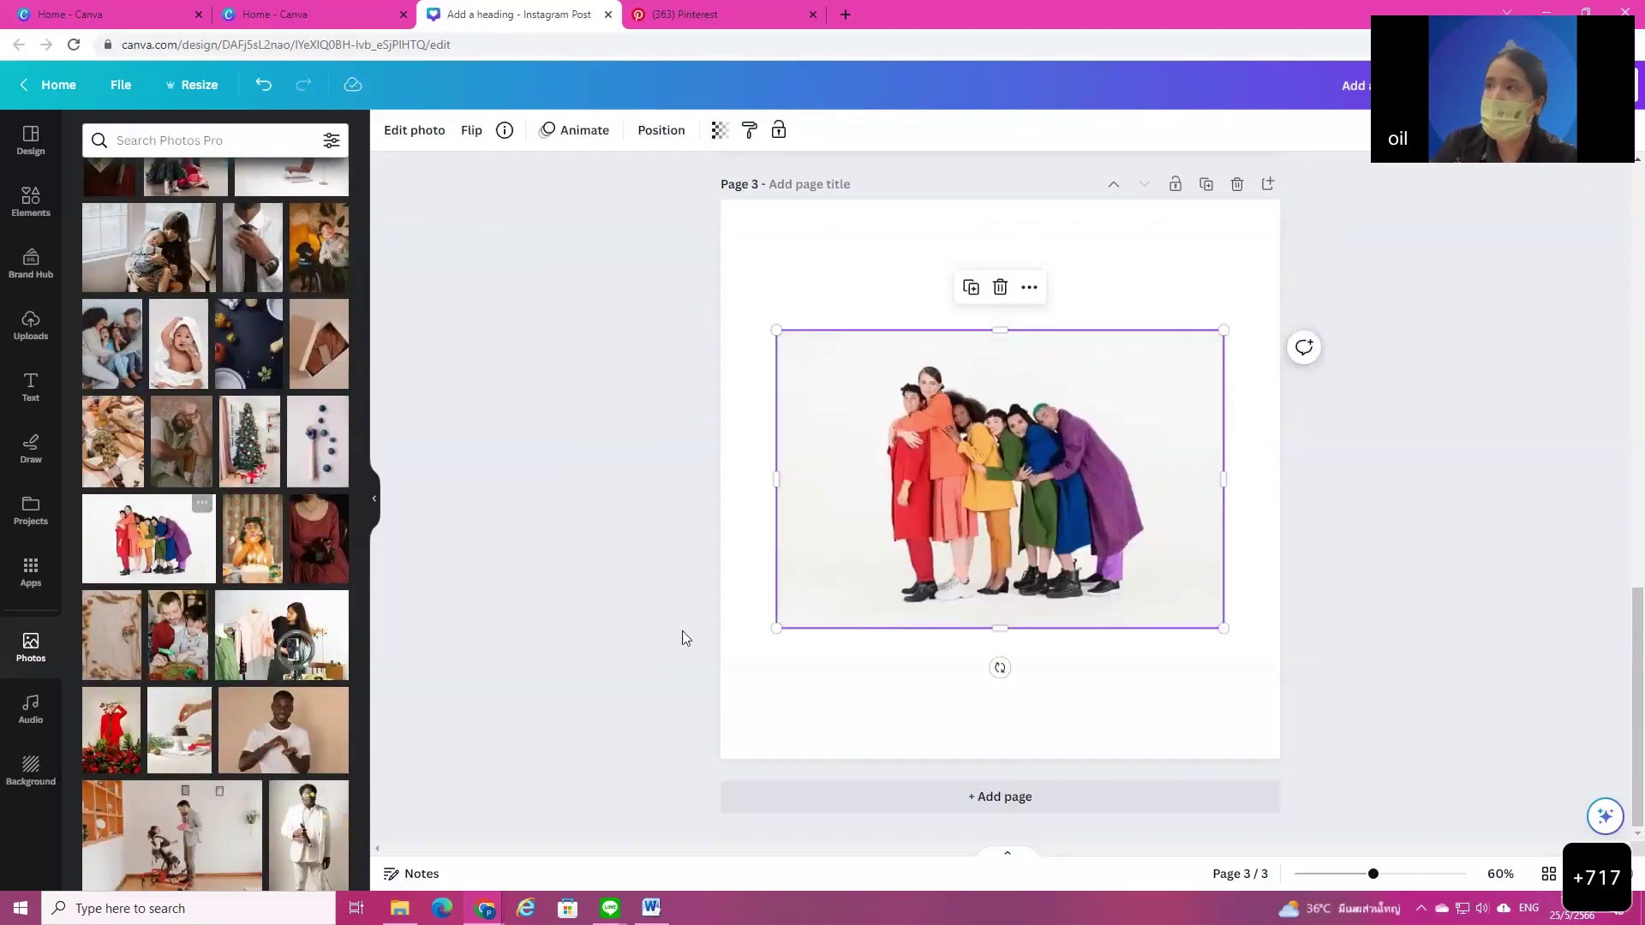
{"action": "left_click", "coordinate": [779, 681]}
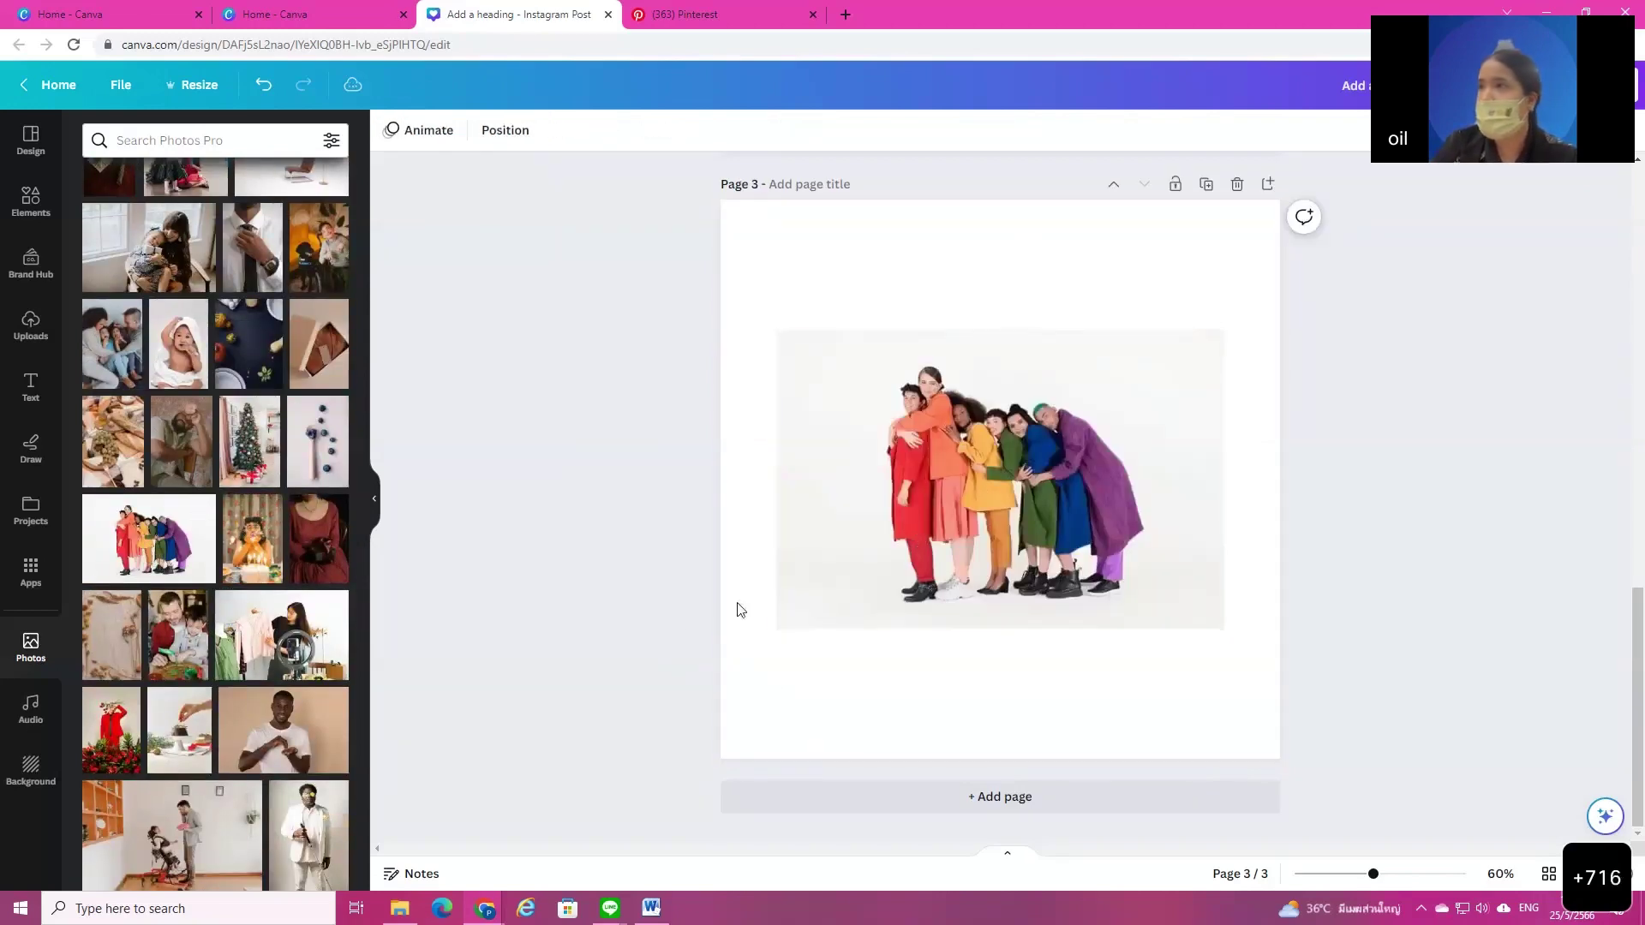
{"action": "left_click", "coordinate": [958, 467]}
{"action": "left_click_drag", "start_coordinate": [1251, 663], "coordinate": [1289, 690]}
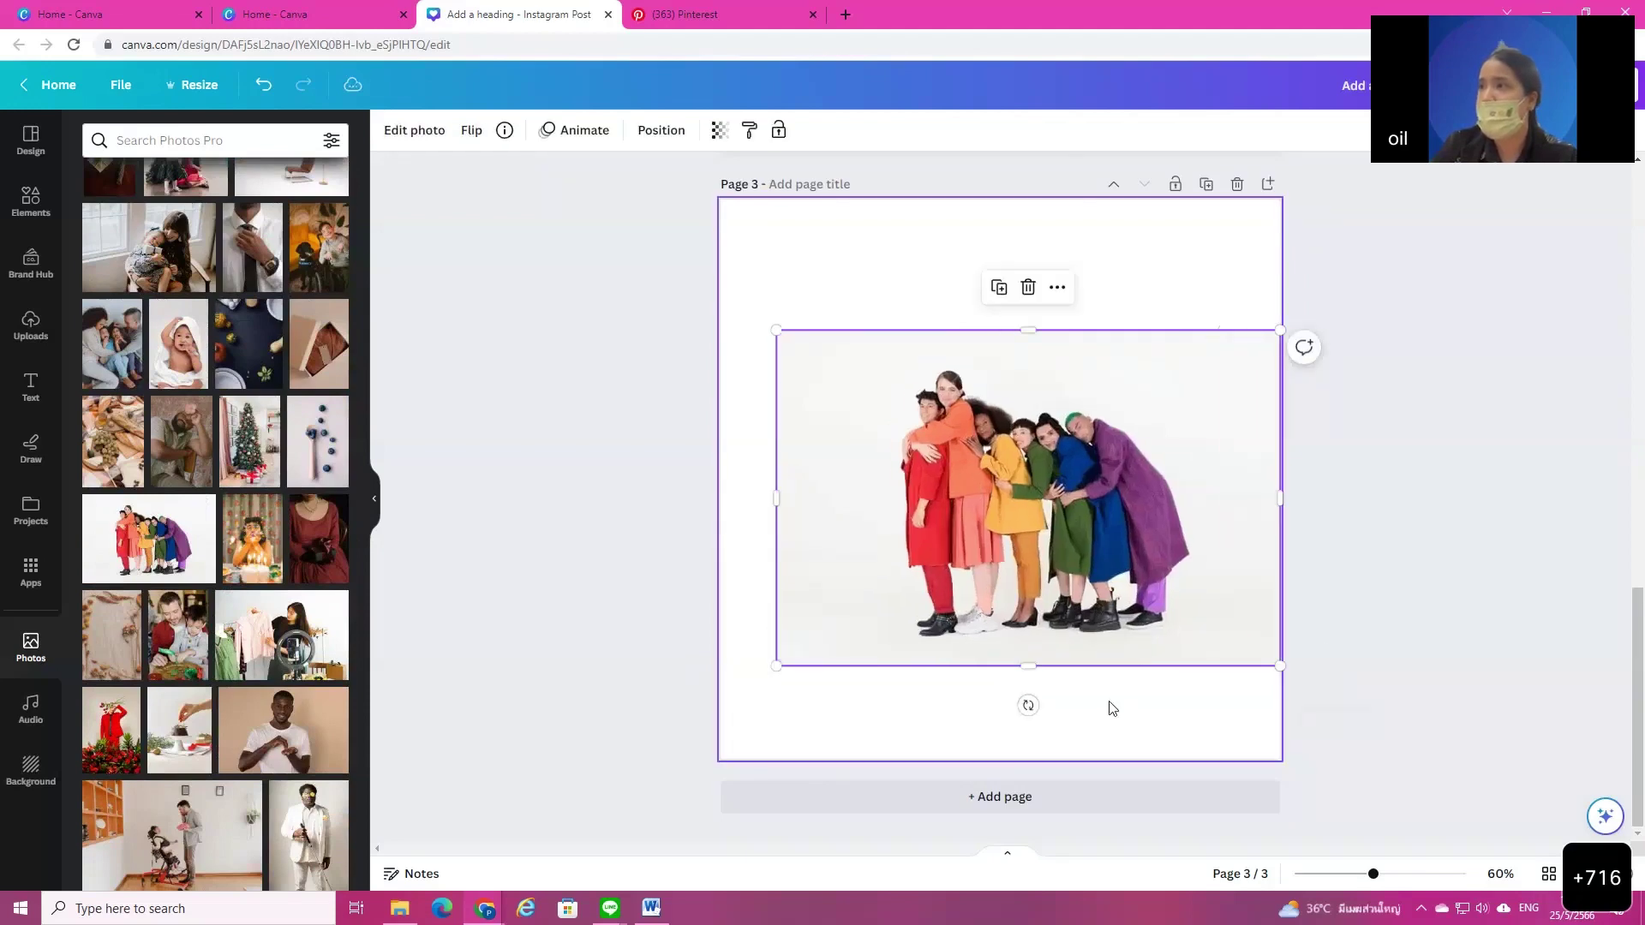
Step: Try black as the third page's background colour, then fill it with the dark green document colour
{"action": "left_click", "coordinate": [1120, 707]}
{"action": "left_click", "coordinate": [388, 135]}
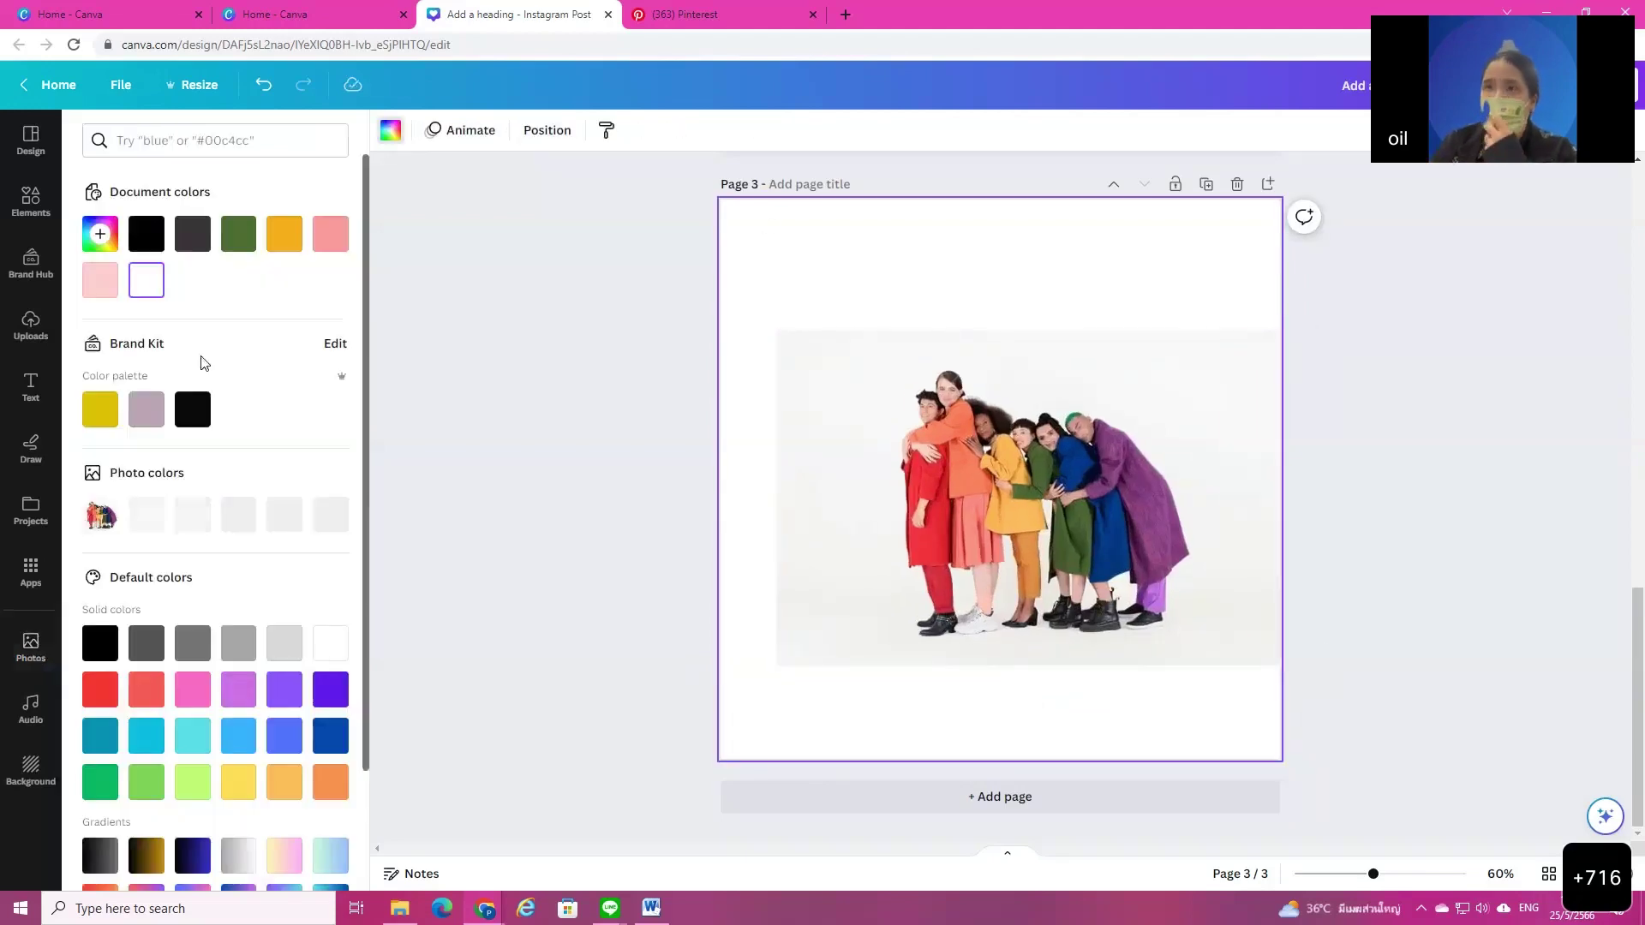
{"action": "left_click", "coordinate": [193, 409]}
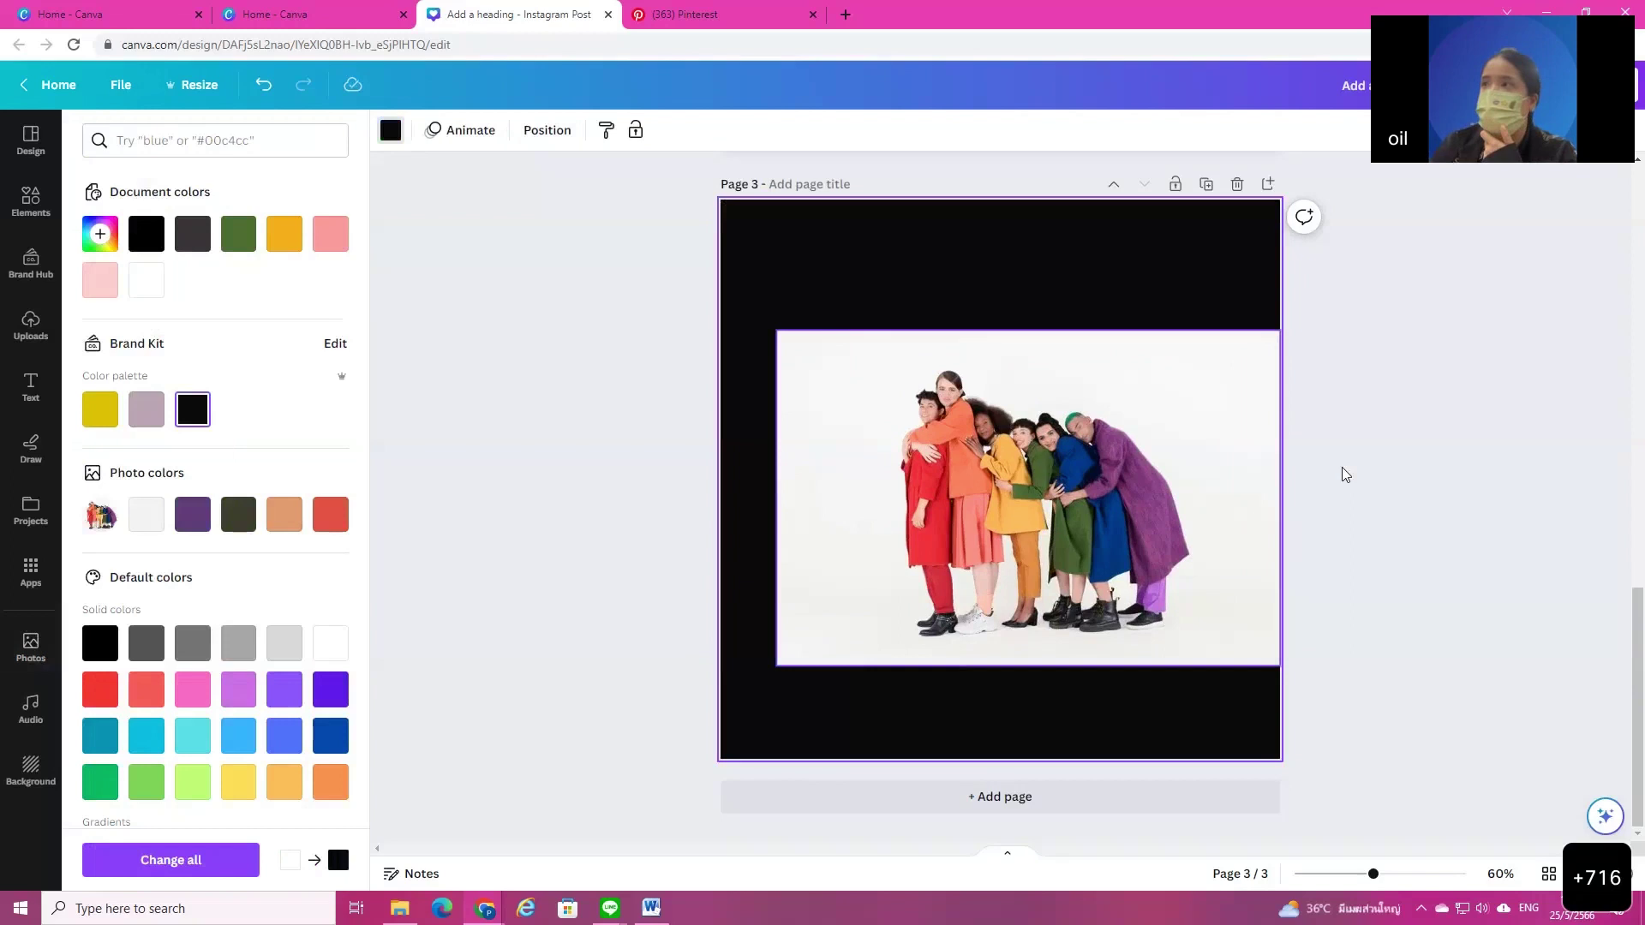
{"action": "left_click", "coordinate": [238, 233]}
Step: Centre the group photo horizontally and vertically on the green page
{"action": "left_click_drag", "start_coordinate": [1151, 424], "coordinate": [1095, 415]}
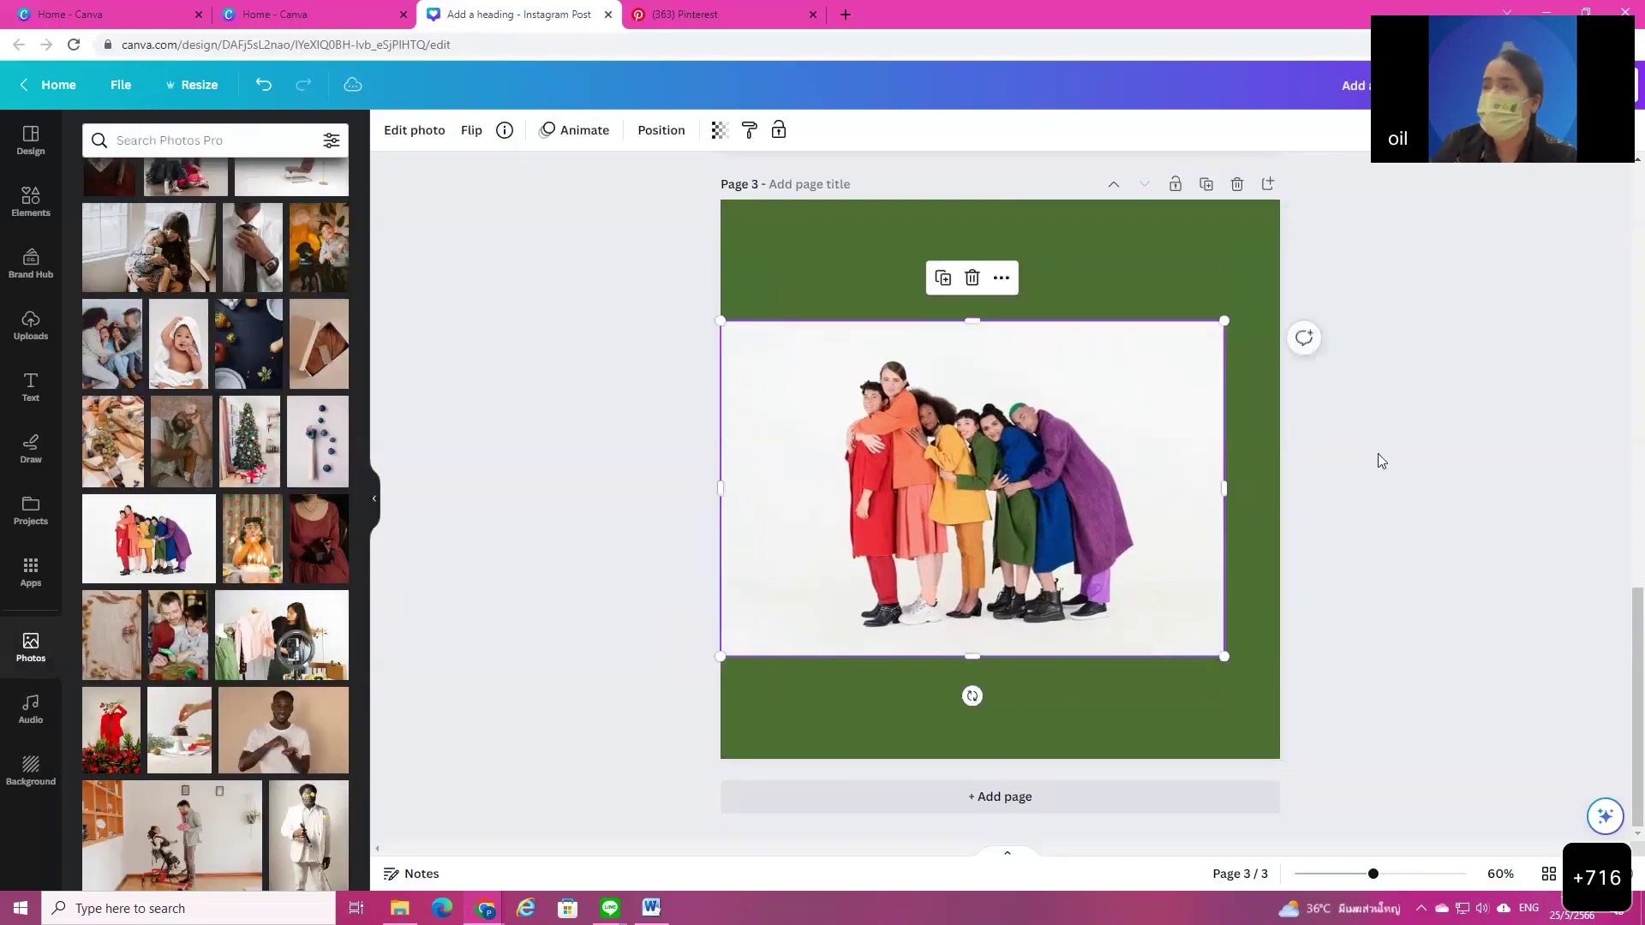
{"action": "left_click", "coordinate": [1375, 453]}
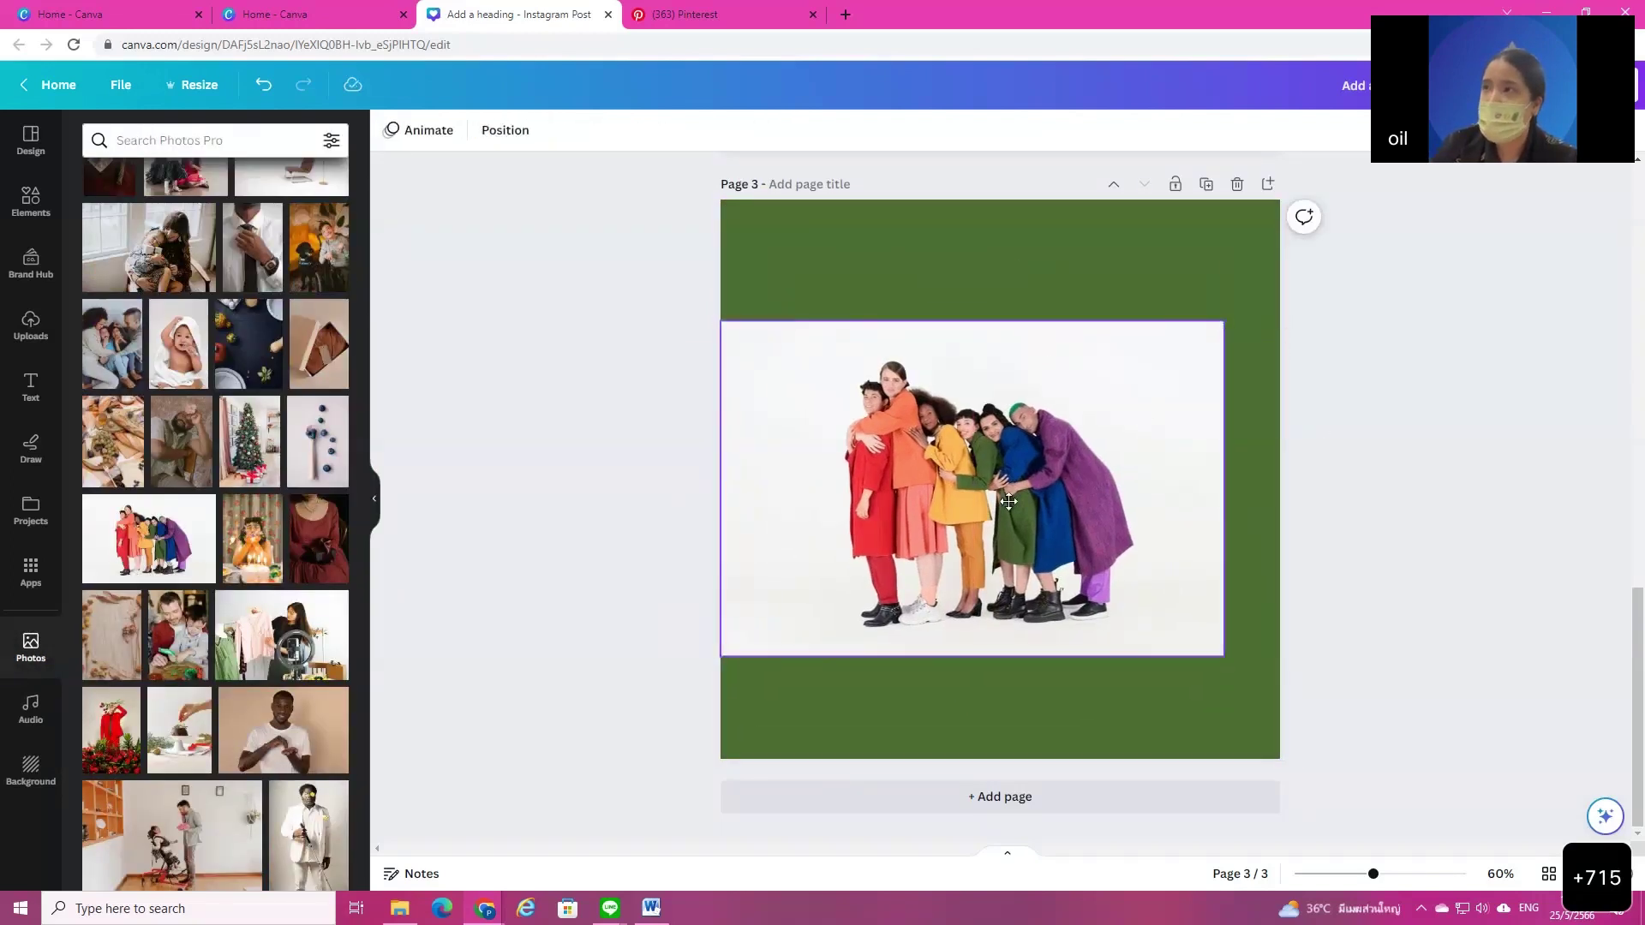
{"action": "left_click_drag", "start_coordinate": [1009, 502], "coordinate": [1036, 493]}
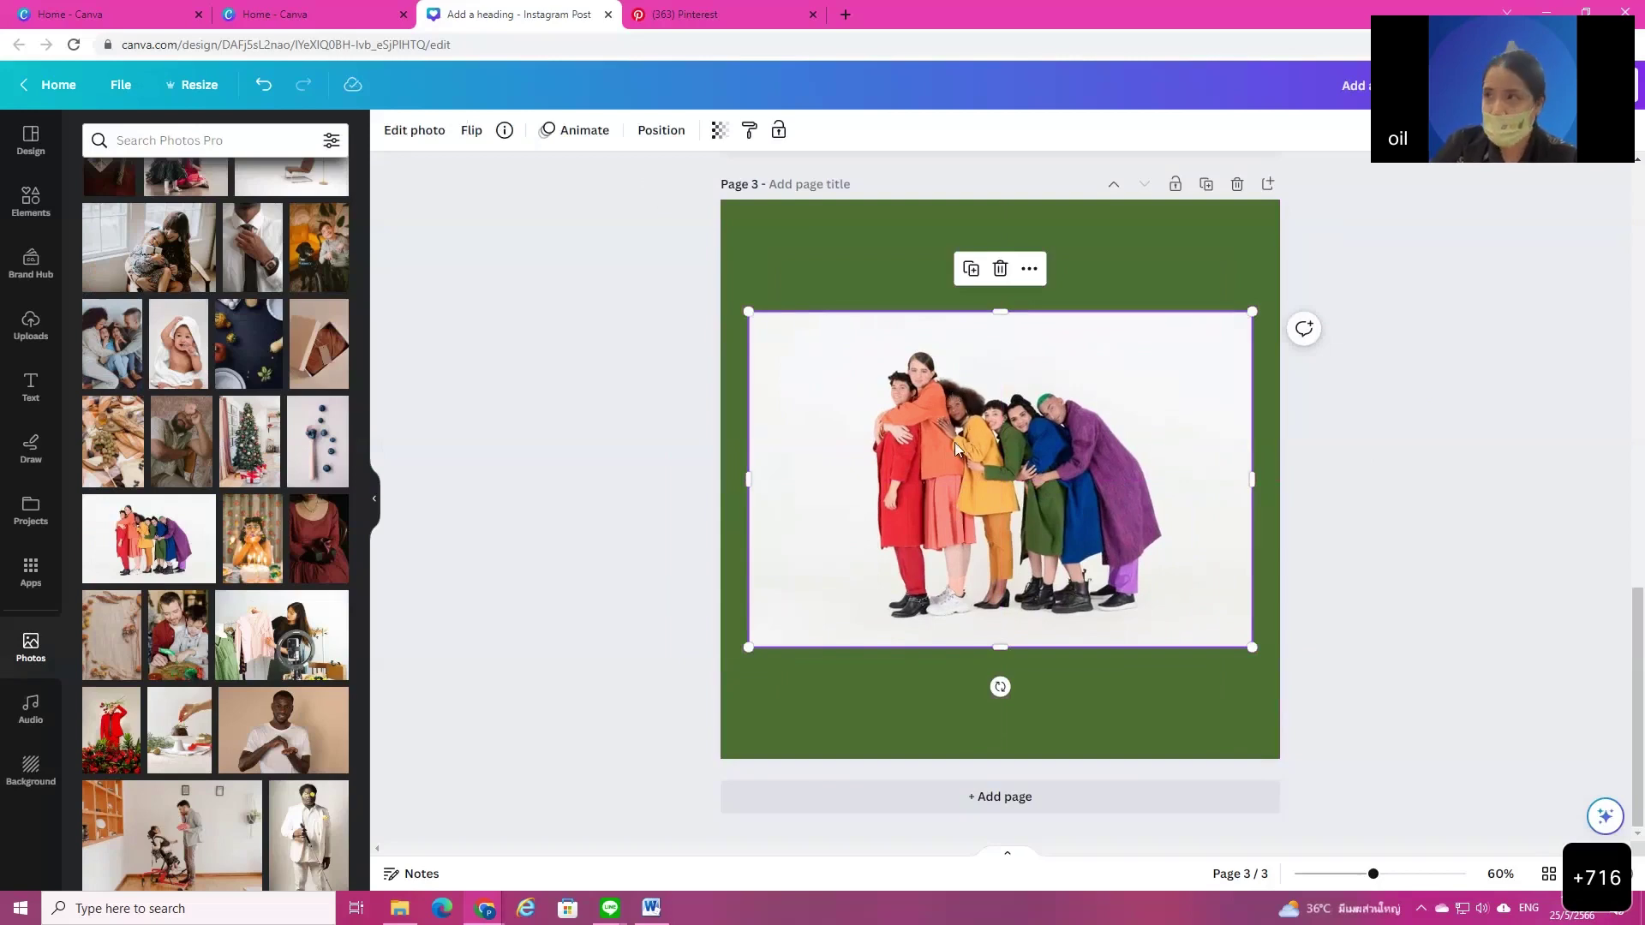
{"action": "left_click", "coordinate": [1285, 497]}
Step: Examine the photo editing tools, filters and effects offered for the group photo
{"action": "left_click", "coordinate": [1084, 496]}
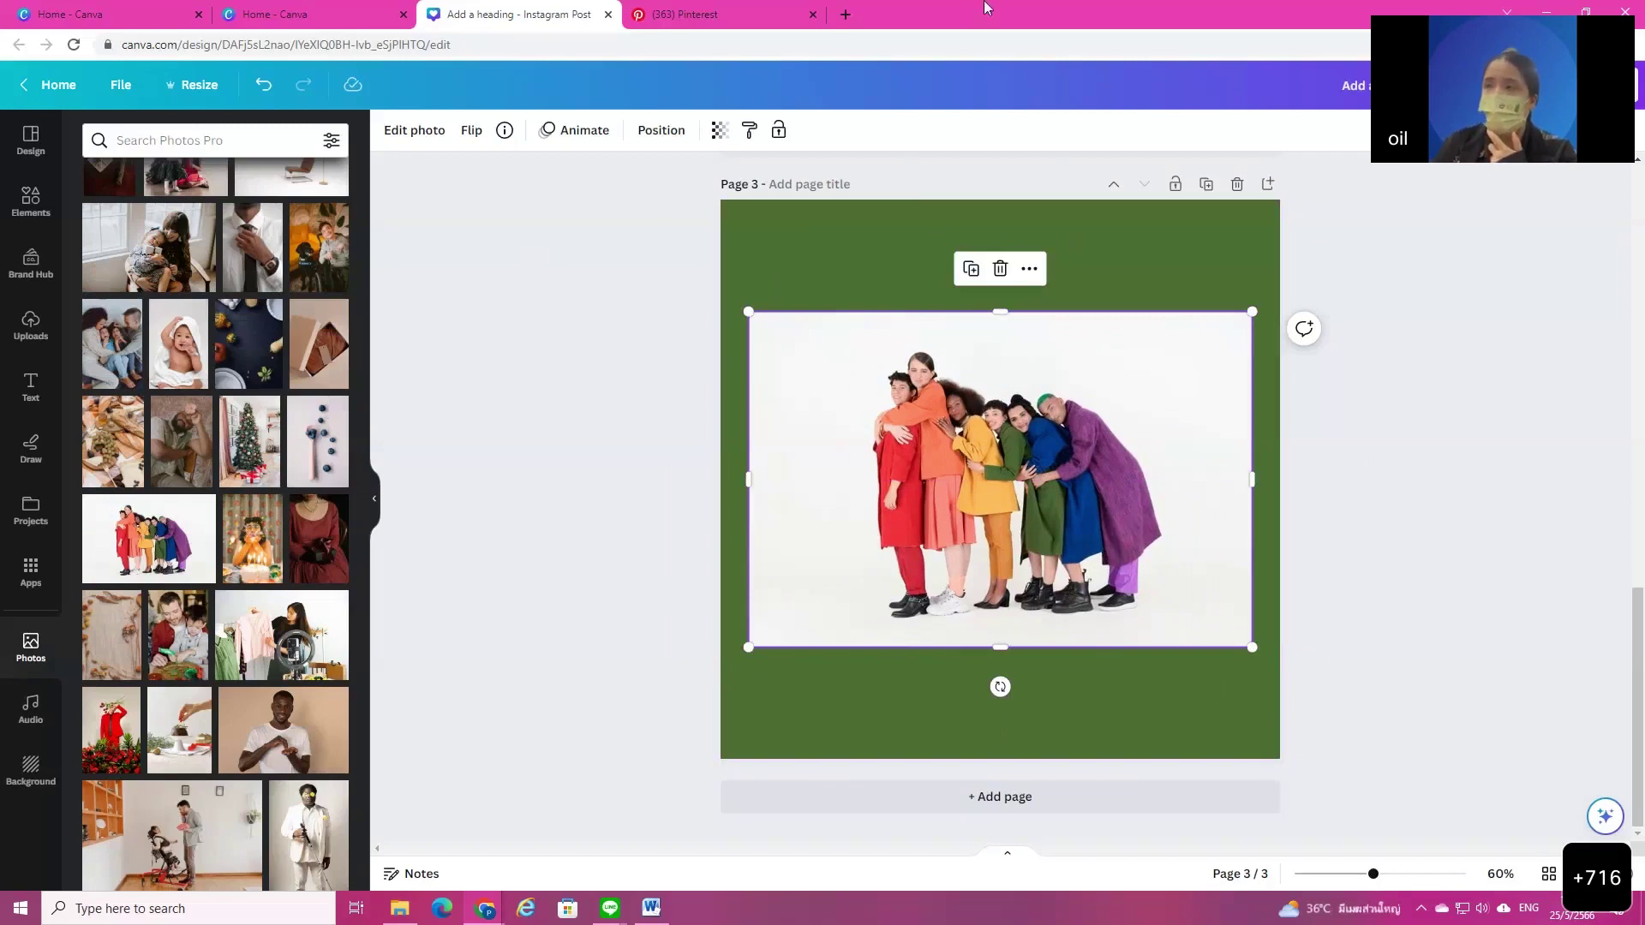
{"action": "left_click", "coordinate": [416, 140]}
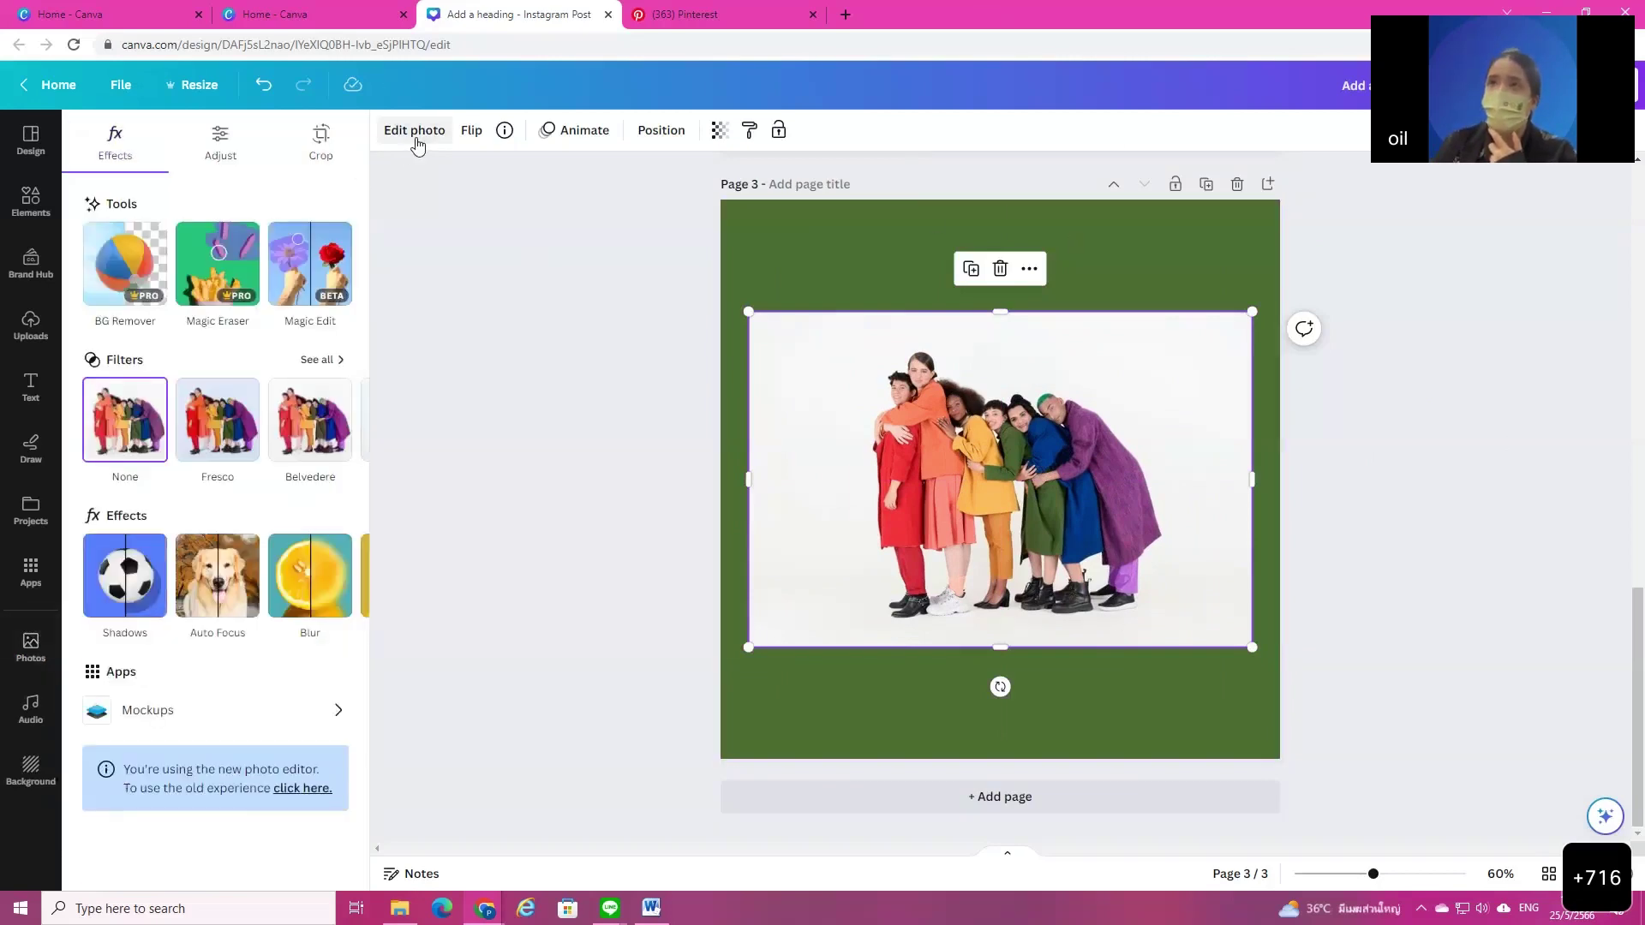
{"action": "left_click", "coordinate": [911, 477]}
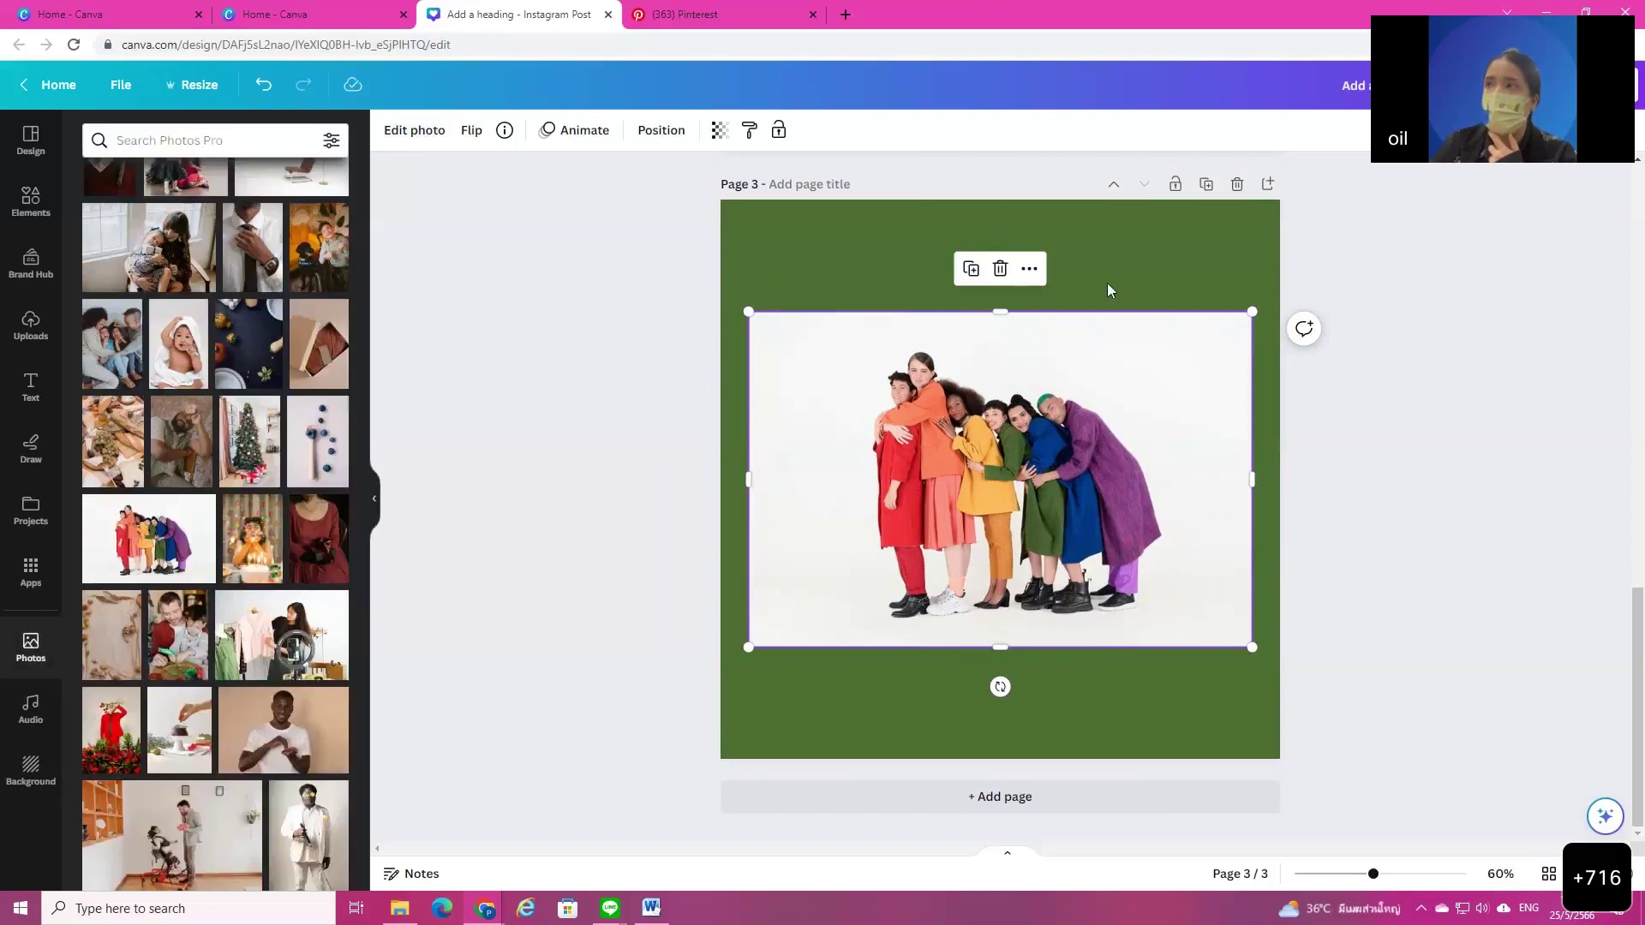
Step: Remove the white background from the group photo on the third page with BG Remover
{"action": "left_click", "coordinate": [1276, 393]}
{"action": "left_click", "coordinate": [1088, 470]}
{"action": "double_click", "coordinate": [1090, 472]}
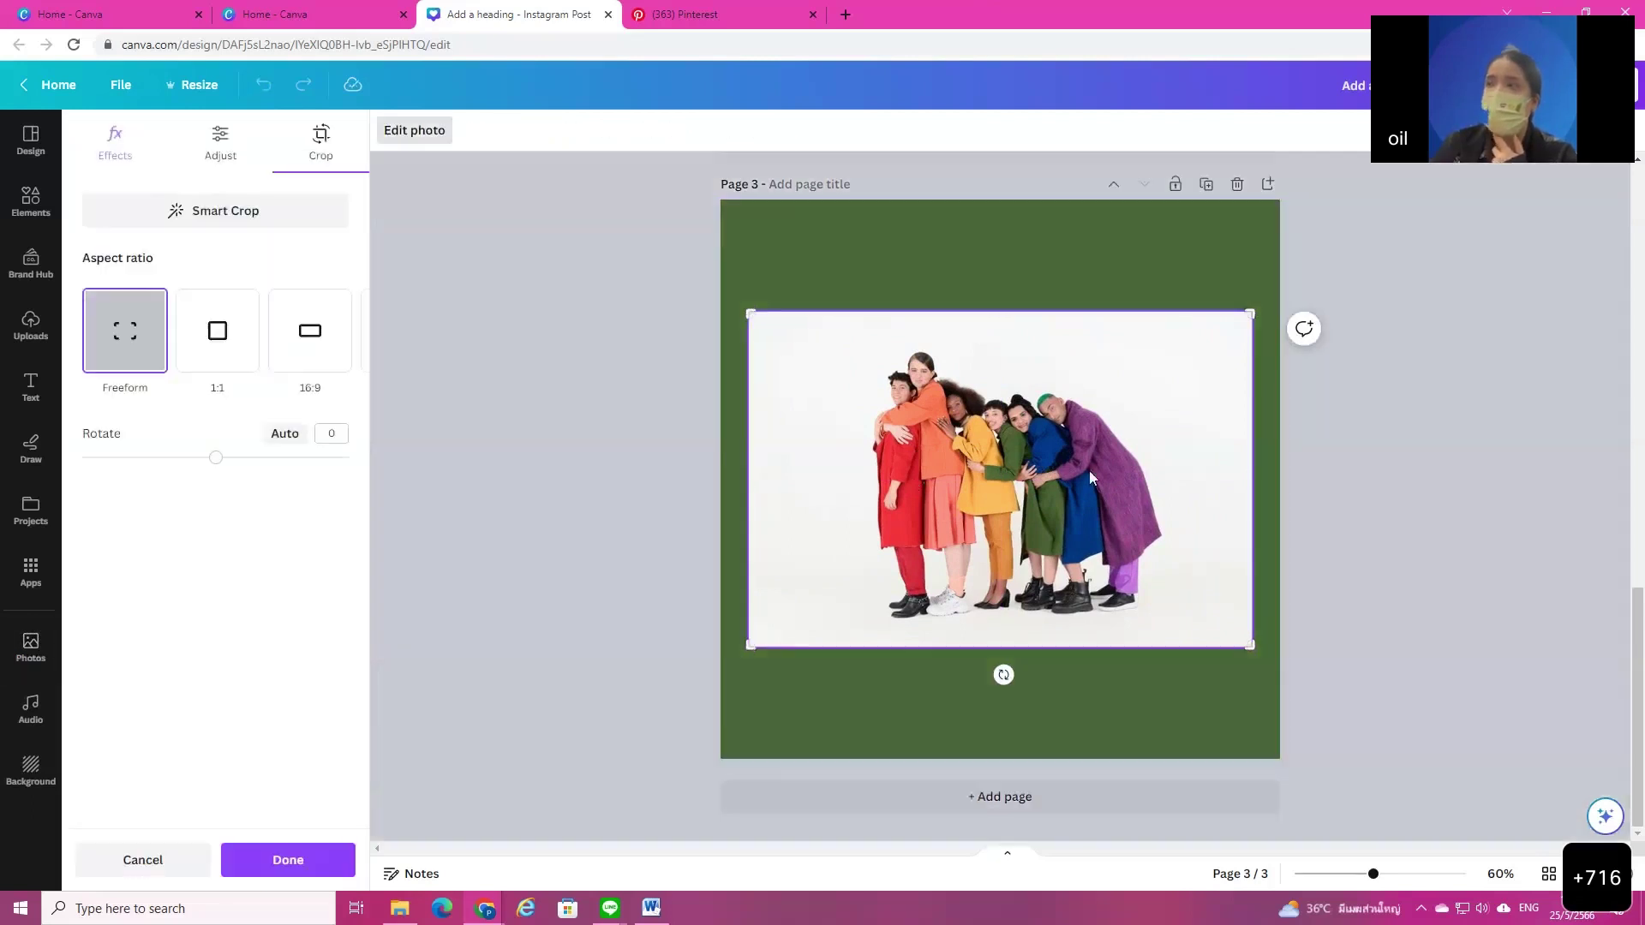
{"action": "left_click", "coordinate": [107, 147]}
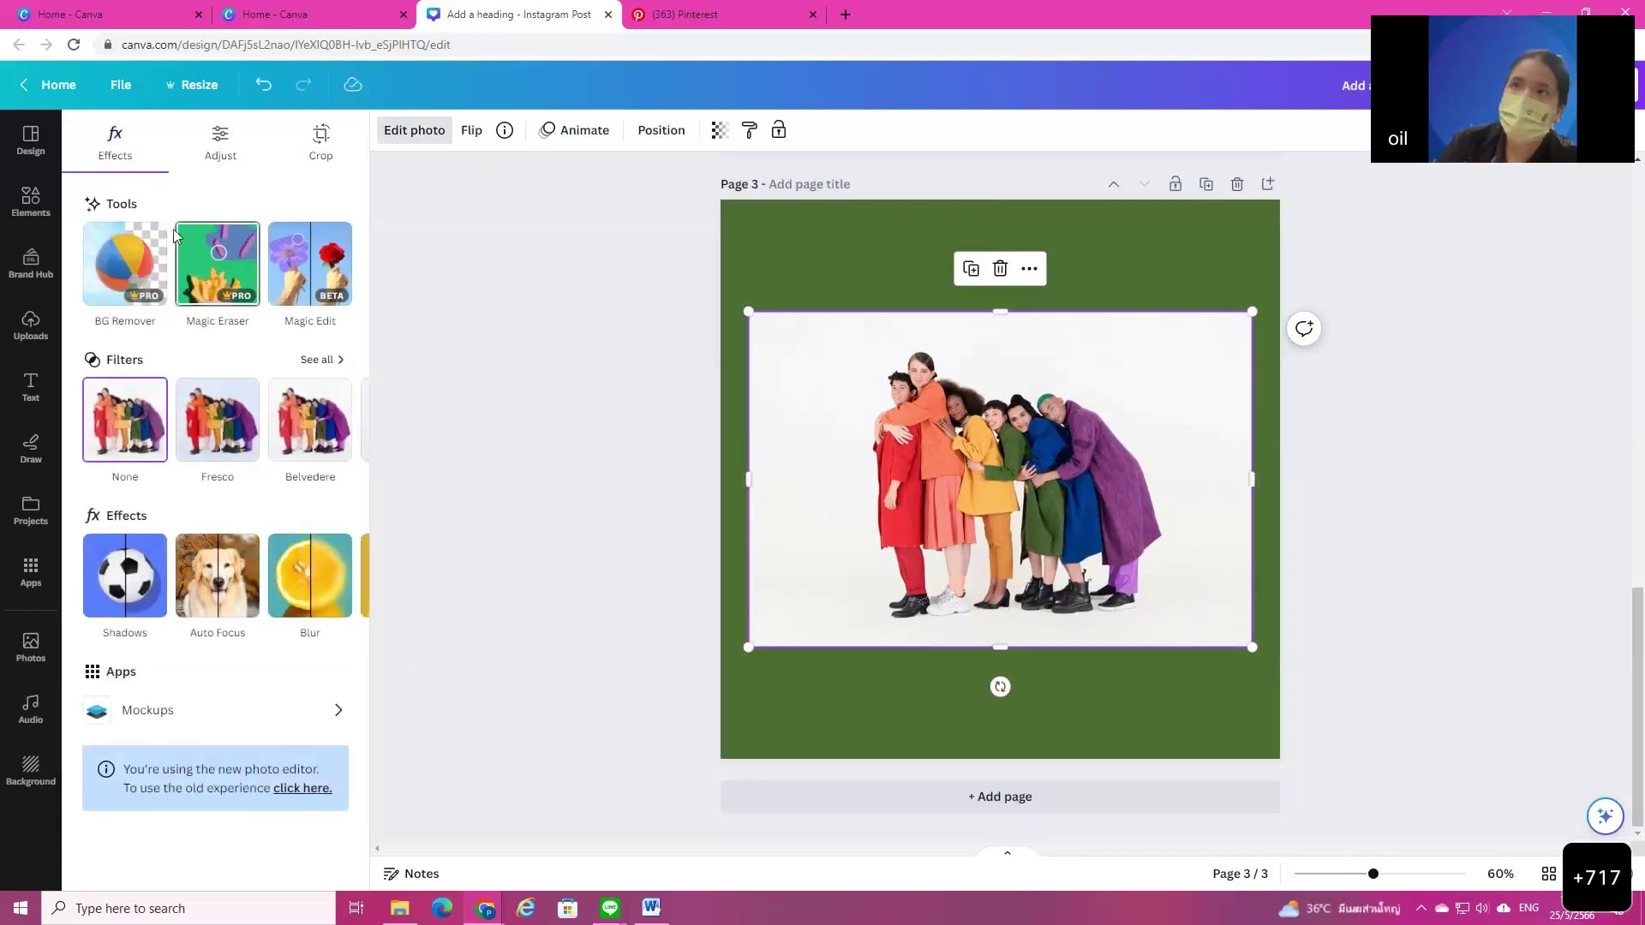
{"action": "left_click", "coordinate": [121, 264]}
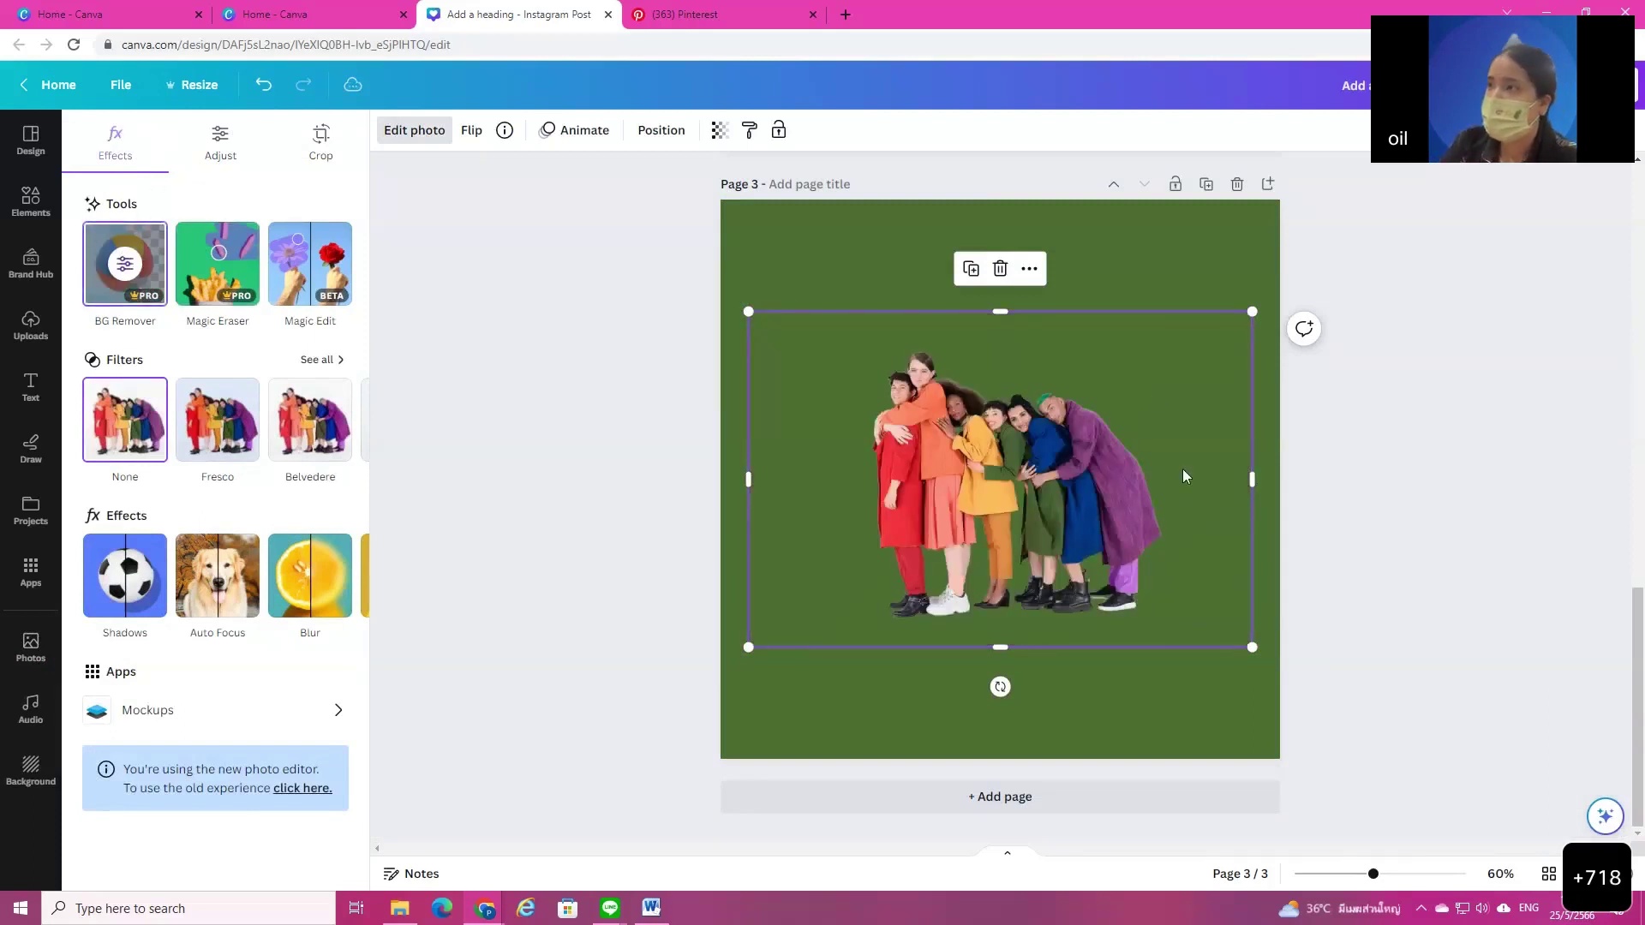
Step: Crop the empty margins on all four sides of the group cut-out
{"action": "left_click_drag", "start_coordinate": [1251, 478], "coordinate": [1175, 504]}
{"action": "left_click_drag", "start_coordinate": [754, 477], "coordinate": [845, 477]}
{"action": "left_click_drag", "start_coordinate": [1021, 312], "coordinate": [1026, 344]}
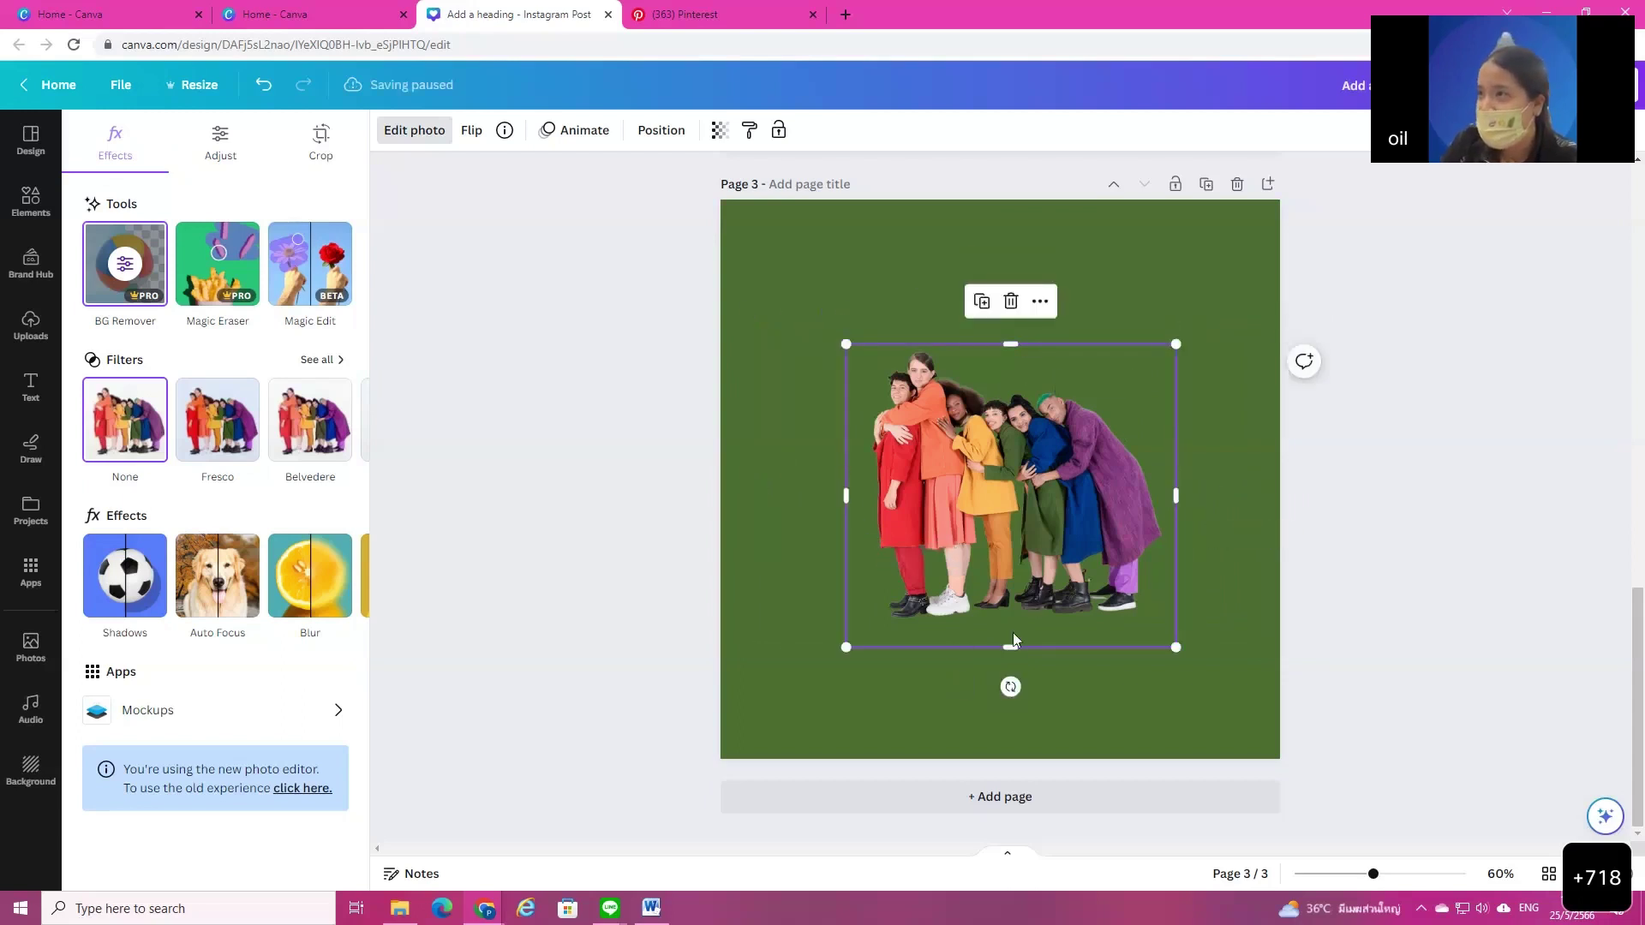
{"action": "left_click", "coordinate": [1077, 478]}
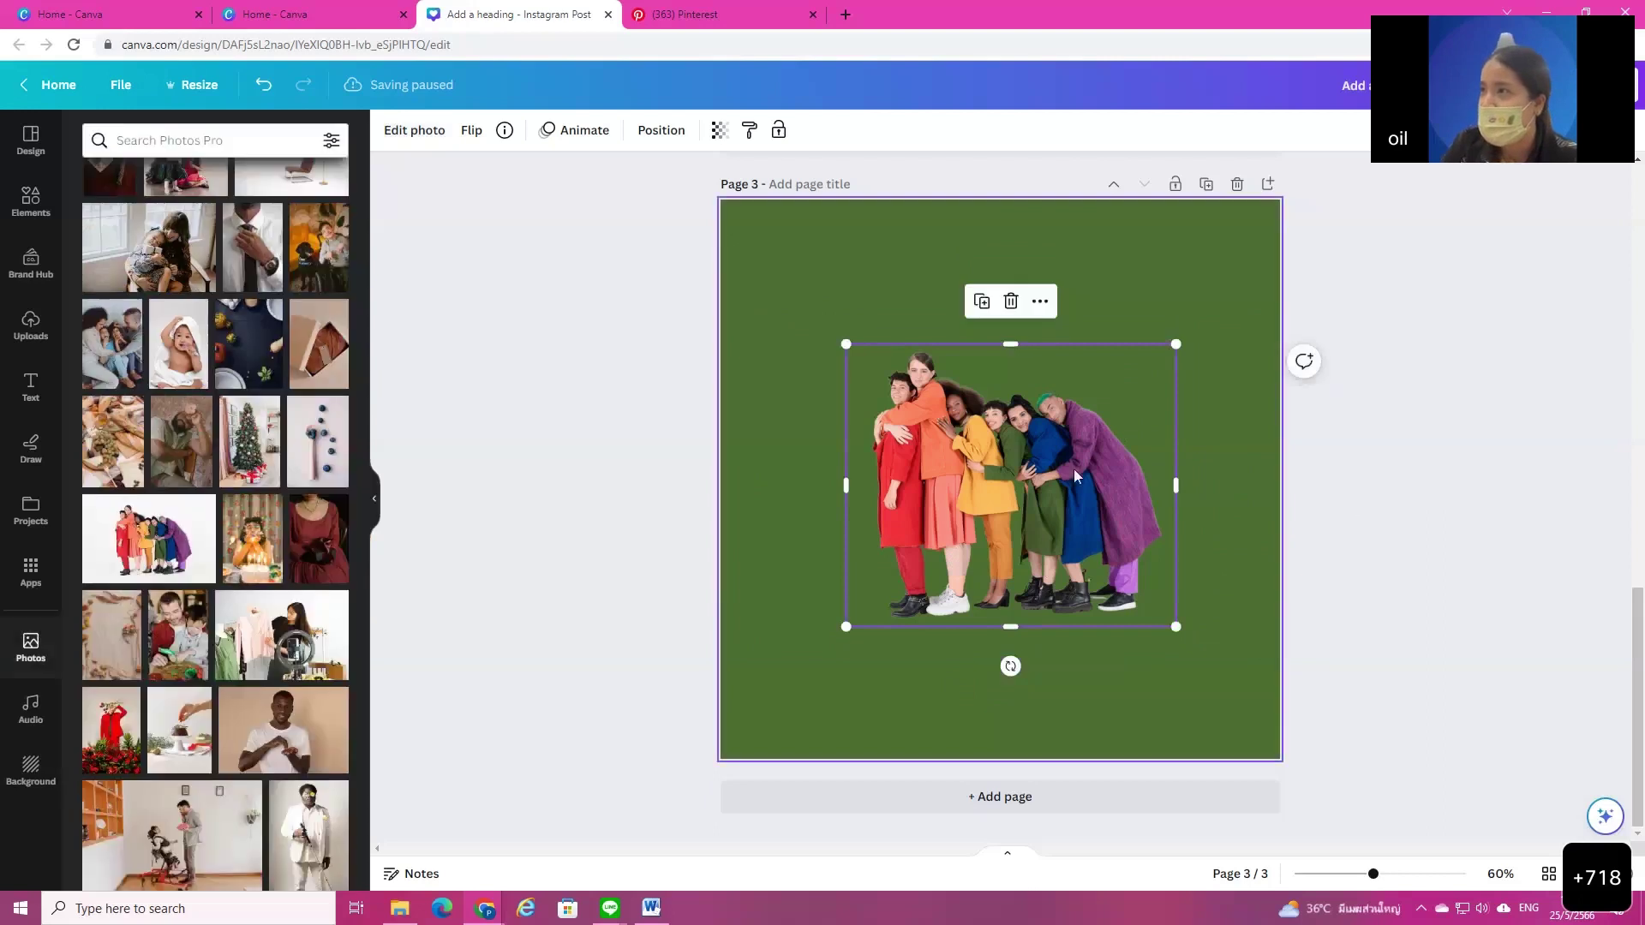
Step: Change the third page's background to the solid yellow default colour
{"action": "left_click", "coordinate": [772, 250]}
{"action": "left_click", "coordinate": [391, 130]}
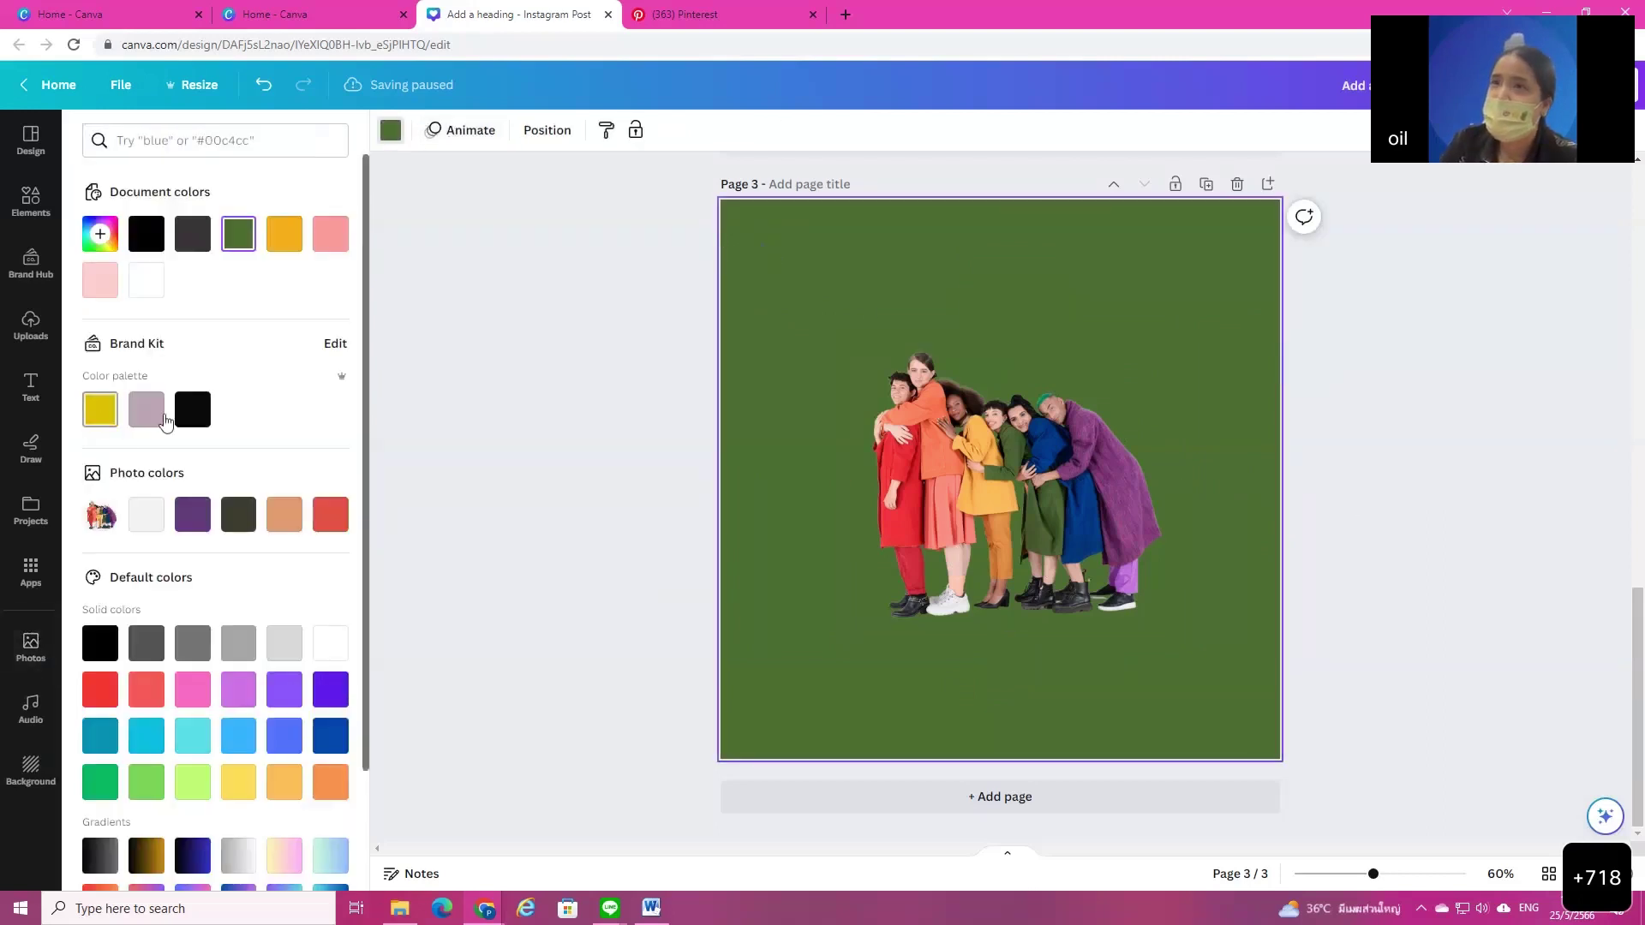
{"action": "left_click", "coordinate": [238, 782]}
Step: Try enlarging the group cut-out to about 1,305 by 1,119 and shifting it sideways beyond the page edges
{"action": "left_click", "coordinate": [1148, 591]}
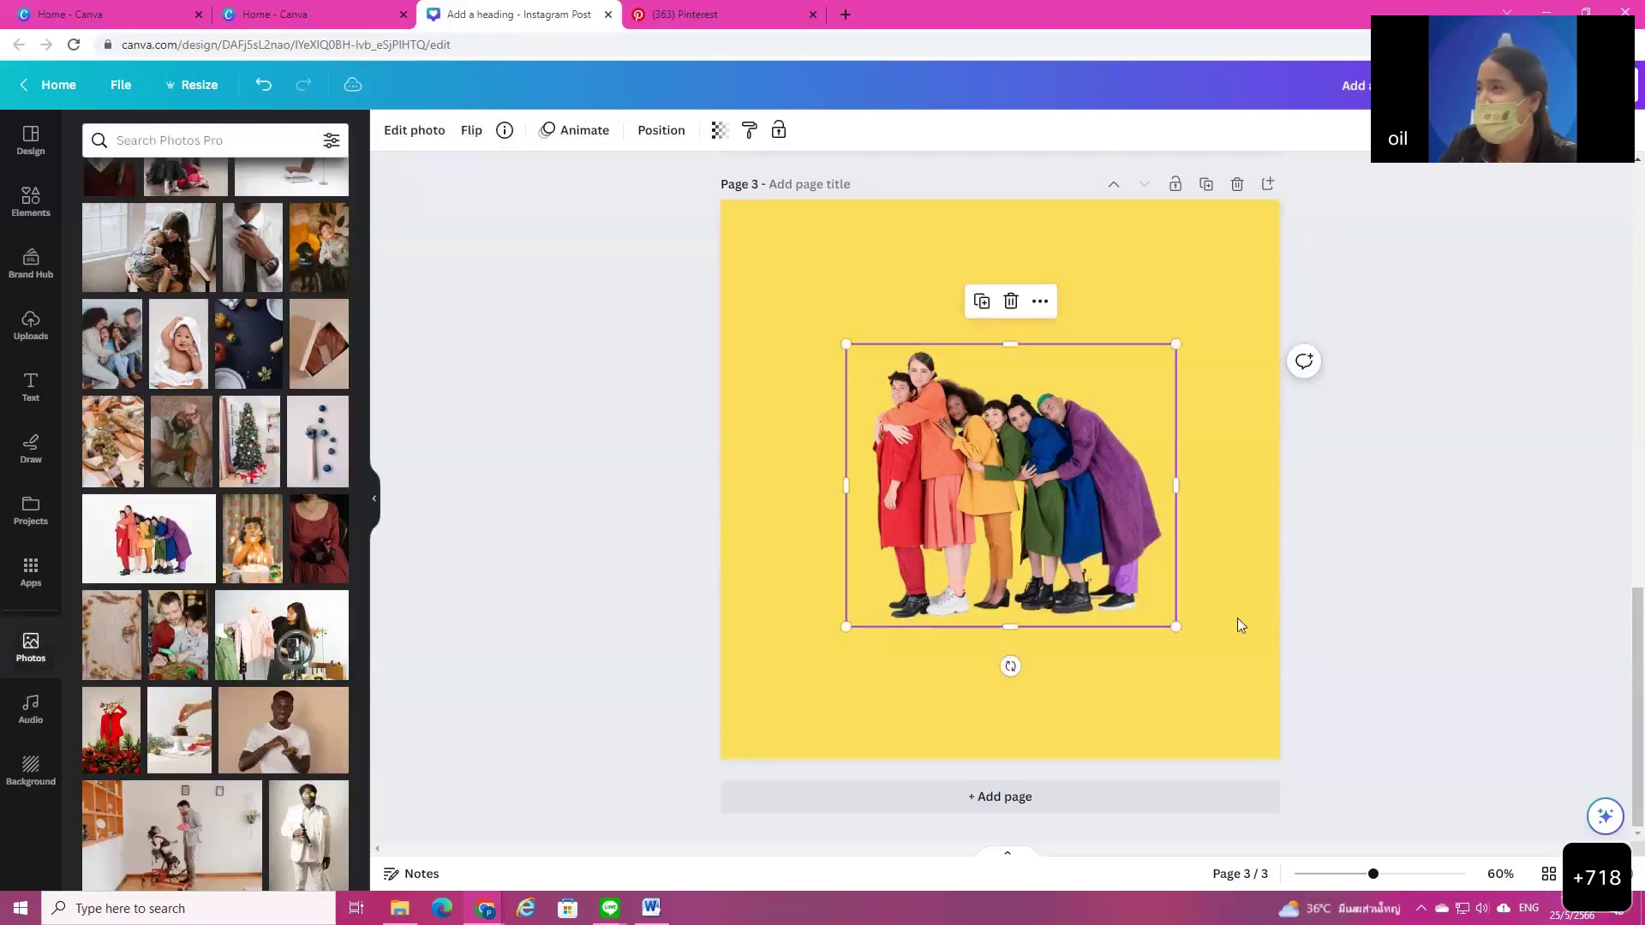
{"action": "left_click_drag", "start_coordinate": [1174, 624], "coordinate": [1533, 887]}
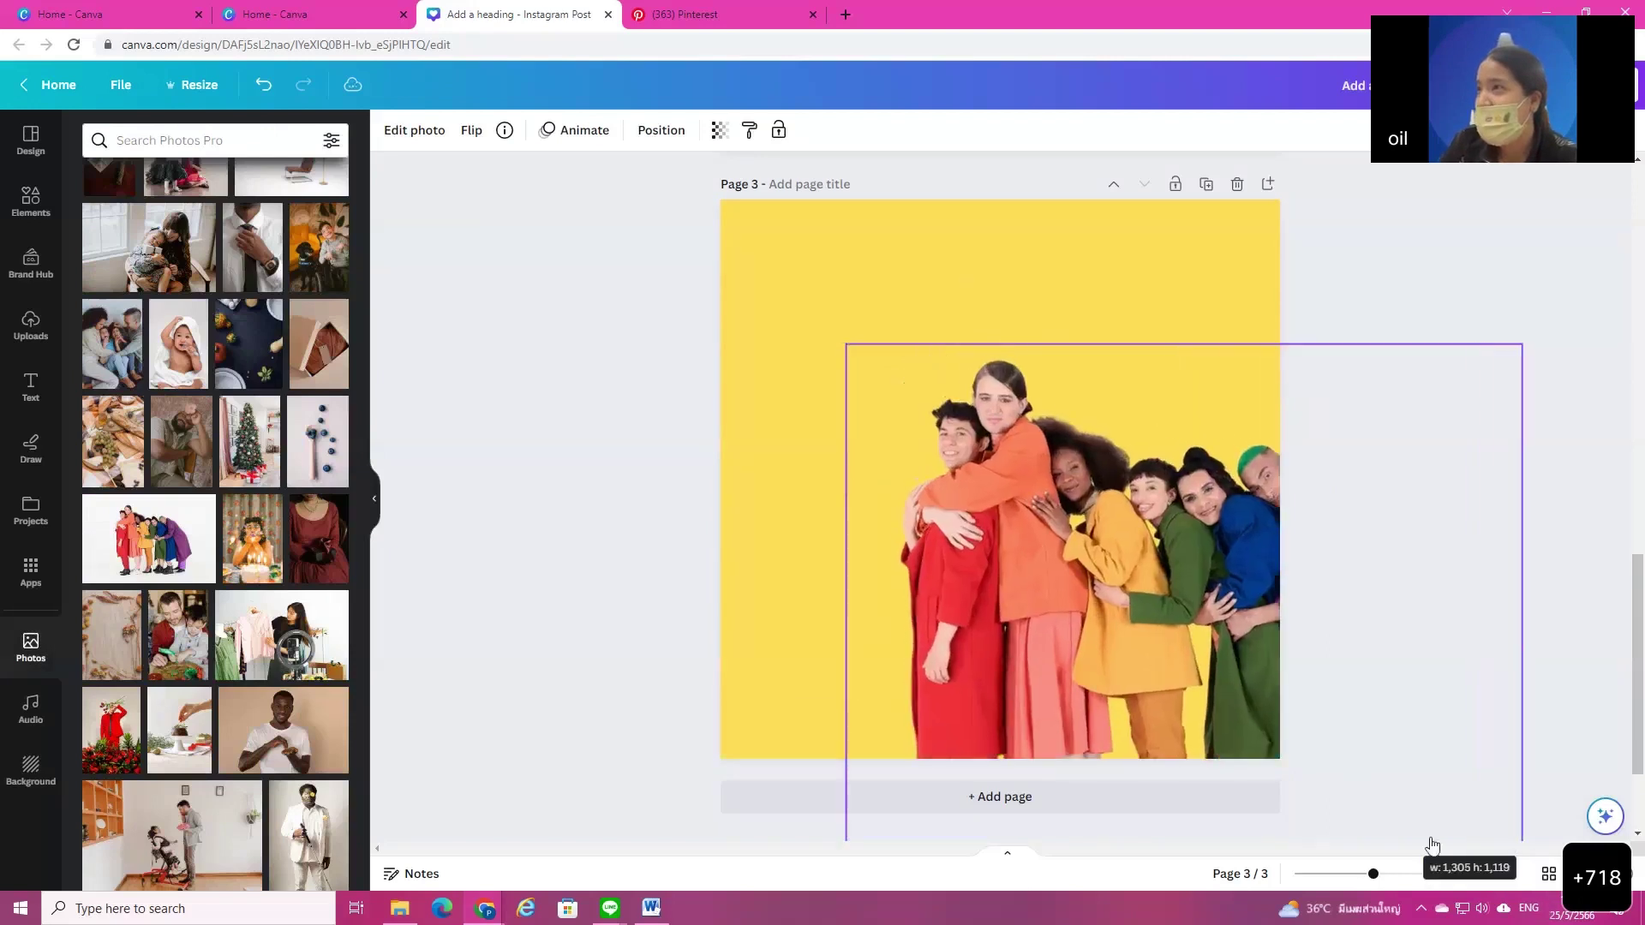
{"action": "mouse_move", "coordinate": [1209, 691]}
{"action": "left_mouse_down"}
{"action": "mouse_move", "coordinate": [1226, 753]}
{"action": "mouse_move", "coordinate": [1214, 724]}
{"action": "left_mouse_up"}
{"action": "left_click_drag", "start_coordinate": [1433, 519], "coordinate": [1263, 353]}
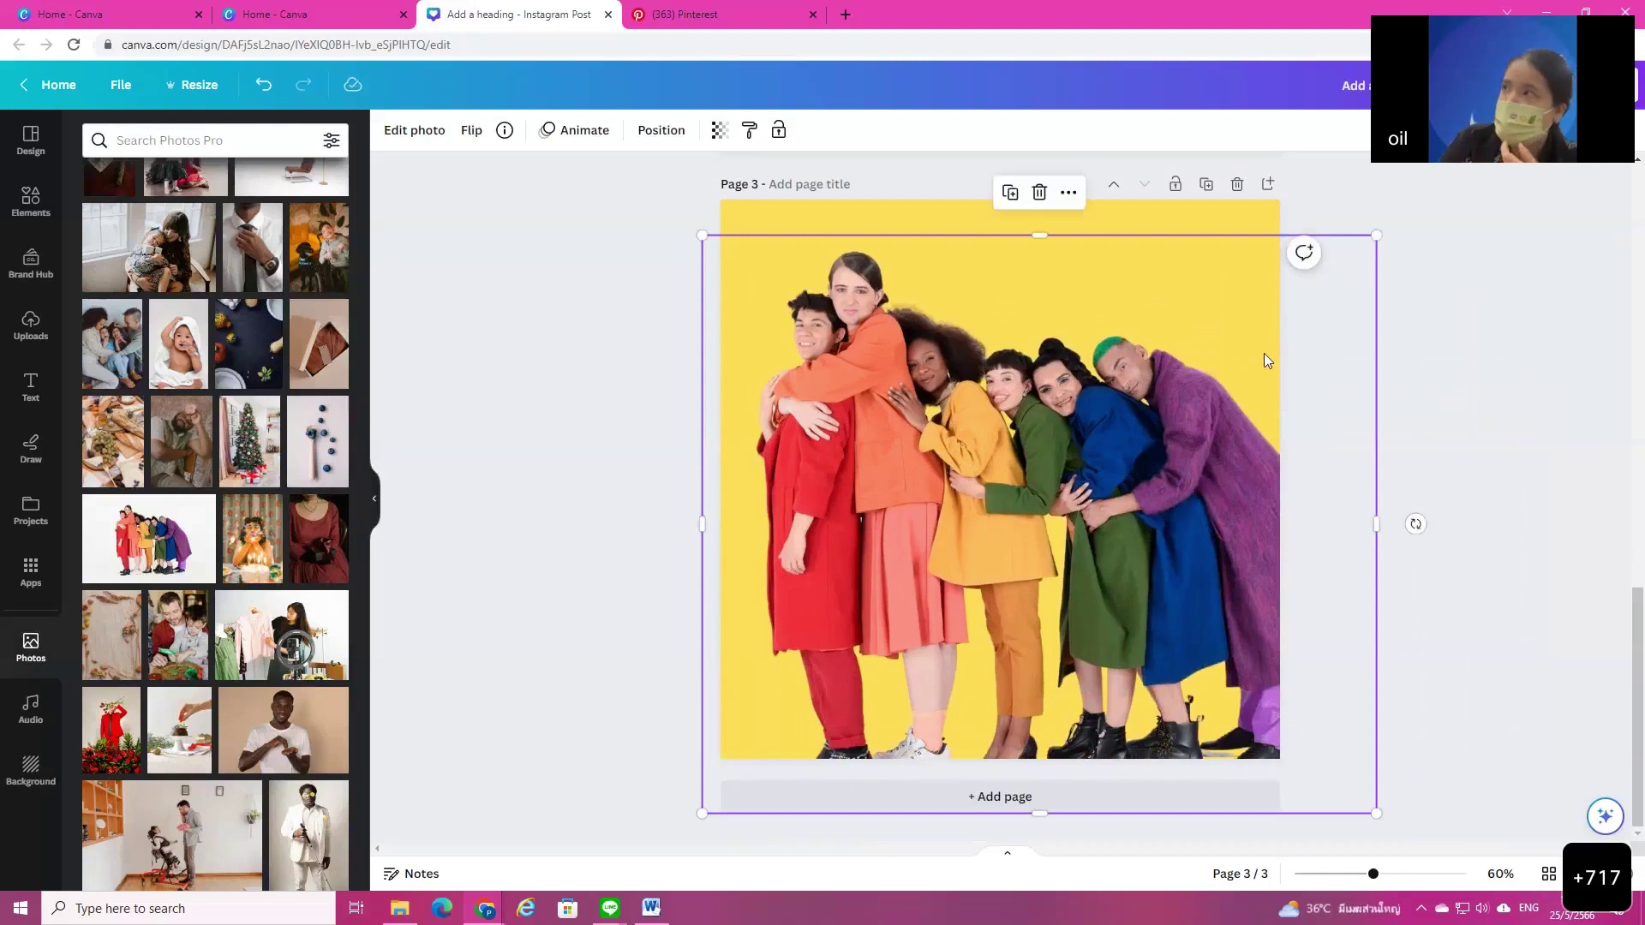
{"action": "left_click_drag", "start_coordinate": [1204, 550], "coordinate": [1099, 519]}
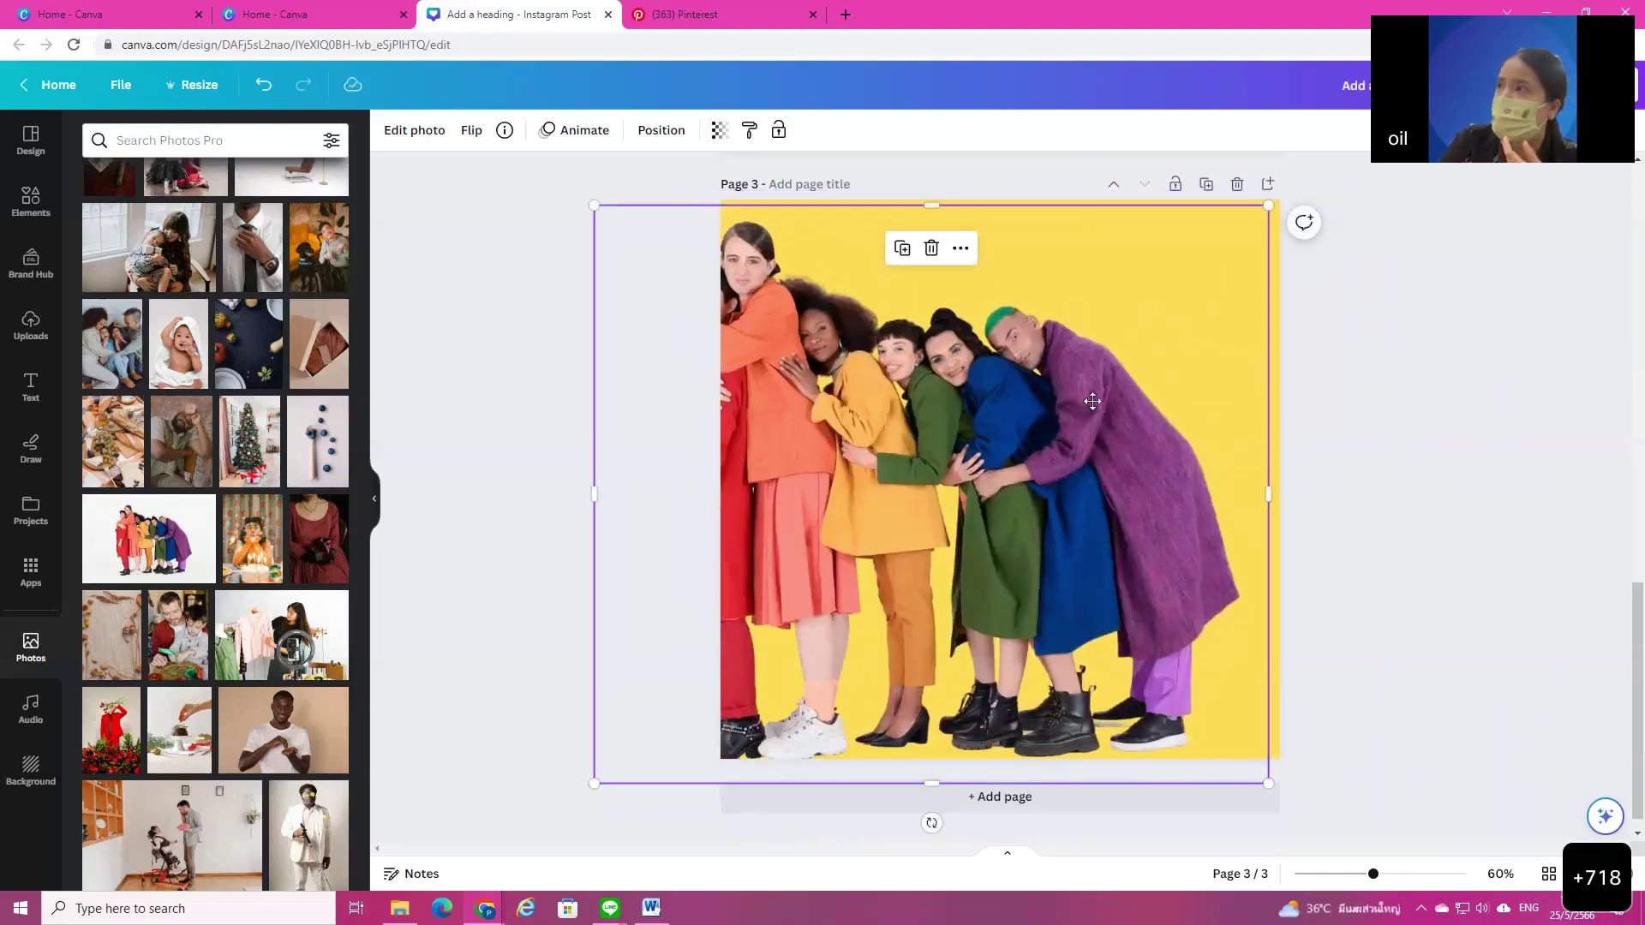
{"action": "left_click_drag", "start_coordinate": [1092, 401], "coordinate": [1196, 428]}
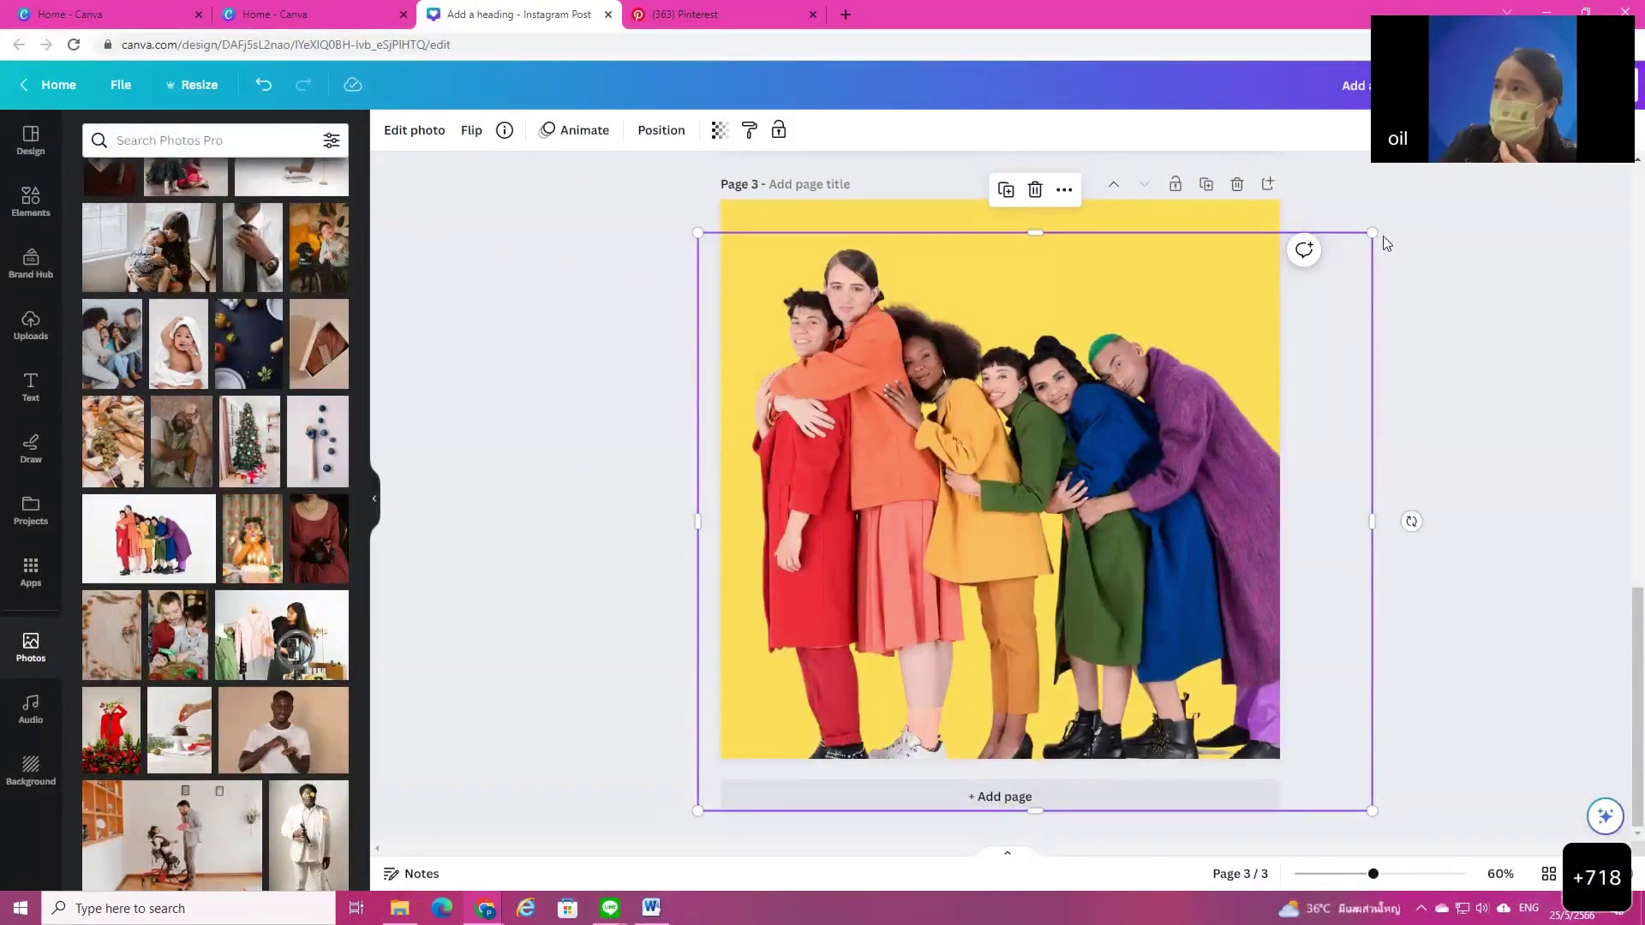
Step: Shrink the group cut-out until all six people fit and place it near the page's bottom centre
{"action": "left_click_drag", "start_coordinate": [1371, 232], "coordinate": [1079, 481]}
{"action": "mouse_move", "coordinate": [1001, 538]}
{"action": "left_mouse_down"}
{"action": "mouse_move", "coordinate": [974, 483]}
{"action": "mouse_move", "coordinate": [1025, 583]}
{"action": "mouse_move", "coordinate": [1030, 549]}
{"action": "left_mouse_up"}
{"action": "left_click", "coordinate": [1212, 634]}
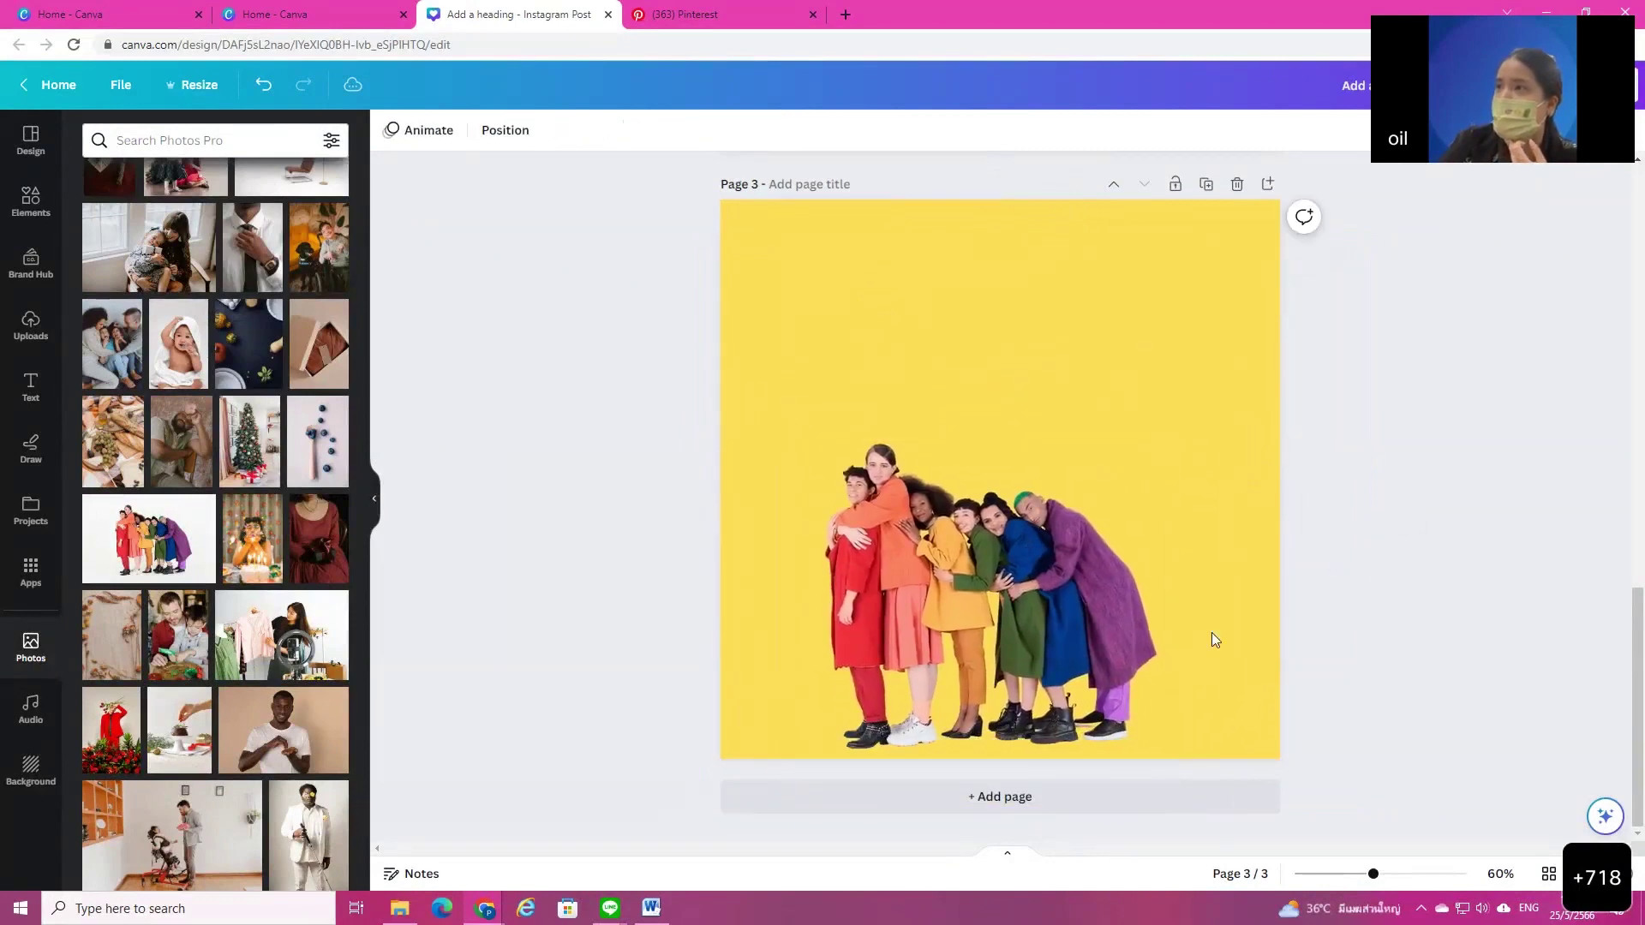
Step: Enlarge the group cut-out slightly and move it so it runs off the page's lower-right corner
{"action": "mouse_move", "coordinate": [933, 598]}
{"action": "left_mouse_down"}
{"action": "mouse_move", "coordinate": [954, 610]}
{"action": "mouse_move", "coordinate": [941, 591]}
{"action": "left_mouse_up"}
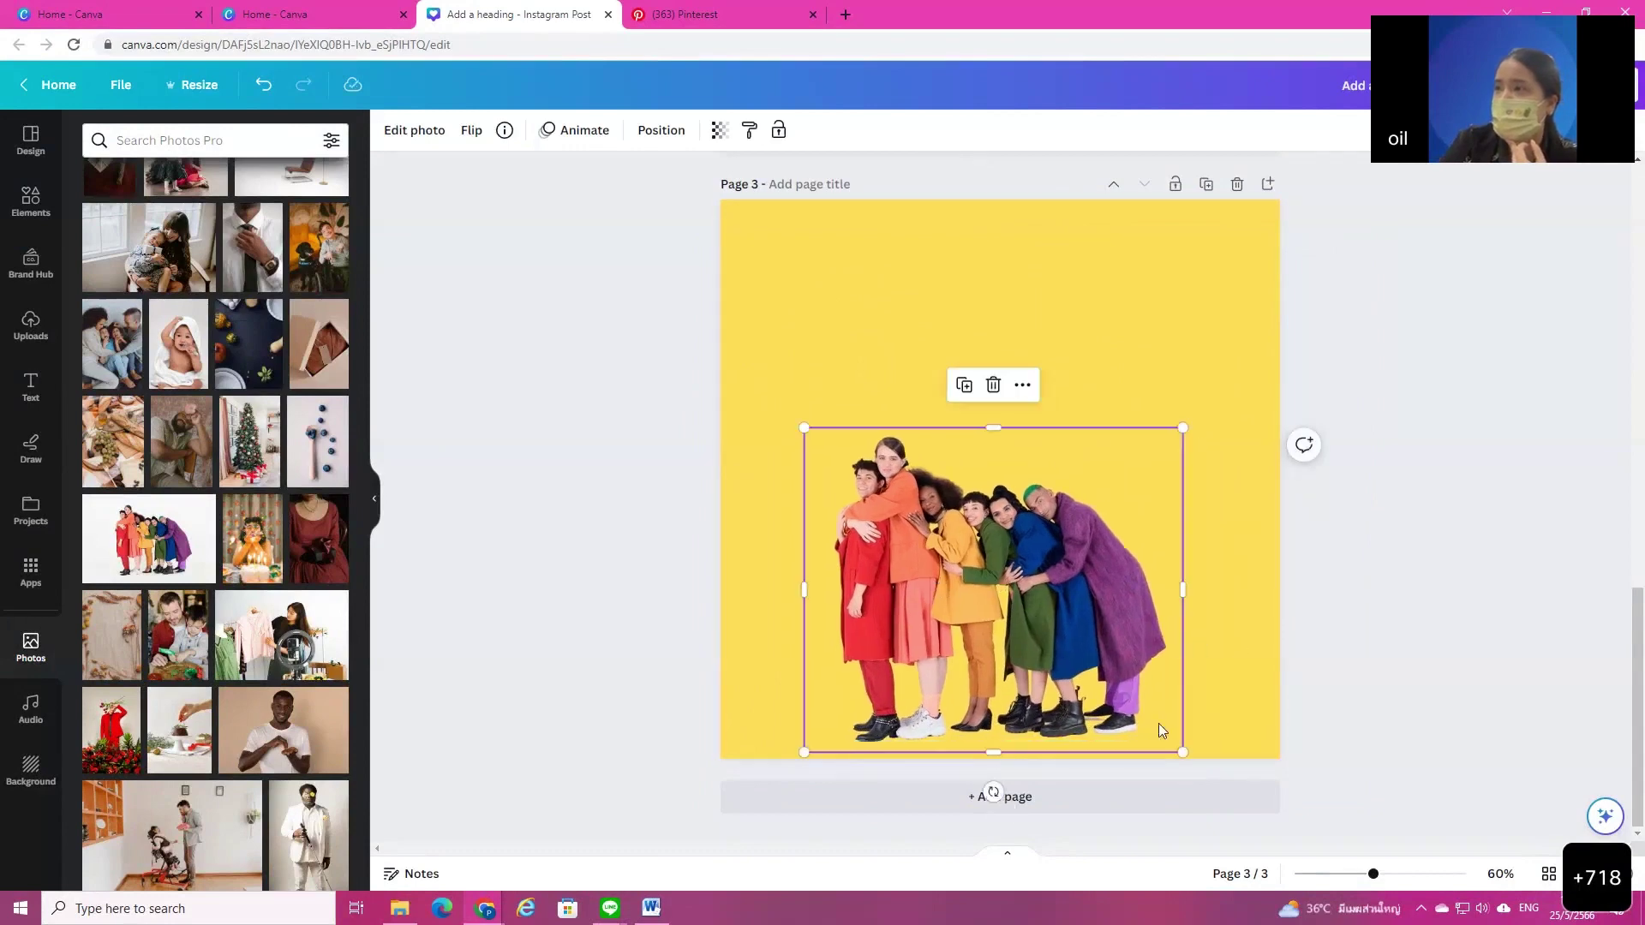
{"action": "left_click_drag", "start_coordinate": [1182, 751], "coordinate": [1288, 759]}
{"action": "left_click_drag", "start_coordinate": [1184, 680], "coordinate": [1195, 667]}
{"action": "left_click_drag", "start_coordinate": [1386, 413], "coordinate": [1292, 479]}
{"action": "left_click_drag", "start_coordinate": [1152, 634], "coordinate": [1190, 632]}
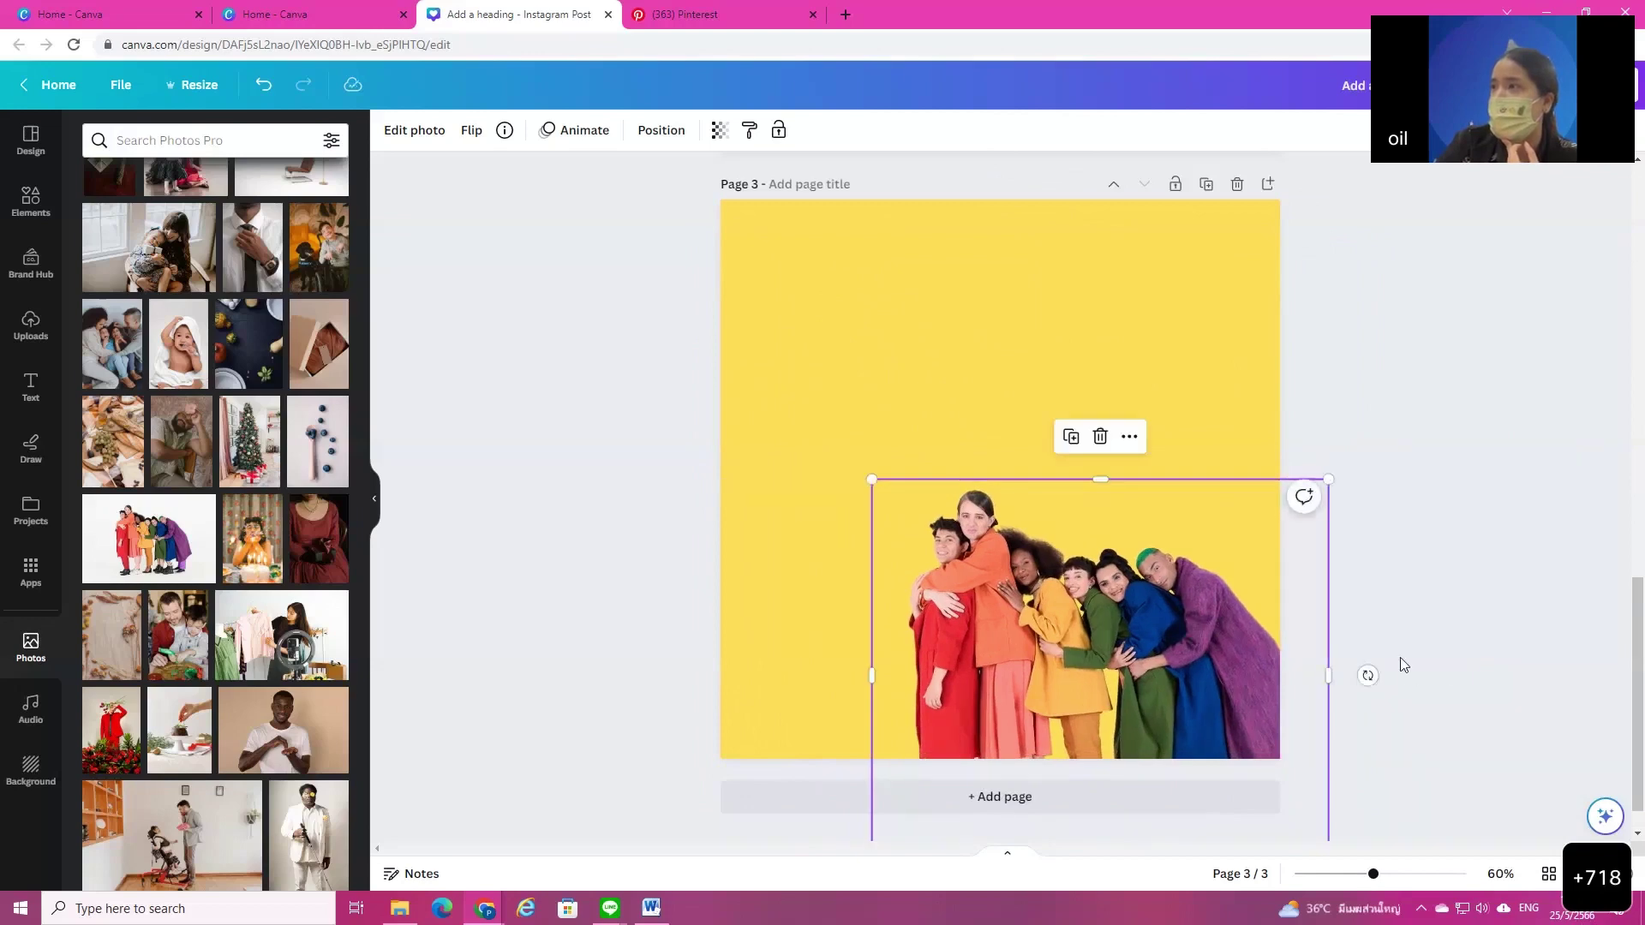
{"action": "left_click", "coordinate": [1083, 305]}
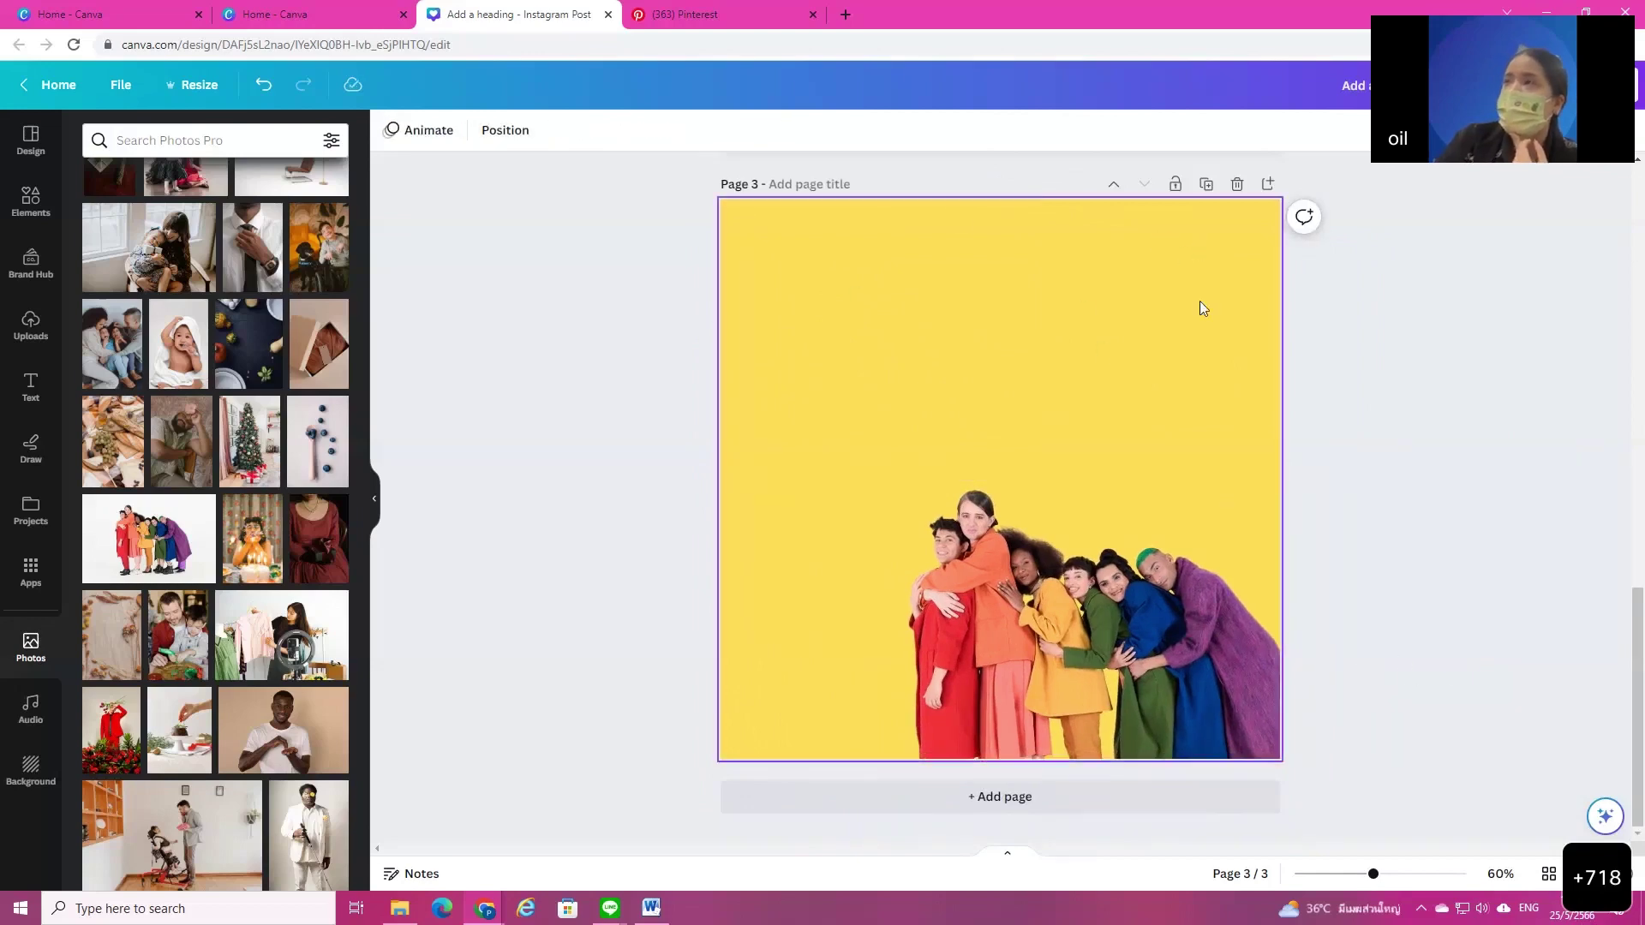
Step: Delete the group cut-out from the third page and look over the photo, audio and background libraries
{"action": "left_click_drag", "start_coordinate": [1115, 648], "coordinate": [1051, 562]}
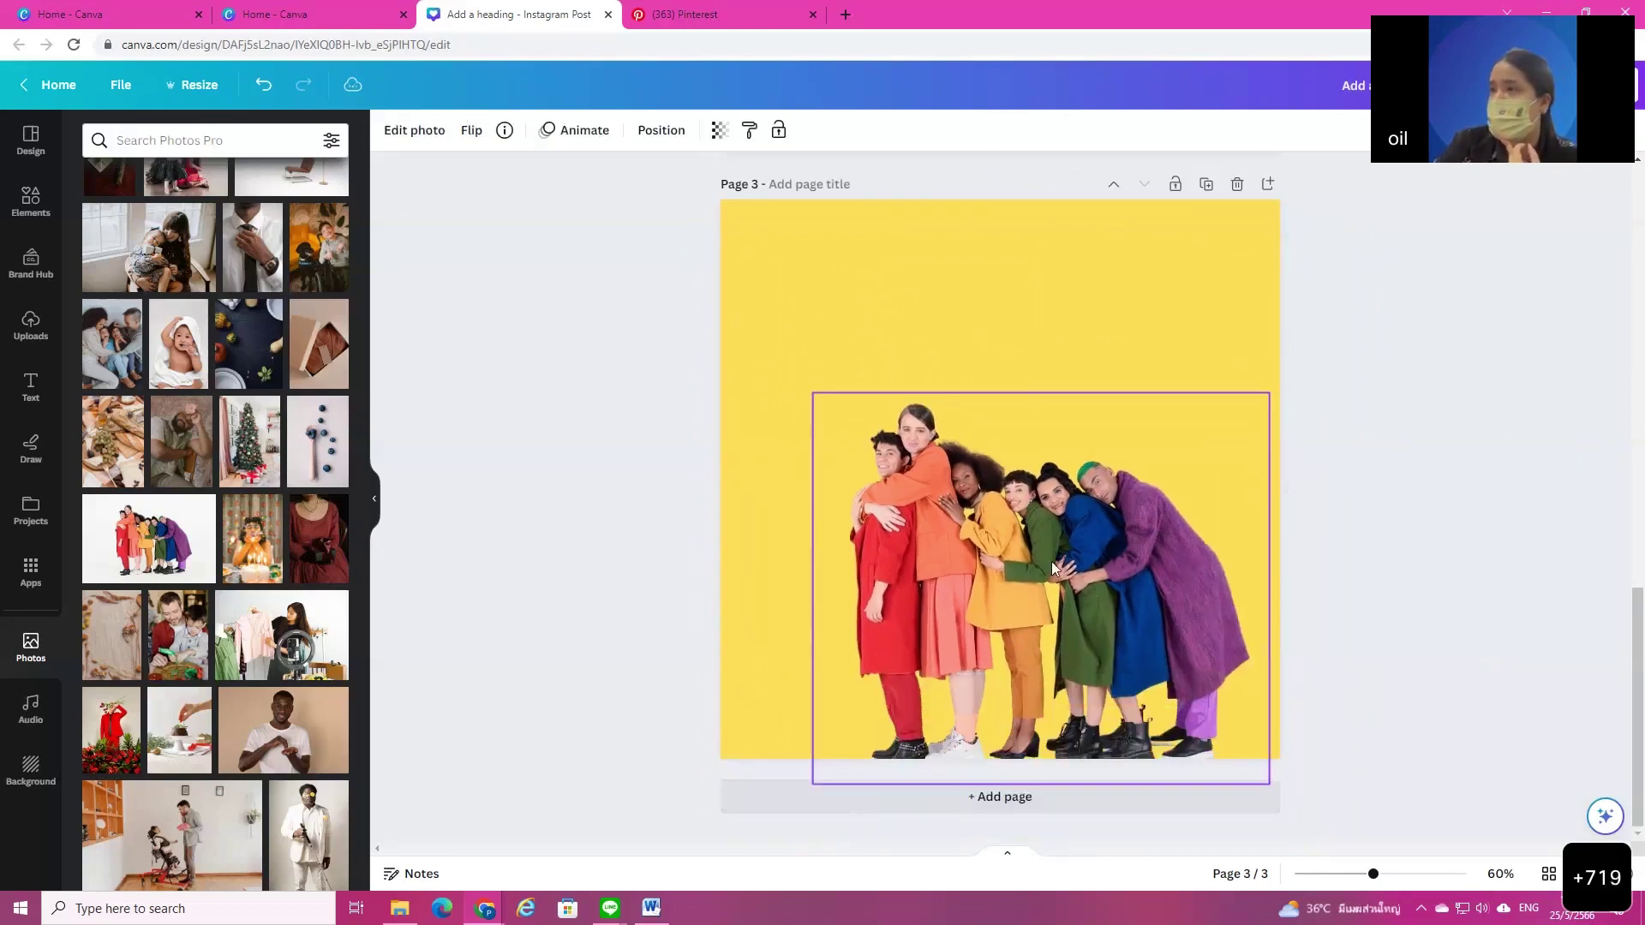
{"action": "key", "text": "Delete"}
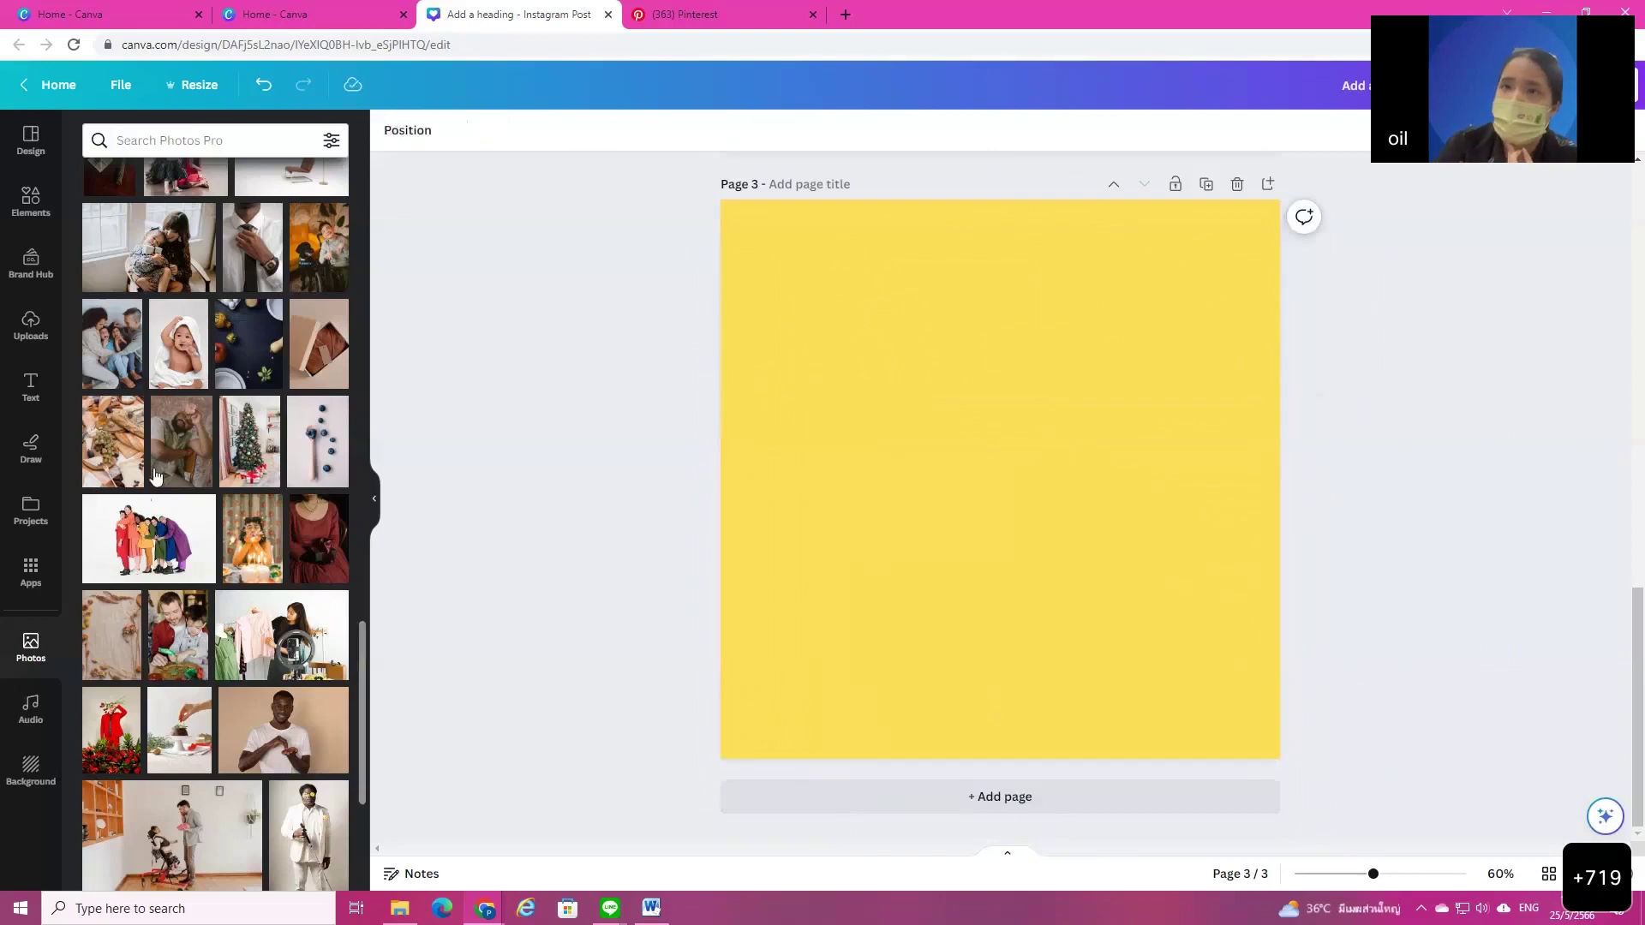
{"action": "scroll", "coordinate": [217, 445], "scroll_direction": "down", "scroll_amount": 4}
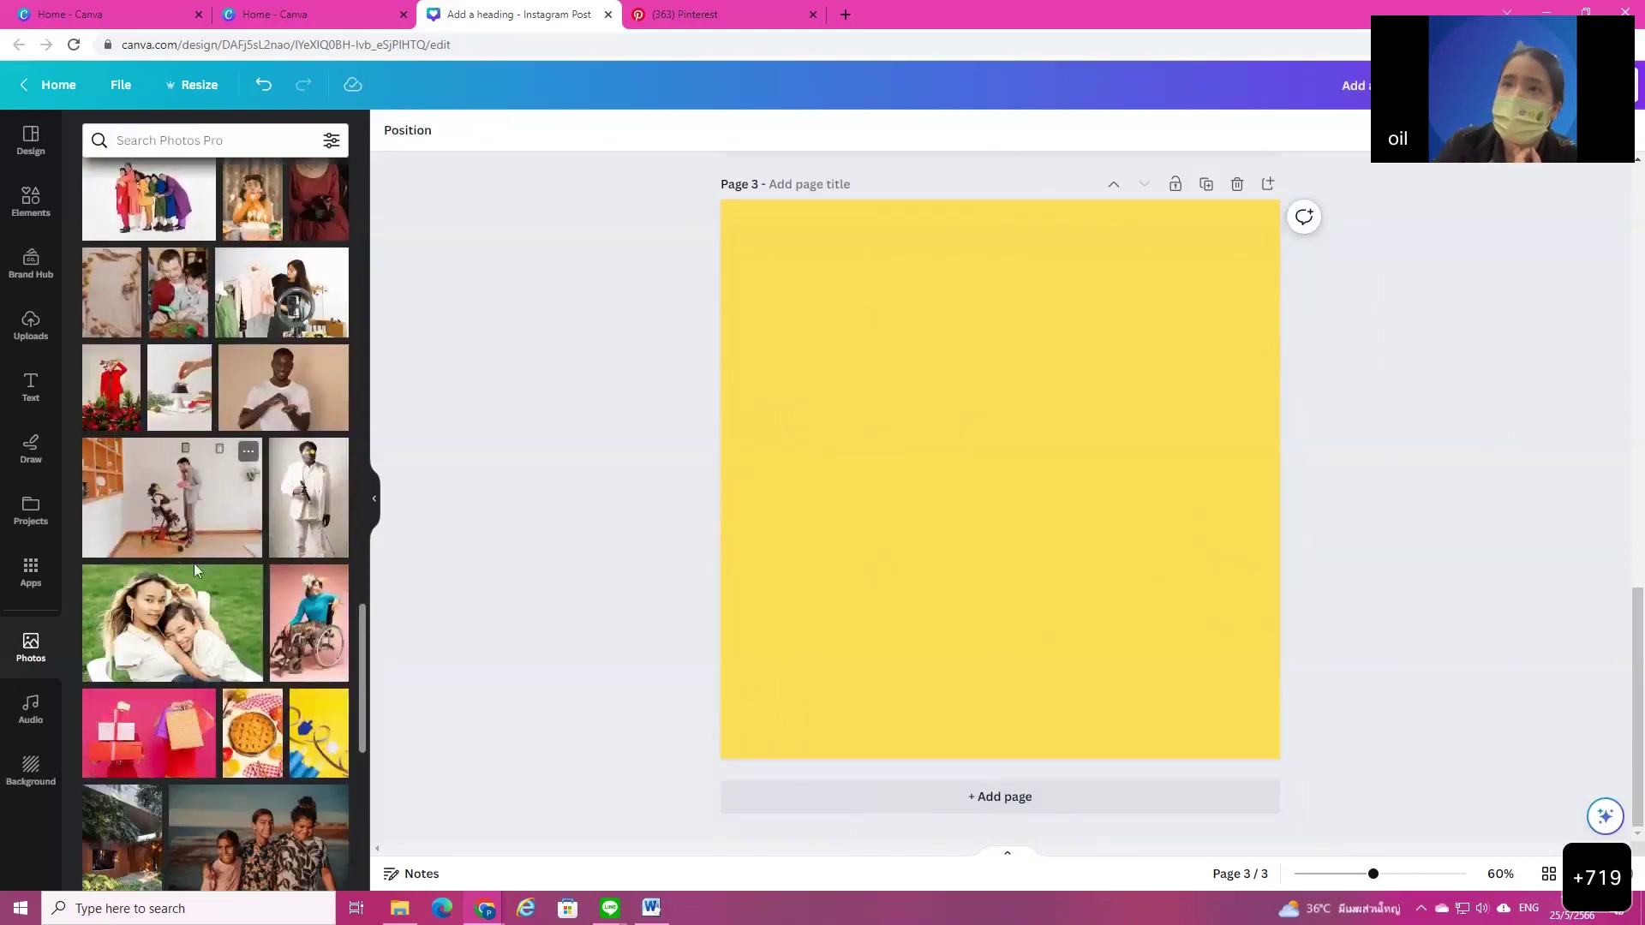
{"action": "left_click", "coordinate": [39, 720]}
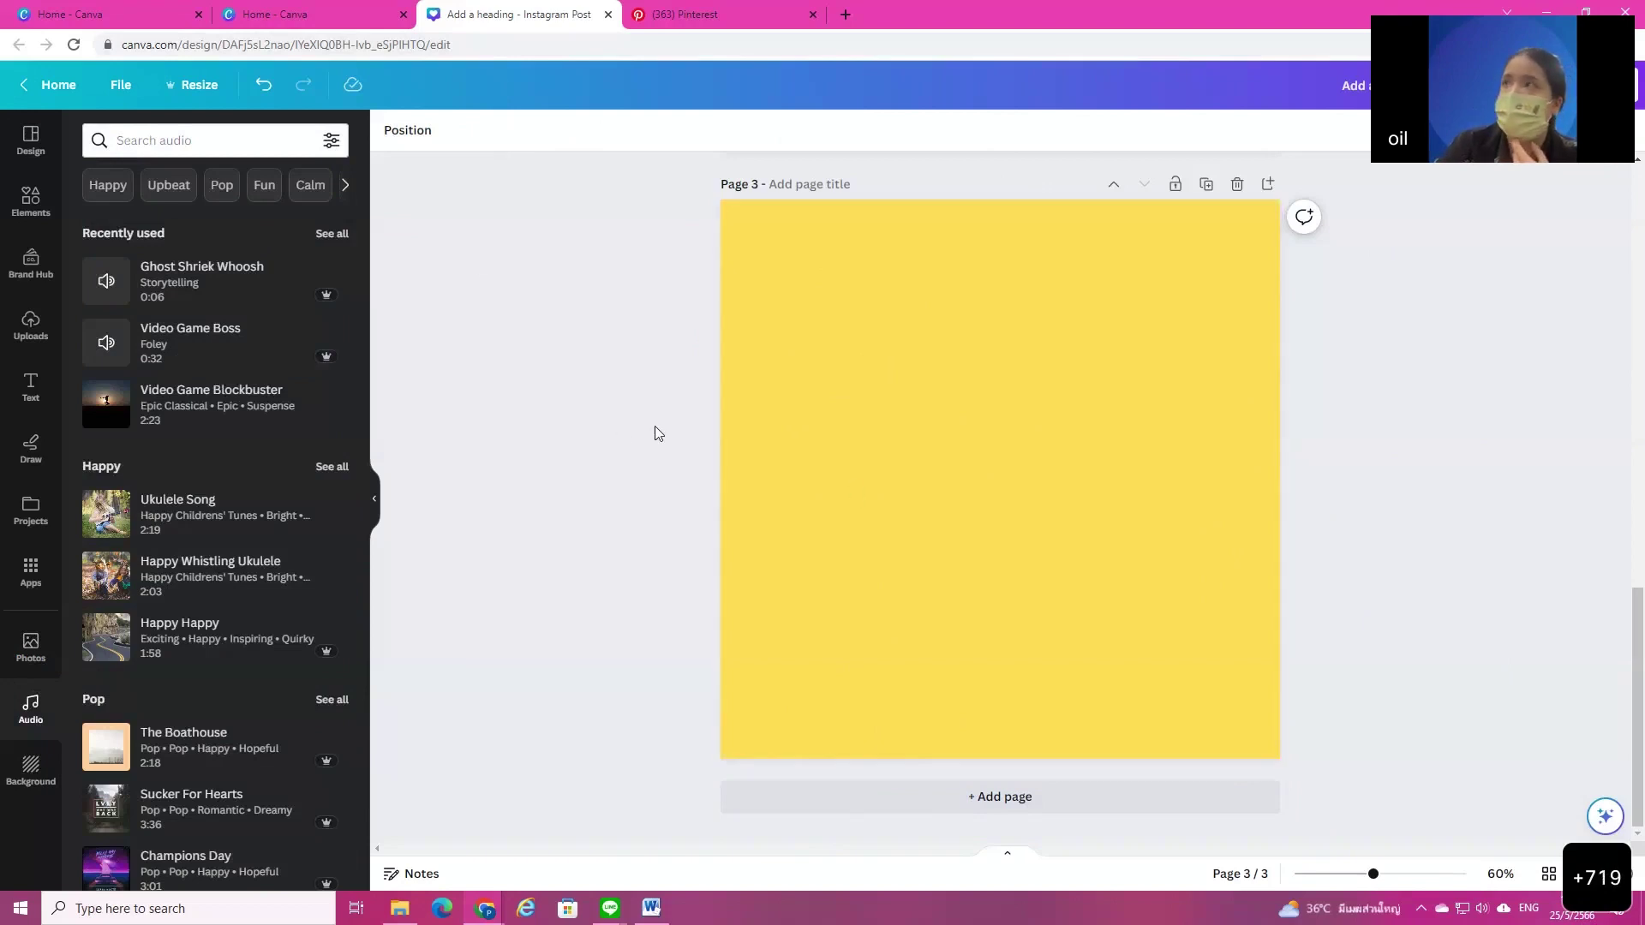
{"action": "left_click", "coordinate": [33, 776]}
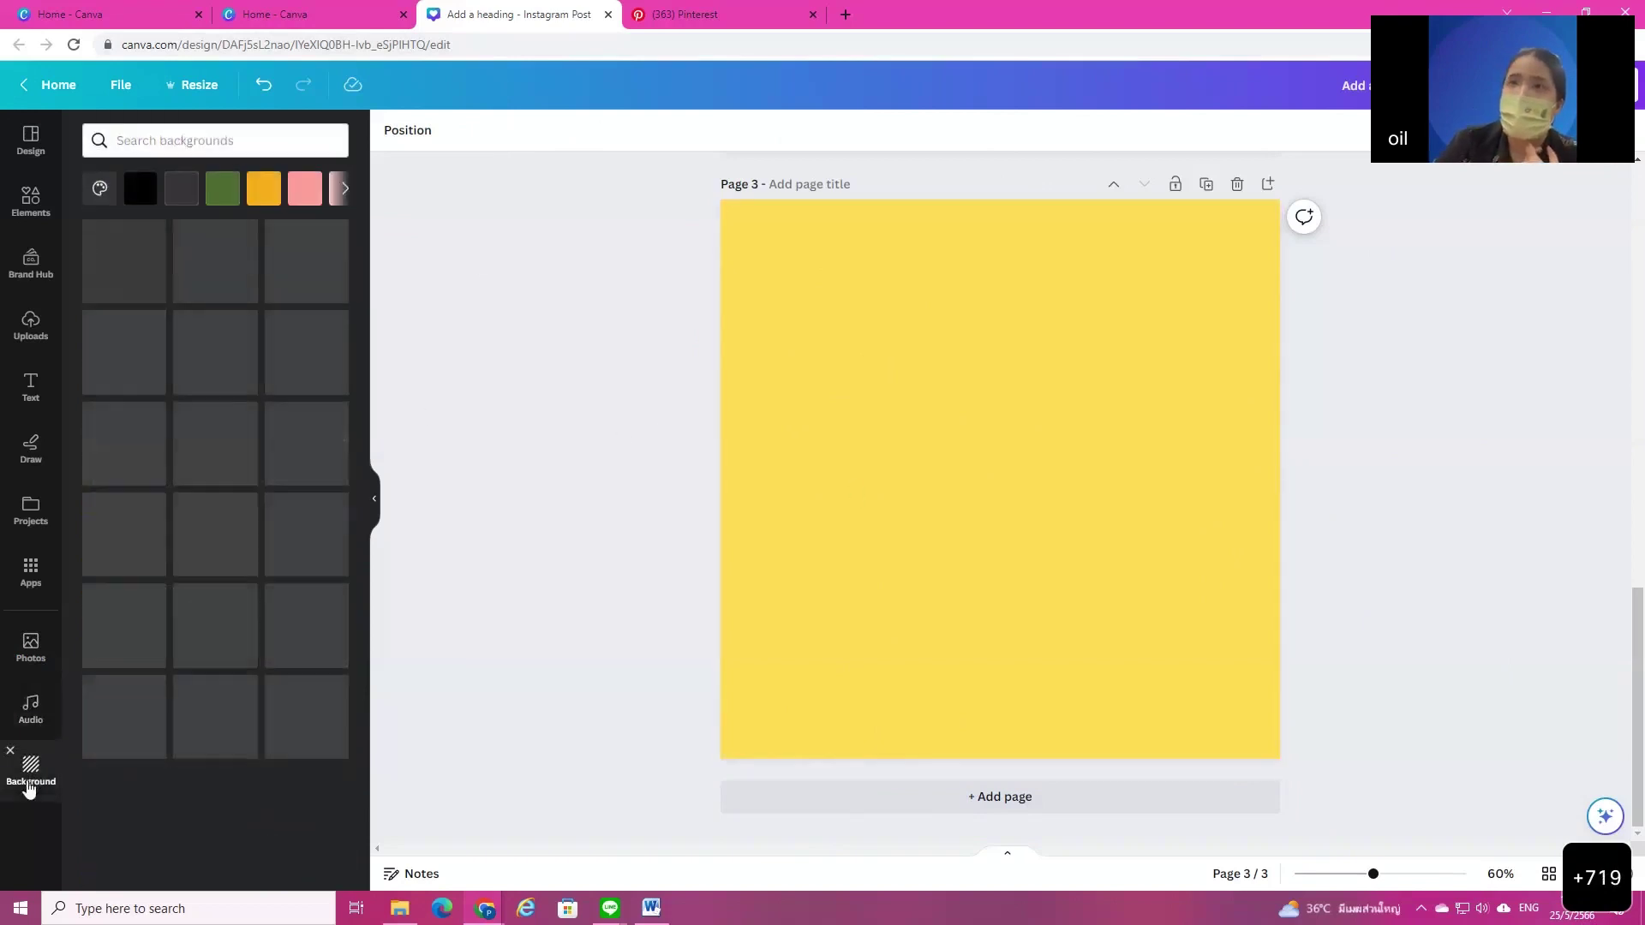
Step: Mix a custom solid pale pink, #F8E4E0, as the third page's background colour
{"action": "left_click", "coordinate": [924, 343]}
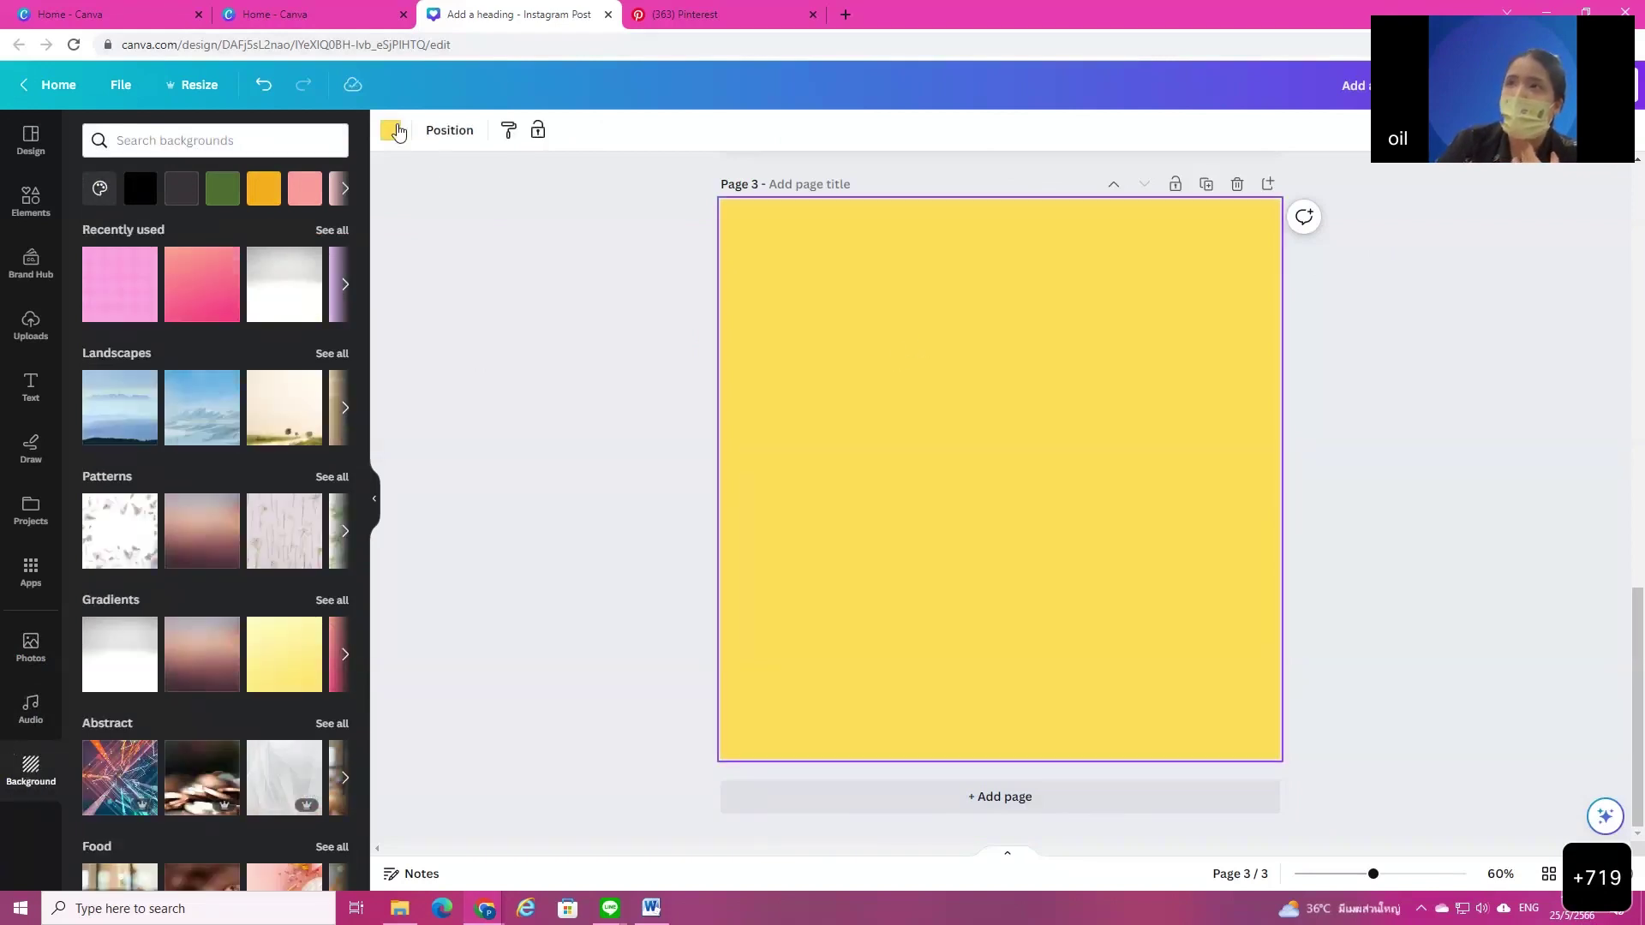
{"action": "left_click", "coordinate": [392, 131]}
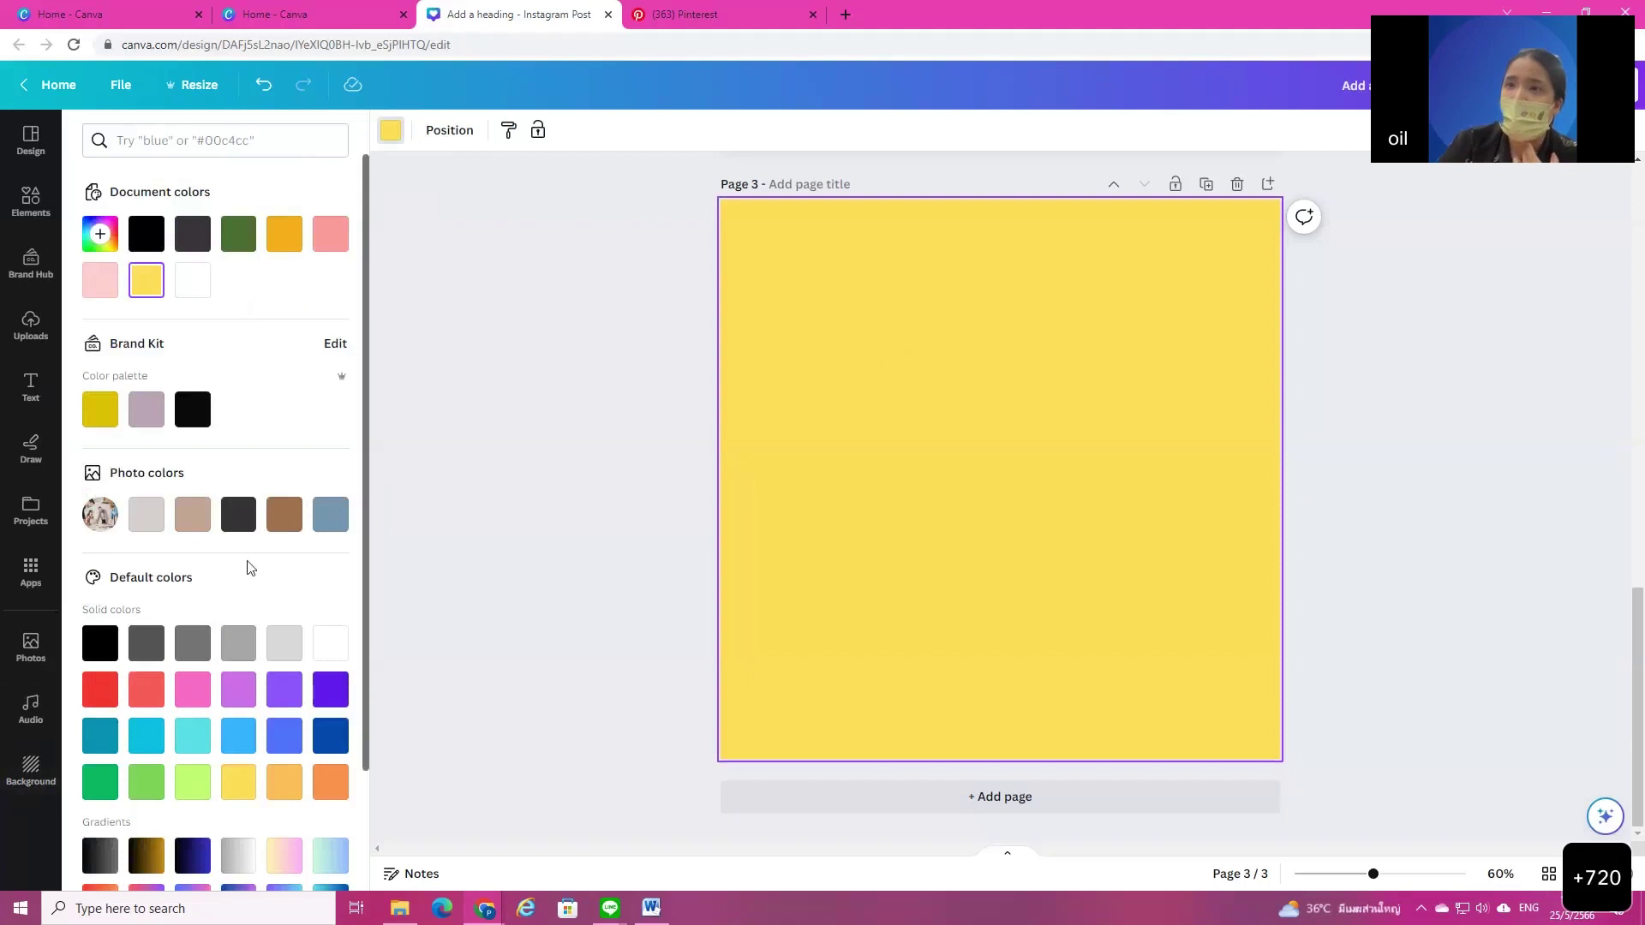
{"action": "scroll", "coordinate": [252, 600], "scroll_direction": "down", "scroll_amount": 2}
{"action": "scroll", "coordinate": [261, 698], "scroll_direction": "up", "scroll_amount": 2}
{"action": "scroll", "coordinate": [158, 662], "scroll_direction": "down", "scroll_amount": 2}
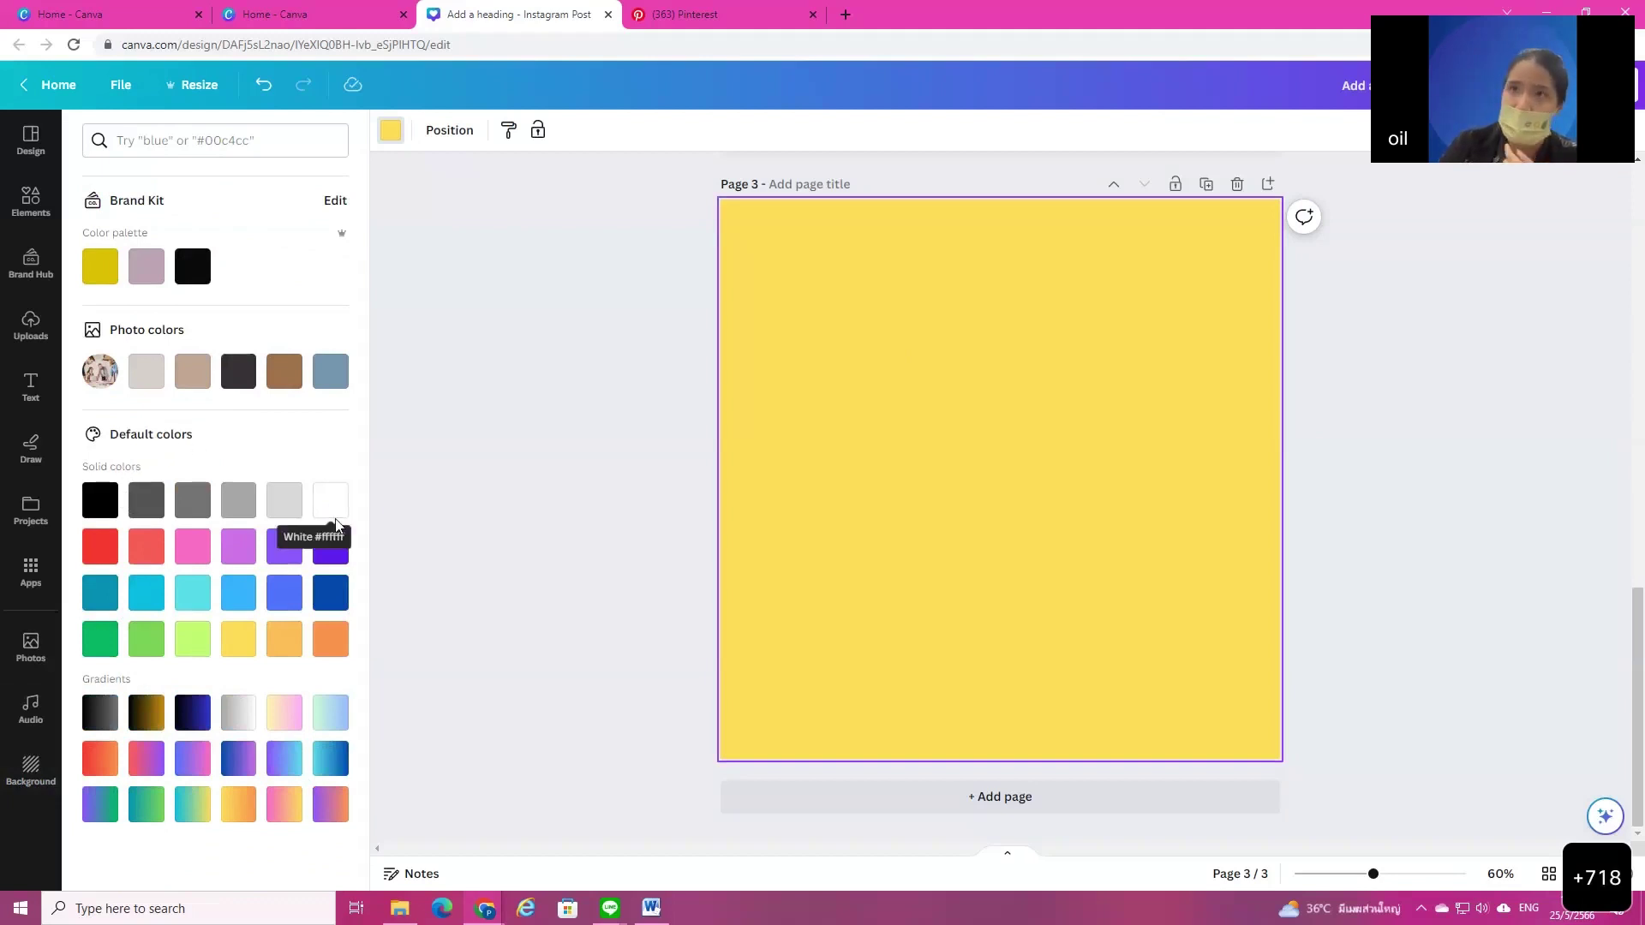
{"action": "scroll", "coordinate": [343, 527], "scroll_direction": "up", "scroll_amount": 2}
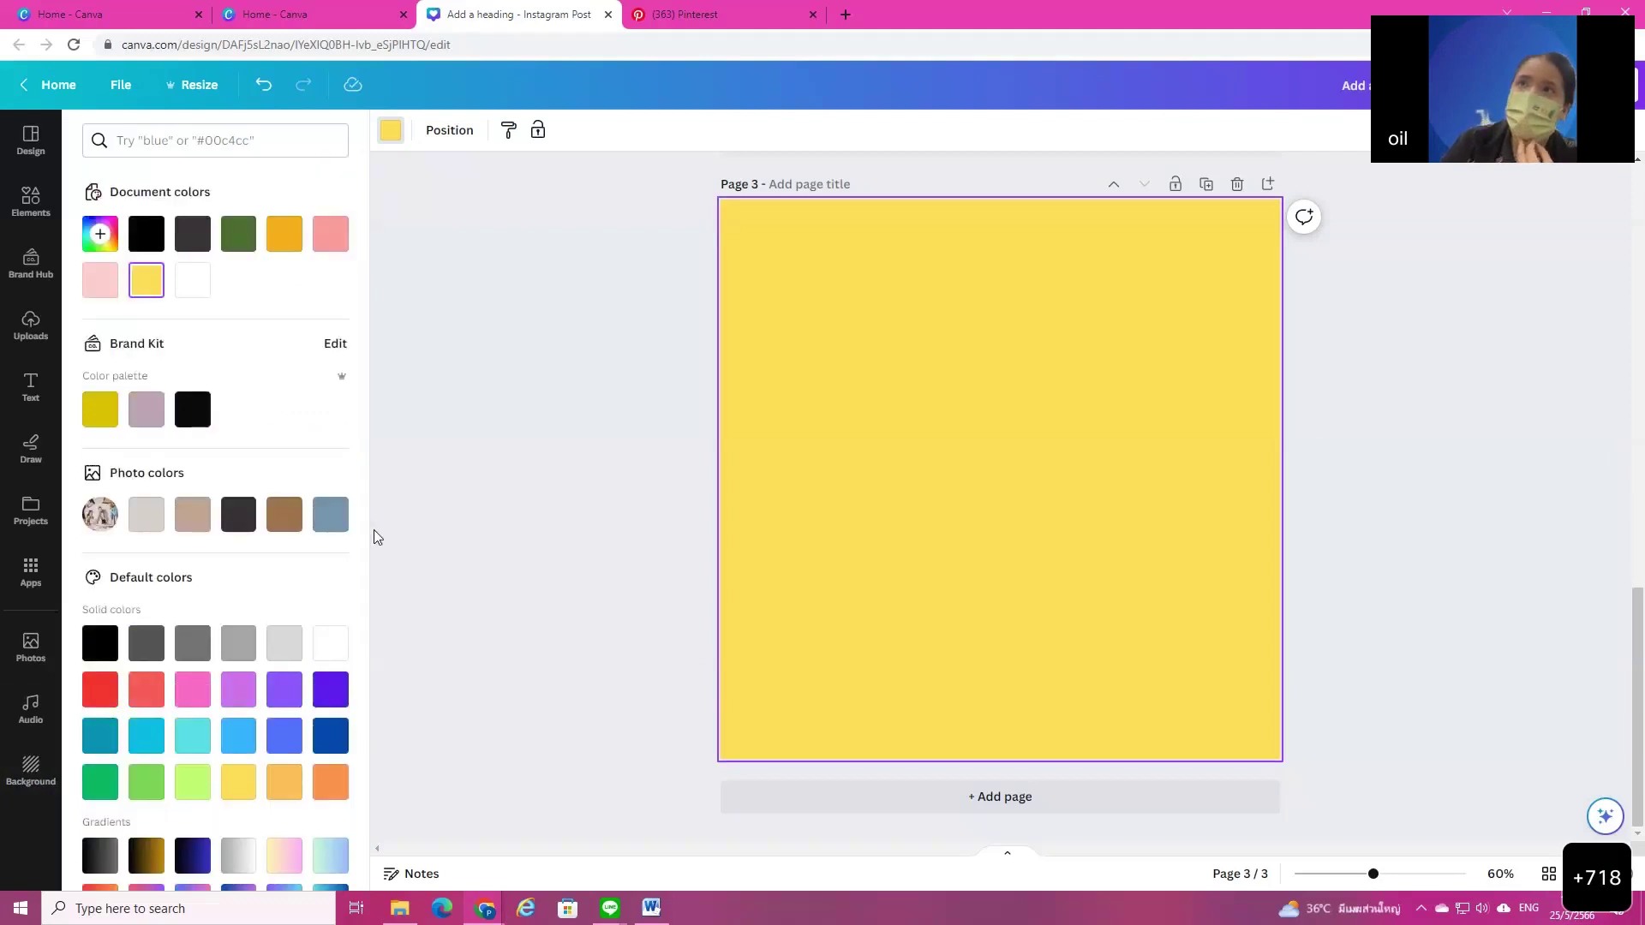
{"action": "left_click", "coordinate": [106, 242]}
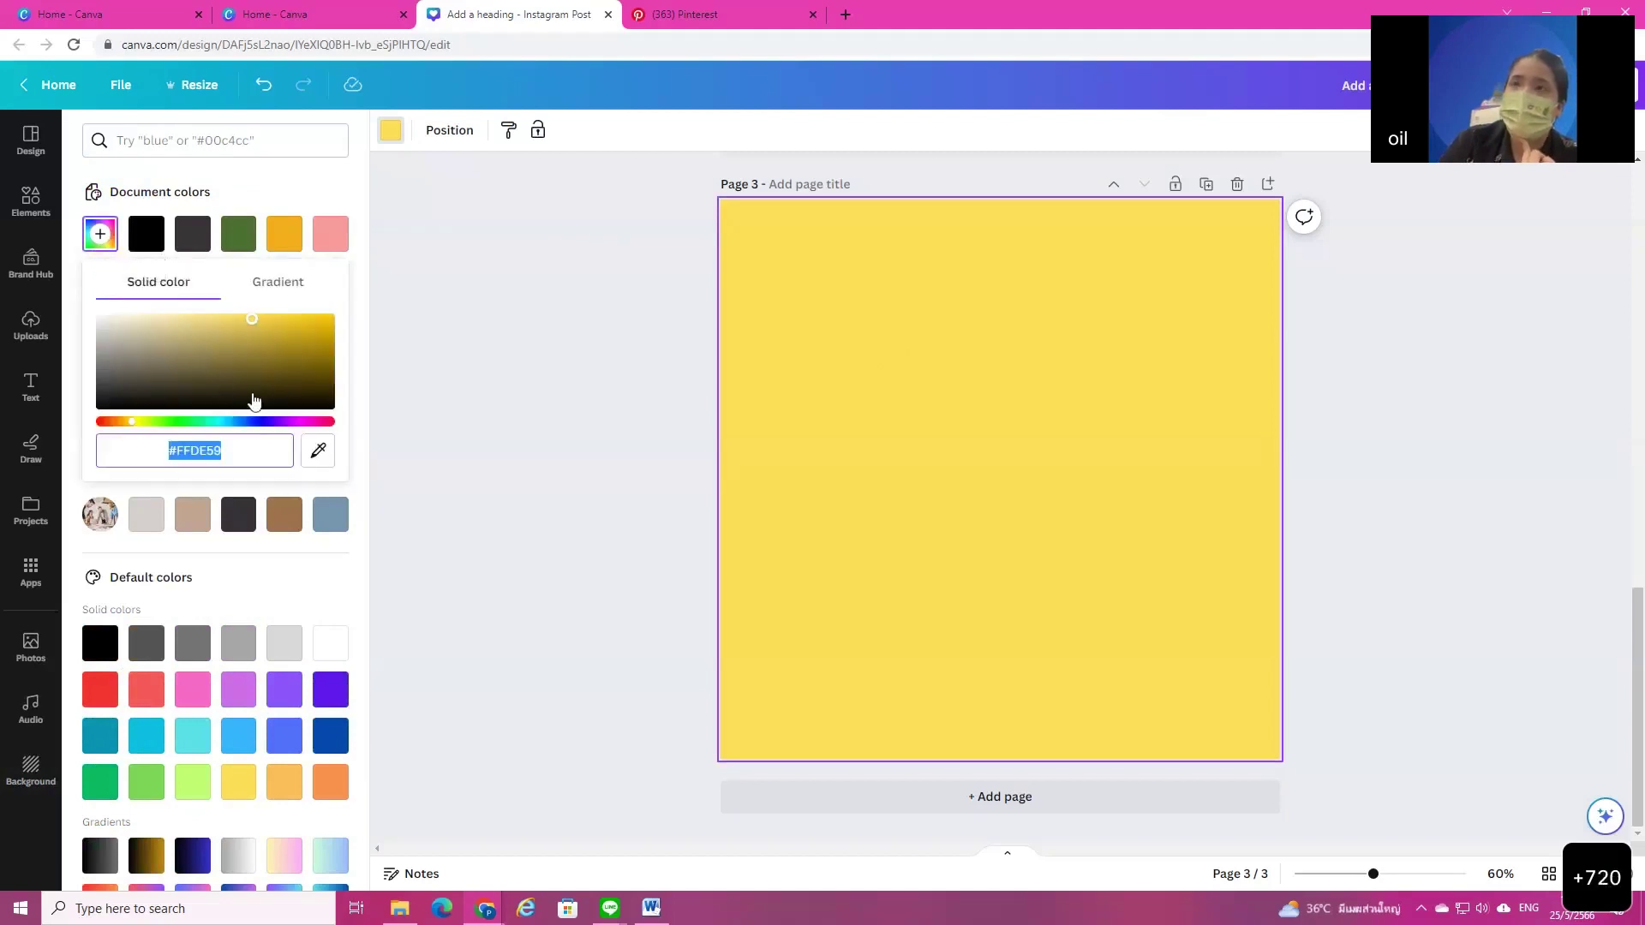
{"action": "left_click_drag", "start_coordinate": [254, 323], "coordinate": [197, 320]}
{"action": "left_click_drag", "start_coordinate": [131, 423], "coordinate": [107, 425]}
{"action": "left_click_drag", "start_coordinate": [197, 319], "coordinate": [120, 318]}
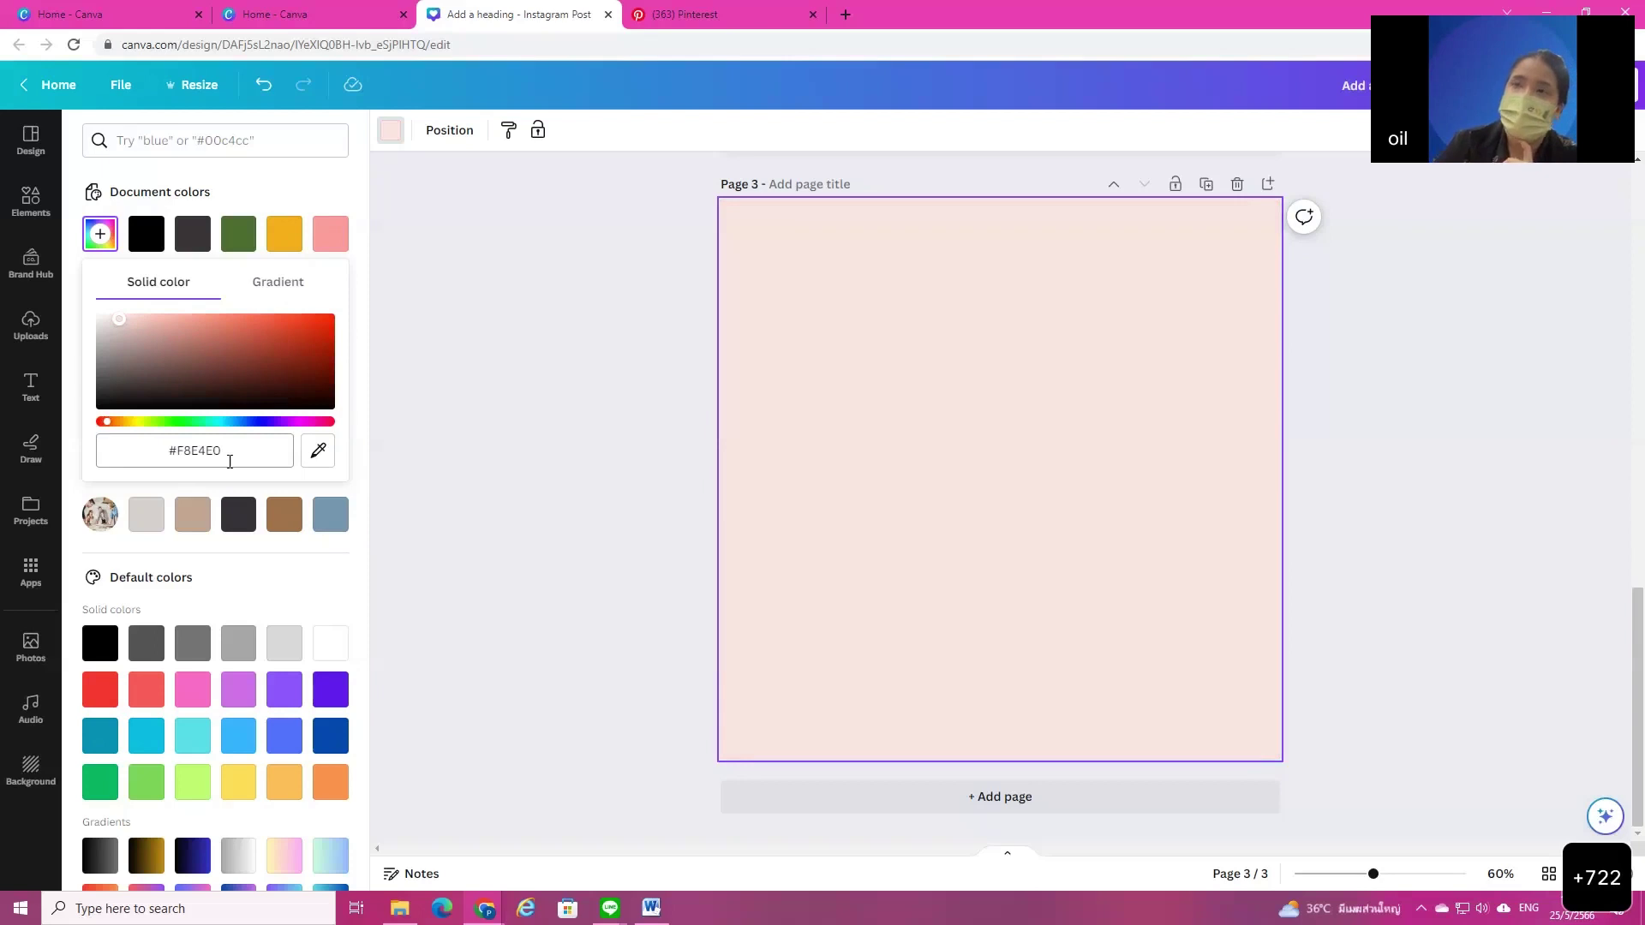
{"action": "left_click_drag", "start_coordinate": [172, 452], "coordinate": [264, 453]}
{"action": "left_click", "coordinate": [259, 457]}
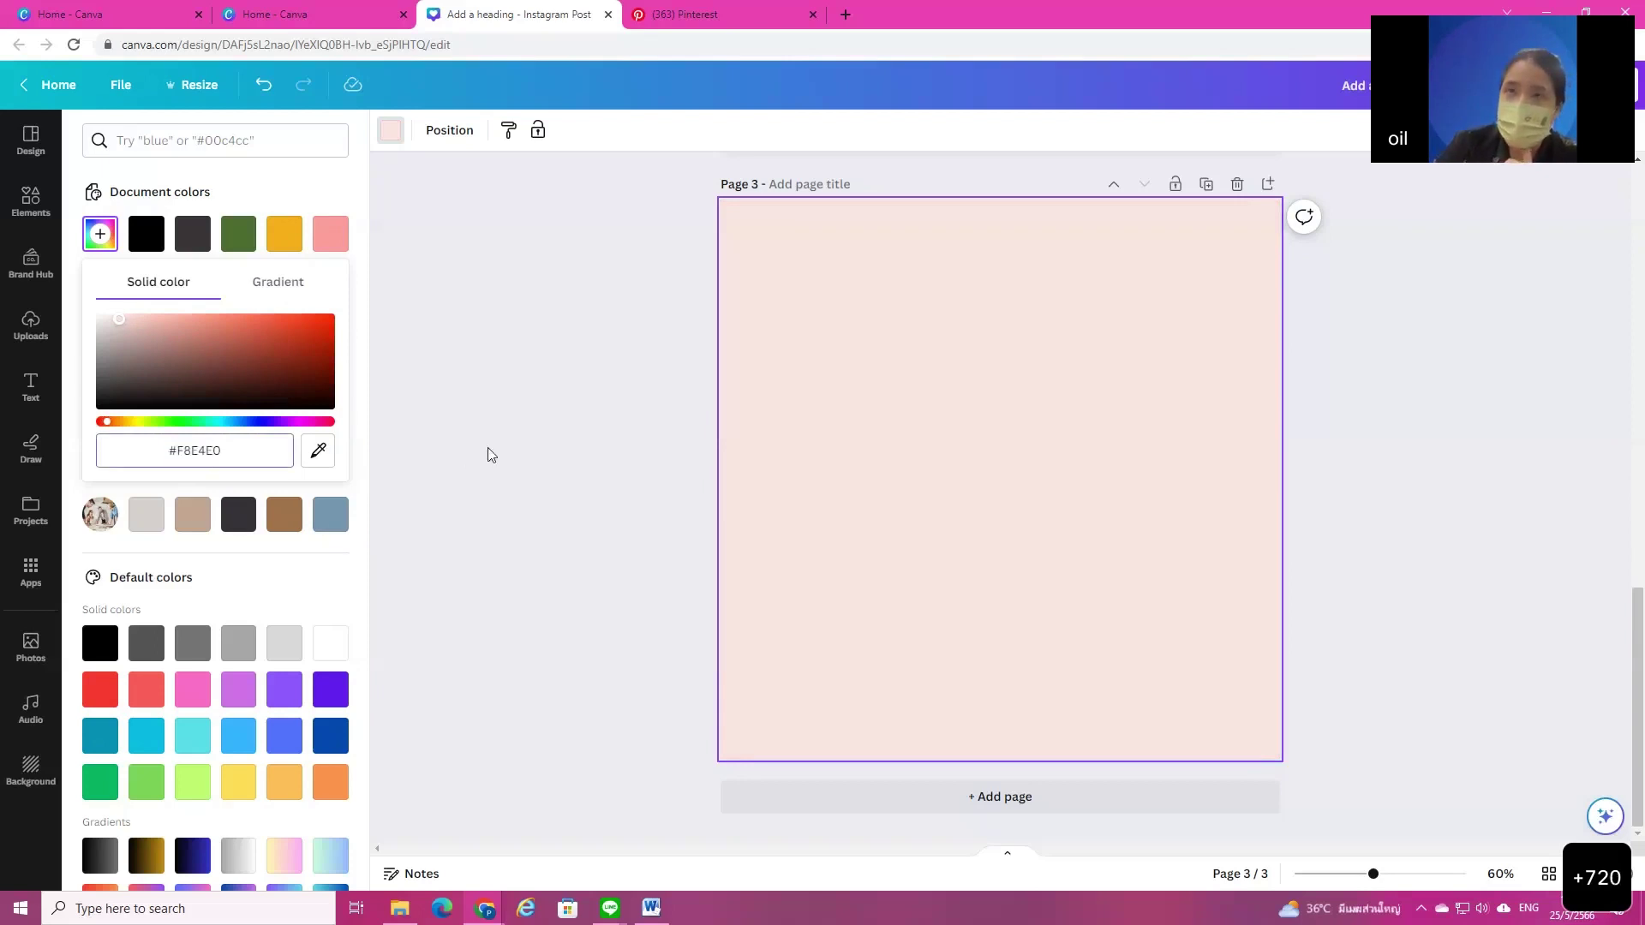
Step: Insert the yellow stock photo with blue candles and ribbon and move it to the page's lower-right area
{"action": "left_click", "coordinate": [32, 656]}
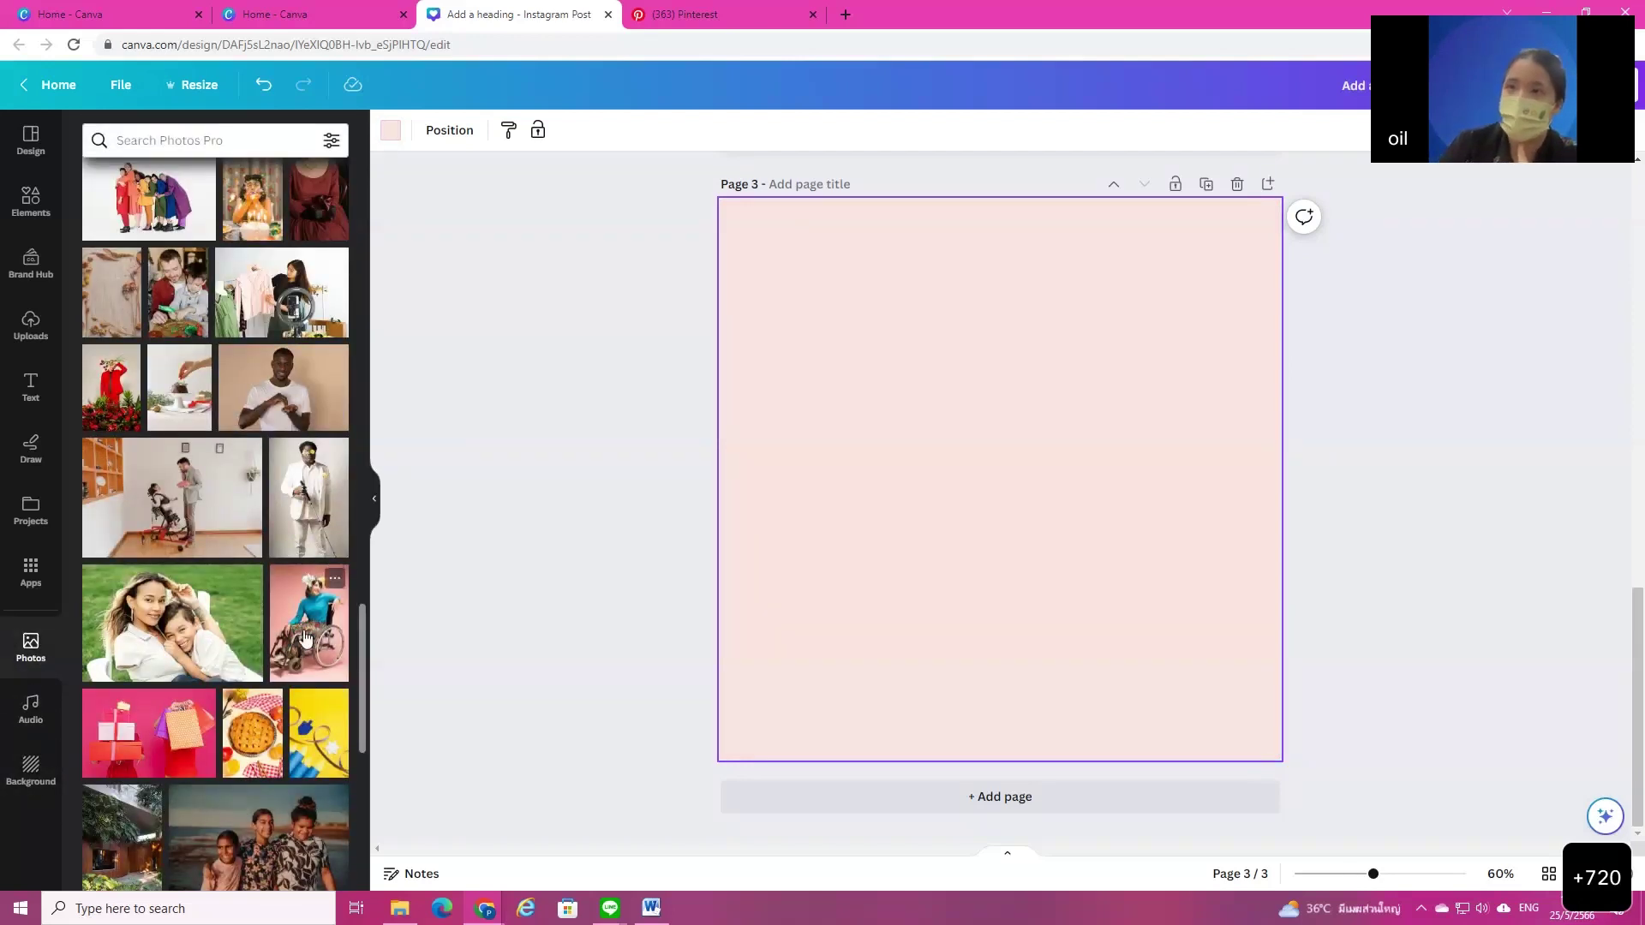
{"action": "scroll", "coordinate": [308, 643], "scroll_direction": "down", "scroll_amount": 1}
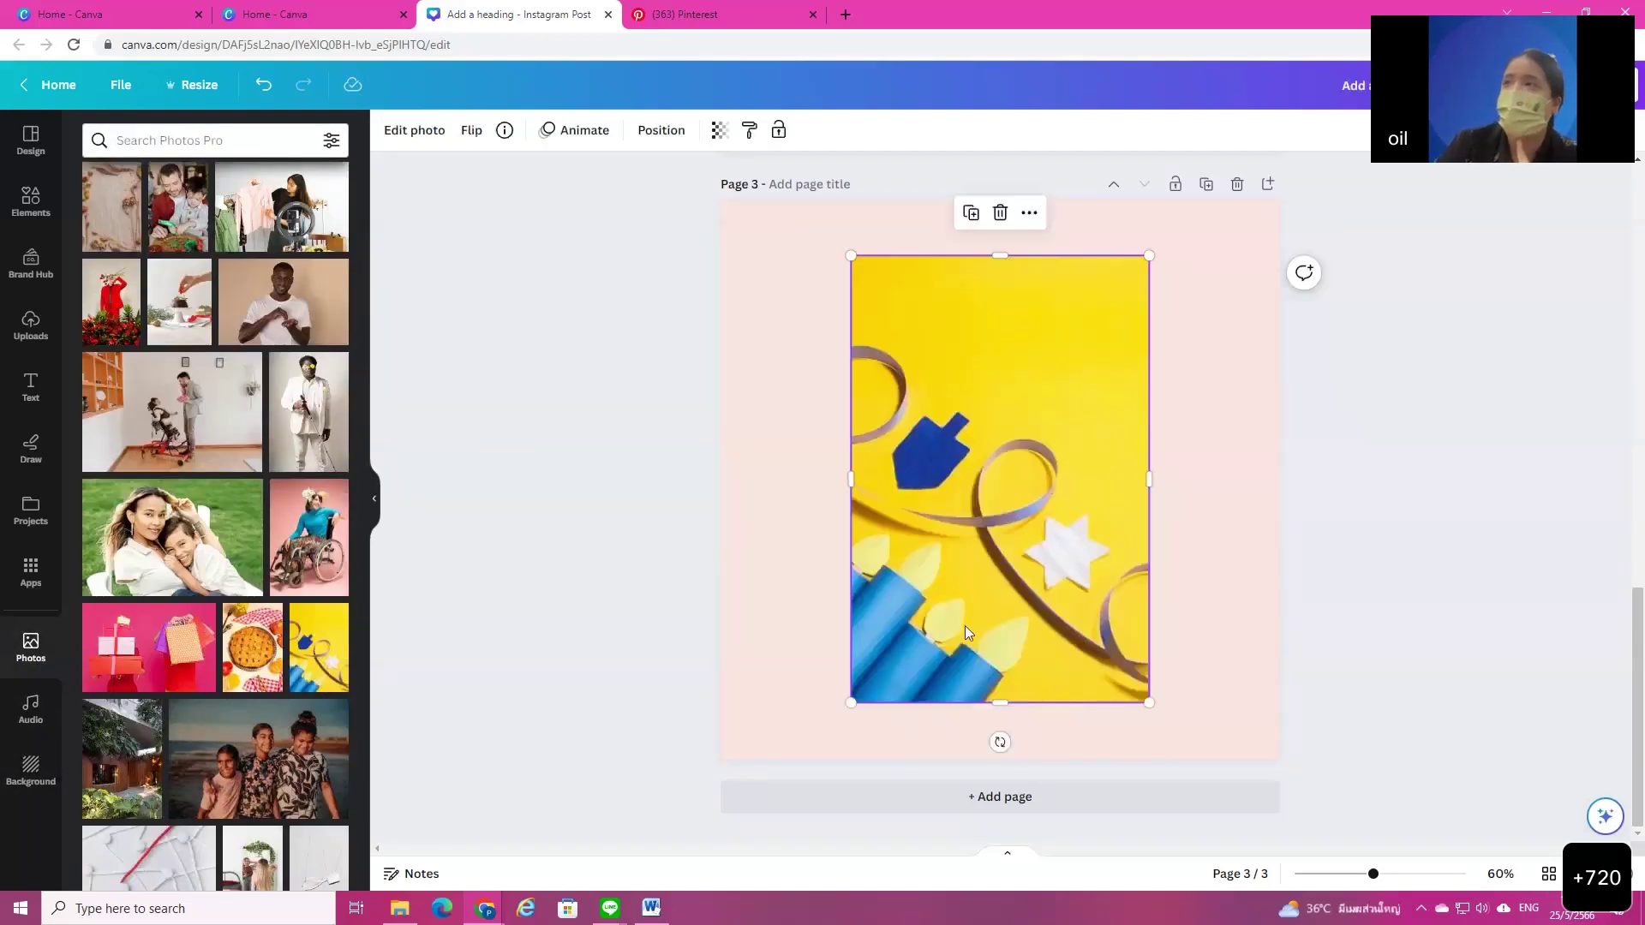
{"action": "left_click", "coordinate": [1304, 434]}
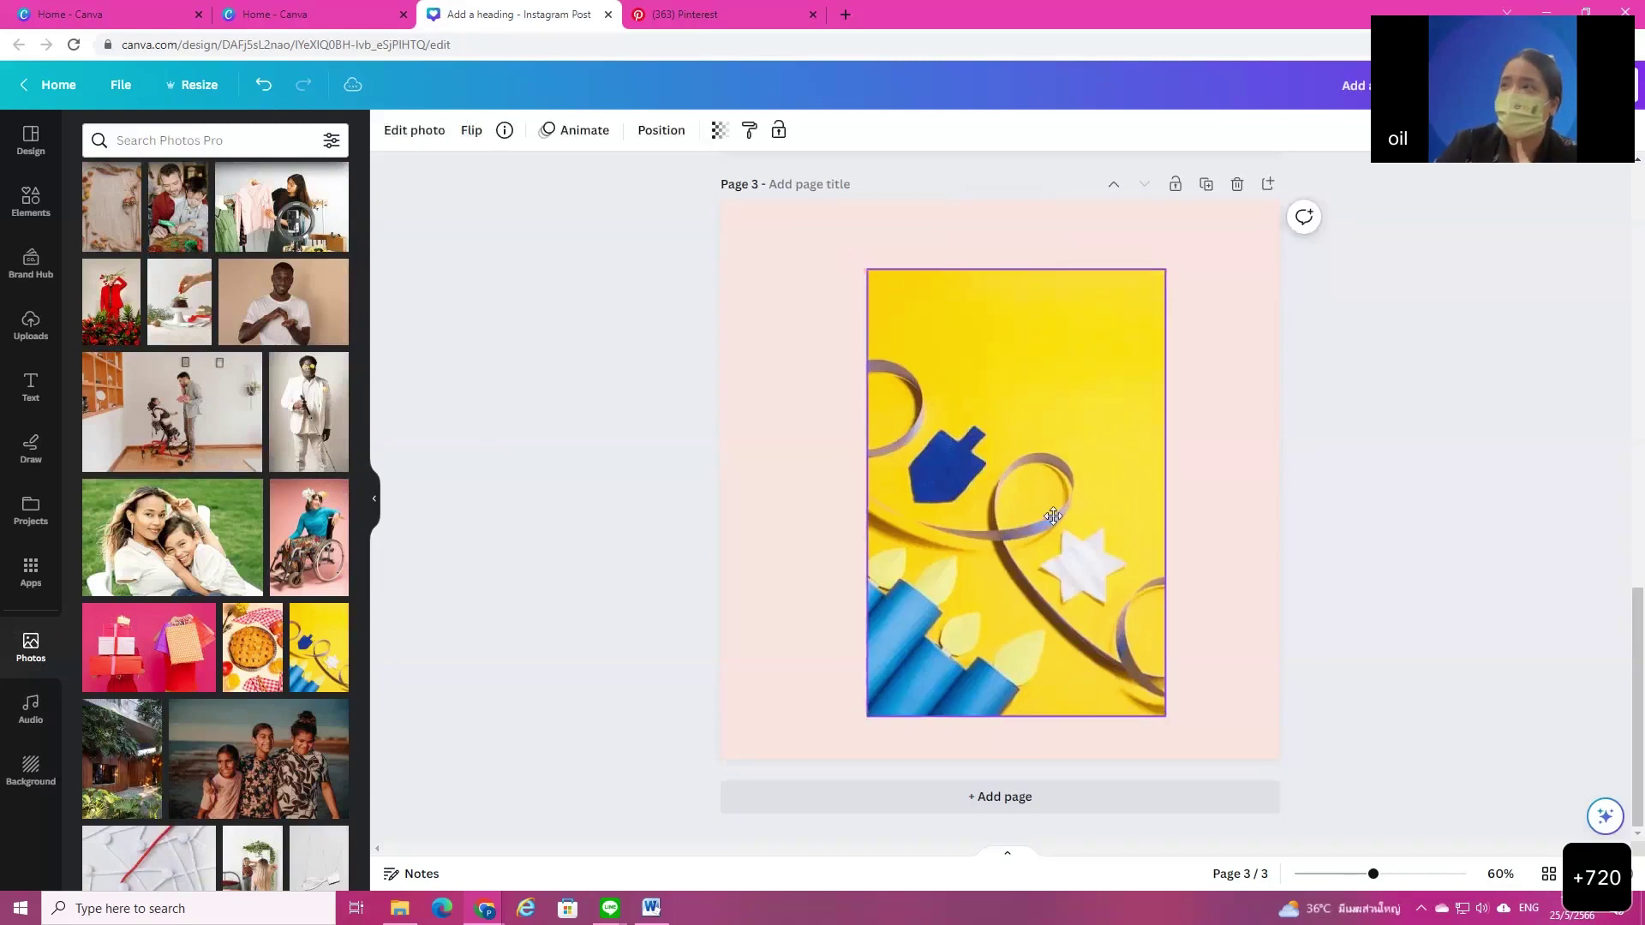
{"action": "left_click_drag", "start_coordinate": [1050, 381], "coordinate": [1167, 463]}
{"action": "left_click", "coordinate": [500, 491]}
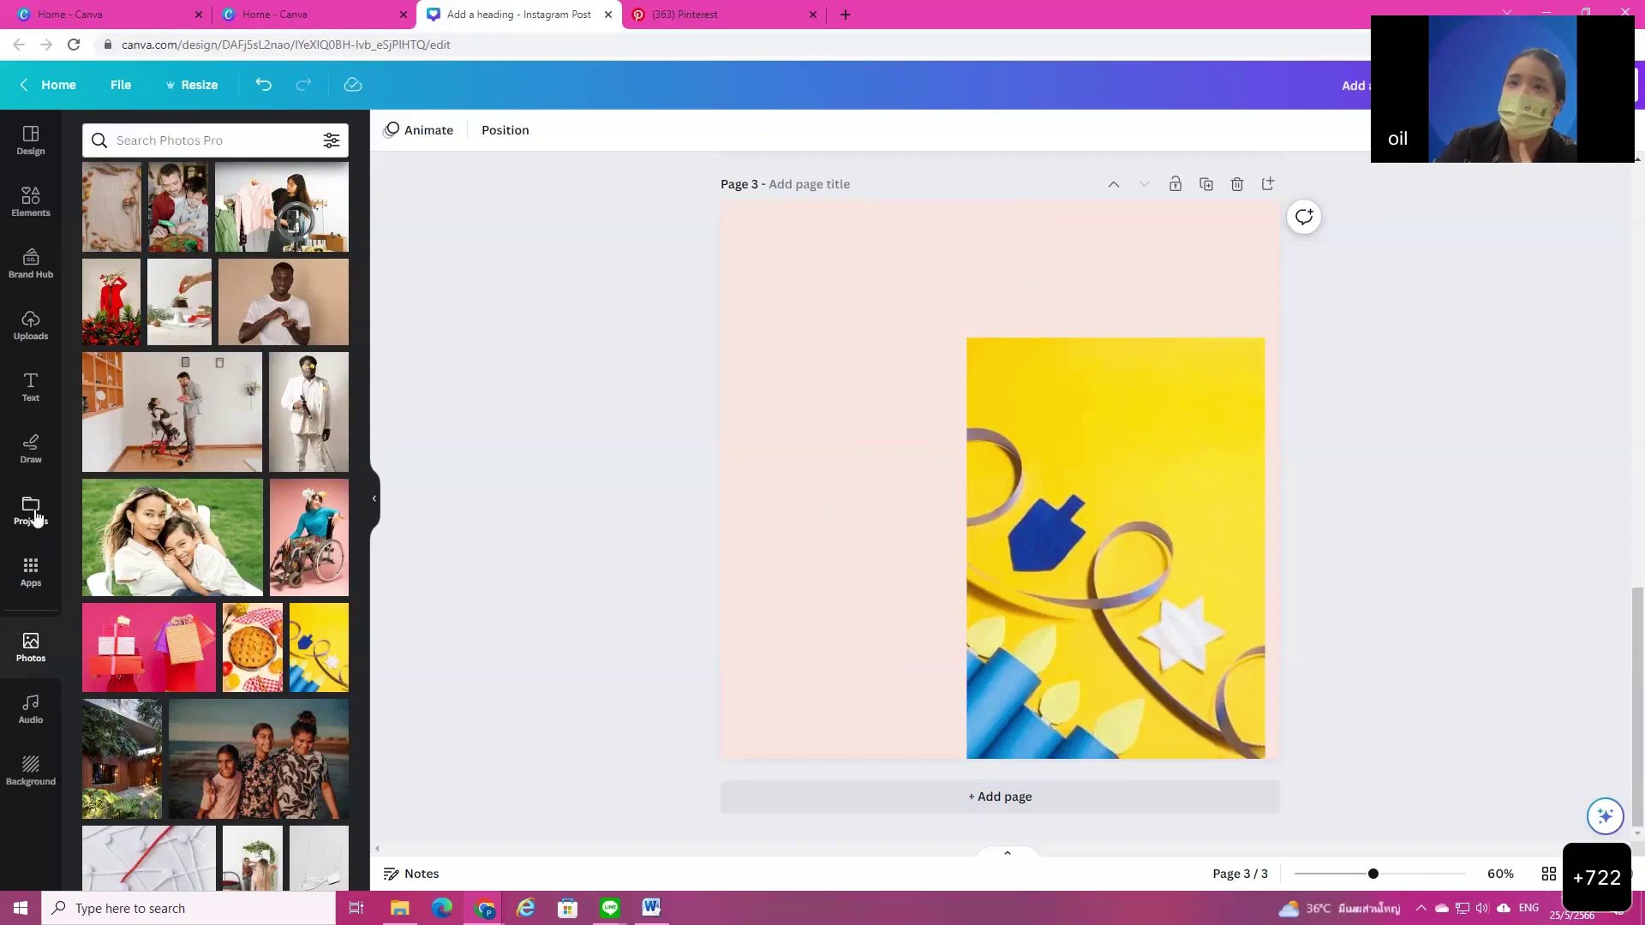
Step: Compare the colour choices offered for the page background with the editing options offered for the yellow photo
{"action": "left_click", "coordinate": [826, 319]}
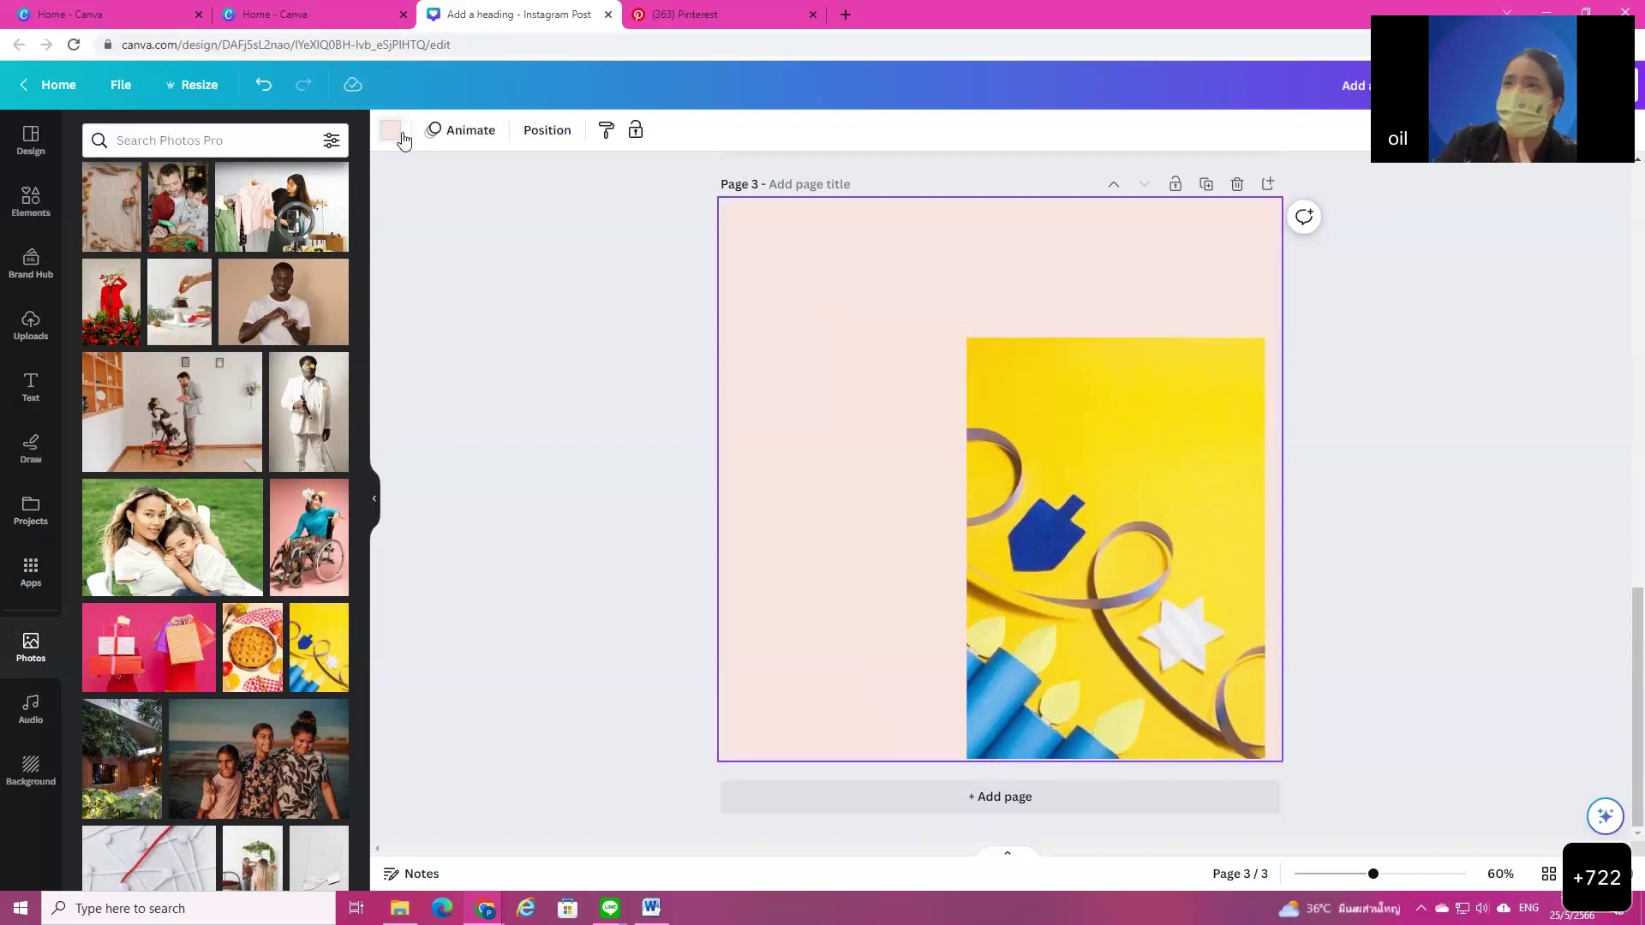
{"action": "left_click", "coordinate": [390, 131]}
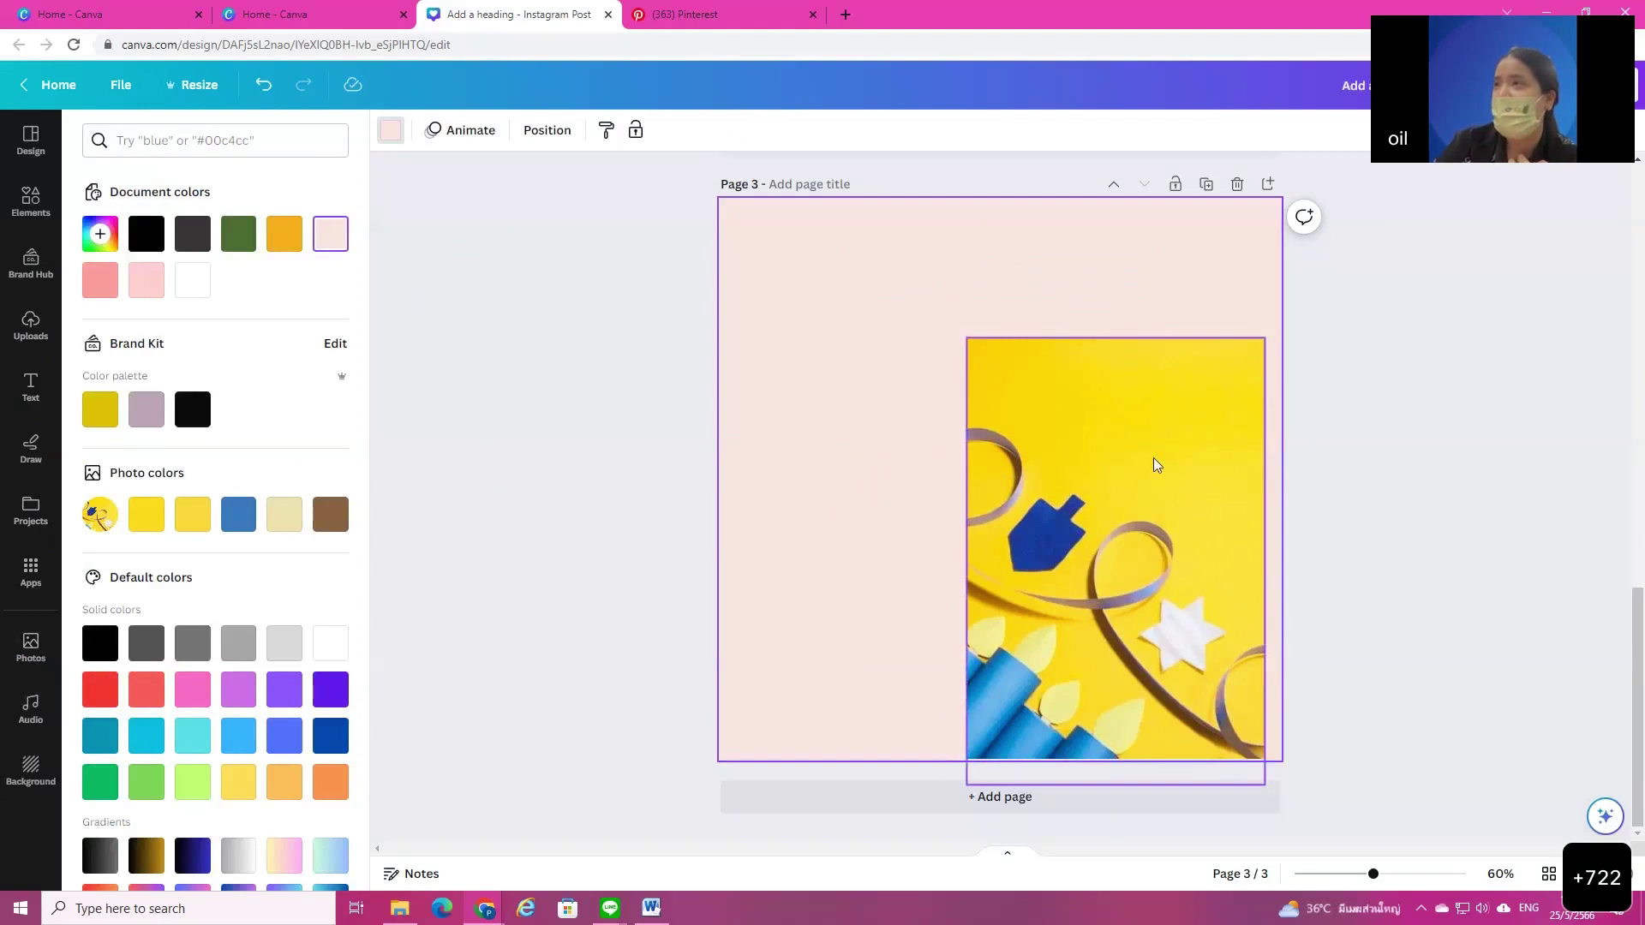
{"action": "left_click", "coordinate": [1123, 392]}
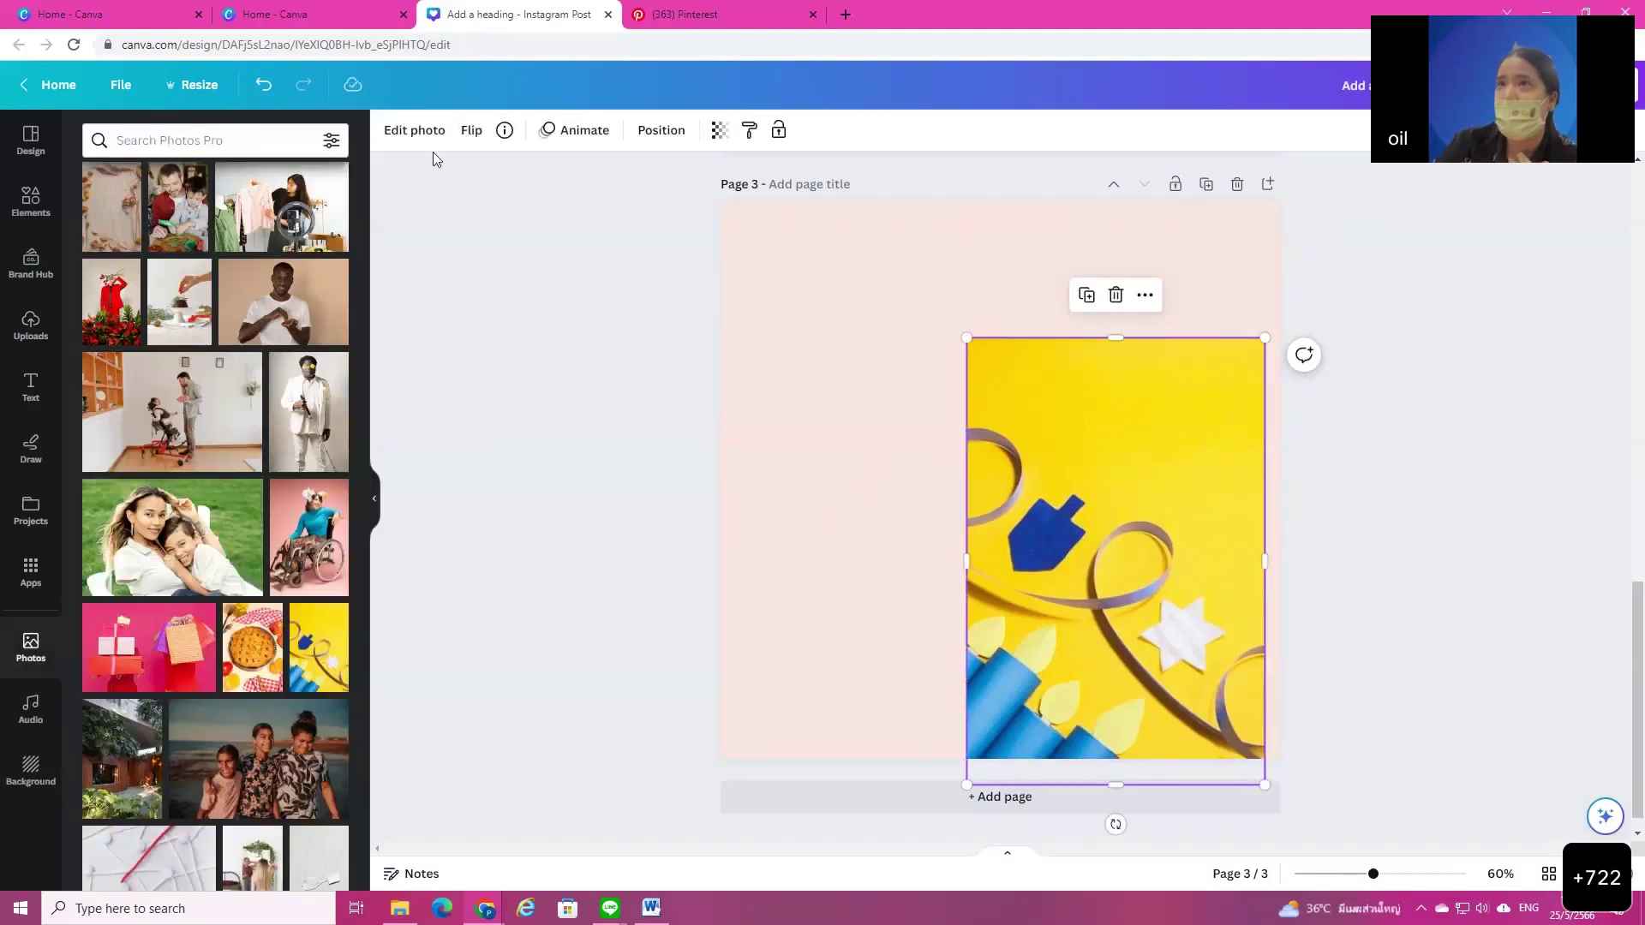
{"action": "left_click", "coordinate": [686, 351]}
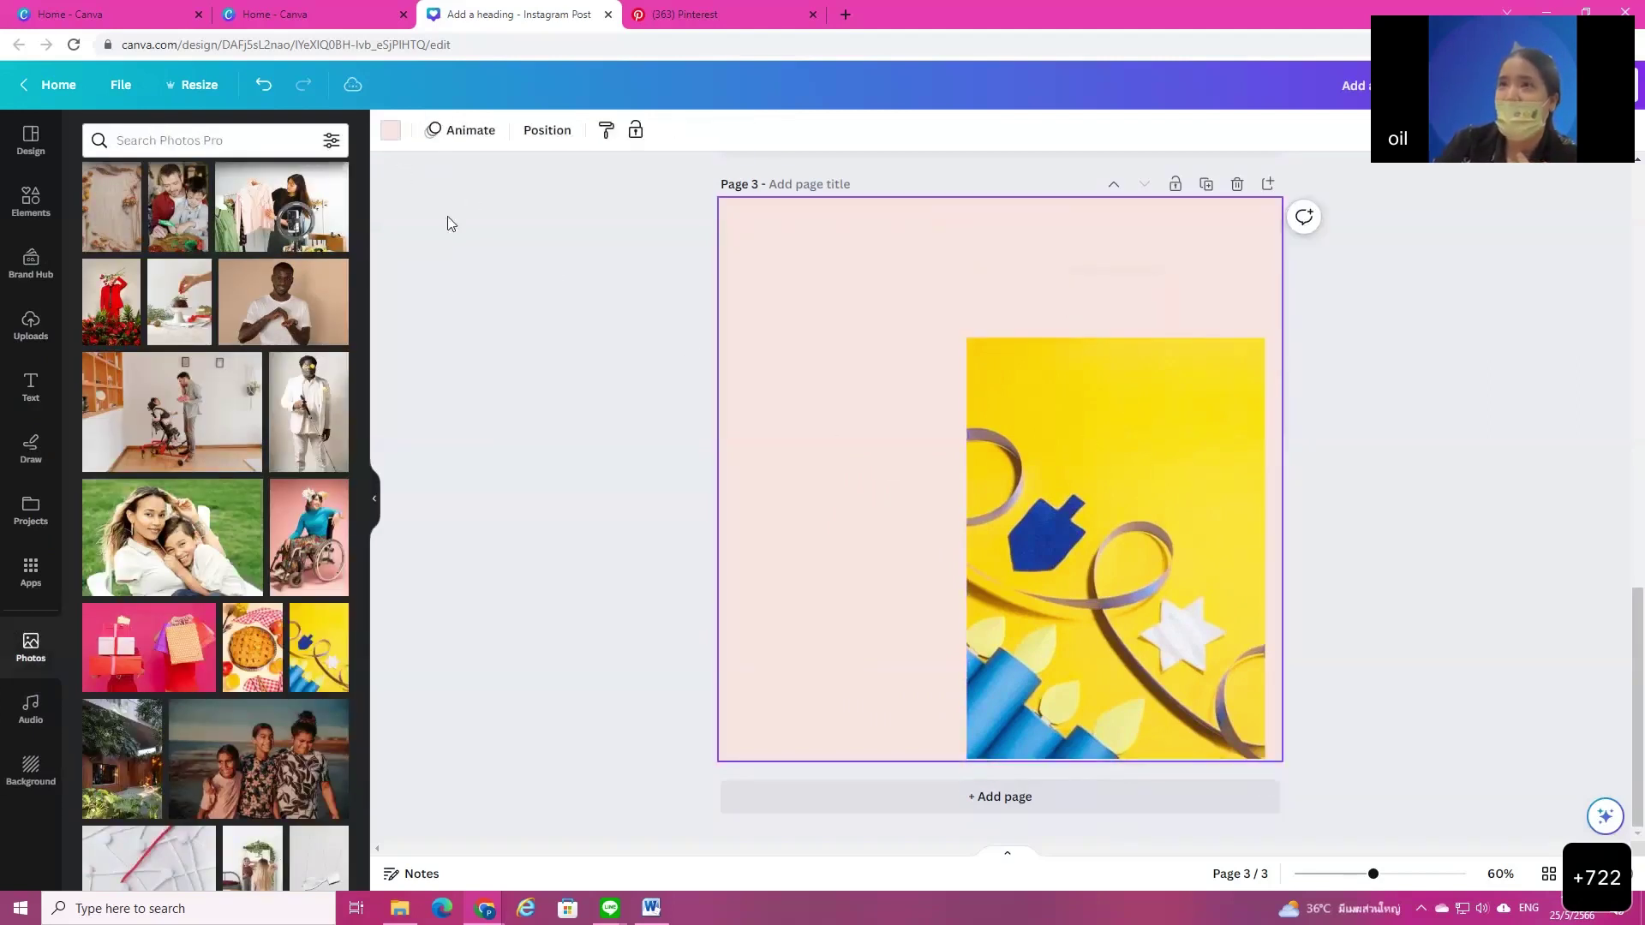
Step: Try the two yellow shades sampled from the photo as the third page's background colour
{"action": "left_click", "coordinate": [391, 131]}
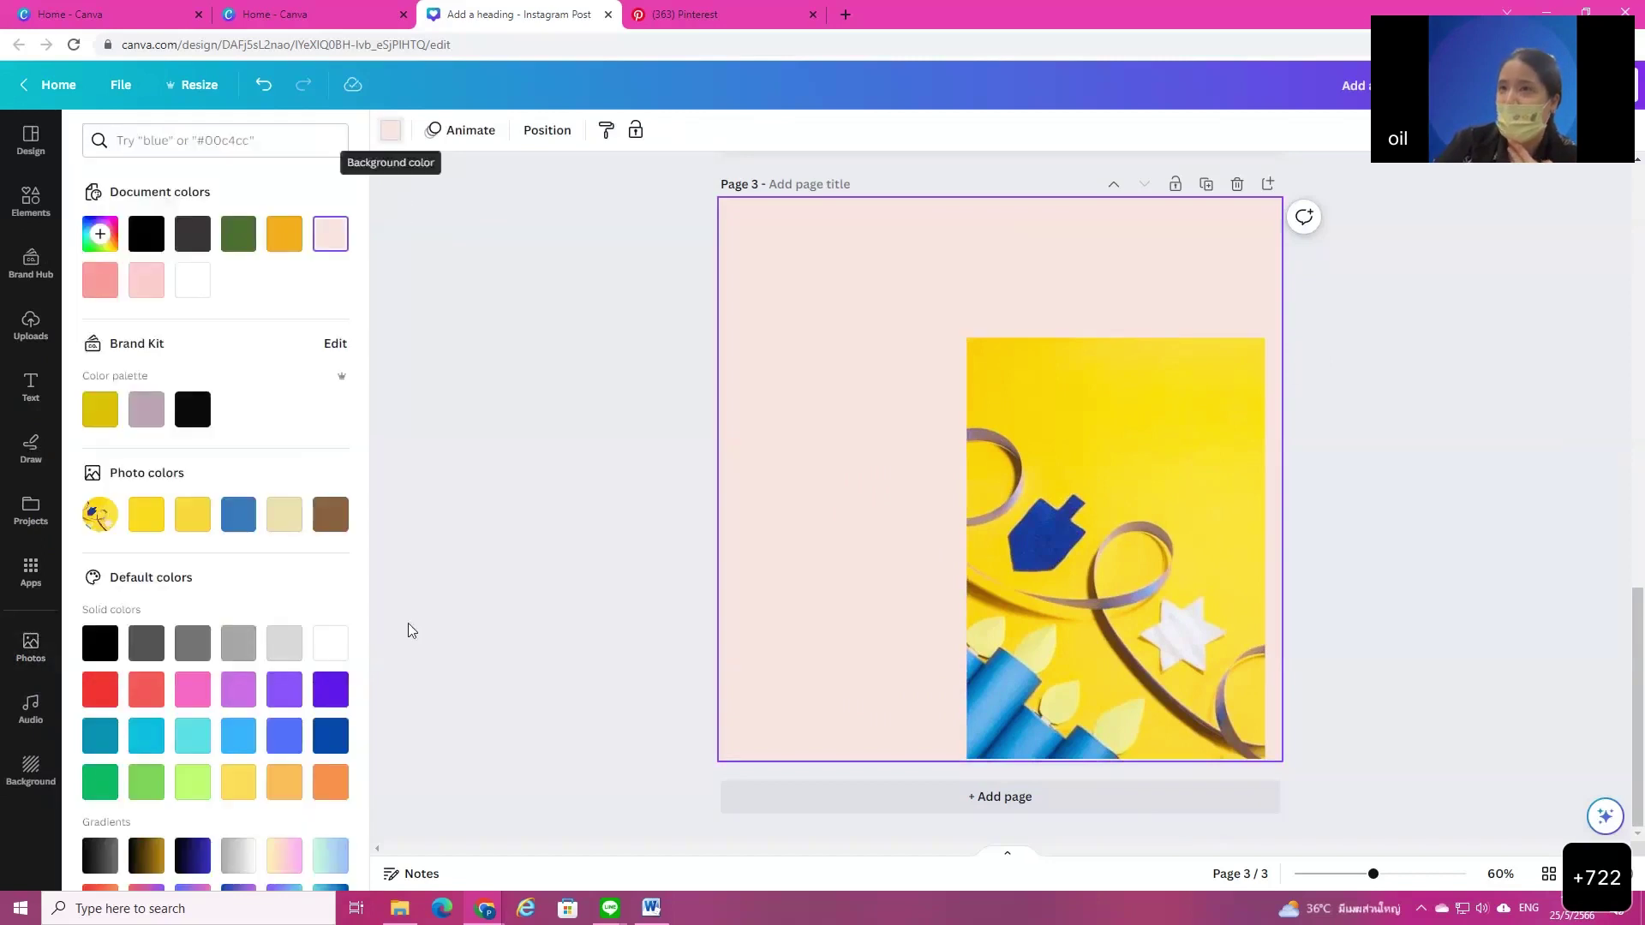
{"action": "left_click", "coordinate": [152, 516]}
{"action": "left_click", "coordinate": [200, 519]}
{"action": "left_click", "coordinate": [147, 519]}
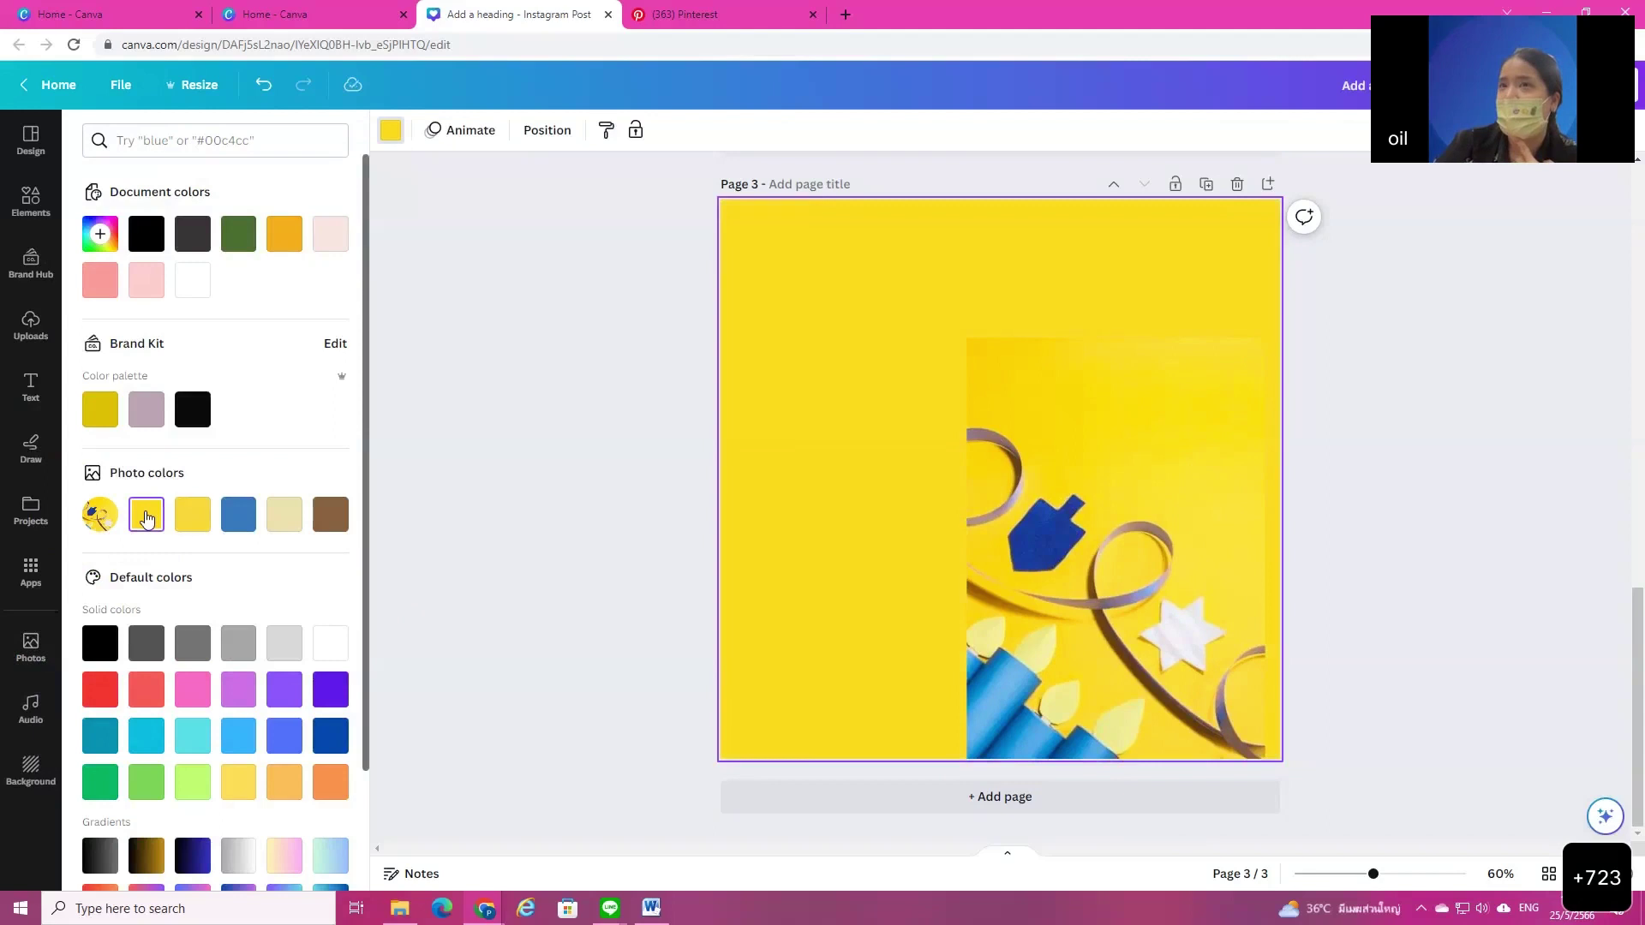
Step: Sample the blue of the photo's candles, #058FD3, with the colour picker and apply it as the third page's background
{"action": "left_click", "coordinate": [100, 234]}
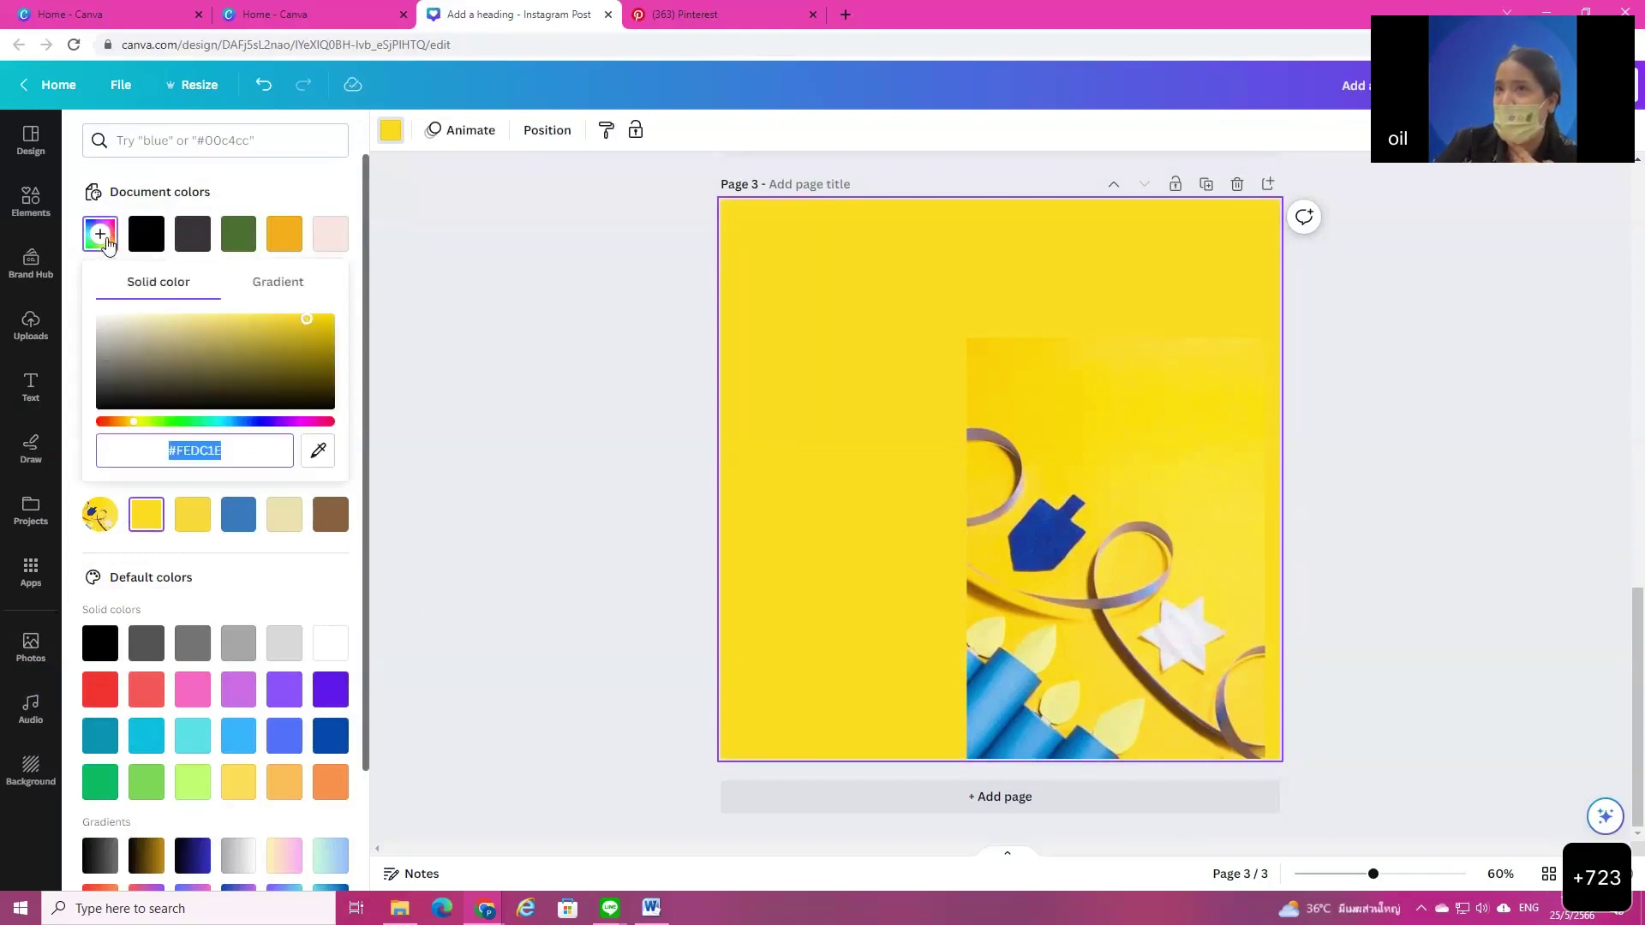
{"action": "left_click", "coordinate": [317, 453]}
{"action": "left_click", "coordinate": [318, 452]}
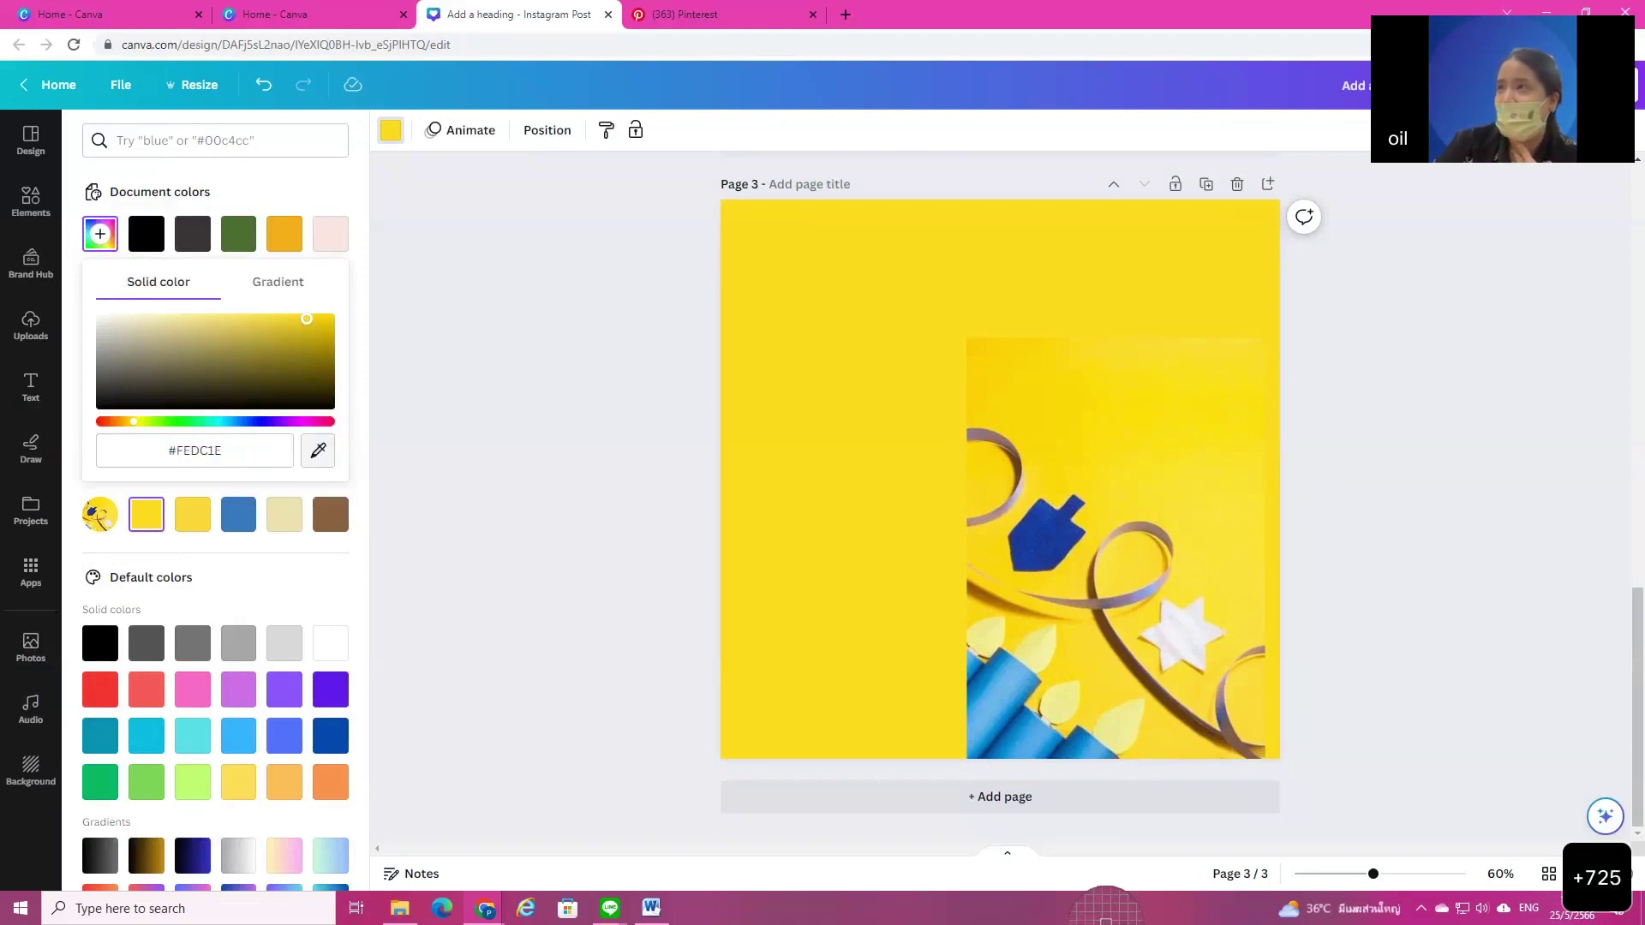
{"action": "left_click", "coordinate": [1010, 710]}
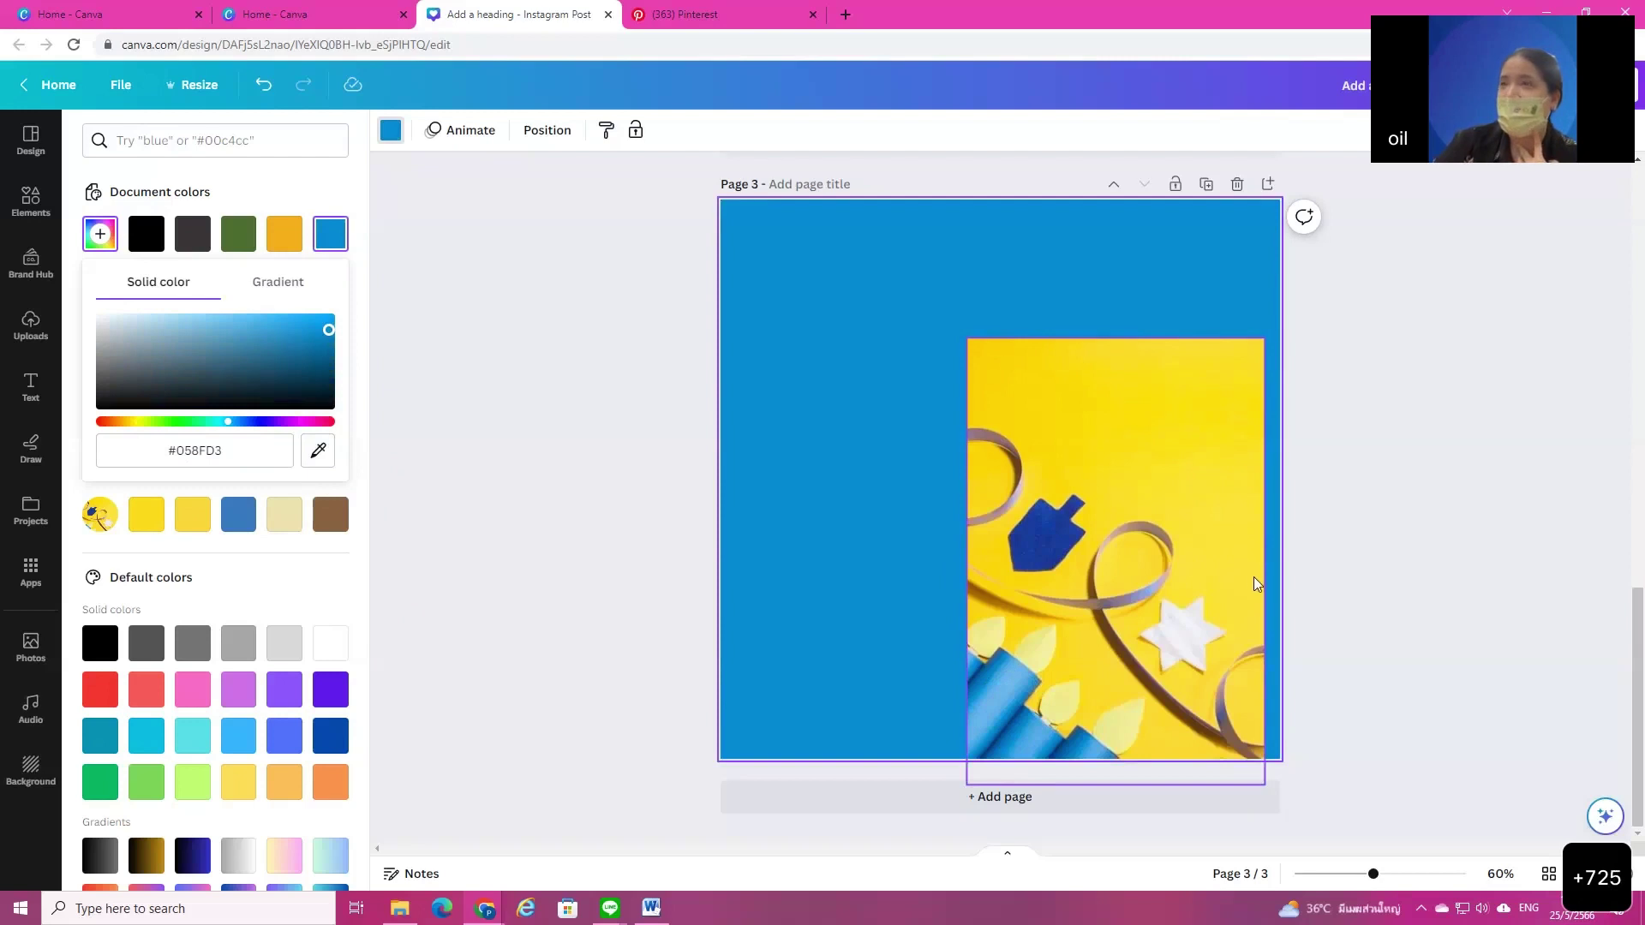
{"action": "left_click", "coordinate": [1370, 574]}
{"action": "left_click", "coordinate": [1361, 591]}
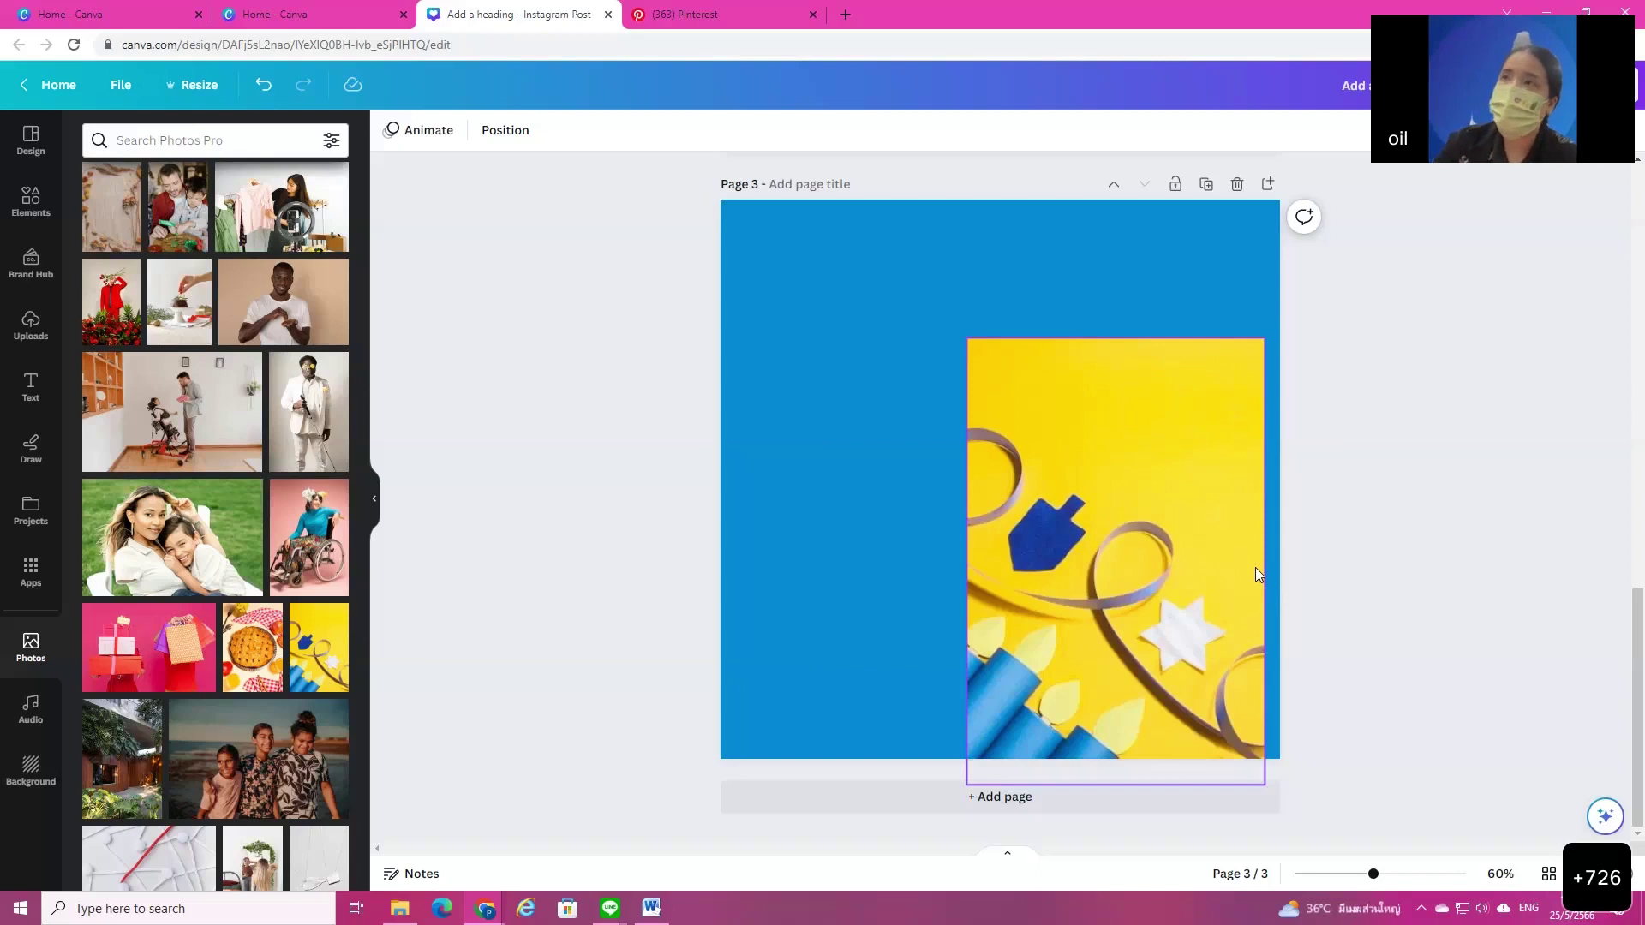
Step: Look over the background colour choices, the photo, element and template libraries, and the page's layer and arrangement options
{"action": "left_click", "coordinate": [892, 353]}
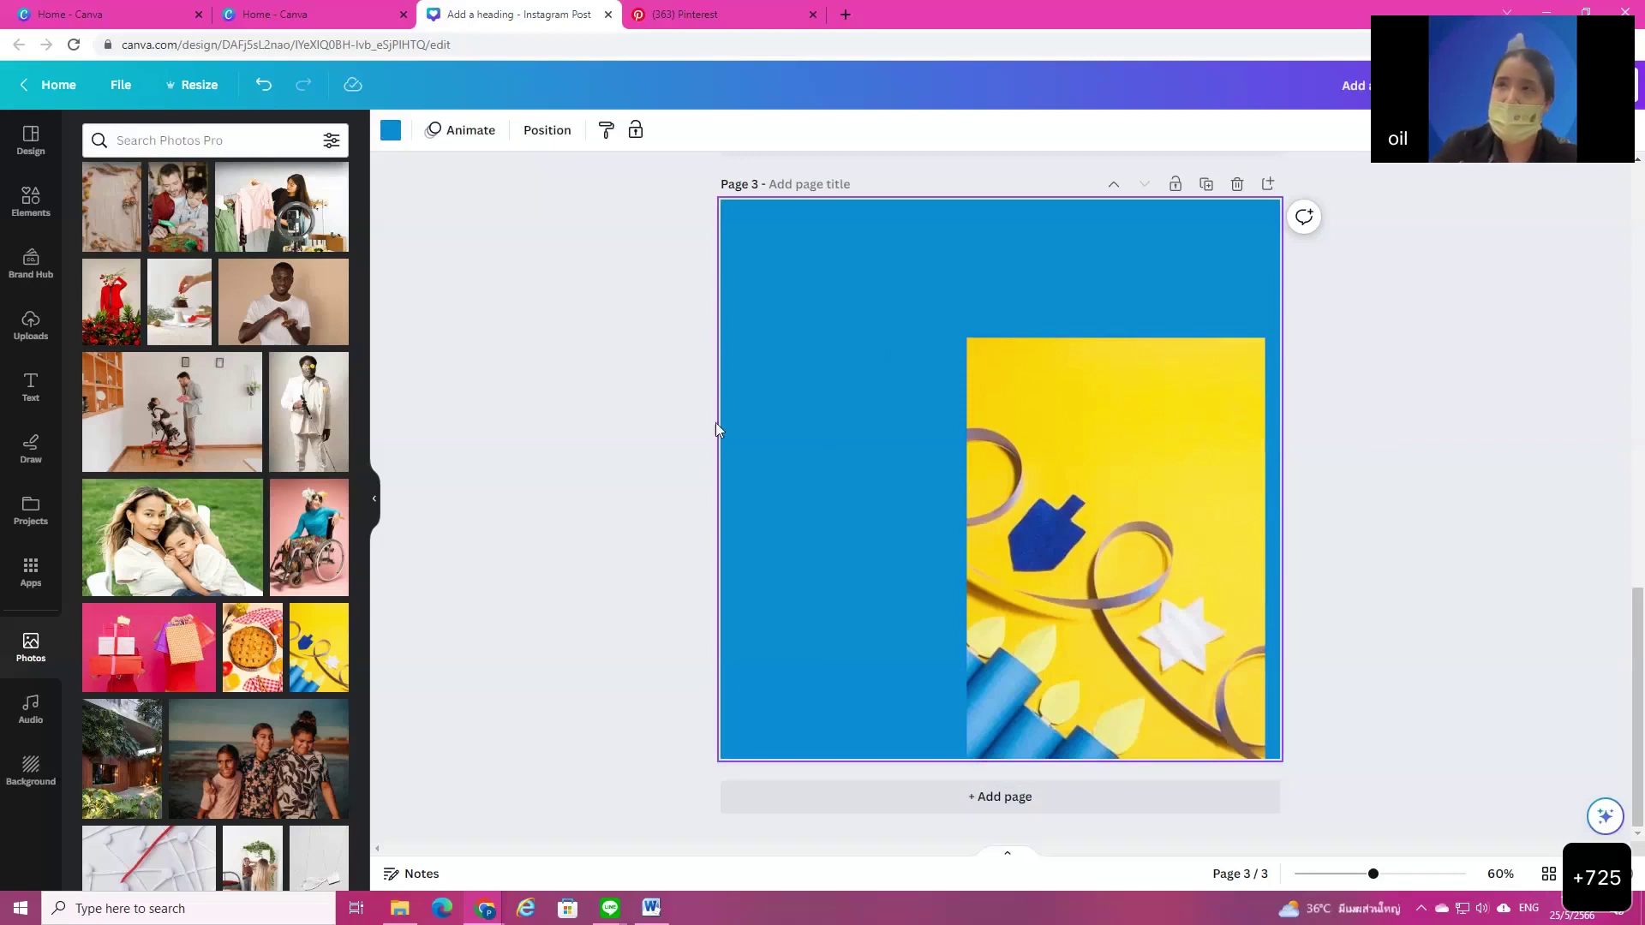
{"action": "left_click", "coordinate": [391, 129]}
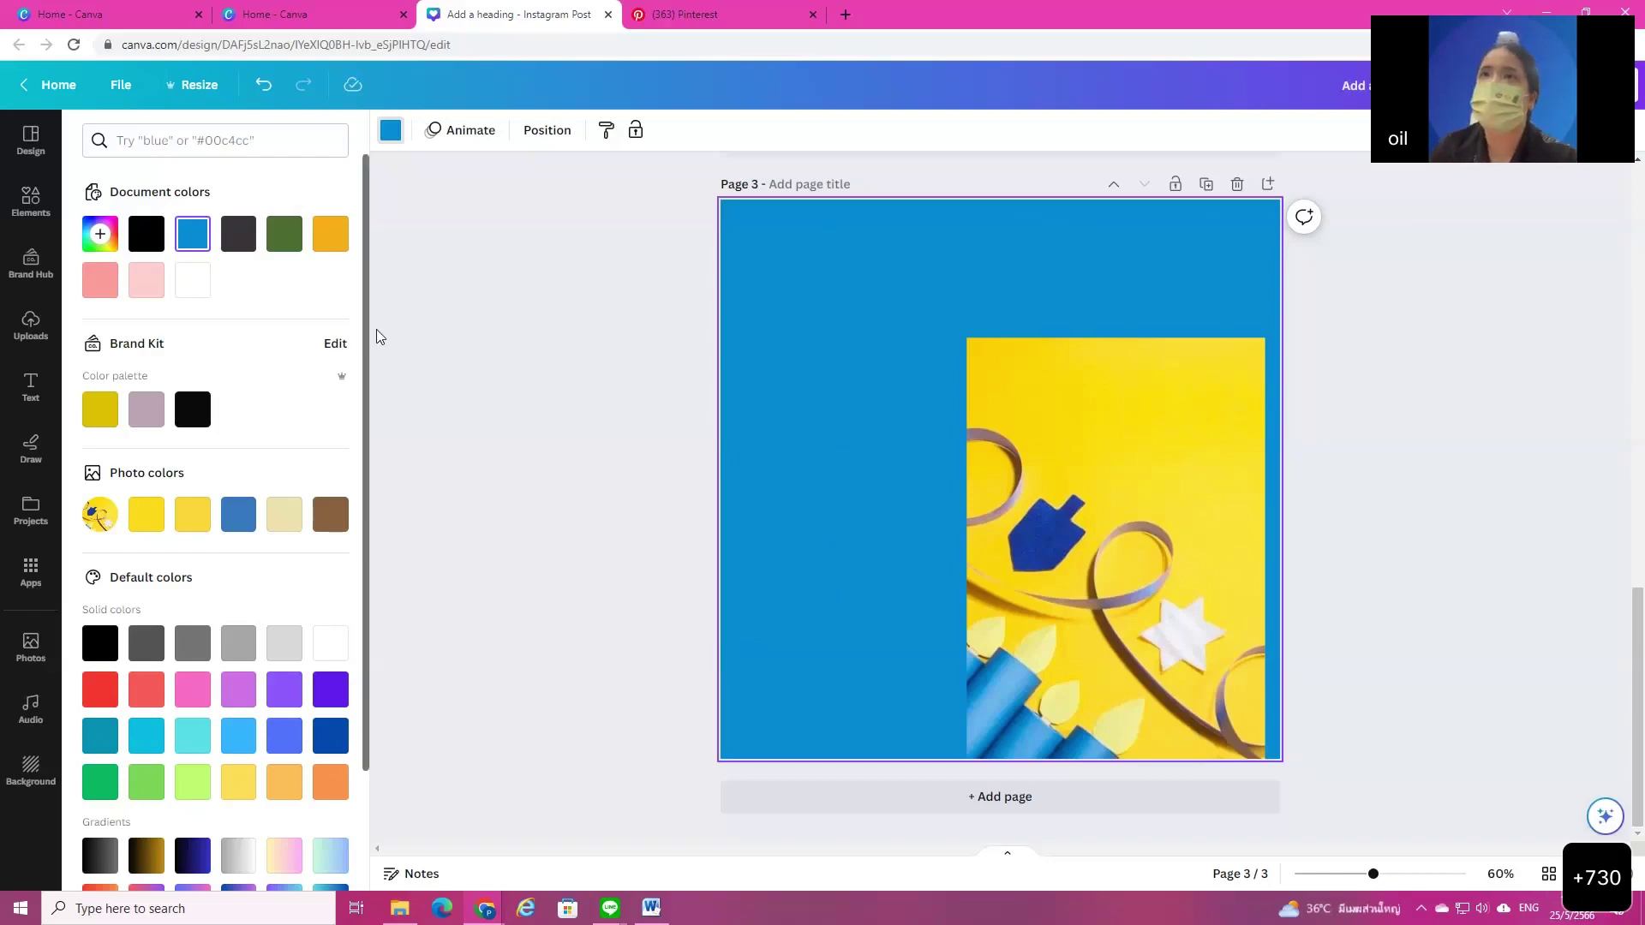
{"action": "left_click", "coordinate": [31, 647]}
{"action": "left_click", "coordinate": [32, 155]}
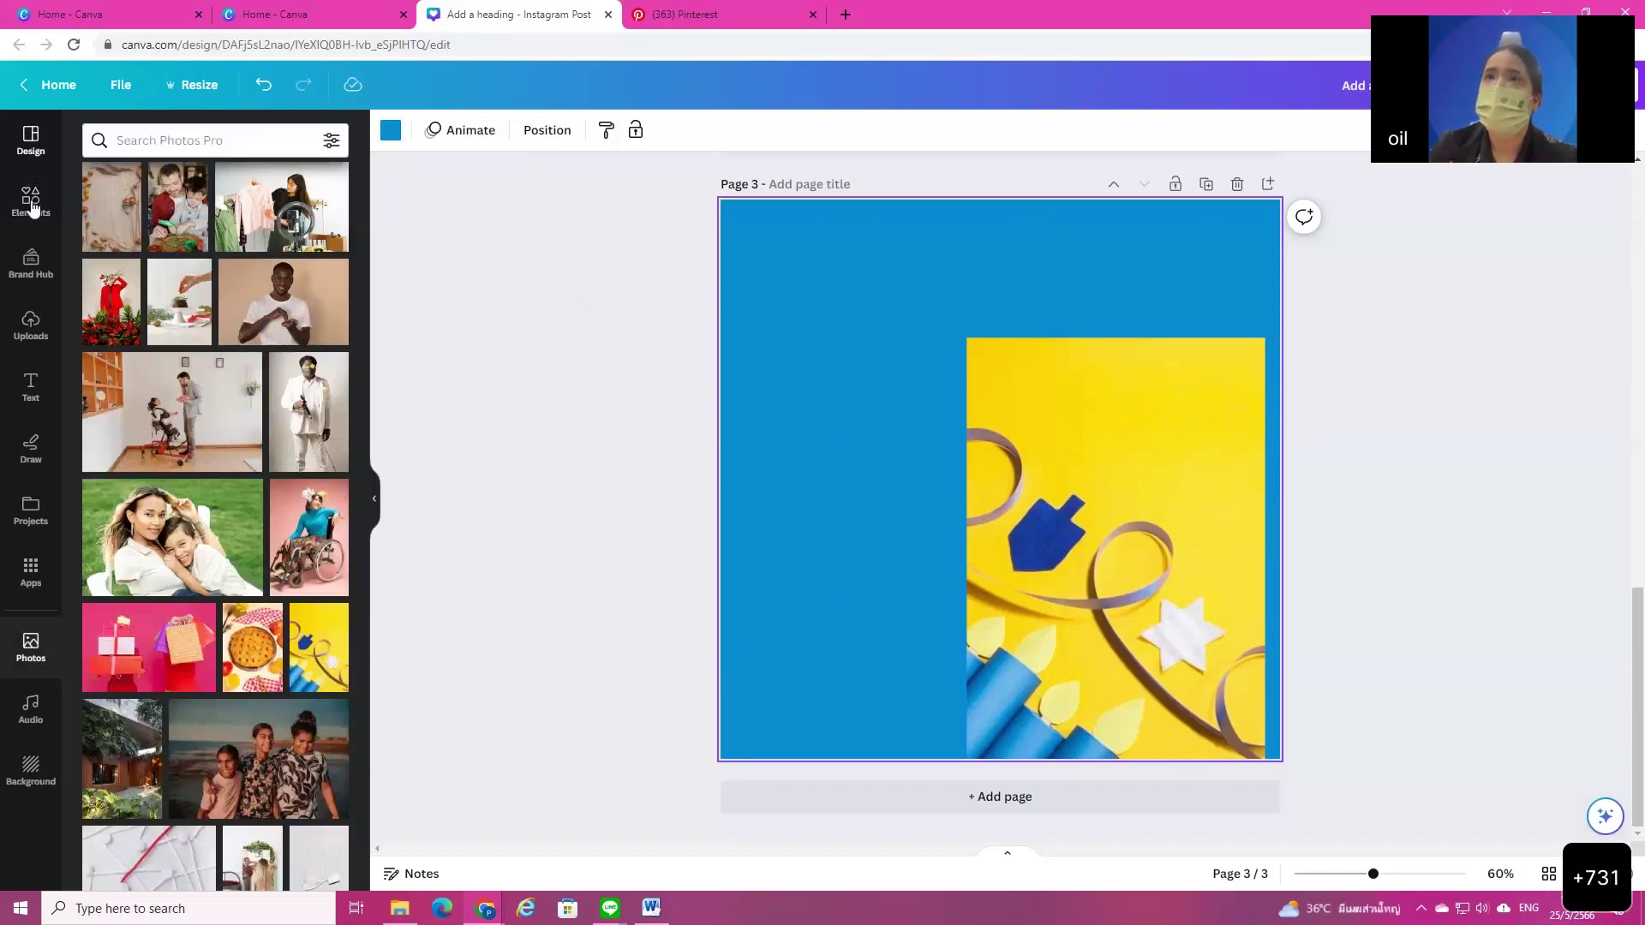
{"action": "left_click", "coordinate": [31, 204]}
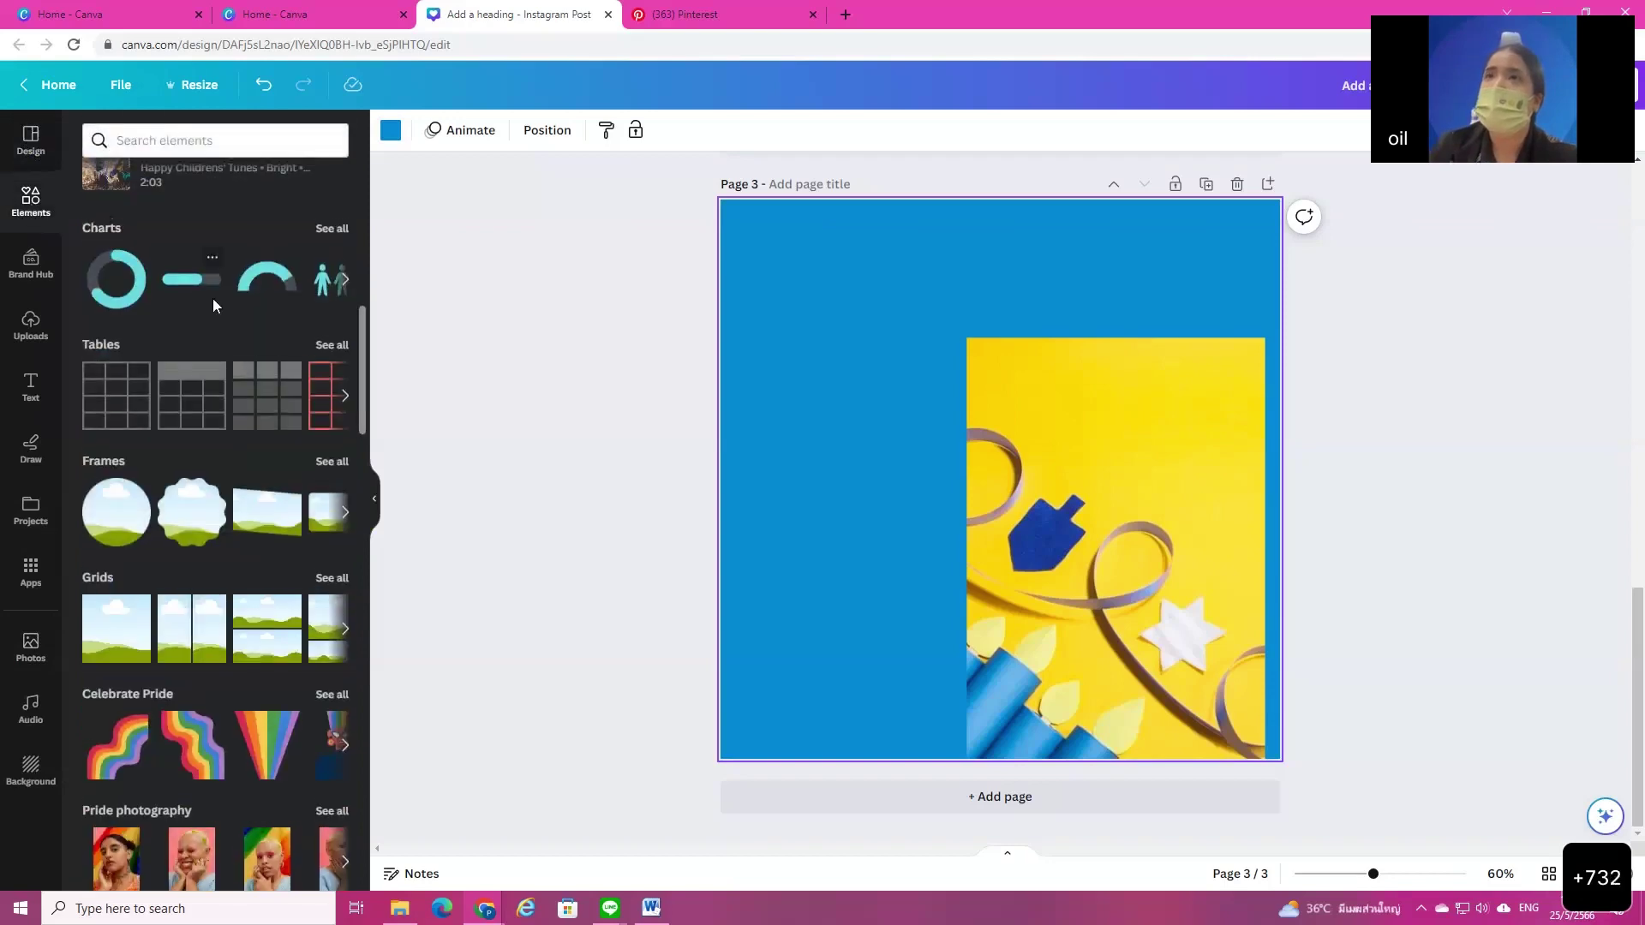
{"action": "scroll", "coordinate": [233, 307], "scroll_direction": "up", "scroll_amount": 10}
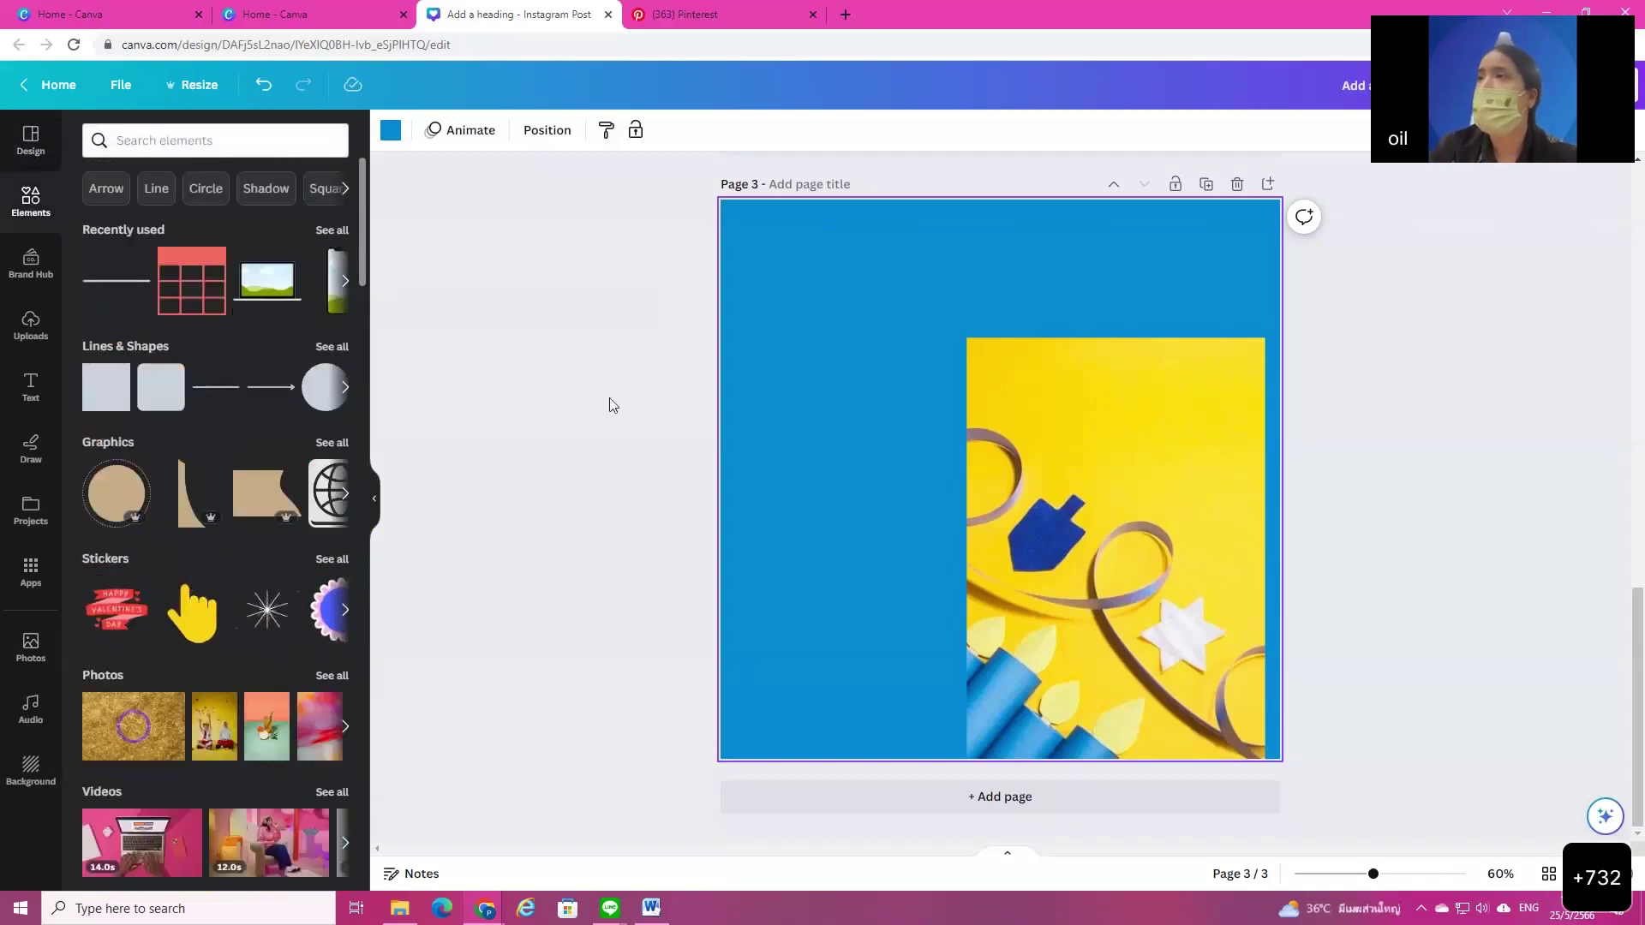
{"action": "left_click", "coordinate": [31, 142]}
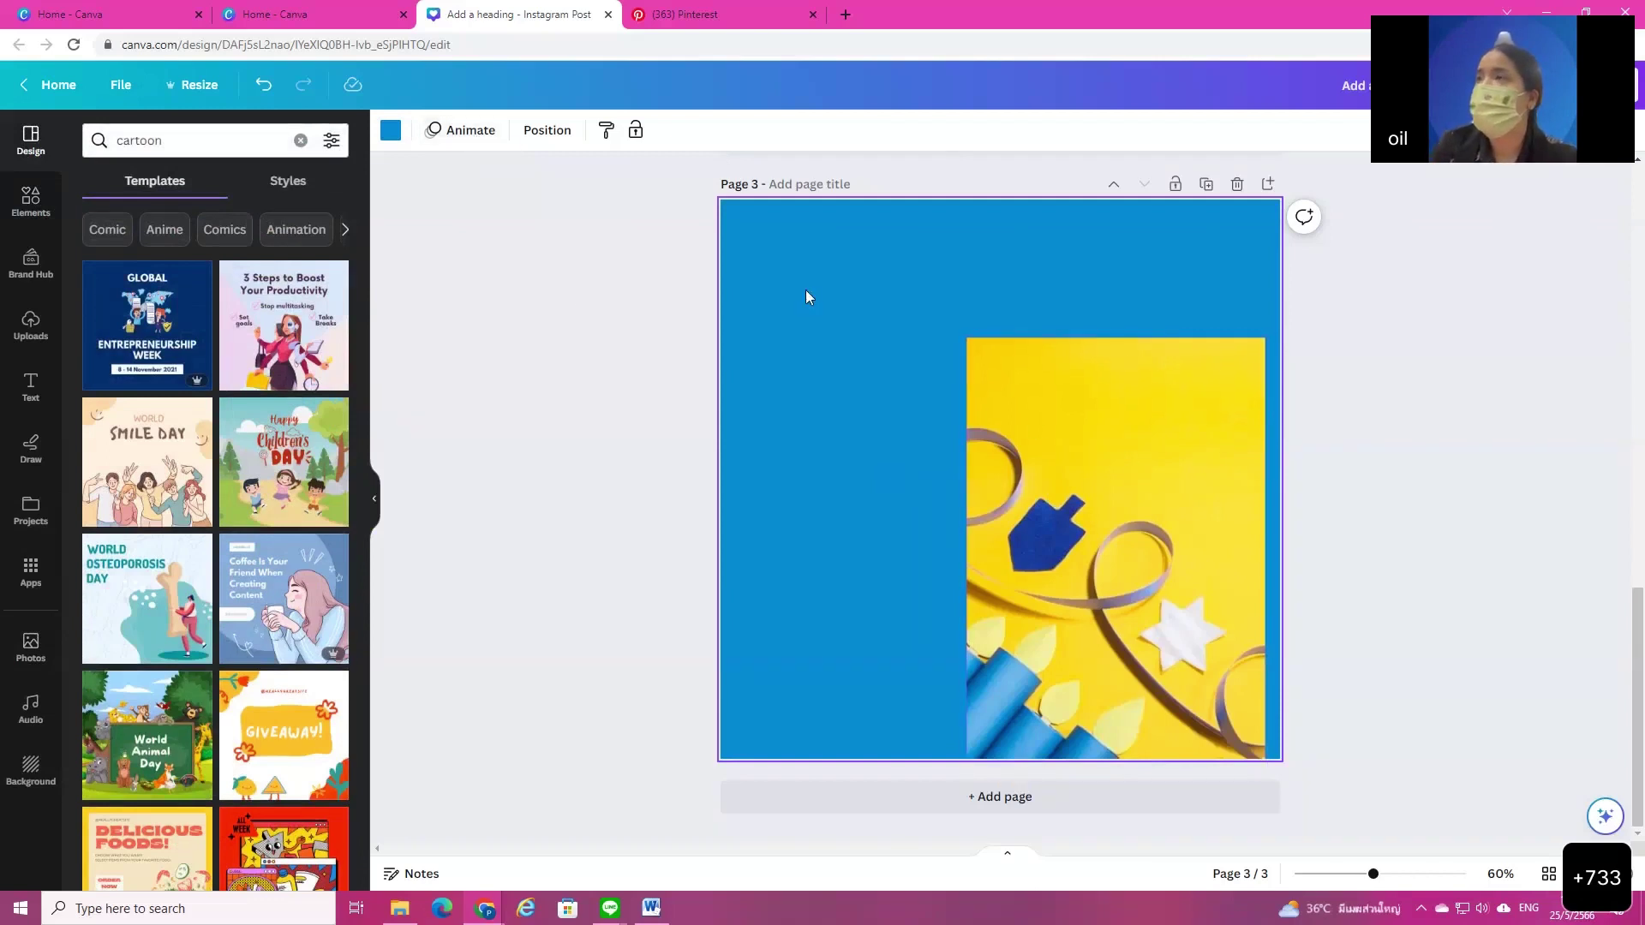
{"action": "left_click", "coordinate": [419, 206]}
{"action": "left_click", "coordinate": [833, 382]}
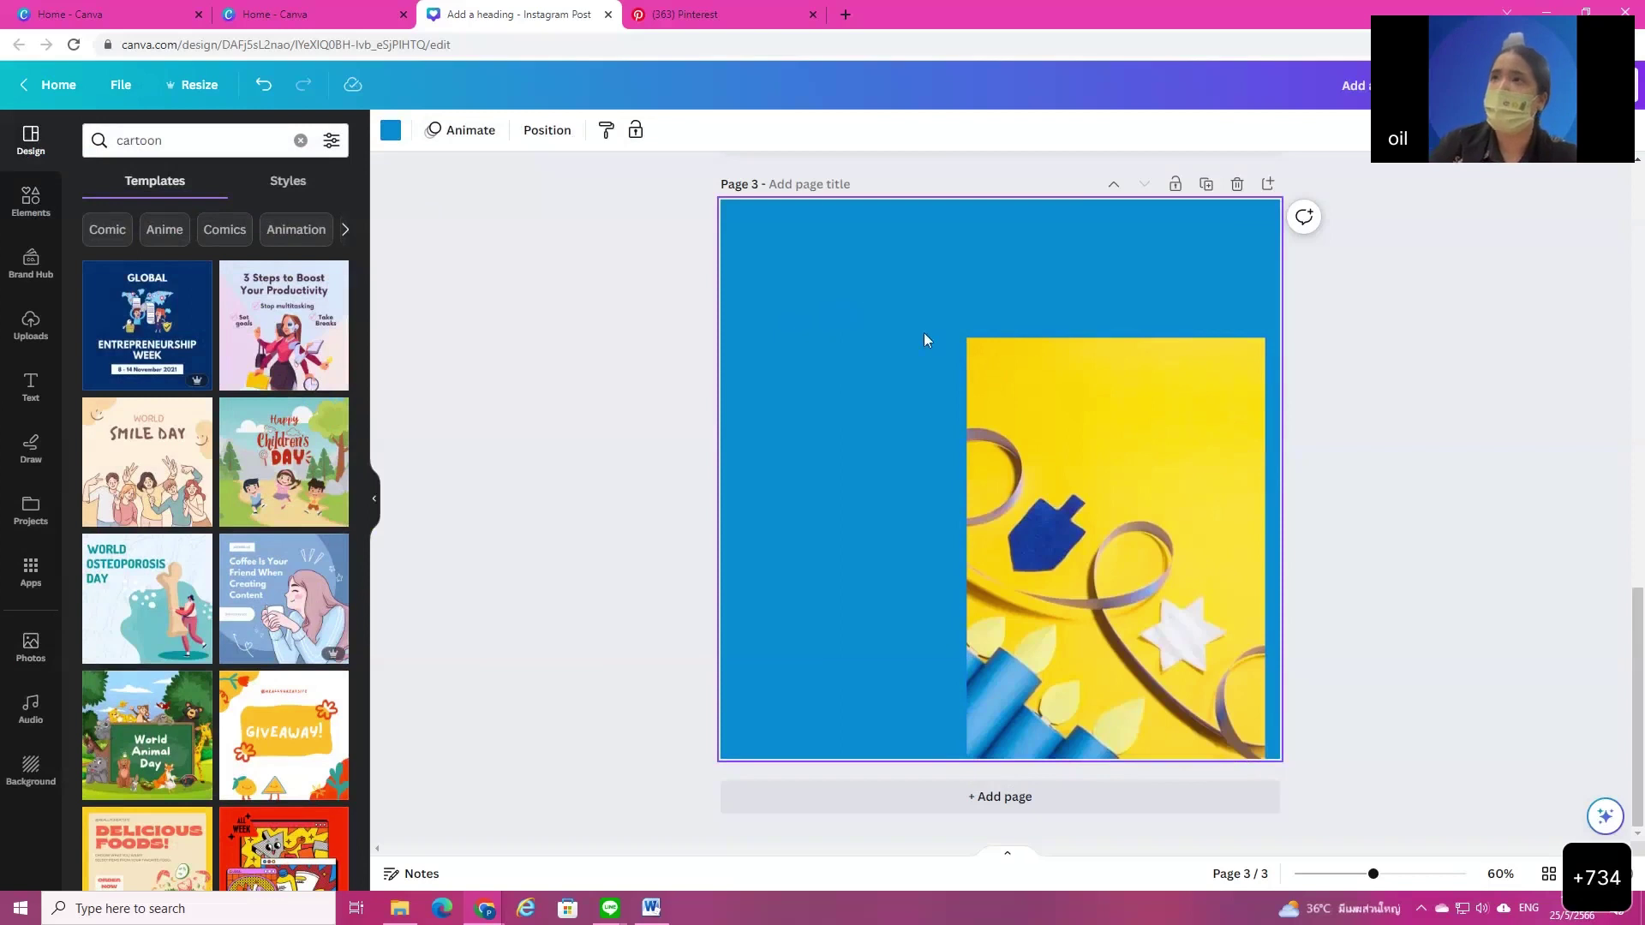
{"action": "left_click", "coordinate": [550, 132]}
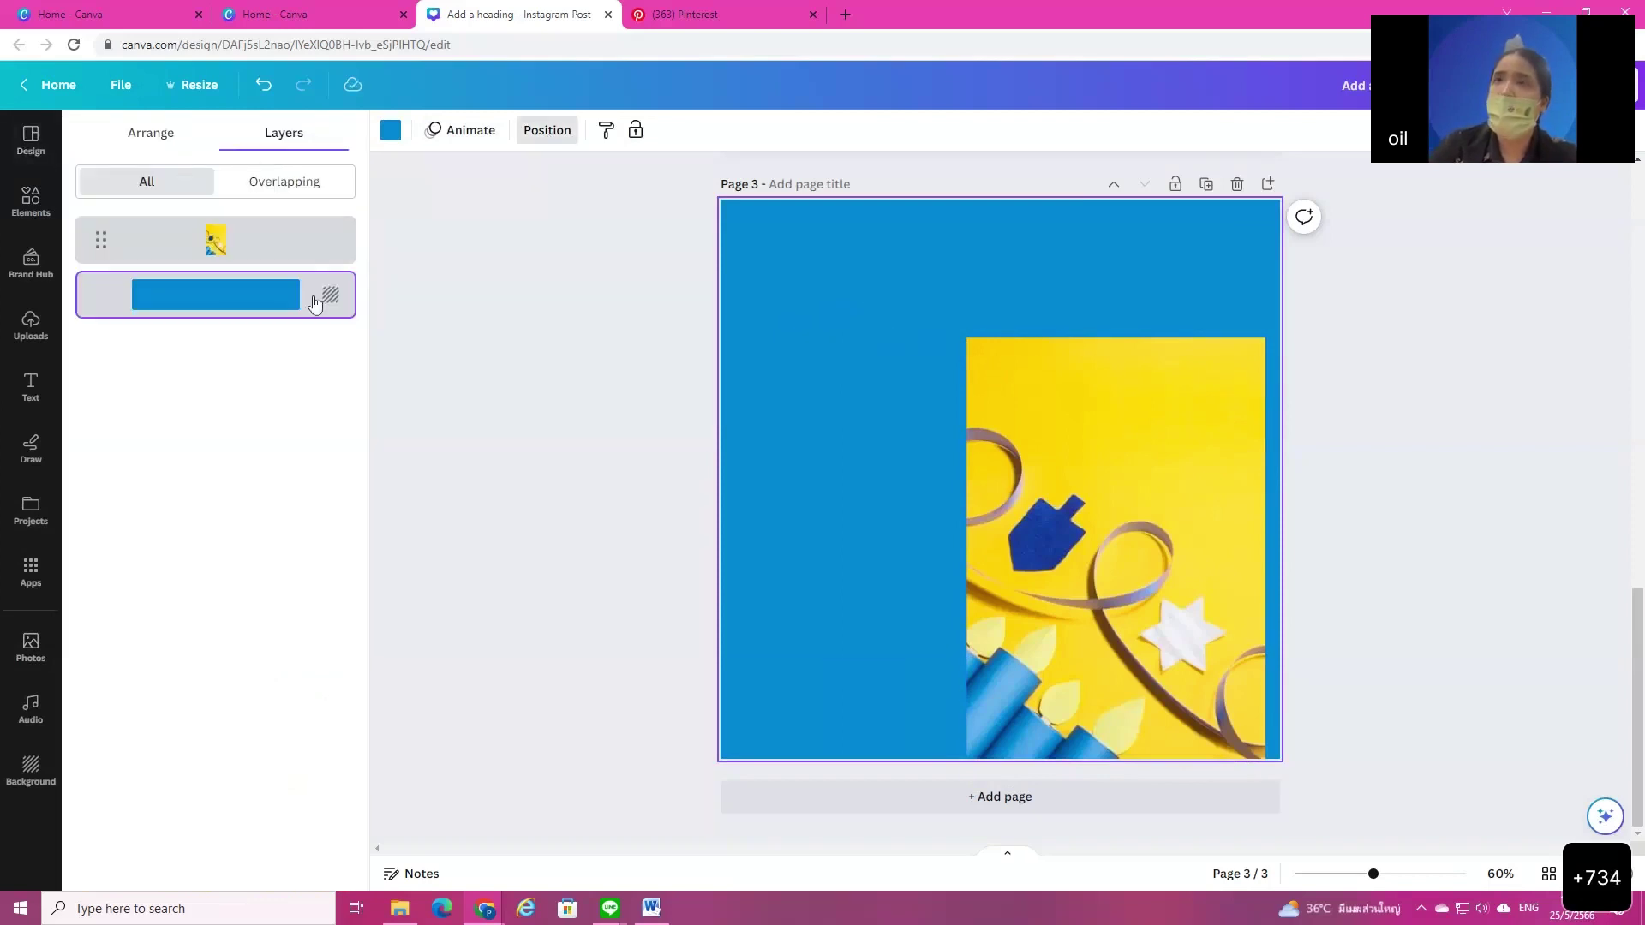
{"action": "left_click", "coordinate": [174, 144]}
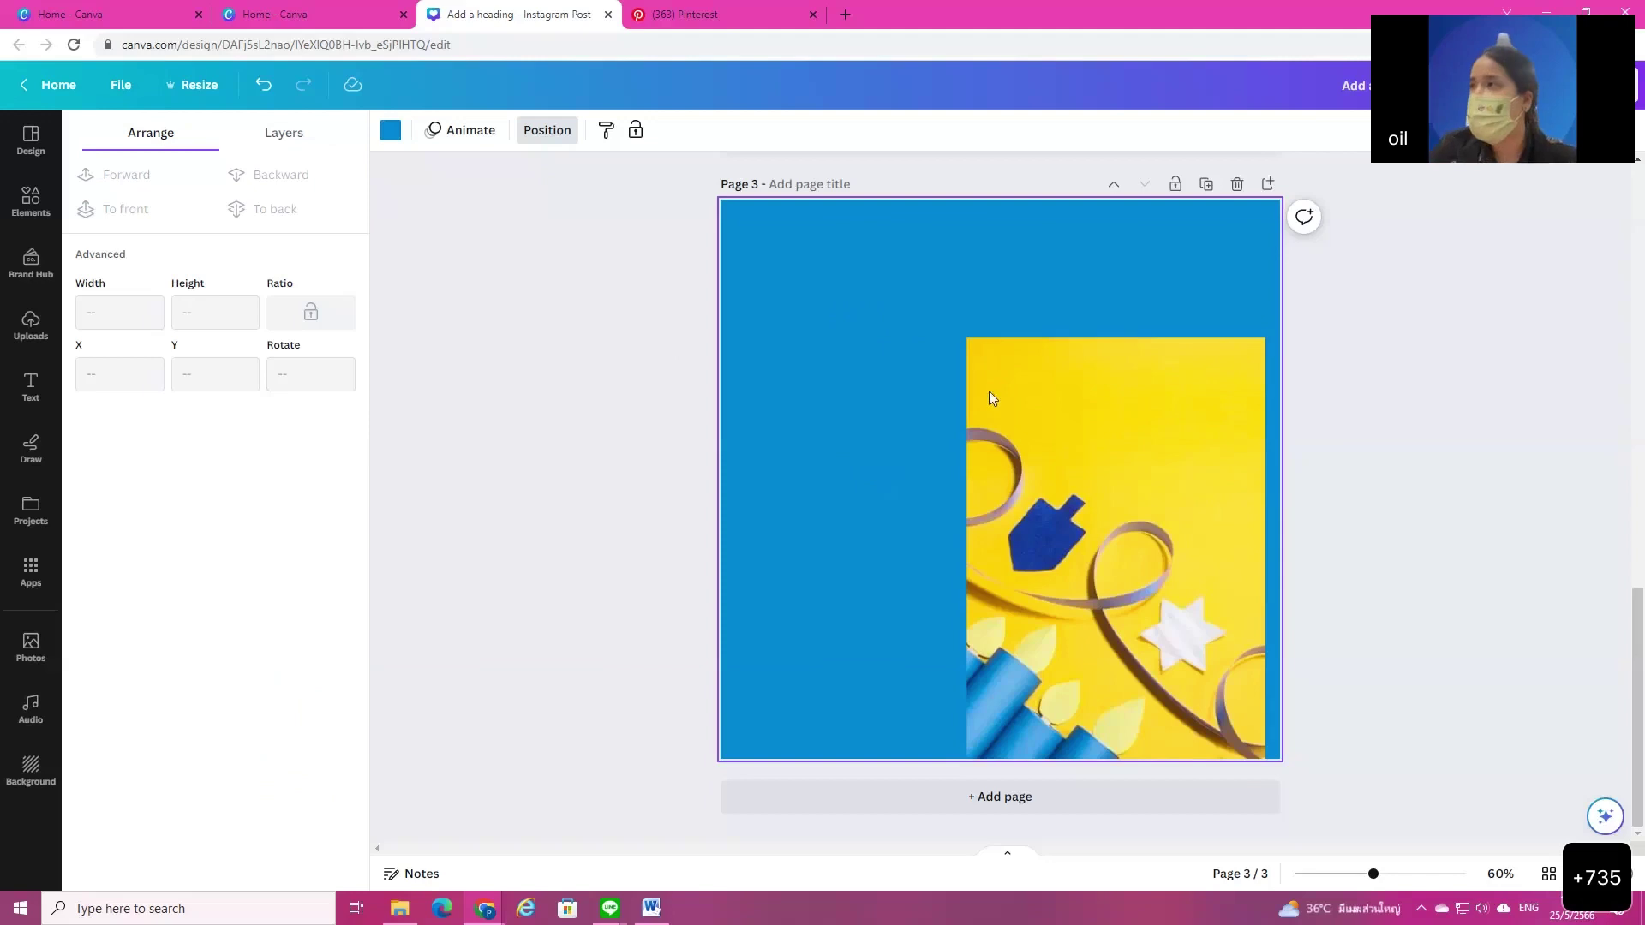
Step: Replace the yellow photo on the third page with the pointing hand and Happy Valentine's Day stickers
{"action": "left_click", "coordinate": [1068, 549]}
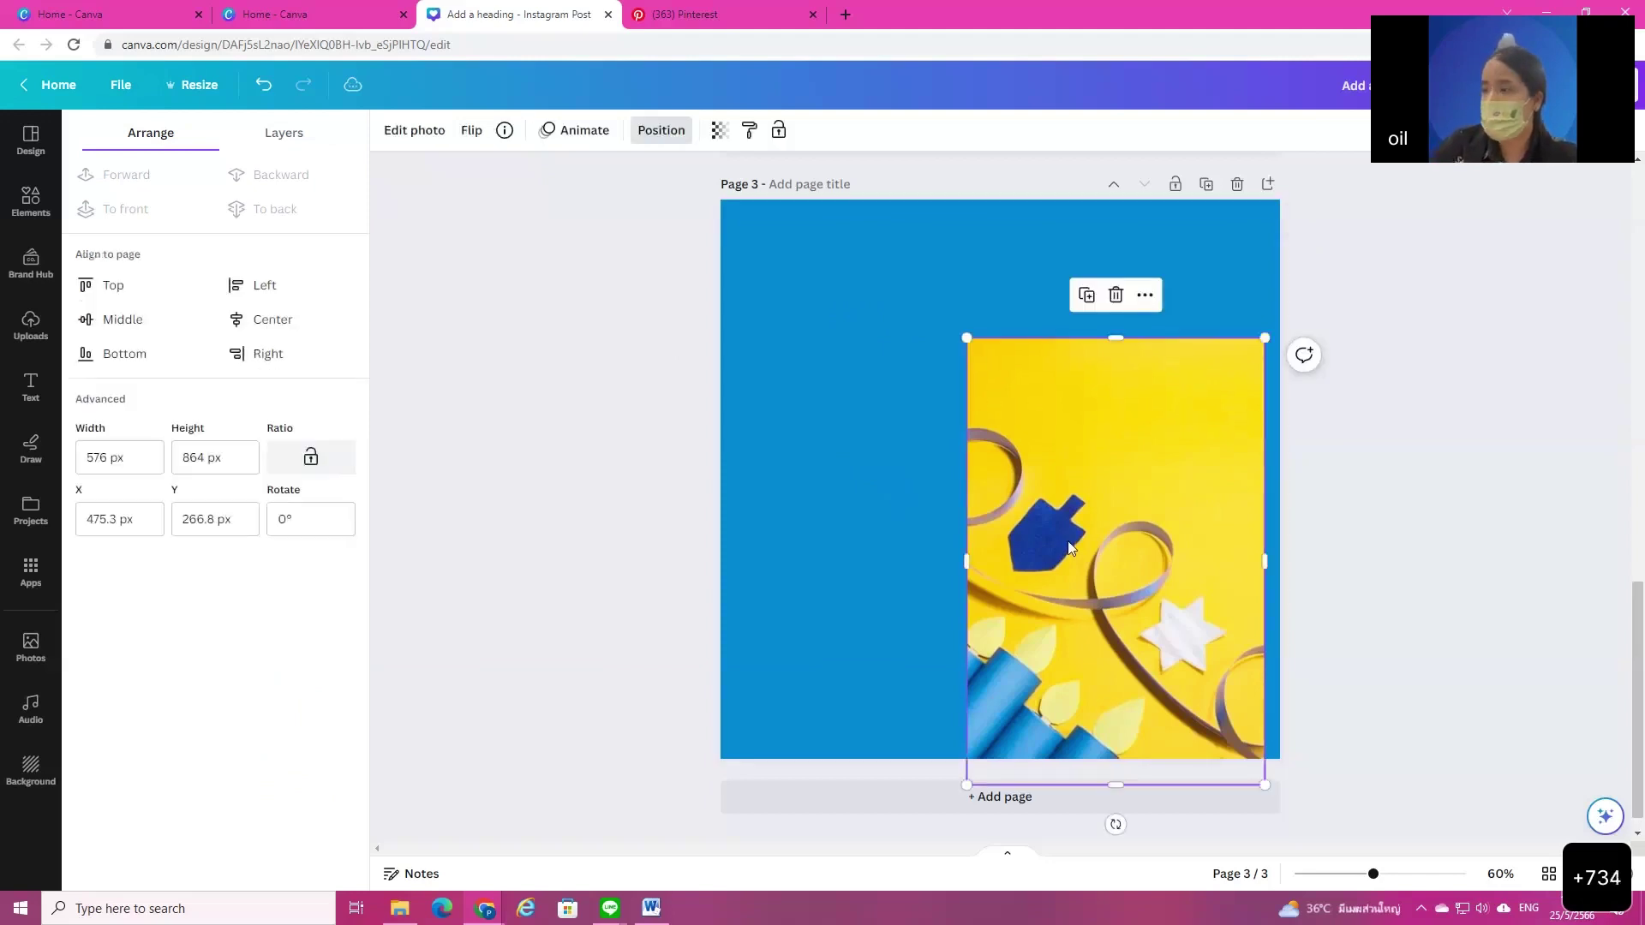
{"action": "key", "text": "Delete"}
{"action": "left_click", "coordinate": [31, 199]}
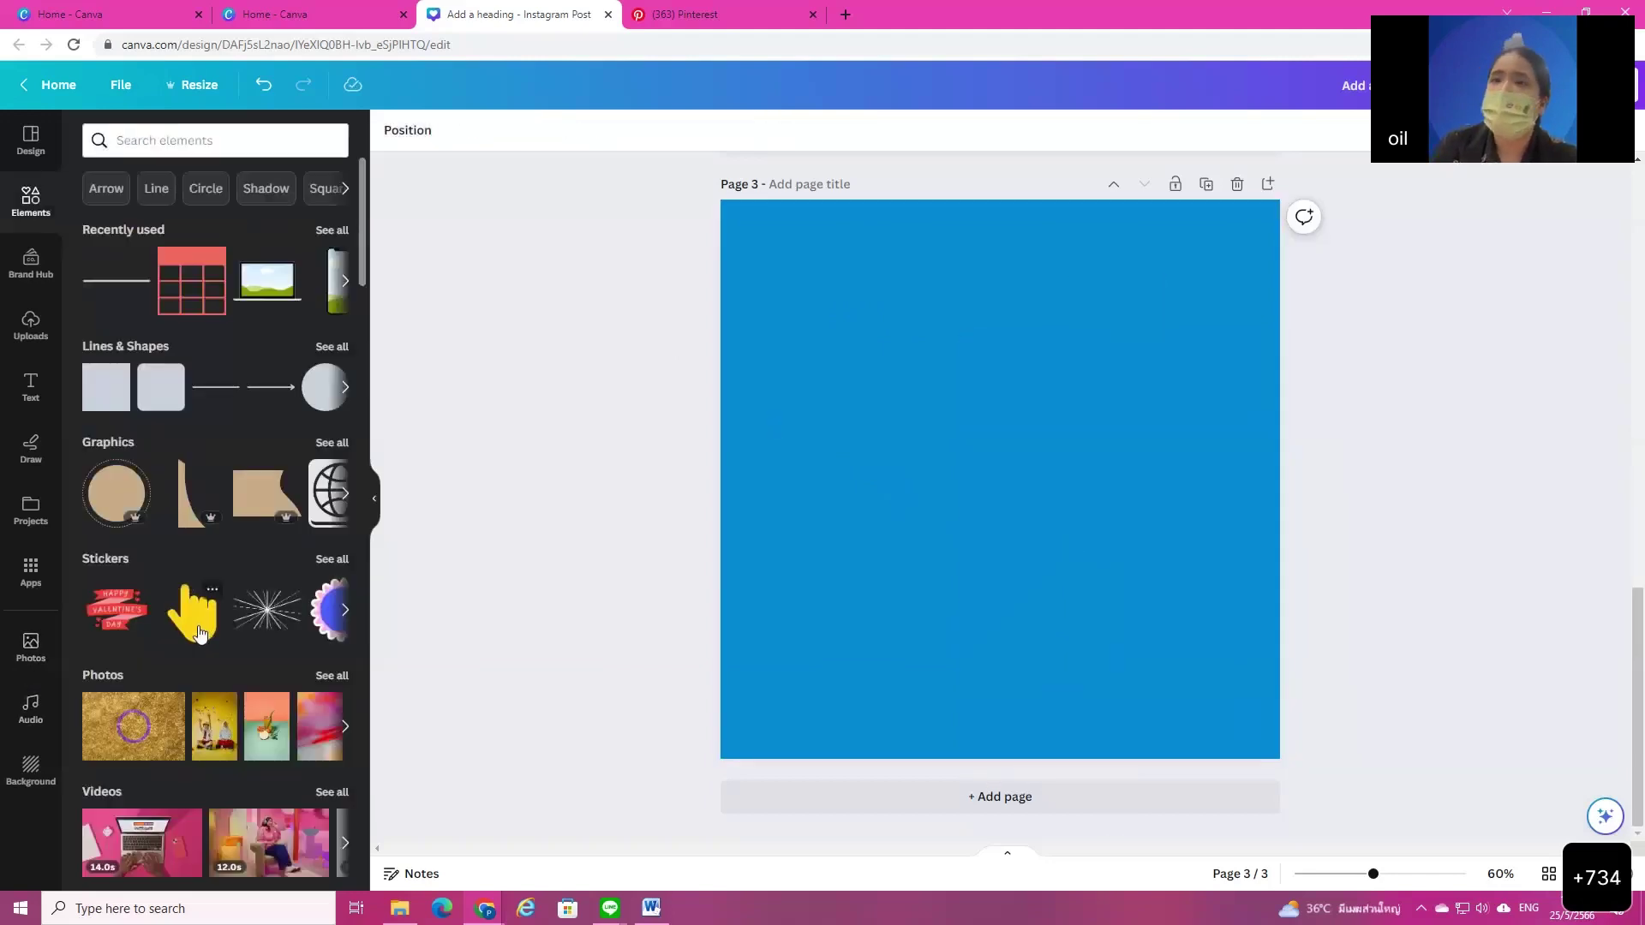
{"action": "left_click", "coordinate": [192, 610]}
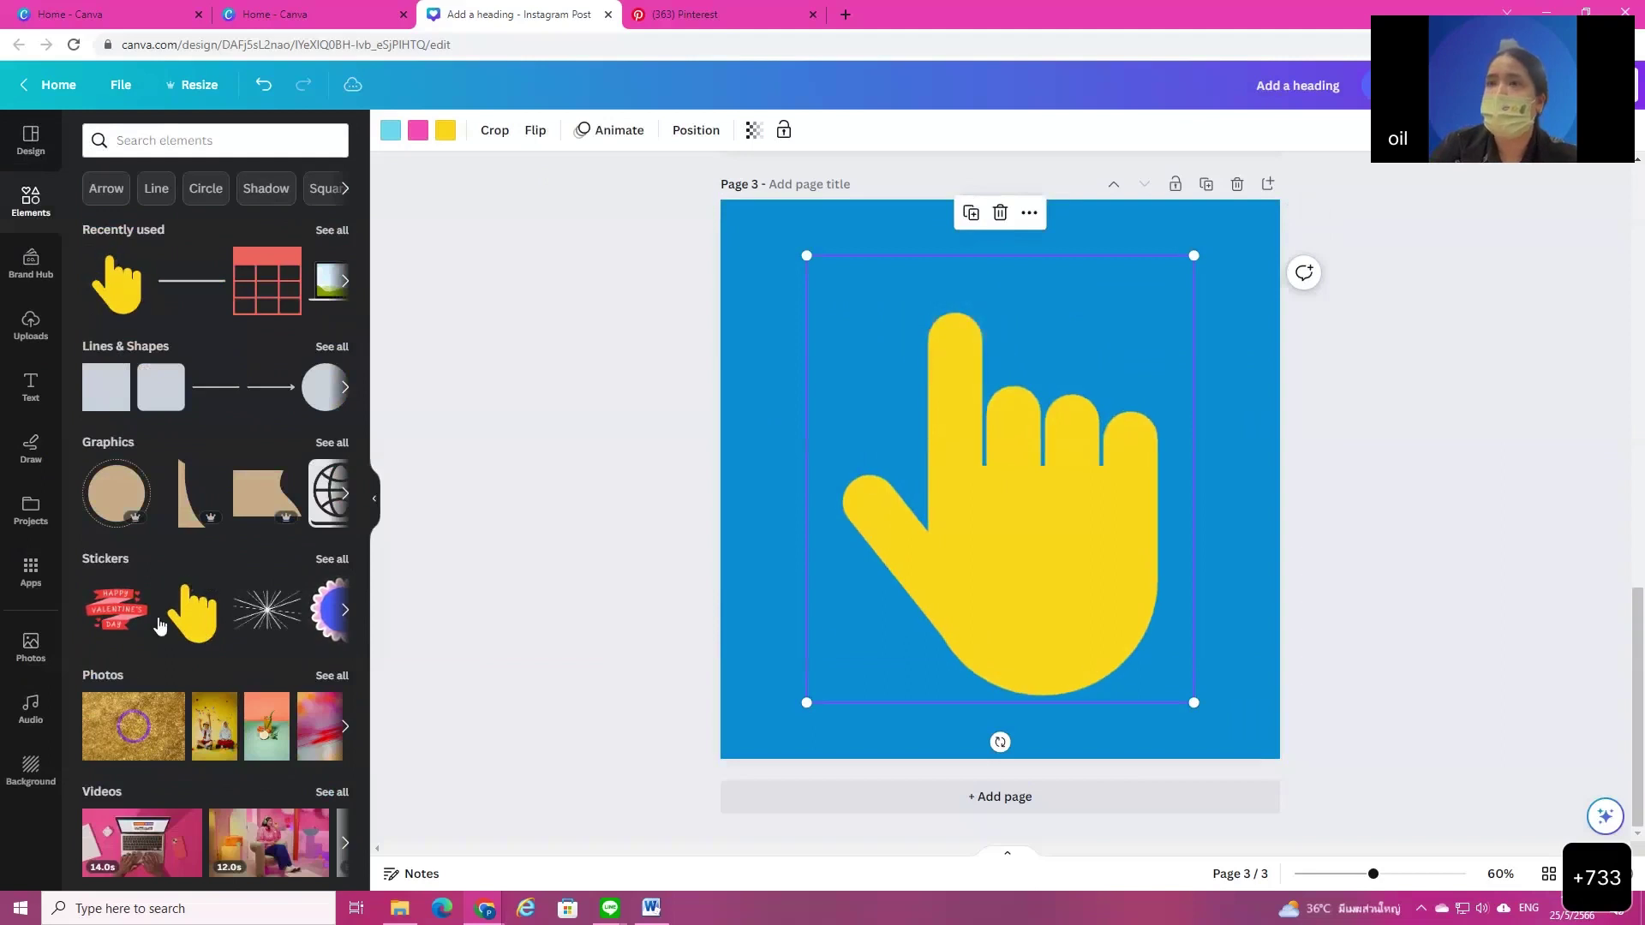
{"action": "left_click", "coordinate": [116, 610]}
Step: Shrink the Valentine's banner to about 594 px, place it near the page's upper edge and move the hand to the lower-right corner
{"action": "left_click_drag", "start_coordinate": [990, 604], "coordinate": [897, 484]}
{"action": "left_click", "coordinate": [1126, 720]}
{"action": "left_click", "coordinate": [804, 378]}
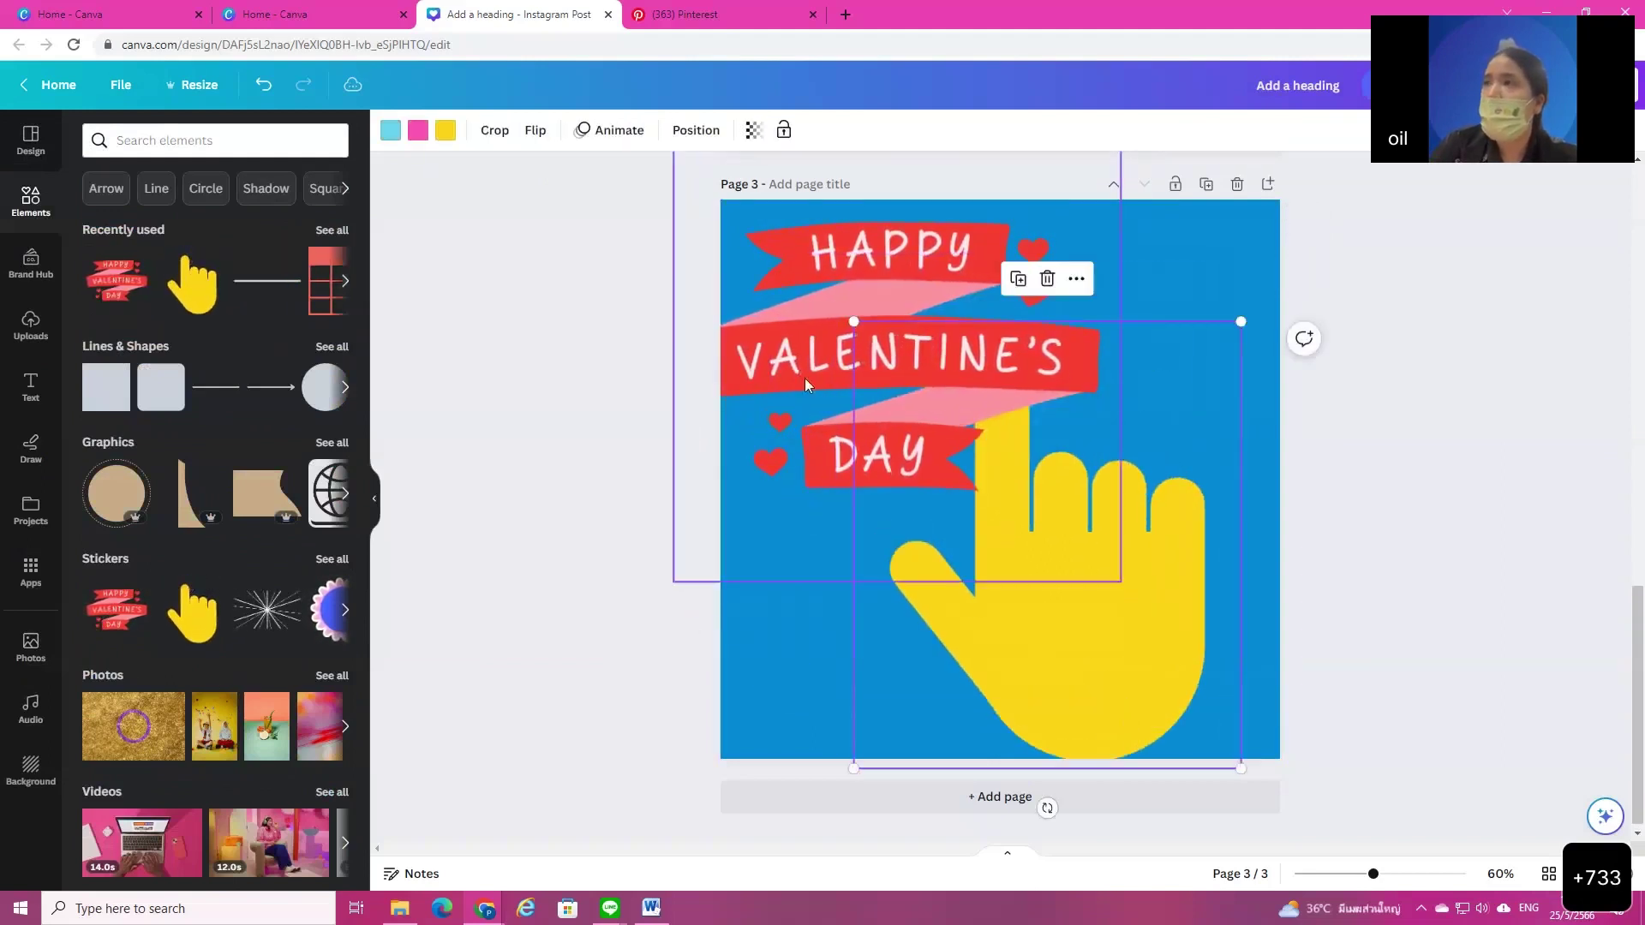
{"action": "left_click_drag", "start_coordinate": [689, 551], "coordinate": [840, 488]}
{"action": "left_click_drag", "start_coordinate": [1073, 275], "coordinate": [1008, 275]}
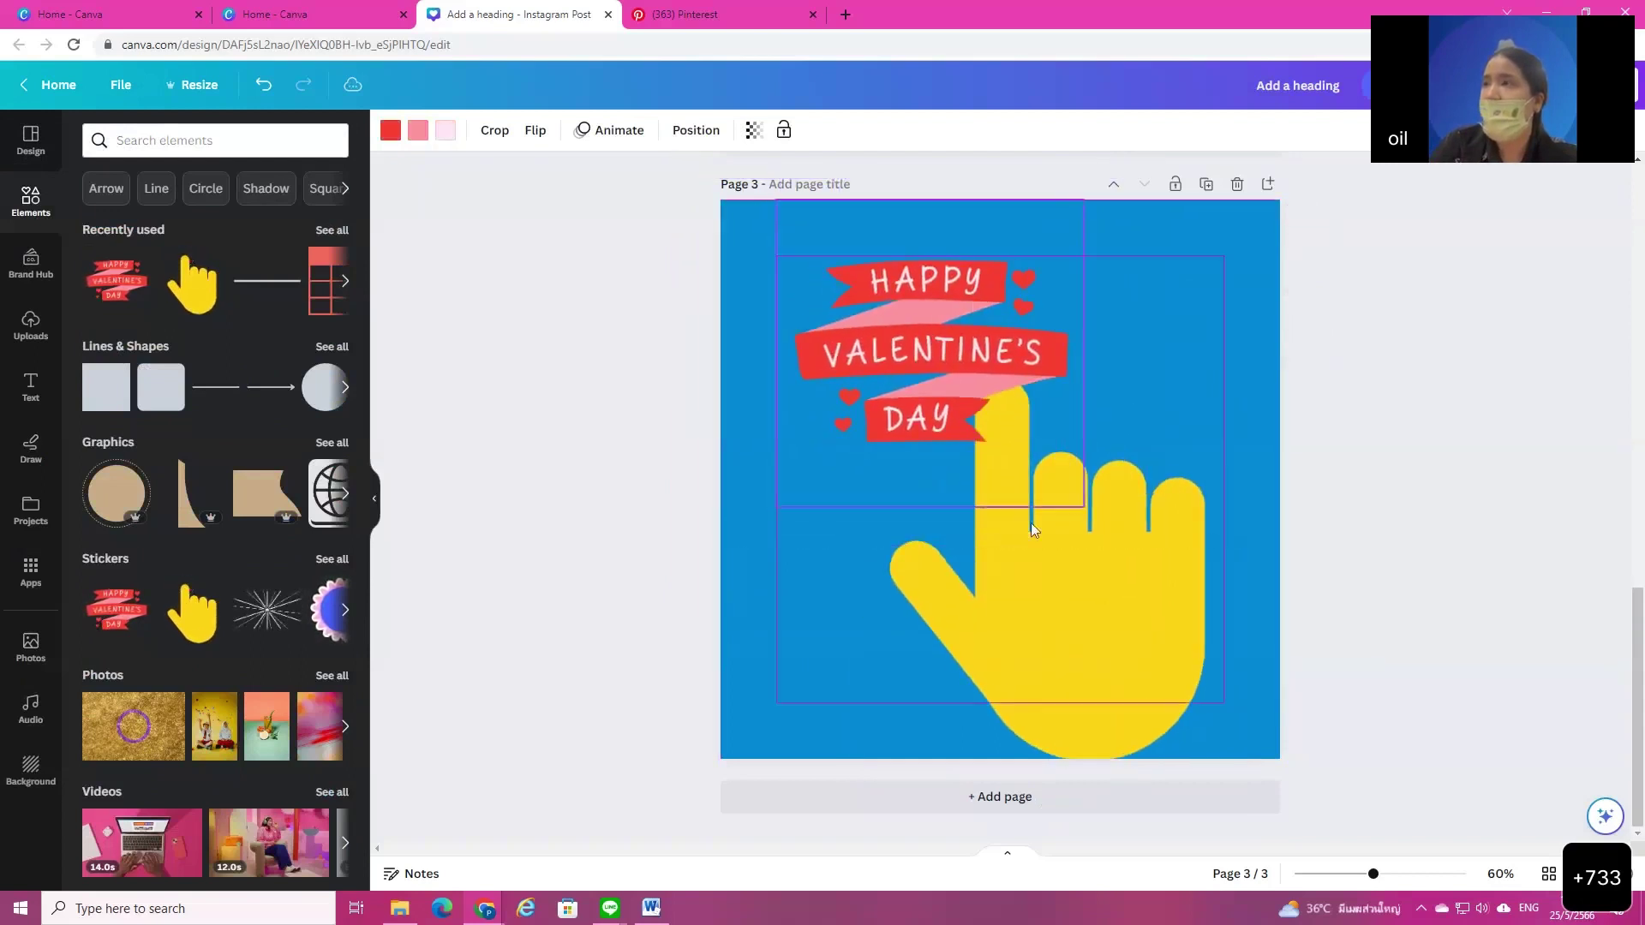
{"action": "left_click_drag", "start_coordinate": [1189, 710], "coordinate": [1153, 670]}
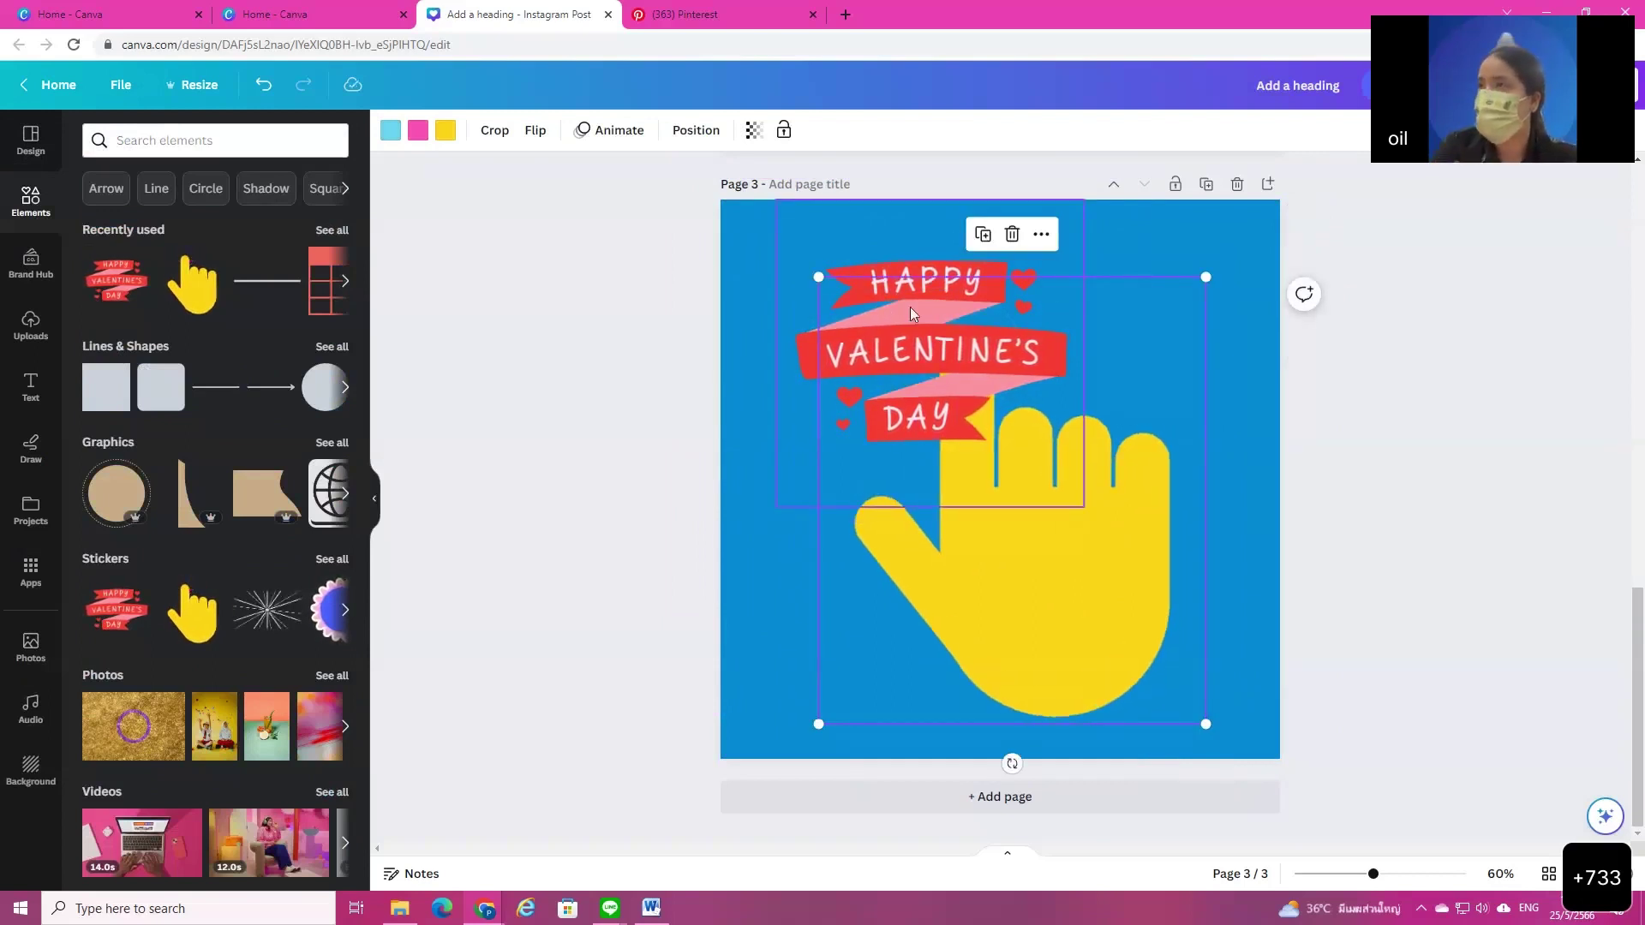
{"action": "left_click_drag", "start_coordinate": [1088, 688], "coordinate": [1164, 720]}
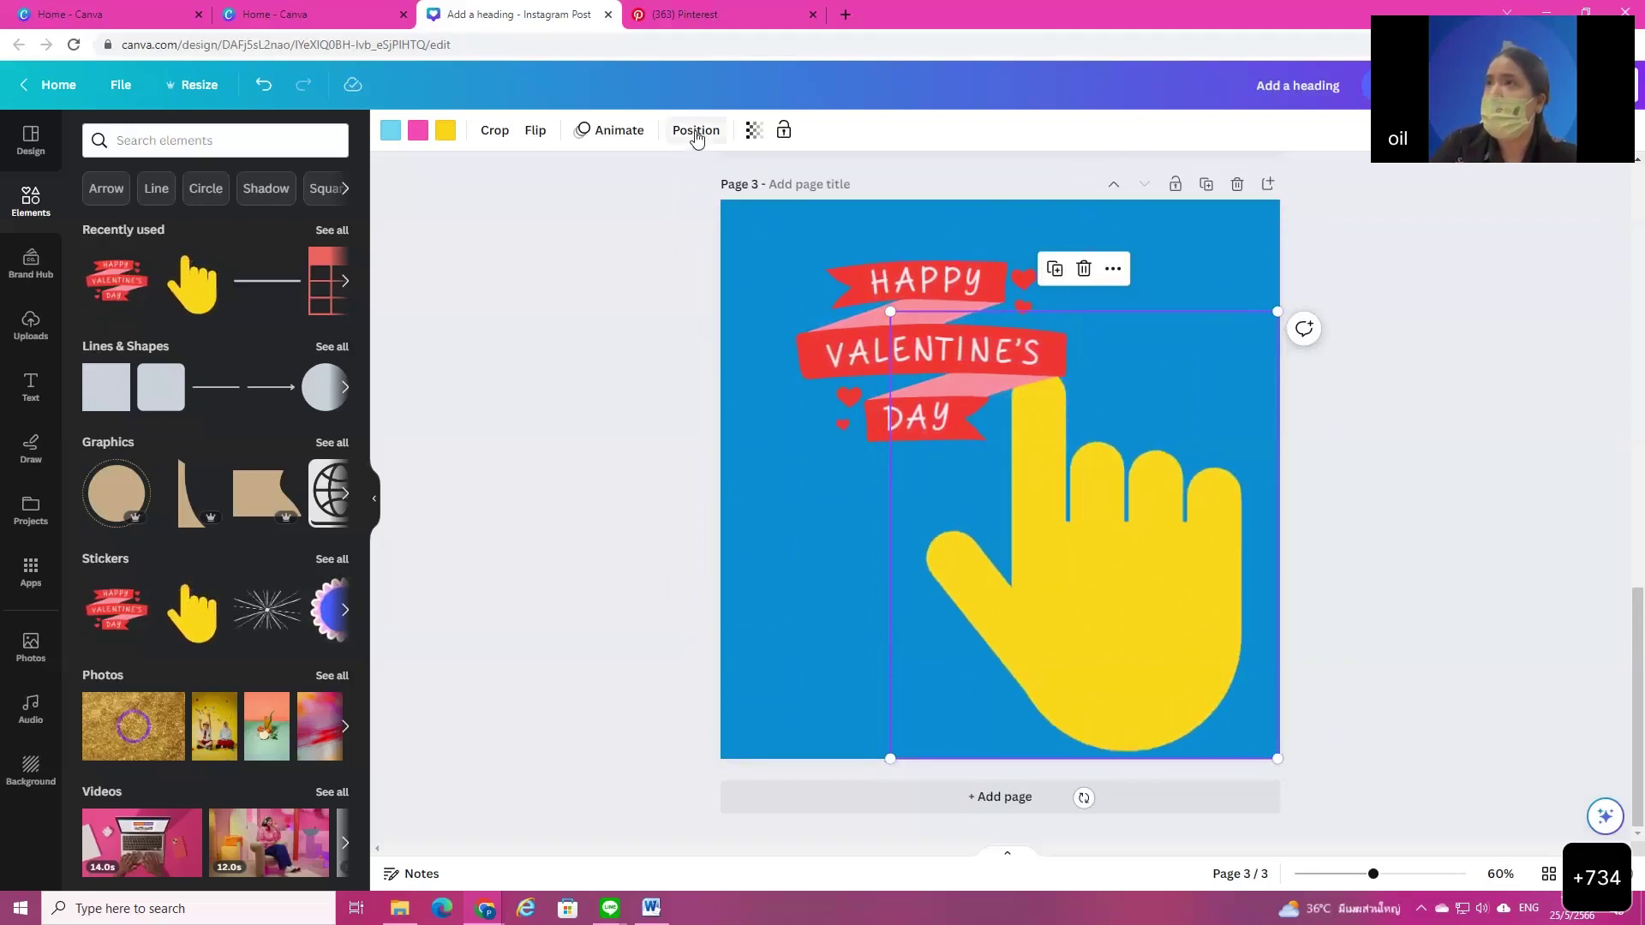
{"action": "left_click", "coordinate": [546, 579]}
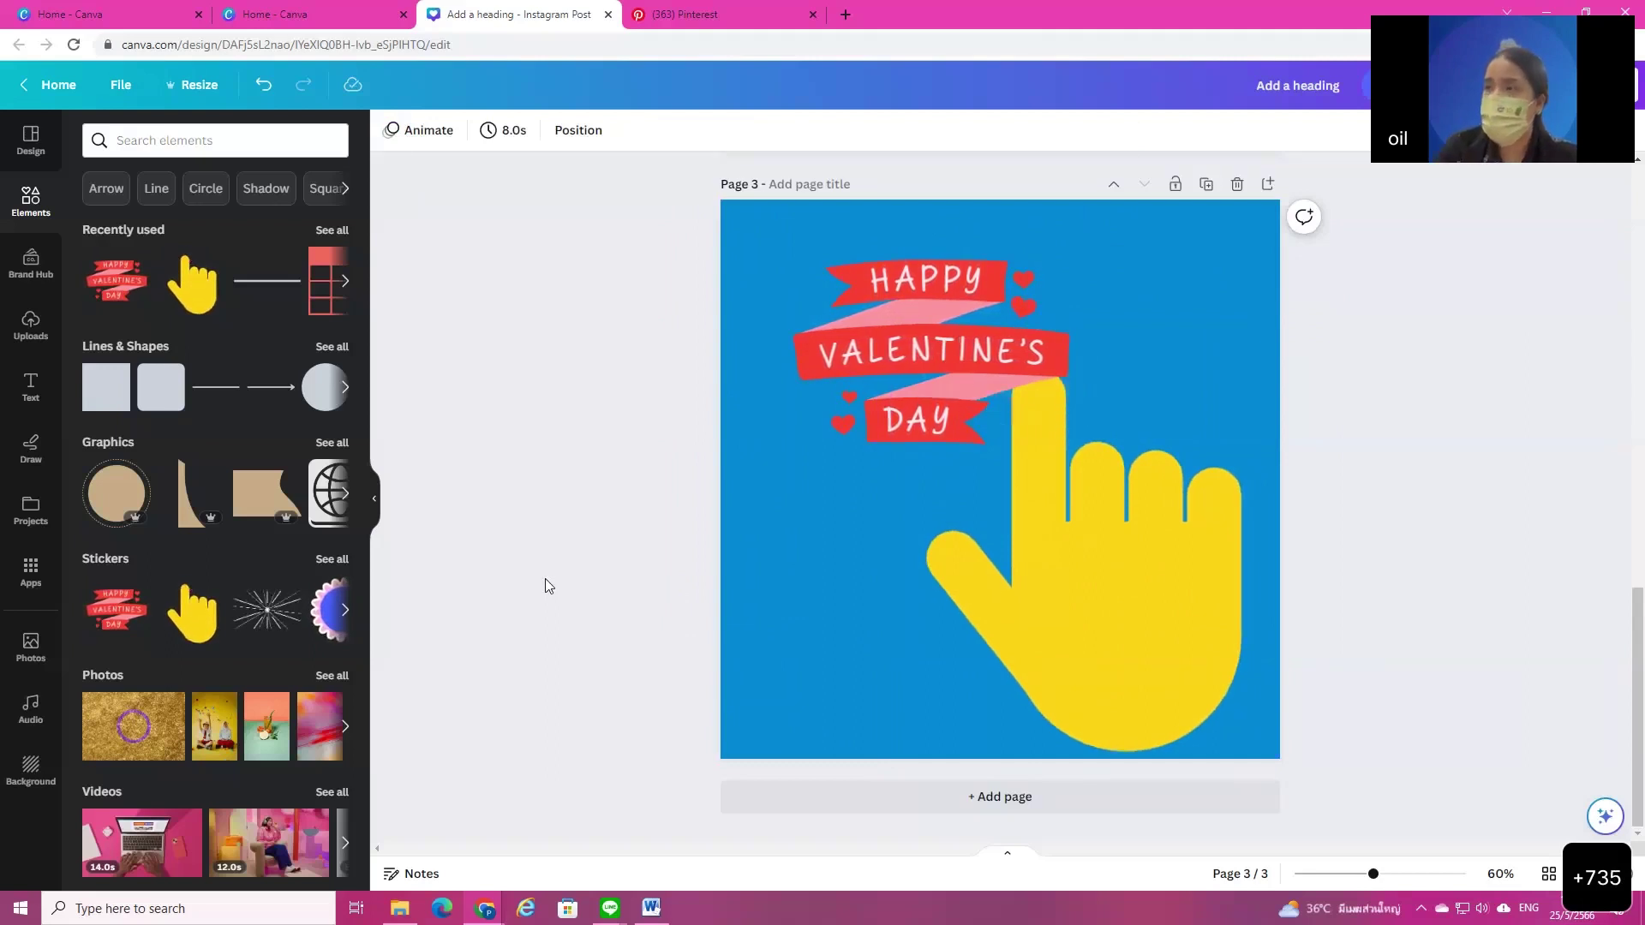
Step: Try bringing the hand sticker in front of the Valentine's banner and sending it backward again
{"action": "left_click", "coordinate": [1128, 584]}
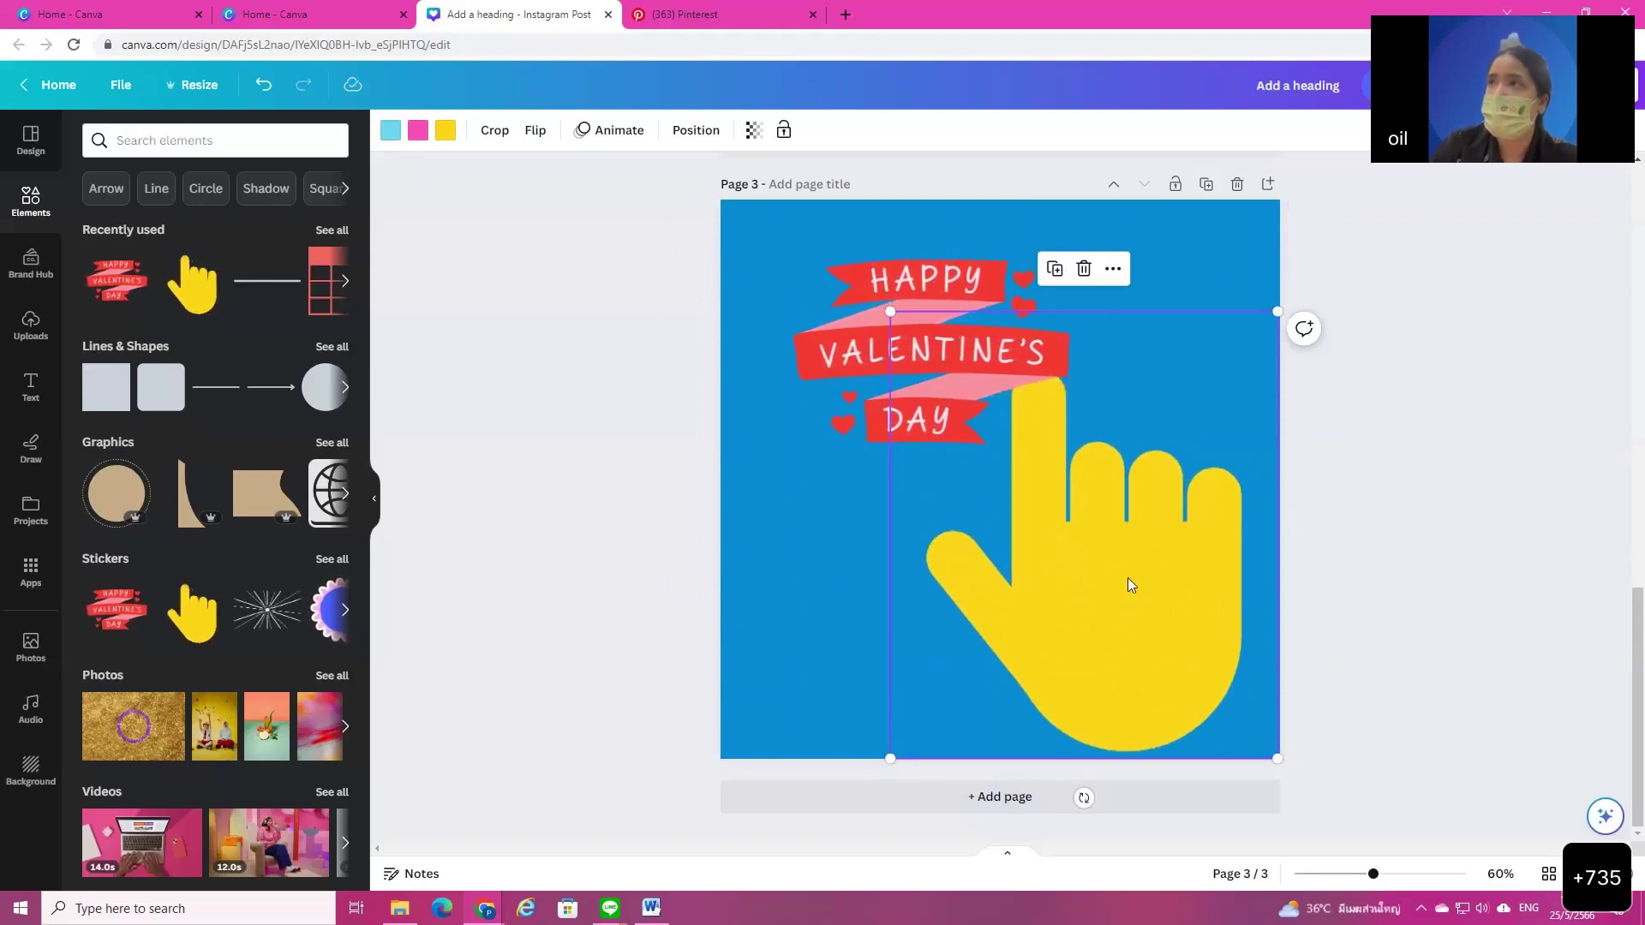
{"action": "left_click", "coordinate": [698, 131]}
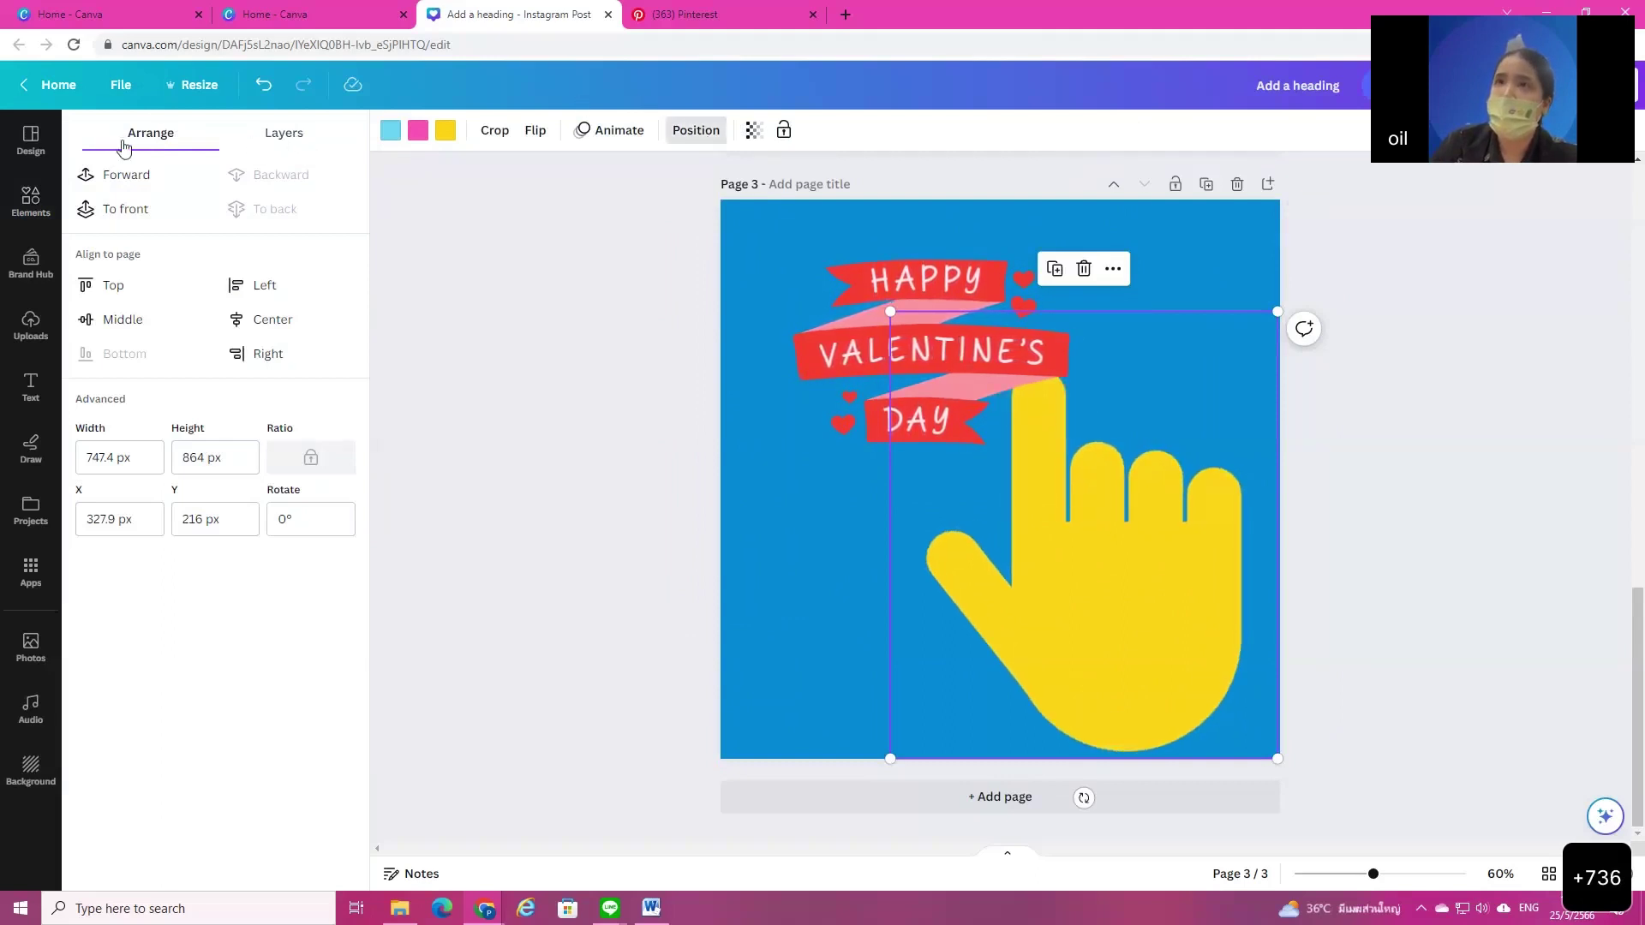
{"action": "left_click", "coordinate": [112, 182]}
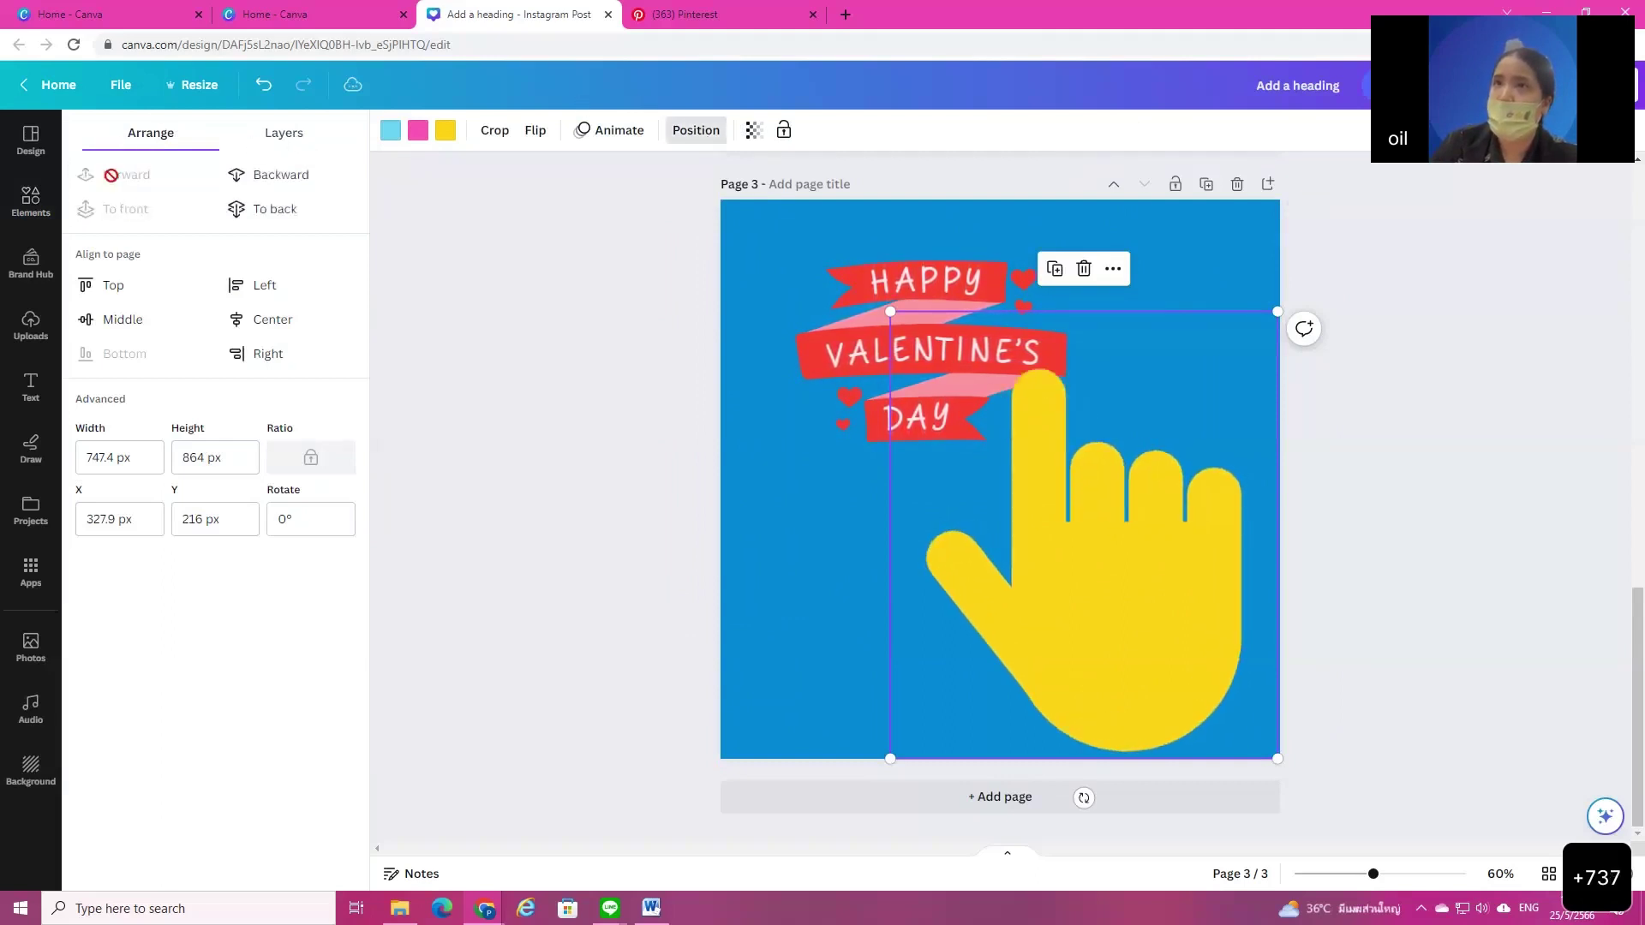
{"action": "left_click", "coordinate": [274, 176]}
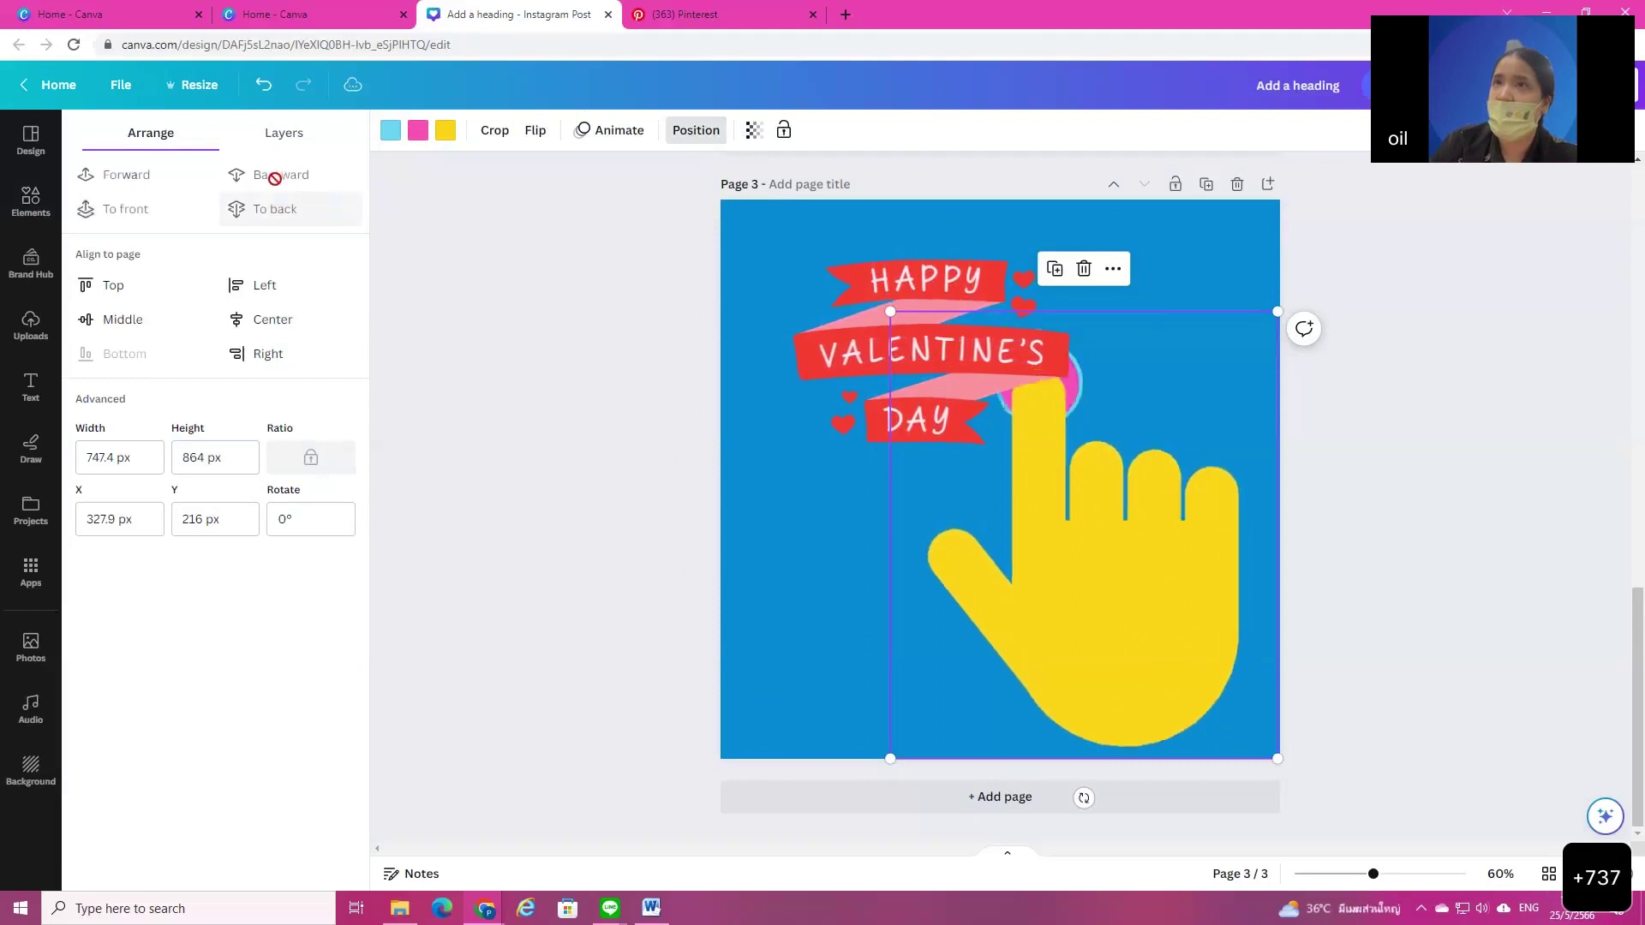
Step: Reorder the layers so the hand is above the Valentine's banner, and try moving it one level backward and forward again
{"action": "left_click", "coordinate": [287, 134]}
{"action": "left_click_drag", "start_coordinate": [246, 295], "coordinate": [235, 227]}
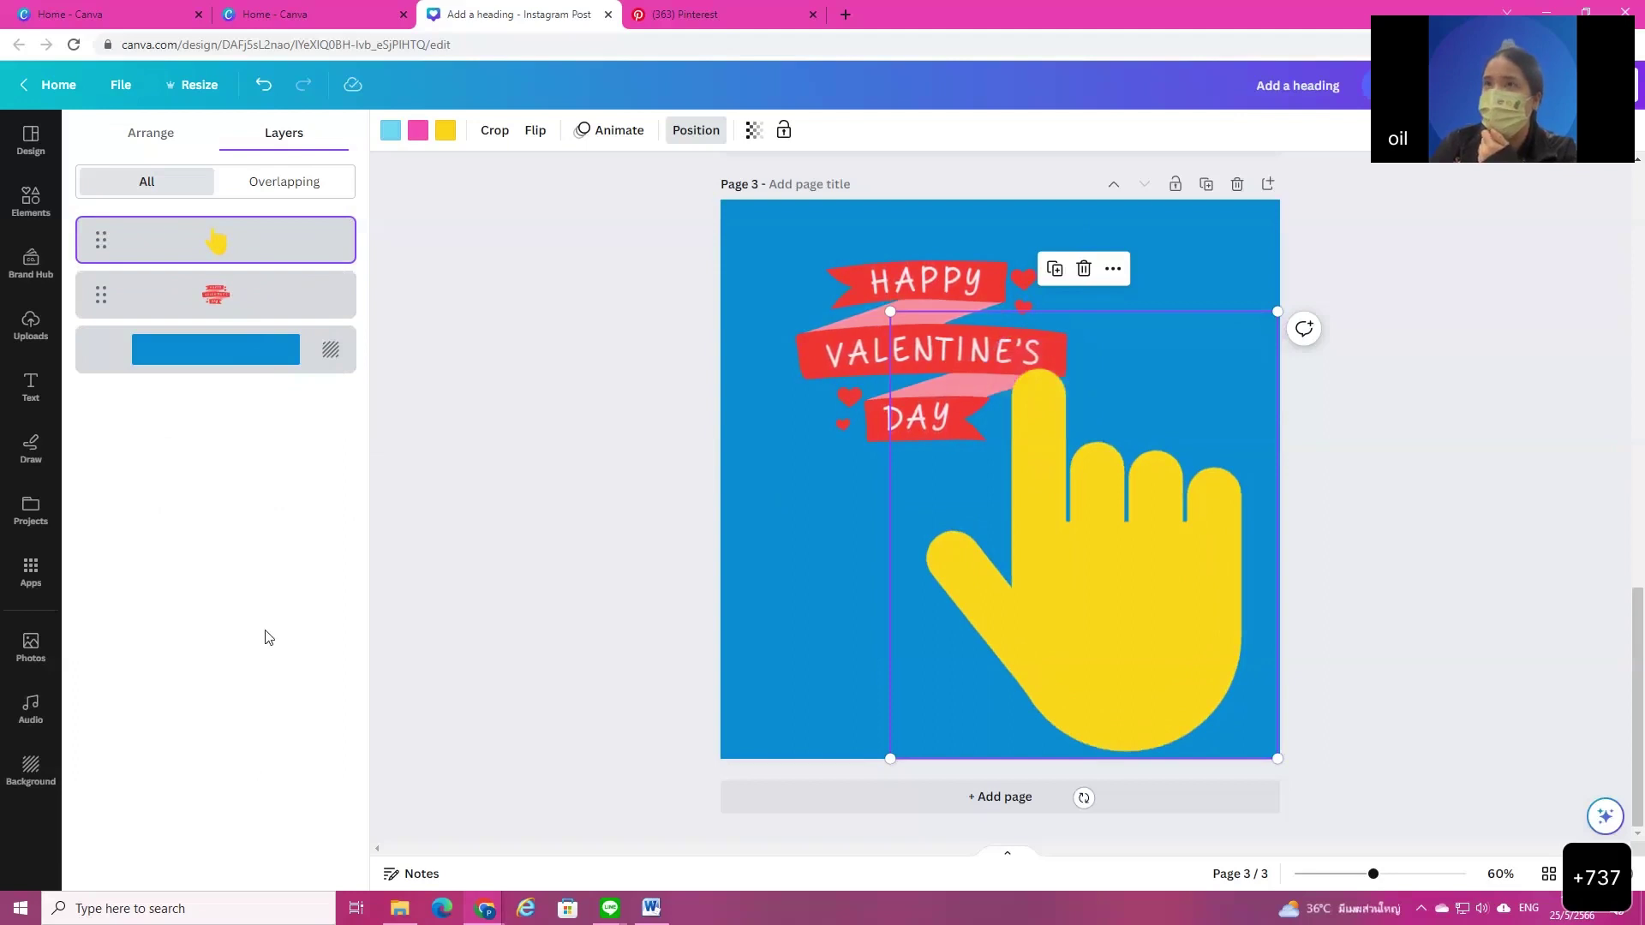
{"action": "left_click", "coordinate": [163, 142]}
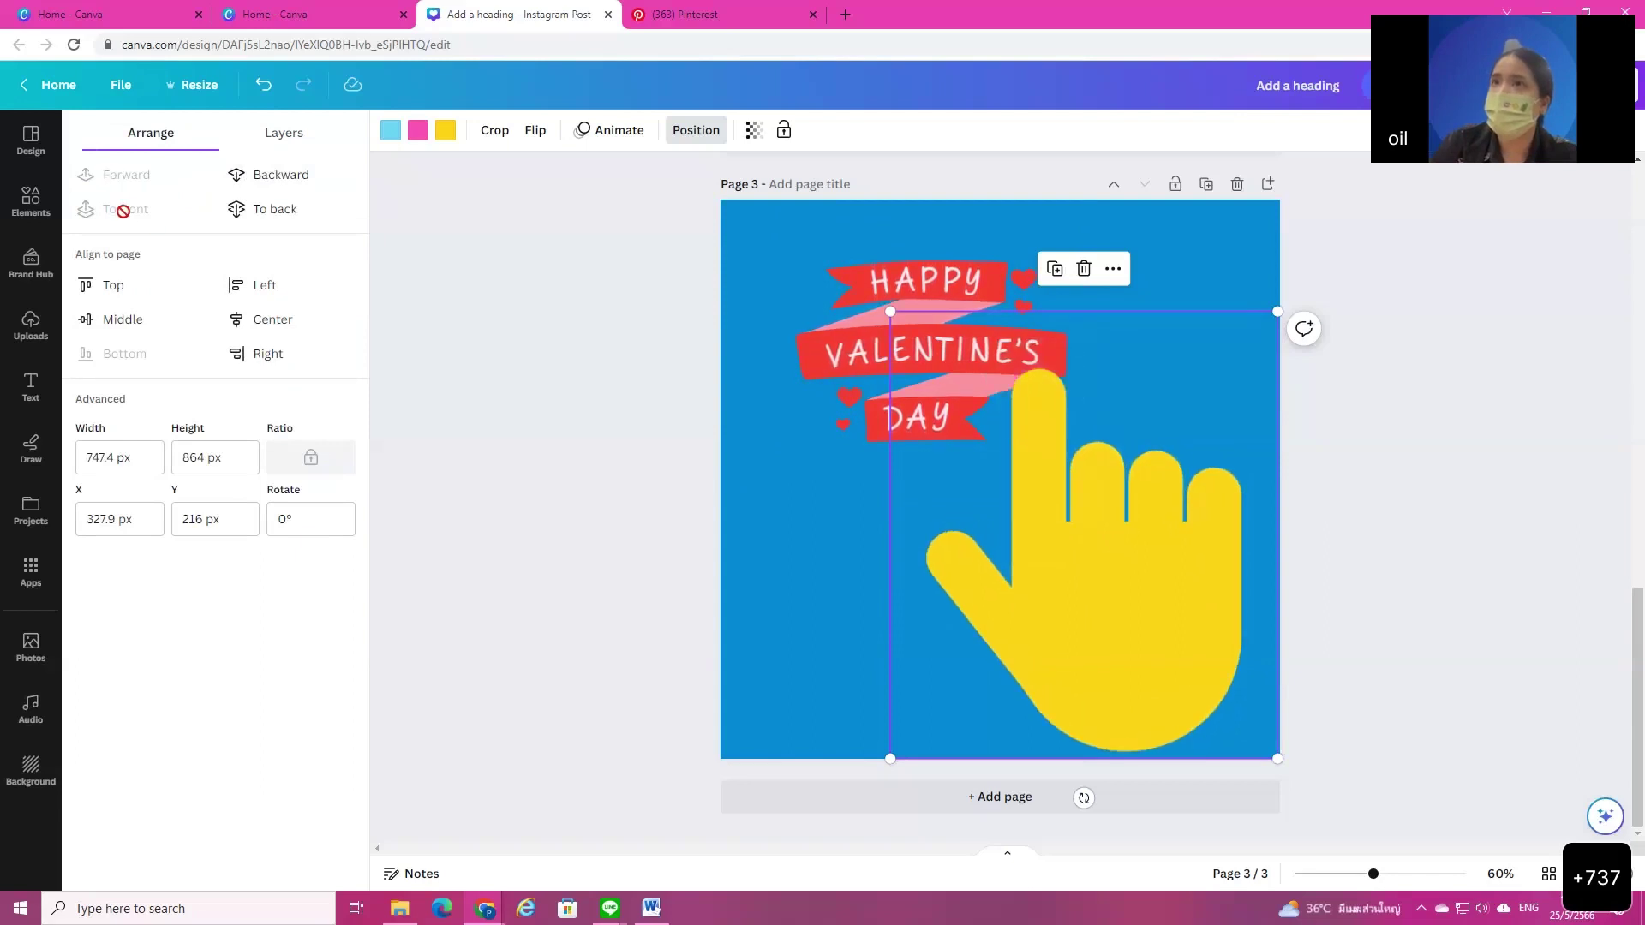
{"action": "left_click", "coordinate": [285, 176]}
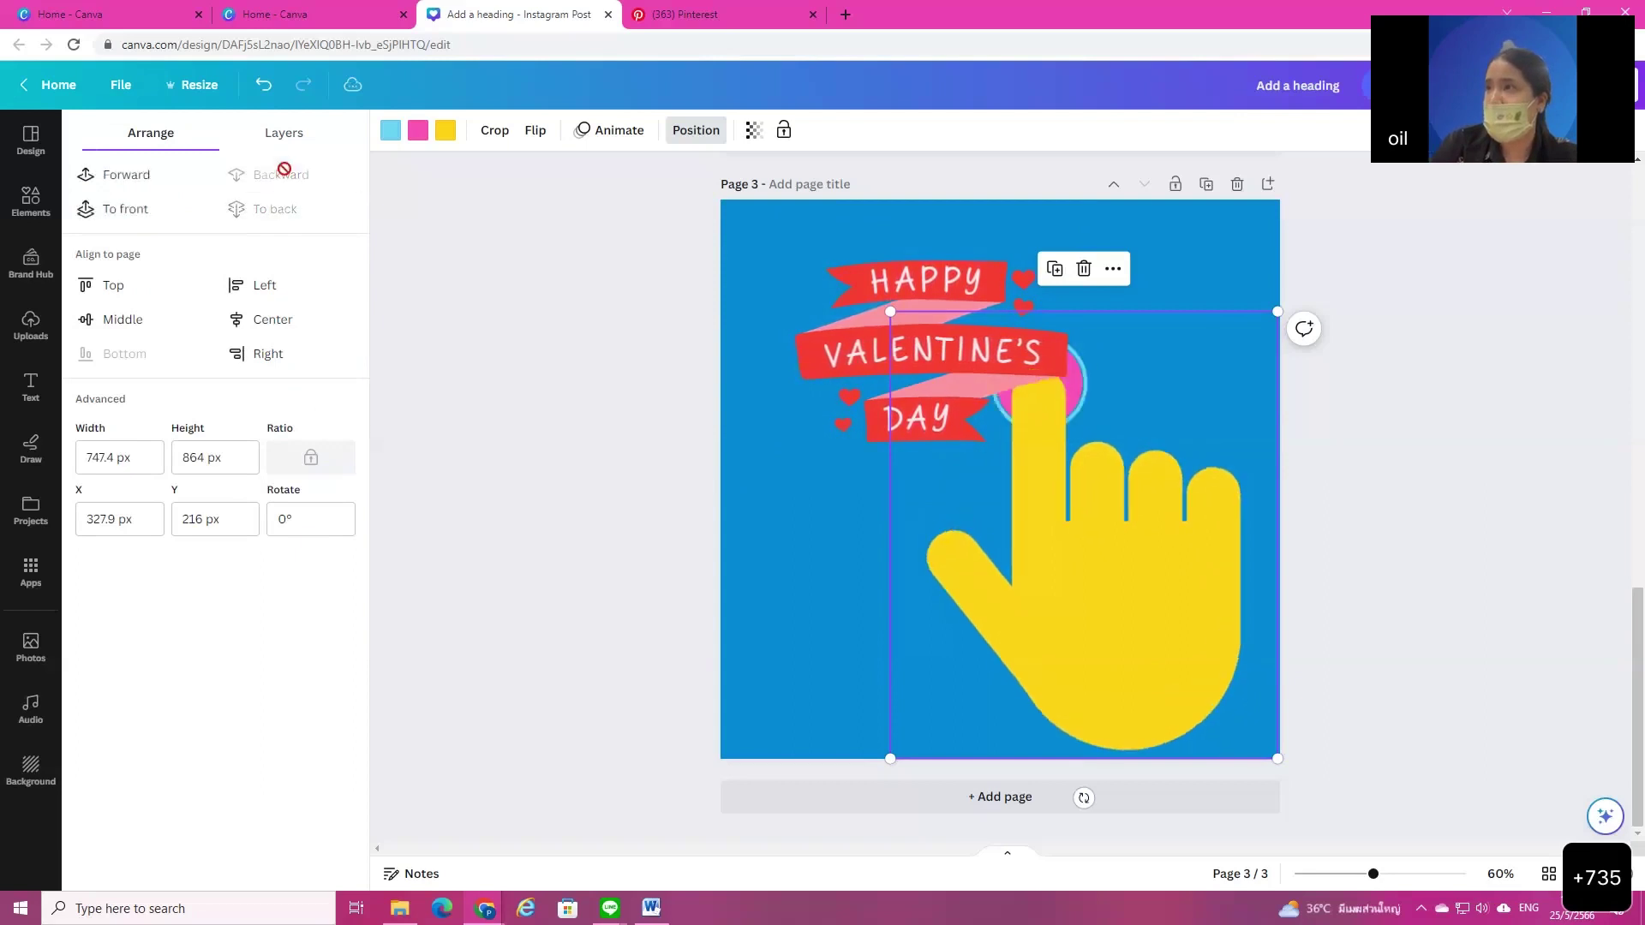
{"action": "left_click", "coordinate": [128, 176]}
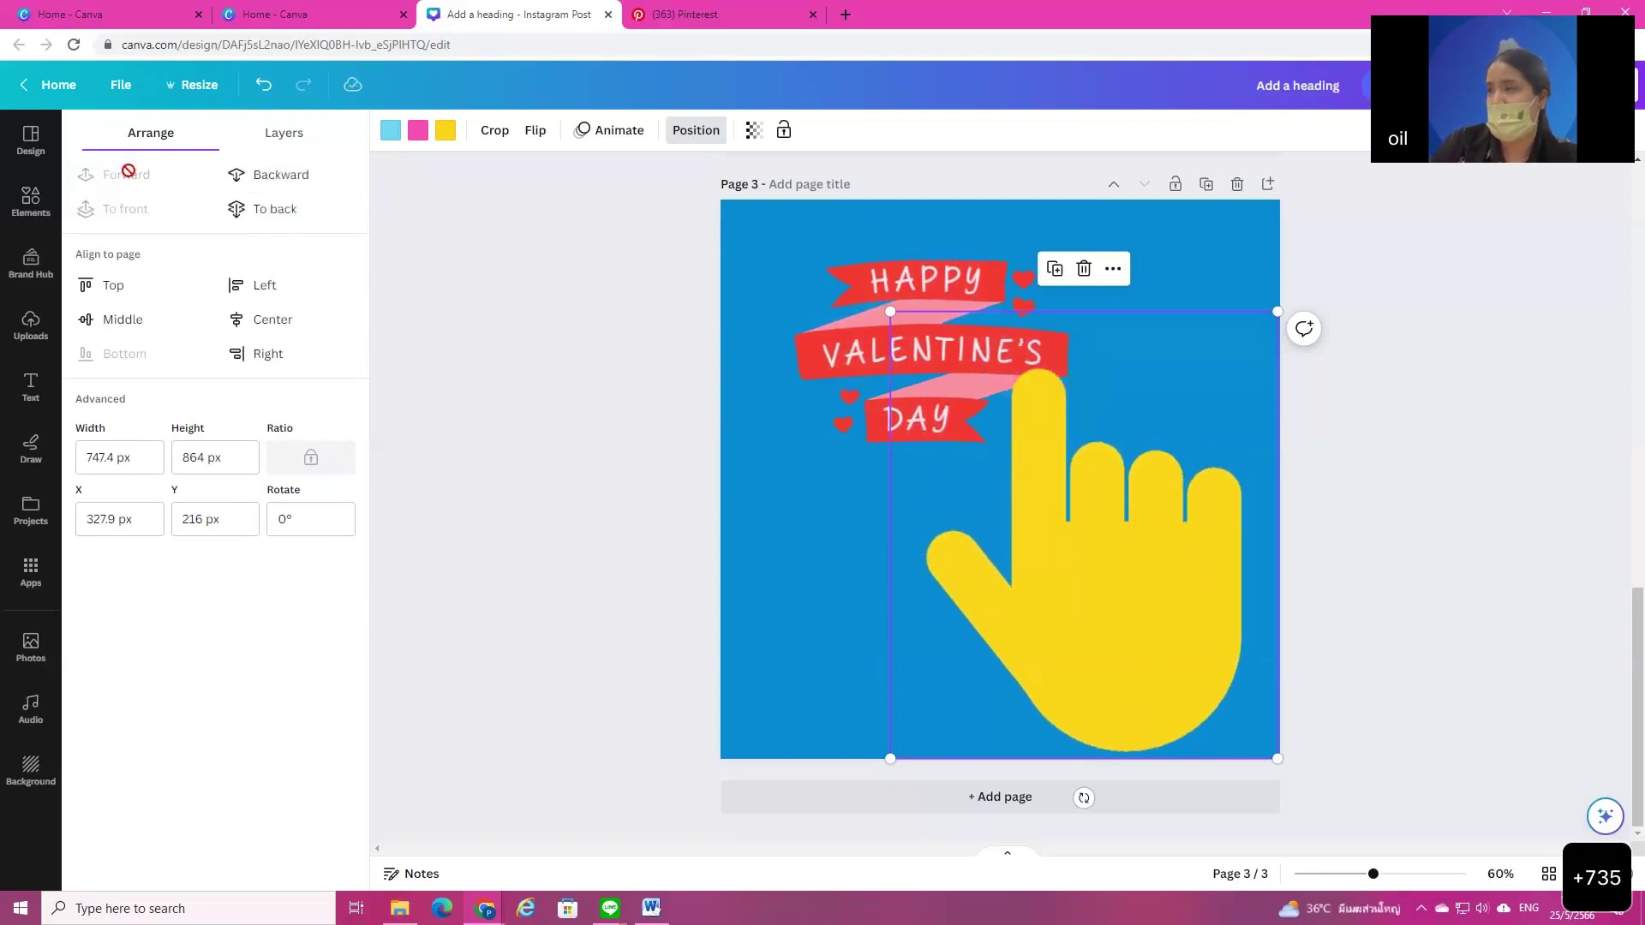
Step: Try pale pink in place of the Valentine's banner's red and restore the red
{"action": "left_click", "coordinate": [948, 372]}
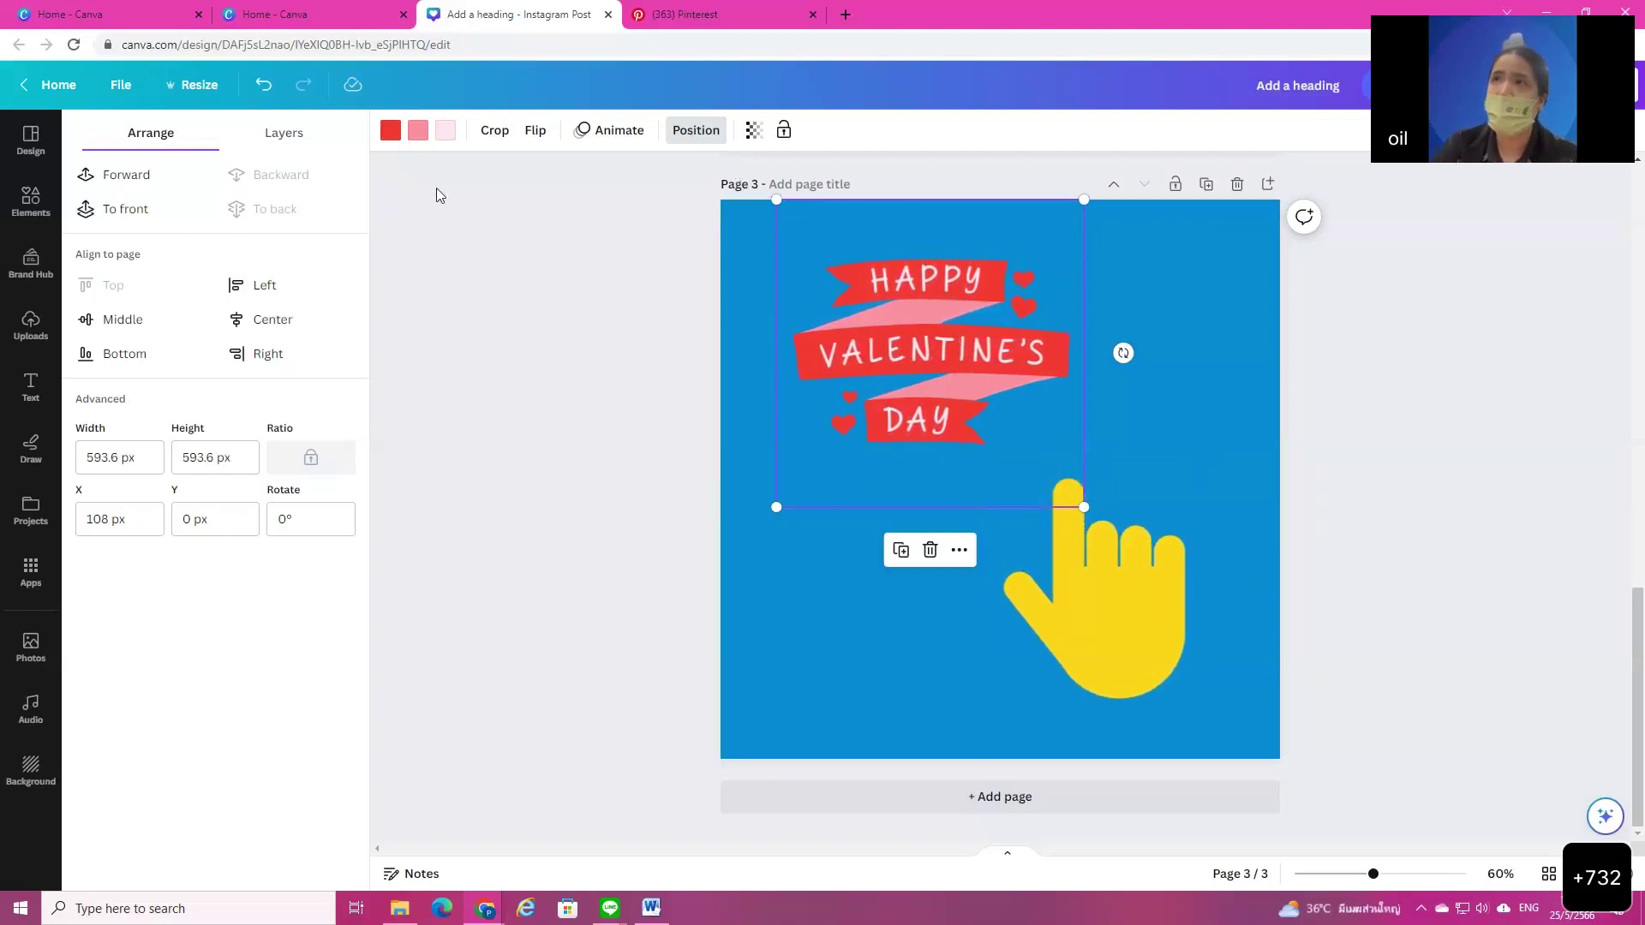
{"action": "left_click", "coordinate": [390, 130]}
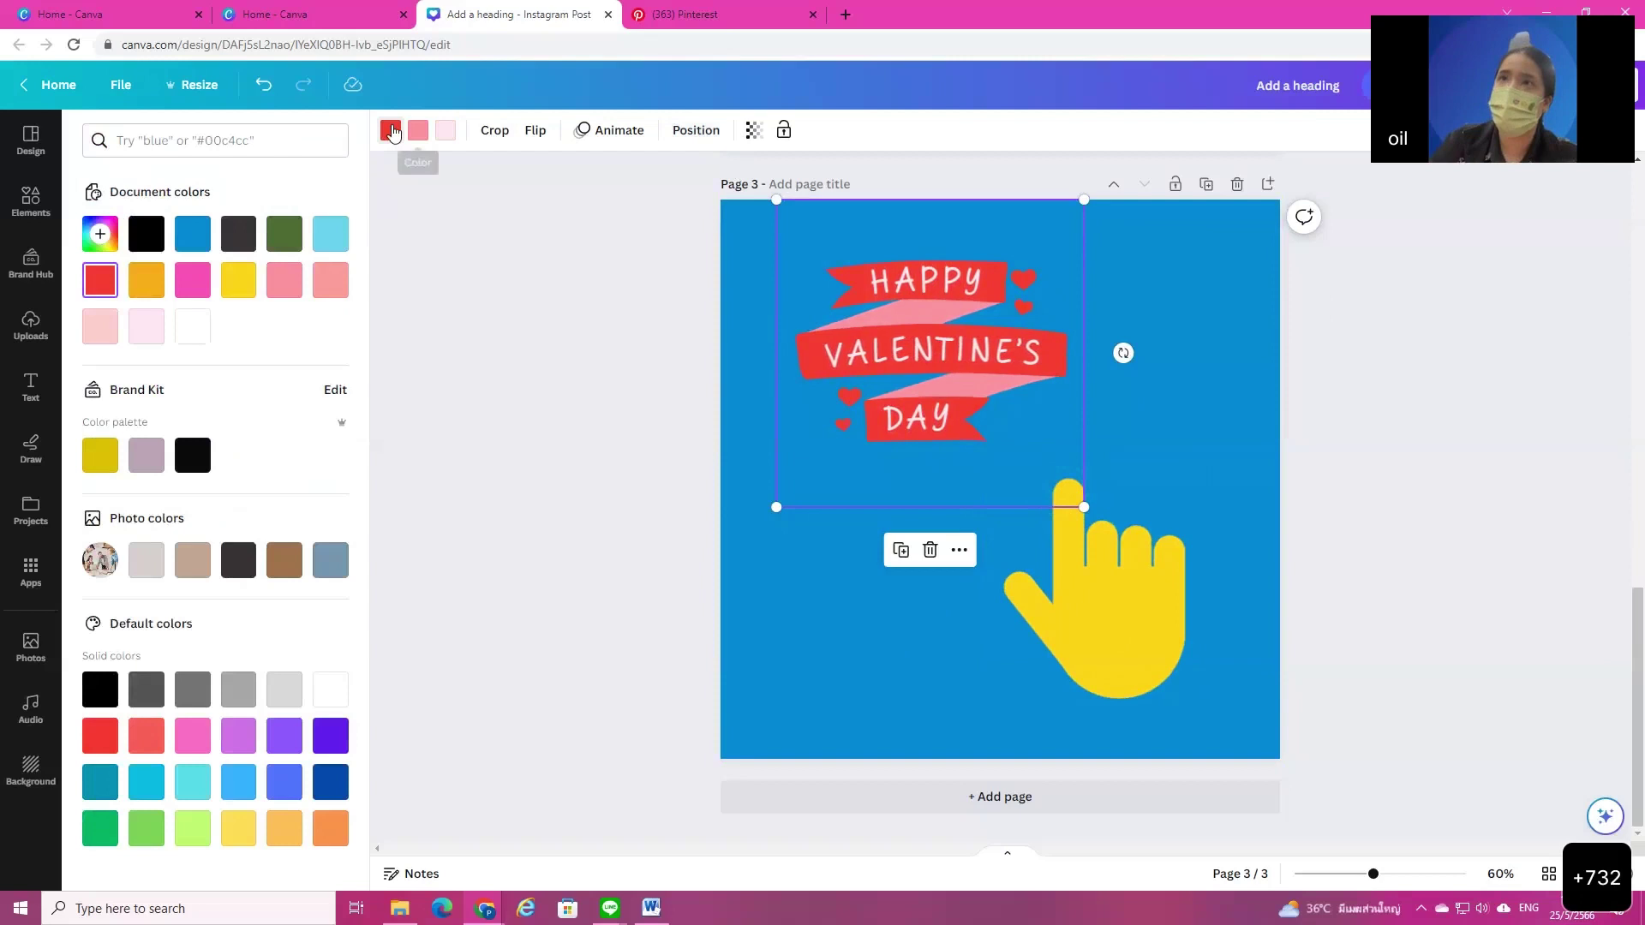
{"action": "left_click", "coordinate": [147, 336]}
{"action": "left_click", "coordinate": [100, 280]}
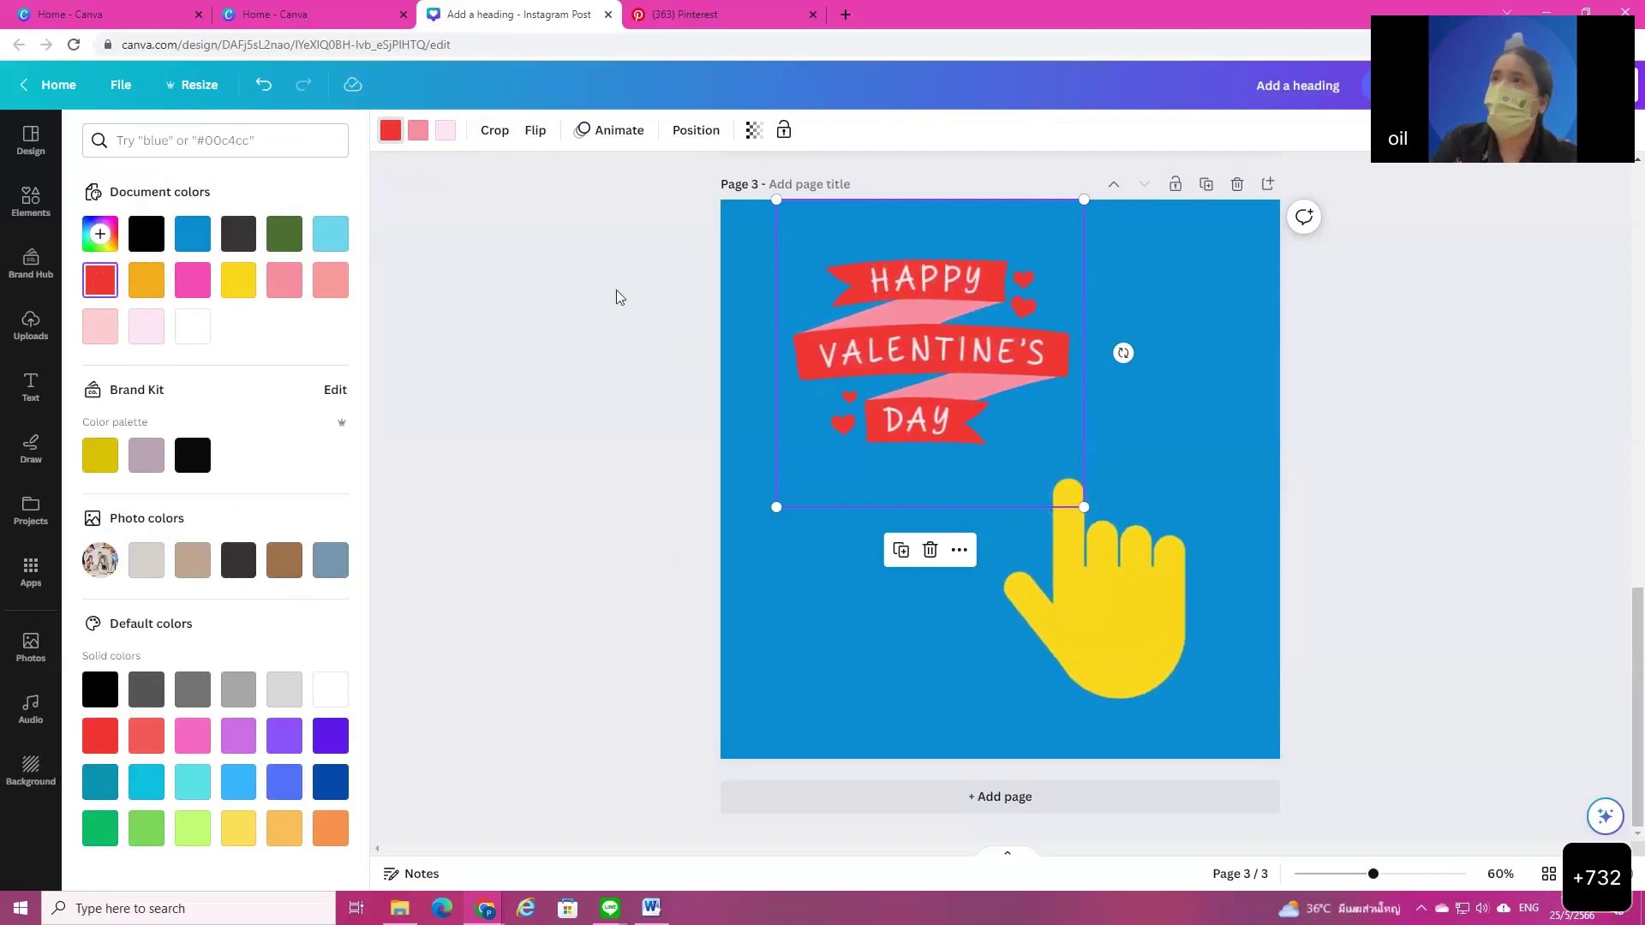
Step: Try flipping the Valentine's banner horizontally and vertically, and return it to its original orientation
{"action": "left_click", "coordinate": [535, 131]}
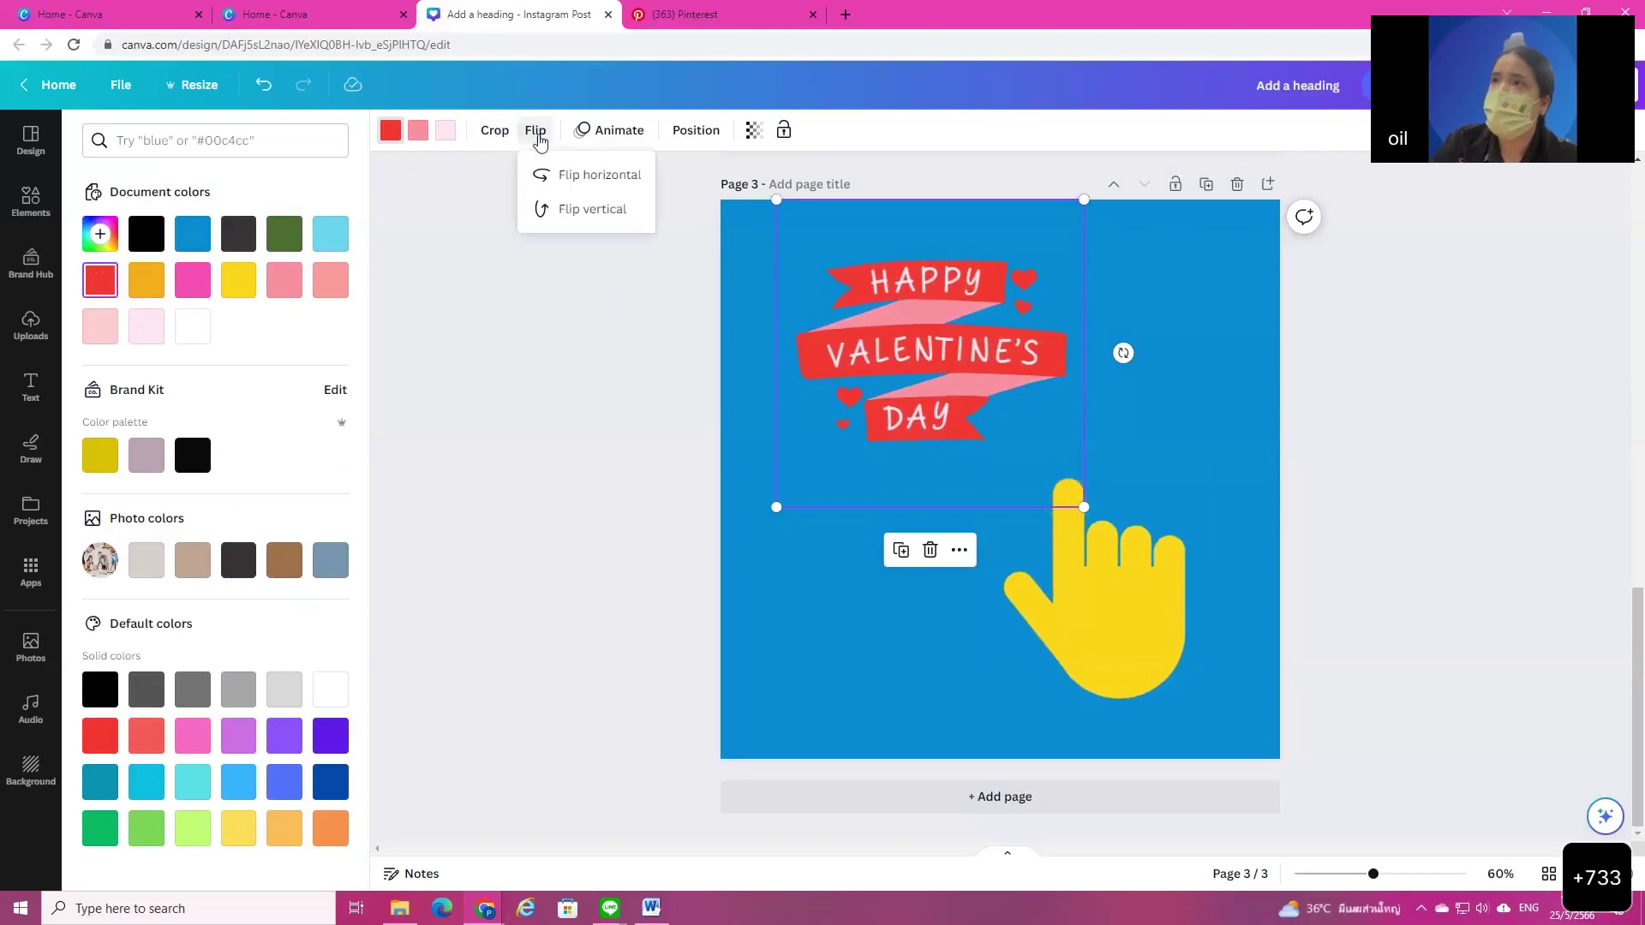
{"action": "left_click", "coordinate": [569, 174]}
{"action": "left_click", "coordinate": [569, 174]}
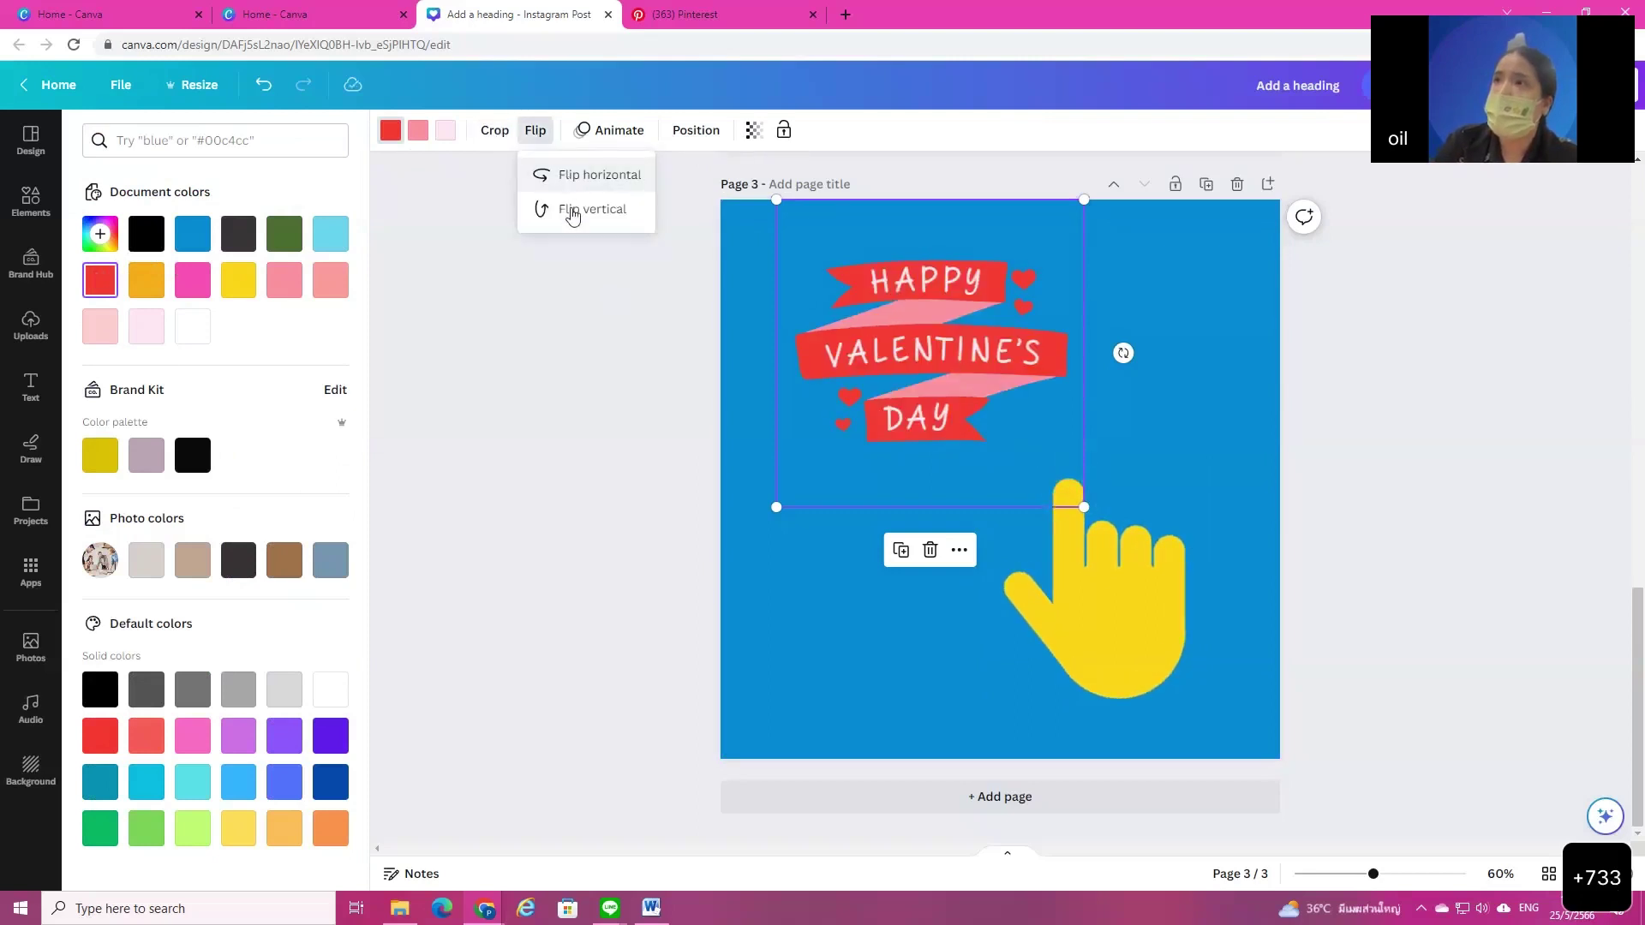
{"action": "left_click", "coordinate": [572, 214]}
{"action": "left_click", "coordinate": [571, 214]}
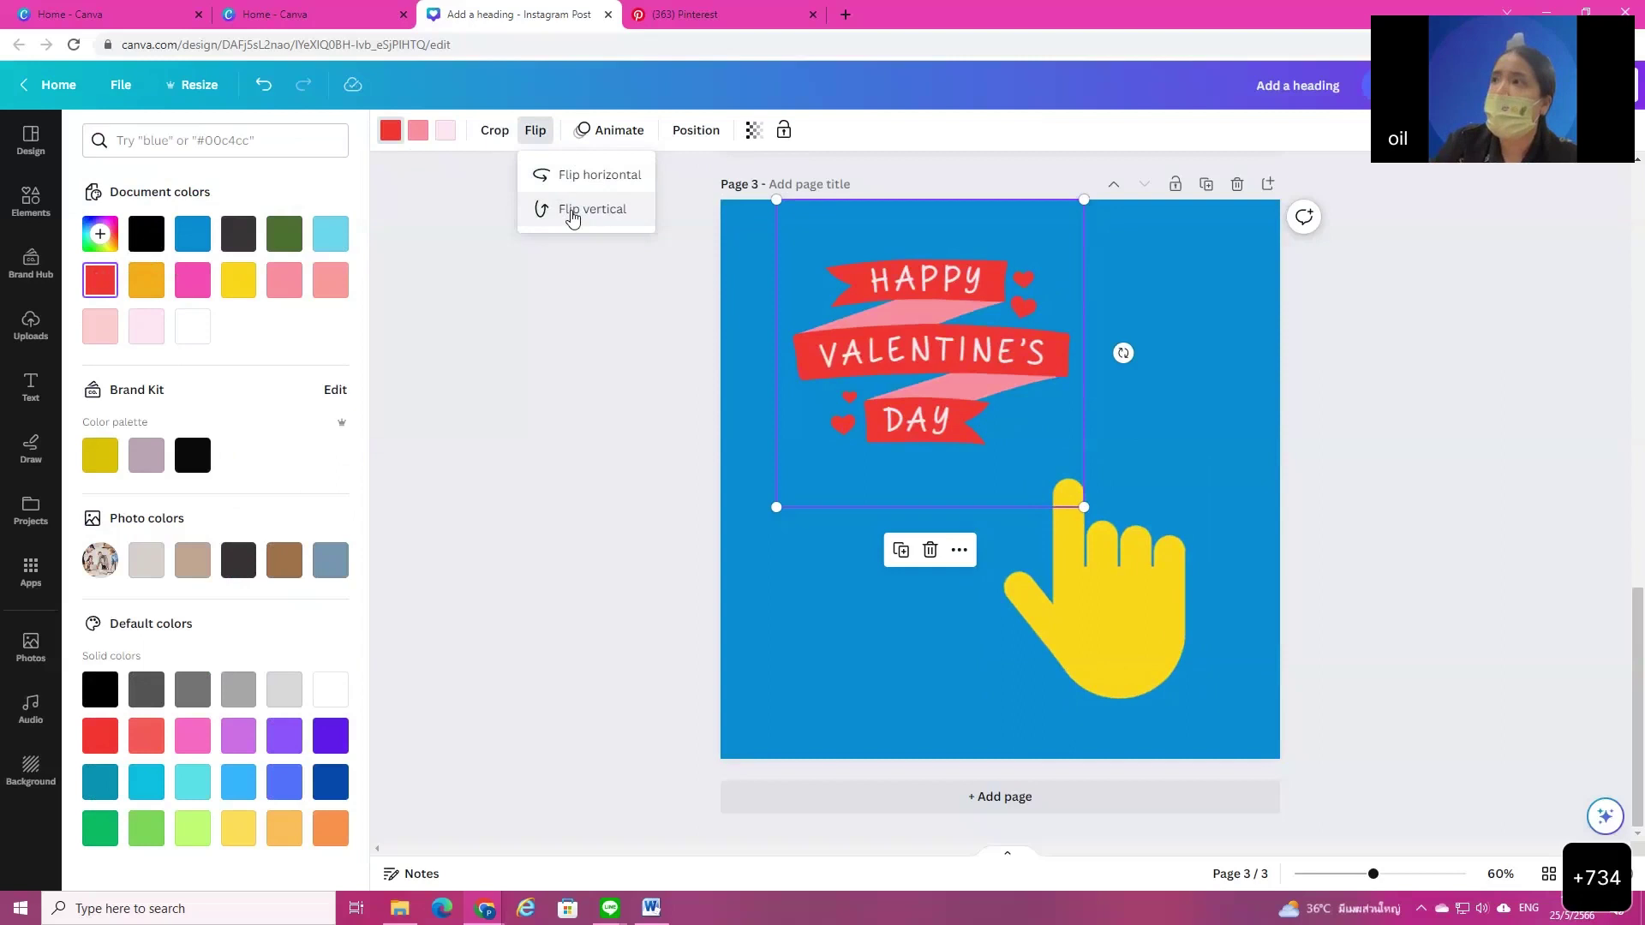
{"action": "left_click", "coordinate": [598, 307]}
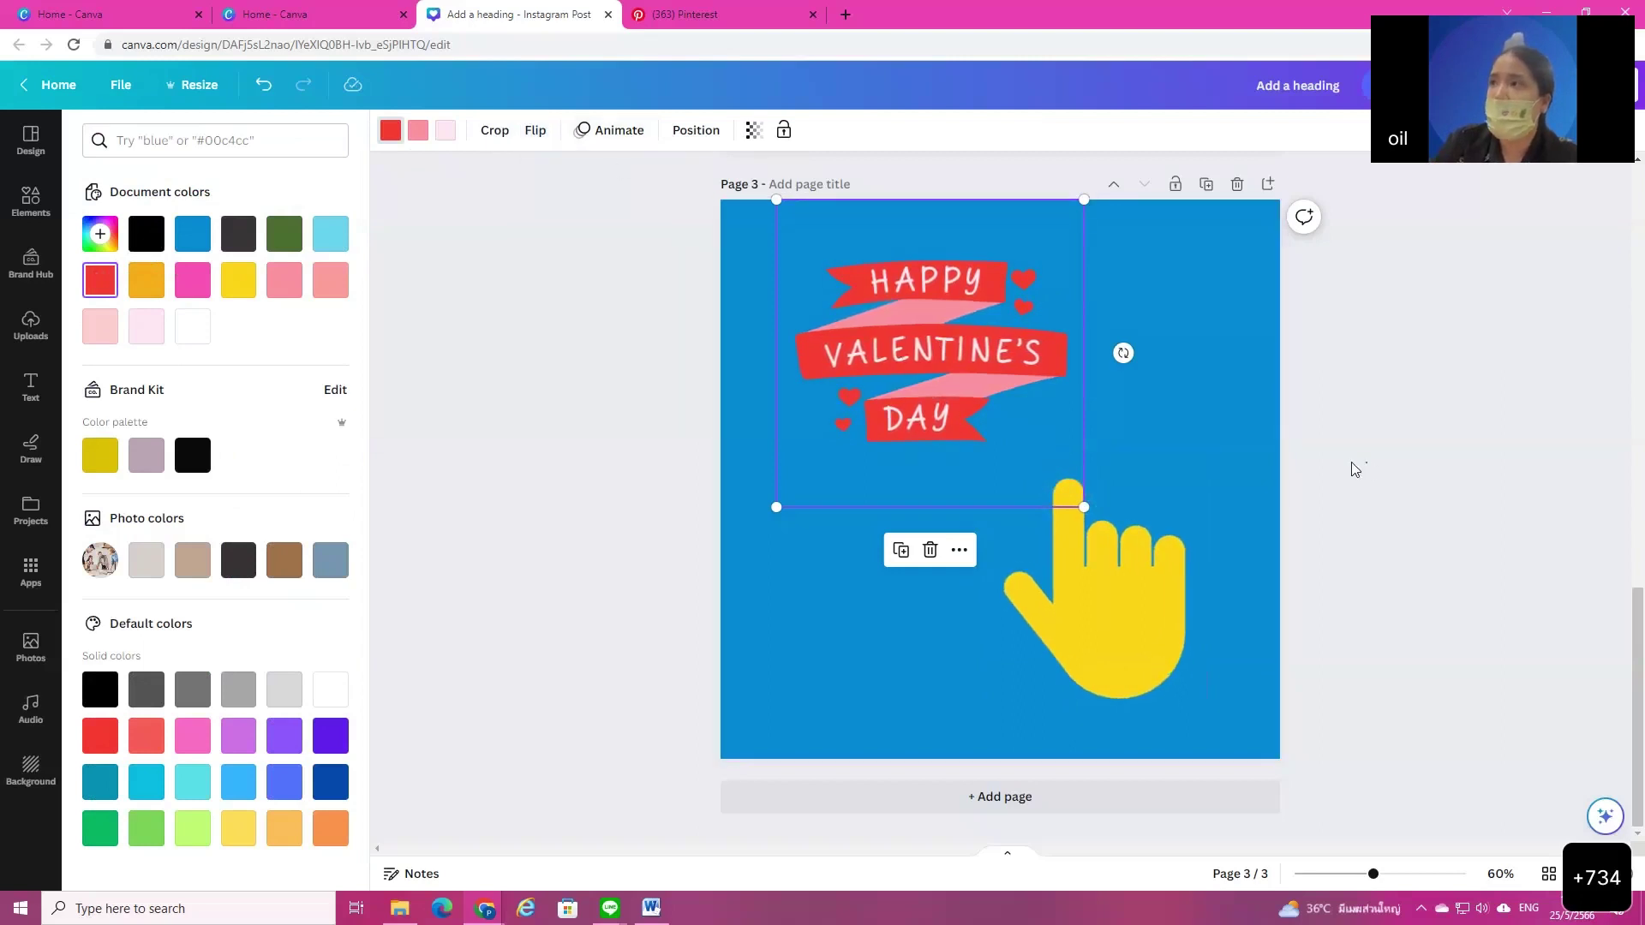
{"action": "key", "text": "Escape"}
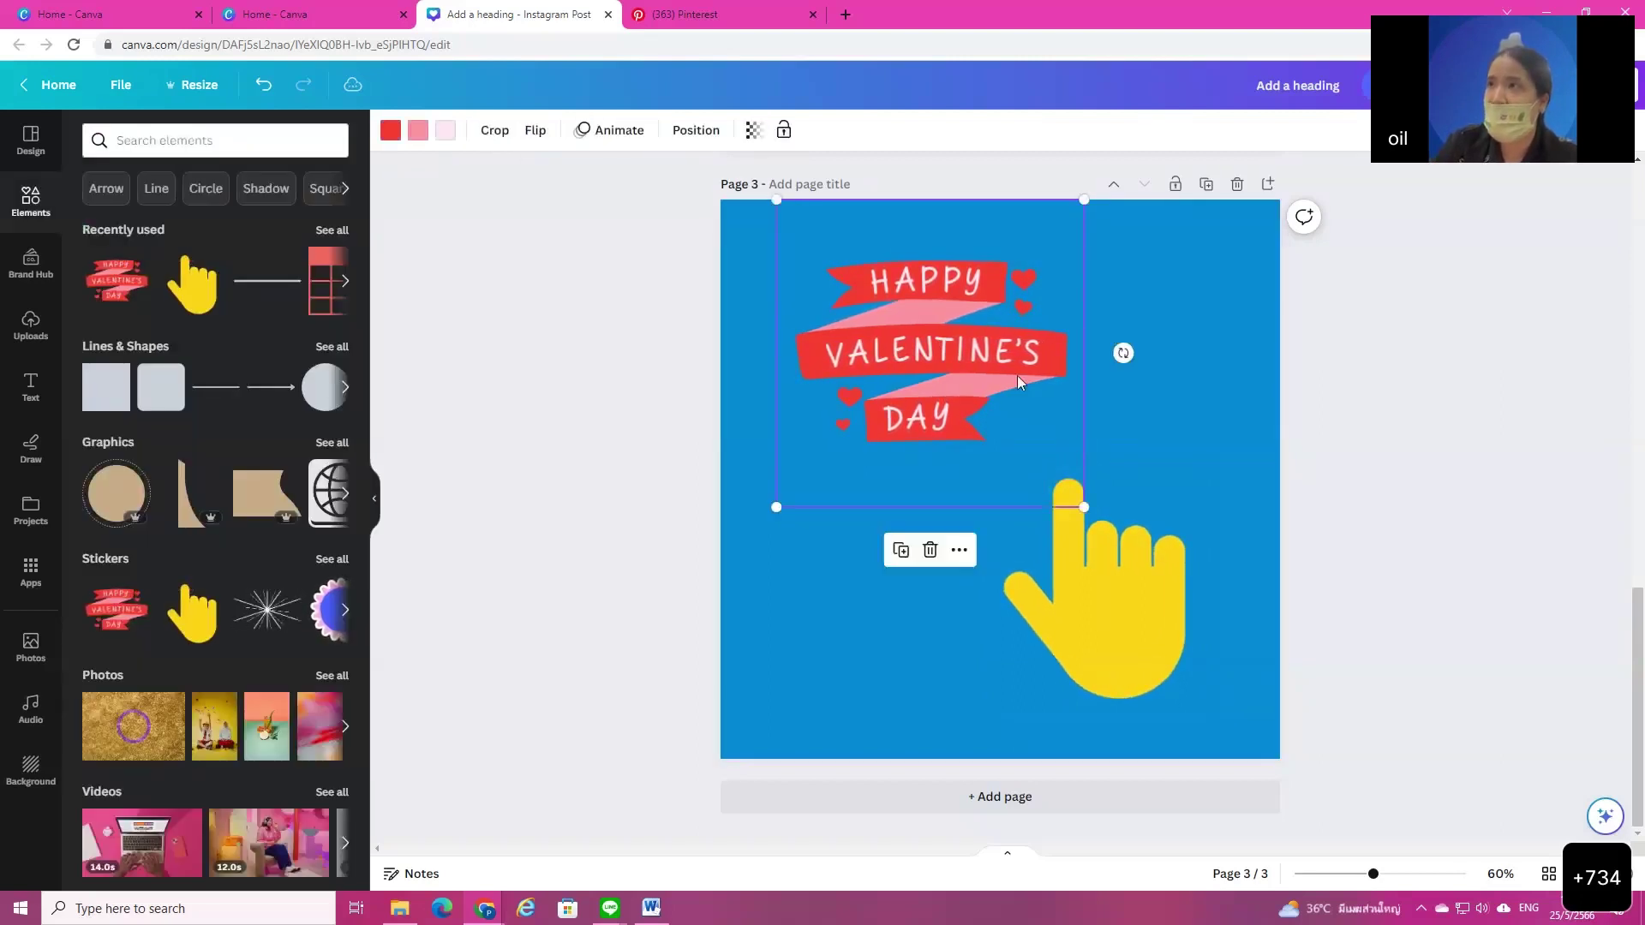
Step: View the element animation options and the transparency setting for the Valentine's banner
{"action": "left_click", "coordinate": [610, 129]}
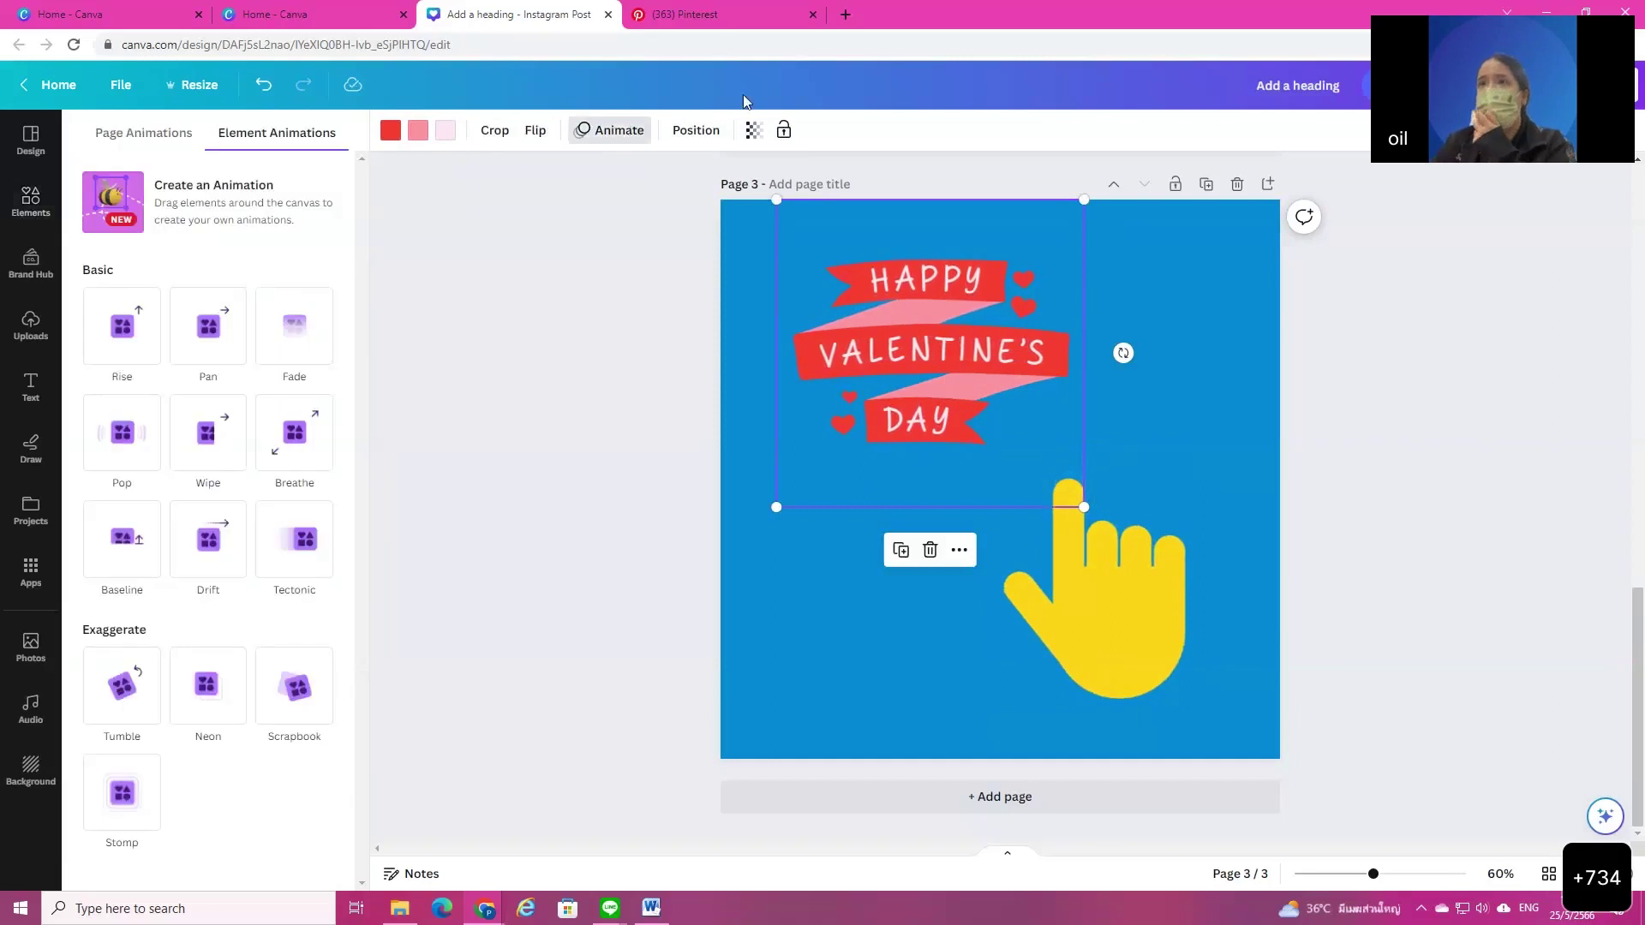
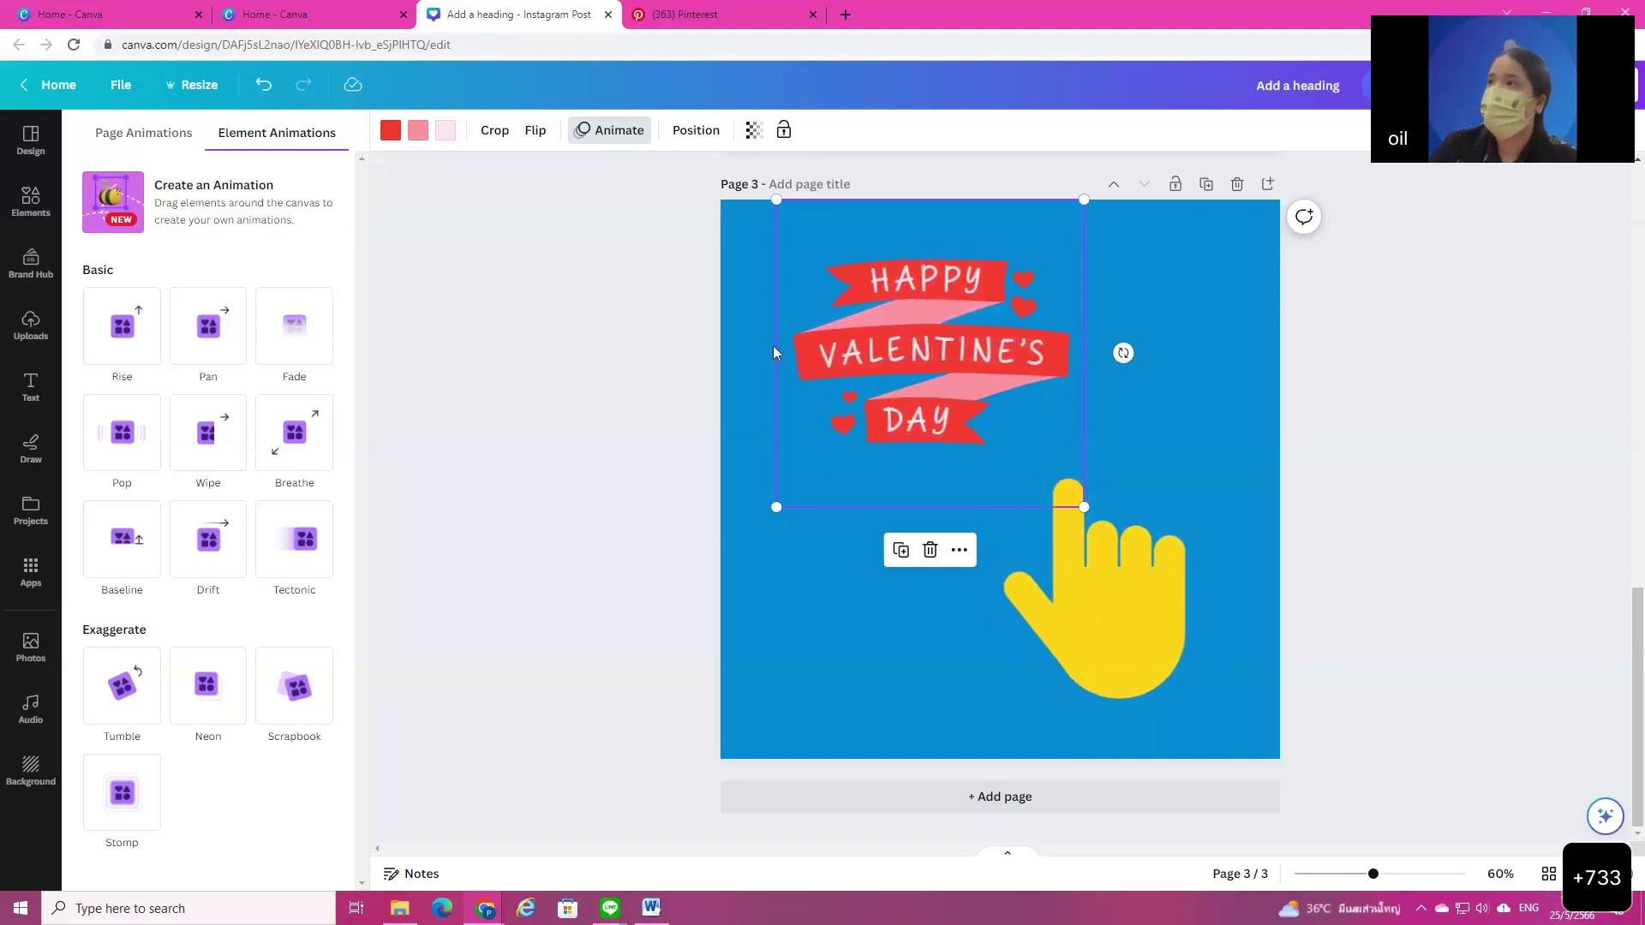
{"action": "left_click", "coordinate": [759, 140]}
{"action": "left_click_drag", "start_coordinate": [753, 198], "coordinate": [831, 248]}
{"action": "left_click", "coordinate": [1189, 454]}
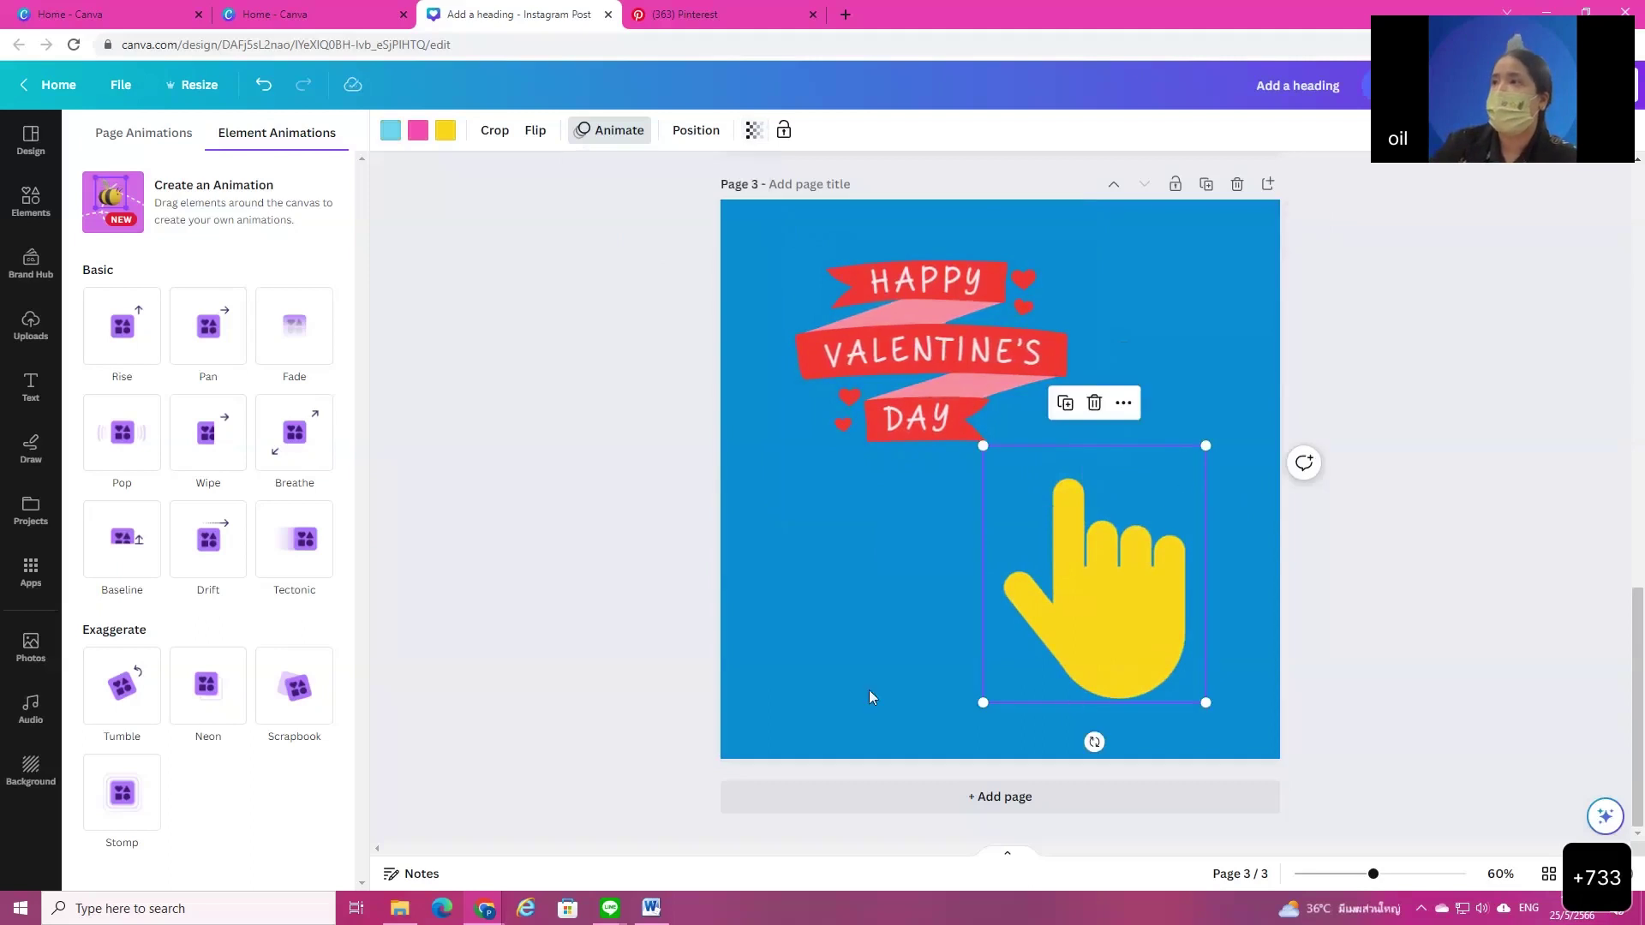
{"action": "left_click", "coordinate": [975, 423]}
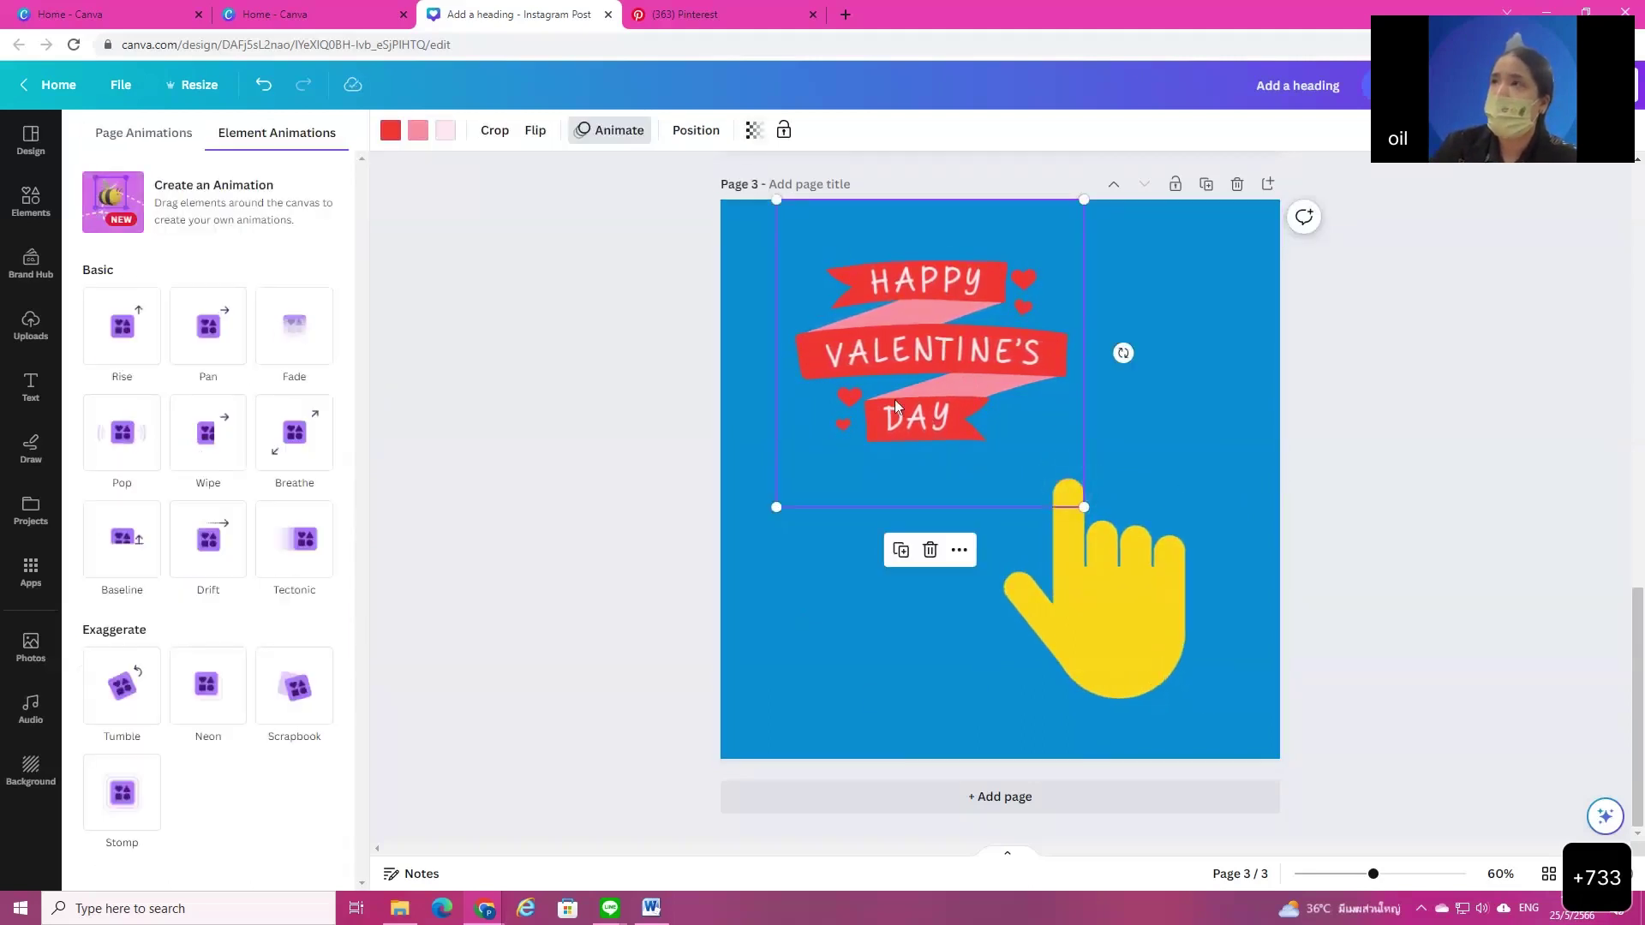
Step: Move the Valentine's banner to the page's upper-right corner and the hand sticker to the page's left half
{"action": "left_click_drag", "start_coordinate": [1117, 620], "coordinate": [870, 691]}
{"action": "left_click_drag", "start_coordinate": [980, 371], "coordinate": [1162, 342]}
{"action": "left_click", "coordinate": [1409, 452]}
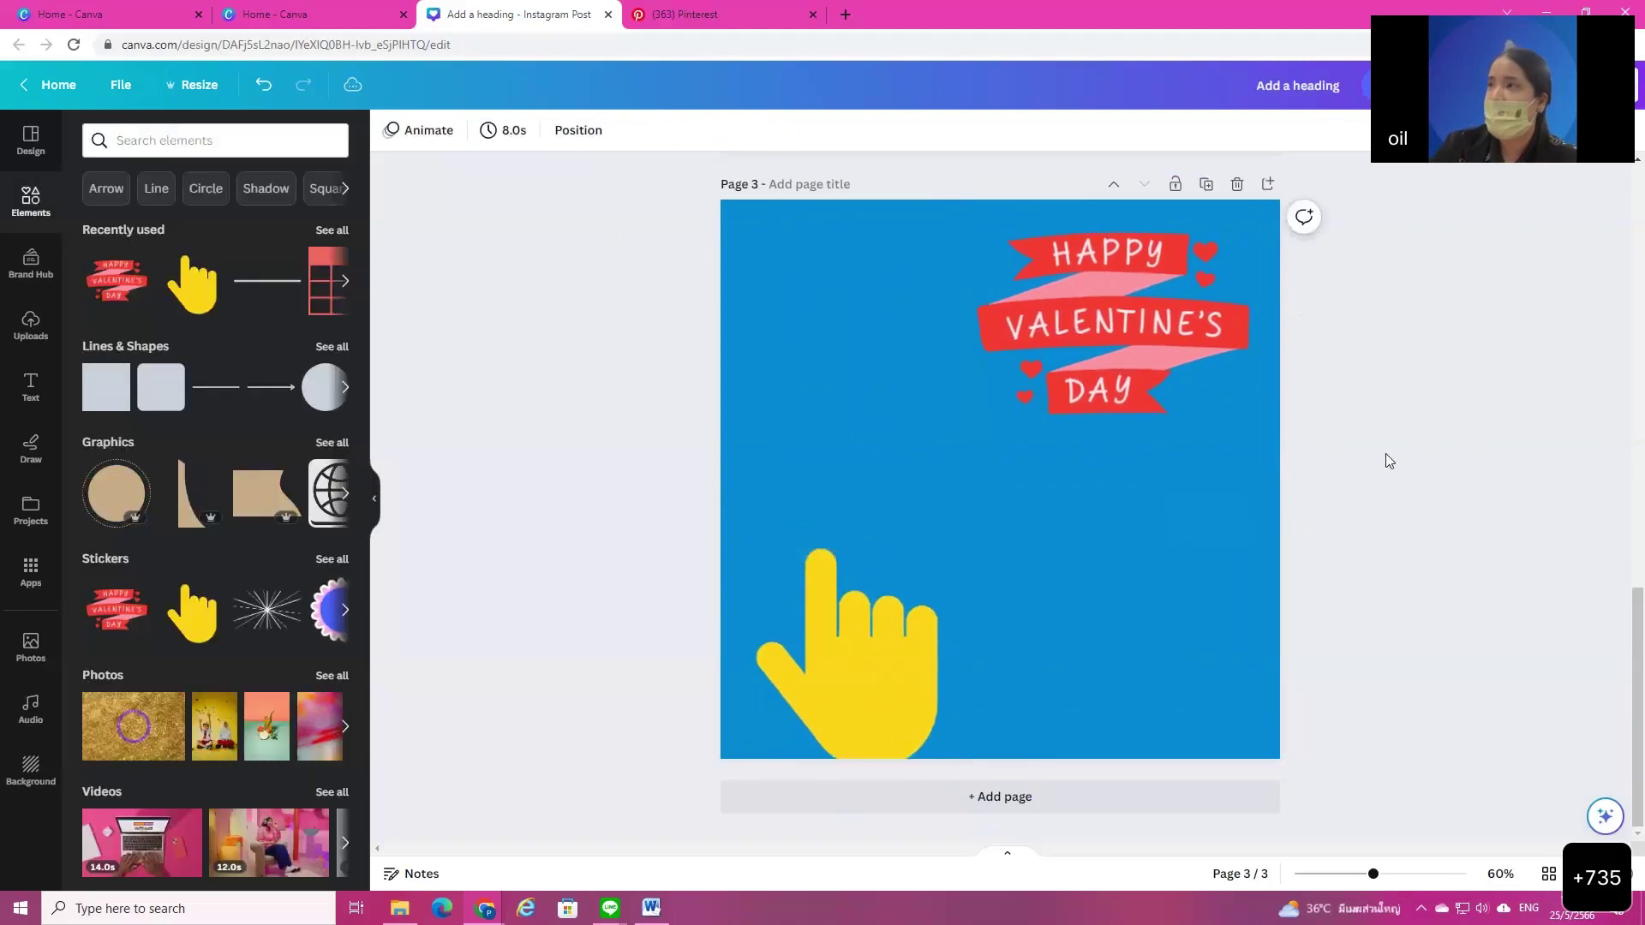
{"action": "left_click_drag", "start_coordinate": [903, 633], "coordinate": [1046, 441]}
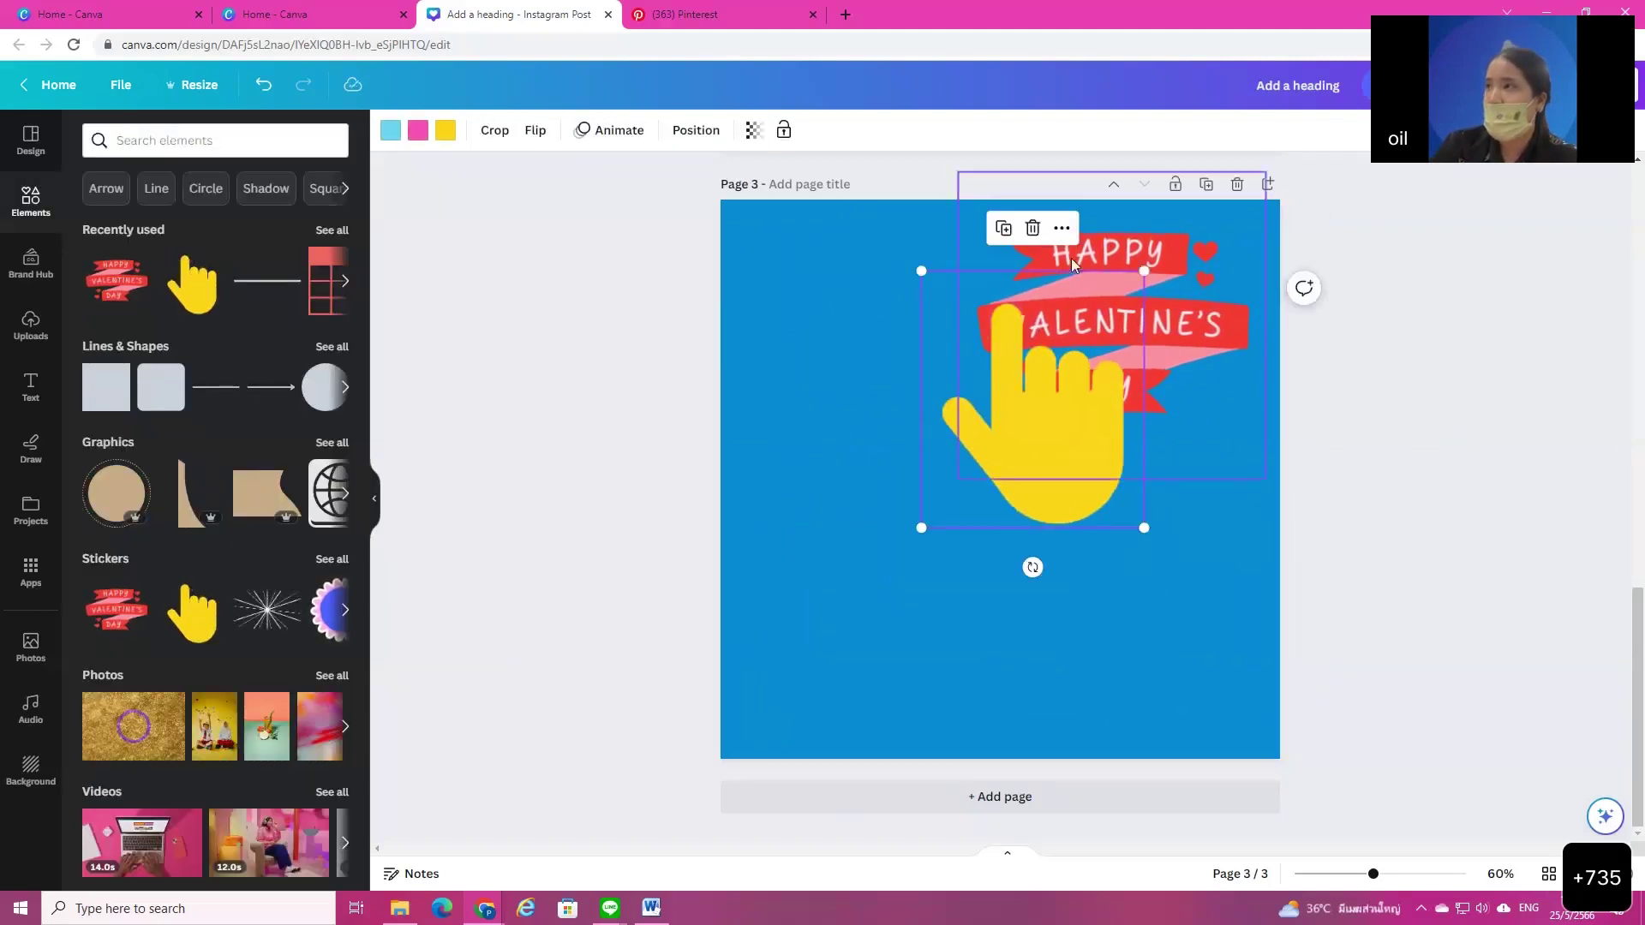
{"action": "key", "text": "ctrl+z"}
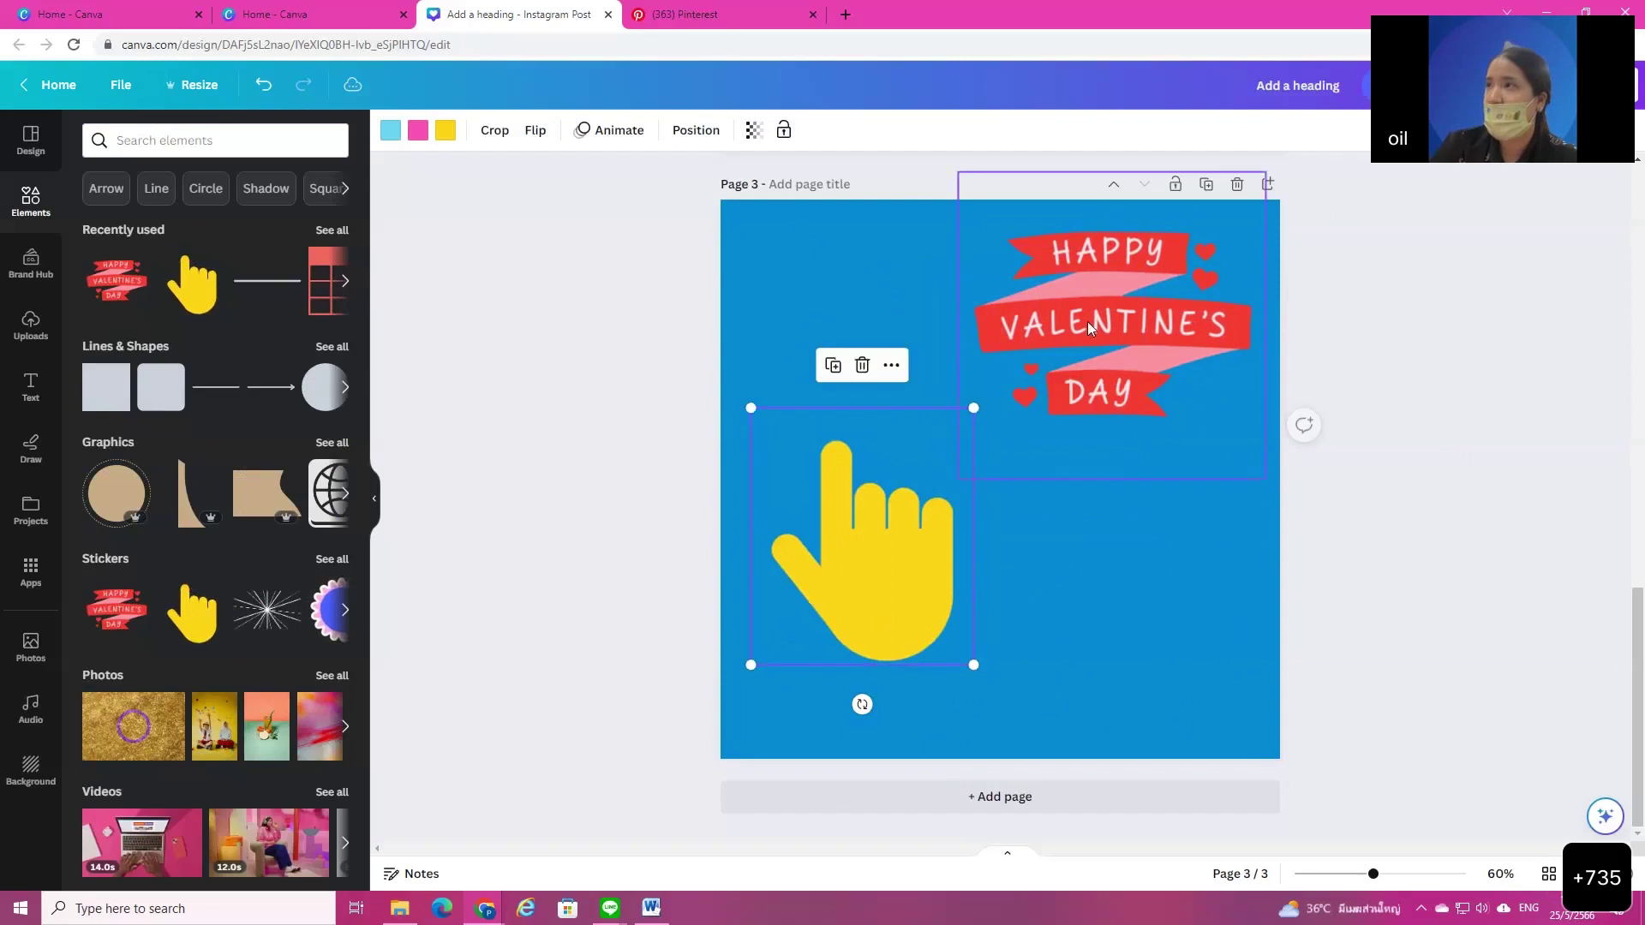
Step: Lock the Valentine's banner in place and try selecting it on the page
{"action": "left_click", "coordinate": [1019, 249]}
{"action": "left_click", "coordinate": [784, 130]}
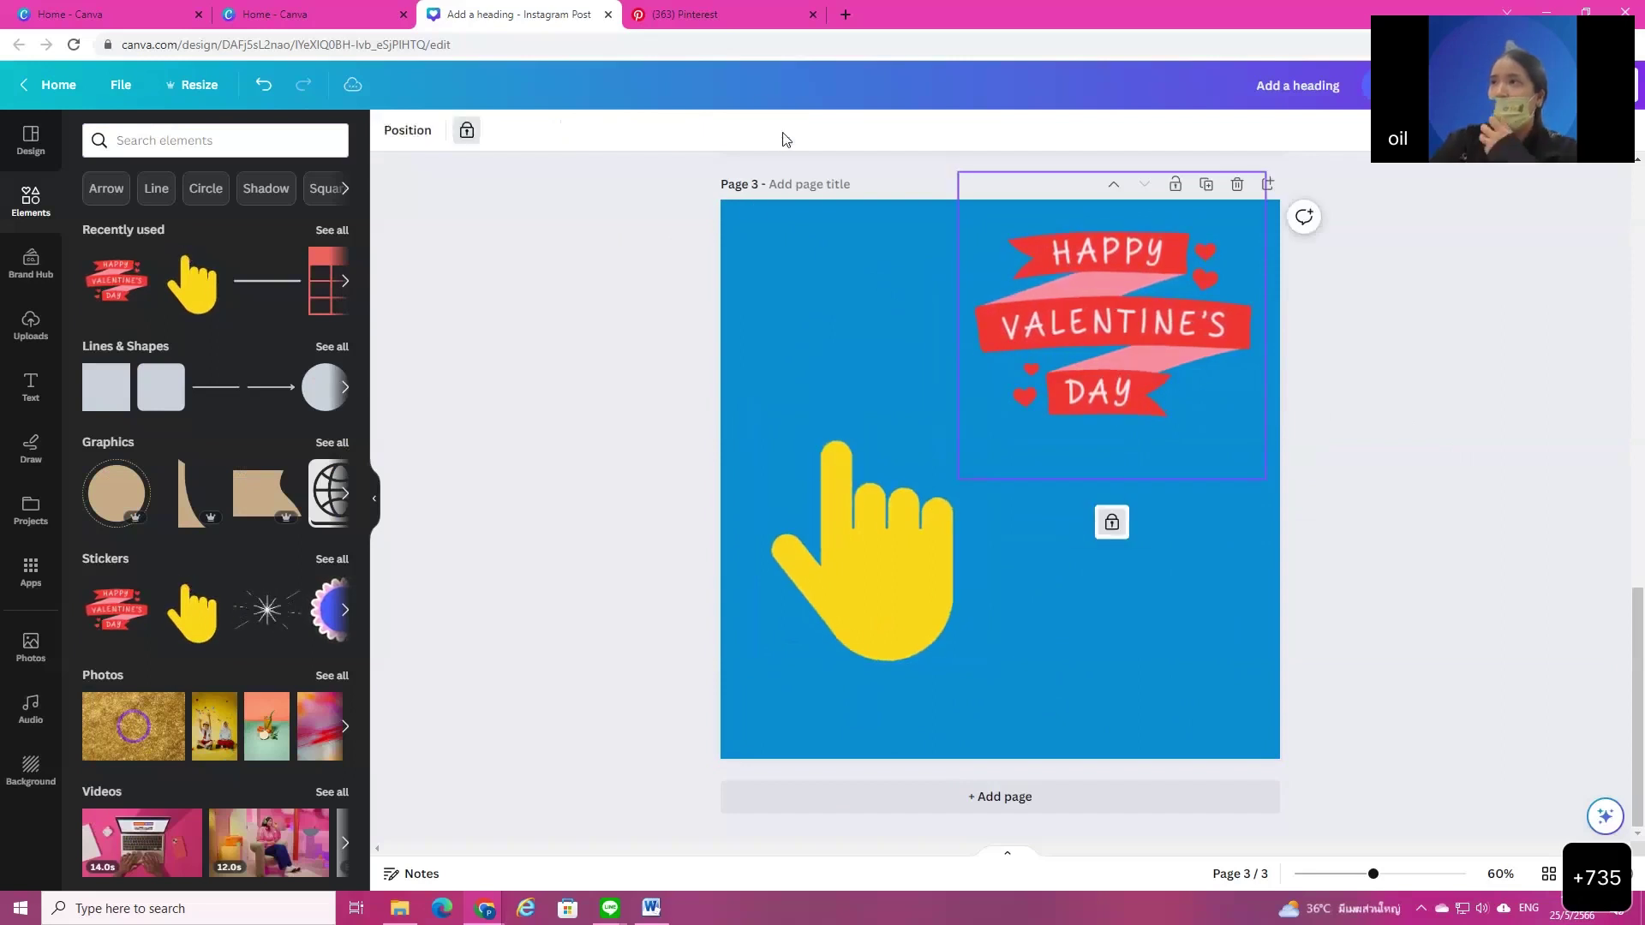
{"action": "left_click", "coordinate": [1348, 615]}
{"action": "left_click", "coordinate": [1129, 303]}
{"action": "left_click", "coordinate": [827, 354]}
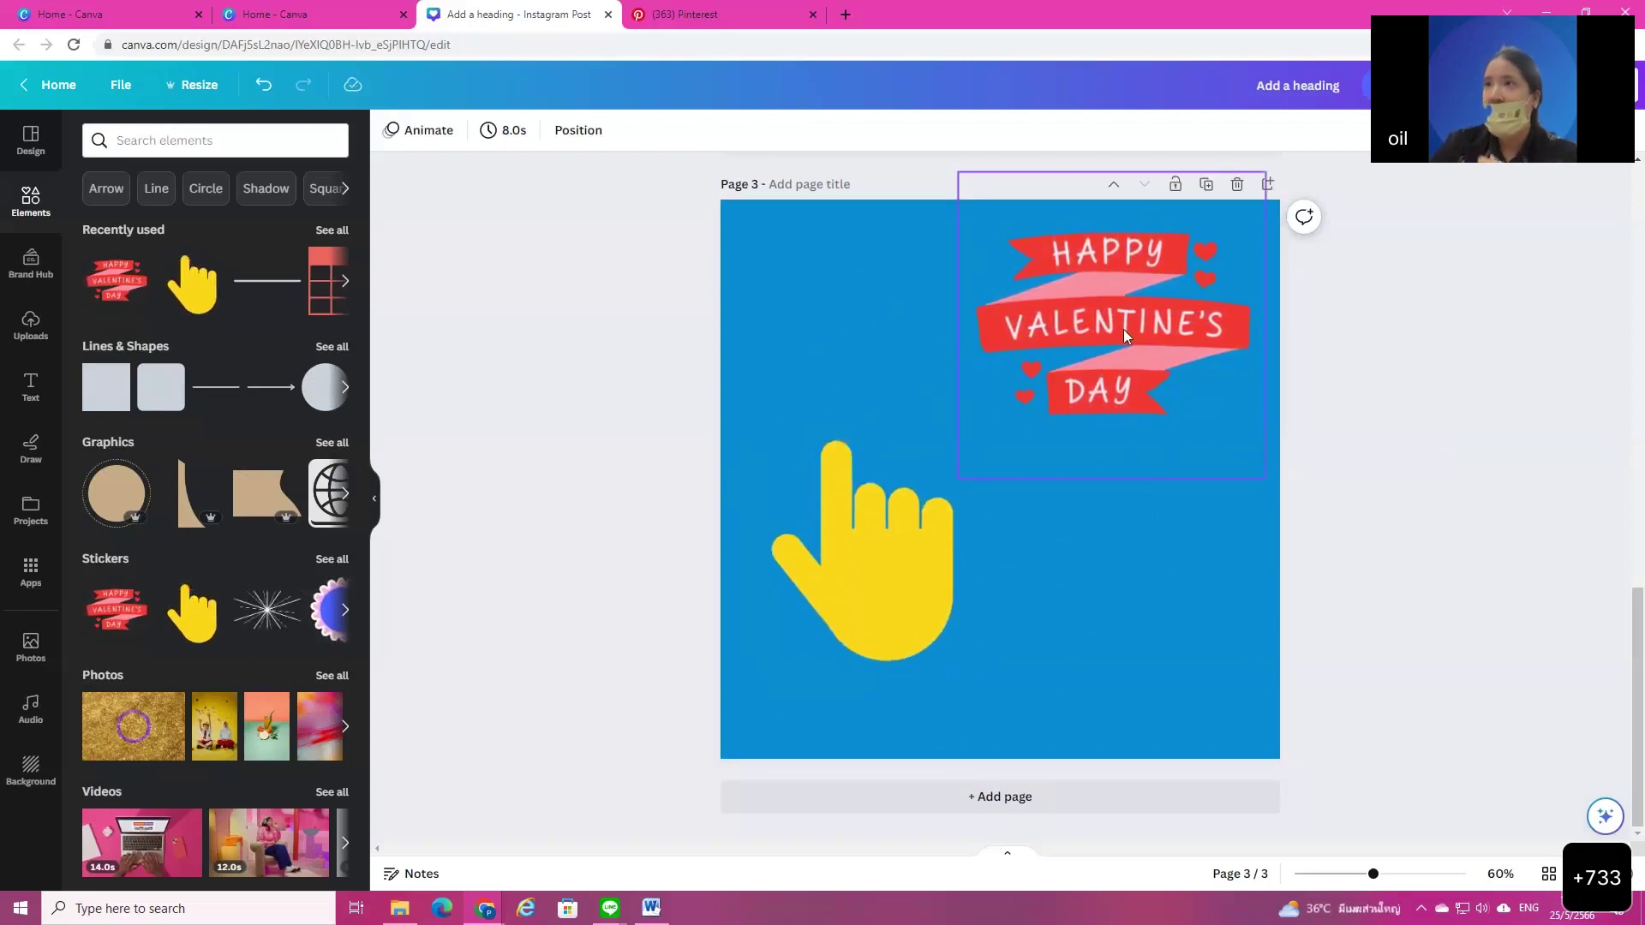
Step: Unlock the Valentine's banner and nudge it slightly to the left
{"action": "left_click", "coordinate": [1117, 301]}
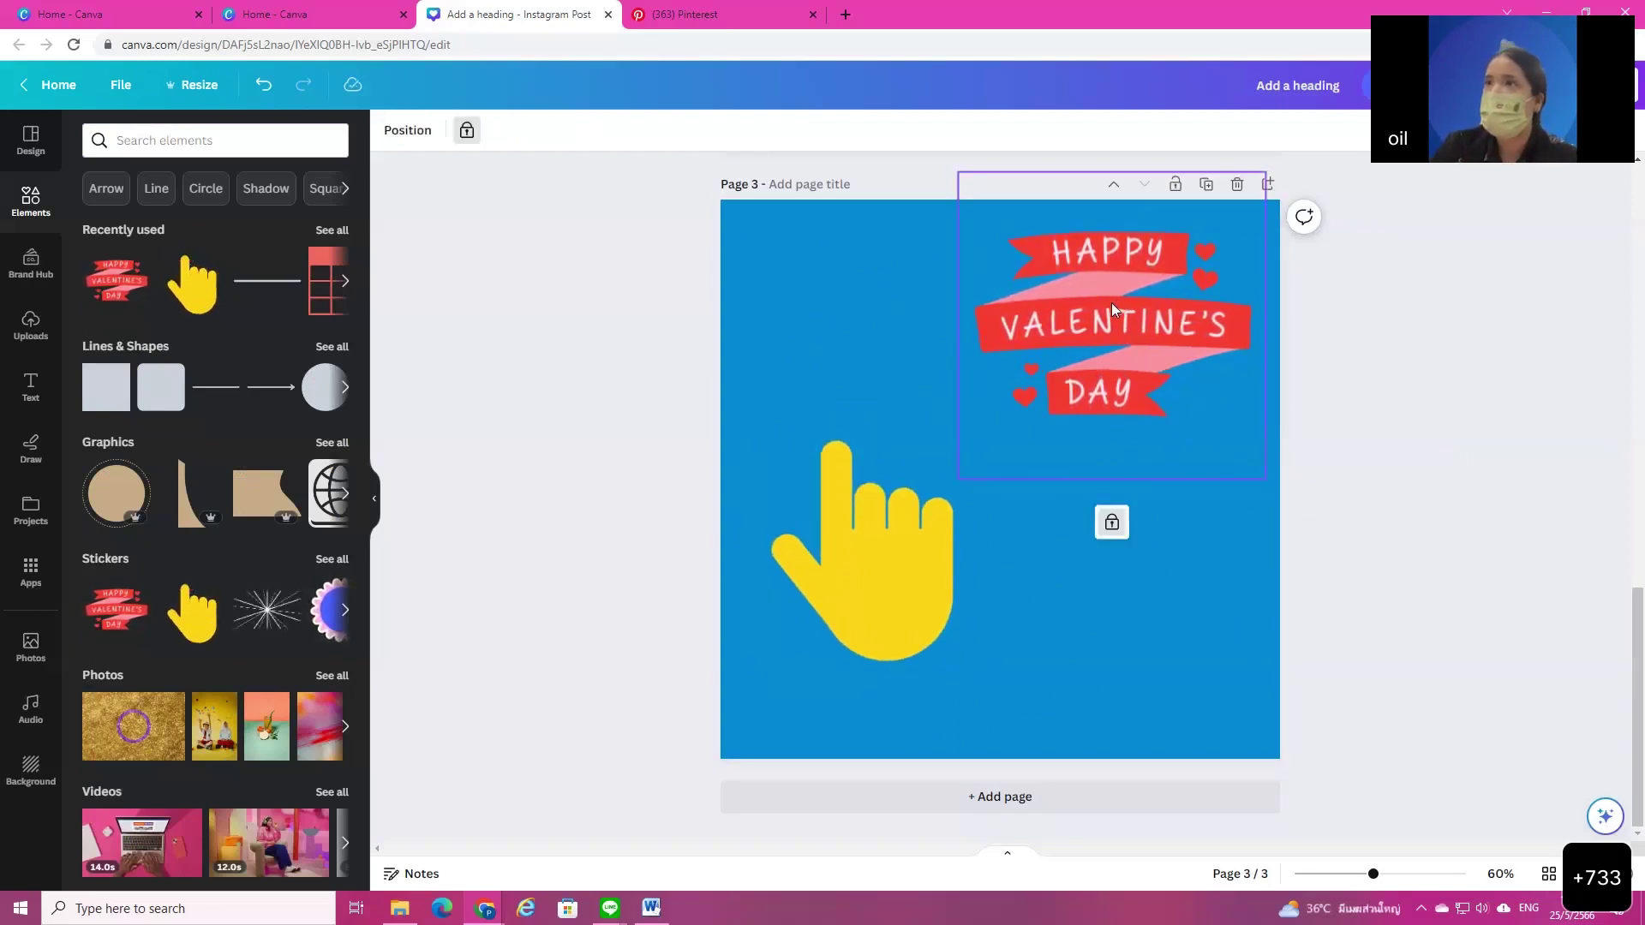
{"action": "left_click", "coordinate": [1112, 522]}
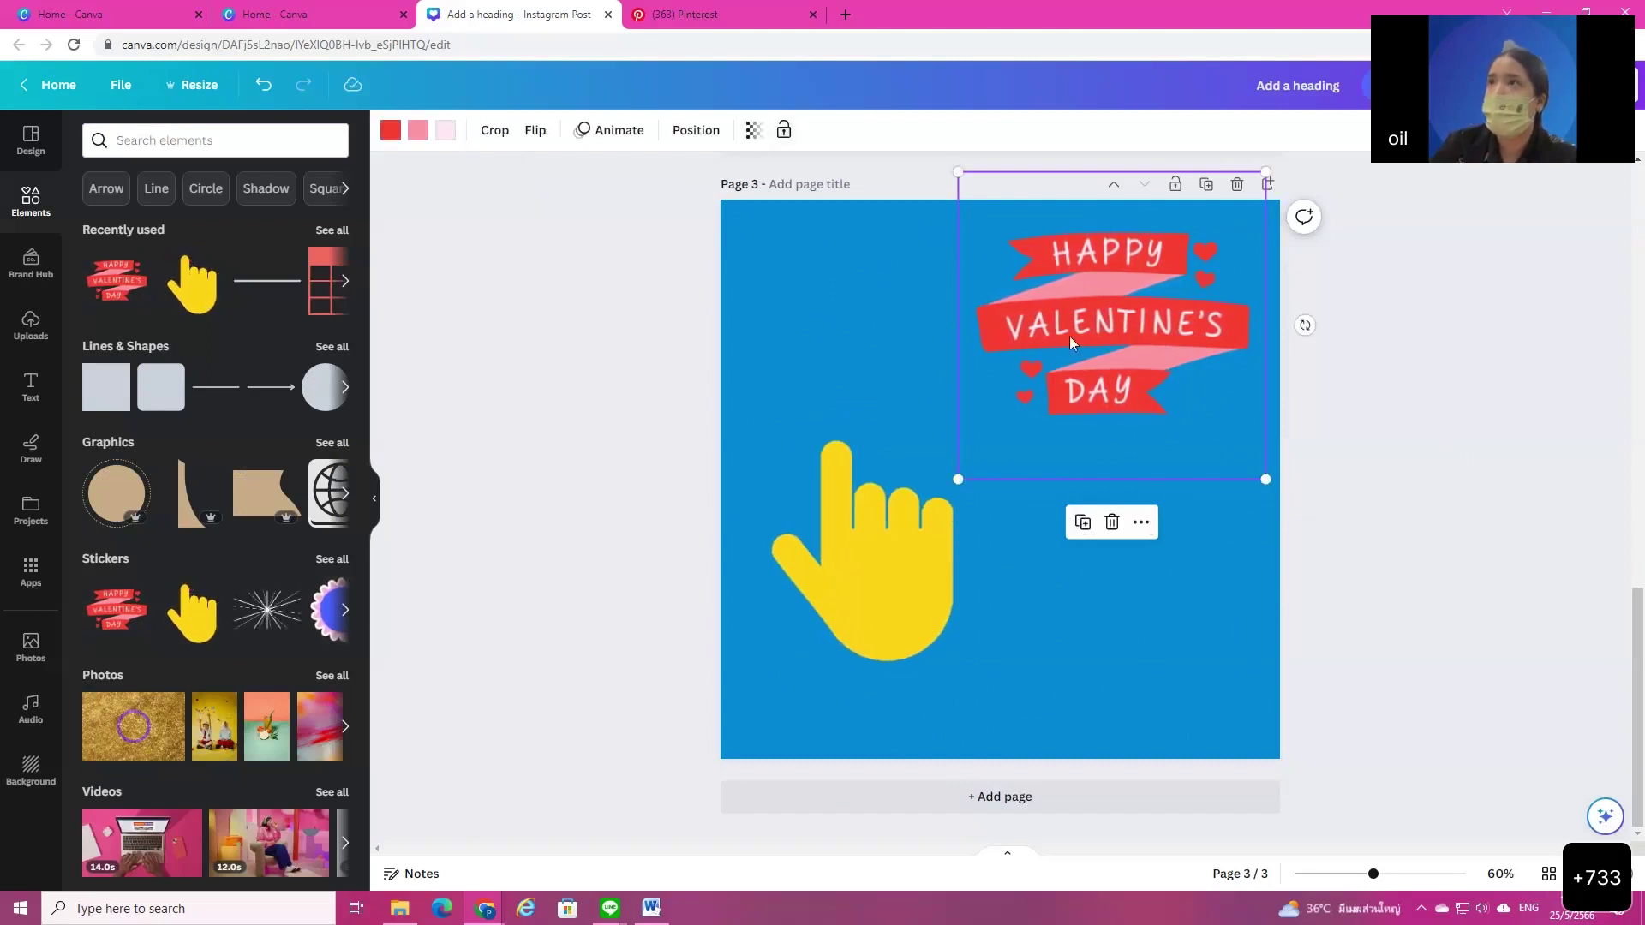
{"action": "mouse_move", "coordinate": [1124, 294]}
{"action": "left_mouse_down"}
{"action": "mouse_move", "coordinate": [1072, 474]}
{"action": "mouse_move", "coordinate": [1116, 295]}
{"action": "left_mouse_up"}
{"action": "left_click", "coordinate": [1114, 599]}
Step: Delete the hand, the Valentine's banner and the blue background from page 3
{"action": "scroll", "coordinate": [215, 514], "scroll_direction": "down", "scroll_amount": 8}
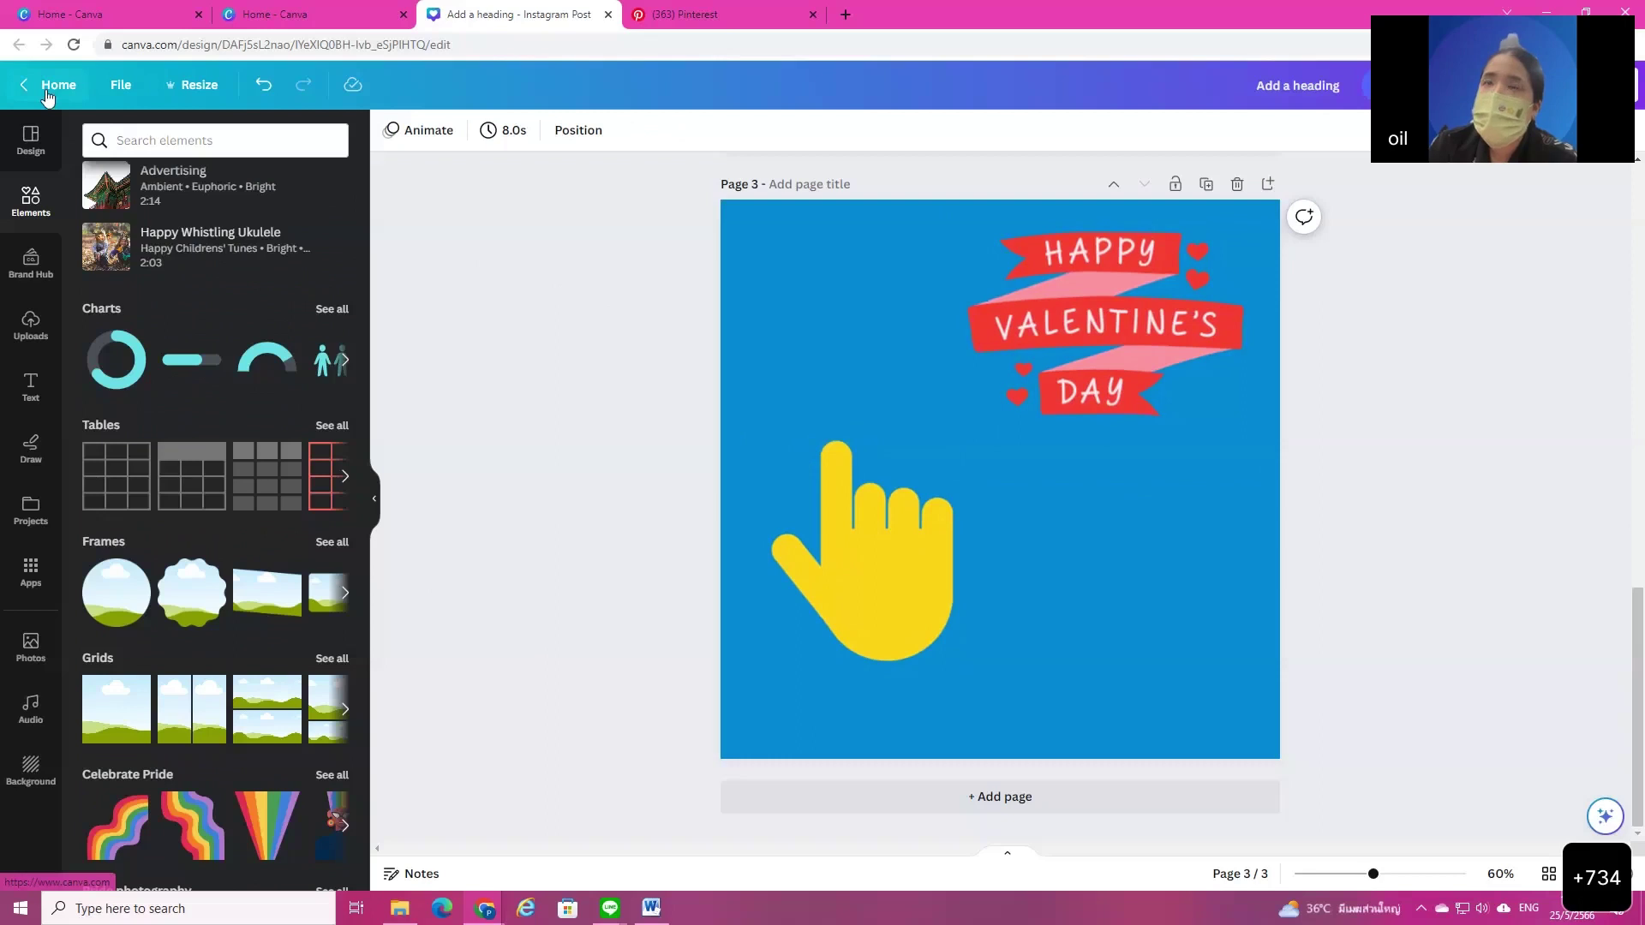
{"action": "left_click_drag", "start_coordinate": [657, 205], "coordinate": [1276, 811]}
{"action": "key", "text": "Delete"}
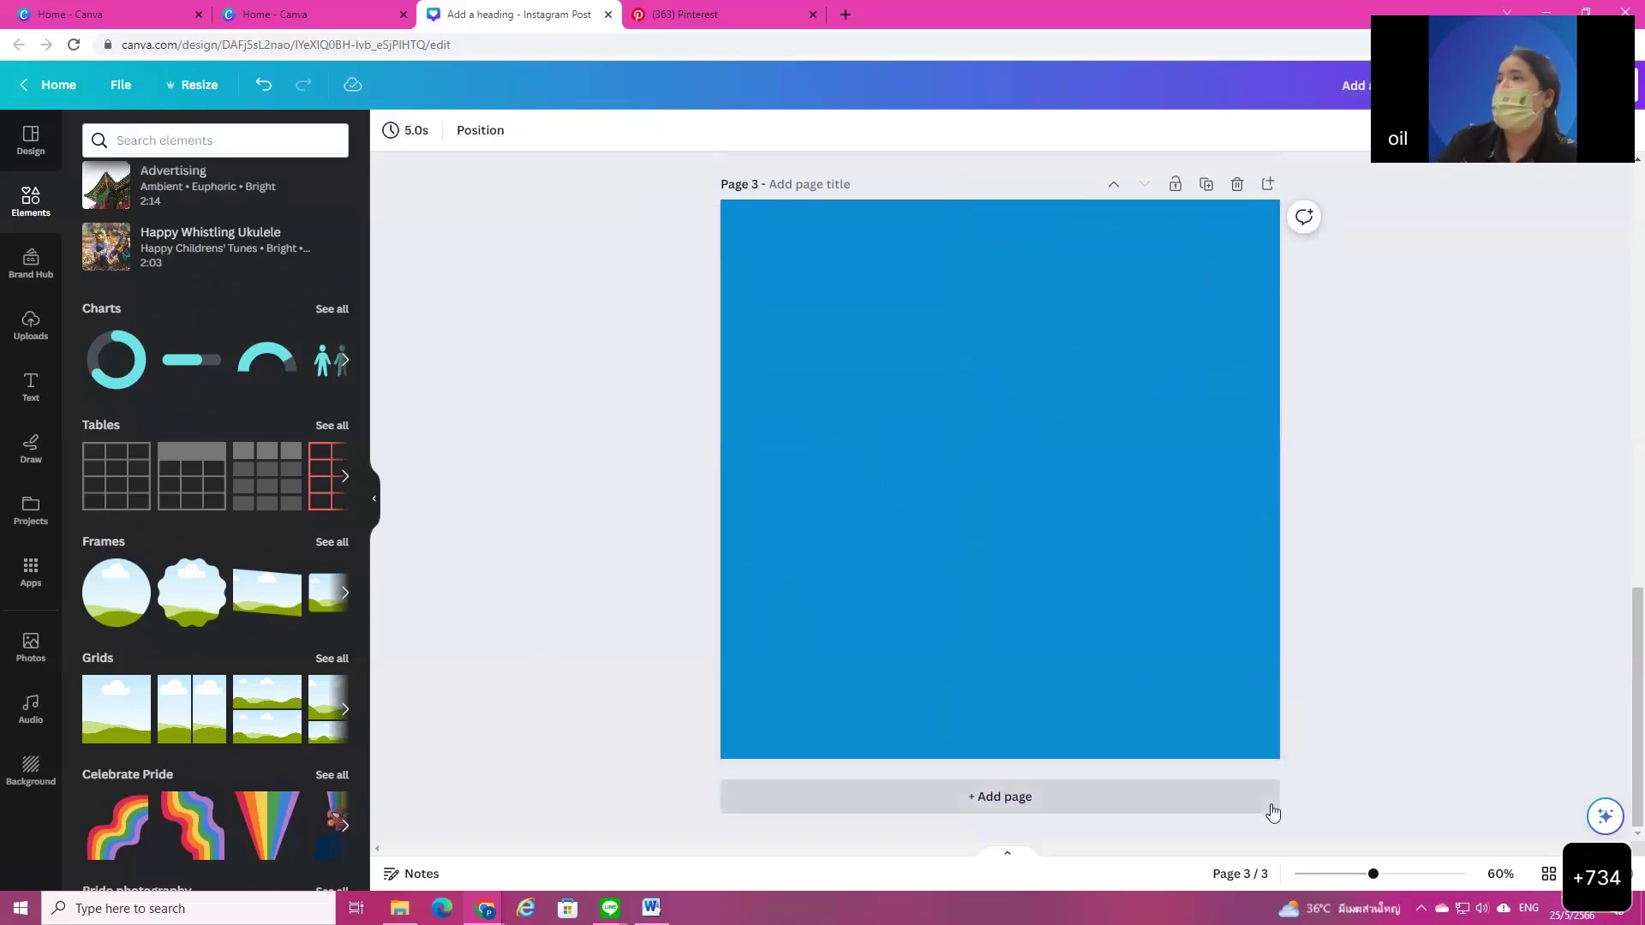
{"action": "left_click", "coordinate": [1230, 596]}
{"action": "key", "text": "Delete"}
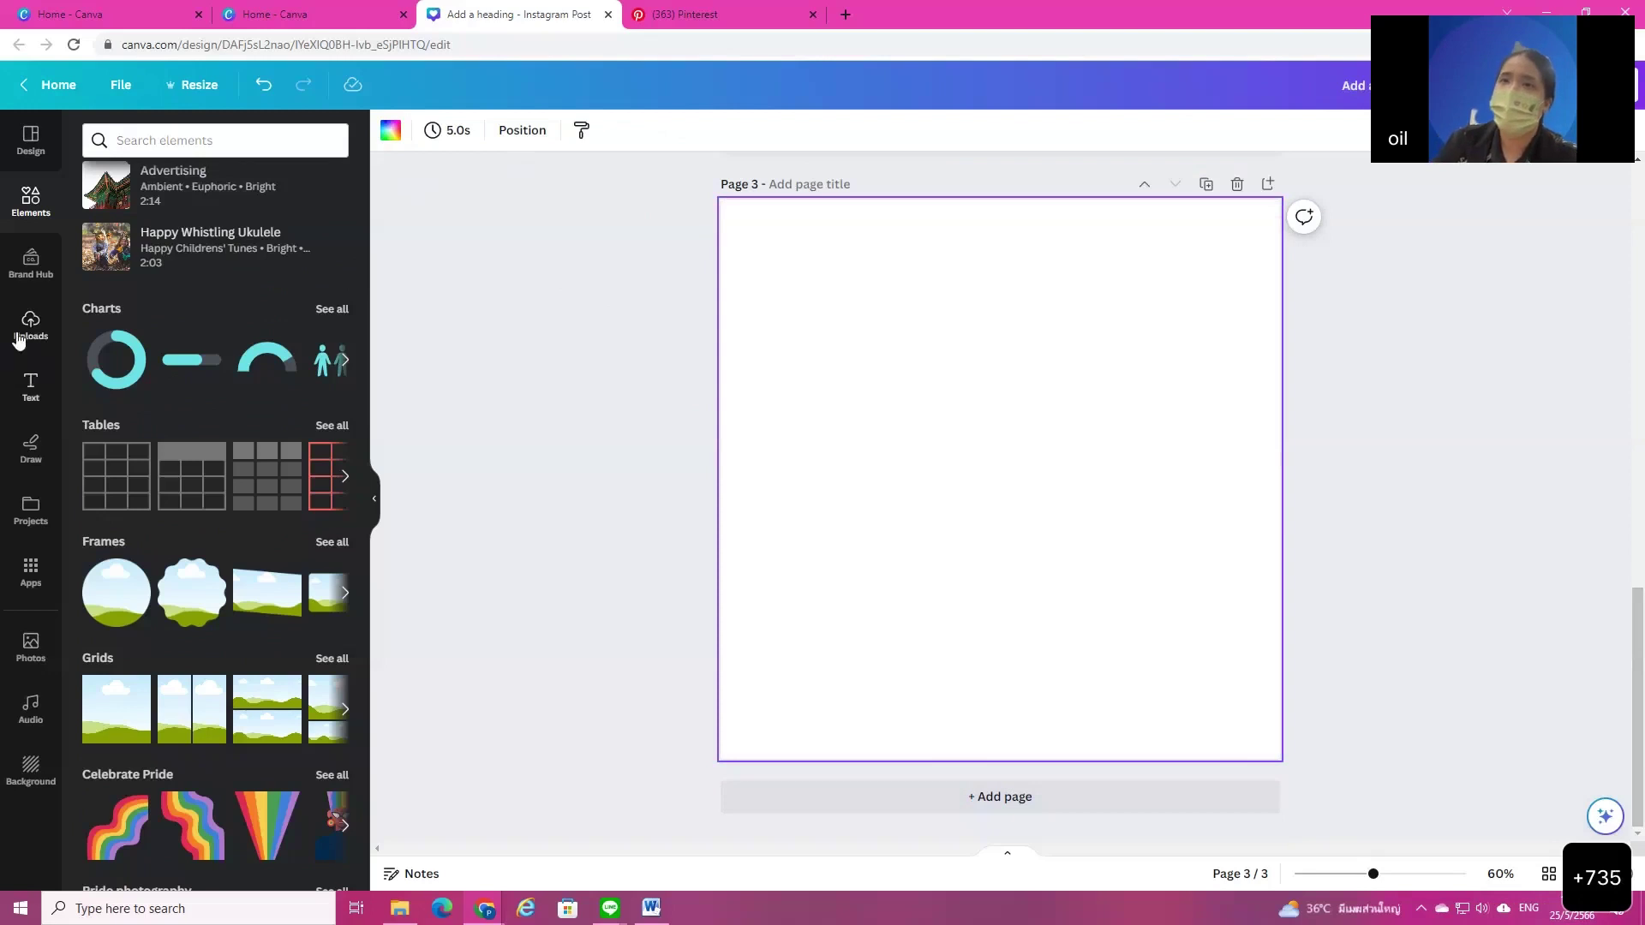
Step: Add a rounded square shape to page 3 and place it in the page's upper-left area
{"action": "left_click", "coordinate": [39, 157]}
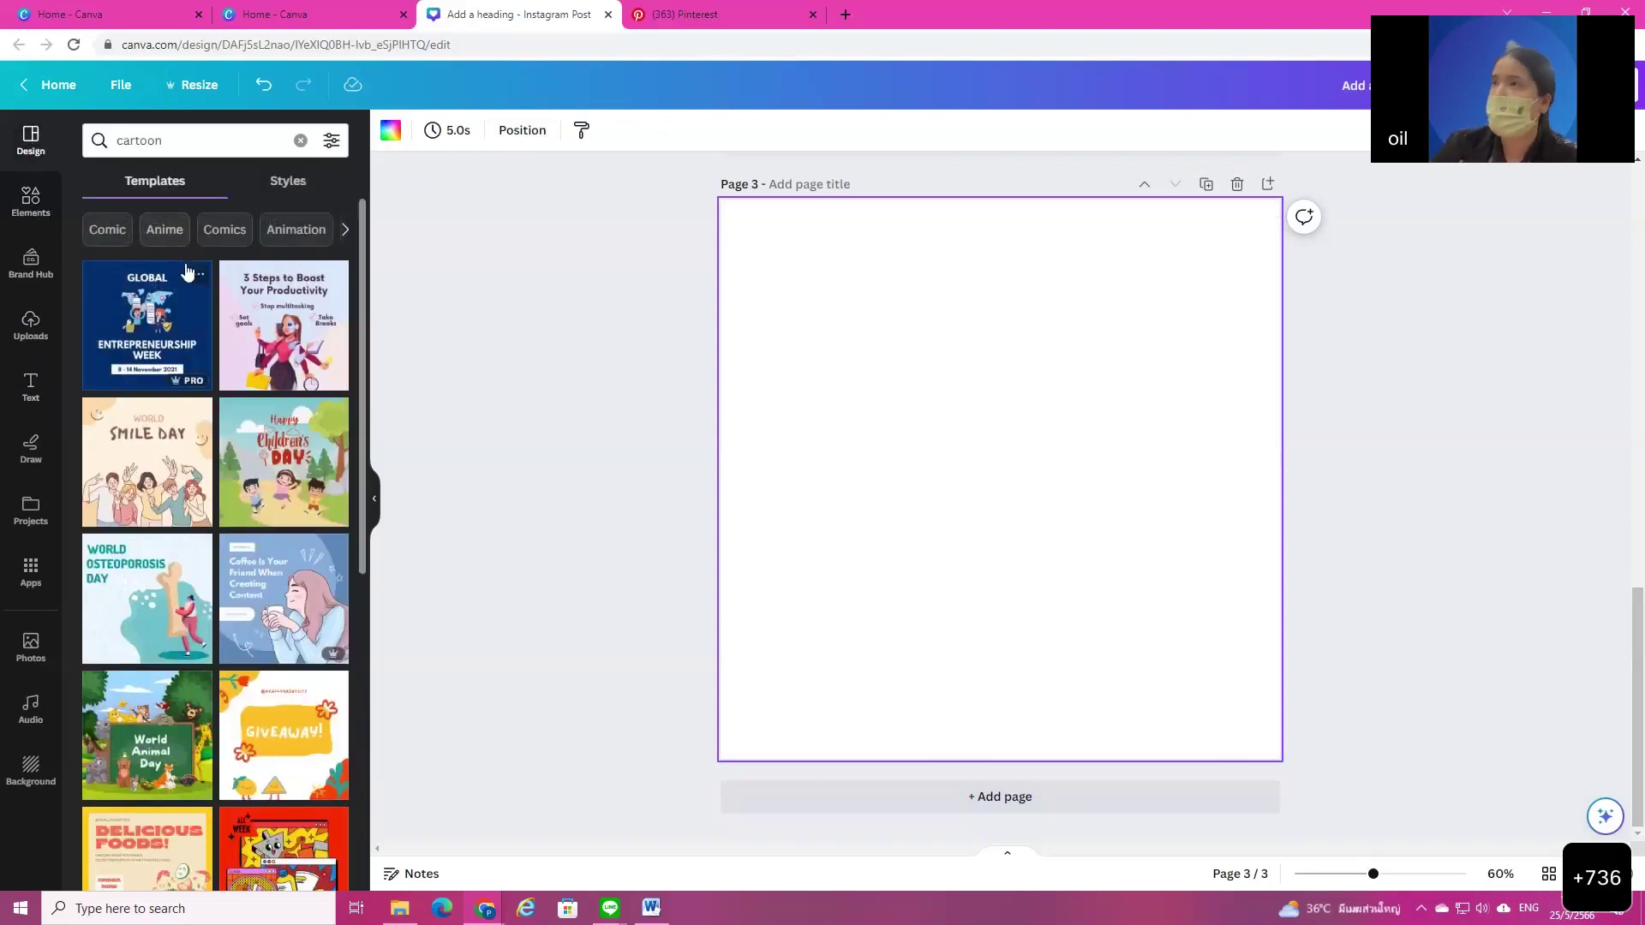
{"action": "left_click", "coordinate": [28, 215]}
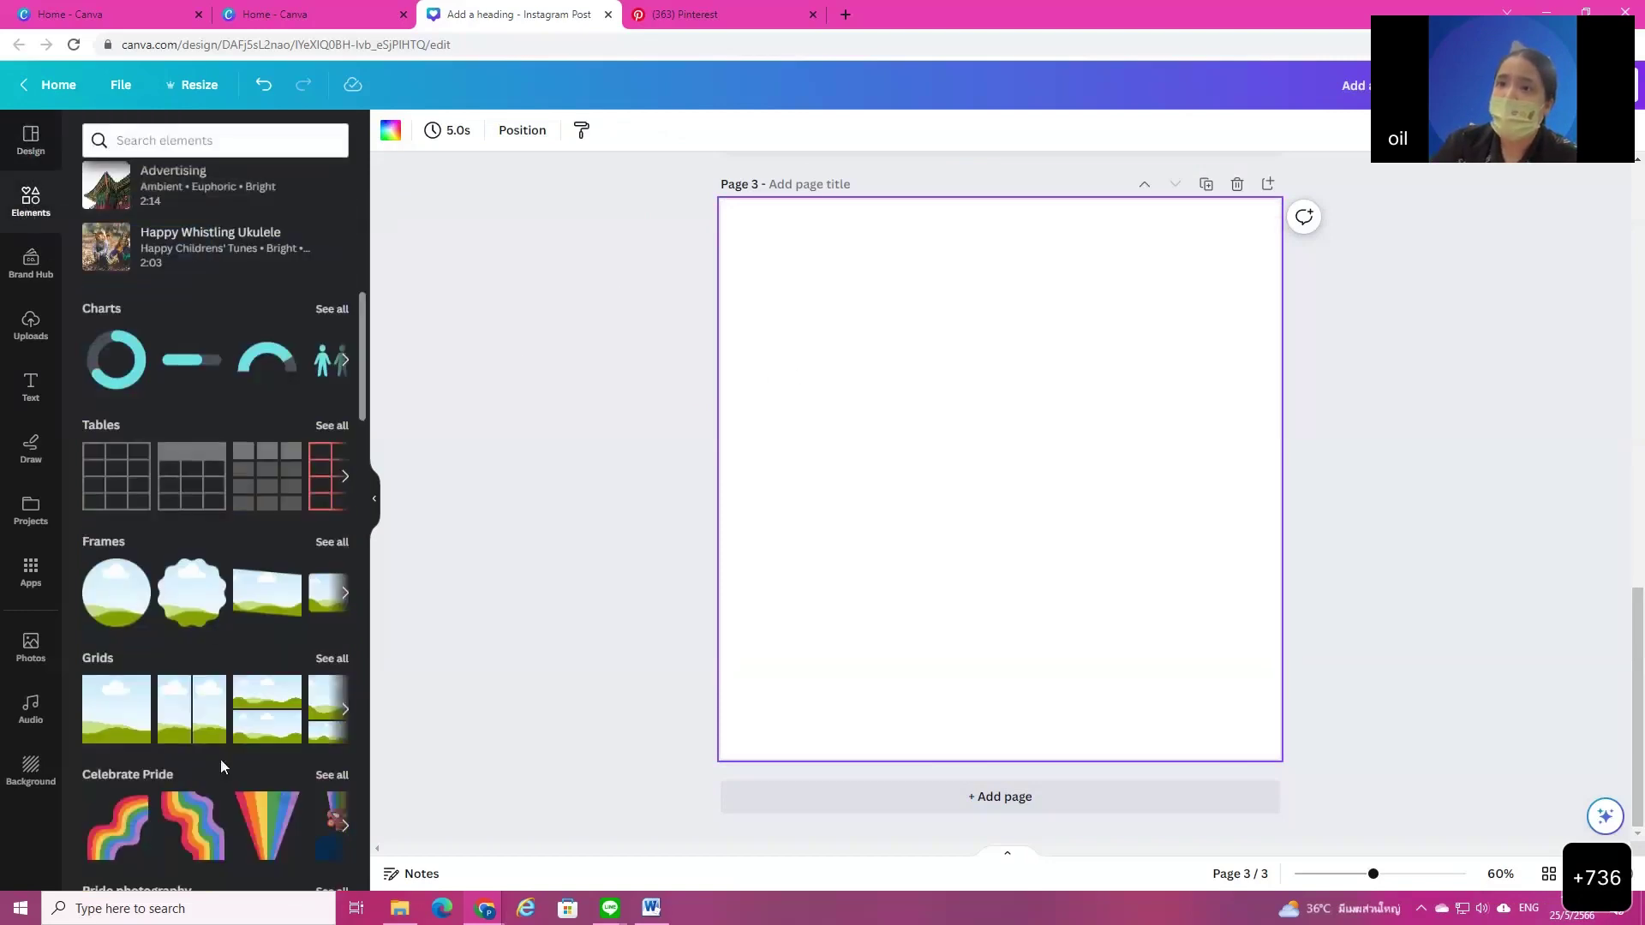
{"action": "scroll", "coordinate": [220, 758], "scroll_direction": "down", "scroll_amount": 7}
{"action": "scroll", "coordinate": [259, 682], "scroll_direction": "up", "scroll_amount": 15}
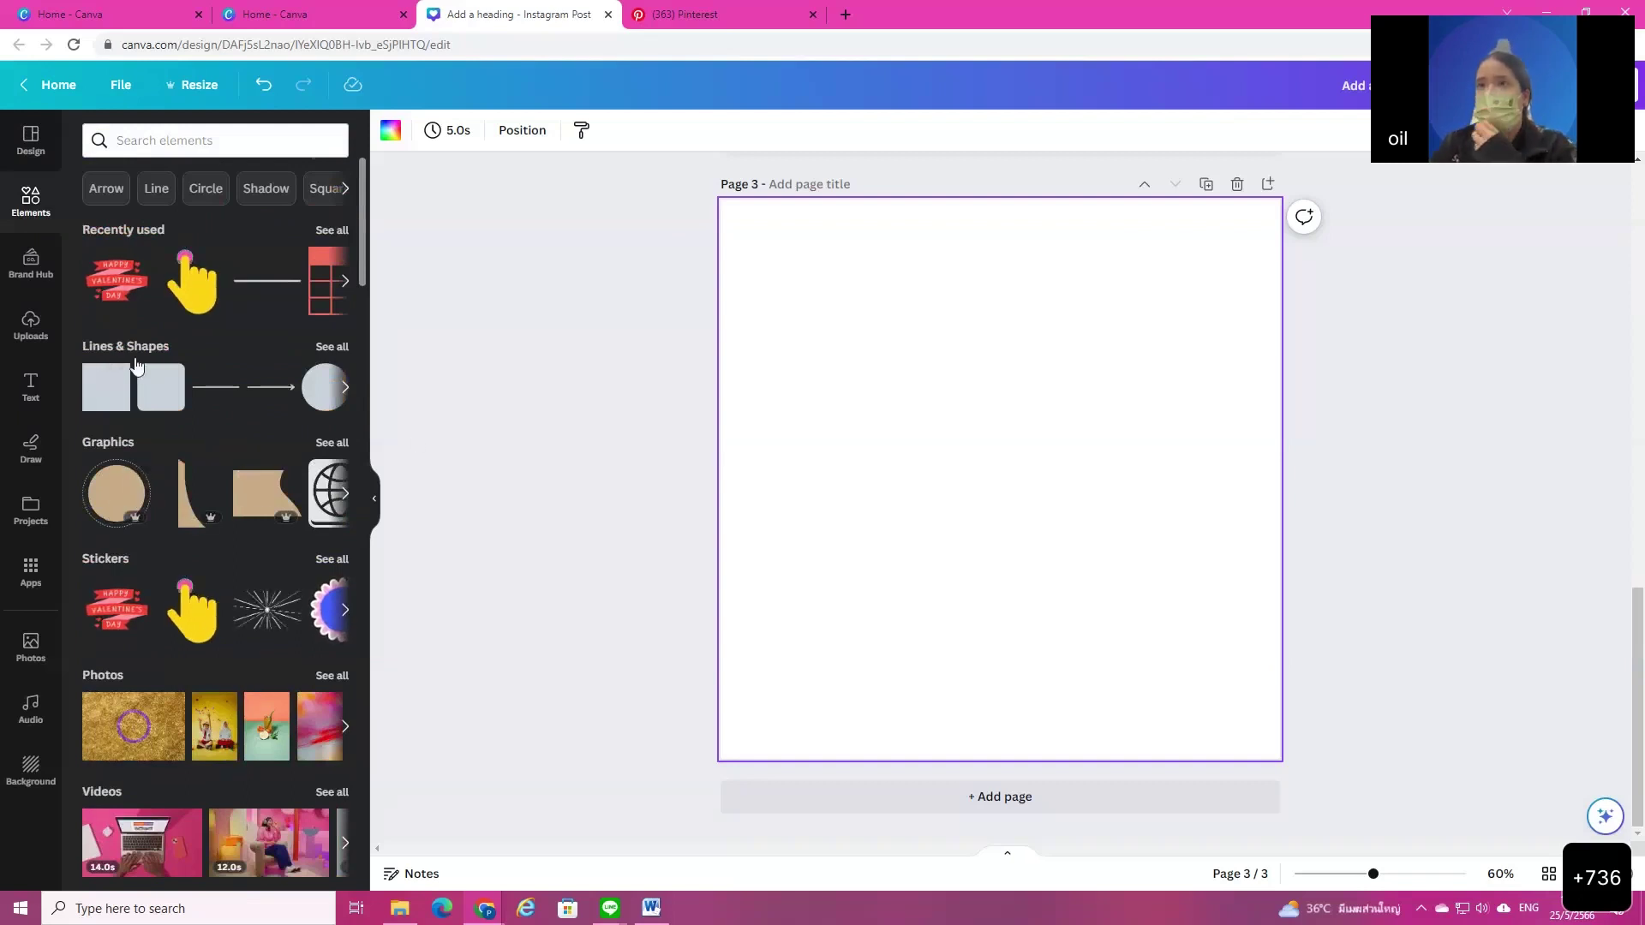
{"action": "left_click", "coordinate": [171, 379]}
{"action": "left_click", "coordinate": [171, 378]}
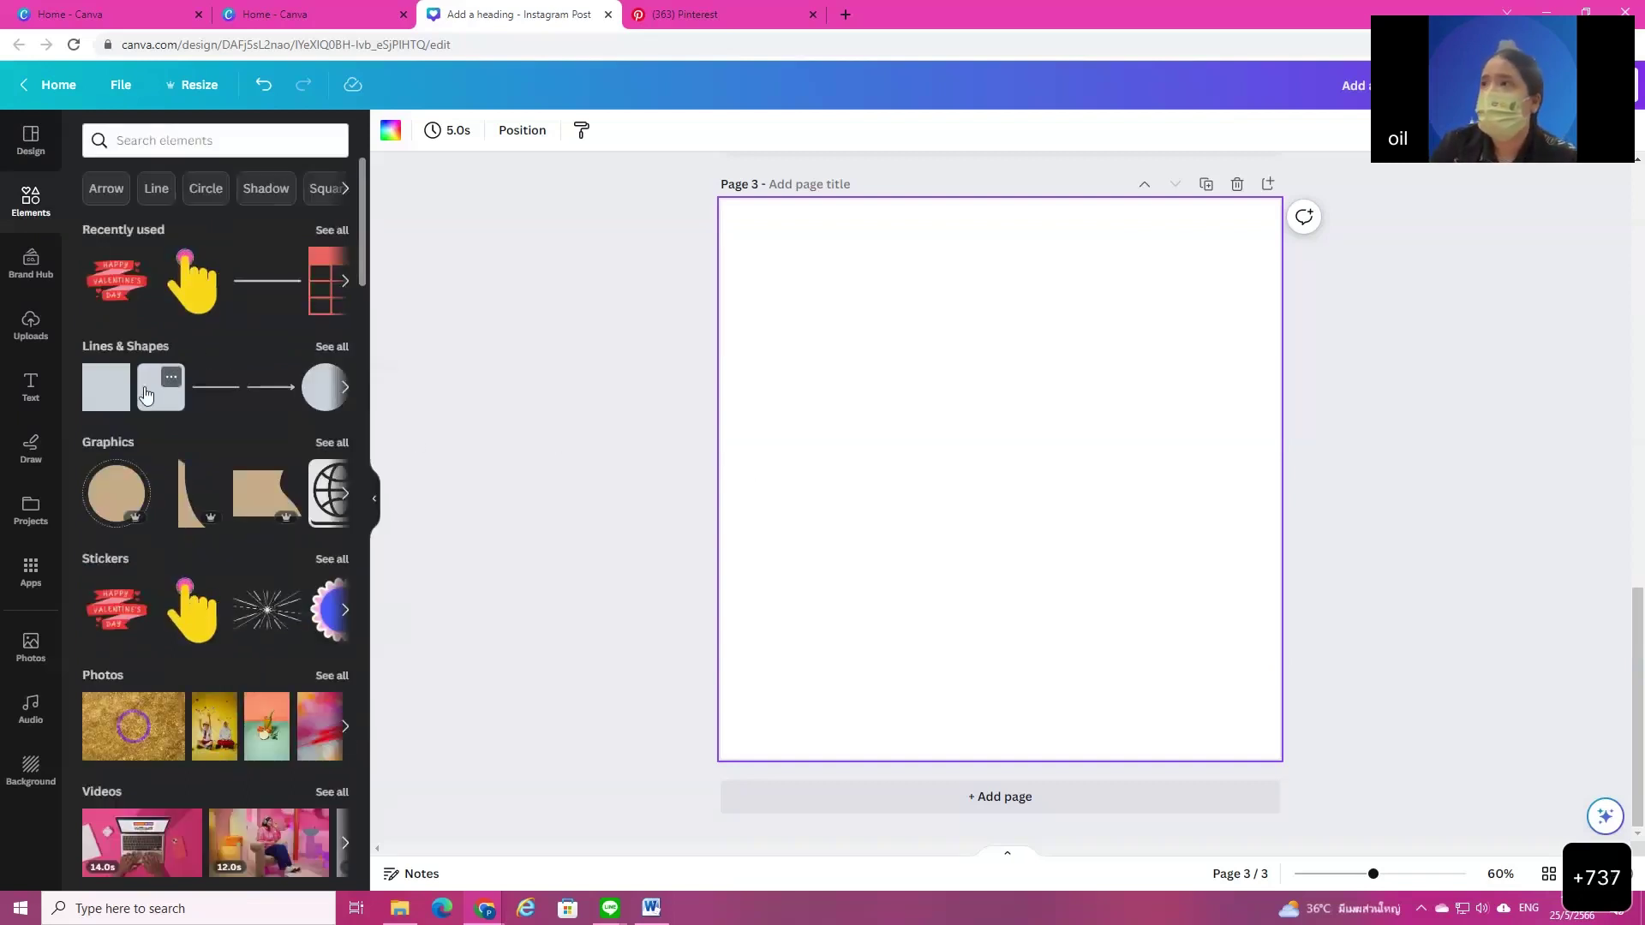
{"action": "left_click", "coordinate": [154, 396]}
{"action": "left_click_drag", "start_coordinate": [975, 440], "coordinate": [834, 305]}
{"action": "left_click", "coordinate": [759, 234]}
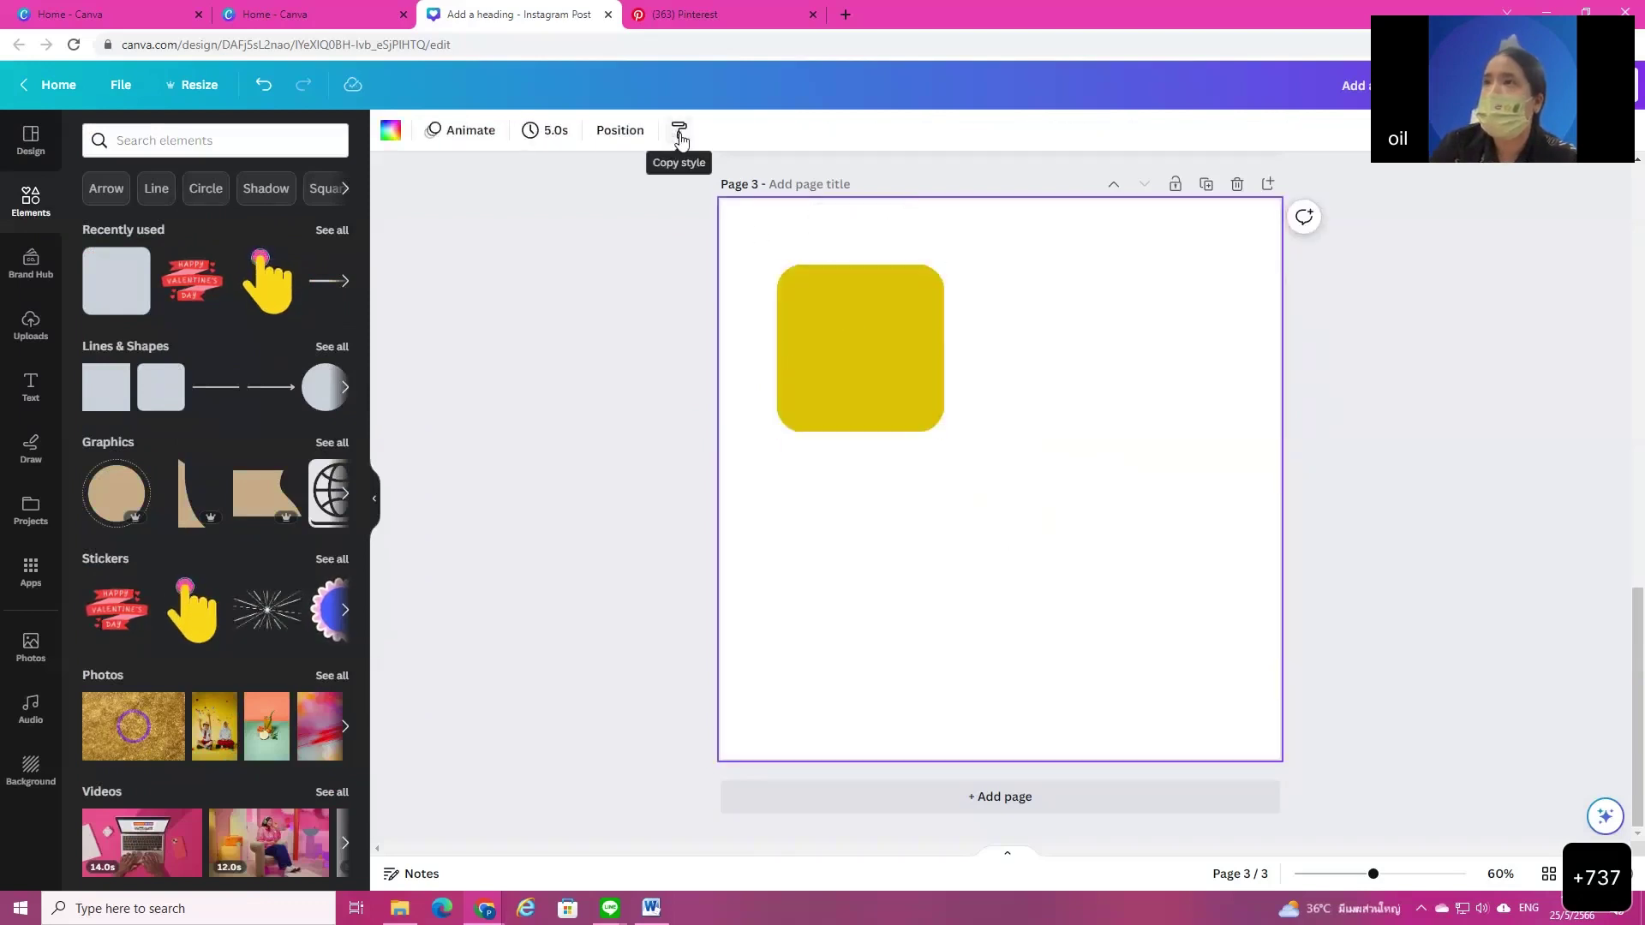
Step: Duplicate the yellow rounded square, place the copy toward the page's lower right and fill it with the Brand Kit black
{"action": "left_click", "coordinate": [821, 356]}
{"action": "key", "text": "ctrl+d"}
{"action": "left_click_drag", "start_coordinate": [902, 383], "coordinate": [1079, 607]}
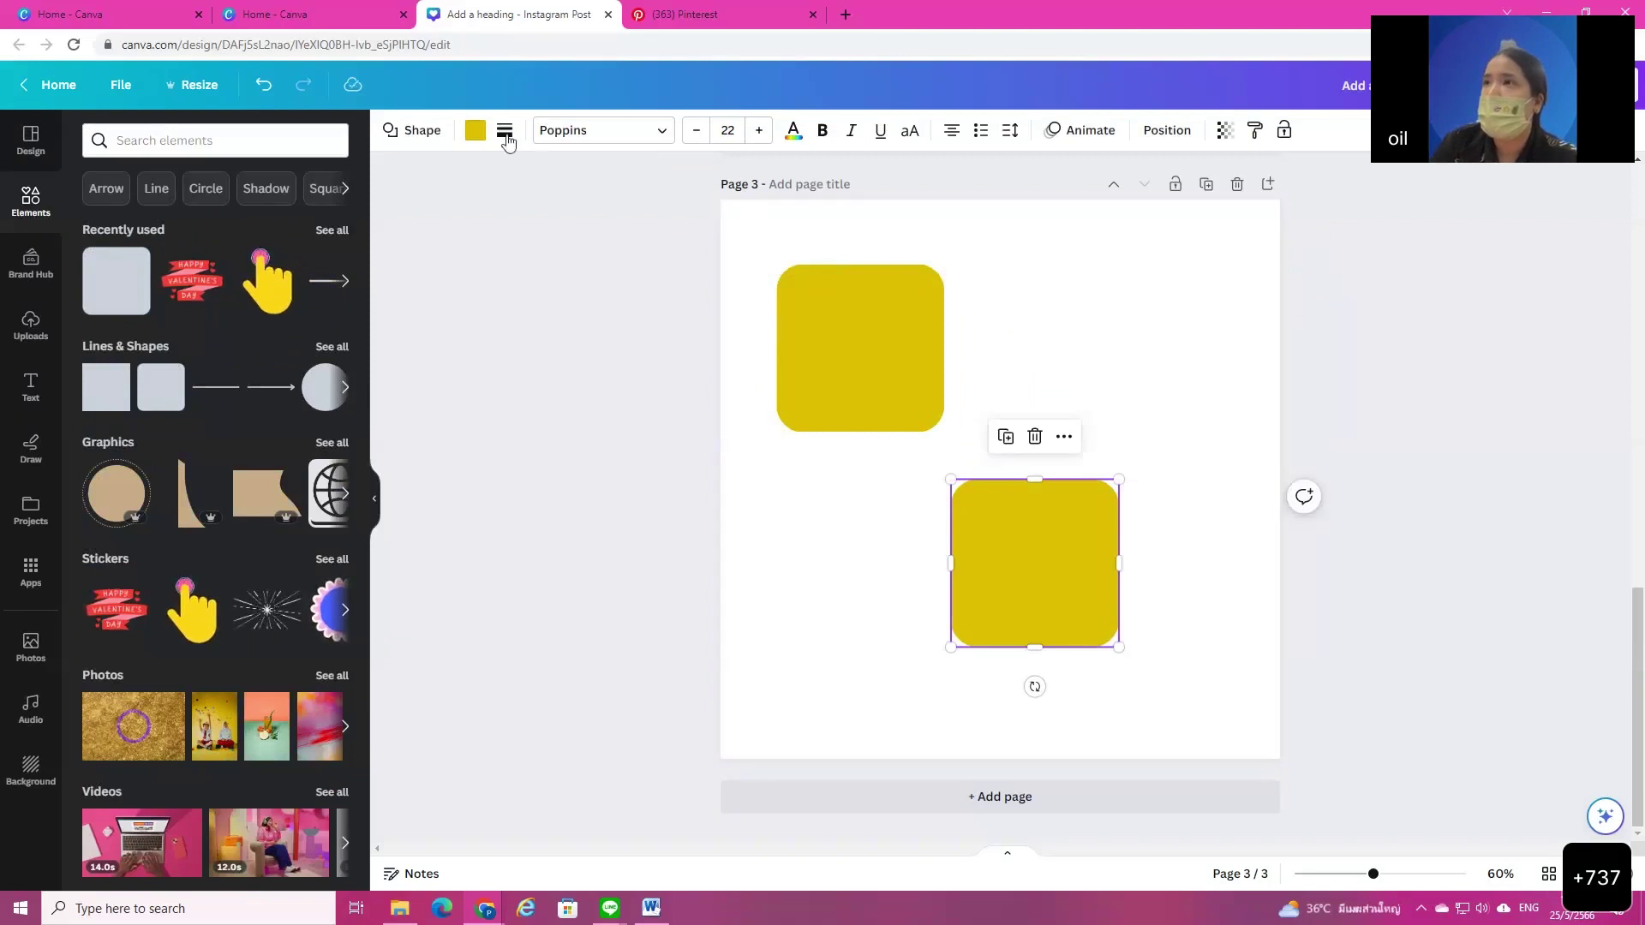
{"action": "left_click", "coordinate": [477, 133]}
{"action": "left_click", "coordinate": [192, 411]}
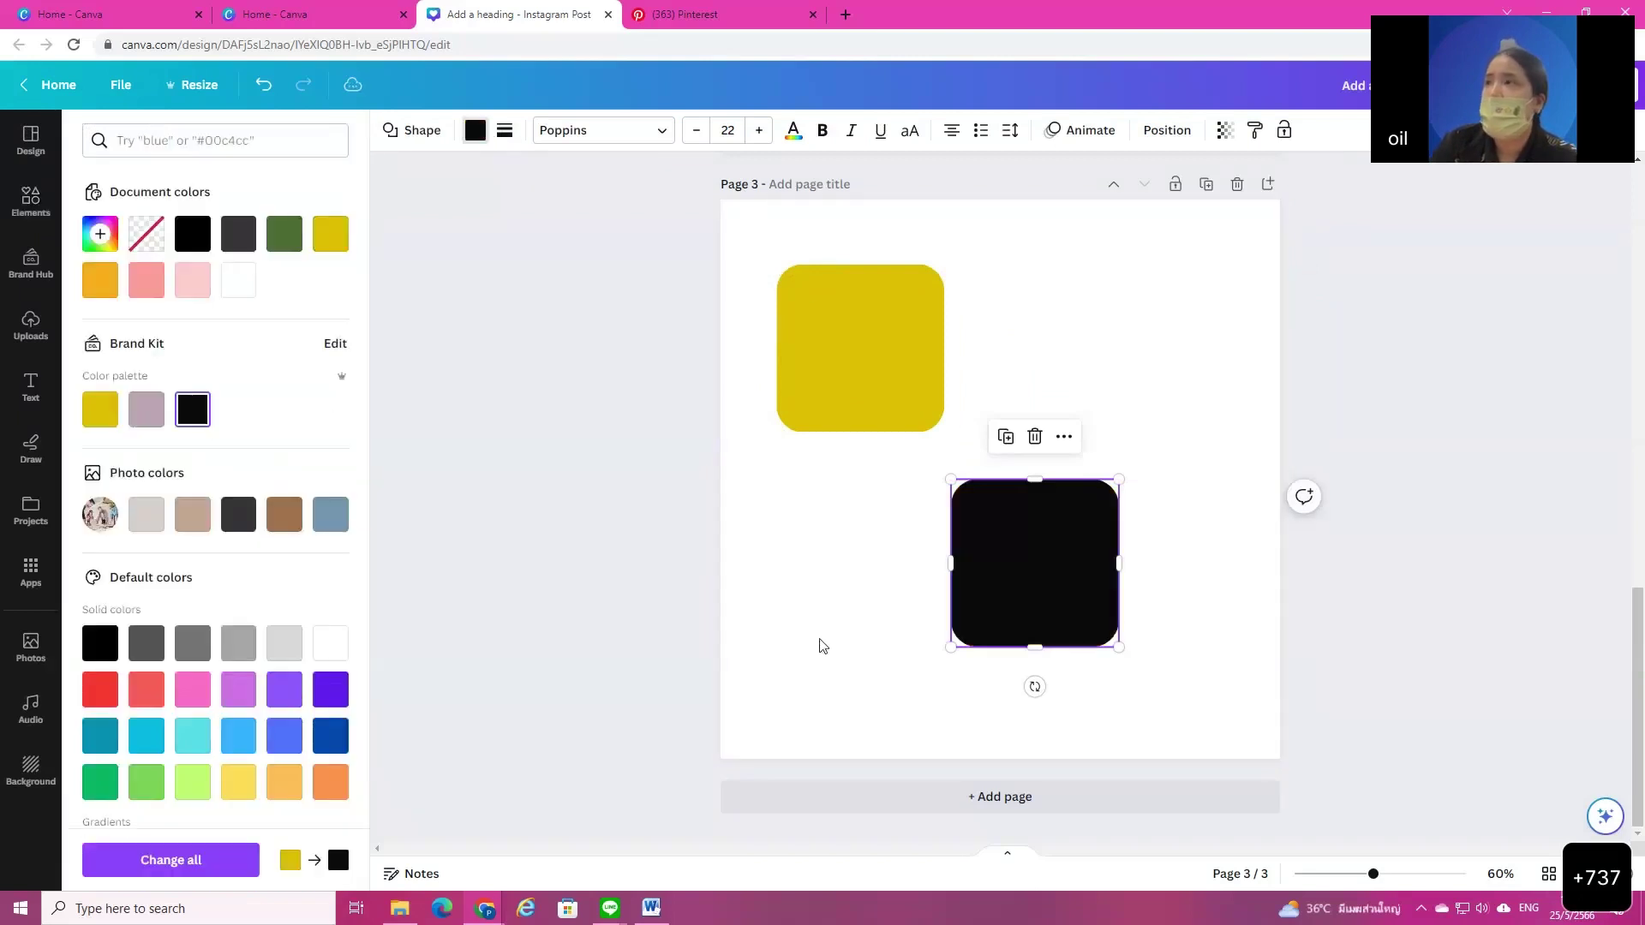
Step: Copy the yellow rounded square's style onto the black square
{"action": "left_click", "coordinate": [820, 647]}
{"action": "left_click", "coordinate": [851, 428]}
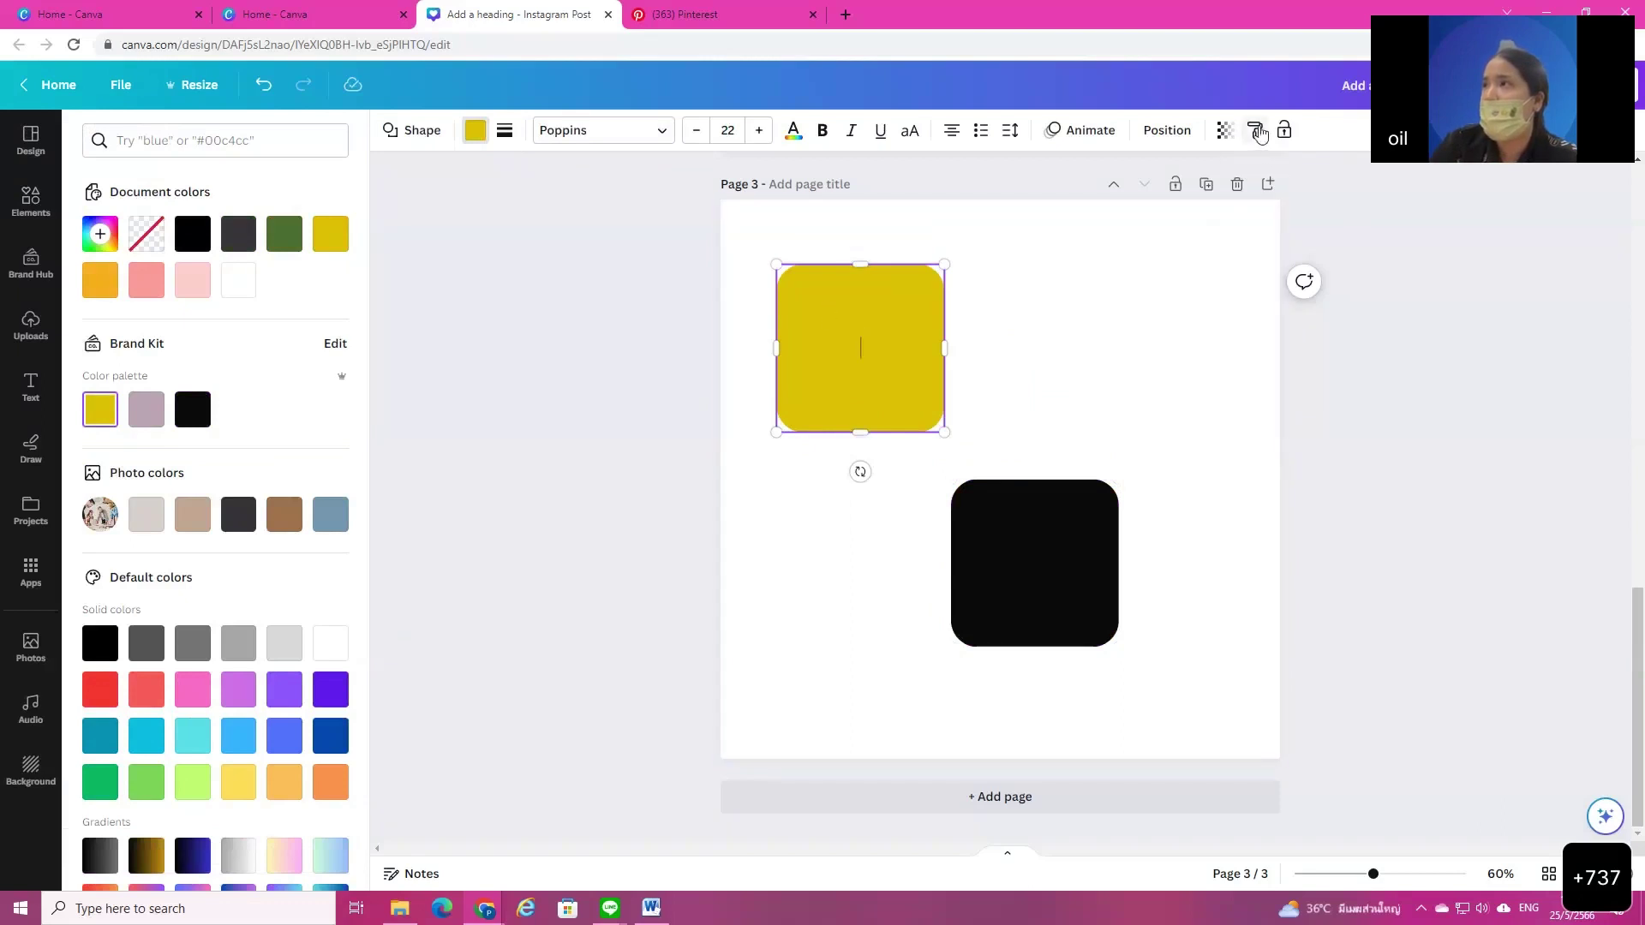
{"action": "left_click", "coordinate": [1033, 632]}
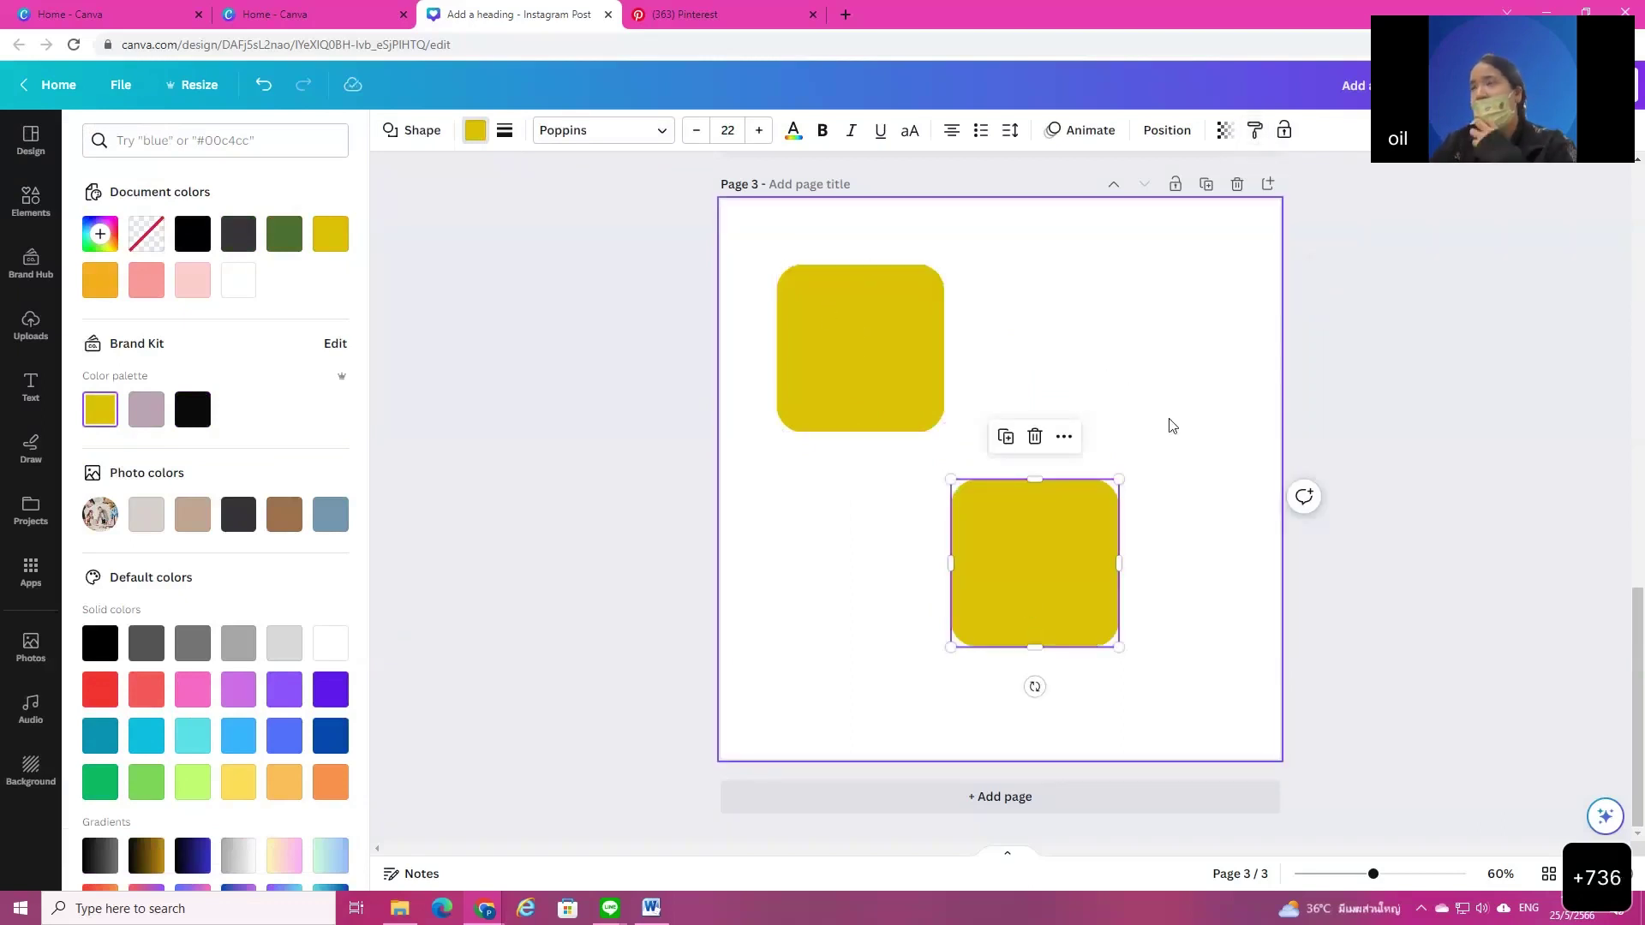
Step: Delete both yellow rounded squares from page 3
{"action": "left_click", "coordinate": [916, 426]}
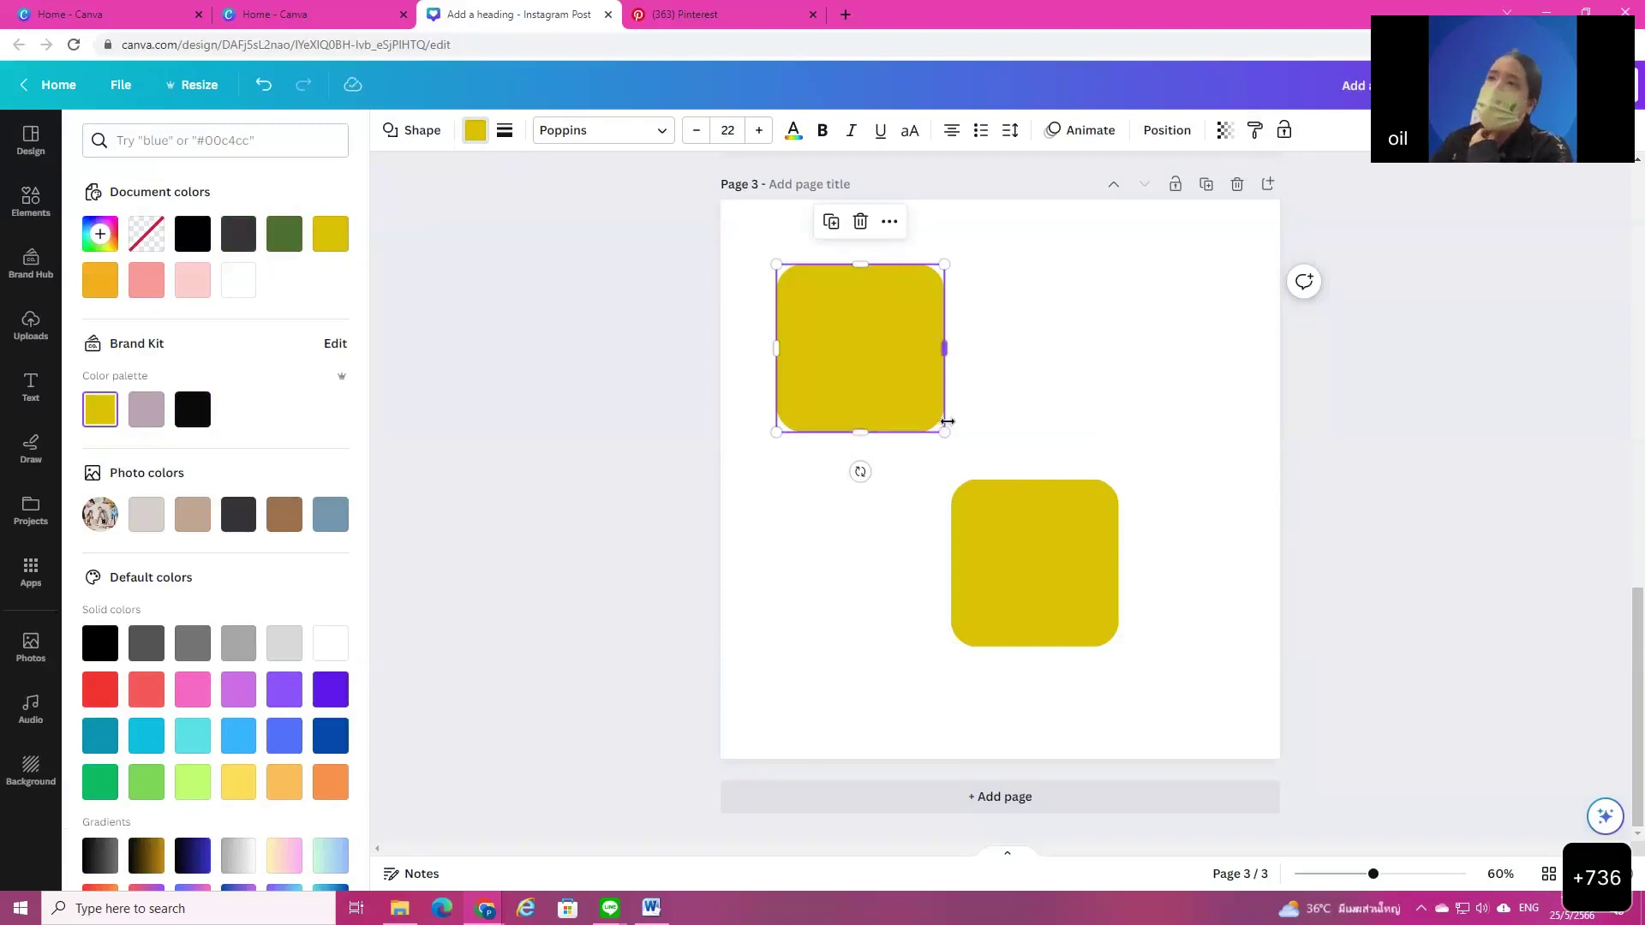
{"action": "left_click", "coordinate": [1103, 578]}
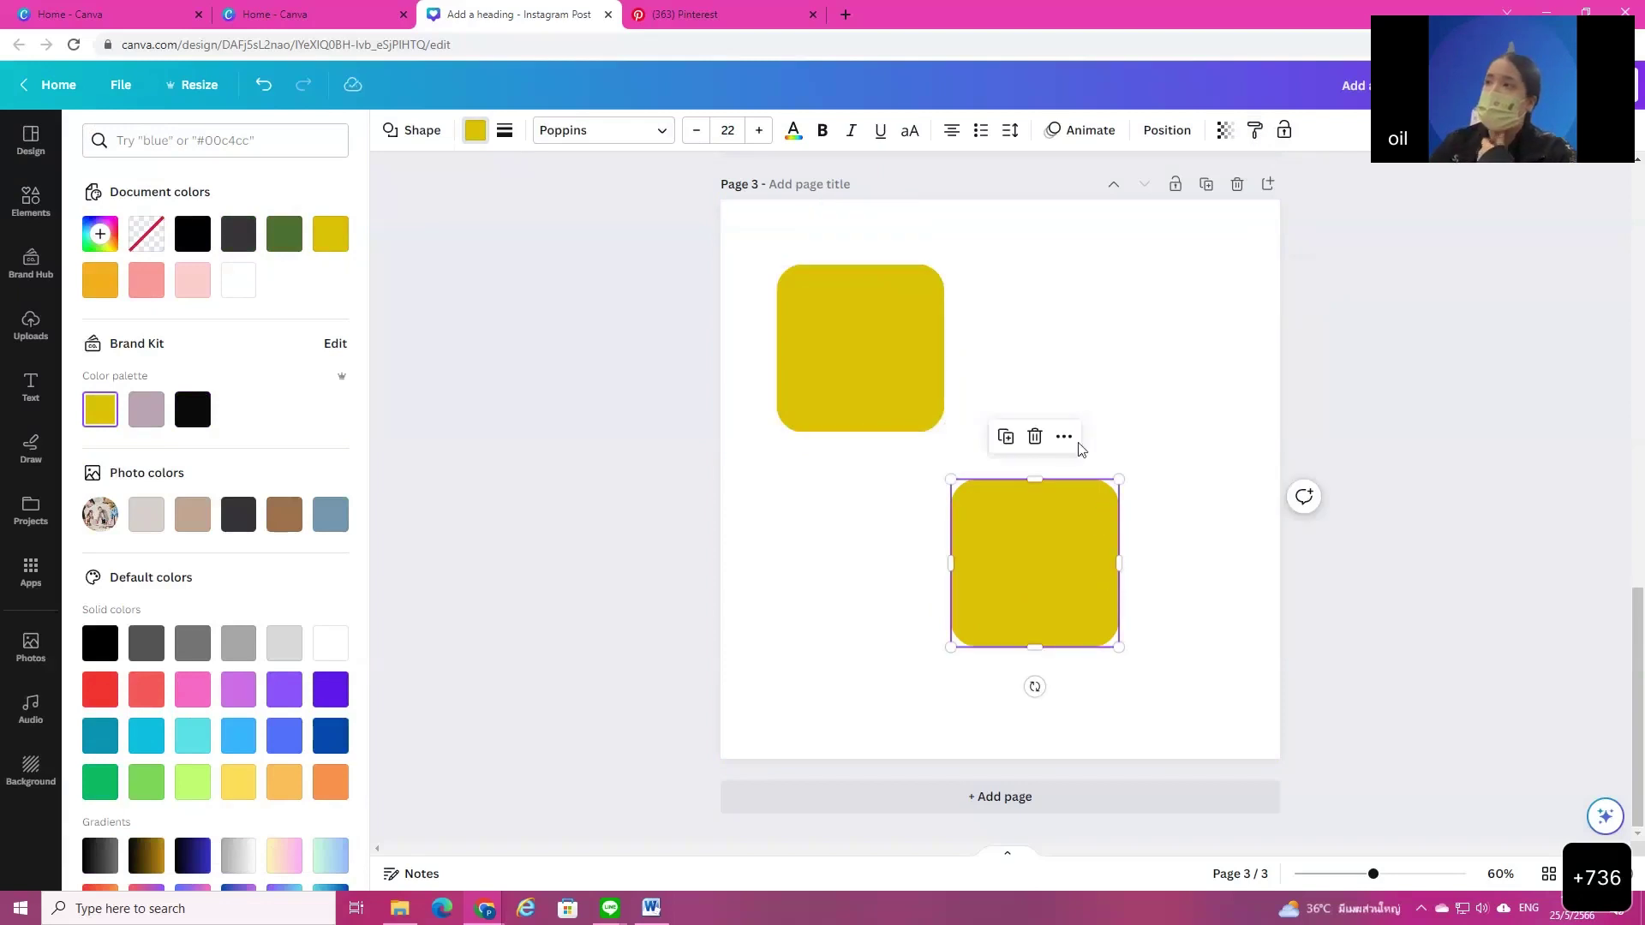
{"action": "left_click", "coordinate": [1032, 439]}
{"action": "left_click", "coordinate": [862, 225]}
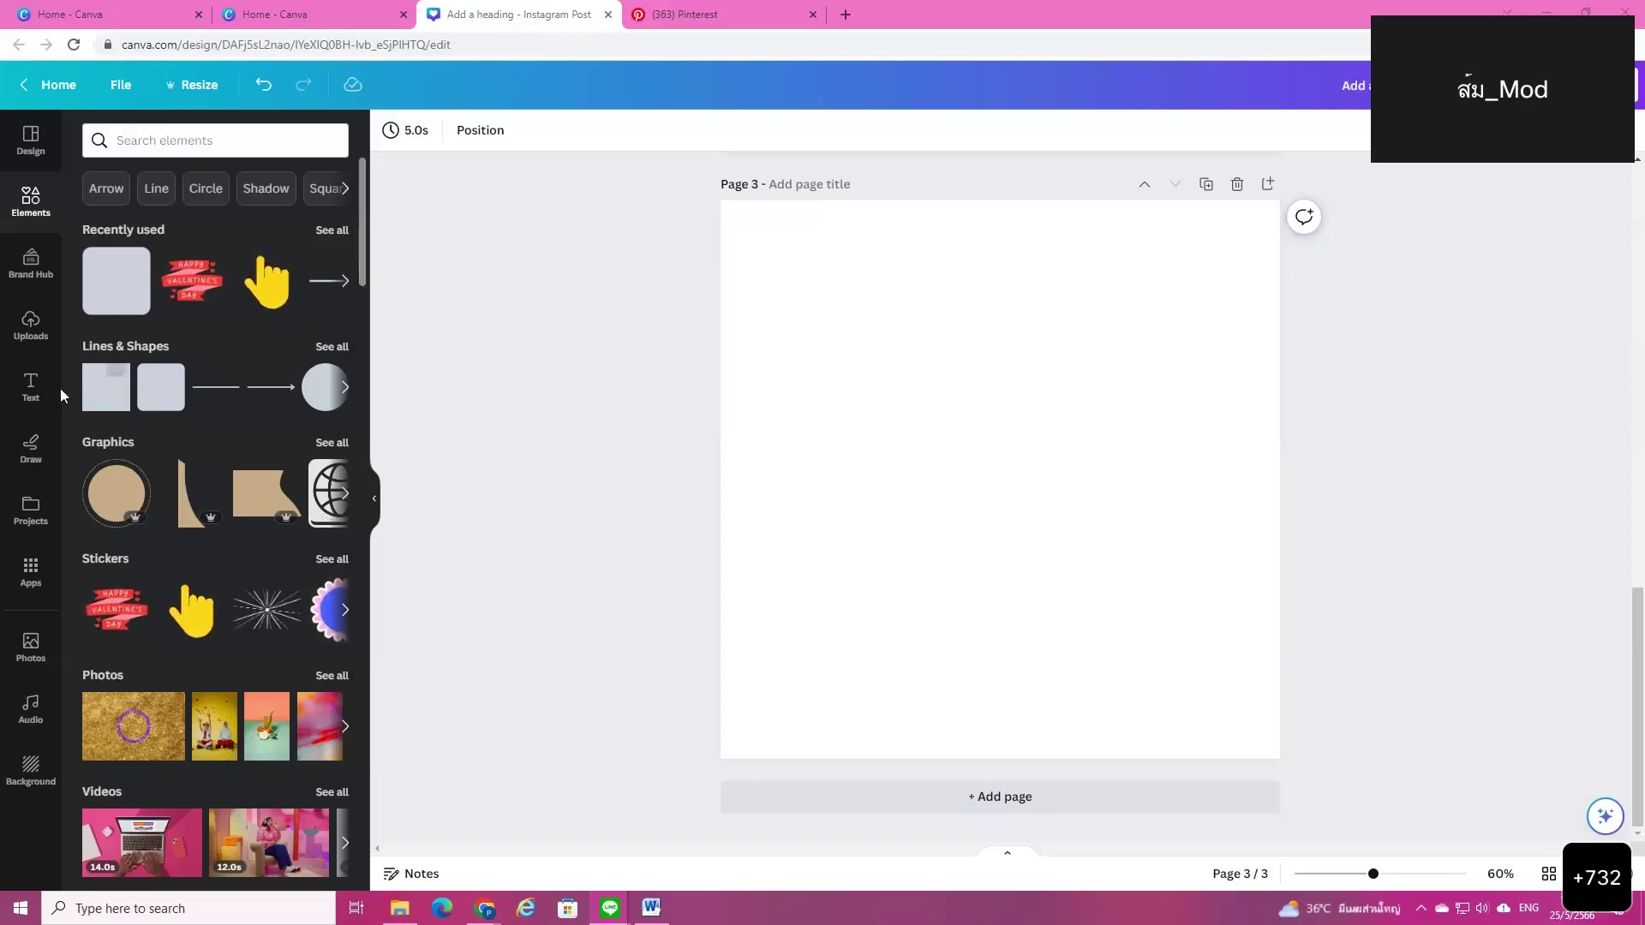
Step: Examine the Brand Kit's font options for adding a Title text style, and close the Brand Kit without defining one
{"action": "left_click", "coordinate": [34, 390]}
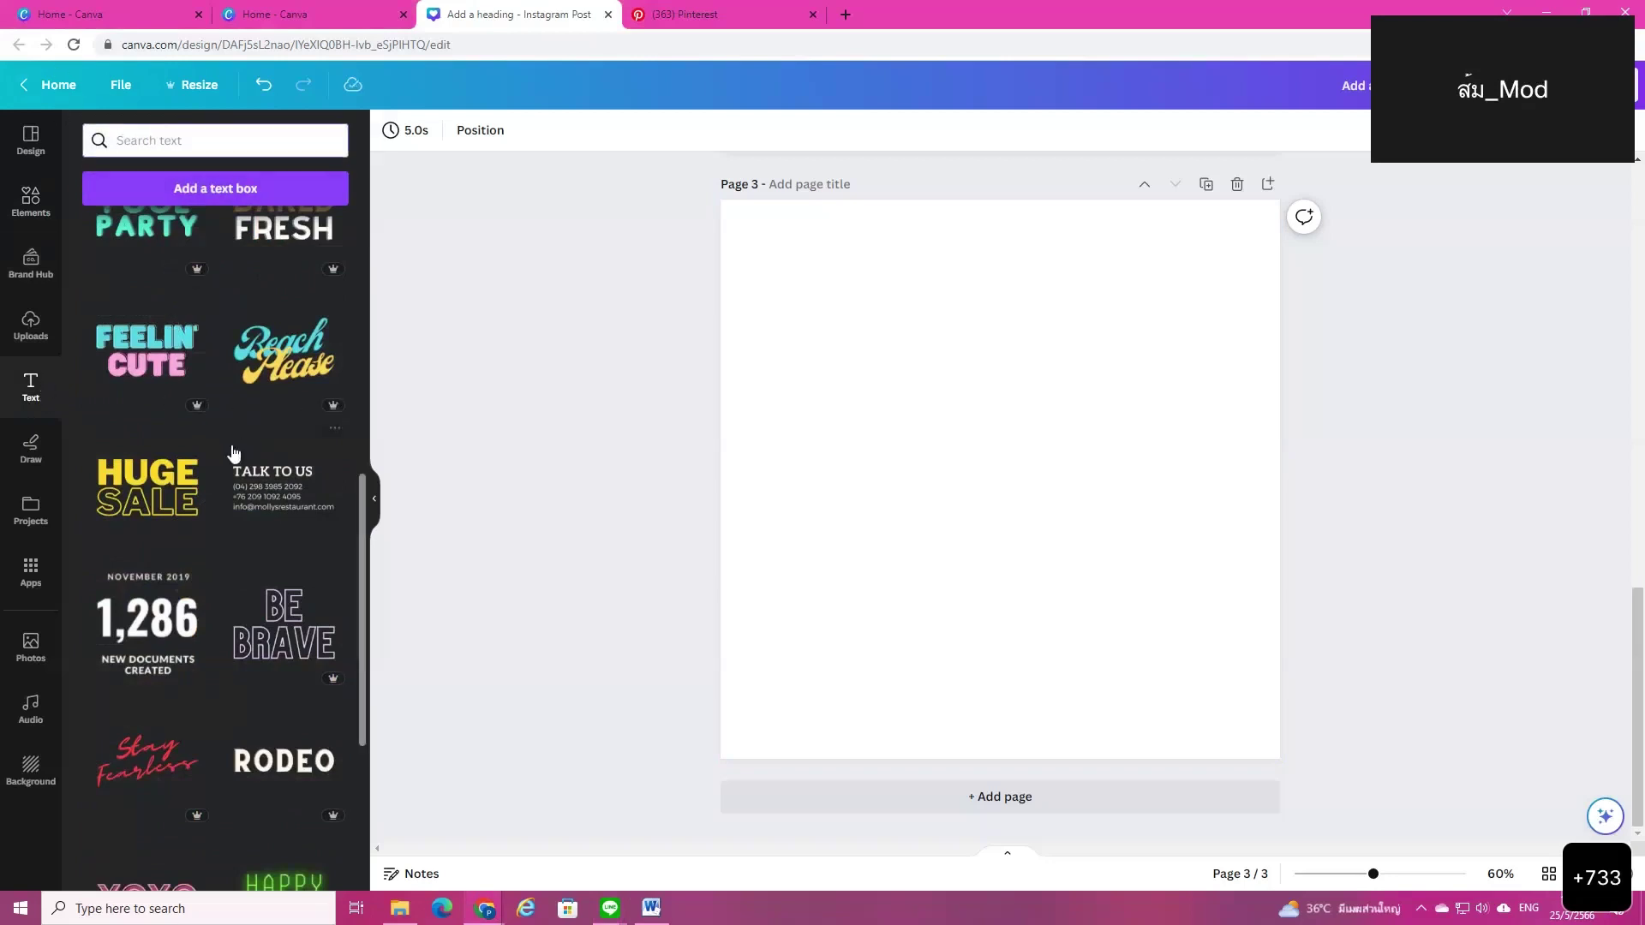
{"action": "scroll", "coordinate": [231, 448], "scroll_direction": "up", "scroll_amount": 6}
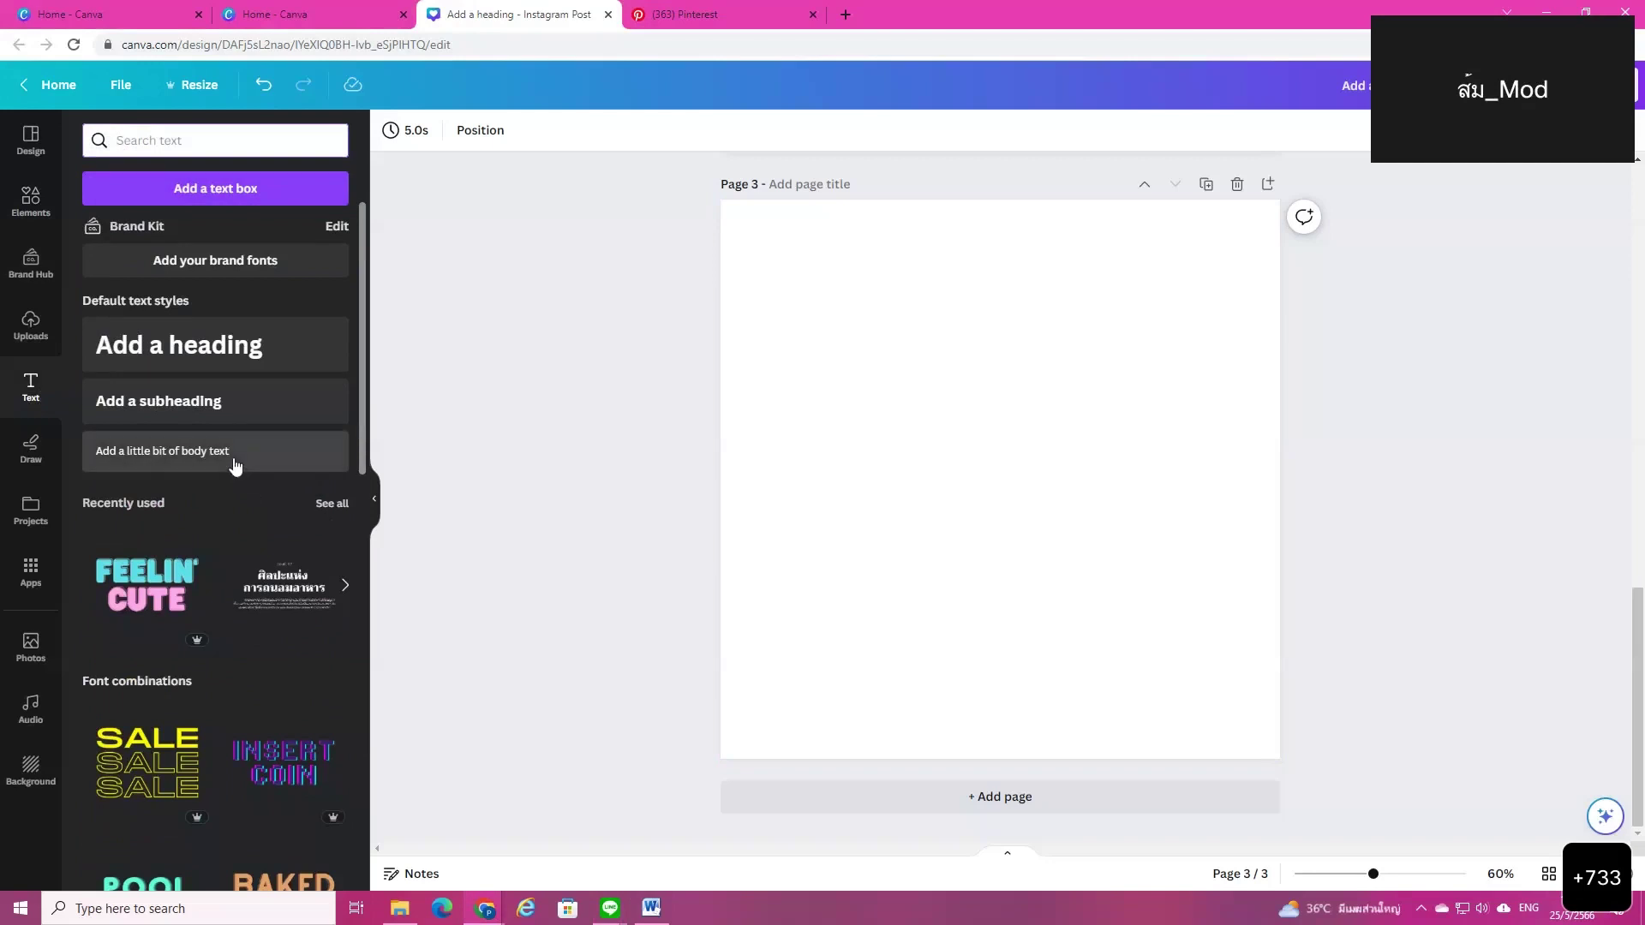
{"action": "left_click", "coordinate": [185, 259]}
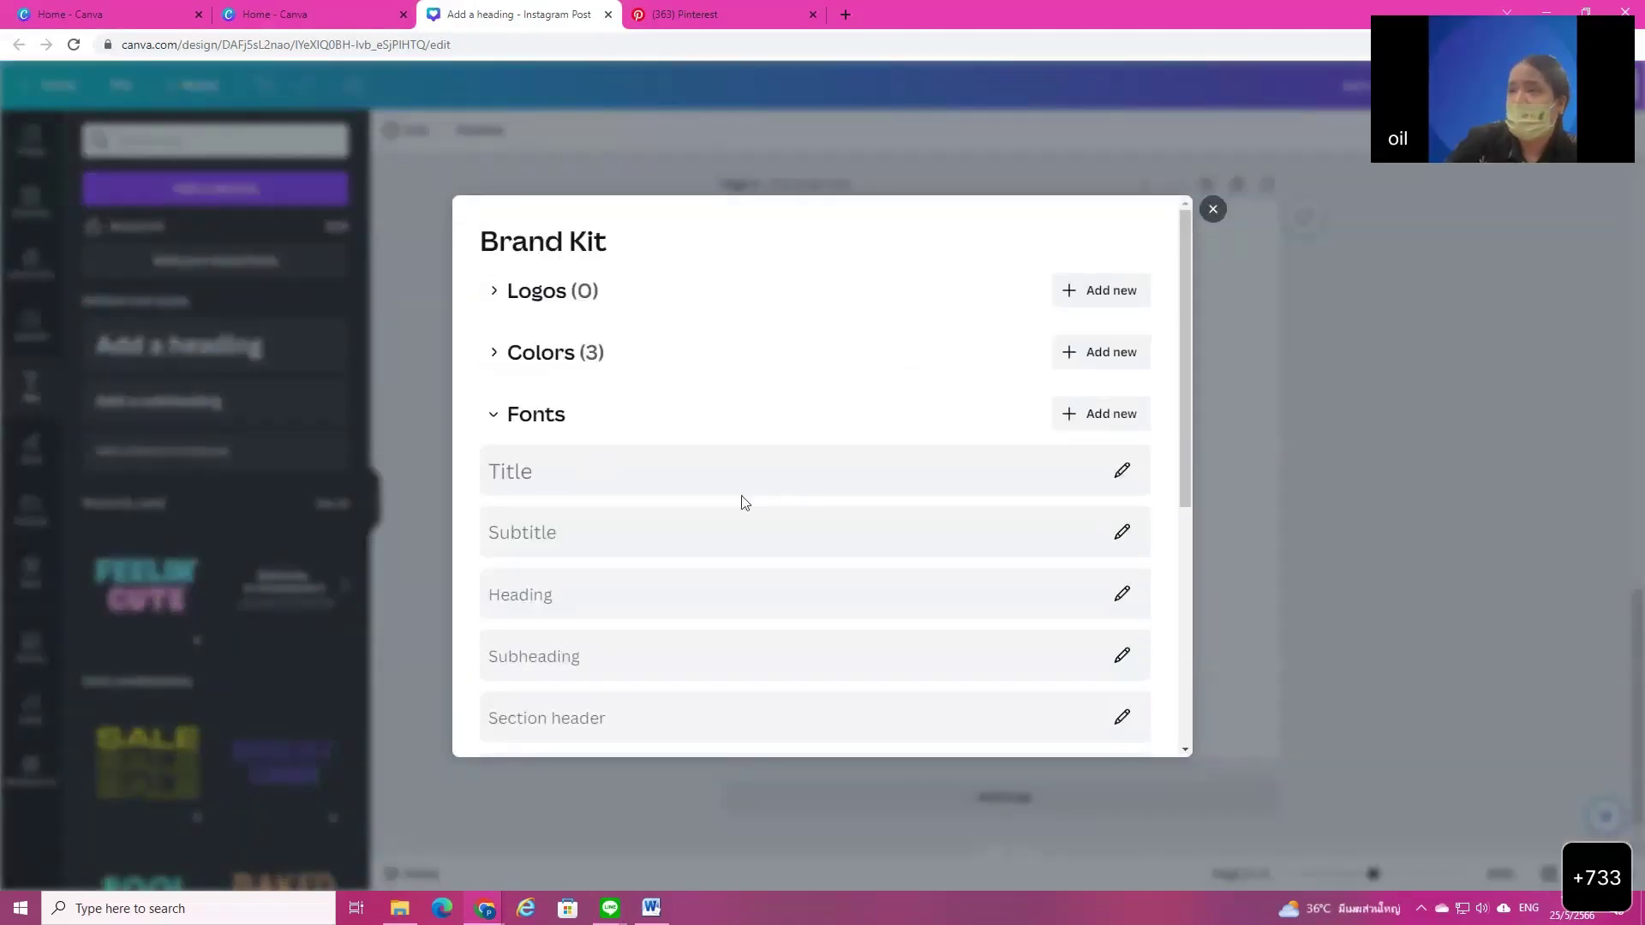
{"action": "left_click", "coordinate": [1116, 420]}
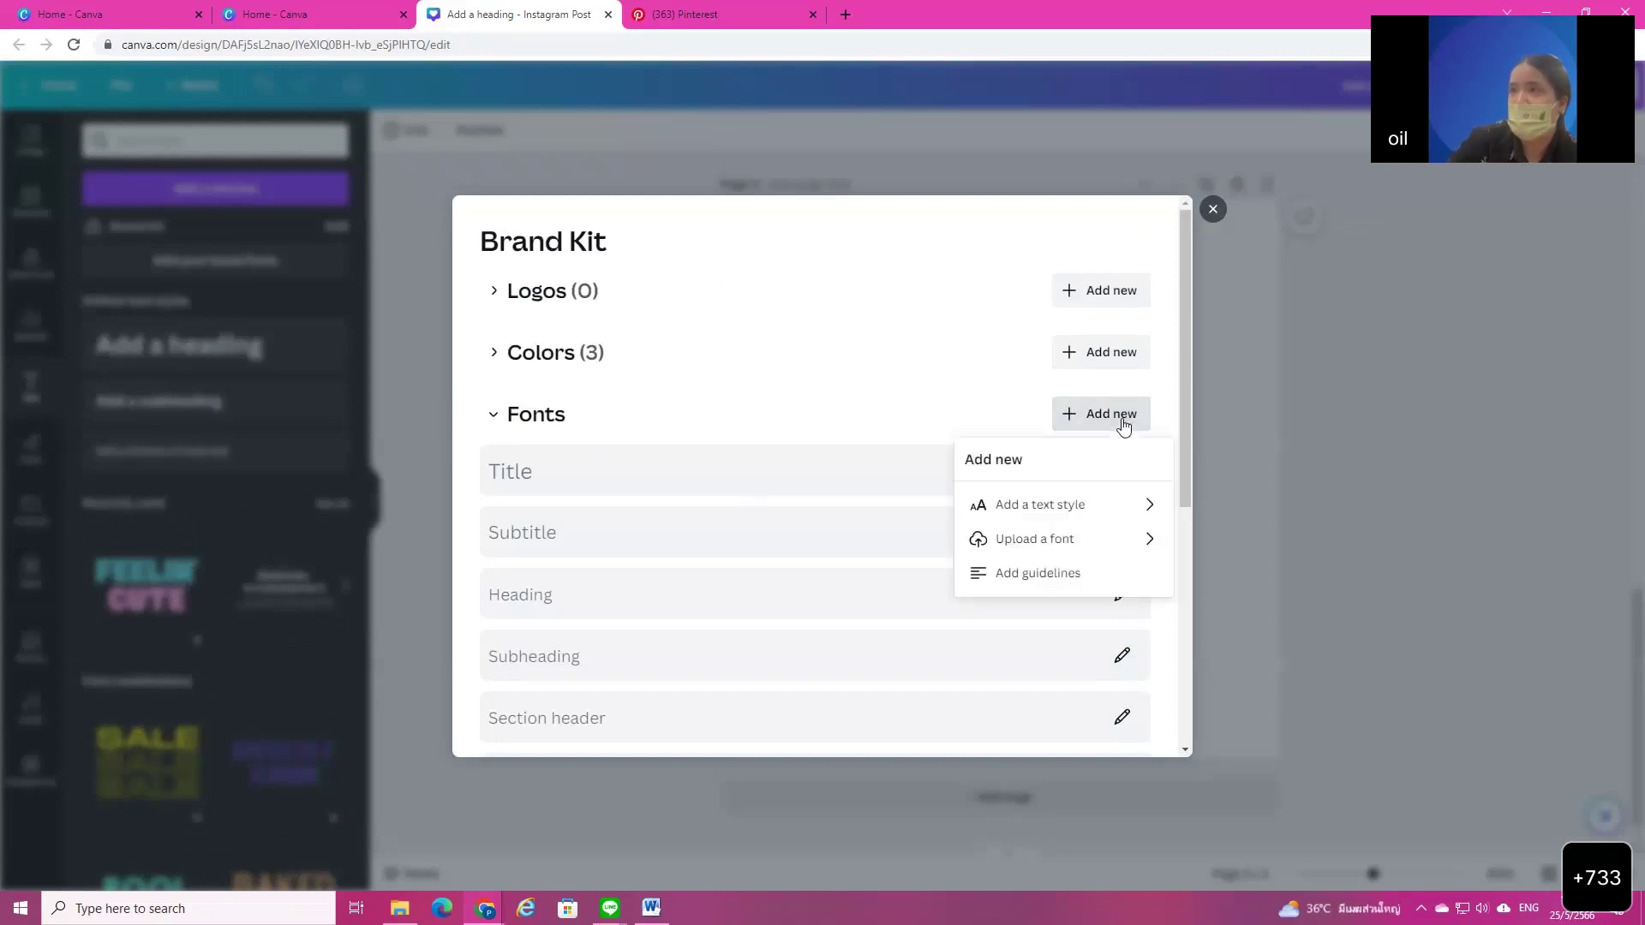
{"action": "left_click", "coordinate": [1060, 512]}
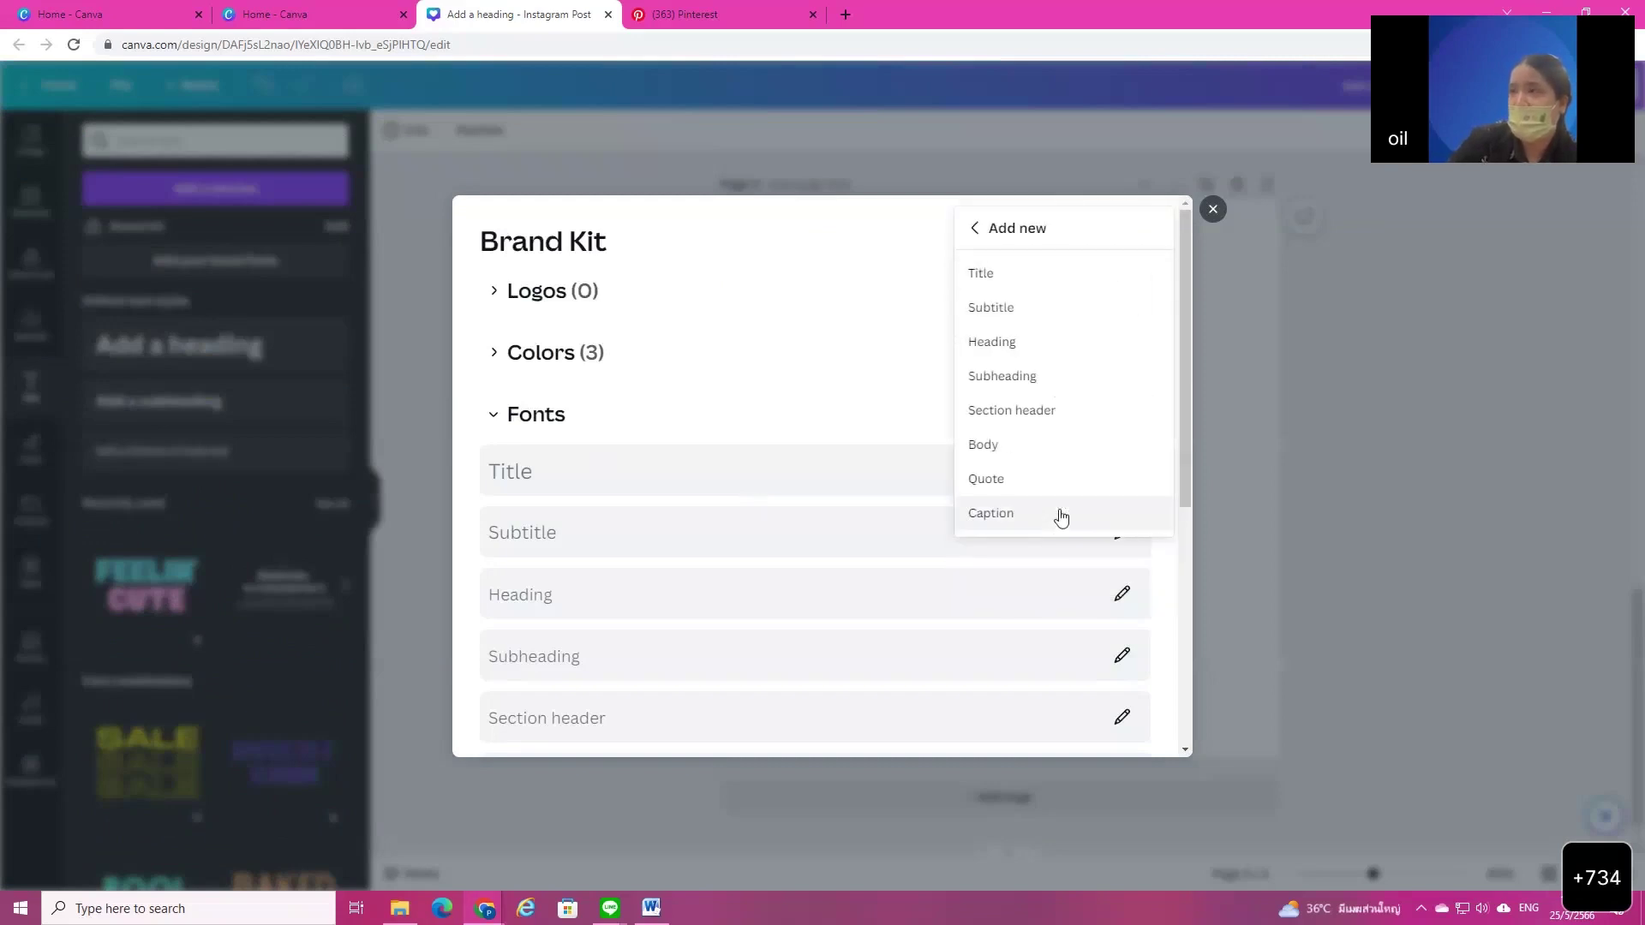
{"action": "left_click", "coordinate": [1011, 286]}
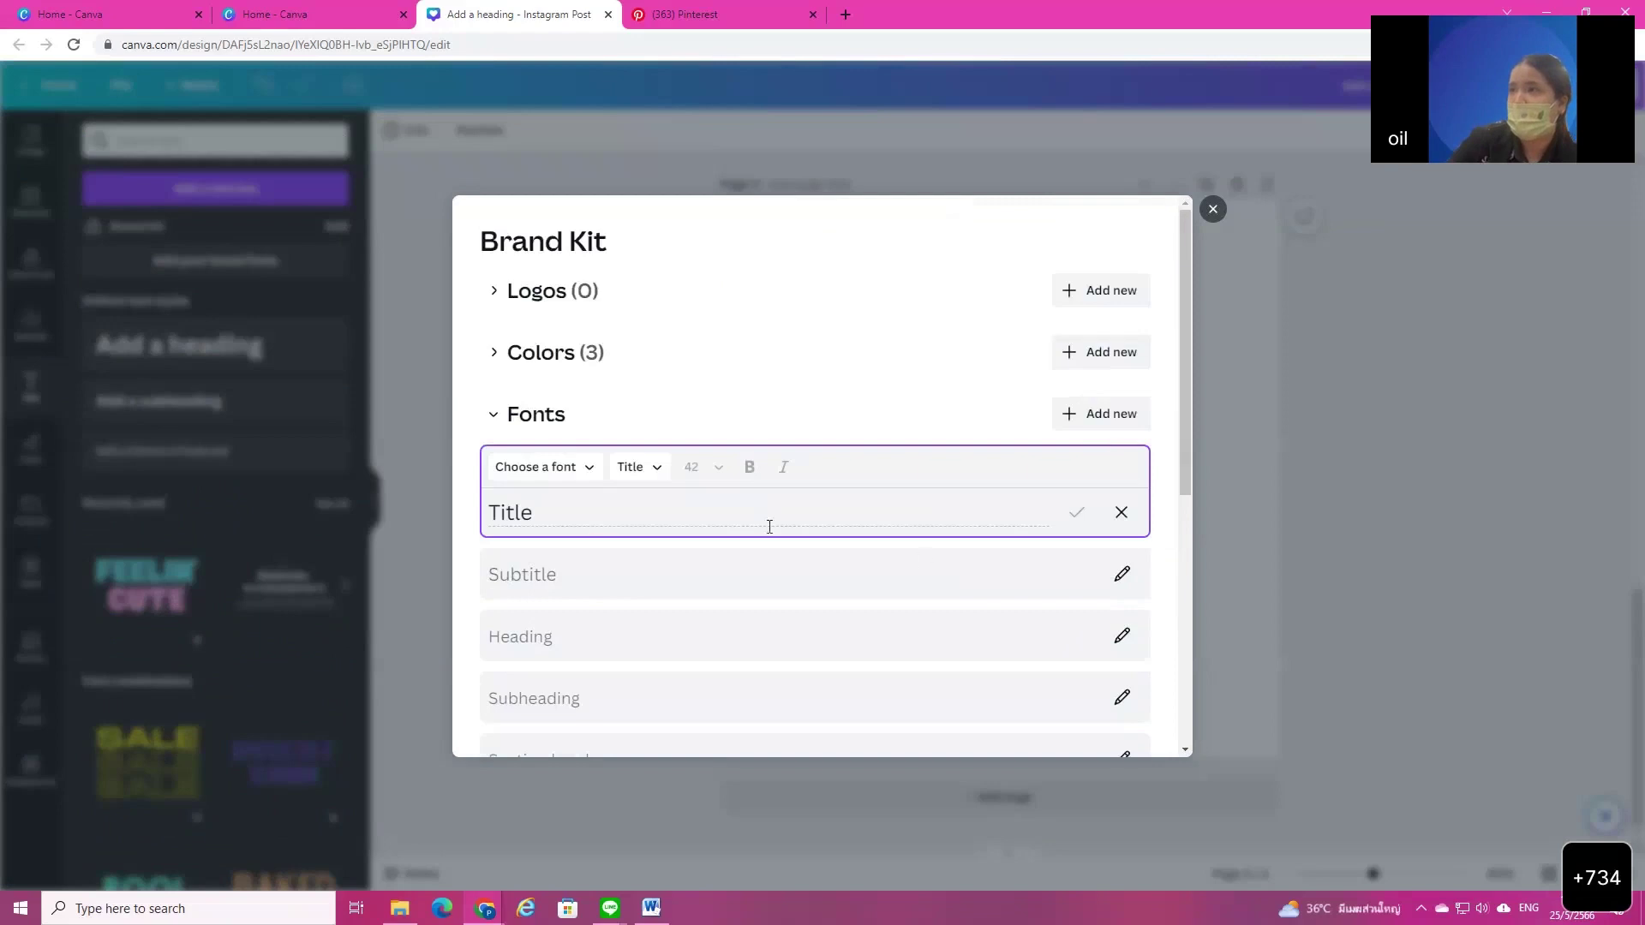
{"action": "left_click", "coordinate": [1223, 207]}
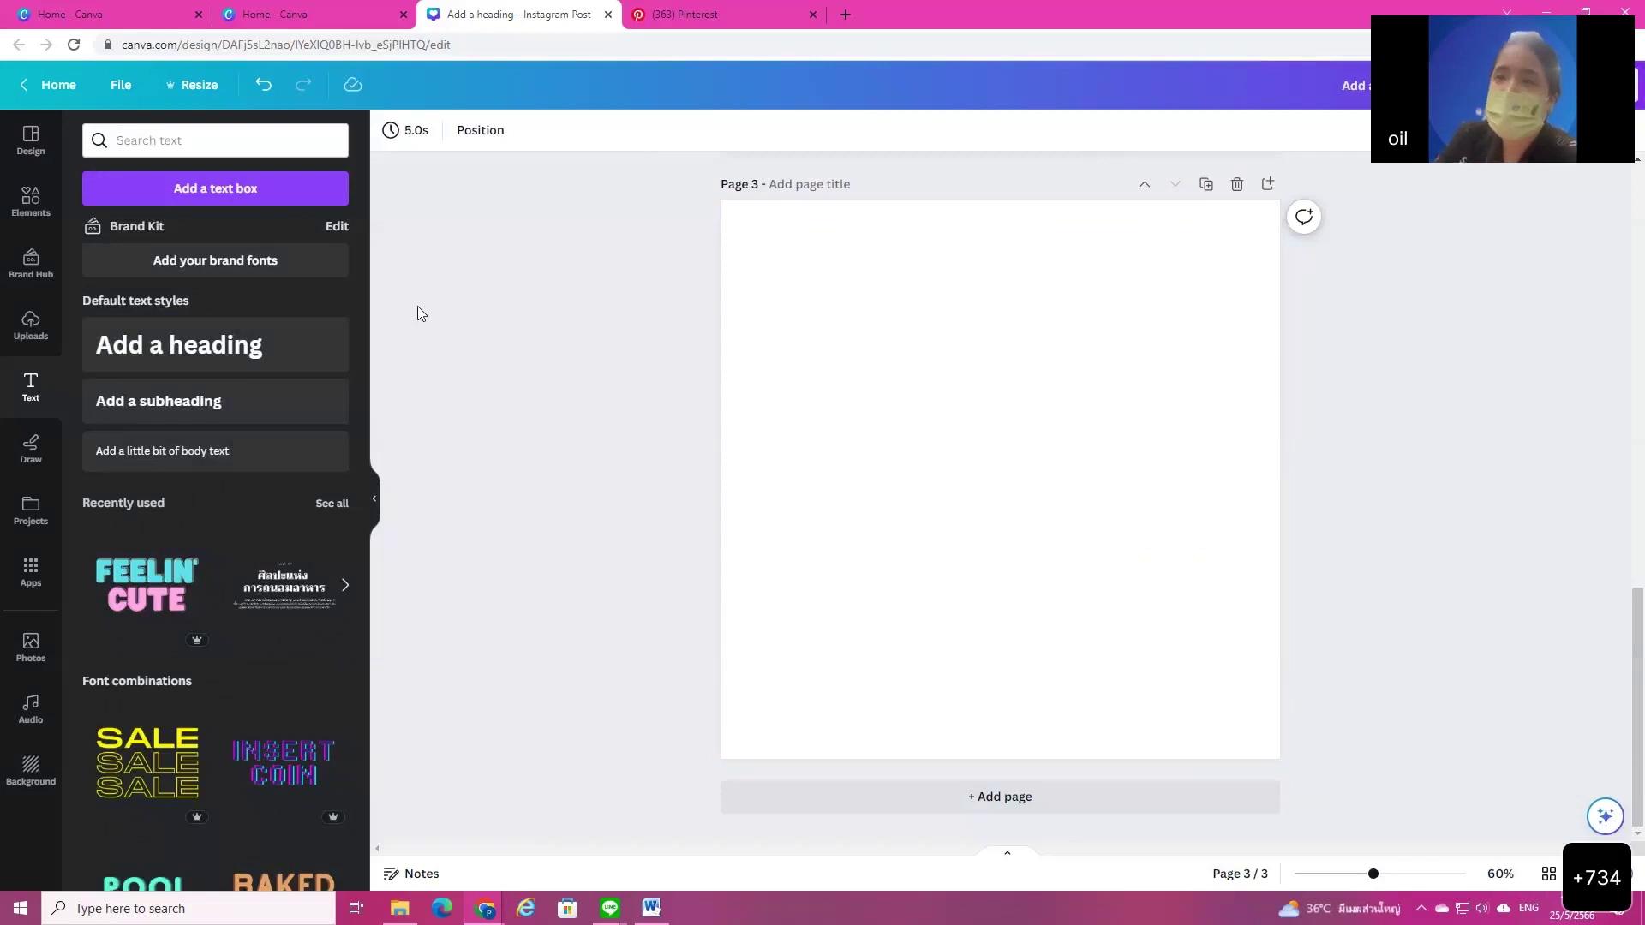
Step: Add a heading to page 3 and replace its placeholder text with "สวัสดีค่ะ"
{"action": "left_click", "coordinate": [158, 347]}
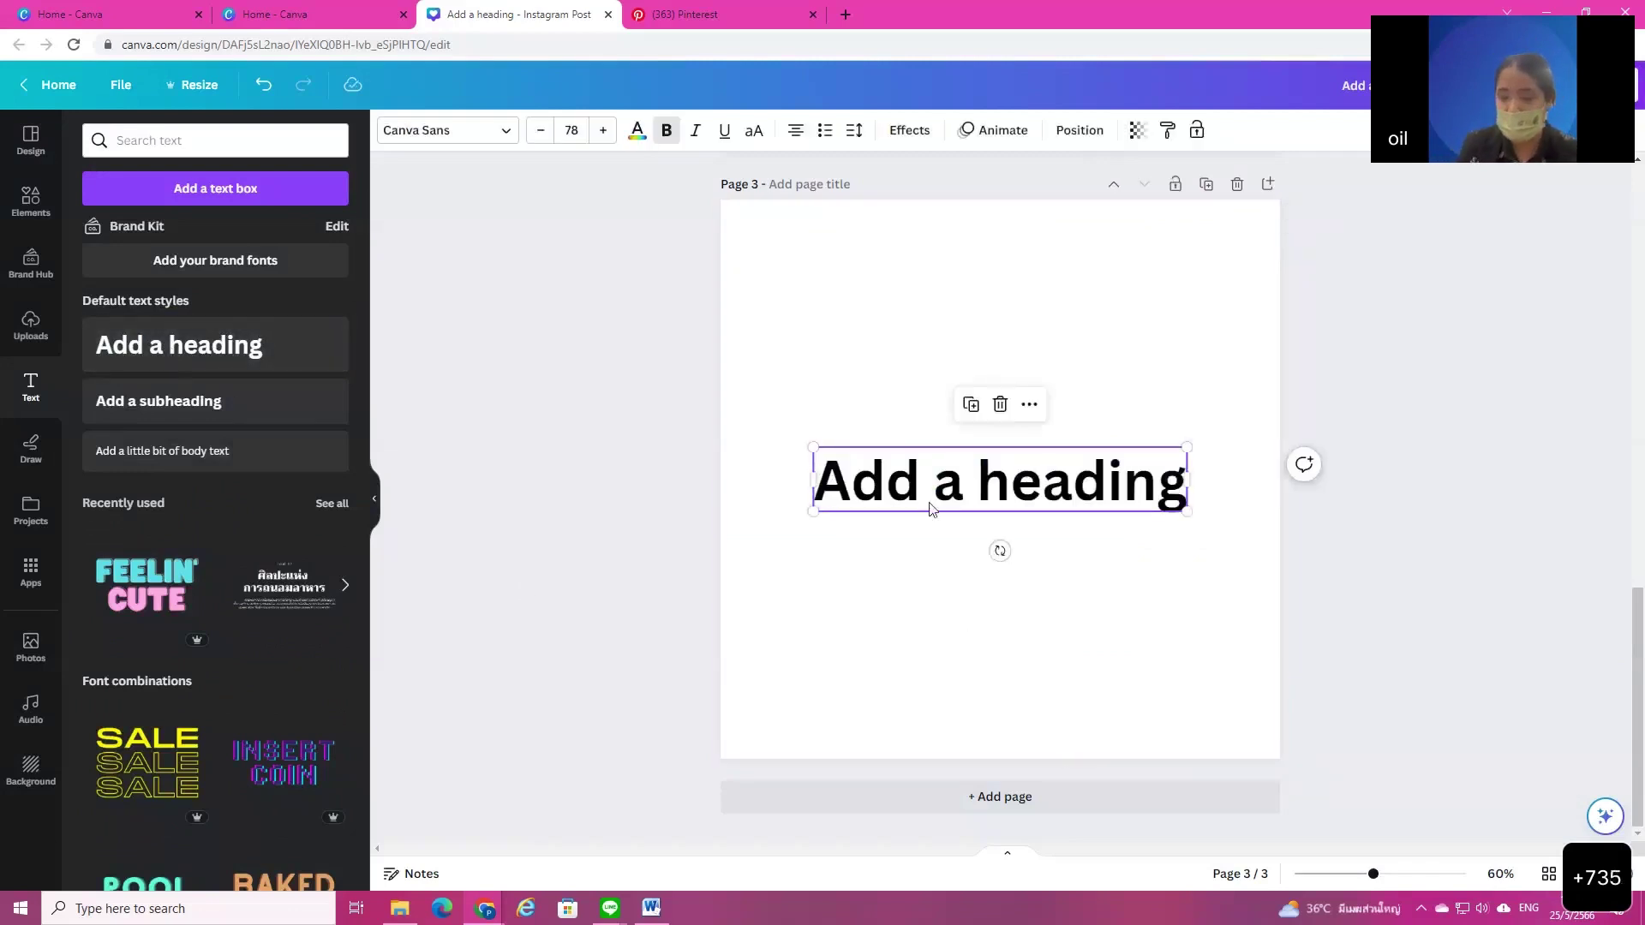
{"action": "left_click", "coordinate": [989, 484]}
{"action": "left_click", "coordinate": [1009, 631]}
{"action": "left_click", "coordinate": [987, 501]}
{"action": "left_click", "coordinate": [960, 491]}
{"action": "left_click_drag", "start_coordinate": [818, 480], "coordinate": [1180, 499]}
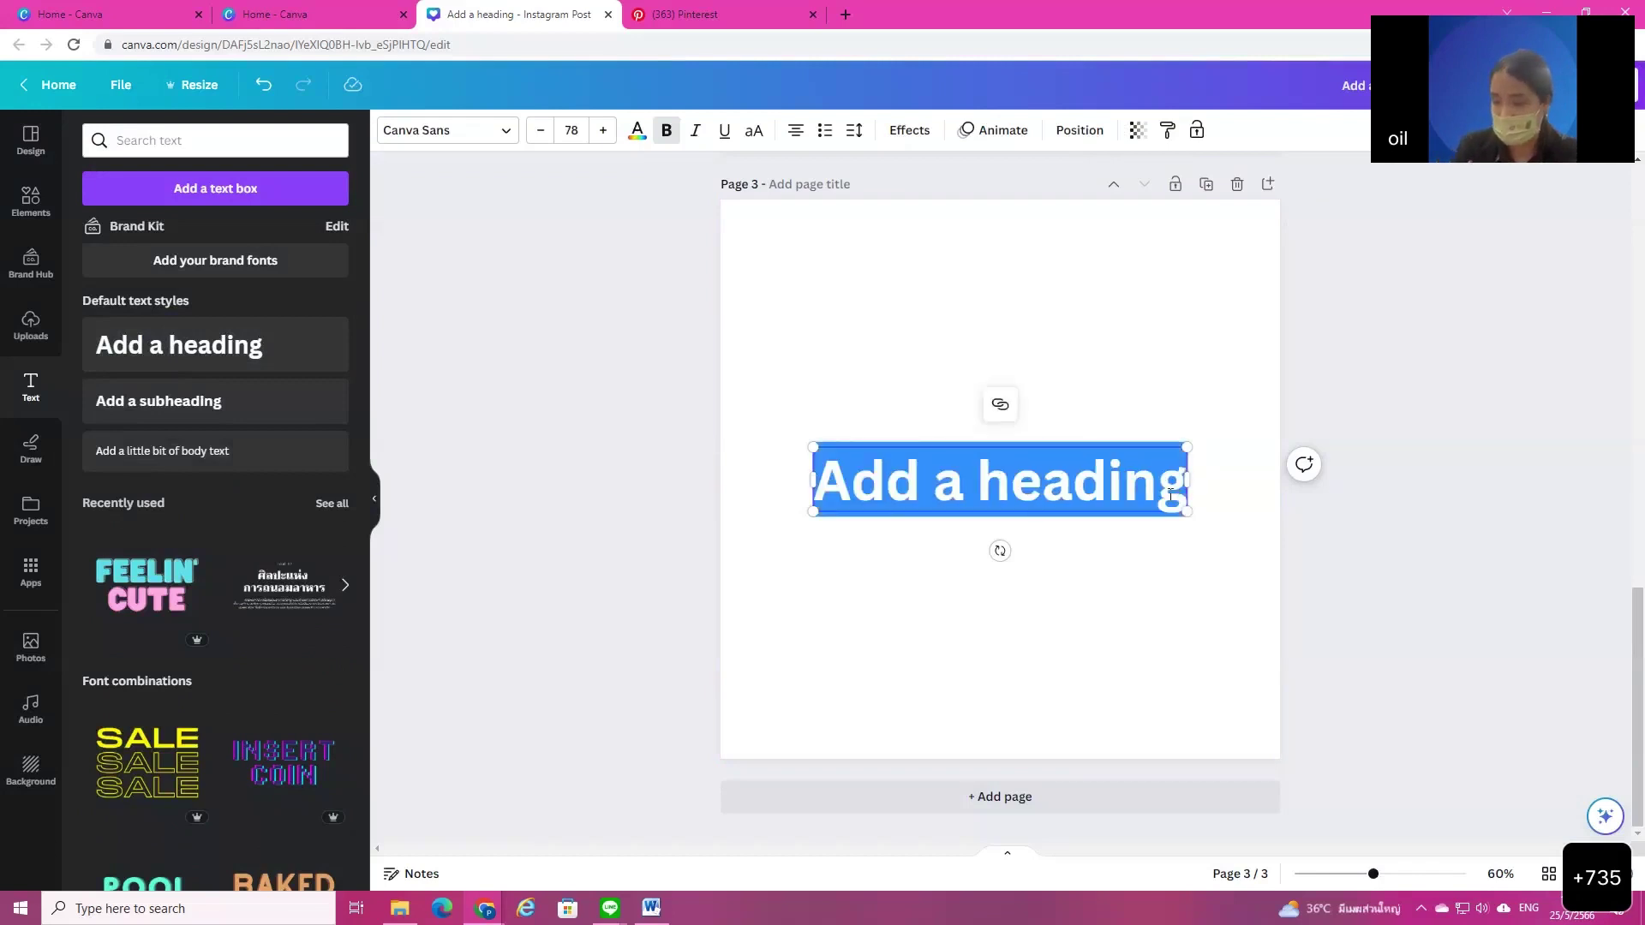
{"action": "key", "text": "grave"}
{"action": "type", "text": "สวัสดีค่ะ"}
{"action": "key", "text": "Escape"}
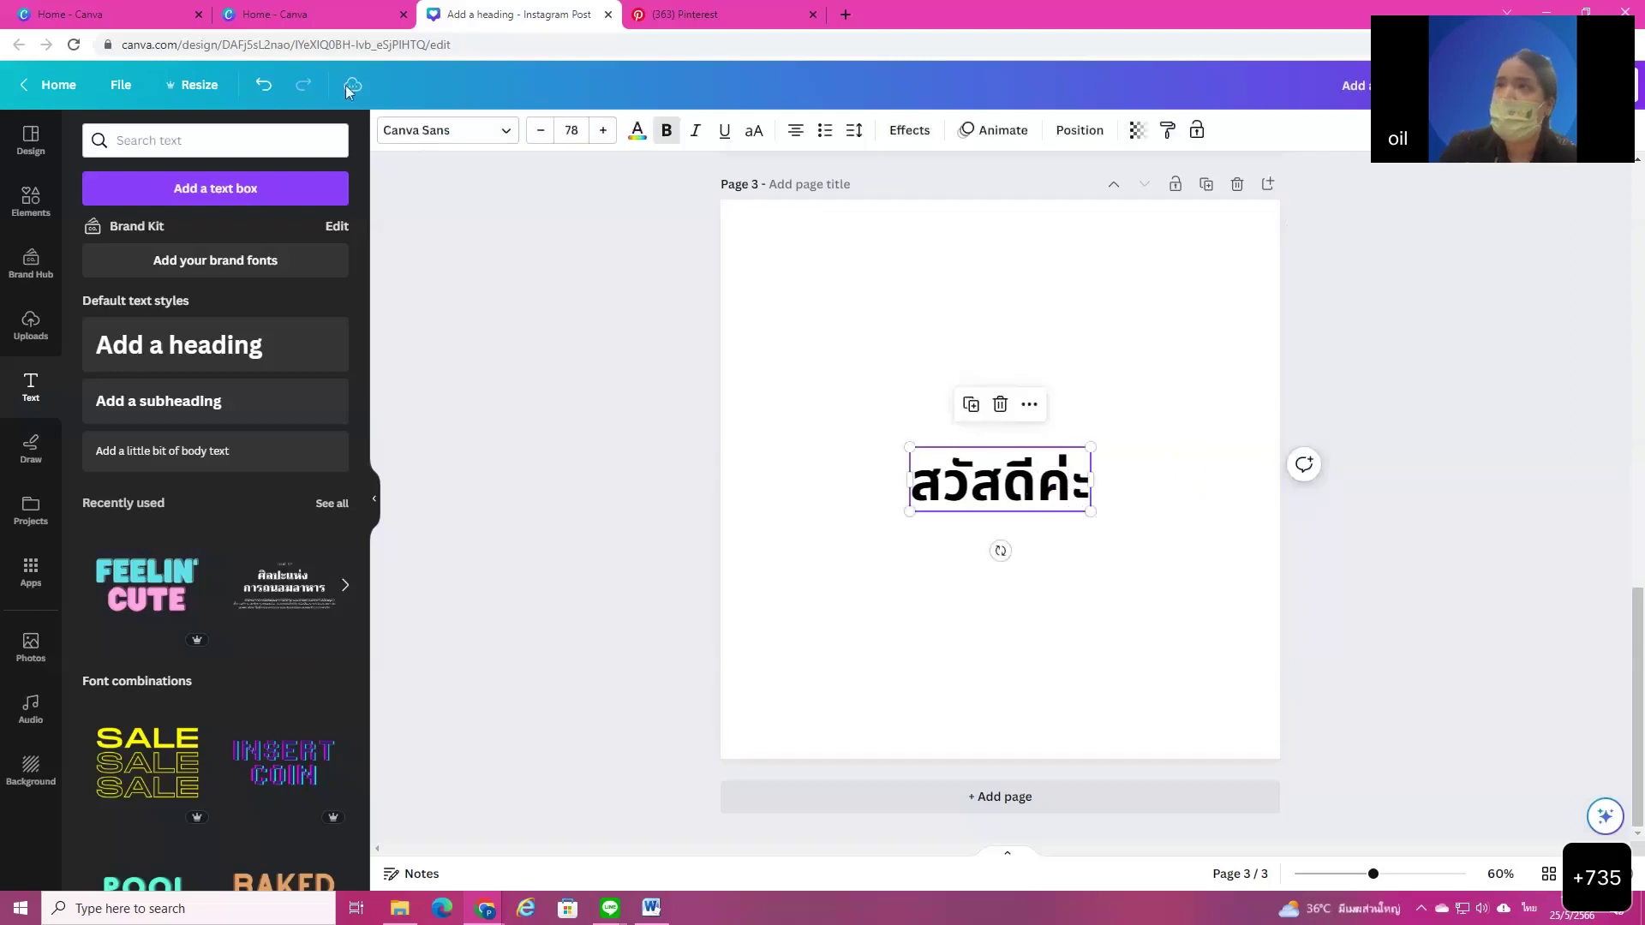
Step: Set the heading's font to Prompt Medium and move it to the page's upper-left area
{"action": "left_click", "coordinate": [495, 131]}
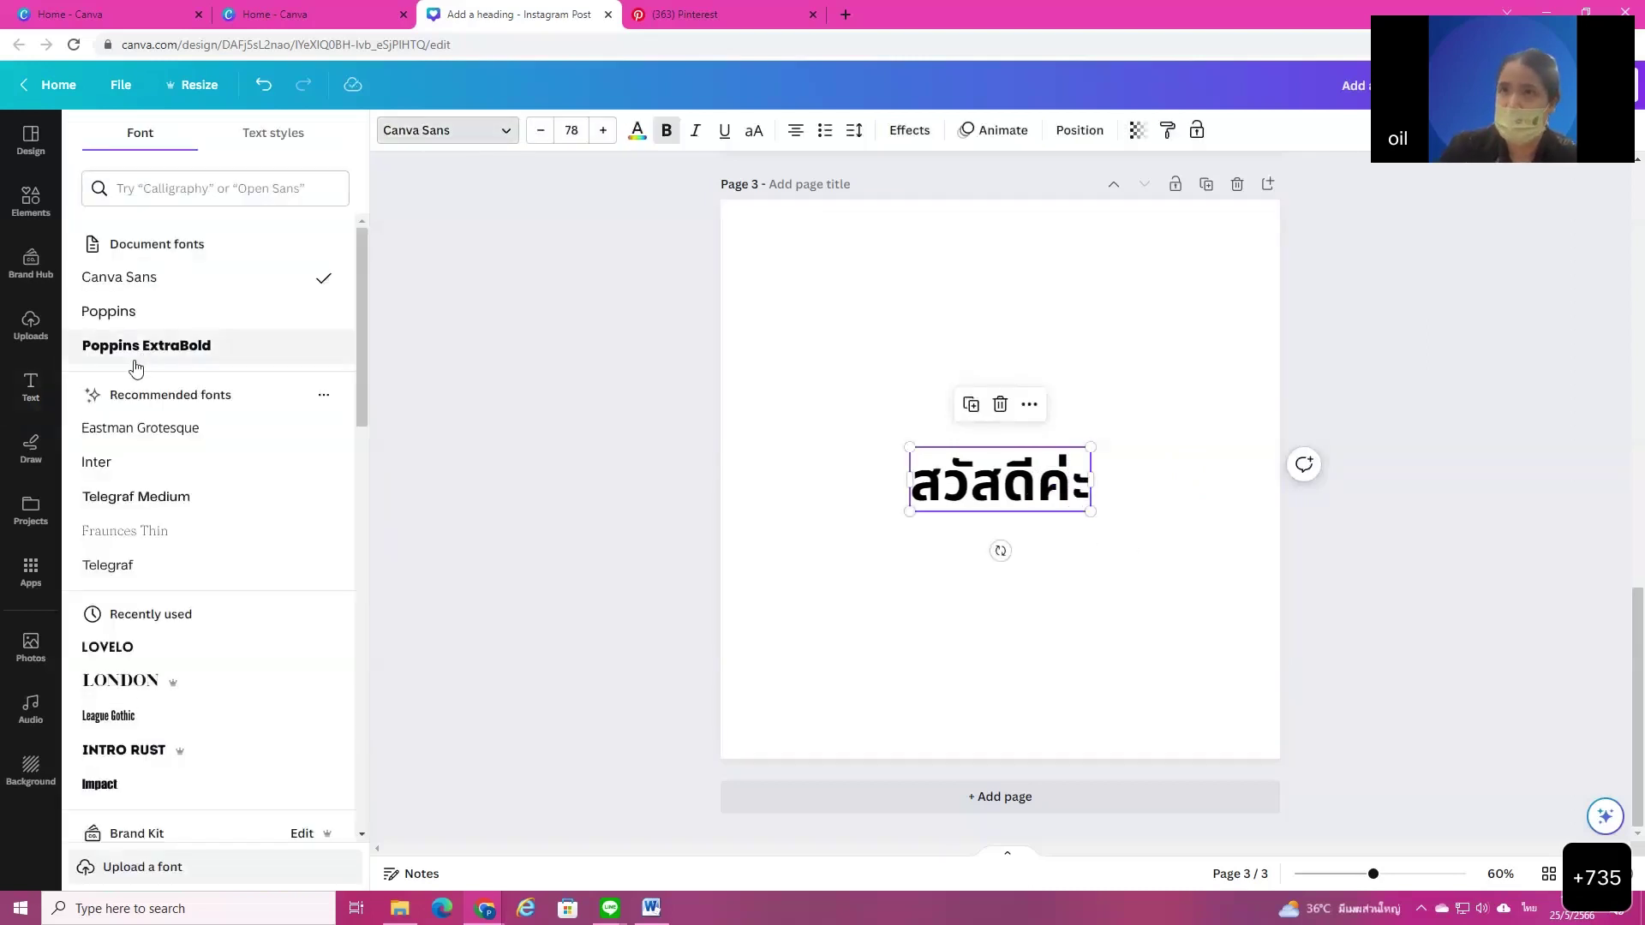
{"action": "left_click", "coordinate": [198, 189]}
{"action": "key", "text": "alt+shift"}
{"action": "type", "text": "prompt"}
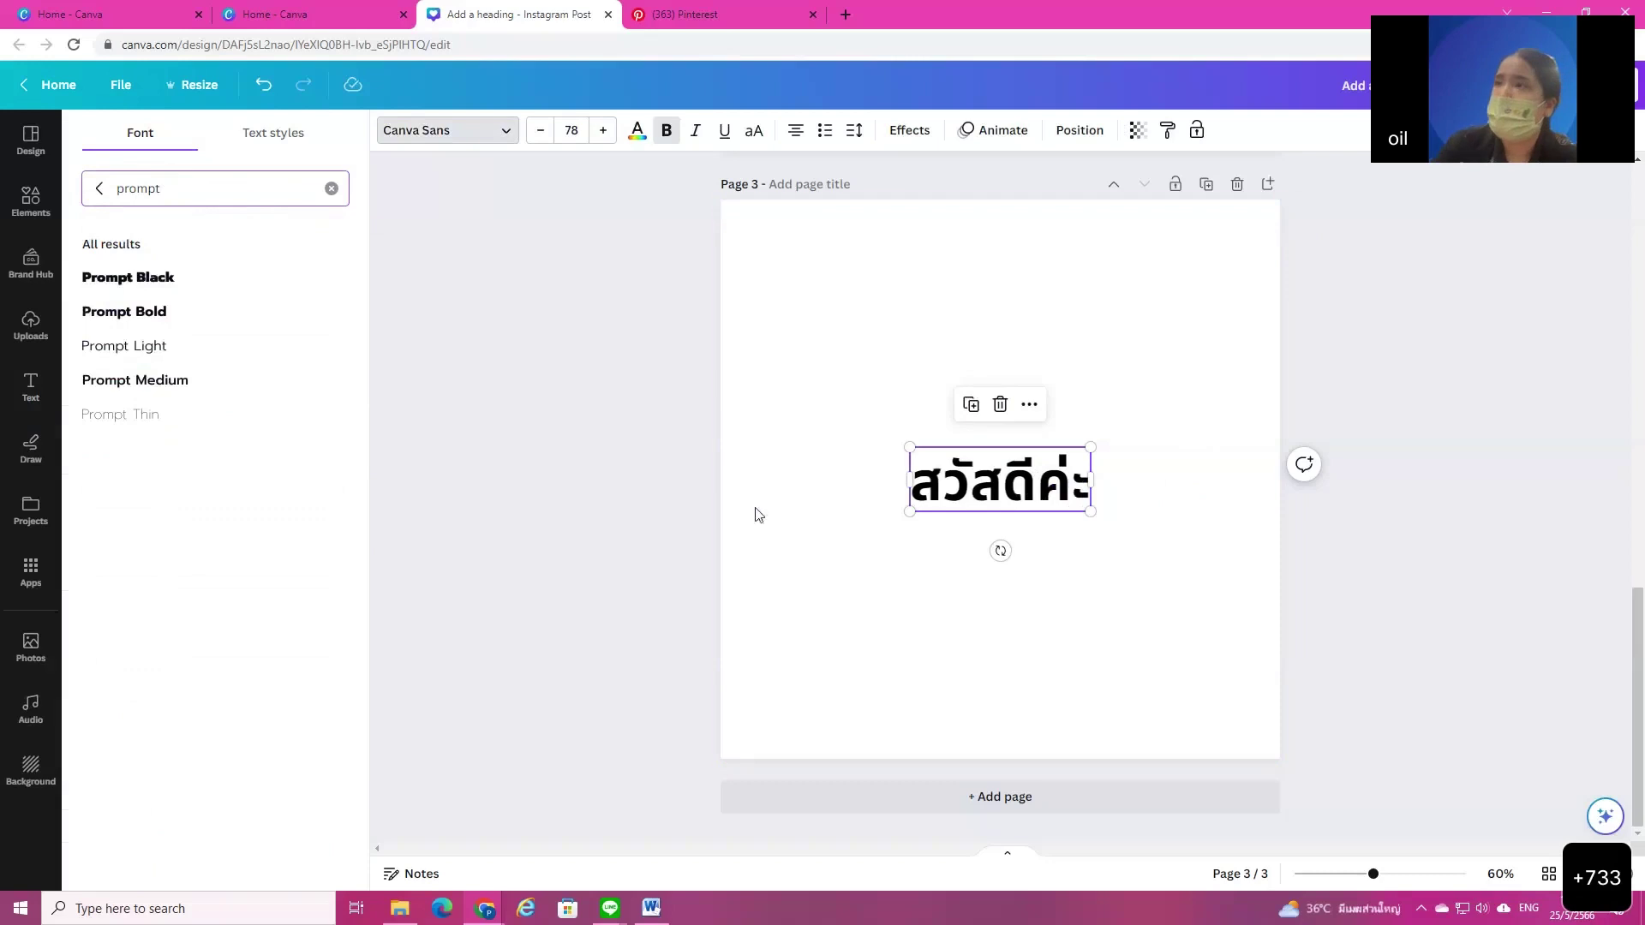
{"action": "left_click", "coordinate": [162, 380]}
{"action": "left_click", "coordinate": [1127, 675]}
{"action": "left_click_drag", "start_coordinate": [1025, 514], "coordinate": [917, 360]}
{"action": "left_click", "coordinate": [1090, 499]}
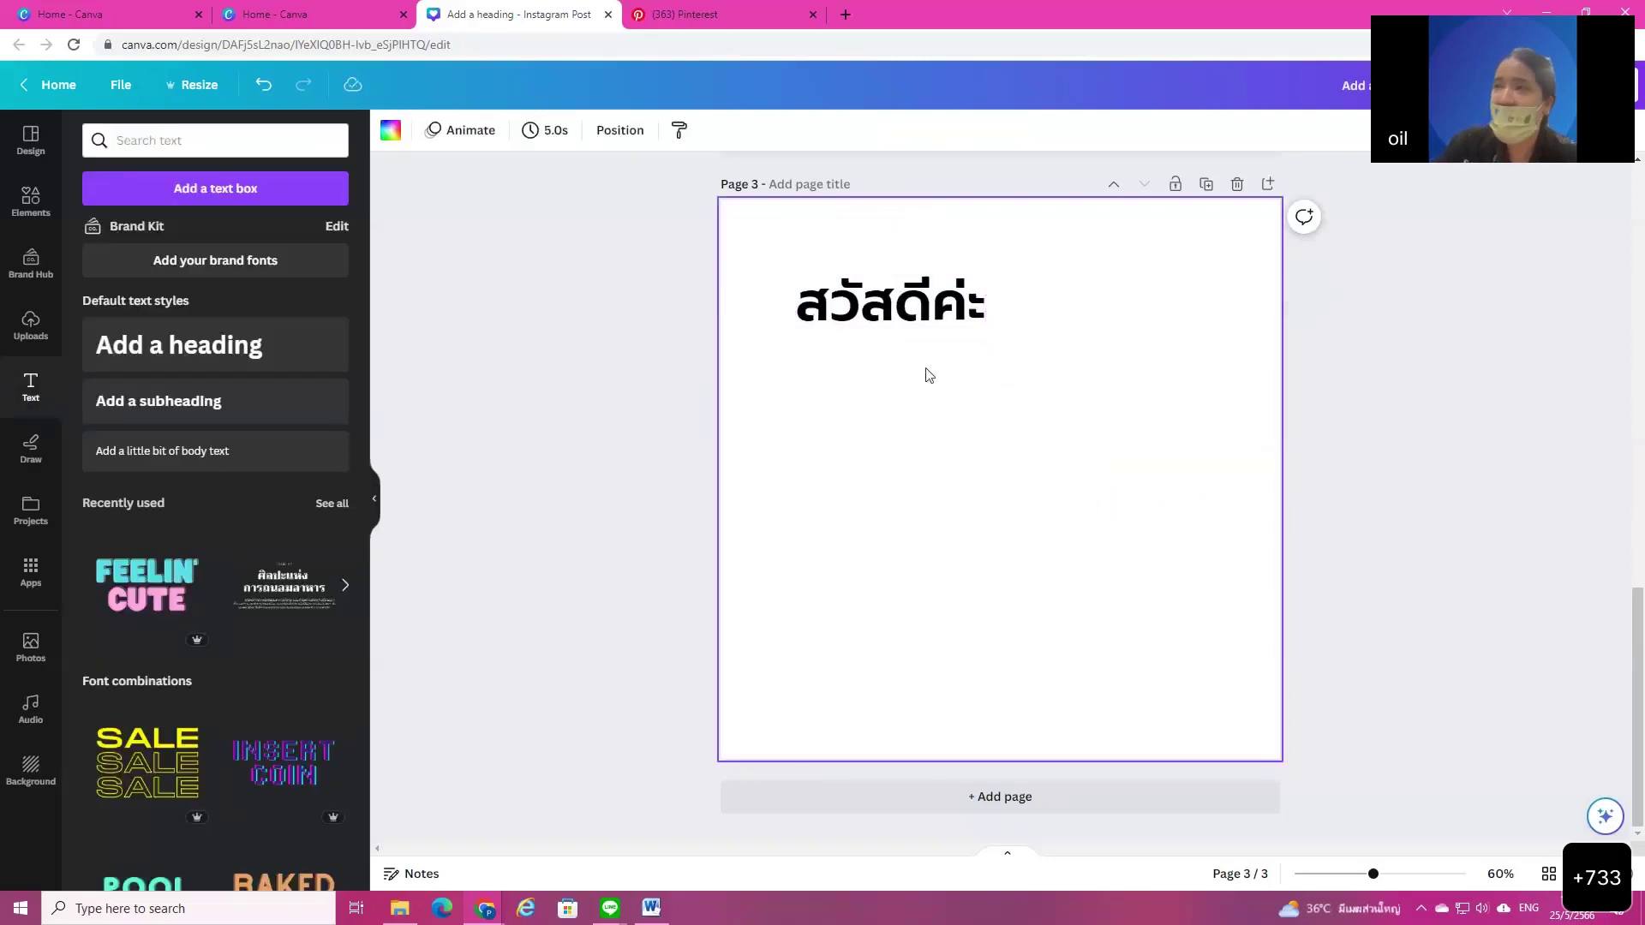
Step: Duplicate the "สวัสดีค่ะ" heading and place the copy below the original on page 3
{"action": "left_click", "coordinate": [910, 324]}
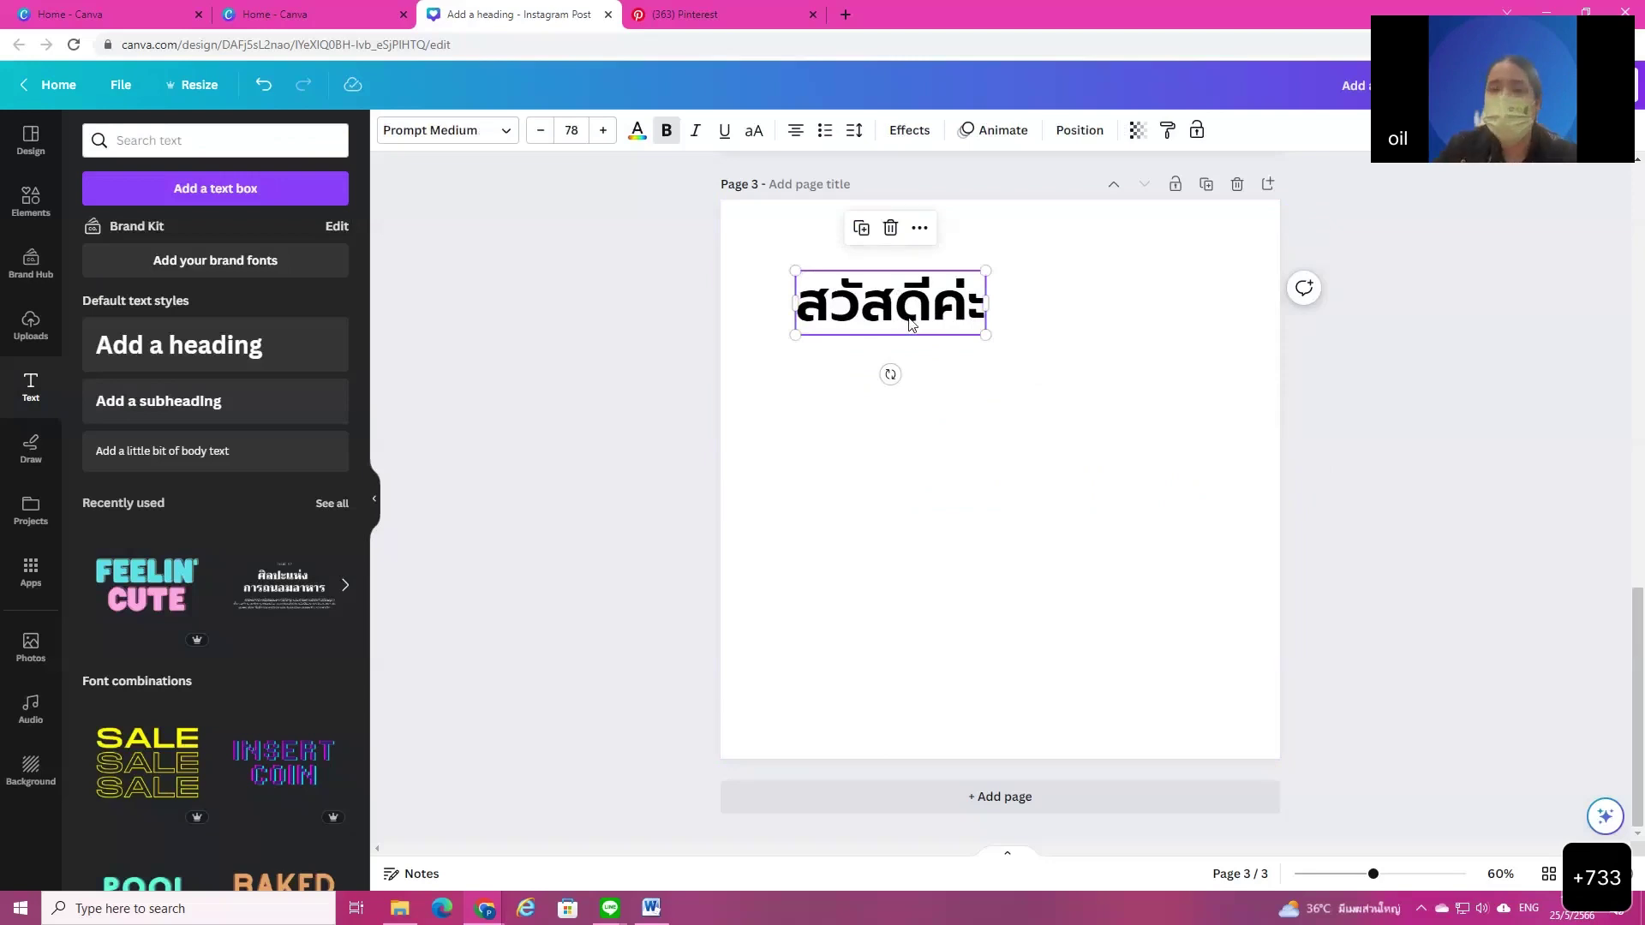
{"action": "left_click_drag", "start_coordinate": [918, 326], "coordinate": [879, 498]}
{"action": "left_click", "coordinate": [1017, 511]}
{"action": "left_click", "coordinate": [872, 295]}
{"action": "left_click", "coordinate": [841, 211]}
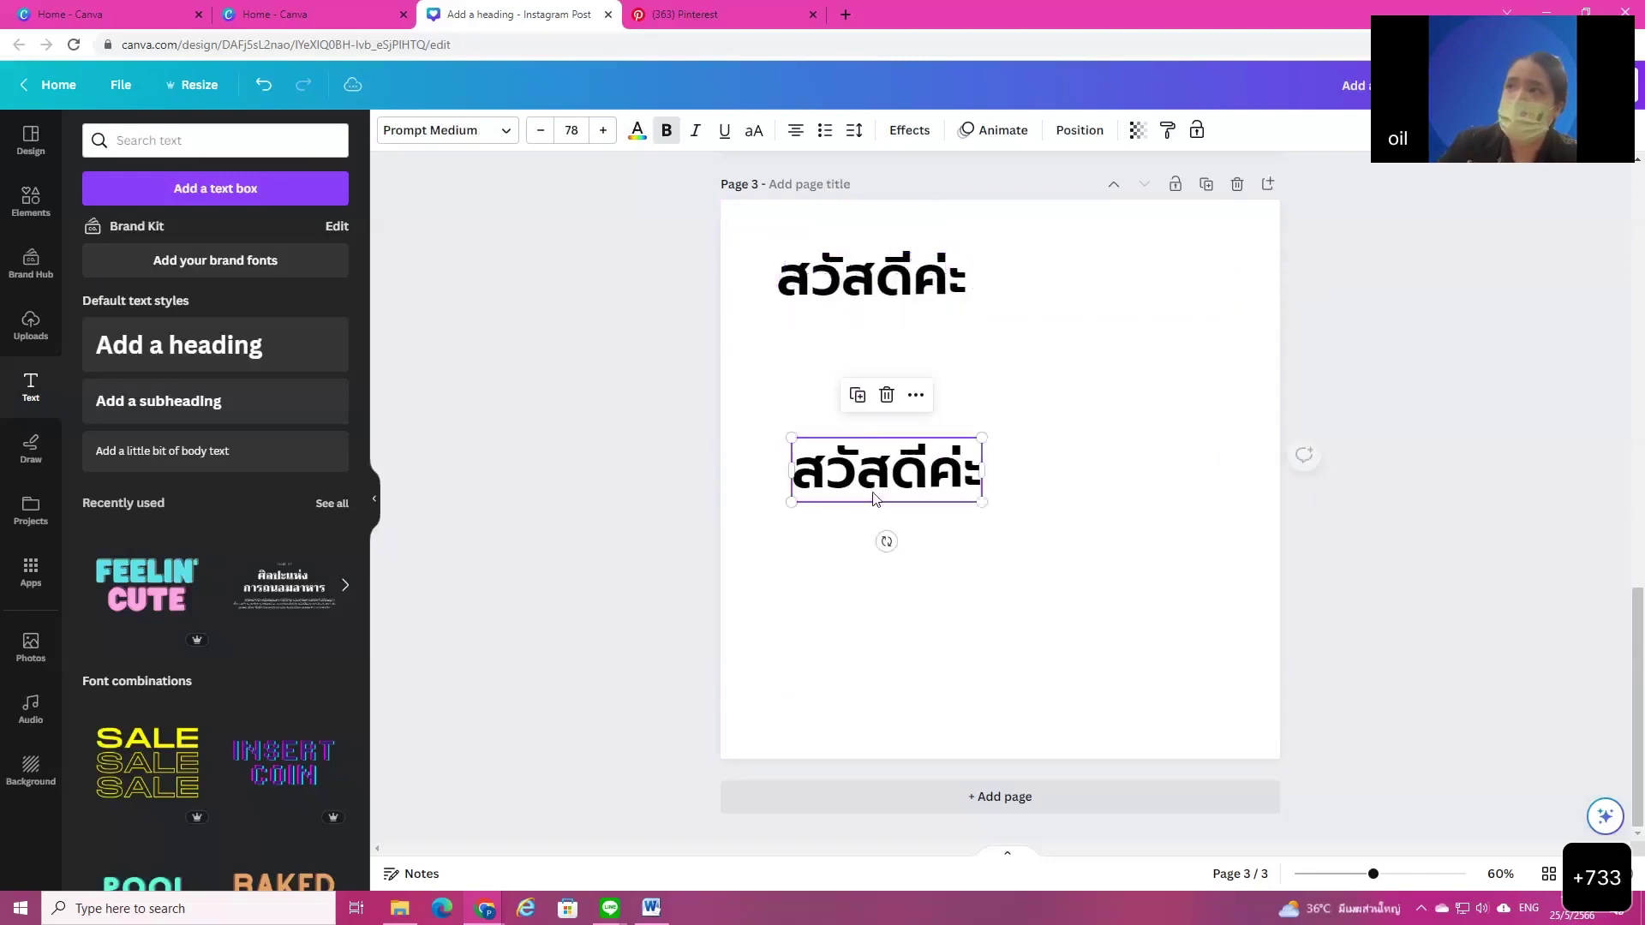
{"action": "double_click", "coordinate": [805, 470]}
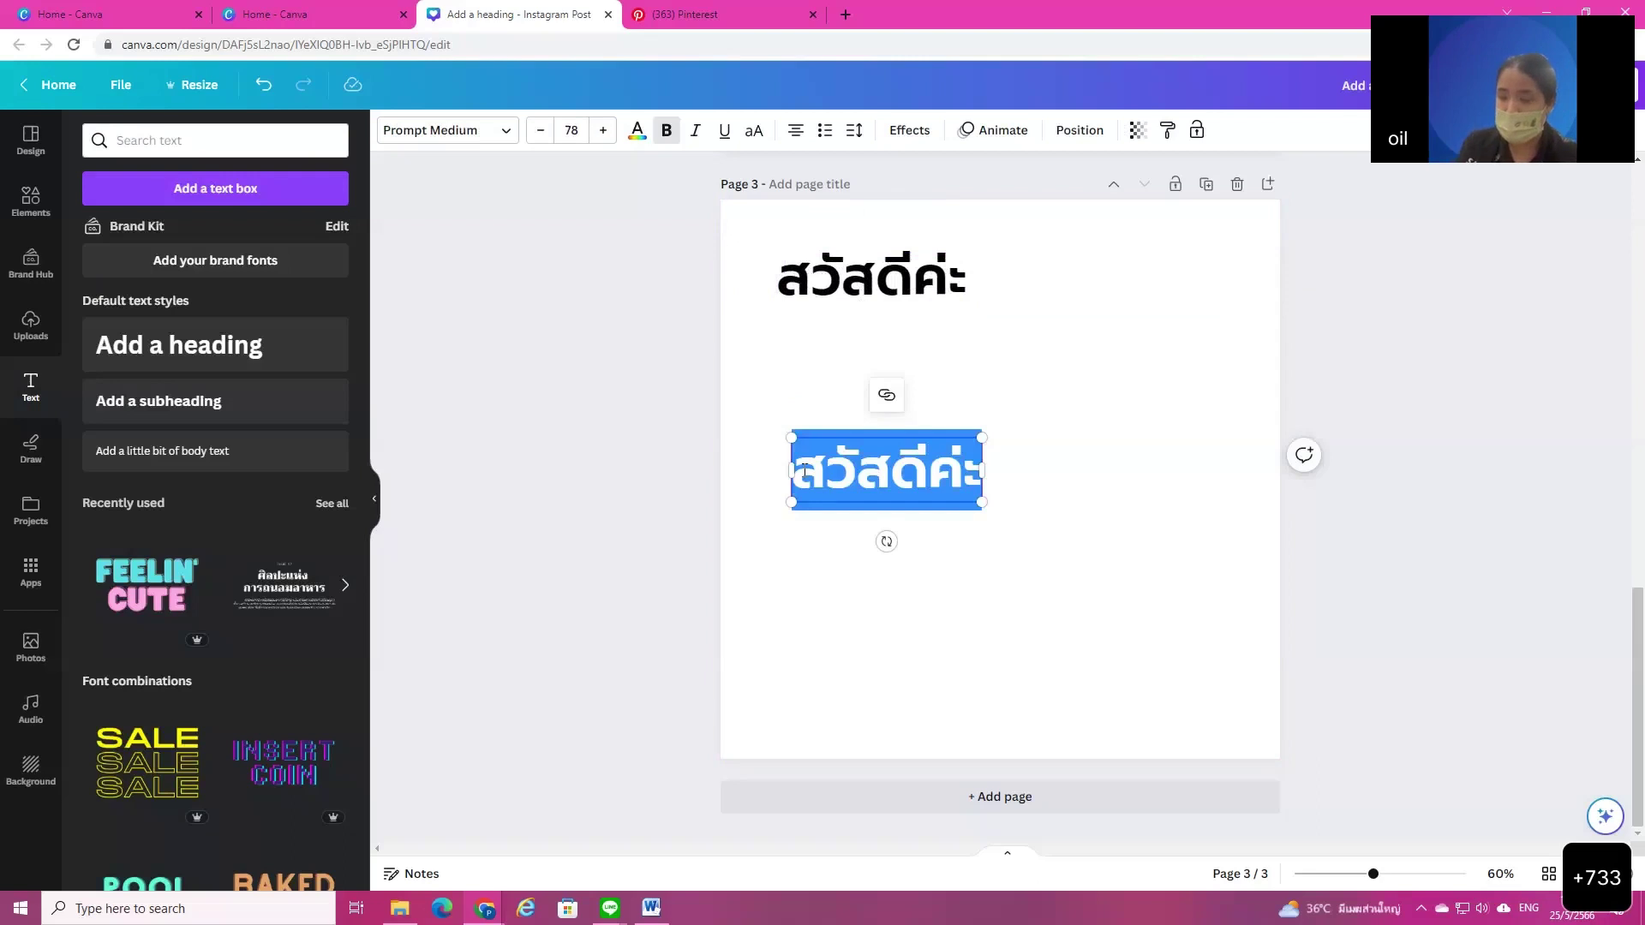
{"action": "key", "text": "Escape"}
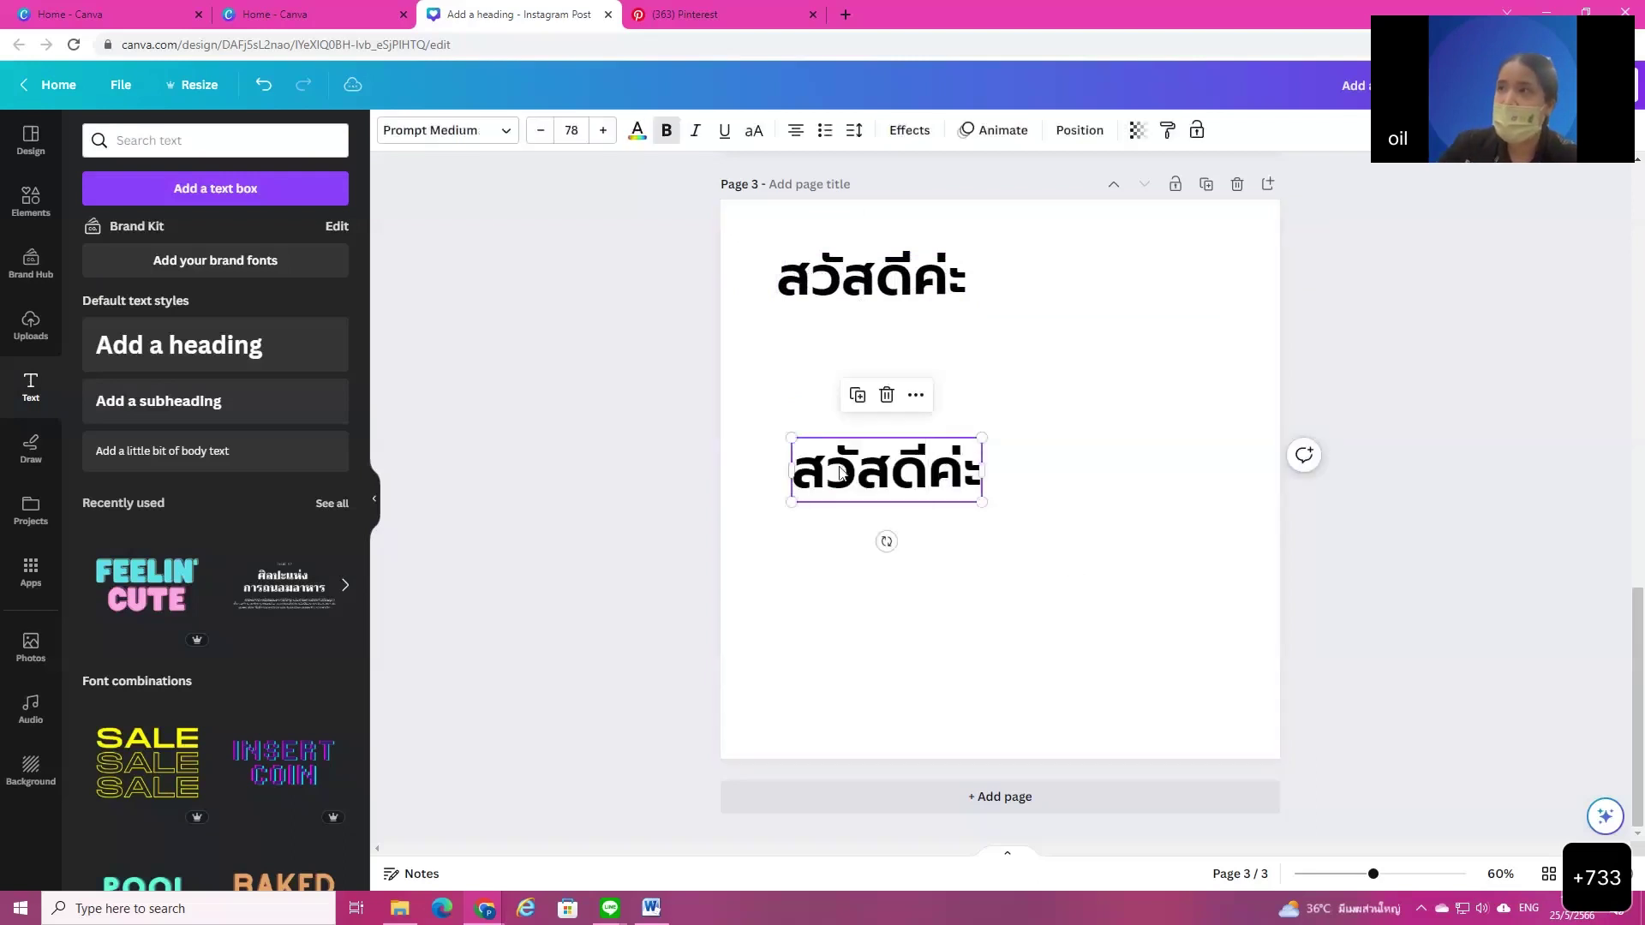
Step: Shrink the lower "สวัสดีค่ะ" text to a font size of about 47 and align it just beneath the heading
{"action": "left_click", "coordinate": [776, 273]}
{"action": "left_click", "coordinate": [850, 465]}
{"action": "left_click_drag", "start_coordinate": [982, 439], "coordinate": [906, 467]}
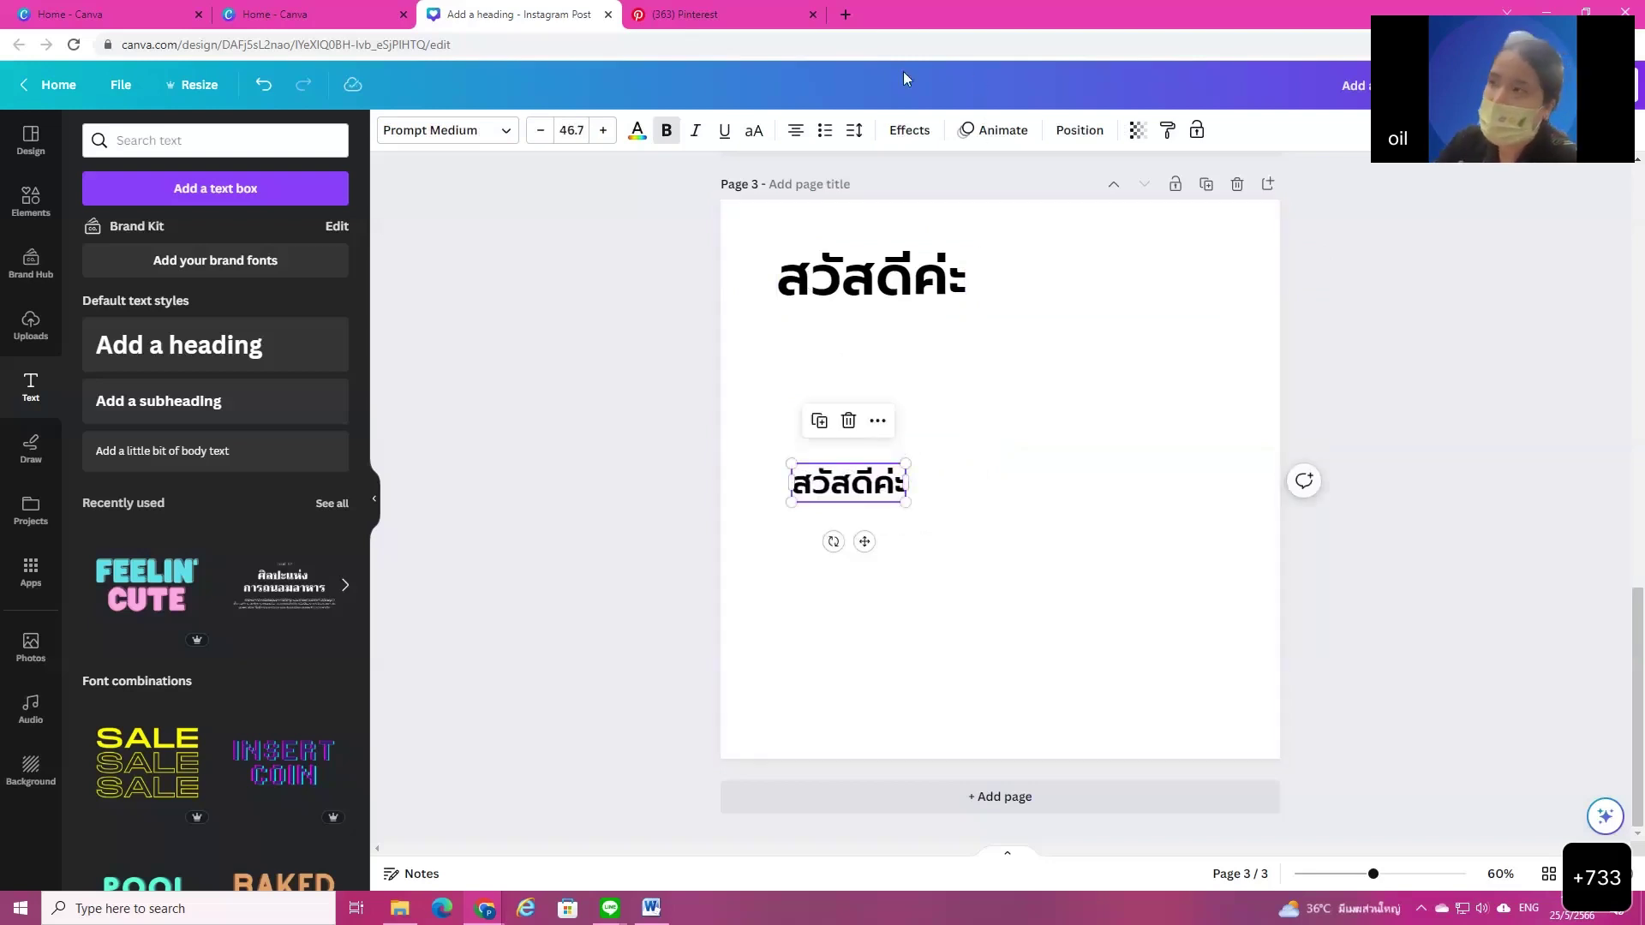
{"action": "left_click", "coordinate": [922, 599]}
{"action": "left_click_drag", "start_coordinate": [873, 512], "coordinate": [851, 390]}
{"action": "left_click", "coordinate": [969, 492]}
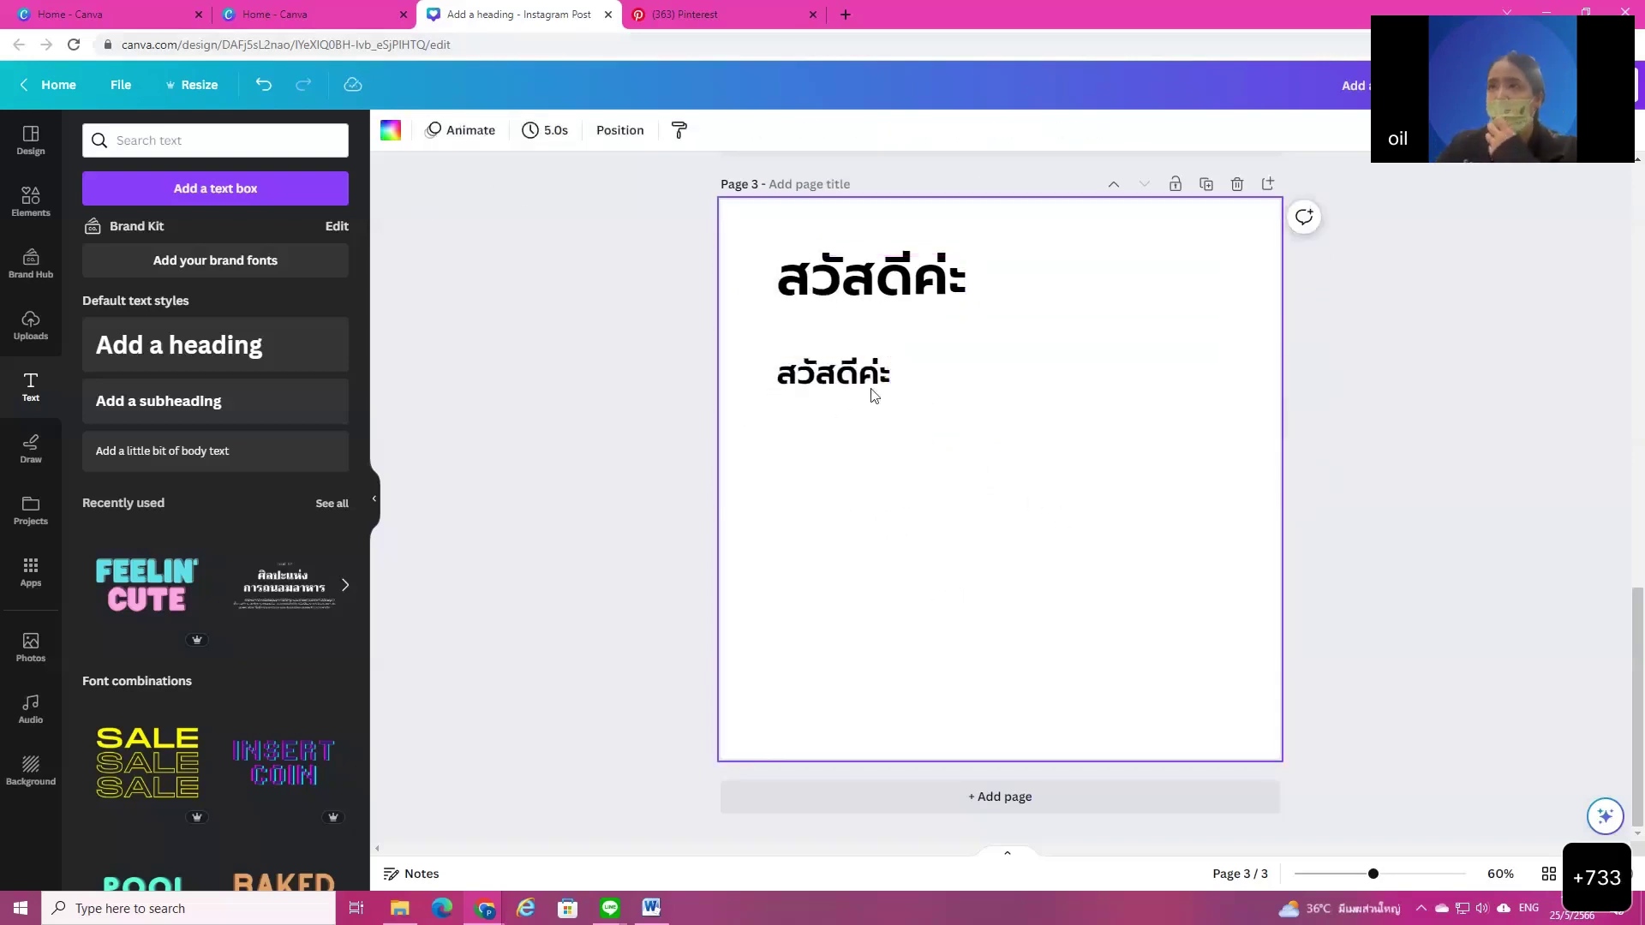
Step: Review the heading's font list and the font files available for upload in the sarun_hp folder, without uploading any
{"action": "left_click", "coordinate": [859, 265]}
{"action": "left_click", "coordinate": [507, 133]}
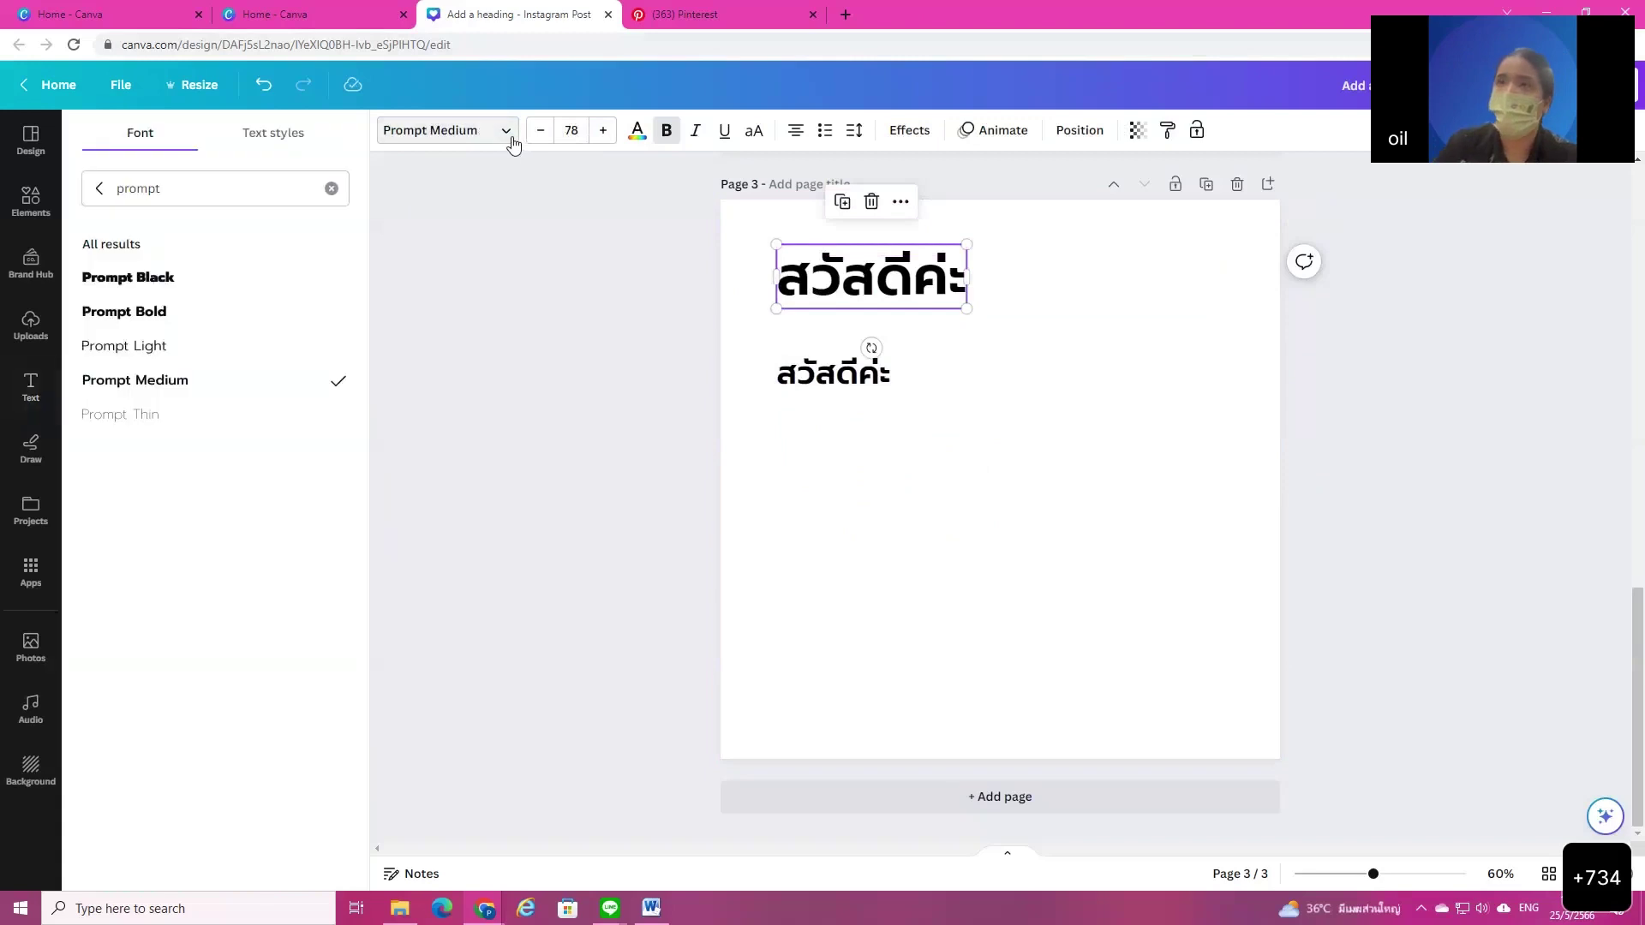
{"action": "left_click", "coordinate": [330, 189]}
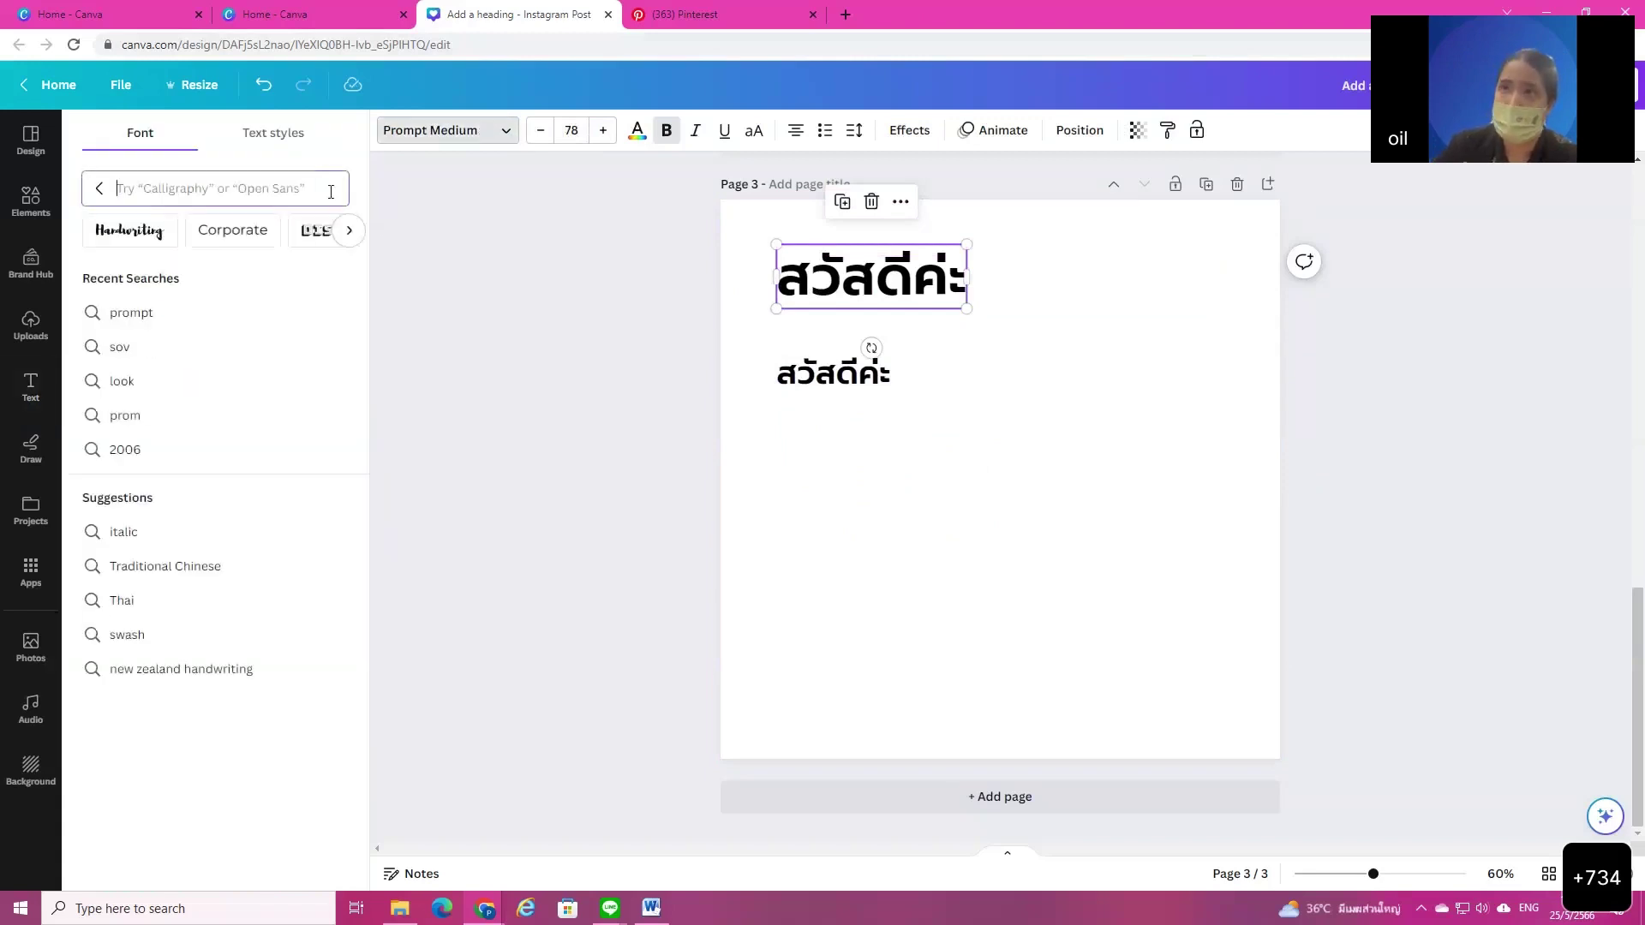
{"action": "left_click", "coordinate": [99, 189]}
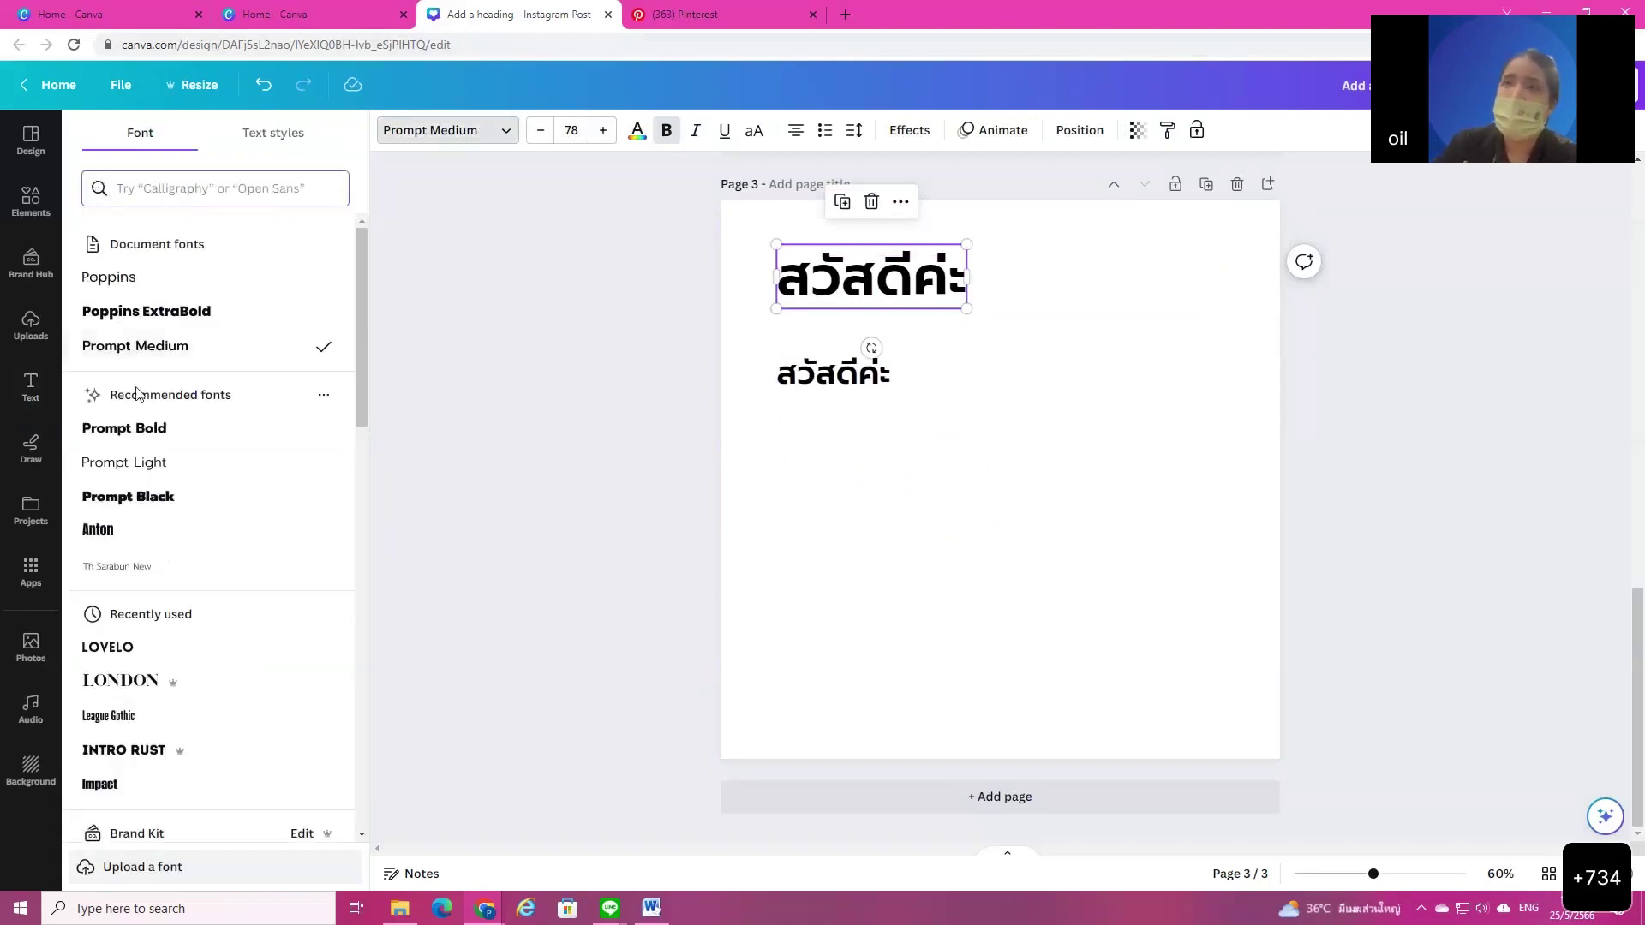
{"action": "left_click", "coordinate": [842, 292]}
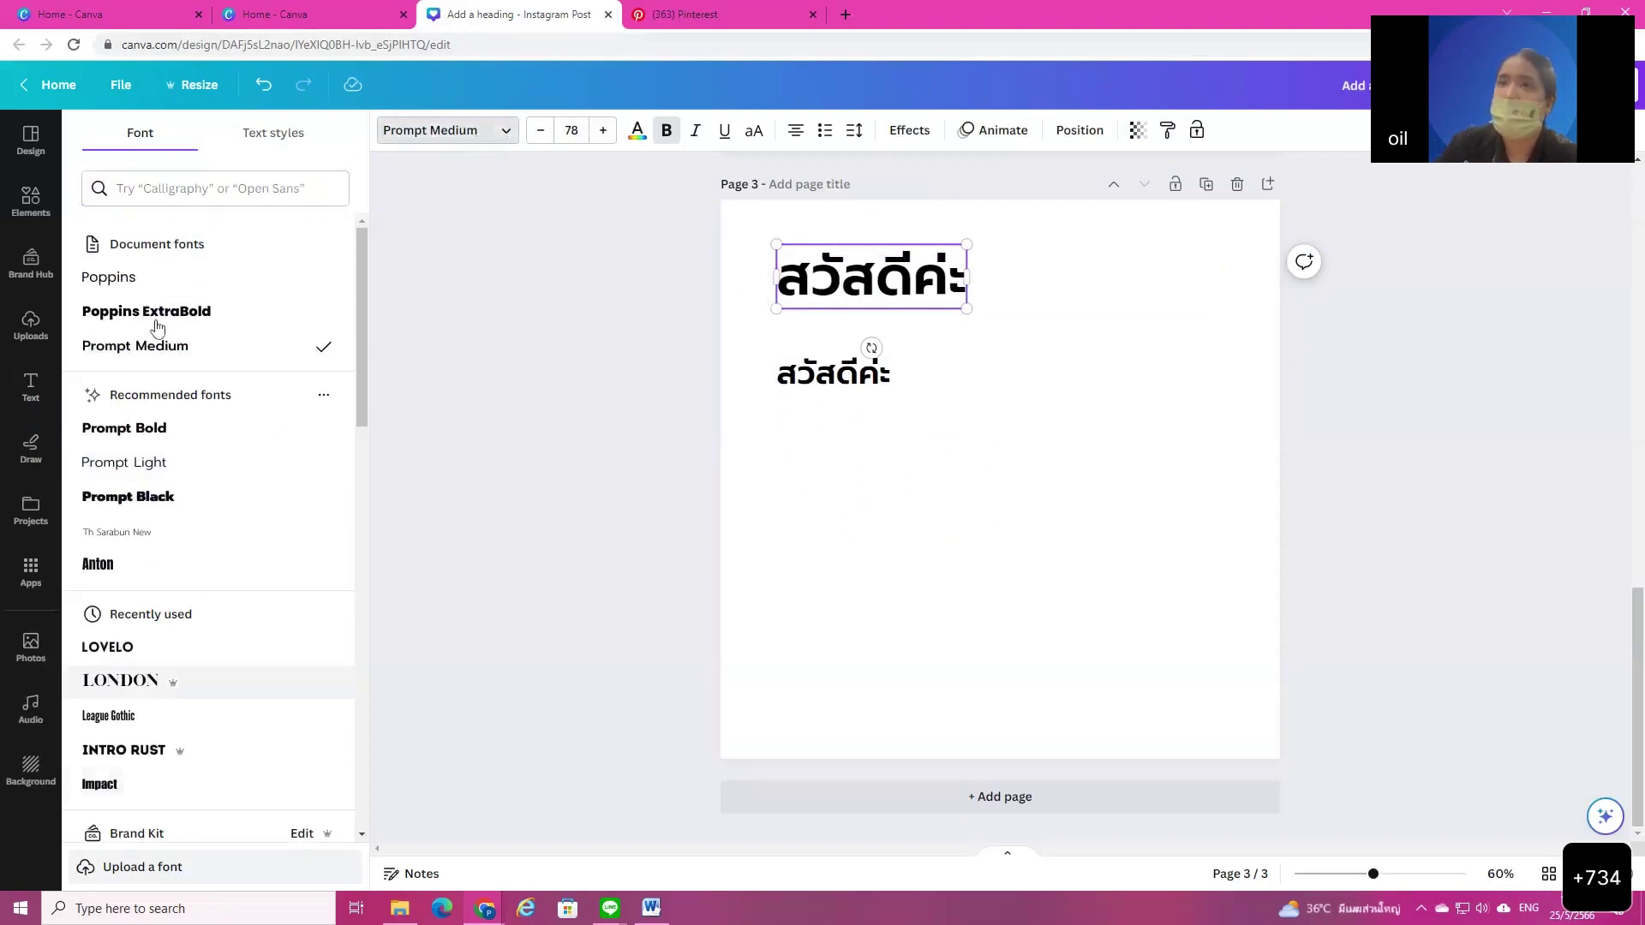
{"action": "left_click", "coordinate": [149, 873]}
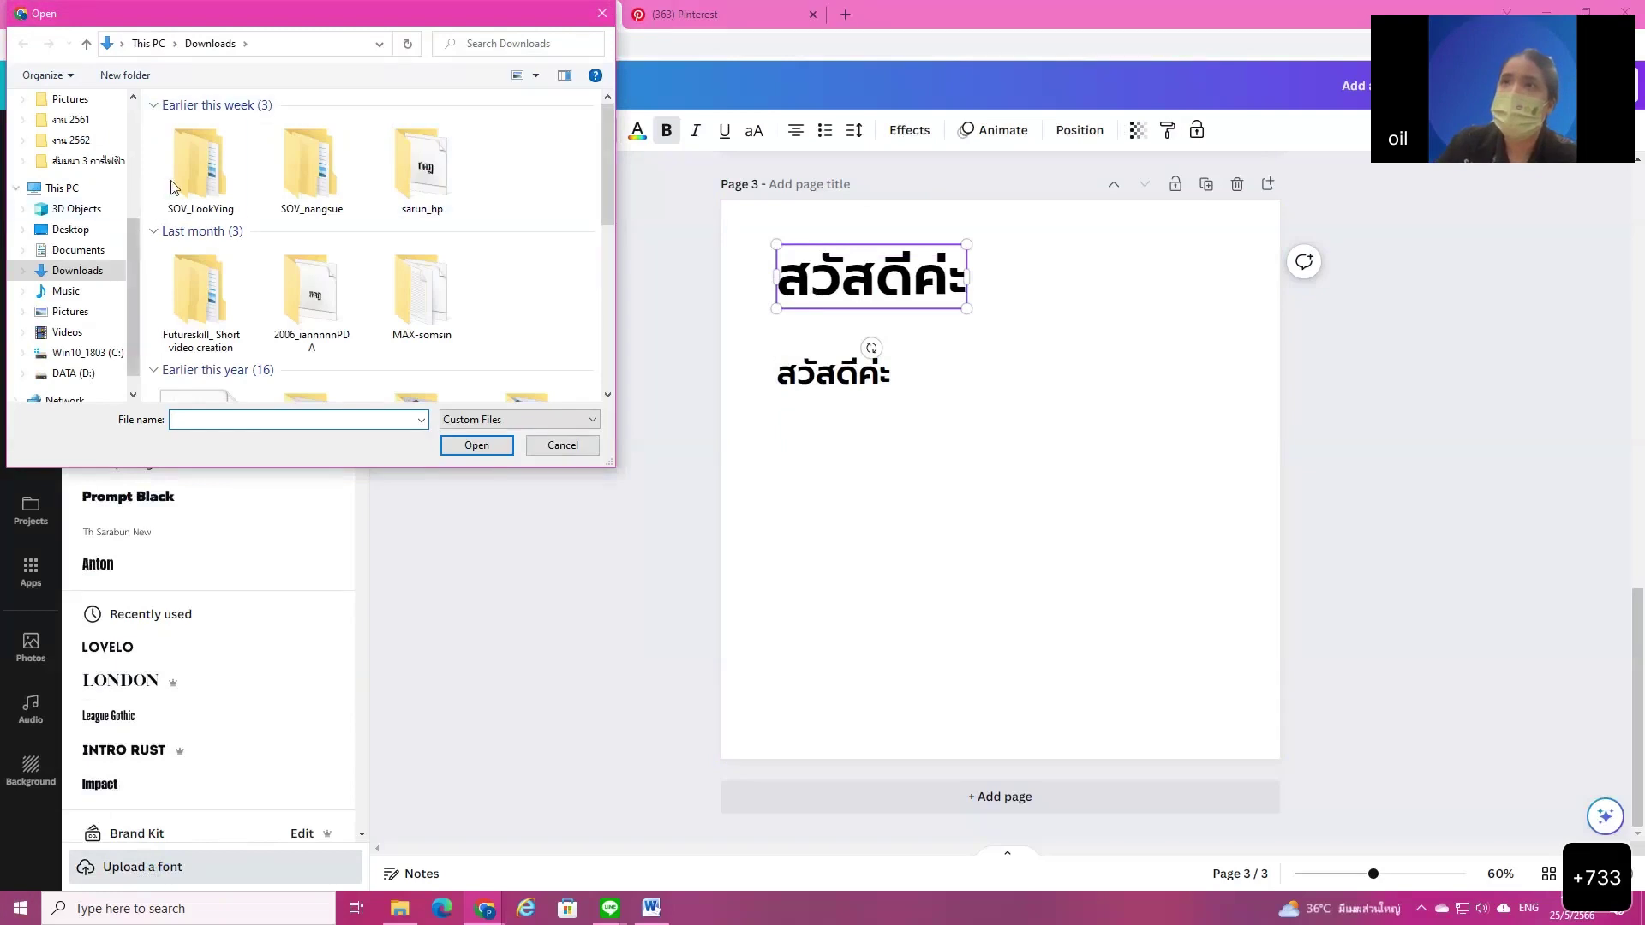
{"action": "double_click", "coordinate": [420, 177]}
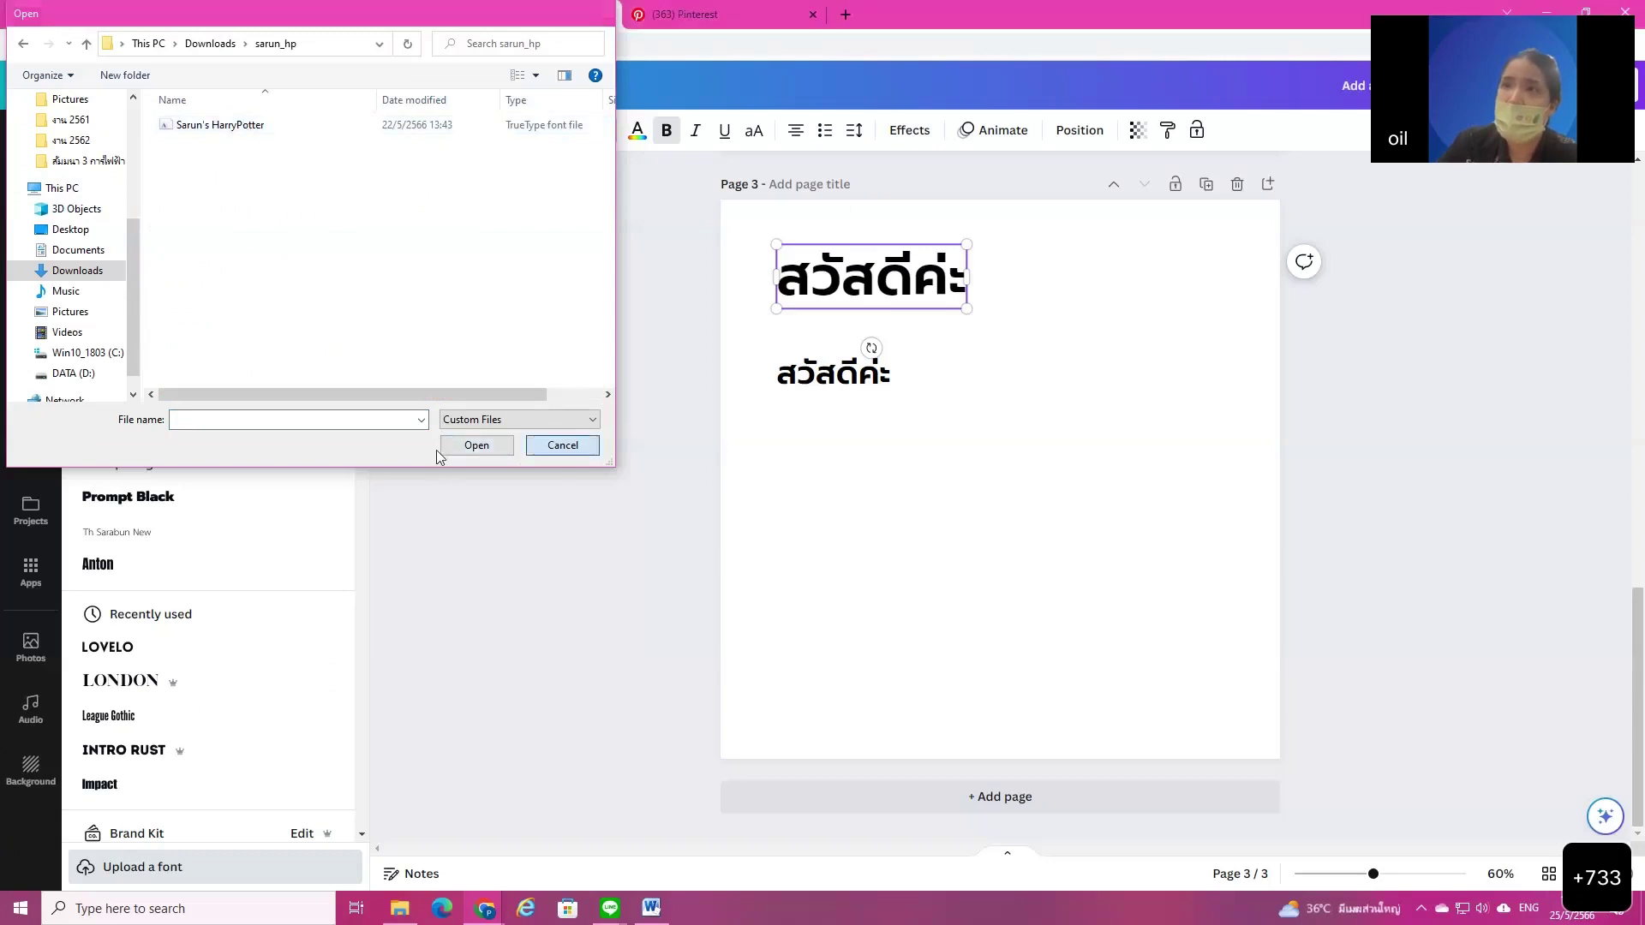
{"action": "left_click", "coordinate": [564, 447]}
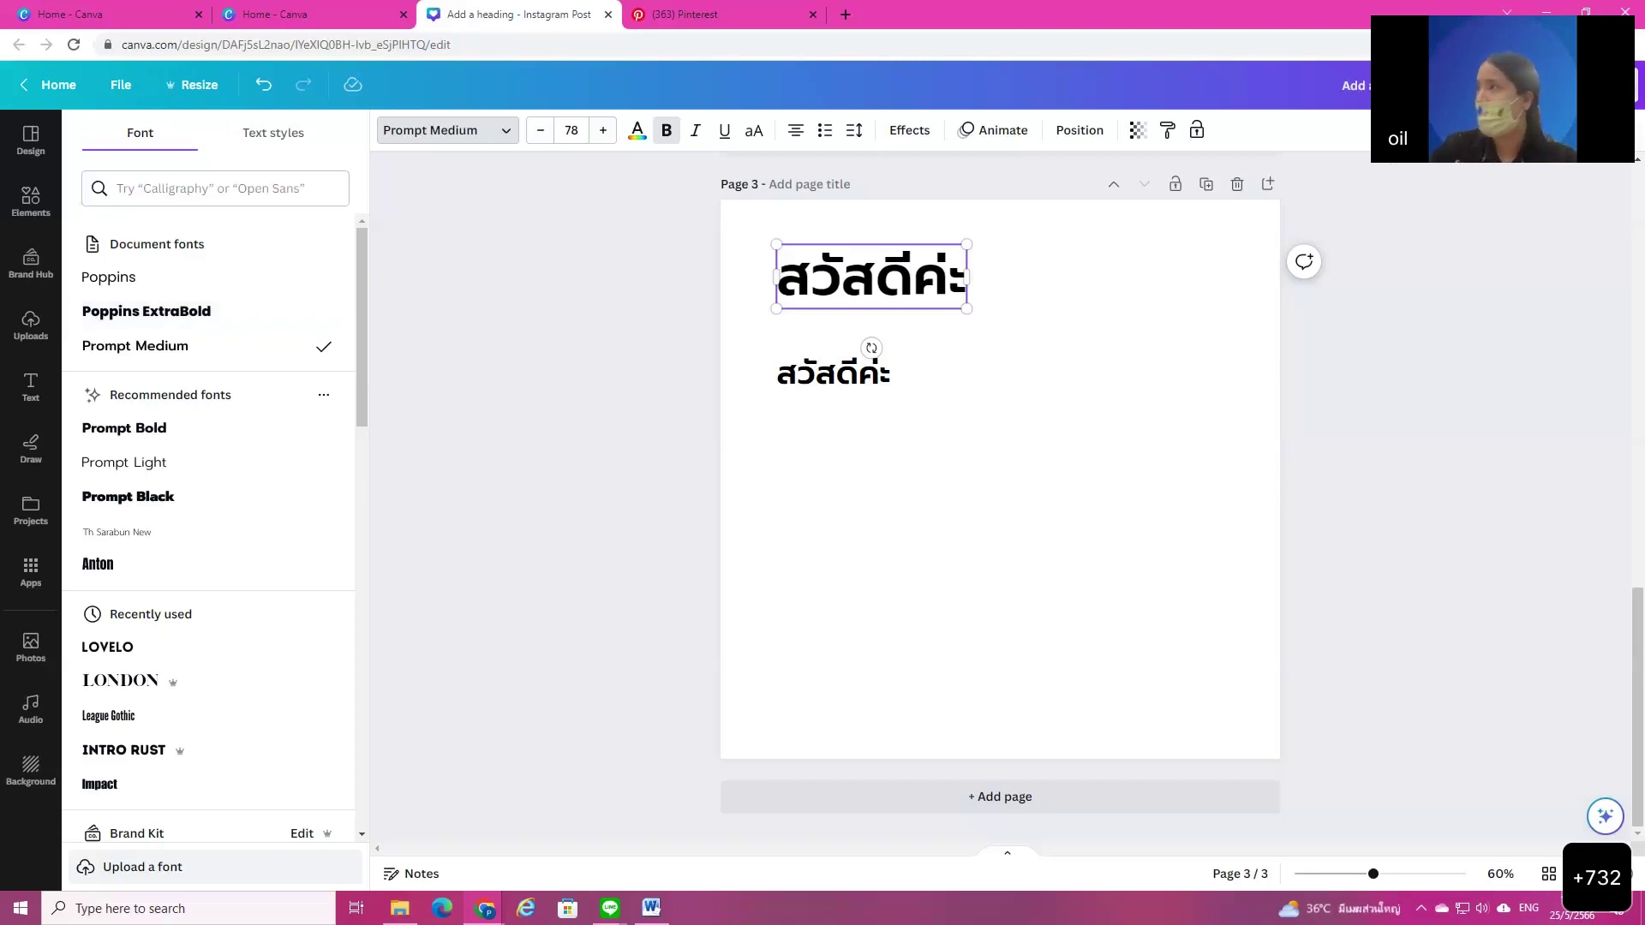
Step: Review the file types available for downloading the design, and close the download options without exporting
{"action": "left_click", "coordinate": [1610, 85]}
{"action": "left_click", "coordinate": [1401, 524]}
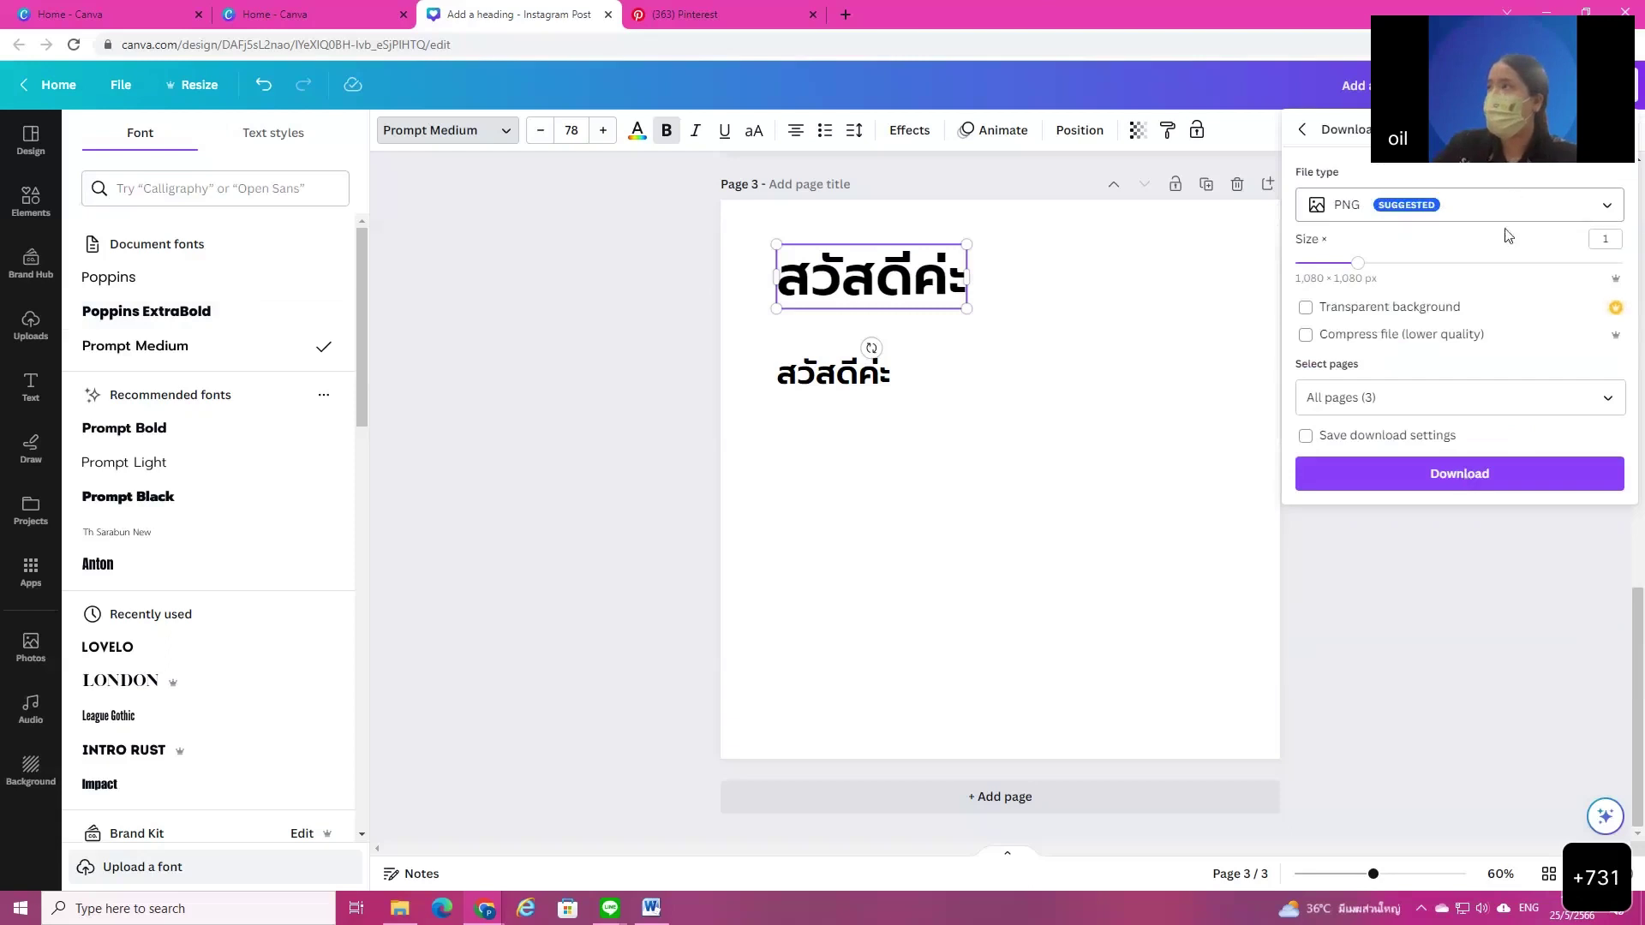
{"action": "left_click", "coordinate": [1514, 203]}
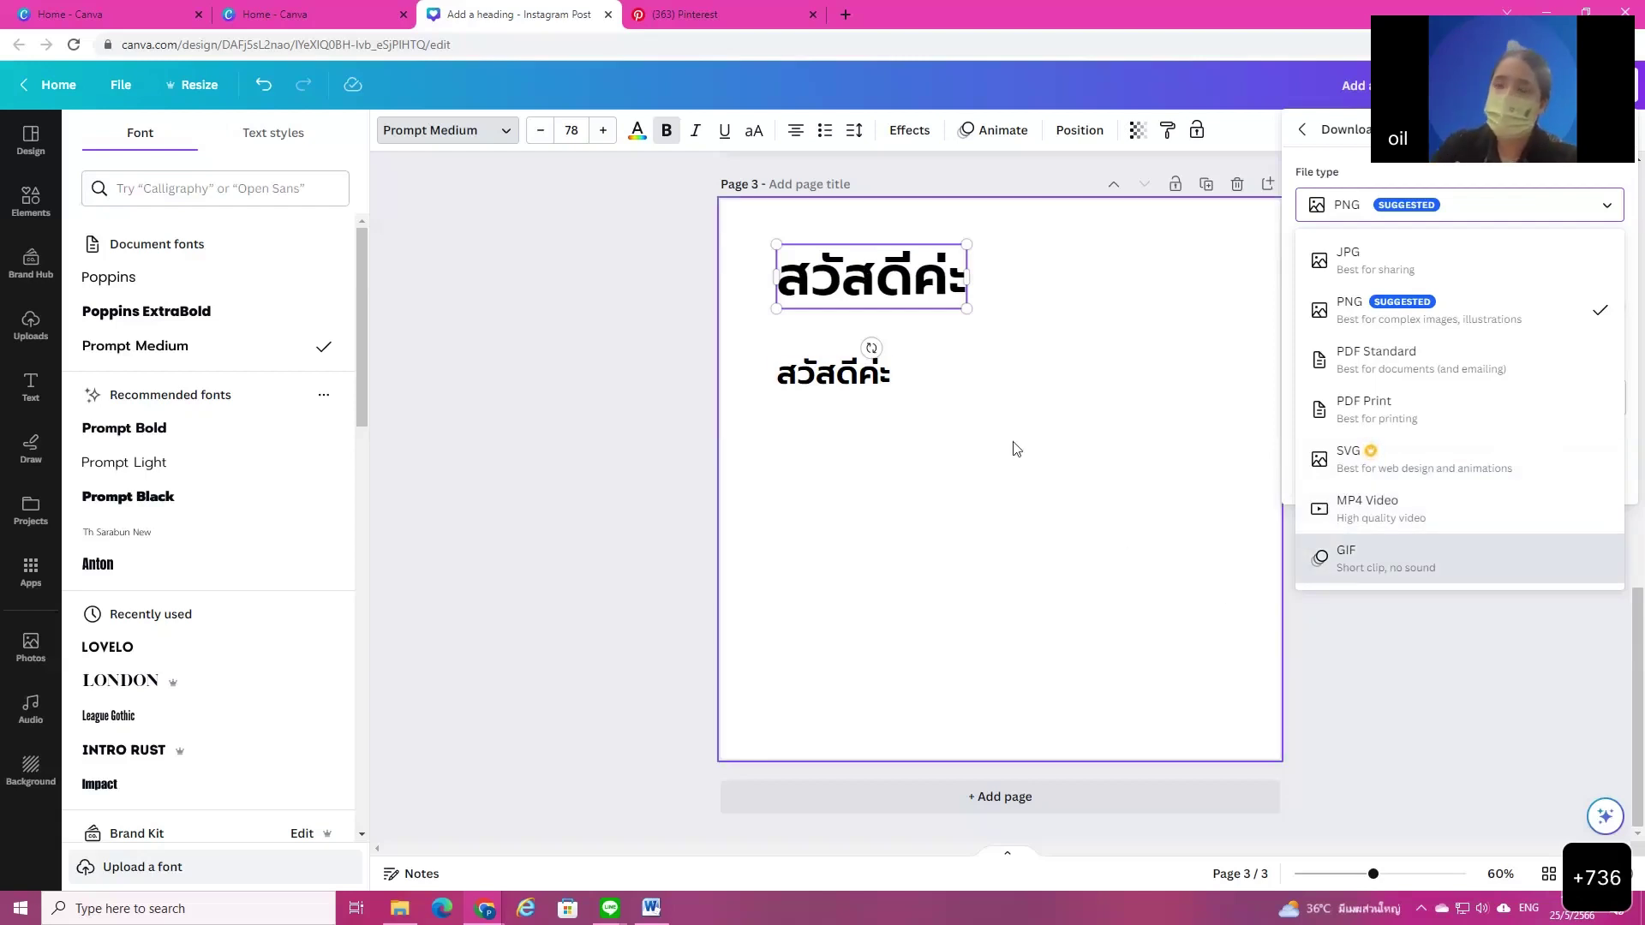
{"action": "key", "text": "Escape"}
{"action": "key", "text": "Escape"}
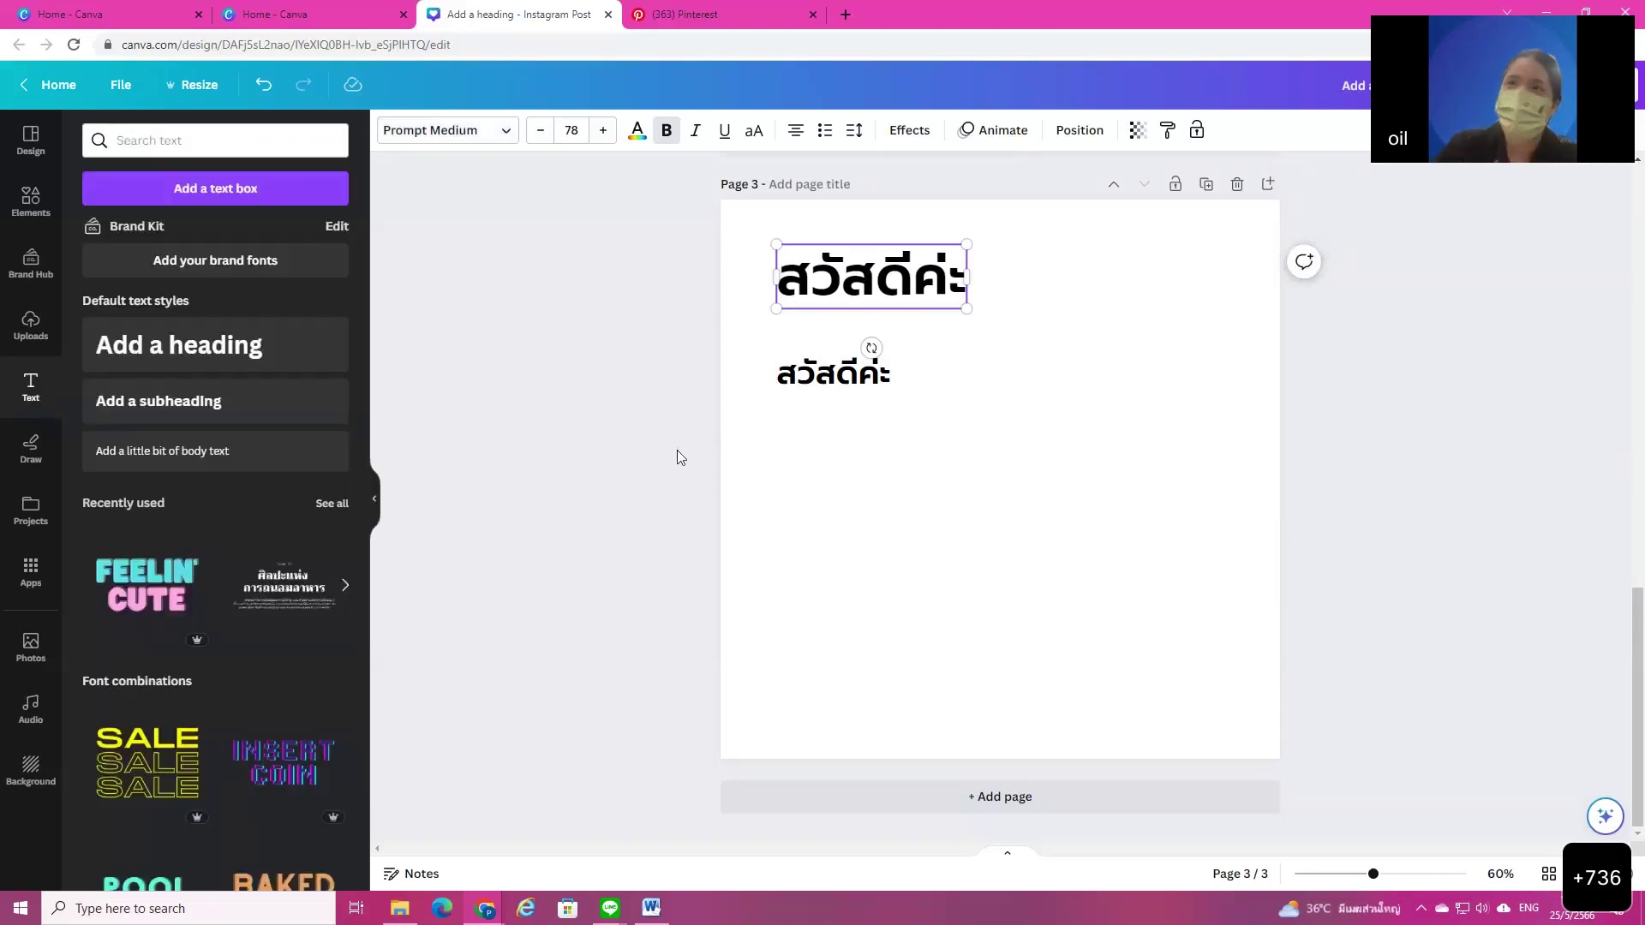
Step: Browse the full collection of frames in the element library and return to the elements overview
{"action": "left_click", "coordinate": [30, 202]}
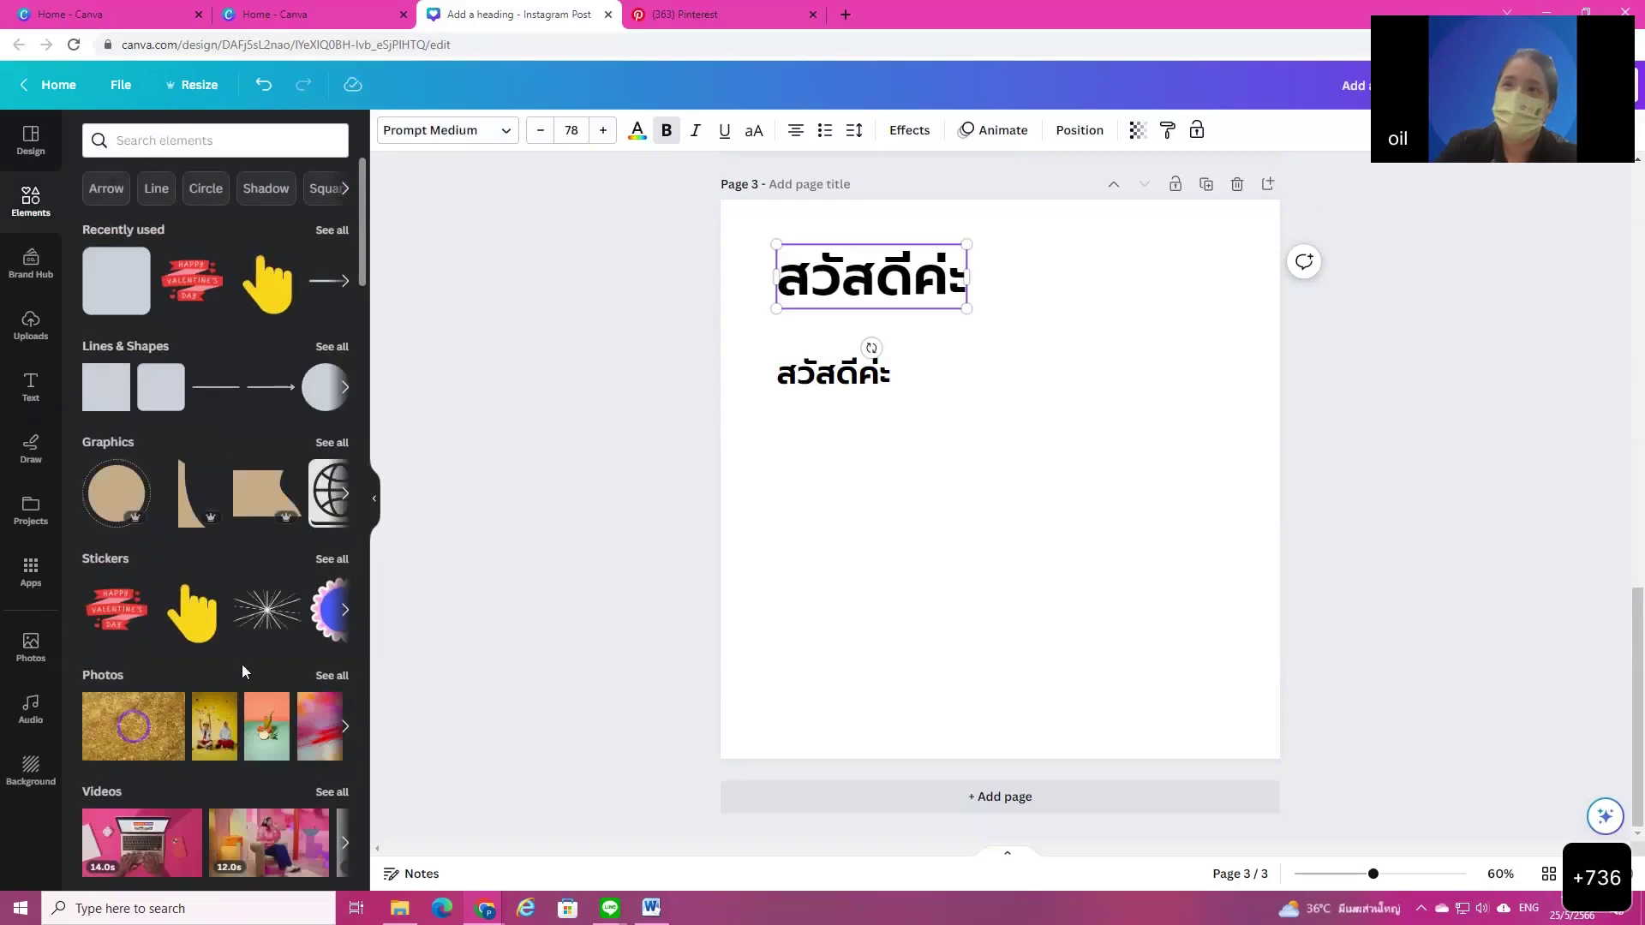
{"action": "scroll", "coordinate": [317, 608], "scroll_direction": "down", "scroll_amount": 7}
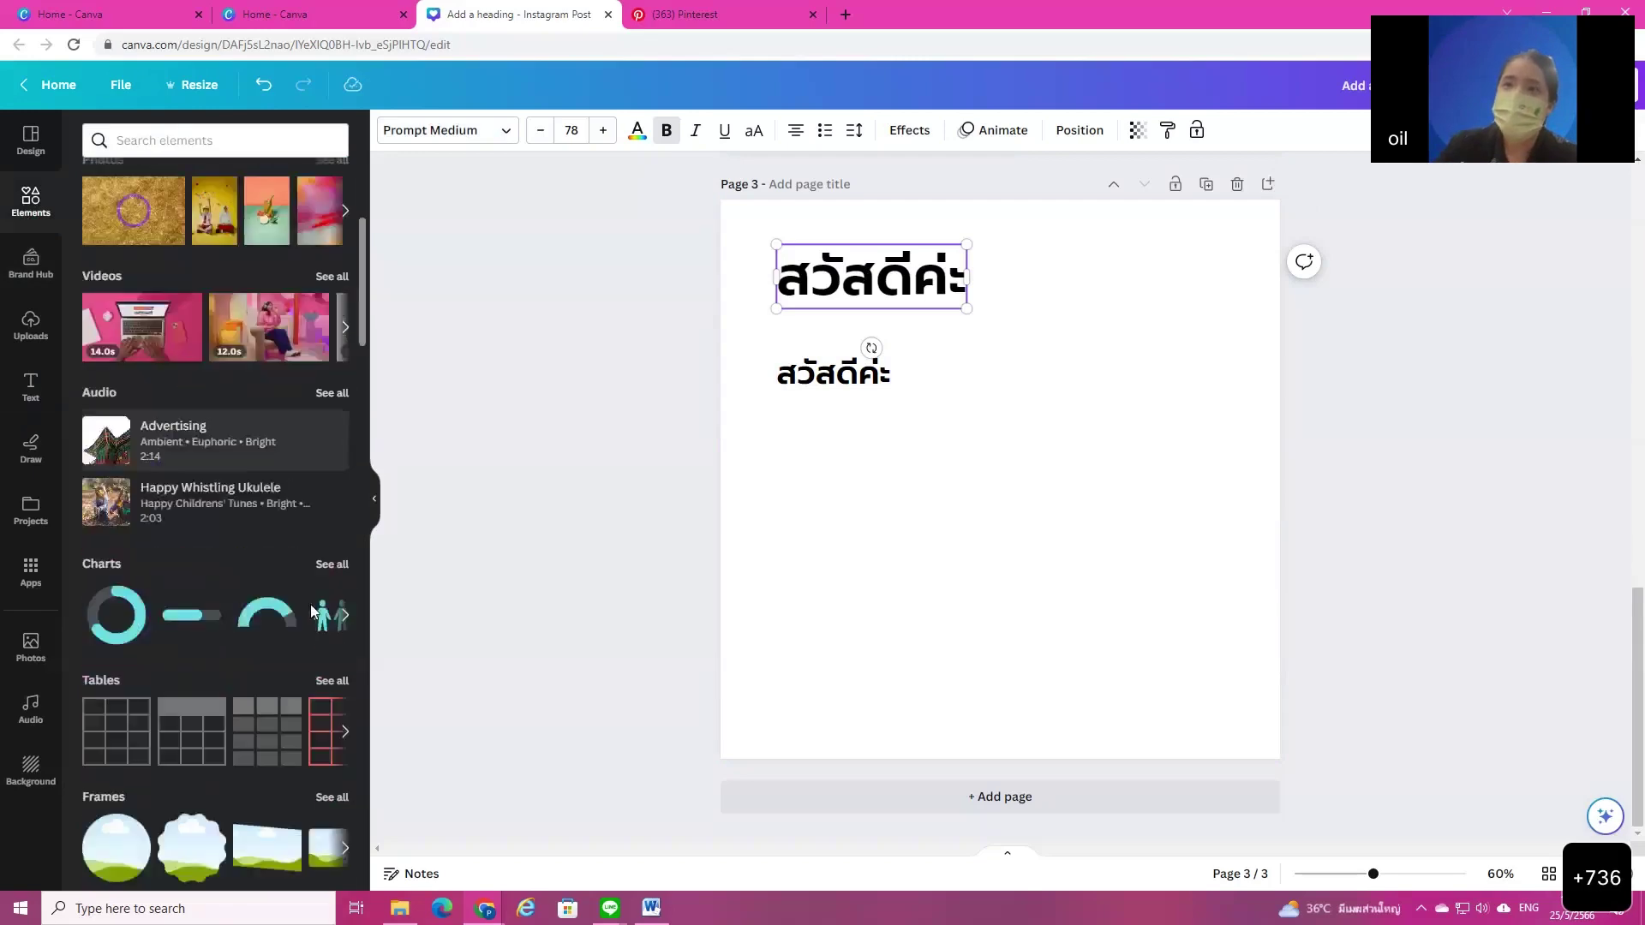
{"action": "scroll", "coordinate": [321, 623], "scroll_direction": "down", "scroll_amount": 5}
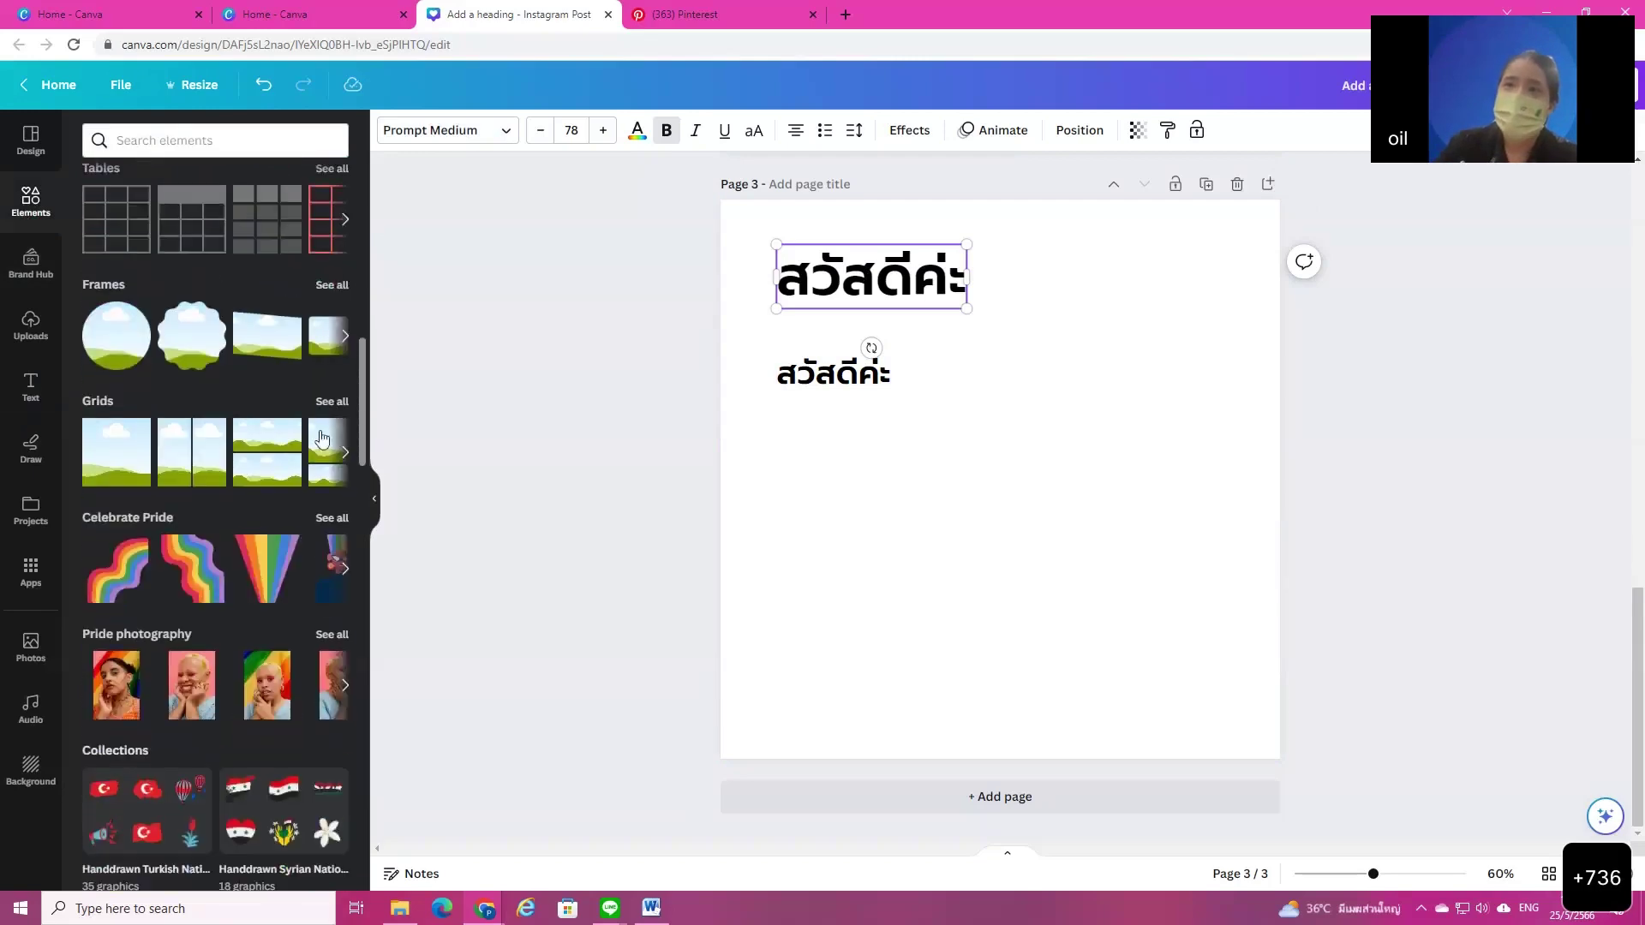
{"action": "left_click", "coordinate": [329, 283]}
{"action": "scroll", "coordinate": [199, 463], "scroll_direction": "down", "scroll_amount": 6}
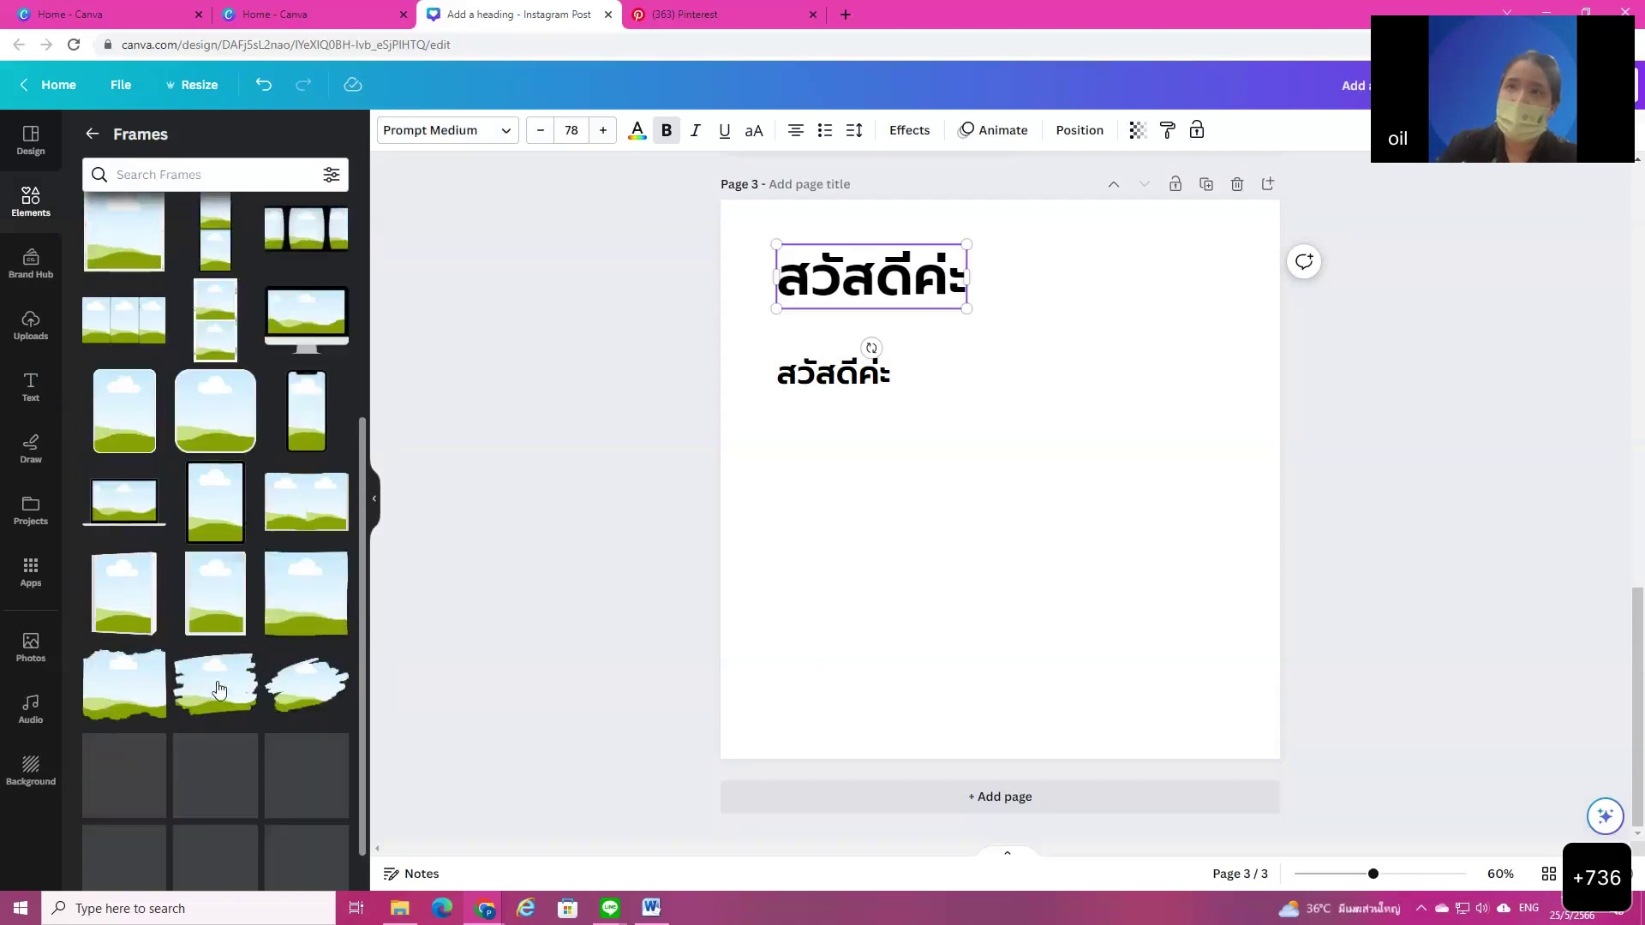
{"action": "scroll", "coordinate": [147, 685], "scroll_direction": "down", "scroll_amount": 10}
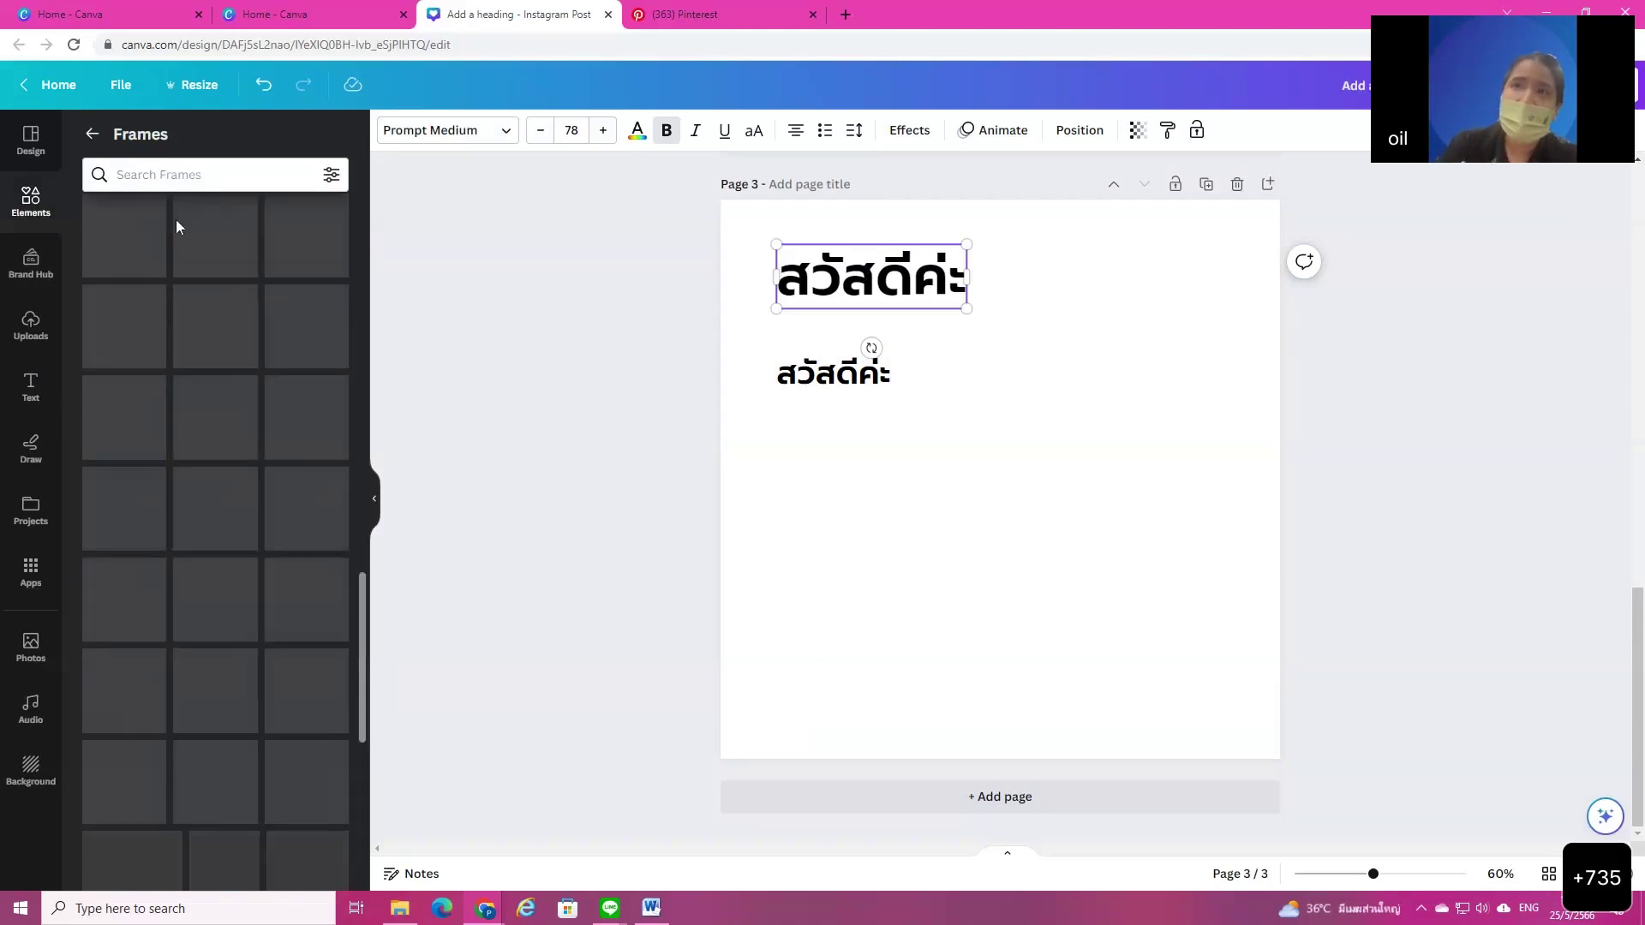
{"action": "left_click", "coordinate": [92, 134]}
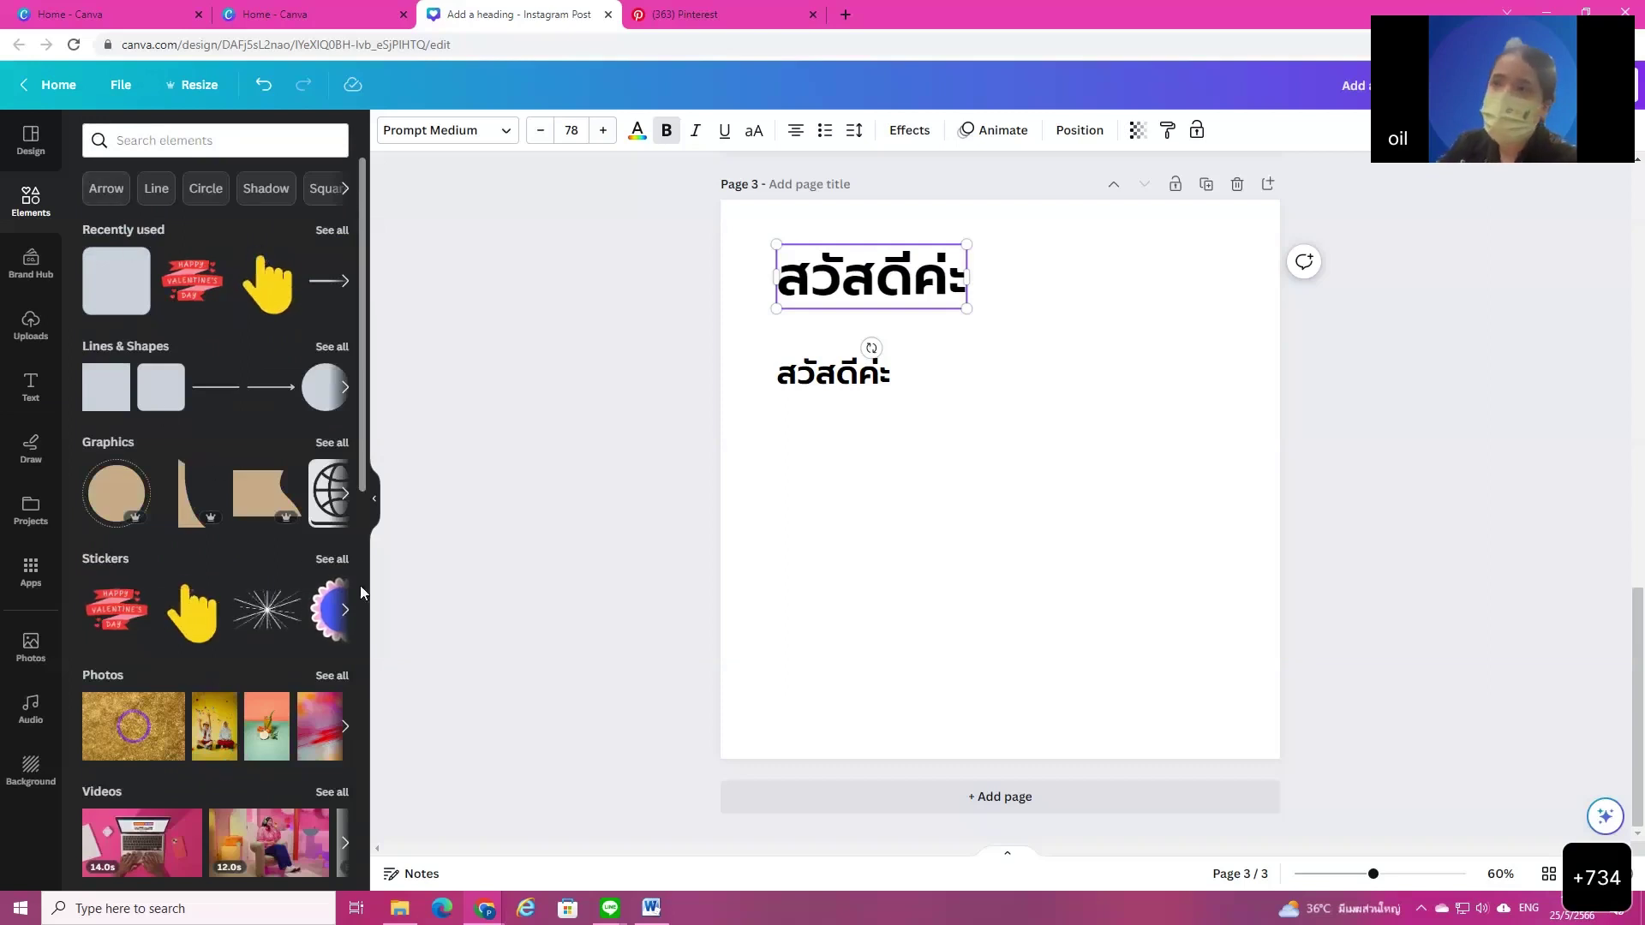
Step: Look over the full sticker collection and search the element library for "อาหาร"
{"action": "left_click", "coordinate": [334, 559]}
{"action": "scroll", "coordinate": [107, 398], "scroll_direction": "down", "scroll_amount": 3}
{"action": "scroll", "coordinate": [107, 399], "scroll_direction": "up", "scroll_amount": 3}
{"action": "left_click", "coordinate": [92, 134]}
{"action": "left_click", "coordinate": [178, 153]}
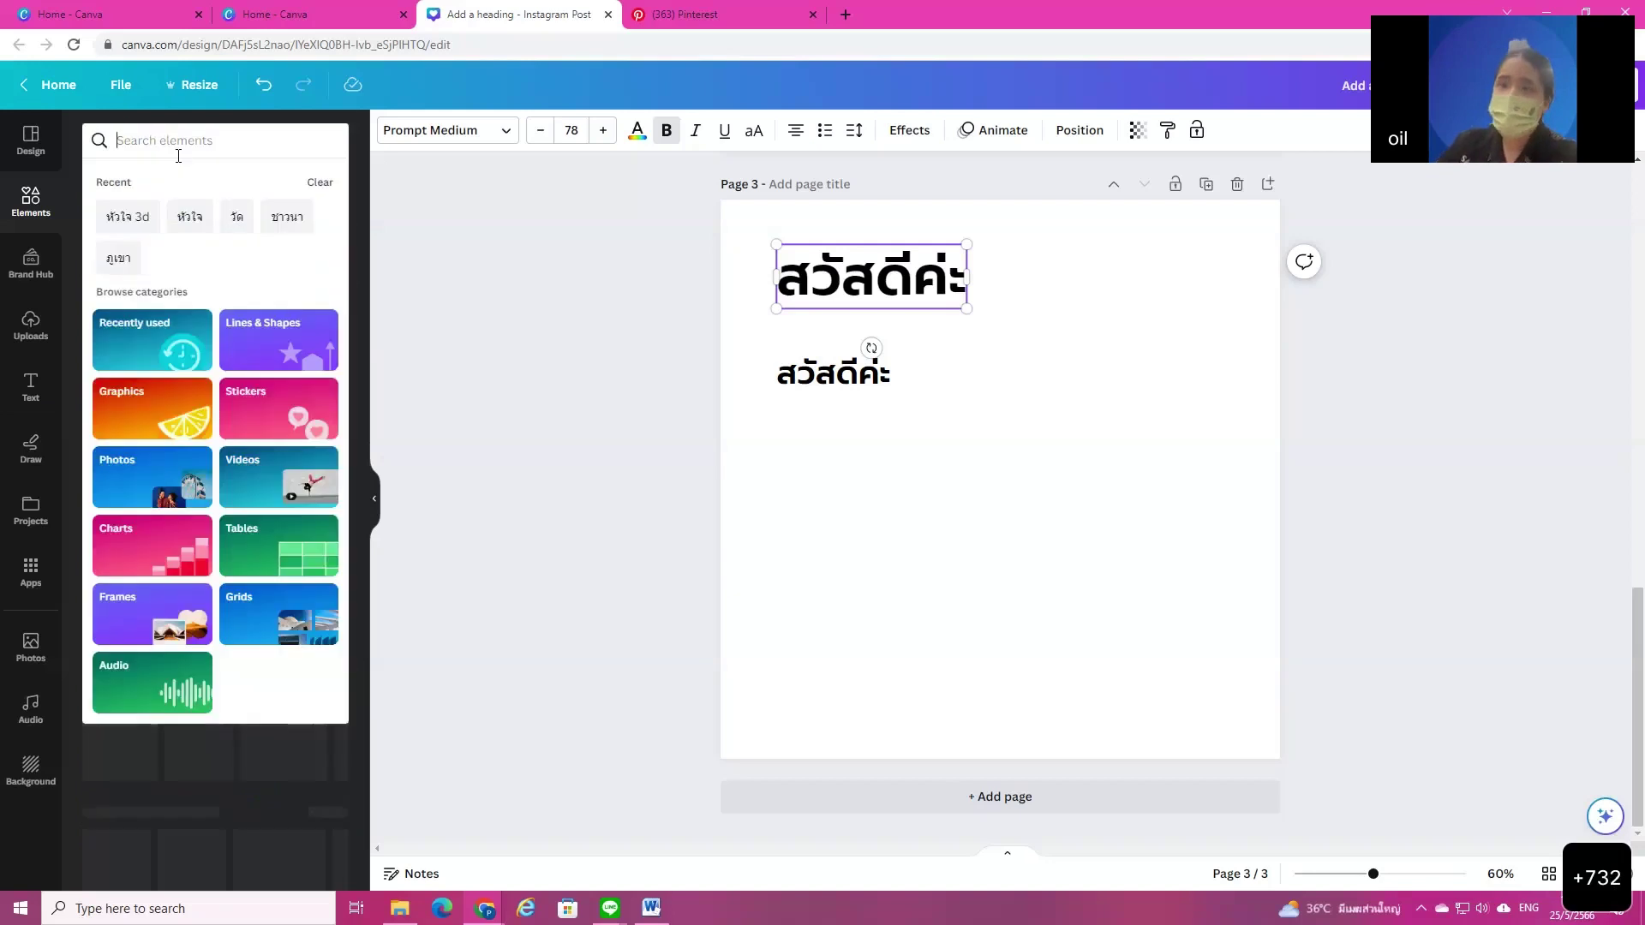
{"action": "type", "text": "l"}
{"action": "key", "text": "BackSpace"}
{"action": "key", "text": "grave"}
{"action": "type", "text": "อาหาร"}
{"action": "key", "text": "Return"}
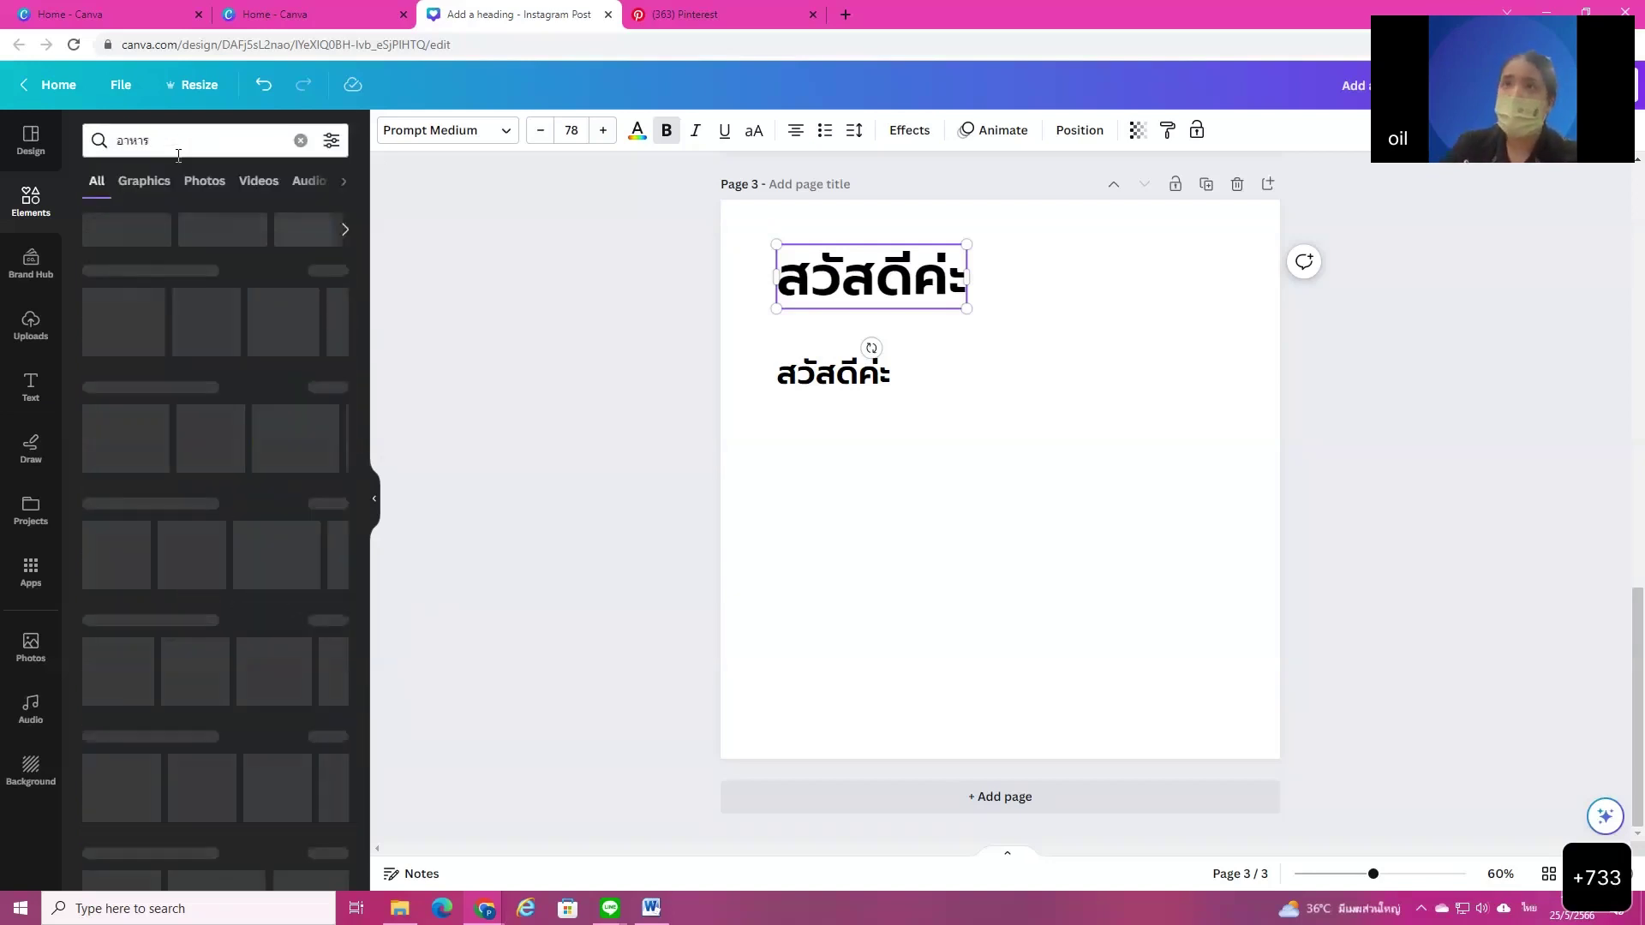
Step: Limit the "อาหาร" results to graphics and browse through the food illustrations
{"action": "left_click", "coordinate": [144, 181]}
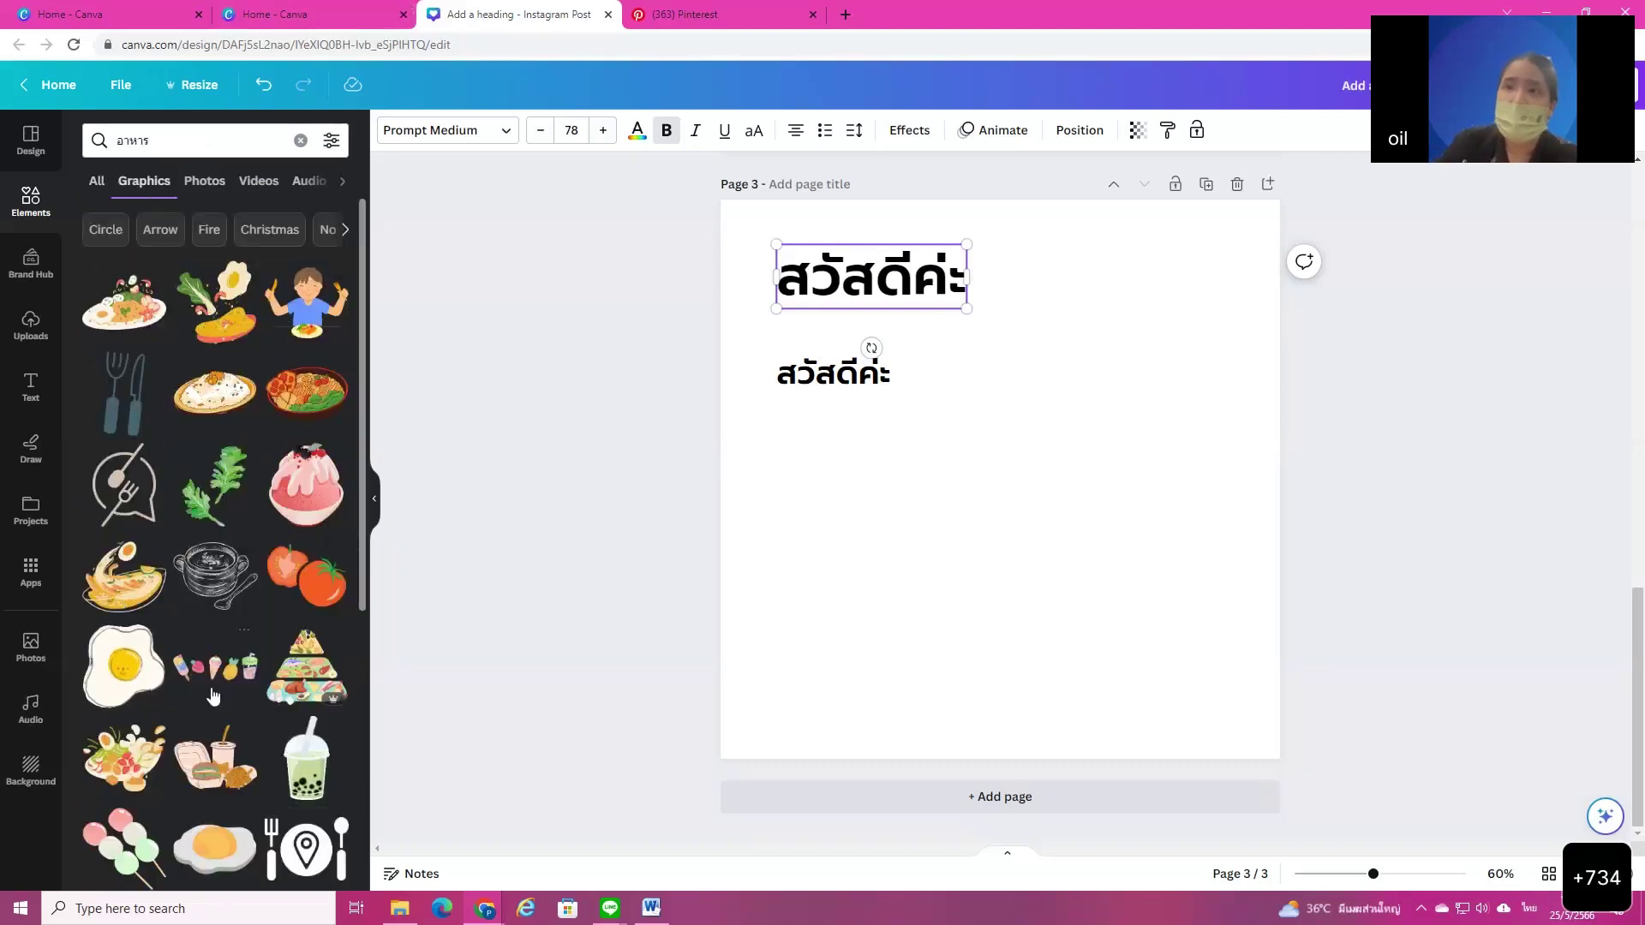
{"action": "scroll", "coordinate": [226, 694], "scroll_direction": "down", "scroll_amount": 1}
{"action": "scroll", "coordinate": [226, 694], "scroll_direction": "down", "scroll_amount": 7}
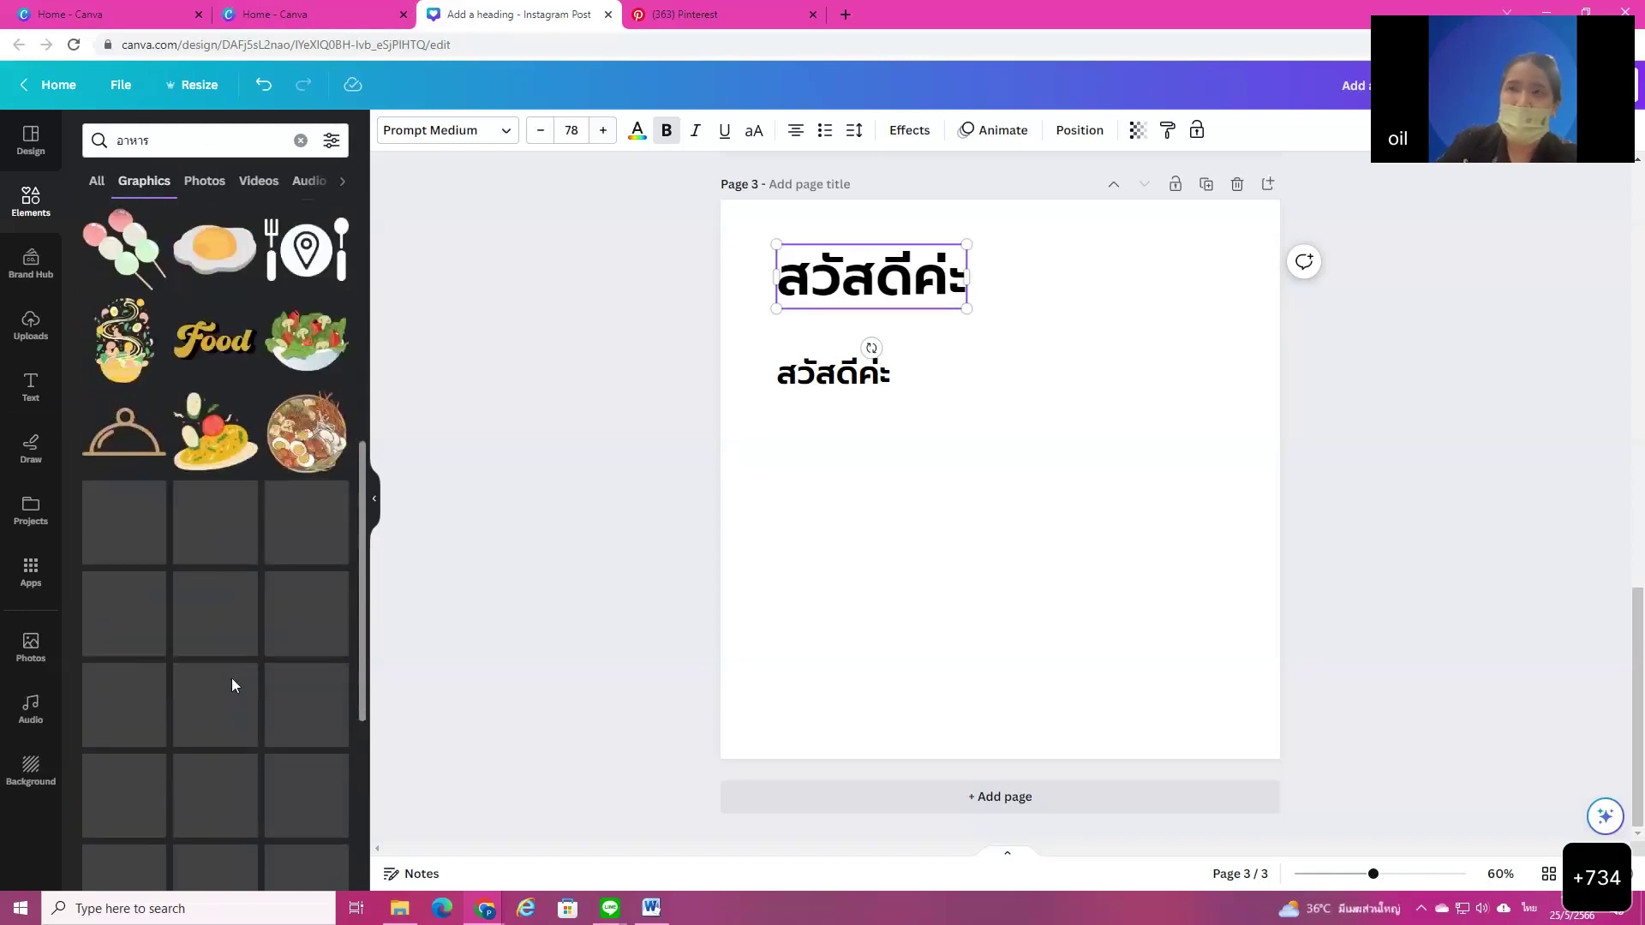
{"action": "scroll", "coordinate": [210, 693], "scroll_direction": "down", "scroll_amount": 3}
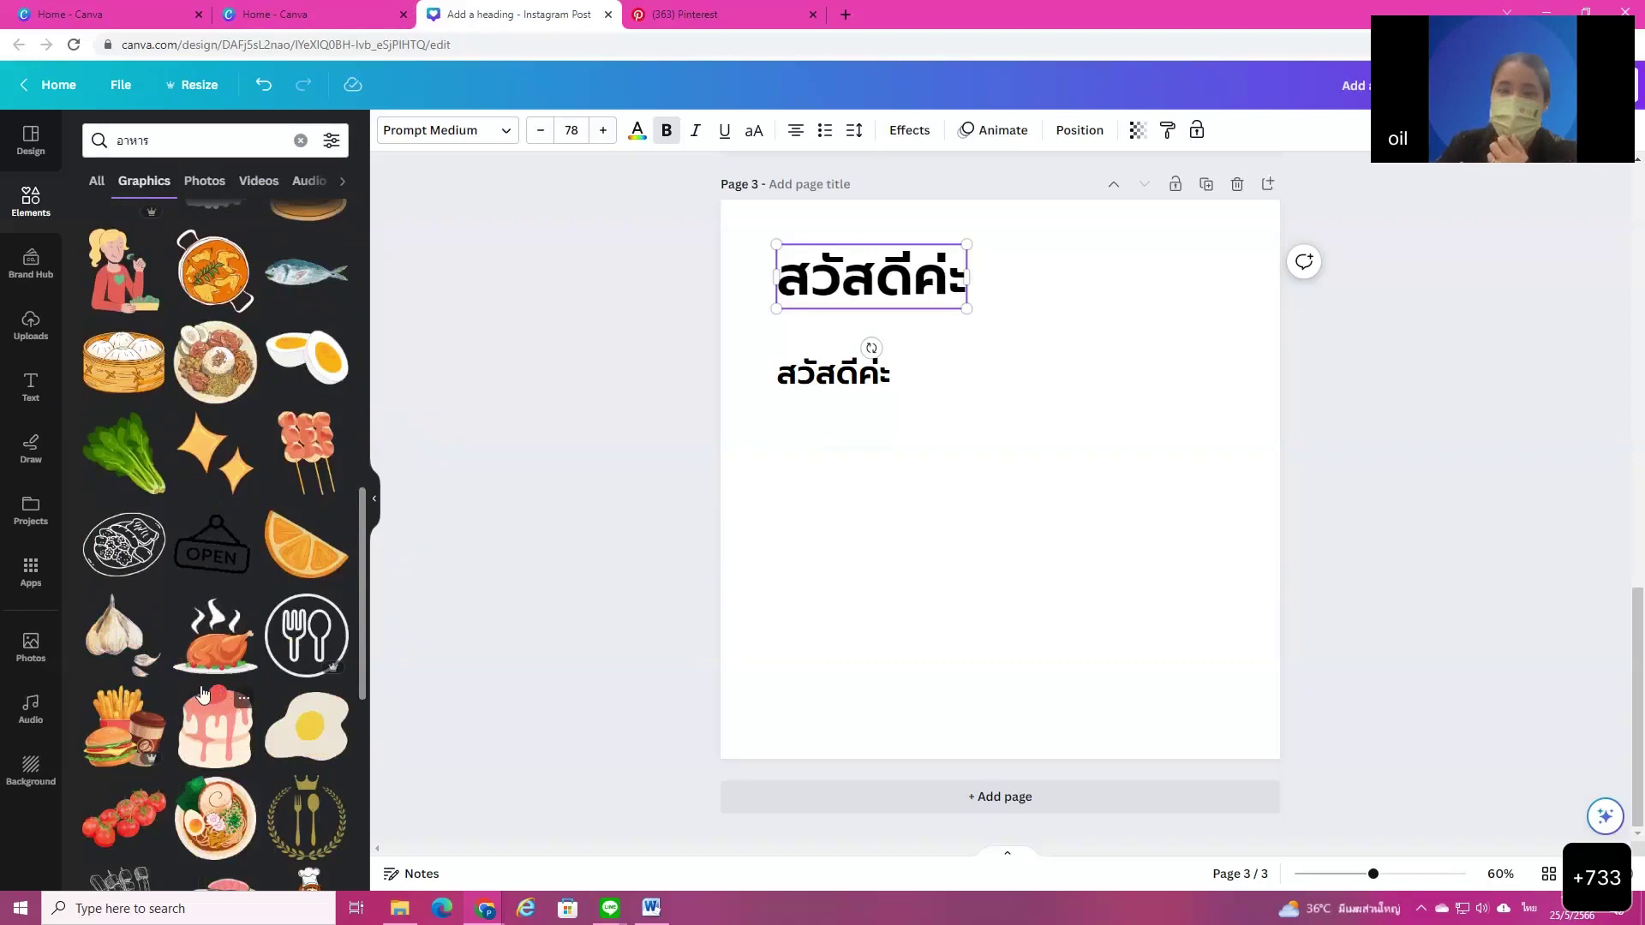
{"action": "scroll", "coordinate": [206, 685], "scroll_direction": "down", "scroll_amount": 5}
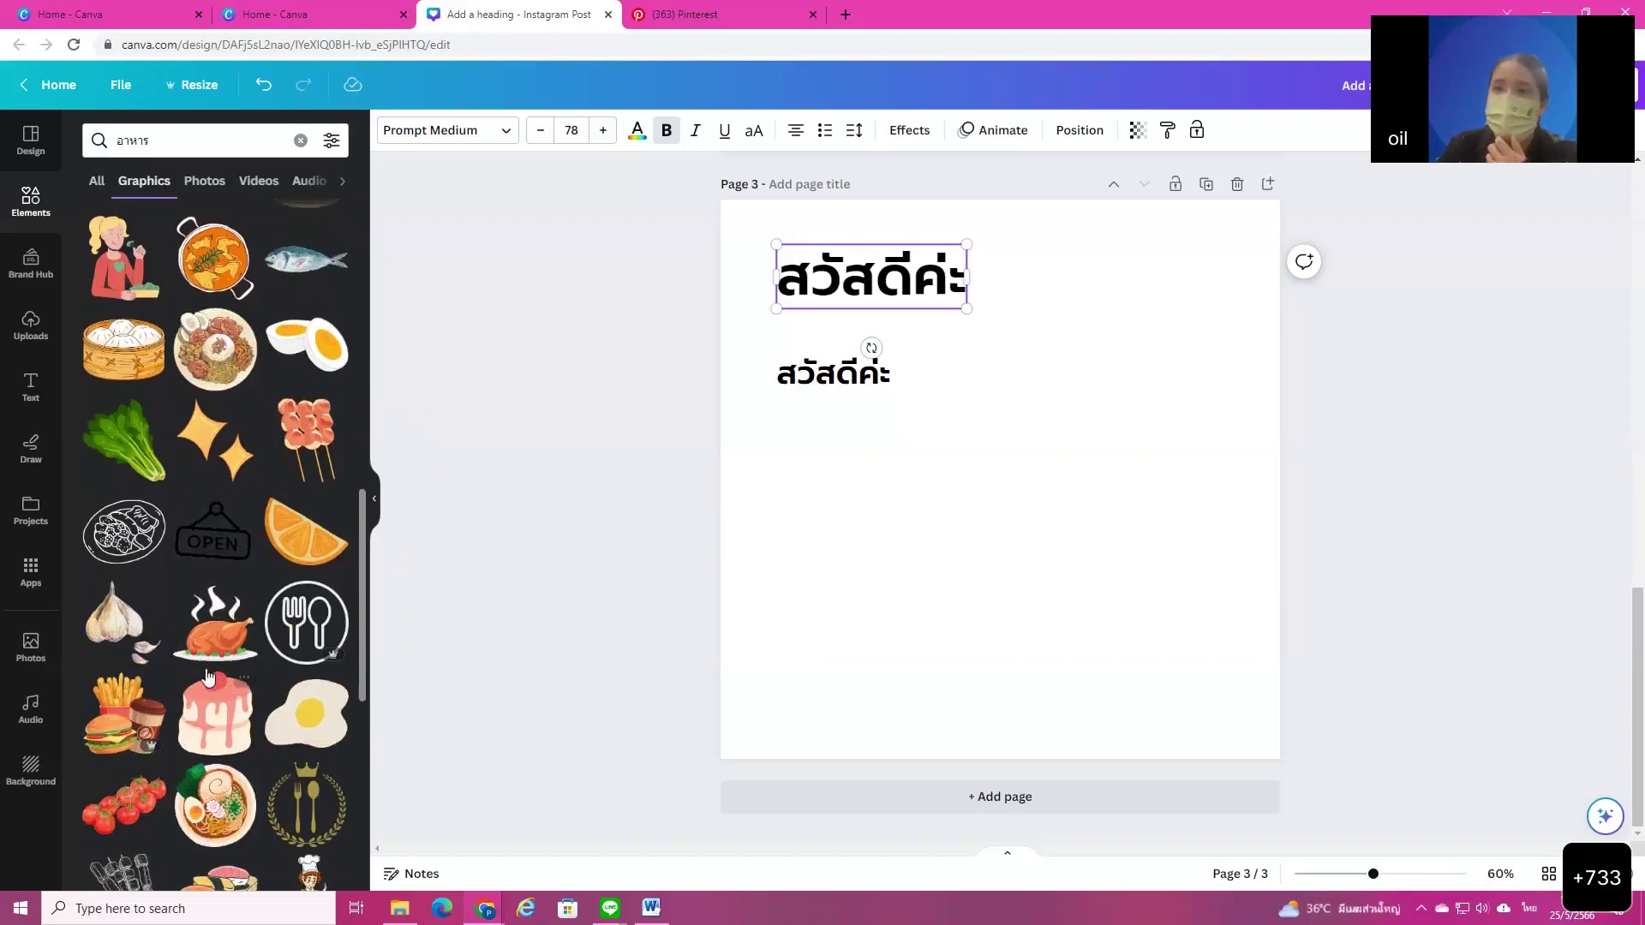
{"action": "scroll", "coordinate": [254, 631], "scroll_direction": "down", "scroll_amount": 8}
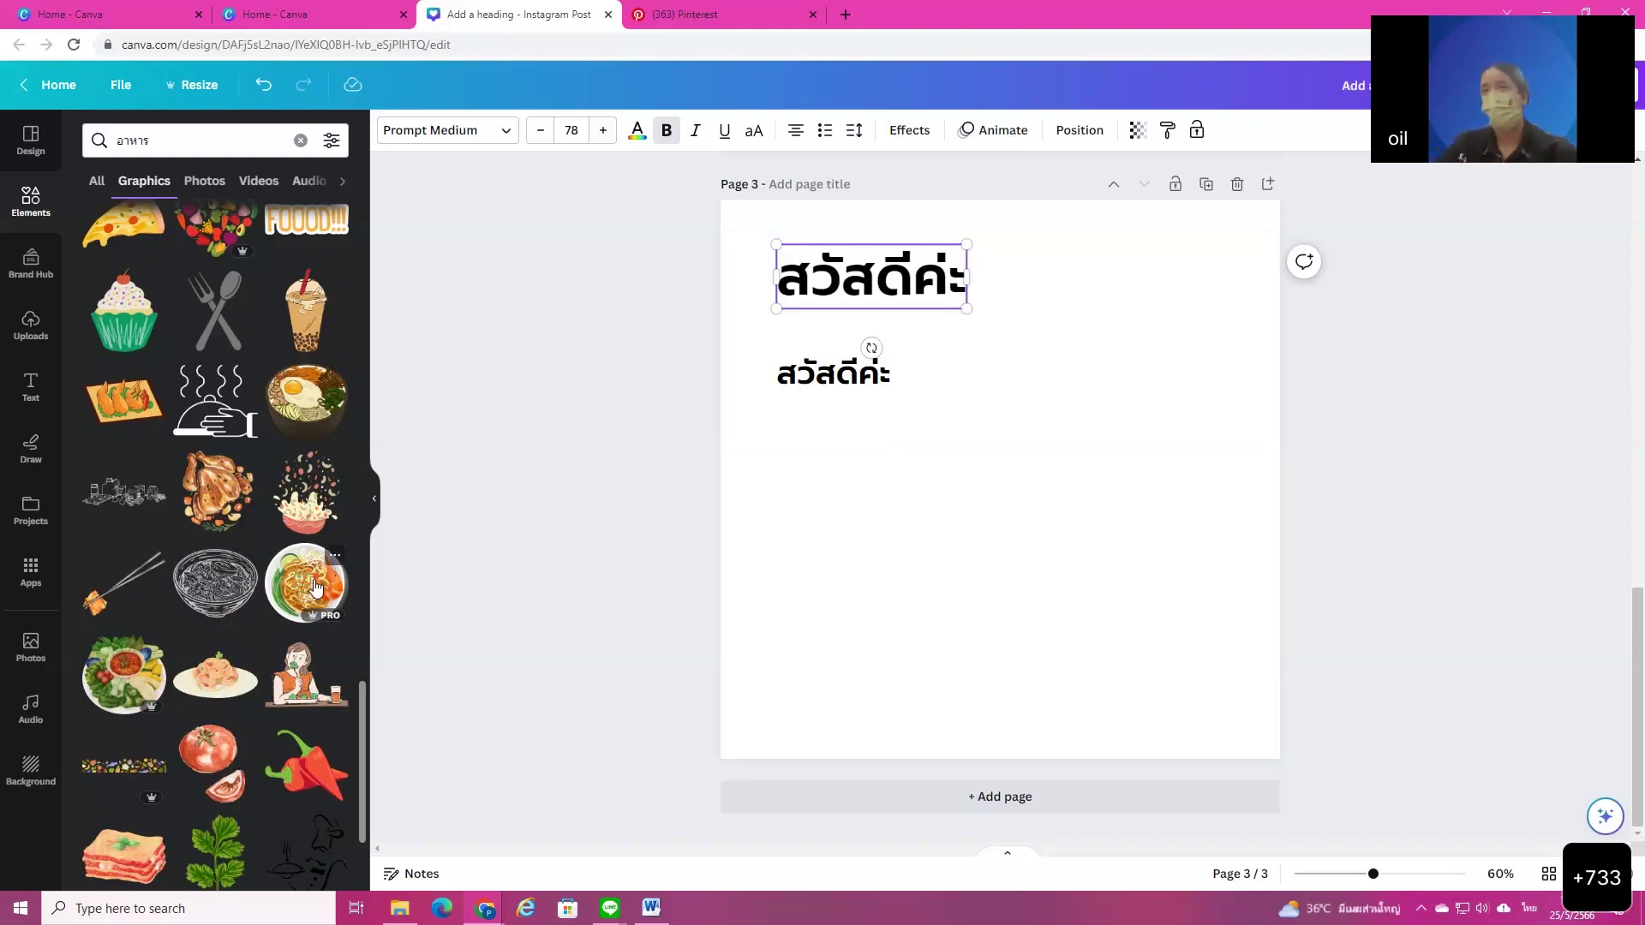
Step: Return to the home page, open the "เทคนิคการใช้งาน Canva แบบมืออาชีพ" presentation and collapse its template panel
{"action": "left_click", "coordinate": [53, 84]}
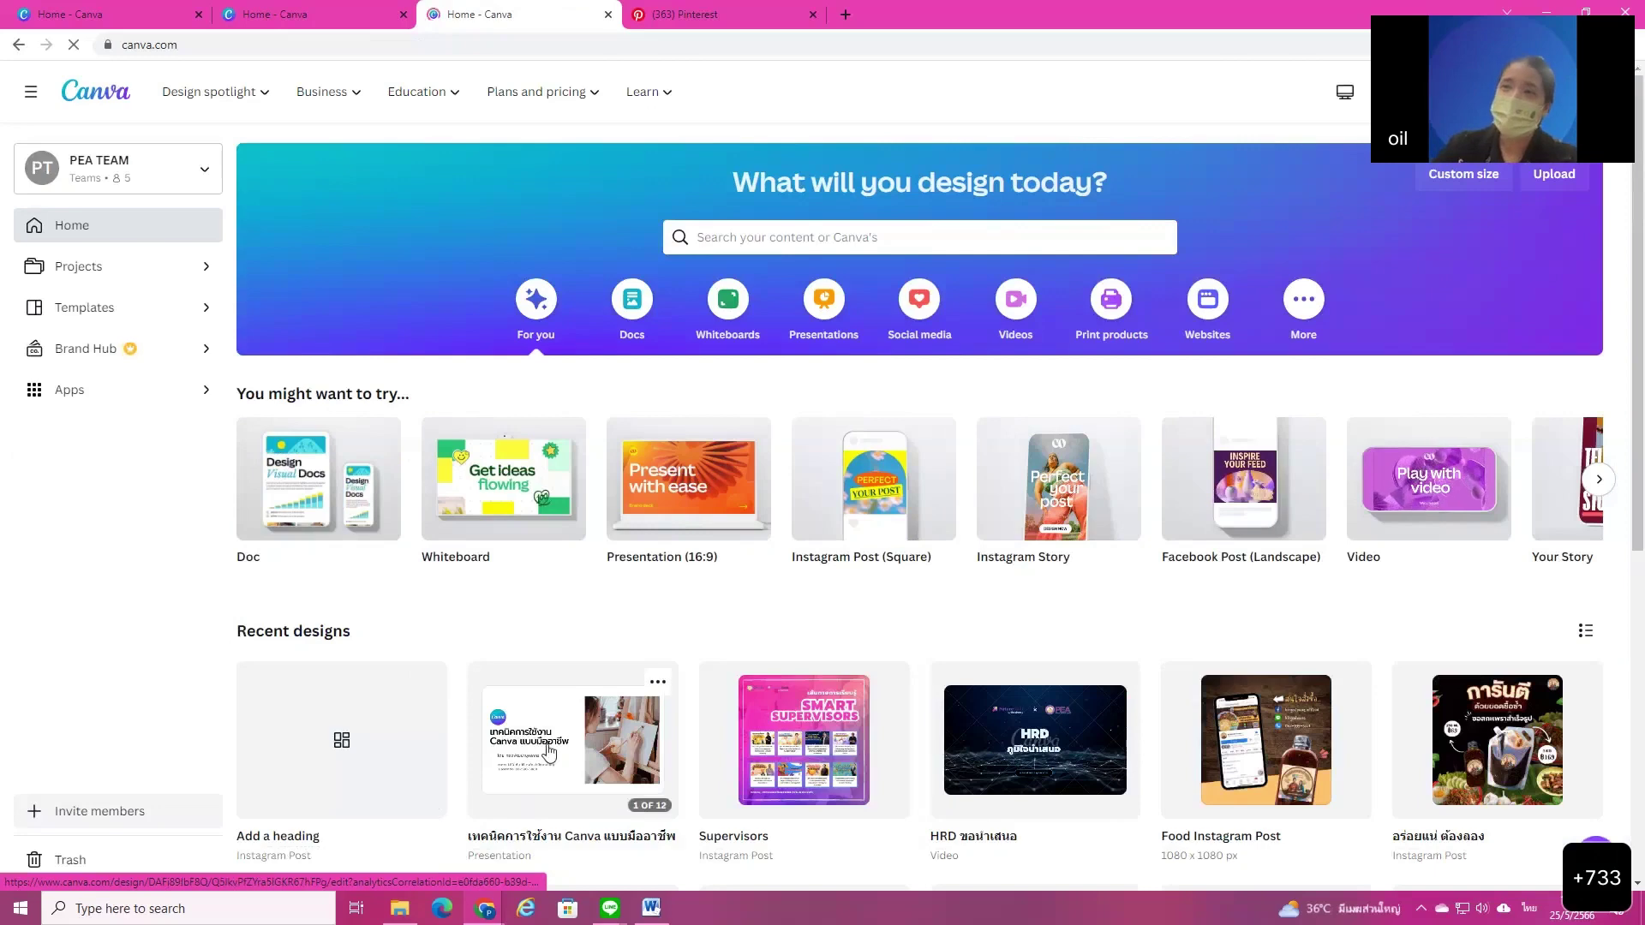
{"action": "left_click", "coordinate": [549, 751]}
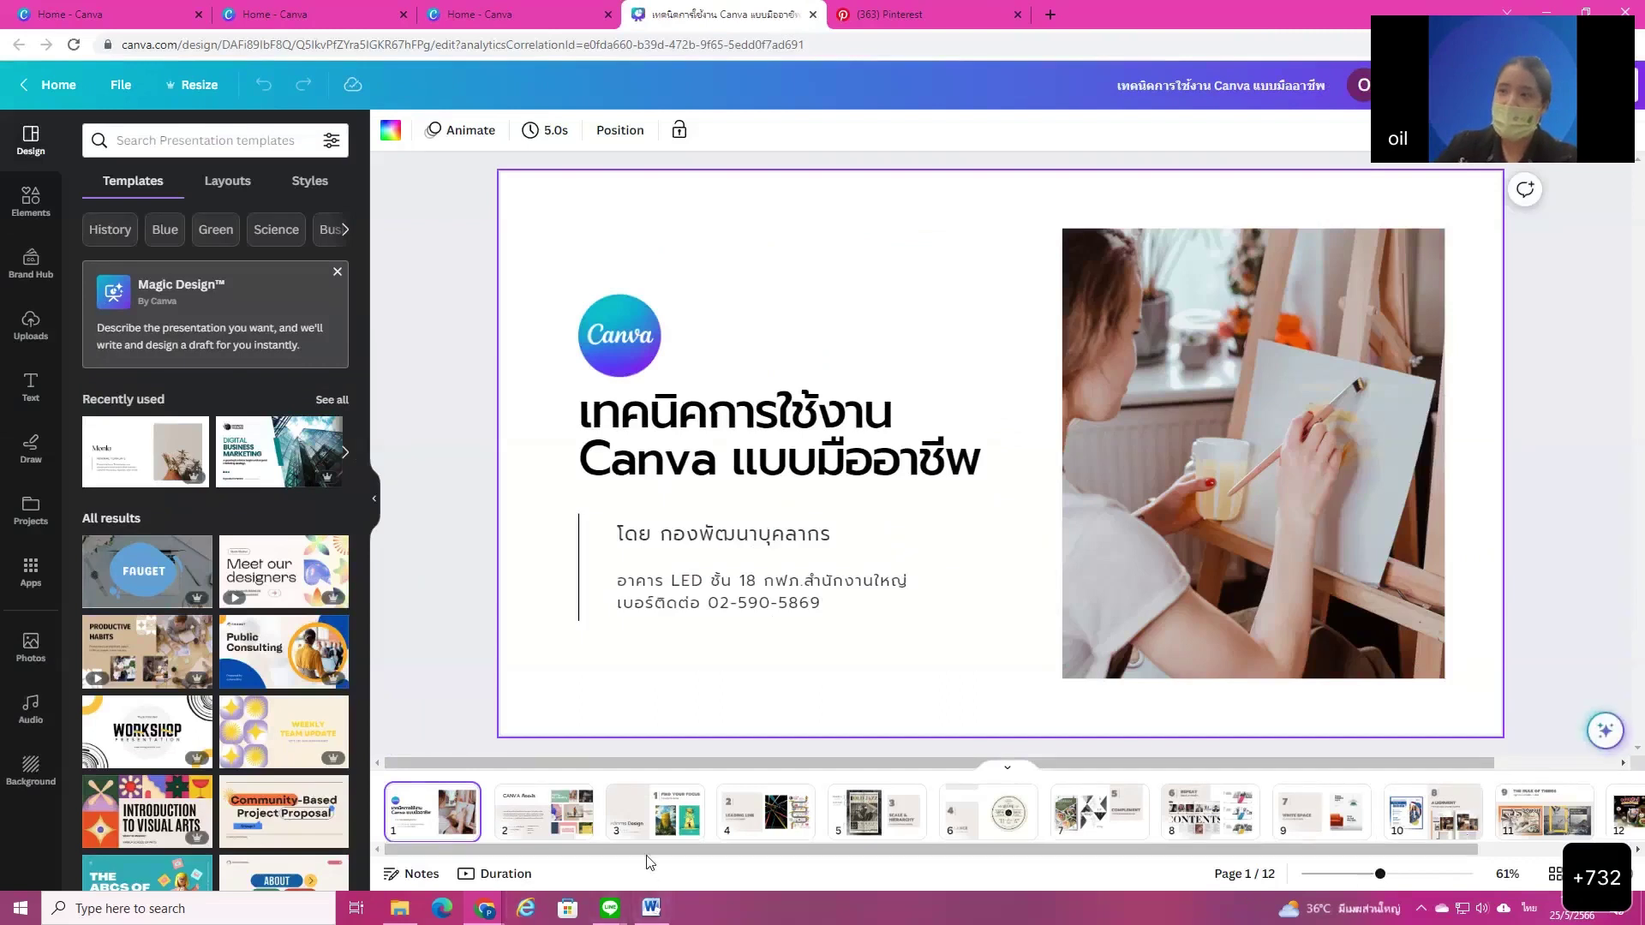
{"action": "left_click_drag", "start_coordinate": [934, 855], "coordinate": [1148, 871]}
{"action": "left_click_drag", "start_coordinate": [658, 876], "coordinate": [541, 881]}
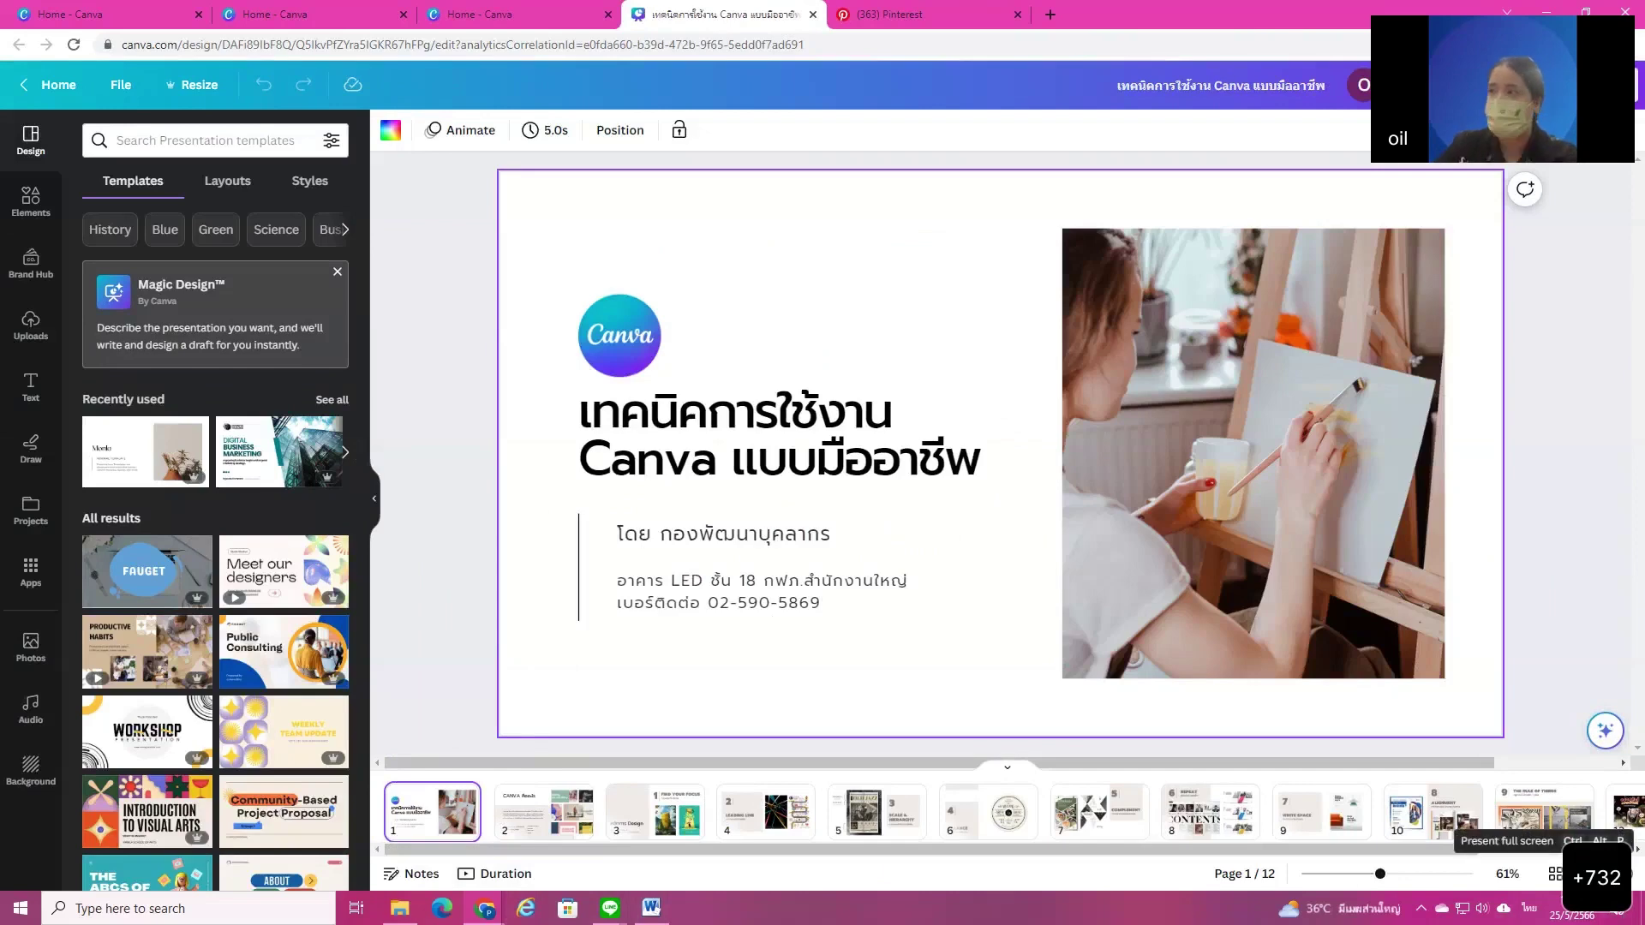
{"action": "left_click", "coordinate": [374, 498]}
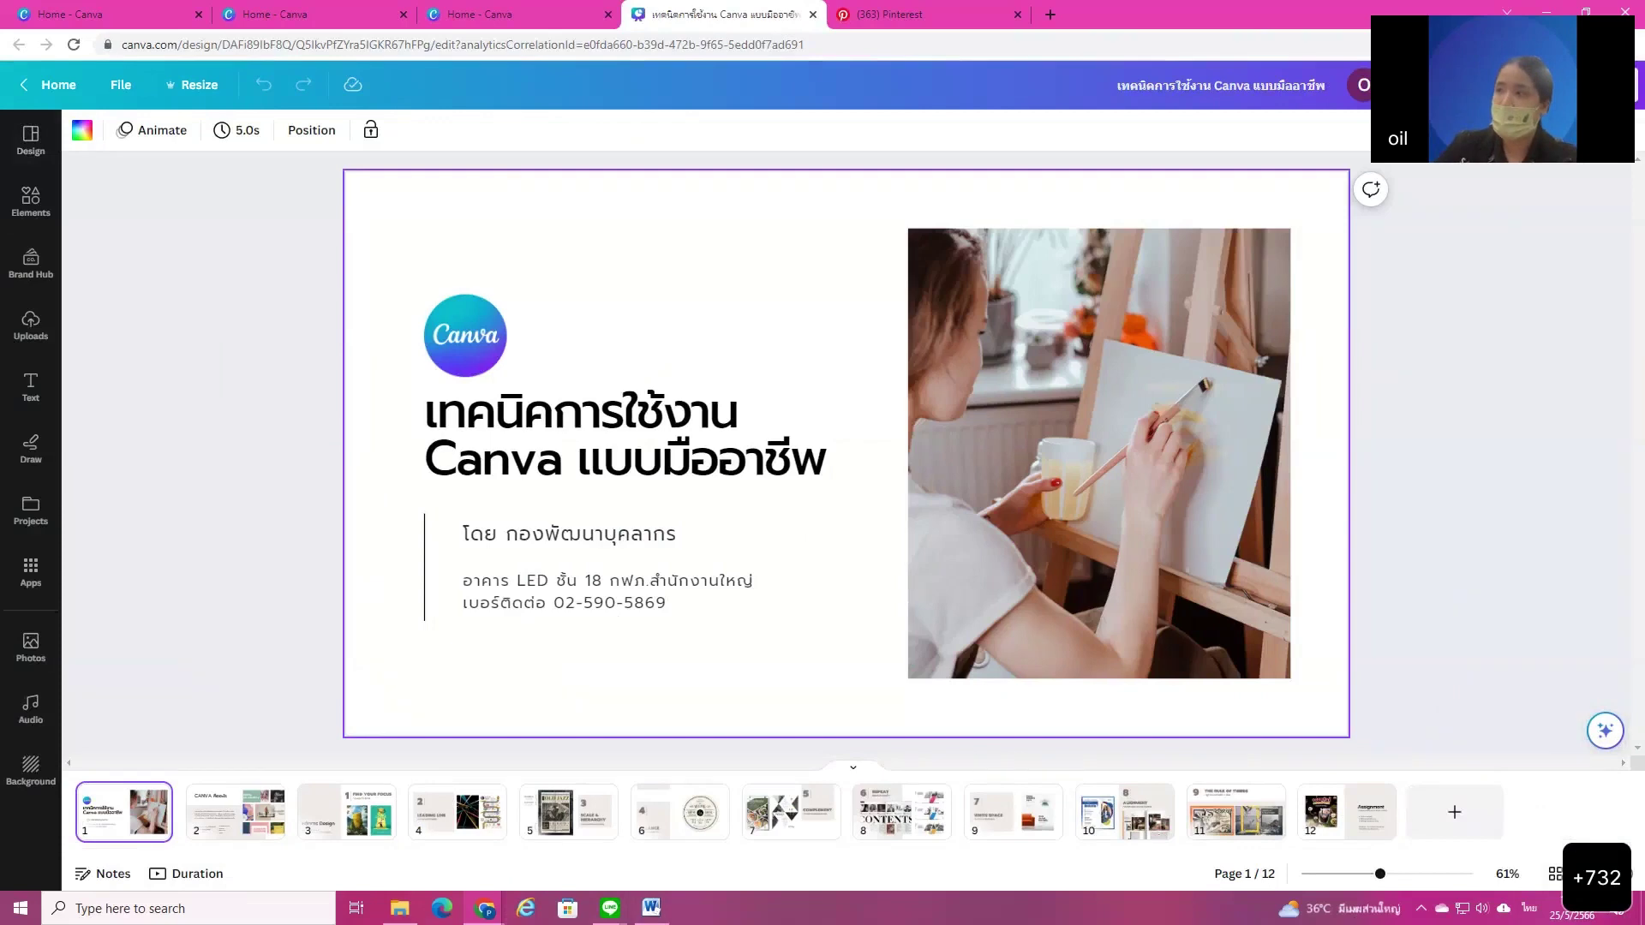
Step: Present the slides full screen up to the "LEADING LINE" slide, exit the presentation and return to the home page
{"action": "key", "text": "ctrl+alt+p"}
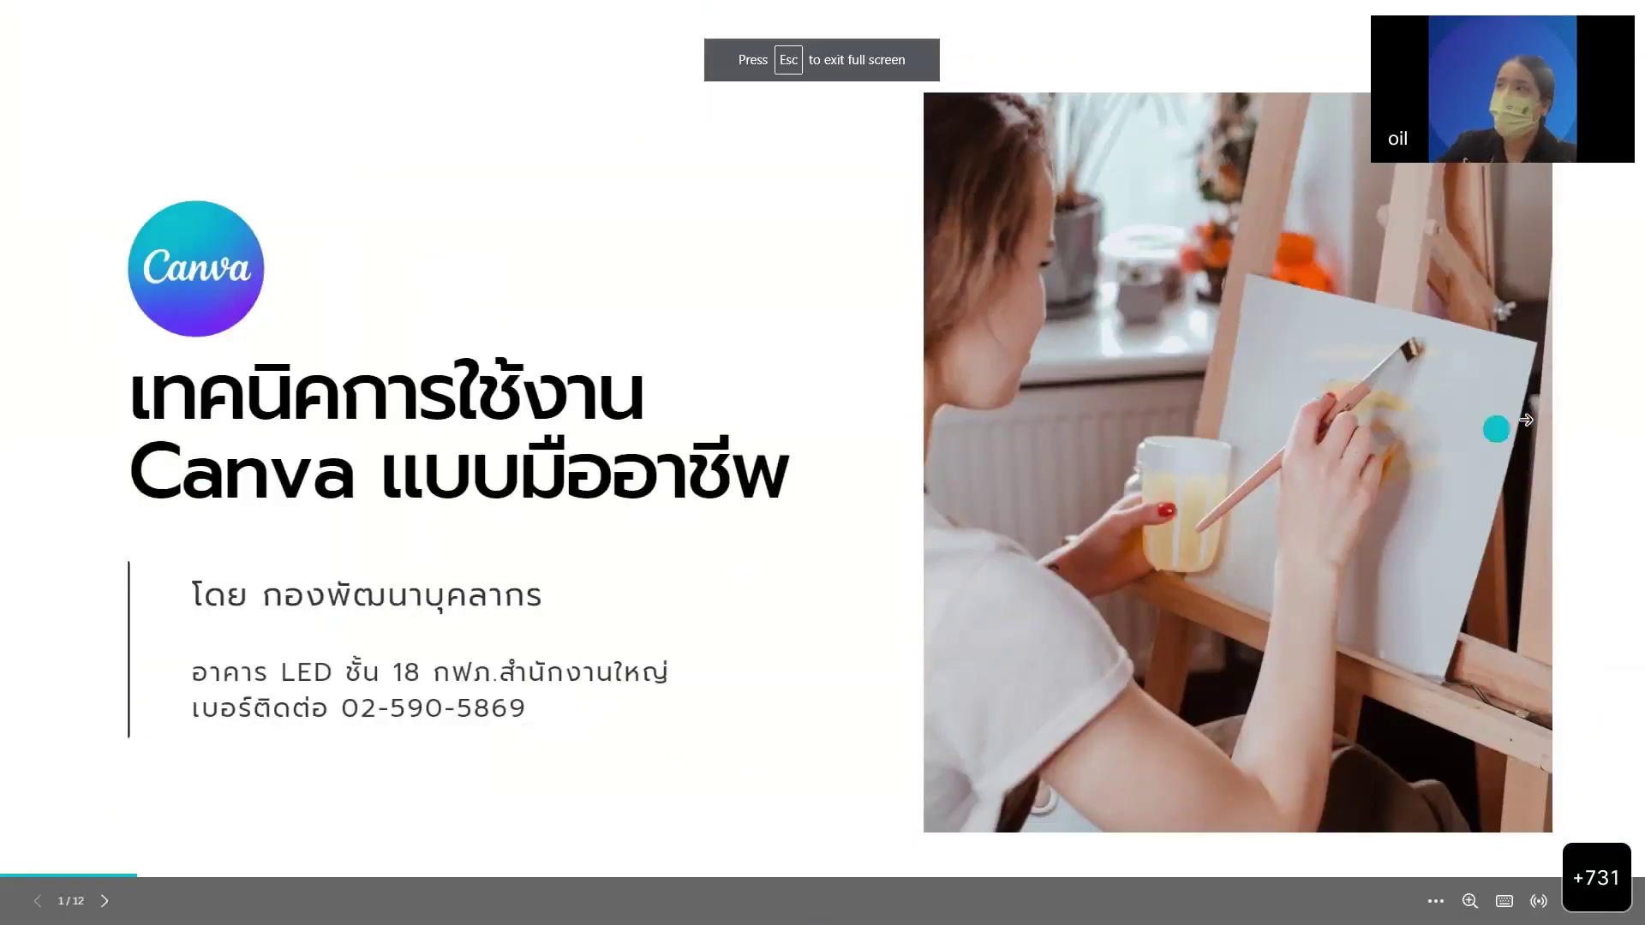
{"action": "double_click", "coordinate": [1525, 420]}
{"action": "left_click", "coordinate": [1525, 420]}
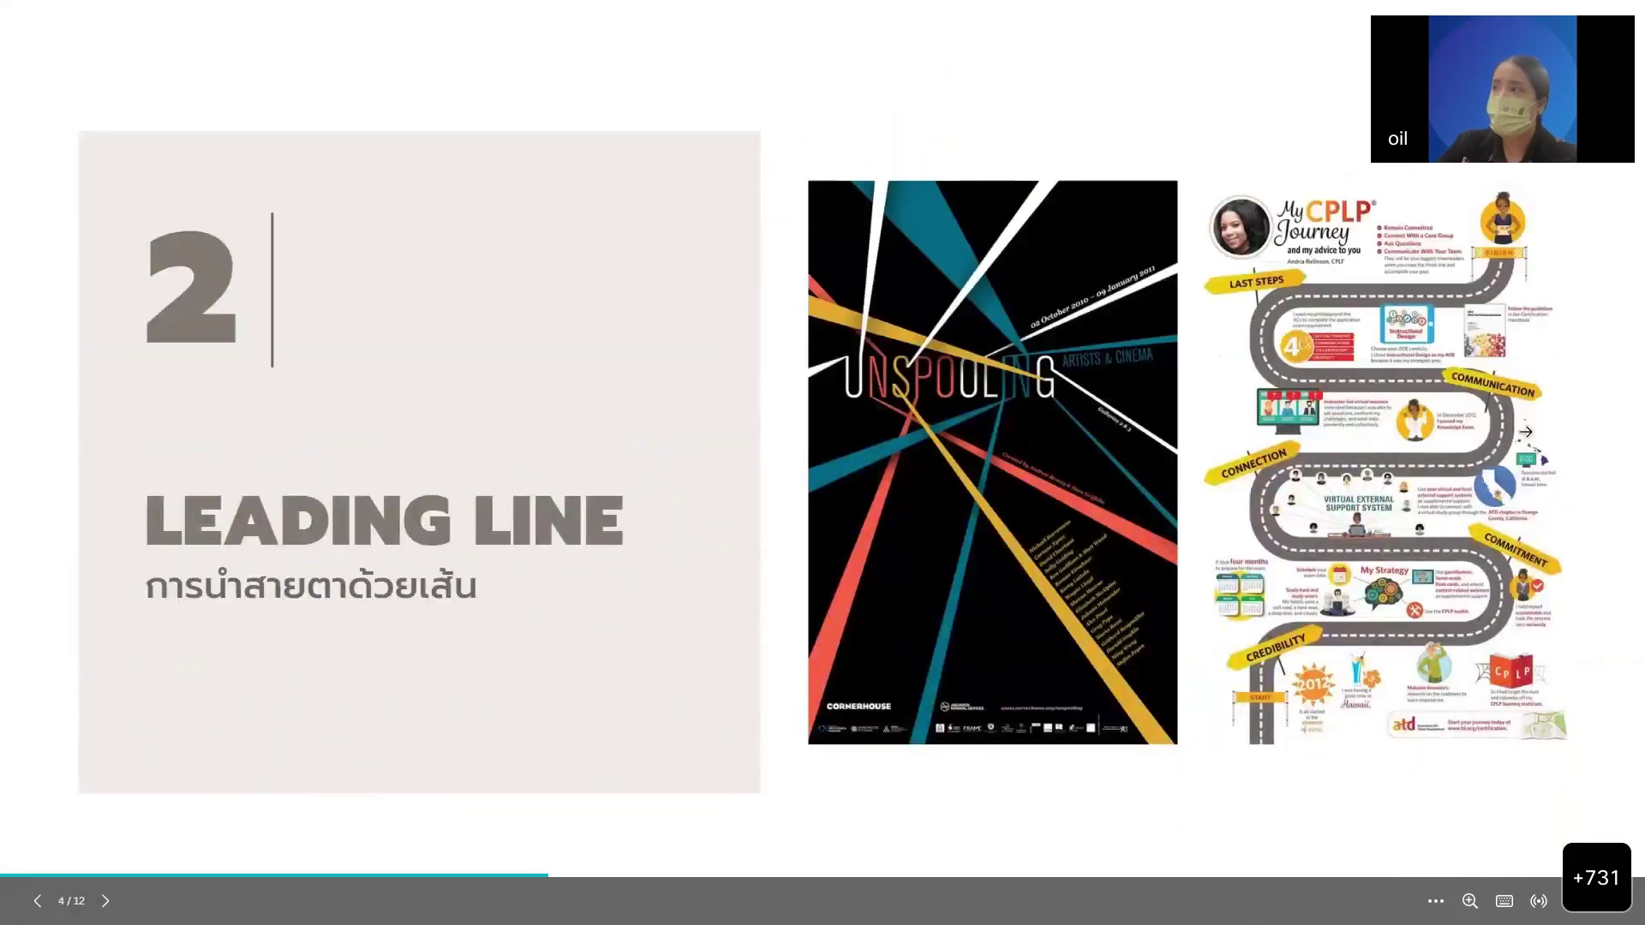
{"action": "left_click", "coordinate": [1610, 915]}
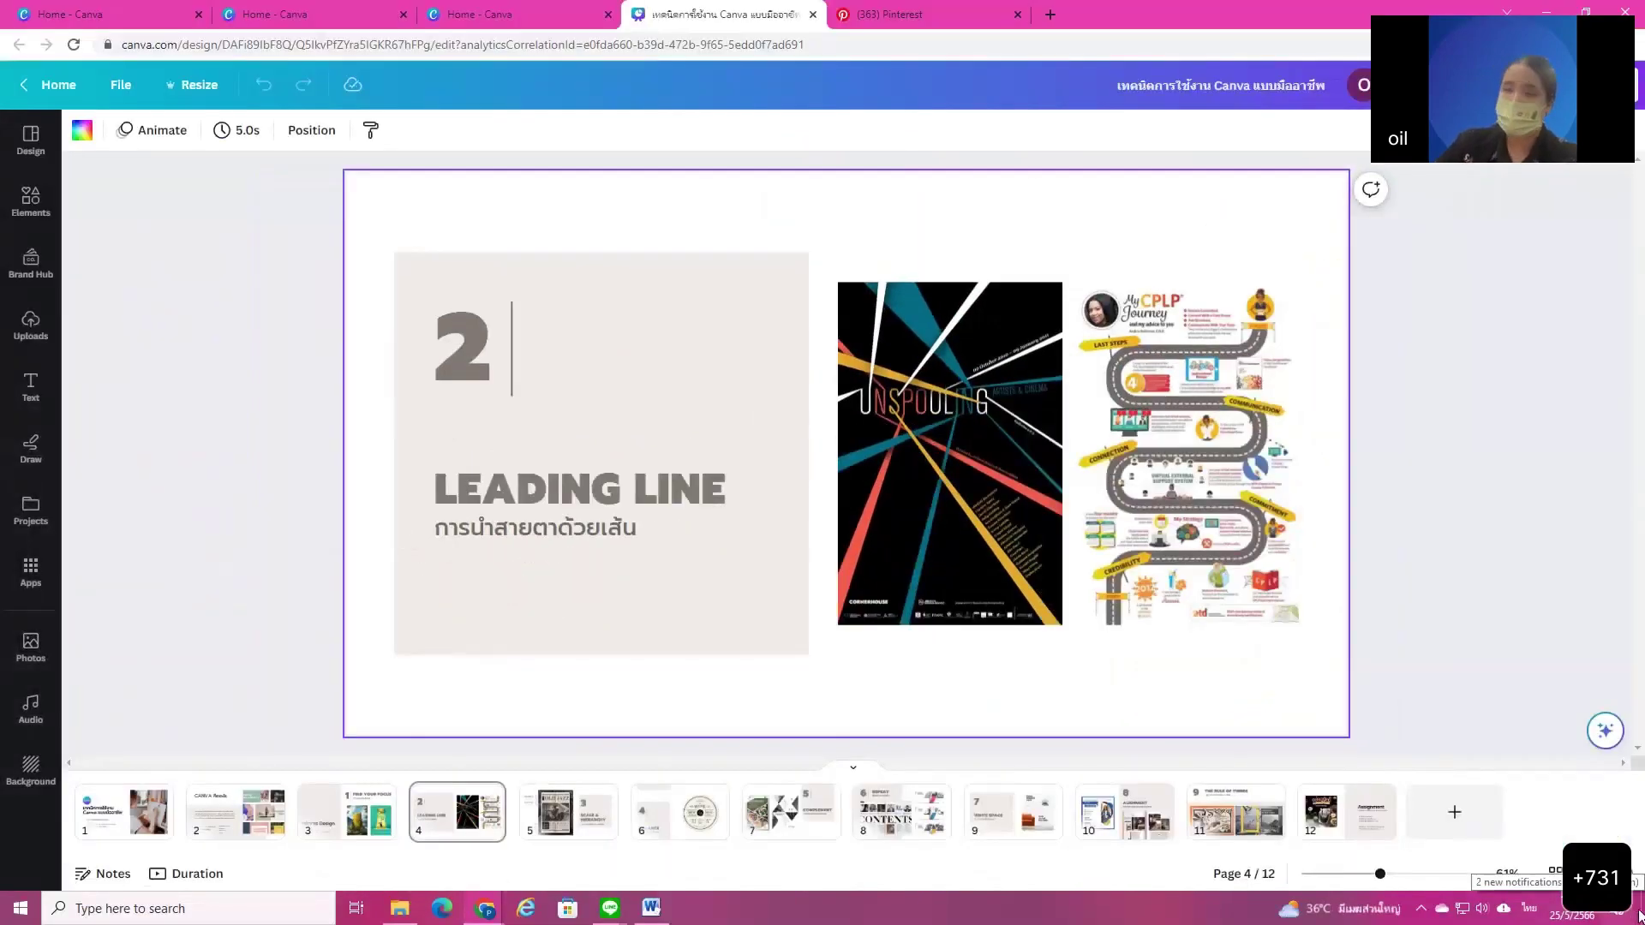
{"action": "left_click", "coordinate": [53, 91]}
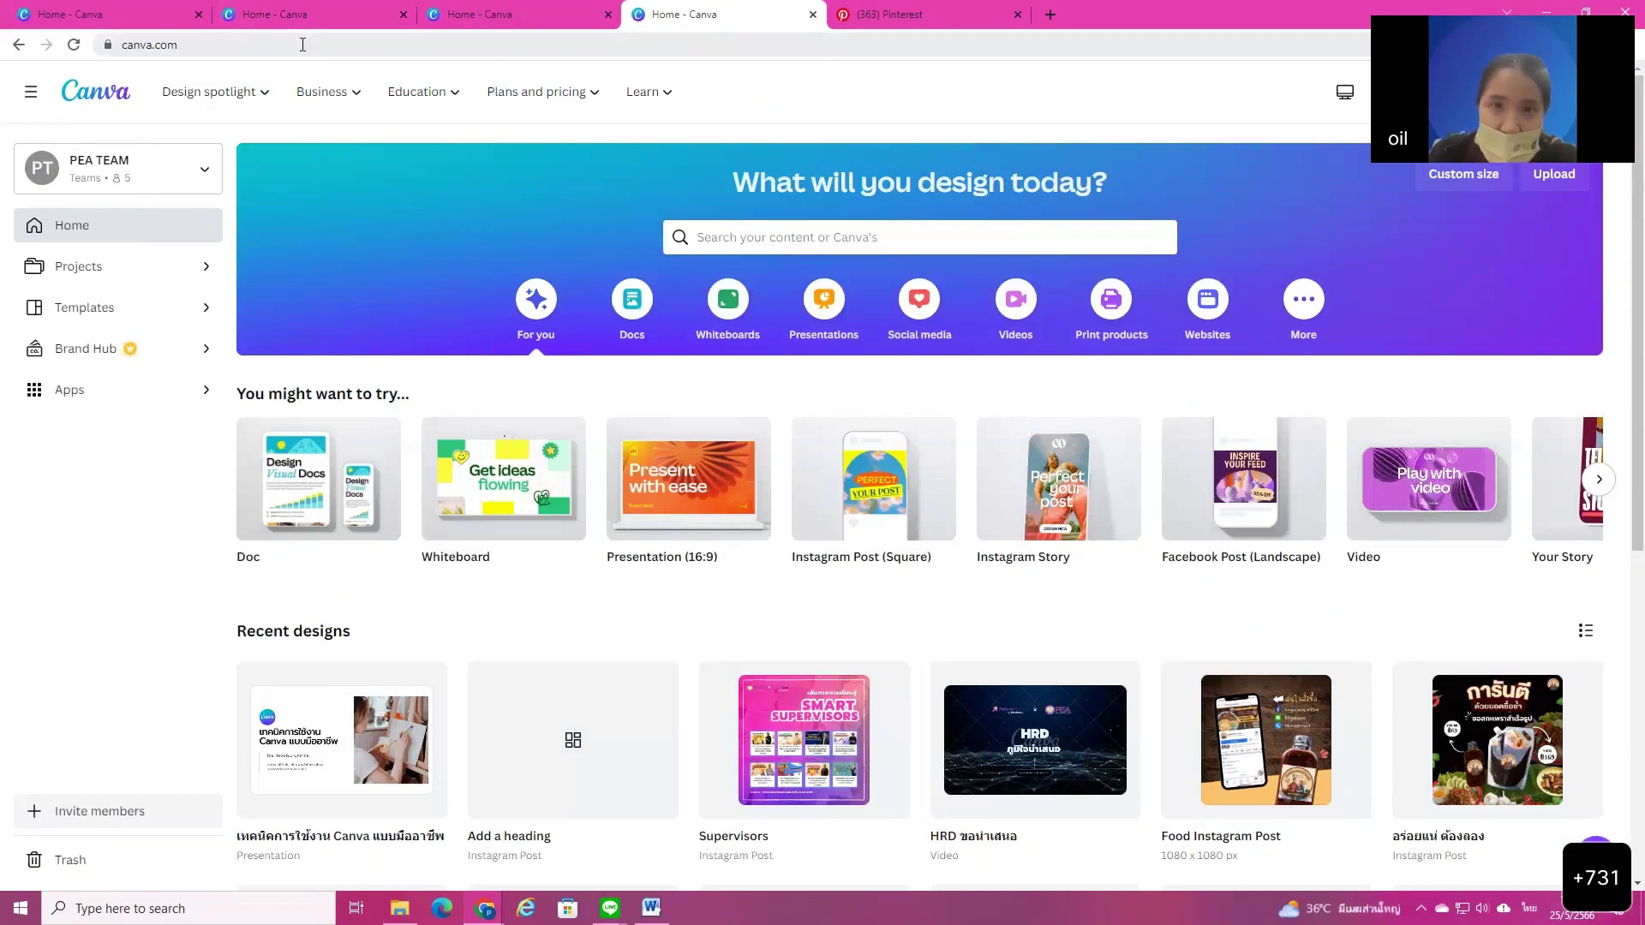
Step: Open the "Supervisors" Instagram post from the recent designs and return to the home page
{"action": "mouse_move", "coordinate": [343, 86]}
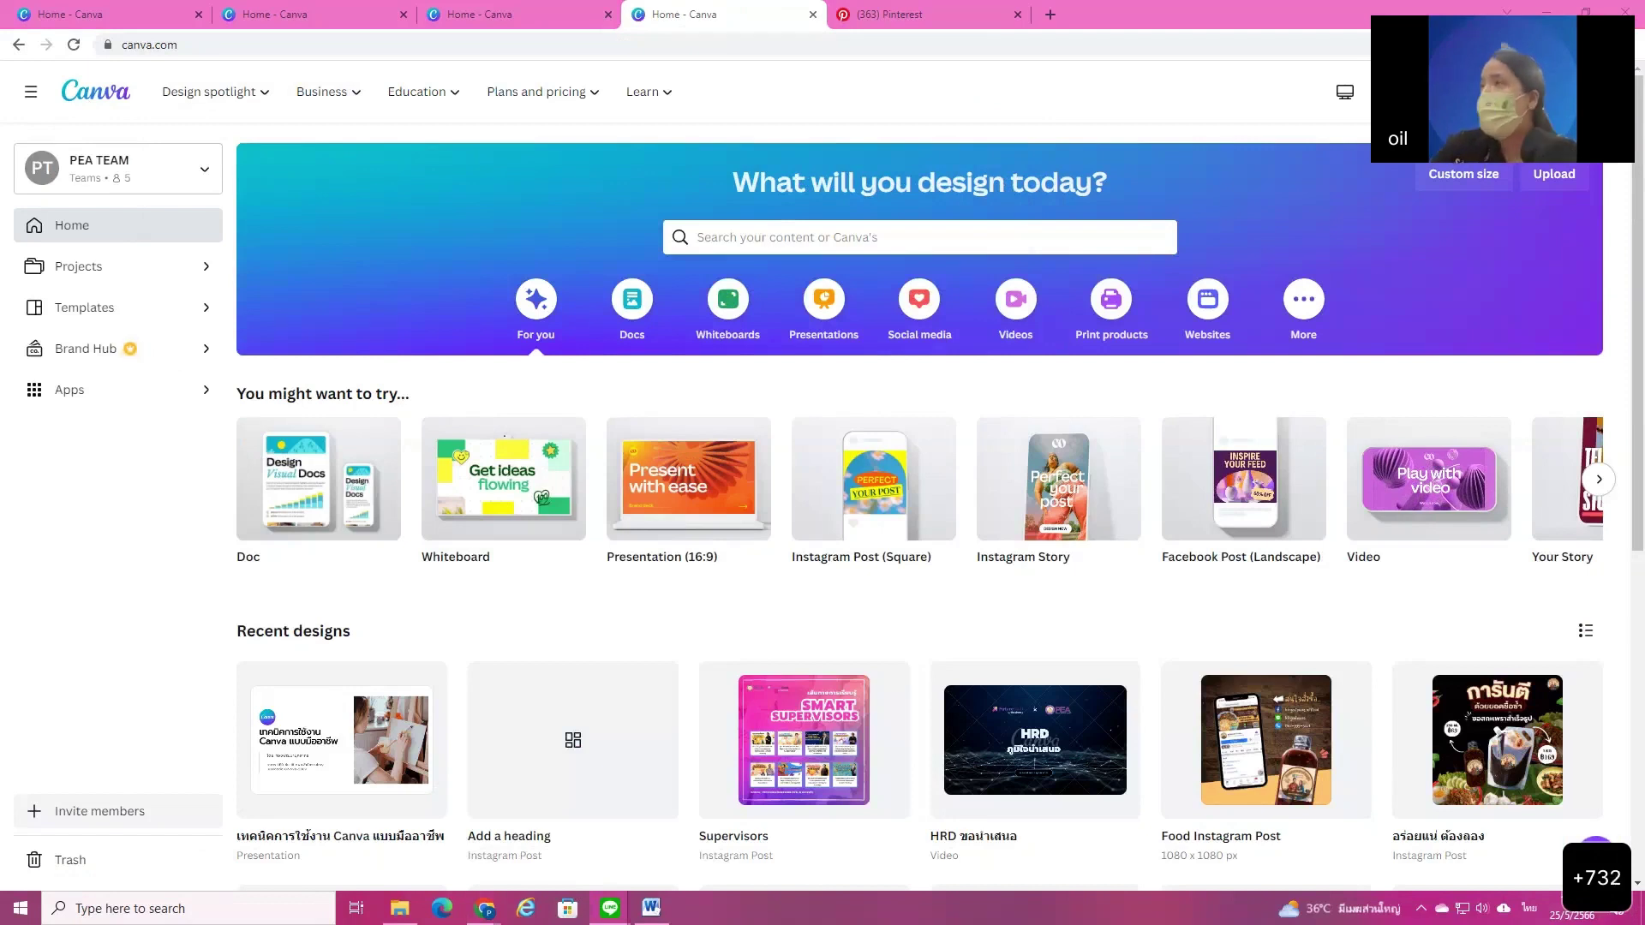
{"action": "key", "text": "alt+shift"}
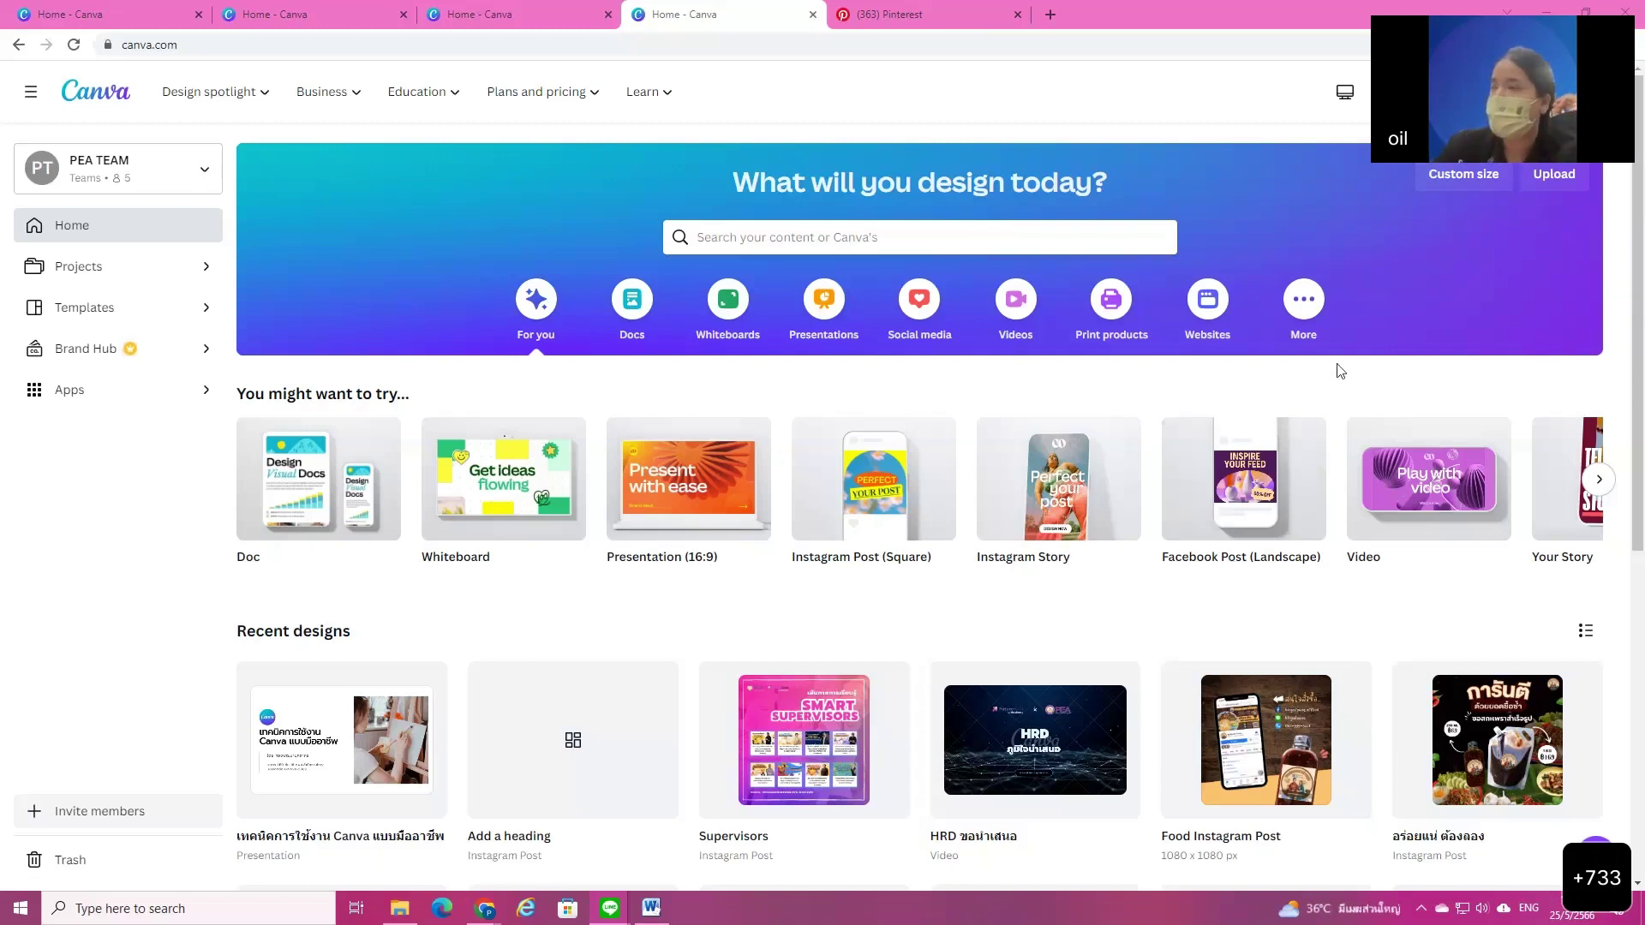
{"action": "mouse_move", "coordinate": [1230, 535]}
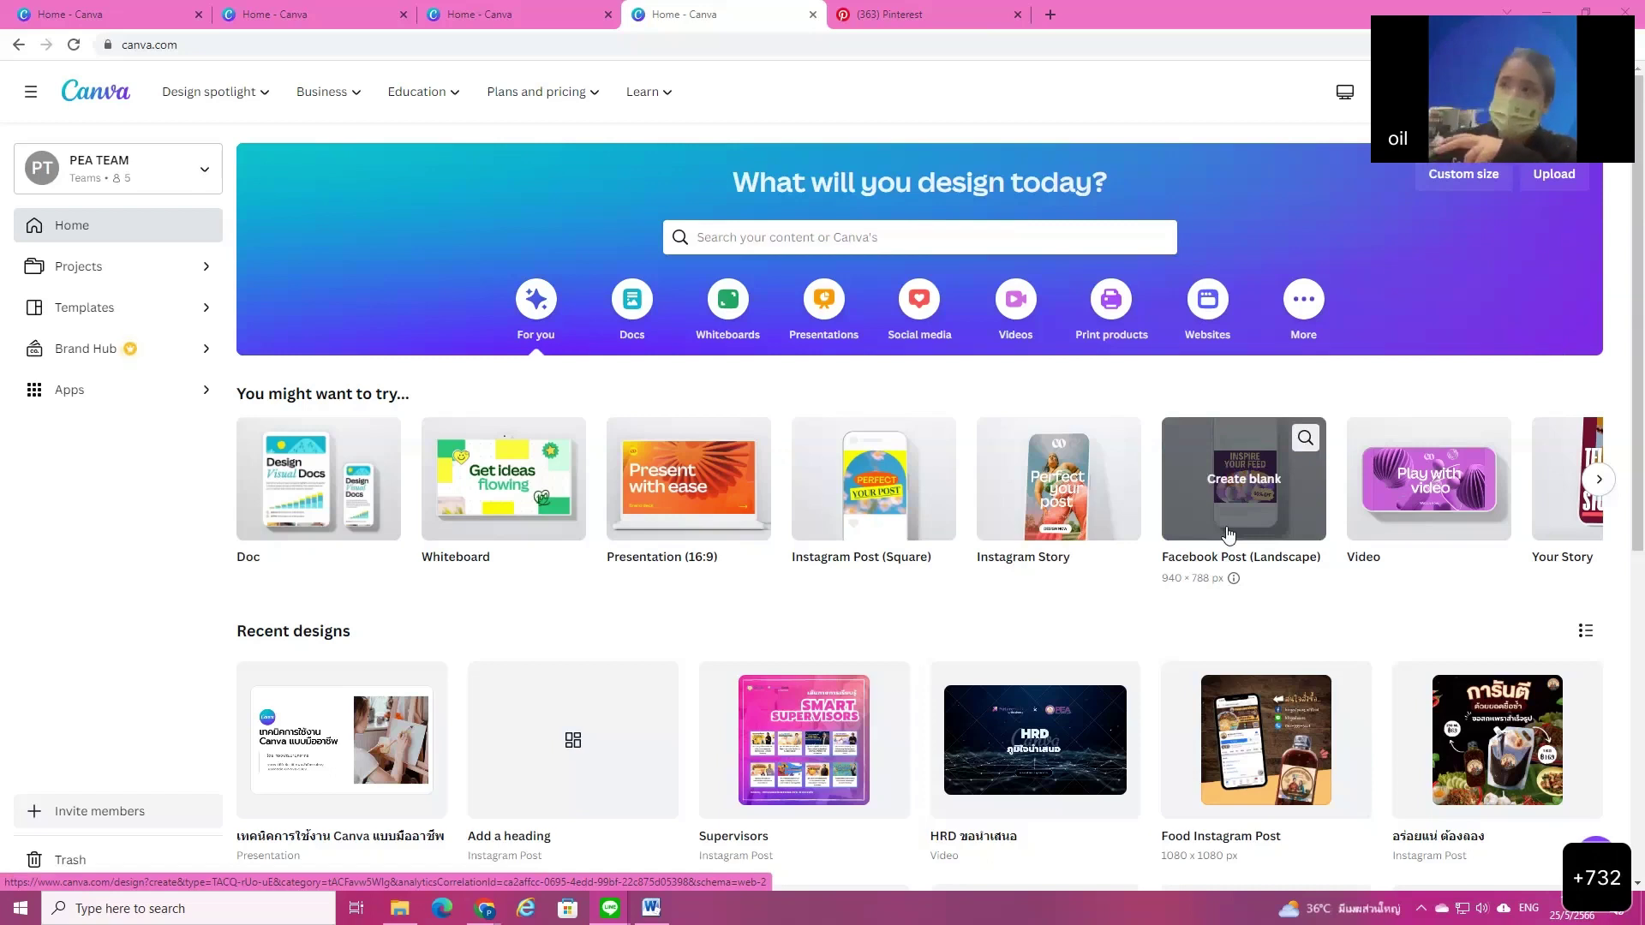
{"action": "left_click", "coordinate": [646, 751]}
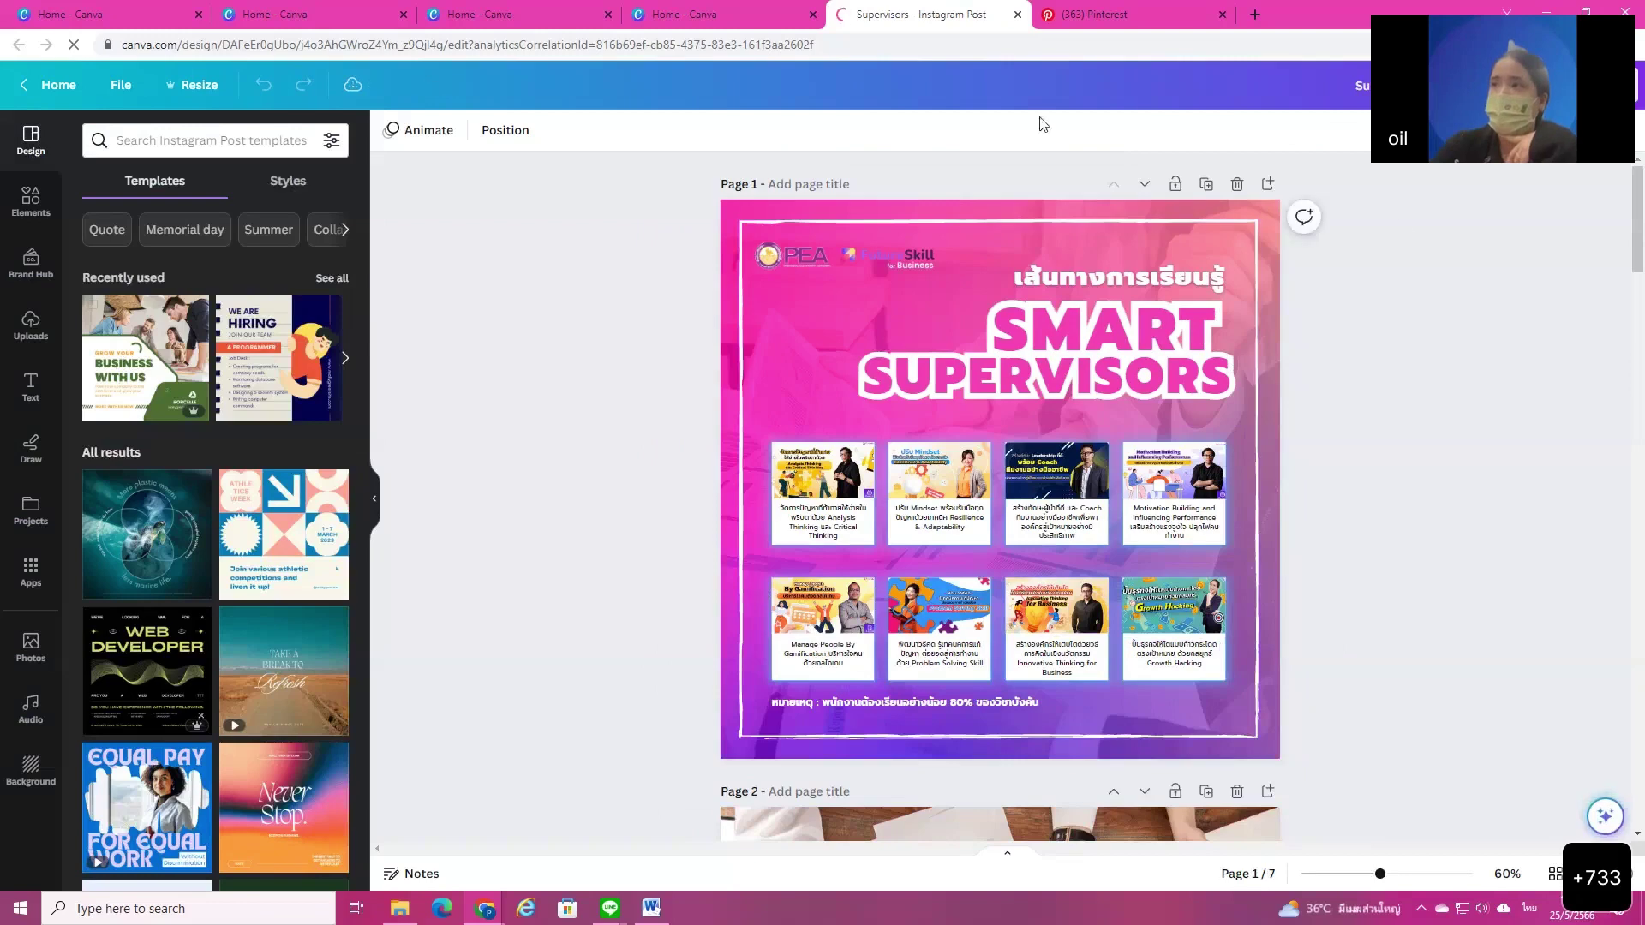
{"action": "left_click", "coordinate": [52, 87]}
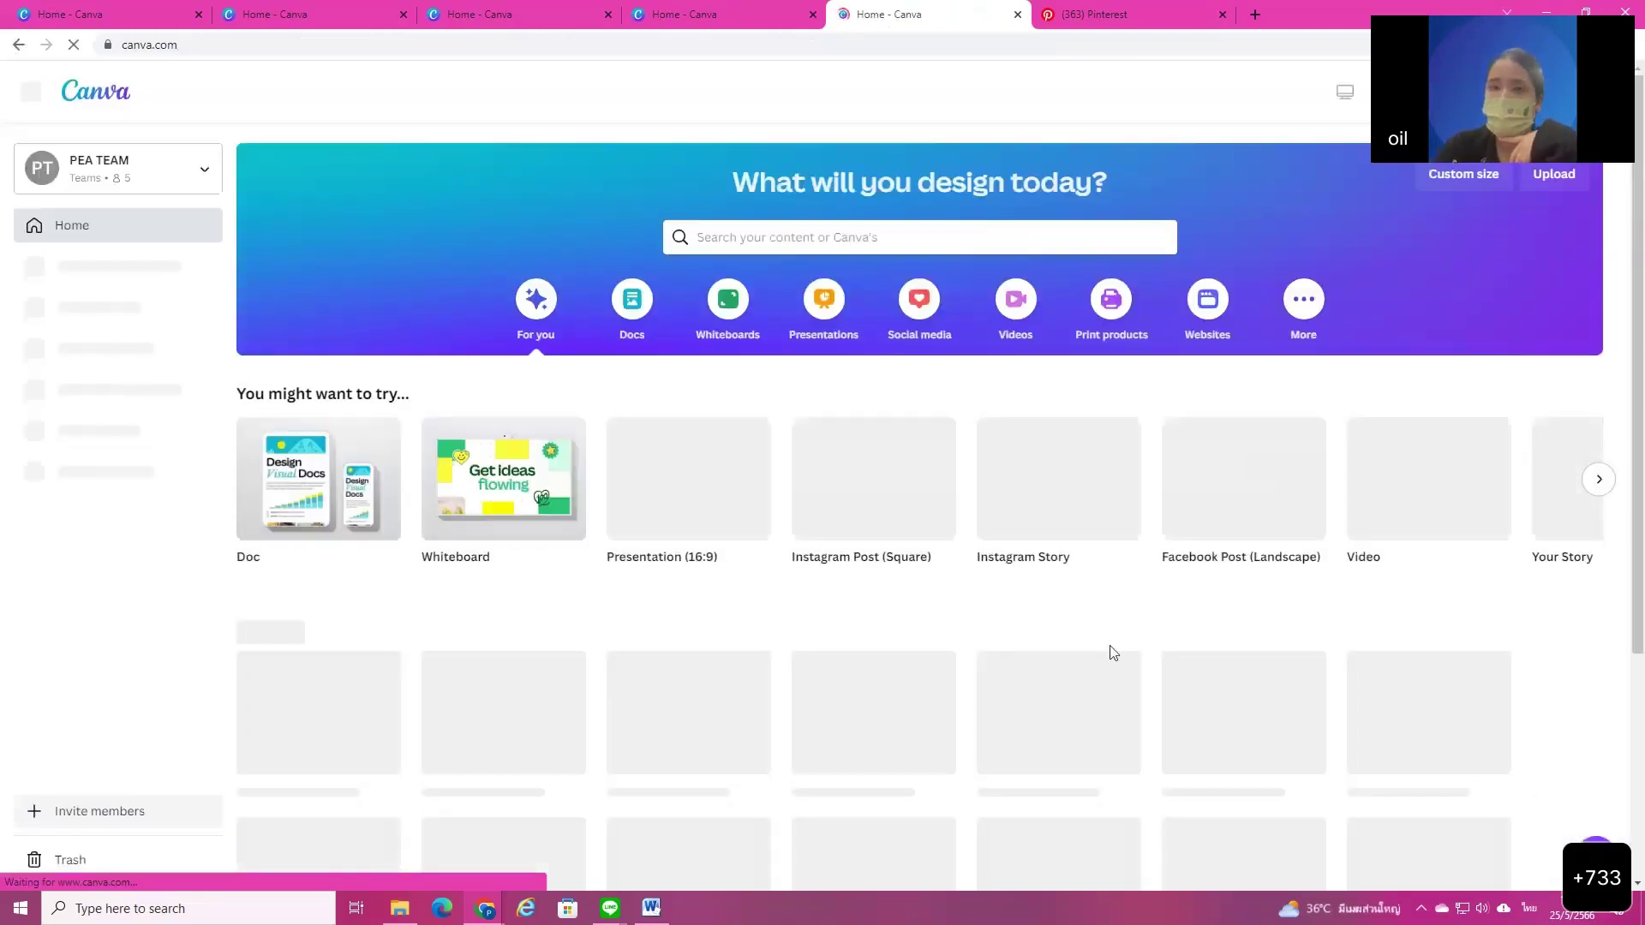
Step: Browse the recent designs down to the oldest ones and open the "Online course" poster
{"action": "scroll", "coordinate": [1092, 658], "scroll_direction": "down", "scroll_amount": 9}
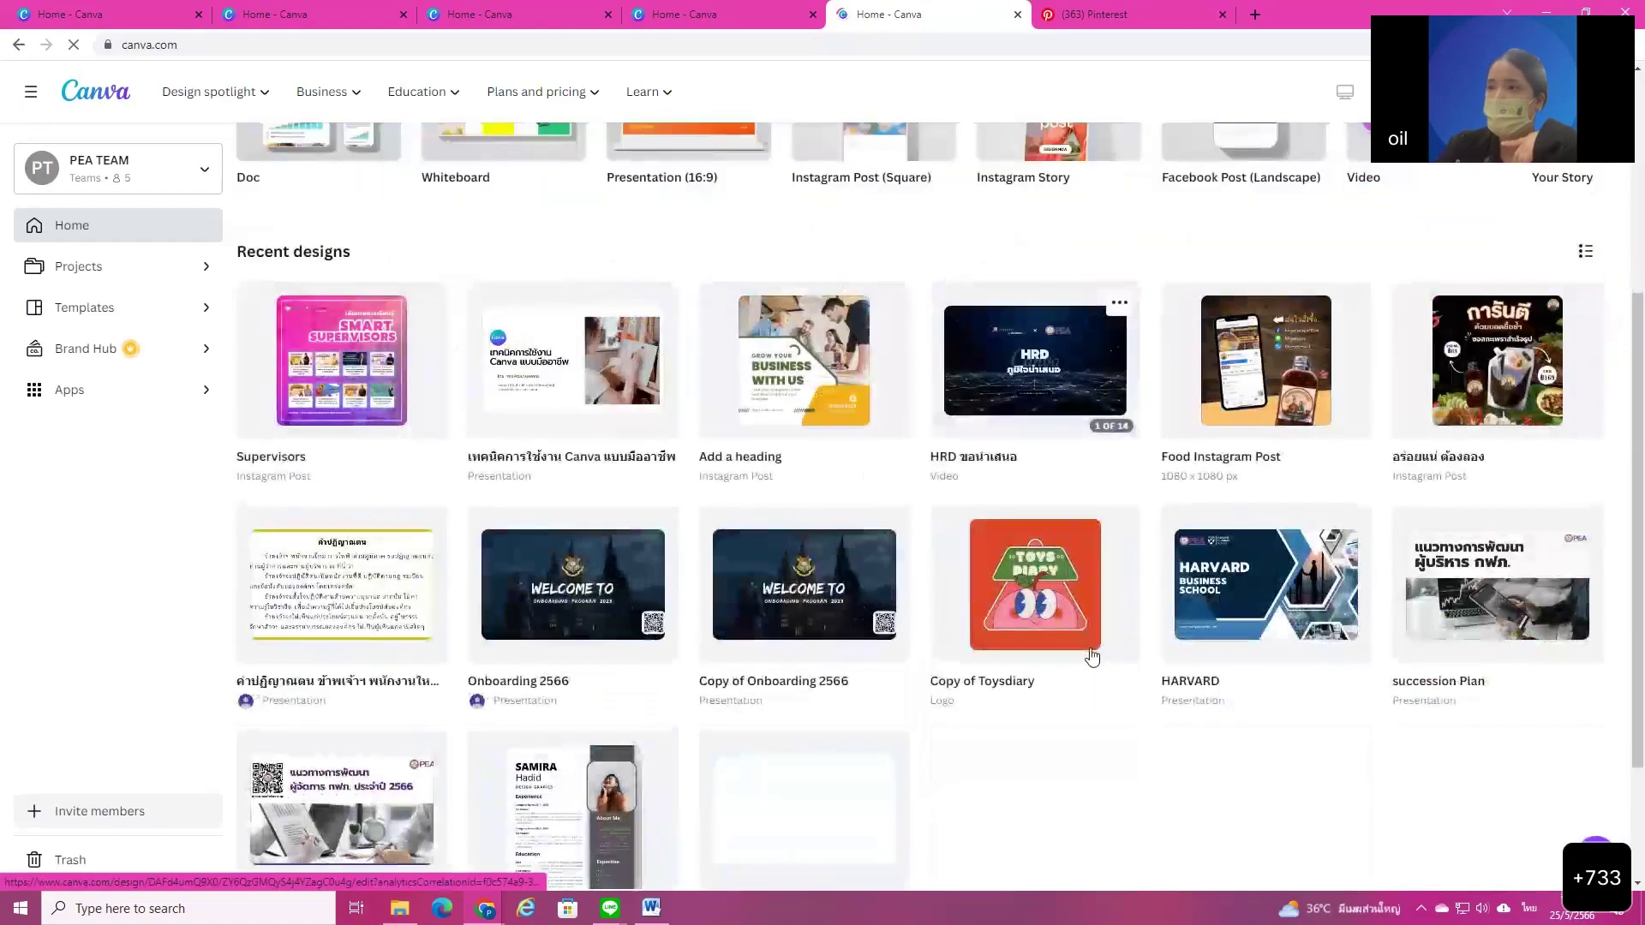
{"action": "scroll", "coordinate": [1092, 655], "scroll_direction": "down", "scroll_amount": 6}
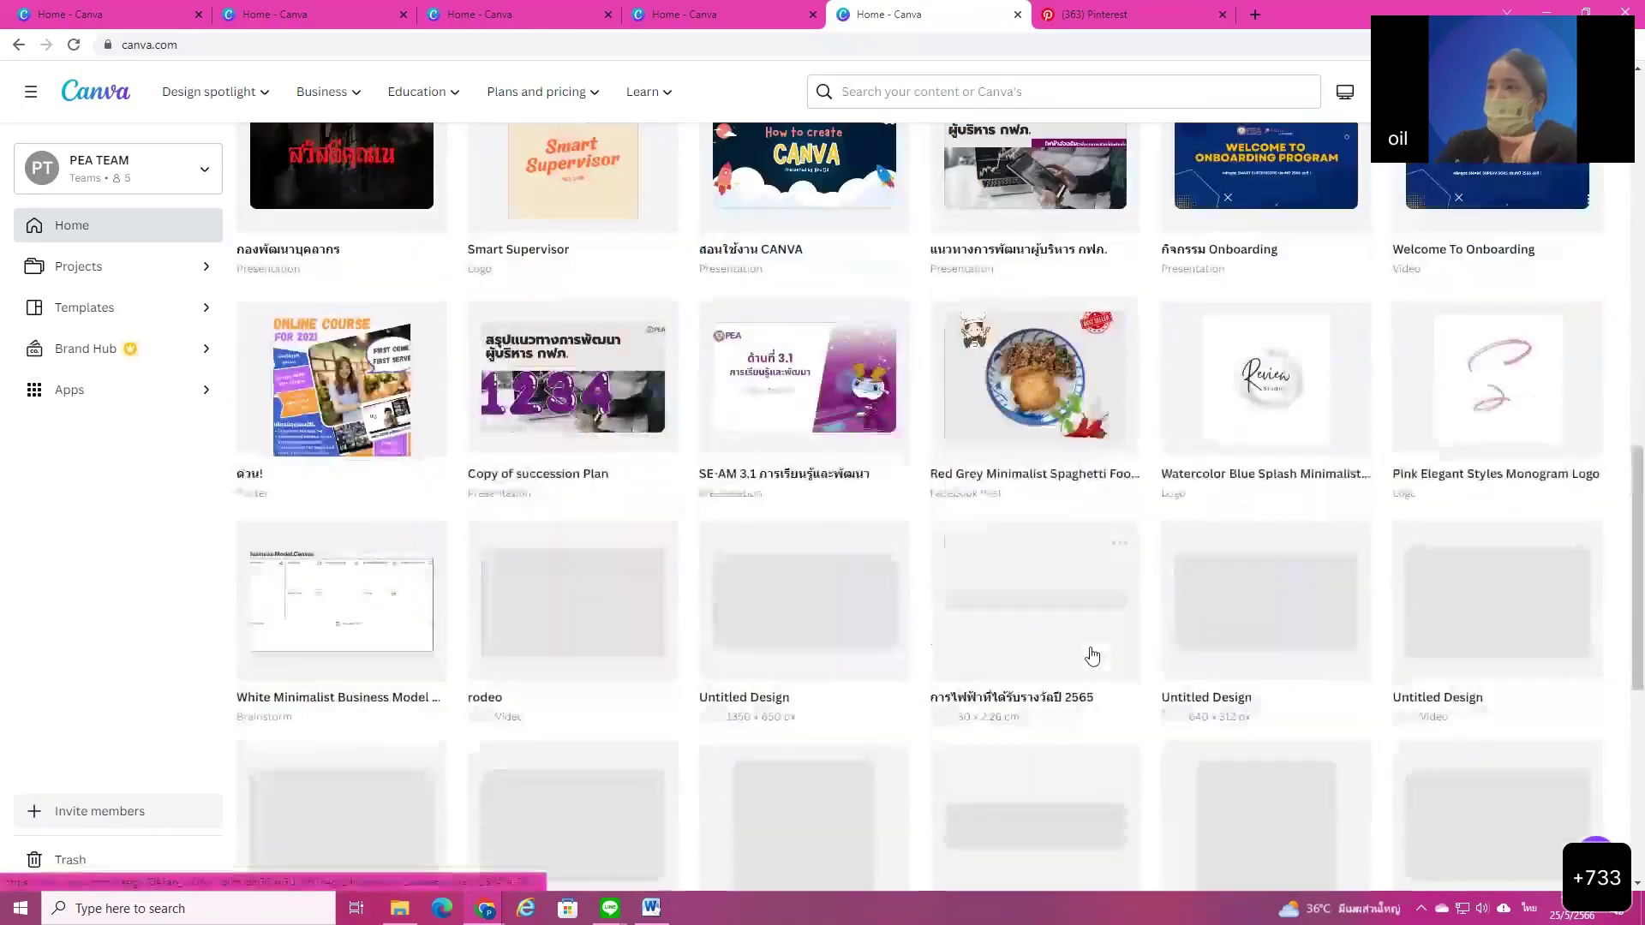
{"action": "scroll", "coordinate": [1091, 656], "scroll_direction": "down", "scroll_amount": 4}
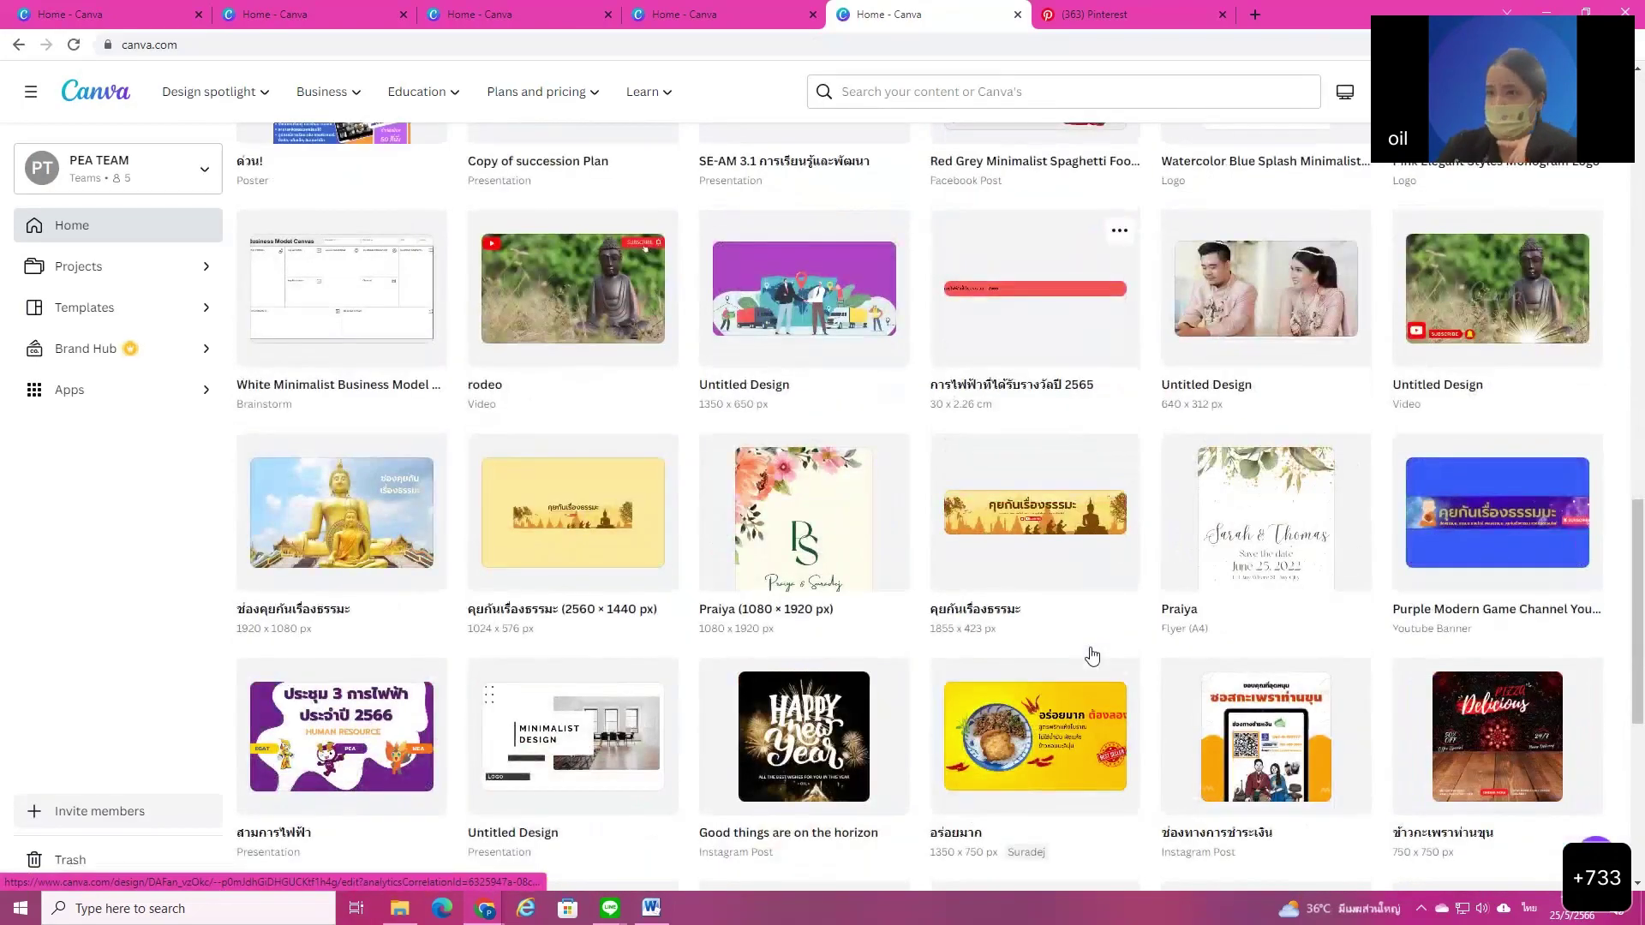
{"action": "scroll", "coordinate": [1092, 656], "scroll_direction": "down", "scroll_amount": 5}
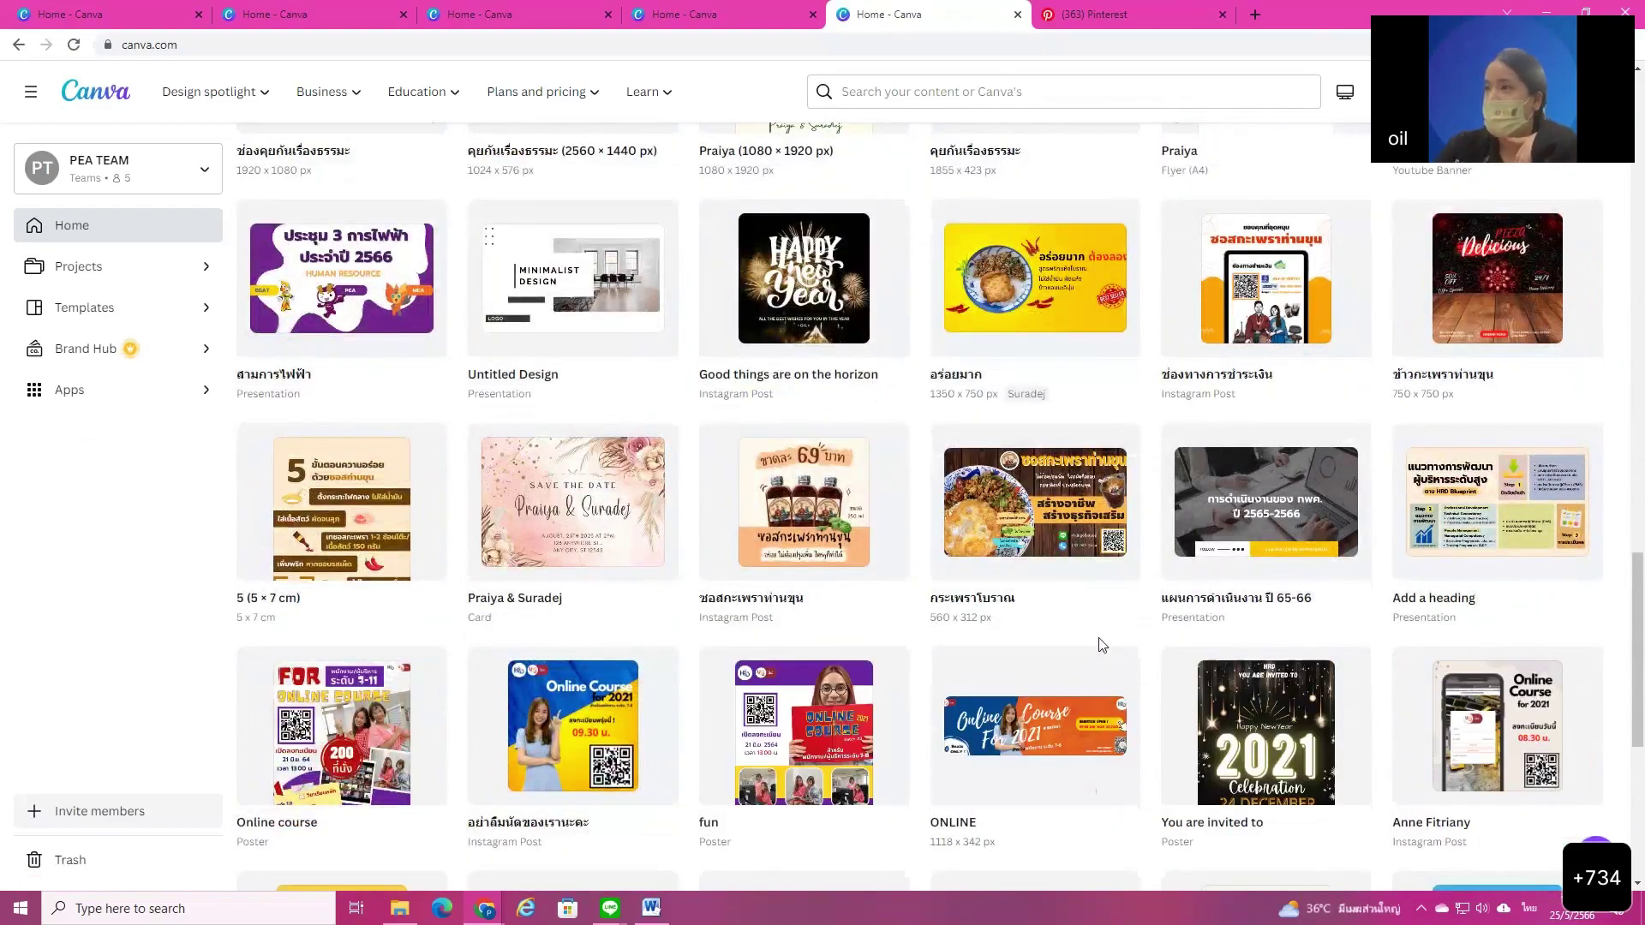
{"action": "scroll", "coordinate": [1102, 644], "scroll_direction": "down", "scroll_amount": 5}
{"action": "scroll", "coordinate": [1101, 641], "scroll_direction": "down", "scroll_amount": 1}
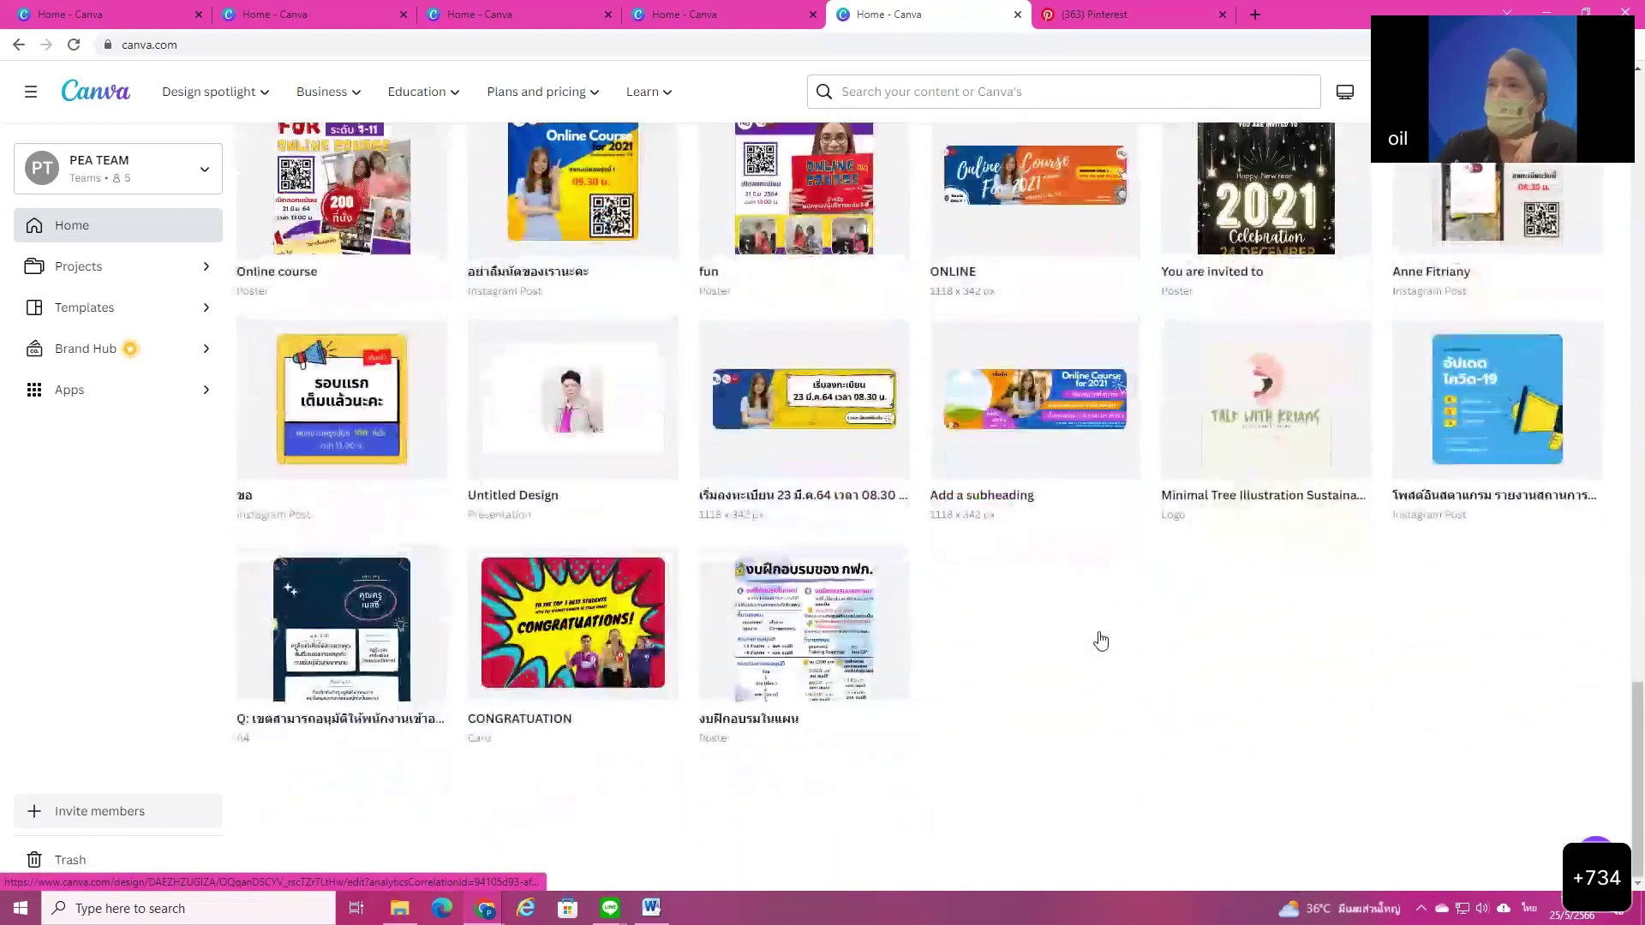
{"action": "scroll", "coordinate": [1100, 642], "scroll_direction": "up", "scroll_amount": 7}
{"action": "scroll", "coordinate": [609, 617], "scroll_direction": "down", "scroll_amount": 2}
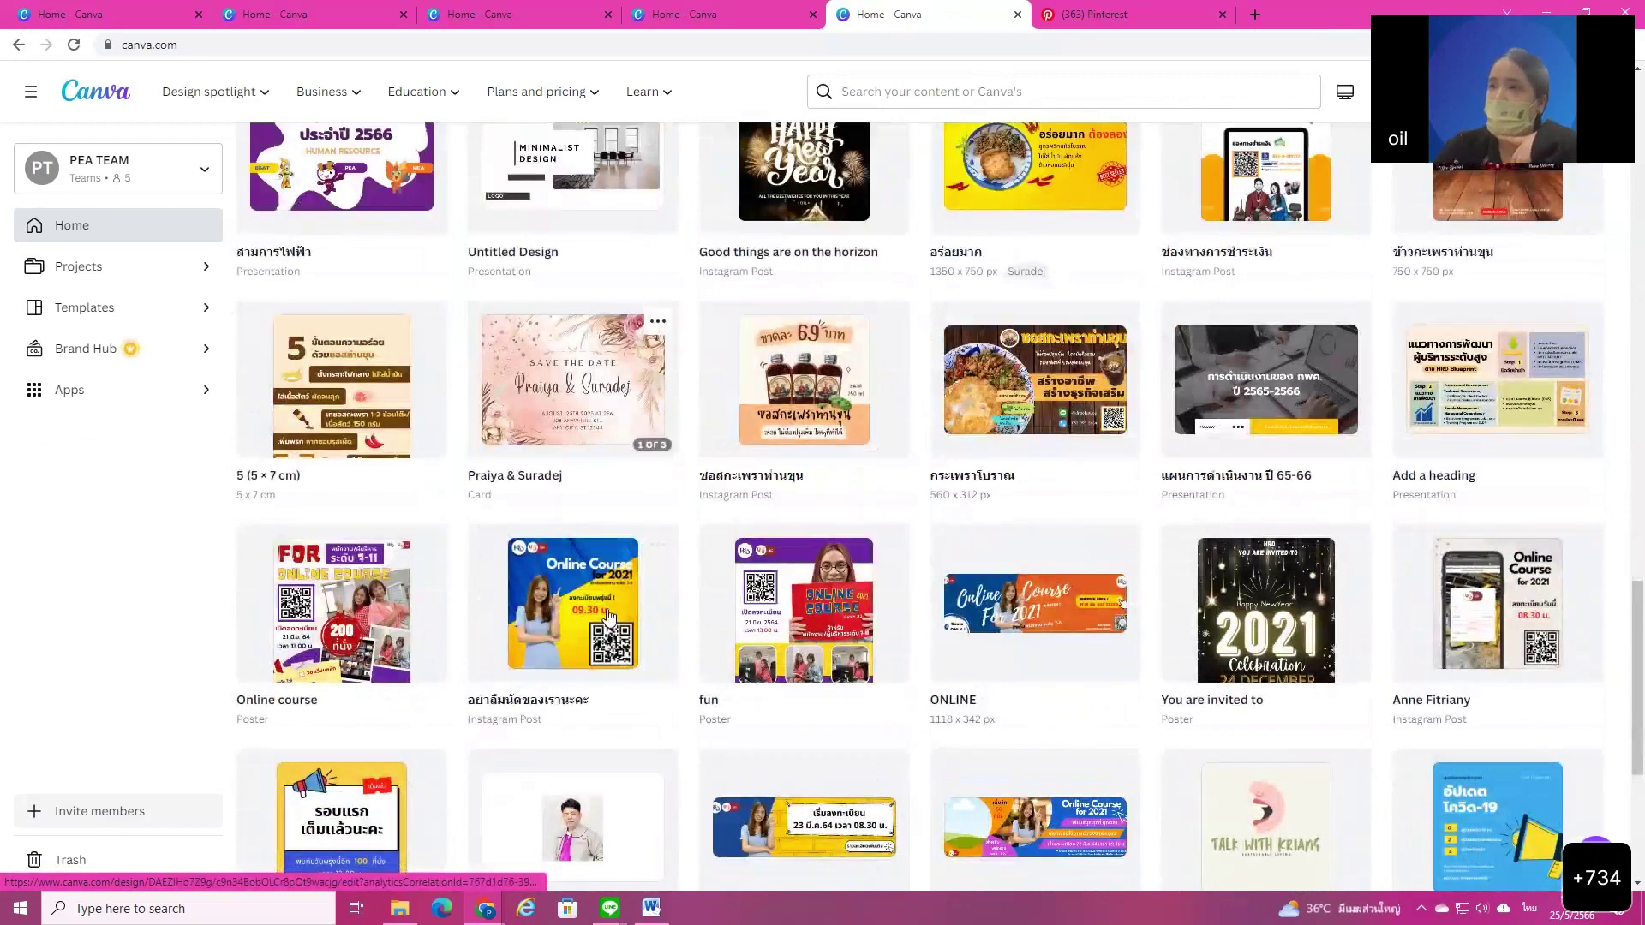
{"action": "left_click", "coordinate": [343, 591]}
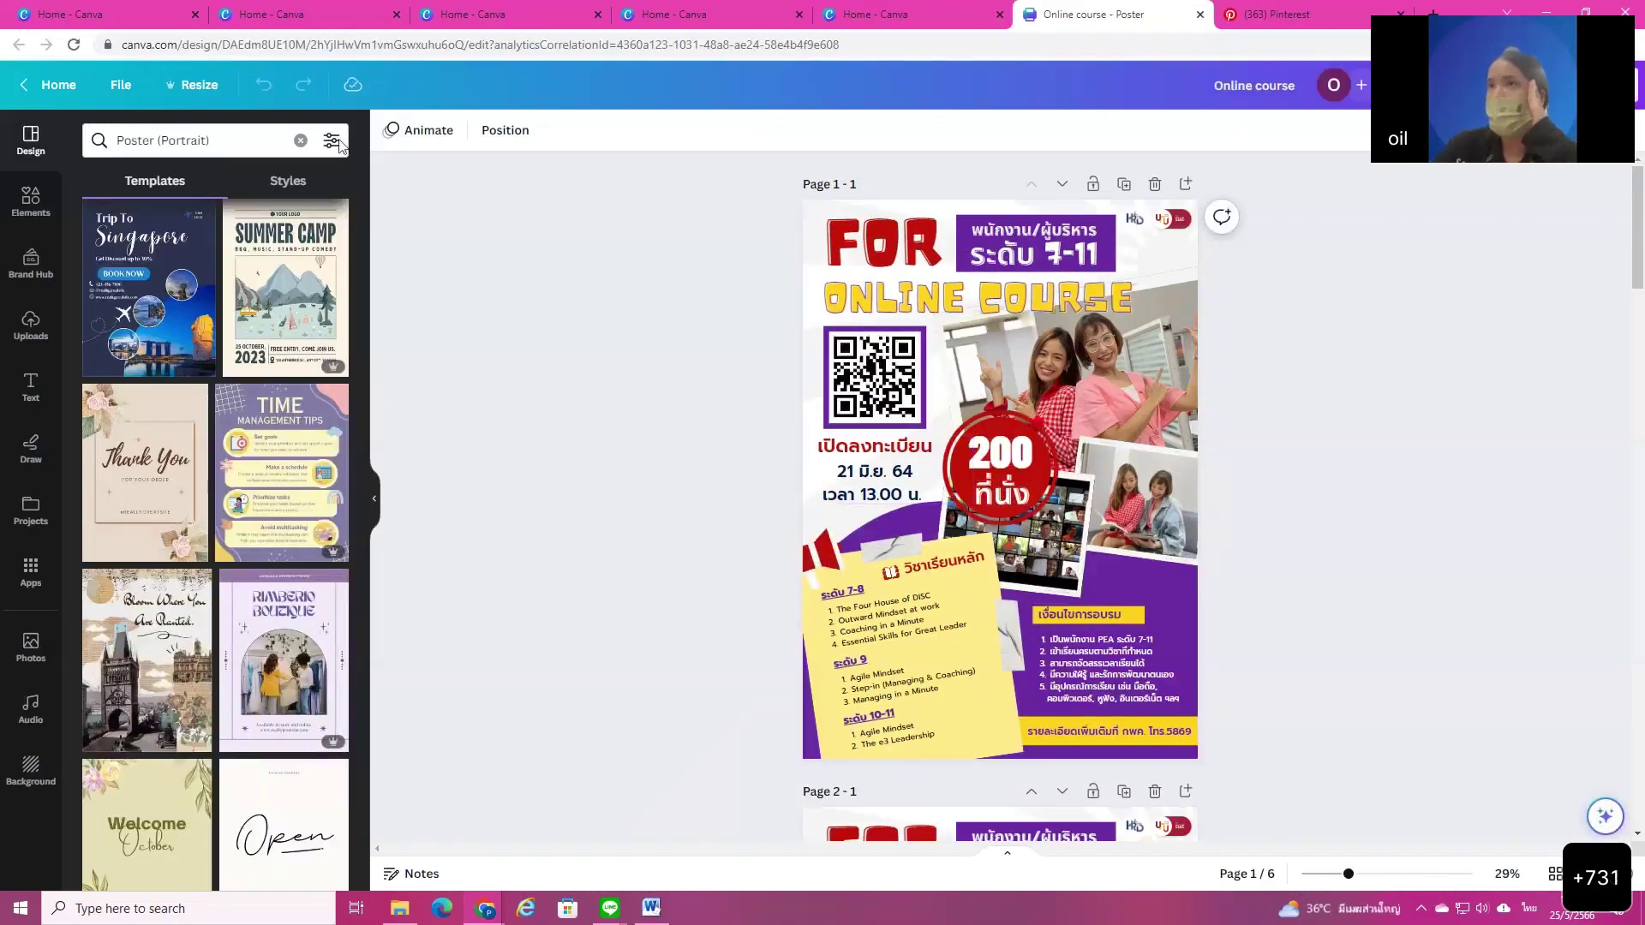
Step: Review the resize options for the "Online course" poster without applying any, and return to the home page
{"action": "left_click", "coordinate": [202, 85]}
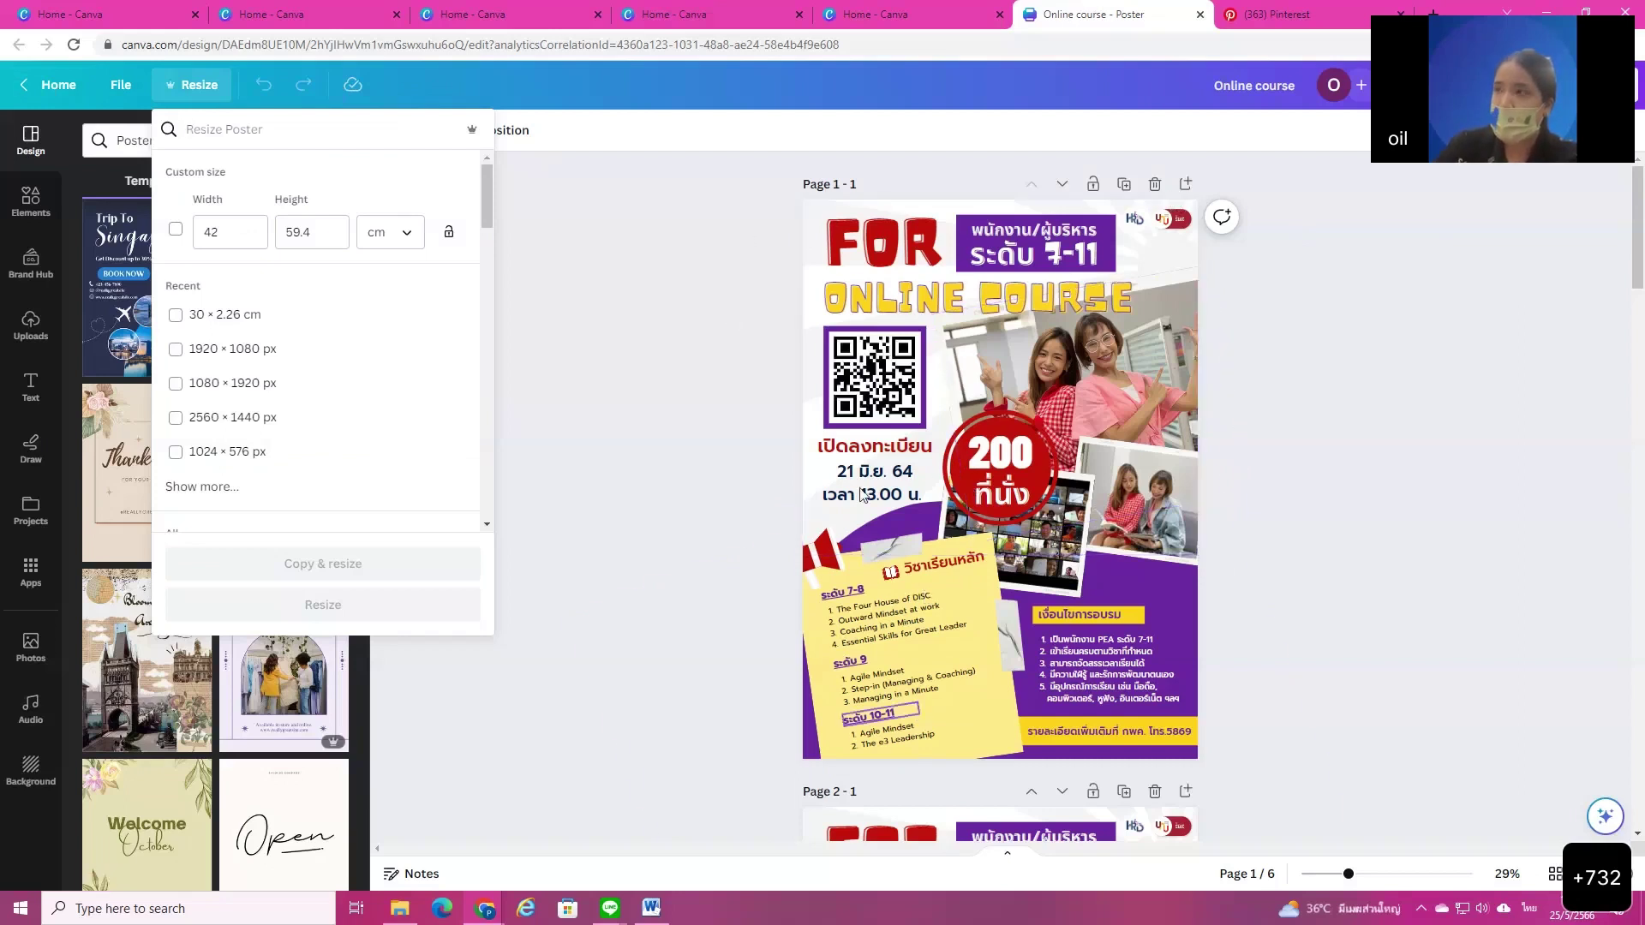
{"action": "left_click", "coordinate": [59, 93]}
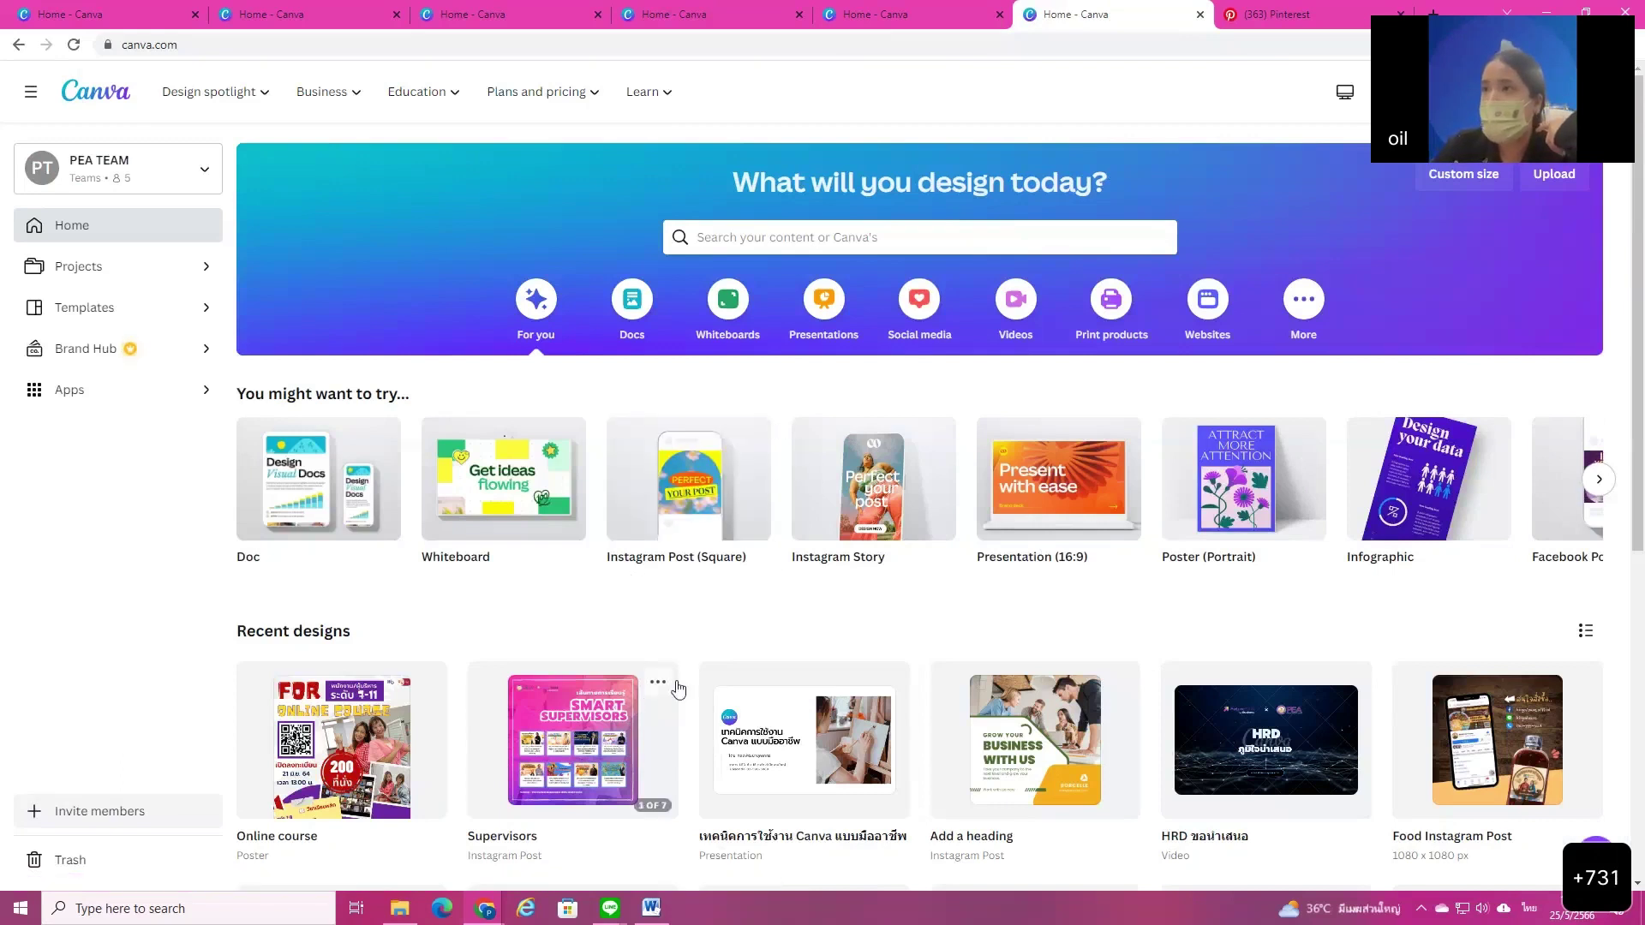
Step: Create a blank Instagram Post (Square) design and bring up the photo library
{"action": "left_click", "coordinate": [690, 502]}
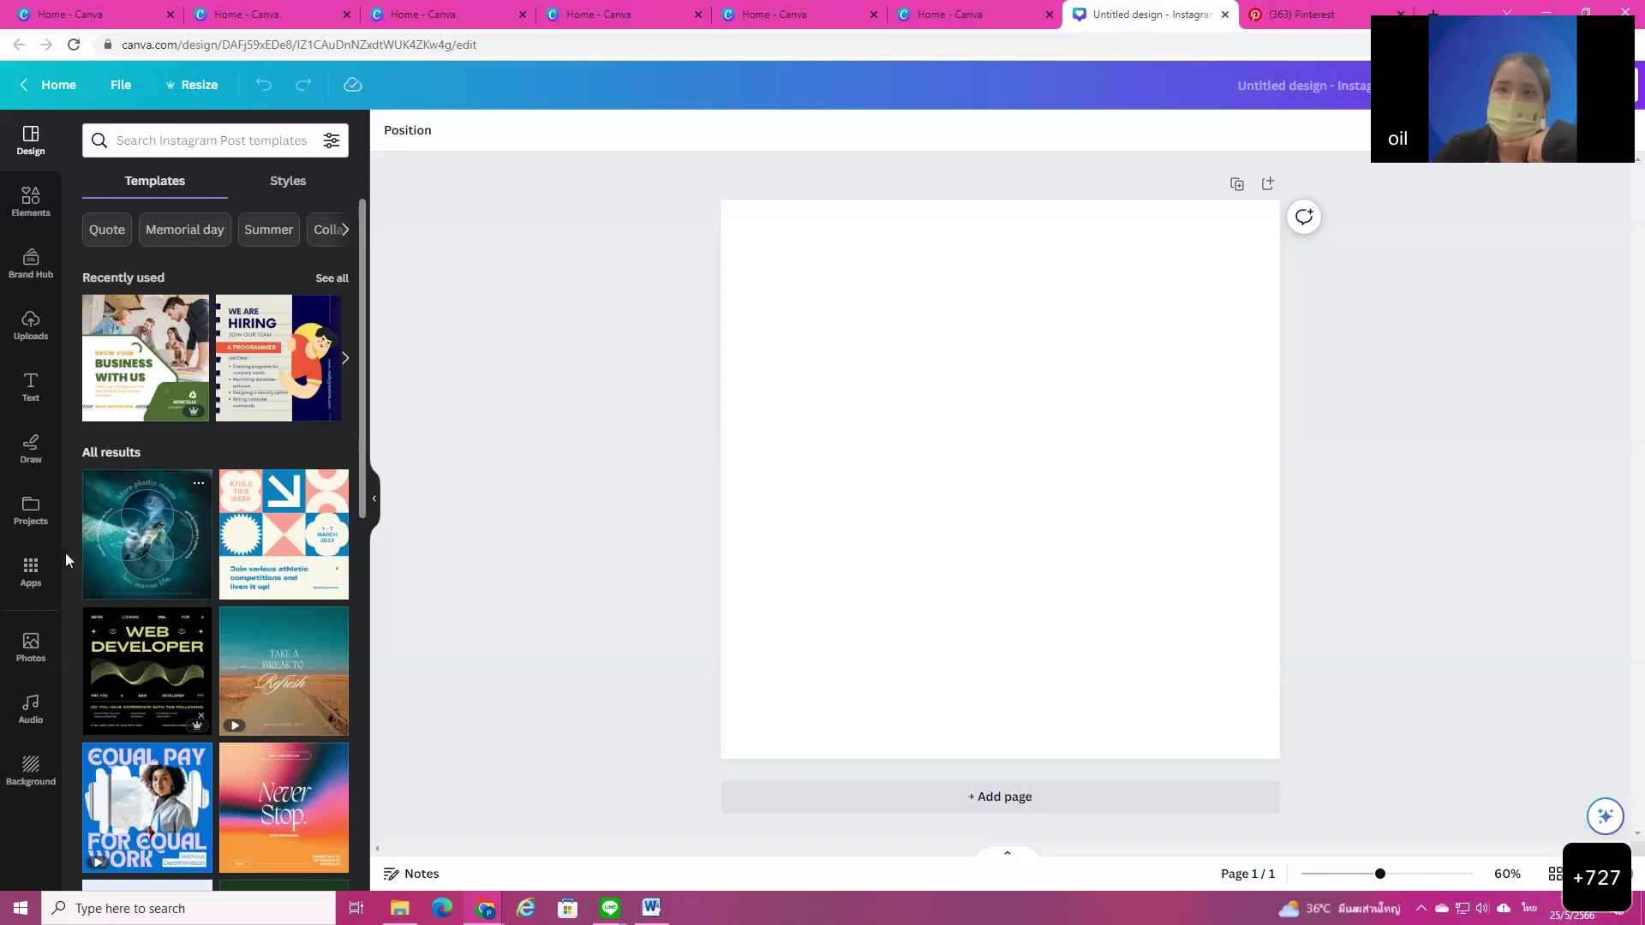
{"action": "left_click", "coordinate": [32, 662]}
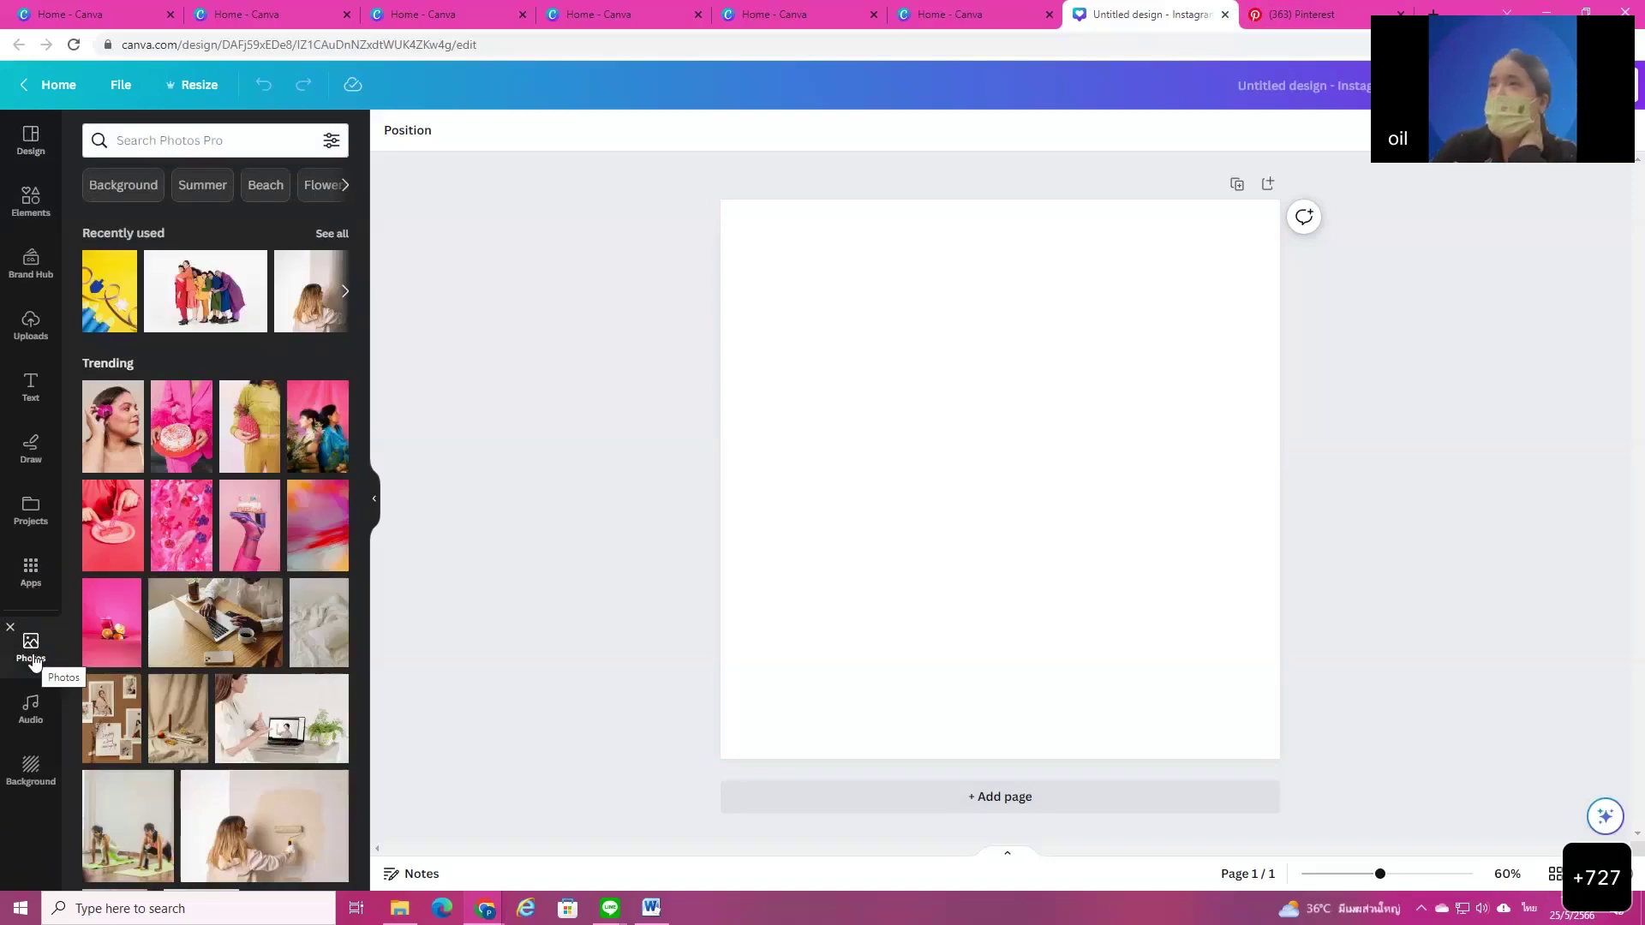
Step: Try a solid dark blue and several gradients as the blank page's background, ending with the purple-to-green gradient
{"action": "left_click", "coordinate": [957, 476]}
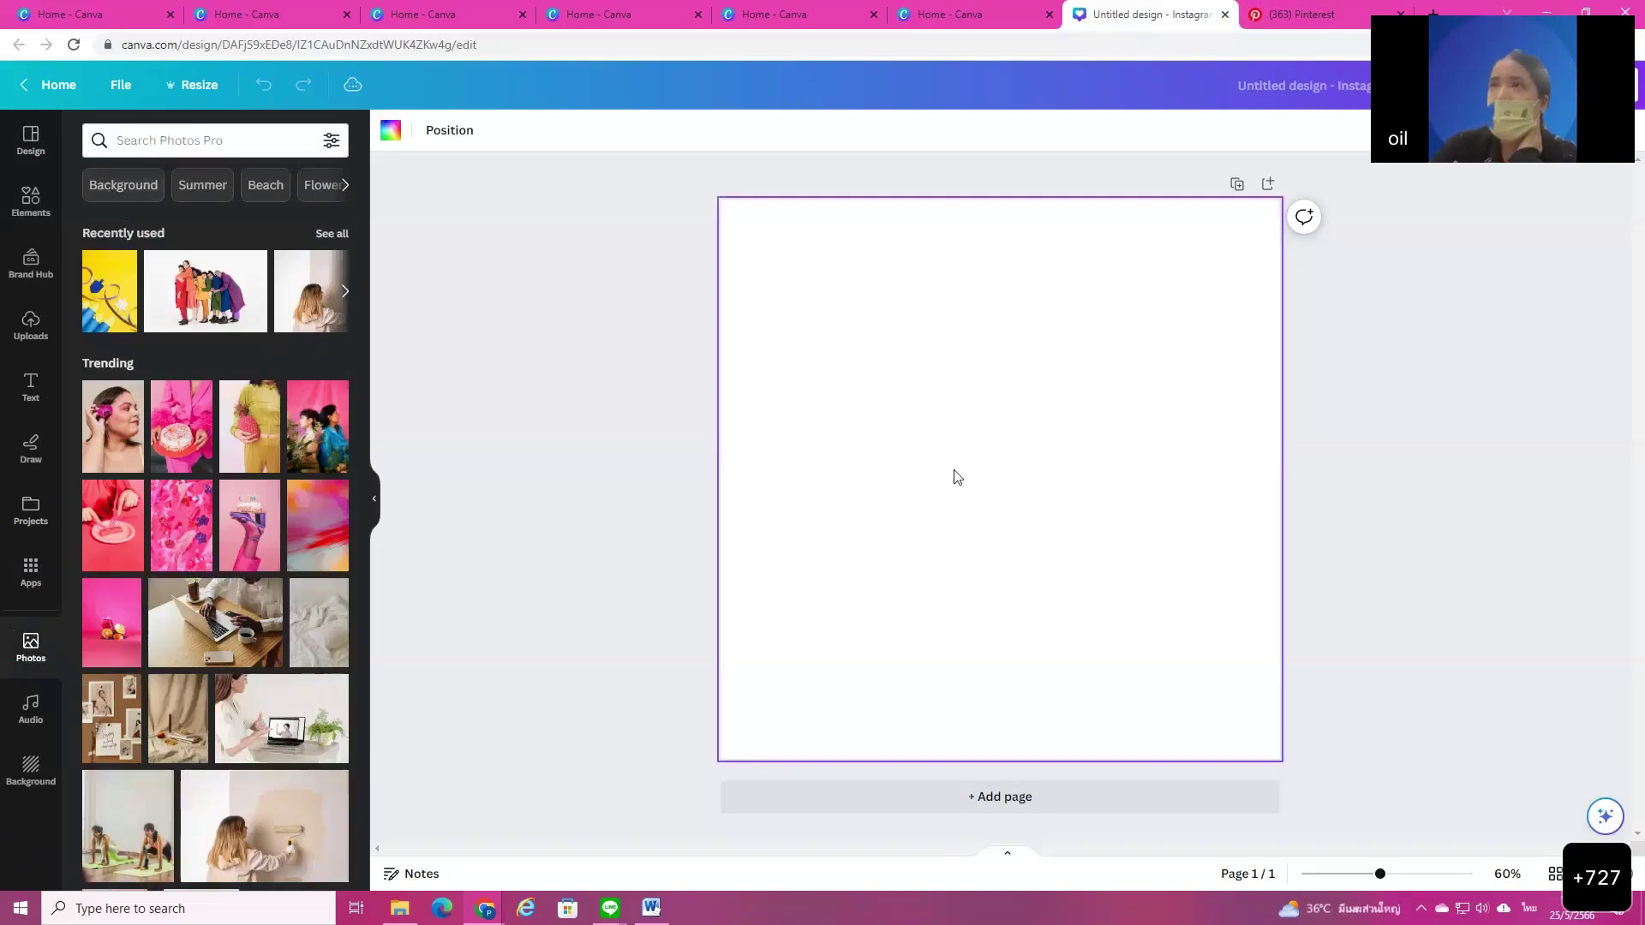
{"action": "left_click", "coordinate": [392, 131]}
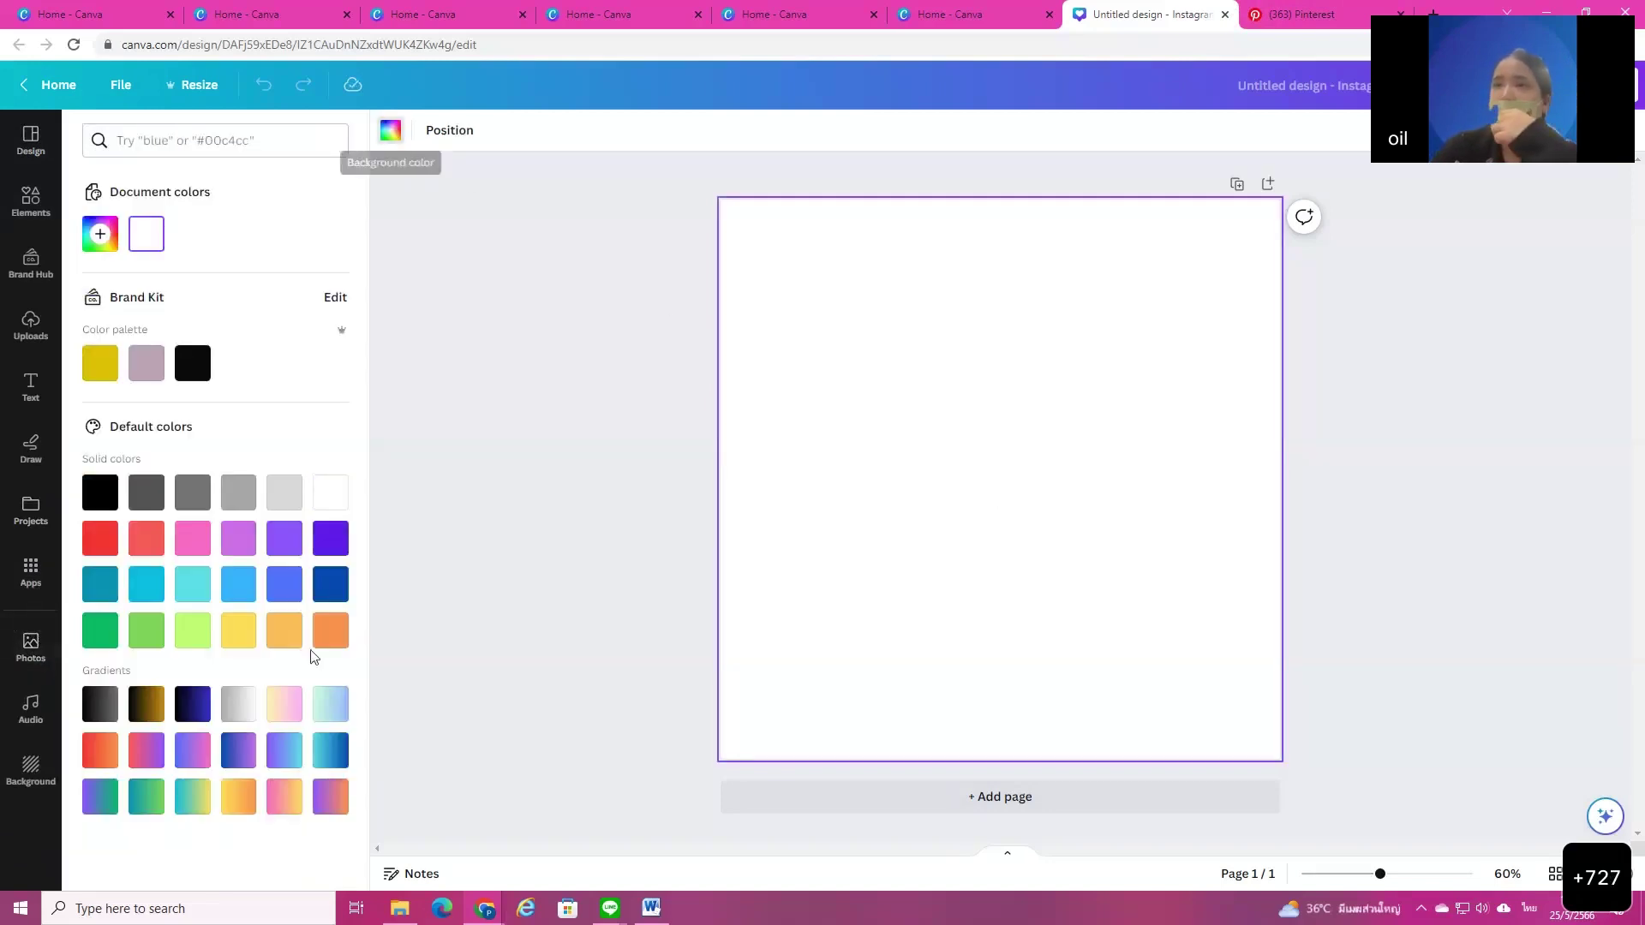
{"action": "left_click", "coordinate": [331, 584]}
{"action": "left_click", "coordinate": [330, 762]}
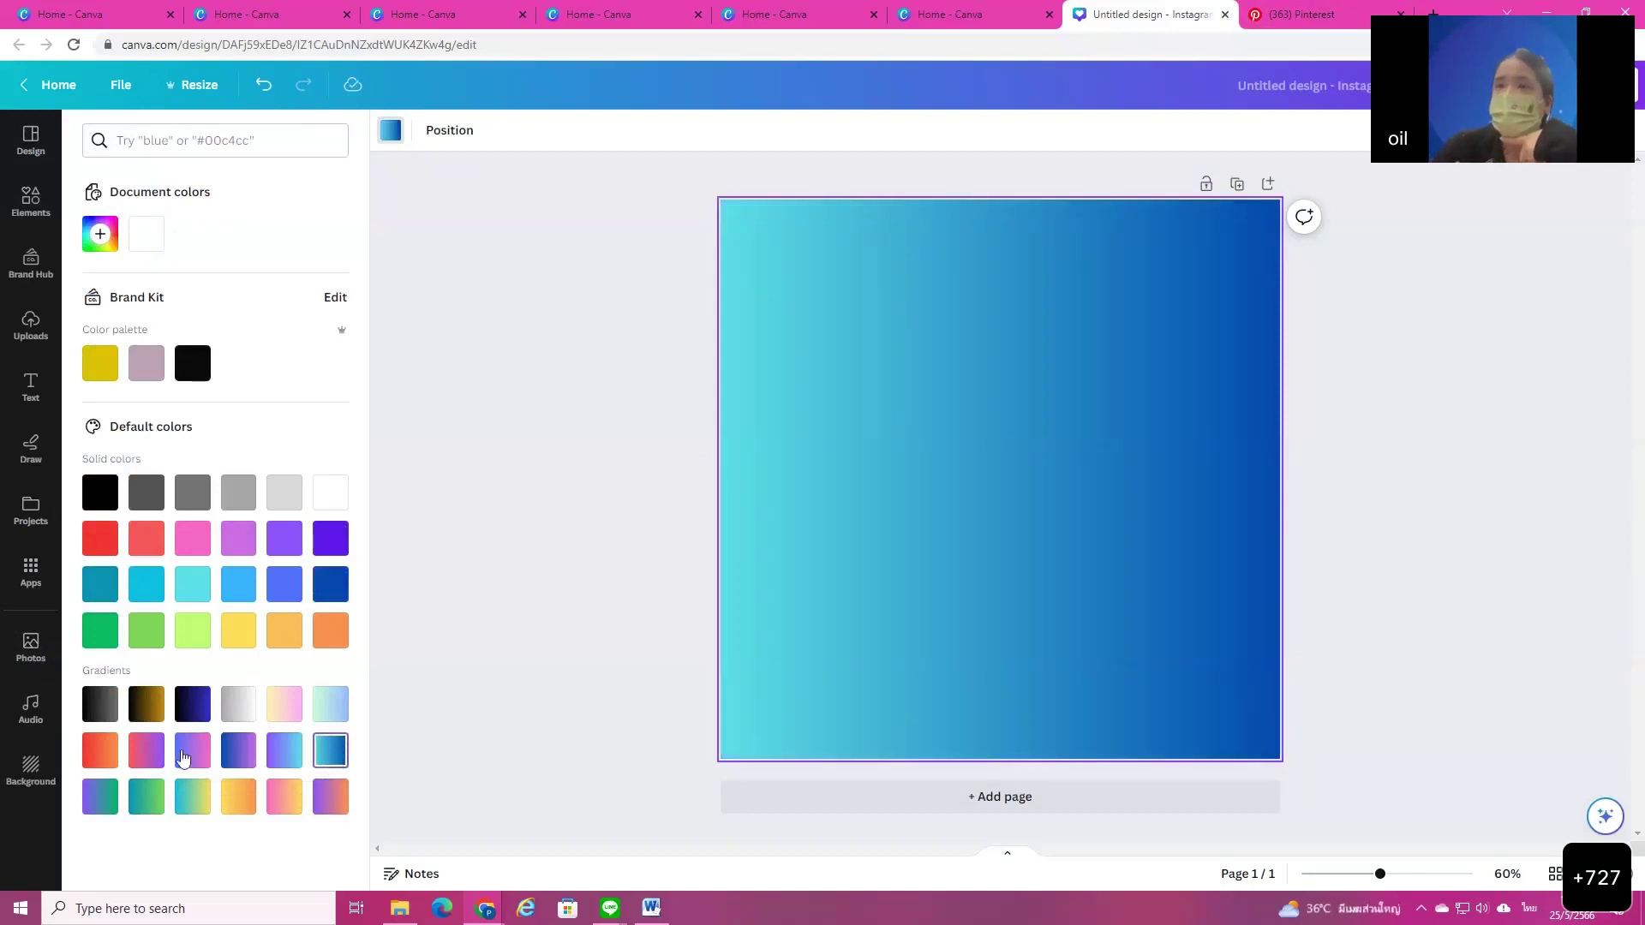
{"action": "left_click", "coordinate": [143, 799]}
{"action": "left_click", "coordinate": [101, 797]}
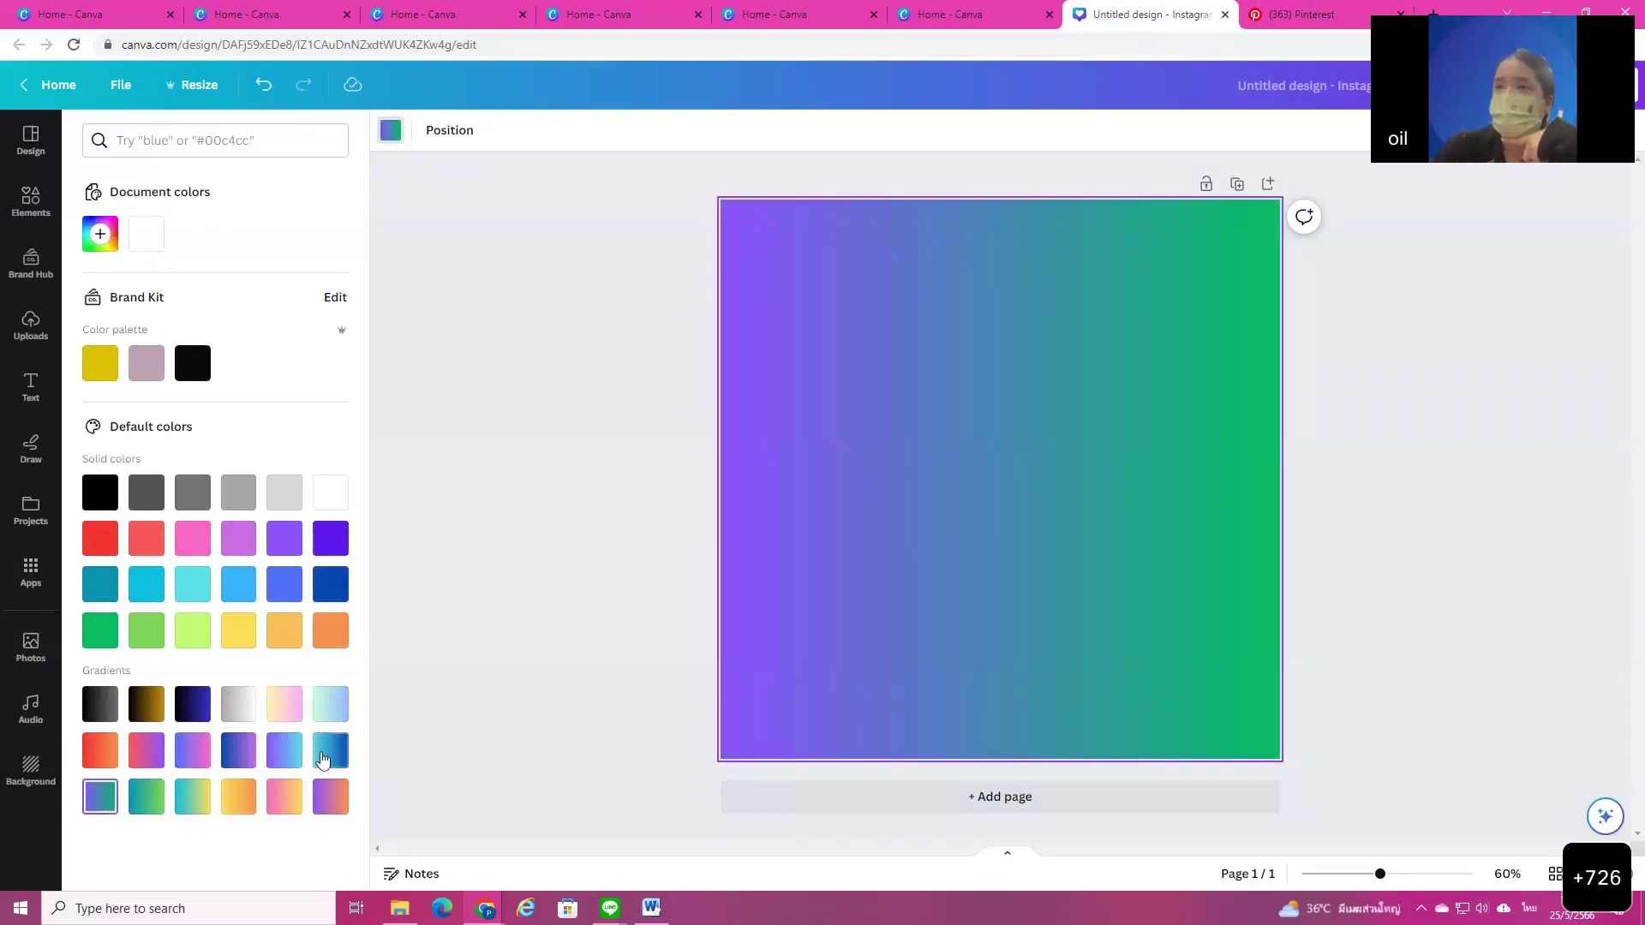
Step: Set the page background back to solid white and browse the ready-made background library
{"action": "left_click", "coordinate": [322, 759]}
{"action": "left_click", "coordinate": [330, 495]}
{"action": "left_click", "coordinate": [557, 558]}
{"action": "left_click", "coordinate": [29, 771]}
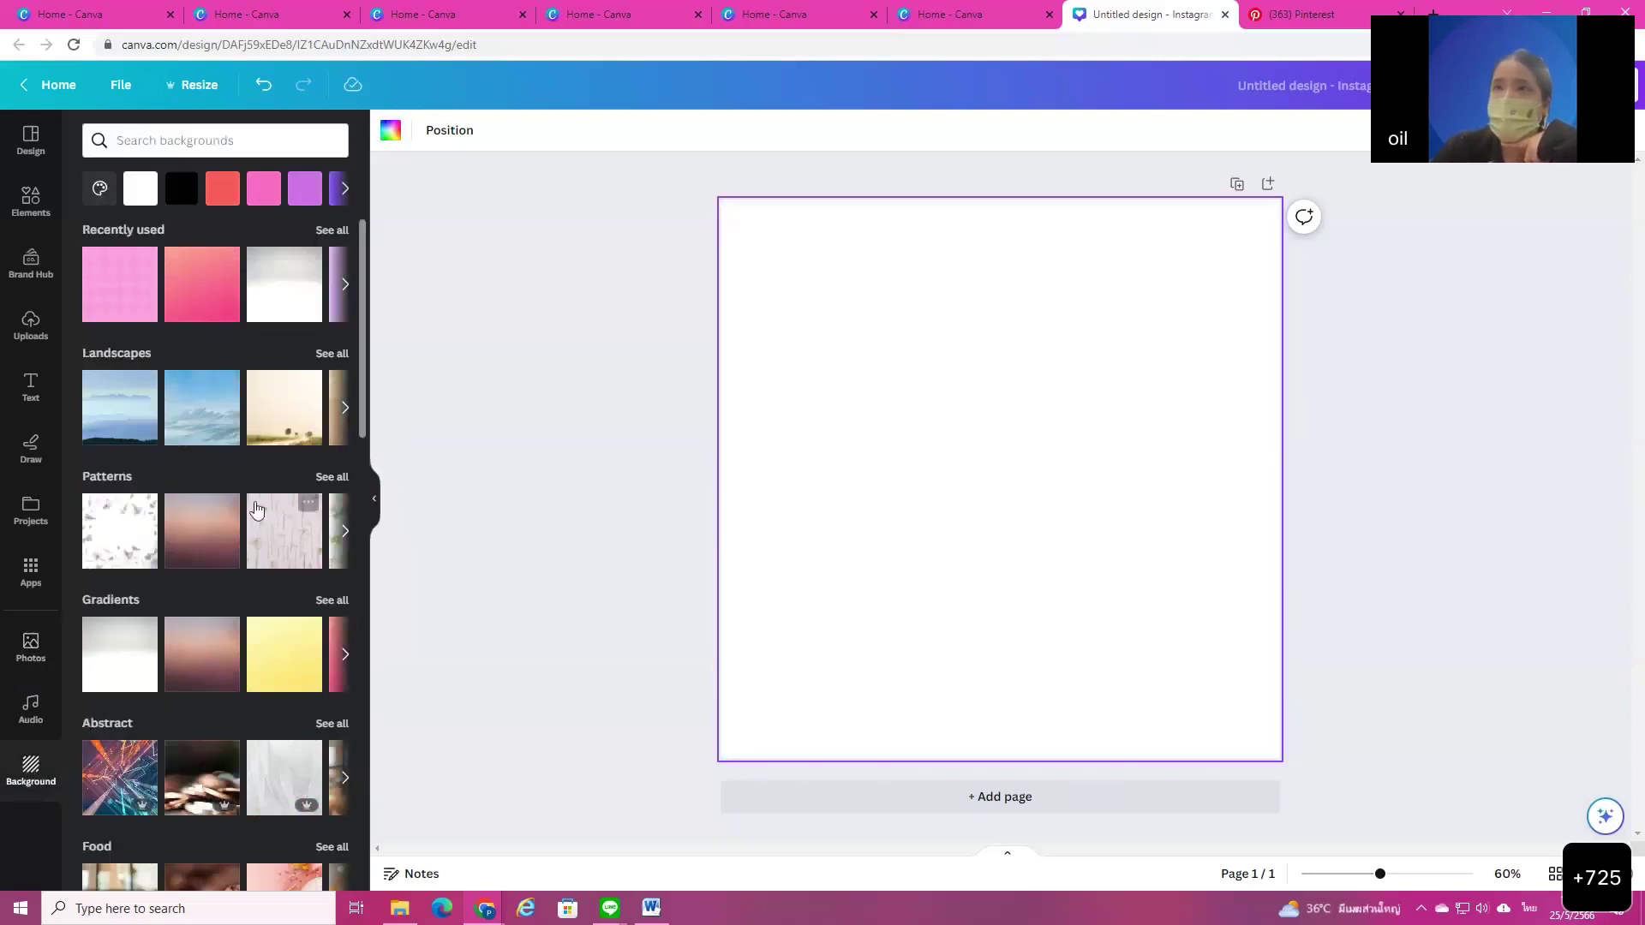
{"action": "scroll", "coordinate": [257, 532], "scroll_direction": "down", "scroll_amount": 1}
{"action": "left_click", "coordinate": [163, 141]}
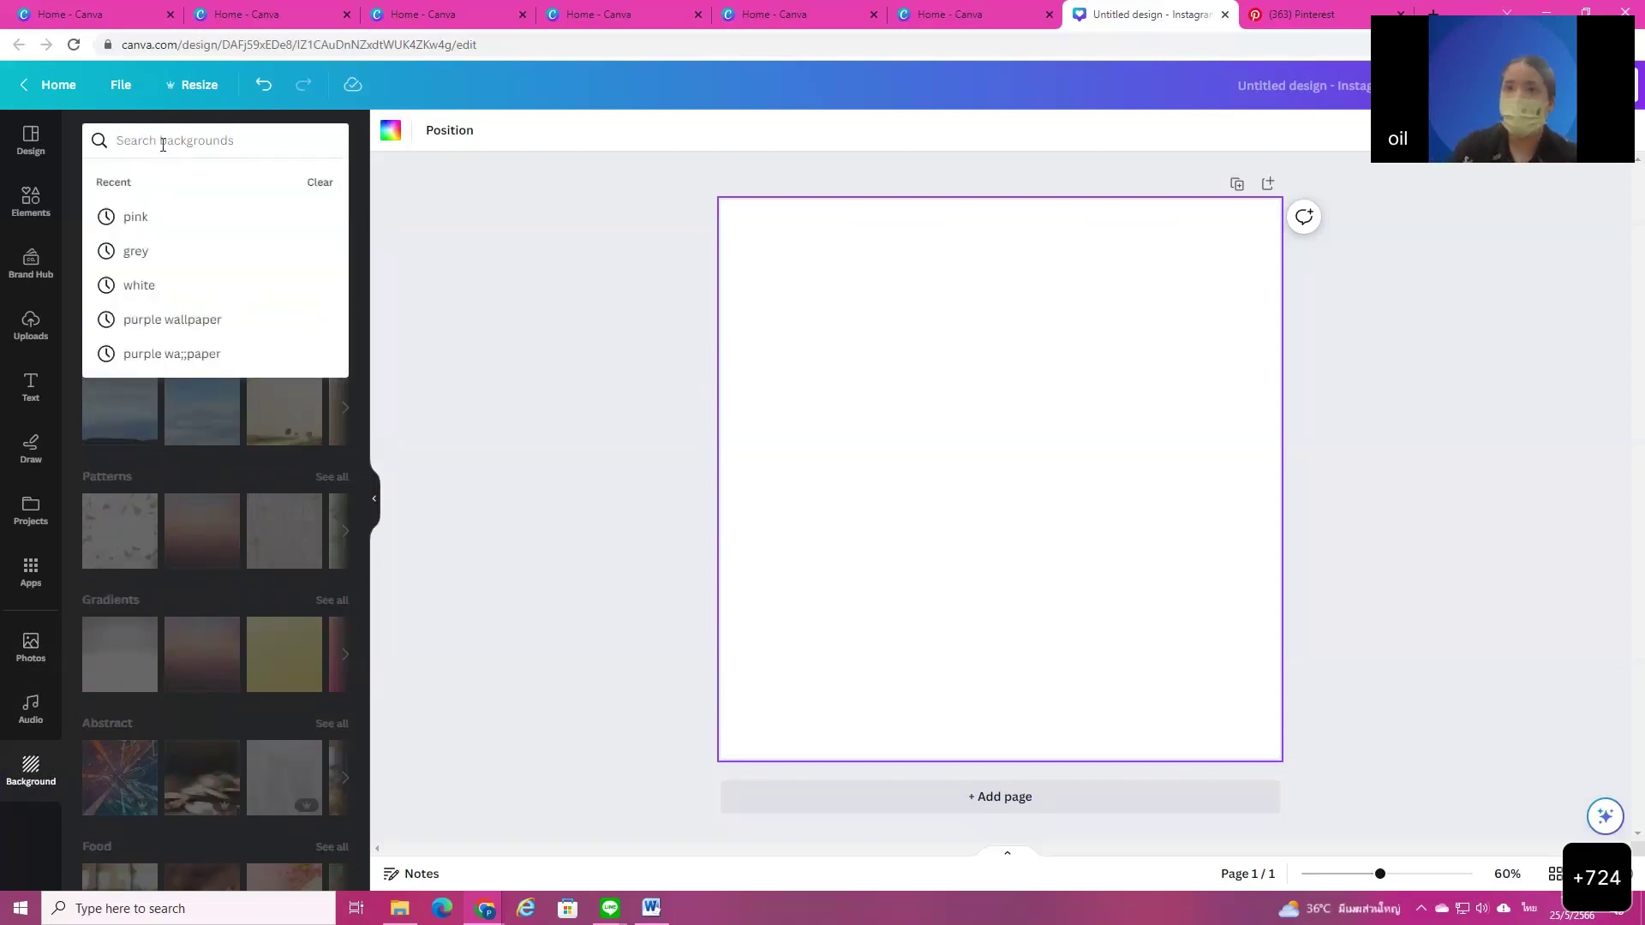
Step: Search the photo library for "business"
{"action": "left_click", "coordinate": [31, 647]}
{"action": "left_click", "coordinate": [158, 141]}
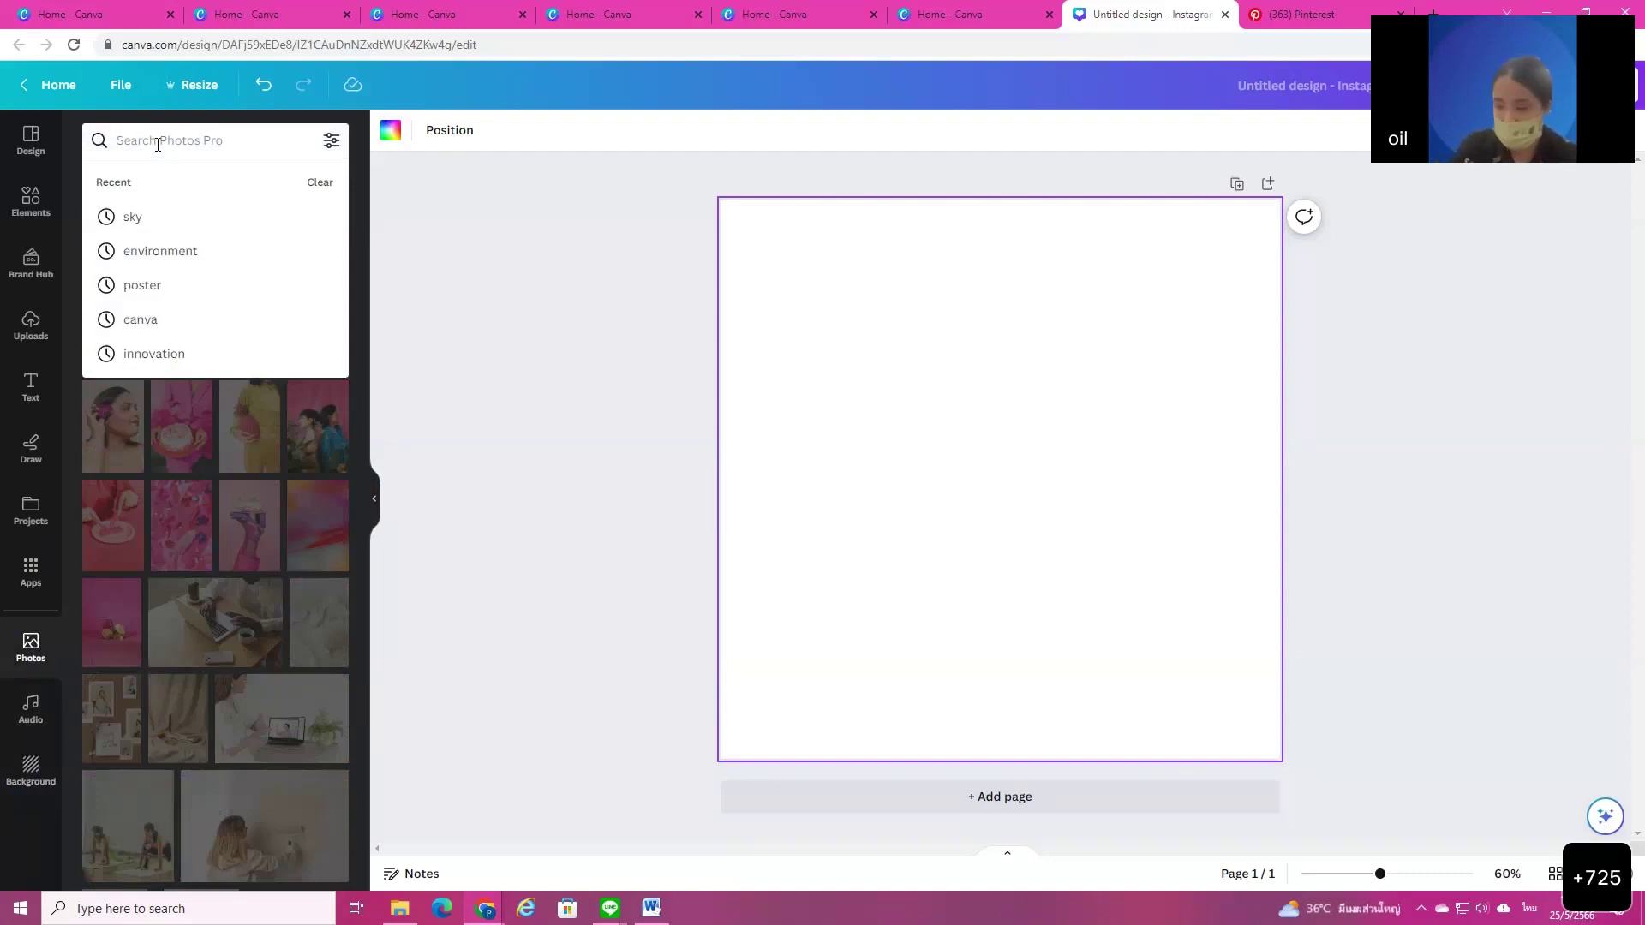
{"action": "type", "text": "ิ"}
{"action": "key", "text": "BackSpace"}
{"action": "key", "text": "alt+shift"}
{"action": "type", "text": "b"}
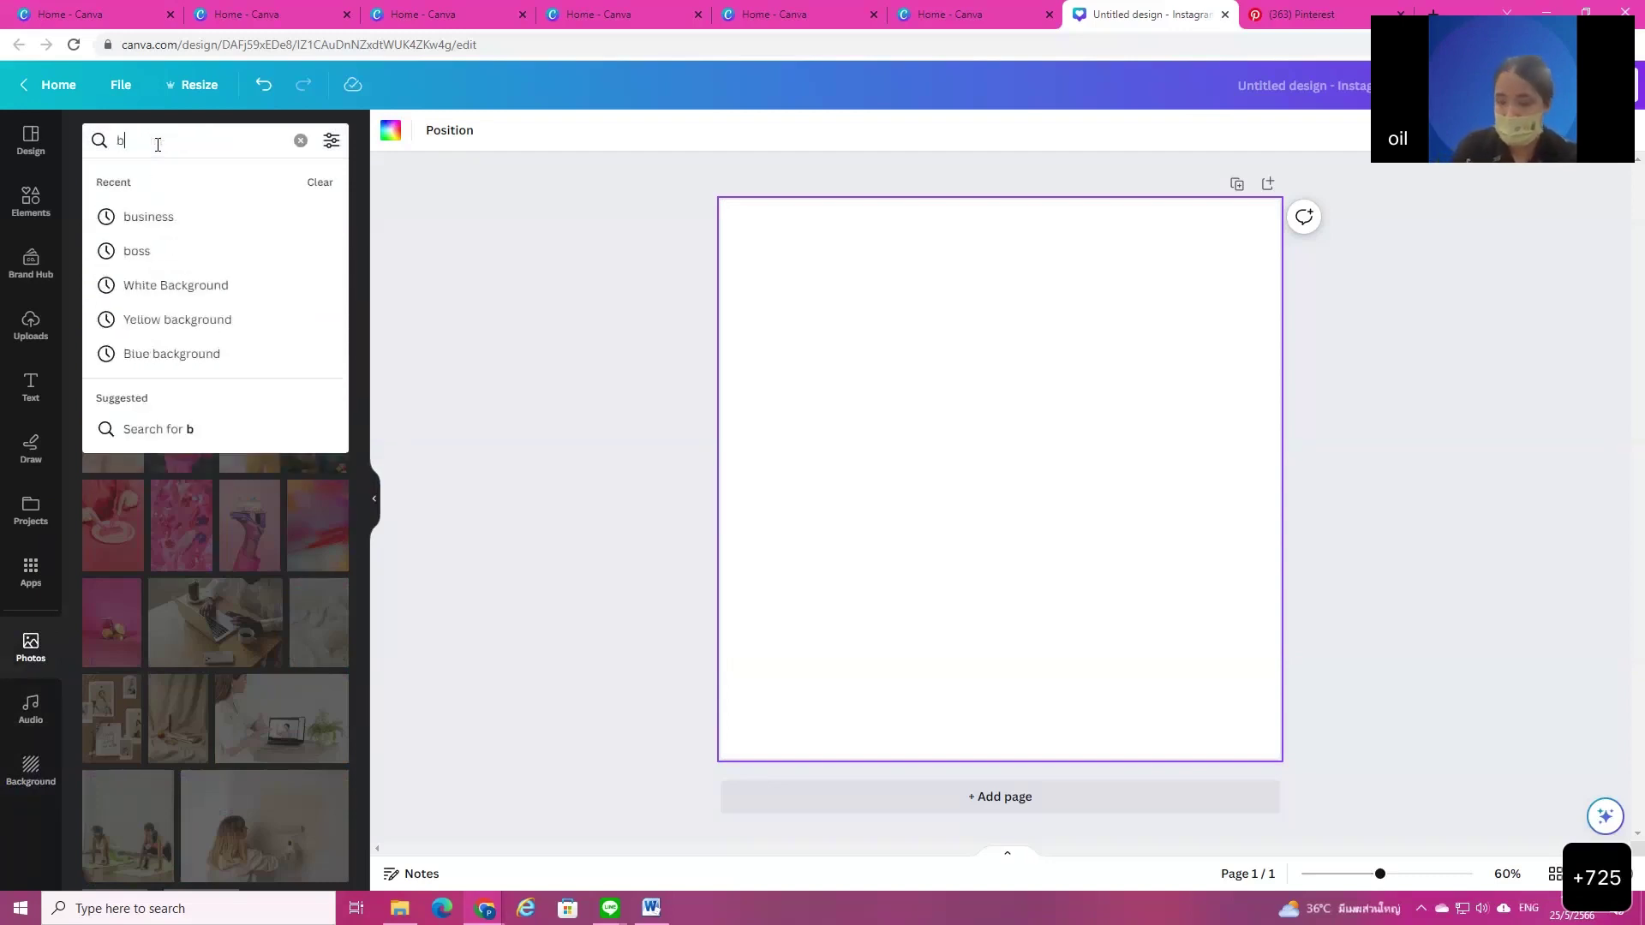
{"action": "type", "text": "usi"}
{"action": "left_click", "coordinate": [178, 224]}
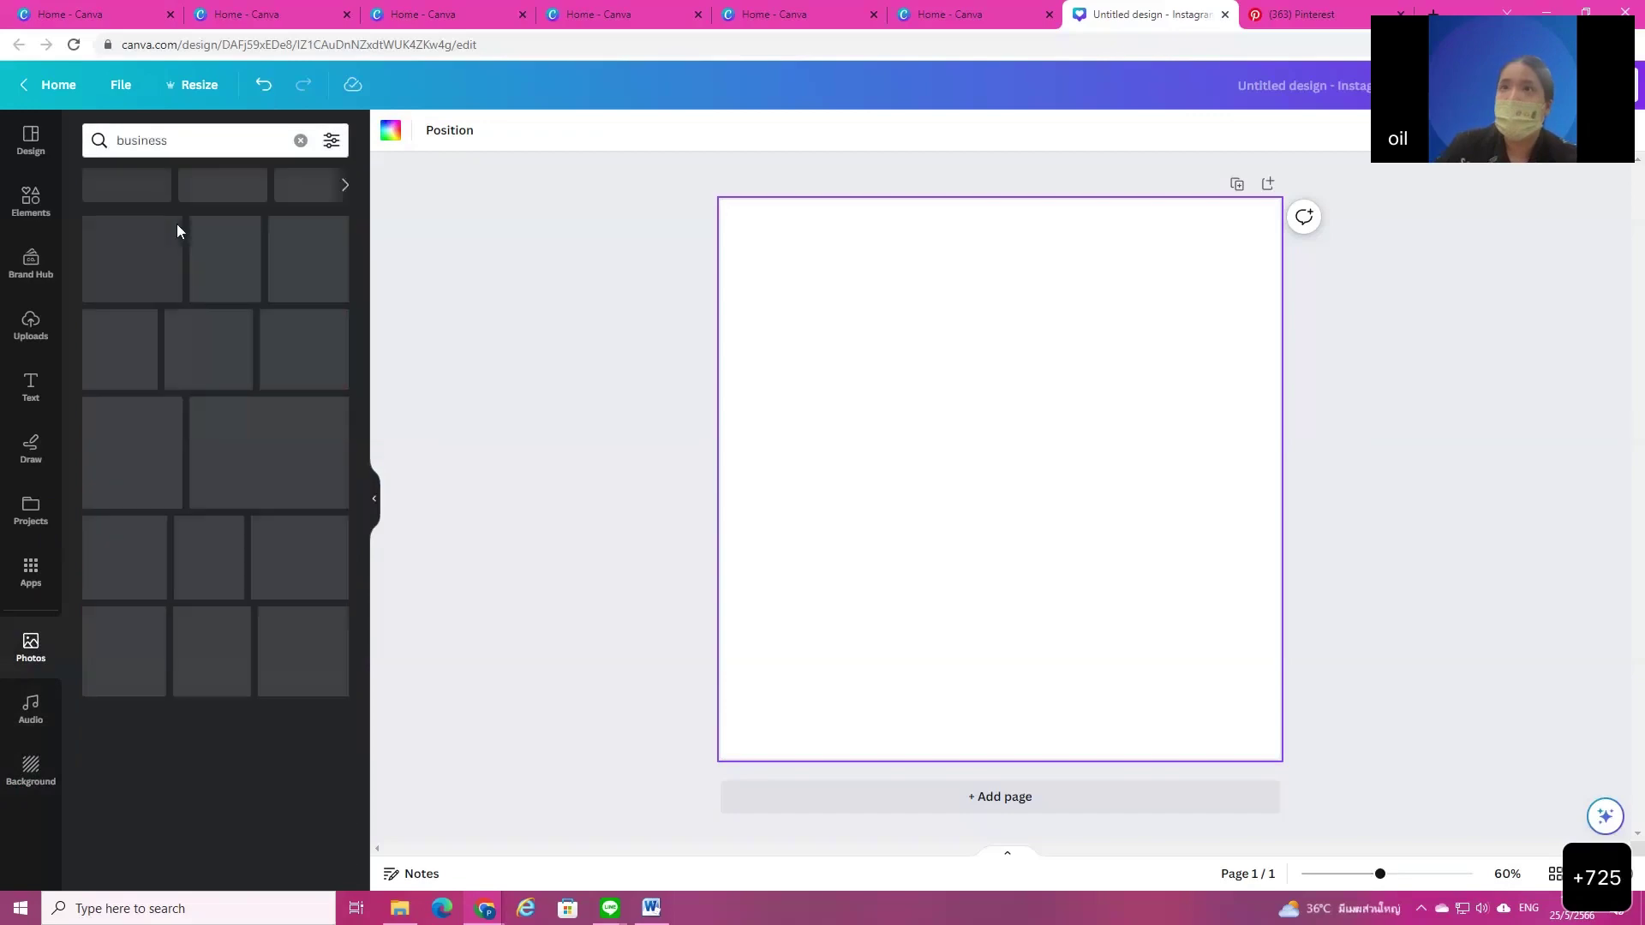
Step: Add the overhead photo of a business team around open books and enlarge it to fill the page at 1,080 × 1,080
{"action": "scroll", "coordinate": [215, 702], "scroll_direction": "down", "scroll_amount": 5}
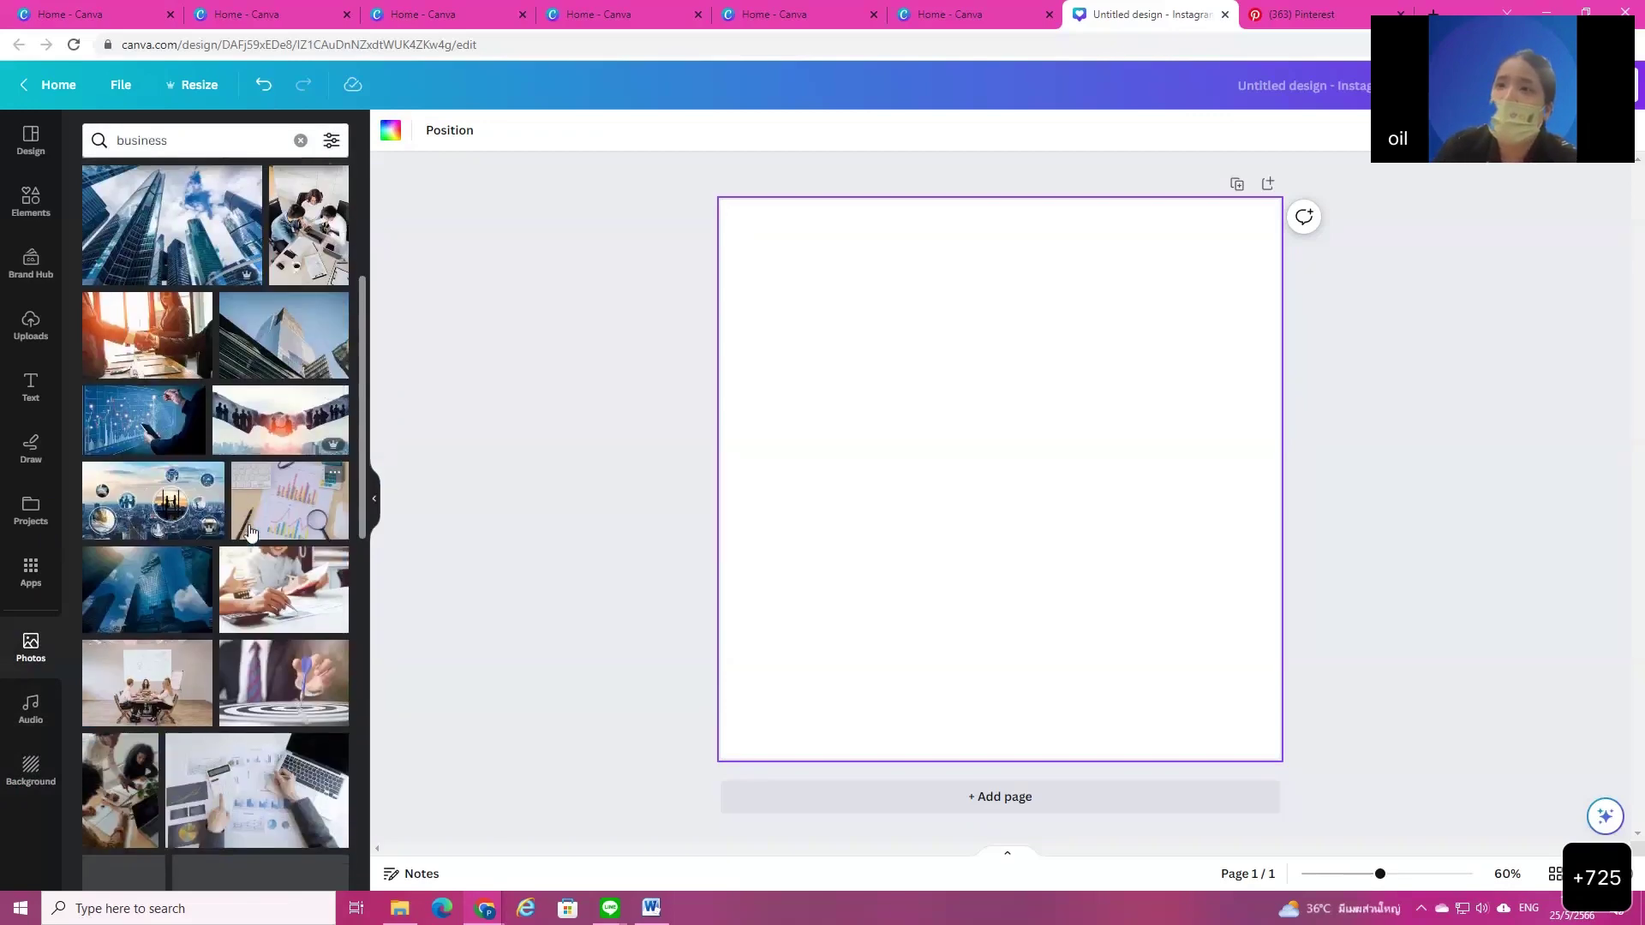
{"action": "scroll", "coordinate": [210, 694], "scroll_direction": "down", "scroll_amount": 6}
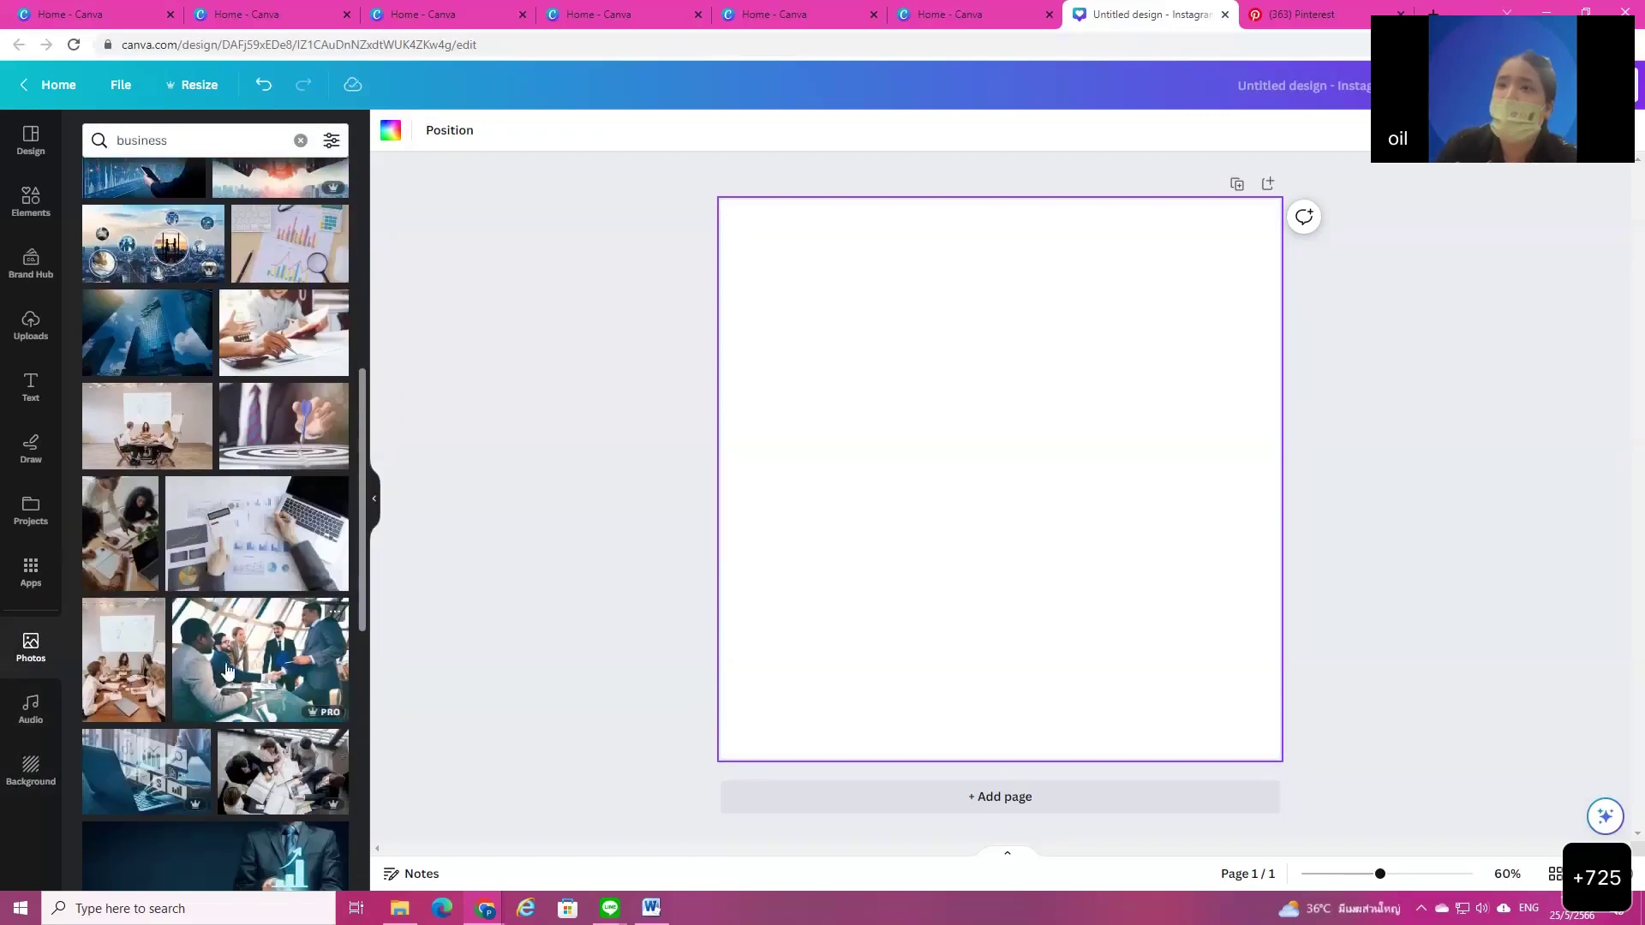
{"action": "scroll", "coordinate": [197, 673], "scroll_direction": "down", "scroll_amount": 1}
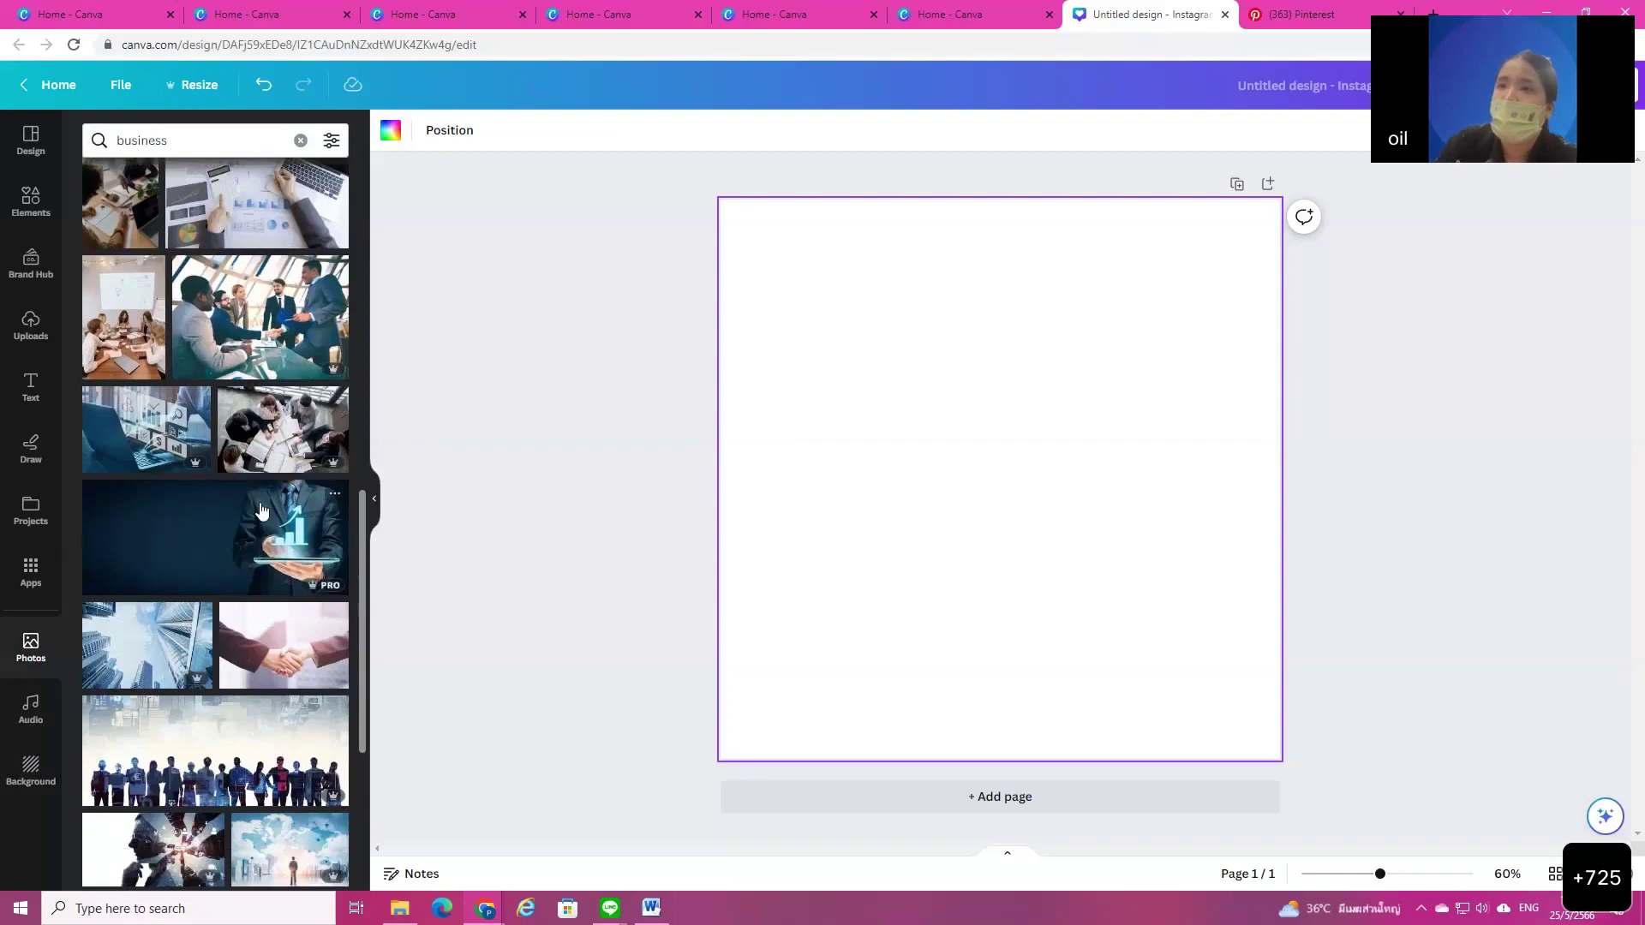
{"action": "left_click", "coordinate": [281, 428]}
{"action": "left_click_drag", "start_coordinate": [894, 454], "coordinate": [837, 324]}
{"action": "left_click_drag", "start_coordinate": [1163, 492], "coordinate": [1280, 566]}
{"action": "left_click_drag", "start_coordinate": [1004, 566], "coordinate": [1045, 759]}
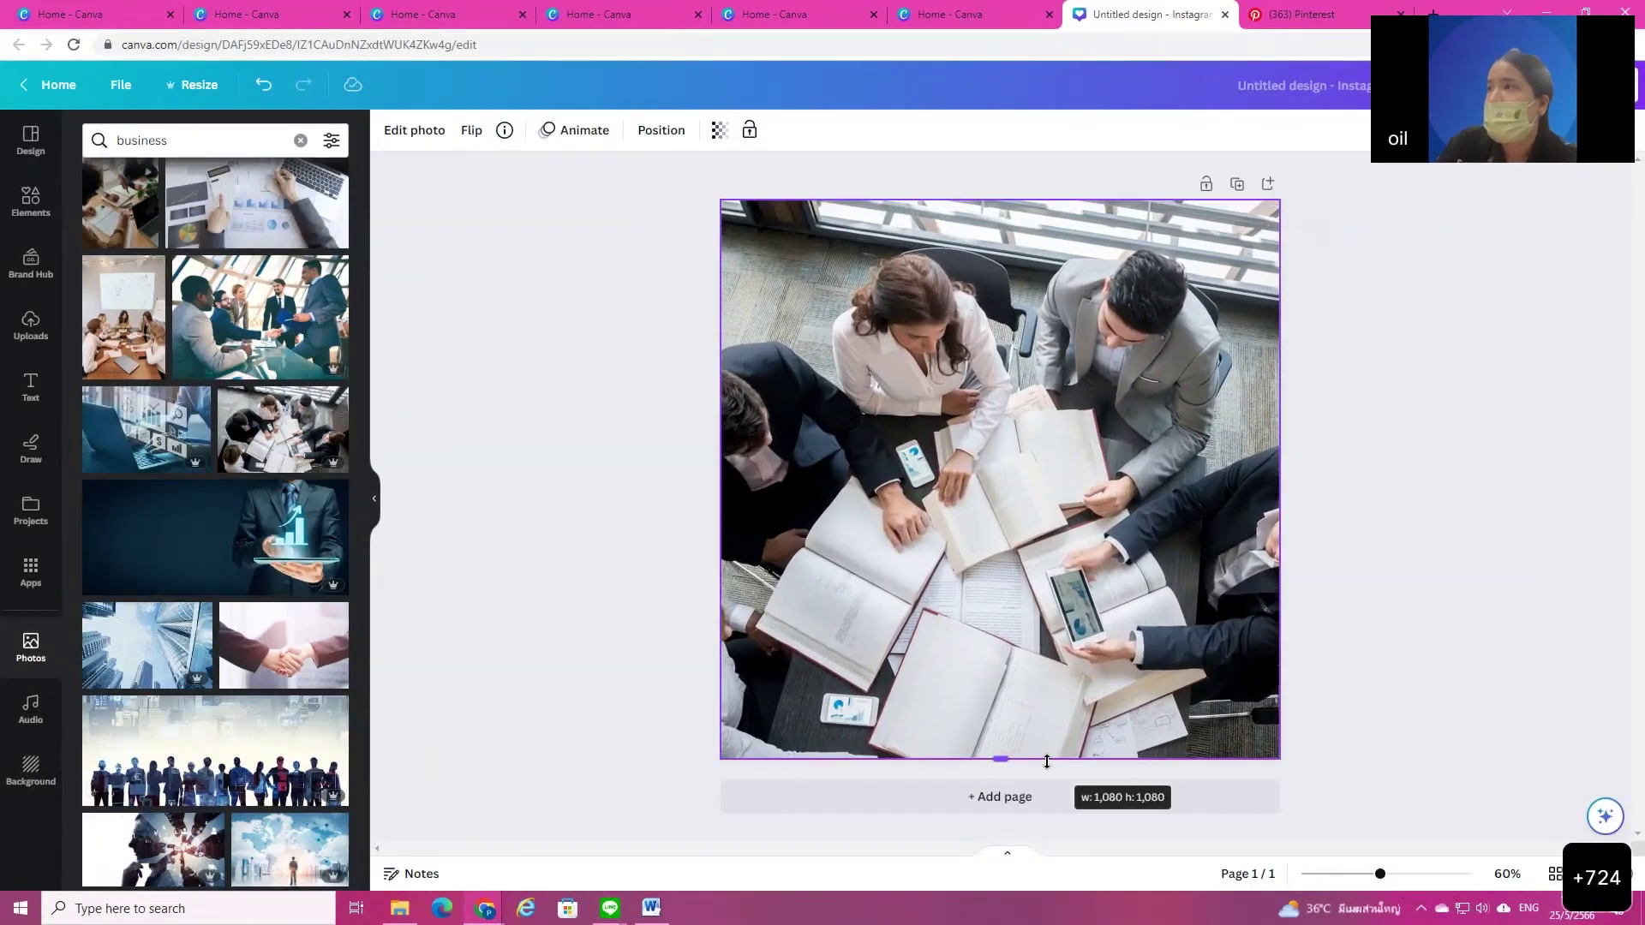
Step: Shift the team photo slightly to the left and extend its right side to meet the page edge
{"action": "left_click_drag", "start_coordinate": [1099, 632], "coordinate": [1064, 632]}
{"action": "left_click_drag", "start_coordinate": [1248, 481], "coordinate": [1311, 484]}
{"action": "left_click_drag", "start_coordinate": [1207, 514], "coordinate": [1152, 513]}
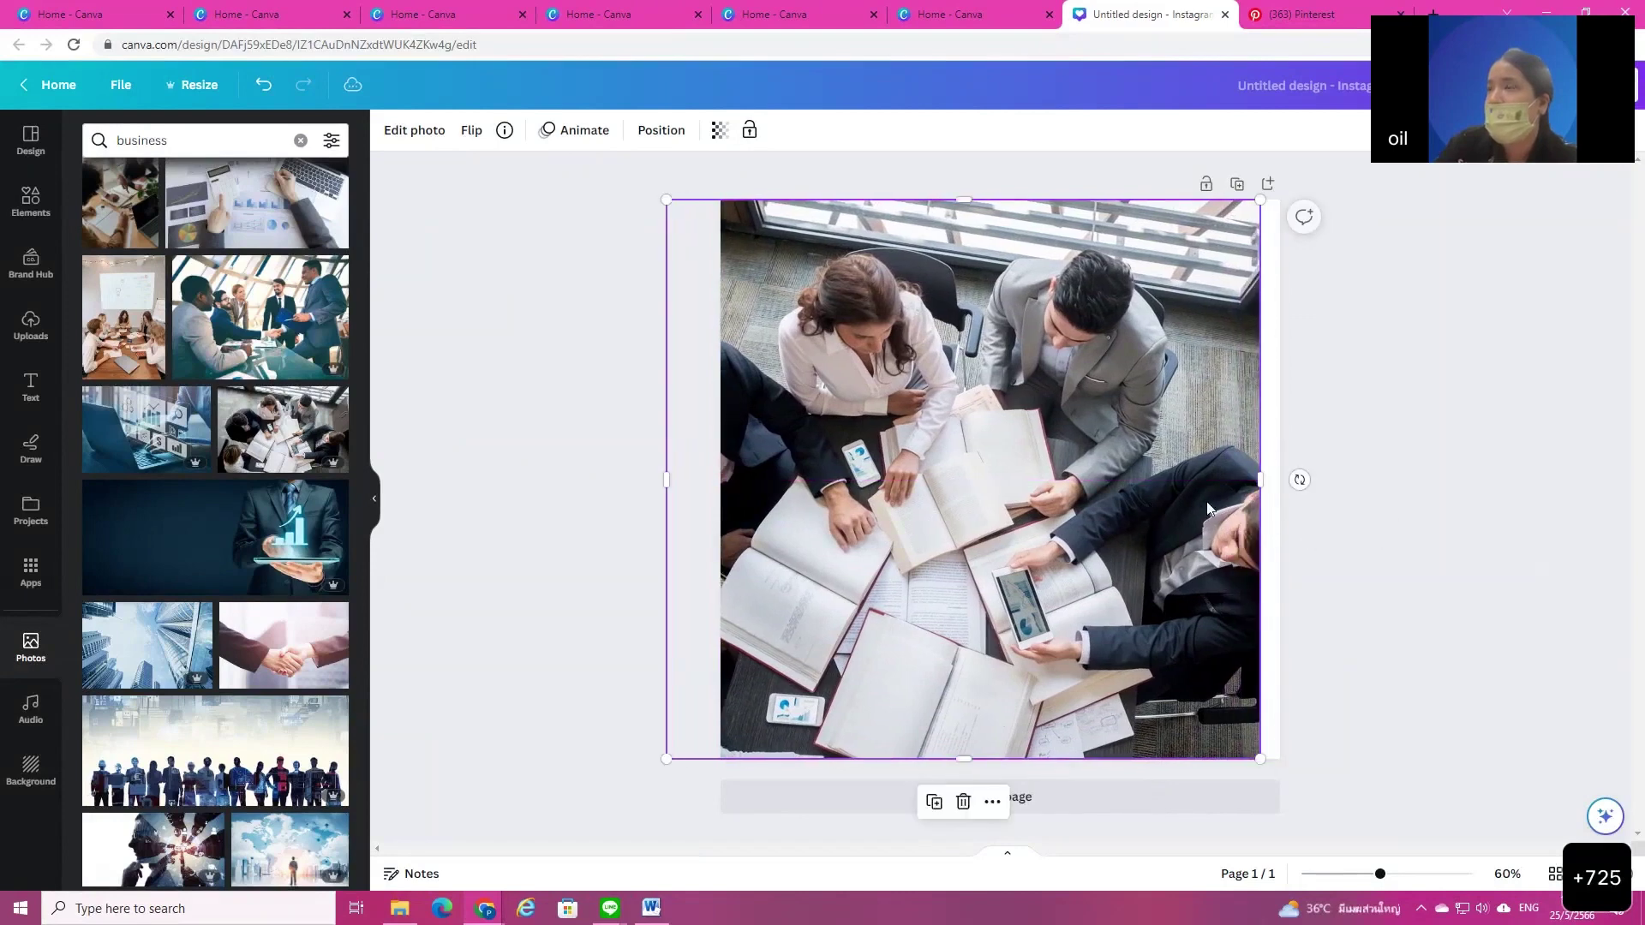
{"action": "left_click_drag", "start_coordinate": [1263, 482], "coordinate": [1280, 483]}
{"action": "left_click", "coordinate": [1388, 392]}
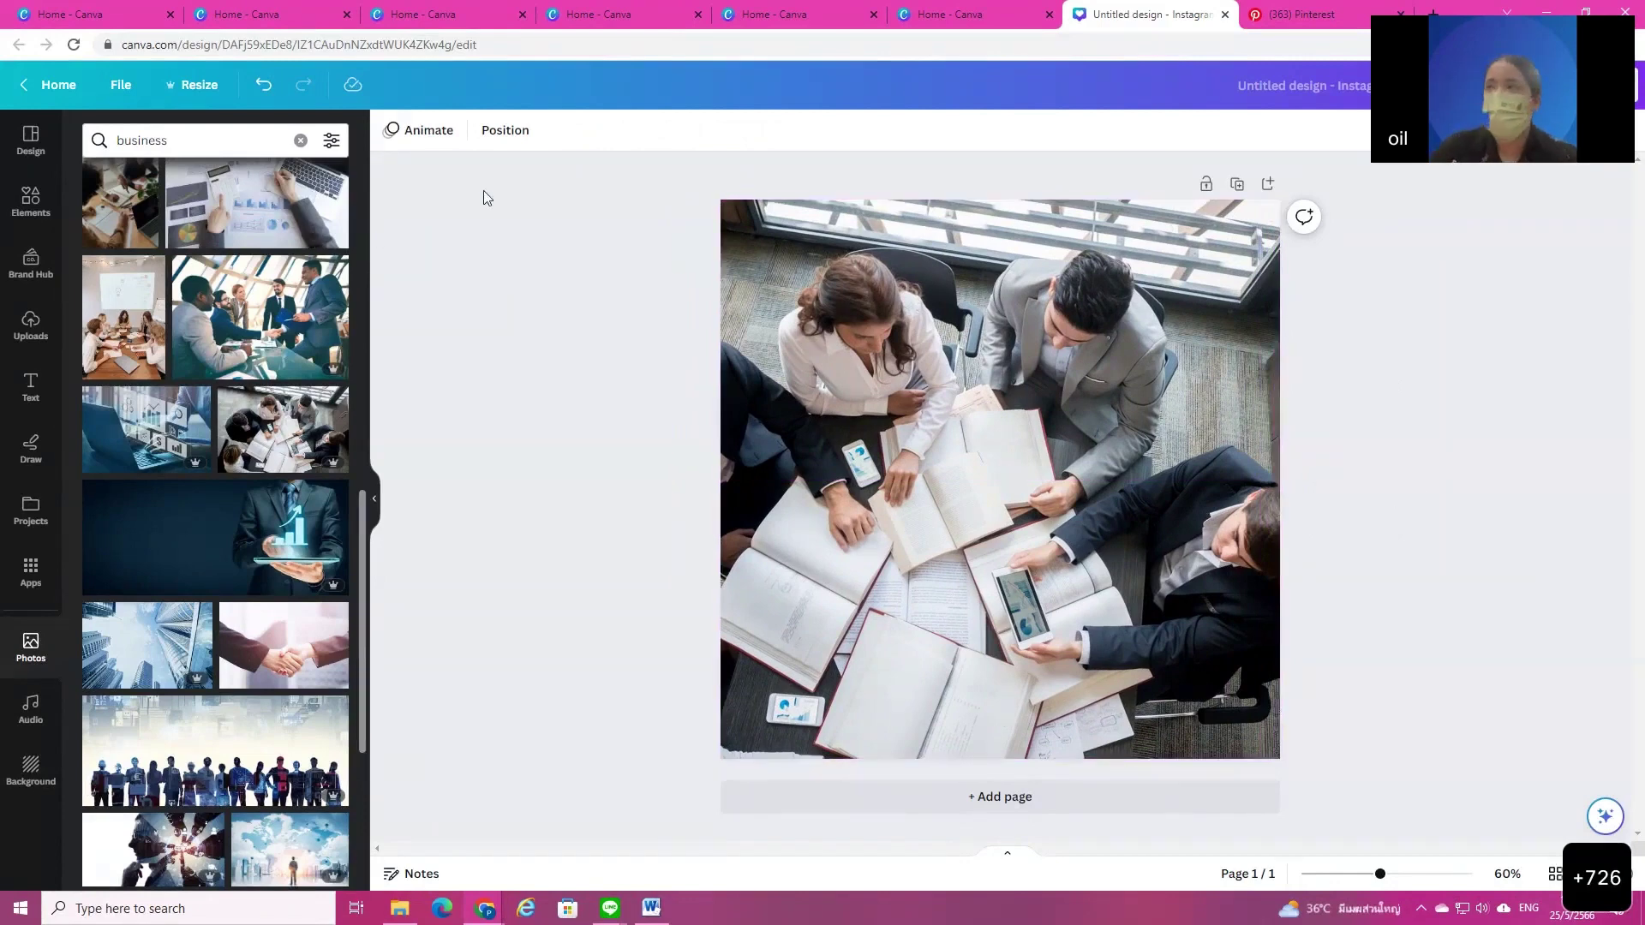
Step: Add a heading over the photo and clear its placeholder text
{"action": "left_click", "coordinate": [31, 388]}
{"action": "left_click", "coordinate": [240, 345]}
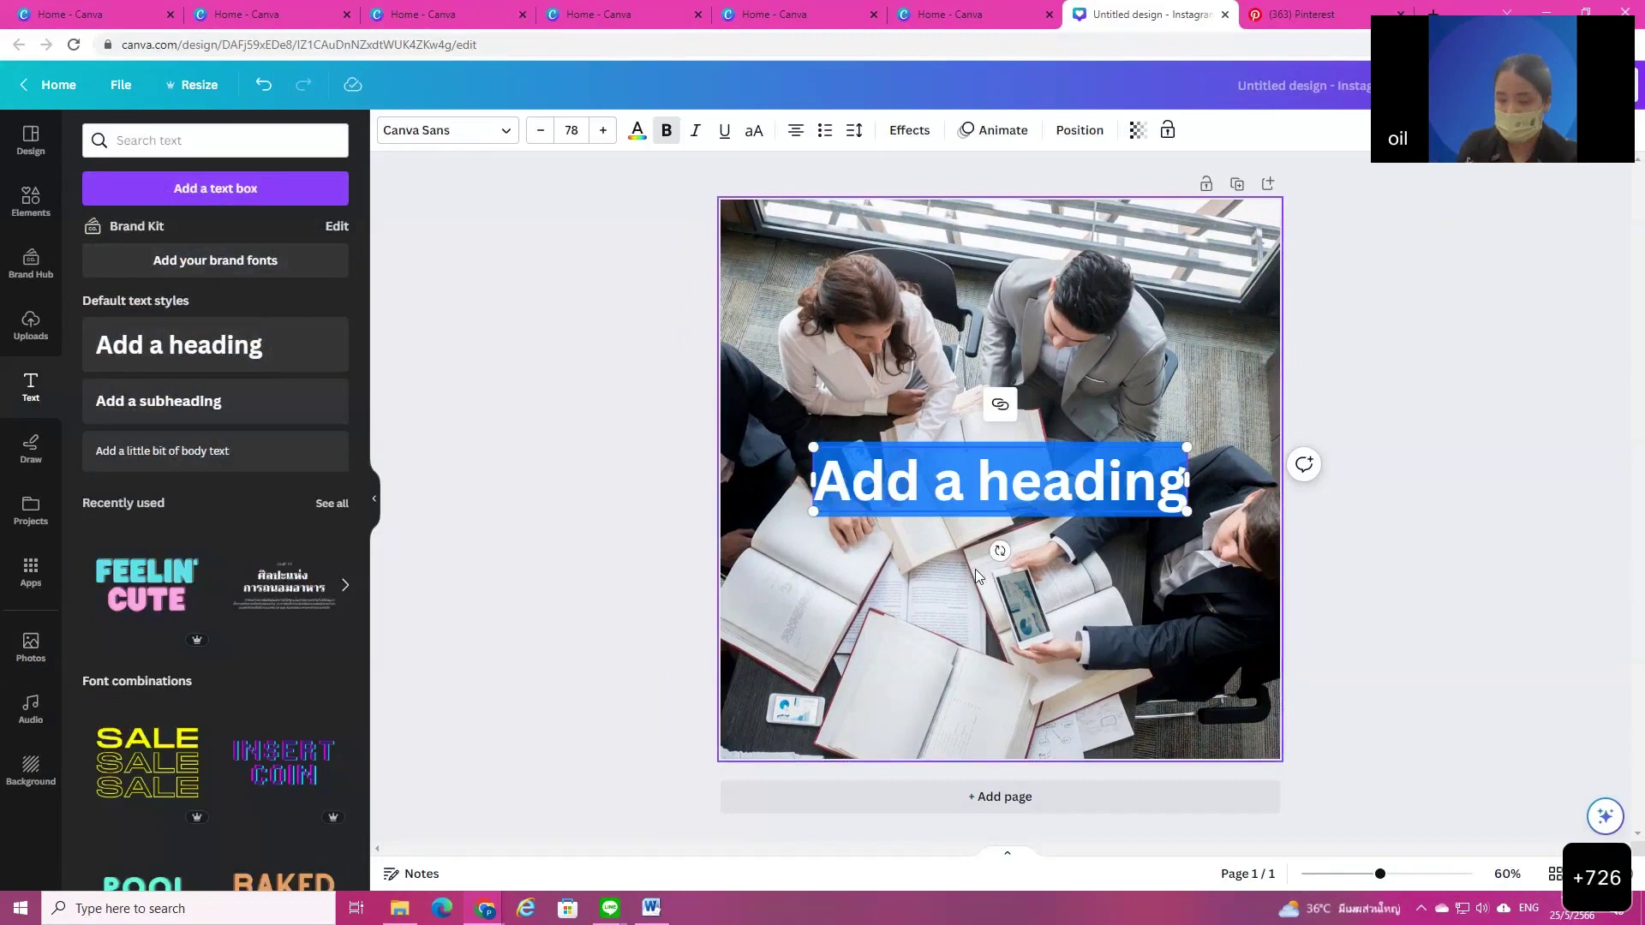
{"action": "key", "text": "BackSpace"}
{"action": "key", "text": "grave"}
{"action": "type", "text": "B"}
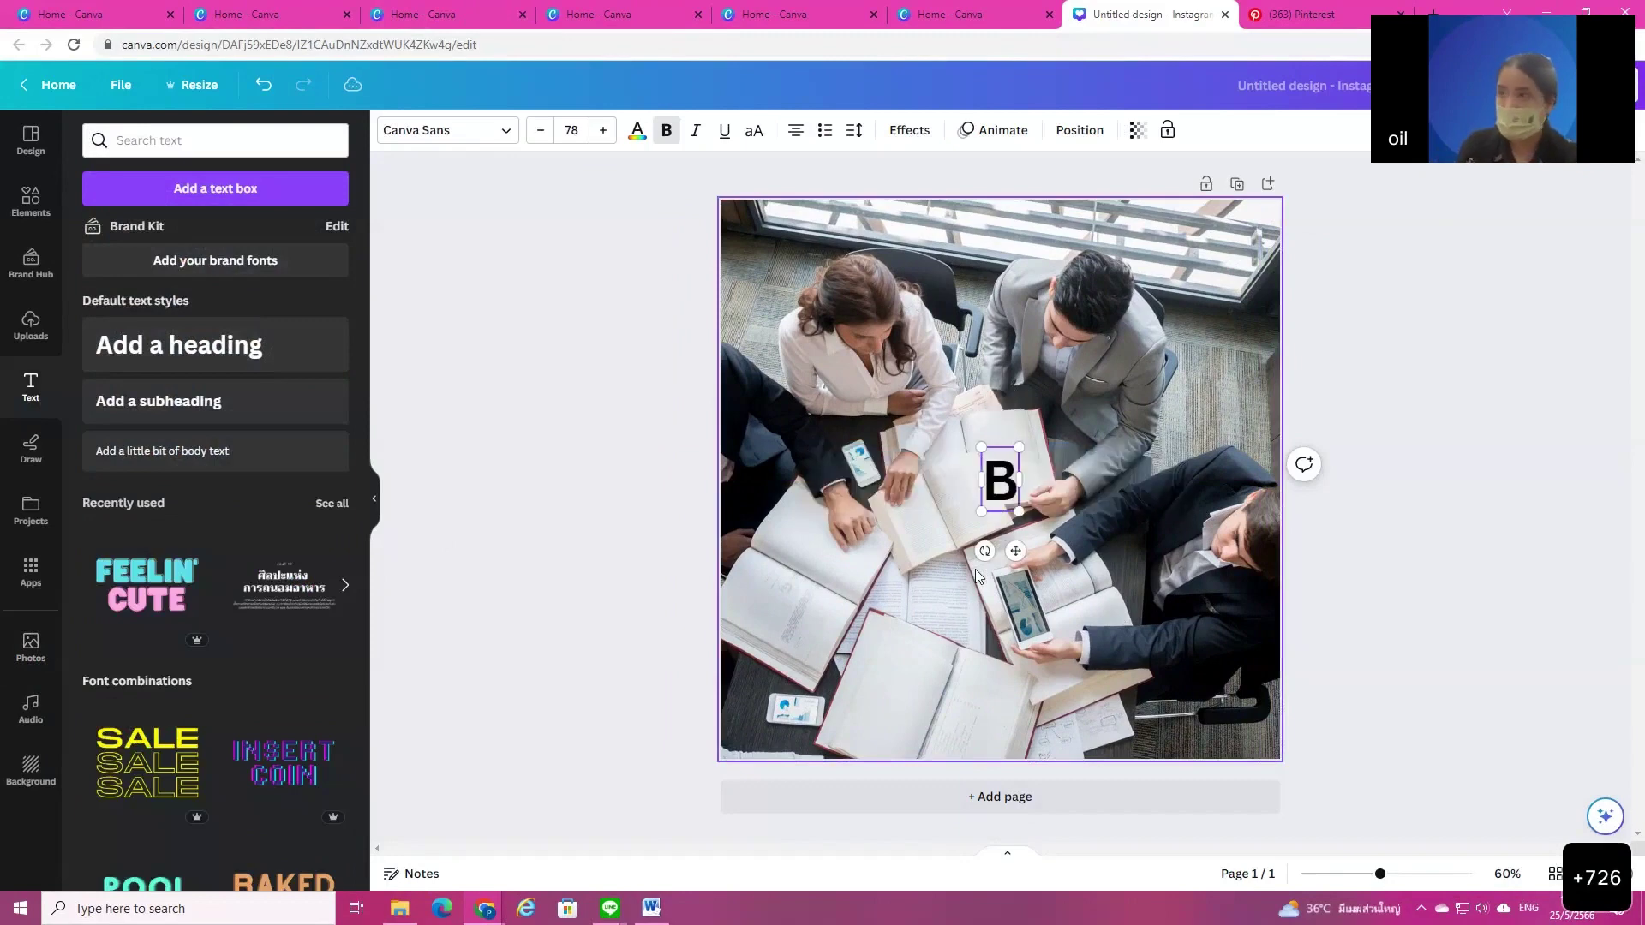
{"action": "type", "text": "usiness"}
{"action": "key", "text": "BackSpace"}
{"action": "key", "text": "BackSpace"}
{"action": "key", "text": "BackSpace"}
{"action": "key", "text": "BackSpace"}
{"action": "key", "text": "BackSpace"}
{"action": "key", "text": "BackSpace"}
{"action": "key", "text": "BackSpace"}
{"action": "key", "text": "BackSpace"}
Step: Enter "Digital Skill" as the heading text
{"action": "type", "text": "Di"}
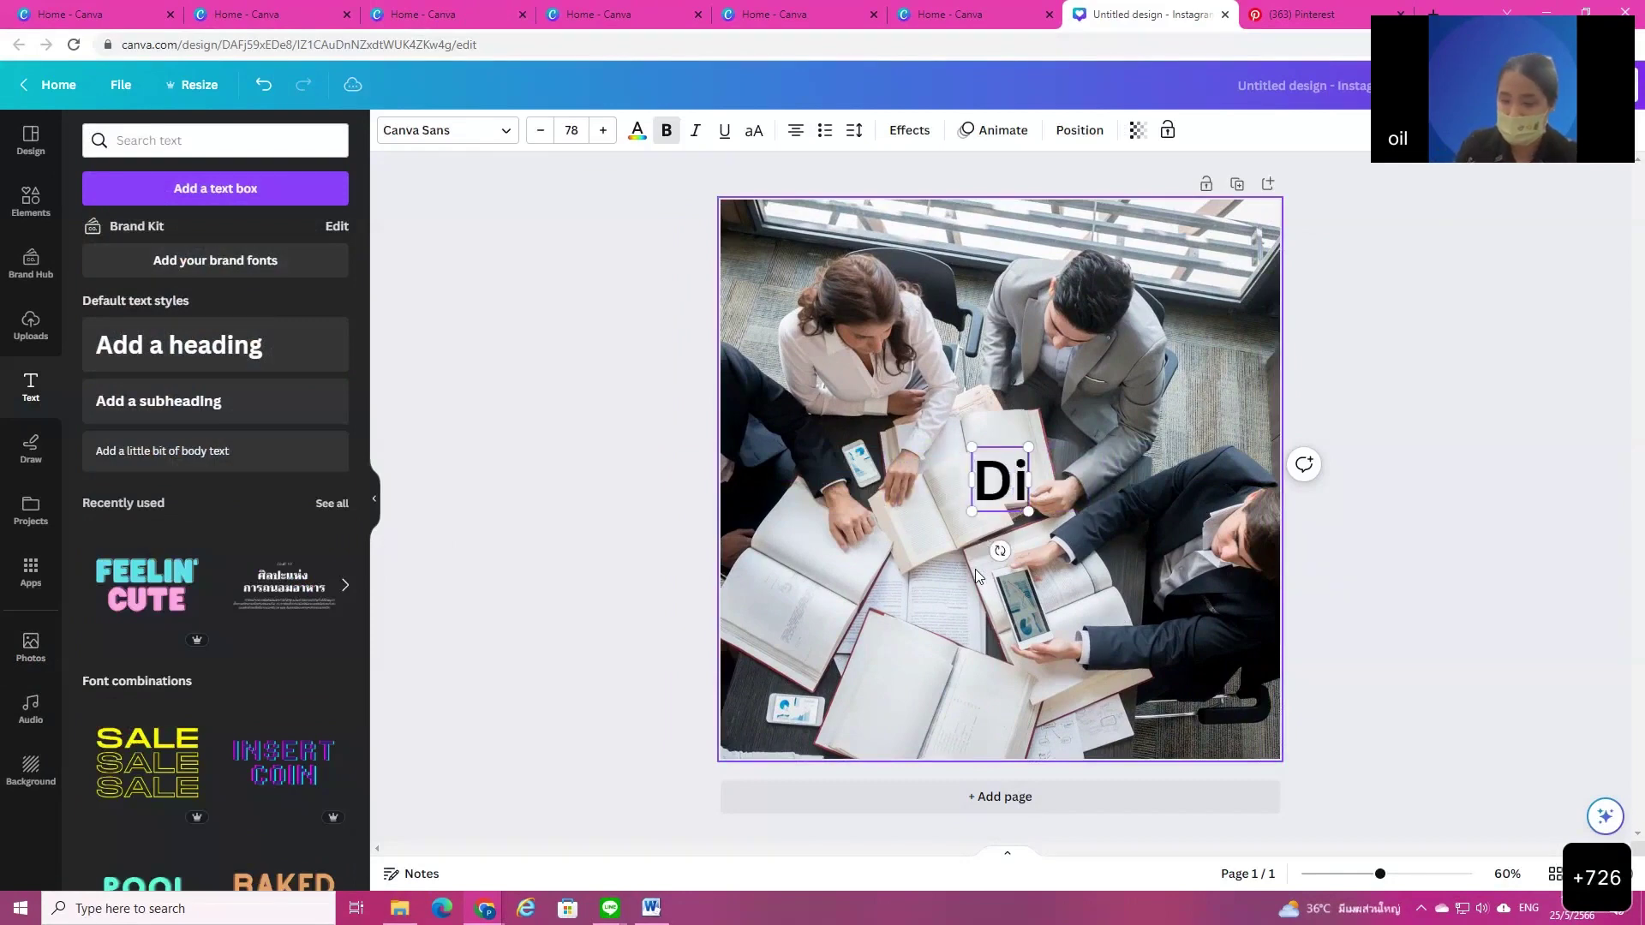
{"action": "type", "text": "gital Skill"}
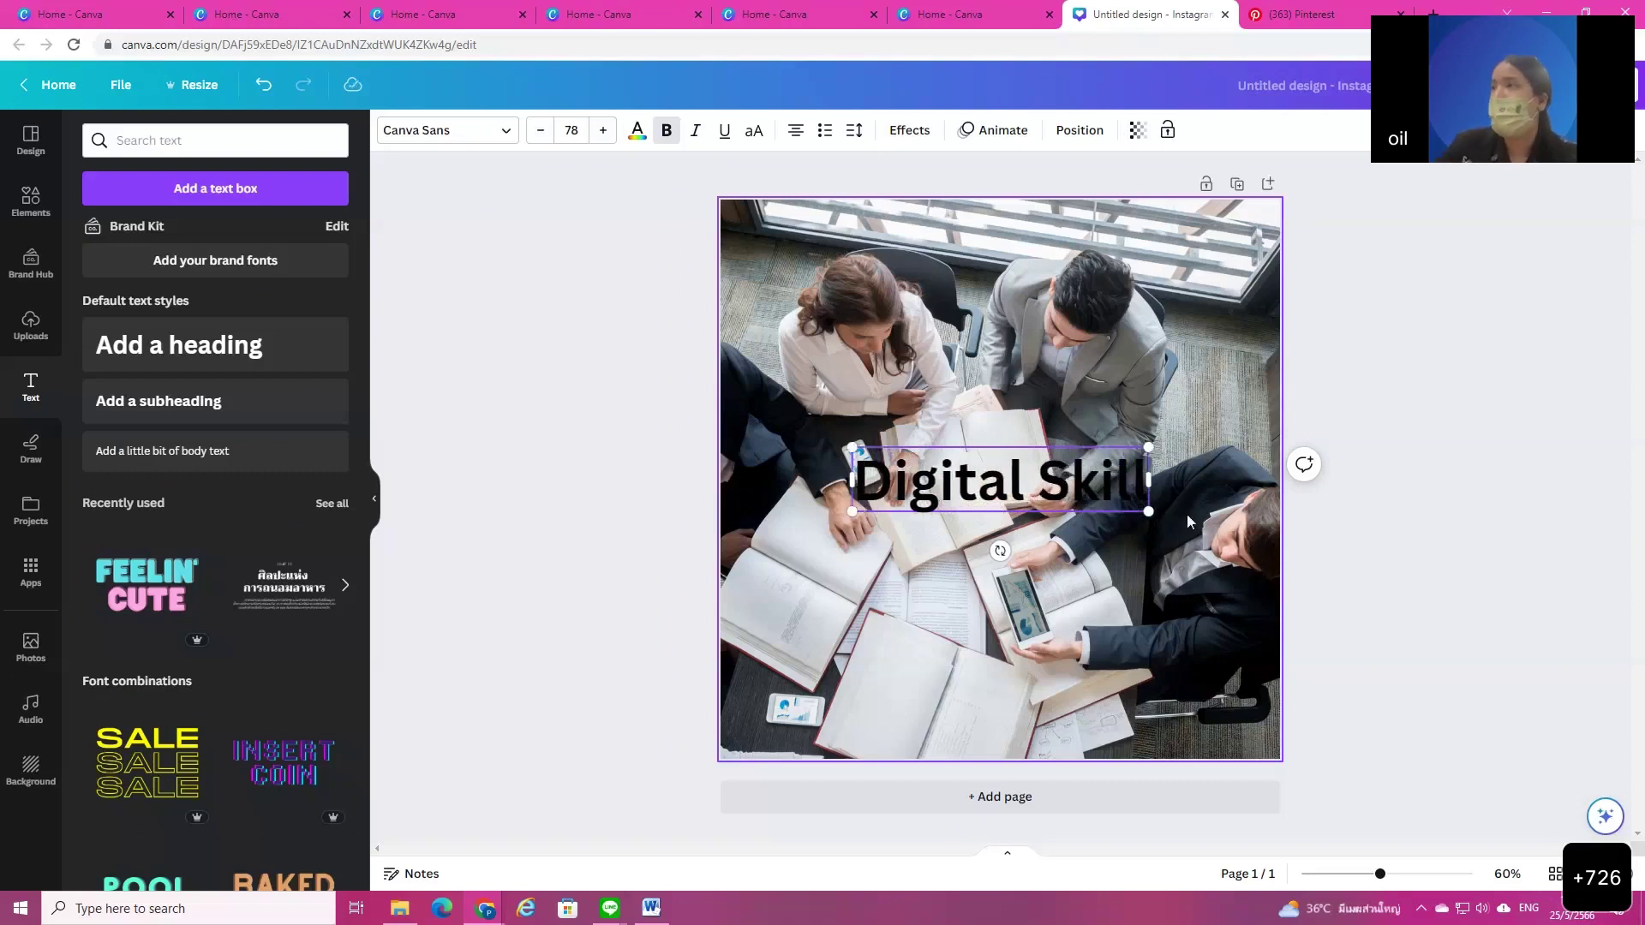
{"action": "left_click", "coordinate": [1355, 496]}
Step: Try moving the "Digital Skill" heading toward the top of the photo and recoloring it white
{"action": "left_click_drag", "start_coordinate": [1045, 480], "coordinate": [1033, 229]}
{"action": "key", "text": "ctrl+z"}
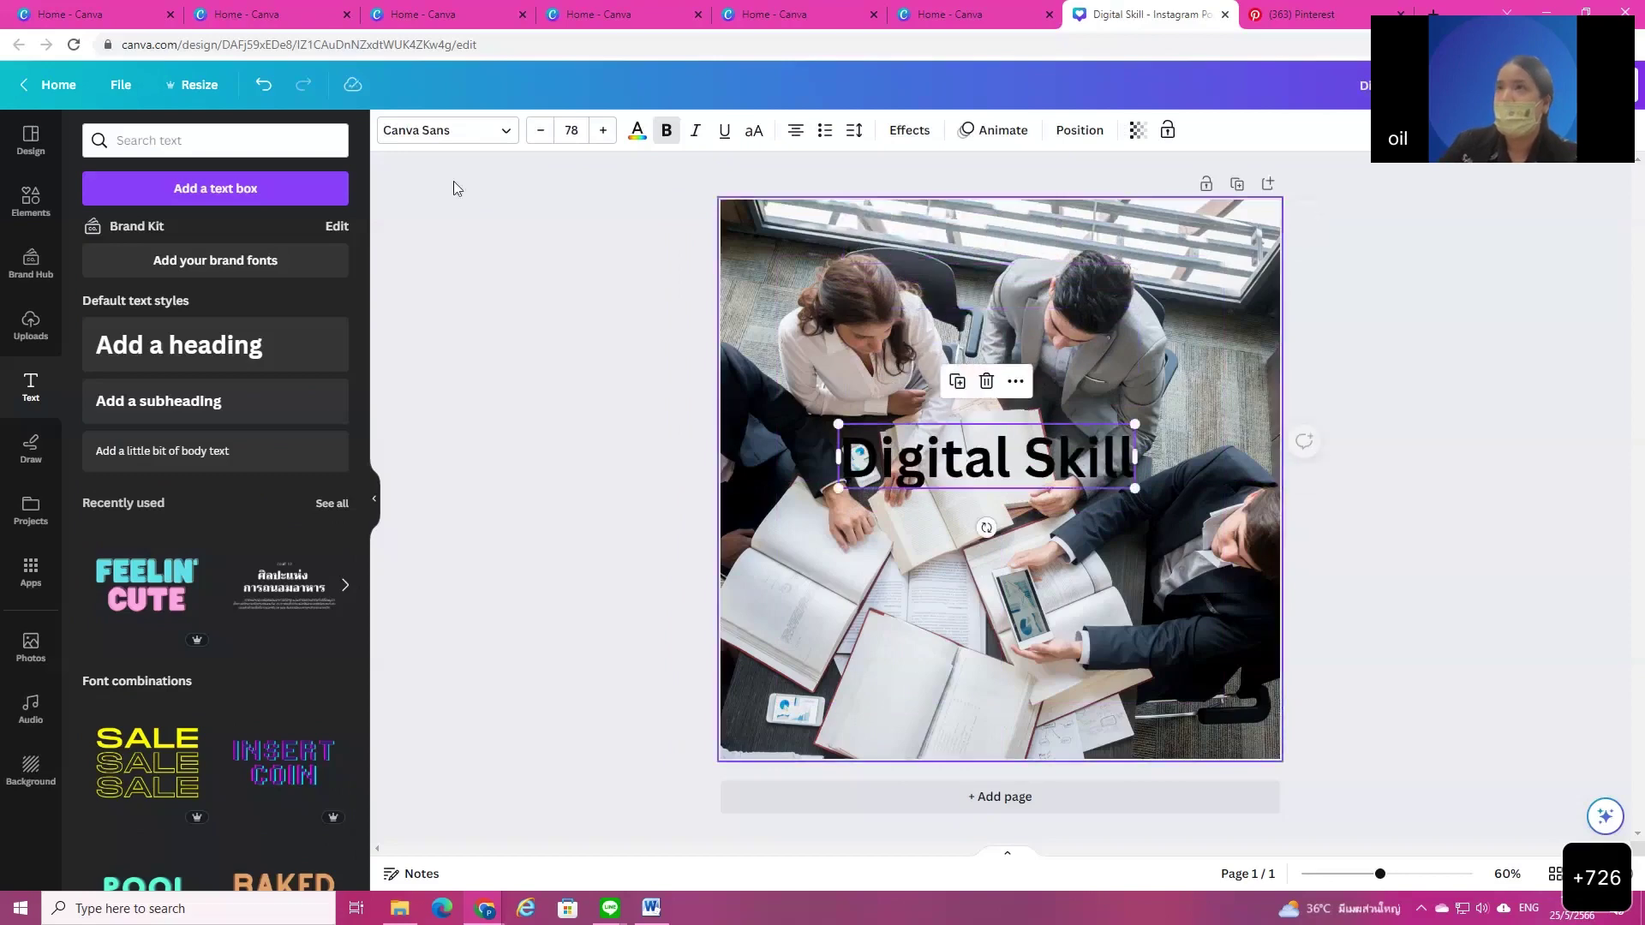
{"action": "left_click", "coordinate": [637, 130]}
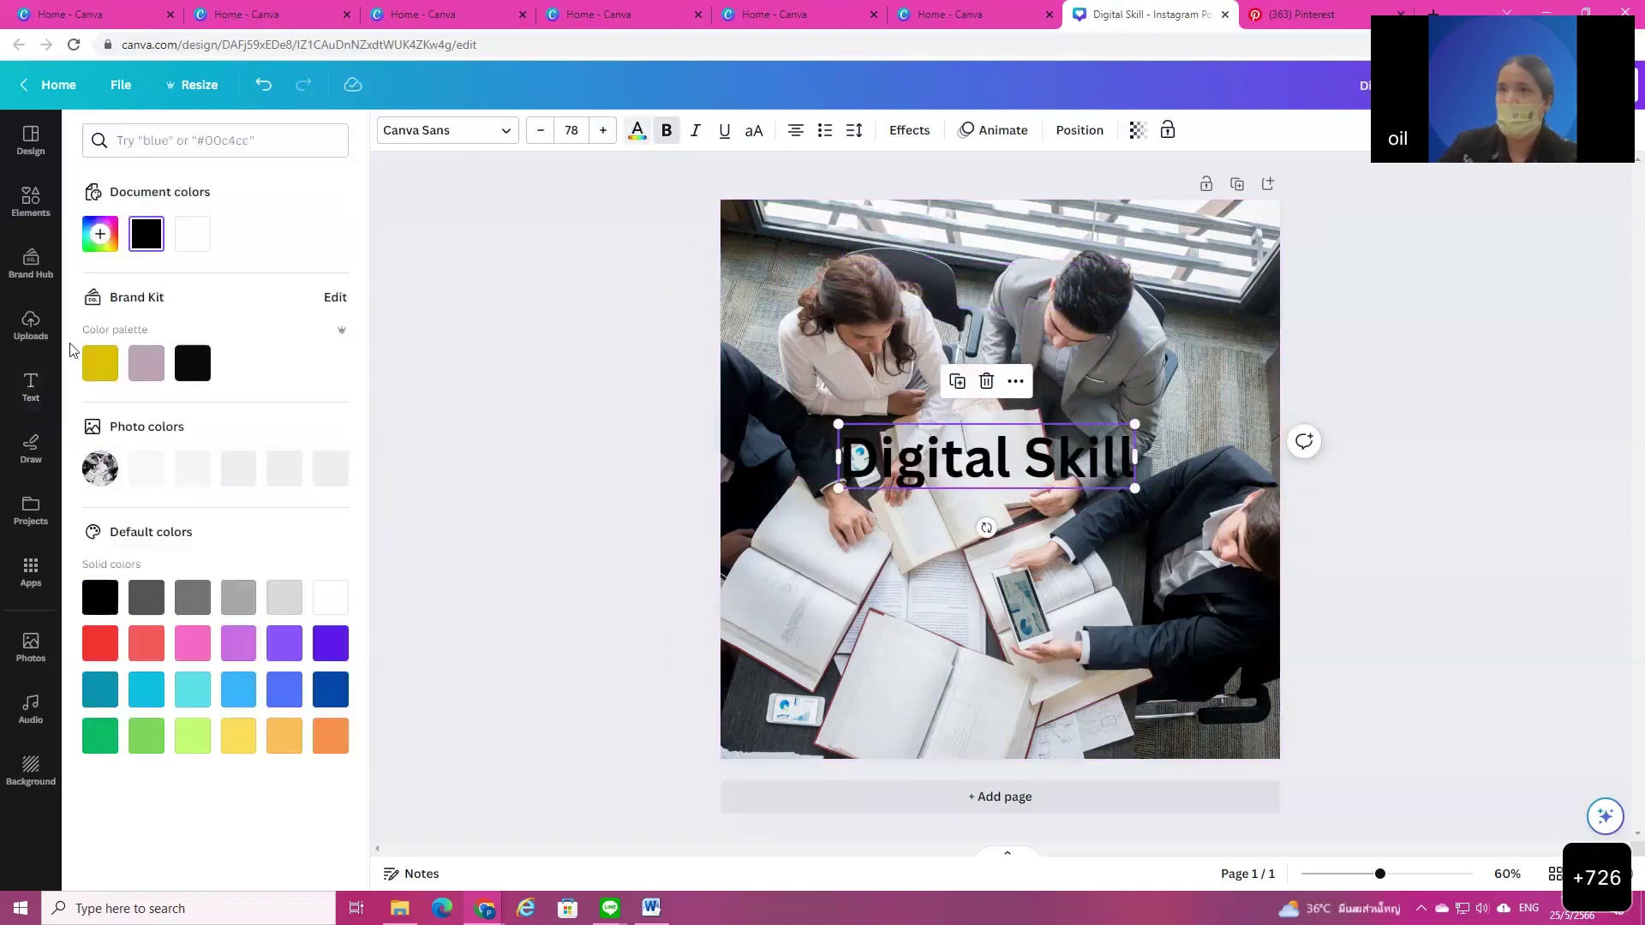
{"action": "left_click", "coordinate": [334, 598]}
{"action": "key", "text": "Escape"}
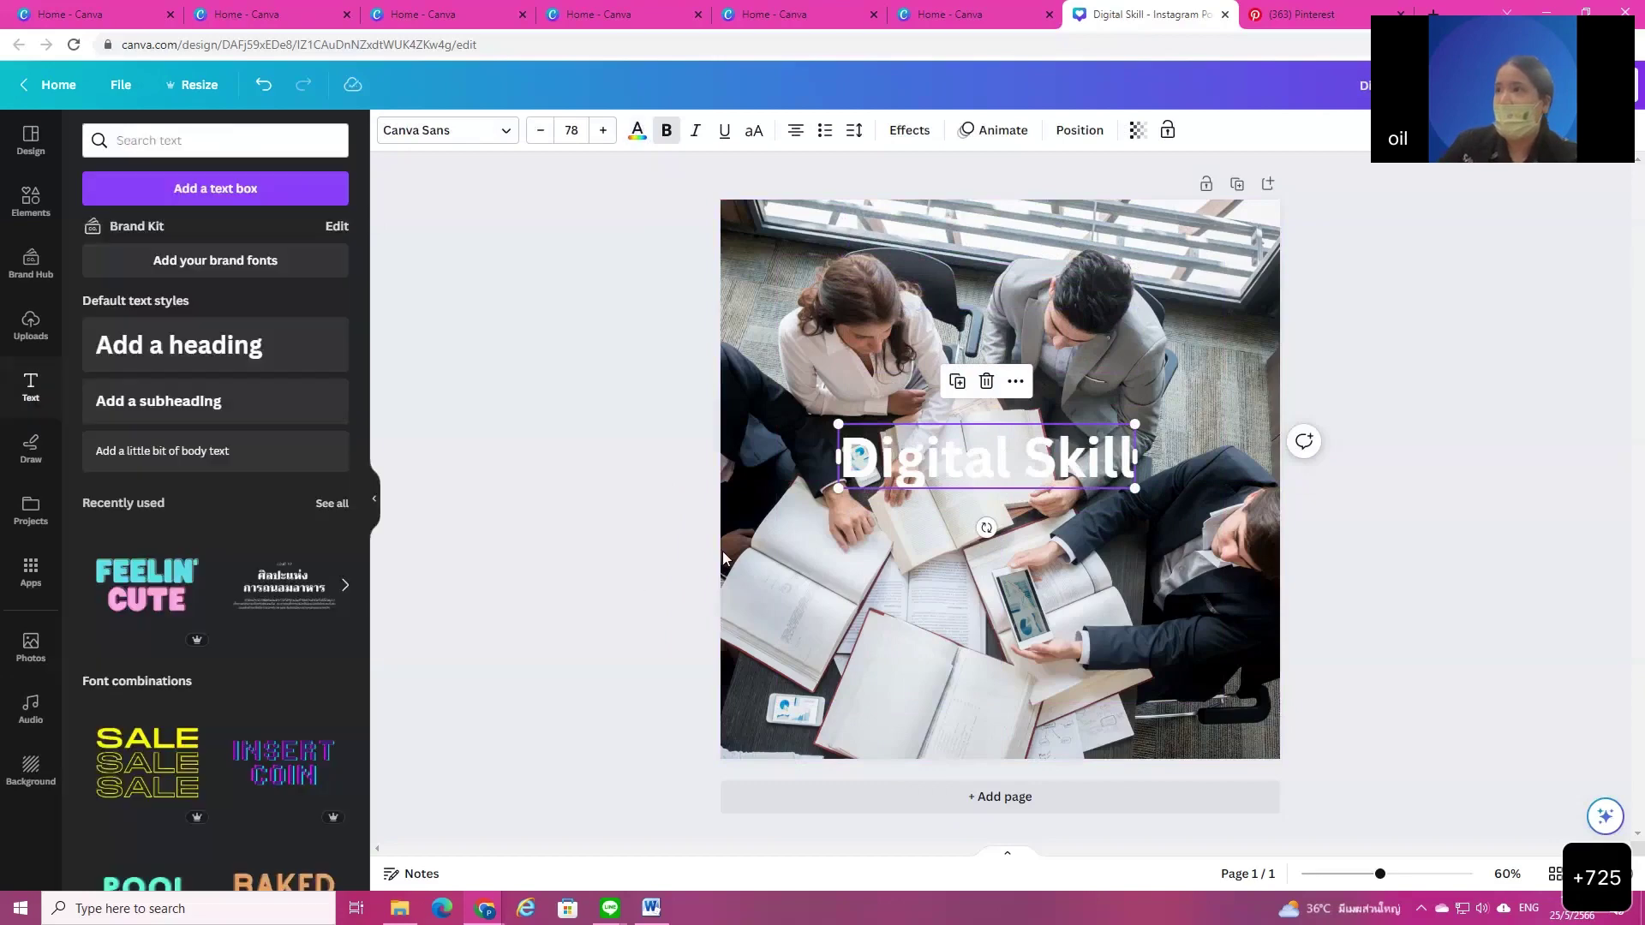
Step: Recolor the "Digital Skill" heading dark blue
{"action": "left_click", "coordinate": [638, 130]}
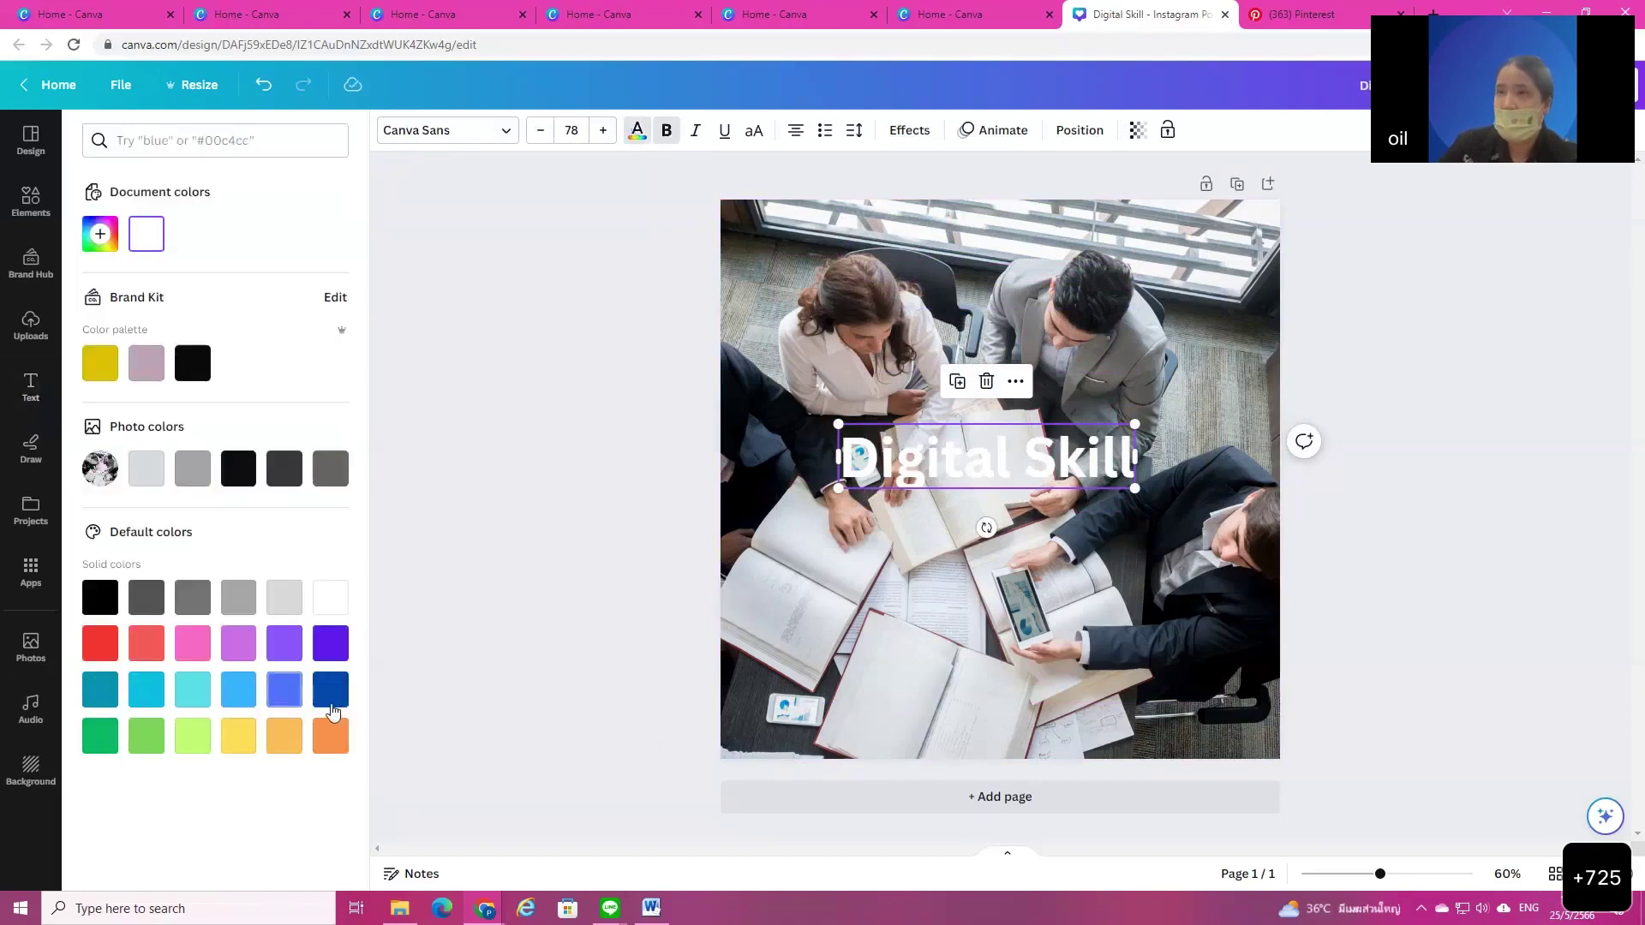
{"action": "left_click", "coordinate": [332, 698]}
{"action": "left_click", "coordinate": [760, 754]}
{"action": "left_click", "coordinate": [501, 632]}
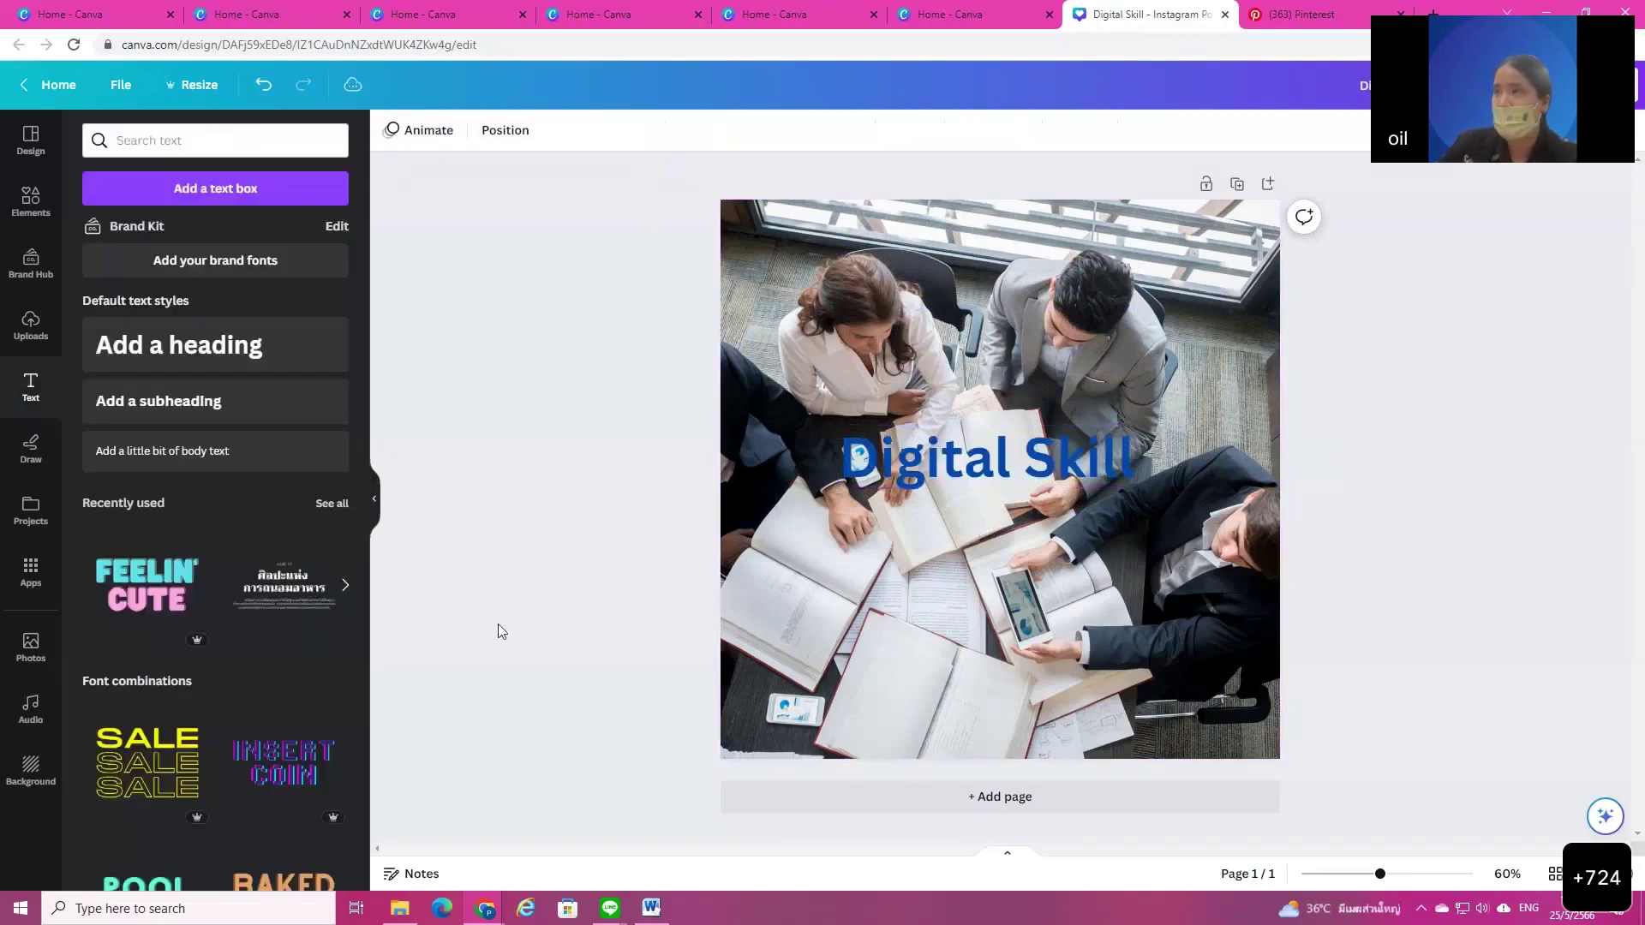
Step: Try the heading over the lower part of the photo and bring it back to the middle of the page
{"action": "left_click_drag", "start_coordinate": [1000, 471], "coordinate": [1009, 666]}
{"action": "left_click", "coordinate": [927, 285]}
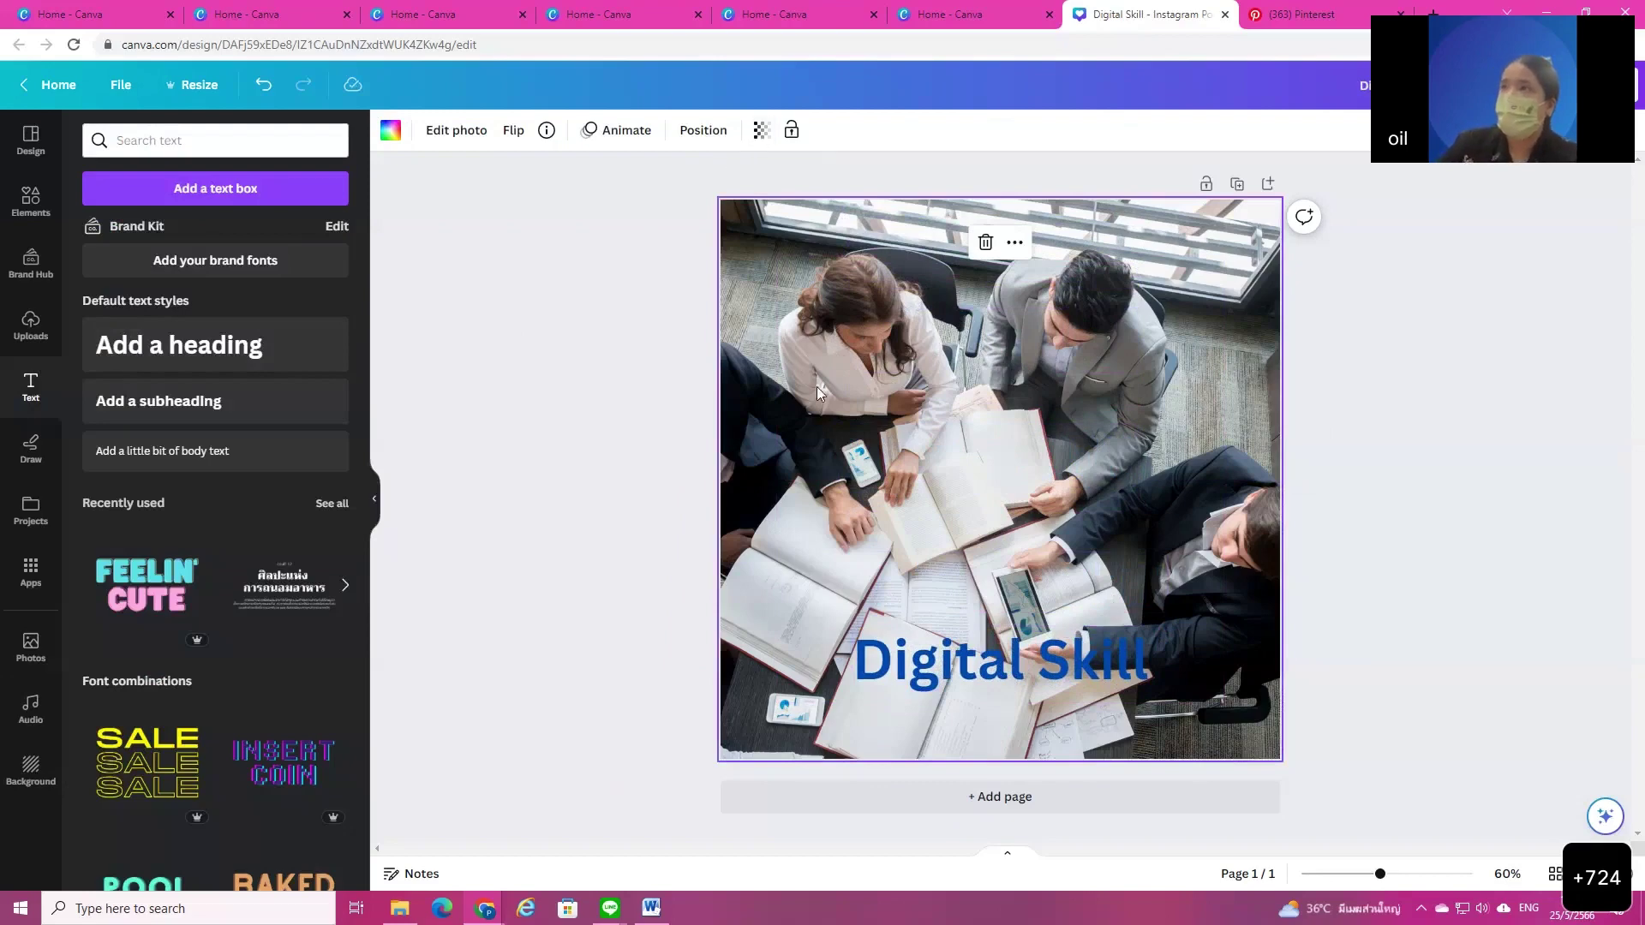
{"action": "left_click", "coordinate": [762, 131]}
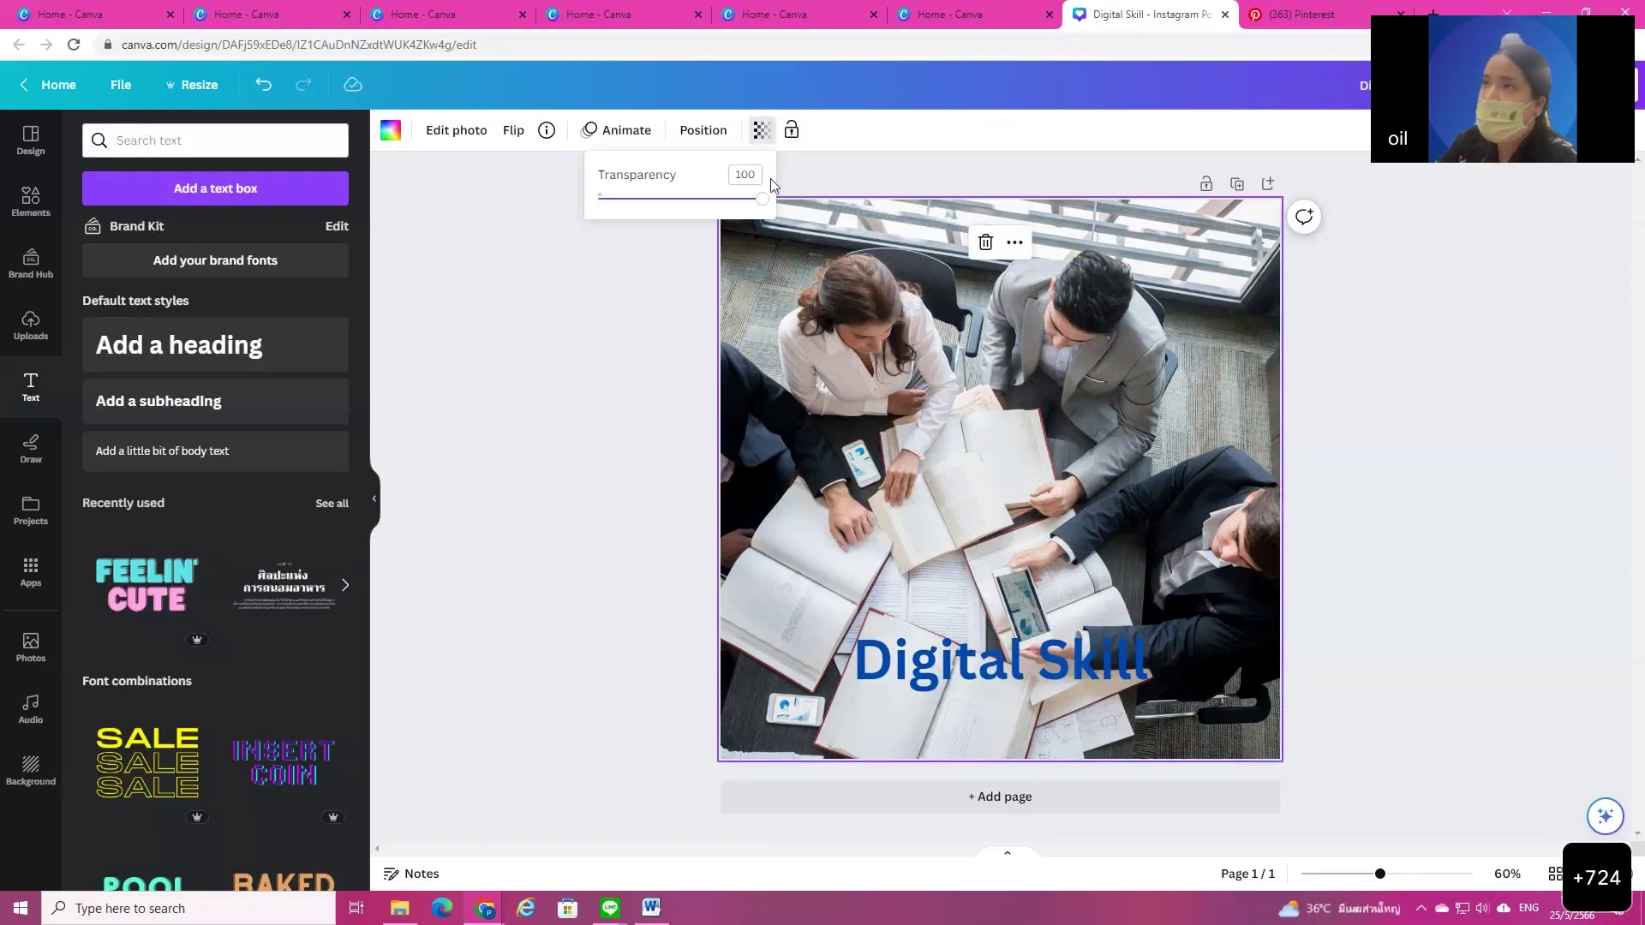
{"action": "mouse_move", "coordinate": [762, 203]}
{"action": "left_mouse_down"}
{"action": "mouse_move", "coordinate": [685, 205]}
{"action": "mouse_move", "coordinate": [765, 212]}
{"action": "left_mouse_up"}
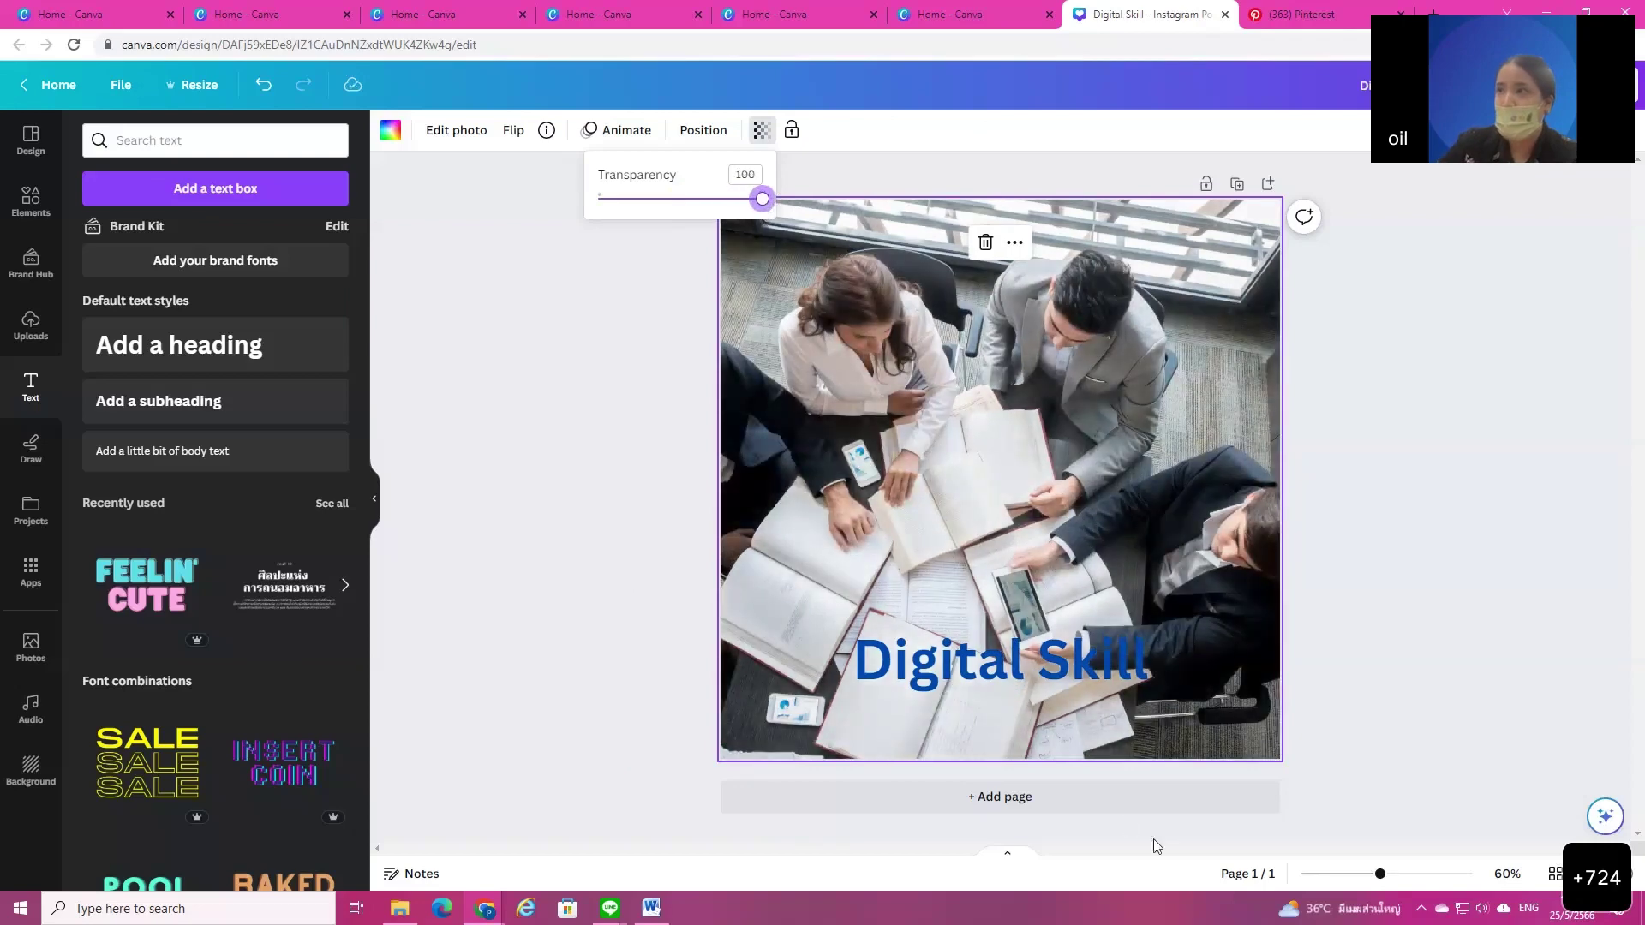
{"action": "left_click_drag", "start_coordinate": [1035, 688], "coordinate": [995, 518]}
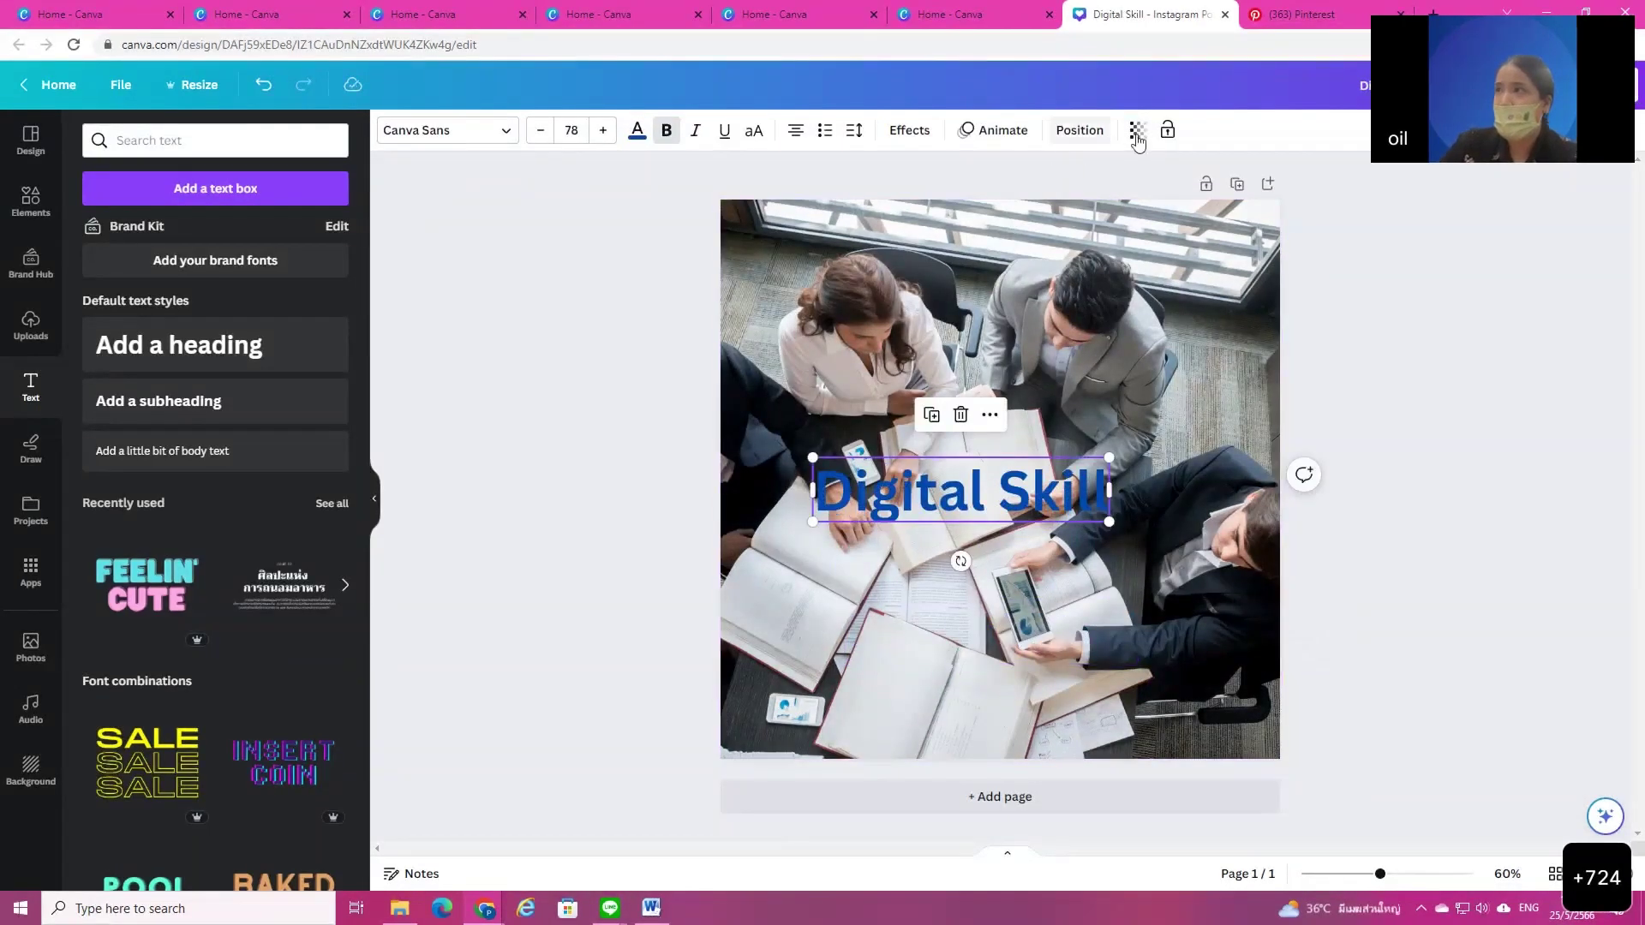
Step: Fade the background photo by lowering its transparency value and reposition the heading just above the page center
{"action": "left_click", "coordinate": [761, 130]}
{"action": "left_click_drag", "start_coordinate": [761, 200], "coordinate": [669, 213]}
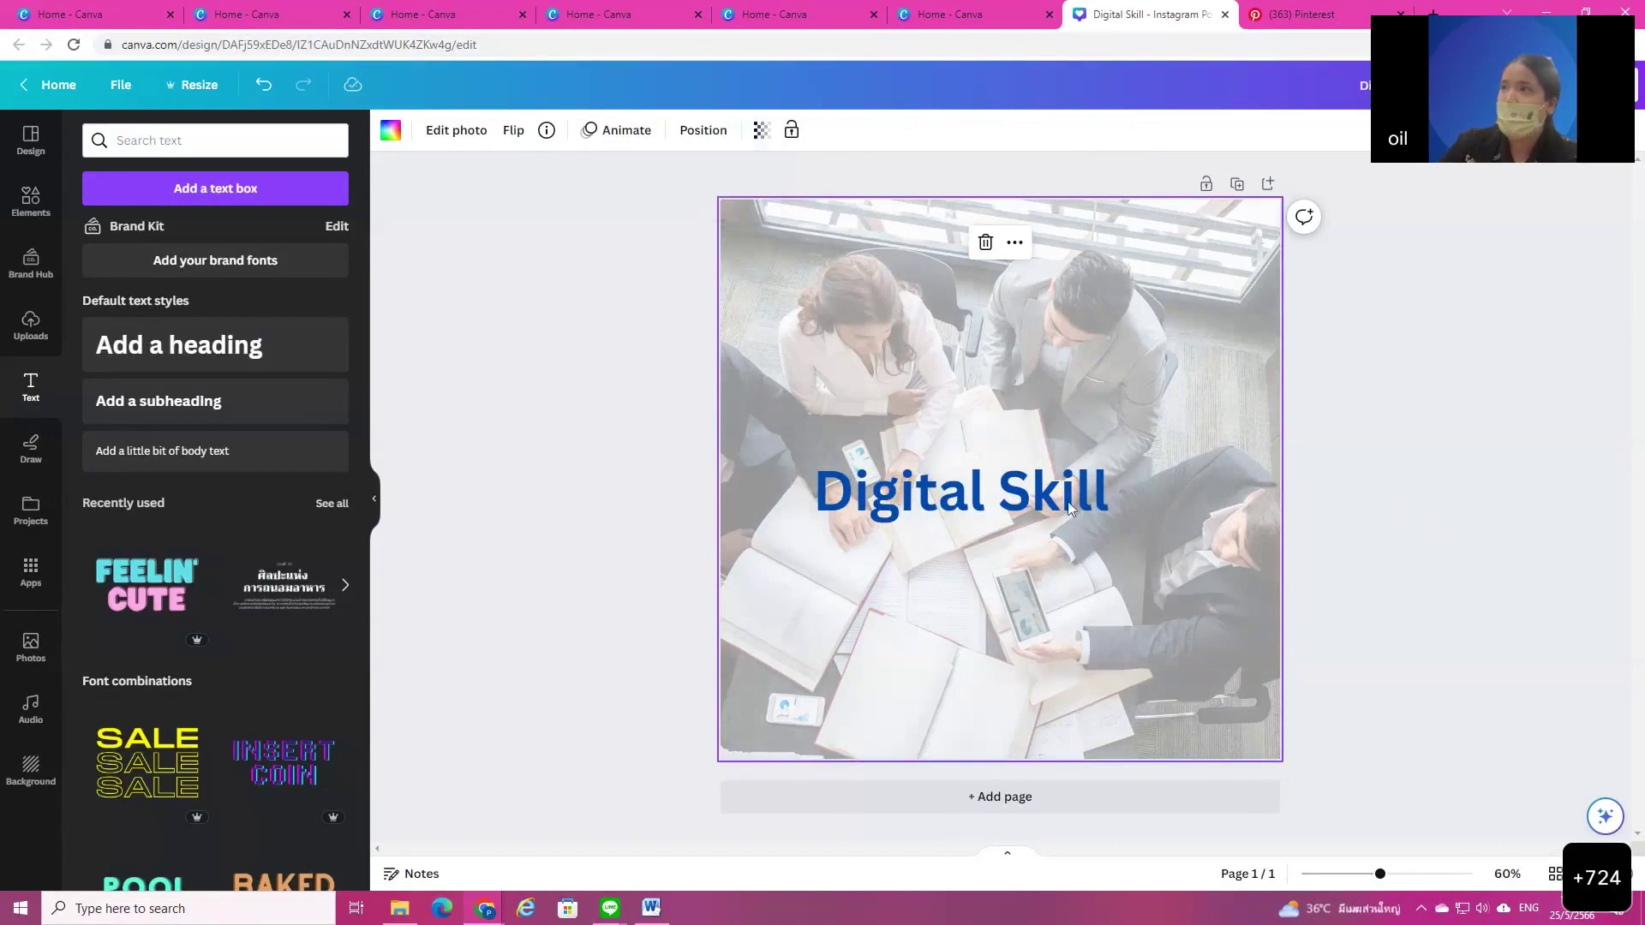
{"action": "left_click_drag", "start_coordinate": [961, 490], "coordinate": [1059, 476]}
{"action": "left_click", "coordinate": [1362, 370]}
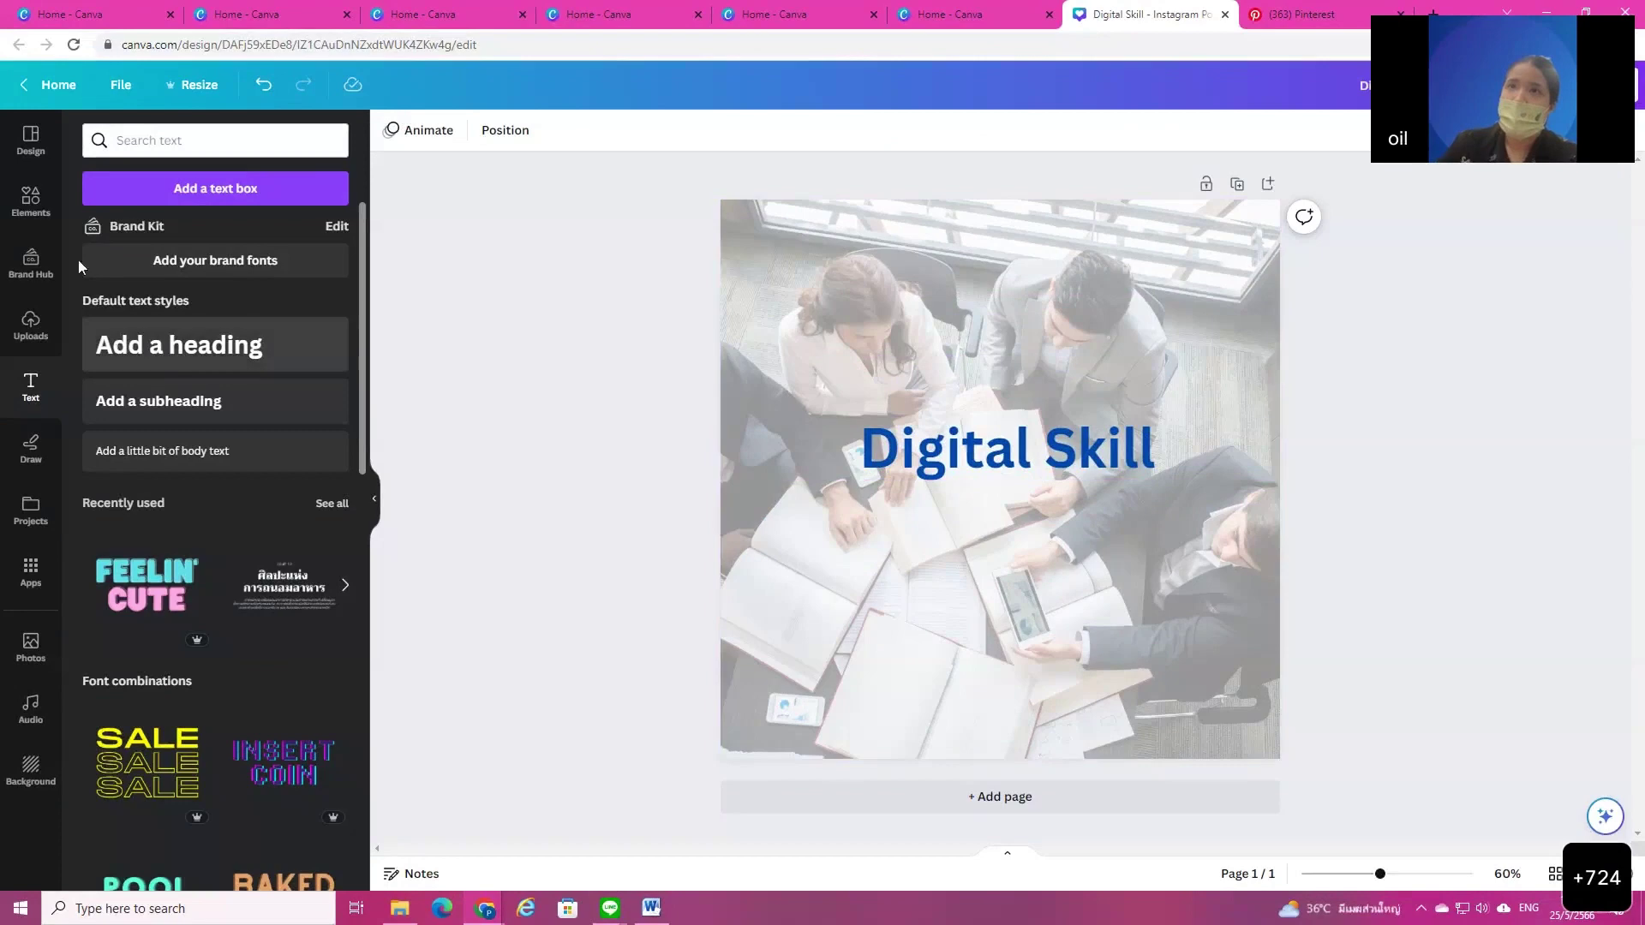
Step: Search the photo library for "gradient" and browse well down the results
{"action": "left_click", "coordinate": [34, 656]}
{"action": "left_click", "coordinate": [300, 139]}
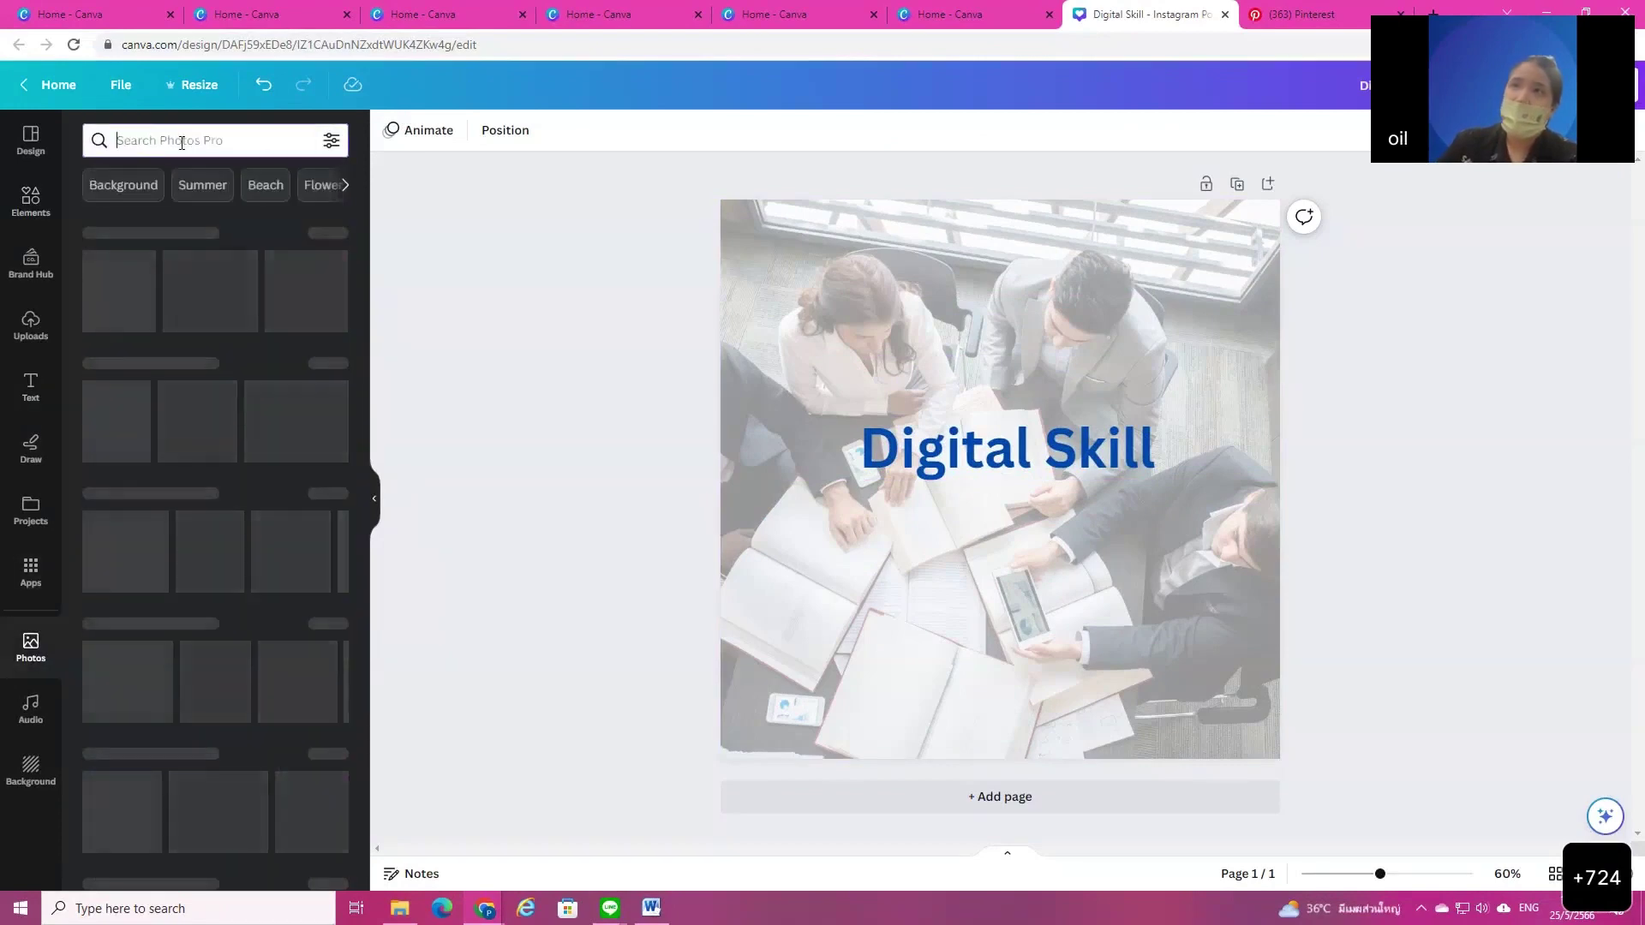
{"action": "type", "text": "gra"}
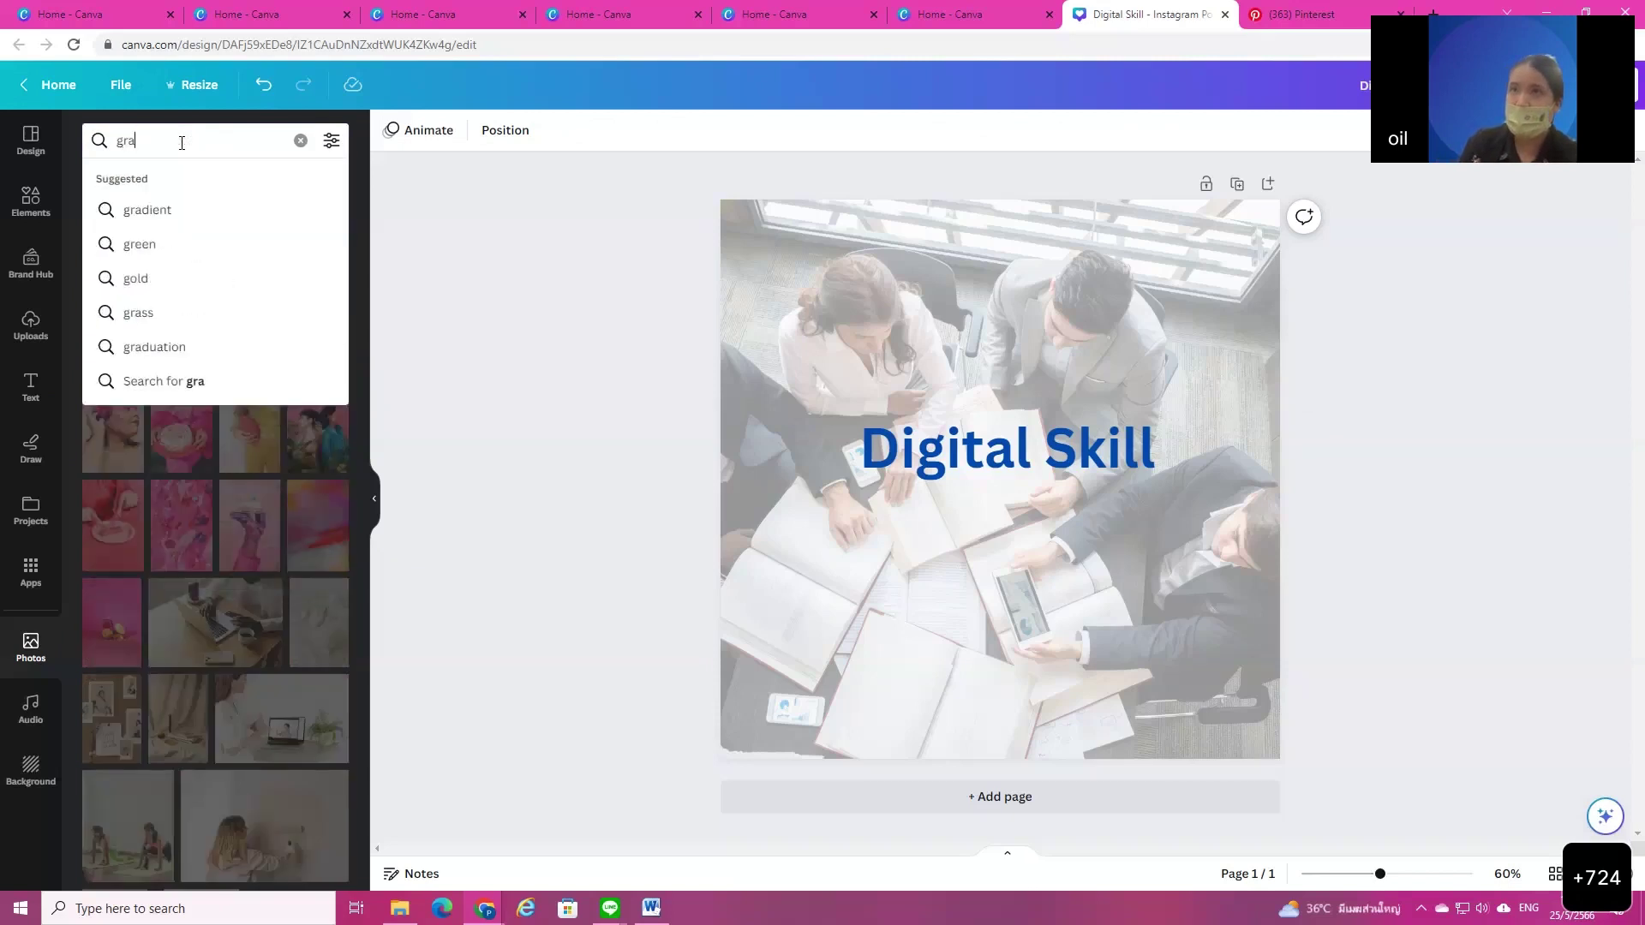
{"action": "left_click", "coordinate": [107, 216]}
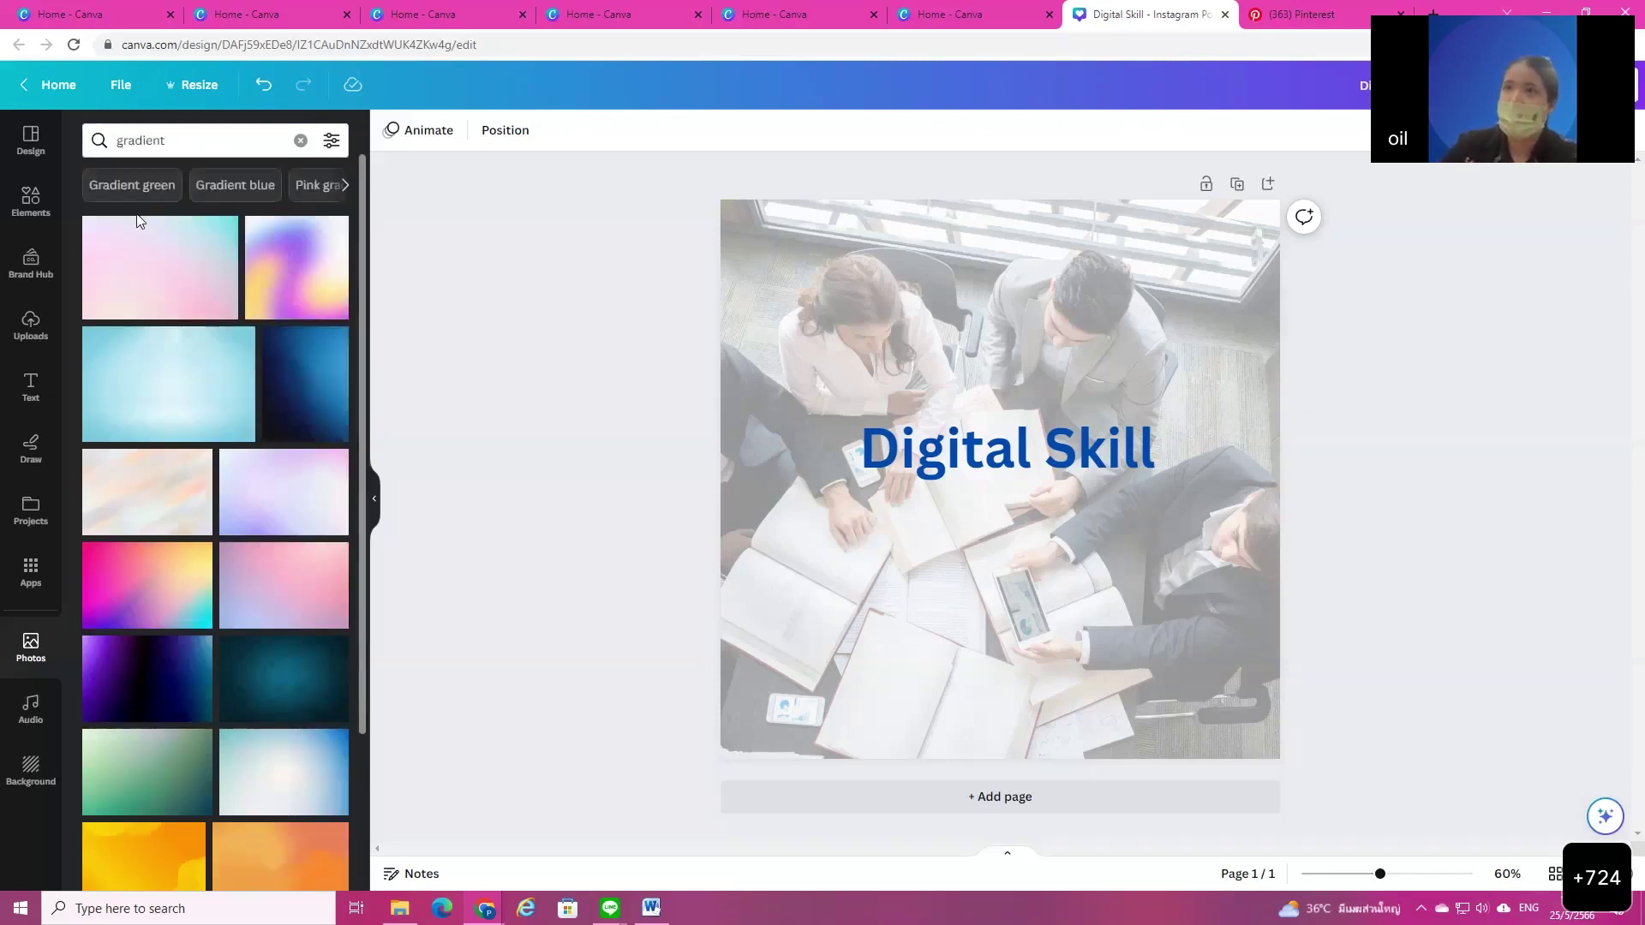
{"action": "scroll", "coordinate": [213, 634], "scroll_direction": "down", "scroll_amount": 7}
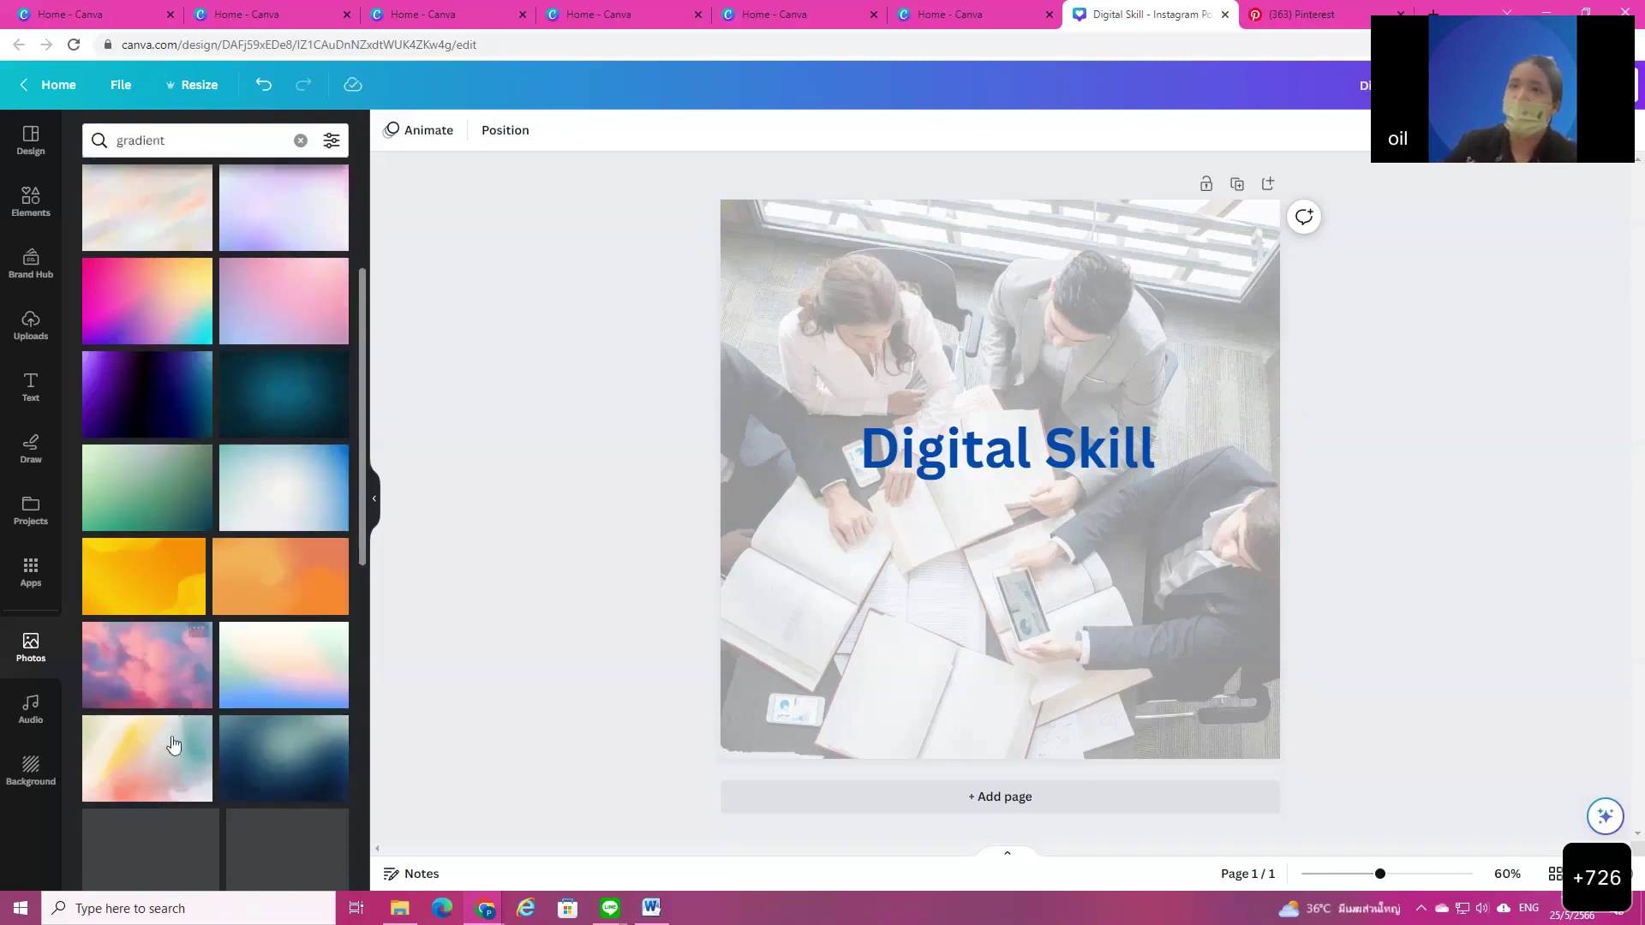
{"action": "scroll", "coordinate": [232, 665], "scroll_direction": "down", "scroll_amount": 5}
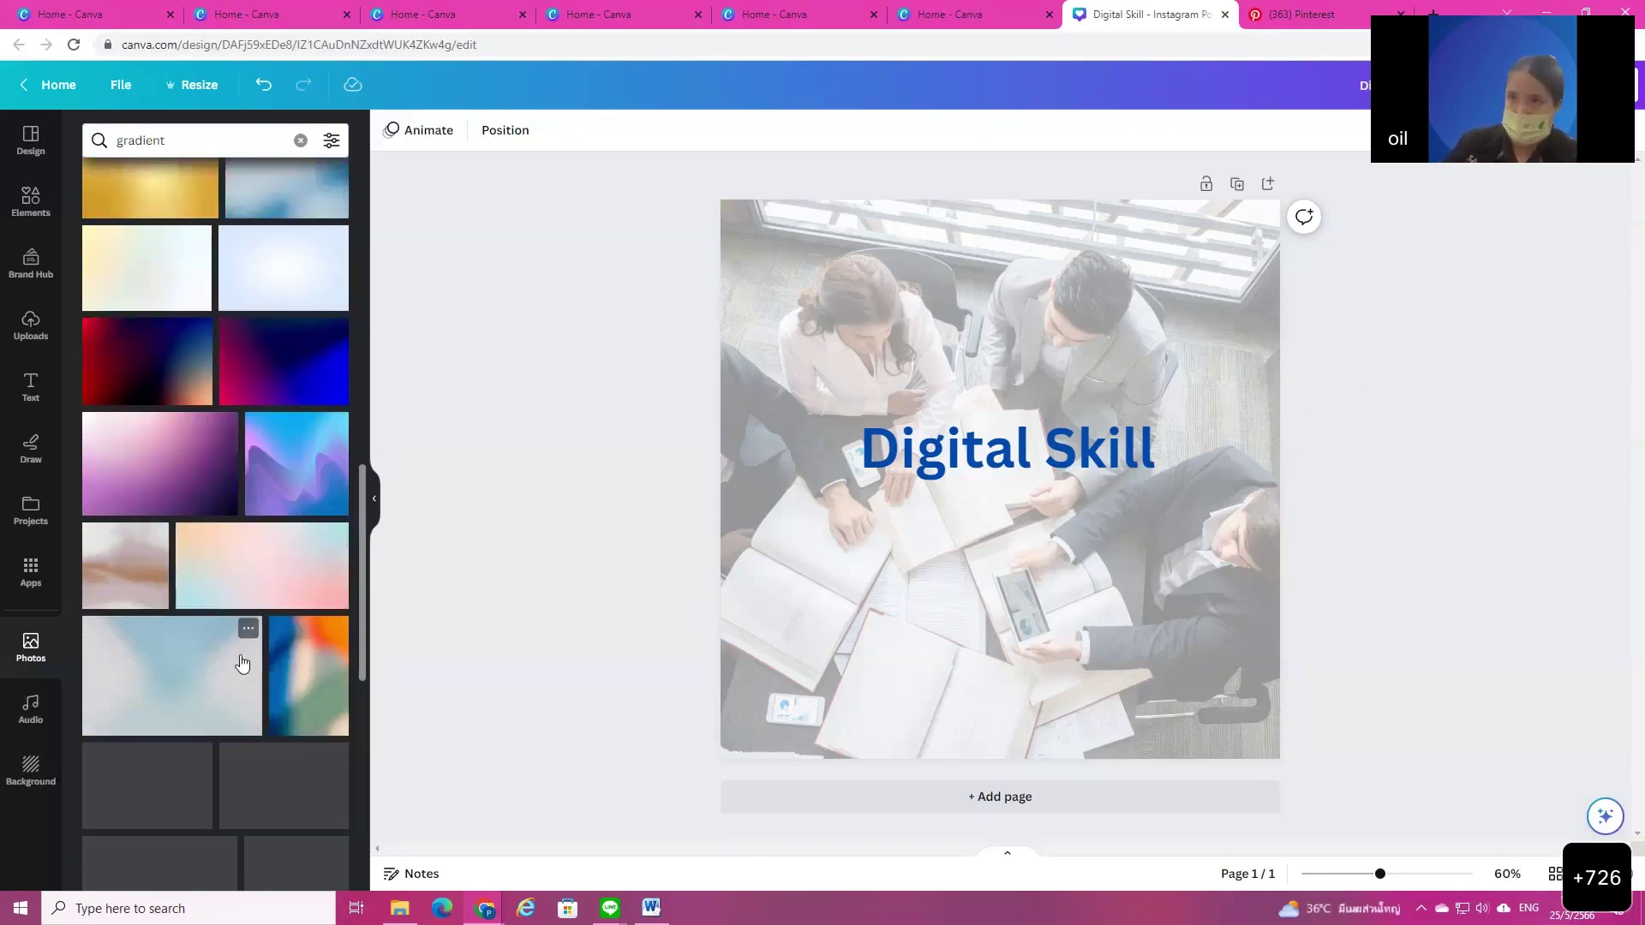
{"action": "scroll", "coordinate": [257, 652], "scroll_direction": "down", "scroll_amount": 6}
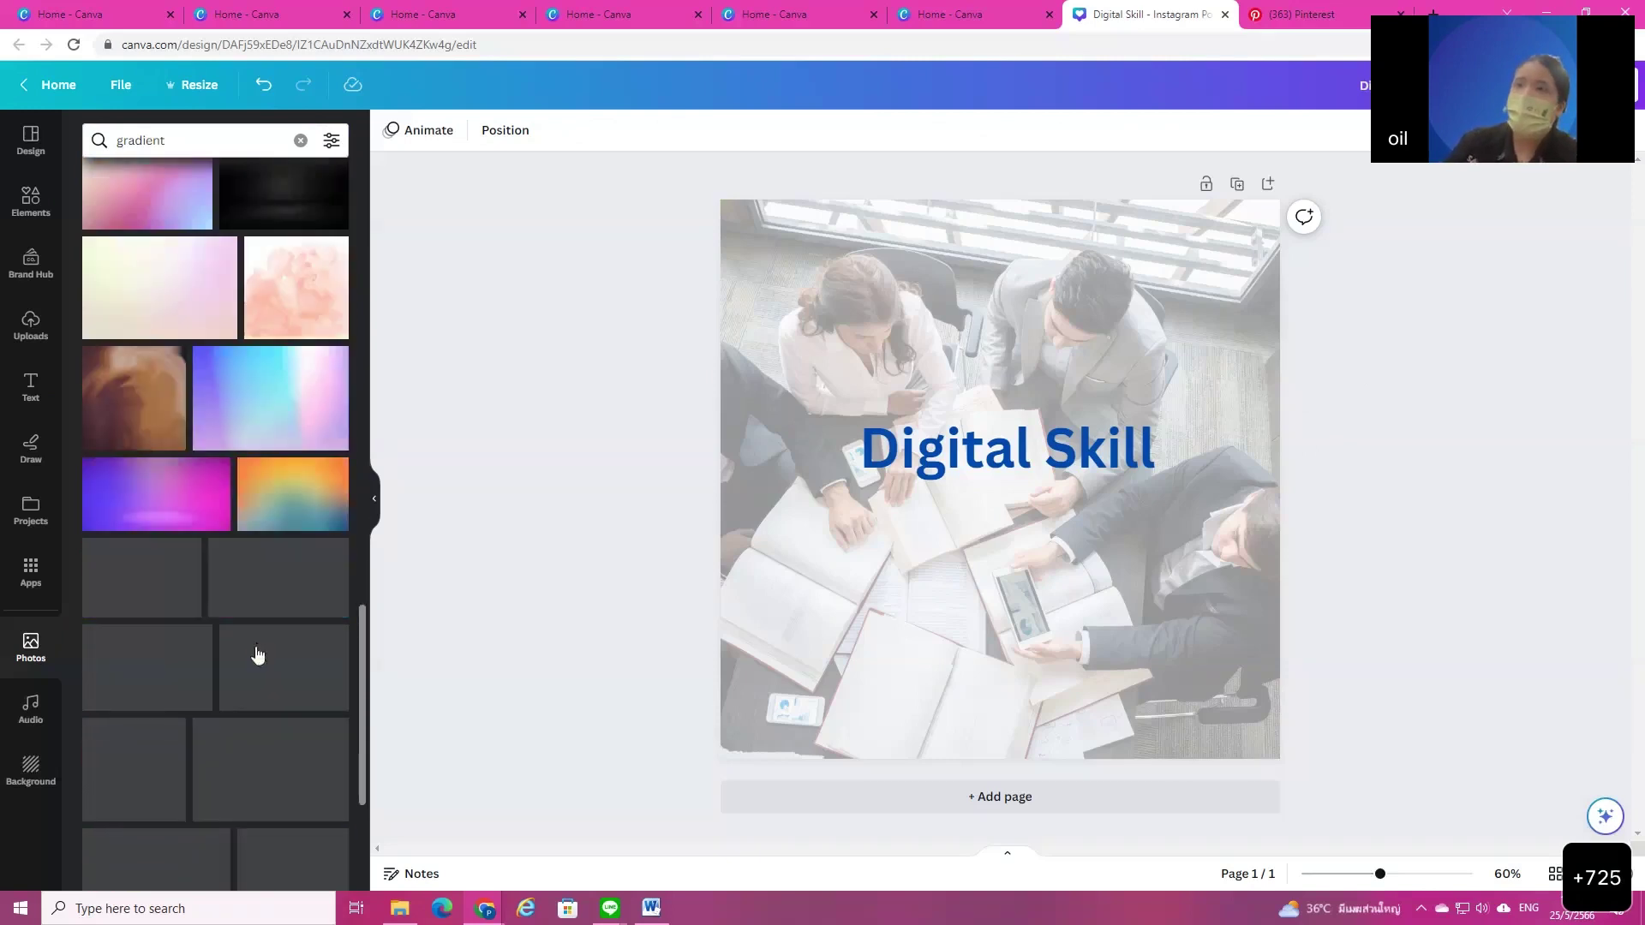
Step: Replace a trial purple-to-pink gradient photo with the light blue-to-lavender one and stretch it over the whole page, about 1,091 × 1,080
{"action": "left_click", "coordinate": [262, 406]}
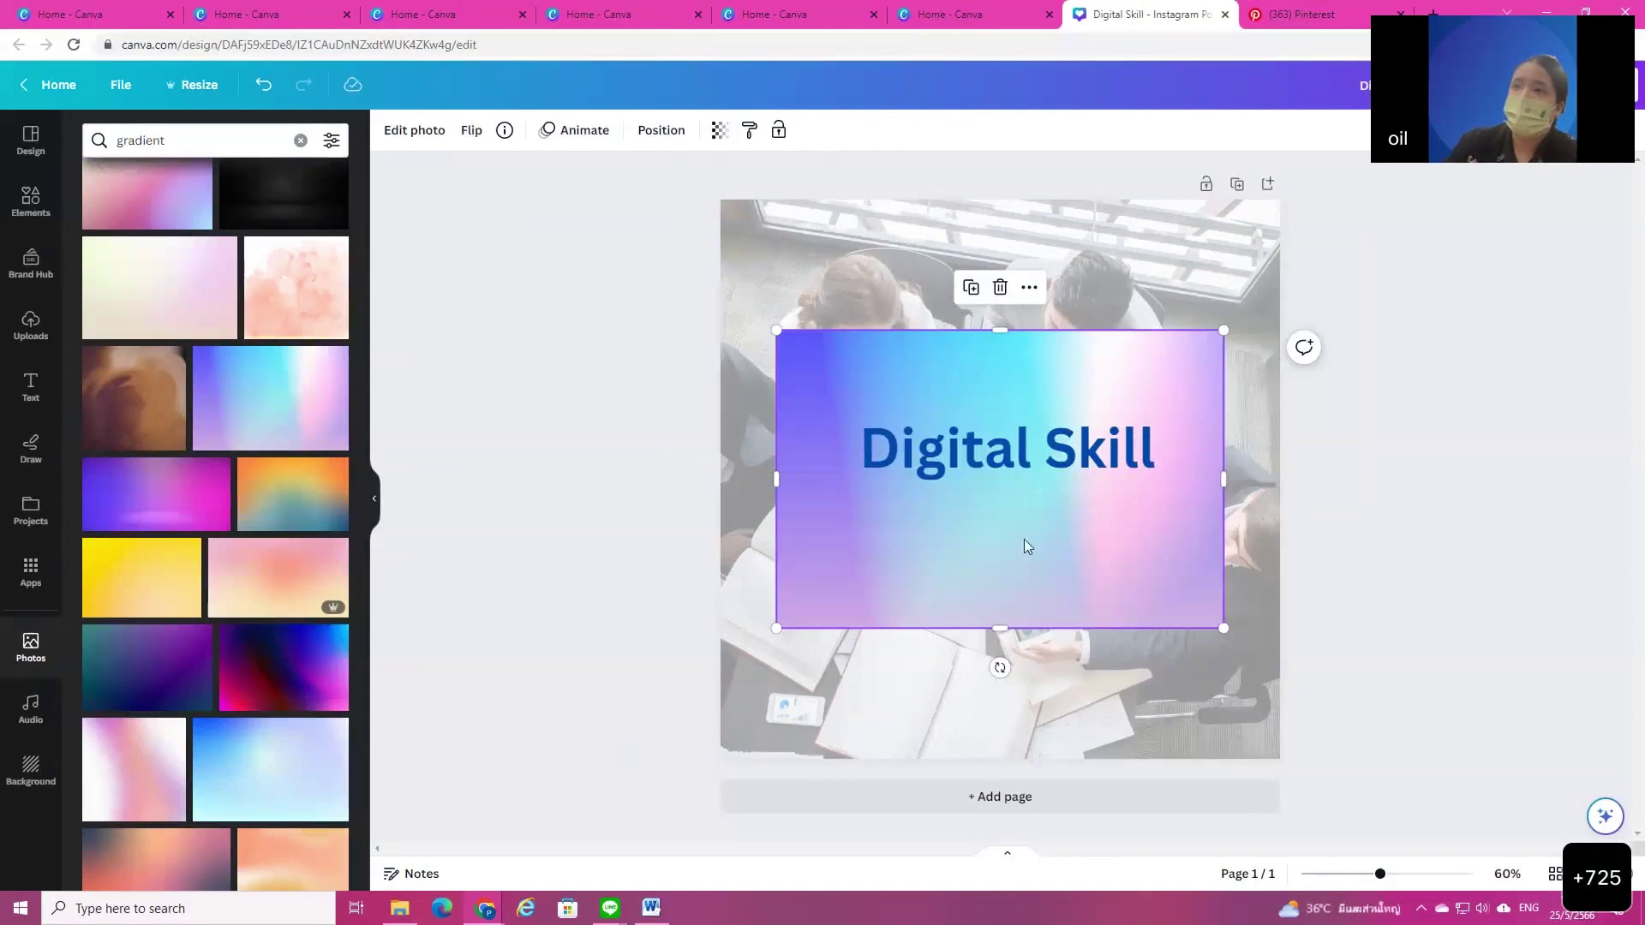
{"action": "key", "text": "Delete"}
{"action": "left_click", "coordinate": [282, 783]}
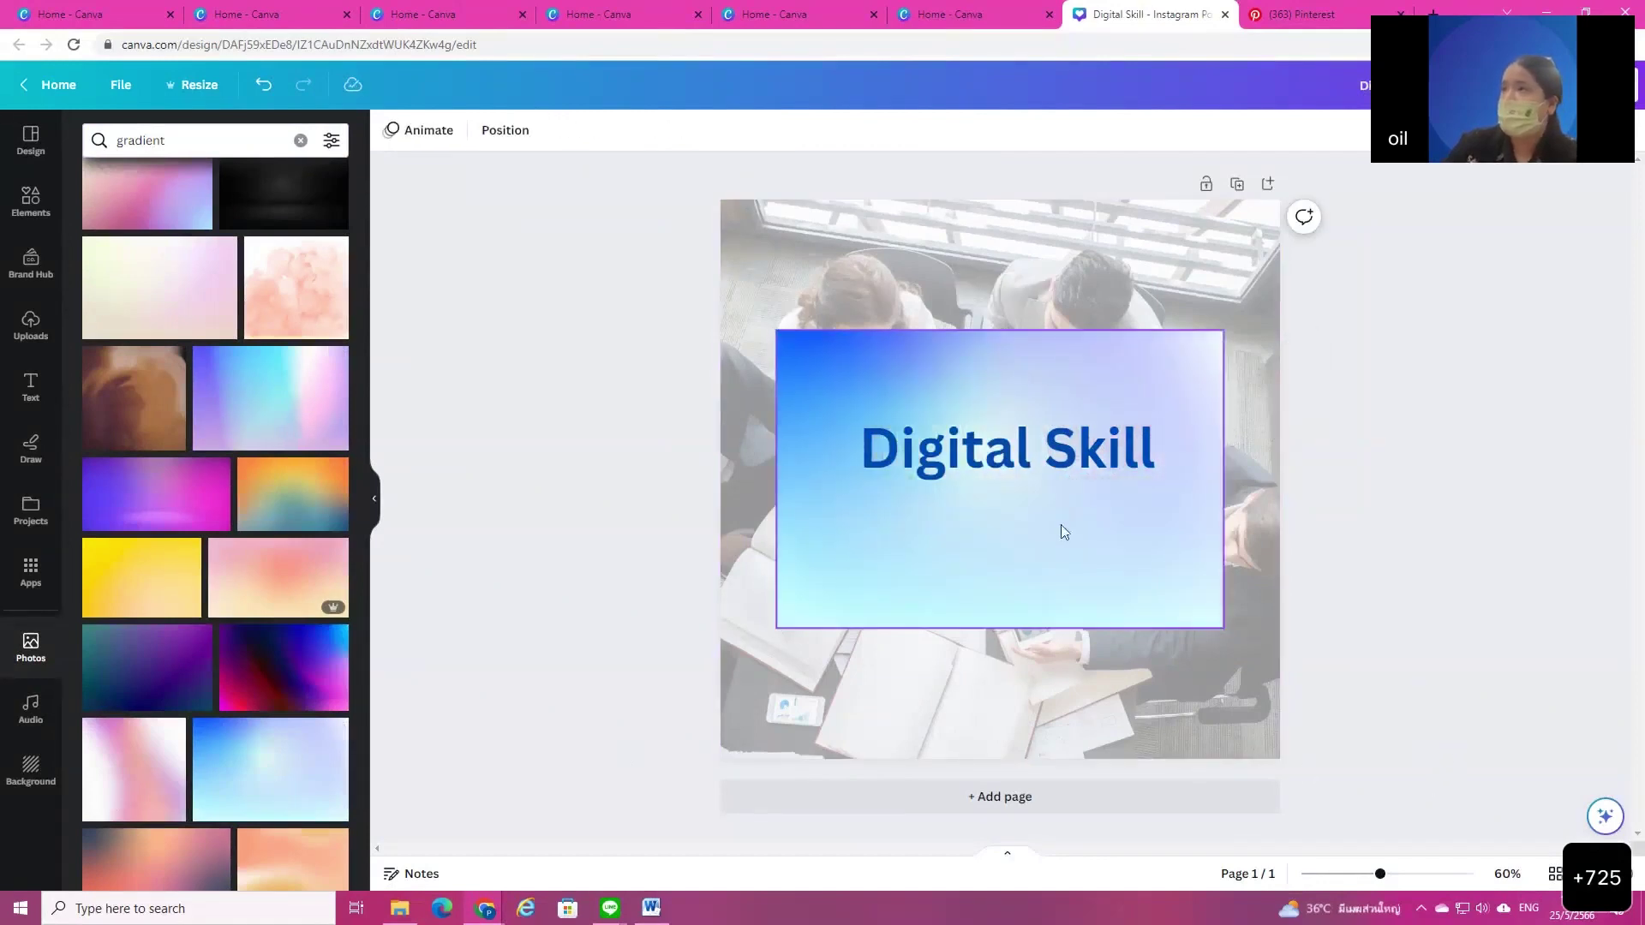
{"action": "key", "text": "Escape"}
{"action": "left_click", "coordinate": [1006, 448]}
{"action": "left_click", "coordinate": [1072, 568]}
{"action": "left_click_drag", "start_coordinate": [1071, 568], "coordinate": [1021, 437]}
{"action": "left_click_drag", "start_coordinate": [1239, 391], "coordinate": [1285, 403]}
{"action": "left_click_drag", "start_coordinate": [1030, 750], "coordinate": [1035, 761]}
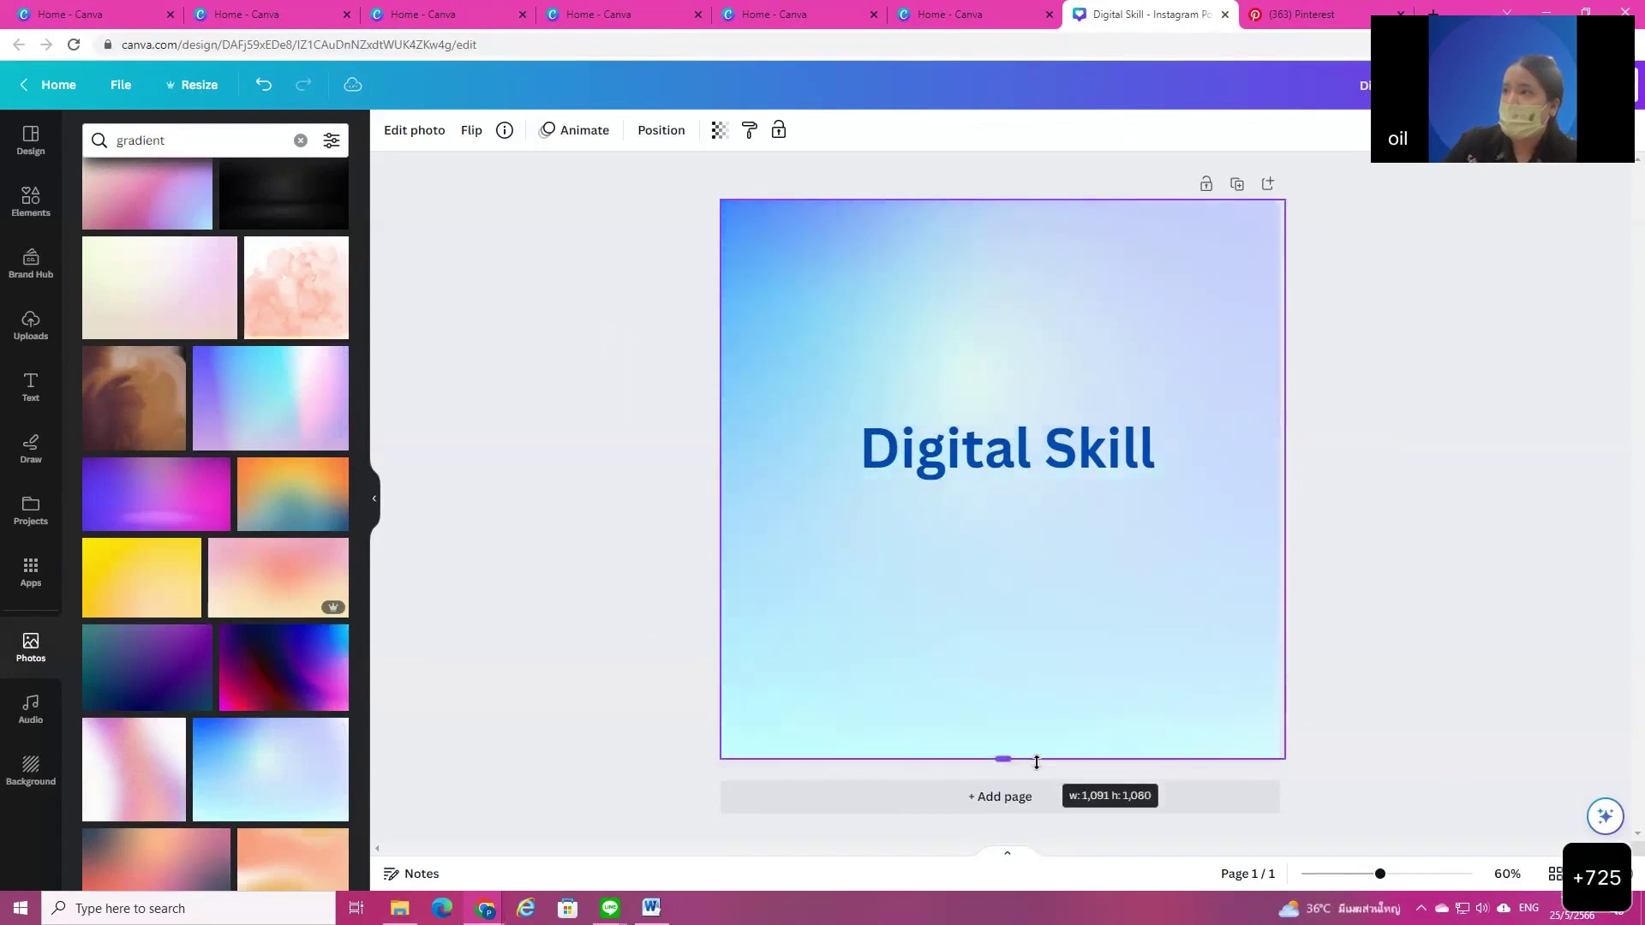
Step: Enlarge the light blue-to-lavender gradient photo beyond the page's right and lower edges so it covers the whole page
{"action": "left_click_drag", "start_coordinate": [742, 368], "coordinate": [758, 222]}
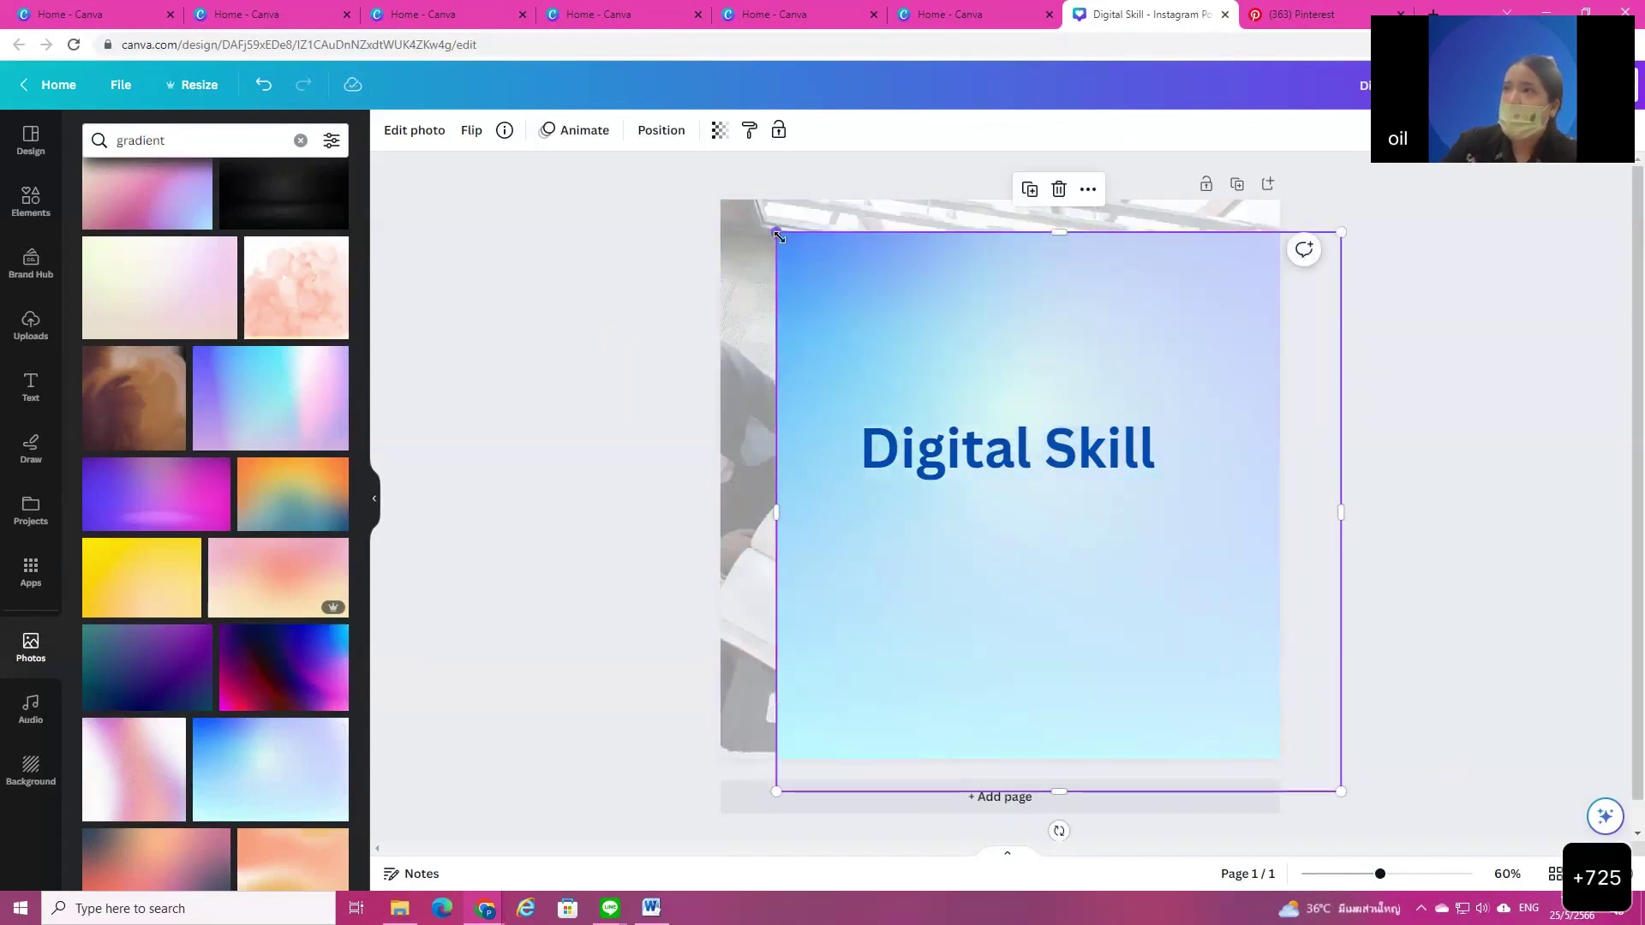
{"action": "left_click_drag", "start_coordinate": [957, 232], "coordinate": [958, 199]}
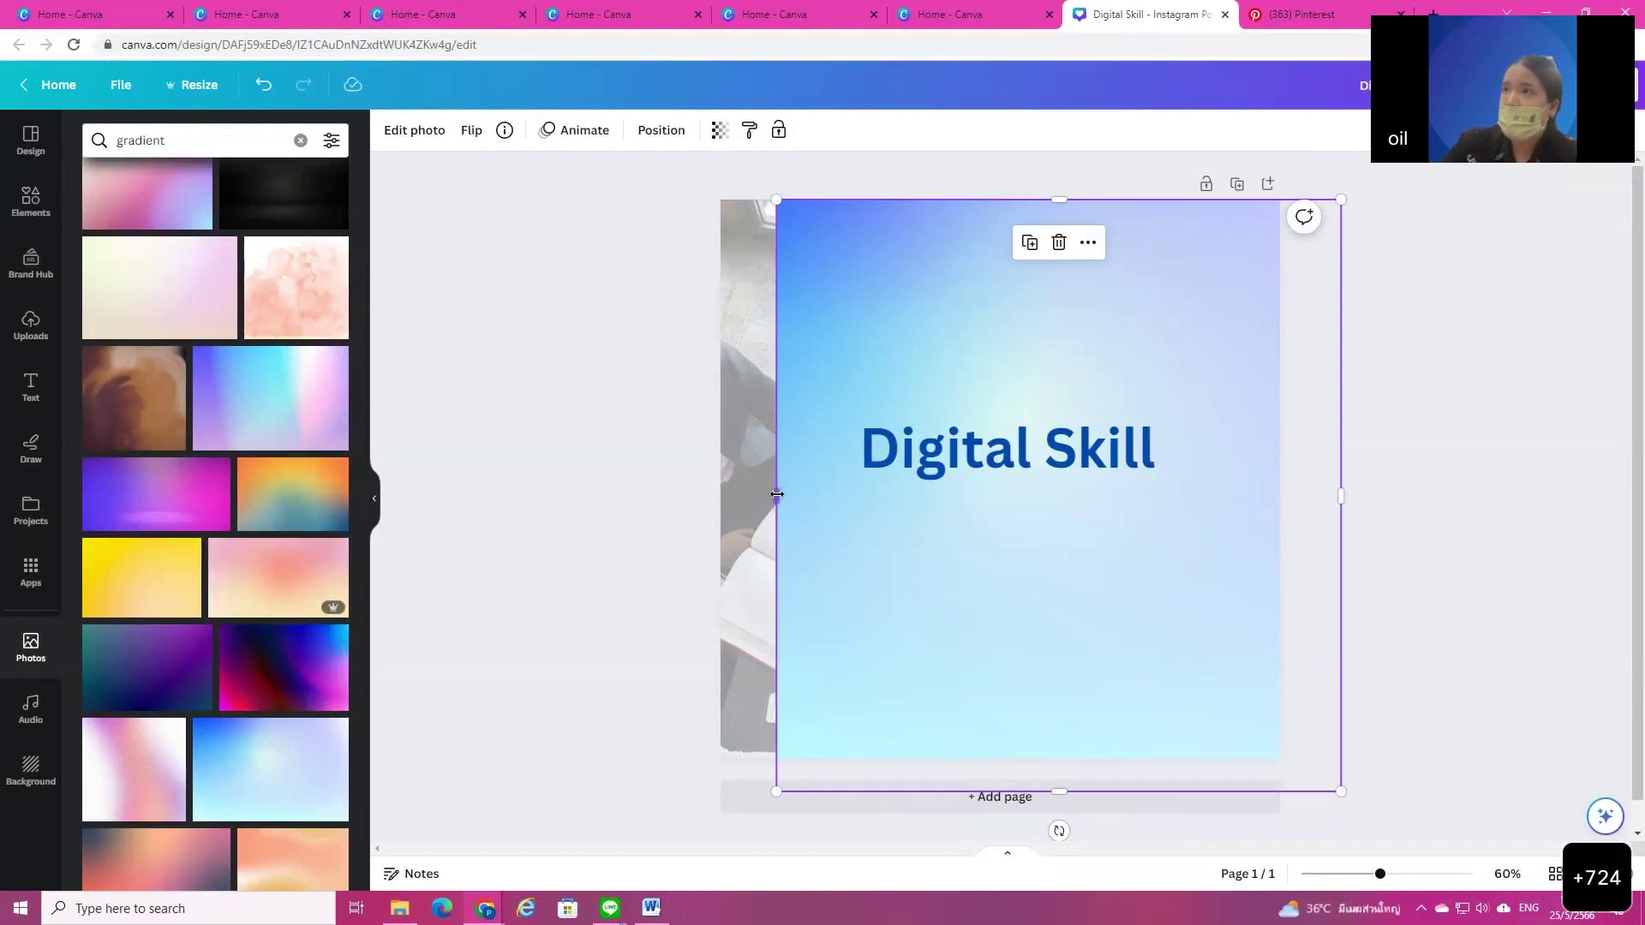
{"action": "left_click_drag", "start_coordinate": [777, 495], "coordinate": [720, 495]}
{"action": "mouse_move", "coordinate": [1011, 637]}
{"action": "left_mouse_down"}
{"action": "mouse_move", "coordinate": [1028, 654]}
{"action": "mouse_move", "coordinate": [1007, 631]}
{"action": "left_mouse_up"}
{"action": "left_click_drag", "start_coordinate": [902, 378], "coordinate": [916, 402]}
{"action": "left_click_drag", "start_coordinate": [1045, 226], "coordinate": [1046, 200]}
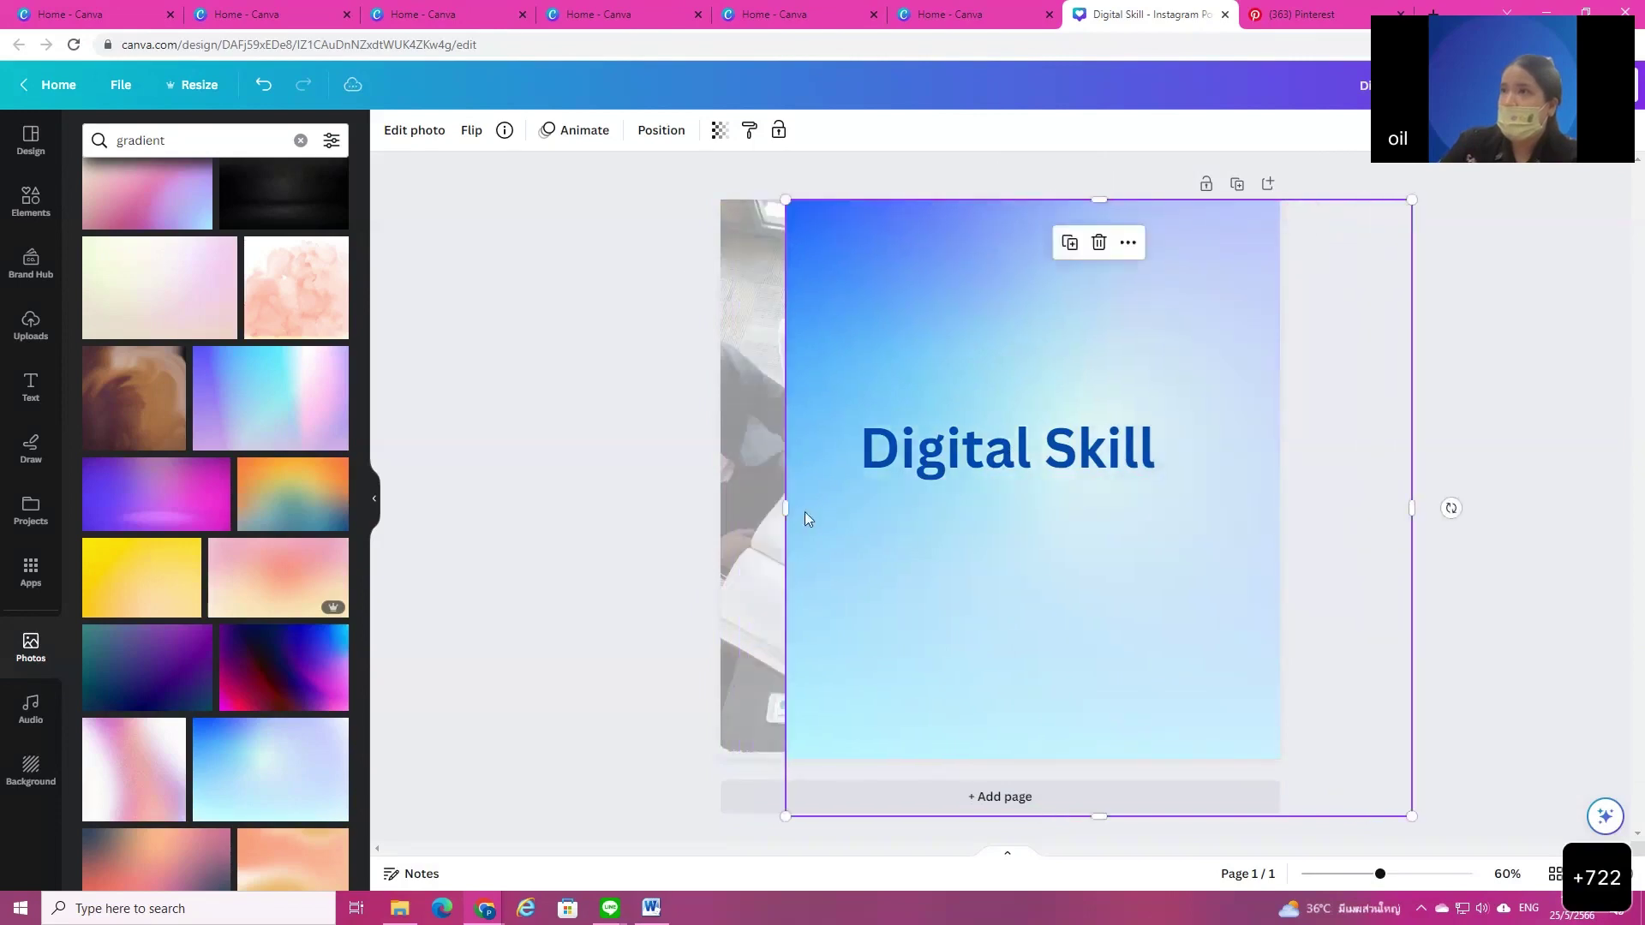
{"action": "left_click_drag", "start_coordinate": [735, 508], "coordinate": [720, 511]}
{"action": "left_click_drag", "start_coordinate": [861, 527], "coordinate": [878, 558]}
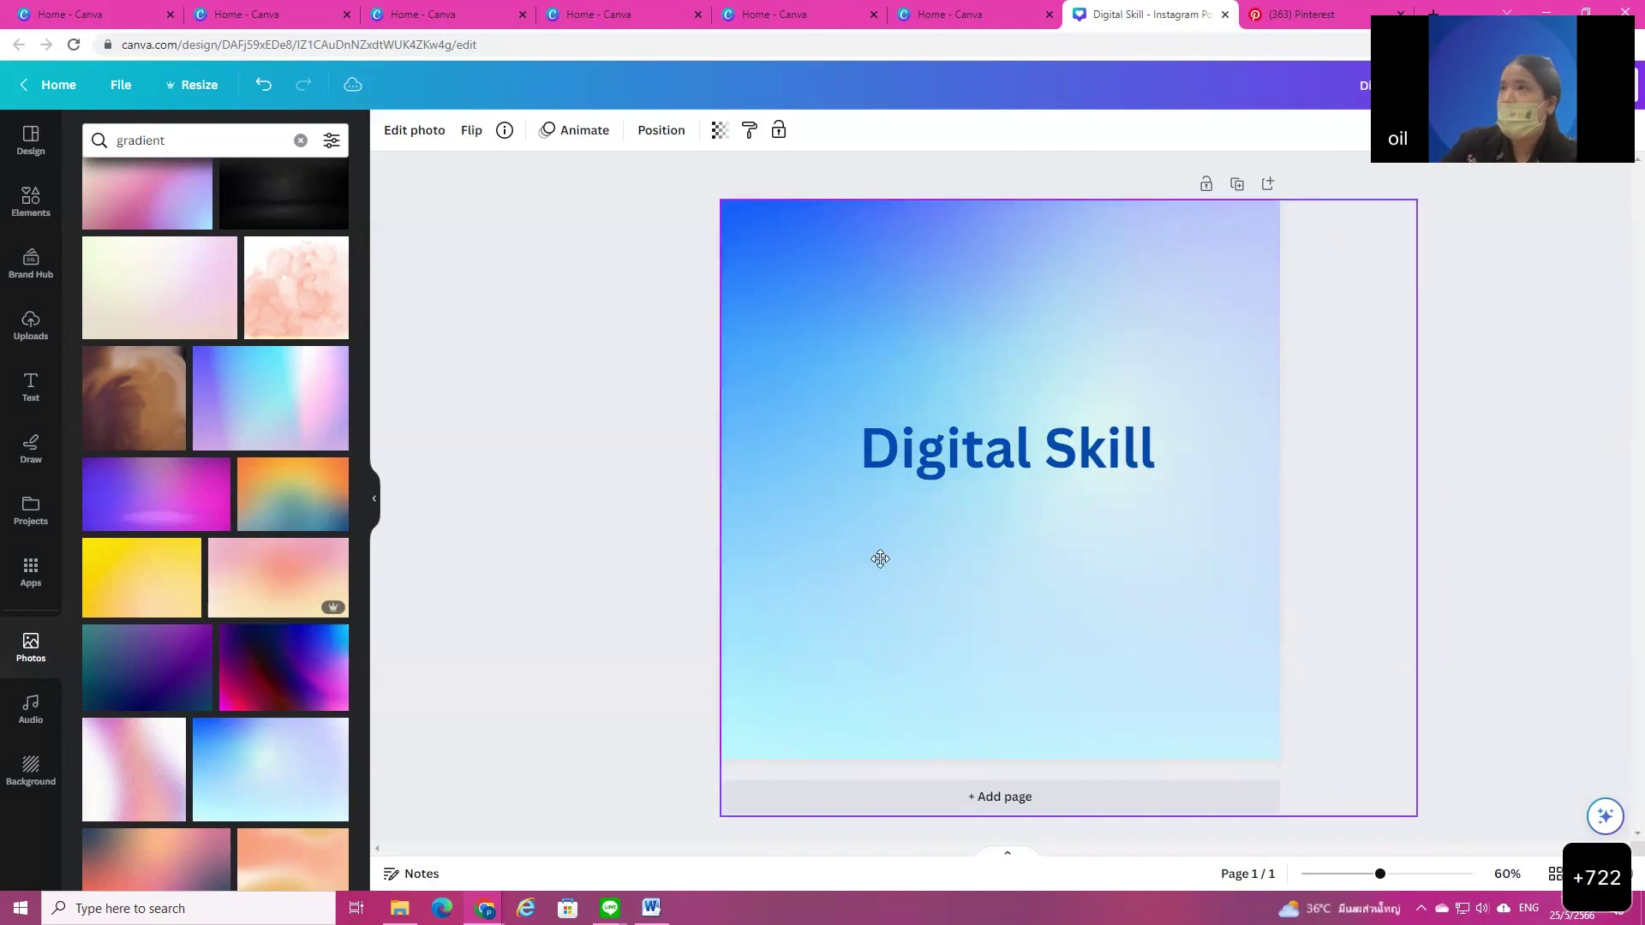
Step: Try a solid blue color on the gradient page background and undo it
{"action": "left_click", "coordinate": [459, 690]}
{"action": "left_click", "coordinate": [966, 619]}
{"action": "left_click", "coordinate": [390, 137]}
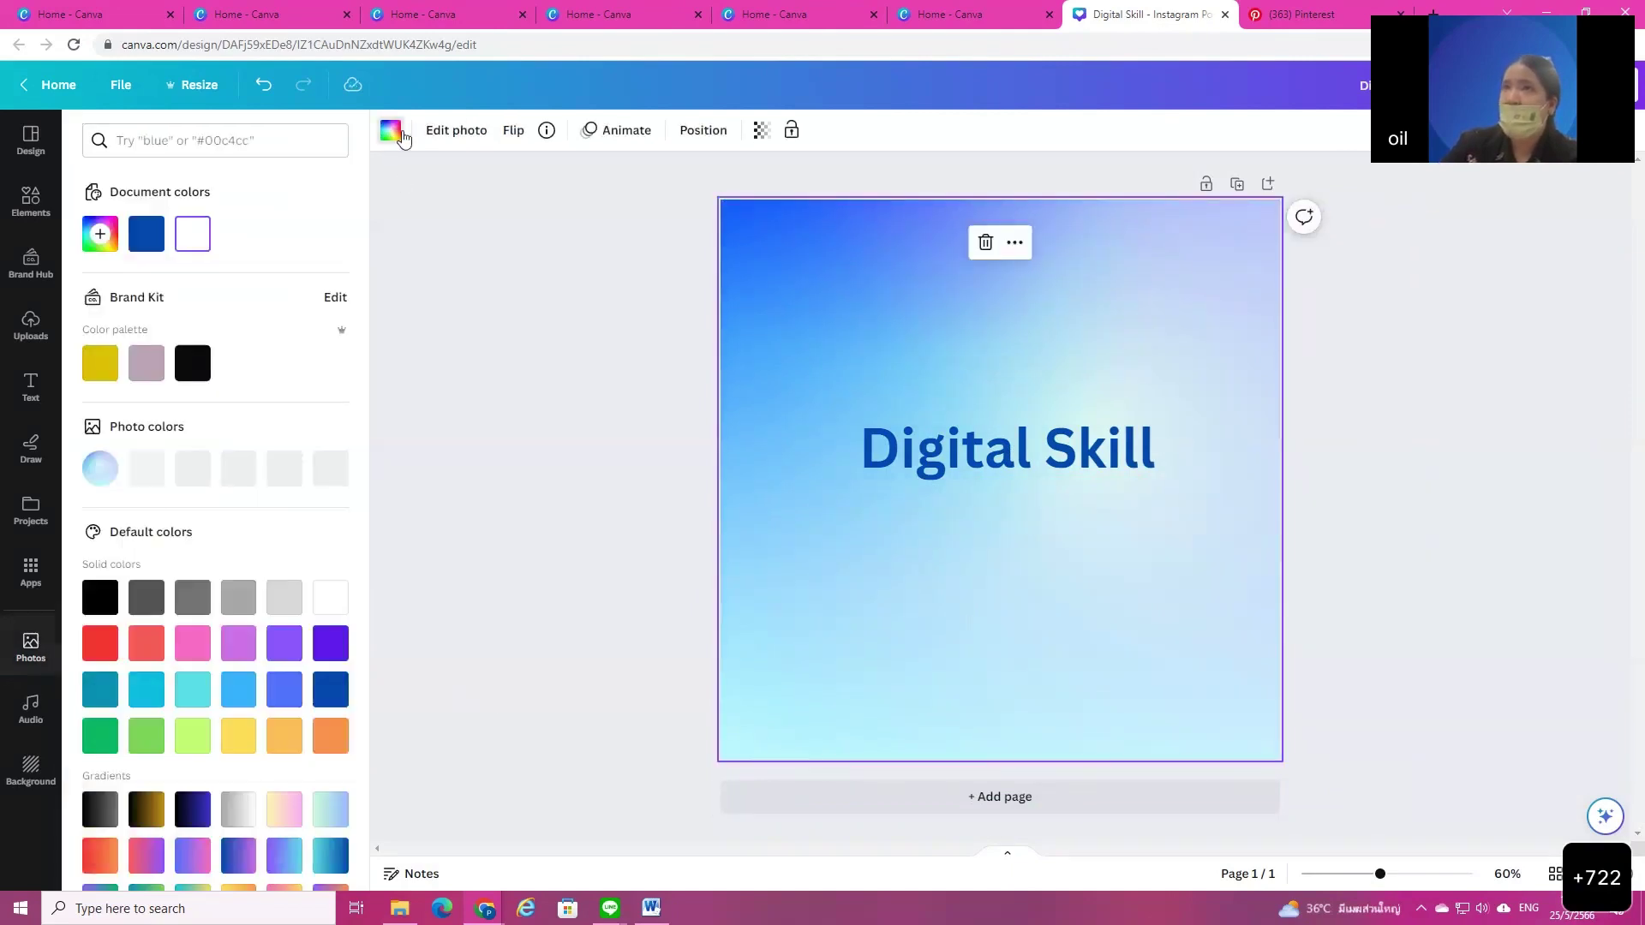
{"action": "left_click", "coordinate": [285, 690]}
{"action": "left_click", "coordinate": [264, 86]}
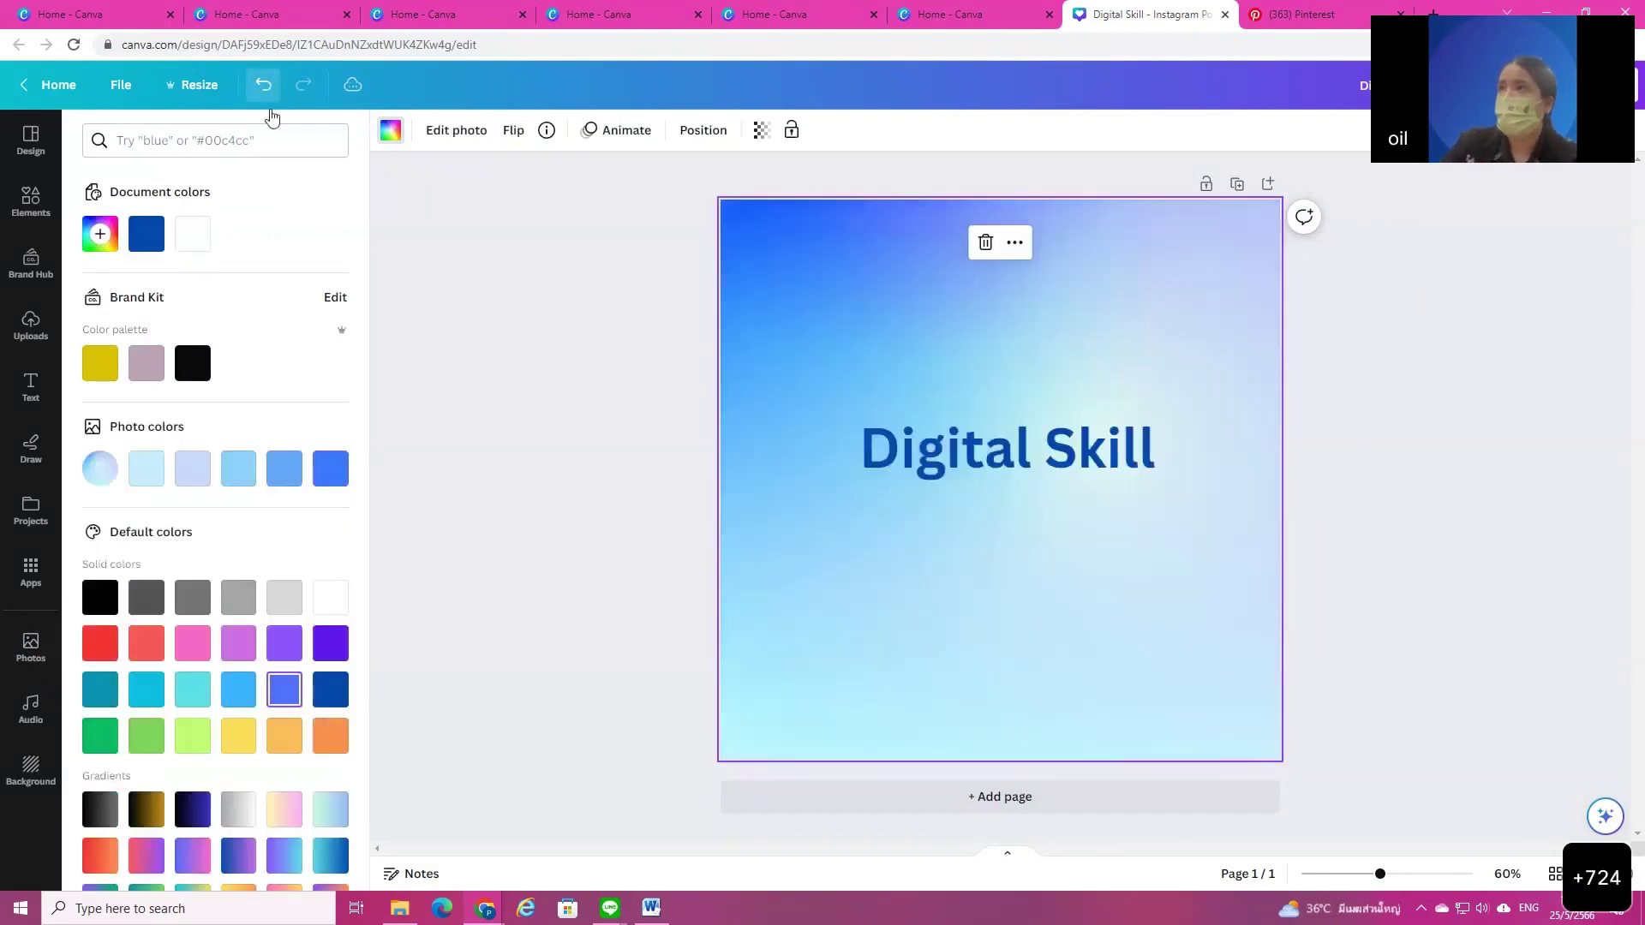
Step: Move the "Digital Skill" heading near the page's upper edge, centered, and set its transparency to 84
{"action": "left_click", "coordinate": [763, 606]}
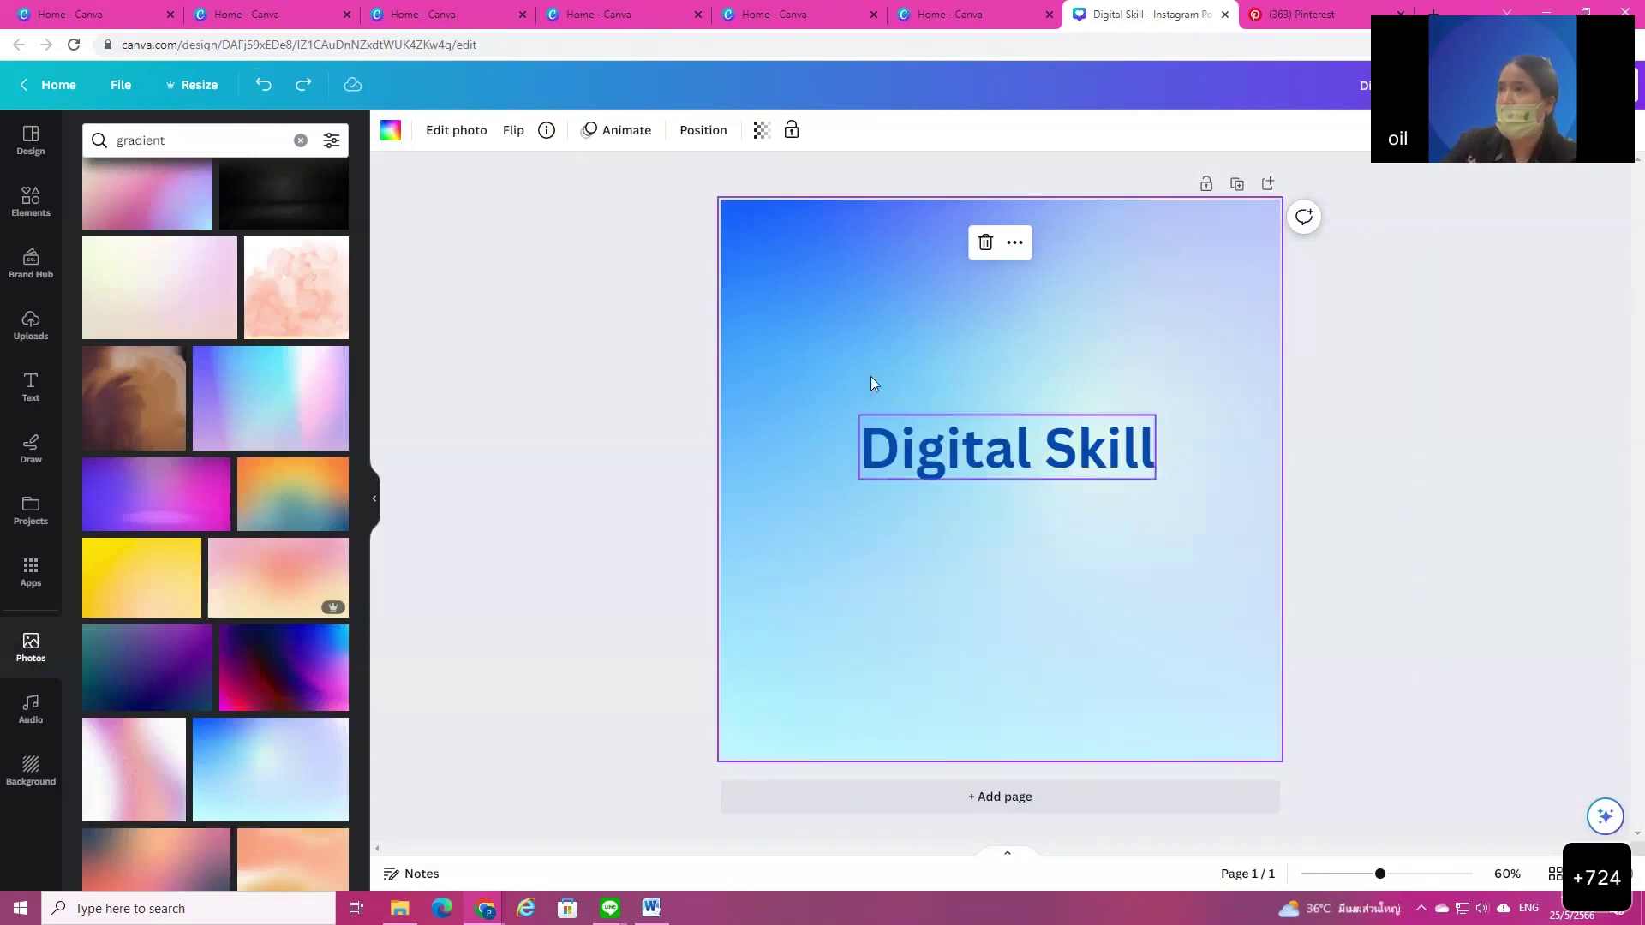
{"action": "left_click", "coordinate": [1402, 701]}
{"action": "left_click", "coordinate": [1176, 601]}
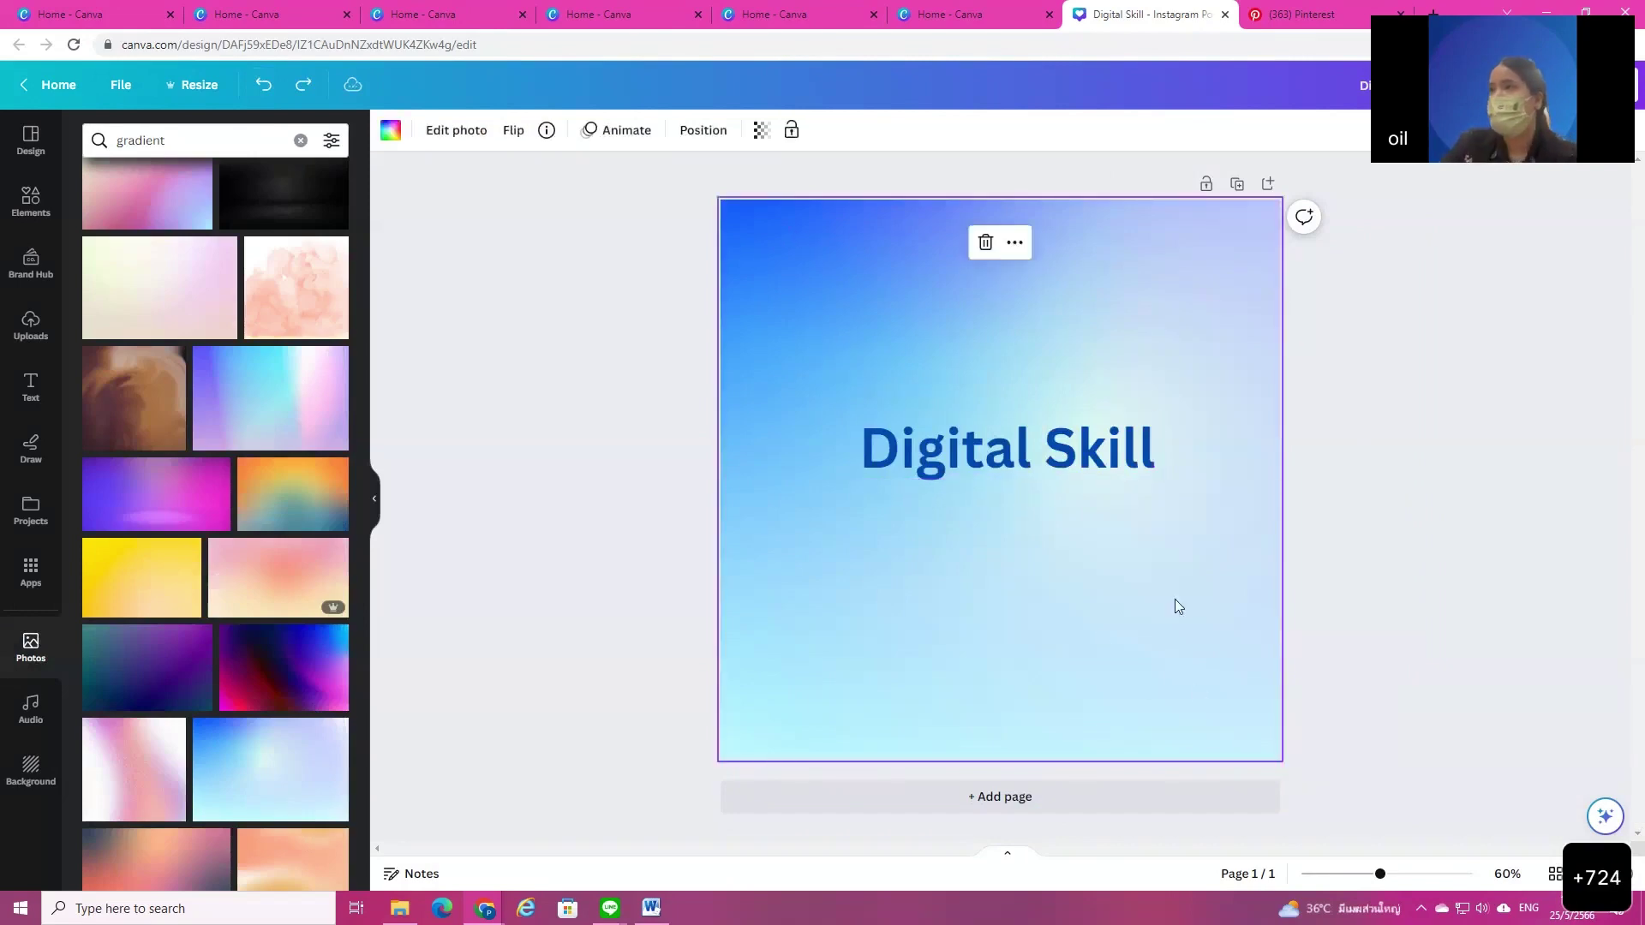
{"action": "left_click_drag", "start_coordinate": [1071, 457], "coordinate": [1062, 313]}
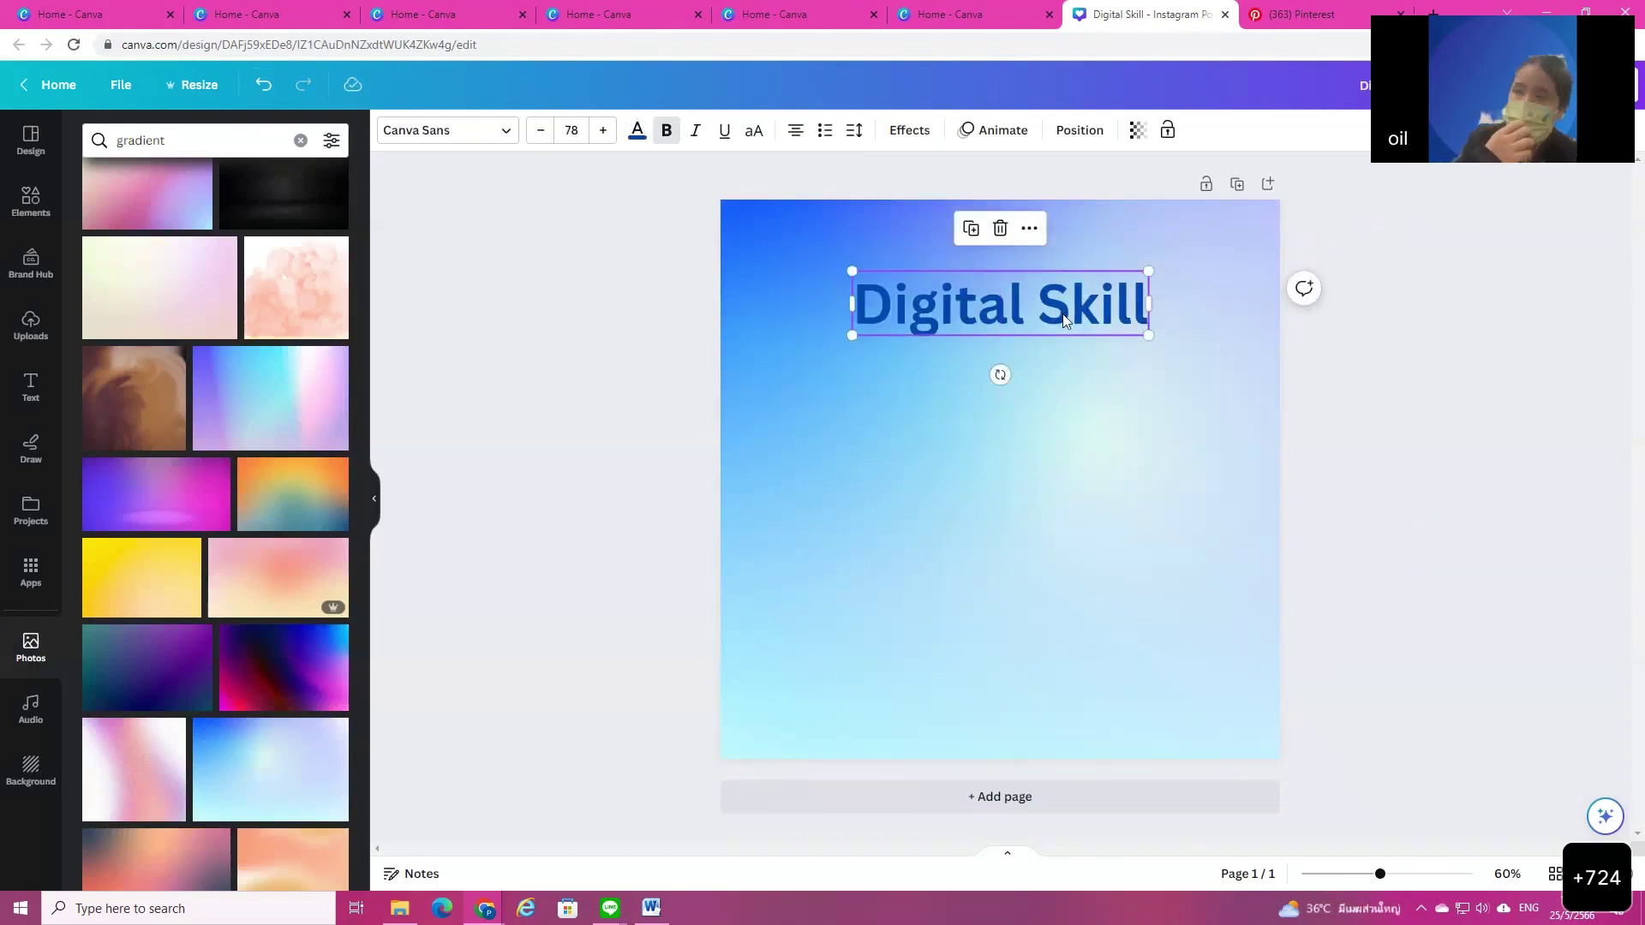
{"action": "left_click", "coordinate": [1137, 130]}
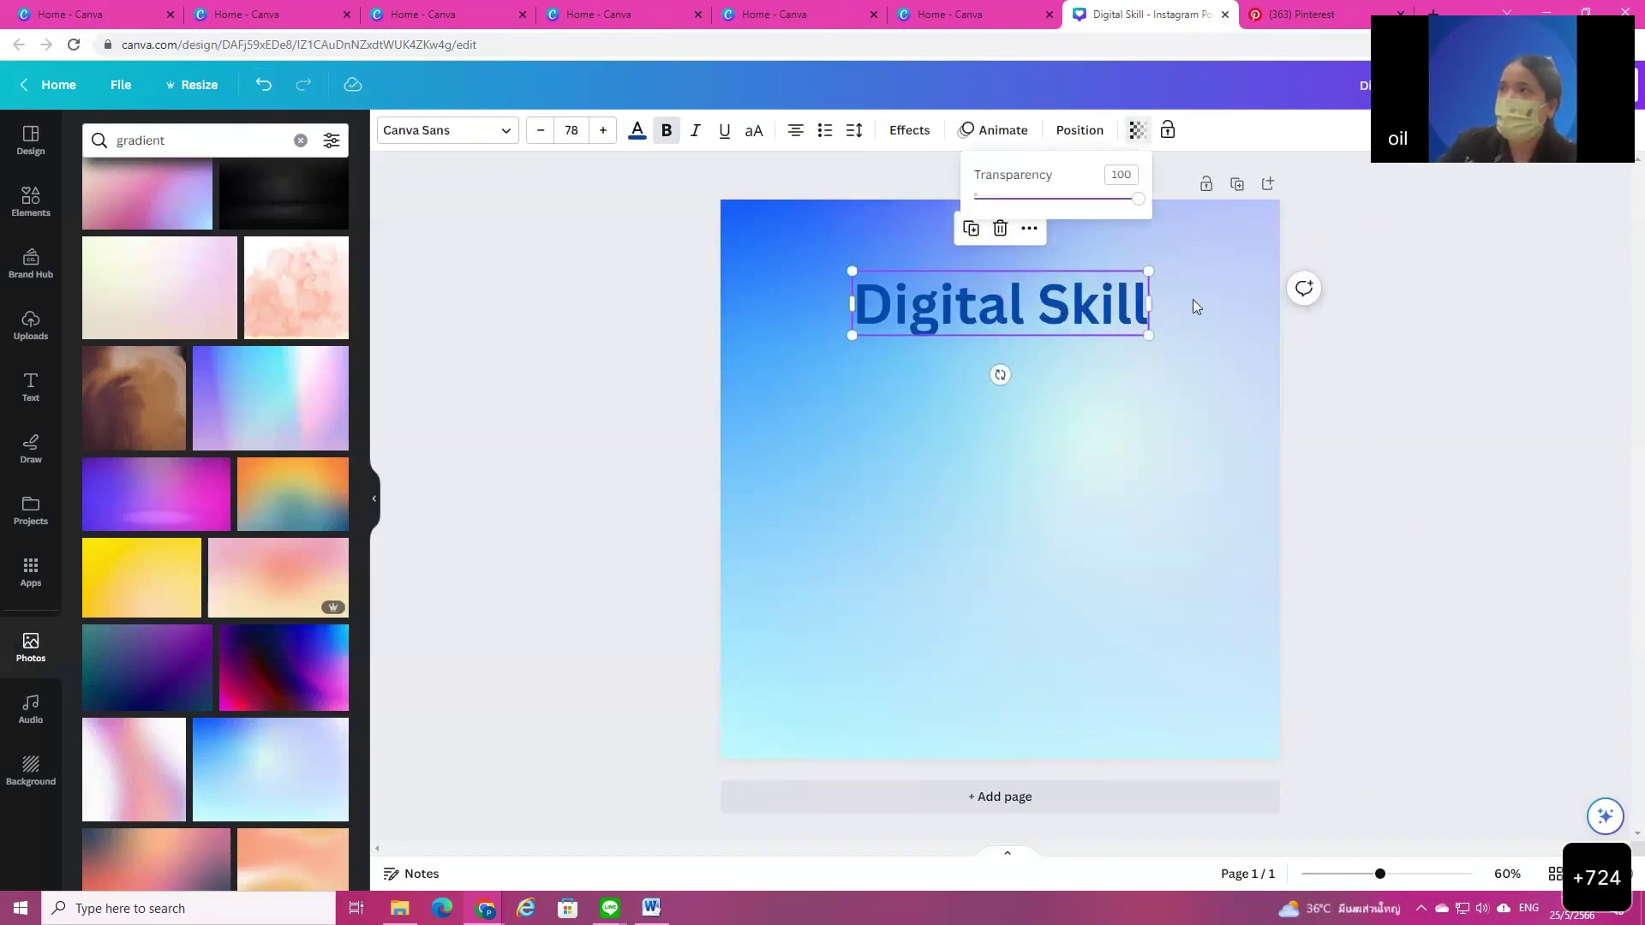
{"action": "mouse_move", "coordinate": [1140, 201]}
{"action": "left_mouse_down"}
{"action": "mouse_move", "coordinate": [994, 201]}
{"action": "mouse_move", "coordinate": [1110, 198]}
{"action": "left_mouse_up"}
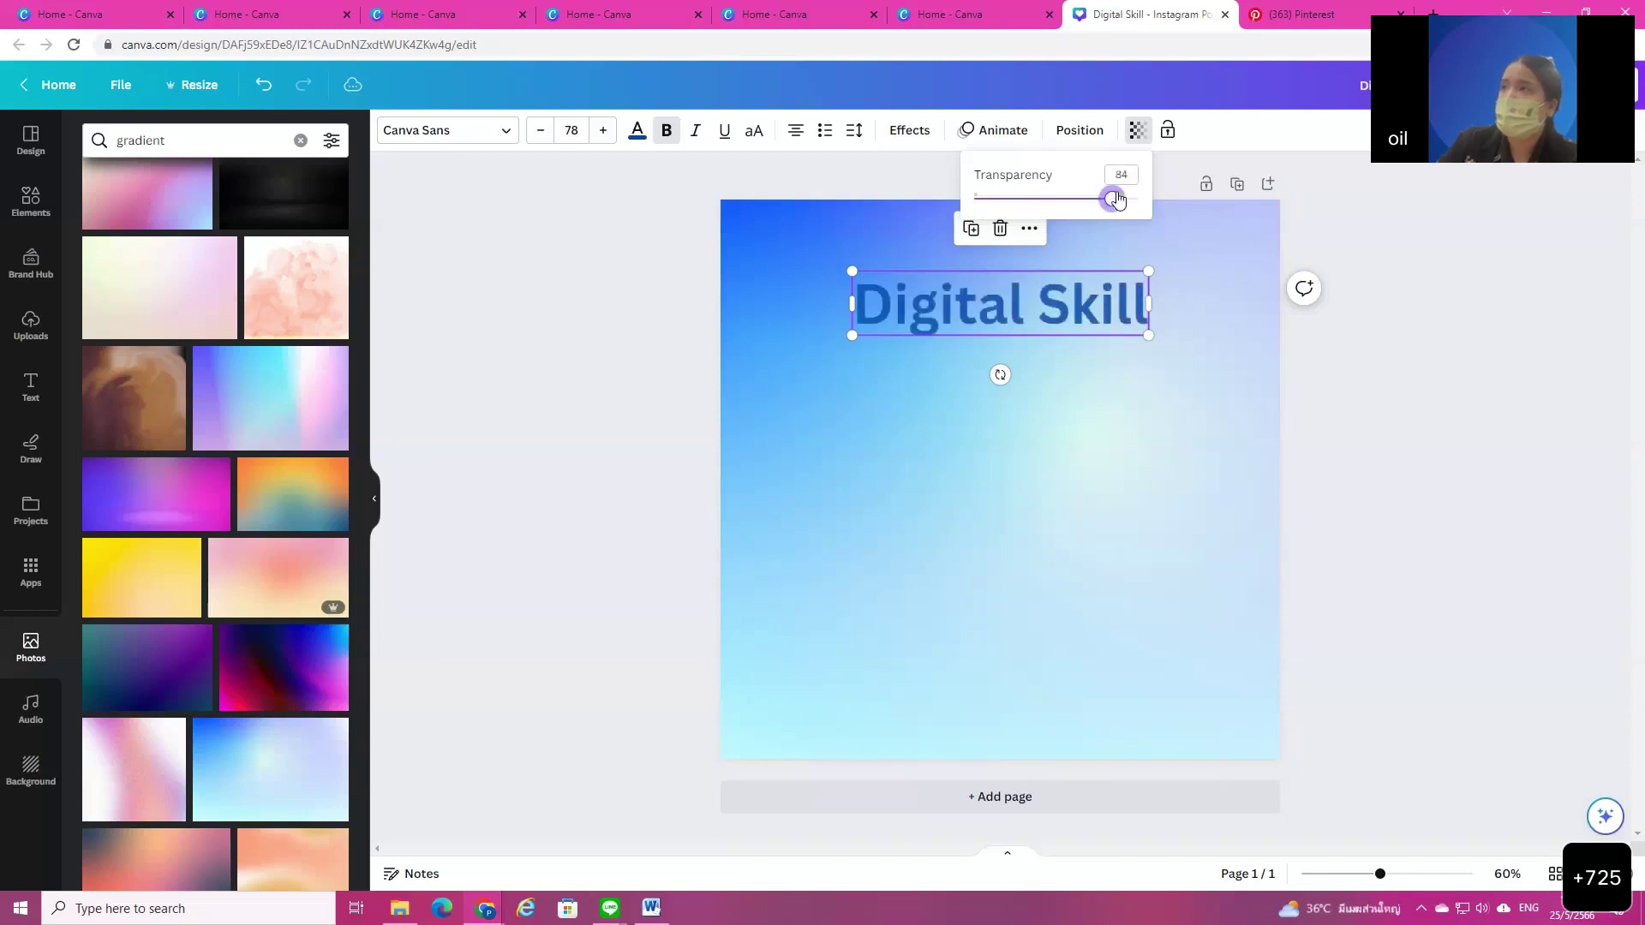
{"action": "left_click", "coordinate": [1105, 227]}
{"action": "left_click", "coordinate": [762, 131]}
{"action": "left_click", "coordinate": [958, 550]}
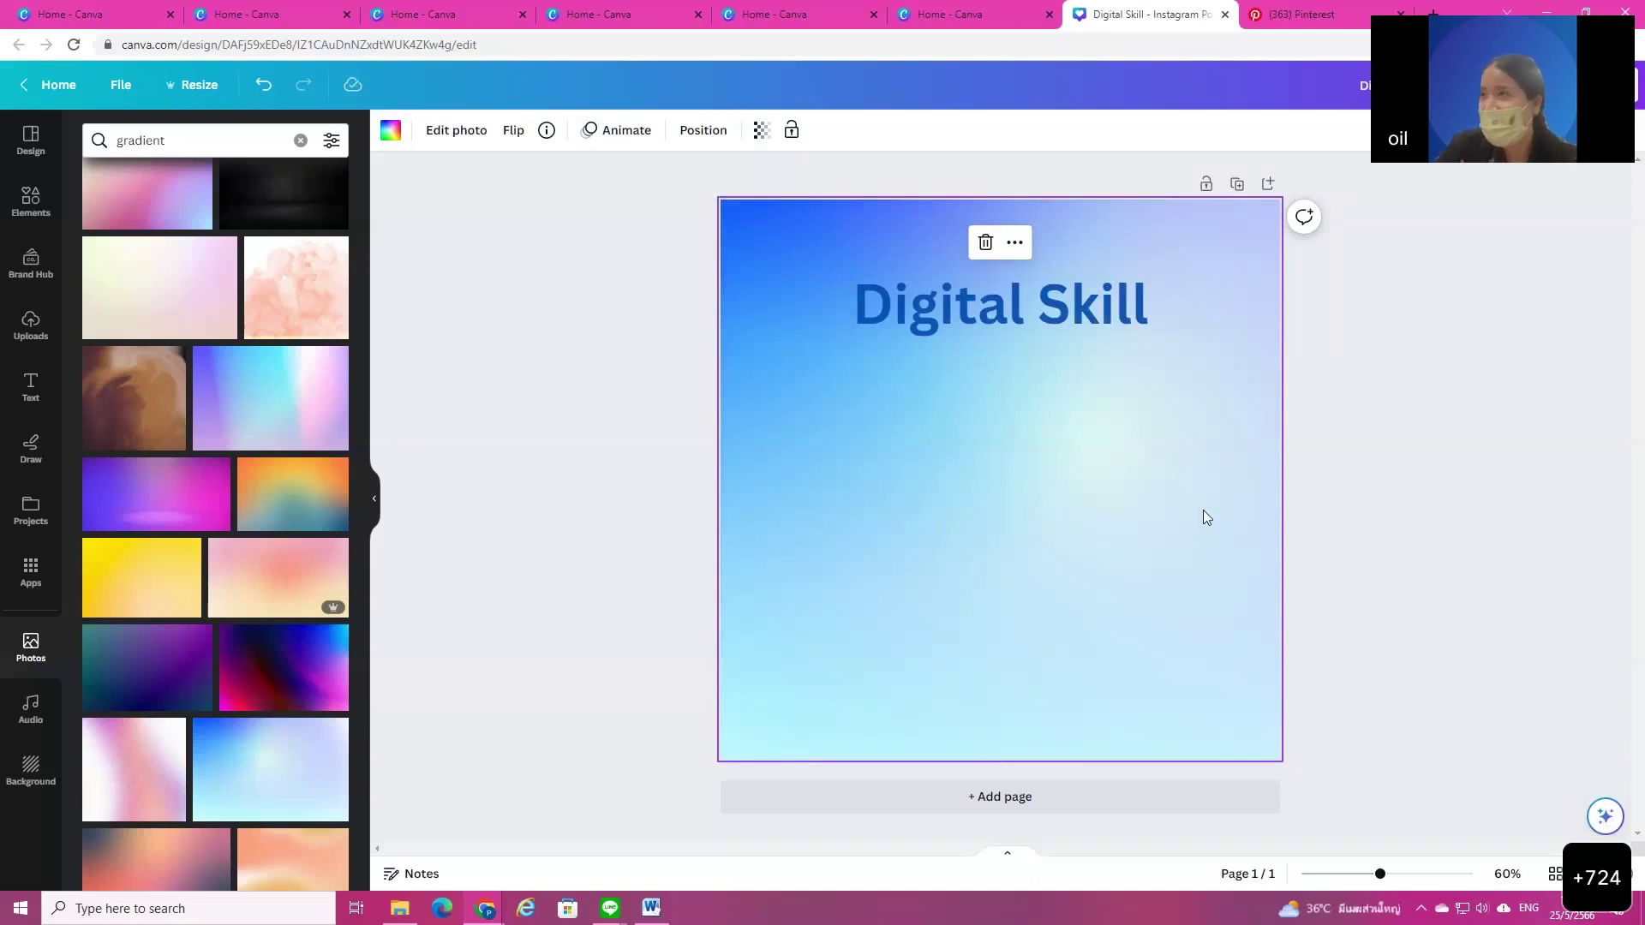
{"action": "left_click", "coordinate": [1437, 546]}
{"action": "left_click", "coordinate": [1098, 615]}
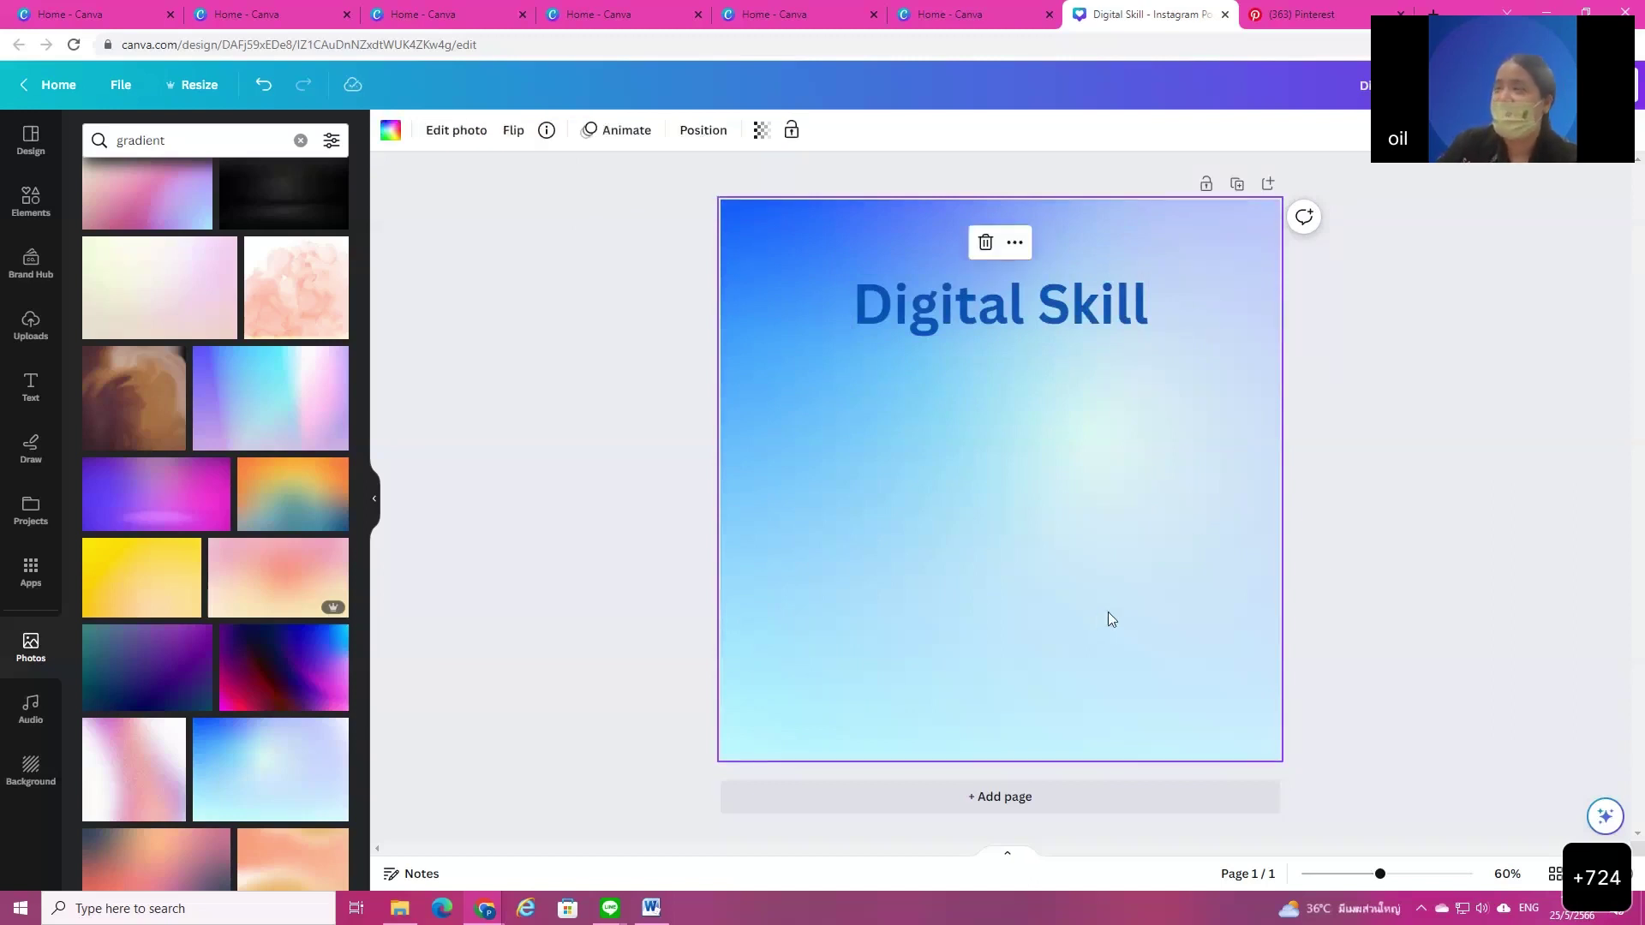
Step: Make the gradient photo partly transparent over the team photo and fit it across the full page width along the upper edge
{"action": "left_click_drag", "start_coordinate": [1076, 535], "coordinate": [1142, 537]}
{"action": "left_click", "coordinate": [933, 456]}
{"action": "left_click", "coordinate": [761, 130]}
{"action": "left_click_drag", "start_coordinate": [767, 206], "coordinate": [665, 204]}
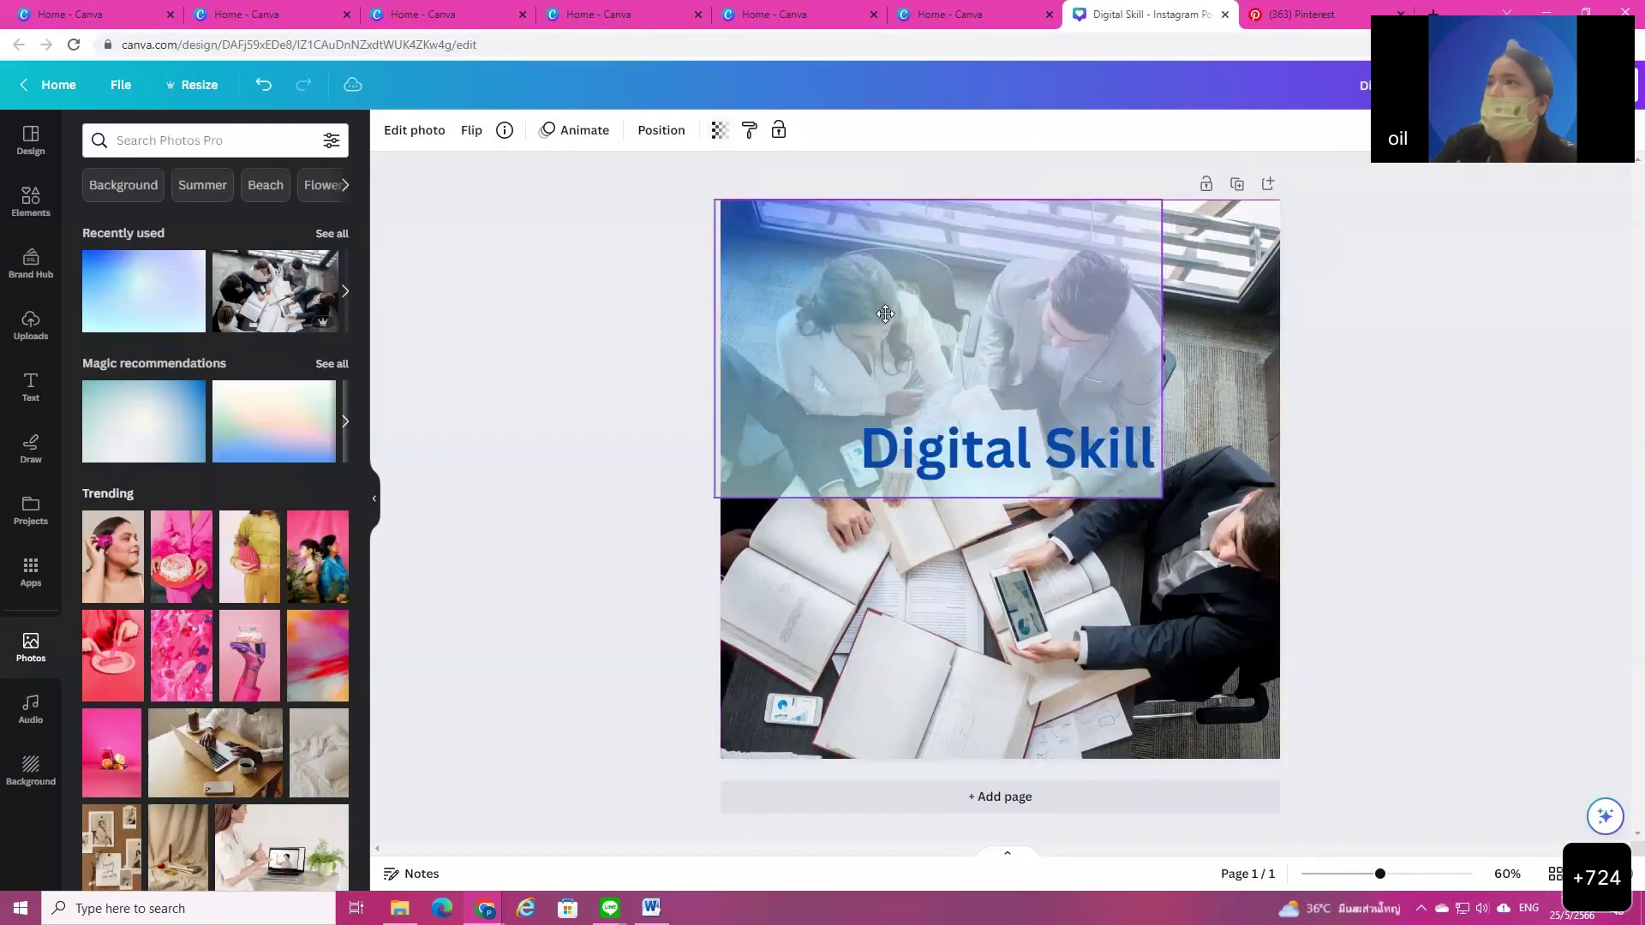
{"action": "left_click_drag", "start_coordinate": [885, 313], "coordinate": [890, 314]}
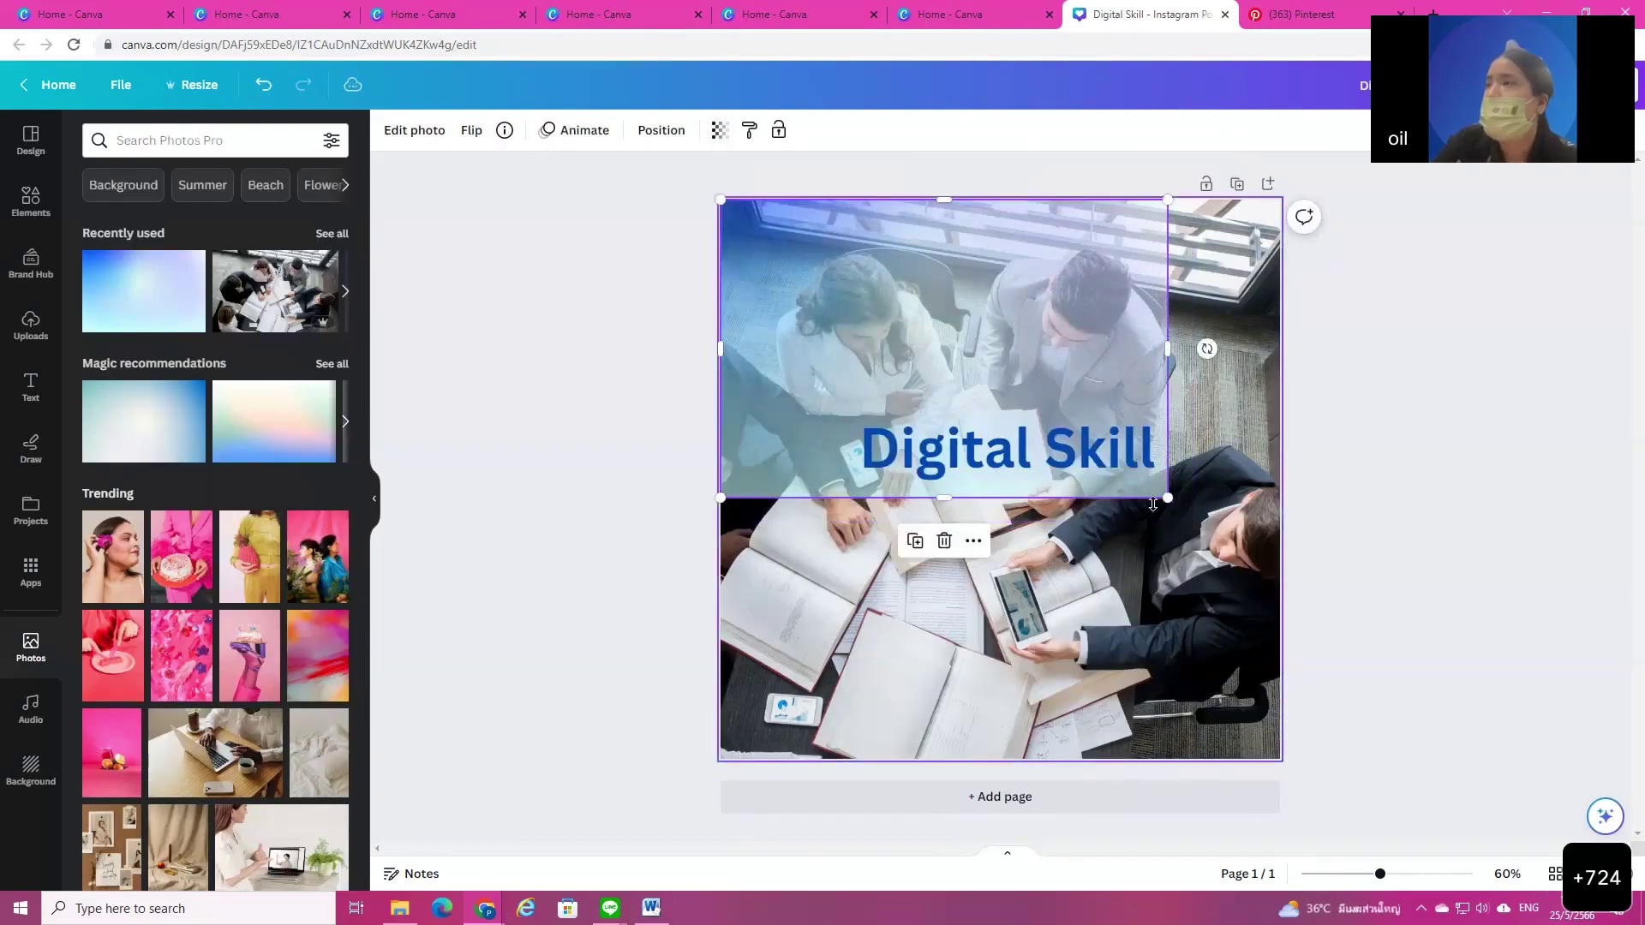
{"action": "left_click_drag", "start_coordinate": [1166, 497], "coordinate": [1280, 572]}
Step: Set the background team photo's transparency to 45 and the gradient overlay's transparency to 72
{"action": "left_click", "coordinate": [985, 500]}
{"action": "left_click", "coordinate": [762, 131]}
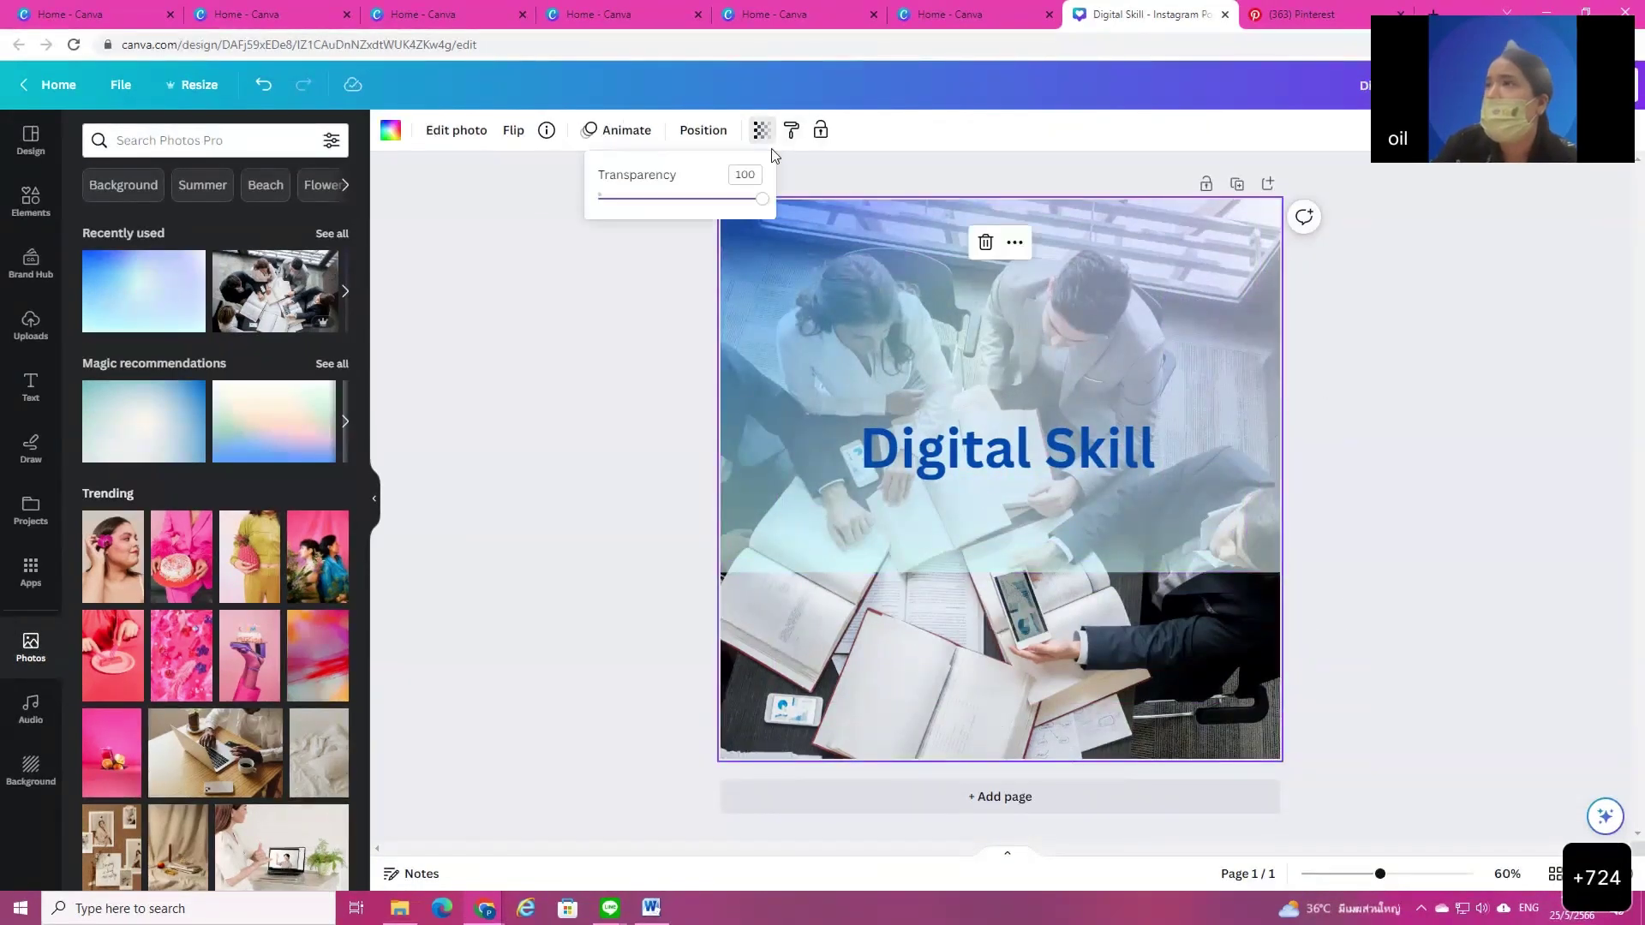
{"action": "left_click_drag", "start_coordinate": [765, 209], "coordinate": [675, 224]}
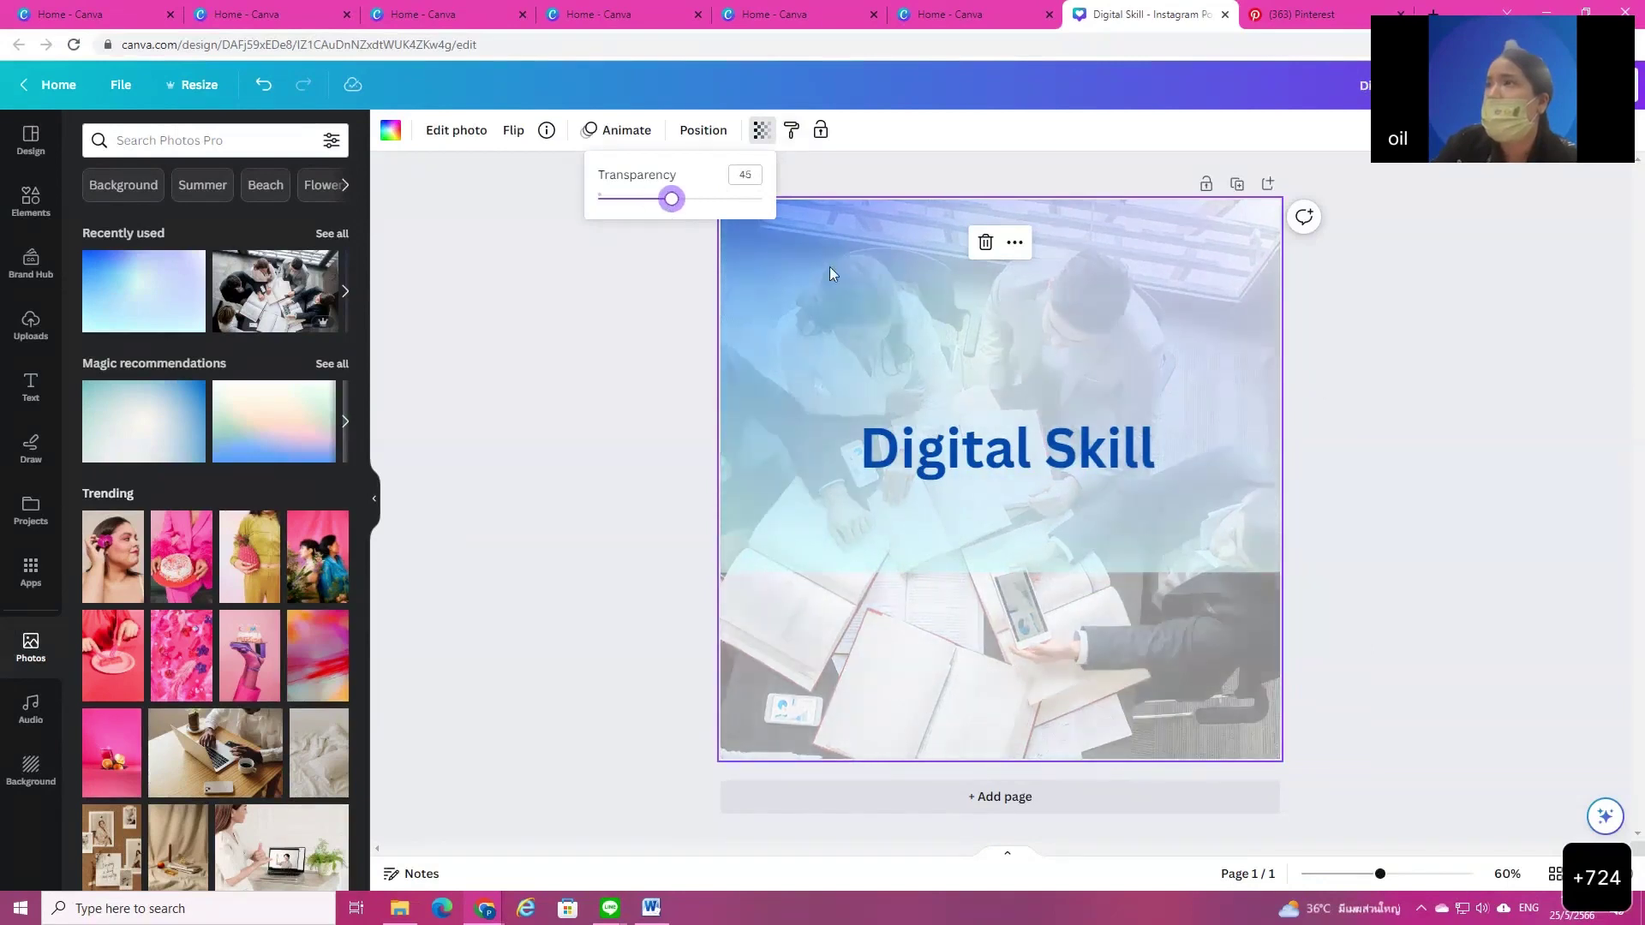
{"action": "left_click", "coordinate": [812, 248]}
{"action": "left_click", "coordinate": [719, 131]}
{"action": "mouse_move", "coordinate": [694, 209]}
{"action": "left_mouse_down"}
{"action": "mouse_move", "coordinate": [668, 202]}
{"action": "mouse_move", "coordinate": [679, 214]}
{"action": "left_mouse_up"}
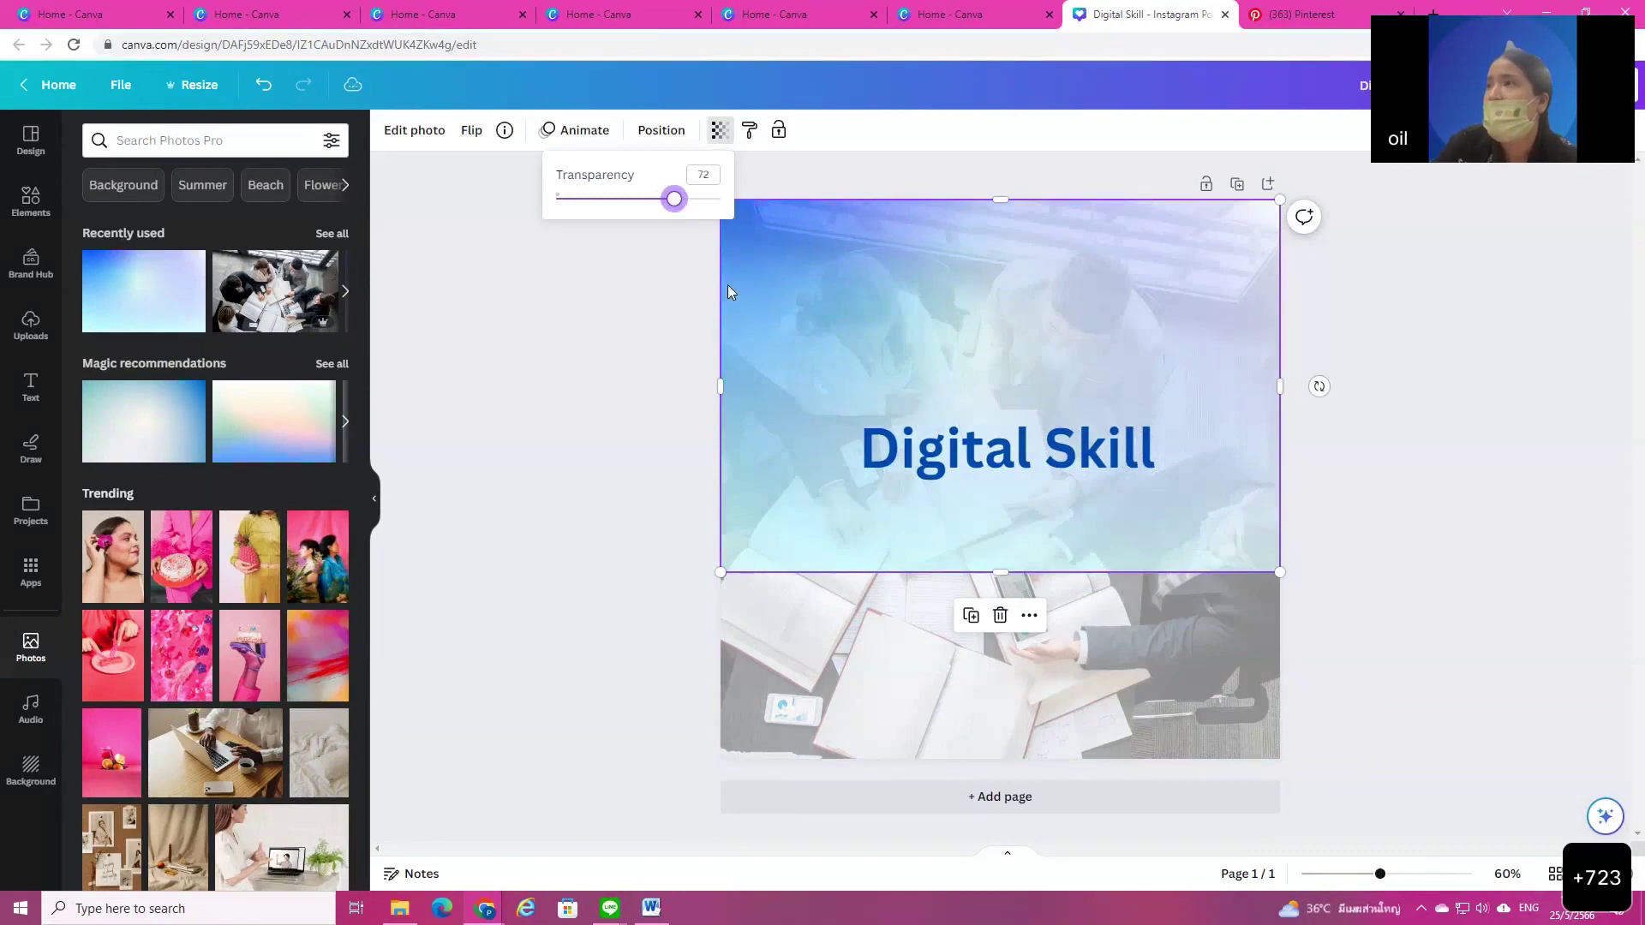
Step: Set the background team photo's transparency to 53
{"action": "left_click", "coordinate": [996, 663]}
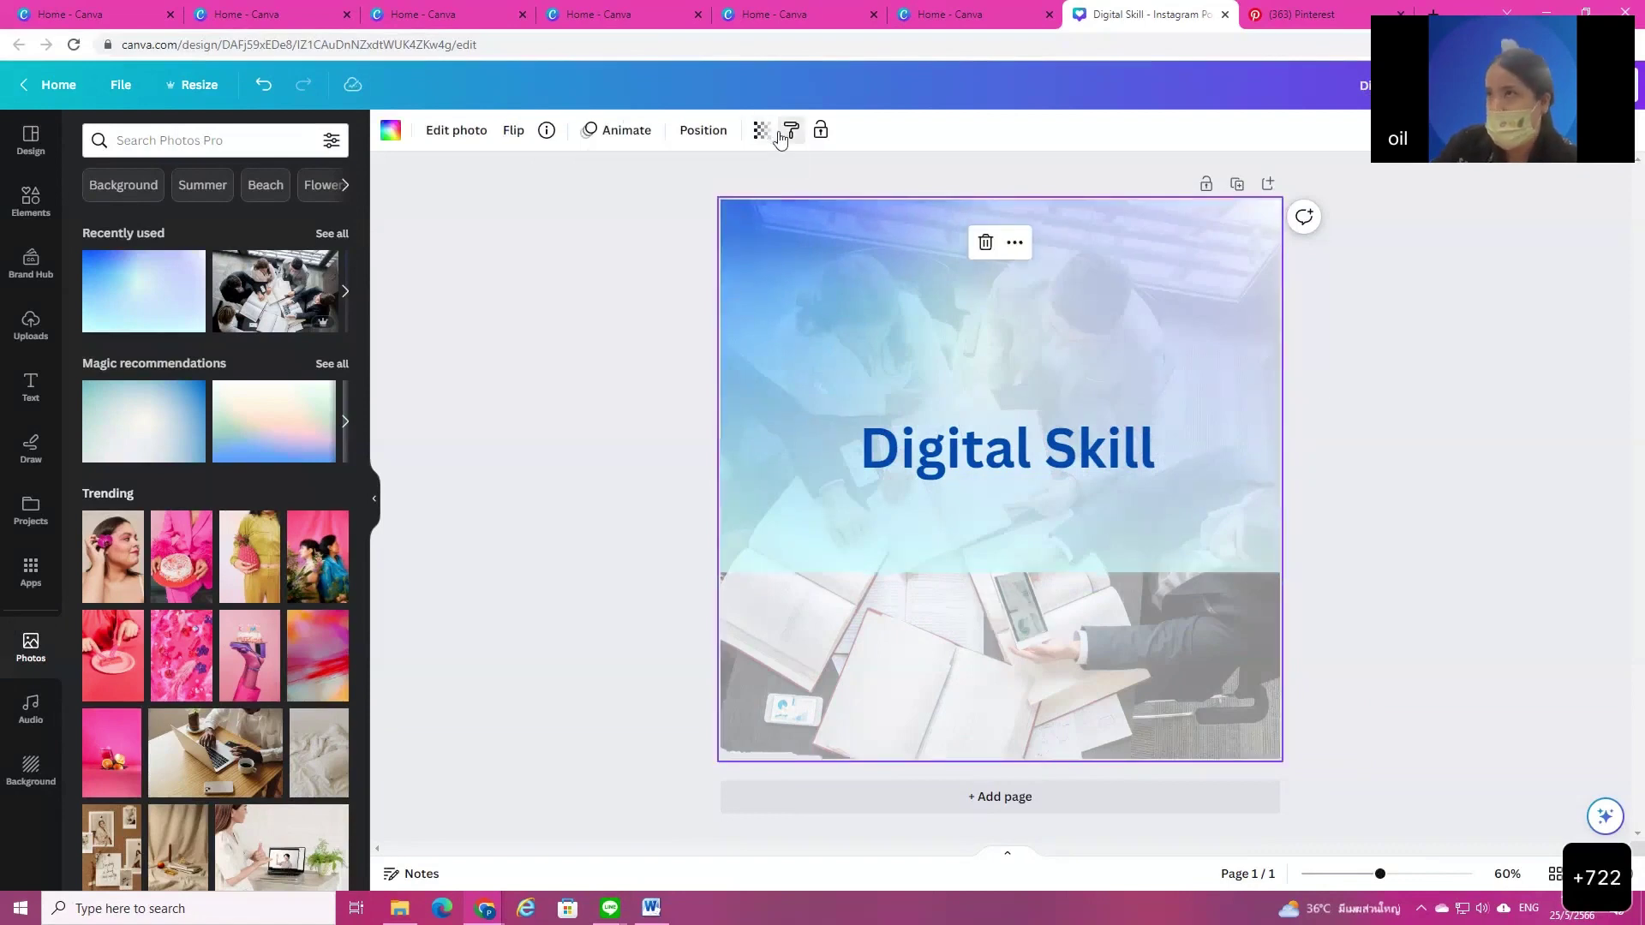
{"action": "left_click", "coordinate": [764, 135]}
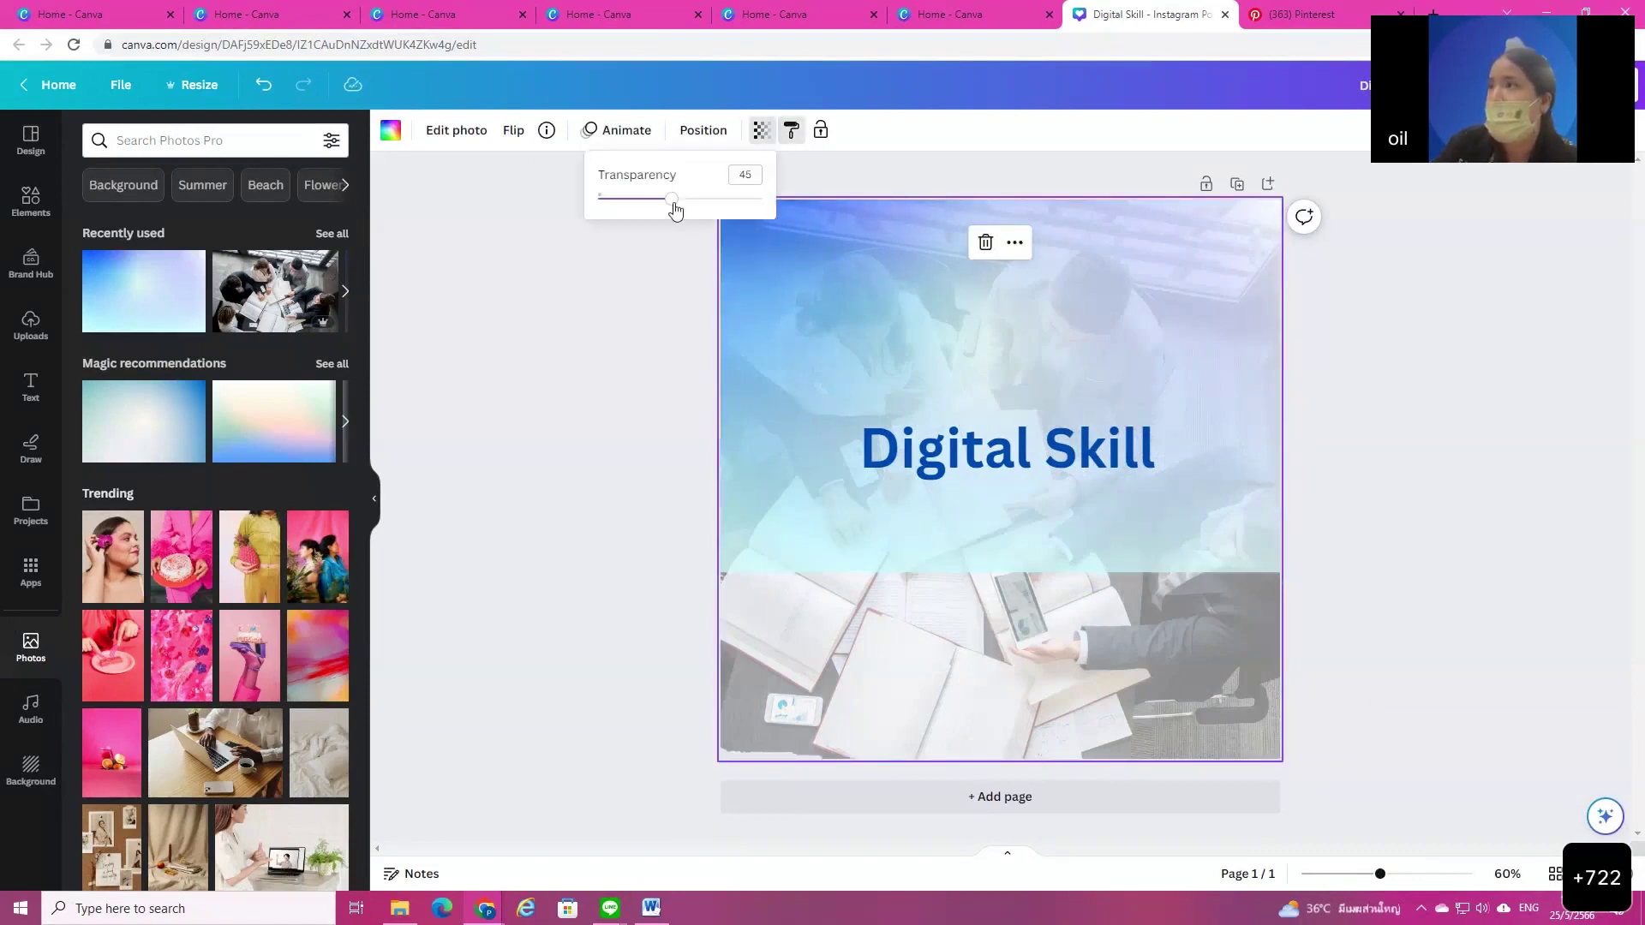
{"action": "left_click_drag", "start_coordinate": [673, 200], "coordinate": [685, 200]}
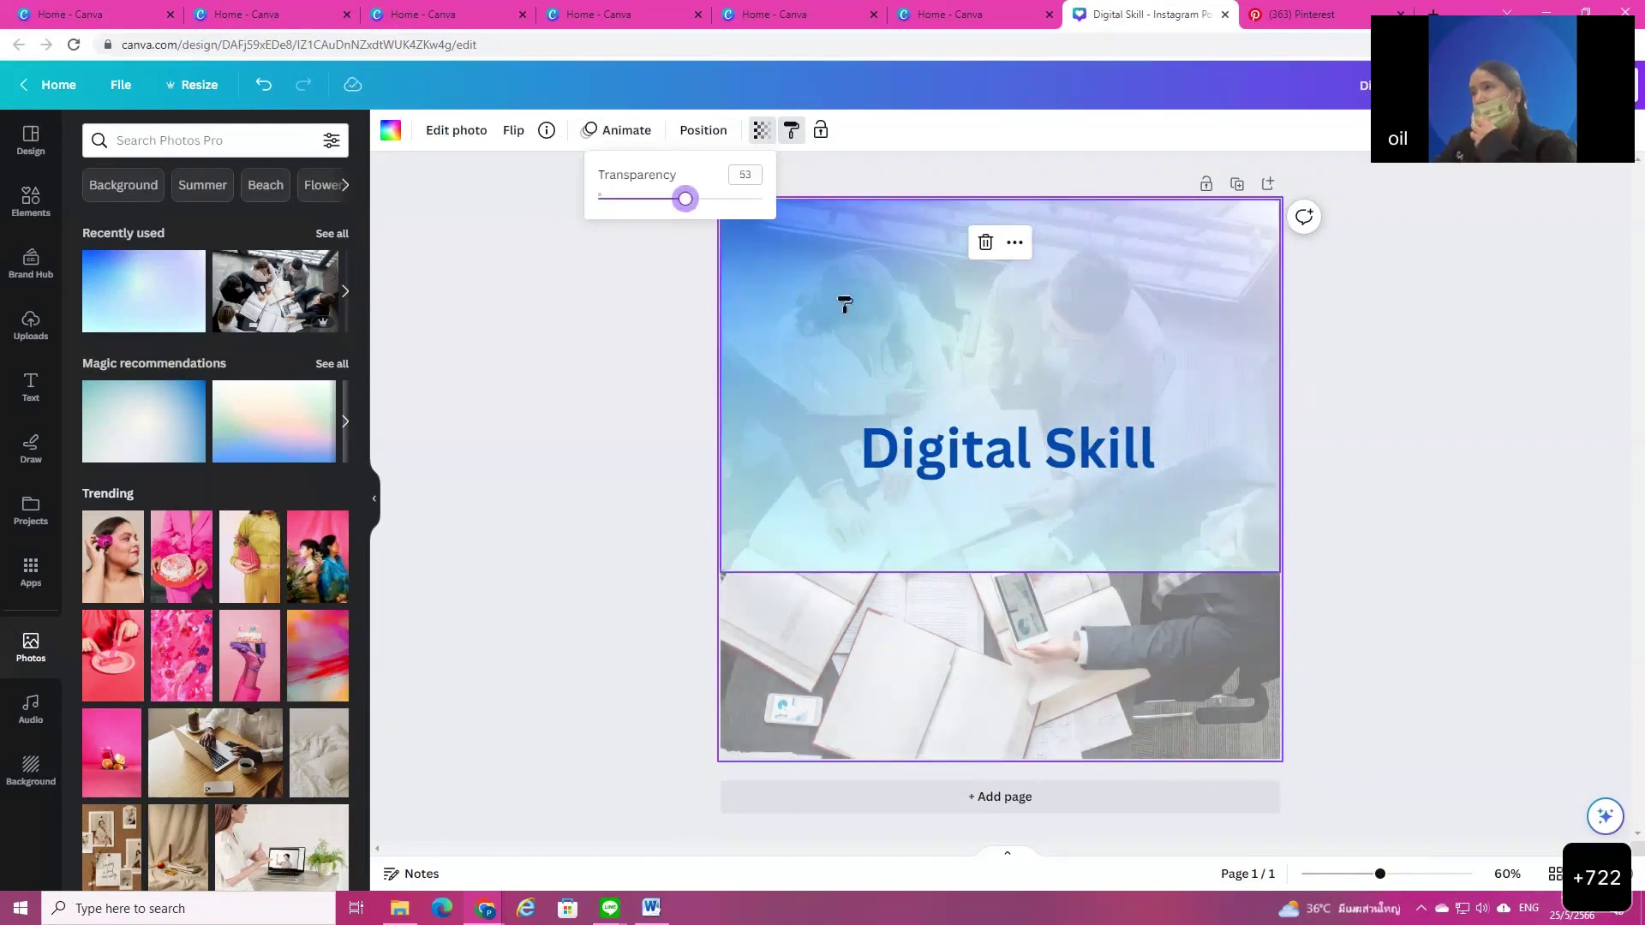
{"action": "left_click", "coordinate": [1014, 648]}
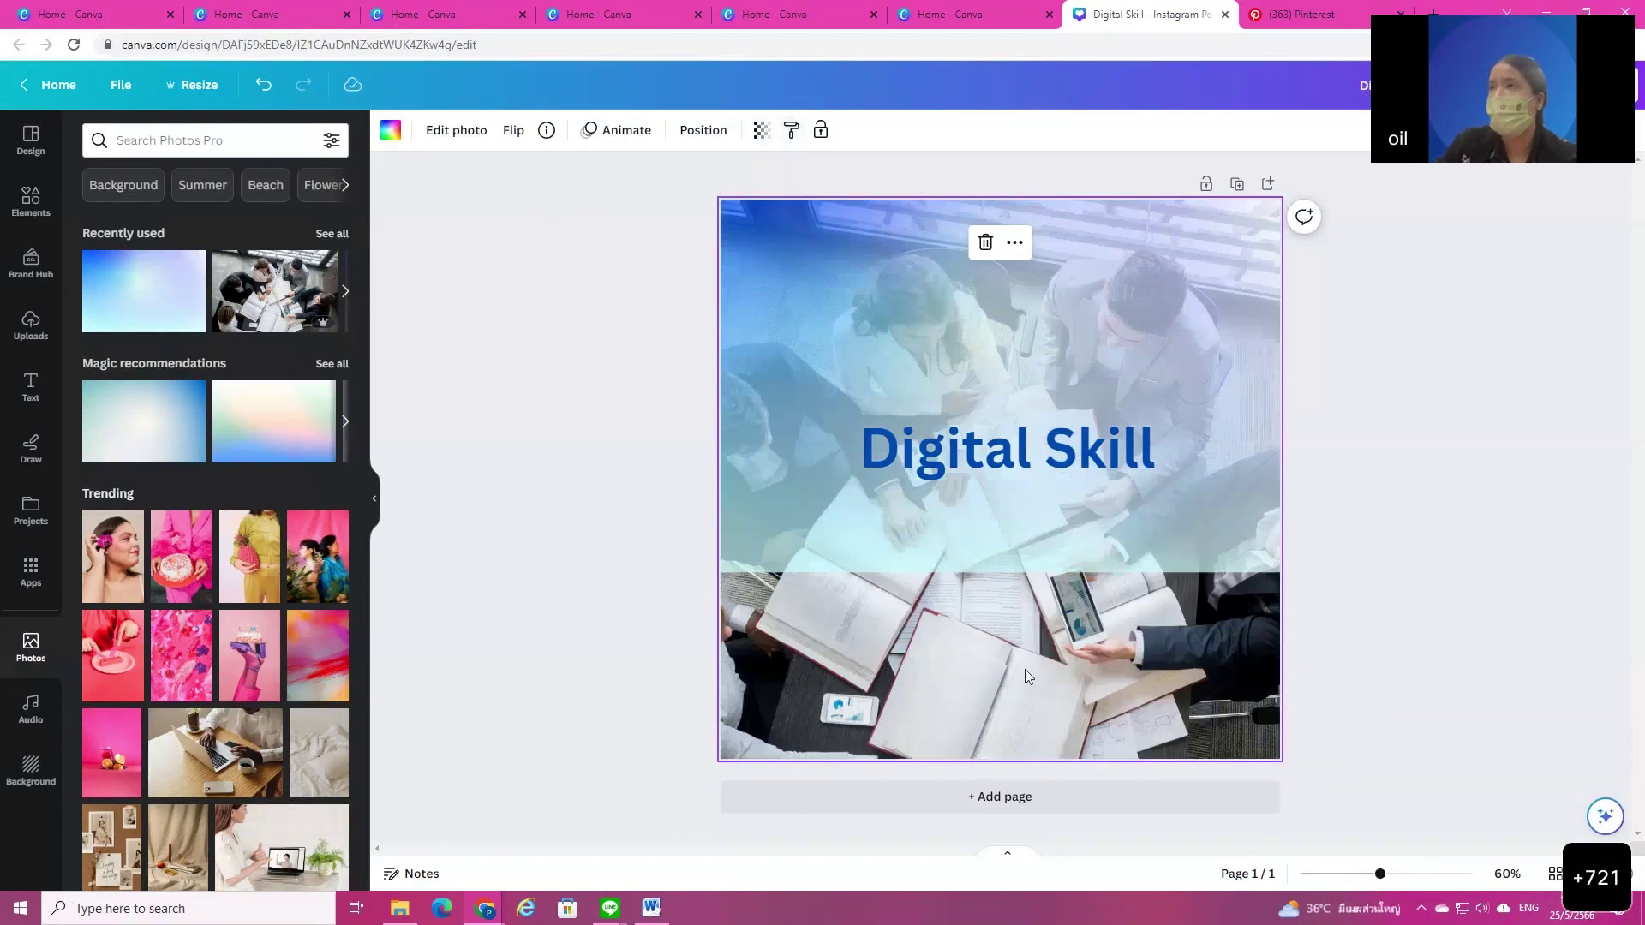
Step: Keep the meeting photo as the page background and lower its transparency to 55
{"action": "left_click", "coordinate": [263, 86]}
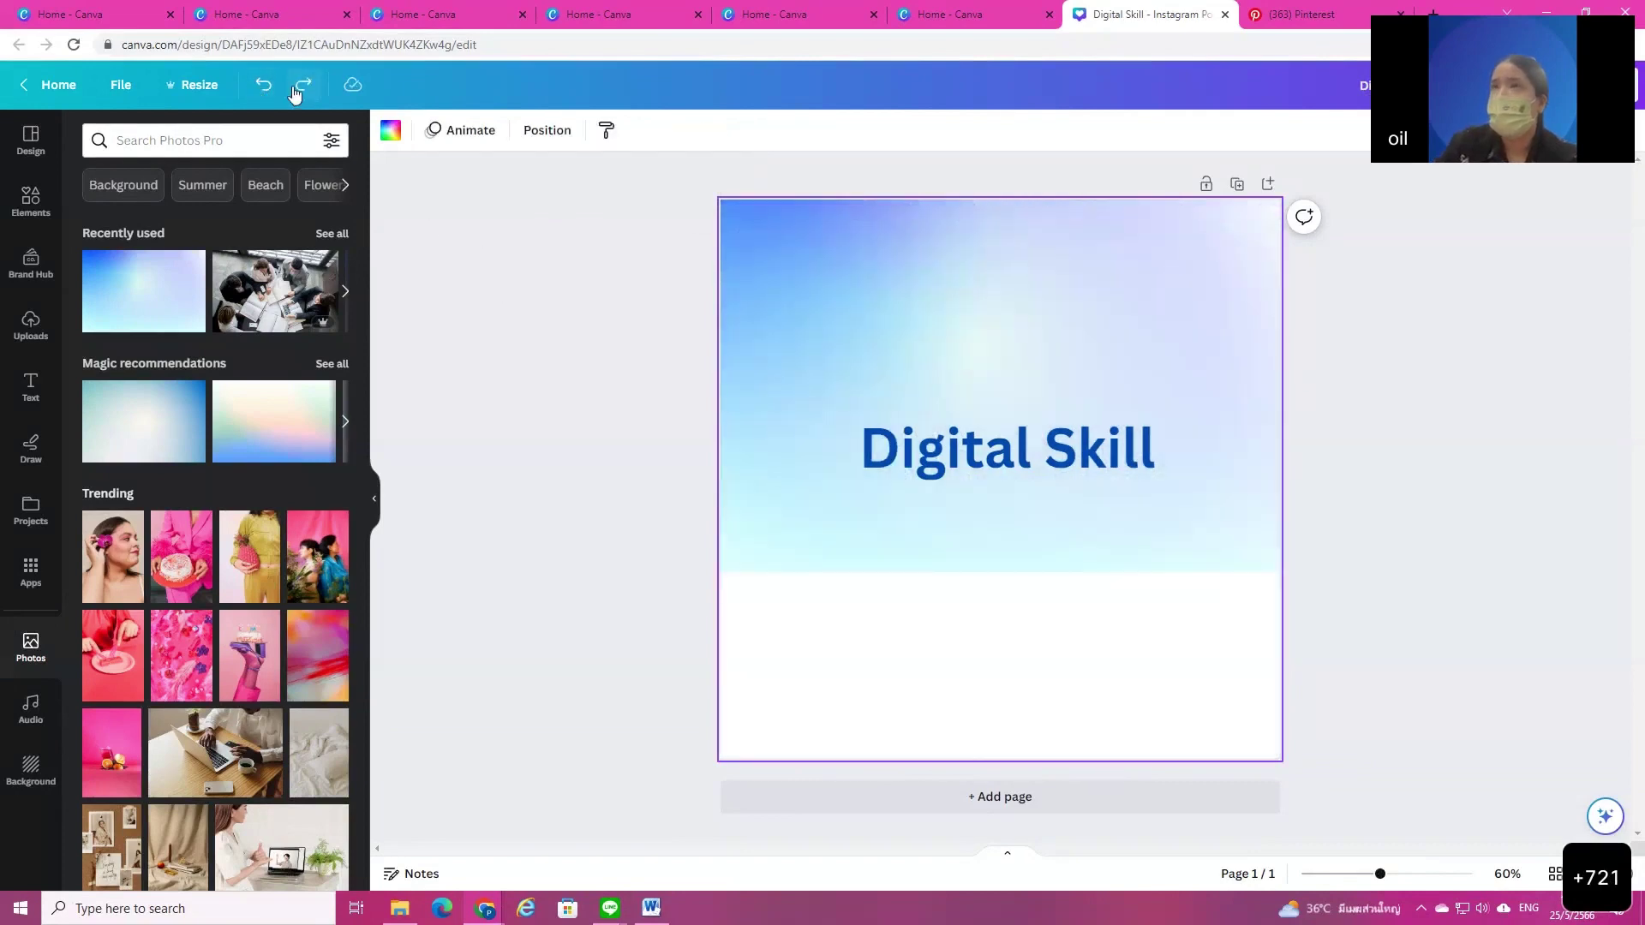
{"action": "left_click", "coordinate": [295, 92]}
{"action": "left_click", "coordinate": [762, 130]}
{"action": "left_click_drag", "start_coordinate": [757, 209], "coordinate": [690, 214]}
Step: Stretch the gradient overlay down to the page's lower edge so it covers the whole background photo
{"action": "left_click", "coordinate": [795, 393]}
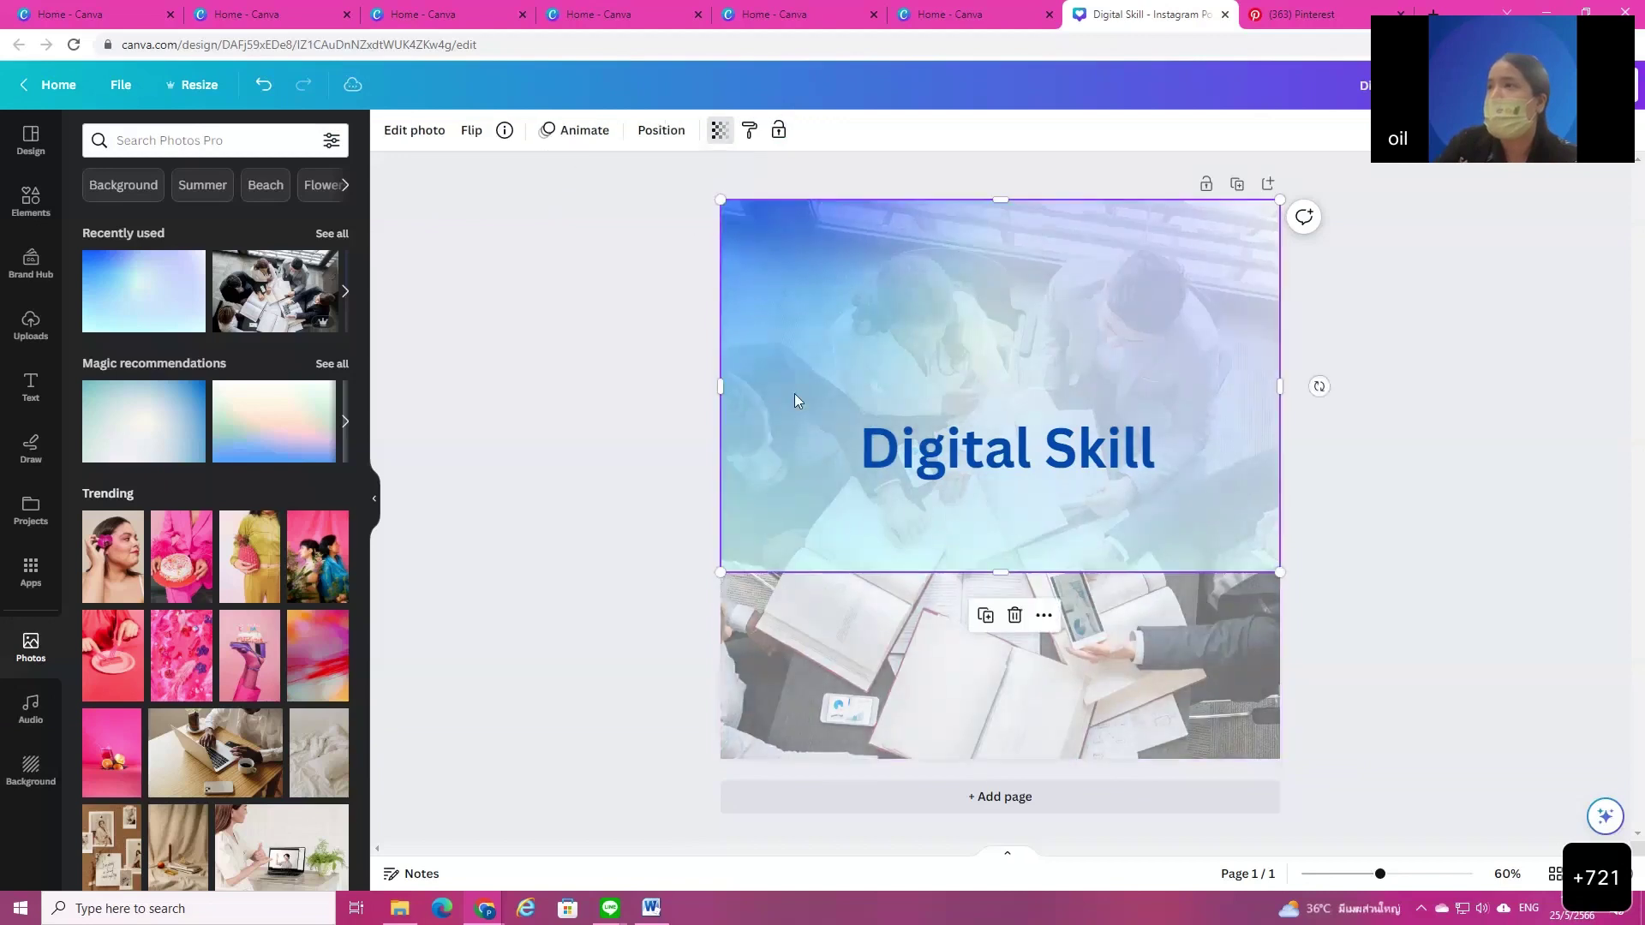
{"action": "left_click_drag", "start_coordinate": [1010, 577], "coordinate": [1031, 680]}
{"action": "left_click", "coordinate": [949, 739]}
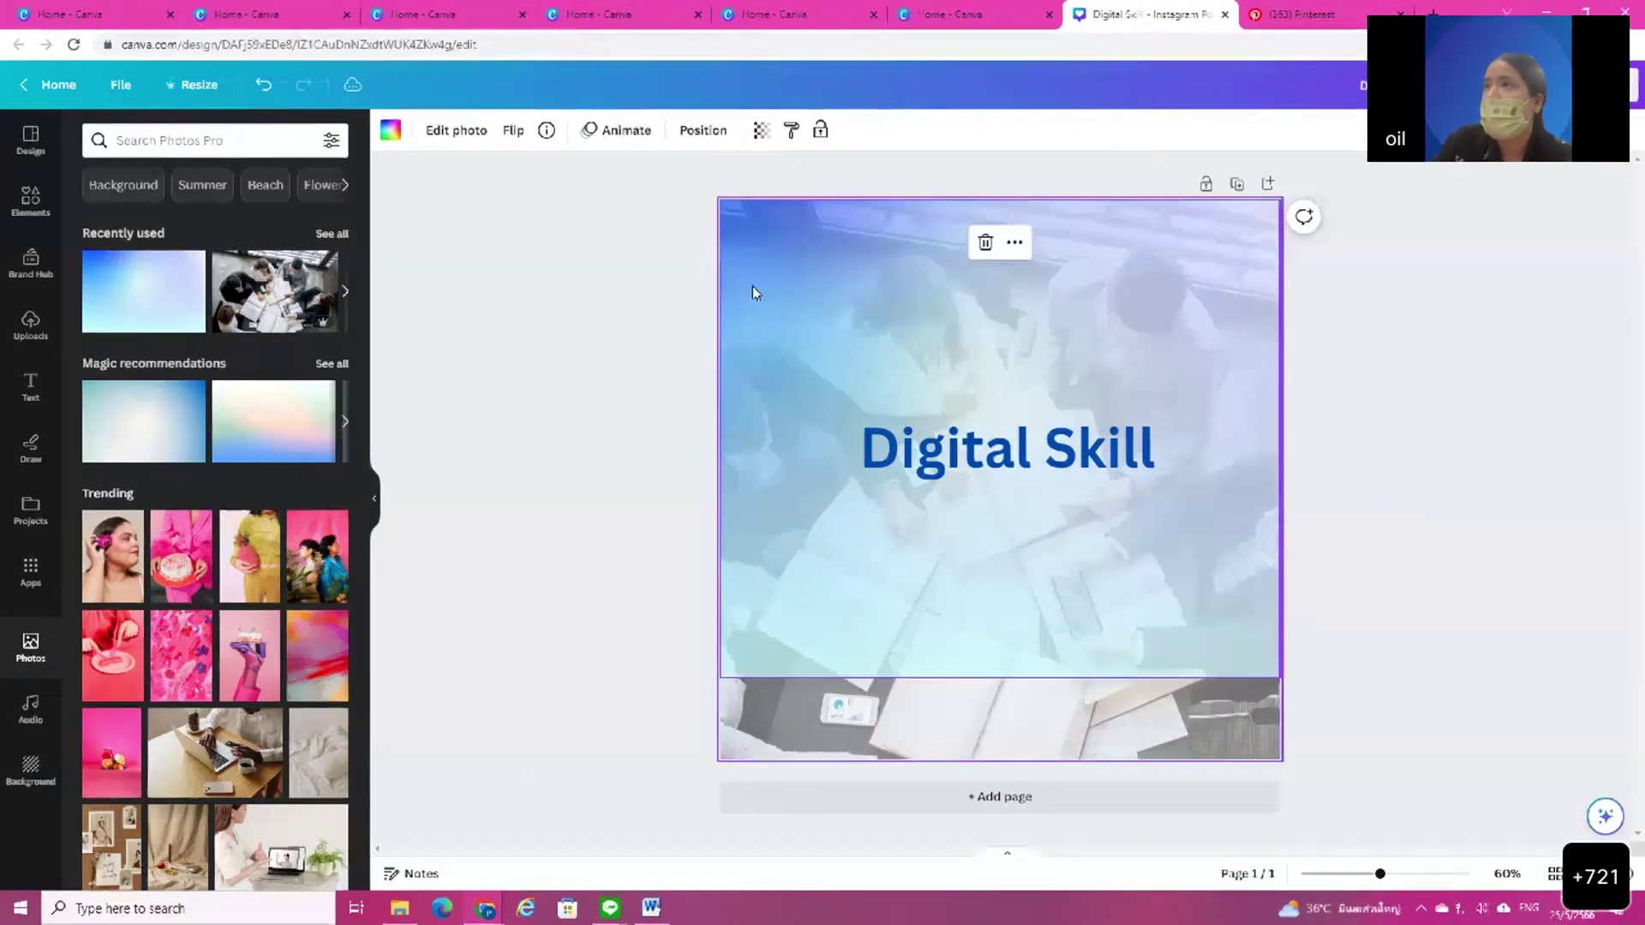
{"action": "left_click", "coordinate": [762, 129]}
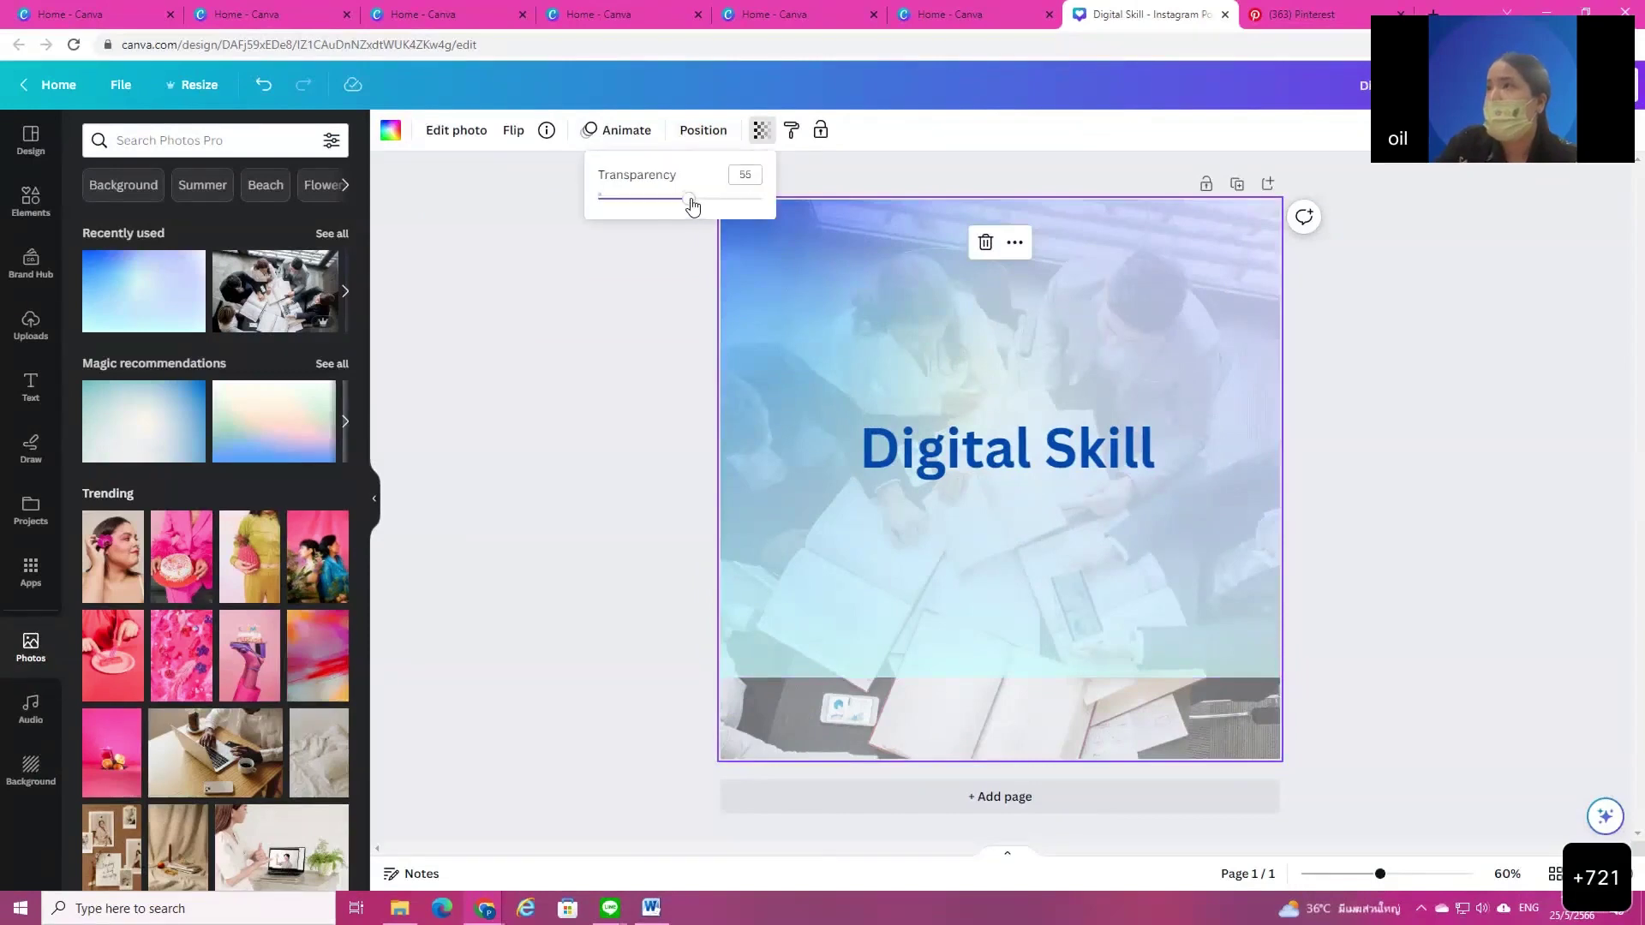
{"action": "left_click", "coordinate": [786, 473]}
{"action": "left_click_drag", "start_coordinate": [1004, 678], "coordinate": [999, 760]}
Step: Try the gradient overlay without the background photo by deleting the photo, and undo the deletion
{"action": "left_click", "coordinate": [1457, 432]}
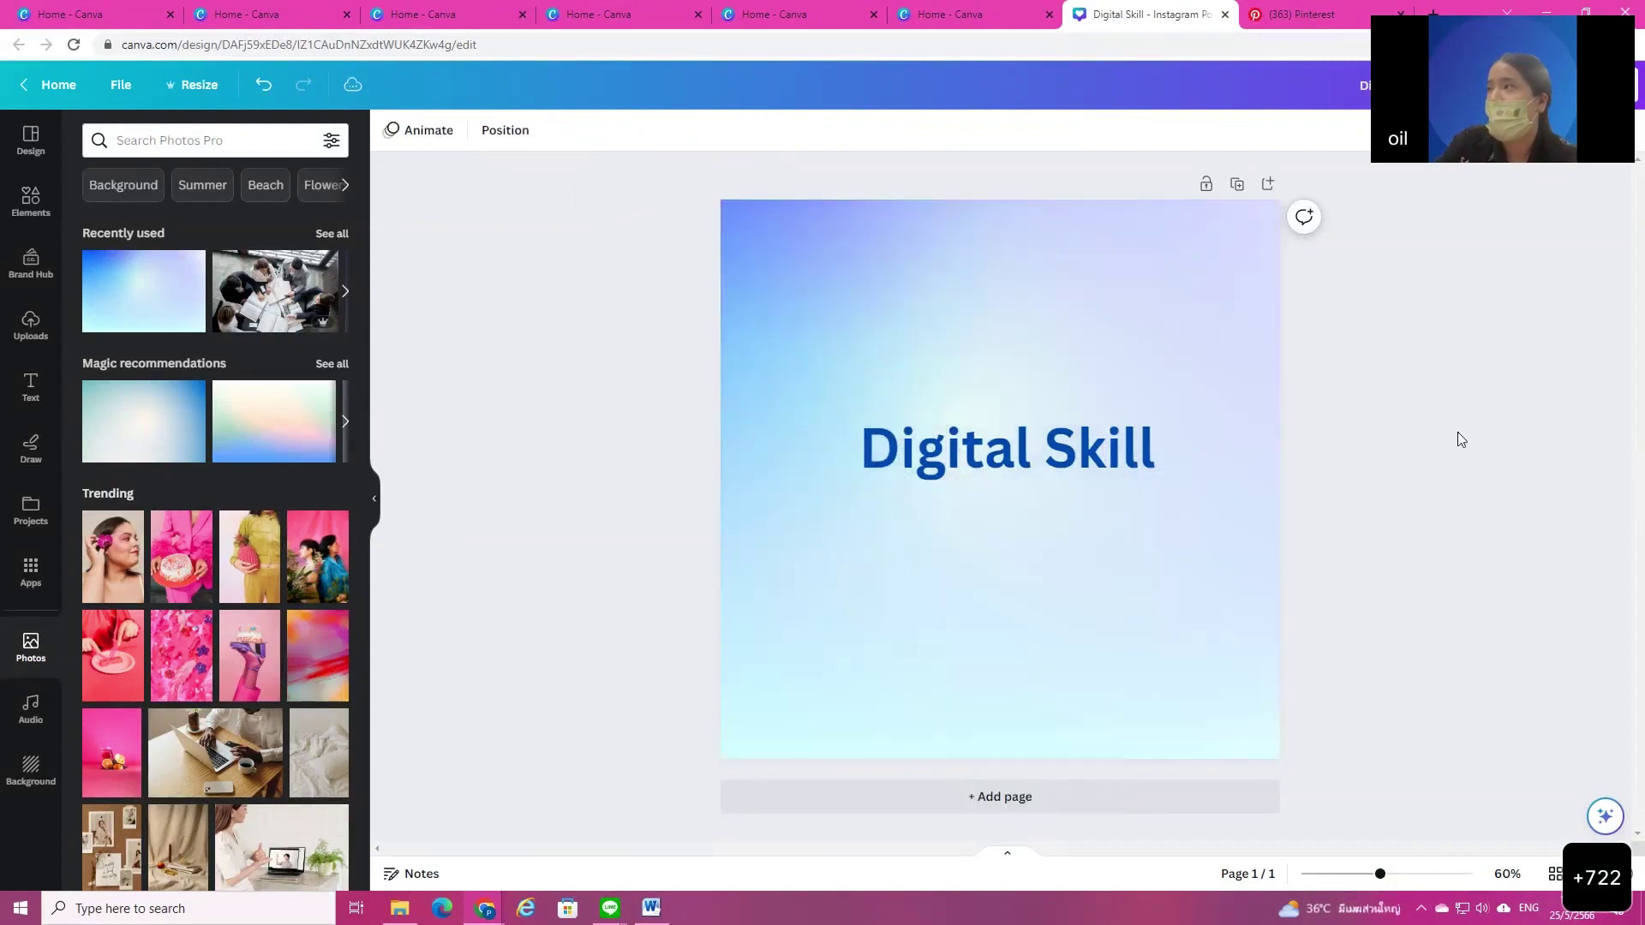
{"action": "left_click", "coordinate": [268, 96]}
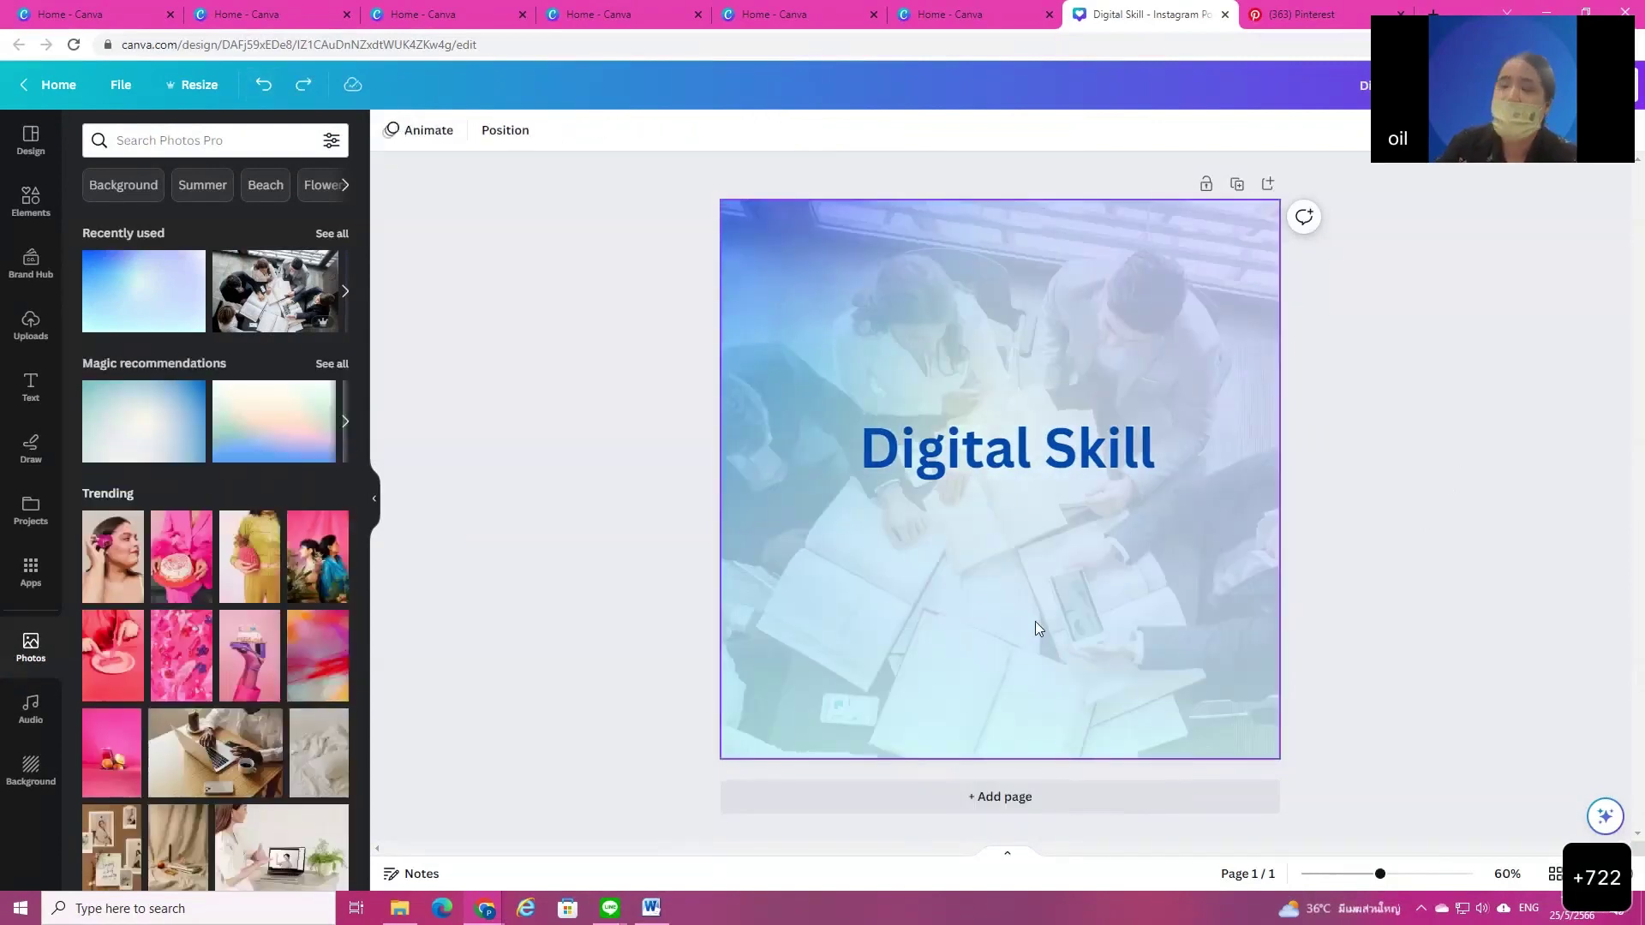
{"action": "left_click", "coordinate": [1044, 649]}
{"action": "mouse_move", "coordinate": [1044, 650]}
{"action": "left_mouse_down"}
{"action": "mouse_move", "coordinate": [1030, 675]}
{"action": "mouse_move", "coordinate": [1041, 596]}
{"action": "mouse_move", "coordinate": [1042, 632]}
{"action": "left_mouse_up"}
{"action": "key", "text": "Delete"}
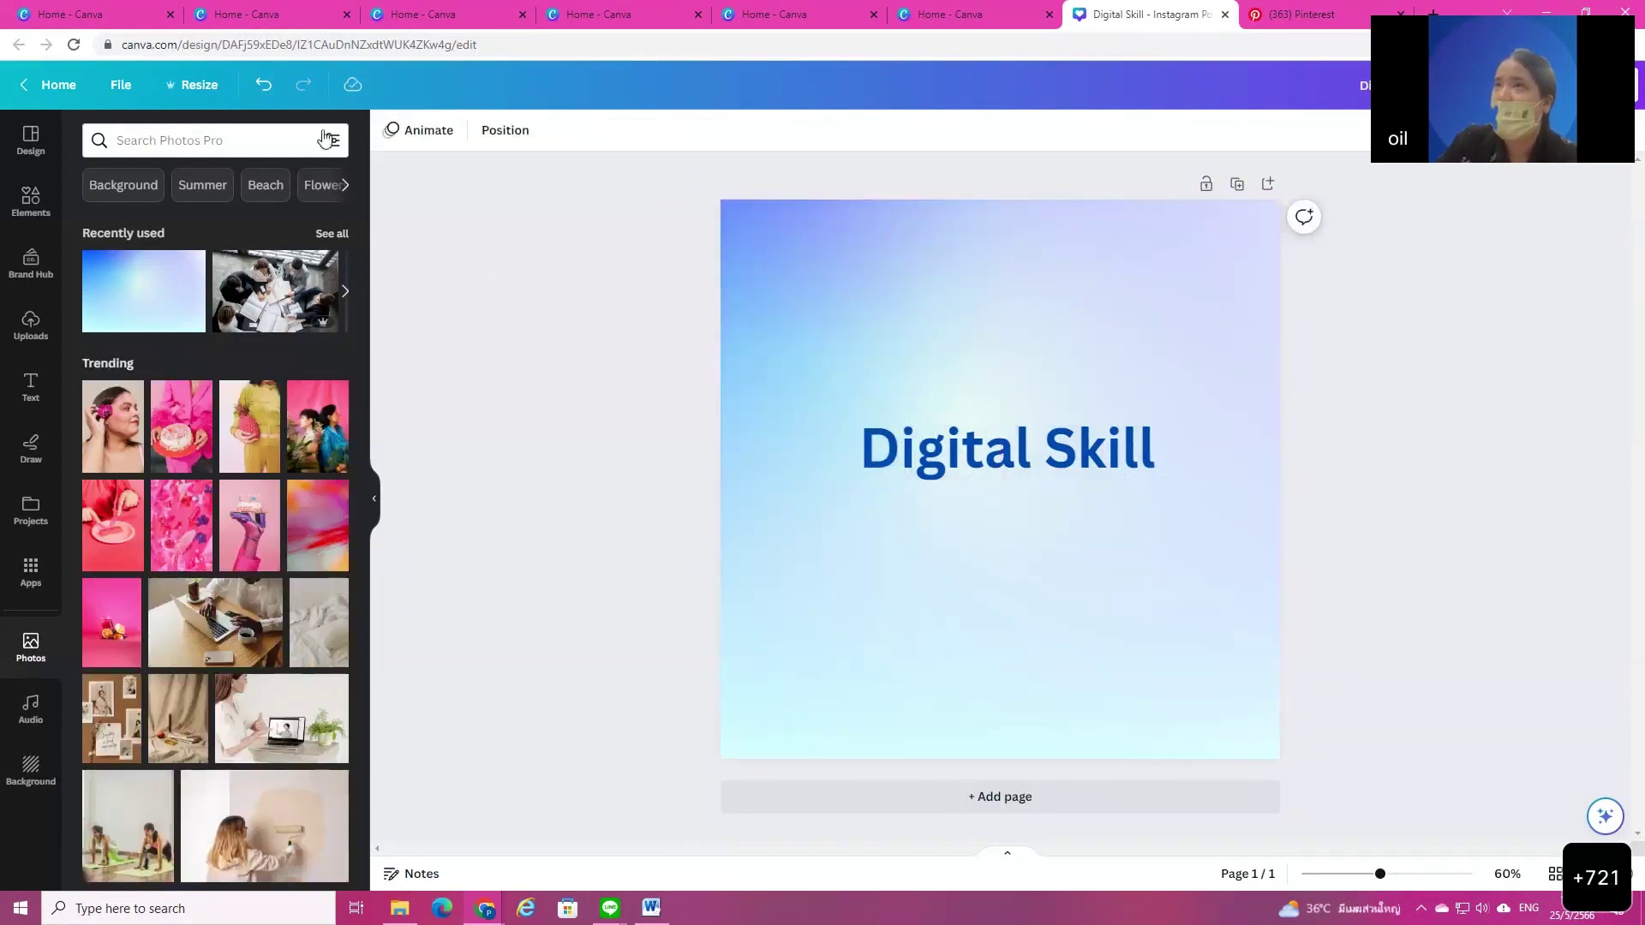
{"action": "left_click", "coordinate": [263, 84]}
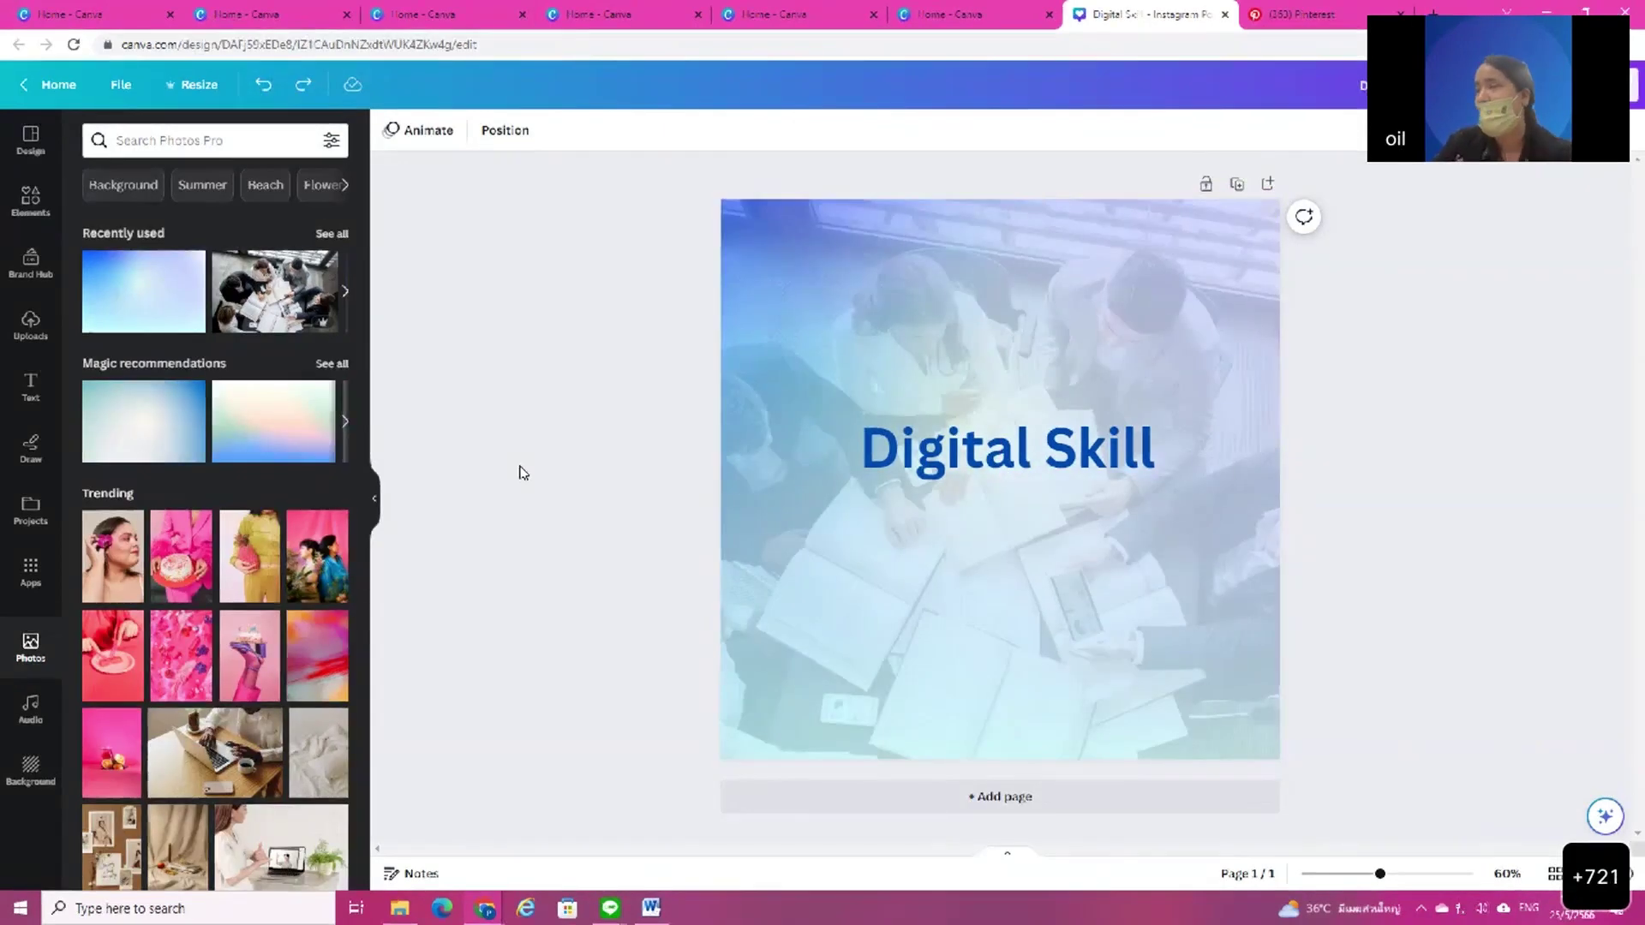
Step: Move the "Digital Skill" title up near the page's upper edge and set the gradient overlay's transparency to 80
{"action": "left_click_drag", "start_coordinate": [1017, 481], "coordinate": [1048, 302]}
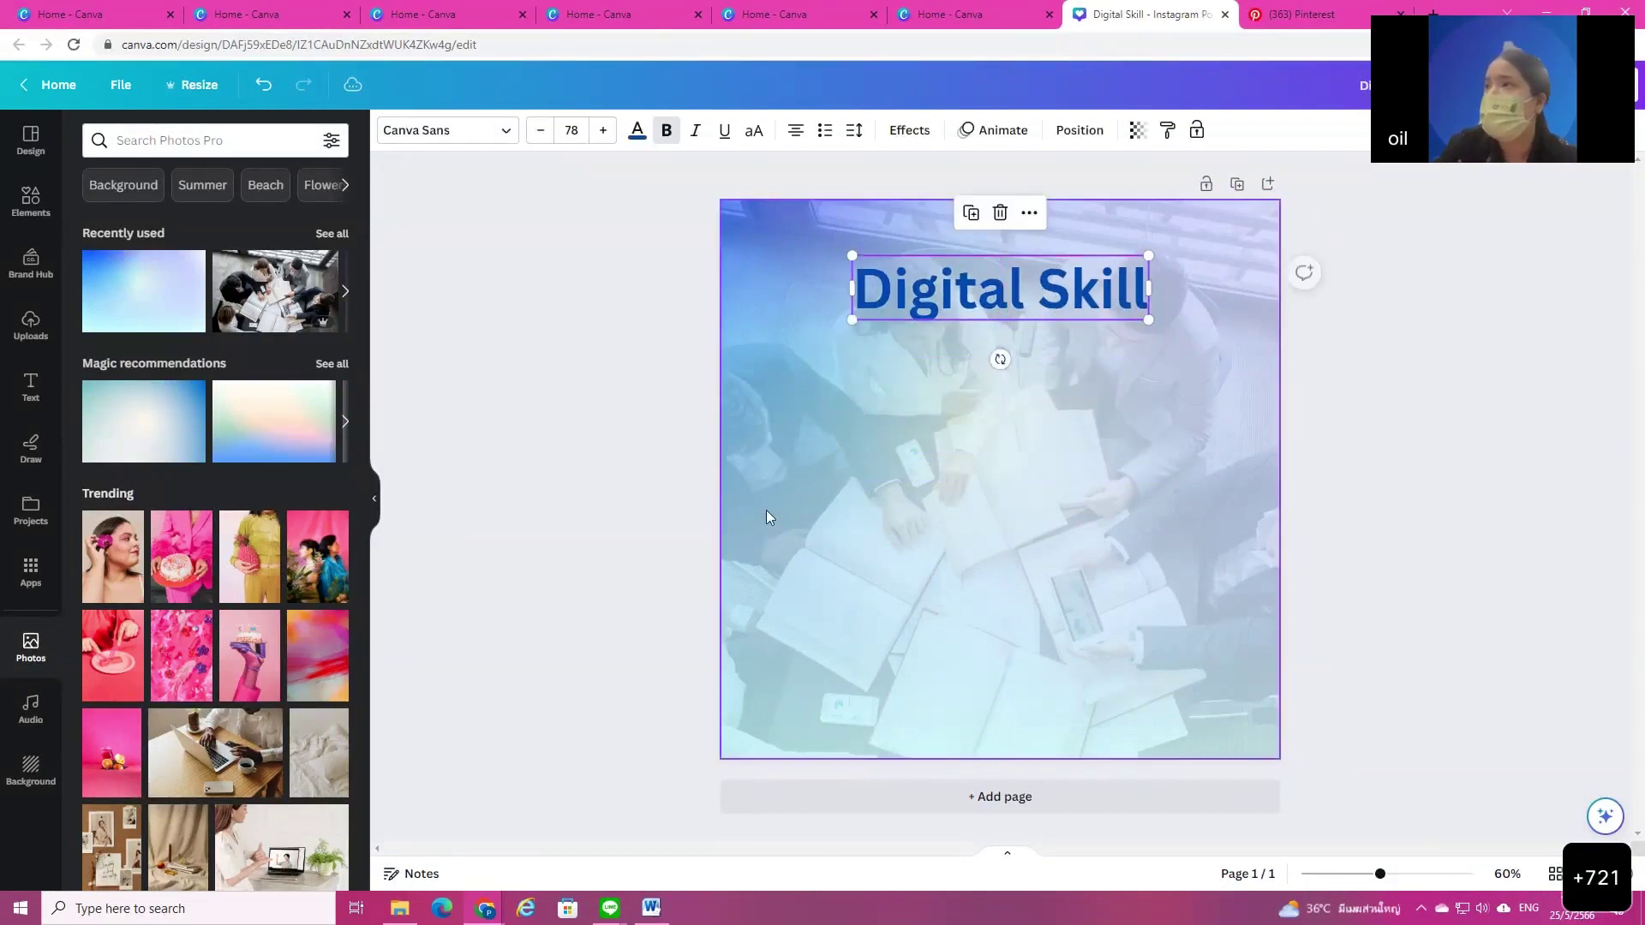
{"action": "left_click", "coordinate": [767, 512]}
{"action": "left_click", "coordinate": [719, 133]}
{"action": "left_click_drag", "start_coordinate": [675, 201], "coordinate": [680, 198]}
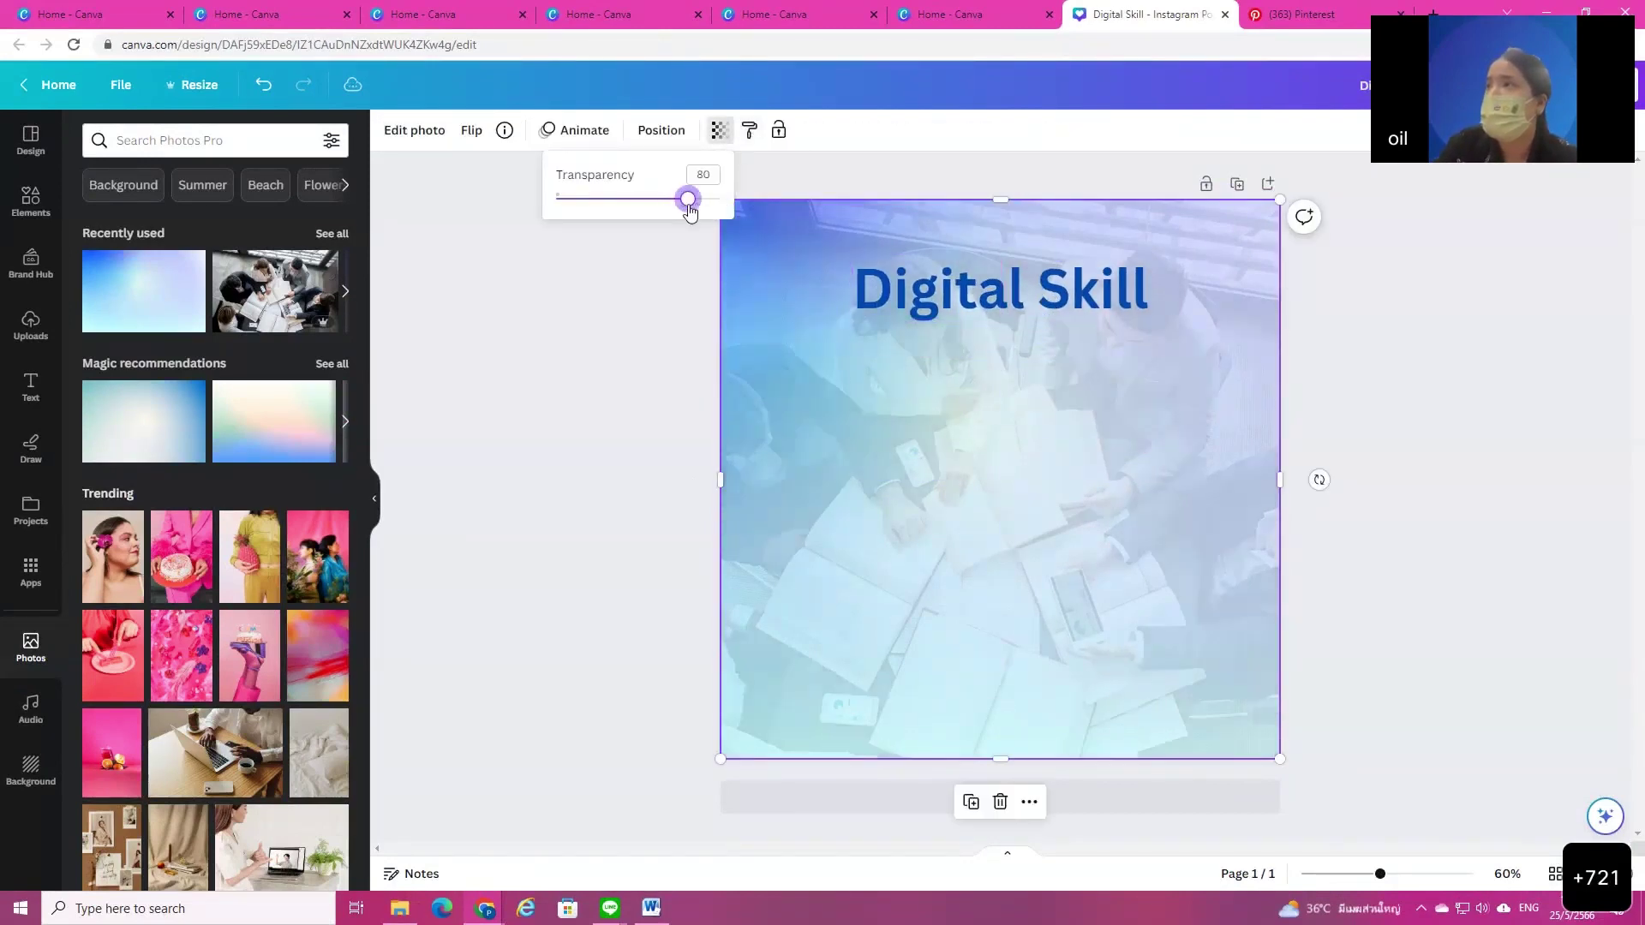
Step: Search the photos for "gradient" and look through the results for an alternative overlay image
{"action": "left_click", "coordinate": [131, 141]}
{"action": "left_click", "coordinate": [148, 217]}
{"action": "scroll", "coordinate": [232, 600], "scroll_direction": "down", "scroll_amount": 10}
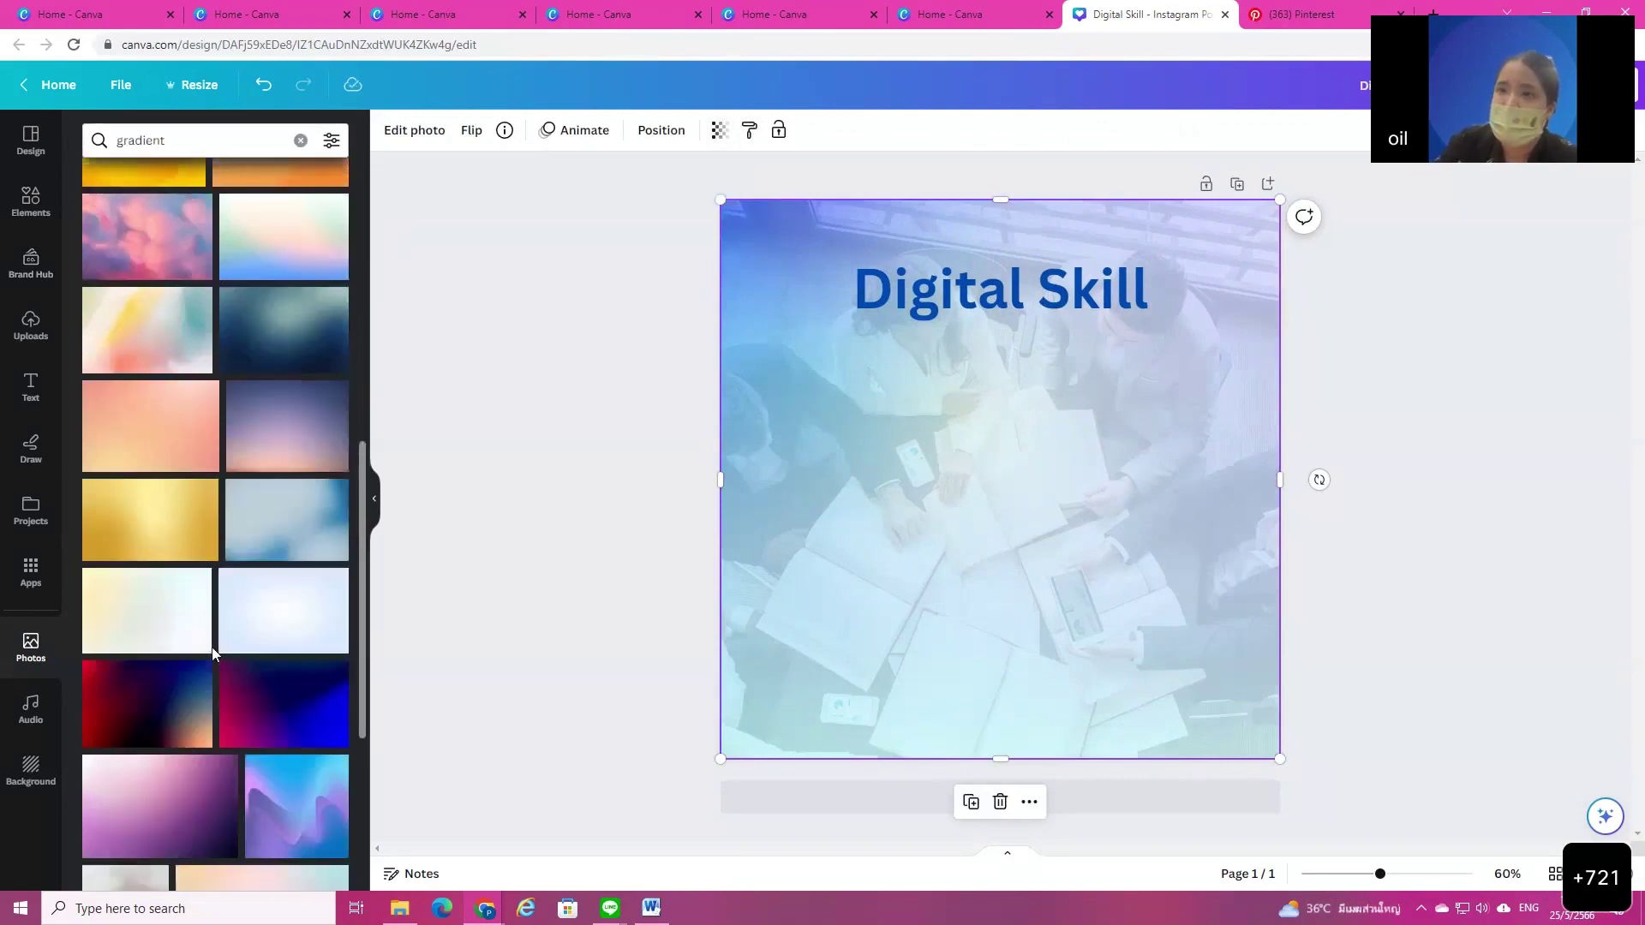
{"action": "scroll", "coordinate": [218, 655], "scroll_direction": "down", "scroll_amount": 5}
{"action": "scroll", "coordinate": [224, 664], "scroll_direction": "down", "scroll_amount": 10}
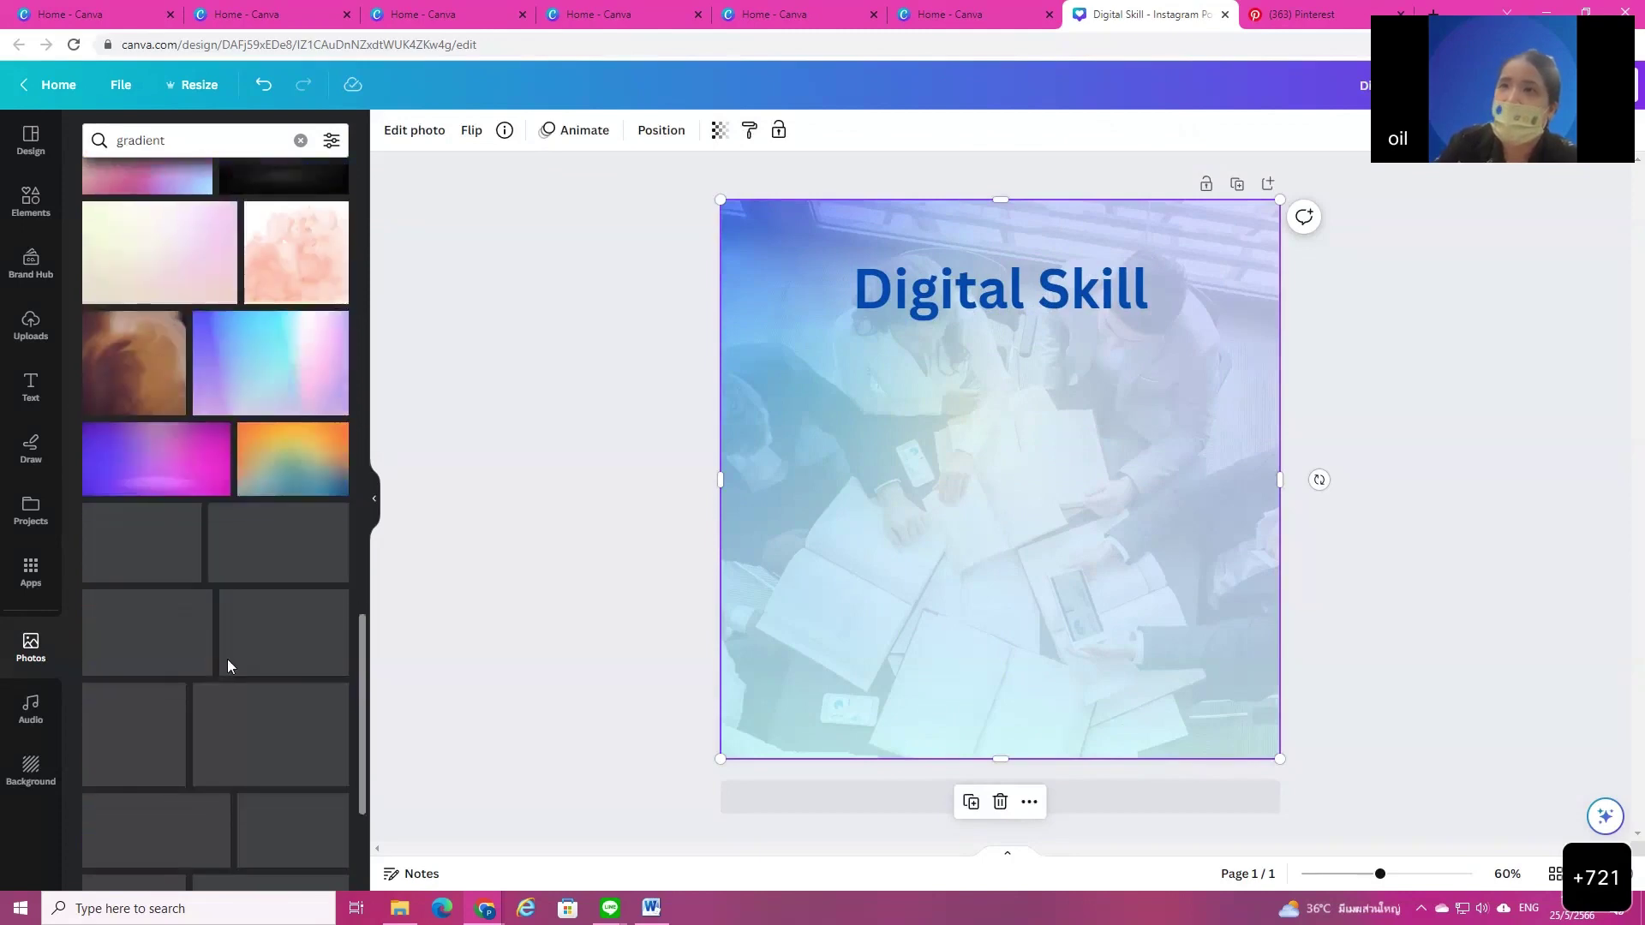
{"action": "scroll", "coordinate": [231, 671], "scroll_direction": "down", "scroll_amount": 10}
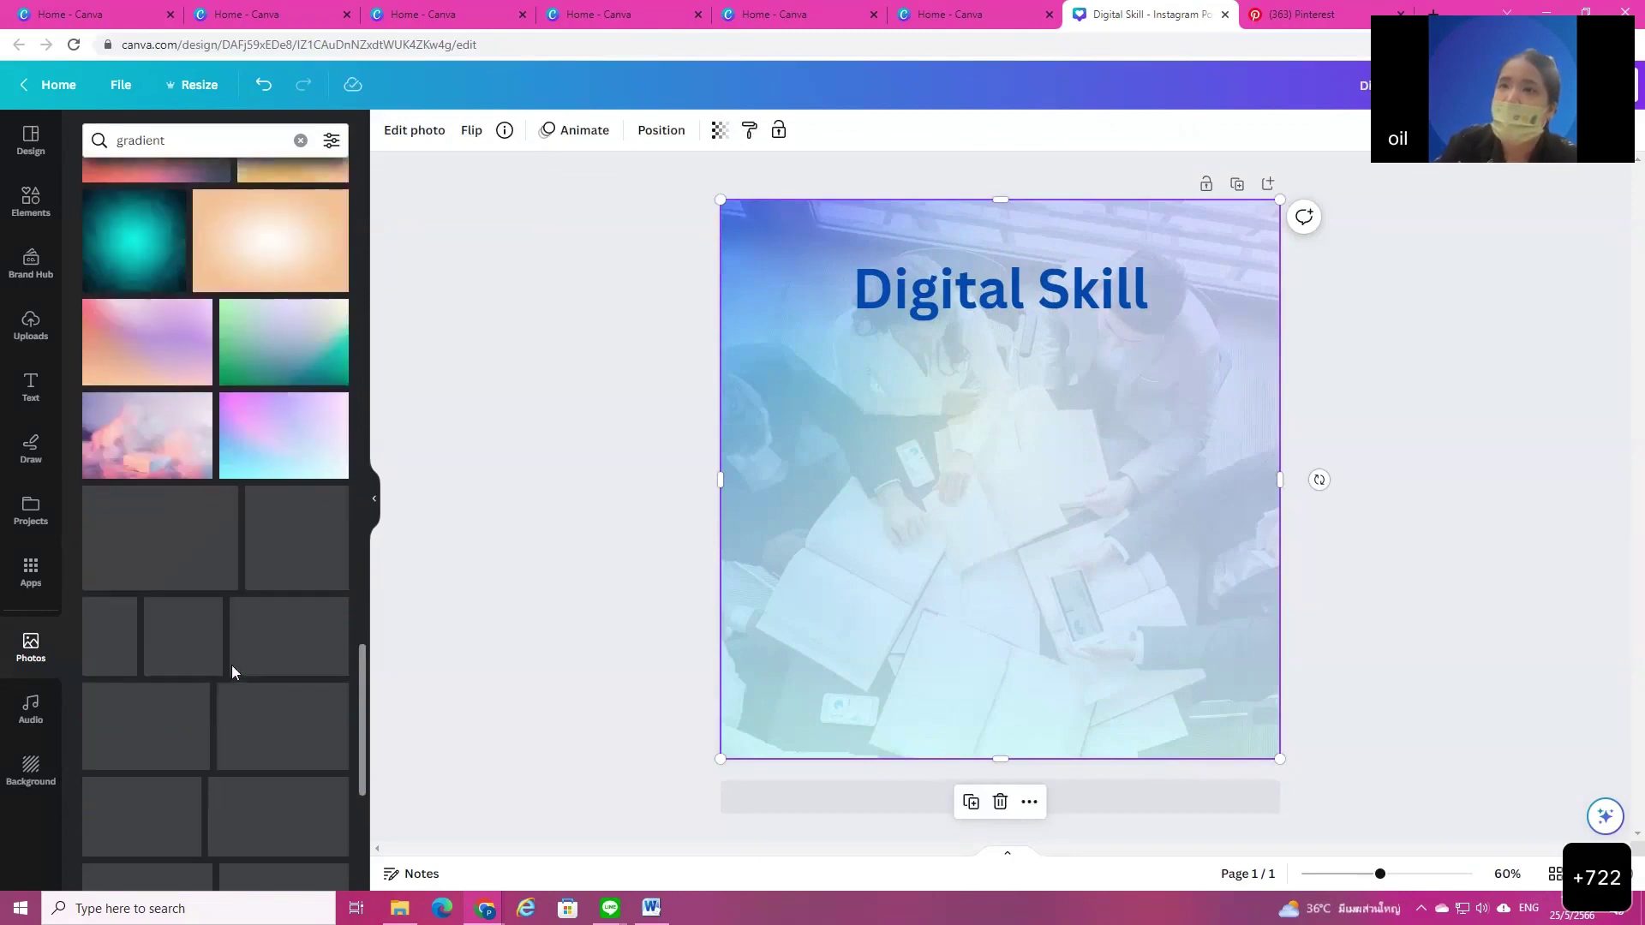
{"action": "scroll", "coordinate": [240, 677], "scroll_direction": "down", "scroll_amount": 7}
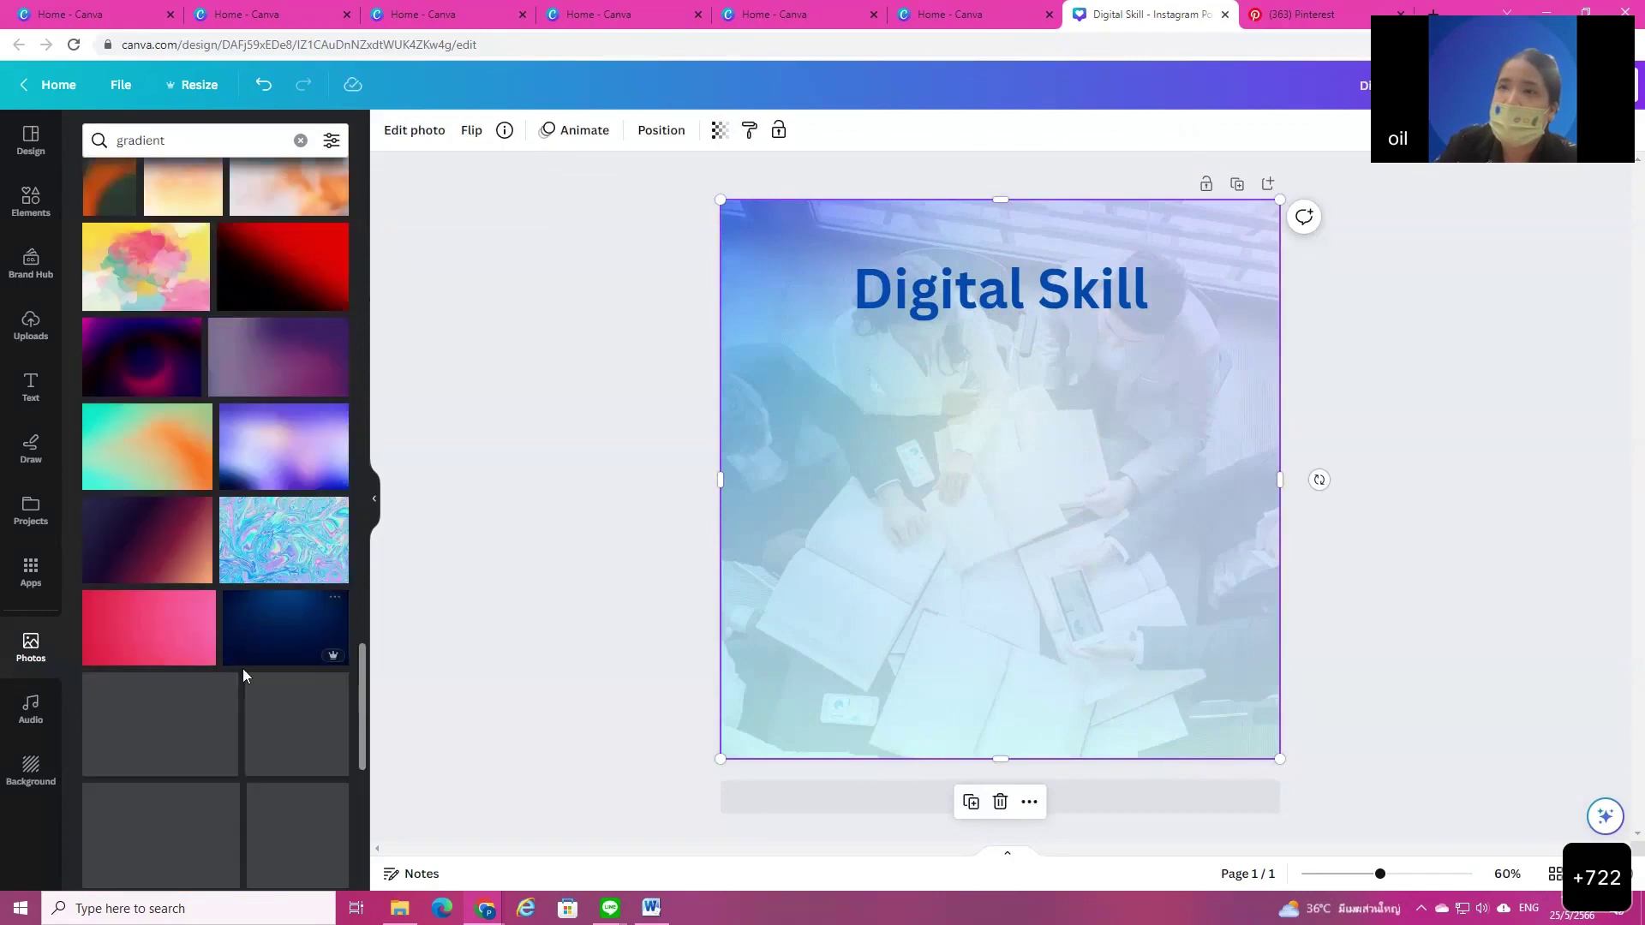
{"action": "scroll", "coordinate": [244, 677], "scroll_direction": "down", "scroll_amount": 4}
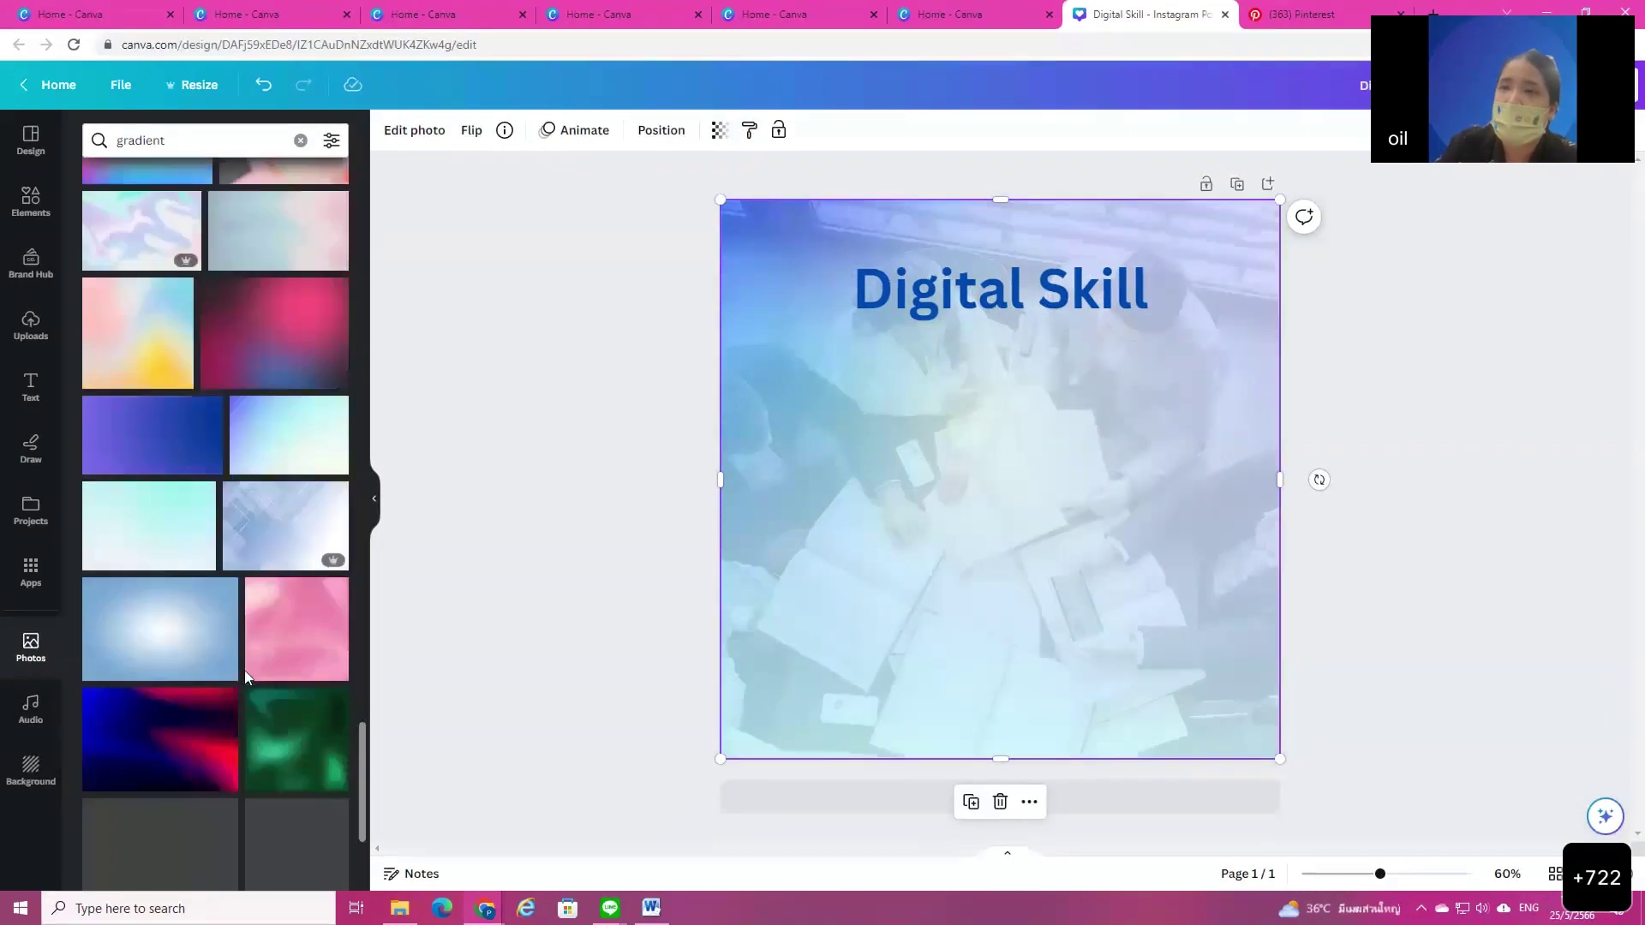
{"action": "scroll", "coordinate": [246, 676], "scroll_direction": "down", "scroll_amount": 3}
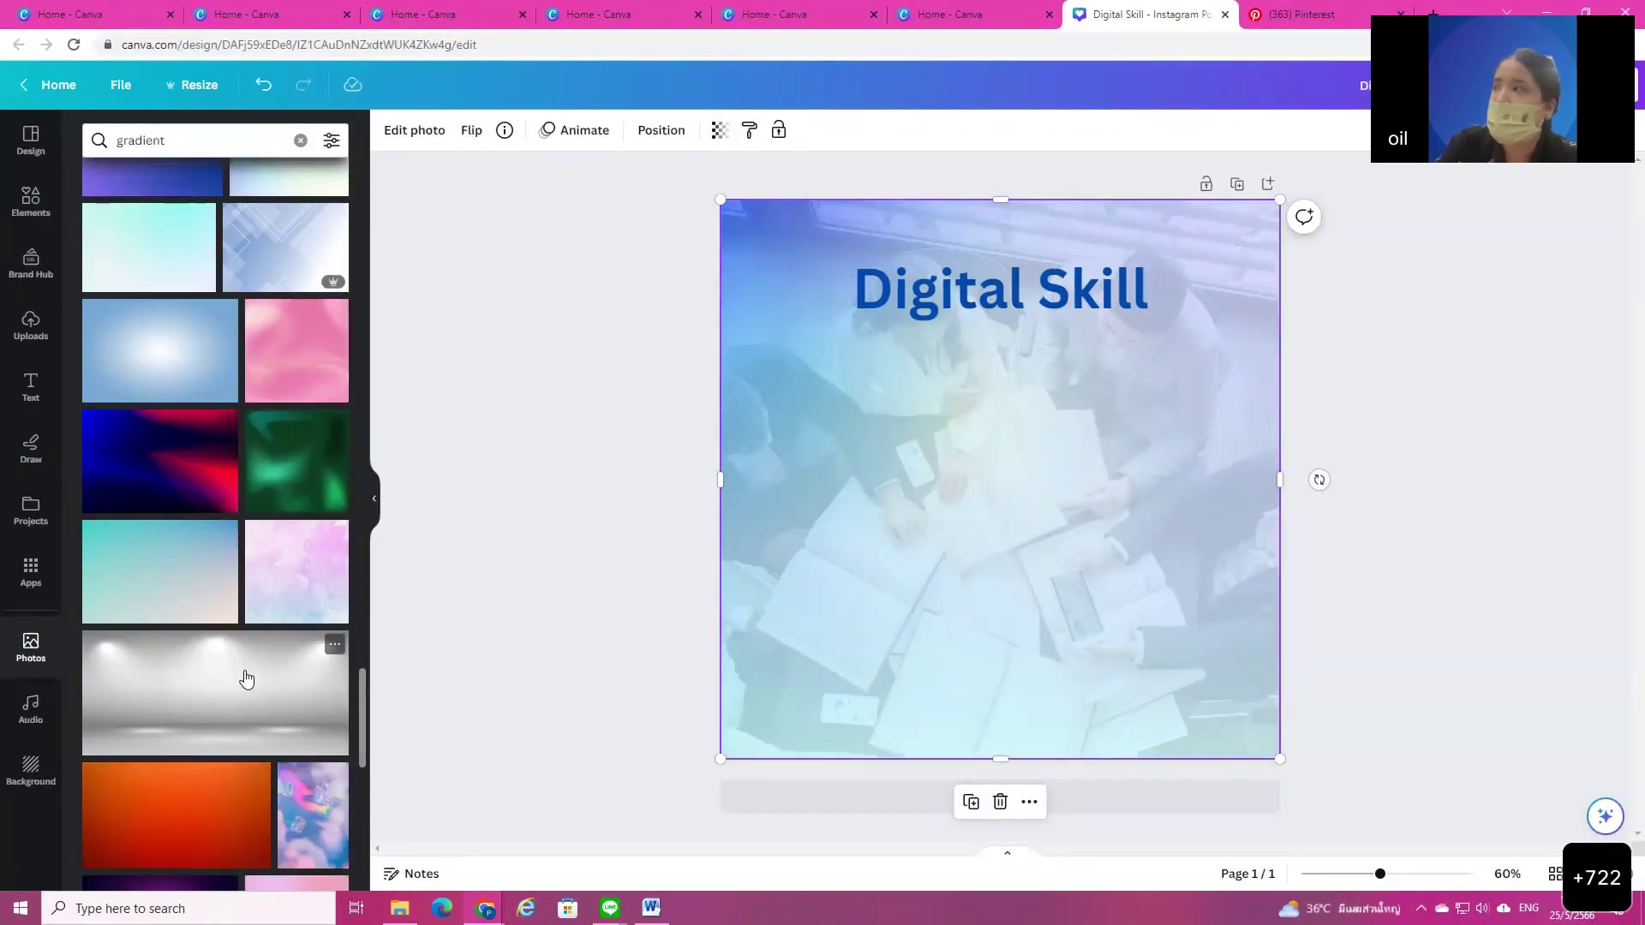
{"action": "scroll", "coordinate": [244, 647], "scroll_direction": "down", "scroll_amount": 10}
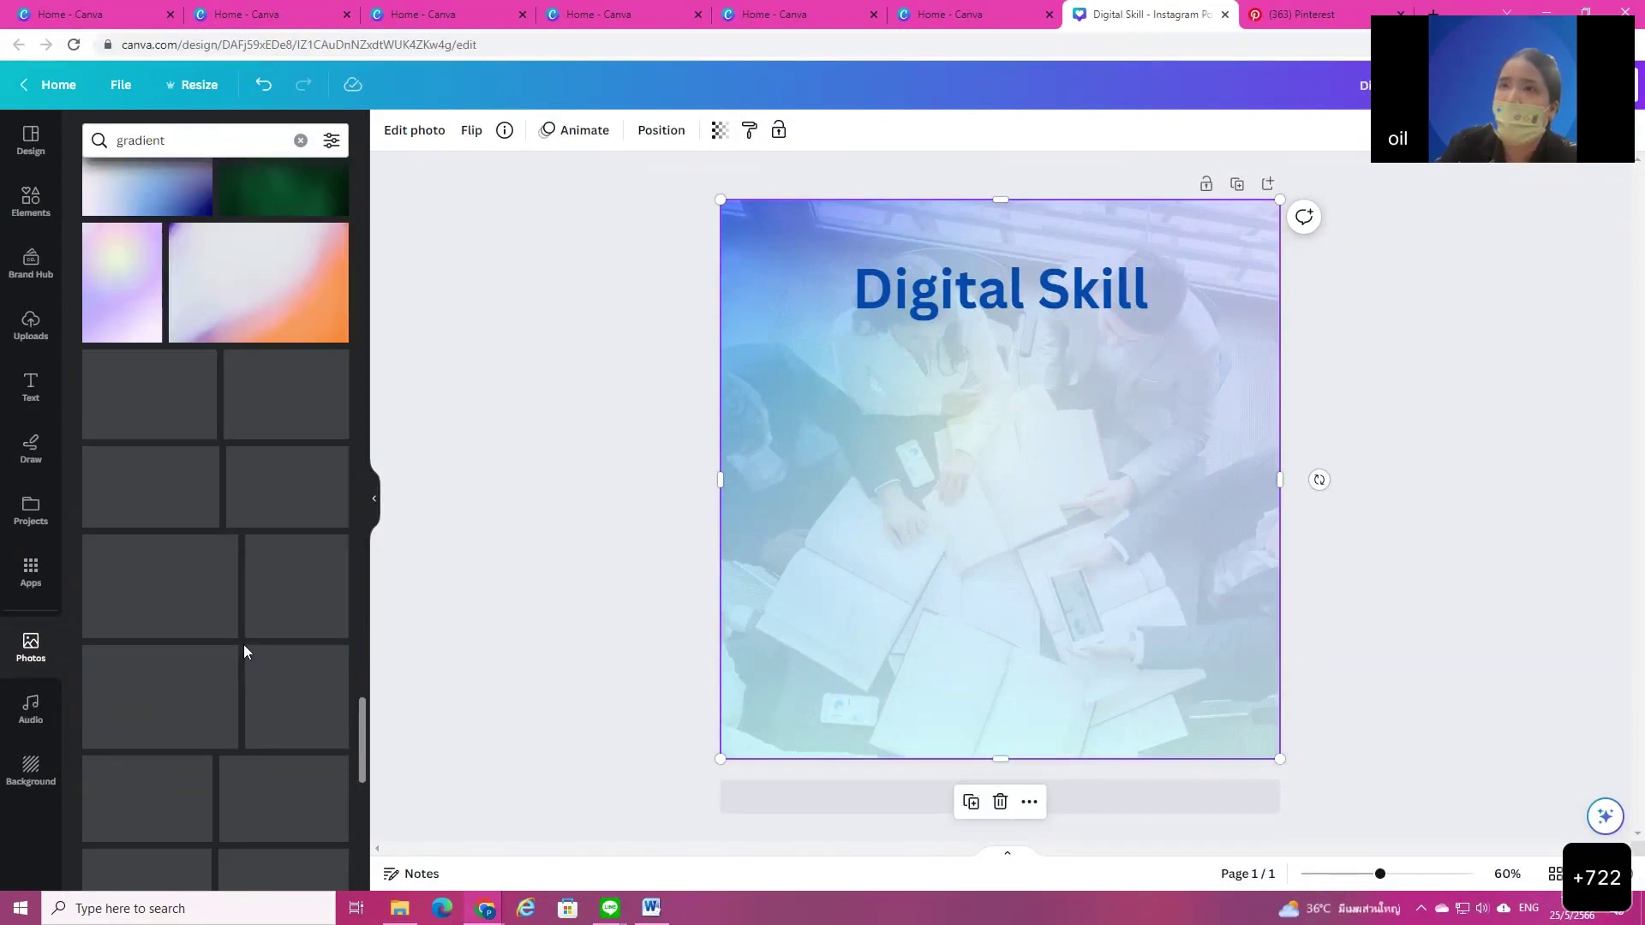
{"action": "scroll", "coordinate": [244, 646], "scroll_direction": "down", "scroll_amount": 7}
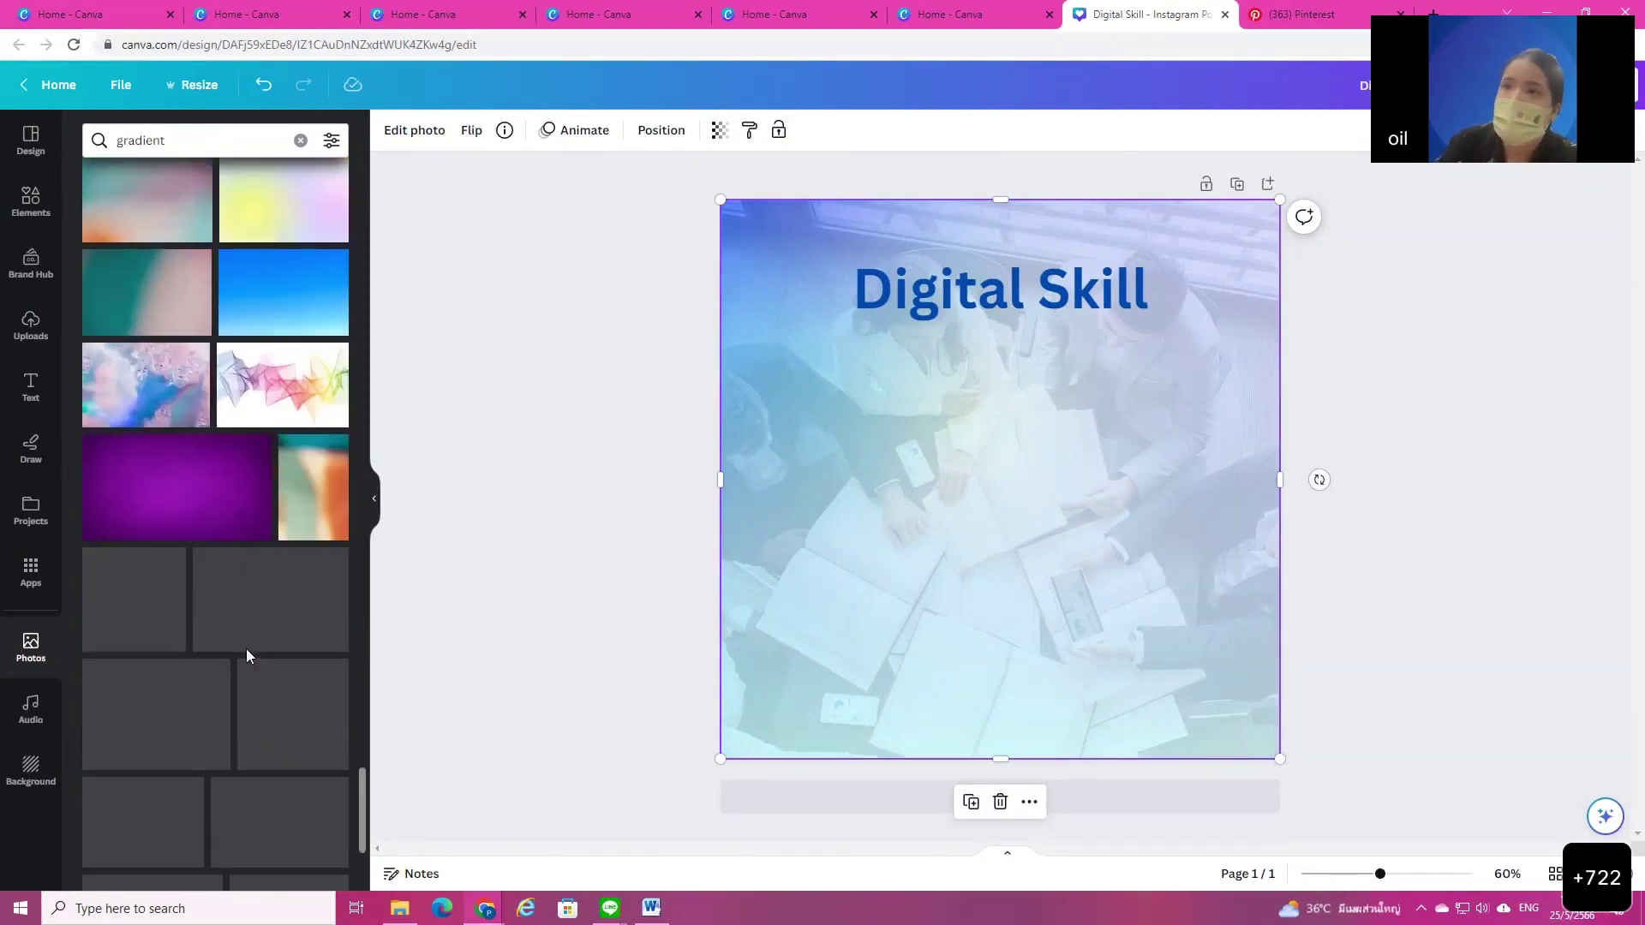
{"action": "scroll", "coordinate": [247, 658], "scroll_direction": "down", "scroll_amount": 8}
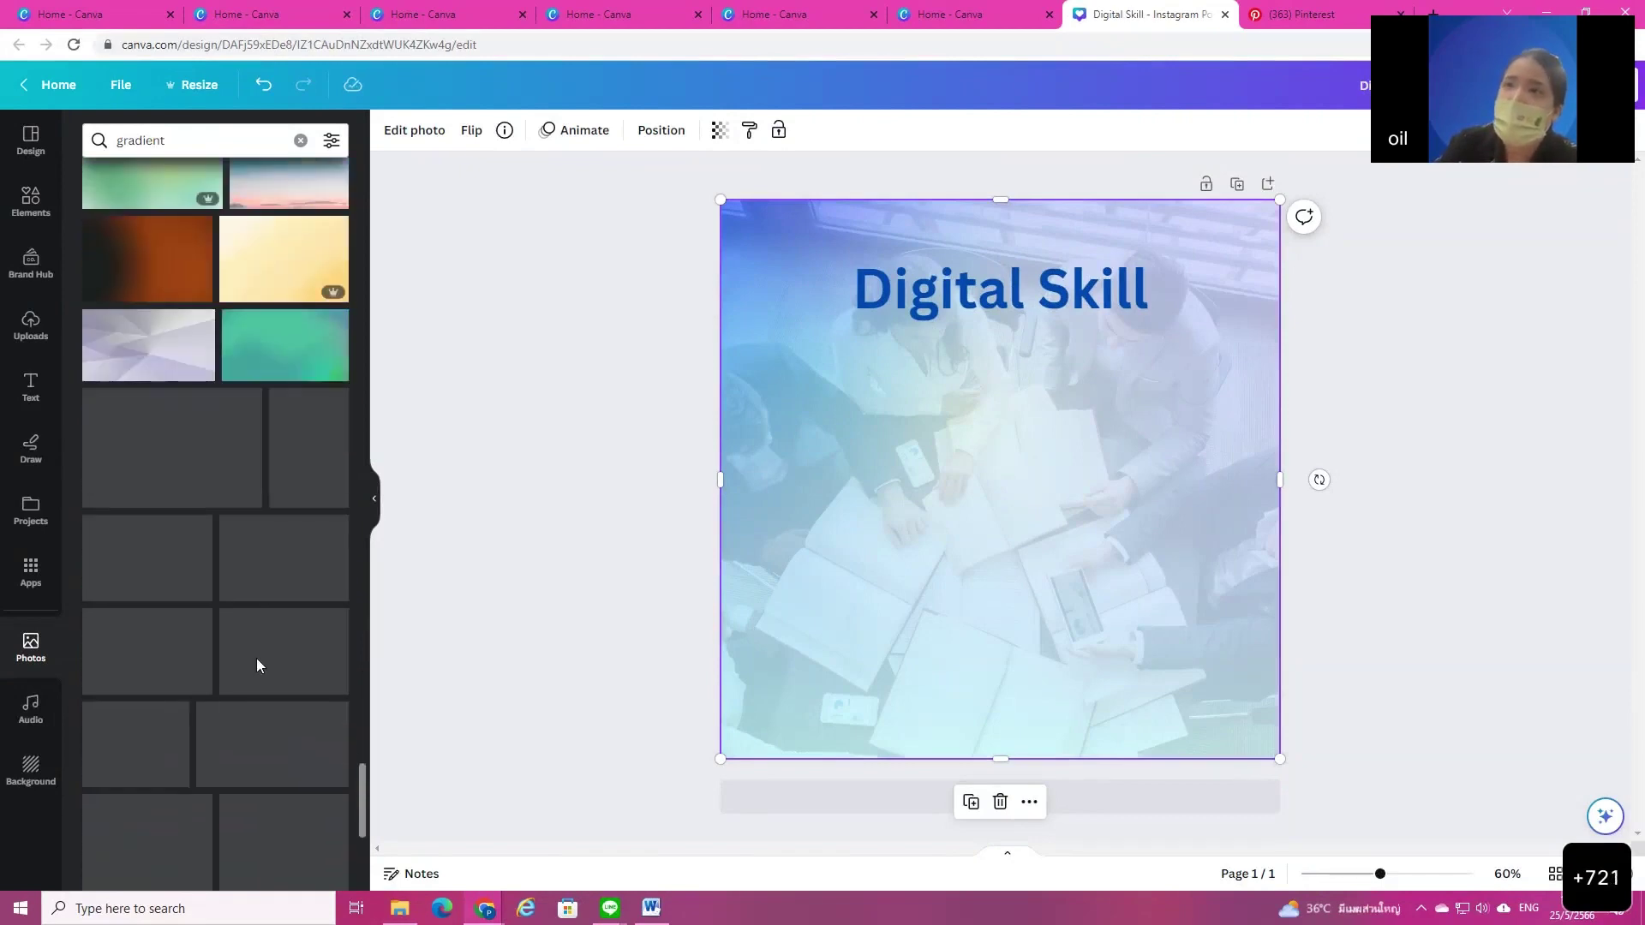
{"action": "scroll", "coordinate": [257, 665], "scroll_direction": "down", "scroll_amount": 6}
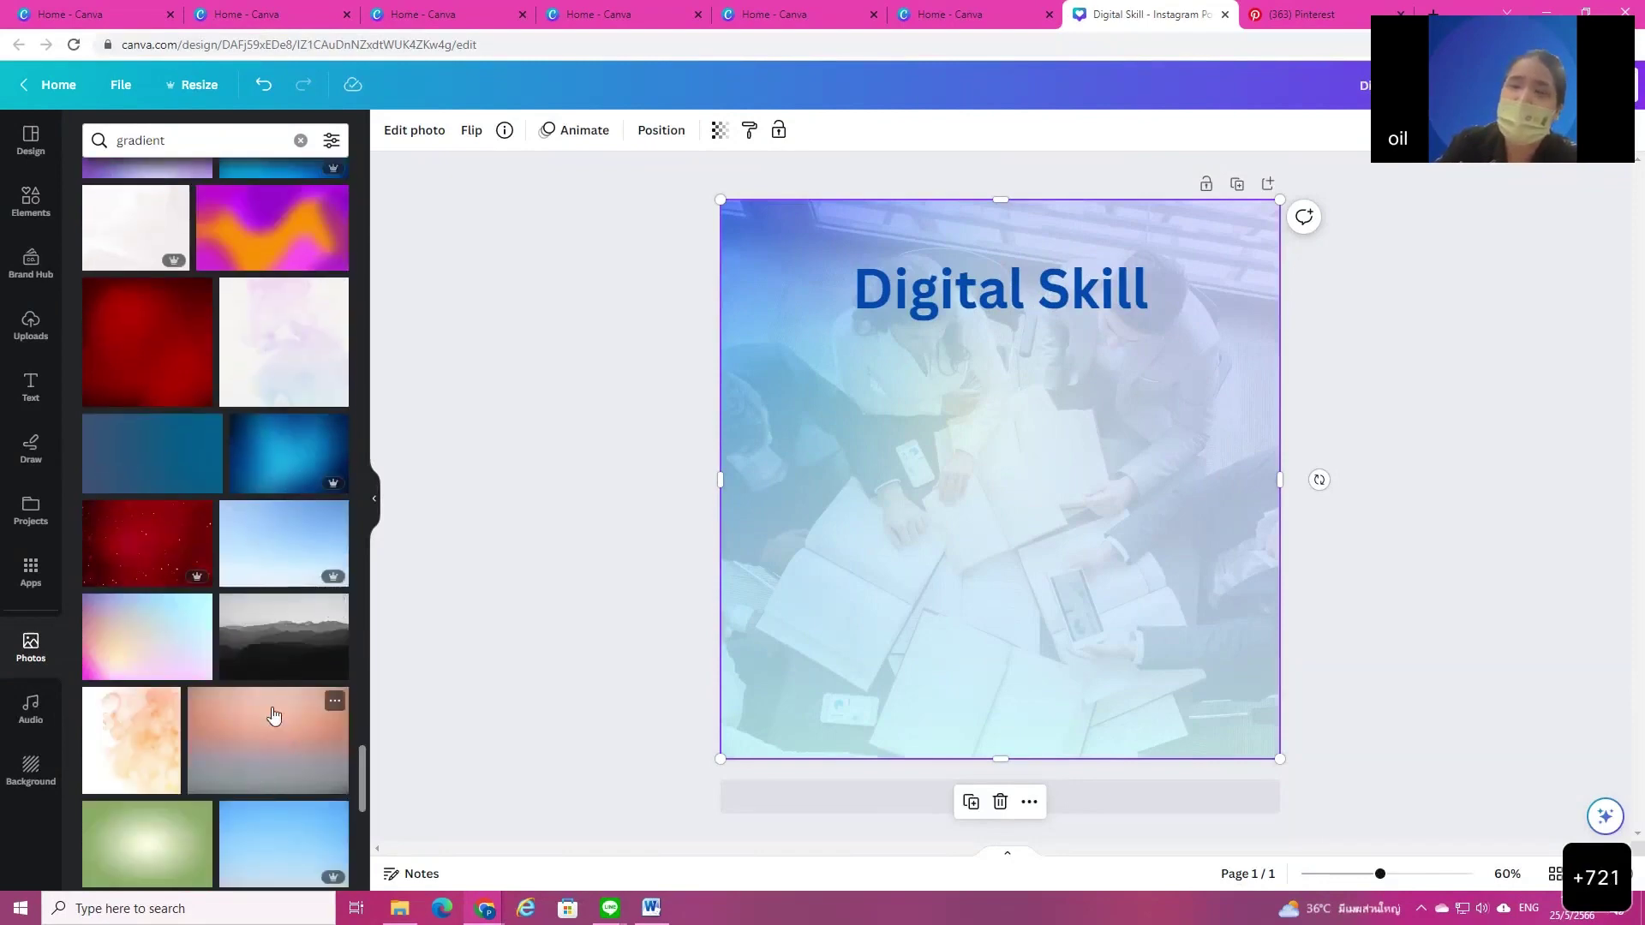
{"action": "scroll", "coordinate": [311, 620], "scroll_direction": "down", "scroll_amount": 4}
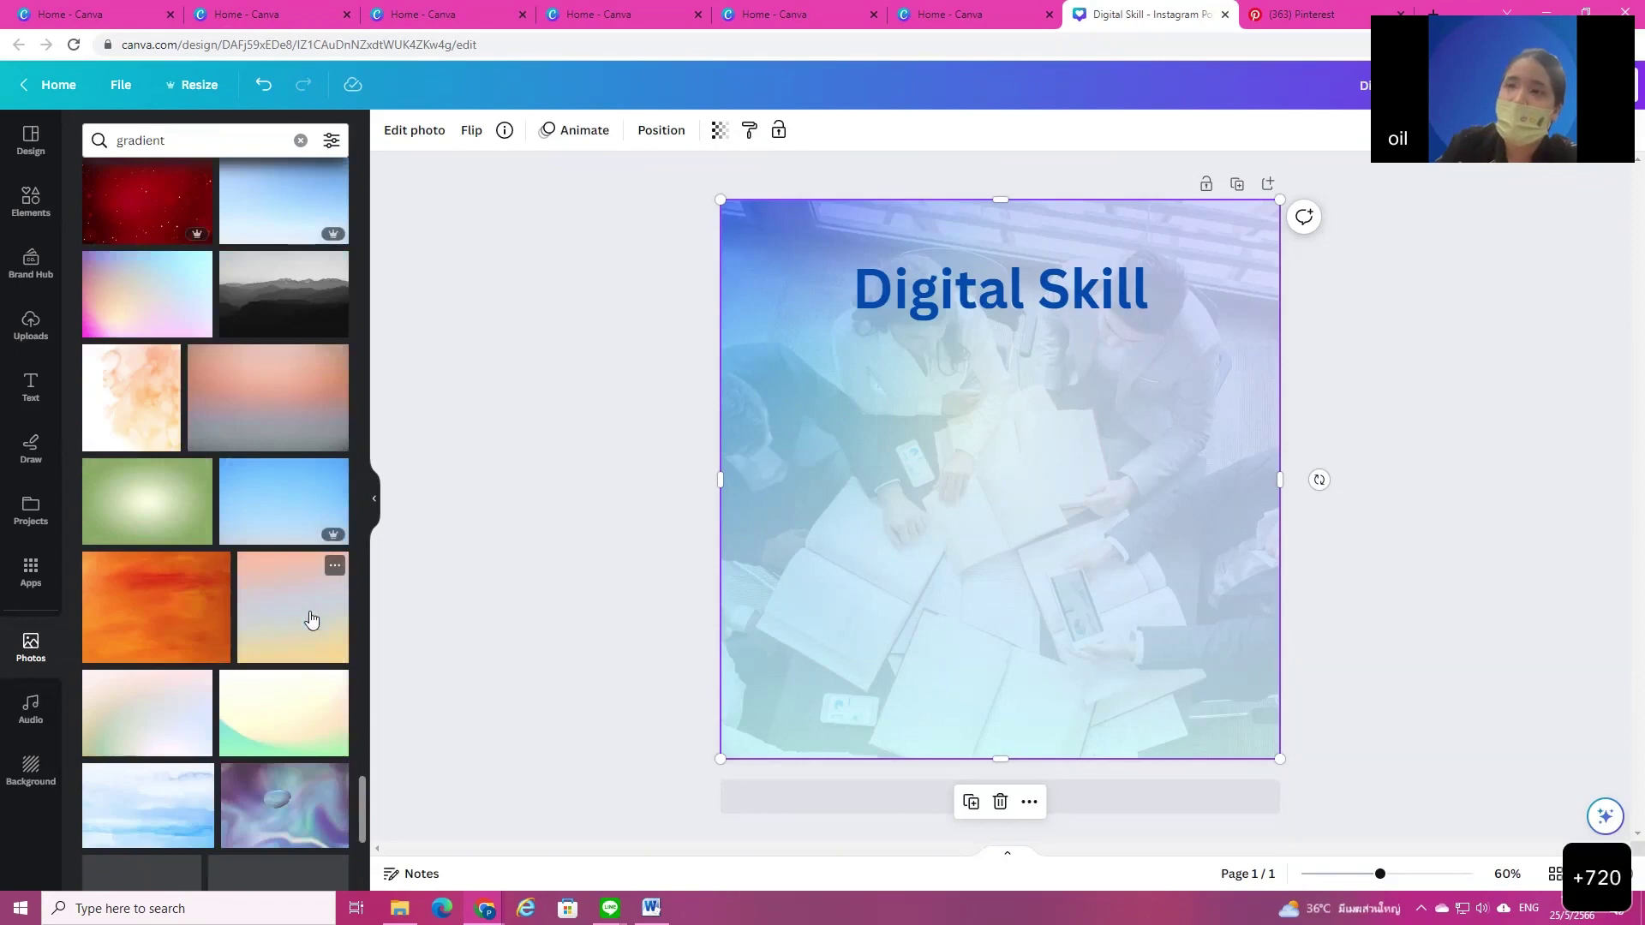
{"action": "scroll", "coordinate": [311, 620], "scroll_direction": "down", "scroll_amount": 7}
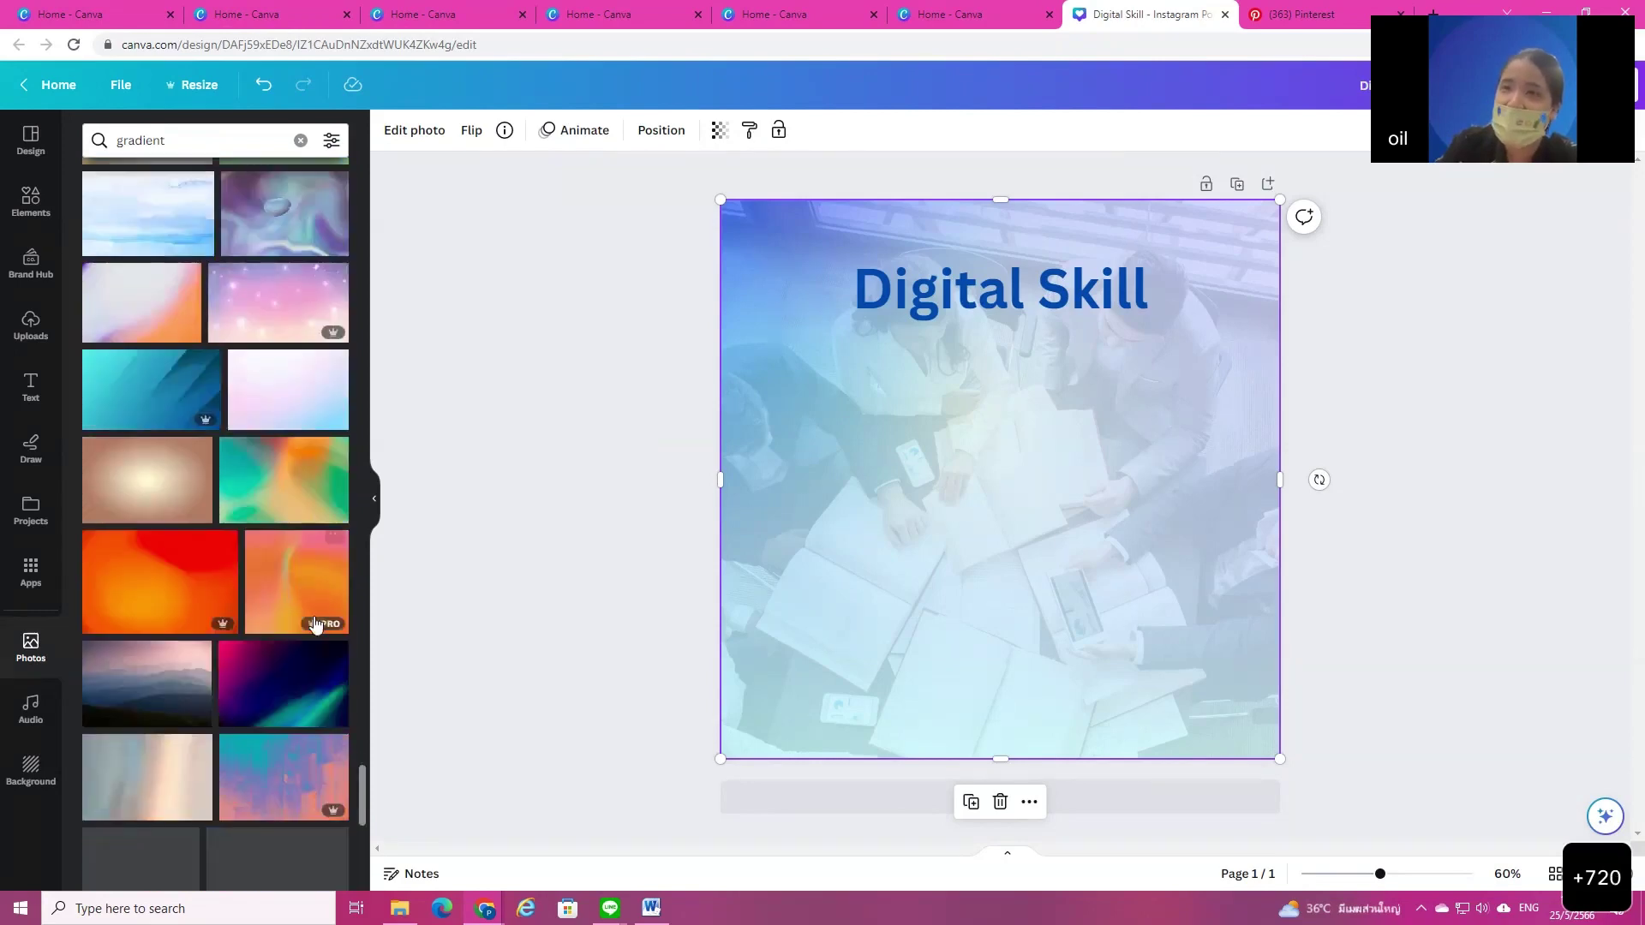
{"action": "scroll", "coordinate": [261, 711], "scroll_direction": "down", "scroll_amount": 8}
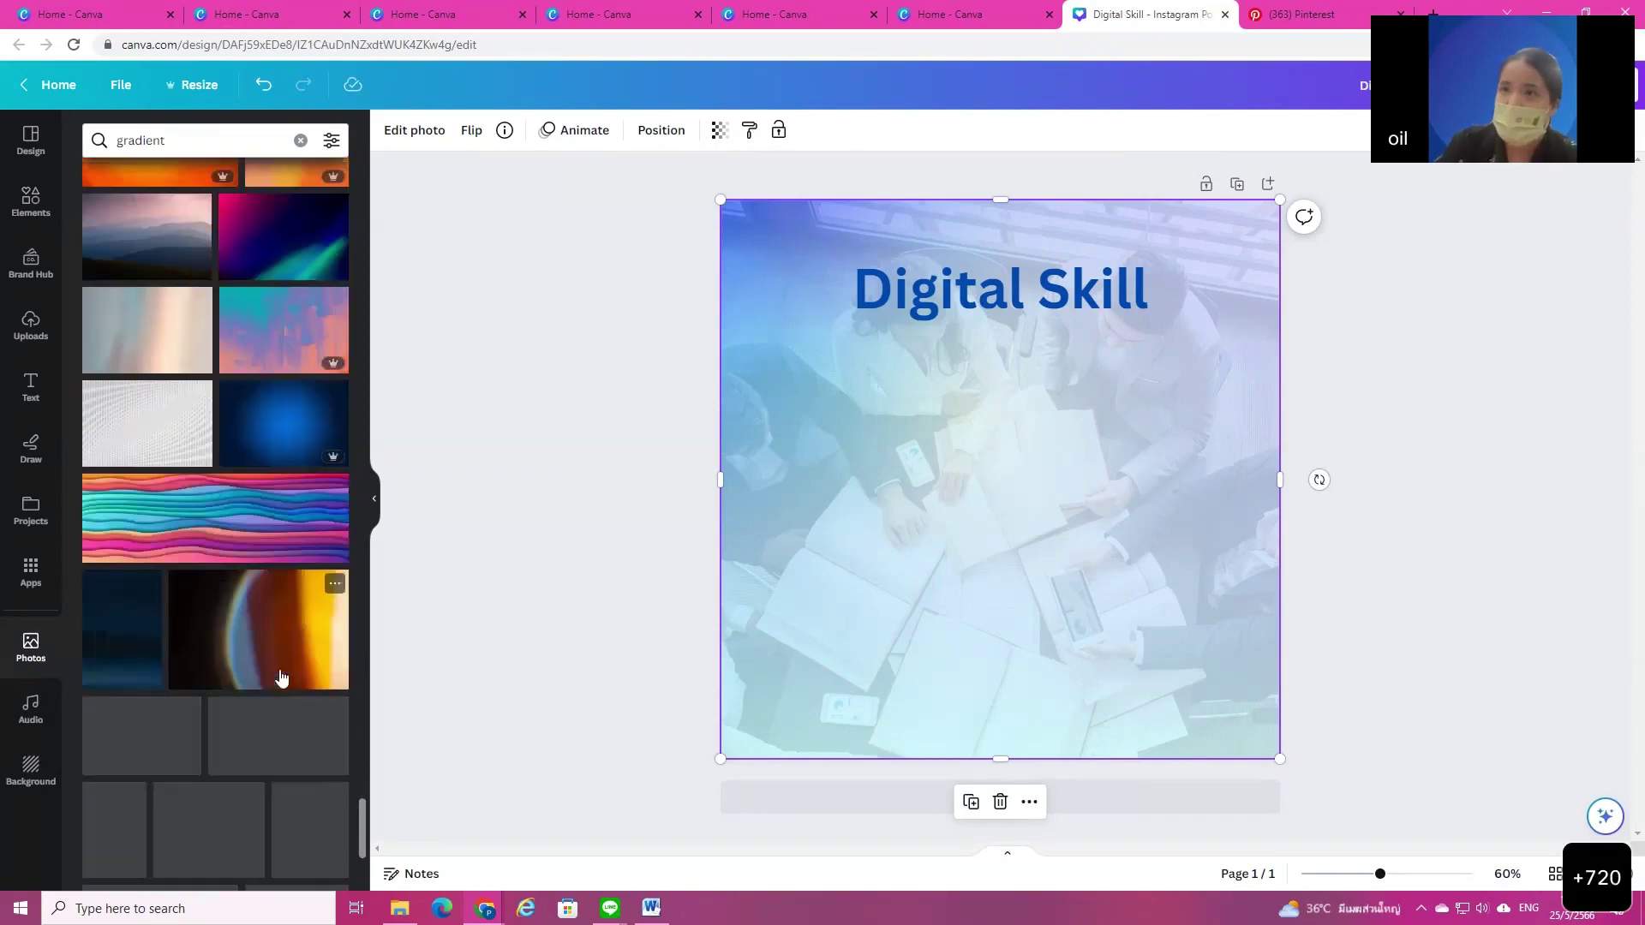
Step: Narrow the photo search to "blue gradient"
{"action": "left_click", "coordinate": [111, 142]}
{"action": "type", "text": "b"}
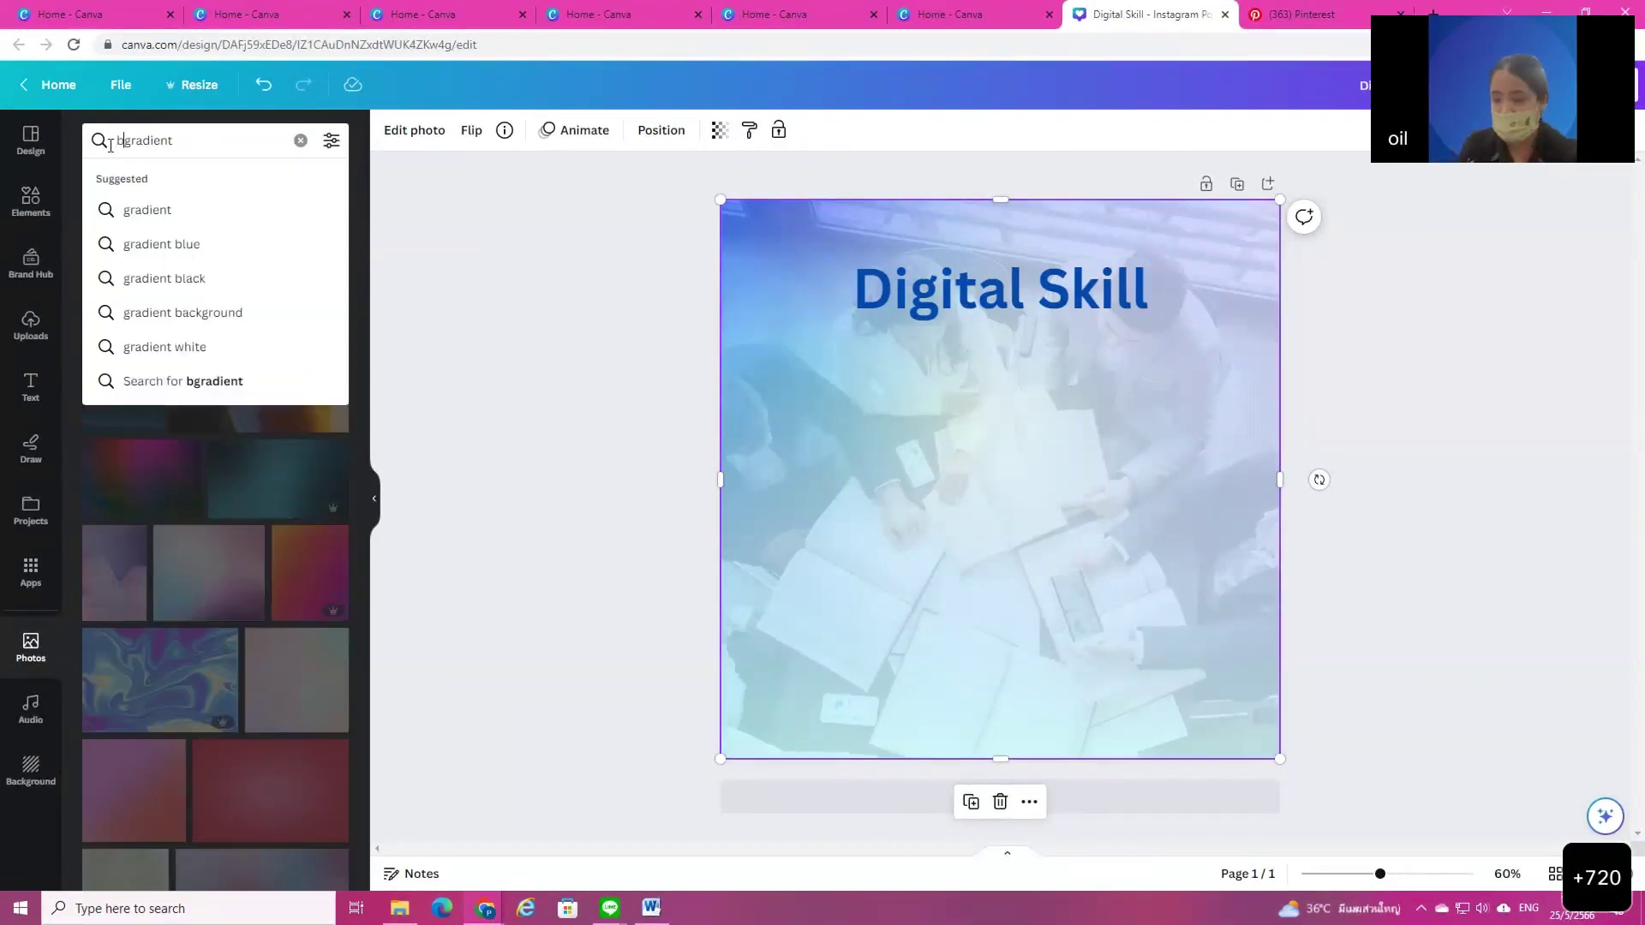
{"action": "type", "text": "lue"}
{"action": "key", "text": "Return"}
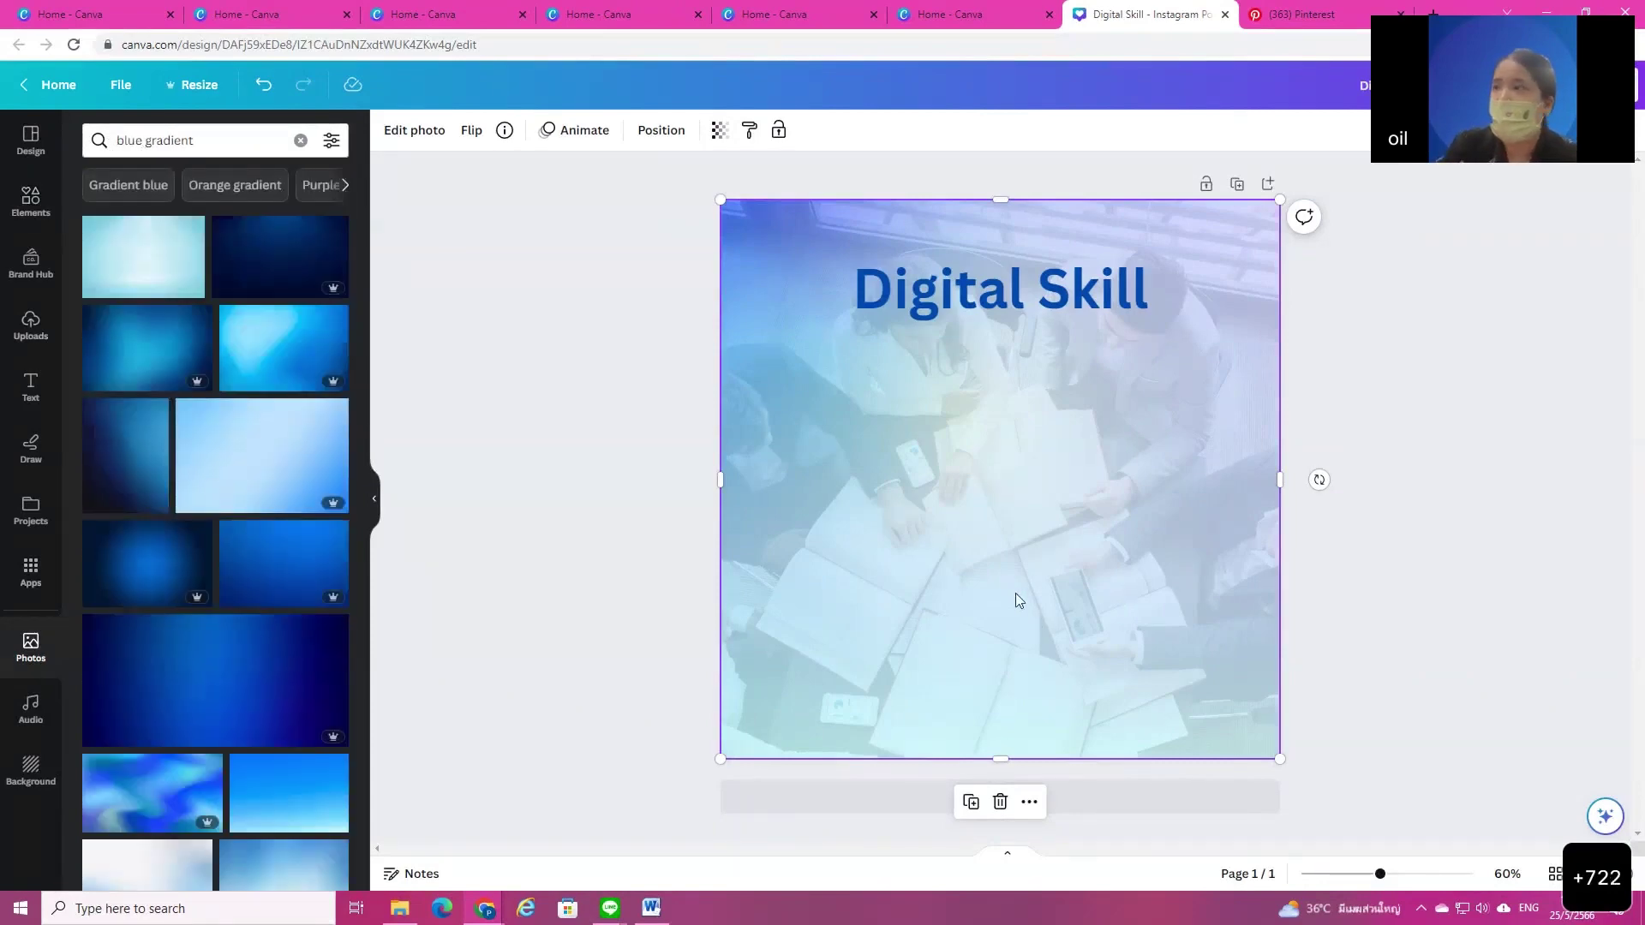
Step: Delete the current gradient overlay and place a bright blue-to-white gradient photo in the page's upper-left corner
{"action": "key", "text": "Delete"}
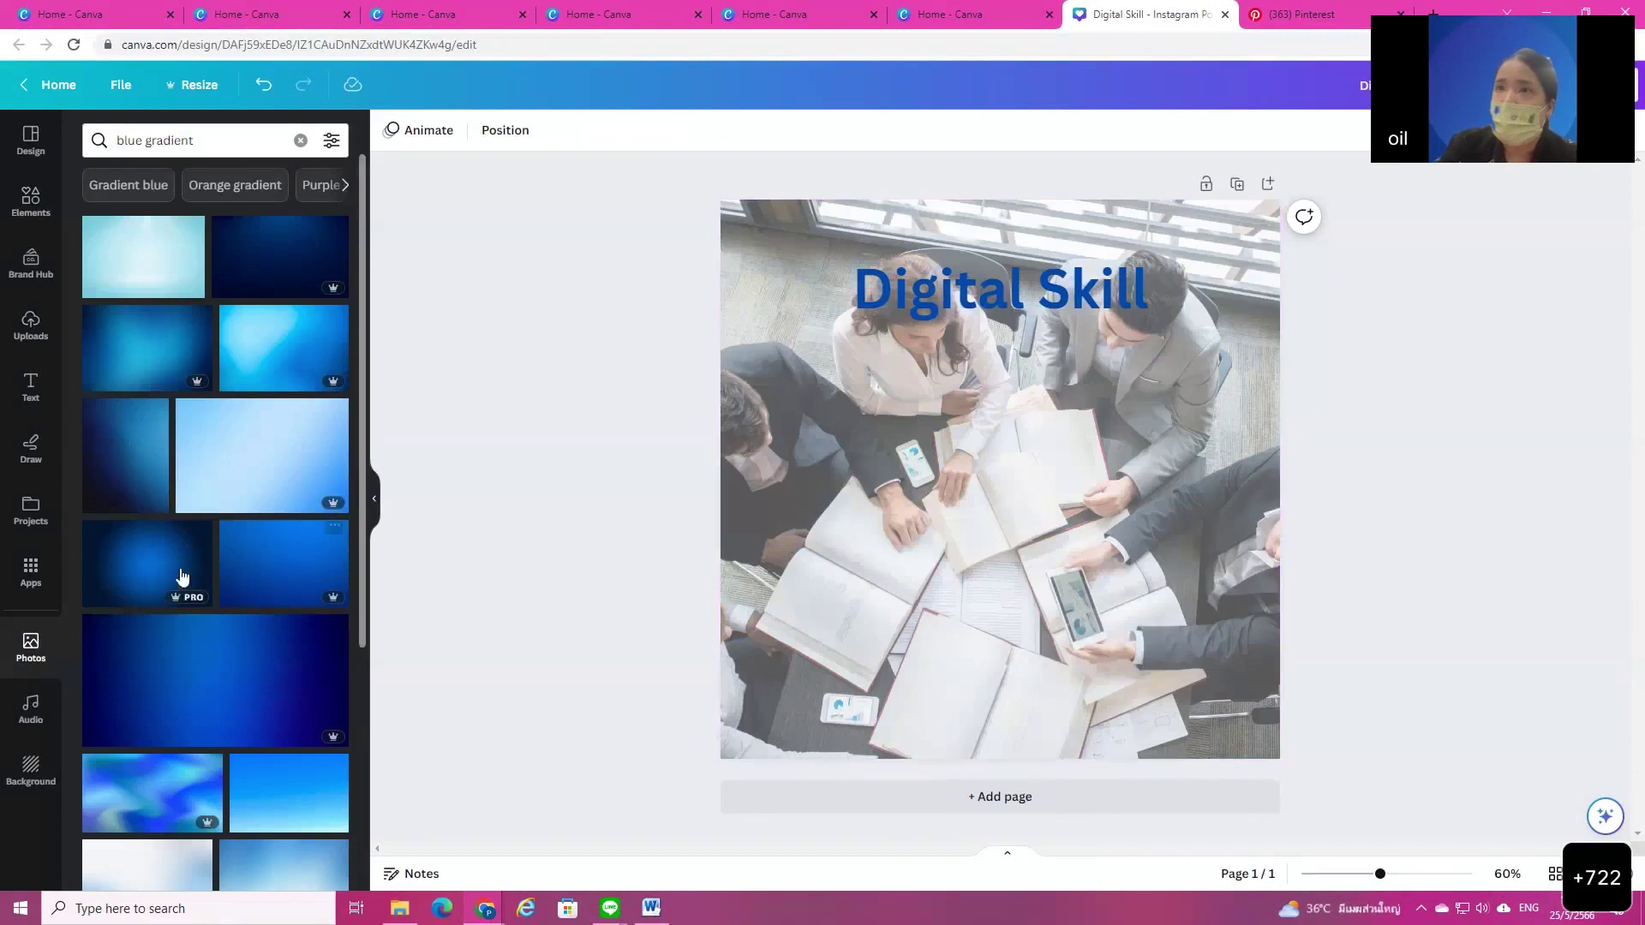
{"action": "scroll", "coordinate": [179, 573], "scroll_direction": "down", "scroll_amount": 3}
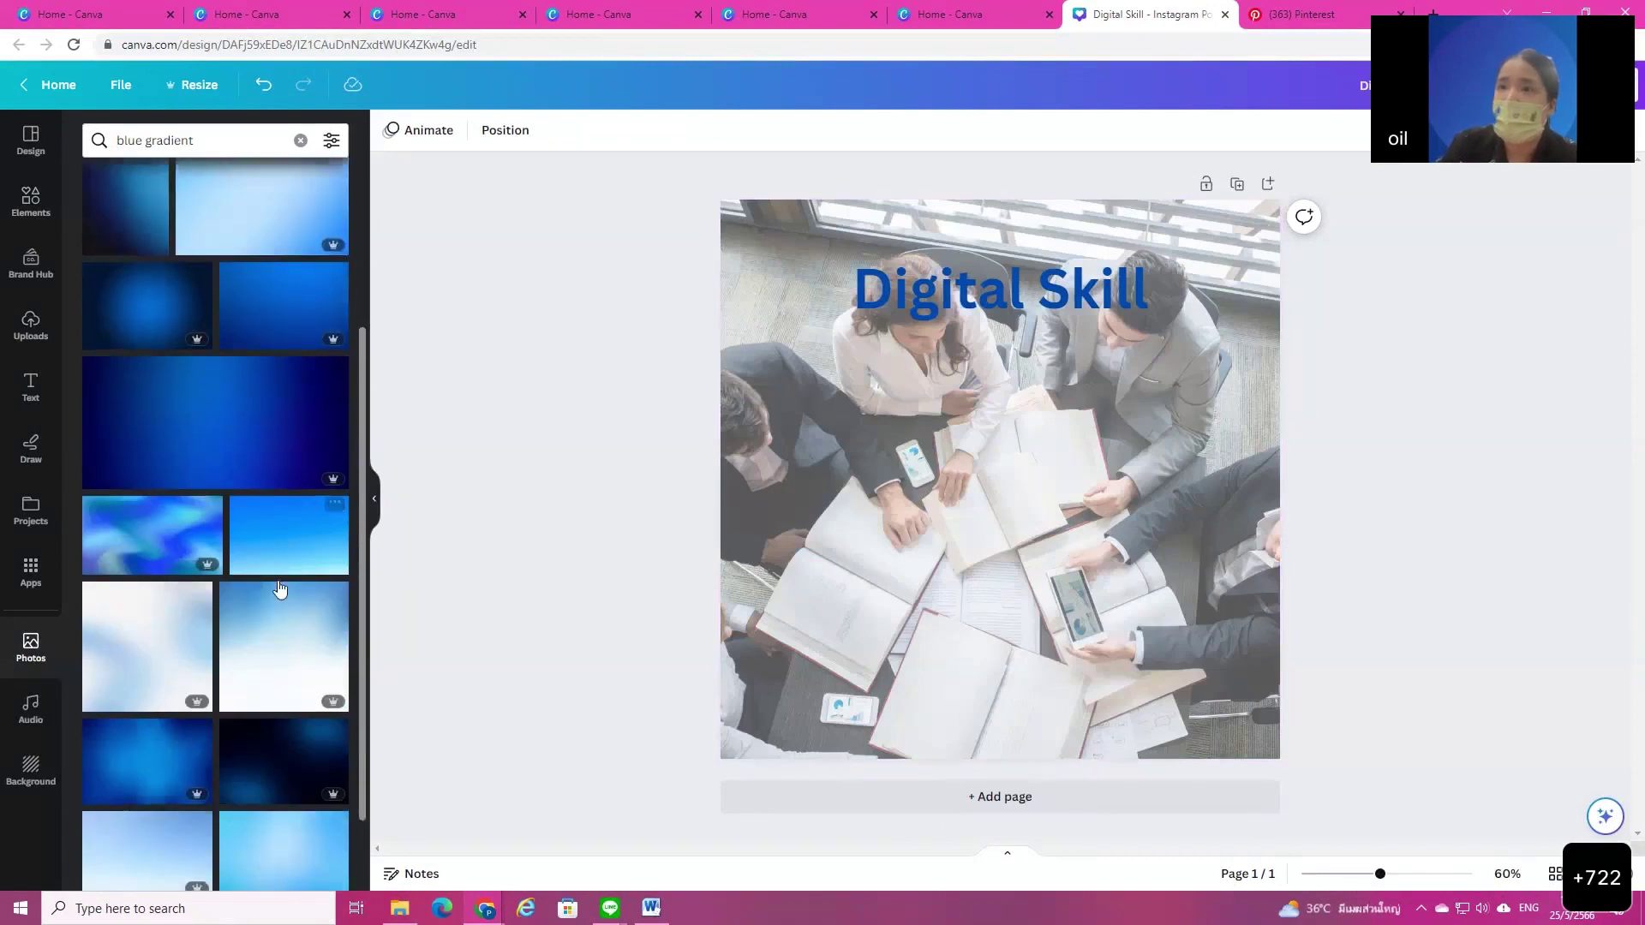
{"action": "scroll", "coordinate": [283, 549], "scroll_direction": "down", "scroll_amount": 2}
{"action": "left_click", "coordinate": [292, 443]}
{"action": "left_click_drag", "start_coordinate": [936, 514], "coordinate": [885, 377]}
Step: Set the blue gradient's transparency to 52 and stretch it to cover the whole page
{"action": "left_click", "coordinate": [720, 130]}
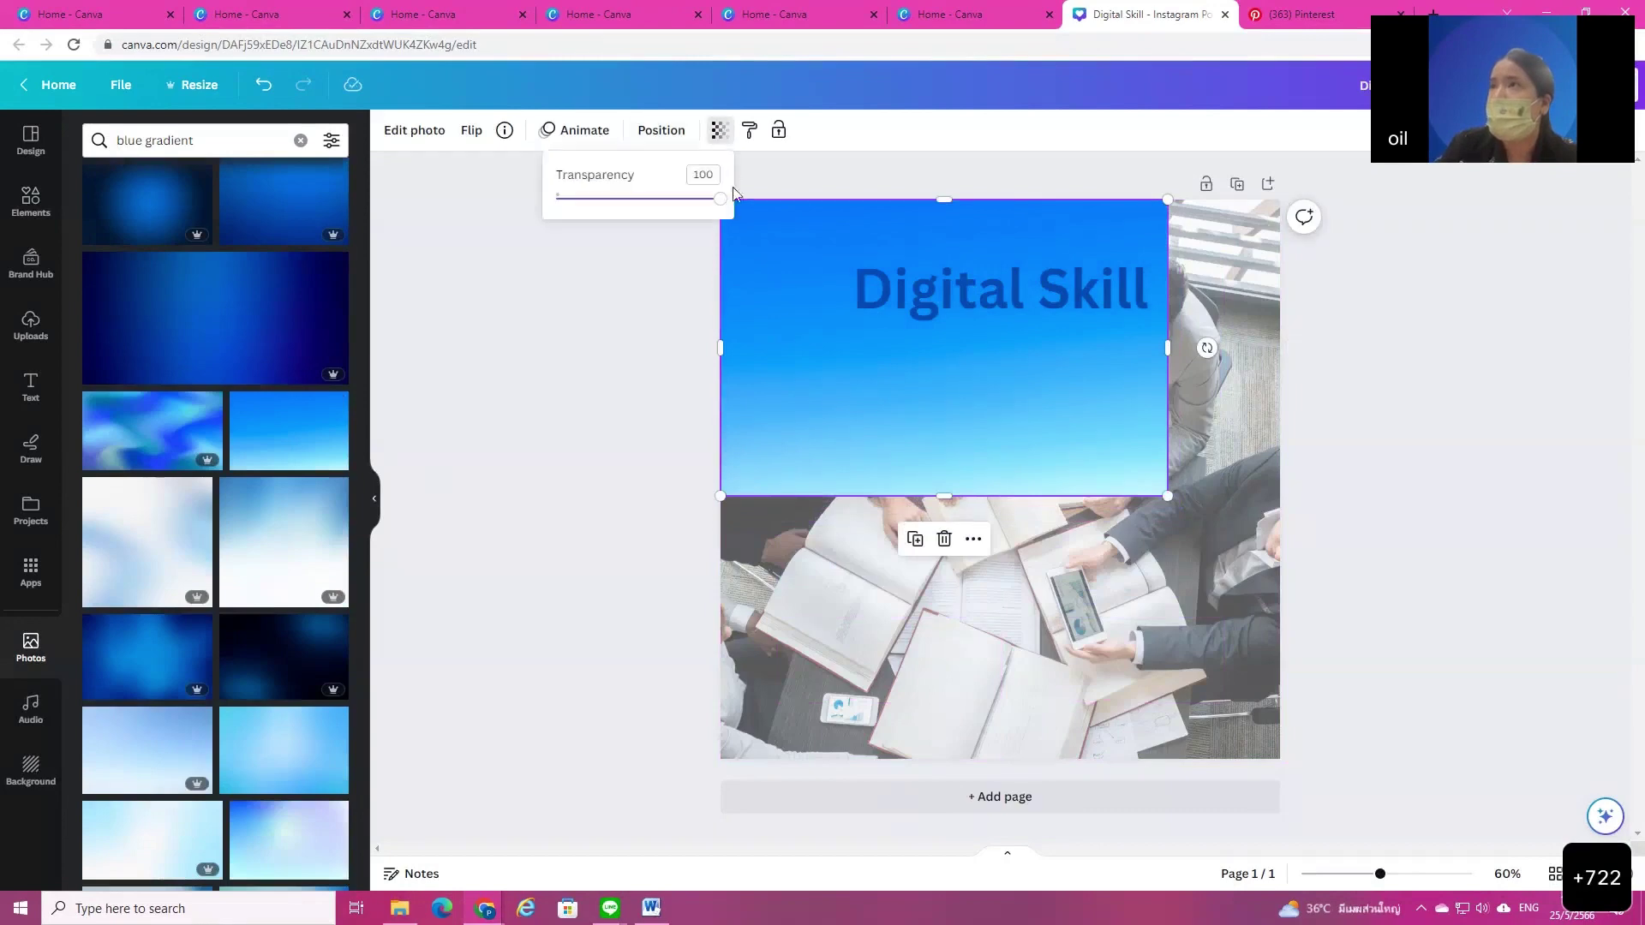
{"action": "left_click_drag", "start_coordinate": [676, 210], "coordinate": [650, 217]}
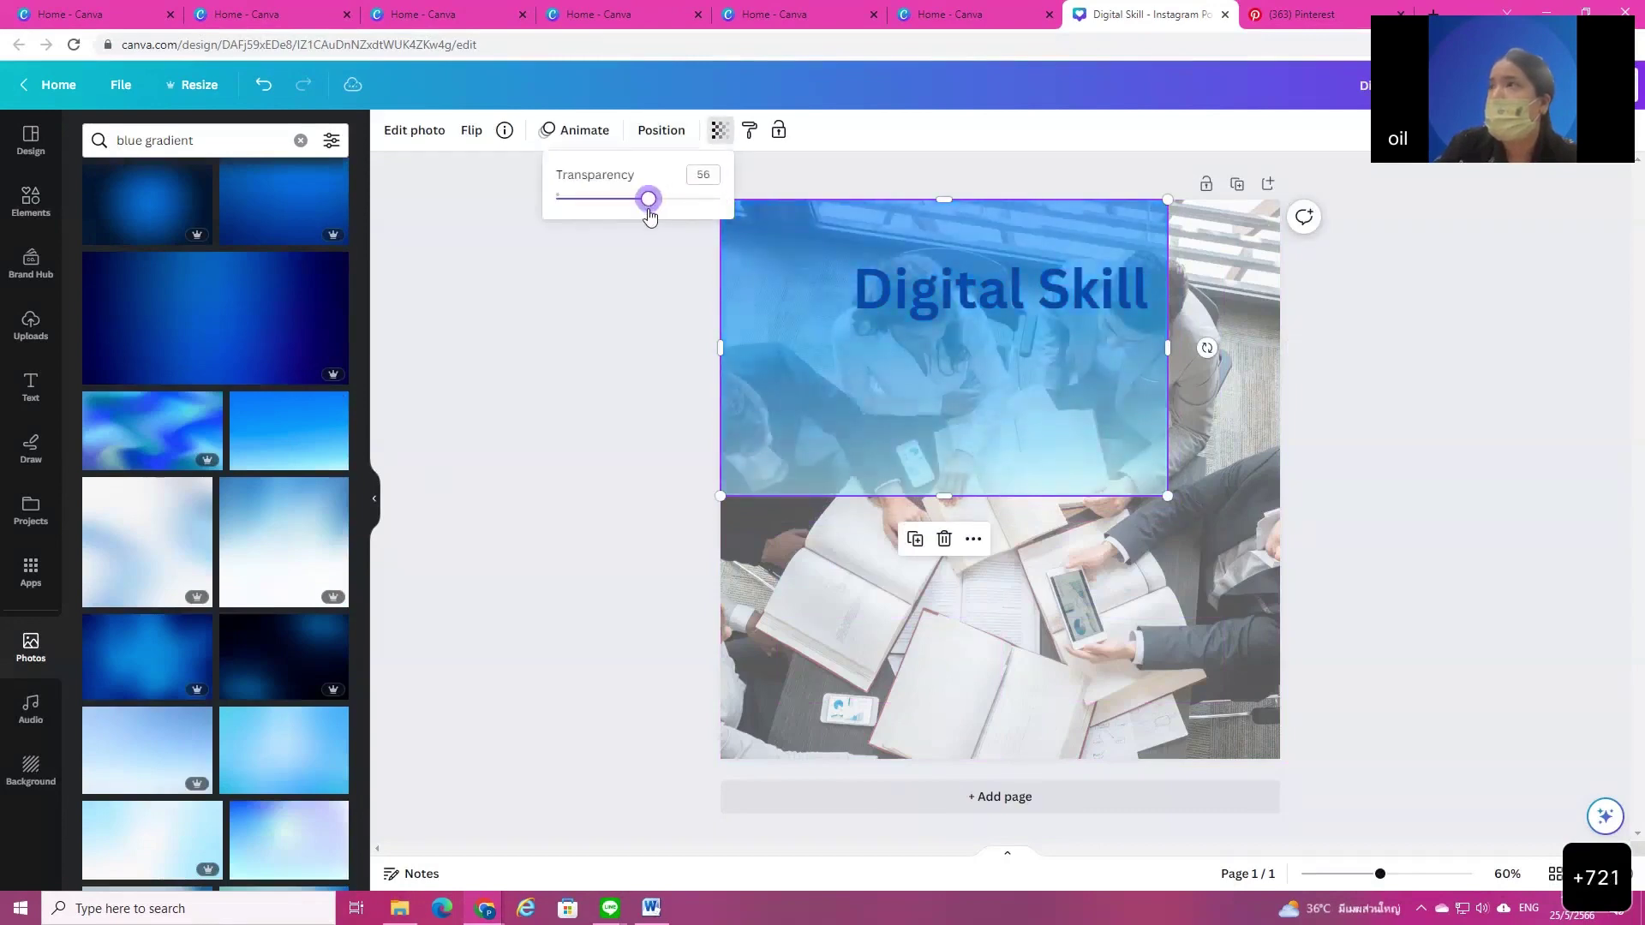
{"action": "scroll", "coordinate": [210, 628], "scroll_direction": "down", "scroll_amount": 10}
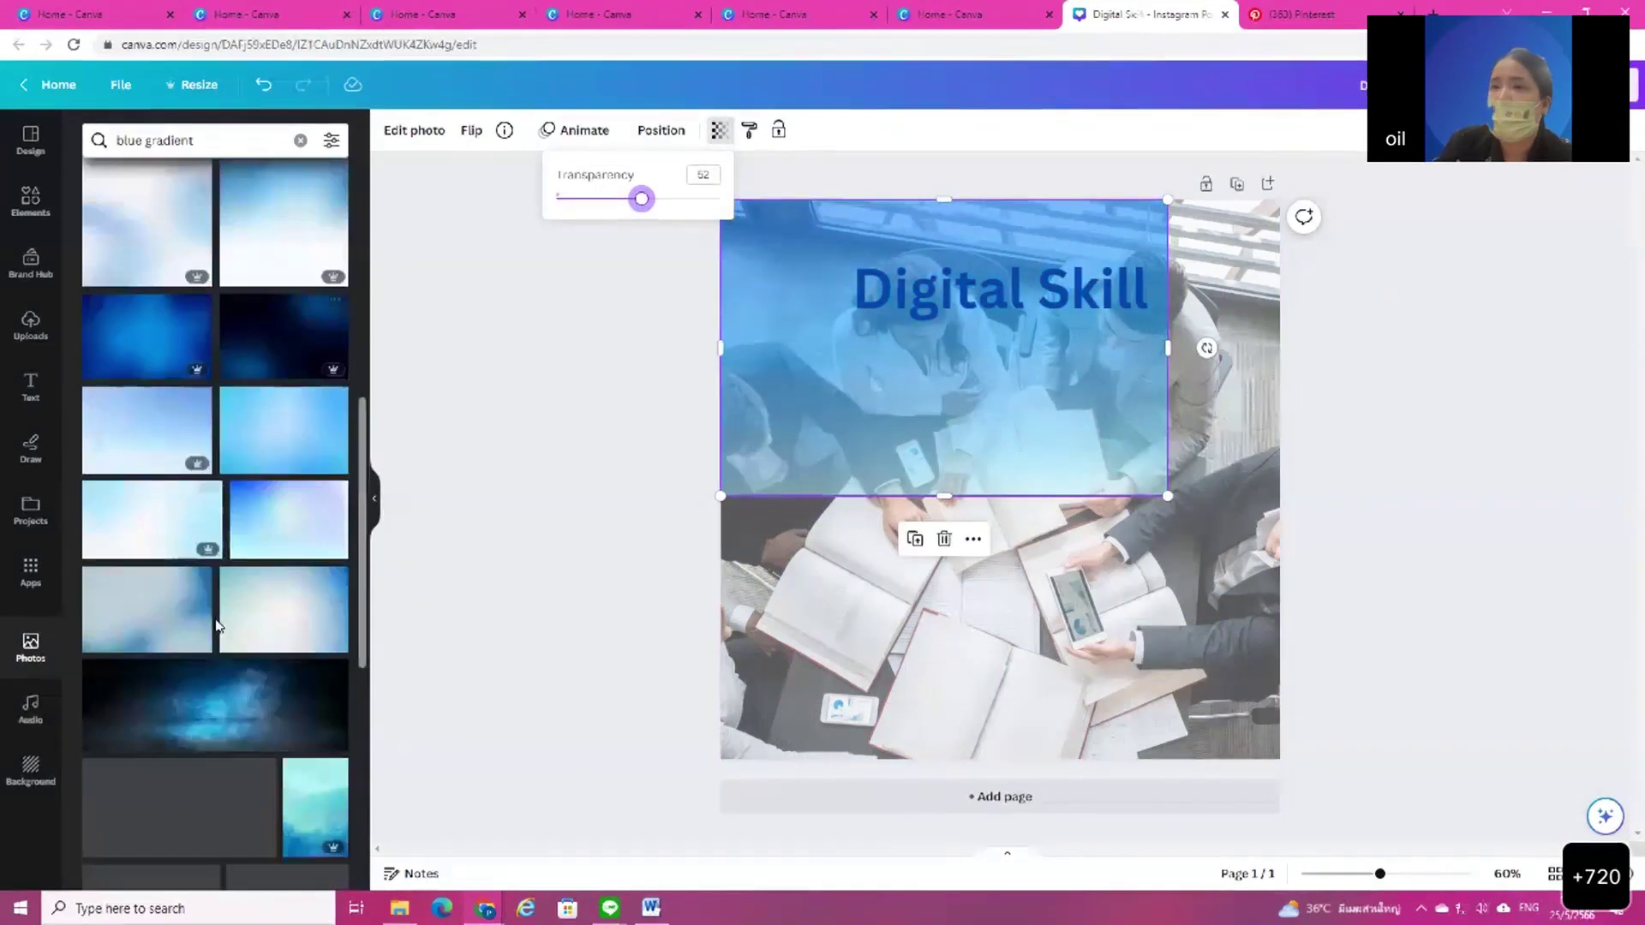
{"action": "scroll", "coordinate": [204, 634], "scroll_direction": "down", "scroll_amount": 3}
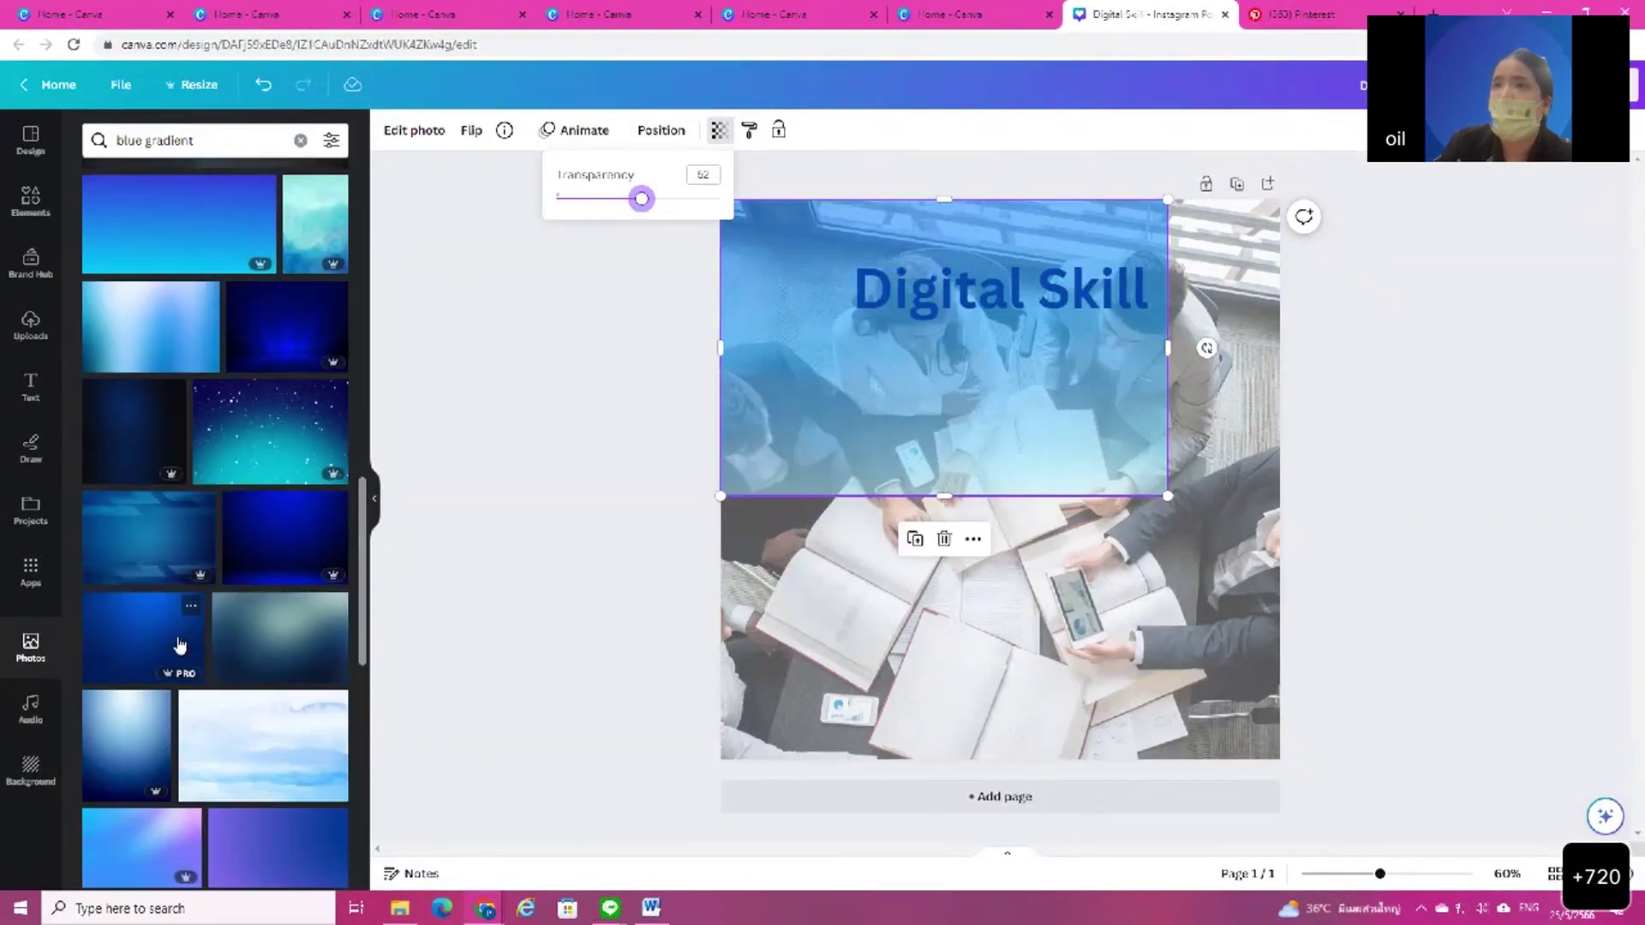
{"action": "left_click_drag", "start_coordinate": [952, 495], "coordinate": [913, 759]}
{"action": "left_click_drag", "start_coordinate": [1168, 480], "coordinate": [1280, 497]}
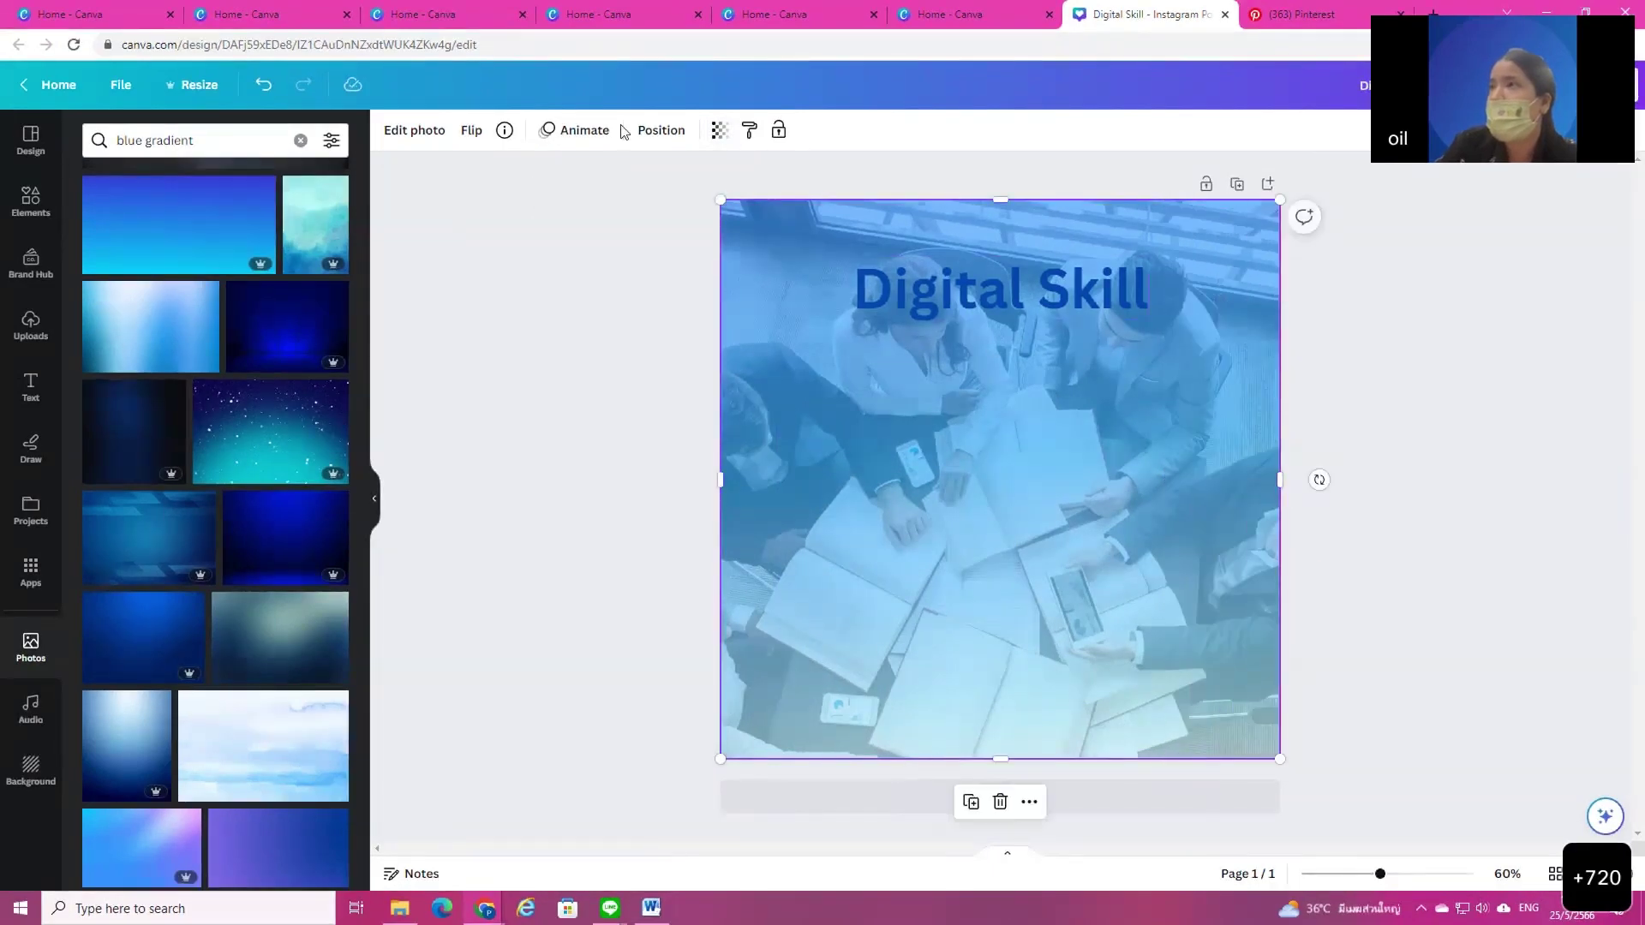
Step: Lower the blue gradient's transparency further and delete this overlay from the page
{"action": "left_click", "coordinate": [719, 130]}
{"action": "left_click_drag", "start_coordinate": [697, 209], "coordinate": [617, 202]}
{"action": "left_click", "coordinate": [906, 423]}
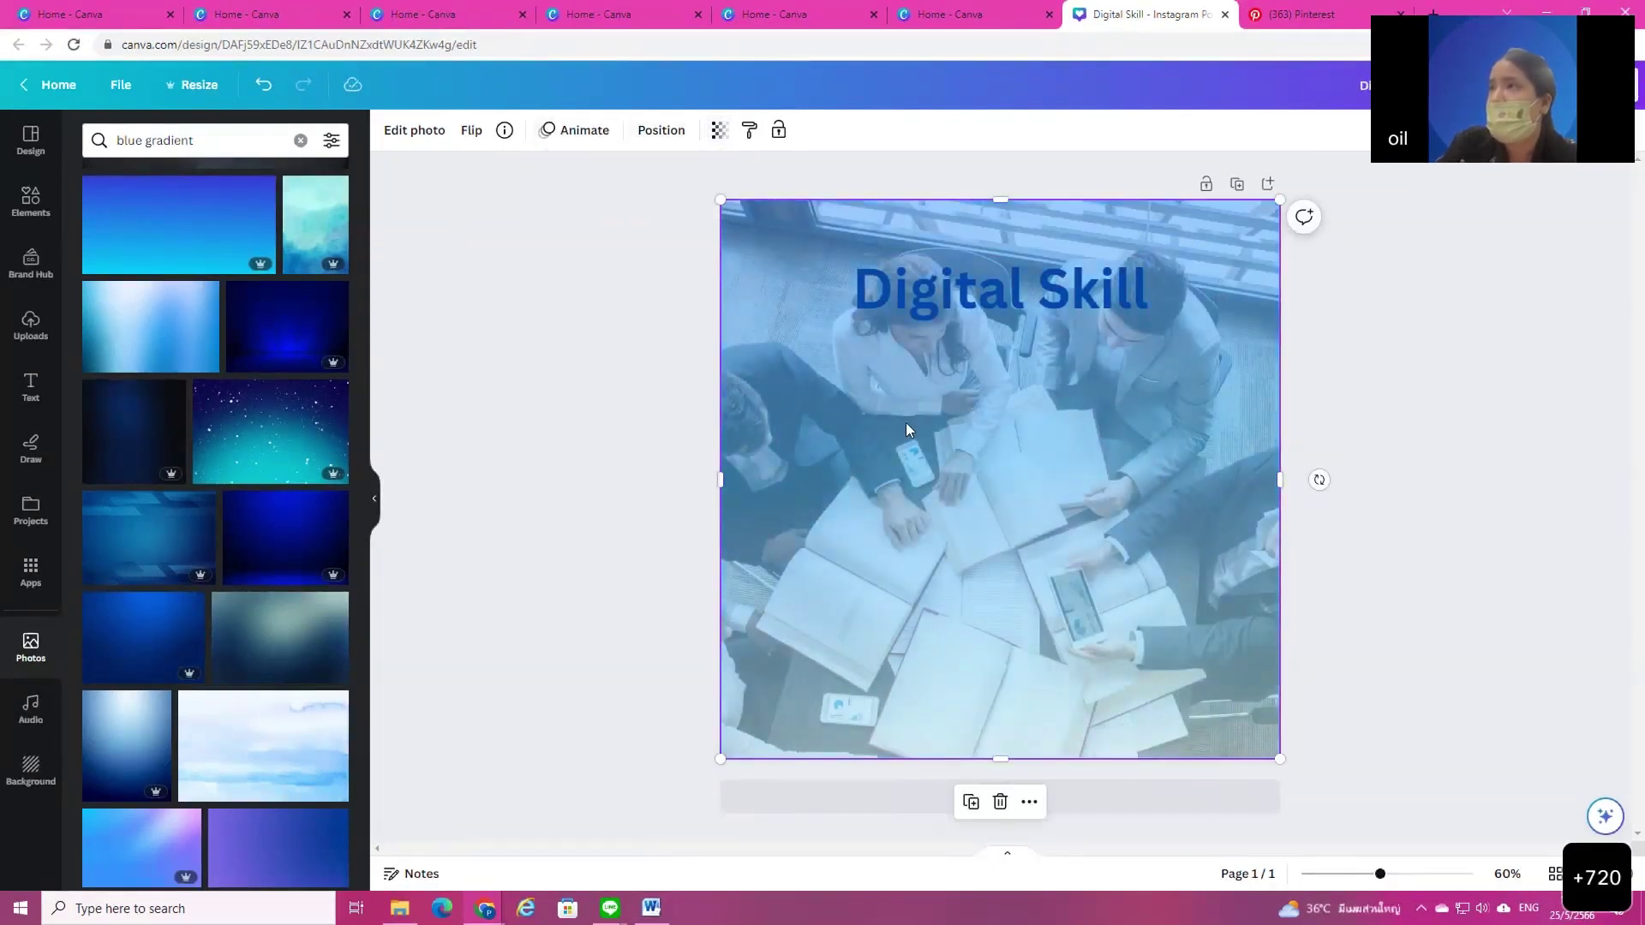
{"action": "key", "text": "Delete"}
Step: Add the bright blue-to-cyan gradient photo from the "blue gradient" results to the page
{"action": "scroll", "coordinate": [261, 680], "scroll_direction": "down", "scroll_amount": 5}
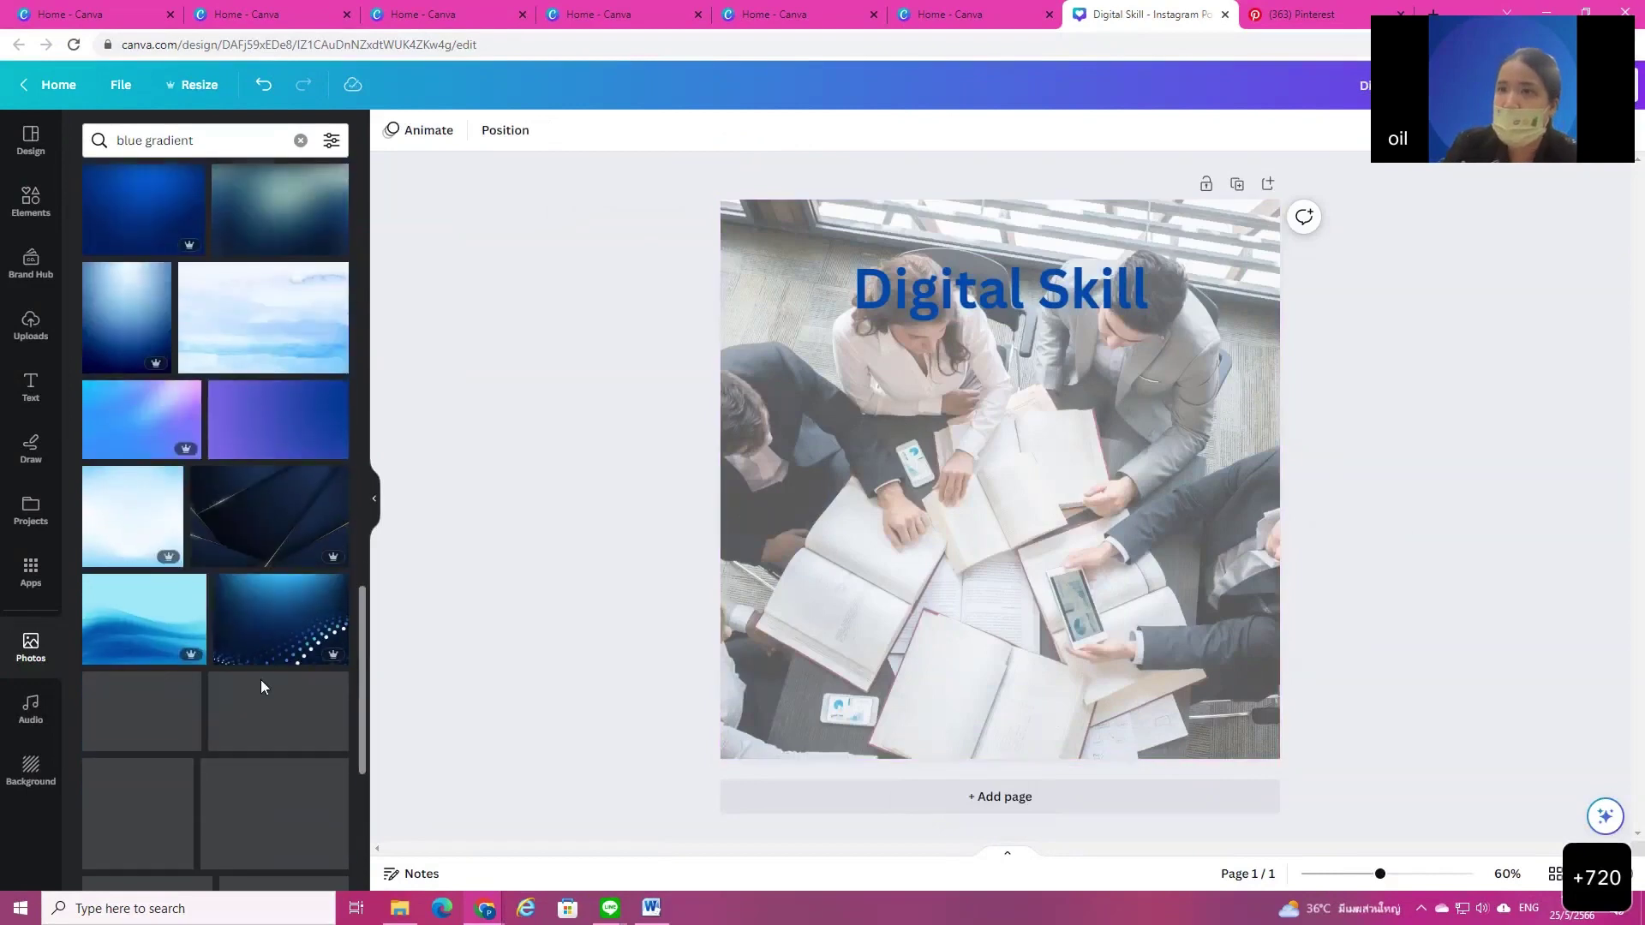
{"action": "scroll", "coordinate": [261, 680], "scroll_direction": "down", "scroll_amount": 5}
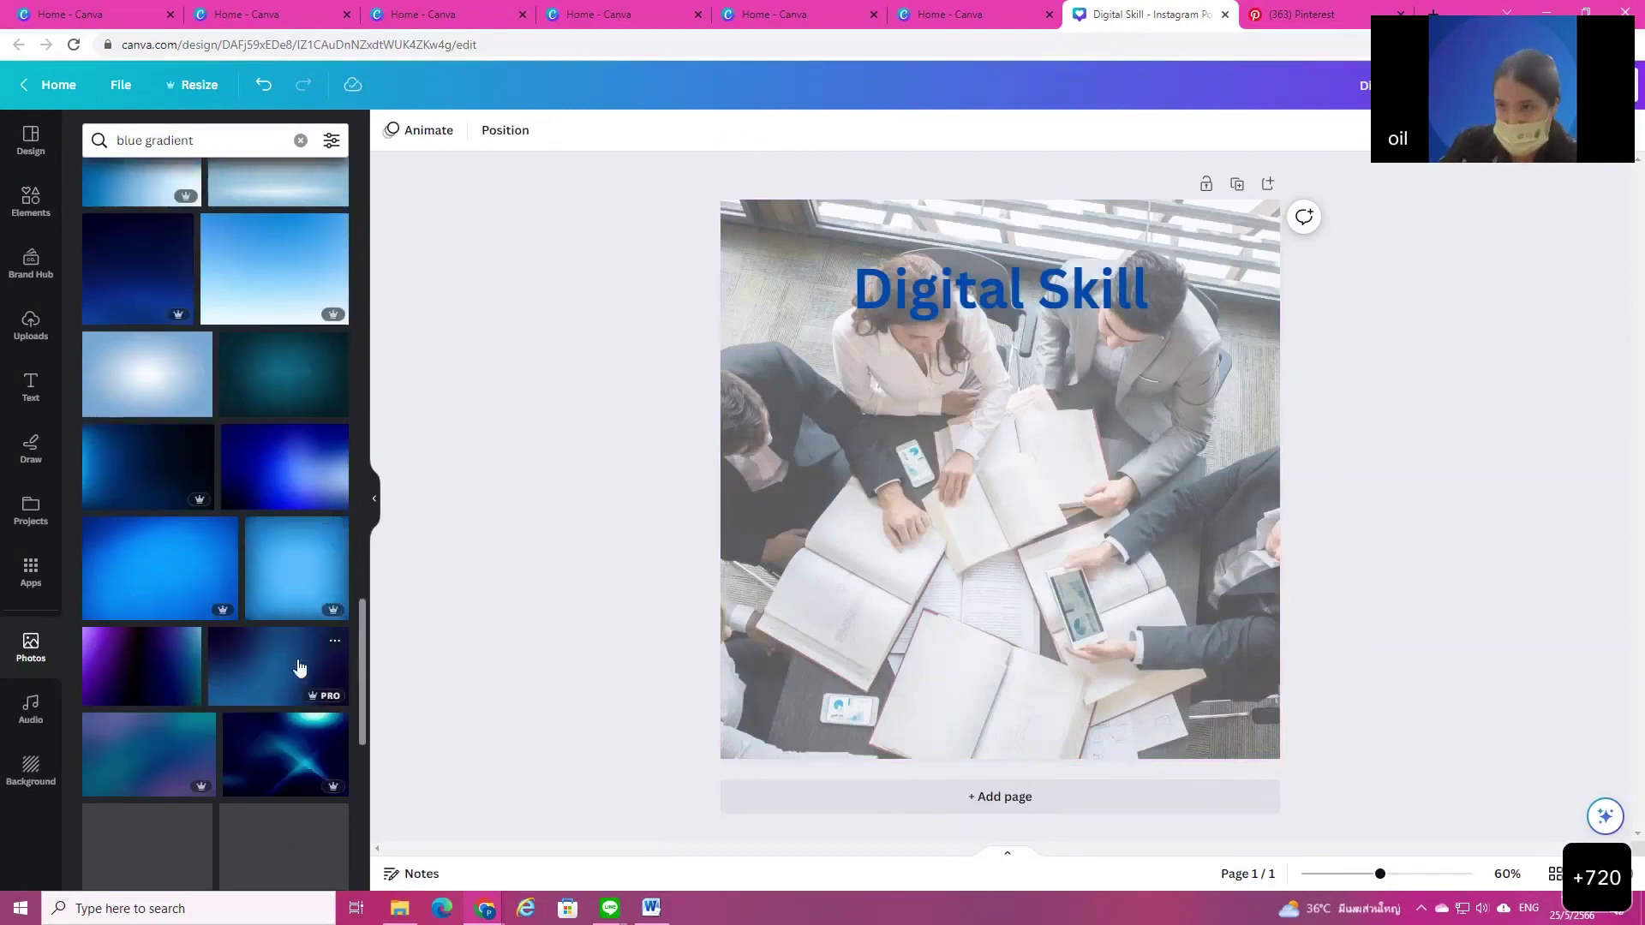
{"action": "scroll", "coordinate": [299, 667], "scroll_direction": "down", "scroll_amount": 5}
{"action": "scroll", "coordinate": [299, 675], "scroll_direction": "down", "scroll_amount": 3}
{"action": "scroll", "coordinate": [297, 674], "scroll_direction": "down", "scroll_amount": 1}
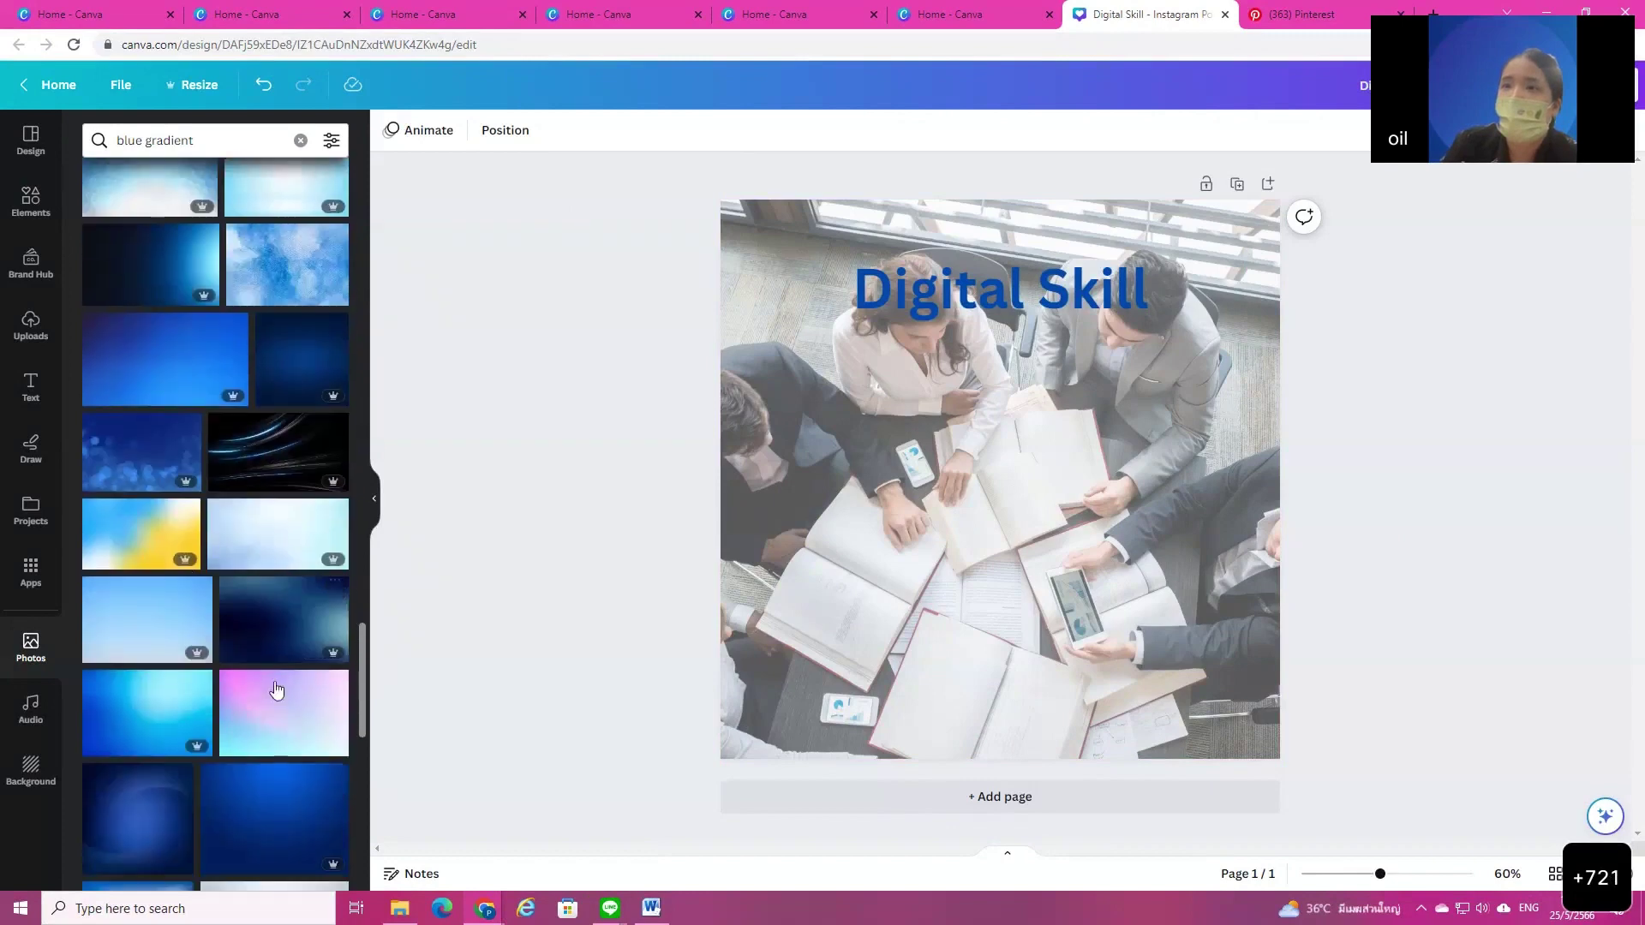
{"action": "left_click", "coordinate": [141, 724]}
{"action": "left_click", "coordinate": [907, 720]}
{"action": "left_click", "coordinate": [917, 520]}
Step: Make the blue-to-cyan gradient partly transparent and stretch it to cover the whole page
{"action": "left_click", "coordinate": [719, 130]}
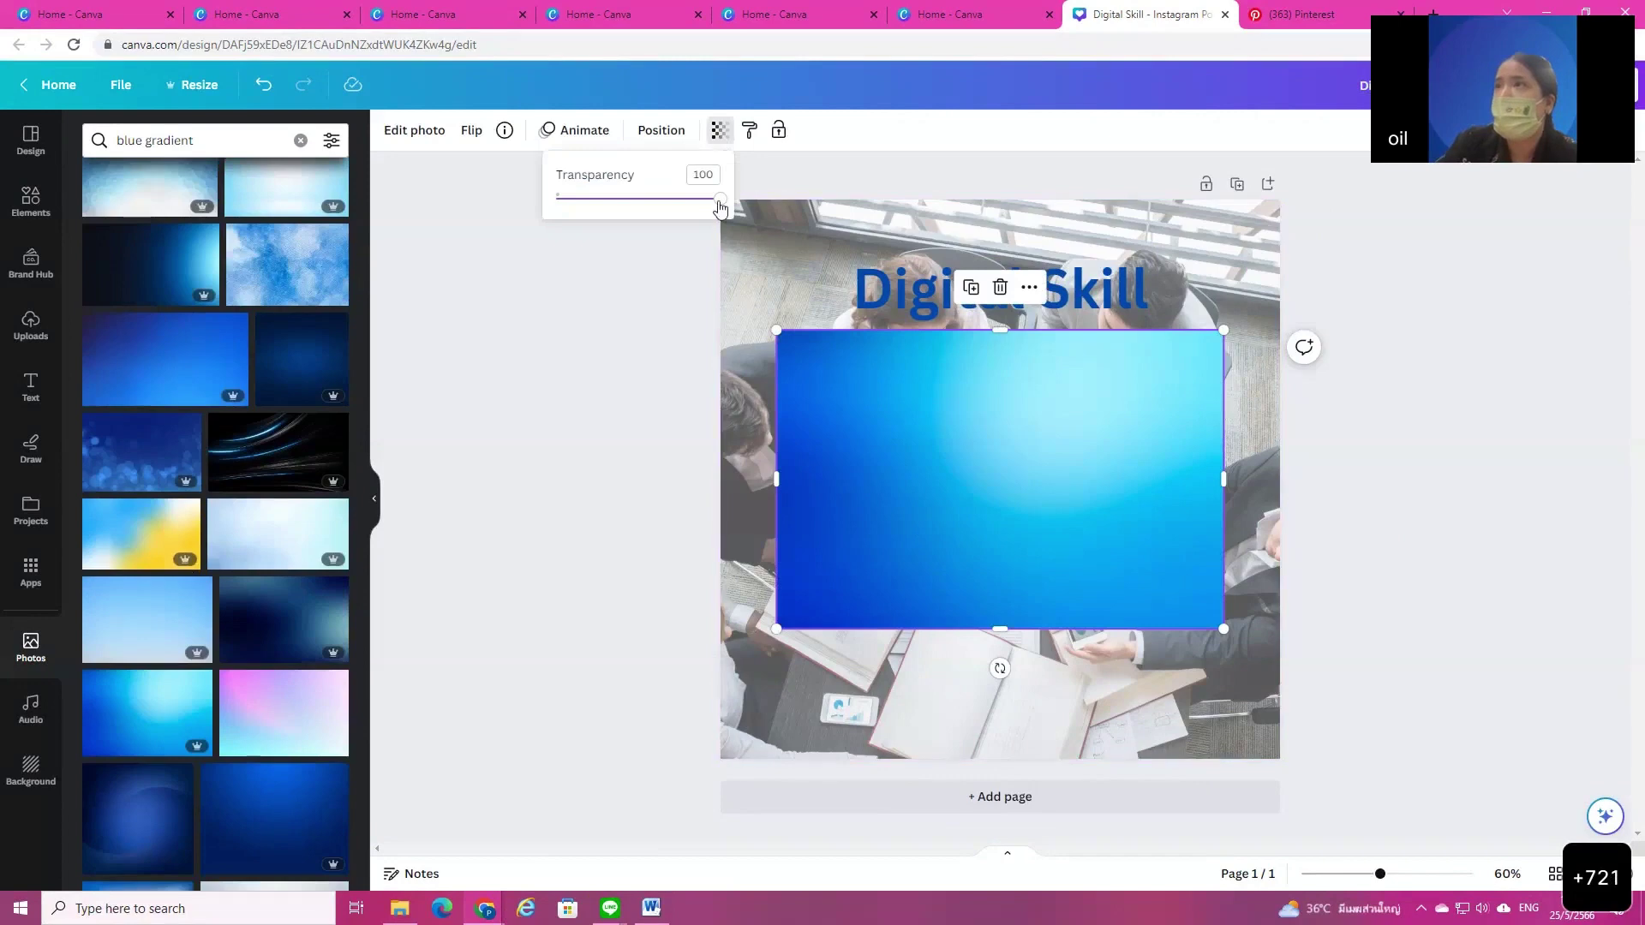
{"action": "left_click_drag", "start_coordinate": [718, 199], "coordinate": [675, 225]}
{"action": "left_click_drag", "start_coordinate": [899, 411], "coordinate": [853, 300]}
{"action": "left_click_drag", "start_coordinate": [1034, 498], "coordinate": [985, 758]}
{"action": "left_click_drag", "start_coordinate": [1166, 496], "coordinate": [1280, 489]}
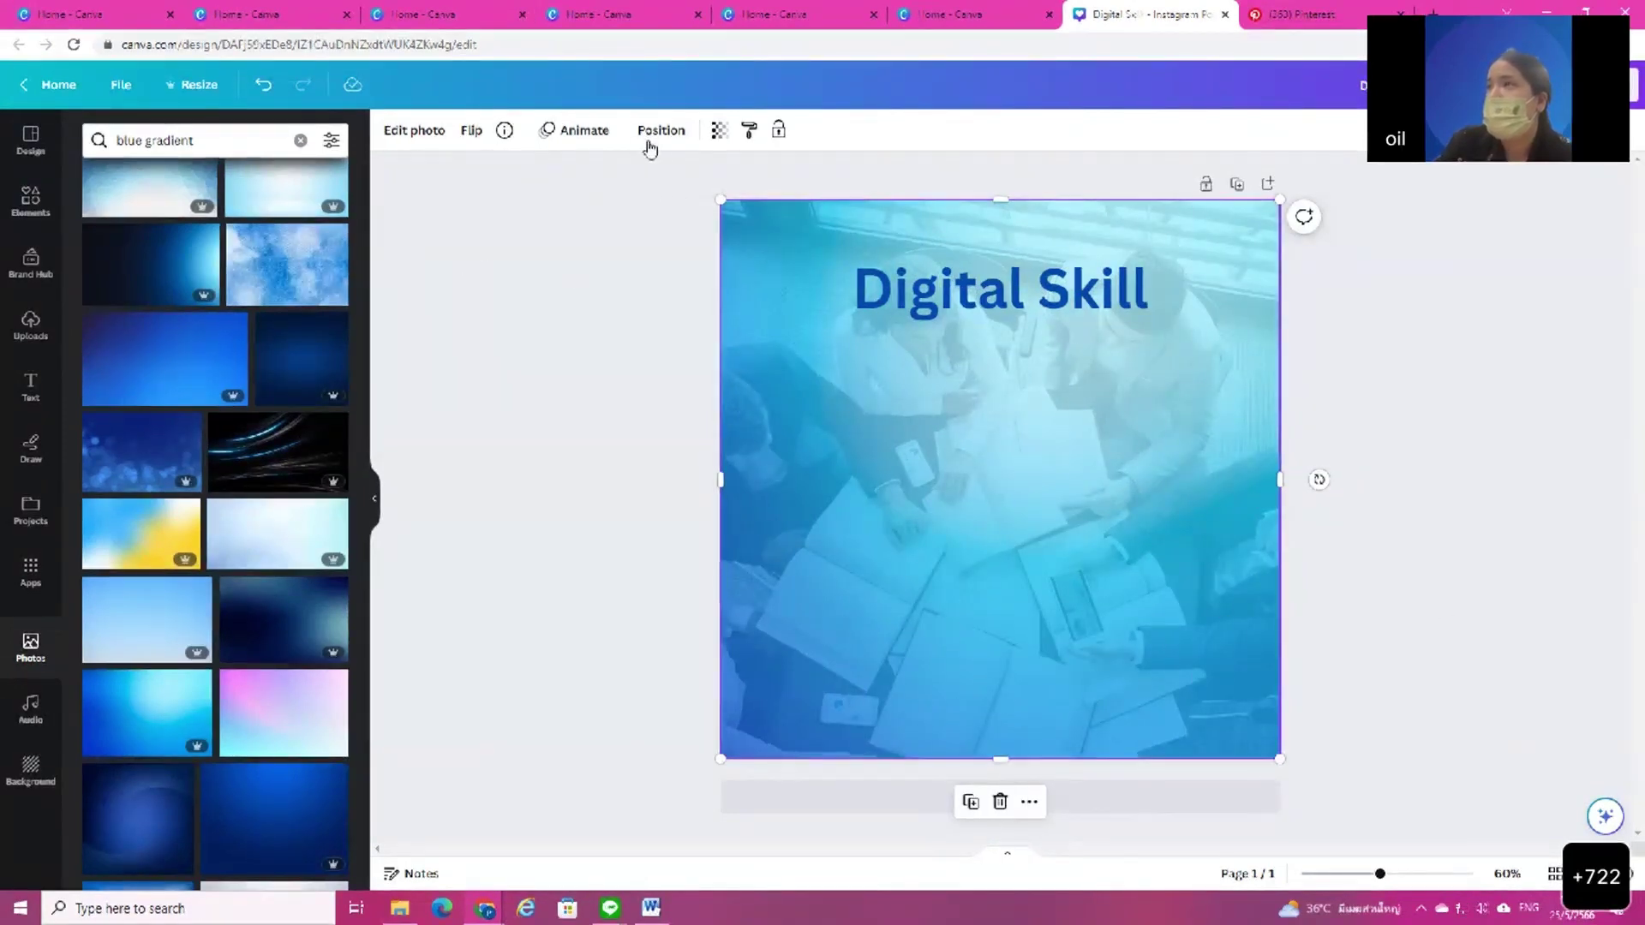
Step: Set the full-page gradient's transparency to 57
{"action": "left_click", "coordinate": [718, 134]}
{"action": "left_click_drag", "start_coordinate": [665, 206], "coordinate": [656, 204]}
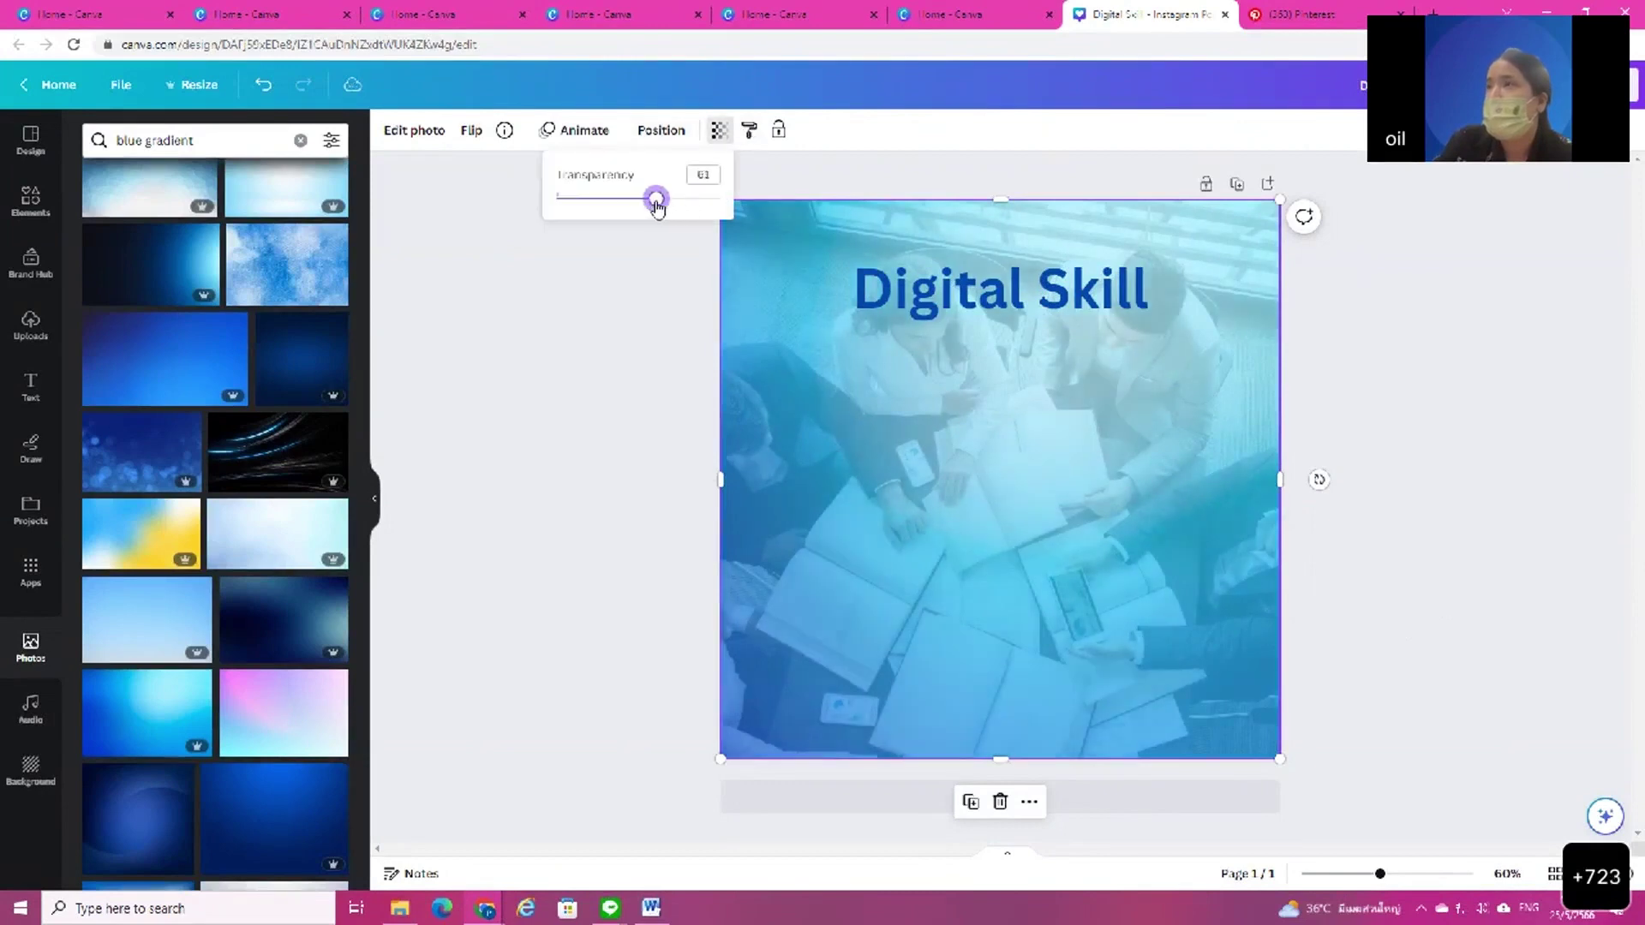
{"action": "left_click_drag", "start_coordinate": [648, 219], "coordinate": [652, 224]}
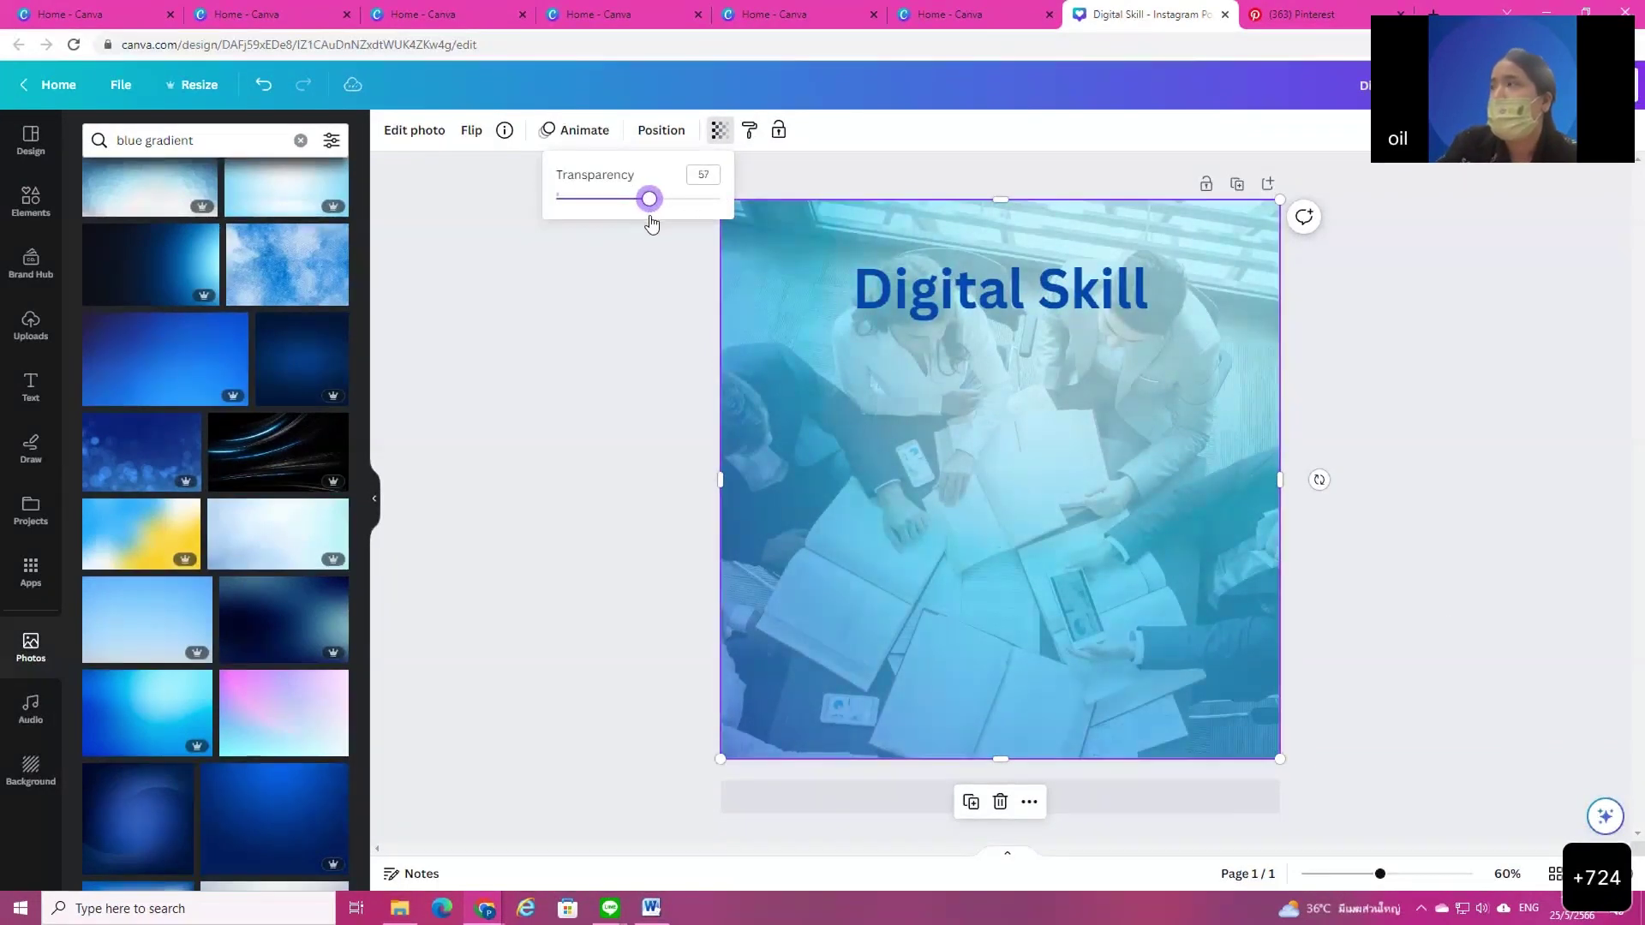
{"action": "left_click", "coordinate": [558, 499]}
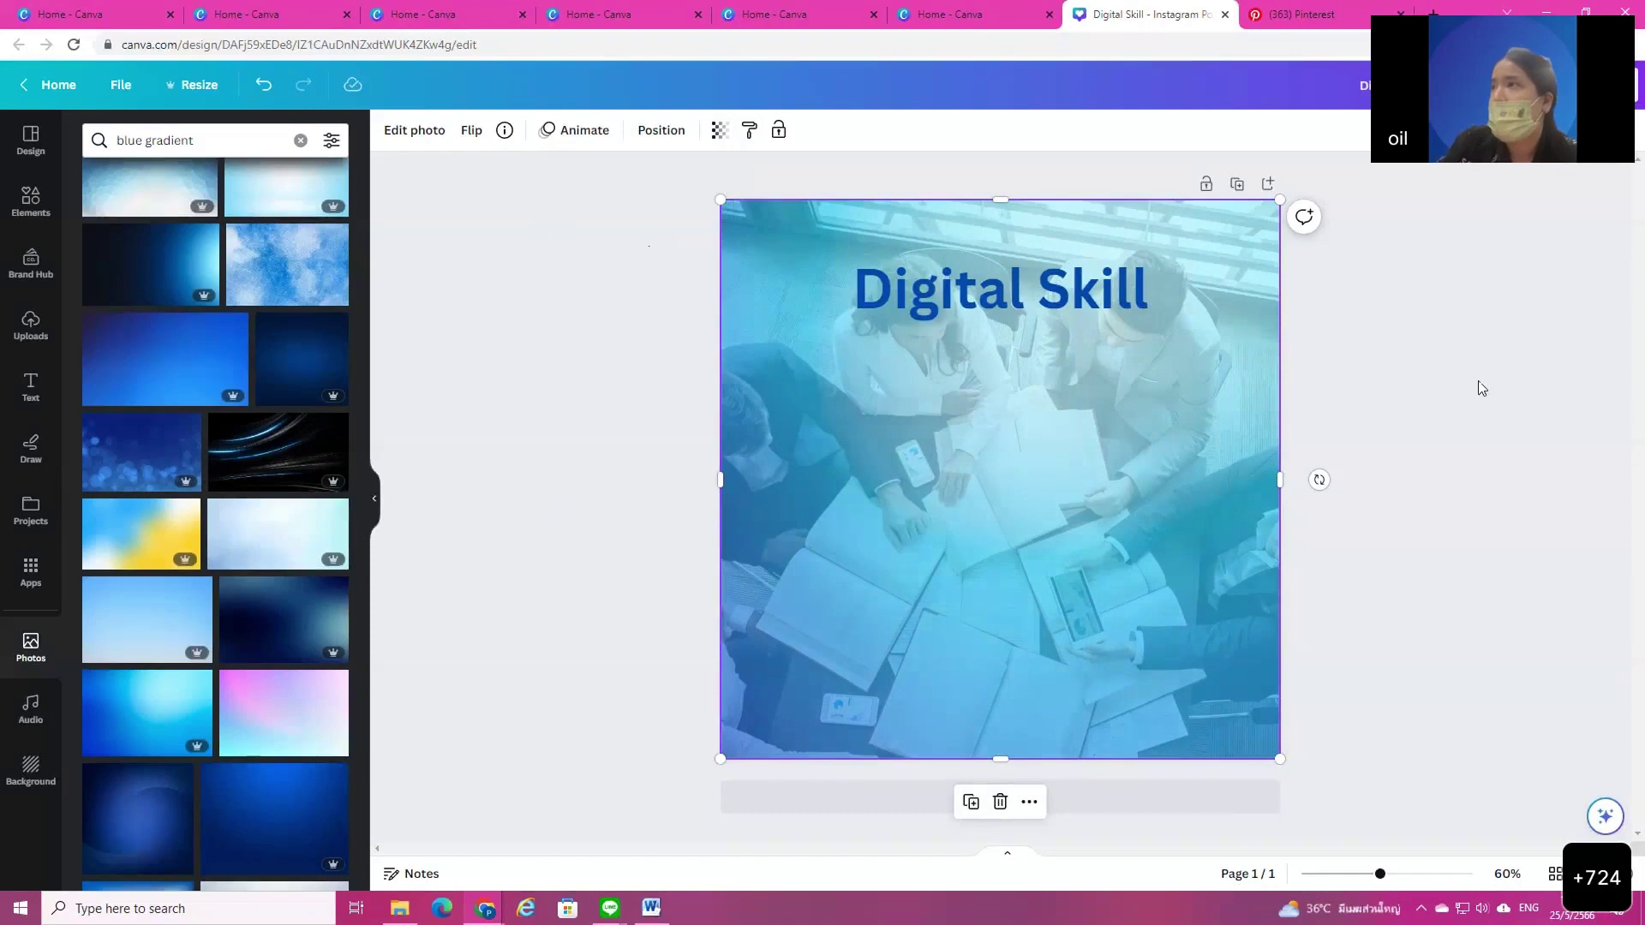
Step: Try deleting the selected full-page gradient and undo the deletion
{"action": "key", "text": "Delete"}
{"action": "left_click", "coordinate": [263, 84]}
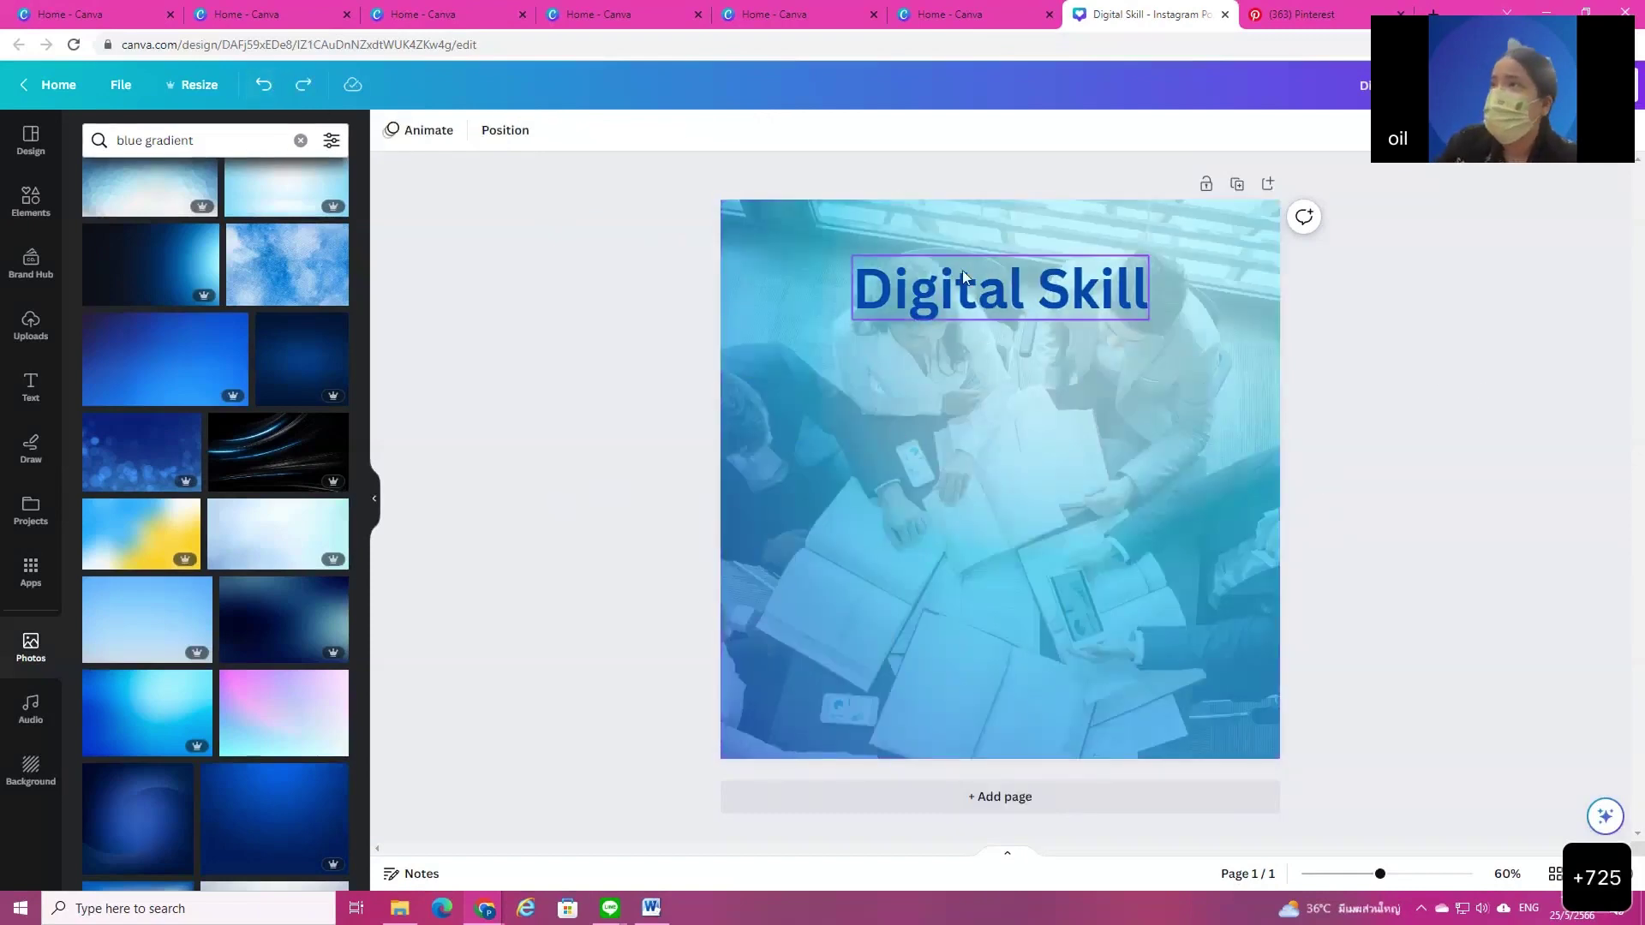
Step: Examine the available fonts for the "Digital Skill" title
{"action": "left_click", "coordinate": [1035, 300]}
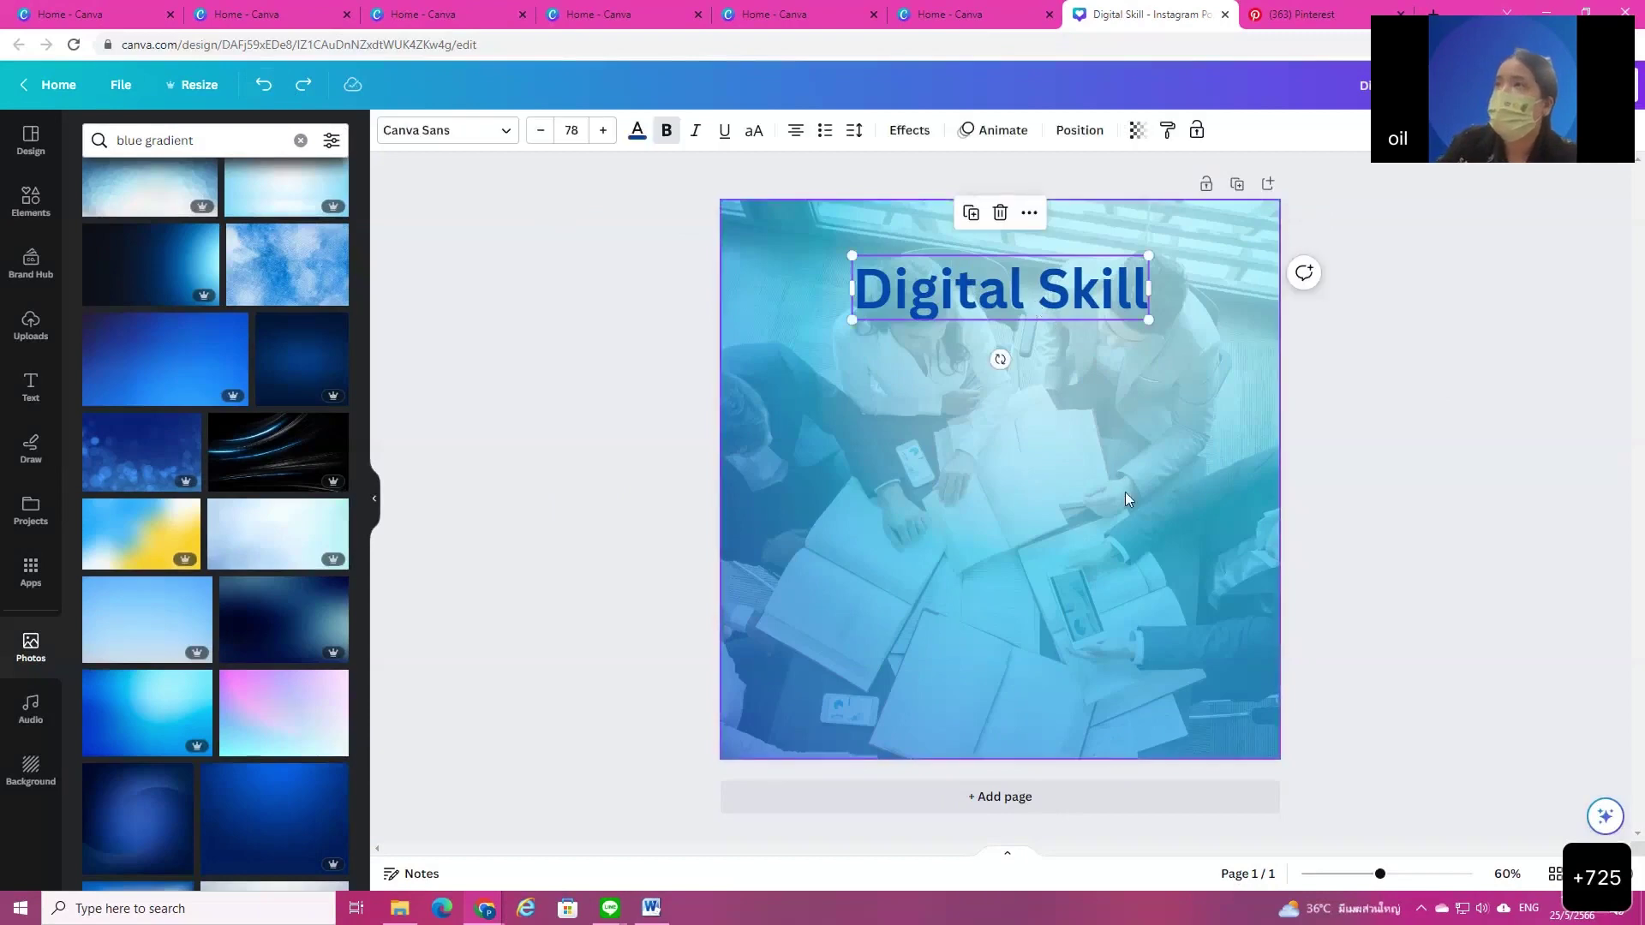
{"action": "left_click", "coordinate": [503, 137]}
{"action": "scroll", "coordinate": [199, 572], "scroll_direction": "down", "scroll_amount": 1}
{"action": "scroll", "coordinate": [231, 600], "scroll_direction": "down", "scroll_amount": 3}
{"action": "scroll", "coordinate": [240, 603], "scroll_direction": "up", "scroll_amount": 2}
{"action": "scroll", "coordinate": [291, 479], "scroll_direction": "down", "scroll_amount": 1}
{"action": "scroll", "coordinate": [257, 548], "scroll_direction": "down", "scroll_amount": 5}
{"action": "left_click_drag", "start_coordinate": [358, 514], "coordinate": [352, 254]}
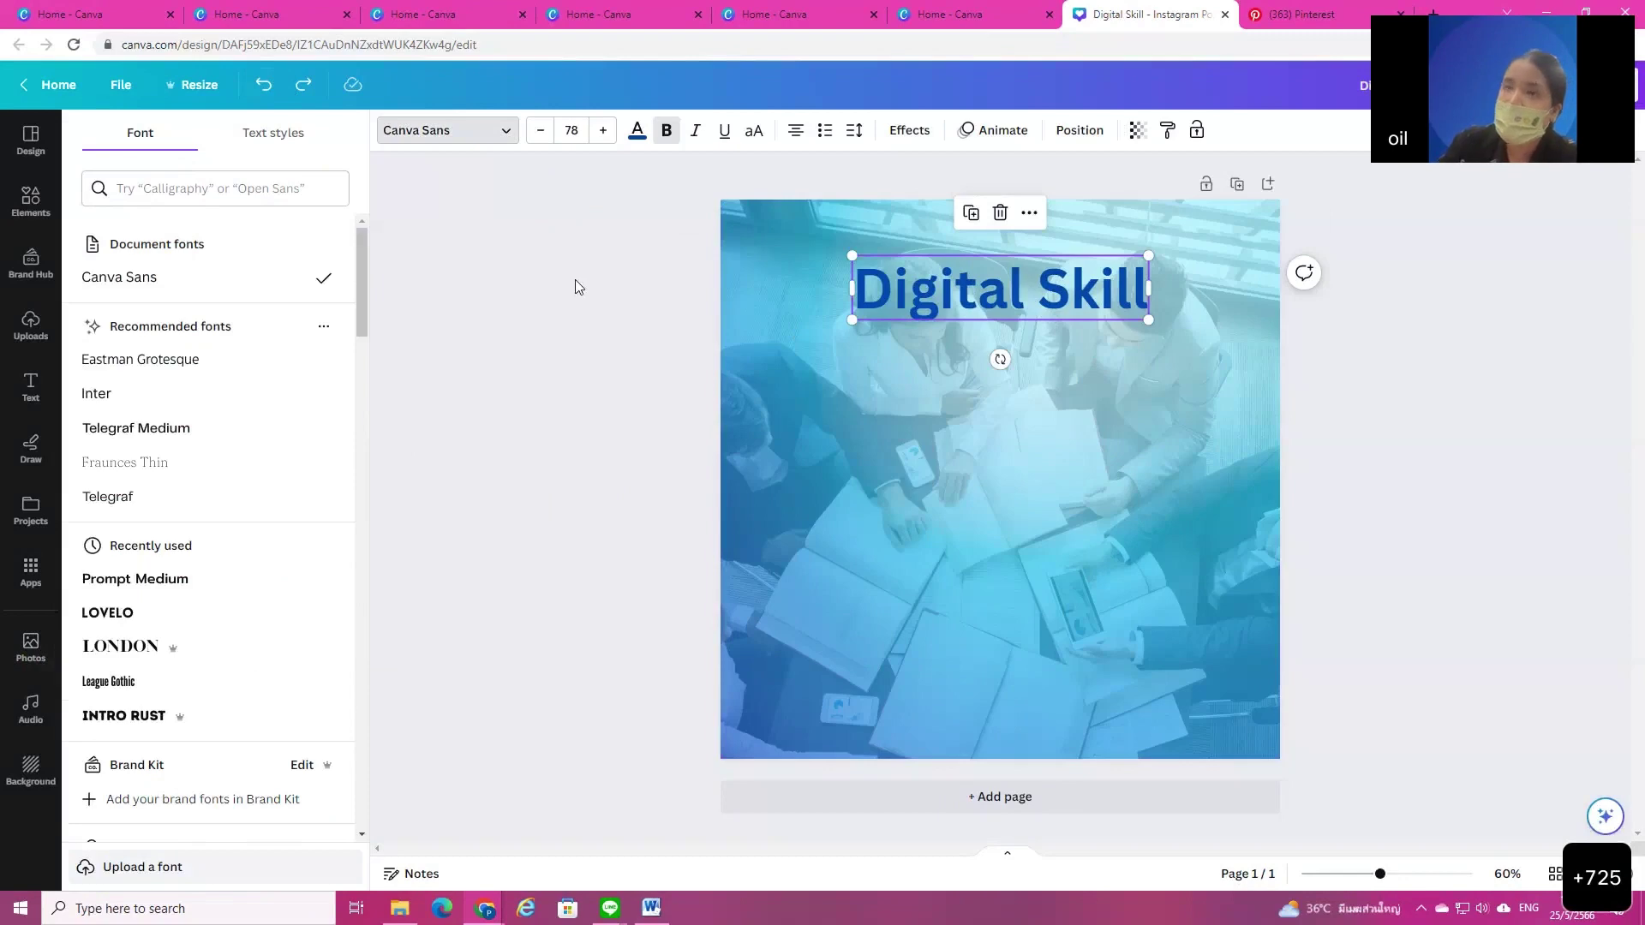
{"action": "left_click", "coordinate": [876, 462]}
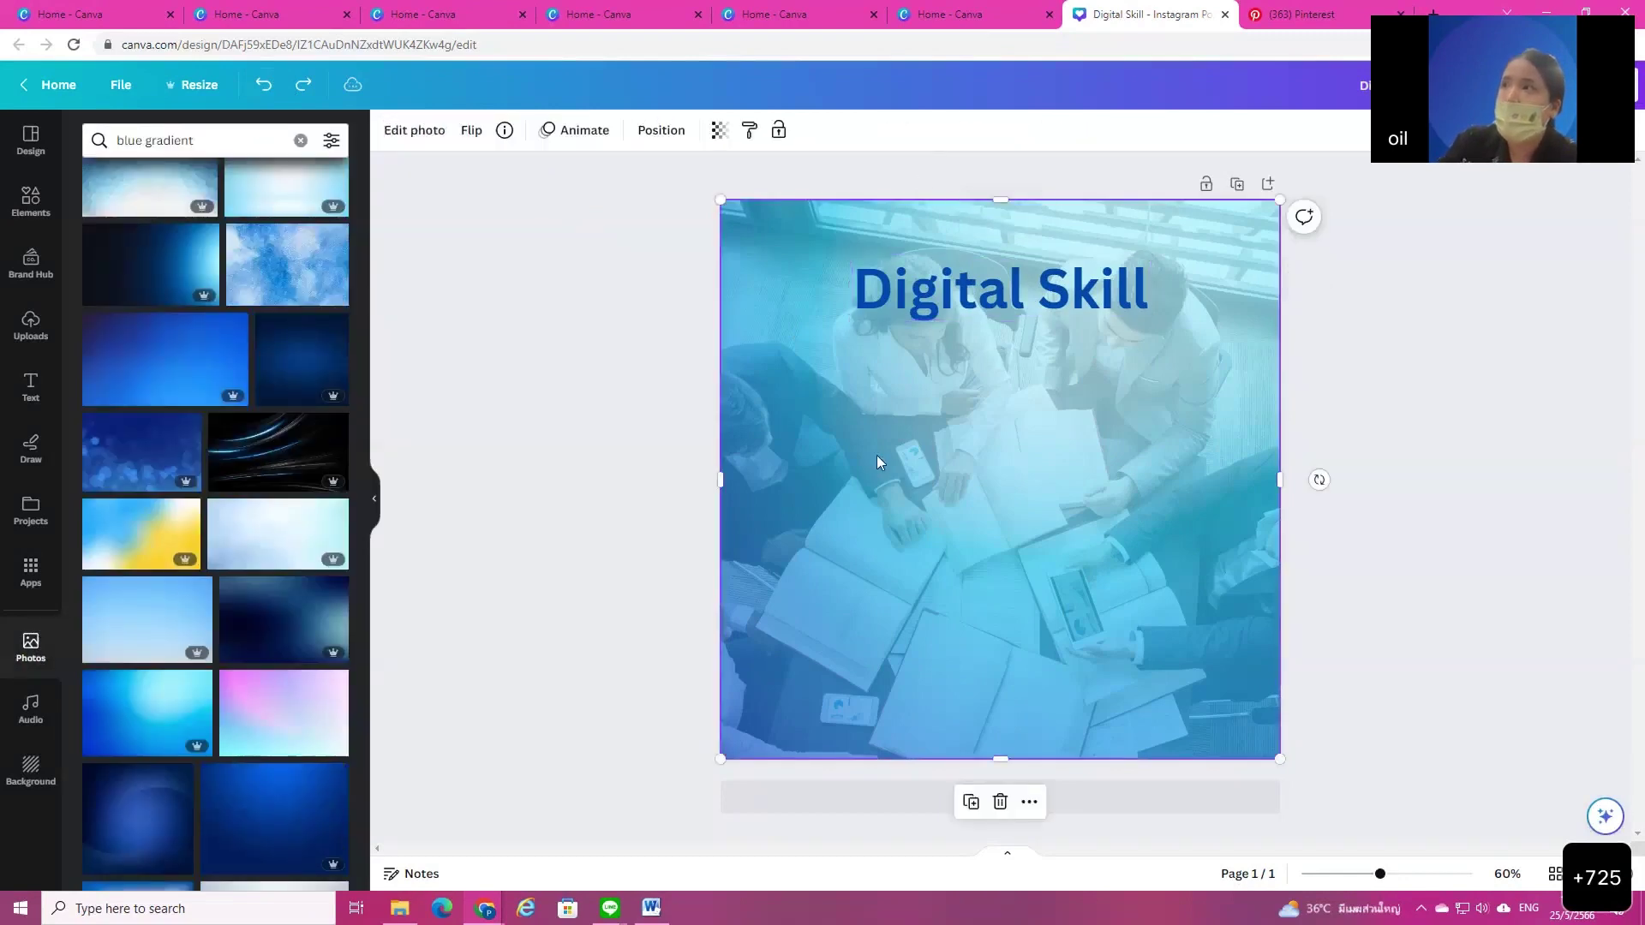
{"action": "key", "text": "Delete"}
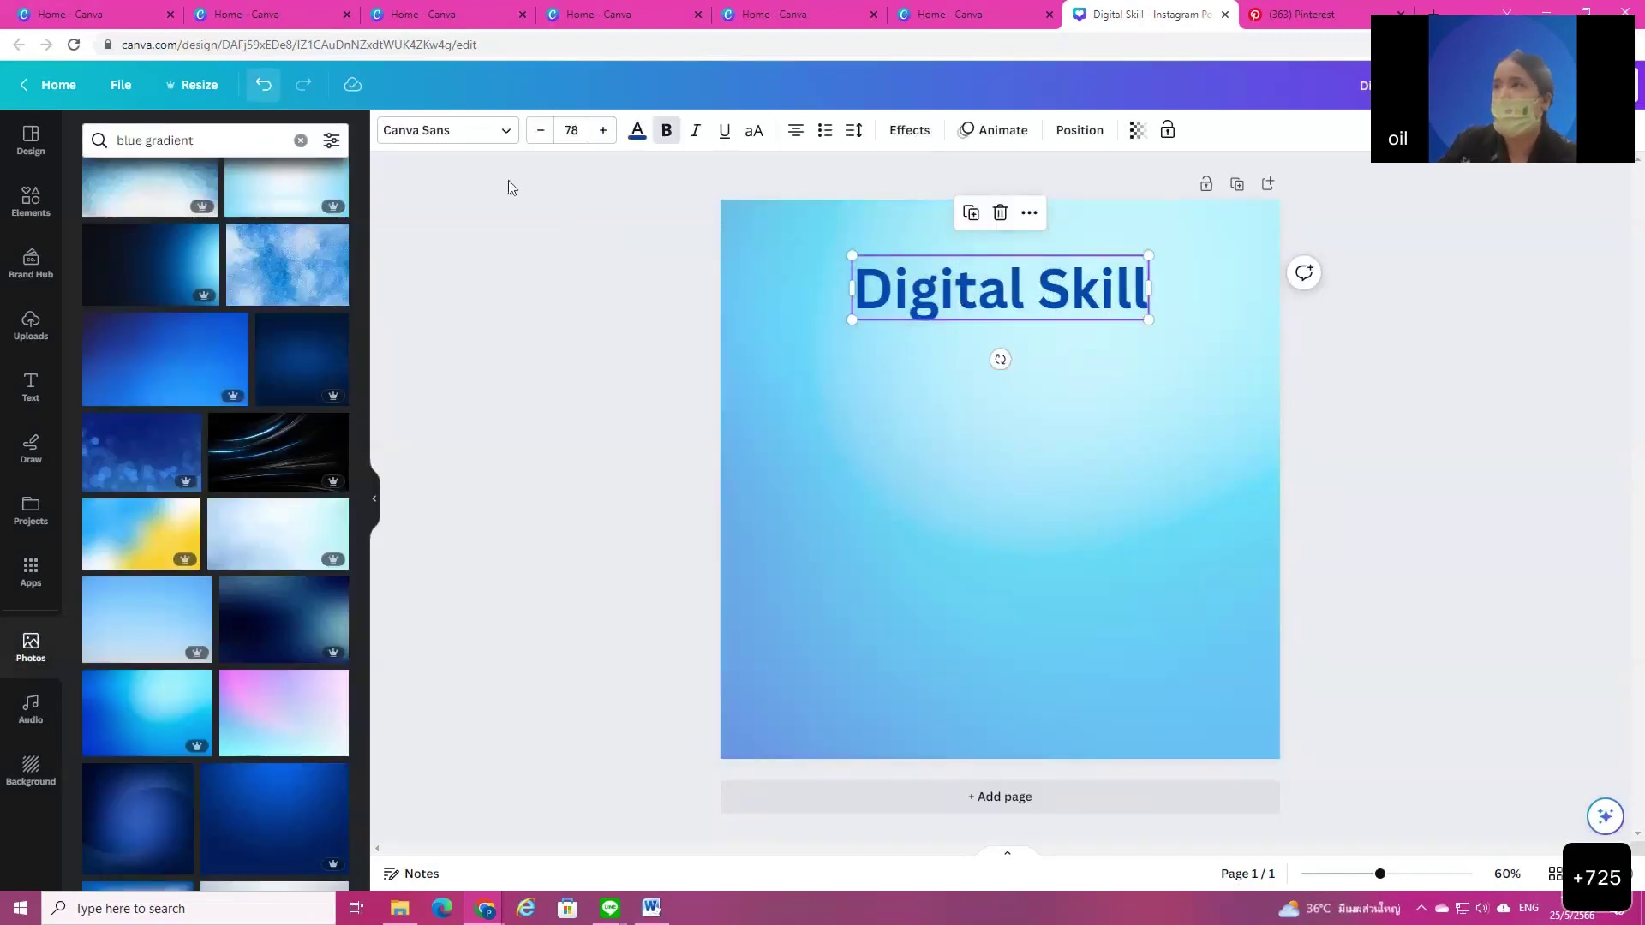
{"action": "key", "text": "ctrl+z"}
Step: Apply a white Shadow effect to the "Digital Skill" title with offset 61 and transparency 99
{"action": "left_click", "coordinate": [909, 132]}
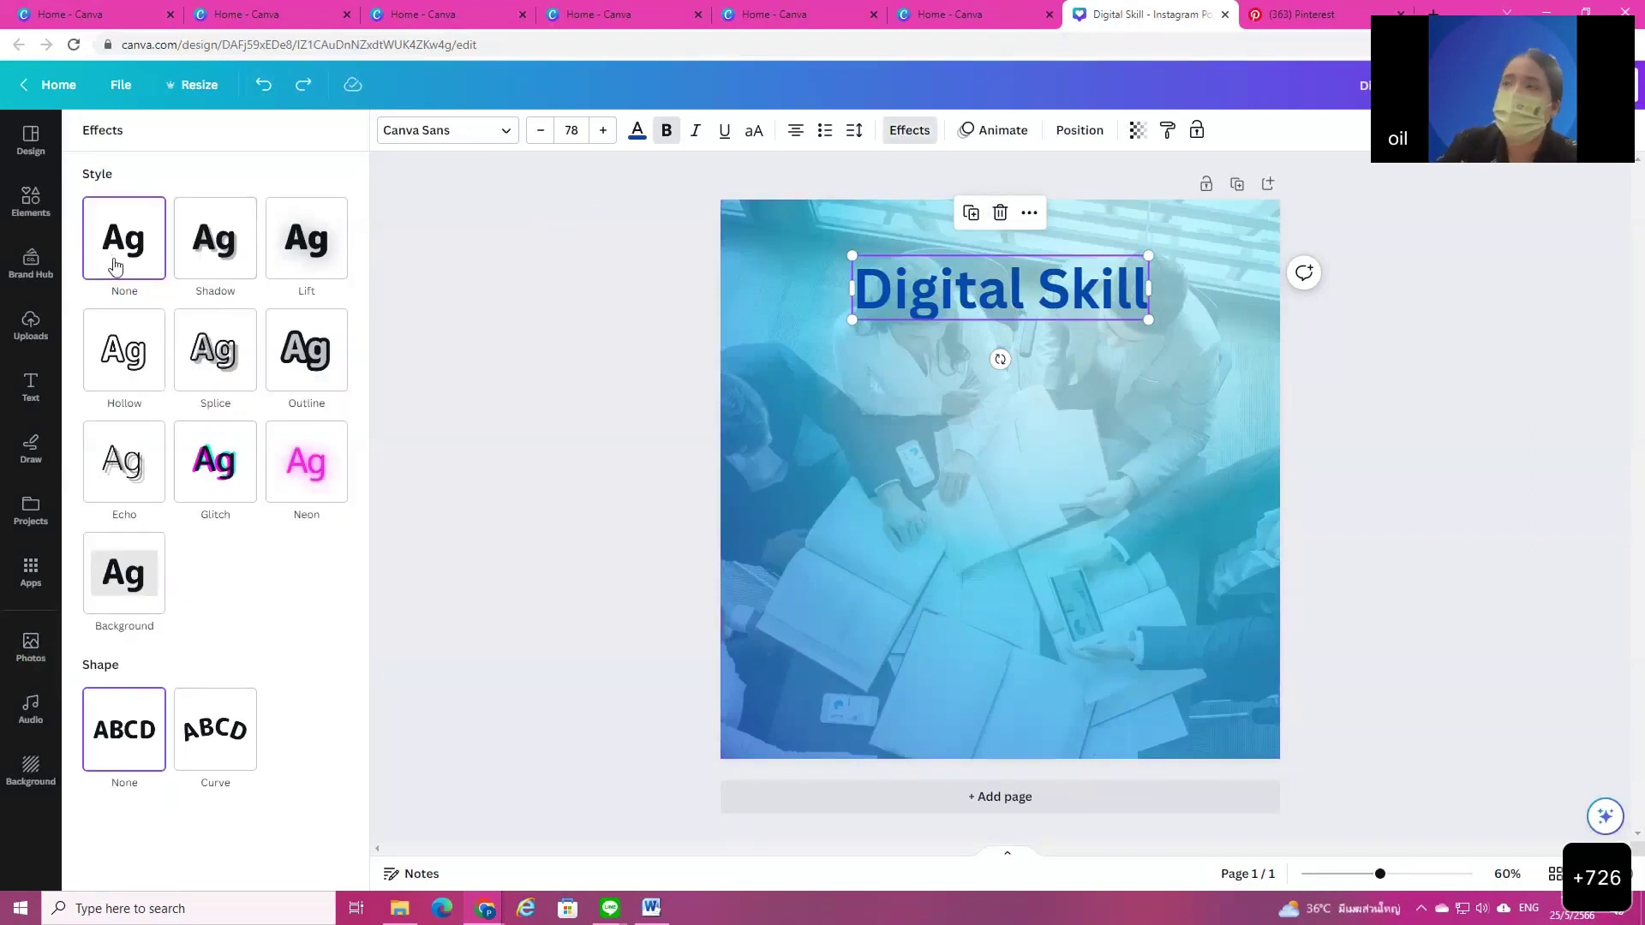
{"action": "left_click", "coordinate": [215, 242]}
{"action": "left_click", "coordinate": [320, 517]}
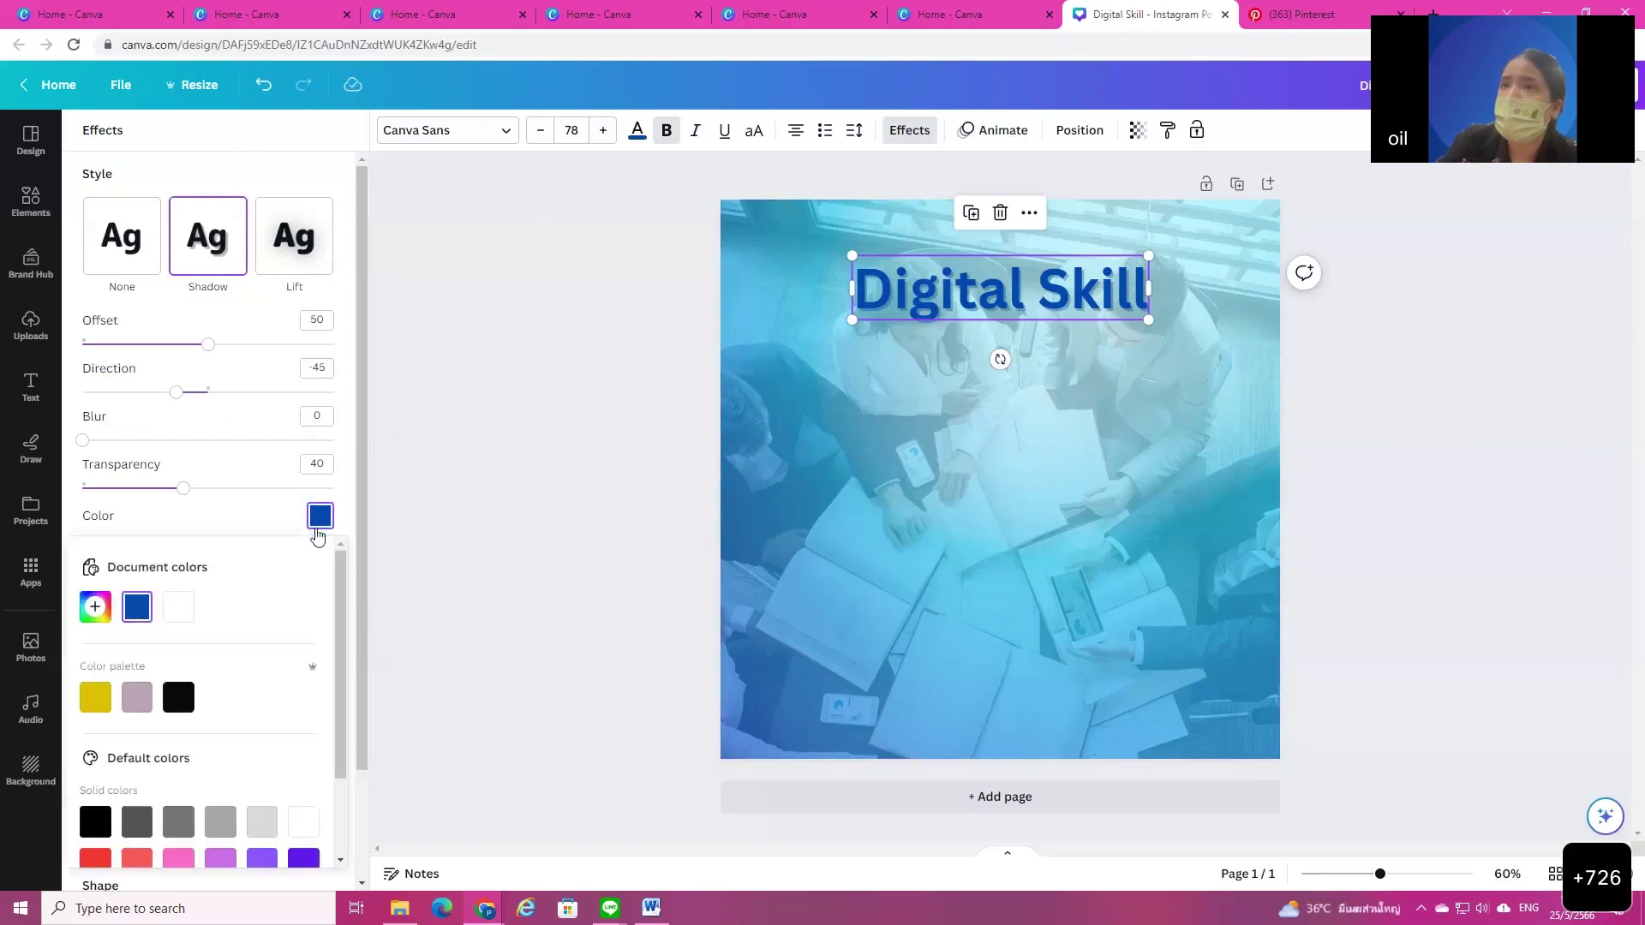
{"action": "left_click", "coordinate": [182, 611]}
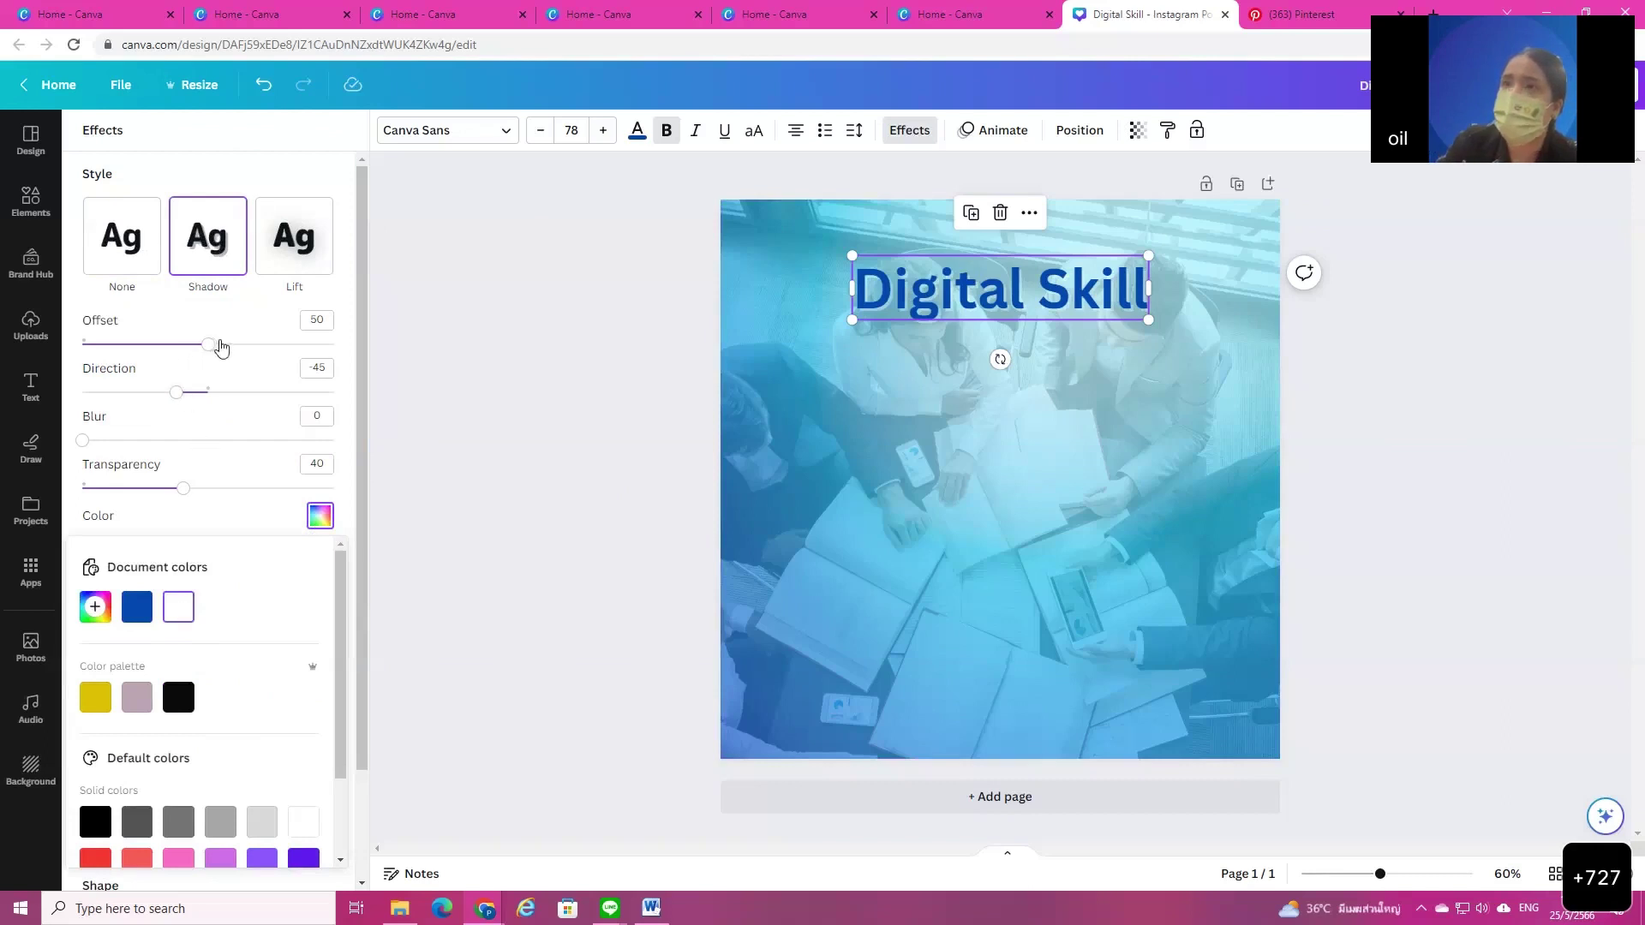
{"action": "mouse_move", "coordinate": [214, 350]}
{"action": "left_mouse_down"}
{"action": "mouse_move", "coordinate": [300, 371]}
{"action": "mouse_move", "coordinate": [198, 366]}
{"action": "mouse_move", "coordinate": [209, 348]}
{"action": "mouse_move", "coordinate": [246, 352]}
{"action": "mouse_move", "coordinate": [180, 345]}
{"action": "mouse_move", "coordinate": [315, 363]}
{"action": "mouse_move", "coordinate": [238, 355]}
{"action": "left_mouse_up"}
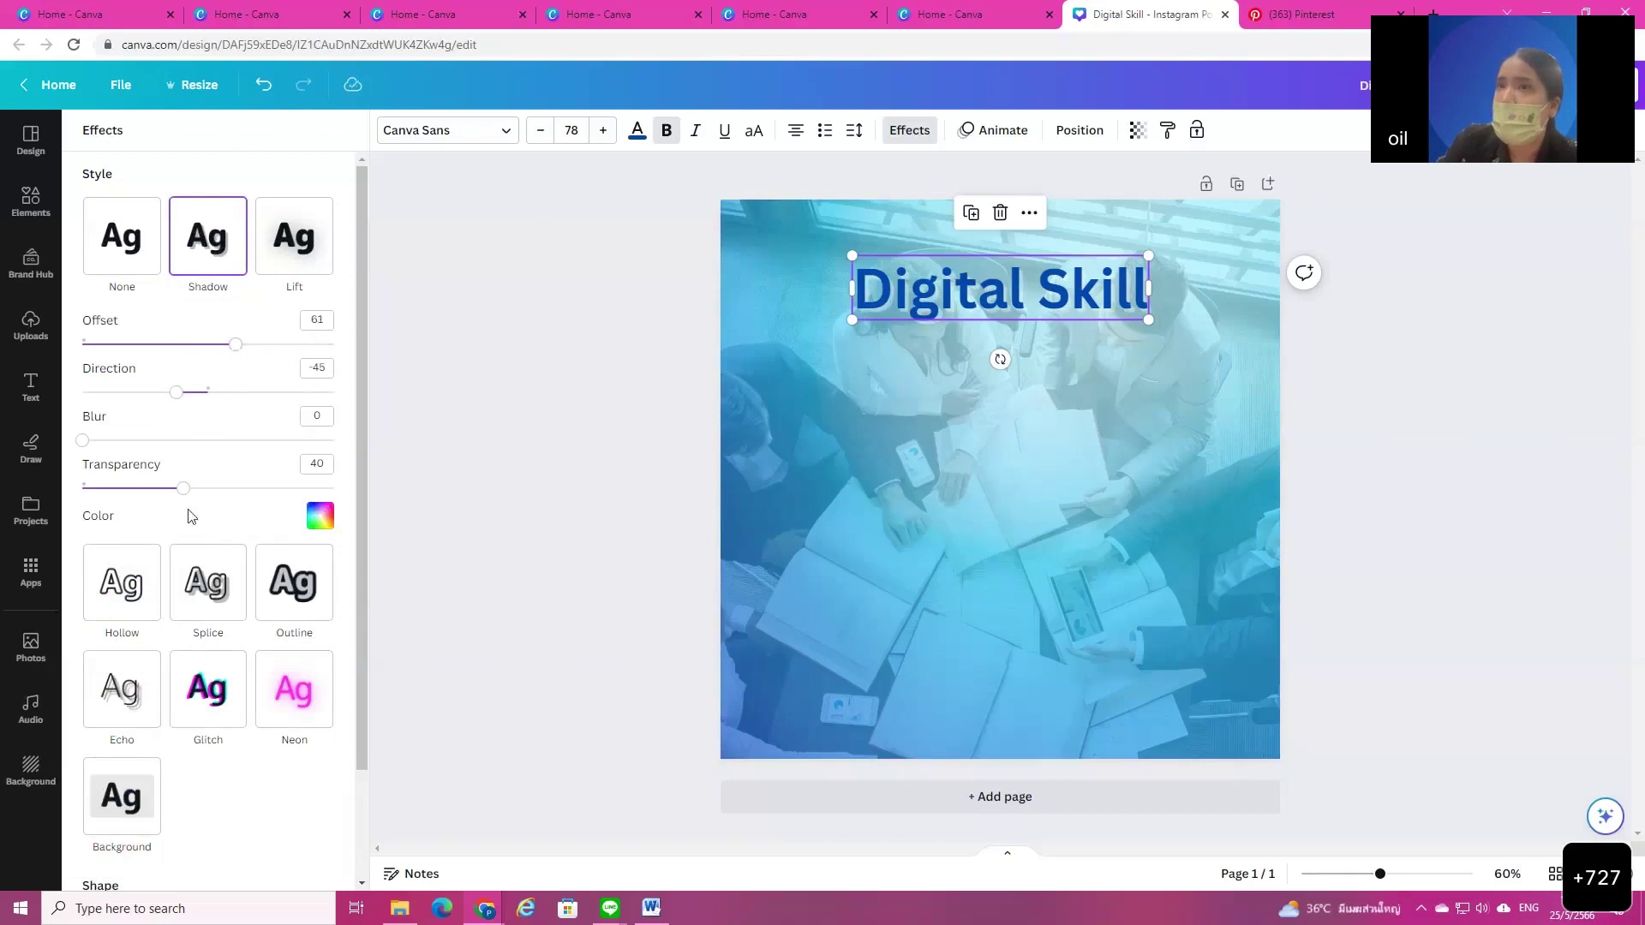
{"action": "left_click_drag", "start_coordinate": [183, 490], "coordinate": [364, 514]}
{"action": "left_click_drag", "start_coordinate": [196, 522], "coordinate": [331, 525]}
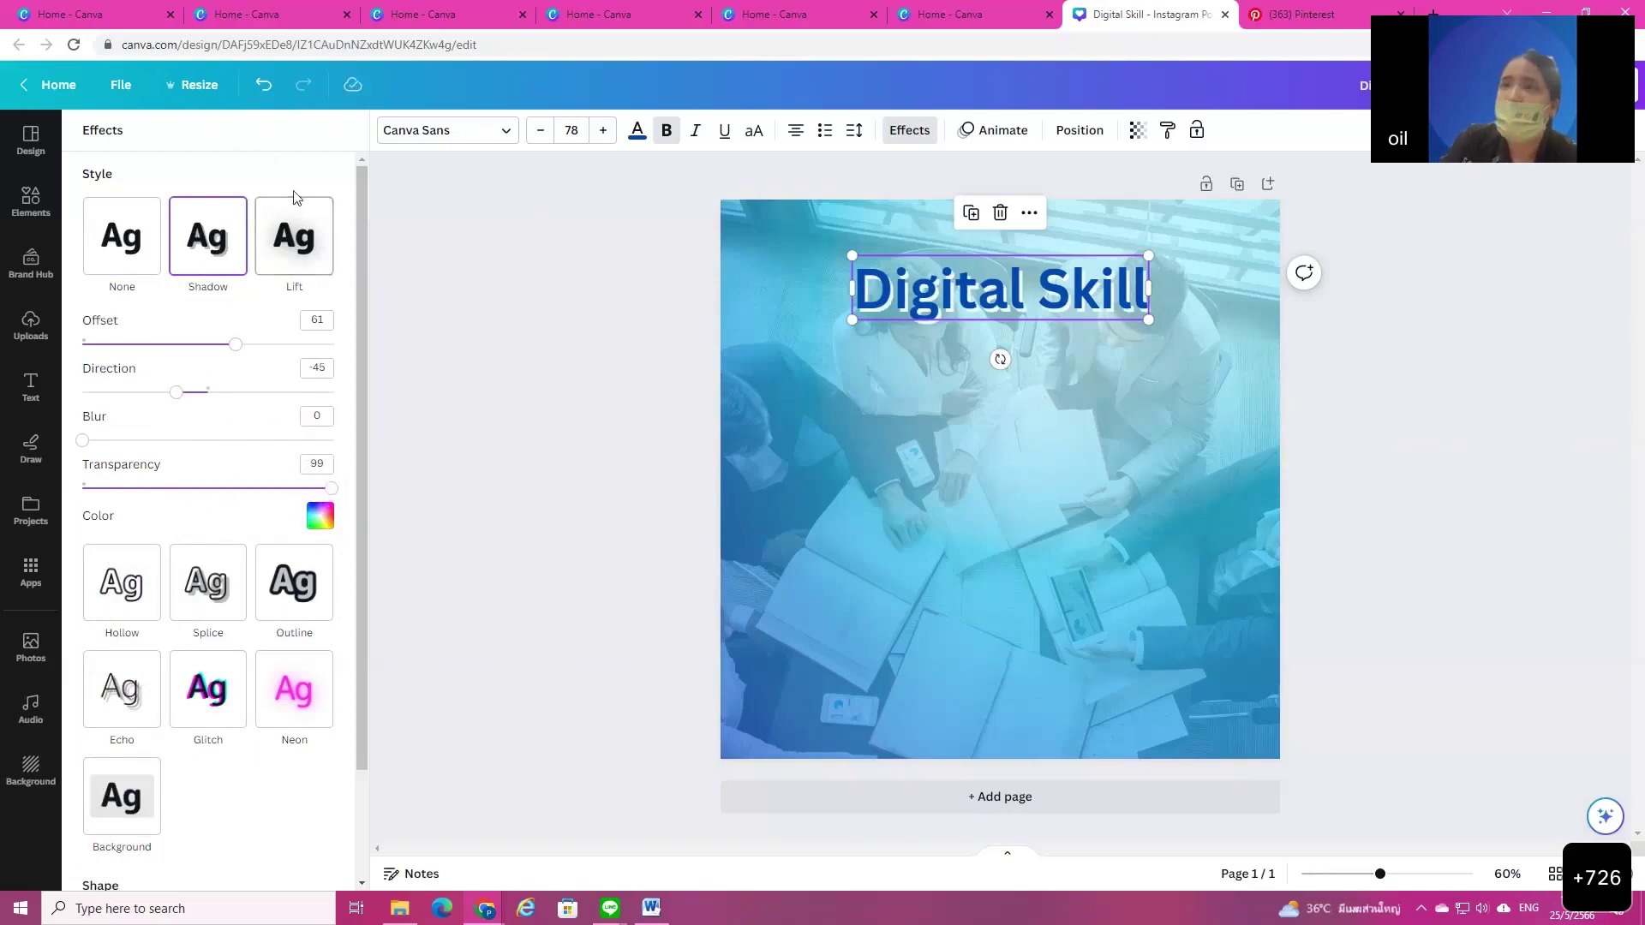
Step: Apply a white Outline effect with thickness 192 to the "Digital Skill" title
{"action": "left_click", "coordinate": [292, 610]}
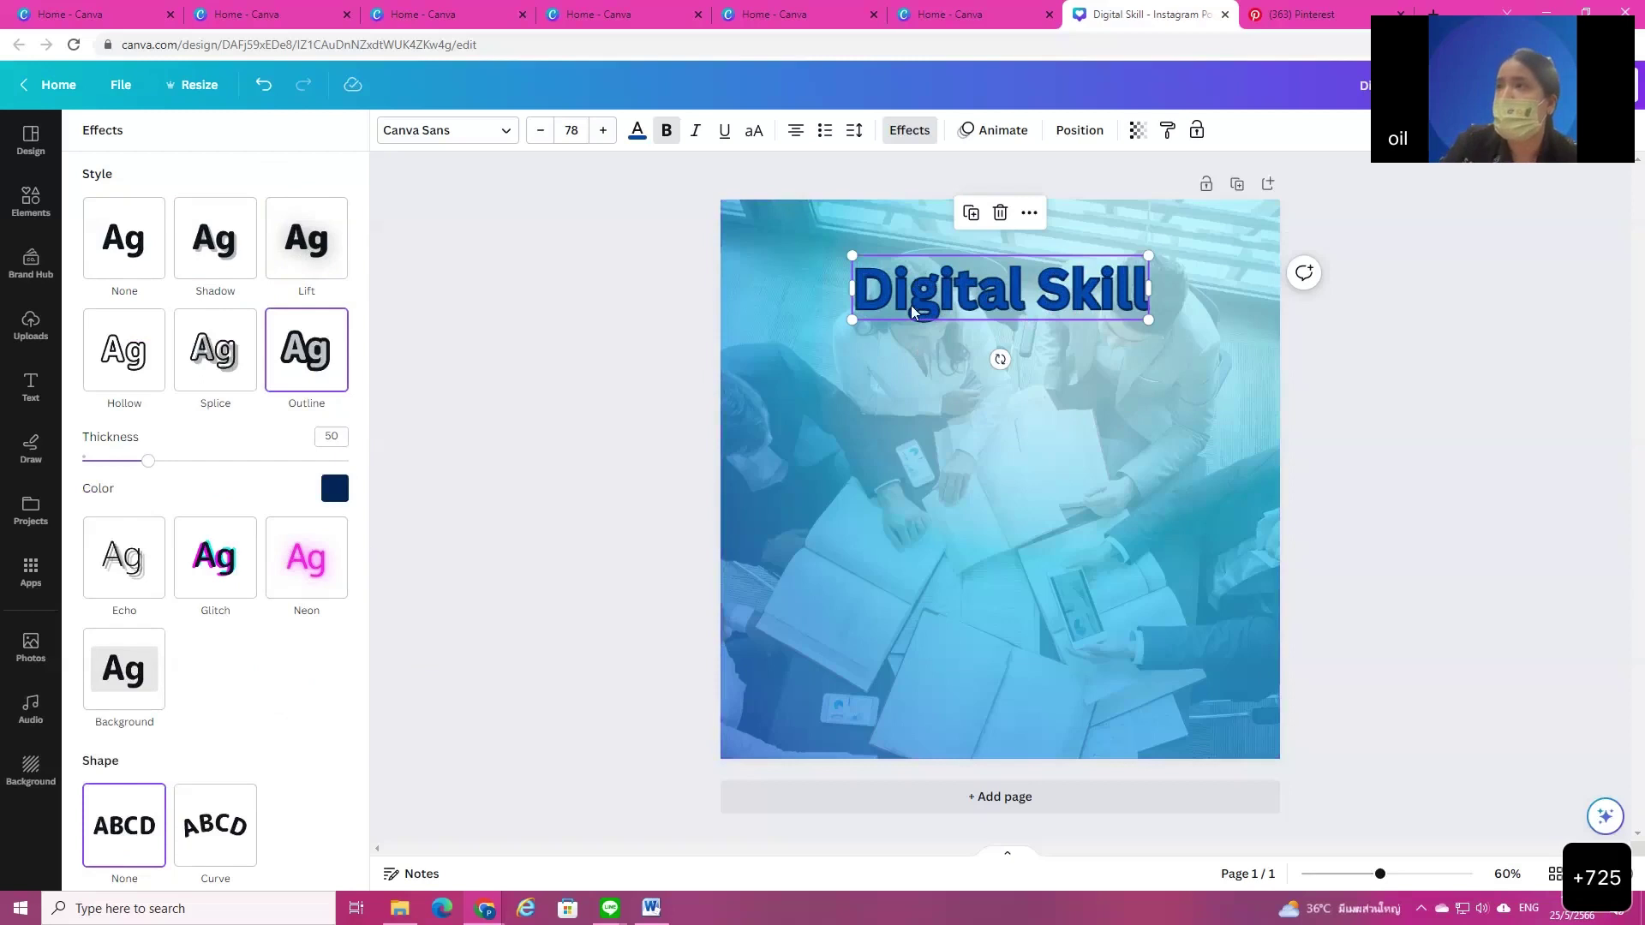
{"action": "left_click", "coordinate": [334, 490]}
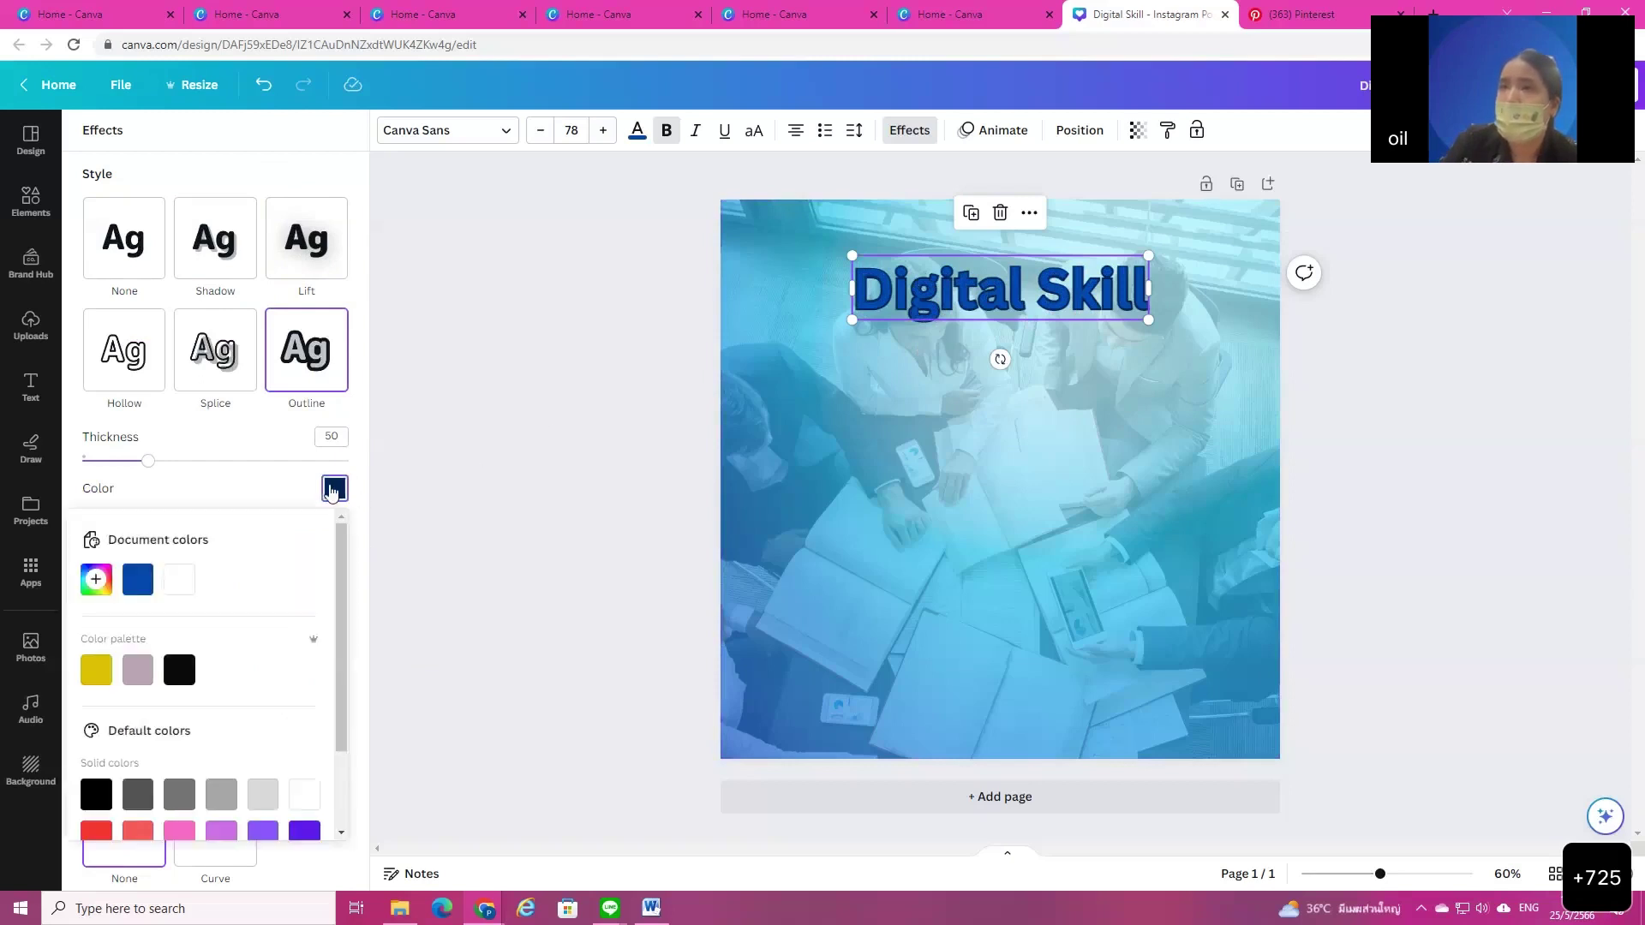
{"action": "left_click", "coordinate": [172, 586]}
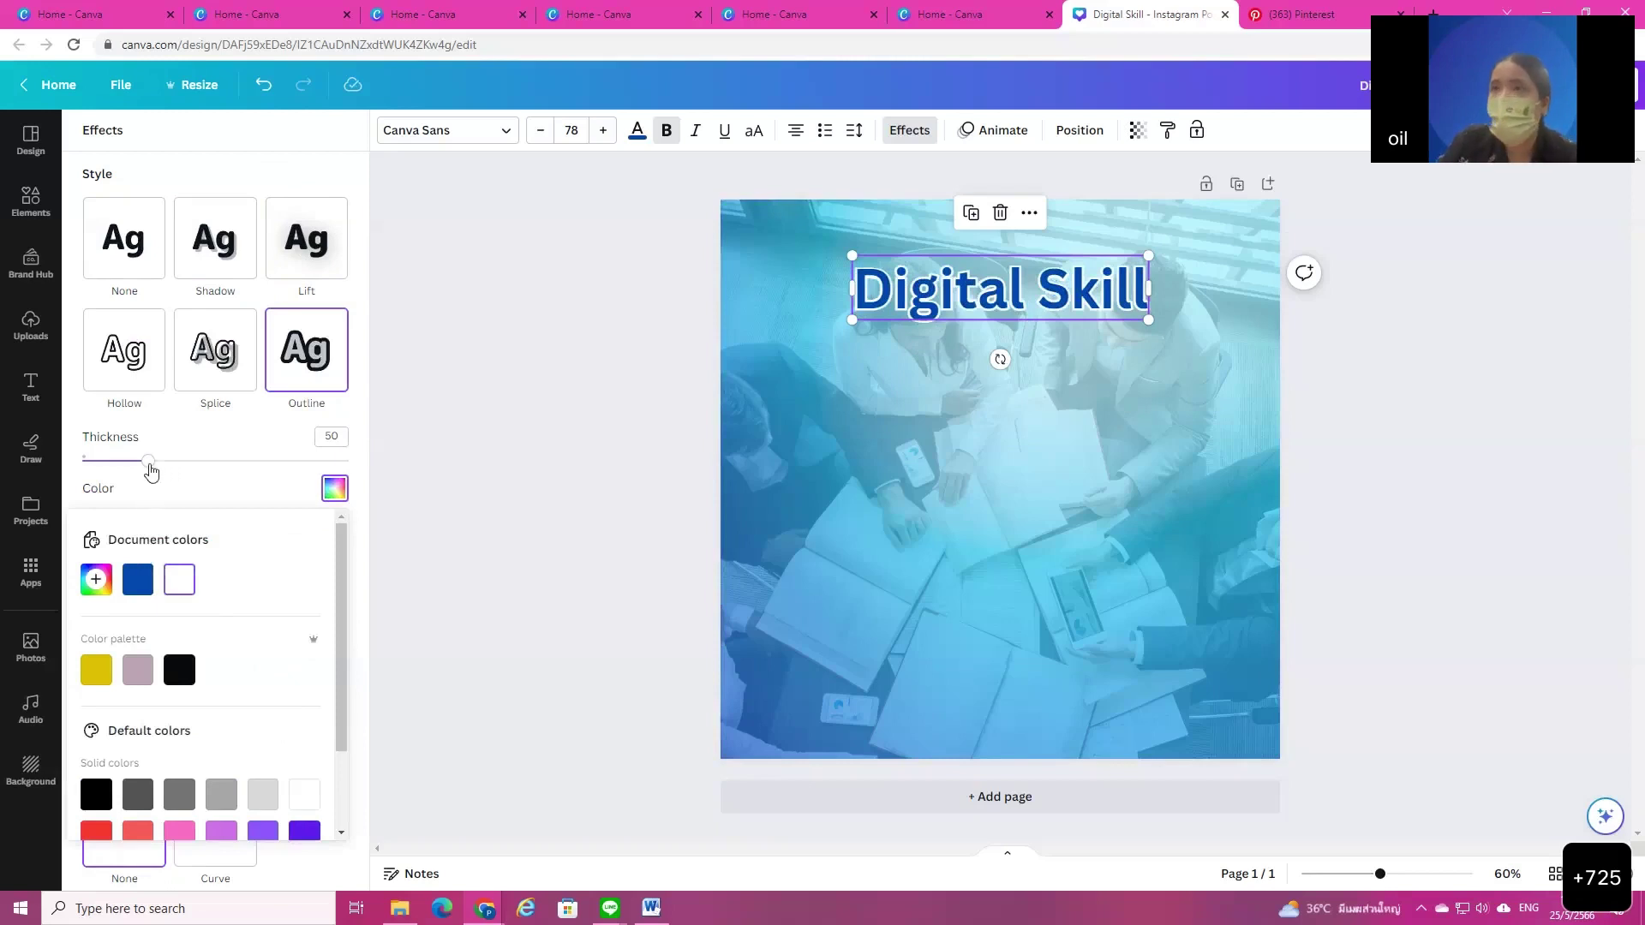
{"action": "left_click_drag", "start_coordinate": [149, 463], "coordinate": [338, 514]}
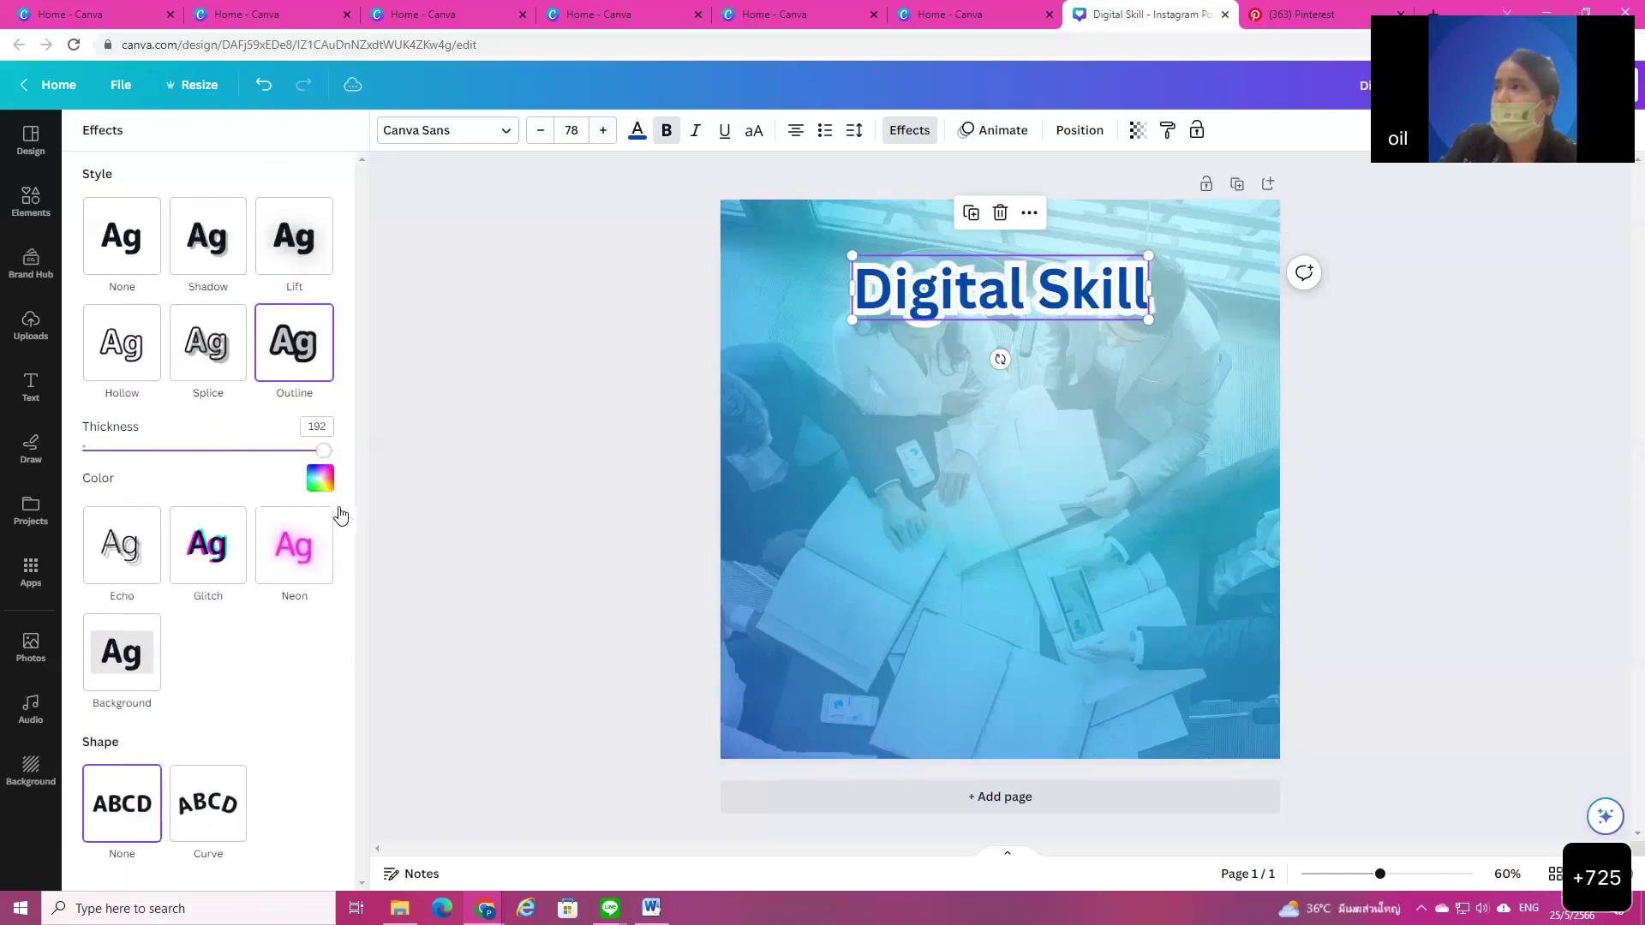
{"action": "left_click", "coordinate": [855, 647]}
{"action": "key", "text": "Delete"}
{"action": "left_click", "coordinate": [942, 308]}
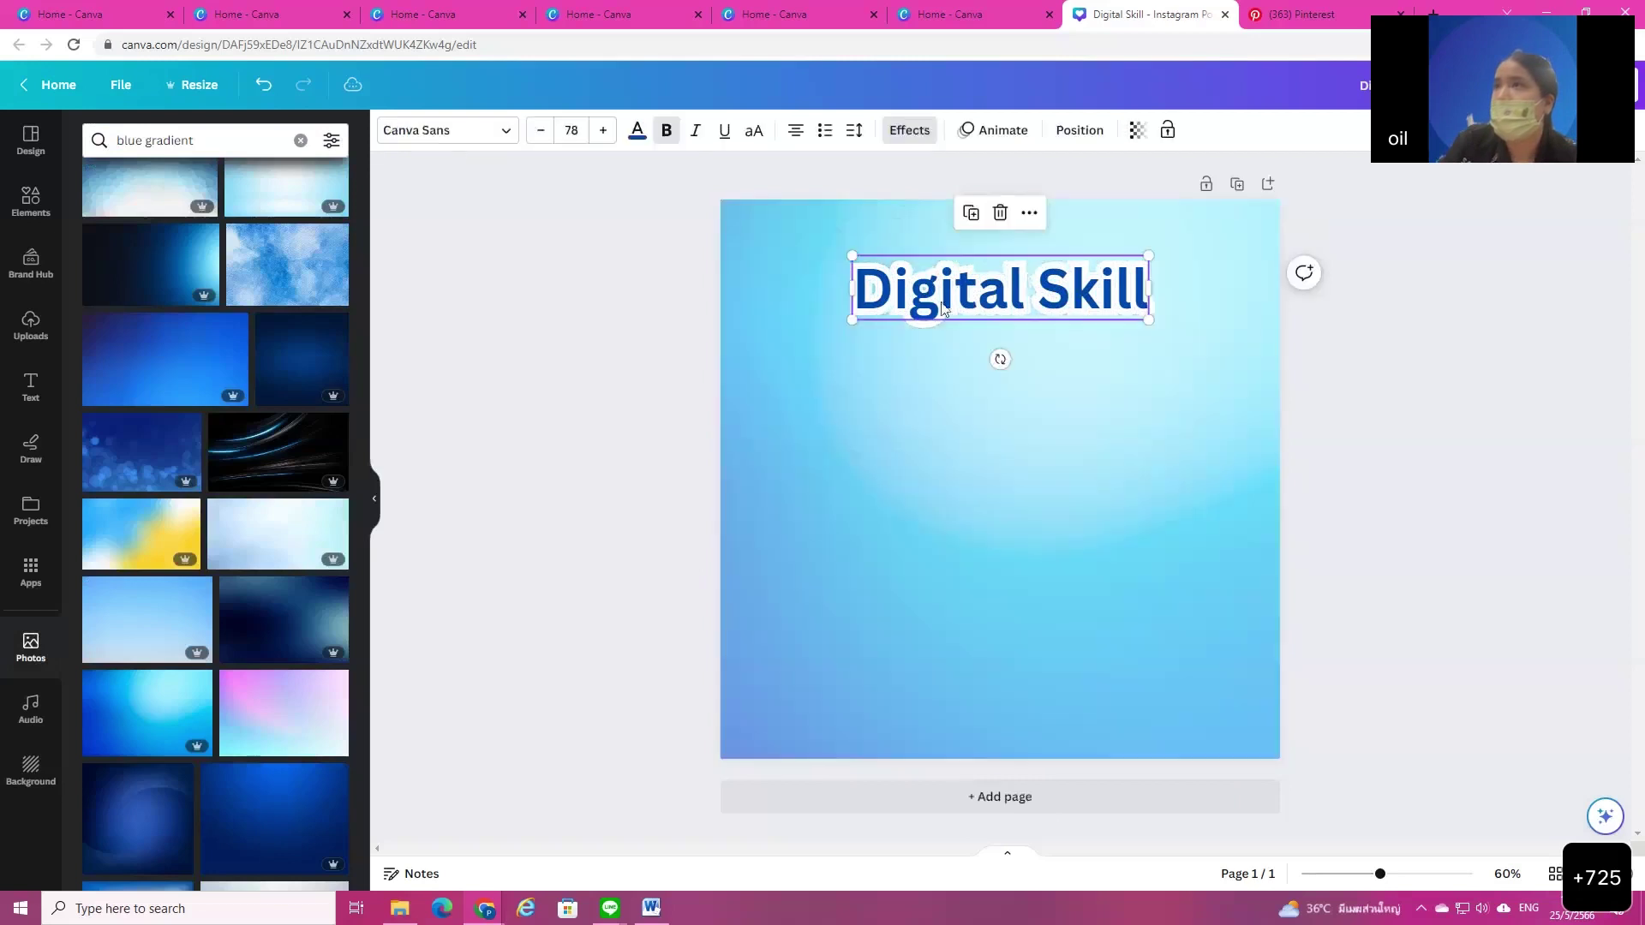
{"action": "left_click", "coordinate": [261, 85]}
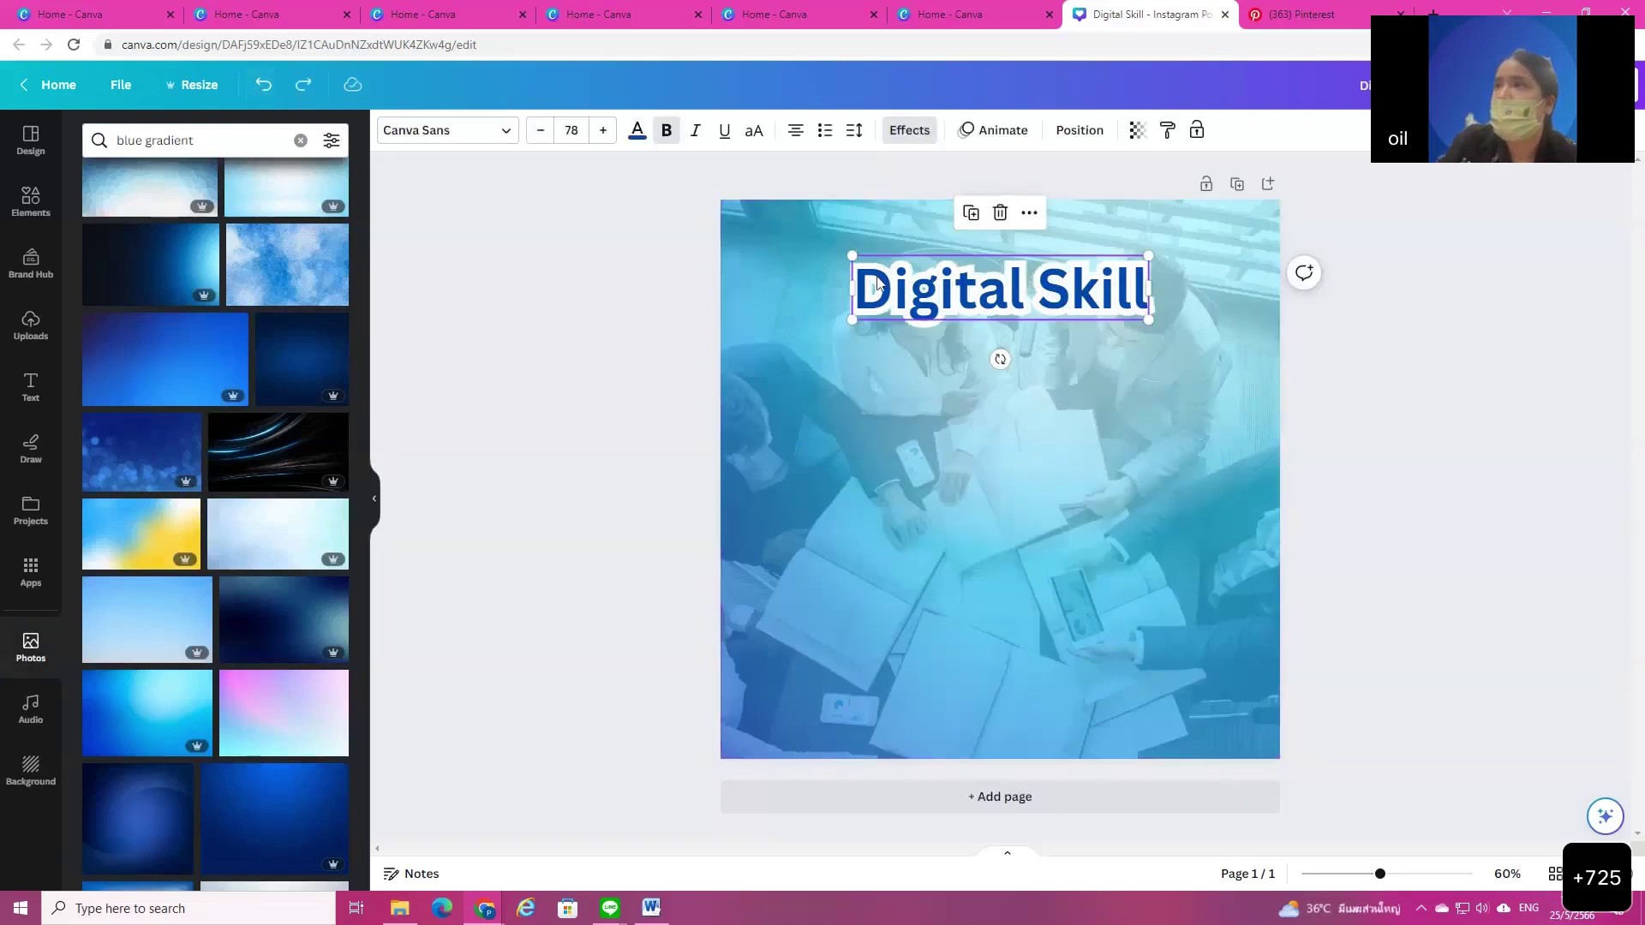
Step: Search the fonts for "prompt" and set the "Digital Skill" title in Prompt Bold
{"action": "left_click", "coordinate": [517, 133]}
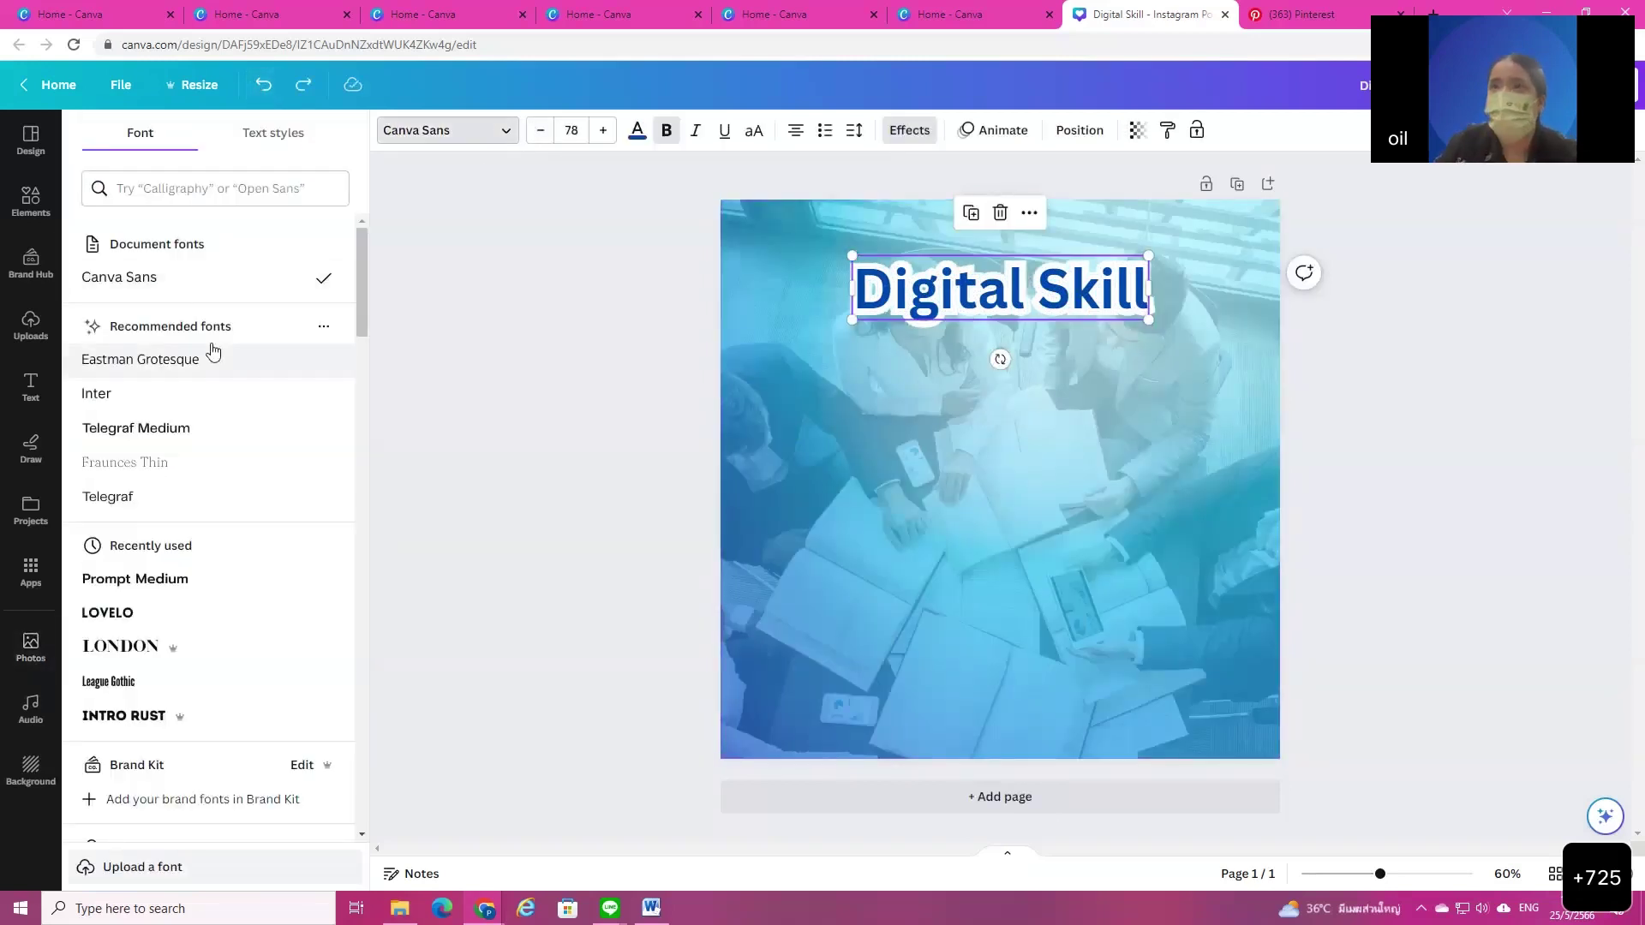
{"action": "left_click", "coordinate": [175, 185]}
{"action": "type", "text": "pro"}
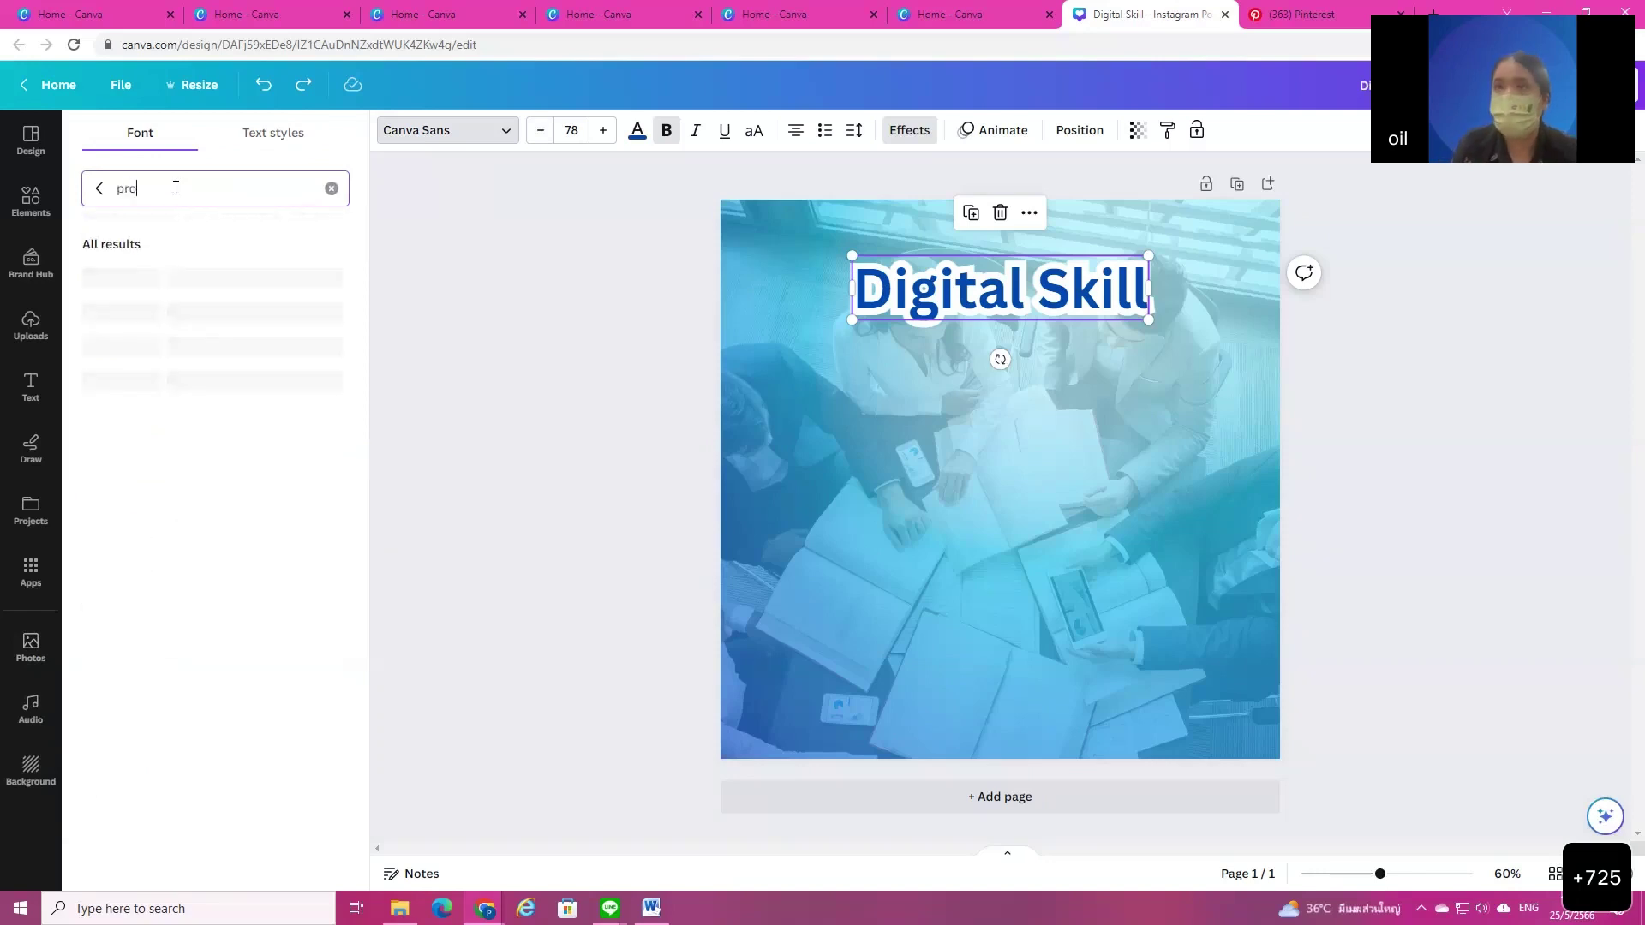
{"action": "type", "text": "mpt"}
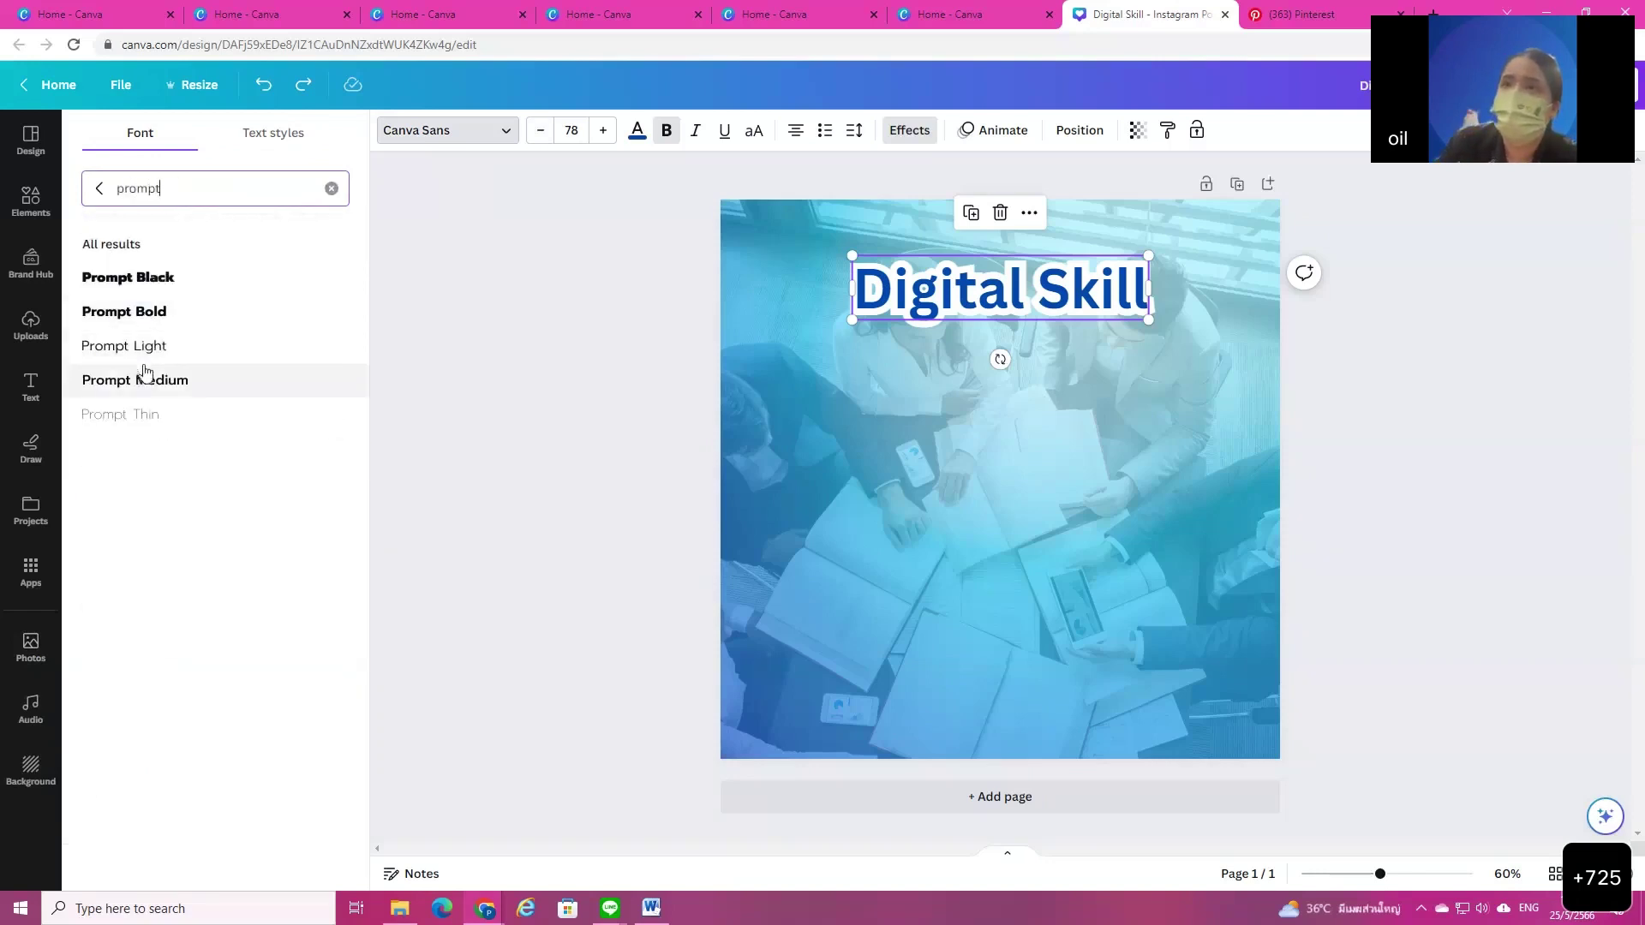
{"action": "left_click", "coordinate": [140, 317]}
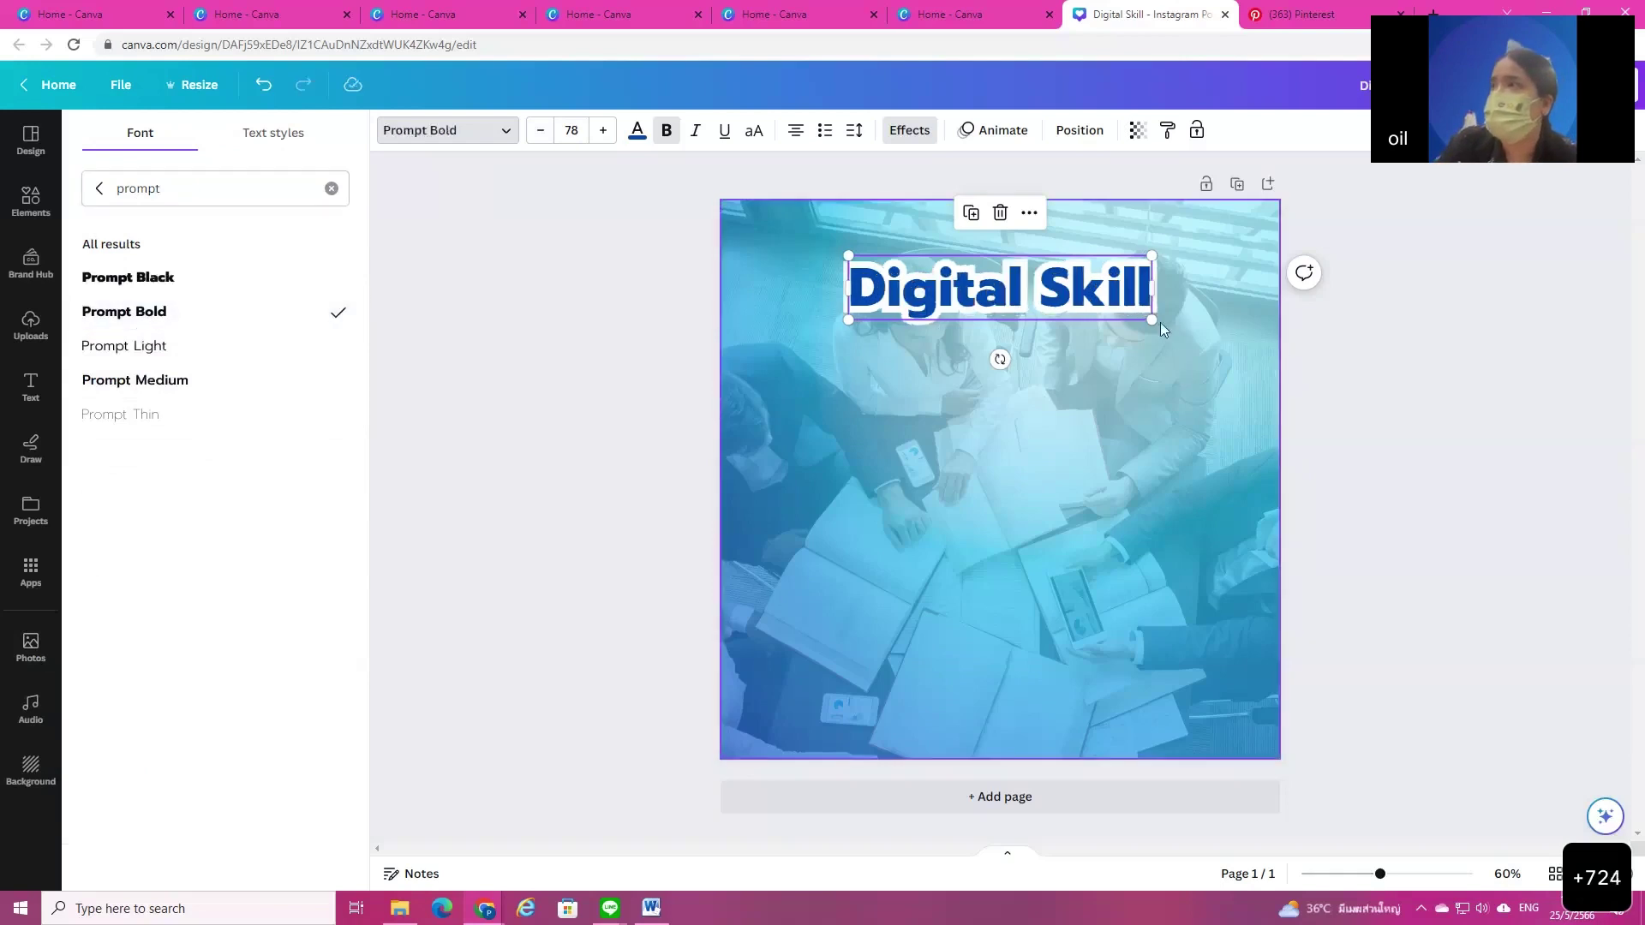
Step: Enlarge the "Digital Skill" title to a font size of about 91.8 and centre it near the page's upper edge
{"action": "left_click_drag", "start_coordinate": [1153, 320], "coordinate": [1208, 332]}
{"action": "left_click_drag", "start_coordinate": [1112, 297], "coordinate": [1082, 289]}
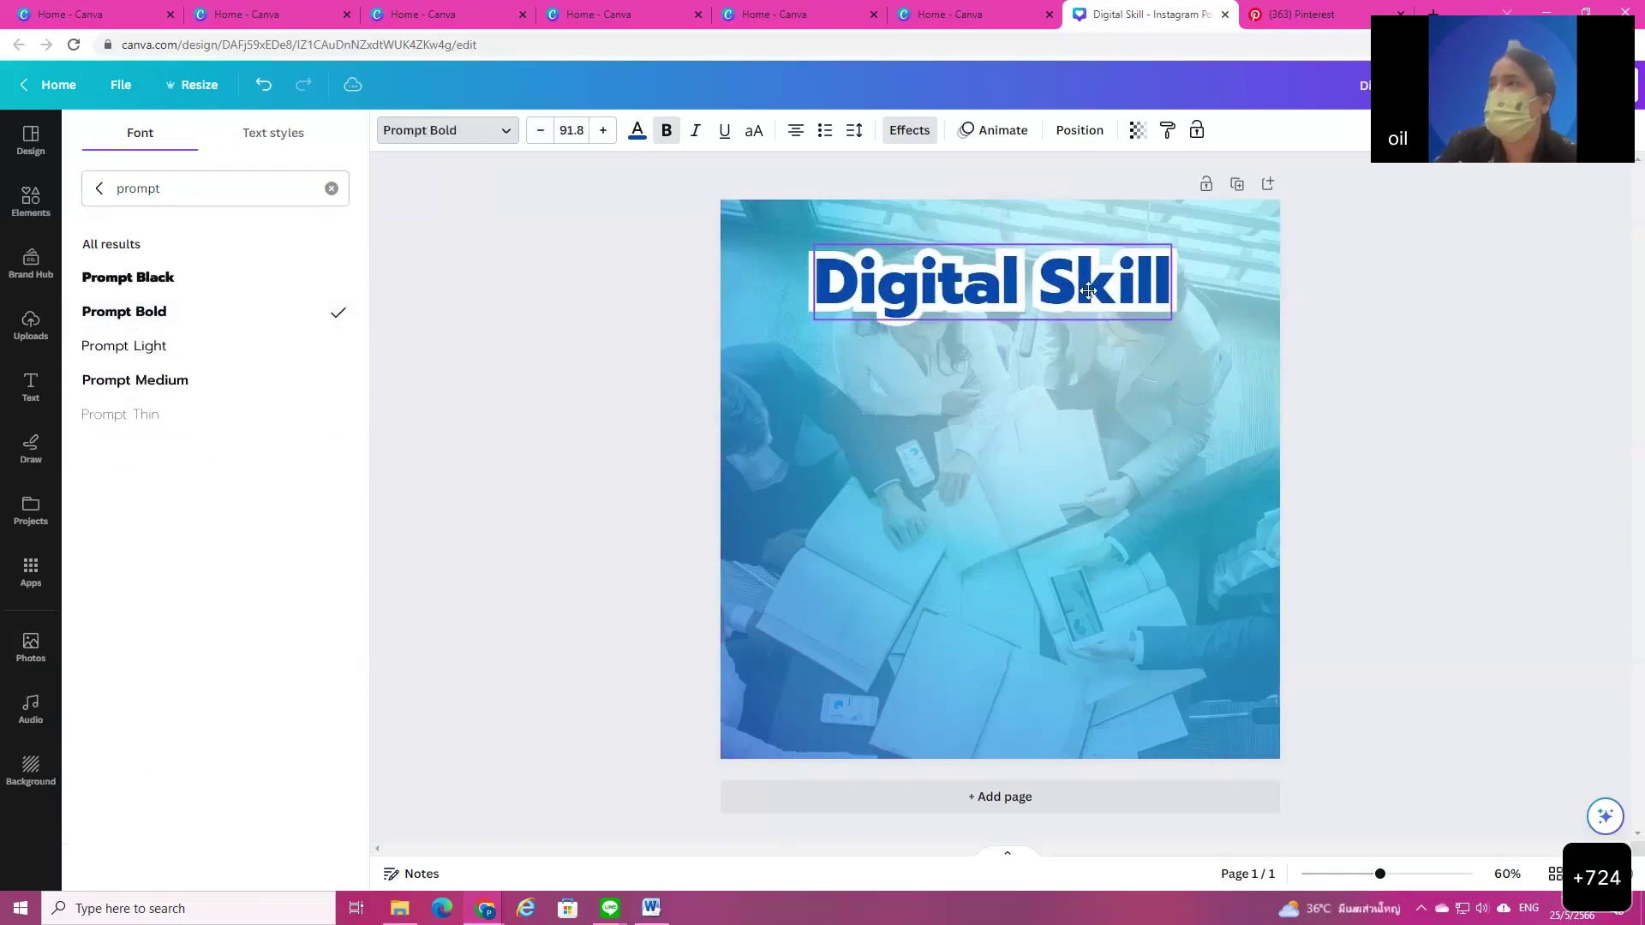
{"action": "left_click", "coordinate": [1429, 587]}
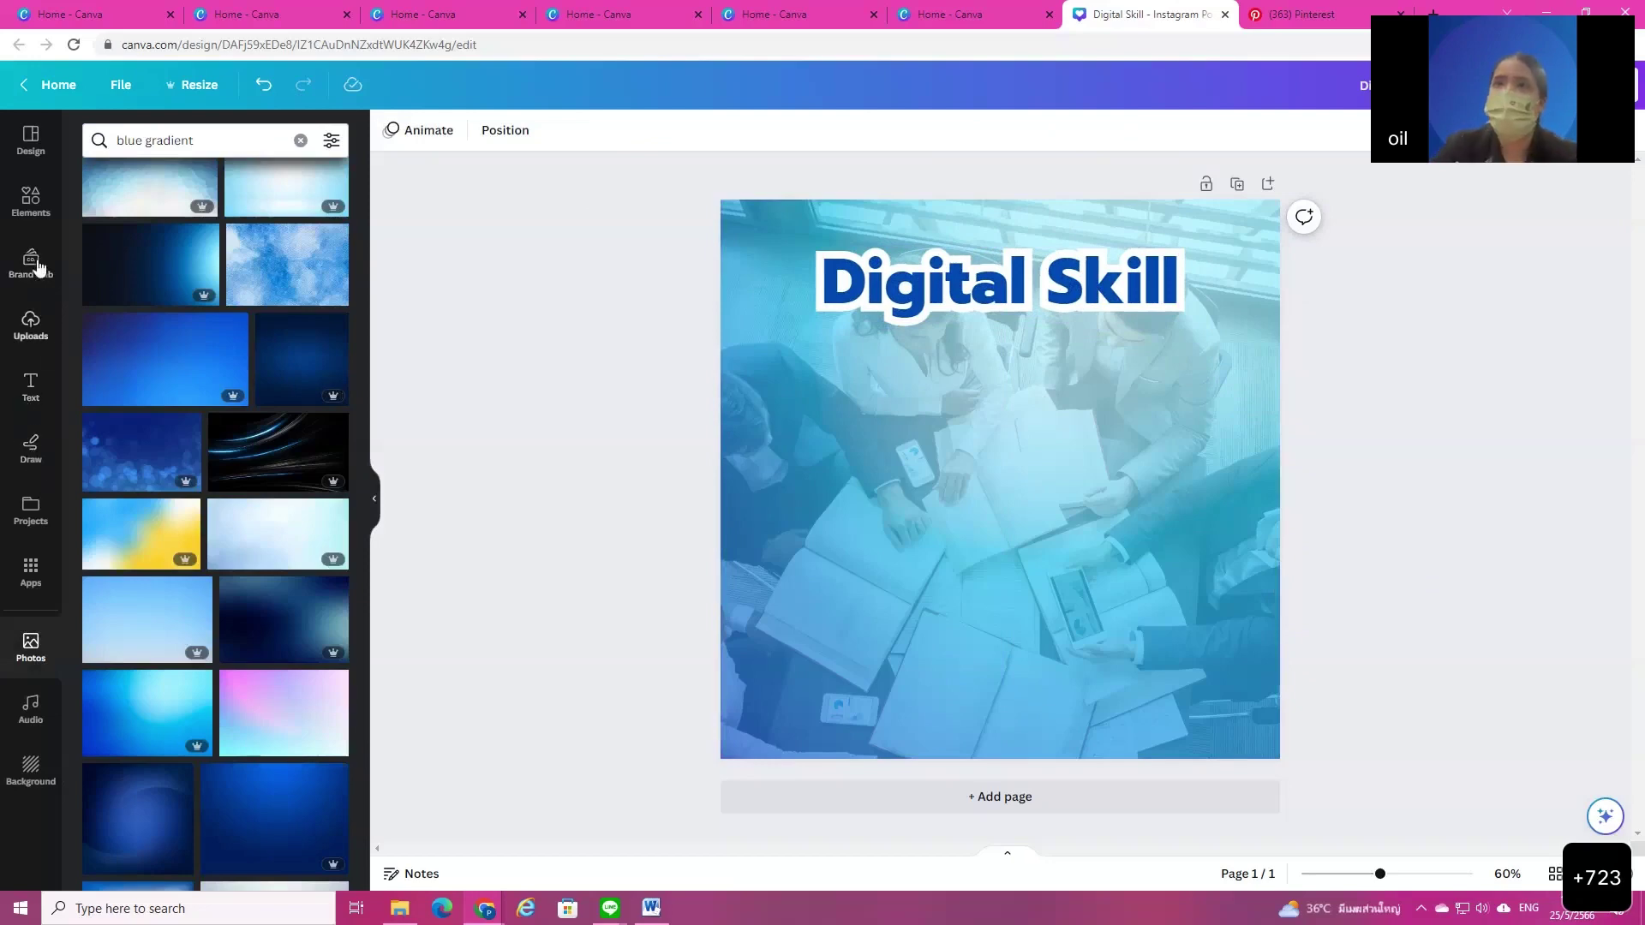
Step: Add the uploaded yellow "Analysis Thinking and Critical Thinking" course banner to the page below the title
{"action": "left_click", "coordinate": [31, 201]}
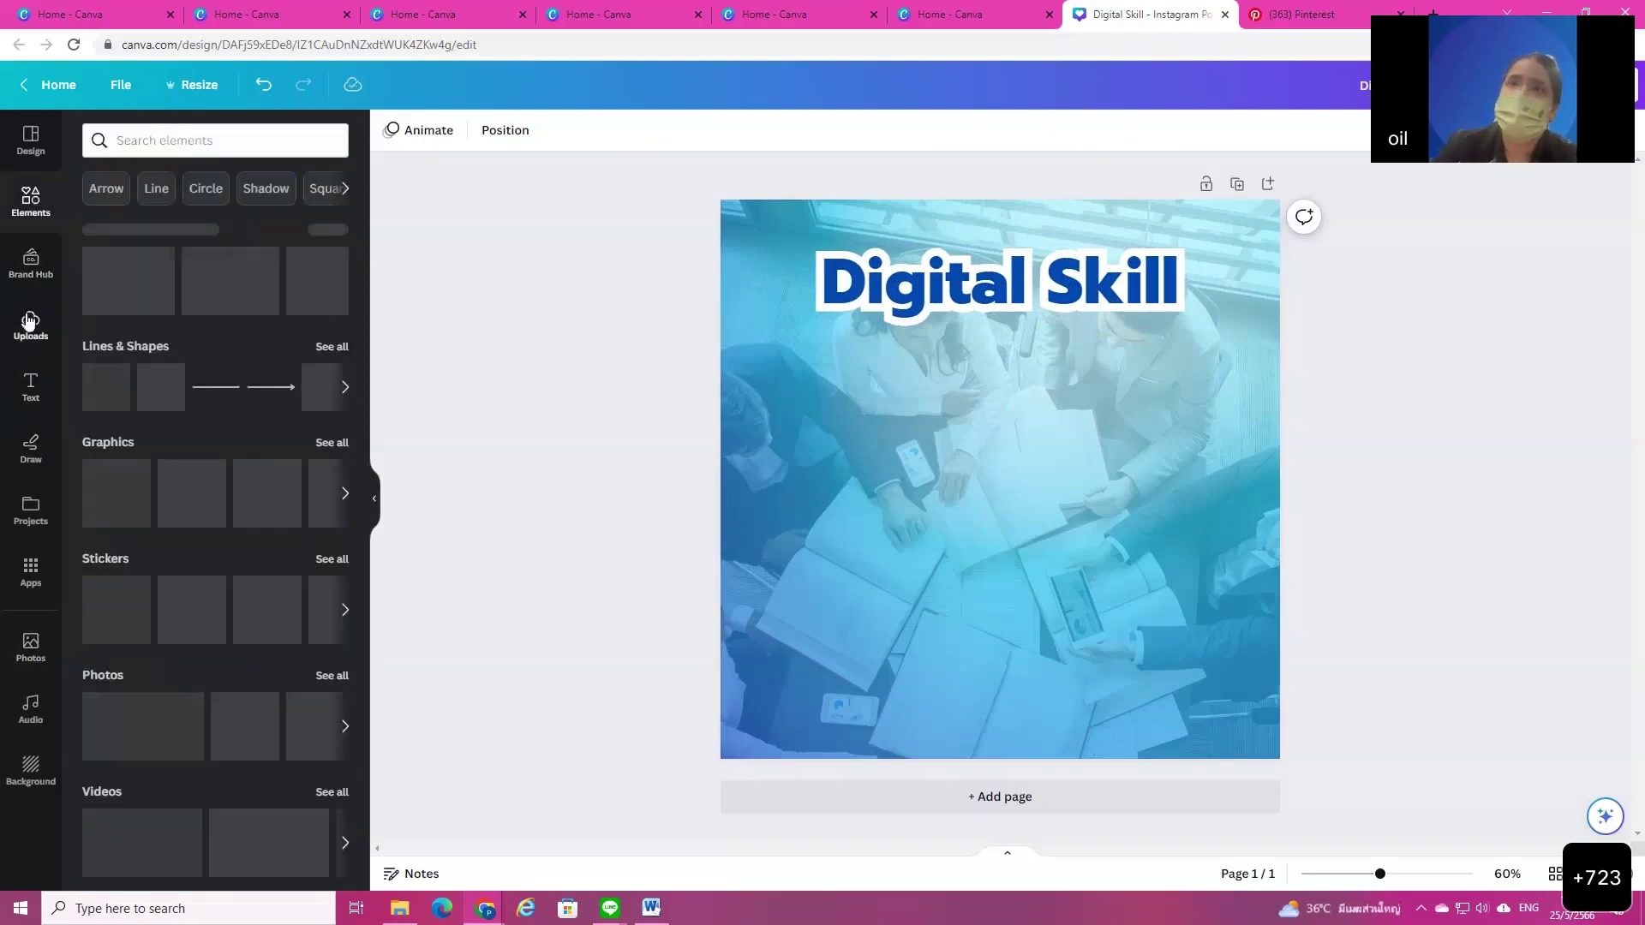
{"action": "left_click", "coordinate": [30, 319]}
{"action": "scroll", "coordinate": [195, 613], "scroll_direction": "down", "scroll_amount": 10}
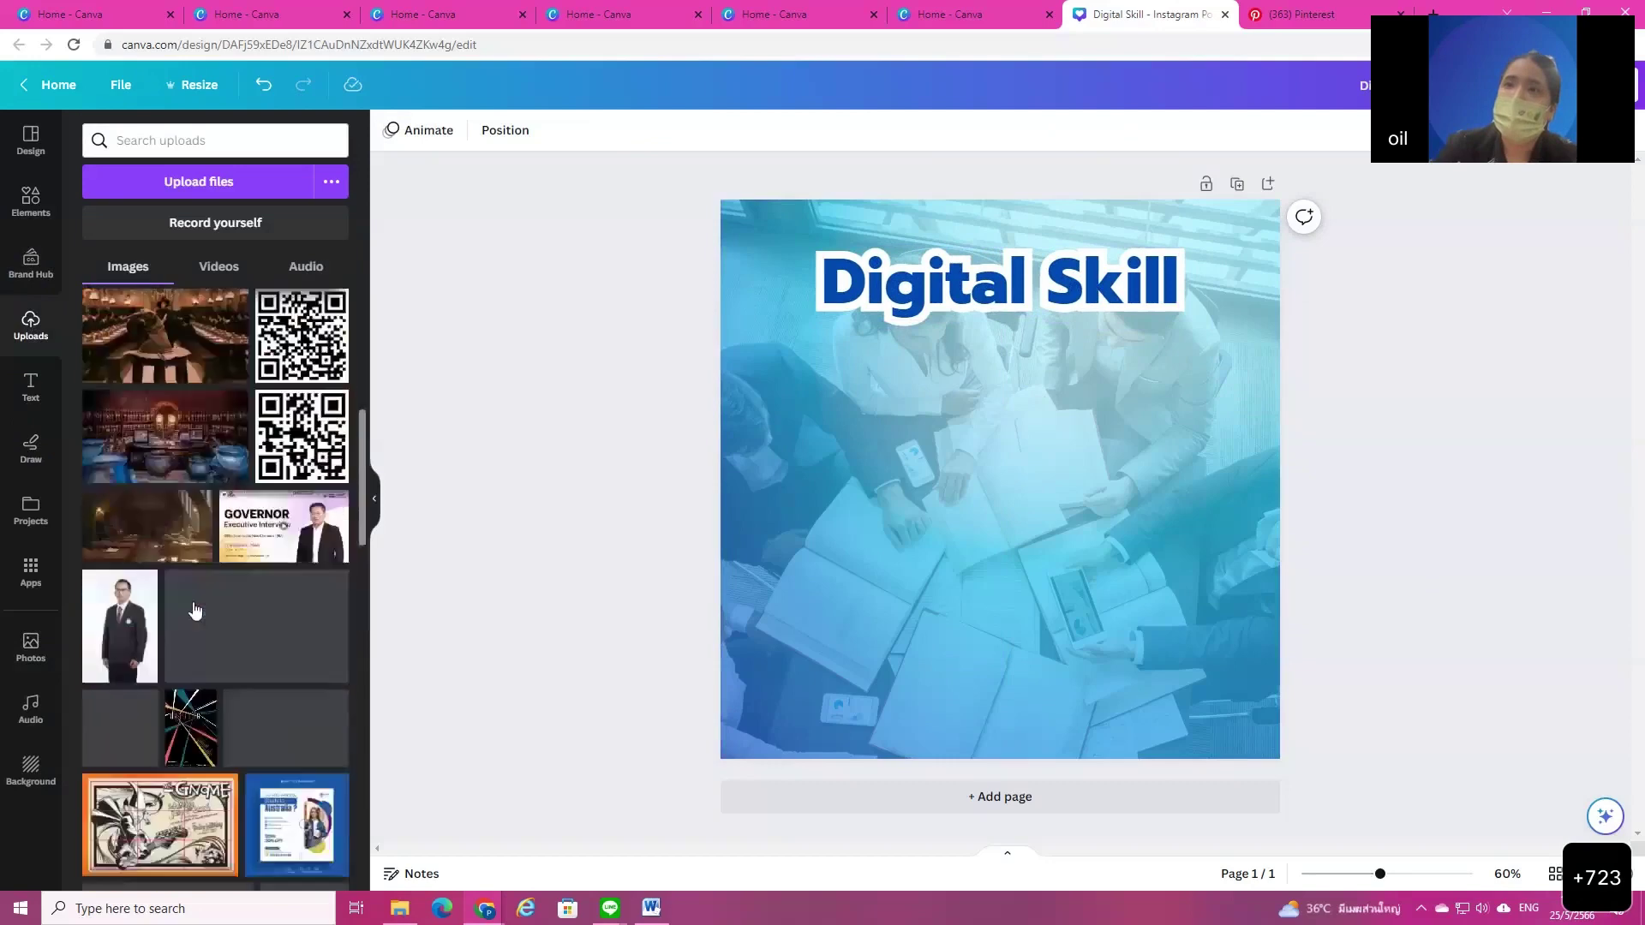
{"action": "scroll", "coordinate": [195, 613], "scroll_direction": "down", "scroll_amount": 10}
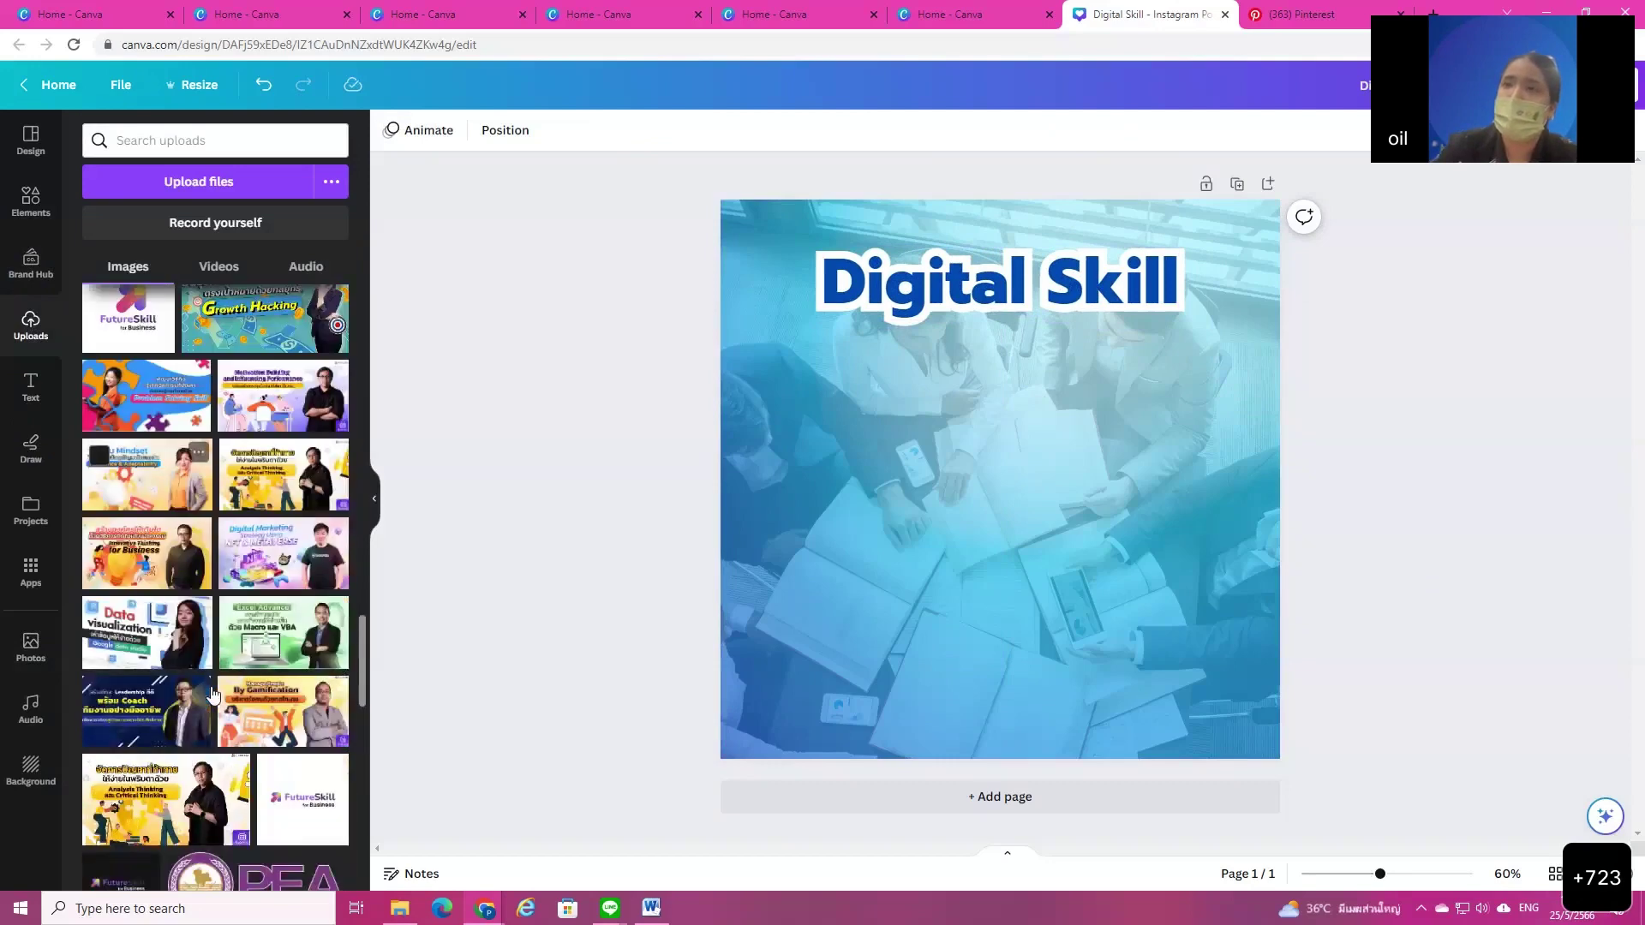
{"action": "mouse_move", "coordinate": [206, 699]}
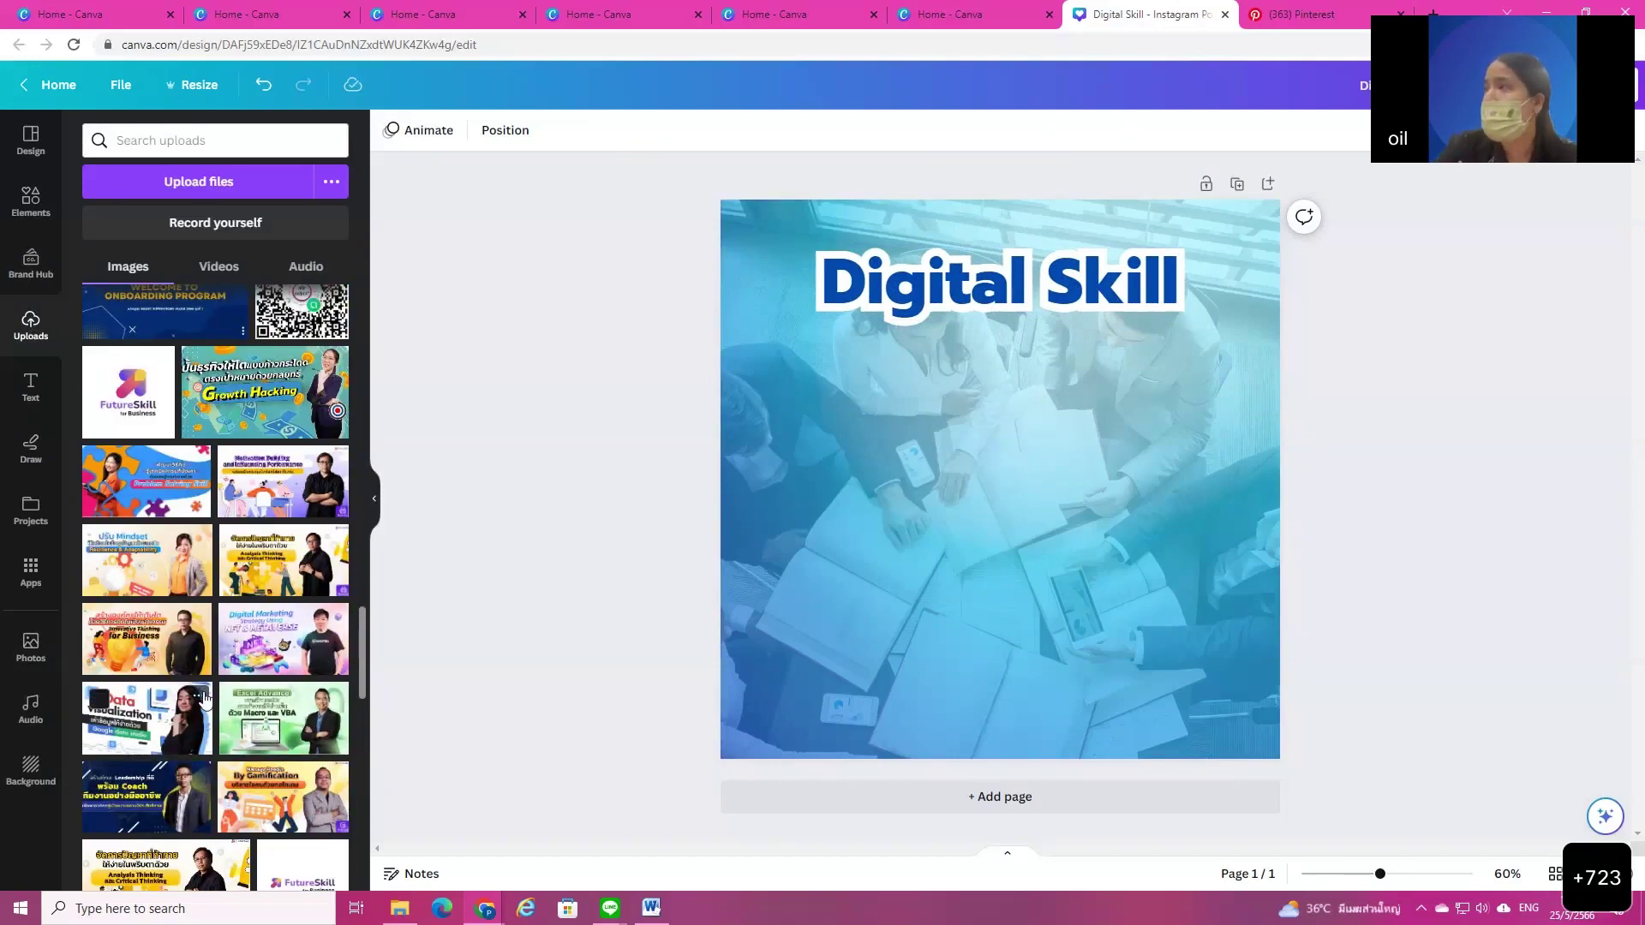
{"action": "left_click", "coordinate": [281, 558]}
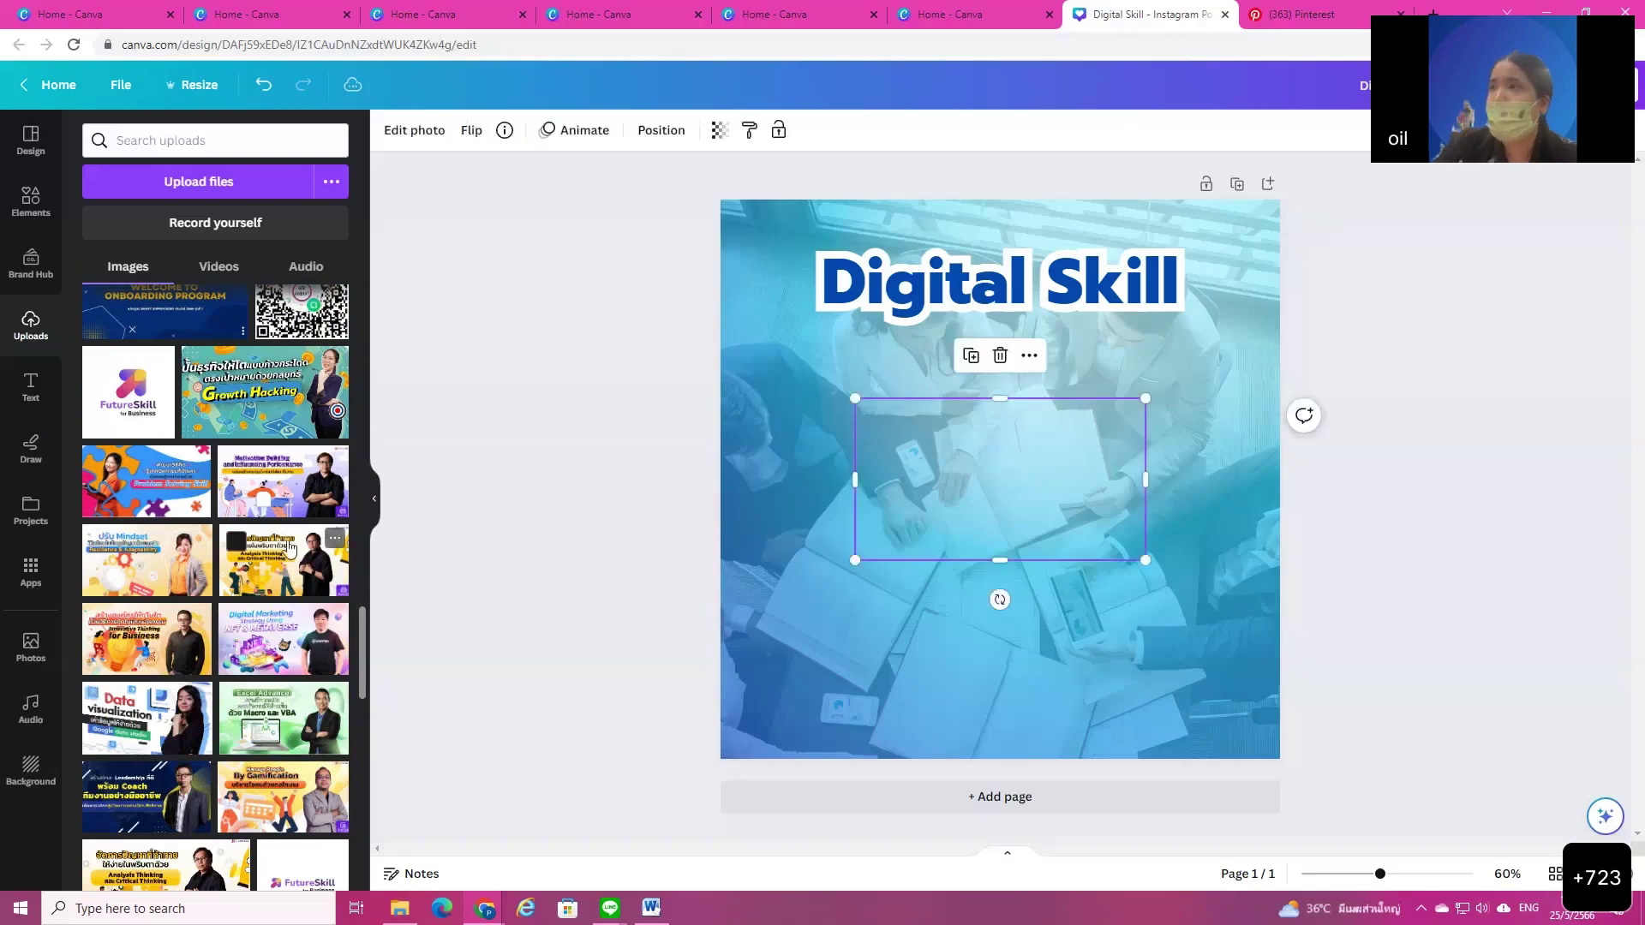
Step: Move the yellow "Analysis Thinking and Critical Thinking" banner up and slightly toward the page's left side, below the title
{"action": "left_click", "coordinate": [1029, 605]}
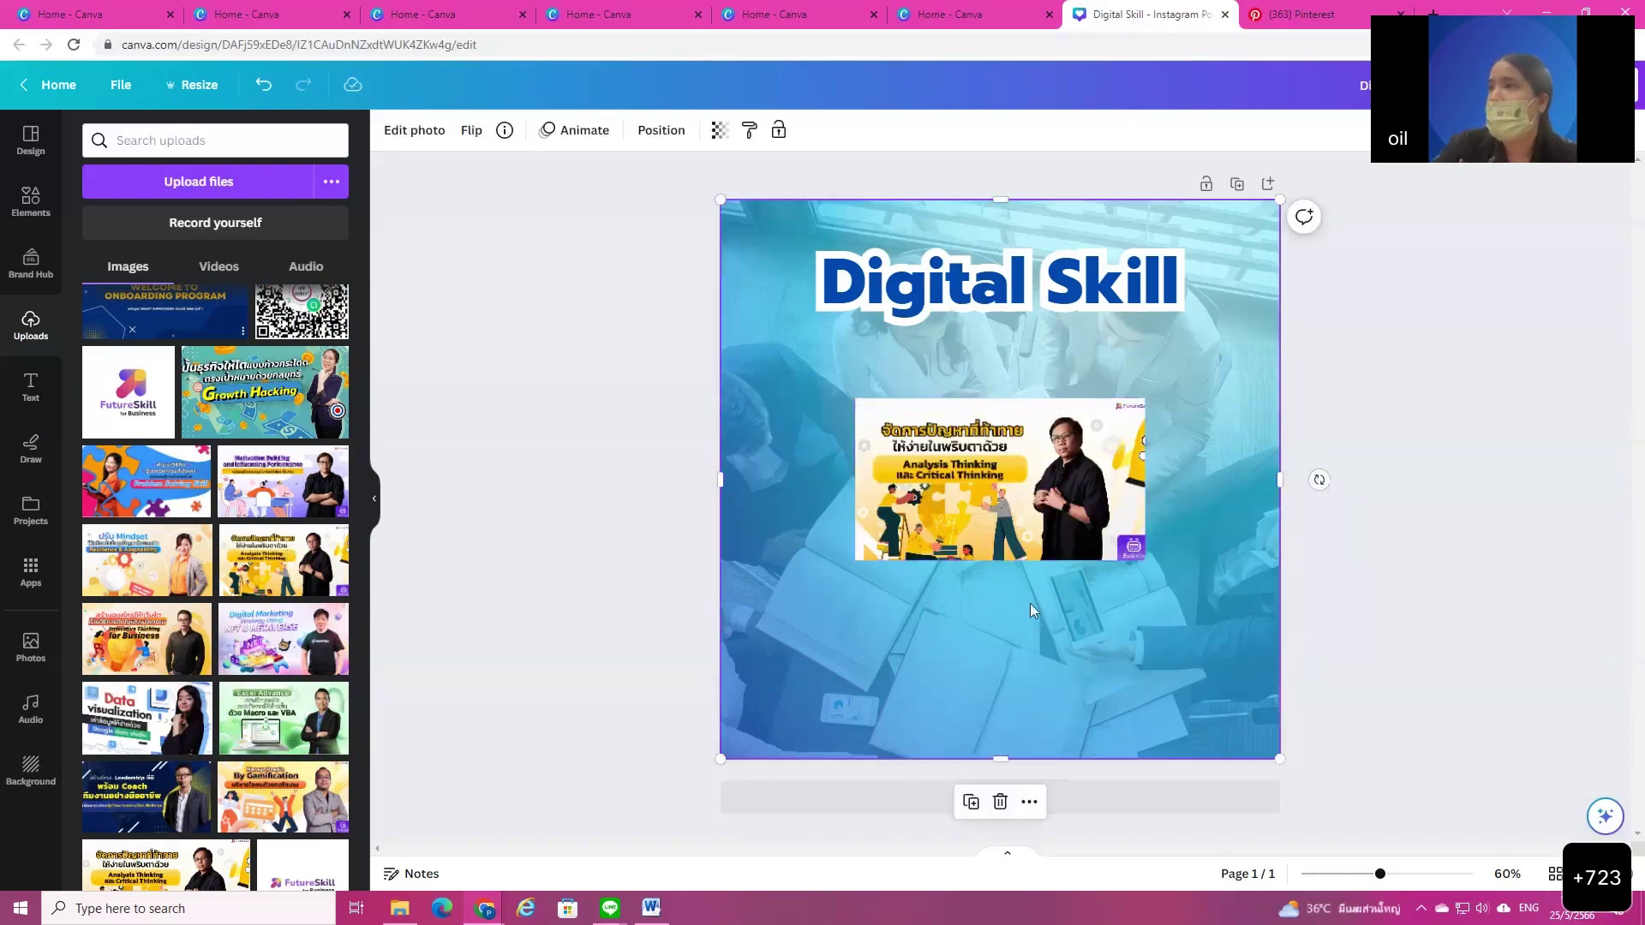
{"action": "key", "text": "Delete"}
{"action": "left_click", "coordinate": [263, 84]}
{"action": "left_click", "coordinate": [1186, 386]}
{"action": "left_click", "coordinate": [1057, 552]}
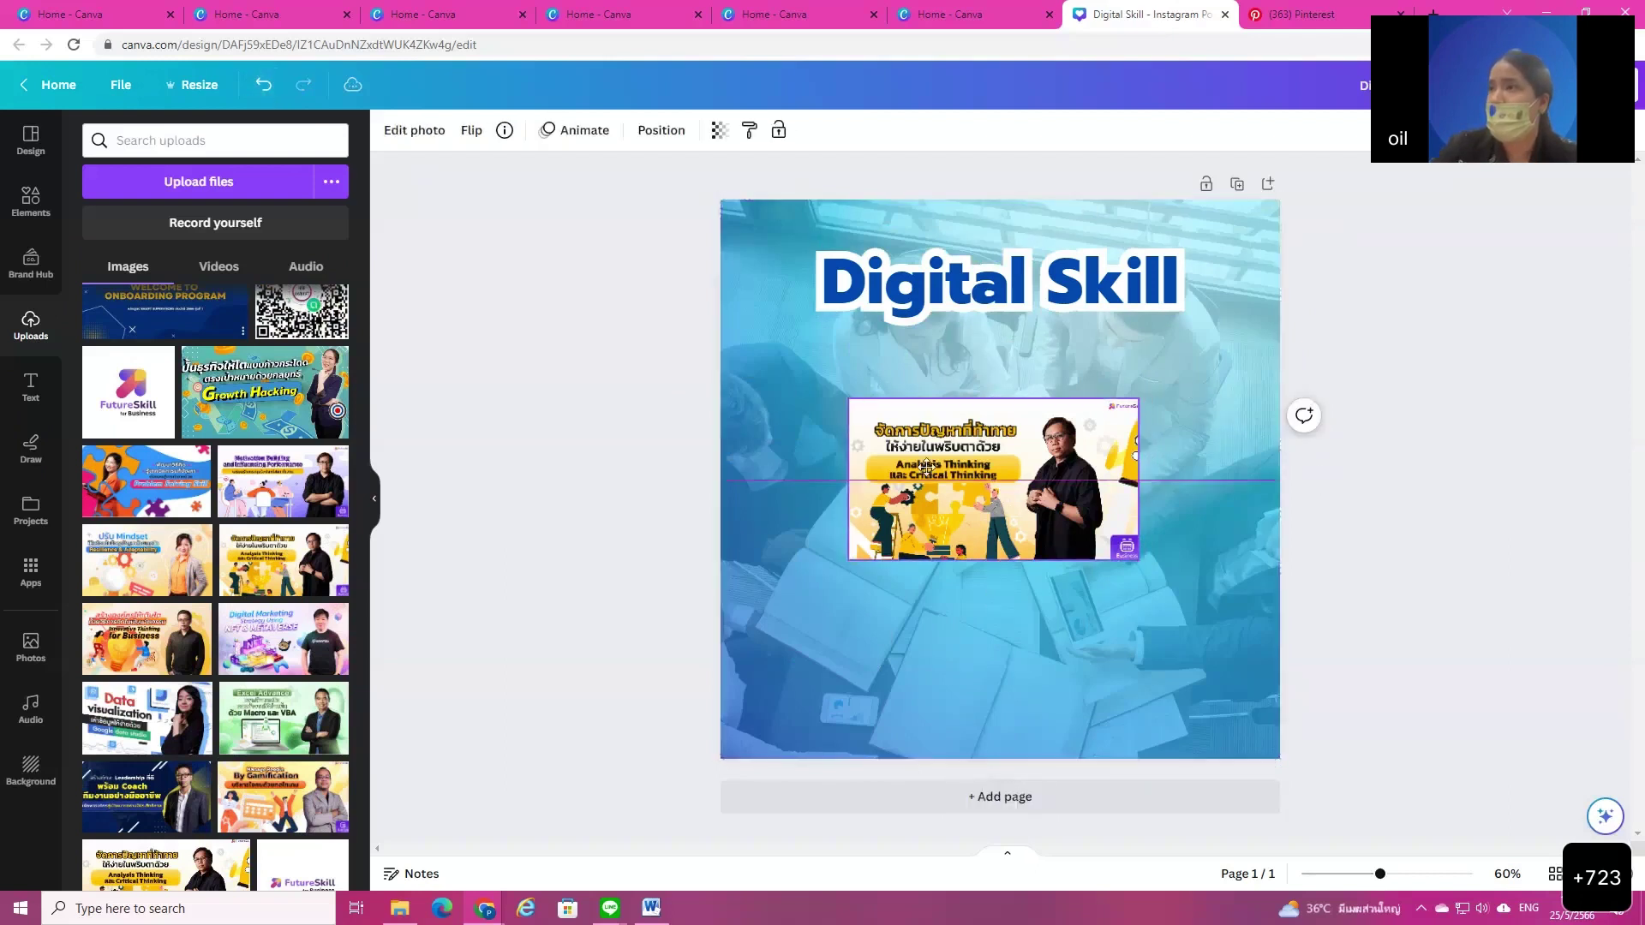
{"action": "left_click_drag", "start_coordinate": [1056, 552], "coordinate": [962, 500]}
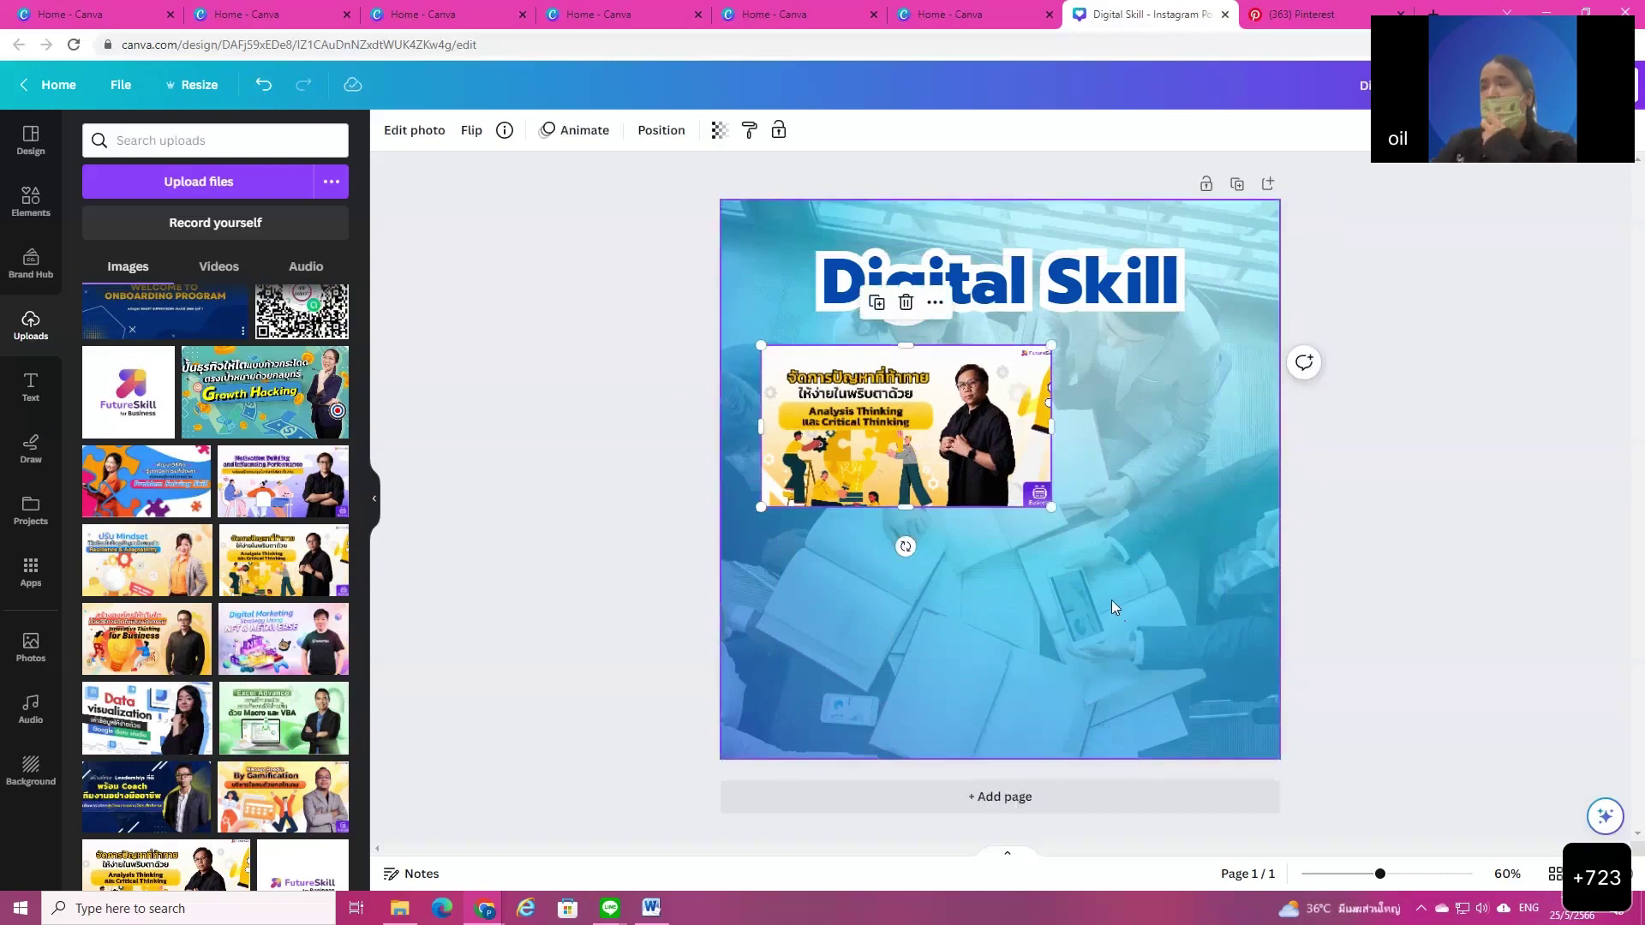
{"action": "left_click_drag", "start_coordinate": [926, 398], "coordinate": [955, 419]}
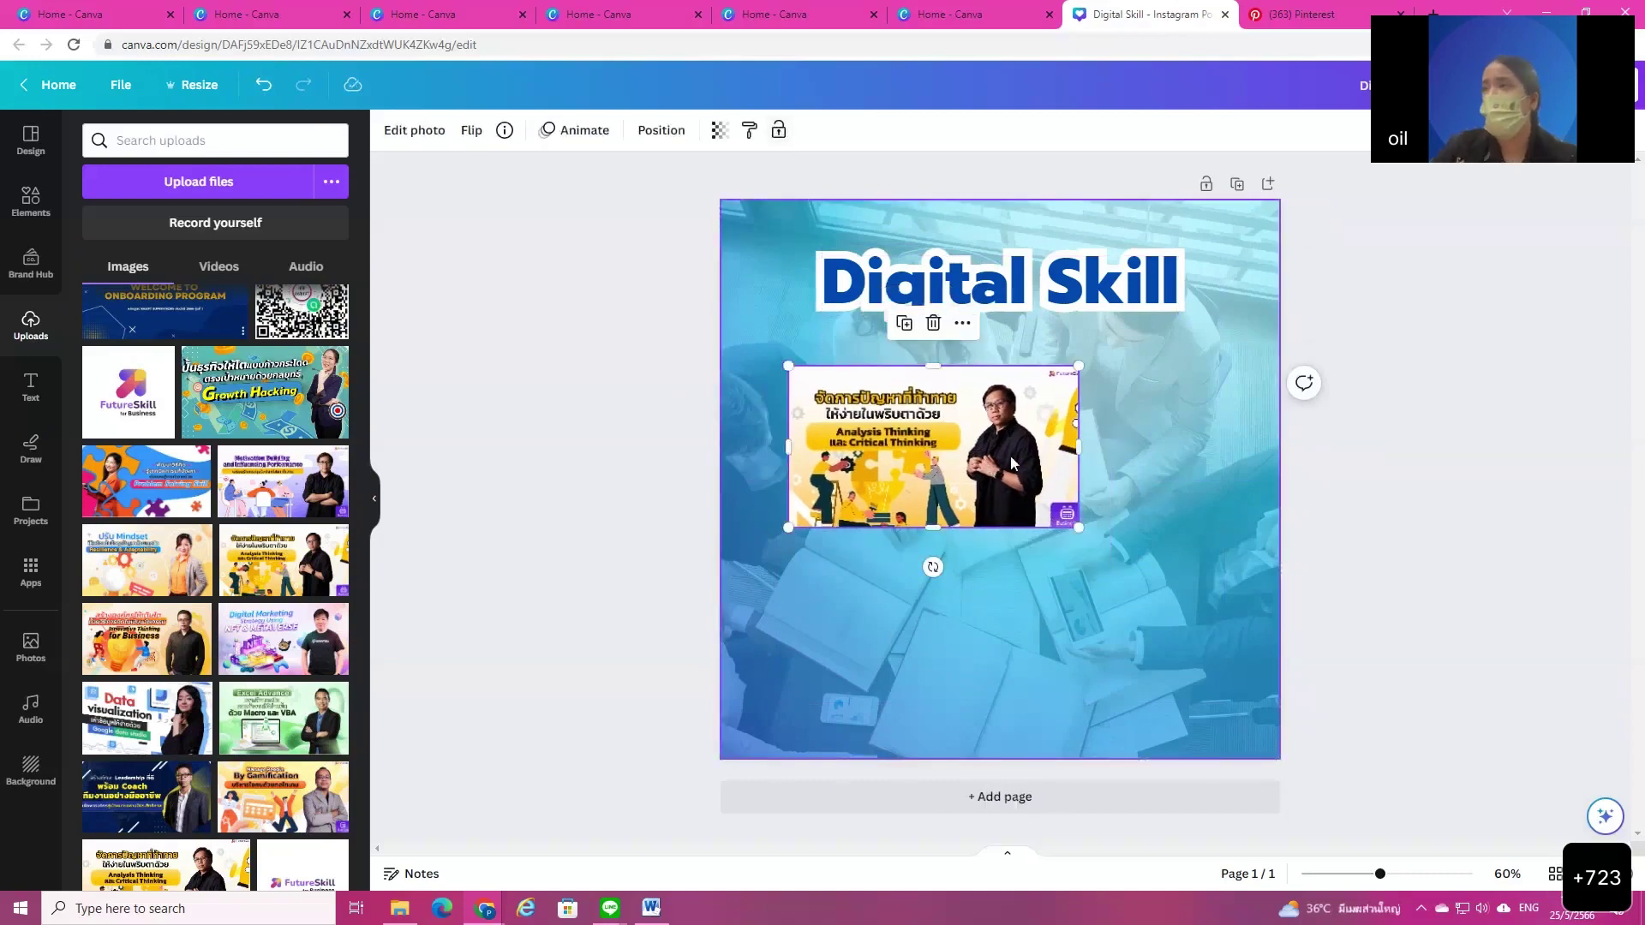
{"action": "left_click", "coordinate": [1131, 602]}
{"action": "left_click", "coordinate": [1047, 521]}
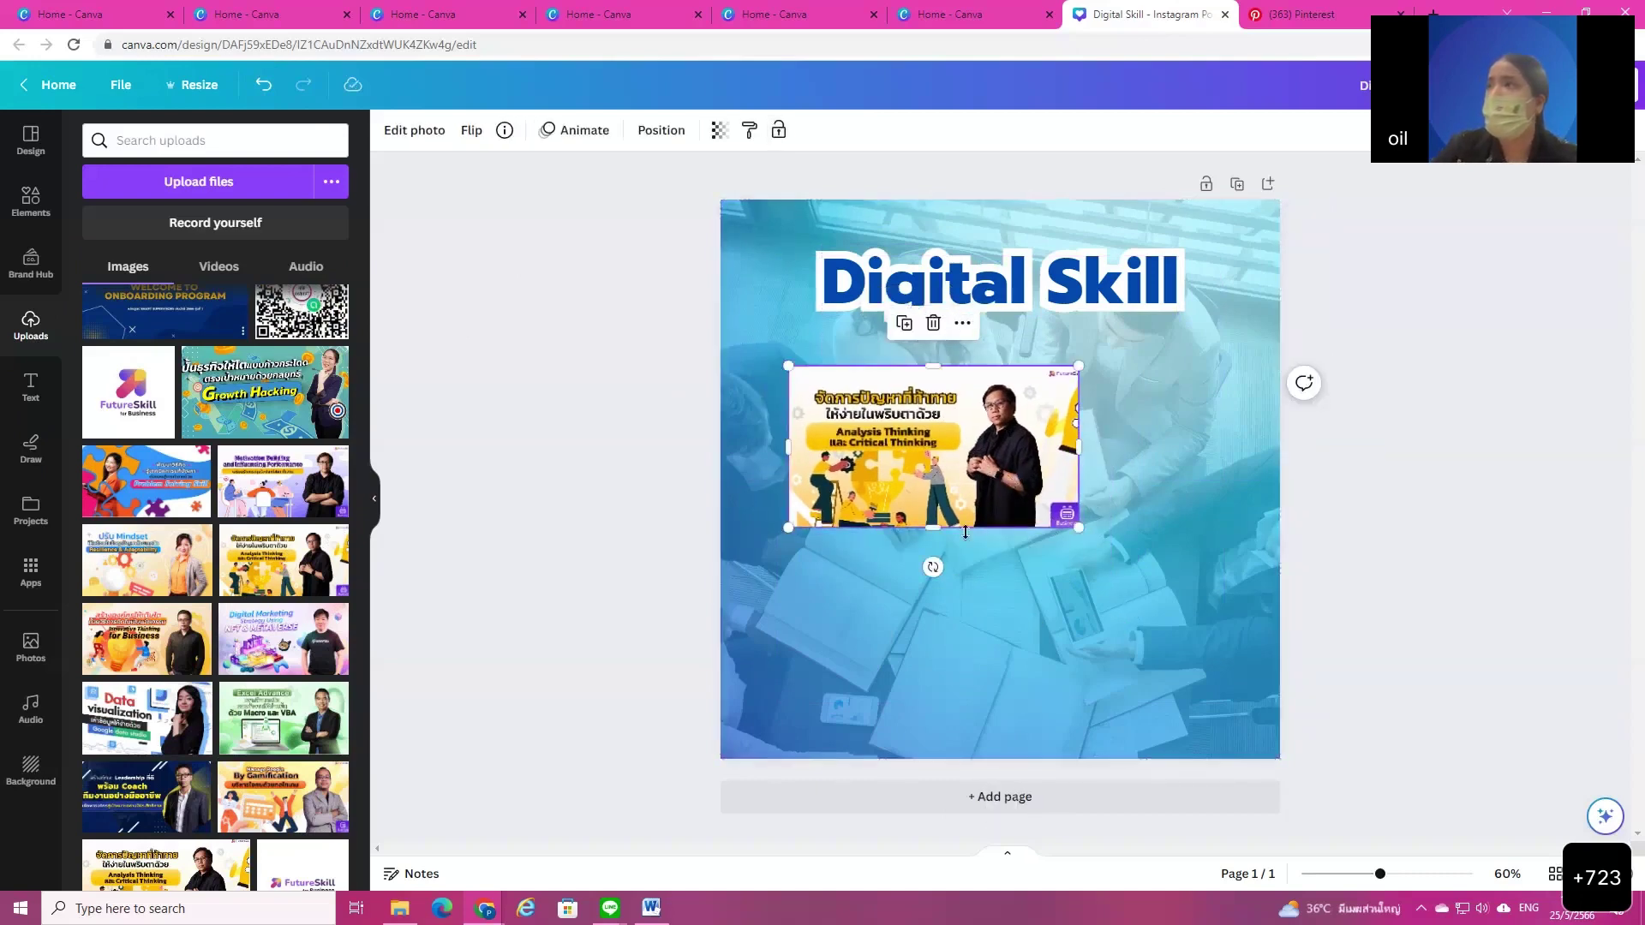
Step: Add a plain landscape rectangular frame from the Frames collection to the page
{"action": "left_click", "coordinate": [31, 204]}
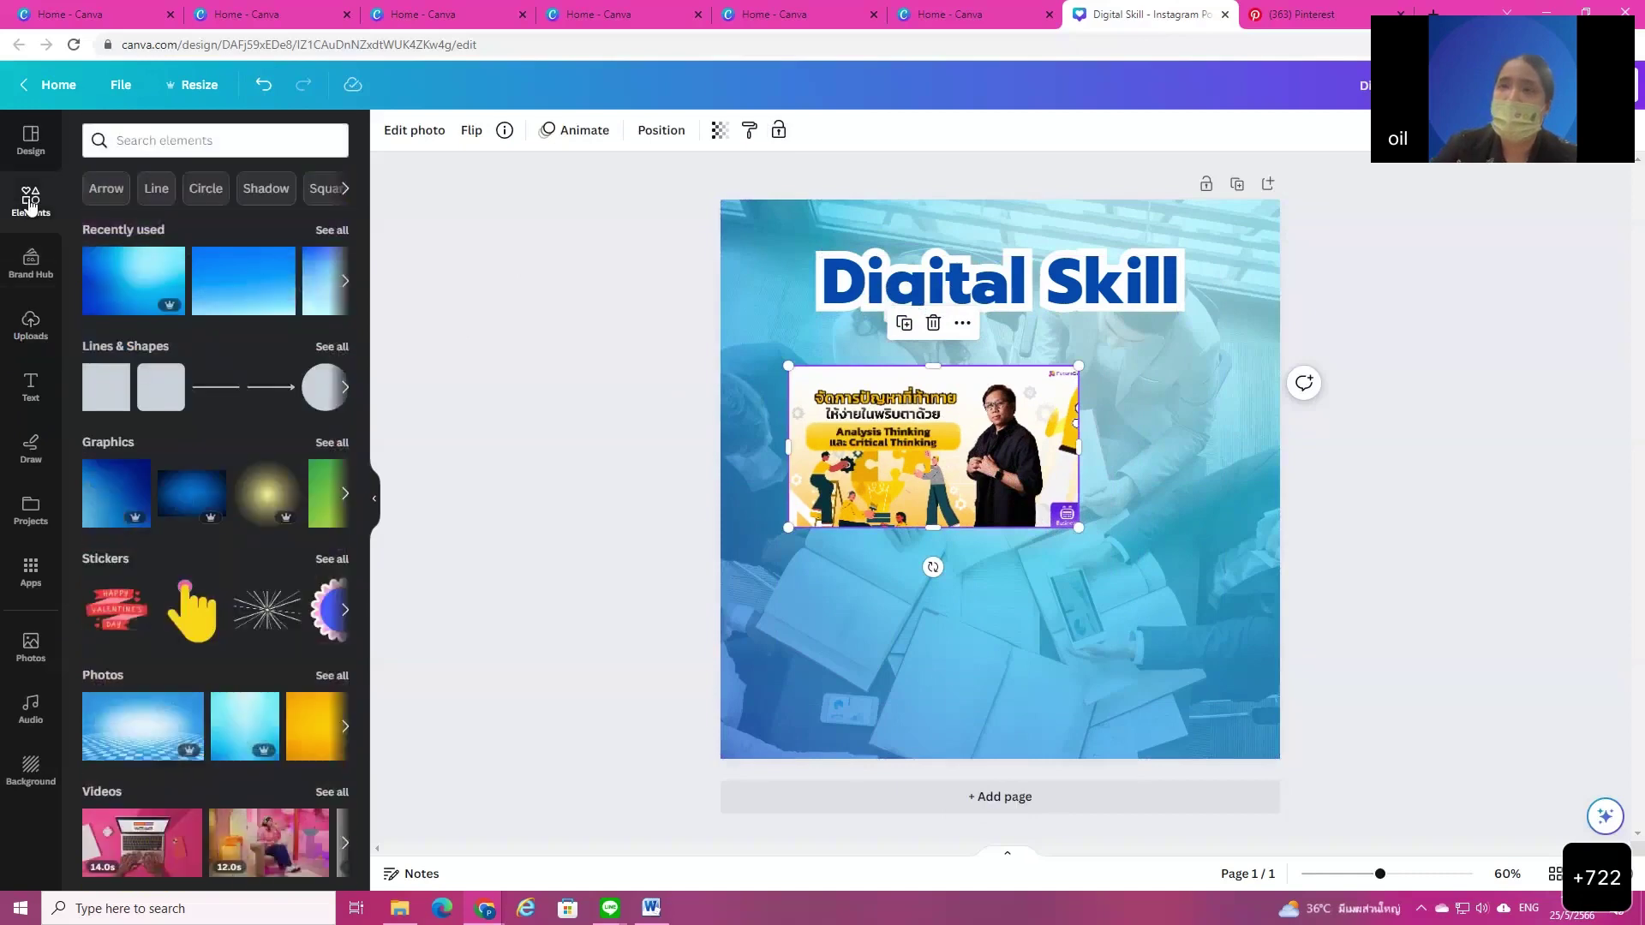
{"action": "scroll", "coordinate": [240, 613], "scroll_direction": "down", "scroll_amount": 10}
{"action": "scroll", "coordinate": [245, 621], "scroll_direction": "down", "scroll_amount": 2}
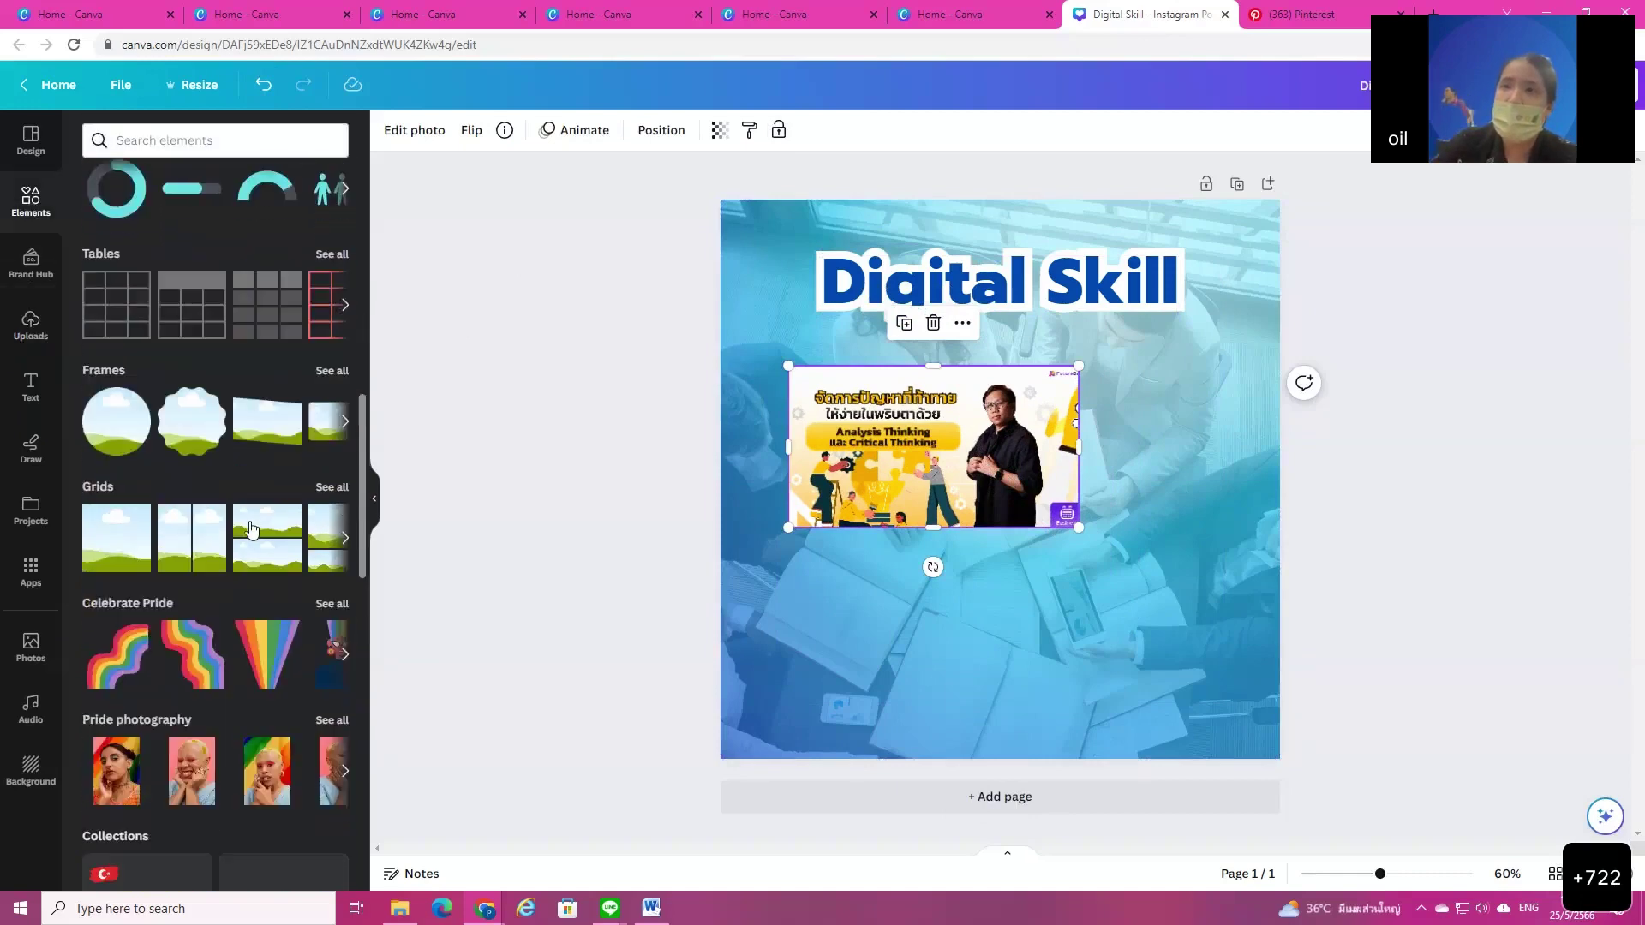
{"action": "left_click", "coordinate": [327, 369]}
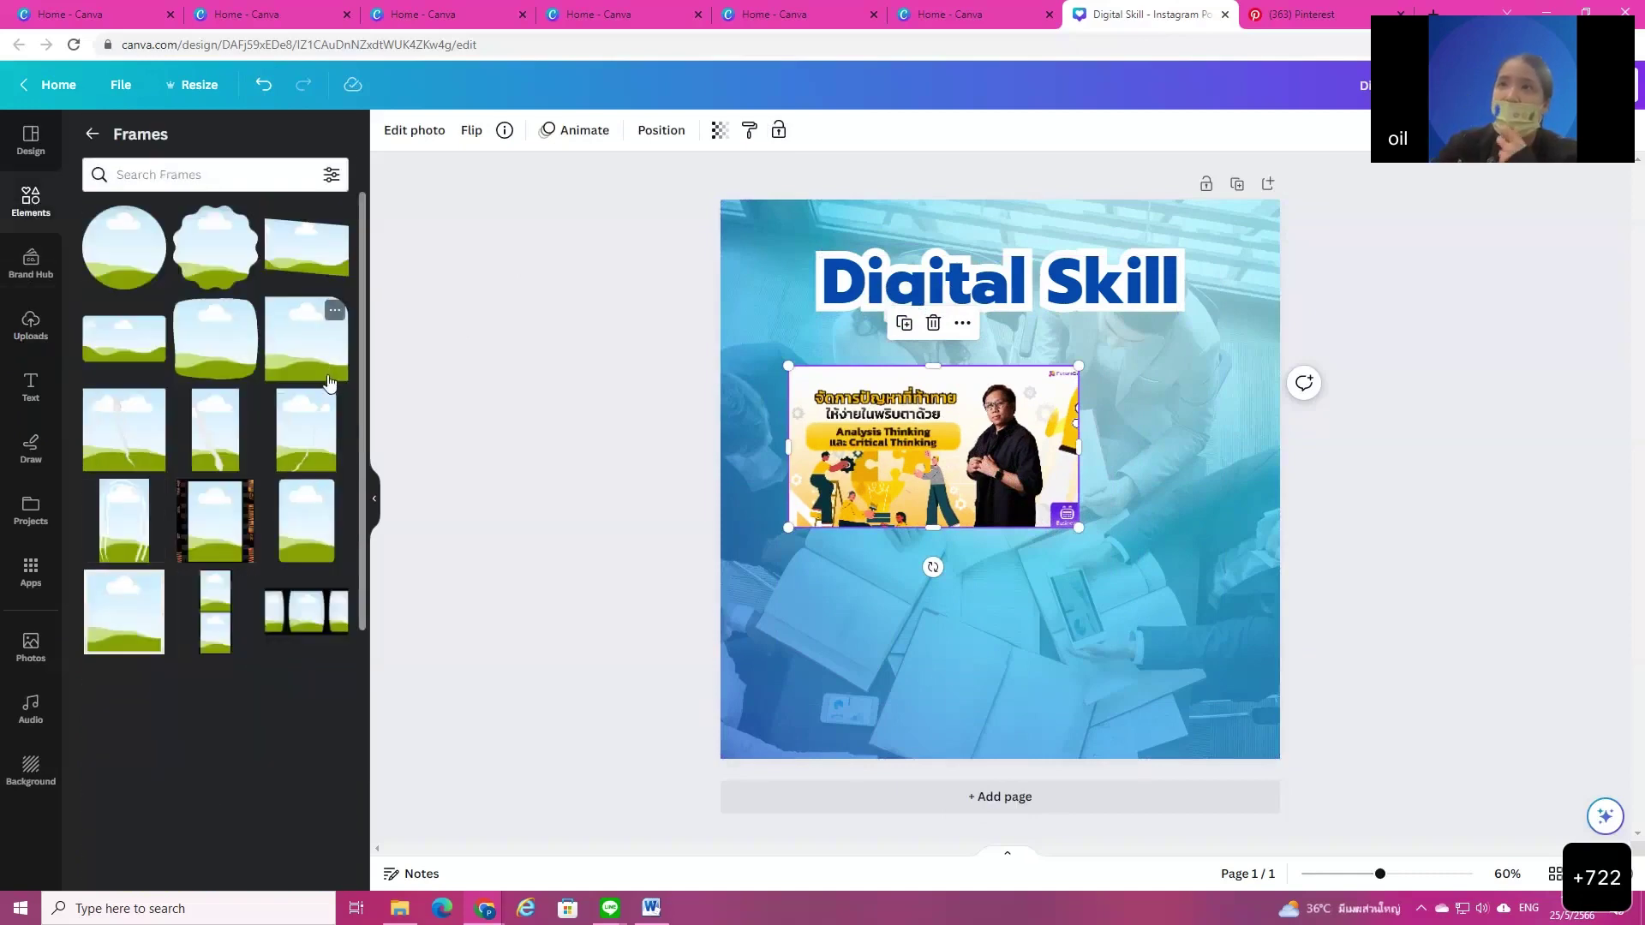
{"action": "scroll", "coordinate": [296, 668], "scroll_direction": "down", "scroll_amount": 5}
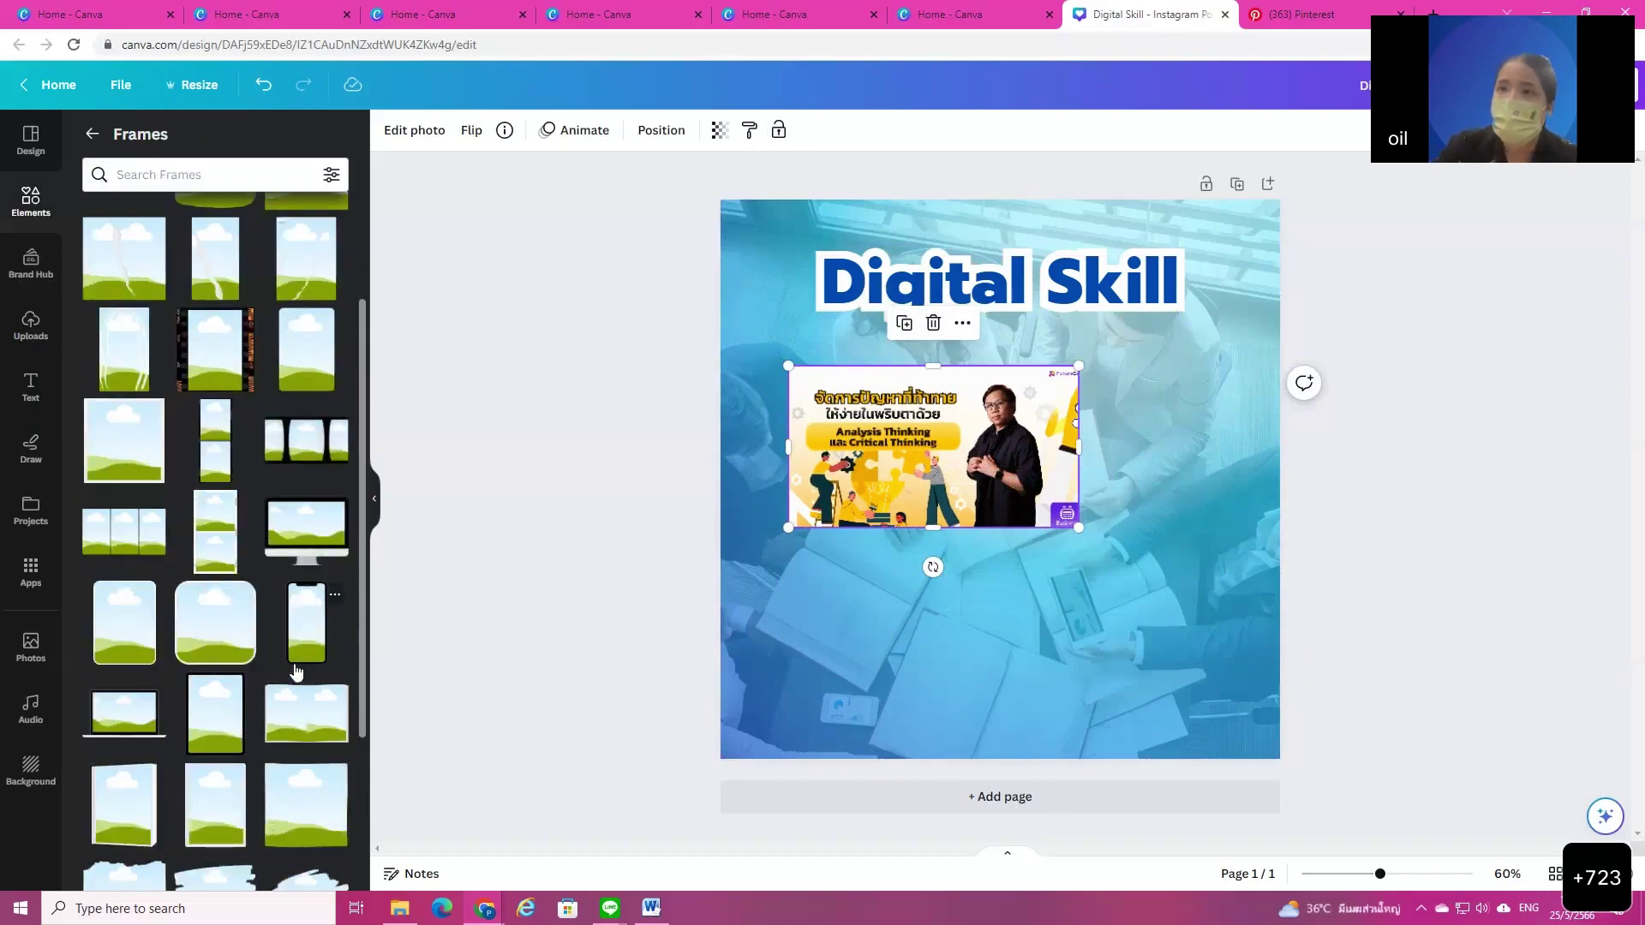
{"action": "scroll", "coordinate": [301, 670], "scroll_direction": "down", "scroll_amount": 6}
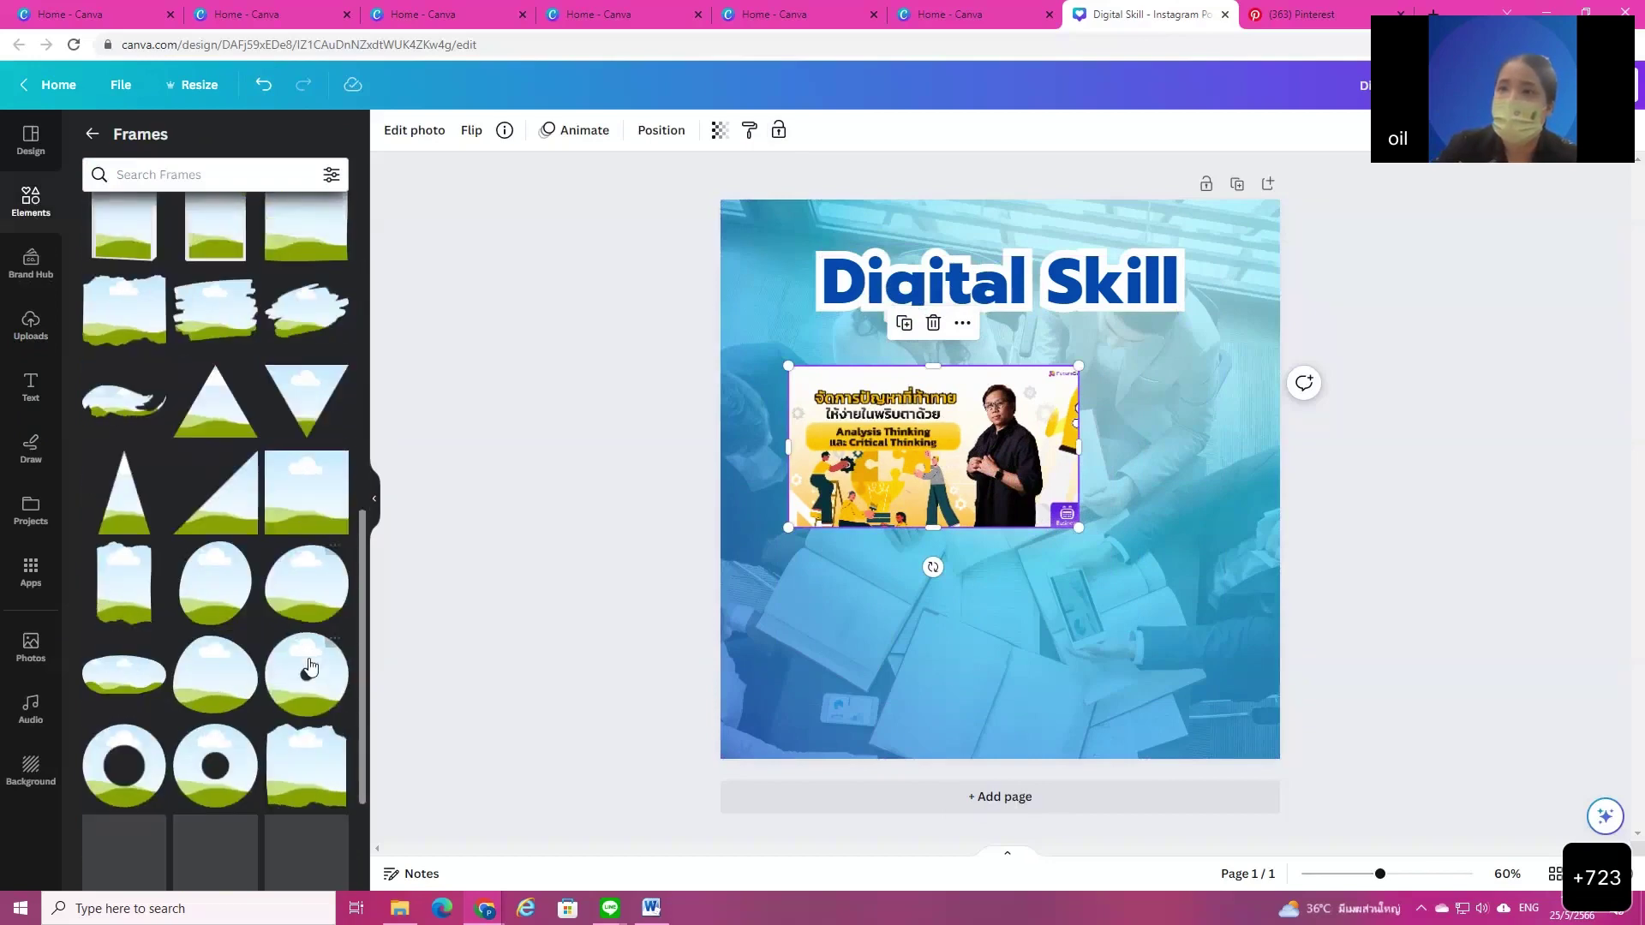
{"action": "scroll", "coordinate": [310, 666], "scroll_direction": "down", "scroll_amount": 15}
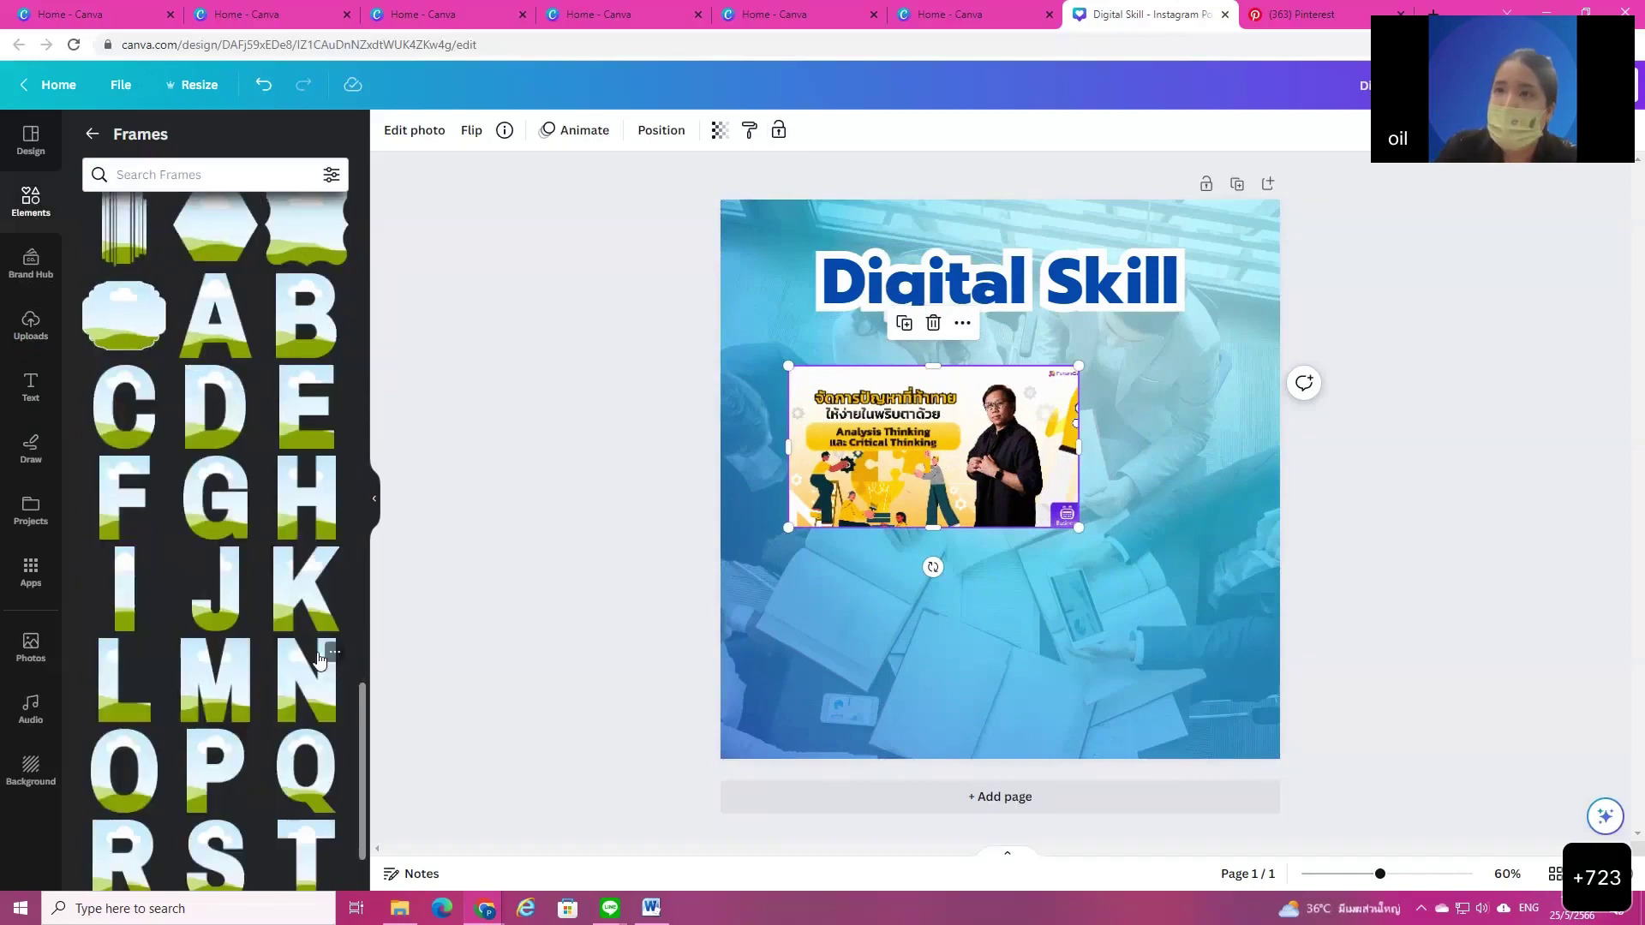
{"action": "scroll", "coordinate": [321, 658], "scroll_direction": "down", "scroll_amount": 8}
{"action": "scroll", "coordinate": [335, 663], "scroll_direction": "down", "scroll_amount": 10}
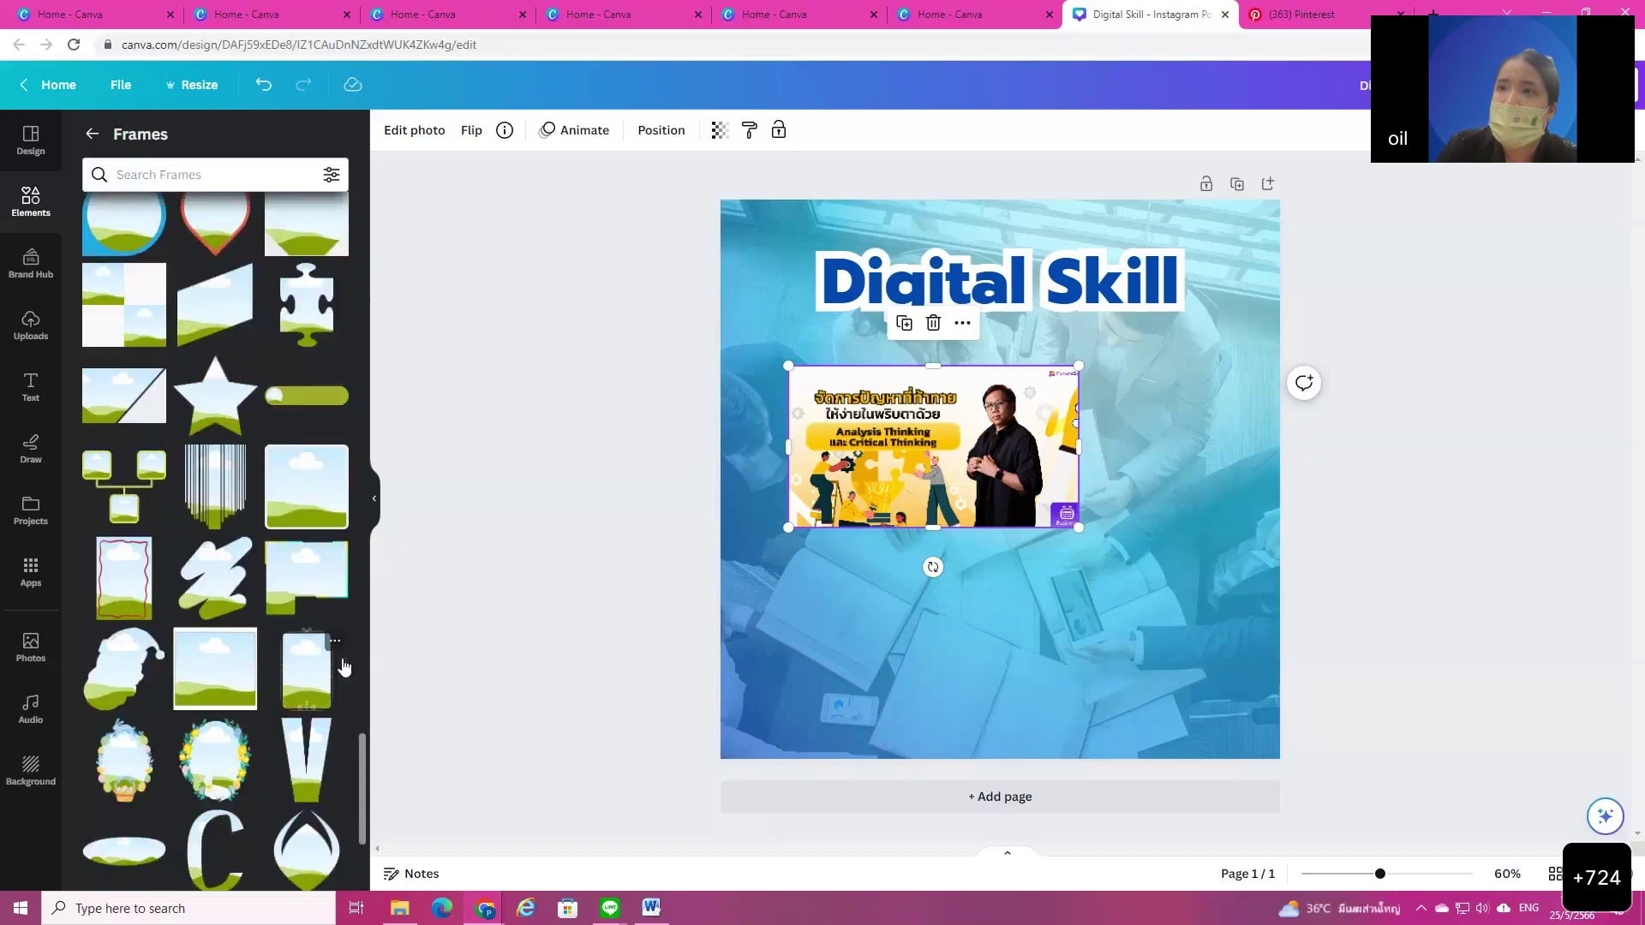
{"action": "scroll", "coordinate": [342, 668], "scroll_direction": "down", "scroll_amount": 10}
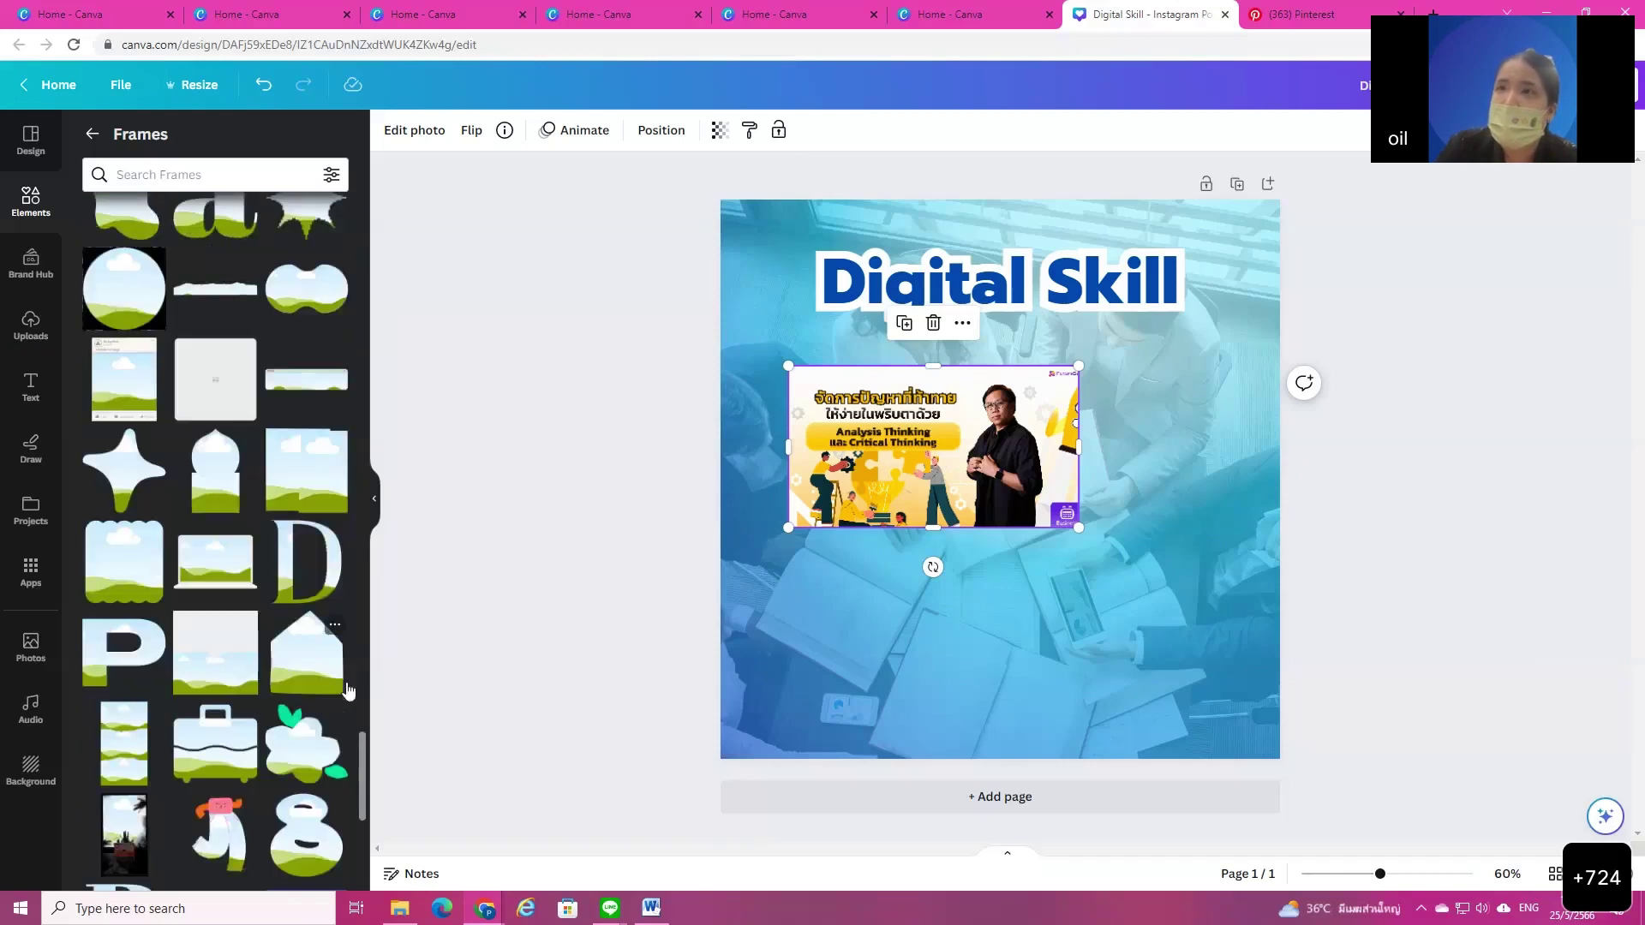
{"action": "scroll", "coordinate": [346, 694], "scroll_direction": "down", "scroll_amount": 10}
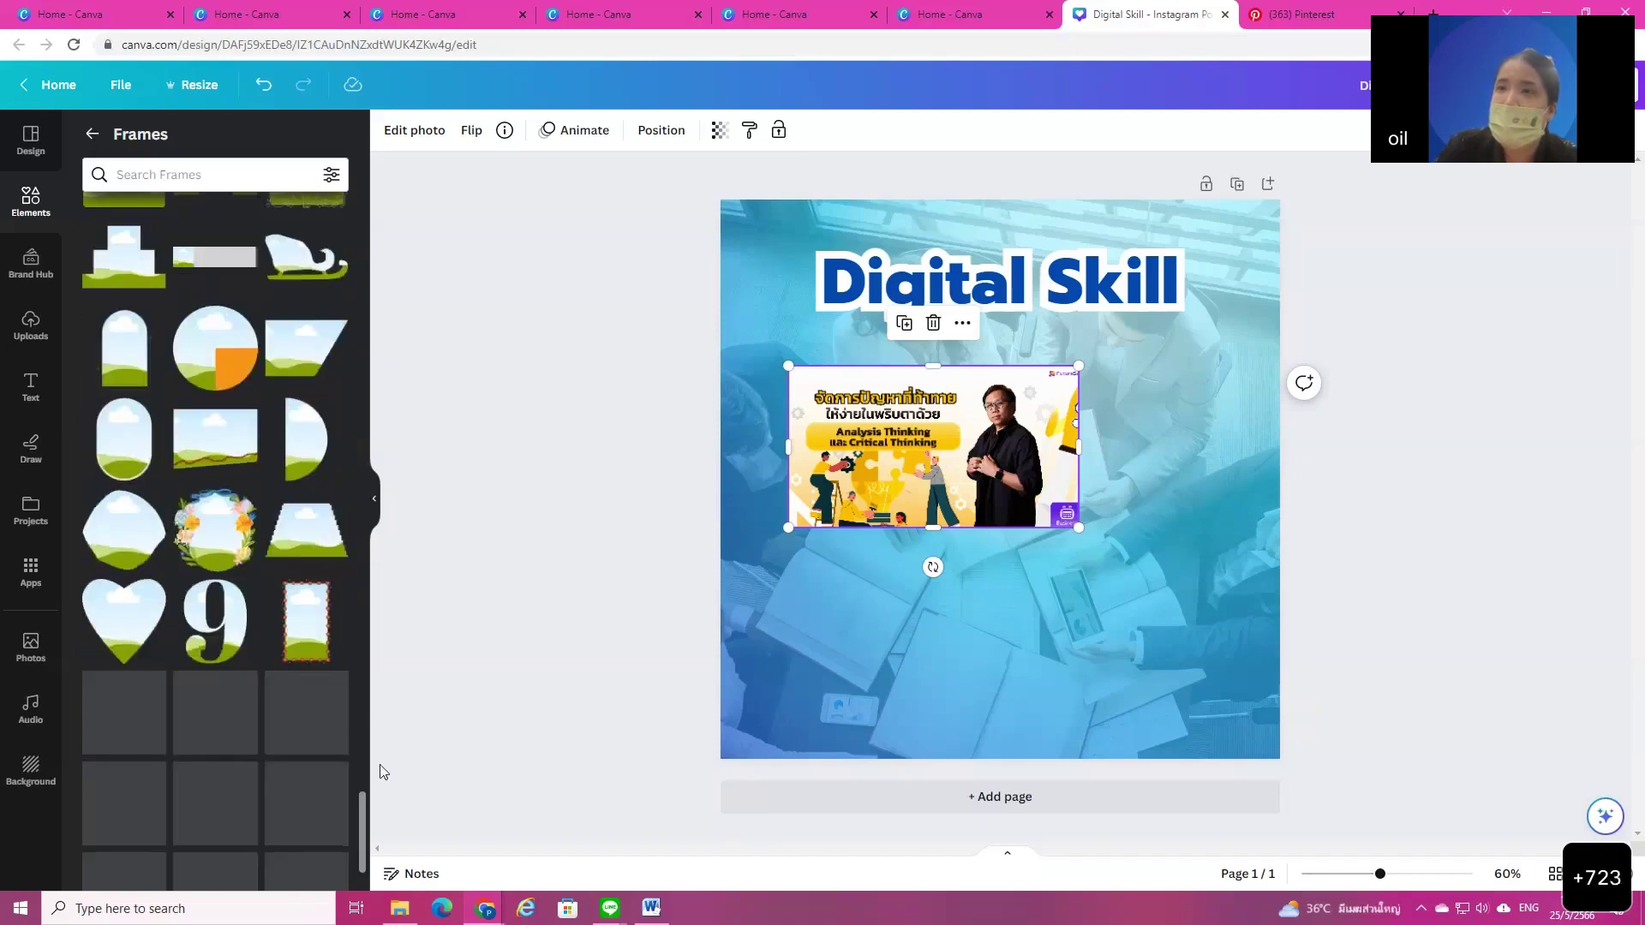
{"action": "scroll", "coordinate": [364, 813], "scroll_direction": "down", "scroll_amount": 6}
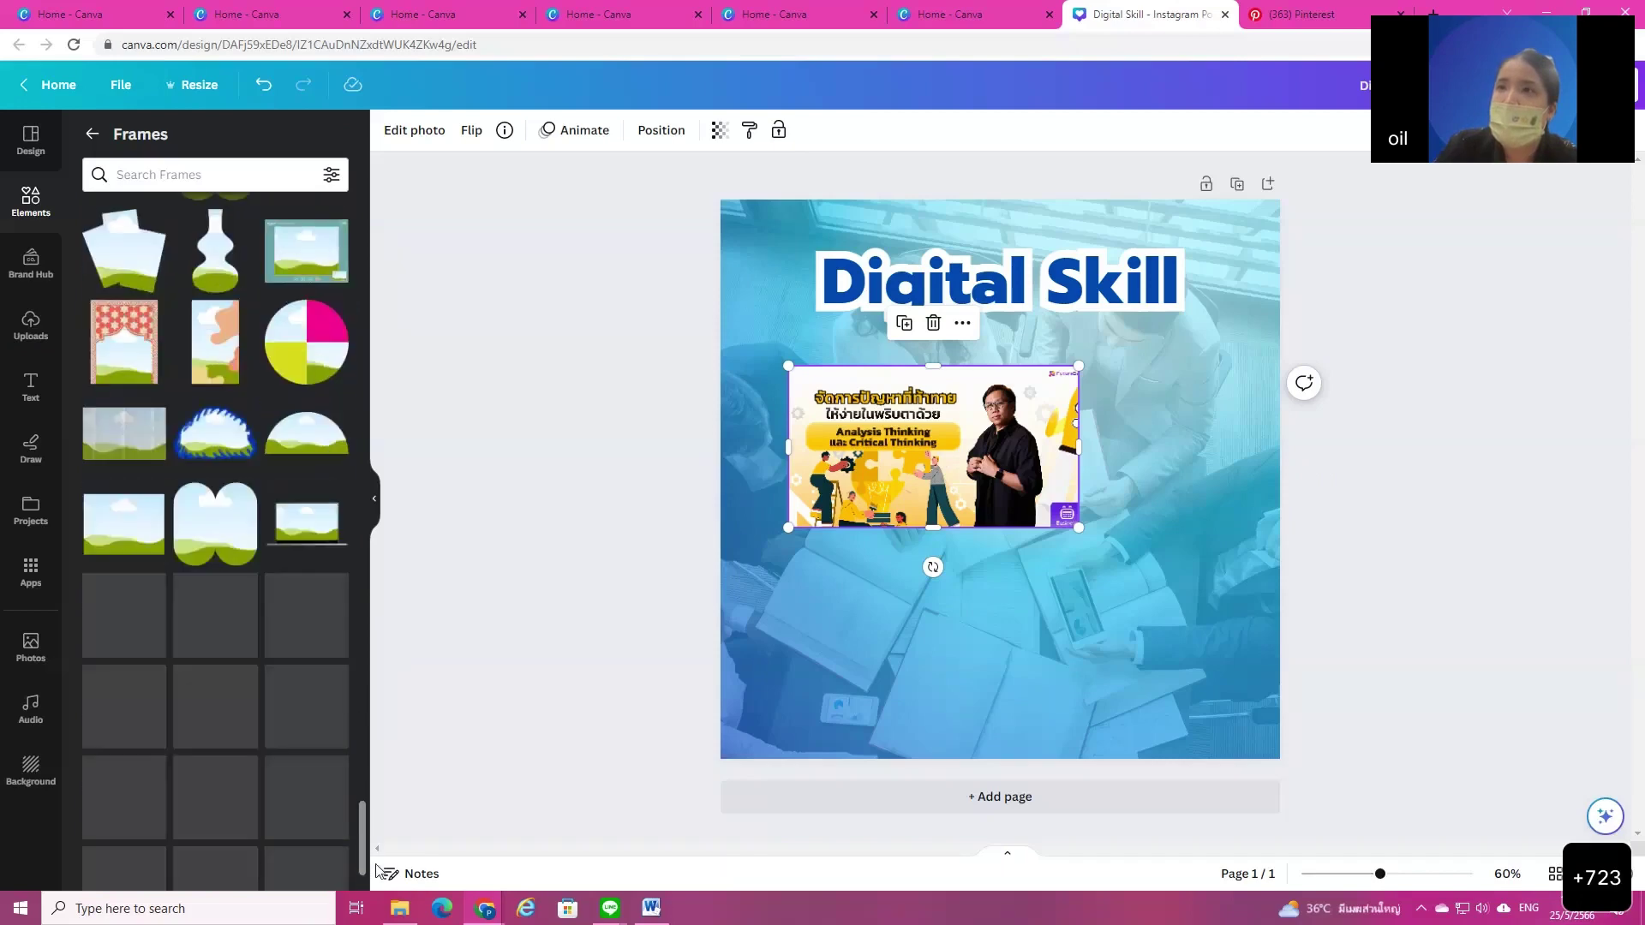
{"action": "scroll", "coordinate": [368, 868], "scroll_direction": "down", "scroll_amount": 3}
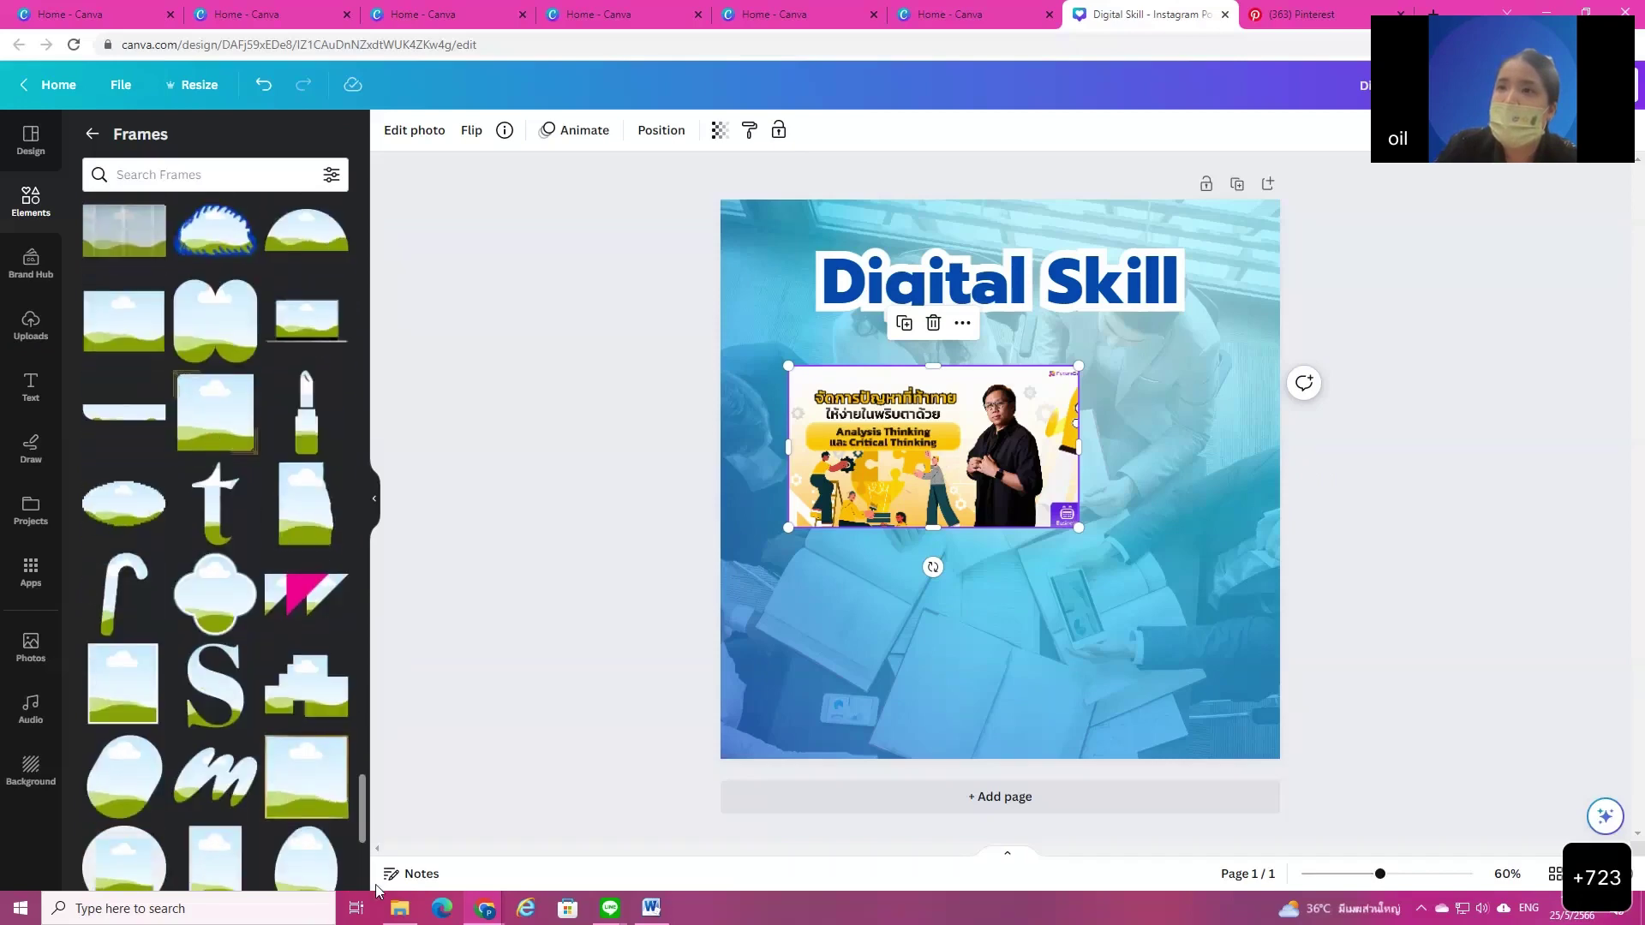
{"action": "left_click", "coordinate": [119, 354]}
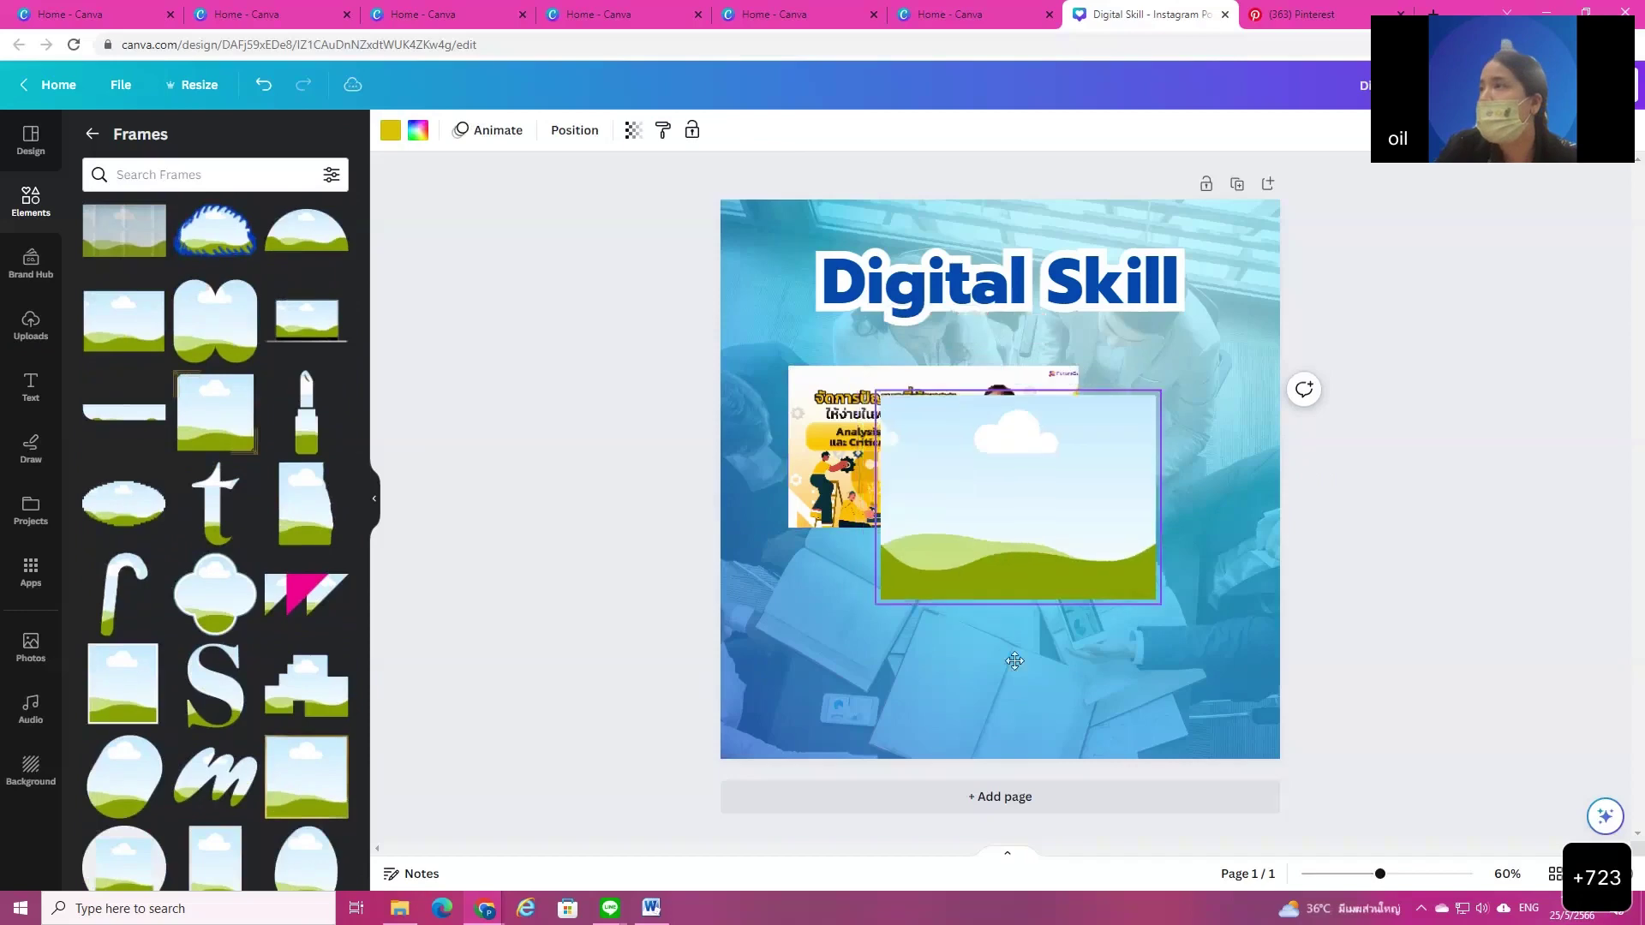
Step: Fill the rectangular frame with the yellow "Analysis Thinking and Critical Thinking" banner and open its crop view
{"action": "left_click_drag", "start_coordinate": [886, 514], "coordinate": [894, 461]}
{"action": "double_click", "coordinate": [893, 441]}
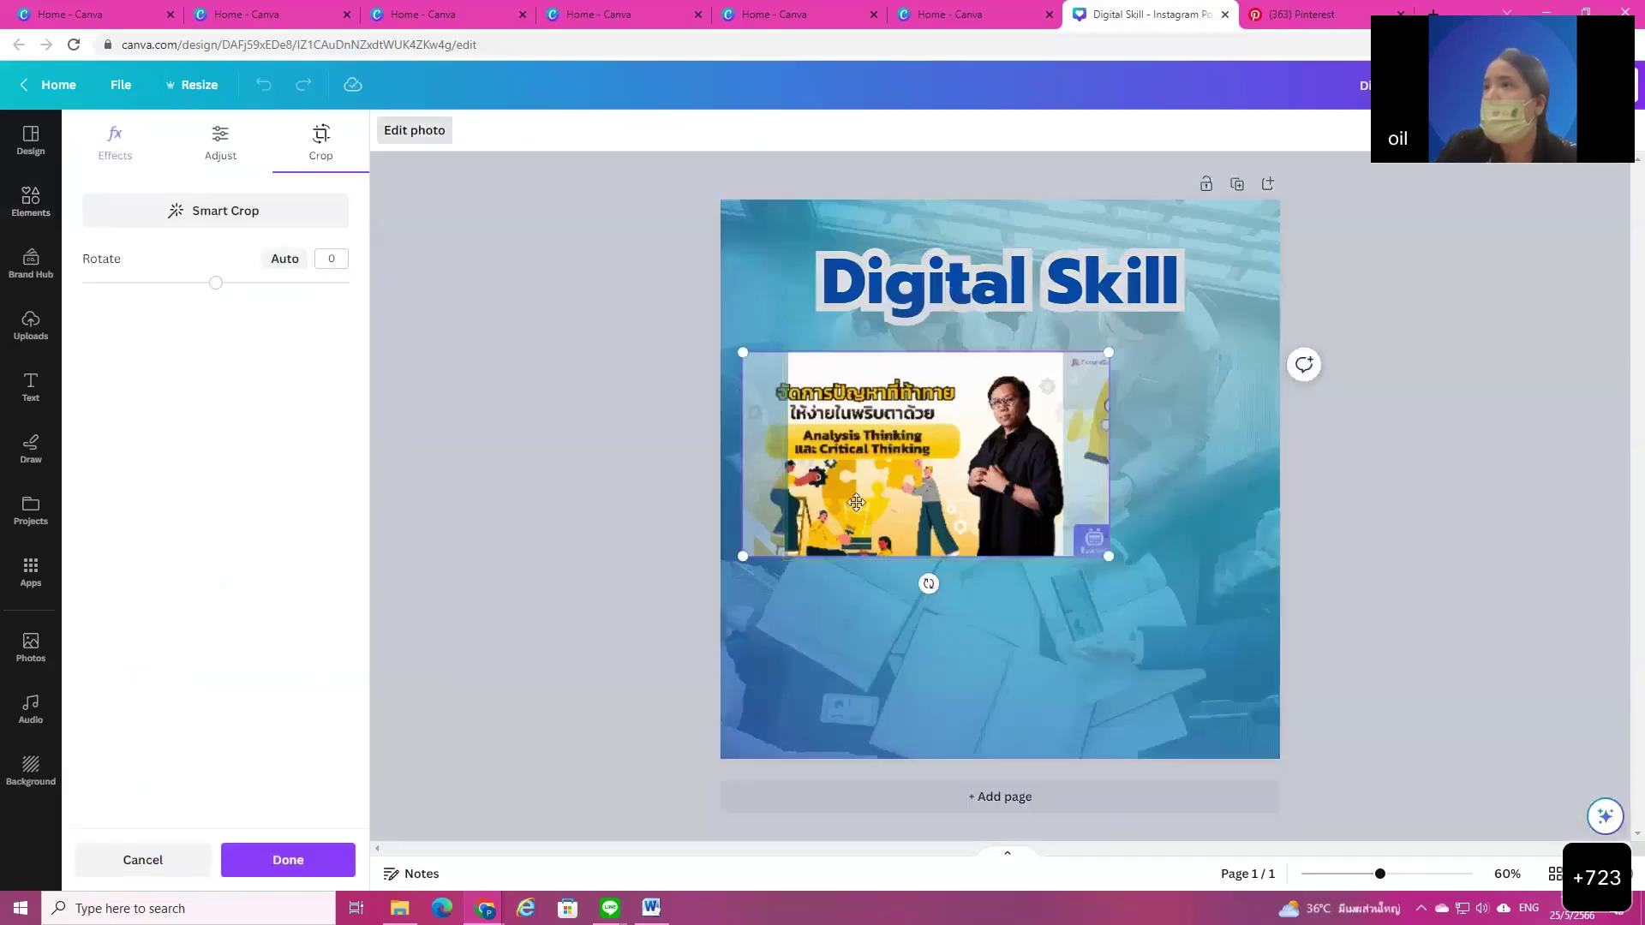
{"action": "left_click", "coordinate": [1157, 637]}
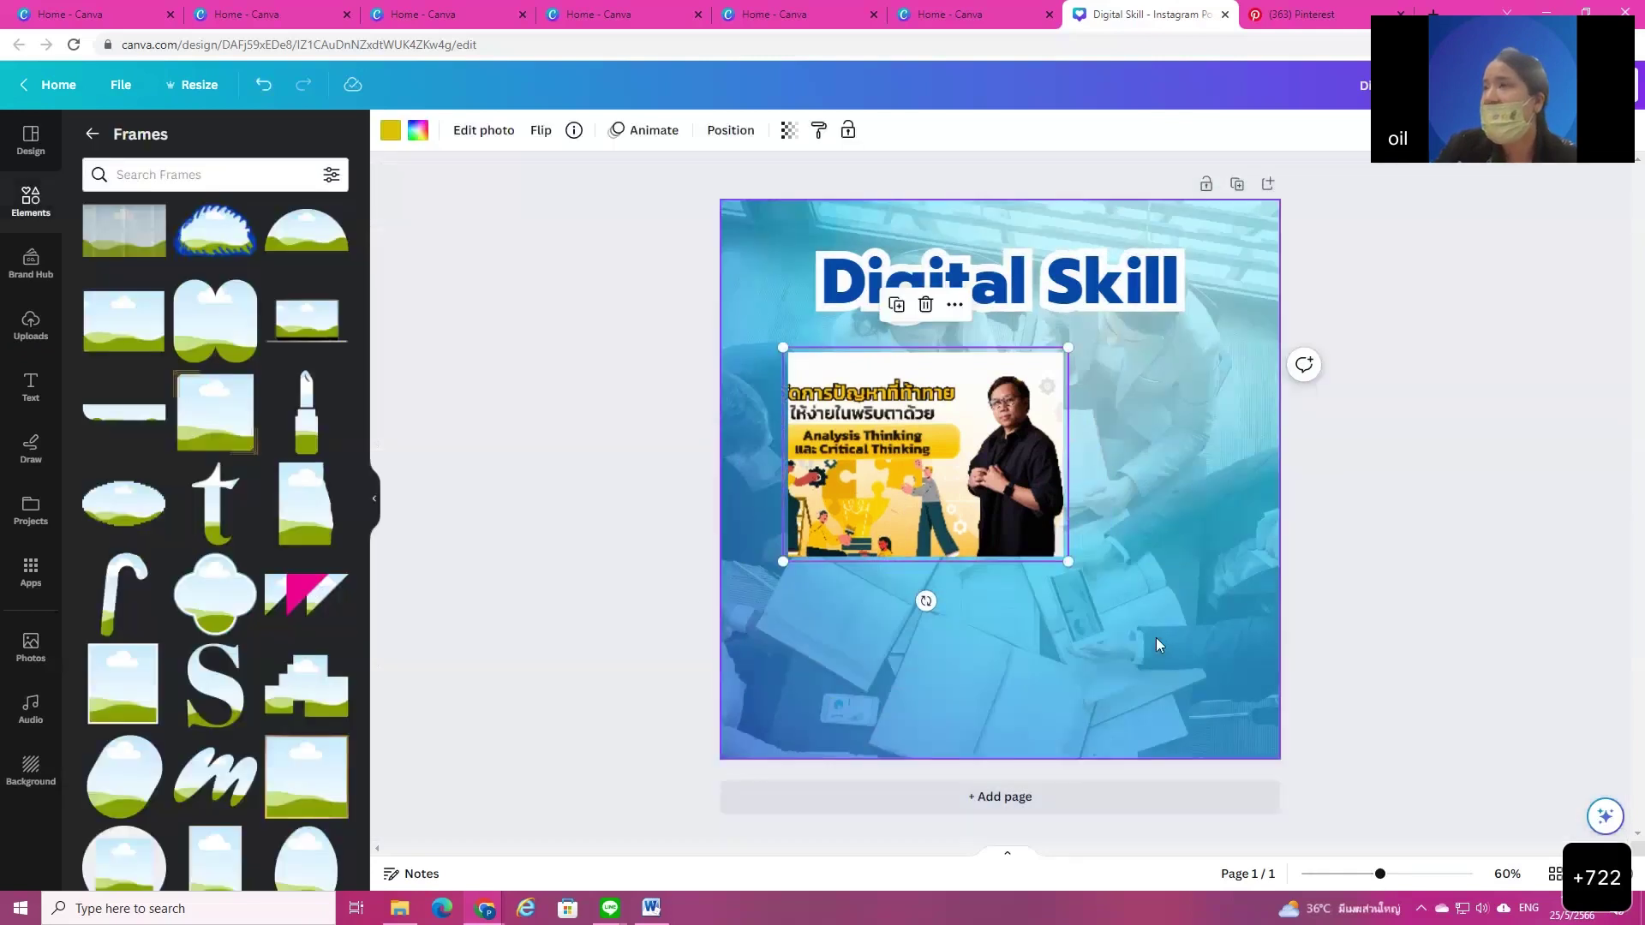
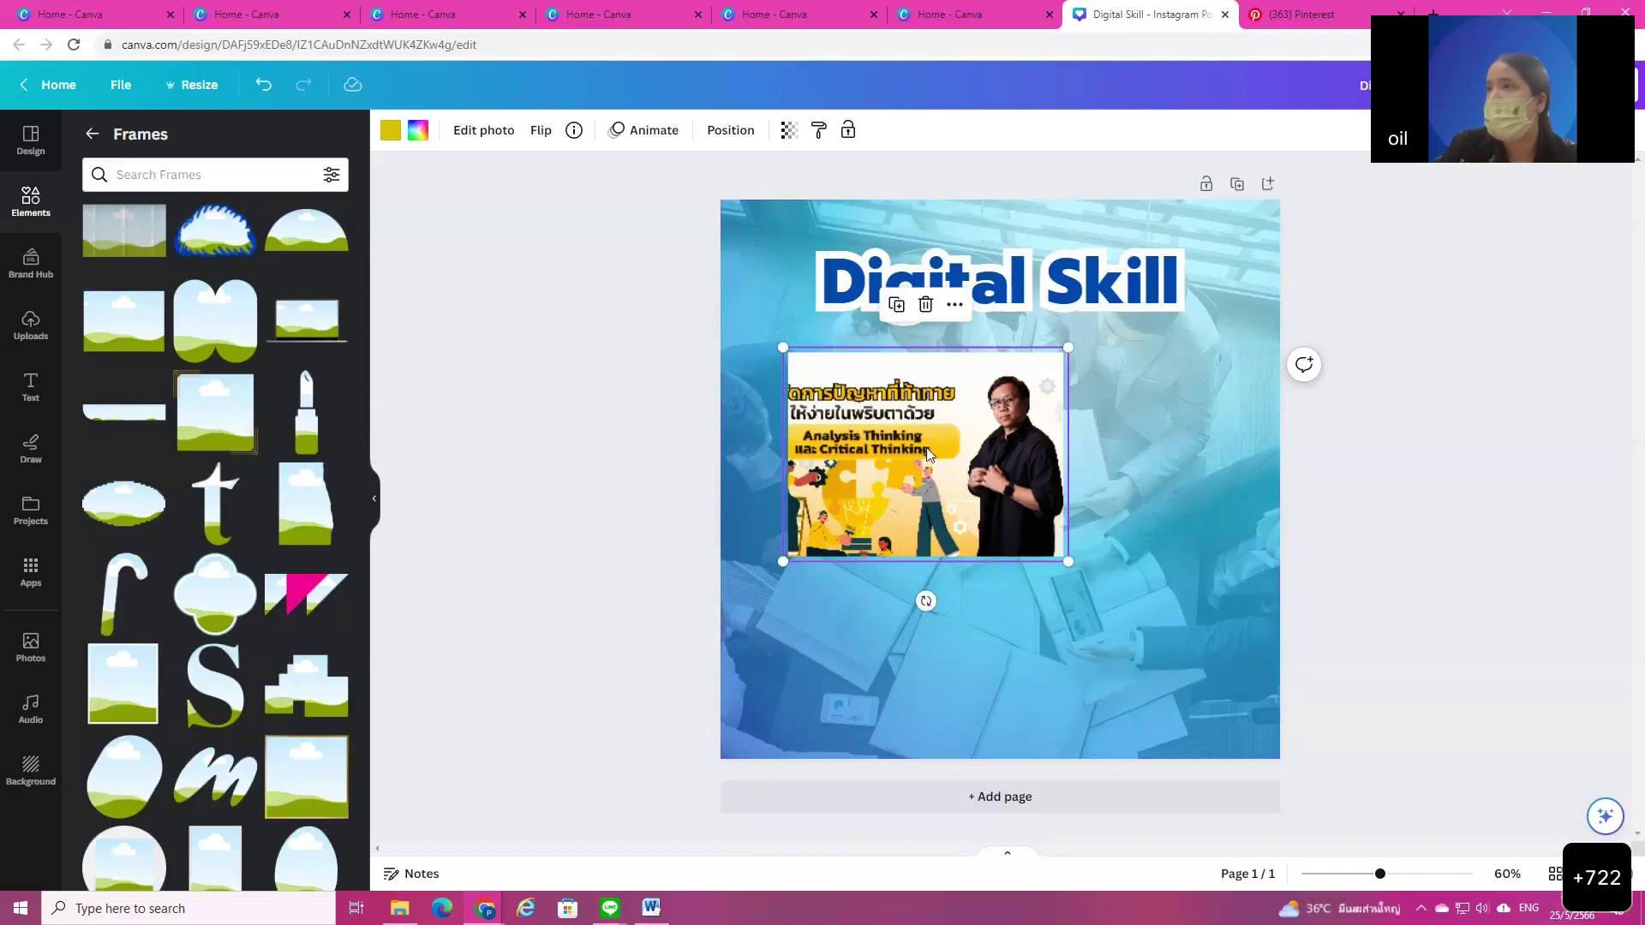
Step: Enlarge the yellow banner image inside the frame's crop area so that only its central part shows
{"action": "double_click", "coordinate": [927, 447]}
{"action": "mouse_move", "coordinate": [219, 286]}
{"action": "left_mouse_down"}
{"action": "mouse_move", "coordinate": [198, 286]}
{"action": "mouse_move", "coordinate": [219, 300]}
{"action": "left_mouse_up"}
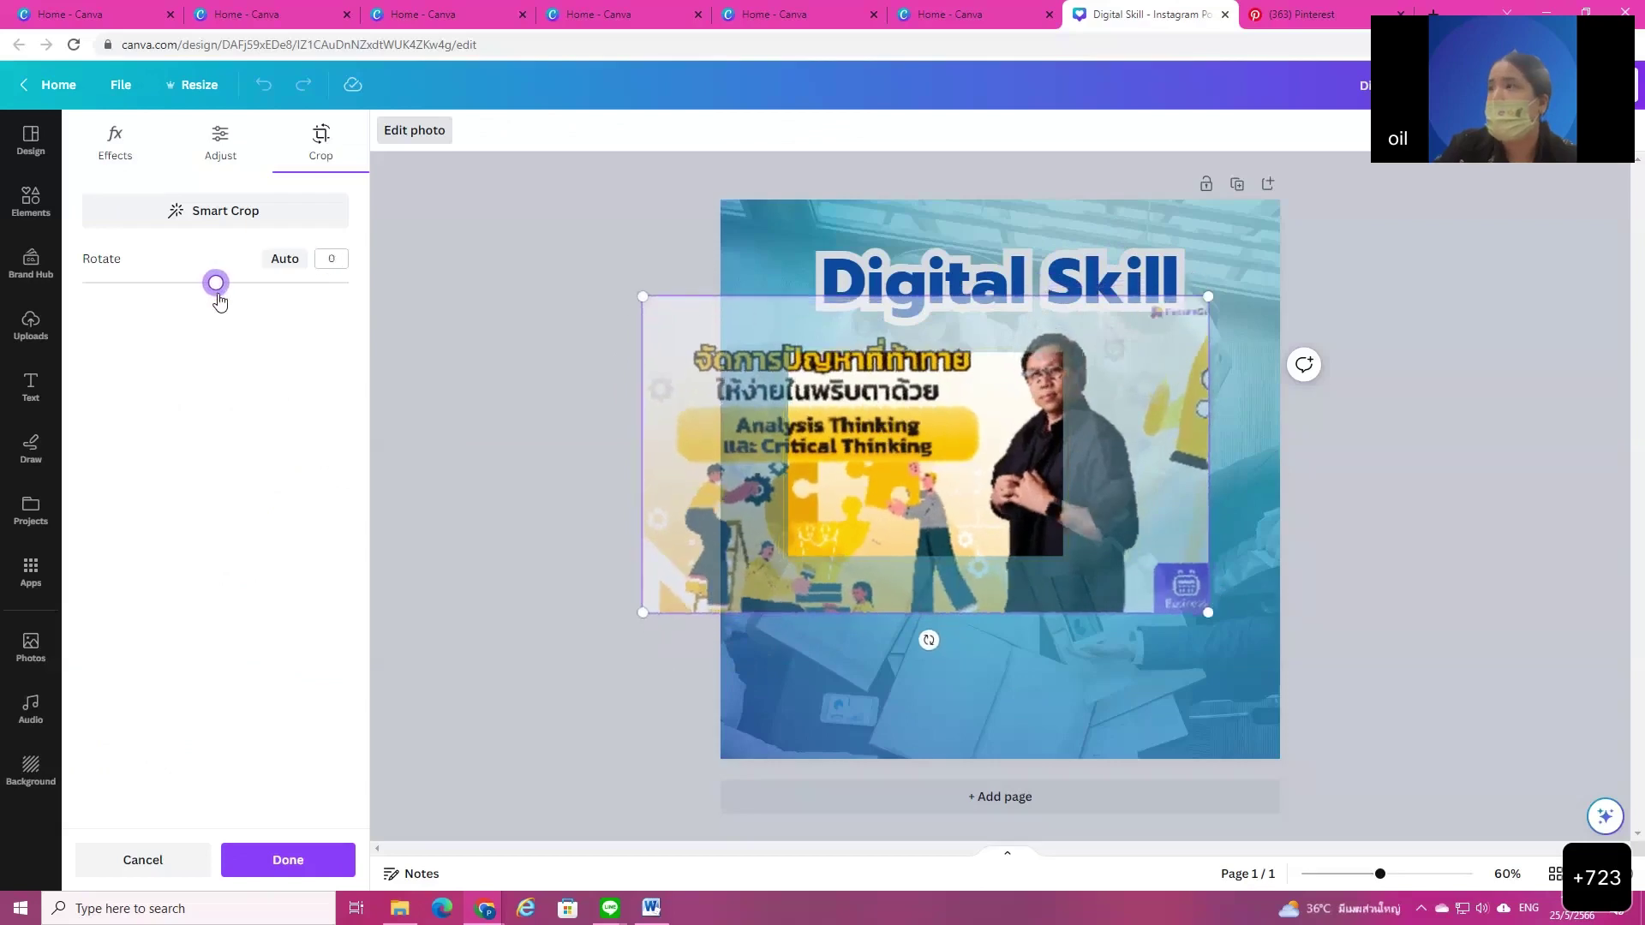
{"action": "left_click", "coordinate": [844, 733]}
{"action": "double_click", "coordinate": [942, 481]}
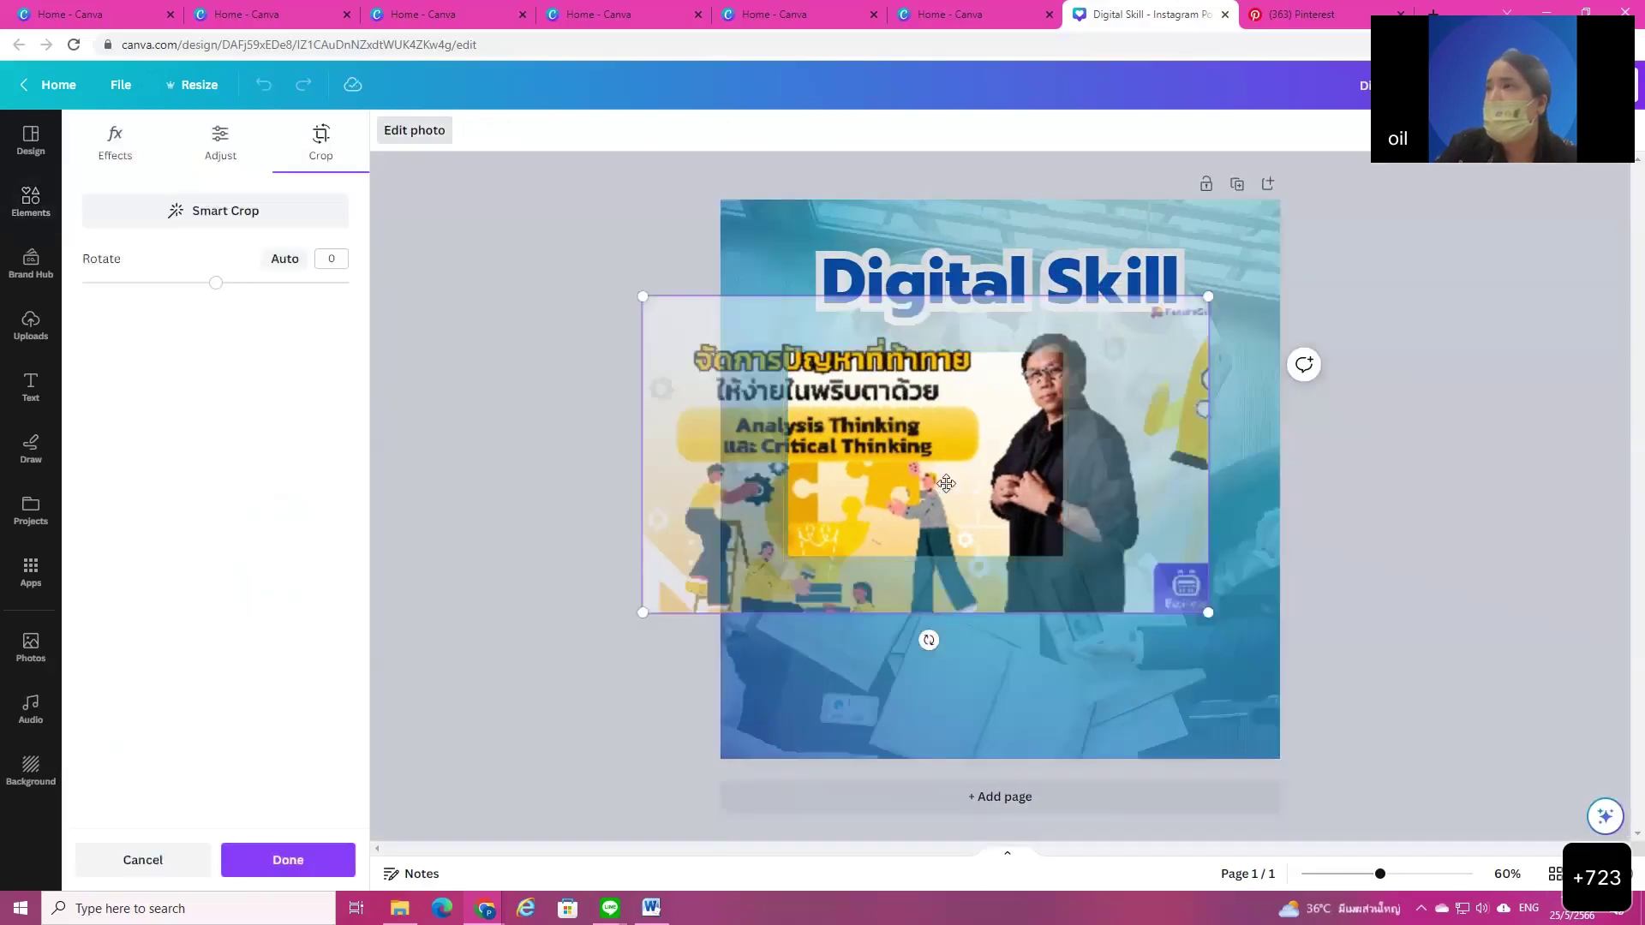
{"action": "left_click", "coordinate": [1069, 721]}
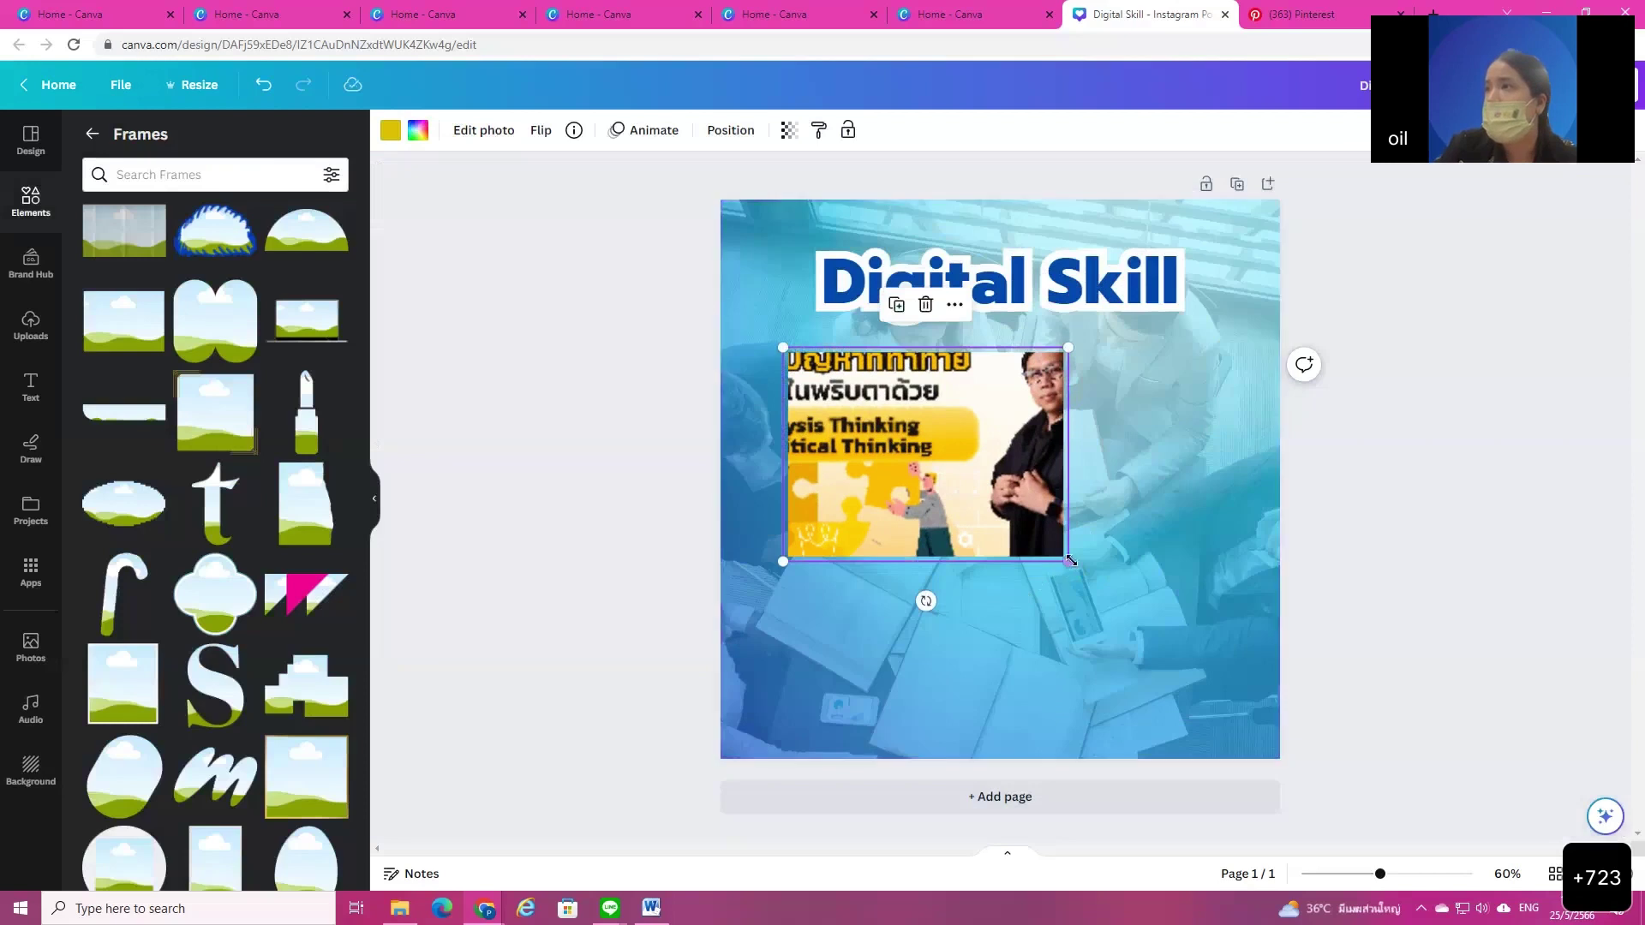
Step: Delete the yellow banner together with its frame from the page
{"action": "key", "text": "Delete"}
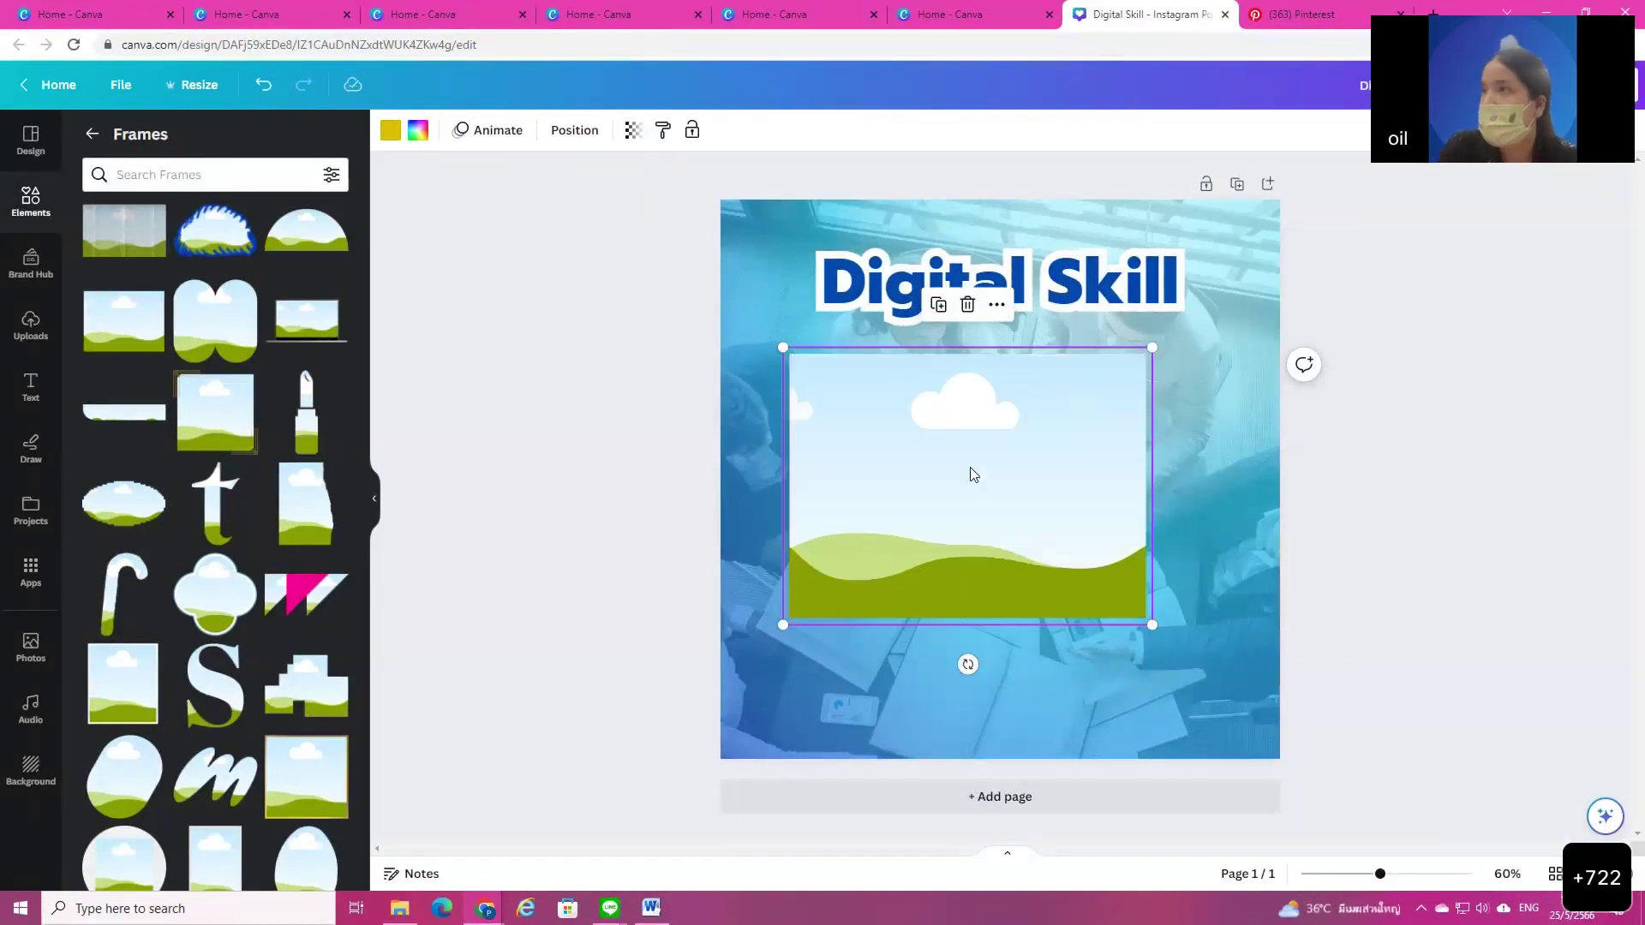
{"action": "key", "text": "Delete"}
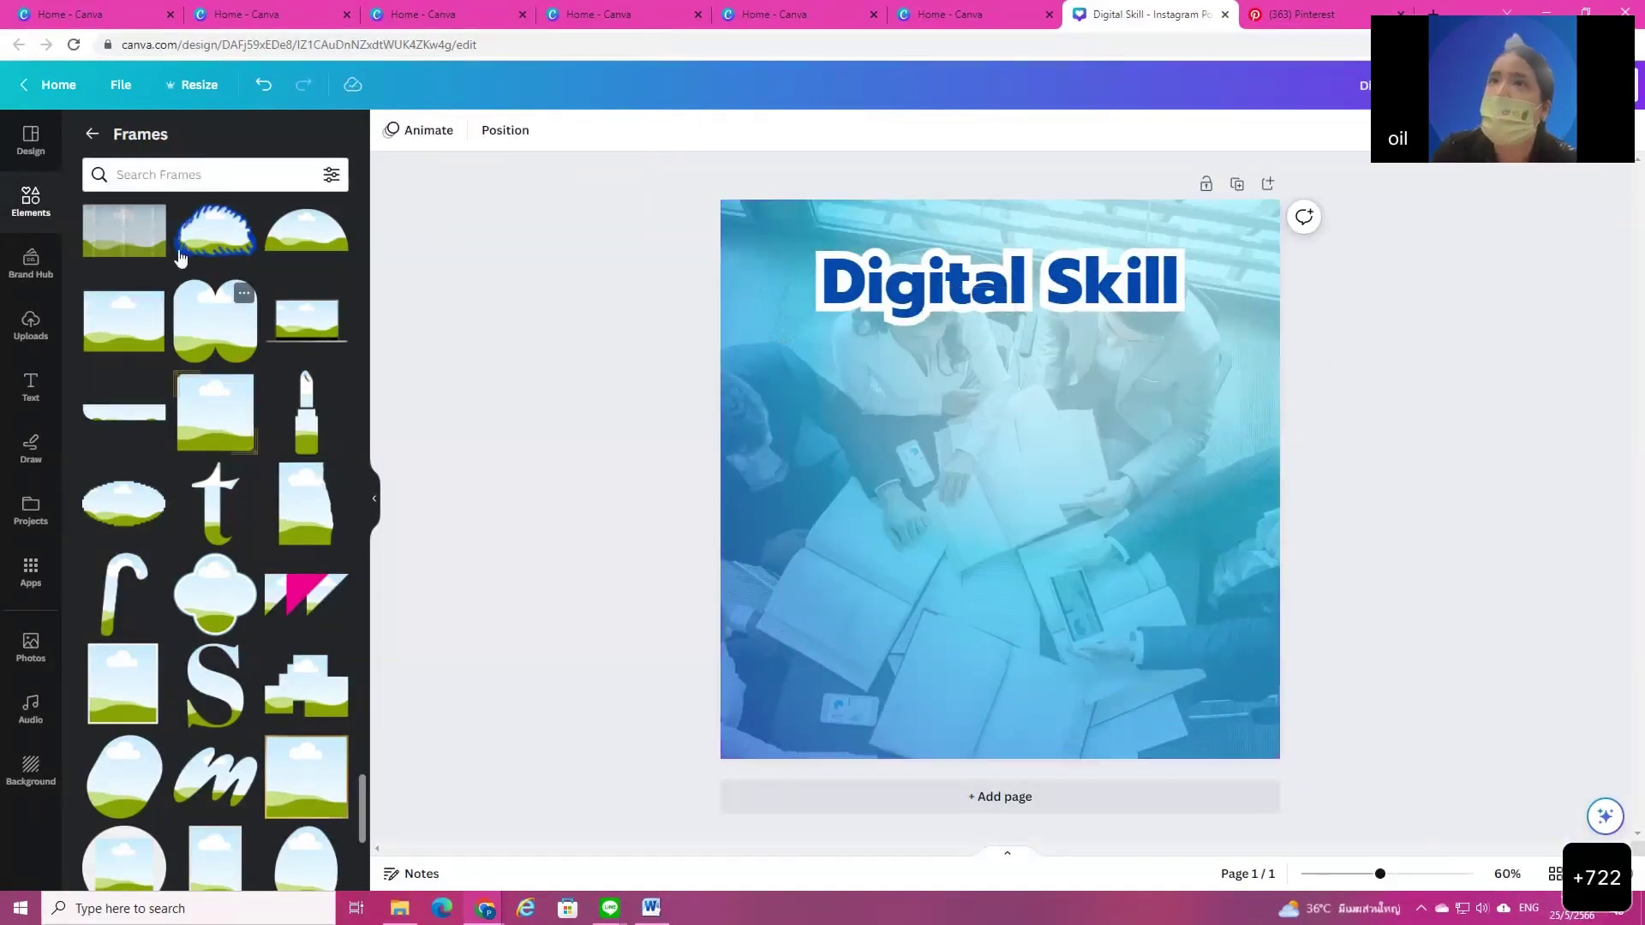
Step: Try the uploaded "Innovative Thinking for Business" and large "Analysis Thinking and Critical Thinking" banners on the page, deleting each one
{"action": "left_click", "coordinate": [31, 324]}
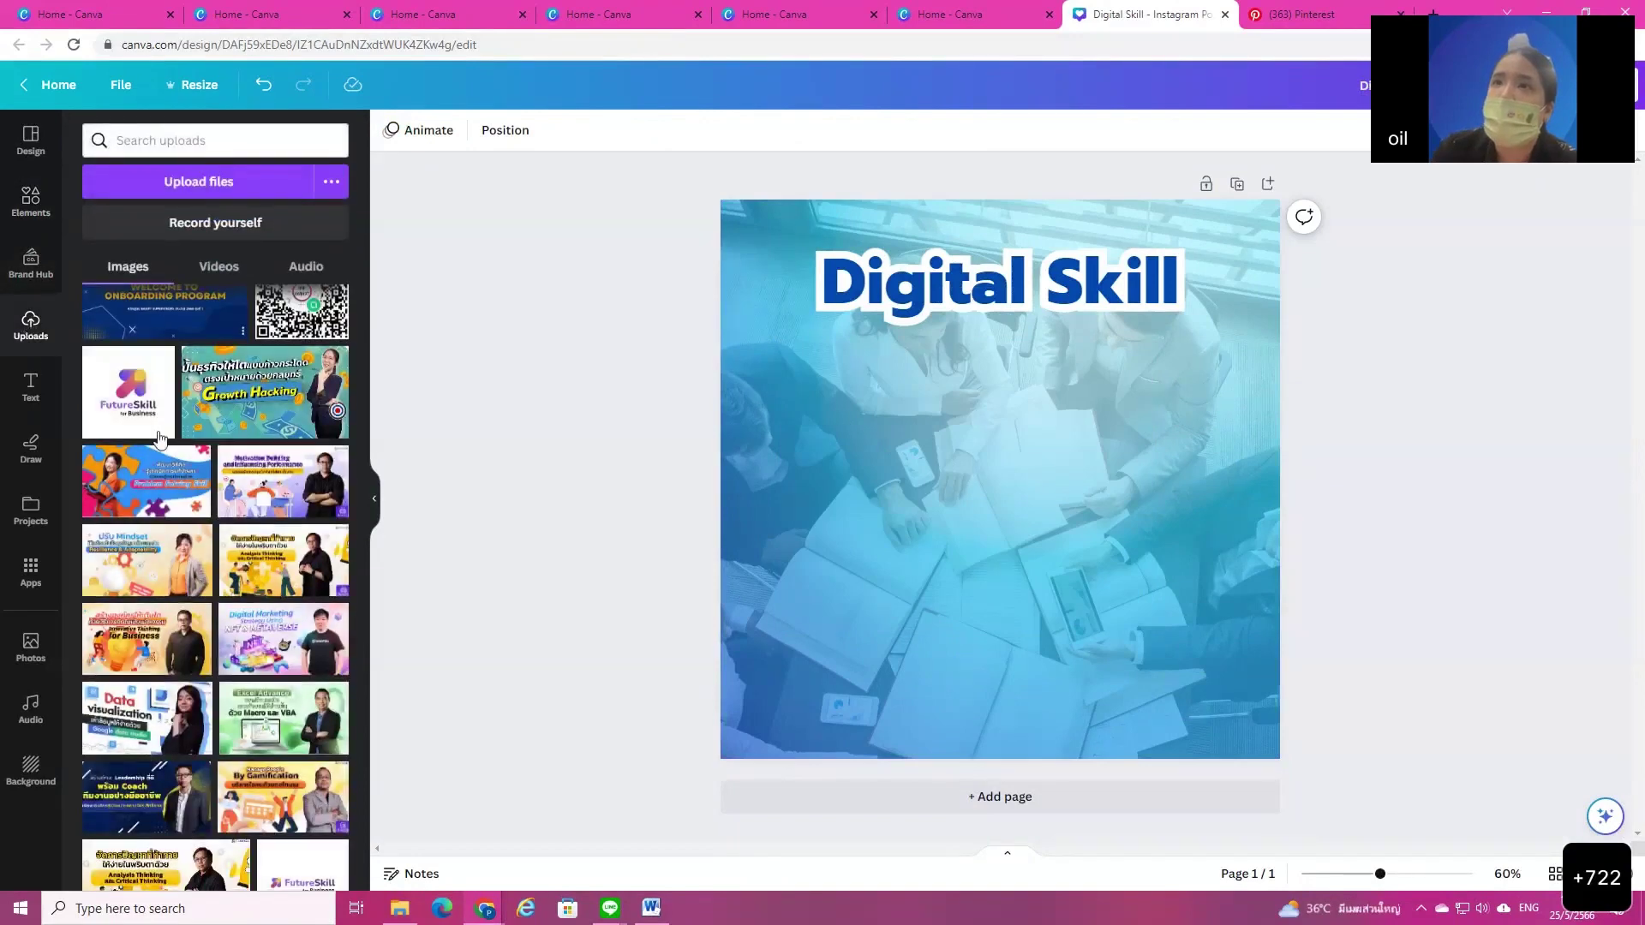
{"action": "left_click", "coordinate": [148, 649]}
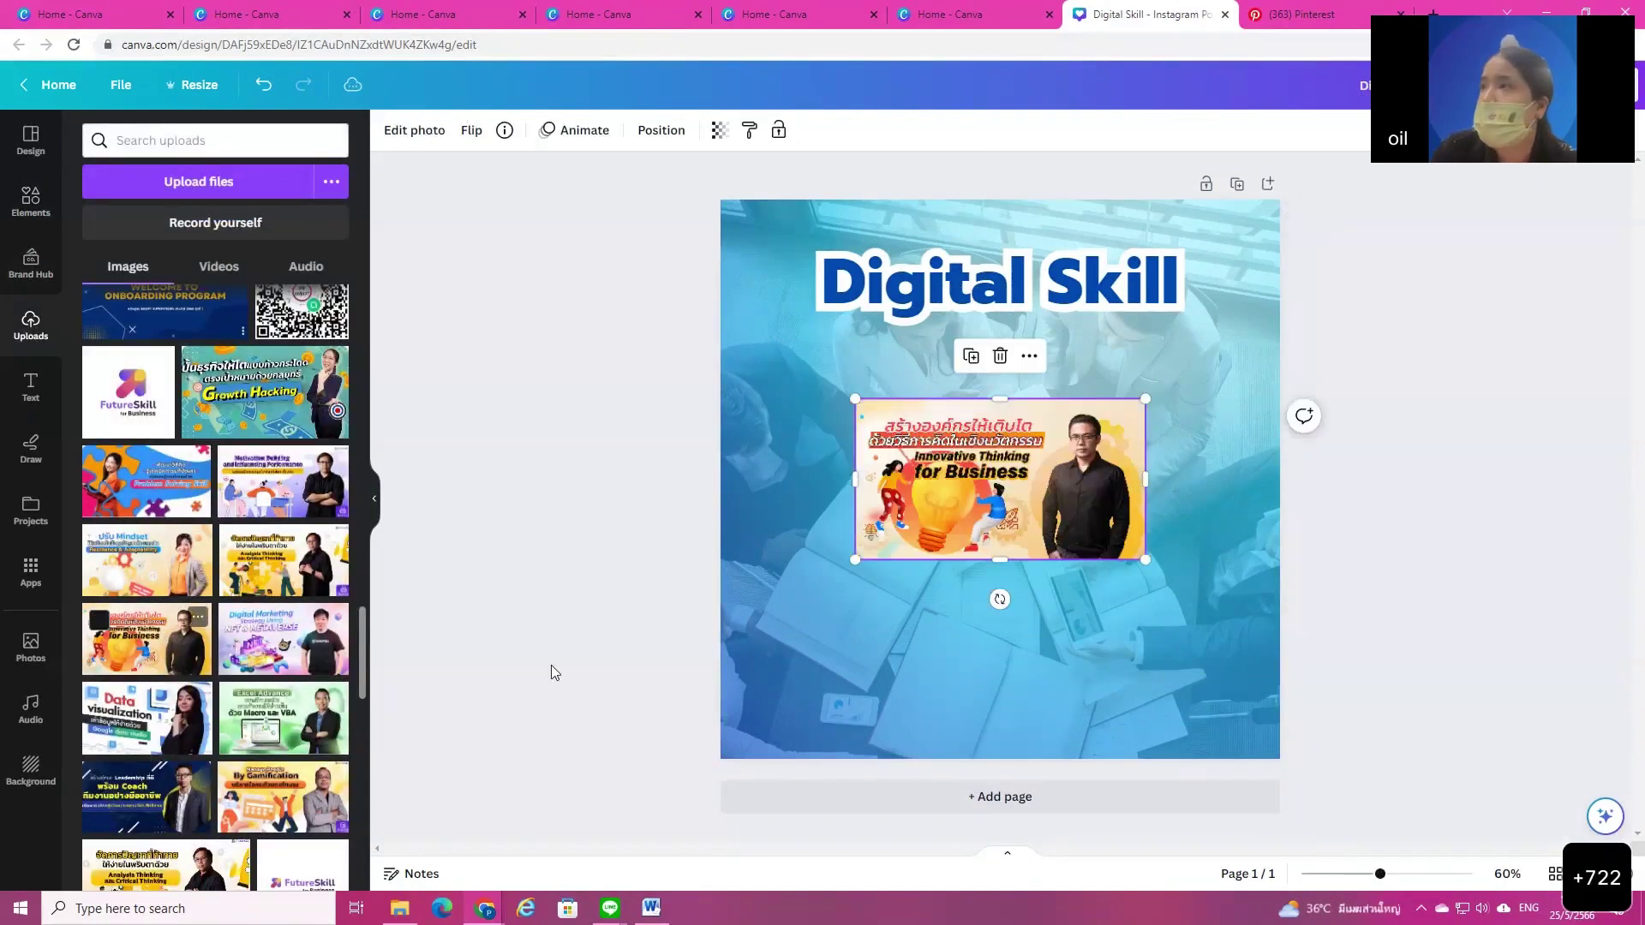
{"action": "key", "text": "Delete"}
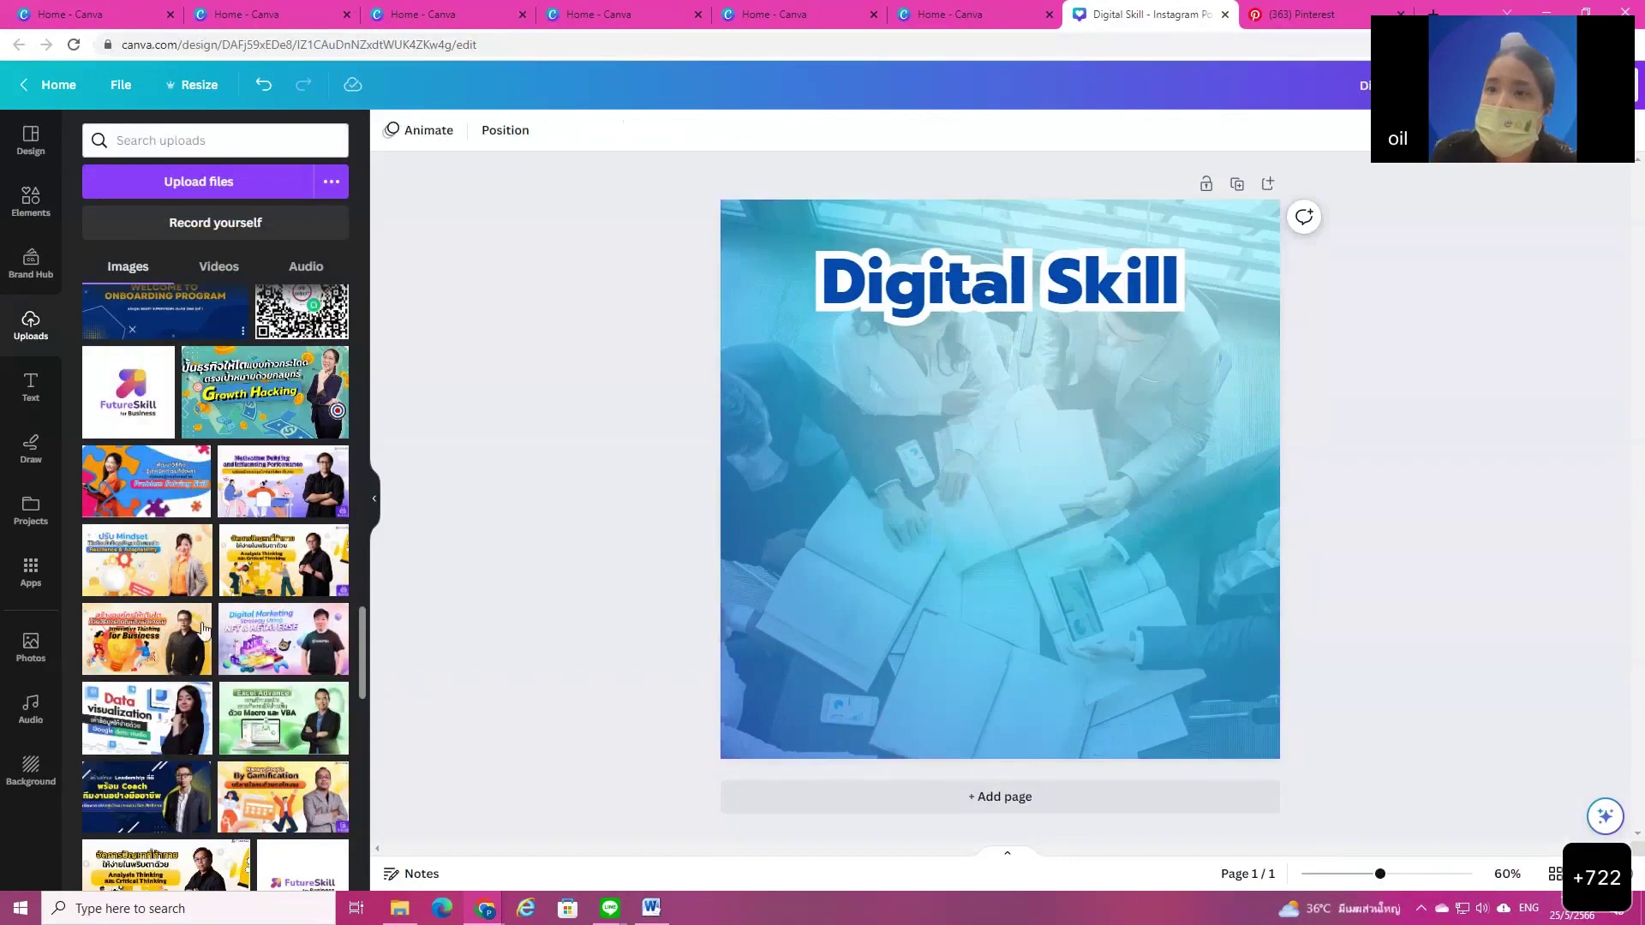
{"action": "scroll", "coordinate": [183, 753], "scroll_direction": "down", "scroll_amount": 1}
{"action": "left_click", "coordinate": [169, 824]}
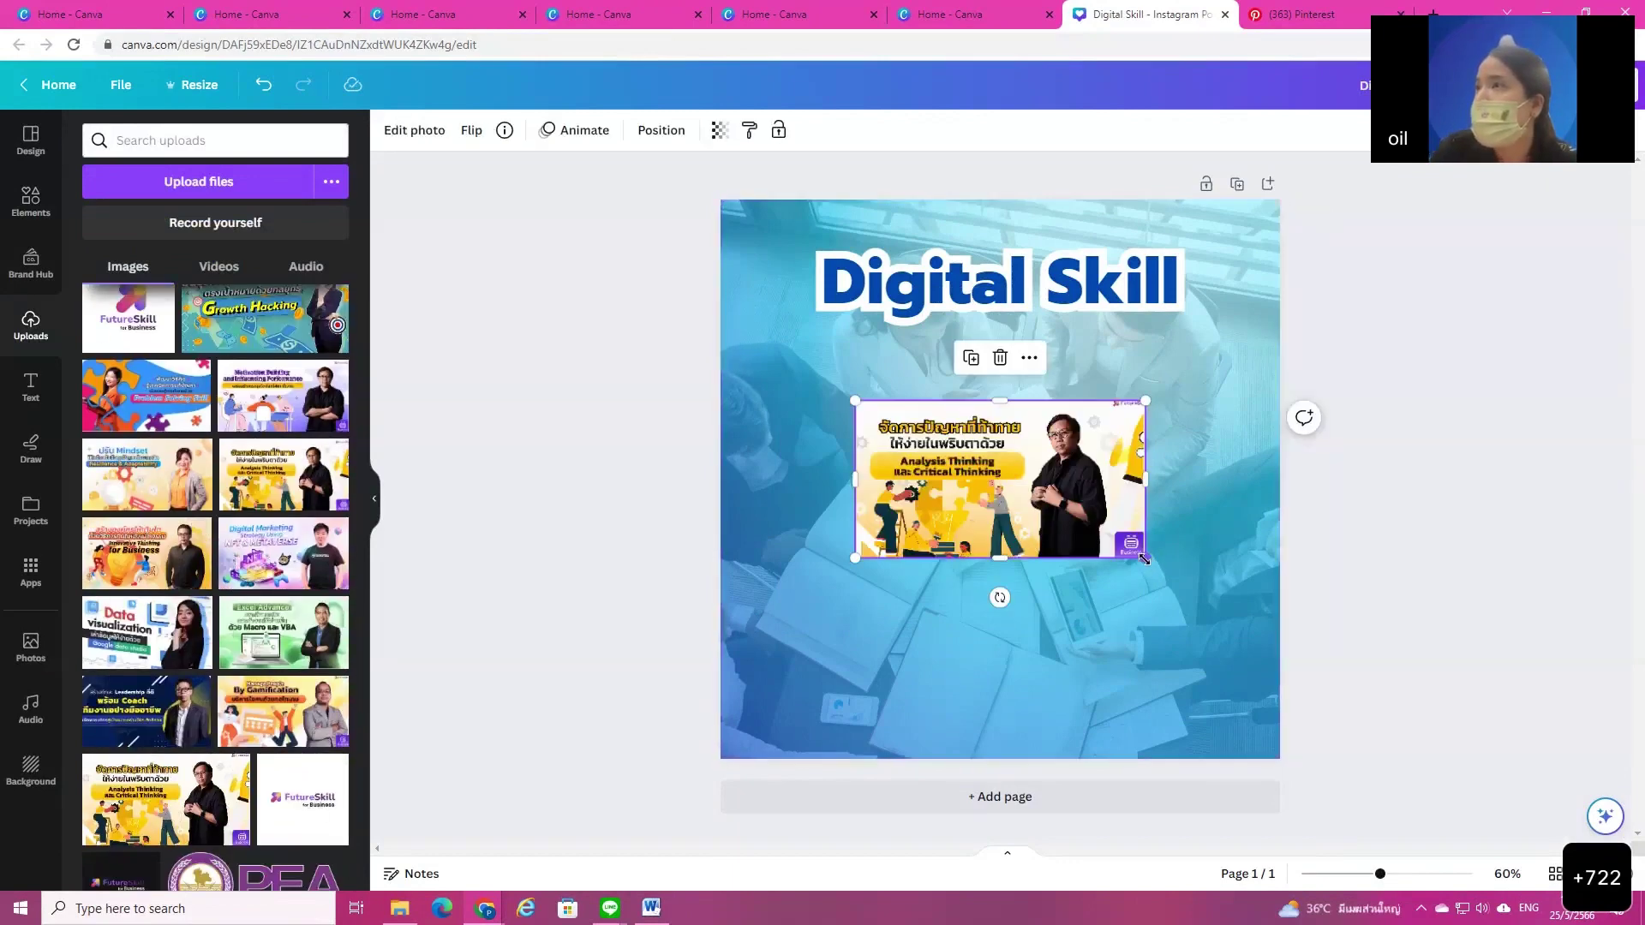
{"action": "key", "text": "Delete"}
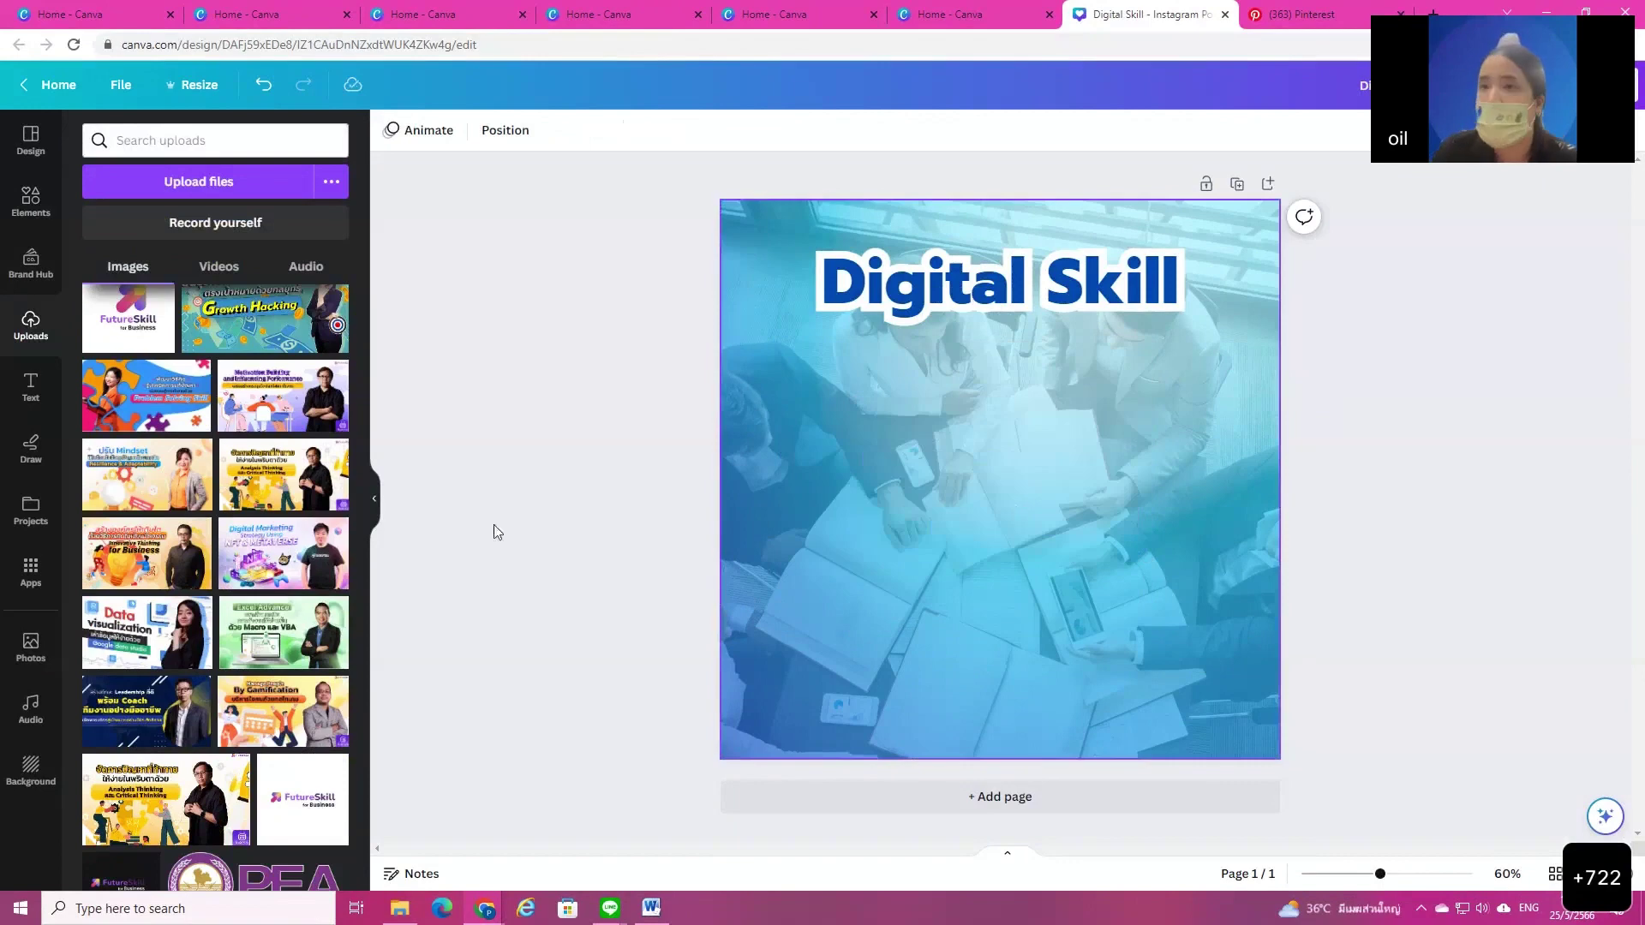
Step: Add the uploaded orange "Innovative Thinking for Business" course banner to the page and crop it to a 16:9 aspect ratio
{"action": "left_click", "coordinate": [141, 555]}
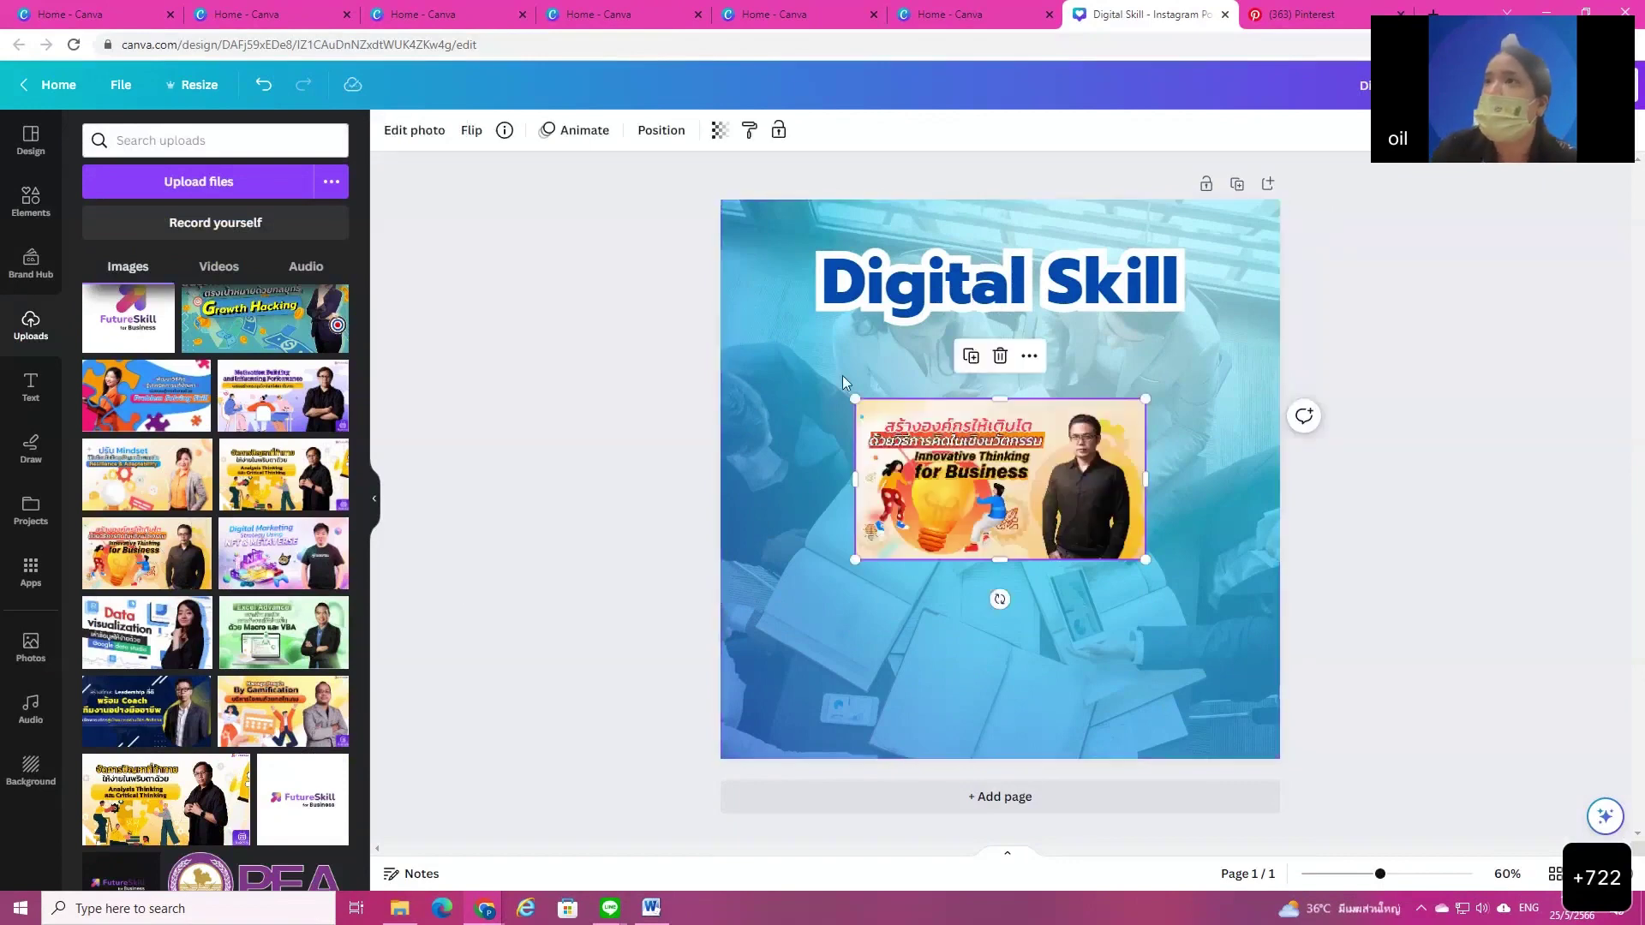
{"action": "double_click", "coordinate": [986, 467]}
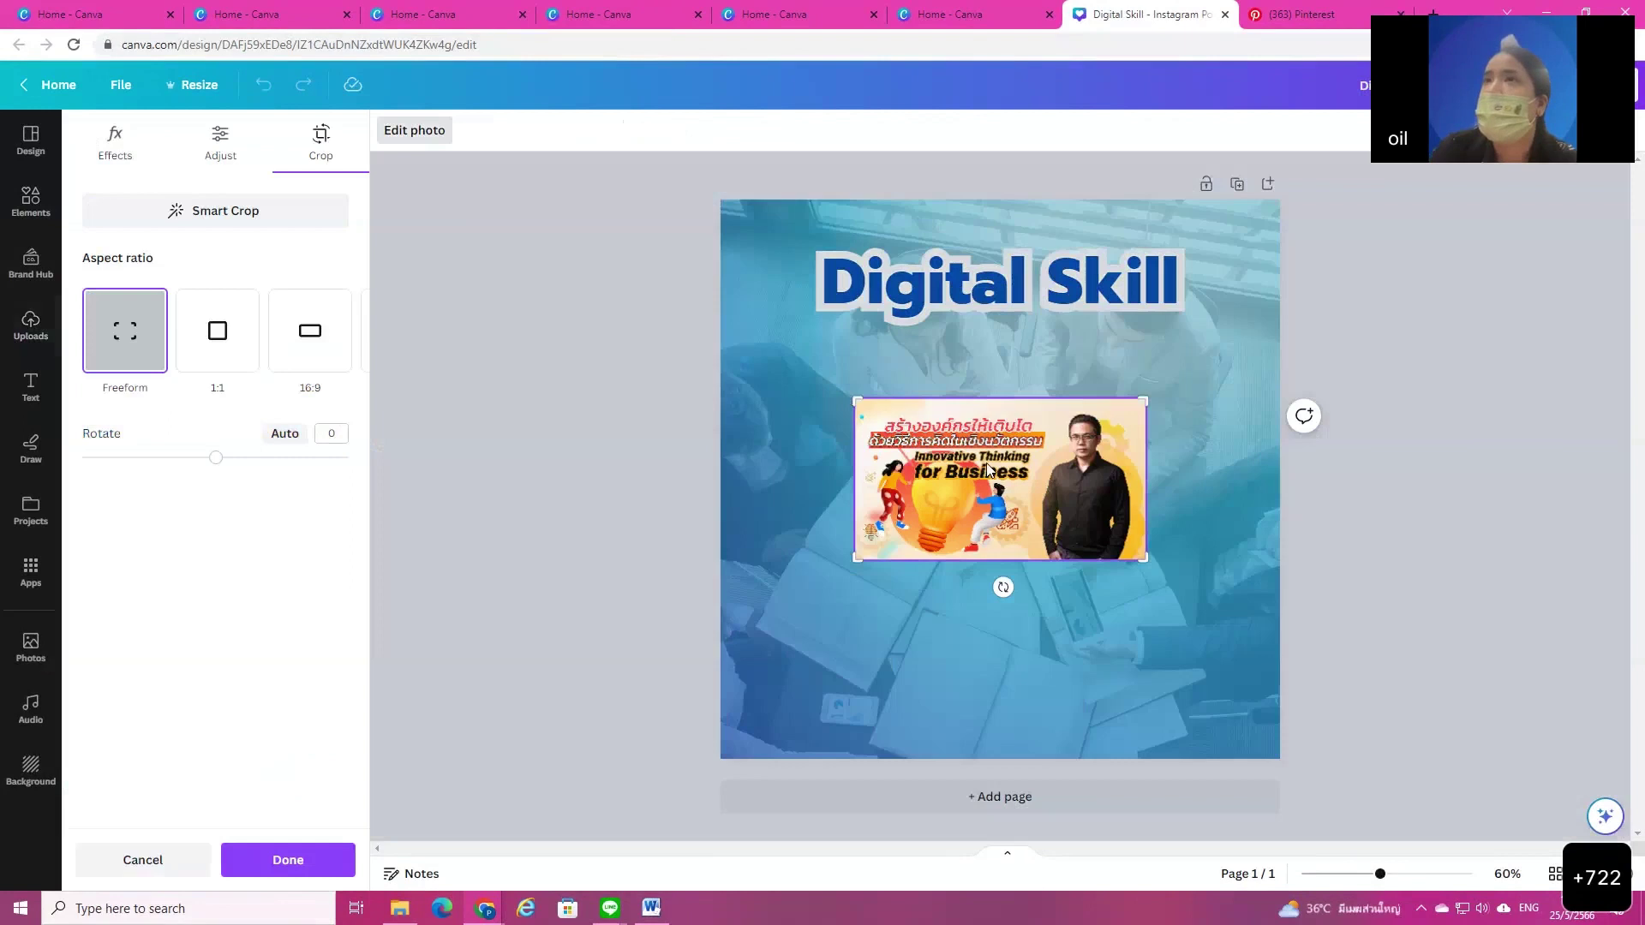
{"action": "left_click", "coordinate": [297, 352]}
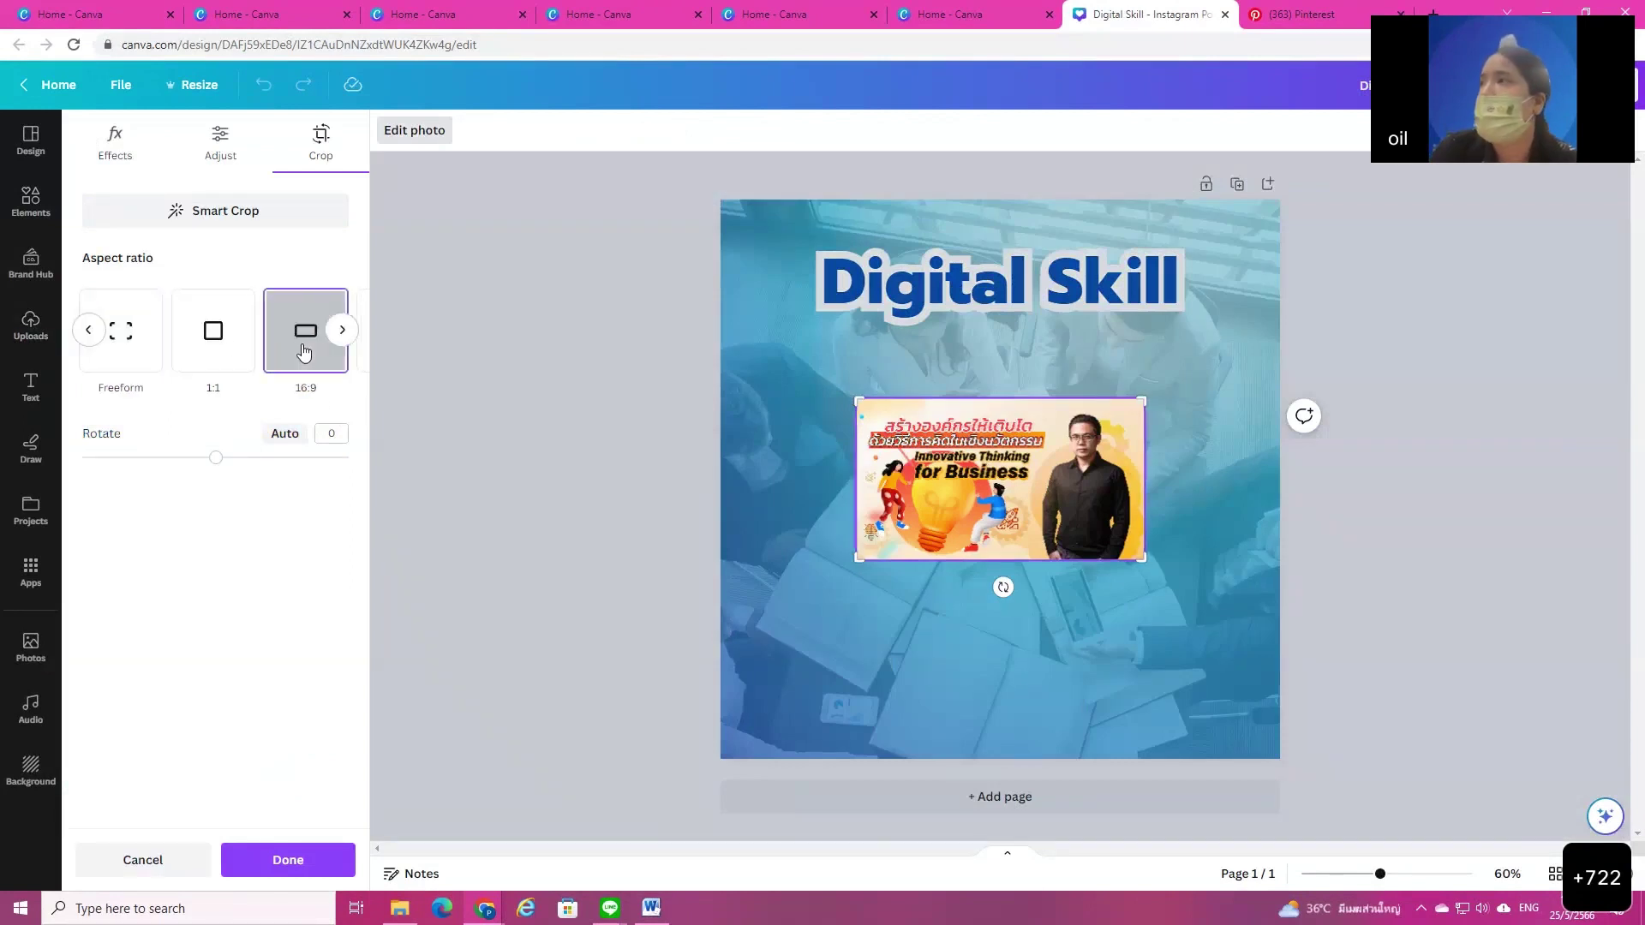
{"action": "left_click_drag", "start_coordinate": [863, 402], "coordinate": [814, 404]}
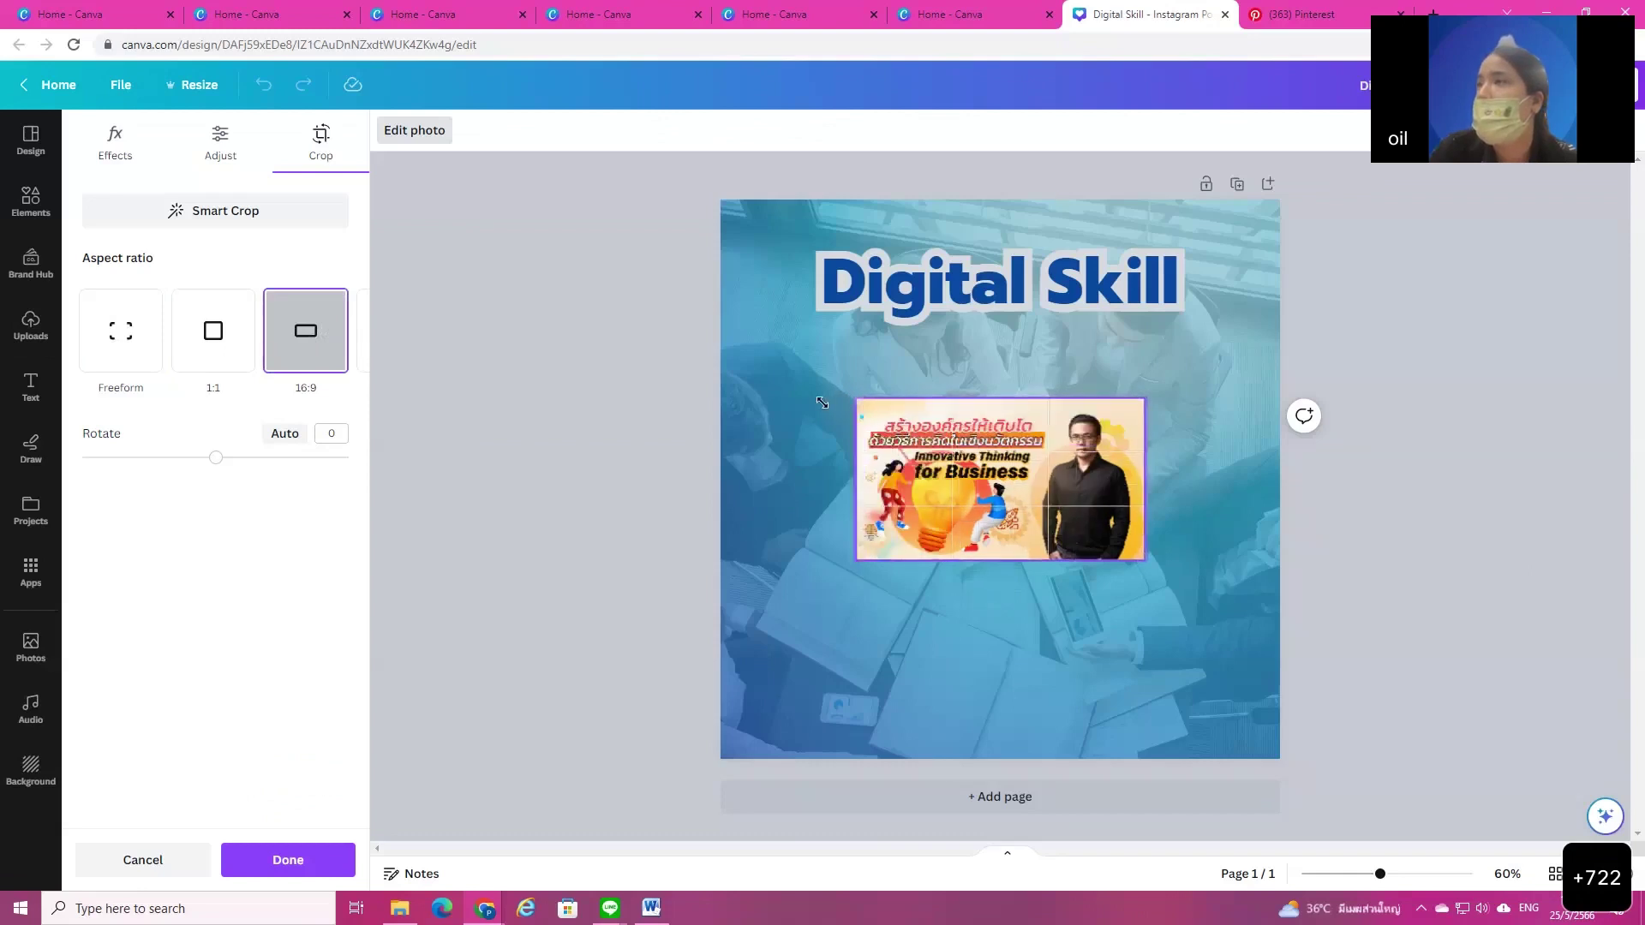
{"action": "left_click", "coordinate": [687, 485]}
Step: Shrink the "Innovative Thinking for Business" banner to about three quarters of its size and place it on the page's left half below the title
{"action": "left_click_drag", "start_coordinate": [1131, 535], "coordinate": [932, 499]}
{"action": "left_click", "coordinate": [913, 604]}
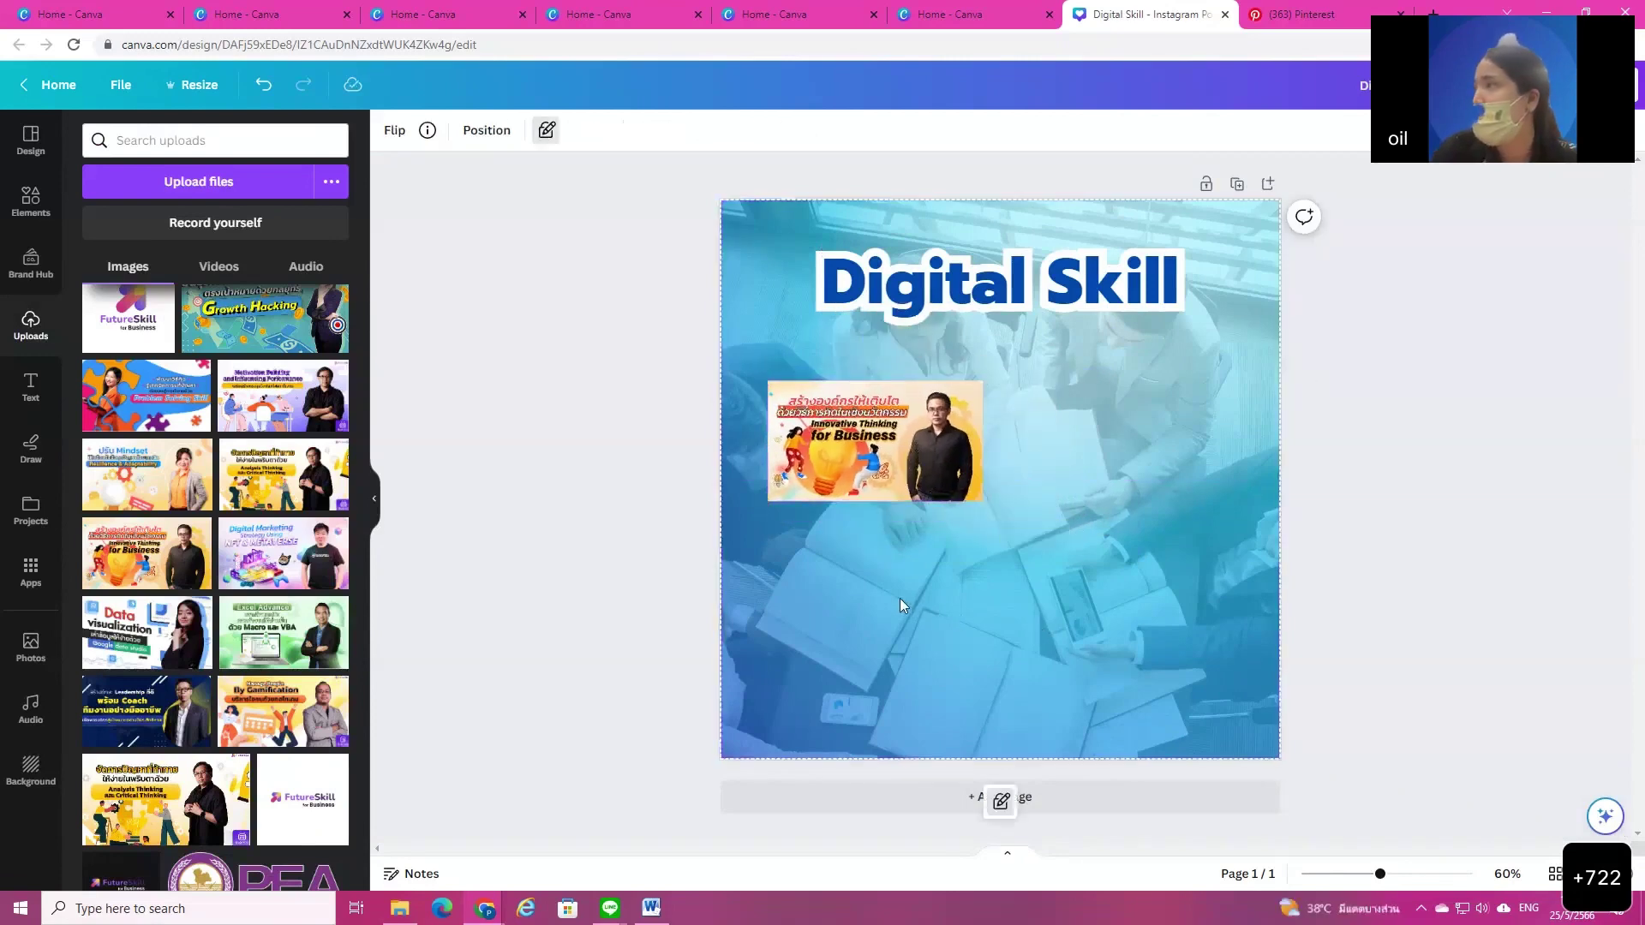
Step: Add the uploaded blue "Problem Solving Skill" banner, scale it to match the "Innovative Thinking for Business" banner, and place it level beside that one
{"action": "left_click", "coordinate": [166, 394]}
{"action": "left_click_drag", "start_coordinate": [963, 515], "coordinate": [963, 650]}
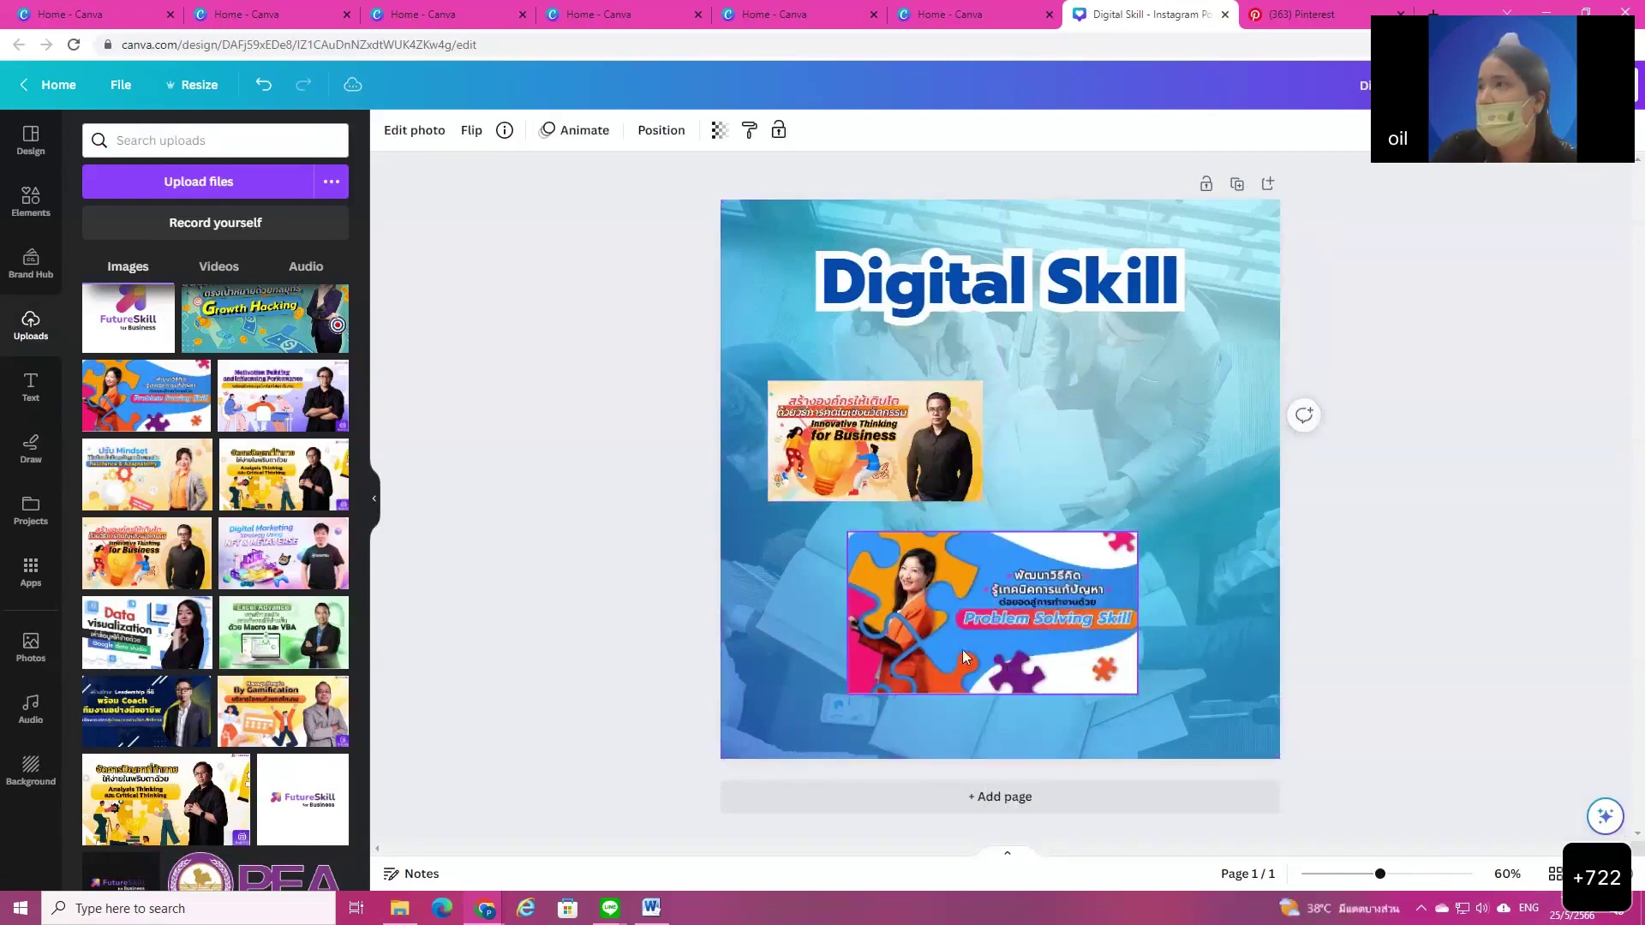
{"action": "left_click_drag", "start_coordinate": [849, 692], "coordinate": [937, 643]}
{"action": "left_click_drag", "start_coordinate": [1037, 591], "coordinate": [868, 444]}
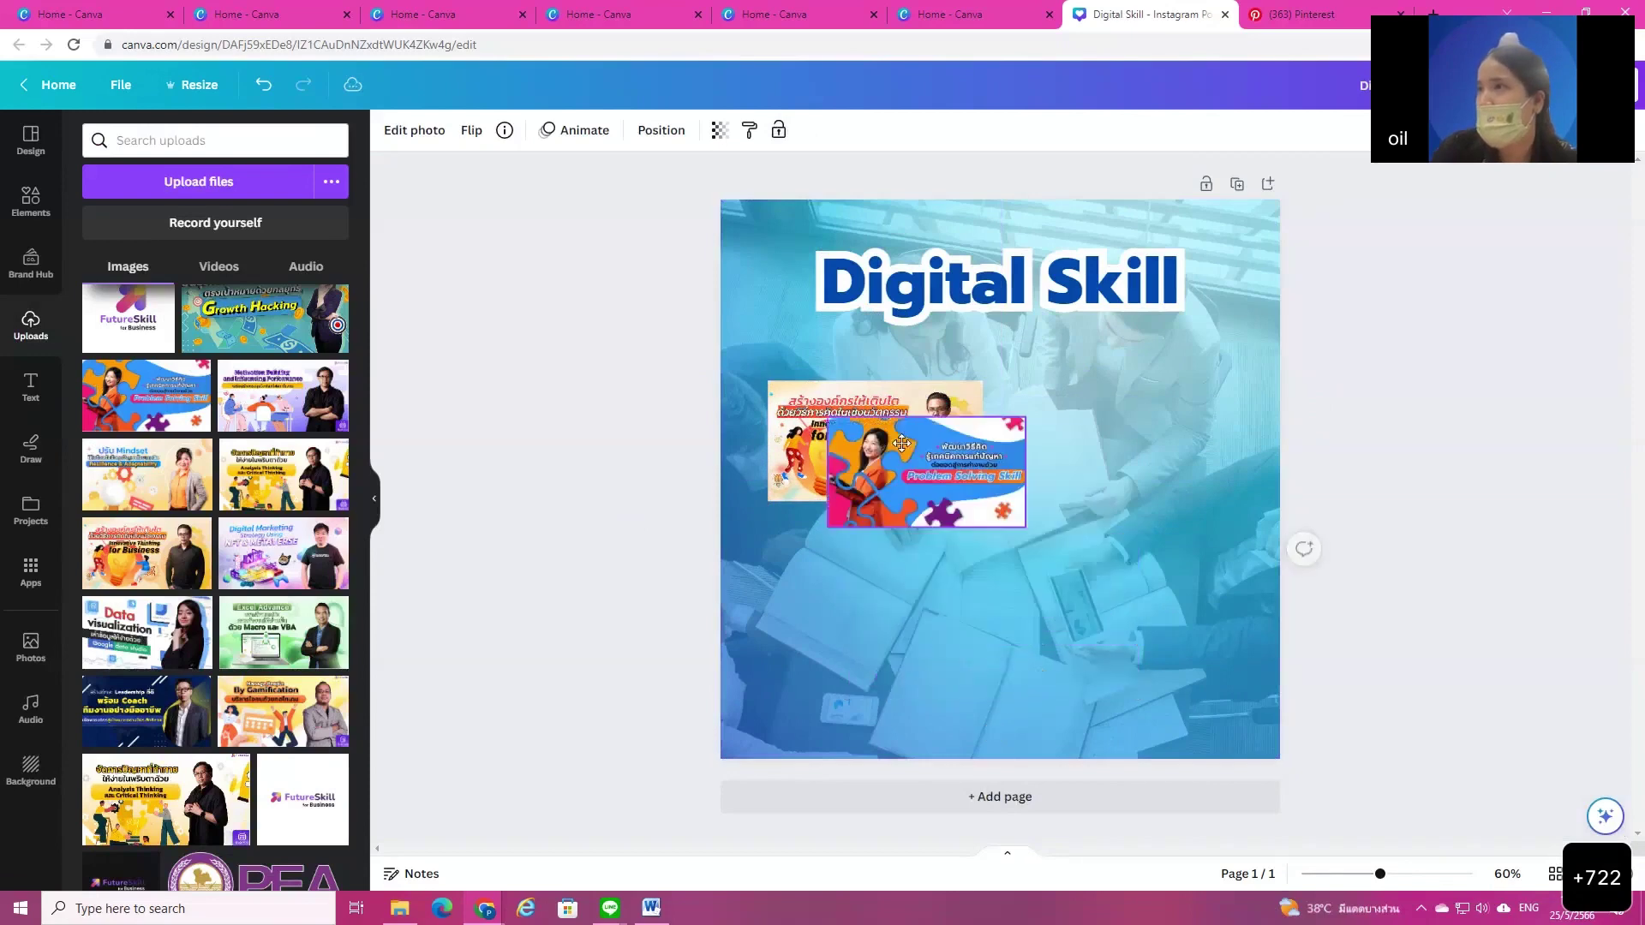
{"action": "left_click_drag", "start_coordinate": [999, 503], "coordinate": [982, 500]}
{"action": "left_click_drag", "start_coordinate": [887, 455], "coordinate": [1127, 457]}
{"action": "left_click", "coordinate": [1124, 691]}
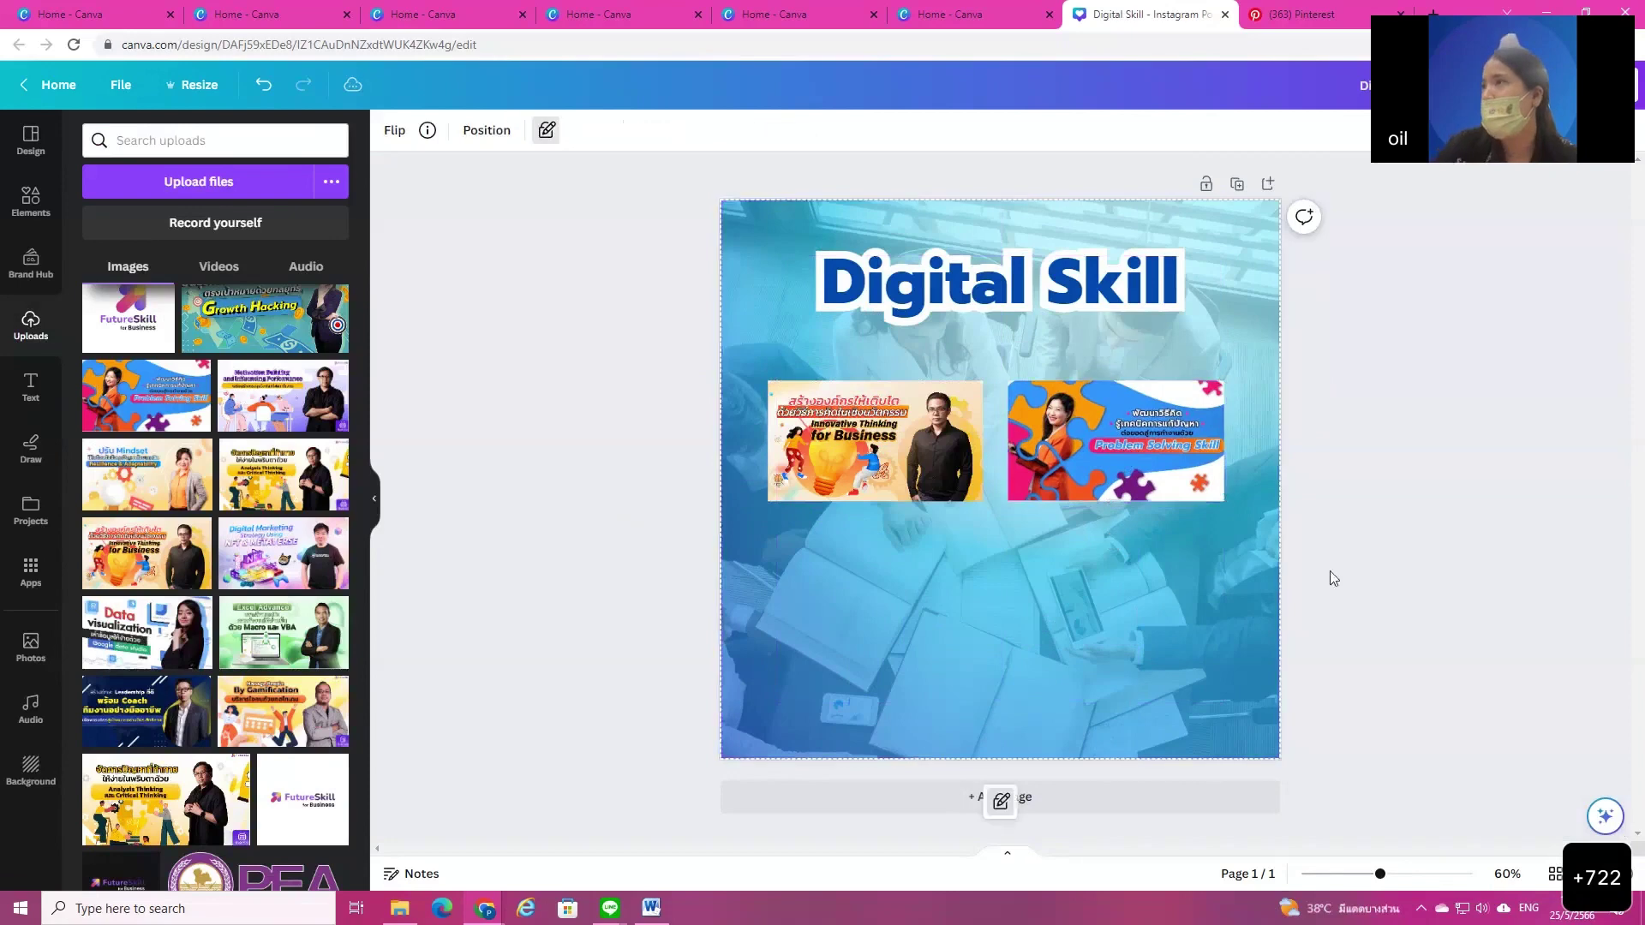
{"action": "left_click", "coordinate": [1367, 567]}
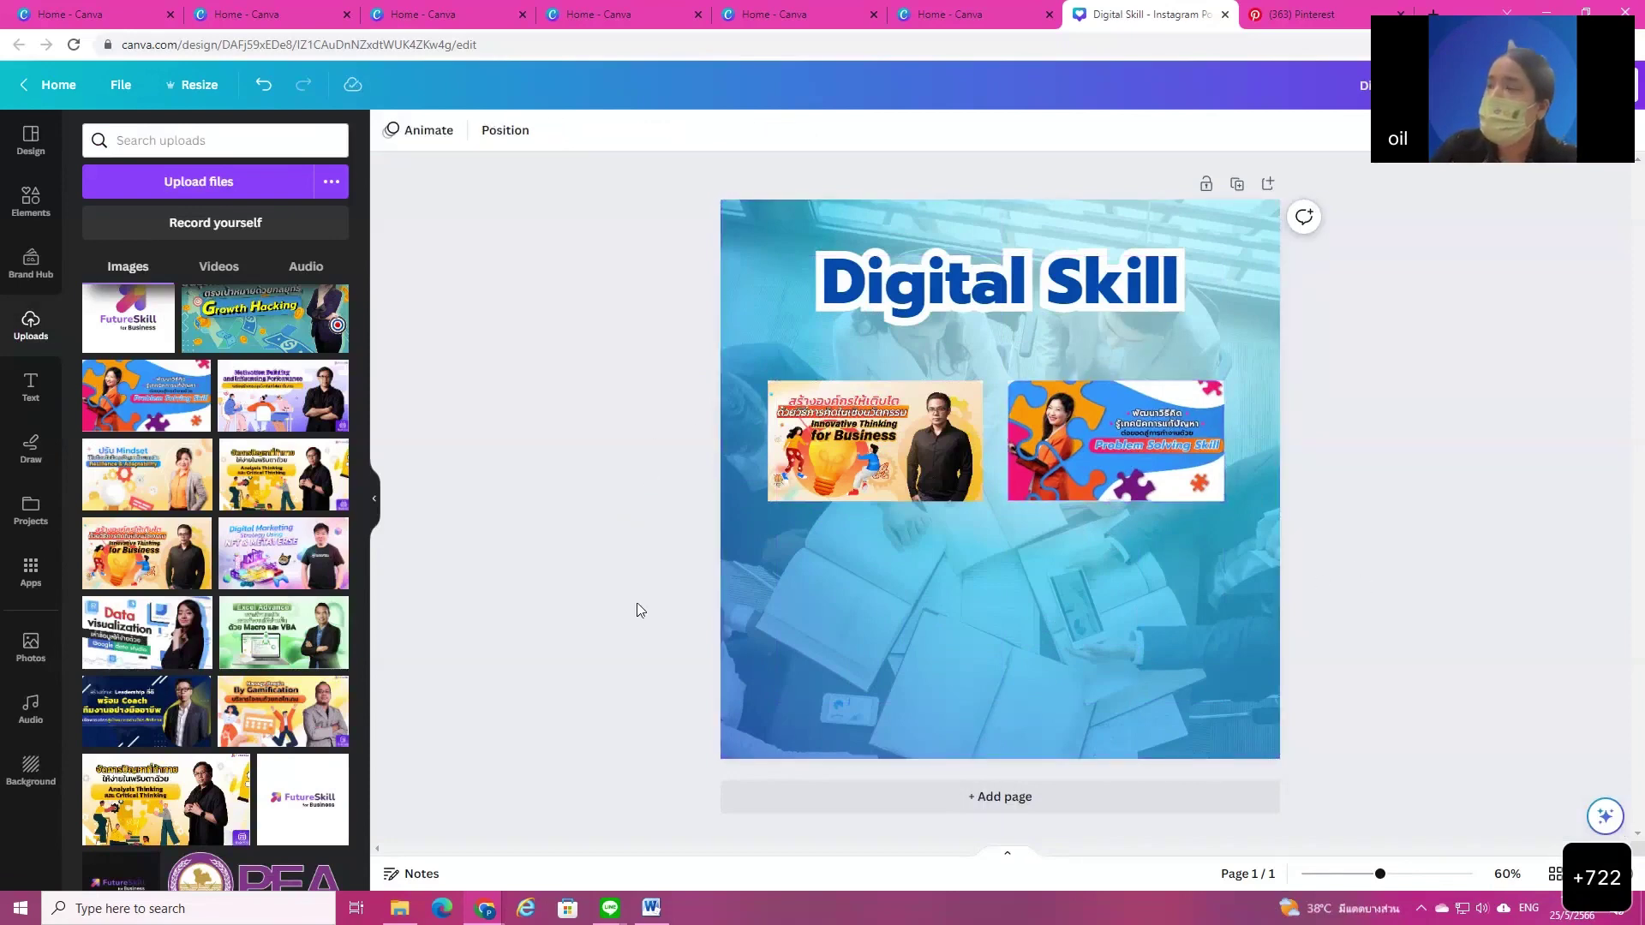
Step: Add a rounded square shape over the "Innovative Thinking for Business" banner and stretch it into a card about 488 × 544 px
{"action": "left_click", "coordinate": [30, 204]}
{"action": "left_click", "coordinate": [93, 134]}
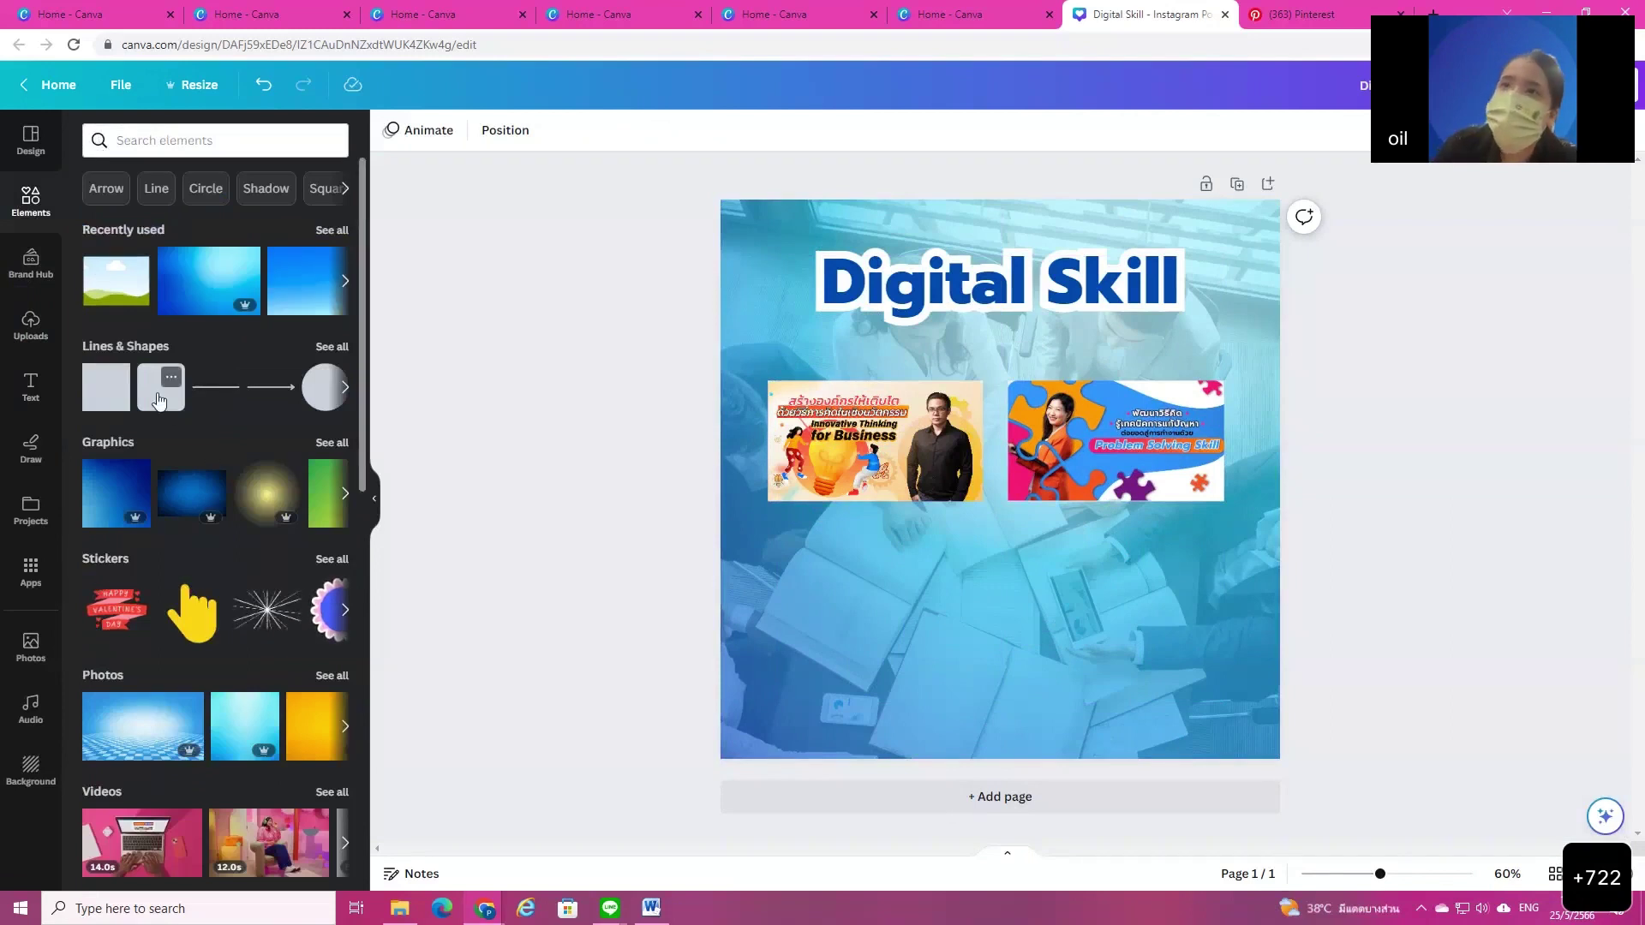
{"action": "left_click", "coordinate": [159, 398]}
{"action": "left_click_drag", "start_coordinate": [1019, 547], "coordinate": [831, 638]}
{"action": "left_click_drag", "start_coordinate": [916, 501], "coordinate": [1001, 504]}
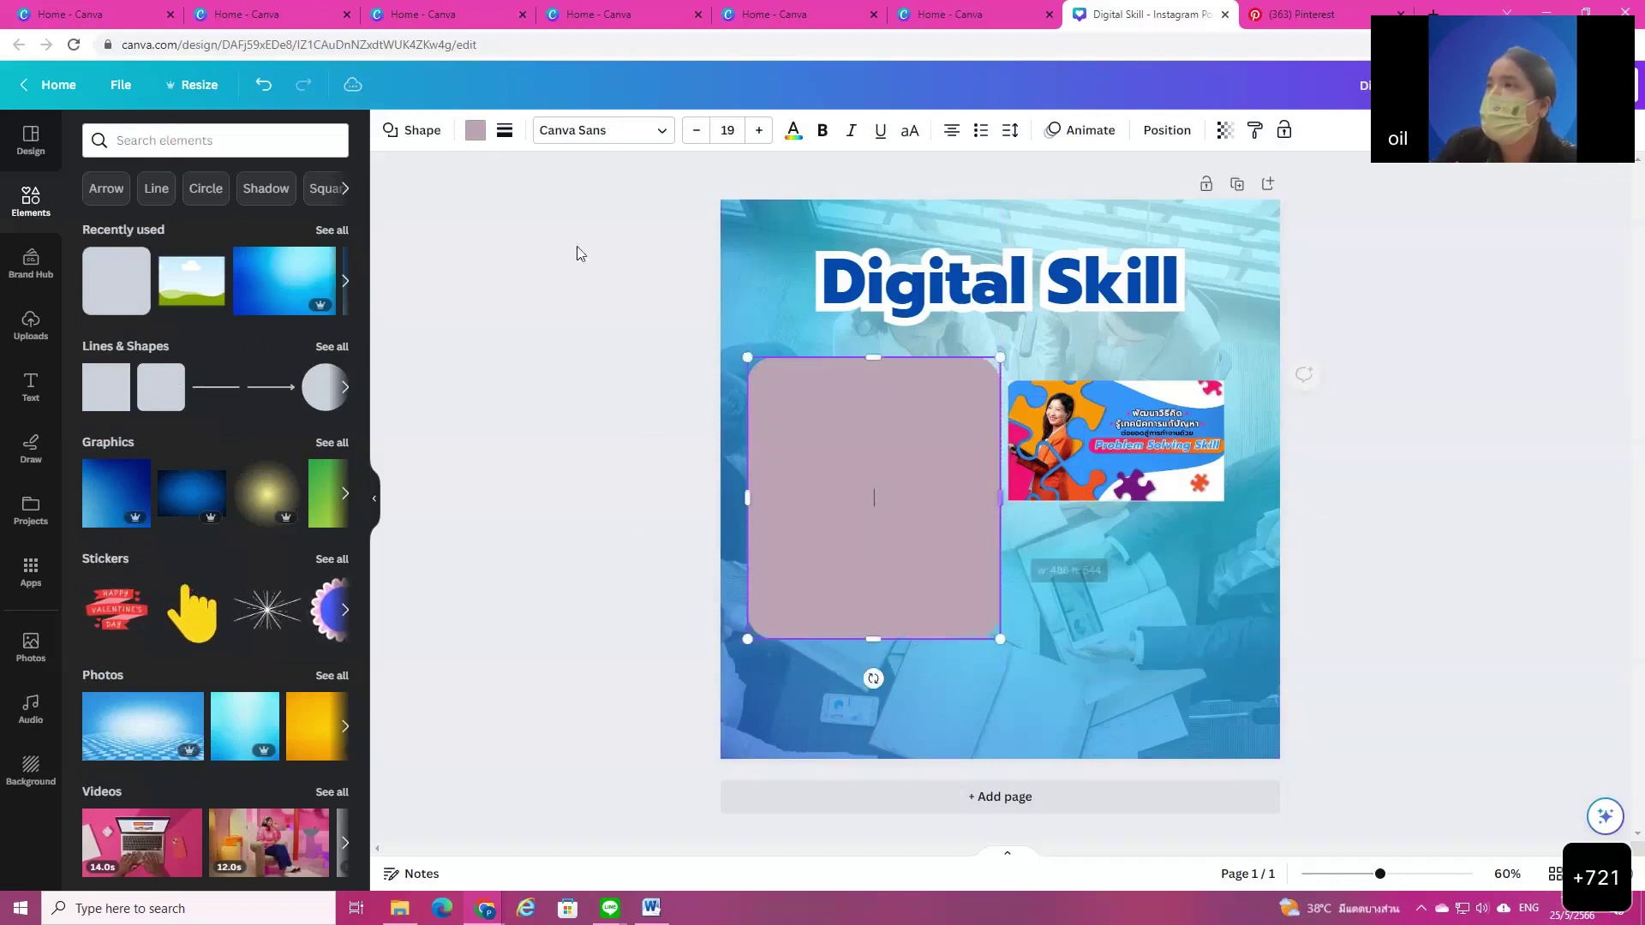
Step: Fill the rounded card with white and move it backward behind the "Innovative Thinking for Business" banner
{"action": "left_click", "coordinate": [473, 131]}
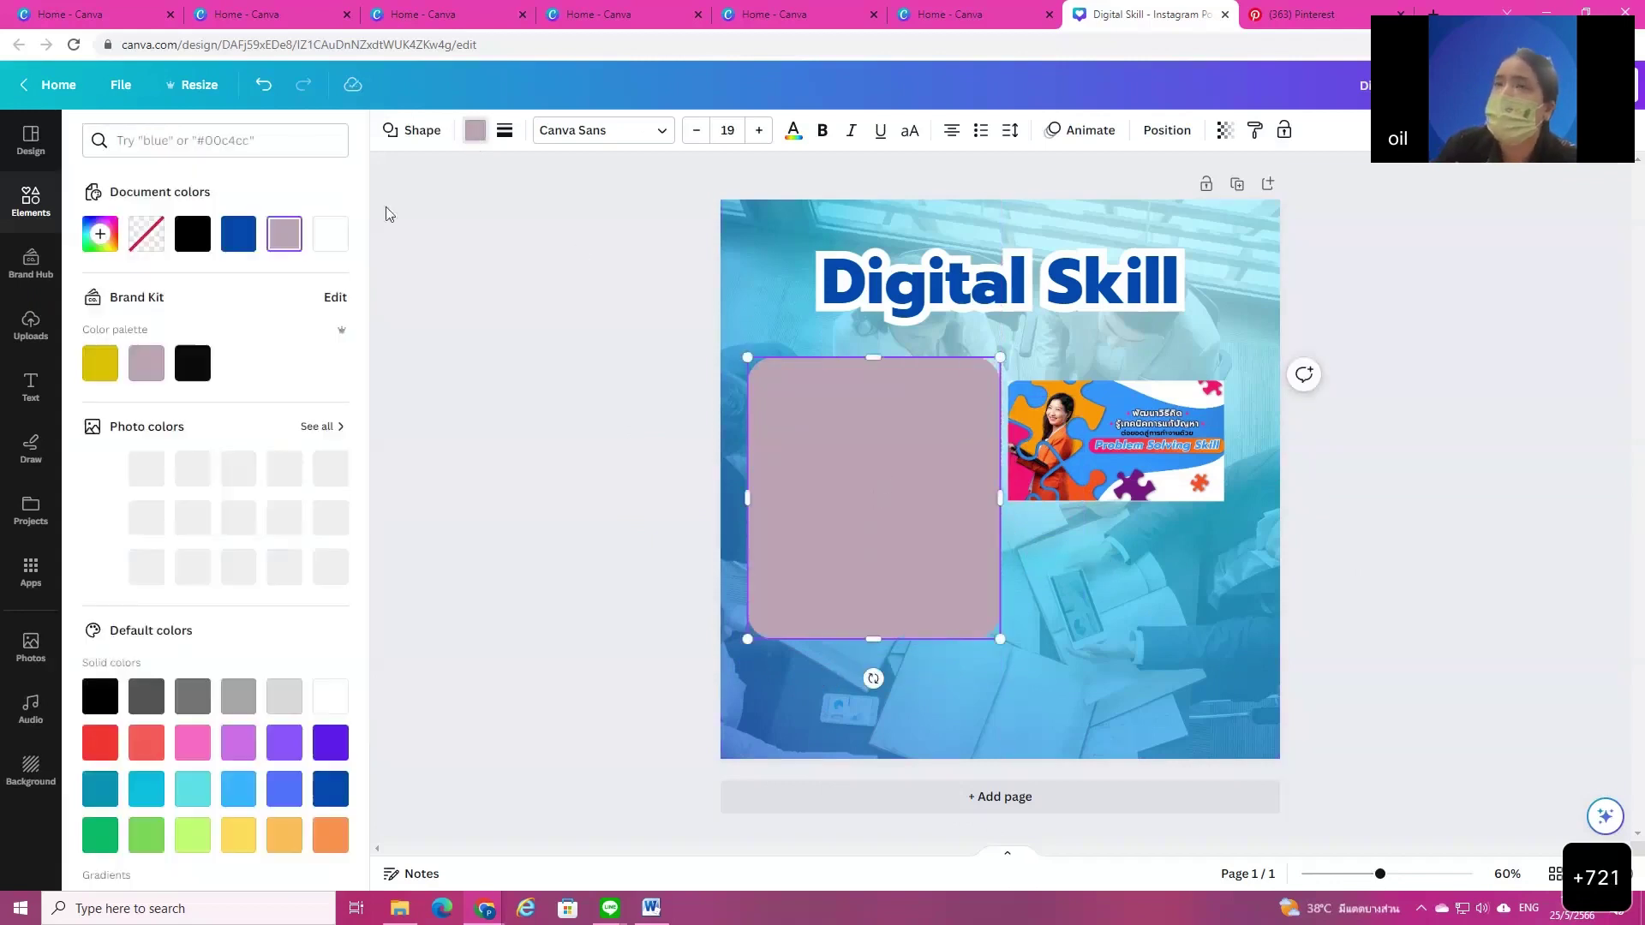
{"action": "left_click", "coordinate": [342, 707]}
{"action": "left_click", "coordinate": [1166, 133]}
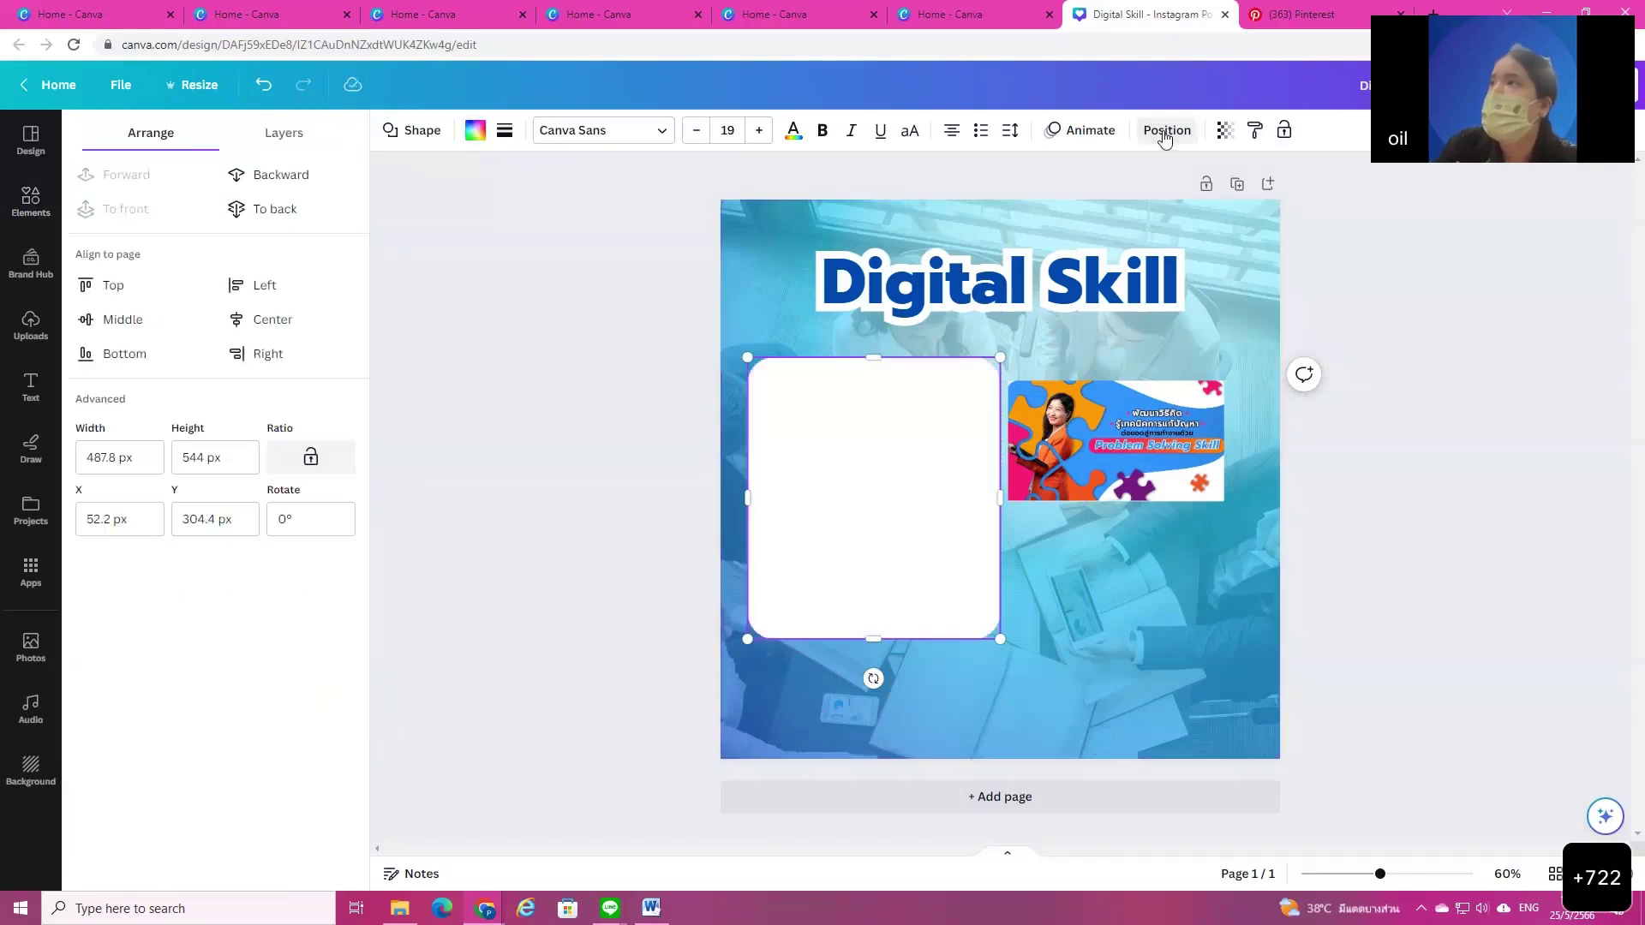
{"action": "left_click", "coordinate": [283, 177]}
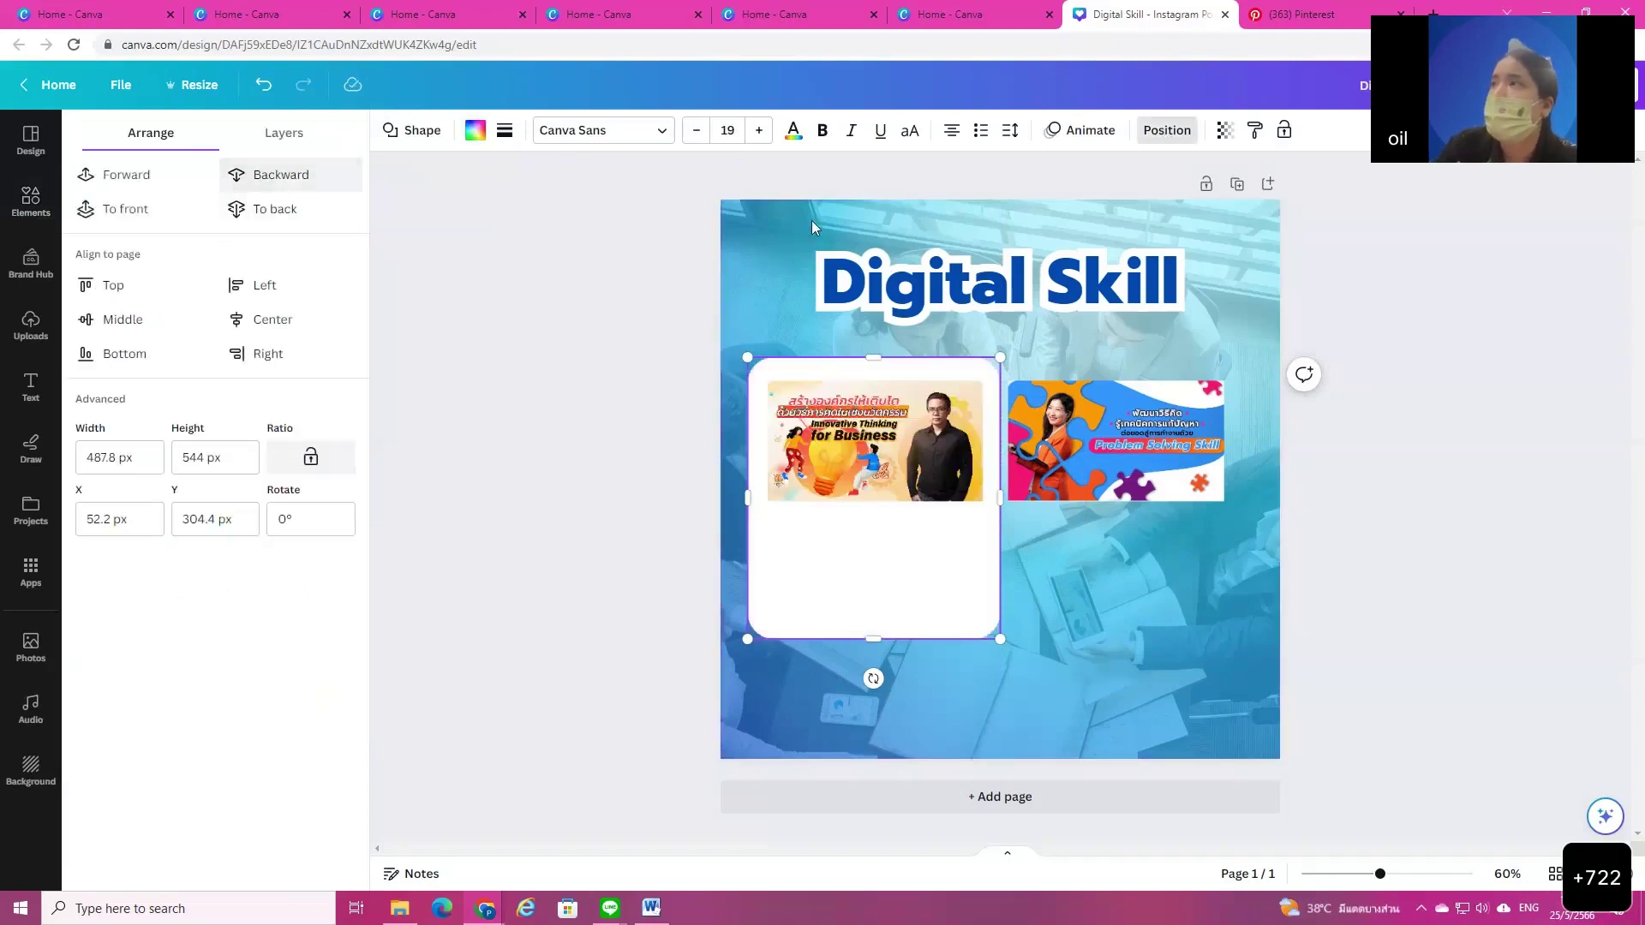
{"action": "left_click", "coordinate": [1119, 663]}
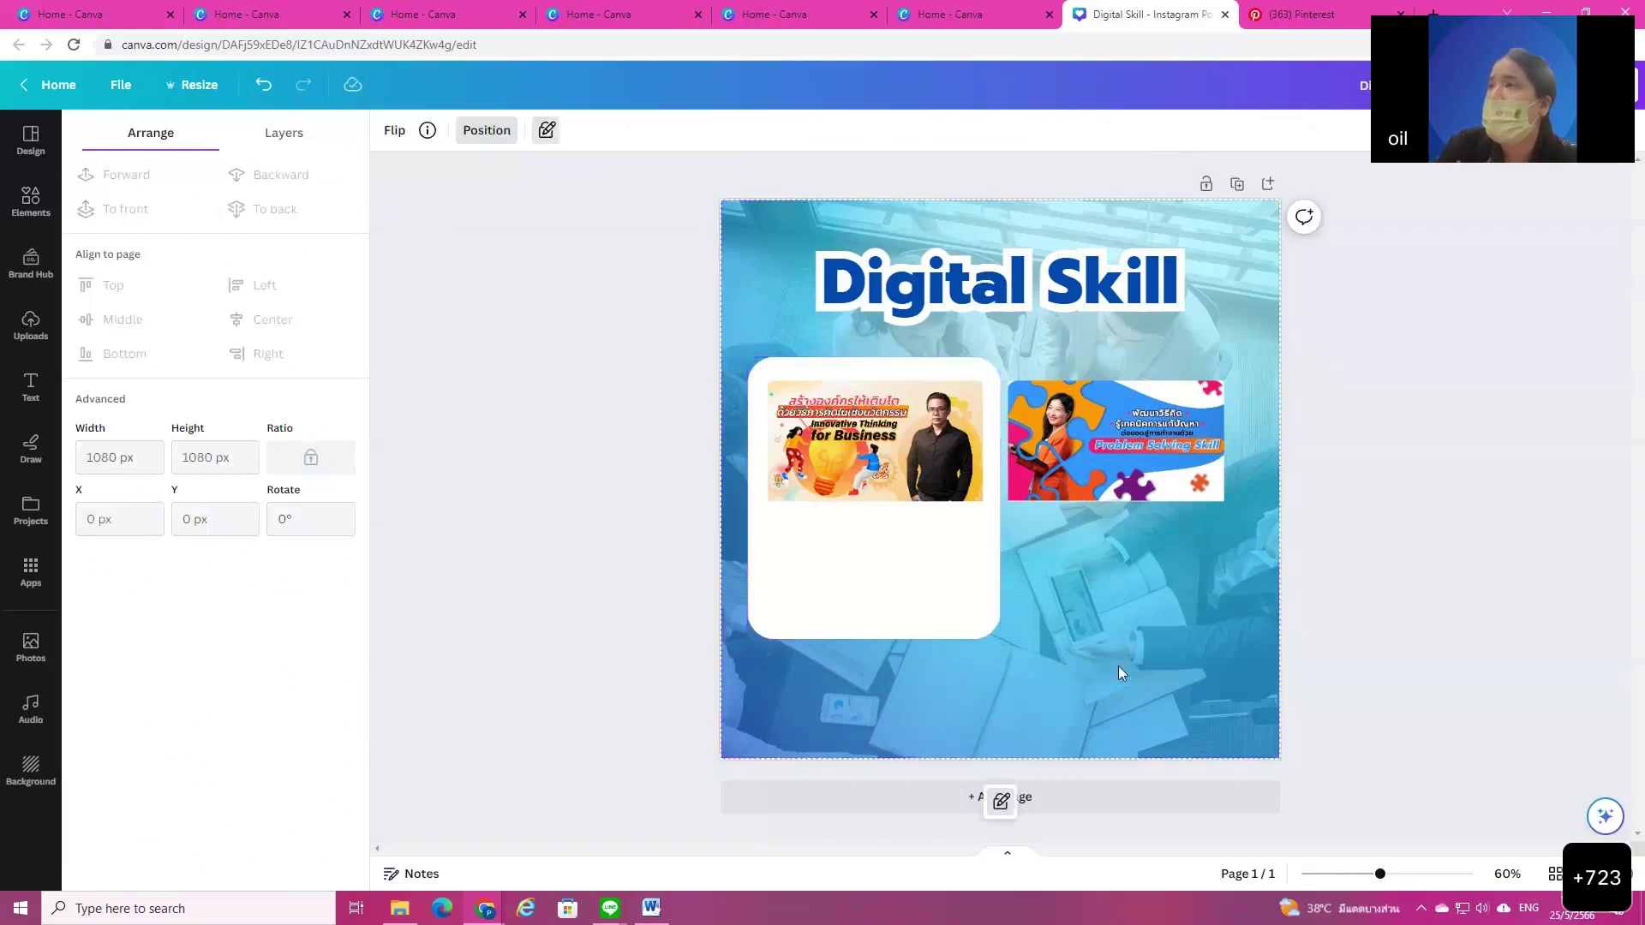
Step: Make the white card semi-transparent and nudge the two course banners into better positions near the card's upper edge
{"action": "left_click", "coordinate": [896, 619]}
{"action": "left_click", "coordinate": [1225, 130]}
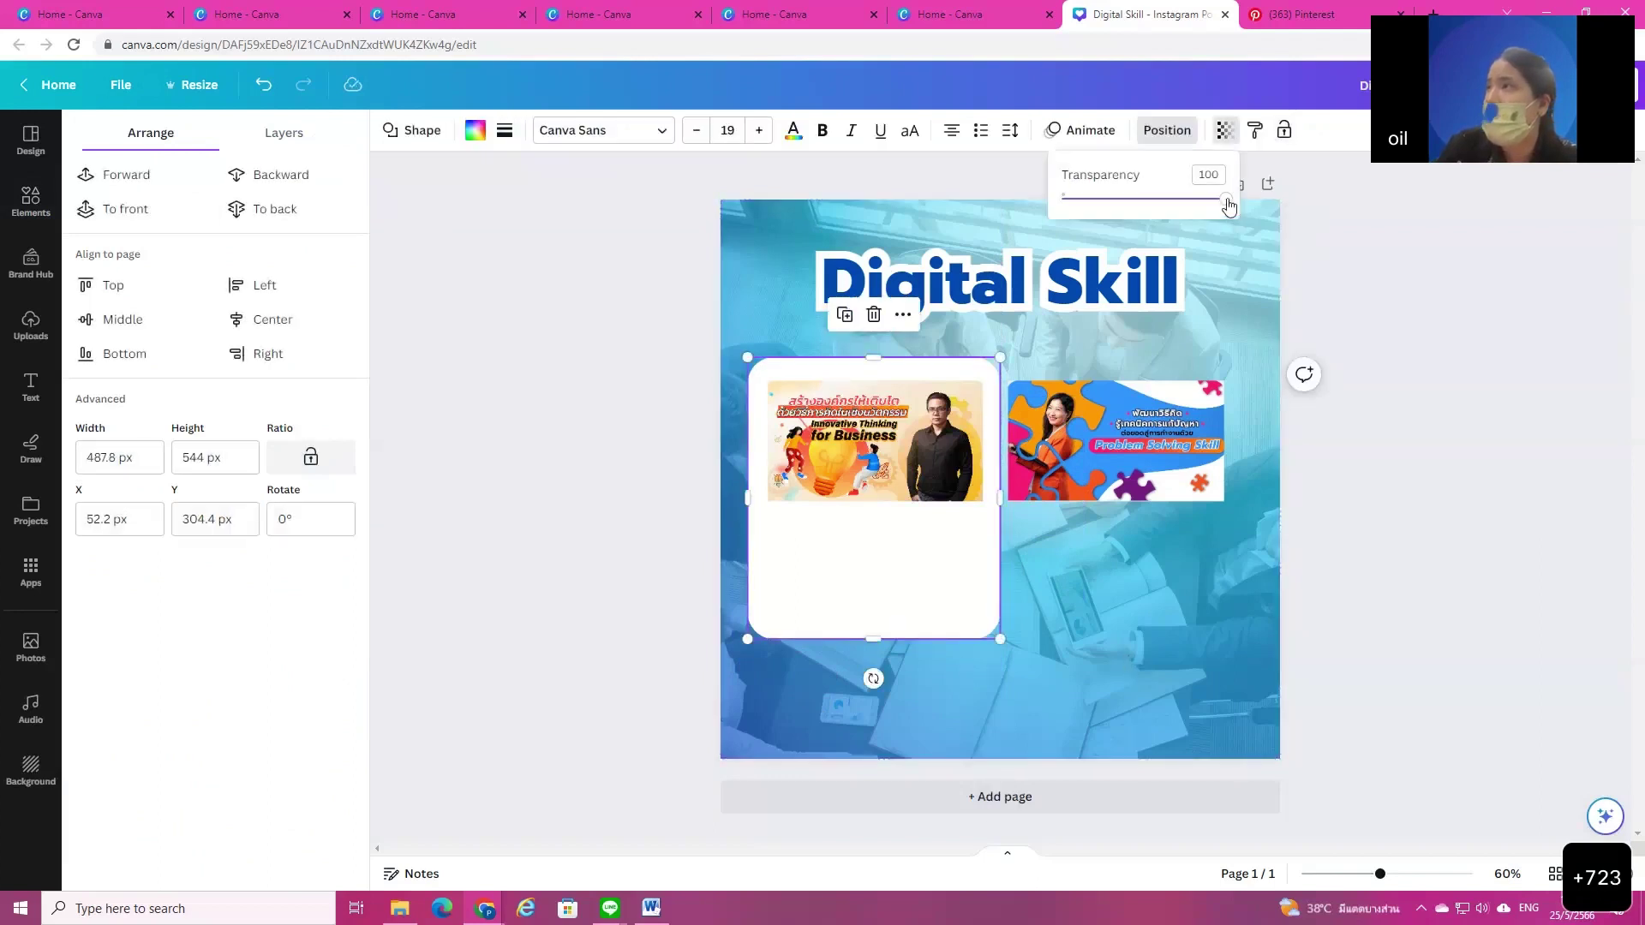
{"action": "left_click_drag", "start_coordinate": [1227, 199], "coordinate": [1175, 220]}
{"action": "left_click", "coordinate": [1118, 680]}
{"action": "left_click_drag", "start_coordinate": [917, 483], "coordinate": [918, 469]}
{"action": "left_click_drag", "start_coordinate": [1113, 439], "coordinate": [1123, 439]}
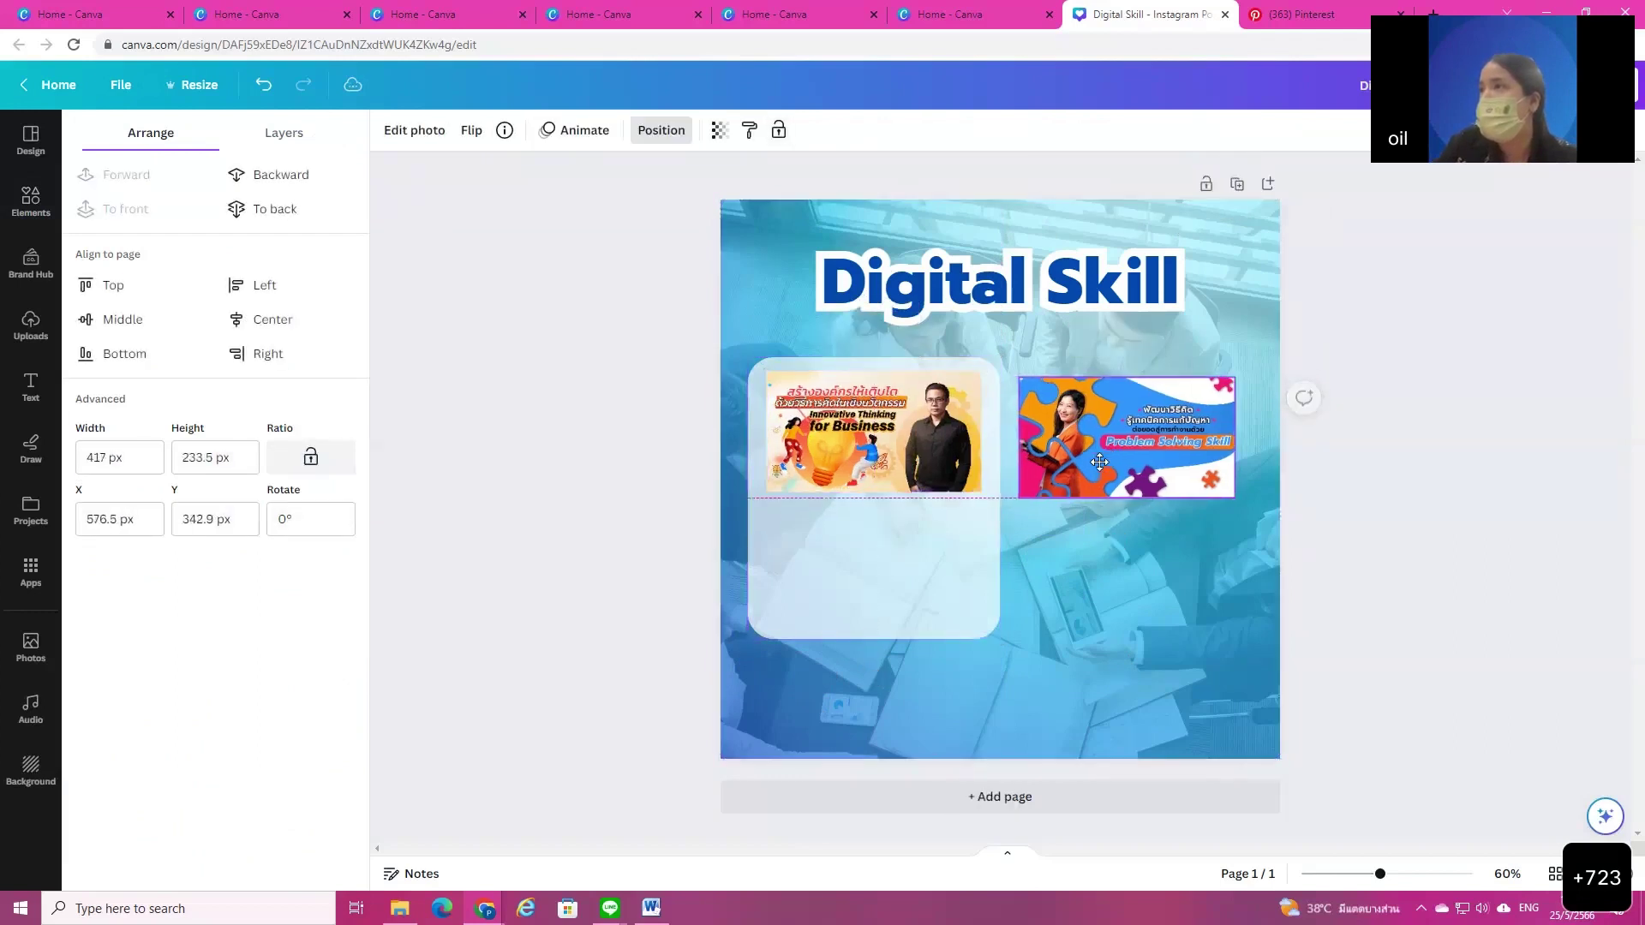
Step: Duplicate the semi-transparent card, align the copy beside the original, and send it behind the "Problem Solving Skill" banner
{"action": "left_click", "coordinate": [938, 589]}
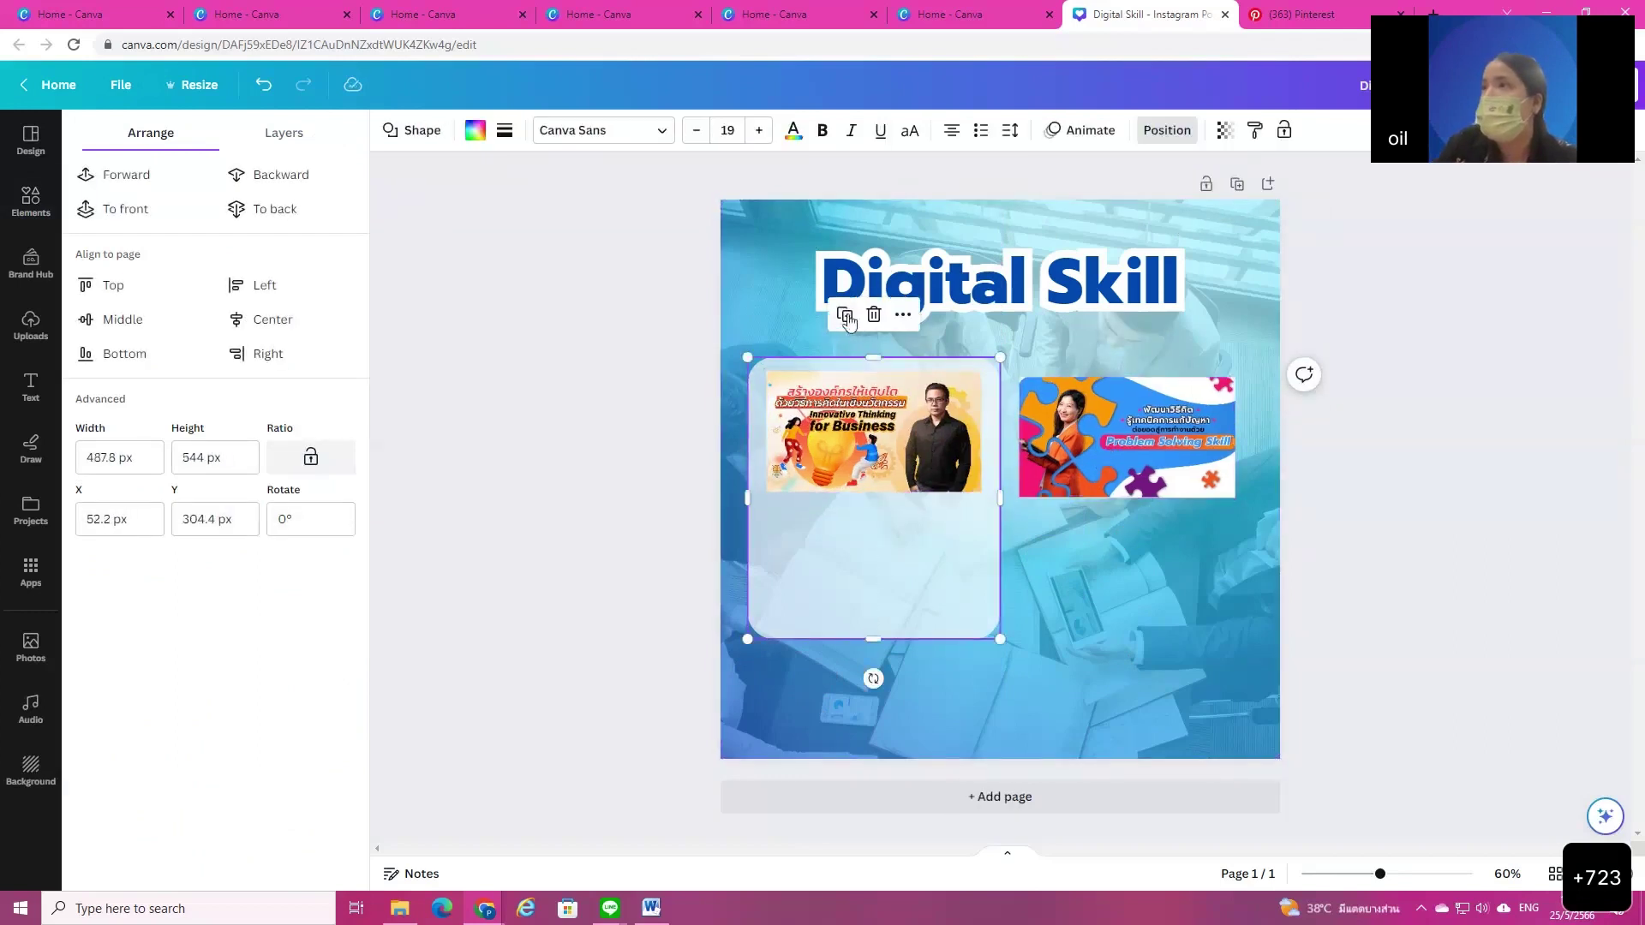
{"action": "left_click_drag", "start_coordinate": [891, 602], "coordinate": [1119, 570]}
{"action": "left_click", "coordinate": [1170, 133]}
{"action": "left_click", "coordinate": [1169, 132]}
{"action": "left_click", "coordinate": [275, 180]}
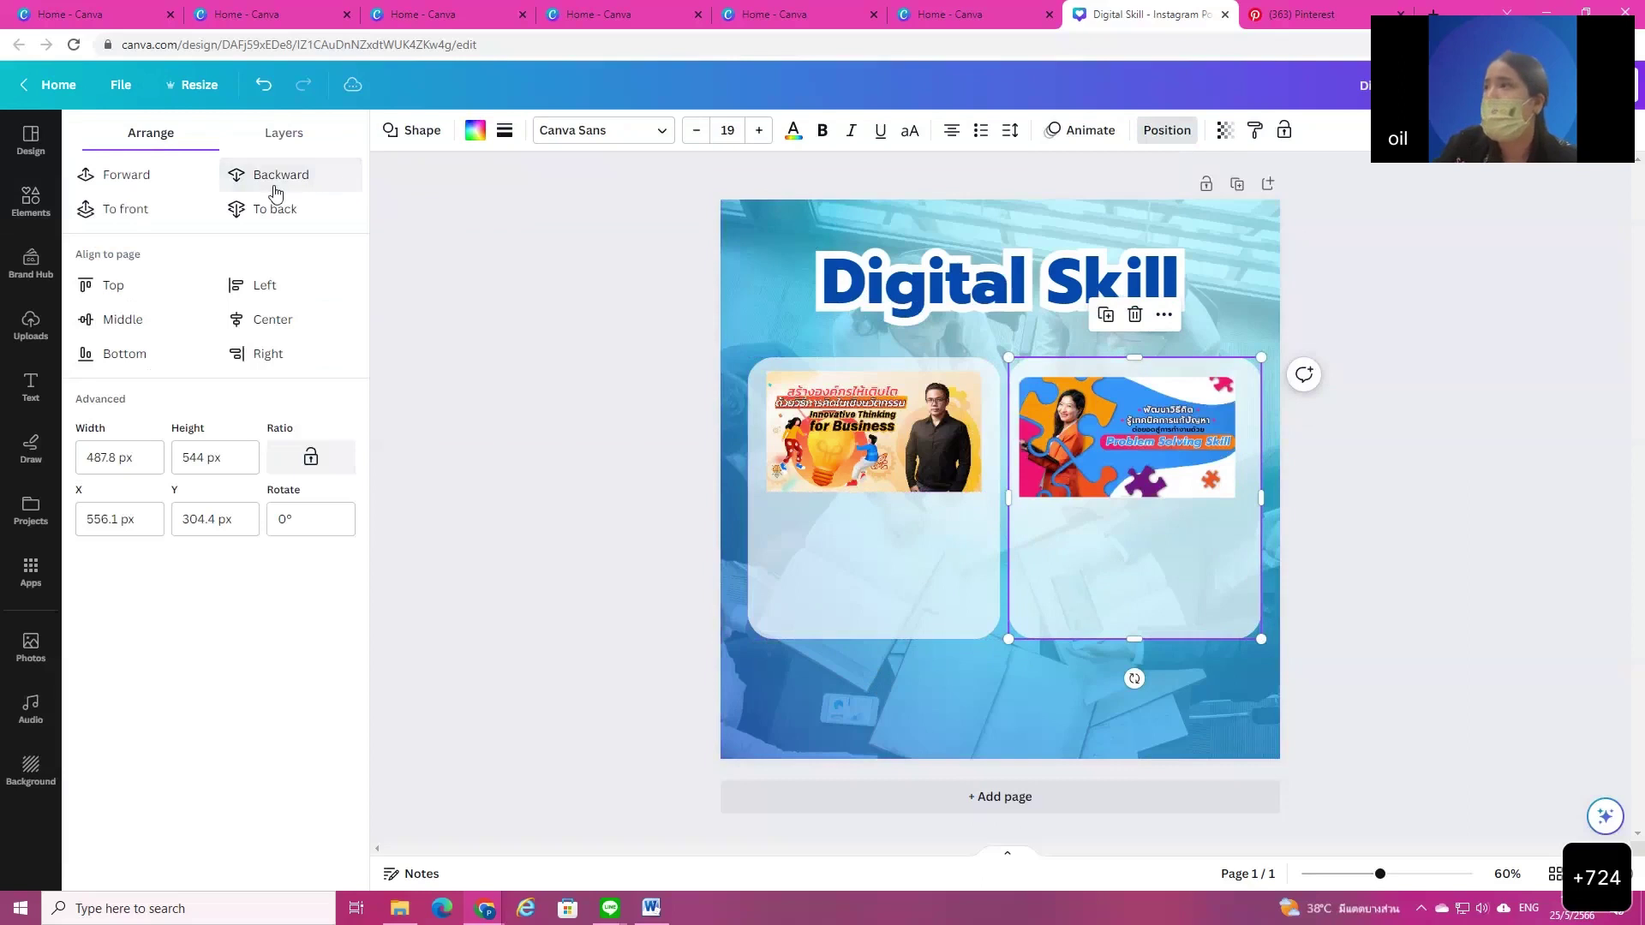
Step: Center the "Problem Solving Skill" banner horizontally in its card and align it with the "Innovative Thinking for Business" banner
{"action": "left_click_drag", "start_coordinate": [1127, 423], "coordinate": [1134, 417]}
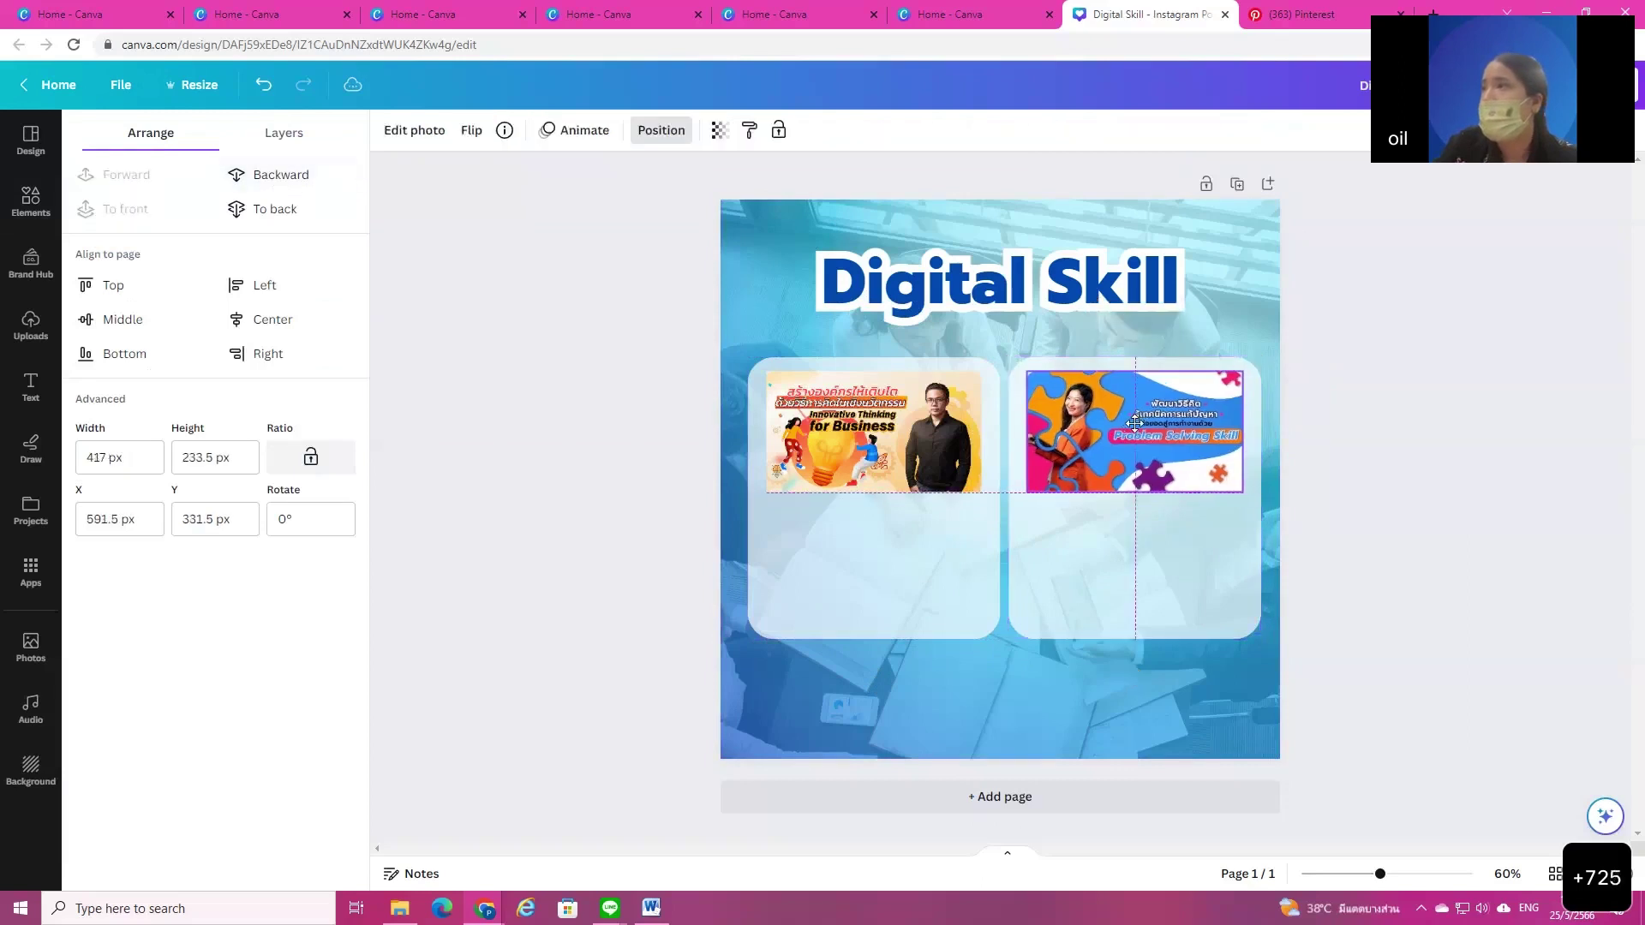
{"action": "left_click", "coordinate": [1374, 666]}
{"action": "left_click_drag", "start_coordinate": [1136, 447], "coordinate": [1138, 449]}
{"action": "left_click", "coordinate": [1366, 580]}
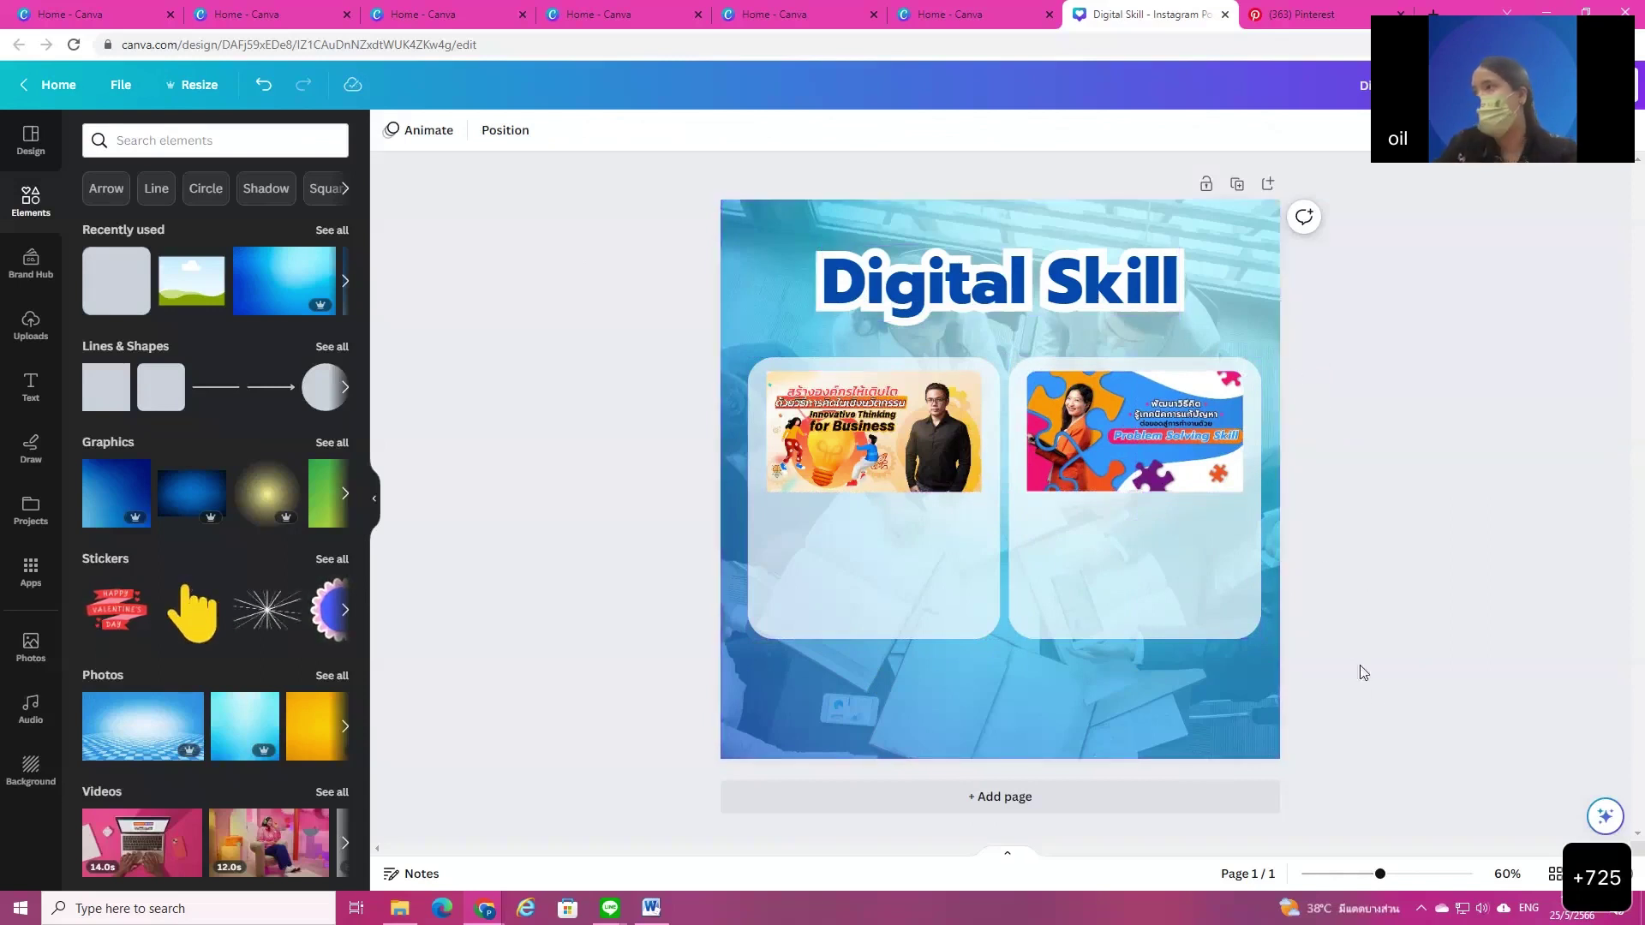
Step: Move both cards and their banners together so they are centered horizontally on the page
{"action": "left_click_drag", "start_coordinate": [1375, 685], "coordinate": [634, 337]}
{"action": "left_click_drag", "start_coordinate": [1223, 495], "coordinate": [1214, 490]}
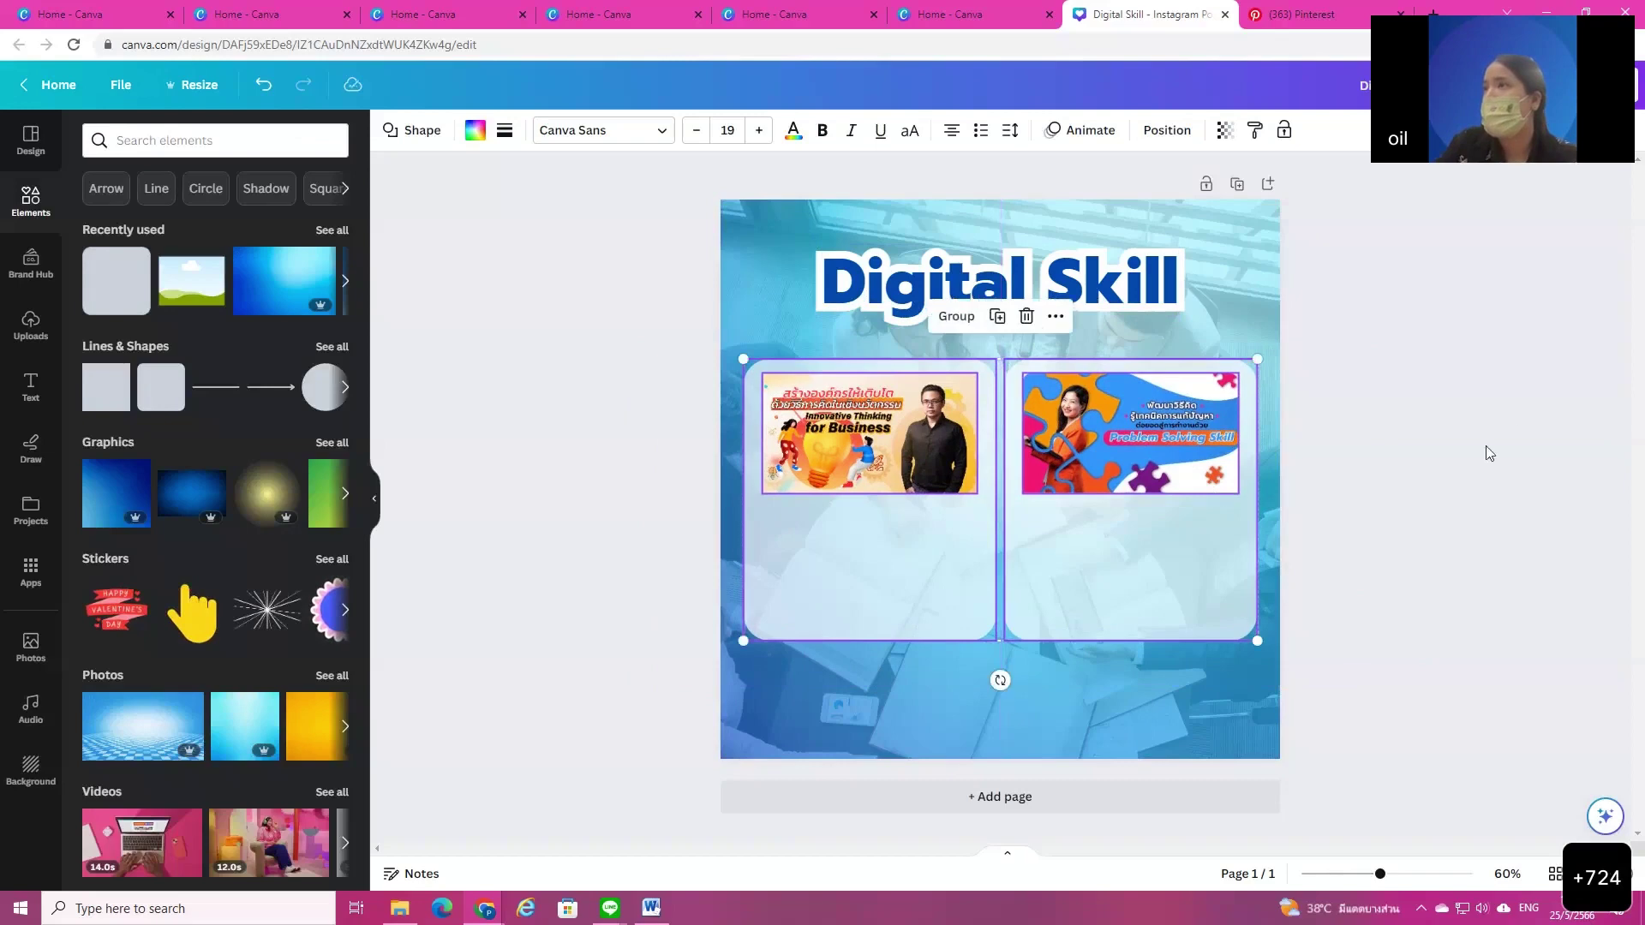
{"action": "left_click", "coordinate": [1508, 433]}
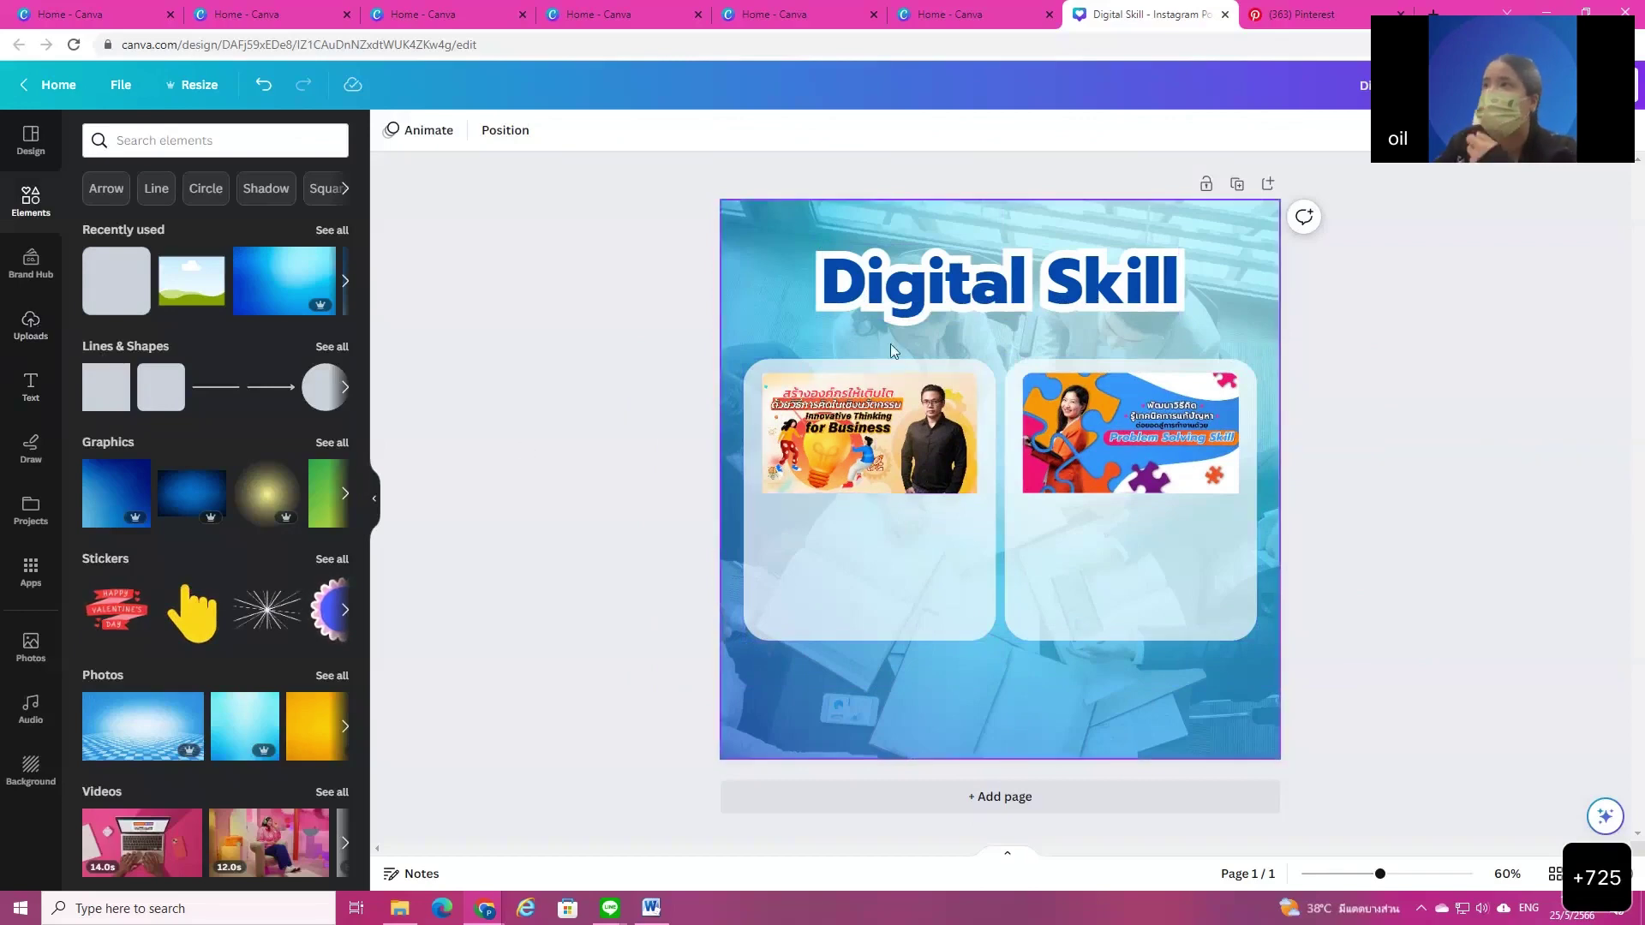
Step: Add a subheading text box and place it below the "Innovative Thinking for Business" banner
{"action": "left_click", "coordinate": [31, 386]}
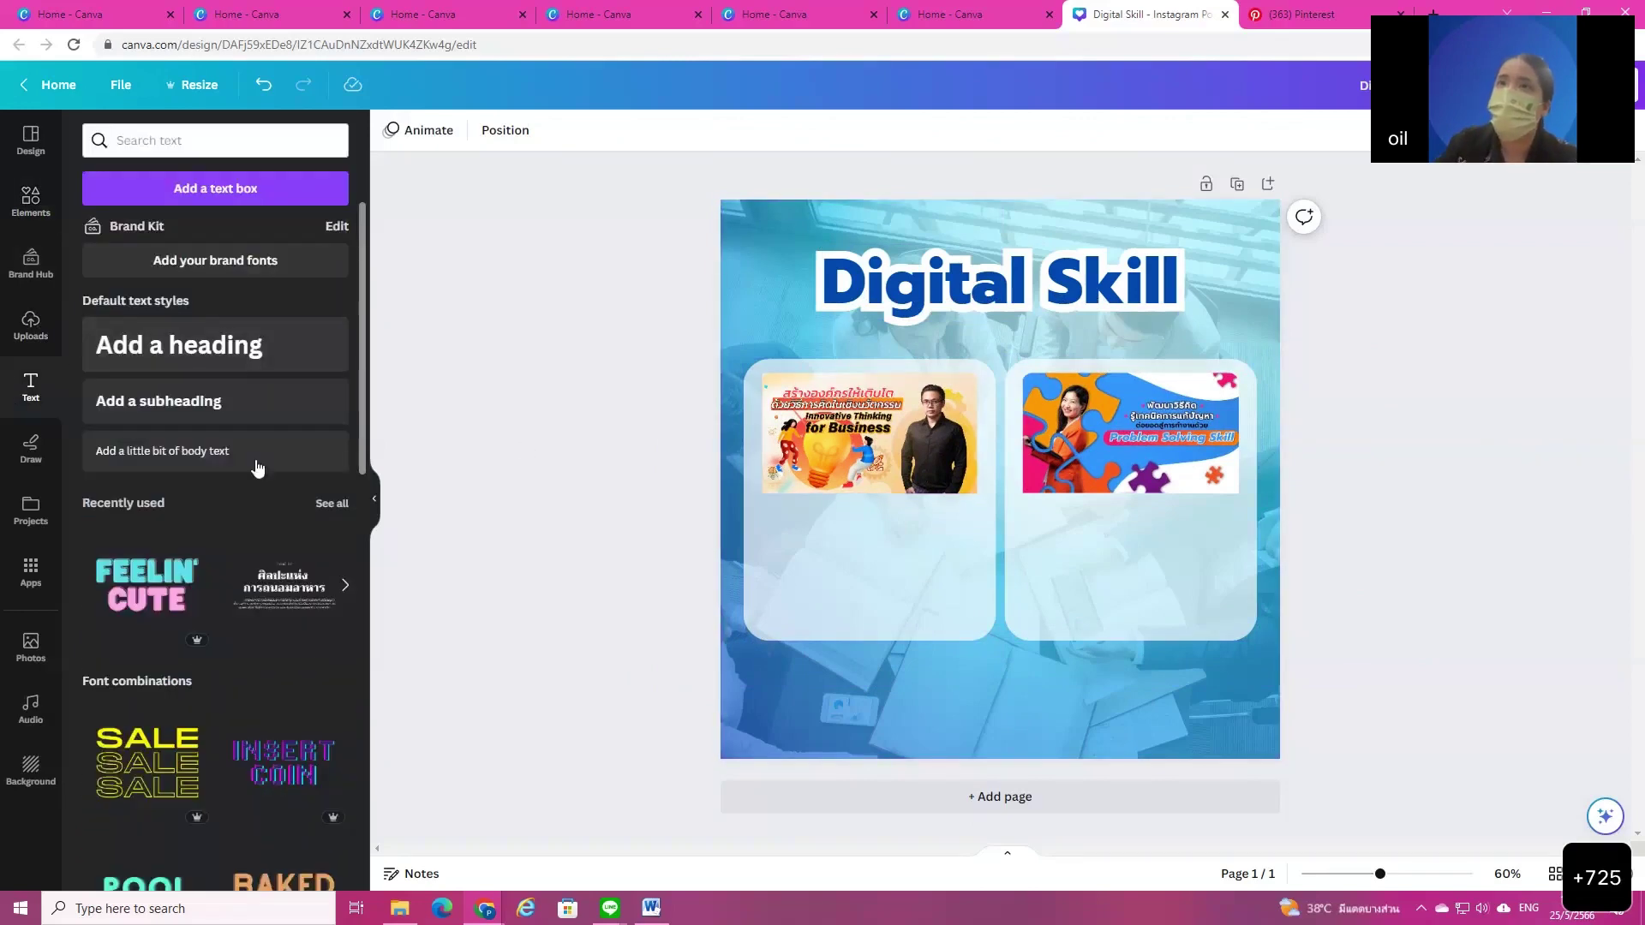
{"action": "left_click", "coordinate": [191, 403]}
{"action": "left_click_drag", "start_coordinate": [1037, 543], "coordinate": [914, 581]}
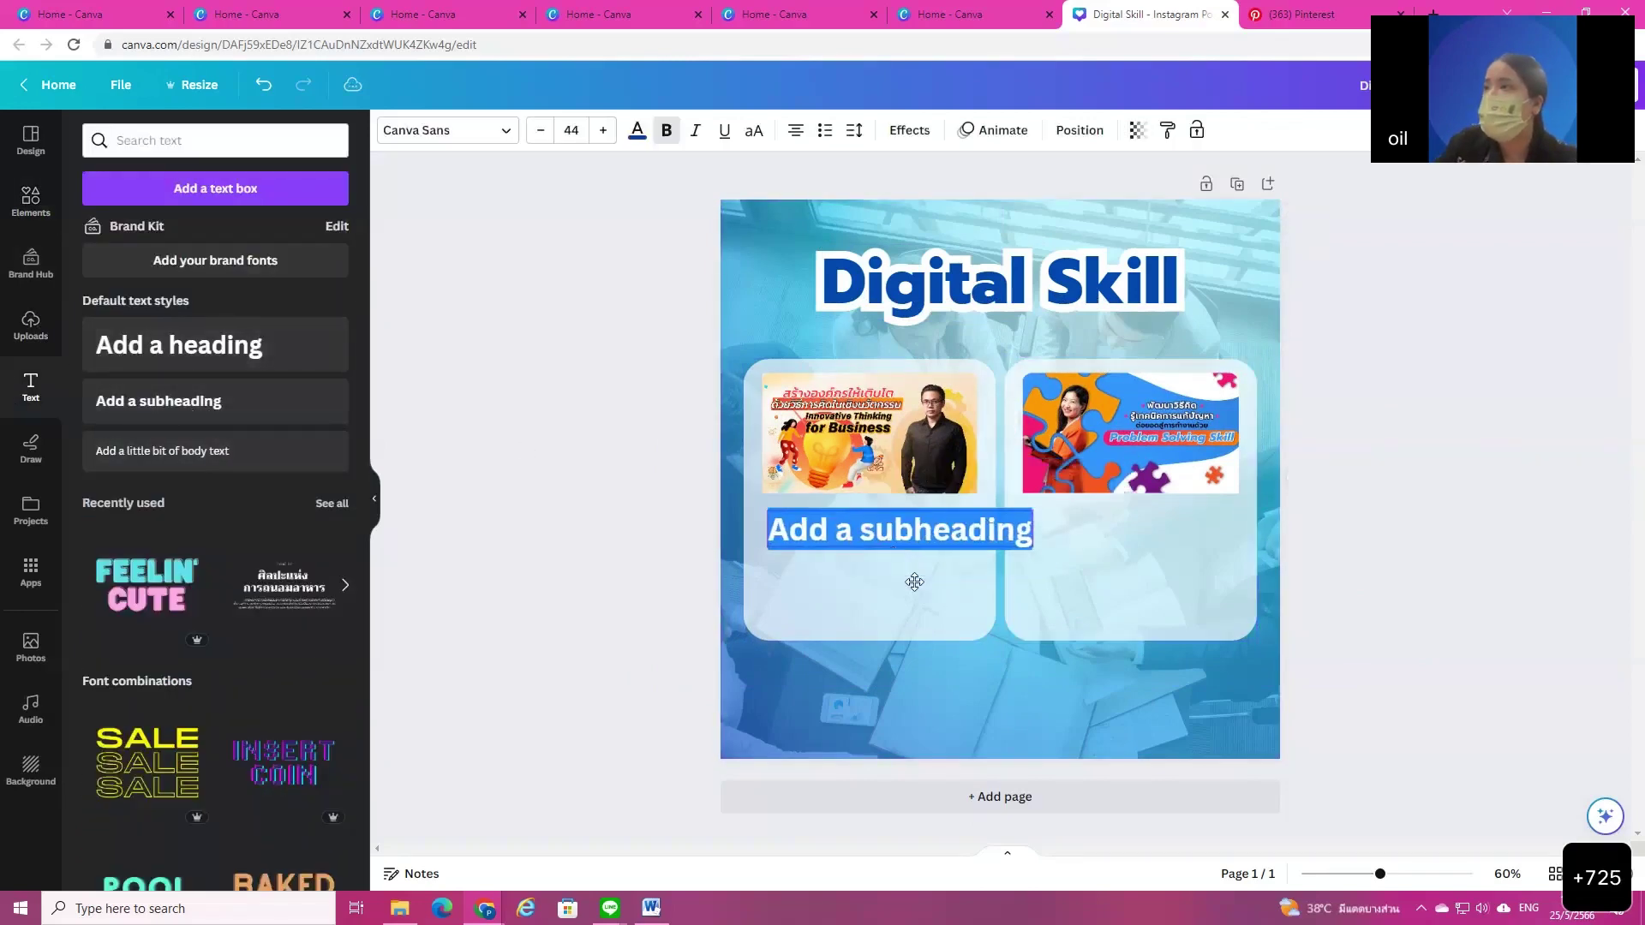
Step: Set the subheading's font to Prompt Medium and its text to "Manage People By Gamification บริหารใจคนด้วยกลไกเกม" in black at size 16.2
{"action": "left_click", "coordinate": [480, 131]}
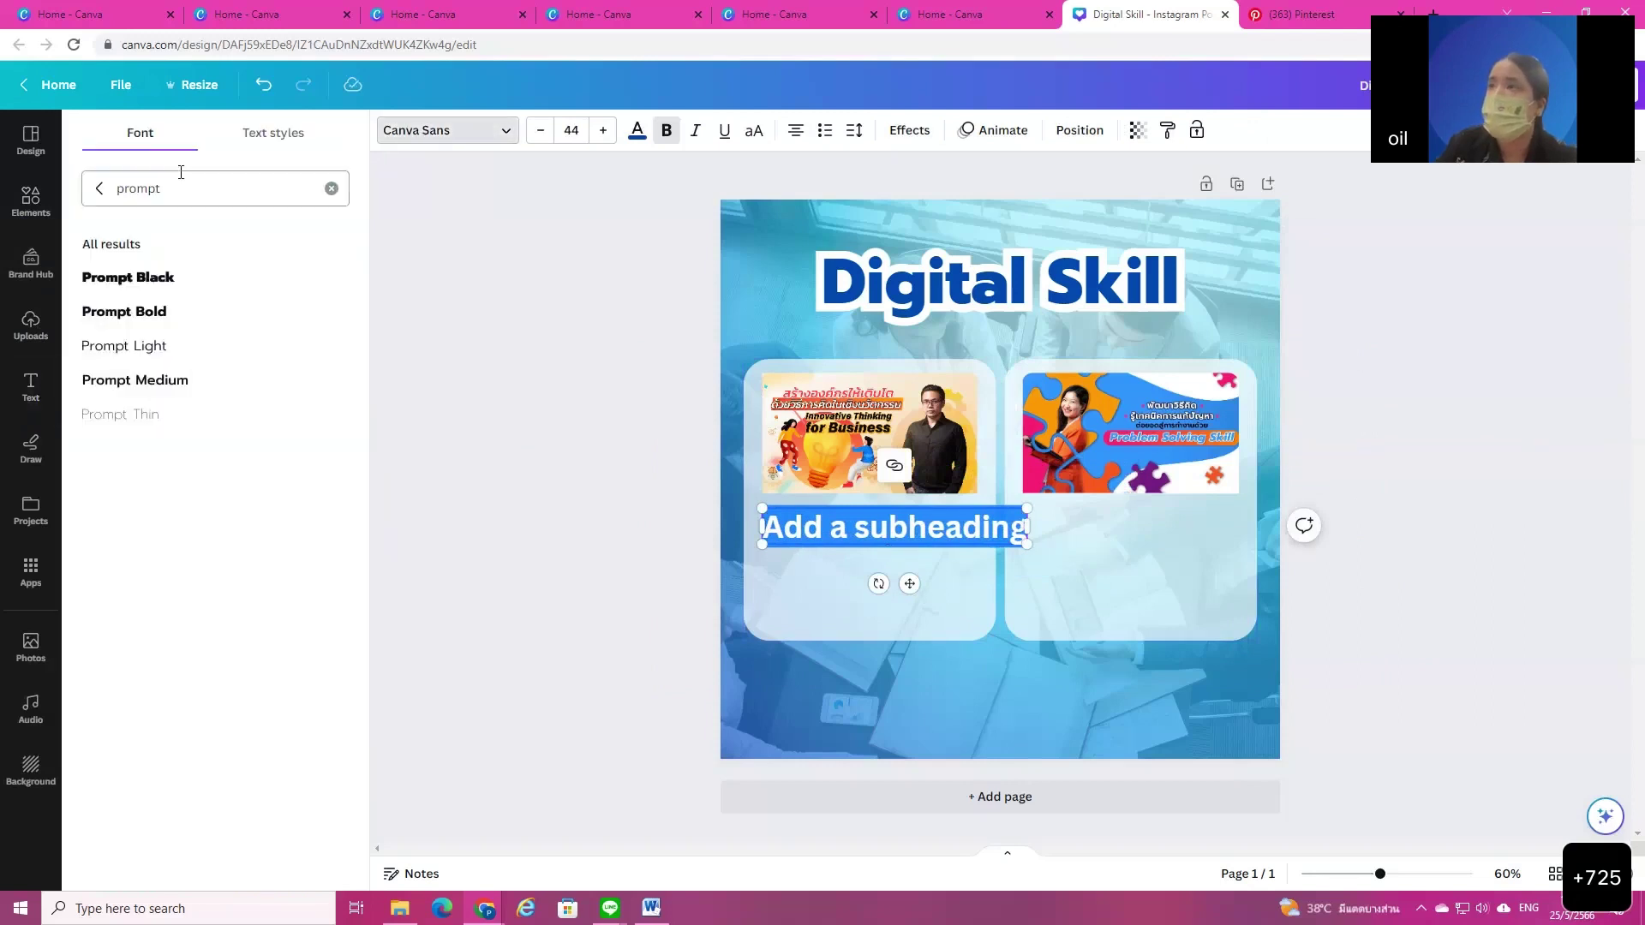
{"action": "left_click", "coordinate": [99, 189]}
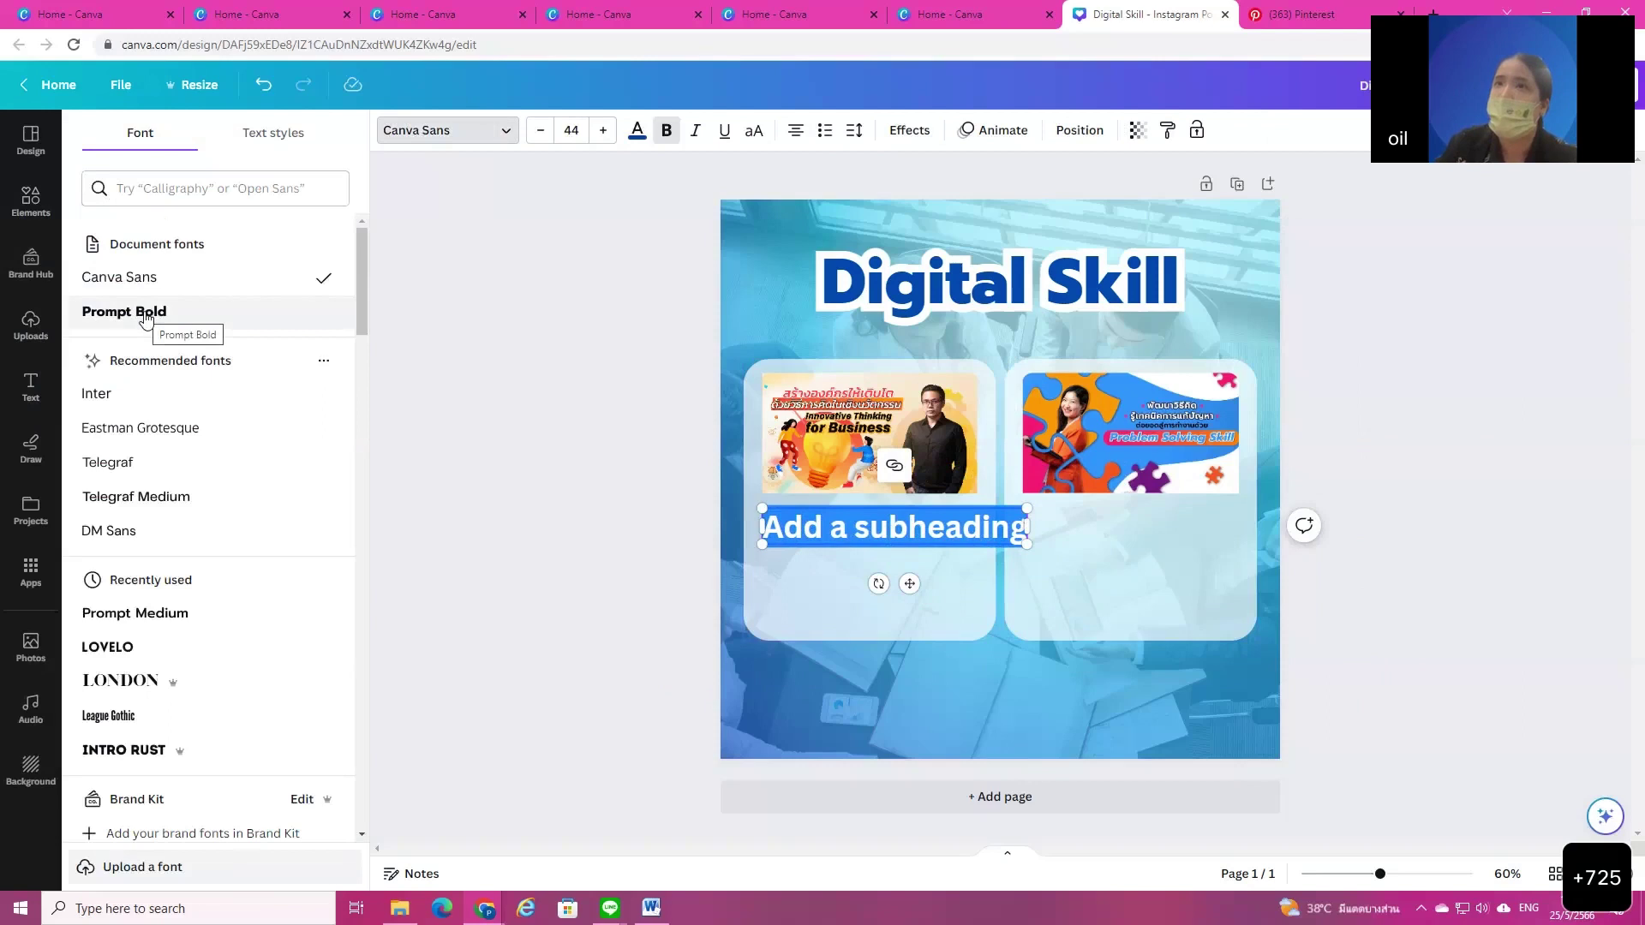
{"action": "left_click", "coordinate": [128, 188]}
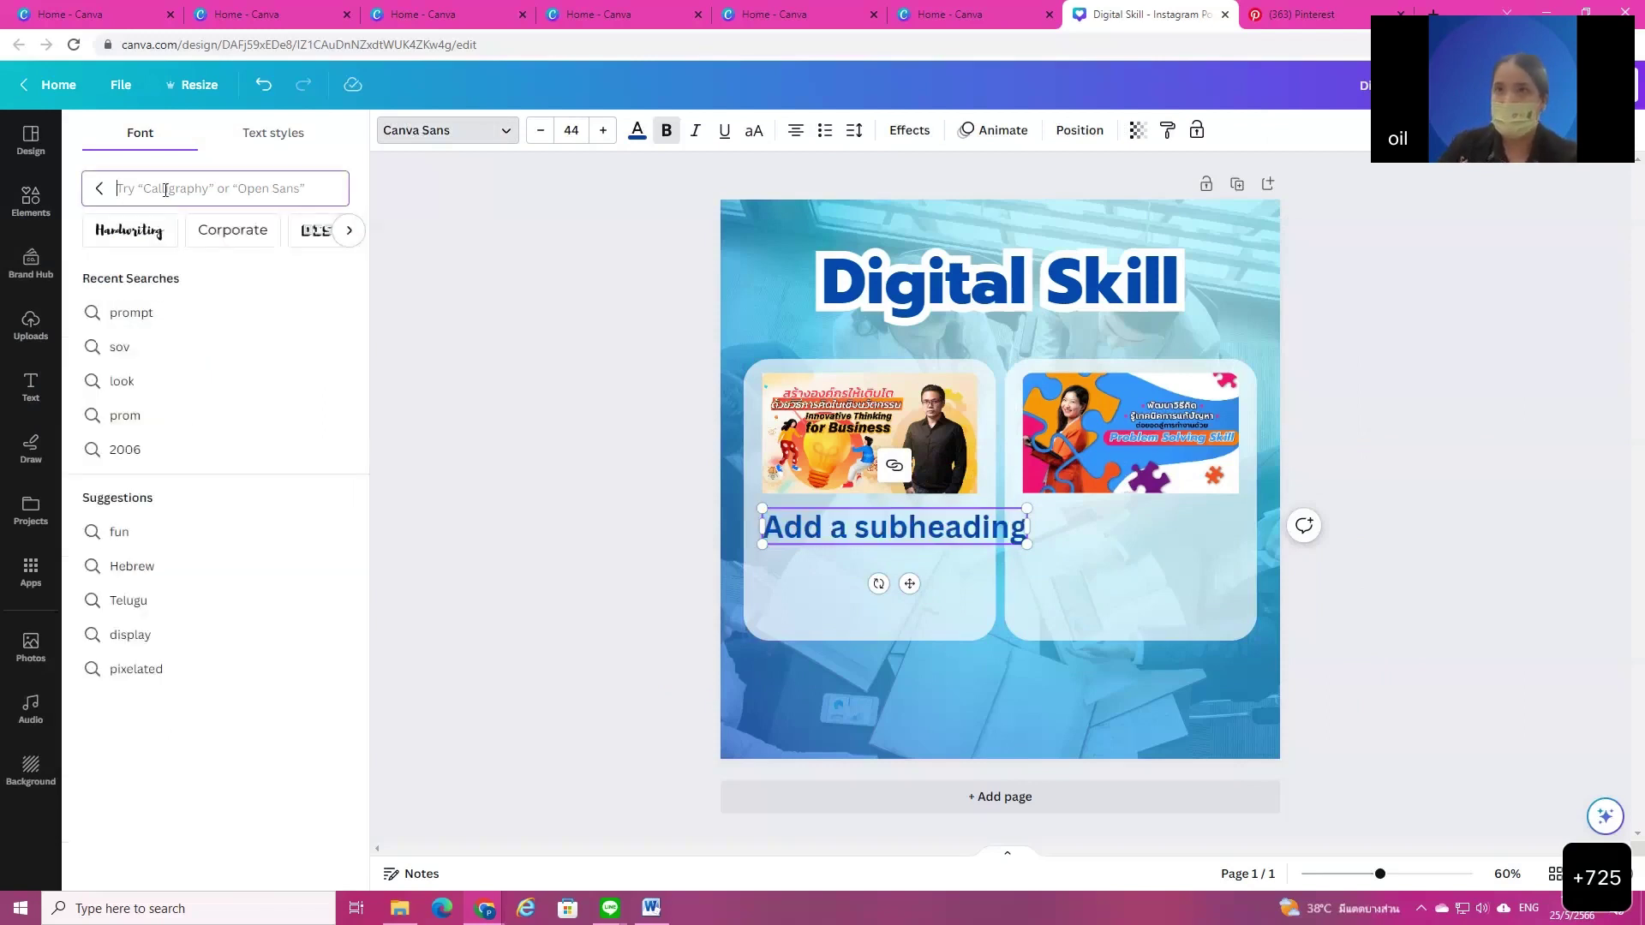
{"action": "key", "text": "Escape"}
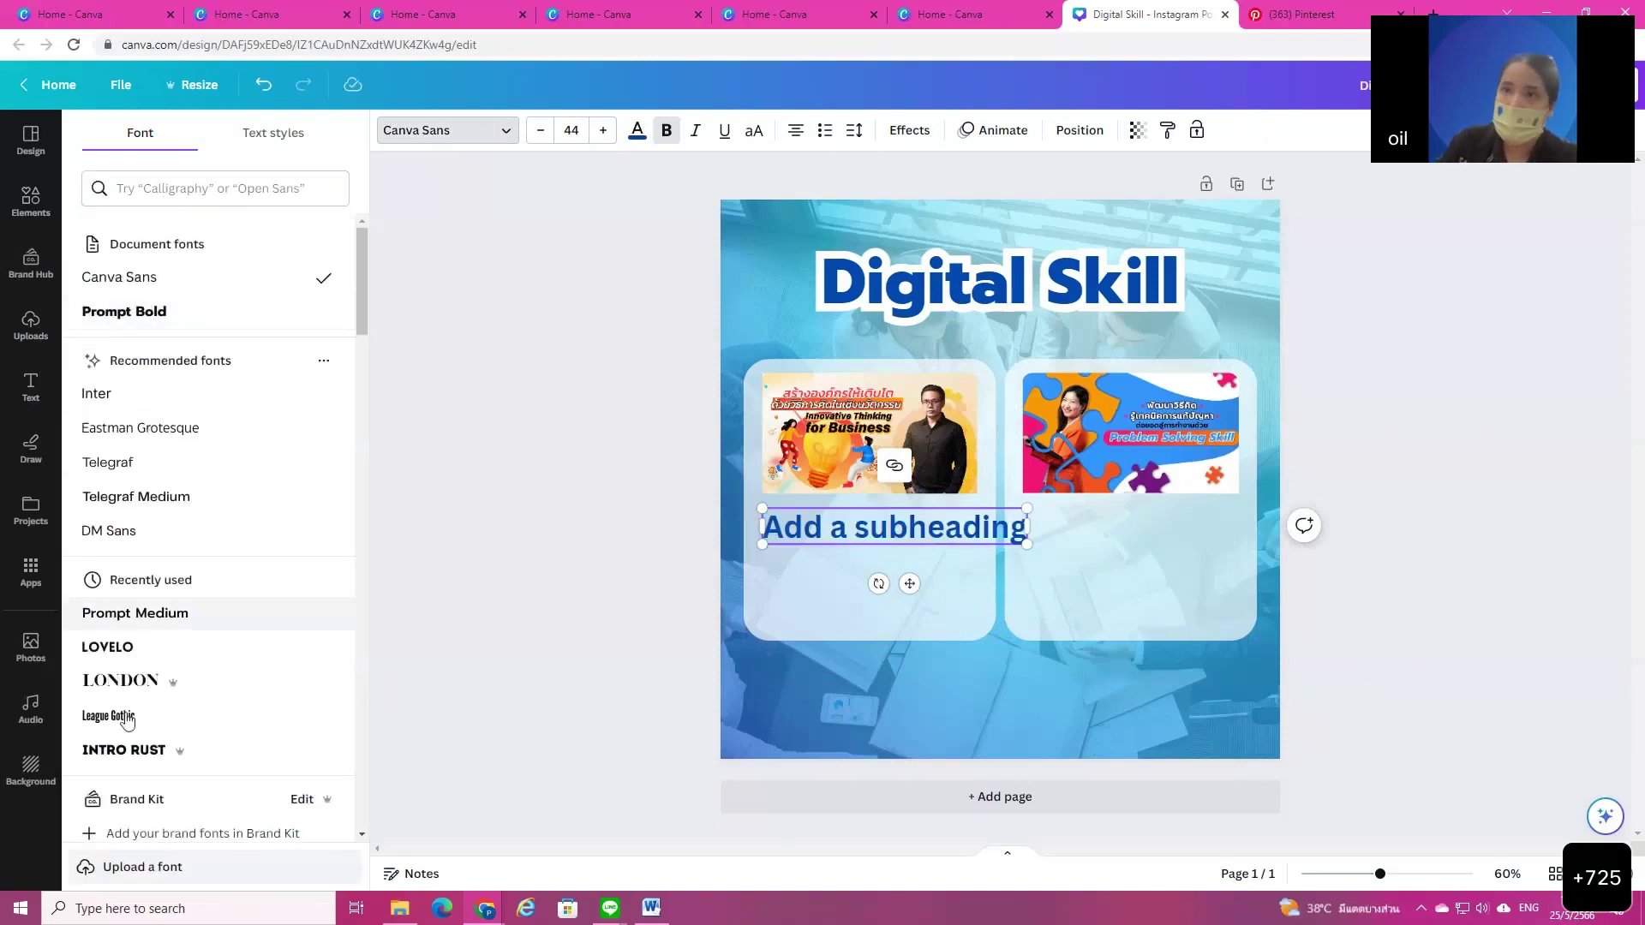
{"action": "scroll", "coordinate": [239, 368], "scroll_direction": "down", "scroll_amount": 3}
{"action": "left_click", "coordinate": [178, 188]}
{"action": "type", "text": "pr"}
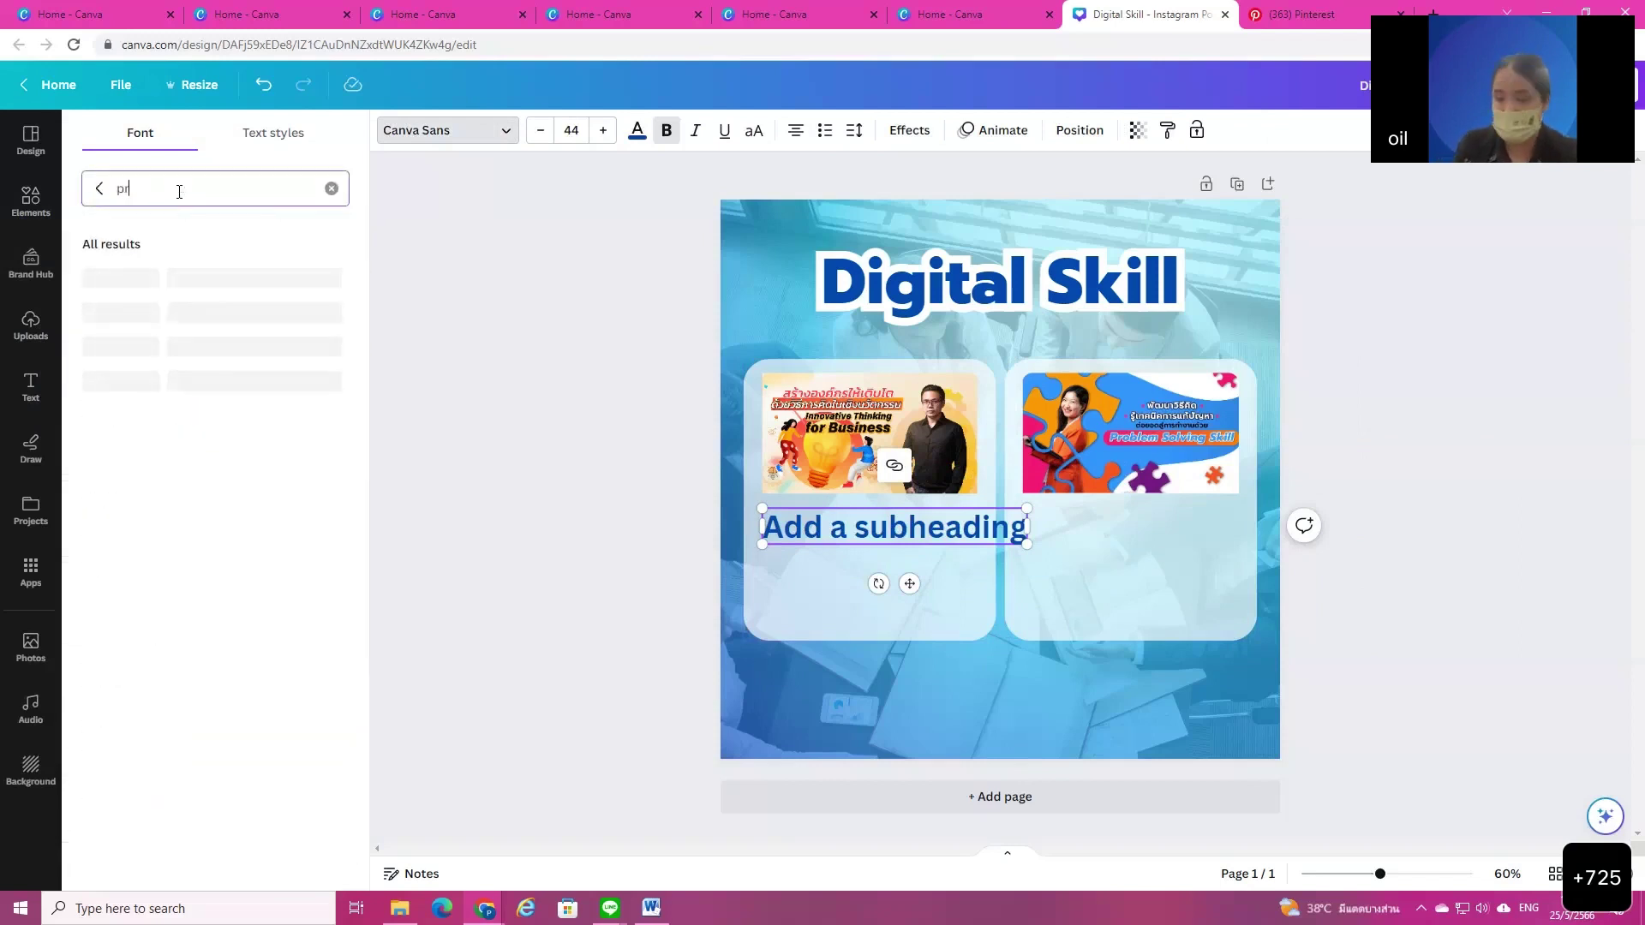
{"action": "type", "text": "ompt"}
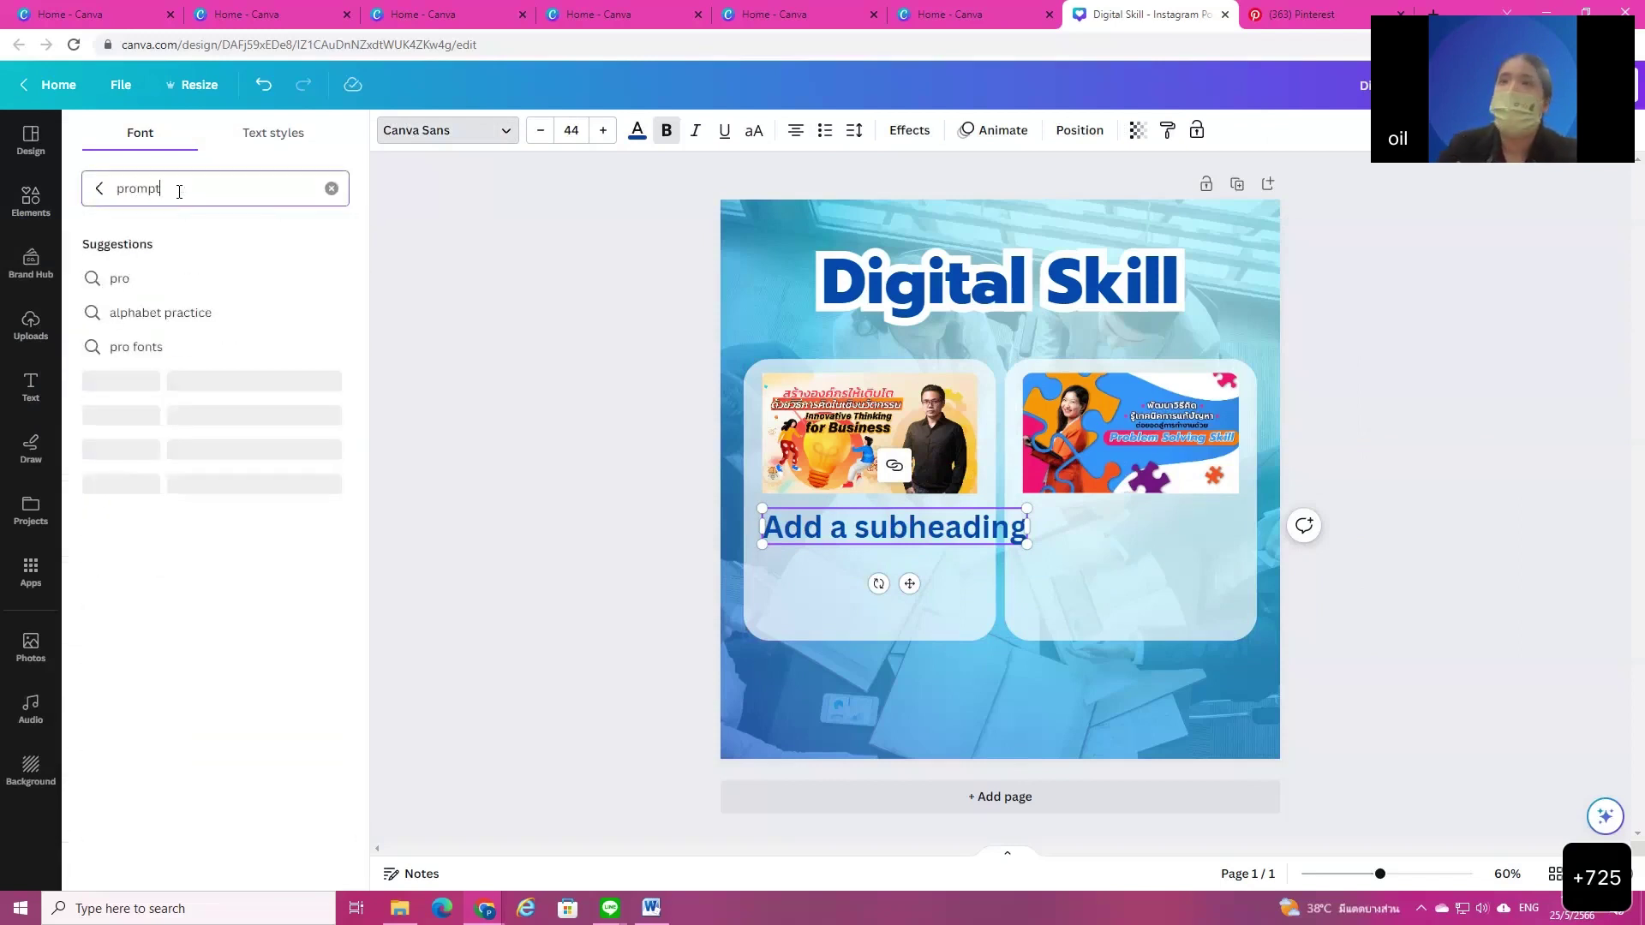
{"action": "left_click", "coordinate": [152, 390]}
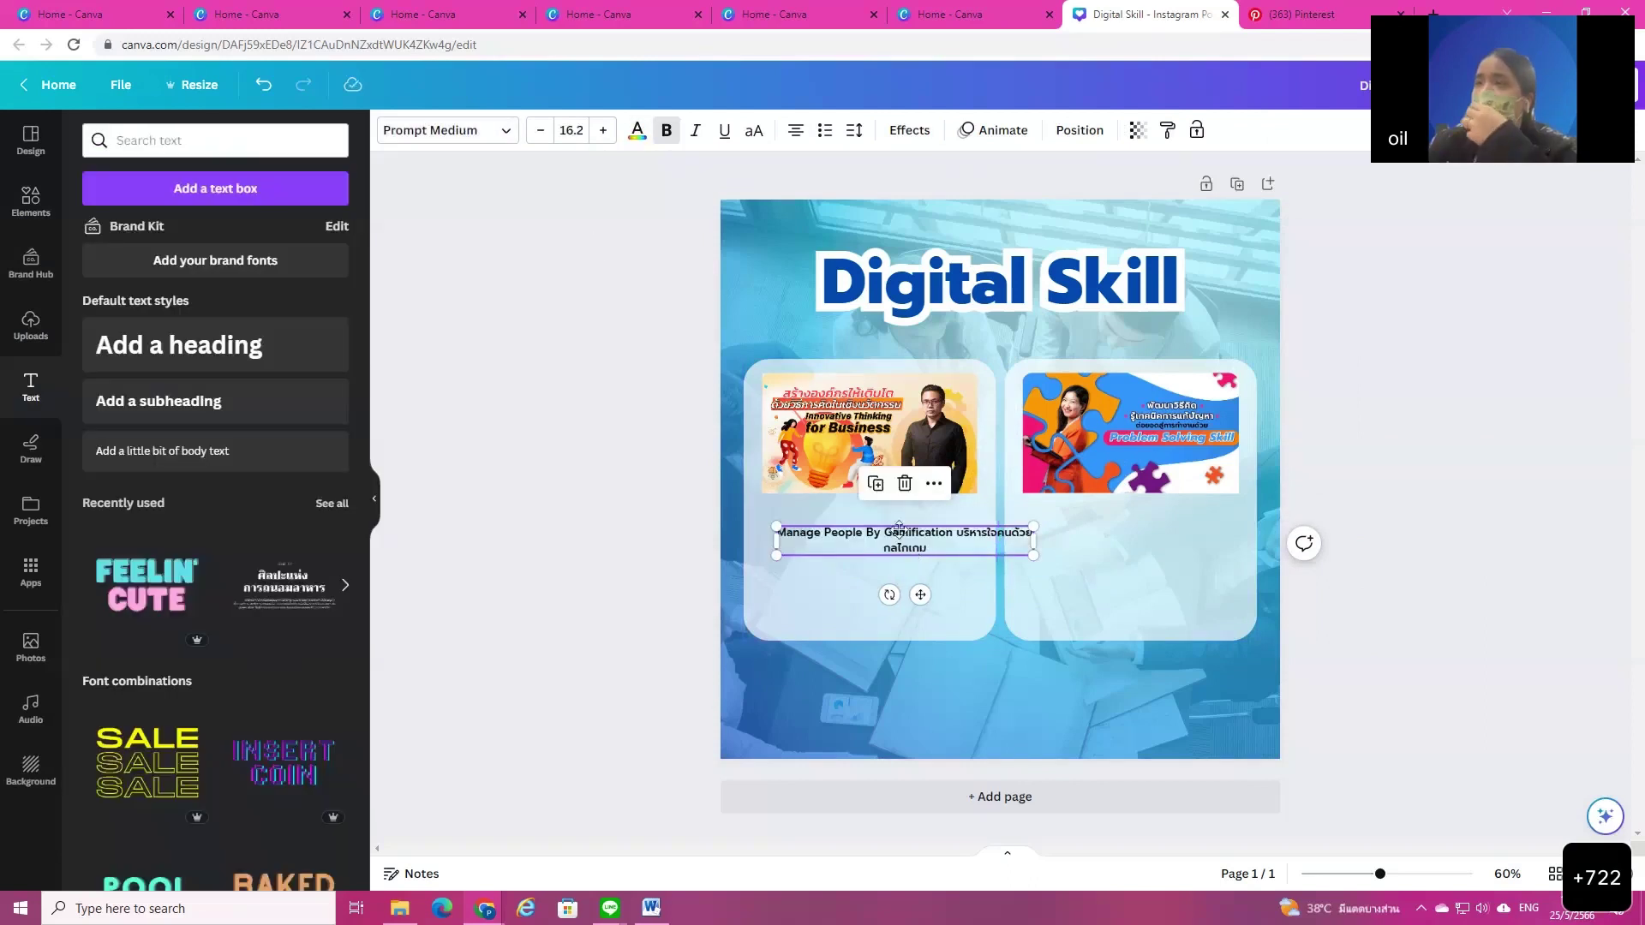
Step: Left-align the "Manage People By Gamification" caption, narrow its text box to fit the card, and position it just below the banner
{"action": "mouse_move", "coordinate": [893, 548]}
{"action": "left_mouse_down"}
{"action": "mouse_move", "coordinate": [892, 526]}
{"action": "mouse_move", "coordinate": [899, 541]}
{"action": "left_mouse_up"}
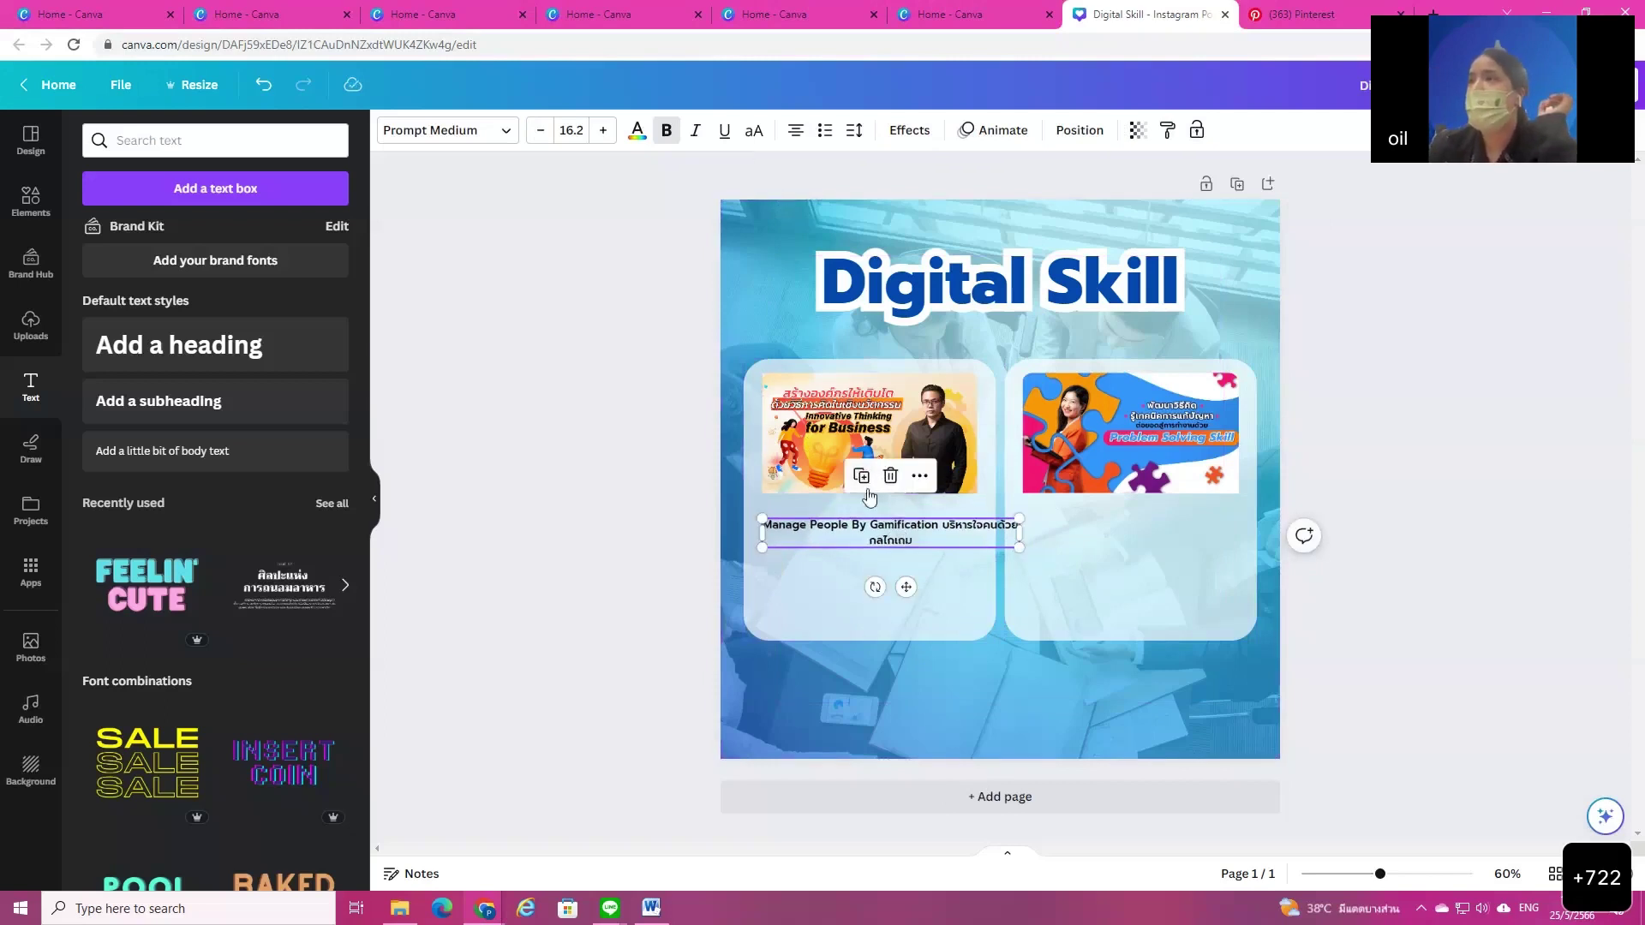
{"action": "left_click", "coordinate": [667, 133]}
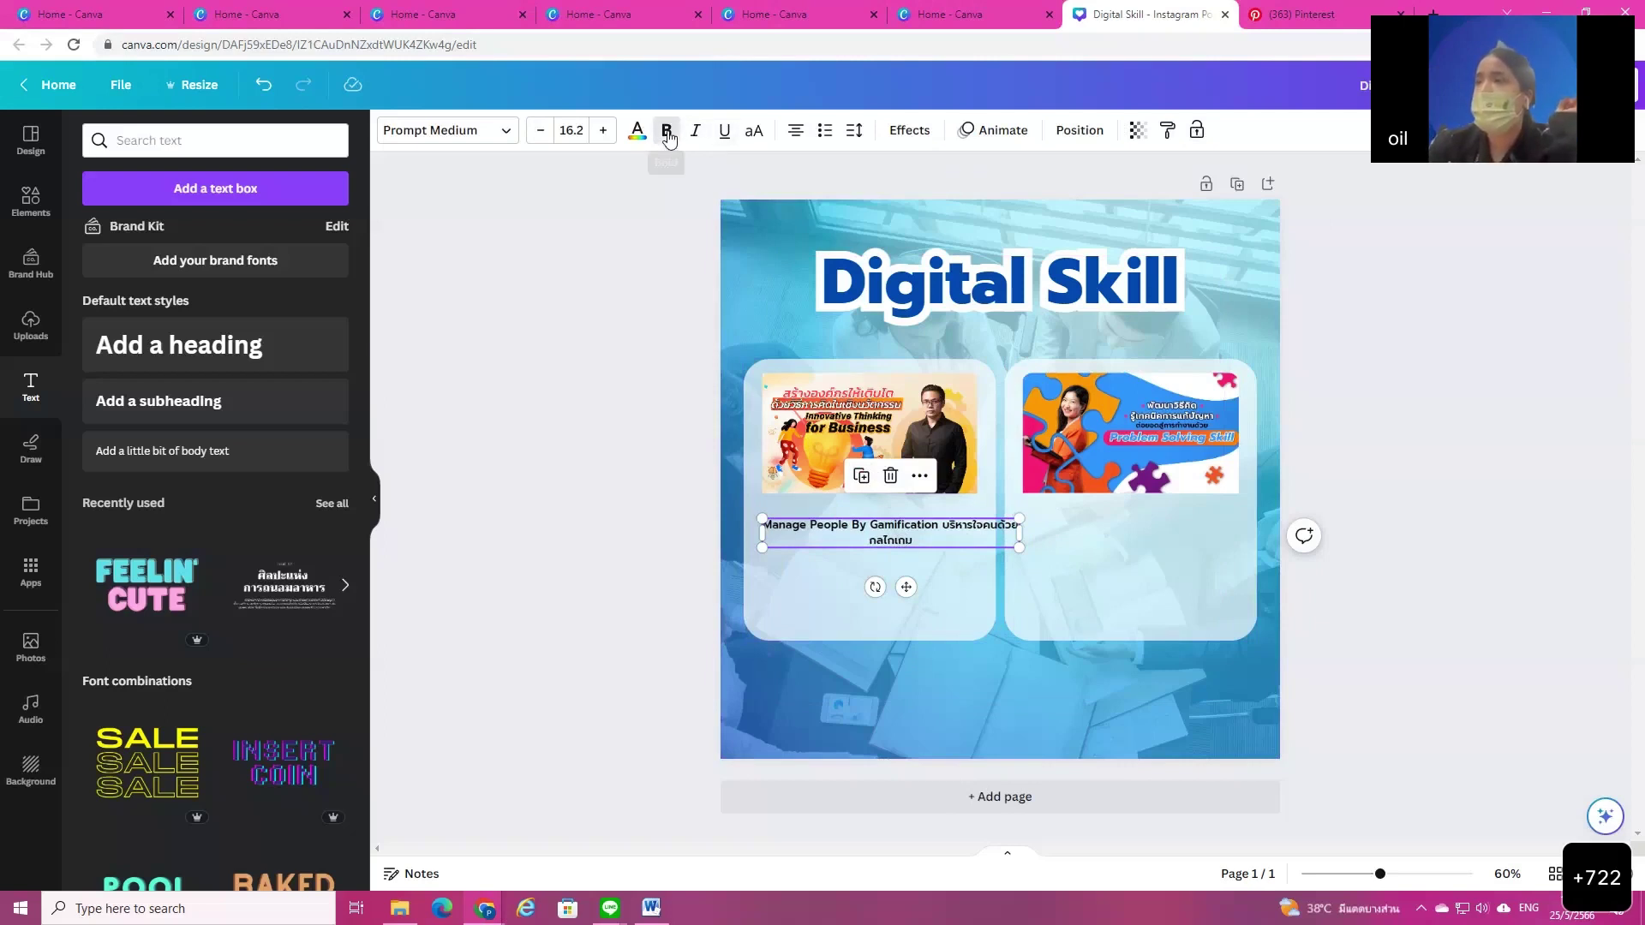
{"action": "left_click", "coordinate": [797, 134]}
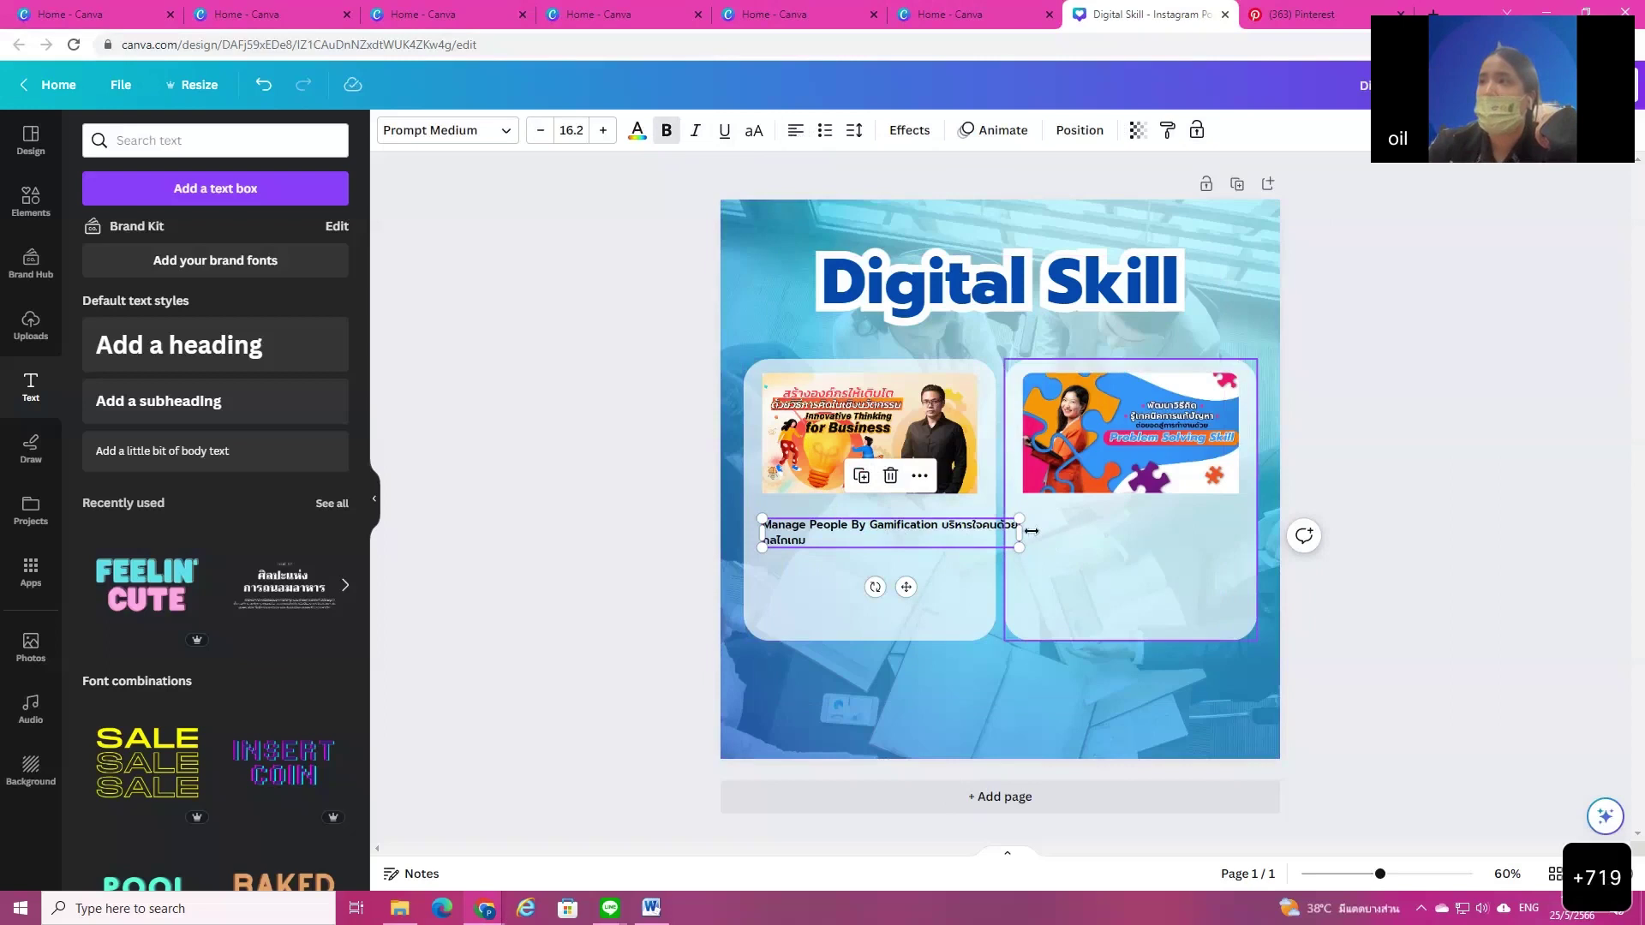
{"action": "left_click_drag", "start_coordinate": [978, 535], "coordinate": [970, 531]}
{"action": "left_click_drag", "start_coordinate": [867, 587], "coordinate": [876, 582]}
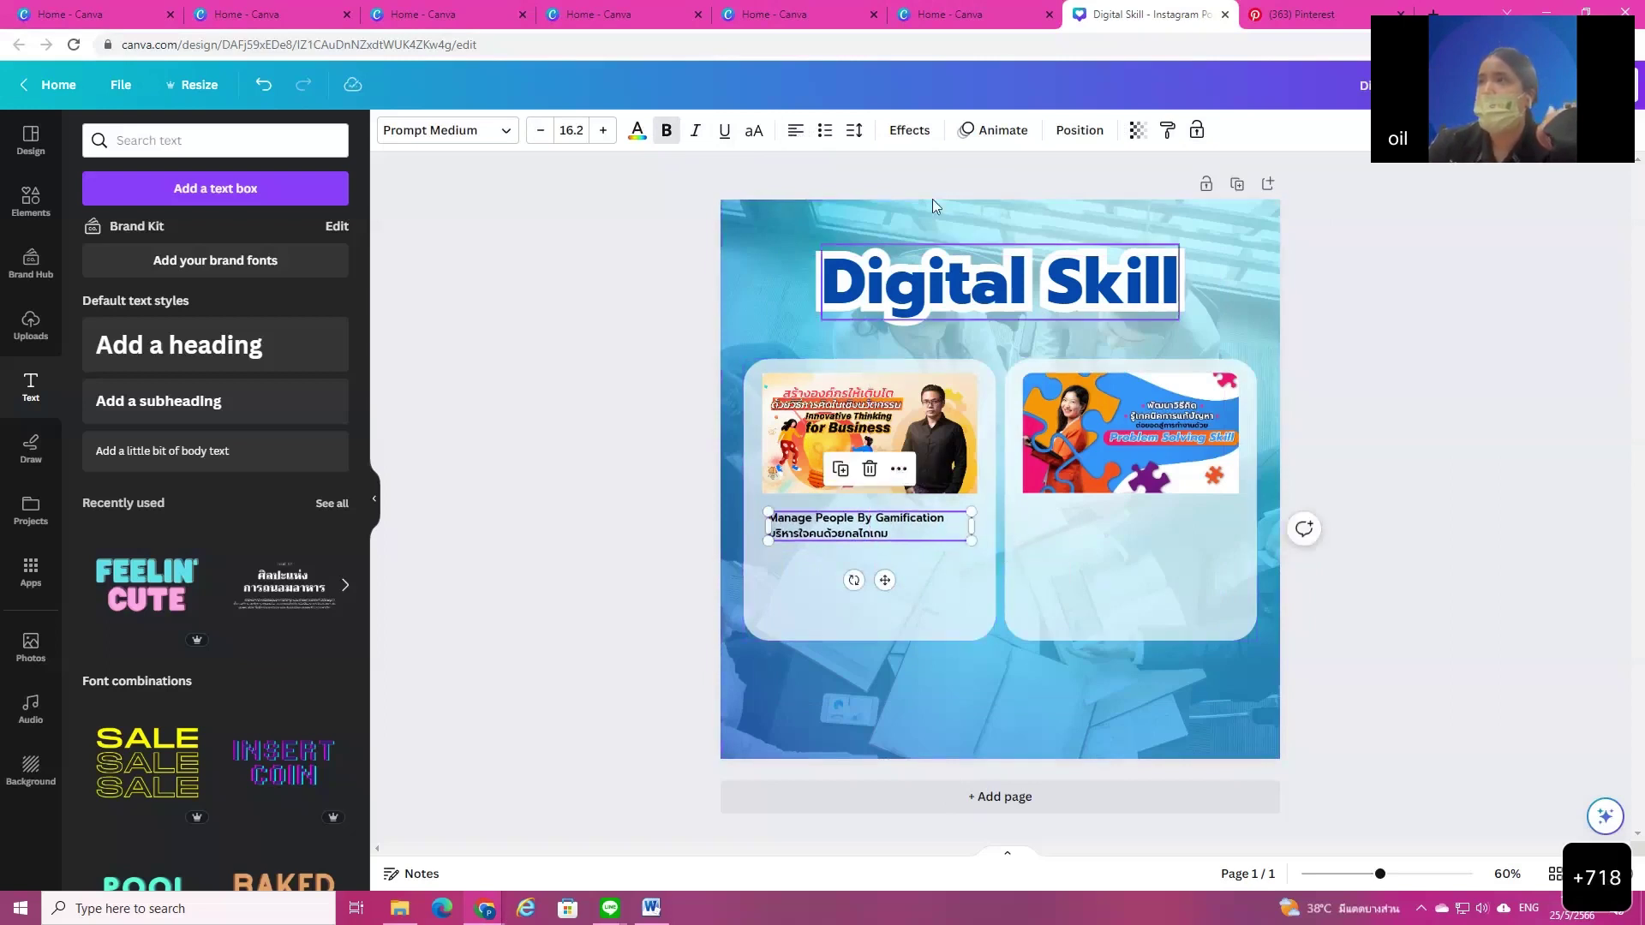
Step: Apply a Shadow effect in the title's blue to the "Manage People By Gamification" caption and align it with the banner's left edge
{"action": "left_click", "coordinate": [912, 132]}
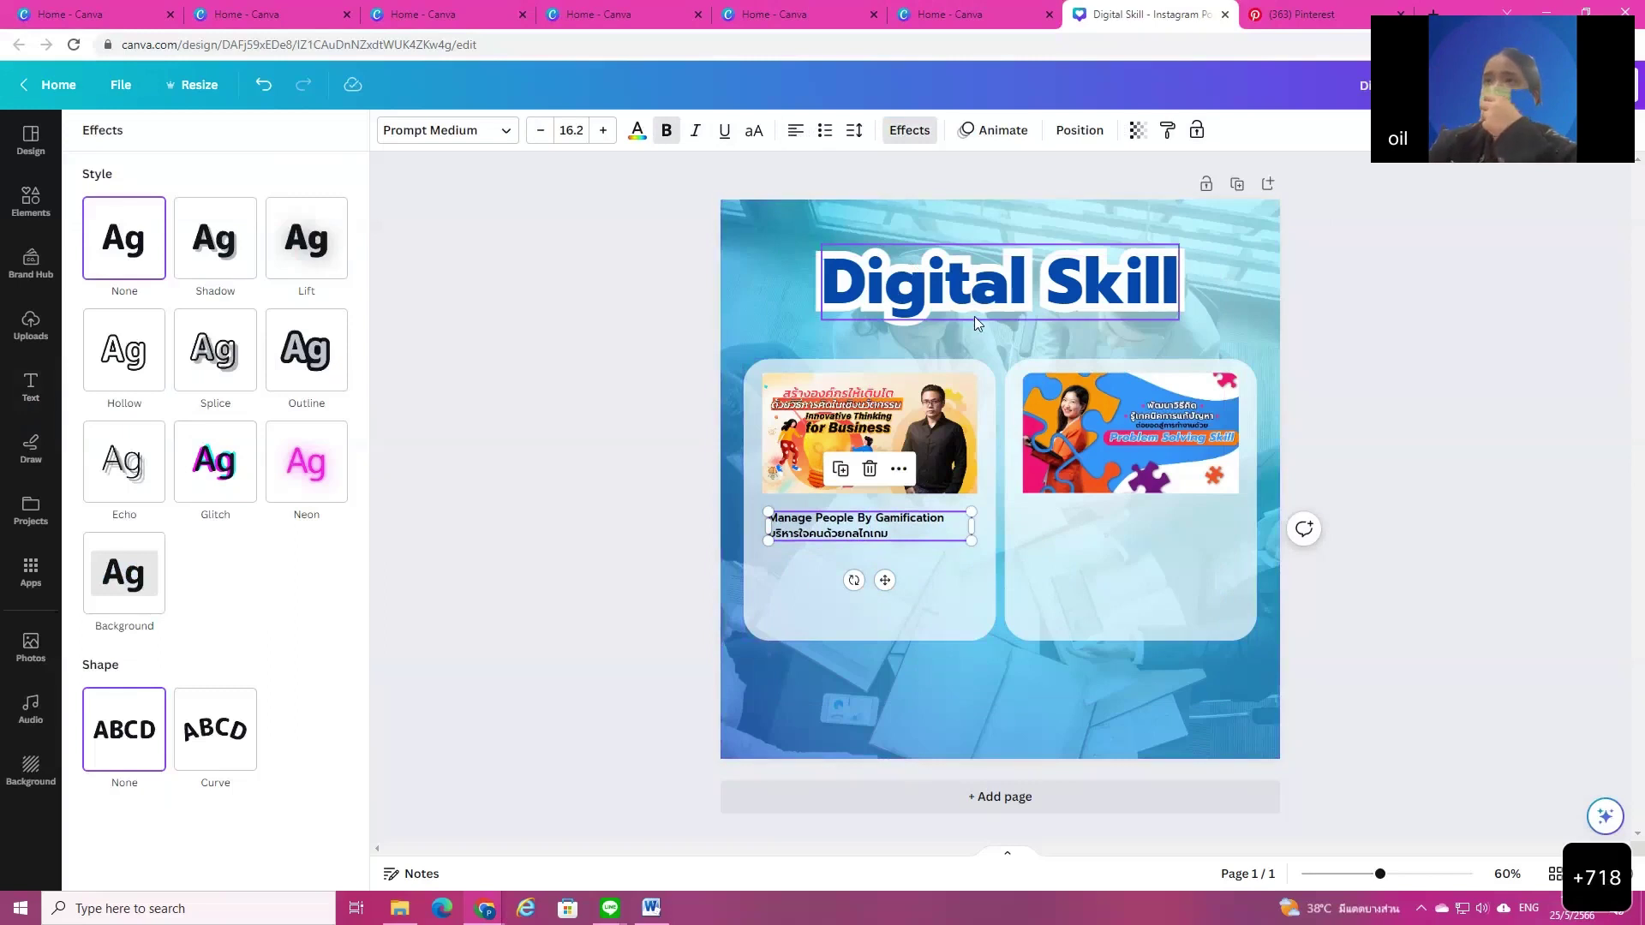
{"action": "left_click", "coordinate": [321, 248]}
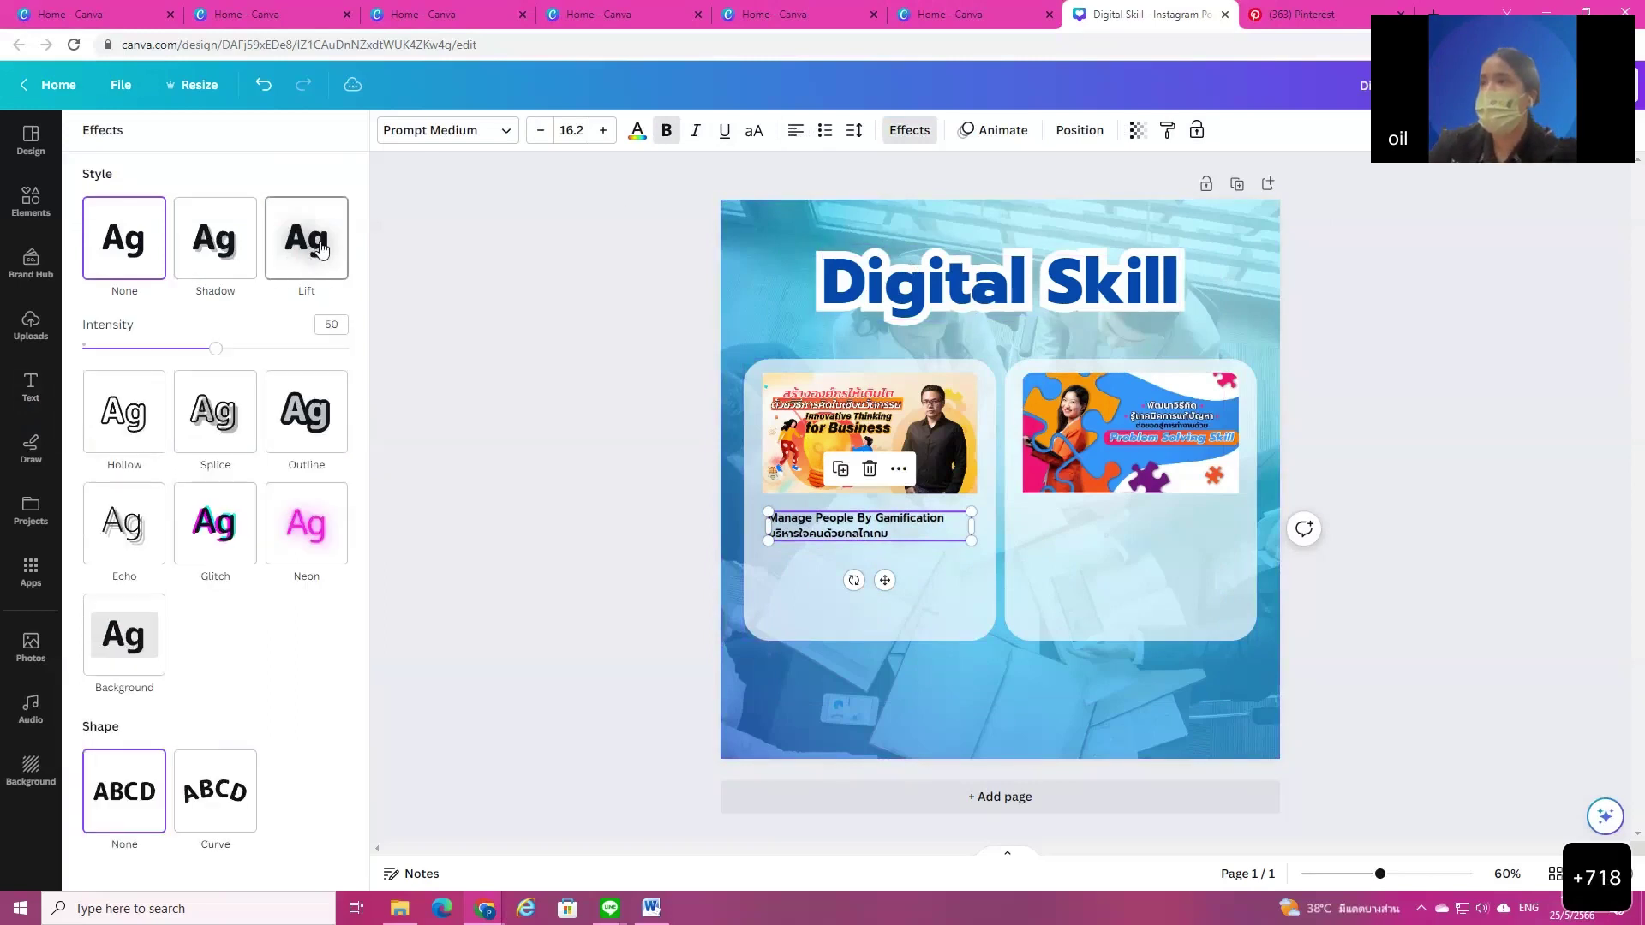
{"action": "left_click", "coordinate": [228, 247]}
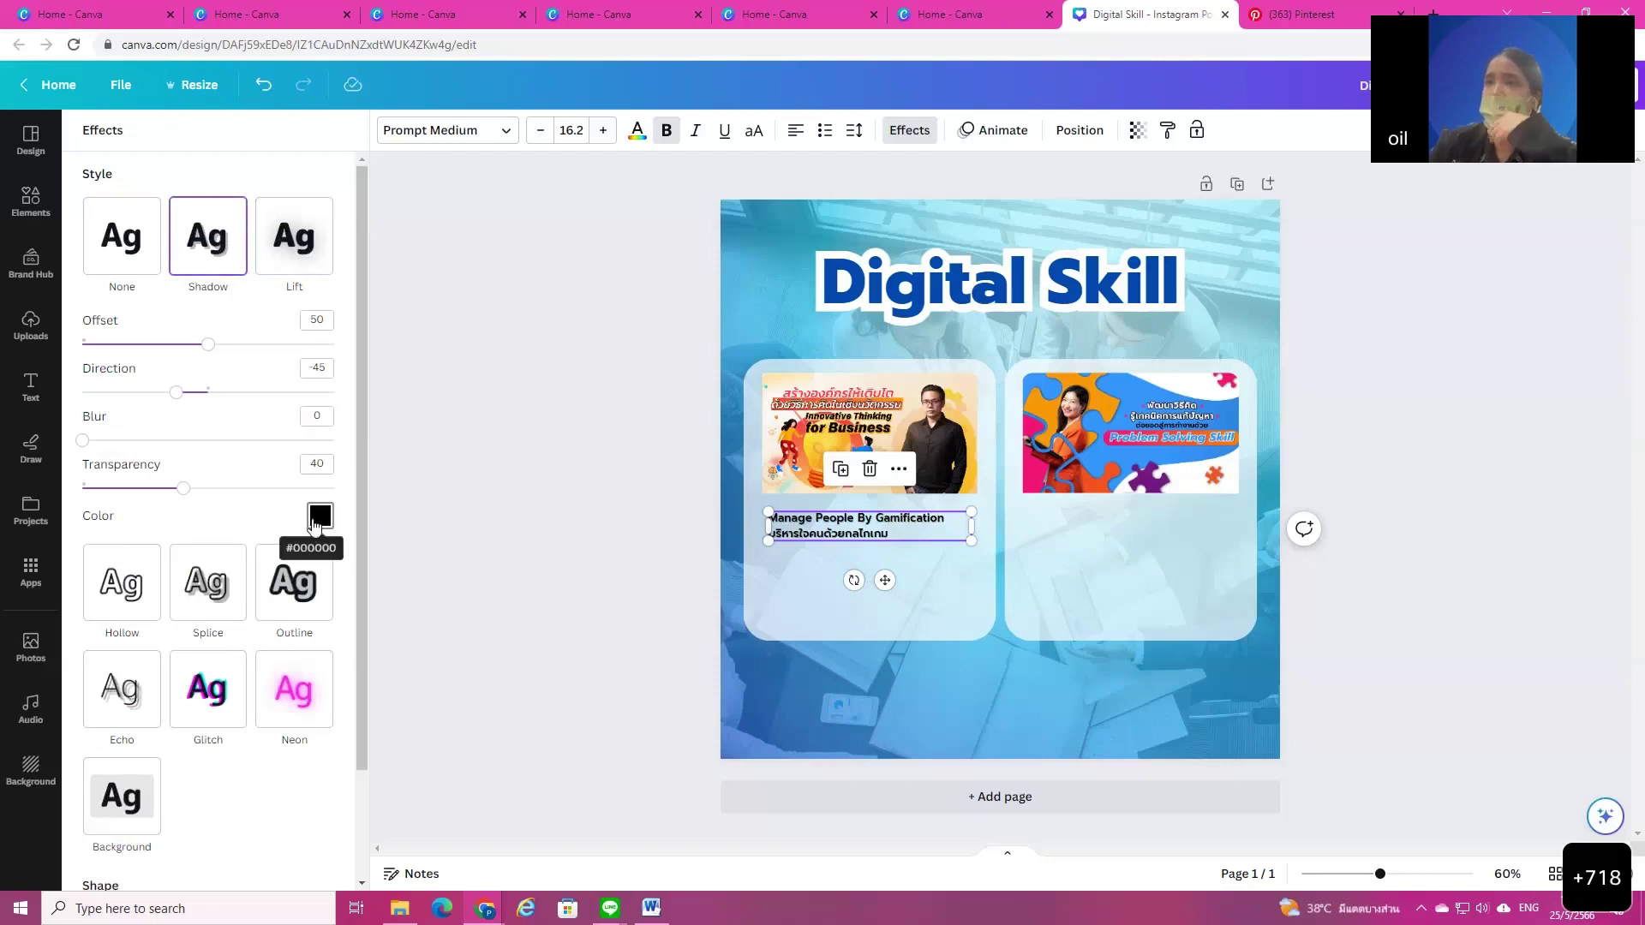
{"action": "left_click", "coordinate": [319, 518]}
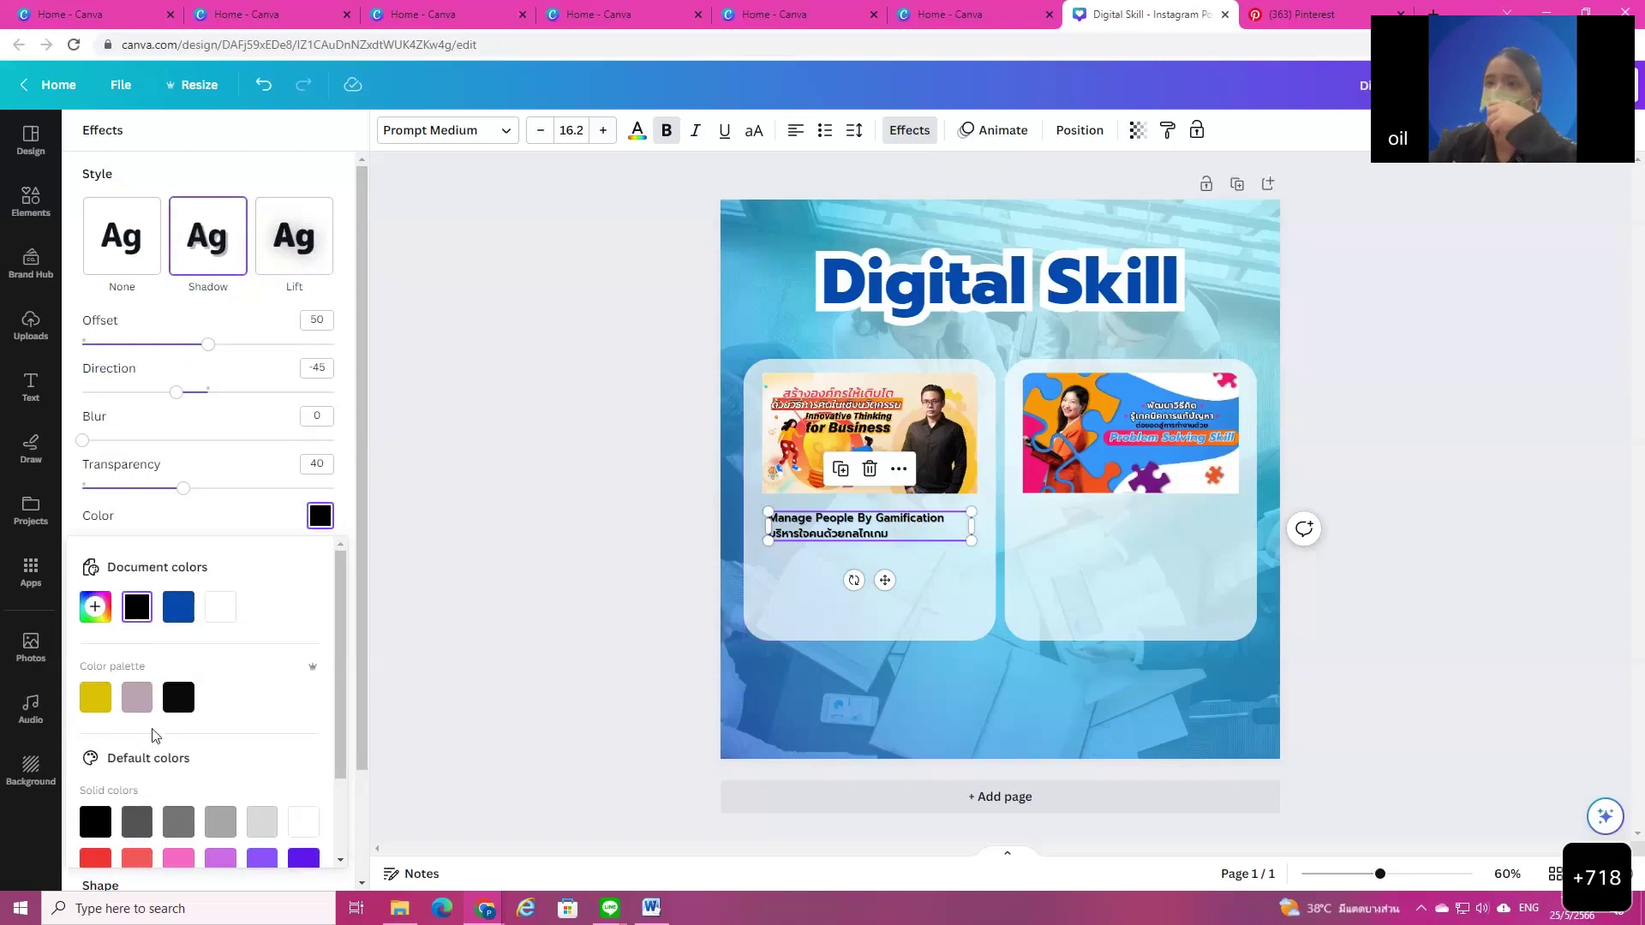
{"action": "left_click", "coordinate": [178, 608]}
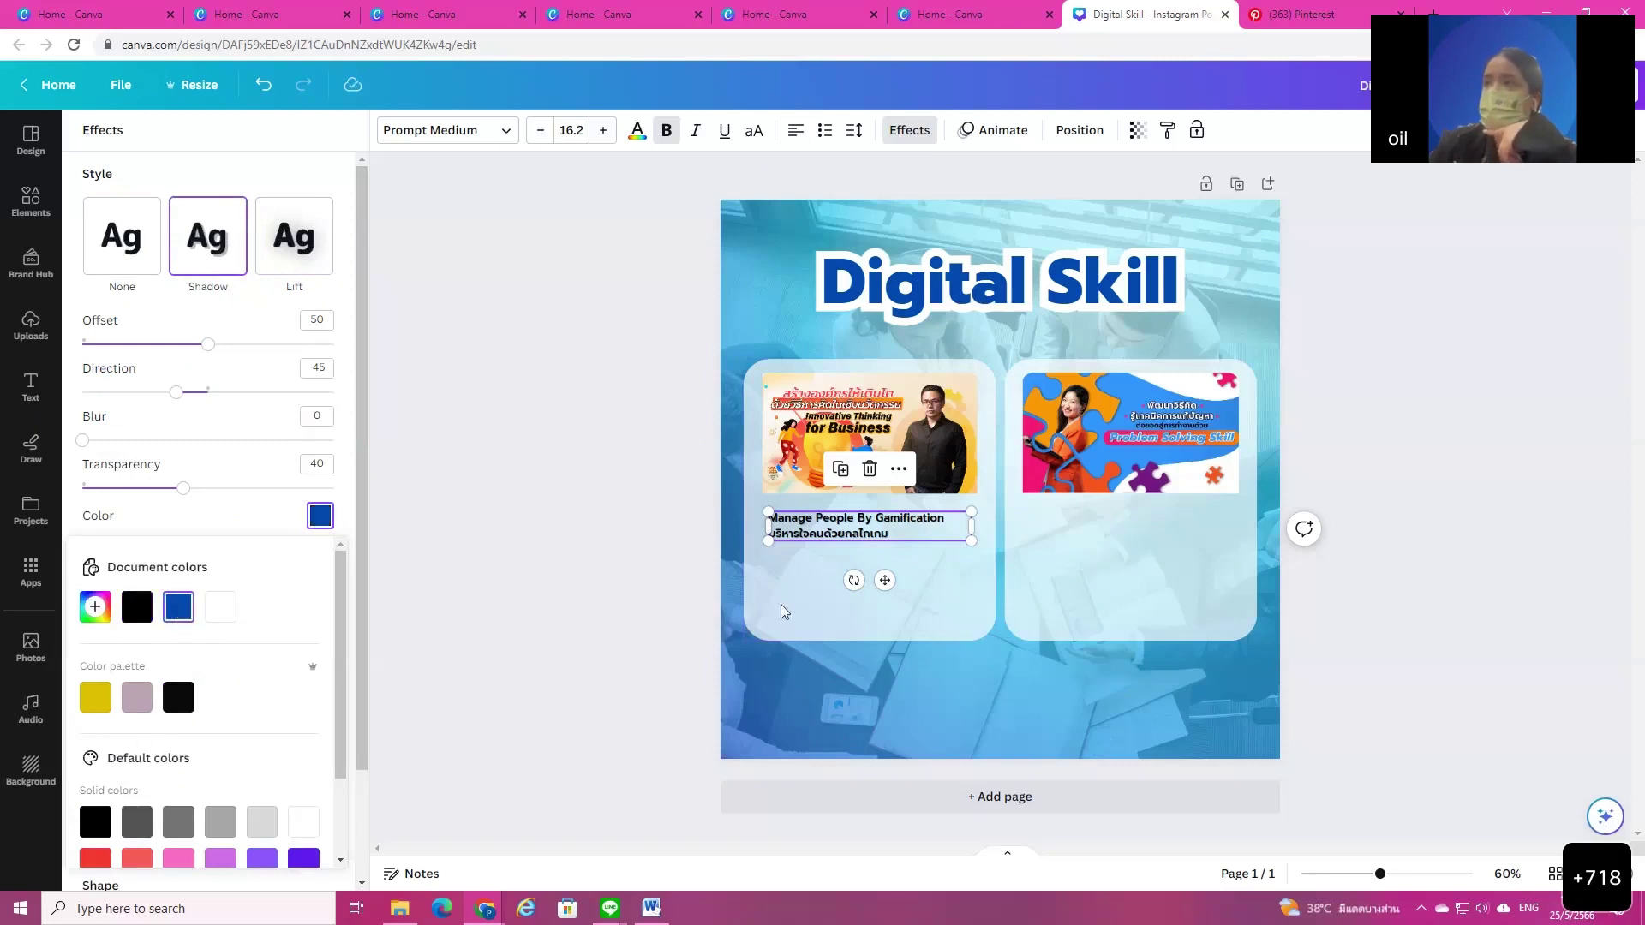
{"action": "left_click_drag", "start_coordinate": [835, 535], "coordinate": [828, 532]}
Step: Duplicate the "Manage People By Gamification" caption and place the copy just below the original in the left card
{"action": "left_click", "coordinate": [841, 598]}
{"action": "left_click", "coordinate": [844, 524]}
{"action": "key", "text": "ctrl+d"}
{"action": "left_click_drag", "start_coordinate": [861, 562], "coordinate": [845, 587]}
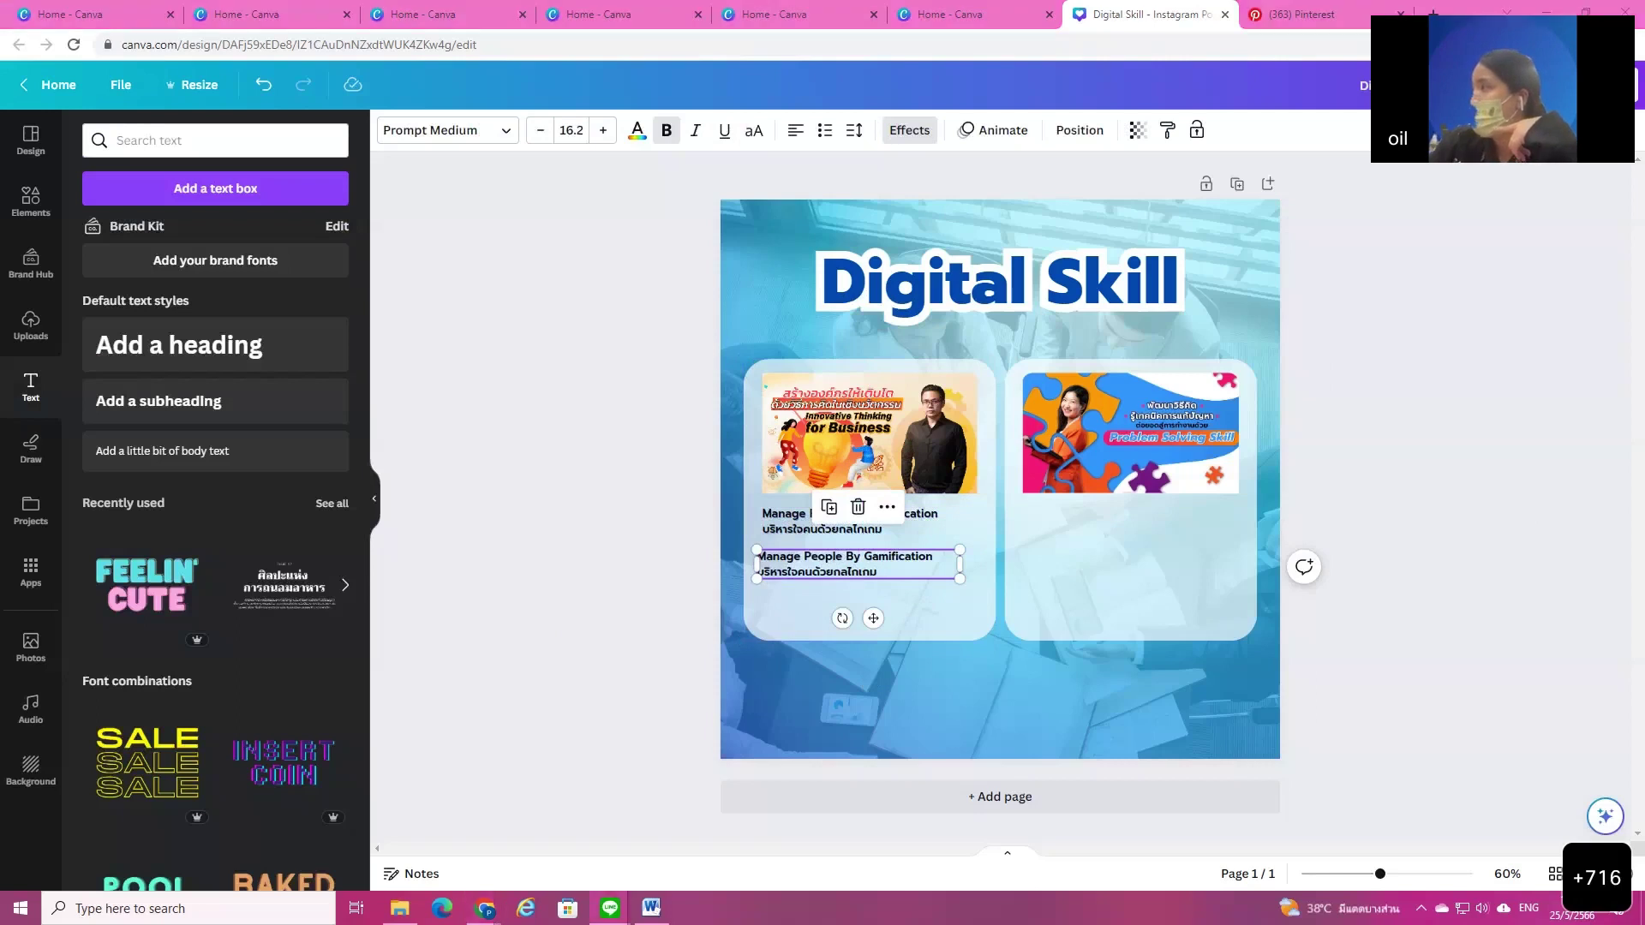
Step: Replace the copy's text with "Gamification จูงใจคนด้วยกลไกเกม เพื่อเป็นพื้นฐานที่ดีในการนำไปต่อยอดใน function ต่าง ๆ ในการทำงาน รวมถึงผู้เรียนสามารถออกแบบวิธีการแก้ไขปัญหาในองค์กรโดยใช้กลไกของ Gamification" and align it under the caption
{"action": "double_click", "coordinate": [901, 570]}
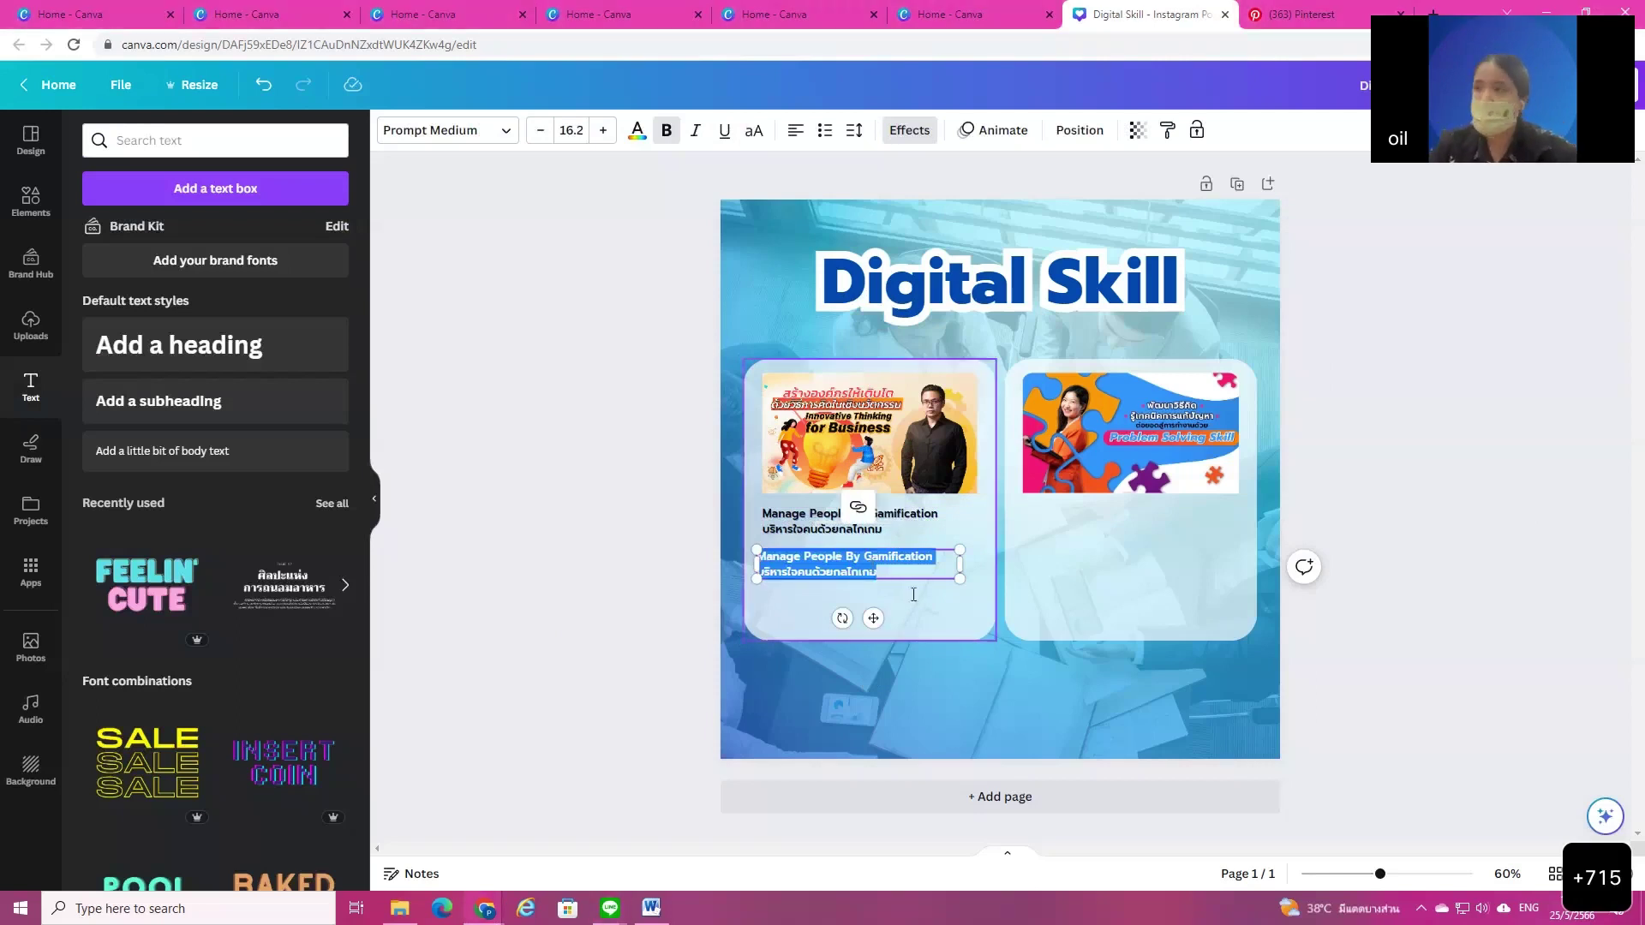
{"action": "type", "text": "Gamification จูงใจคนด้วยกลไกเกม เพื่อเป็นพื้นฐานที่ดีในการนำไปต่อยอดใน Function ต่าง ๆ ในการทำงาน รวมถึงผู้เรียนสามารถออกแบบวิธีการแก้ไขปัญหาในองค์กรโดยใช้กลไกของ Gamification"}
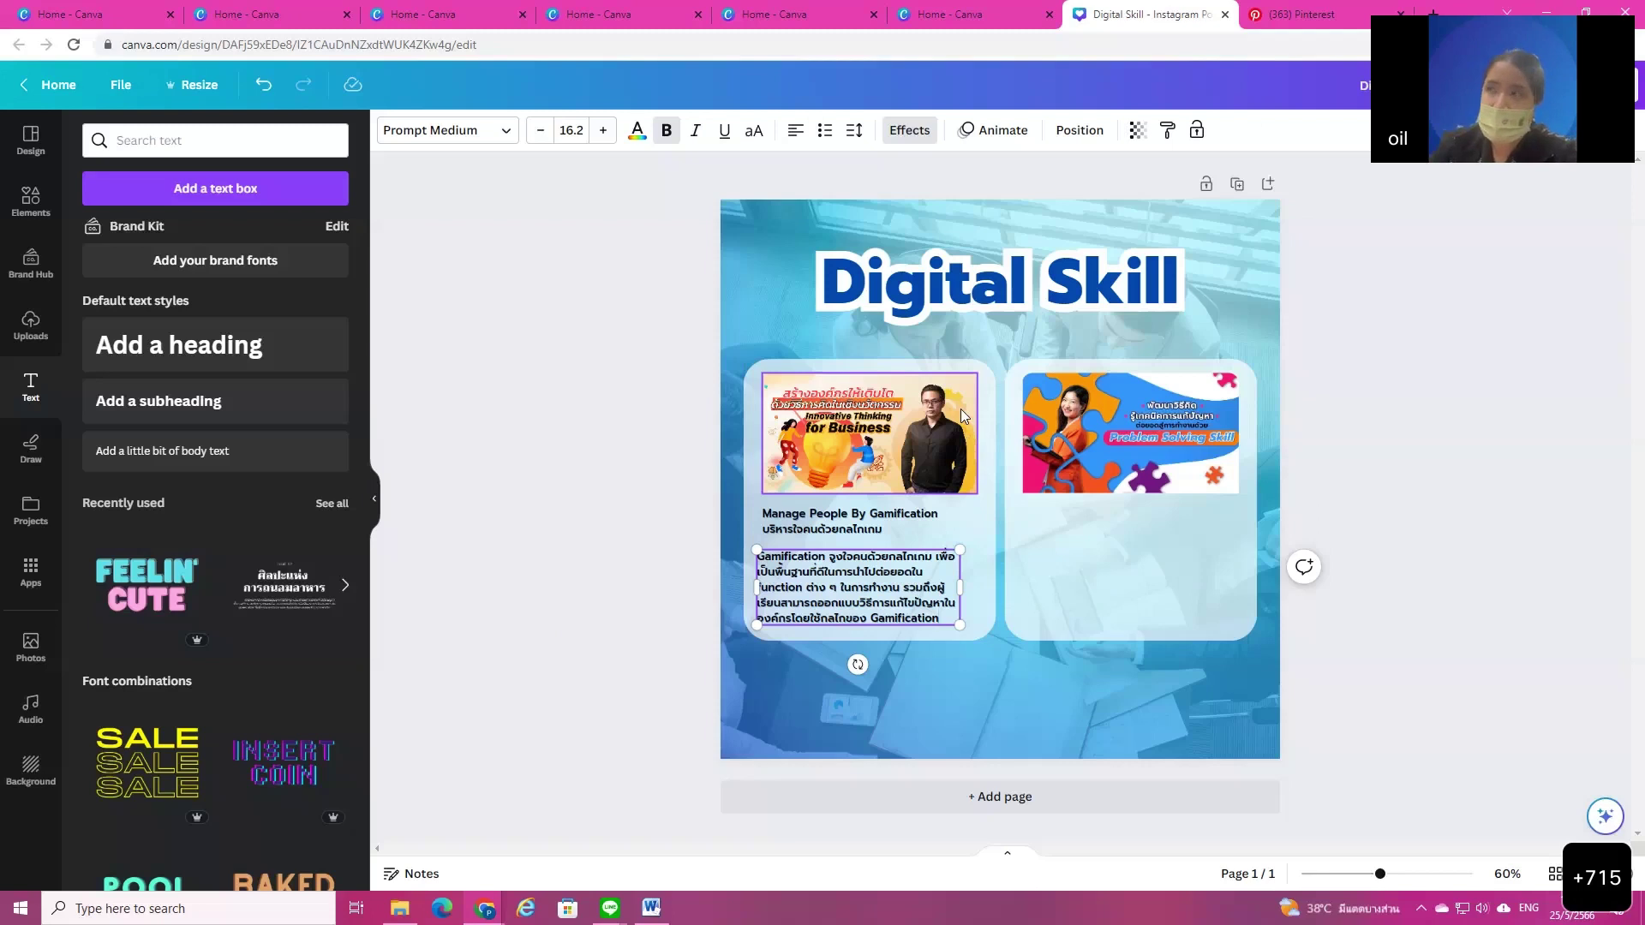
{"action": "left_click", "coordinate": [865, 687]}
{"action": "left_click_drag", "start_coordinate": [852, 591], "coordinate": [859, 584]}
{"action": "left_click", "coordinate": [1031, 708]}
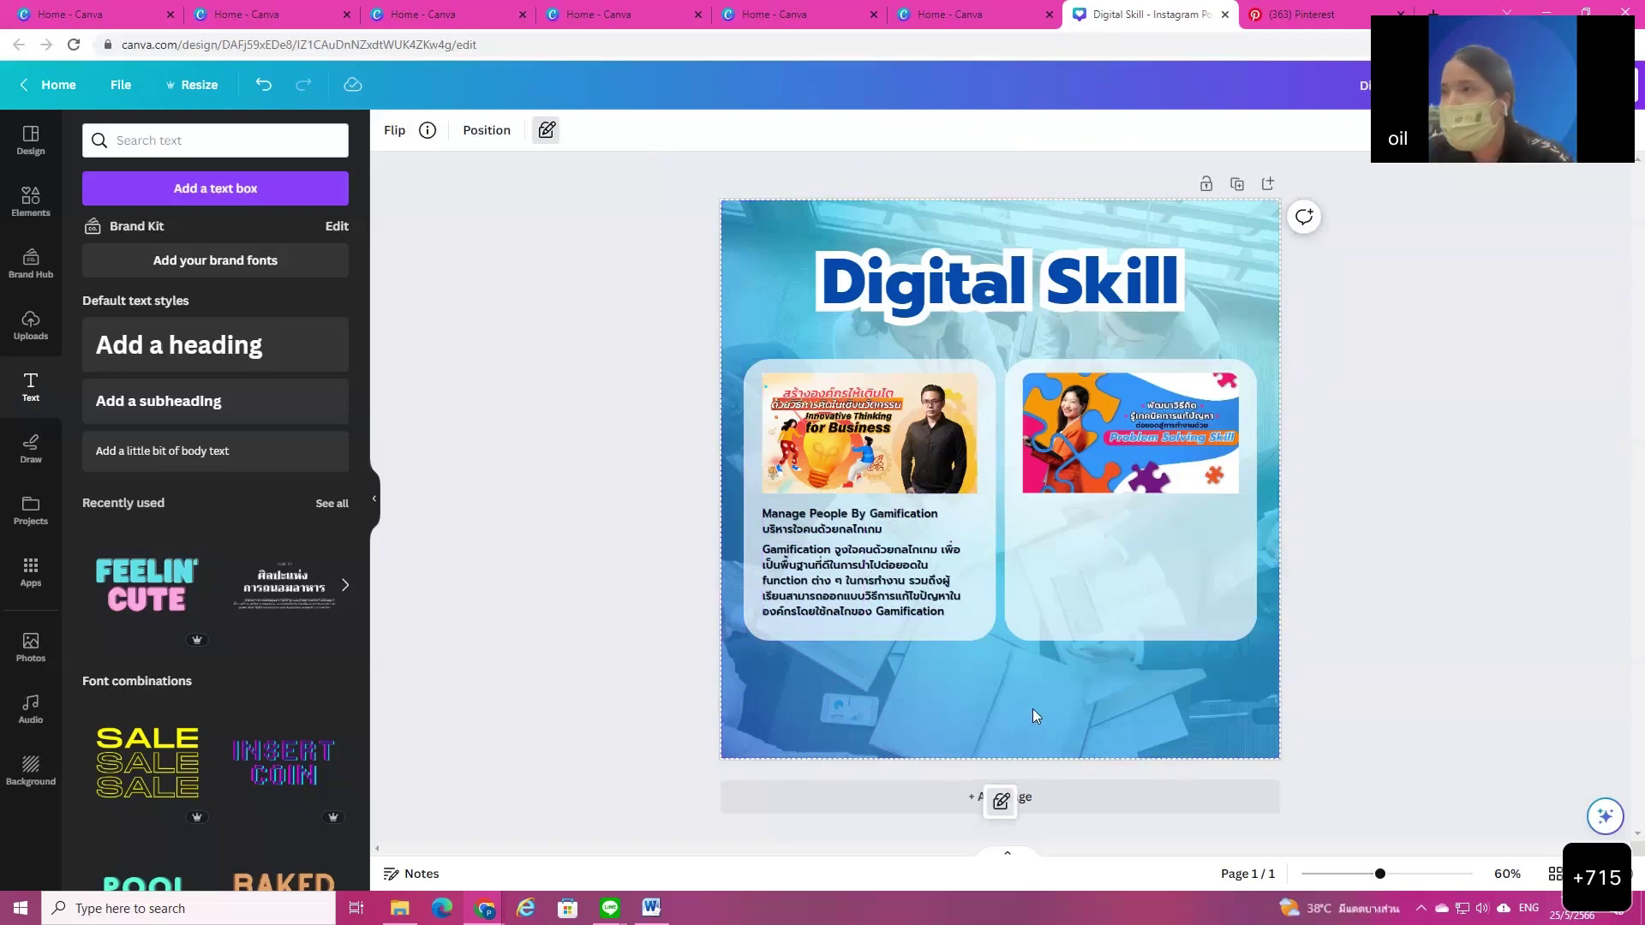
Step: Set the Gamification description's font to Prompt Light and its transparency to 89
{"action": "left_click", "coordinate": [818, 552]}
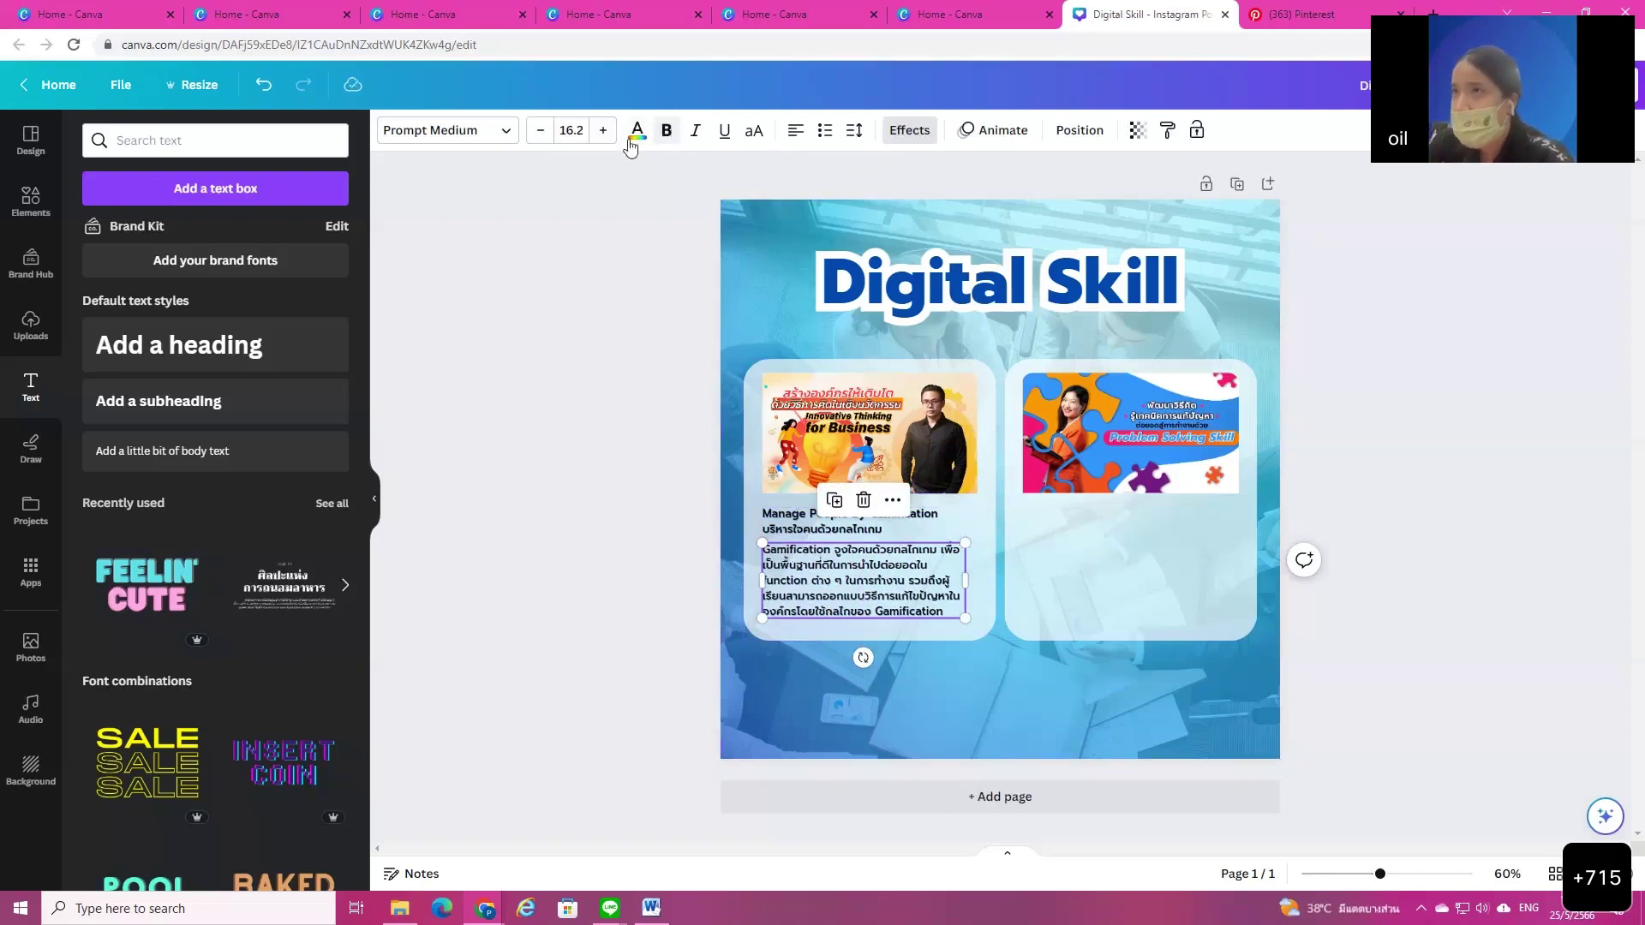
{"action": "left_click", "coordinate": [514, 135]}
{"action": "left_click", "coordinate": [158, 350]}
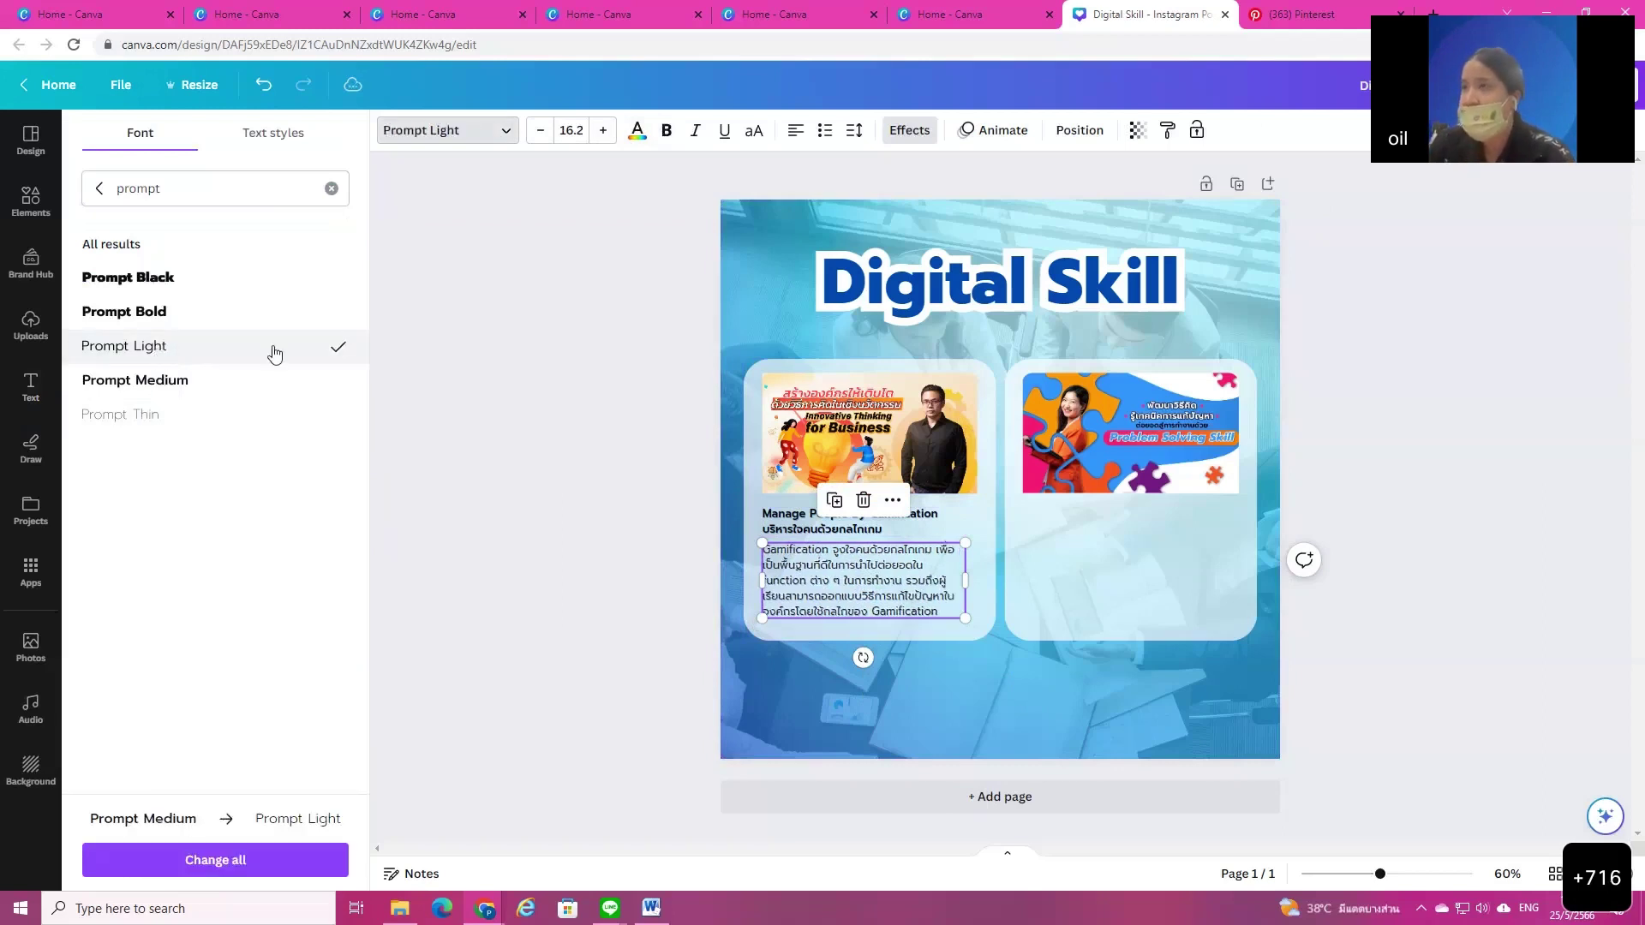
{"action": "left_click", "coordinate": [1137, 133]}
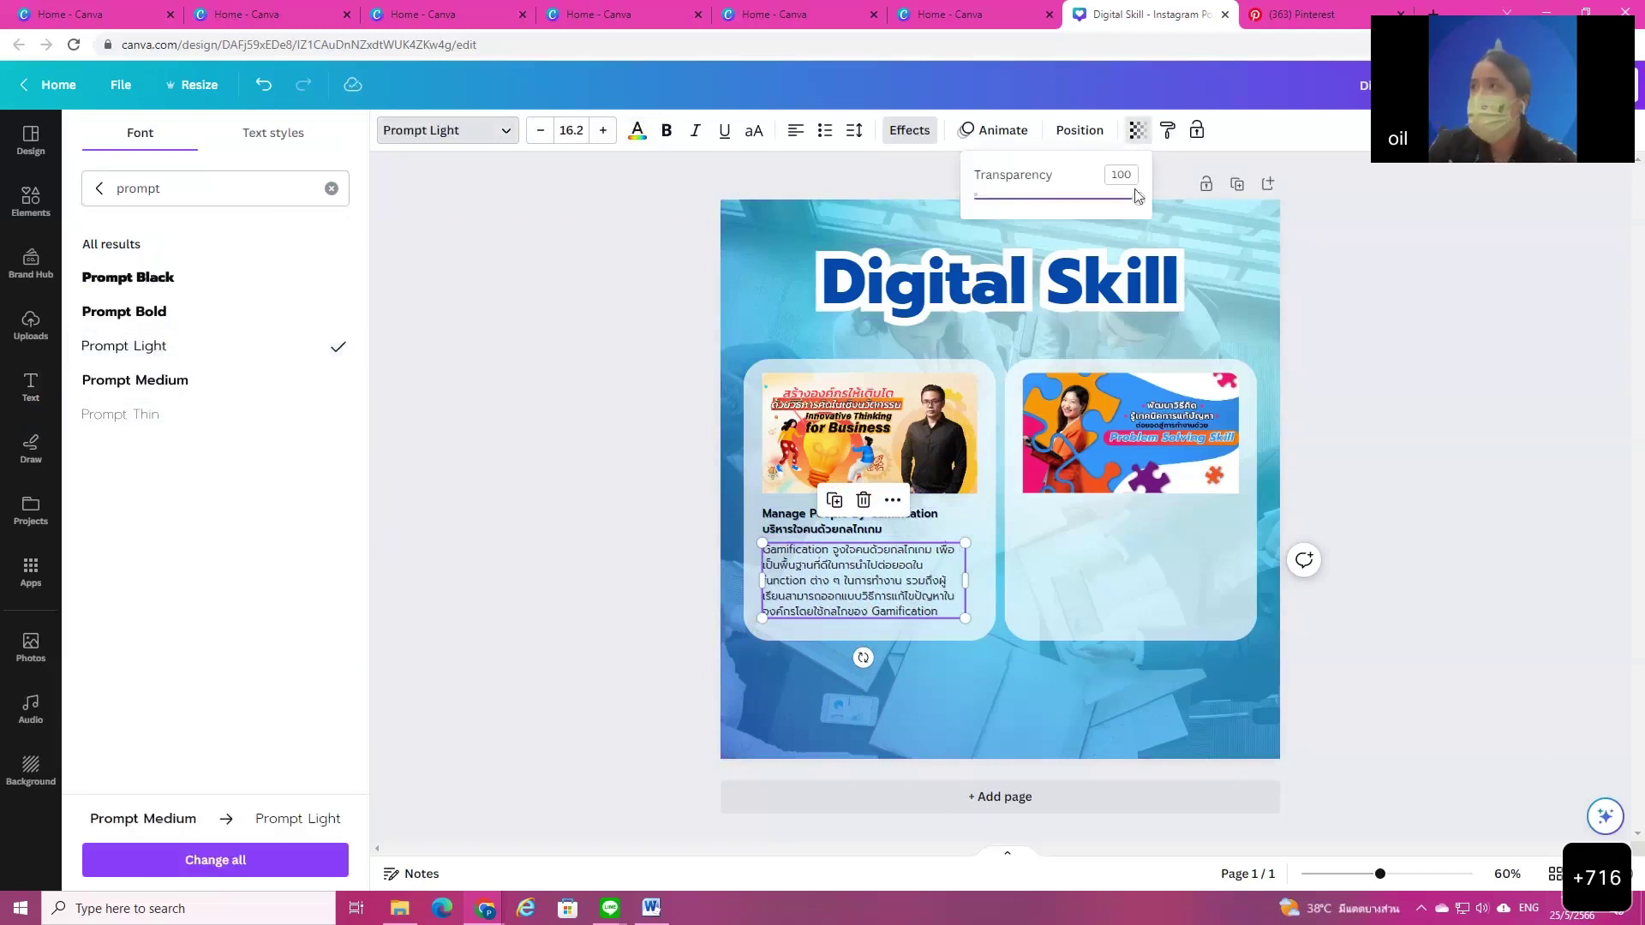
{"action": "left_click_drag", "start_coordinate": [1116, 212], "coordinate": [1117, 232]}
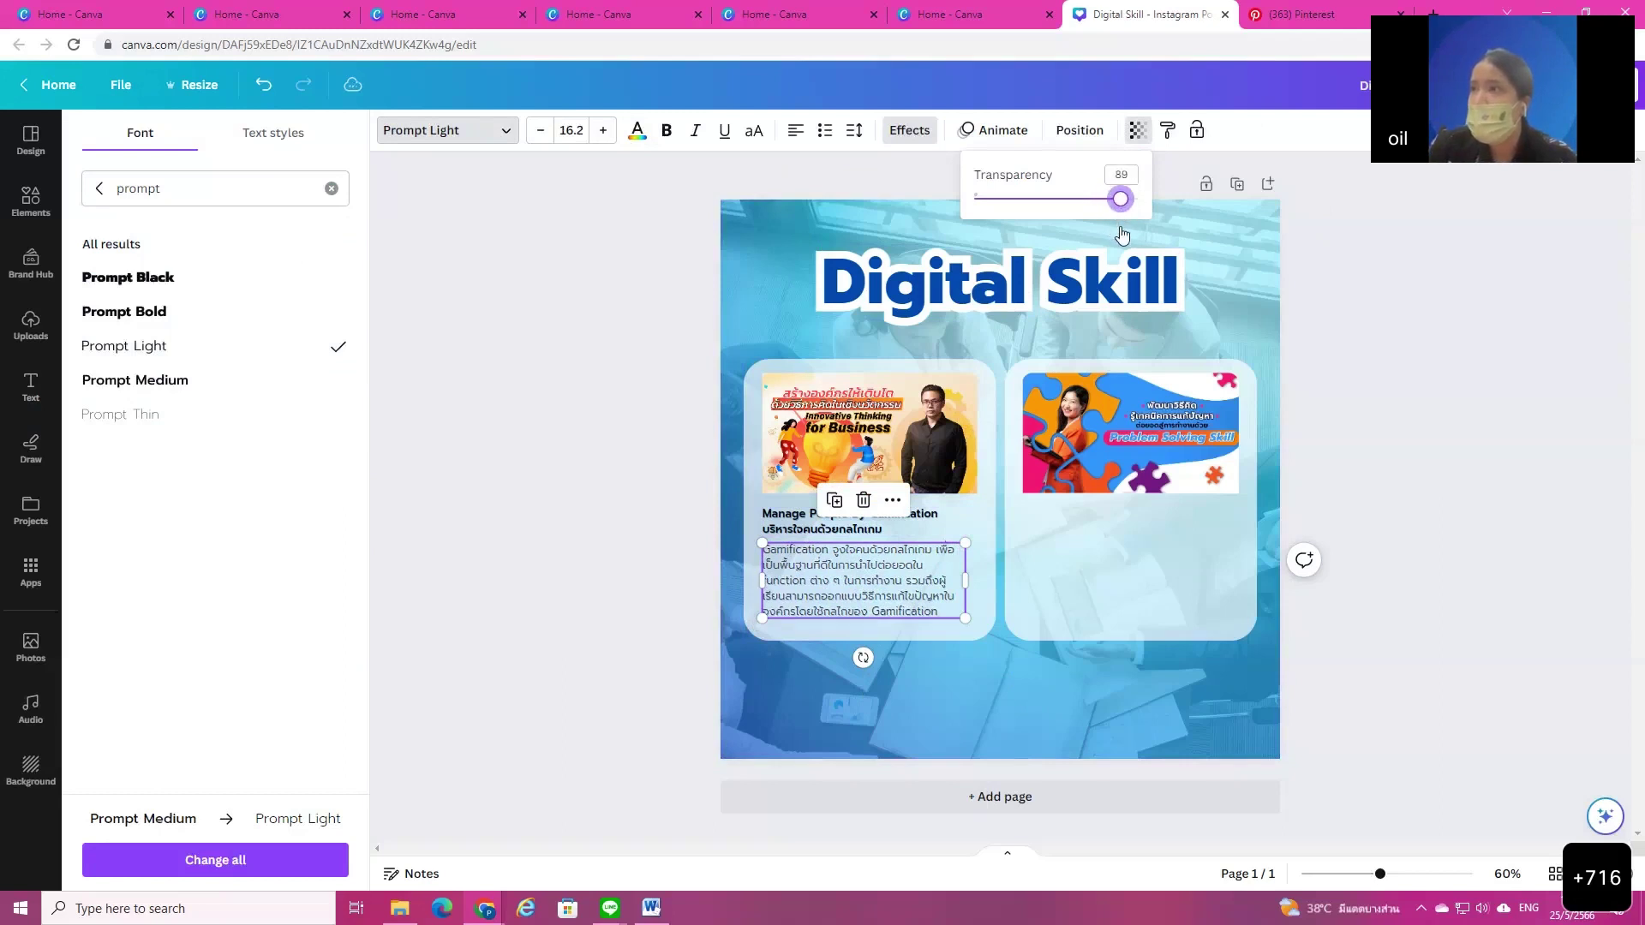
{"action": "left_click", "coordinate": [1212, 738]}
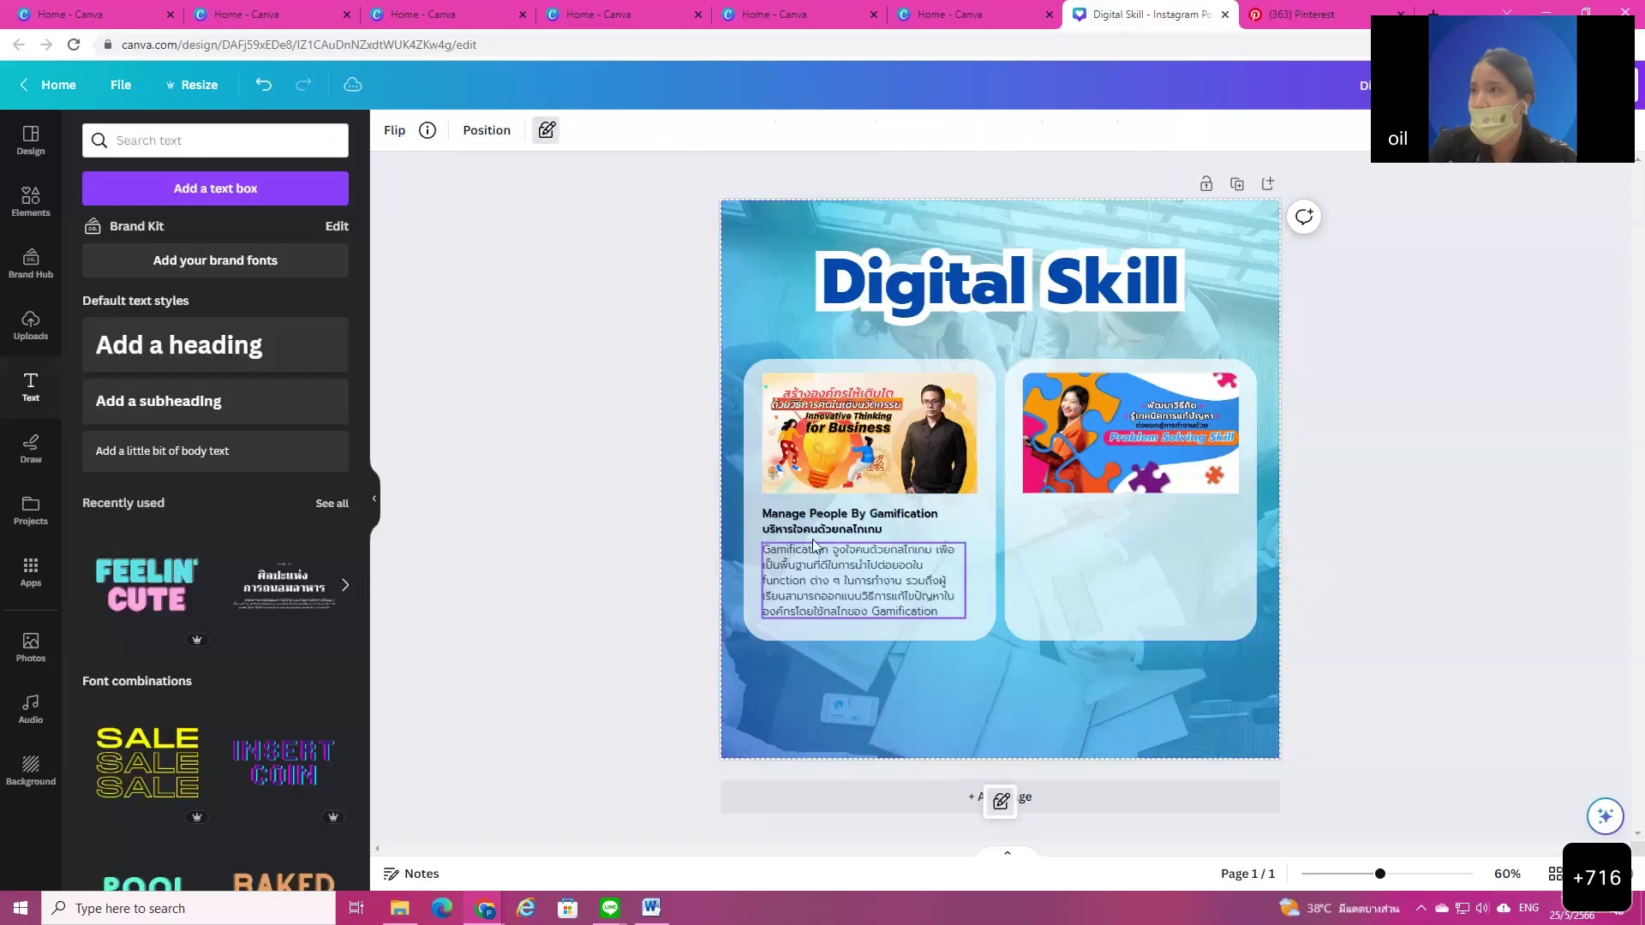
Step: Extend the left card's bottom edge to a height of about 590 and lengthen the right card to match
{"action": "left_click", "coordinate": [814, 525]}
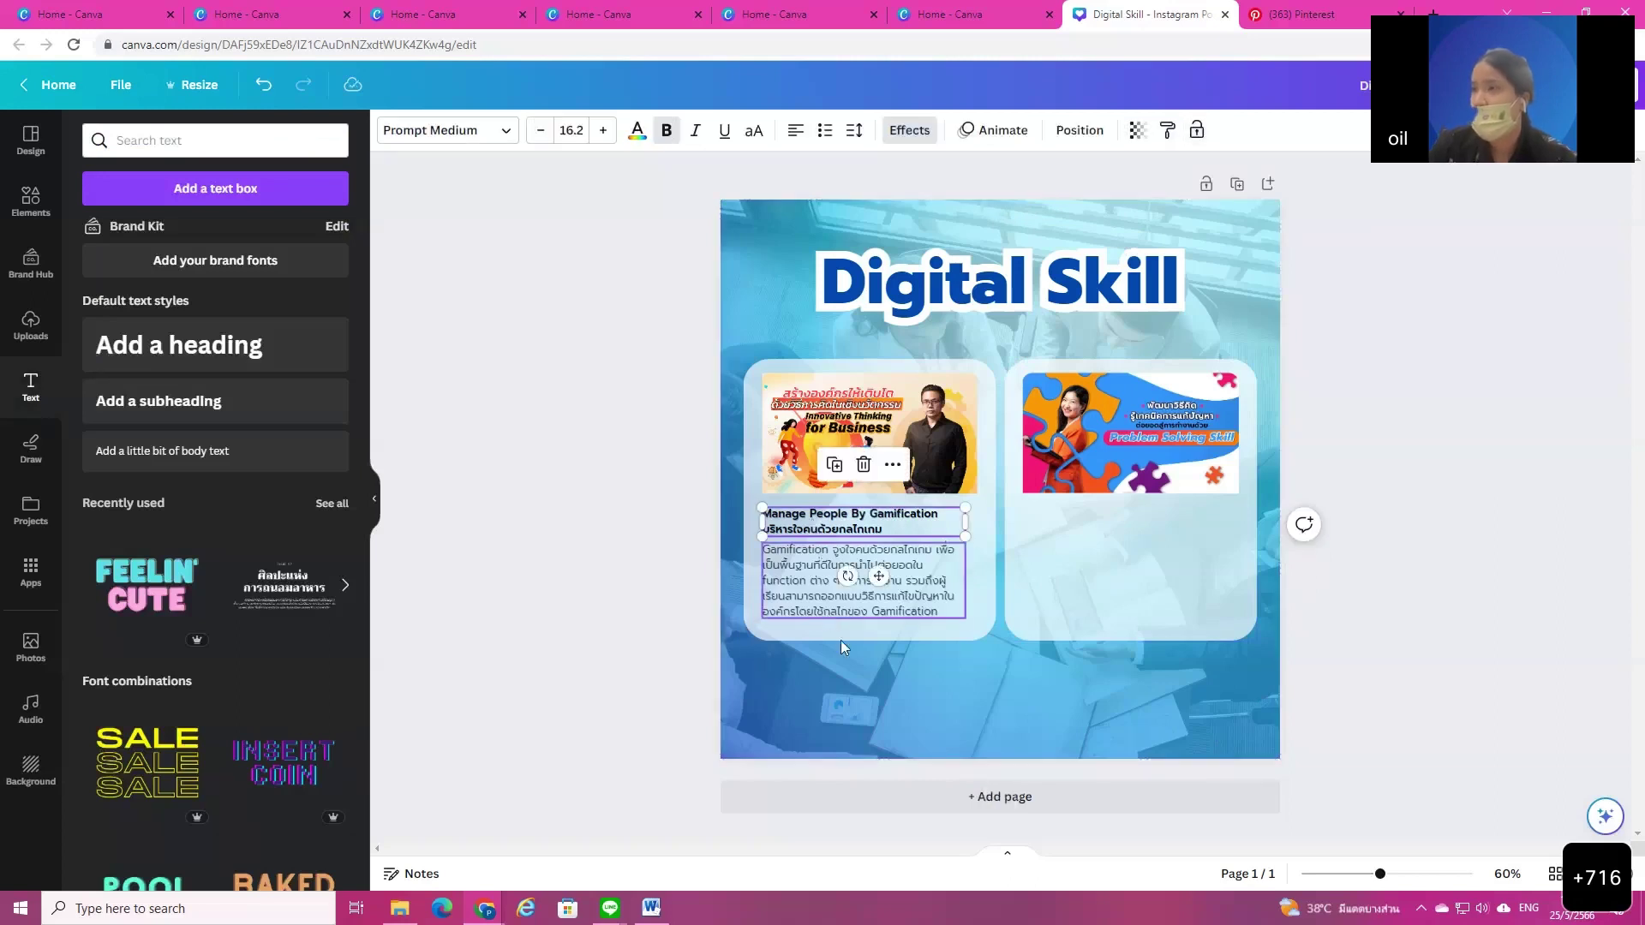
{"action": "left_click", "coordinate": [924, 631]}
{"action": "left_click_drag", "start_coordinate": [869, 641], "coordinate": [874, 667]}
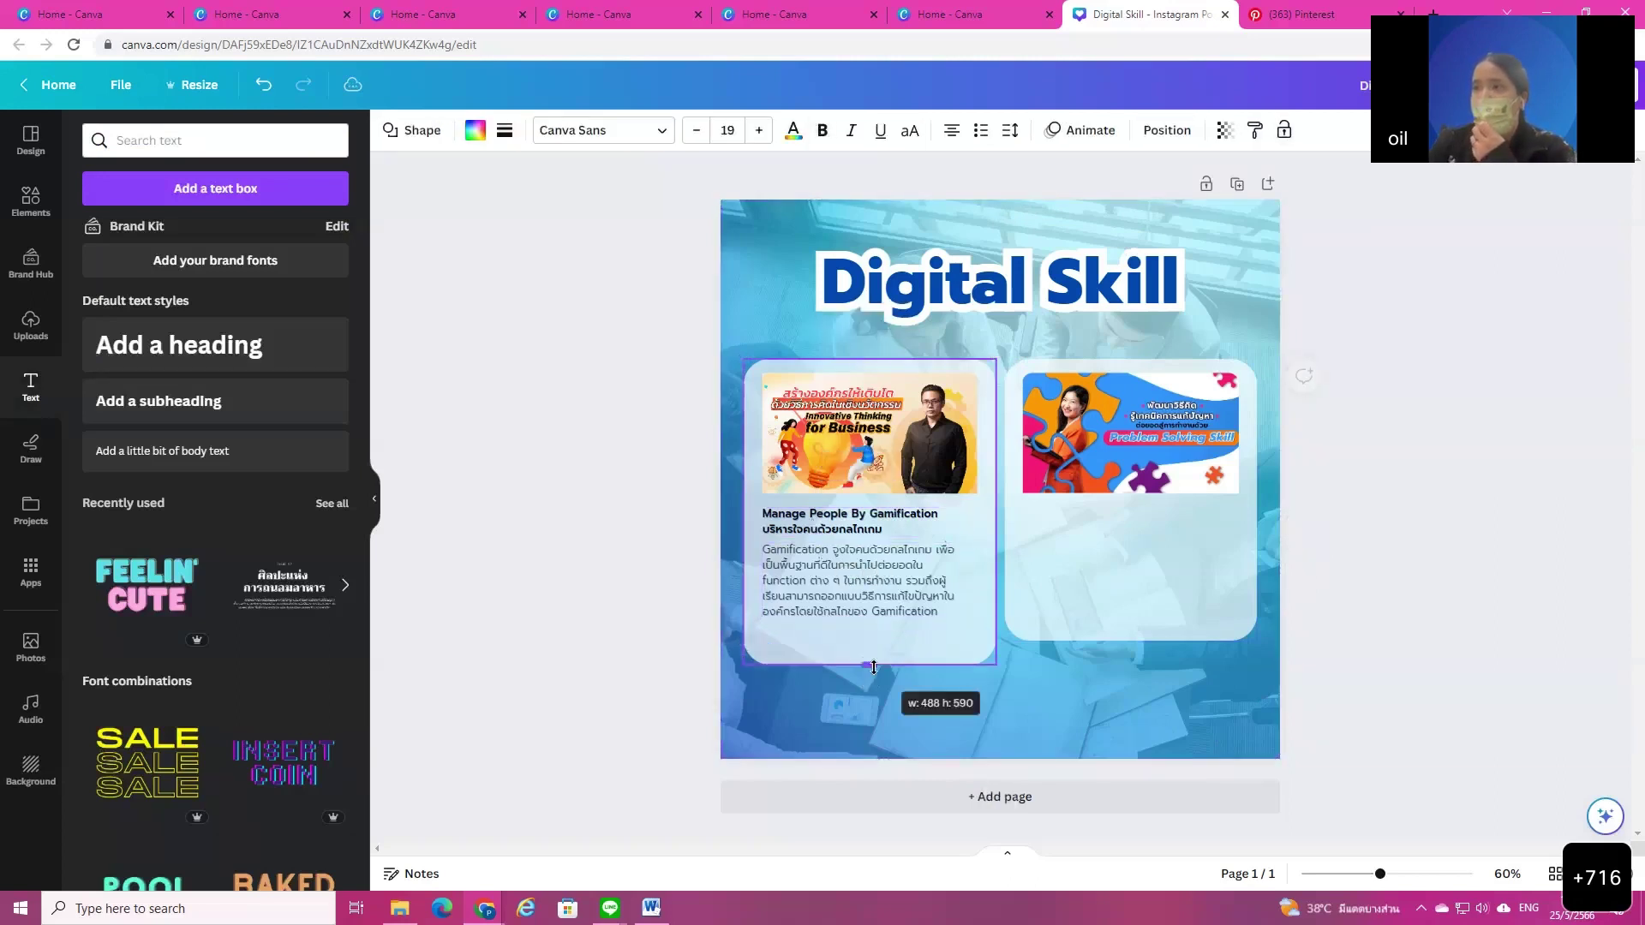
{"action": "left_click", "coordinate": [1096, 627]}
{"action": "left_click_drag", "start_coordinate": [1130, 641], "coordinate": [1131, 668]}
{"action": "left_click", "coordinate": [701, 614]}
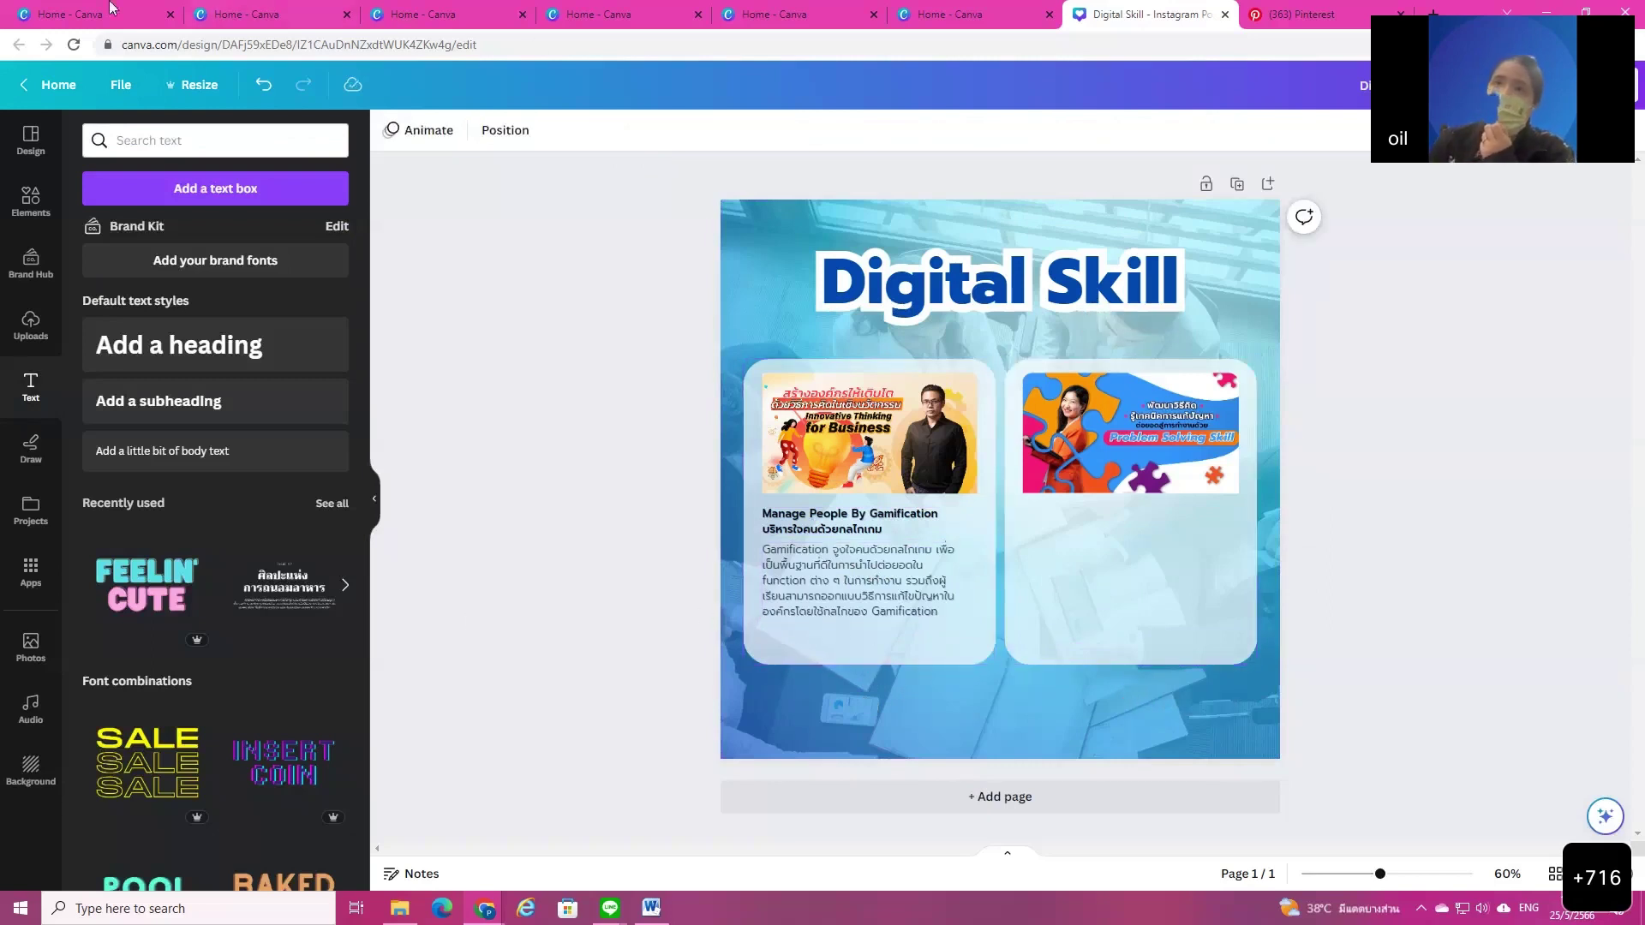
Step: Search the elements for "time" graphics, add the solid round clock icon, and place it at small size below the description
{"action": "left_click", "coordinate": [30, 200]}
{"action": "left_click", "coordinate": [154, 140]}
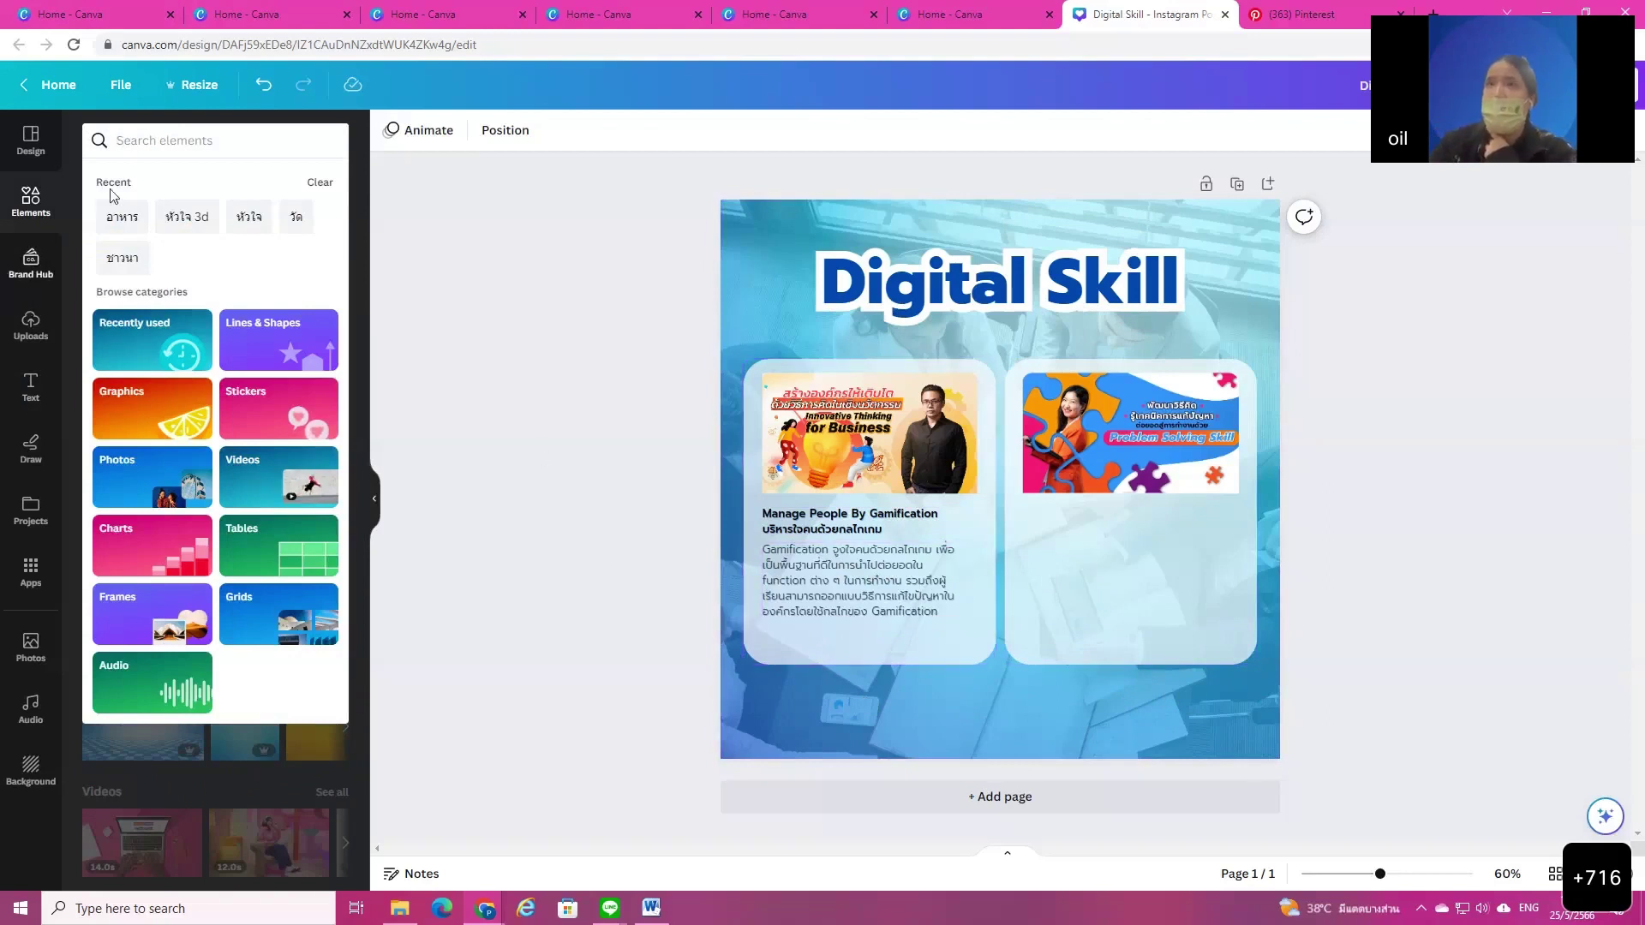
{"action": "left_click", "coordinate": [31, 199]}
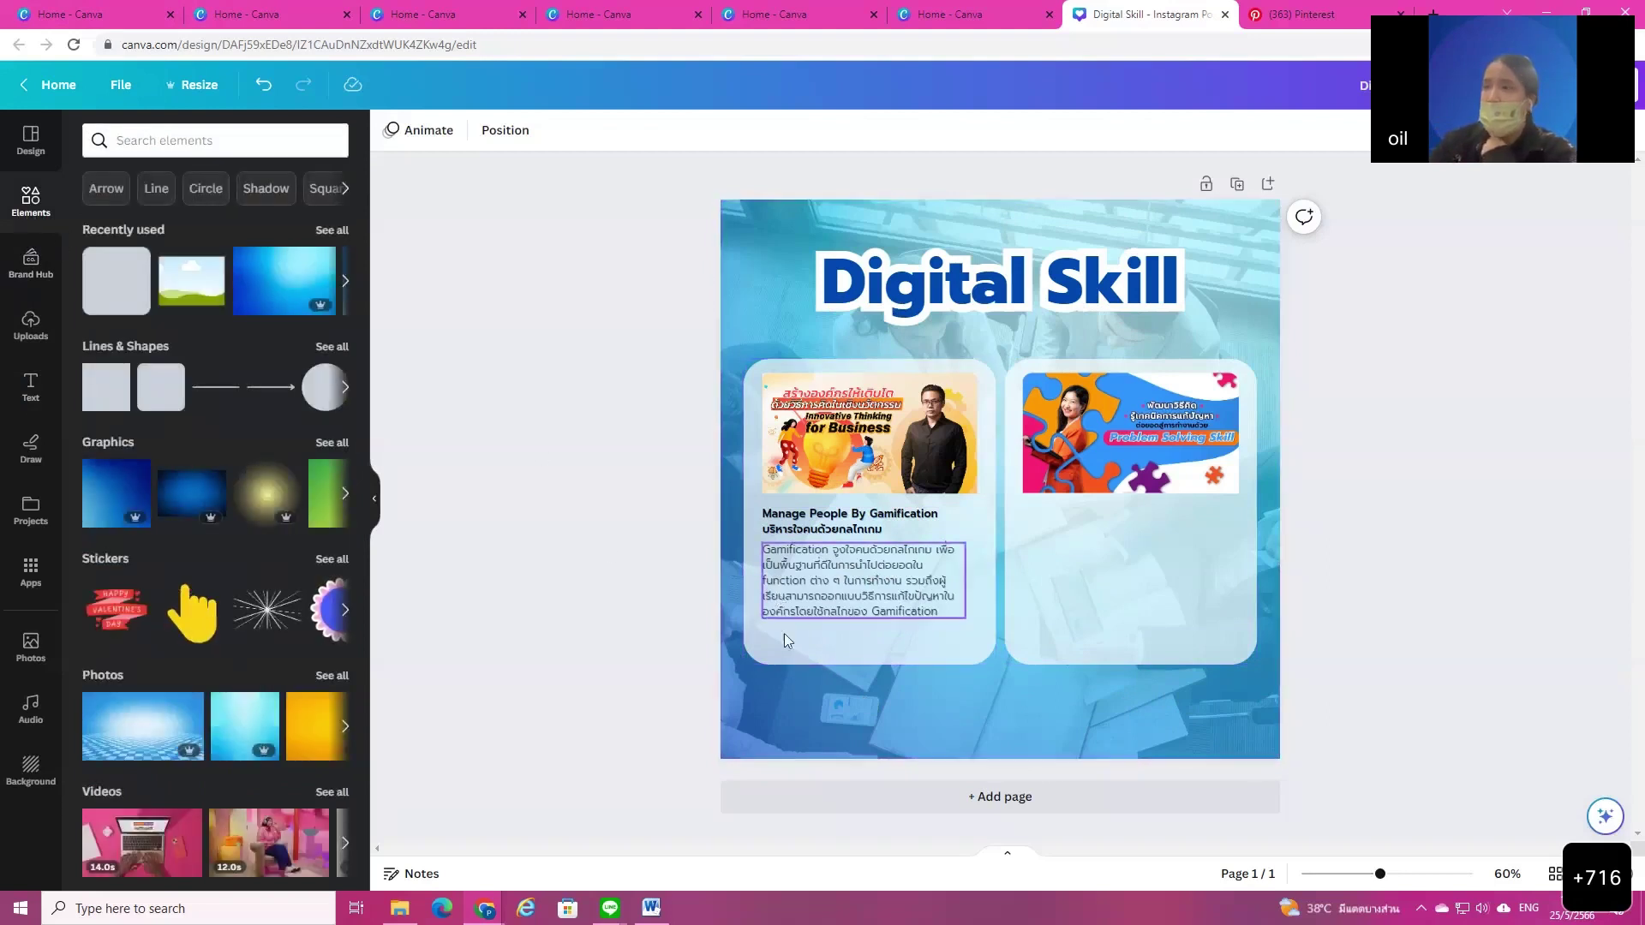
{"action": "left_click", "coordinate": [215, 143]}
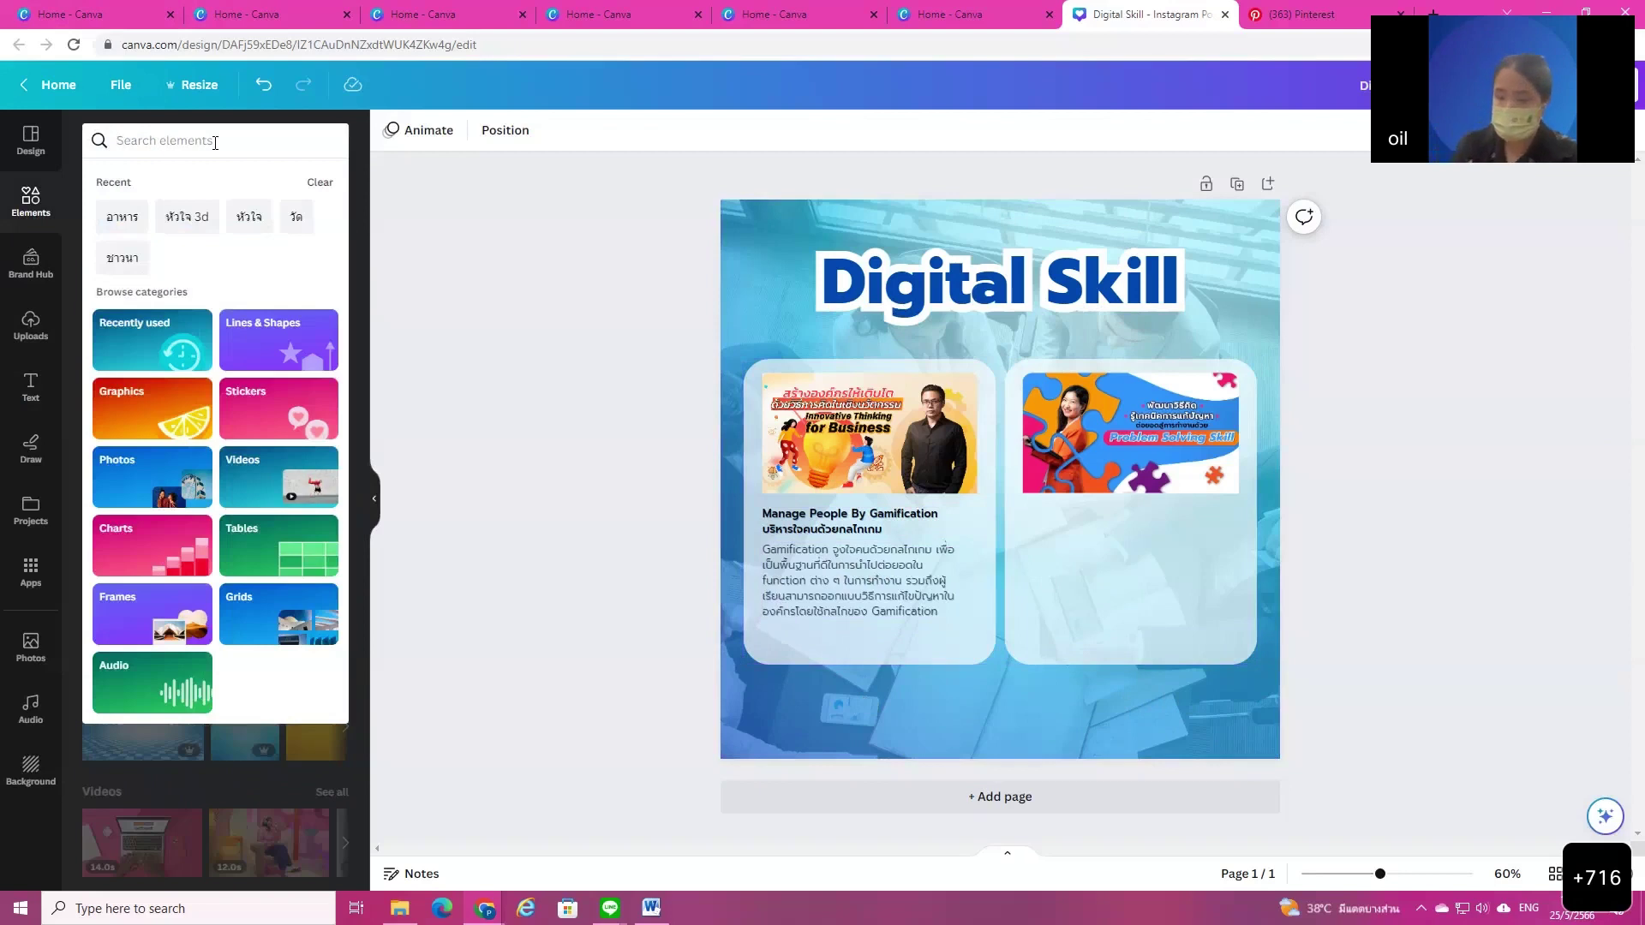
{"action": "type", "text": "time"}
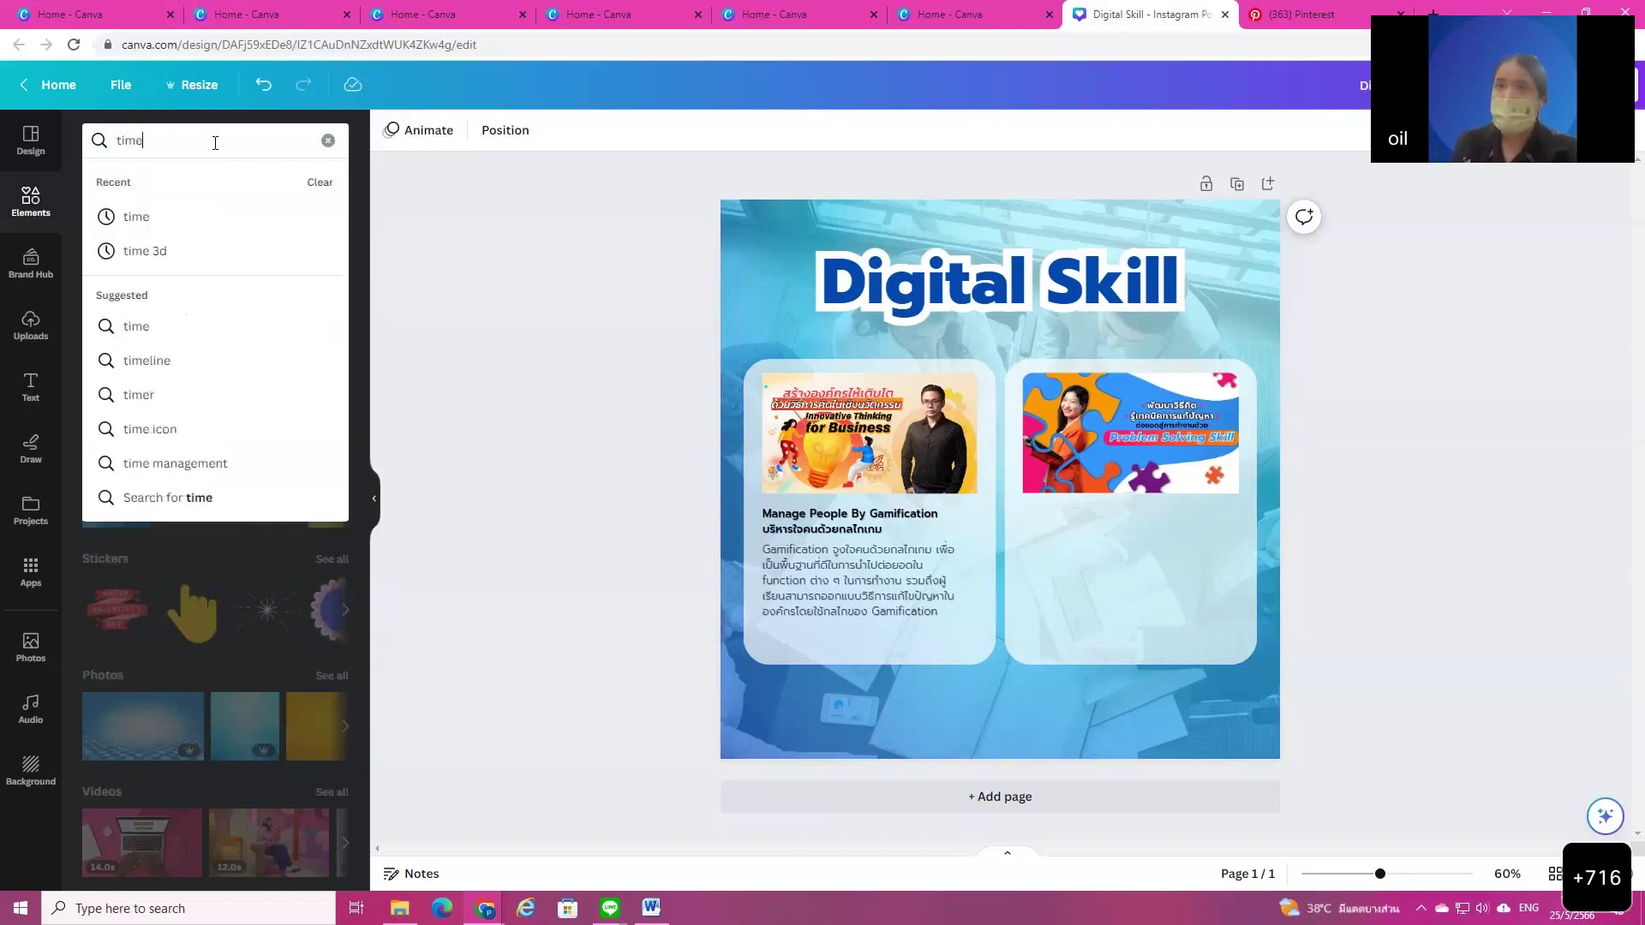
{"action": "key", "text": "Return"}
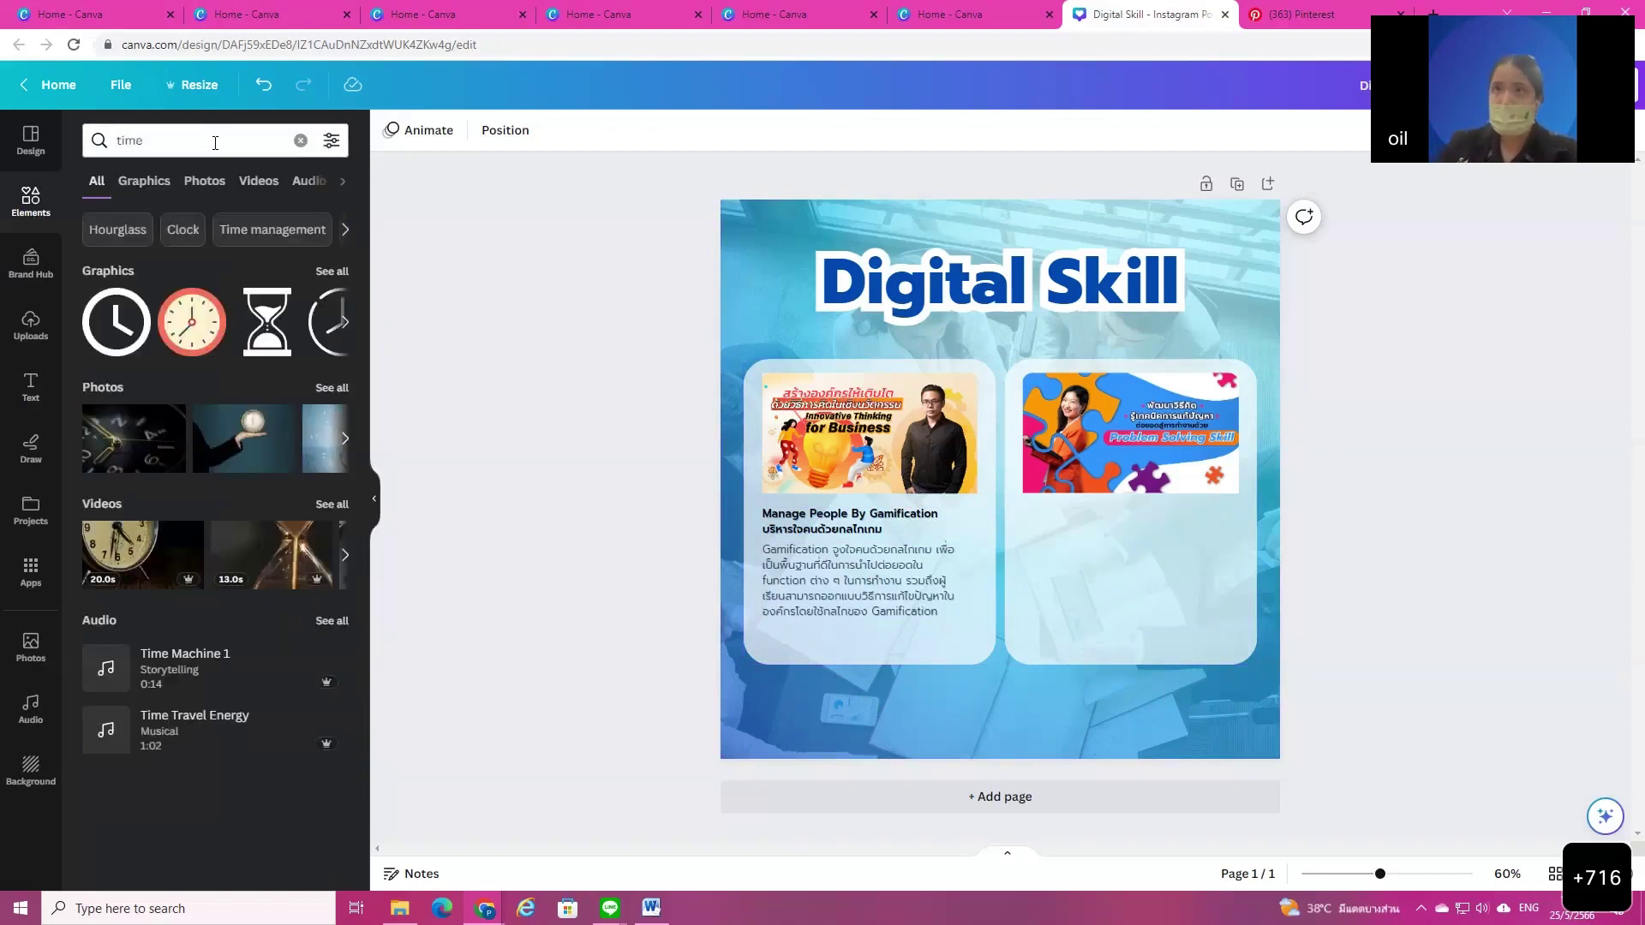
{"action": "left_click", "coordinate": [343, 269]}
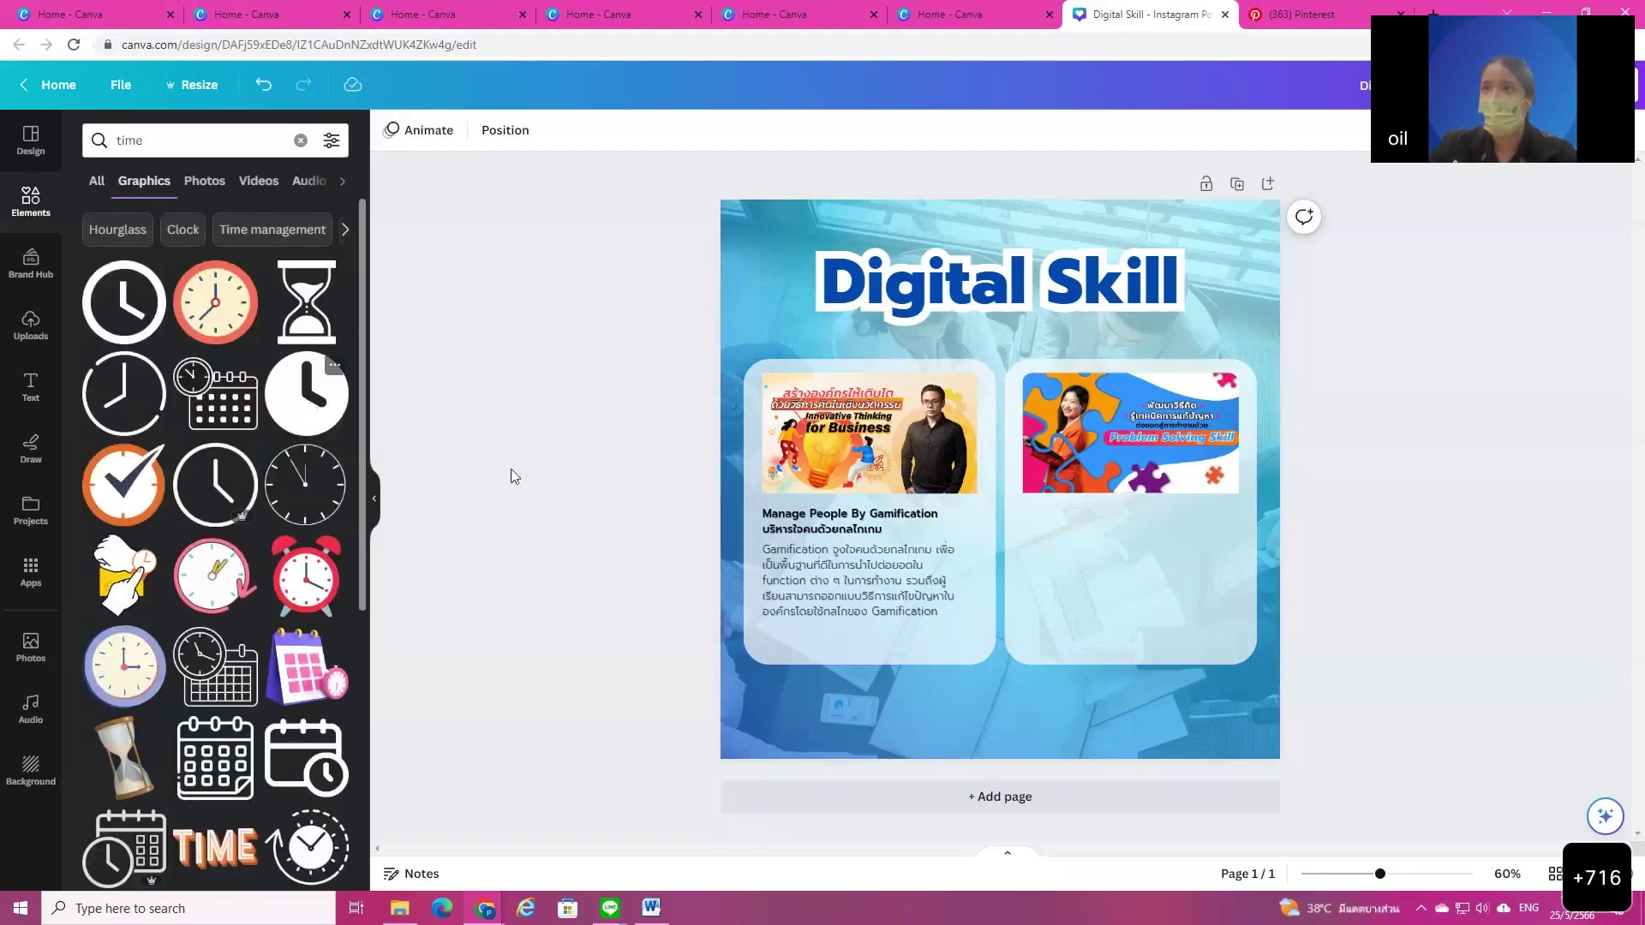
{"action": "left_click", "coordinate": [306, 394]}
{"action": "left_click_drag", "start_coordinate": [1109, 366], "coordinate": [782, 672]}
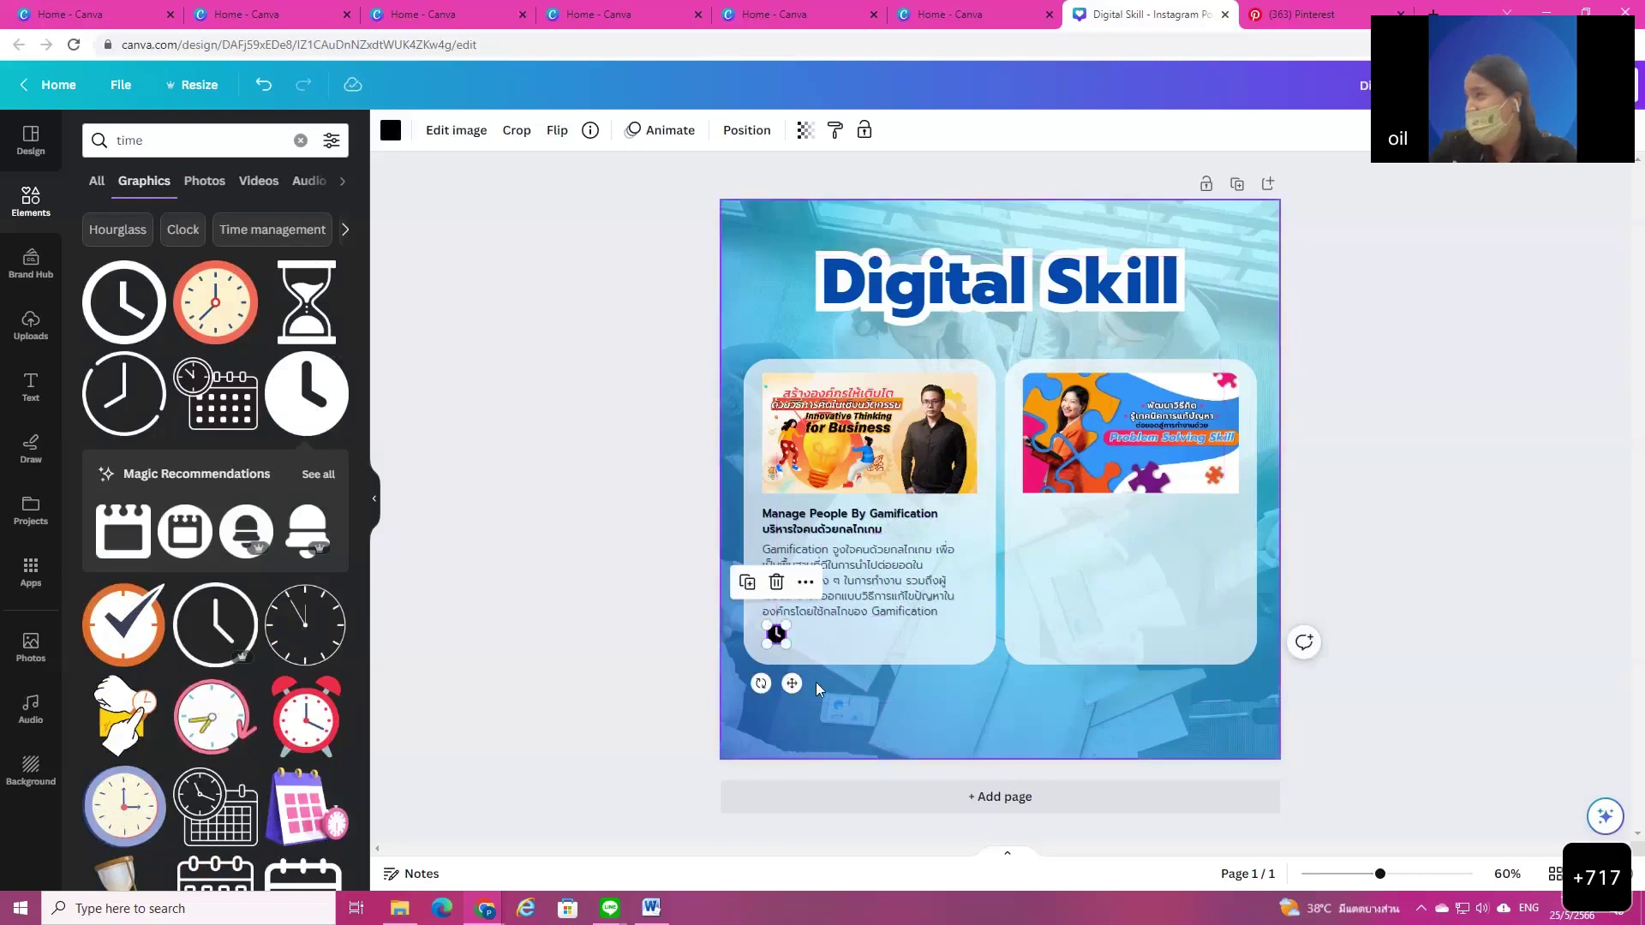
Step: Lengthen the left card further downward and align the clock icon with the description's left edge
{"action": "left_click", "coordinate": [913, 648]}
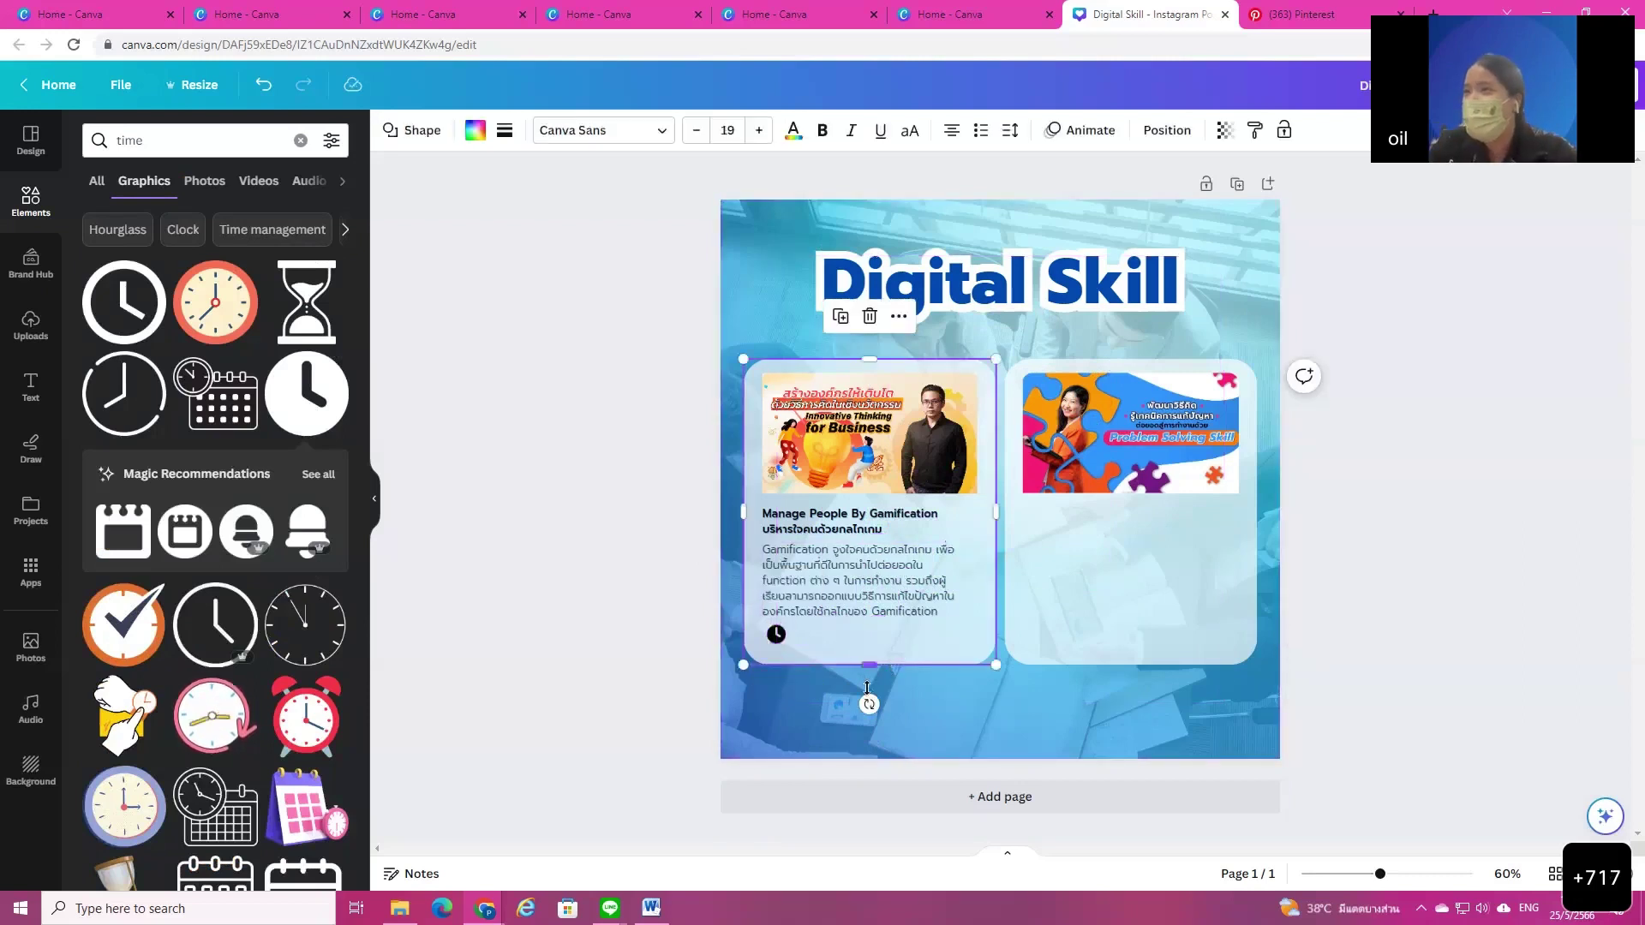
{"action": "left_click_drag", "start_coordinate": [867, 687], "coordinate": [868, 715]}
{"action": "left_click_drag", "start_coordinate": [770, 641], "coordinate": [766, 648]}
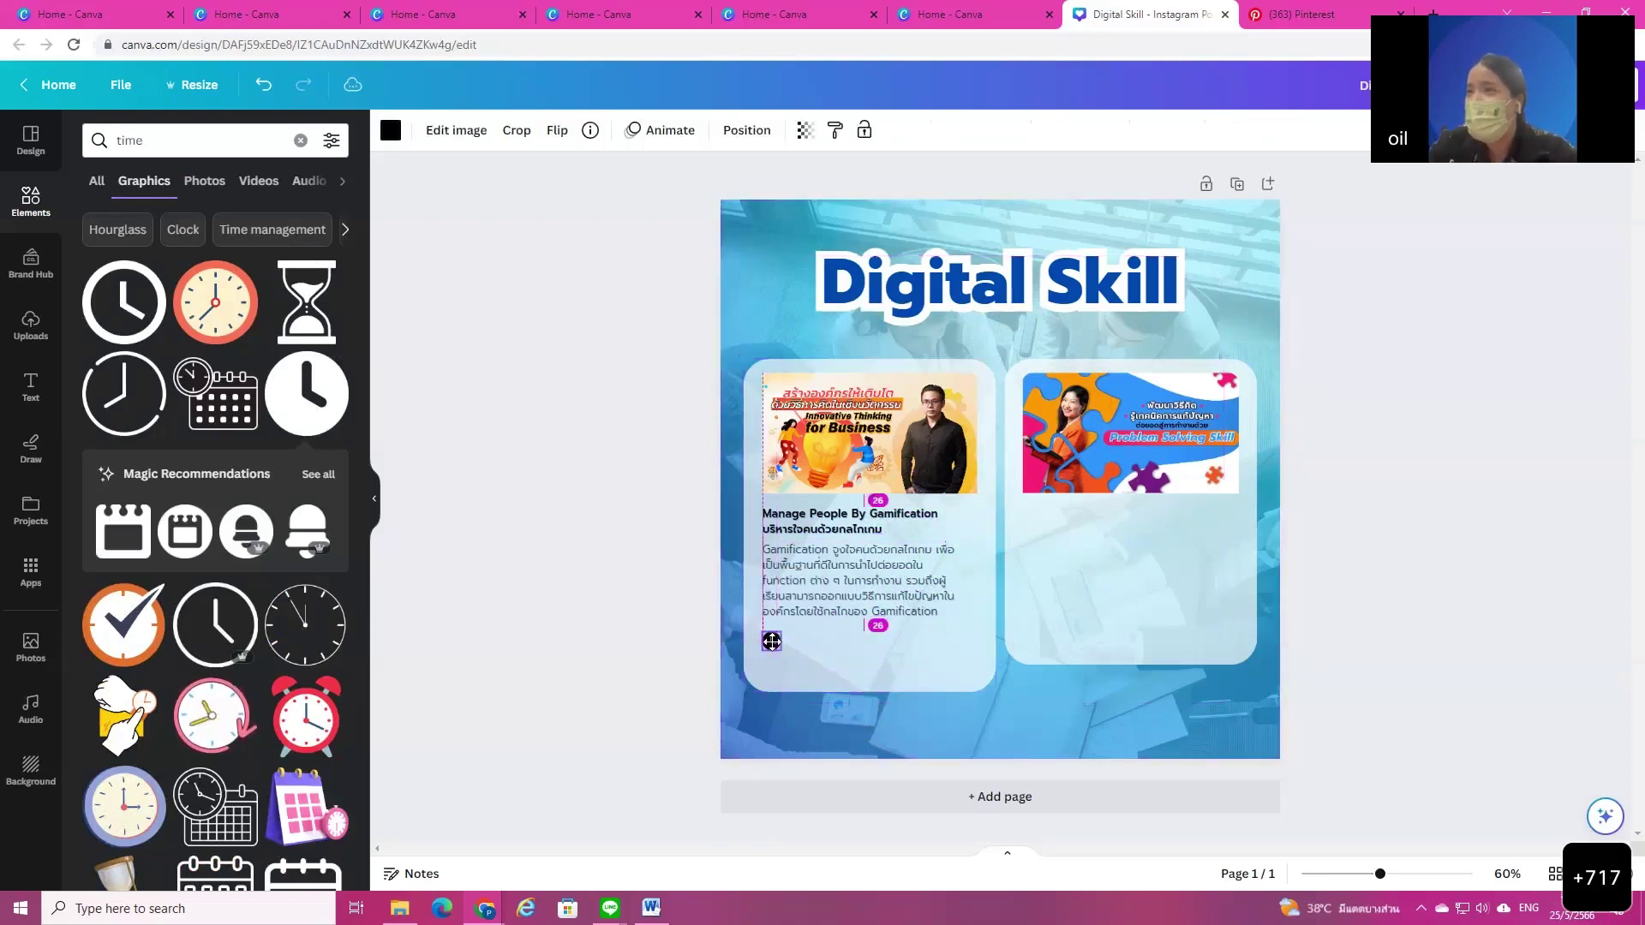
Step: Recolor the clock icon dark gray using the photo colors
{"action": "left_click", "coordinate": [389, 130]}
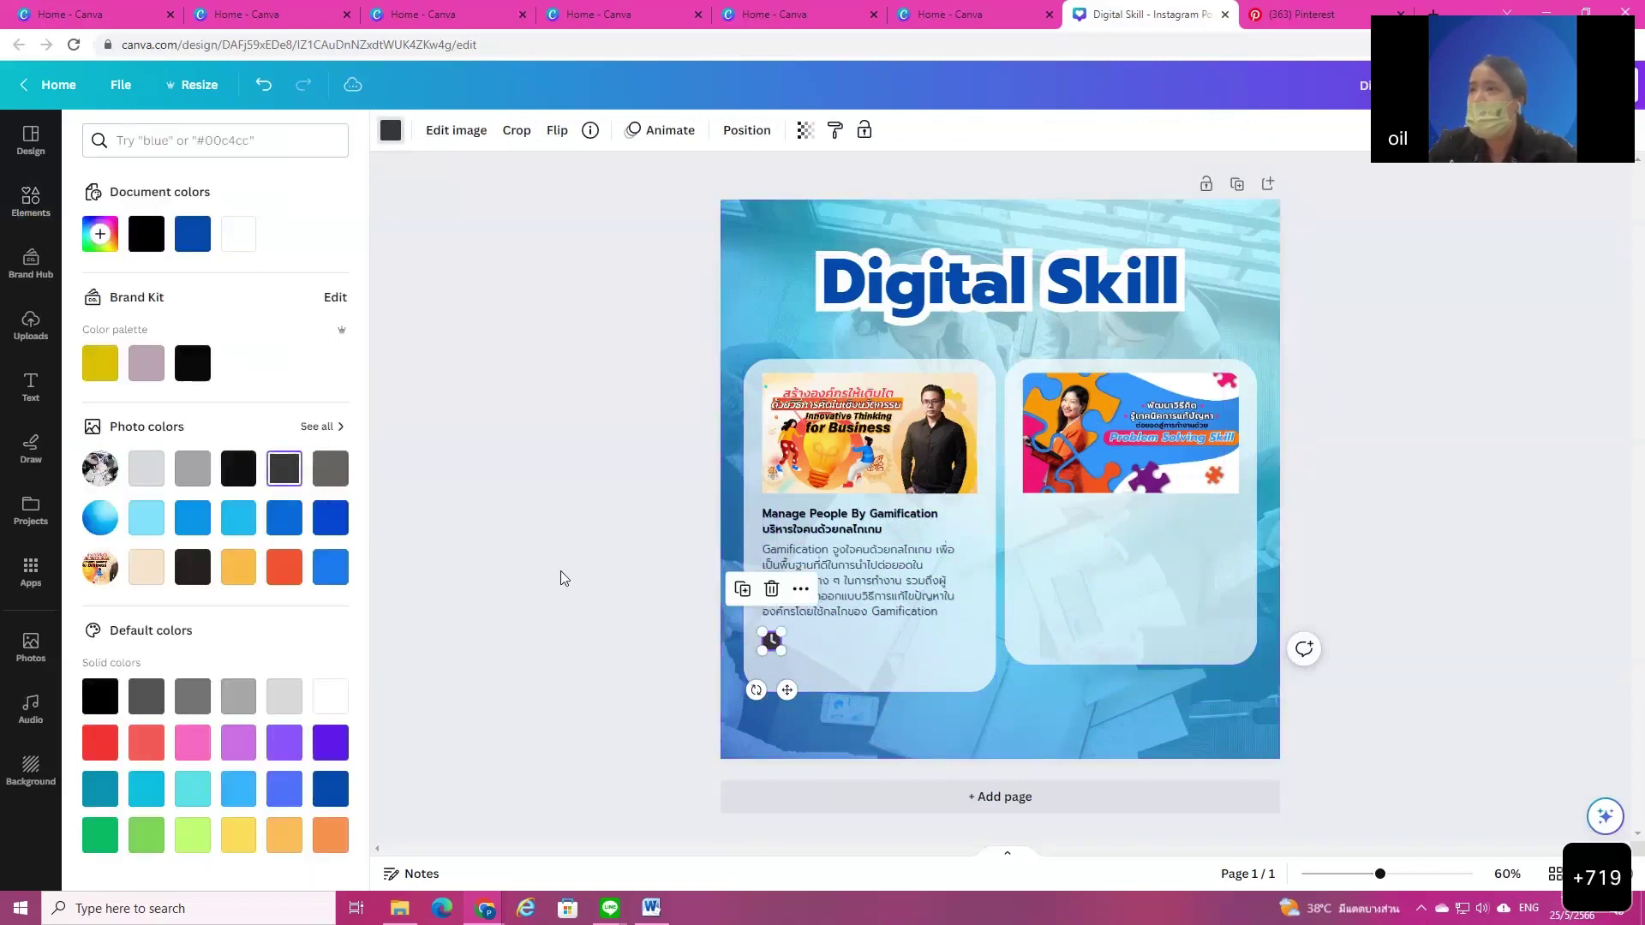
{"action": "left_click", "coordinate": [564, 571]}
{"action": "left_click", "coordinate": [573, 571]}
Step: Change the "Manage People By Gamification" caption's text color to the clock icon's dark gray, keeping it bold
{"action": "left_click", "coordinate": [816, 531]}
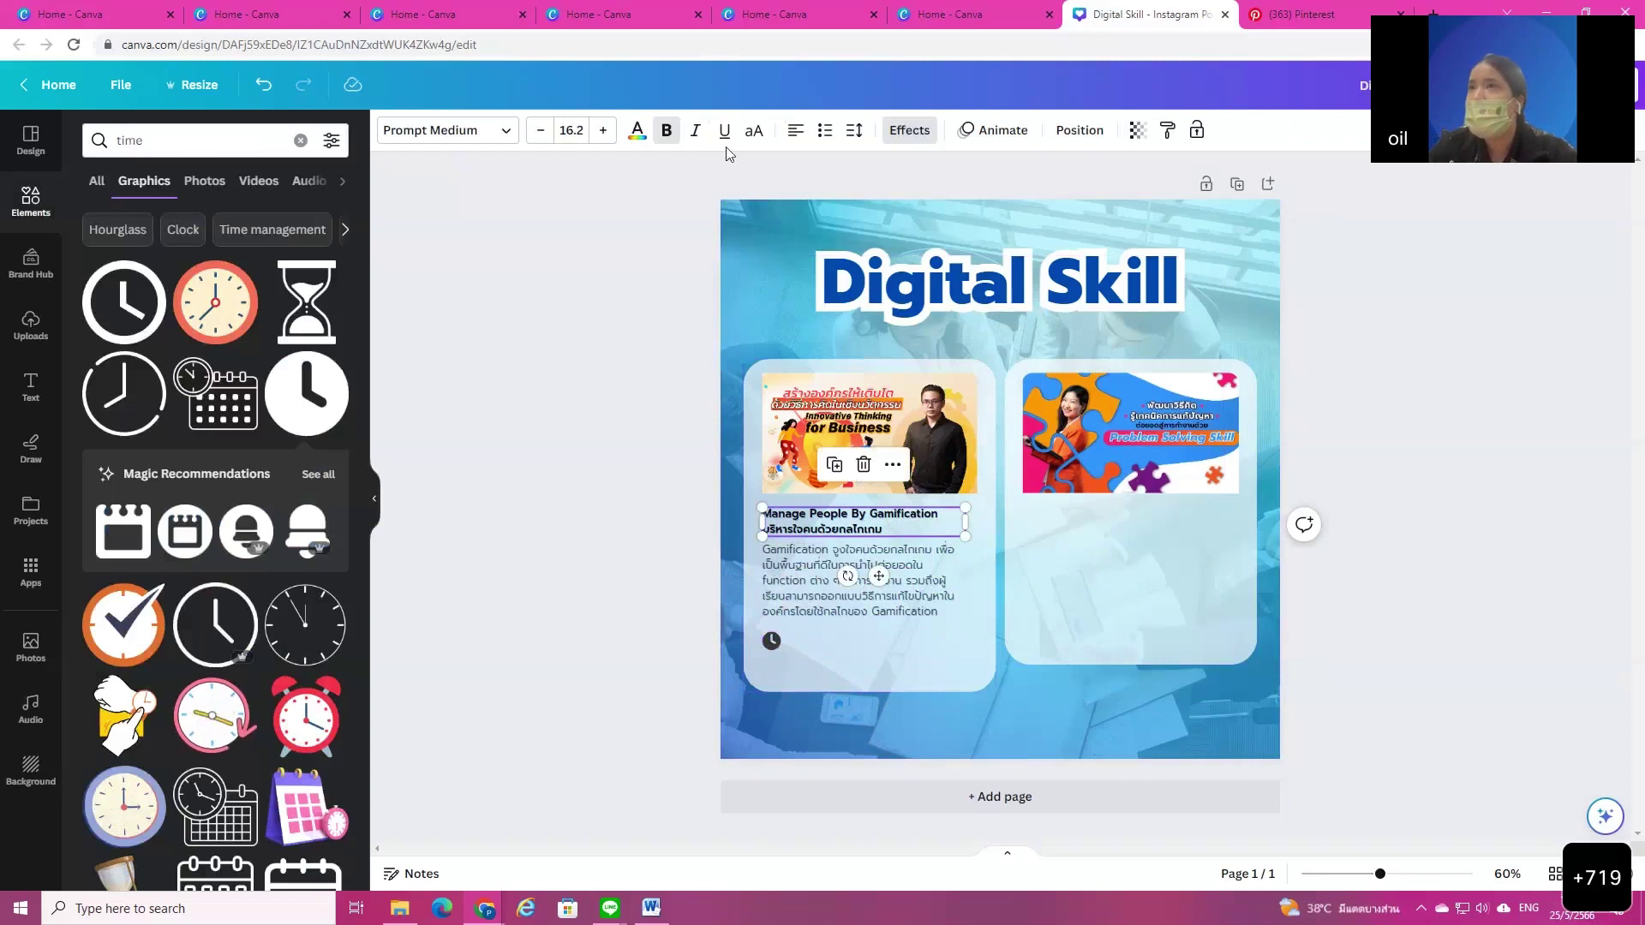
{"action": "left_click", "coordinate": [667, 130]}
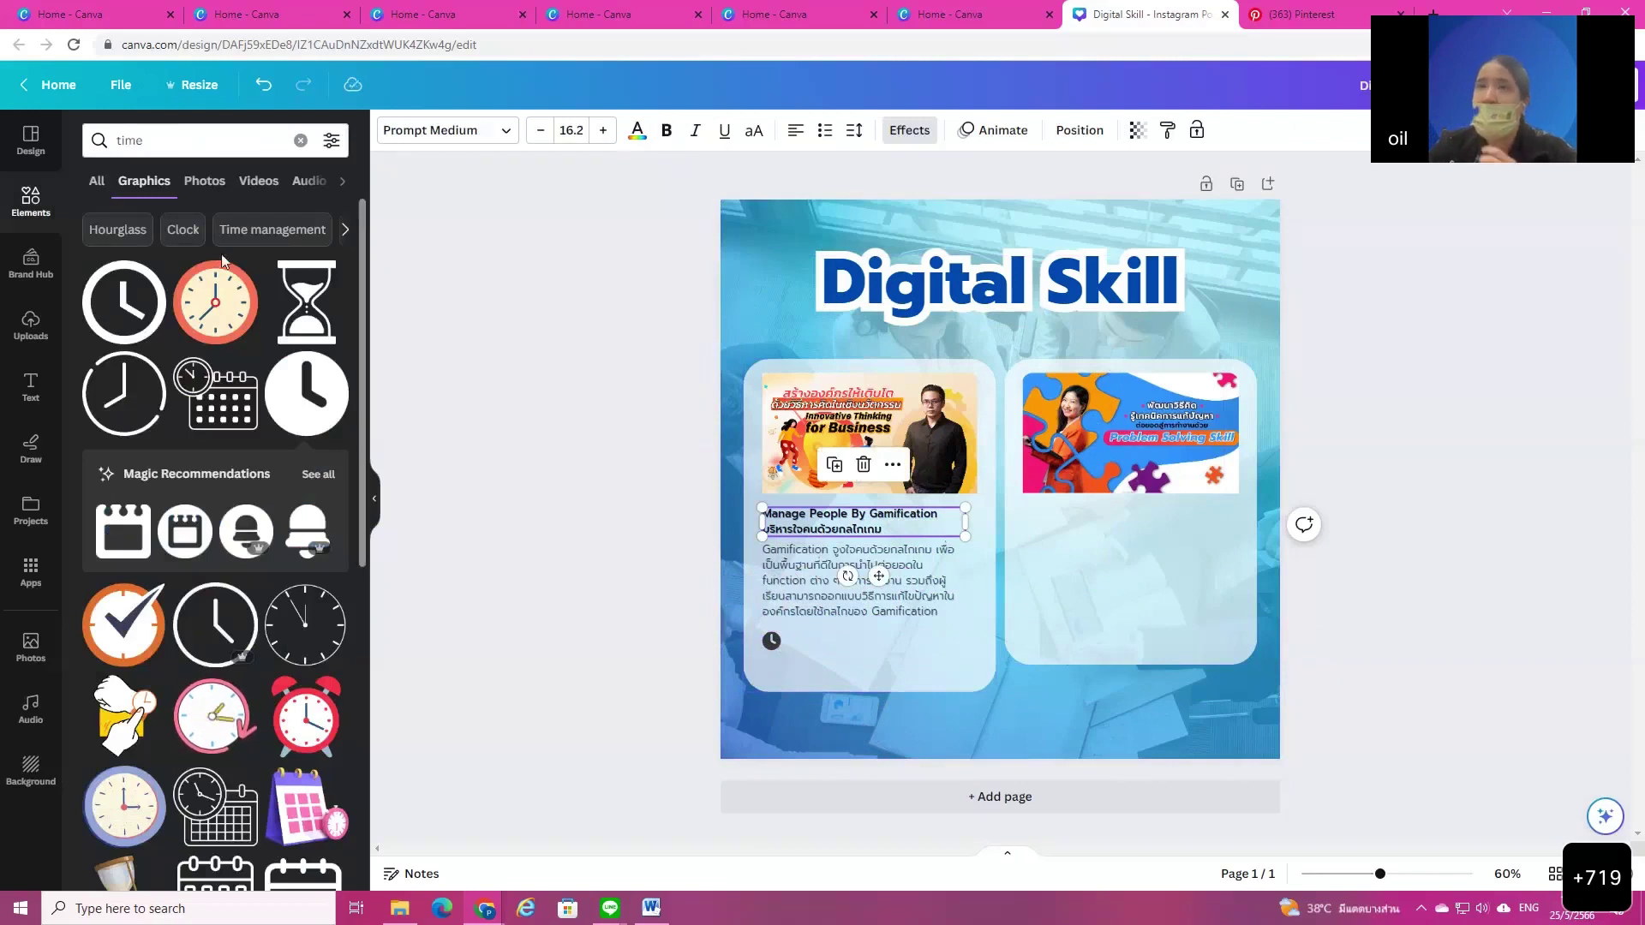
{"action": "left_click", "coordinate": [658, 139]}
{"action": "left_click", "coordinate": [637, 133]}
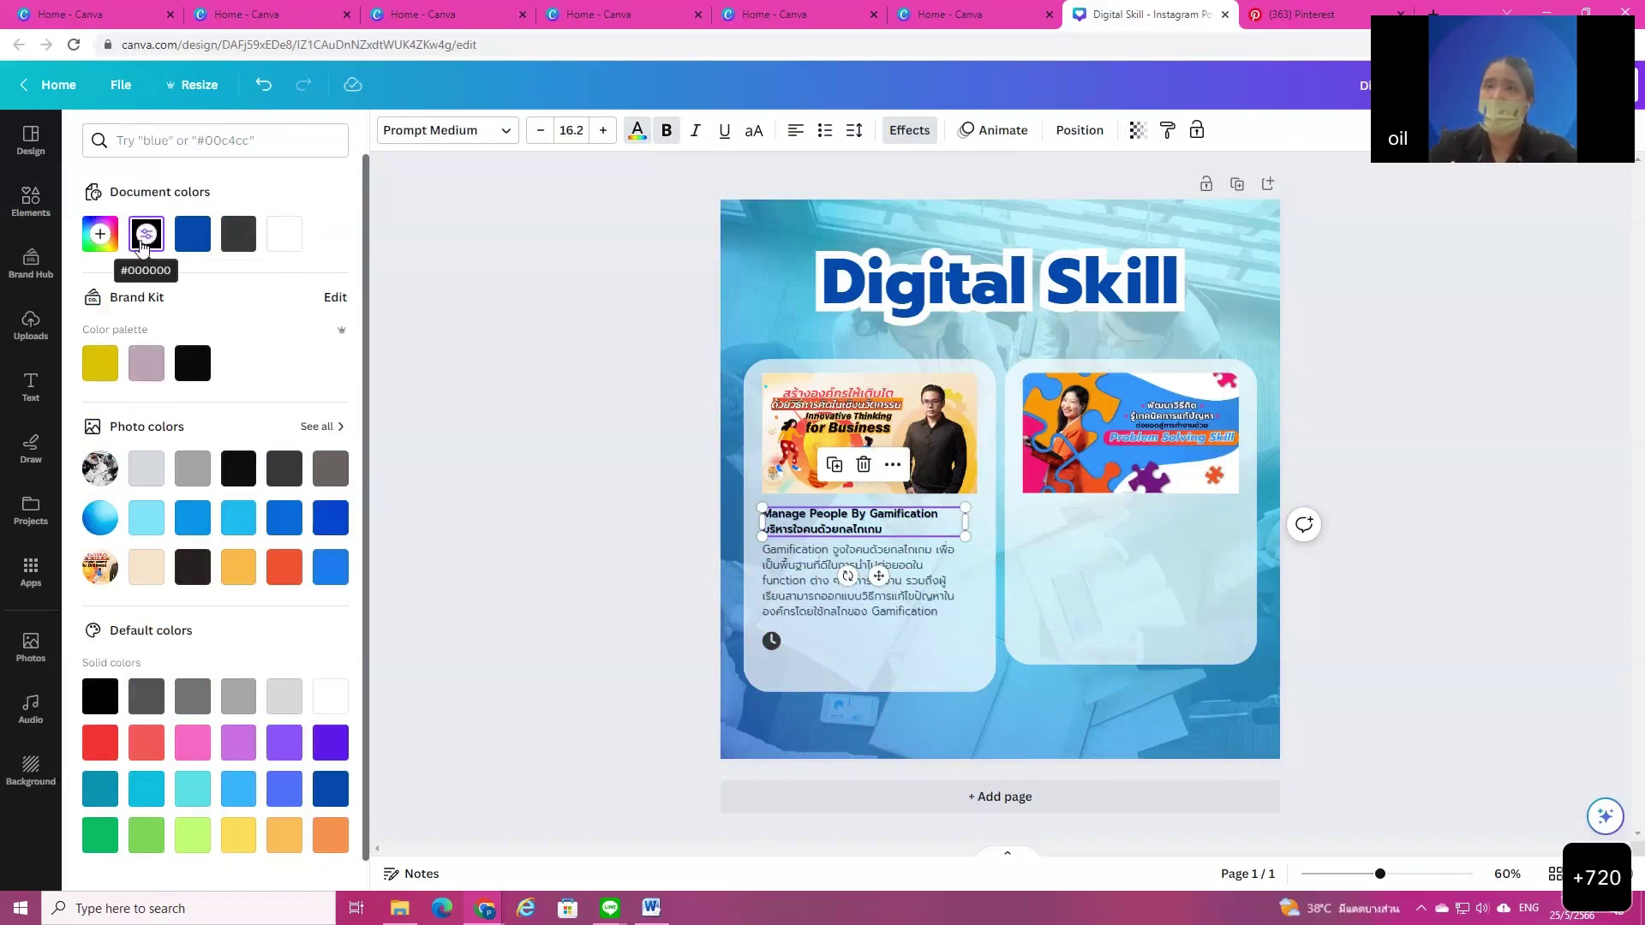
{"action": "left_click", "coordinate": [243, 236]}
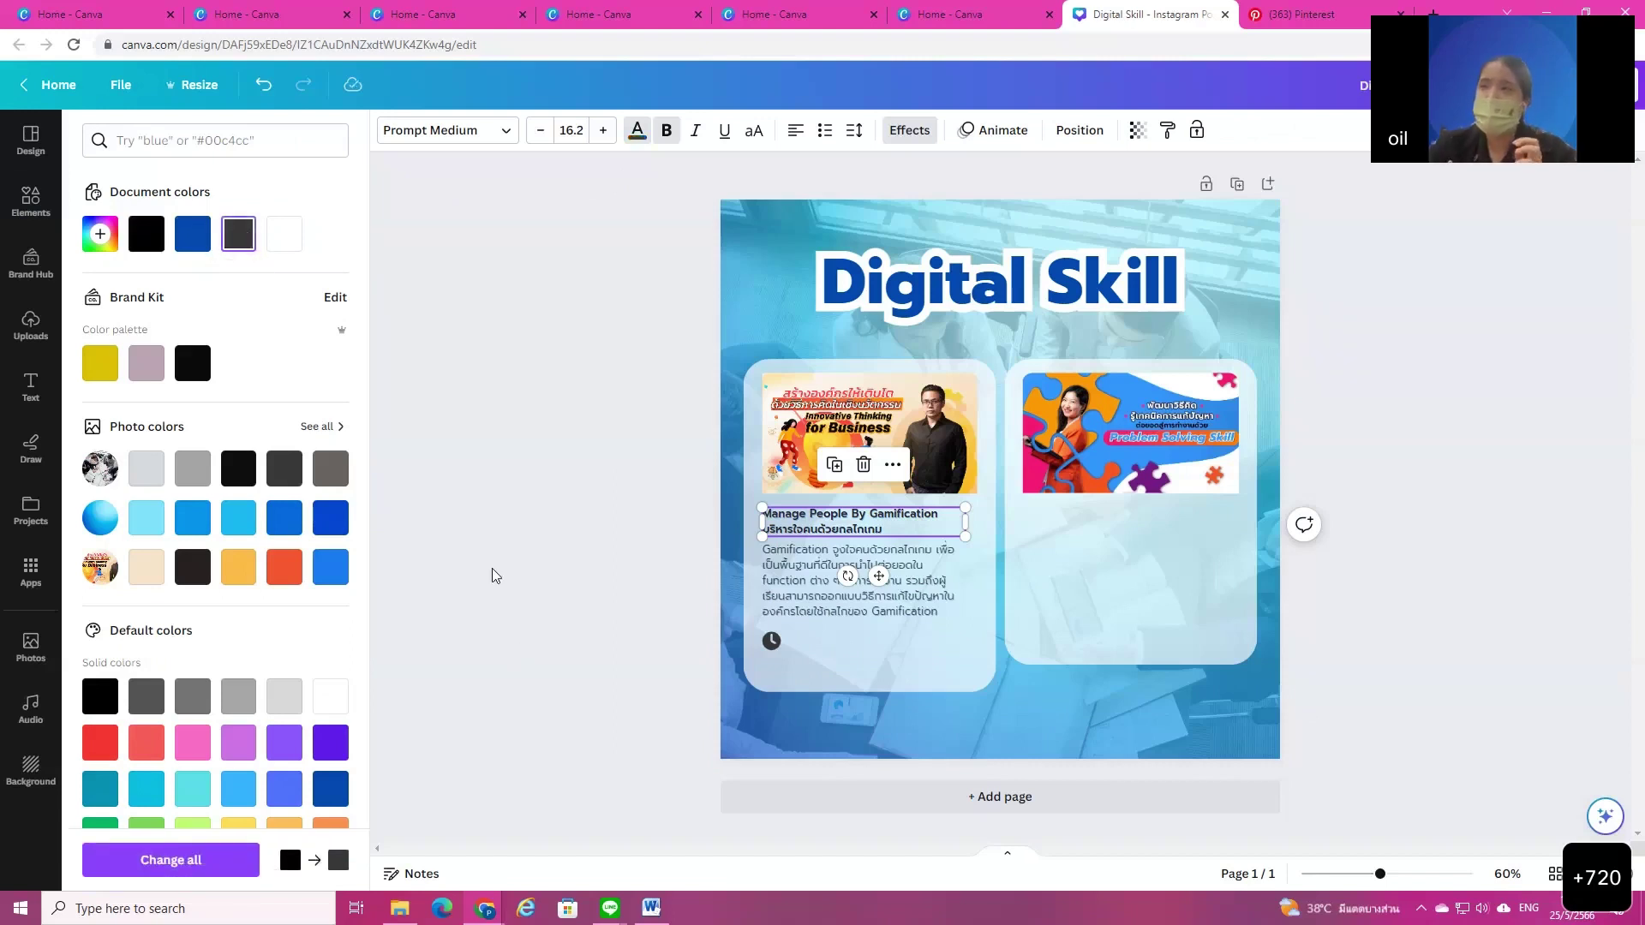
{"action": "key", "text": "Escape"}
{"action": "left_click", "coordinate": [414, 598]}
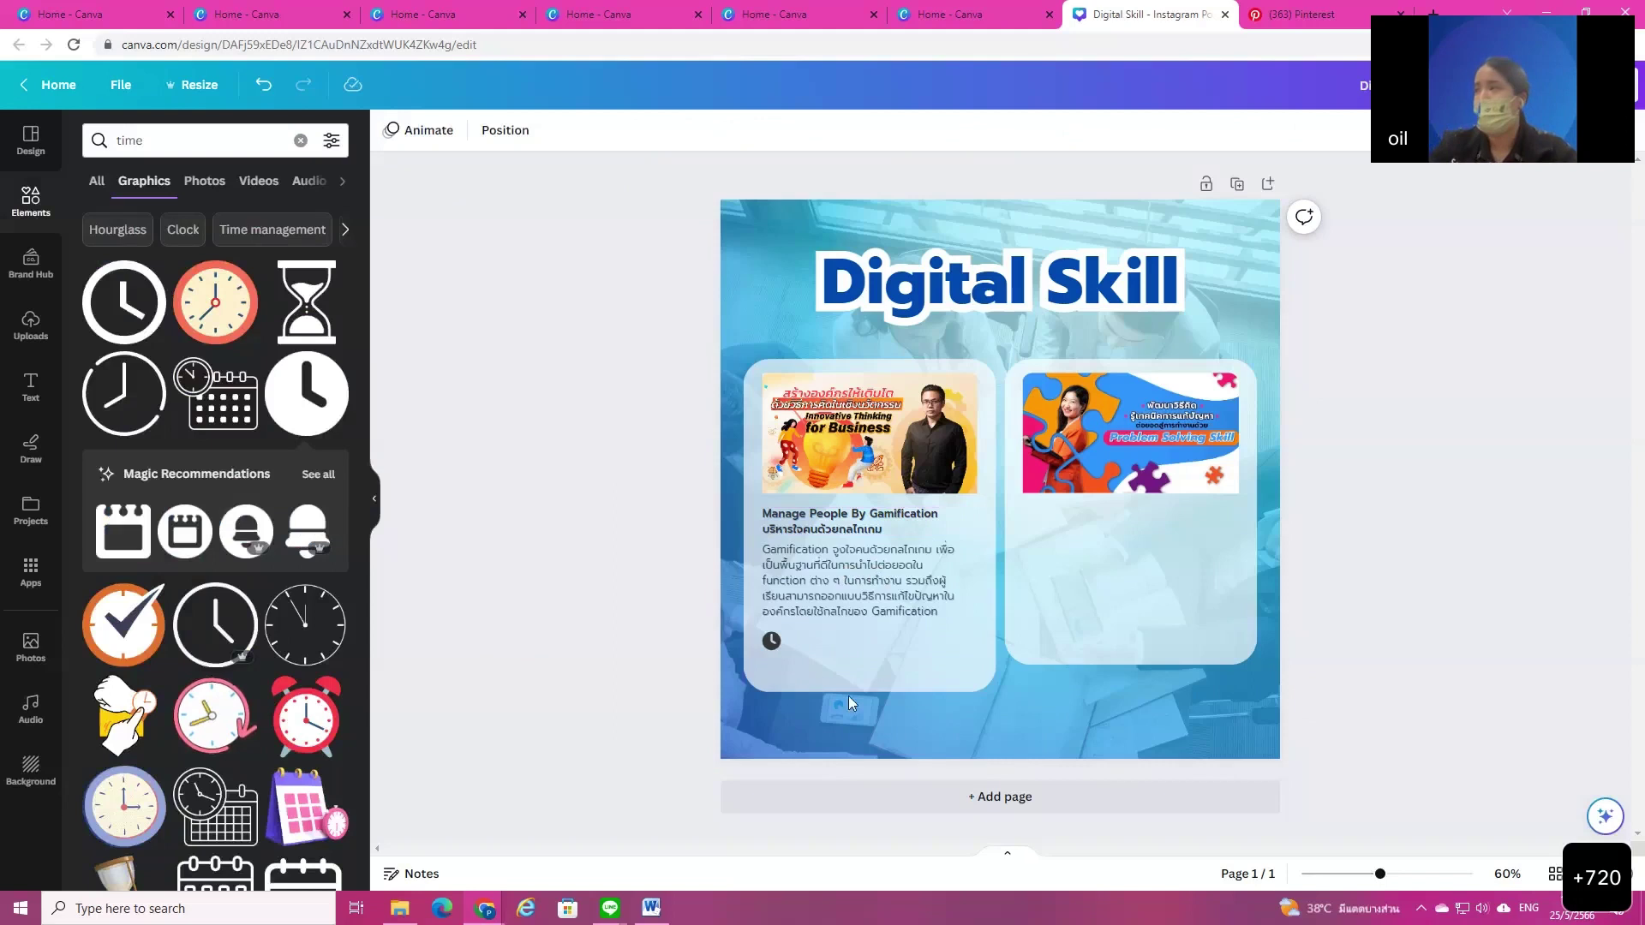
Step: Duplicate the Gamification description near the clock icon and replace the copy's text with "30 ชม."
{"action": "left_click", "coordinate": [772, 641]}
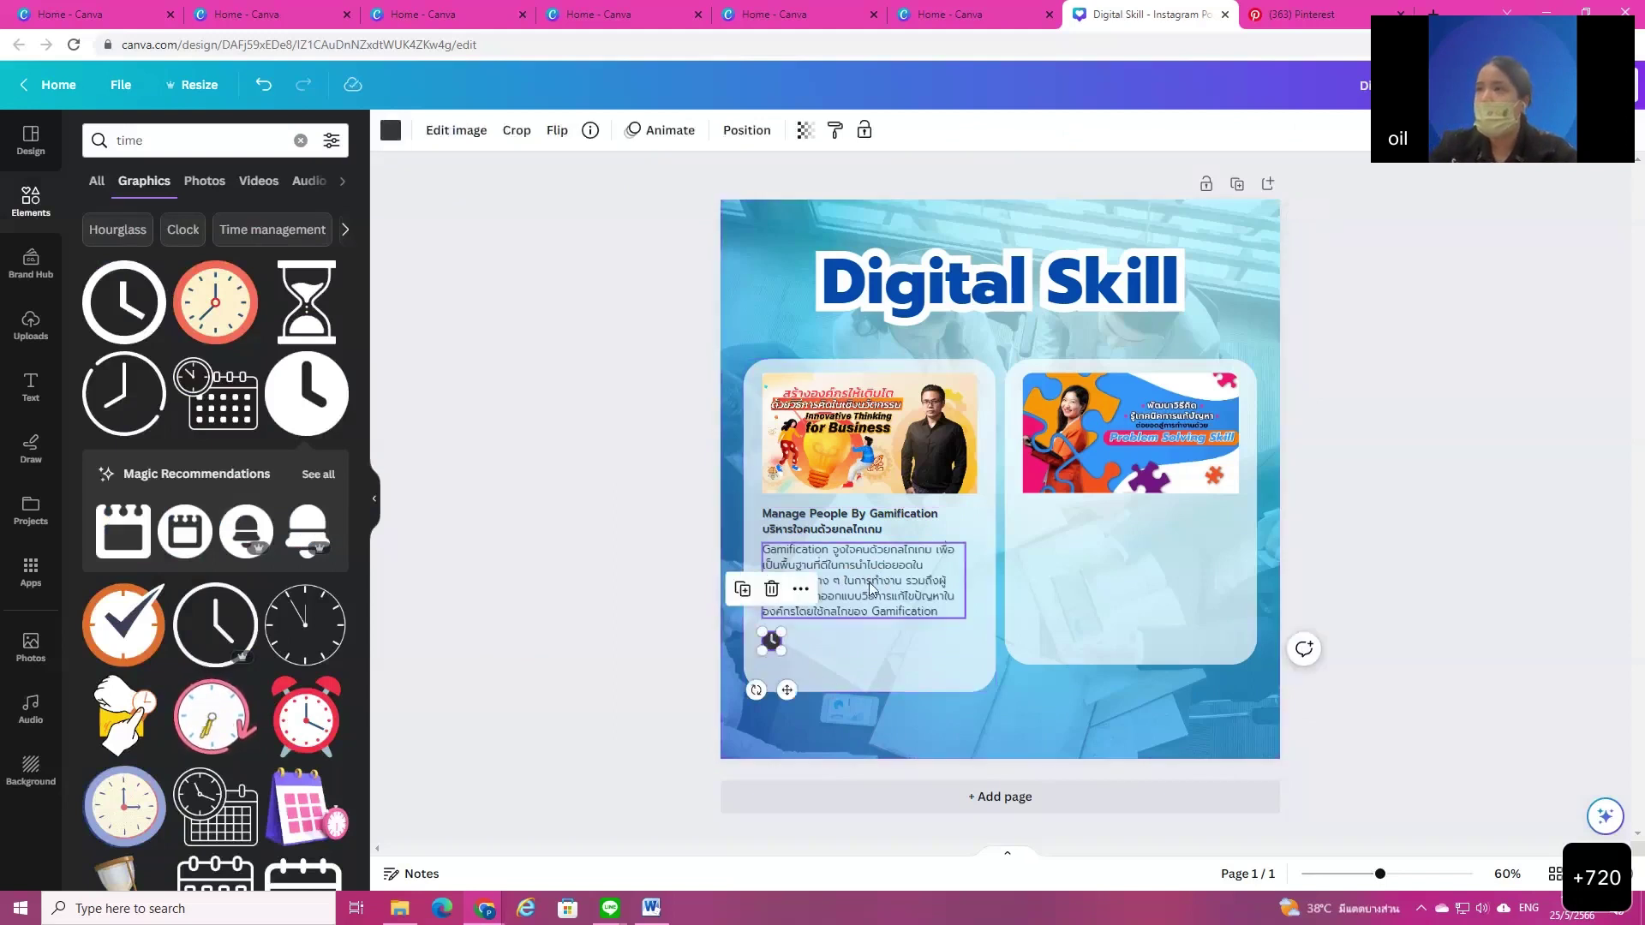
{"action": "left_click", "coordinate": [879, 612]}
{"action": "left_click_drag", "start_coordinate": [865, 567], "coordinate": [937, 575]}
{"action": "key", "text": "BackSpace"}
{"action": "type", "text": "30"}
{"action": "type", "text": " ="}
{"action": "type", "text": "า"}
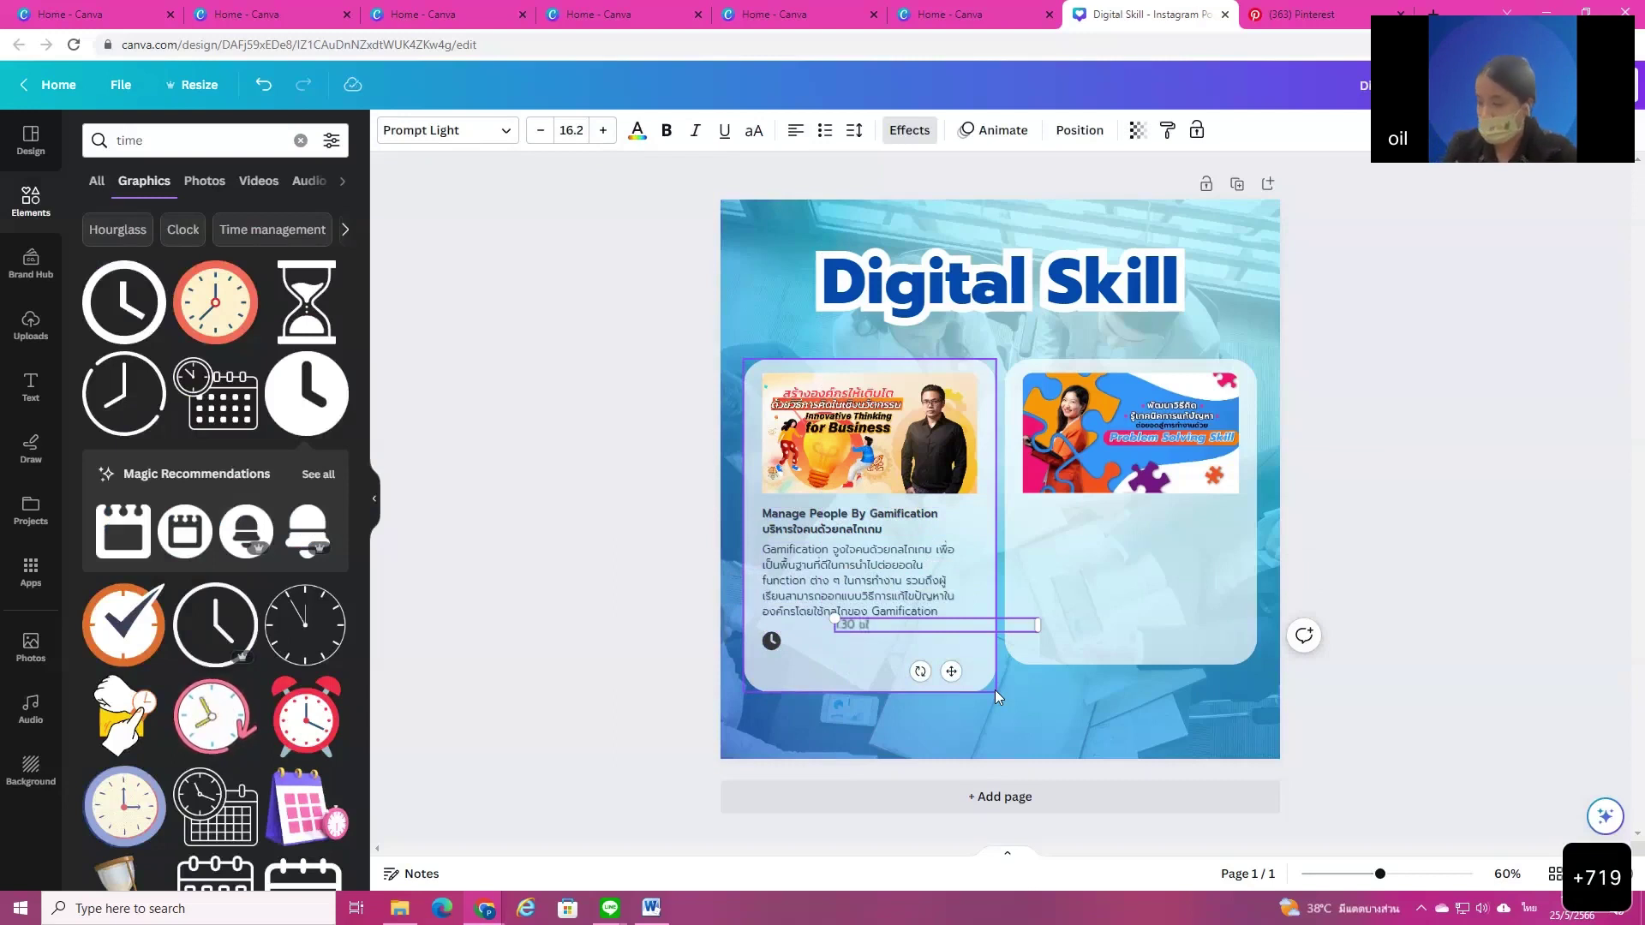
{"action": "type", "text": "ม."}
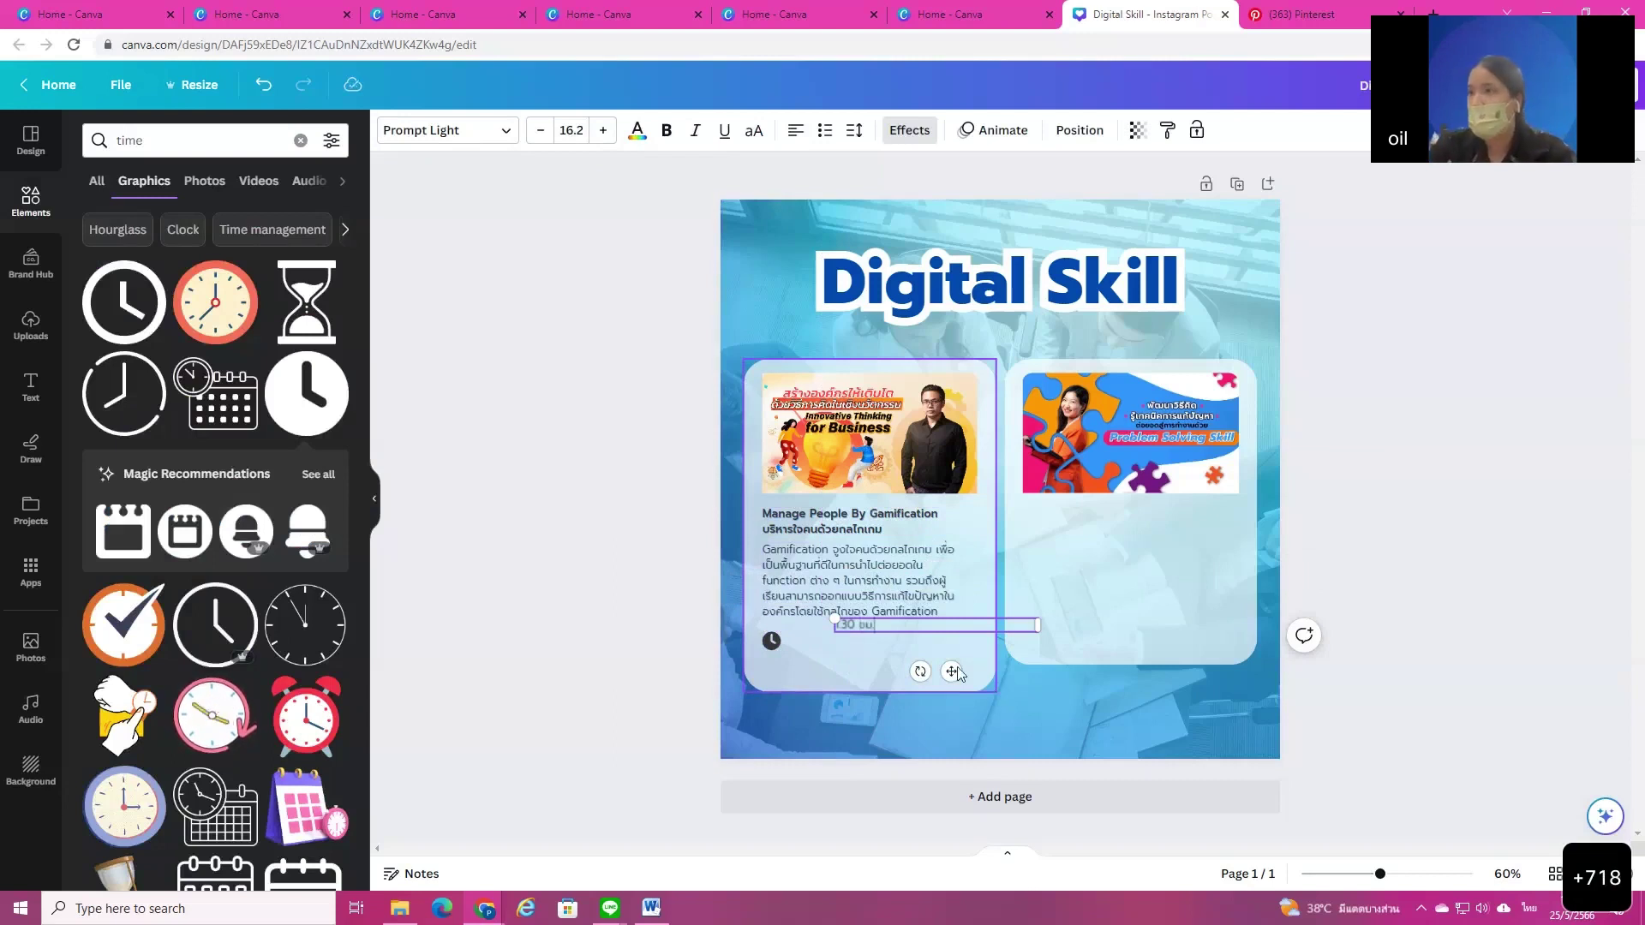
Step: Place the duration text directly beside the clock icon on the left card, level with it
{"action": "left_click", "coordinate": [867, 633]}
{"action": "left_click_drag", "start_coordinate": [867, 632], "coordinate": [822, 641]}
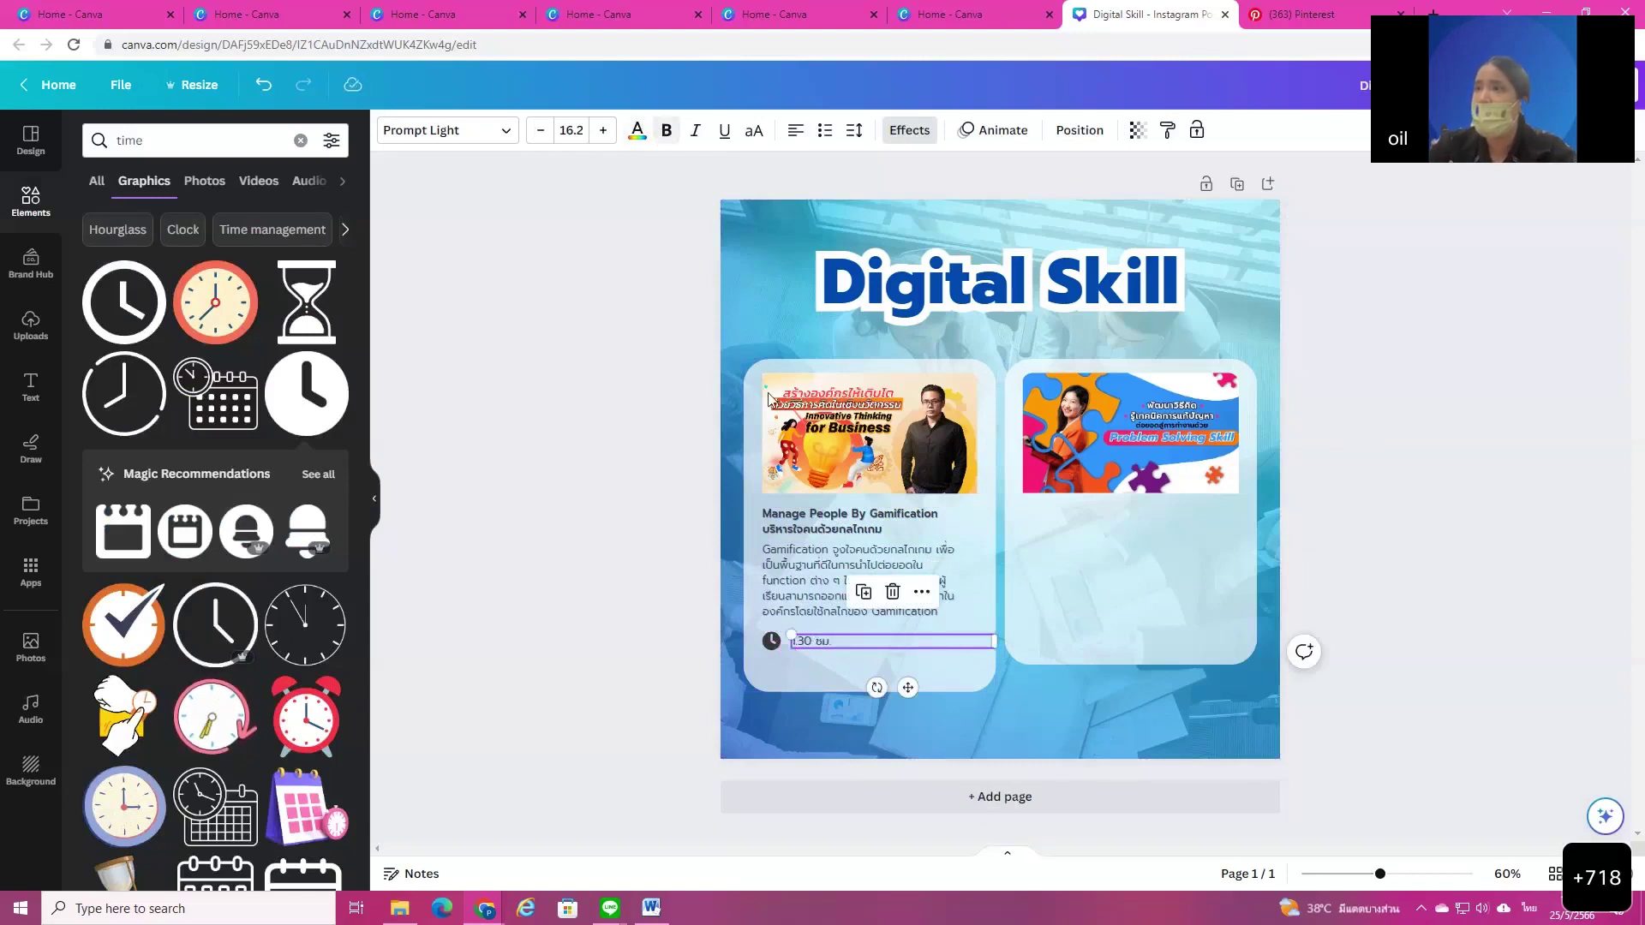
{"action": "left_click", "coordinate": [909, 130]}
{"action": "left_click", "coordinate": [114, 228]}
{"action": "key", "text": "Escape"}
{"action": "left_click", "coordinate": [574, 614]}
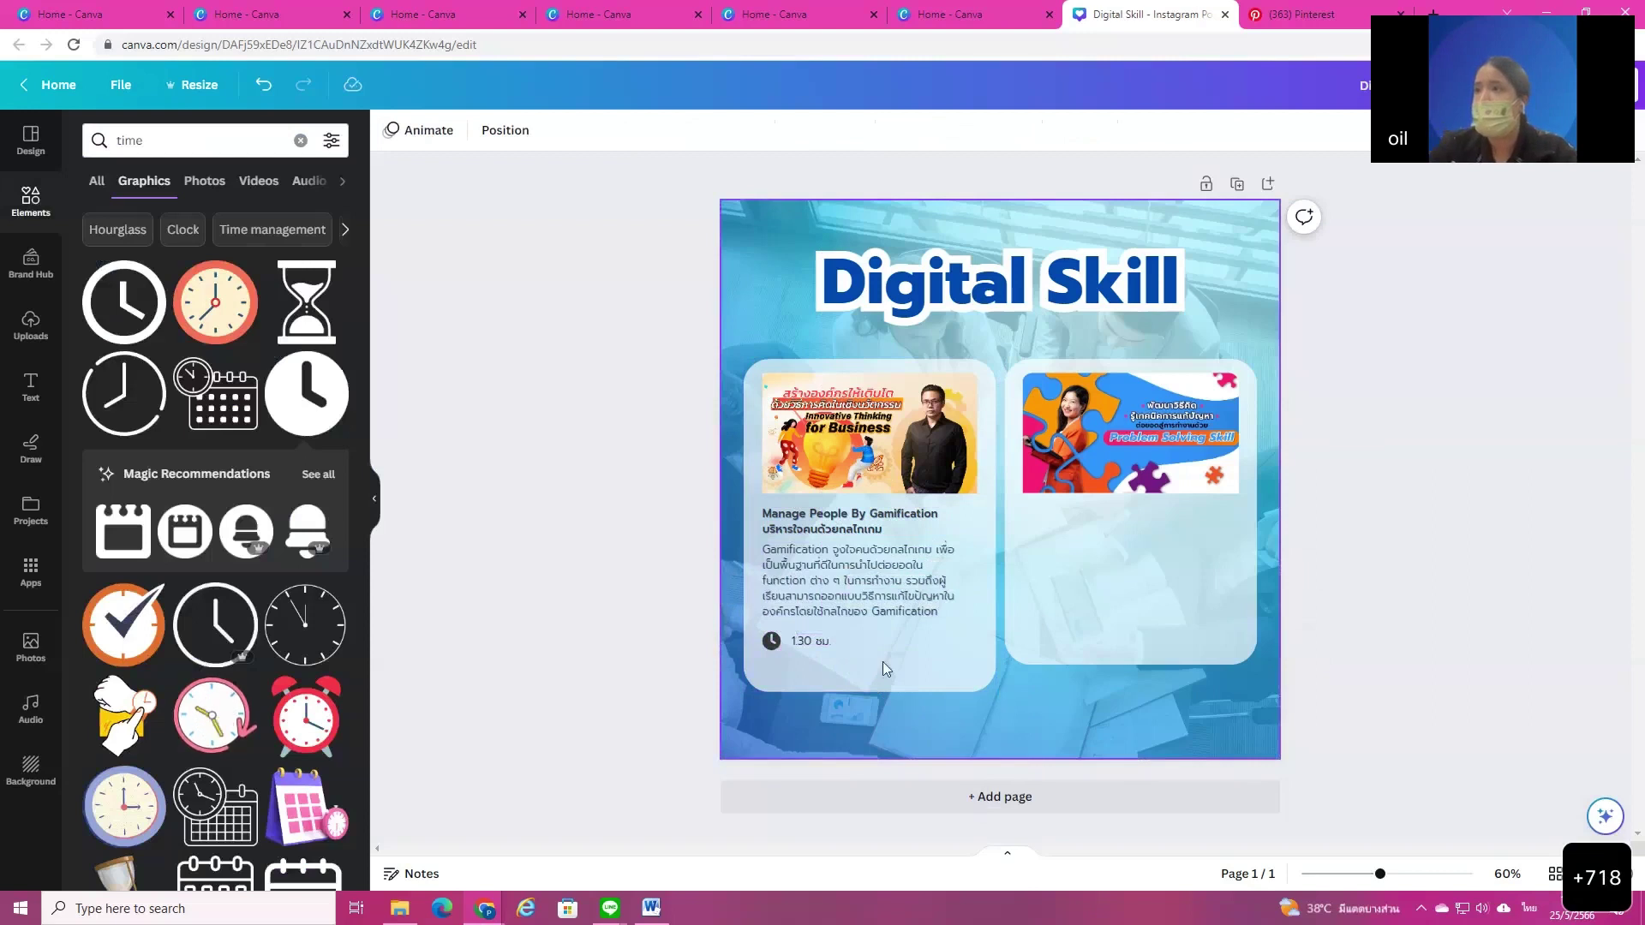
Step: Find a person graphic by searching elements for "คน", add the black silhouette, and place it at icon size beside the duration text
{"action": "left_click", "coordinate": [300, 141]}
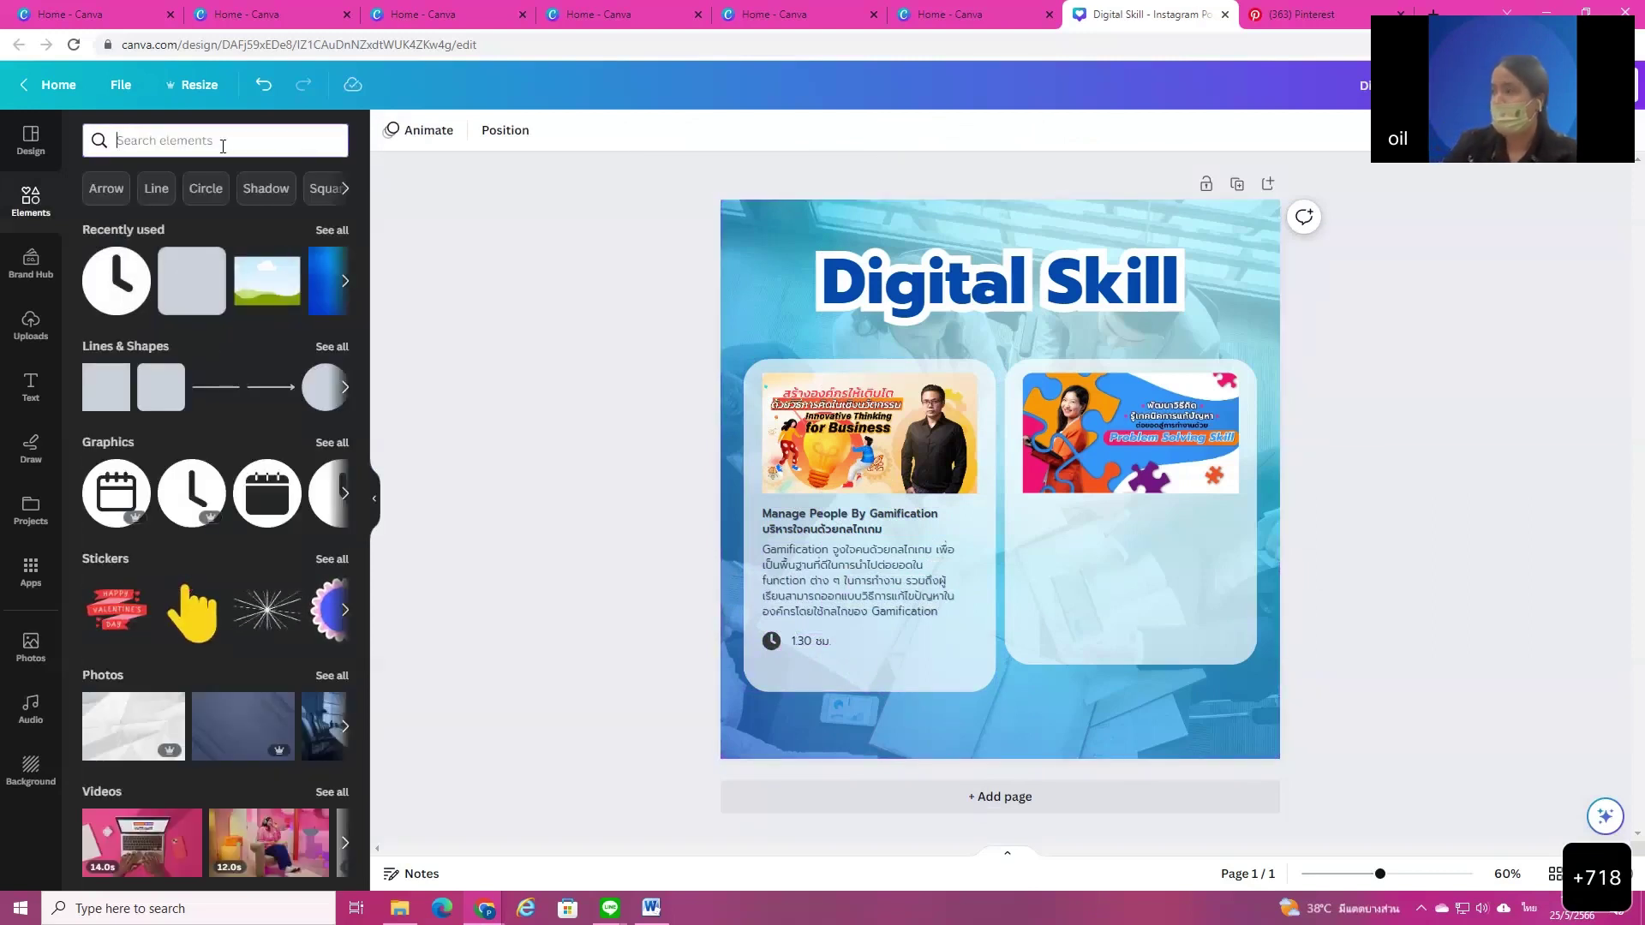
{"action": "type", "text": "คน"}
{"action": "key", "text": "Return"}
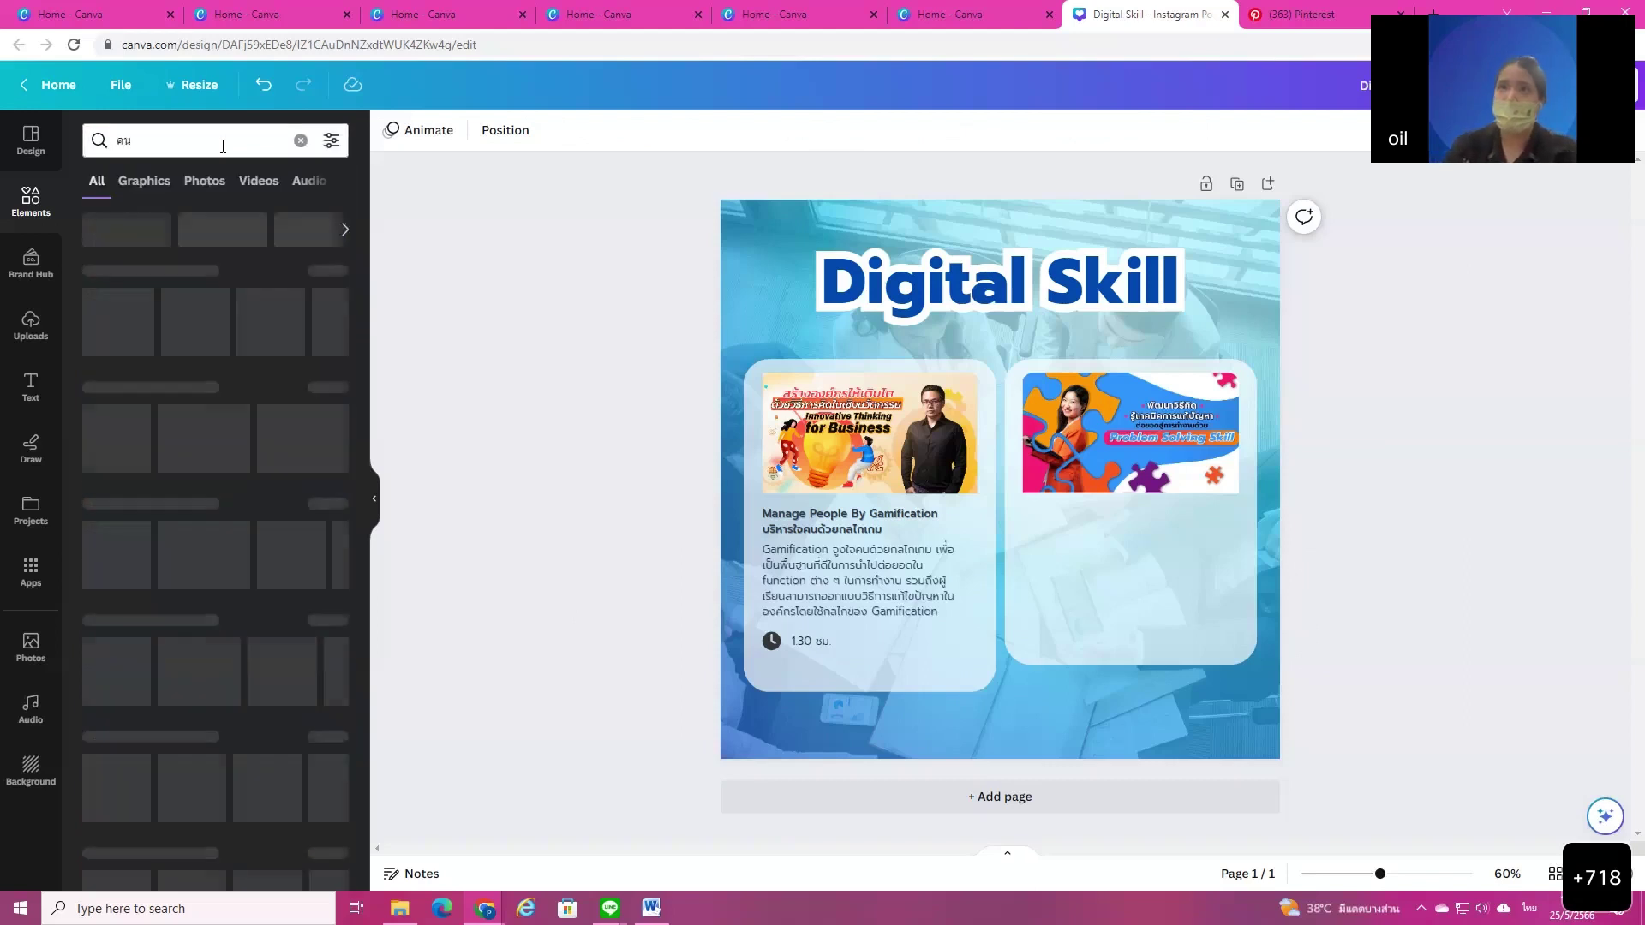
{"action": "left_click", "coordinate": [131, 351]}
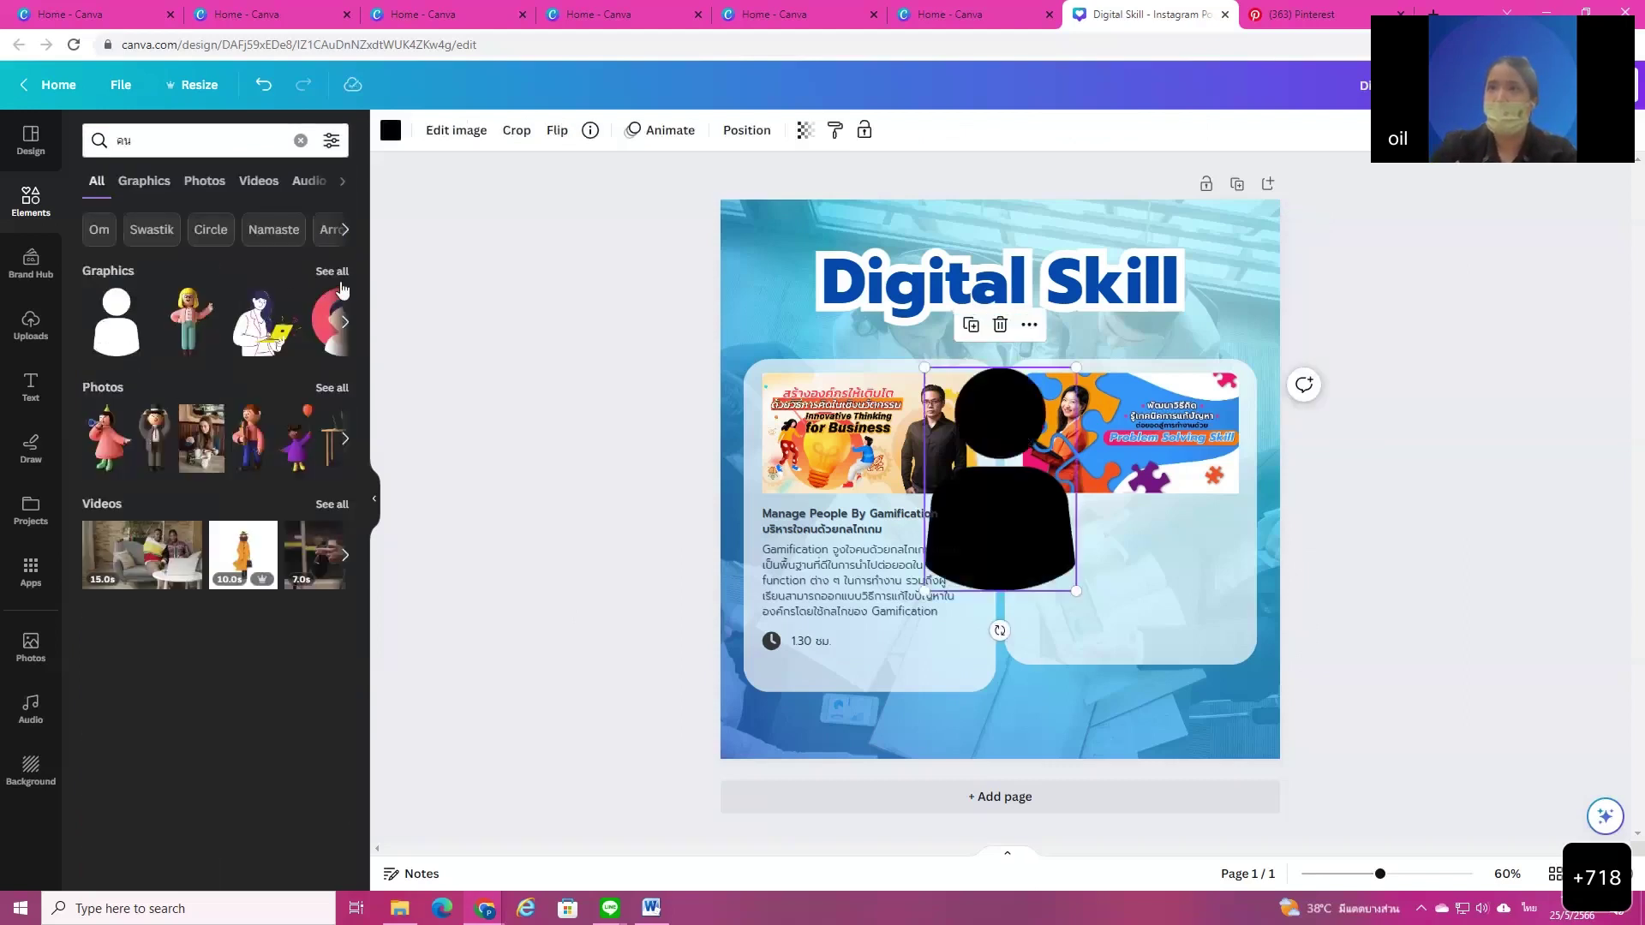
{"action": "left_click", "coordinate": [332, 272]}
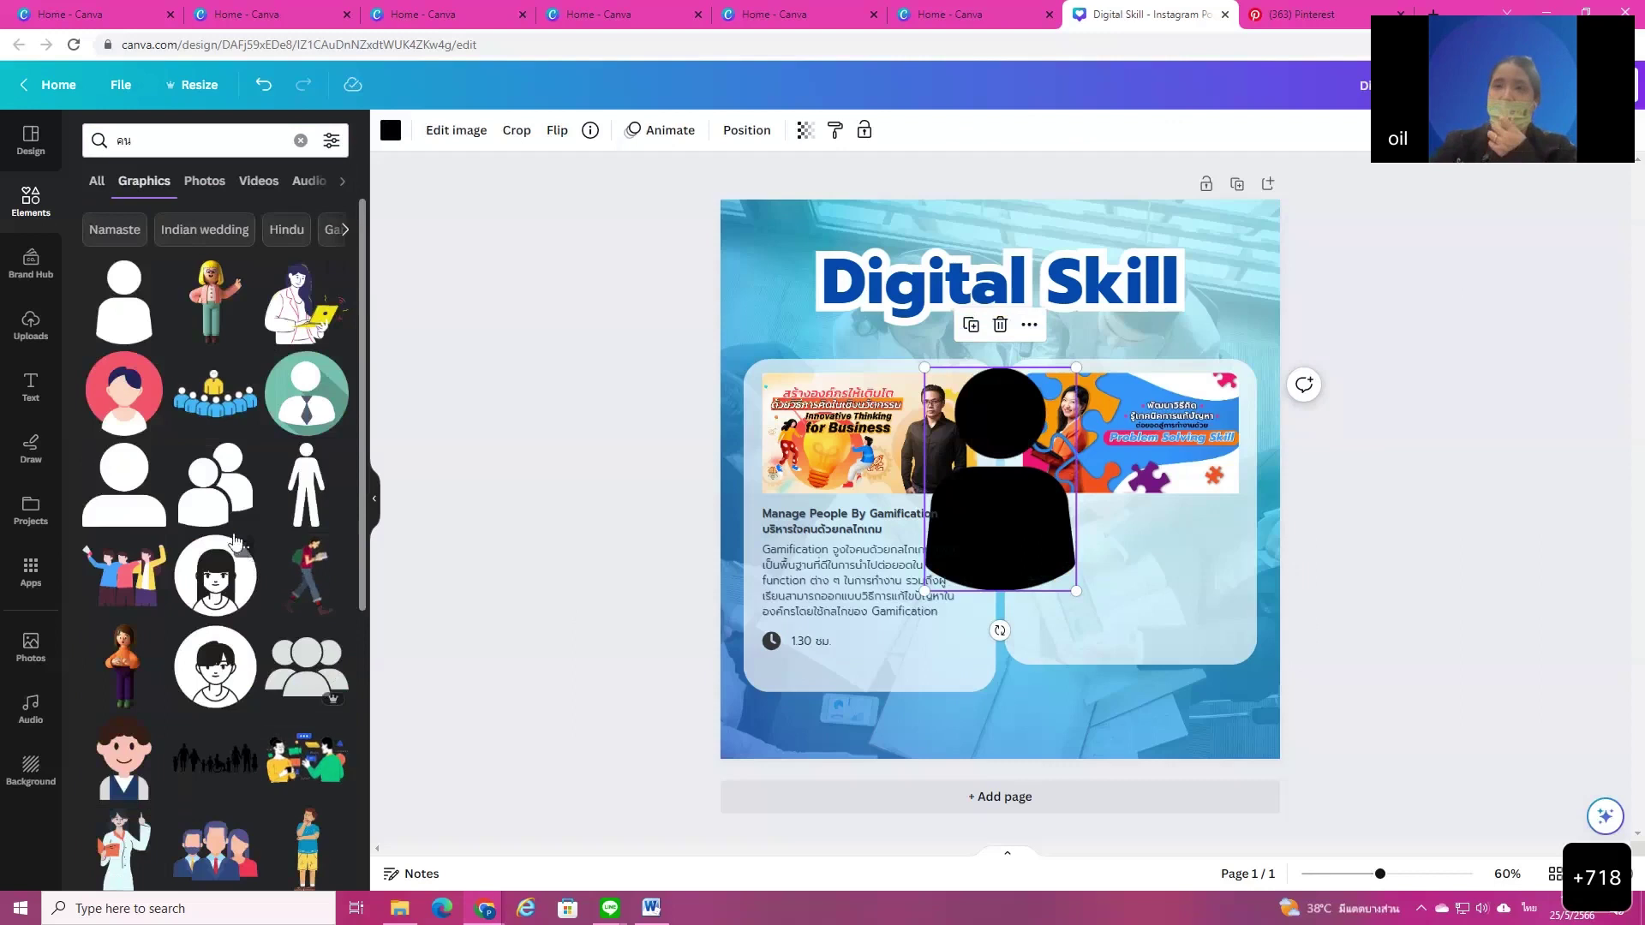
{"action": "scroll", "coordinate": [194, 474], "scroll_direction": "down", "scroll_amount": 4}
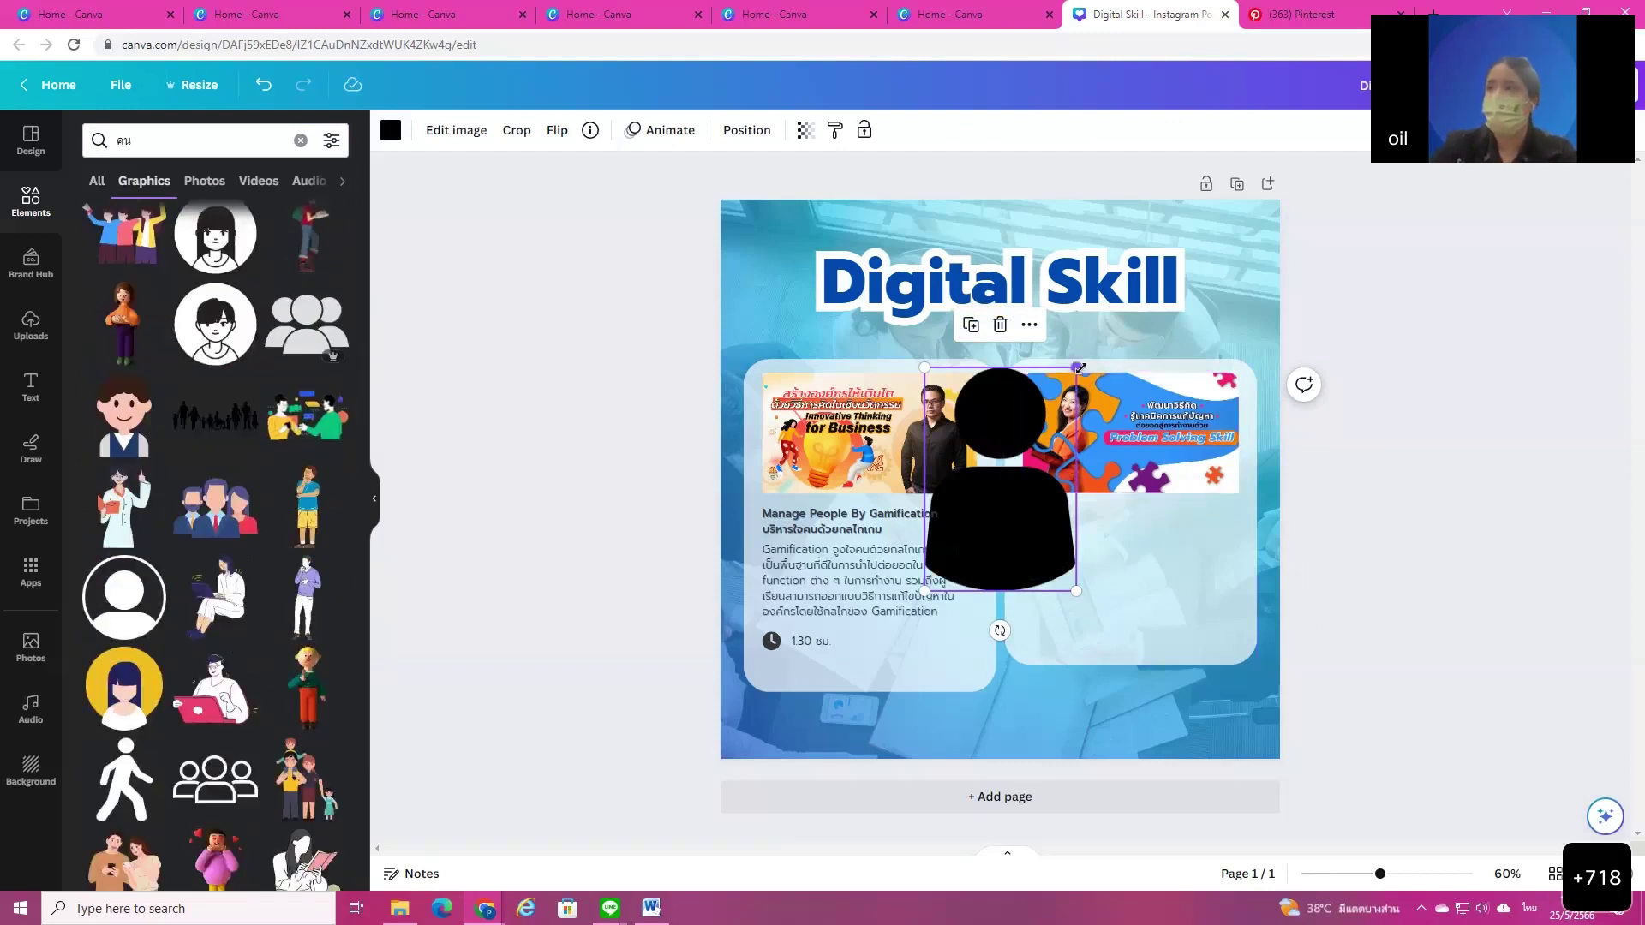
{"action": "left_click_drag", "start_coordinate": [1025, 547], "coordinate": [864, 698]}
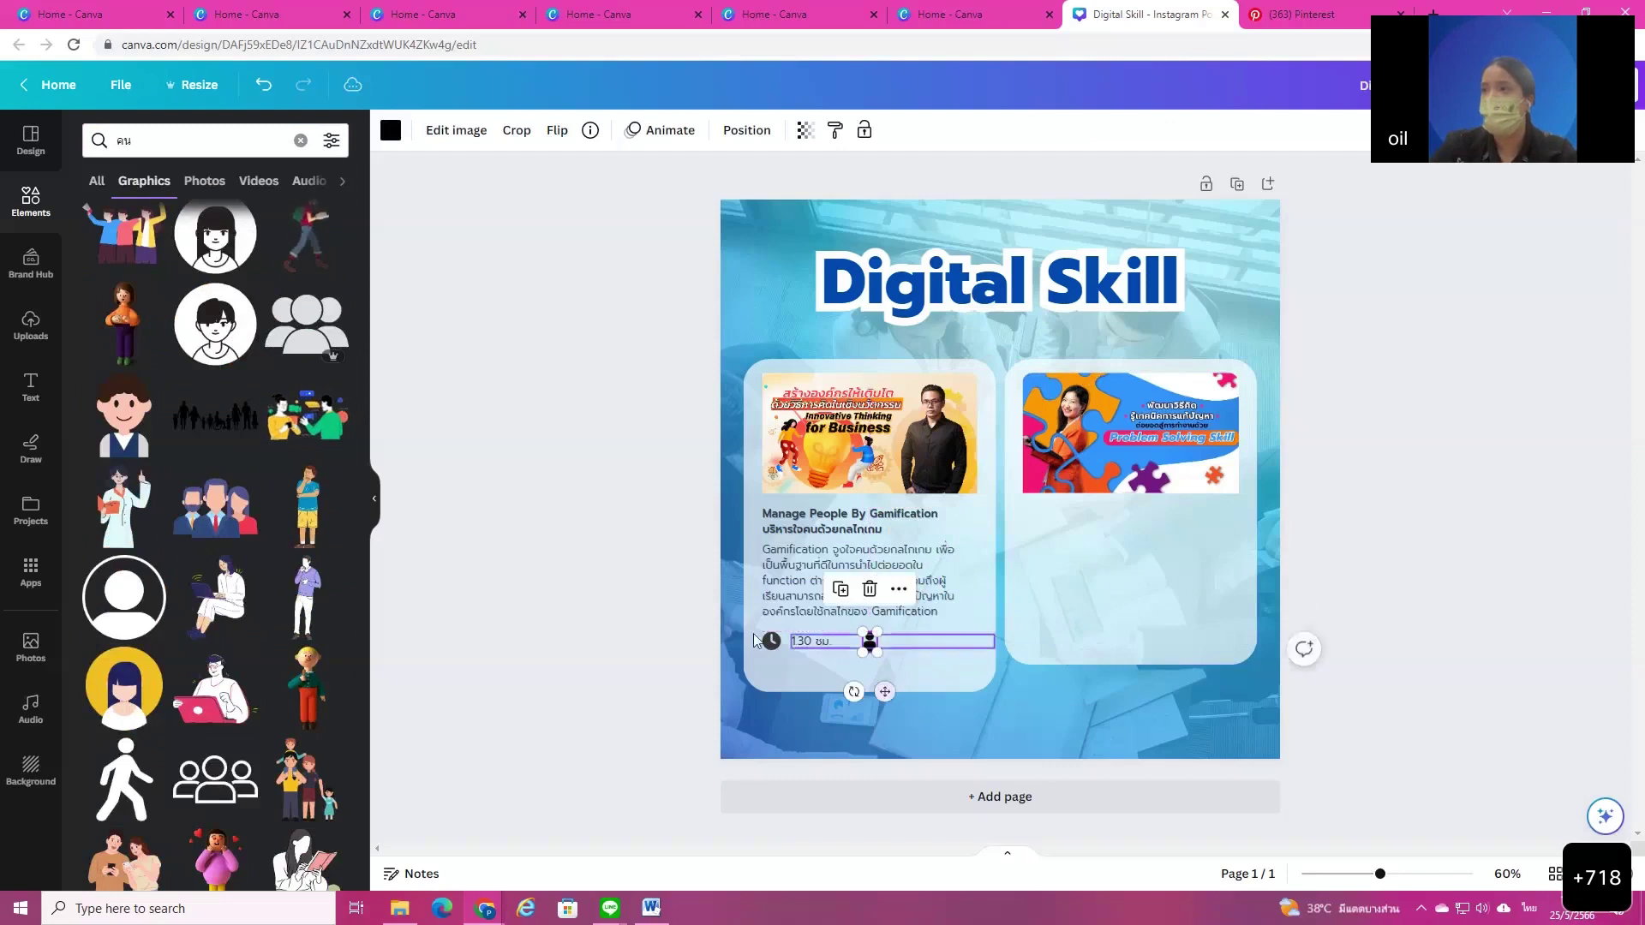
Step: Narrow the duration text box, duplicate it beside the person icon, and replace the copy's text with the person's name
{"action": "left_click", "coordinate": [813, 642]}
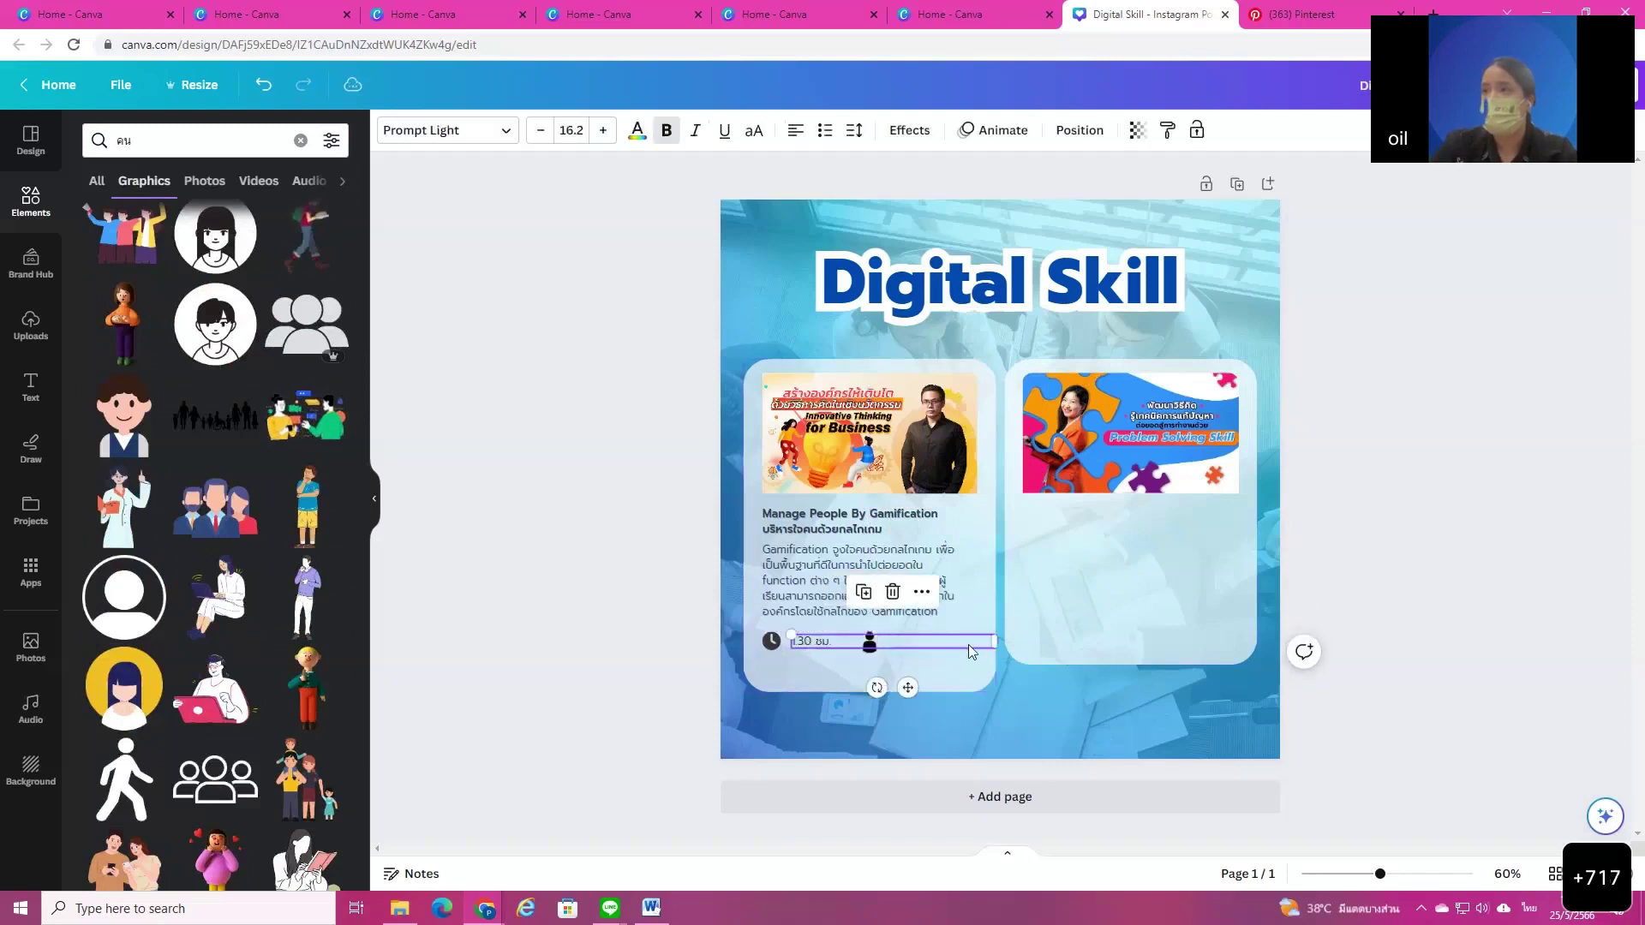
{"action": "left_click_drag", "start_coordinate": [996, 640], "coordinate": [926, 687]}
{"action": "double_click", "coordinate": [914, 643]}
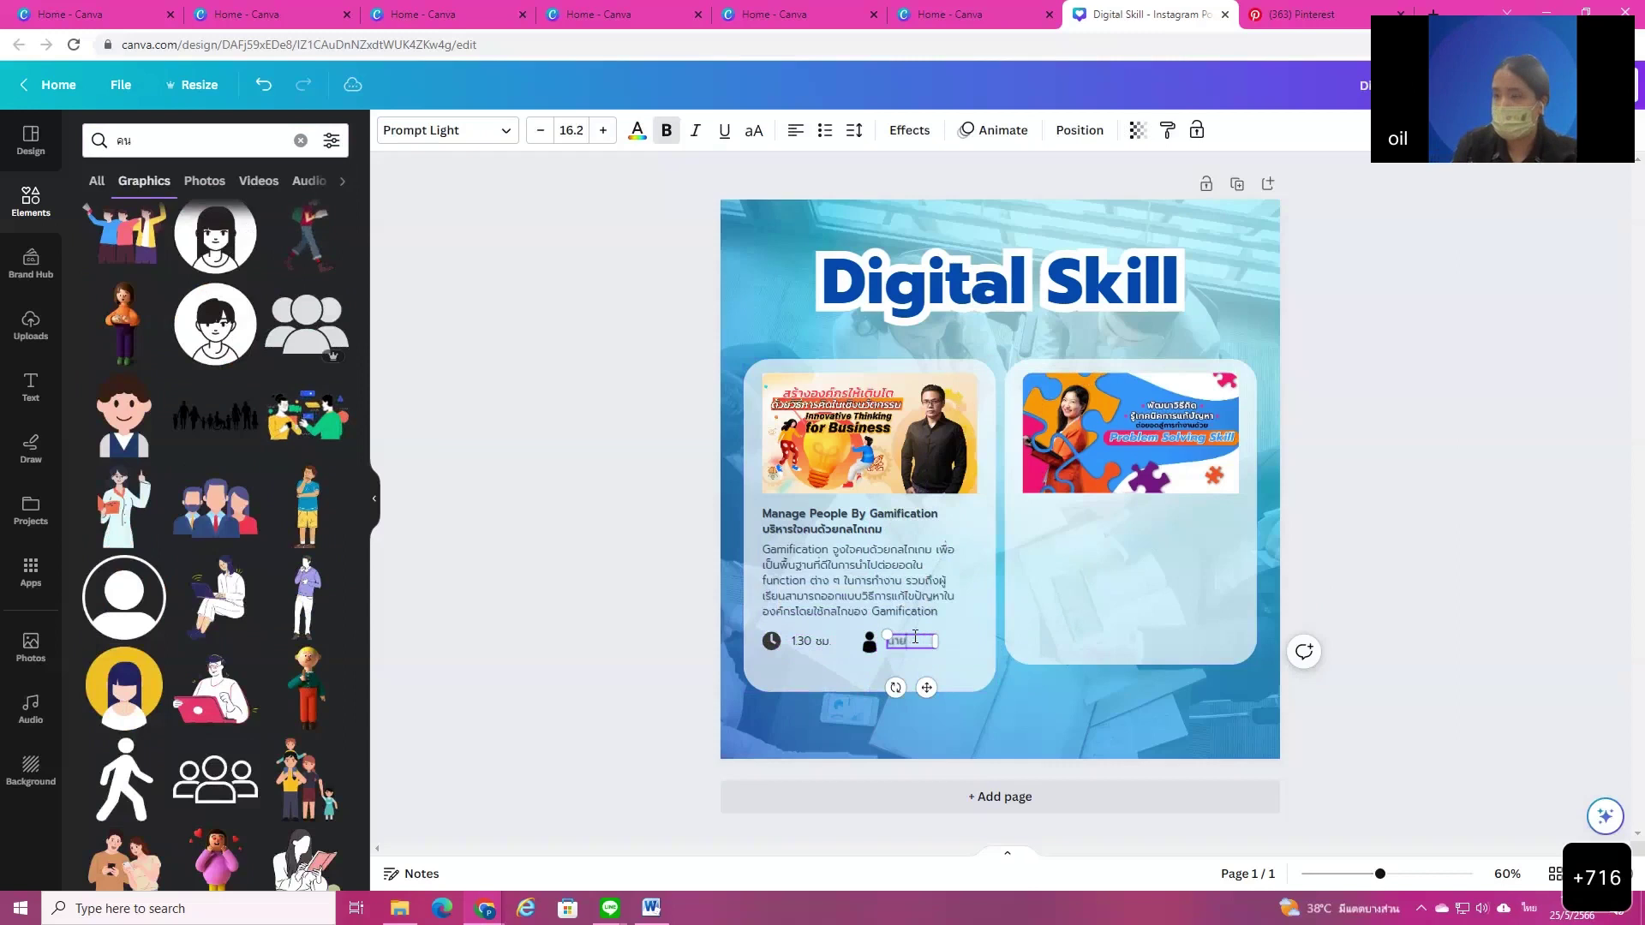
{"action": "left_click", "coordinate": [1182, 701]}
Step: Shorten the left card from below so it ends just under the row of icons
{"action": "left_click", "coordinate": [896, 683]}
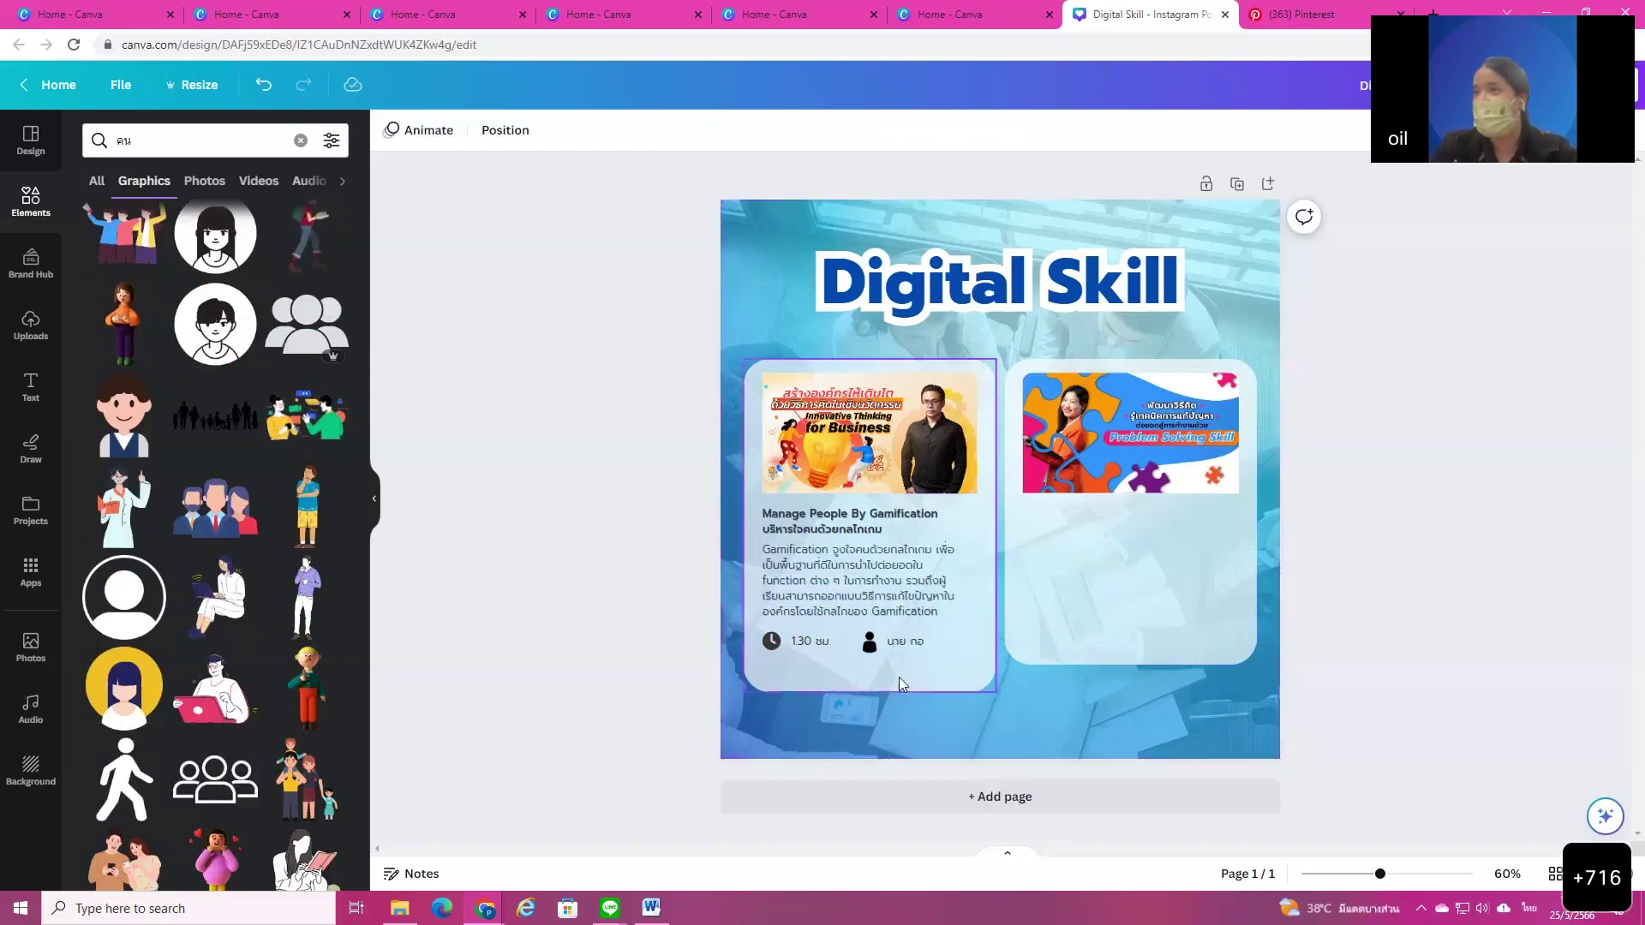
{"action": "left_click_drag", "start_coordinate": [874, 673], "coordinate": [873, 651]}
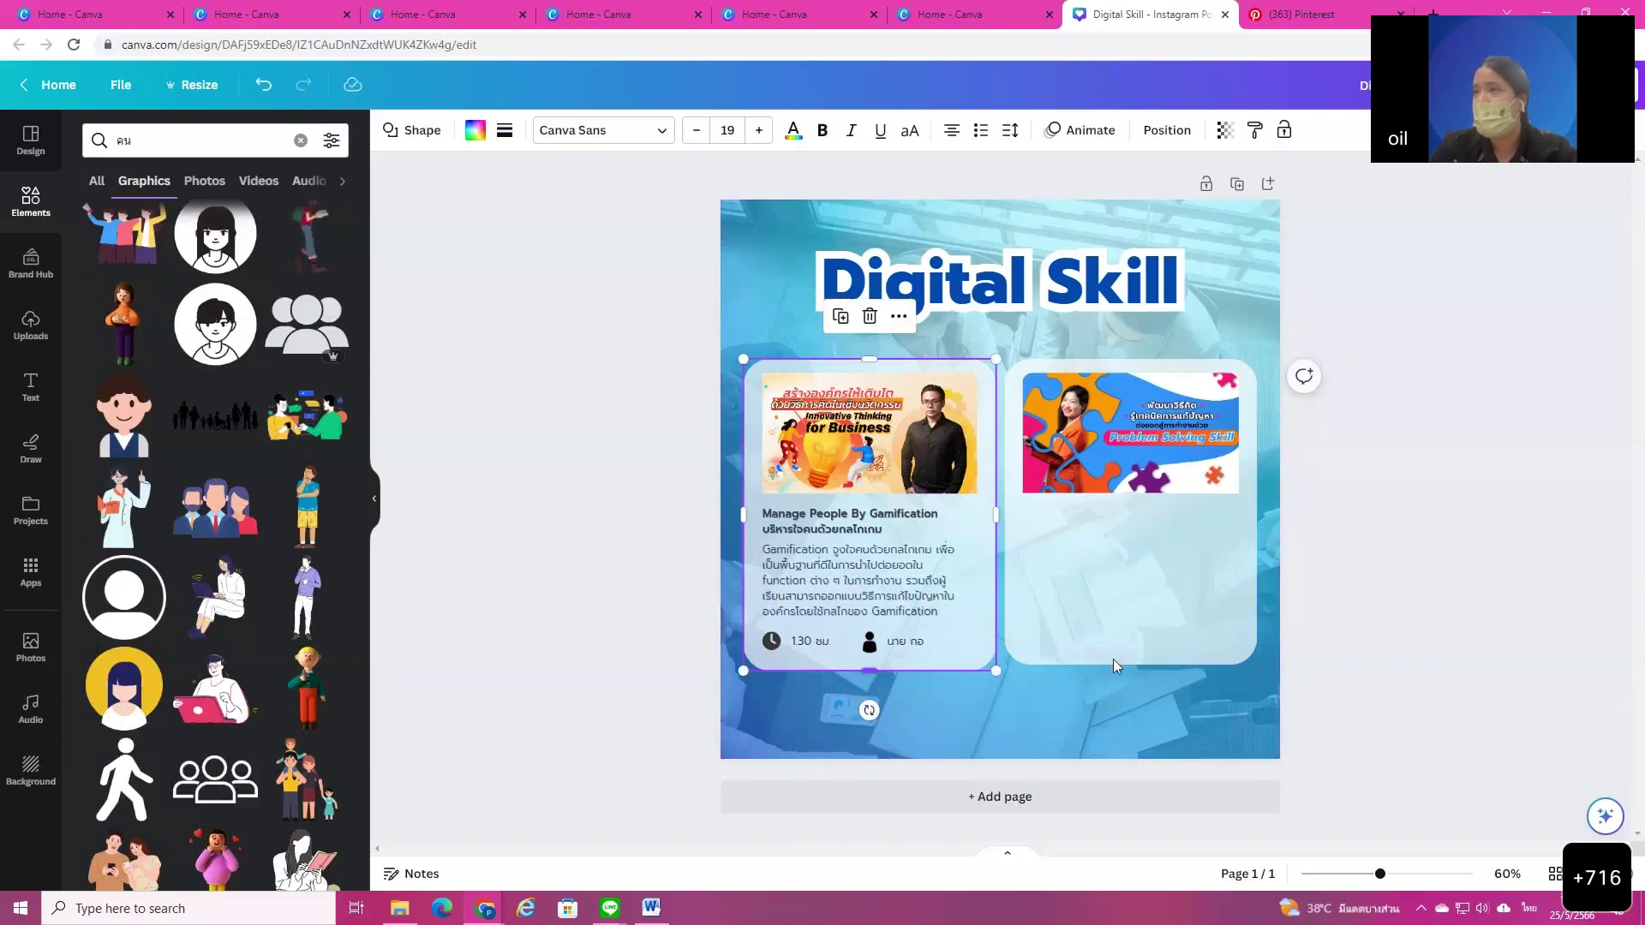
{"action": "left_click", "coordinate": [821, 529]}
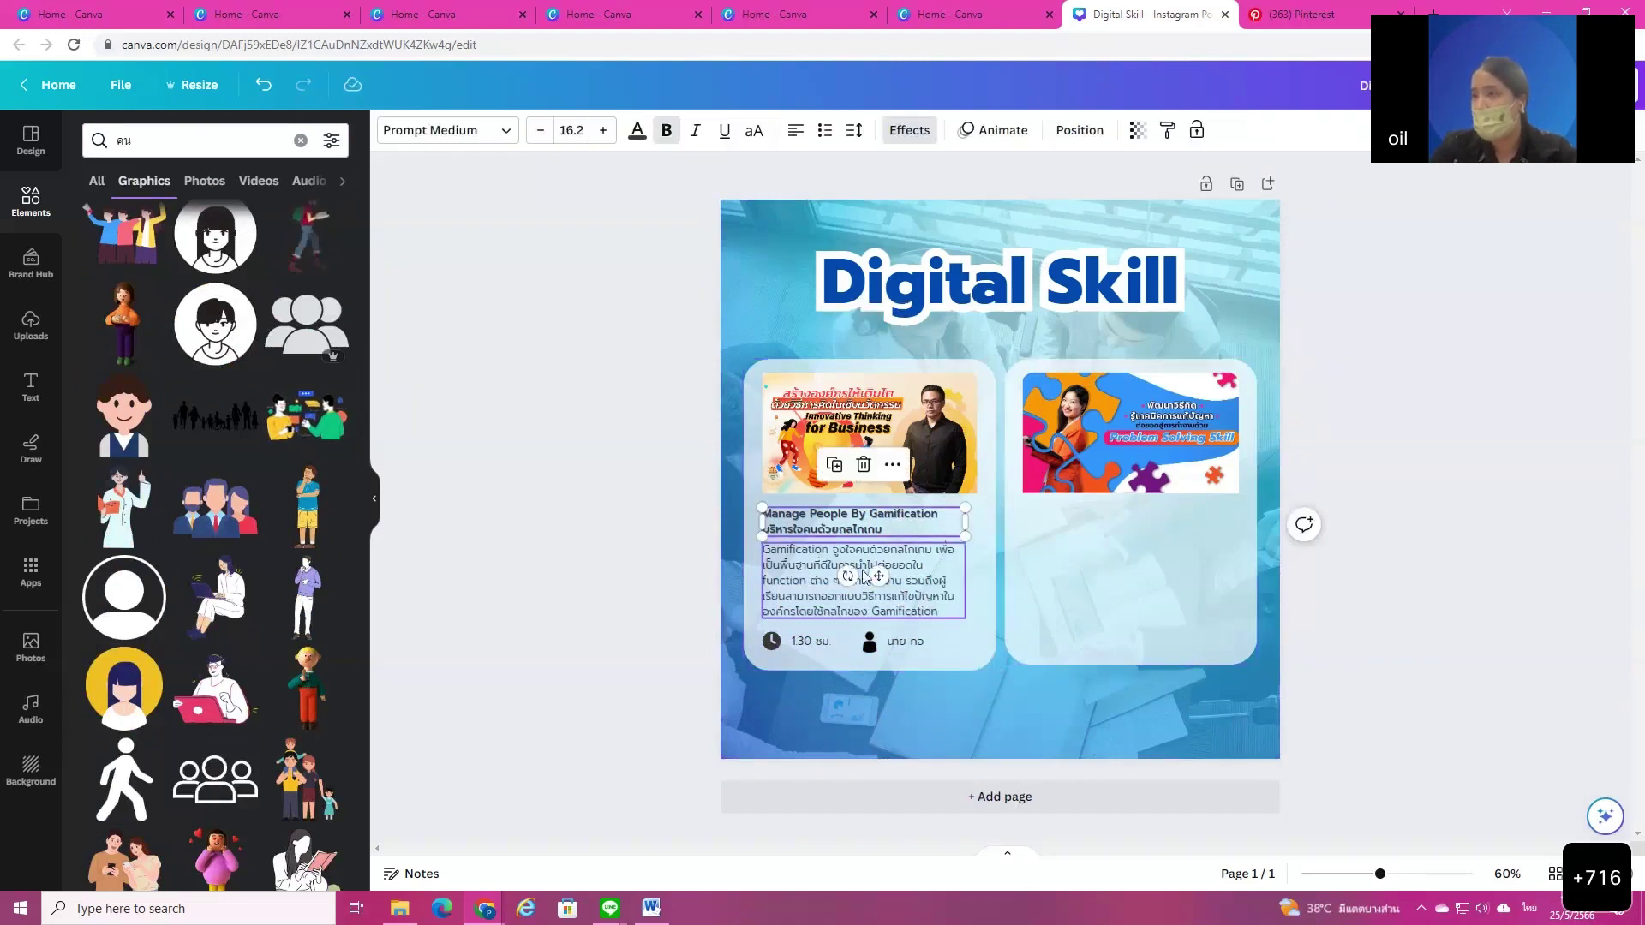
{"action": "left_click", "coordinate": [1325, 649]}
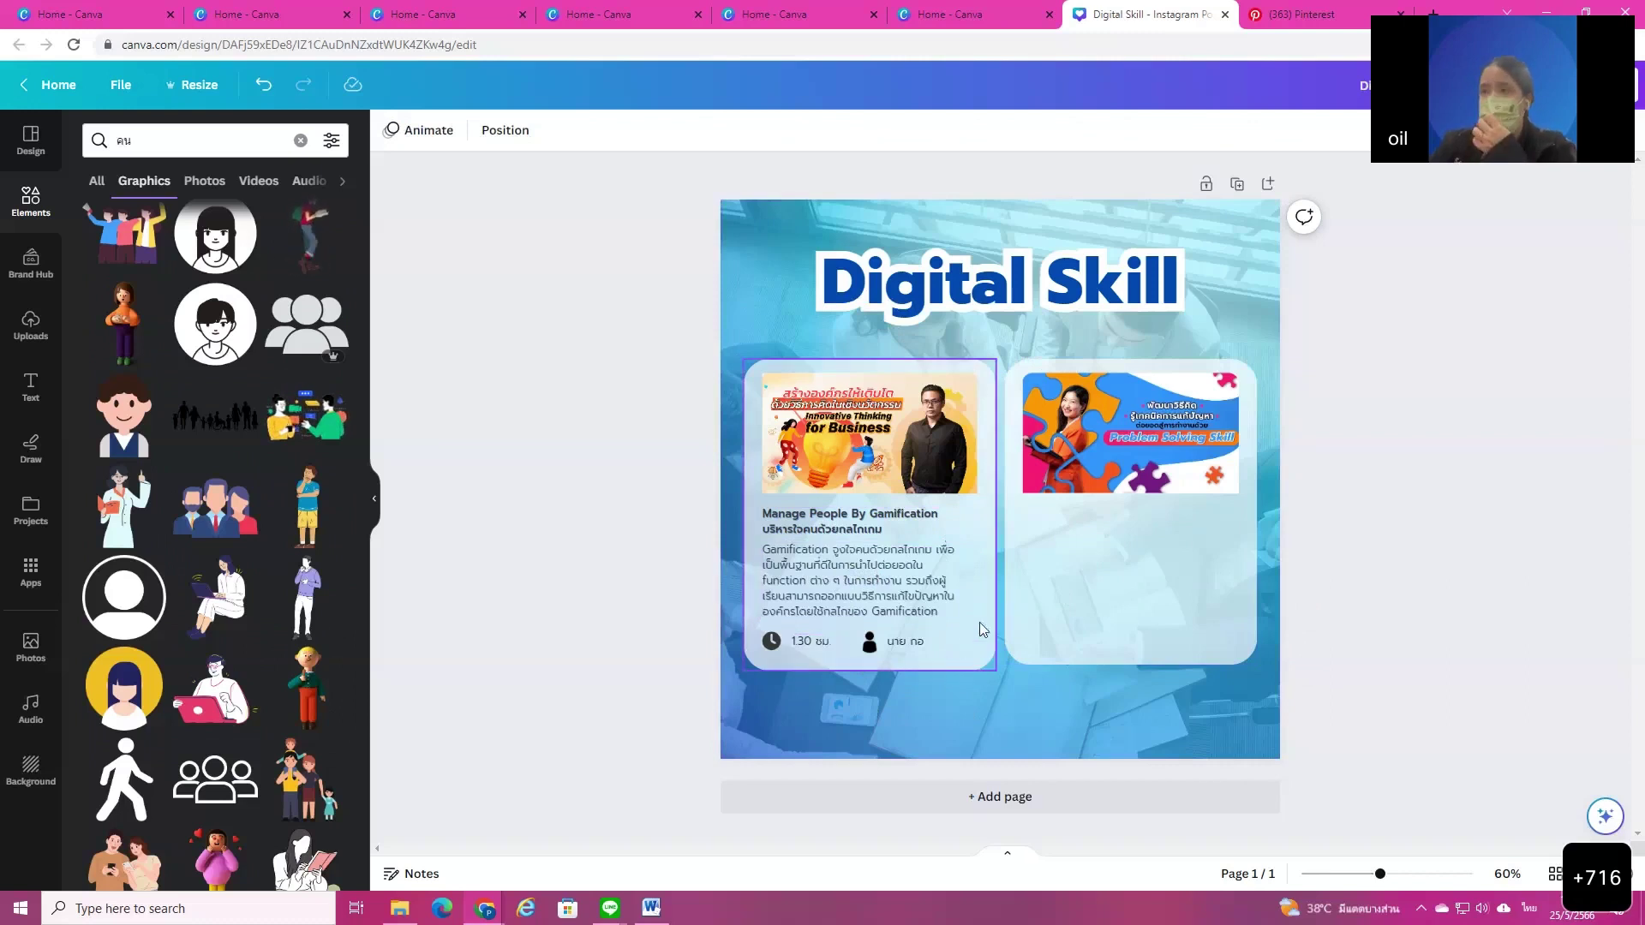
Step: Group the left card's caption, description, icons and their labels, and shift the group slightly up and to the right
{"action": "left_click", "coordinate": [796, 520]}
{"action": "left_click", "coordinate": [802, 582], "text": "shift"}
{"action": "left_click", "coordinate": [809, 643], "text": "shift"}
{"action": "left_click", "coordinate": [870, 641], "text": "shift"}
{"action": "left_click", "coordinate": [900, 645], "text": "shift"}
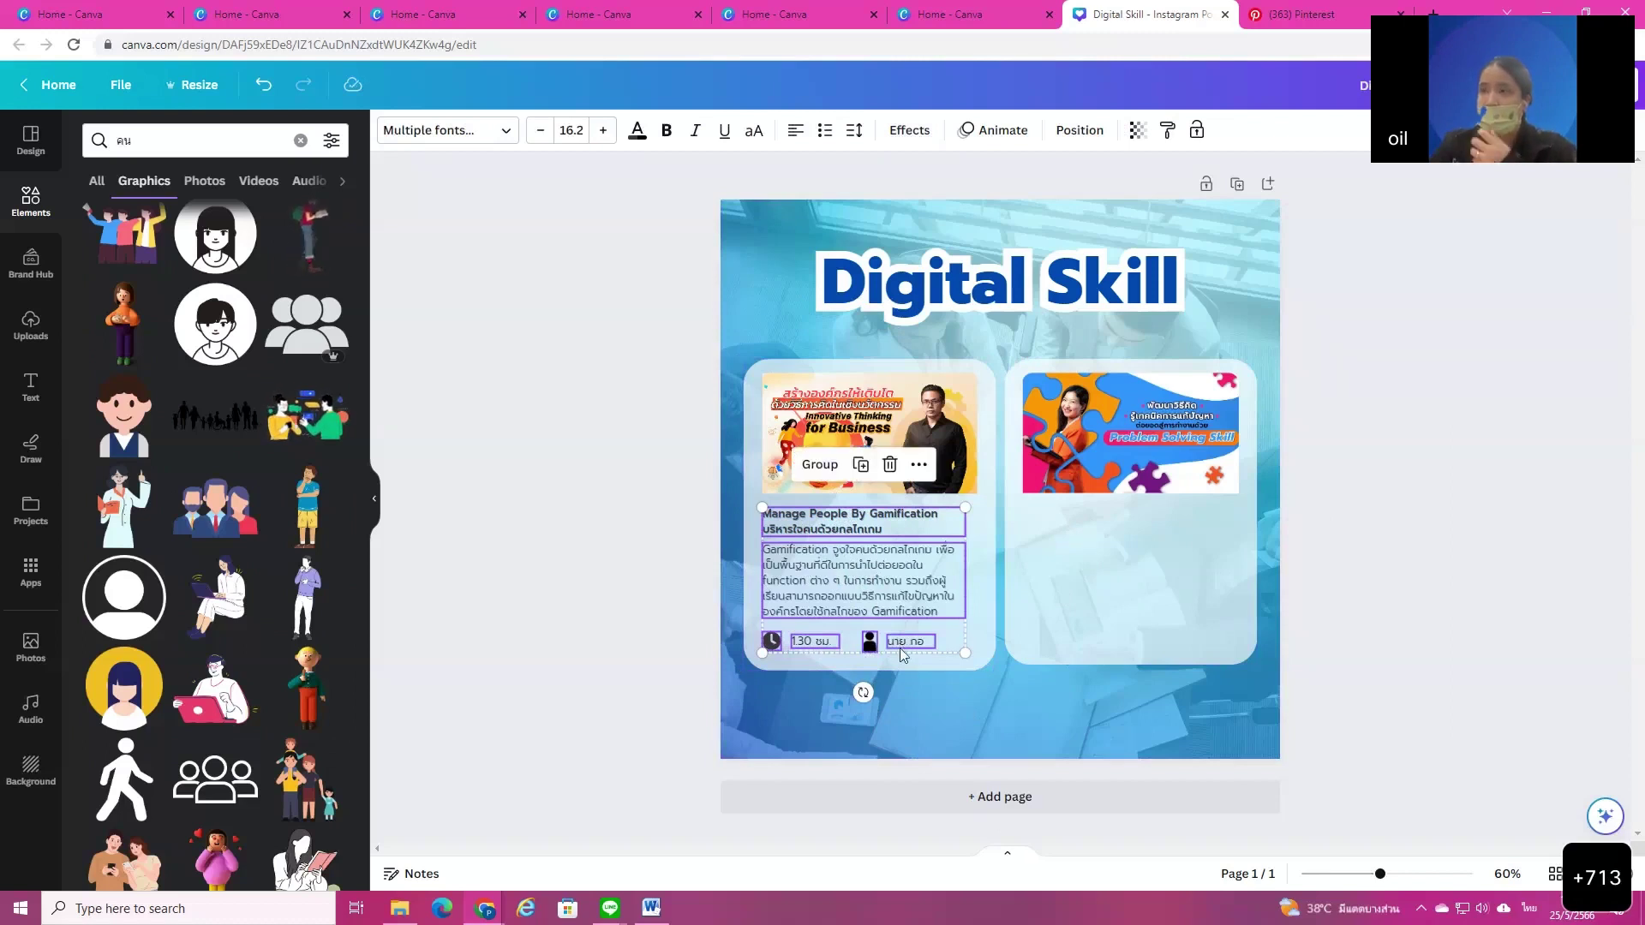
{"action": "left_click", "coordinate": [820, 467]}
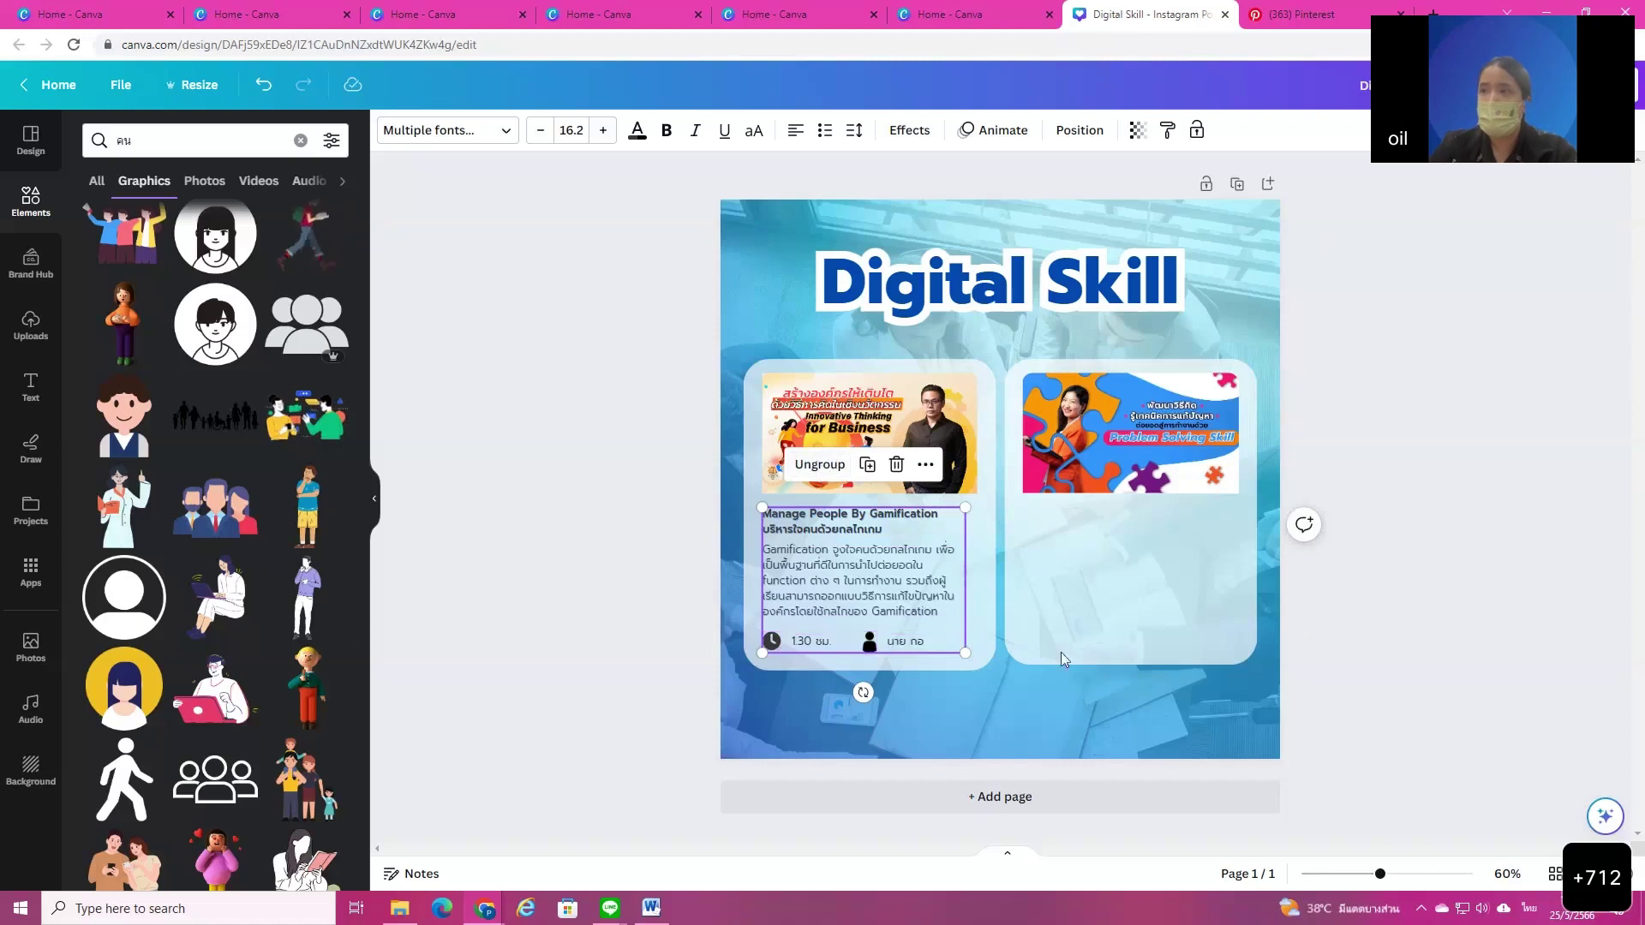
{"action": "left_click_drag", "start_coordinate": [871, 614], "coordinate": [897, 576]}
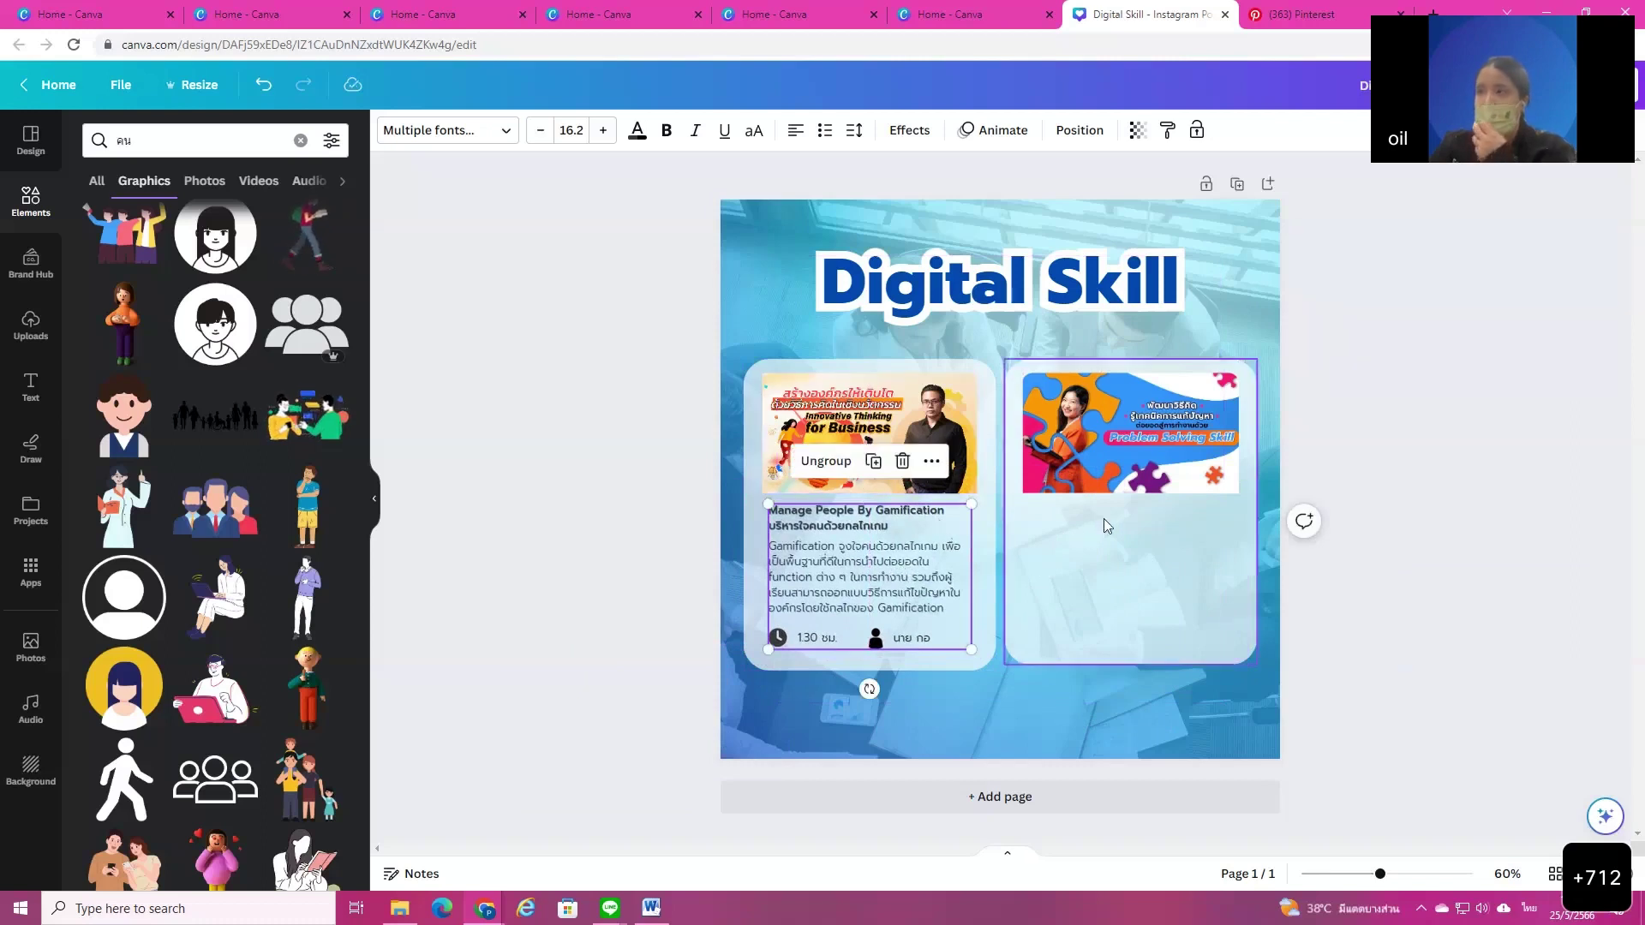
Step: Duplicate the grouped course details and place the copy under the banner on the right card
{"action": "left_click", "coordinate": [873, 461]}
{"action": "left_click_drag", "start_coordinate": [865, 587], "coordinate": [1120, 582]}
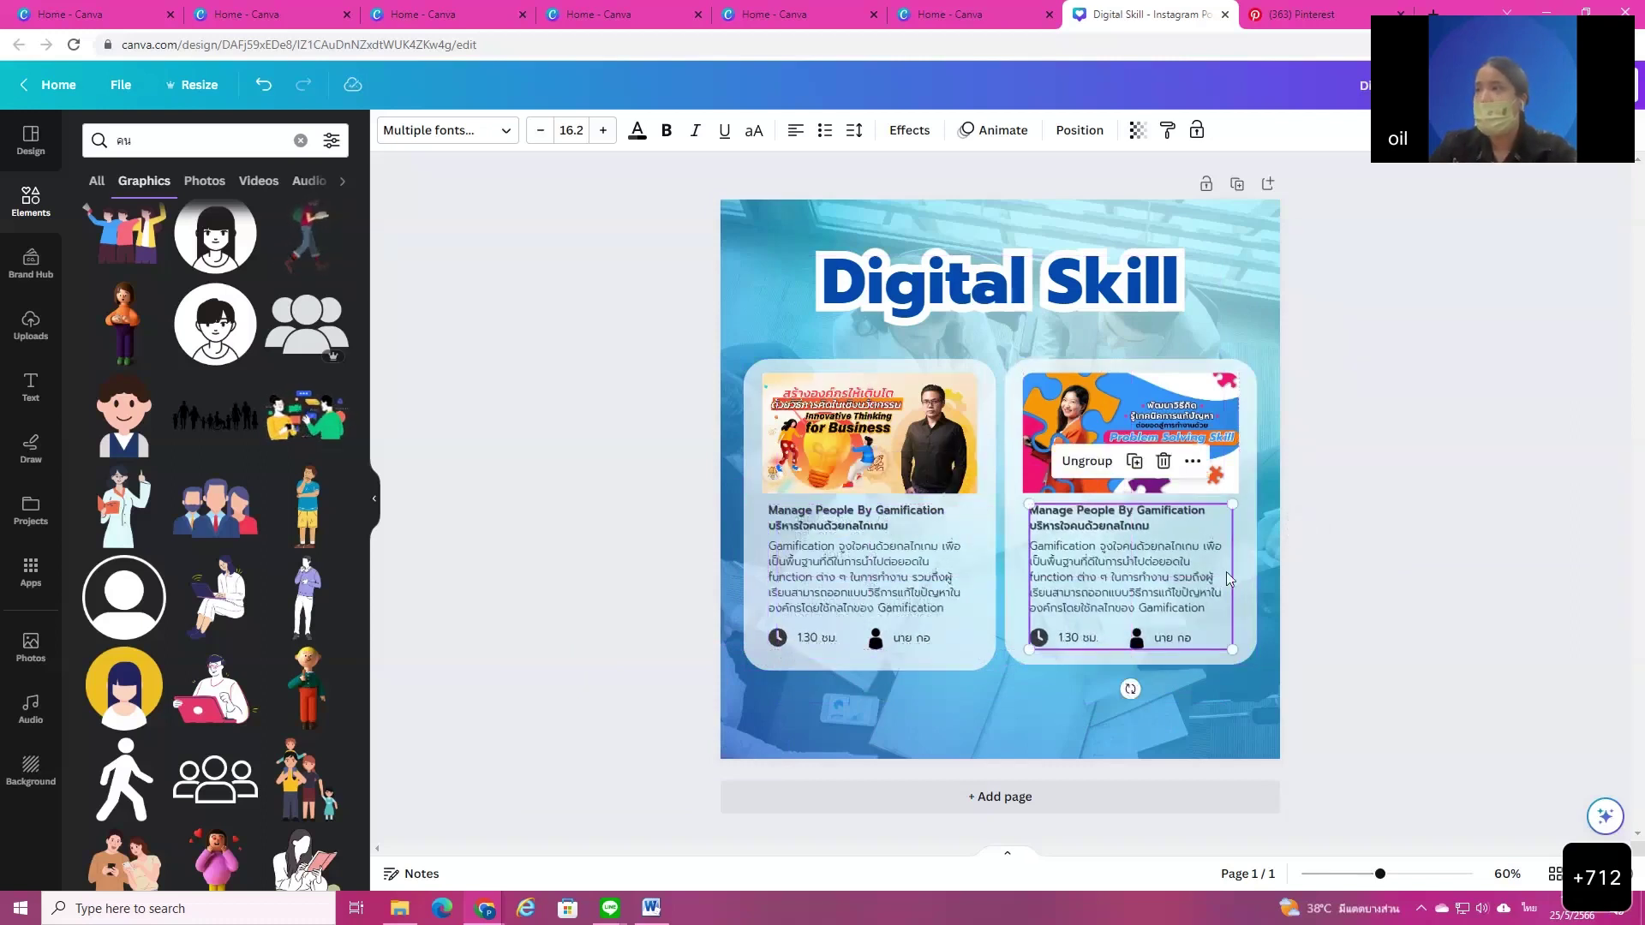
{"action": "left_click", "coordinate": [1202, 606]}
{"action": "left_click", "coordinate": [1202, 607]}
{"action": "left_click", "coordinate": [1202, 606]}
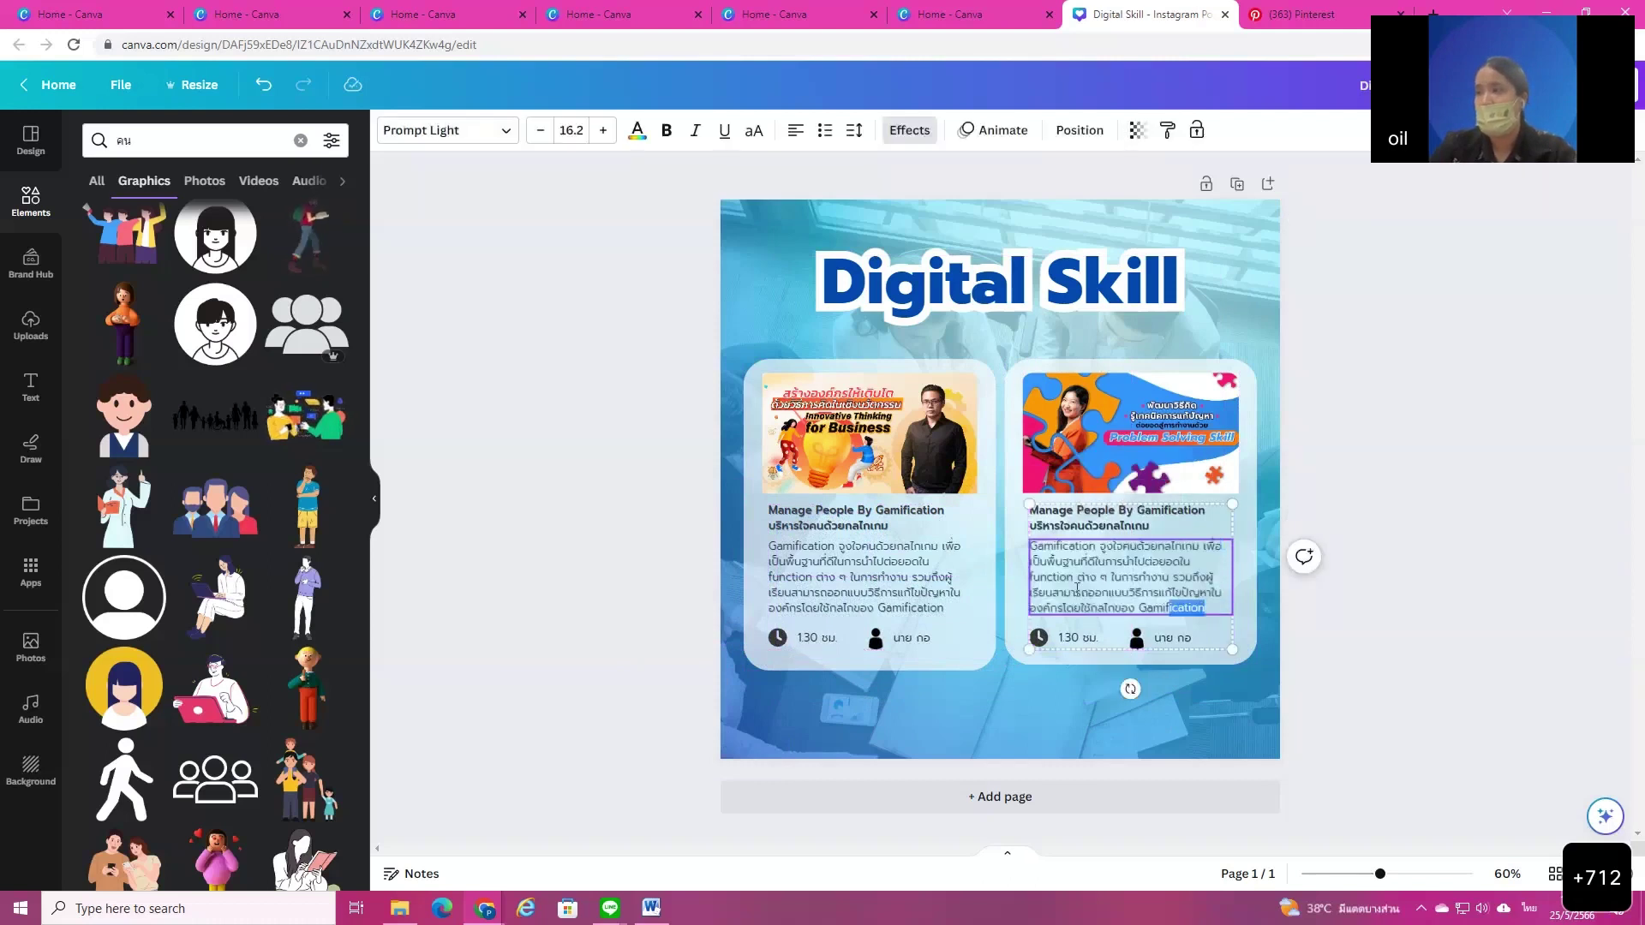
{"action": "left_click", "coordinate": [1526, 604]}
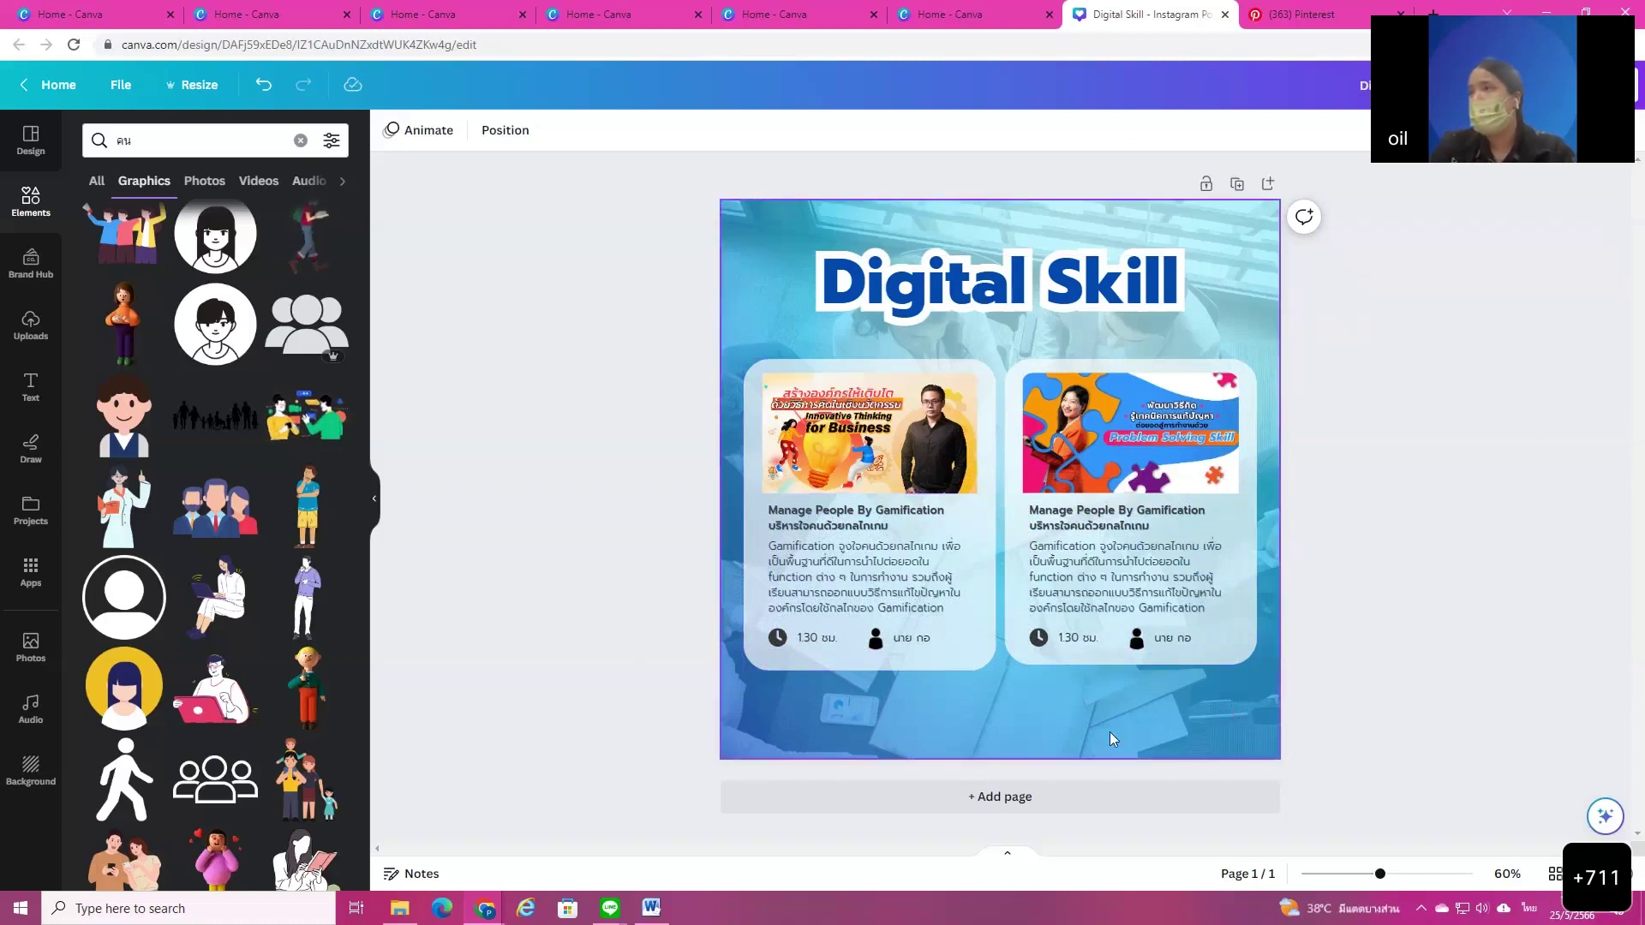
Step: Scale down both cards together with their contents and center them under the "Digital Skill" title
{"action": "left_click_drag", "start_coordinate": [1303, 696], "coordinate": [707, 375]}
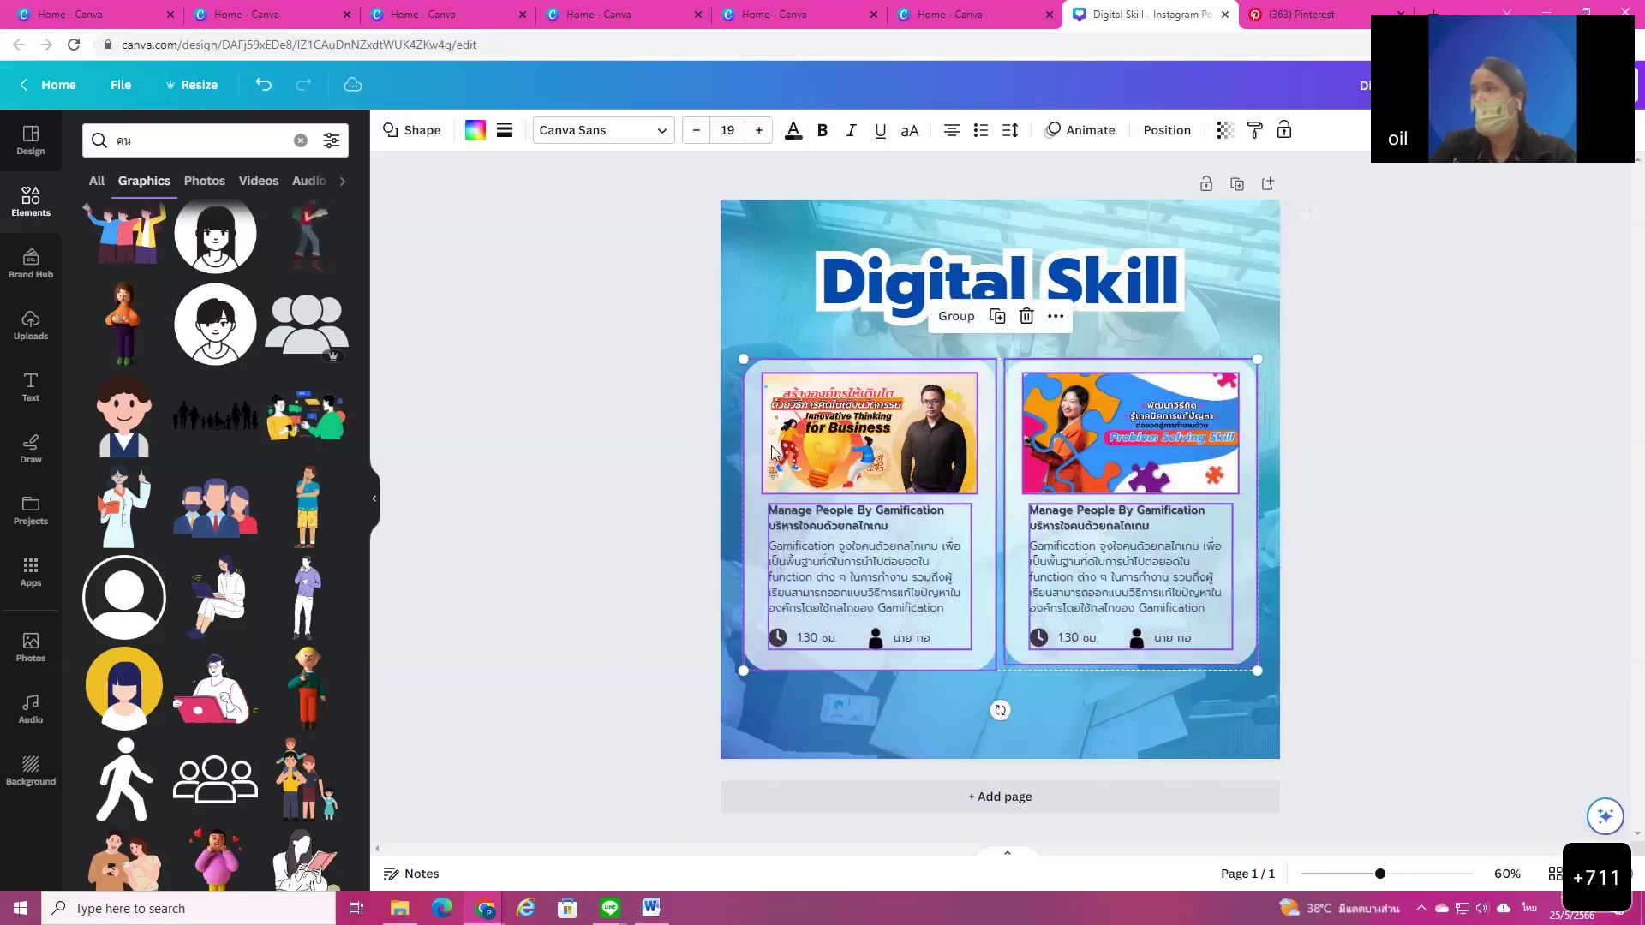
{"action": "left_click_drag", "start_coordinate": [754, 662], "coordinate": [820, 623]}
{"action": "left_click_drag", "start_coordinate": [1138, 537], "coordinate": [1106, 514]}
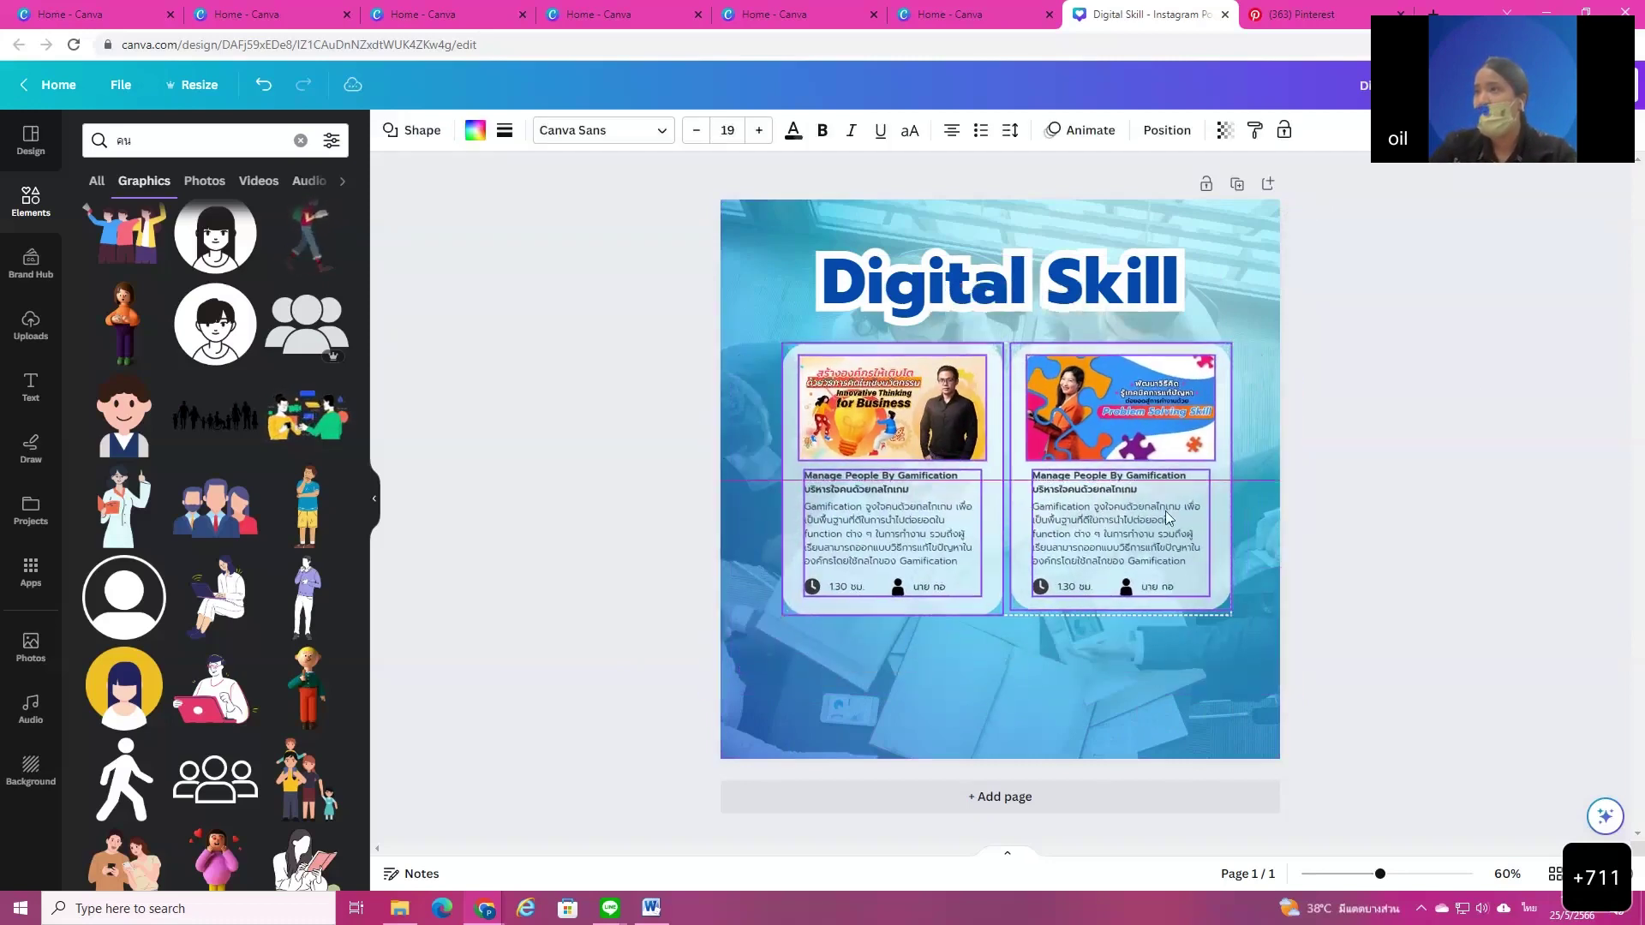
{"action": "left_click", "coordinate": [1465, 367]}
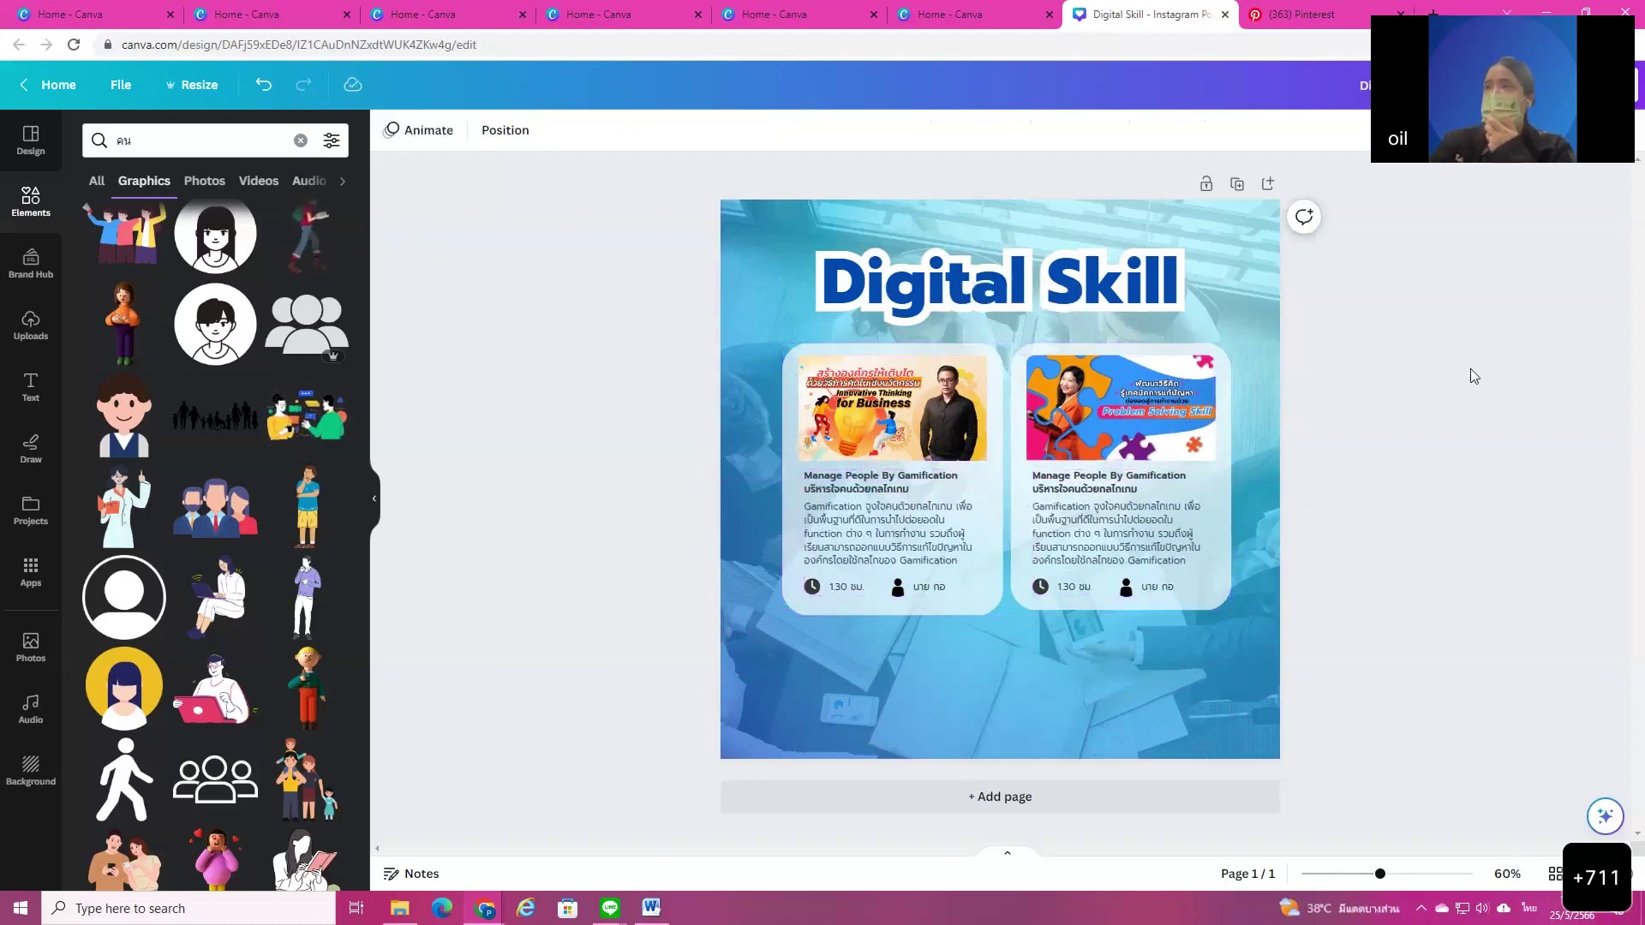
Step: Search the elements for "bussiness 3d"
{"action": "left_click", "coordinate": [300, 139]}
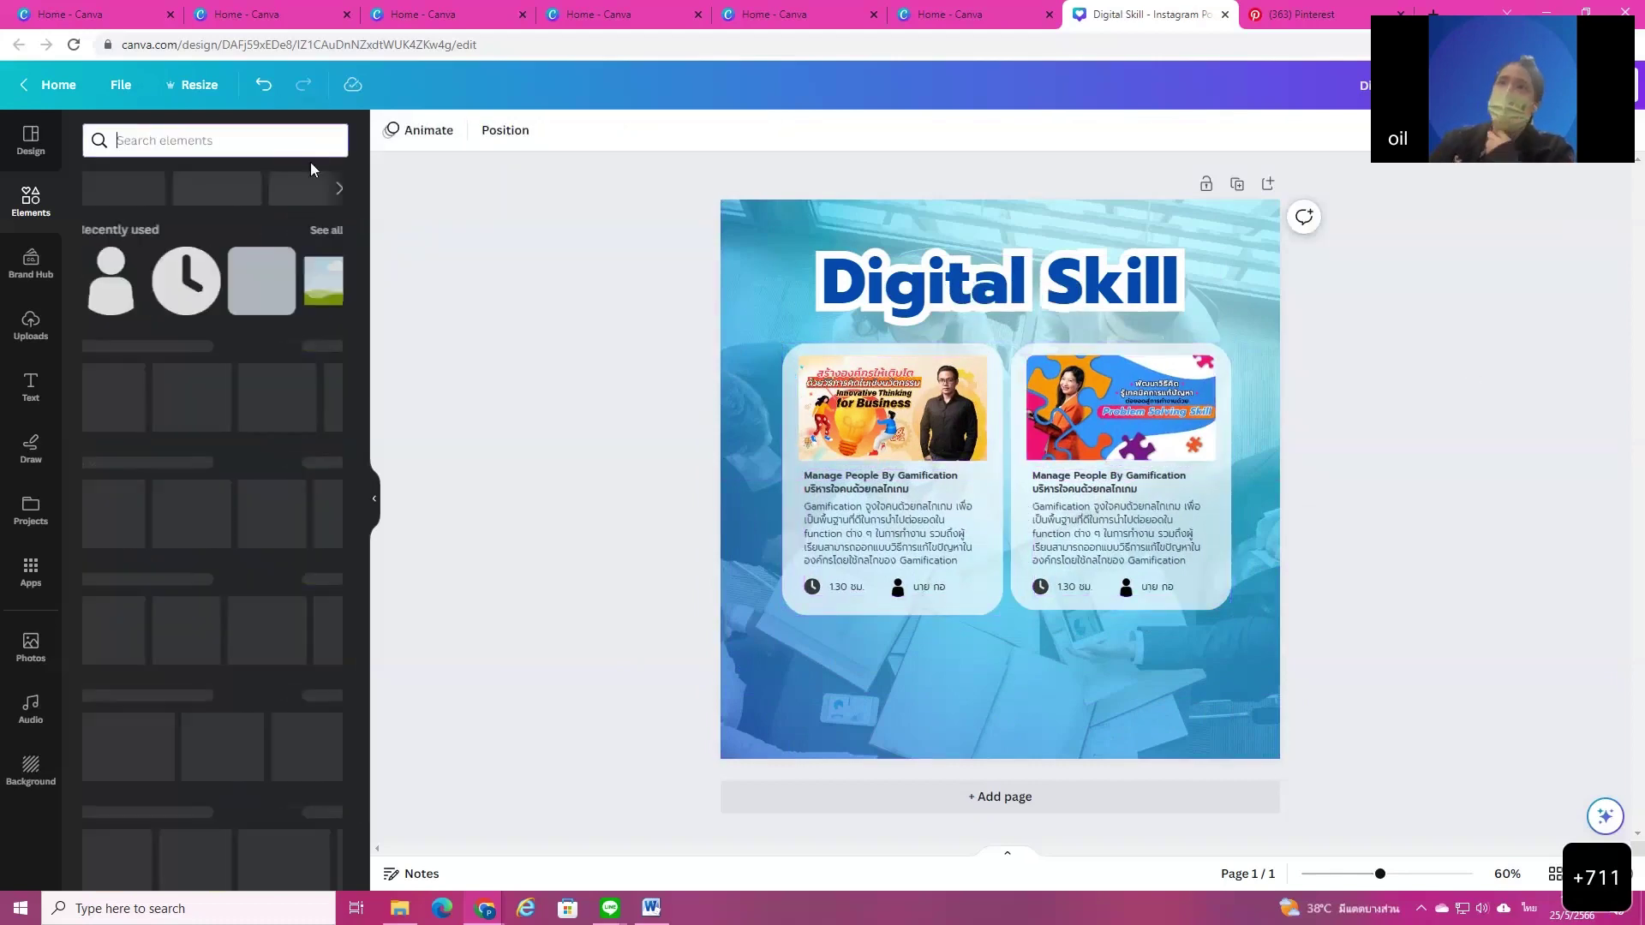
{"action": "left_click", "coordinate": [149, 142]}
{"action": "type", "text": "ิี"}
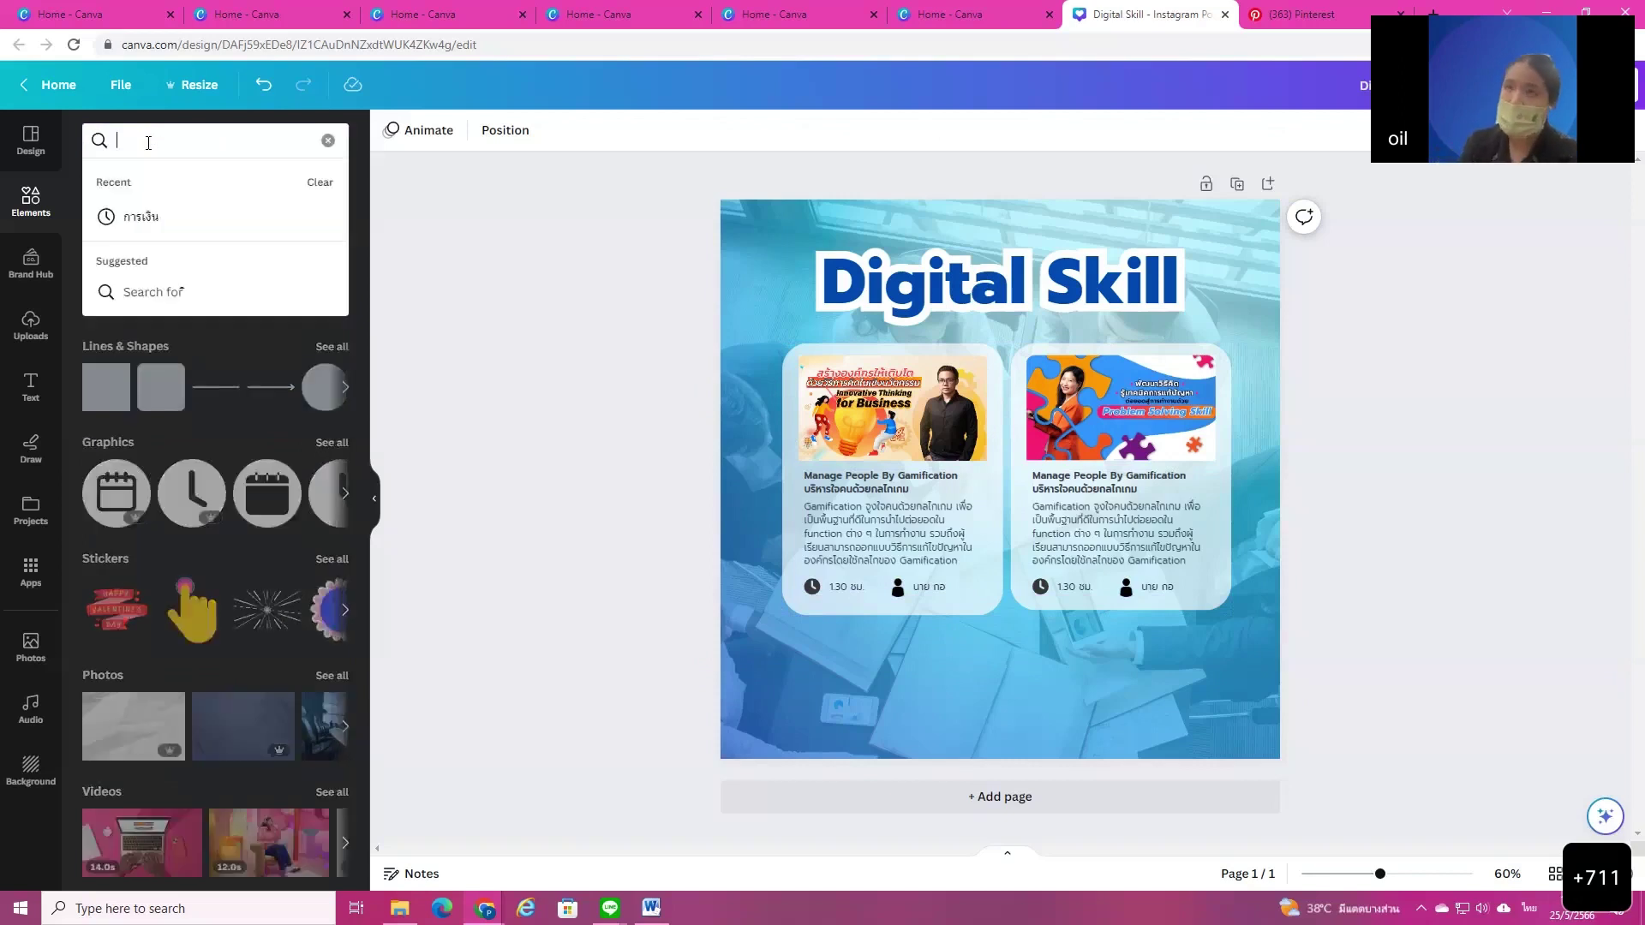
{"action": "key", "text": "BackSpace"}
{"action": "key", "text": "BackSpace"}
{"action": "key", "text": "alt+shift"}
{"action": "type", "text": "bus"}
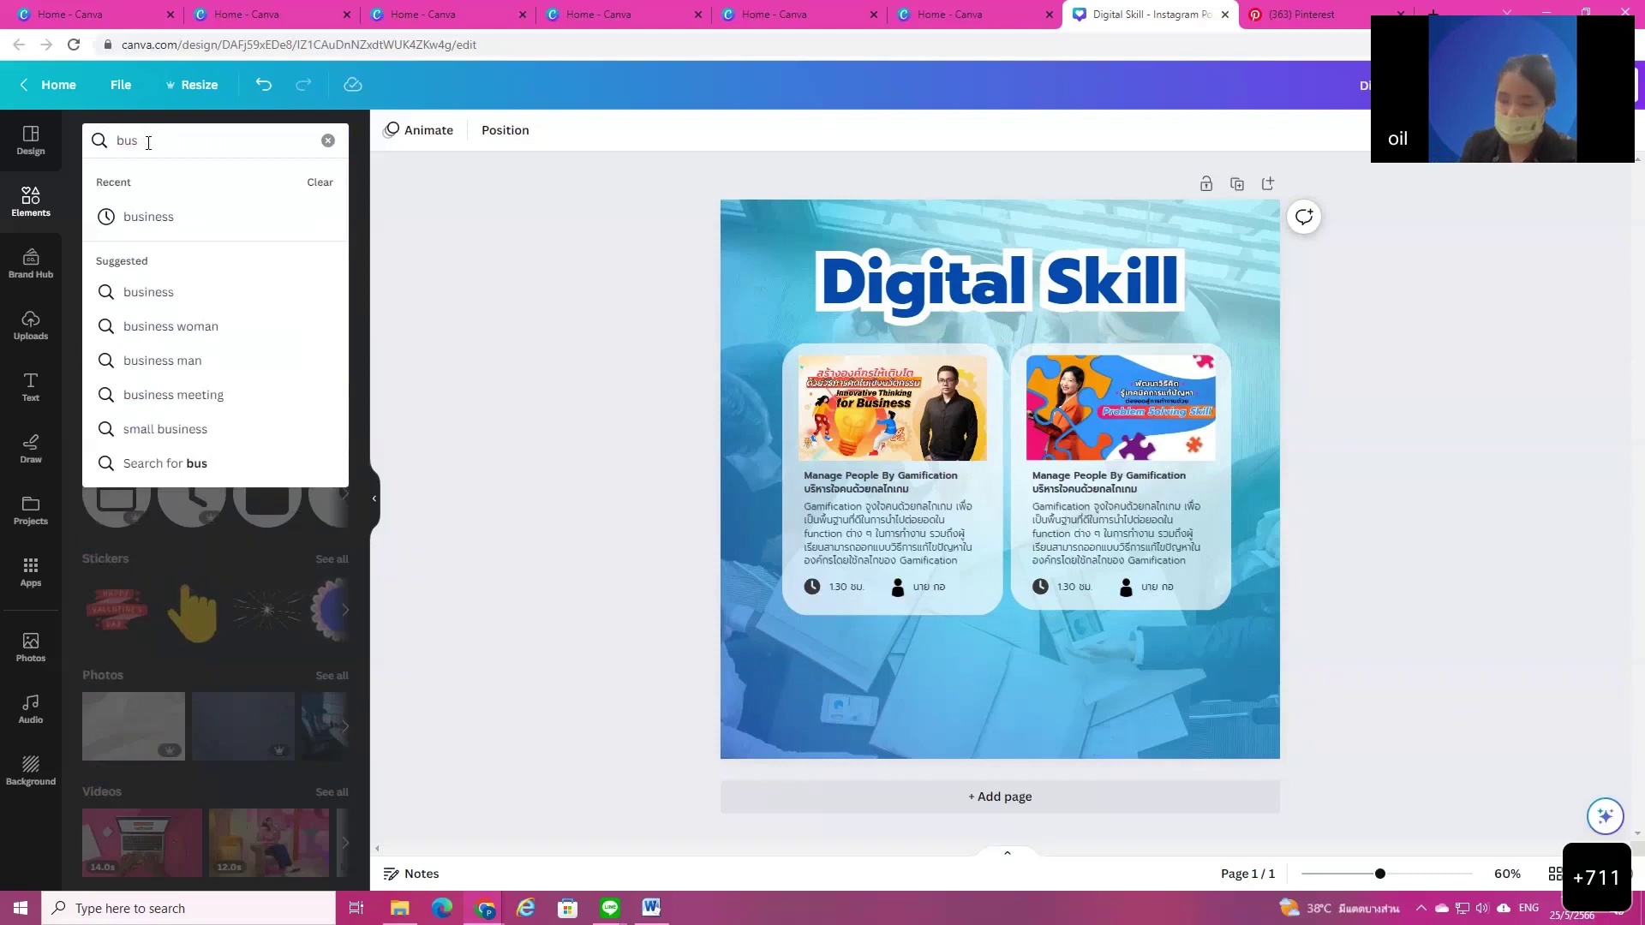
{"action": "type", "text": "is"}
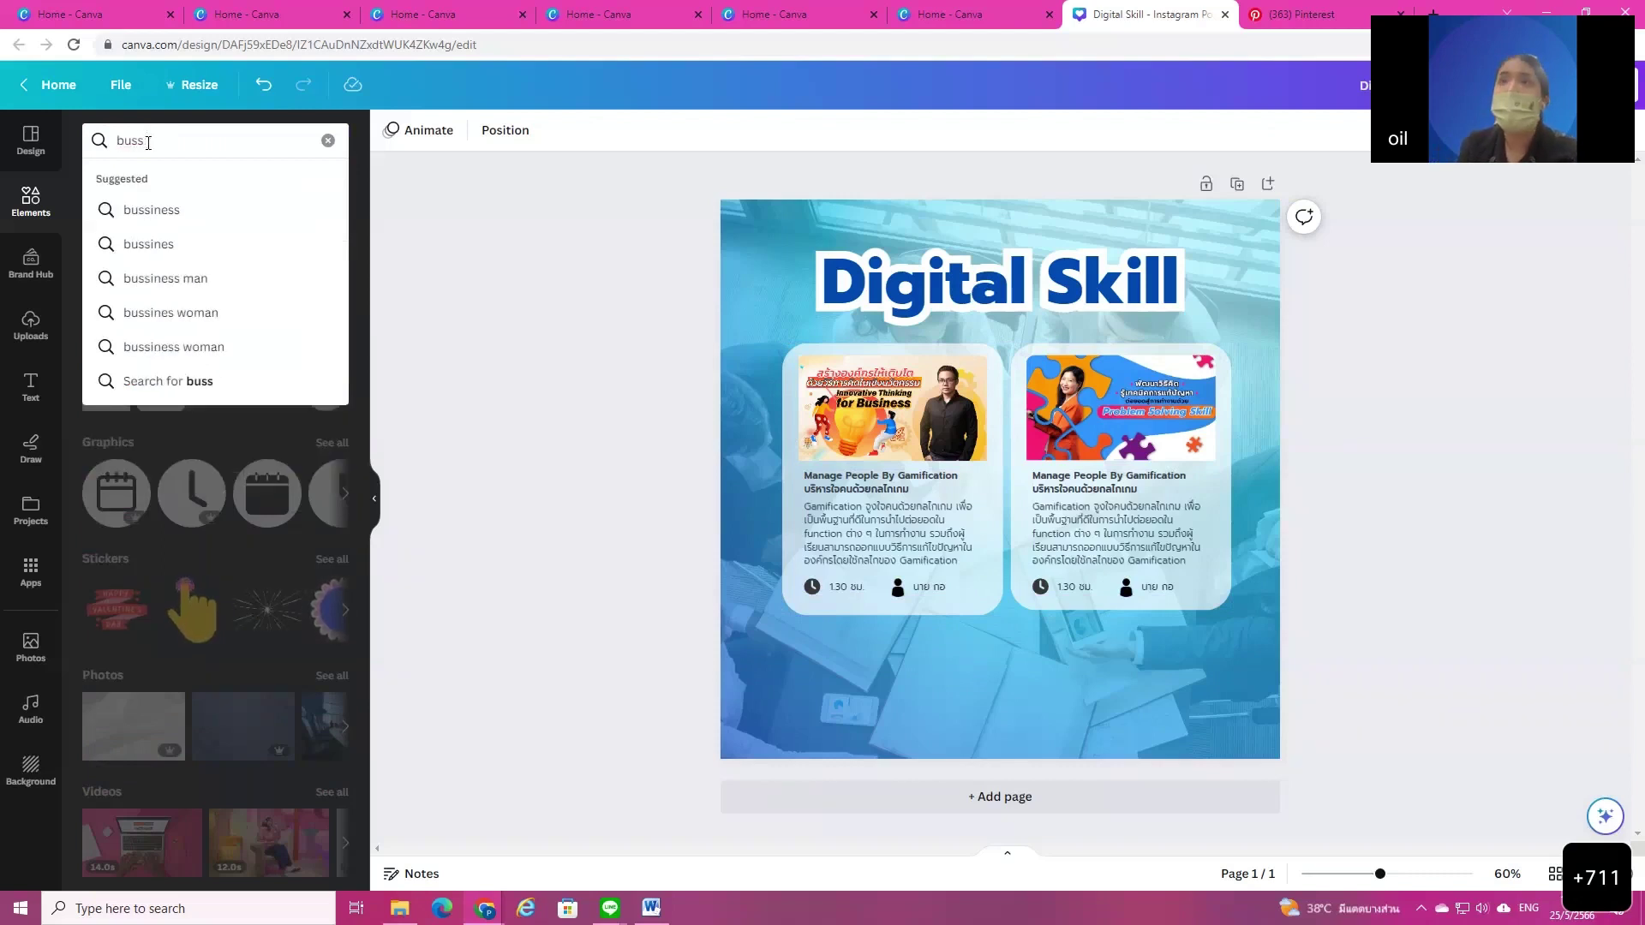
{"action": "type", "text": "inne"}
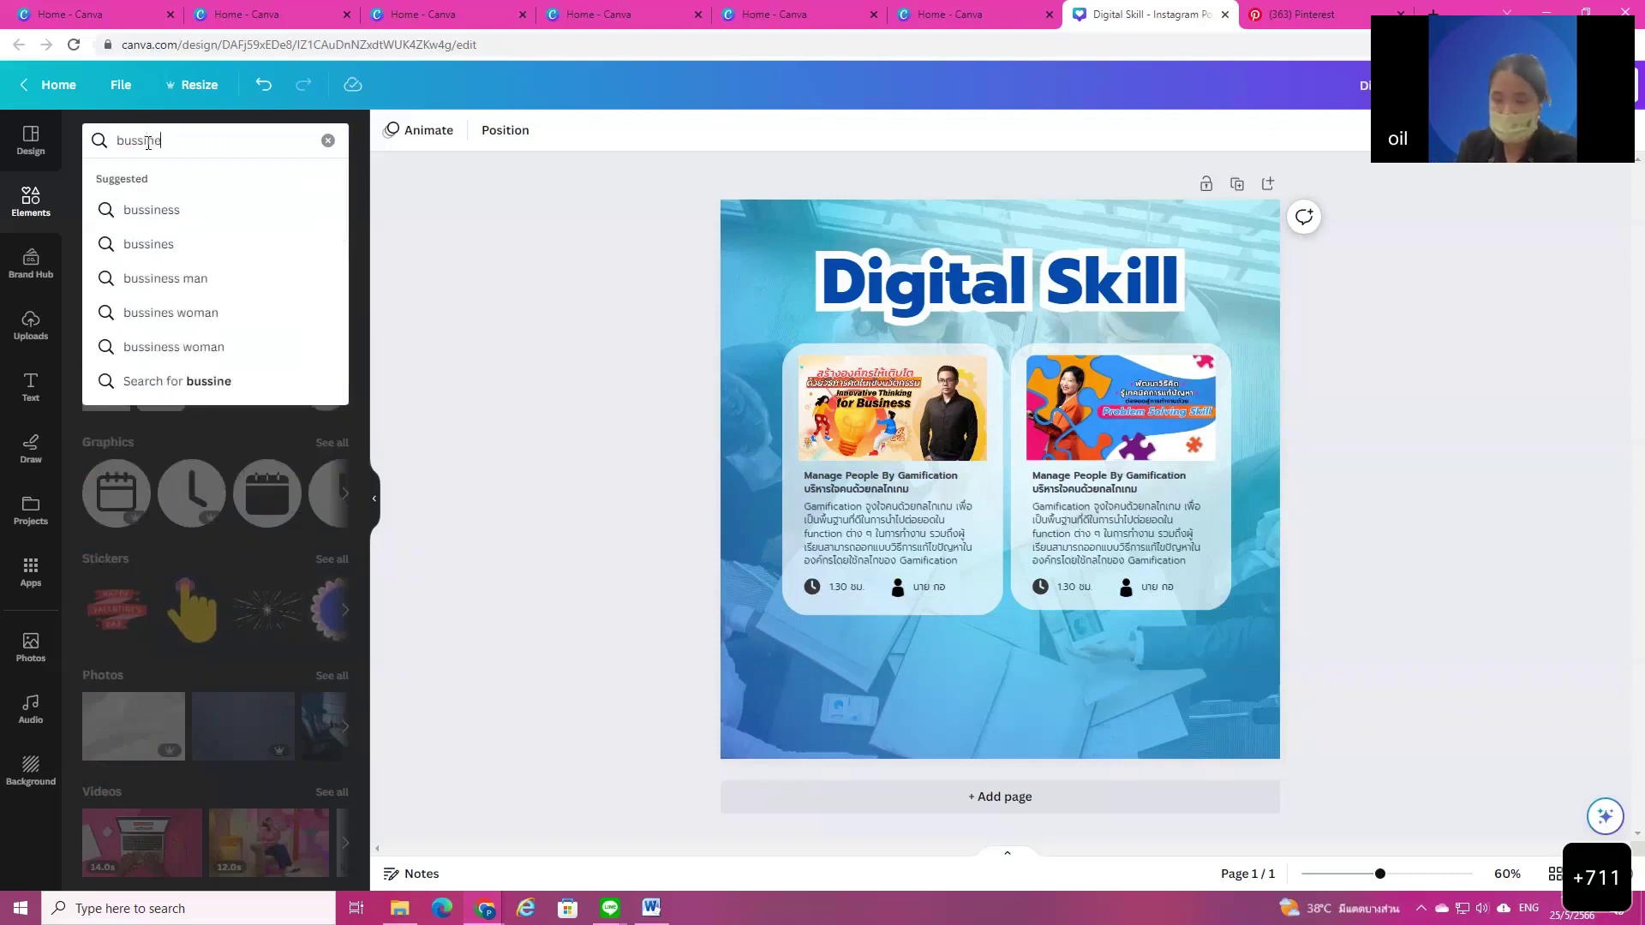
{"action": "key", "text": "Return"}
{"action": "left_click", "coordinate": [187, 146]}
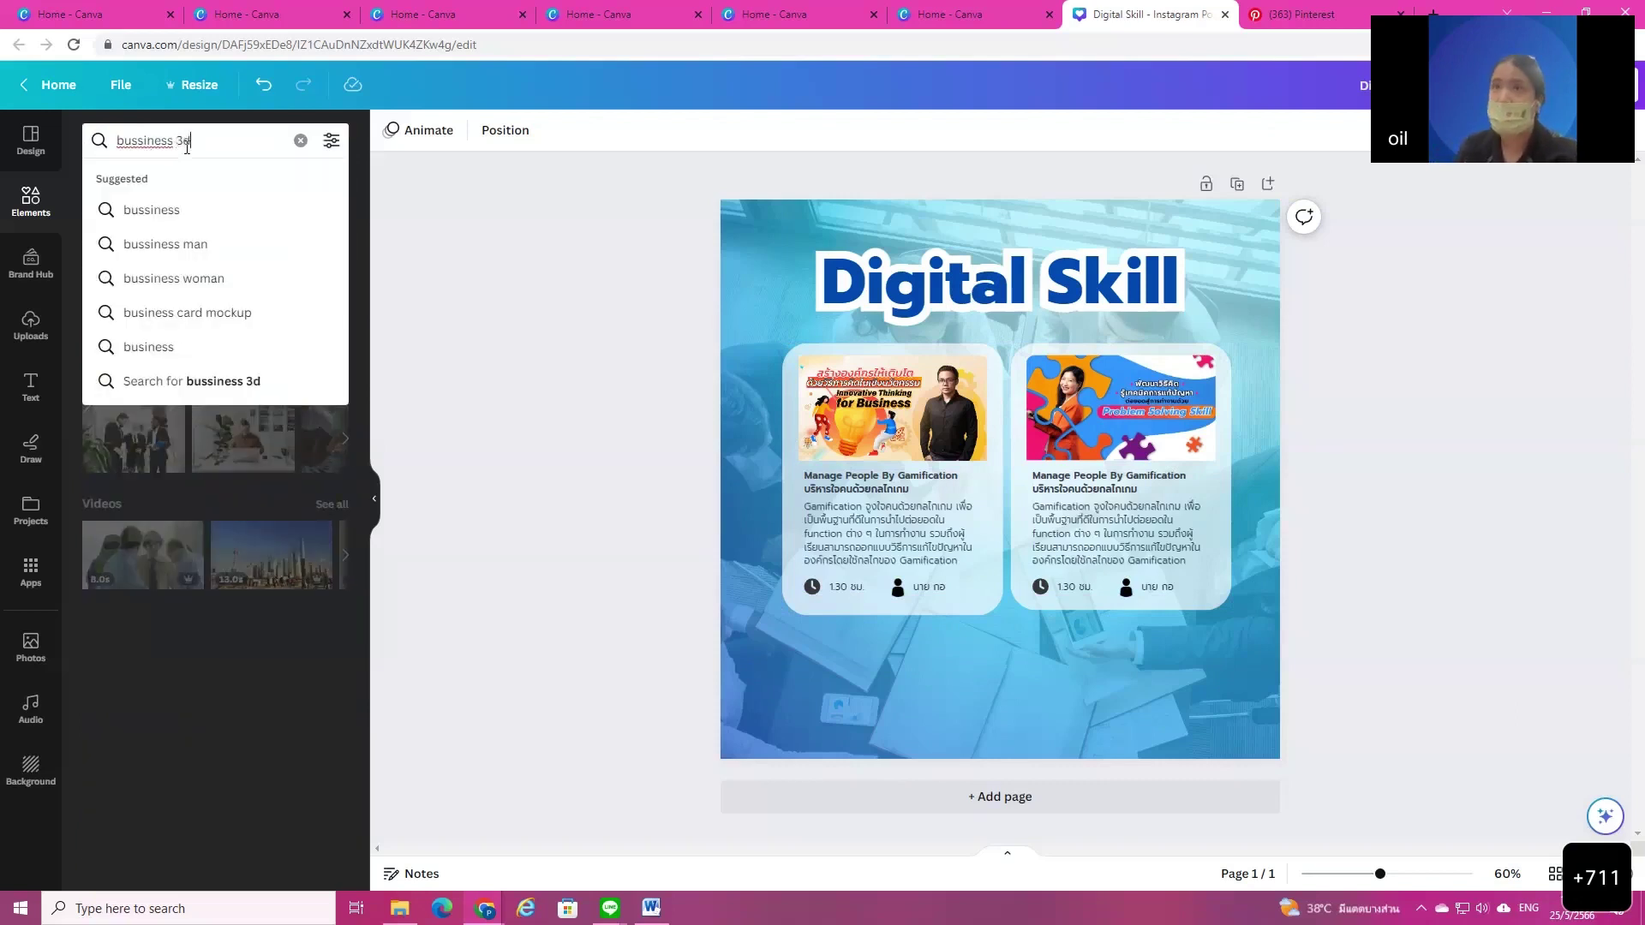
{"action": "type", "text": "ss 3d"}
{"action": "key", "text": "Return"}
Step: Show all graphics for "bussiness 3d" and look through them for an illustration that suits the Digital Skill post
{"action": "left_click", "coordinate": [334, 271]}
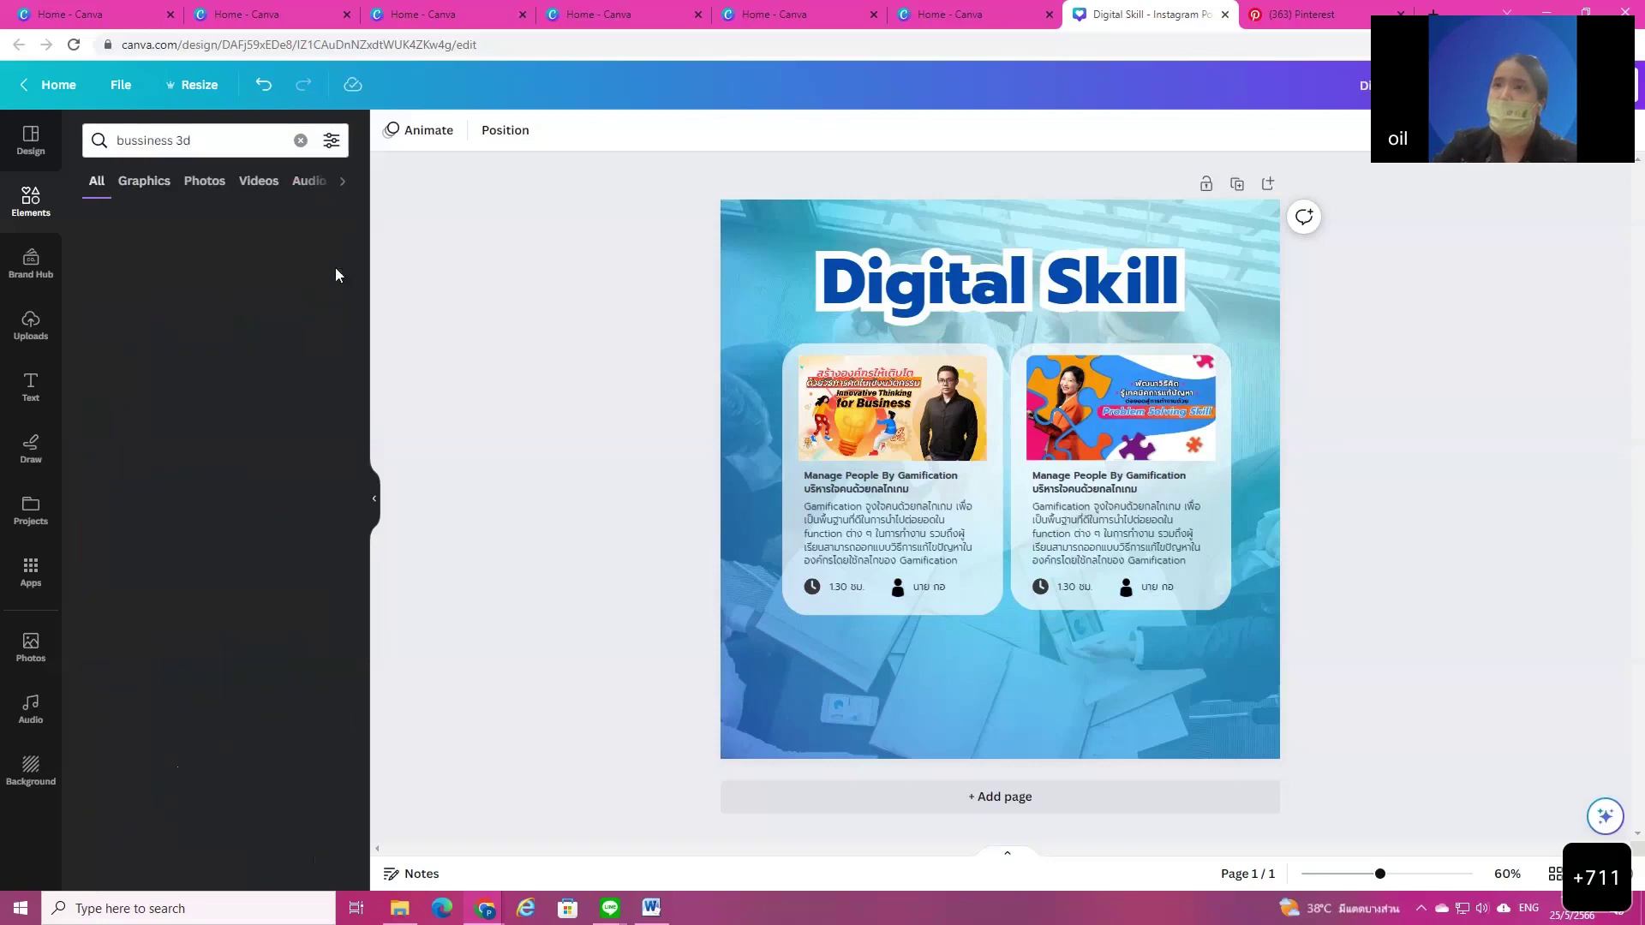
{"action": "scroll", "coordinate": [215, 641], "scroll_direction": "down", "scroll_amount": 1}
{"action": "scroll", "coordinate": [214, 641], "scroll_direction": "down", "scroll_amount": 5}
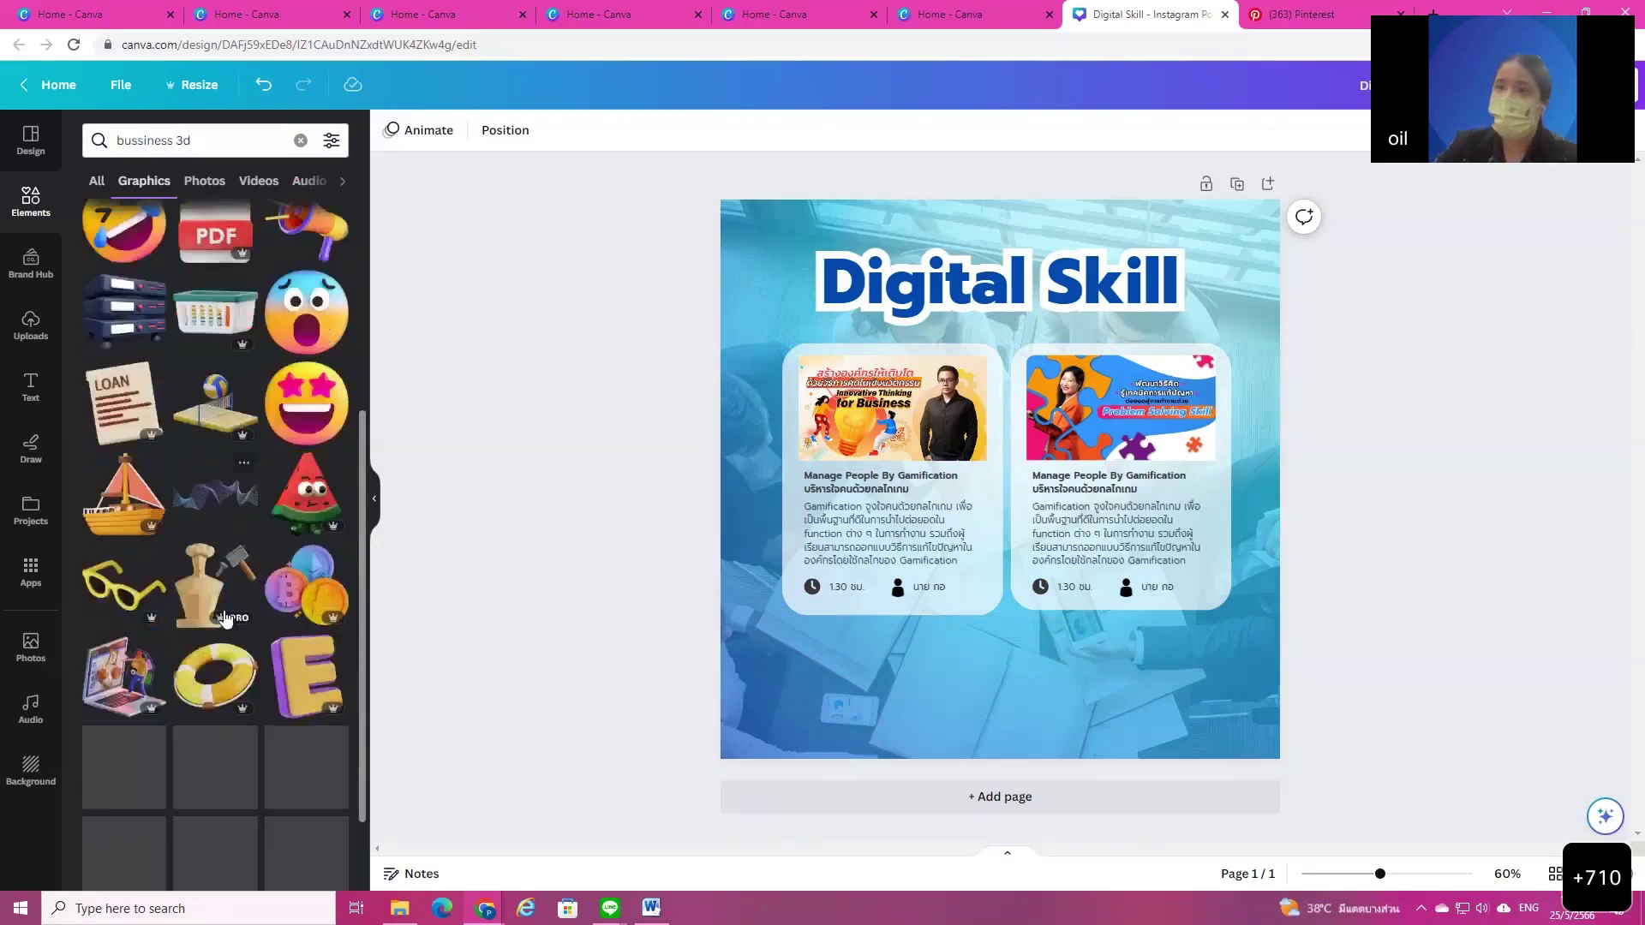
{"action": "scroll", "coordinate": [208, 598], "scroll_direction": "down", "scroll_amount": 10}
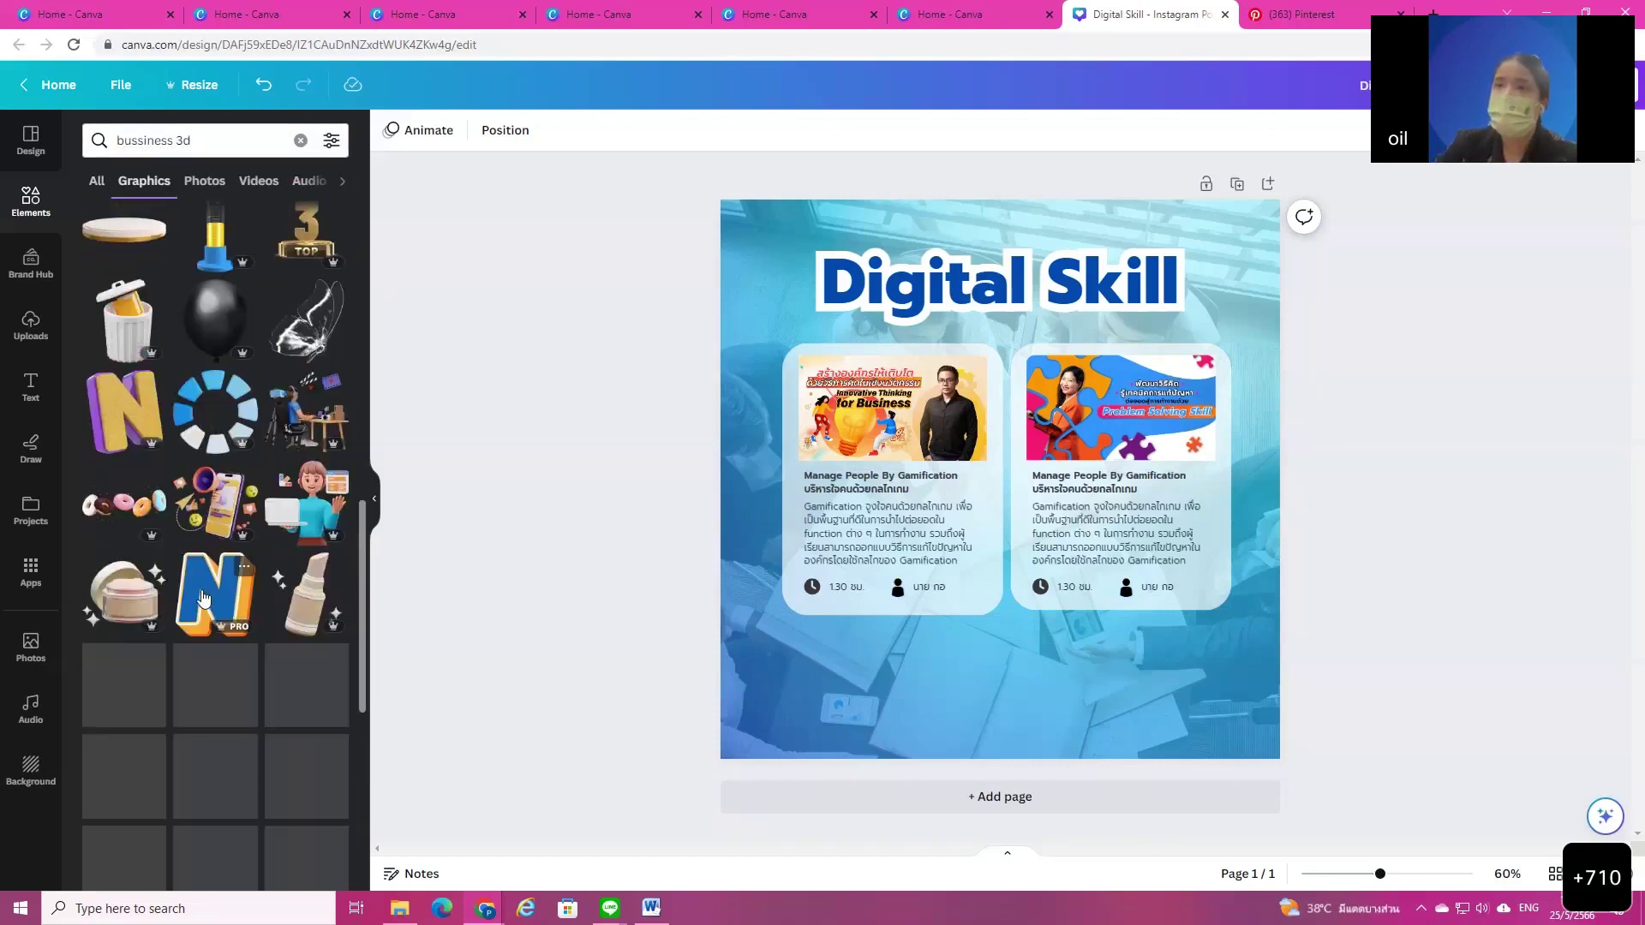
{"action": "scroll", "coordinate": [203, 602], "scroll_direction": "down", "scroll_amount": 7}
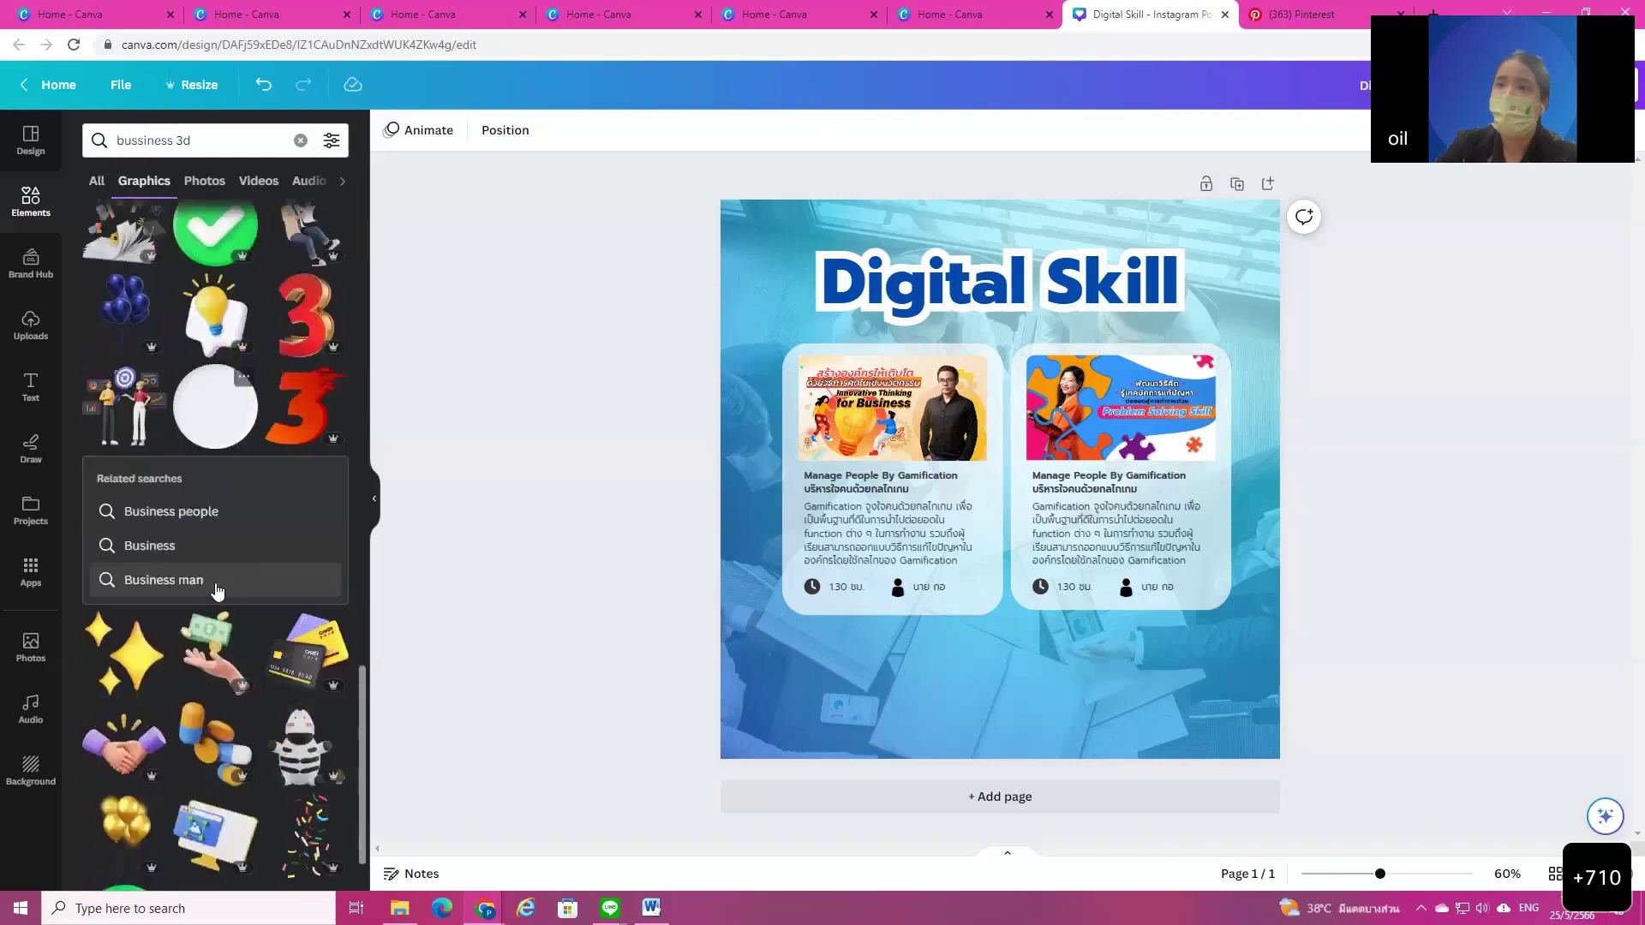
{"action": "scroll", "coordinate": [195, 595], "scroll_direction": "down", "scroll_amount": 6}
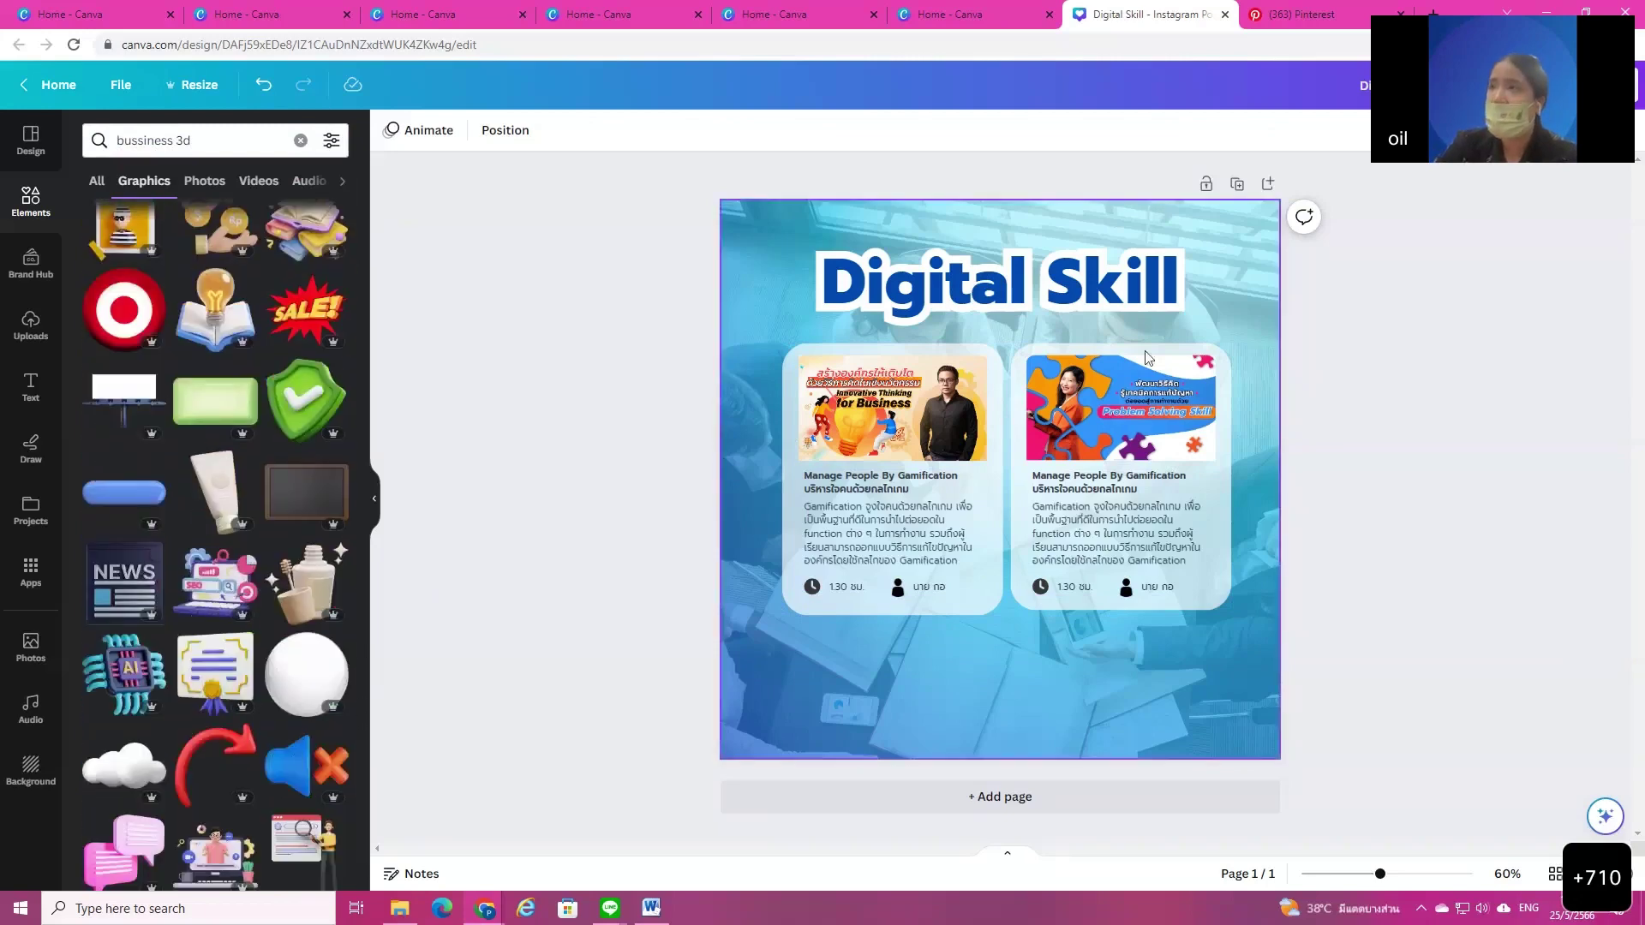
{"action": "scroll", "coordinate": [188, 617], "scroll_direction": "down", "scroll_amount": 6}
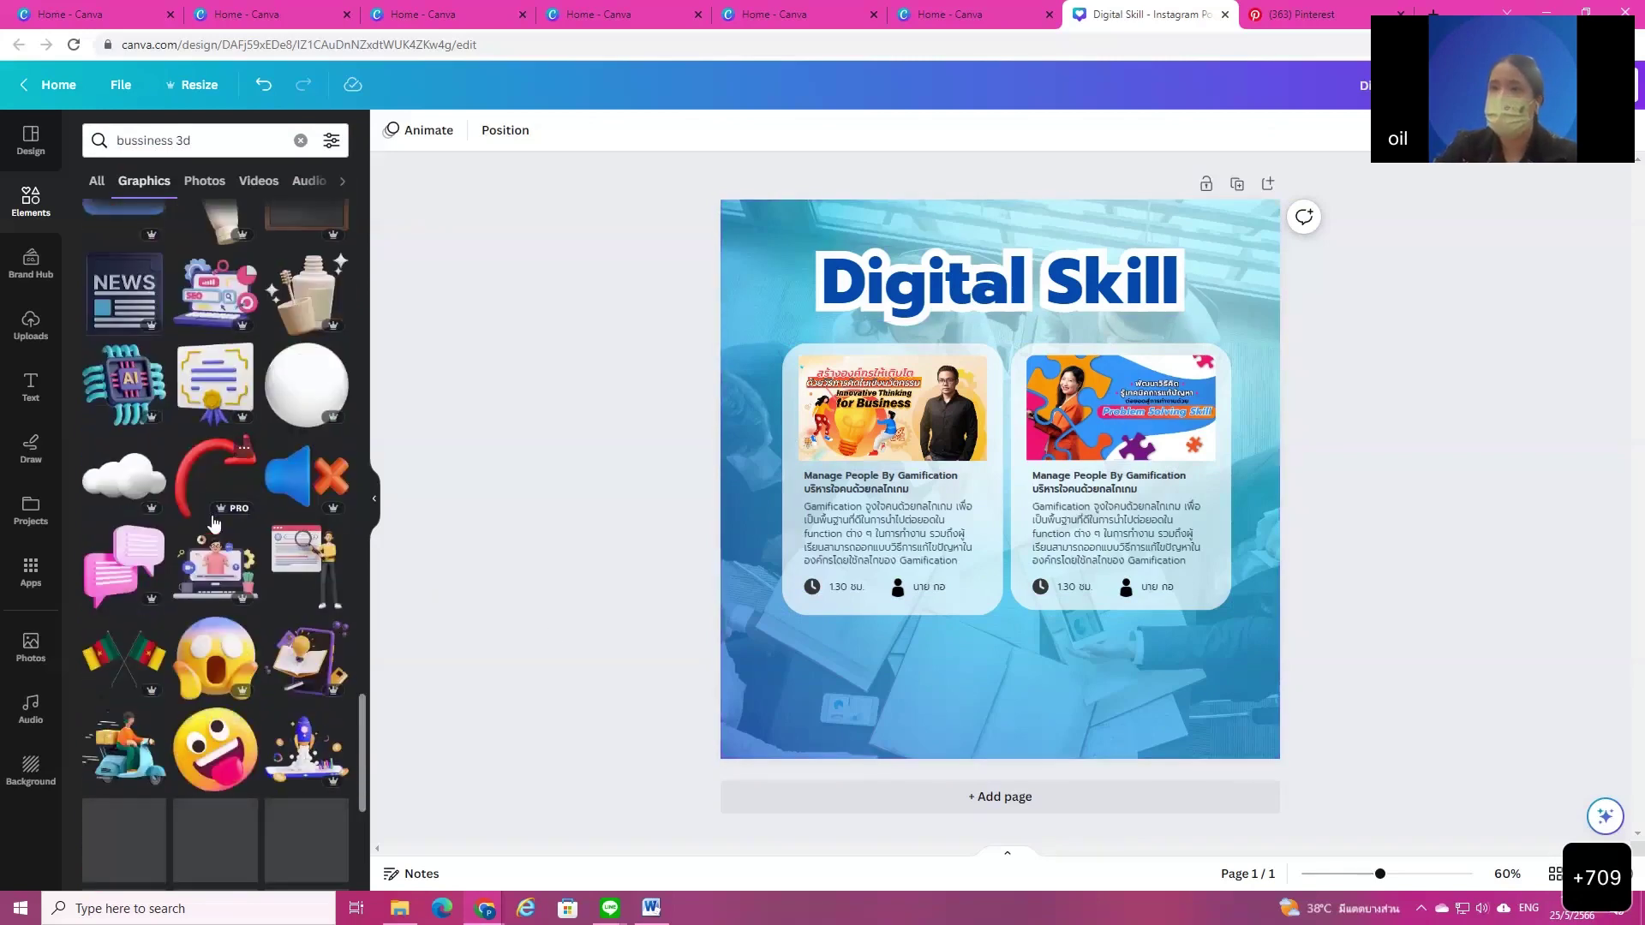
{"action": "scroll", "coordinate": [214, 523], "scroll_direction": "down", "scroll_amount": 1}
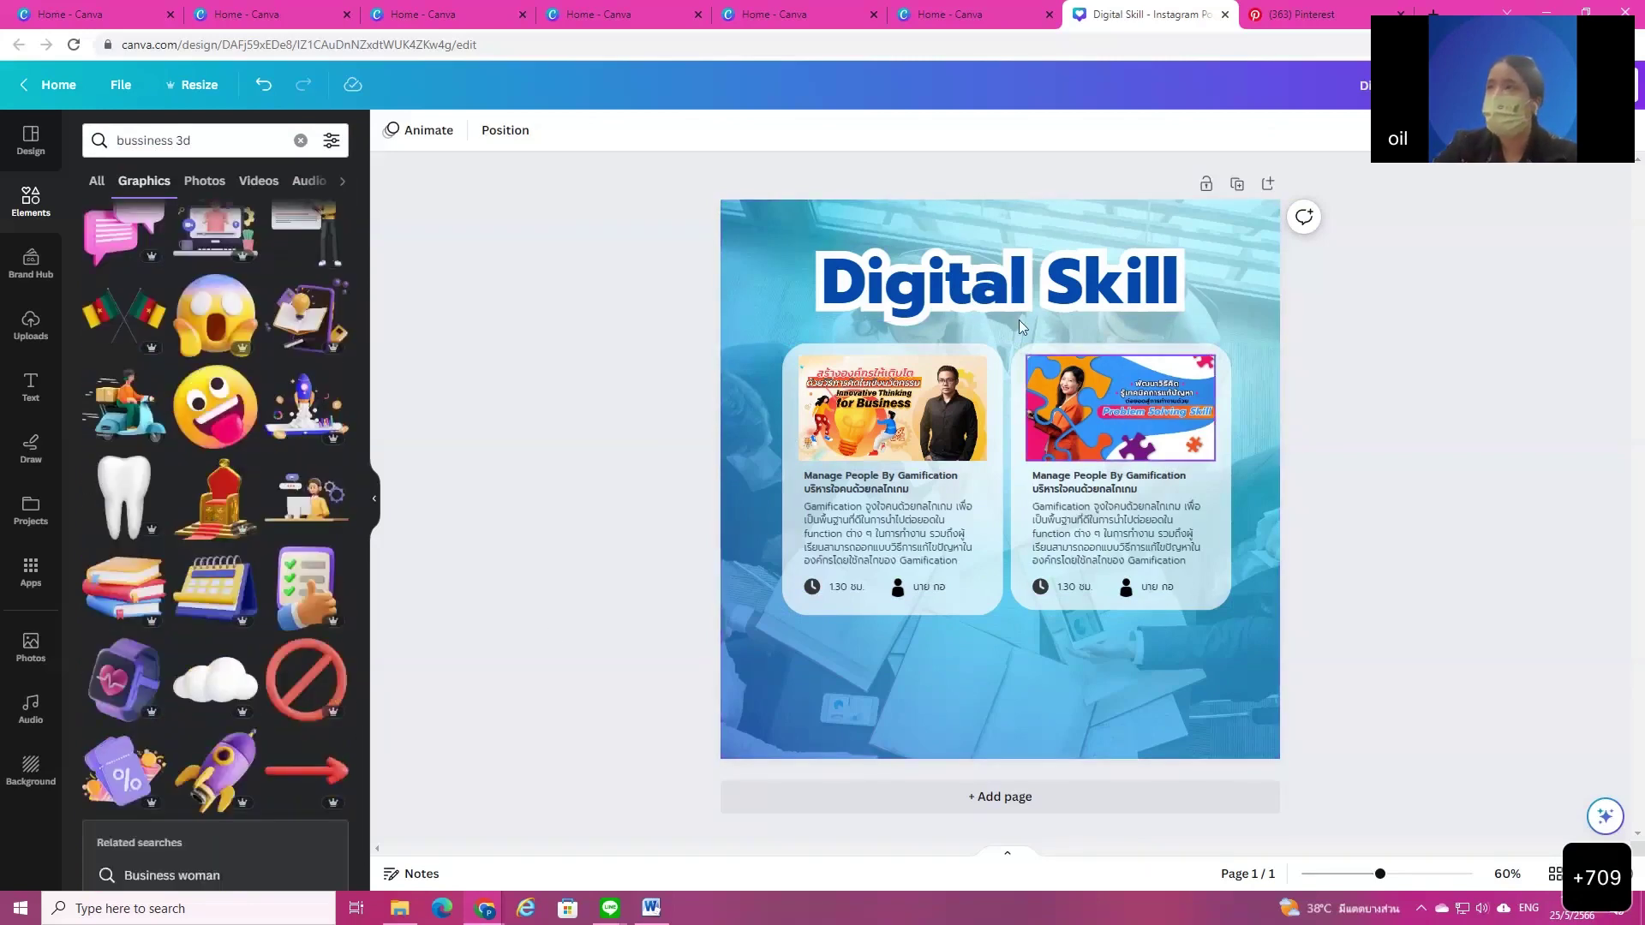
Step: Try out the delivery scooter graphic in the lower-left corner of the post and remove it again
{"action": "left_click", "coordinate": [142, 415]}
{"action": "left_click_drag", "start_coordinate": [1011, 516], "coordinate": [896, 650]}
{"action": "left_click_drag", "start_coordinate": [980, 588], "coordinate": [948, 569]}
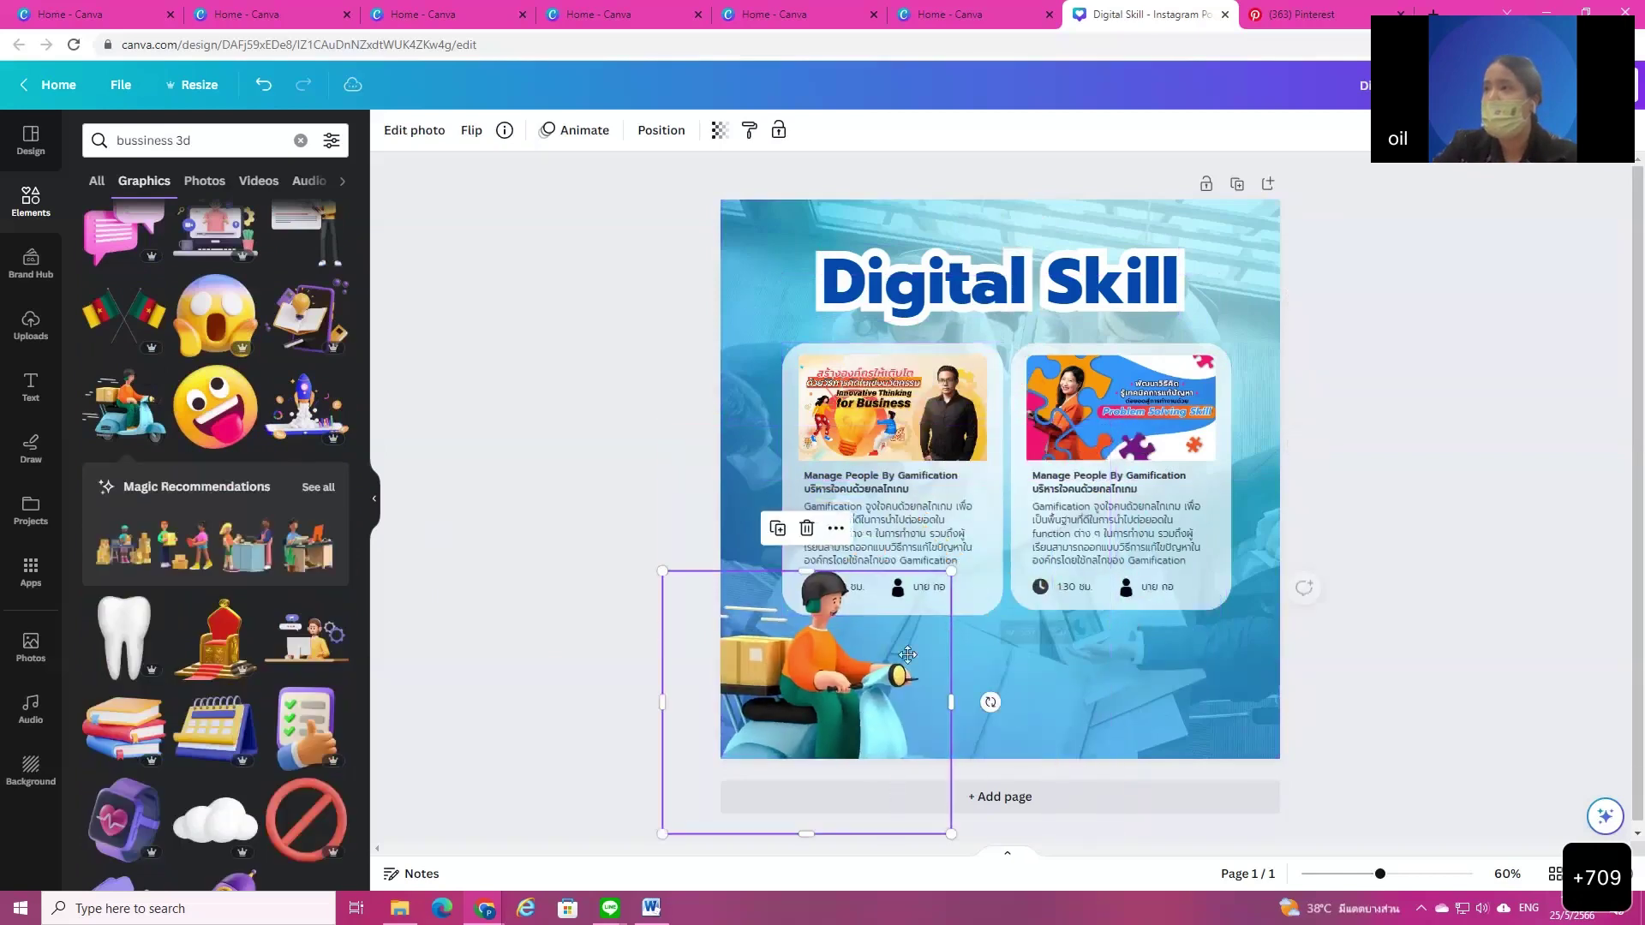
{"action": "left_click_drag", "start_coordinate": [860, 707], "coordinate": [919, 643]}
{"action": "key", "text": "Delete"}
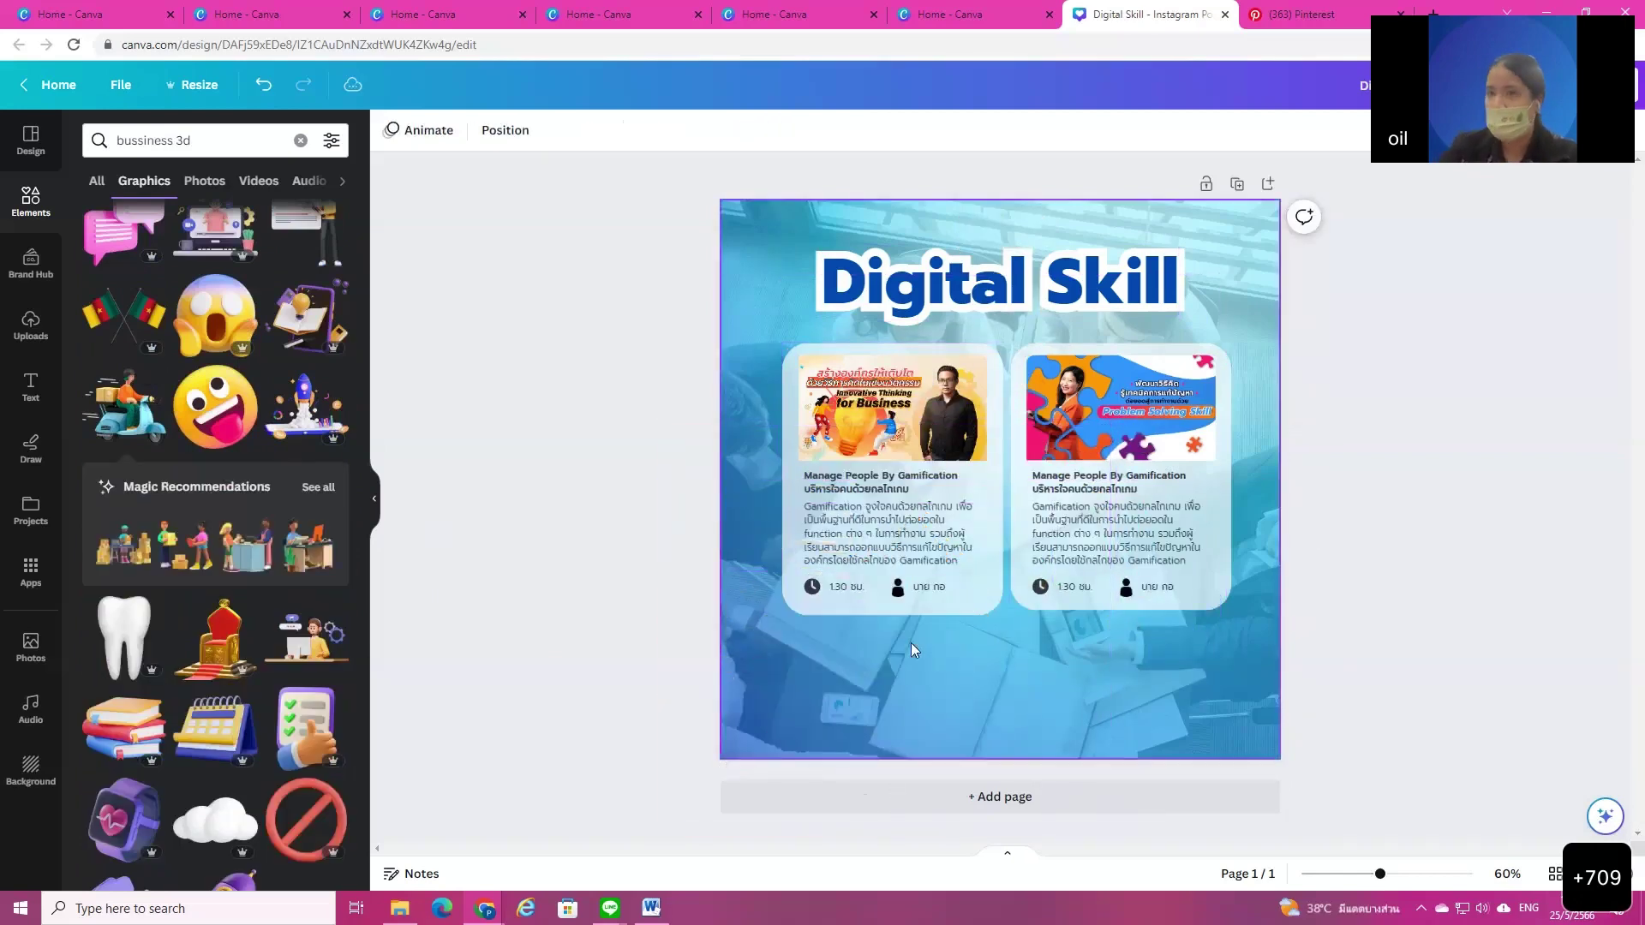
Step: Check the remaining business graphics, and search the graphics for "people 3d"
{"action": "scroll", "coordinate": [171, 607], "scroll_direction": "down", "scroll_amount": 5}
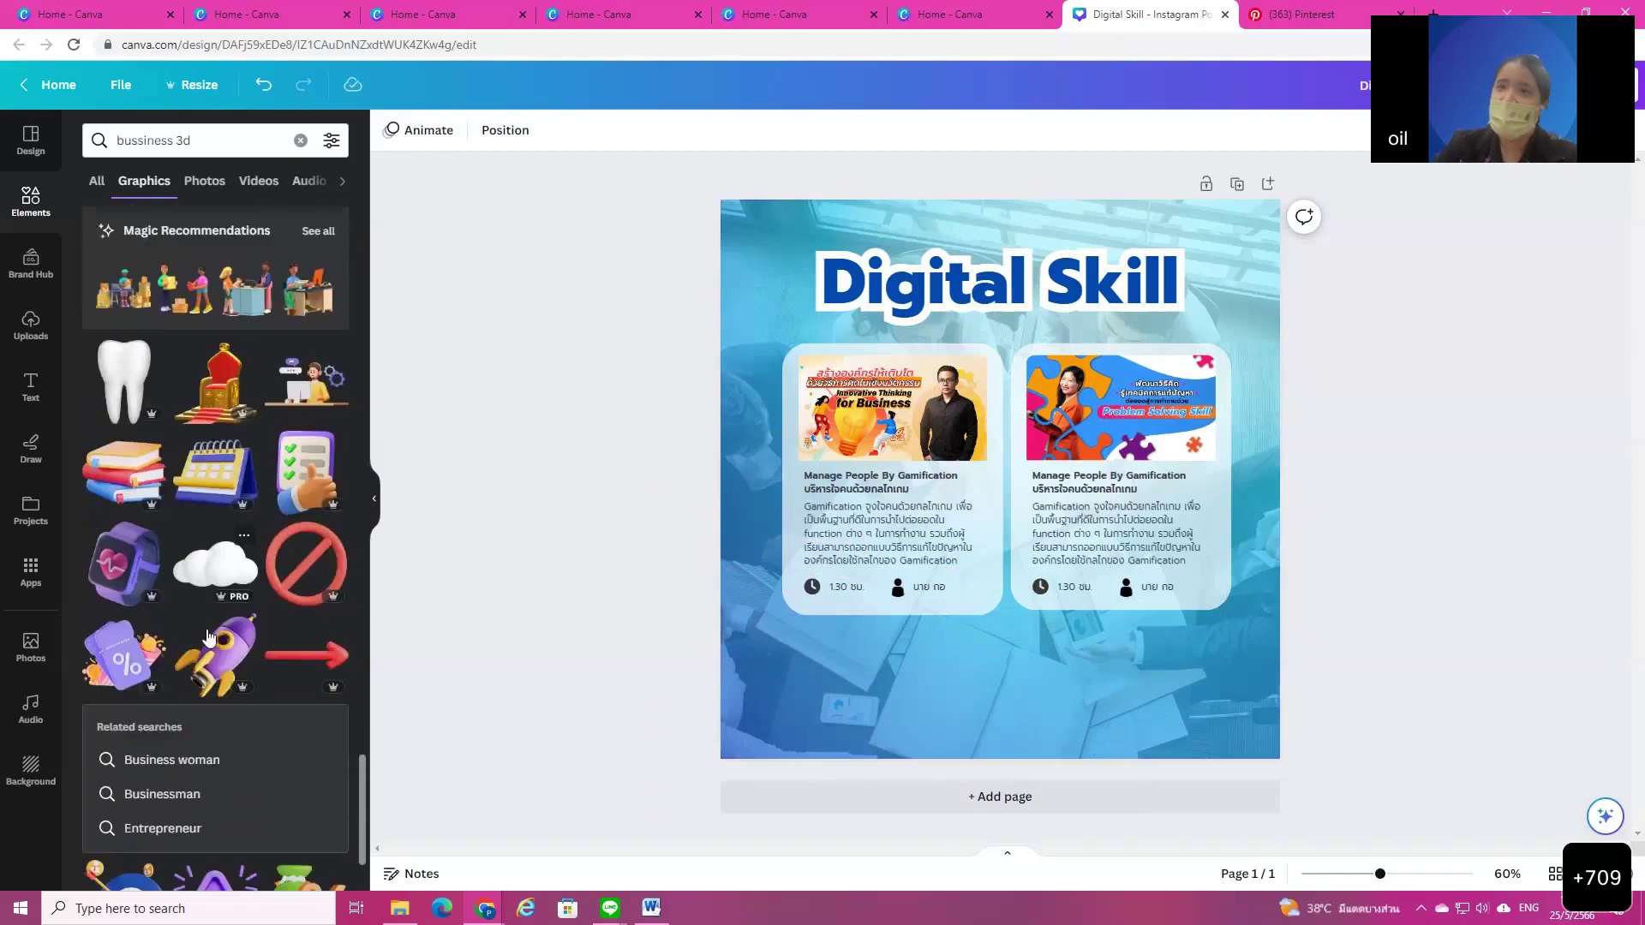
{"action": "scroll", "coordinate": [267, 724], "scroll_direction": "down", "scroll_amount": 7}
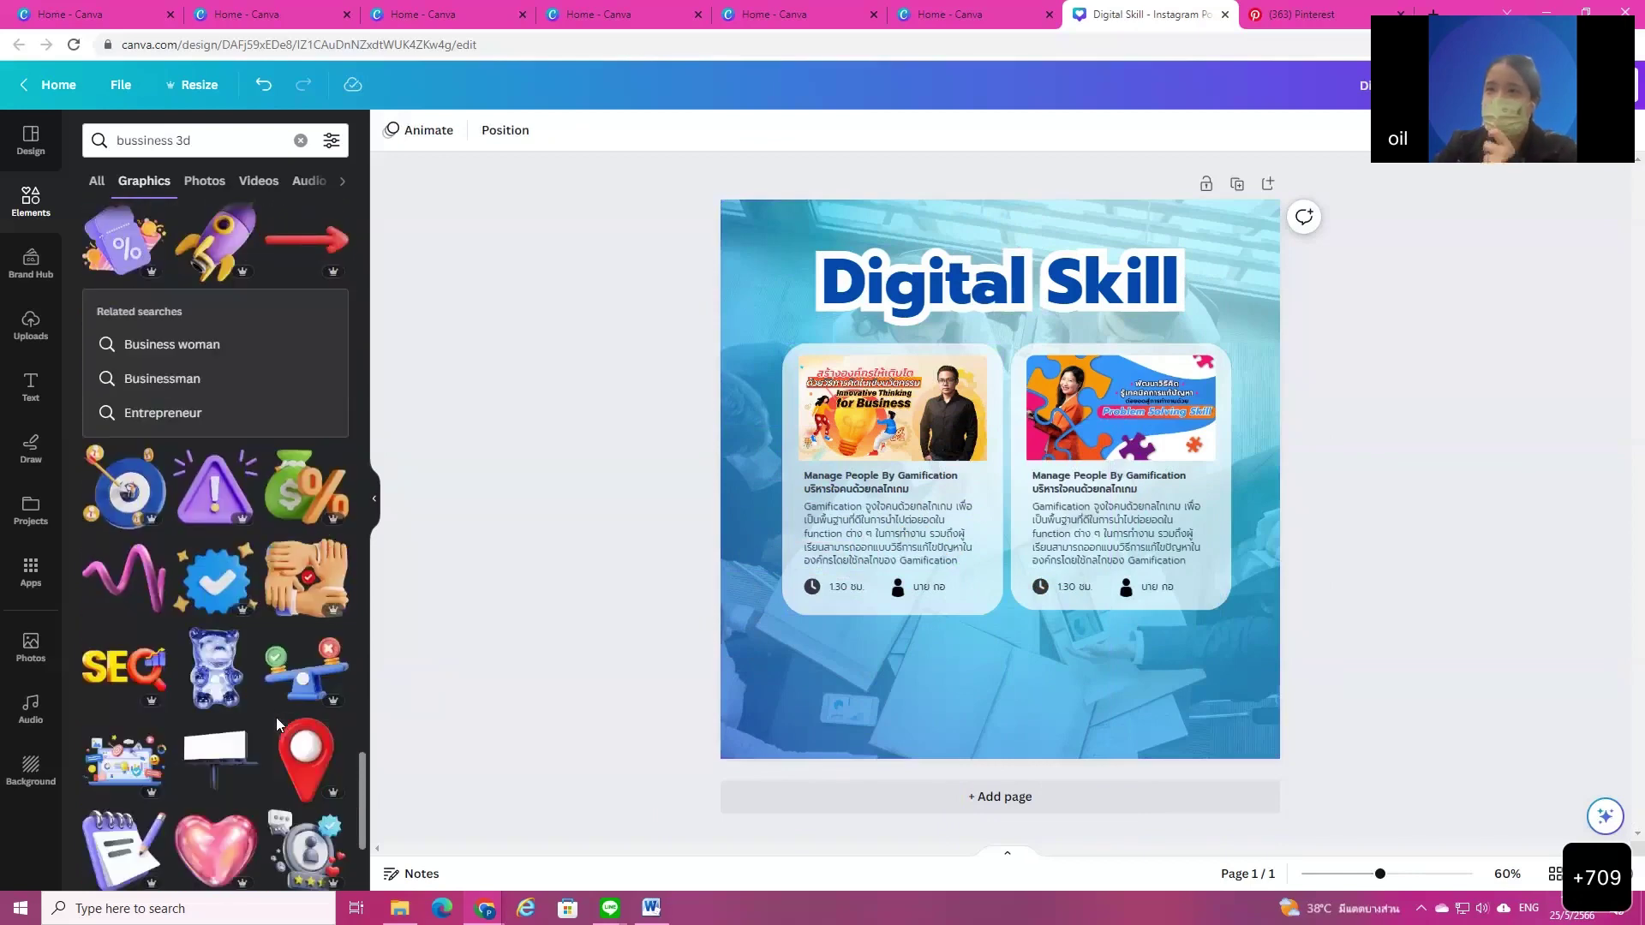
{"action": "scroll", "coordinate": [305, 704], "scroll_direction": "down", "scroll_amount": 3}
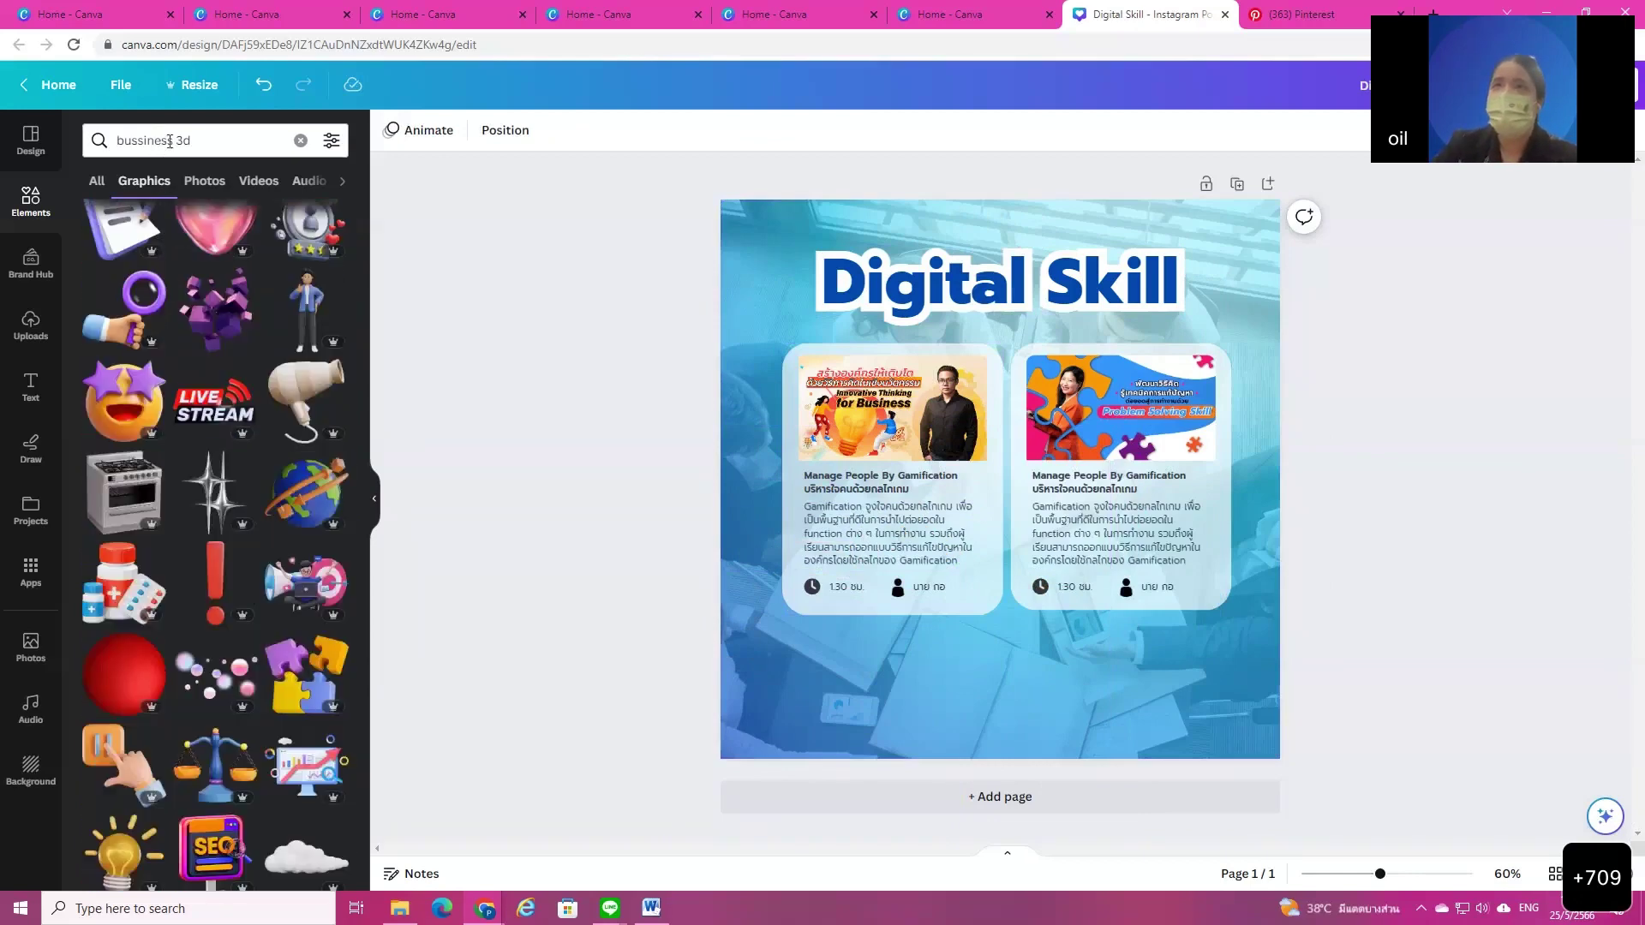
{"action": "mouse_move", "coordinate": [167, 142]}
{"action": "left_mouse_down"}
{"action": "mouse_move", "coordinate": [131, 141]}
{"action": "mouse_move", "coordinate": [174, 141]}
{"action": "left_mouse_up"}
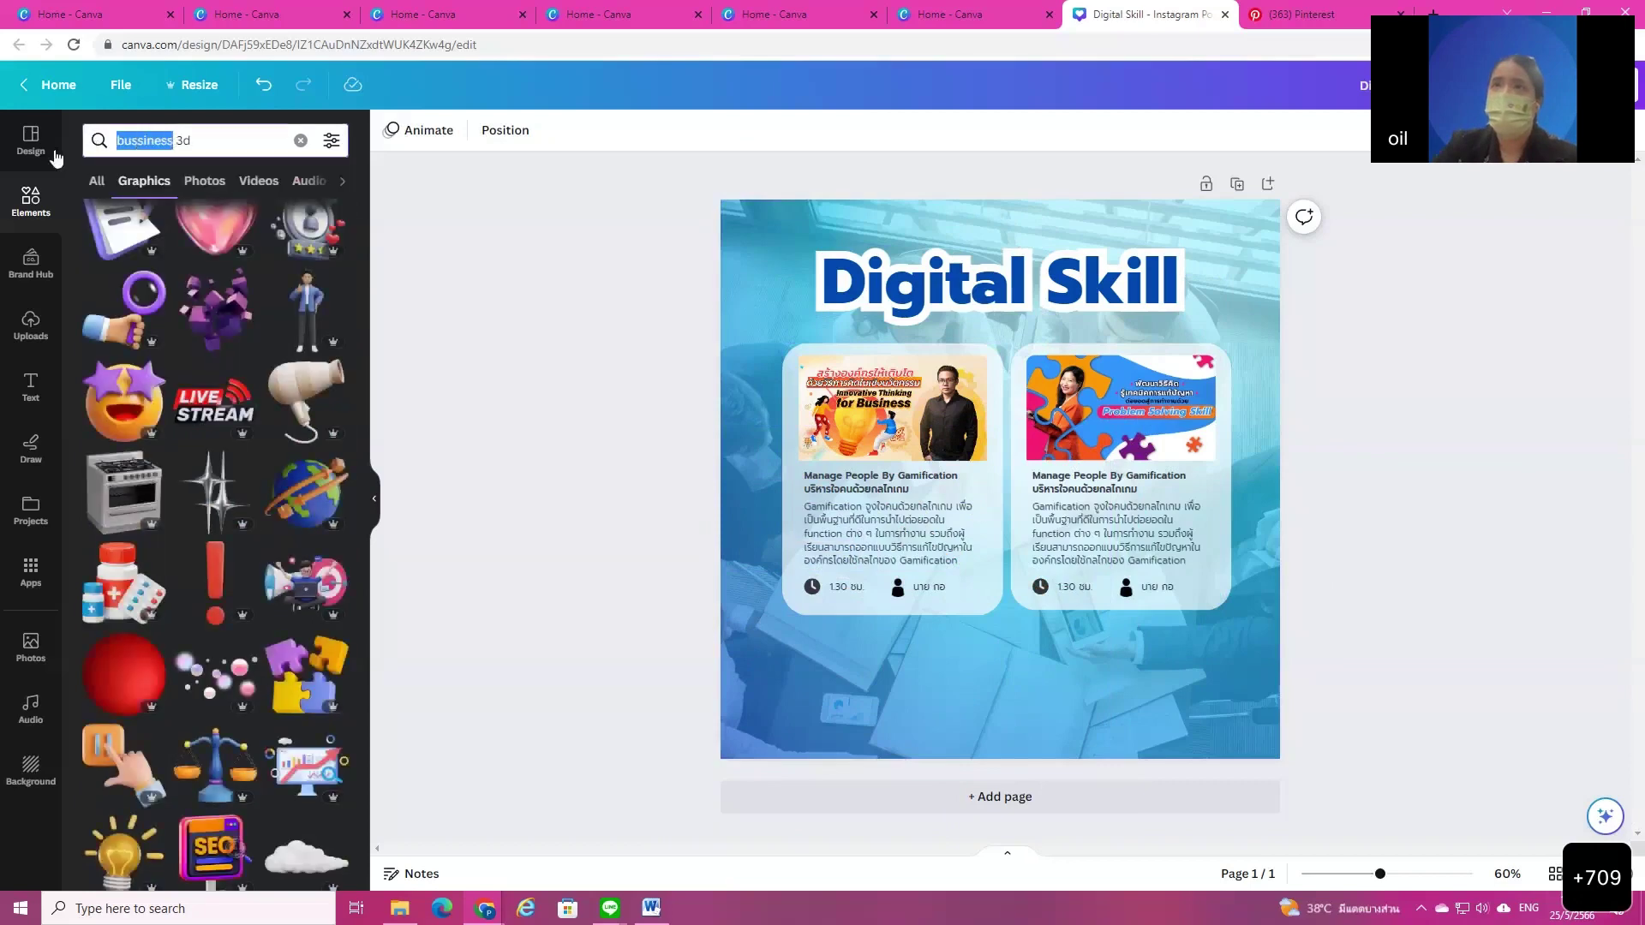
{"action": "type", "text": "p"}
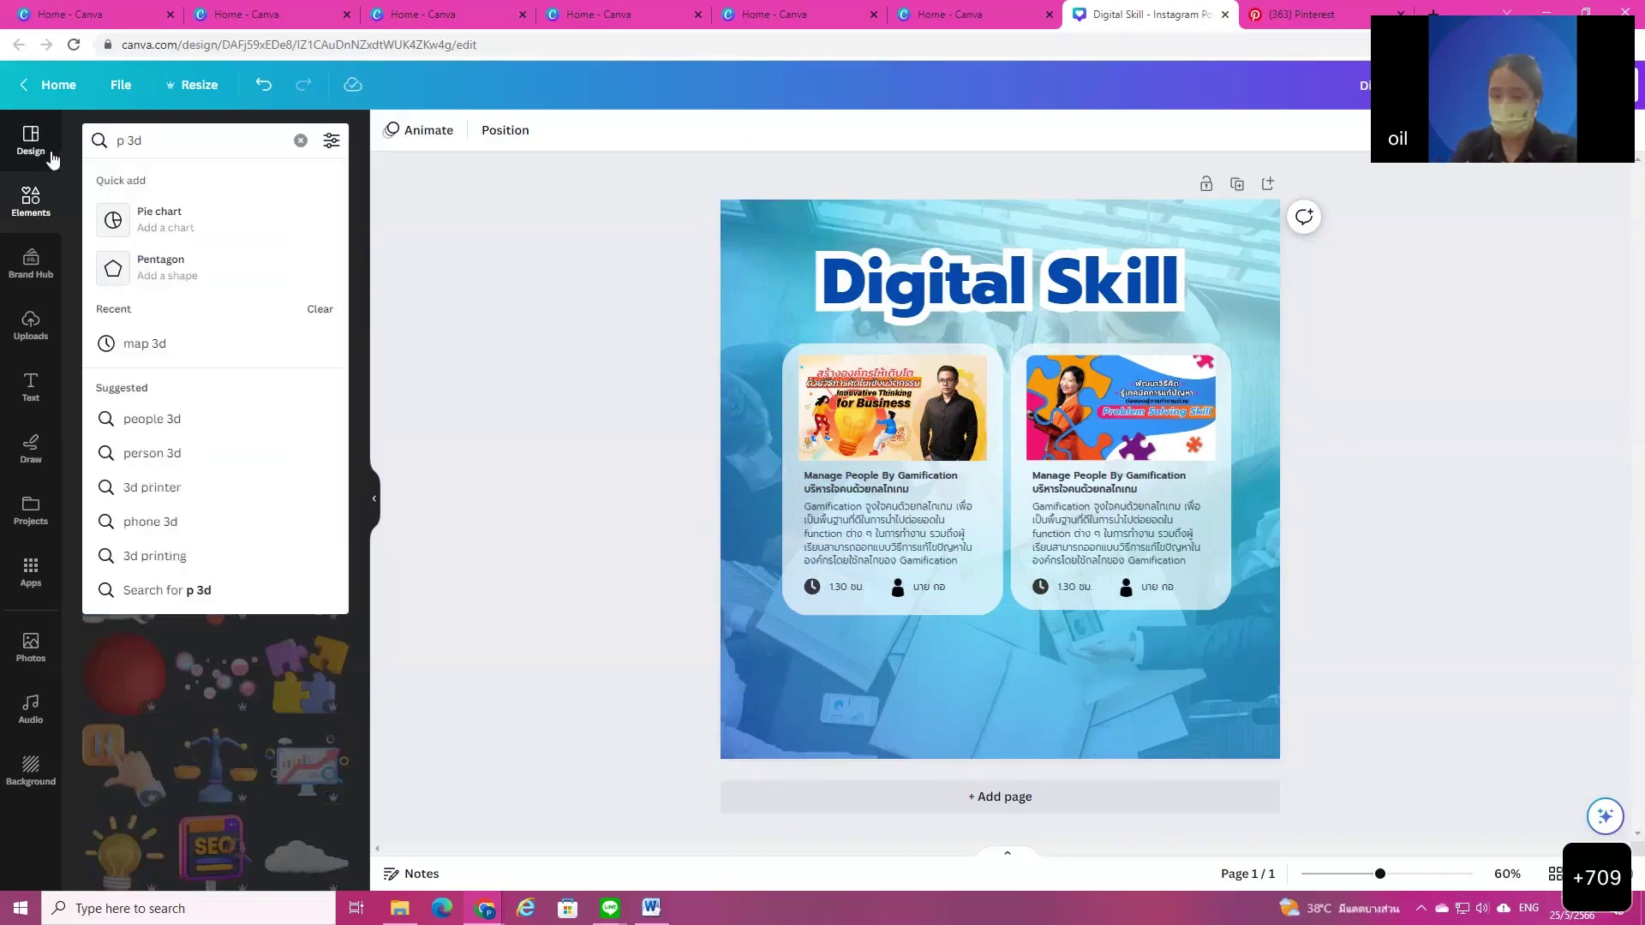
{"action": "type", "text": "eople"}
{"action": "key", "text": "Return"}
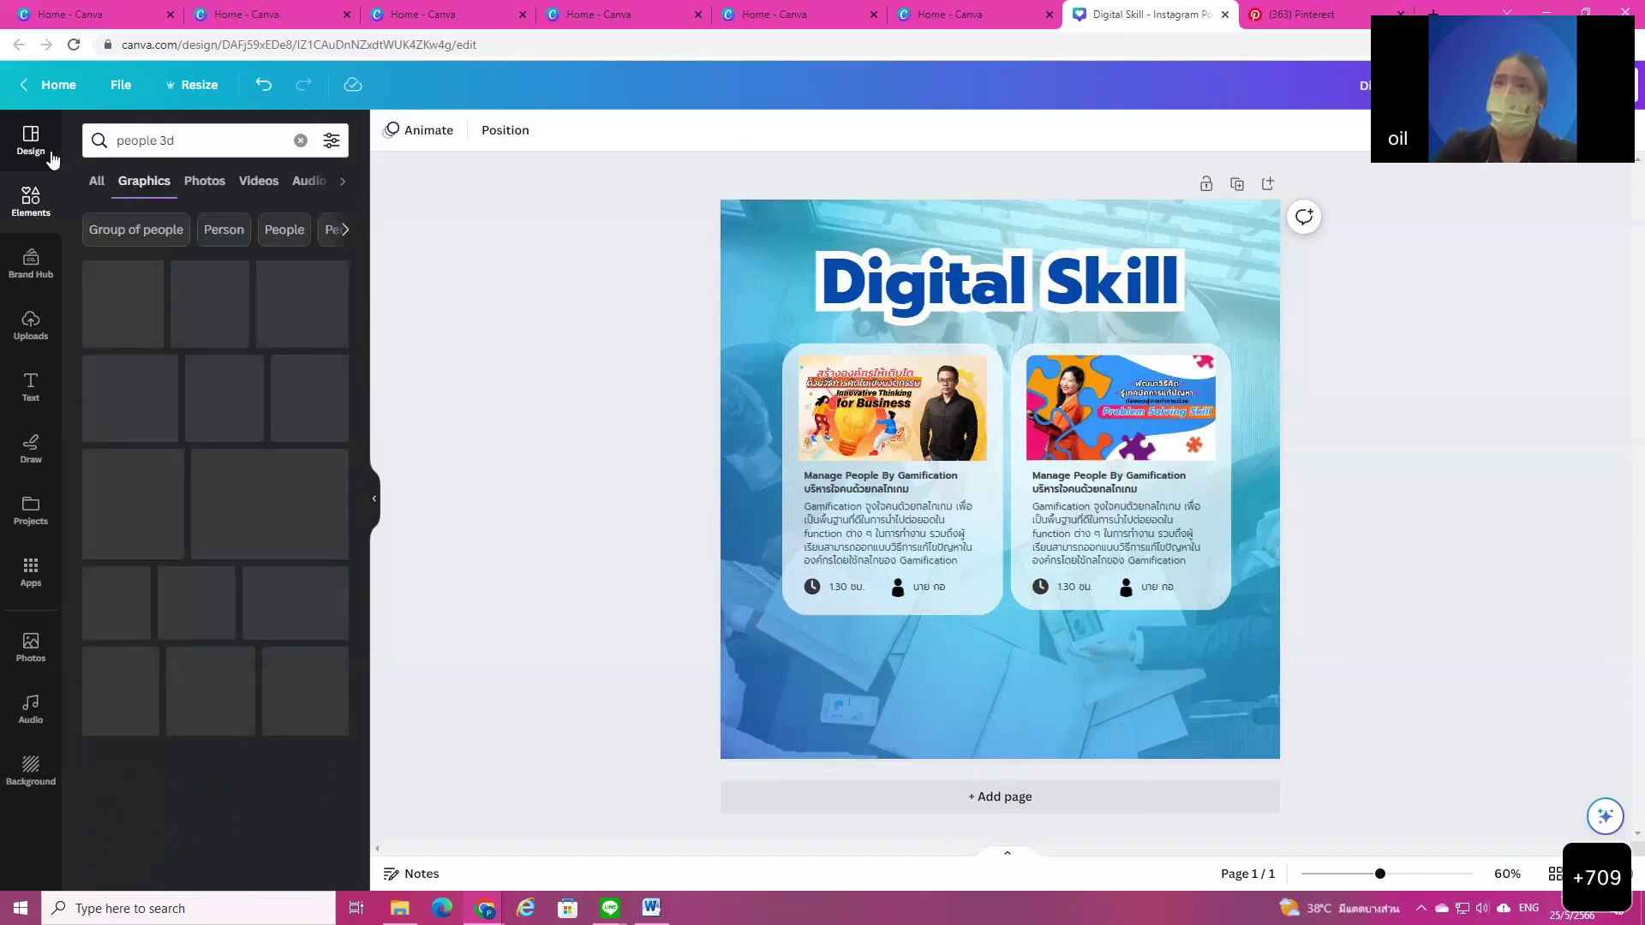
Step: Look through the 3D people graphics for a figure that fits the empty area below the course cards
{"action": "scroll", "coordinate": [196, 578], "scroll_direction": "down", "scroll_amount": 10}
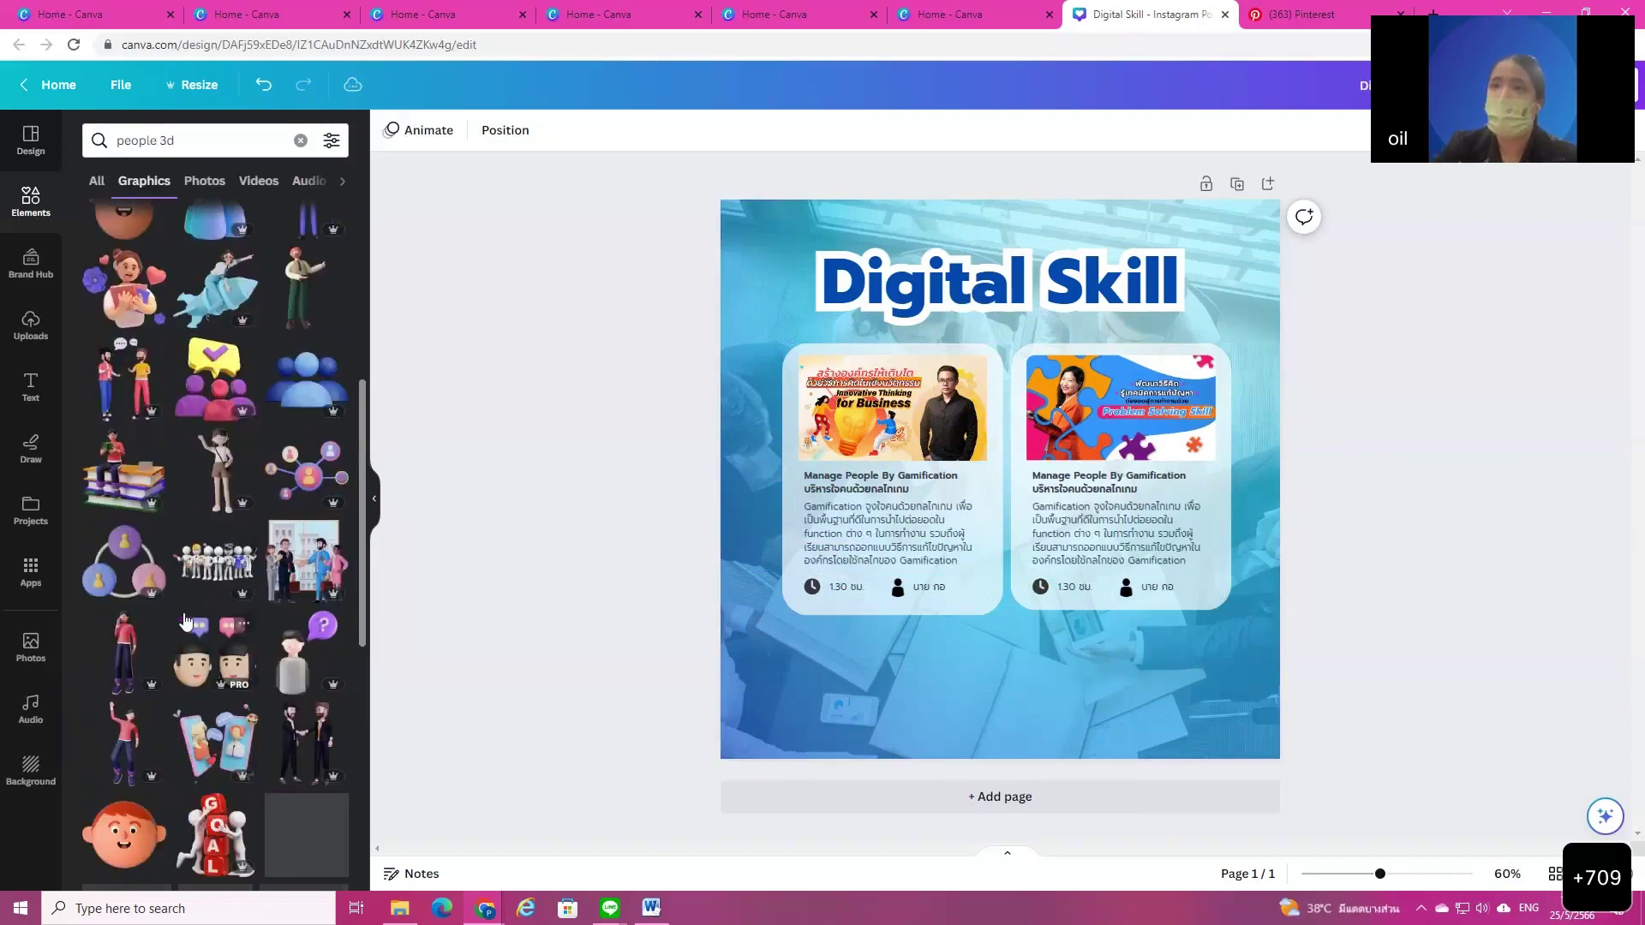
{"action": "scroll", "coordinate": [205, 630], "scroll_direction": "down", "scroll_amount": 6}
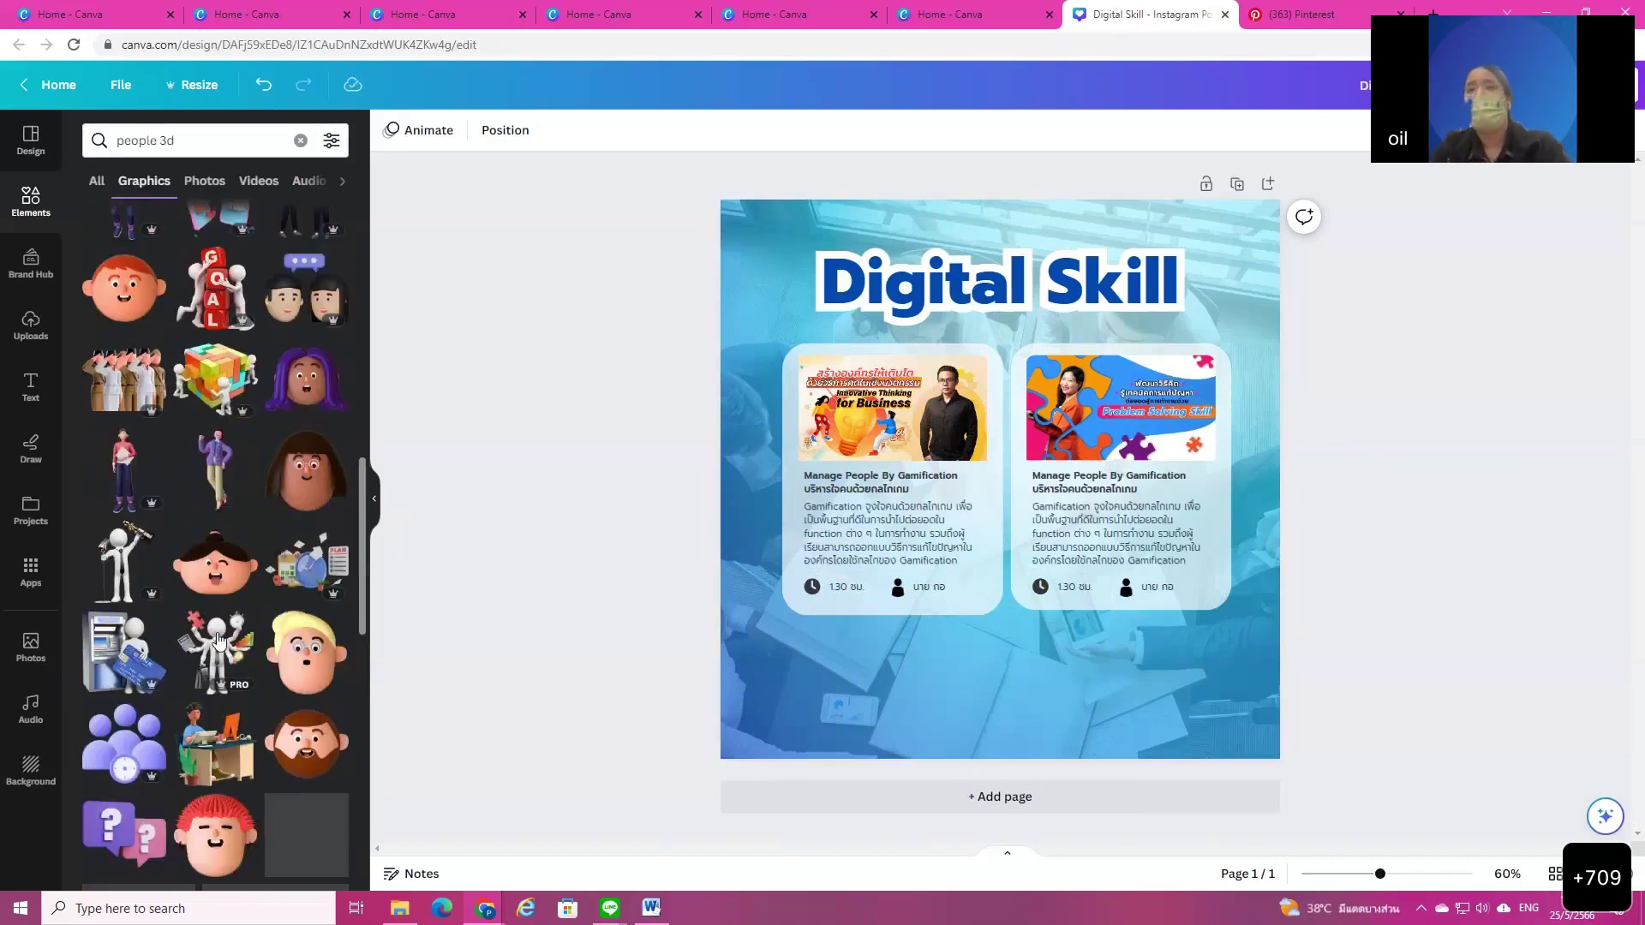
{"action": "scroll", "coordinate": [216, 634], "scroll_direction": "down", "scroll_amount": 6}
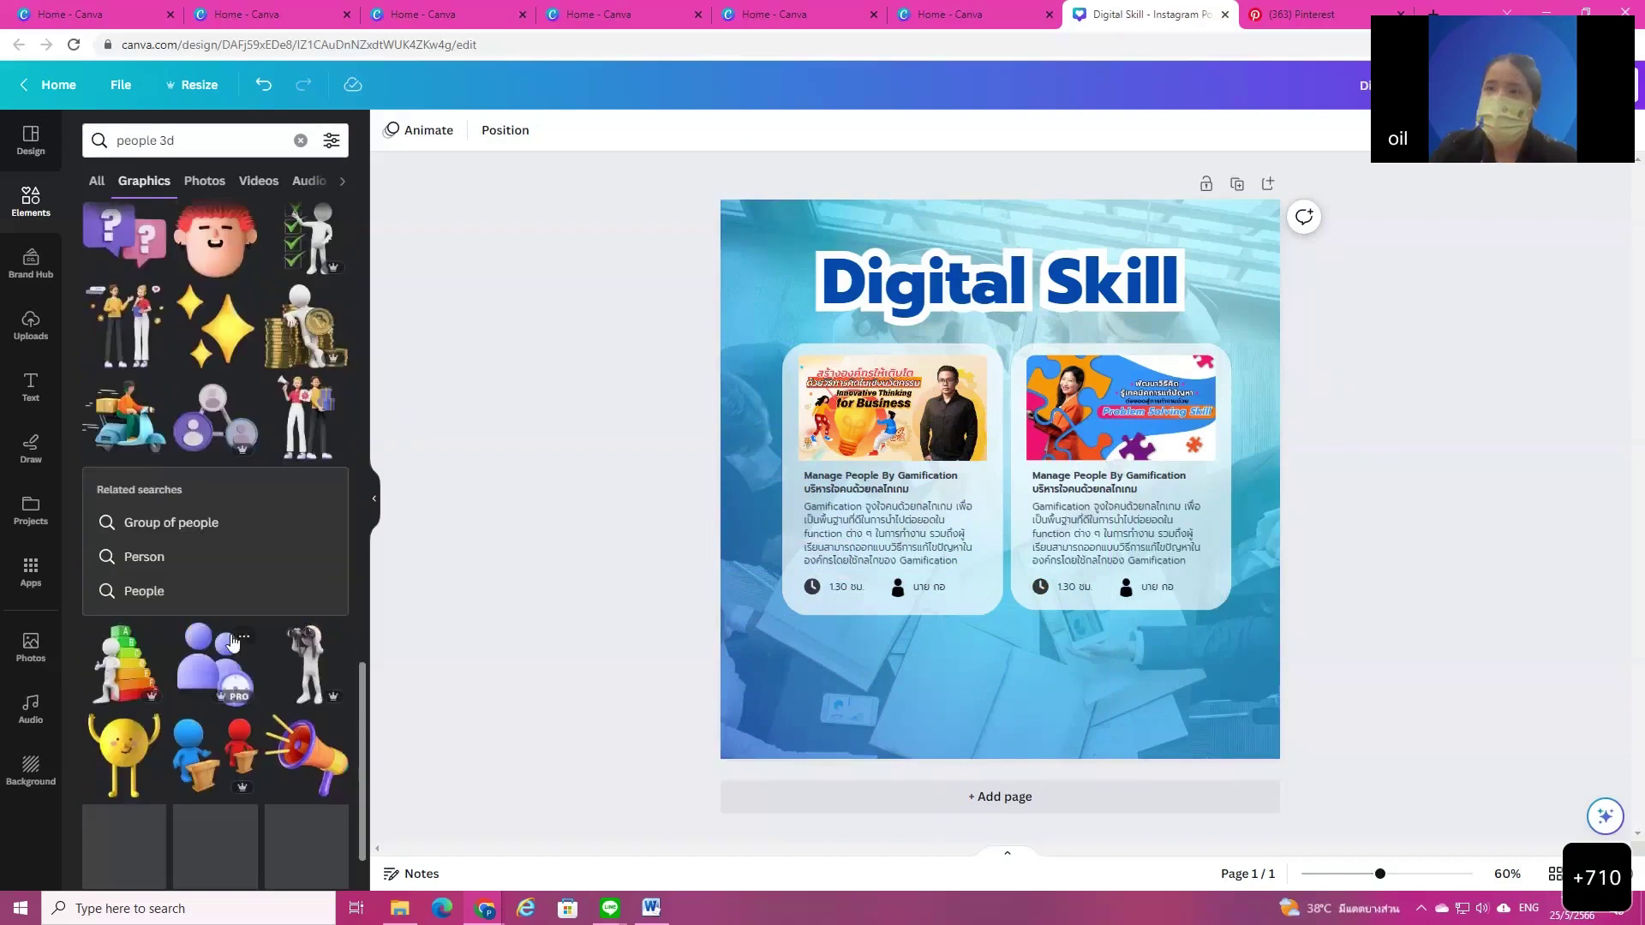
{"action": "scroll", "coordinate": [324, 695], "scroll_direction": "down", "scroll_amount": 10}
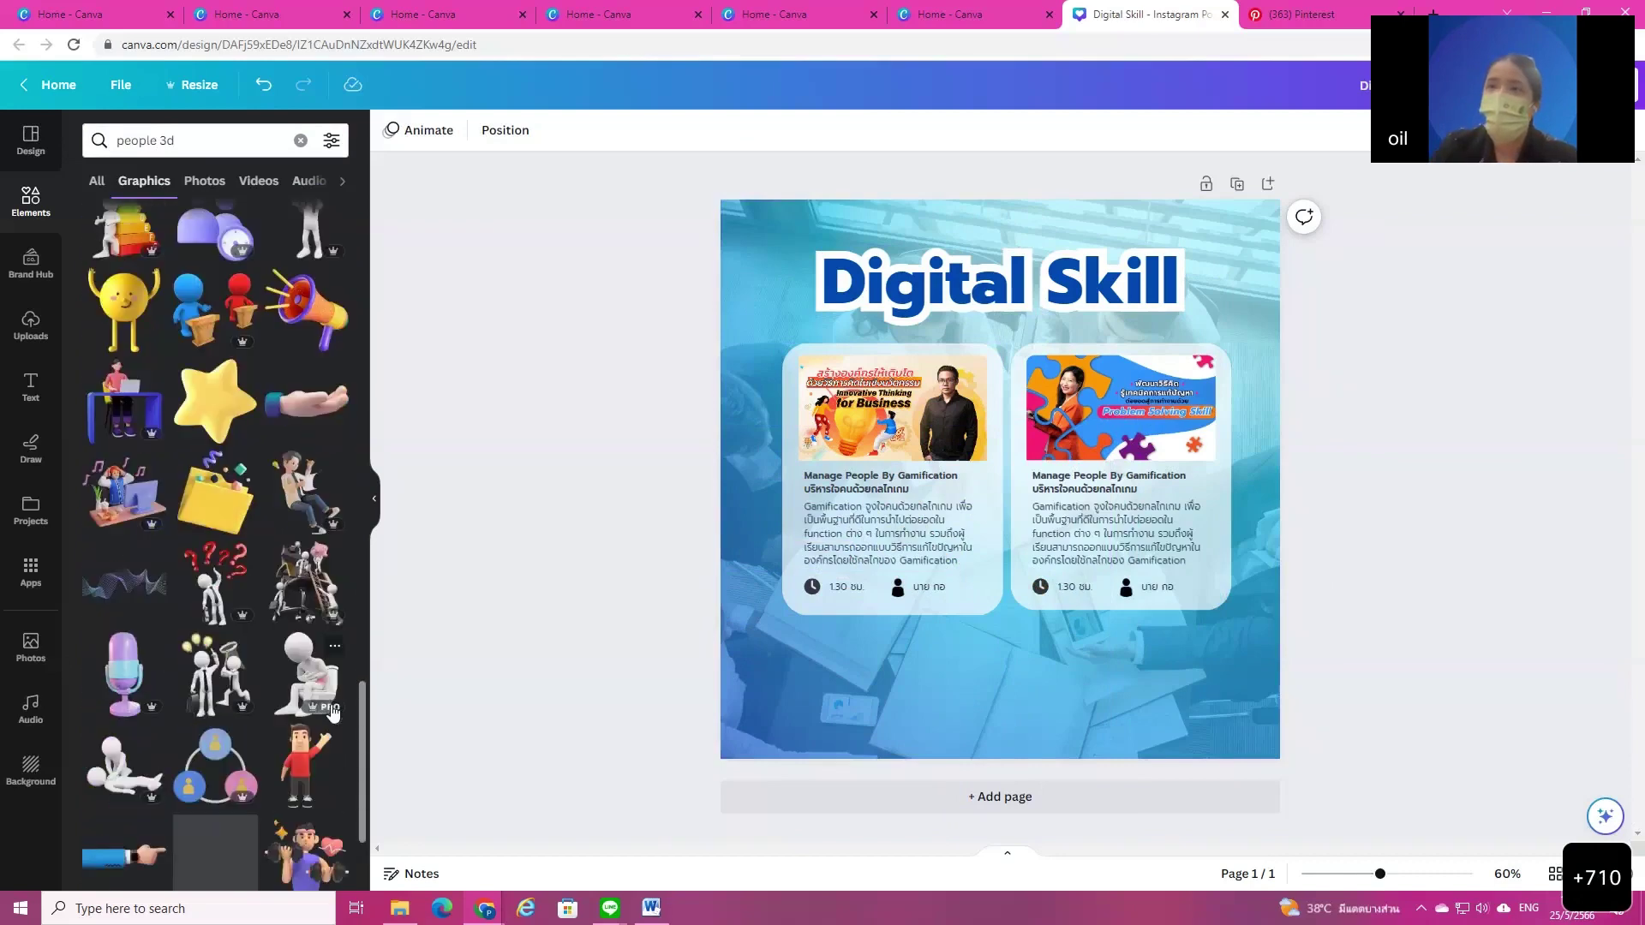
{"action": "scroll", "coordinate": [325, 693], "scroll_direction": "down", "scroll_amount": 5}
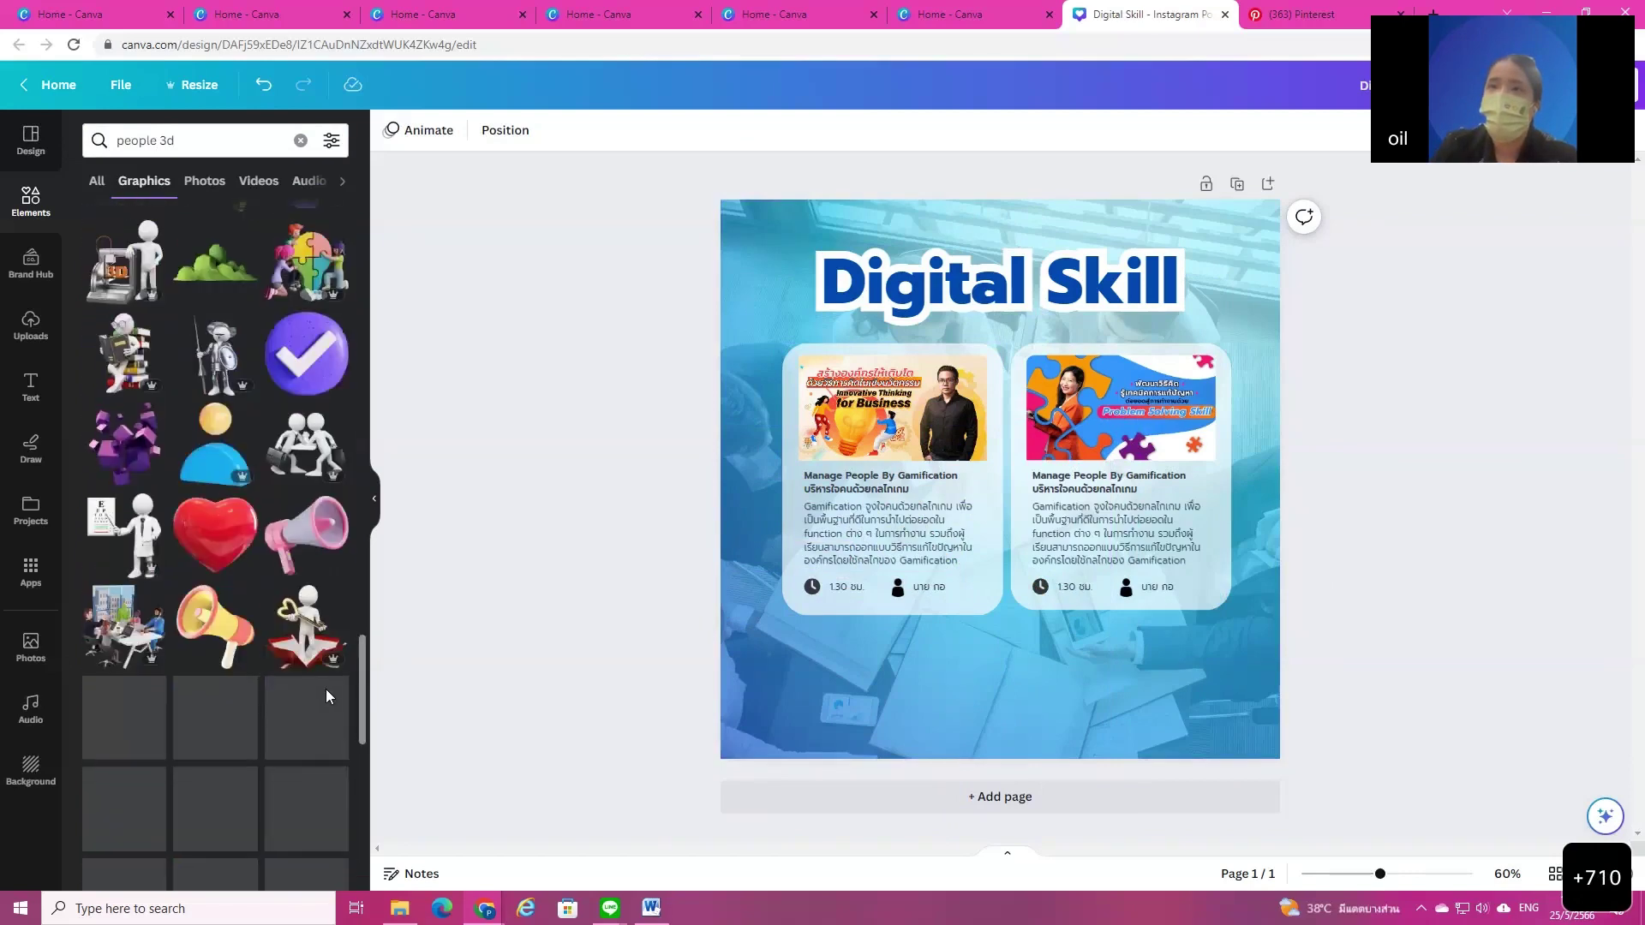
{"action": "scroll", "coordinate": [328, 696], "scroll_direction": "down", "scroll_amount": 10}
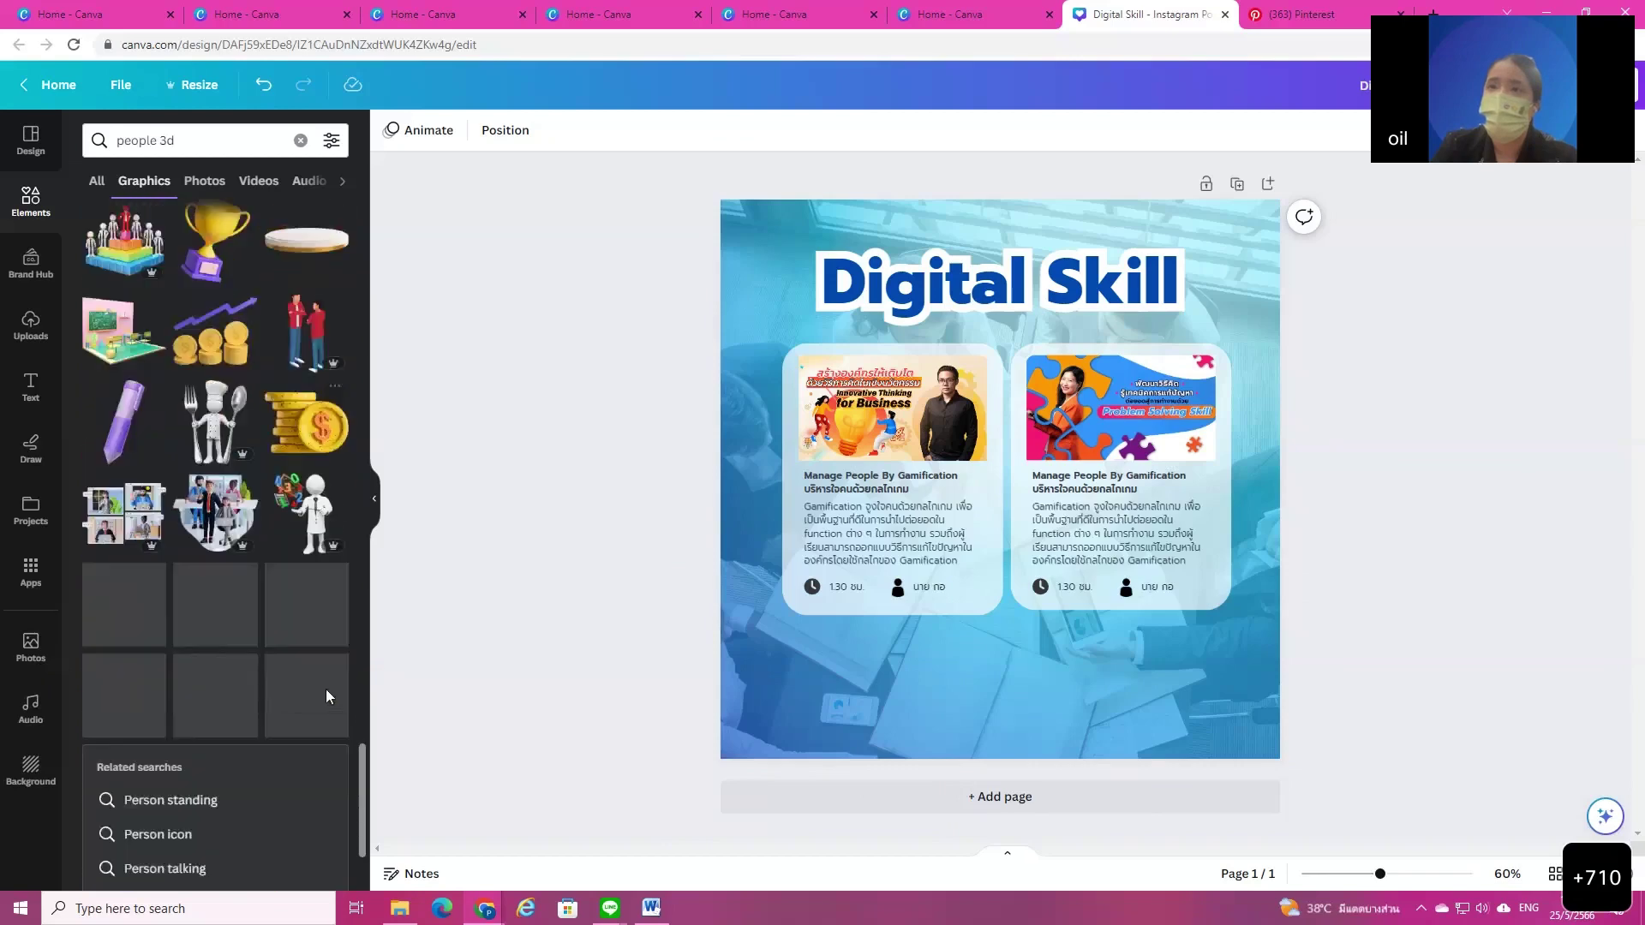
{"action": "scroll", "coordinate": [326, 694], "scroll_direction": "down", "scroll_amount": 8}
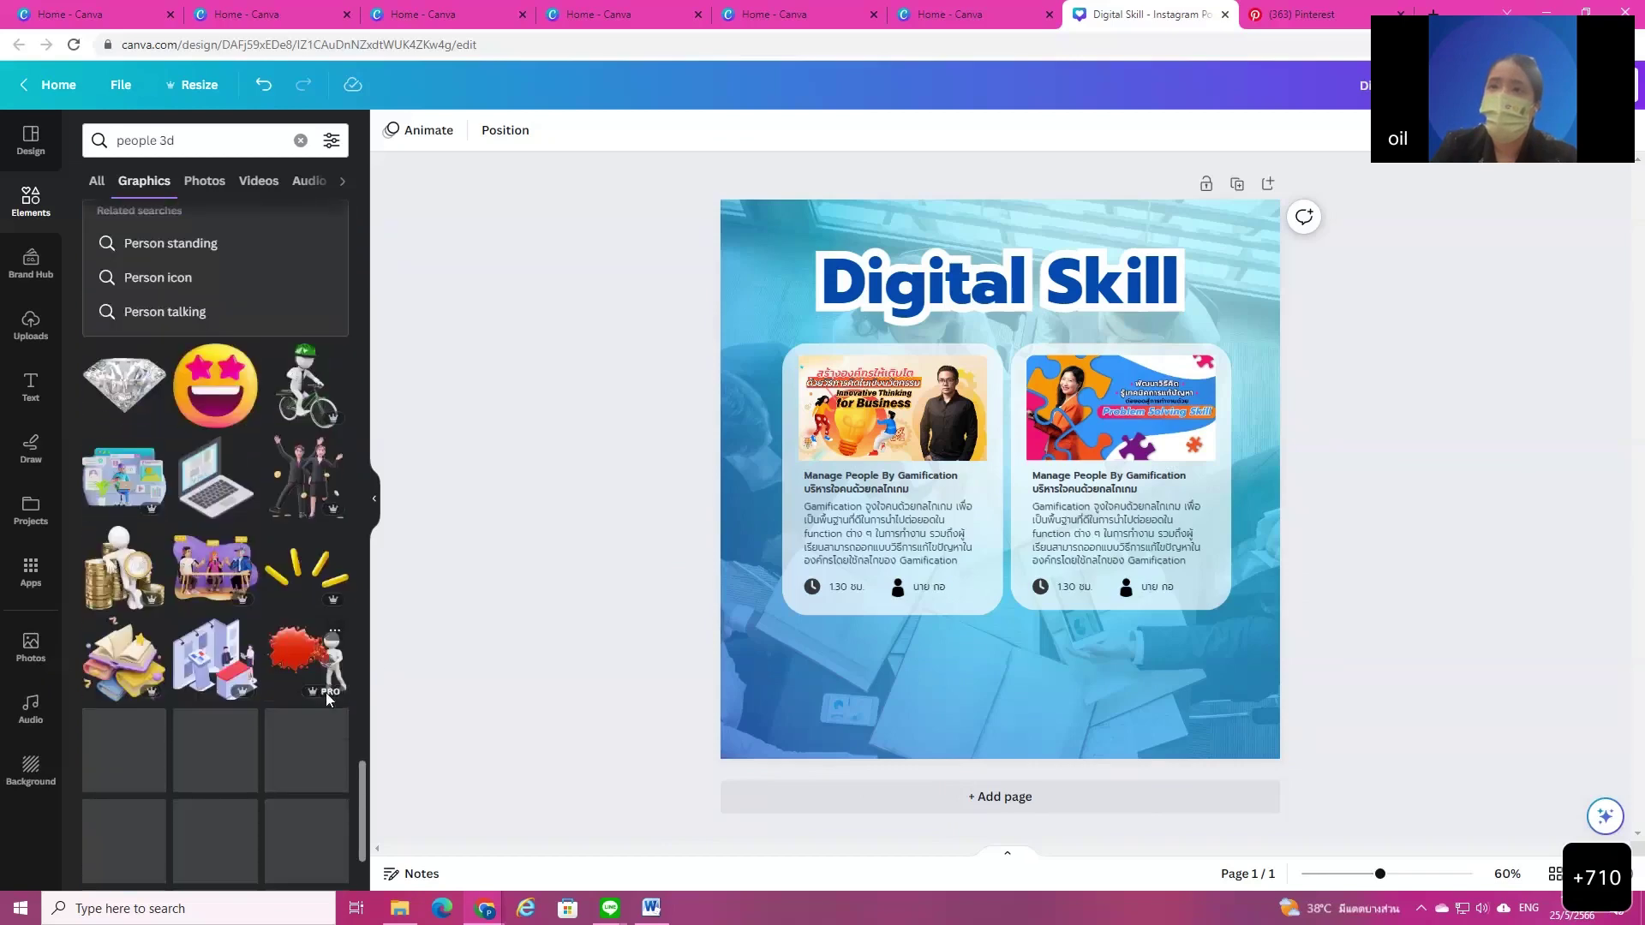
{"action": "scroll", "coordinate": [325, 698], "scroll_direction": "down", "scroll_amount": 8}
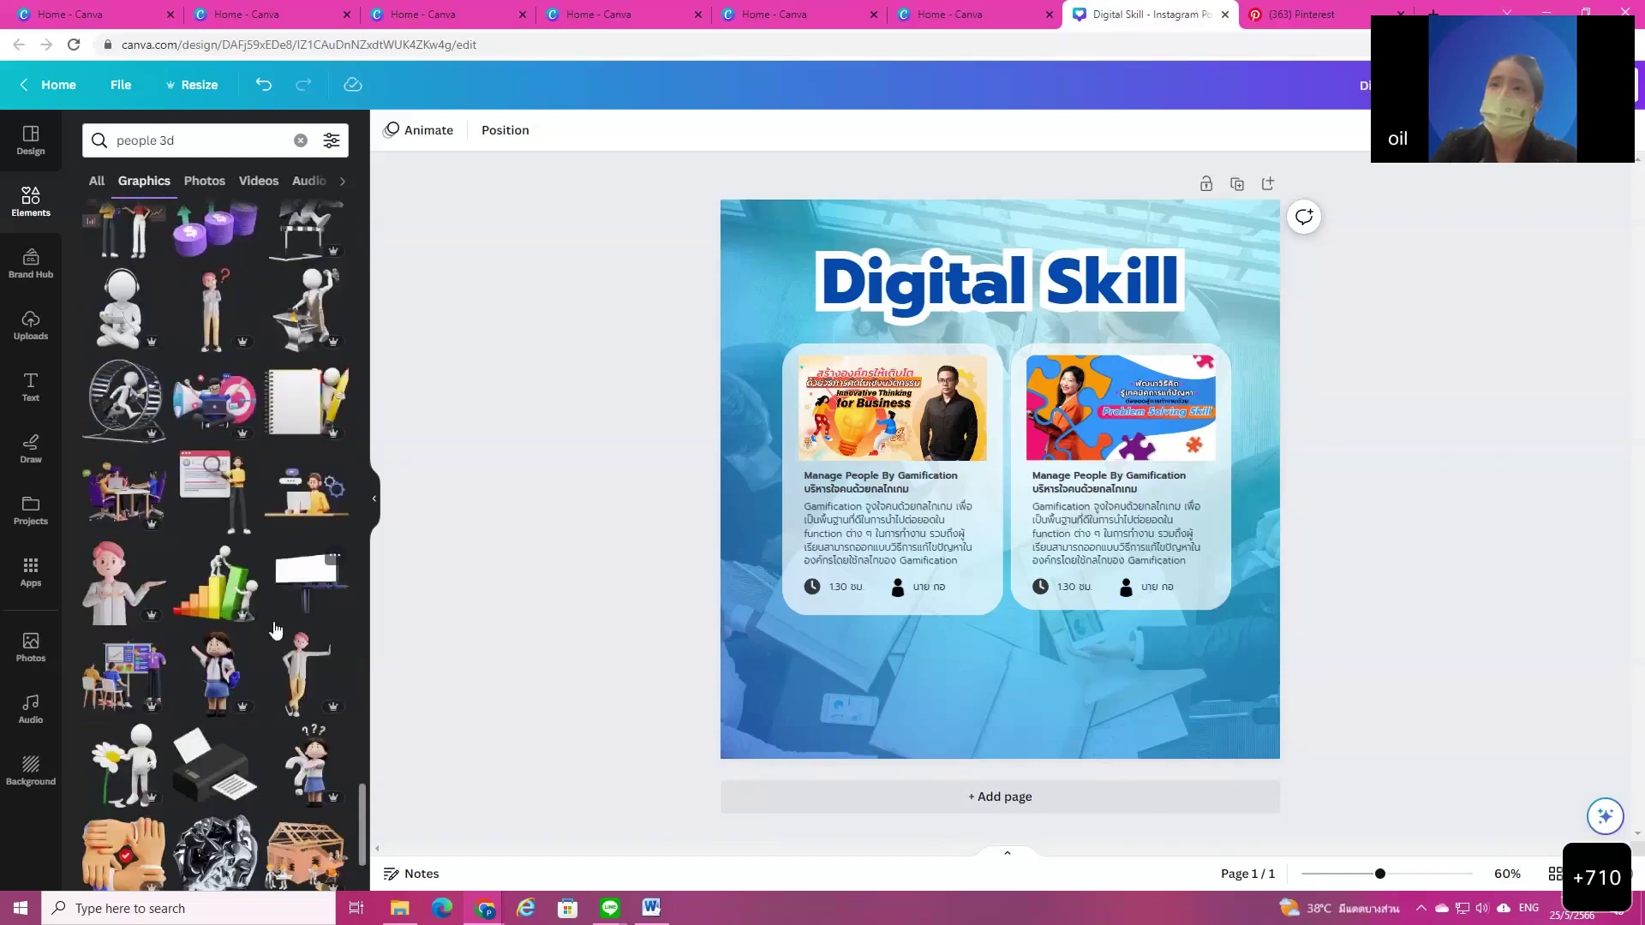
{"action": "scroll", "coordinate": [287, 647], "scroll_direction": "down", "scroll_amount": 8}
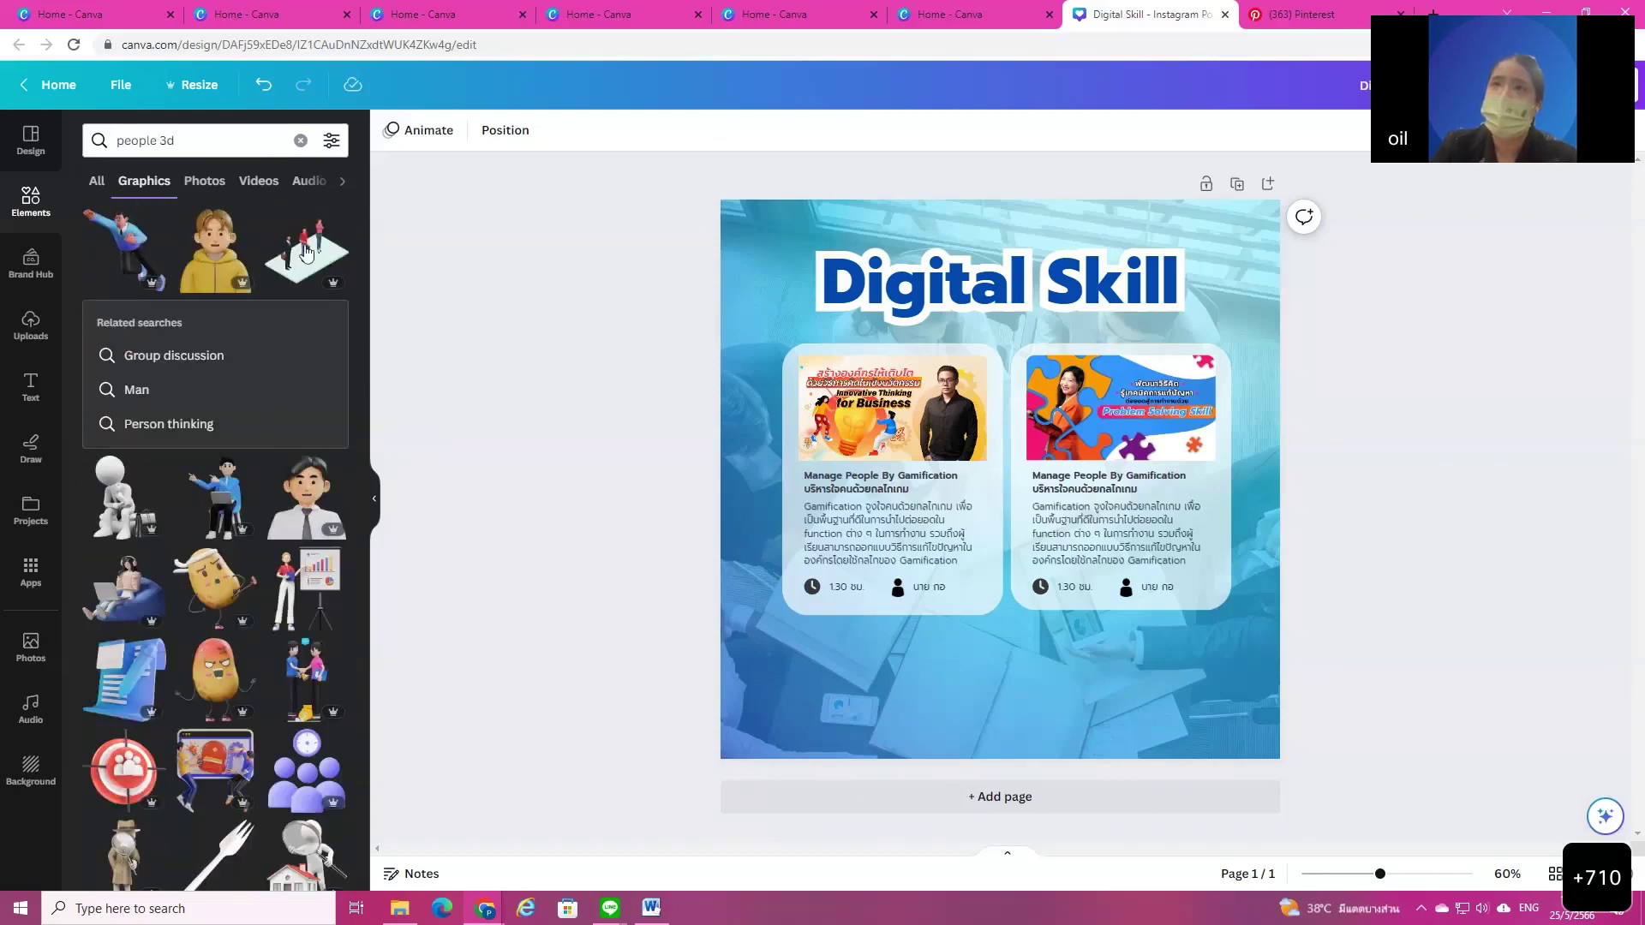
{"action": "scroll", "coordinate": [137, 326], "scroll_direction": "down", "scroll_amount": 1}
Step: Clear the graphics search and look through the recently used elements for a 3D figure that suits the post
{"action": "left_click", "coordinate": [300, 142]}
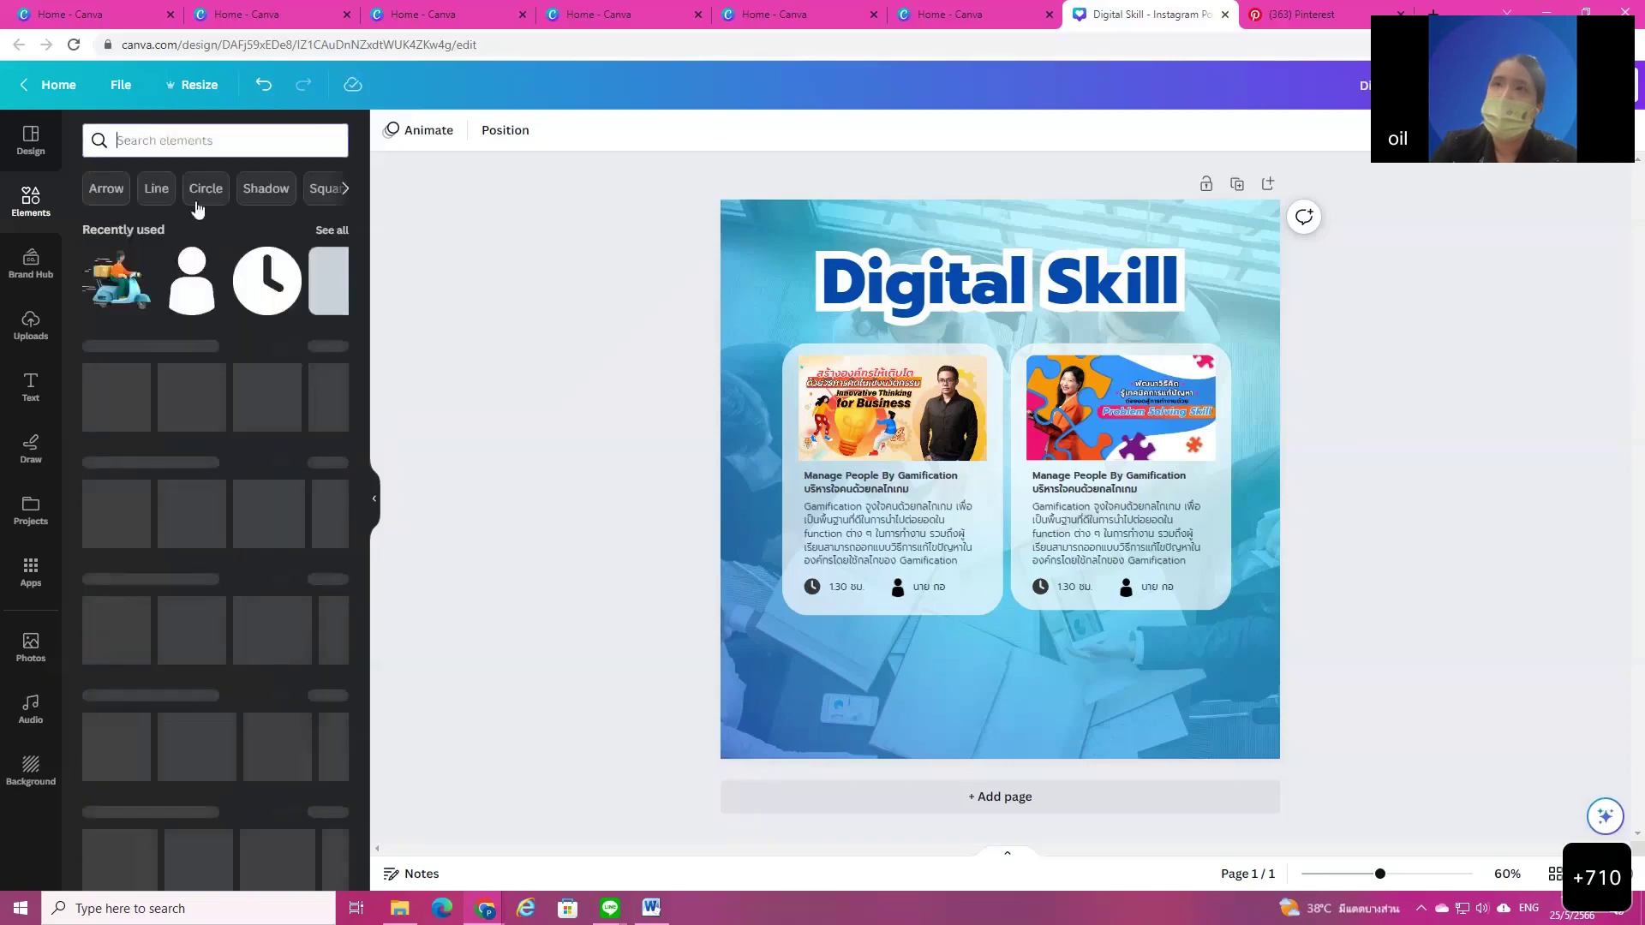
{"action": "left_click", "coordinate": [351, 228]}
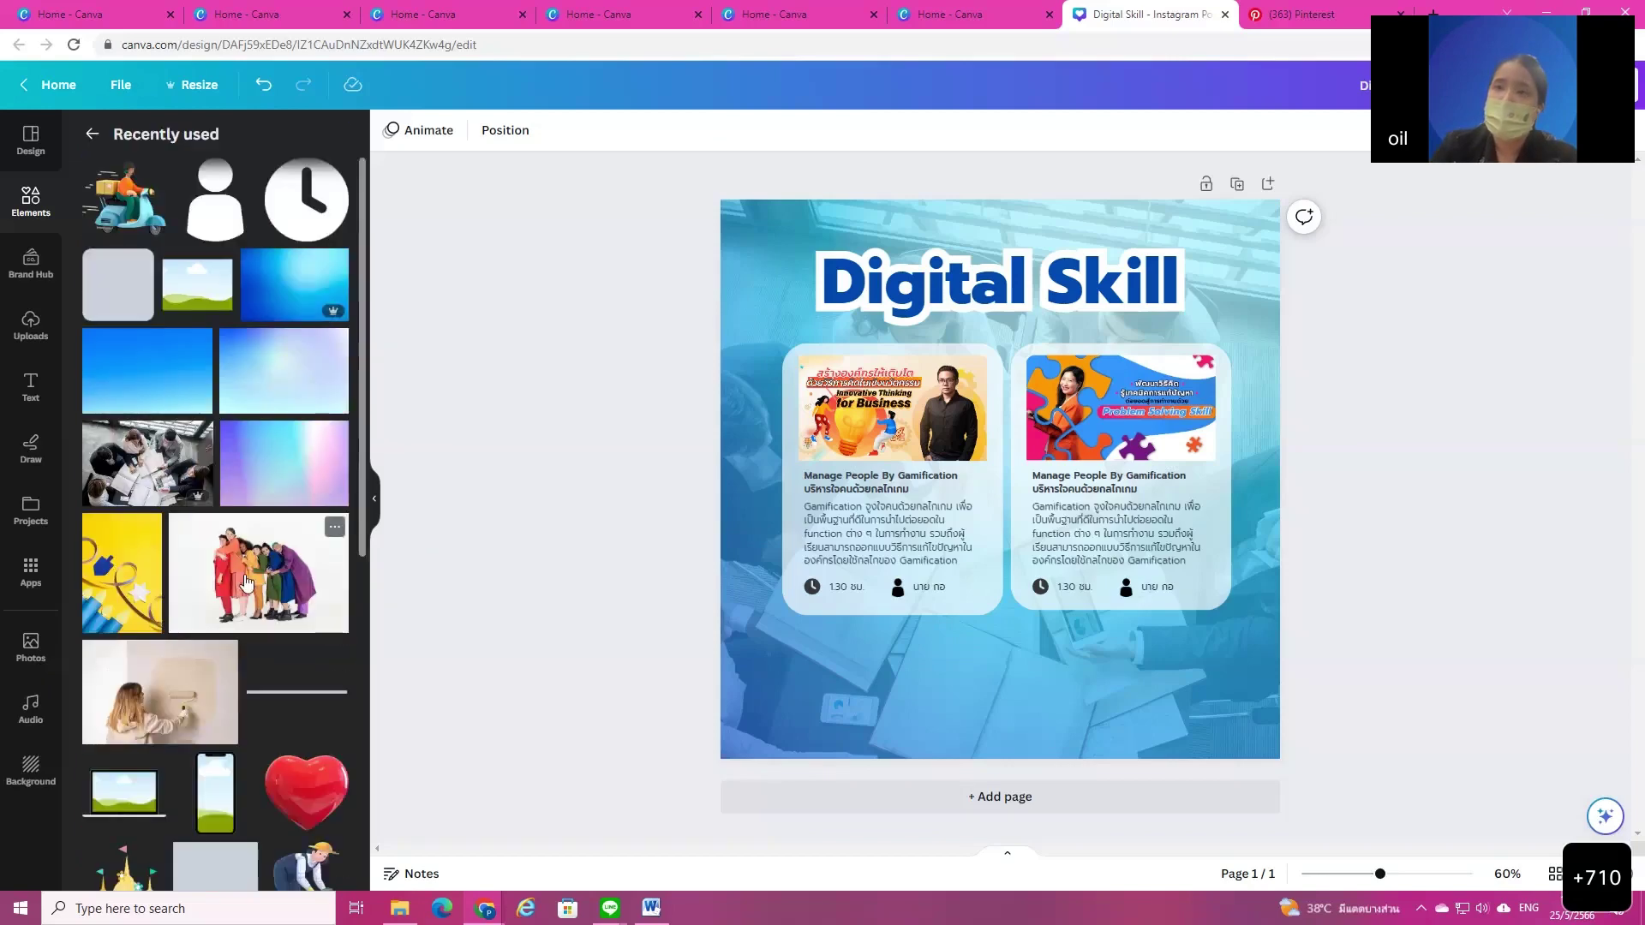
{"action": "scroll", "coordinate": [249, 572], "scroll_direction": "down", "scroll_amount": 15}
{"action": "scroll", "coordinate": [249, 573], "scroll_direction": "down", "scroll_amount": 10}
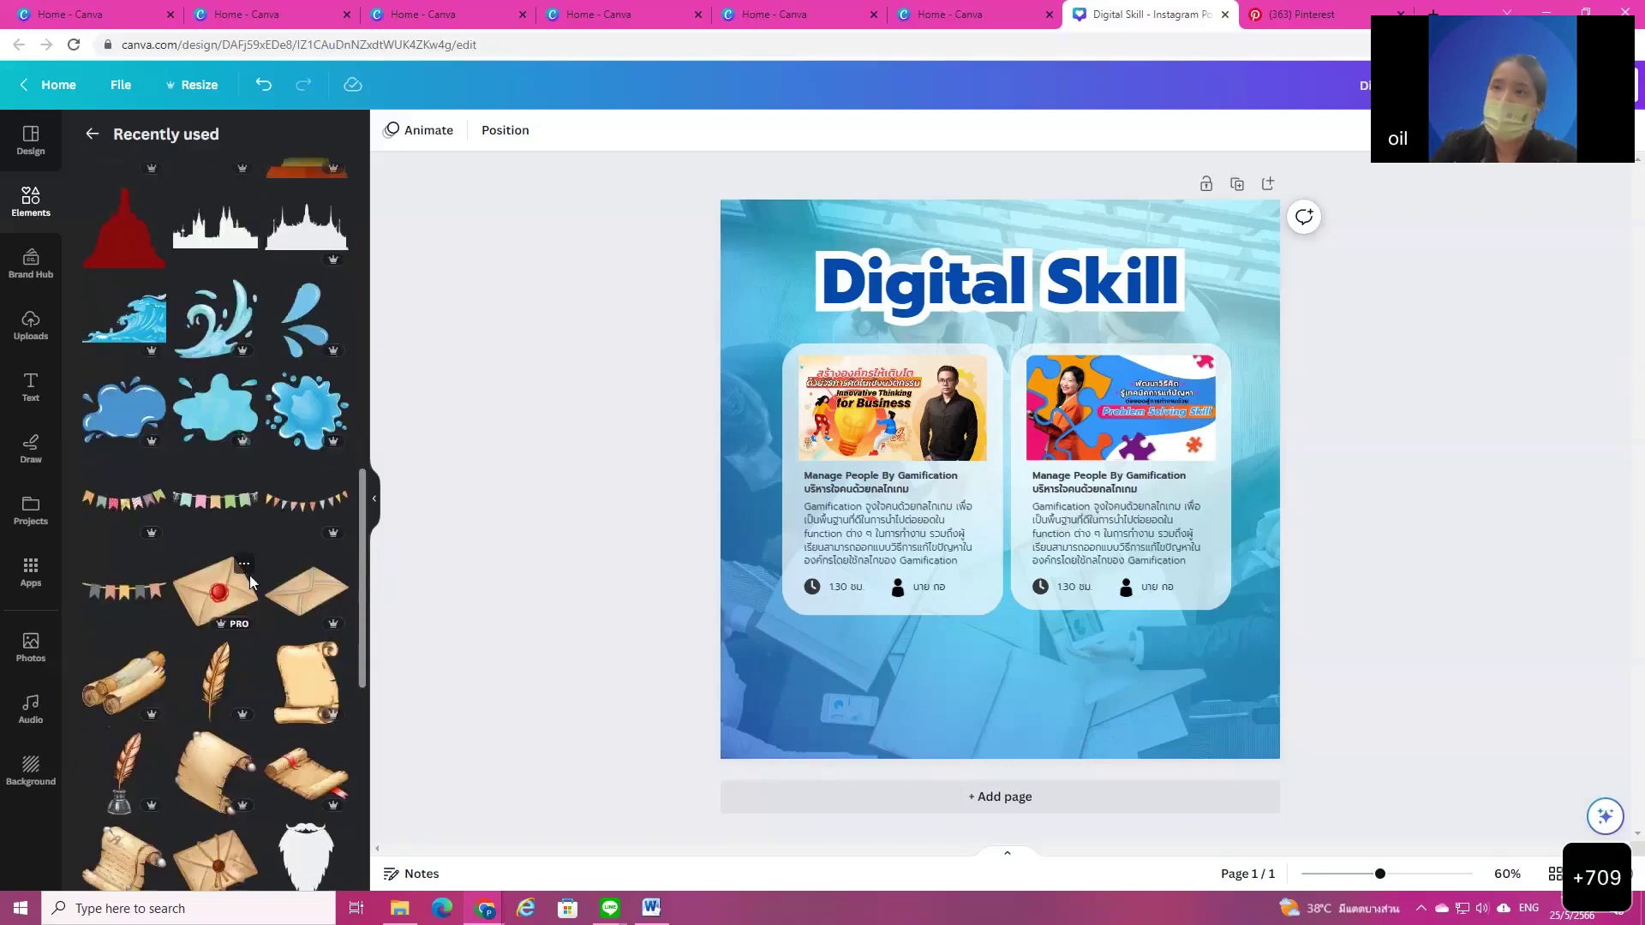
{"action": "scroll", "coordinate": [249, 588], "scroll_direction": "down", "scroll_amount": 6}
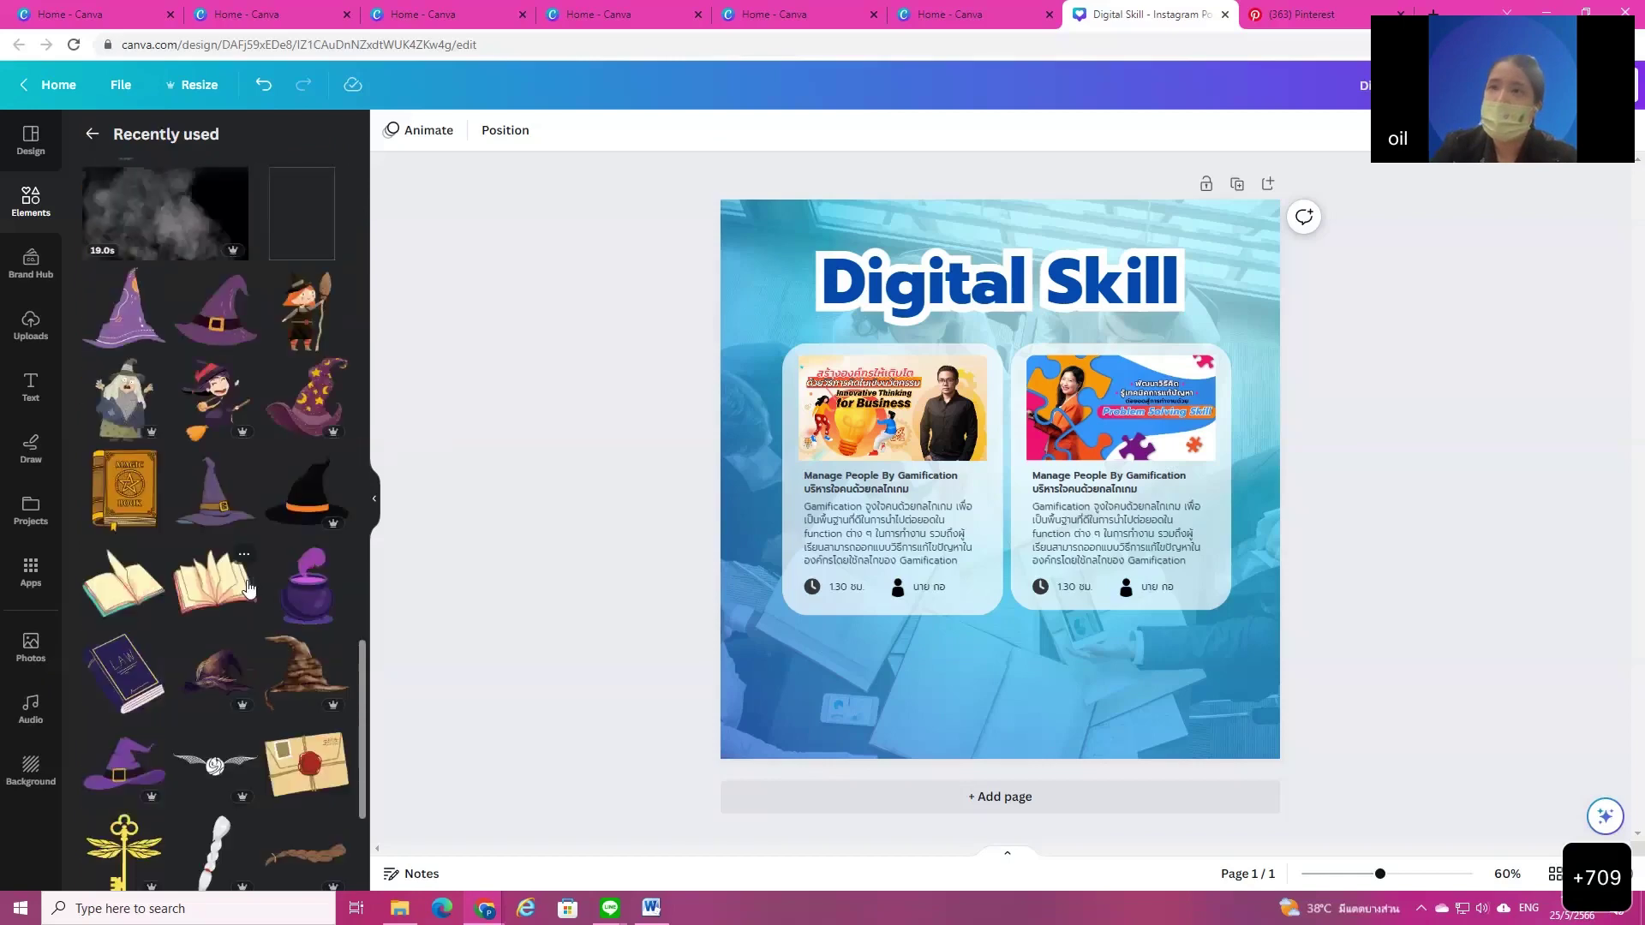
{"action": "scroll", "coordinate": [269, 634], "scroll_direction": "down", "scroll_amount": 10}
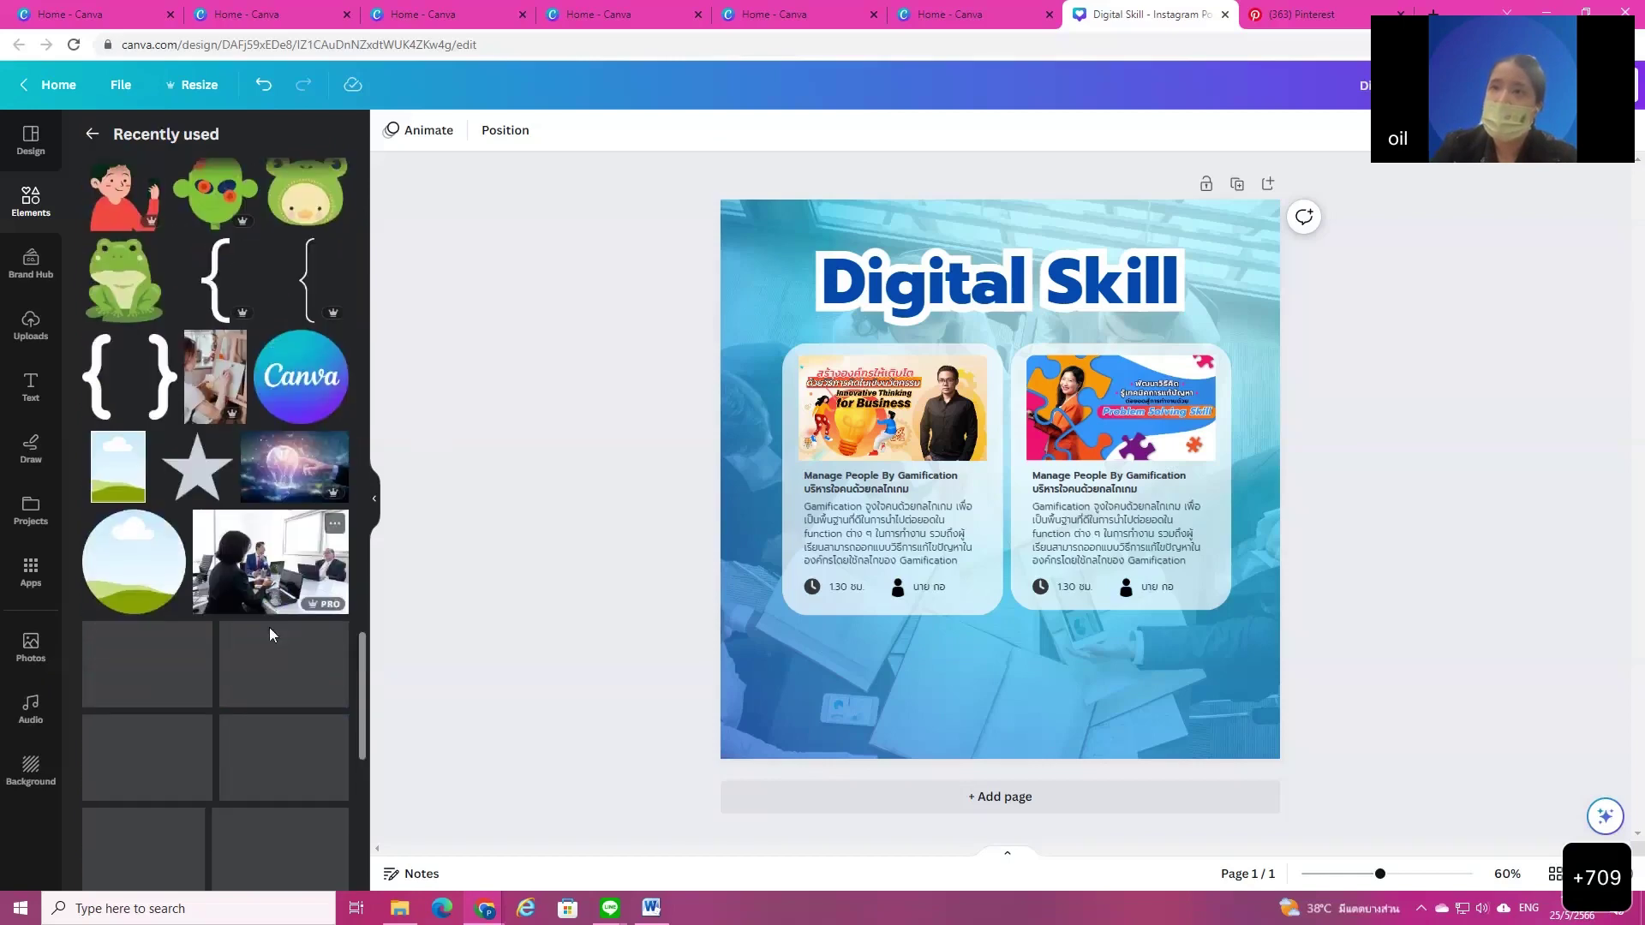
{"action": "scroll", "coordinate": [249, 642], "scroll_direction": "down", "scroll_amount": 10}
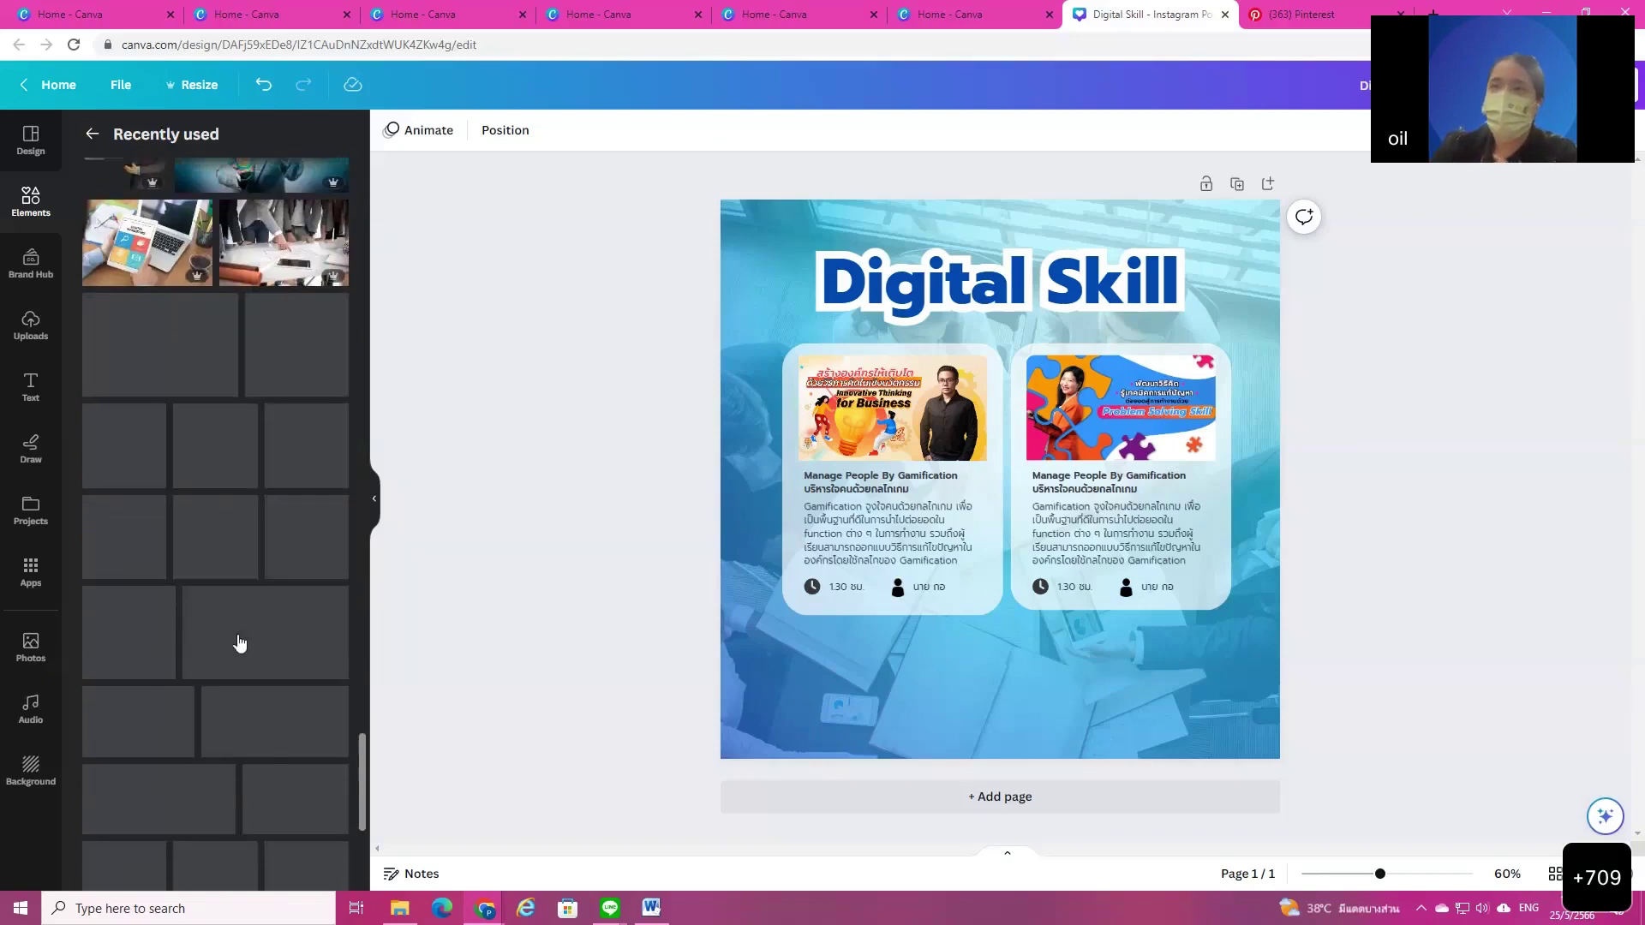
{"action": "scroll", "coordinate": [240, 642], "scroll_direction": "down", "scroll_amount": 5}
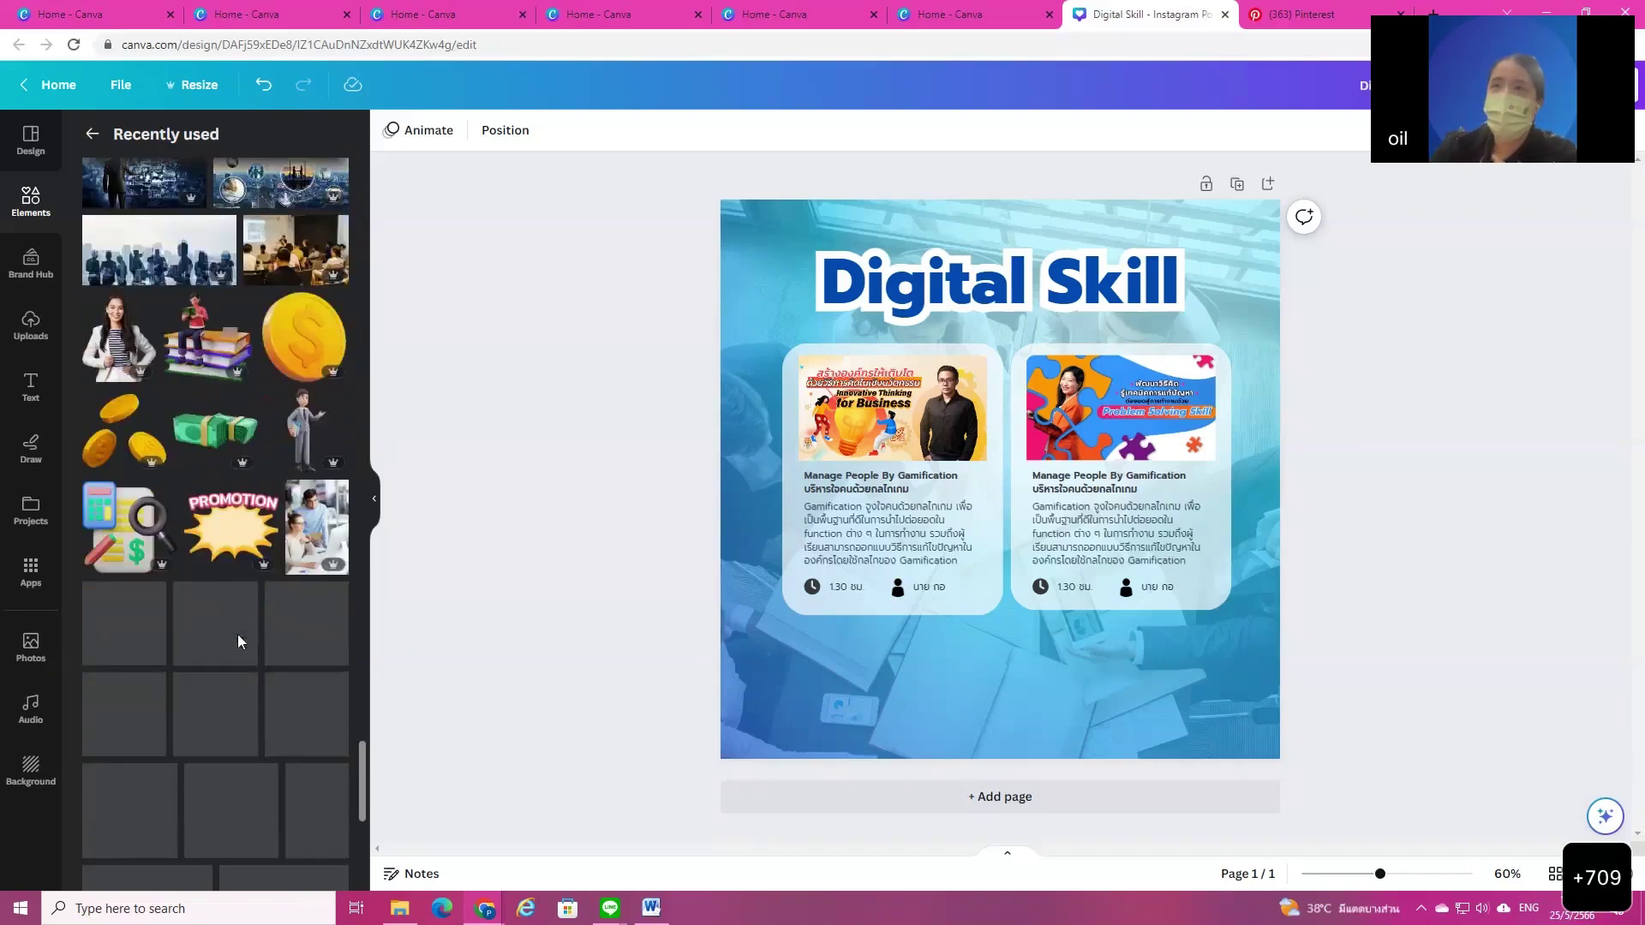
{"action": "scroll", "coordinate": [248, 538], "scroll_direction": "down", "scroll_amount": 8}
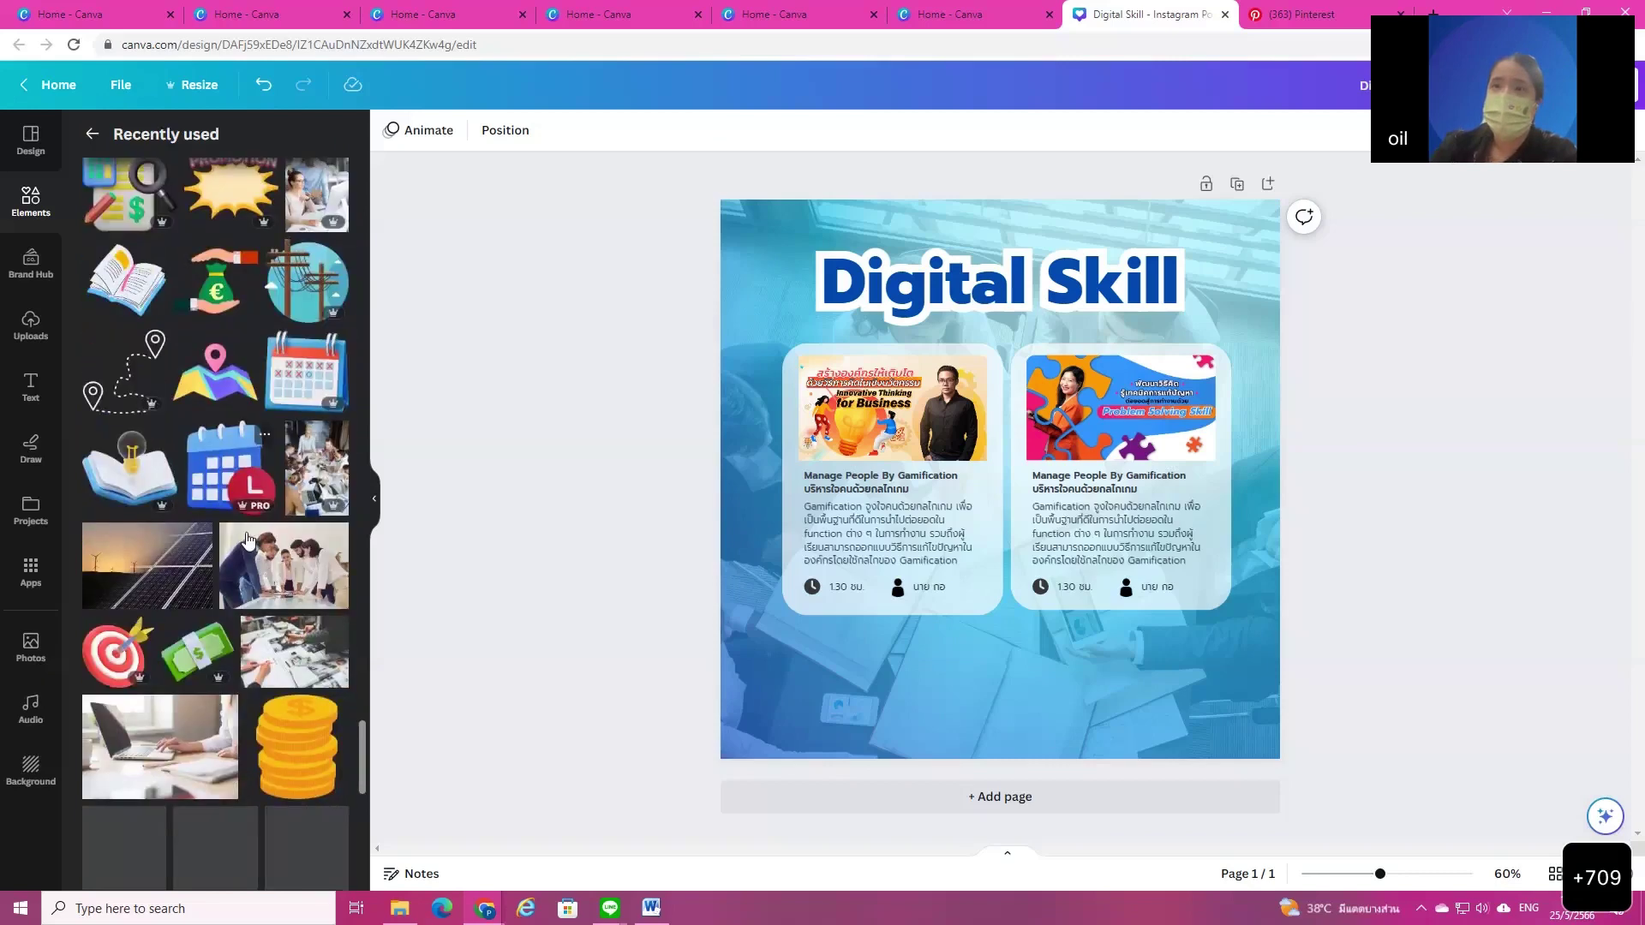
{"action": "scroll", "coordinate": [246, 546], "scroll_direction": "down", "scroll_amount": 10}
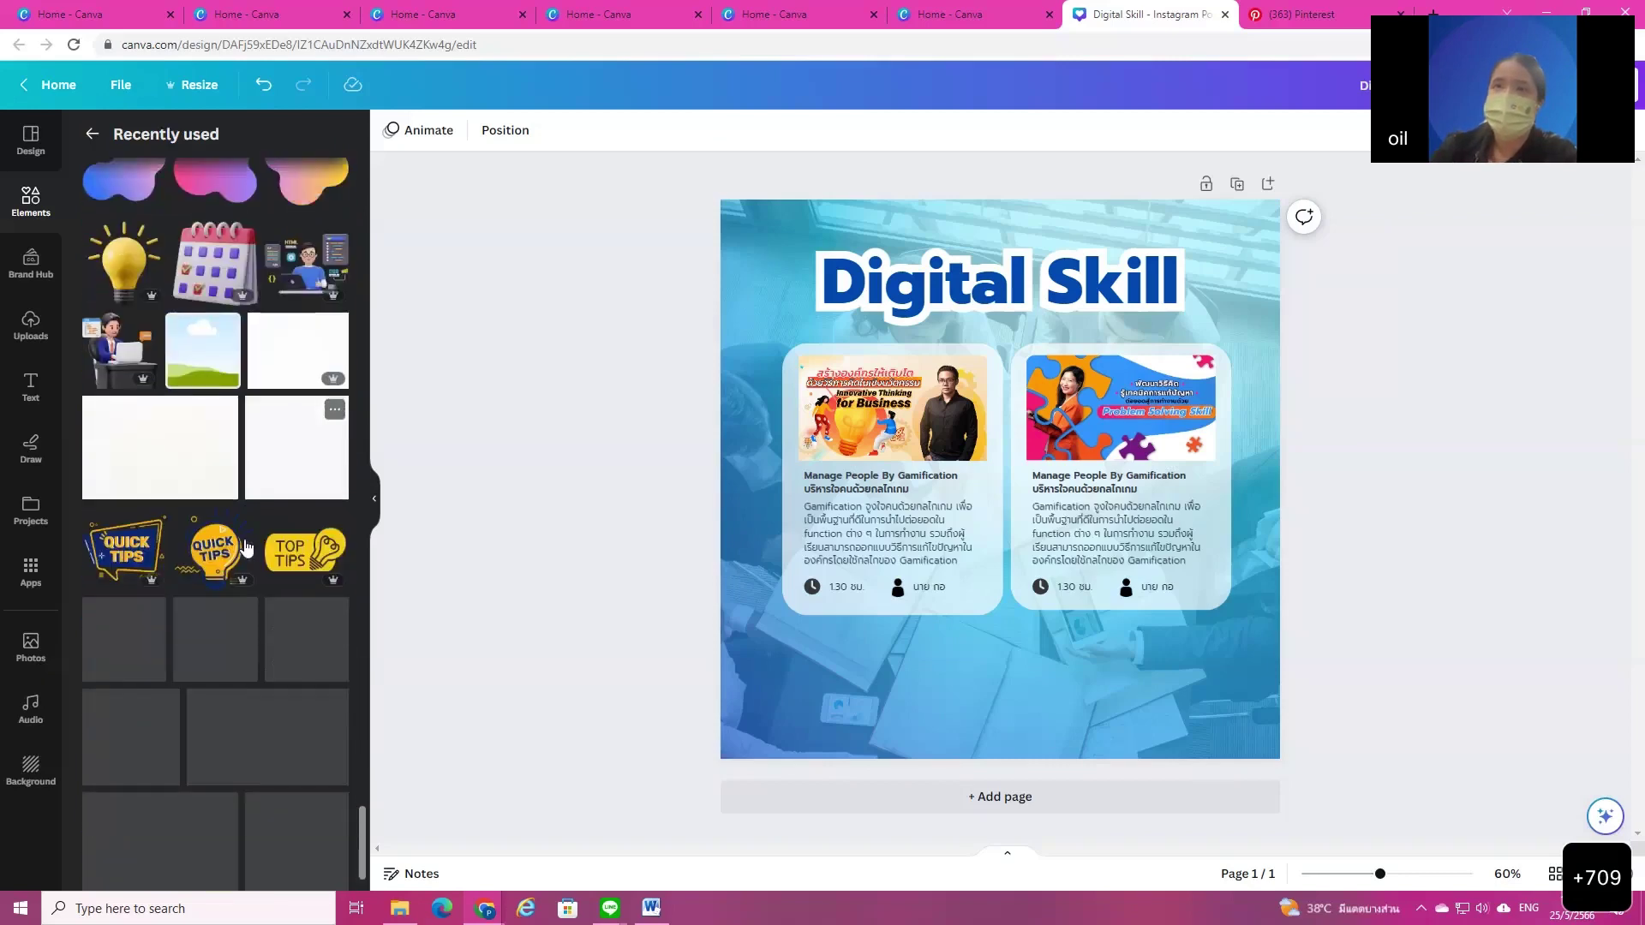
{"action": "scroll", "coordinate": [285, 606], "scroll_direction": "down", "scroll_amount": 10}
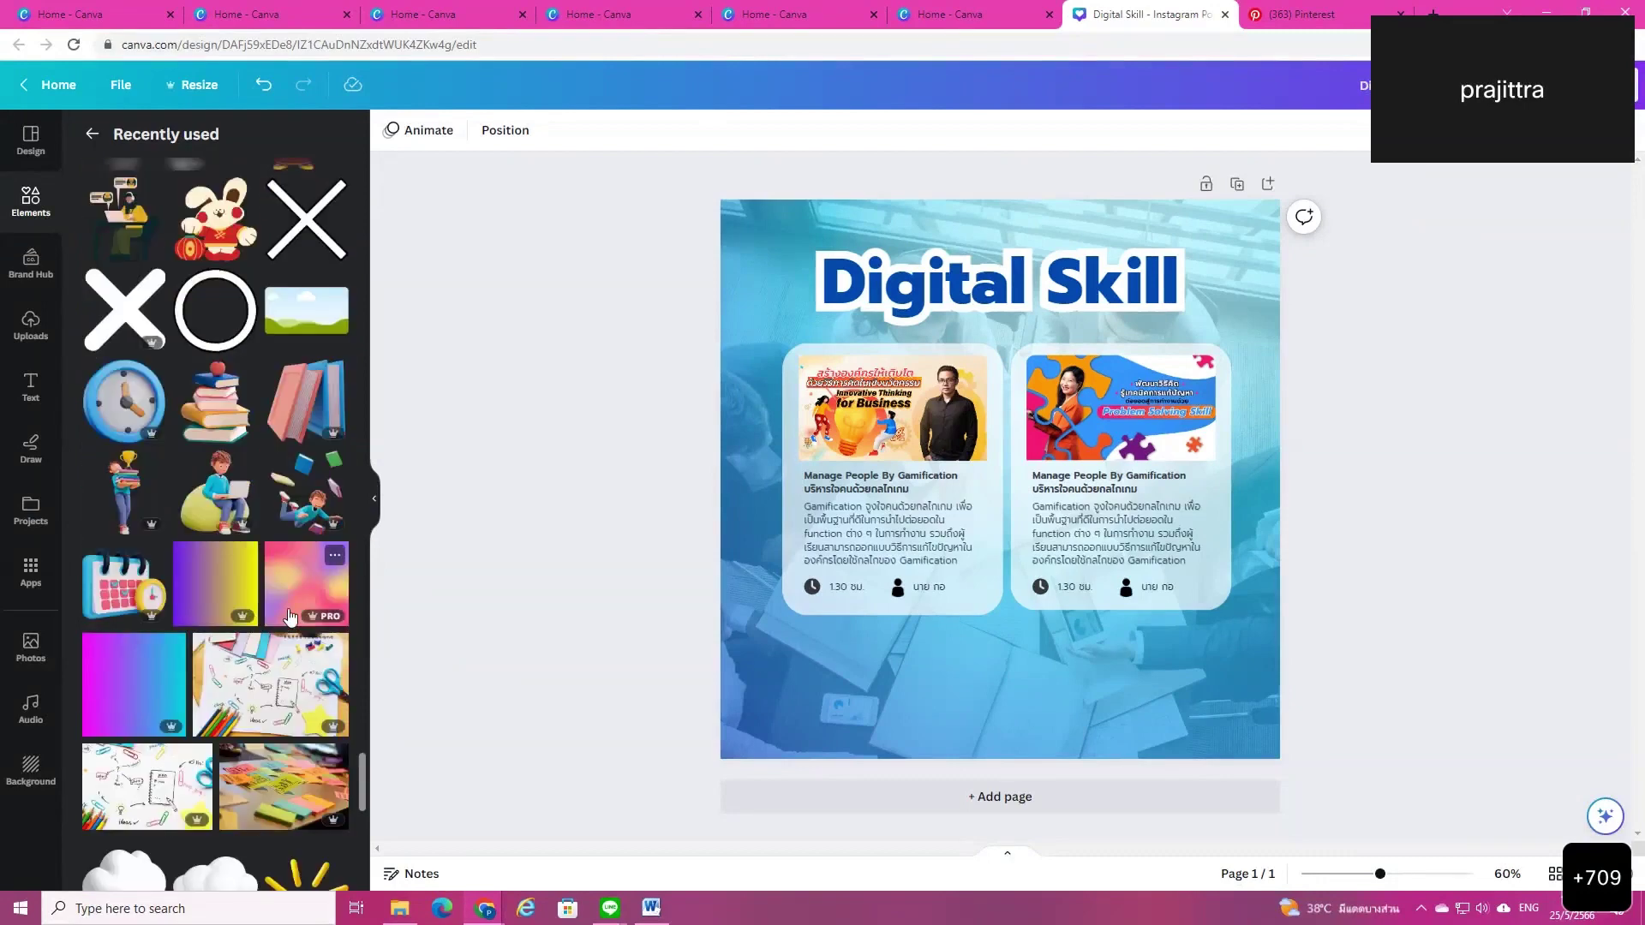
{"action": "scroll", "coordinate": [287, 617], "scroll_direction": "down", "scroll_amount": 7}
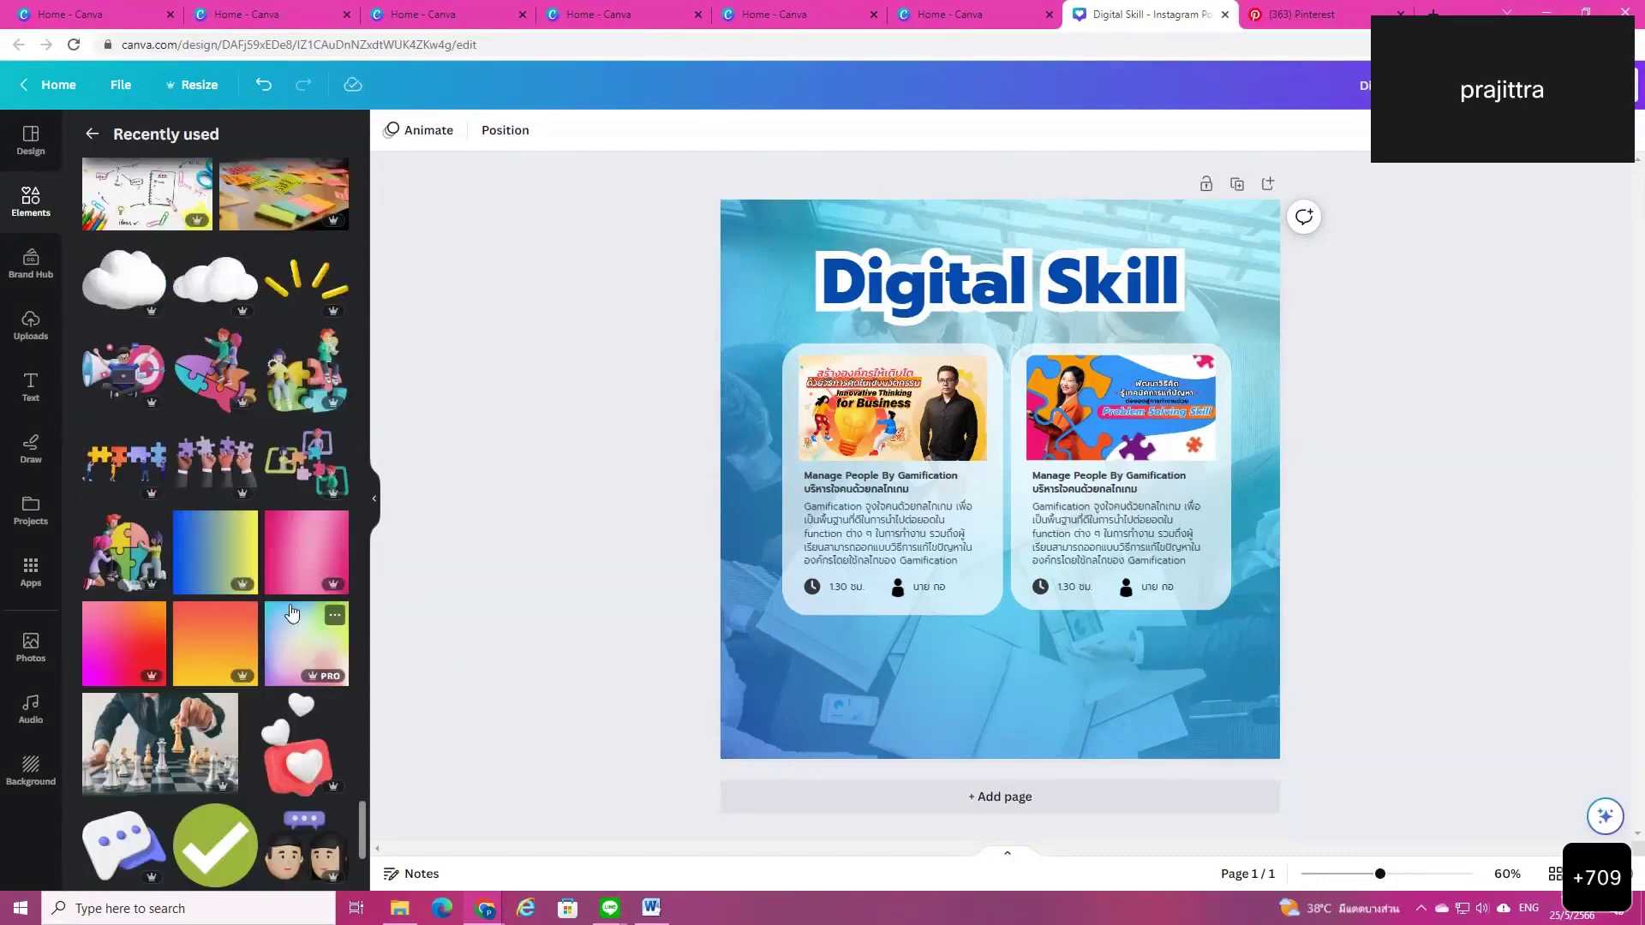
{"action": "scroll", "coordinate": [291, 611], "scroll_direction": "down", "scroll_amount": 8}
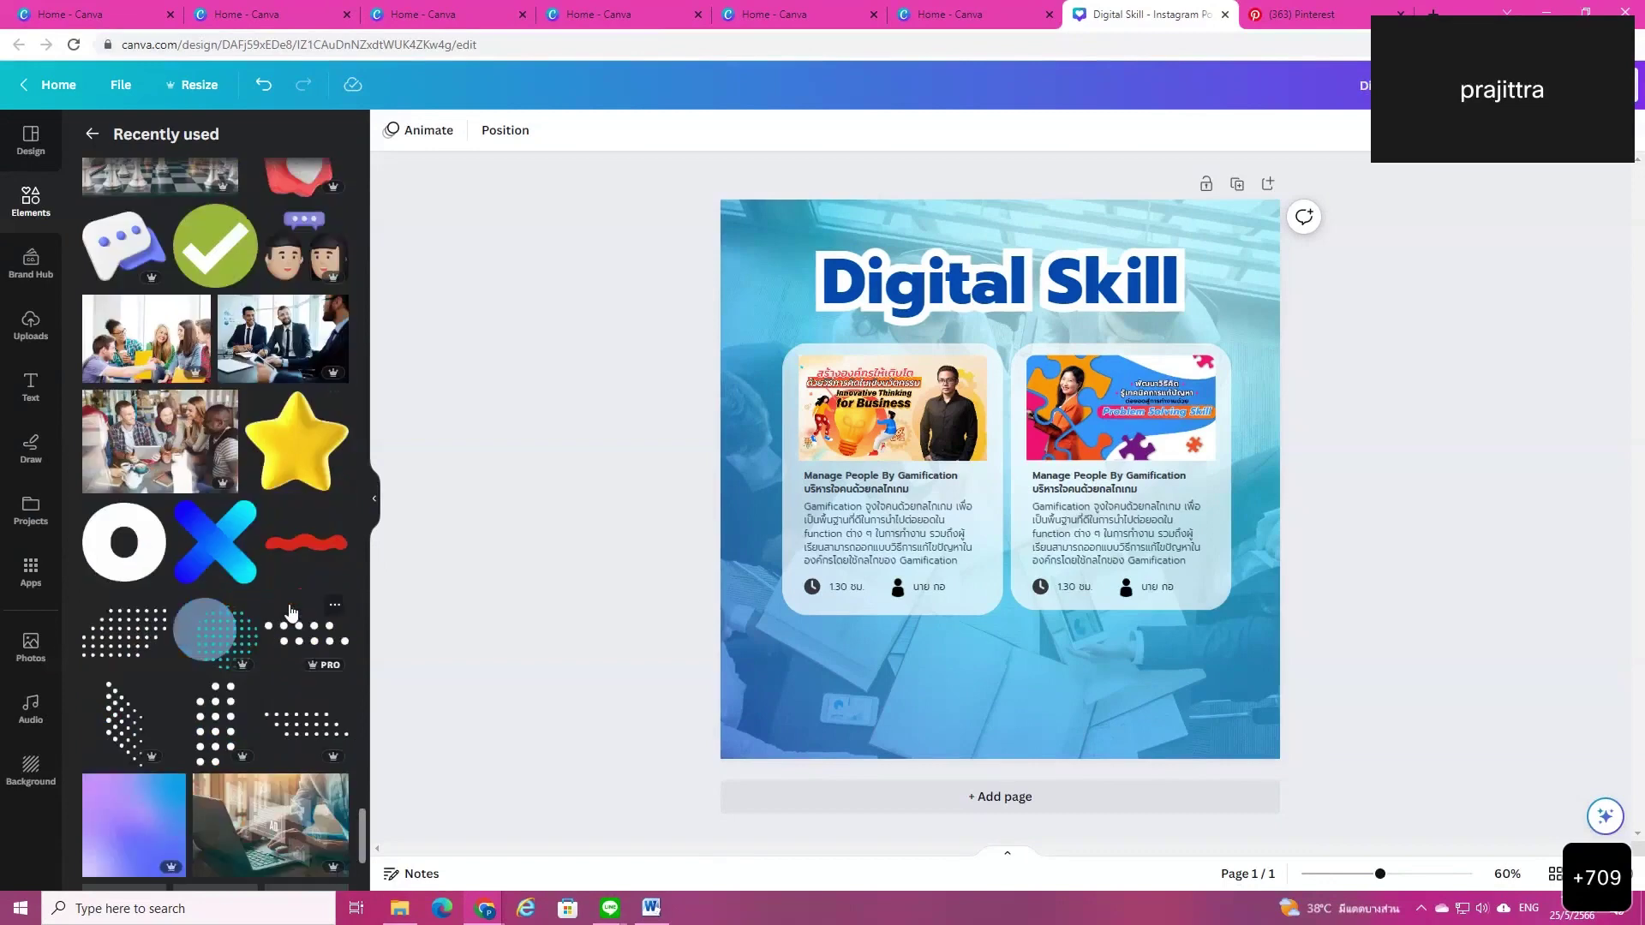
{"action": "scroll", "coordinate": [291, 612], "scroll_direction": "down", "scroll_amount": 5}
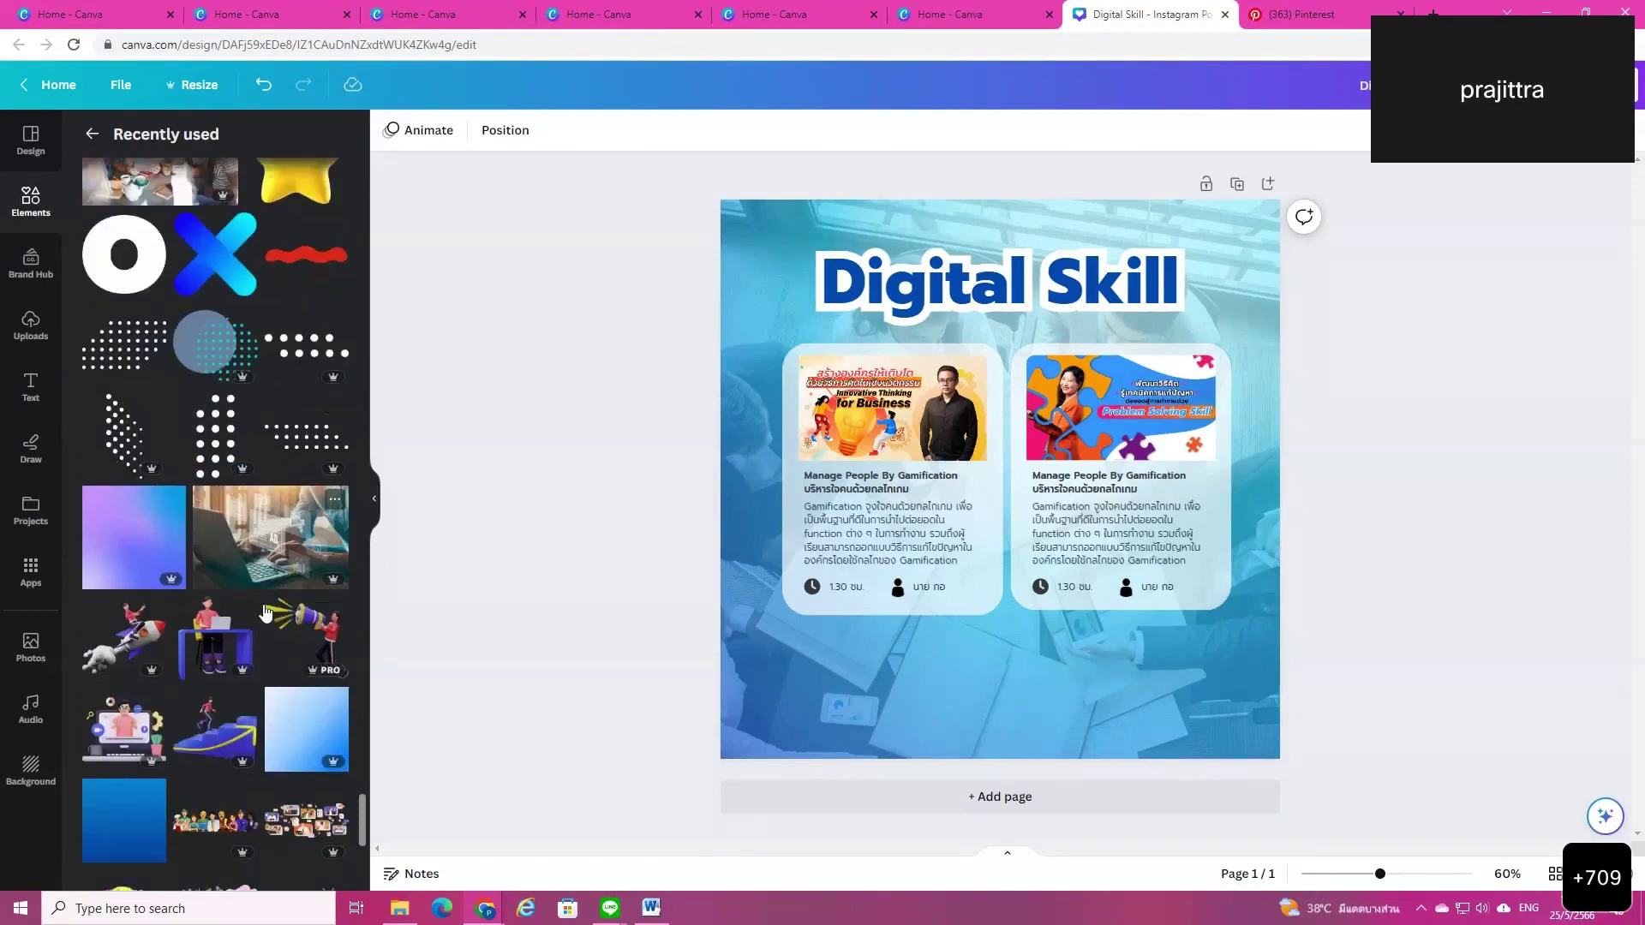
Step: Add the 3D graphic of a man riding a rocket, shrink it, and place it in the lower-left corner of the post
{"action": "left_click", "coordinate": [129, 506]}
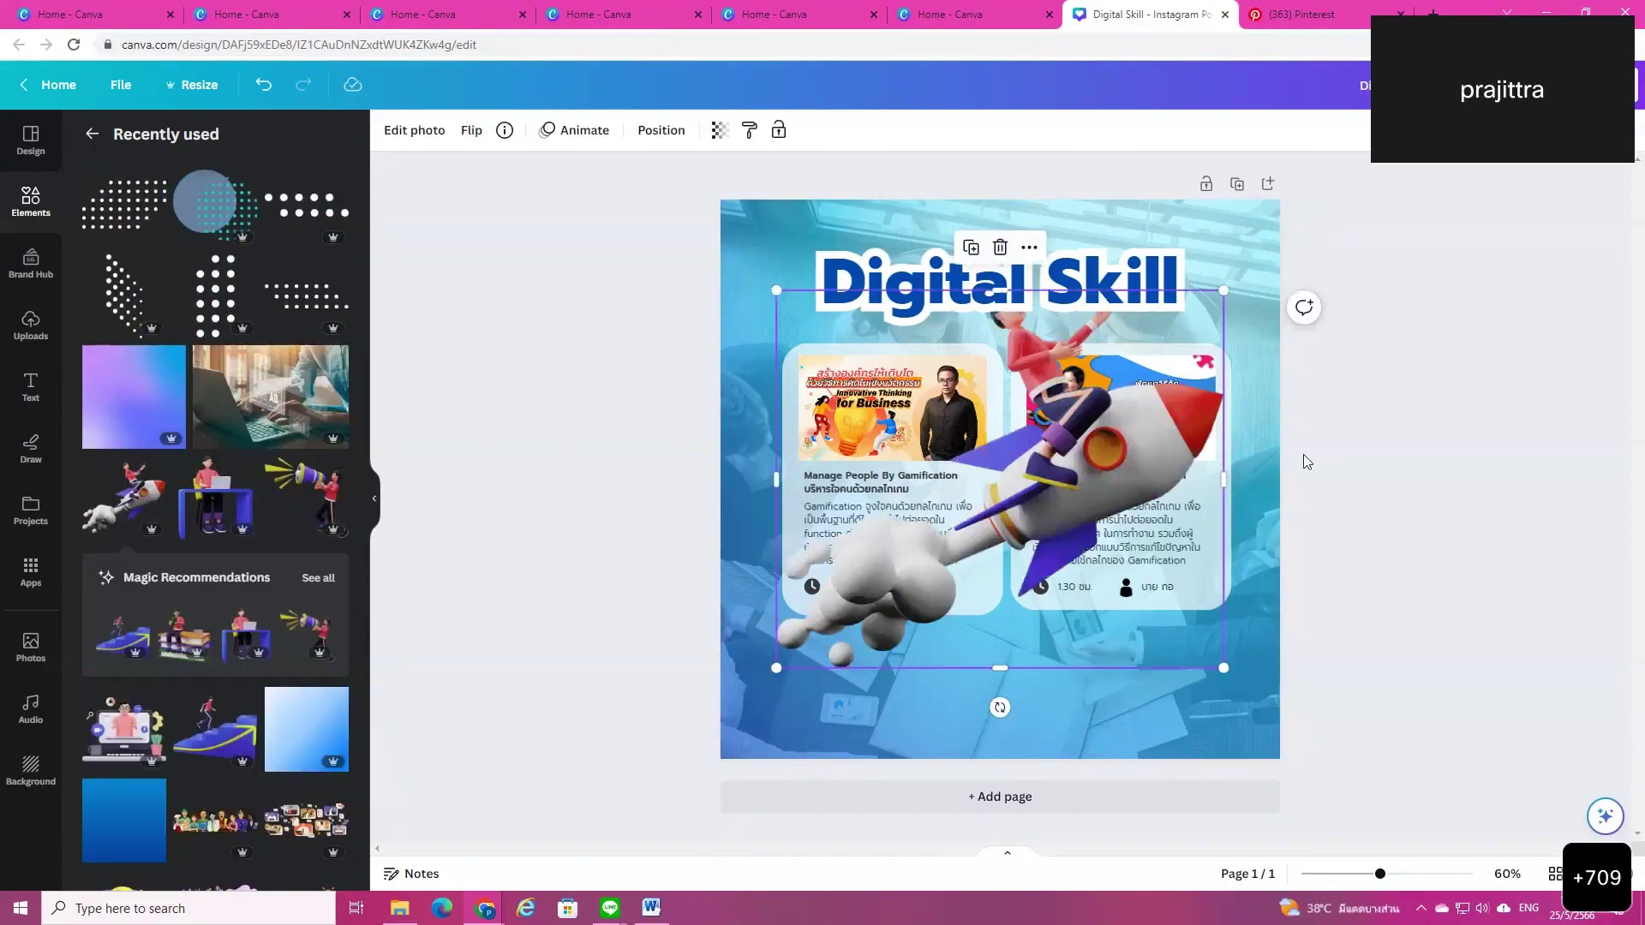
{"action": "left_click_drag", "start_coordinate": [1066, 476], "coordinate": [1021, 630]}
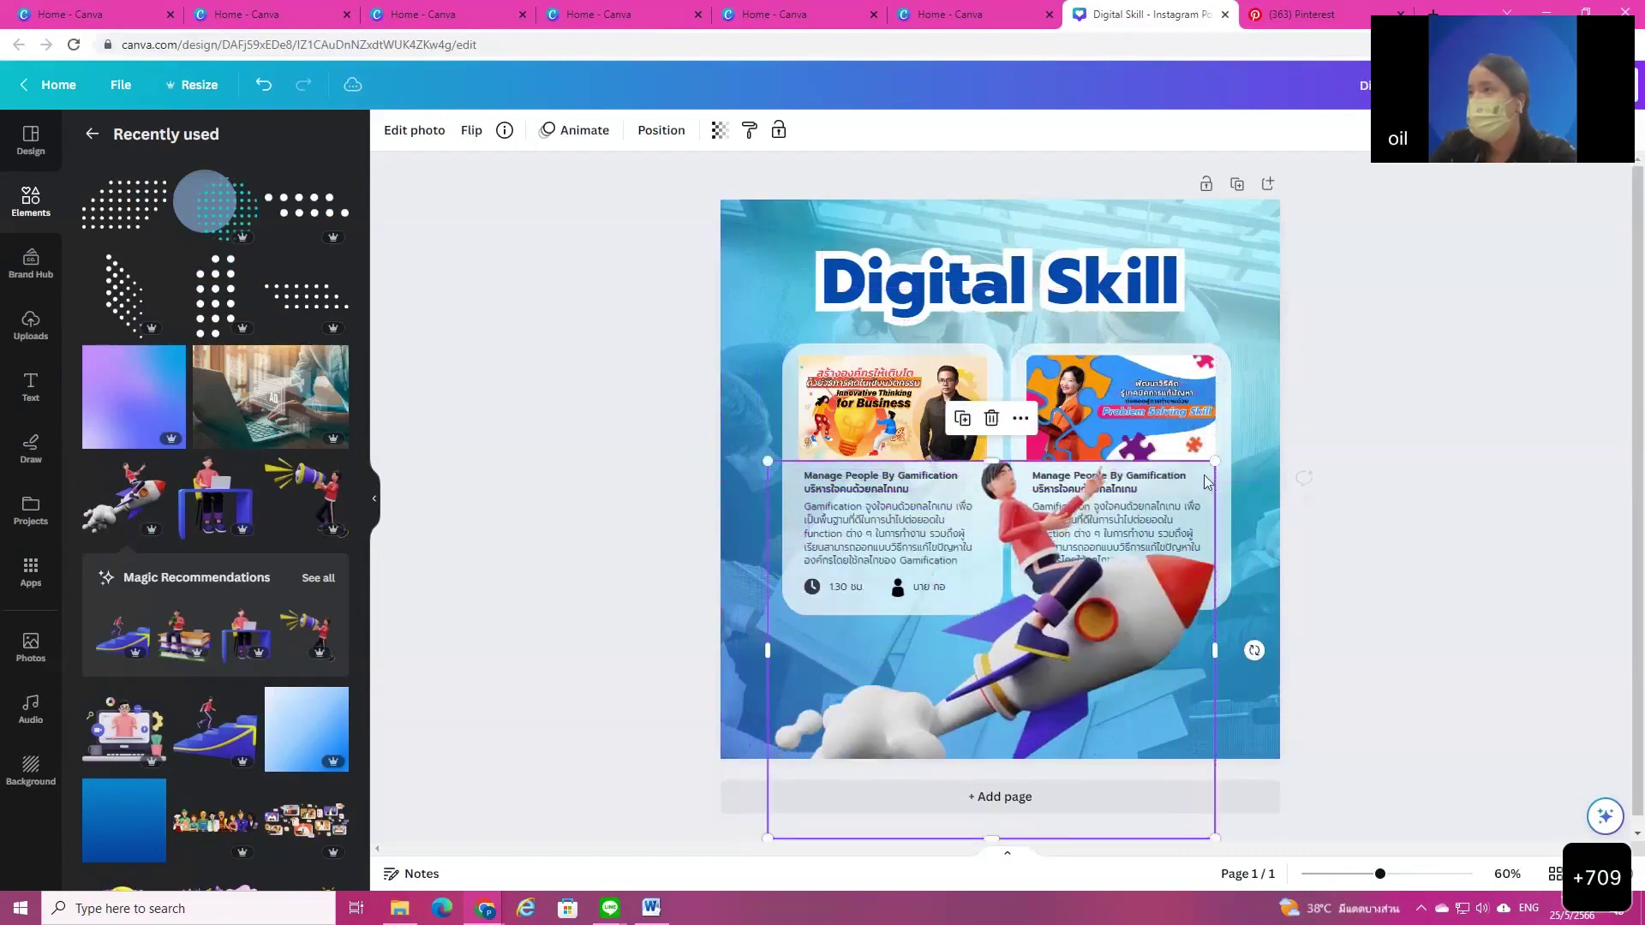
{"action": "left_click_drag", "start_coordinate": [1214, 461], "coordinate": [1101, 551]}
{"action": "left_click_drag", "start_coordinate": [1032, 677], "coordinate": [908, 704]}
{"action": "left_click", "coordinate": [28, 206]}
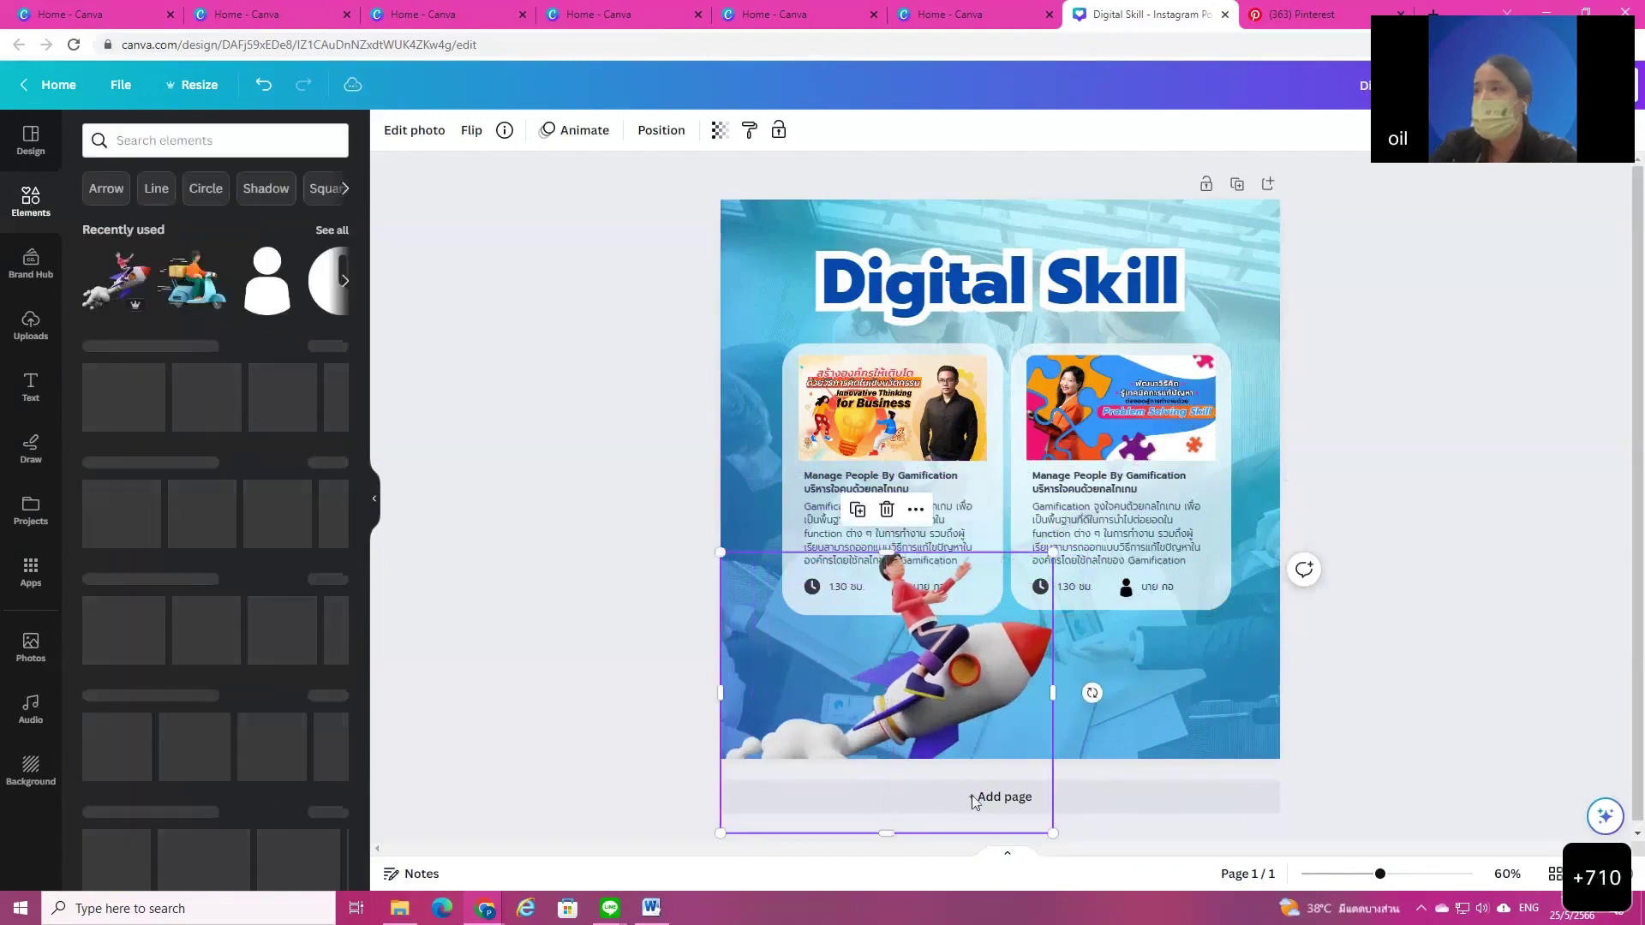
Step: Tilt the rocket rider graphic clockwise, enlarge it, and position it along the post's bottom edge with the rider between the two cards
{"action": "left_click_drag", "start_coordinate": [926, 827], "coordinate": [839, 827]}
{"action": "left_click_drag", "start_coordinate": [953, 648], "coordinate": [898, 665]}
{"action": "left_click_drag", "start_coordinate": [1047, 572], "coordinate": [1139, 587]}
{"action": "mouse_move", "coordinate": [942, 676]}
{"action": "left_mouse_down"}
{"action": "mouse_move", "coordinate": [920, 682]}
{"action": "mouse_move", "coordinate": [963, 685]}
{"action": "left_mouse_up"}
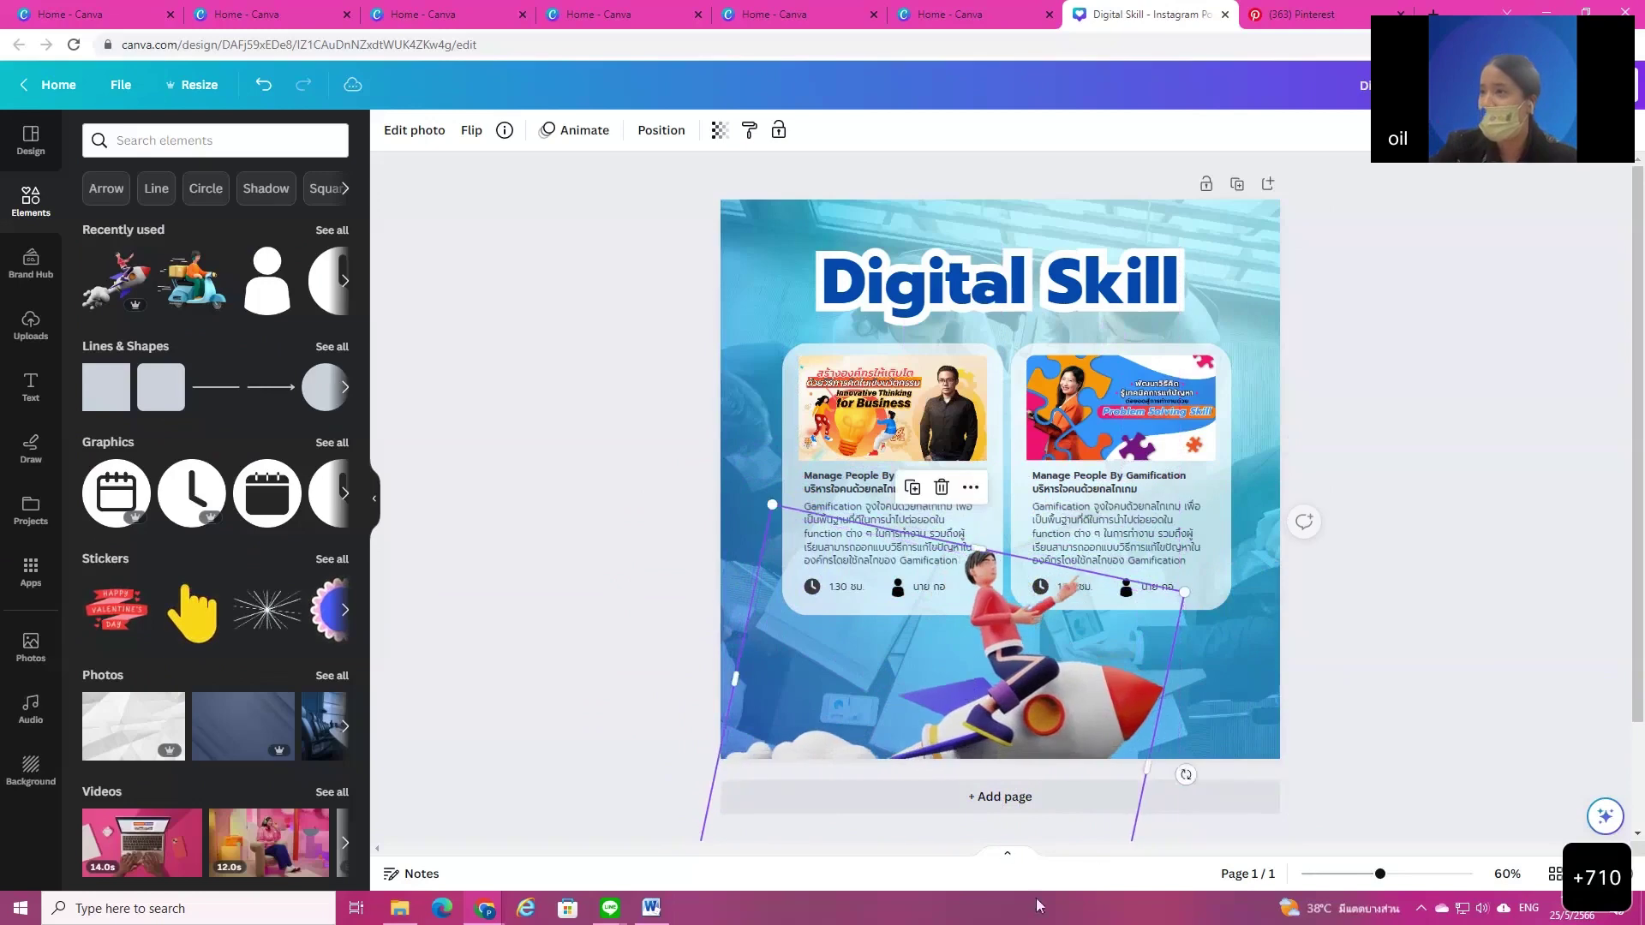
{"action": "scroll", "coordinate": [1402, 712], "scroll_direction": "down", "scroll_amount": 3}
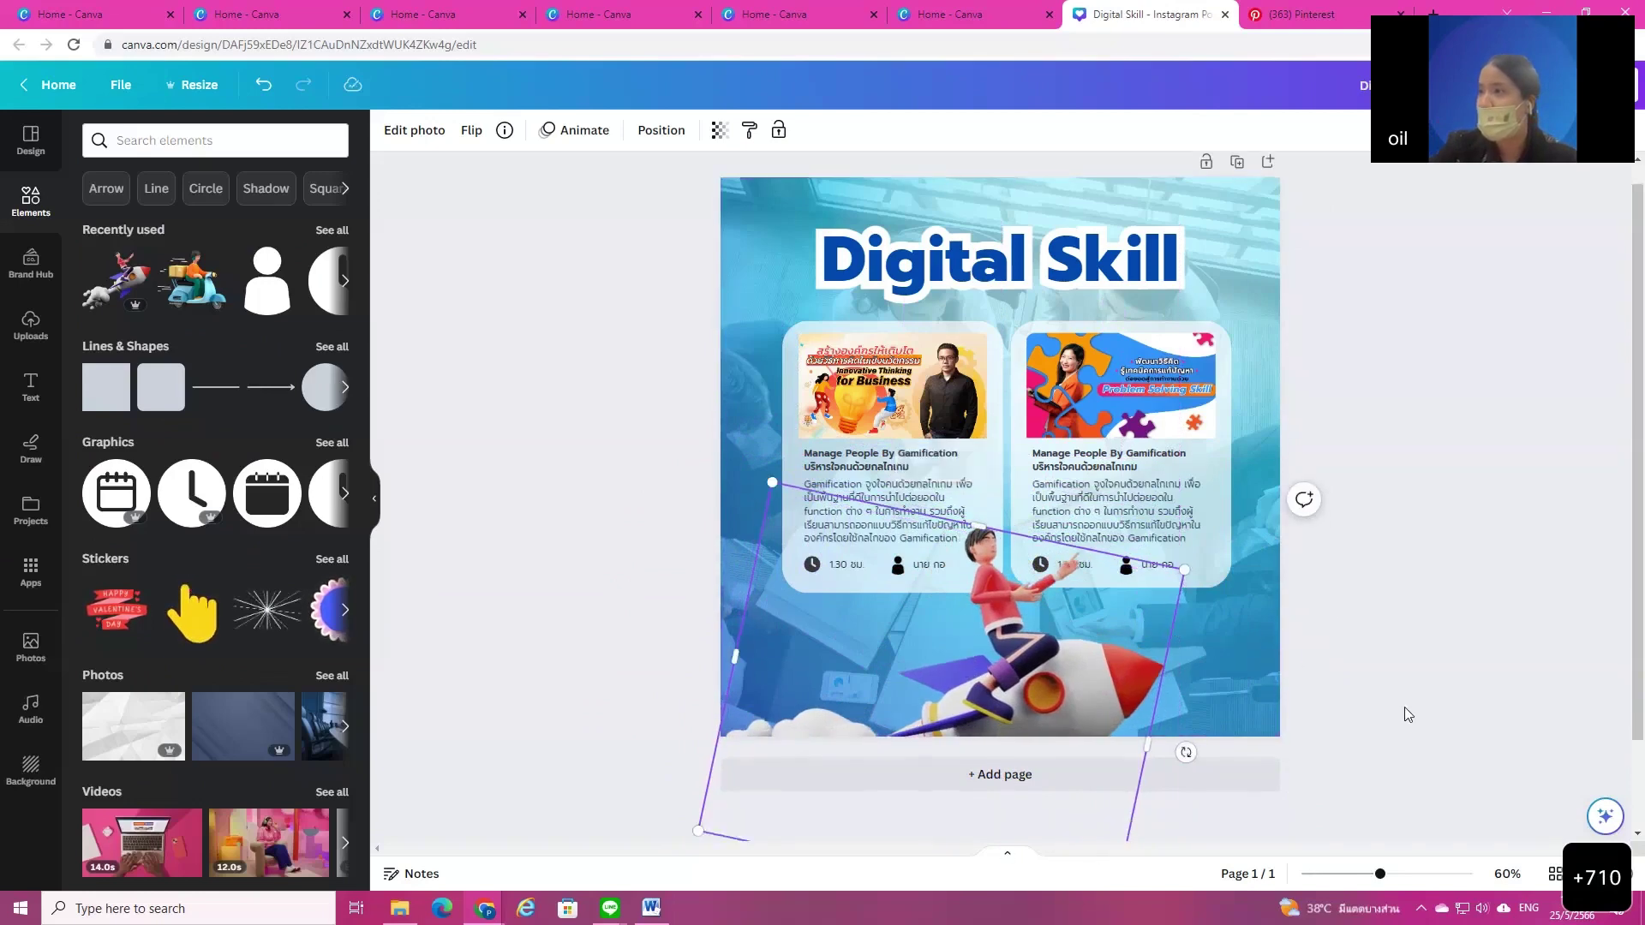
{"action": "left_click_drag", "start_coordinate": [874, 806], "coordinate": [884, 811]}
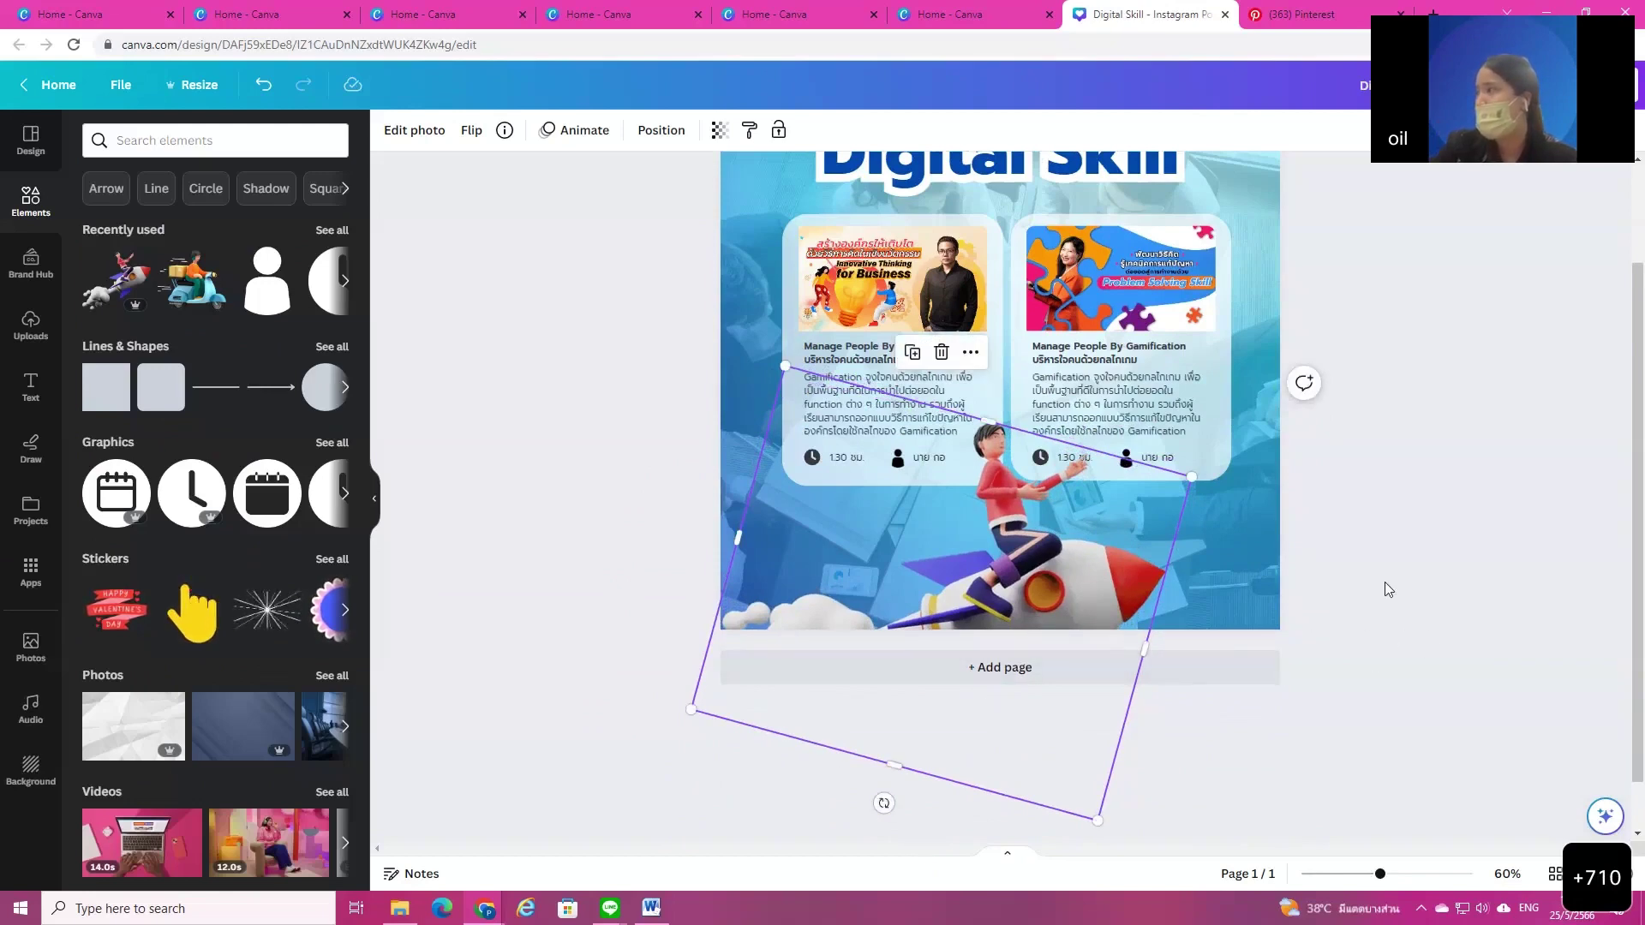
{"action": "left_click", "coordinate": [1394, 625]}
{"action": "scroll", "coordinate": [1394, 624], "scroll_direction": "up", "scroll_amount": 3}
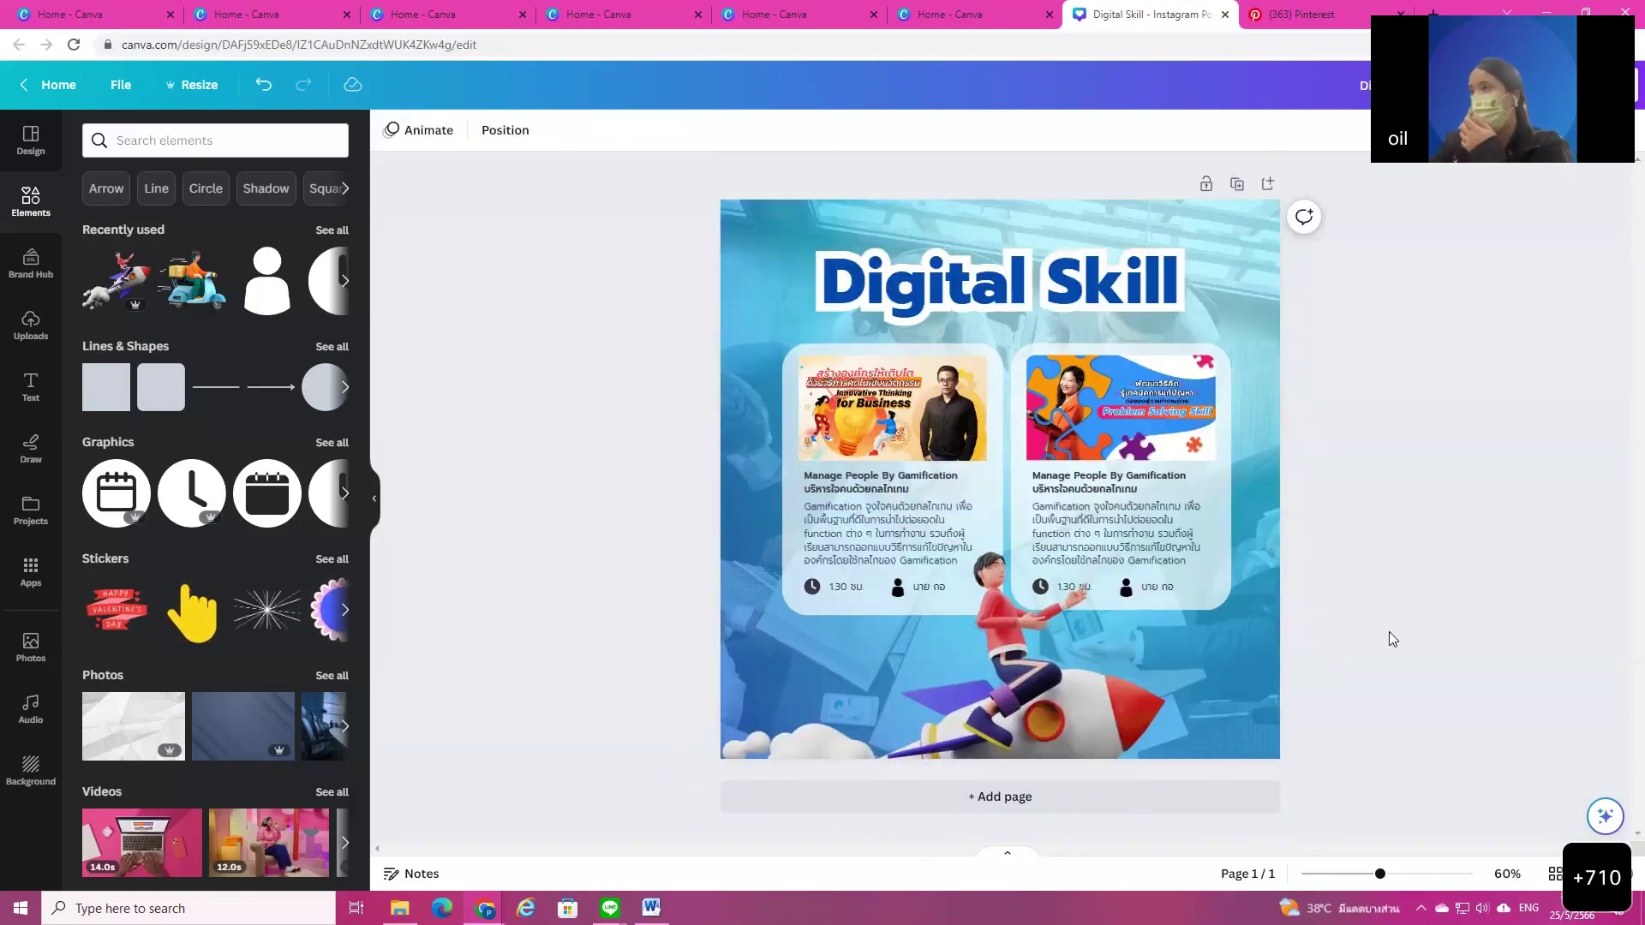
{"action": "mouse_move", "coordinate": [981, 680]}
{"action": "left_mouse_down"}
{"action": "mouse_move", "coordinate": [978, 664]}
{"action": "mouse_move", "coordinate": [983, 682]}
{"action": "left_mouse_up"}
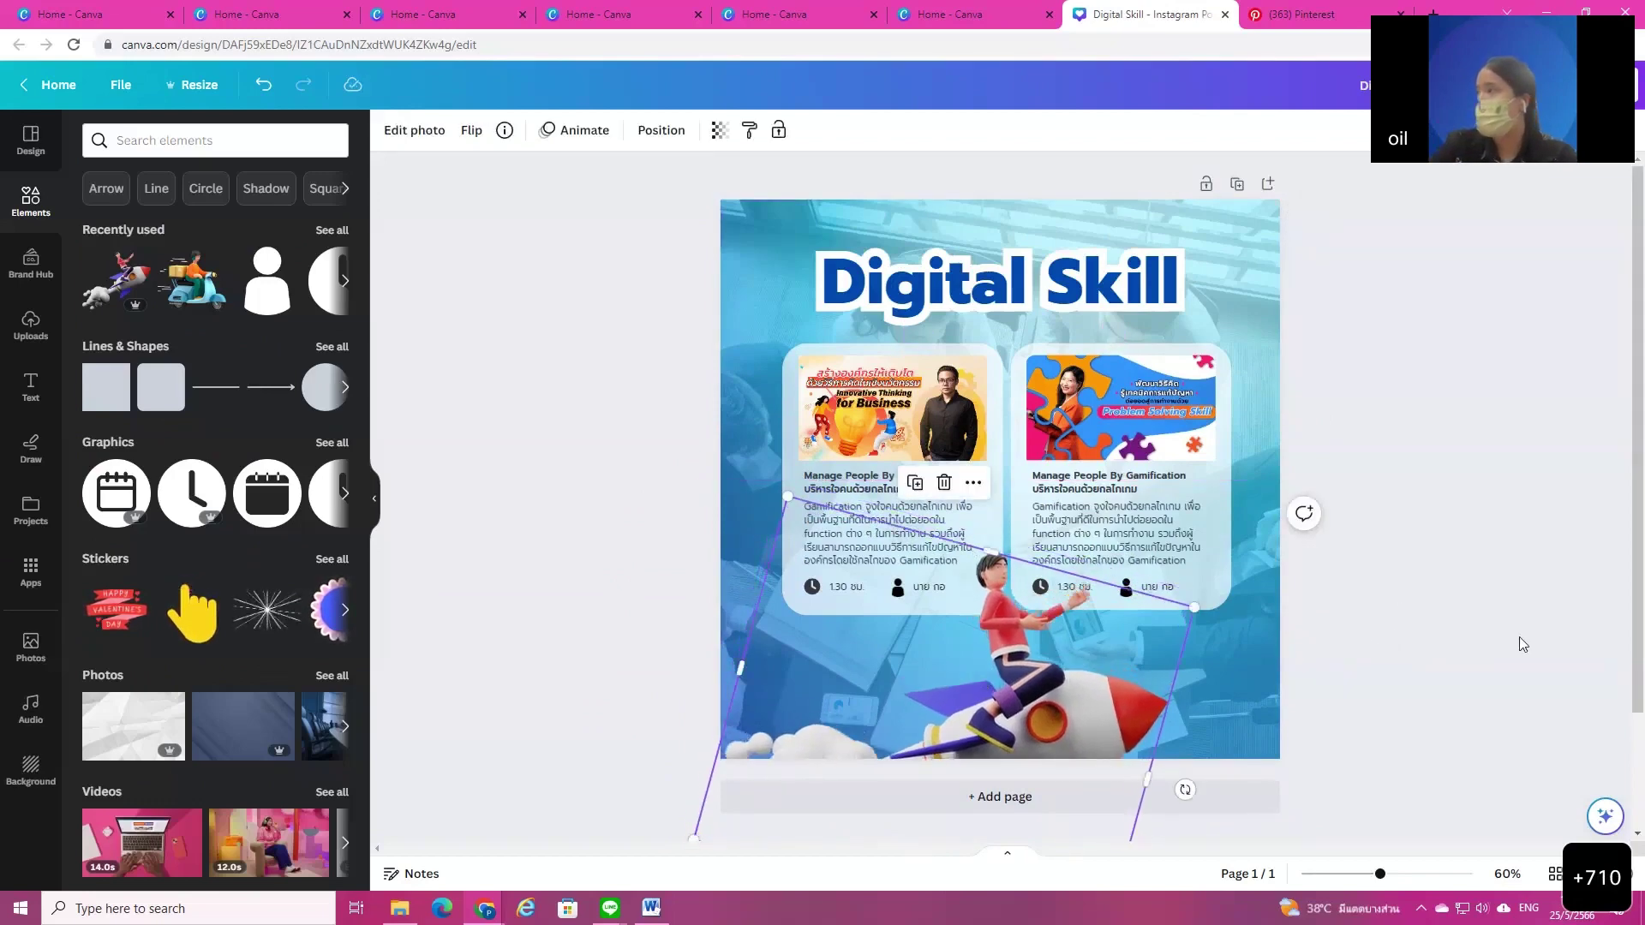
{"action": "left_click", "coordinate": [1398, 538]}
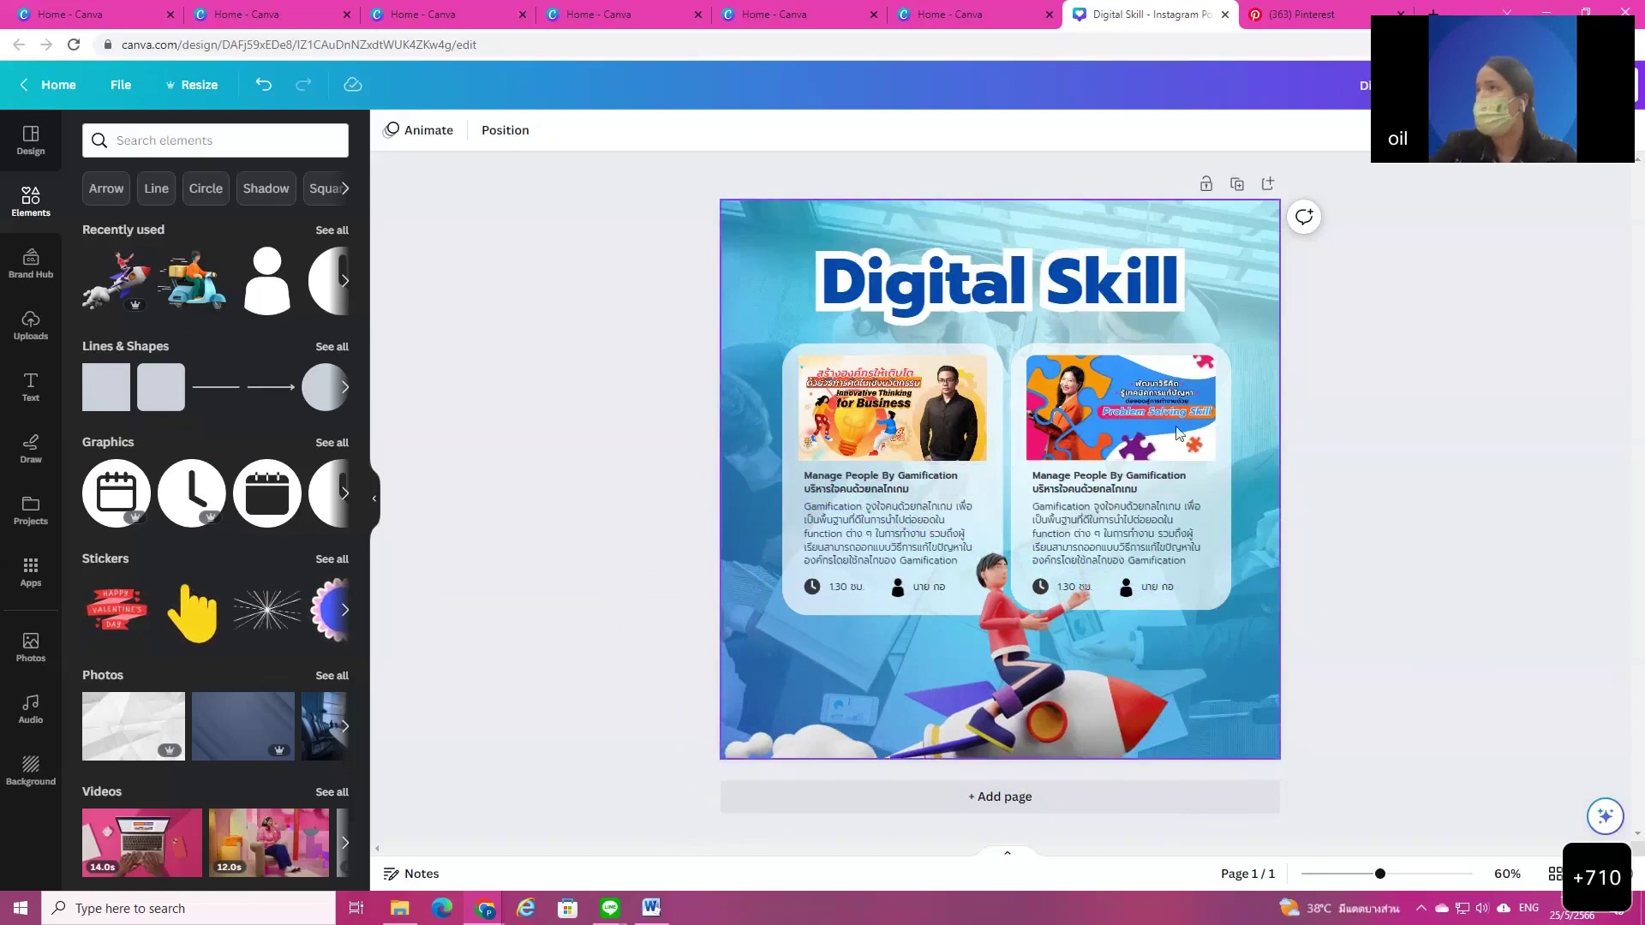
Step: Move the "Digital Skill" title slightly higher above the course cards
{"action": "left_click_drag", "start_coordinate": [1036, 286], "coordinate": [1035, 273]}
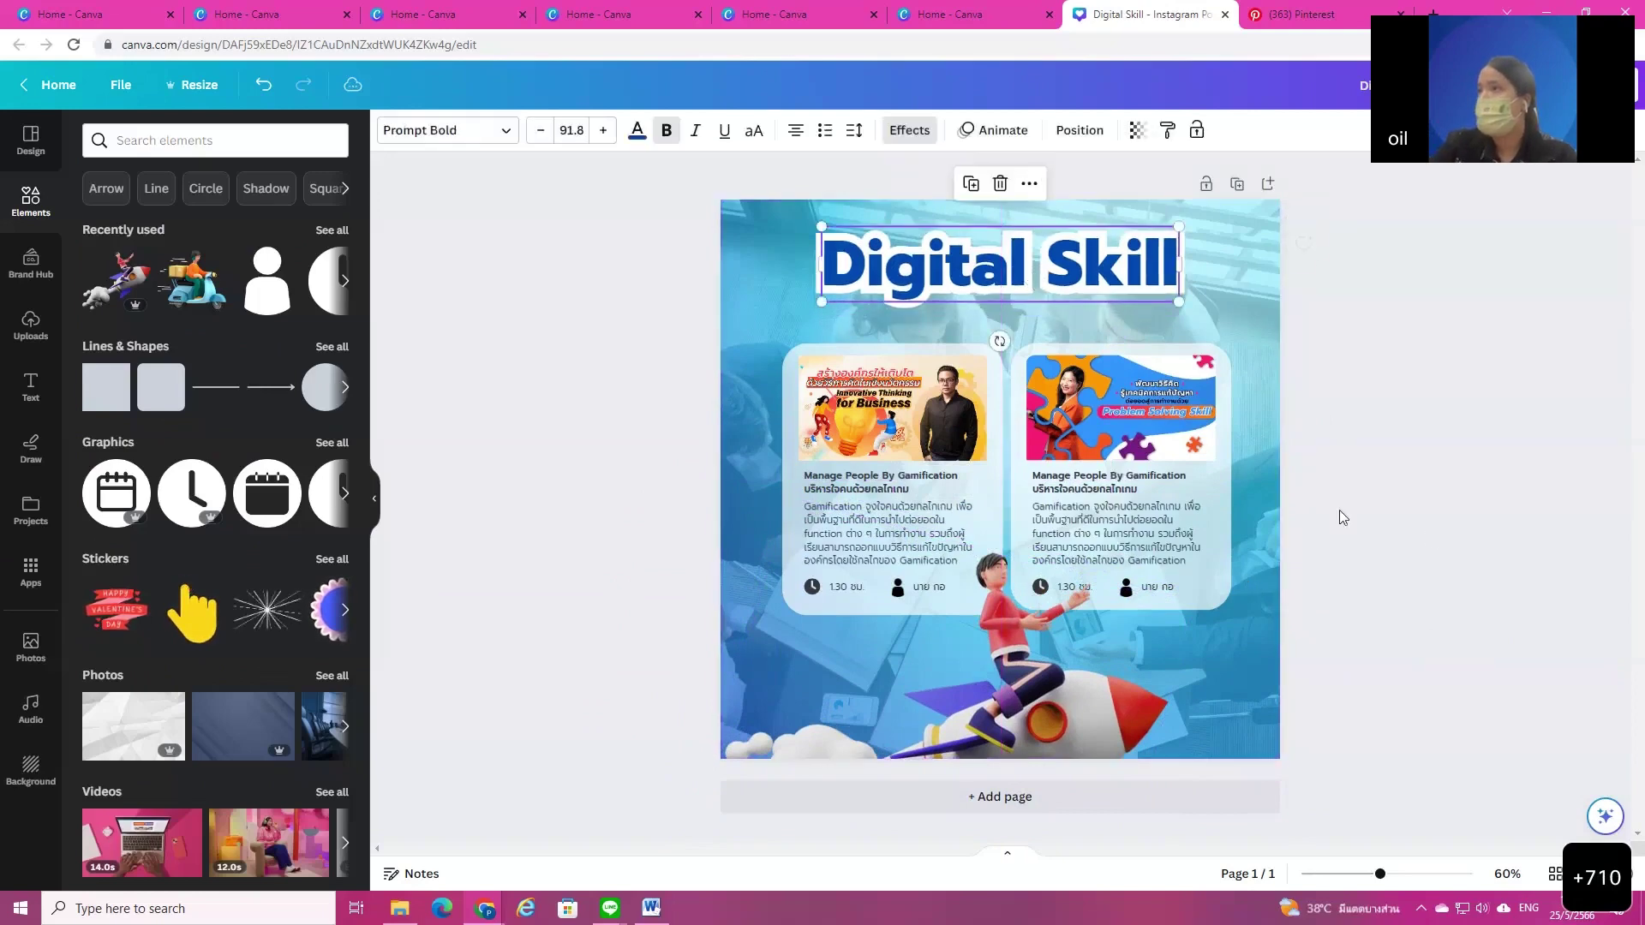
{"action": "left_click", "coordinate": [1403, 519]}
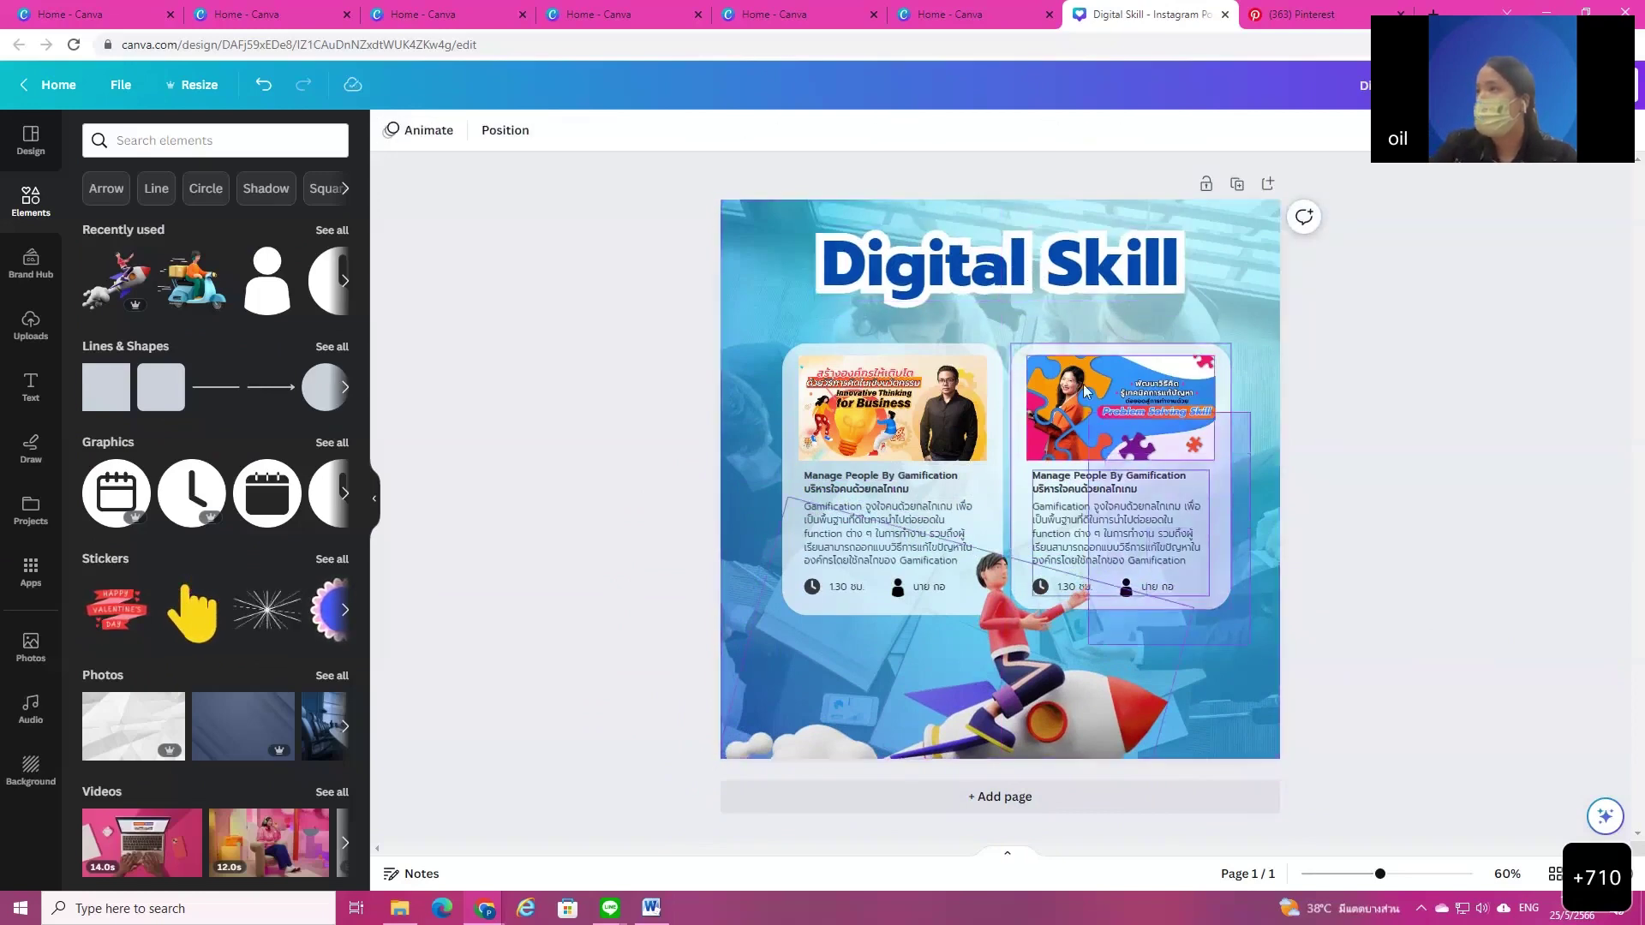
{"action": "left_click", "coordinate": [1152, 535]}
{"action": "left_click", "coordinate": [1337, 485]}
{"action": "left_click", "coordinate": [1036, 665]}
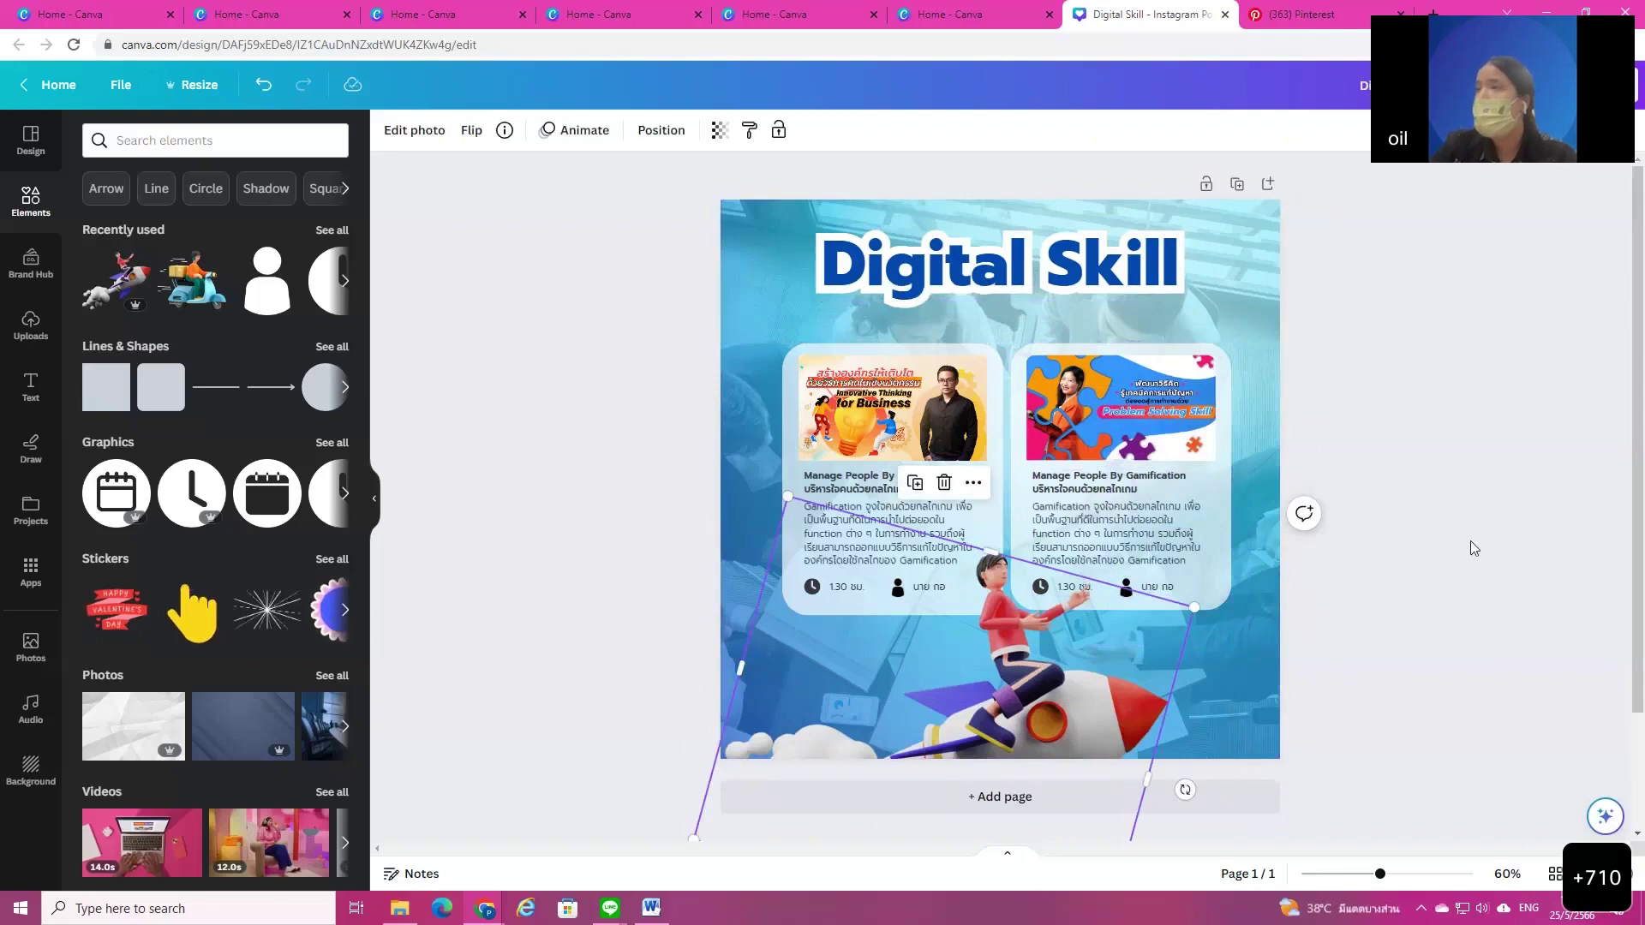
{"action": "left_click", "coordinate": [1397, 658]}
{"action": "left_click_drag", "start_coordinate": [1388, 592], "coordinate": [1025, 430]}
{"action": "left_click", "coordinate": [1455, 495]}
{"action": "left_click", "coordinate": [1241, 502]}
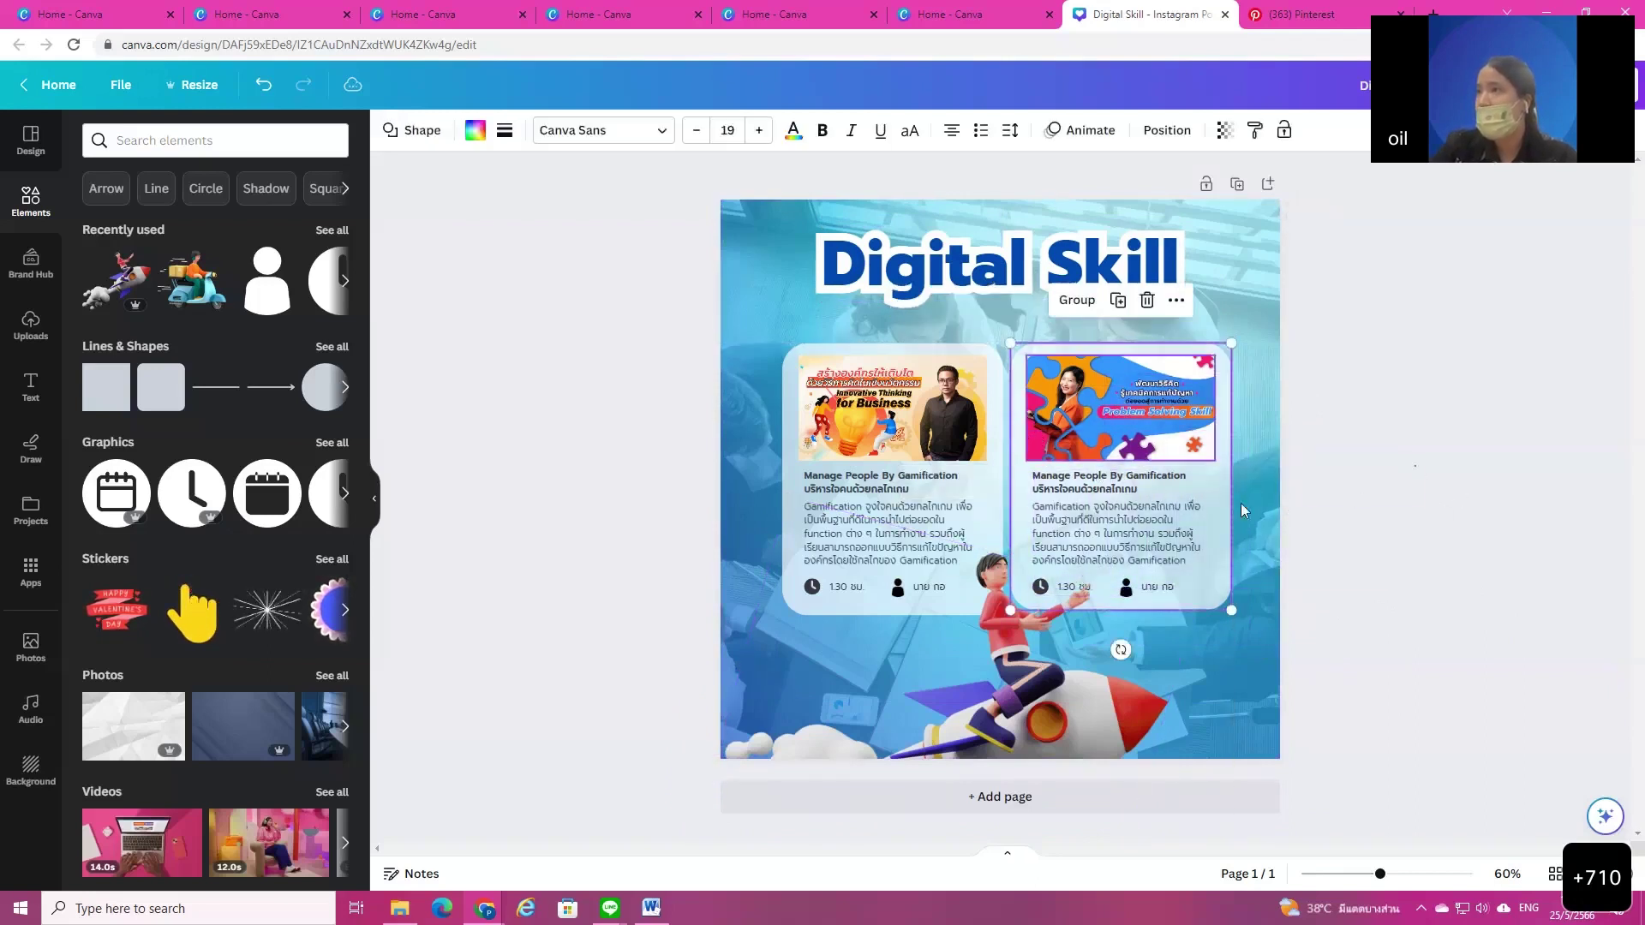
{"action": "left_click", "coordinate": [1113, 531]}
{"action": "left_click", "coordinate": [263, 84]}
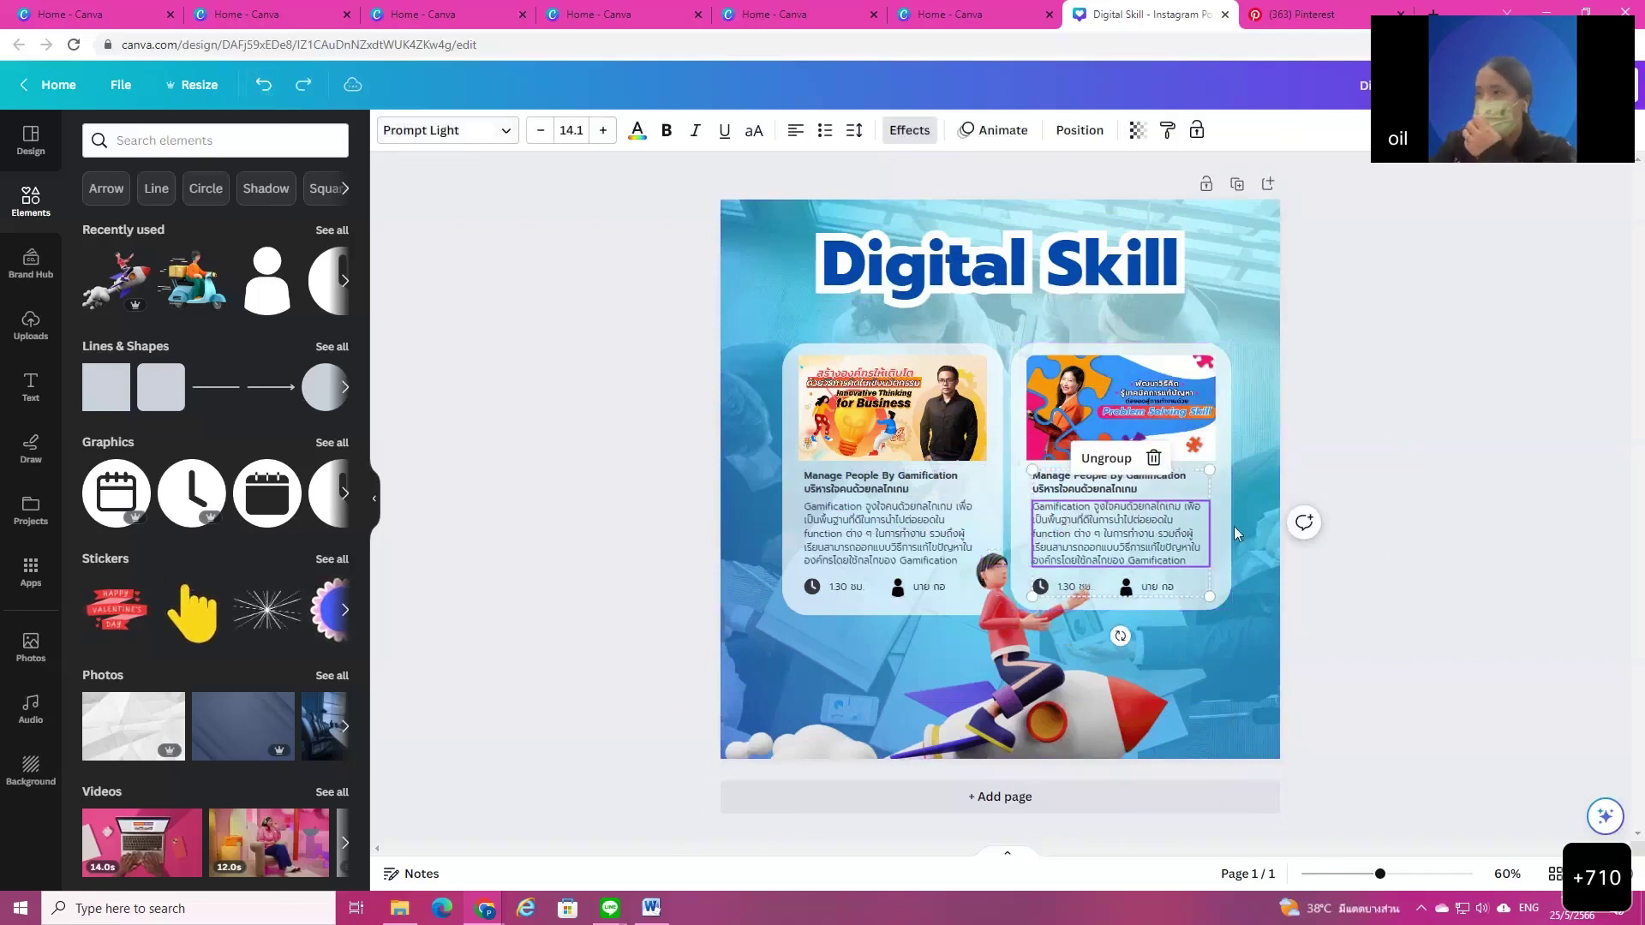
Step: Lock the rocket rider graphic, then widen the gap between the two course cards and shift both slightly left to balance them on the post
{"action": "left_click", "coordinate": [1014, 701]}
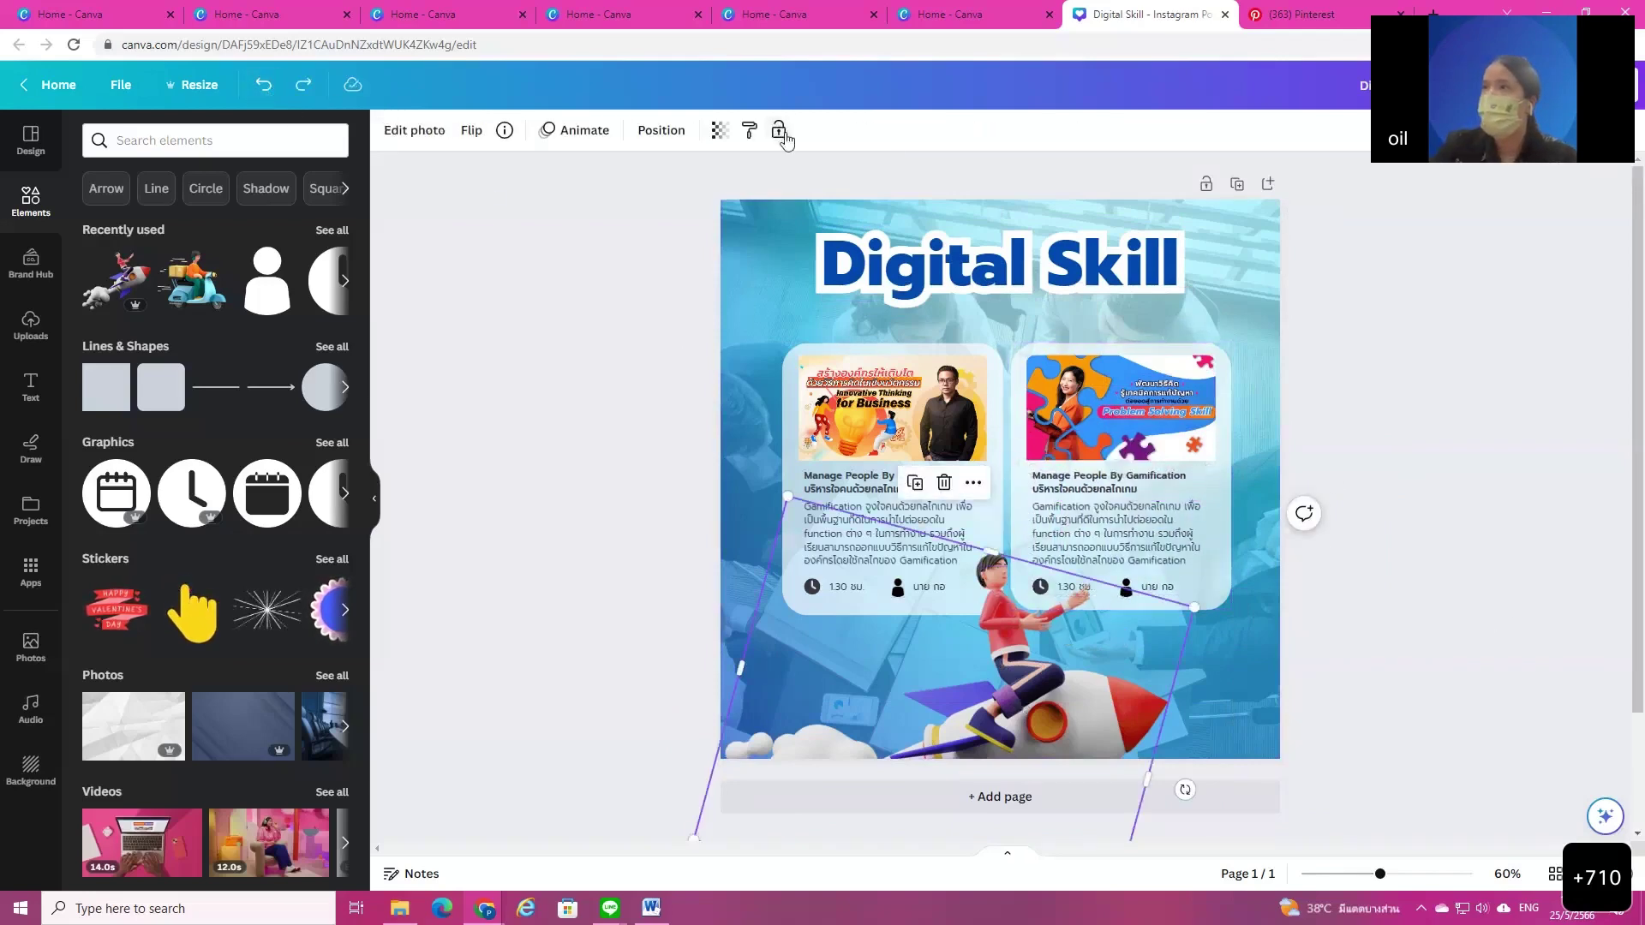
{"action": "left_click", "coordinate": [779, 131]}
{"action": "left_click_drag", "start_coordinate": [1344, 339], "coordinate": [1091, 489]}
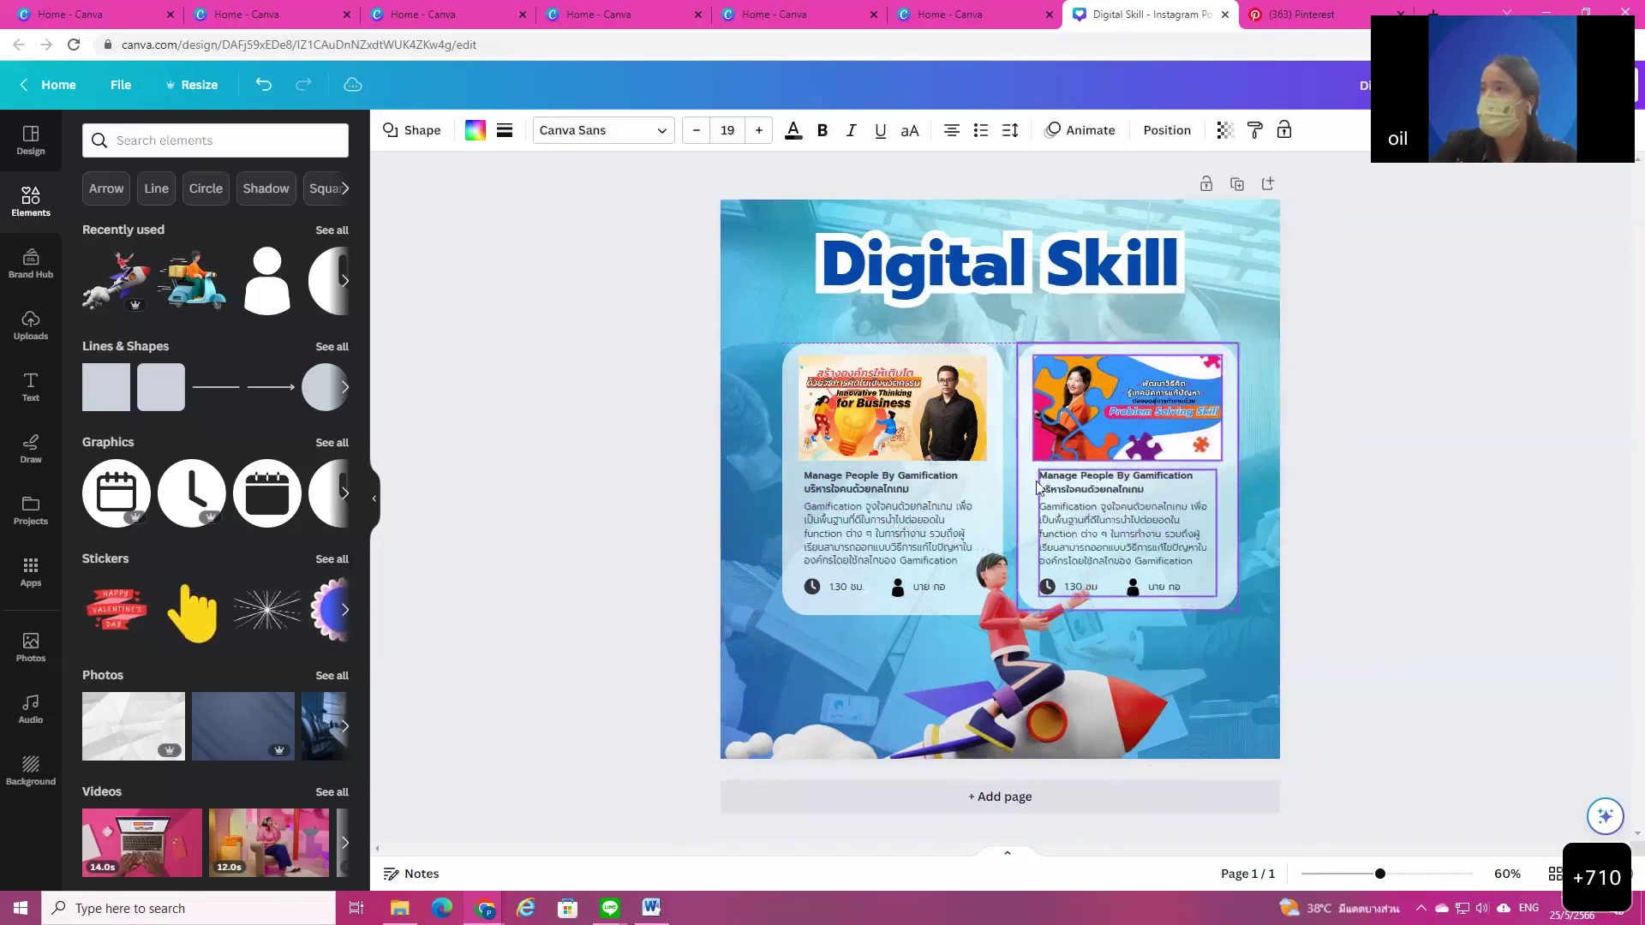
{"action": "left_click_drag", "start_coordinate": [720, 335], "coordinate": [957, 477]}
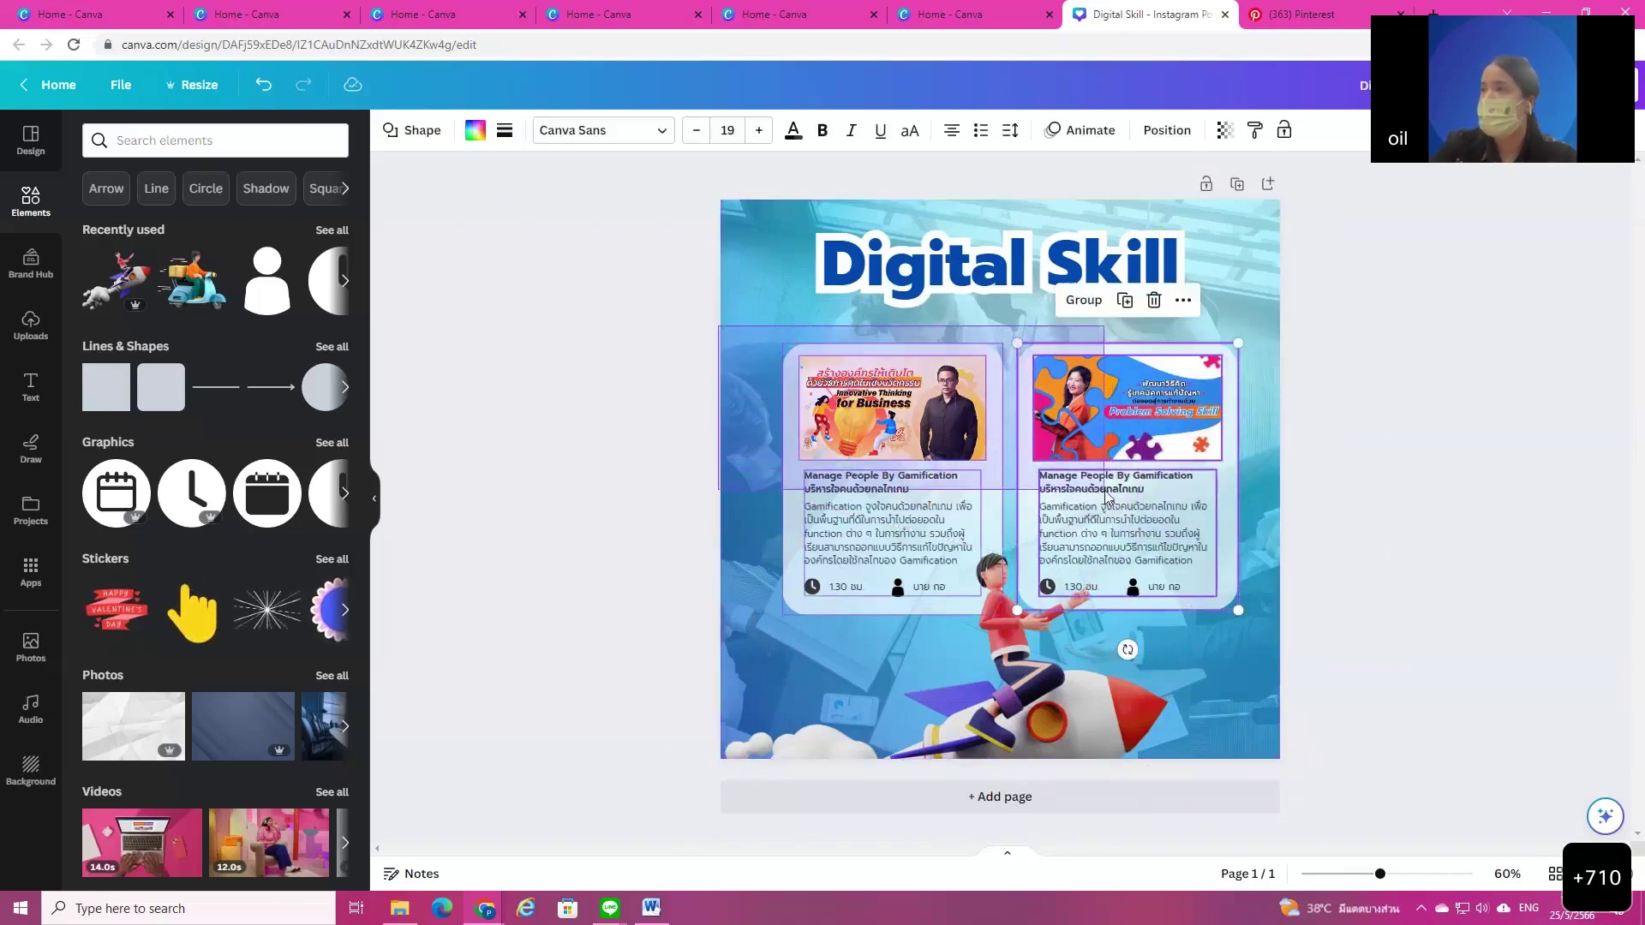
{"action": "left_click_drag", "start_coordinate": [1167, 468], "coordinate": [1158, 467]}
{"action": "left_click", "coordinate": [1431, 484]}
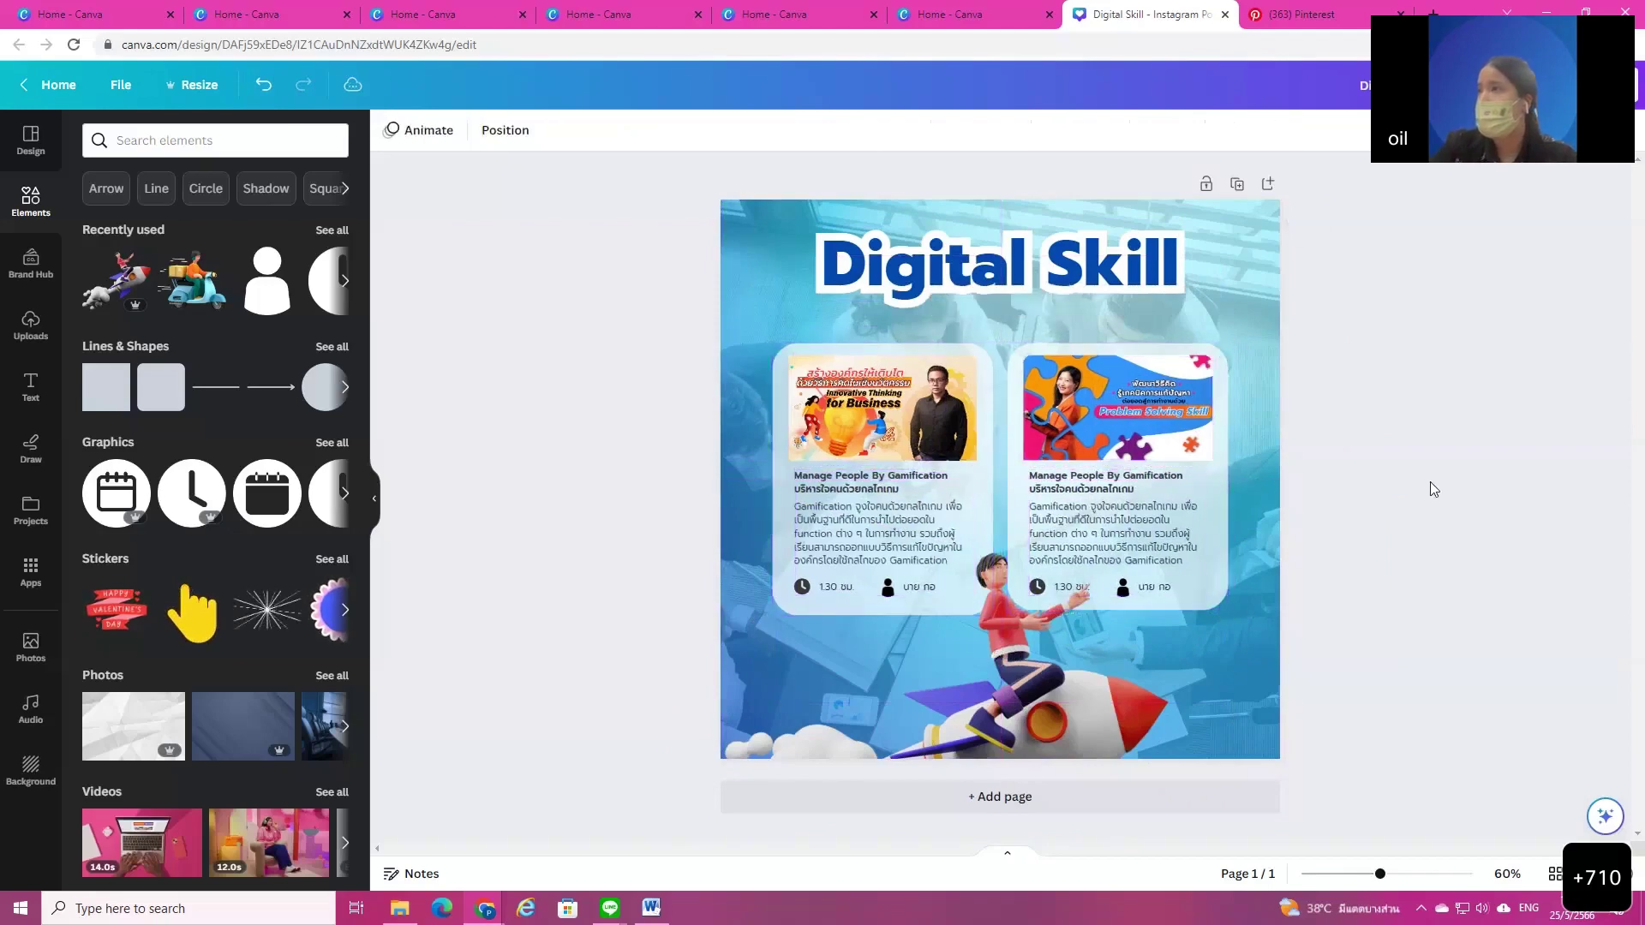
Step: Unlock the rocket rider graphic fully and shift it slightly to the right below the course cards
{"action": "left_click", "coordinate": [1038, 691]}
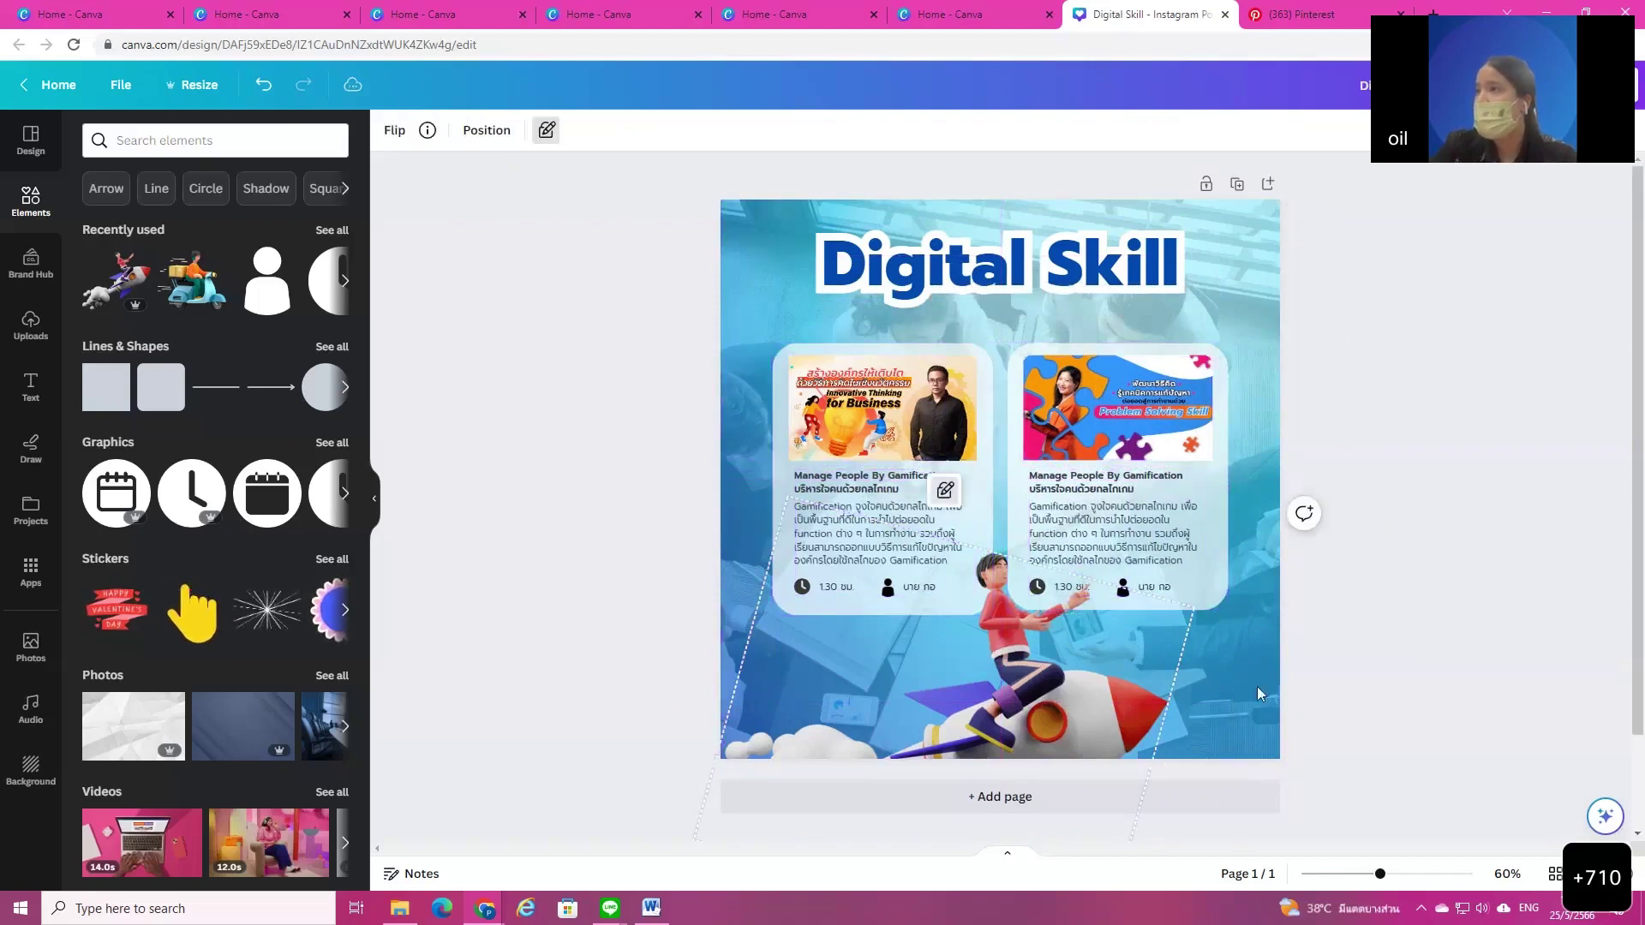
{"action": "left_click", "coordinate": [545, 131]}
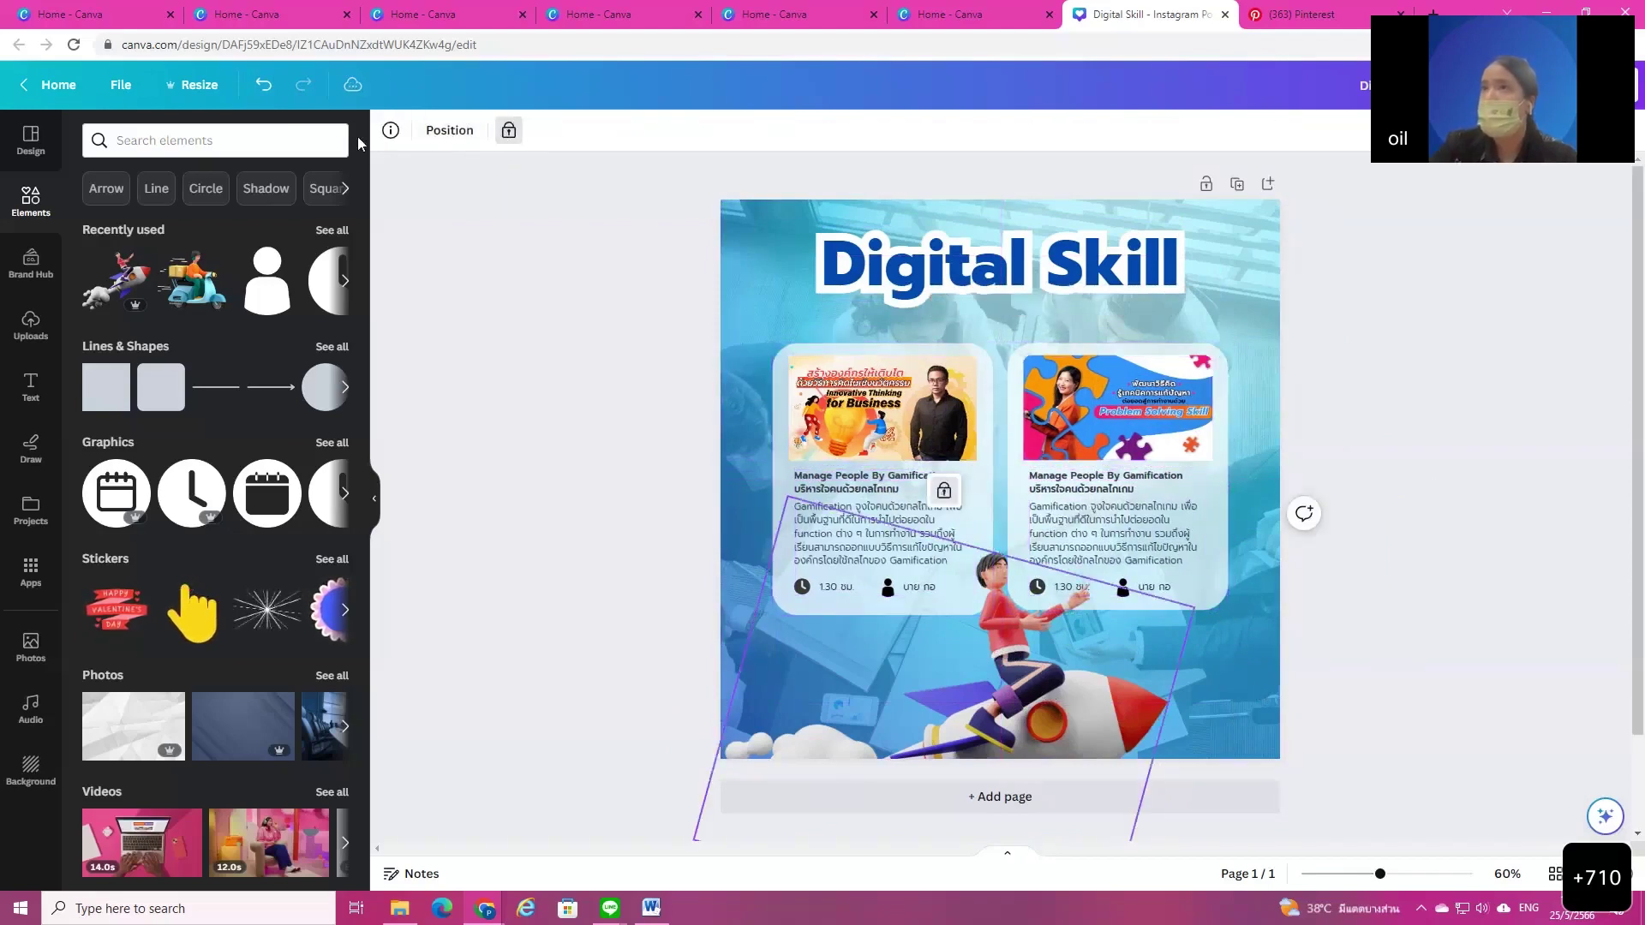
{"action": "left_click", "coordinate": [455, 133]}
{"action": "left_click", "coordinate": [509, 130]}
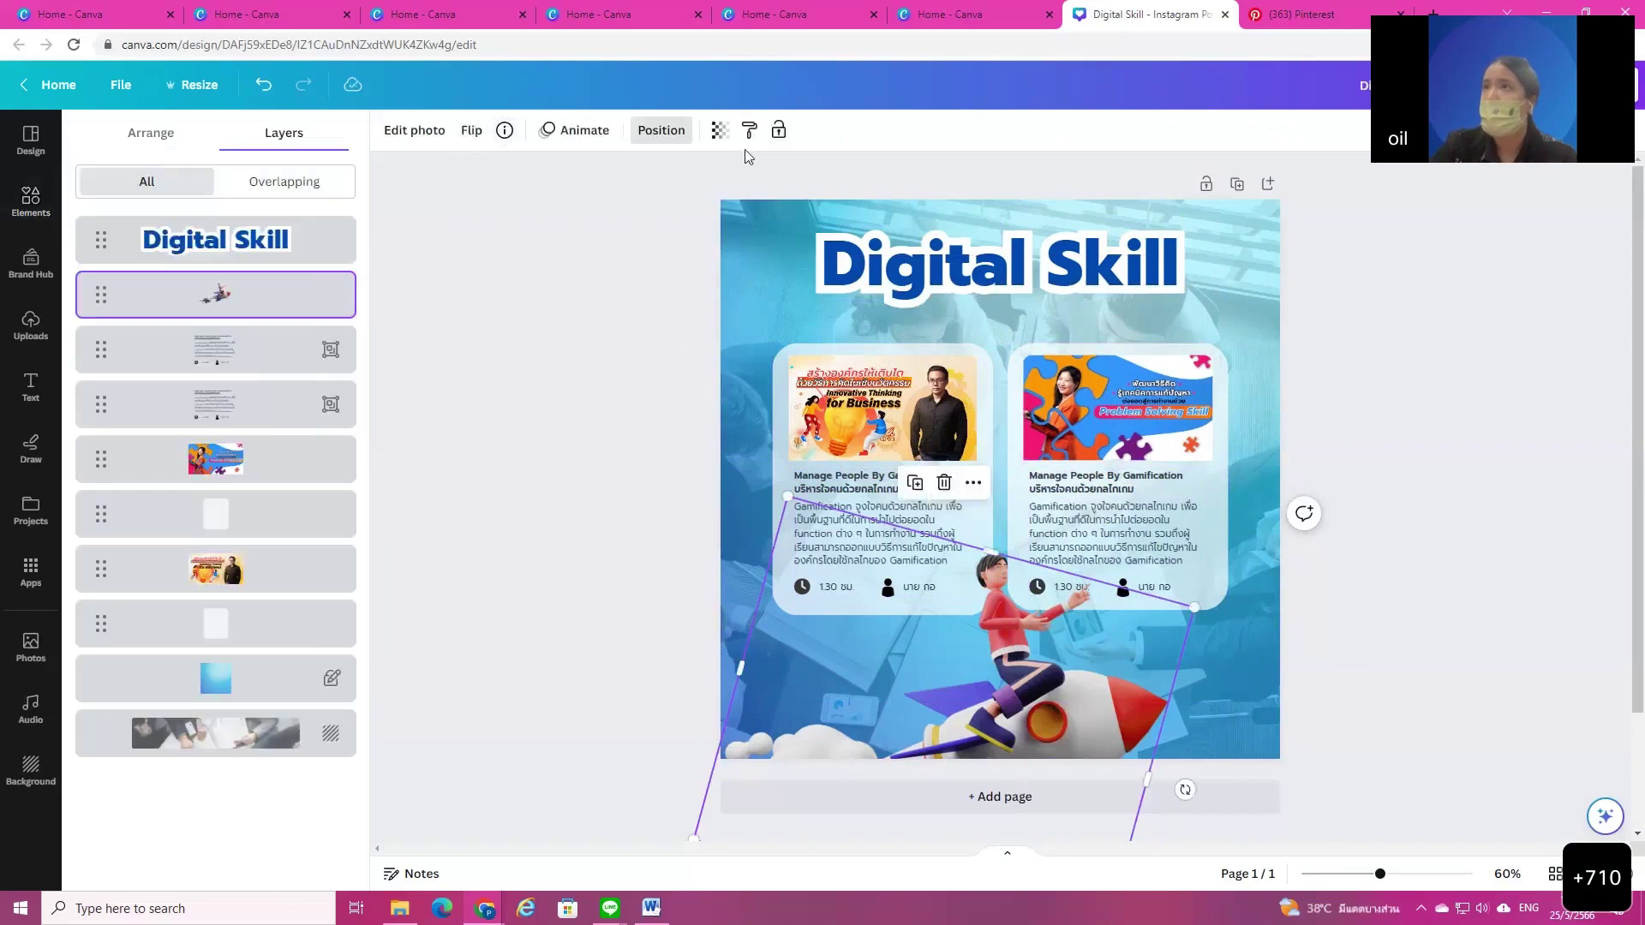
{"action": "left_click", "coordinate": [1204, 675]}
{"action": "left_click_drag", "start_coordinate": [999, 669], "coordinate": [1042, 663]}
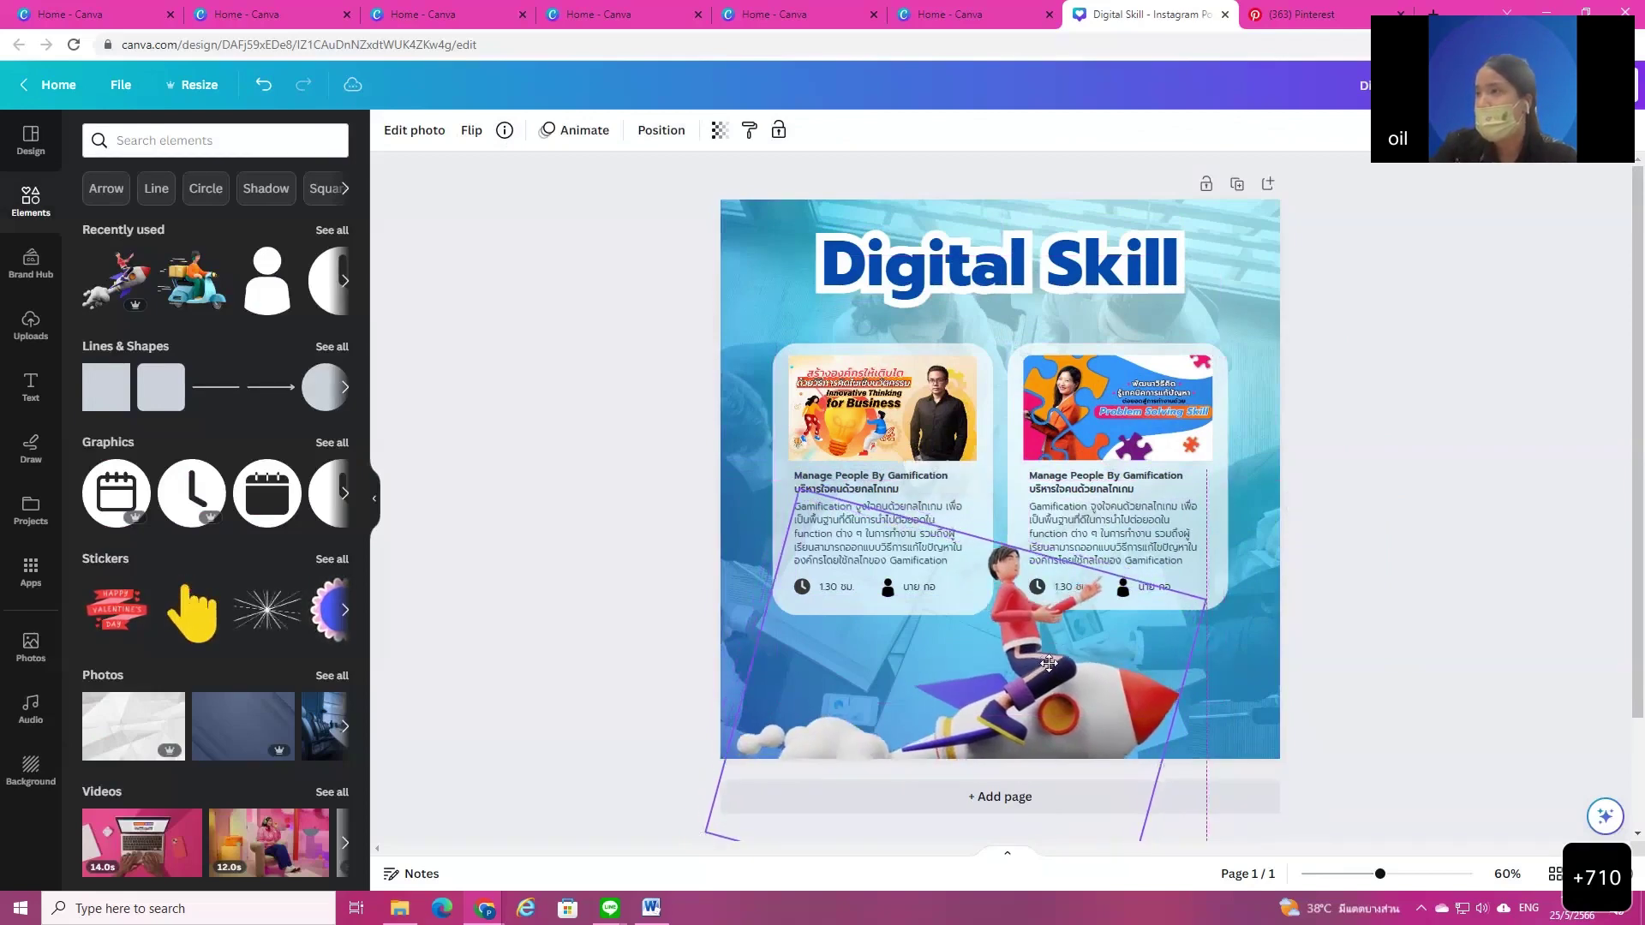
Step: Deselect the rocket rider graphic and search the elements library for "ก้อนเมฆ 3d"
{"action": "left_click", "coordinate": [1464, 435]}
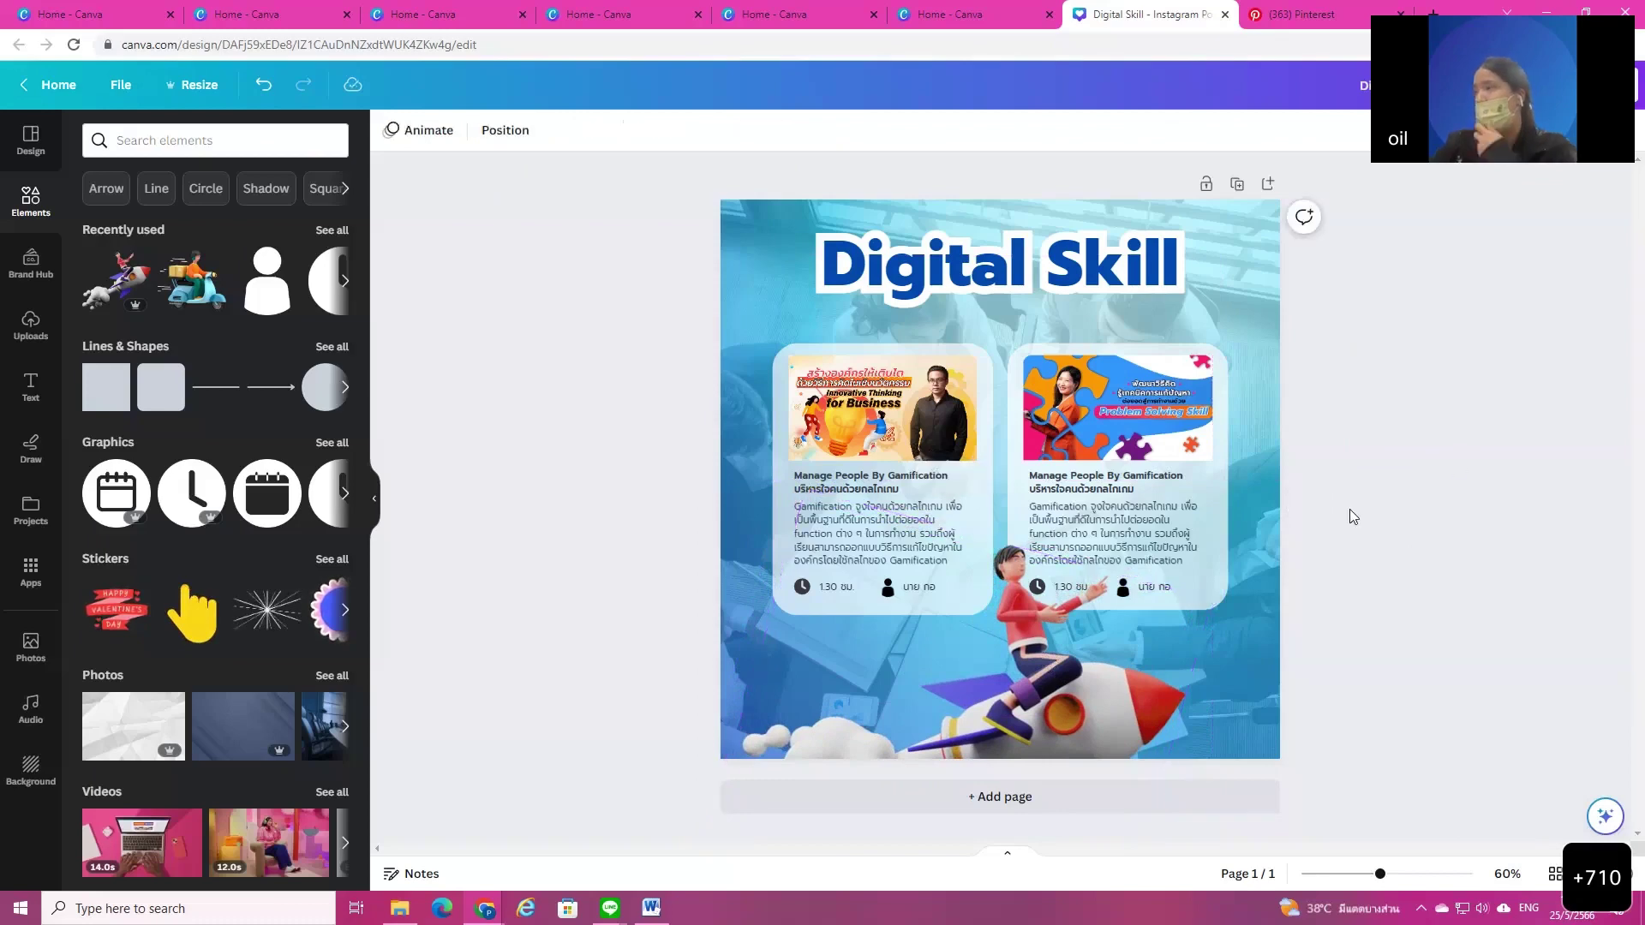
{"action": "left_click", "coordinate": [117, 148]}
{"action": "left_click", "coordinate": [31, 199]}
{"action": "left_click", "coordinate": [154, 129]}
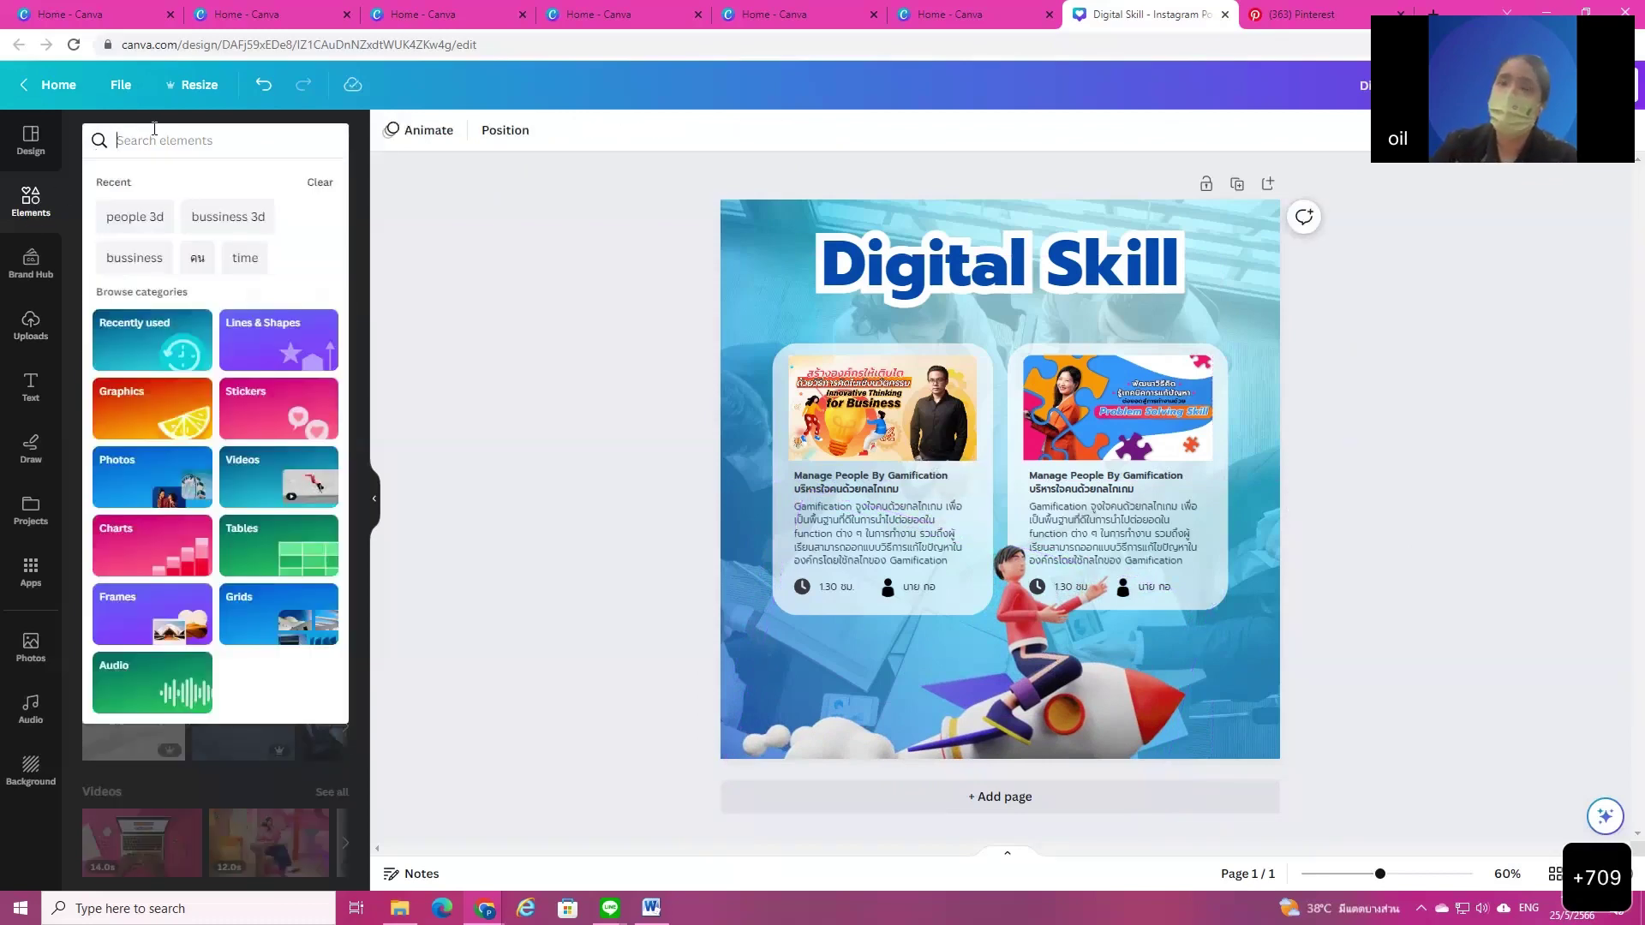
{"action": "type", "text": "d"}
{"action": "key", "text": "BackSpace"}
{"action": "key", "text": "grave"}
{"action": "type", "text": "ก้อนเมฆ 3d"}
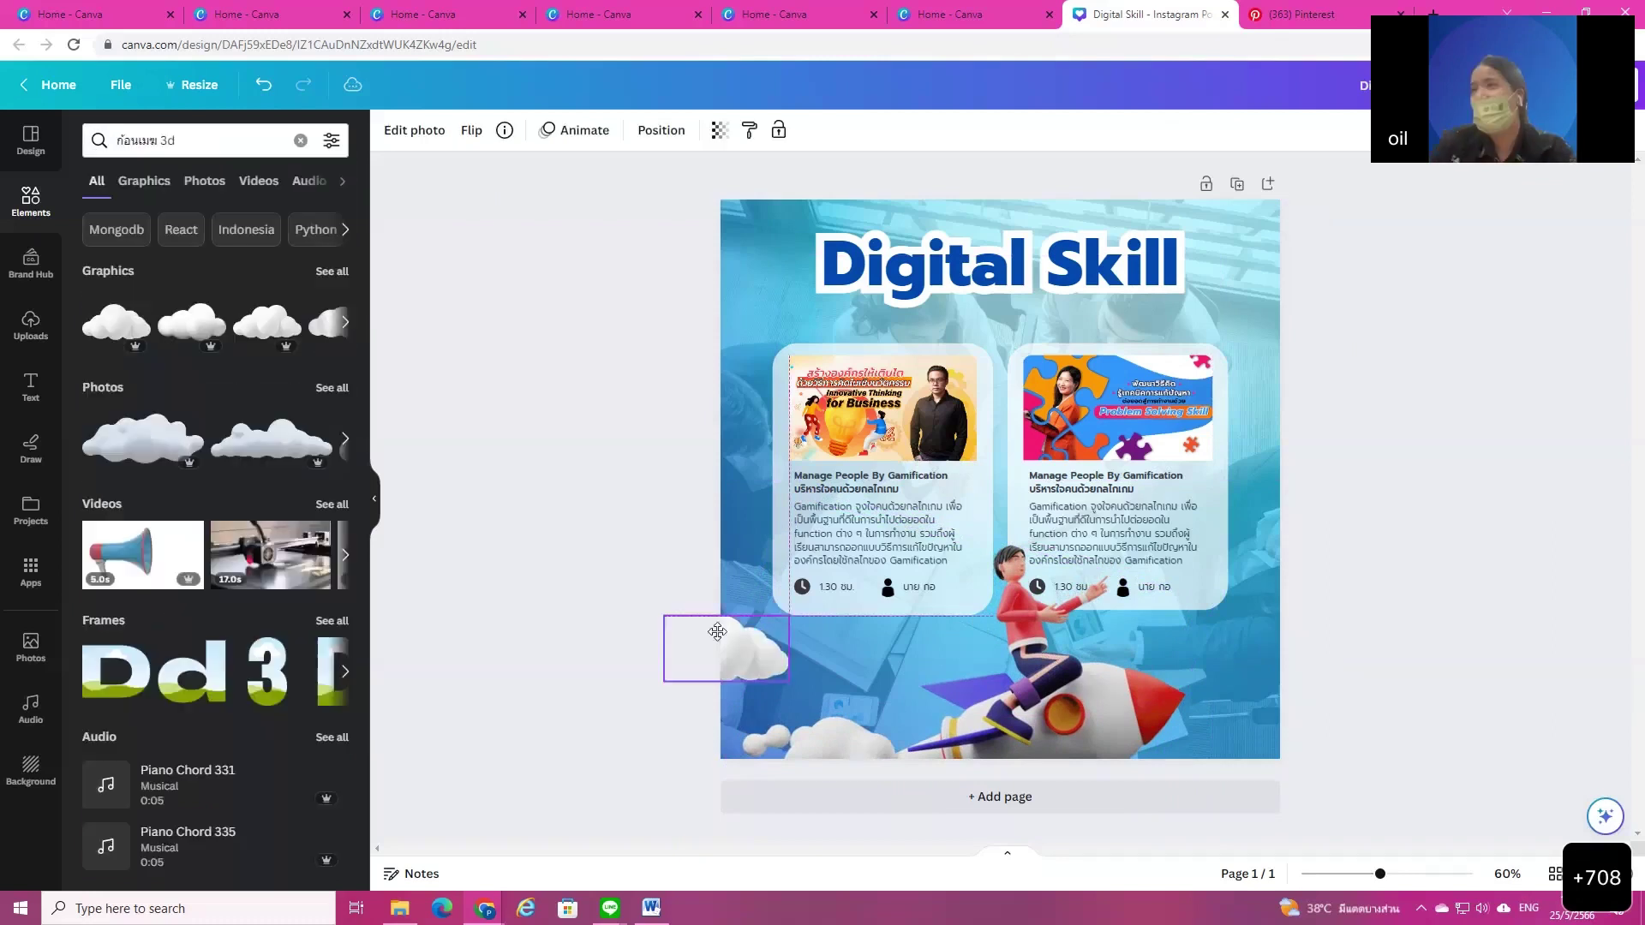
Step: Place a white 3D cloud over the post's right edge beside the title and a duplicate over the left edge beside the first card
{"action": "left_click_drag", "start_coordinate": [716, 628], "coordinate": [1265, 271]}
{"action": "left_click", "coordinate": [1268, 283]}
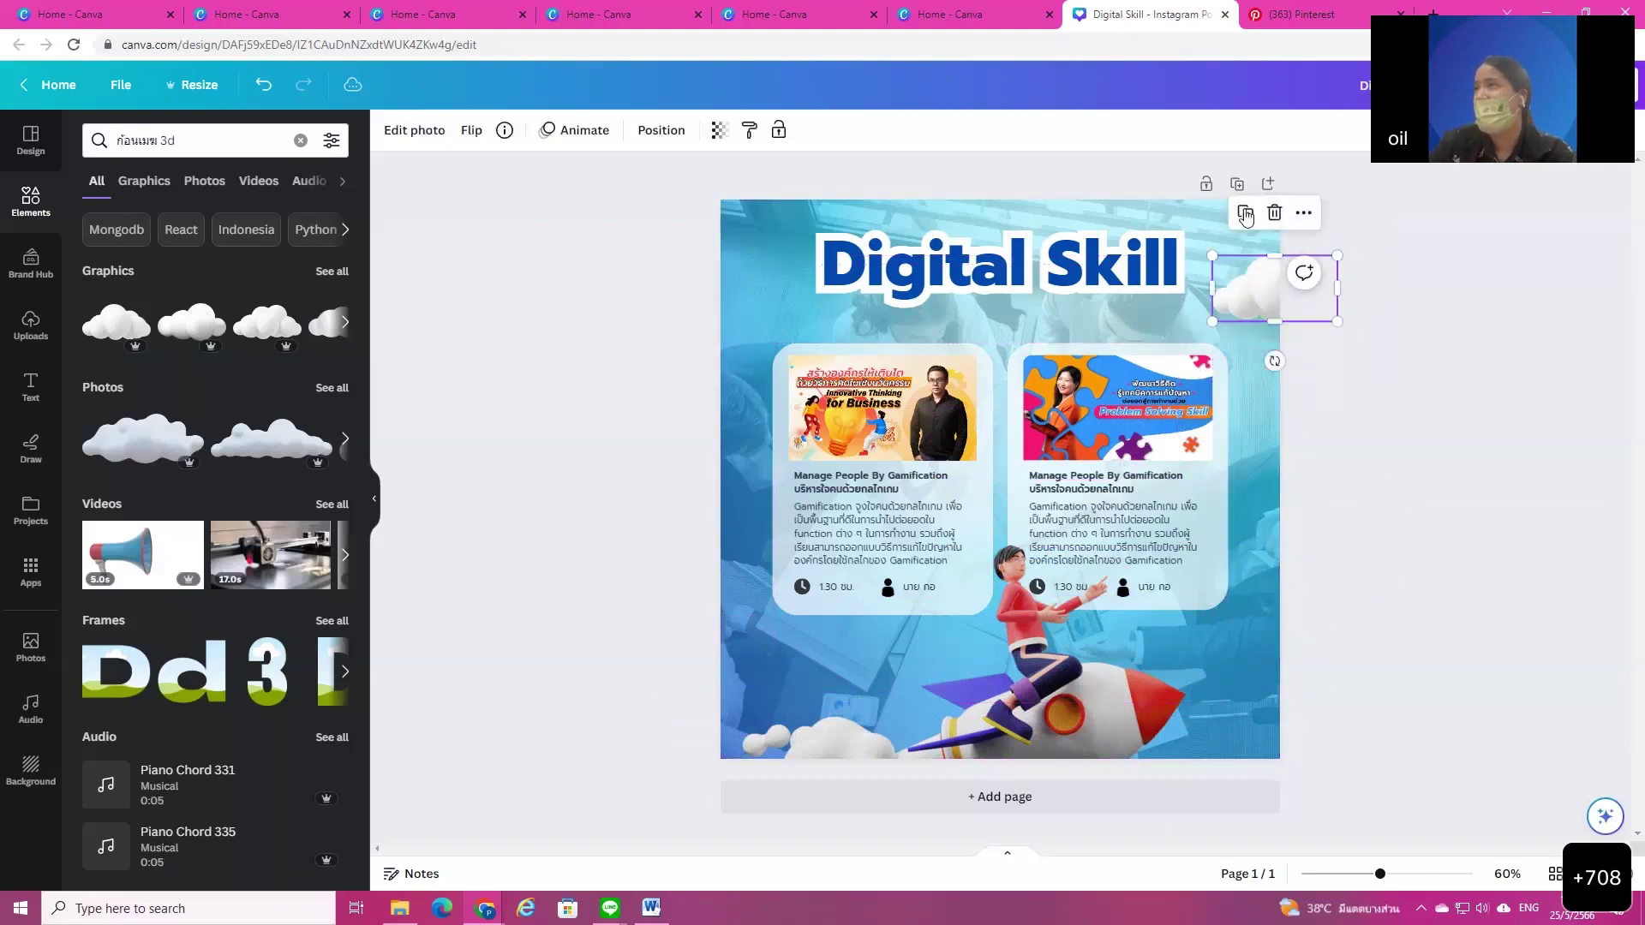
{"action": "left_click_drag", "start_coordinate": [1268, 283], "coordinate": [716, 454]}
{"action": "left_click", "coordinate": [1425, 593]}
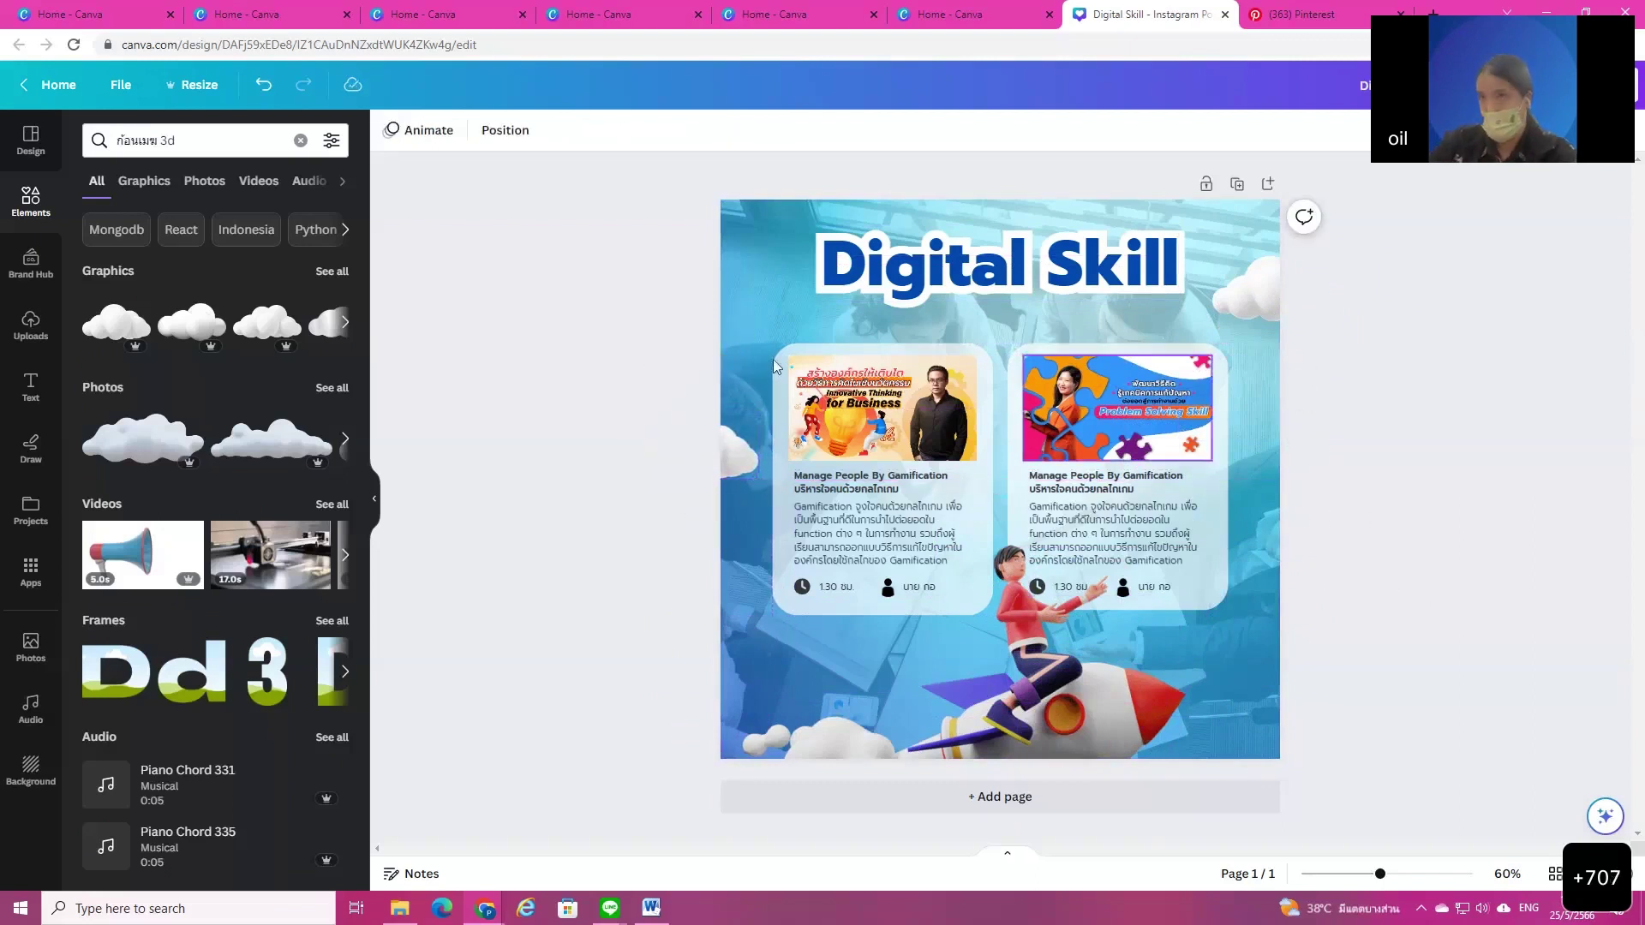
Step: Find a slanted dot pattern among the graphics for "dot" and place it over the post's right edge beside the rocket
{"action": "left_click", "coordinate": [301, 140]}
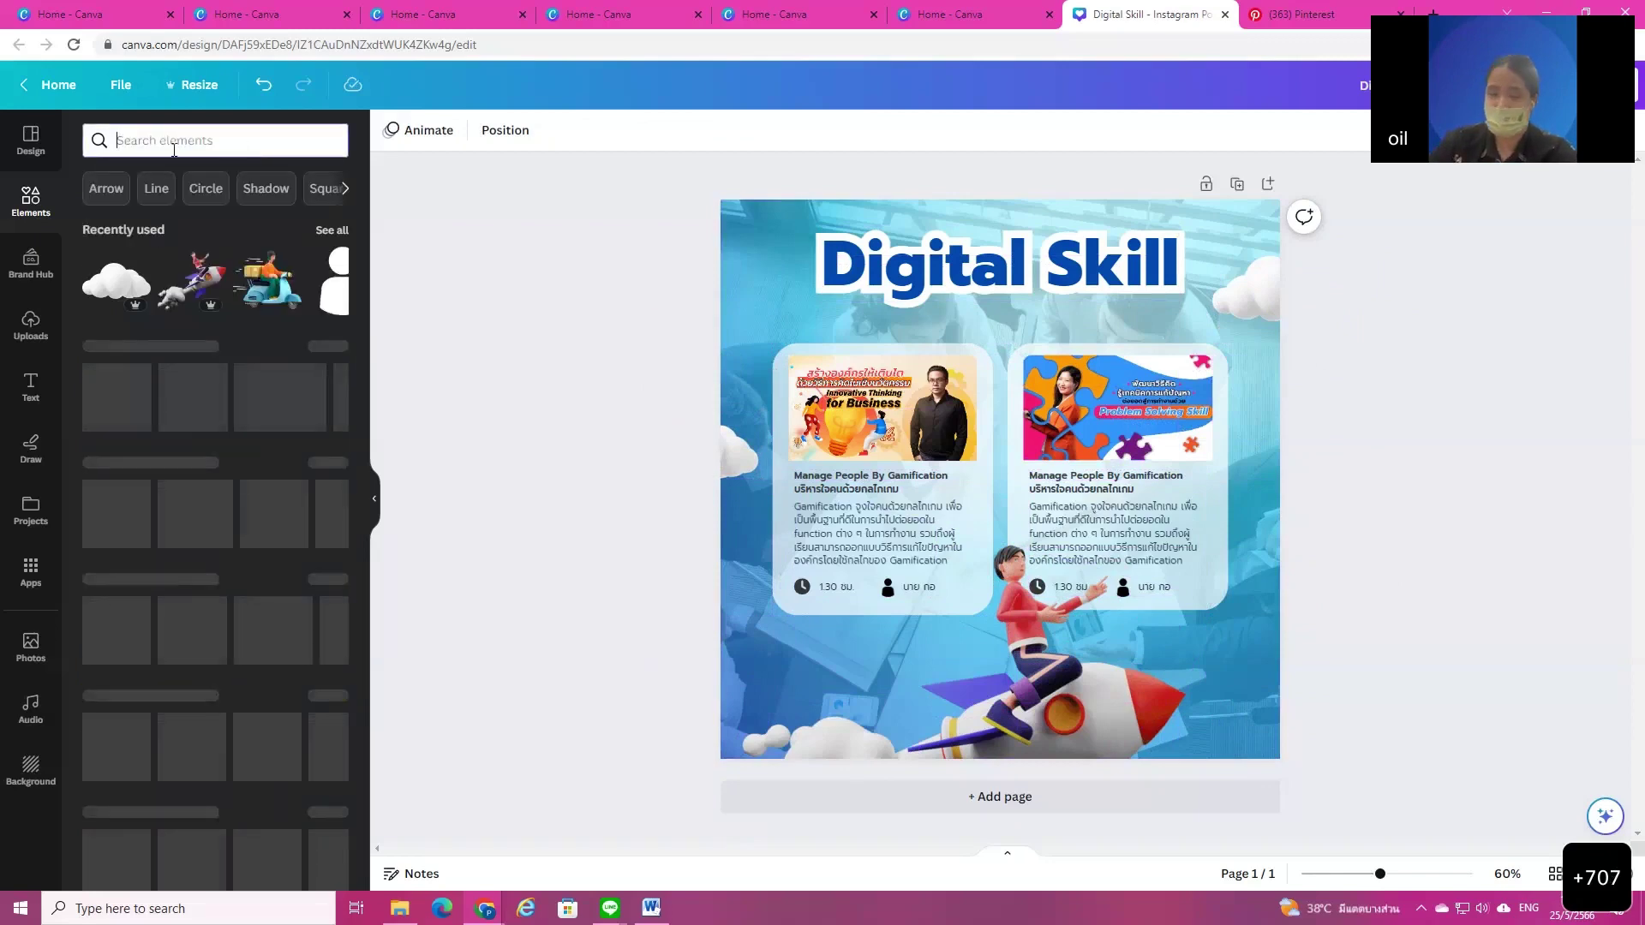
{"action": "type", "text": "dot"}
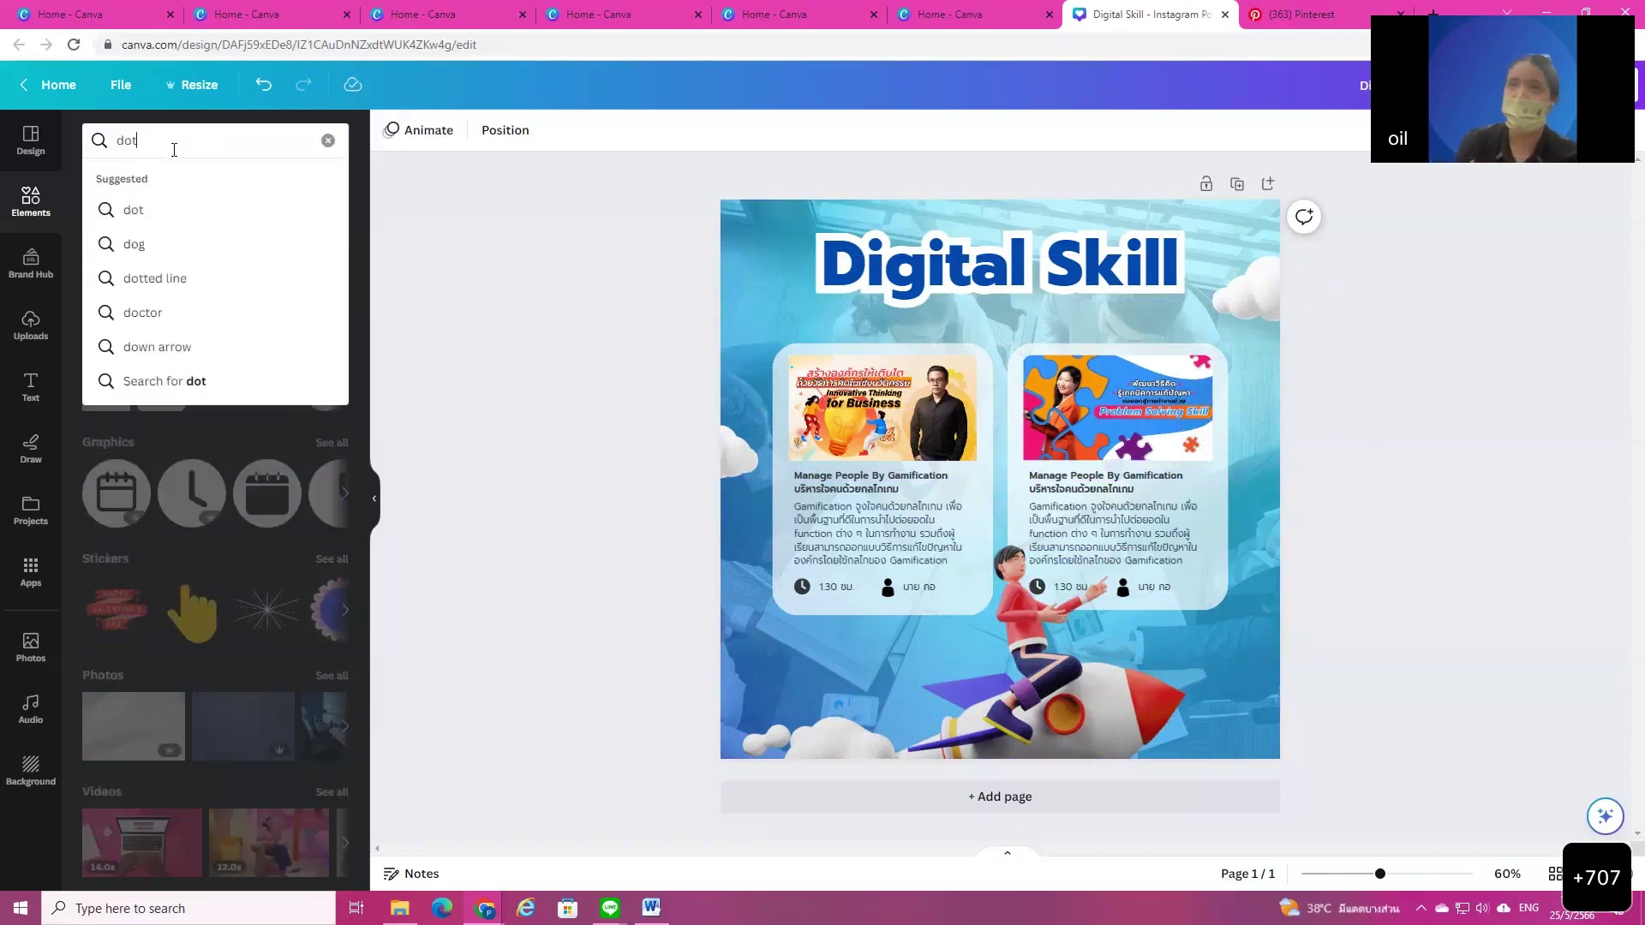
{"action": "key", "text": "Return"}
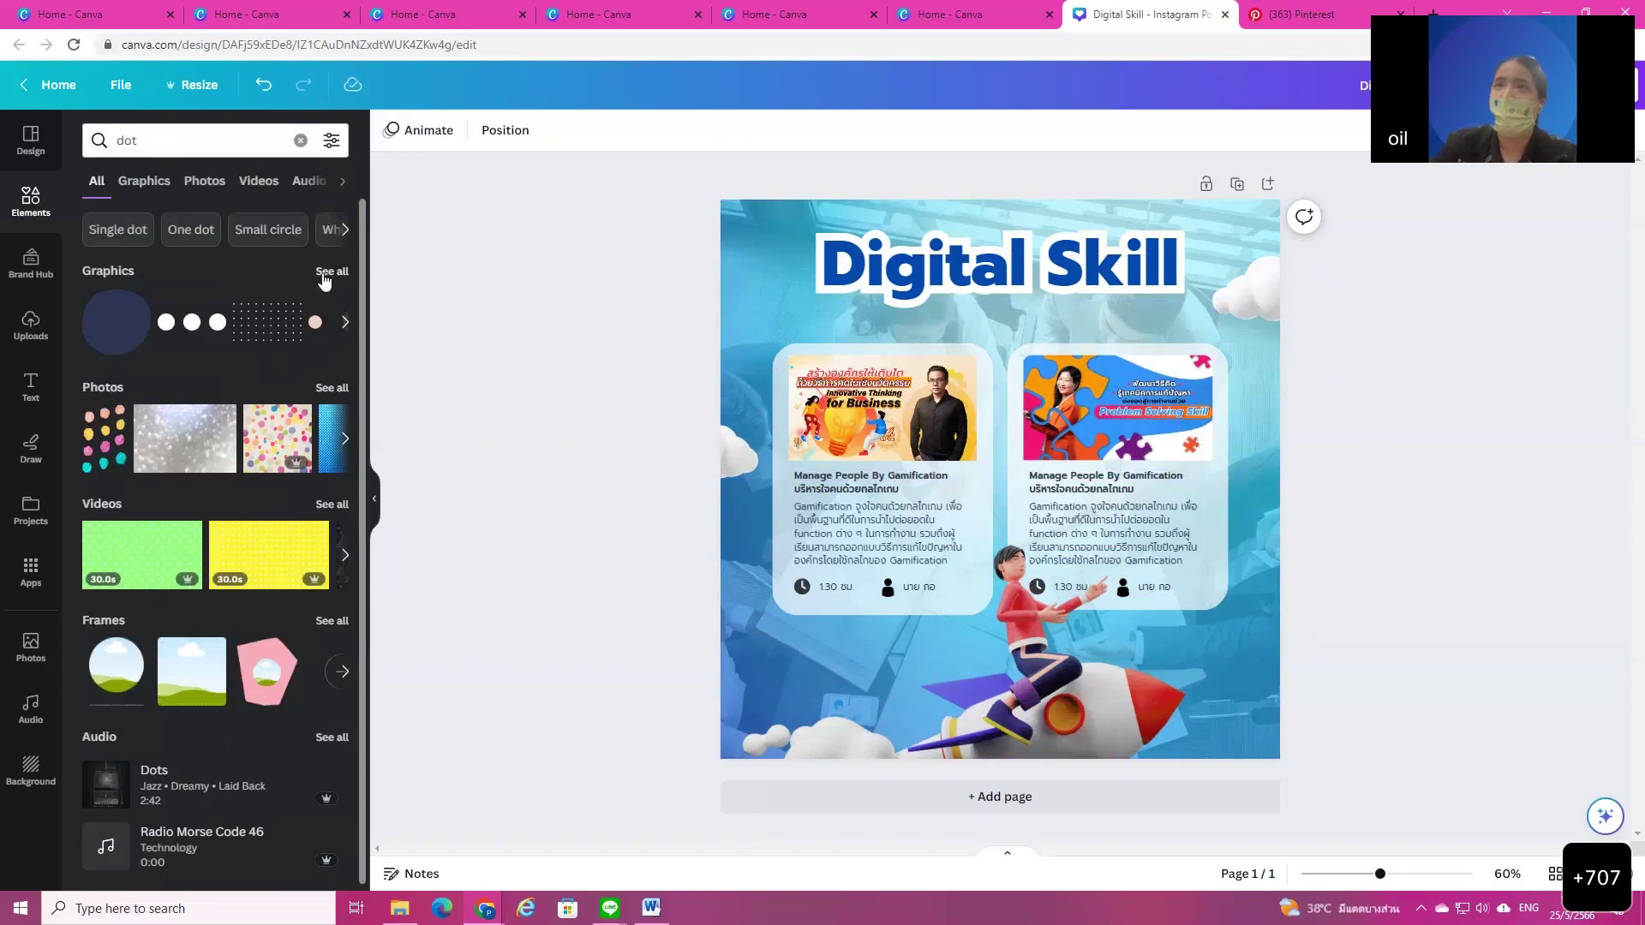
{"action": "left_click", "coordinate": [325, 272]}
{"action": "scroll", "coordinate": [200, 514], "scroll_direction": "down", "scroll_amount": 5}
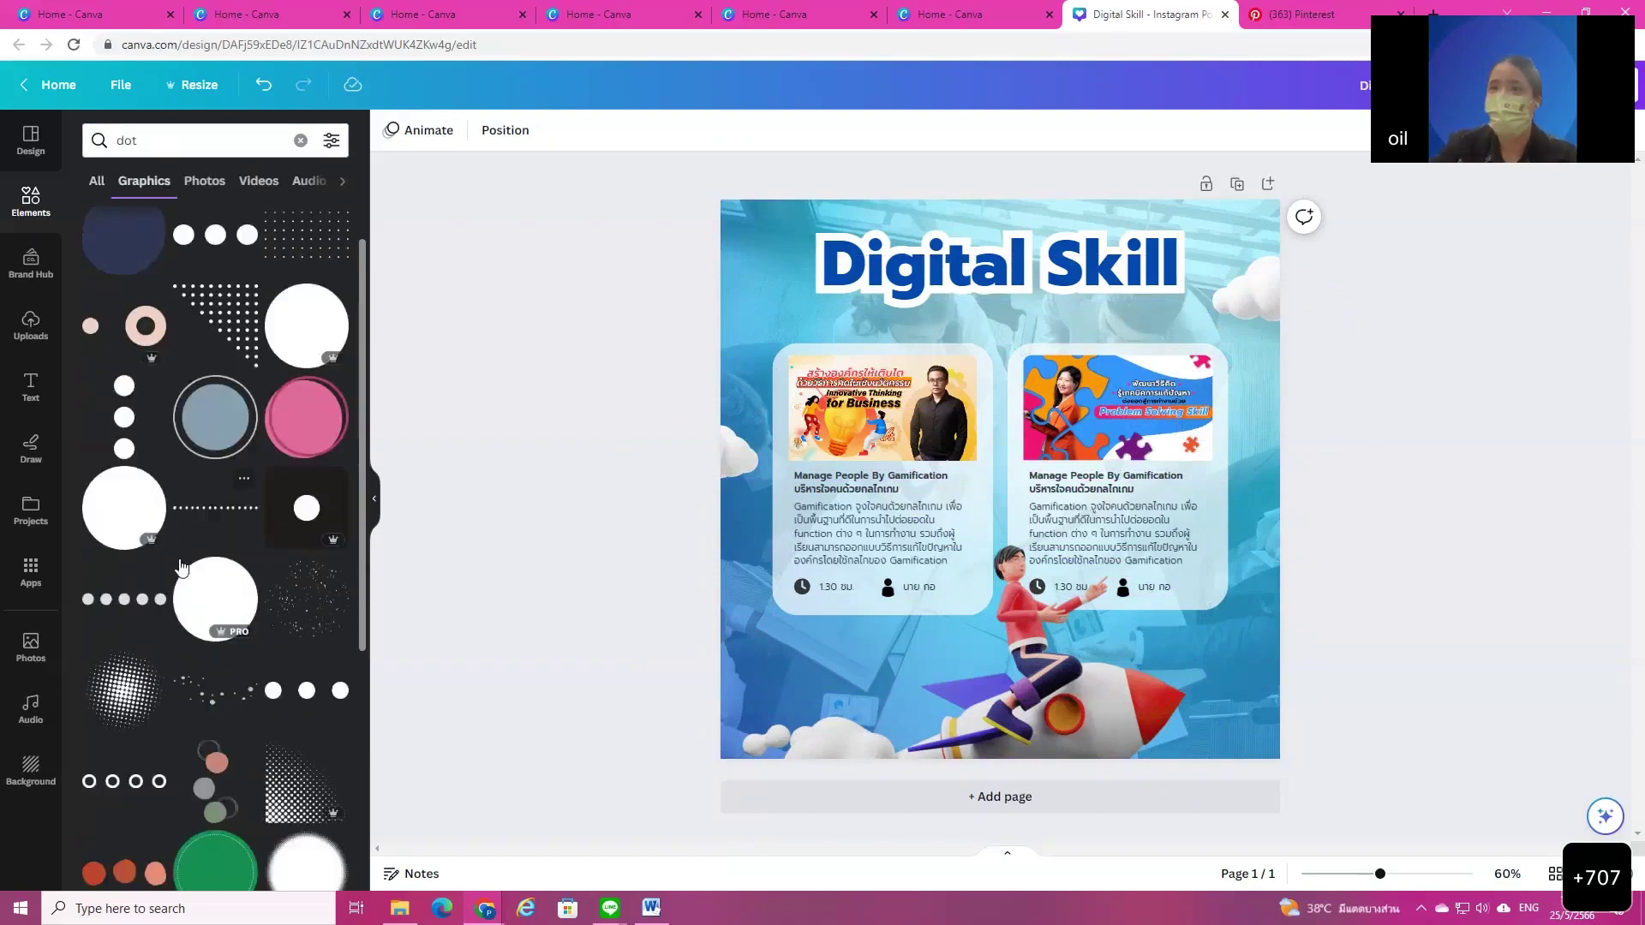
{"action": "scroll", "coordinate": [265, 659], "scroll_direction": "down", "scroll_amount": 8}
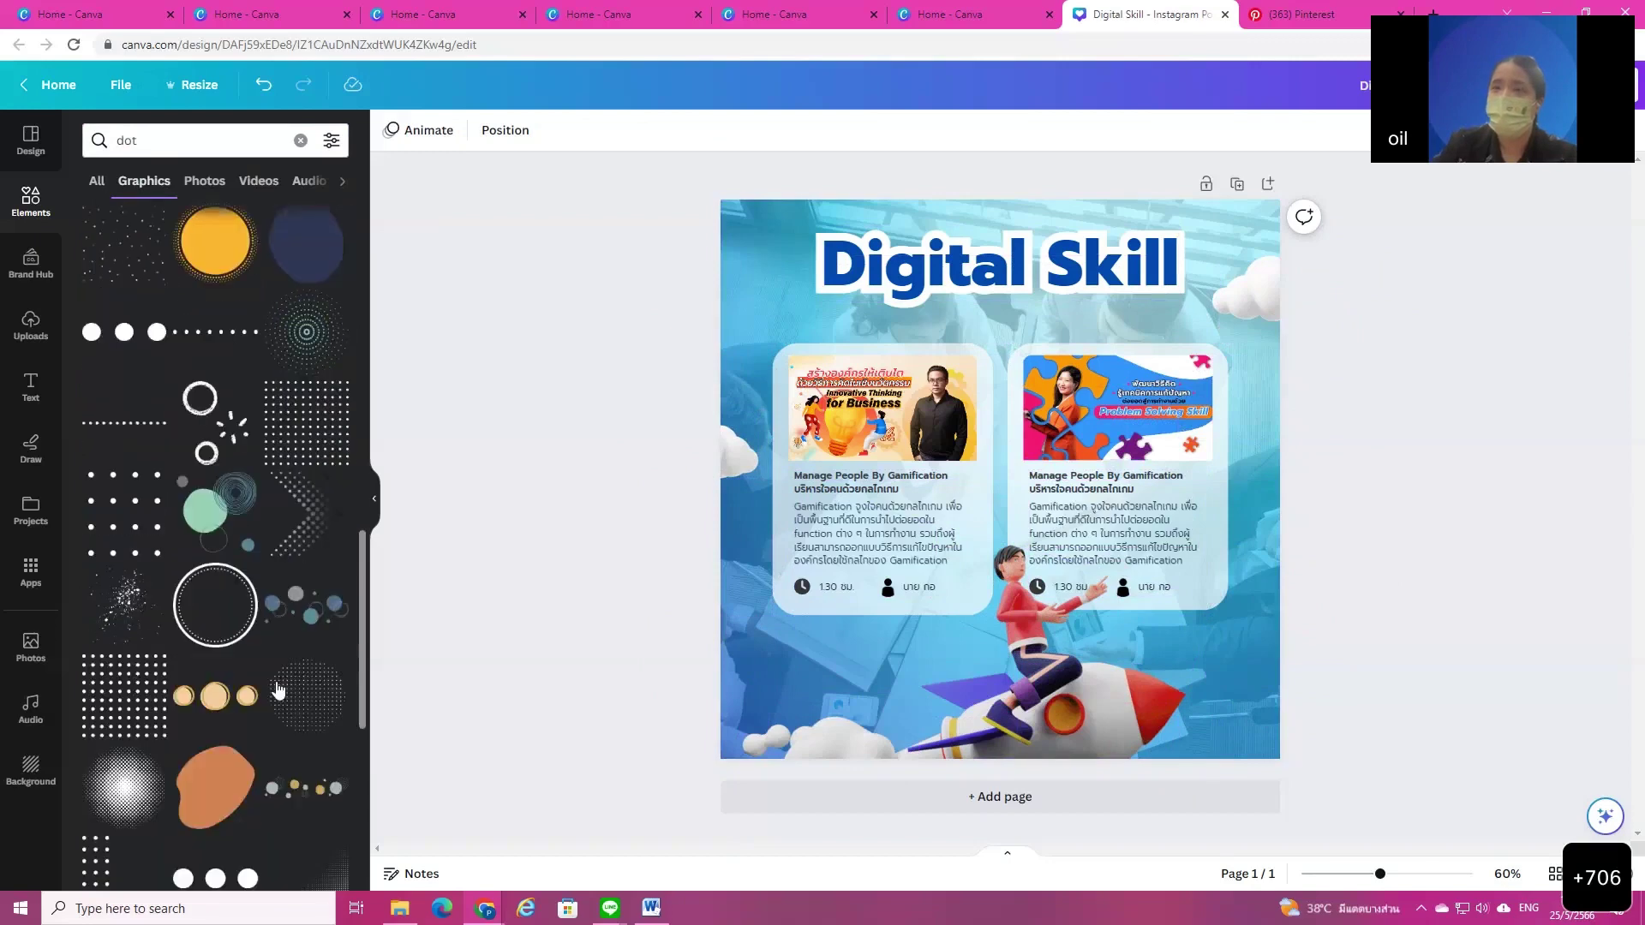
{"action": "scroll", "coordinate": [276, 686], "scroll_direction": "down", "scroll_amount": 4}
{"action": "scroll", "coordinate": [277, 690], "scroll_direction": "down", "scroll_amount": 5}
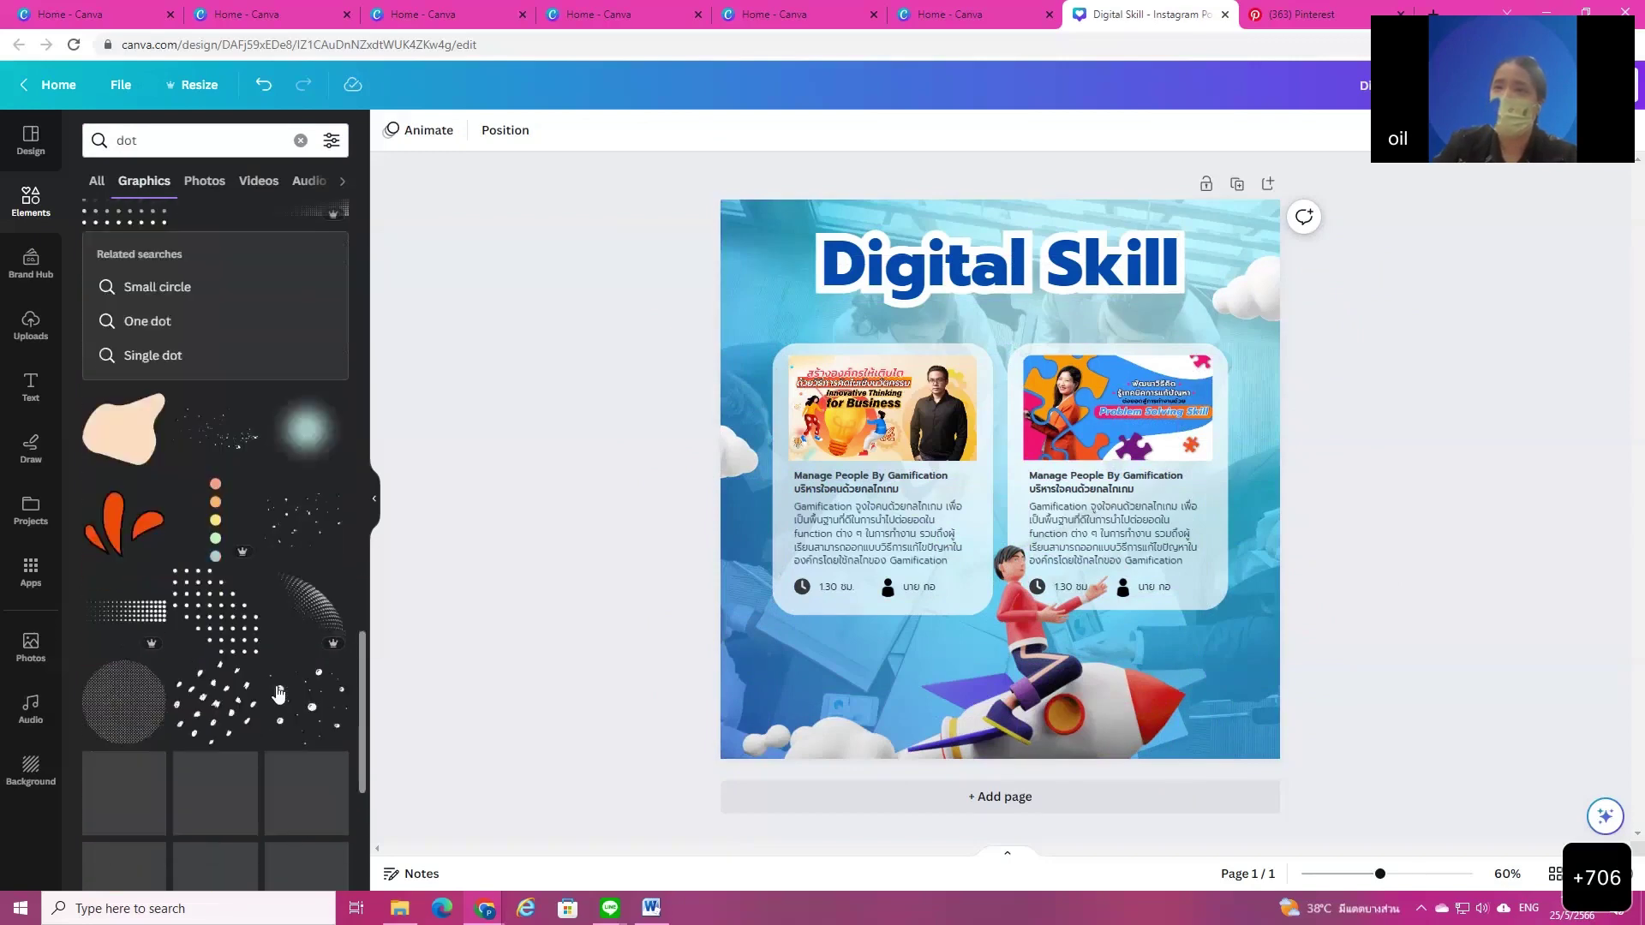
{"action": "scroll", "coordinate": [277, 700], "scroll_direction": "down", "scroll_amount": 1}
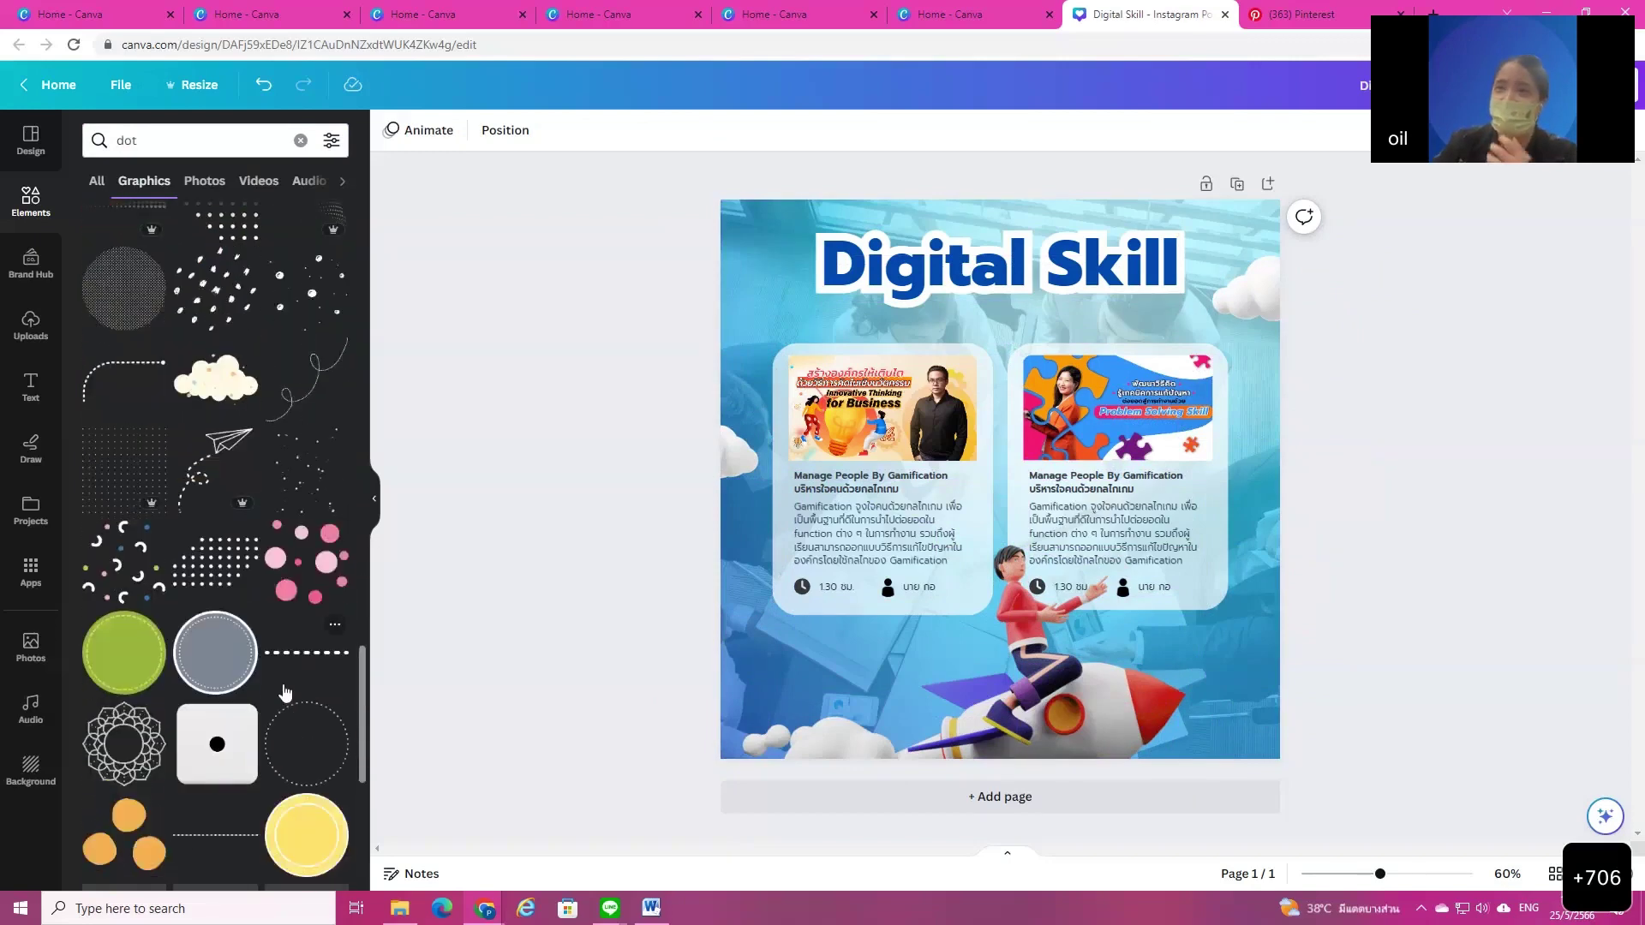
{"action": "left_click", "coordinate": [216, 564]}
{"action": "left_click_drag", "start_coordinate": [1149, 554], "coordinate": [1364, 672]}
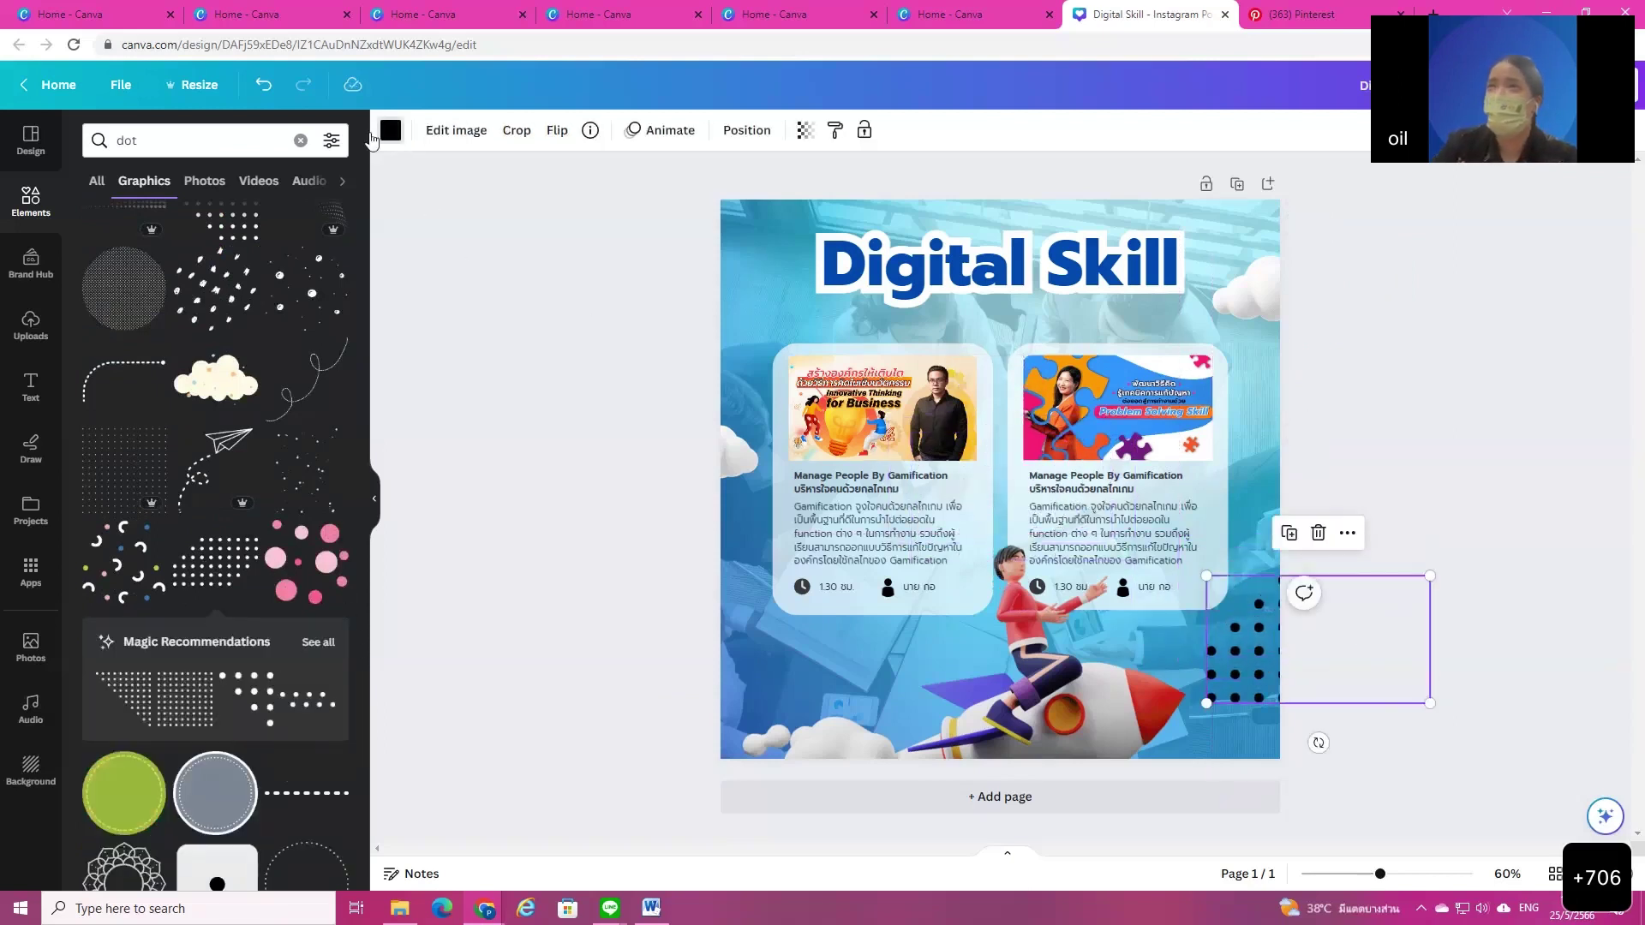
Step: Recolor the dot pattern white and set its transparency to 76
{"action": "left_click", "coordinate": [386, 132]}
{"action": "left_click", "coordinate": [285, 234]}
{"action": "left_click_drag", "start_coordinate": [1268, 629], "coordinate": [1268, 642]}
{"action": "left_click", "coordinate": [805, 130]}
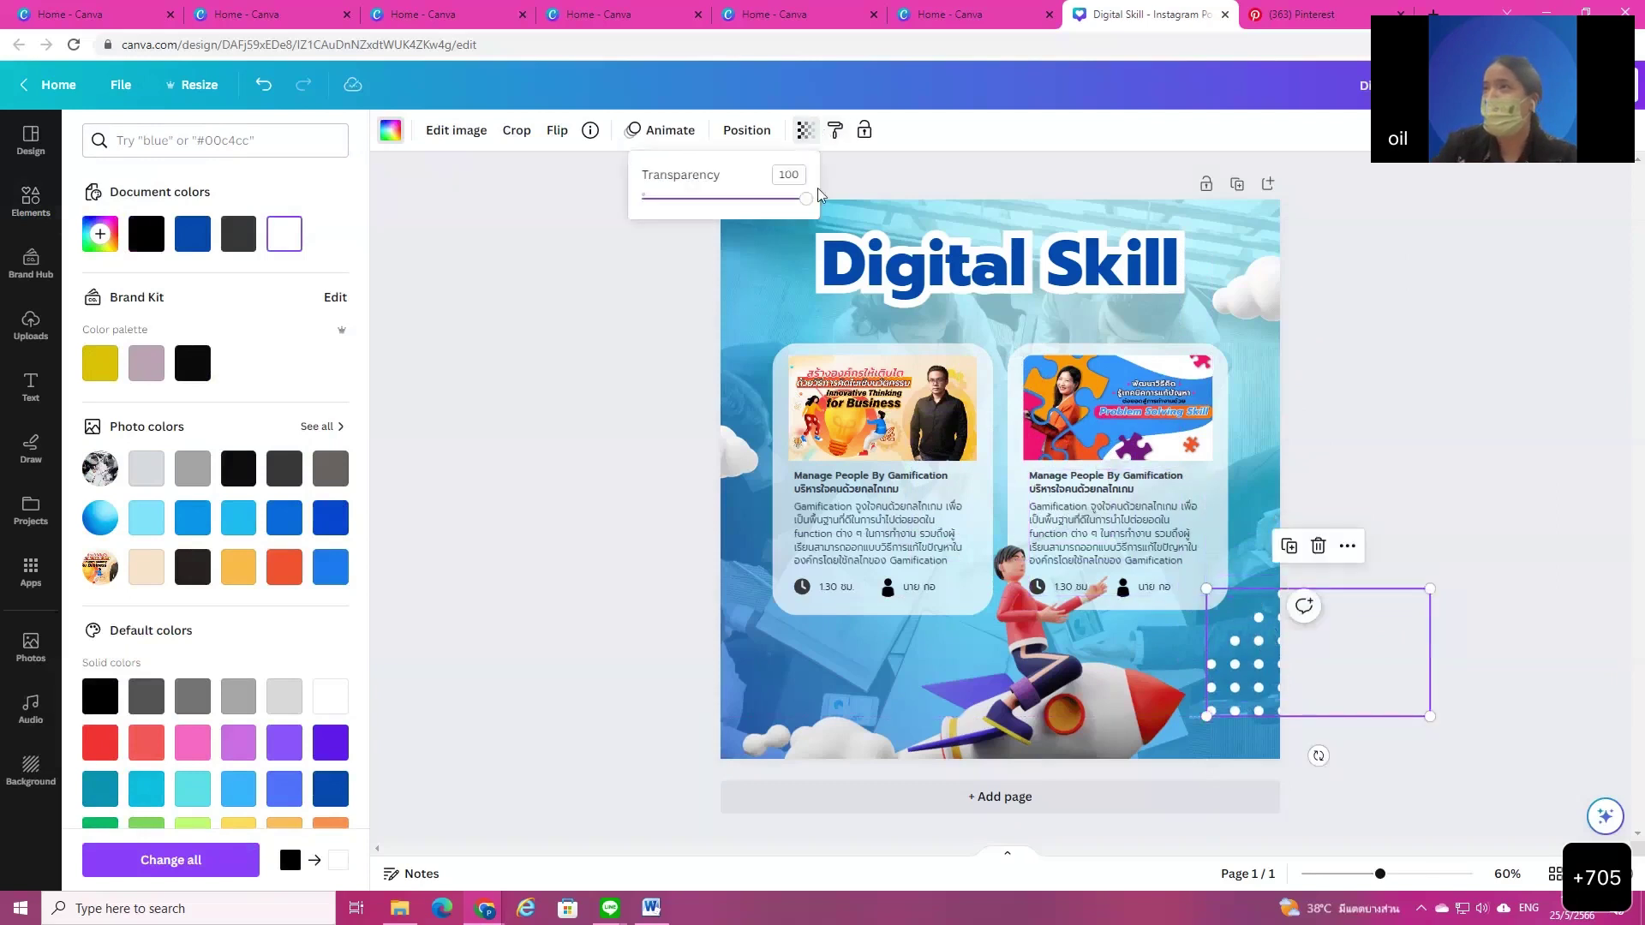
{"action": "left_click_drag", "start_coordinate": [797, 209], "coordinate": [762, 241]}
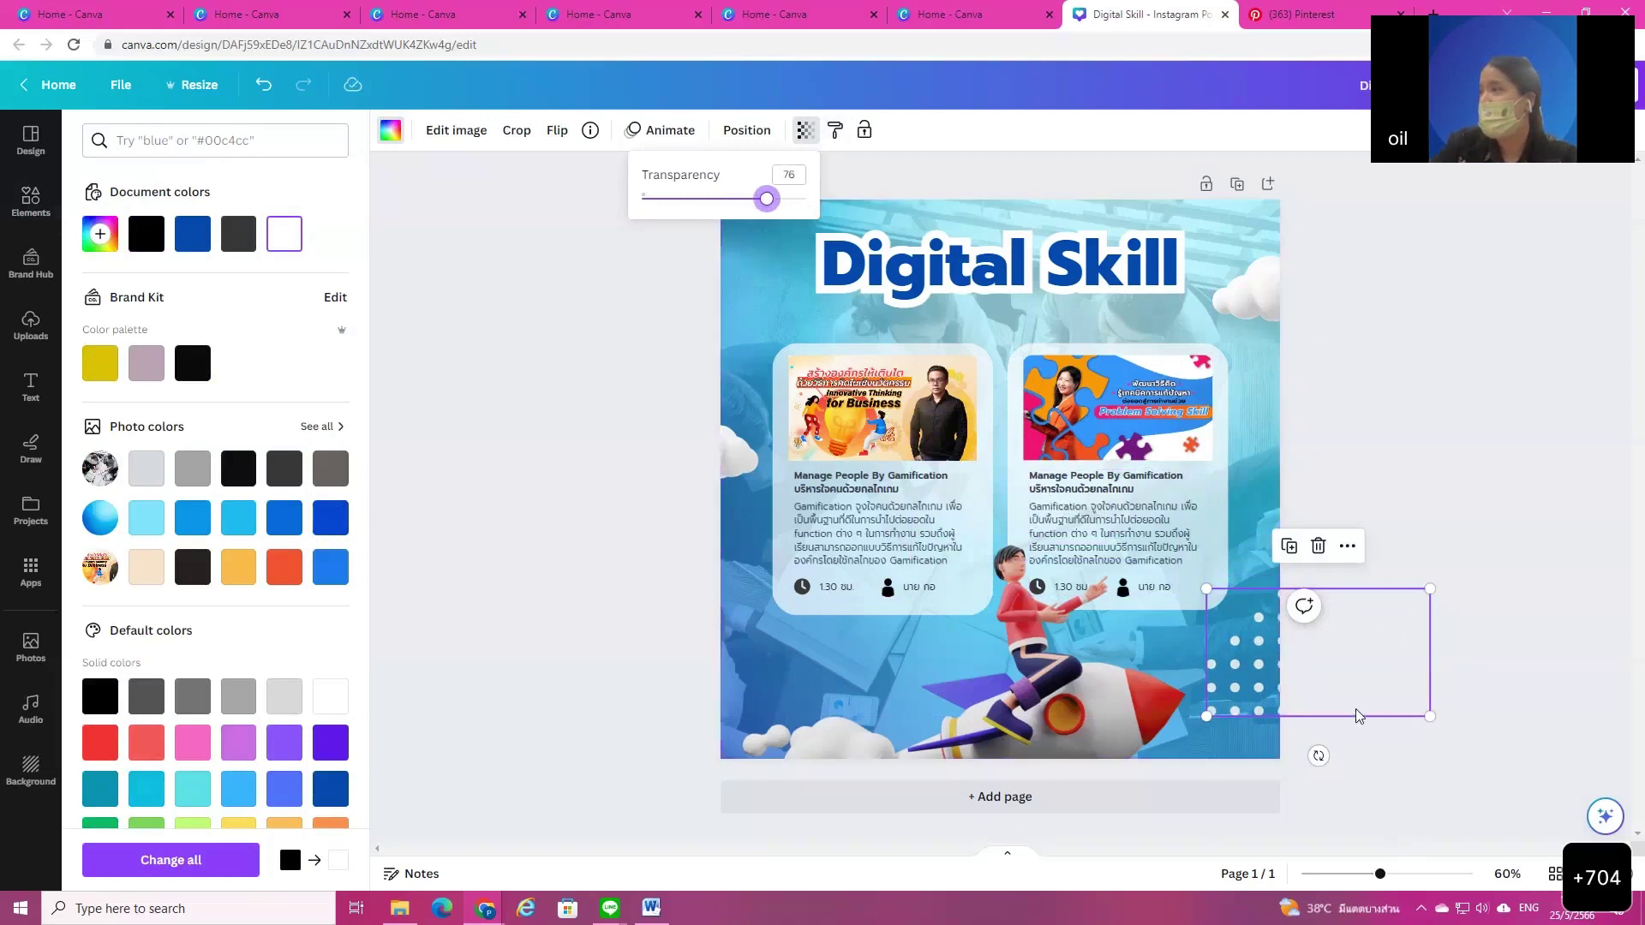
Step: Shrink the dot pattern and position it over the post's right edge just below the second course card
{"action": "left_click", "coordinate": [1324, 680]}
{"action": "left_click_drag", "start_coordinate": [1324, 680], "coordinate": [1317, 689]}
{"action": "left_click_drag", "start_coordinate": [1424, 597], "coordinate": [1350, 642]}
{"action": "left_click_drag", "start_coordinate": [1245, 689], "coordinate": [1274, 658]}
{"action": "left_click", "coordinate": [1283, 661]}
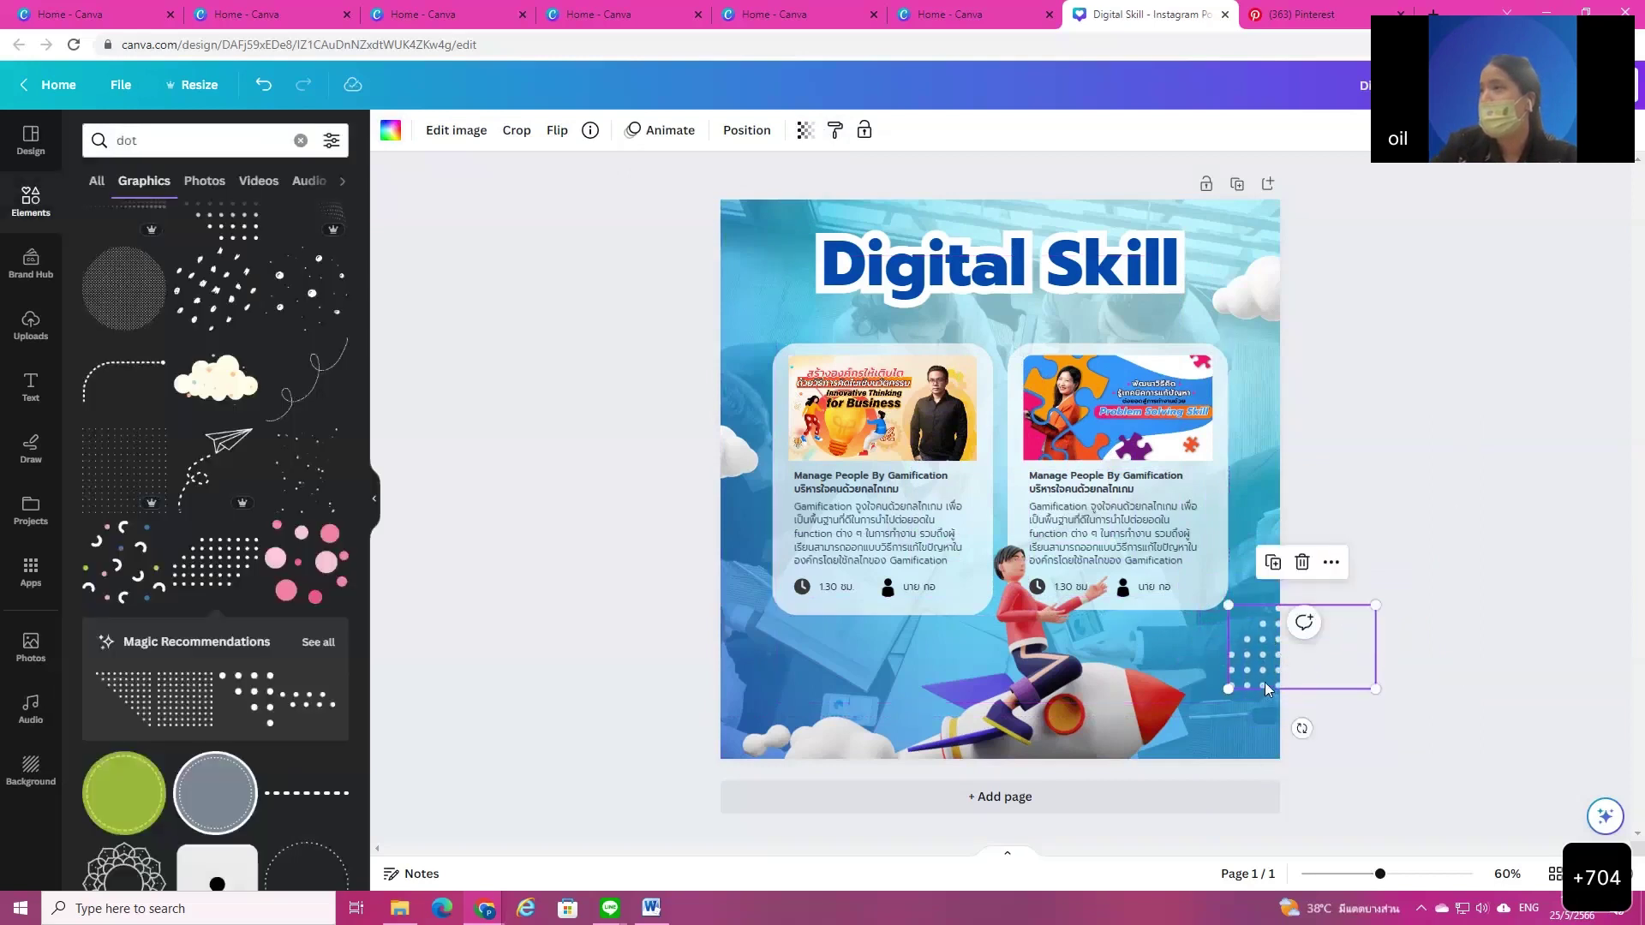
Step: Duplicate the dot pattern onto the post's left edge beside the title and remove the cloud beside the first card
{"action": "left_click", "coordinate": [1273, 562]}
{"action": "left_click_drag", "start_coordinate": [1282, 686], "coordinate": [639, 303]}
{"action": "left_click", "coordinate": [1001, 512]}
{"action": "left_click", "coordinate": [728, 455]}
{"action": "left_click", "coordinate": [728, 452]}
{"action": "left_click_drag", "start_coordinate": [733, 257], "coordinate": [732, 285]}
{"action": "left_click", "coordinate": [1405, 521]}
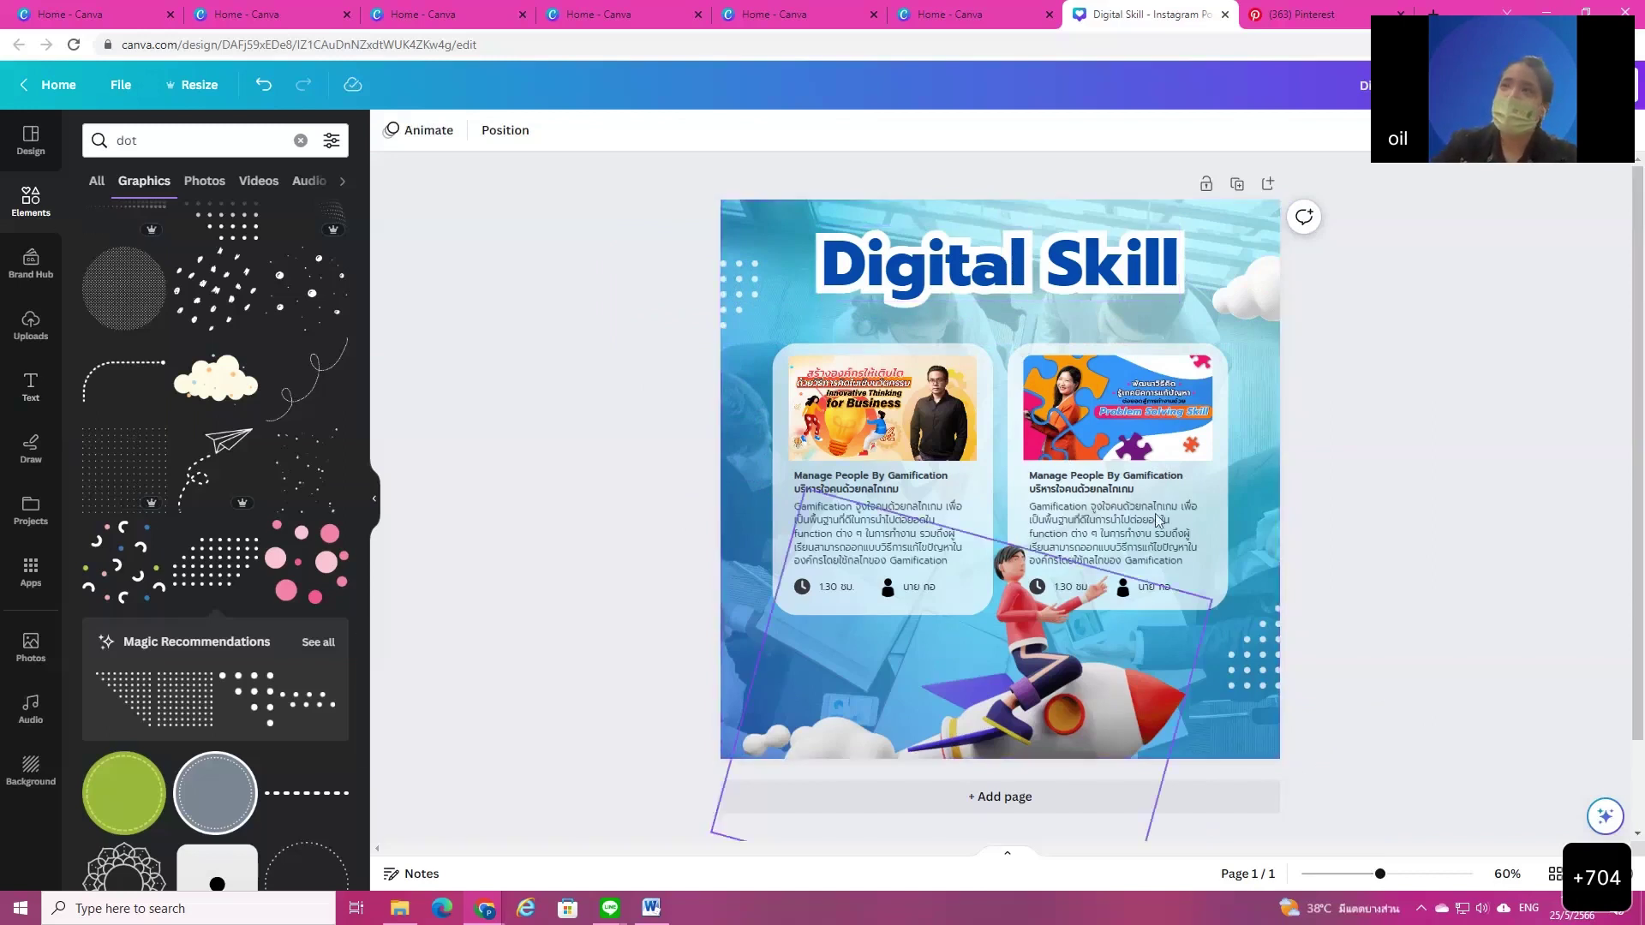
Step: Add a heading reading "Smart Supervisors" between the "Digital Skill" title and the course cards
{"action": "left_click", "coordinate": [844, 508]}
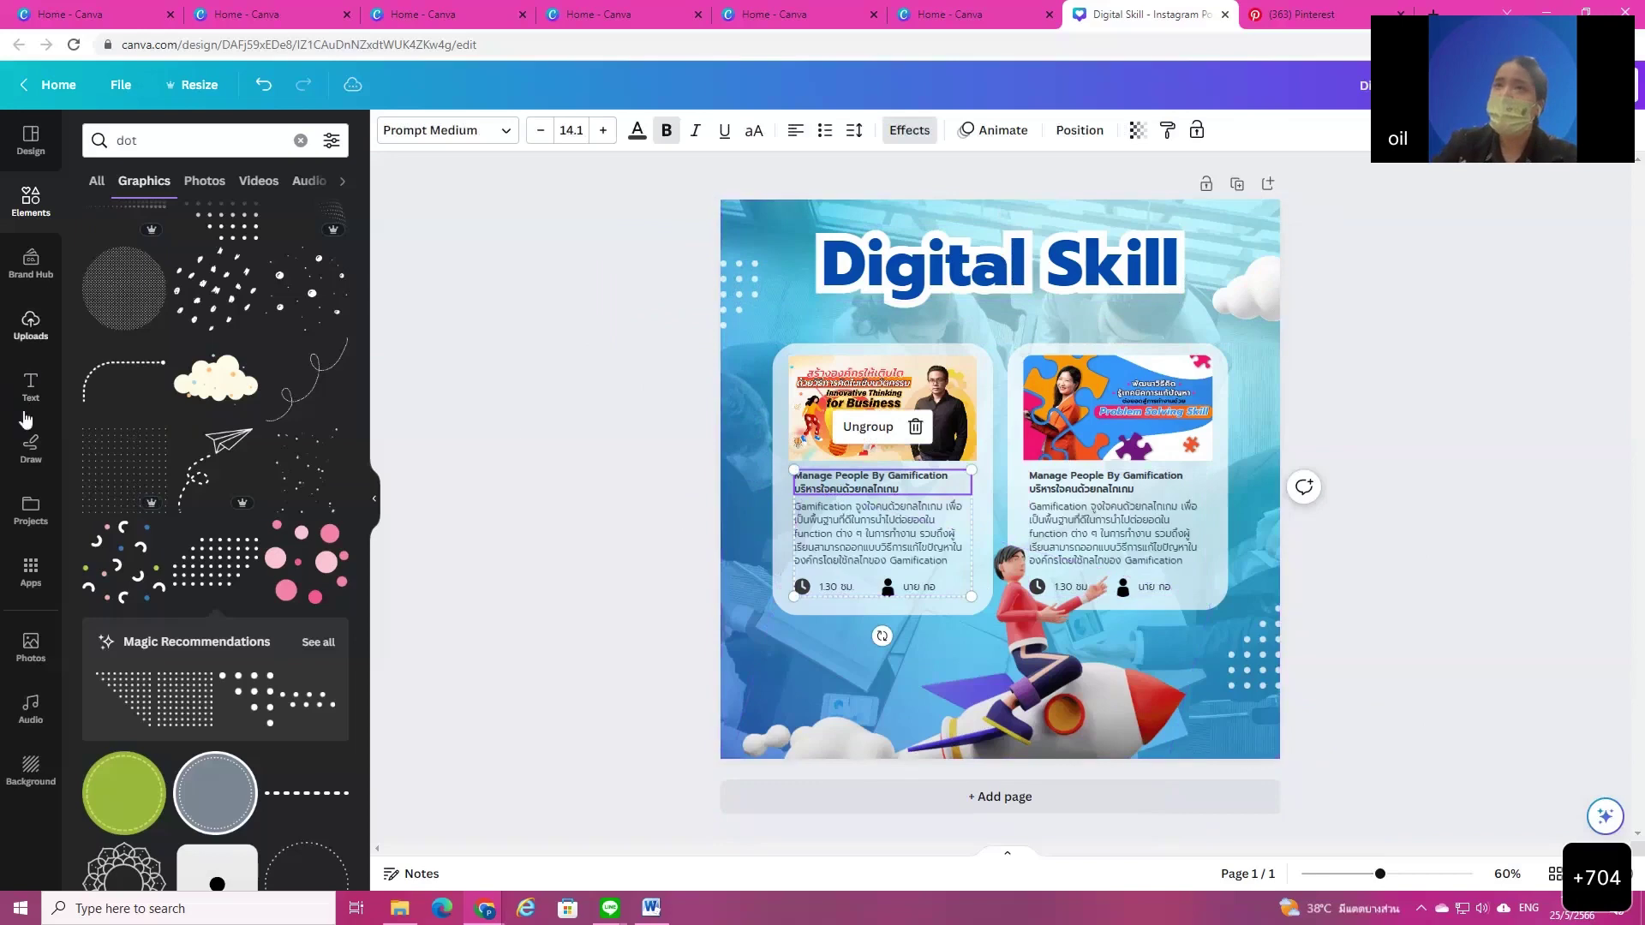
{"action": "left_click", "coordinate": [31, 387]}
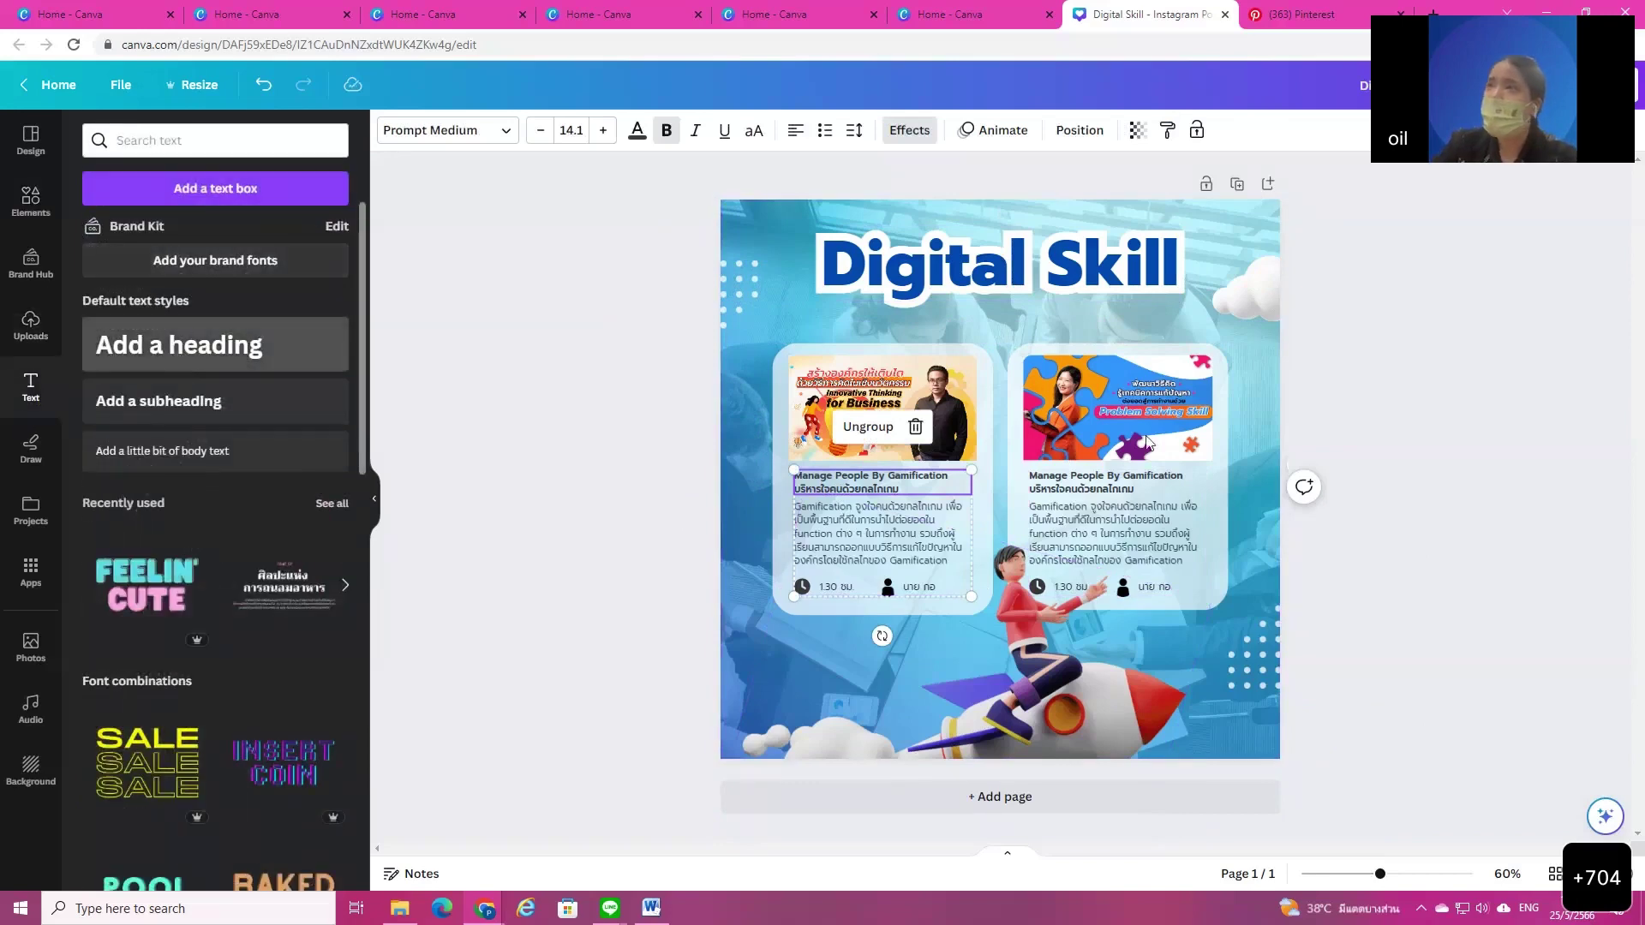
{"action": "left_click", "coordinate": [191, 343]}
{"action": "left_click_drag", "start_coordinate": [1001, 487], "coordinate": [1008, 320]}
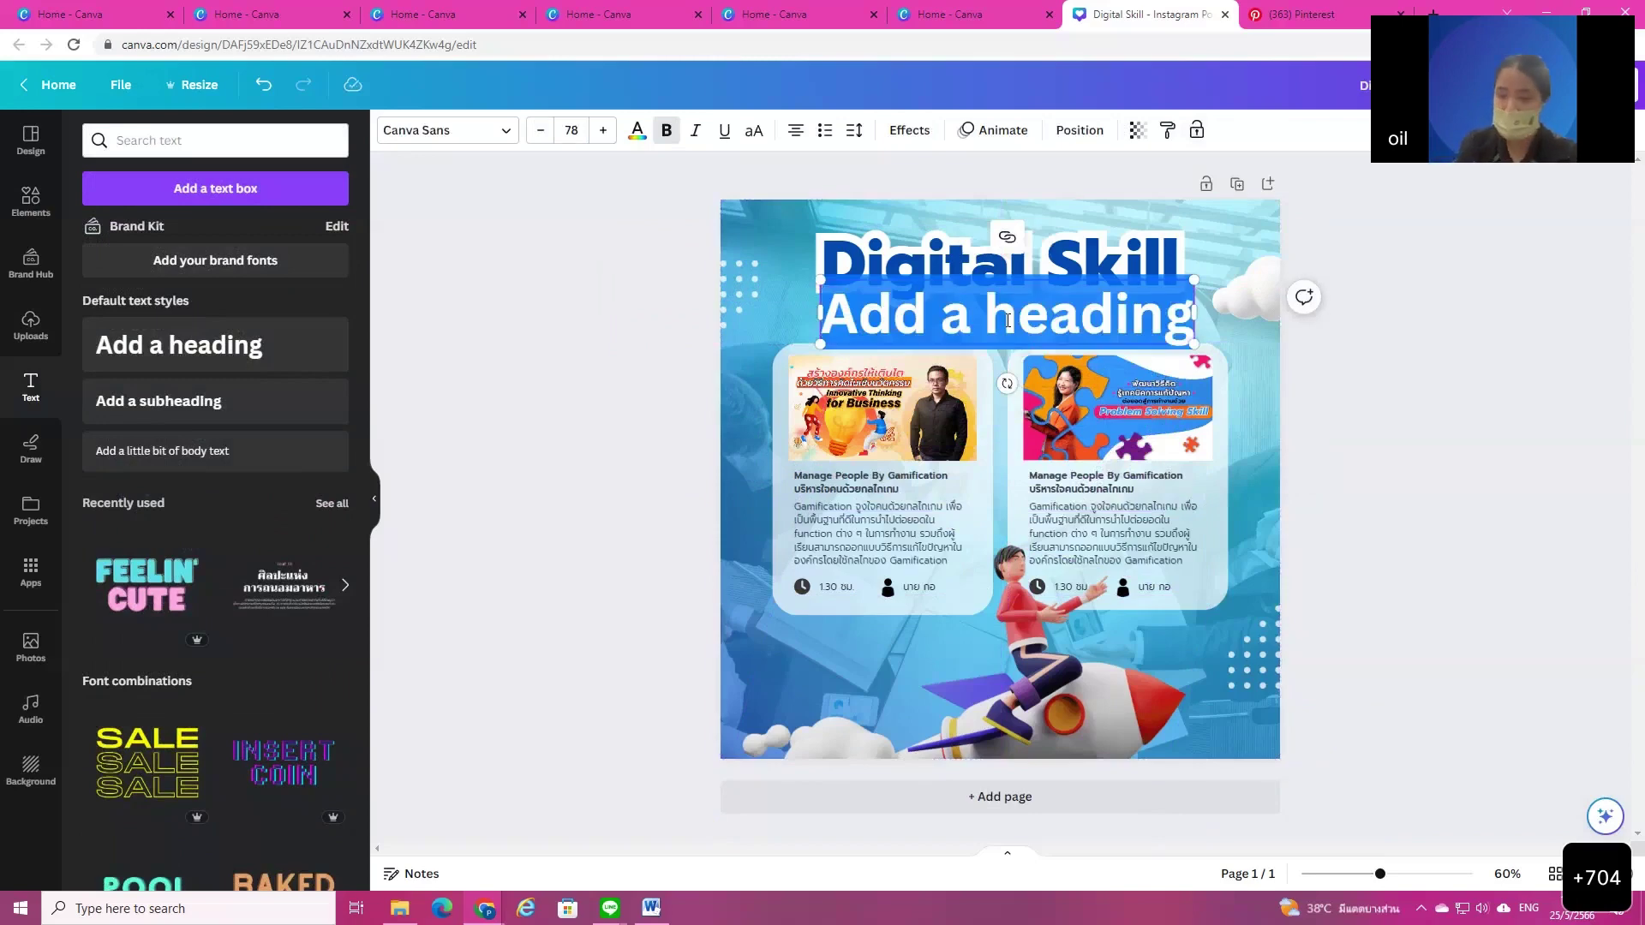
{"action": "type", "text": "Smart"}
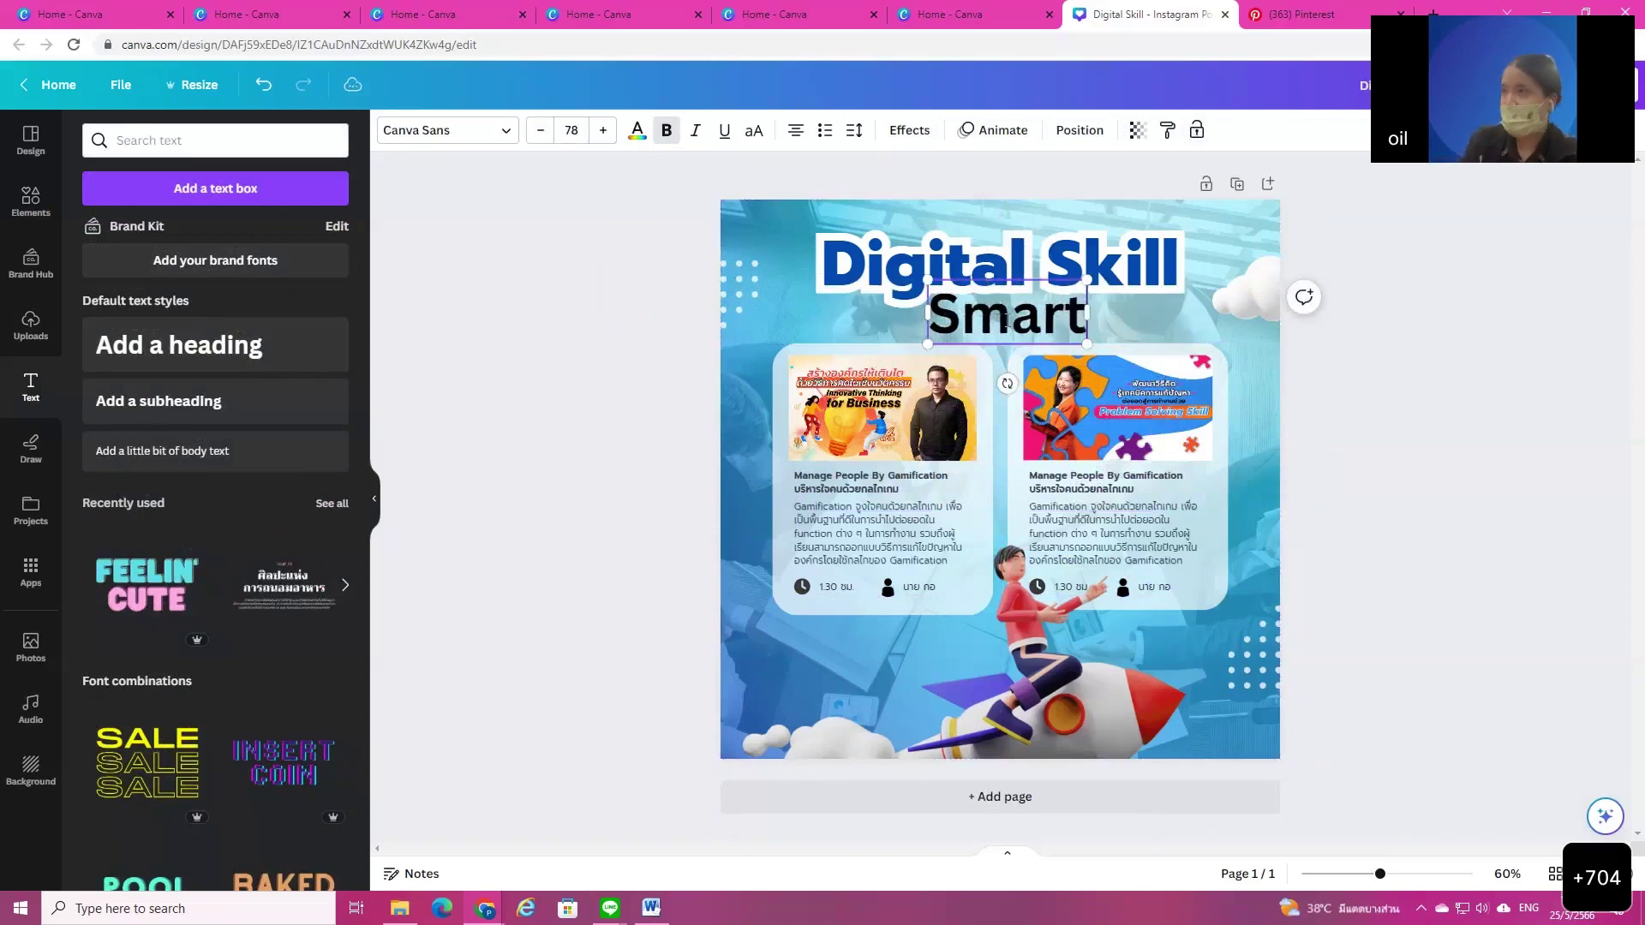
{"action": "key", "text": "grave"}
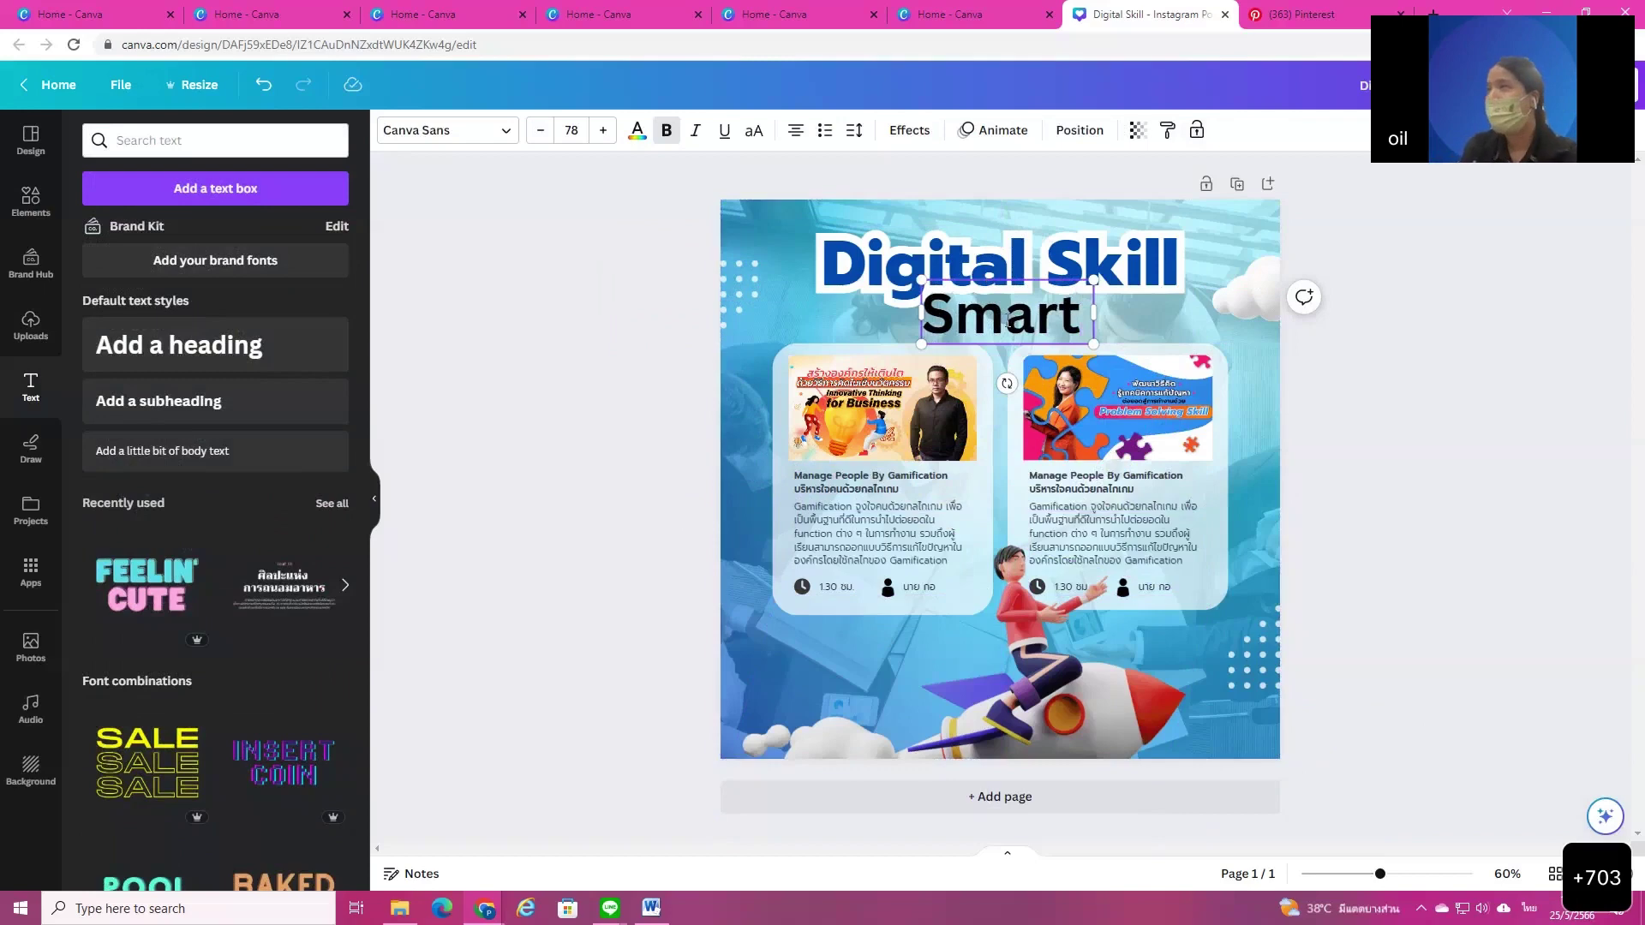
{"action": "type", "text": "ฆ"}
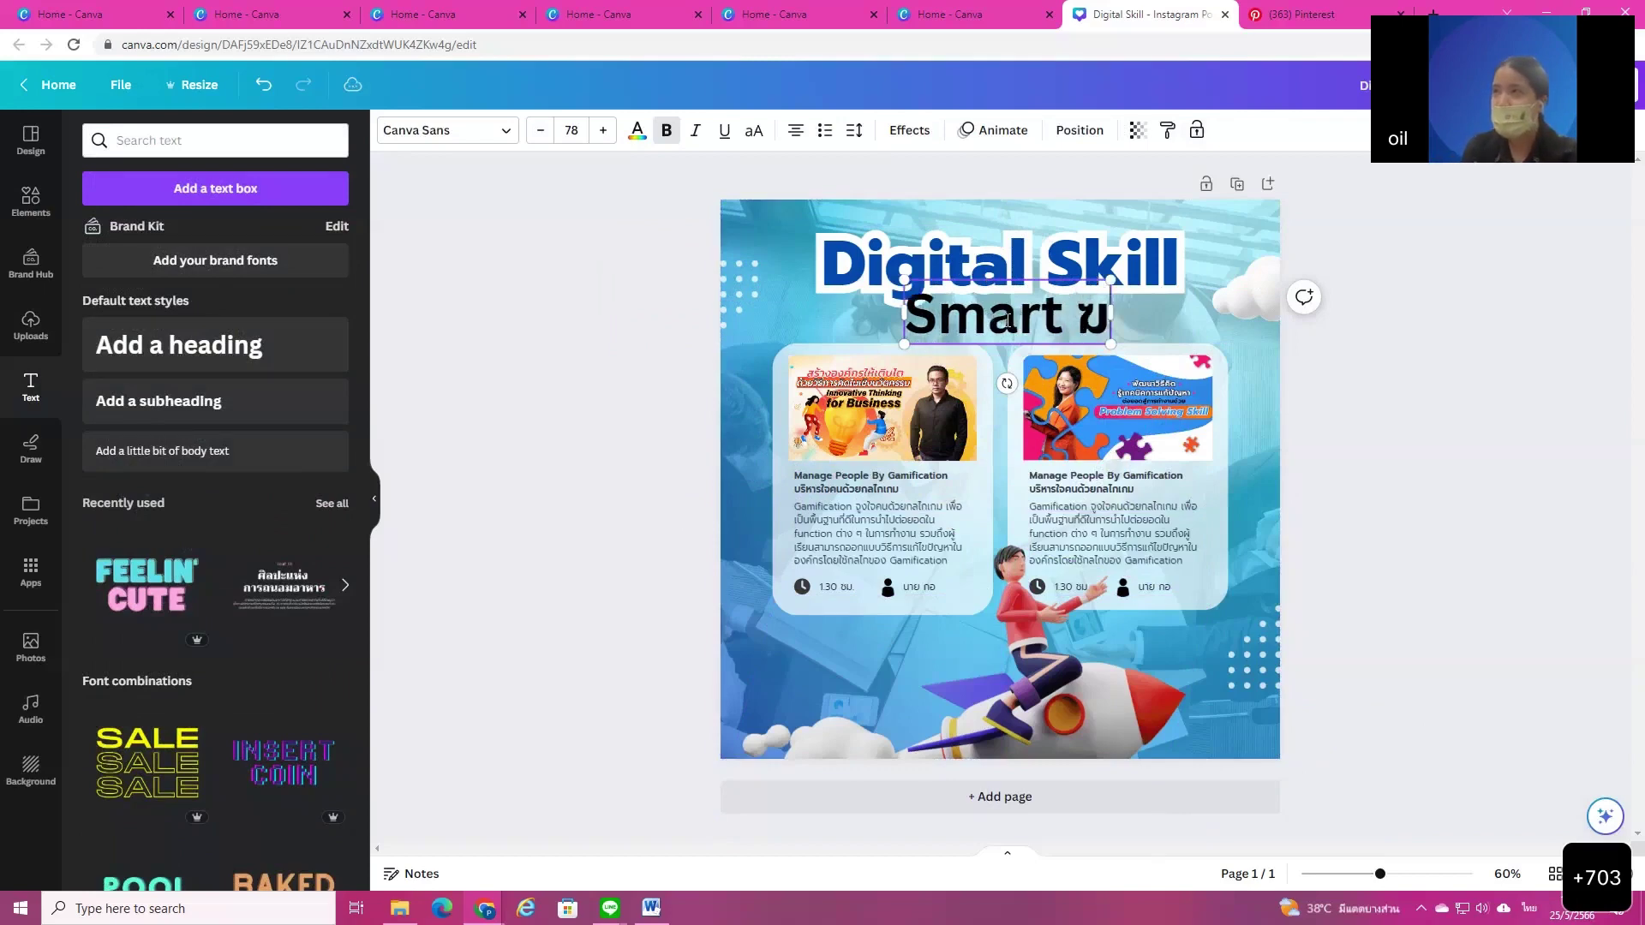
{"action": "key", "text": "BackSpace"}
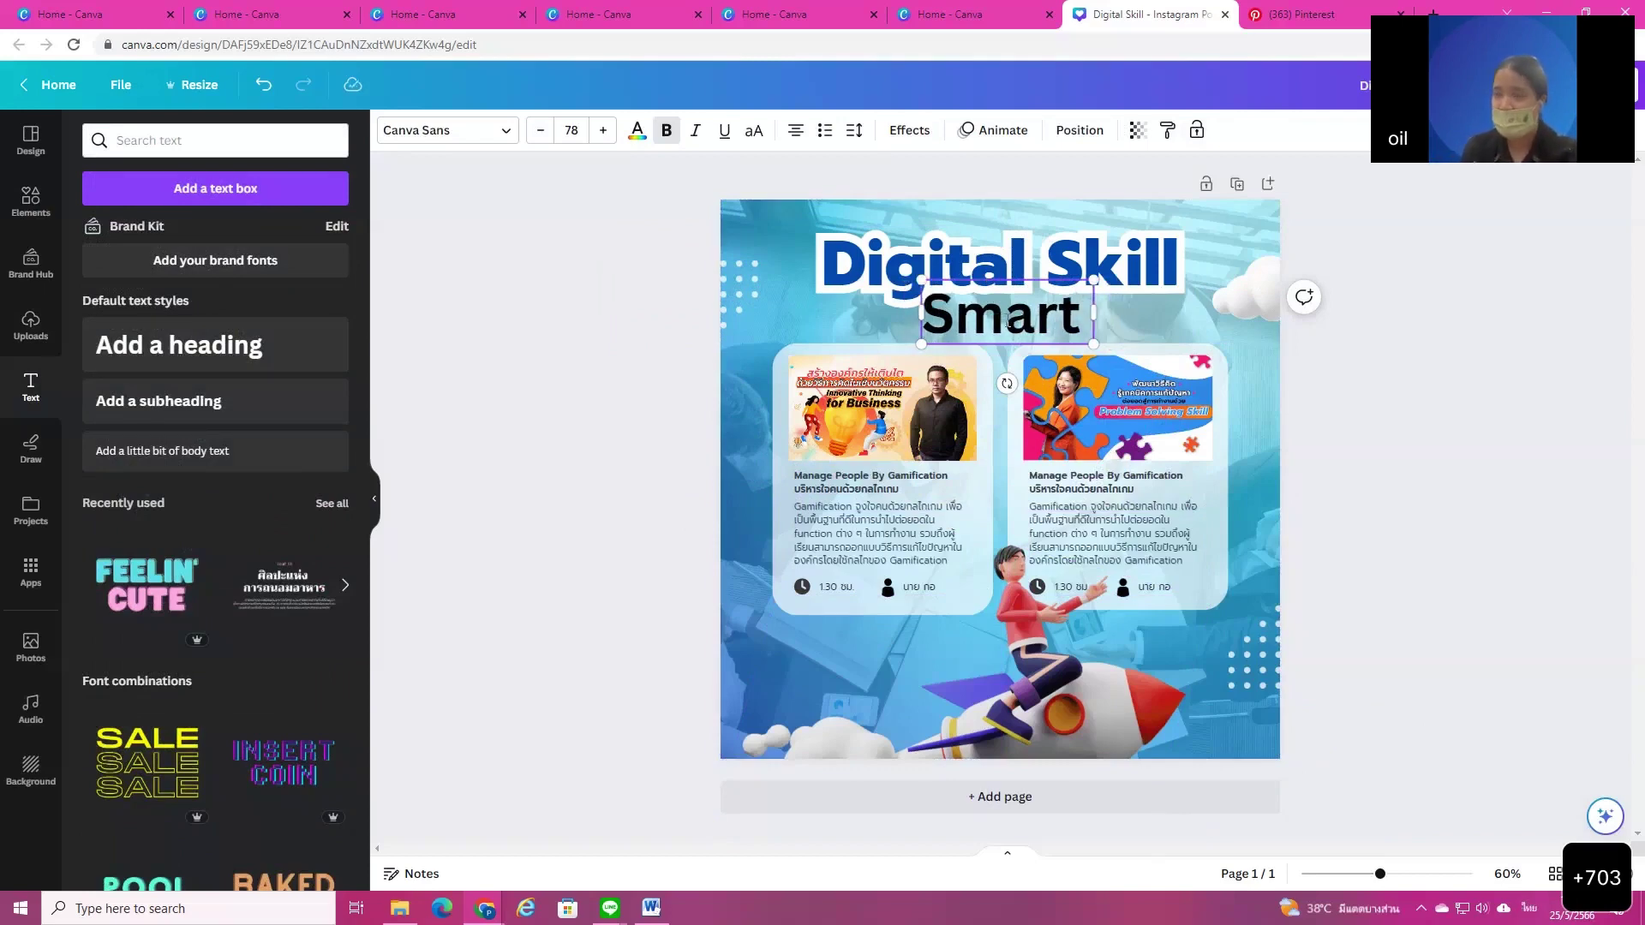
{"action": "type", "text": "ฆ"}
{"action": "key", "text": "BackSpace"}
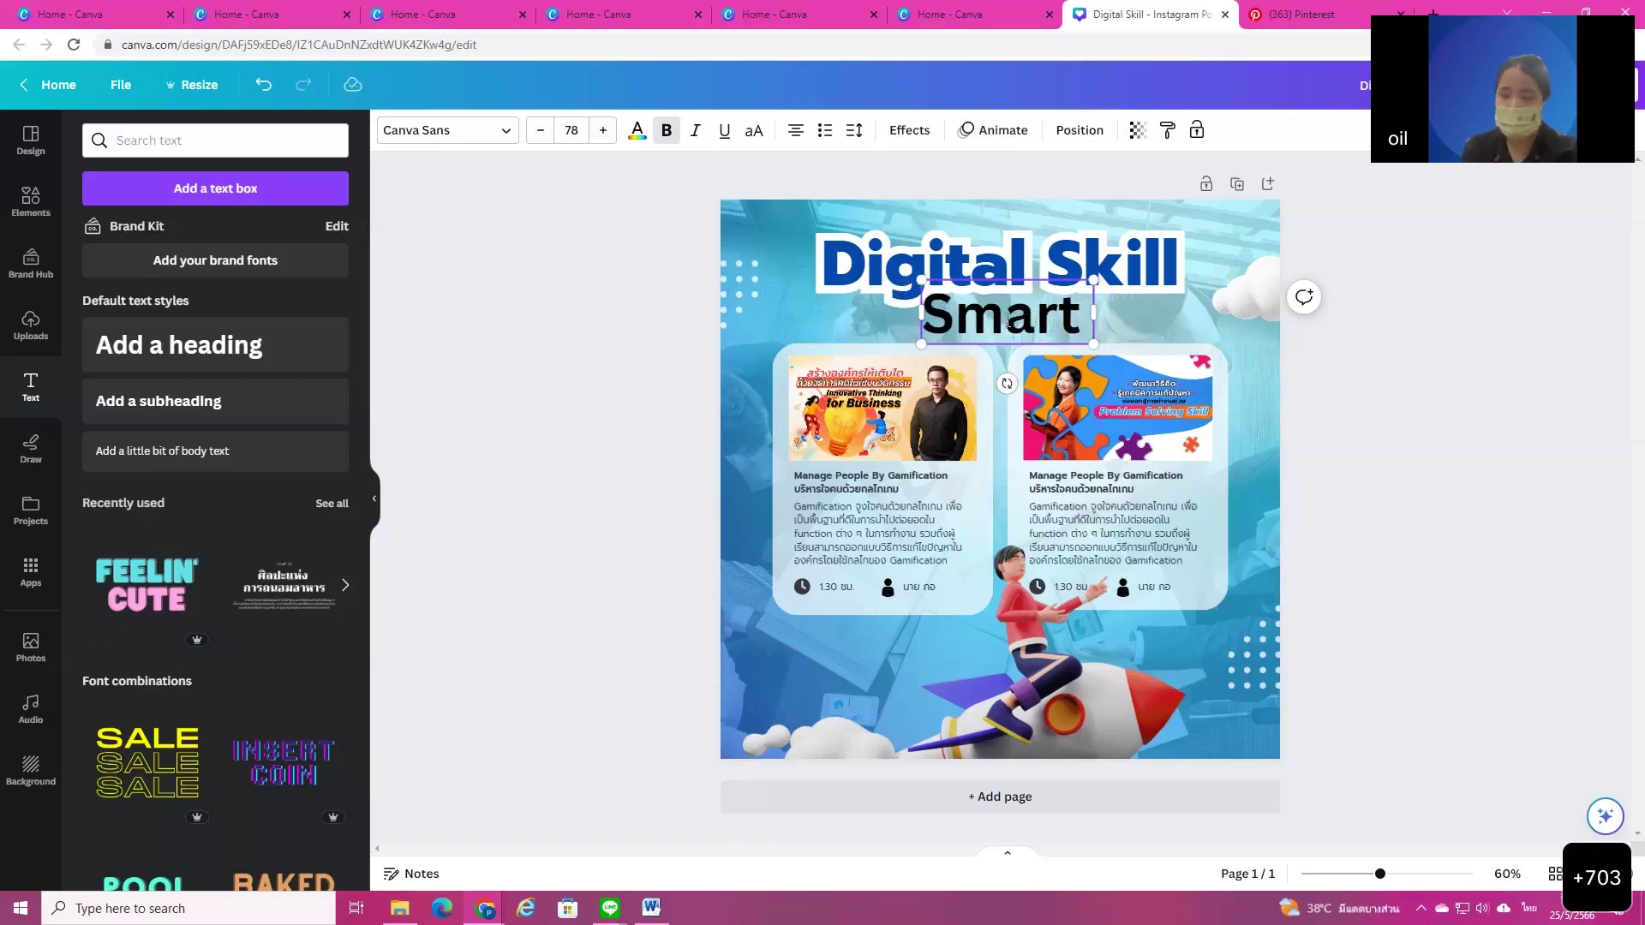
{"action": "type", "text": "Su"}
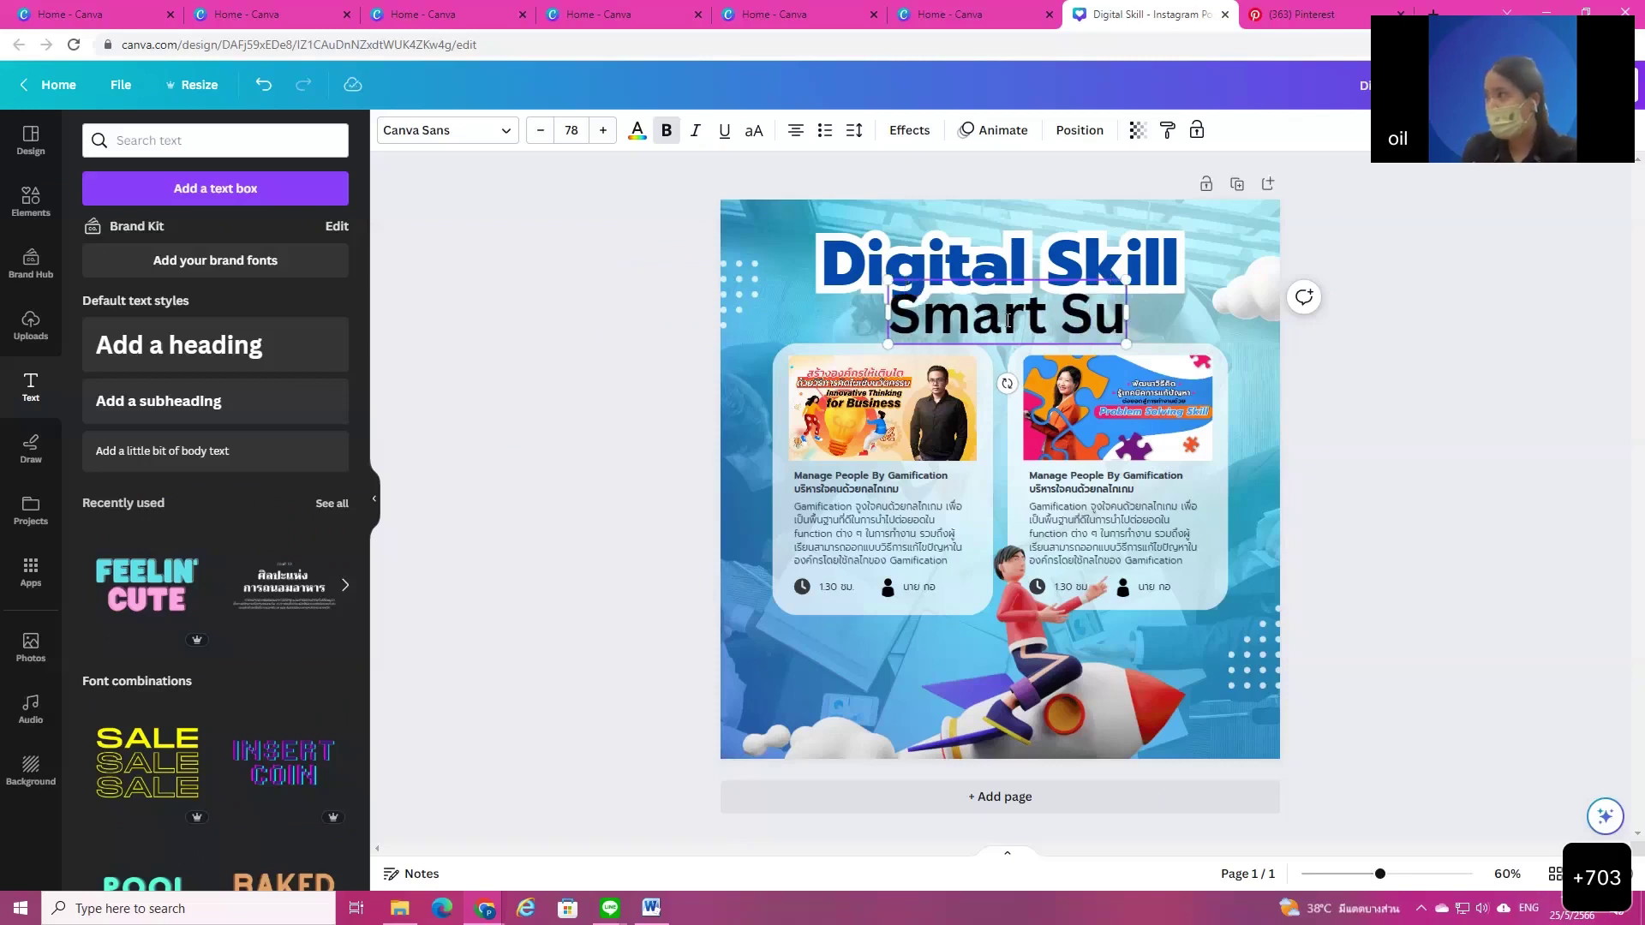
{"action": "type", "text": "pervisors"}
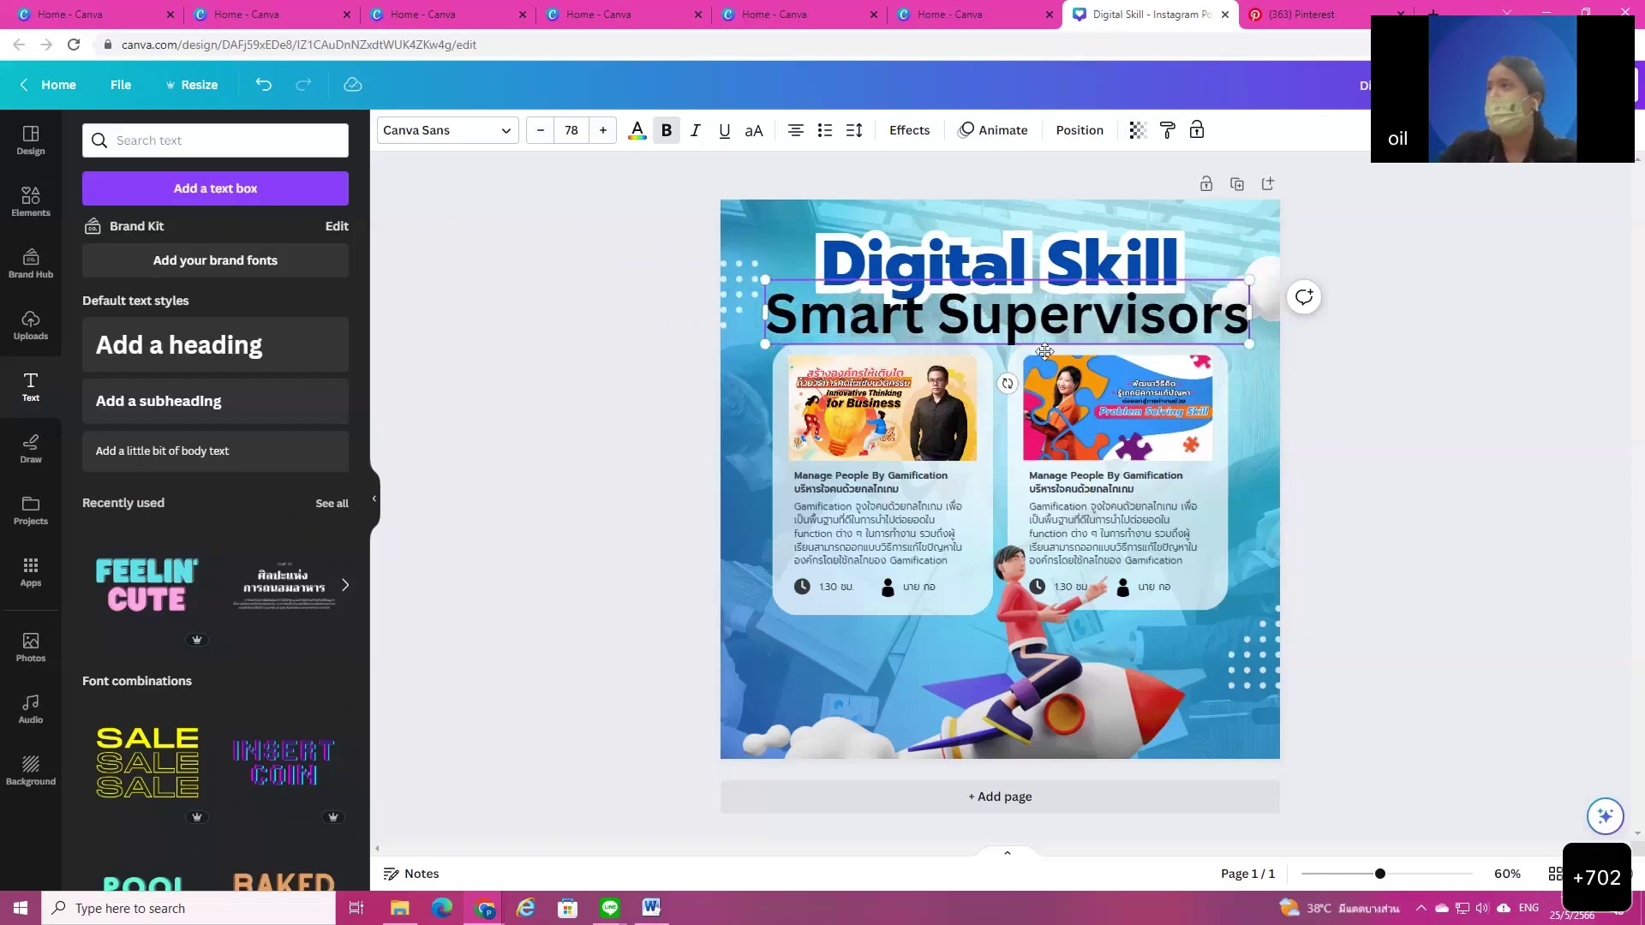
Step: Shrink the "Smart Supervisors" text to about size 23 in Prompt Medium and place it centrally beneath the title
{"action": "left_click_drag", "start_coordinate": [765, 280], "coordinate": [1069, 321]}
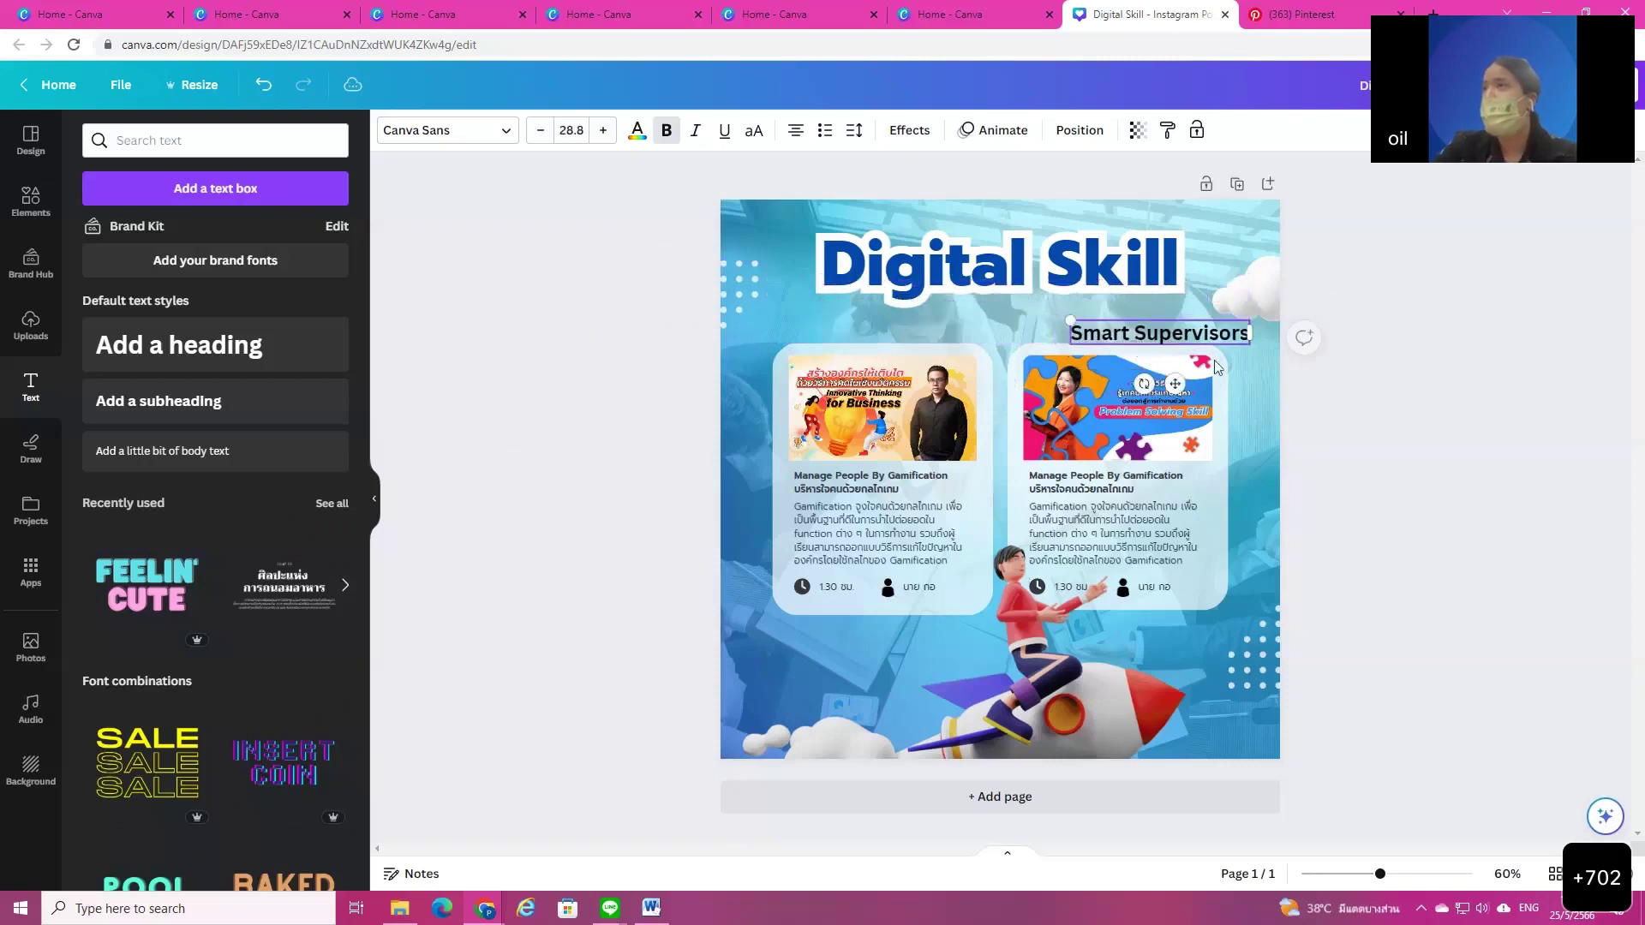
{"action": "left_click_drag", "start_coordinate": [1199, 335], "coordinate": [1032, 324]}
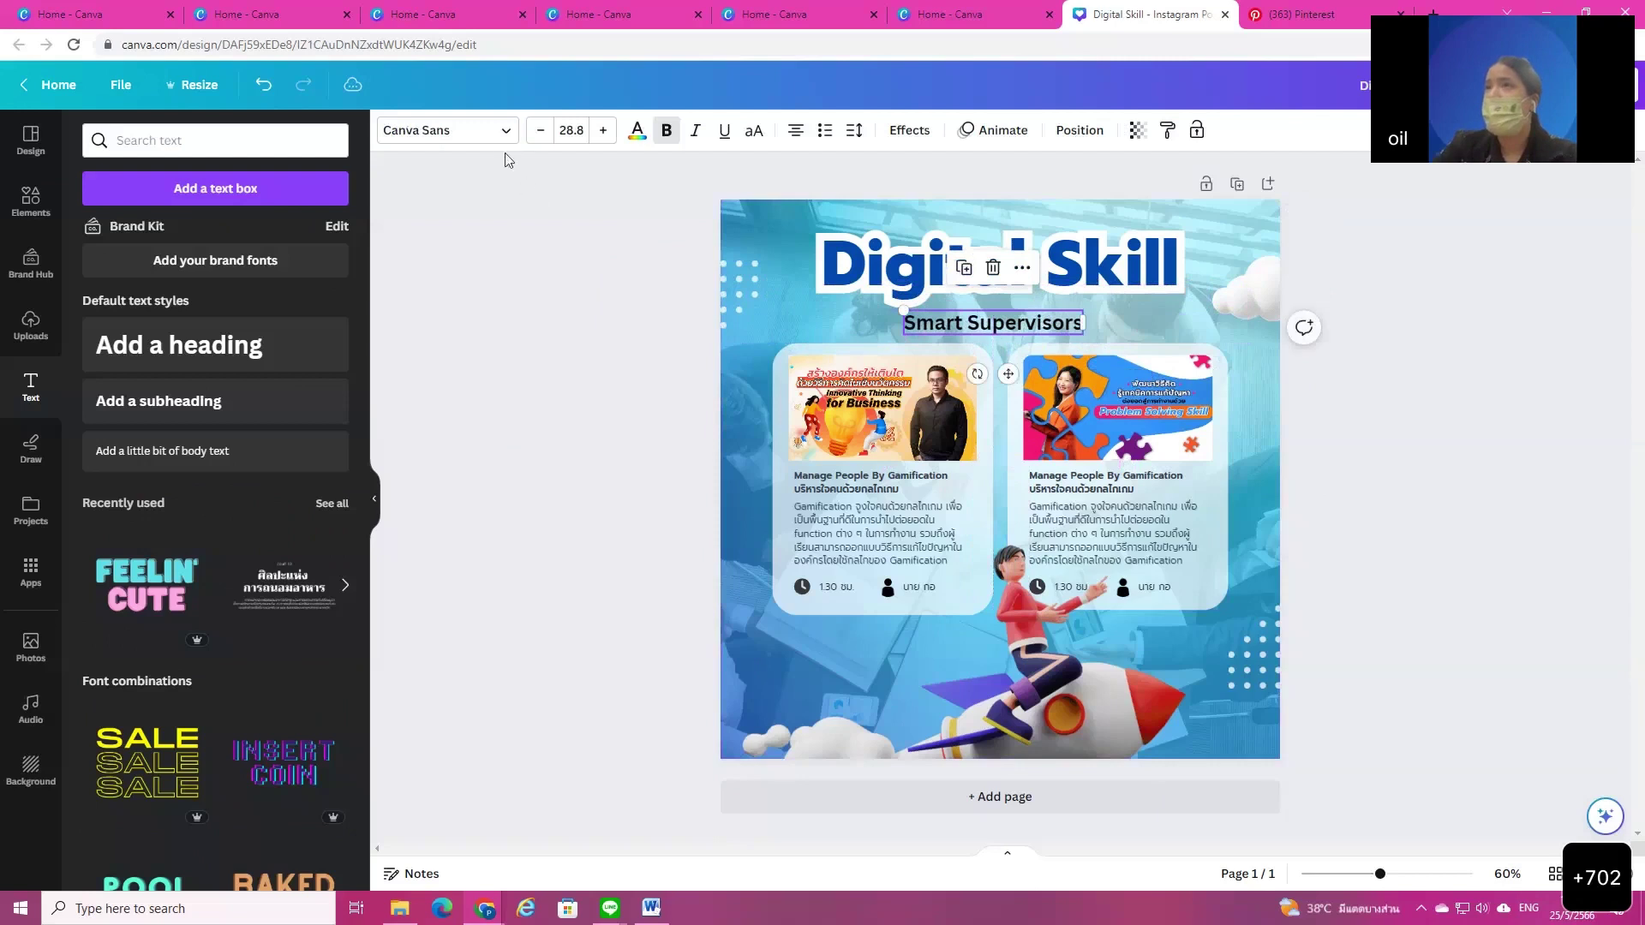
{"action": "left_click", "coordinate": [466, 130]}
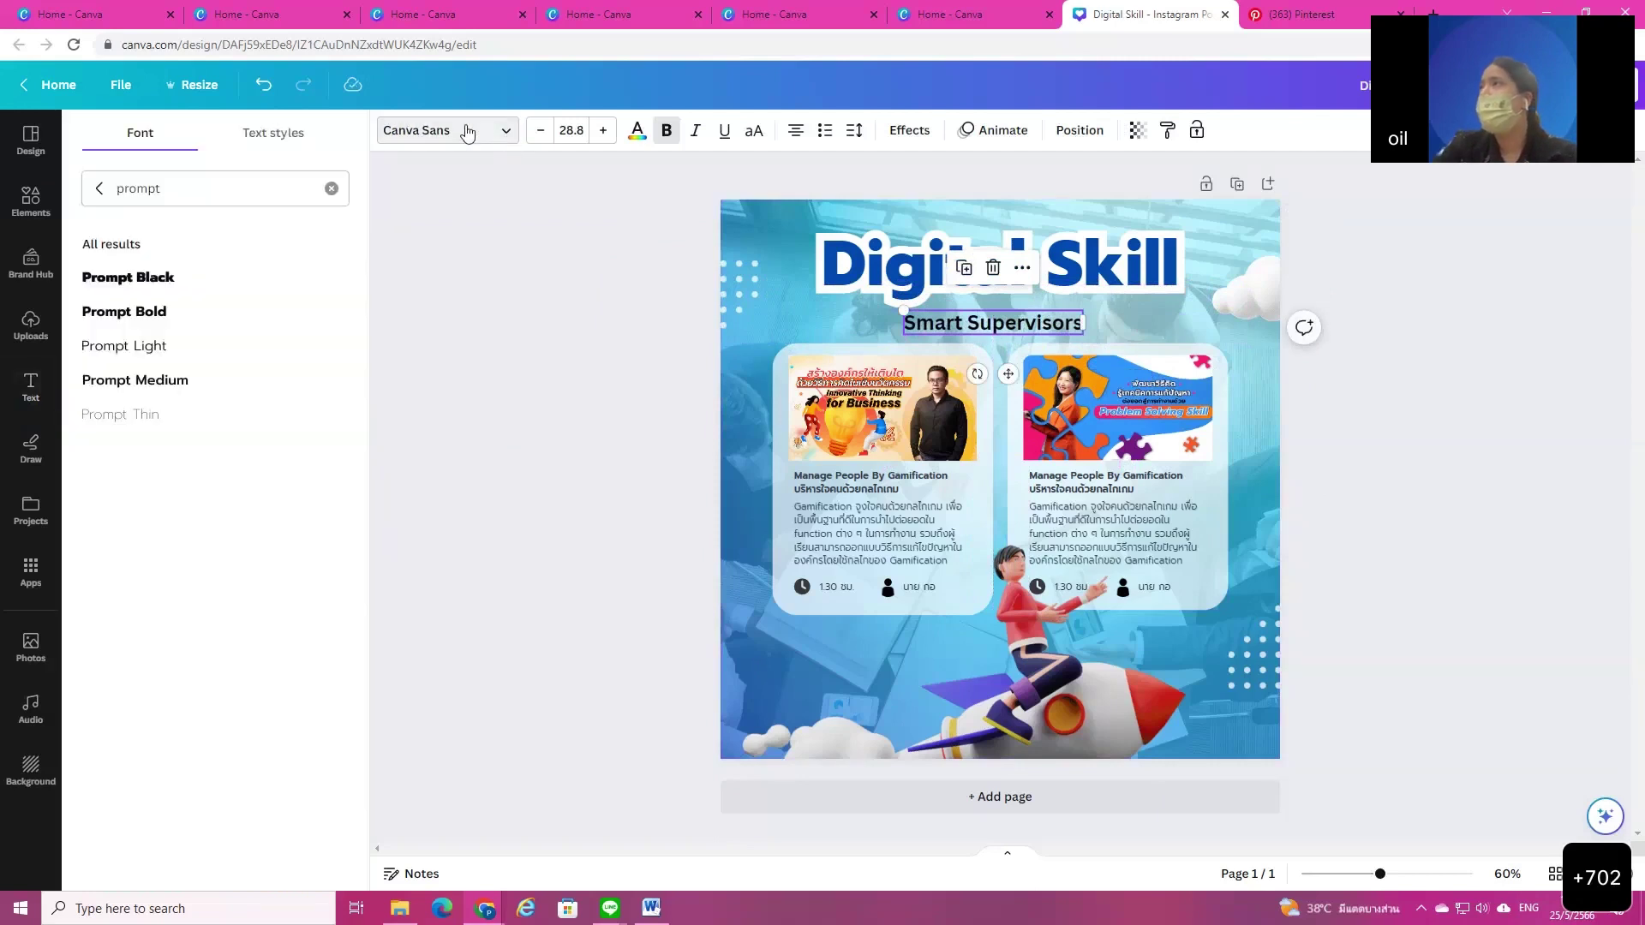
{"action": "left_click", "coordinate": [171, 381]}
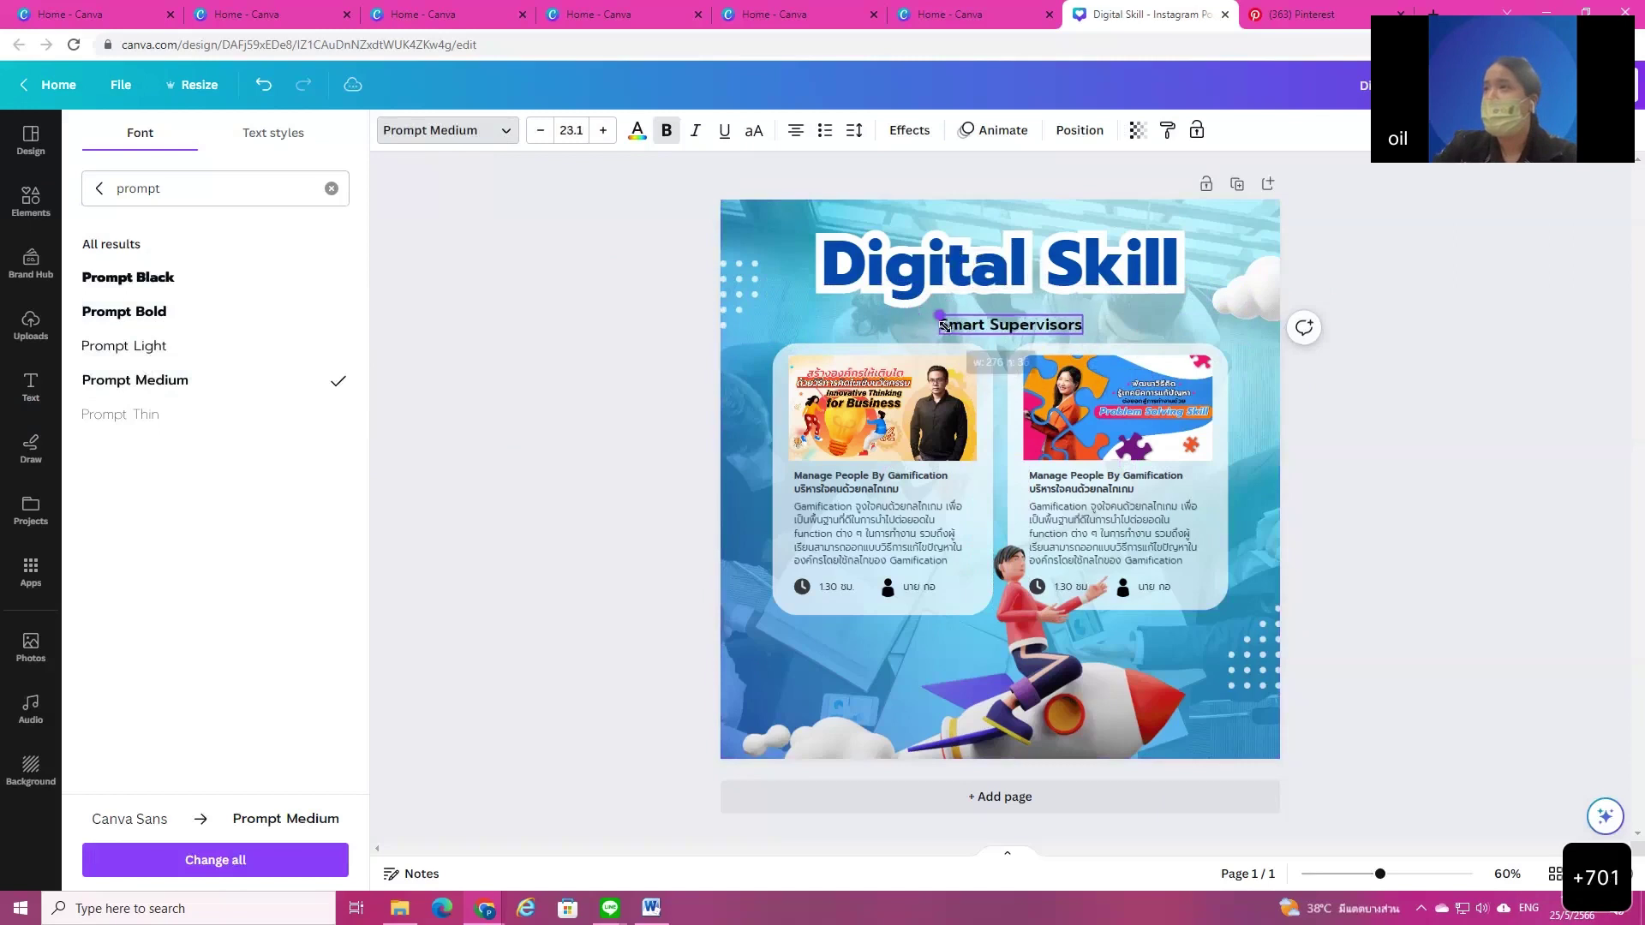
{"action": "left_click", "coordinate": [1059, 317]}
{"action": "left_click", "coordinate": [1060, 330]}
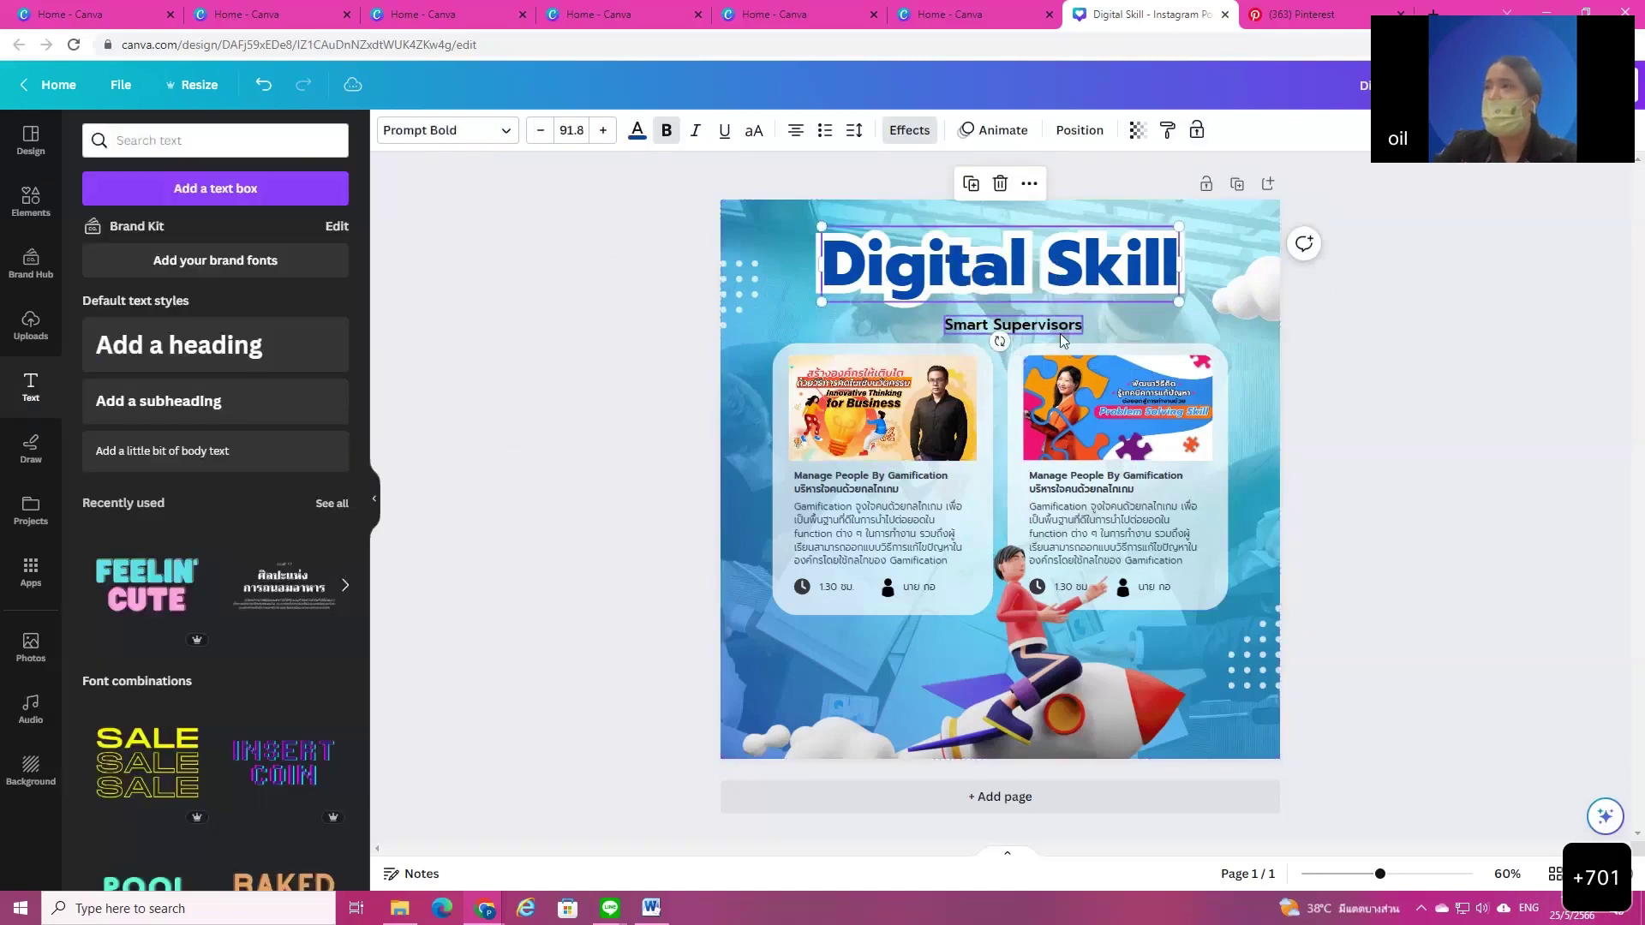
{"action": "key", "text": "Escape"}
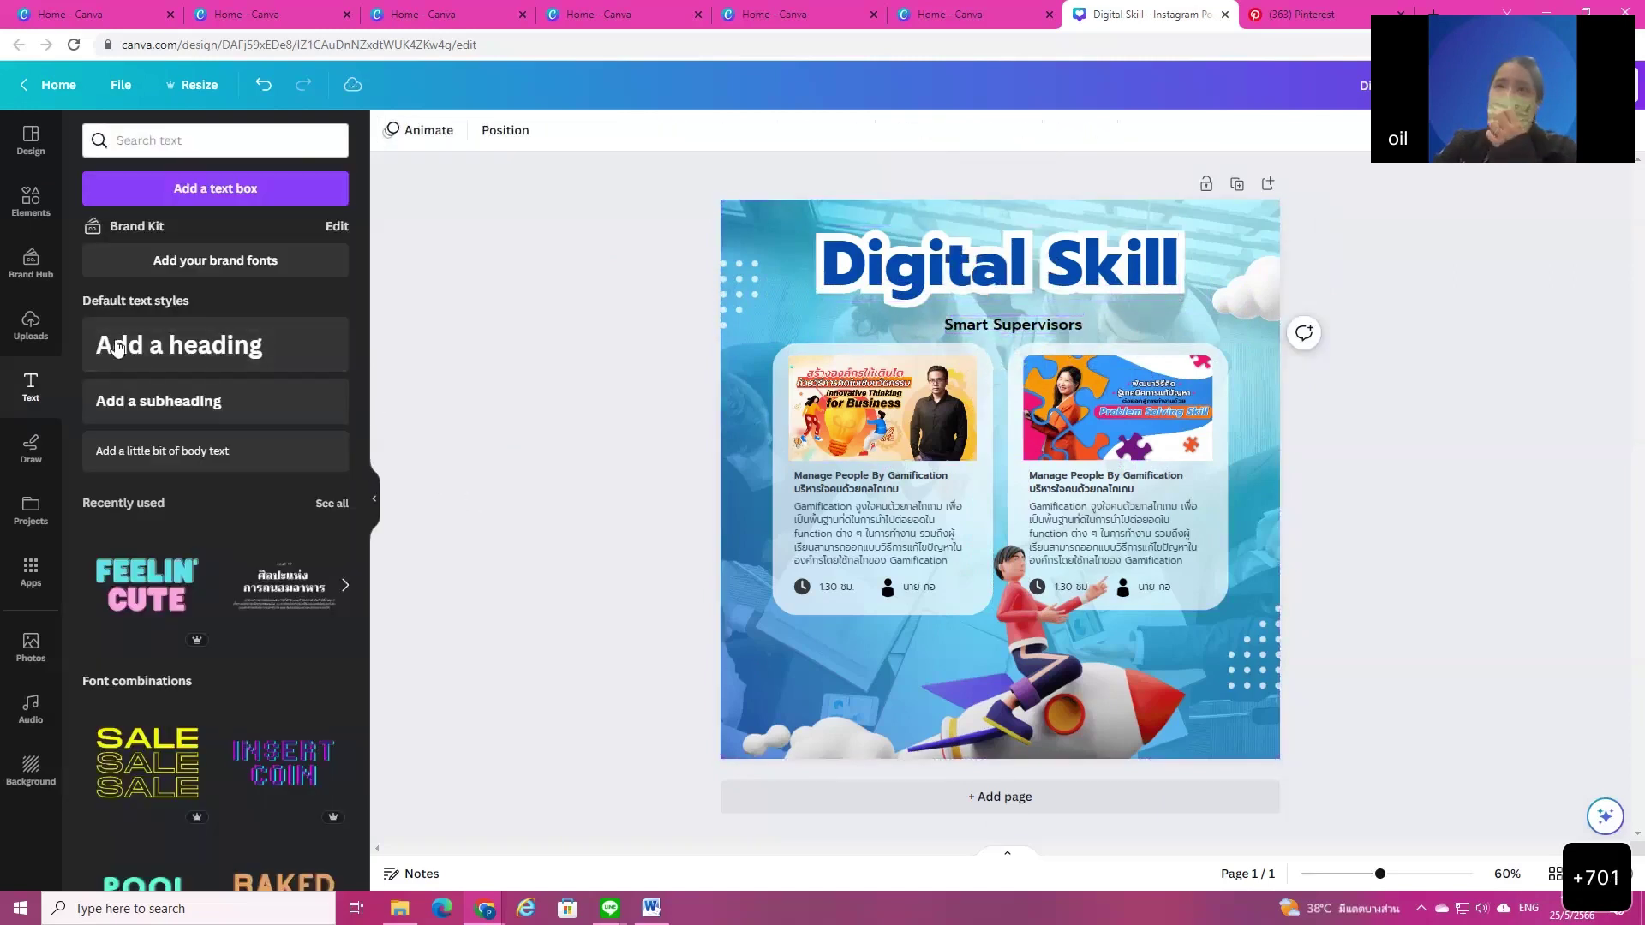
Step: Add a rounded square shape to the post, move it clear of the cards' center and fill it white
{"action": "left_click", "coordinate": [31, 201]}
{"action": "left_click", "coordinate": [299, 141]}
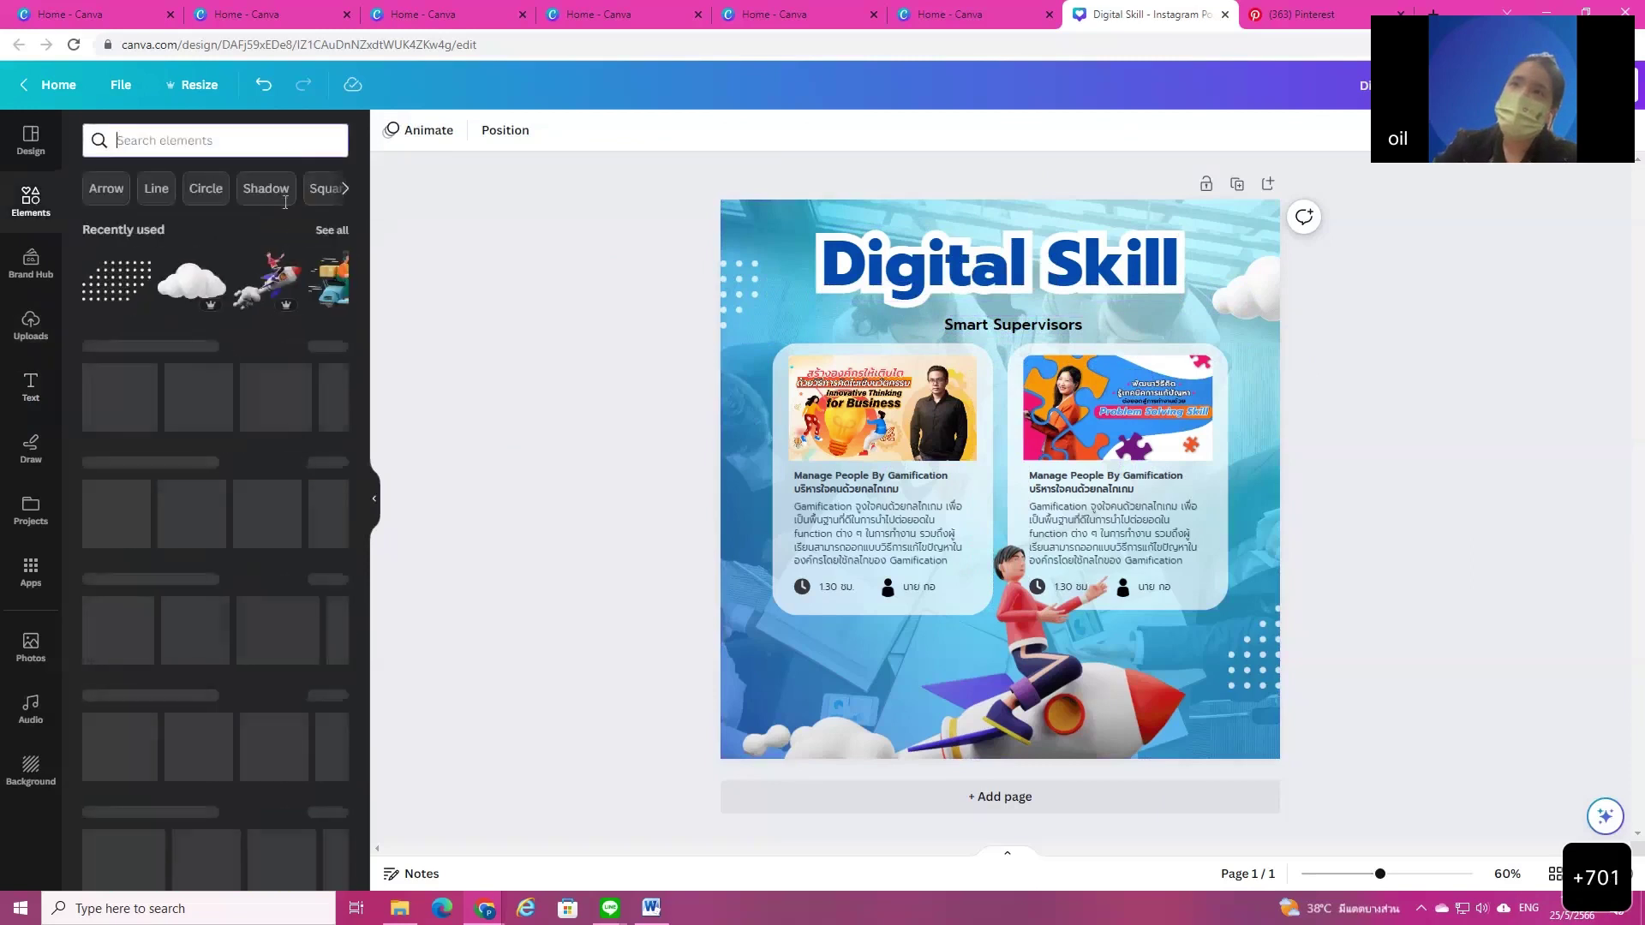
{"action": "left_click", "coordinate": [332, 347]}
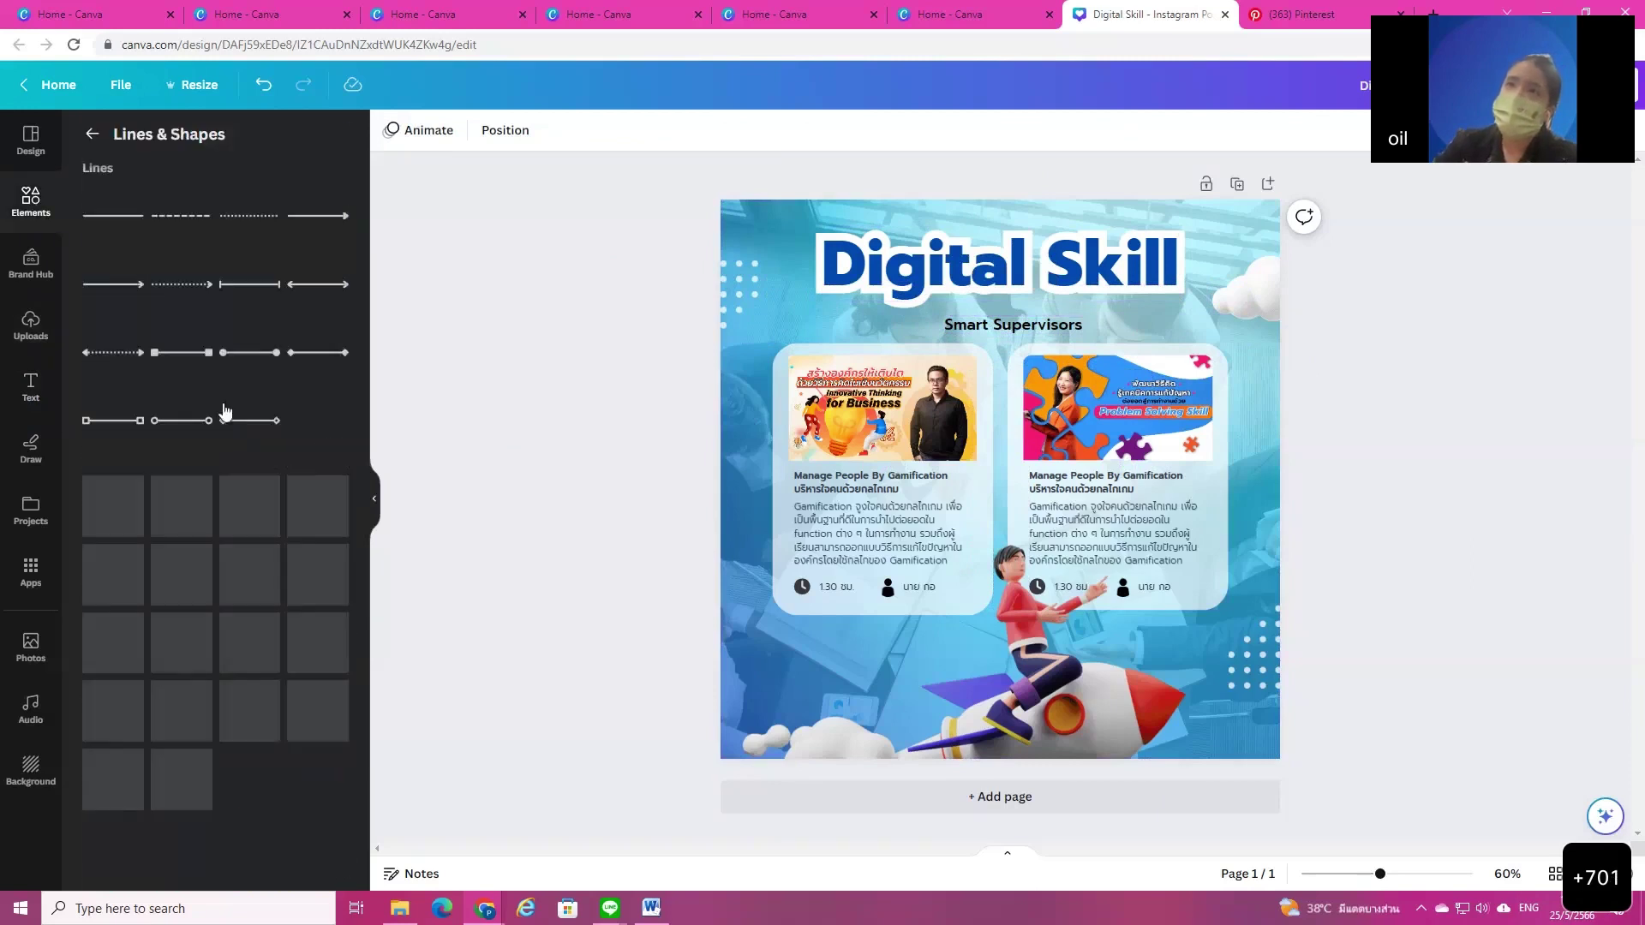
{"action": "left_click", "coordinate": [182, 546]}
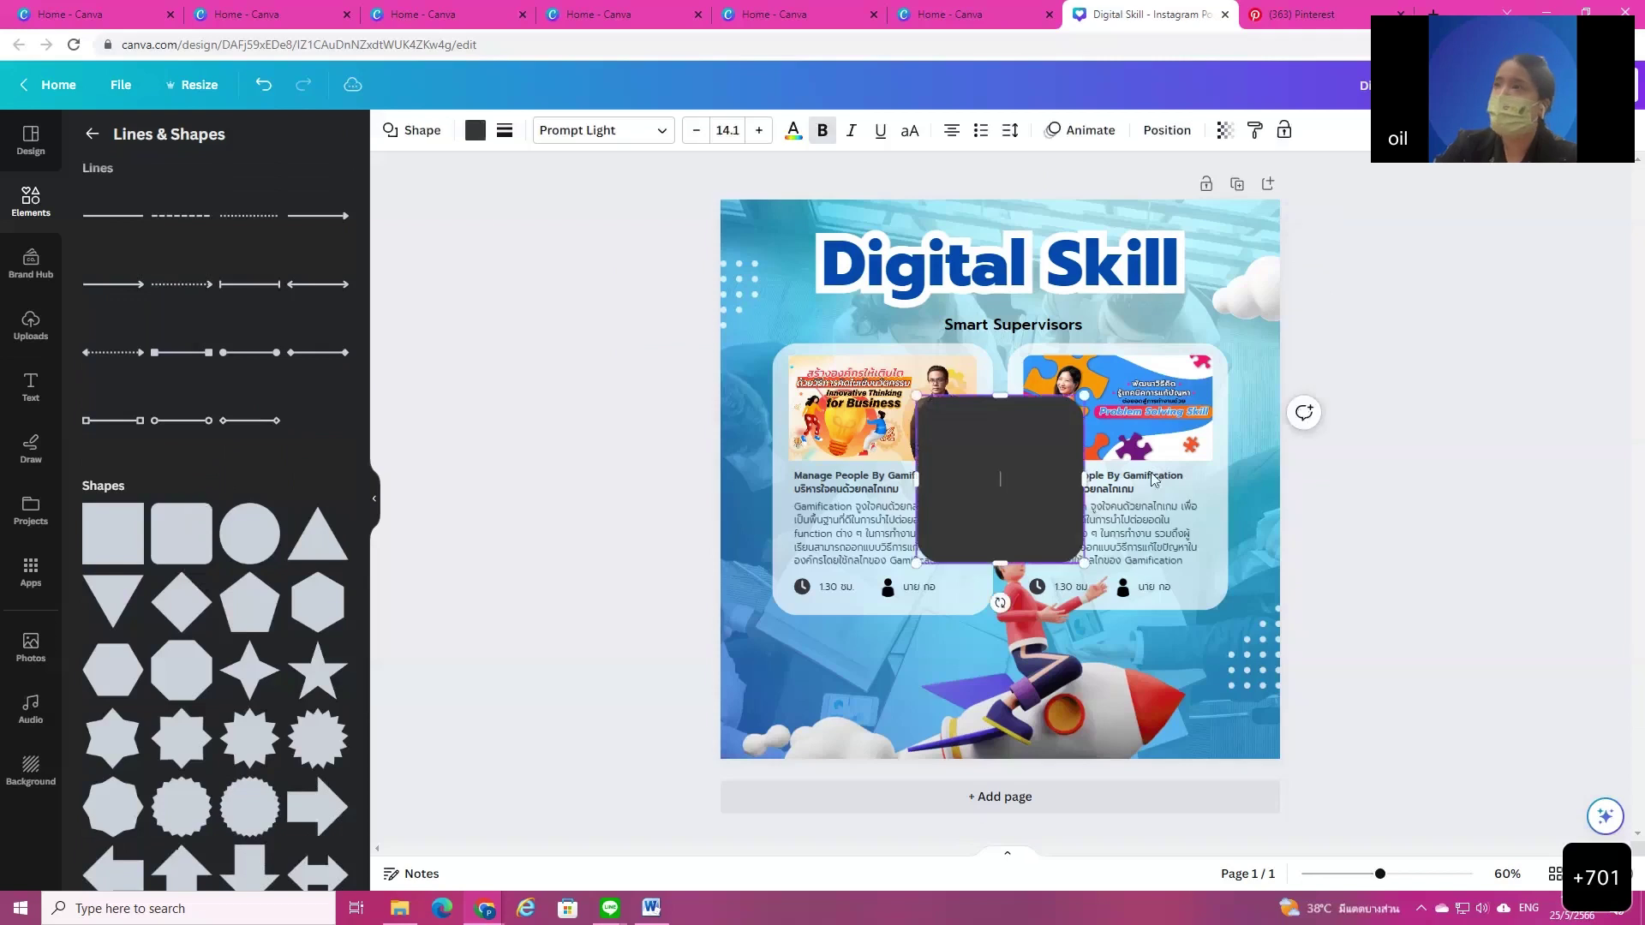
{"action": "left_click_drag", "start_coordinate": [995, 522], "coordinate": [1210, 347]}
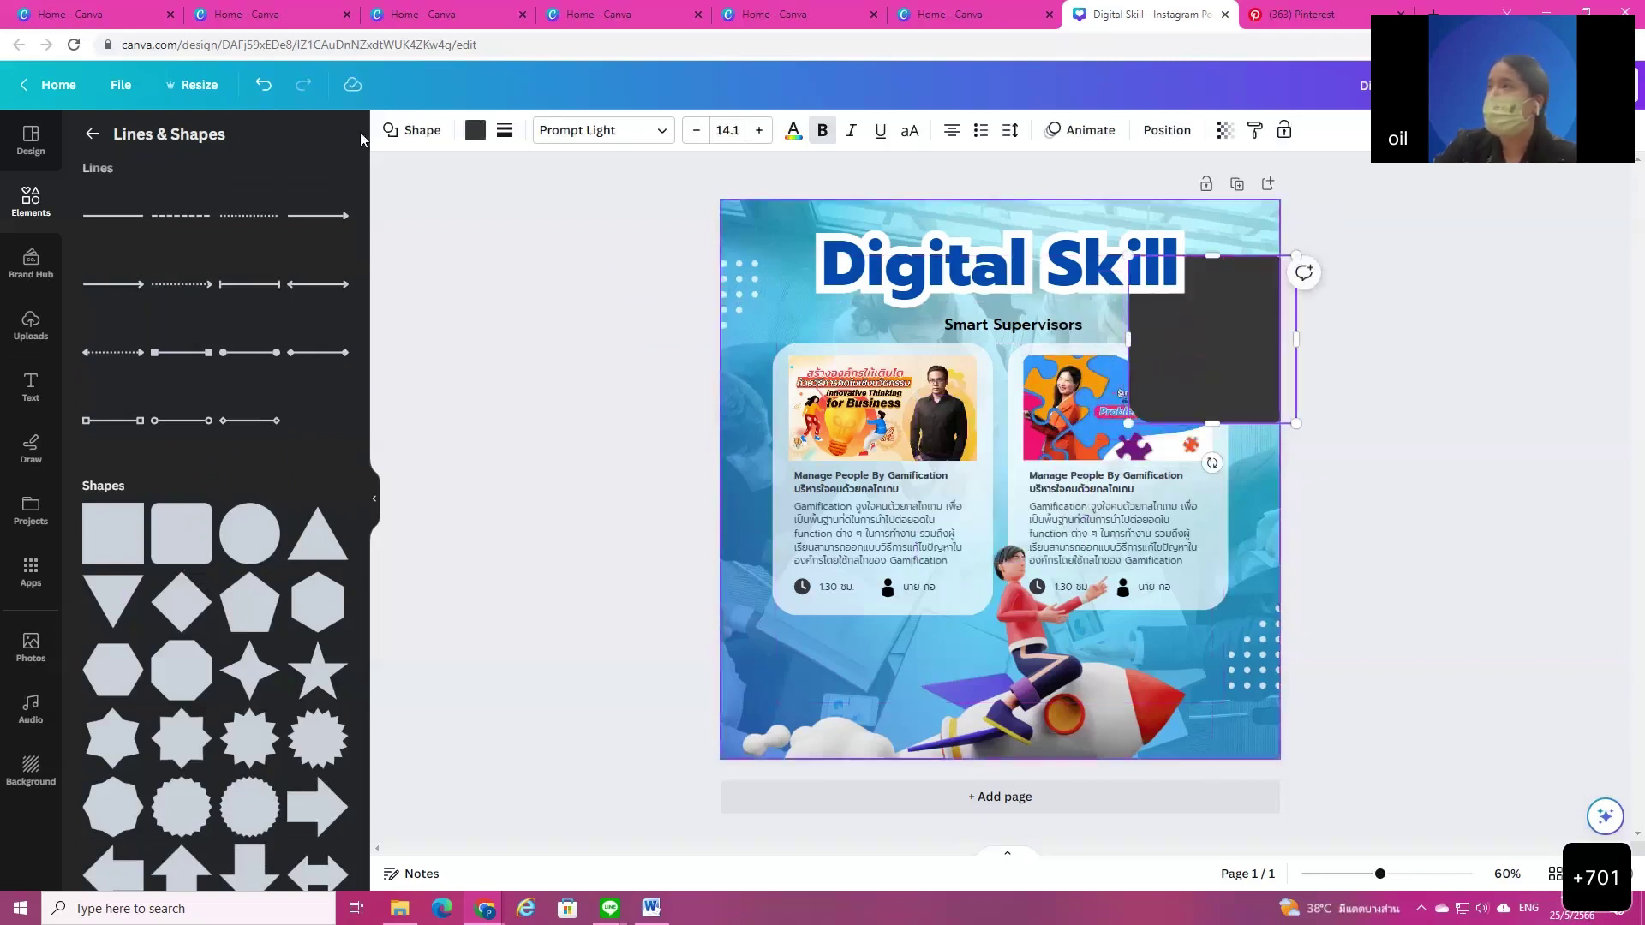
{"action": "left_click", "coordinate": [474, 130]}
{"action": "left_click", "coordinate": [329, 233]}
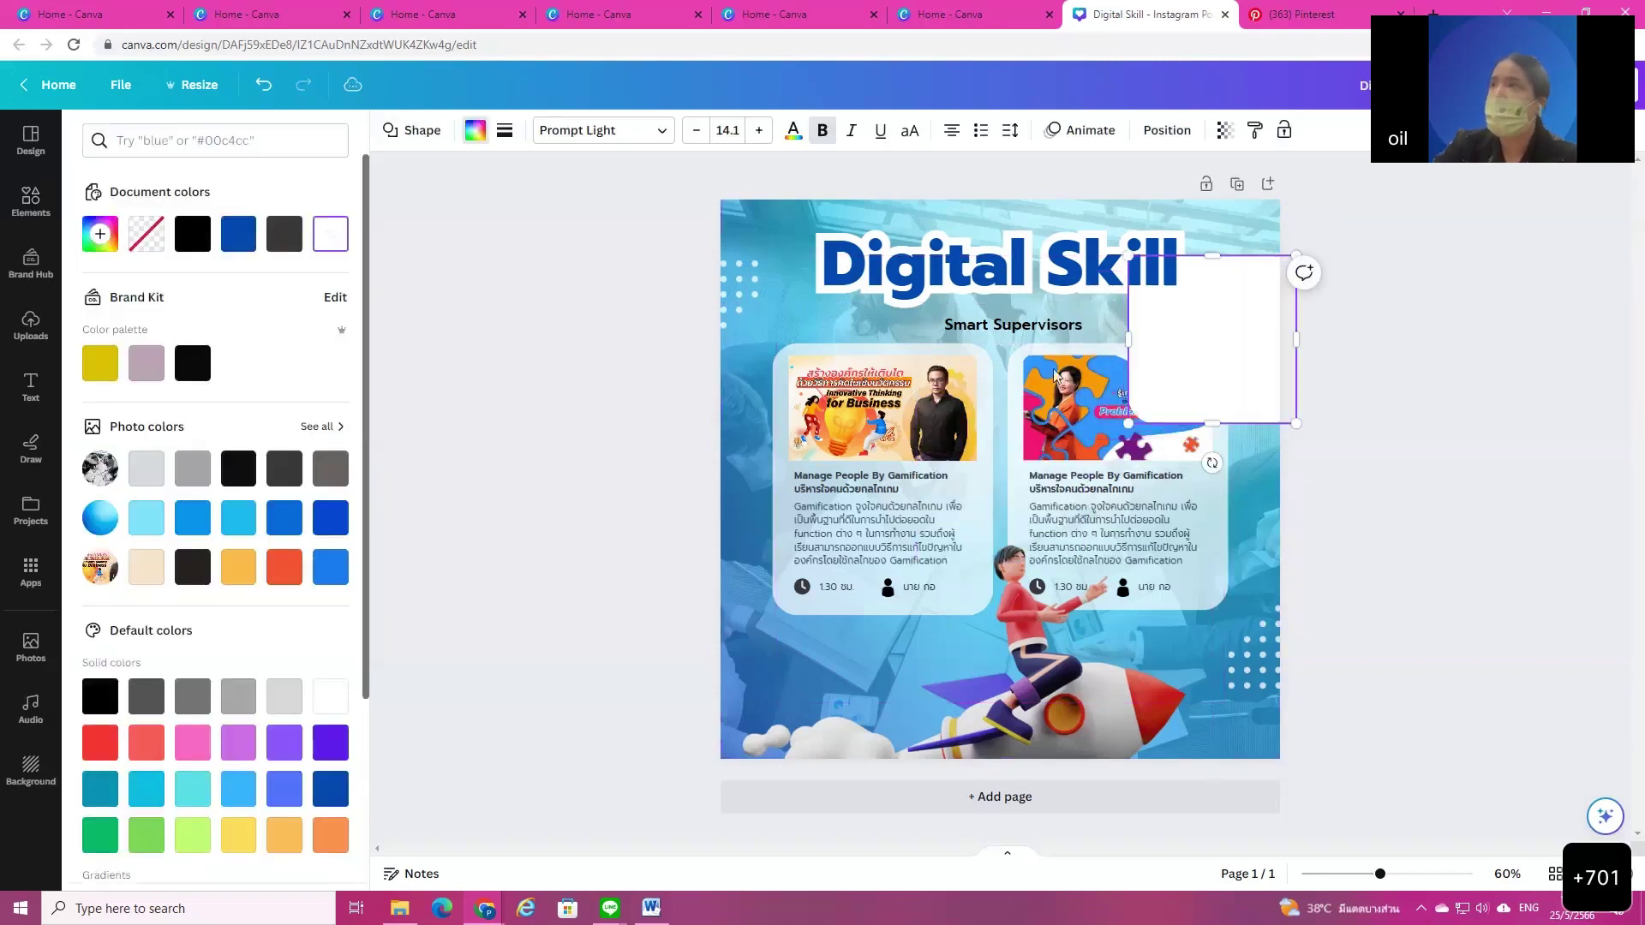
Step: Flatten the white shape into a bar about 375 by 50 px around the "Smart Supervisors" subtitle and make it semi-transparent
{"action": "left_click_drag", "start_coordinate": [1169, 320], "coordinate": [955, 369]}
{"action": "left_click_drag", "start_coordinate": [1007, 467], "coordinate": [1002, 336]}
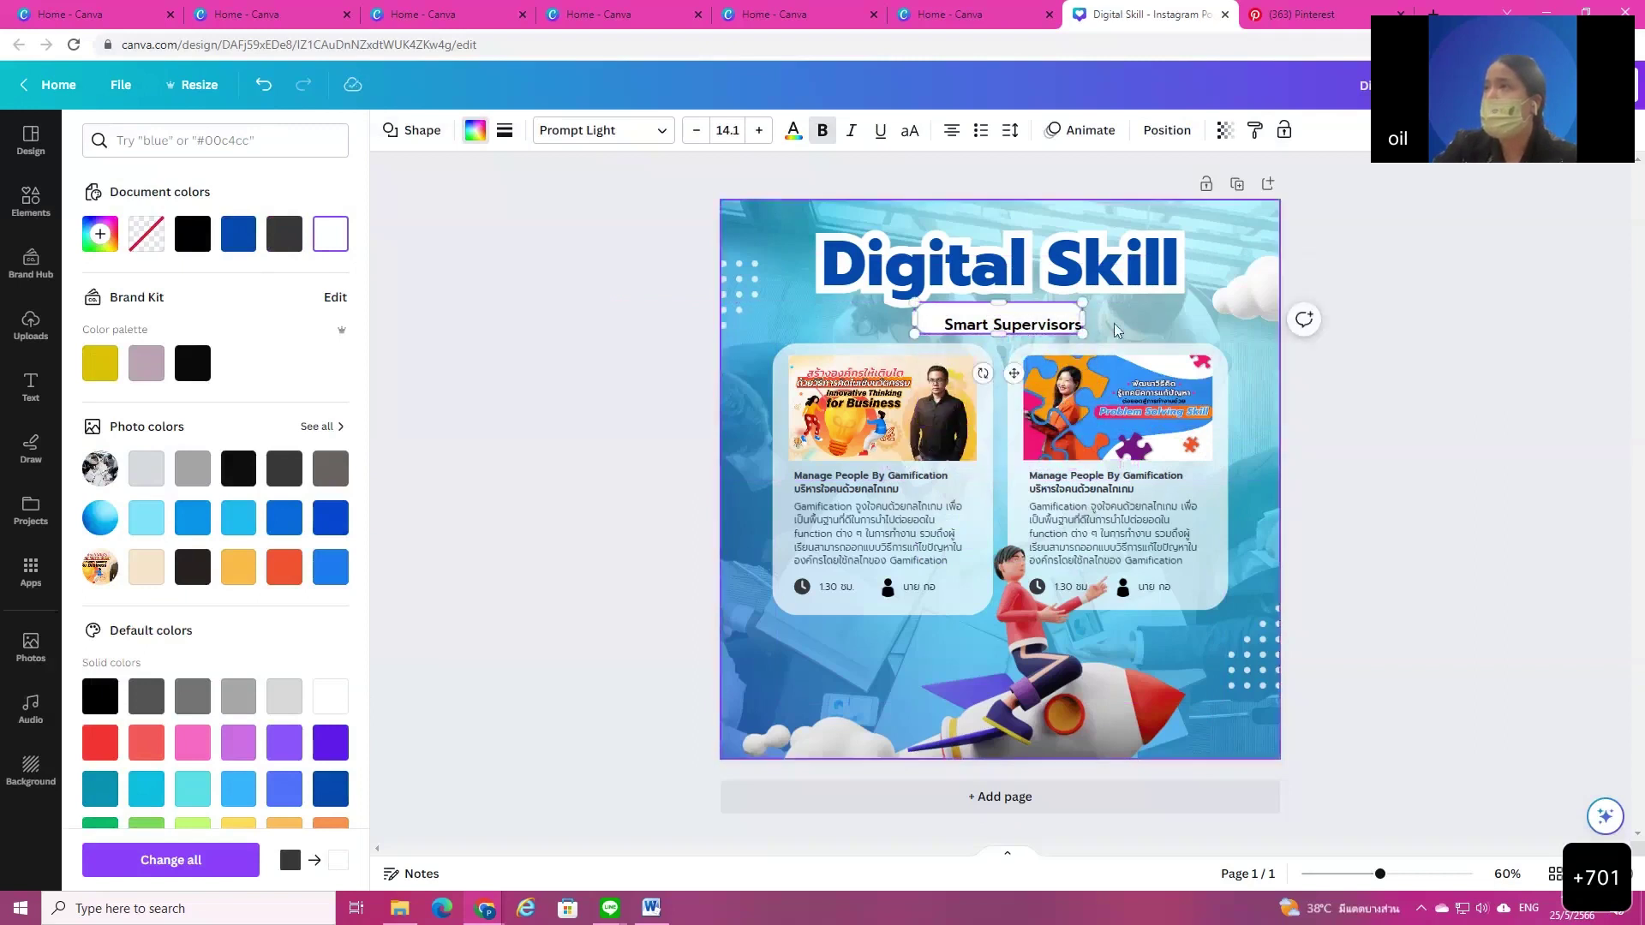
{"action": "left_click_drag", "start_coordinate": [1083, 317], "coordinate": [1108, 316]}
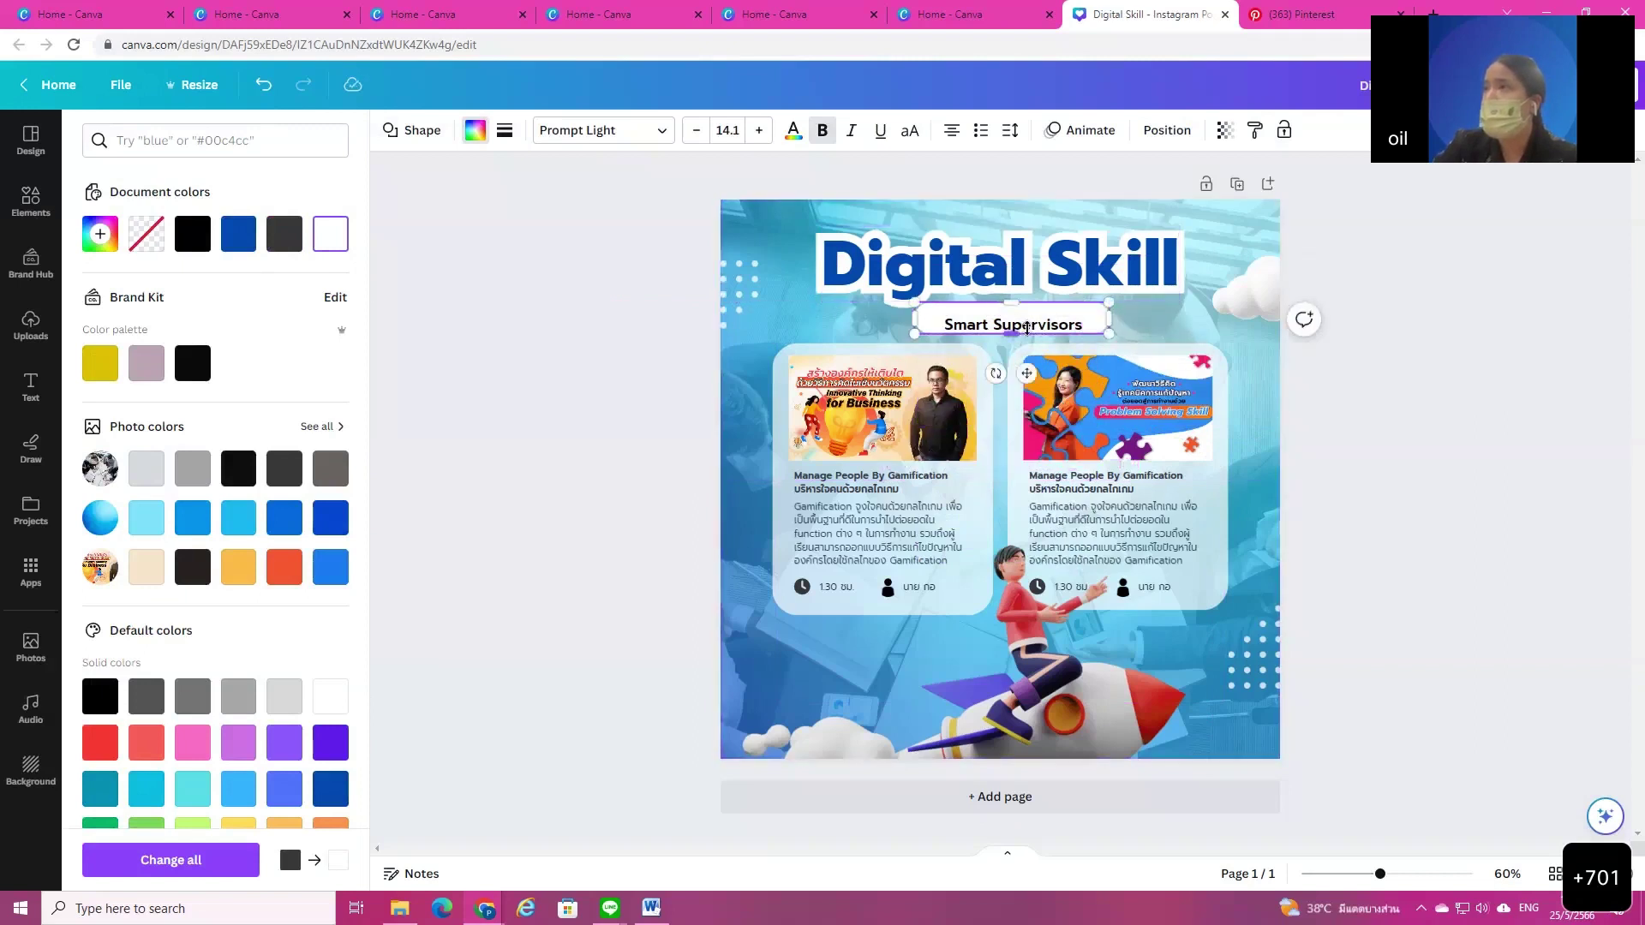
{"action": "left_click", "coordinate": [1223, 131]}
{"action": "left_click_drag", "start_coordinate": [1184, 205], "coordinate": [1169, 200]}
{"action": "left_click_drag", "start_coordinate": [1011, 302], "coordinate": [1012, 307]}
{"action": "left_click", "coordinate": [1058, 329]}
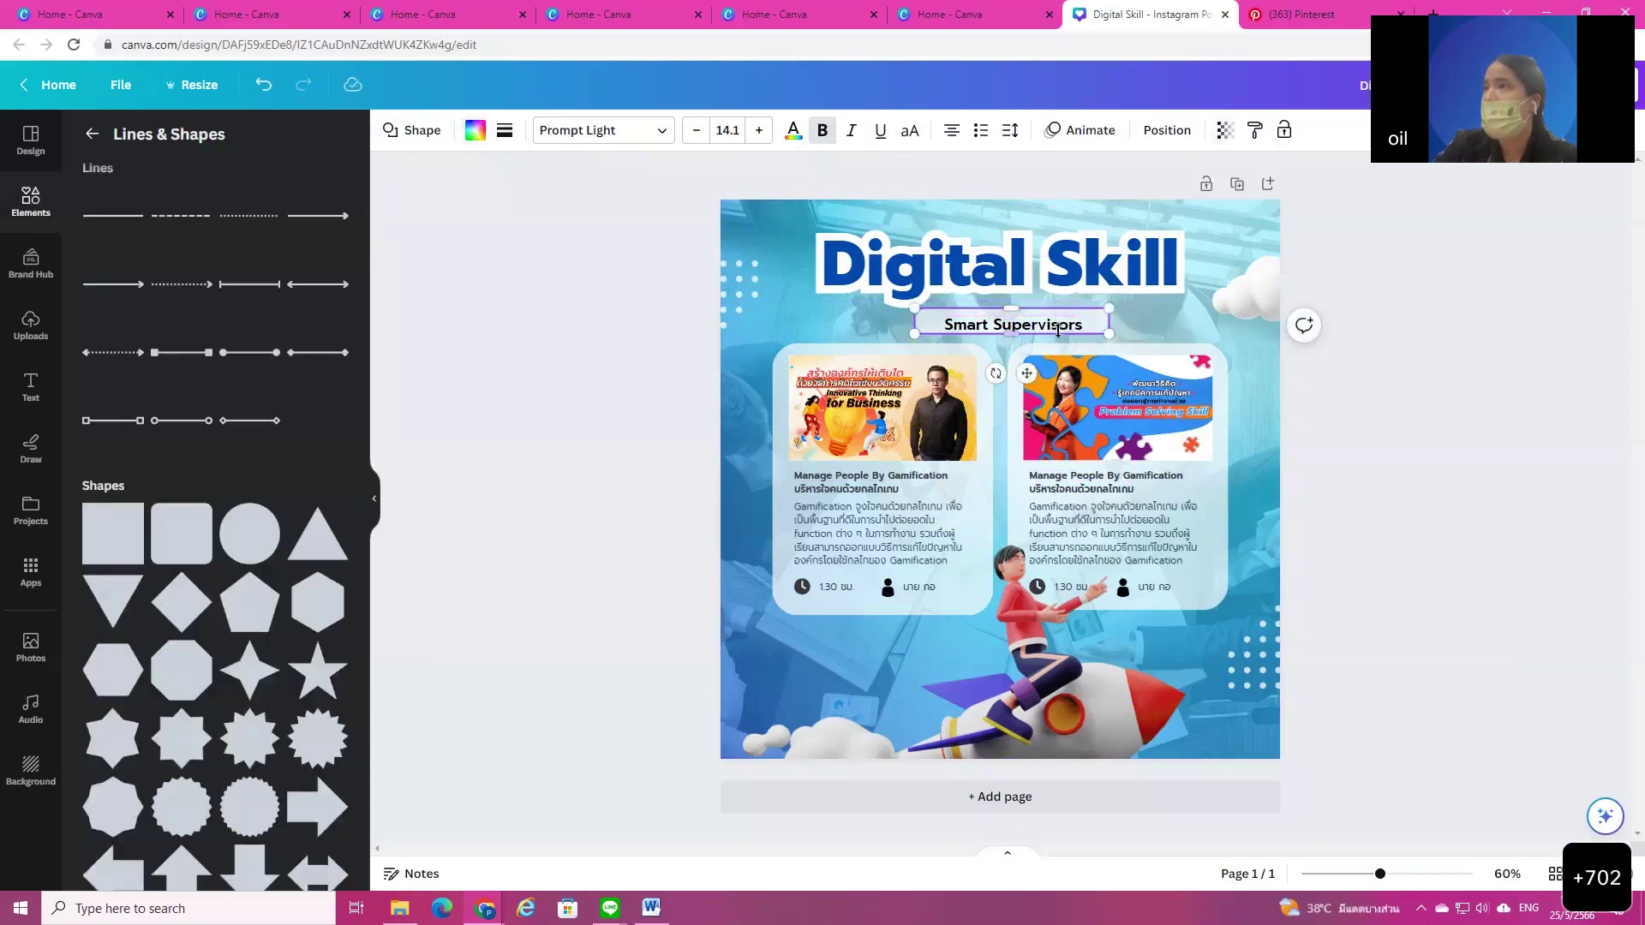
{"action": "left_click", "coordinate": [1167, 133]}
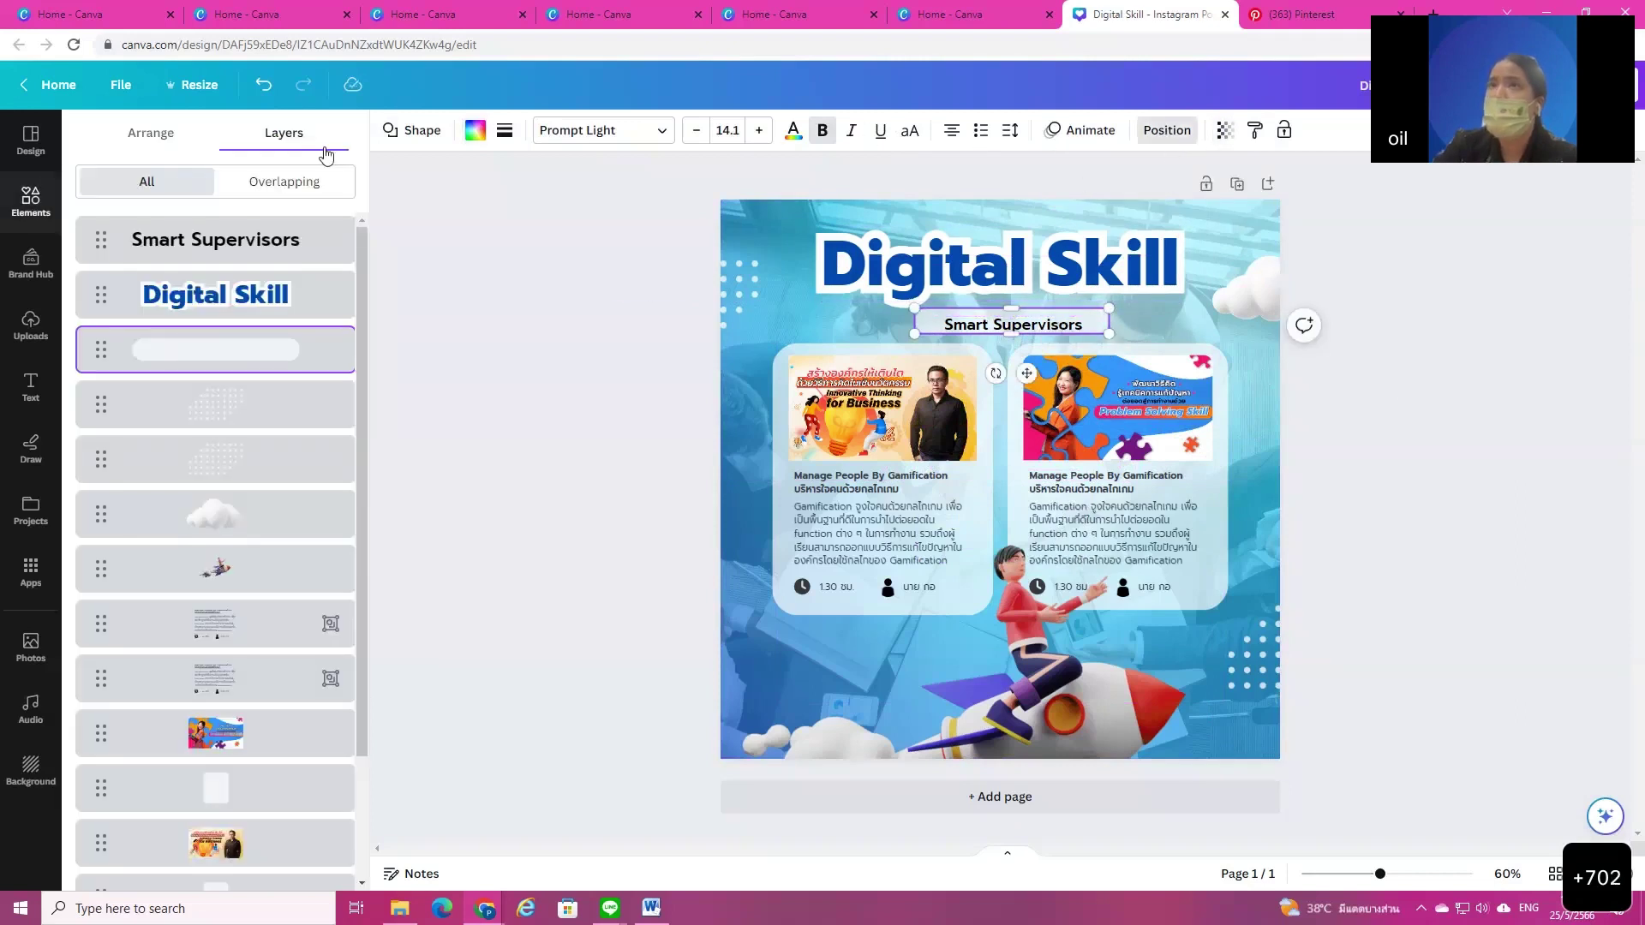
{"action": "left_click", "coordinate": [172, 144]}
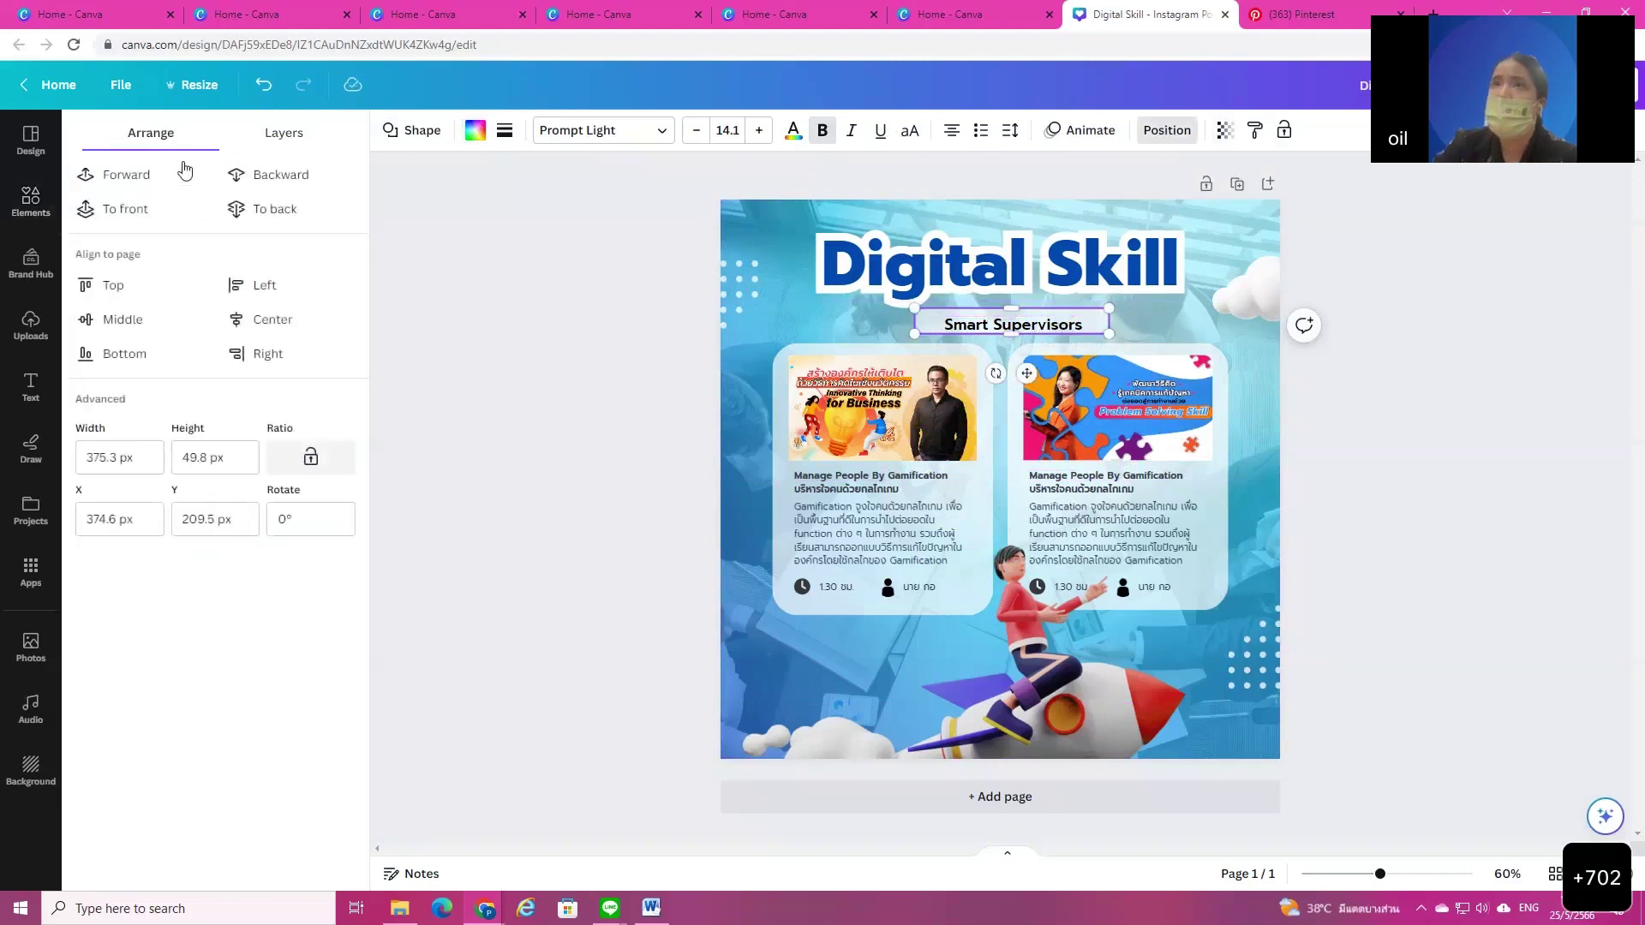
{"action": "left_click", "coordinate": [275, 176]}
{"action": "left_click", "coordinate": [144, 180]}
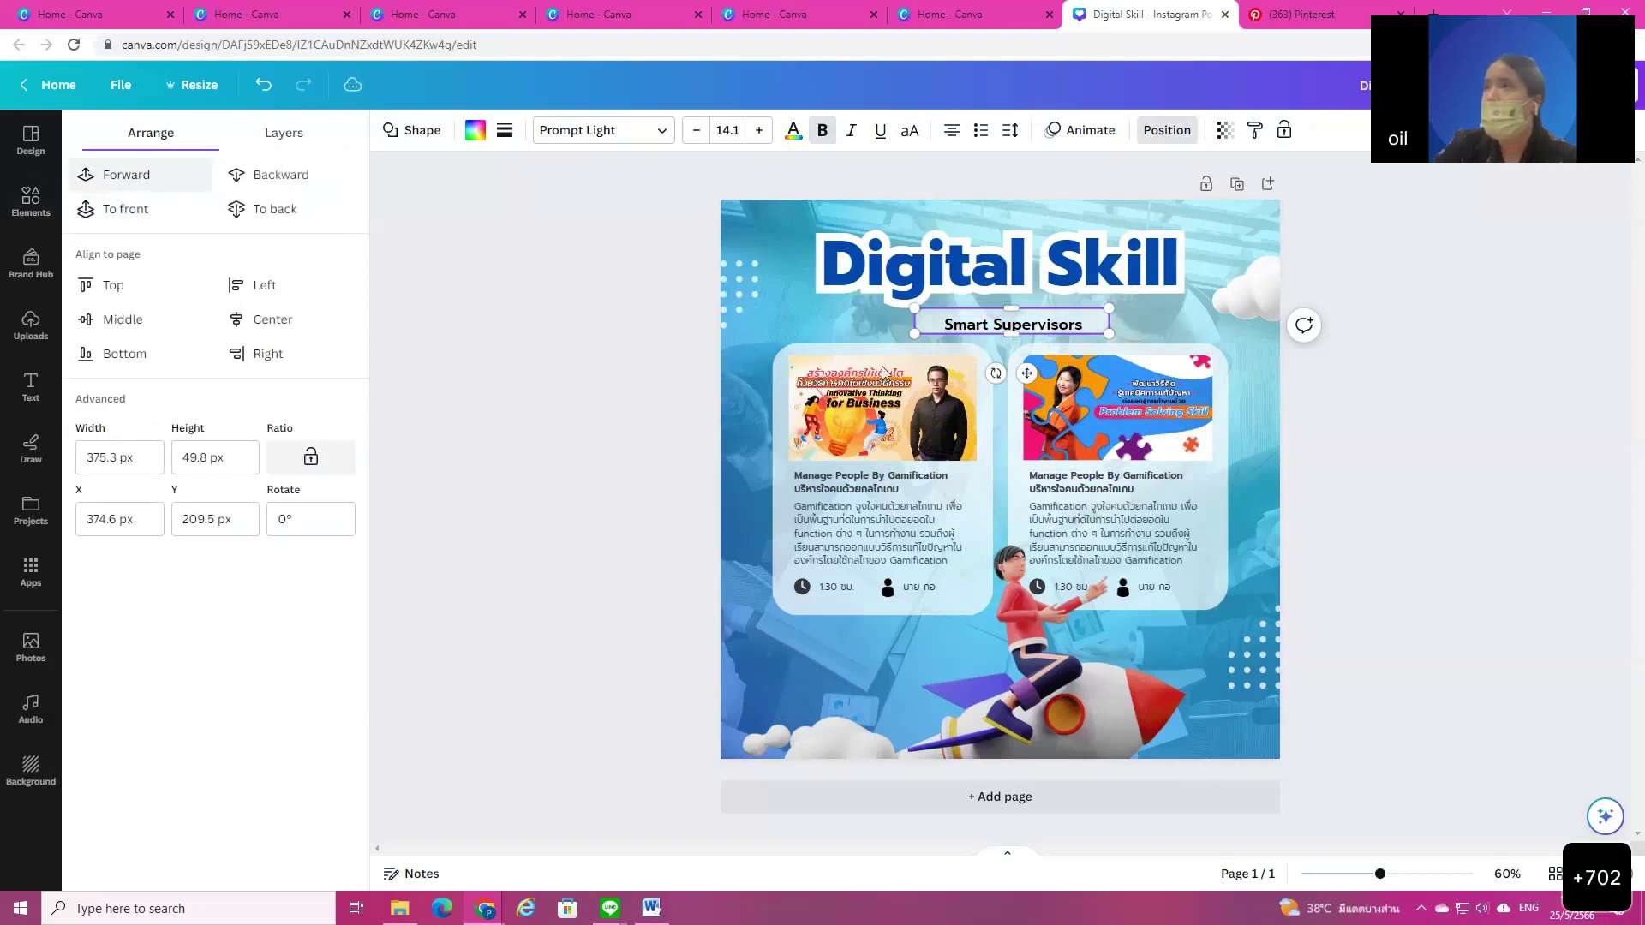
{"action": "key", "text": "Escape"}
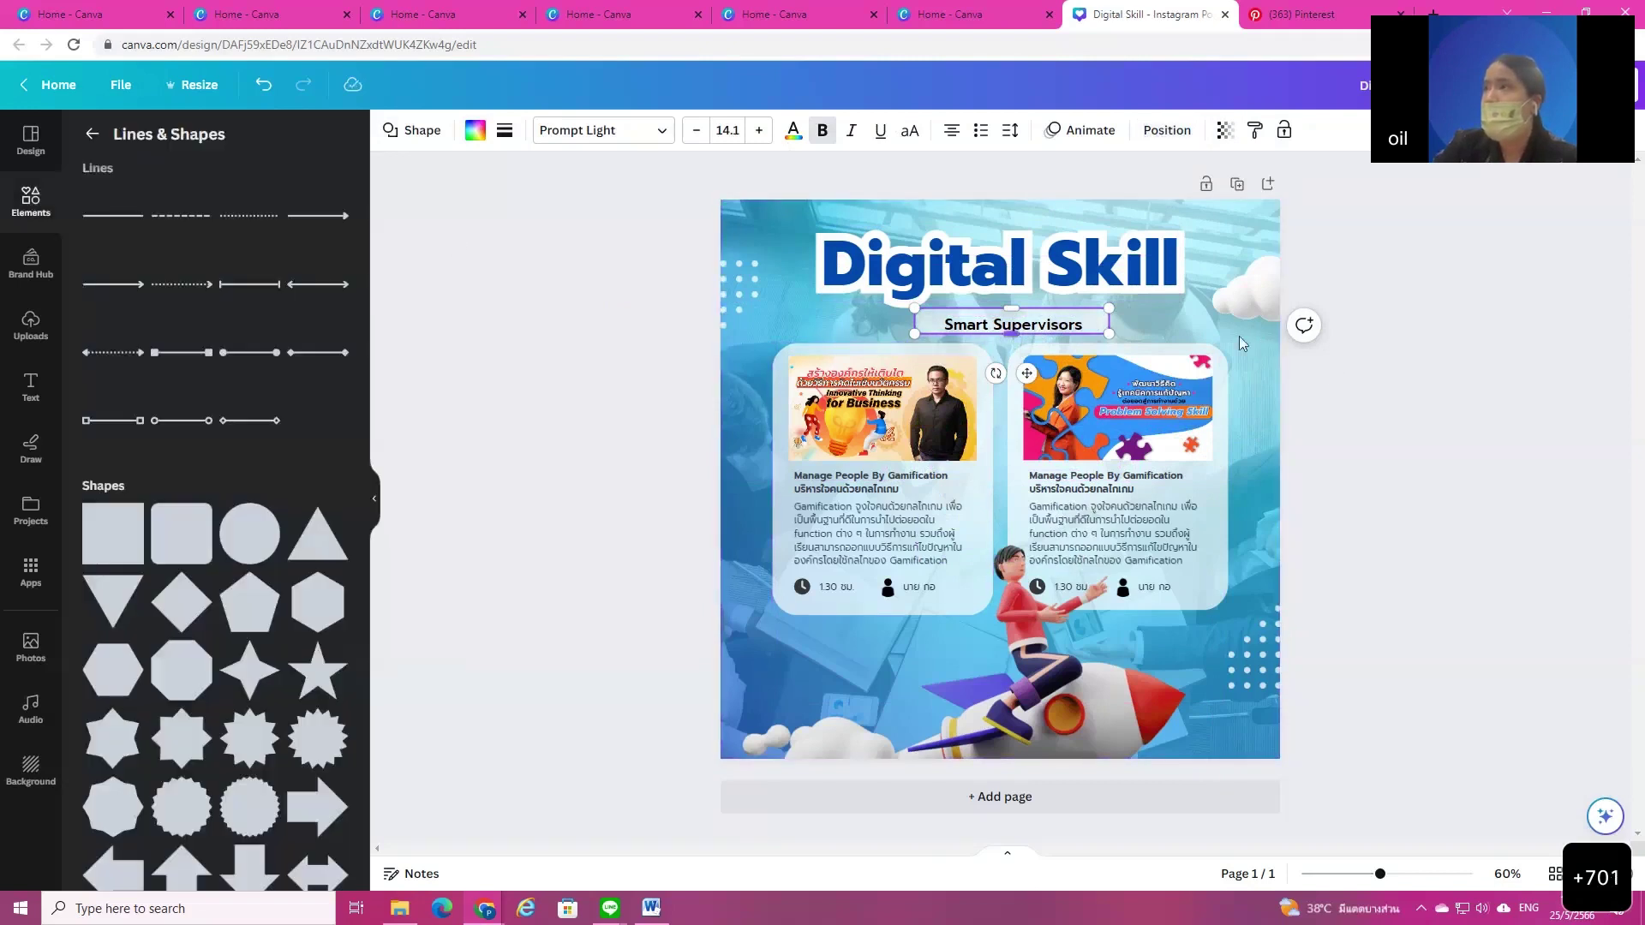
{"action": "left_click", "coordinate": [1371, 467]}
Step: Color the "Smart Supervisors" text dark blue like the title and center it within a slightly narrowed white bar
{"action": "left_click_drag", "start_coordinate": [1047, 325], "coordinate": [1029, 312]}
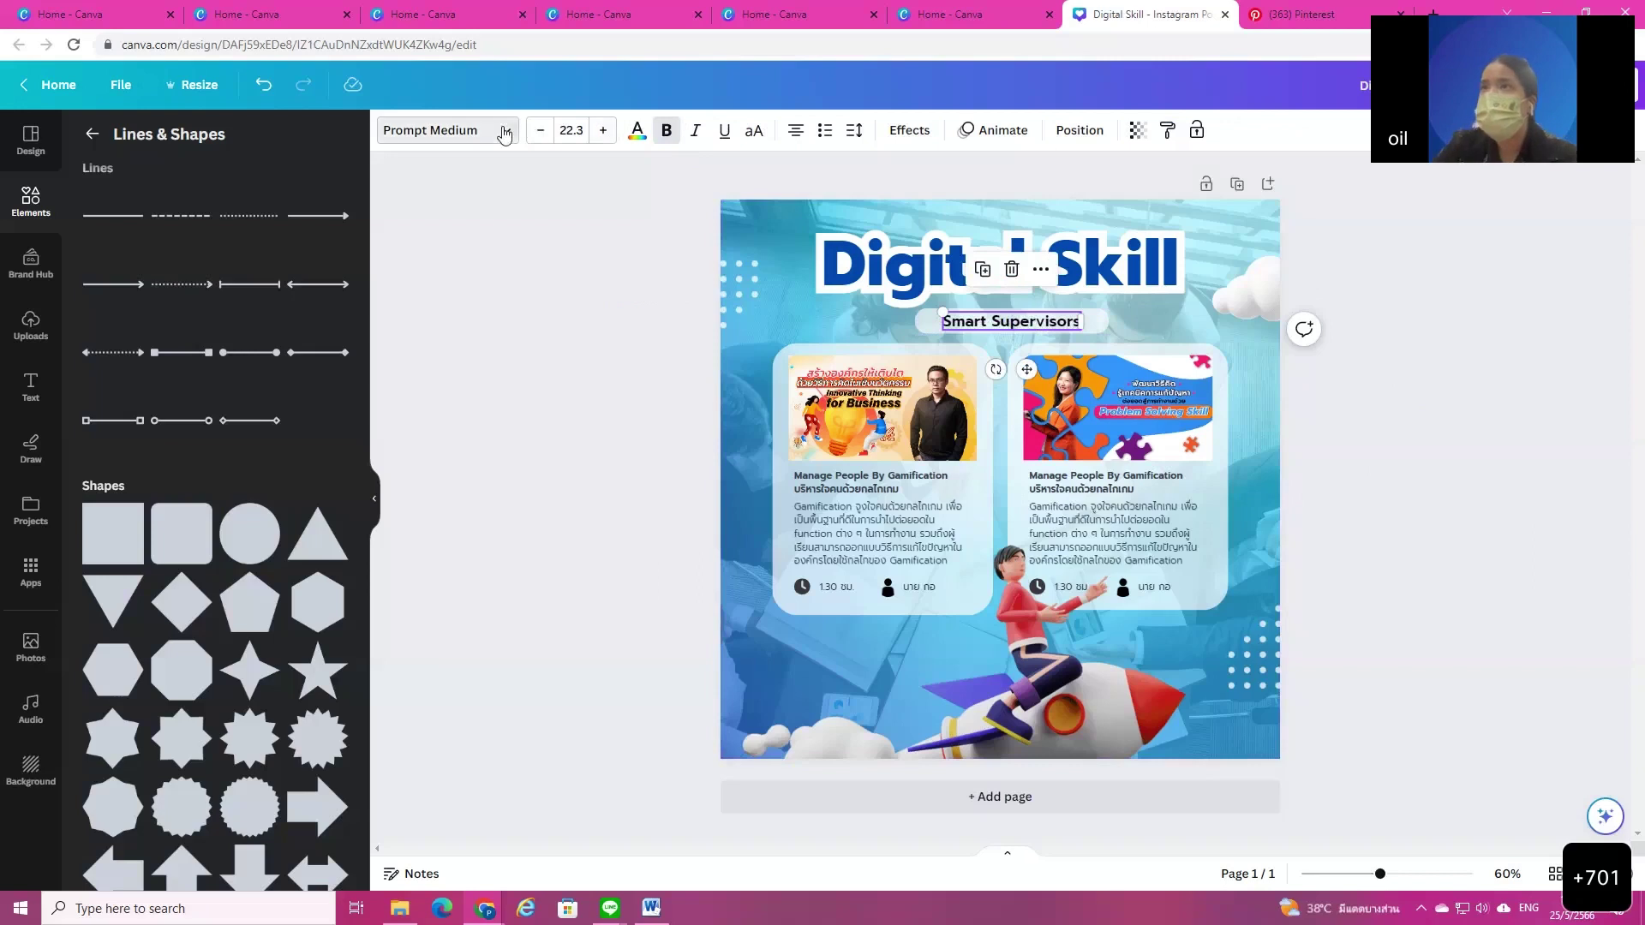
{"action": "left_click", "coordinate": [454, 131]}
{"action": "left_click", "coordinate": [635, 134]}
{"action": "left_click", "coordinate": [192, 234]}
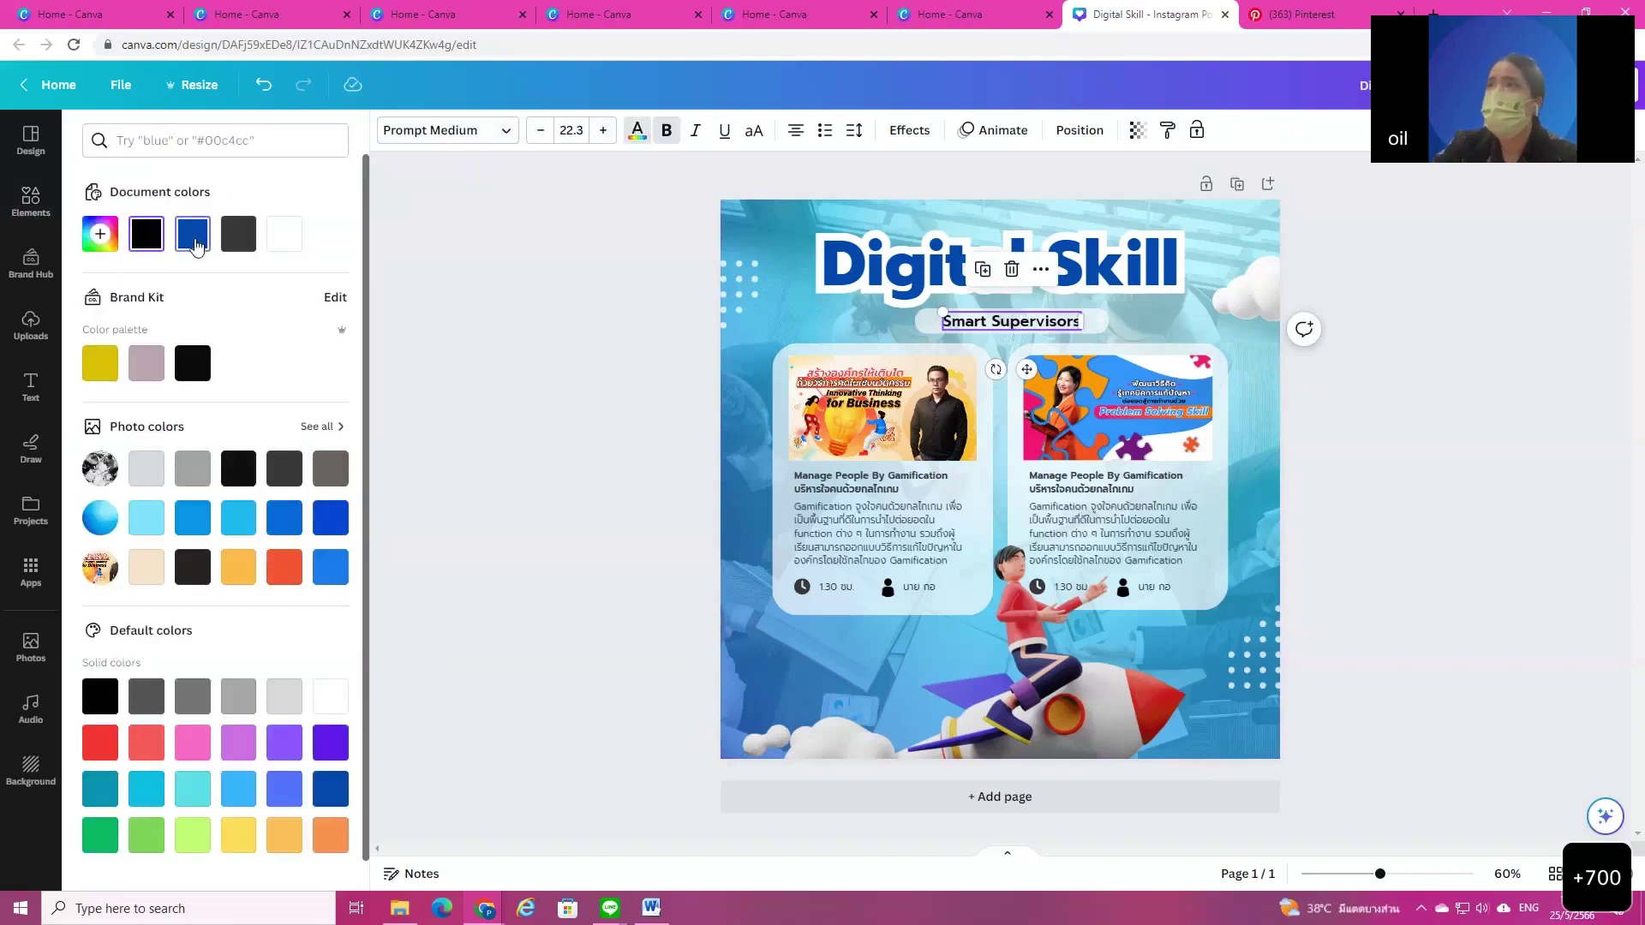
{"action": "left_click", "coordinate": [1101, 323]}
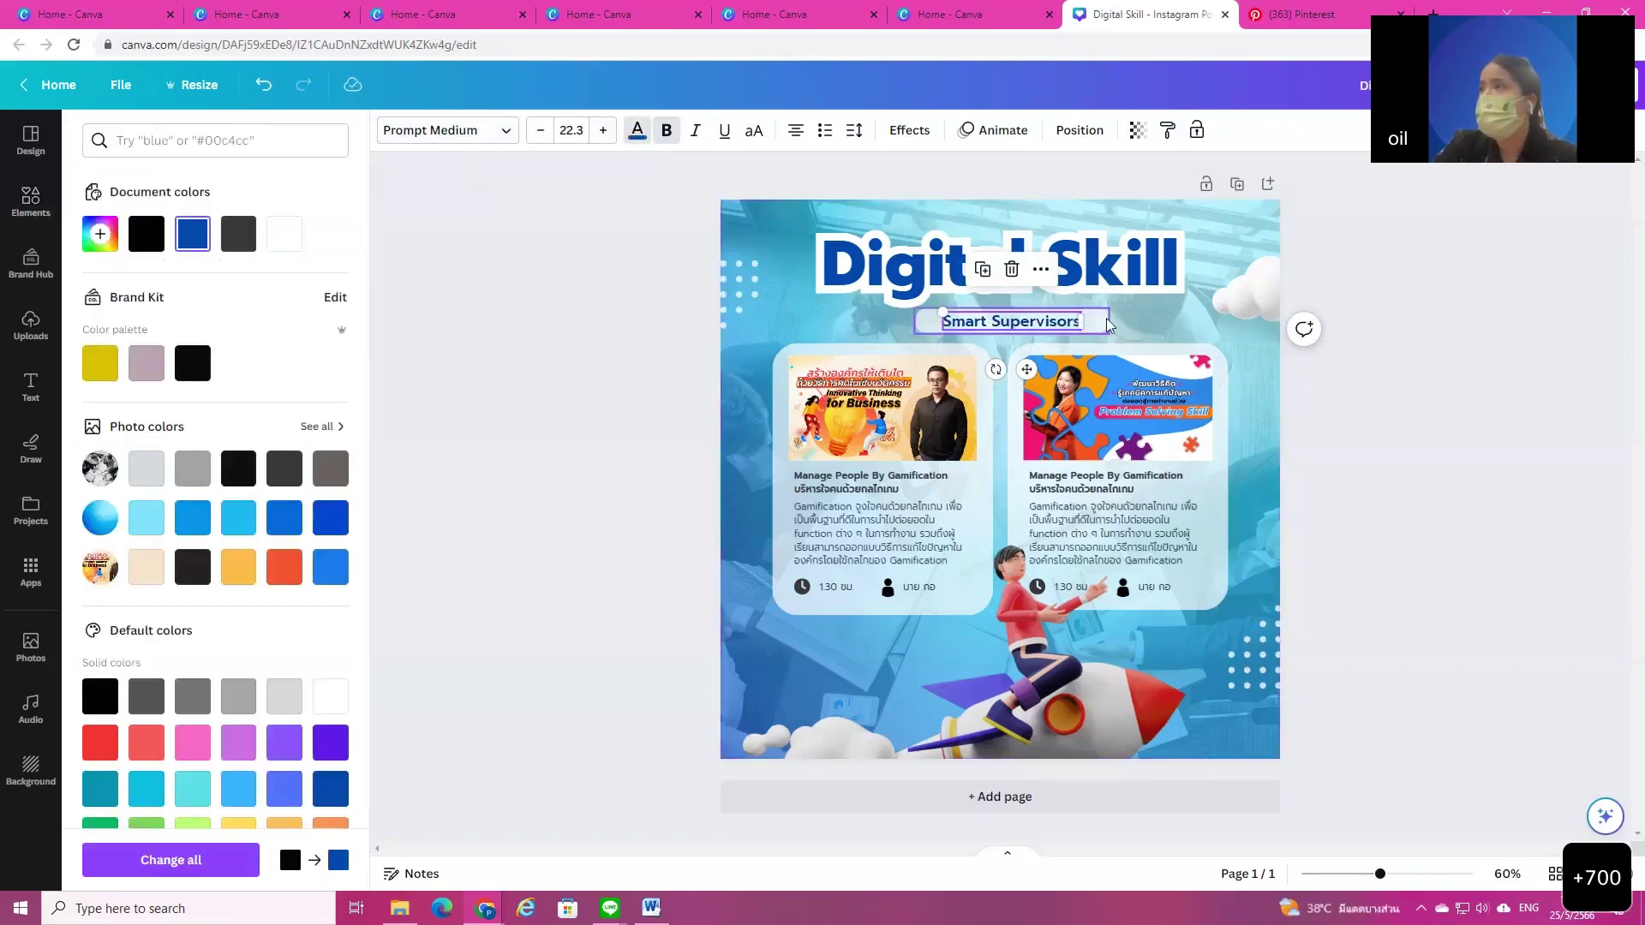
{"action": "left_click", "coordinate": [1002, 321]}
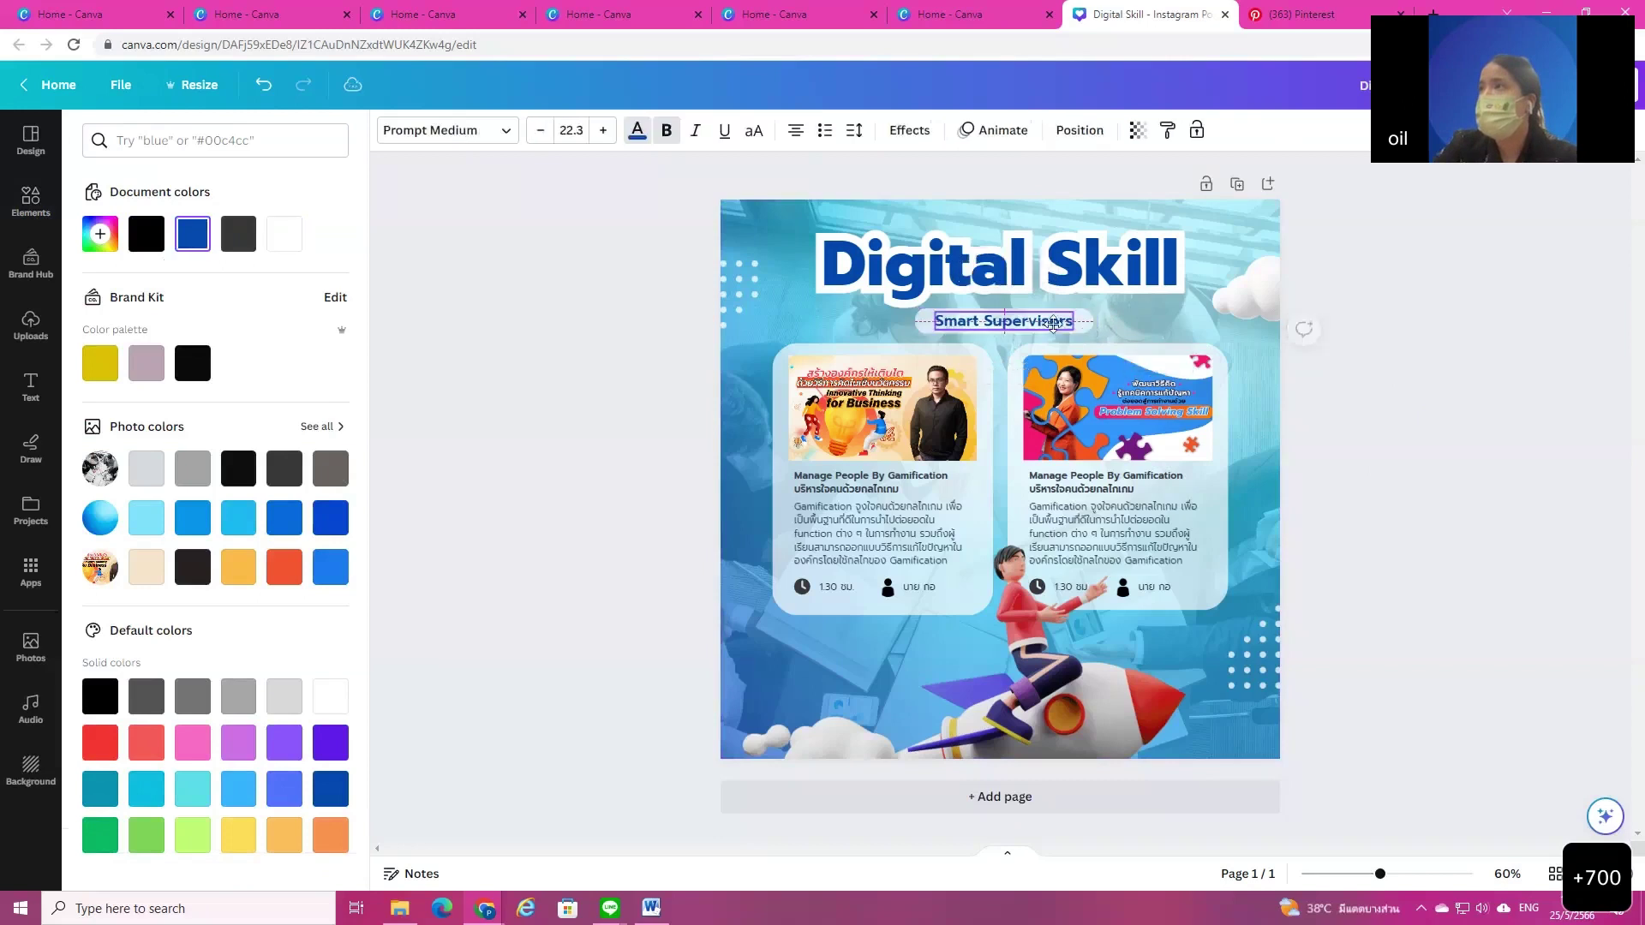
Step: Apply a Shadow effect in dark gray to the "Smart Supervisors" text
{"action": "left_click", "coordinate": [899, 130]}
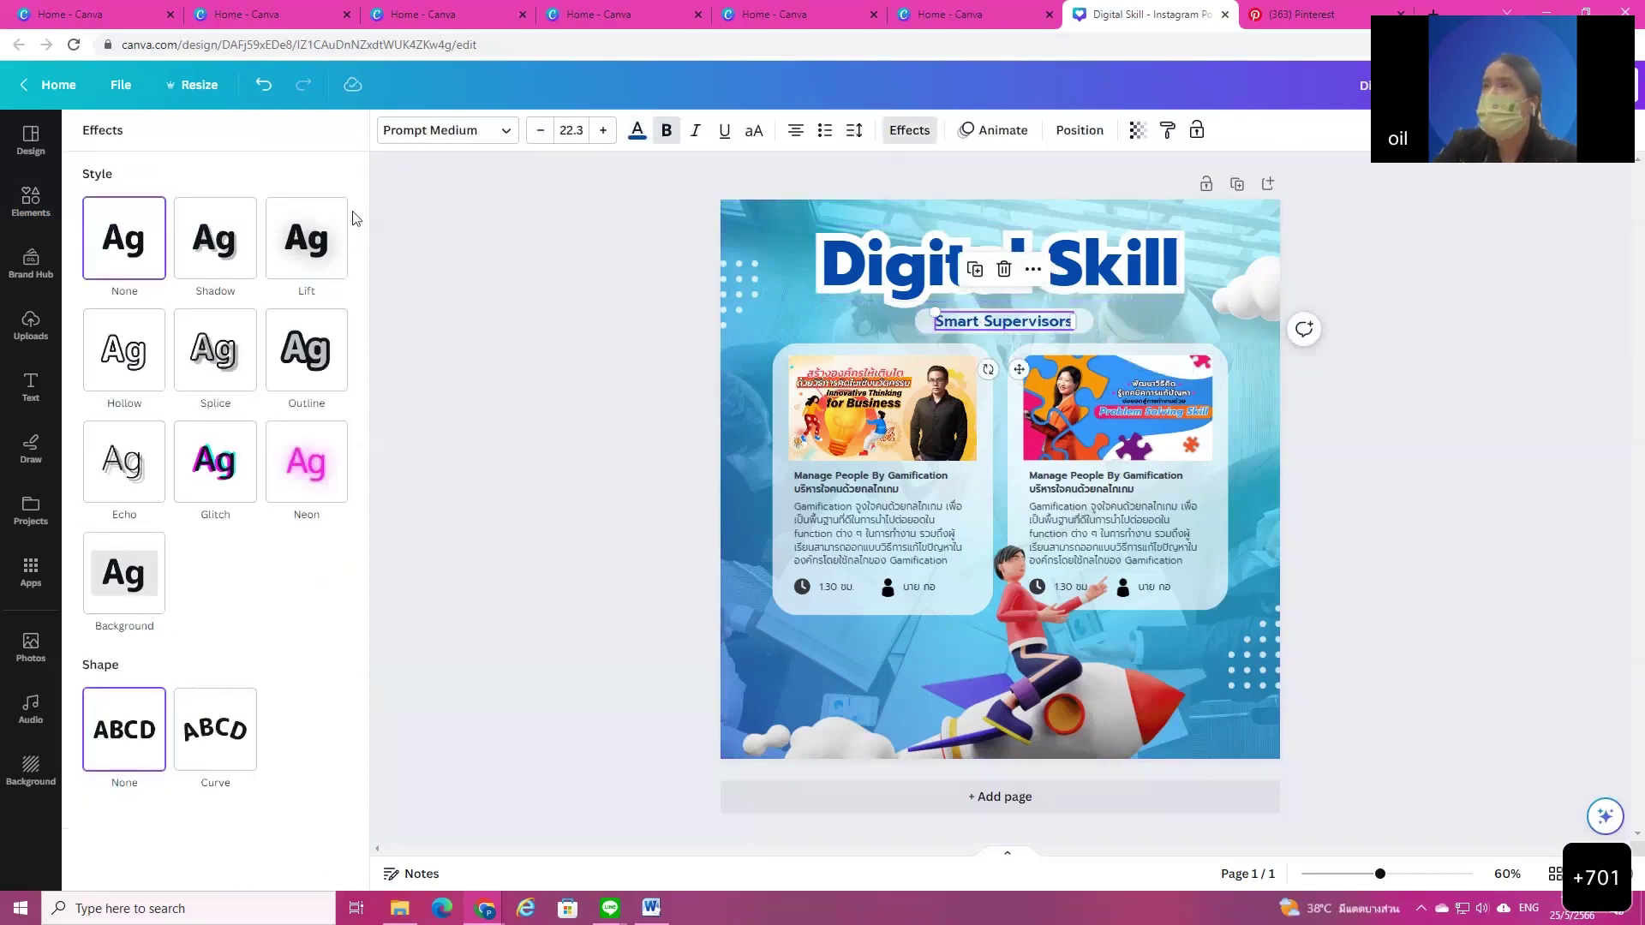
{"action": "left_click", "coordinate": [207, 246]}
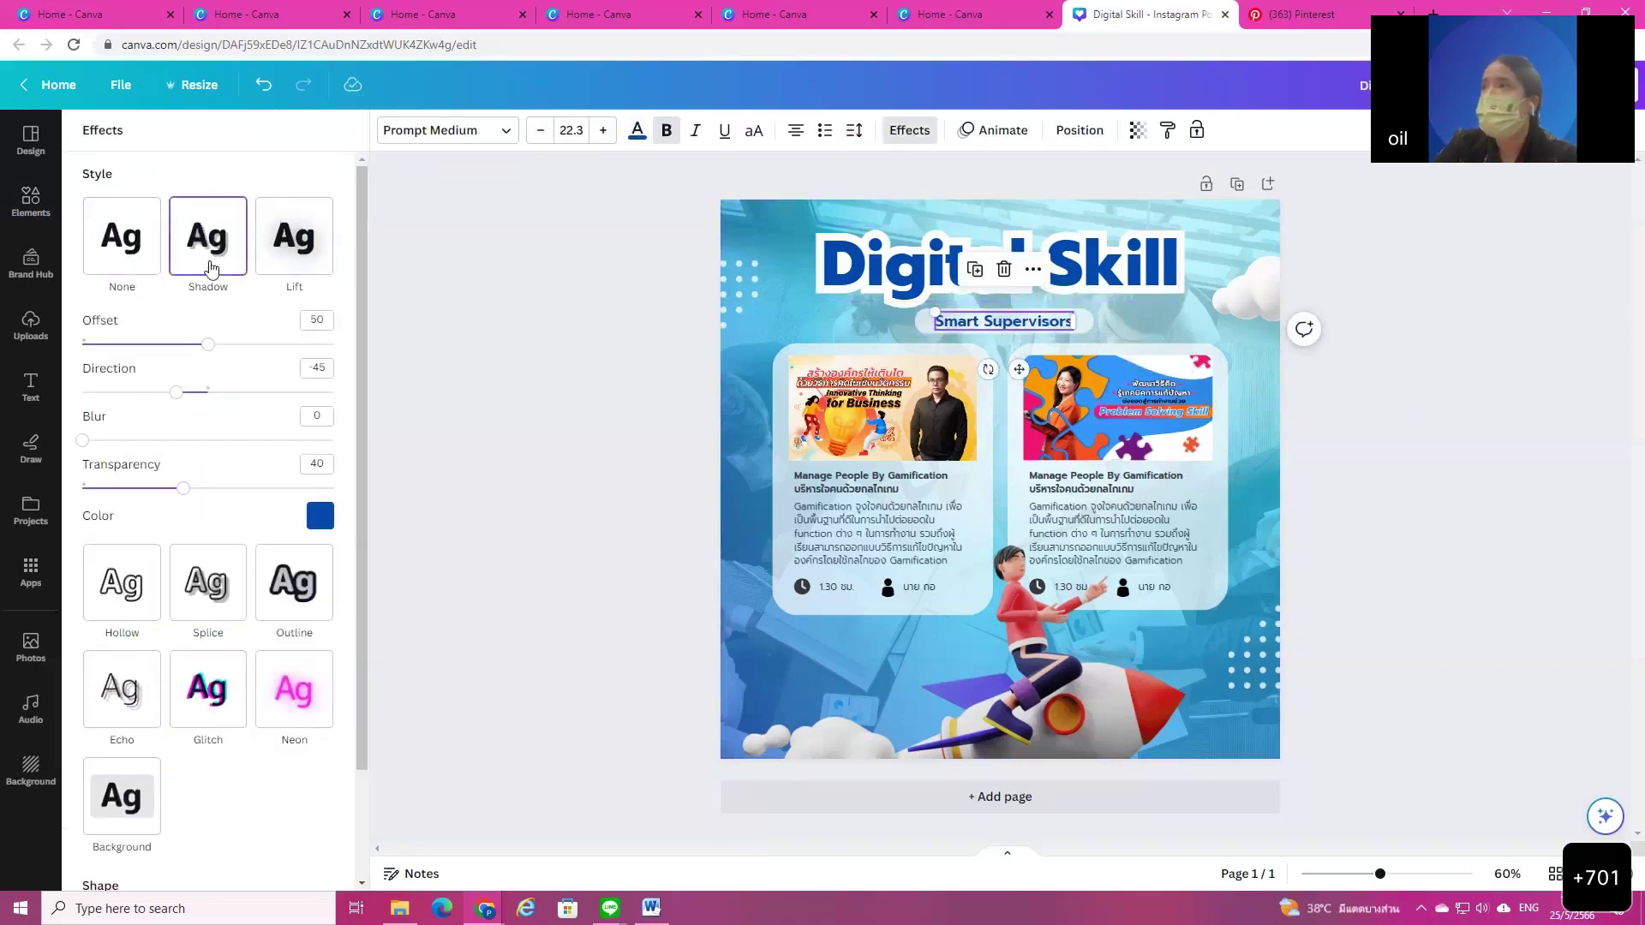
{"action": "left_click", "coordinate": [320, 514]}
{"action": "left_click", "coordinate": [230, 616]}
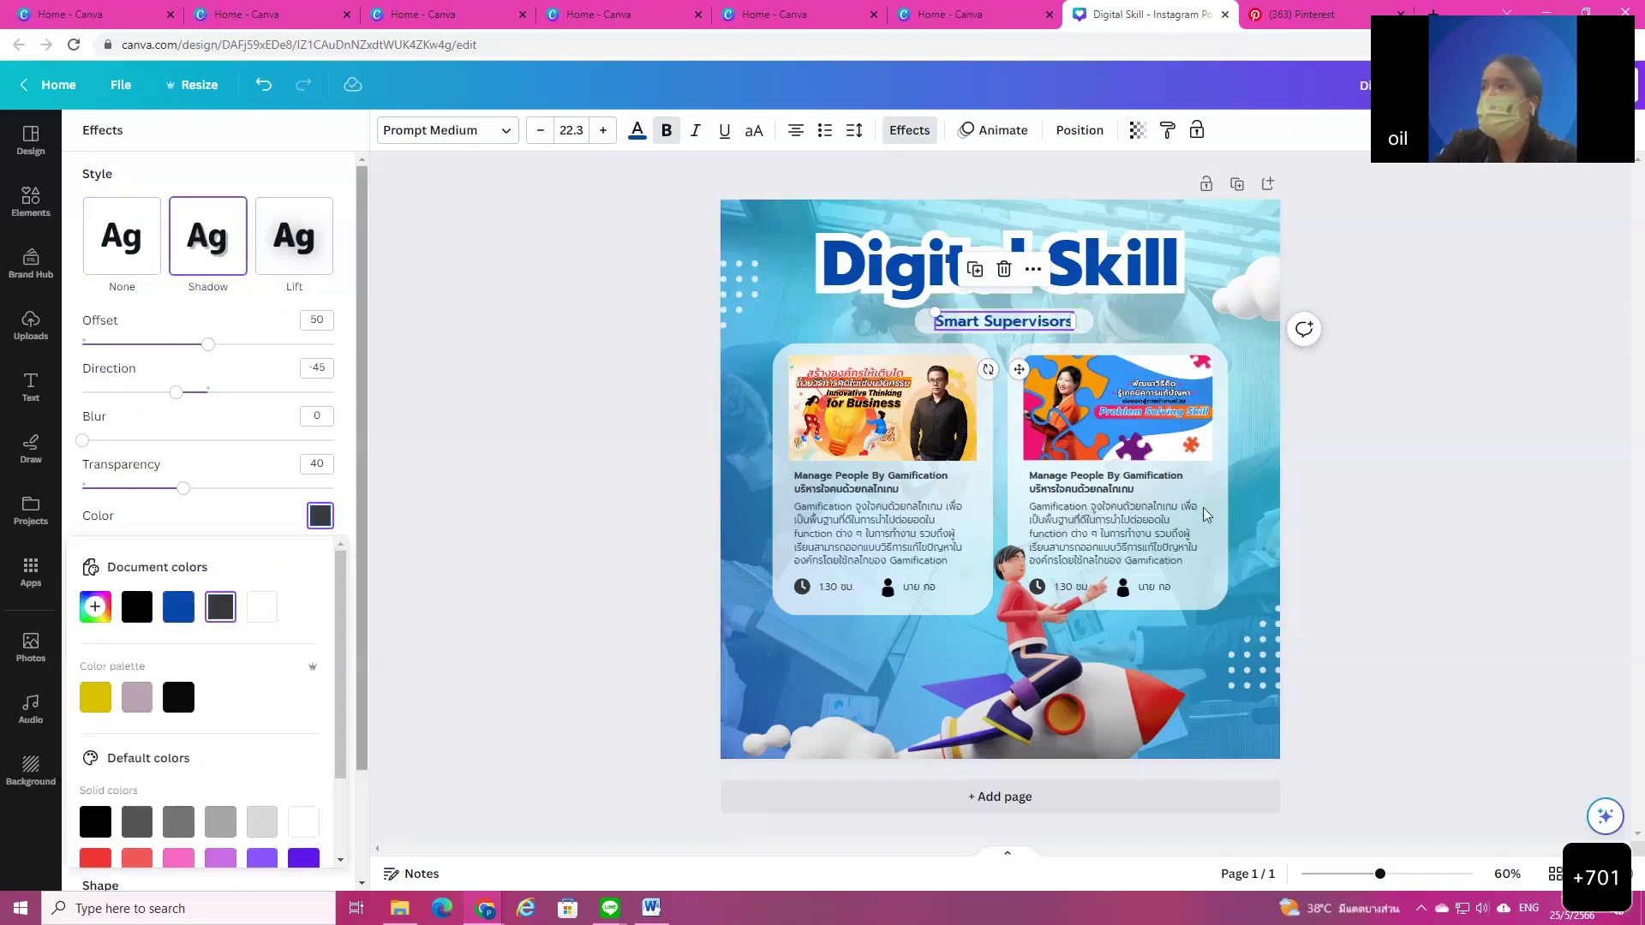
Step: Move the "Smart Supervisors" text and its white bar together slightly up toward the title
{"action": "left_click", "coordinate": [889, 327]}
{"action": "left_click", "coordinate": [935, 322]}
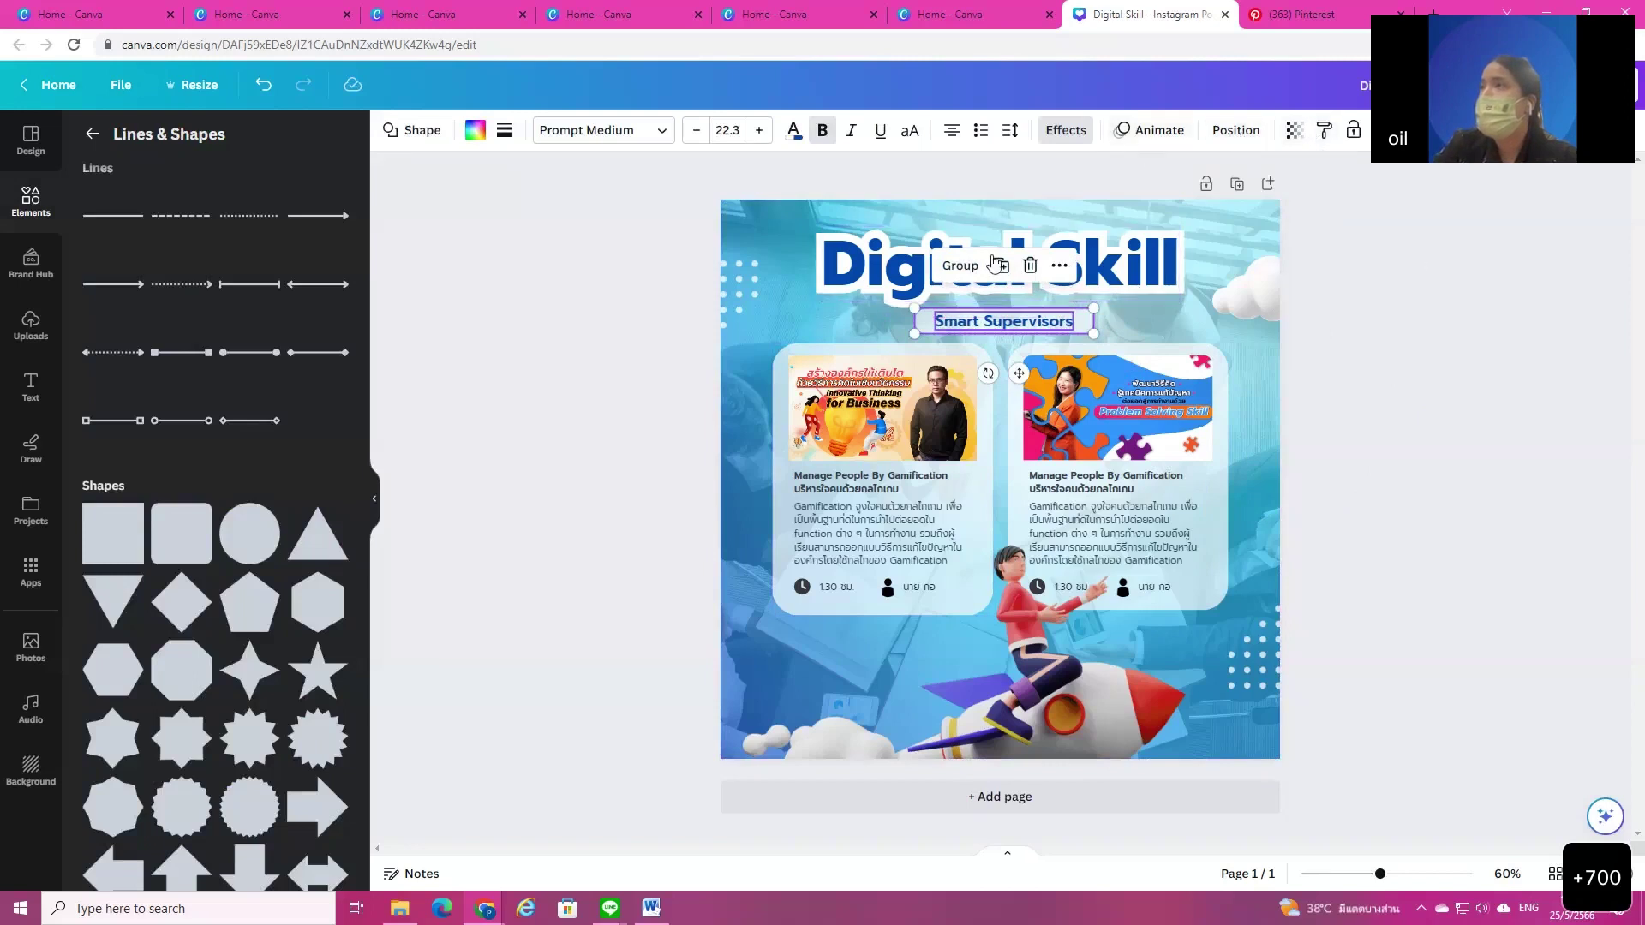
{"action": "left_click_drag", "start_coordinate": [1006, 322], "coordinate": [1007, 319]}
{"action": "left_click", "coordinate": [1384, 471]}
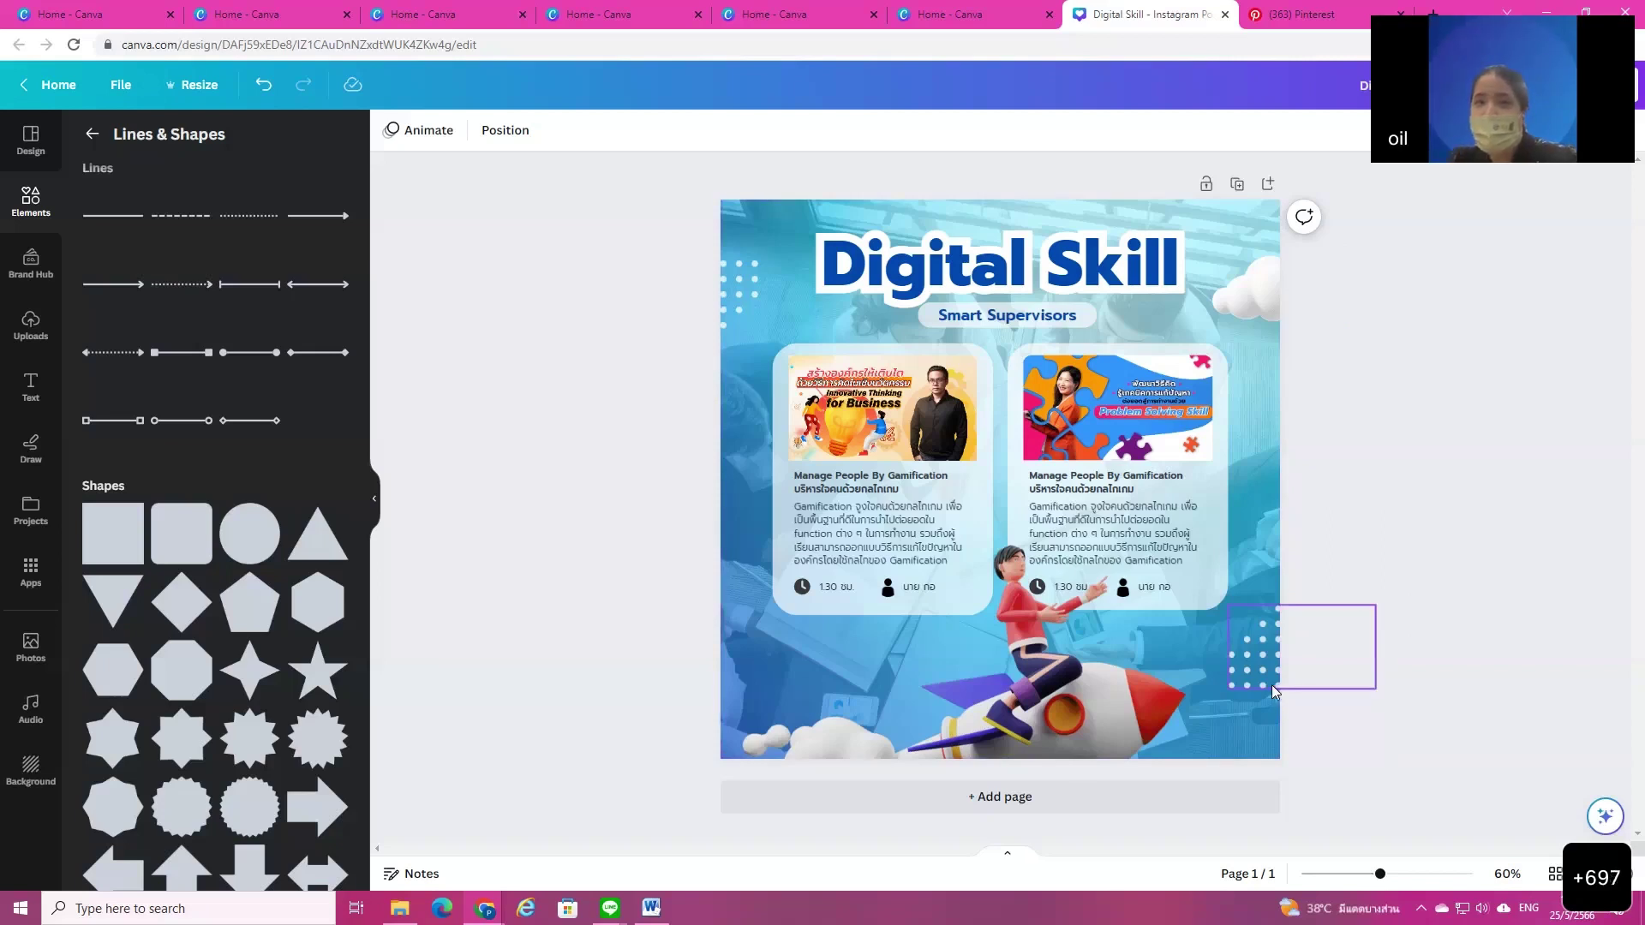
Step: Add a second blank page and insert a heading reading "Digital" on it
{"action": "left_click", "coordinate": [1075, 814]}
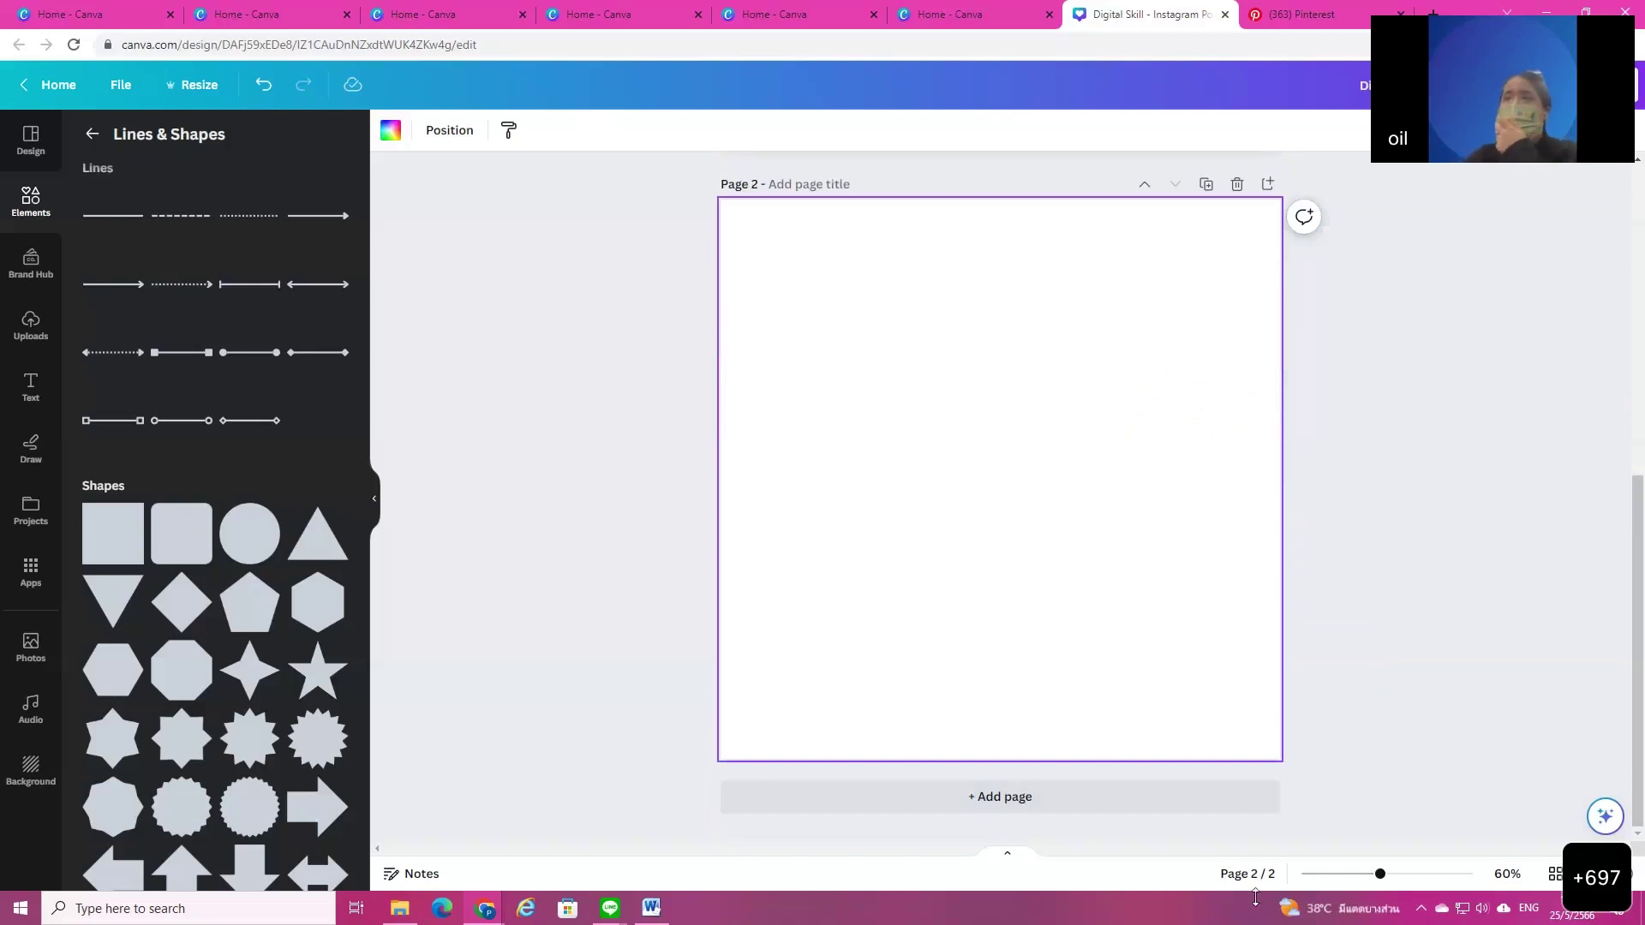
{"action": "left_click", "coordinate": [30, 387]}
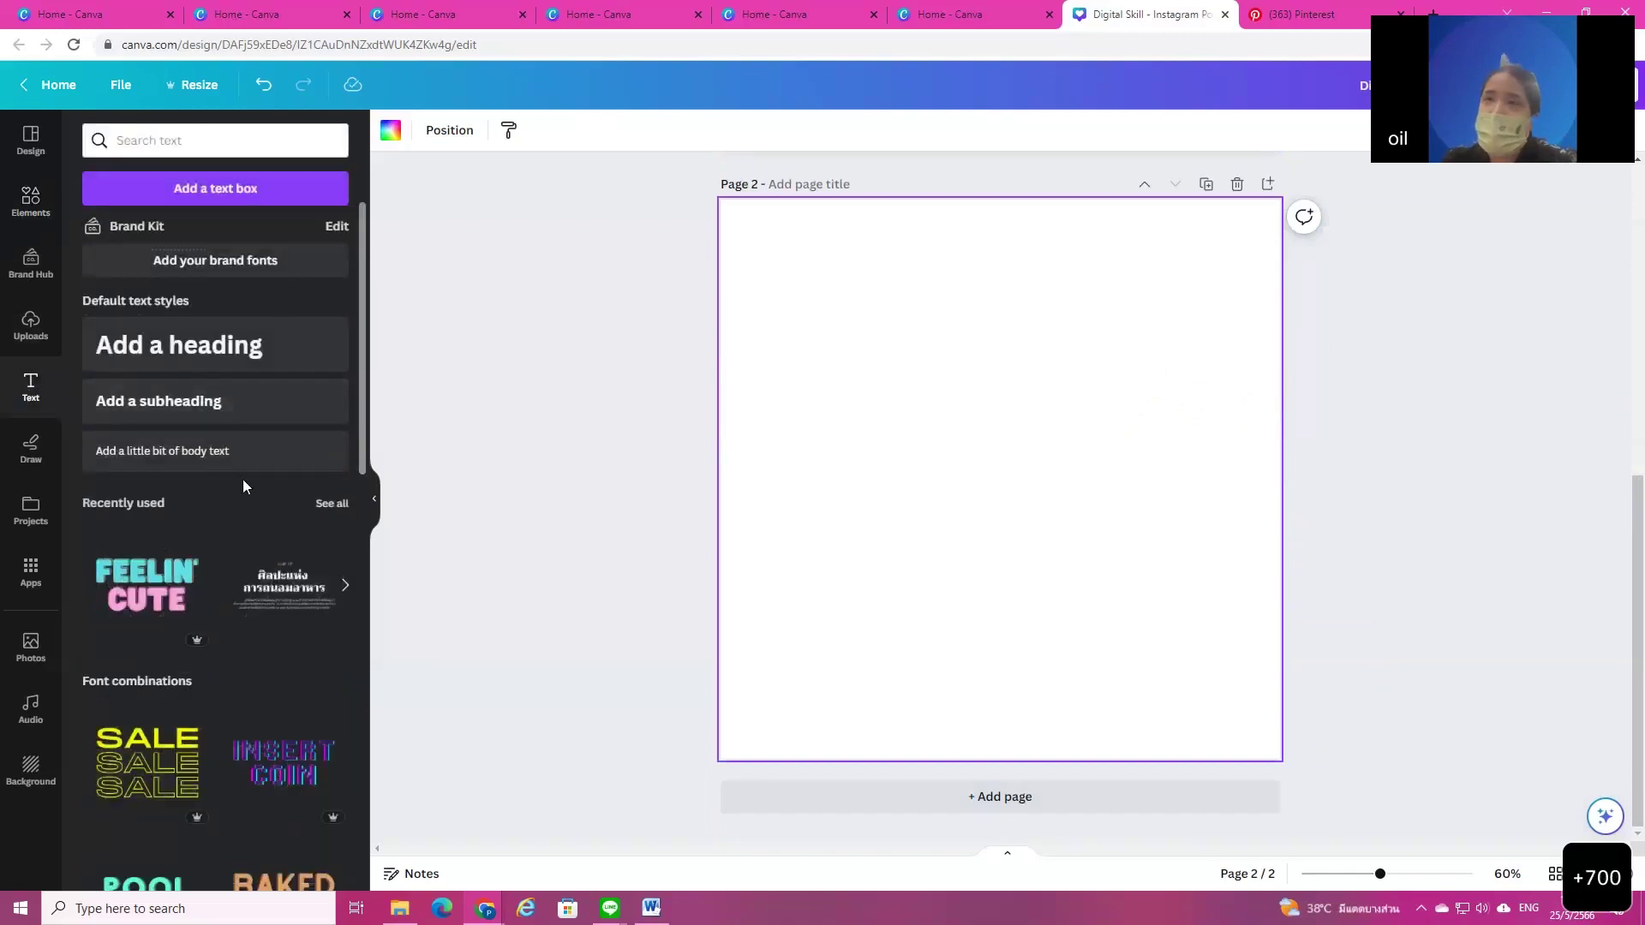
{"action": "left_click", "coordinate": [169, 353]}
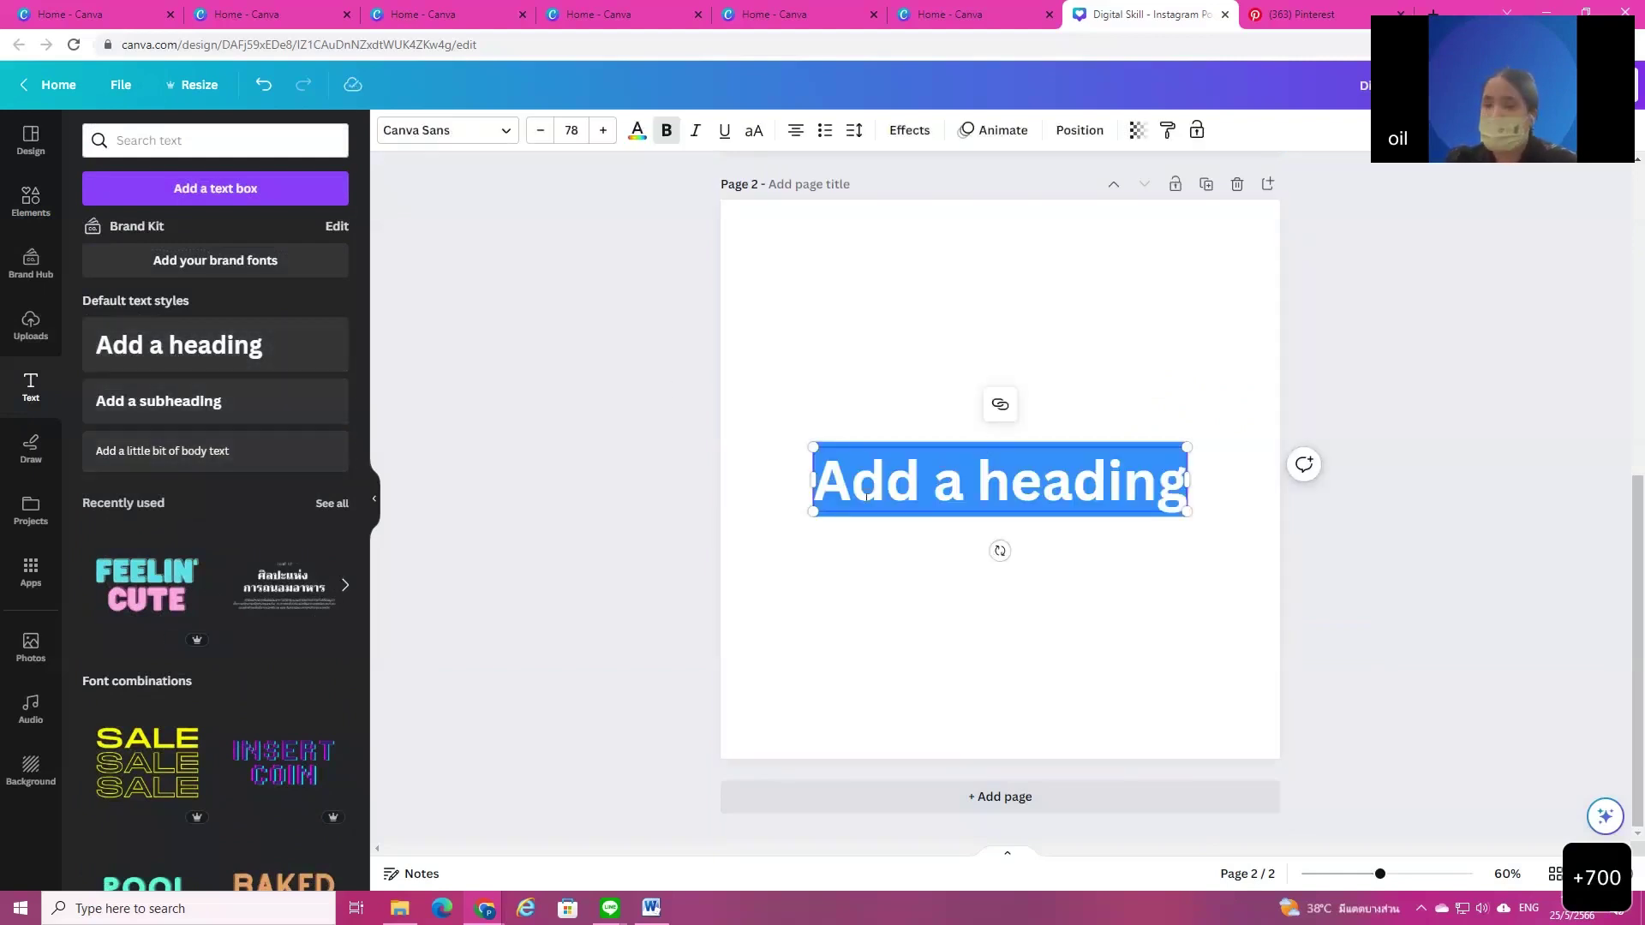
{"action": "type", "text": "Di"}
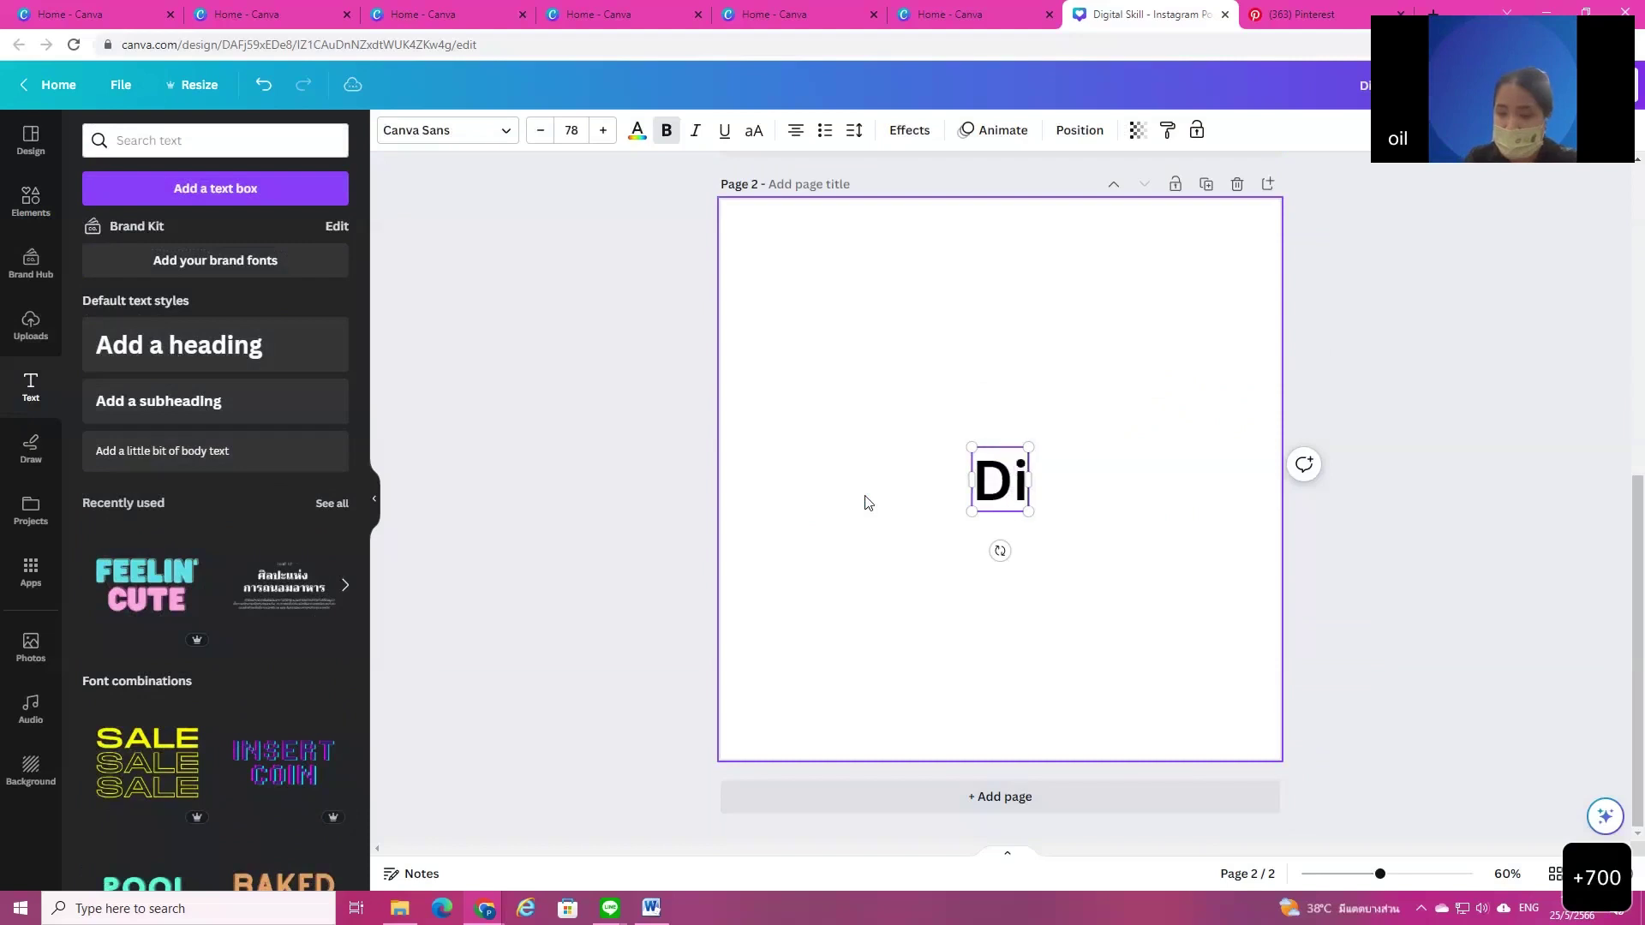
{"action": "type", "text": "gital"}
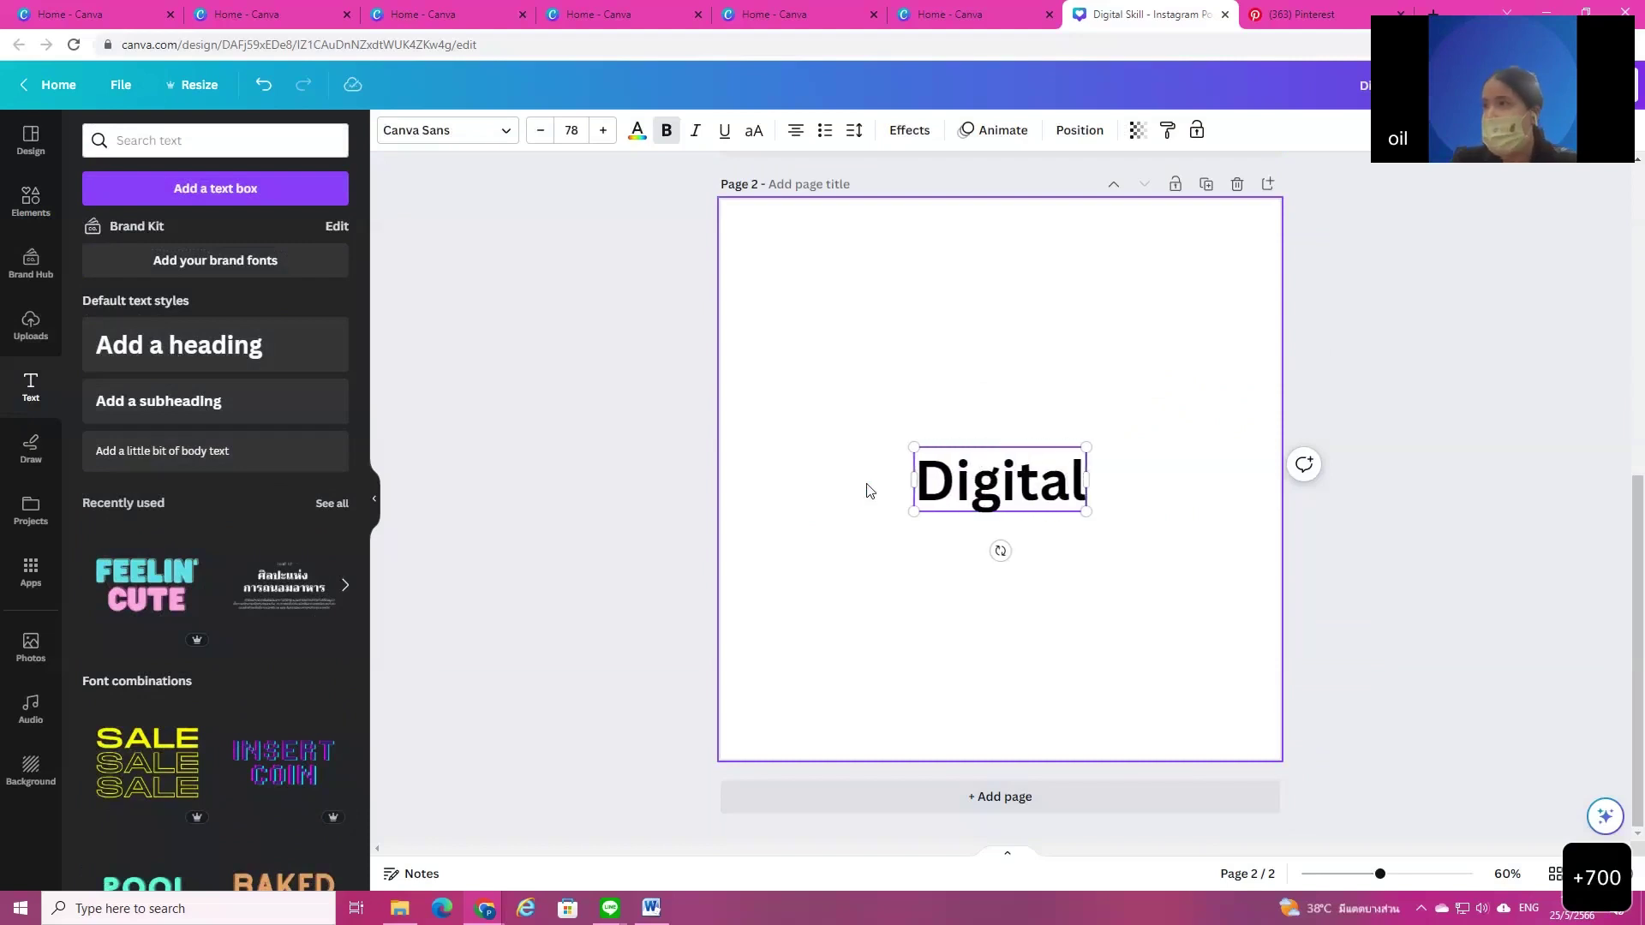
Step: Move the "Digital" heading to the upper part of page 2
{"action": "left_click", "coordinate": [1059, 585]}
{"action": "left_click_drag", "start_coordinate": [1041, 502], "coordinate": [1011, 334]}
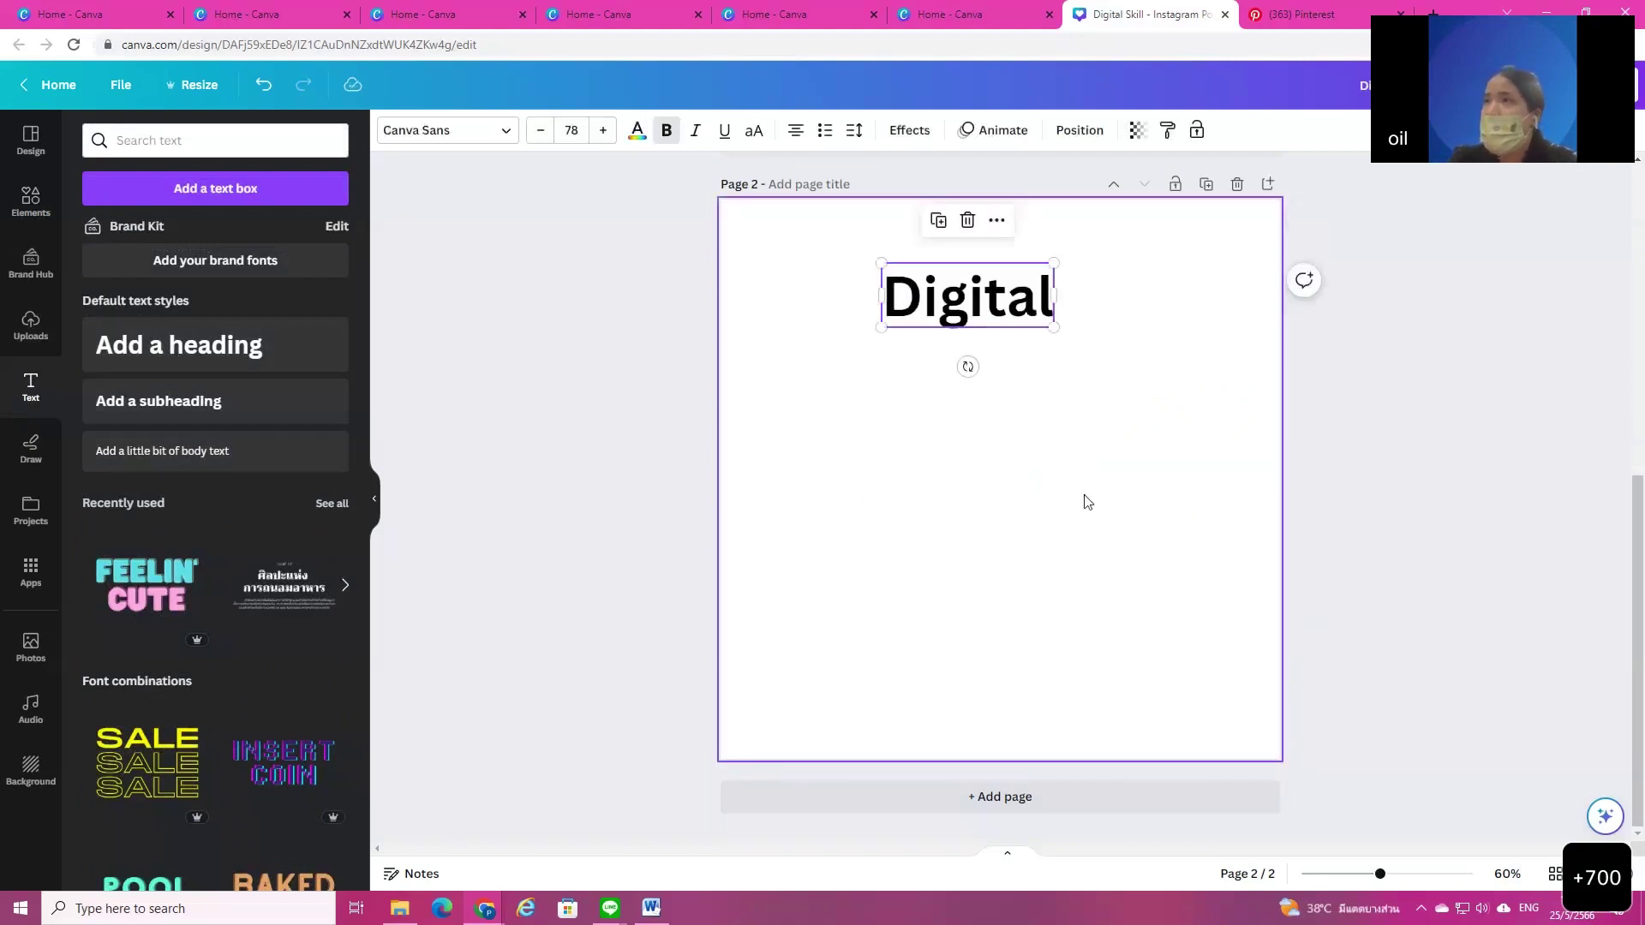
{"action": "left_click", "coordinate": [1000, 370]}
{"action": "left_click", "coordinate": [955, 299]}
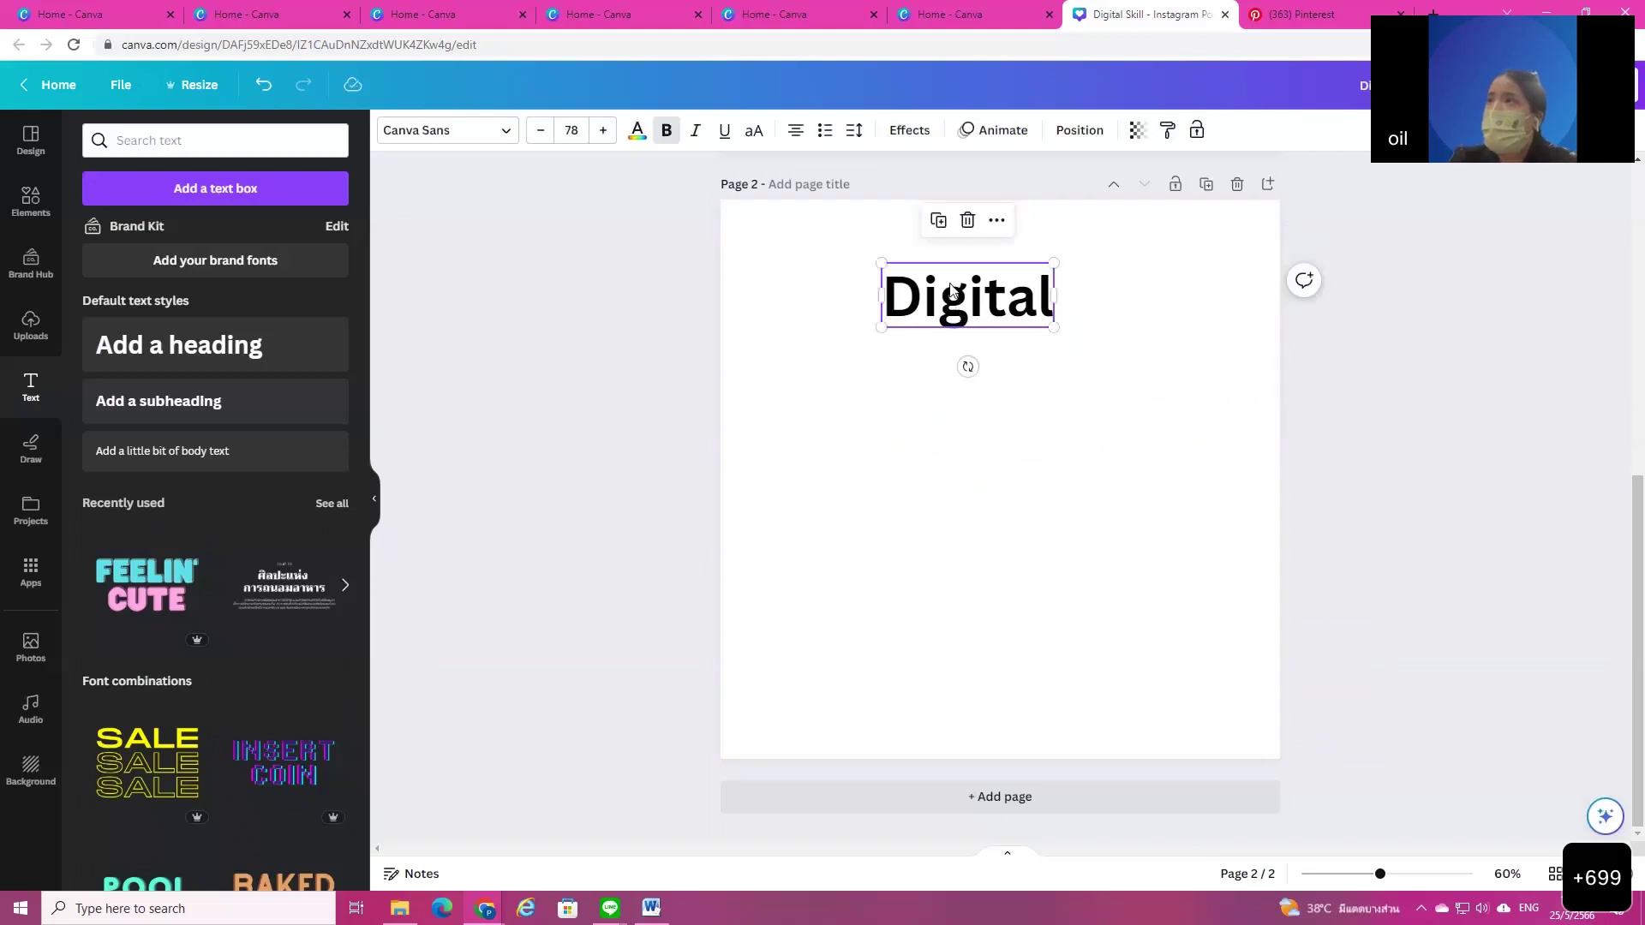
{"action": "left_click", "coordinate": [1034, 633]}
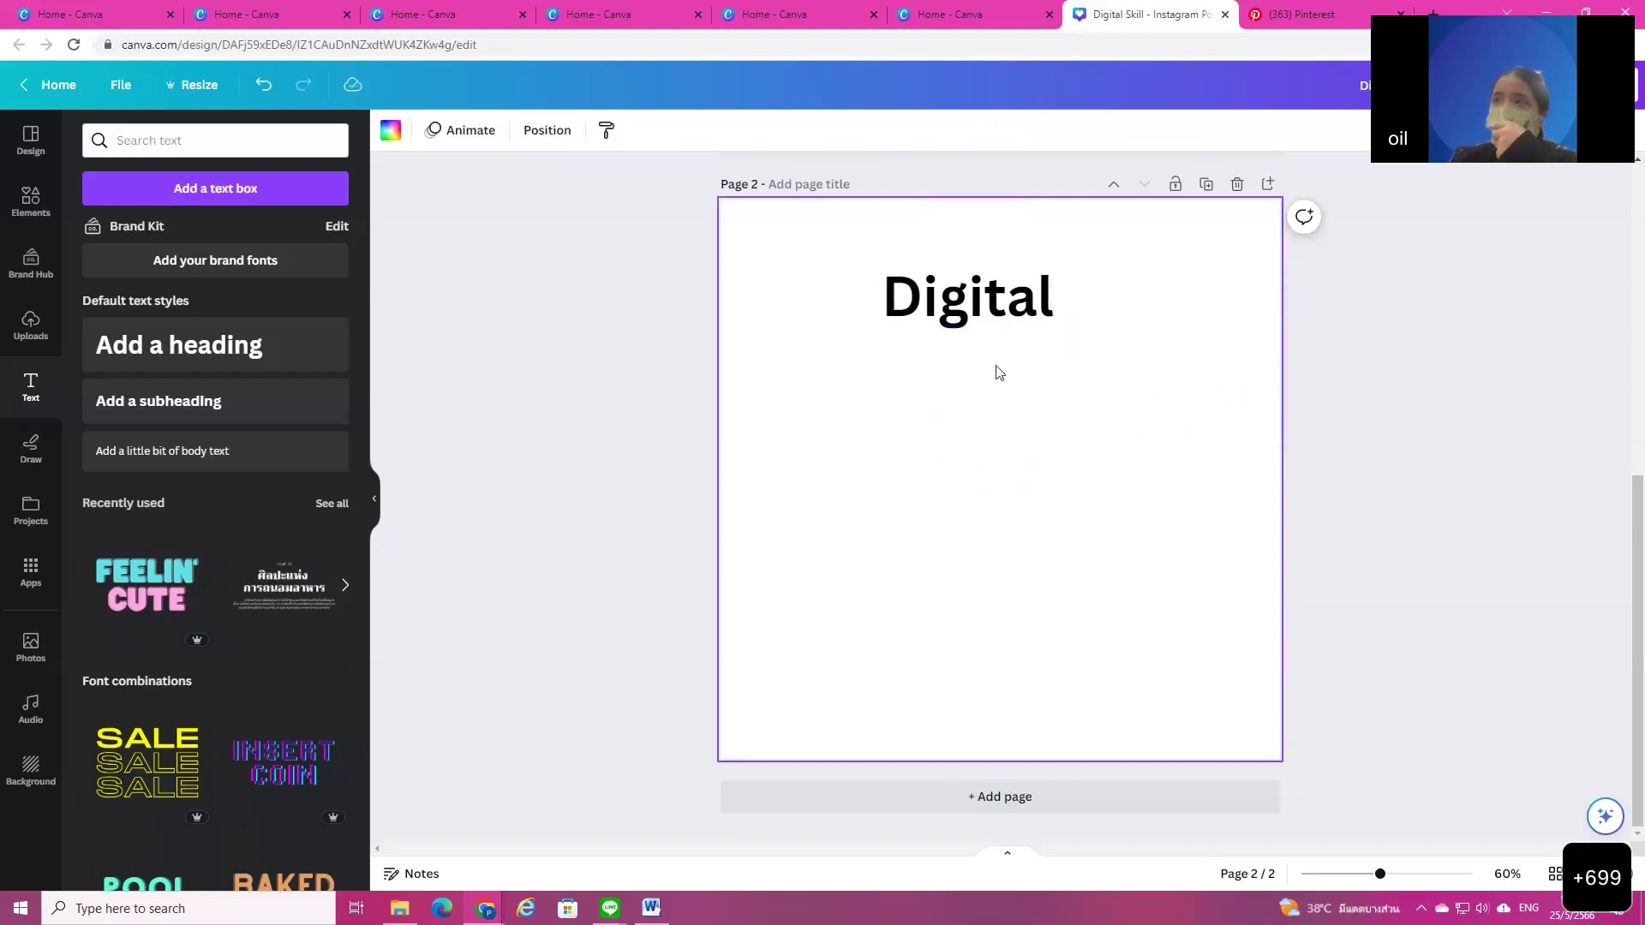
Step: Change the "Digital" heading's font to Prompt Bold and reduce its size to 73
{"action": "double_click", "coordinate": [995, 304]}
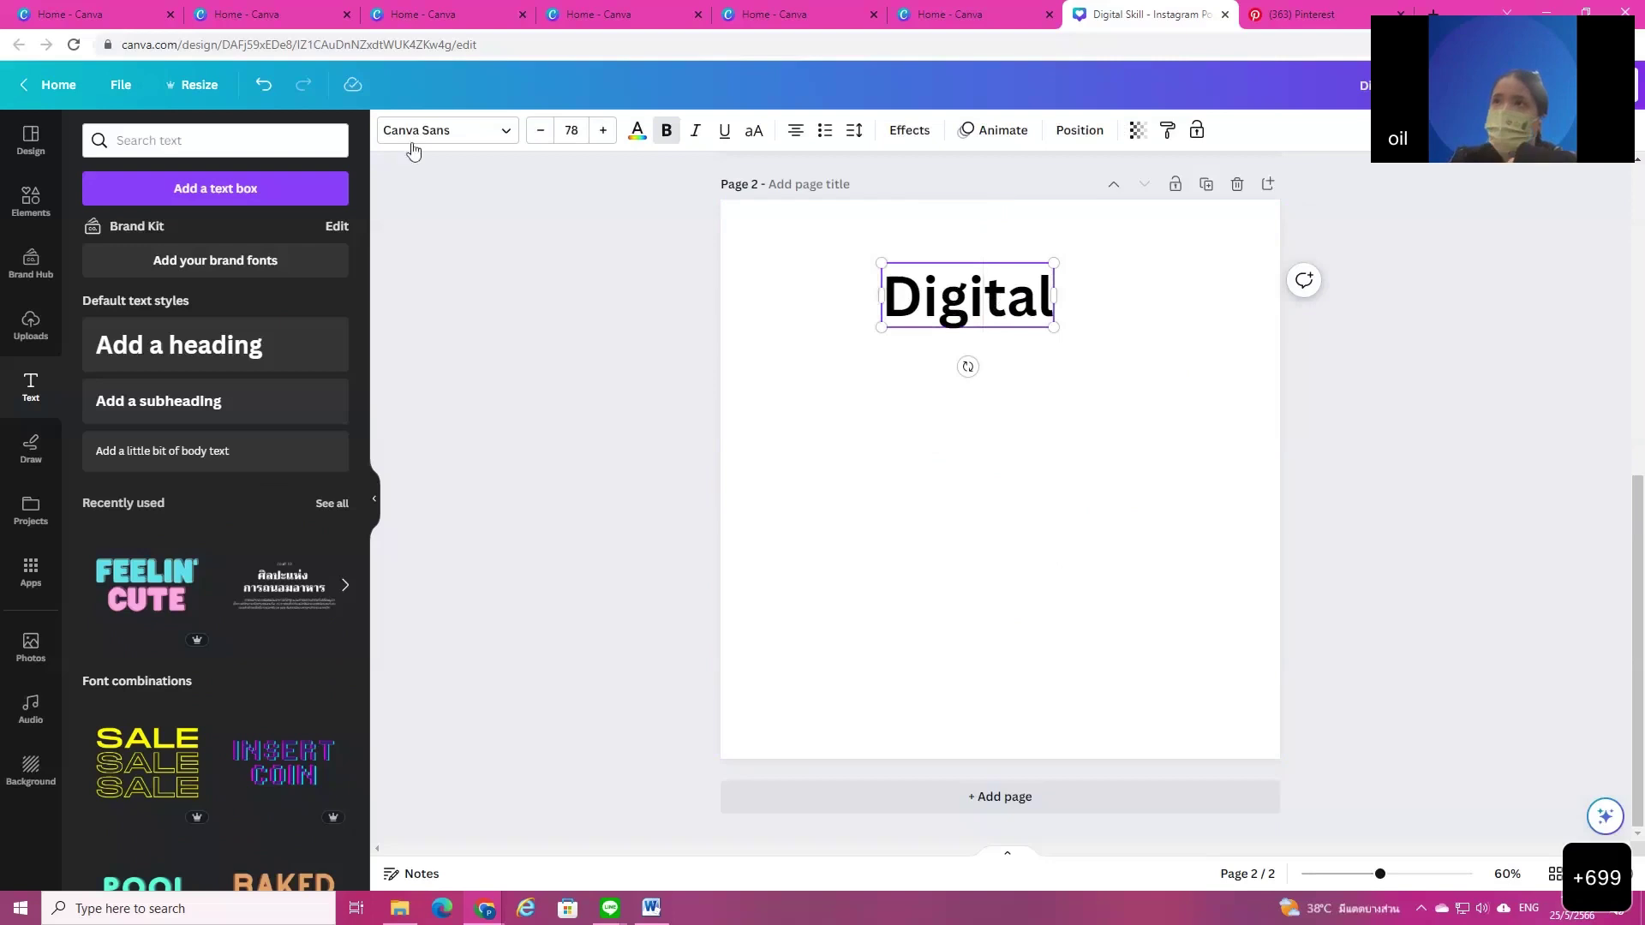
{"action": "left_click", "coordinate": [510, 131]}
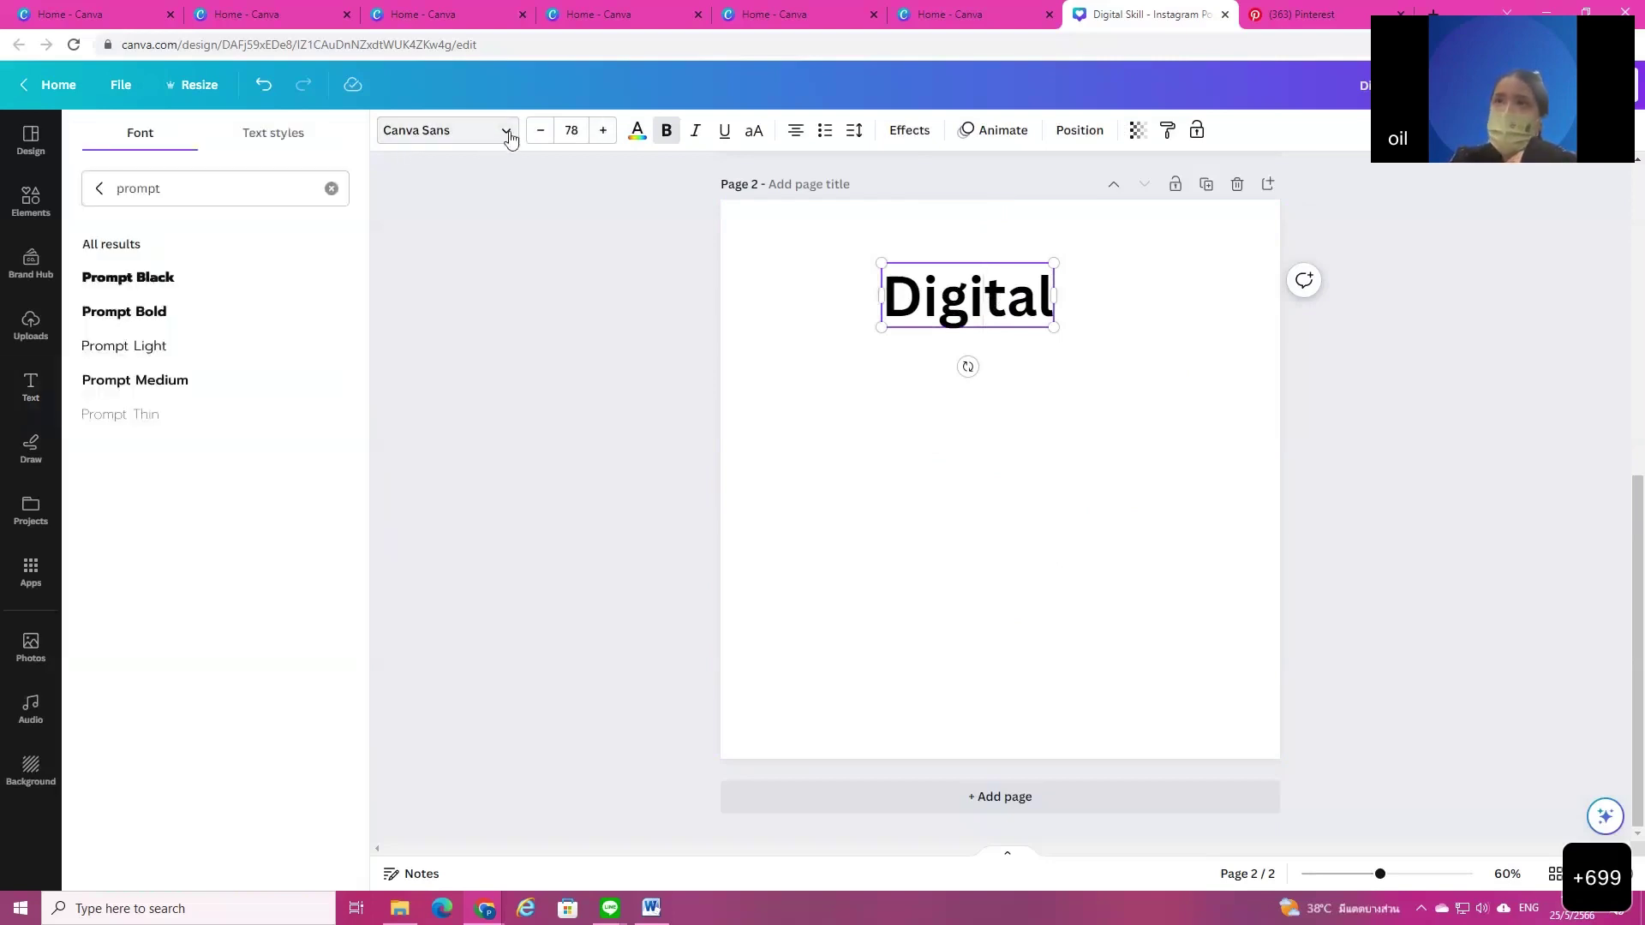
{"action": "left_click", "coordinate": [148, 314]}
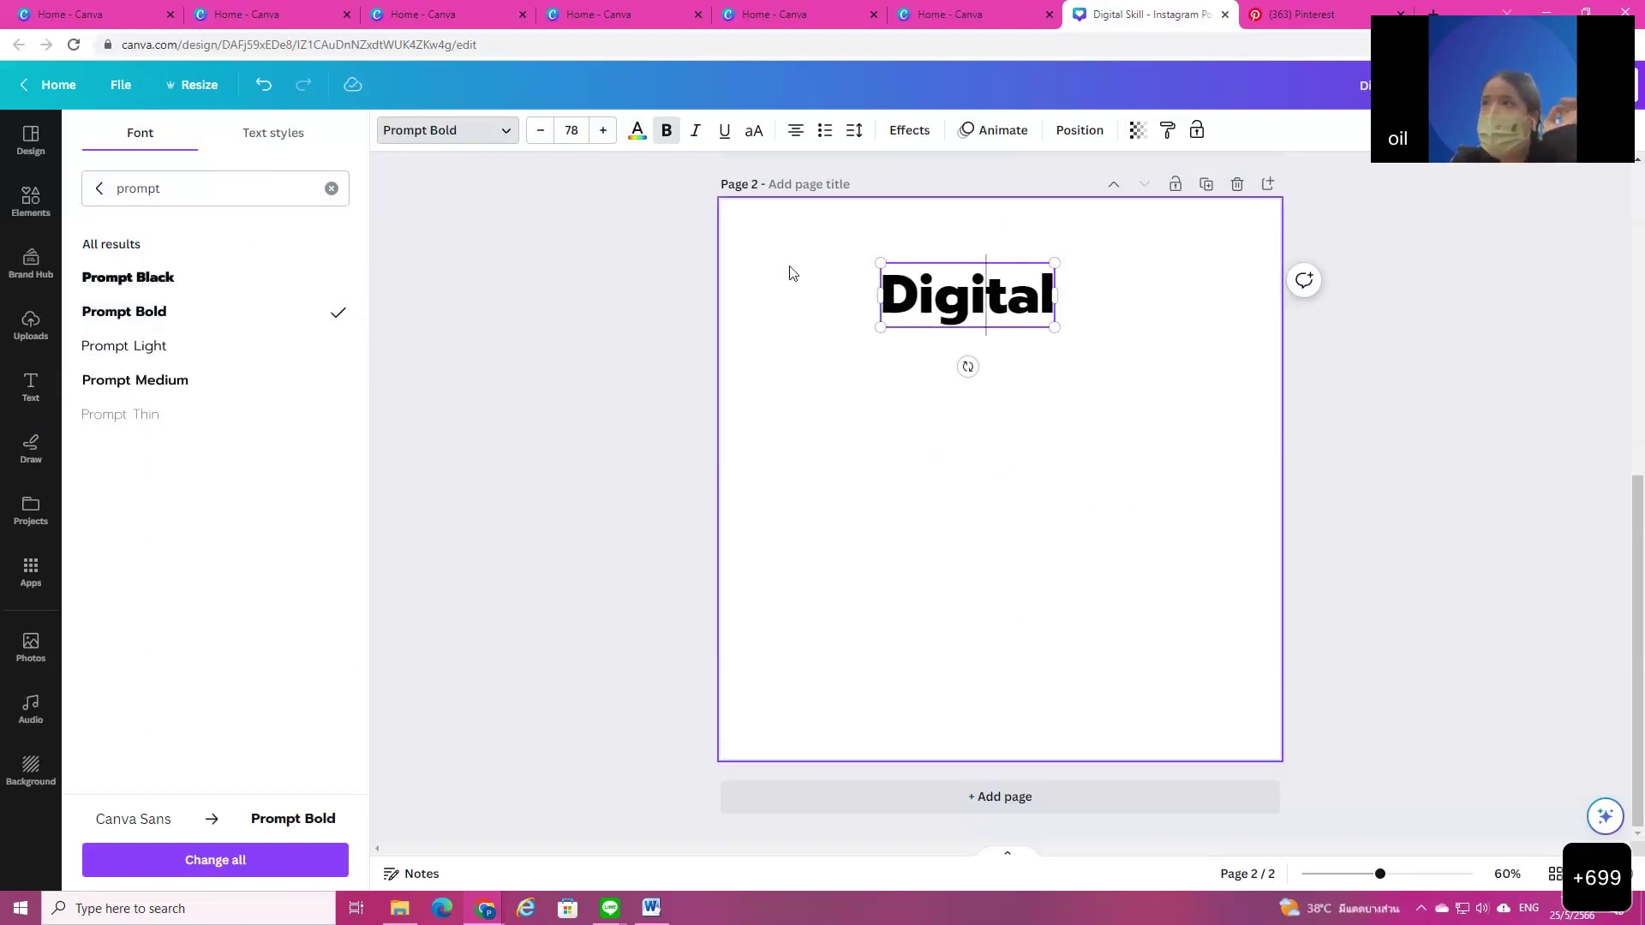
{"action": "left_click", "coordinate": [541, 130]}
{"action": "left_click", "coordinate": [541, 130]}
{"action": "left_click", "coordinate": [541, 130]}
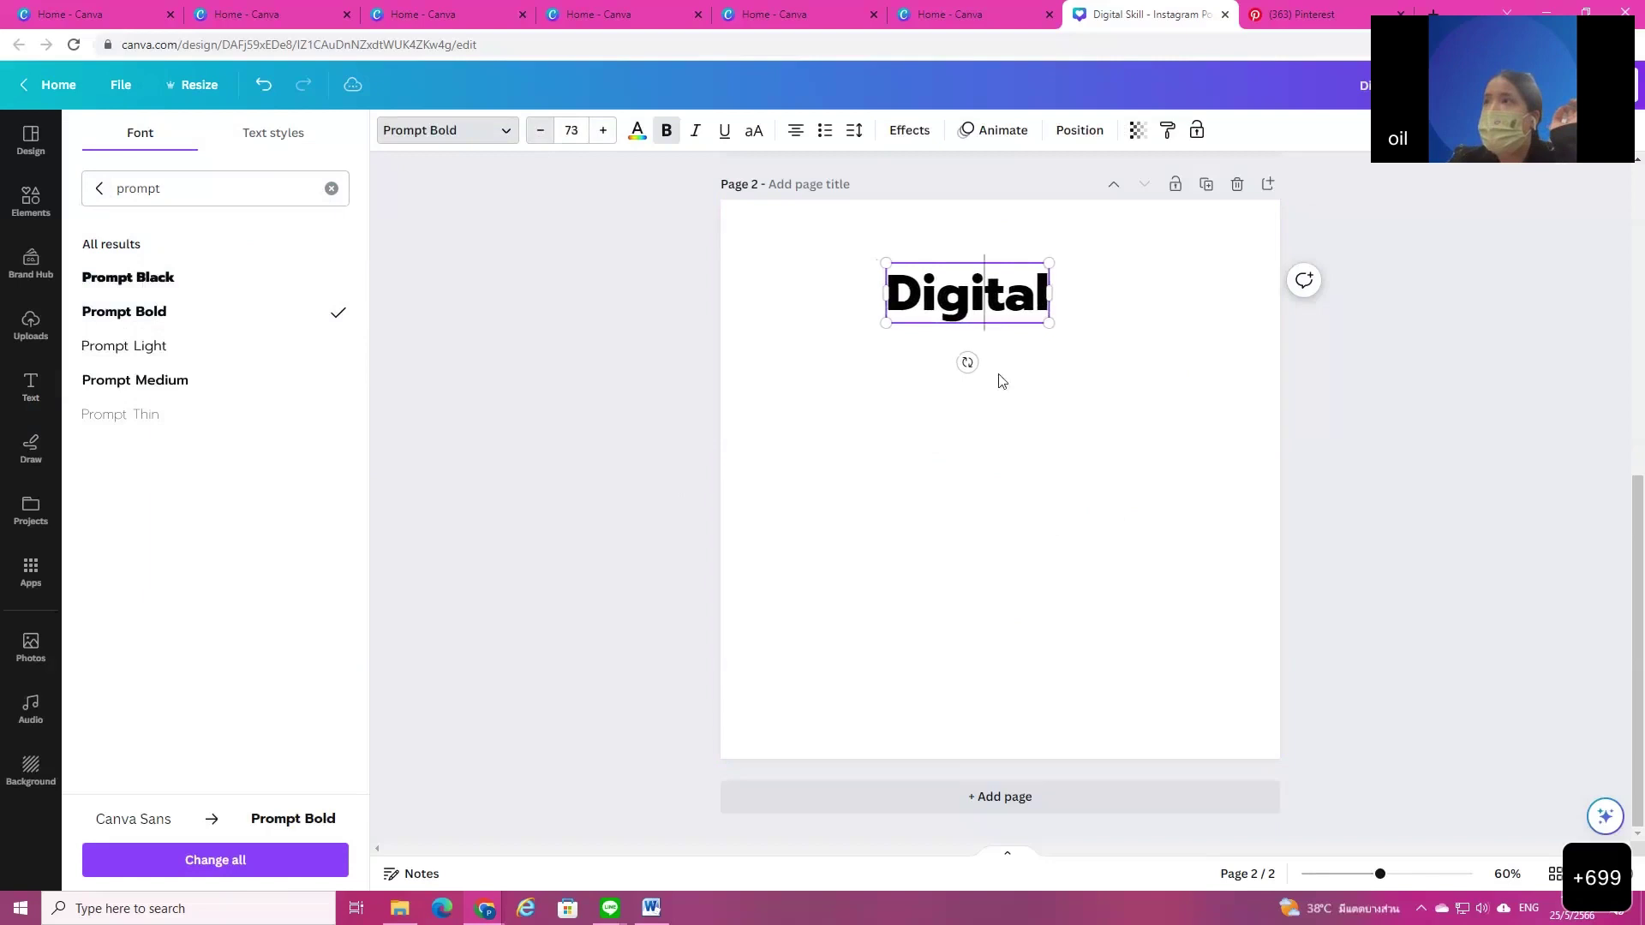
Step: Enlarge the "Digital" heading to about size 87 and adjust its place near the top of page 2
{"action": "left_click", "coordinate": [917, 444]}
{"action": "left_click", "coordinate": [948, 309]}
{"action": "left_click_drag", "start_coordinate": [885, 262], "coordinate": [854, 251]}
{"action": "left_click_drag", "start_coordinate": [950, 287], "coordinate": [964, 291]}
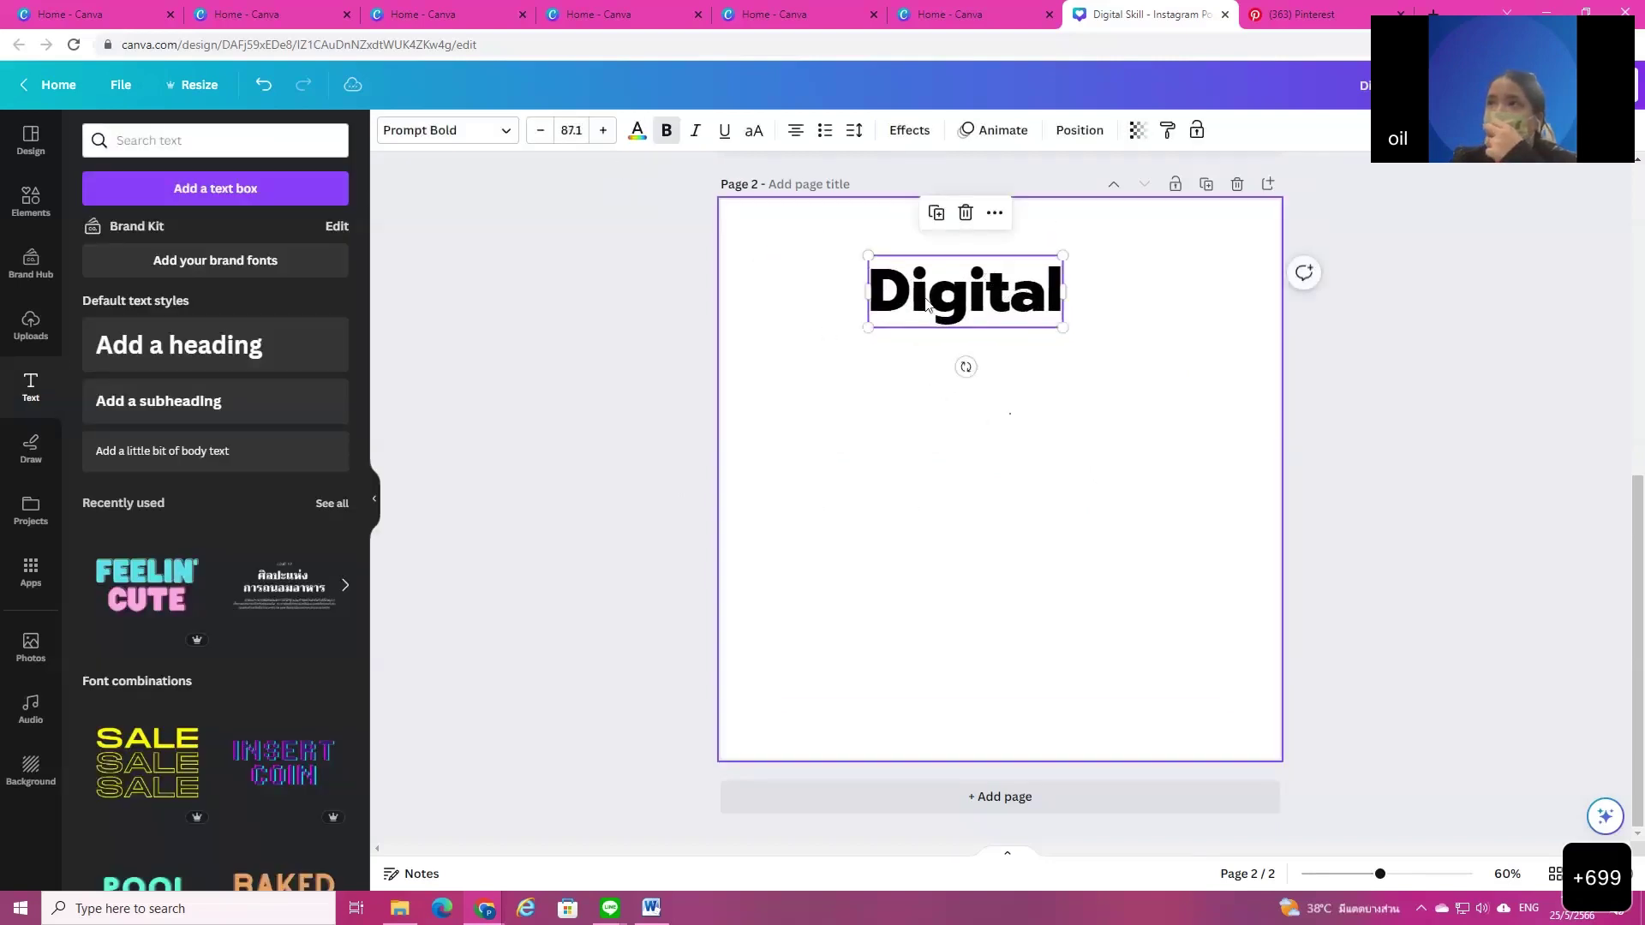
Step: Remove the extra bold formatting from the "Digital" heading and try italics on it
{"action": "left_click", "coordinate": [676, 133]}
{"action": "left_click", "coordinate": [695, 131]}
{"action": "left_click", "coordinate": [695, 131]}
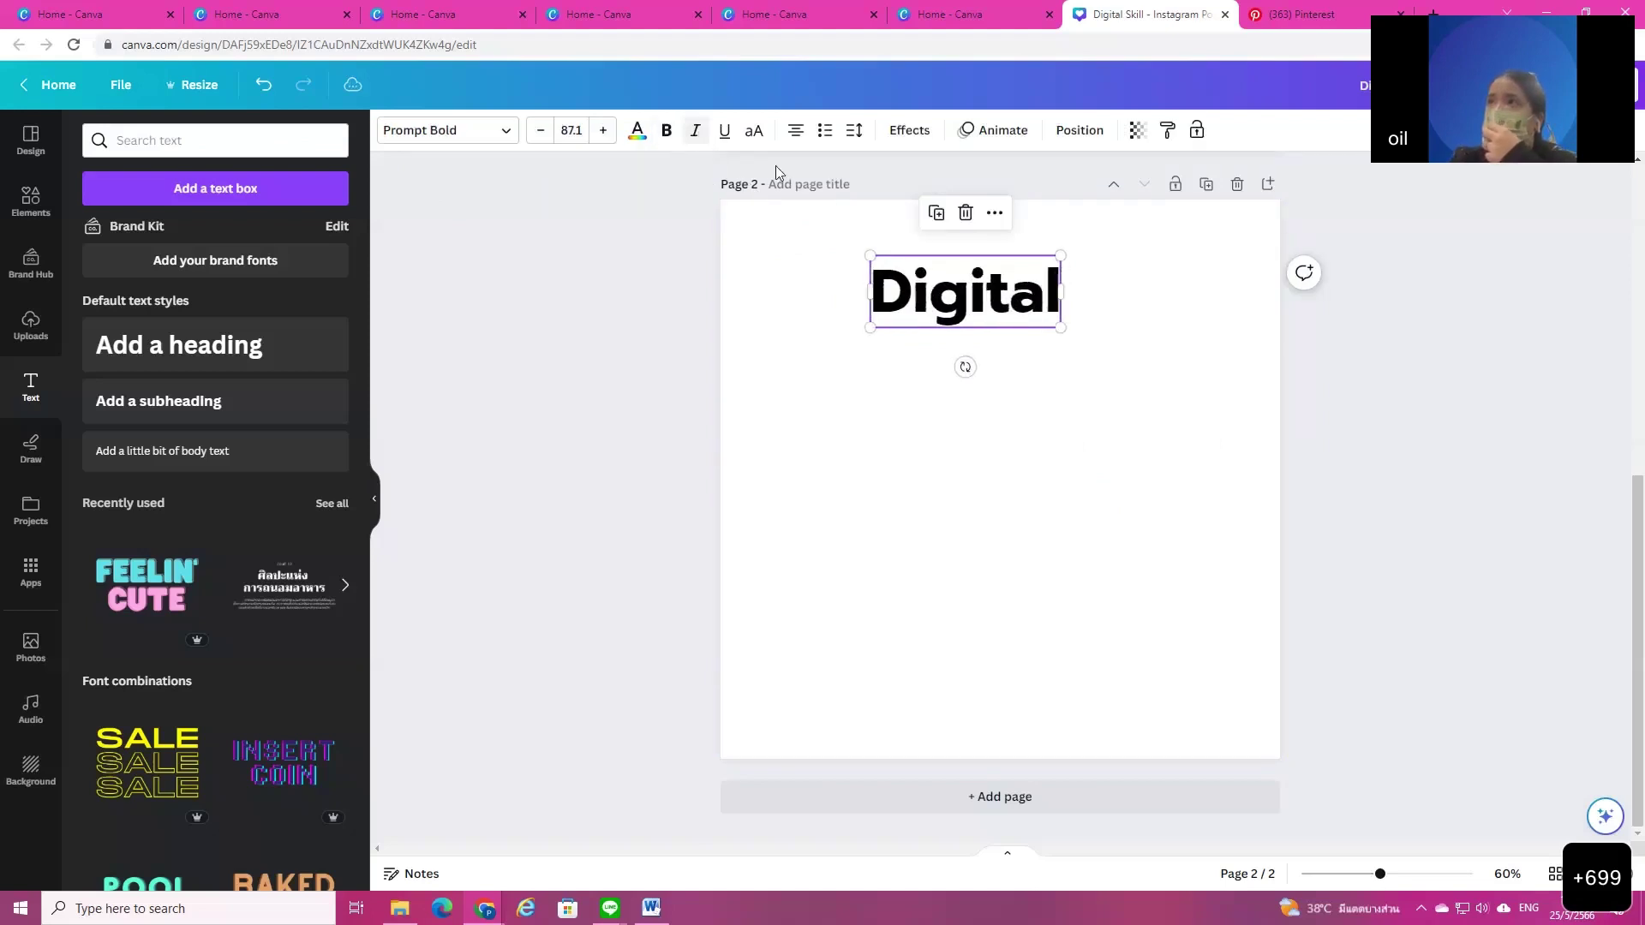
Step: Apply the Outline text effect to the "Digital" heading and colour the outline dark blue
{"action": "left_click", "coordinate": [918, 136]}
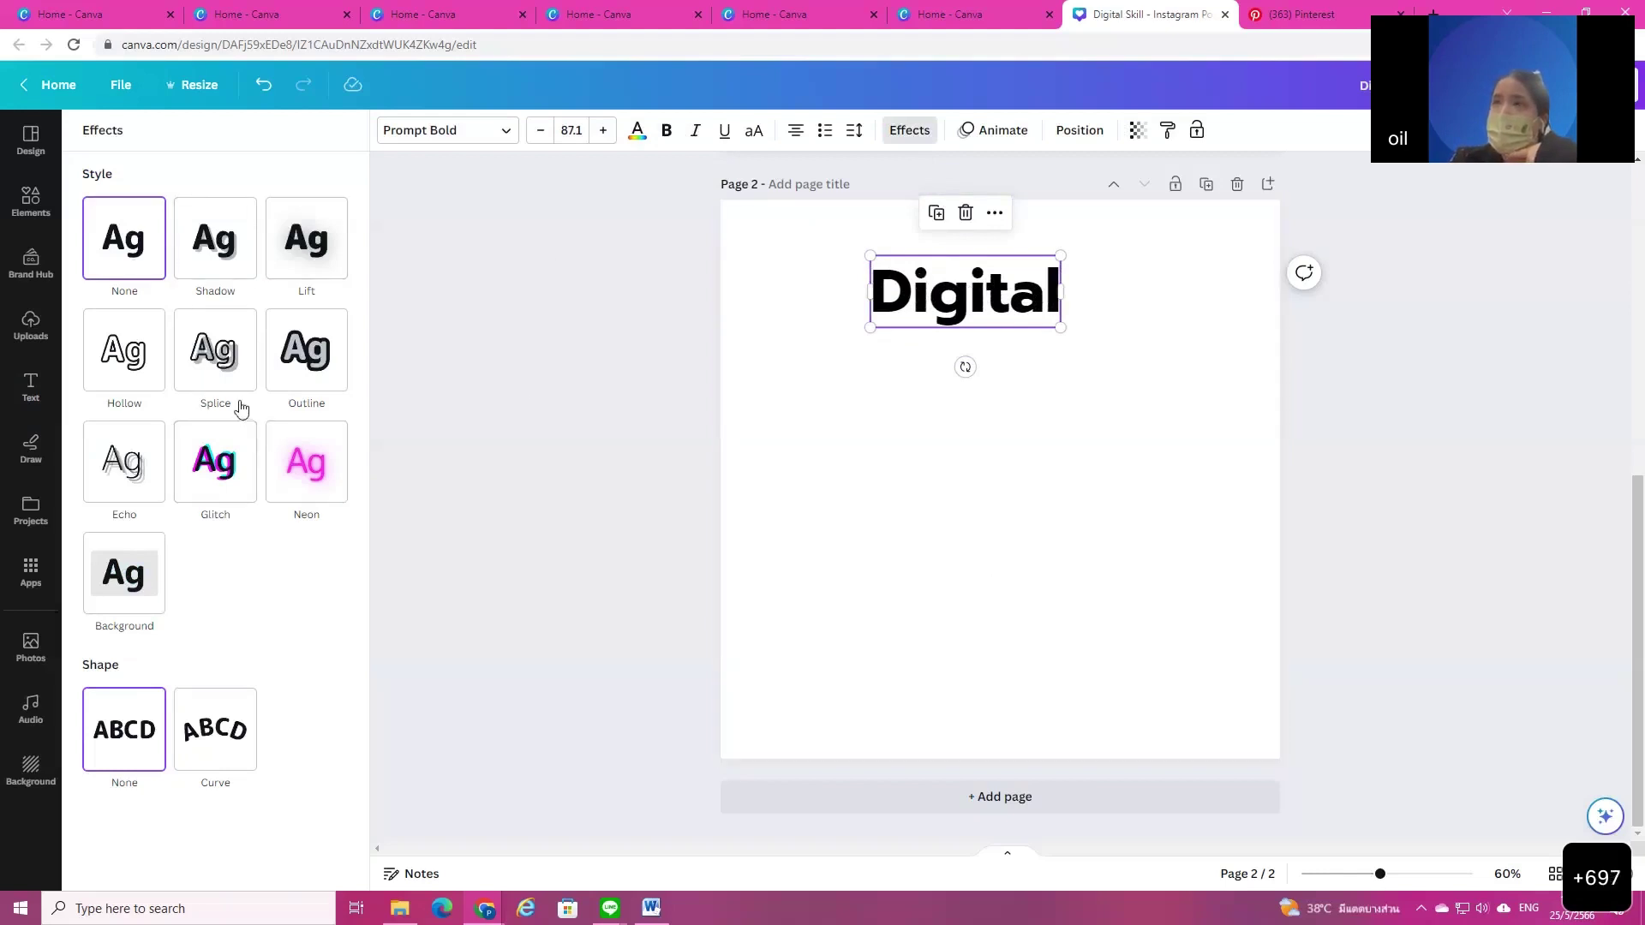
{"action": "left_click", "coordinate": [302, 361]}
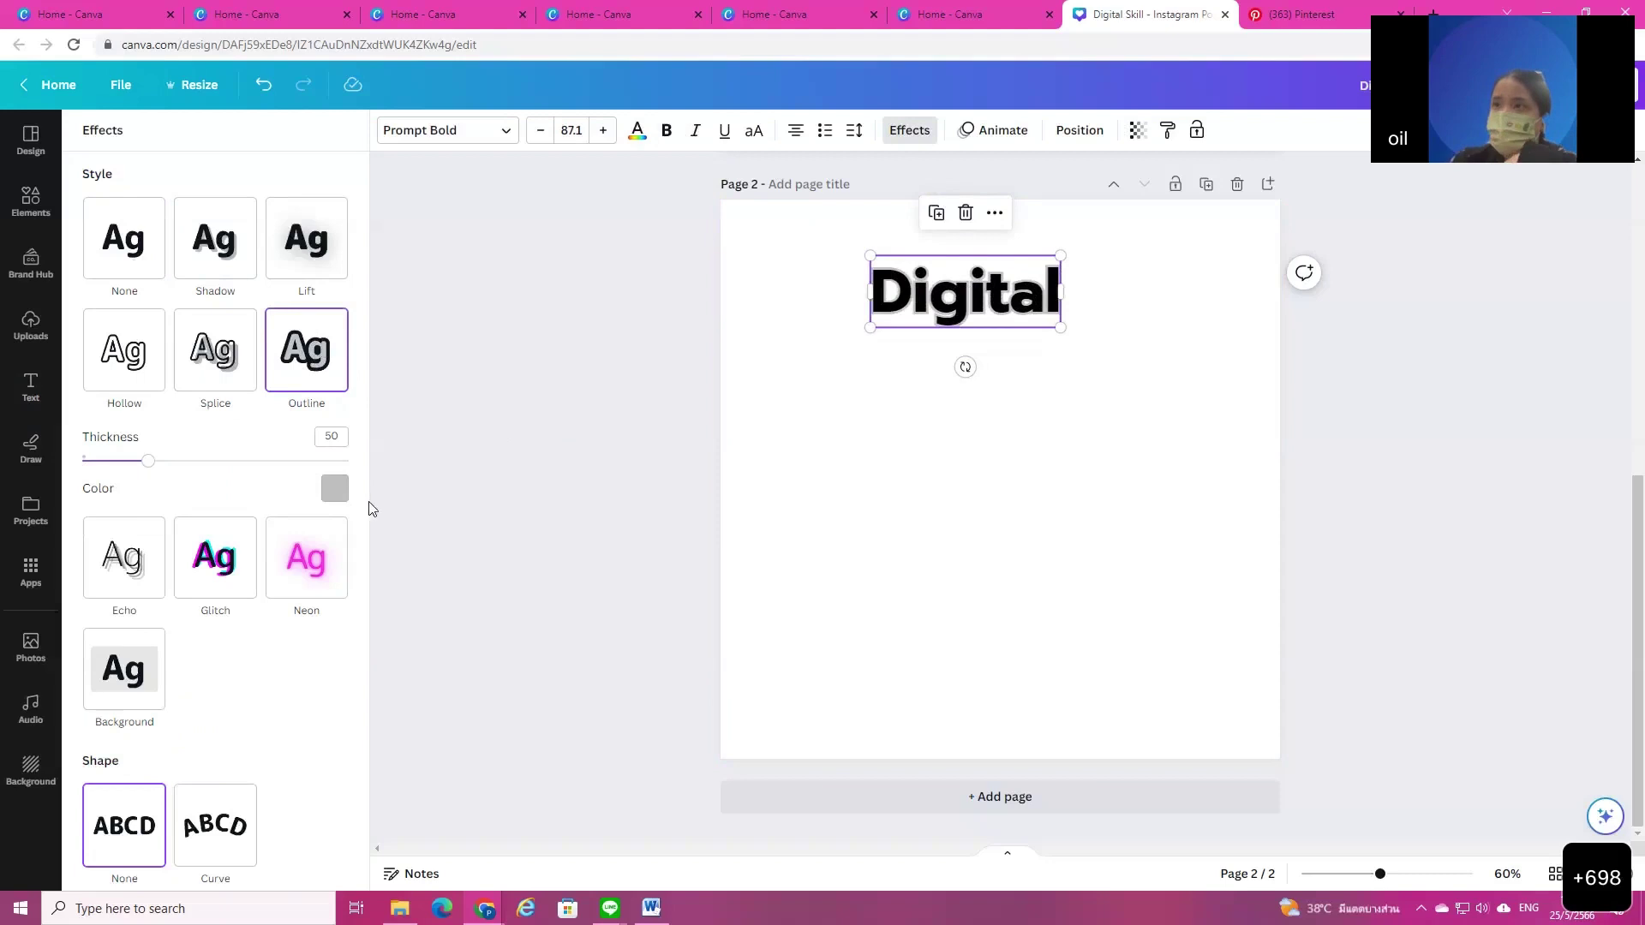
{"action": "left_click", "coordinate": [335, 489]}
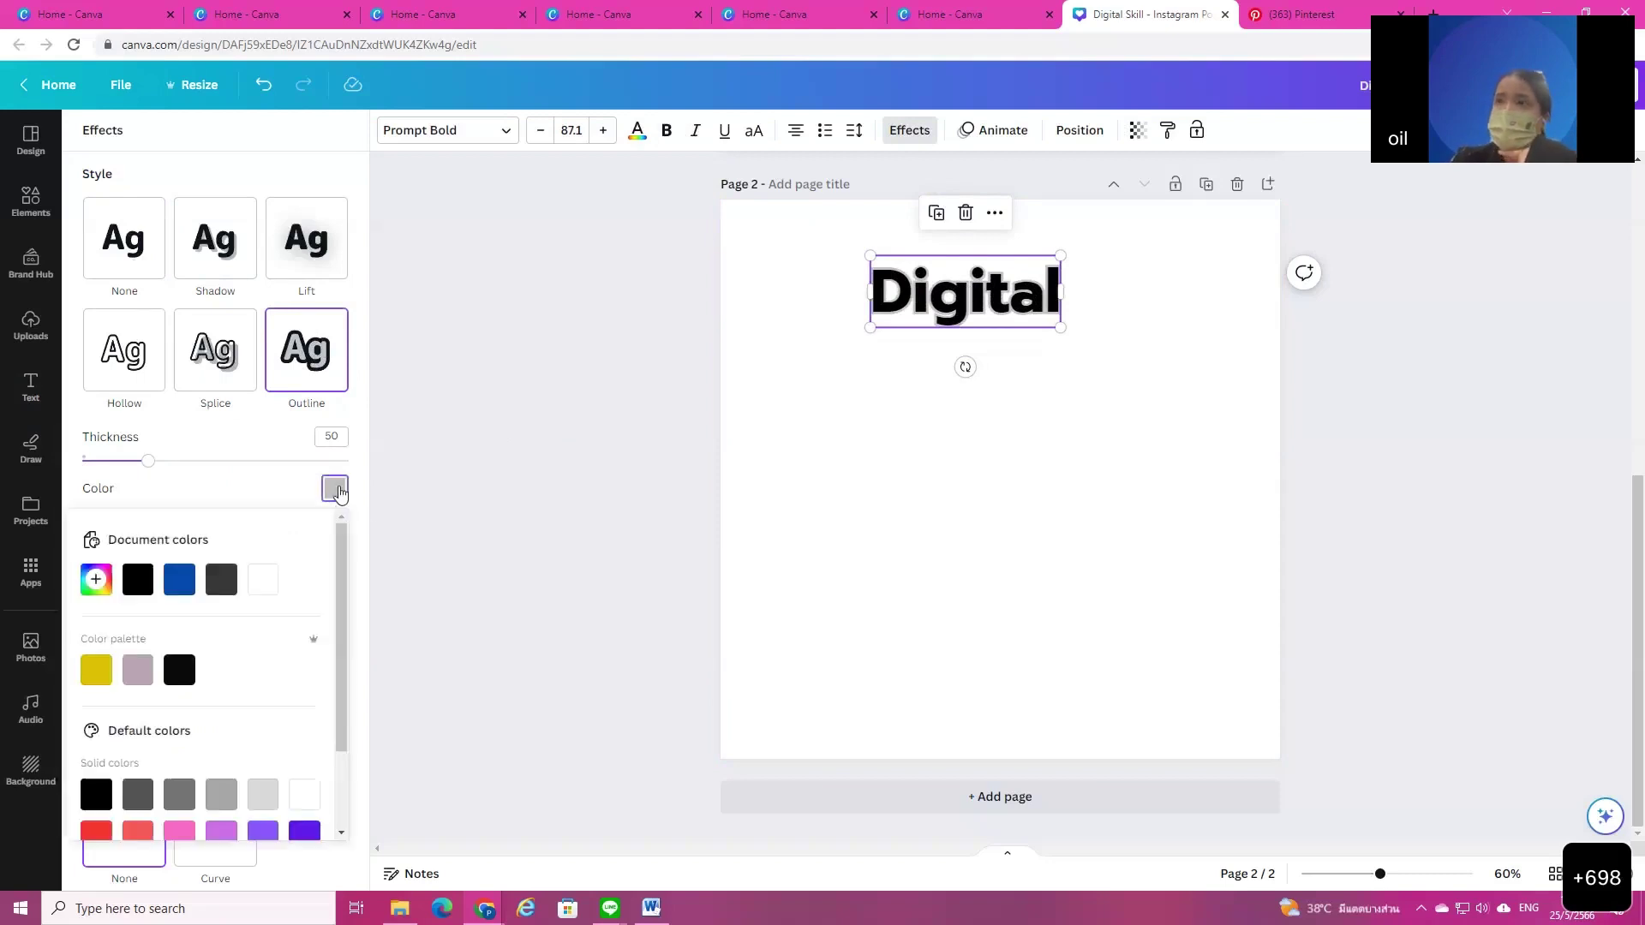
{"action": "left_click", "coordinate": [180, 580]}
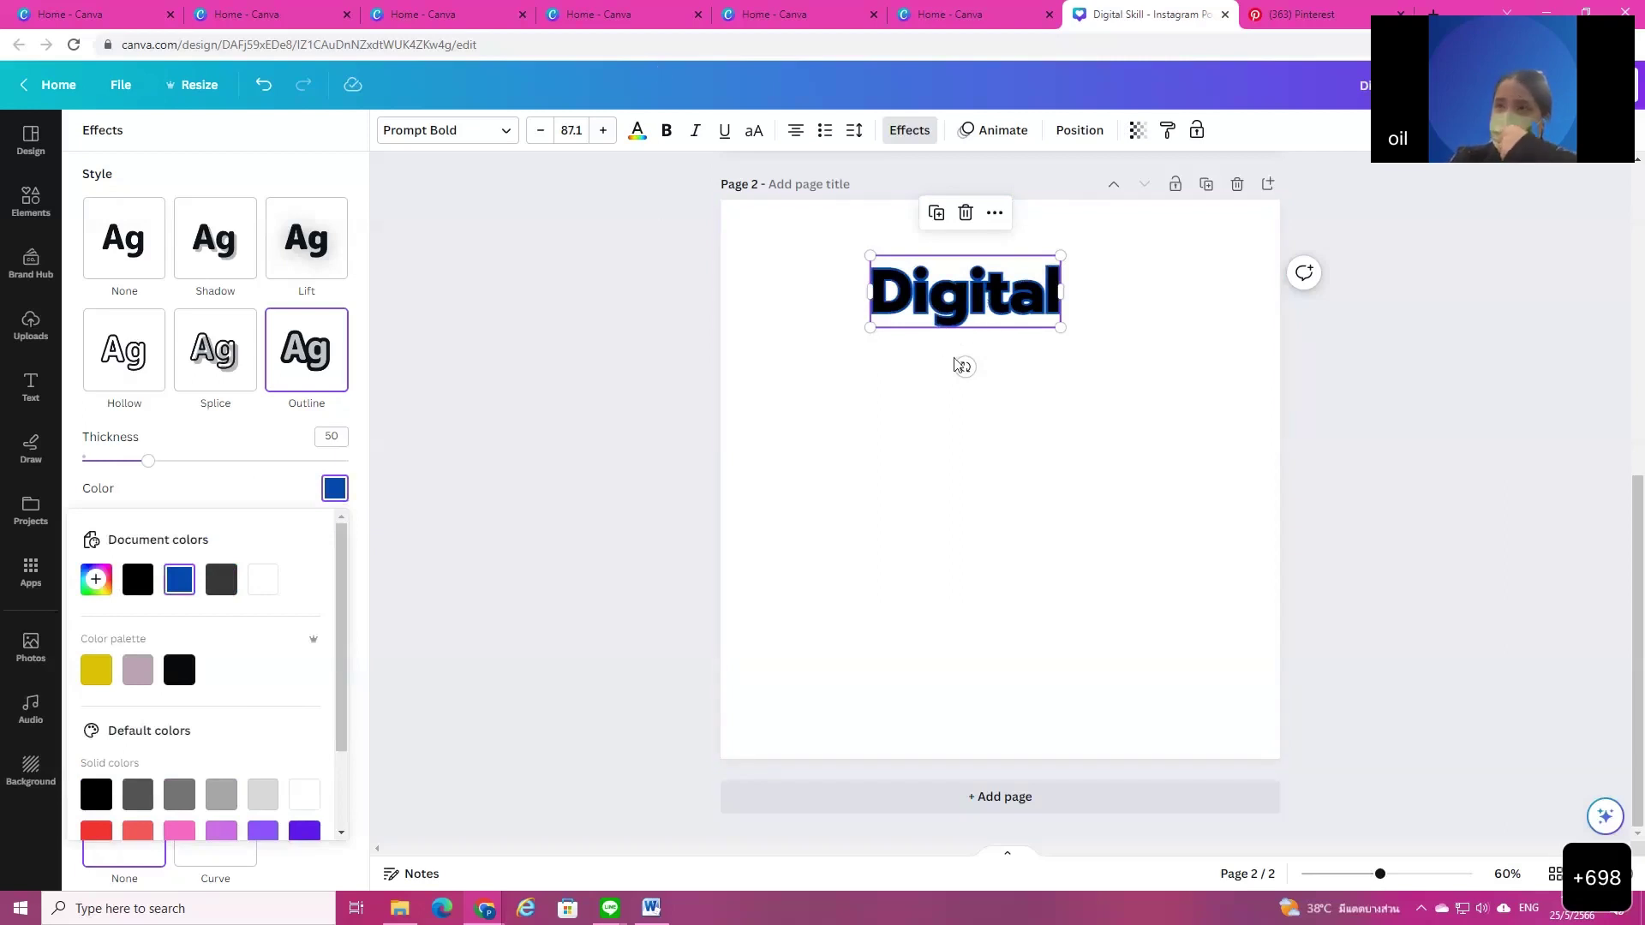
{"action": "left_click_drag", "start_coordinate": [958, 365], "coordinate": [957, 364]}
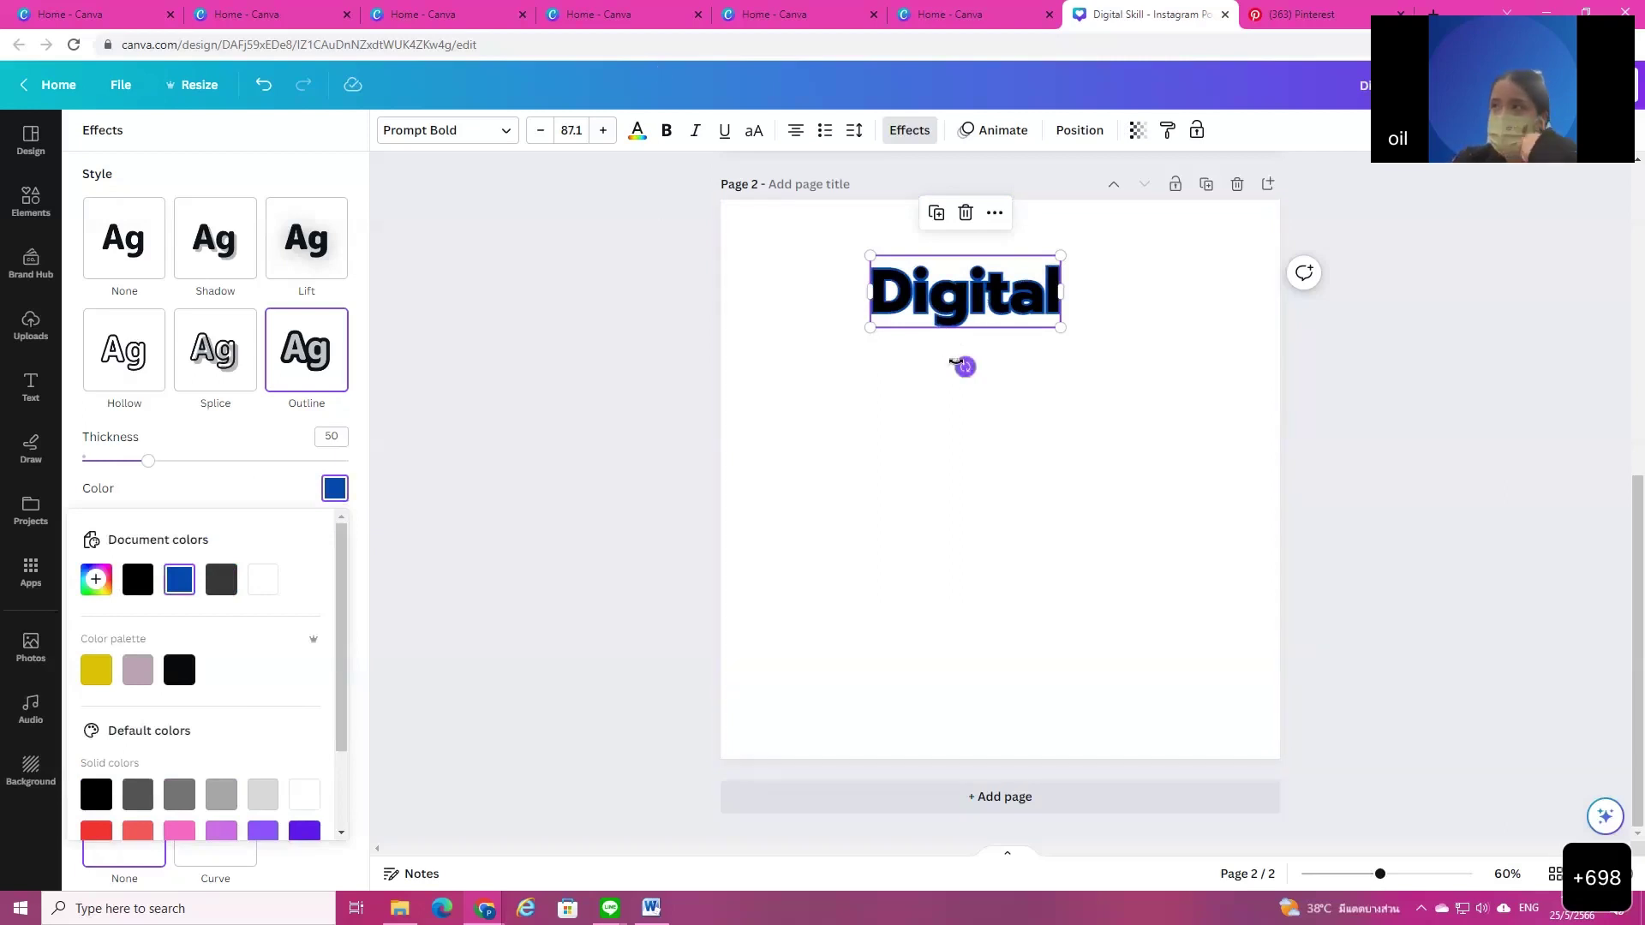
{"action": "left_click_drag", "start_coordinate": [910, 415], "coordinate": [942, 377]}
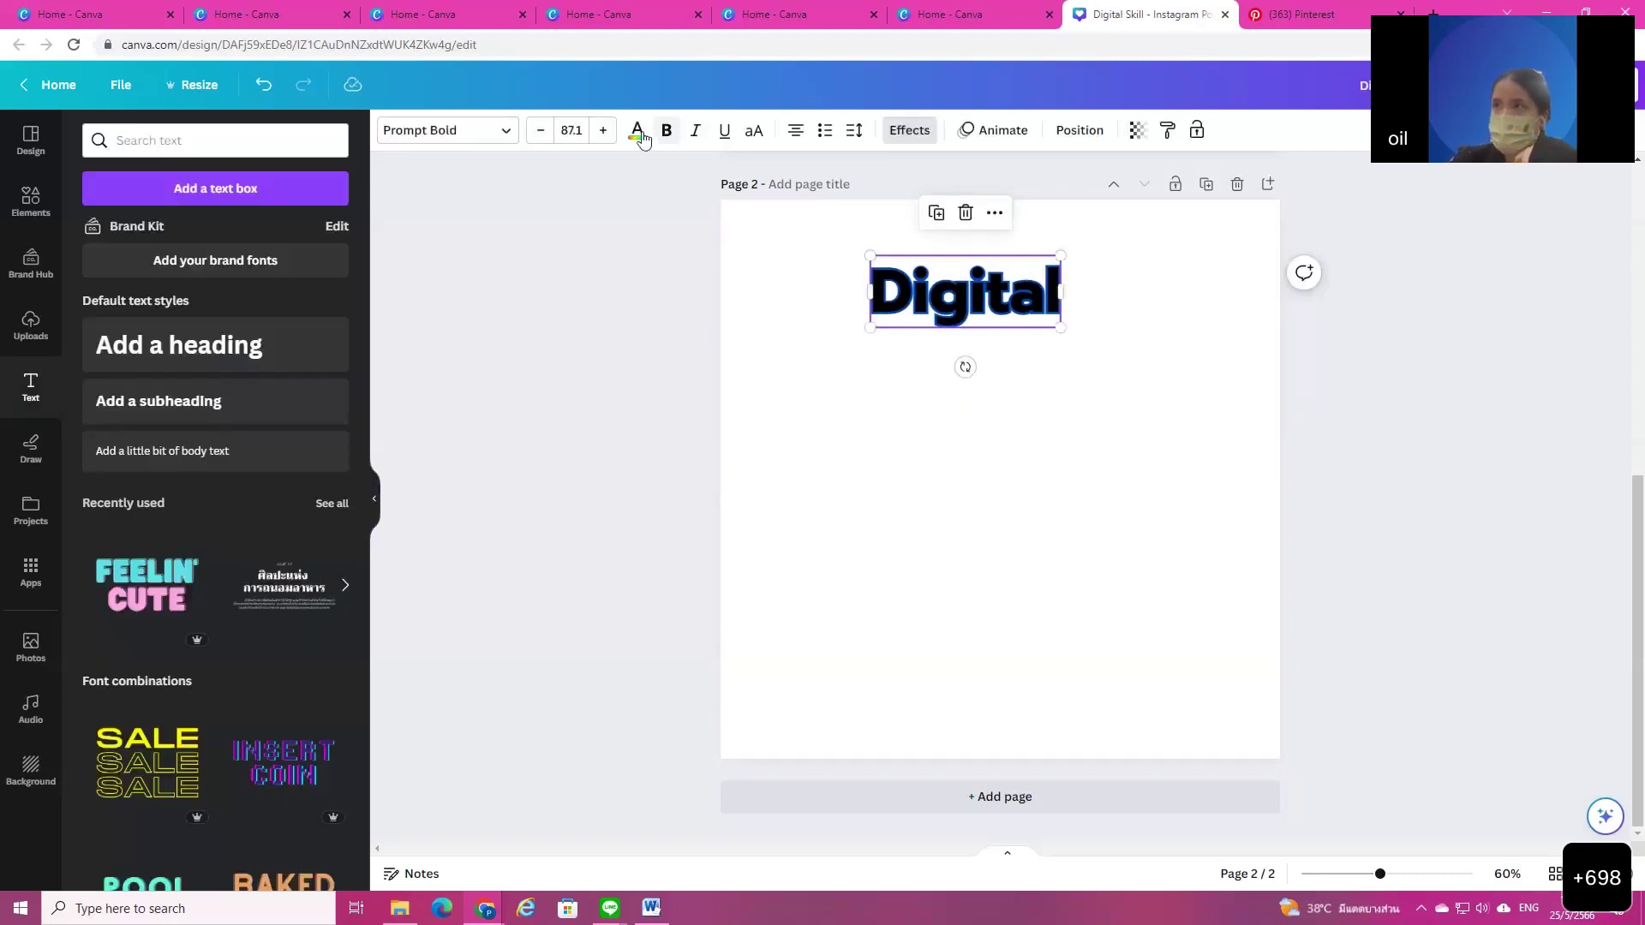
Step: Try white and light blue as the "Digital" heading's text colour, settling on yellow from the default solid colours
{"action": "left_click", "coordinate": [640, 135]}
{"action": "left_click", "coordinate": [286, 235]}
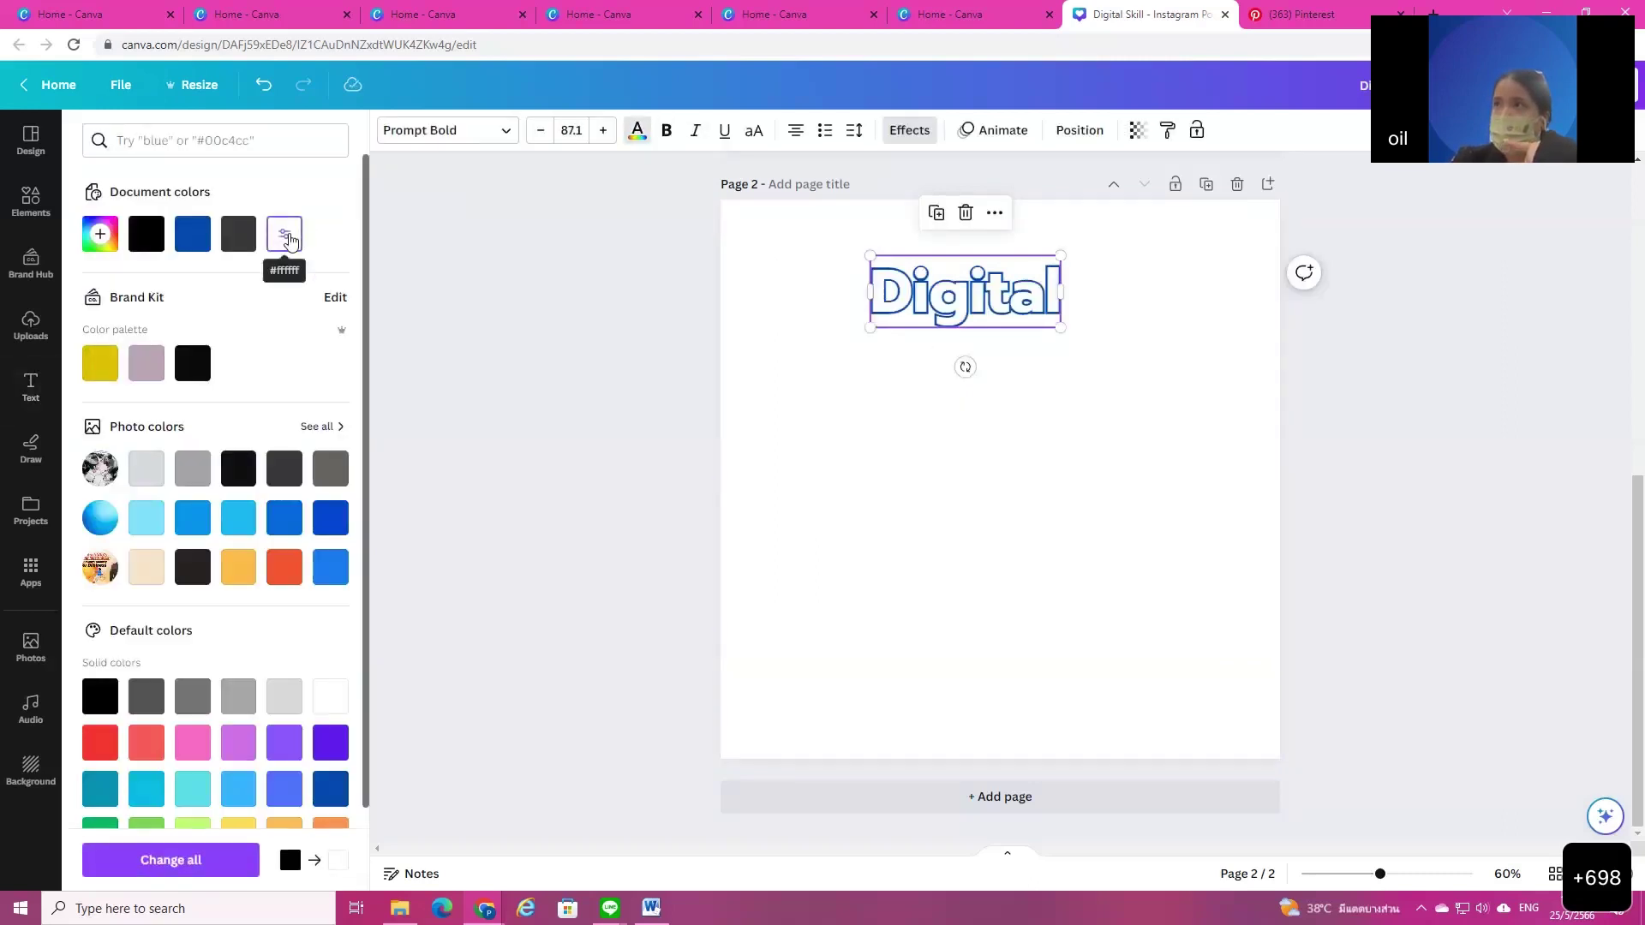
{"action": "left_click", "coordinate": [238, 517]}
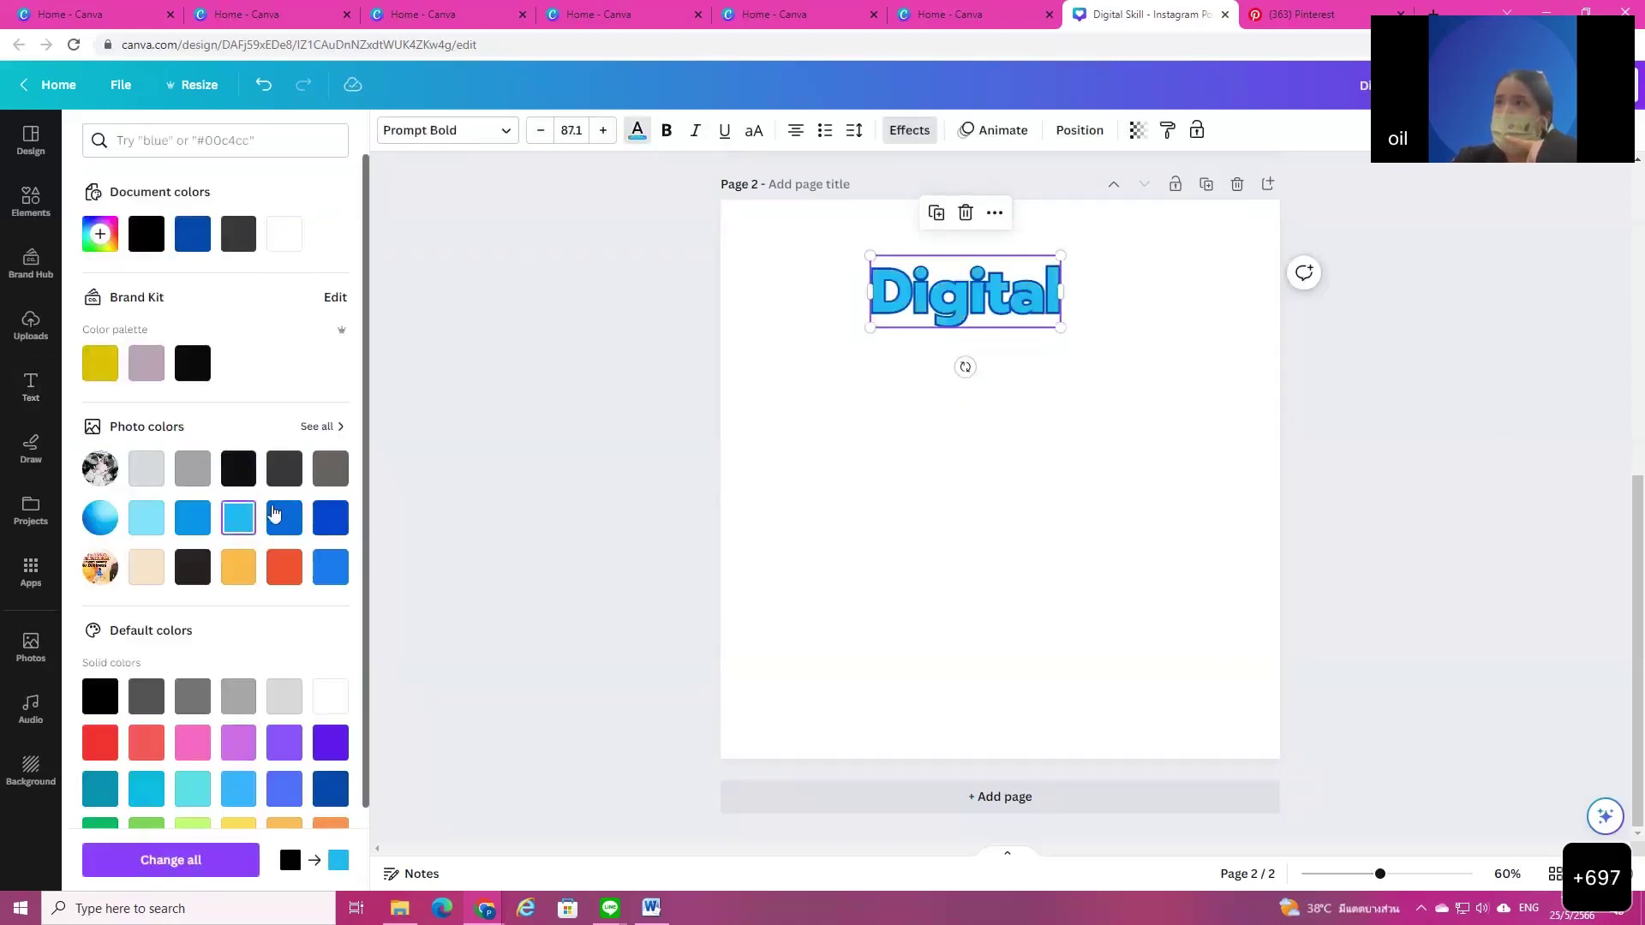
{"action": "left_click", "coordinate": [146, 518]}
{"action": "scroll", "coordinate": [212, 784], "scroll_direction": "down", "scroll_amount": 1}
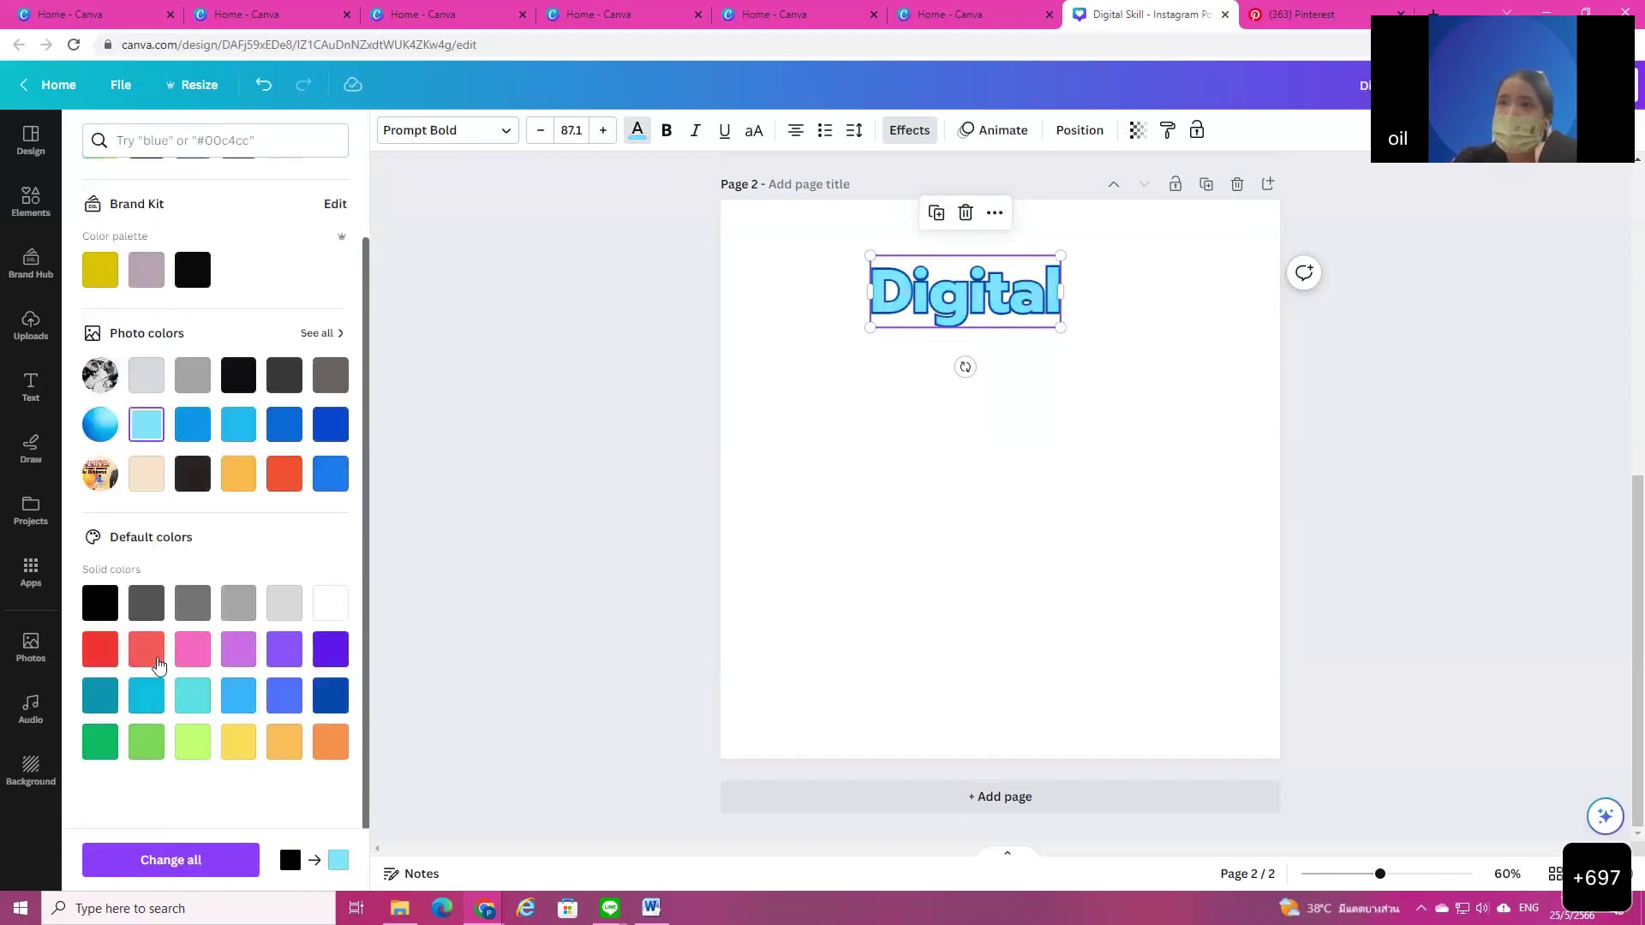
{"action": "left_click", "coordinate": [157, 663]}
{"action": "left_click", "coordinate": [238, 744]}
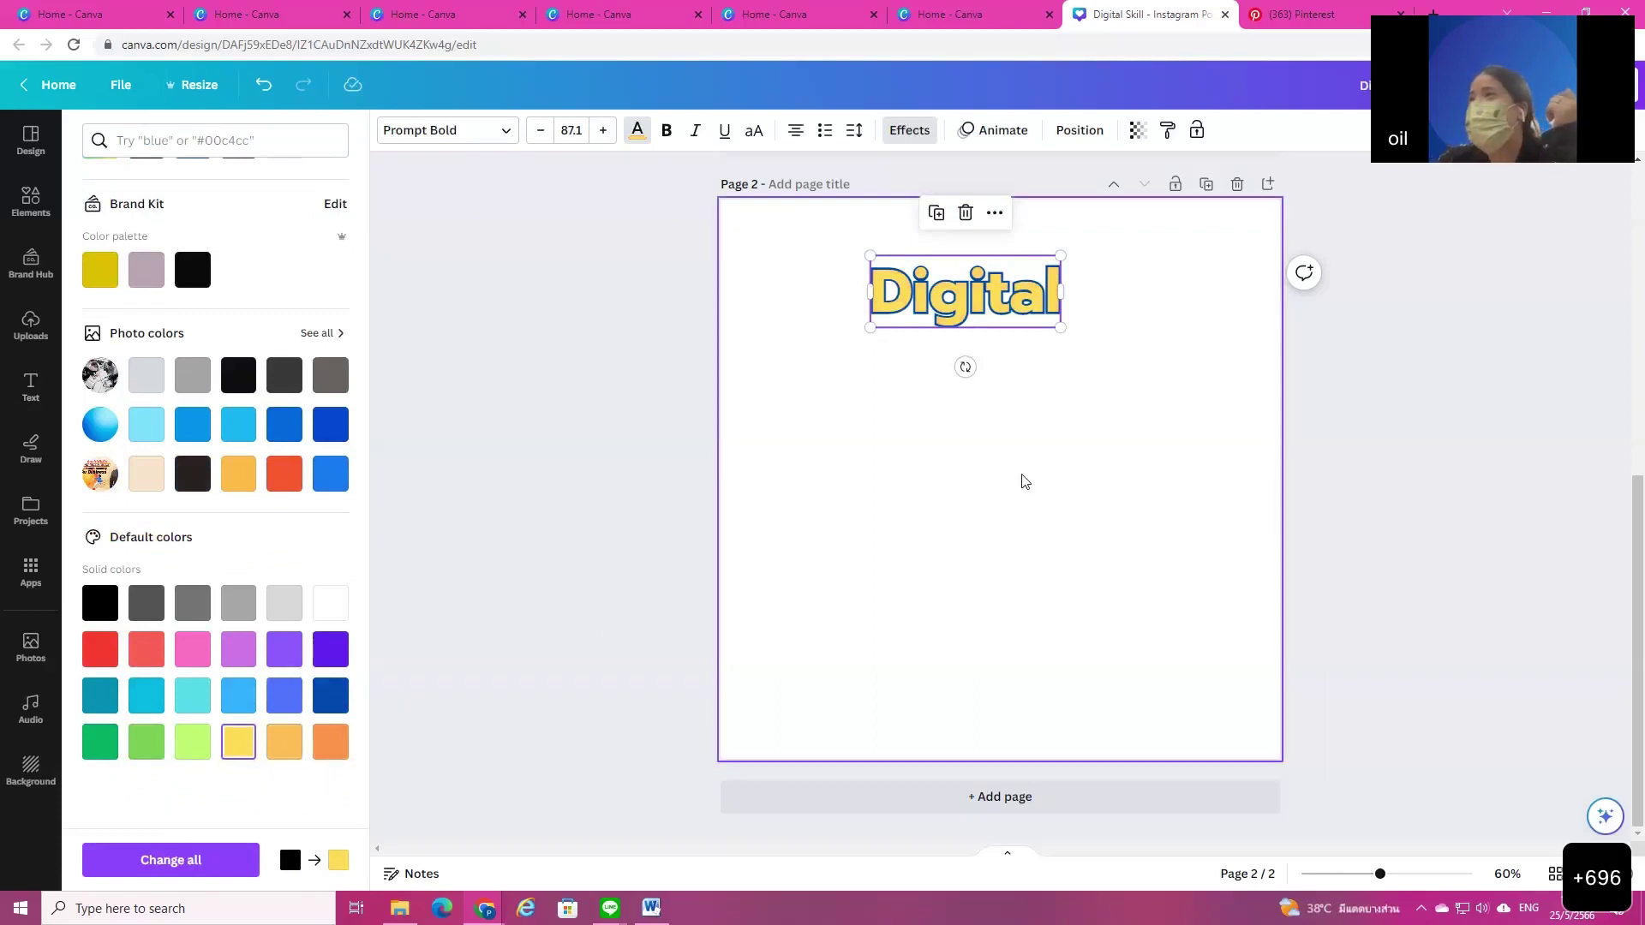
Step: Increase the thickness of the "Digital" heading's blue outline to more than 131
{"action": "left_click", "coordinate": [910, 130]}
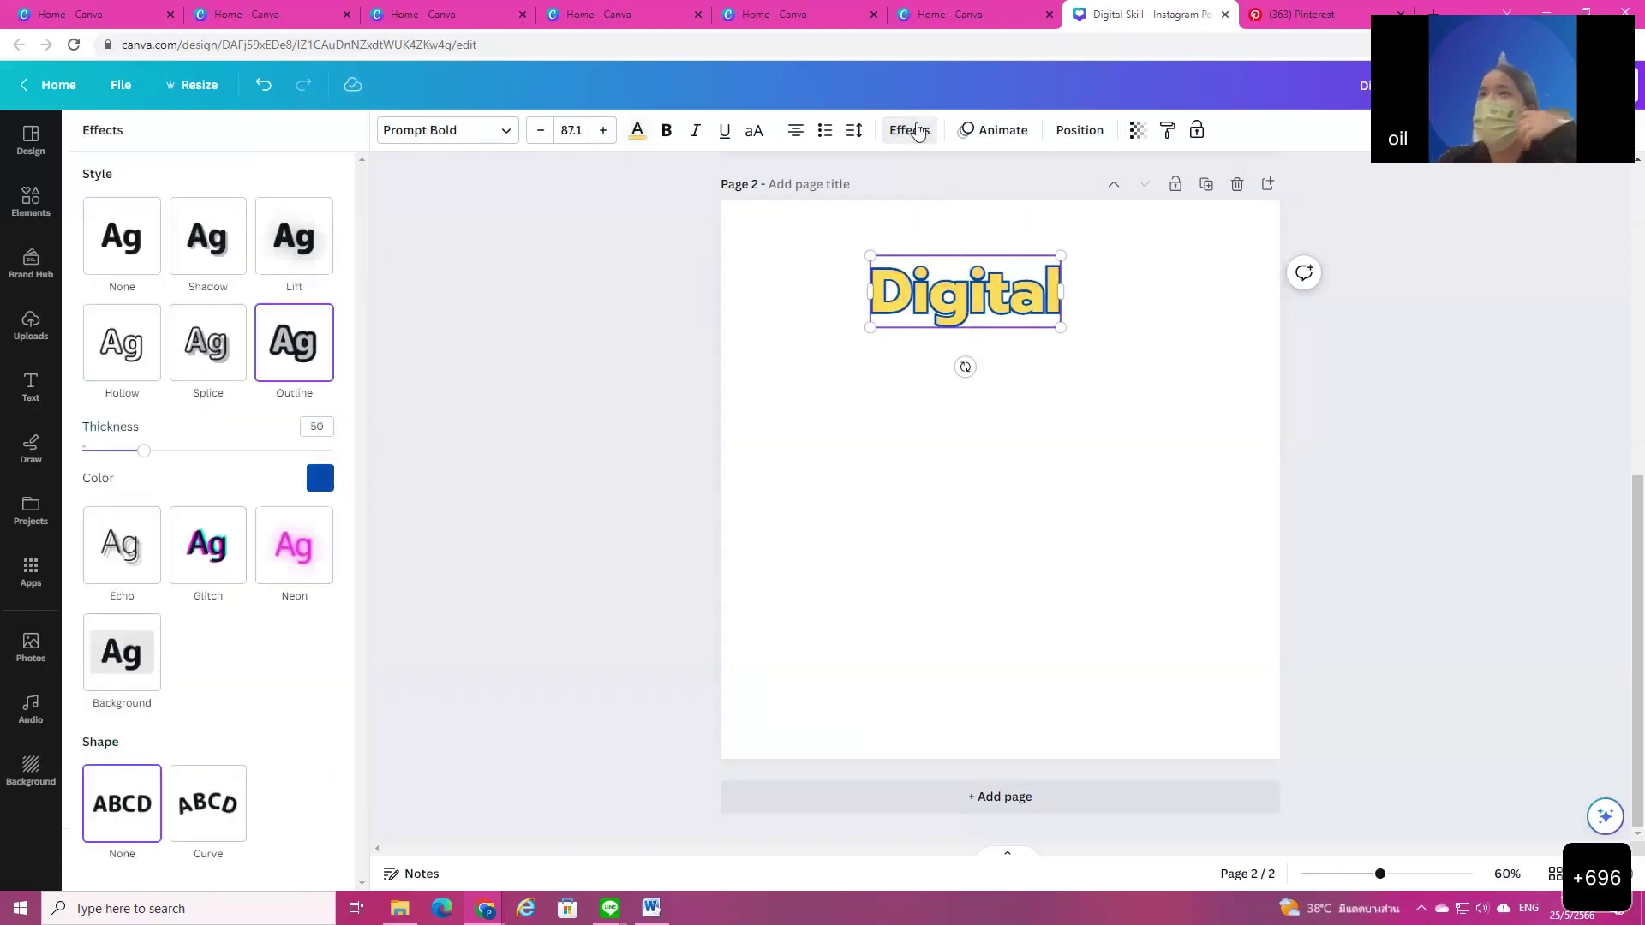
{"action": "left_click", "coordinate": [1095, 468]}
{"action": "left_click", "coordinate": [988, 297]}
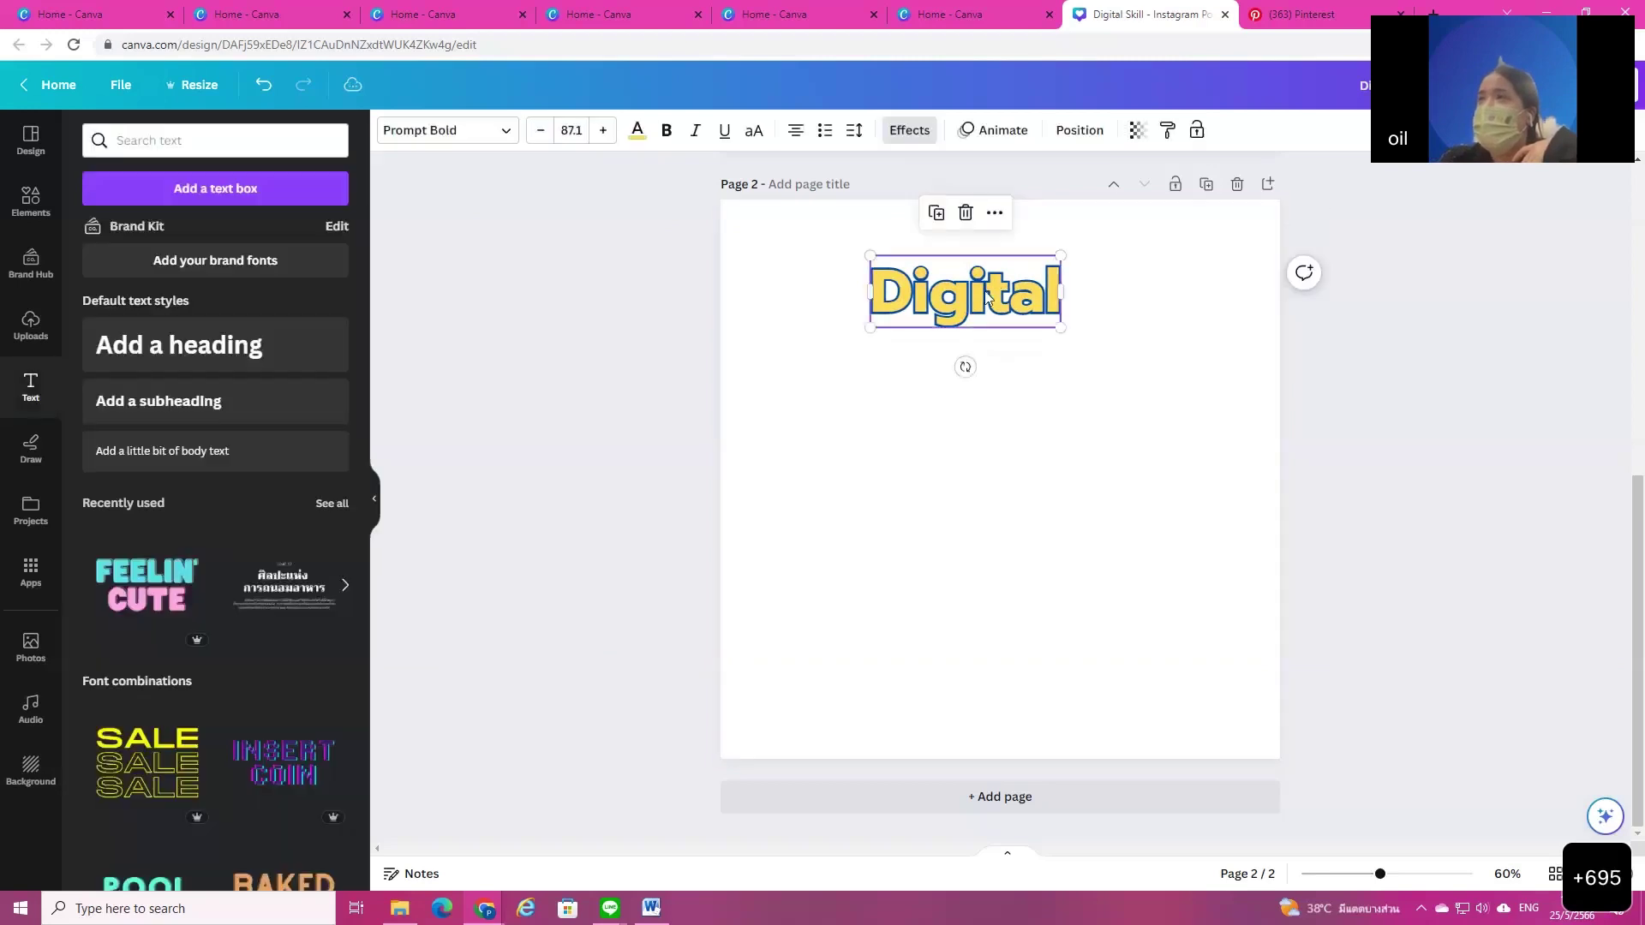
{"action": "left_click", "coordinate": [909, 130]}
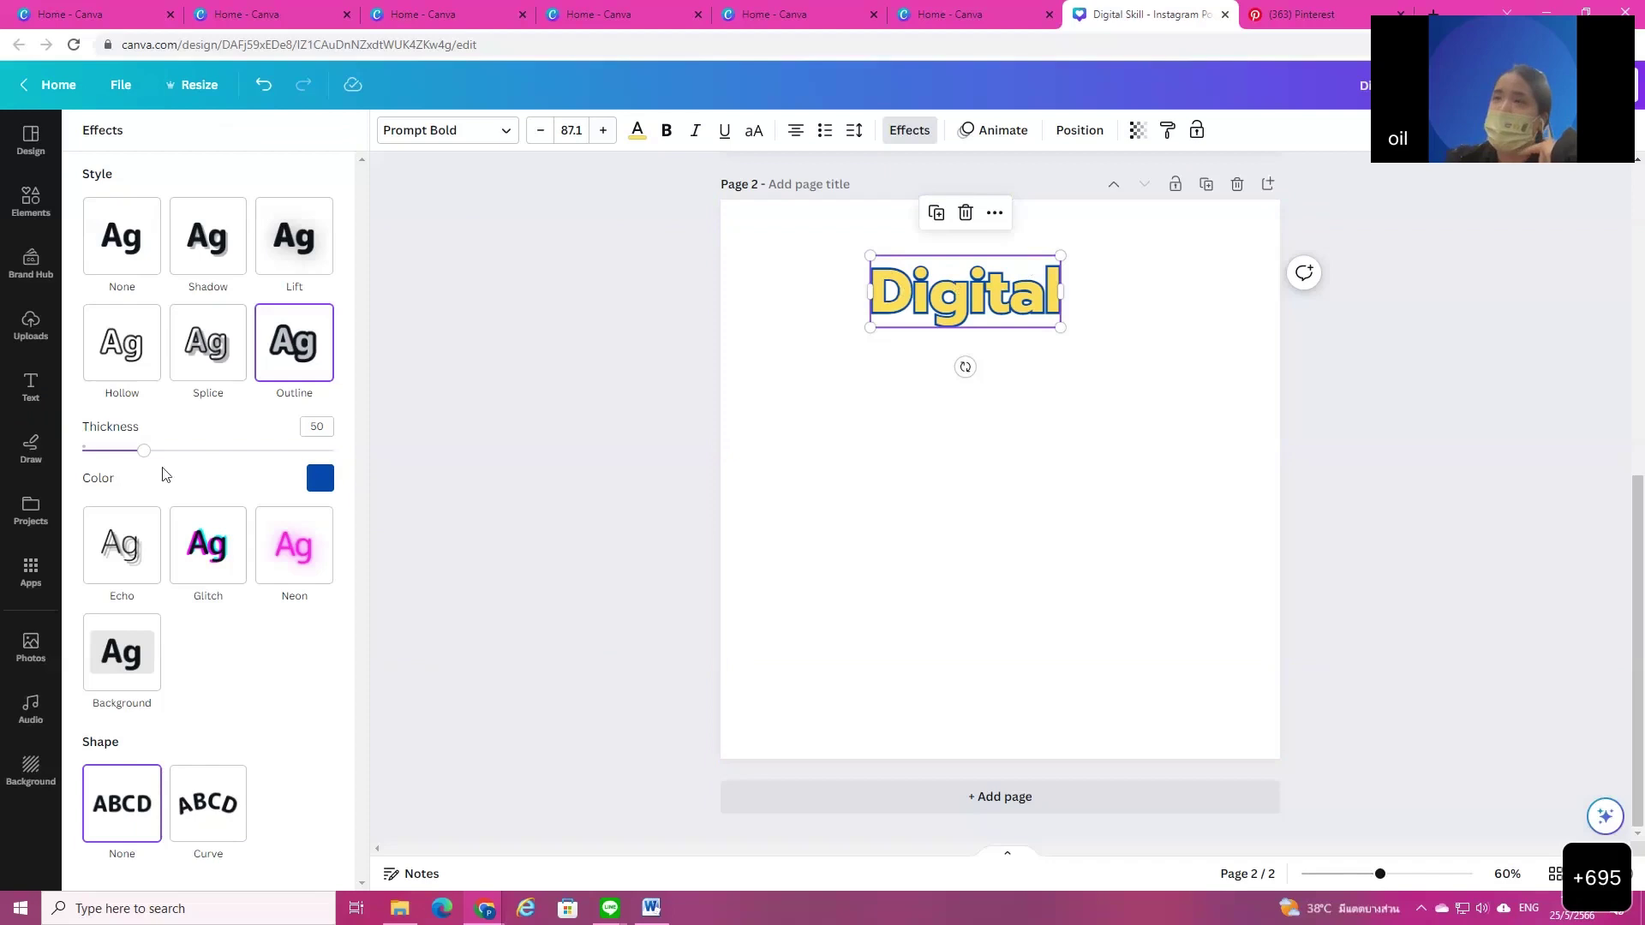
{"action": "left_click_drag", "start_coordinate": [151, 452], "coordinate": [258, 480]}
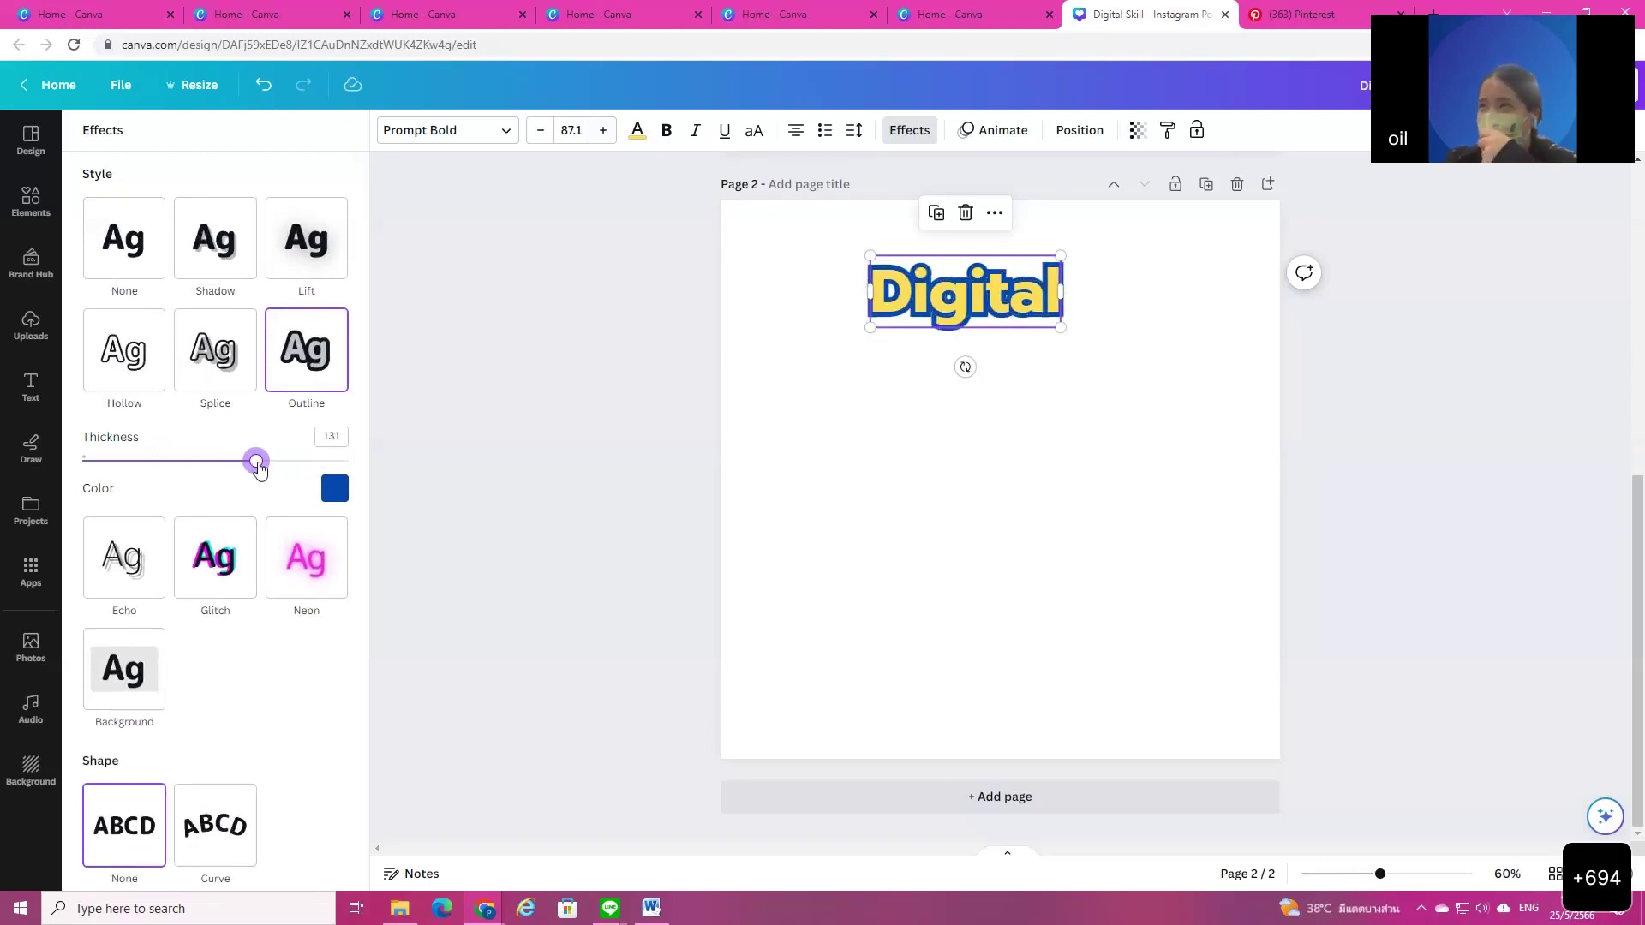
{"action": "mouse_move", "coordinate": [257, 462]}
{"action": "left_mouse_down"}
{"action": "mouse_move", "coordinate": [310, 467]}
{"action": "mouse_move", "coordinate": [191, 466]}
{"action": "mouse_move", "coordinate": [365, 480]}
{"action": "mouse_move", "coordinate": [206, 460]}
{"action": "mouse_move", "coordinate": [341, 460]}
{"action": "mouse_move", "coordinate": [283, 461]}
{"action": "left_mouse_up"}
{"action": "left_click", "coordinate": [934, 493]}
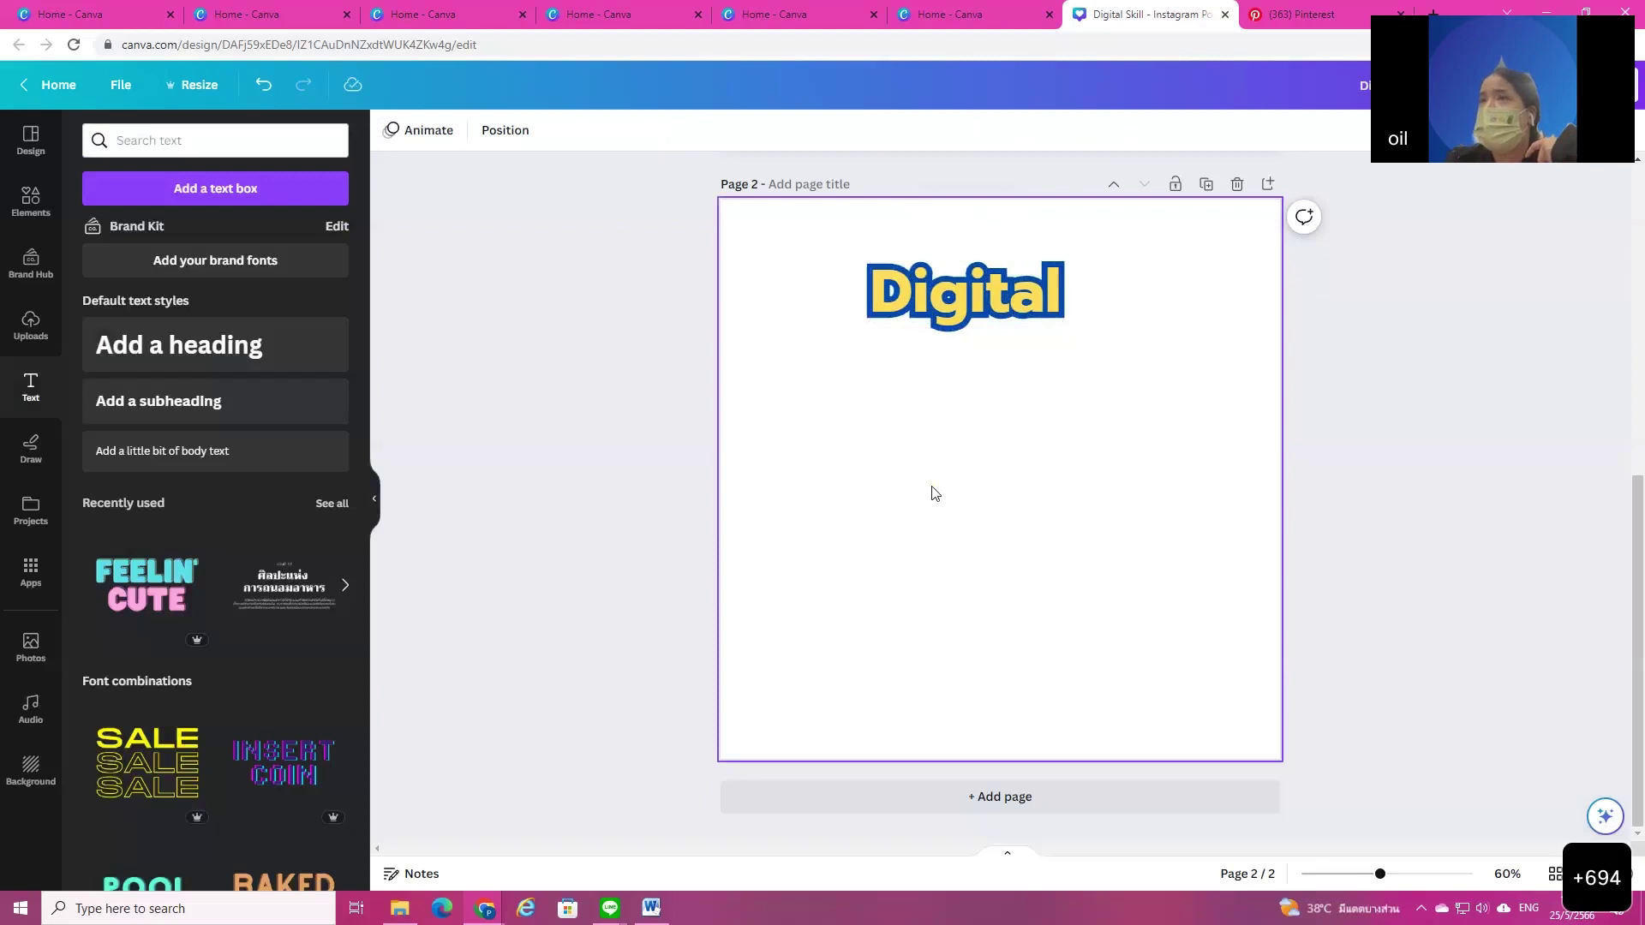
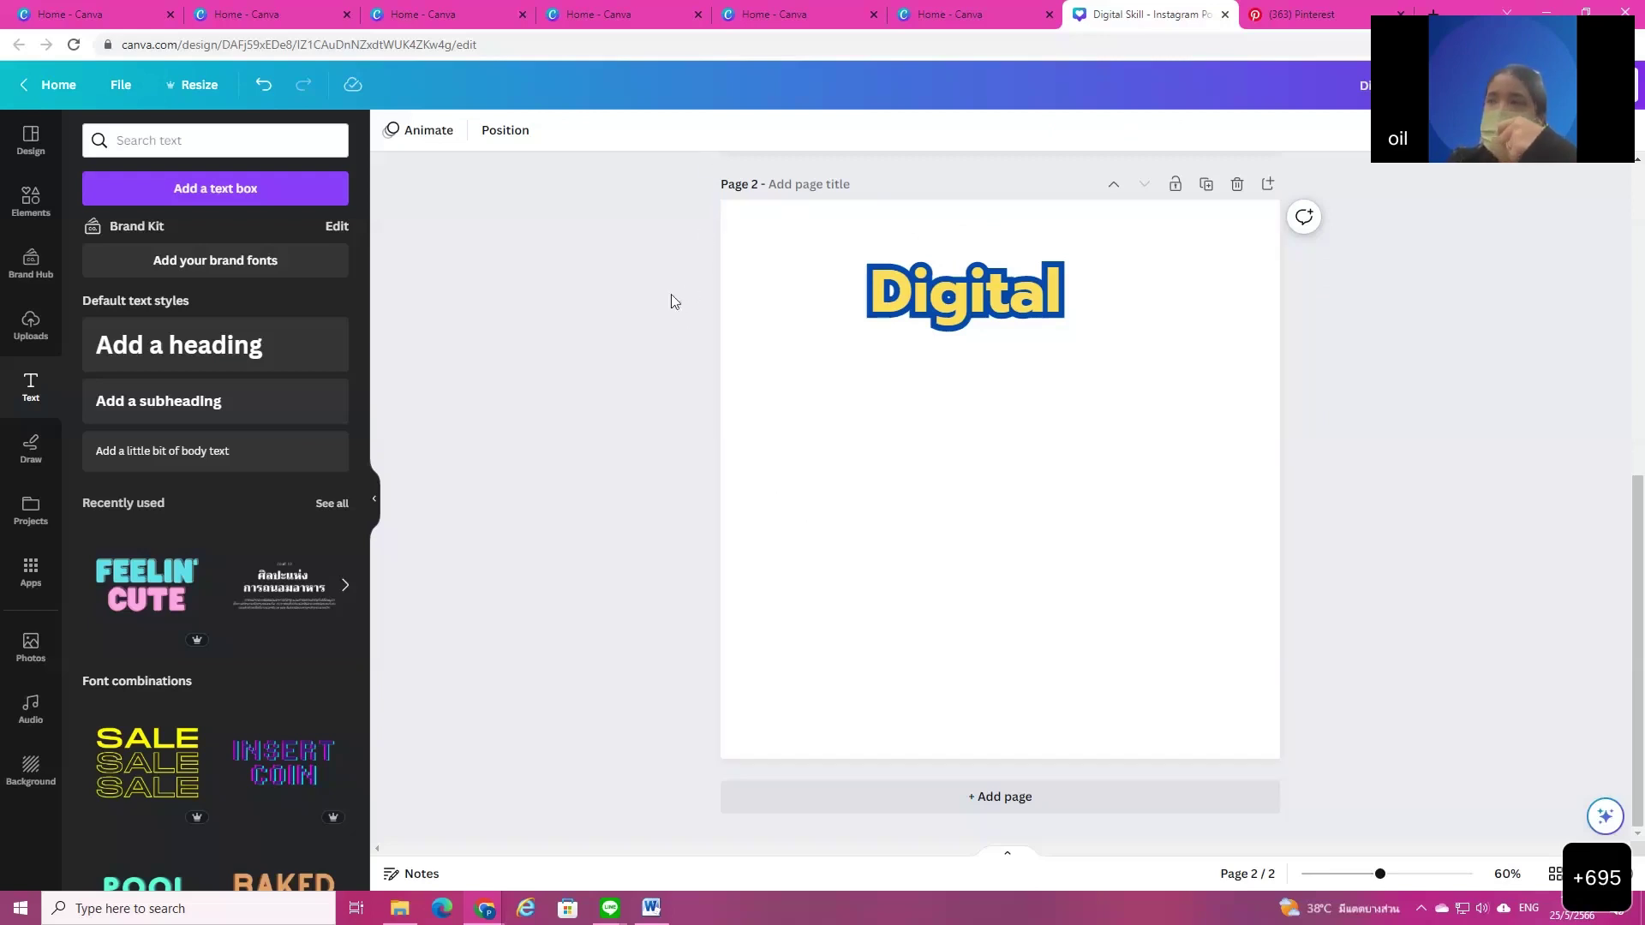
Step: Clear the "prompt" font search for the "Digital" heading and look through the uploaded fonts
{"action": "left_click", "coordinate": [921, 305]}
{"action": "left_click", "coordinate": [511, 137]}
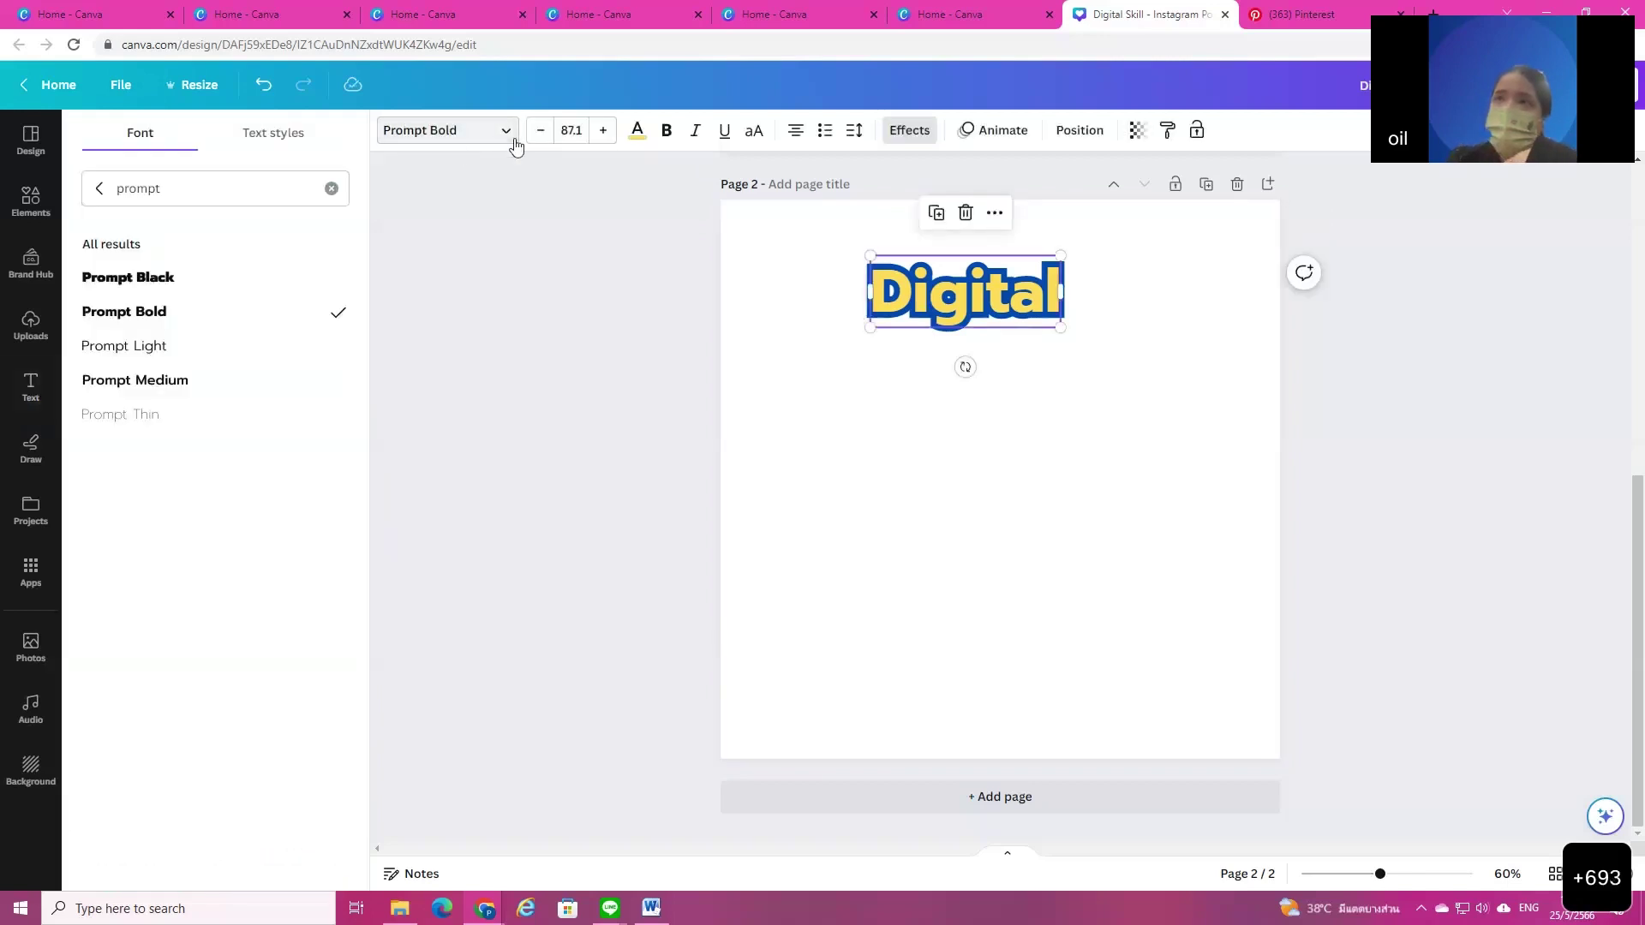
{"action": "left_click", "coordinate": [330, 189]}
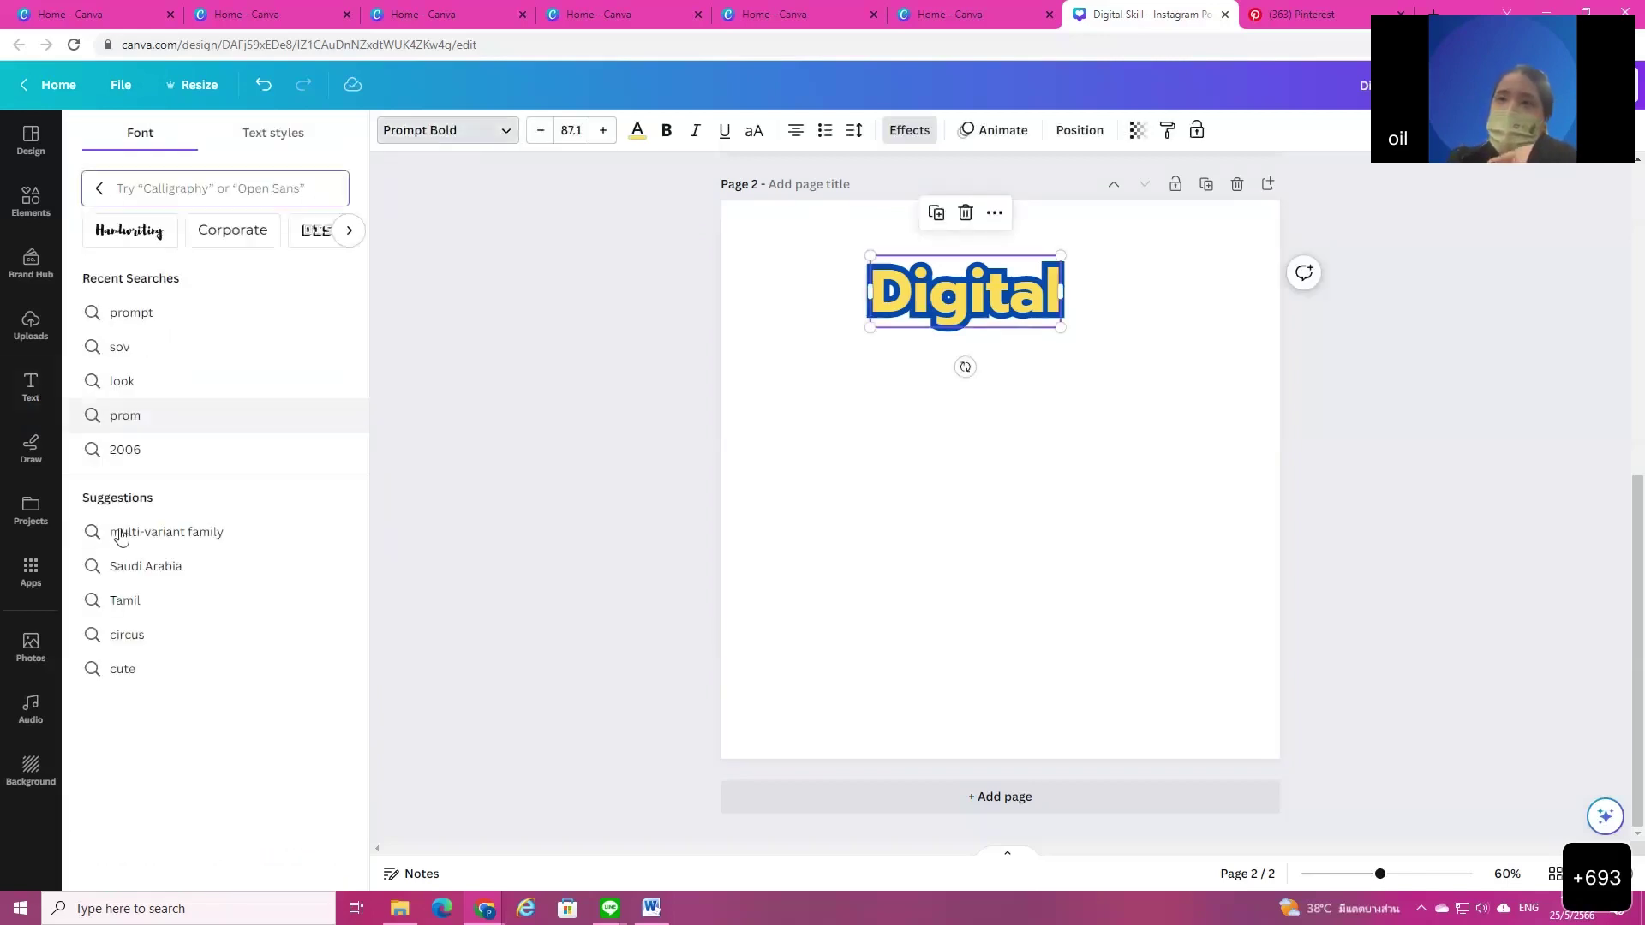
{"action": "scroll", "coordinate": [163, 548], "scroll_direction": "down", "scroll_amount": 5}
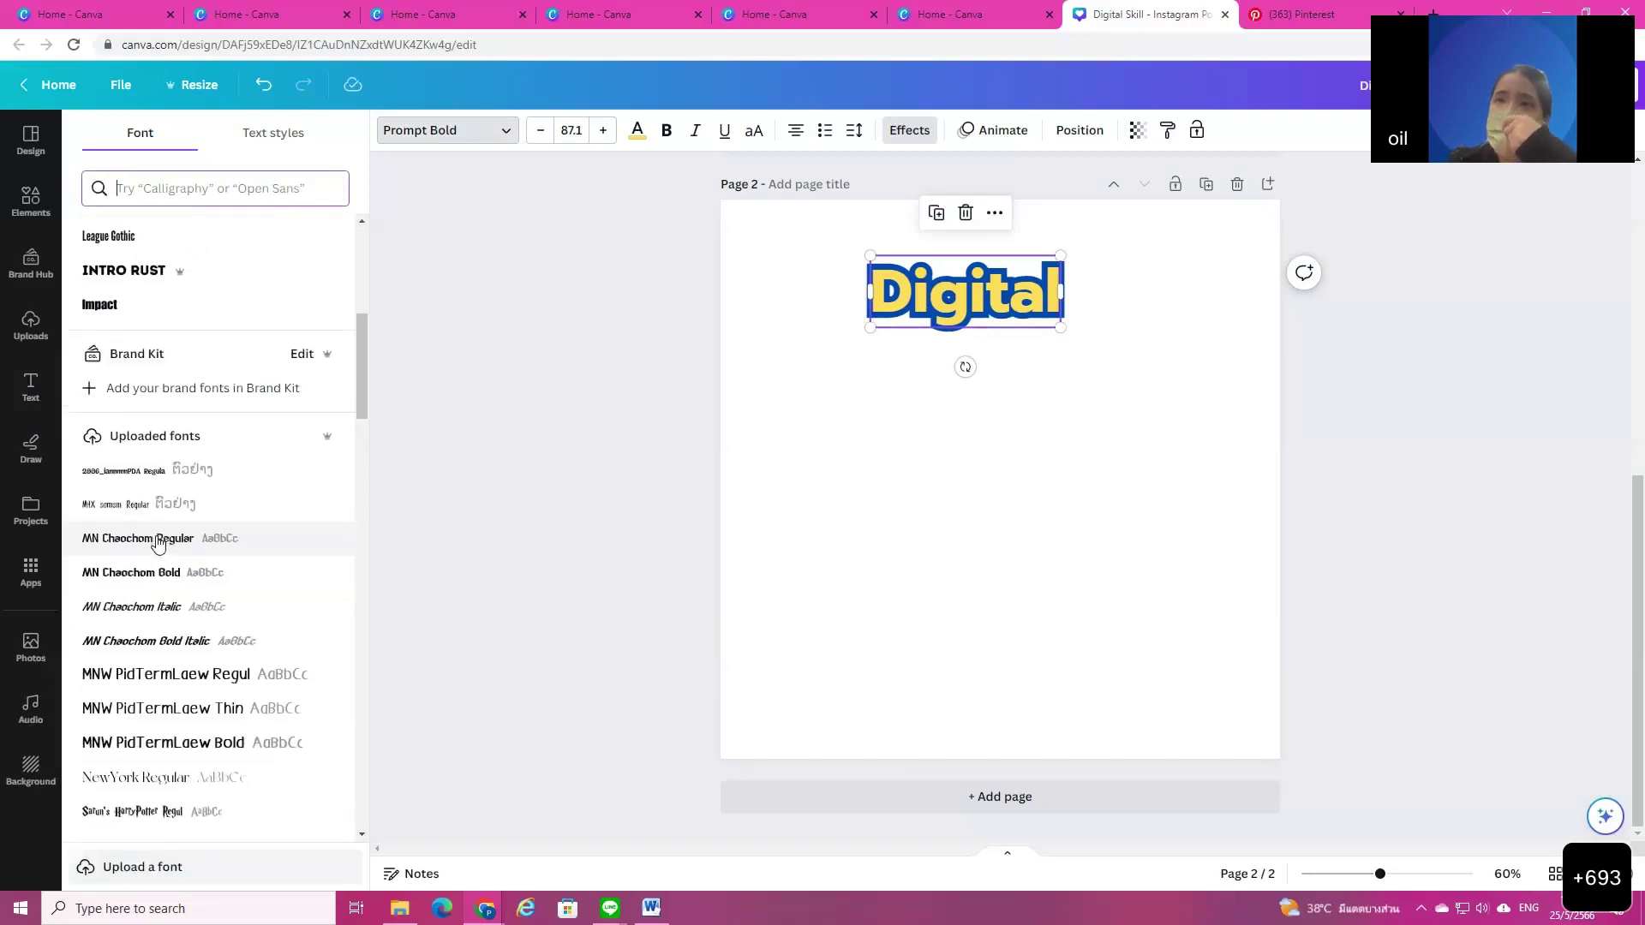
Step: Duplicate the "Digital" heading, place the copy below the original and replace its text with a short nickname in Thai
{"action": "left_click", "coordinate": [936, 213]}
{"action": "left_click_drag", "start_coordinate": [957, 298], "coordinate": [961, 447]}
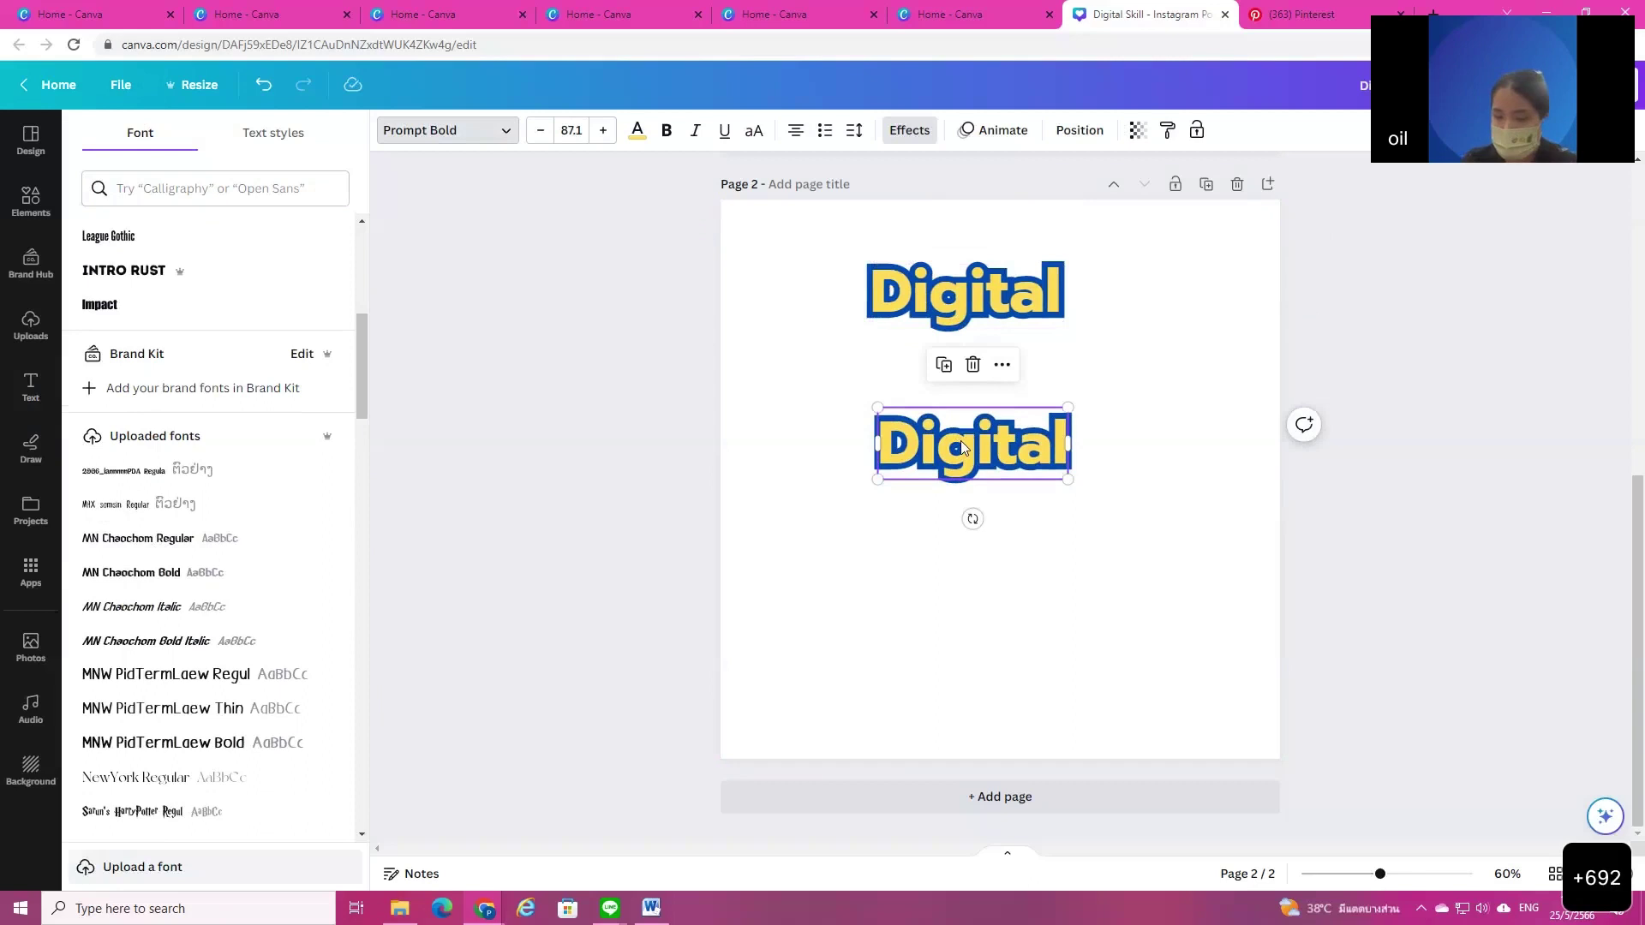
{"action": "double_click", "coordinate": [962, 447]}
{"action": "key", "text": "BackSpace"}
{"action": "key", "text": "grave"}
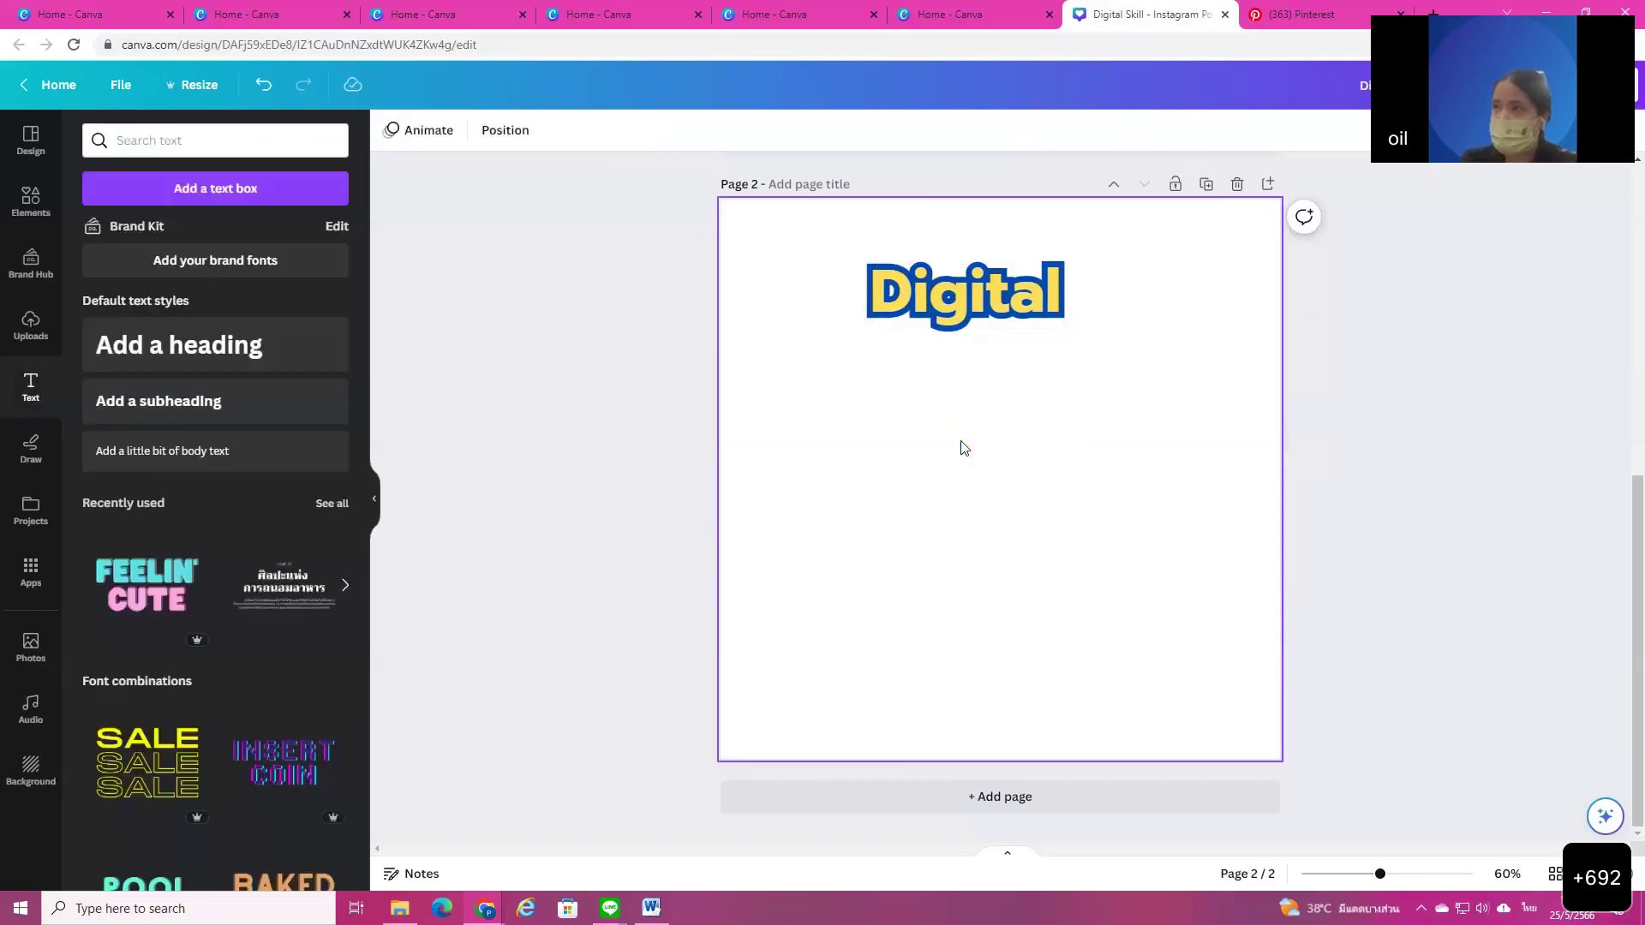
{"action": "type", "text": "ออย"}
{"action": "key", "text": "Escape"}
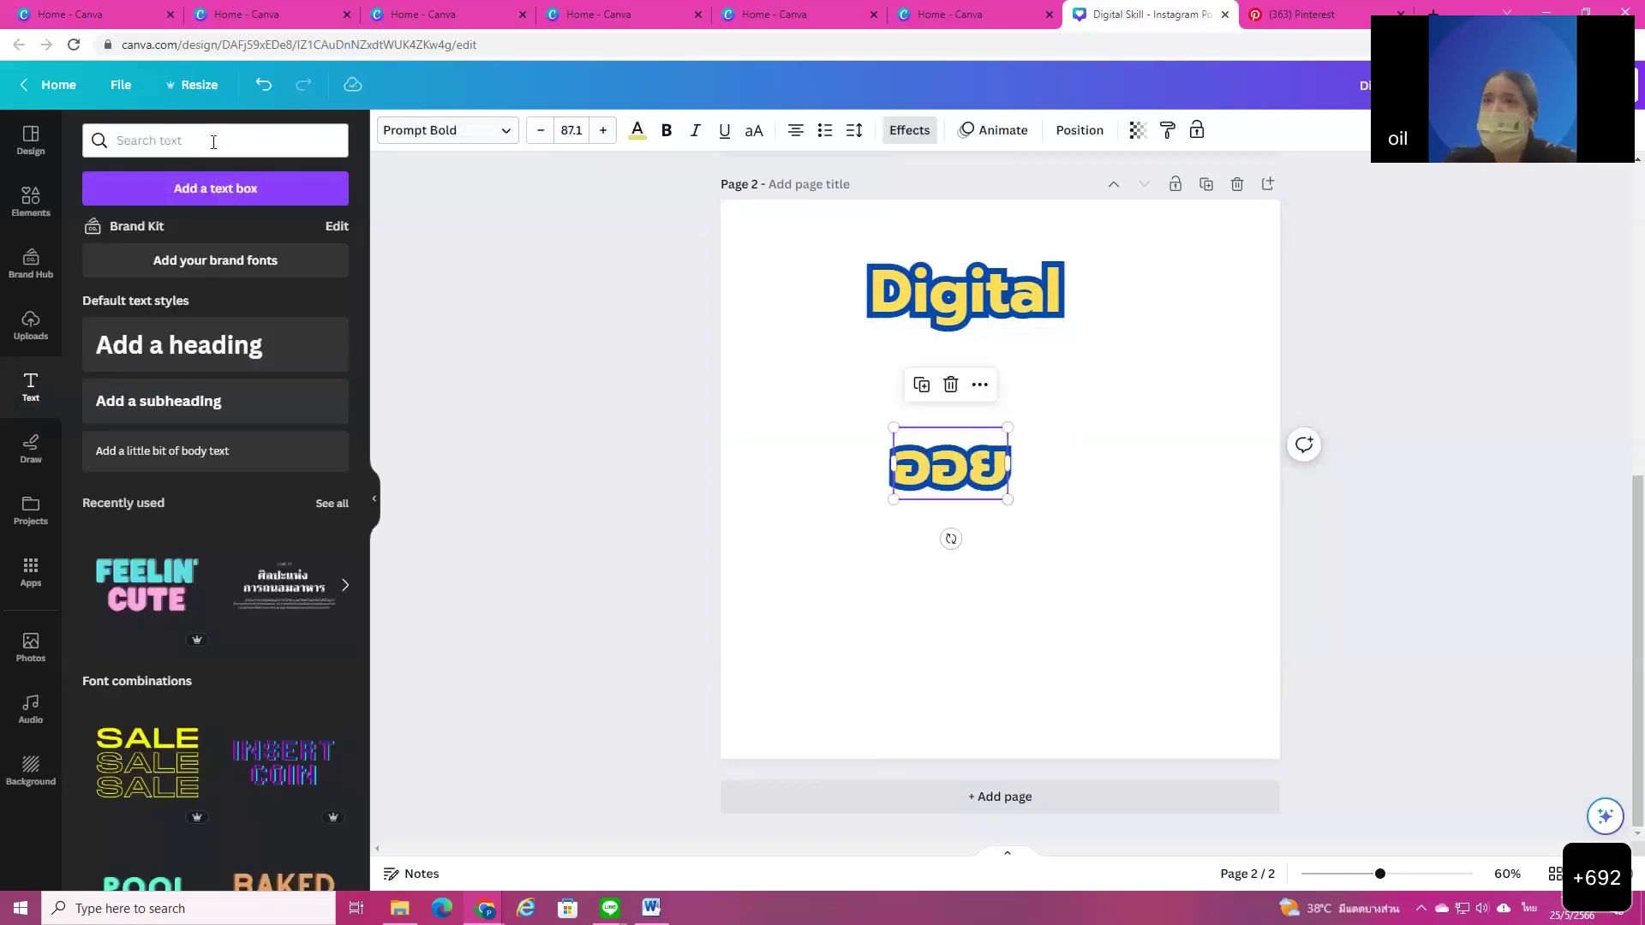
Step: Set the Thai text's font to Sarun's HarryPotter, enlarge it to about size 243 and place it below the "Digital" heading
{"action": "left_click", "coordinate": [504, 137]}
{"action": "left_click", "coordinate": [167, 595]}
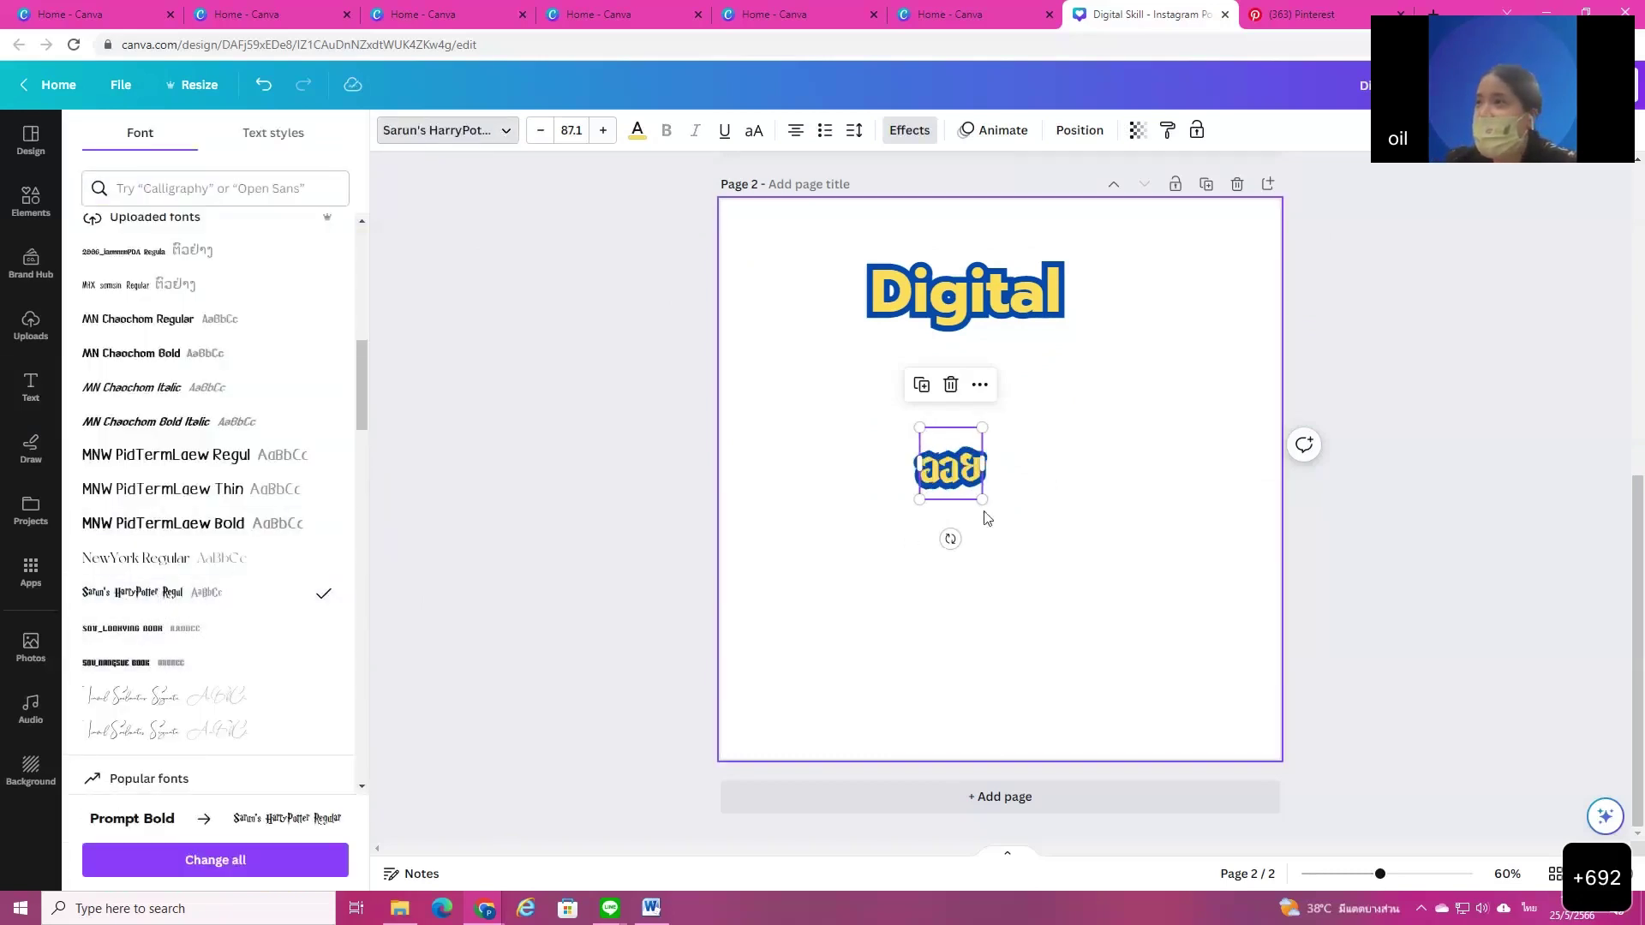
{"action": "left_click_drag", "start_coordinate": [982, 498], "coordinate": [1130, 598]}
{"action": "left_click_drag", "start_coordinate": [1045, 529], "coordinate": [979, 456]}
{"action": "left_click", "coordinate": [764, 639]}
Step: Look through the font list for other fonts for the Thai text below the "Digital" heading
{"action": "left_click", "coordinate": [1008, 480]}
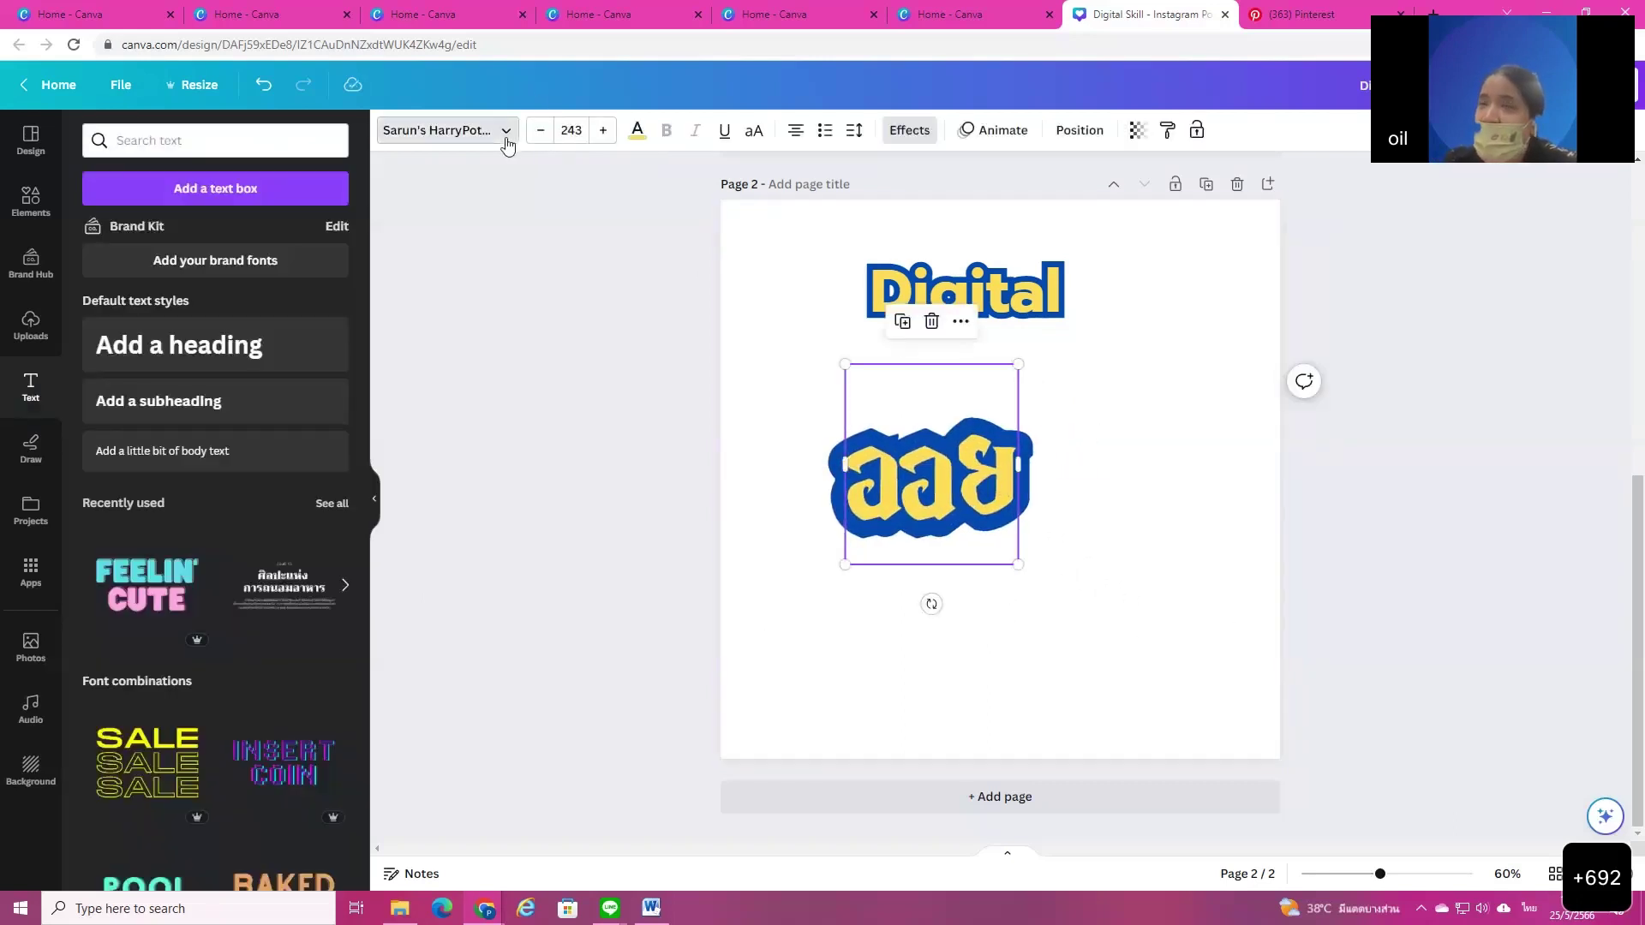
{"action": "left_click", "coordinate": [504, 135]}
{"action": "scroll", "coordinate": [220, 589], "scroll_direction": "down", "scroll_amount": 12}
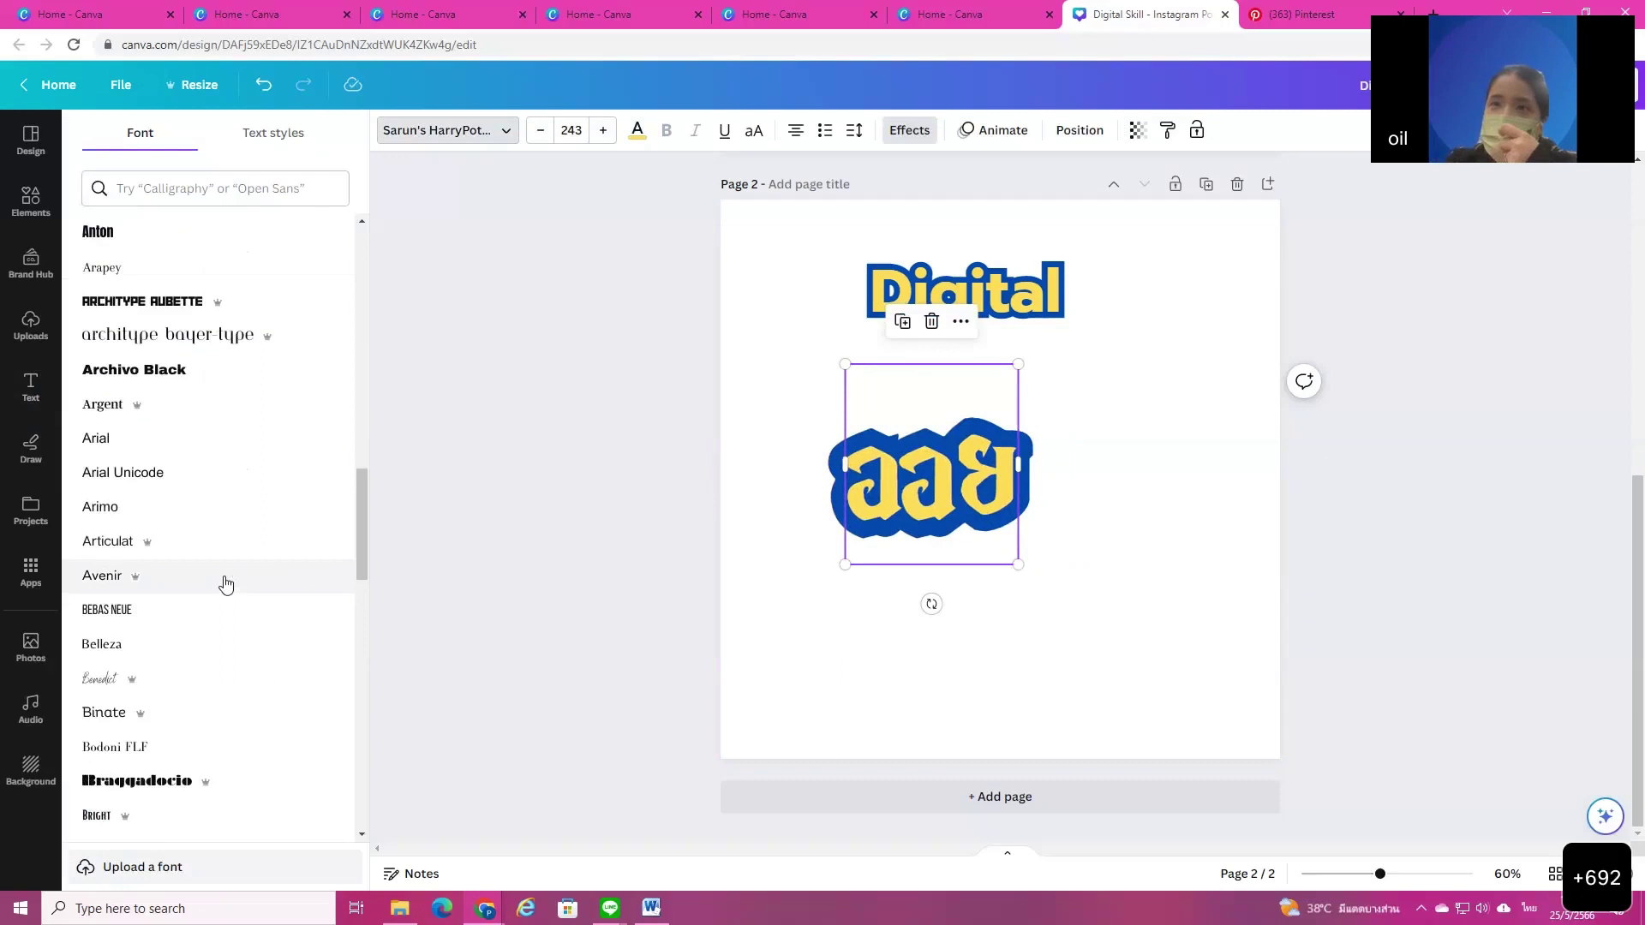
{"action": "scroll", "coordinate": [249, 588], "scroll_direction": "down", "scroll_amount": 6}
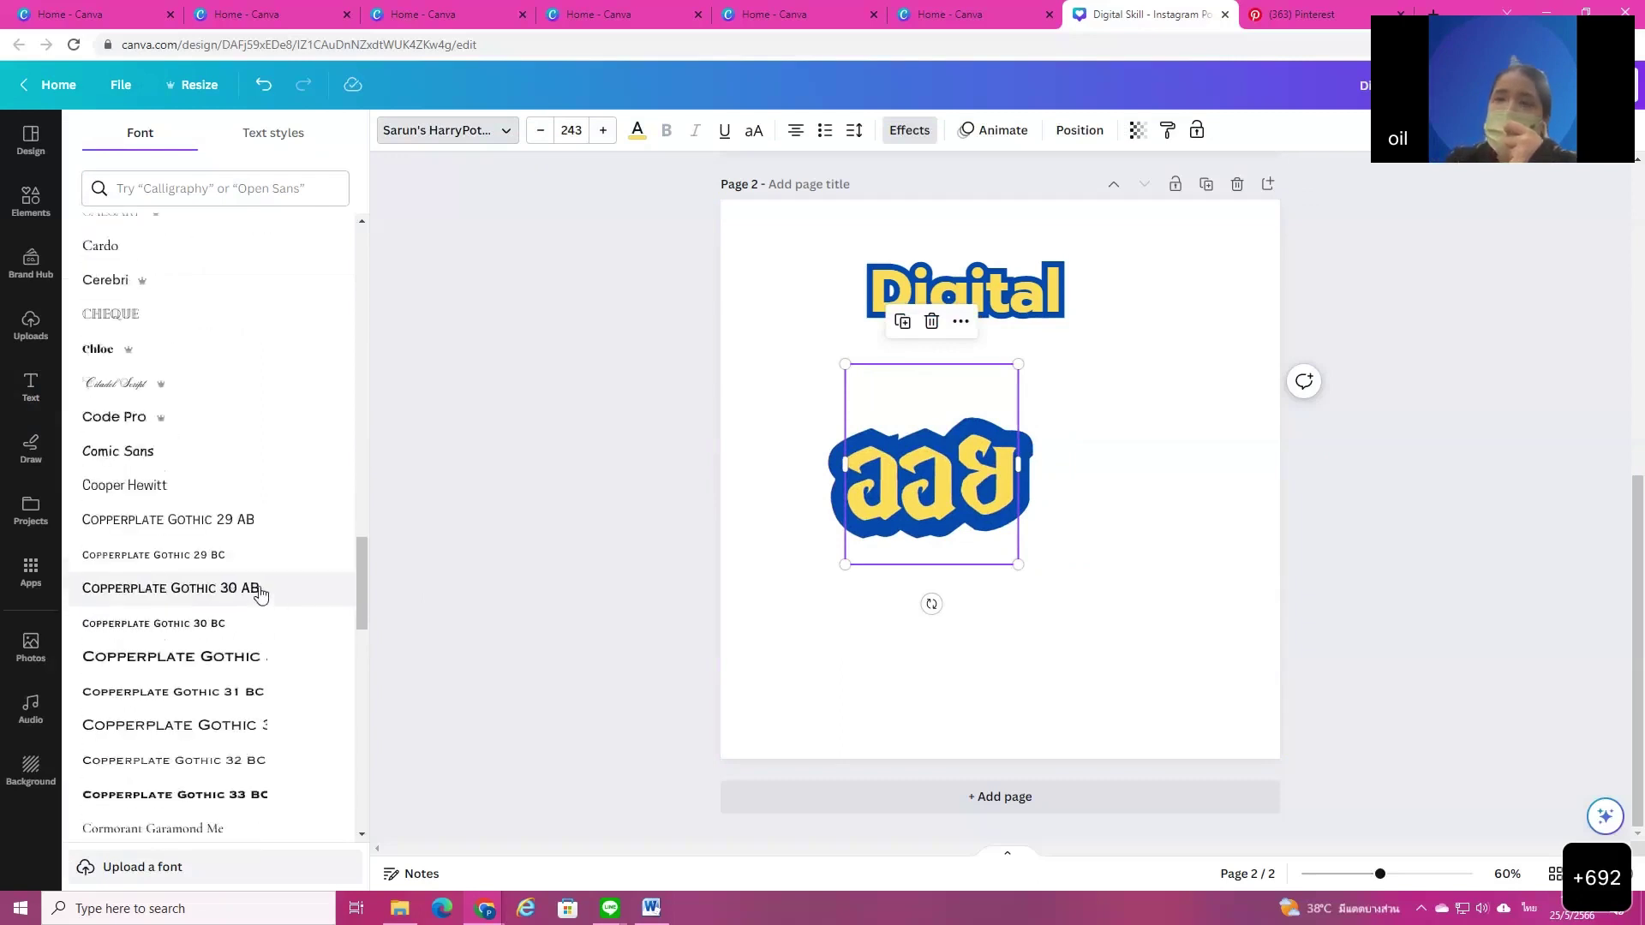
{"action": "scroll", "coordinate": [356, 653], "scroll_direction": "down", "scroll_amount": 10}
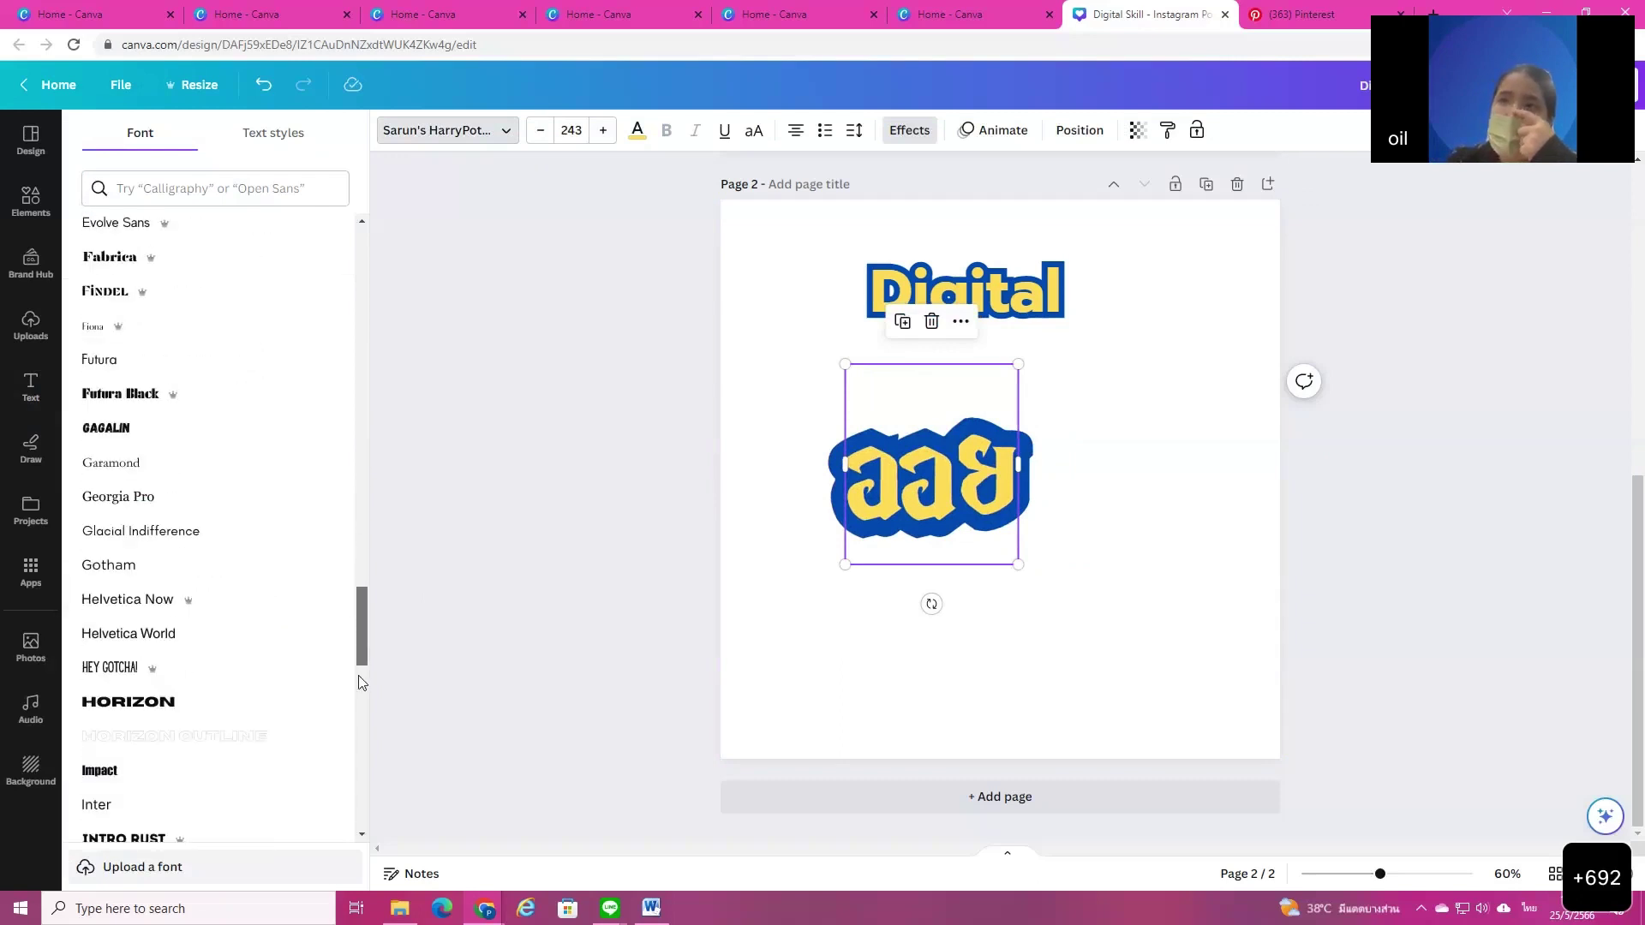
{"action": "scroll", "coordinate": [360, 702], "scroll_direction": "down", "scroll_amount": 10}
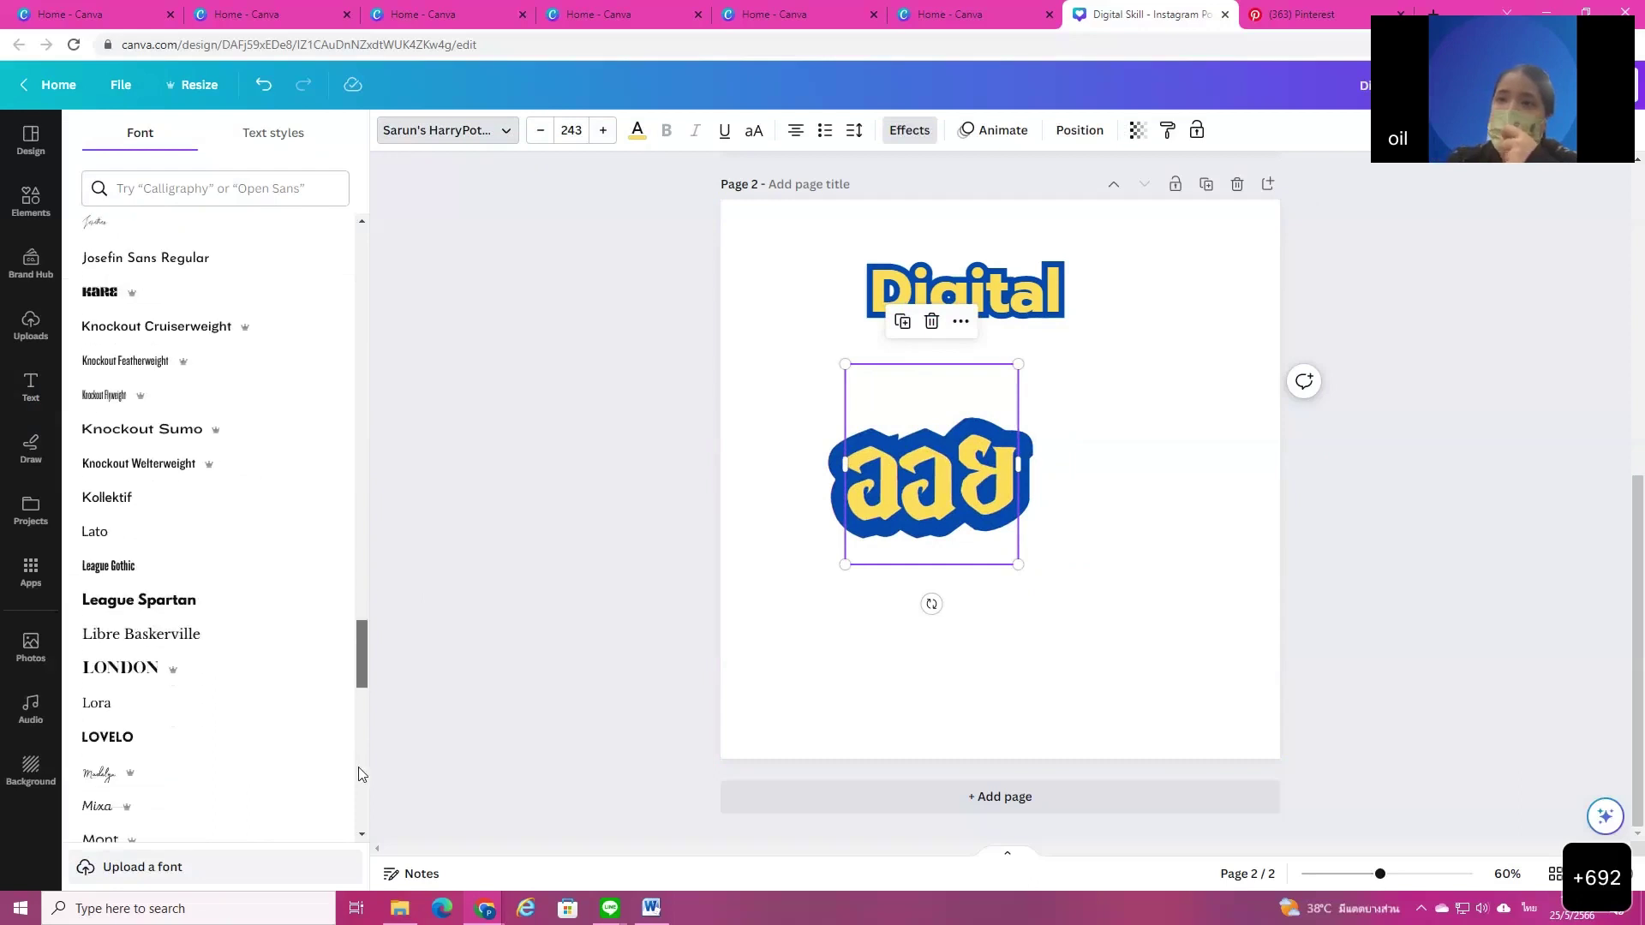
{"action": "scroll", "coordinate": [360, 823], "scroll_direction": "down", "scroll_amount": 10}
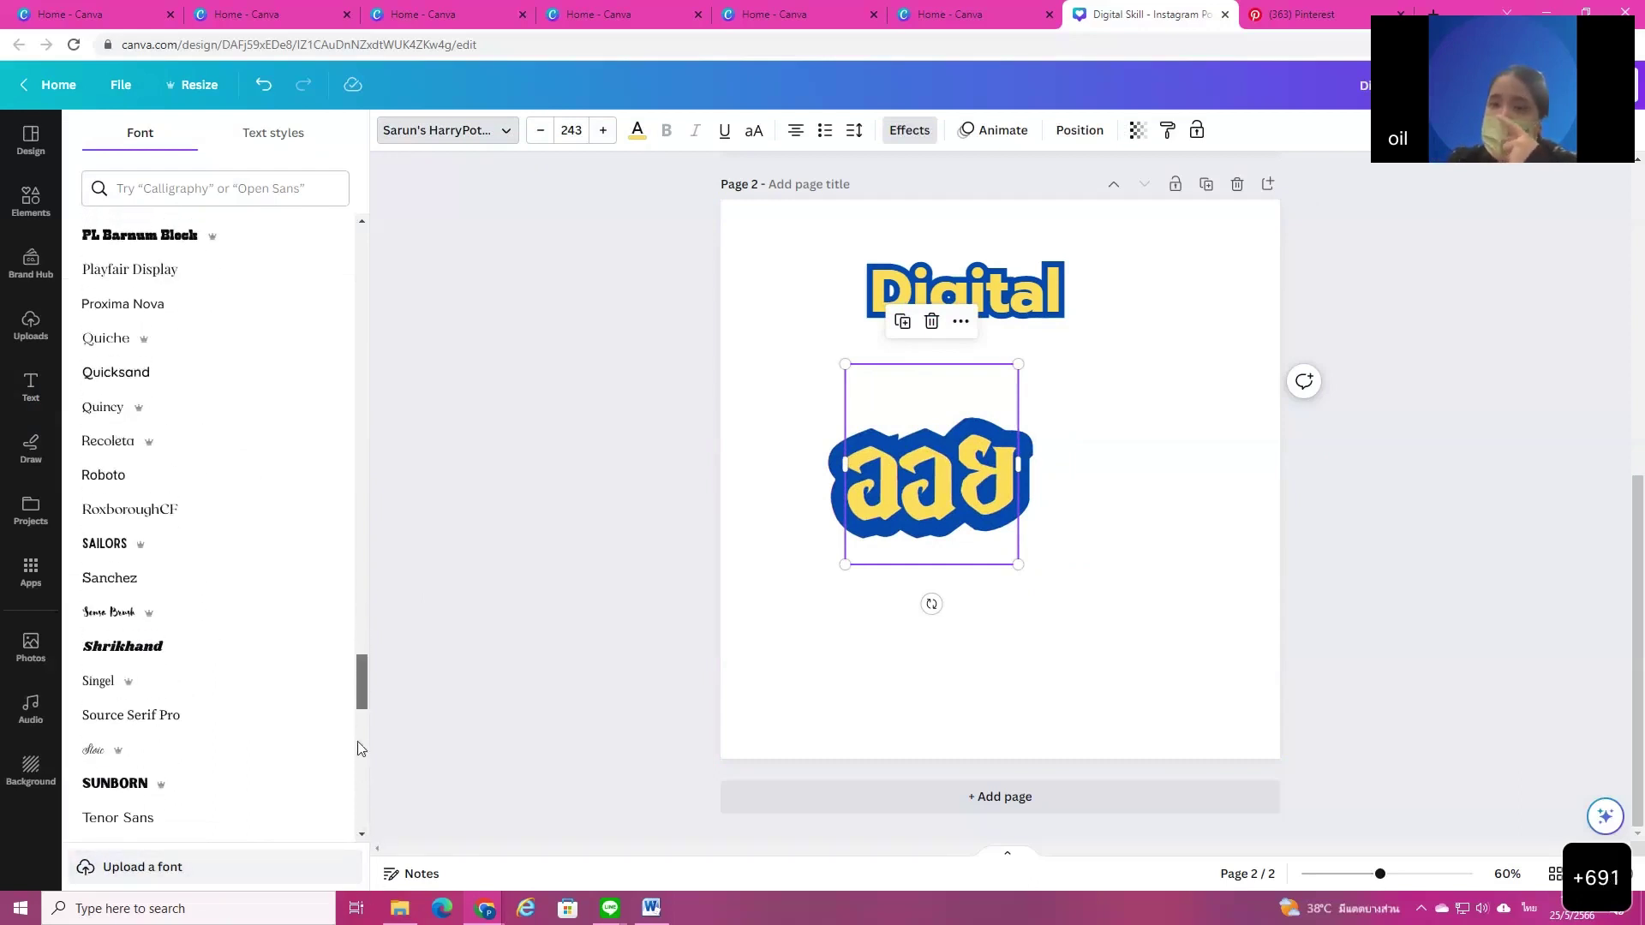
{"action": "scroll", "coordinate": [359, 754], "scroll_direction": "down", "scroll_amount": 10}
{"action": "scroll", "coordinate": [360, 773], "scroll_direction": "down", "scroll_amount": 15}
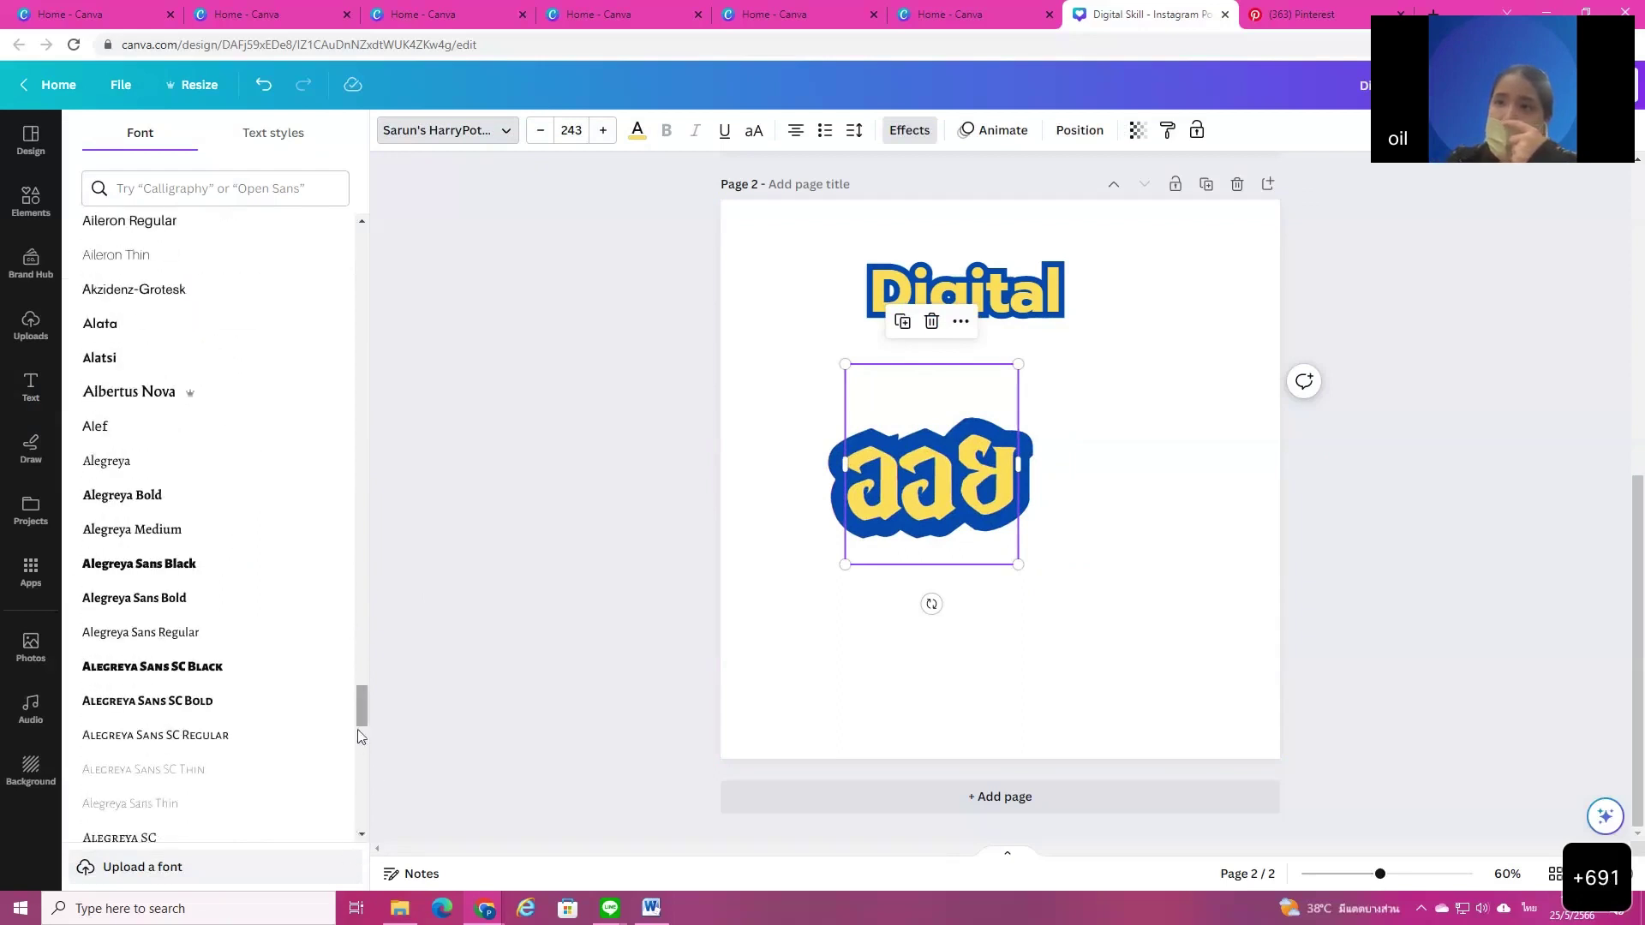
{"action": "scroll", "coordinate": [355, 807], "scroll_direction": "down", "scroll_amount": 10}
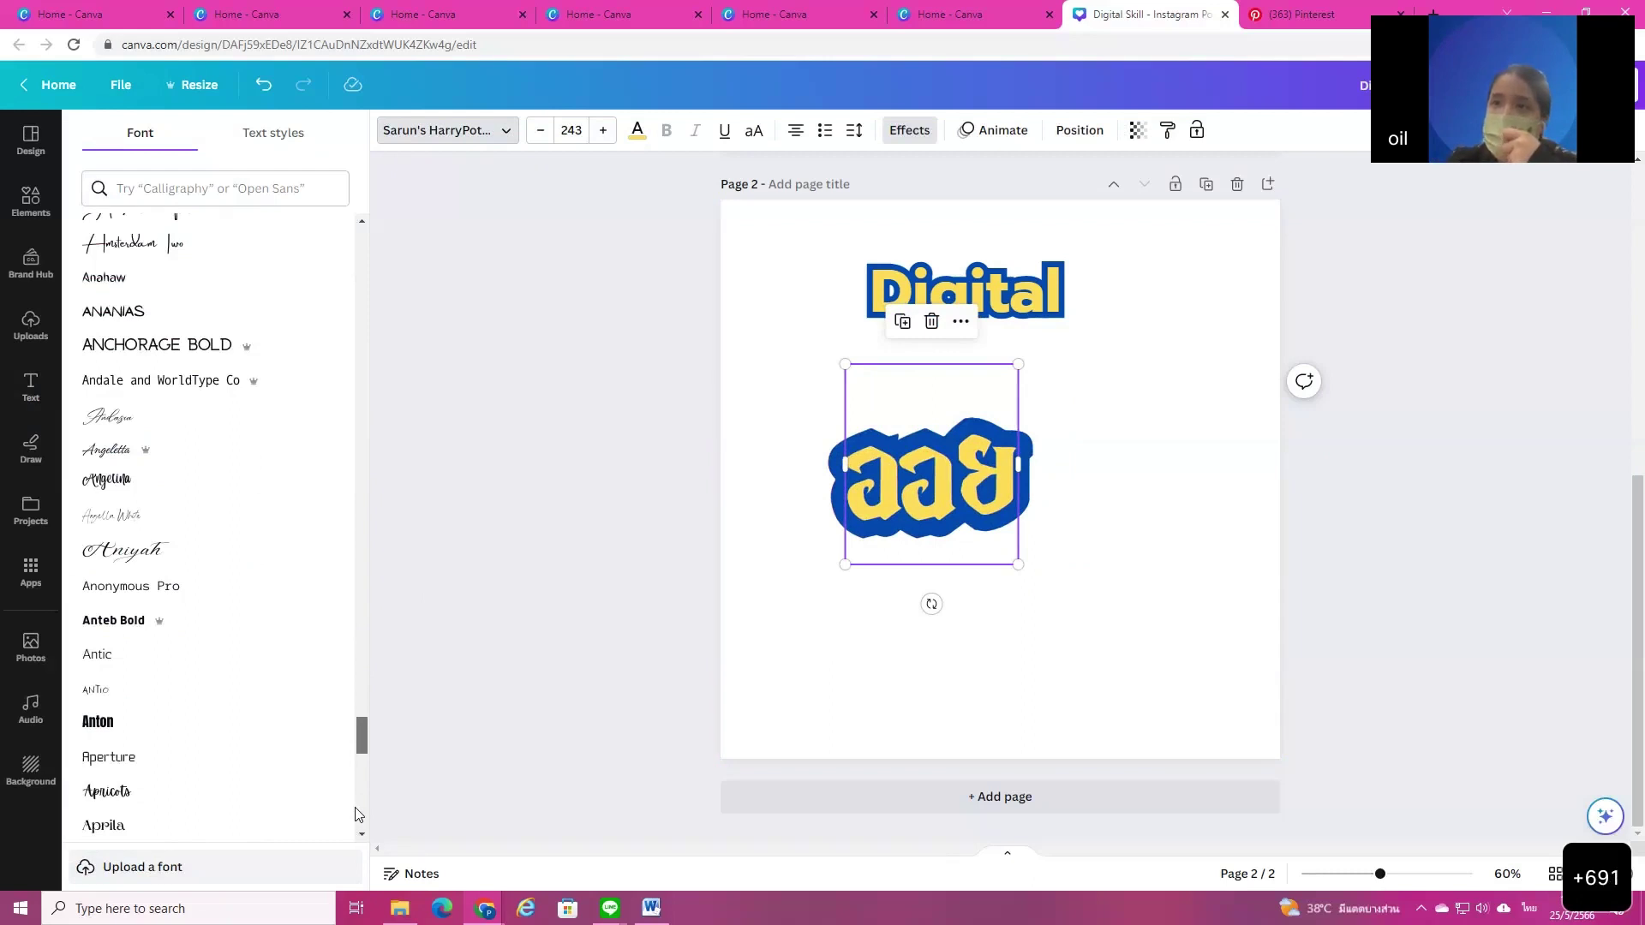
{"action": "scroll", "coordinate": [360, 754], "scroll_direction": "down", "scroll_amount": 10}
{"action": "scroll", "coordinate": [359, 778], "scroll_direction": "down", "scroll_amount": 10}
{"action": "scroll", "coordinate": [356, 826], "scroll_direction": "down", "scroll_amount": 15}
{"action": "scroll", "coordinate": [359, 790], "scroll_direction": "up", "scroll_amount": 10}
{"action": "scroll", "coordinate": [349, 808], "scroll_direction": "down", "scroll_amount": 10}
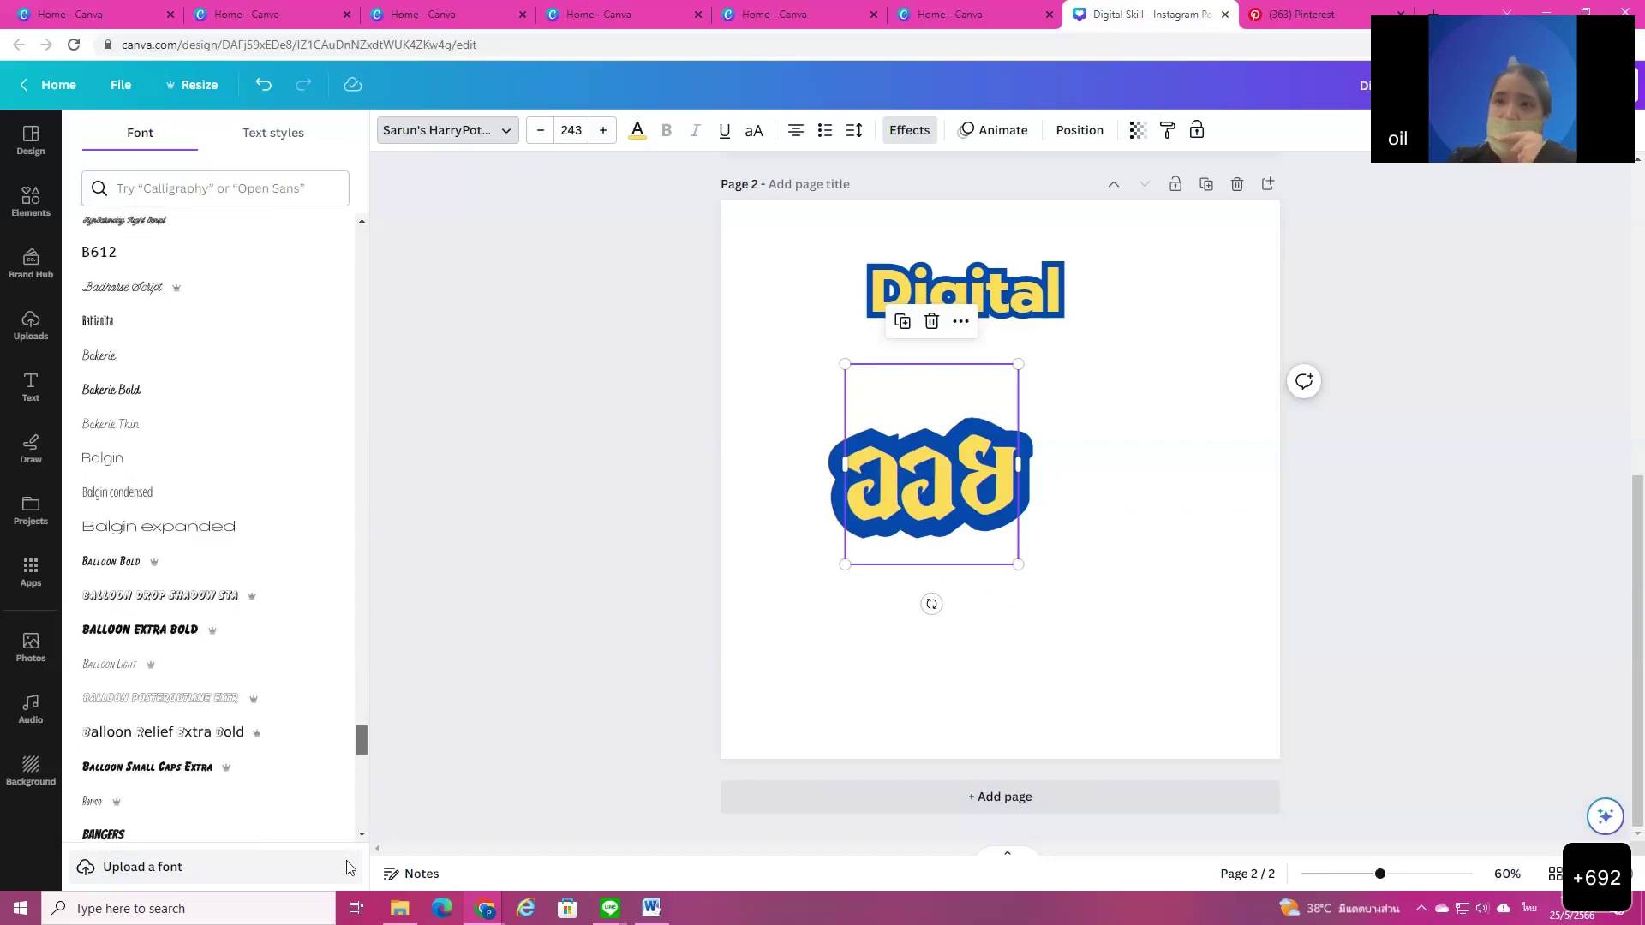
{"action": "scroll", "coordinate": [359, 771], "scroll_direction": "down", "scroll_amount": 15}
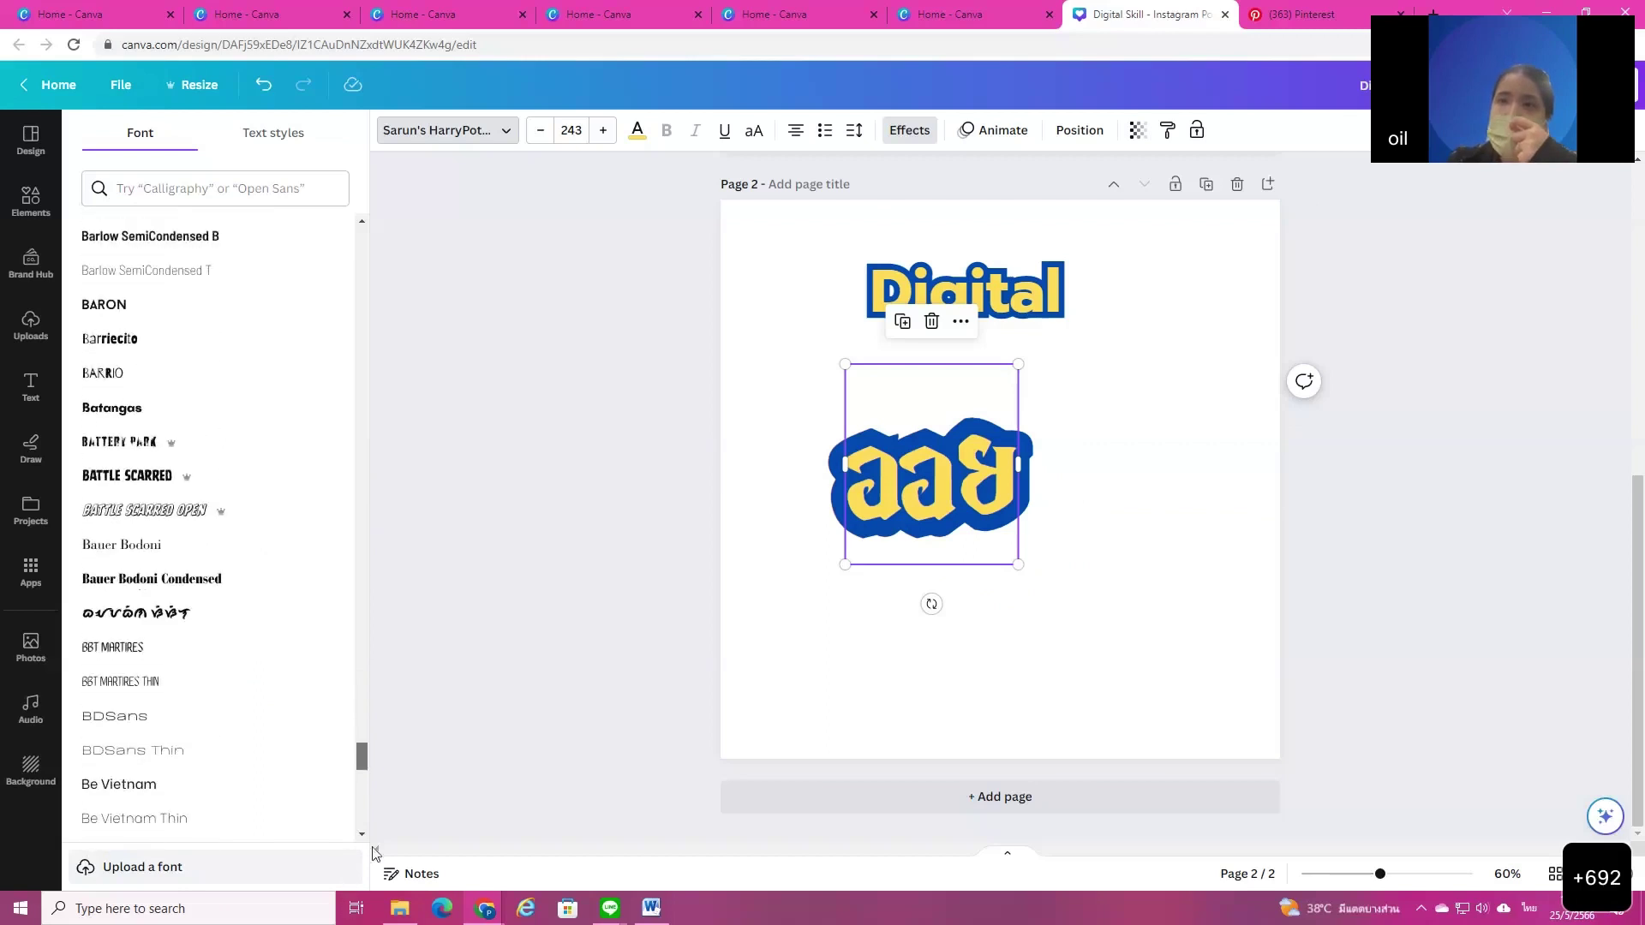
{"action": "scroll", "coordinate": [362, 762], "scroll_direction": "down", "scroll_amount": 15}
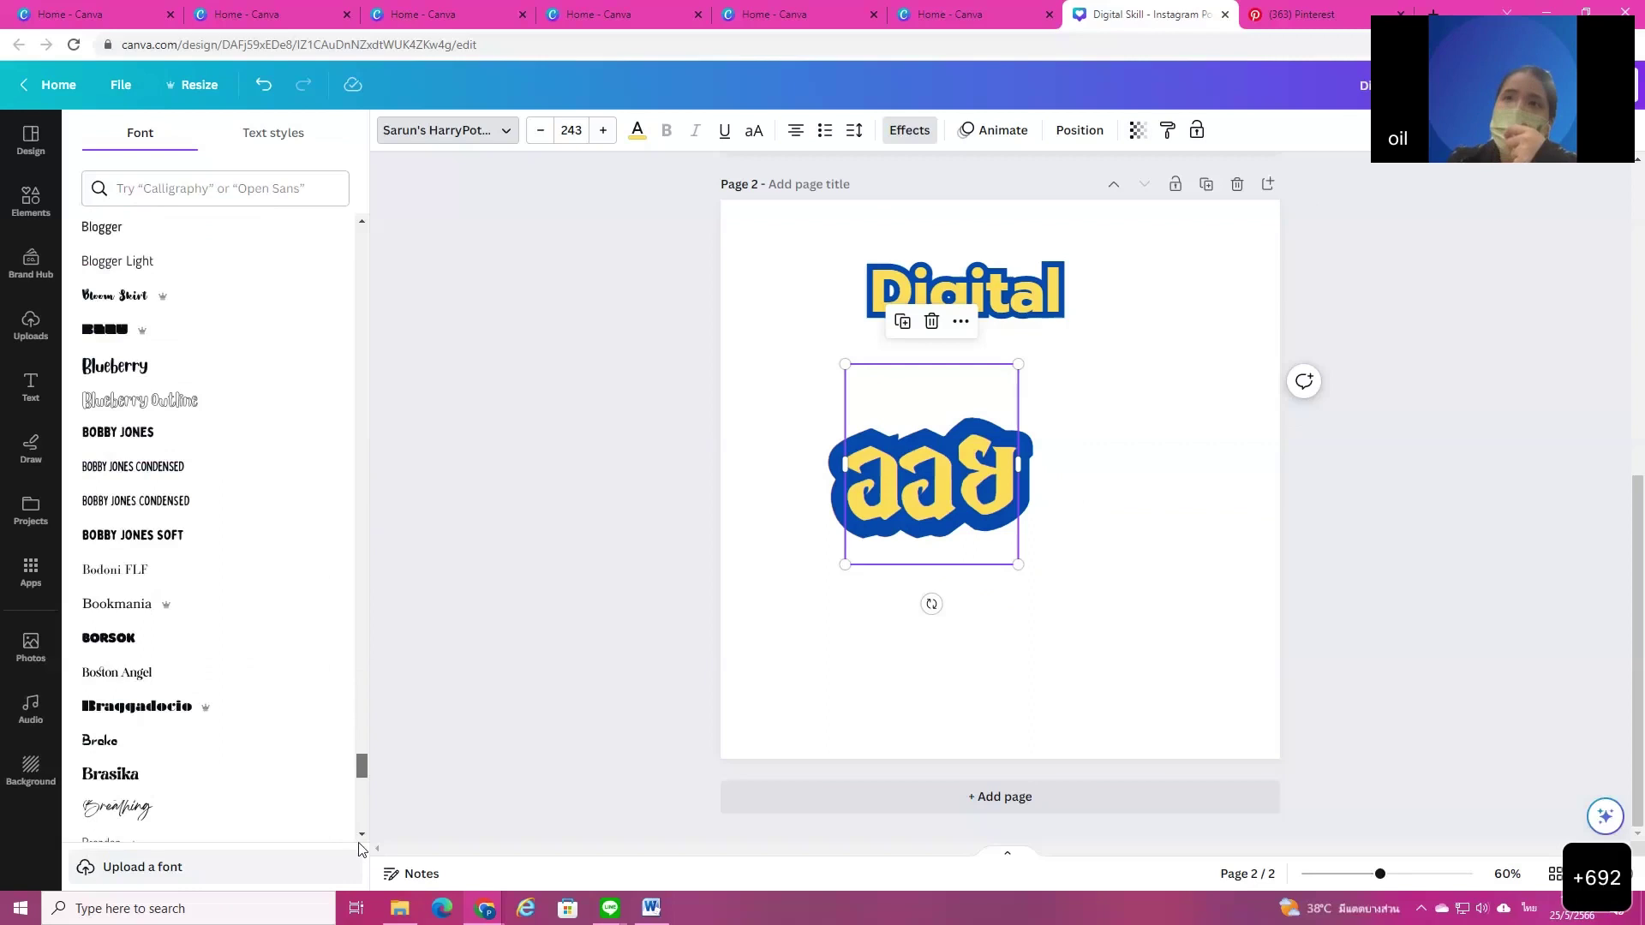
{"action": "scroll", "coordinate": [356, 842], "scroll_direction": "up", "scroll_amount": 2}
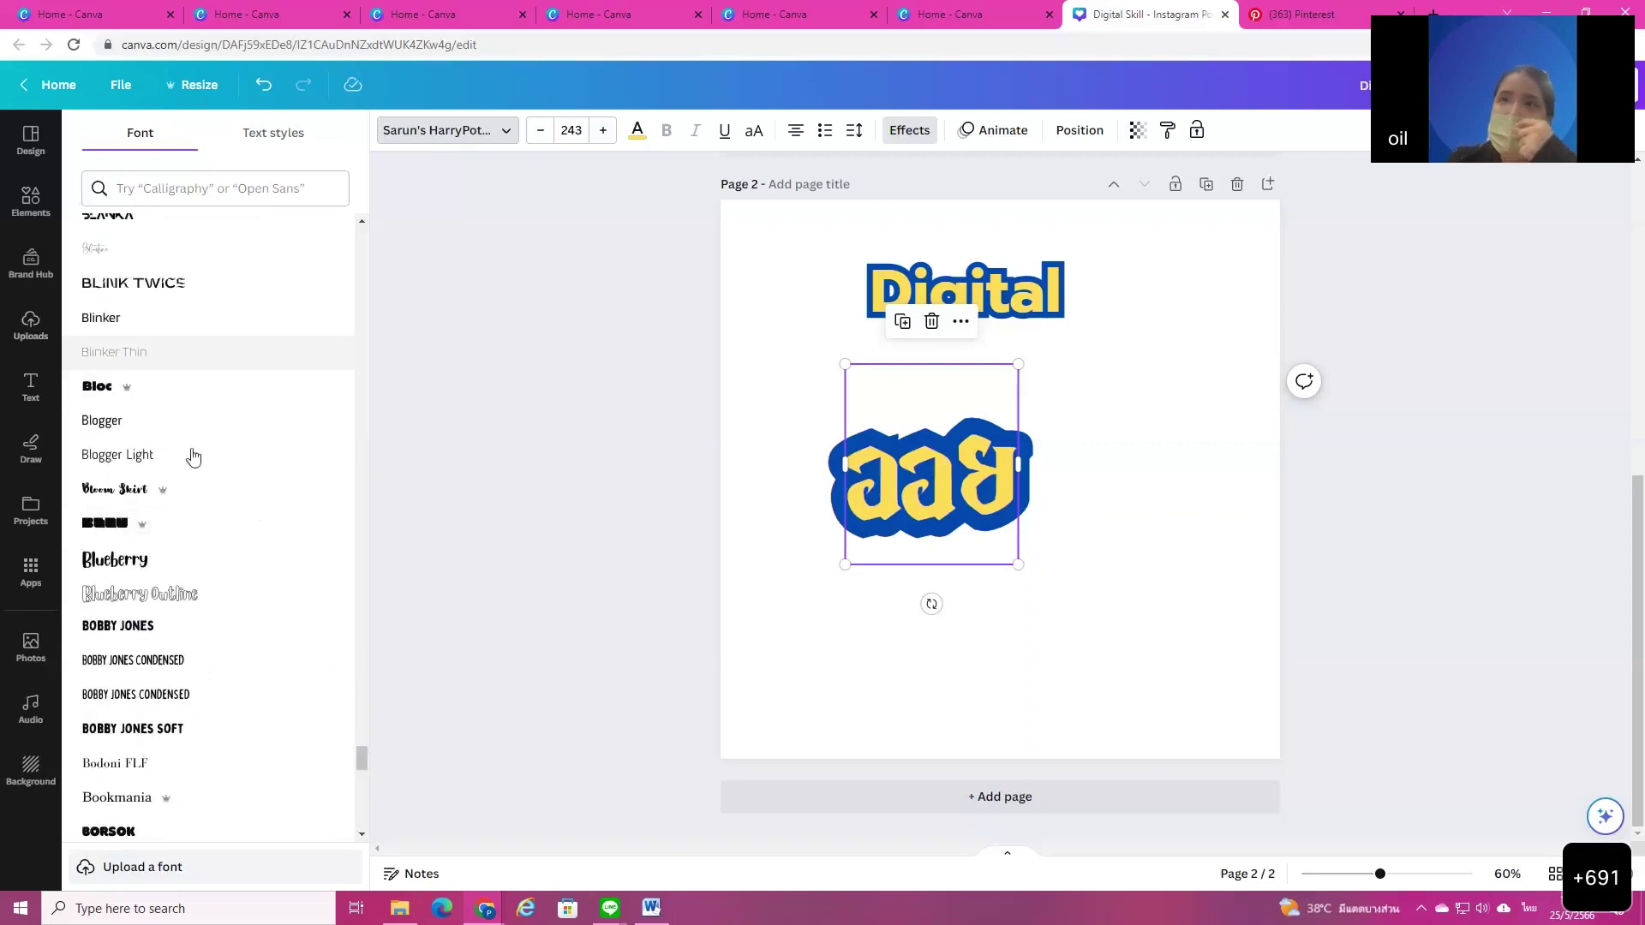
{"action": "left_click_drag", "start_coordinate": [363, 755], "coordinate": [356, 775]}
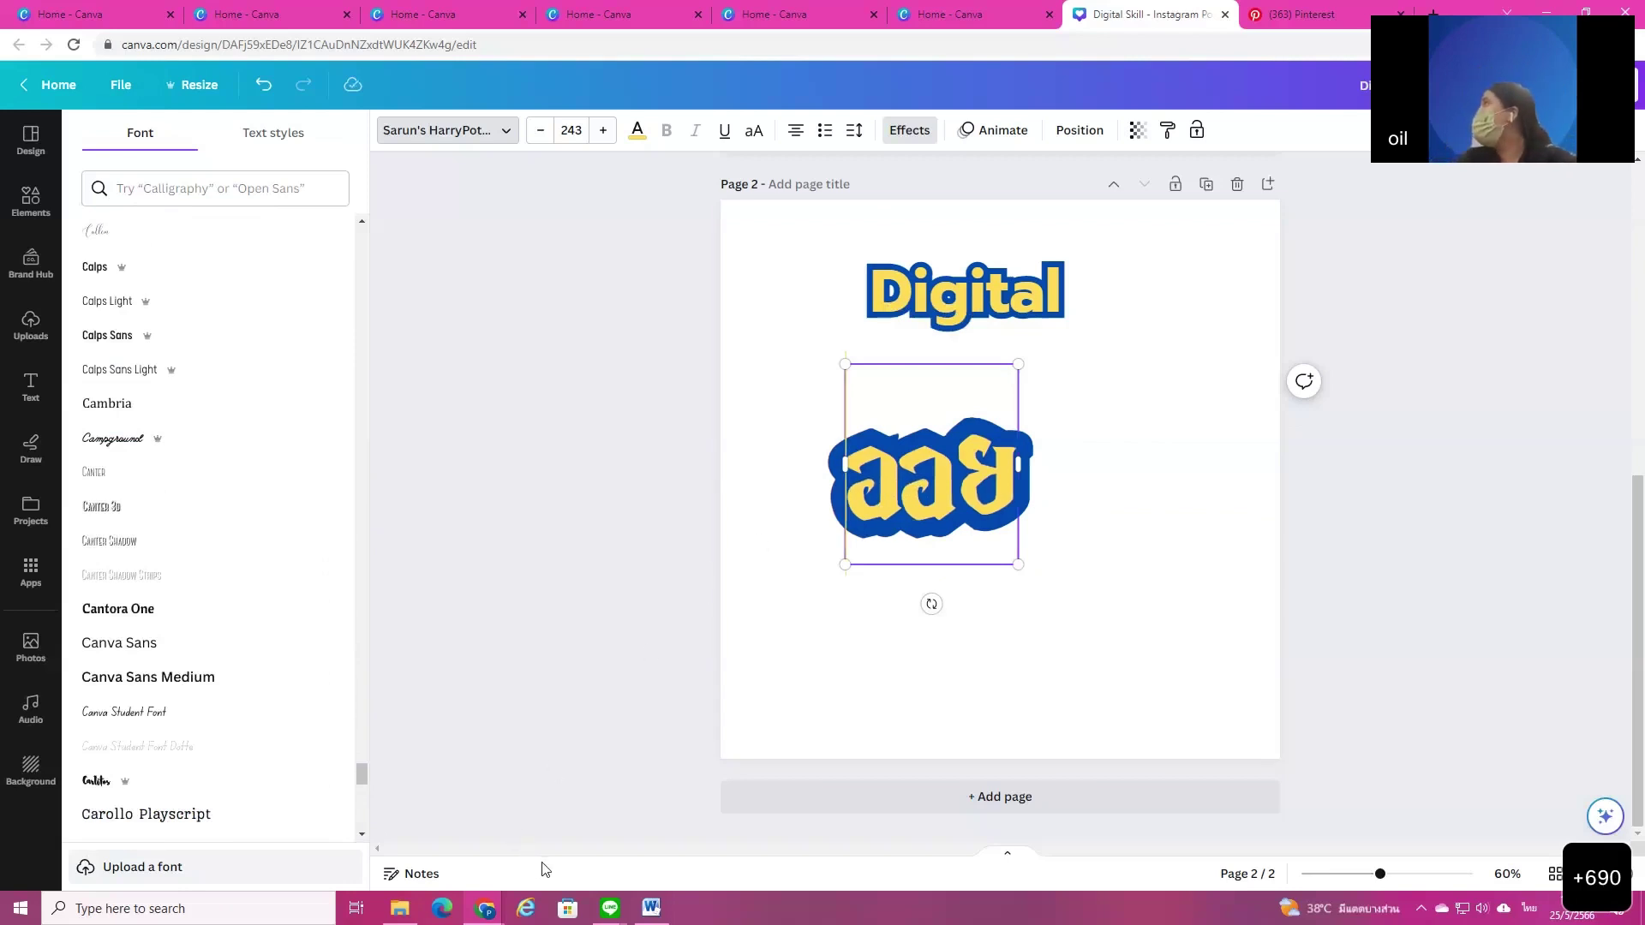
Step: Search the fonts for "ไทย", clear the search and delete the Thai text below the "Digital" heading
{"action": "left_click", "coordinate": [142, 187]}
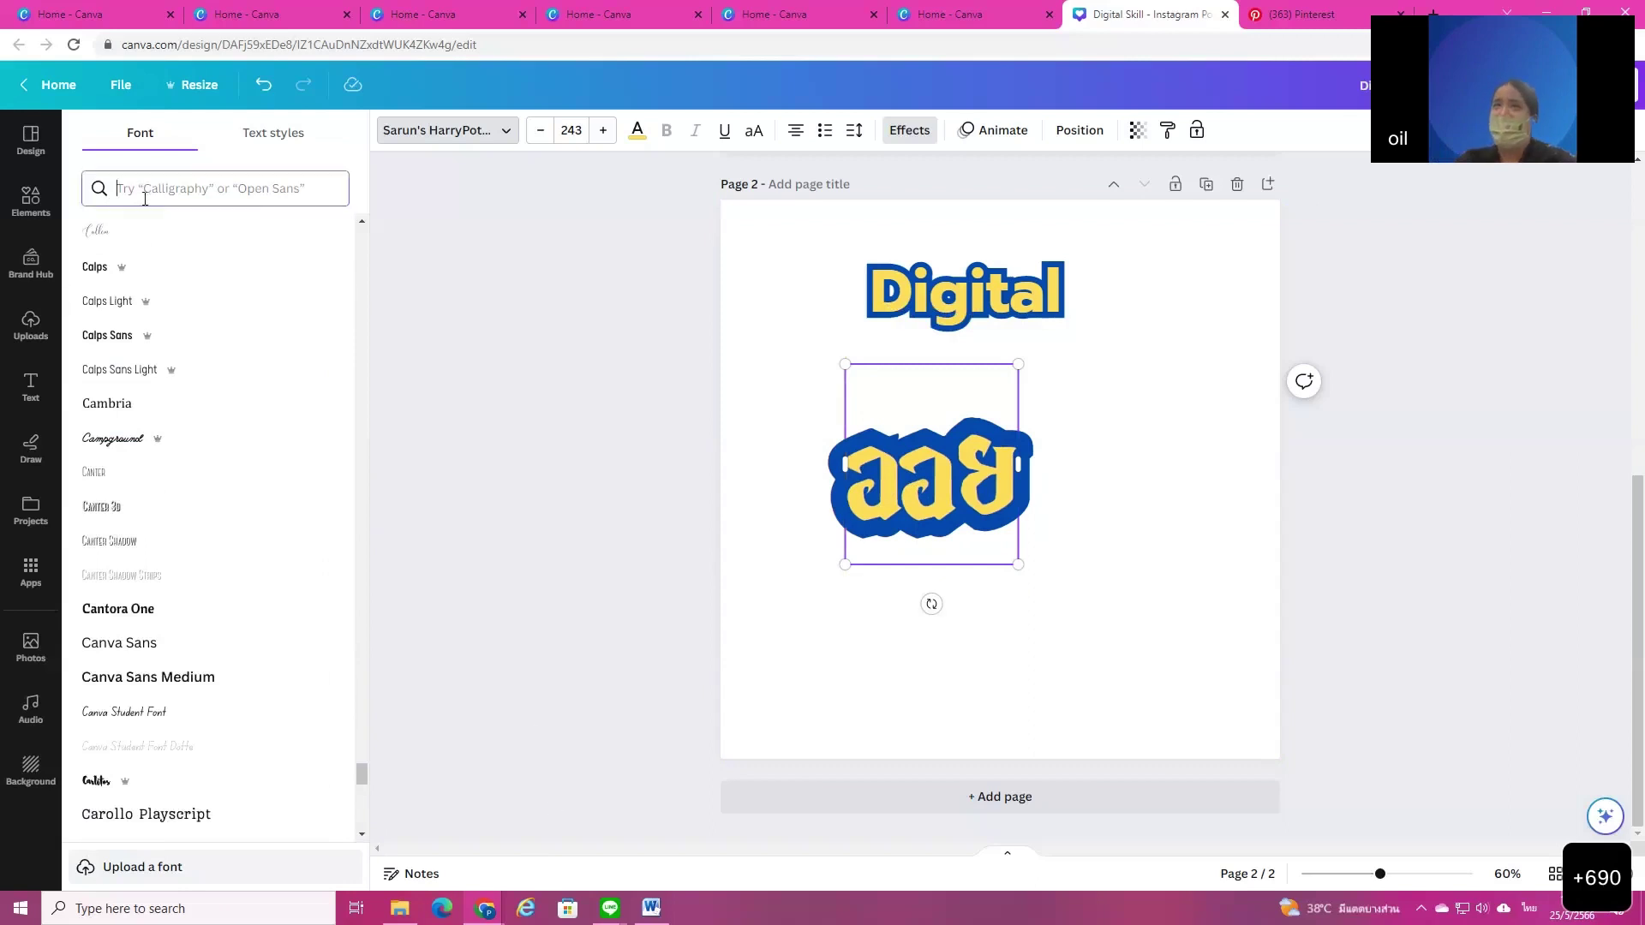
{"action": "type", "text": "ไทย"}
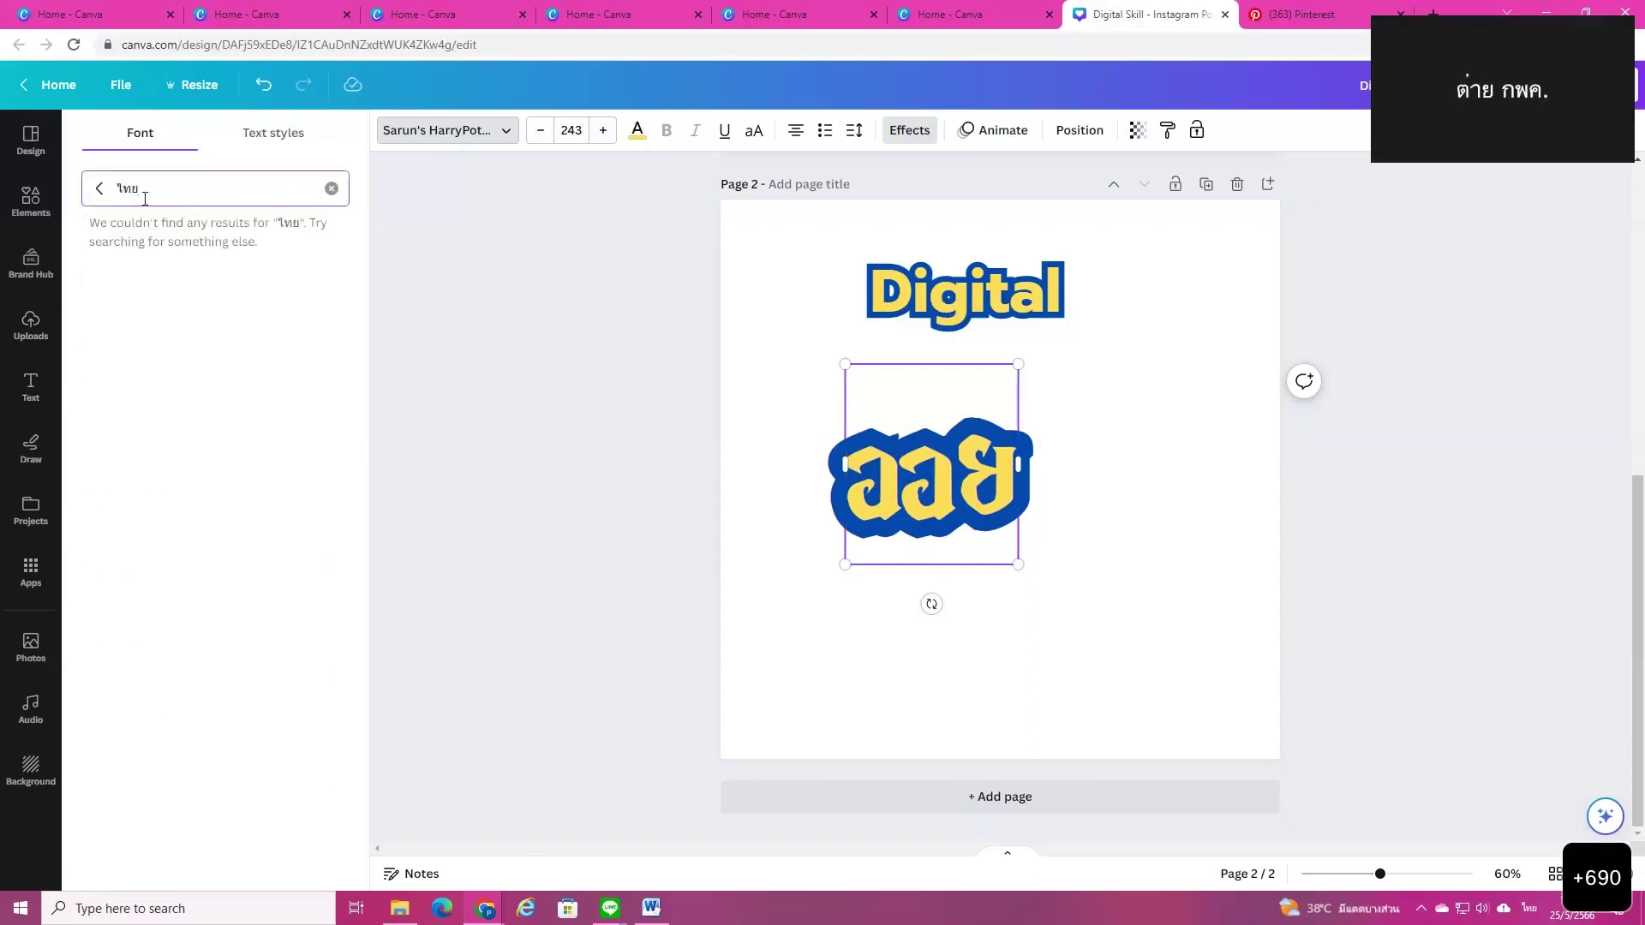
{"action": "left_click", "coordinate": [331, 189]}
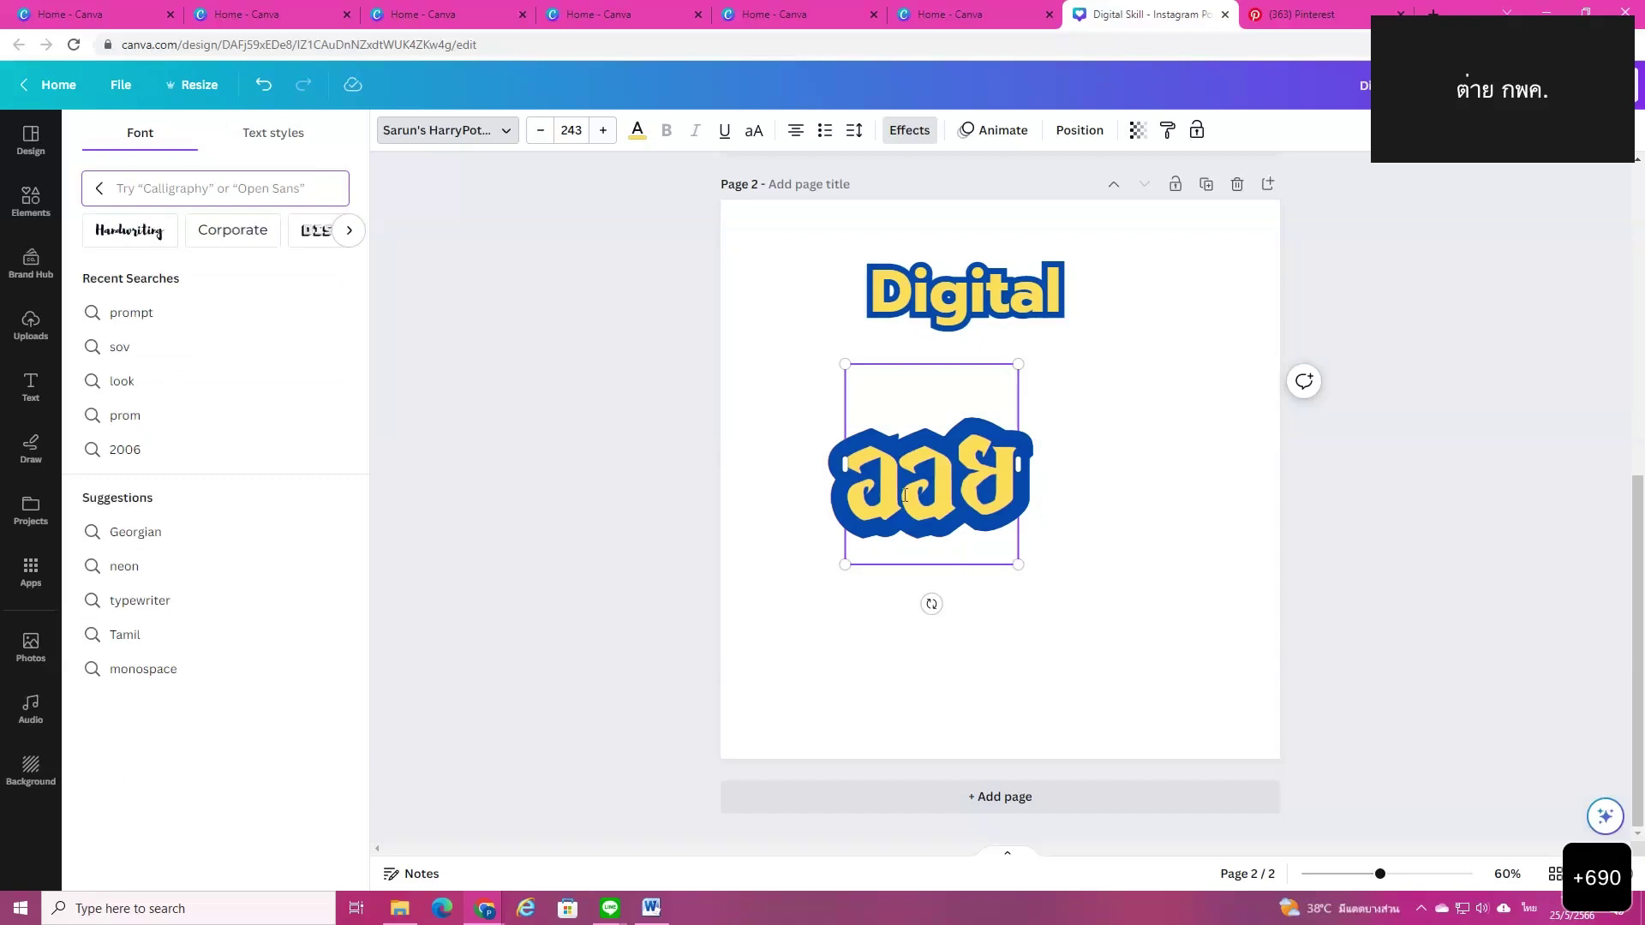
{"action": "left_click", "coordinate": [979, 495]}
{"action": "key", "text": "Delete"}
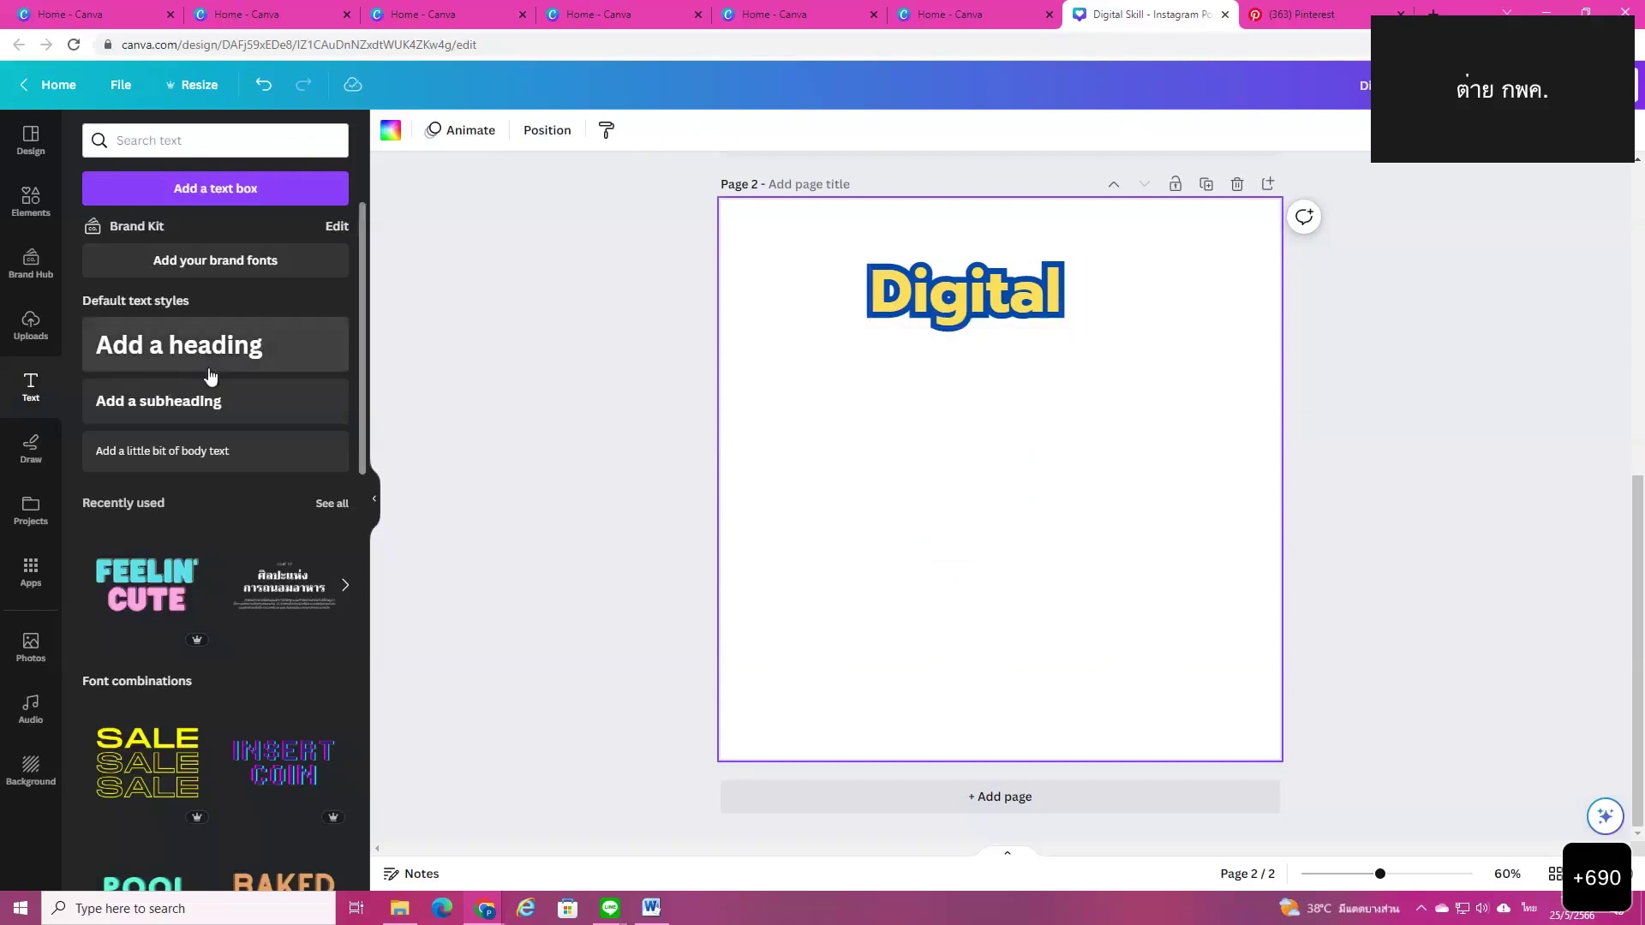
Step: Replace the earlier search in the photo library with a search for "learning"
{"action": "left_click", "coordinate": [28, 658]}
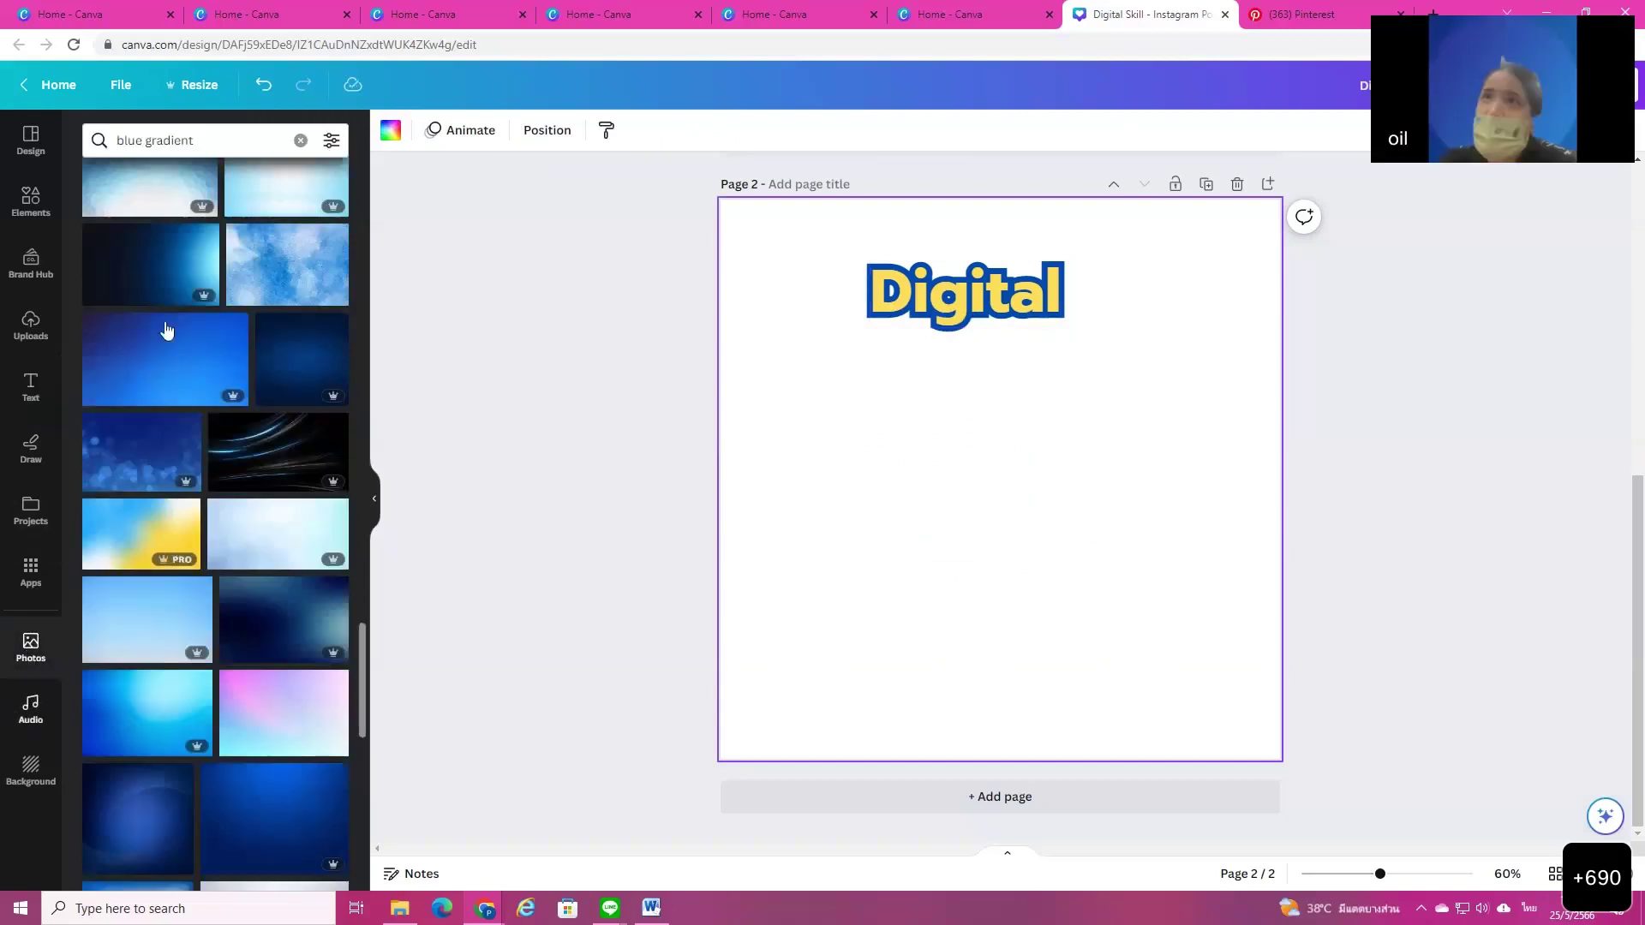
{"action": "left_click", "coordinate": [298, 133]}
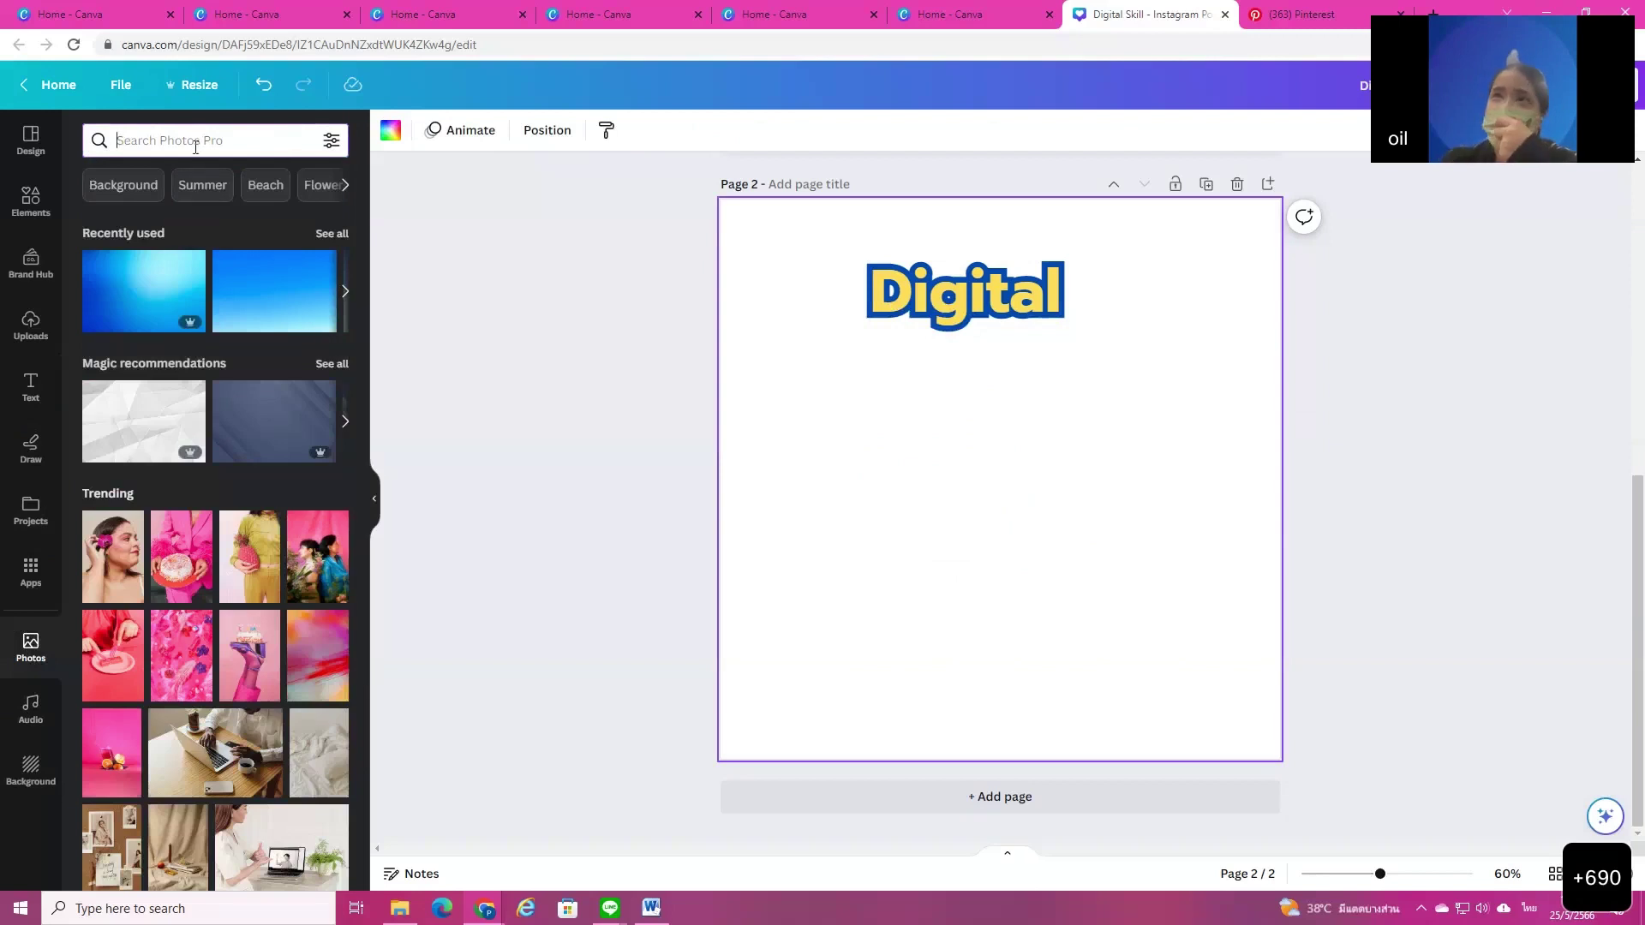
{"action": "left_click", "coordinate": [307, 154]}
{"action": "type", "text": "d"}
{"action": "key", "text": "BackSpace"}
{"action": "type", "text": "learninm"}
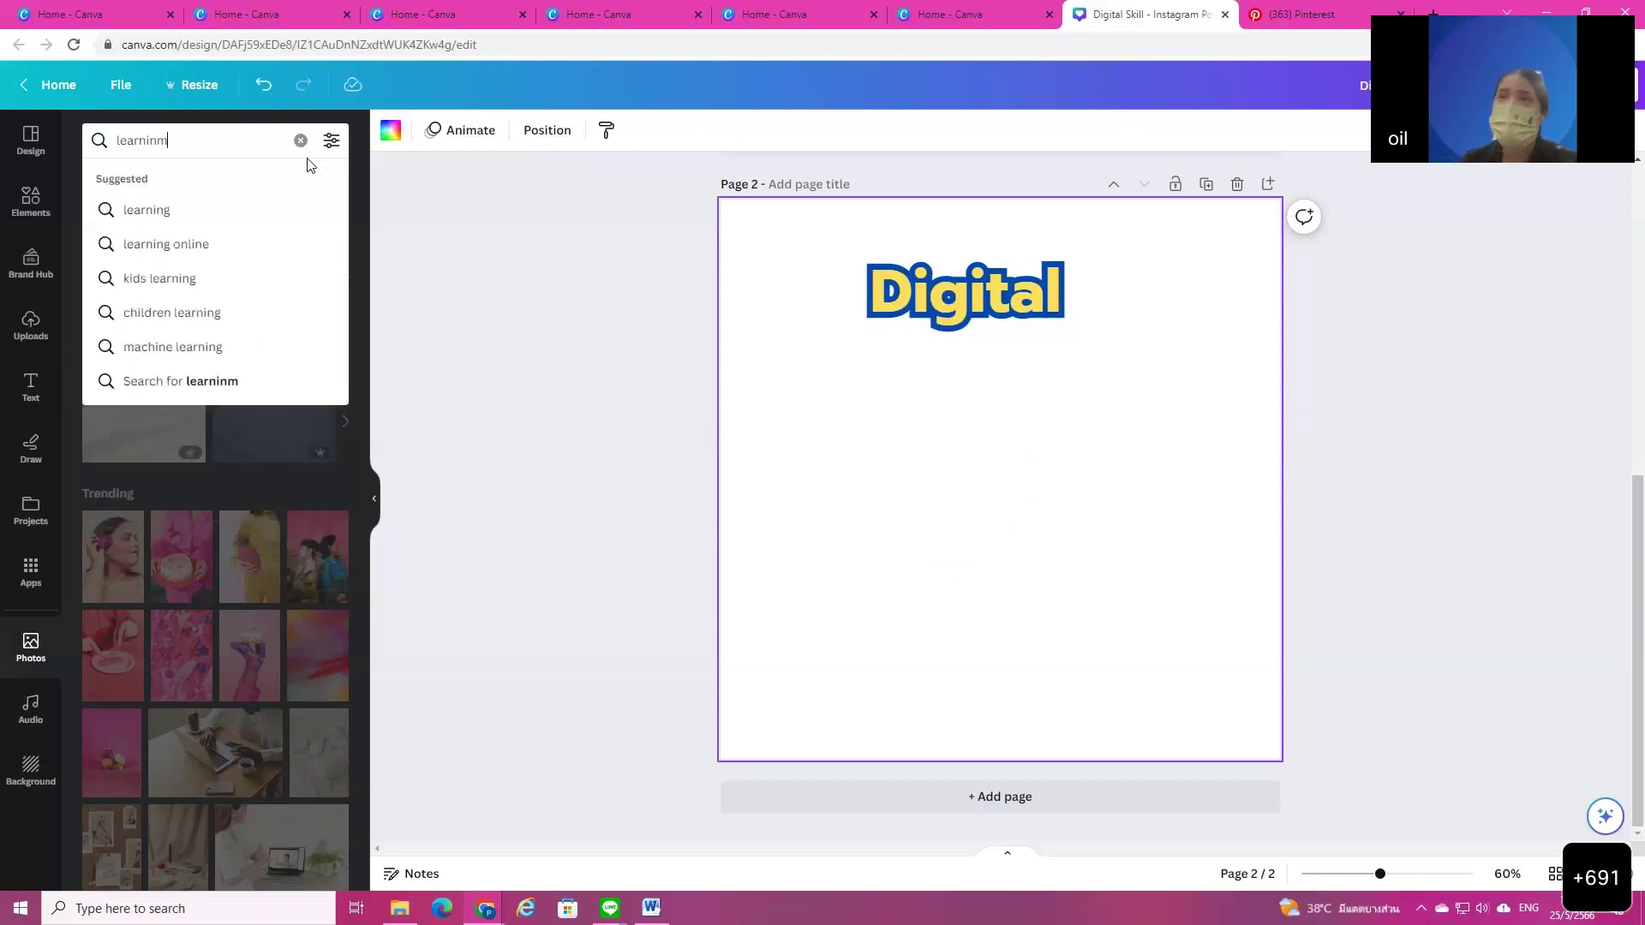
{"action": "key", "text": "BackSpace"}
{"action": "key", "text": "BackSpace"}
{"action": "type", "text": "n"}
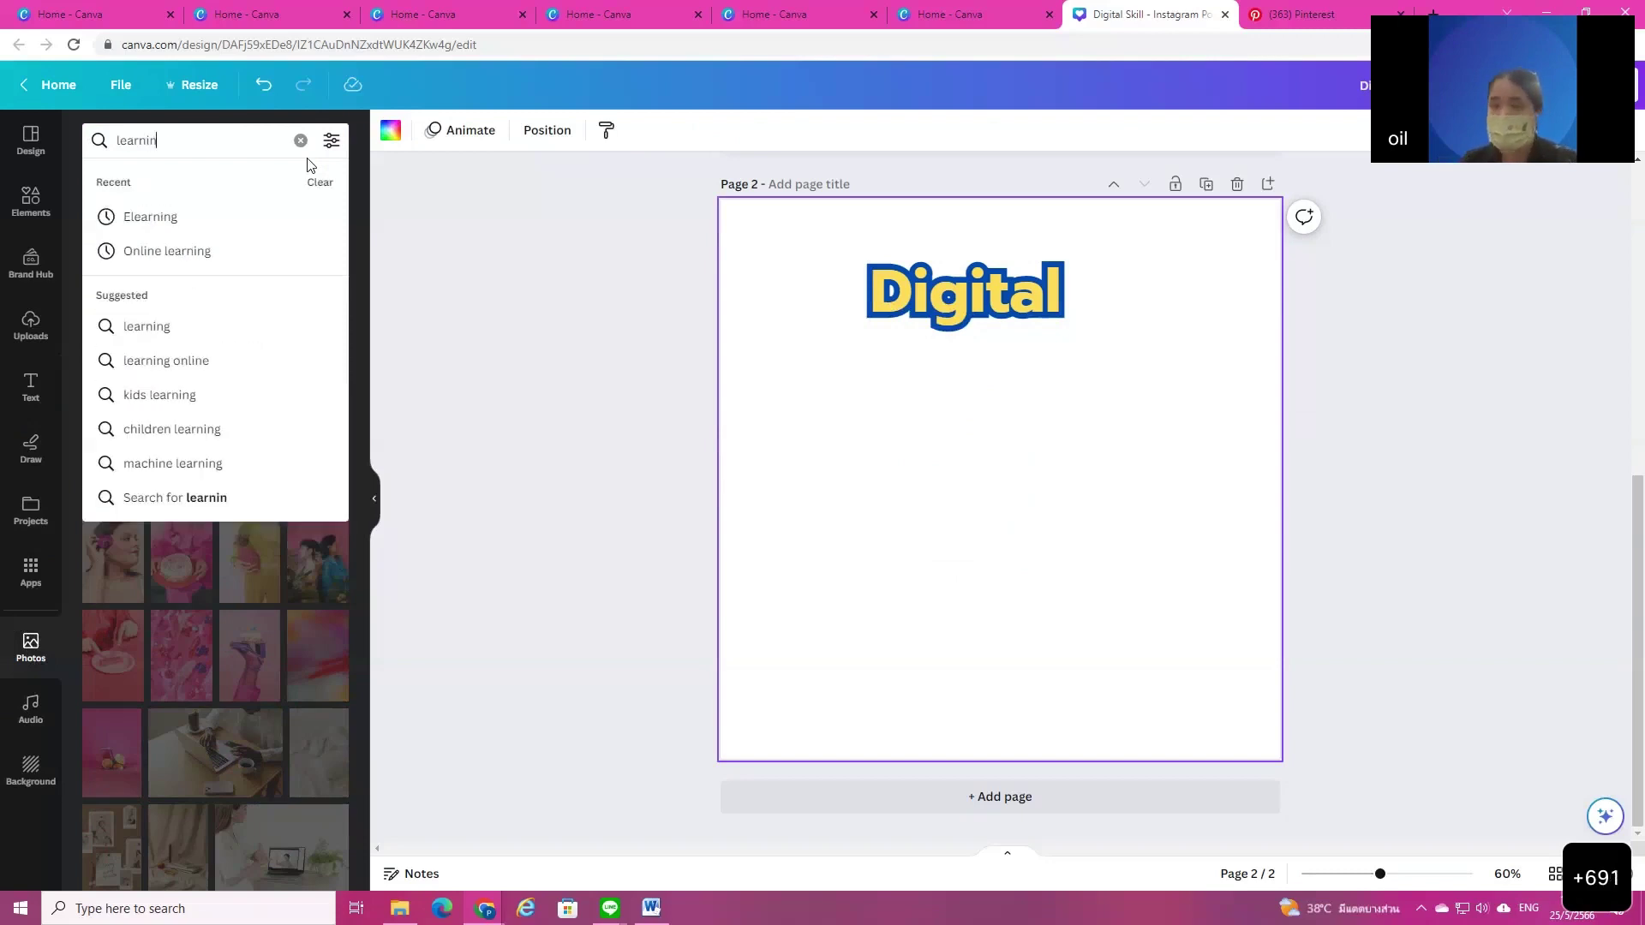
{"action": "type", "text": "g"}
{"action": "key", "text": "Return"}
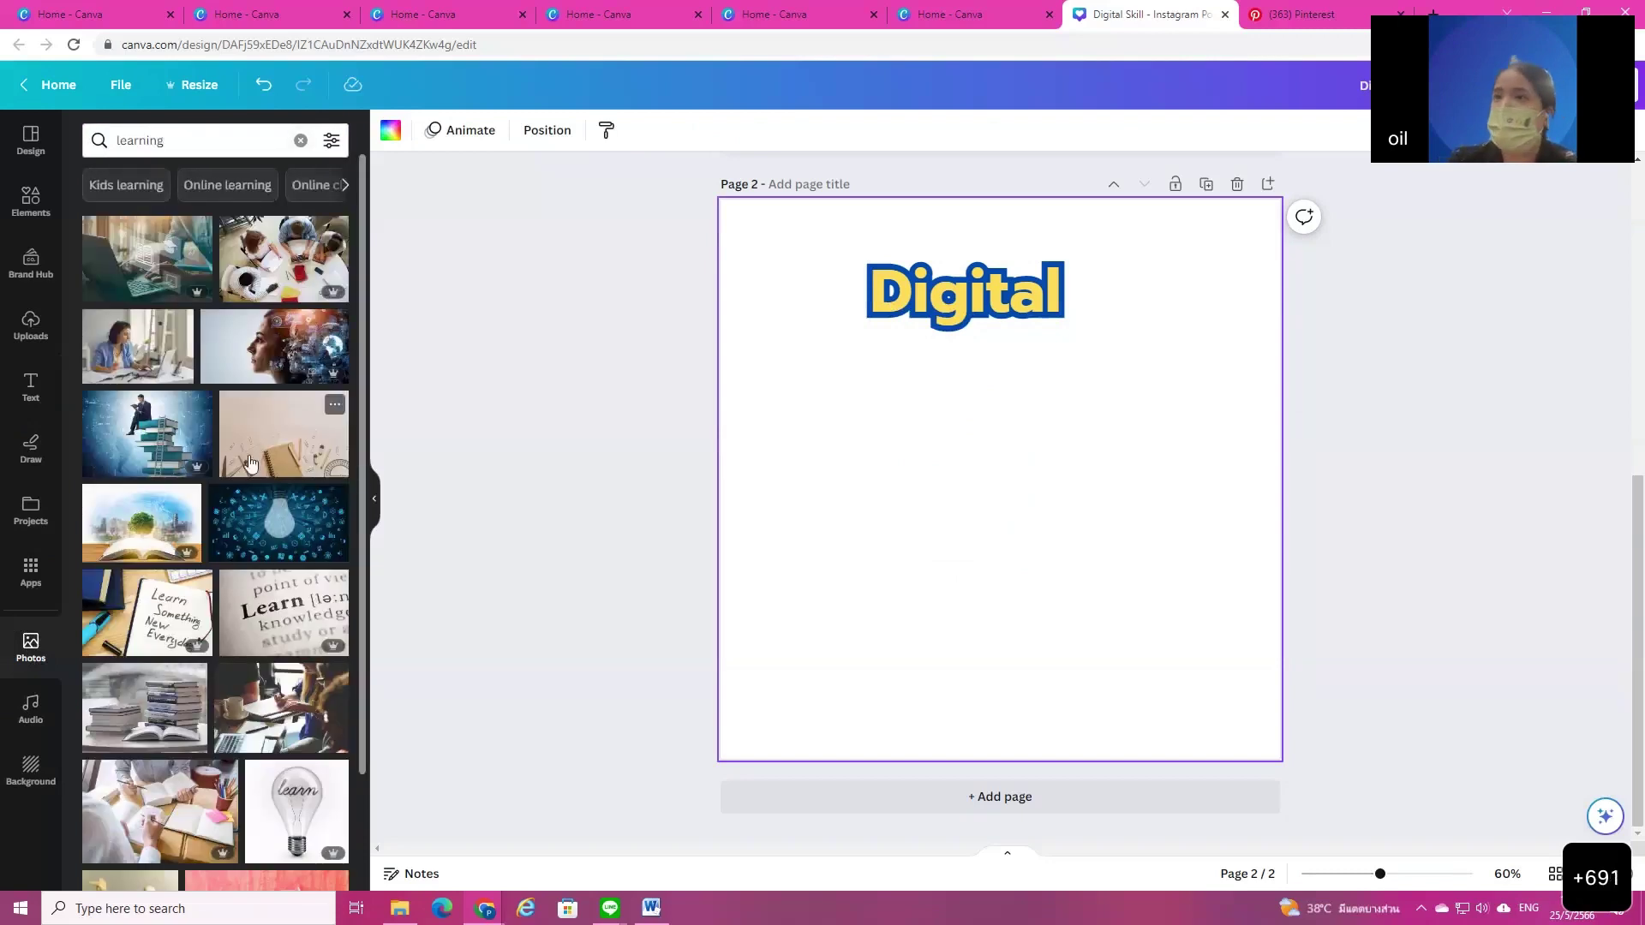
Step: Add the photo of hands with open books and pink and yellow sticky notes, and enlarge it to cover all of page 2
{"action": "scroll", "coordinate": [249, 462], "scroll_direction": "down", "scroll_amount": 5}
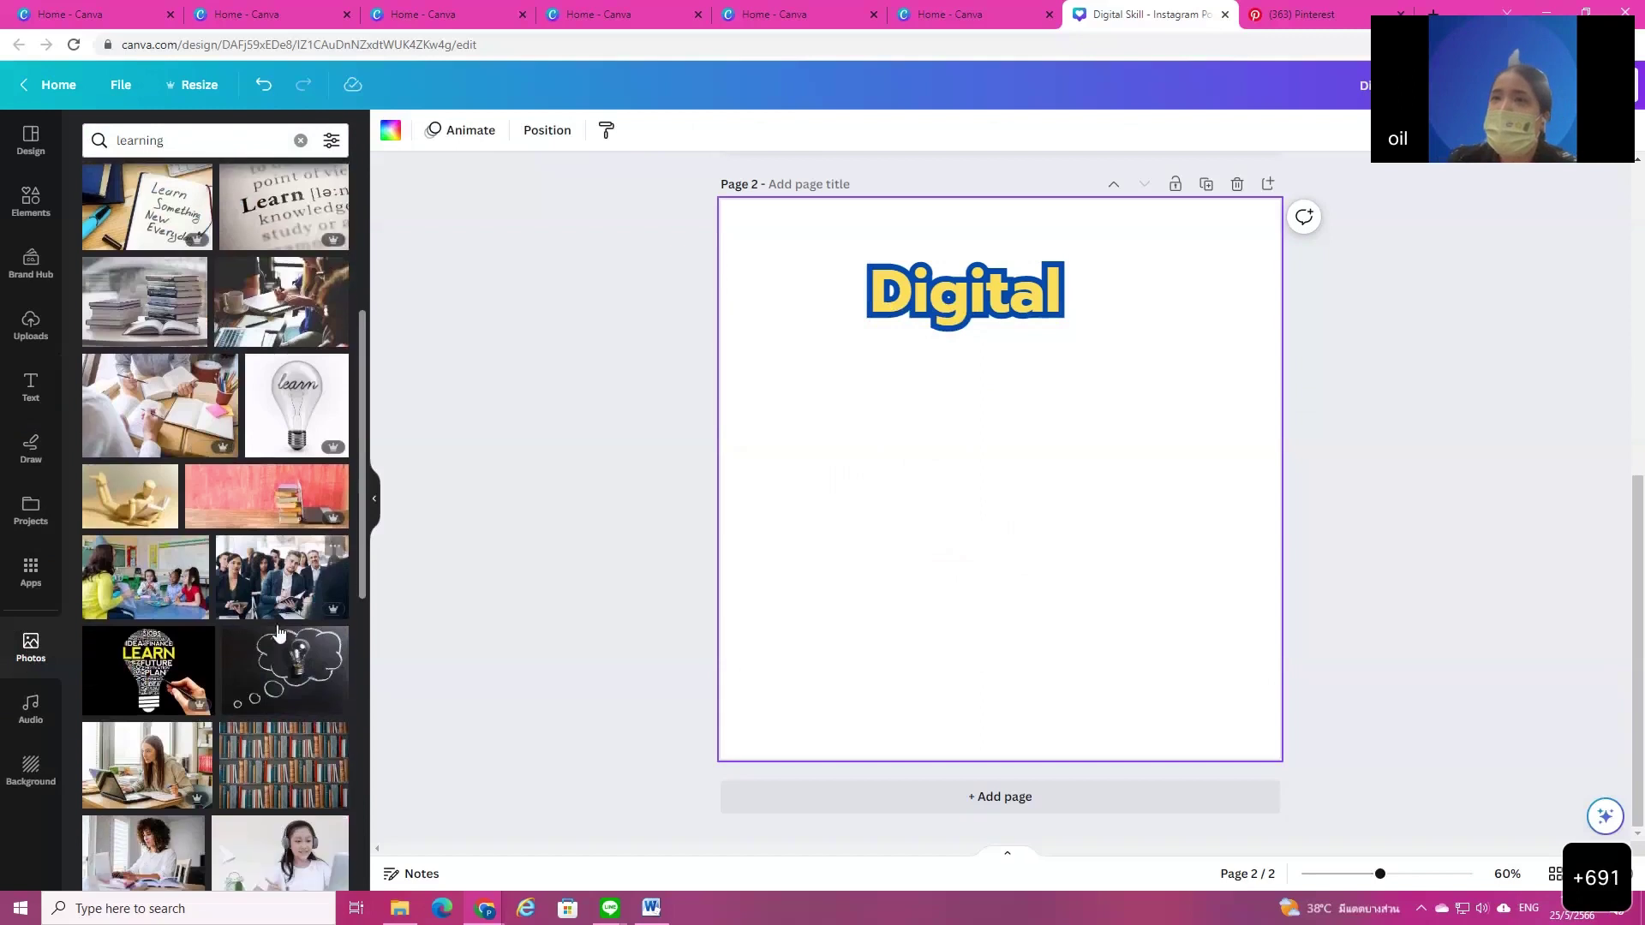
{"action": "scroll", "coordinate": [277, 632], "scroll_direction": "down", "scroll_amount": 6}
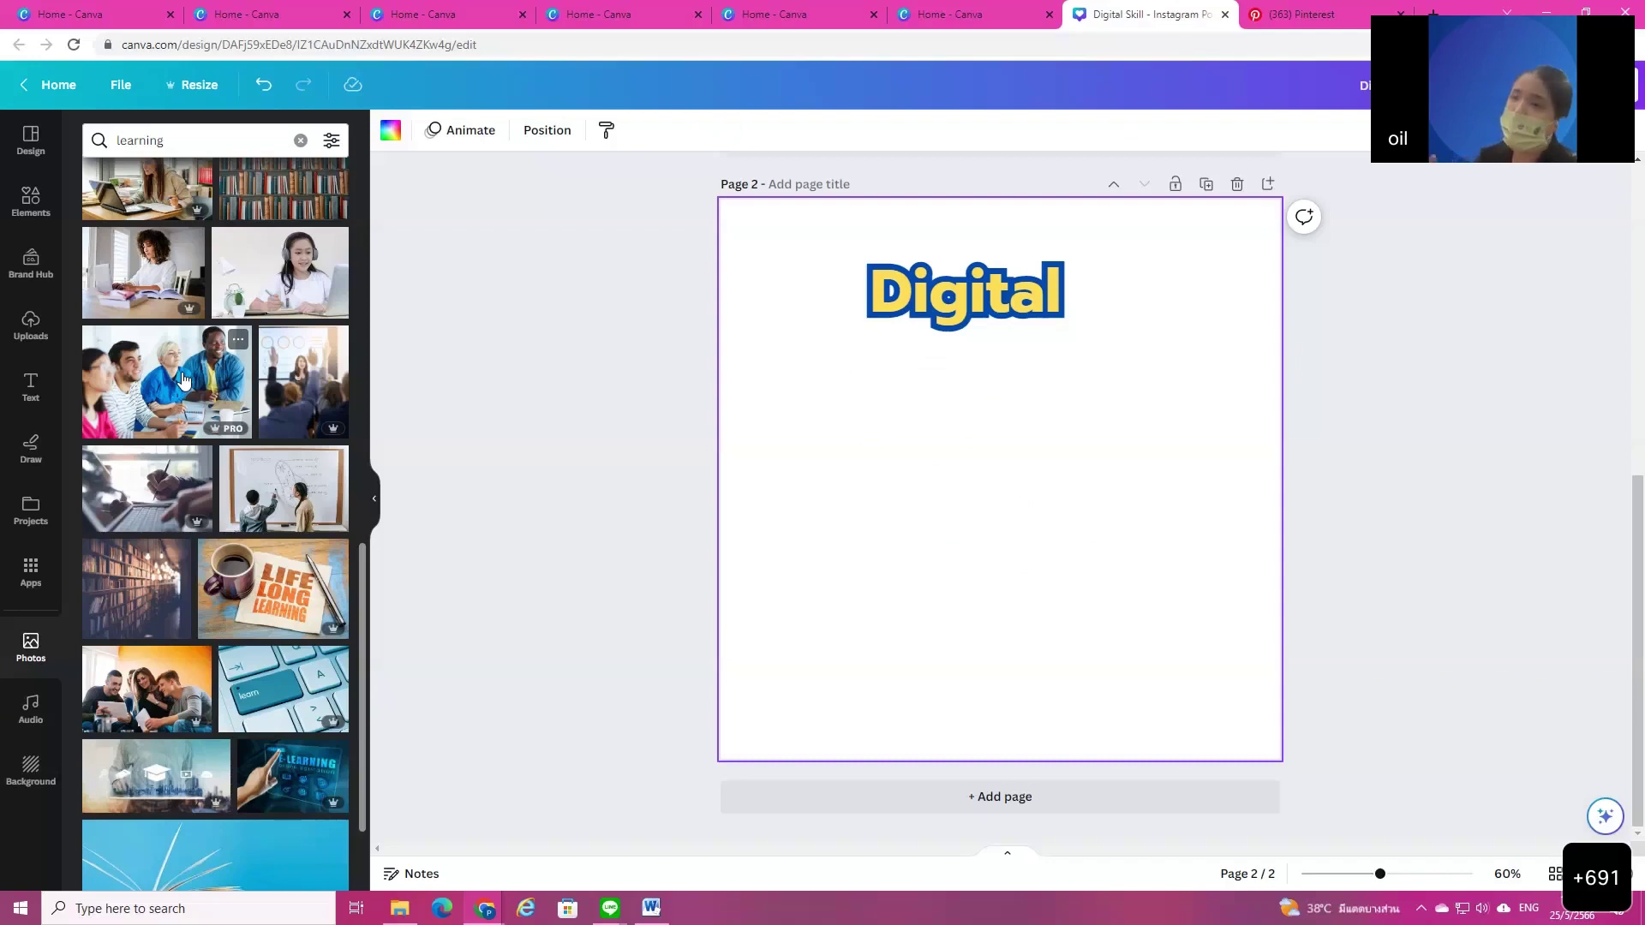
{"action": "scroll", "coordinate": [197, 600], "scroll_direction": "down", "scroll_amount": 10}
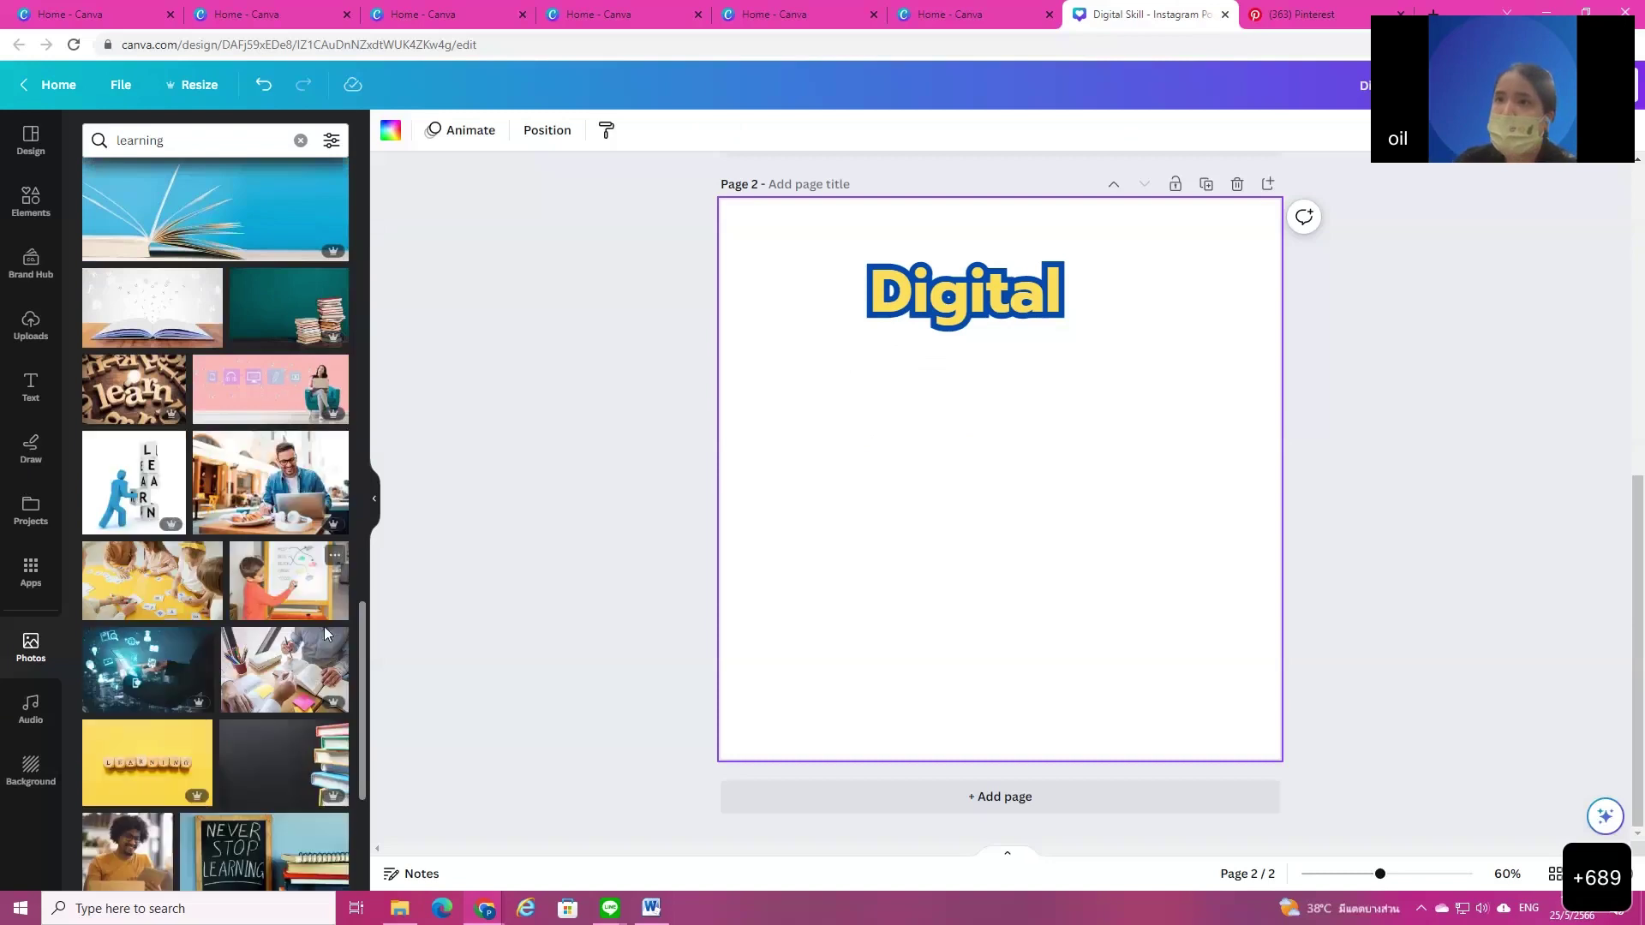
{"action": "left_click", "coordinate": [286, 677]}
{"action": "left_click_drag", "start_coordinate": [956, 478], "coordinate": [896, 346]}
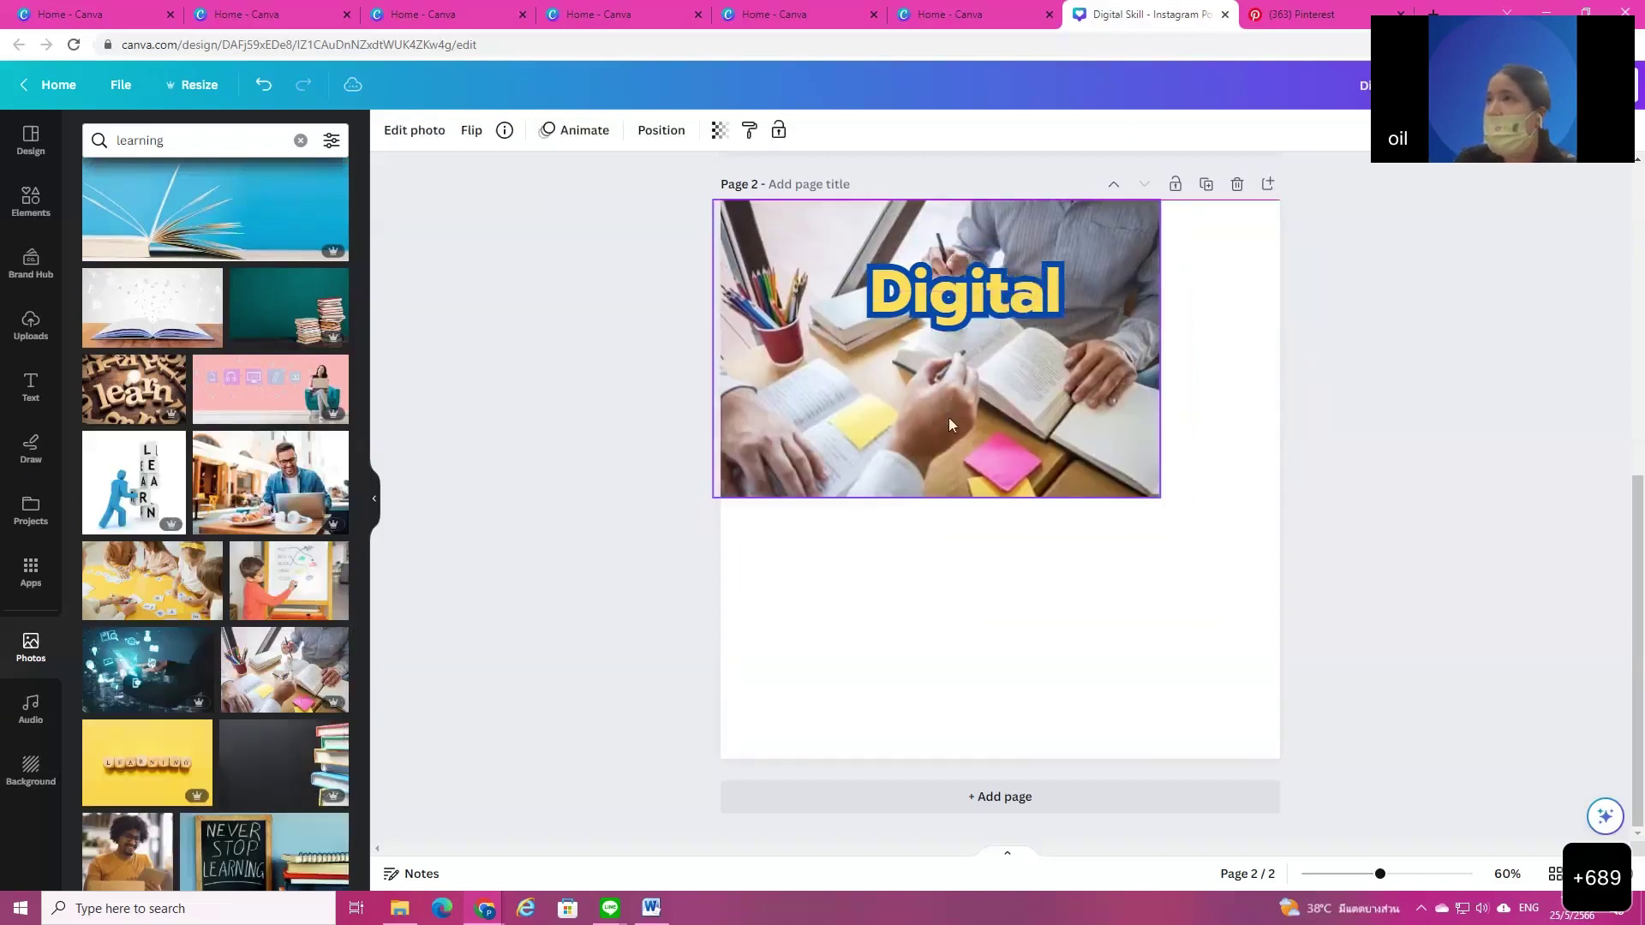
{"action": "left_click_drag", "start_coordinate": [1160, 496], "coordinate": [1253, 632]}
{"action": "left_click_drag", "start_coordinate": [1007, 630], "coordinate": [1054, 781]}
{"action": "left_click", "coordinate": [1378, 463]}
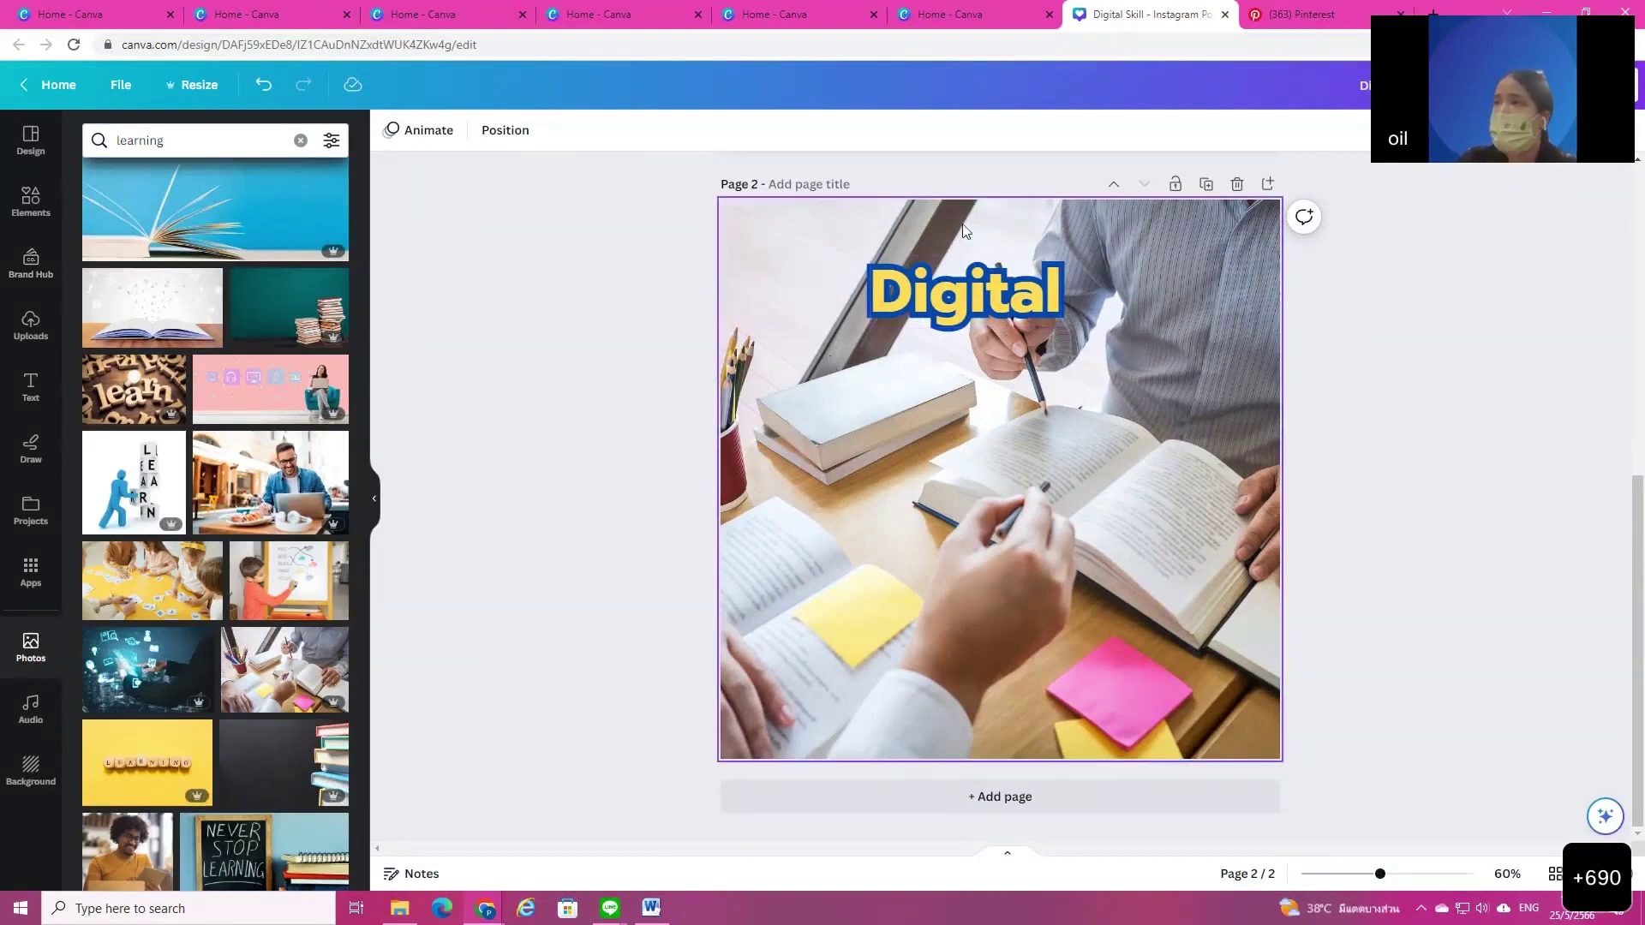
Step: Centre the "Digital" heading horizontally near the upper edge of page 2
{"action": "left_click_drag", "start_coordinate": [988, 322], "coordinate": [1023, 327]}
{"action": "left_click", "coordinate": [551, 583]}
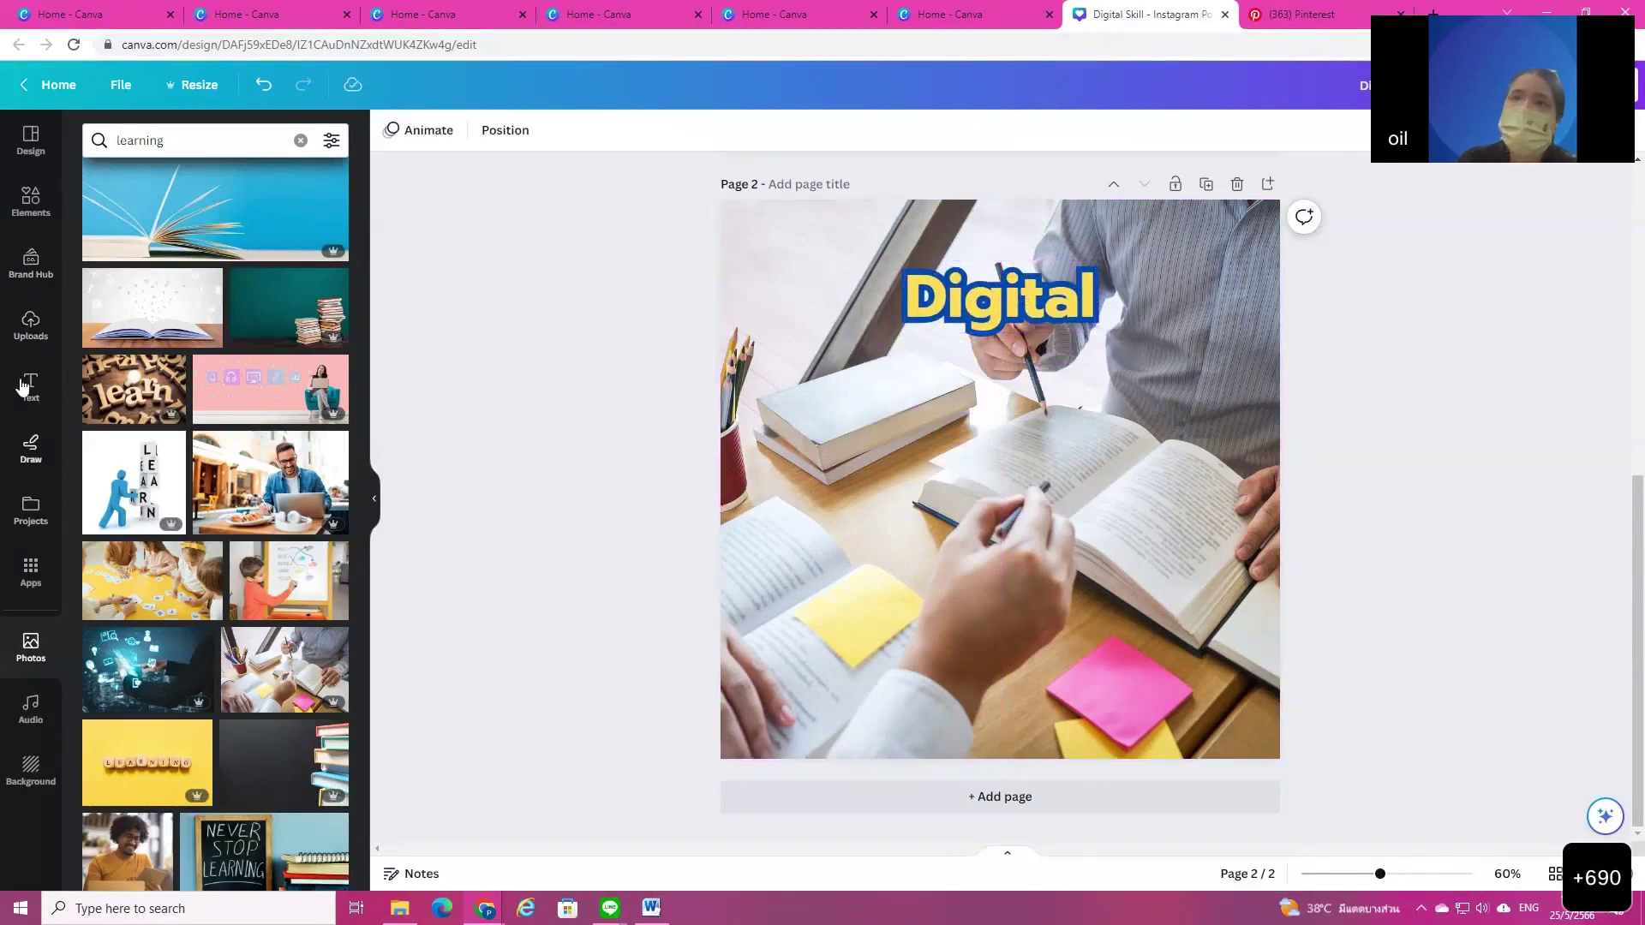
{"action": "left_click", "coordinate": [38, 208]}
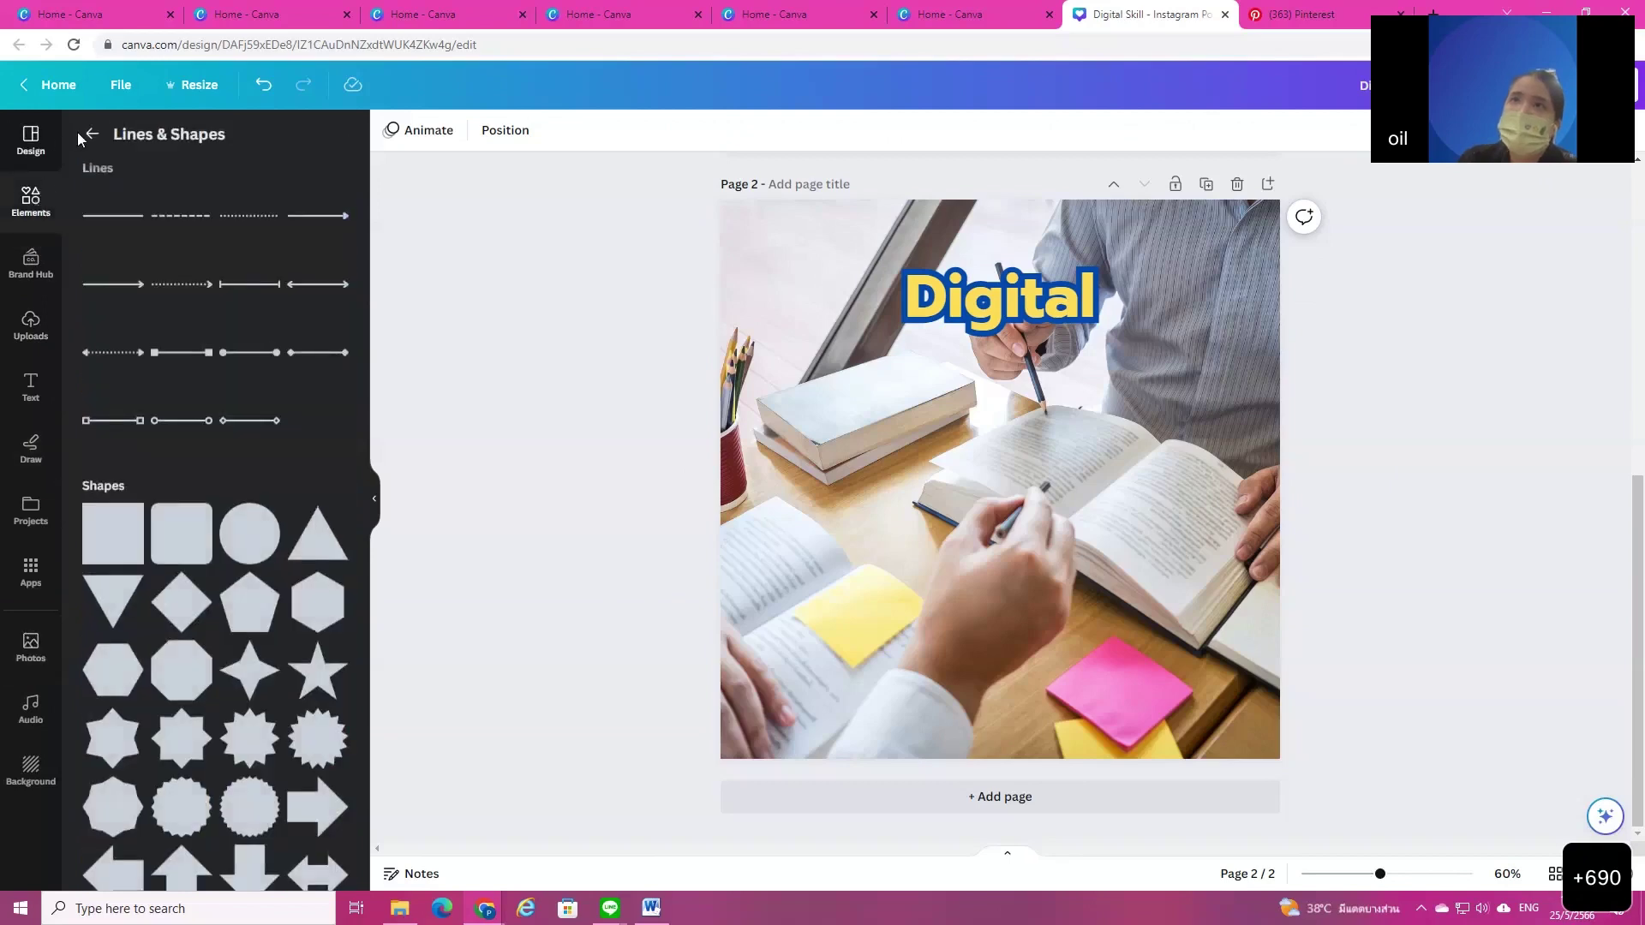
{"action": "left_click", "coordinate": [129, 539]}
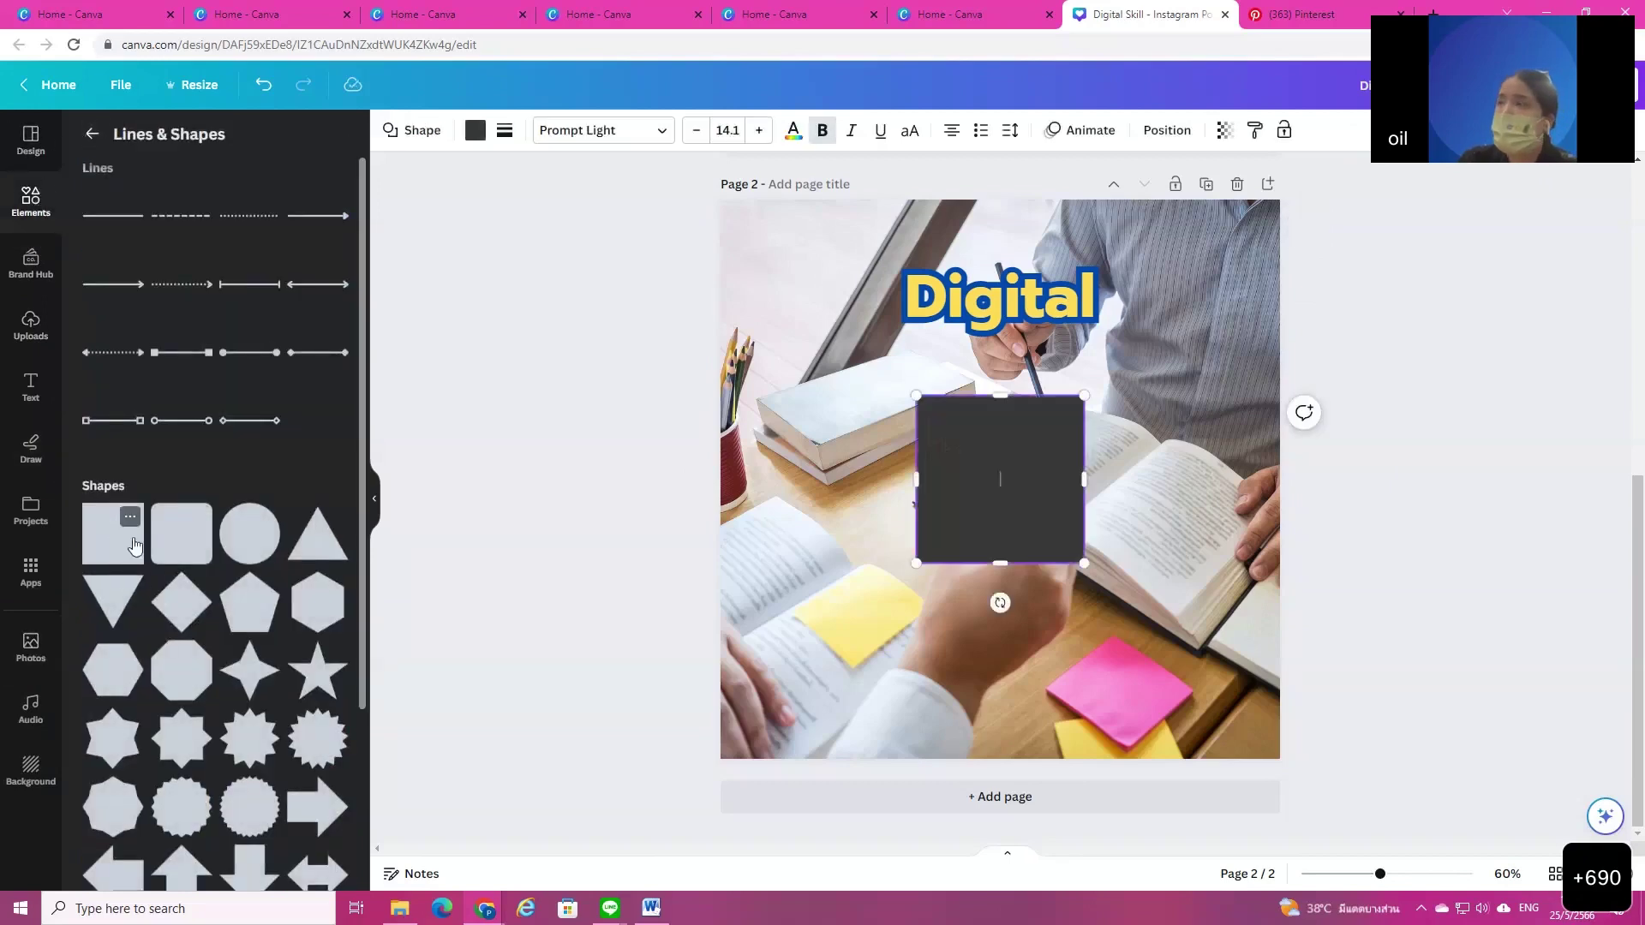
{"action": "left_click_drag", "start_coordinate": [1003, 503], "coordinate": [806, 300]}
{"action": "left_click_drag", "start_coordinate": [804, 368], "coordinate": [862, 760]}
{"action": "left_click_drag", "start_coordinate": [891, 480], "coordinate": [1039, 477]}
{"action": "key", "text": "Delete"}
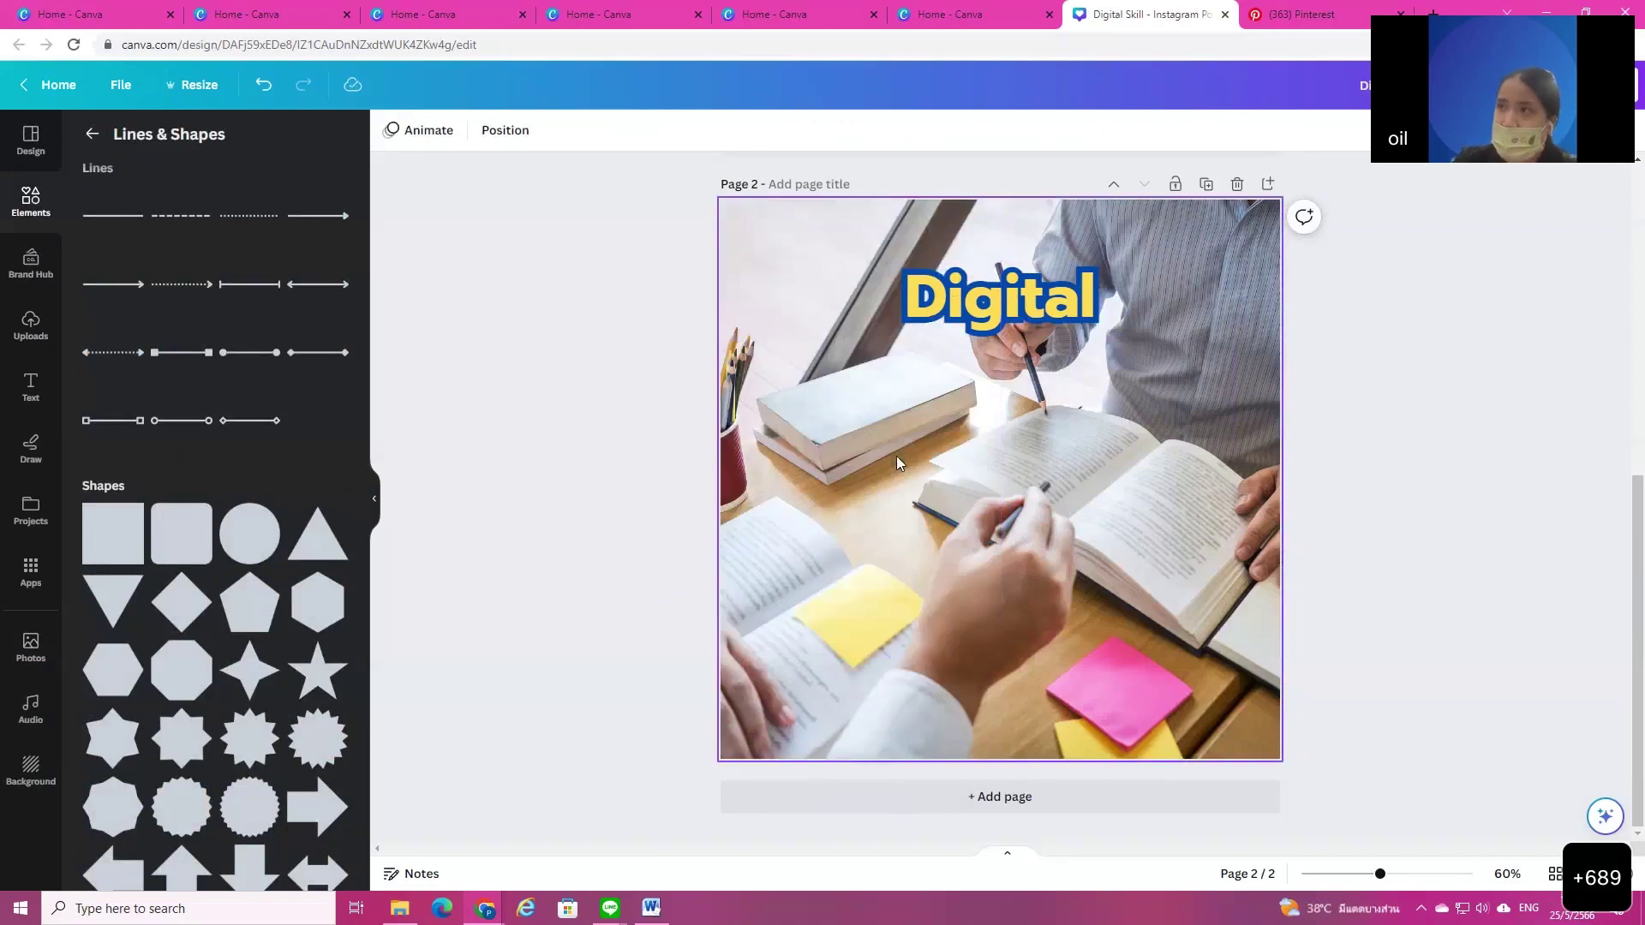
Step: Search the photo library for "gradient" and look through the gradient images
{"action": "left_click", "coordinate": [32, 652]}
{"action": "left_click", "coordinate": [120, 141]}
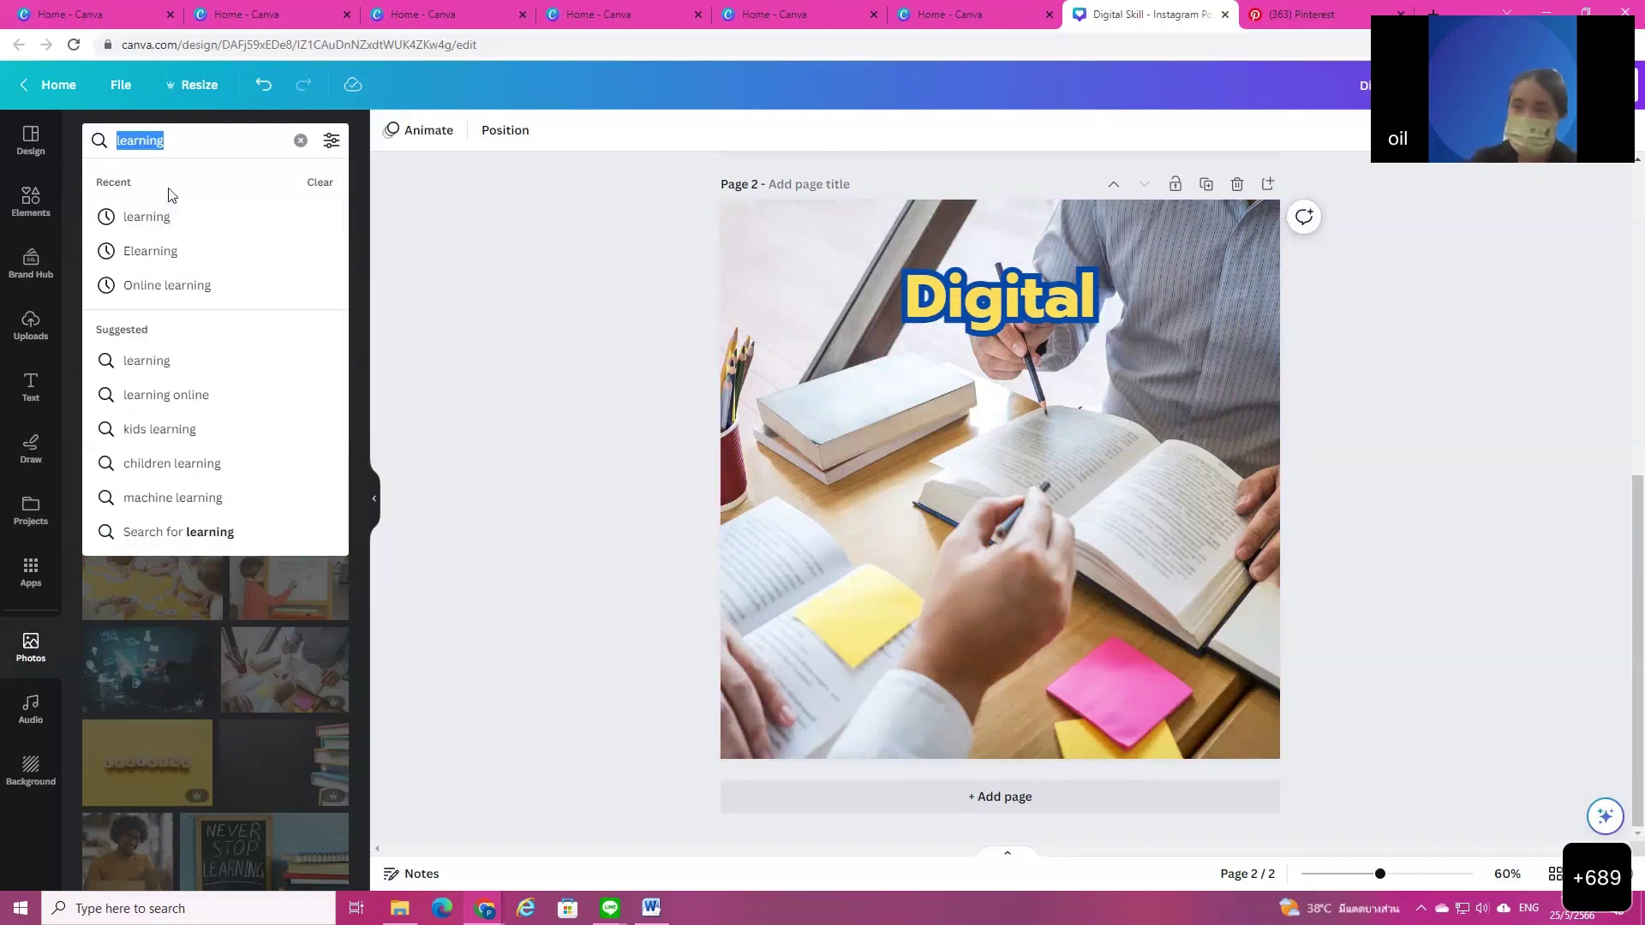
{"action": "type", "text": "gradient"}
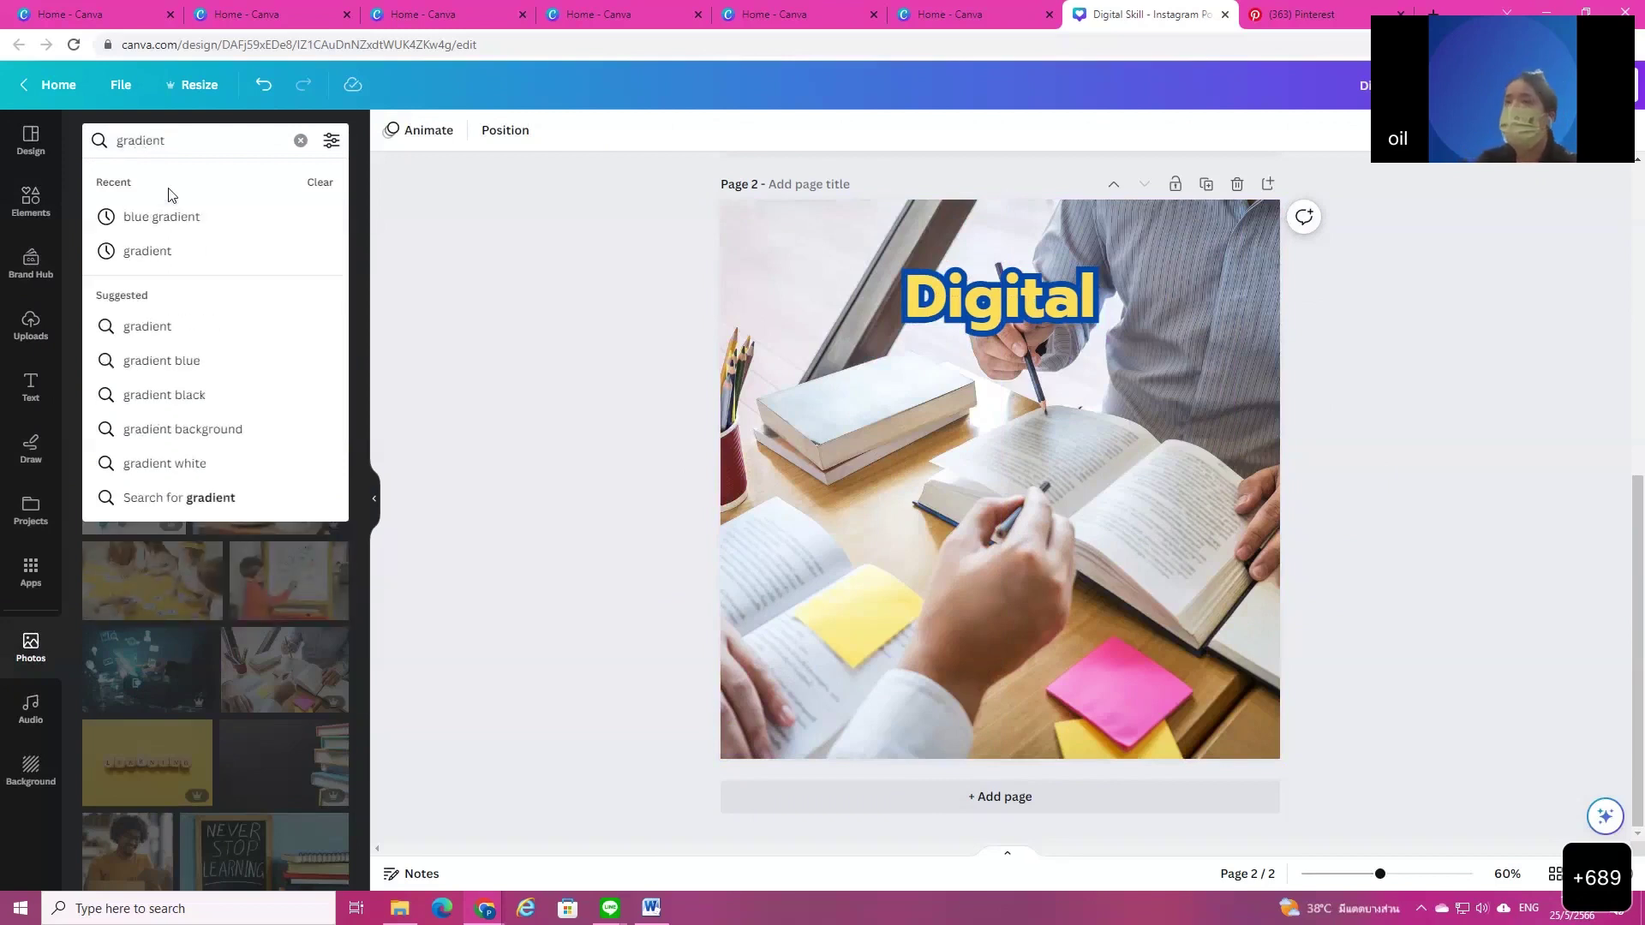
{"action": "key", "text": "Return"}
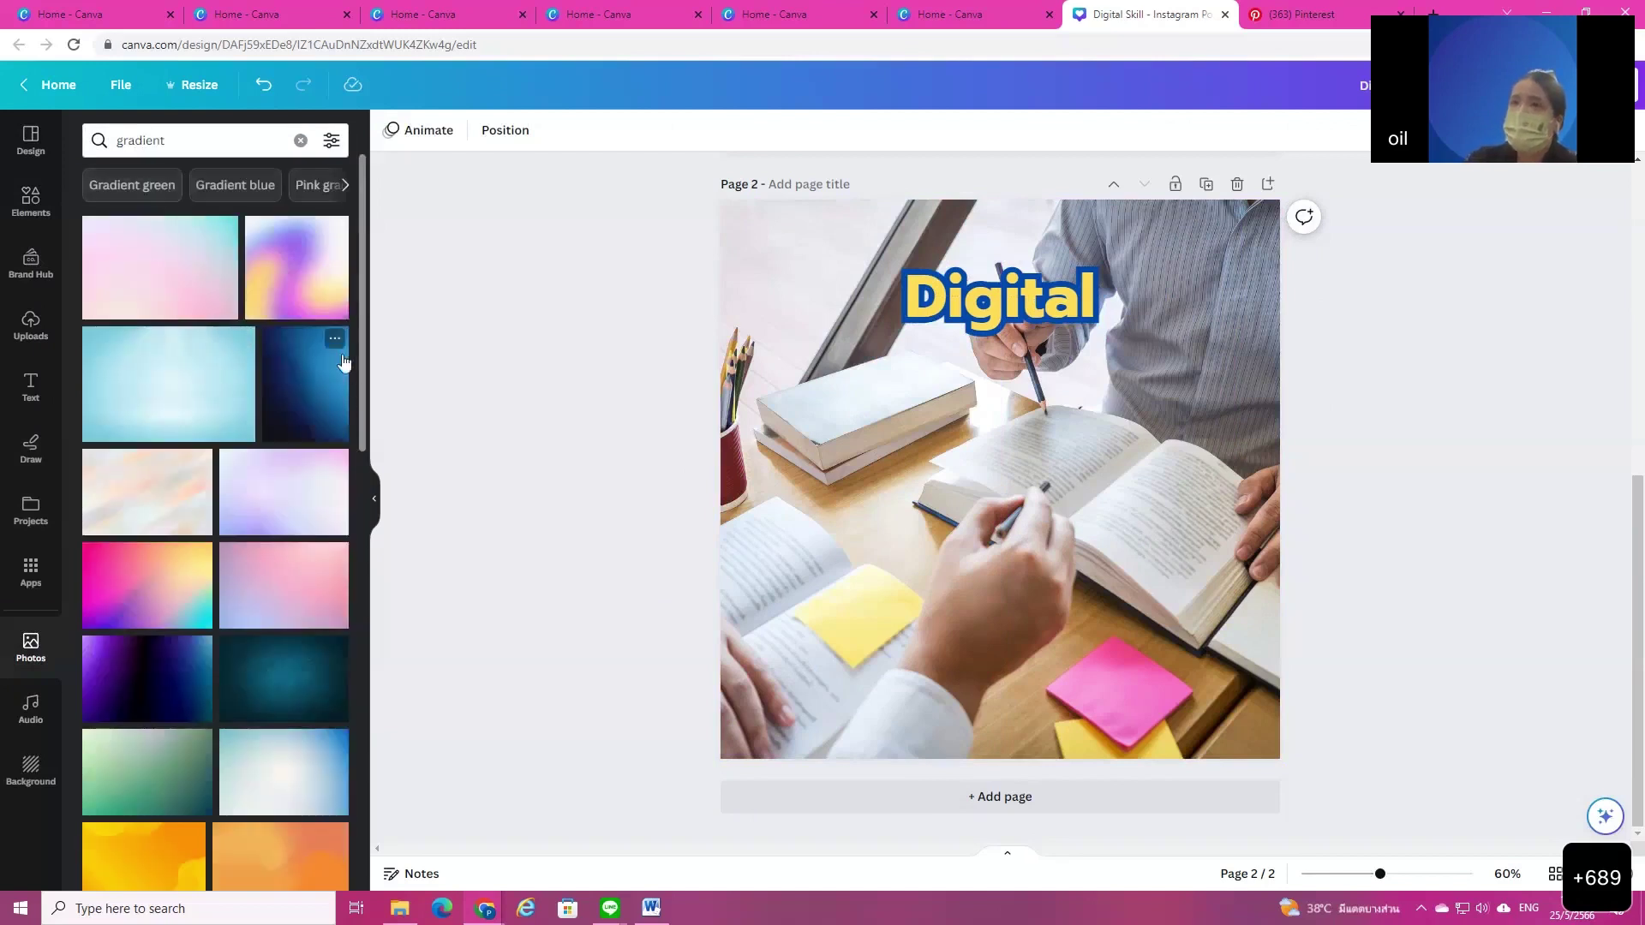
{"action": "scroll", "coordinate": [257, 514], "scroll_direction": "down", "scroll_amount": 5}
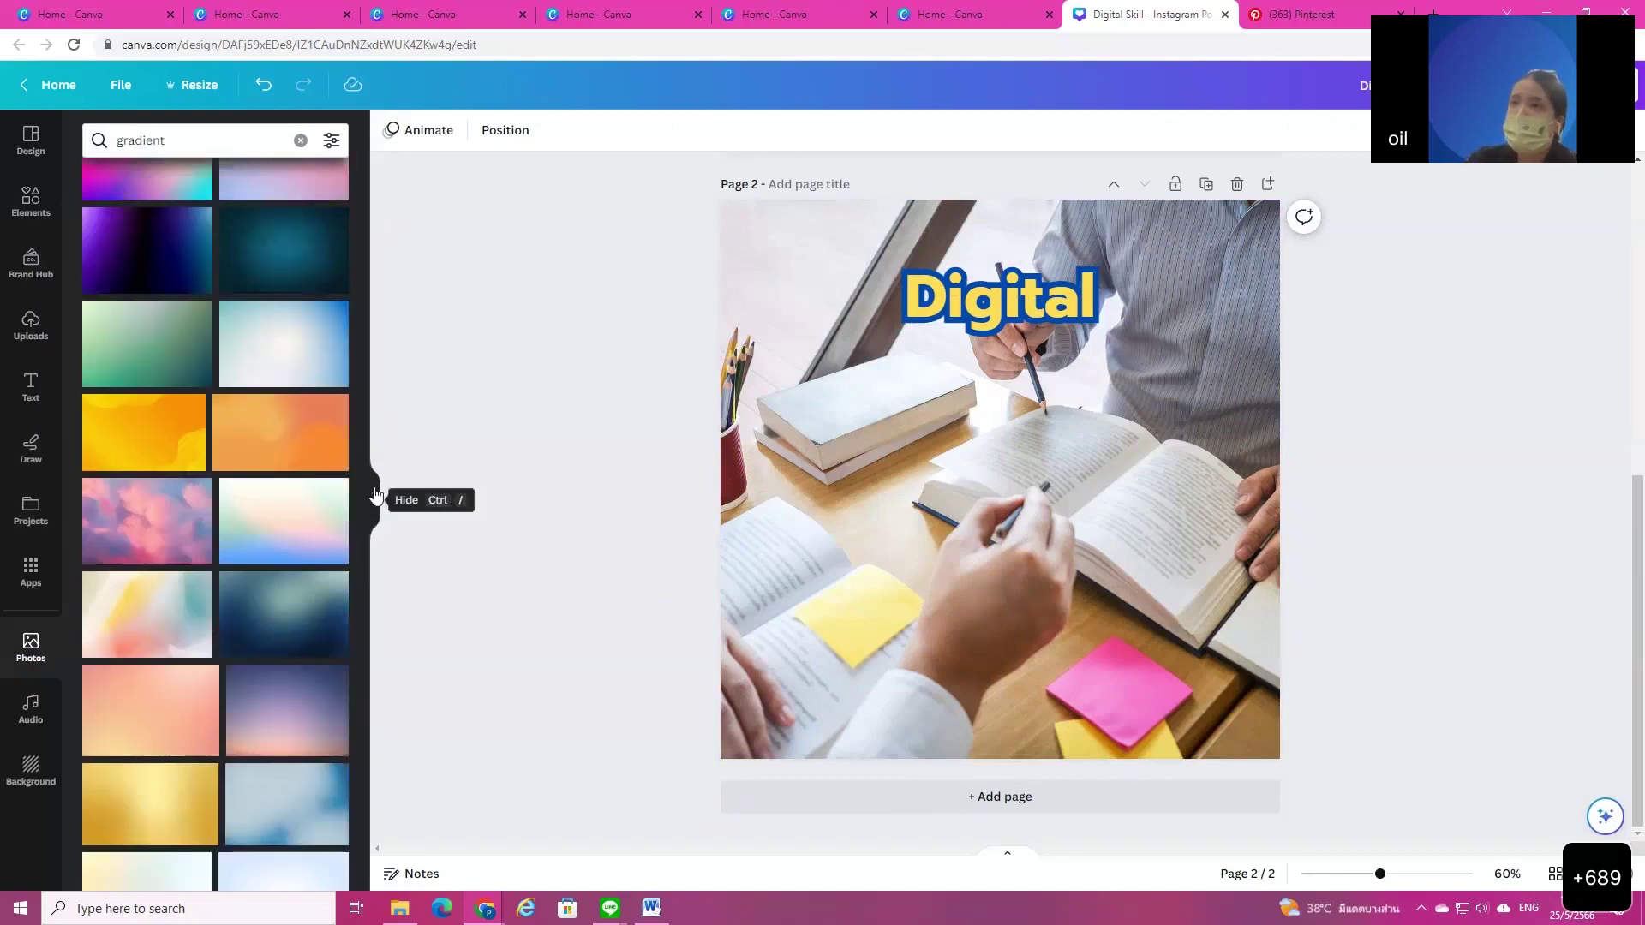
Step: Add the red-orange gradient image from the photo library and enlarge it to cover all of page 2 at 1,080 × 1,080
{"action": "scroll", "coordinate": [270, 548], "scroll_direction": "down", "scroll_amount": 10}
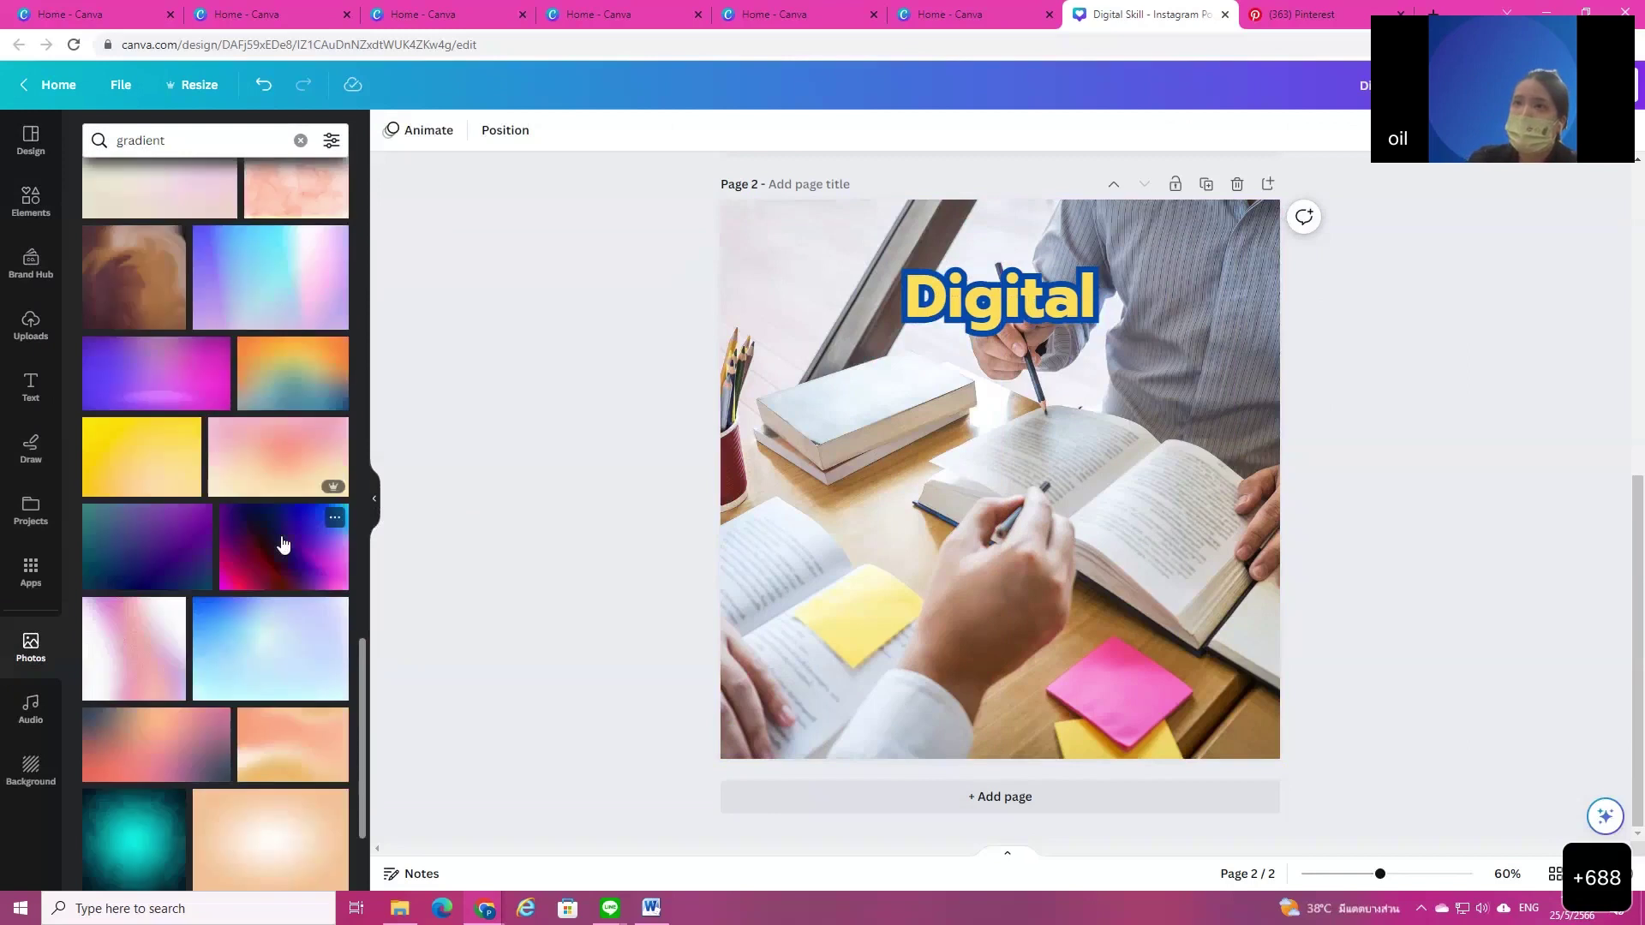
{"action": "scroll", "coordinate": [283, 544], "scroll_direction": "down", "scroll_amount": 10}
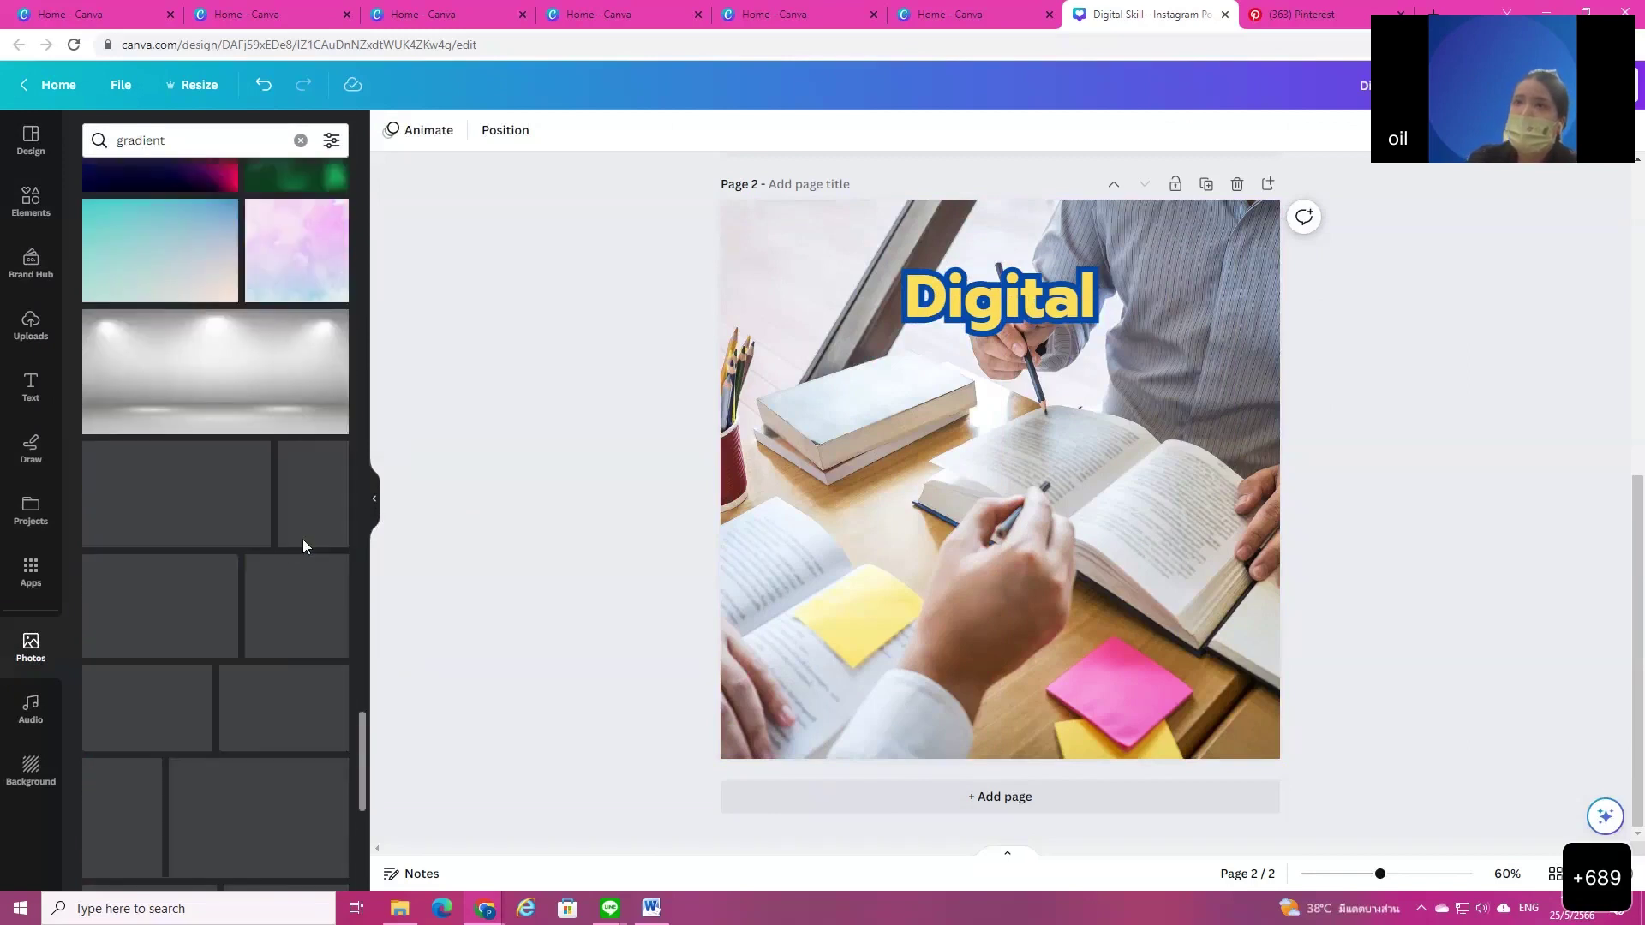
{"action": "scroll", "coordinate": [307, 545], "scroll_direction": "down", "scroll_amount": 10}
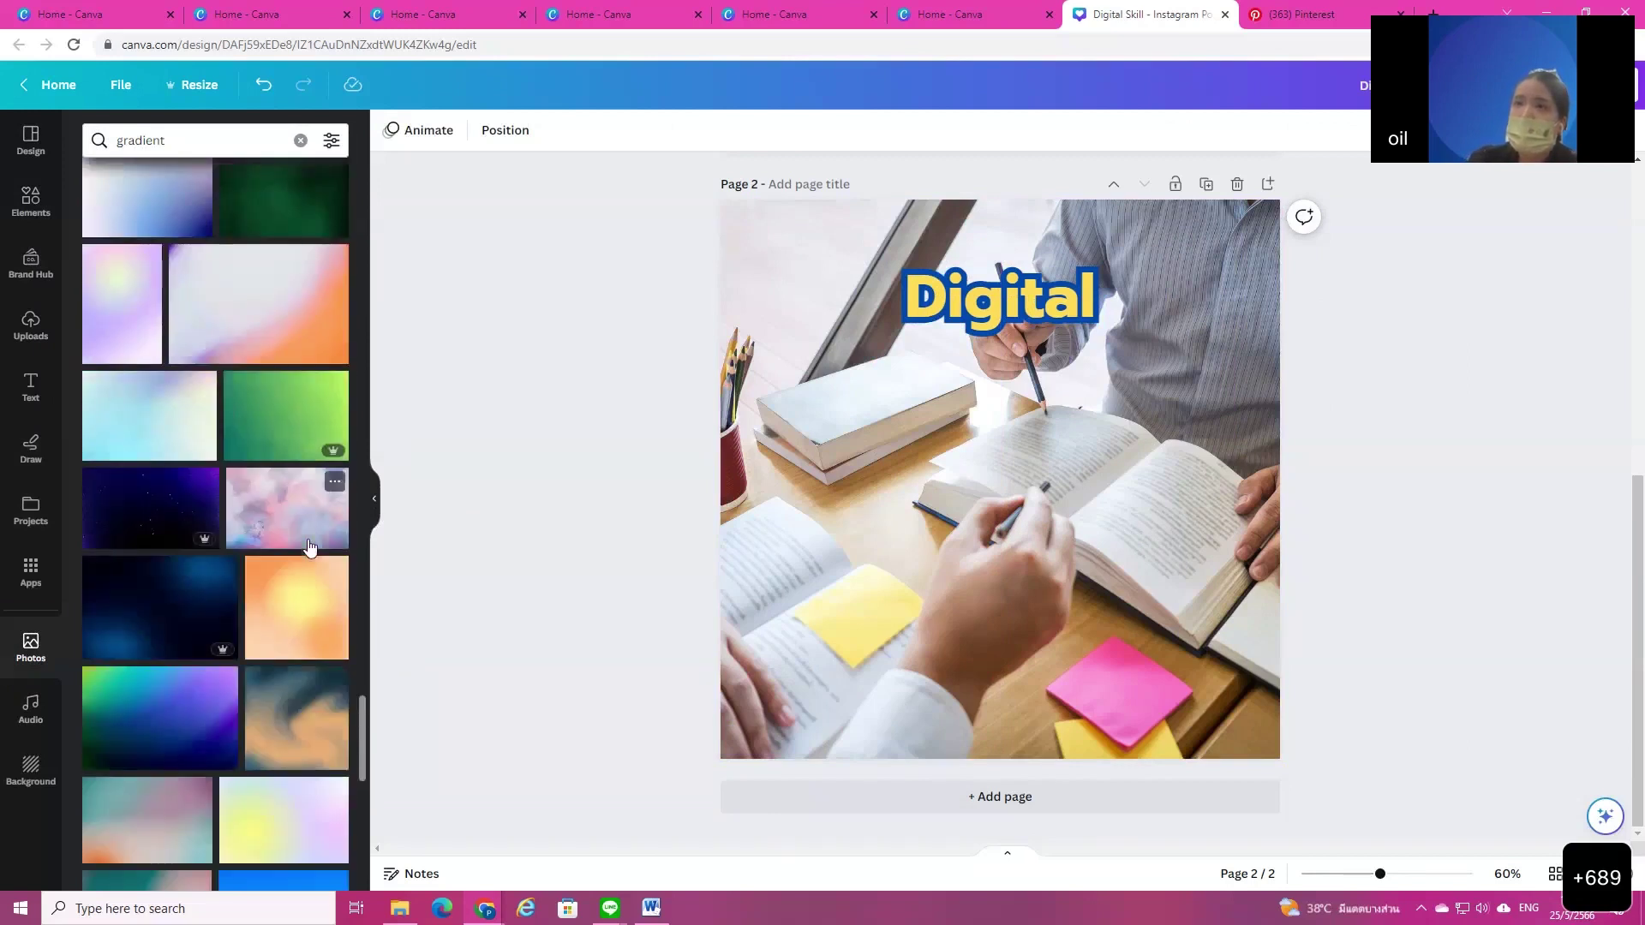
{"action": "scroll", "coordinate": [309, 547], "scroll_direction": "down", "scroll_amount": 10}
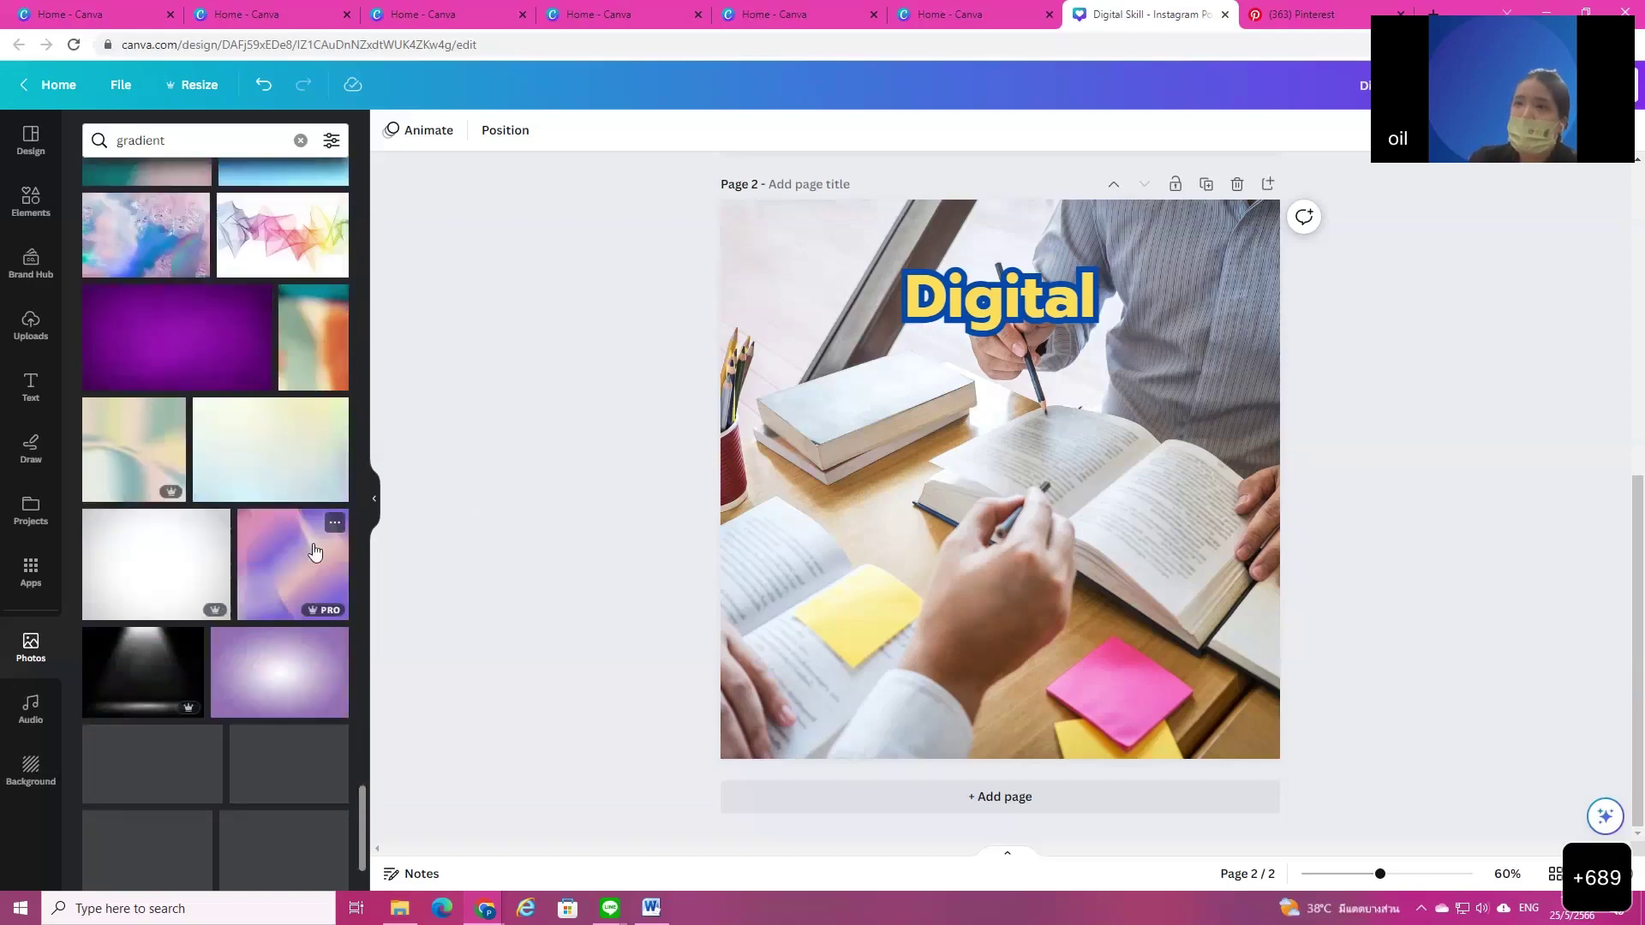
{"action": "scroll", "coordinate": [319, 544], "scroll_direction": "down", "scroll_amount": 5}
{"action": "scroll", "coordinate": [326, 538], "scroll_direction": "down", "scroll_amount": 10}
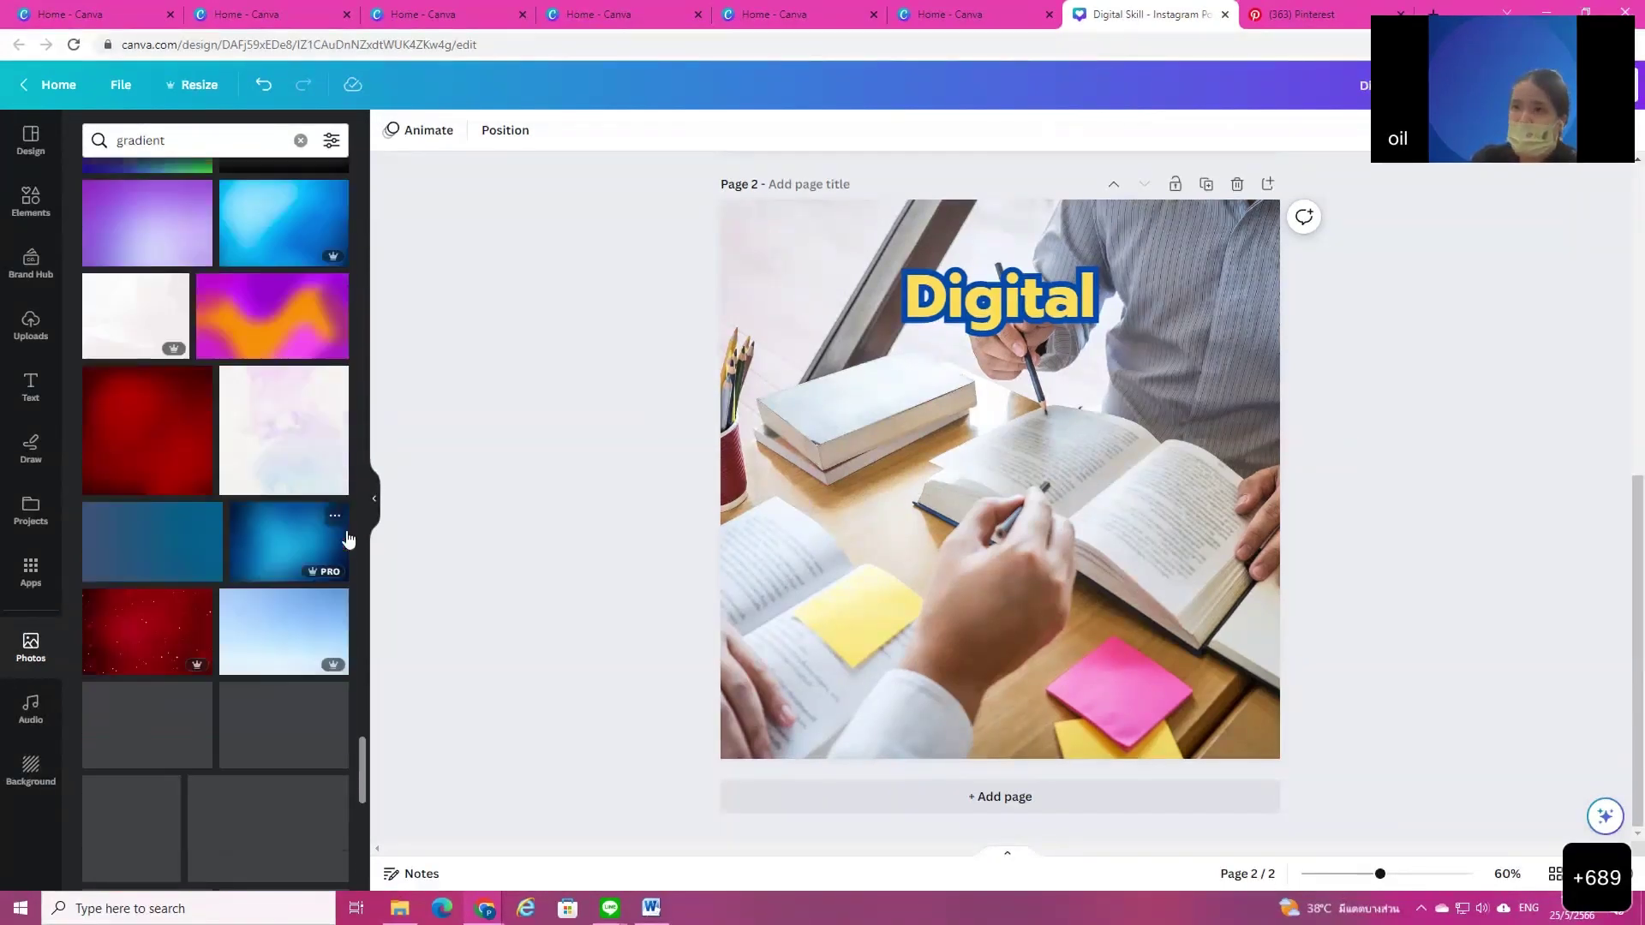
{"action": "scroll", "coordinate": [275, 575], "scroll_direction": "down", "scroll_amount": 10}
{"action": "scroll", "coordinate": [274, 575], "scroll_direction": "down", "scroll_amount": 3}
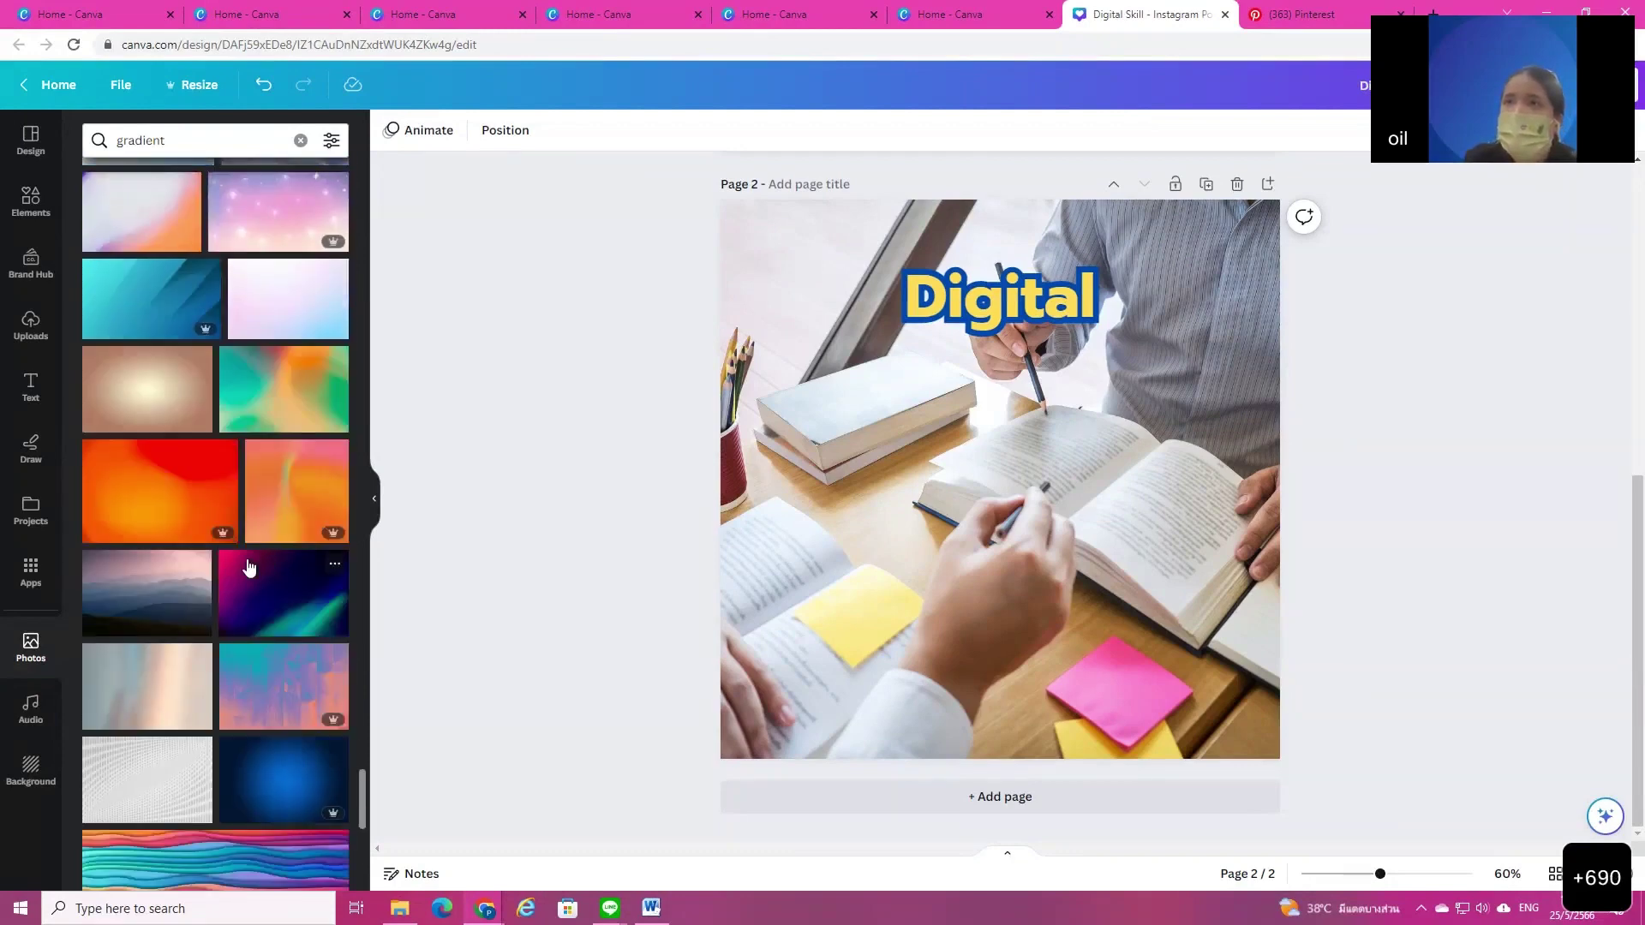
{"action": "left_click", "coordinate": [144, 496]}
{"action": "left_click_drag", "start_coordinate": [1028, 518], "coordinate": [976, 388]}
{"action": "left_click_drag", "start_coordinate": [944, 499], "coordinate": [944, 758]}
{"action": "left_click_drag", "start_coordinate": [1170, 481], "coordinate": [1280, 480]}
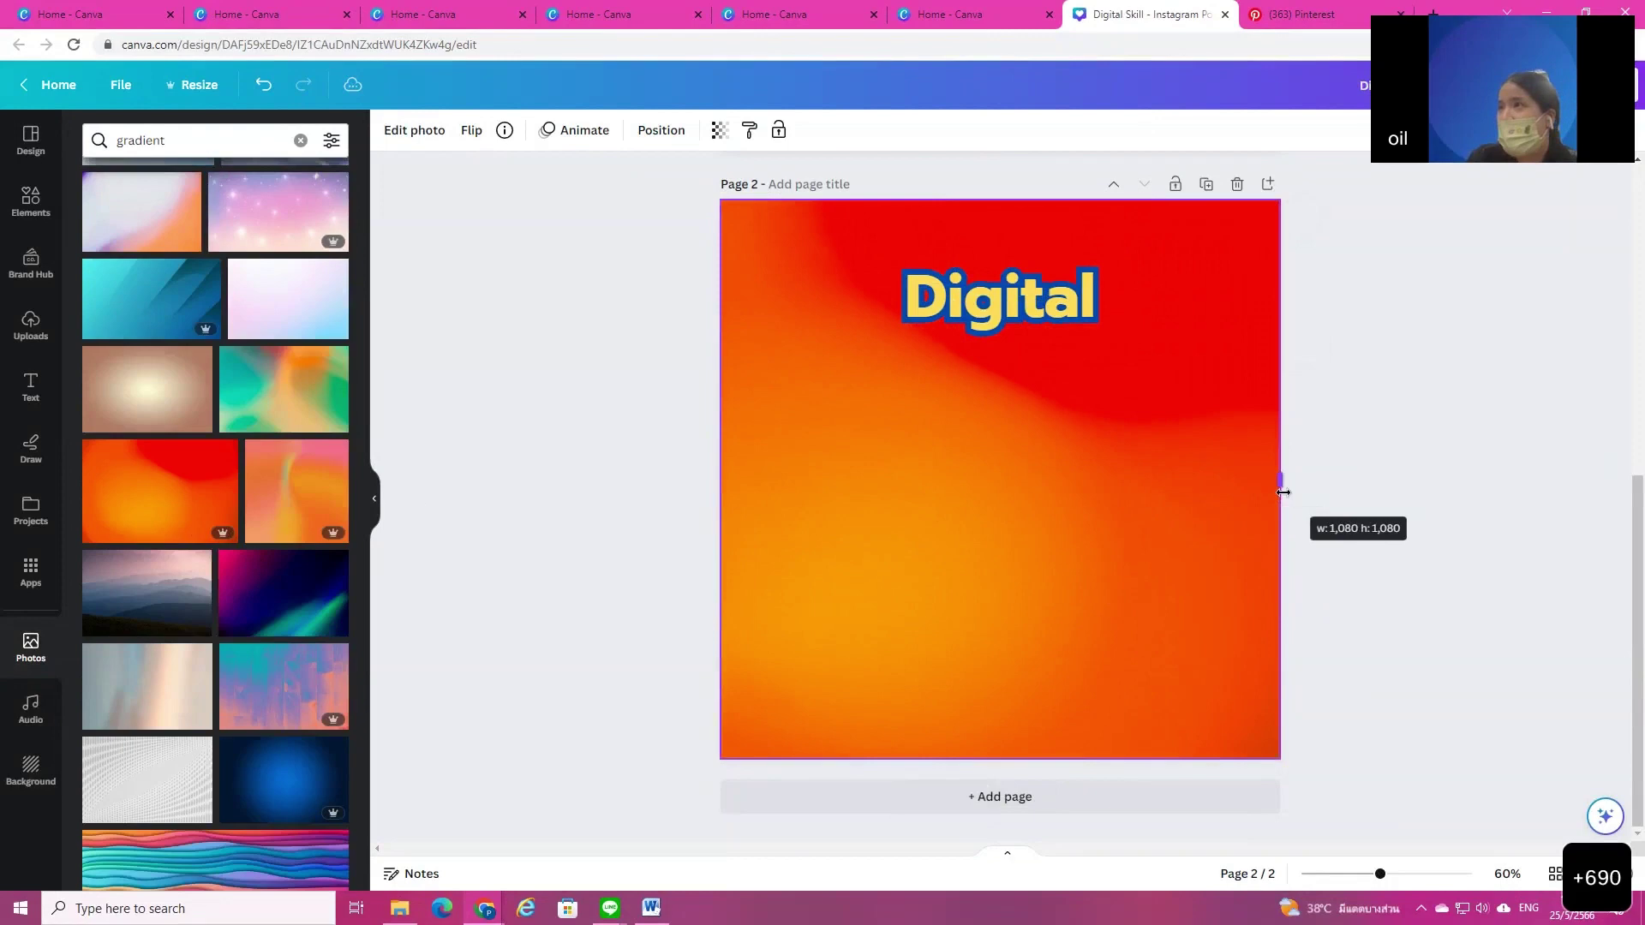
Step: Set the full-page gradient image's transparency to 49 so it tints the book photo beneath it
{"action": "left_click", "coordinate": [719, 130]}
{"action": "left_click_drag", "start_coordinate": [721, 200], "coordinate": [635, 225]}
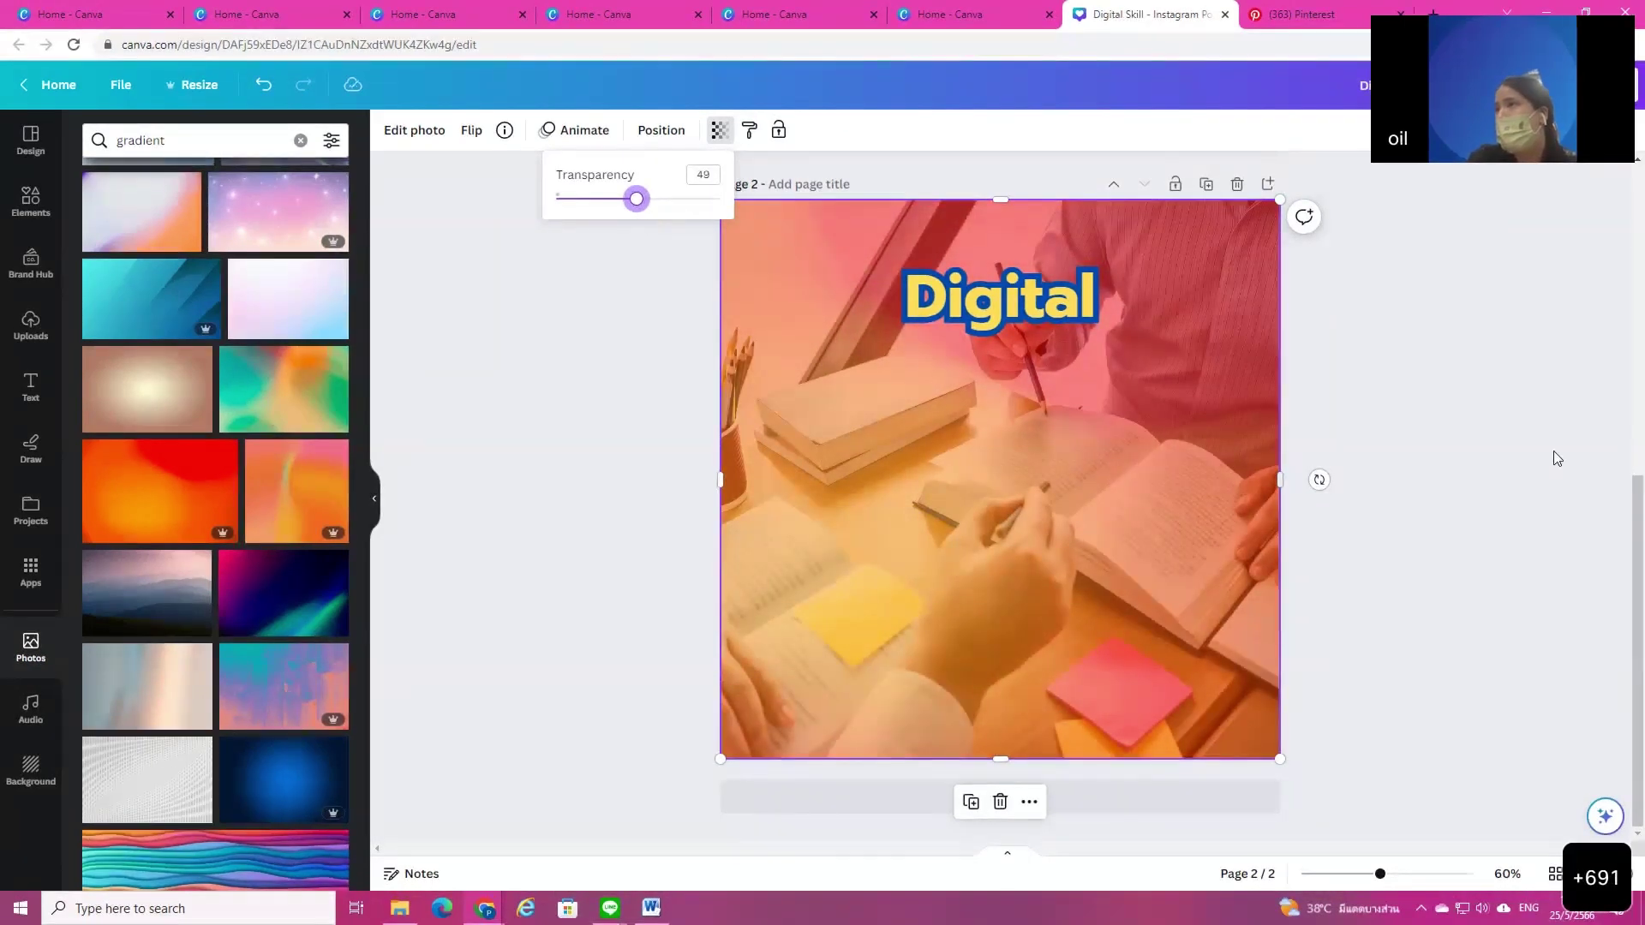
Step: Delete the book photo beneath the gradient overlay and undo that deletion
{"action": "key", "text": "Delete"}
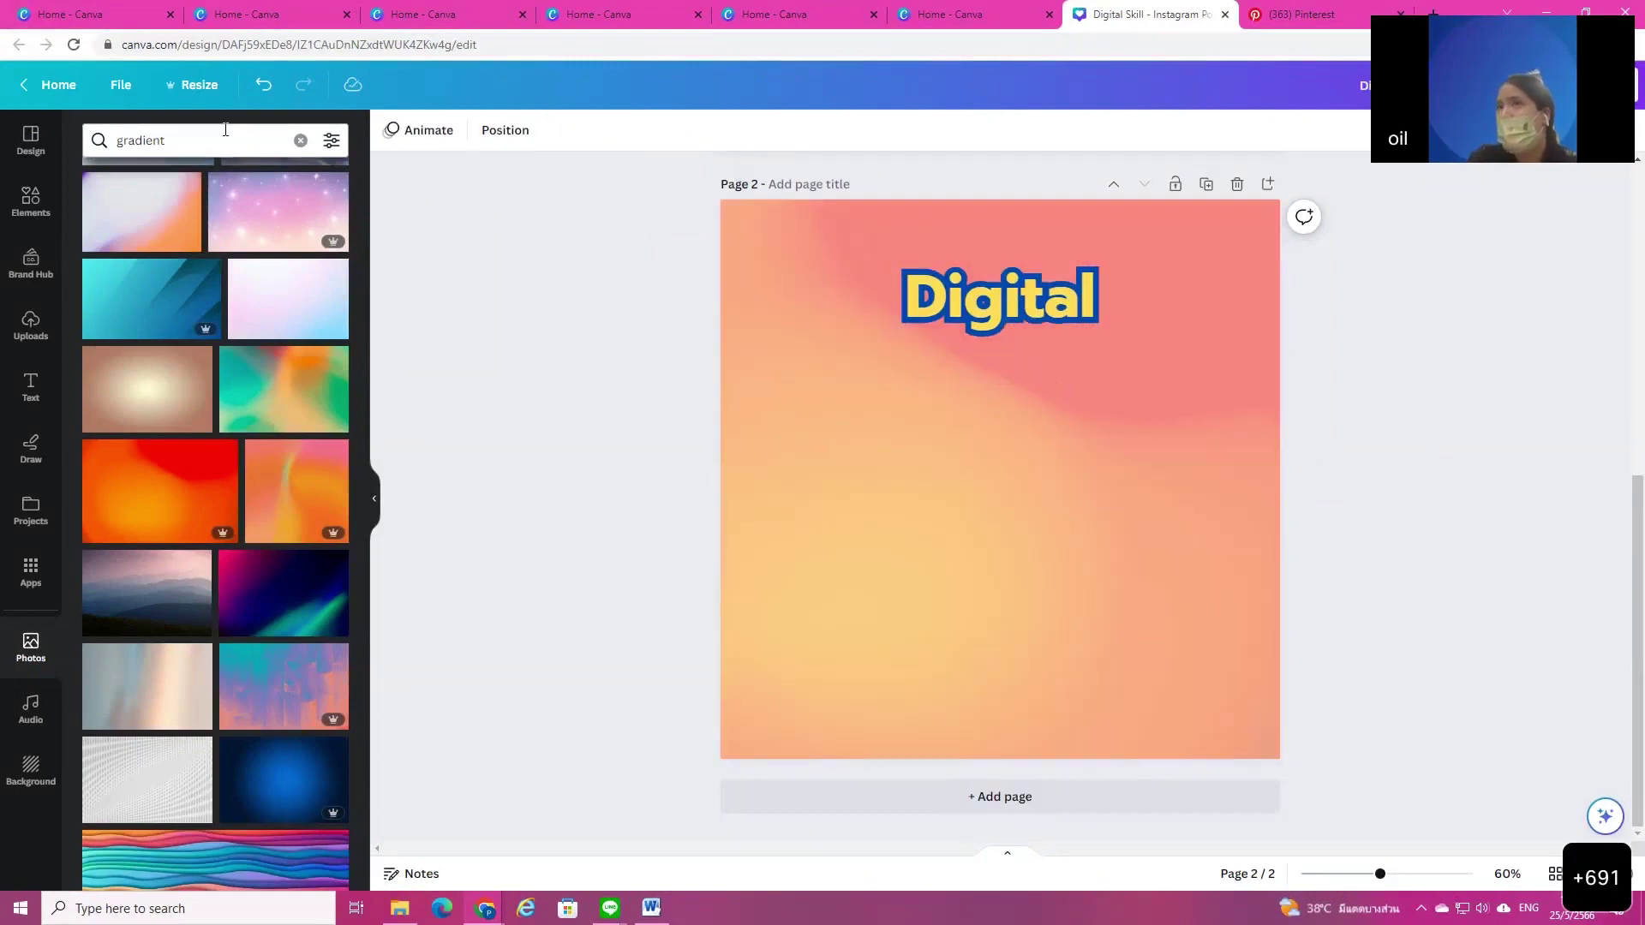
{"action": "left_click", "coordinate": [263, 84]}
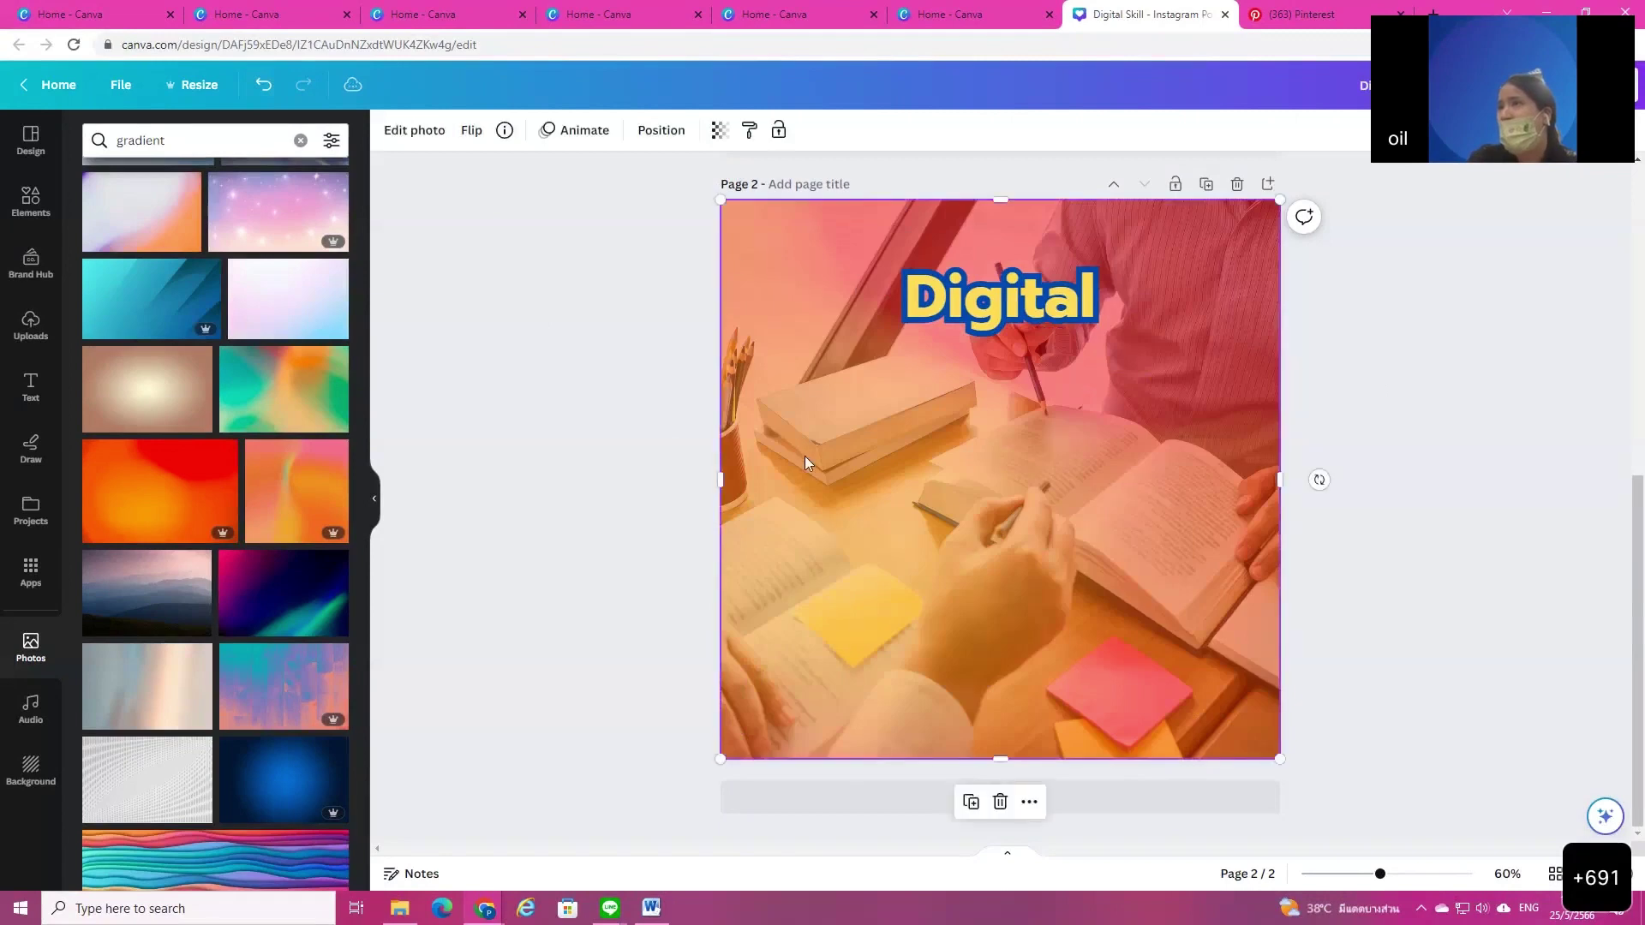
{"action": "left_click", "coordinate": [750, 136]}
{"action": "left_click", "coordinate": [1067, 459]}
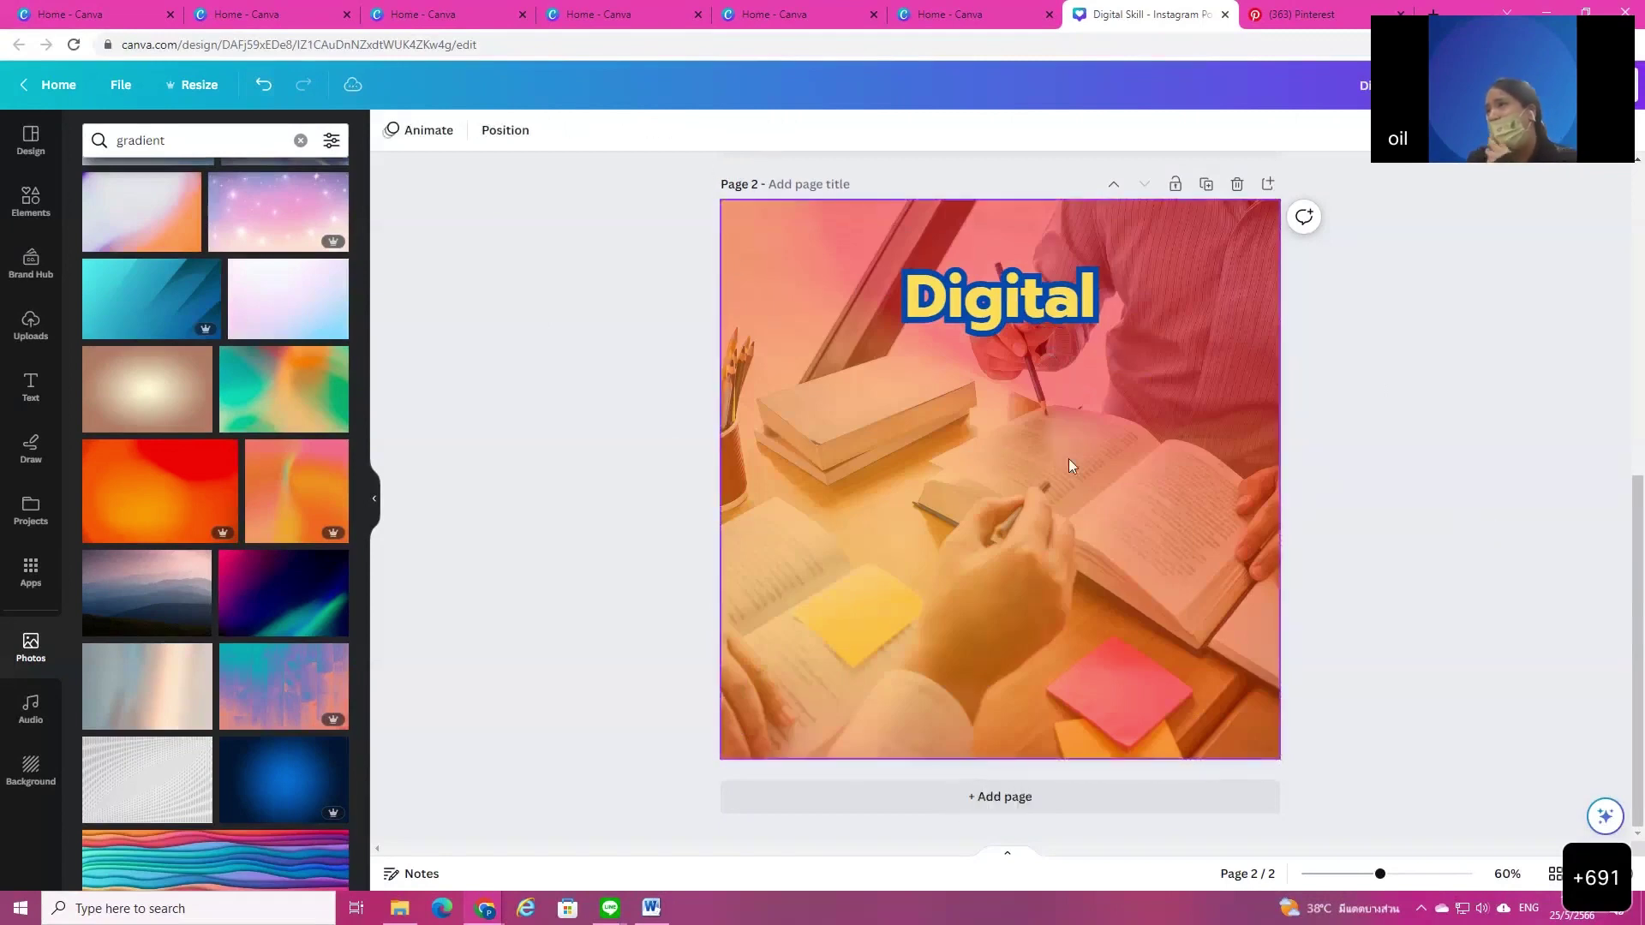
{"action": "left_click", "coordinate": [495, 375]}
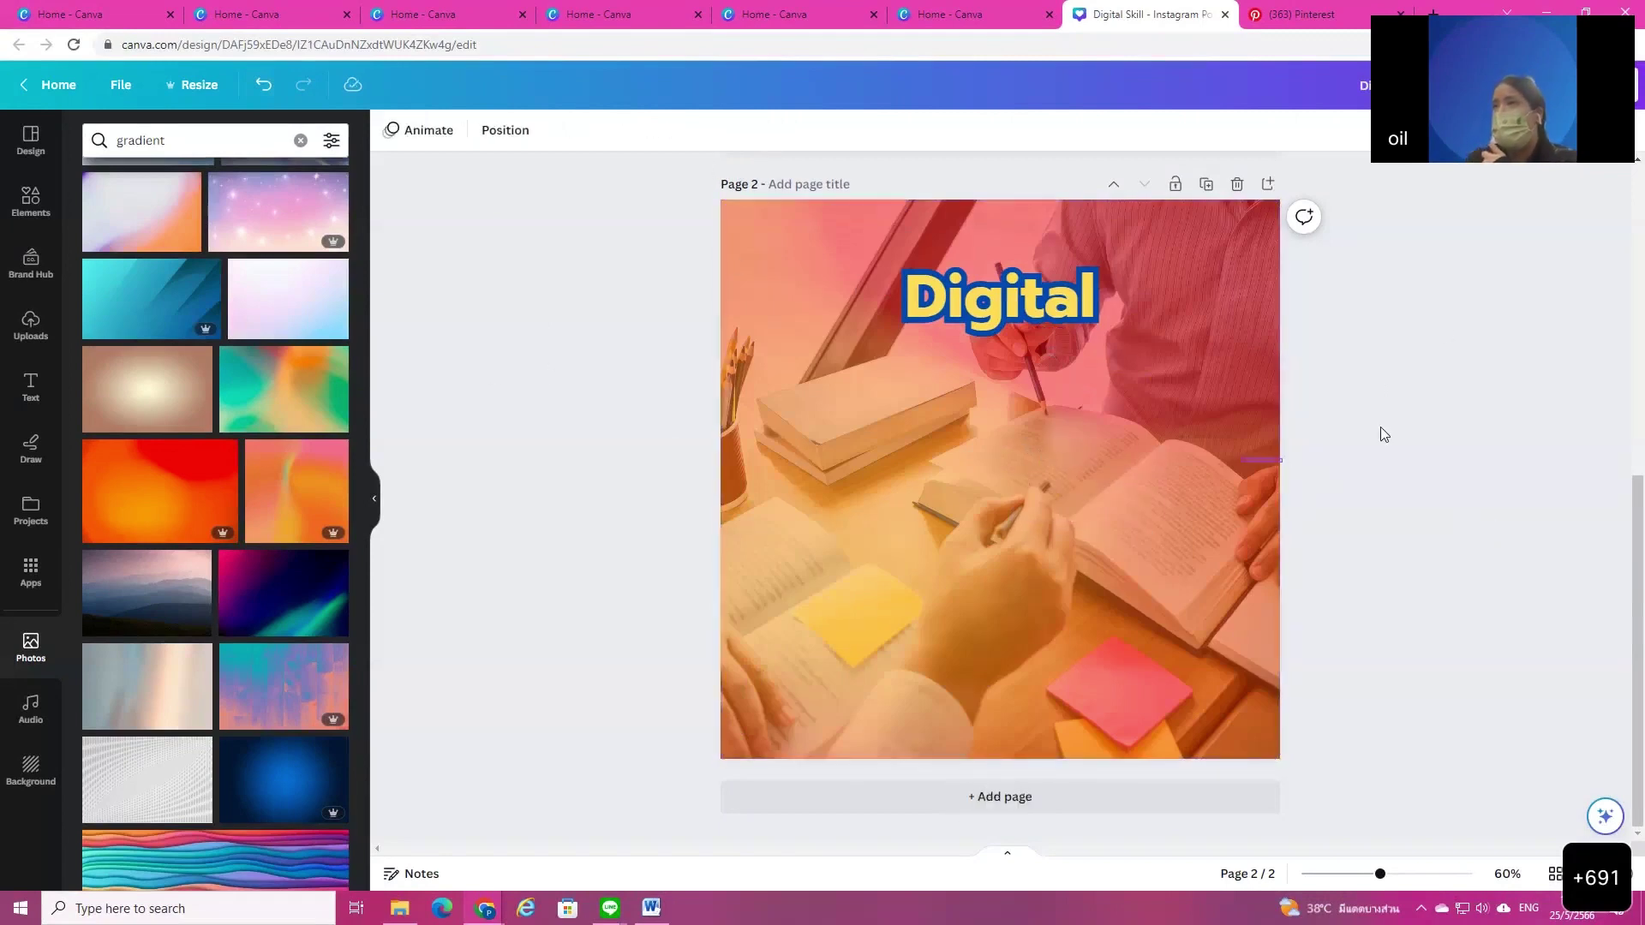
{"action": "left_click", "coordinate": [1031, 316]}
{"action": "left_click", "coordinate": [1444, 283]}
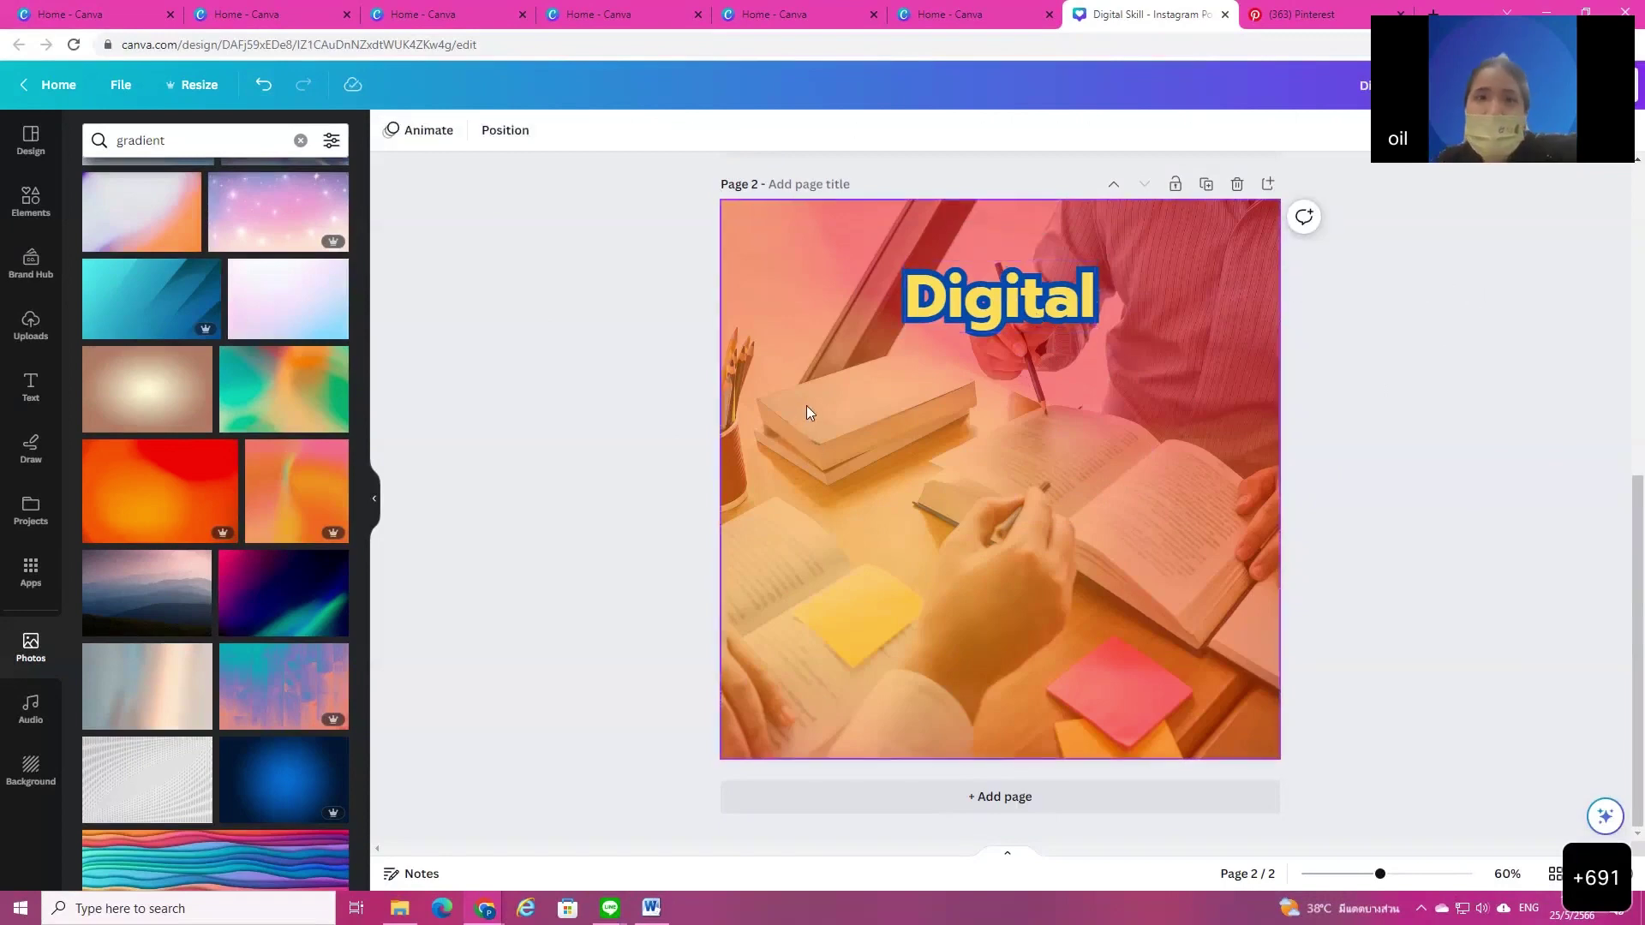
Step: Add a new blank page and place the uploaded CEO CONNEXT poster image on it
{"action": "left_click", "coordinate": [940, 797]}
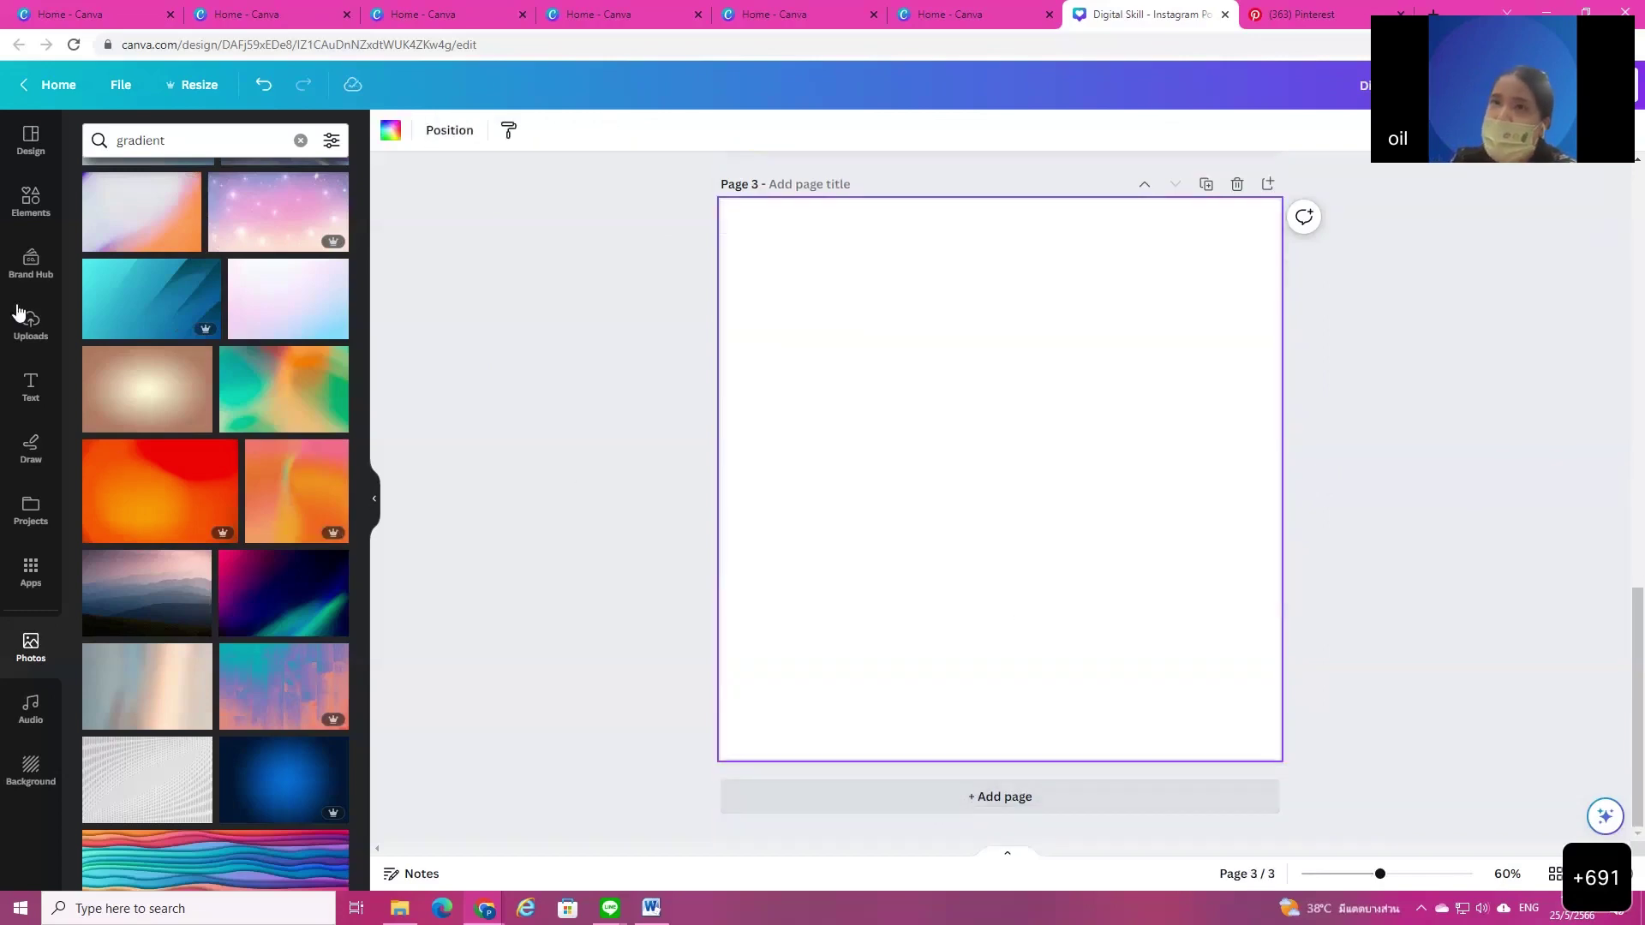
{"action": "left_click", "coordinate": [12, 222]}
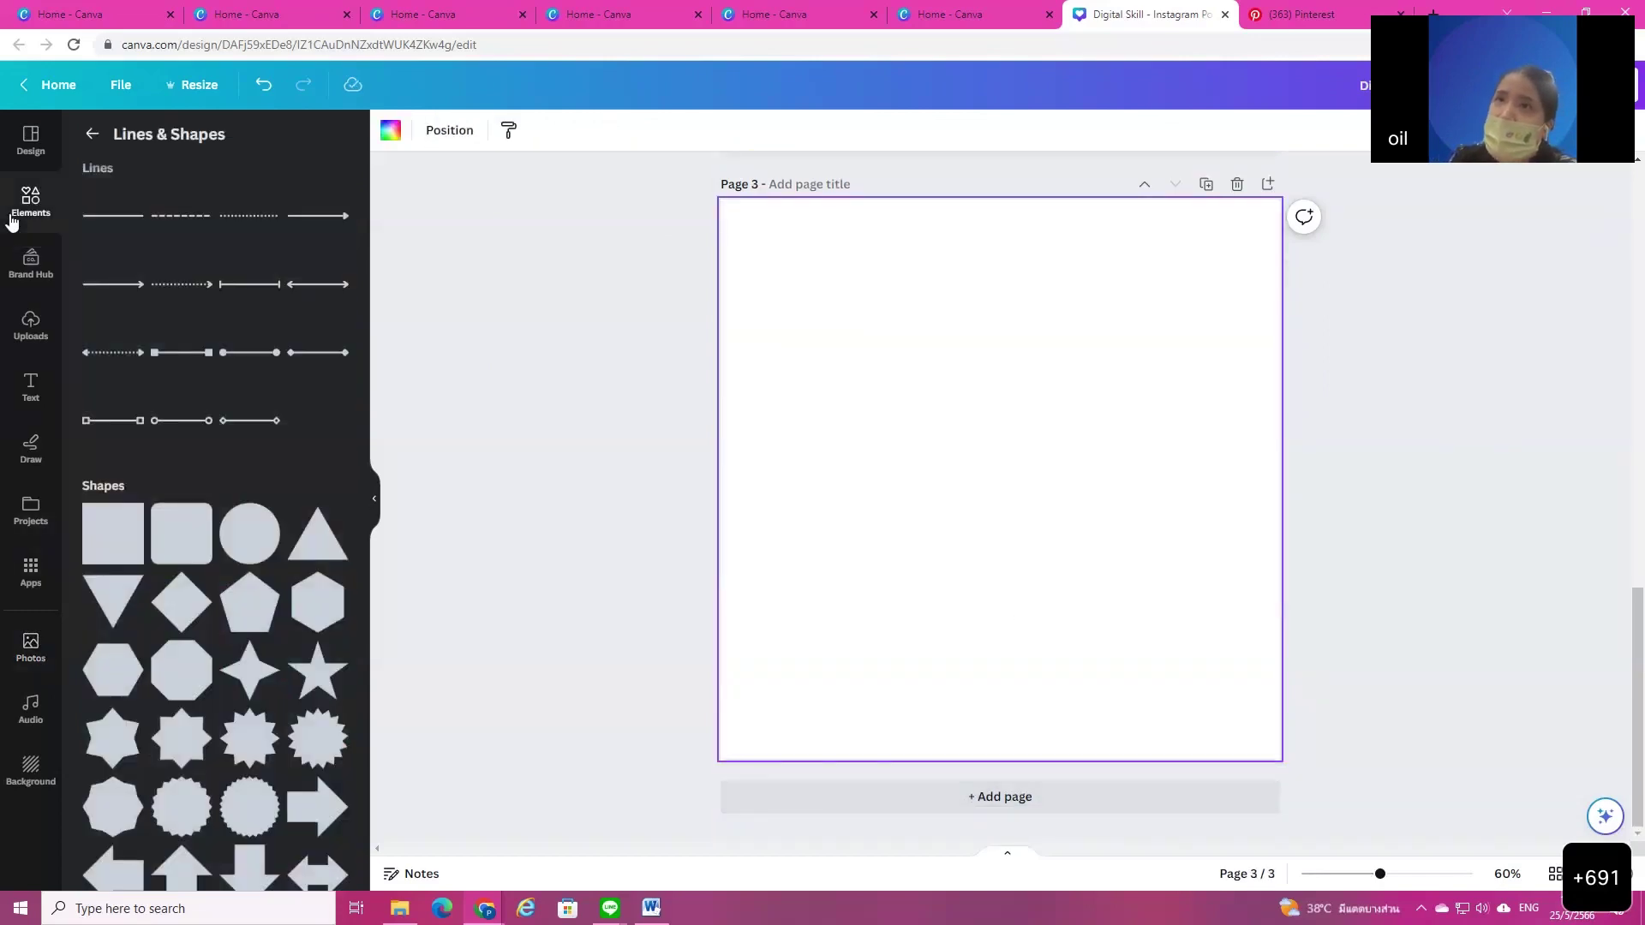
{"action": "left_click", "coordinate": [91, 135]}
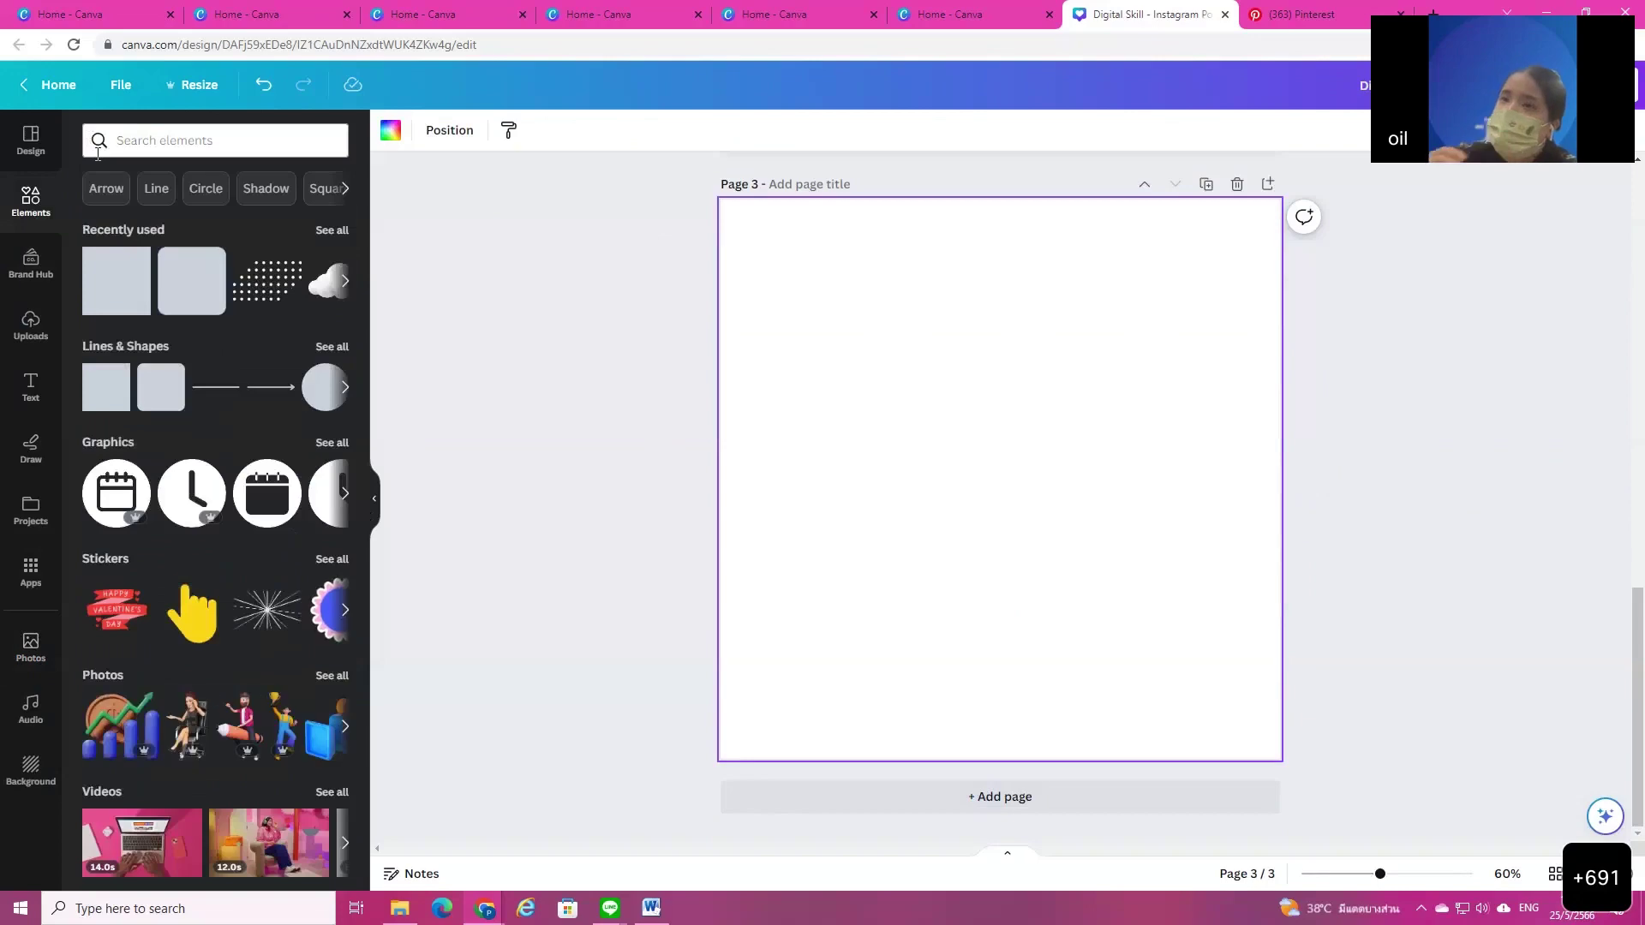
{"action": "left_click", "coordinate": [30, 325]}
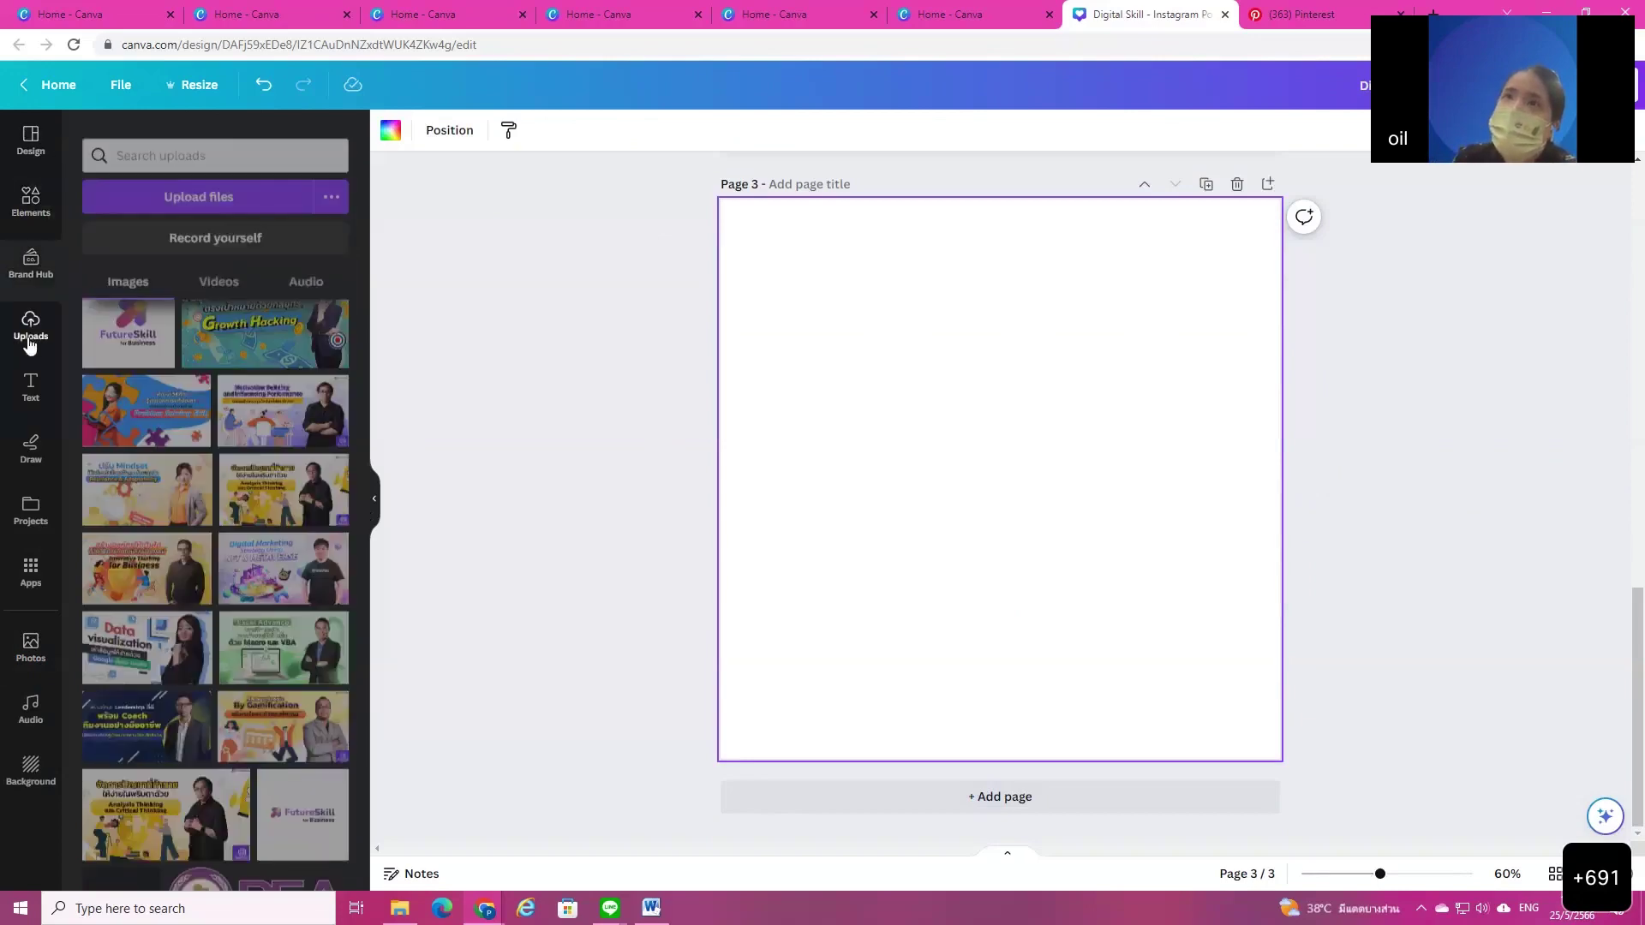
{"action": "scroll", "coordinate": [231, 535], "scroll_direction": "down", "scroll_amount": 10}
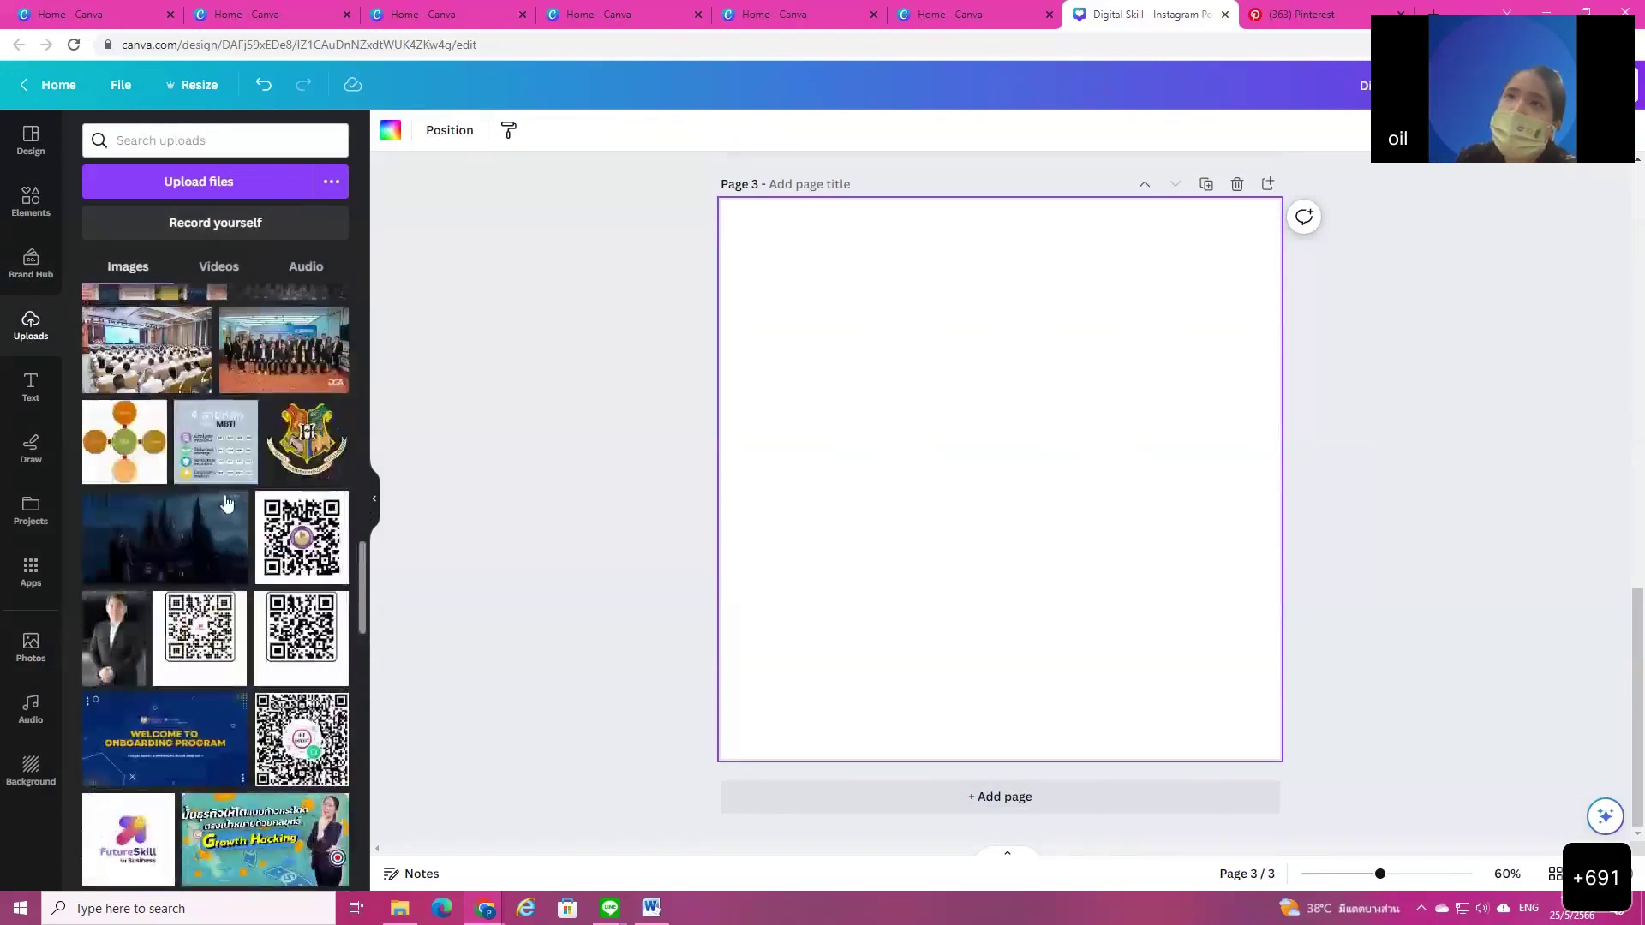
{"action": "scroll", "coordinate": [231, 536], "scroll_direction": "up", "scroll_amount": 5}
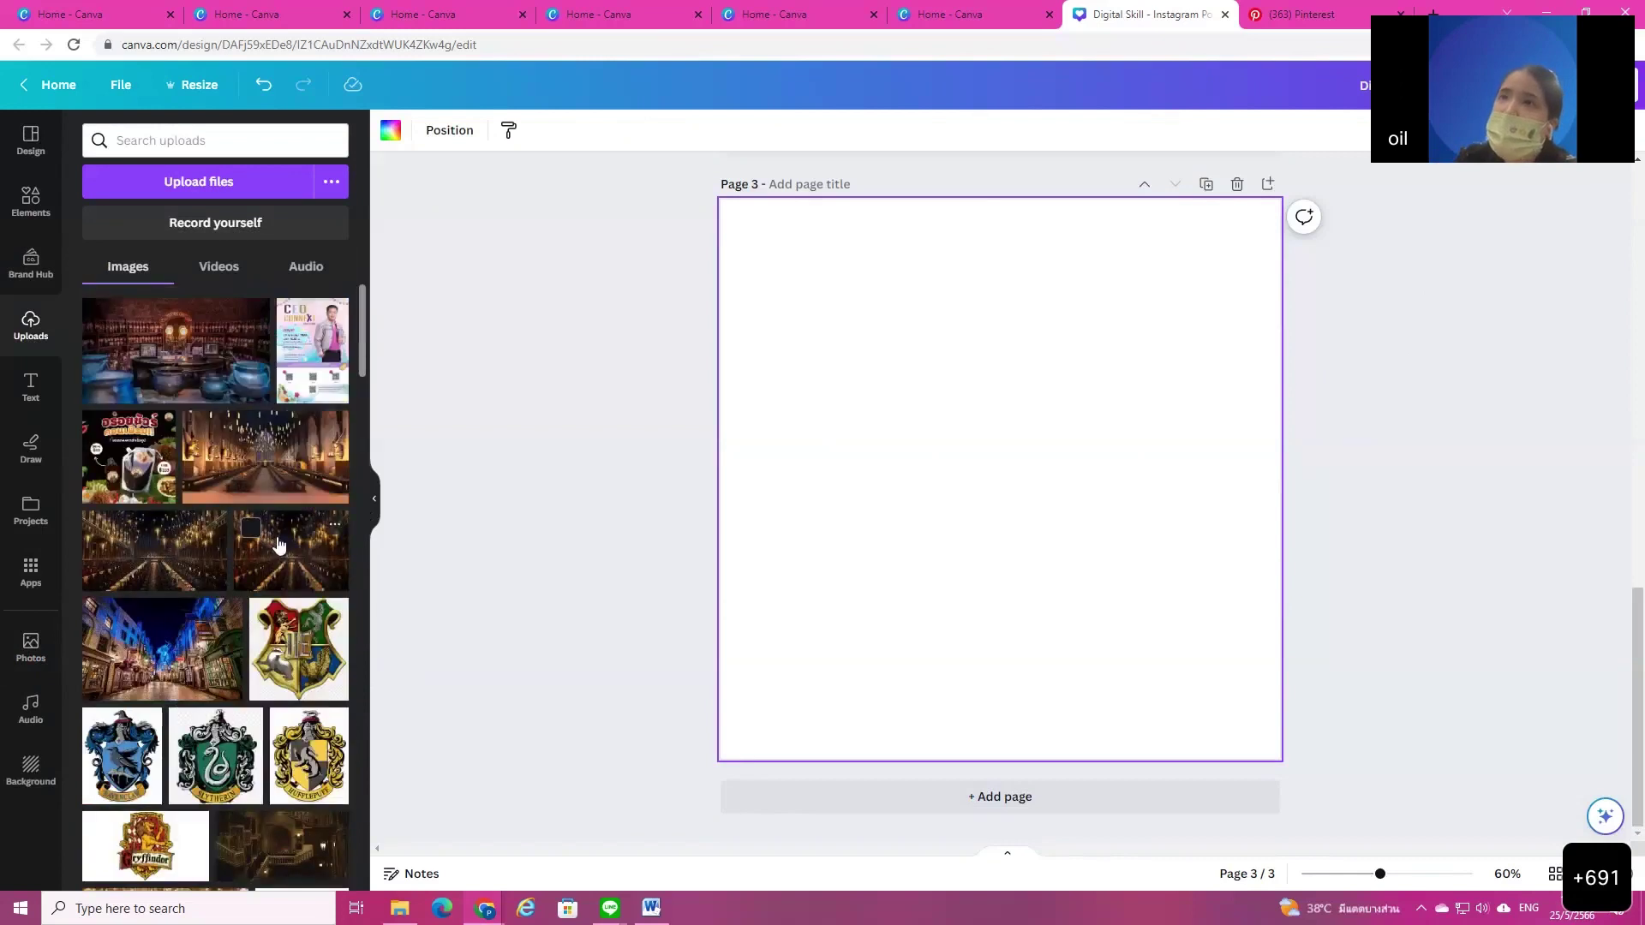
{"action": "left_click", "coordinate": [311, 361]}
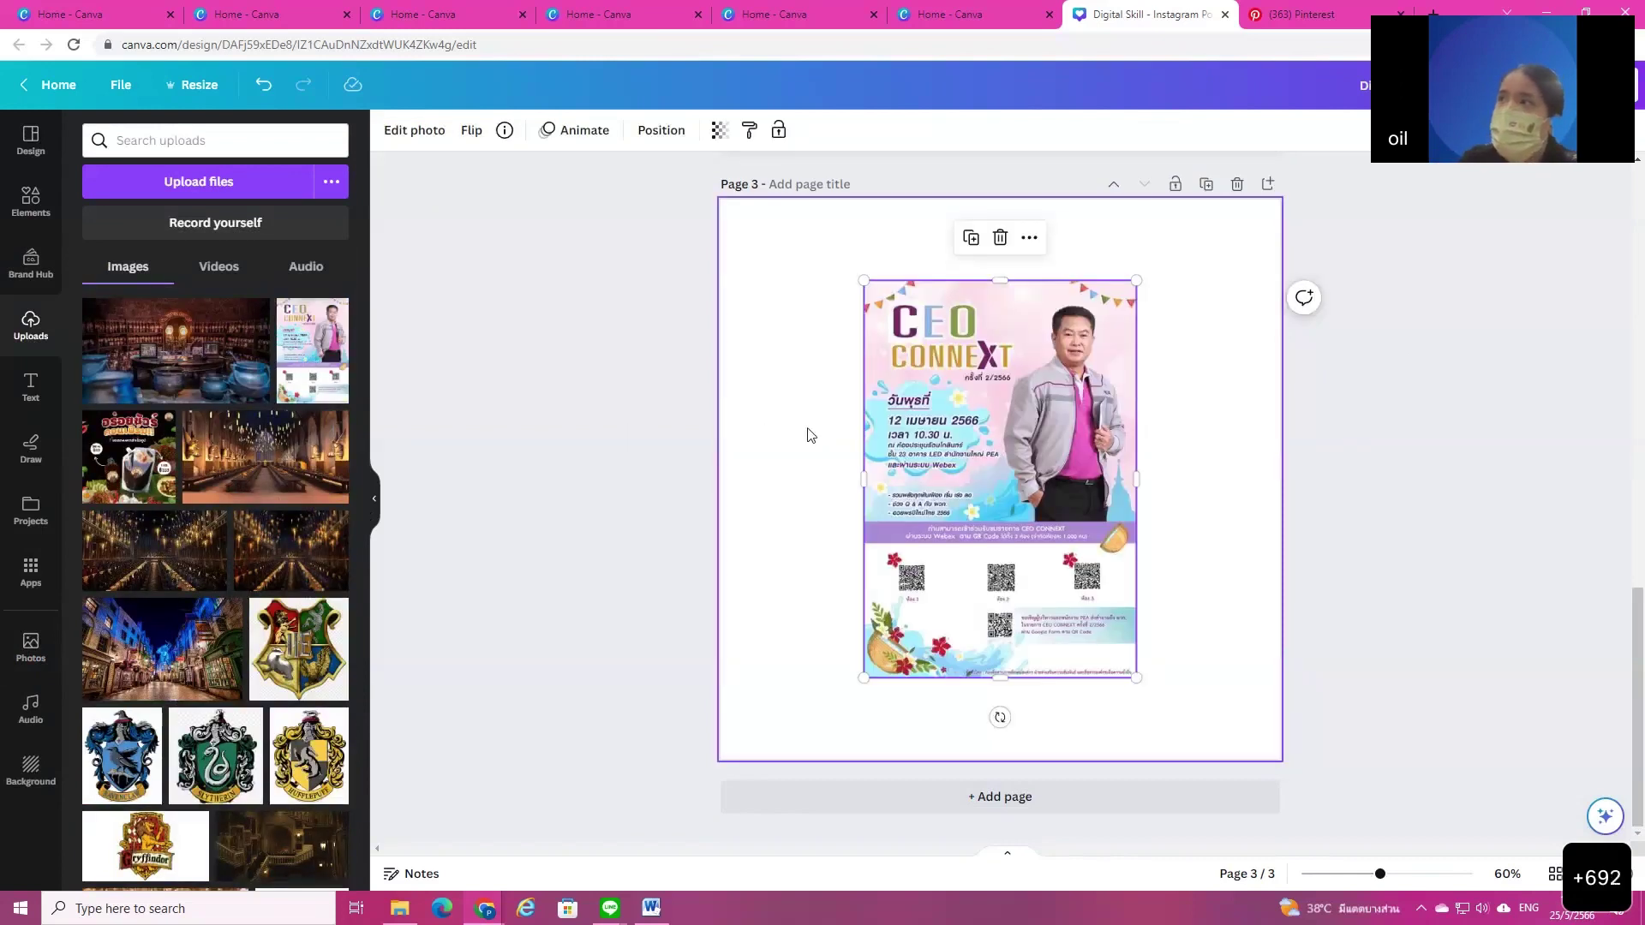
Step: Crop the QR-code section off the bottom of the CEO CONNEXT poster and enlarge the cropped image on page 3
{"action": "left_click_drag", "start_coordinate": [1030, 597], "coordinate": [1044, 545]}
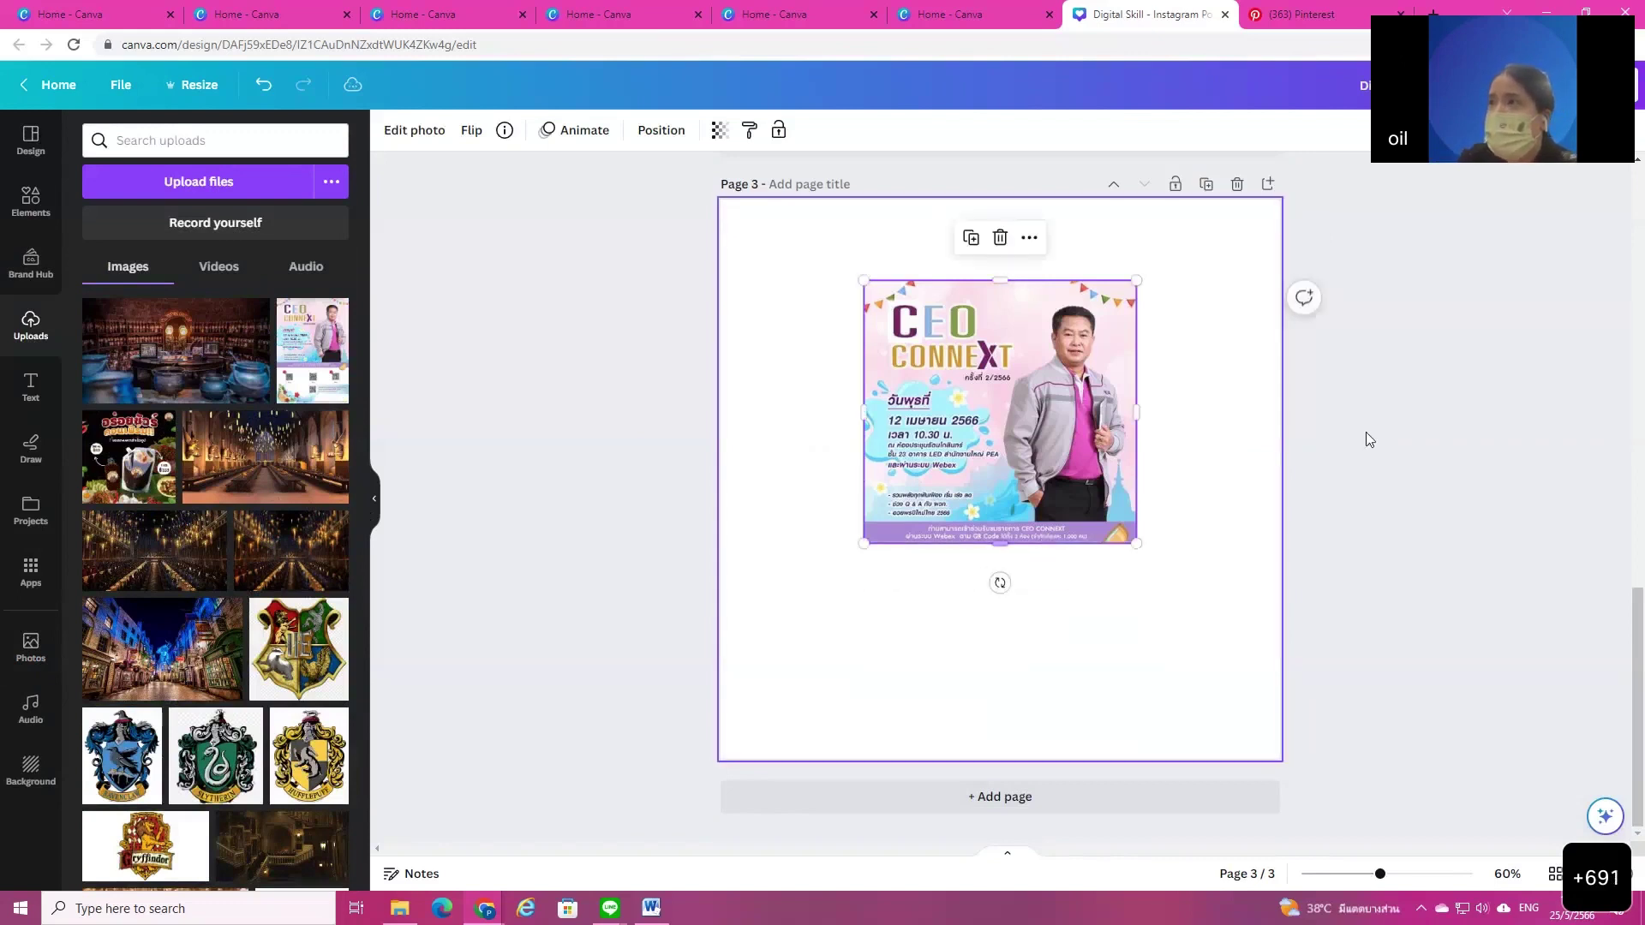
{"action": "left_click_drag", "start_coordinate": [867, 538], "coordinate": [786, 682]}
{"action": "left_click_drag", "start_coordinate": [976, 514], "coordinate": [1050, 494]}
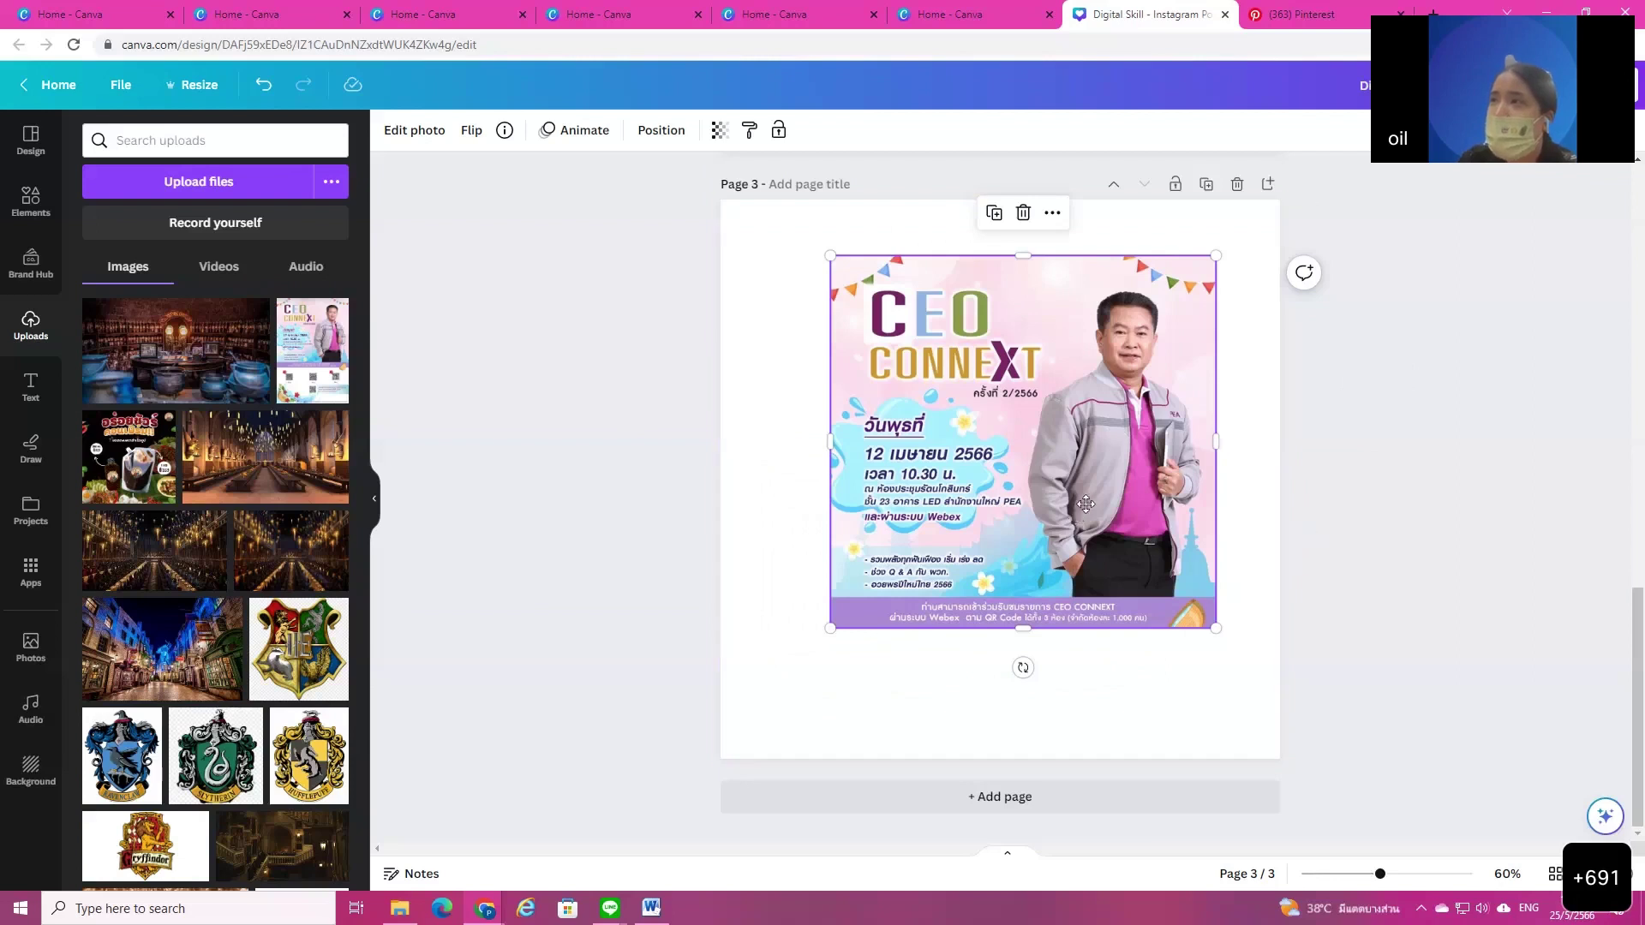
Step: Try the poster in several positions on page 3, ending near the middle of the page
{"action": "left_click_drag", "start_coordinate": [1065, 543], "coordinate": [1083, 513]}
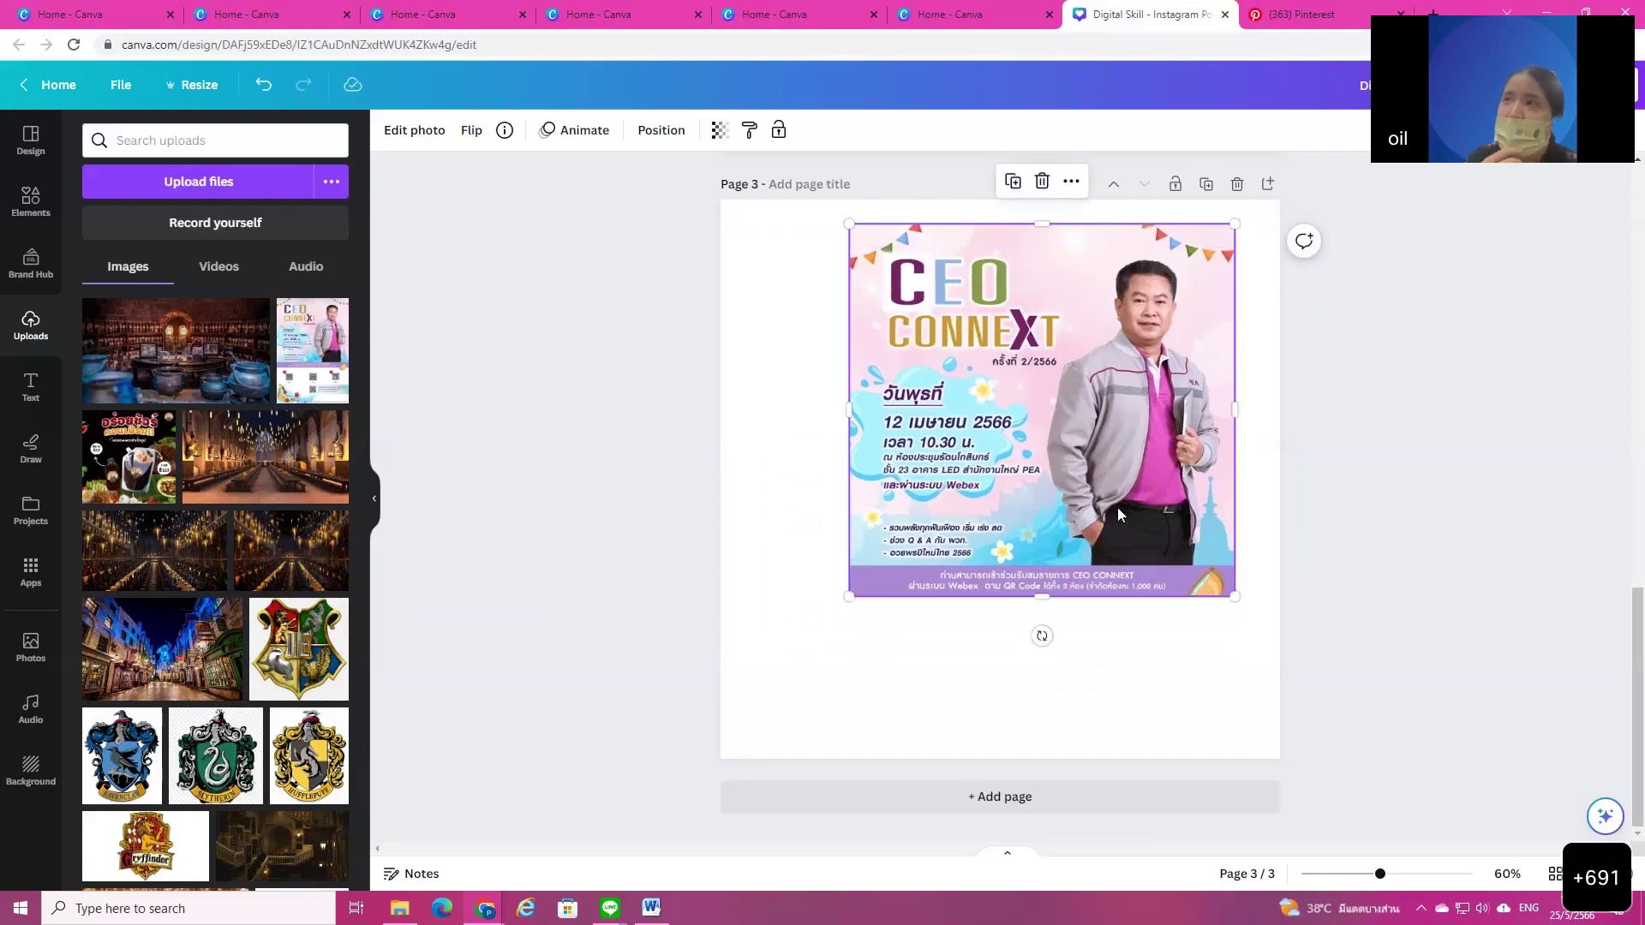
{"action": "left_click_drag", "start_coordinate": [1076, 491], "coordinate": [1075, 539]}
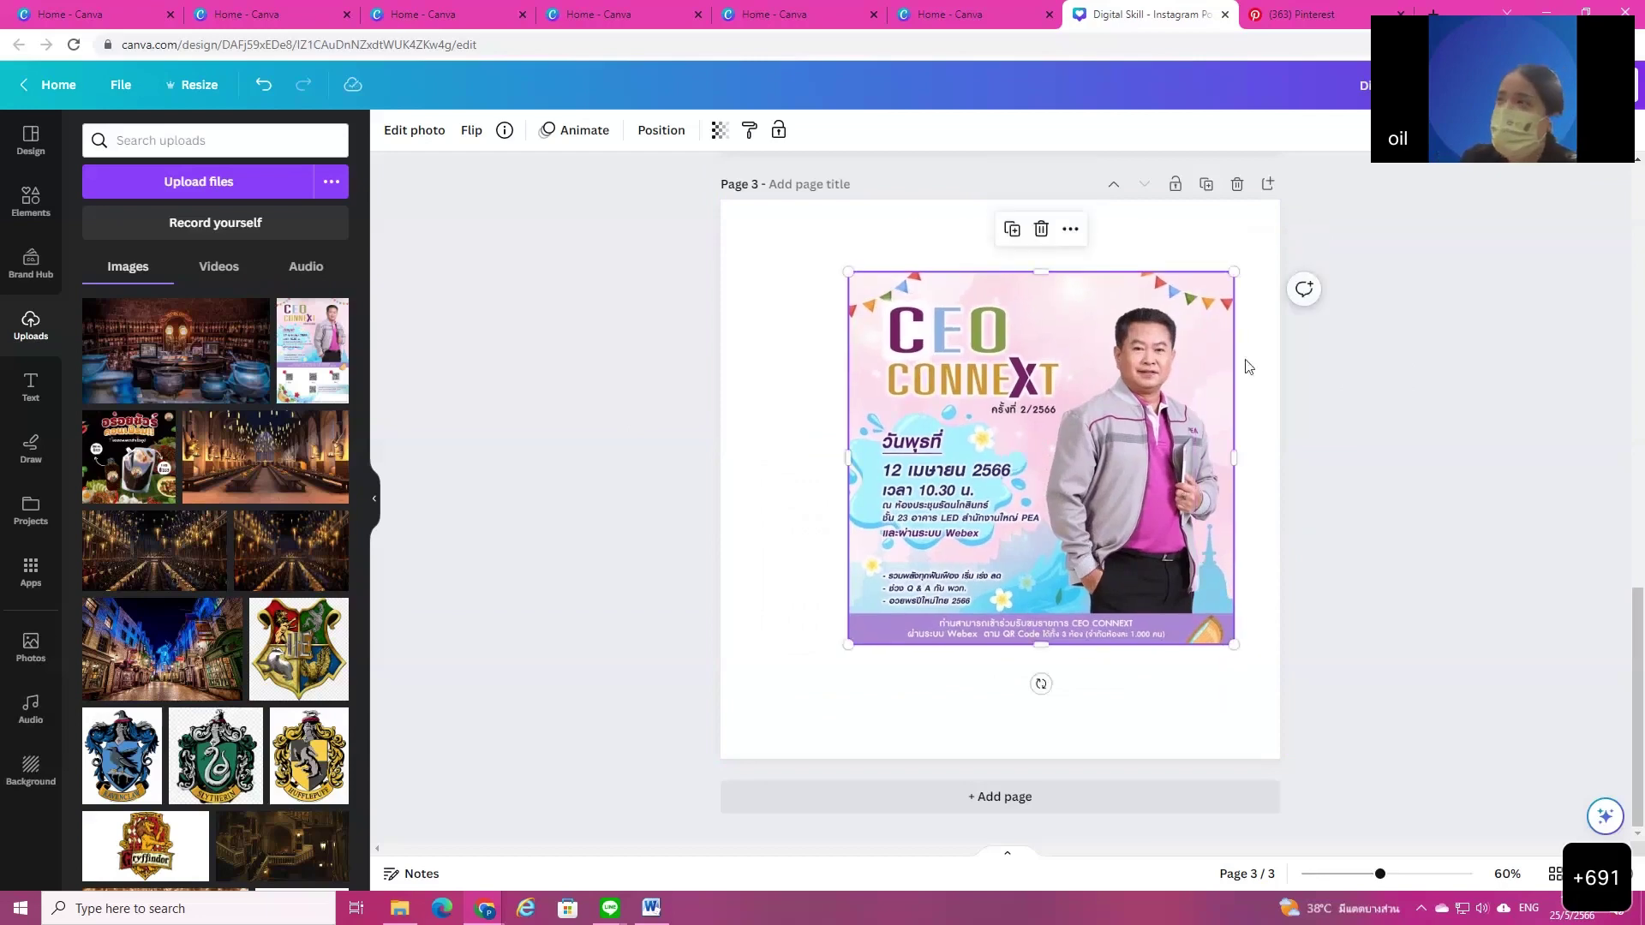
{"action": "left_click_drag", "start_coordinate": [1022, 499], "coordinate": [1093, 494]}
{"action": "left_click", "coordinate": [1402, 632]}
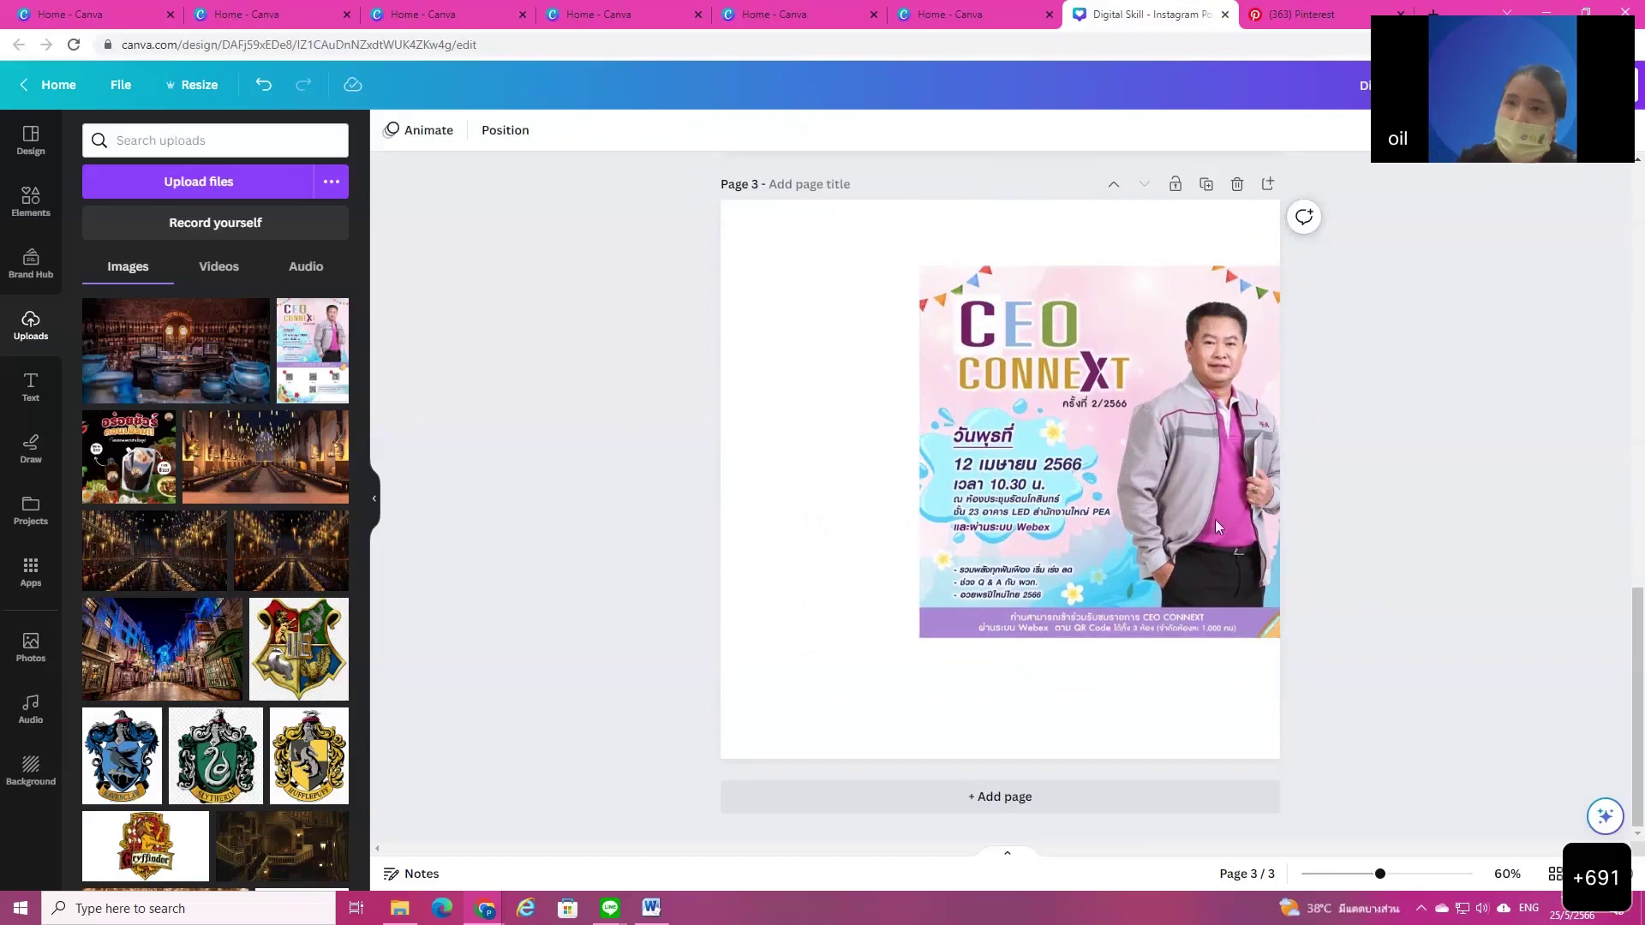
{"action": "left_click_drag", "start_coordinate": [1160, 382], "coordinate": [1062, 410]}
{"action": "left_click", "coordinate": [711, 349]}
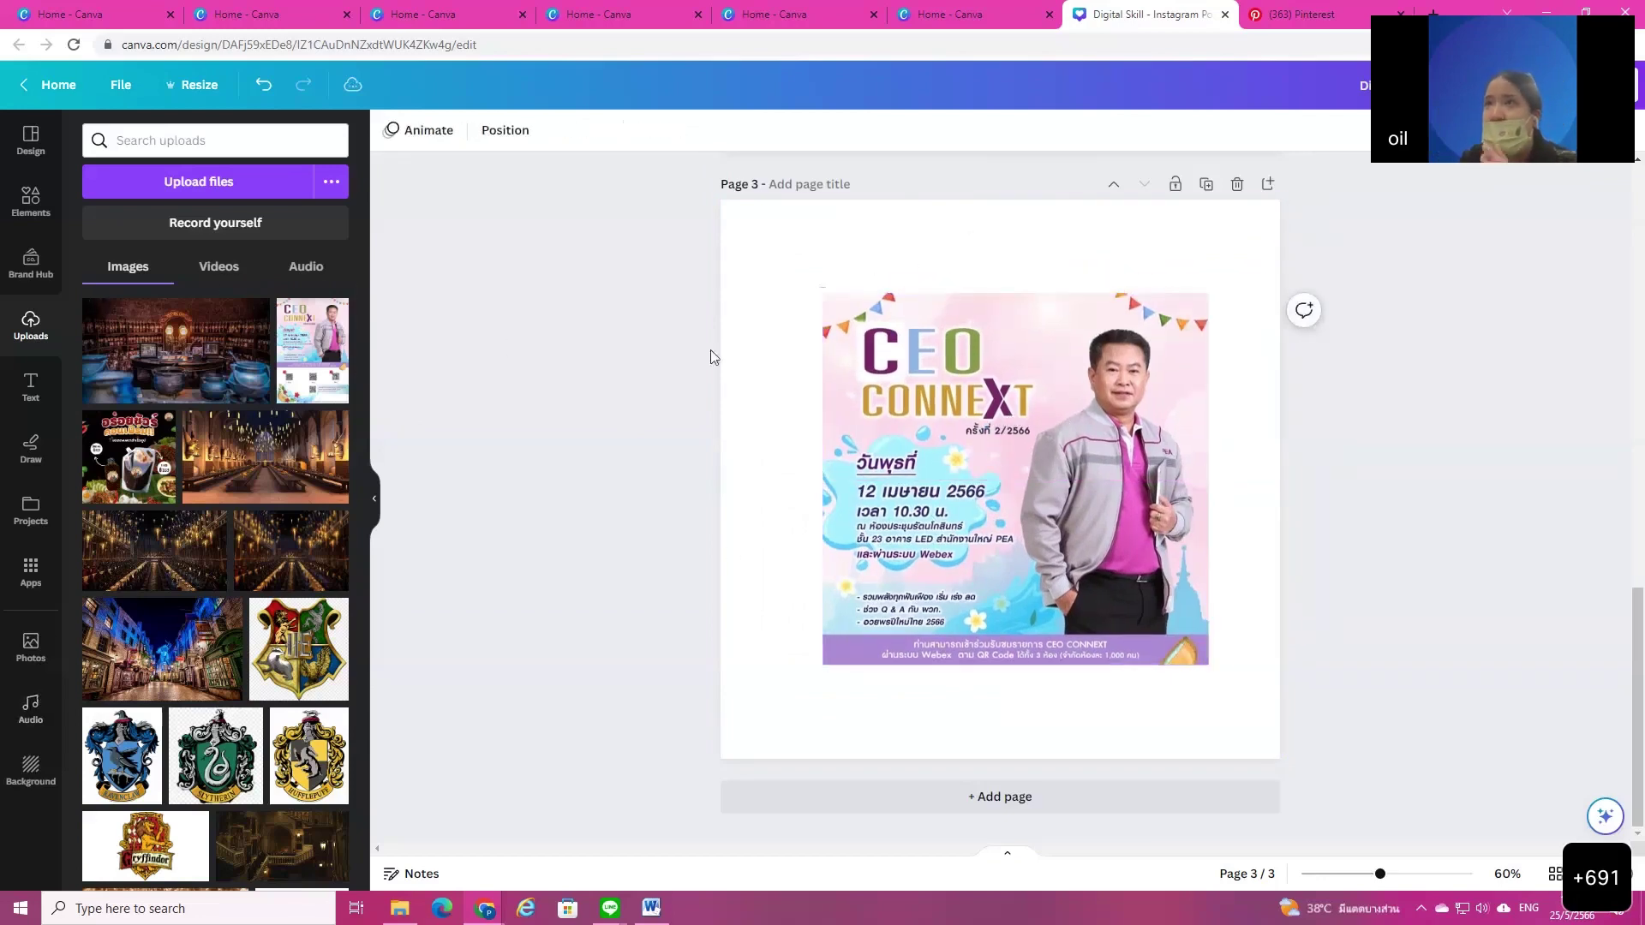
Step: Search the backgrounds for "pink" and apply the pink diamond-checkered pattern as the background of page 3
{"action": "left_click", "coordinate": [389, 130]}
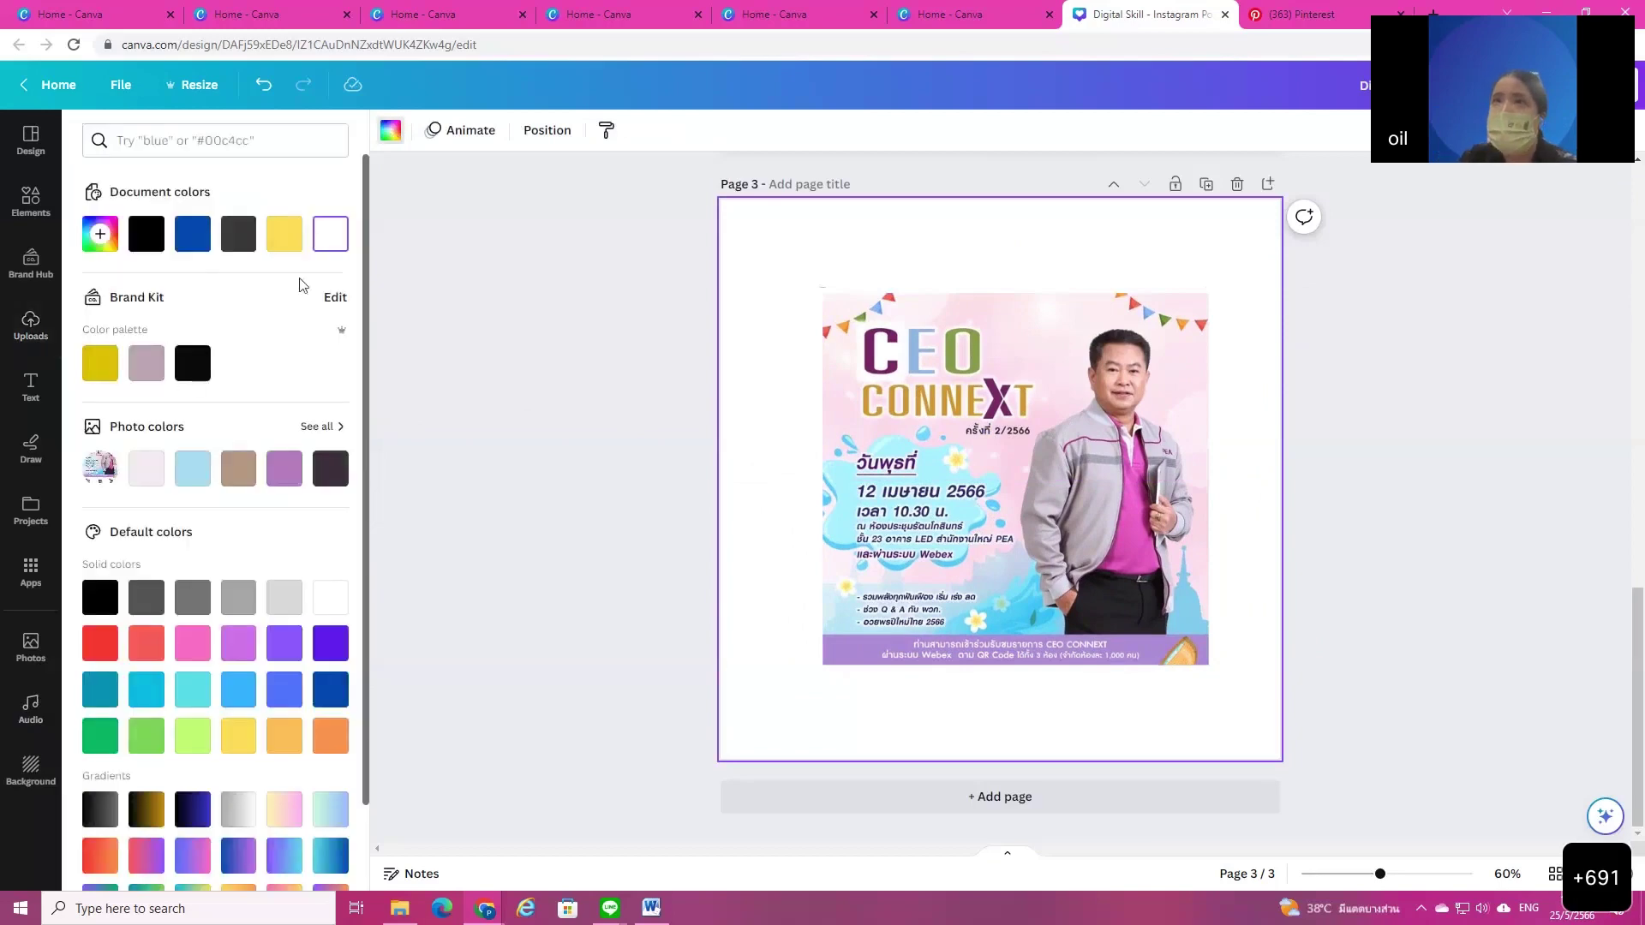
{"action": "left_click", "coordinate": [34, 776]}
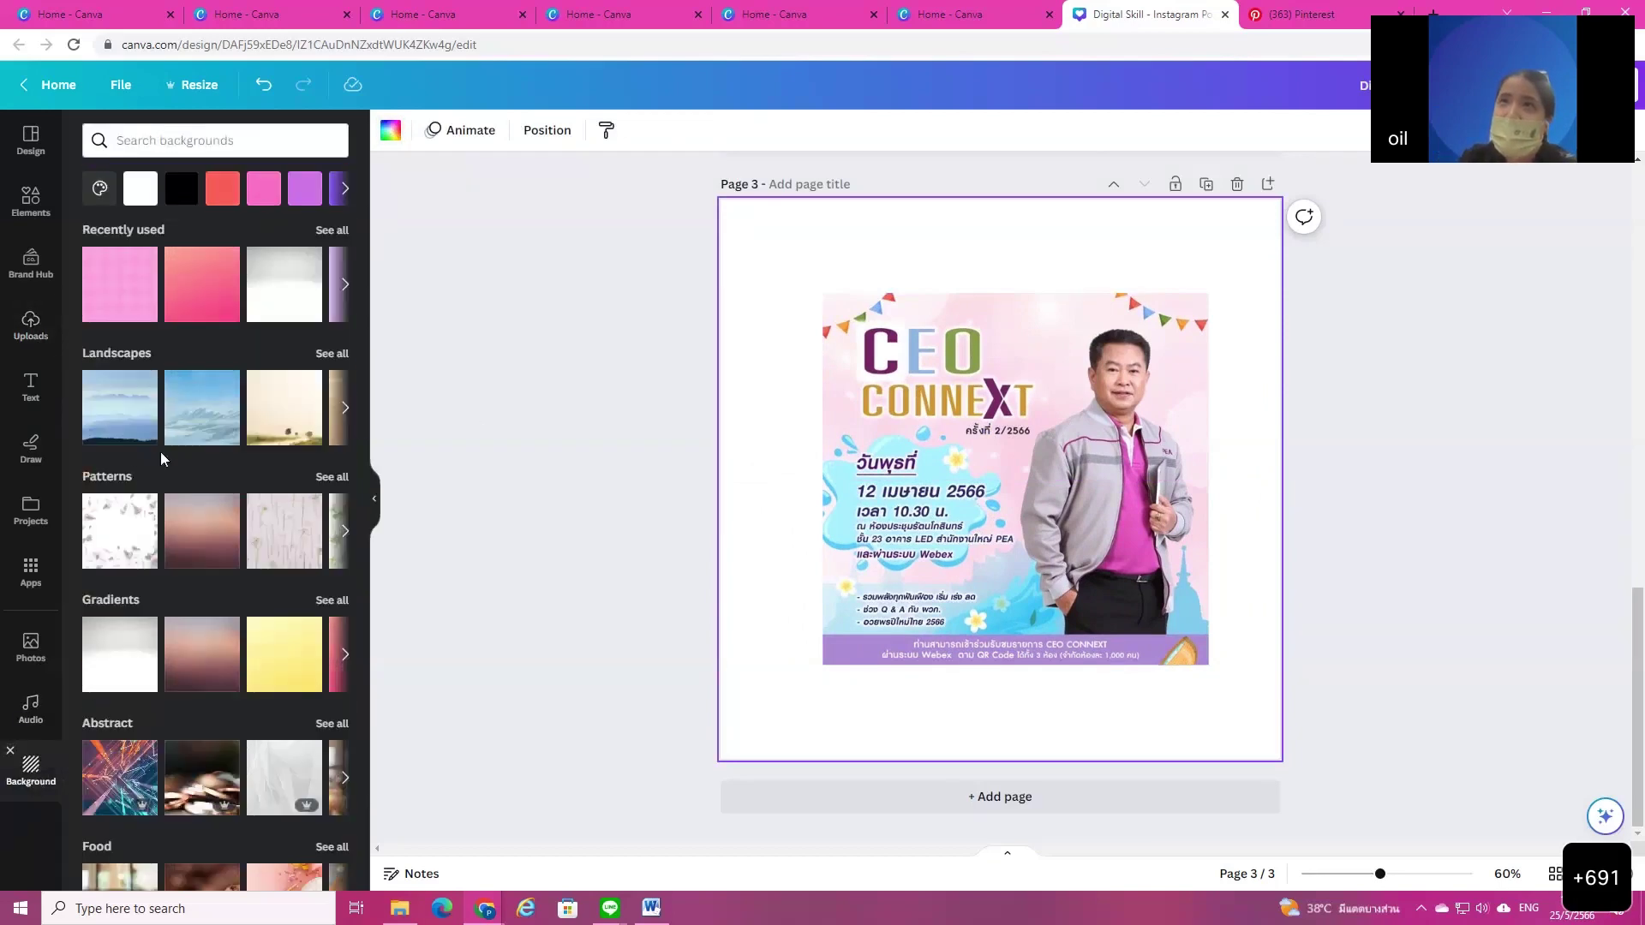
{"action": "left_click", "coordinate": [250, 145]}
{"action": "left_click", "coordinate": [150, 211]}
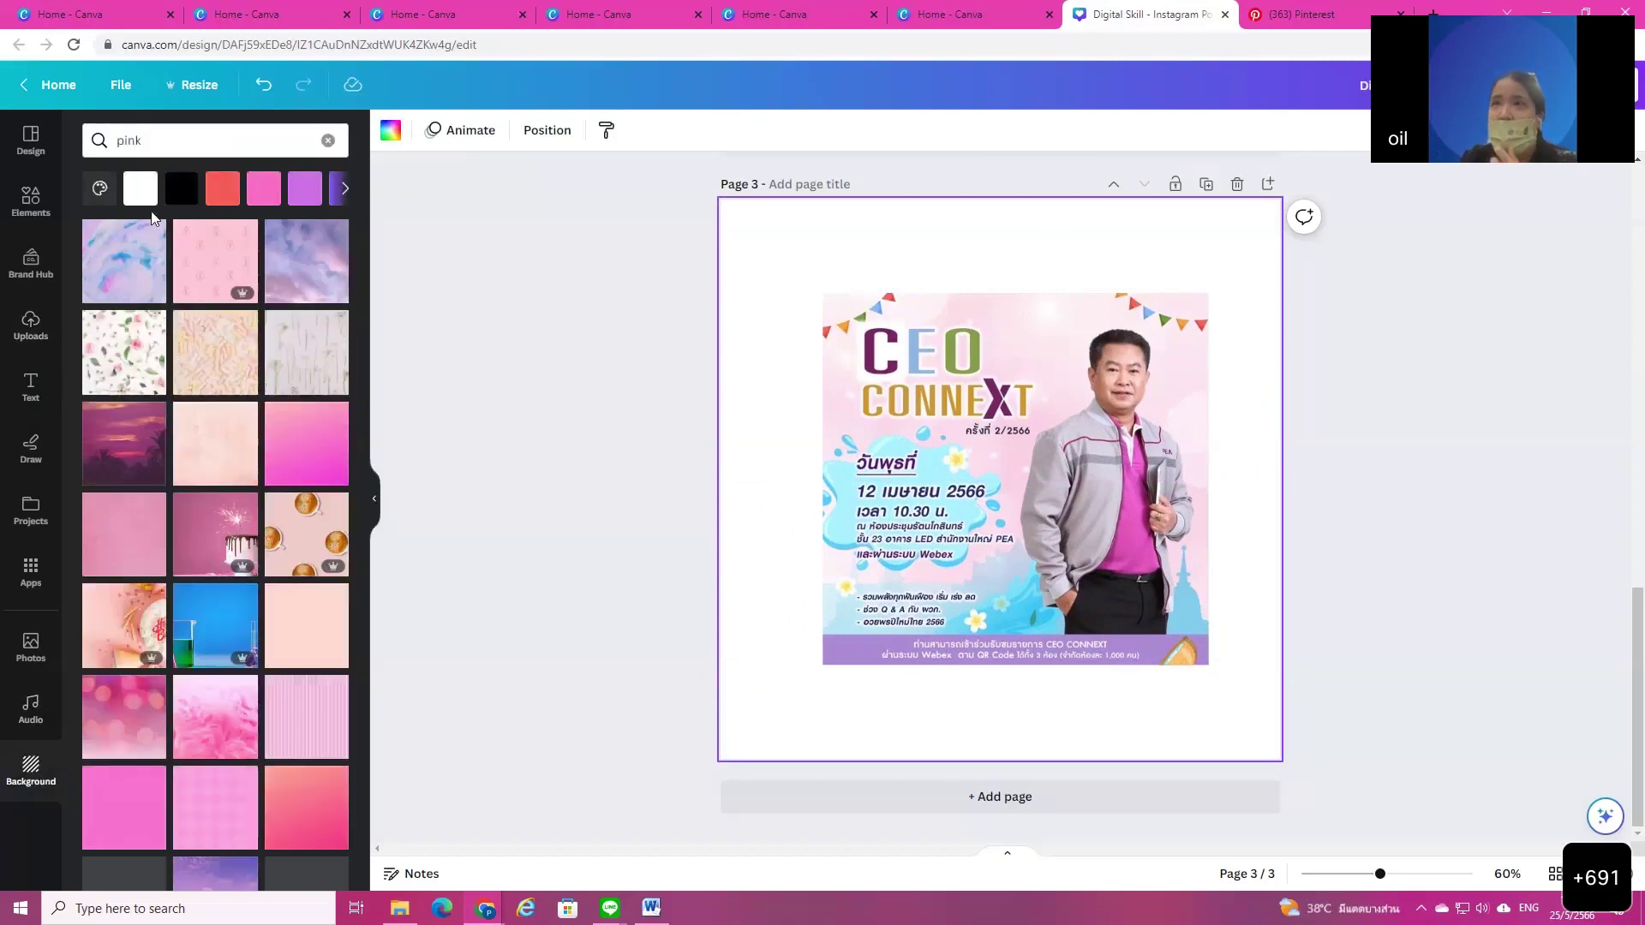
{"action": "scroll", "coordinate": [236, 532], "scroll_direction": "down", "scroll_amount": 5}
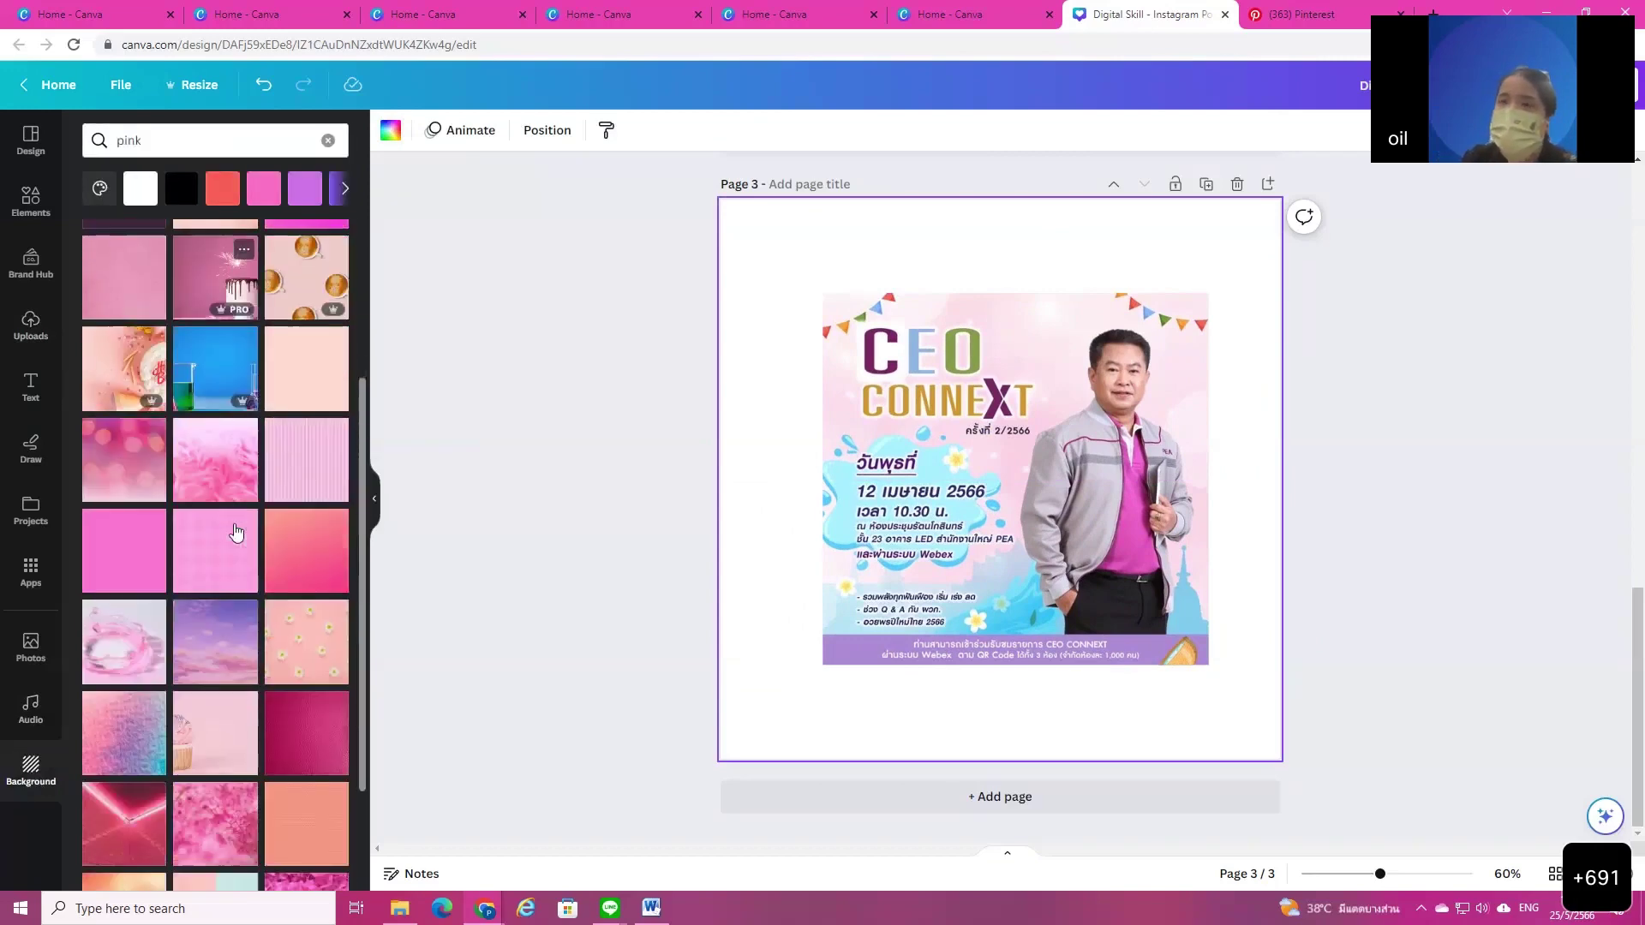
{"action": "scroll", "coordinate": [236, 532], "scroll_direction": "down", "scroll_amount": 3}
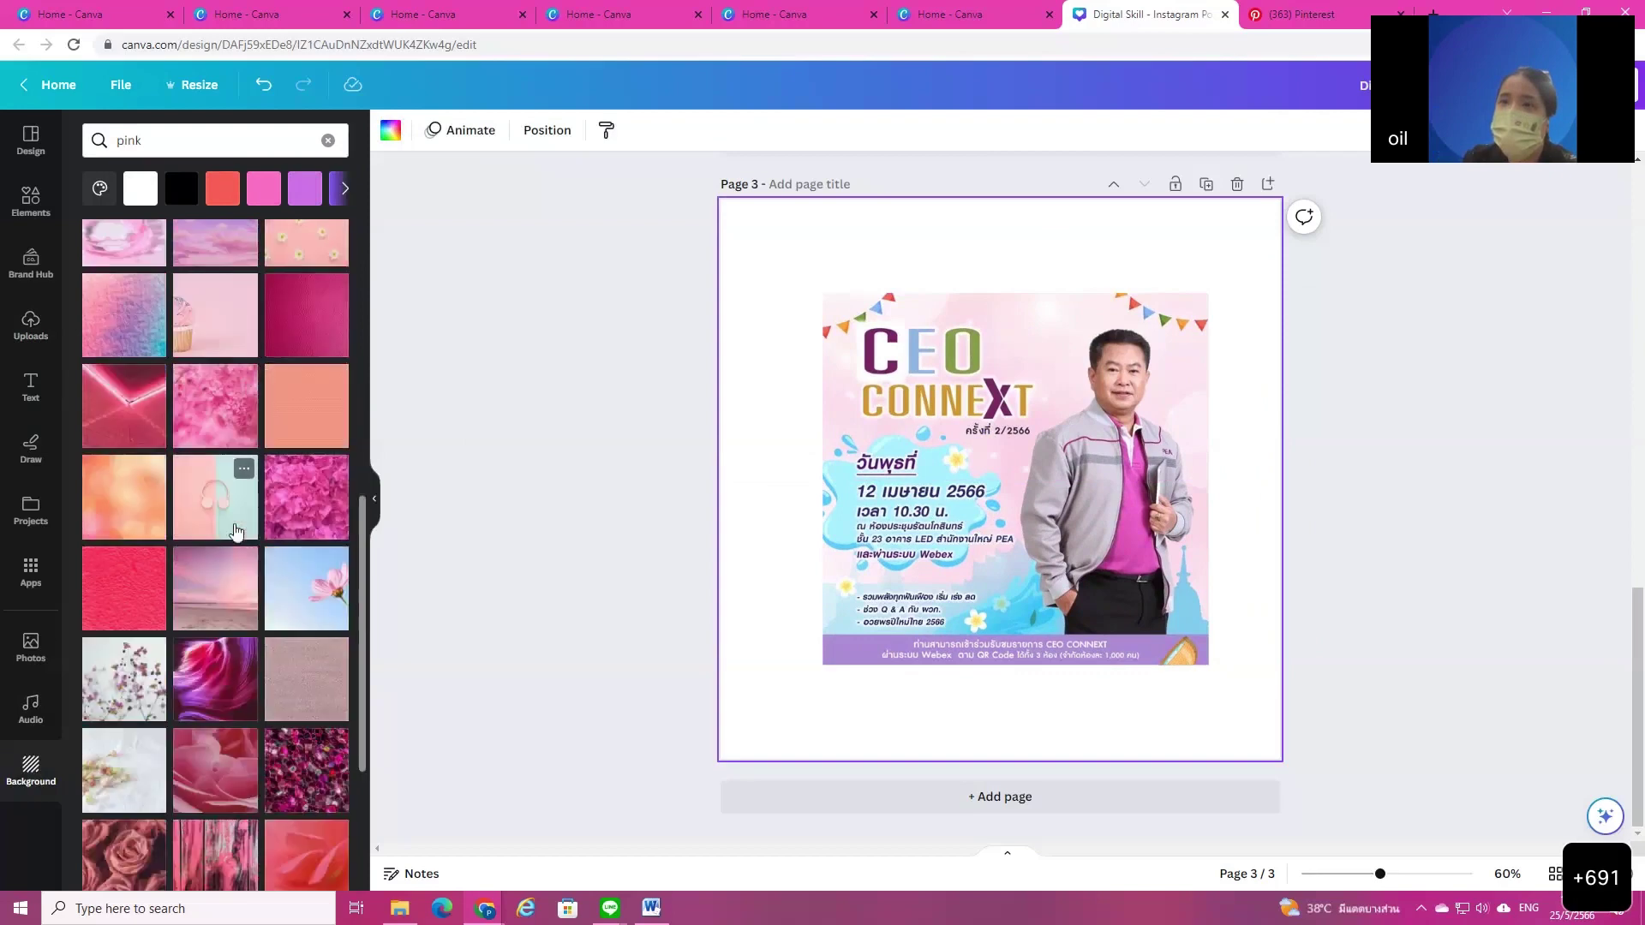
{"action": "scroll", "coordinate": [236, 532], "scroll_direction": "up", "scroll_amount": 7}
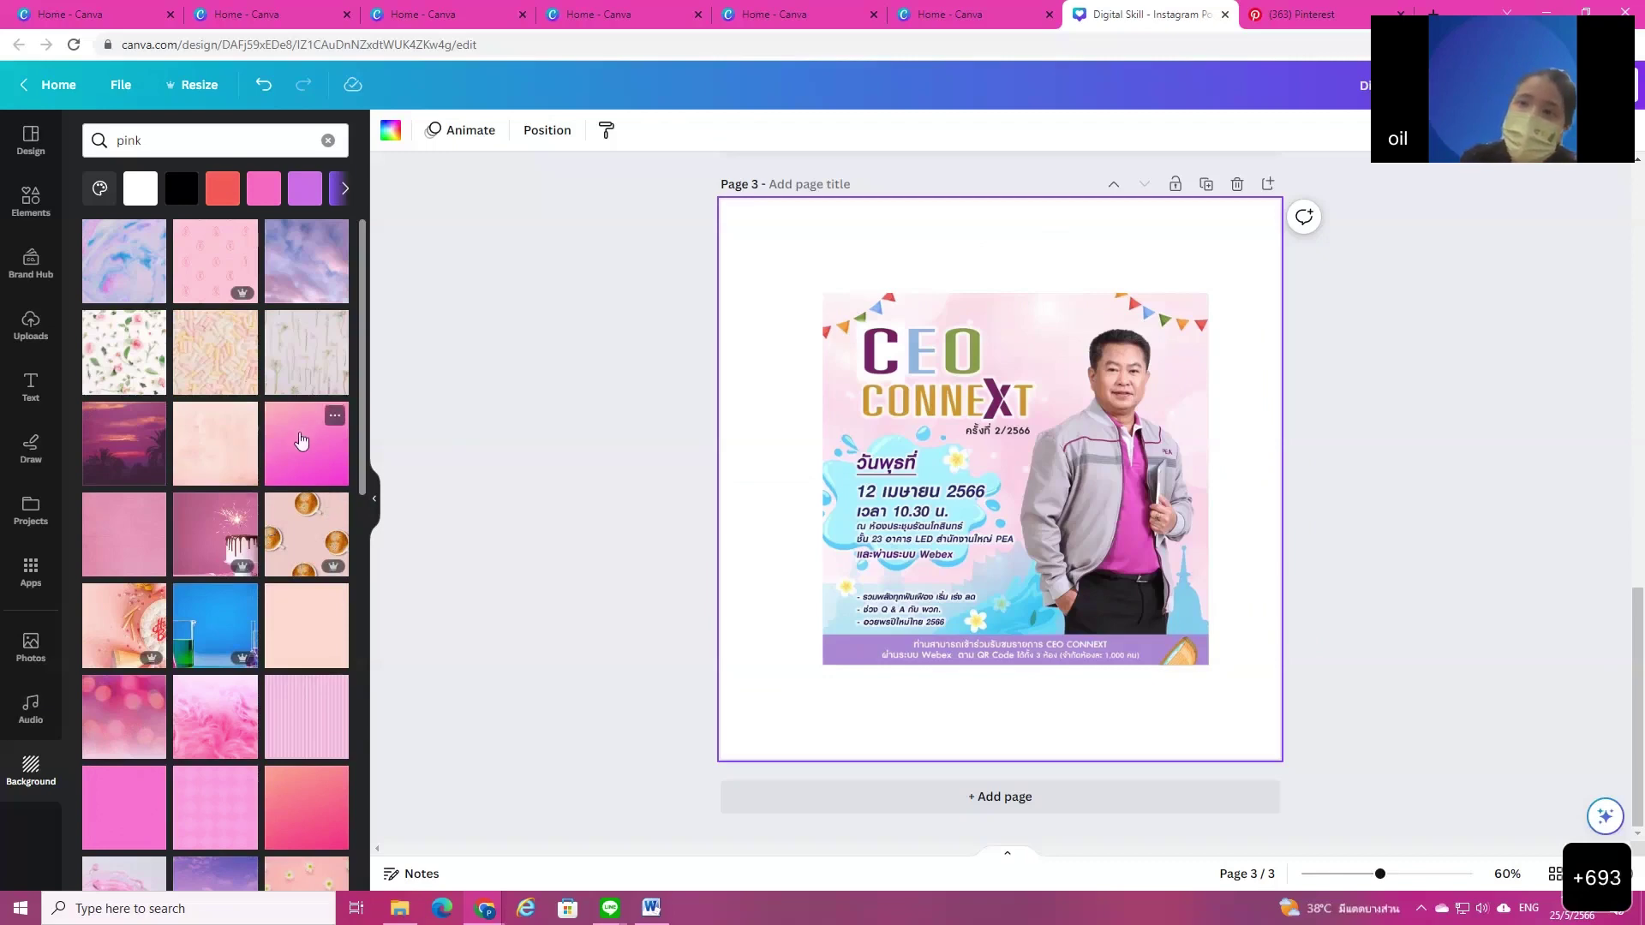
{"action": "scroll", "coordinate": [299, 445], "scroll_direction": "down", "scroll_amount": 3}
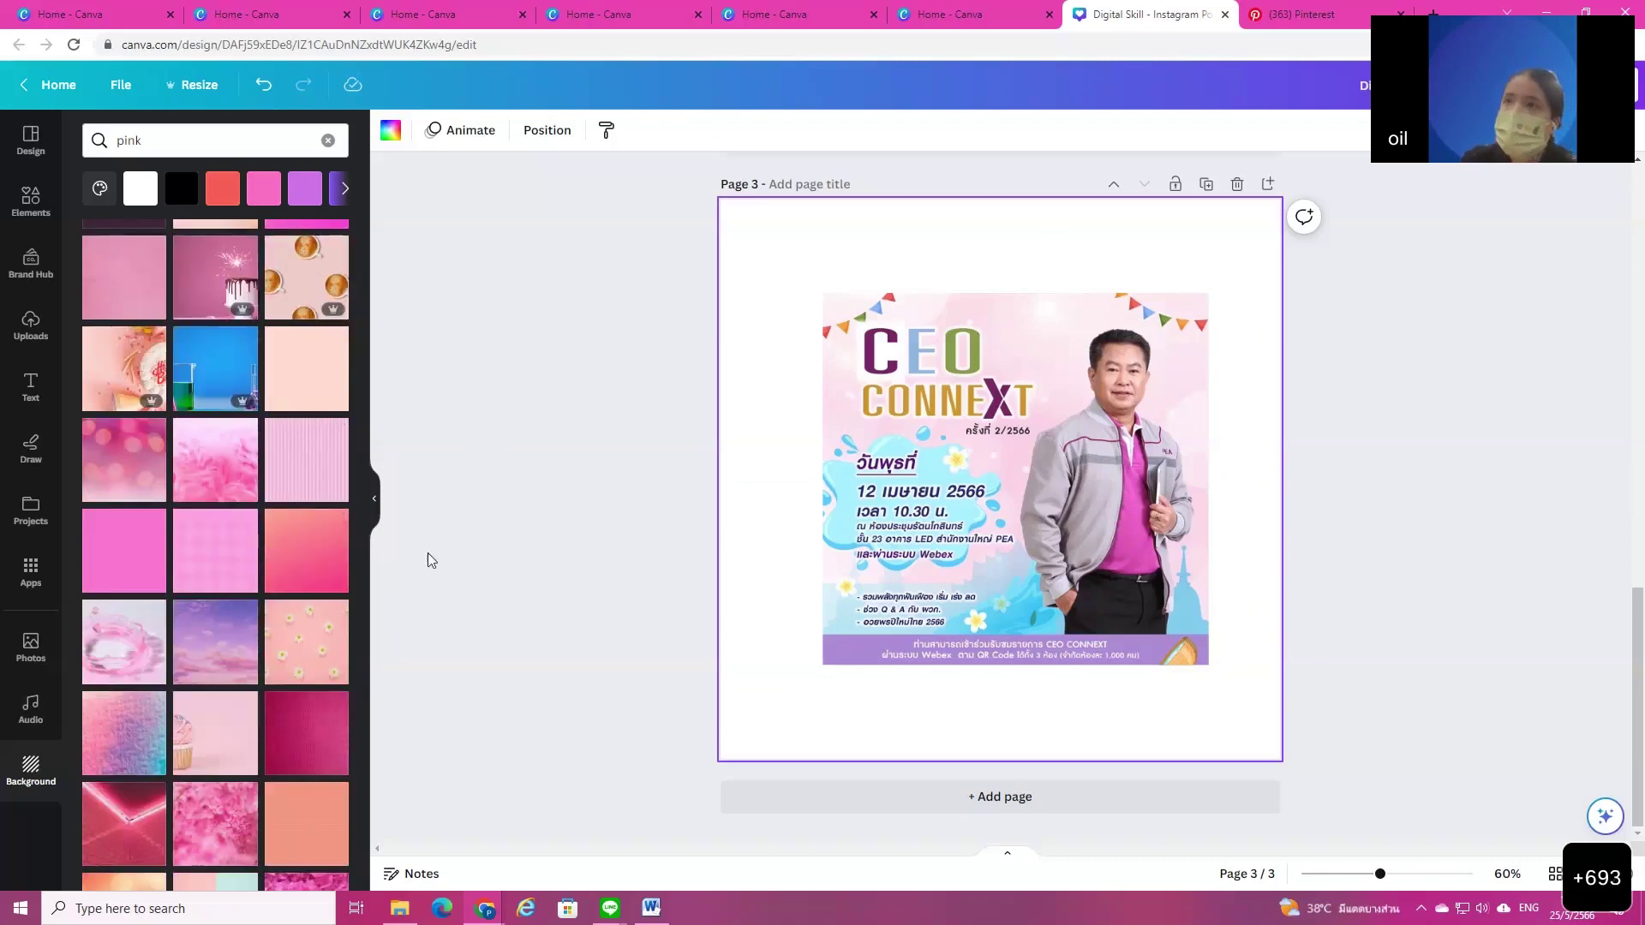
{"action": "left_click", "coordinate": [220, 563]}
{"action": "left_click_drag", "start_coordinate": [929, 634], "coordinate": [955, 612]}
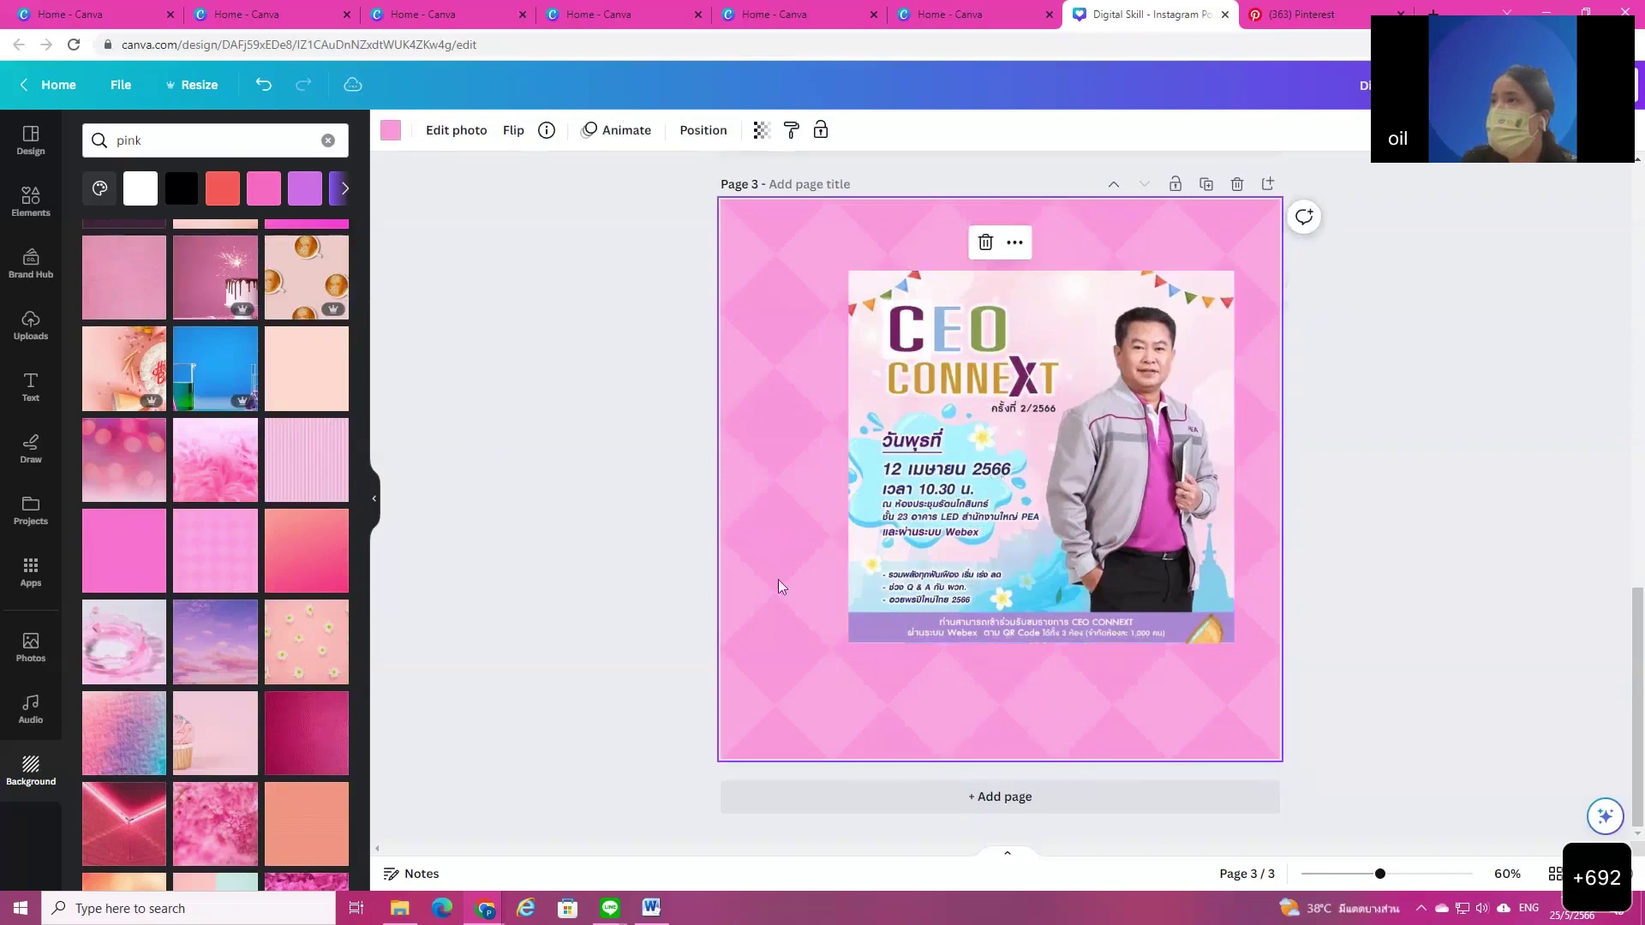
Step: Recolour the checkered background of page 3 to the pale pink #F1DDEA
{"action": "left_click", "coordinate": [390, 133]}
{"action": "left_click", "coordinate": [100, 234]}
{"action": "left_click_drag", "start_coordinate": [195, 318], "coordinate": [127, 319]}
{"action": "left_click_drag", "start_coordinate": [125, 319], "coordinate": [124, 318]}
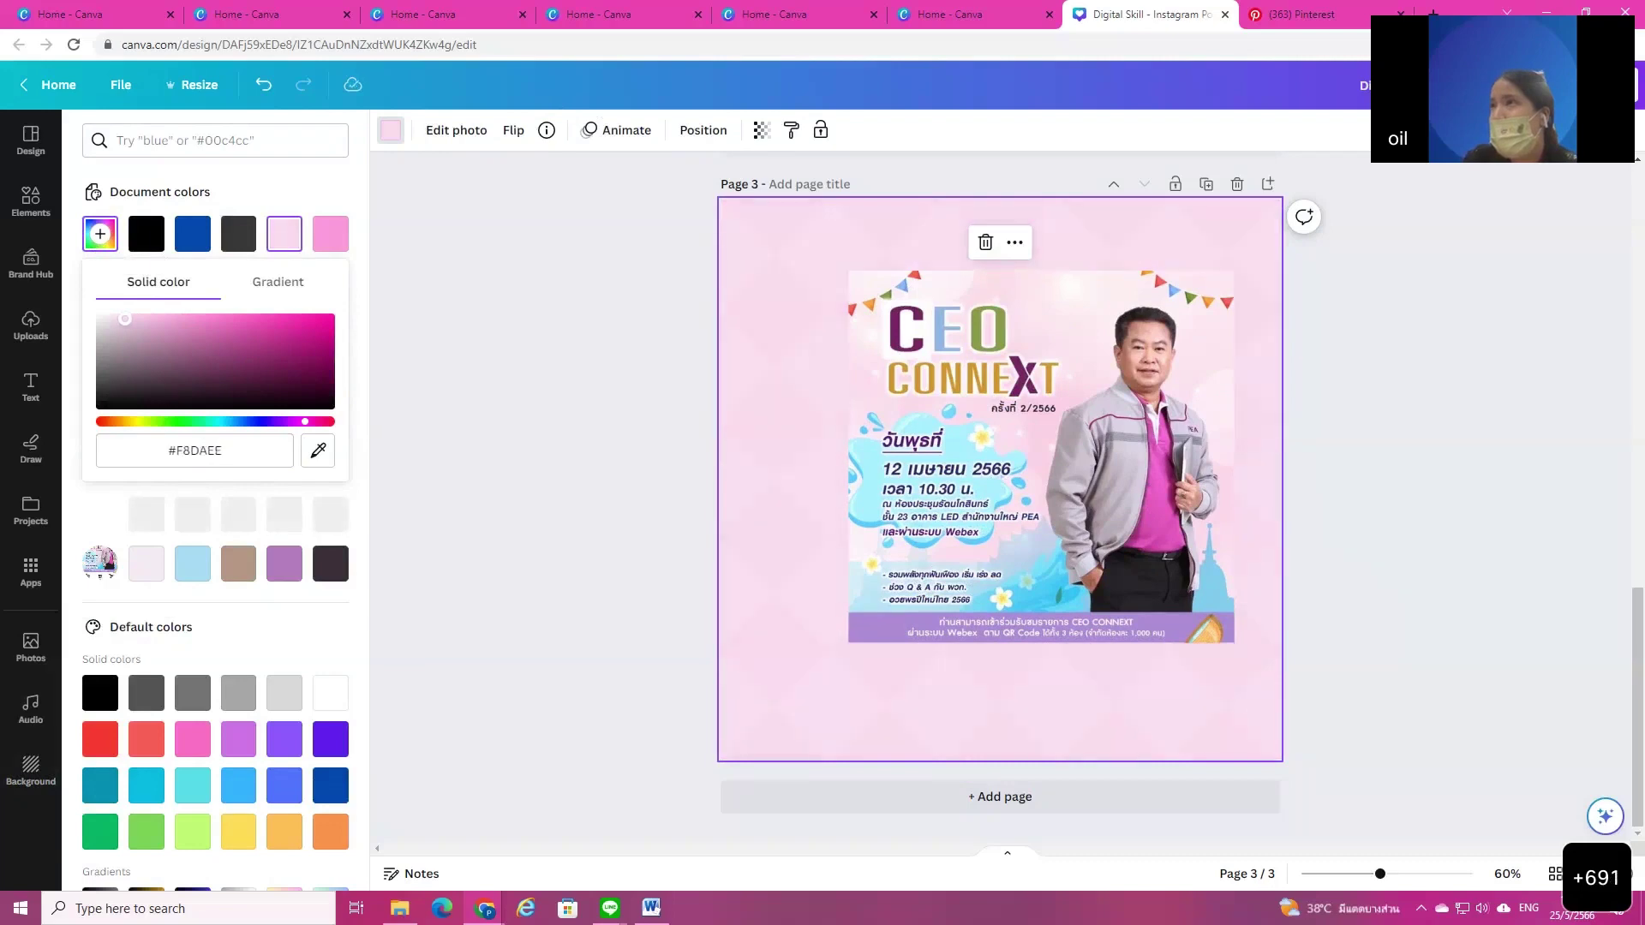
{"action": "left_click", "coordinate": [753, 301]}
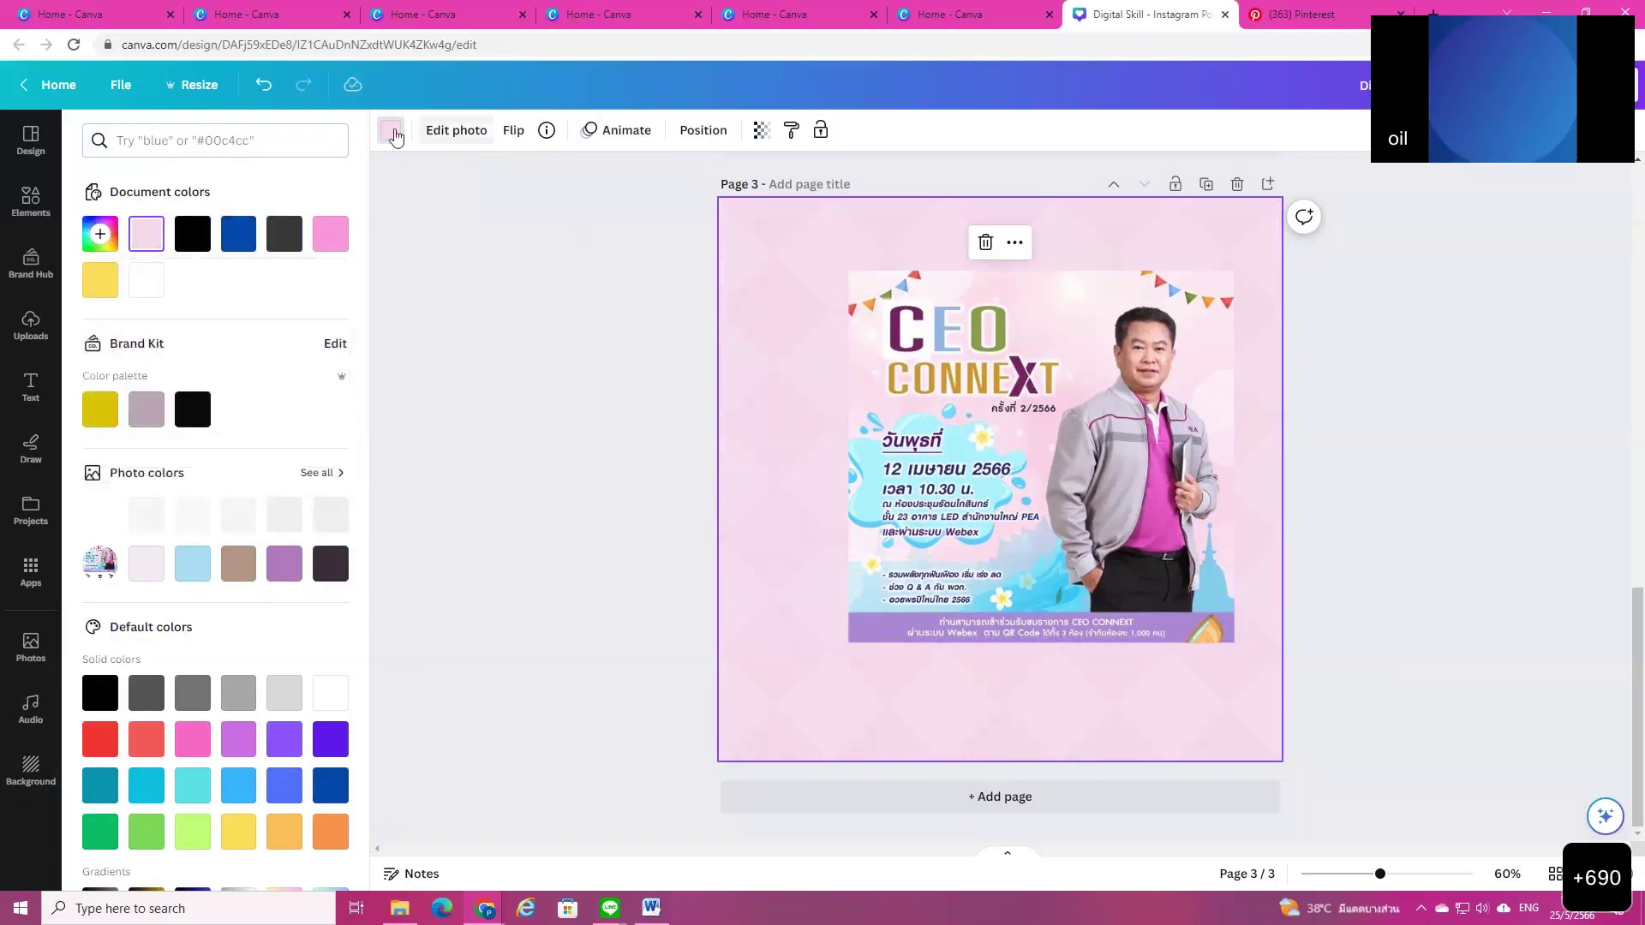
{"action": "left_click", "coordinate": [163, 237]}
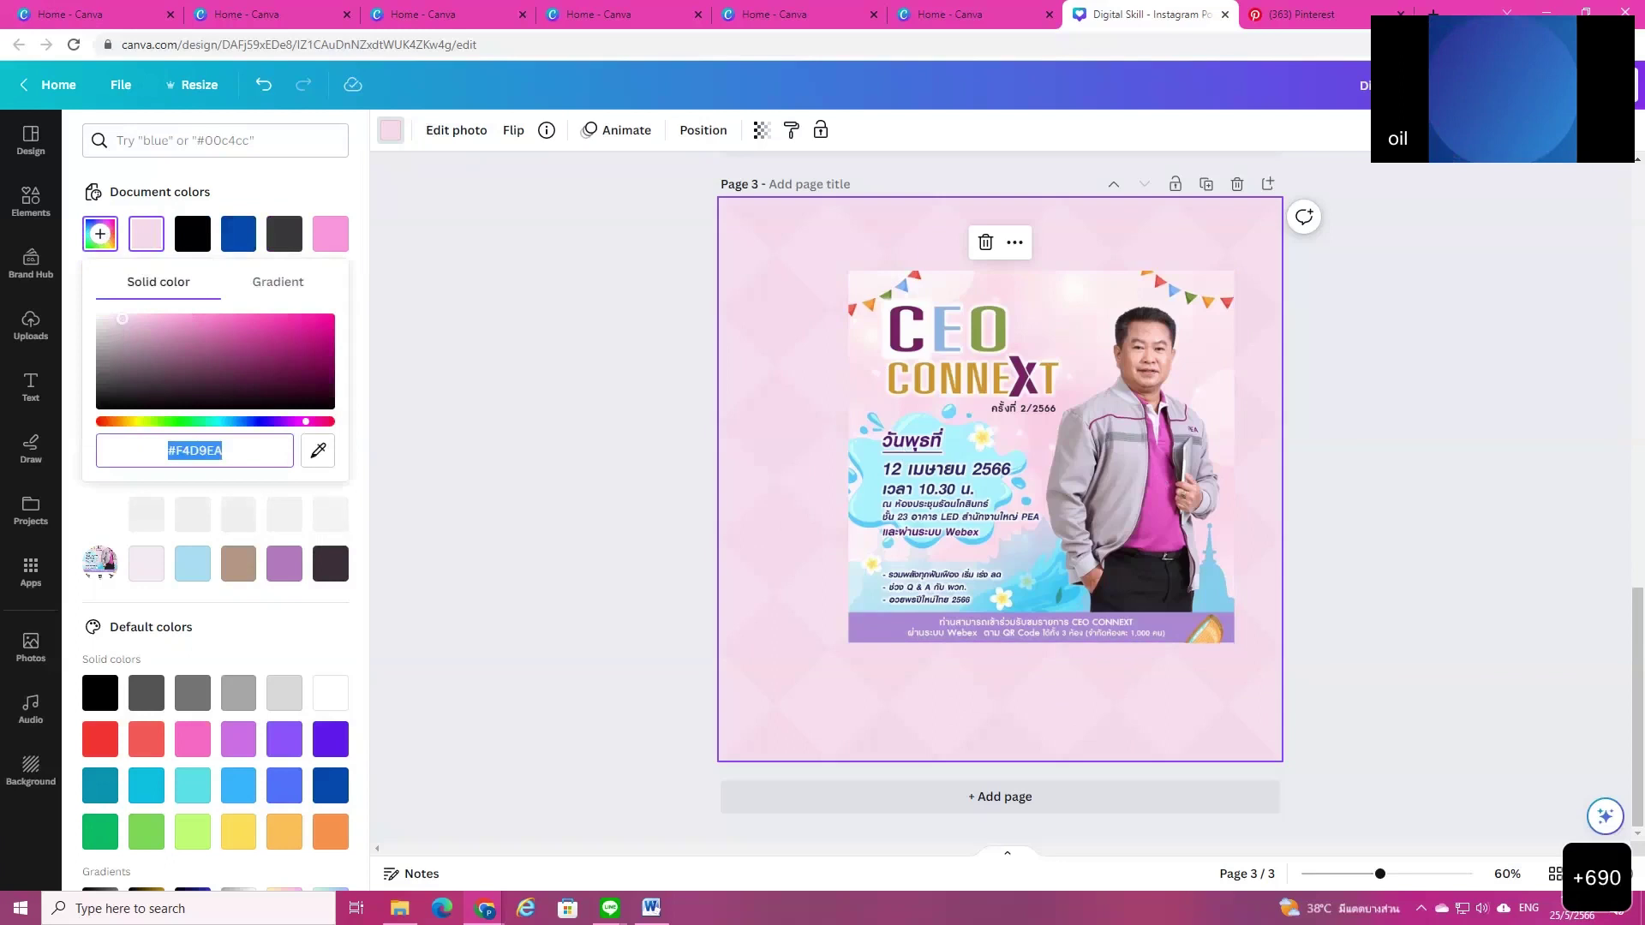
{"action": "left_click_drag", "start_coordinate": [121, 319], "coordinate": [117, 318]}
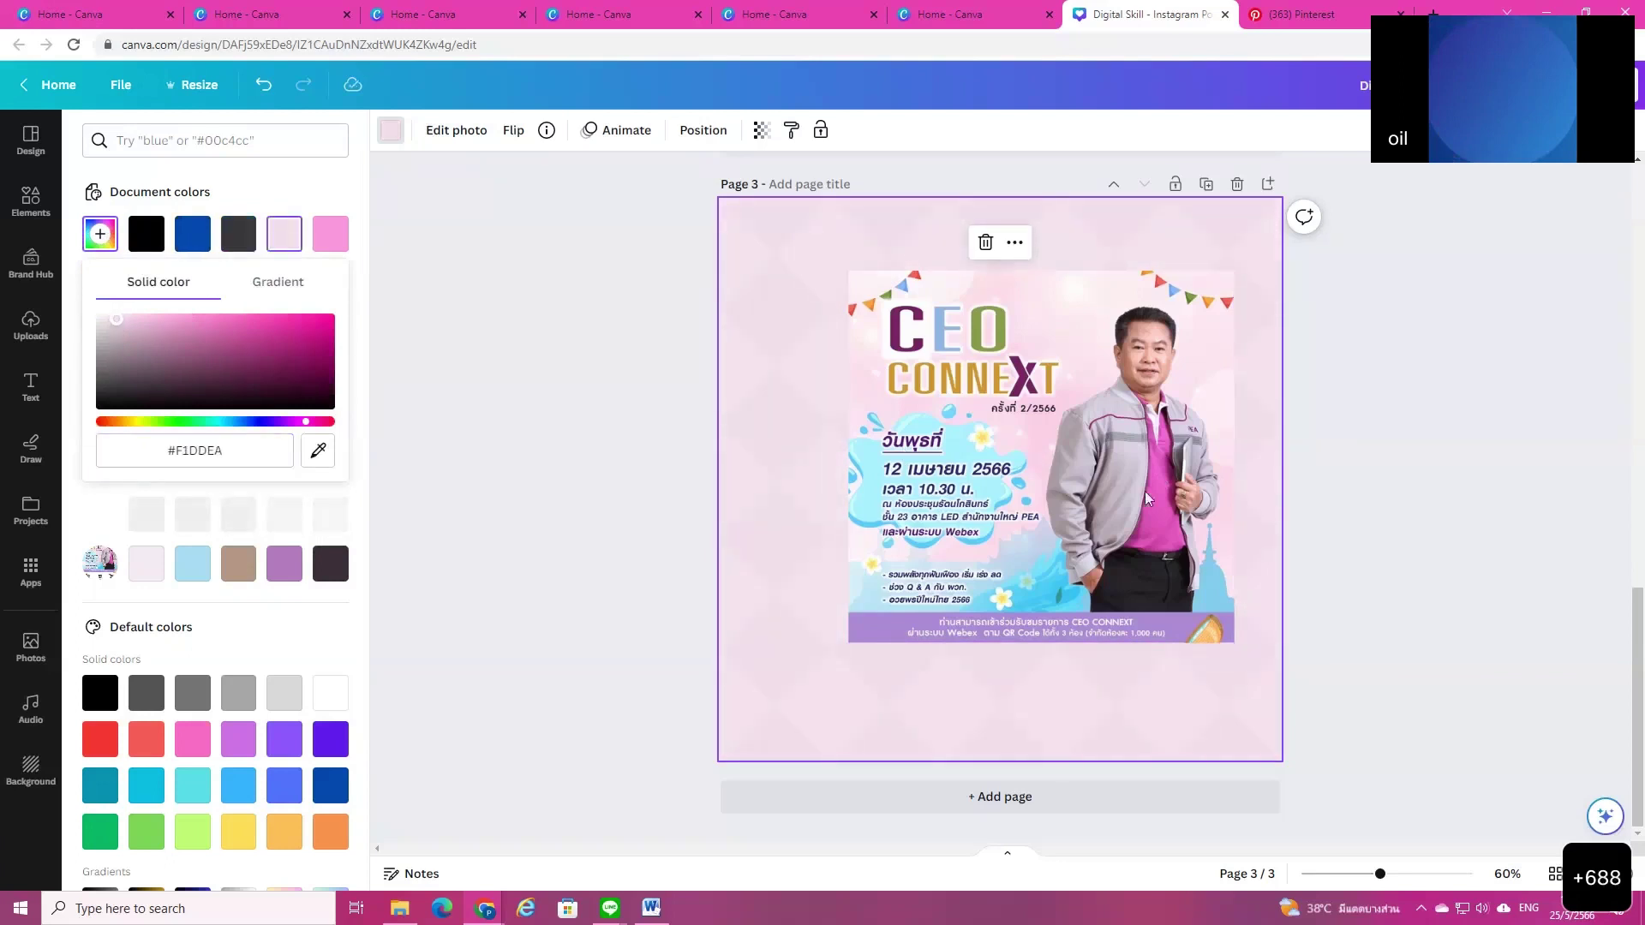
{"action": "left_click", "coordinate": [1374, 512]}
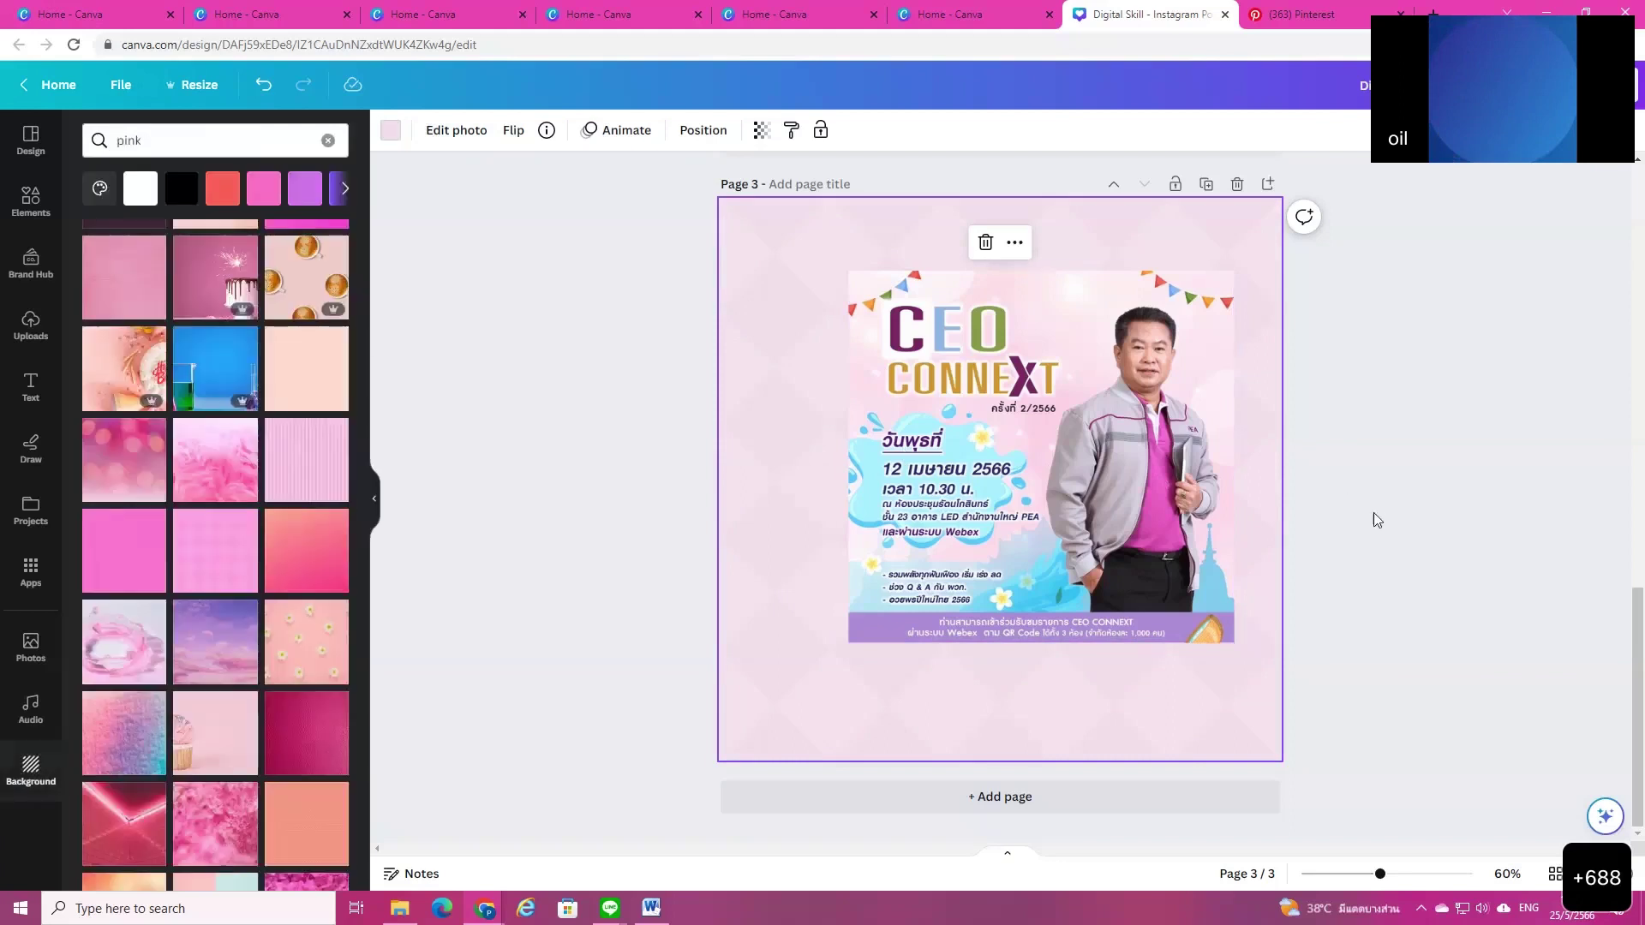
Step: Move the CEO CONNEXT poster to the upper right of page 3 so its right side slightly overhangs the page edge
{"action": "left_click_drag", "start_coordinate": [1133, 511], "coordinate": [1116, 447]}
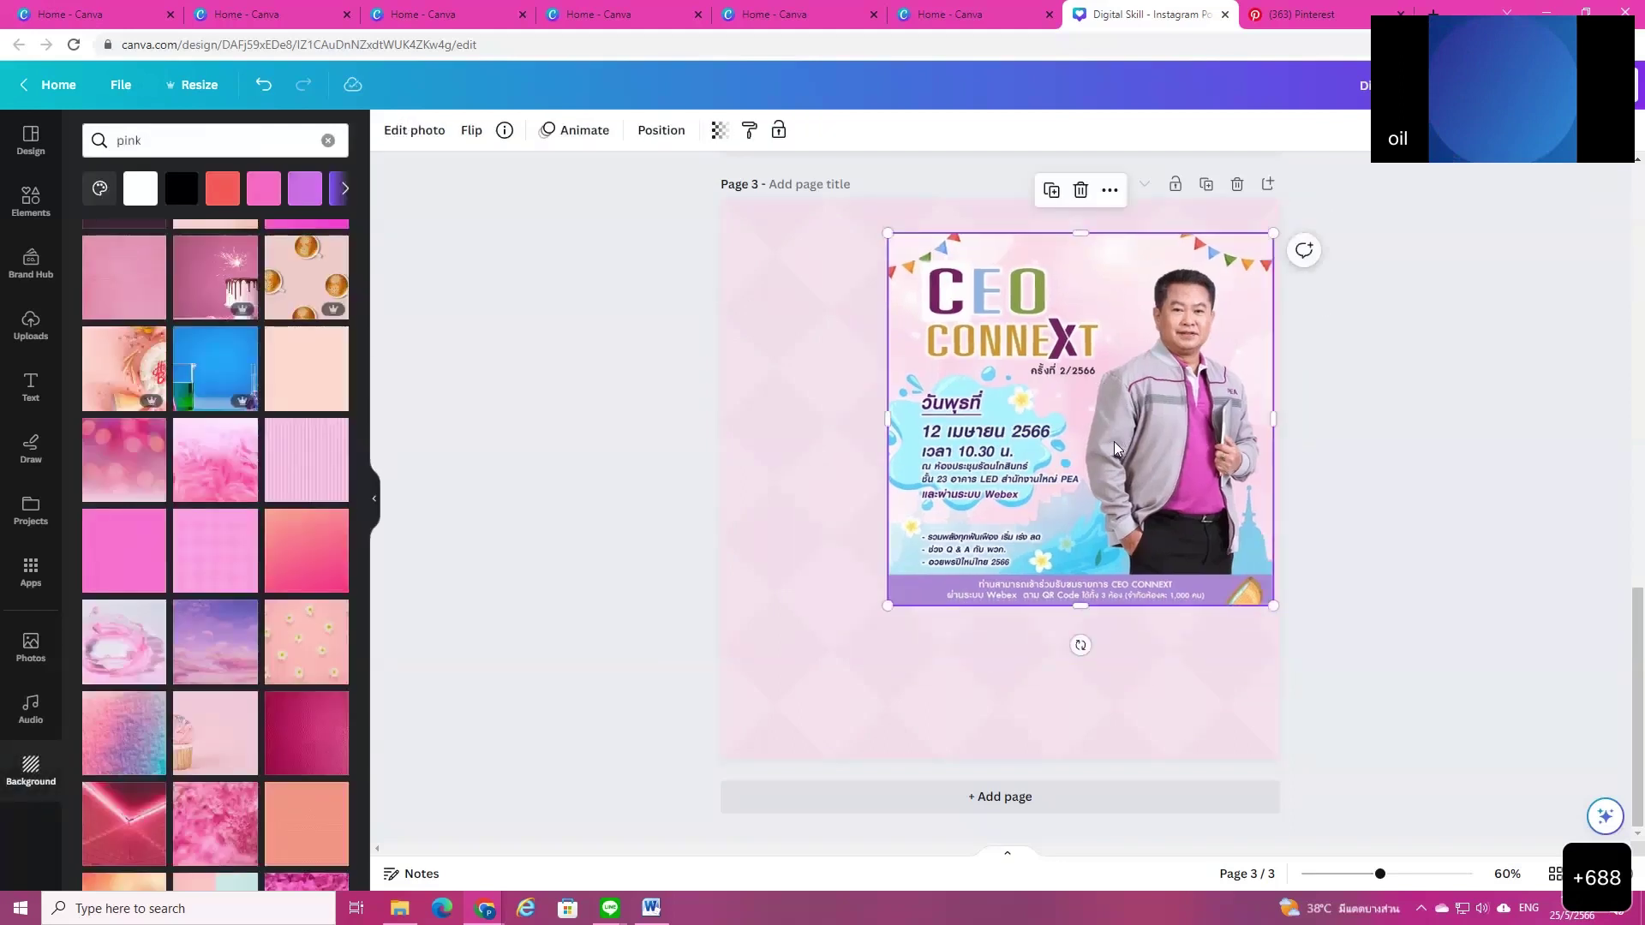
{"action": "left_click", "coordinate": [735, 492]}
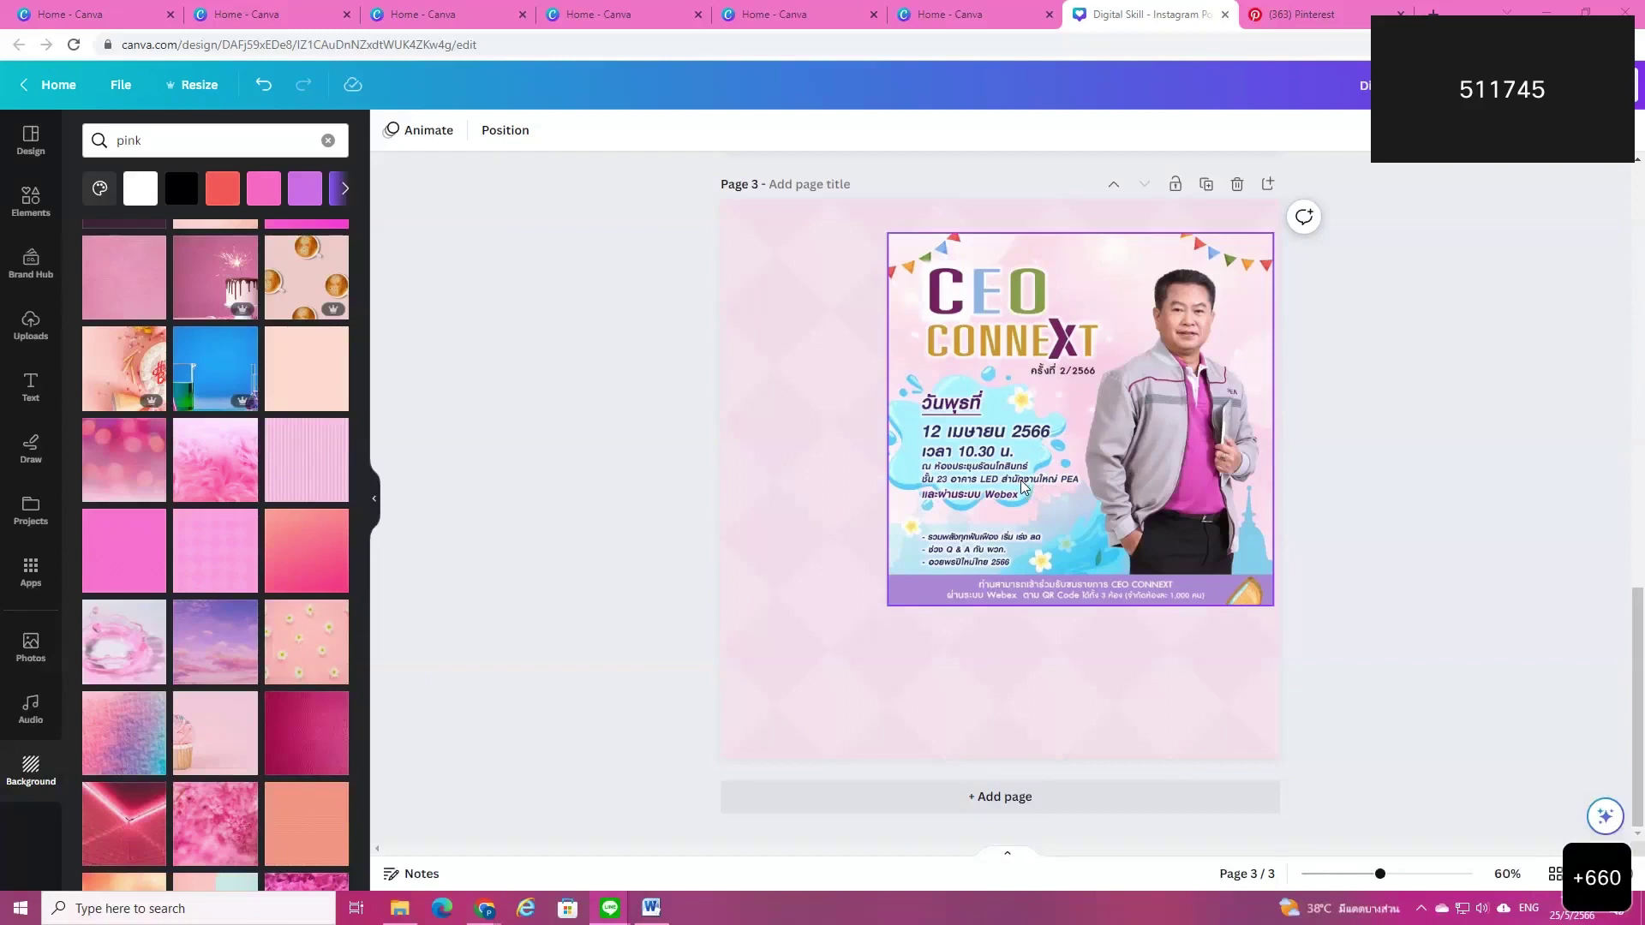
{"action": "left_click_drag", "start_coordinate": [1051, 454], "coordinate": [1081, 457]}
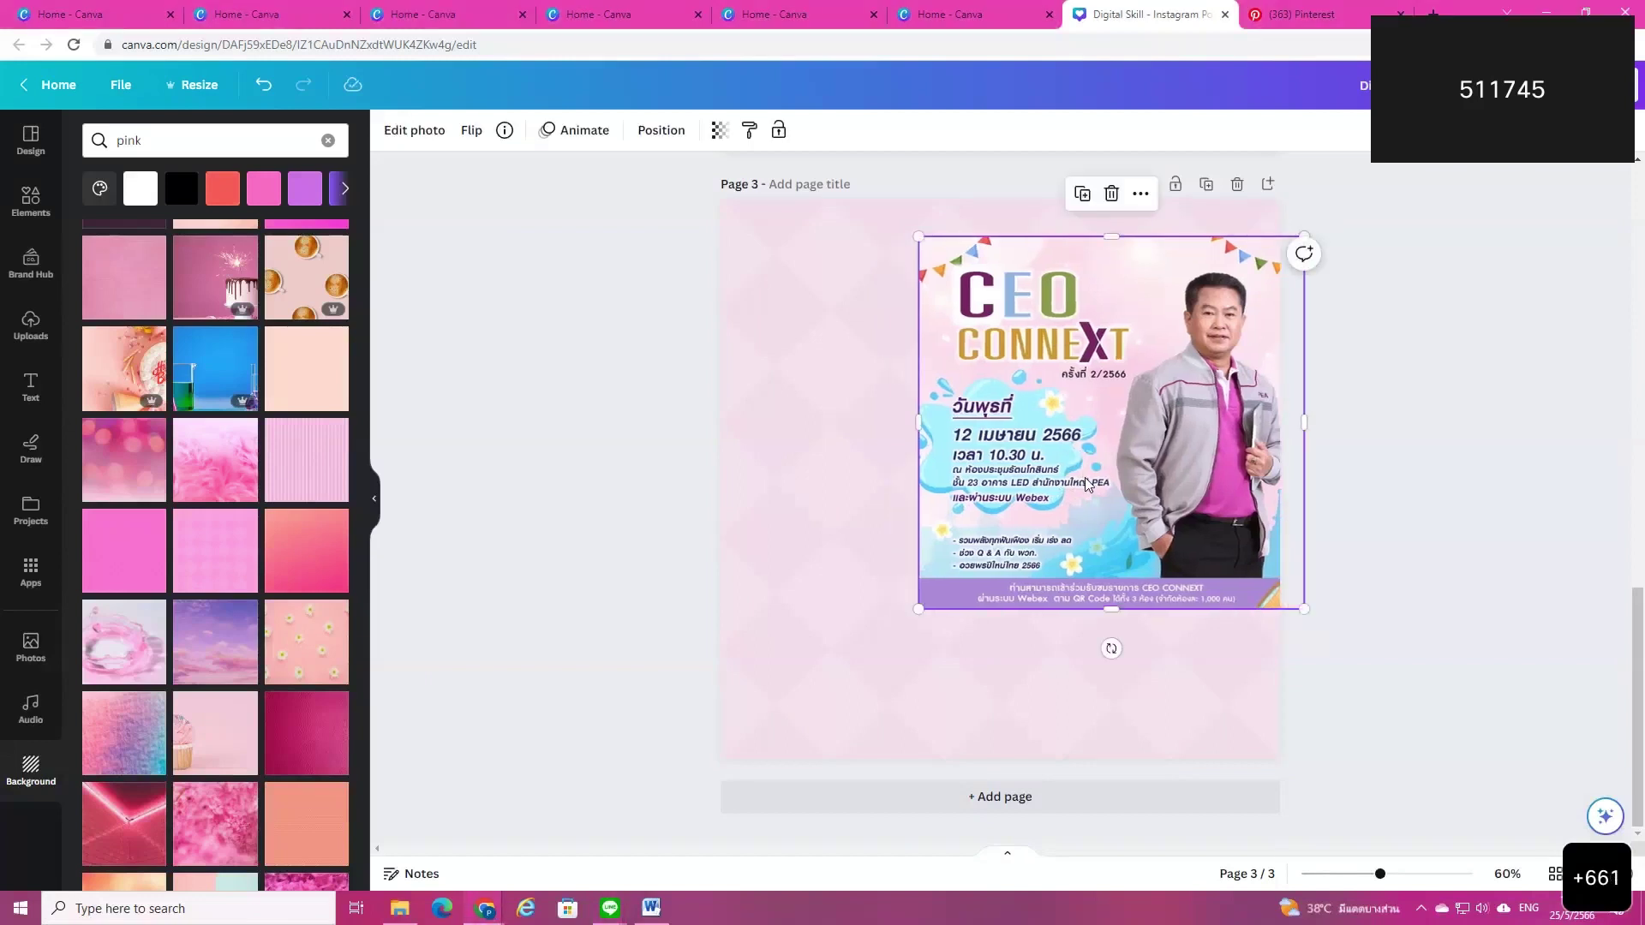
{"action": "left_click", "coordinate": [827, 487]}
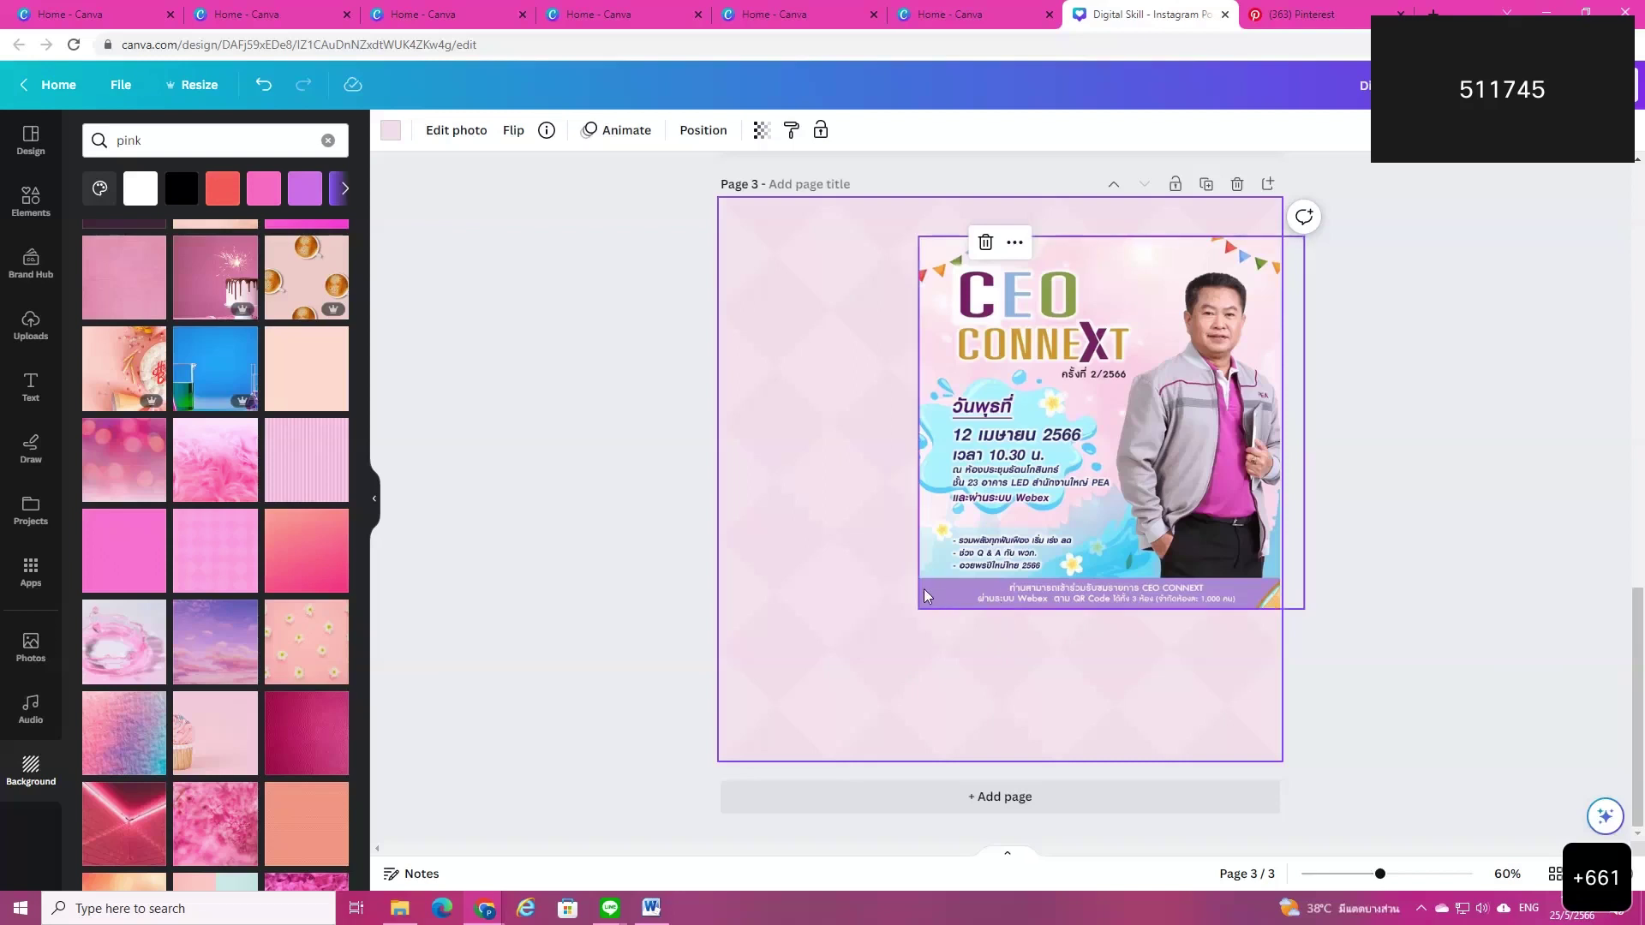
Step: Add a square shape and reshape it into a thin strip spanning the full width of page 3 along its bottom edge
{"action": "left_click", "coordinate": [30, 201]}
{"action": "left_click", "coordinate": [116, 281]}
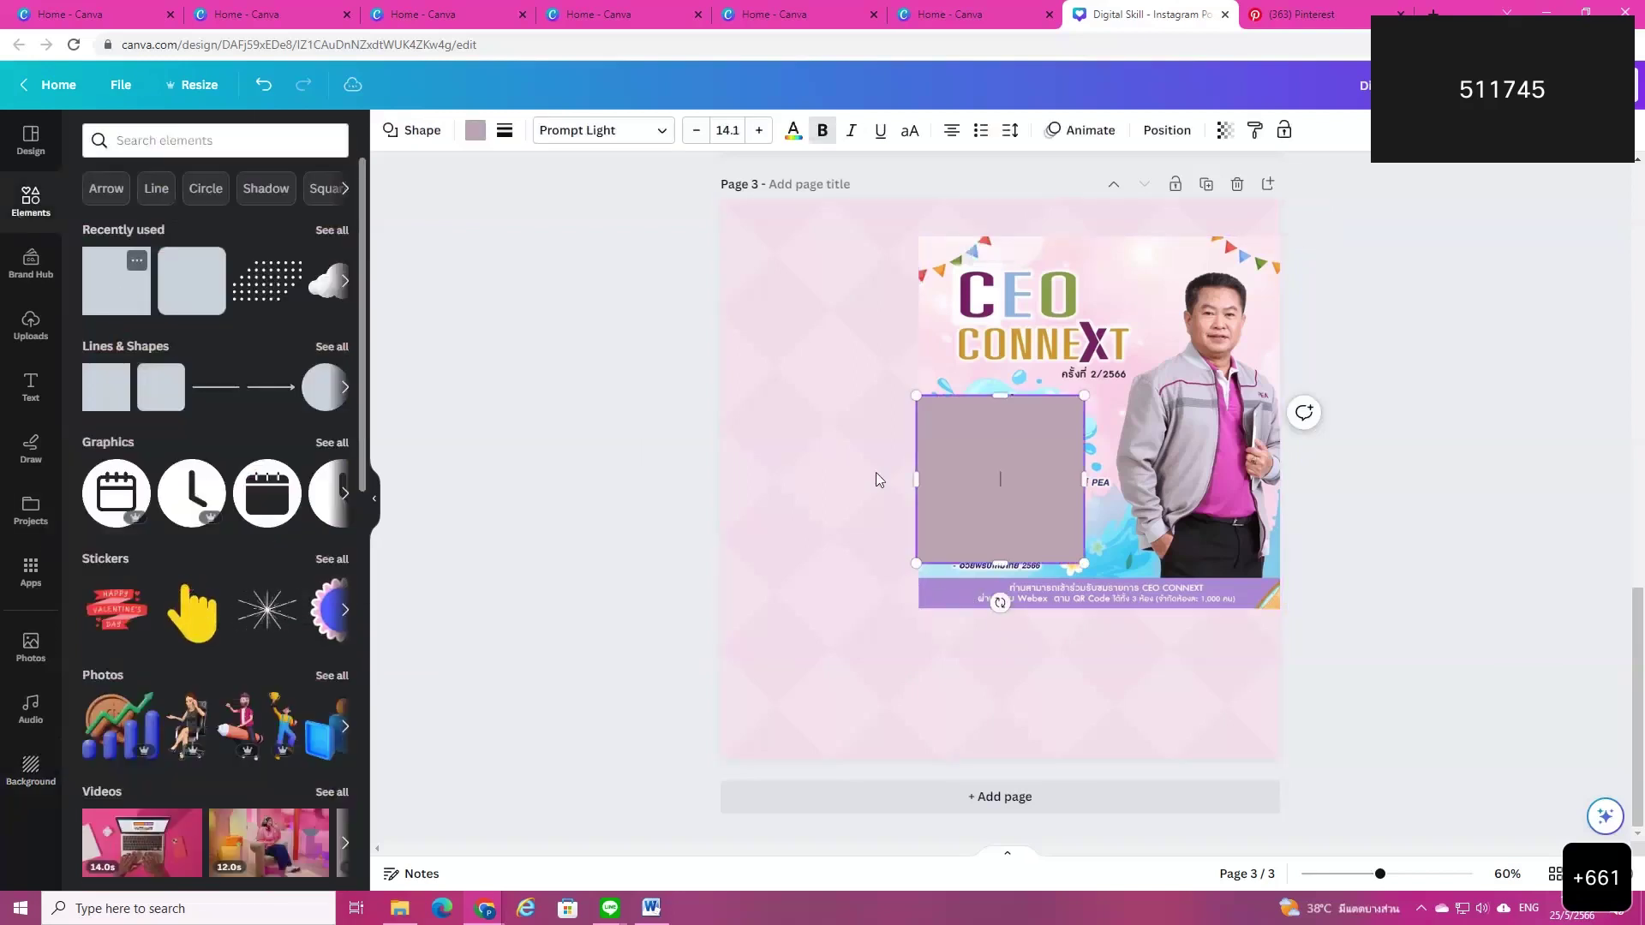
{"action": "left_click", "coordinate": [906, 661]}
{"action": "left_click_drag", "start_coordinate": [1006, 484], "coordinate": [815, 679]}
{"action": "left_click_drag", "start_coordinate": [809, 590], "coordinate": [810, 679]}
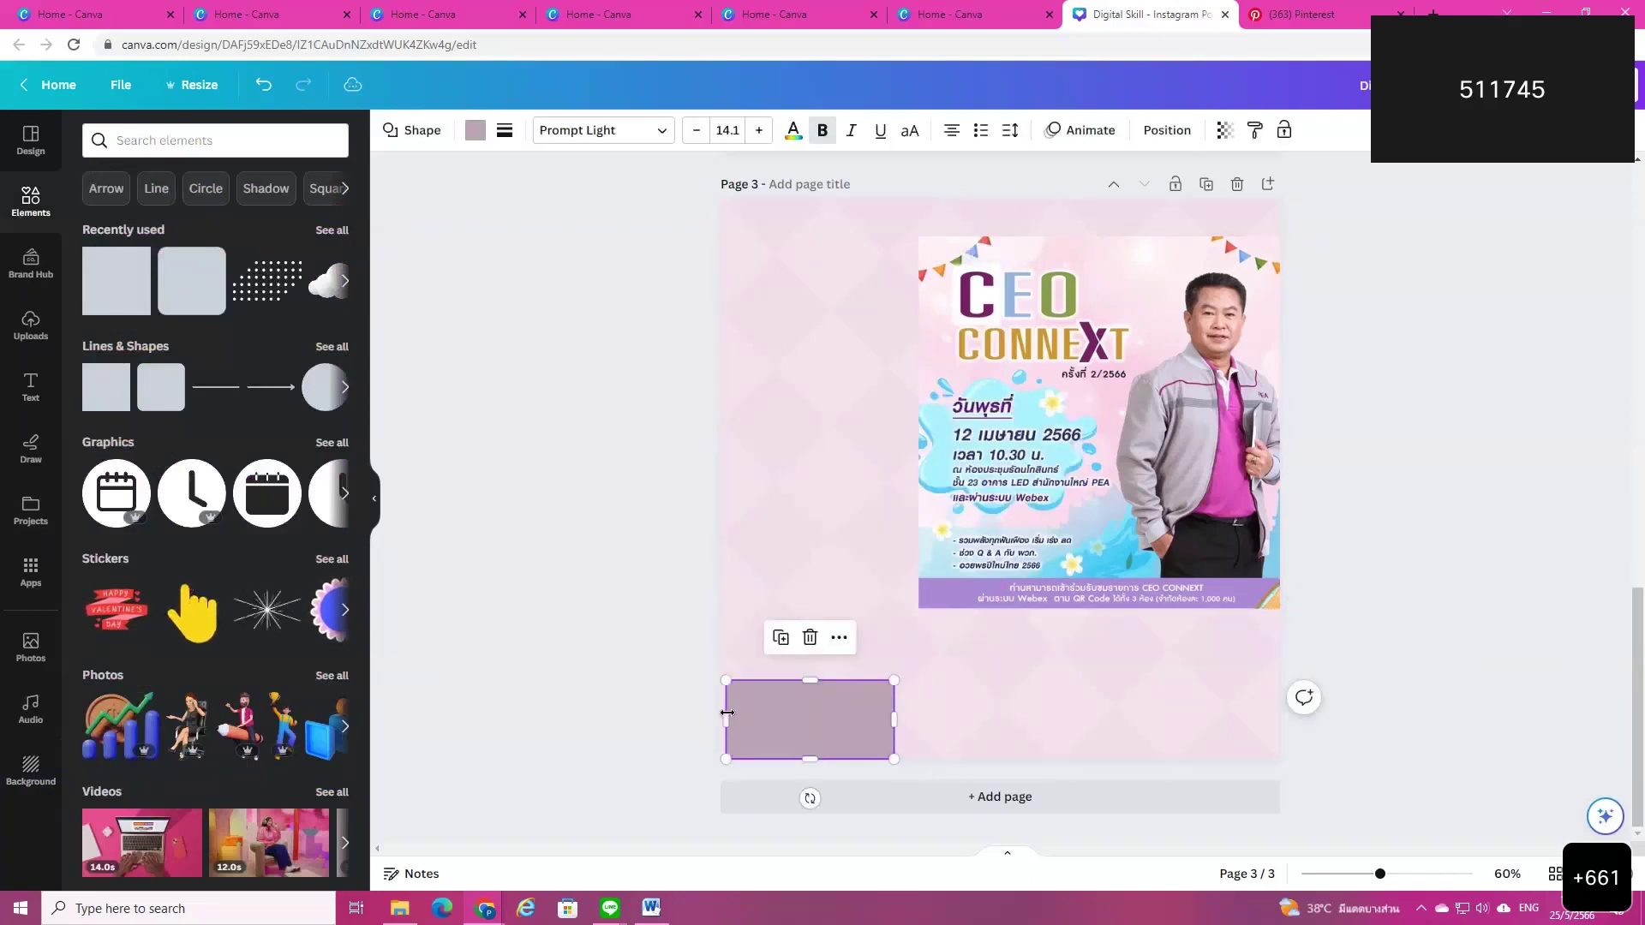
{"action": "left_click_drag", "start_coordinate": [712, 721], "coordinate": [701, 722]}
{"action": "left_click_drag", "start_coordinate": [894, 720], "coordinate": [1292, 720]}
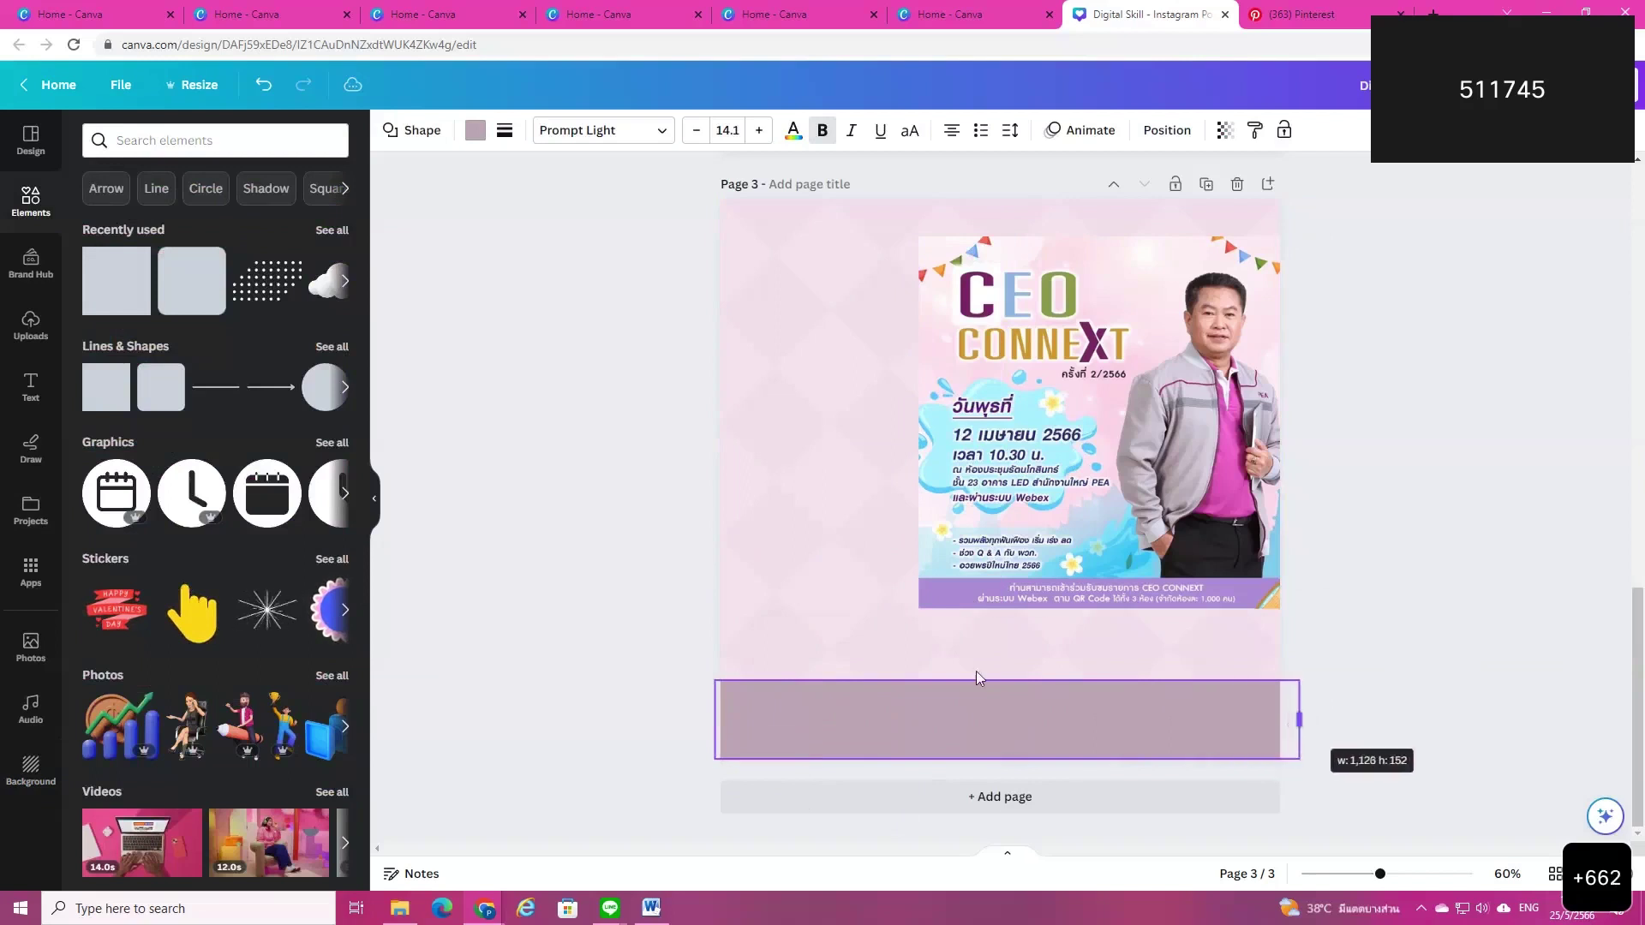
{"action": "left_click_drag", "start_coordinate": [1001, 684], "coordinate": [1008, 711]}
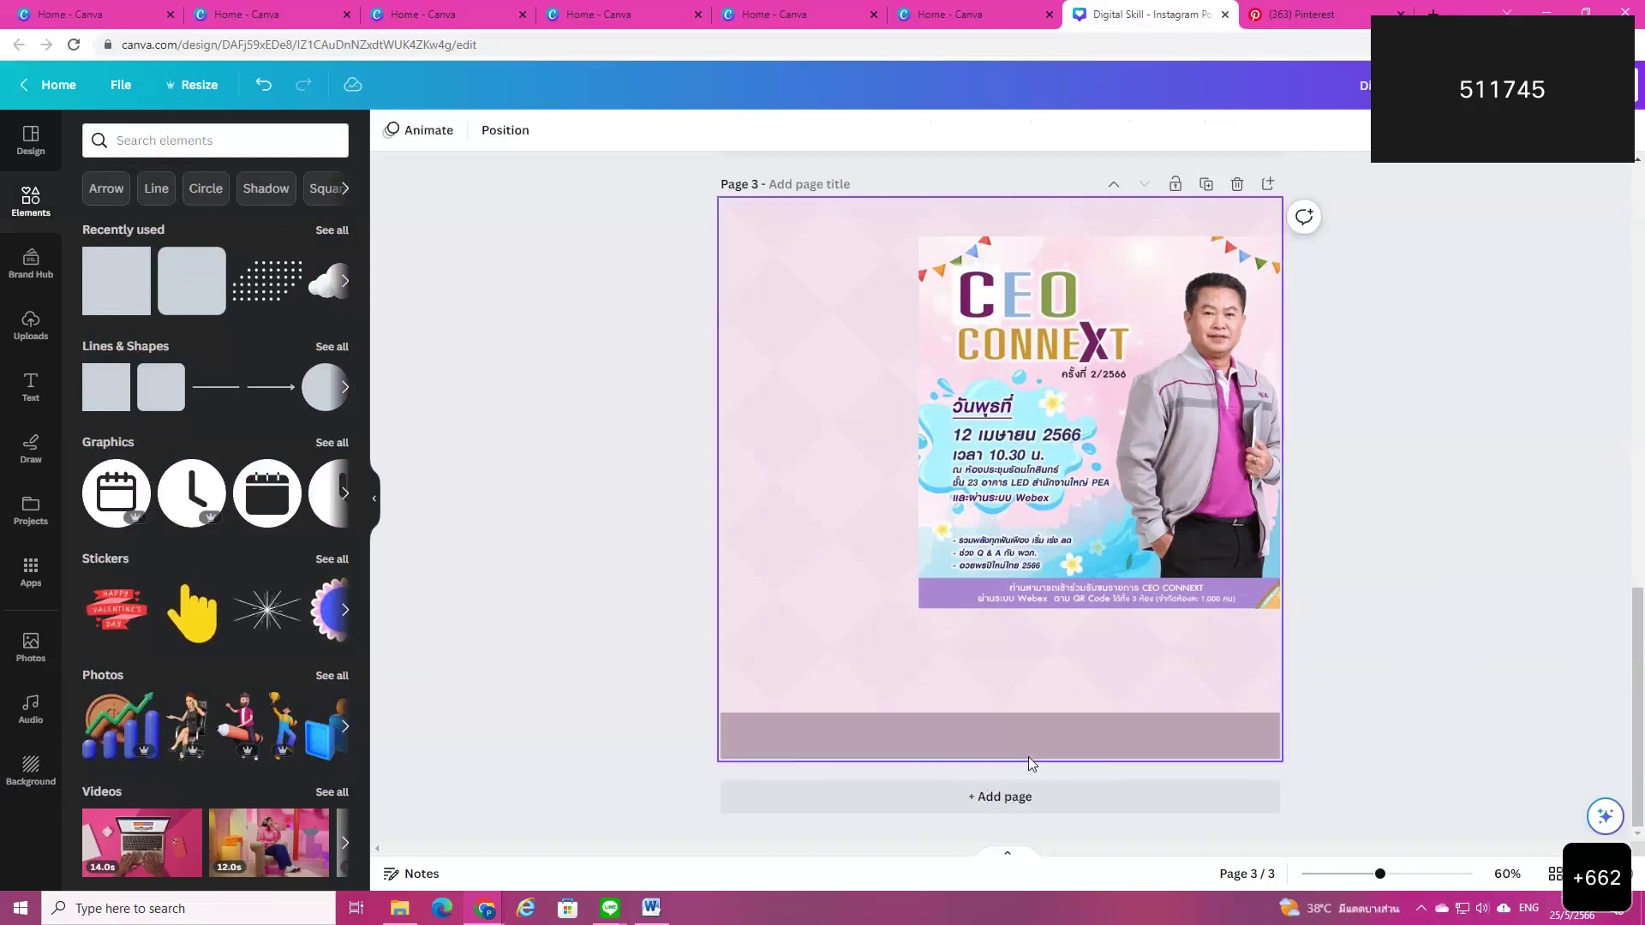
Step: Recolour the bottom strip of page 3 to the purple #AA88D4 sampled from the poster's footer band and slightly adjust its height
{"action": "left_click", "coordinate": [475, 129]}
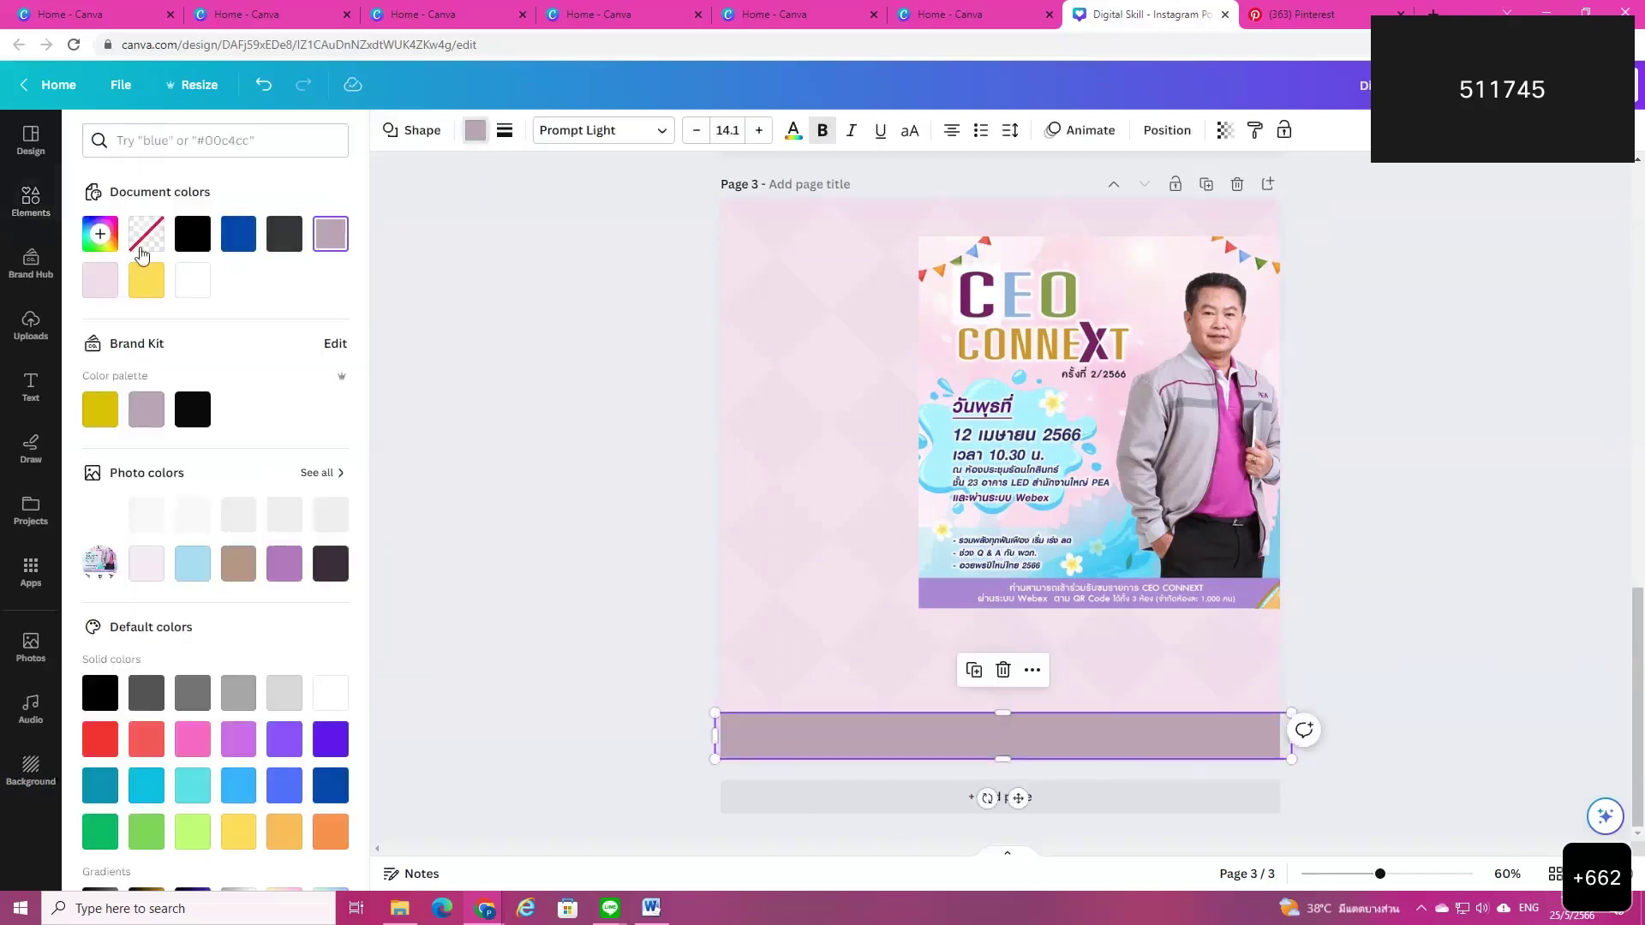
{"action": "left_click", "coordinate": [99, 233]}
{"action": "left_click", "coordinate": [318, 450]}
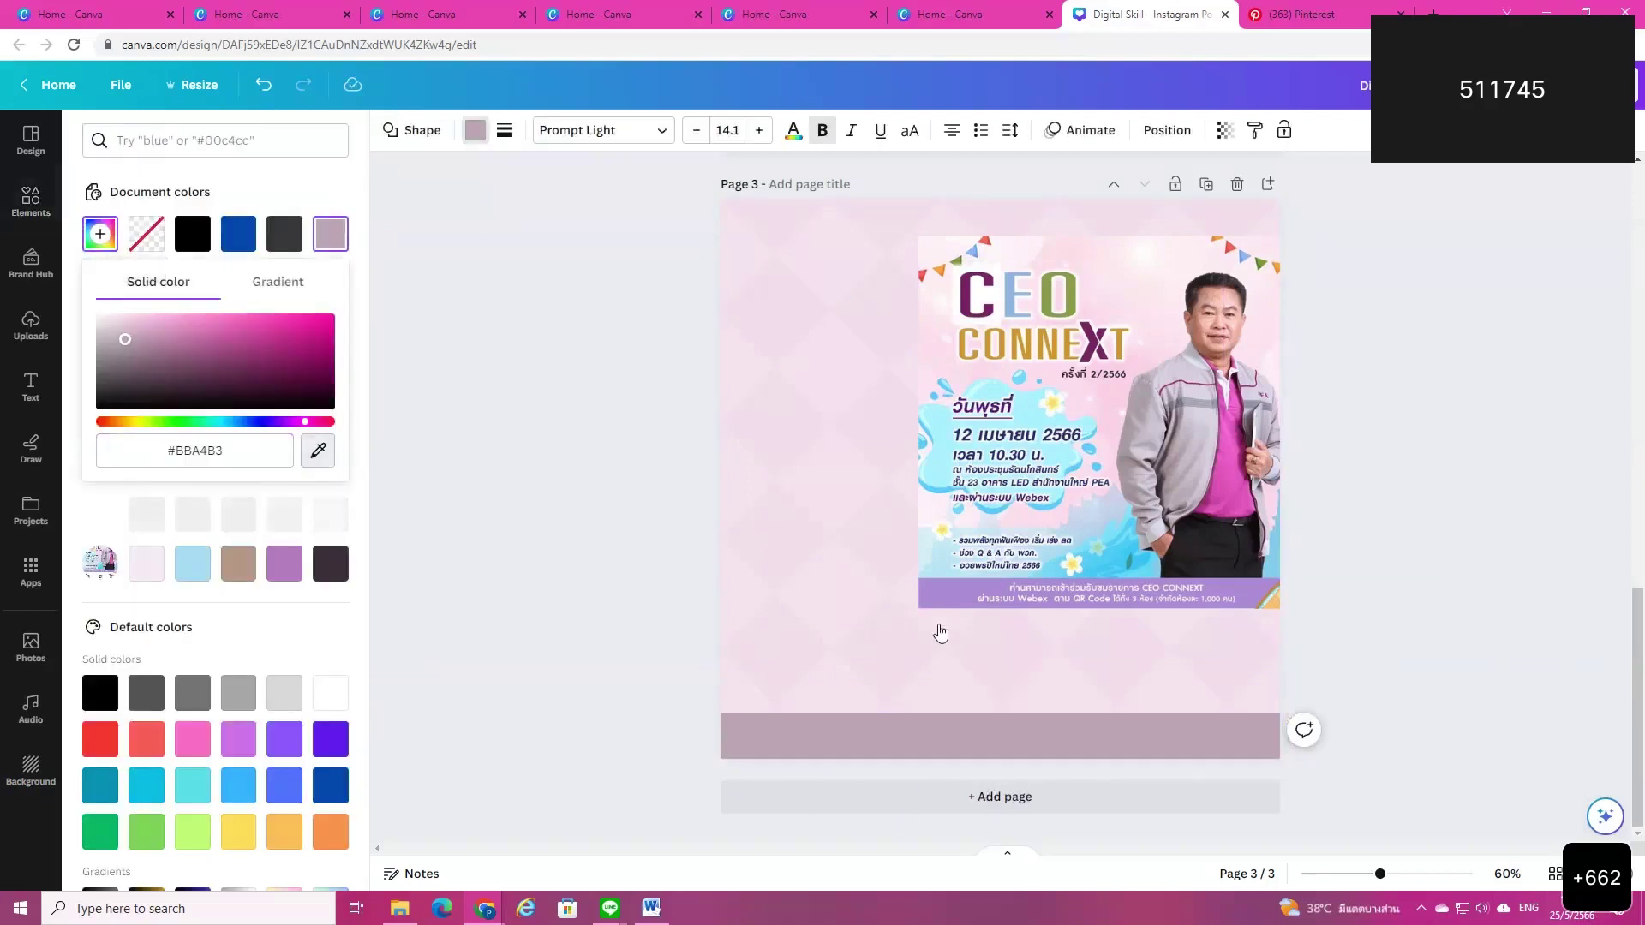
{"action": "left_click", "coordinate": [943, 583]}
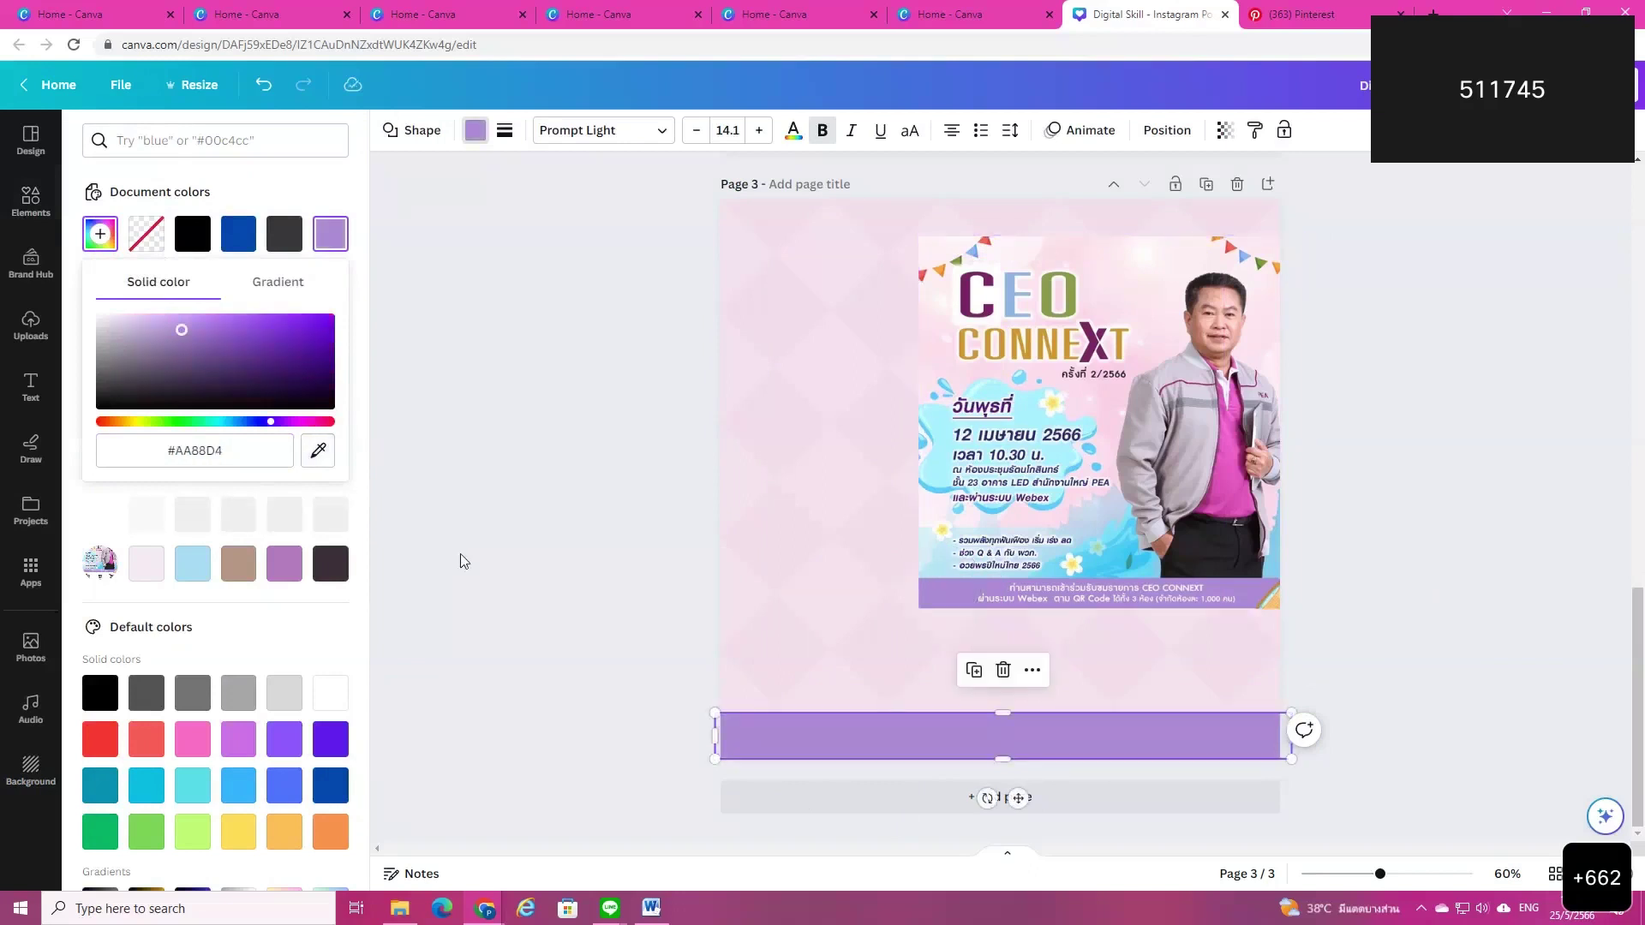
{"action": "key", "text": "Escape"}
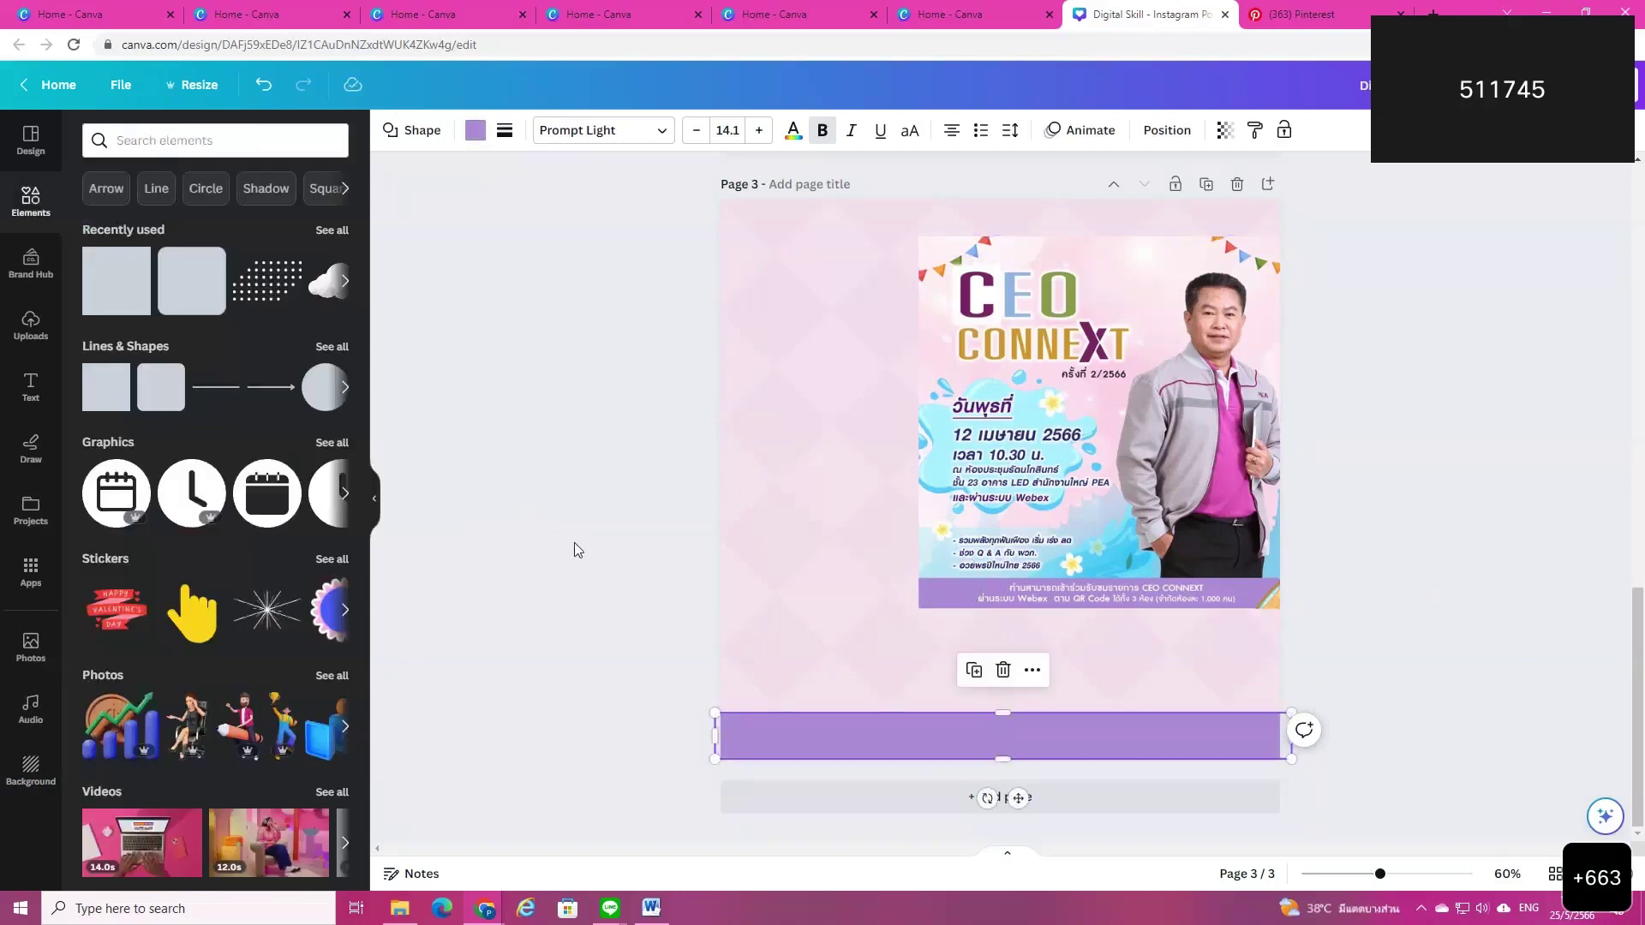
{"action": "left_click_drag", "start_coordinate": [1006, 721], "coordinate": [1002, 708]}
{"action": "left_click", "coordinate": [1002, 706]}
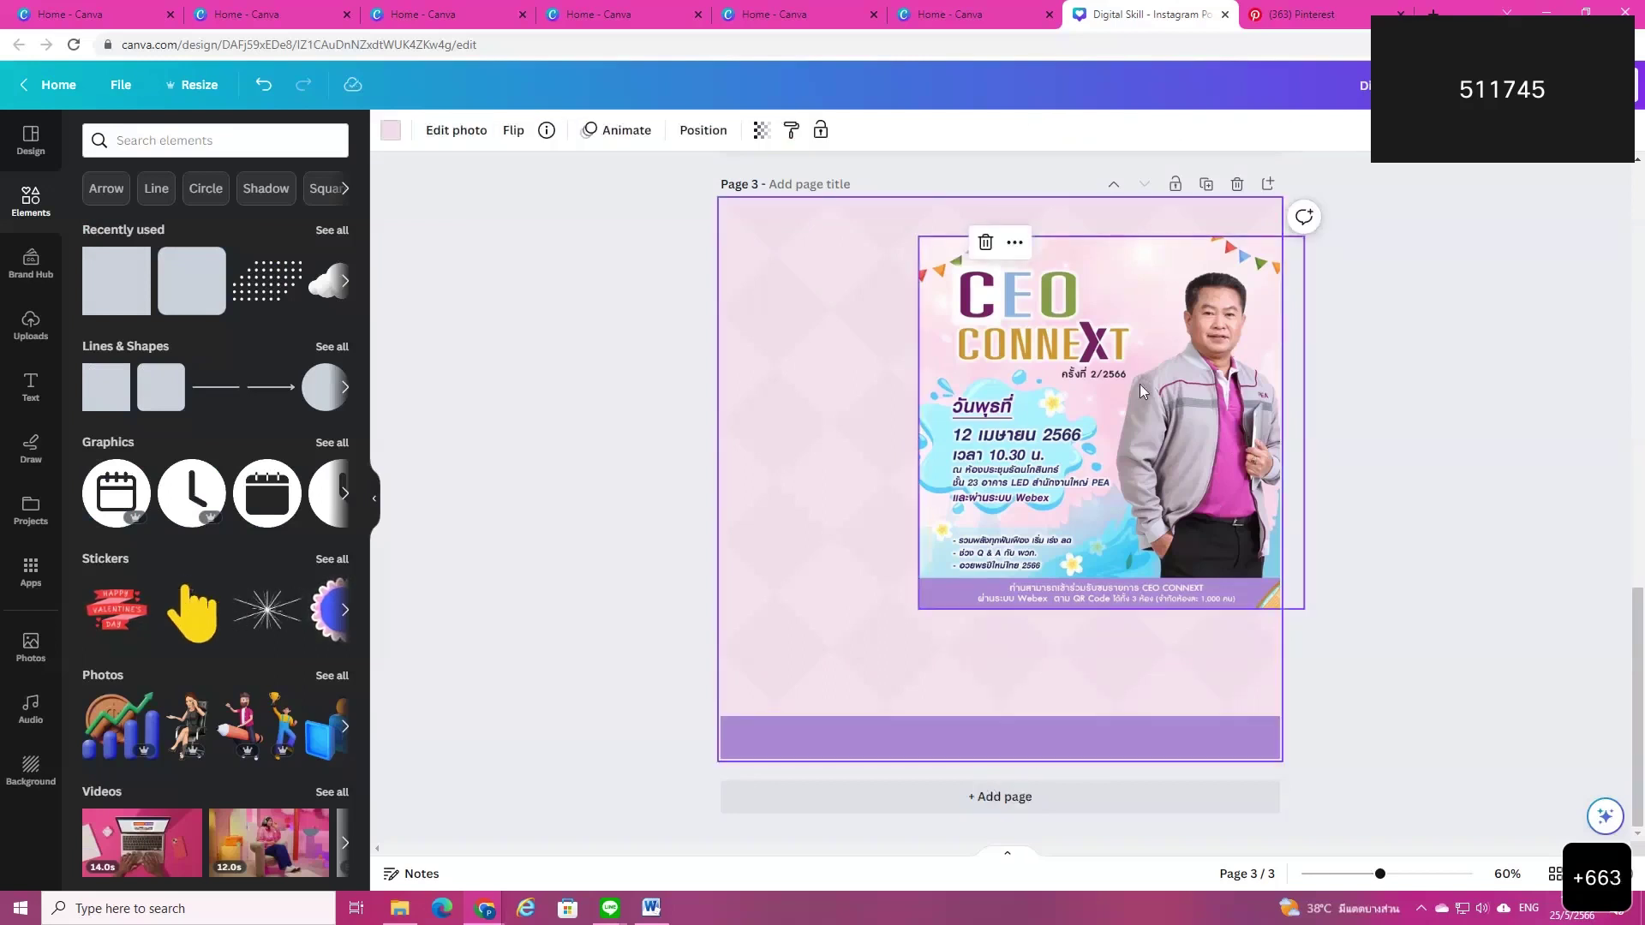
Step: Move the CEO CONNEXT poster fully inside page 3 and crop it down to the standing man
{"action": "left_click_drag", "start_coordinate": [1138, 445], "coordinate": [1012, 463]}
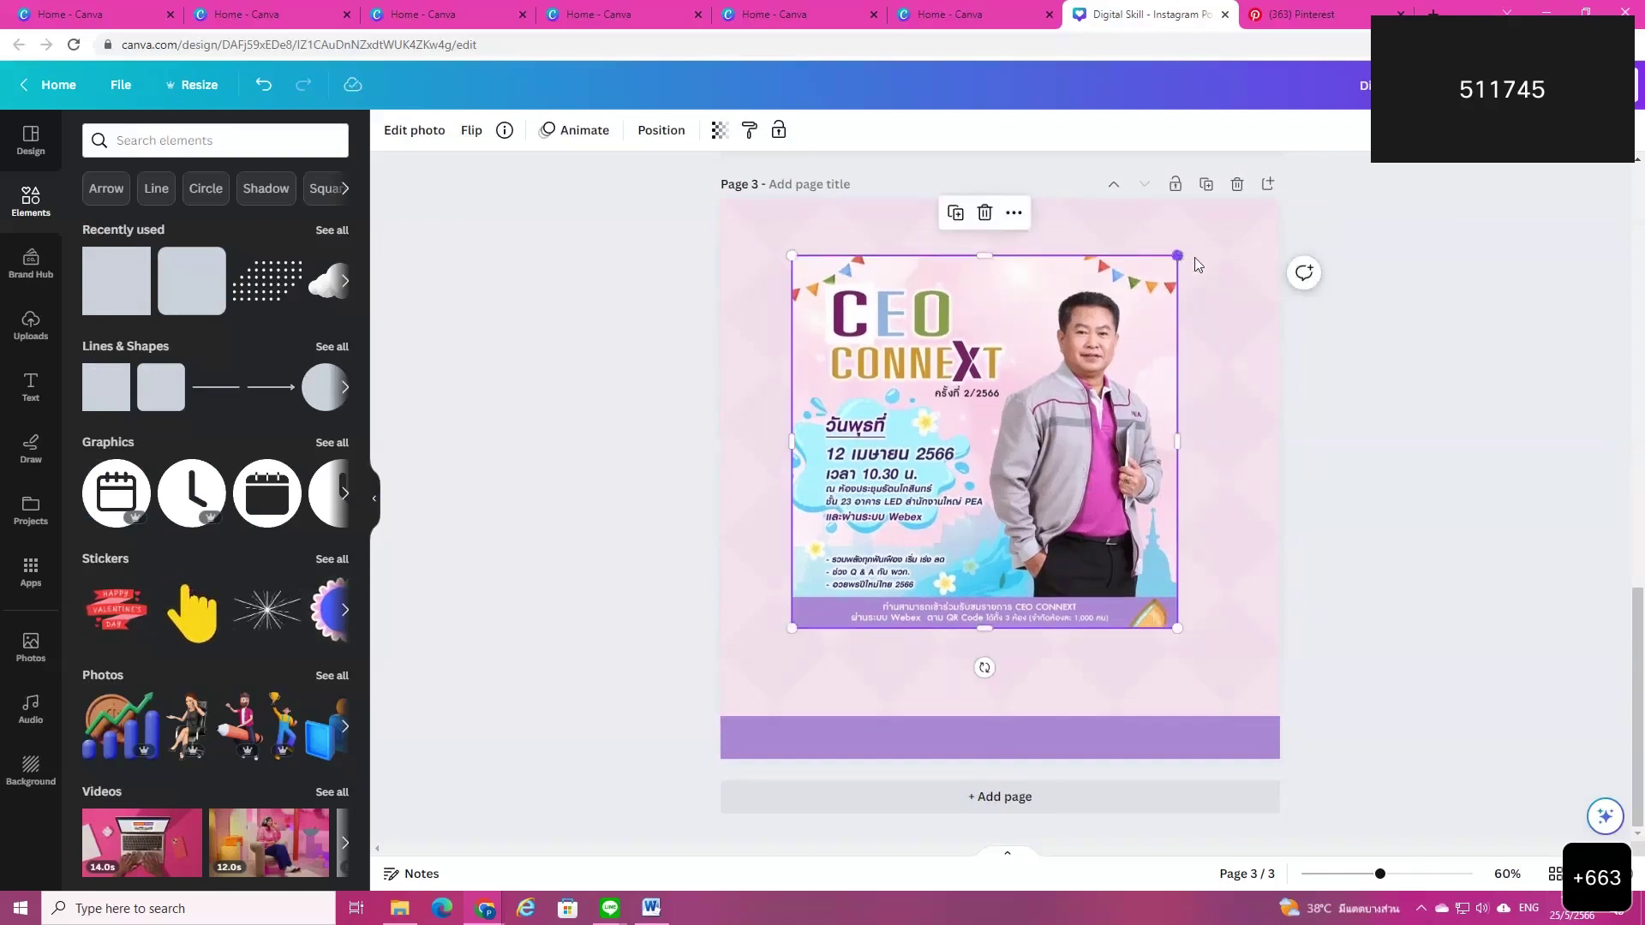
{"action": "left_click_drag", "start_coordinate": [1079, 392], "coordinate": [1038, 380]}
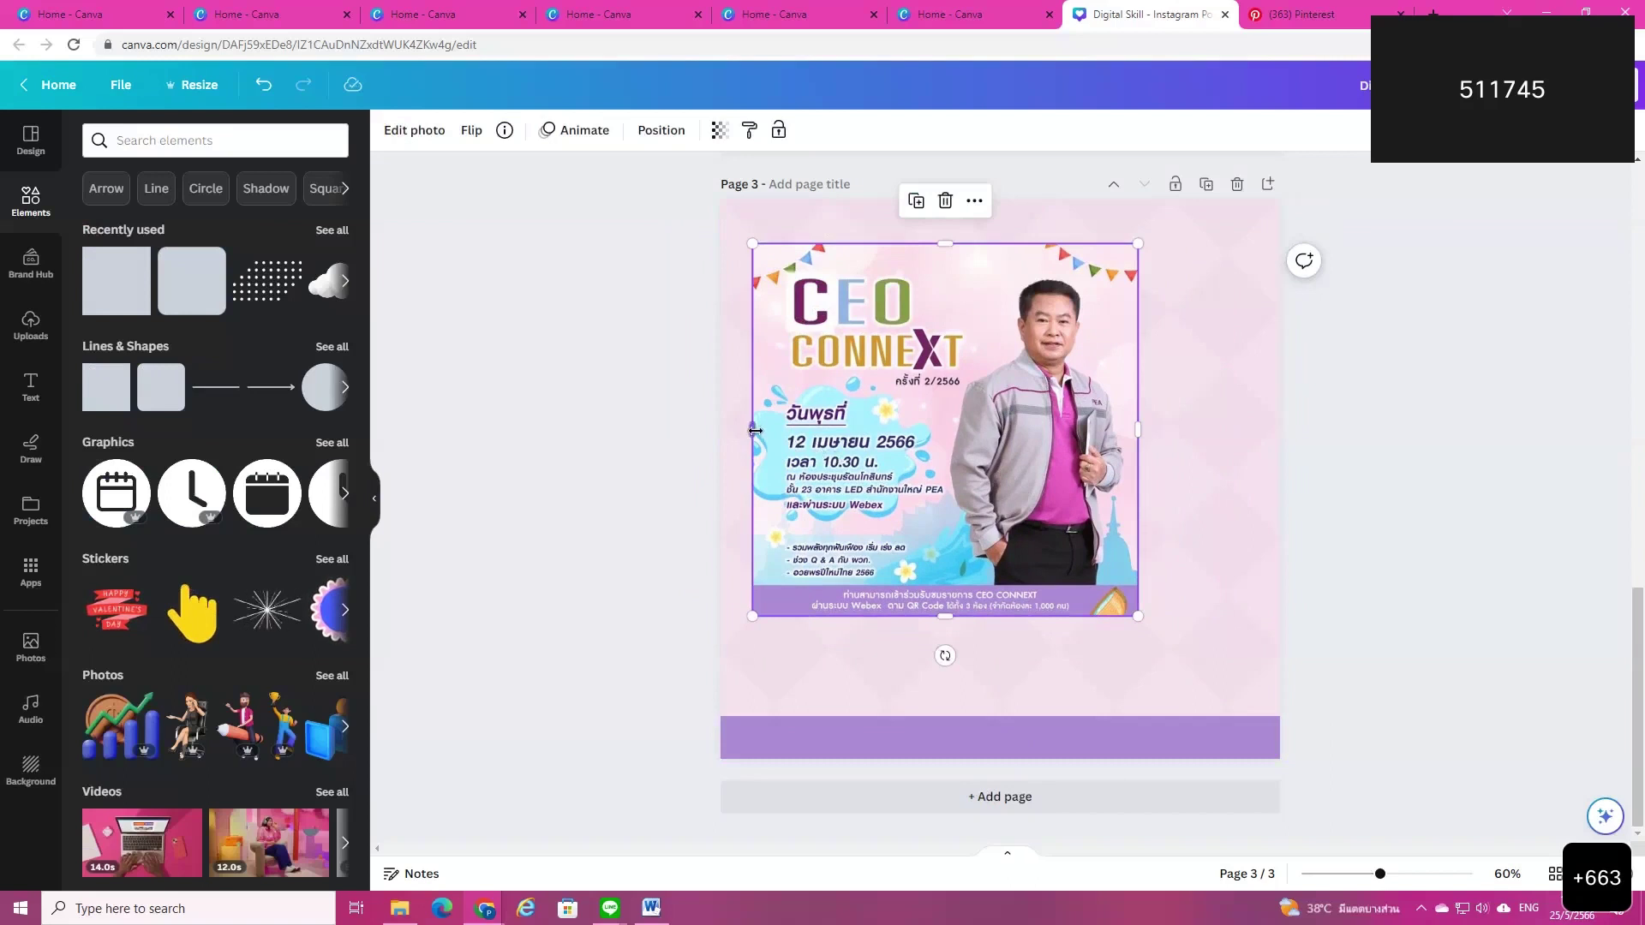
{"action": "left_click_drag", "start_coordinate": [753, 429], "coordinate": [935, 429]}
{"action": "left_click_drag", "start_coordinate": [1037, 244], "coordinate": [1036, 260]}
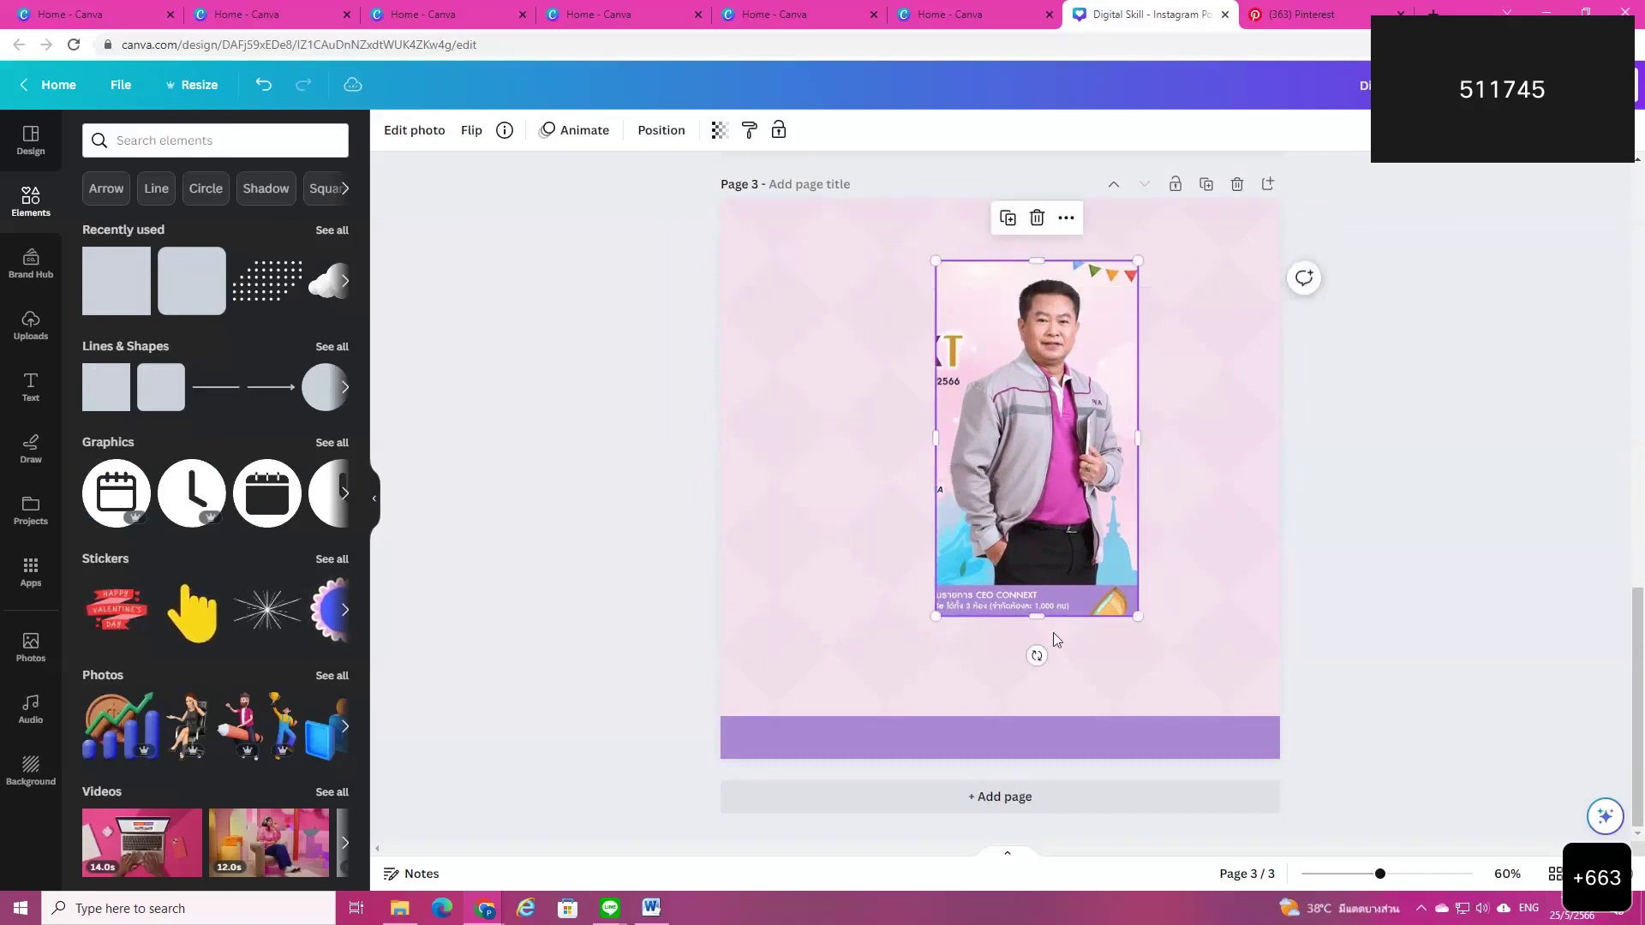
{"action": "left_click_drag", "start_coordinate": [1032, 617], "coordinate": [1039, 660]}
{"action": "left_click_drag", "start_coordinate": [936, 438], "coordinate": [760, 470]}
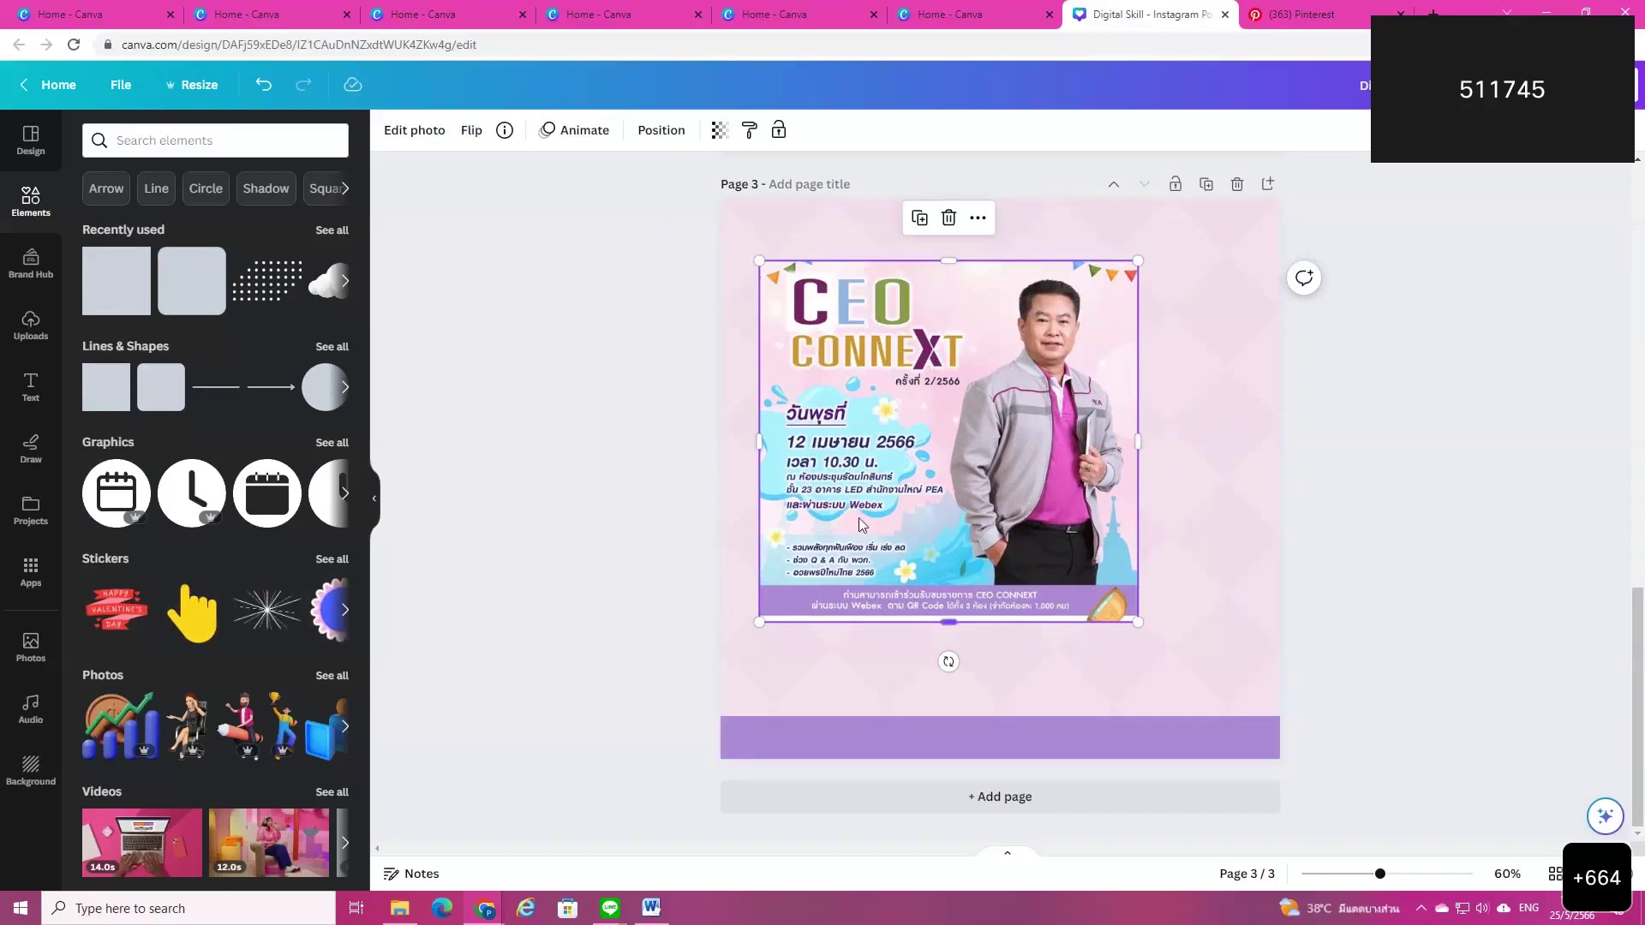
{"action": "left_click_drag", "start_coordinate": [759, 443], "coordinate": [940, 488]}
{"action": "left_click_drag", "start_coordinate": [1038, 623], "coordinate": [1038, 592]}
{"action": "left_click_drag", "start_coordinate": [1039, 260], "coordinate": [1039, 268]}
{"action": "left_click", "coordinate": [1334, 386]}
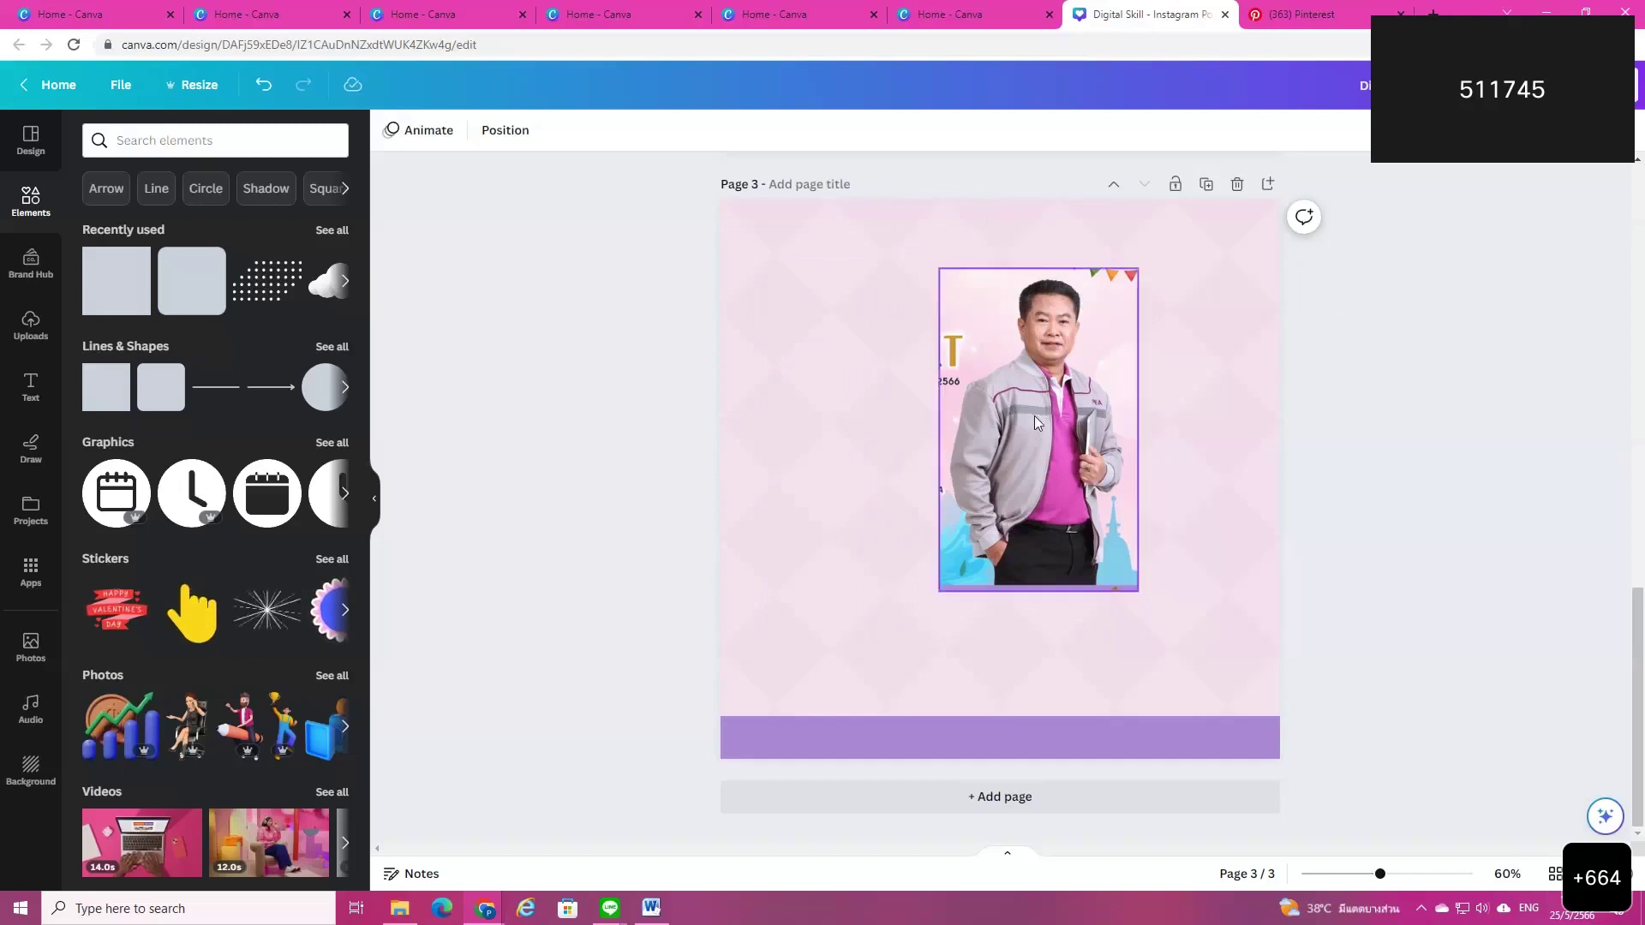
Step: Remove the background from the cropped photo of the man with BG Remover
{"action": "left_click", "coordinate": [1026, 418]}
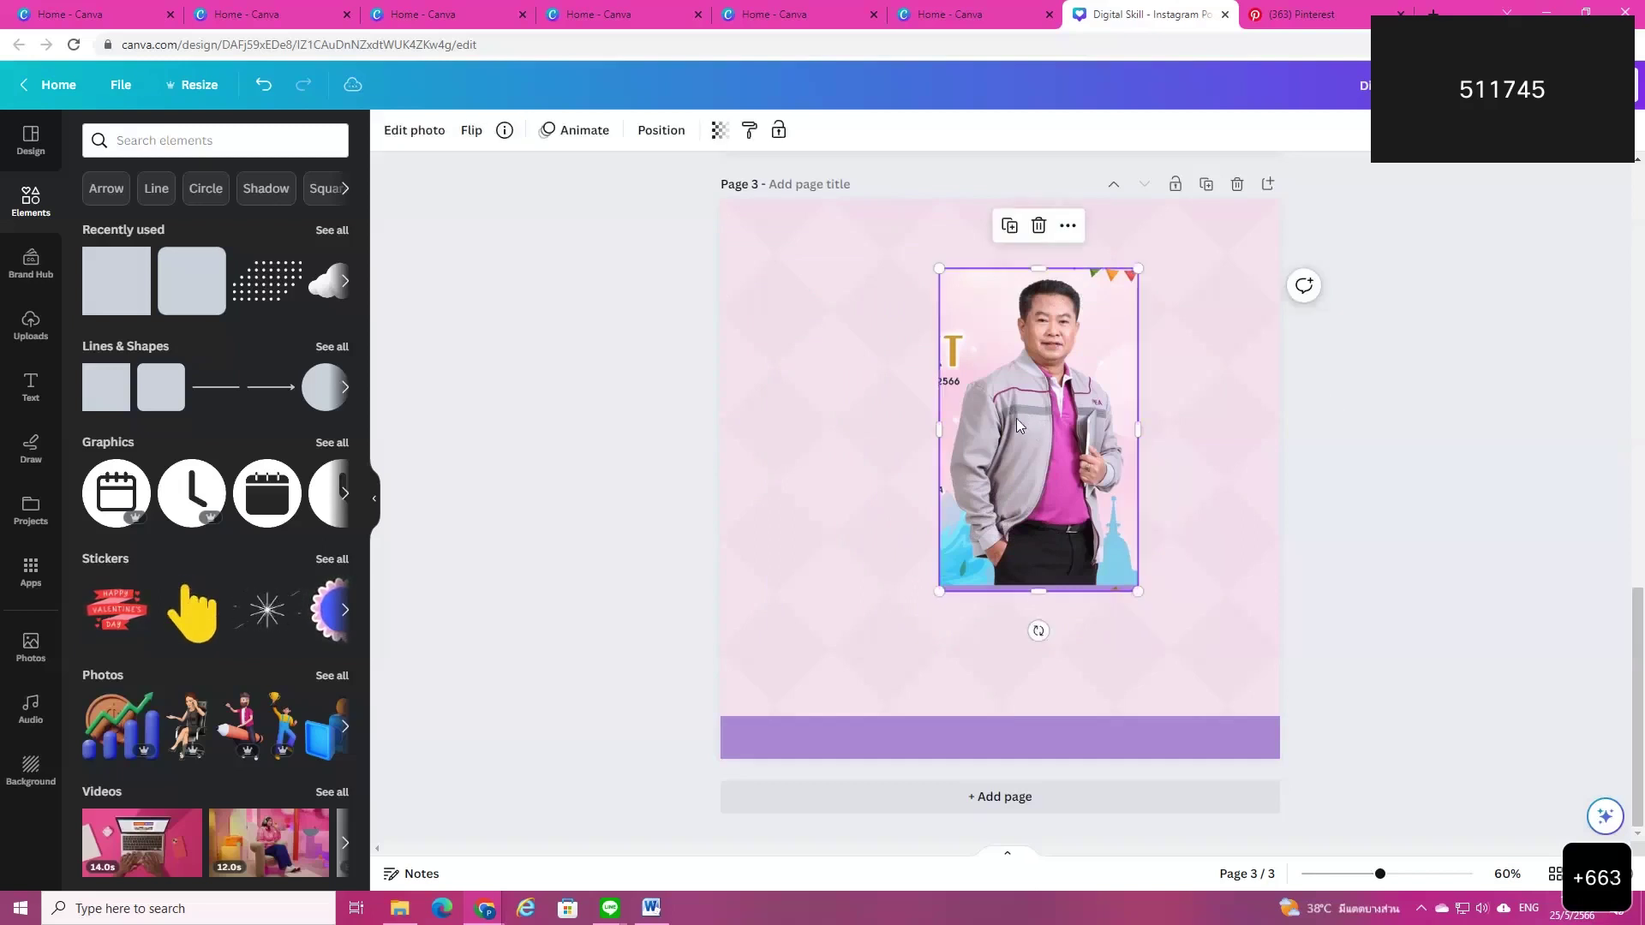
{"action": "double_click", "coordinate": [1016, 418]}
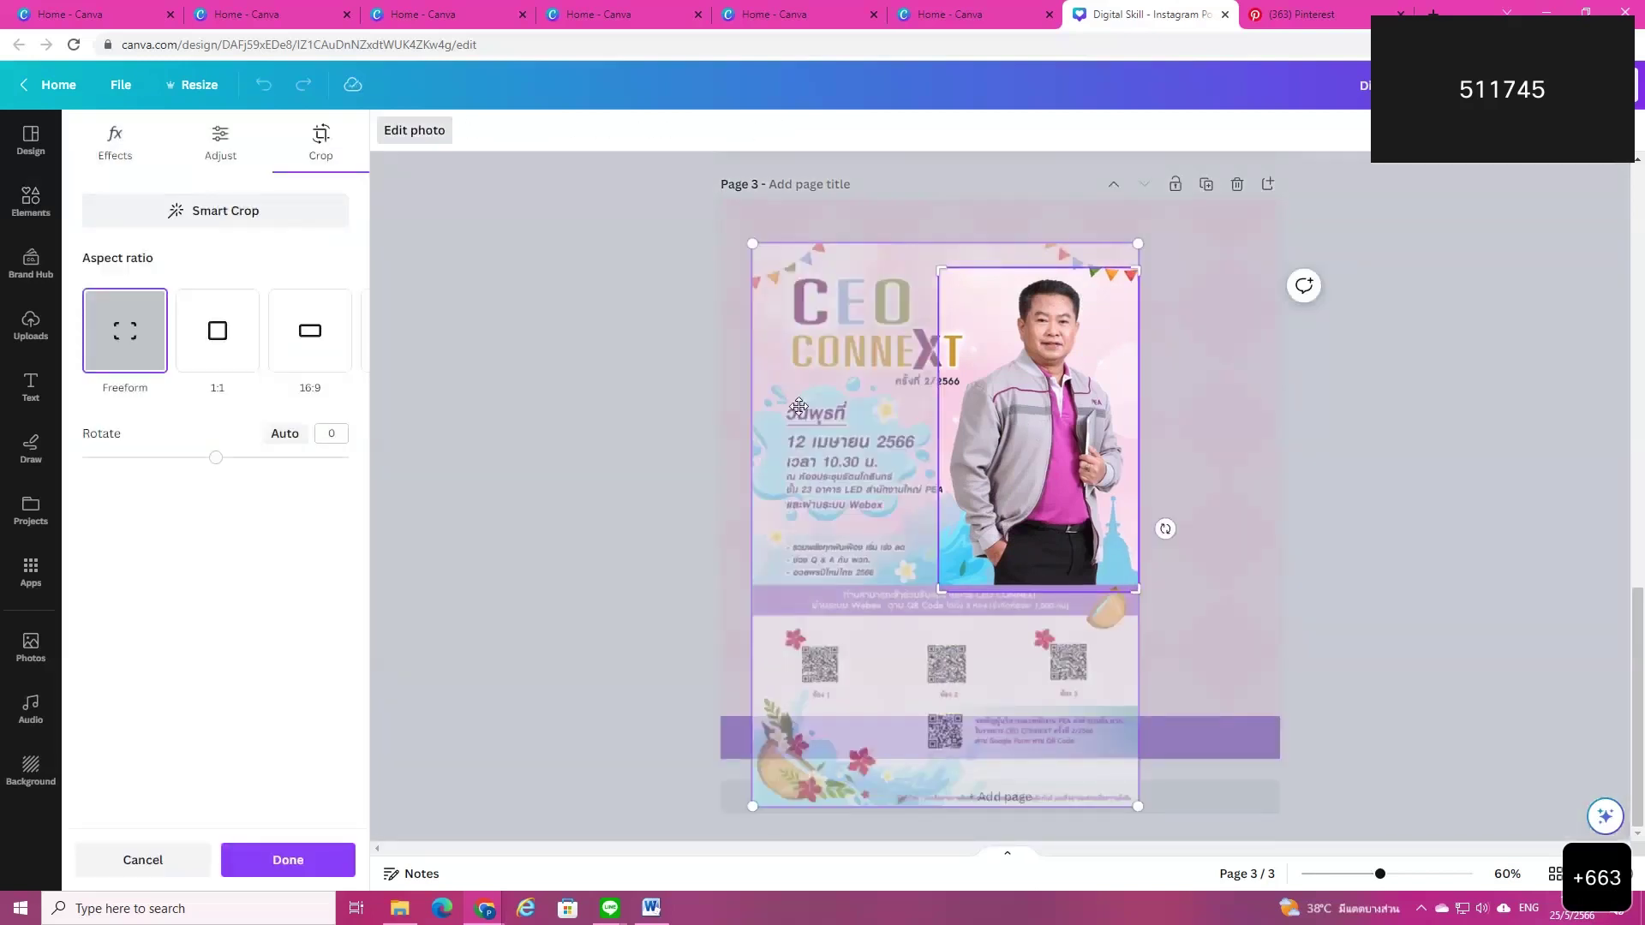
{"action": "left_click", "coordinate": [131, 150]}
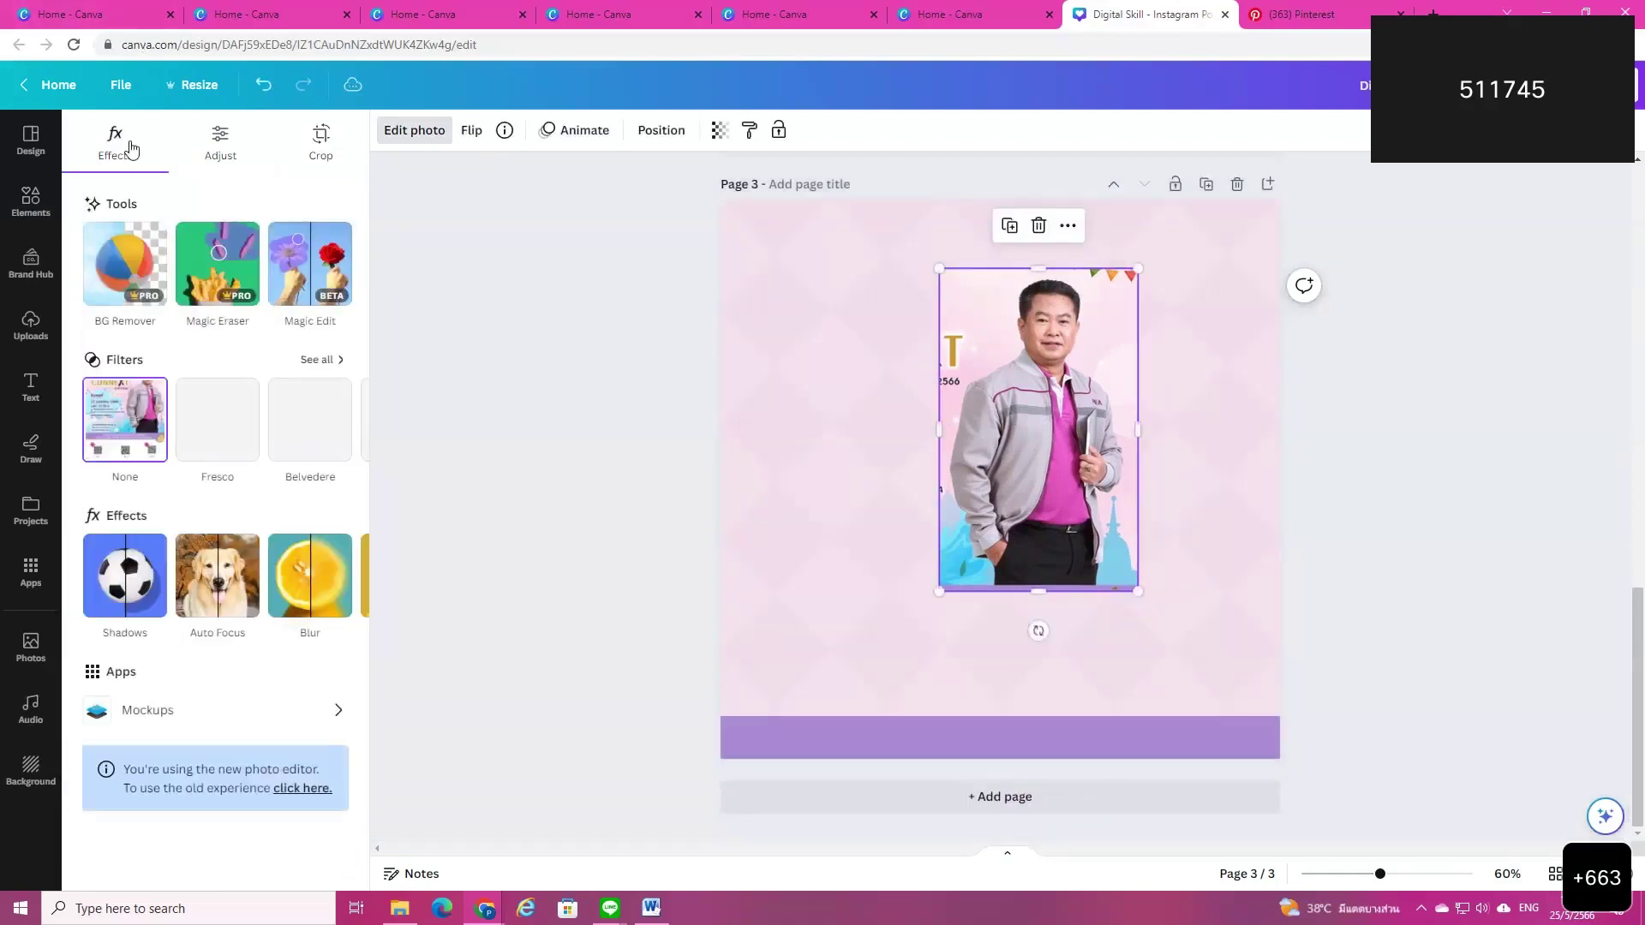
{"action": "left_click", "coordinate": [118, 281]}
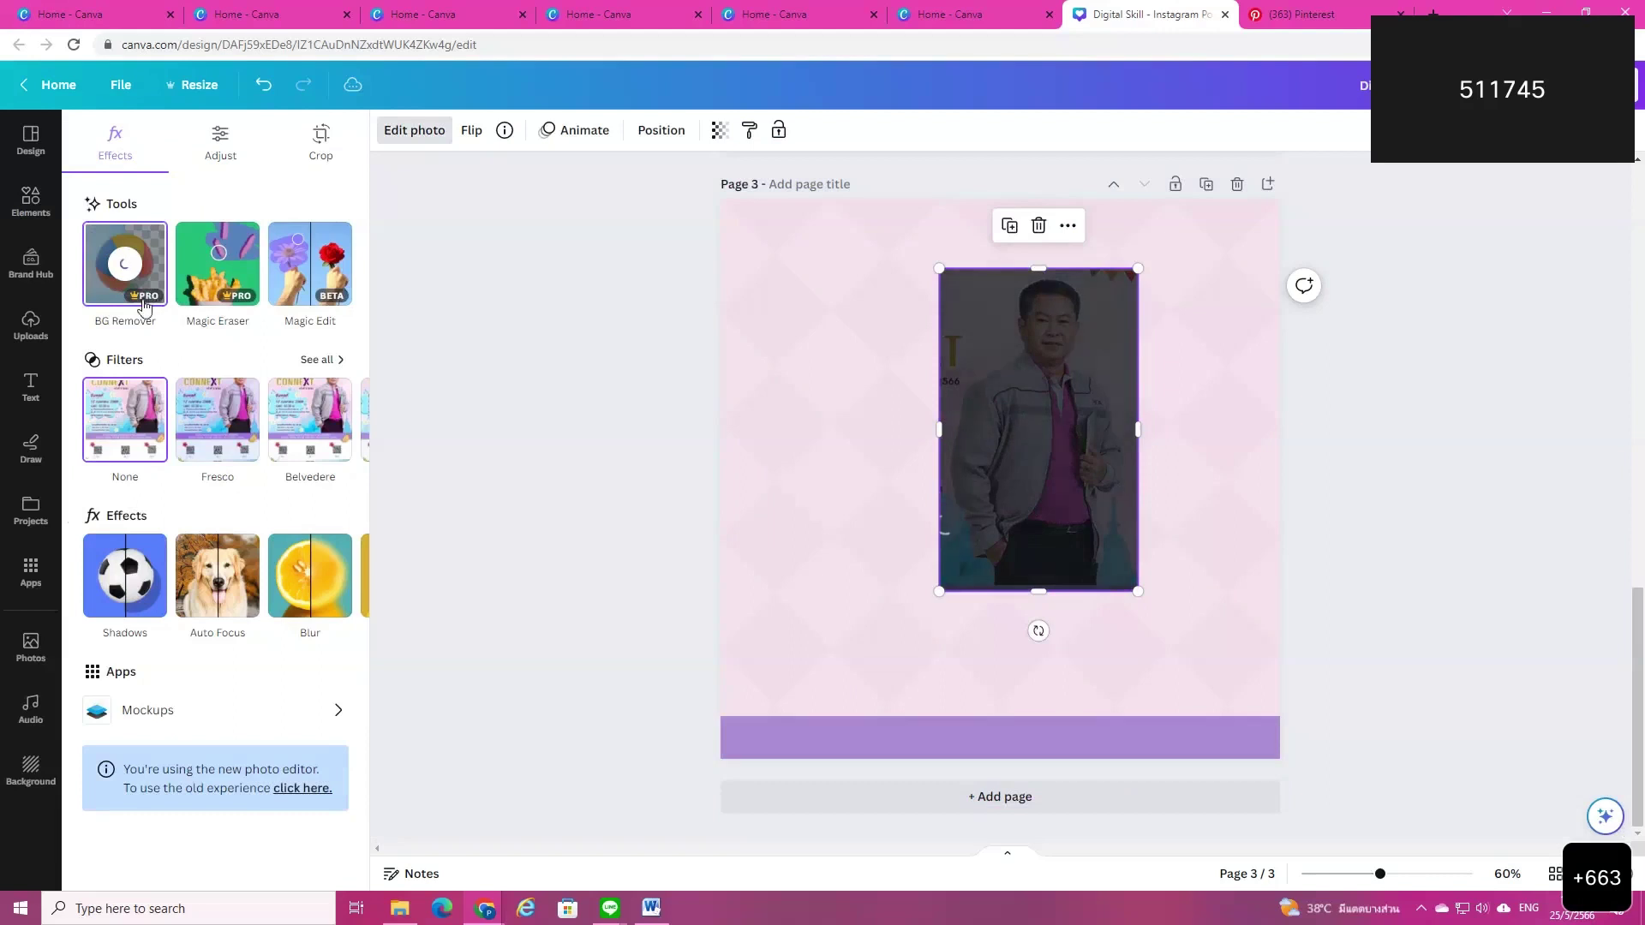
{"action": "left_click", "coordinate": [897, 501]}
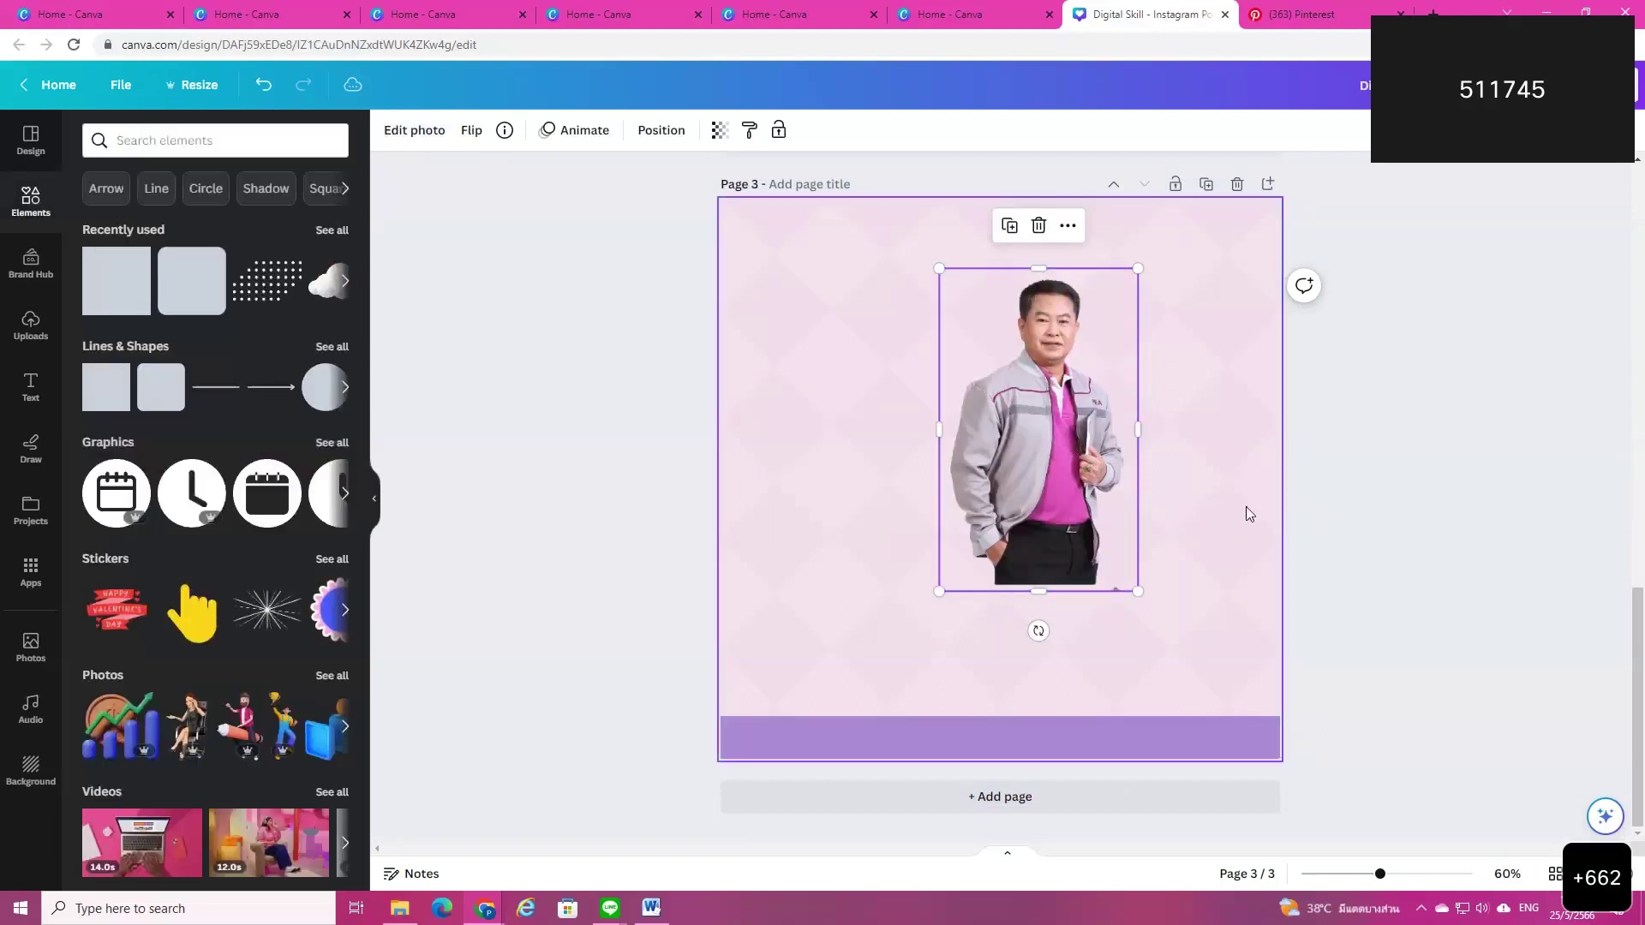
Step: Place the man's cutout in the lower right of page 3, standing on the purple strip, and enlarge it to most of the page height
{"action": "left_click_drag", "start_coordinate": [1172, 502], "coordinate": [1308, 632]}
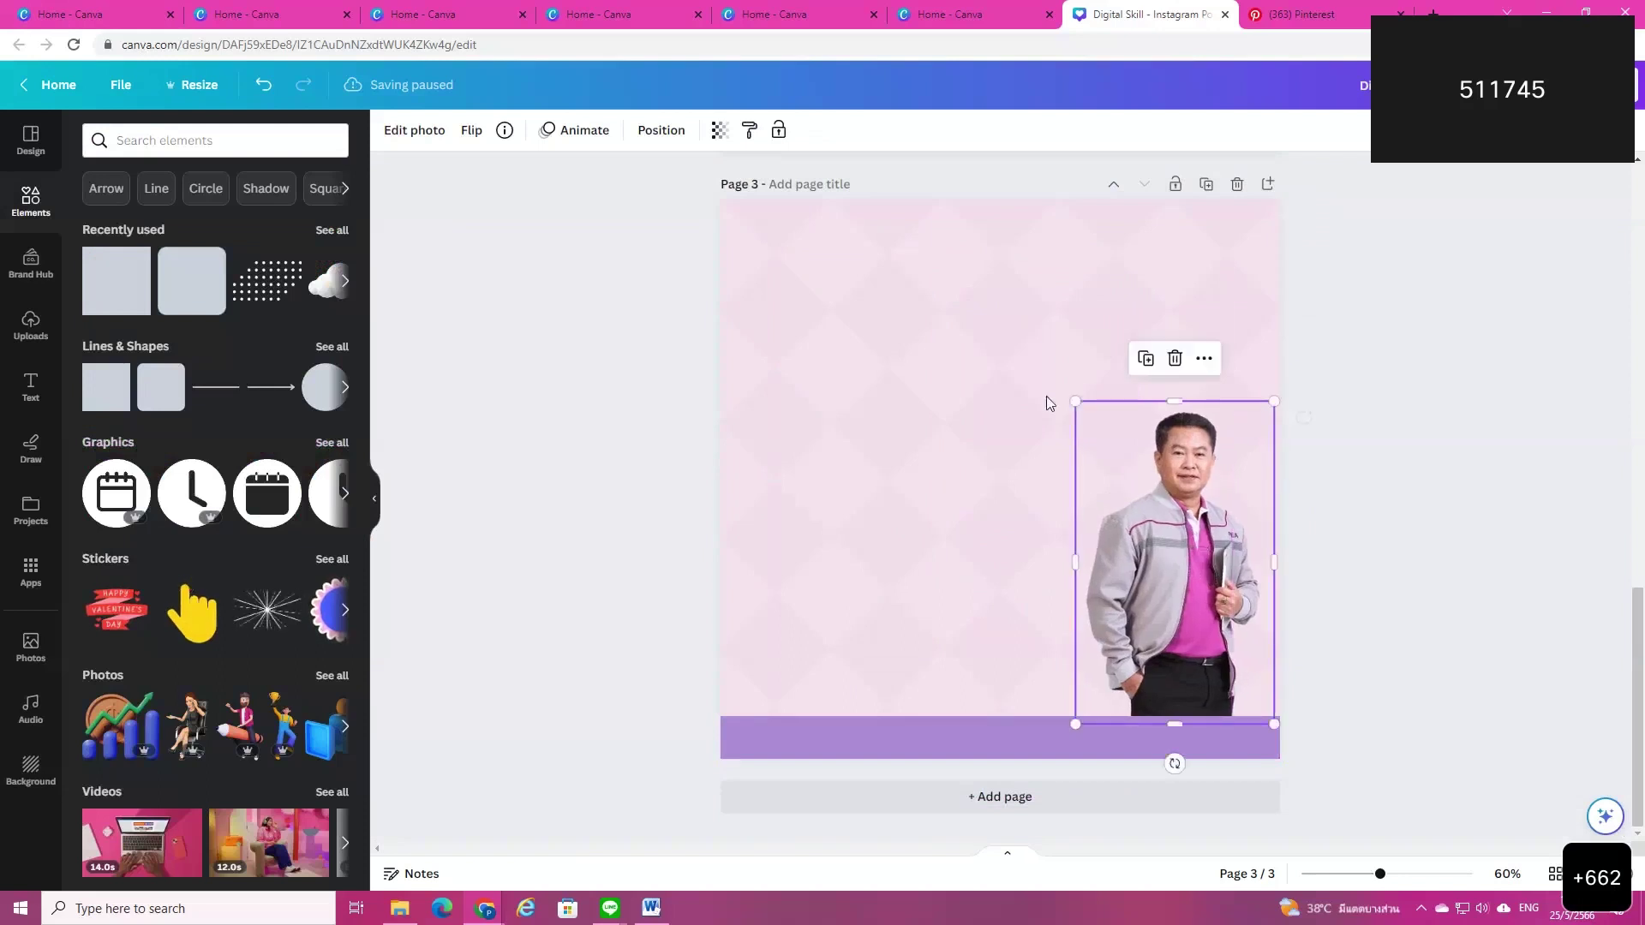
{"action": "left_click_drag", "start_coordinate": [1064, 392], "coordinate": [925, 311]}
{"action": "left_click", "coordinate": [441, 353]}
Step: Insert the uploaded CEO CONNEXT poster again, crop off its QR code section and place it over the man's cutout
{"action": "left_click", "coordinate": [30, 326]}
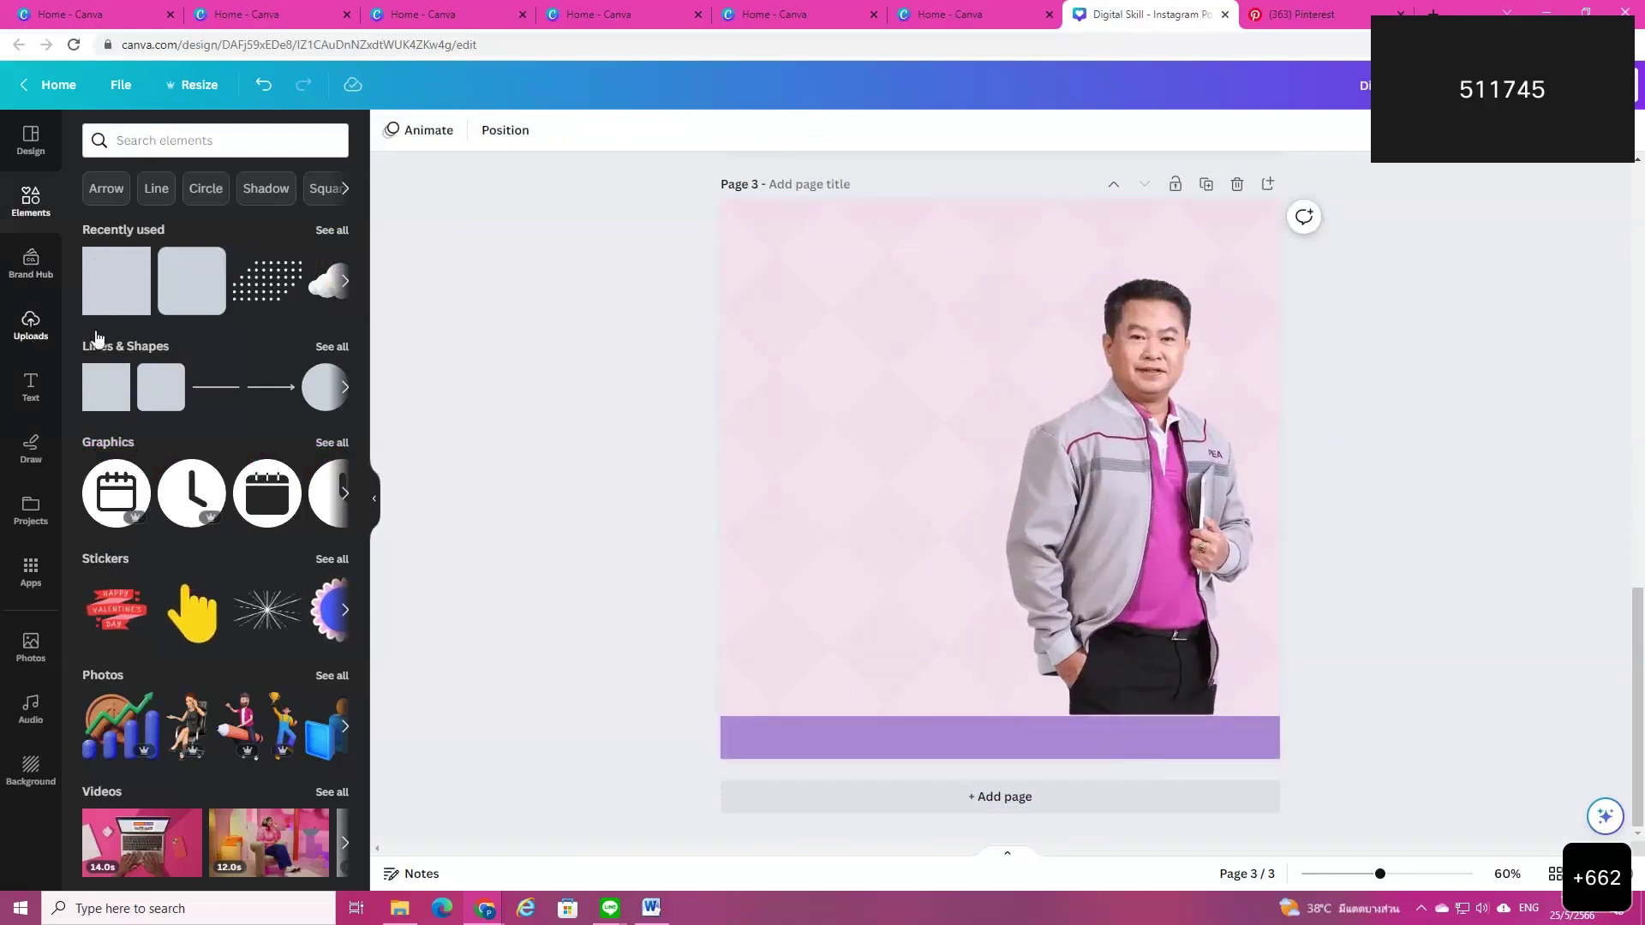
{"action": "left_click", "coordinate": [287, 347]}
{"action": "left_click_drag", "start_coordinate": [994, 415], "coordinate": [912, 402]}
{"action": "left_click_drag", "start_coordinate": [928, 666], "coordinate": [922, 542]}
{"action": "key", "text": "Escape"}
{"action": "left_click_drag", "start_coordinate": [1063, 475], "coordinate": [1067, 533]}
{"action": "left_click", "coordinate": [1109, 562]}
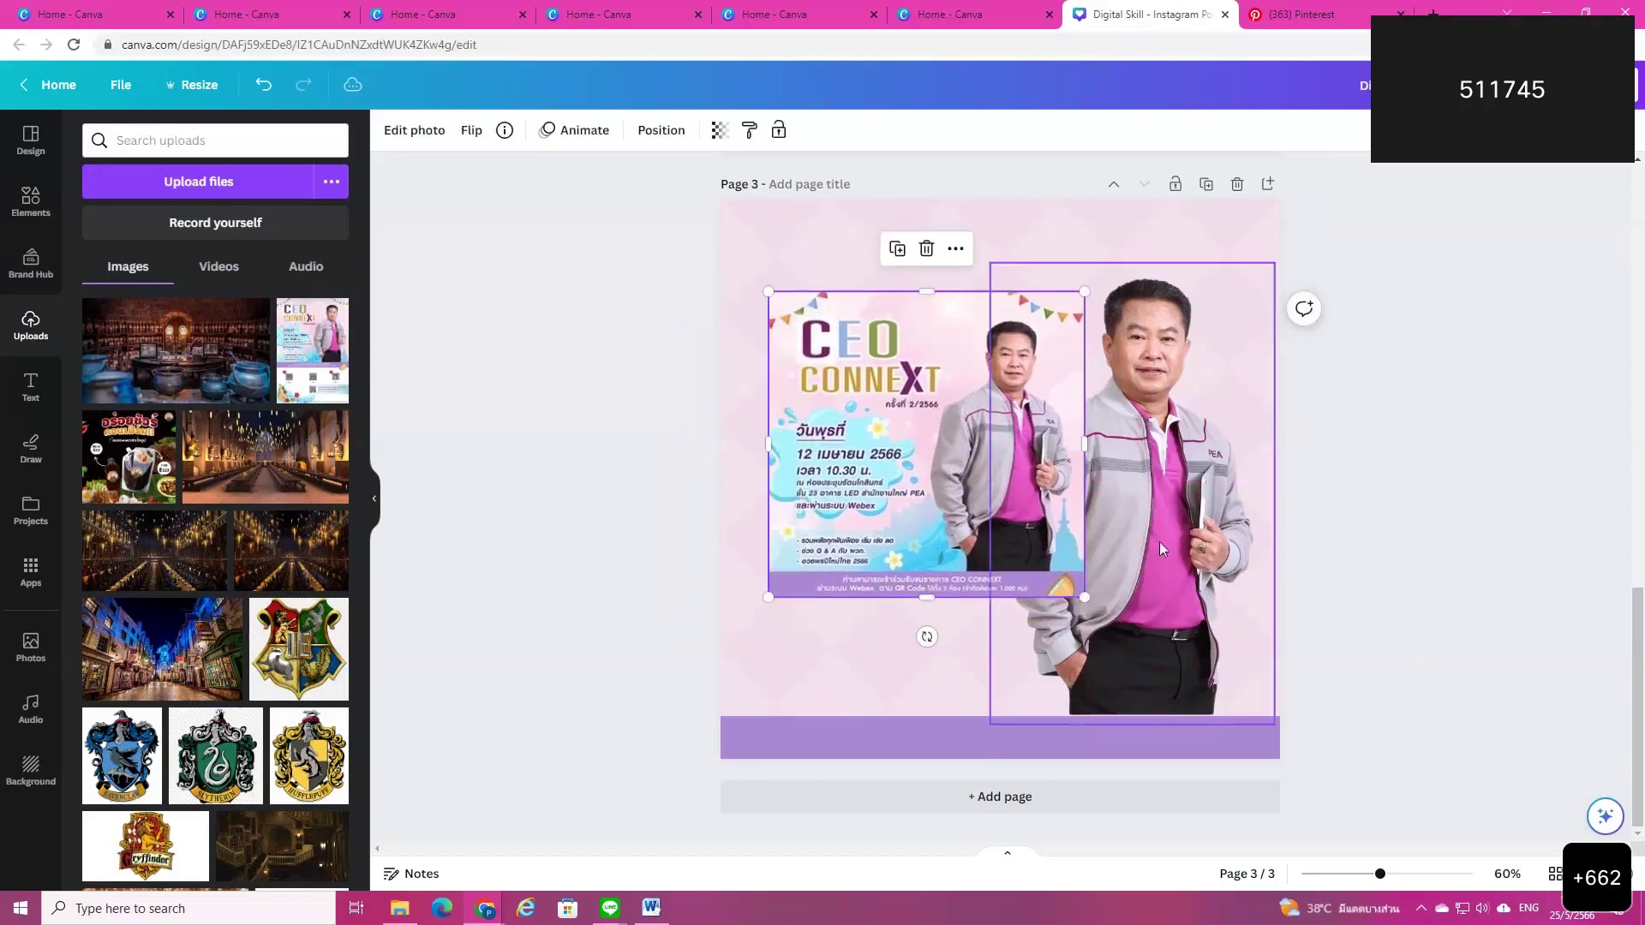
{"action": "left_click_drag", "start_coordinate": [926, 472], "coordinate": [1131, 542]}
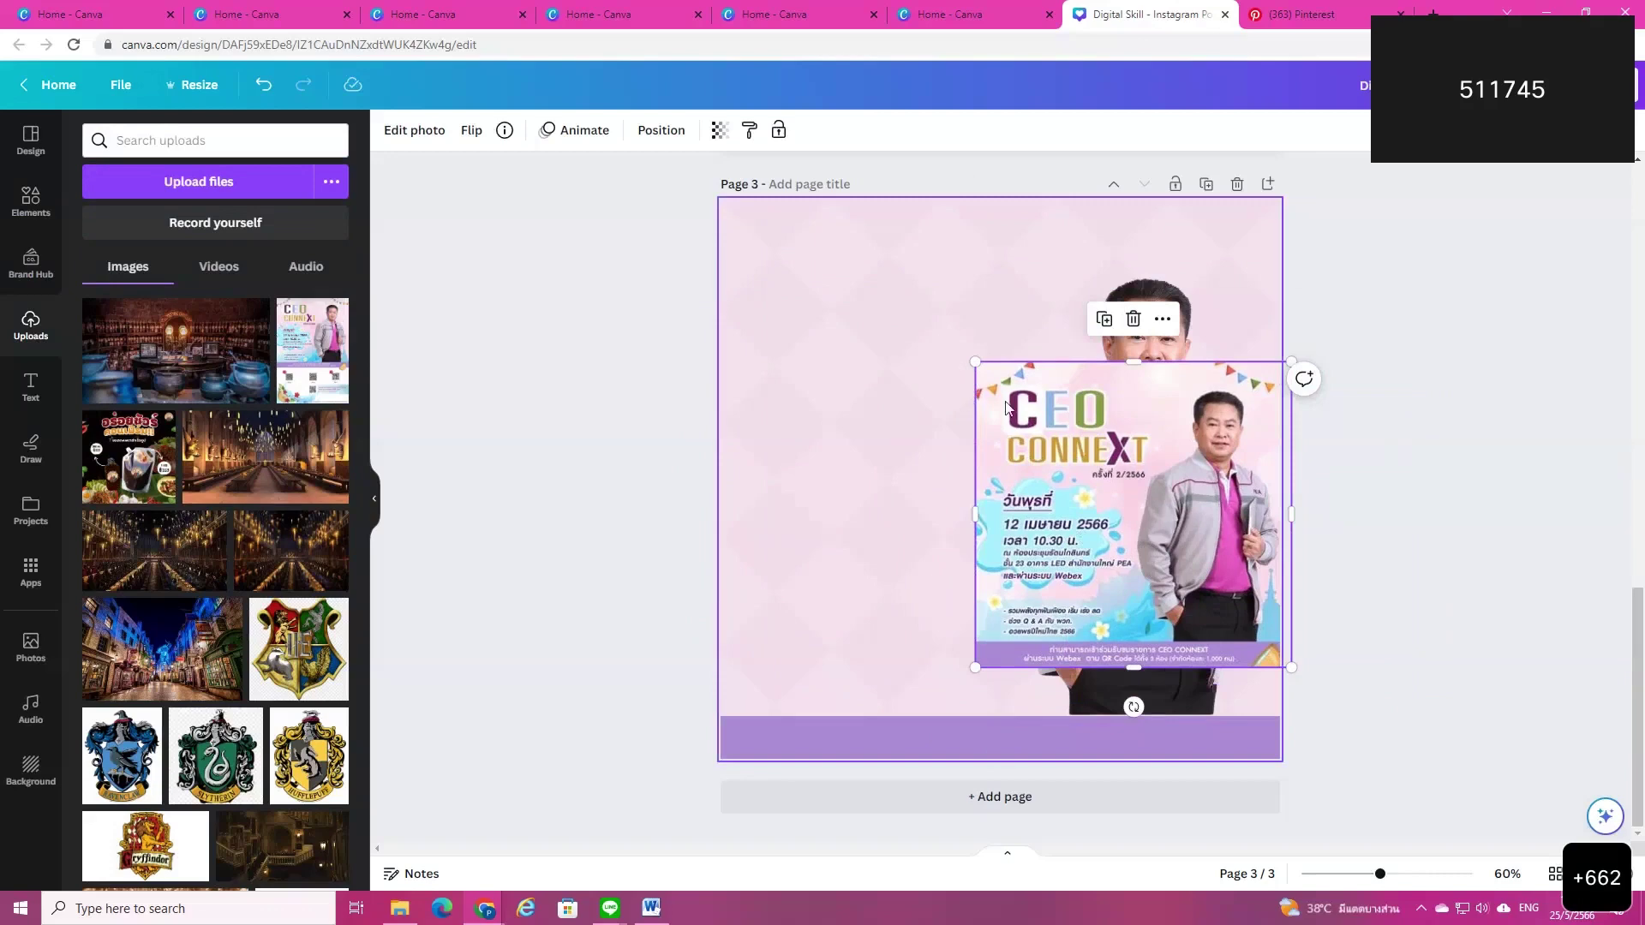
Step: Add a heading reading "CEO" and place it in the upper part of page 3, above and beside the poster
{"action": "left_click", "coordinate": [31, 387]}
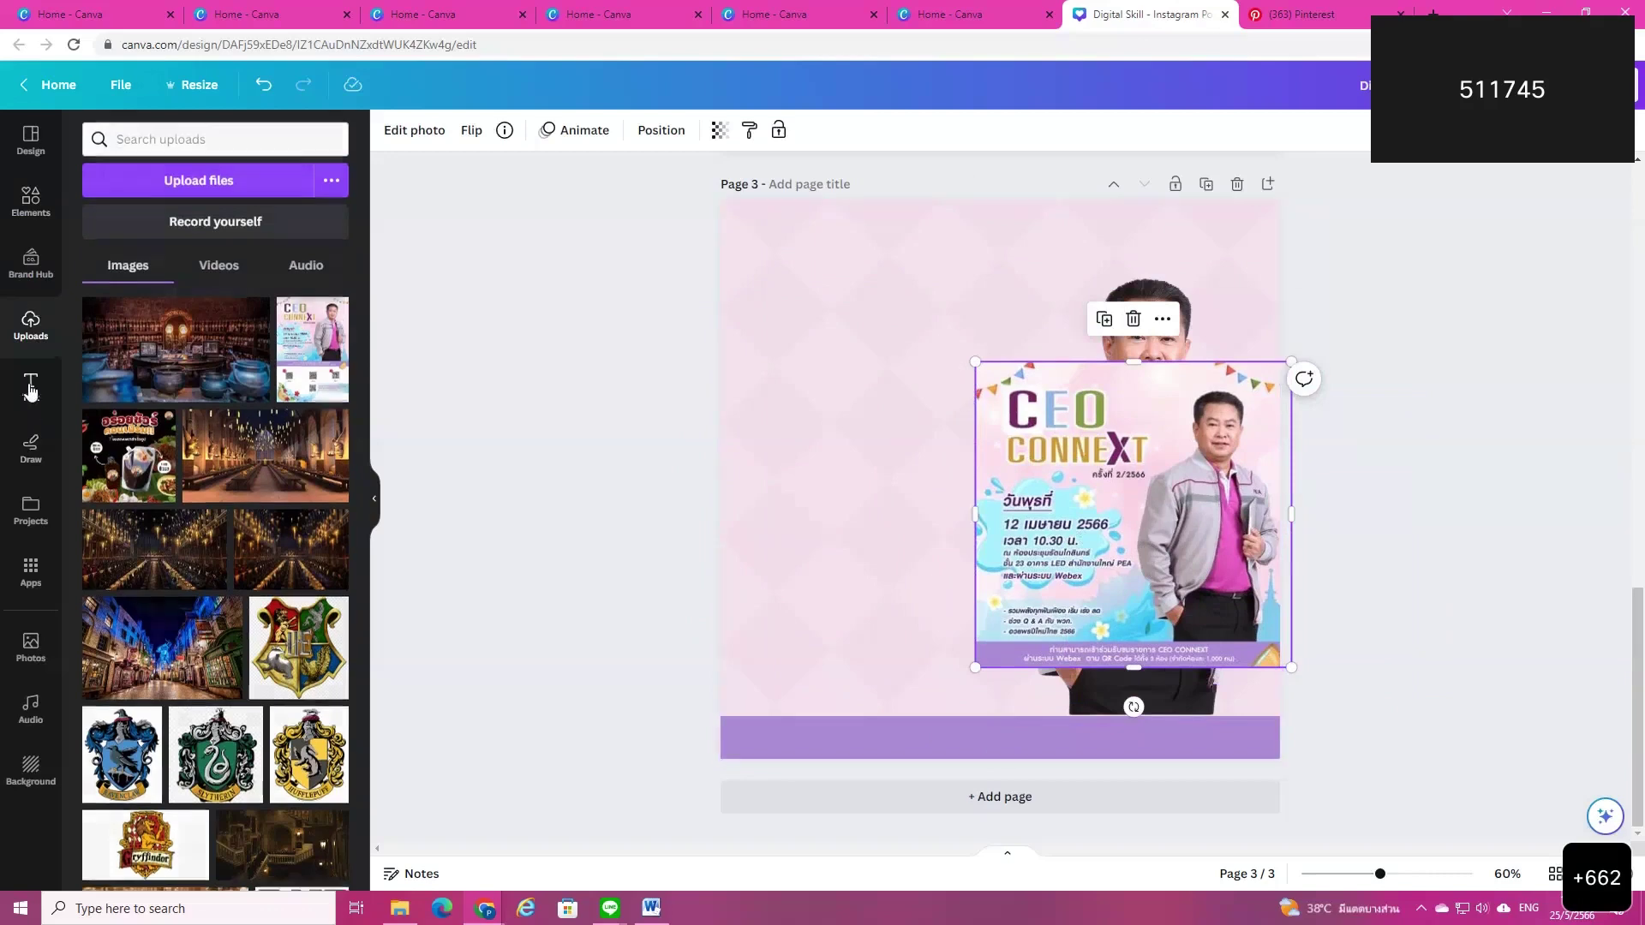
{"action": "left_click", "coordinate": [165, 363]}
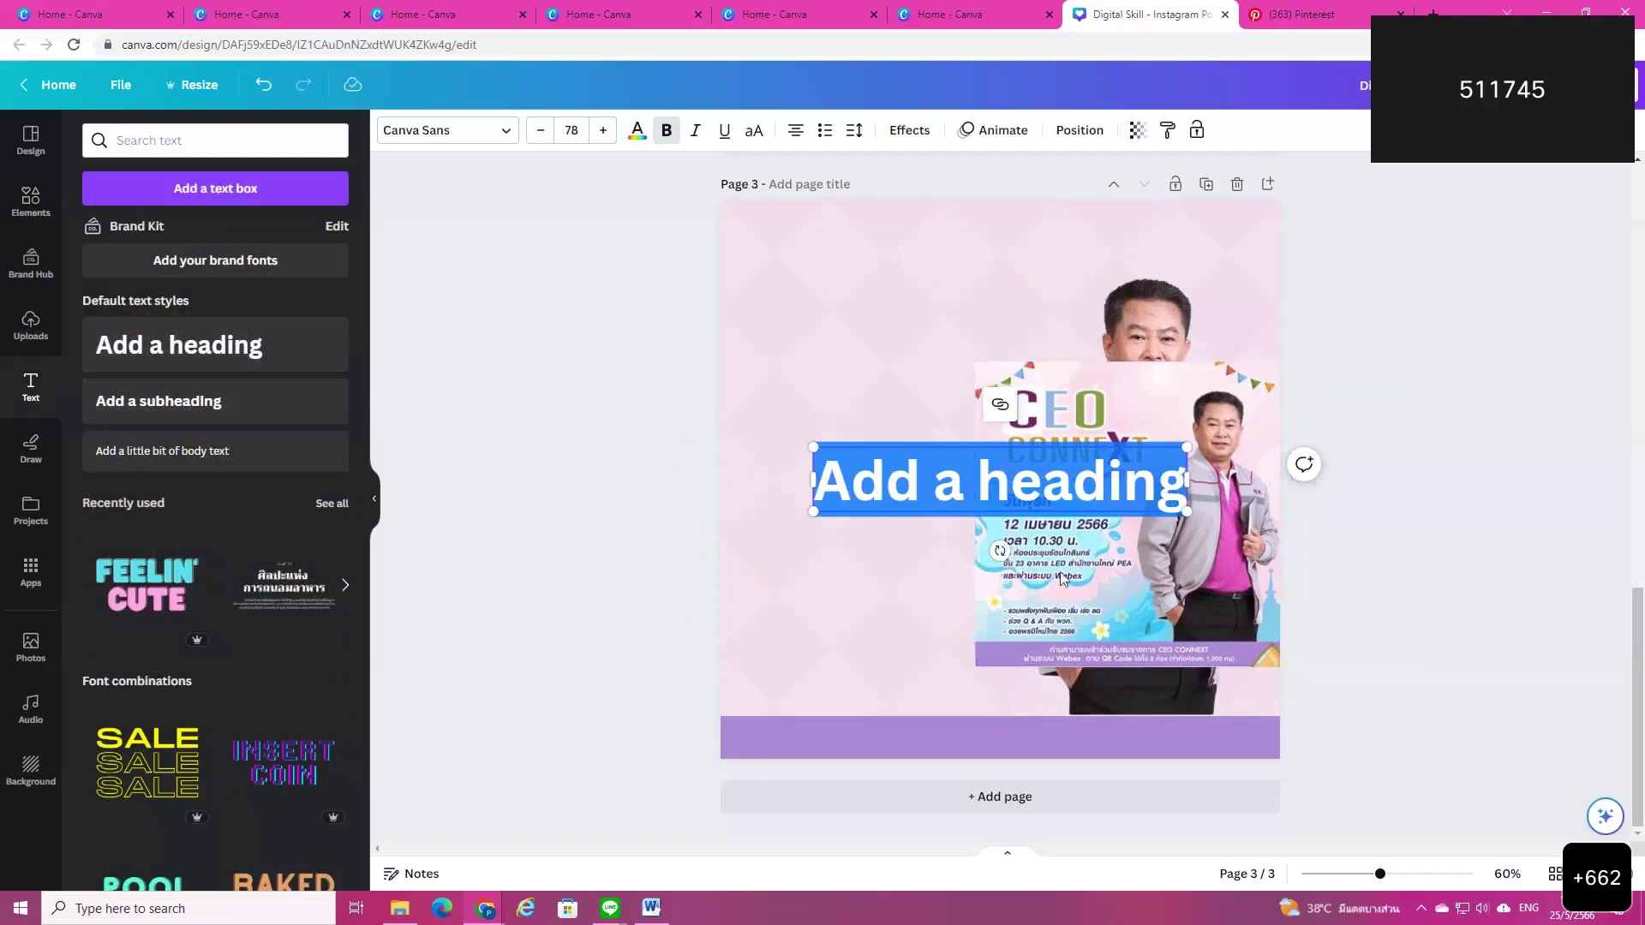
{"action": "left_click_drag", "start_coordinate": [896, 480], "coordinate": [858, 309]}
{"action": "left_click", "coordinate": [891, 319]}
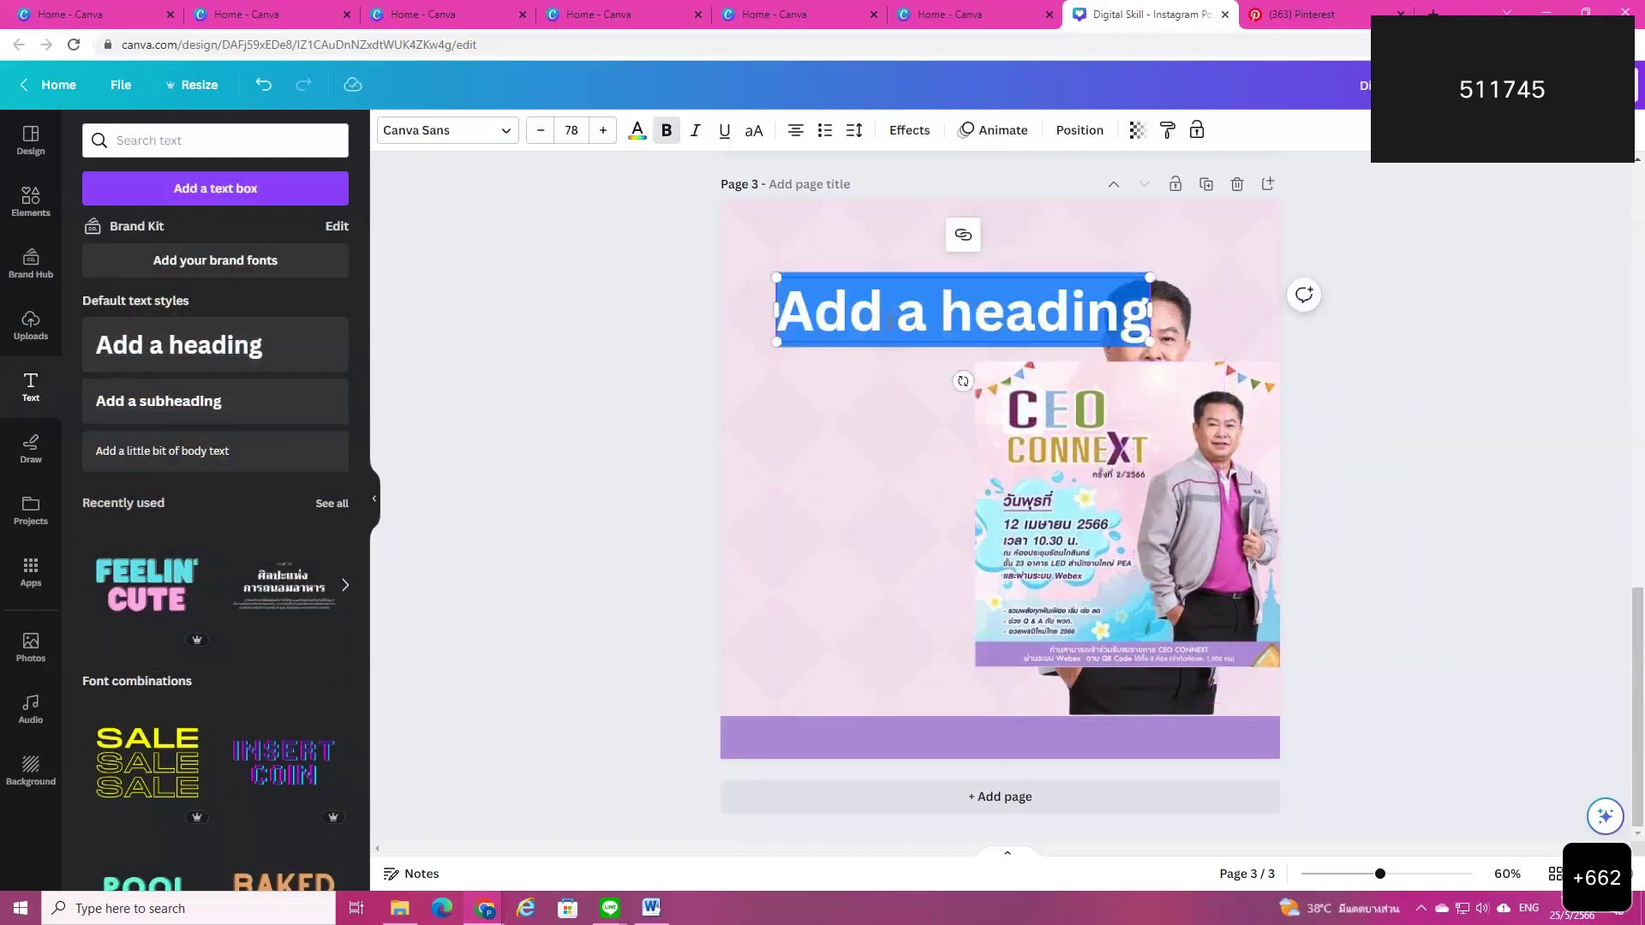
{"action": "type", "text": "C"}
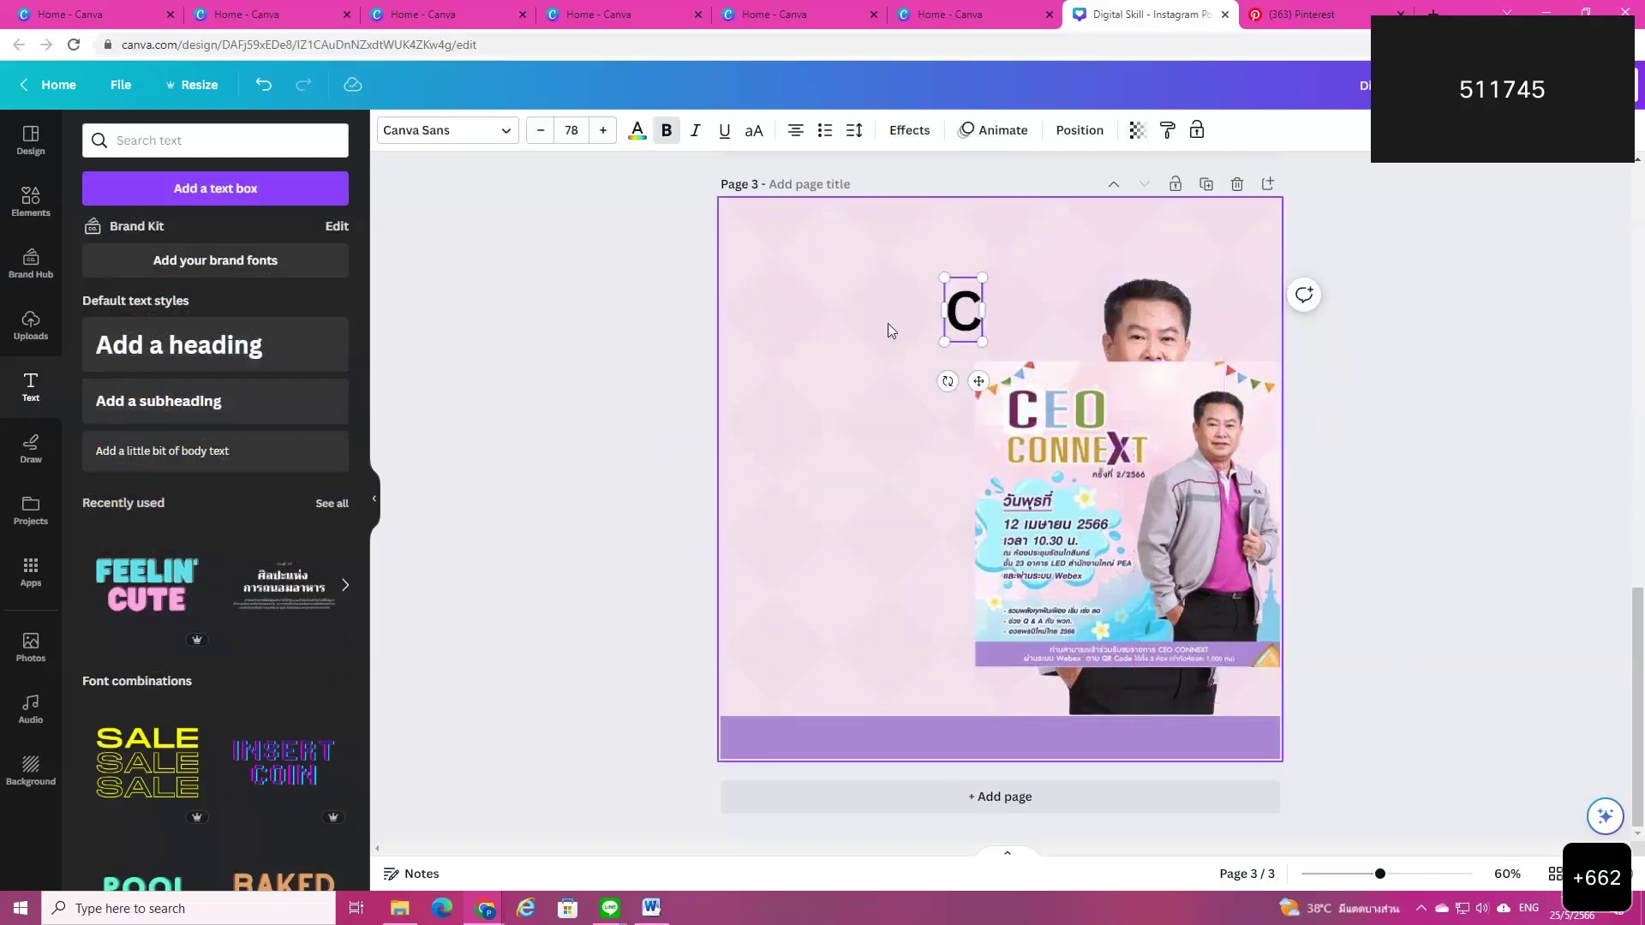
{"action": "type", "text": "EO"}
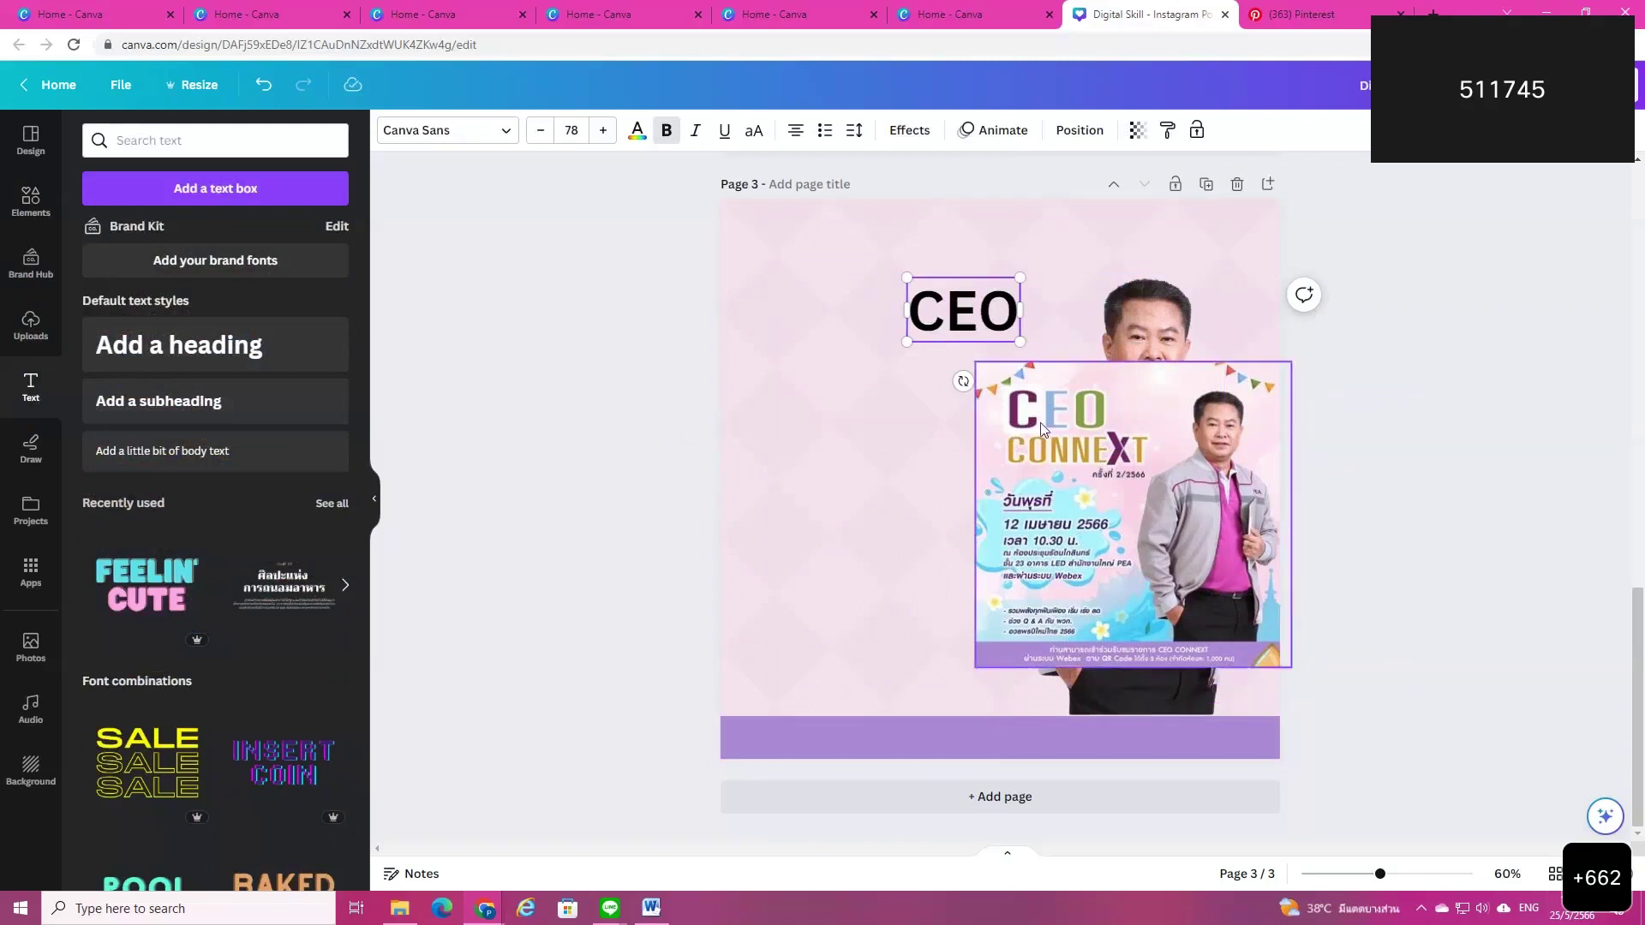
{"action": "left_click", "coordinate": [934, 386]}
{"action": "left_click_drag", "start_coordinate": [951, 324], "coordinate": [895, 323]}
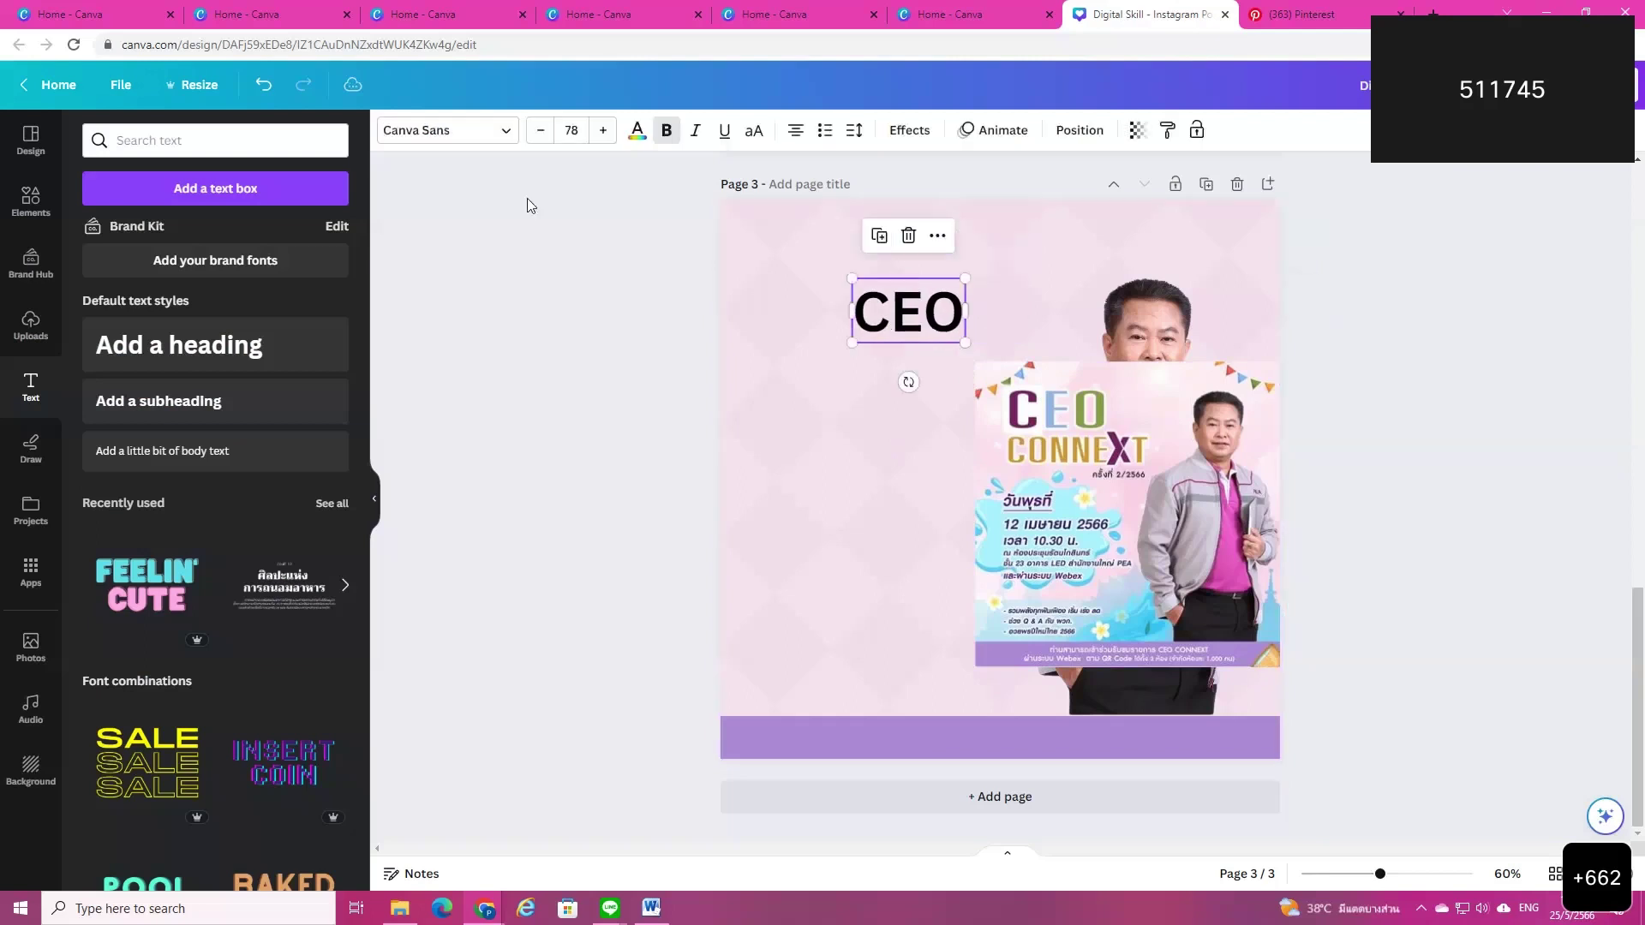
Step: Set the CEO heading to Prompt Bold with bold off, enlarge it to size 115 and move it to the page's upper left
{"action": "left_click", "coordinate": [501, 133]}
{"action": "left_click_drag", "start_coordinate": [362, 769], "coordinate": [359, 235]}
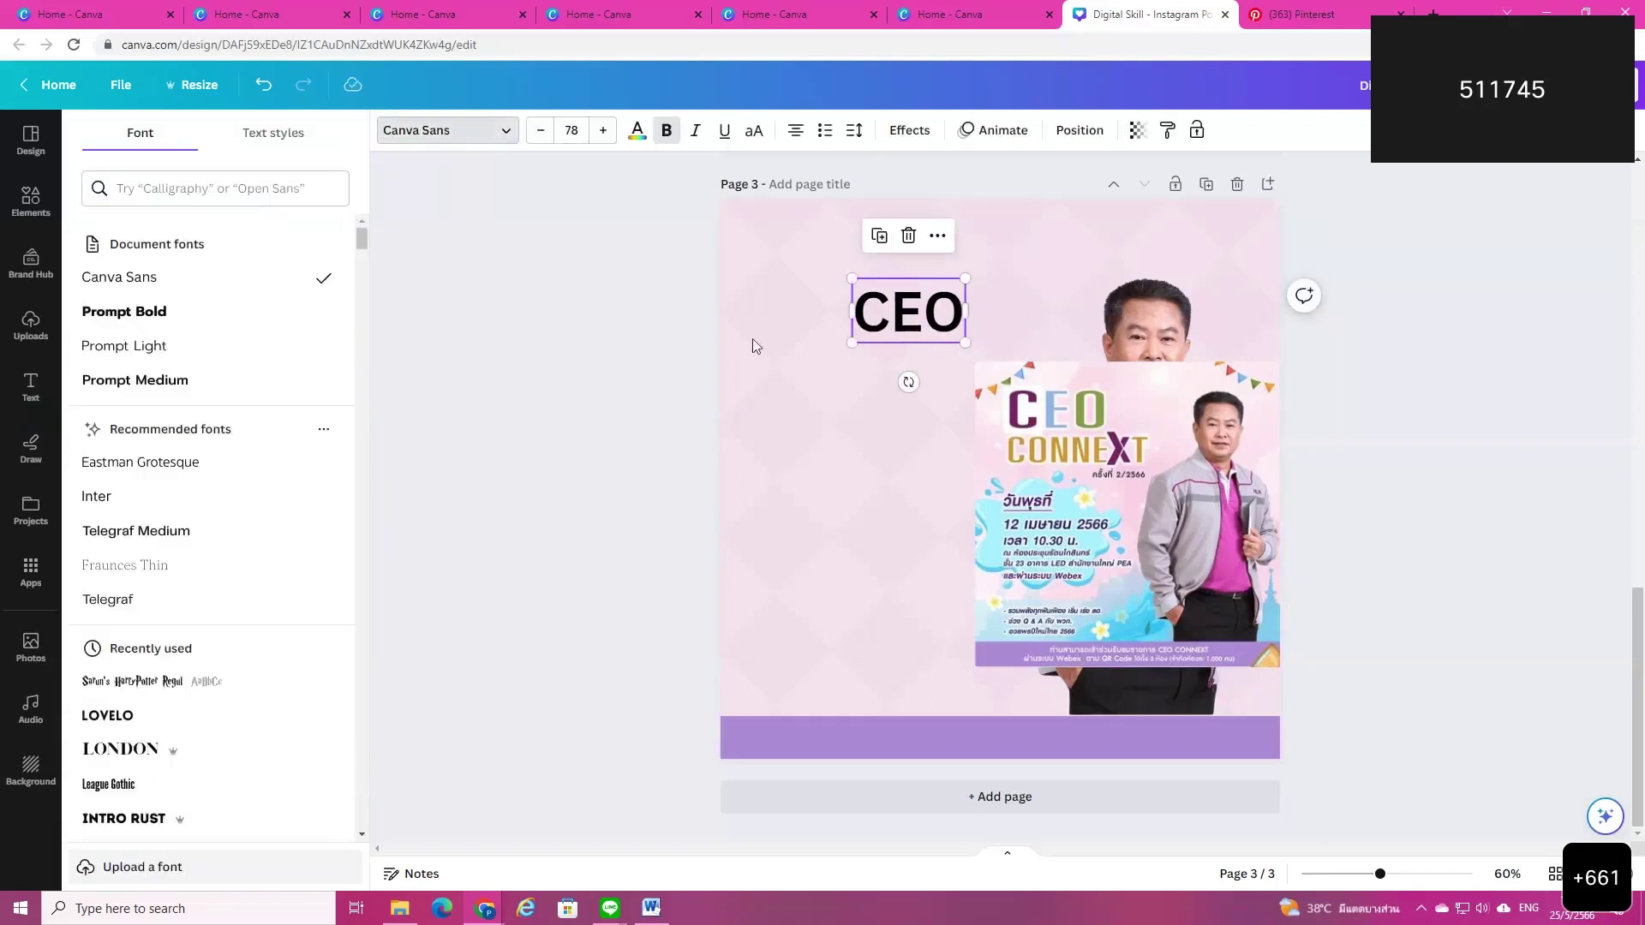
{"action": "left_click", "coordinate": [129, 312]}
{"action": "left_click", "coordinate": [666, 130]}
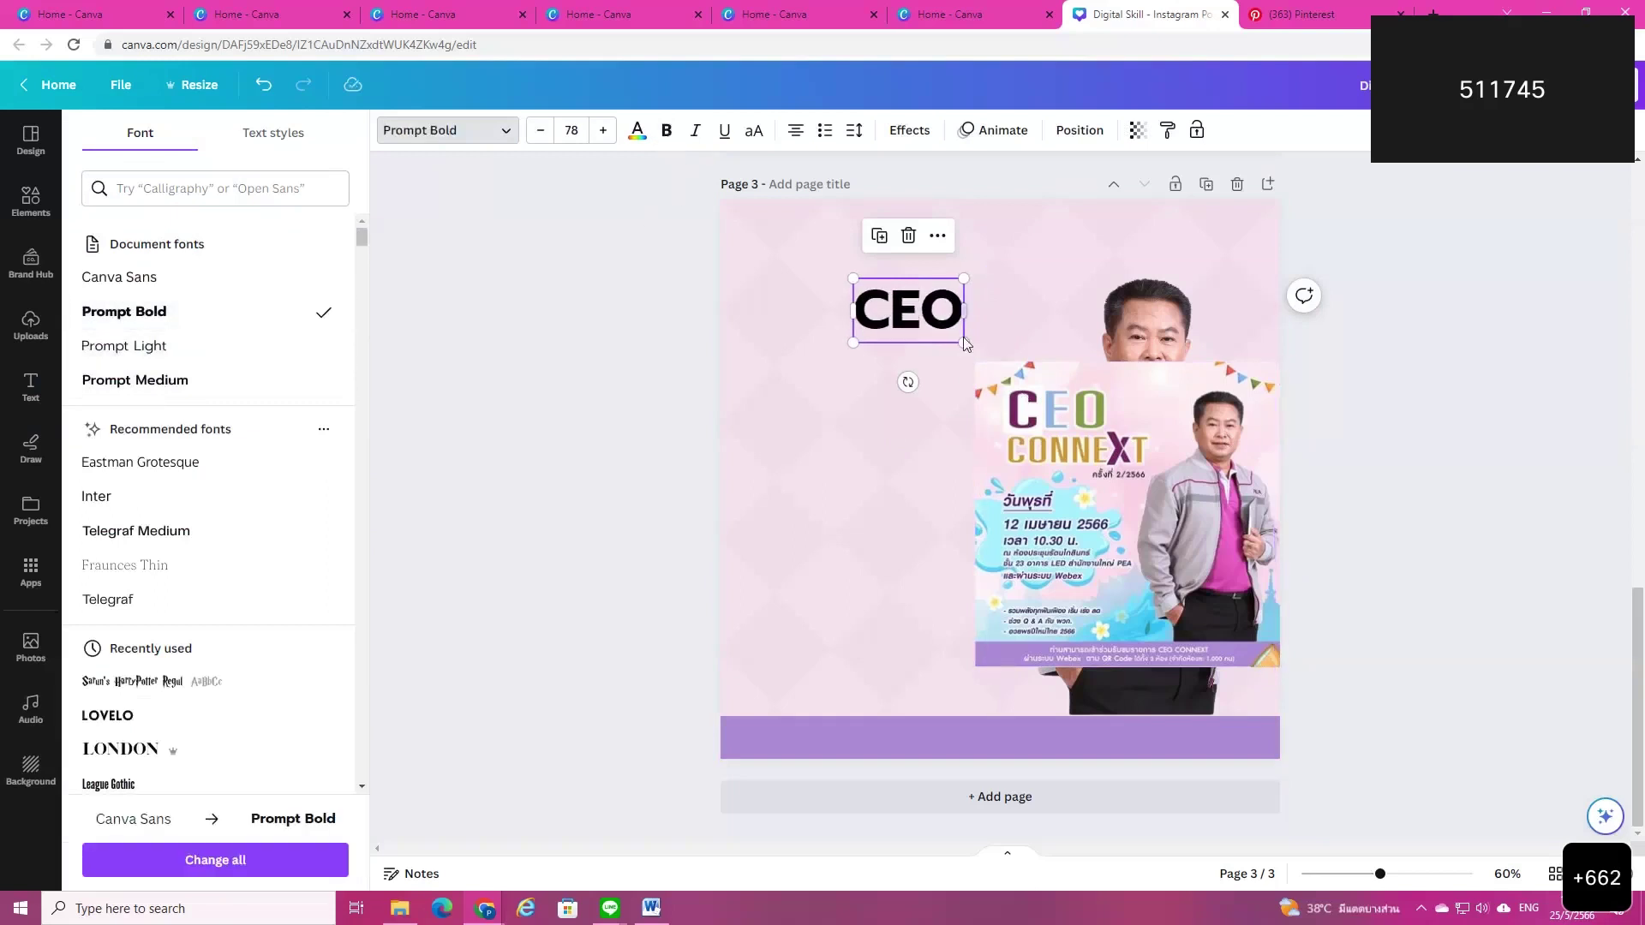
{"action": "left_click_drag", "start_coordinate": [963, 342], "coordinate": [1014, 360]}
{"action": "left_click_drag", "start_coordinate": [917, 312], "coordinate": [842, 278]}
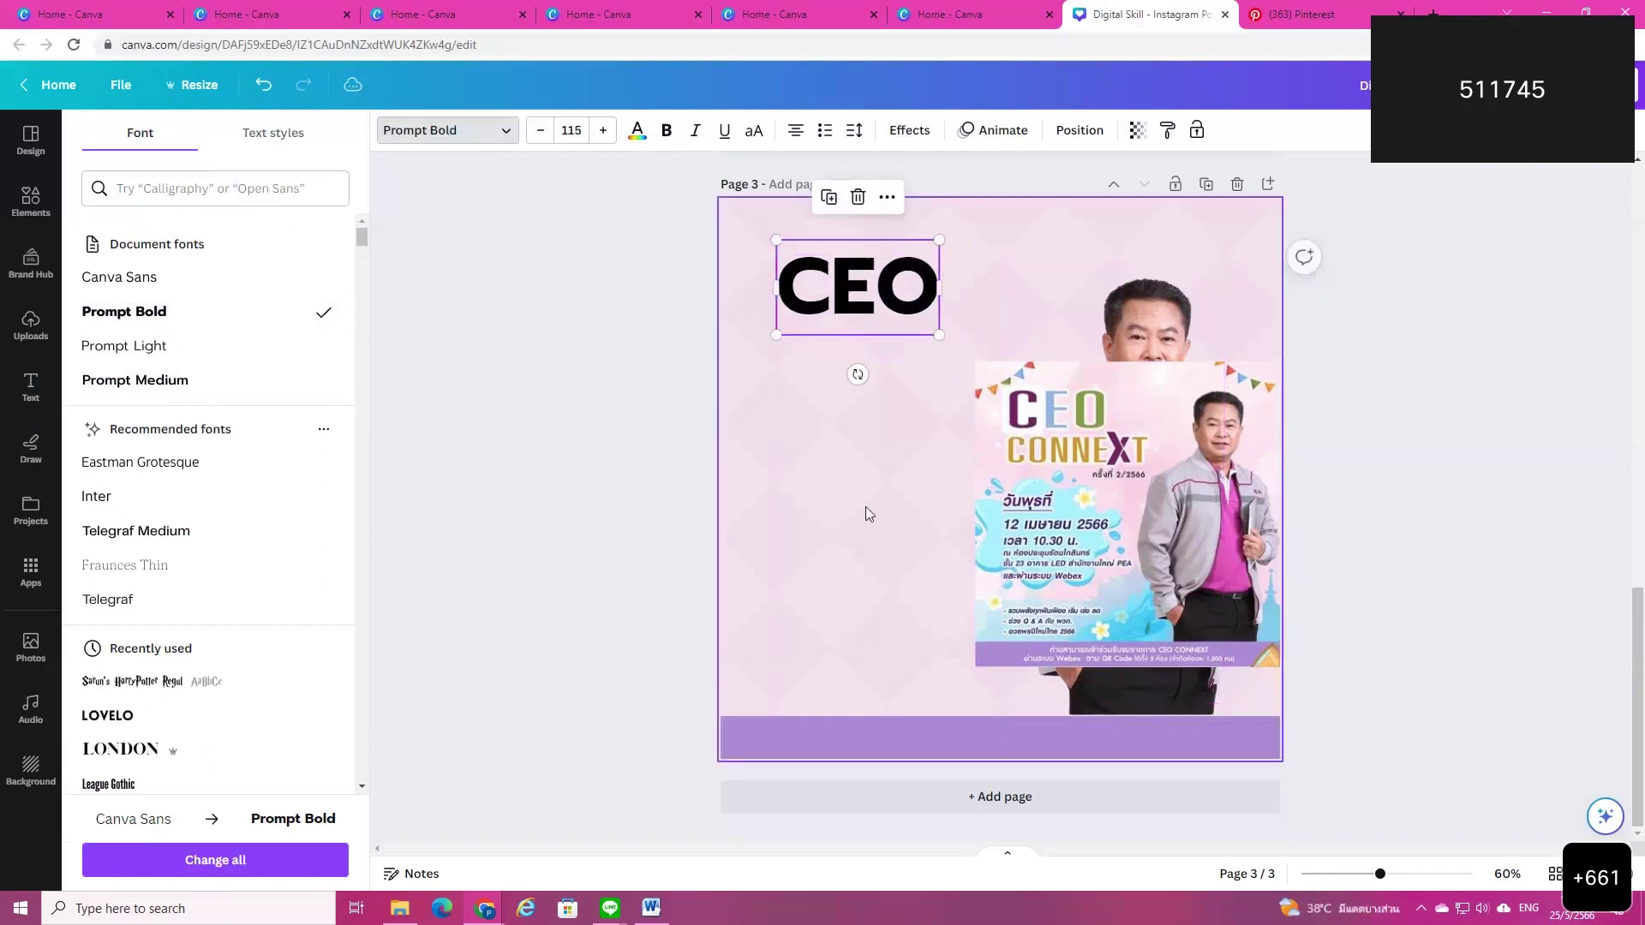
Step: Colour the letter C of the CEO heading with the dark purple sampled from the poster's C
{"action": "double_click", "coordinate": [799, 300]}
{"action": "left_click", "coordinate": [798, 300]}
{"action": "left_click_drag", "start_coordinate": [779, 291], "coordinate": [826, 298]}
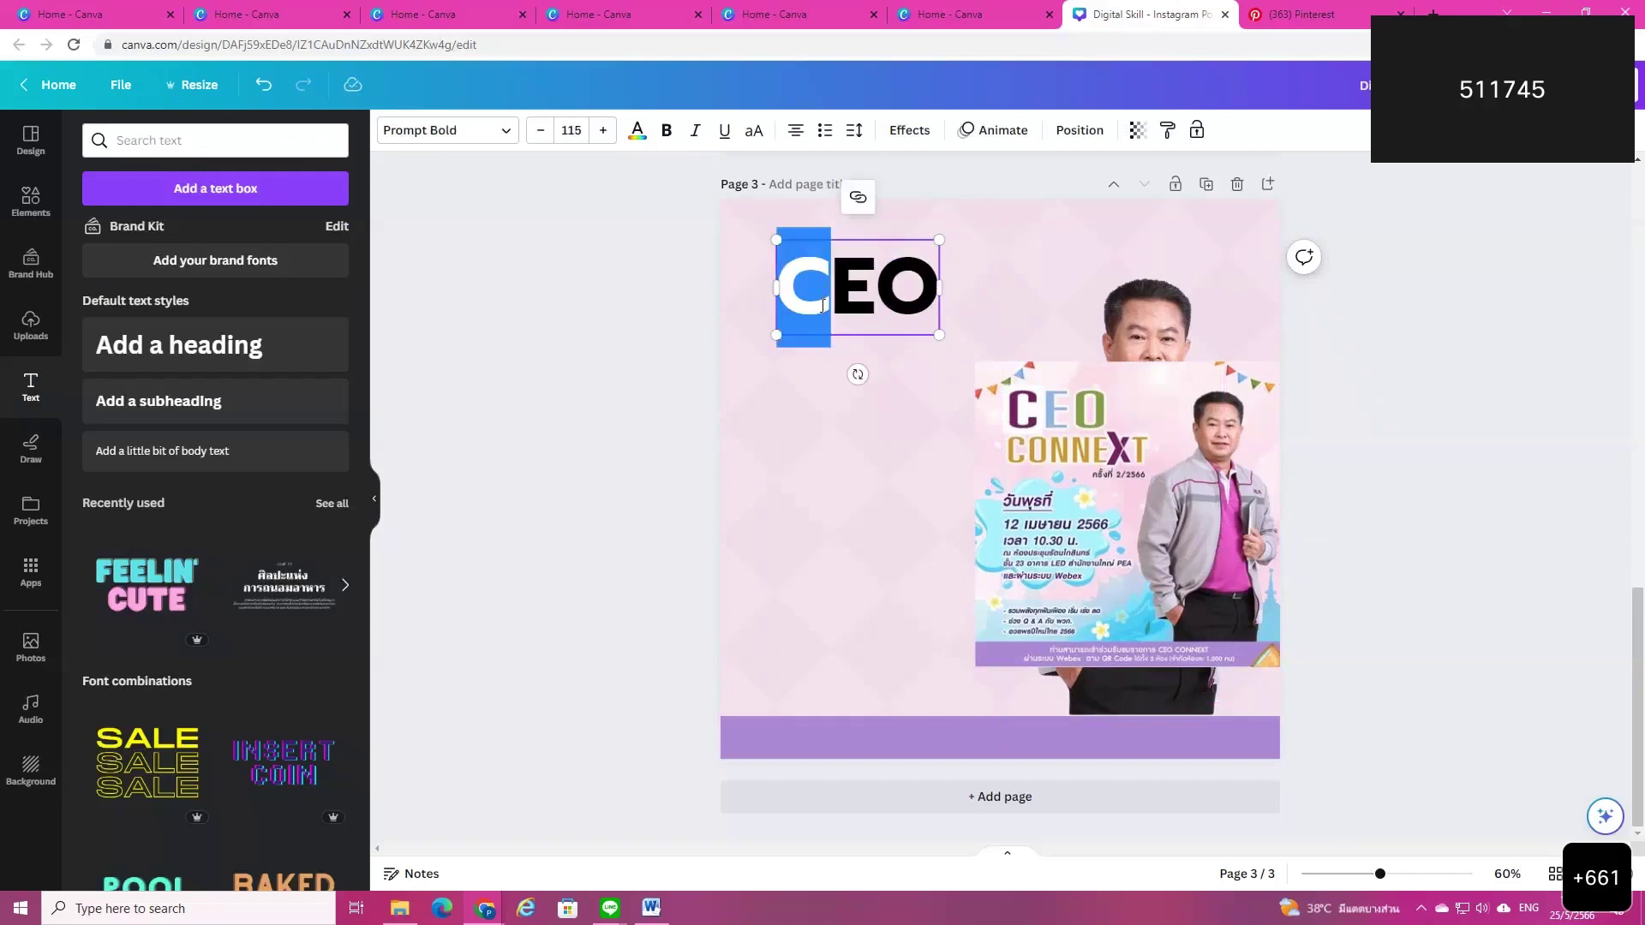
{"action": "left_click", "coordinate": [638, 132]}
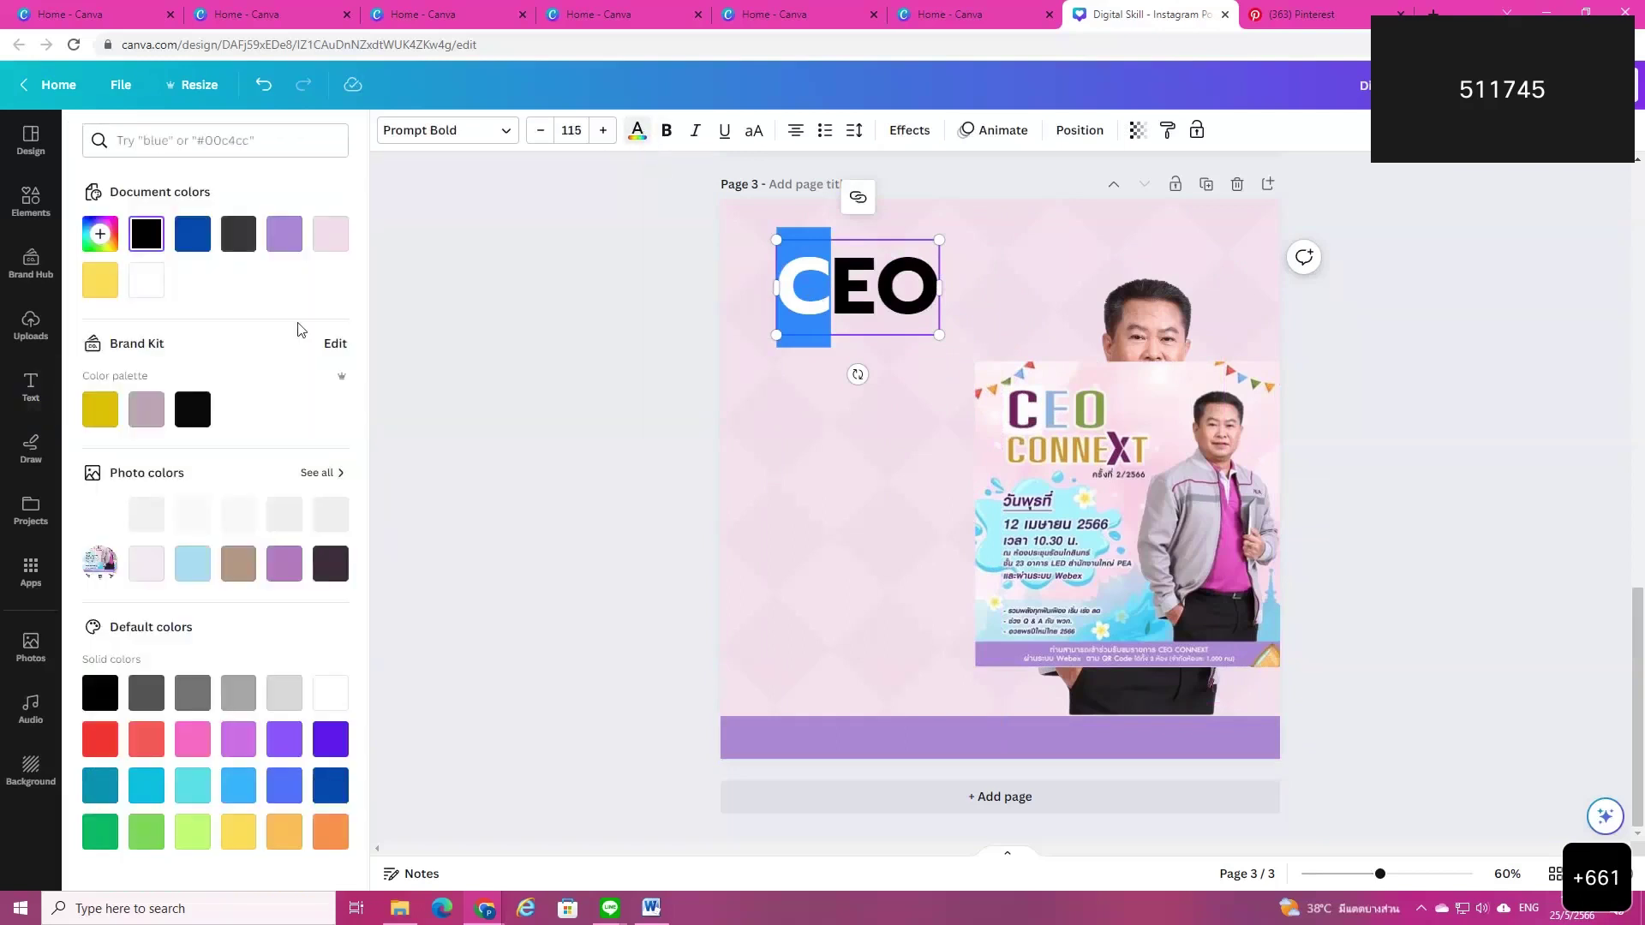
{"action": "left_click", "coordinate": [99, 234]}
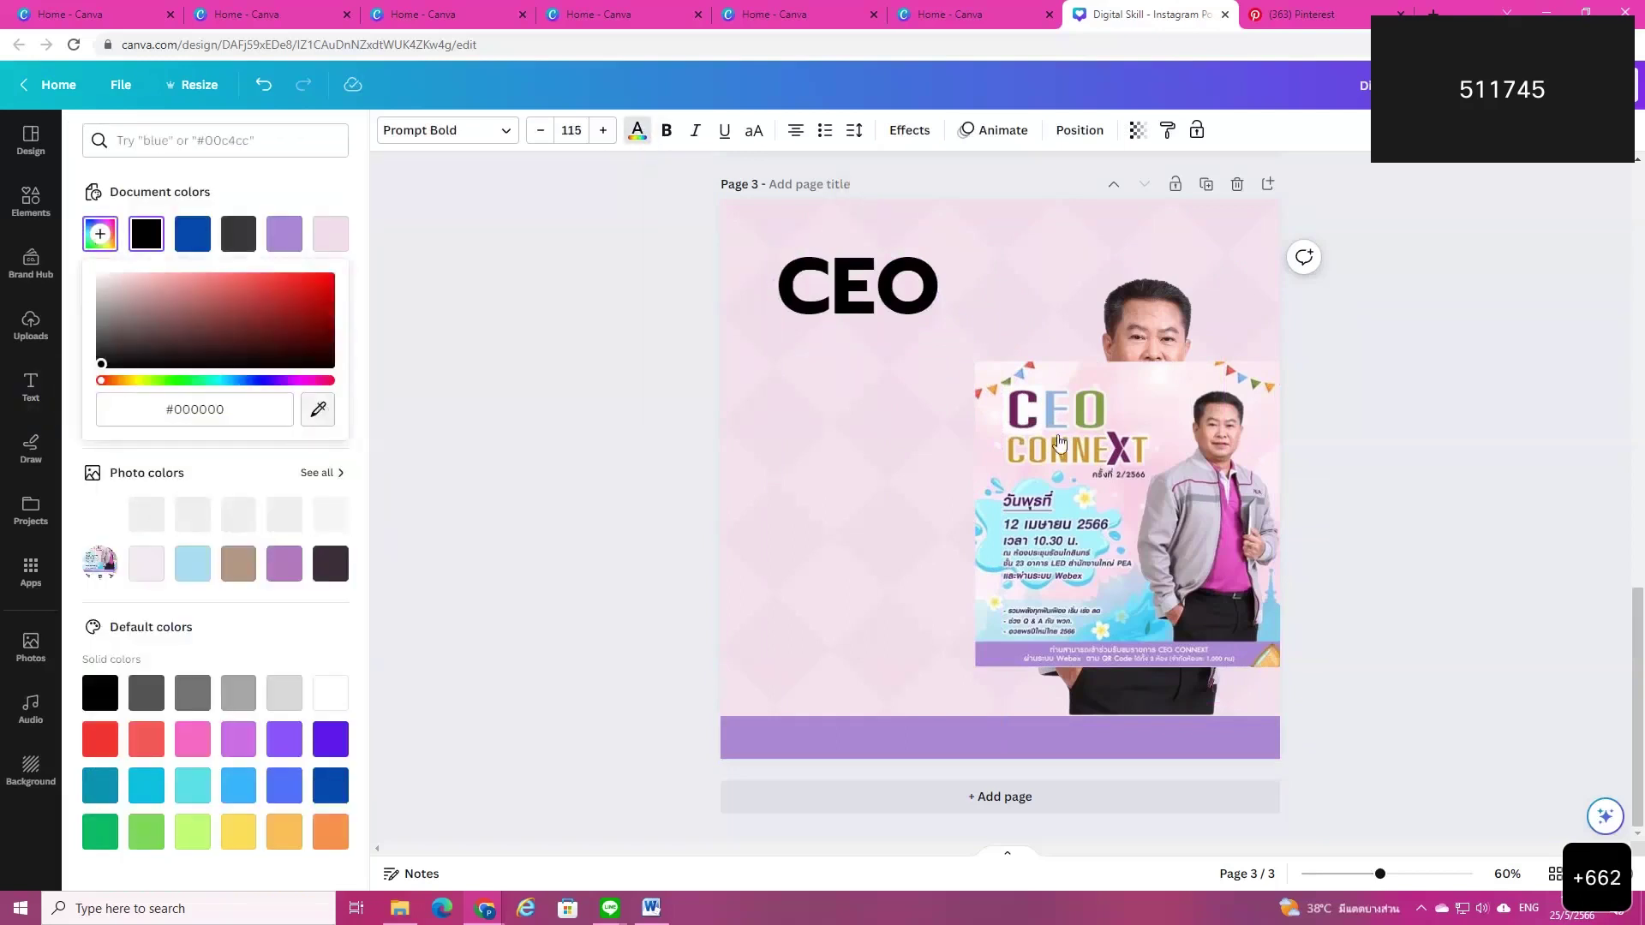
{"action": "left_click", "coordinate": [1021, 411]}
Step: Colour the letter E of the CEO heading with the light blue #8DB9E4 sampled from the poster's E
{"action": "left_click", "coordinate": [852, 290]}
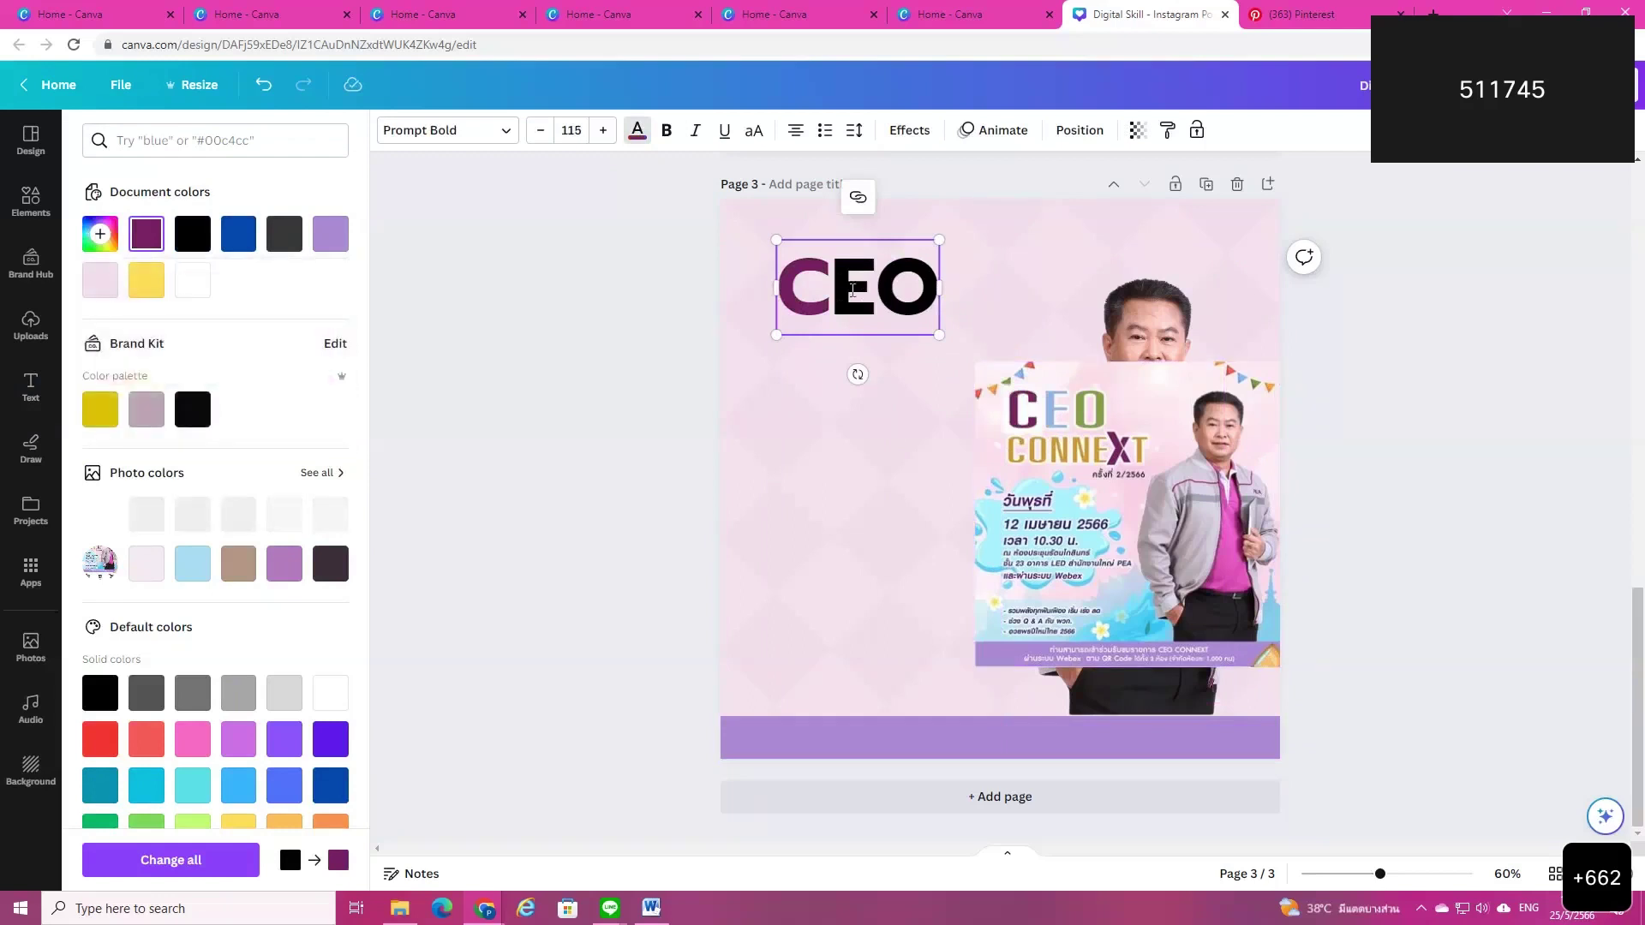
{"action": "left_click_drag", "start_coordinate": [852, 290], "coordinate": [878, 290]}
{"action": "left_click", "coordinate": [99, 234]}
{"action": "left_click", "coordinate": [318, 409]}
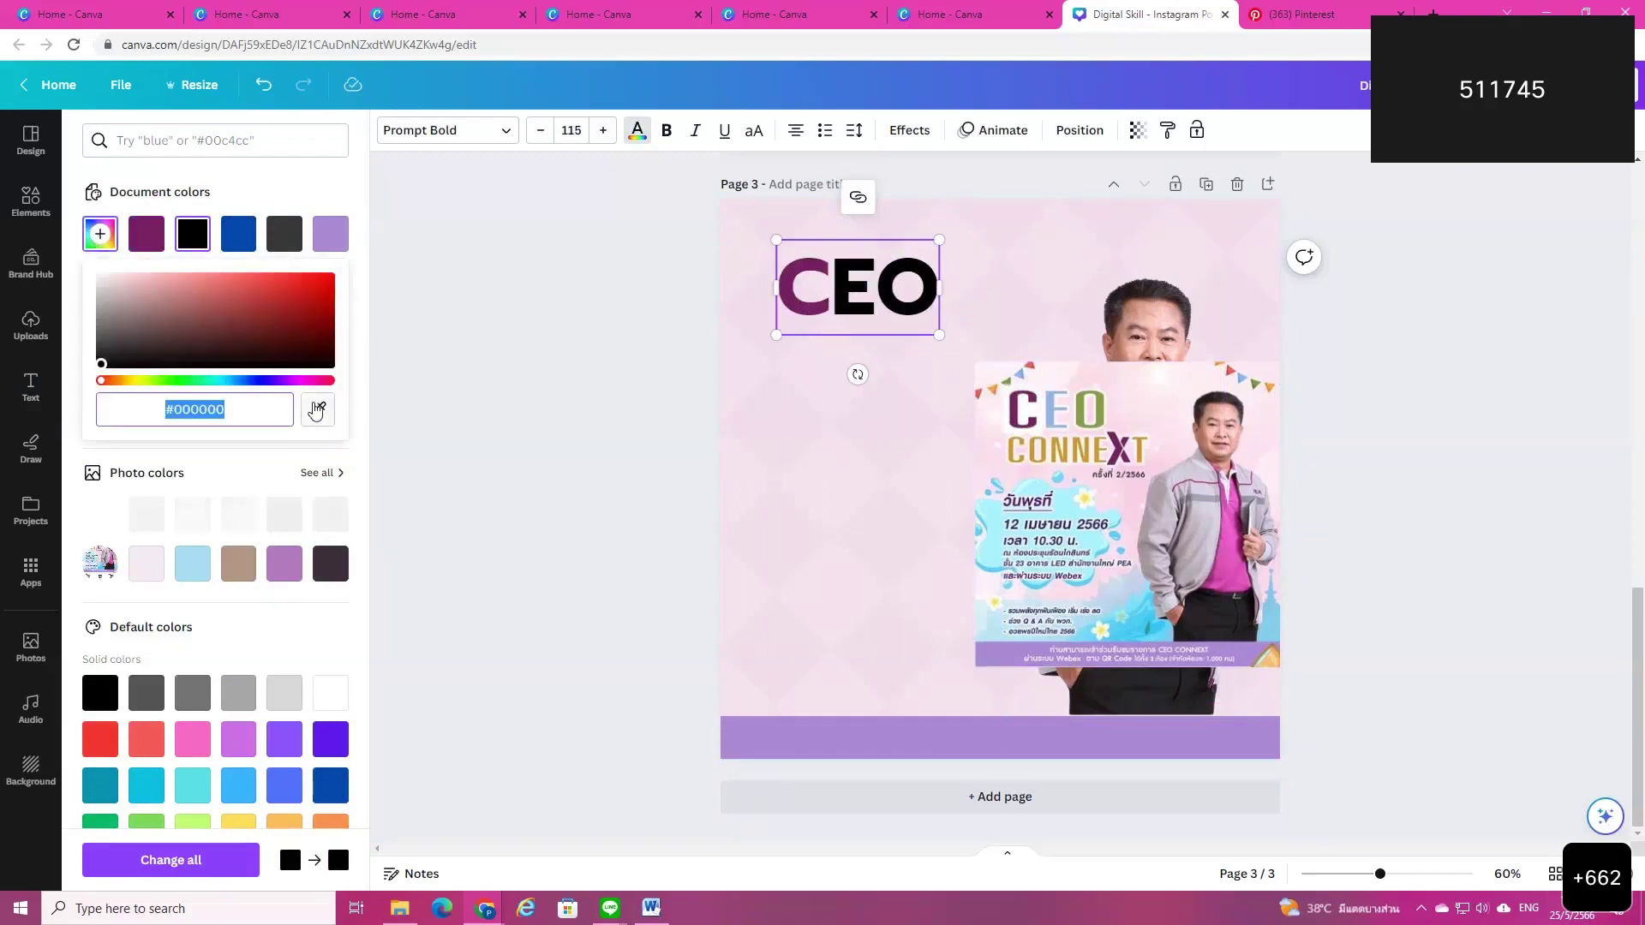
{"action": "left_click", "coordinate": [1055, 407]}
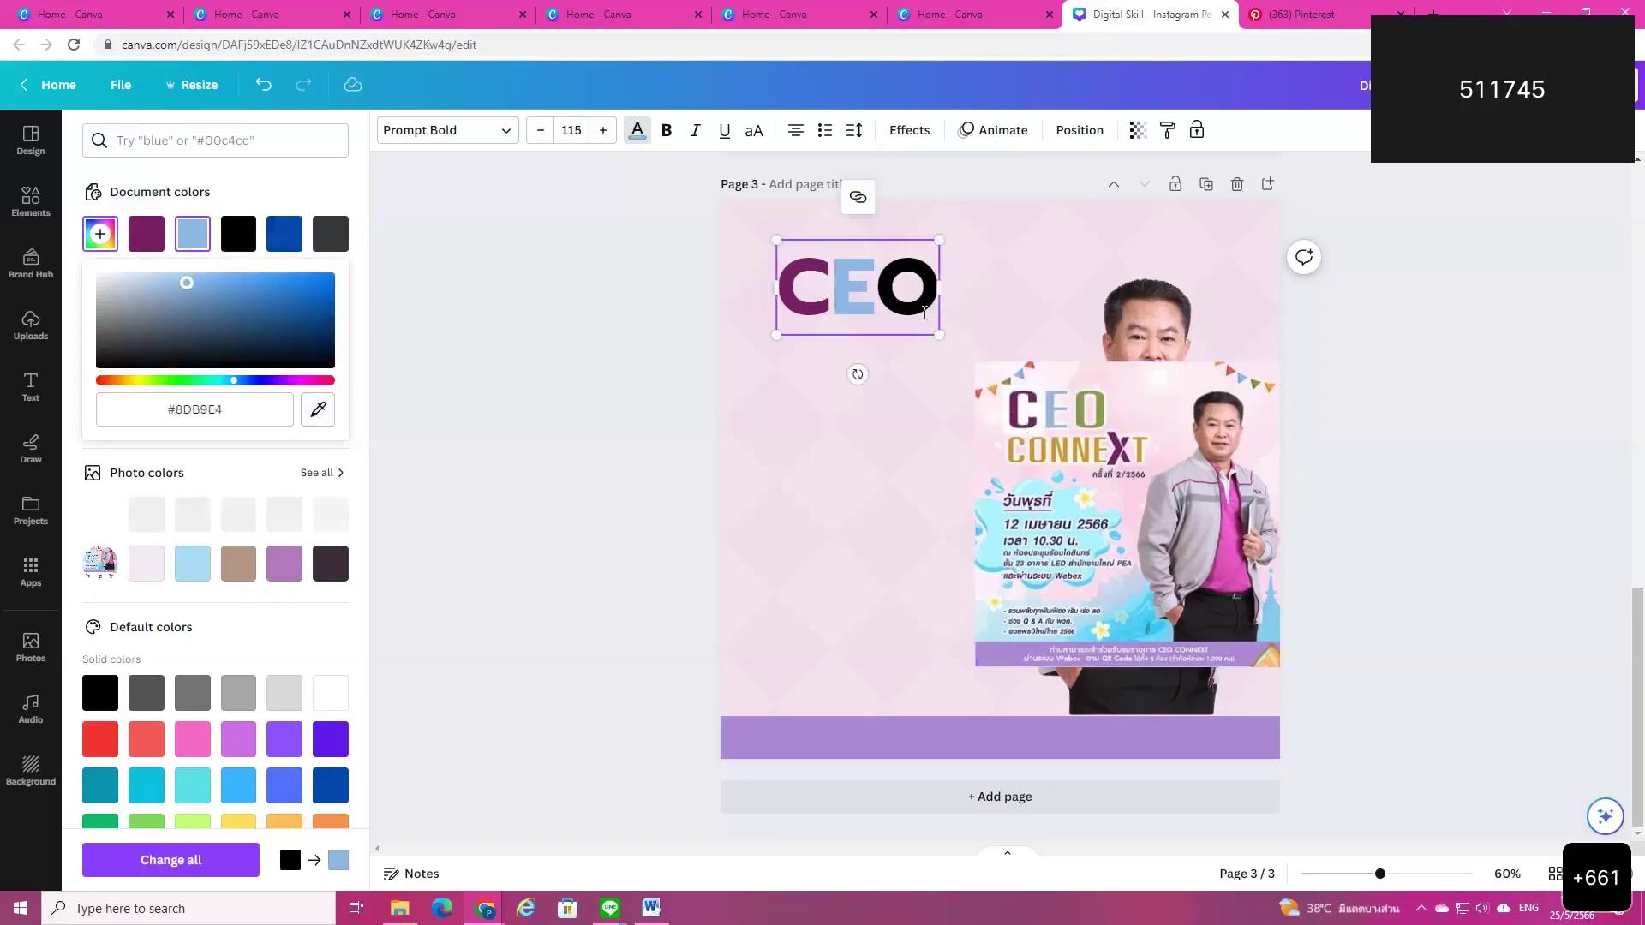
Step: Colour the letter O of the CEO heading with the green #86A145 sampled from the poster's O
{"action": "left_click_drag", "start_coordinate": [936, 287], "coordinate": [877, 287]}
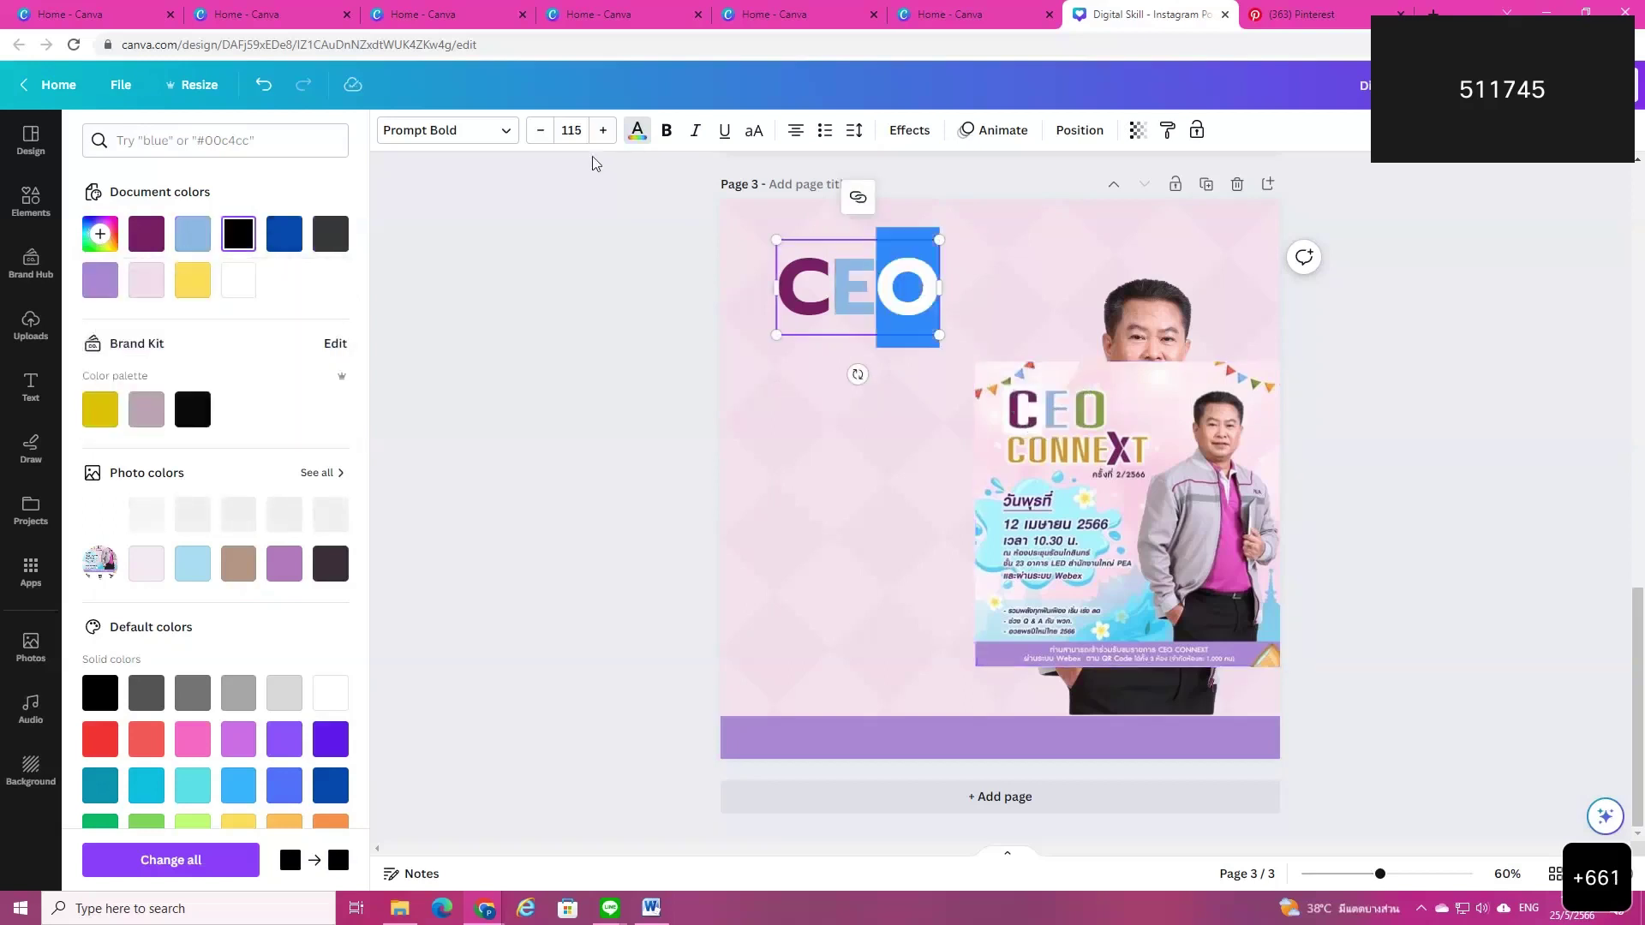
{"action": "left_click", "coordinate": [101, 233]}
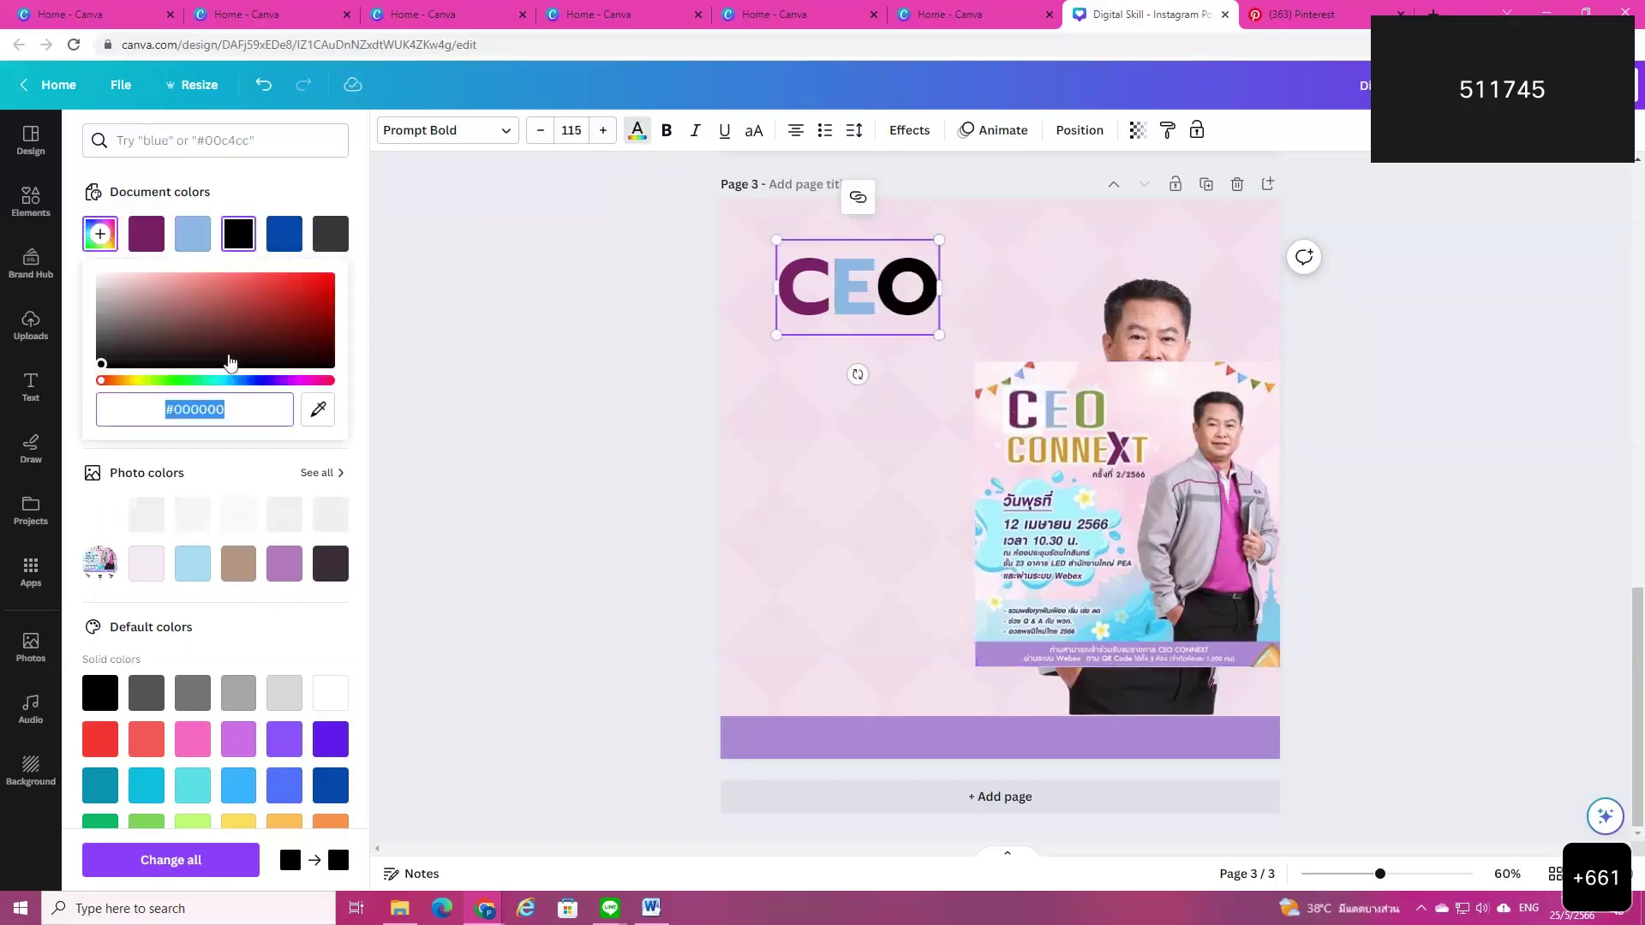
{"action": "left_click", "coordinate": [319, 412]}
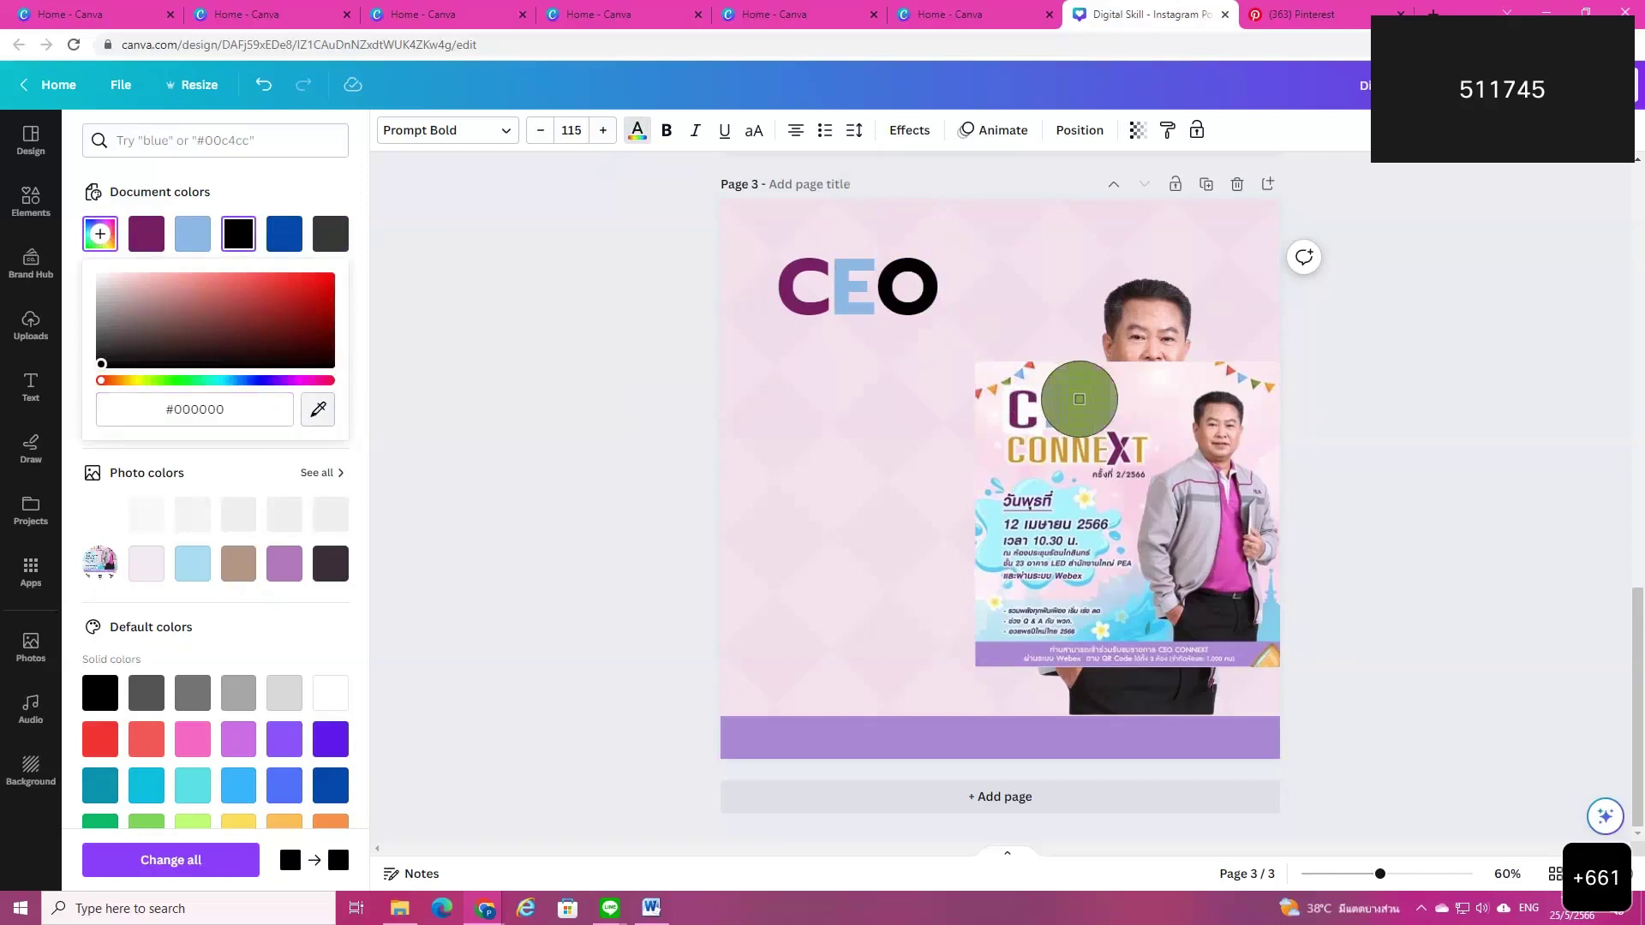
{"action": "left_click", "coordinate": [1081, 399]}
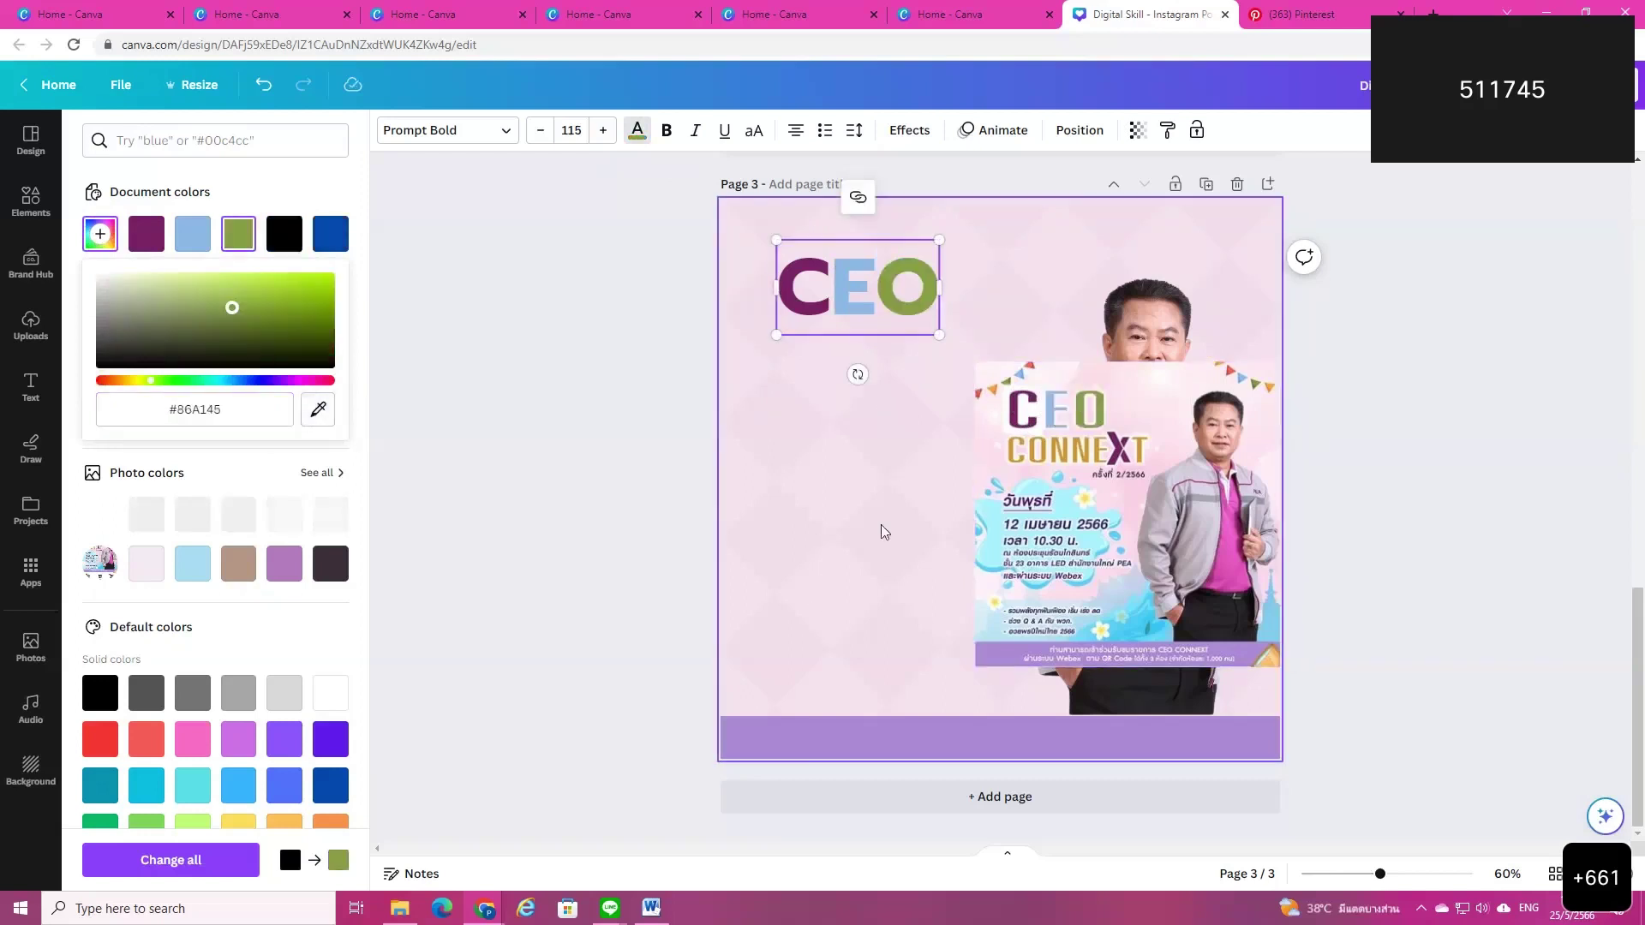
{"action": "left_click", "coordinate": [883, 493]}
{"action": "left_click", "coordinate": [828, 296]}
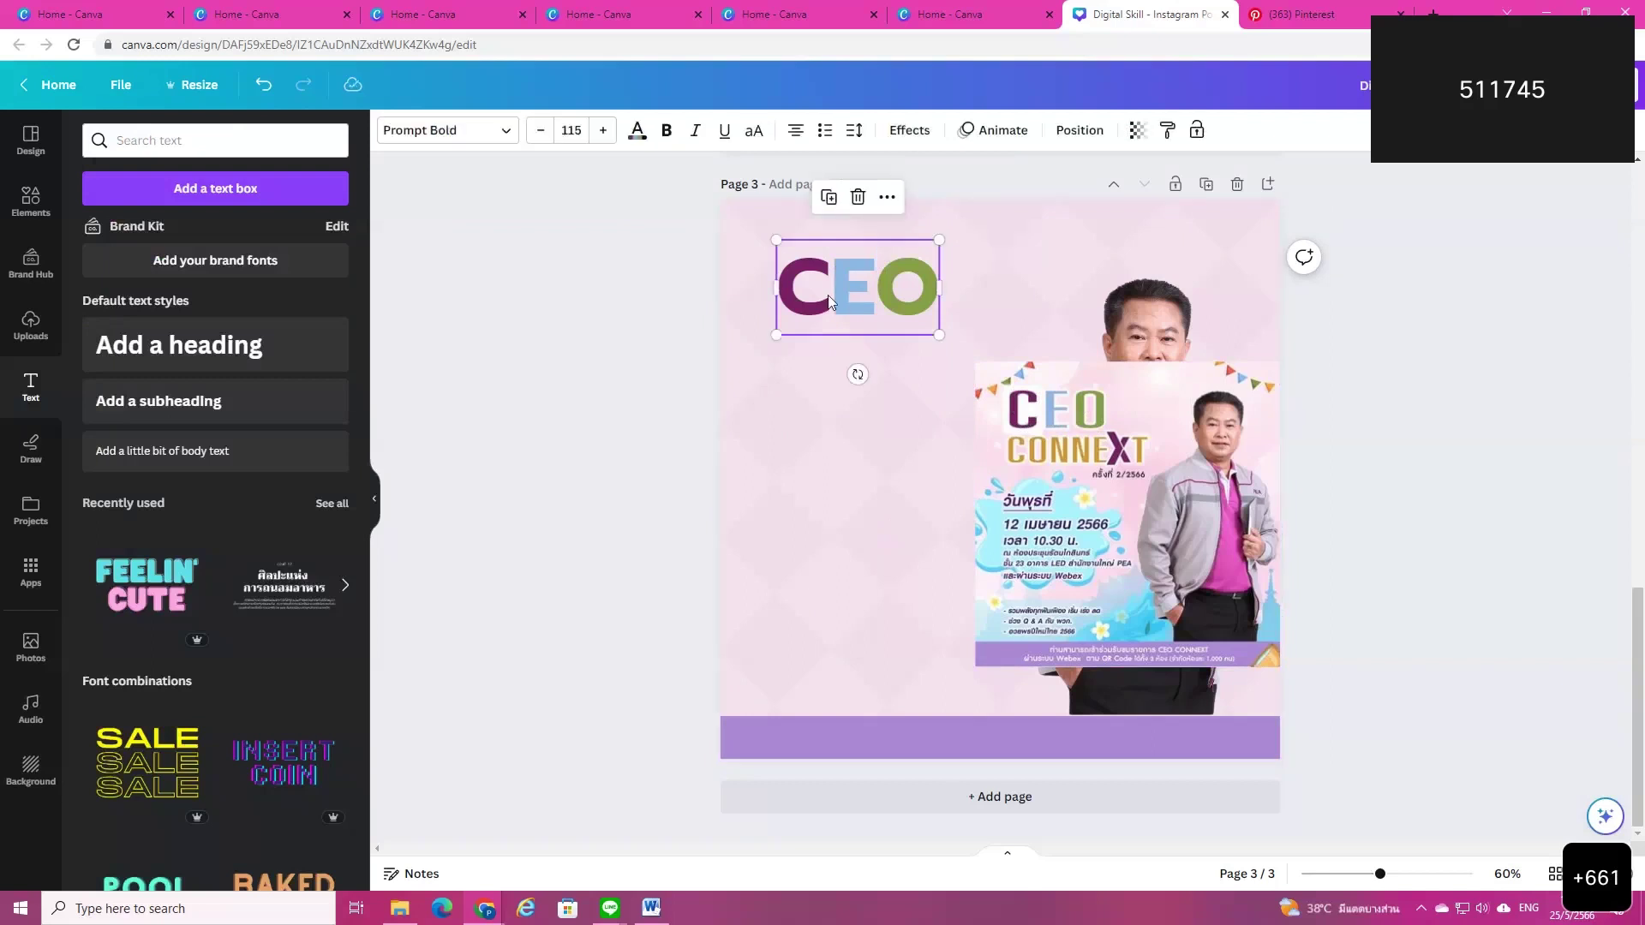
Step: Enlarge the reference poster and position it in the lower part of page 3, beneath the CEO heading
{"action": "left_click", "coordinate": [1007, 640]}
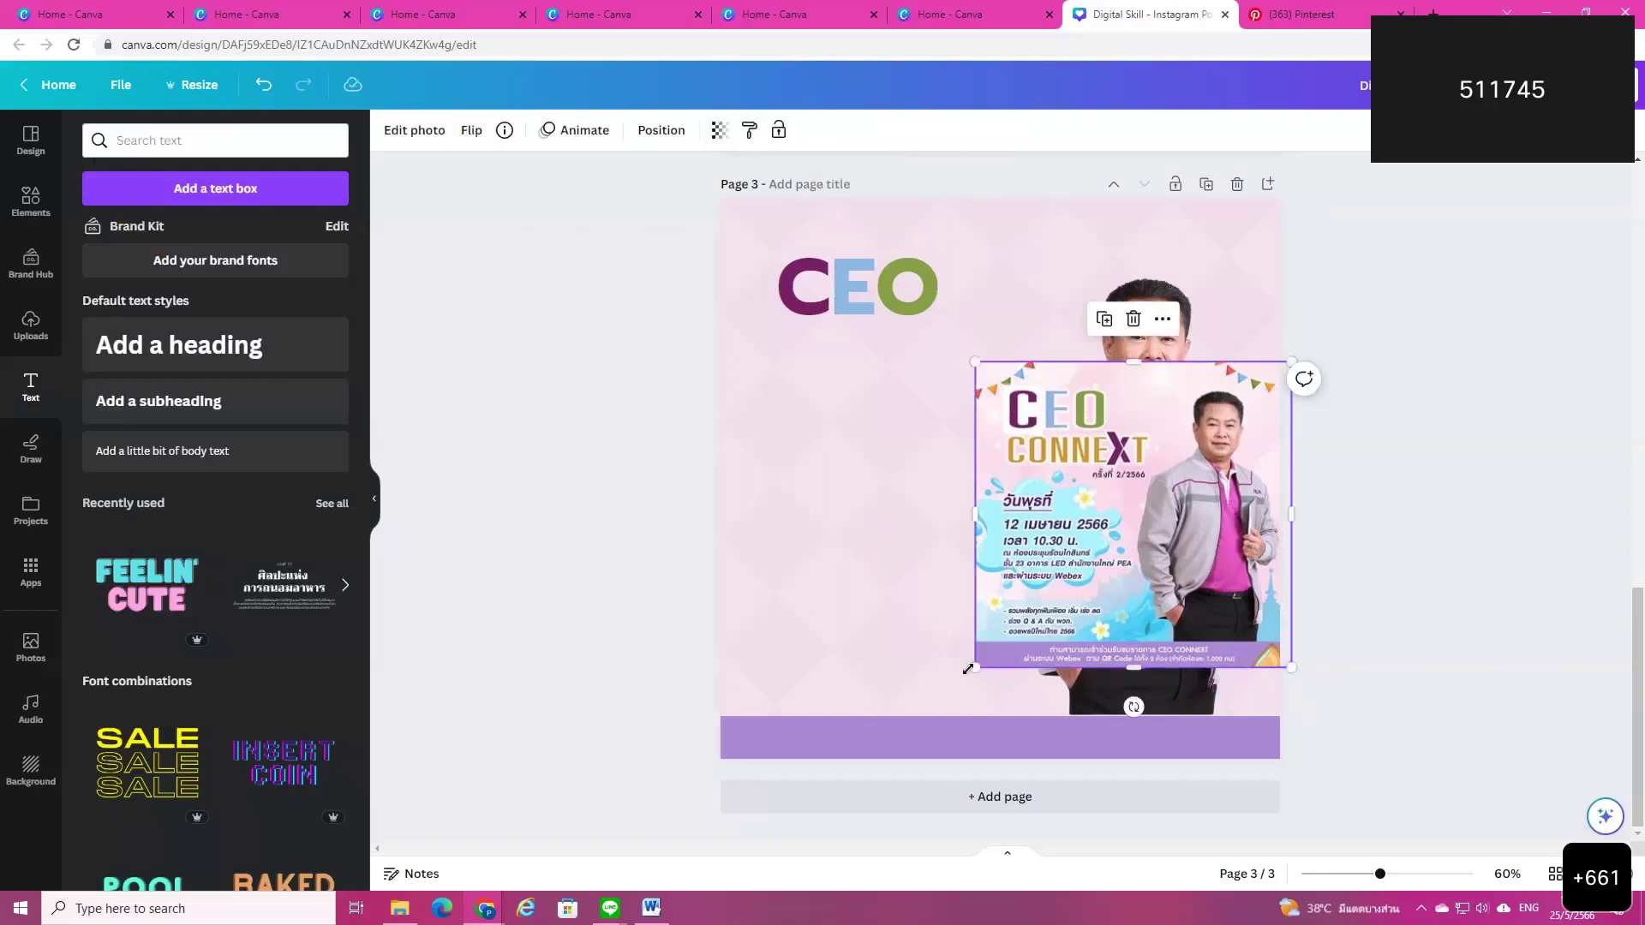
{"action": "left_click_drag", "start_coordinate": [957, 715], "coordinate": [772, 798]}
{"action": "left_click_drag", "start_coordinate": [788, 541], "coordinate": [862, 581]}
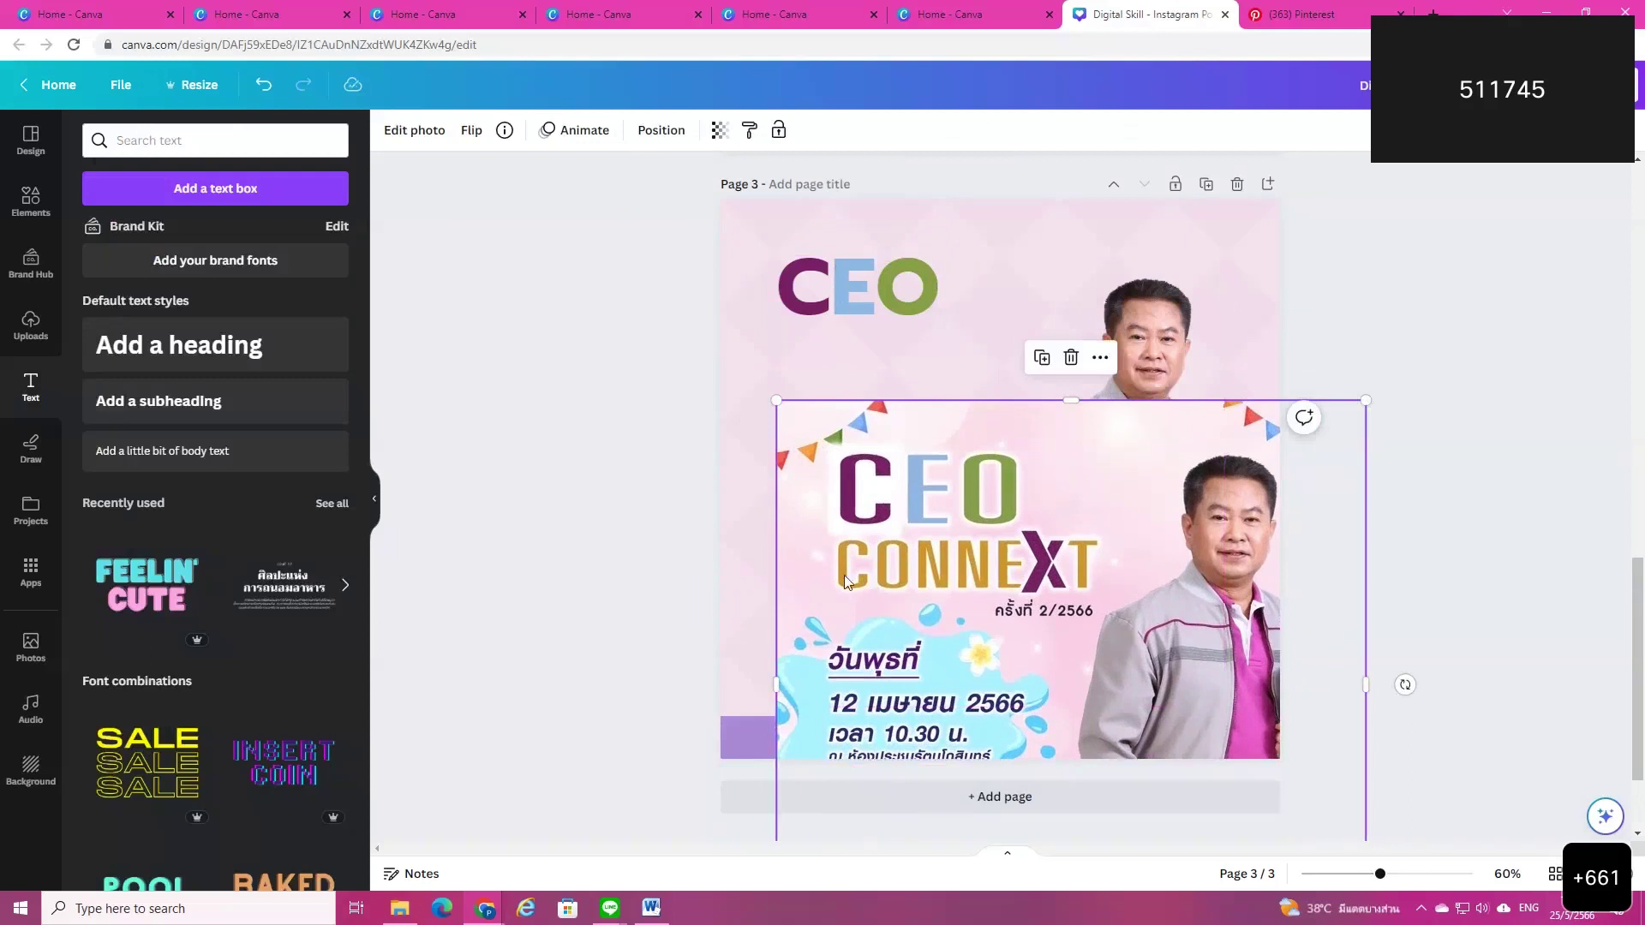
Step: Apply a white Shadow effect to the CEO heading and raise the shadow's transparency
{"action": "left_click", "coordinate": [876, 276]}
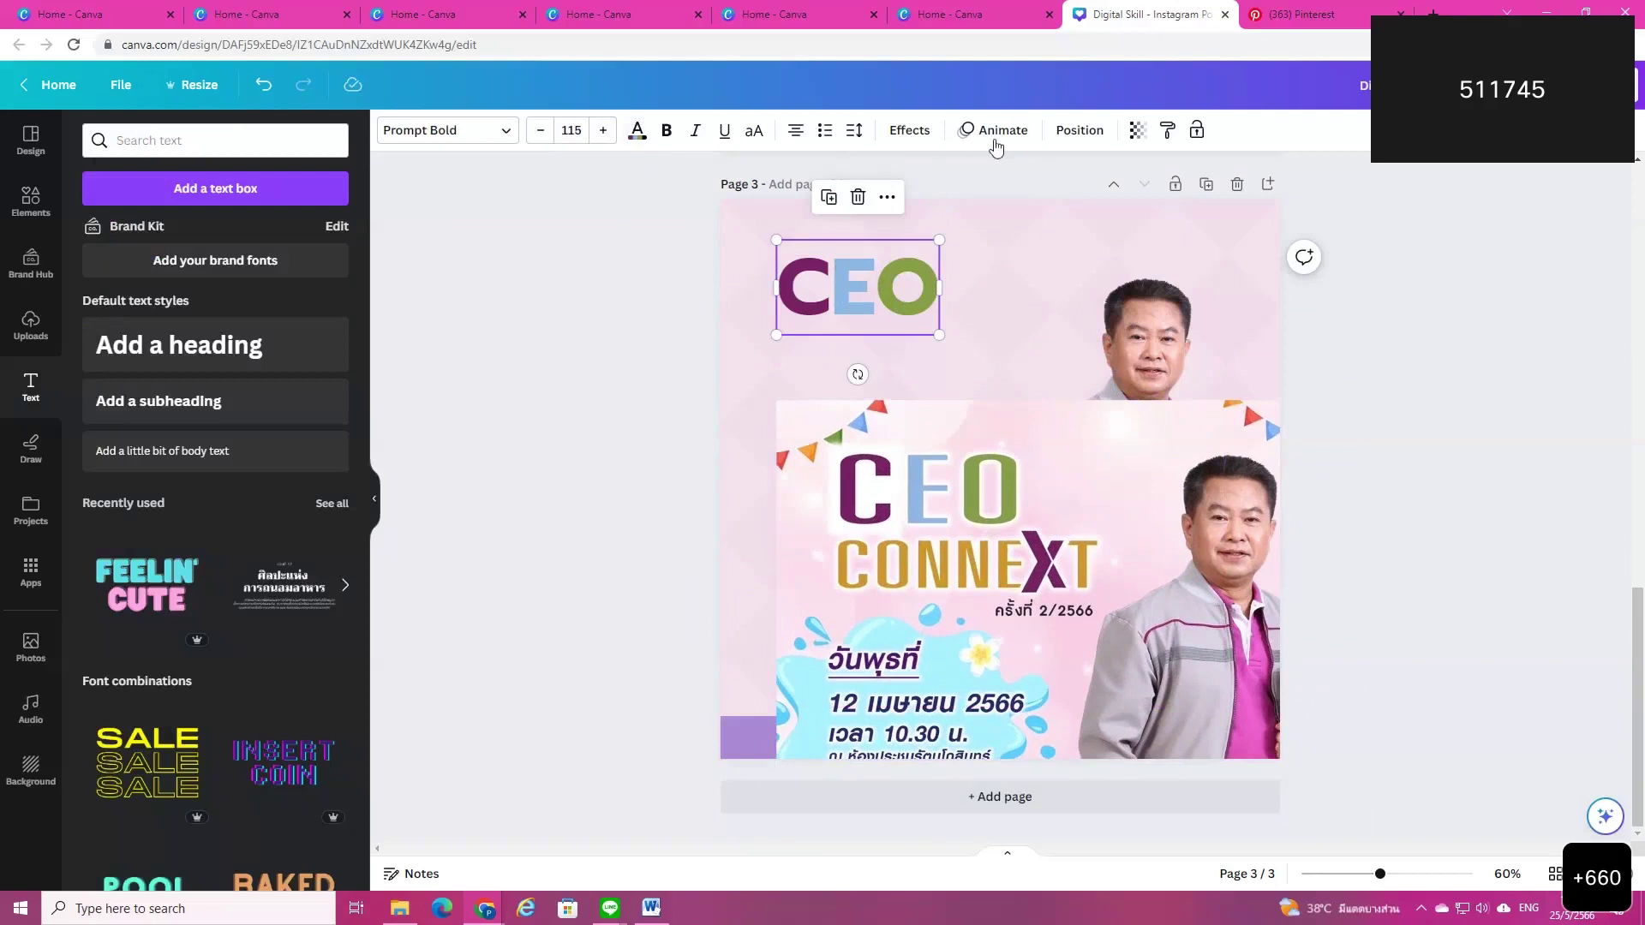
{"action": "left_click", "coordinate": [909, 129]}
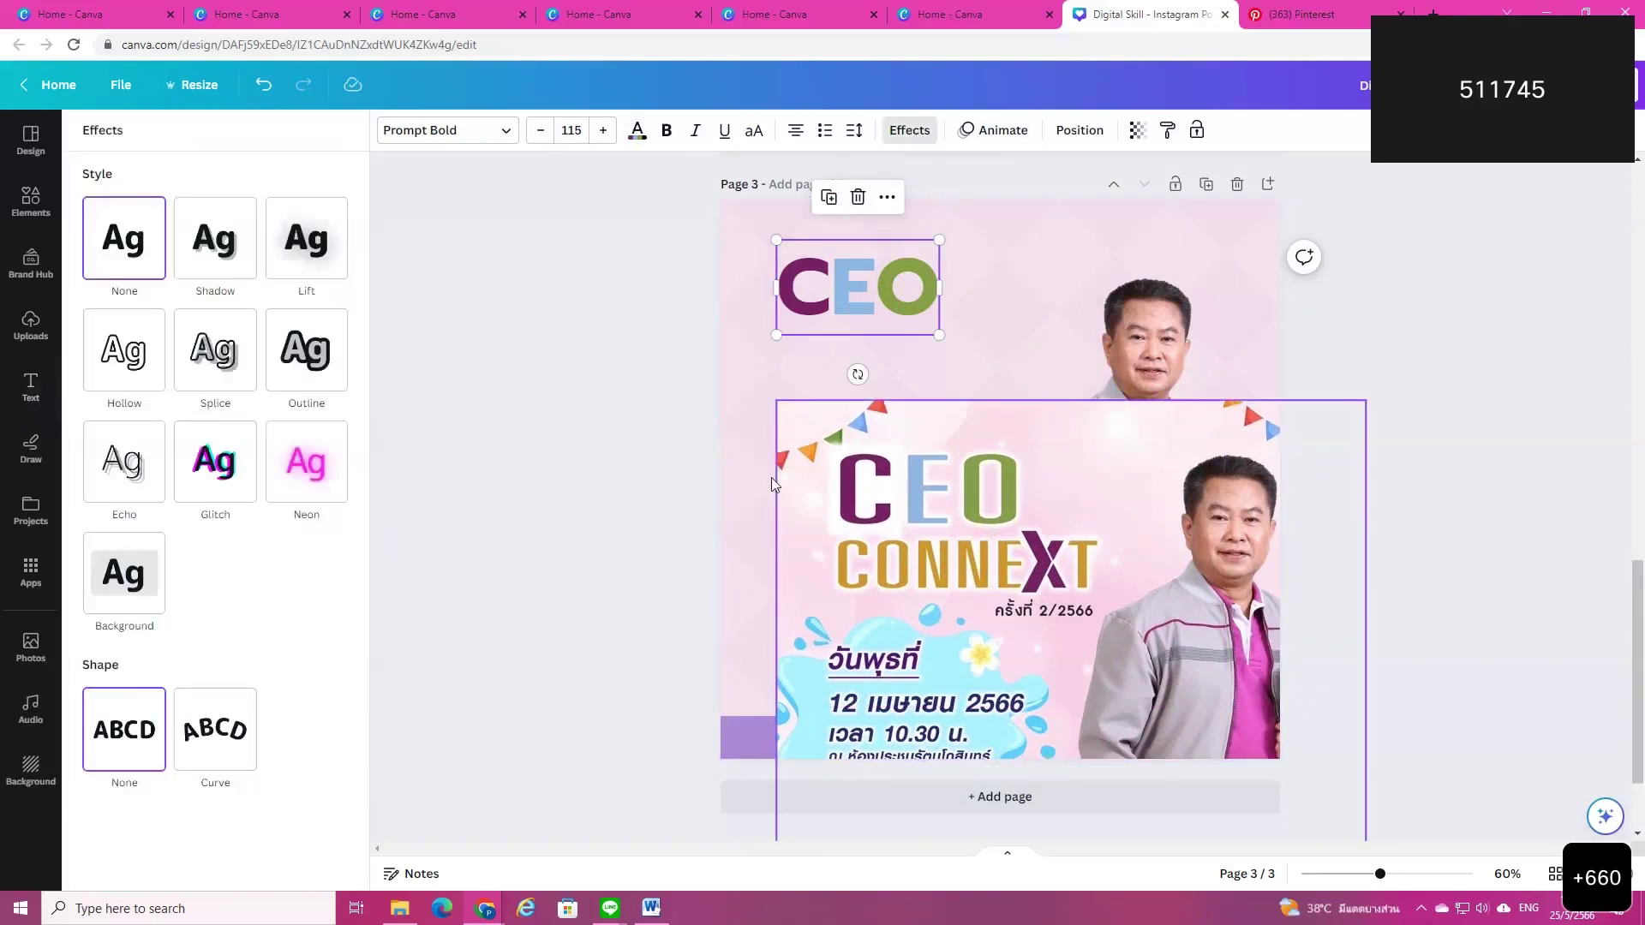
{"action": "left_click", "coordinate": [310, 243]}
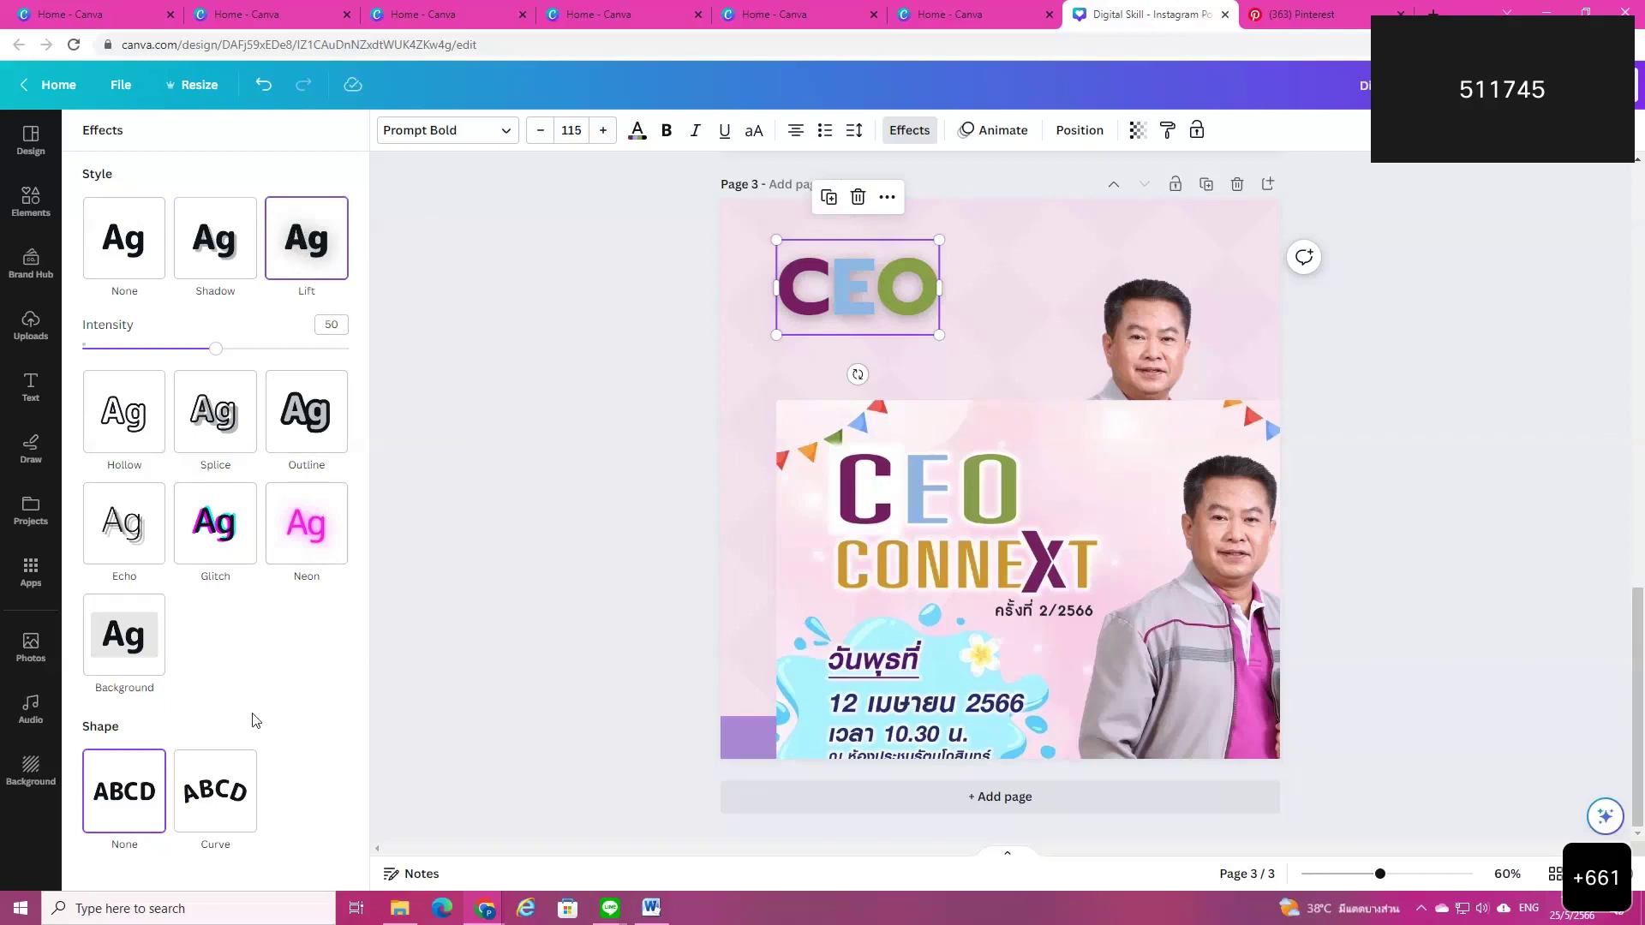
{"action": "left_click", "coordinate": [215, 233]}
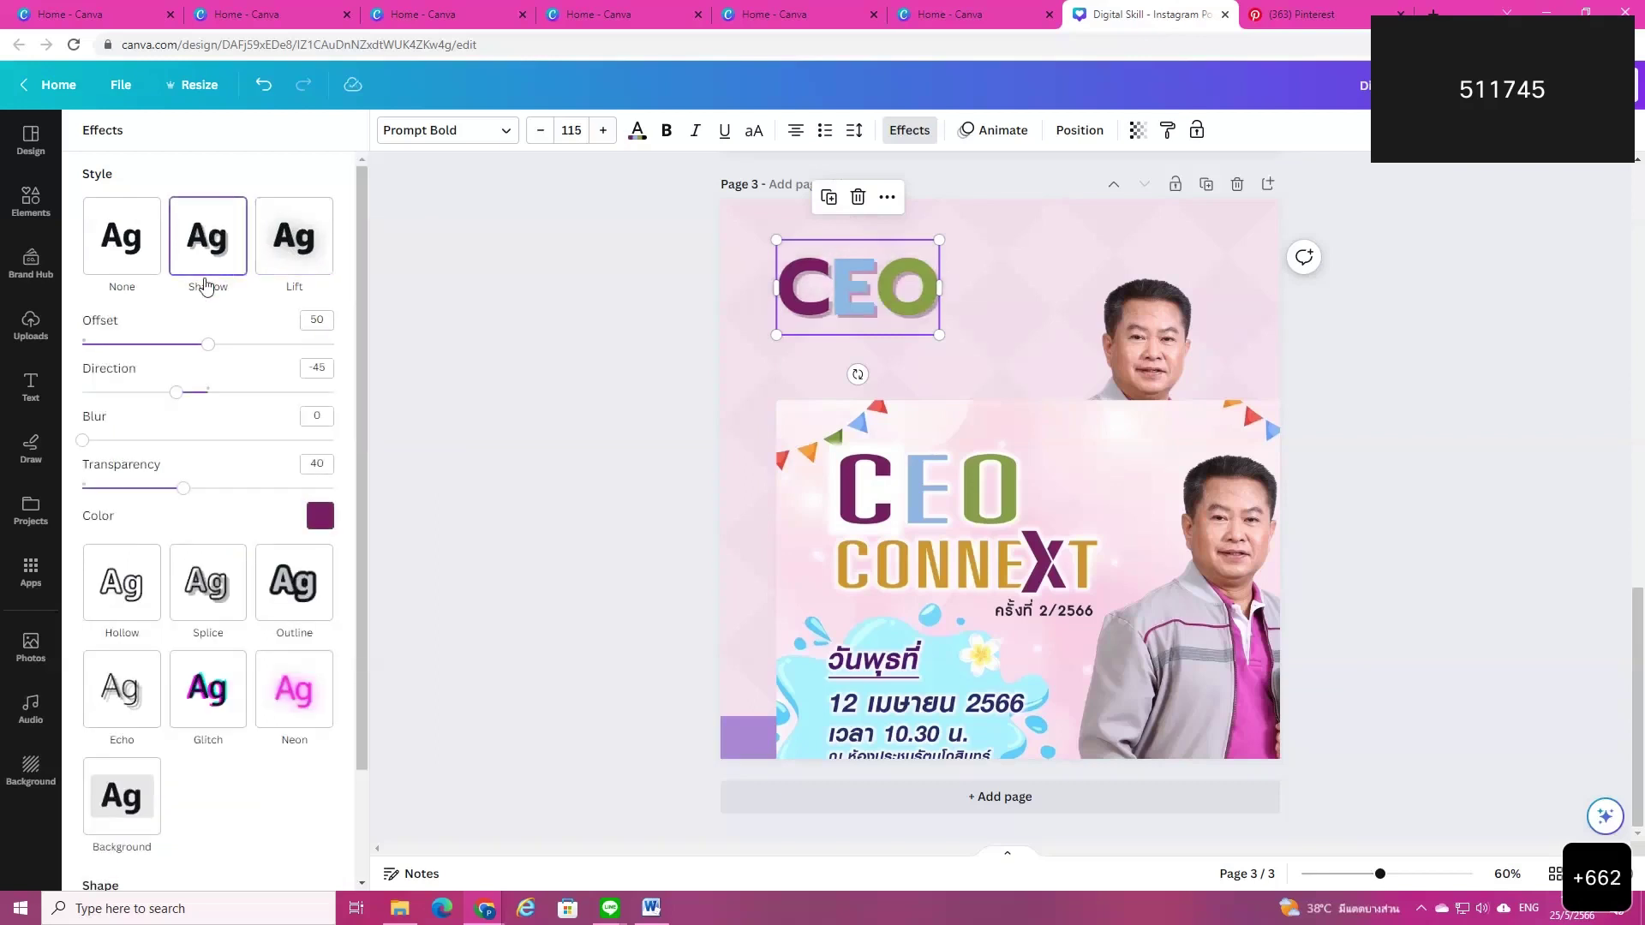
{"action": "left_click", "coordinate": [319, 515]}
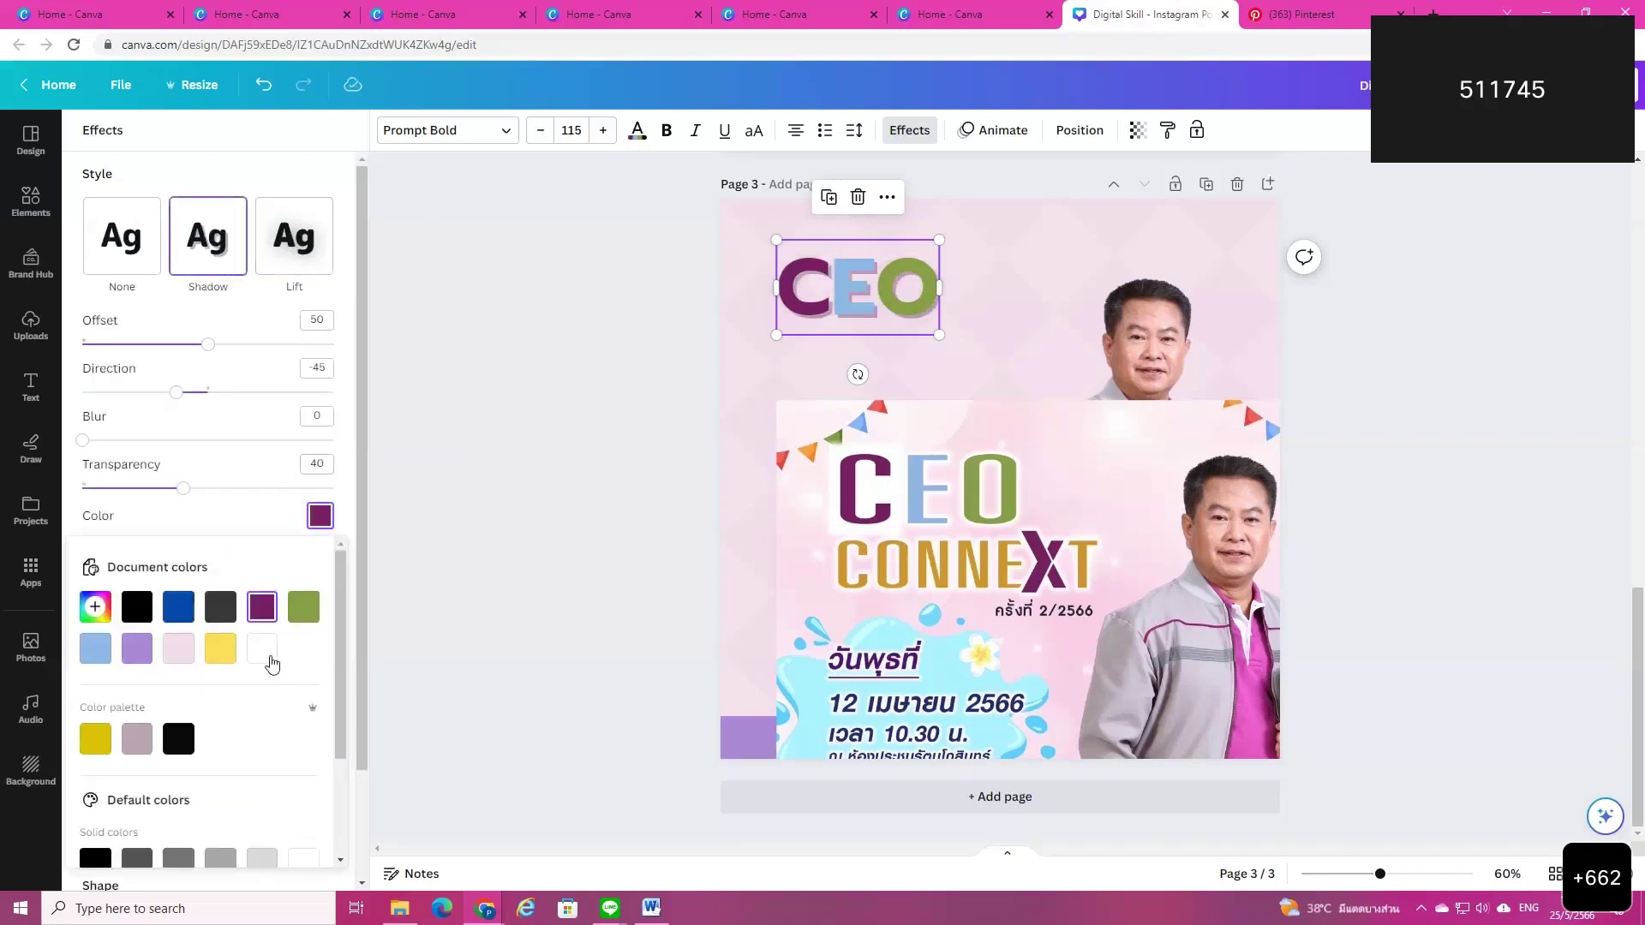
{"action": "left_click", "coordinate": [266, 654]}
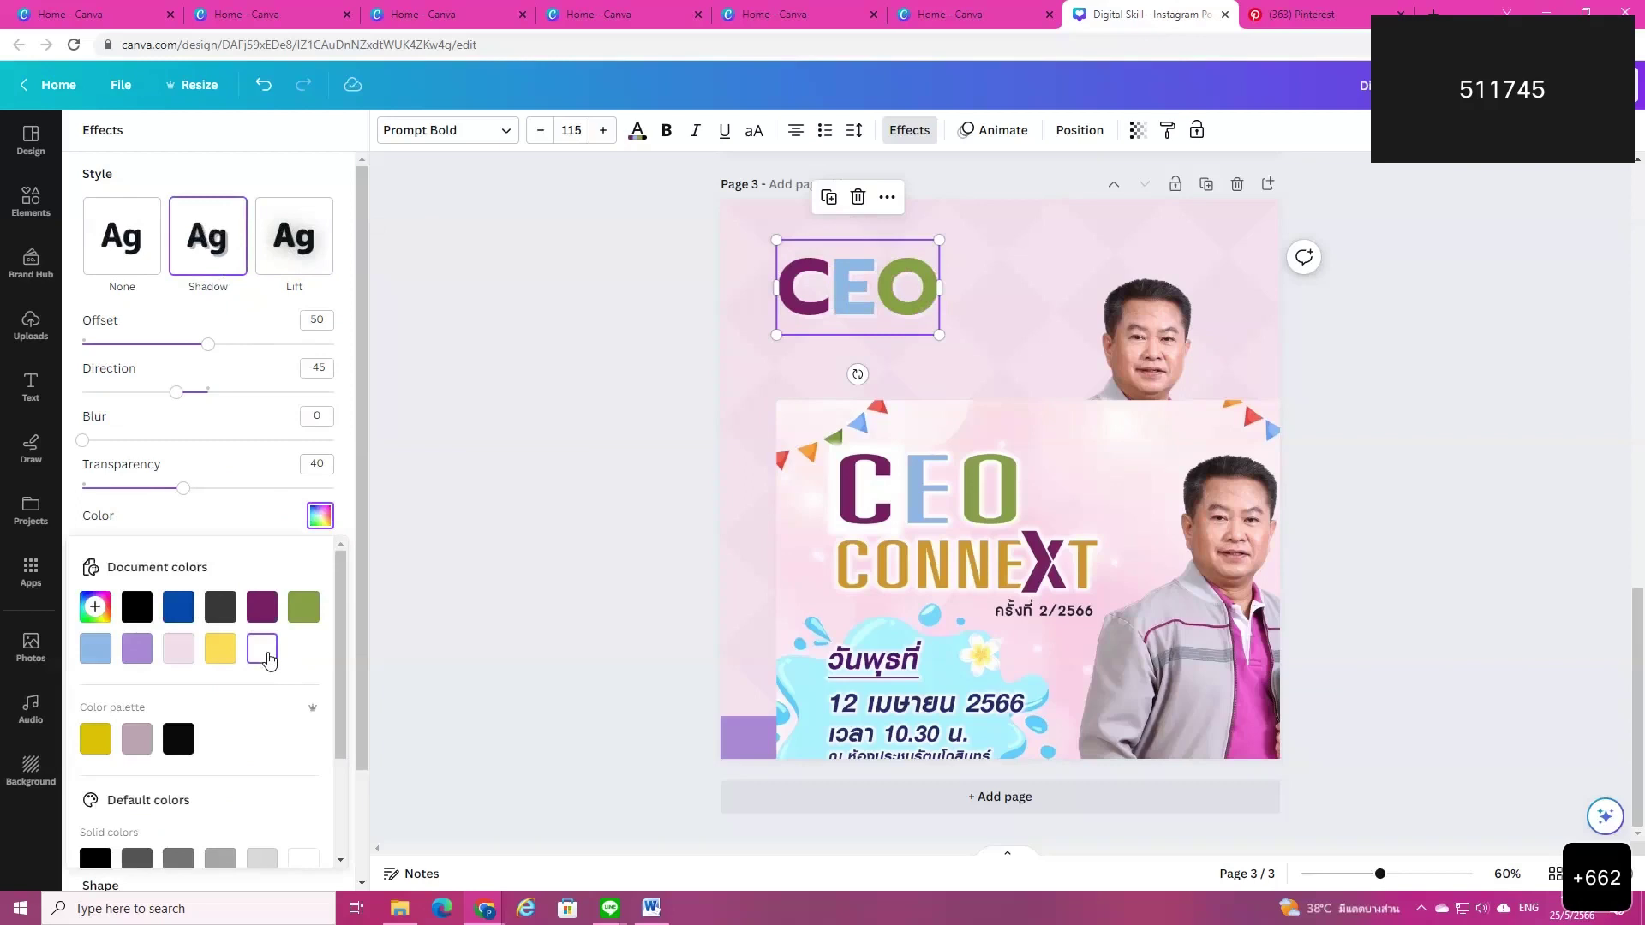
{"action": "left_click", "coordinate": [208, 499]}
{"action": "left_click_drag", "start_coordinate": [184, 489], "coordinate": [216, 509]}
{"action": "left_click", "coordinate": [502, 437]}
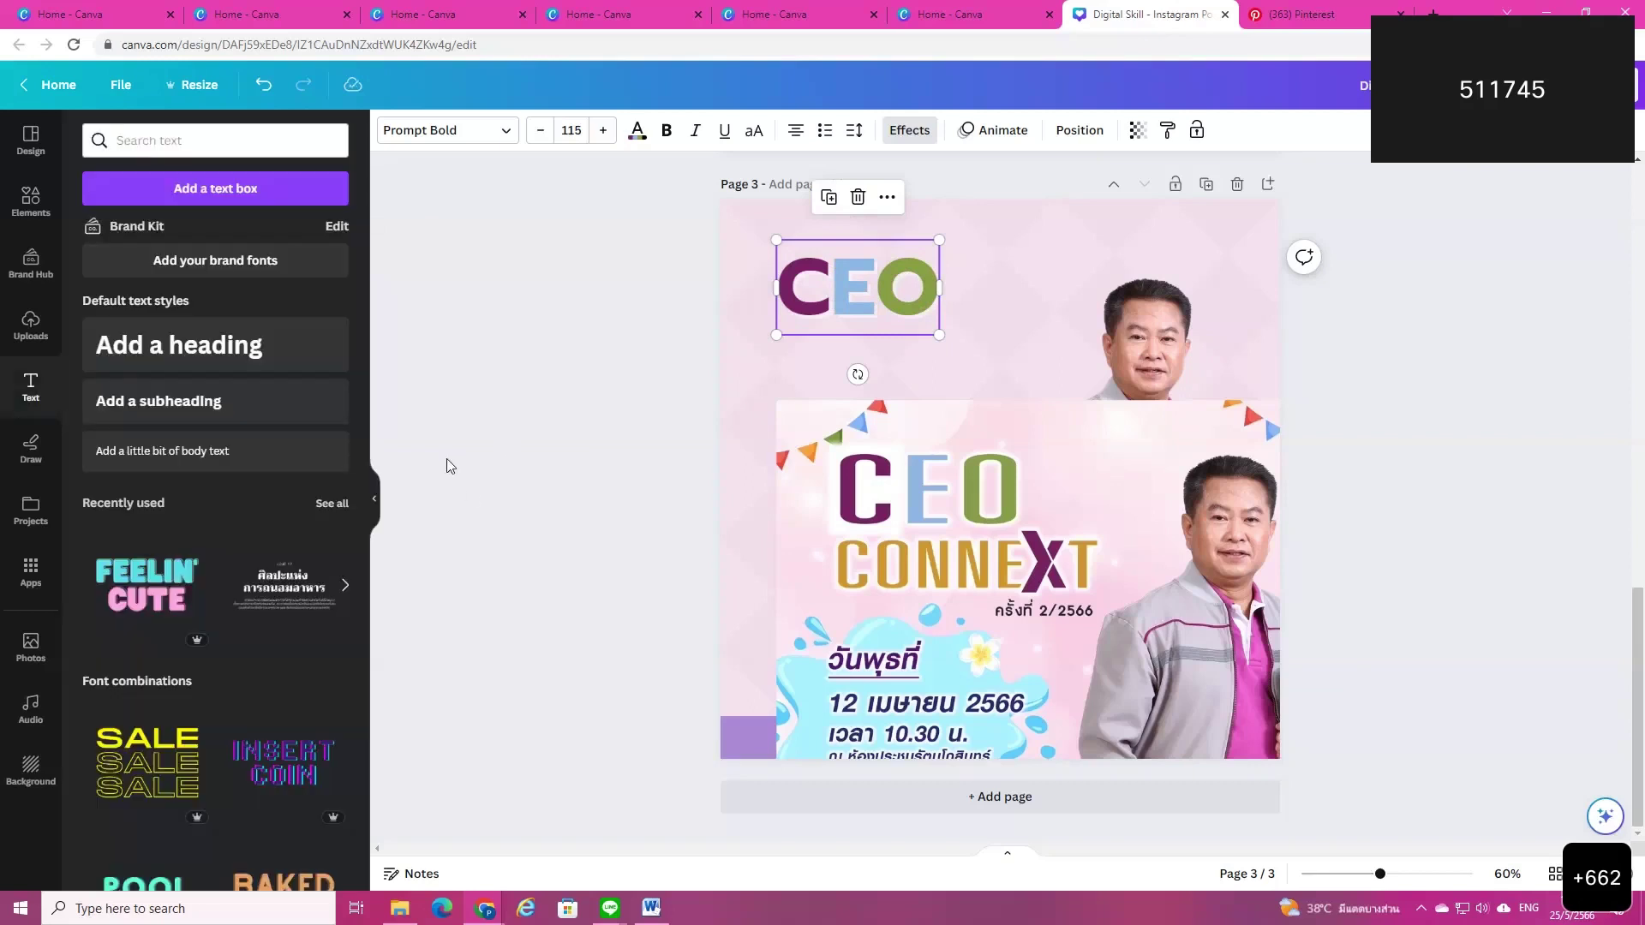
{"action": "left_click", "coordinate": [1016, 290]}
Step: Duplicate the CEO heading, lower the reference poster to make room, and align the copy directly beneath the original heading
{"action": "left_click", "coordinate": [876, 298]}
{"action": "left_click", "coordinate": [825, 198]}
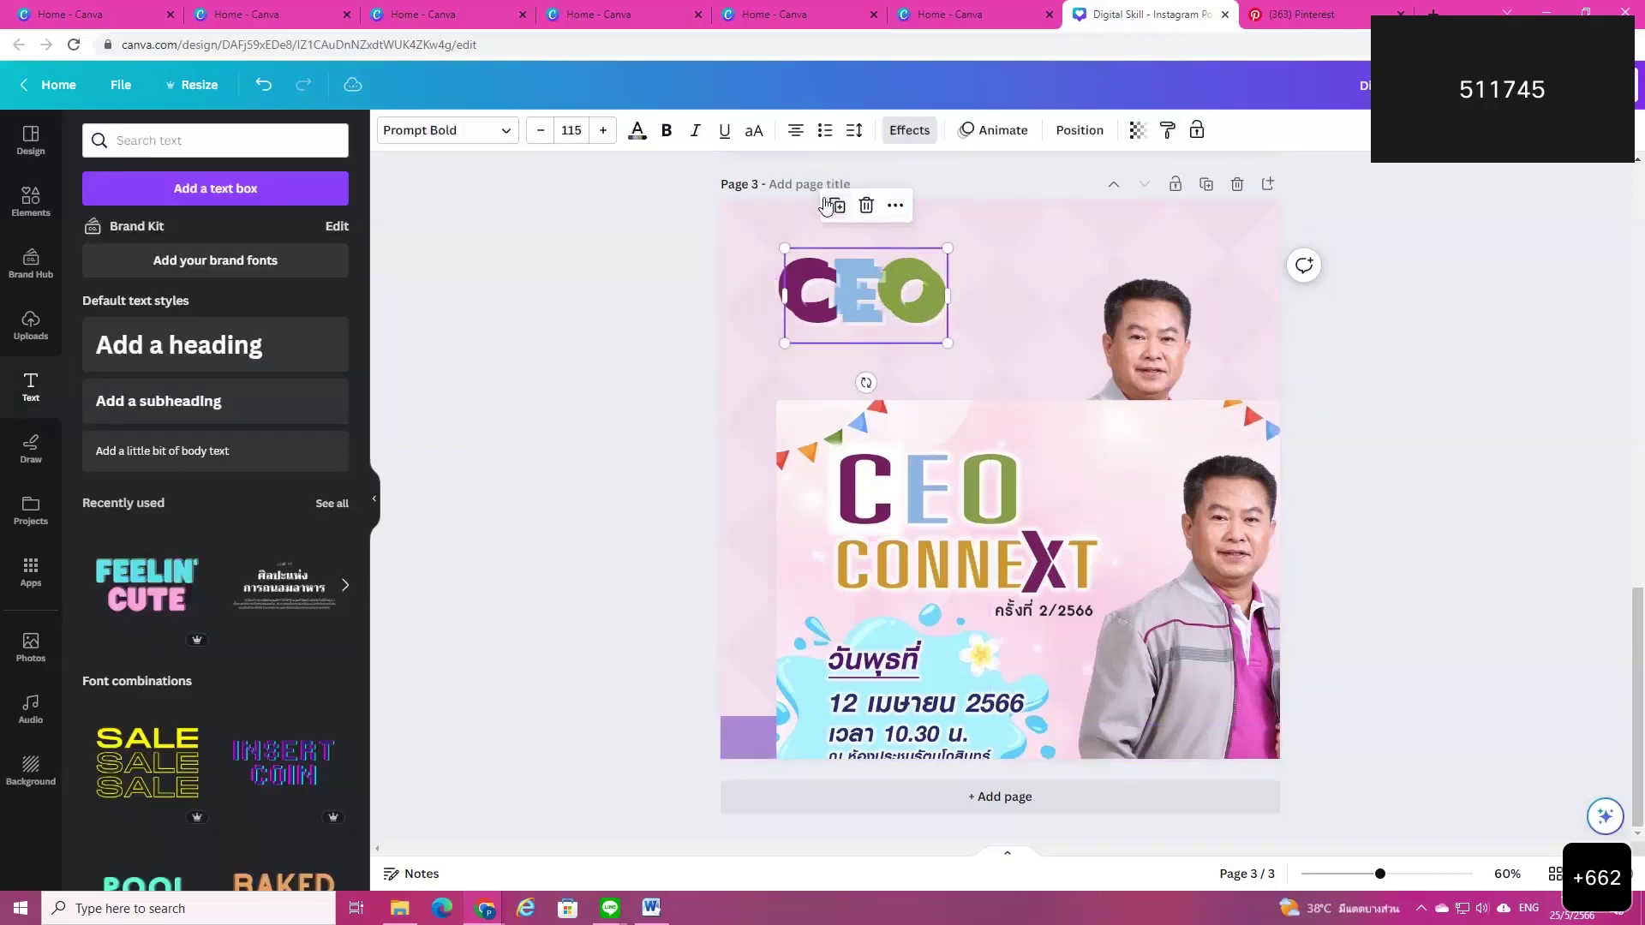
{"action": "left_click_drag", "start_coordinate": [920, 455], "coordinate": [982, 585]}
{"action": "left_click_drag", "start_coordinate": [853, 254], "coordinate": [844, 341]}
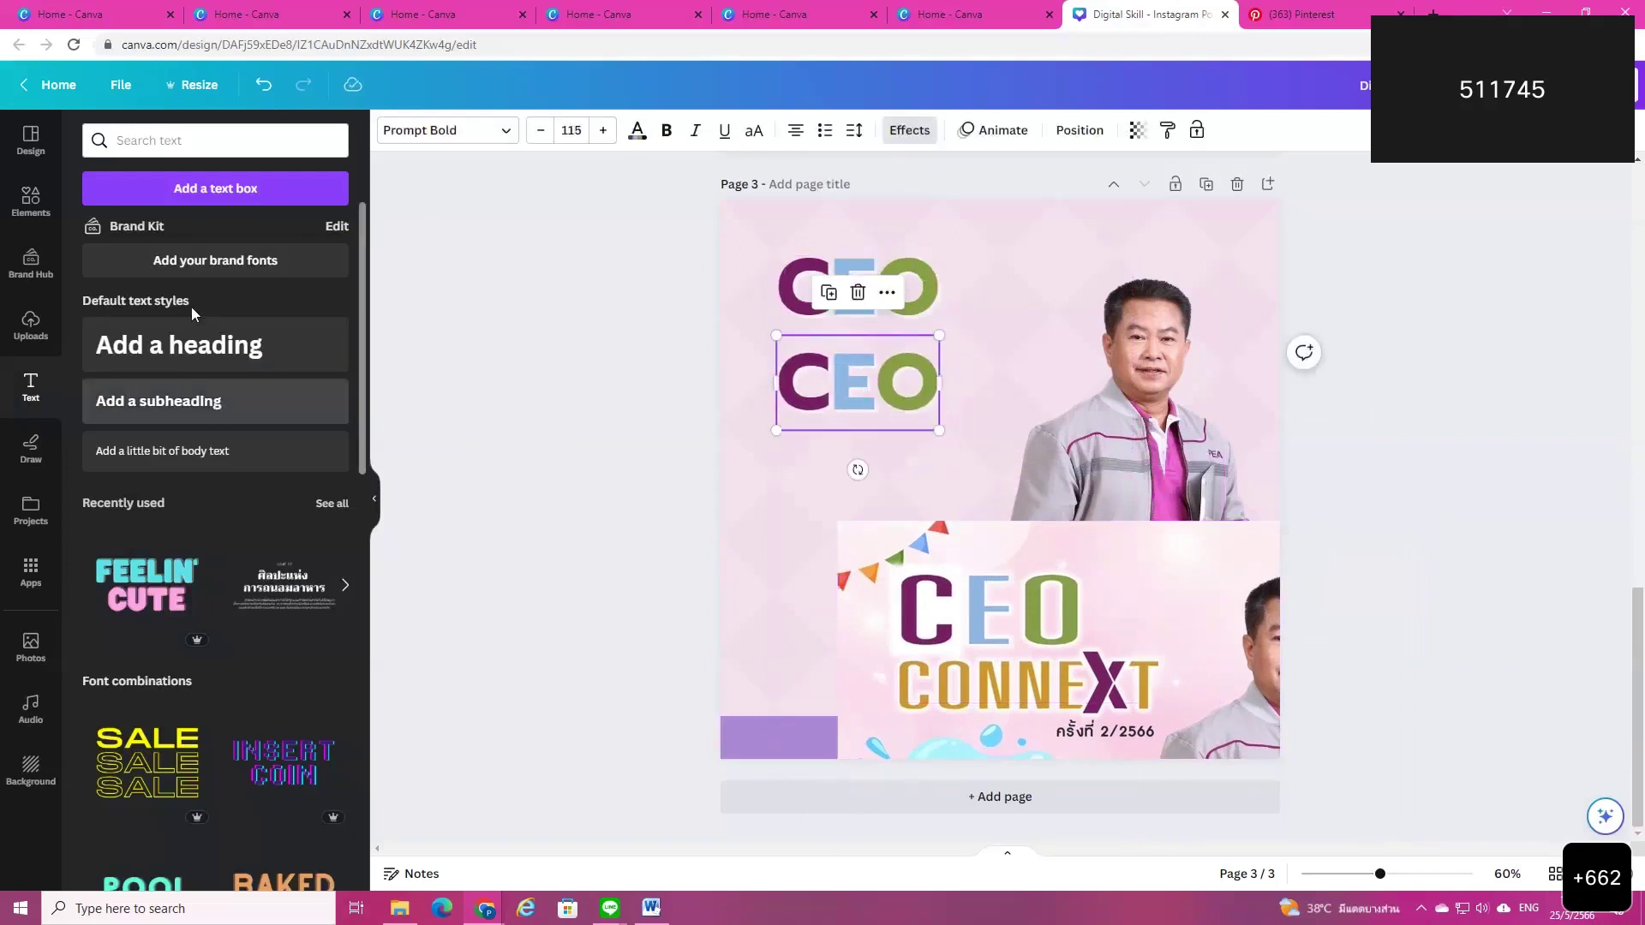
Step: Replace the text of the duplicated CEO heading with "CONNE"
{"action": "double_click", "coordinate": [859, 403]}
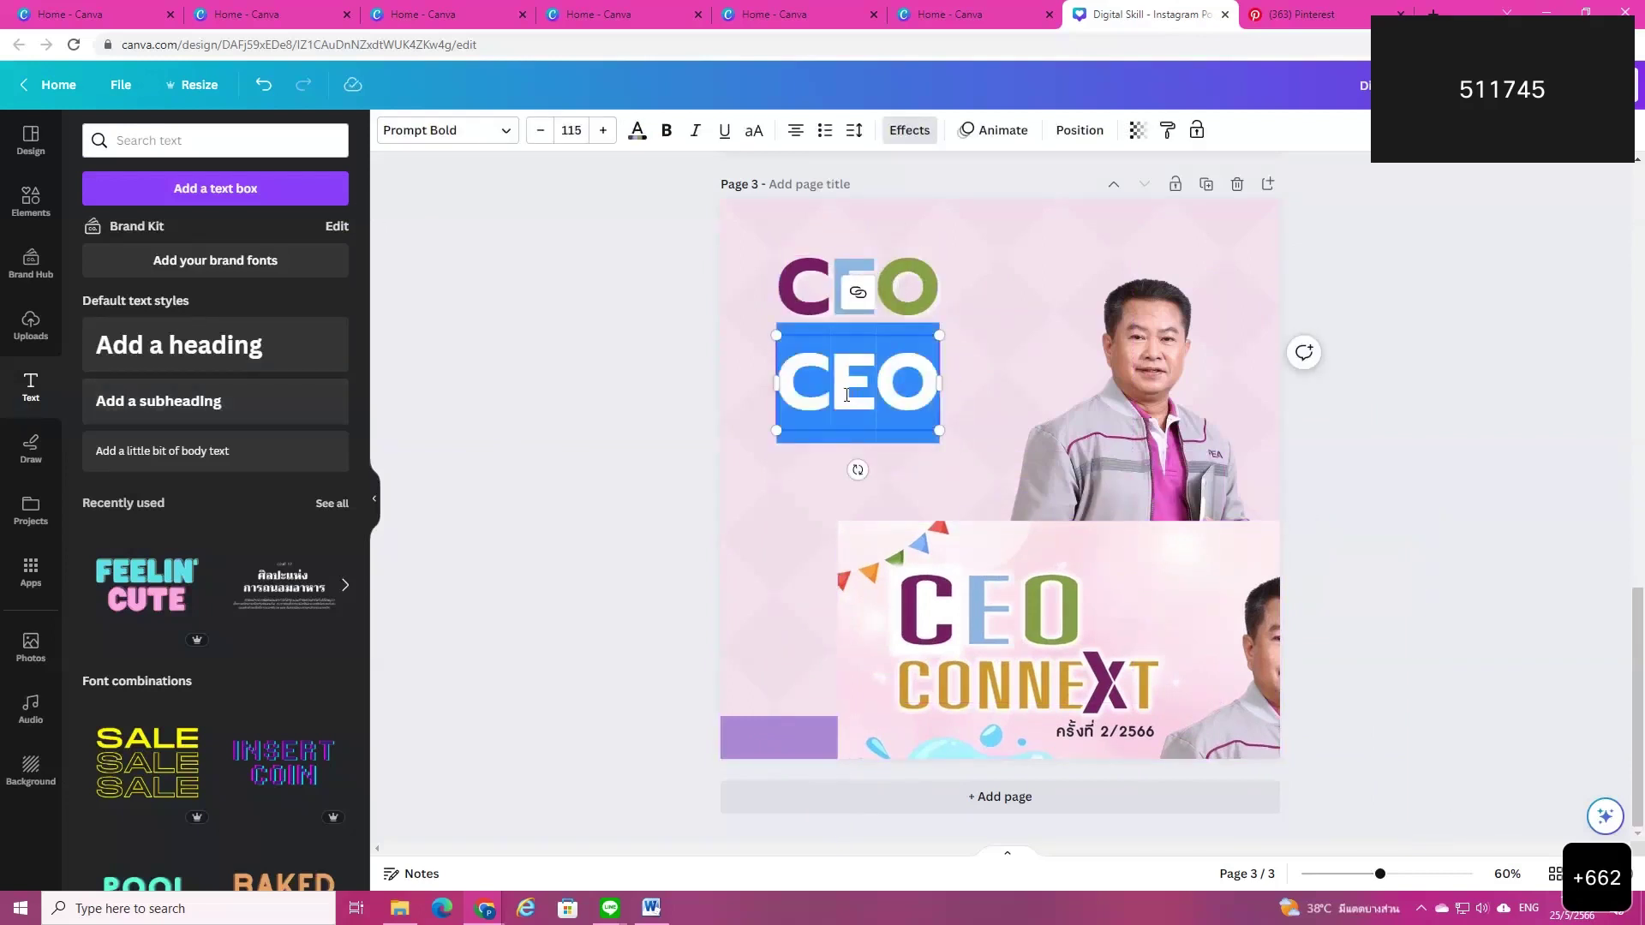
{"action": "type", "text": "C"}
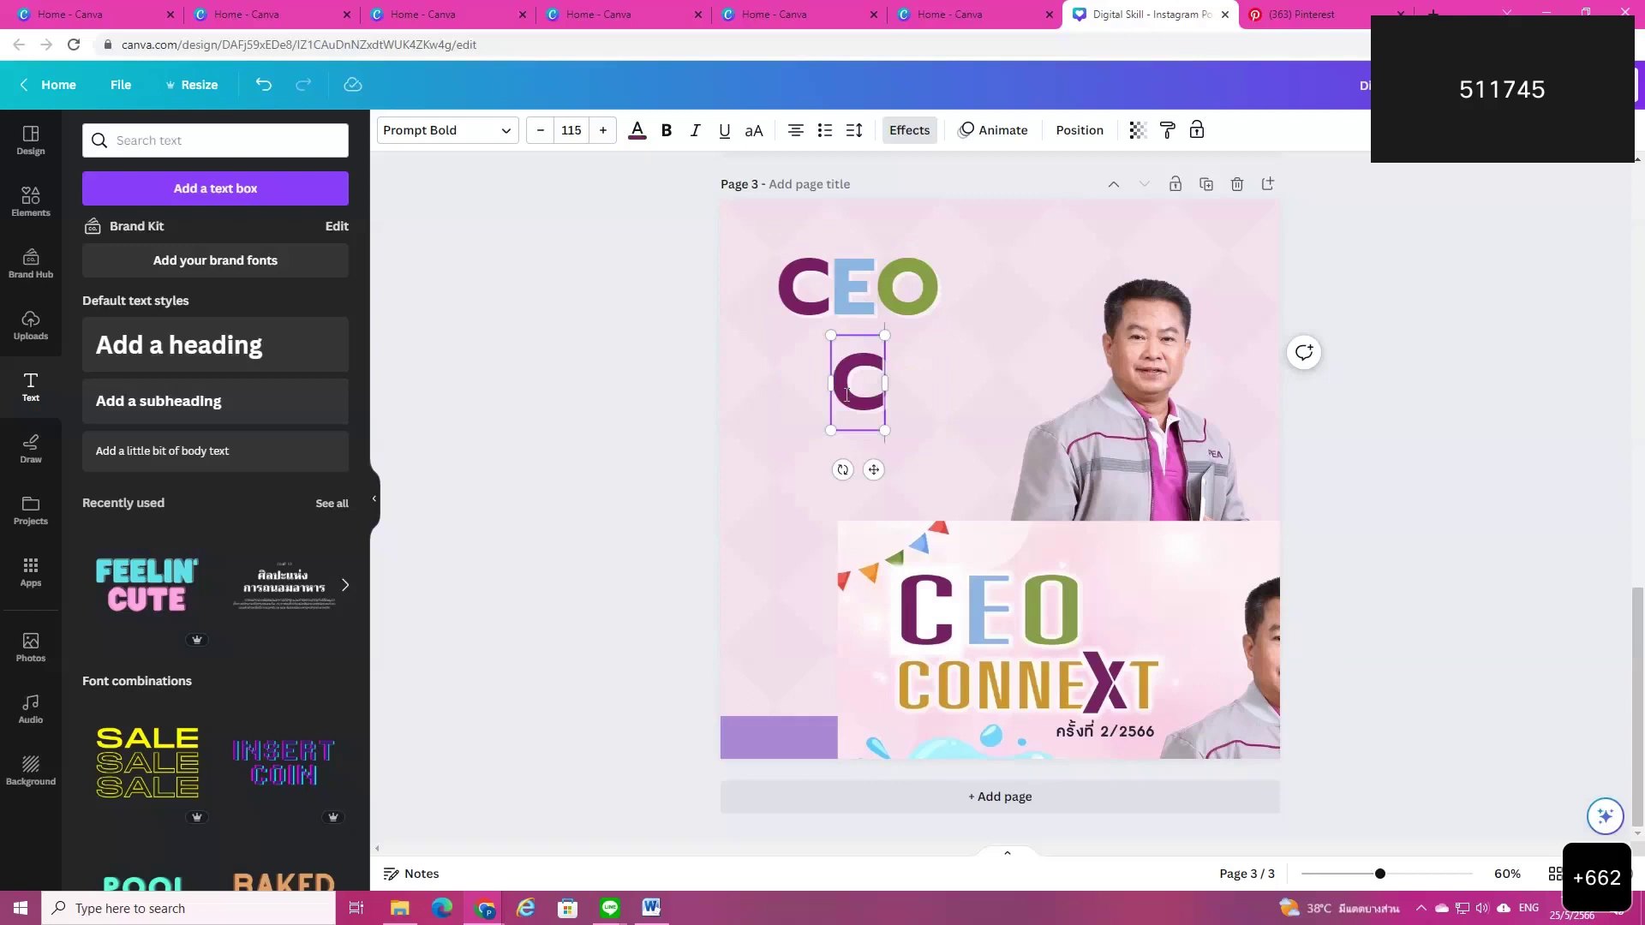
{"action": "type", "text": "ONNE"}
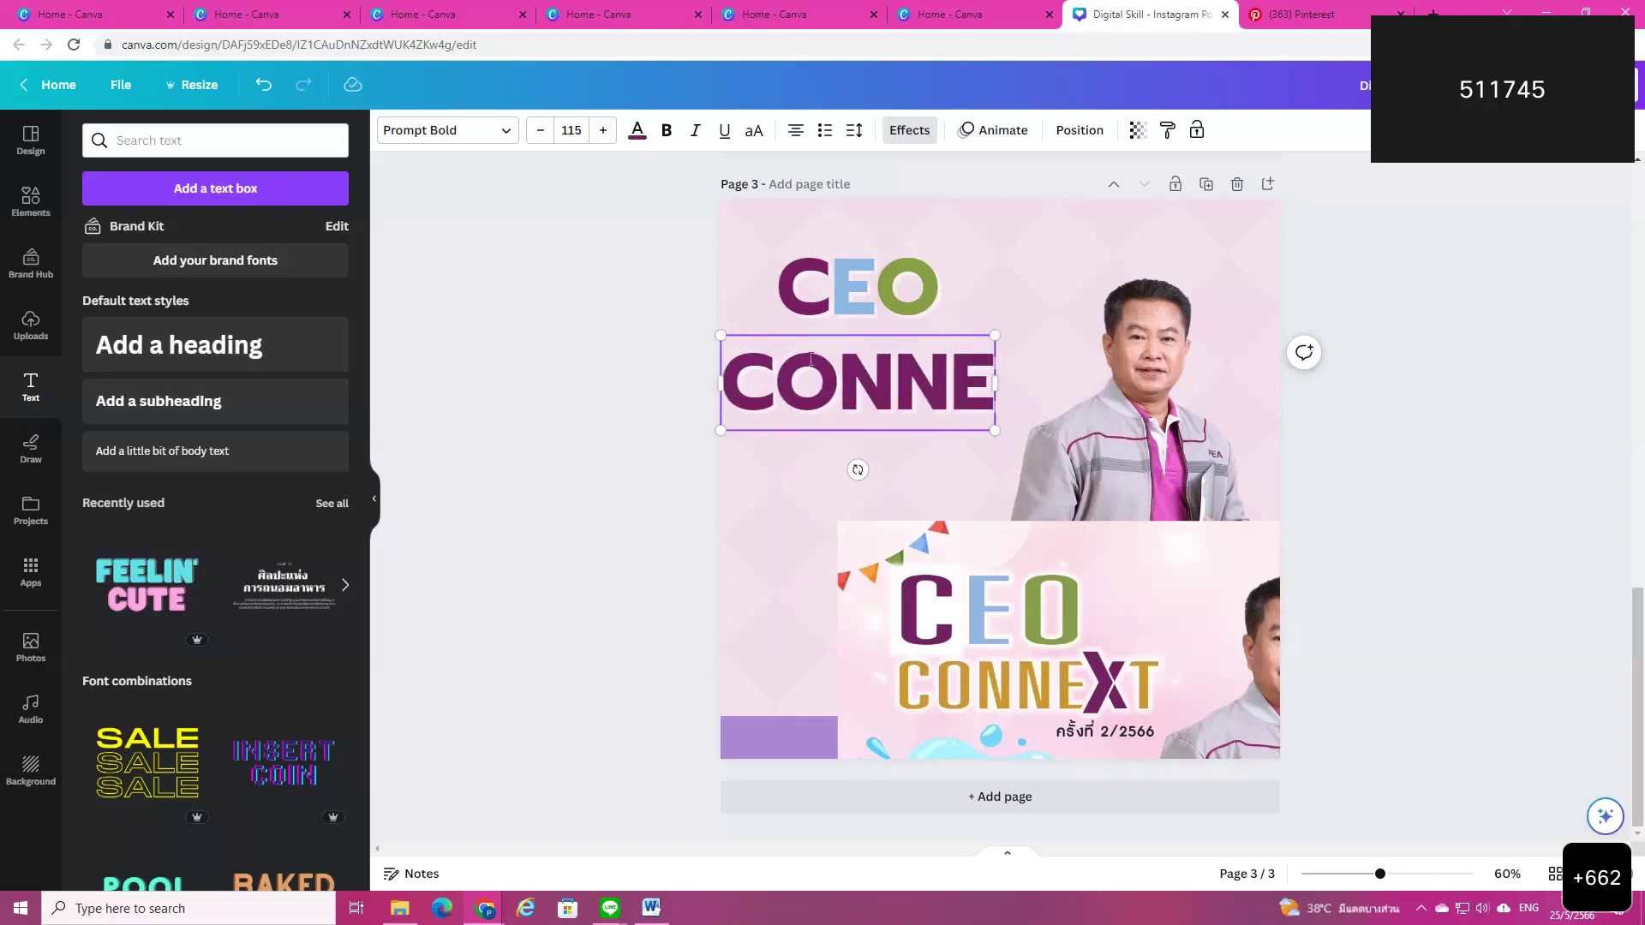
{"action": "left_click", "coordinate": [815, 491]}
Step: Colour the CONNE text with the gold #C99927 sampled from the poster's CONNEXT lettering
{"action": "left_click", "coordinate": [829, 407]}
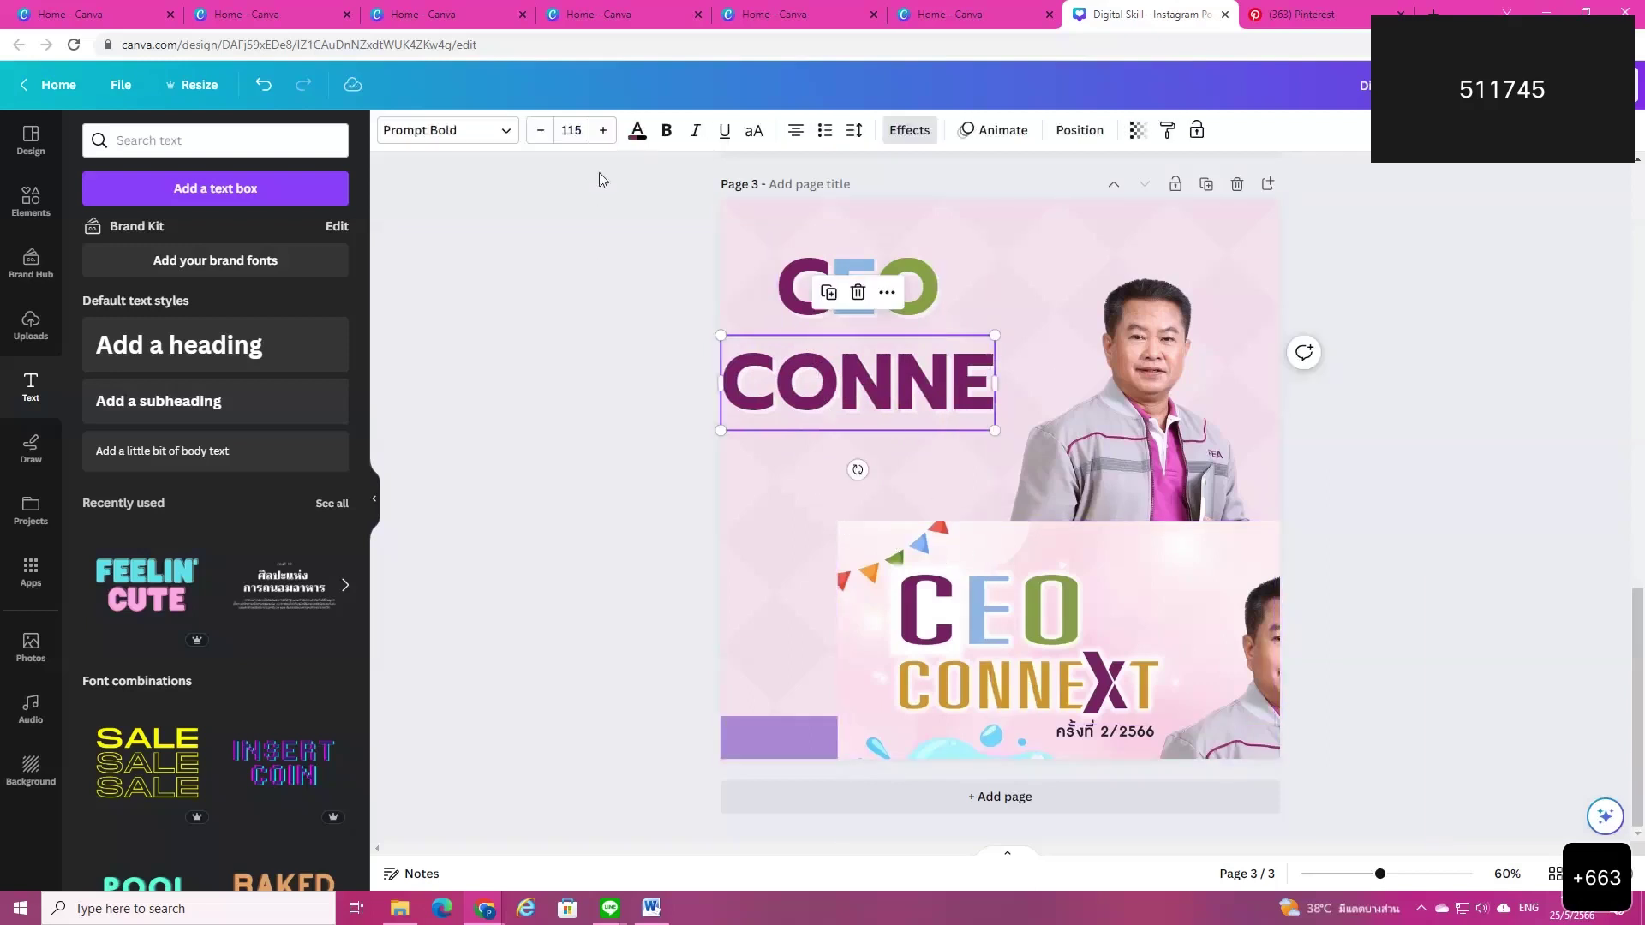
{"action": "left_click", "coordinate": [638, 131]}
{"action": "left_click", "coordinate": [100, 234]}
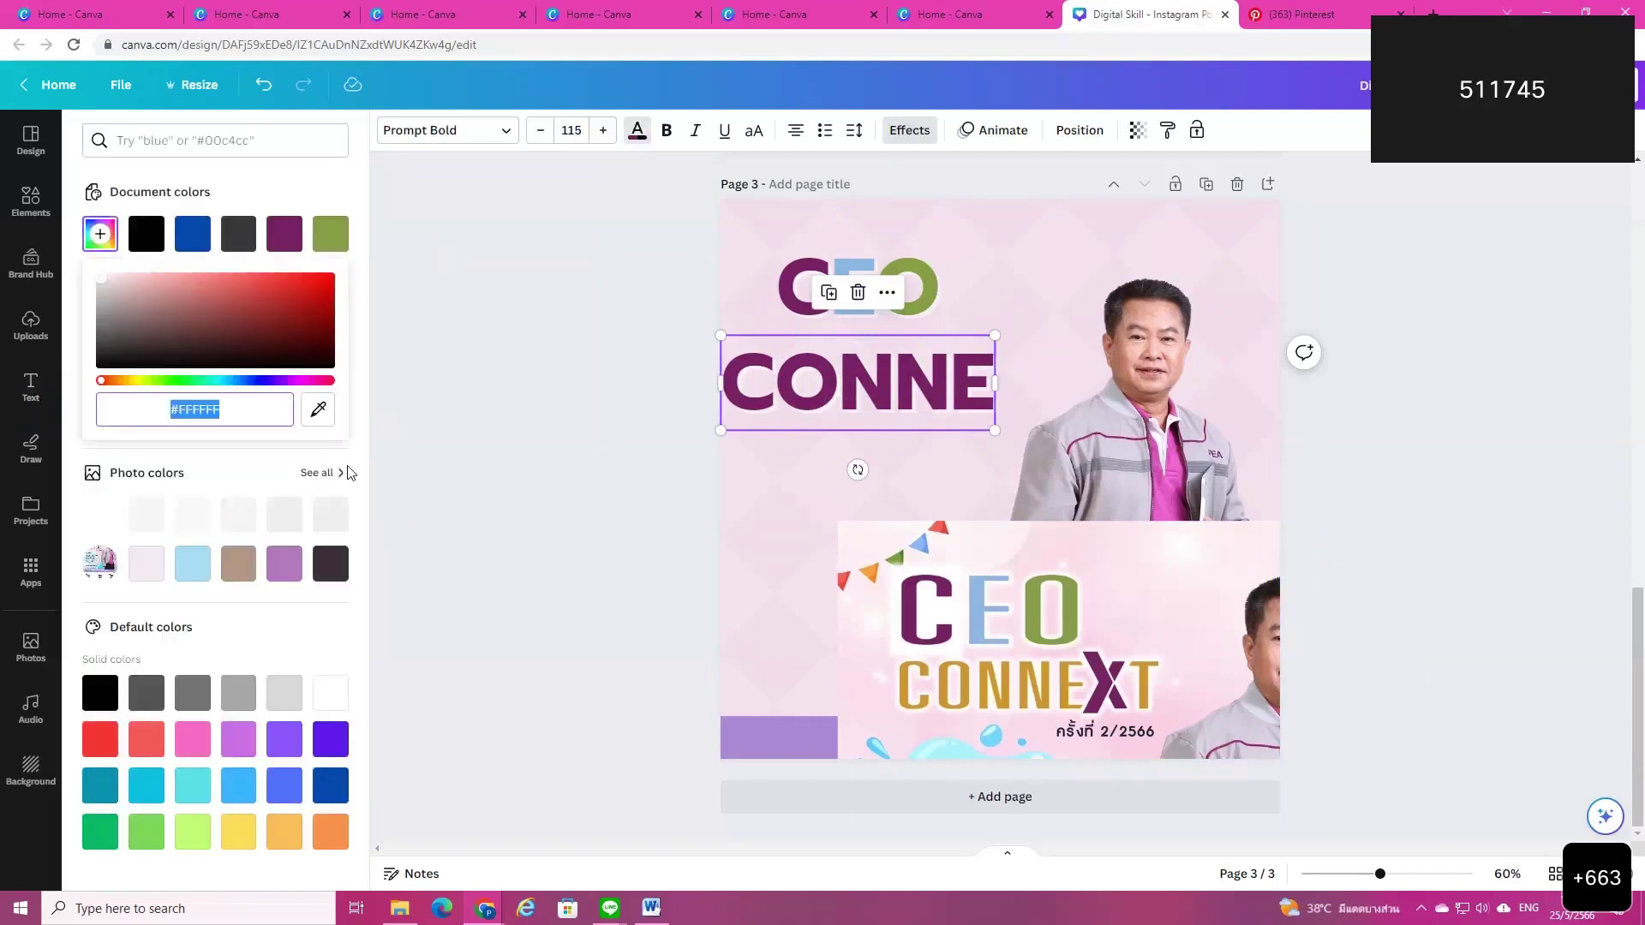
{"action": "left_click", "coordinate": [318, 409]}
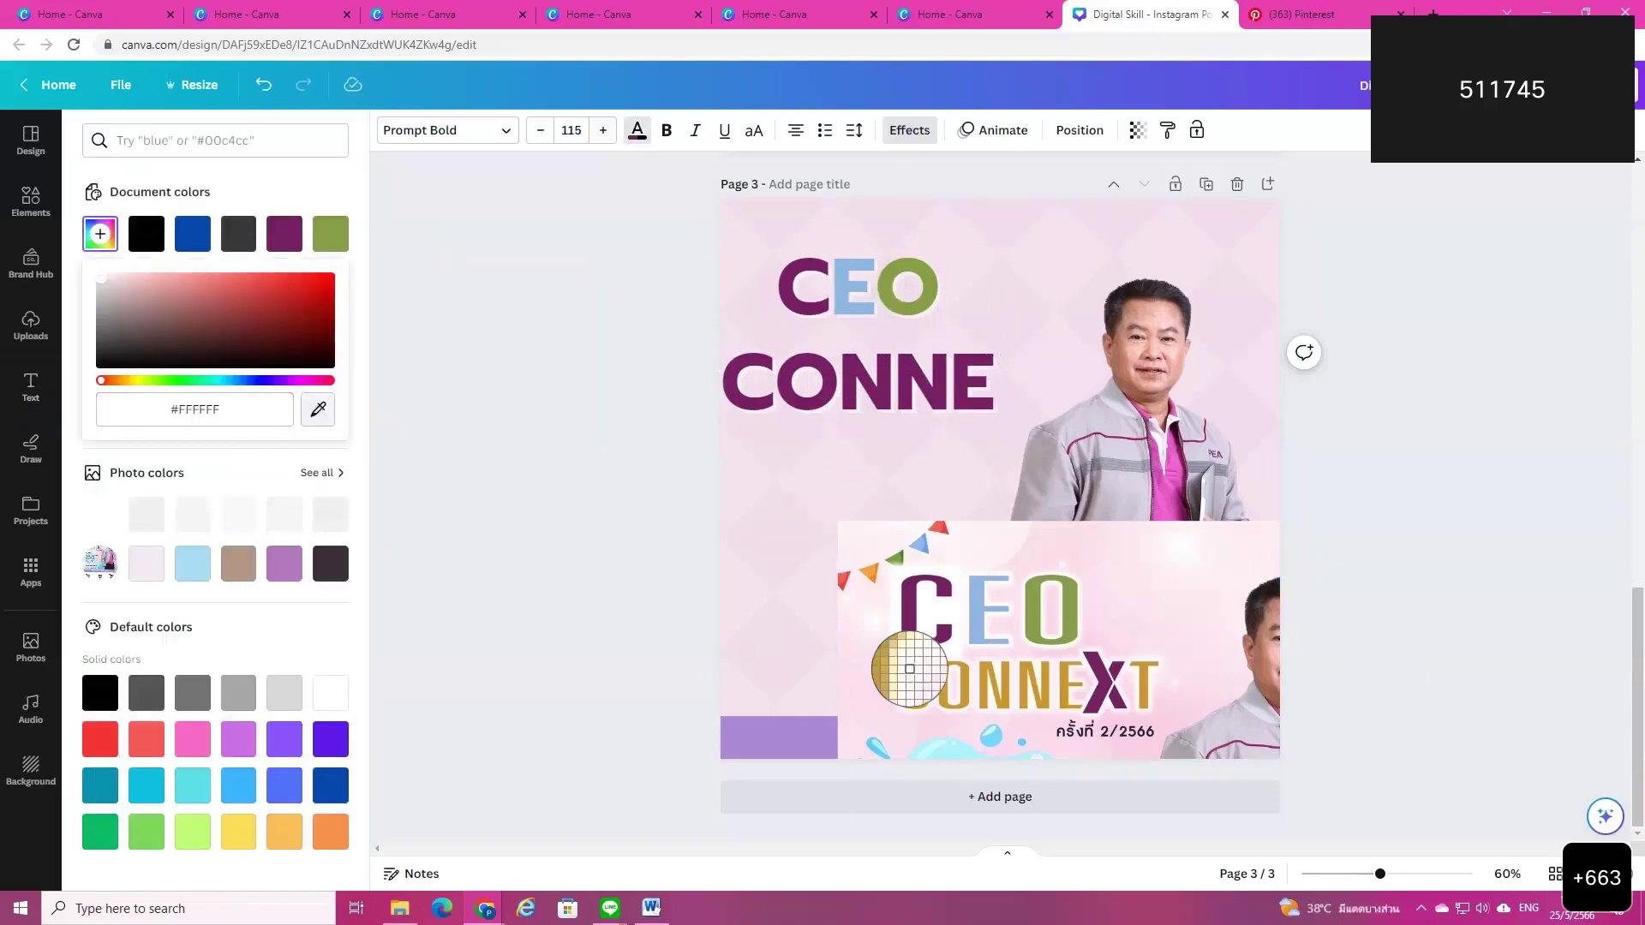
{"action": "left_click", "coordinate": [902, 671]}
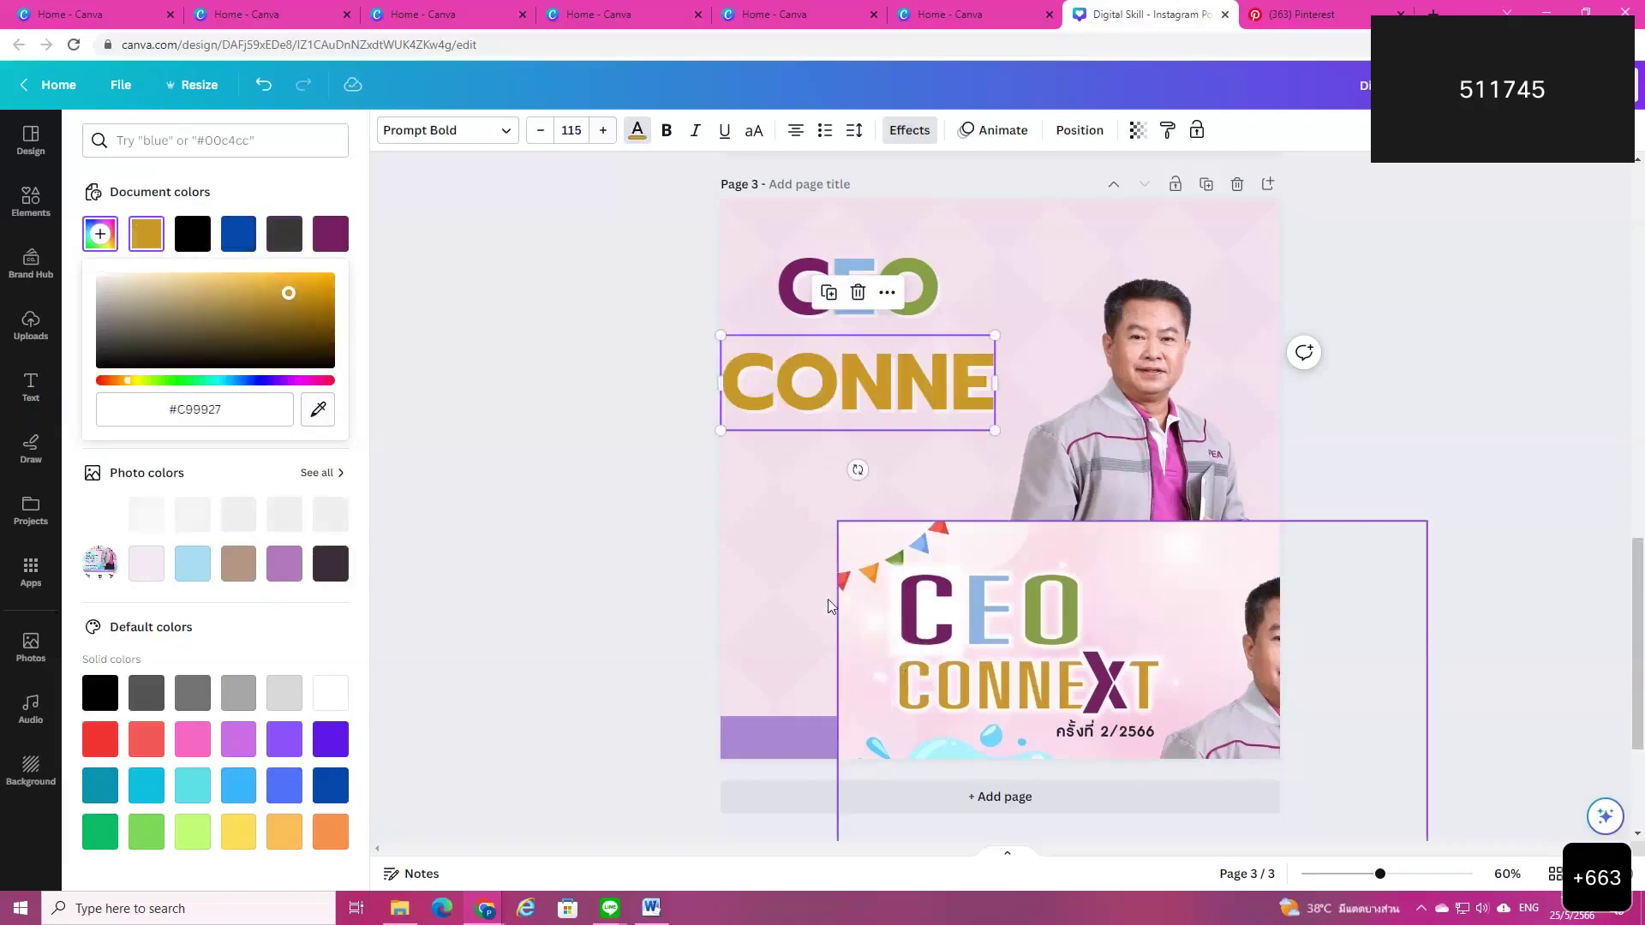
{"action": "left_click", "coordinate": [766, 569]}
Step: Duplicate the CONNE text, change the copy to "T", and place it after CONNE with a gap for the X
{"action": "left_click", "coordinate": [855, 377]}
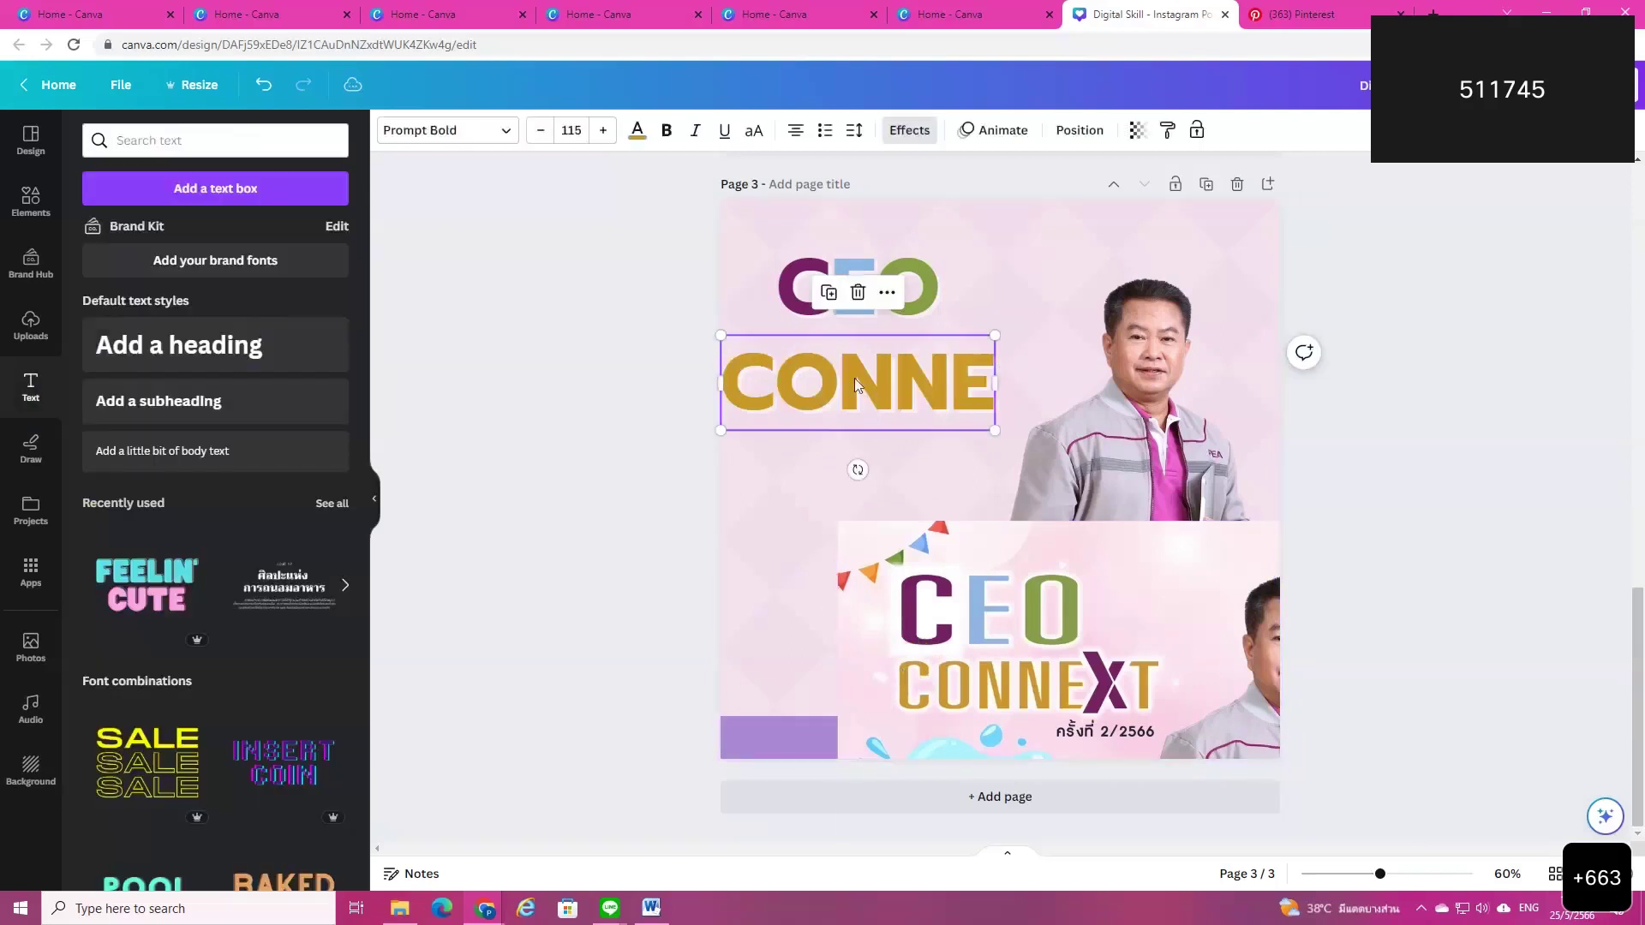
{"action": "left_click_drag", "start_coordinate": [855, 378], "coordinate": [910, 519], "text": "alt"}
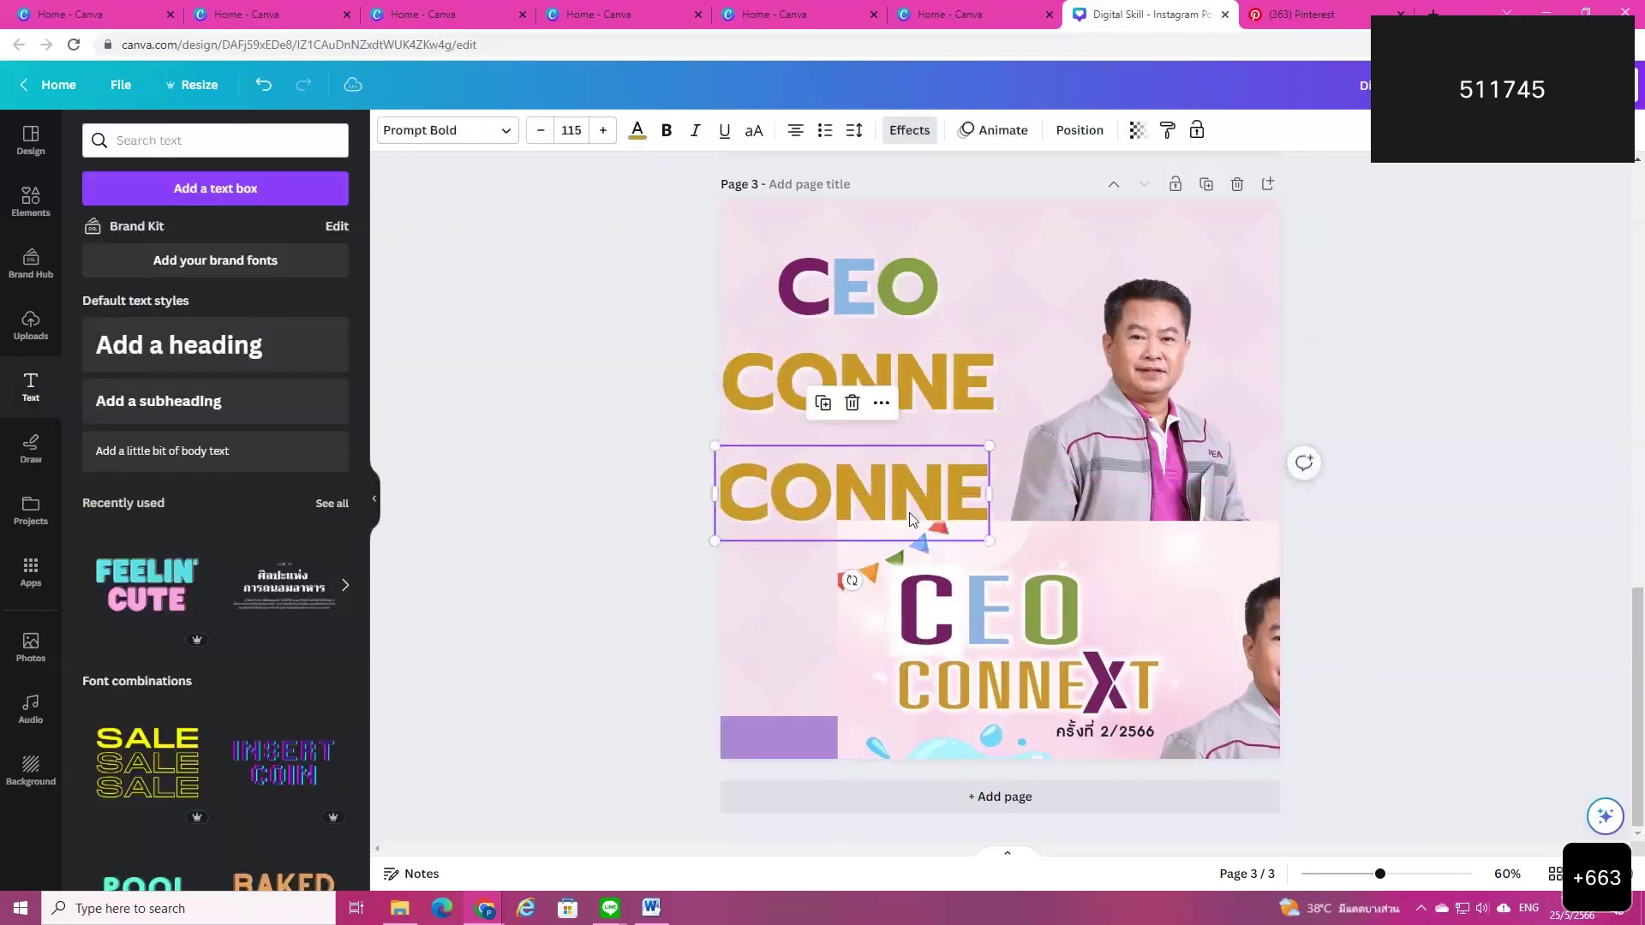
{"action": "double_click", "coordinate": [810, 511]}
{"action": "type", "text": "T"}
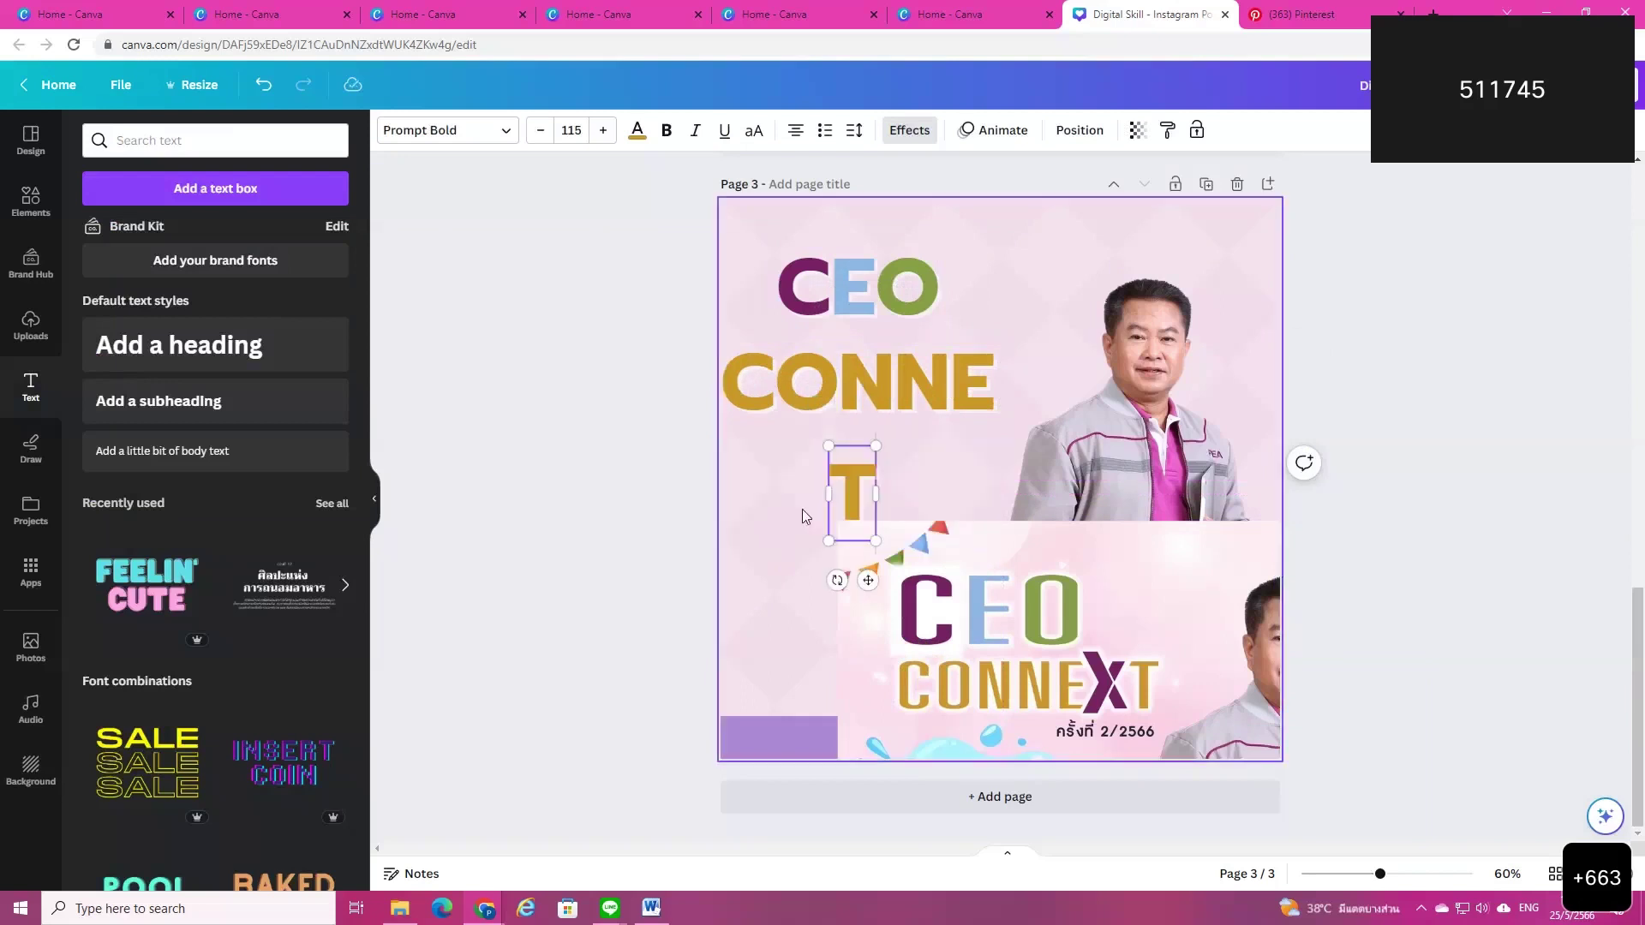
{"action": "left_click", "coordinate": [971, 475]}
{"action": "left_click_drag", "start_coordinate": [851, 497], "coordinate": [1056, 382]}
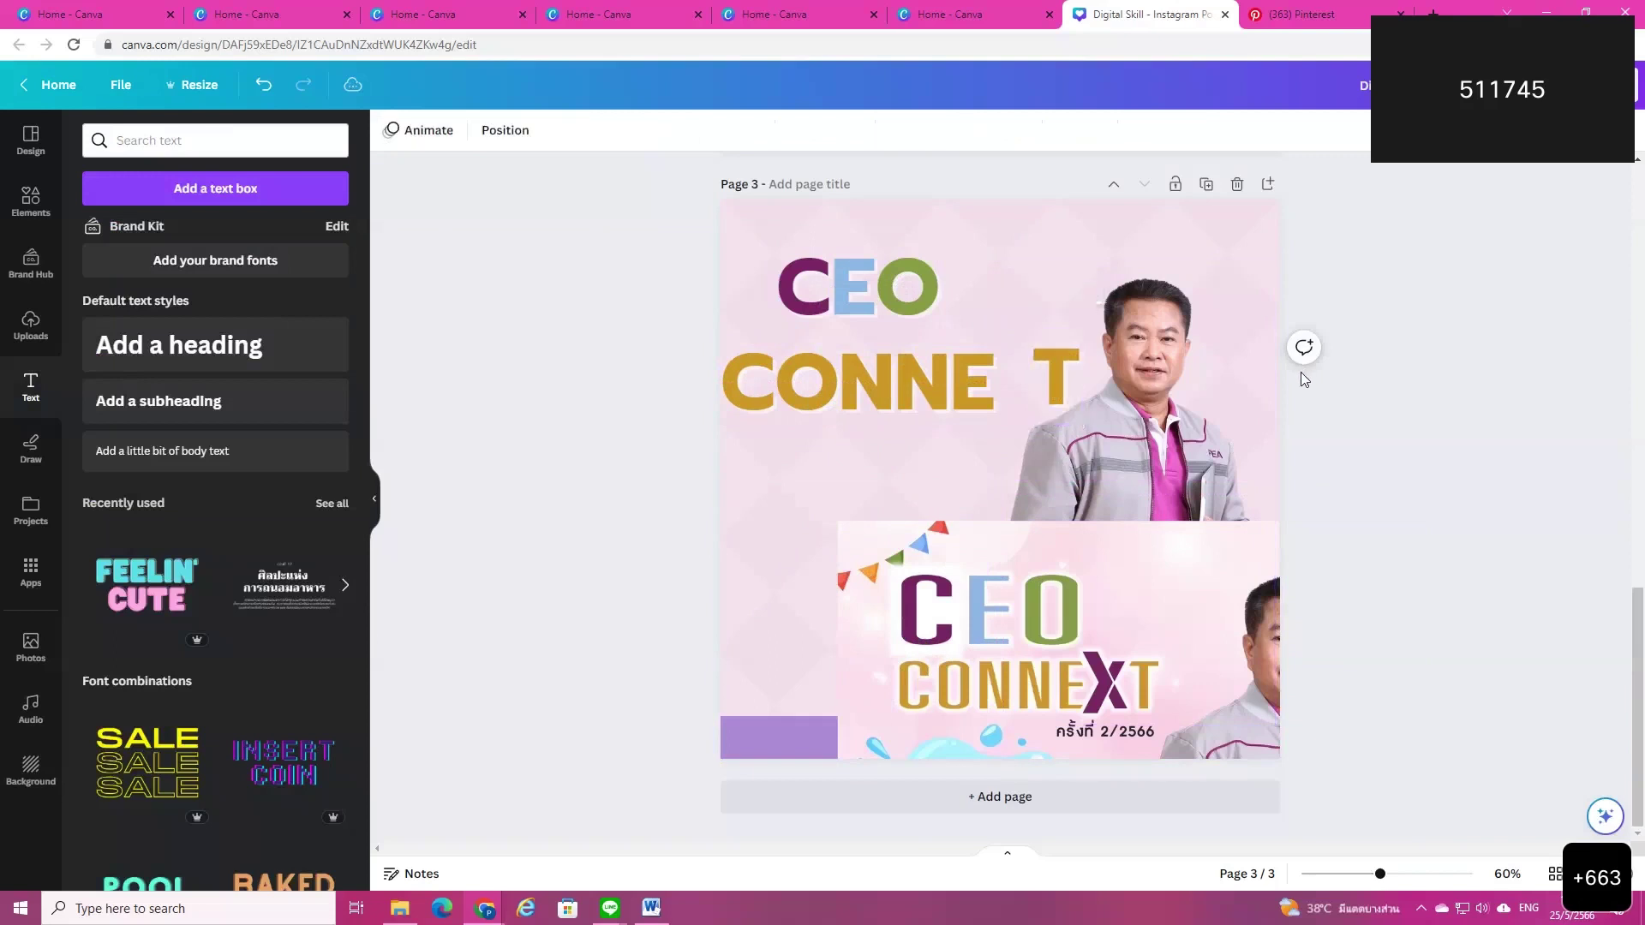
Step: Shrink the reference poster and move it to the lower right of page 3
{"action": "left_click_drag", "start_coordinate": [1129, 604], "coordinate": [1056, 506]}
{"action": "left_click_drag", "start_coordinate": [761, 419], "coordinate": [977, 617]}
{"action": "left_click_drag", "start_coordinate": [1104, 617], "coordinate": [1114, 548]}
{"action": "left_click_drag", "start_coordinate": [651, 259], "coordinate": [1046, 411]}
{"action": "left_click", "coordinate": [1138, 408]}
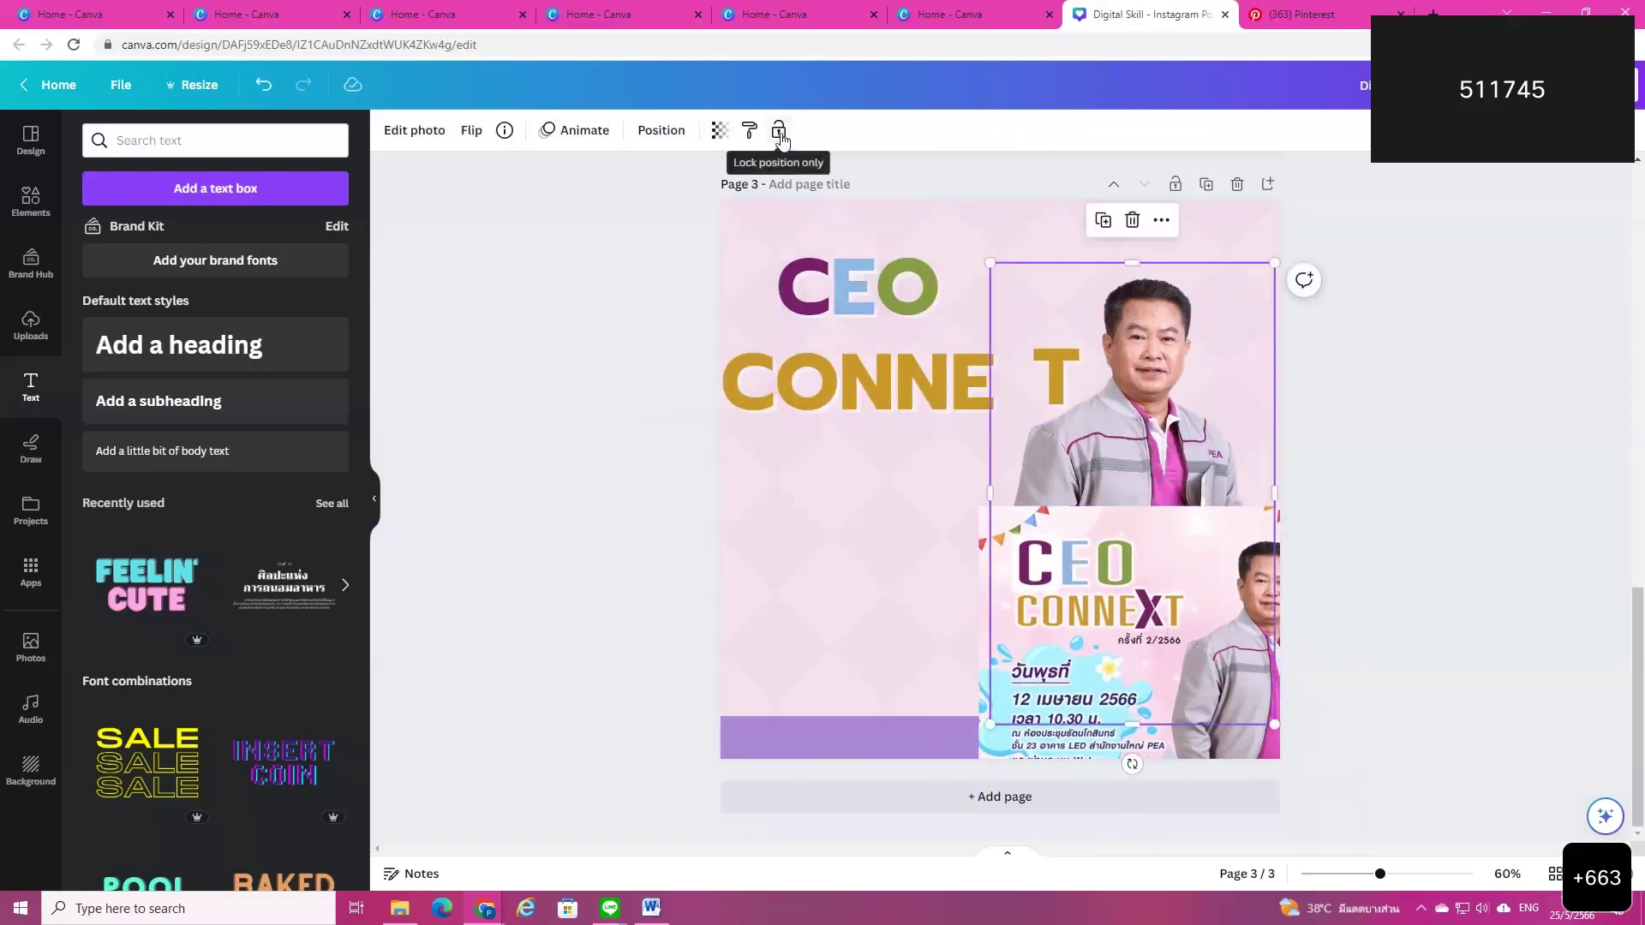
{"action": "left_click", "coordinate": [1469, 493]}
{"action": "left_click_drag", "start_coordinate": [660, 250], "coordinate": [912, 450]}
{"action": "left_click", "coordinate": [1035, 378]}
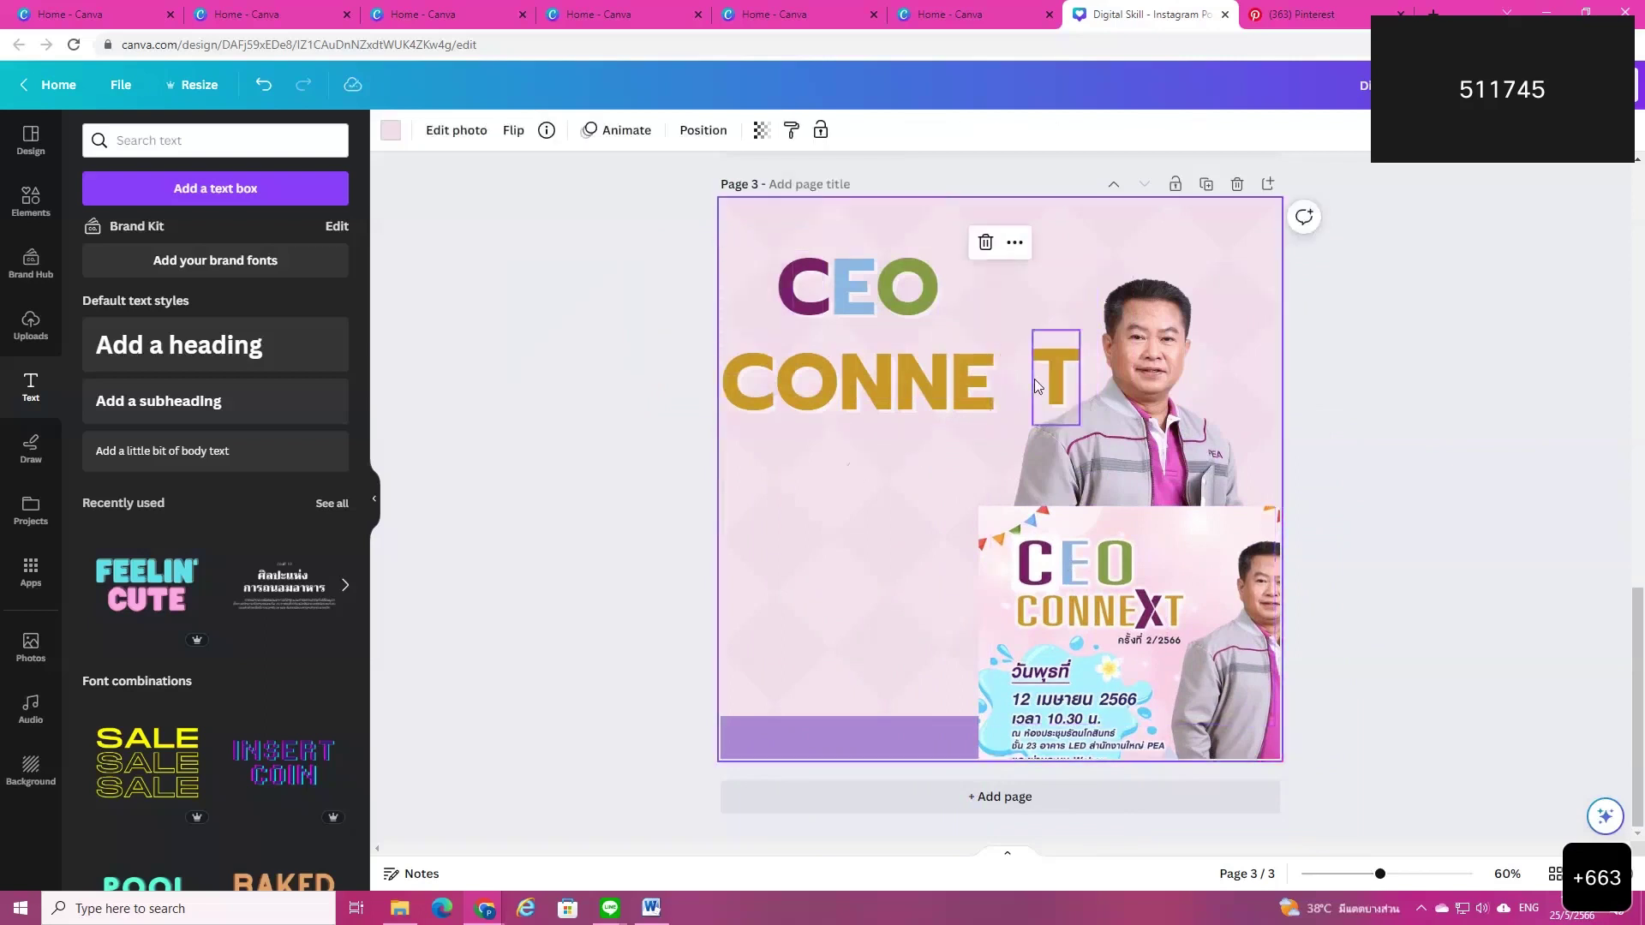
{"action": "left_click", "coordinate": [1035, 379]}
{"action": "left_click_drag", "start_coordinate": [656, 225], "coordinate": [1334, 505]}
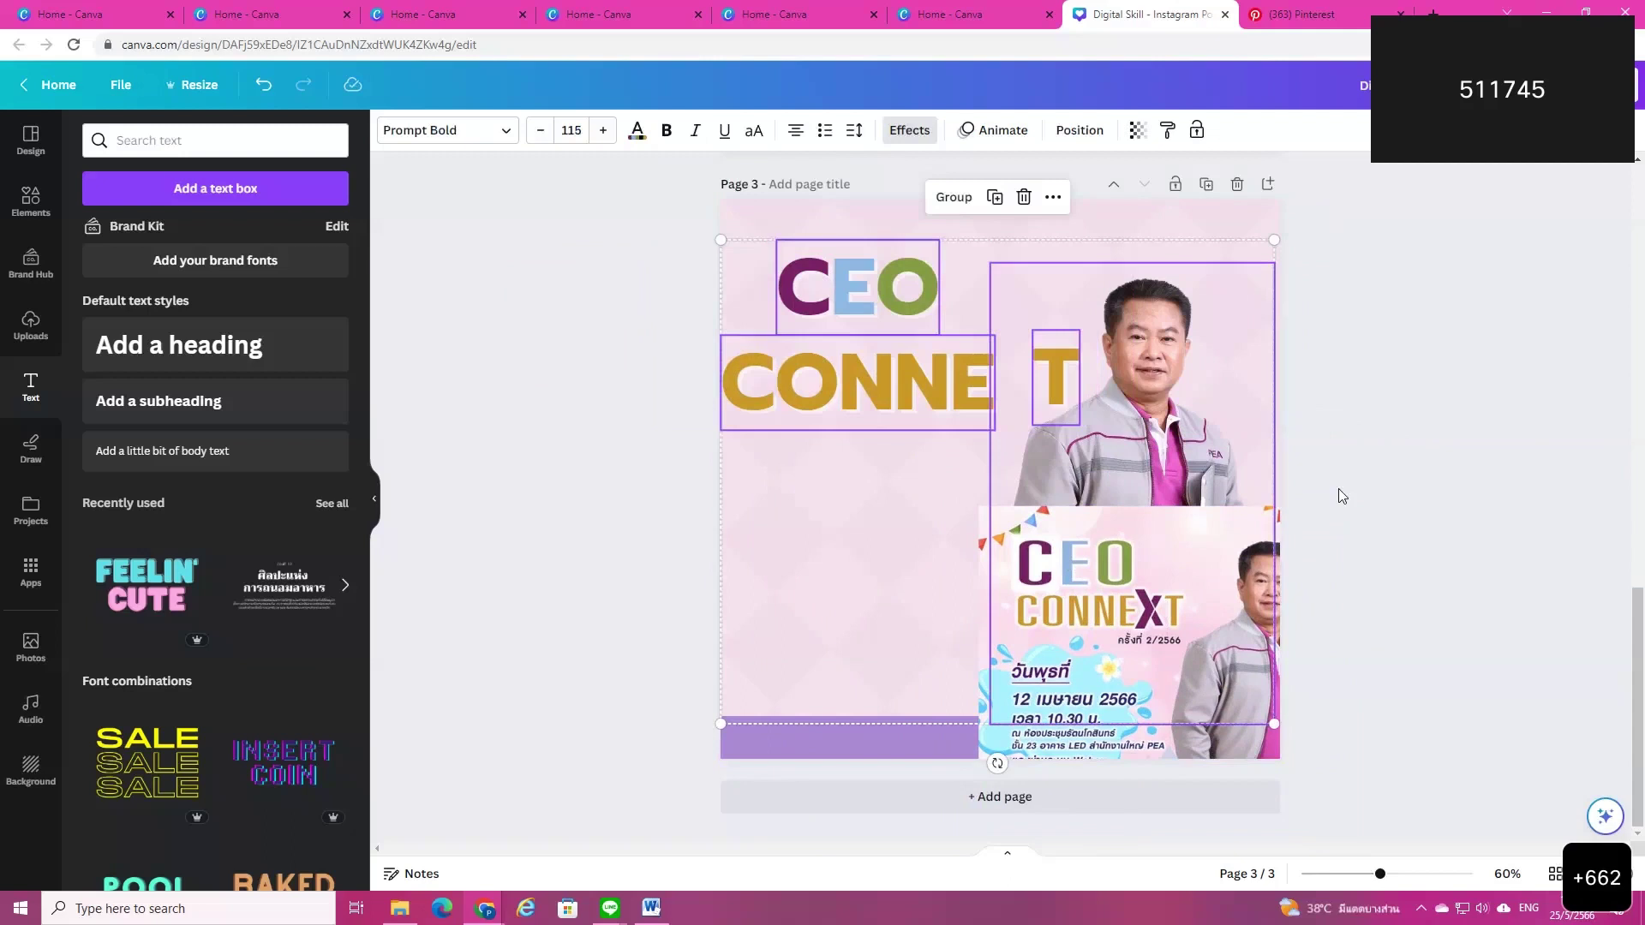
{"action": "left_click", "coordinate": [1338, 489]}
Step: Lock the position of the man's cutout on page 3
{"action": "left_click", "coordinate": [1242, 462]}
{"action": "left_click", "coordinate": [778, 130]}
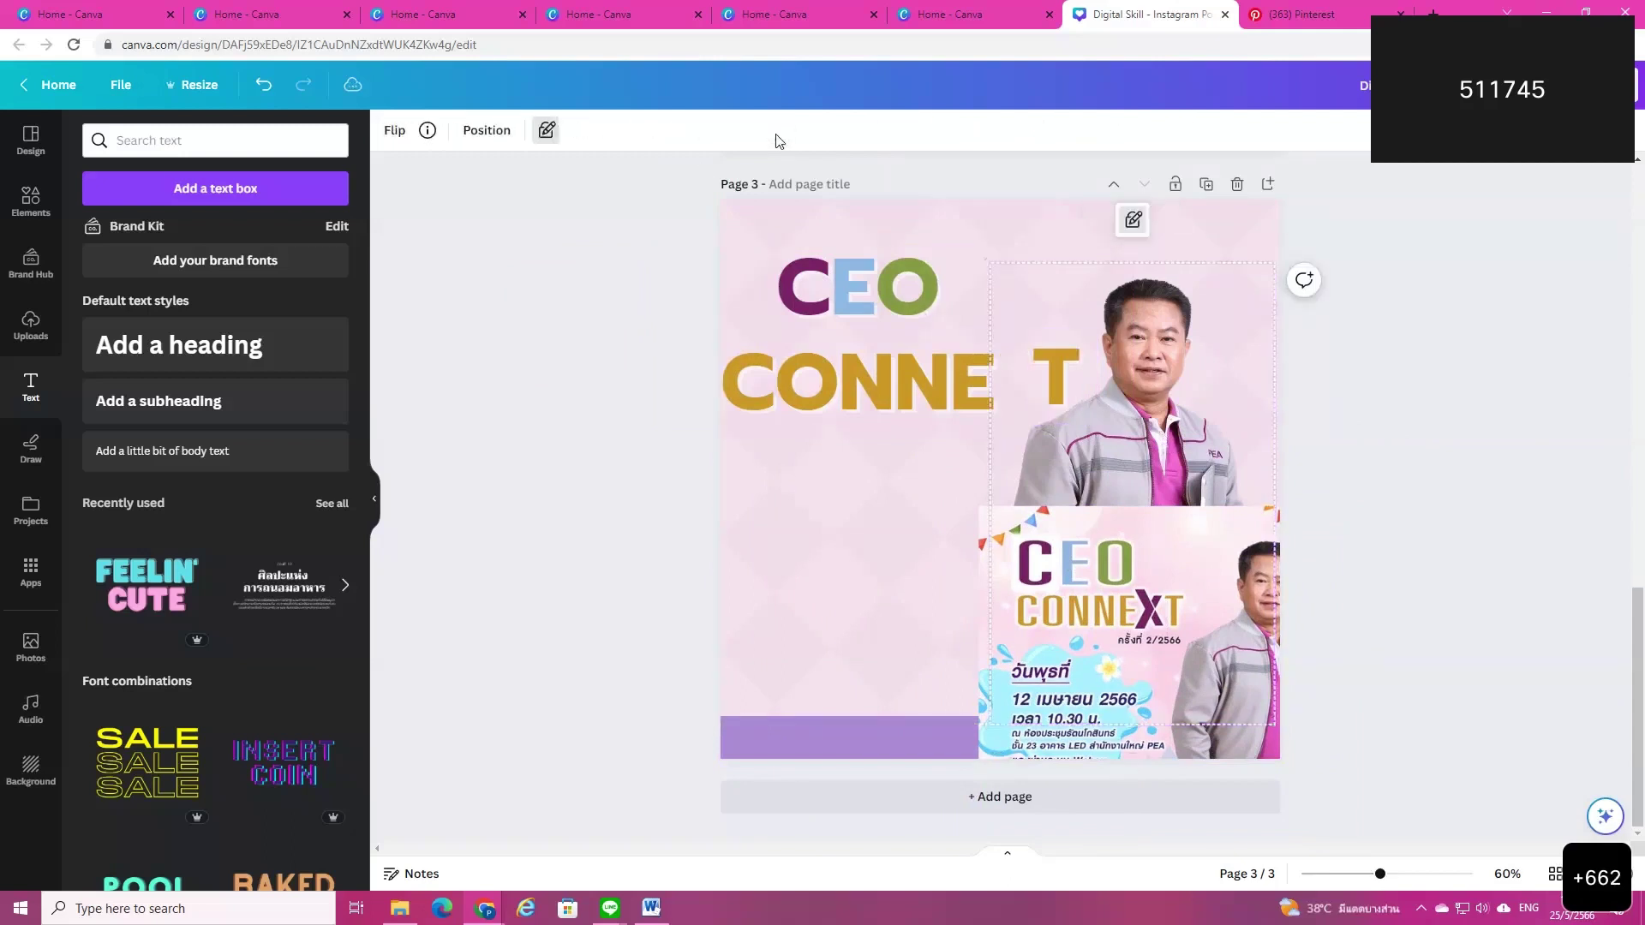
{"action": "left_click", "coordinate": [1319, 504]}
Step: Scale the CEO, CONNE and T texts down together to size 76.4 and place them in the page's upper left
{"action": "left_click_drag", "start_coordinate": [707, 238], "coordinate": [1096, 425]}
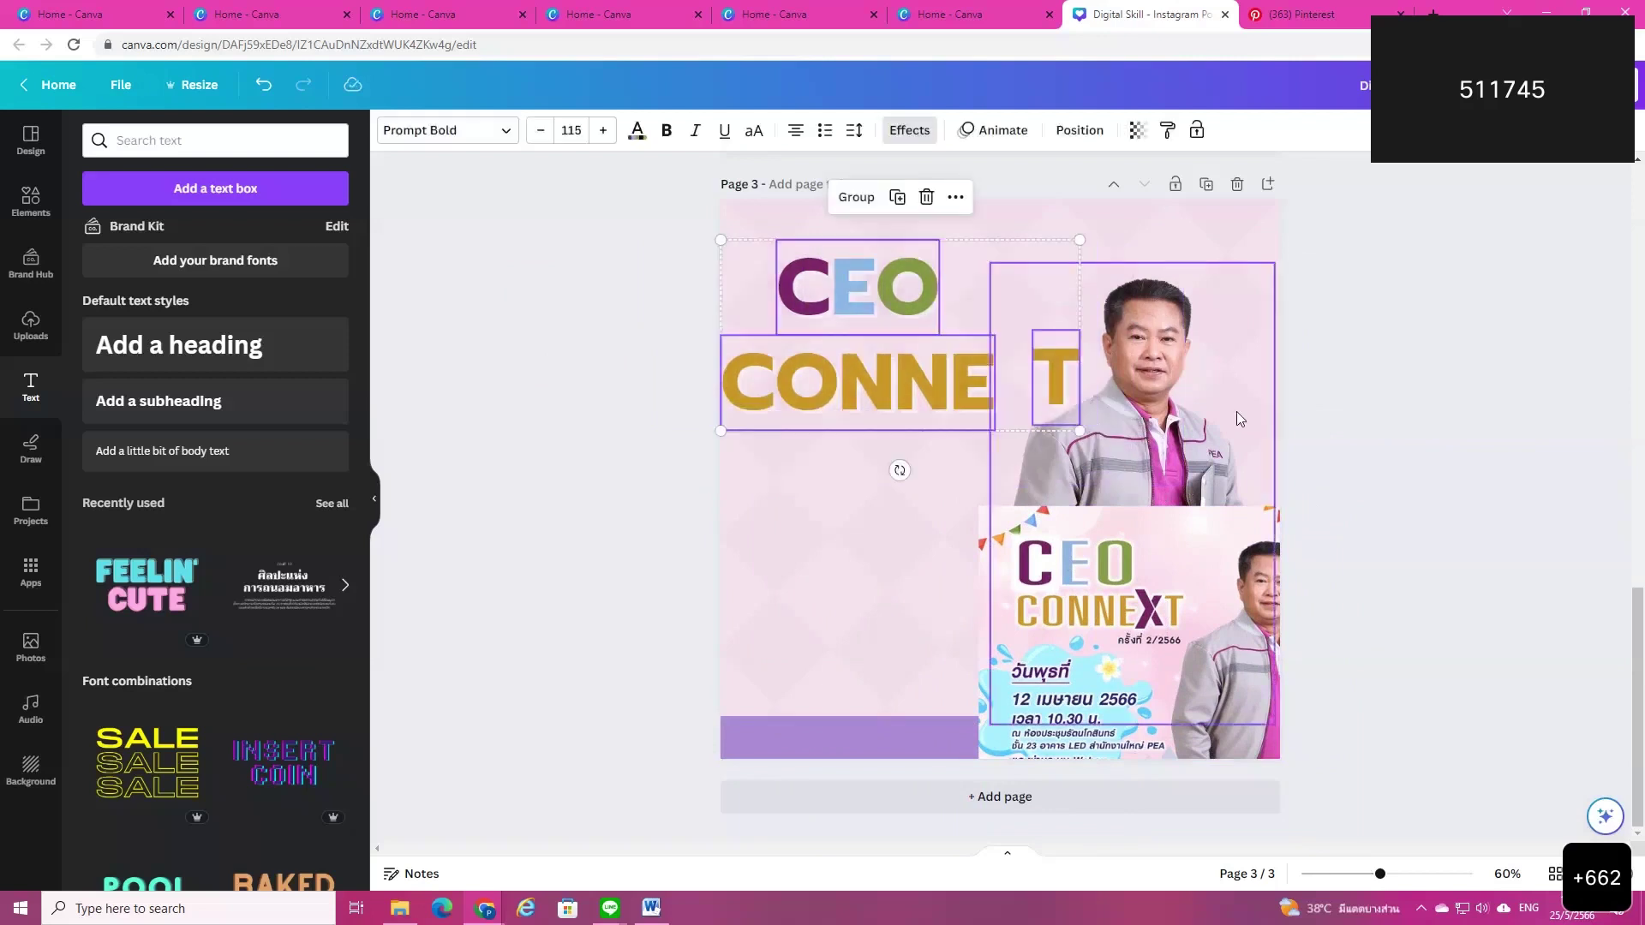
{"action": "left_click_drag", "start_coordinate": [711, 239], "coordinate": [765, 298]}
{"action": "left_click_drag", "start_coordinate": [874, 367], "coordinate": [876, 333]}
{"action": "left_click_drag", "start_coordinate": [775, 238], "coordinate": [803, 246]}
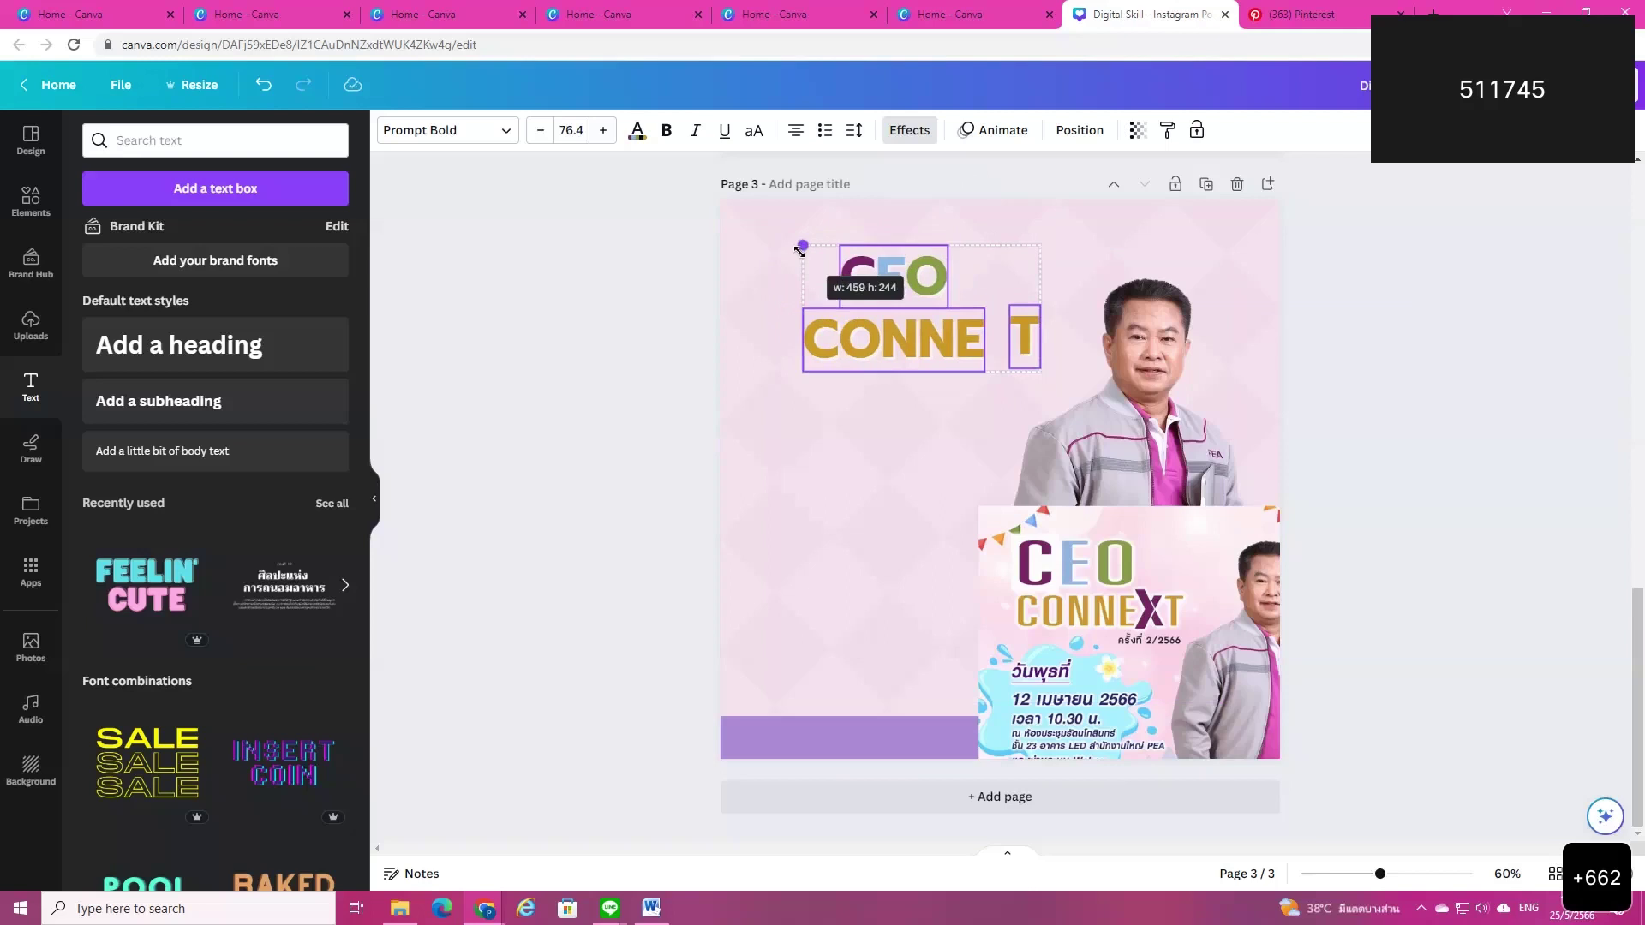
{"action": "left_click_drag", "start_coordinate": [915, 351], "coordinate": [880, 353]}
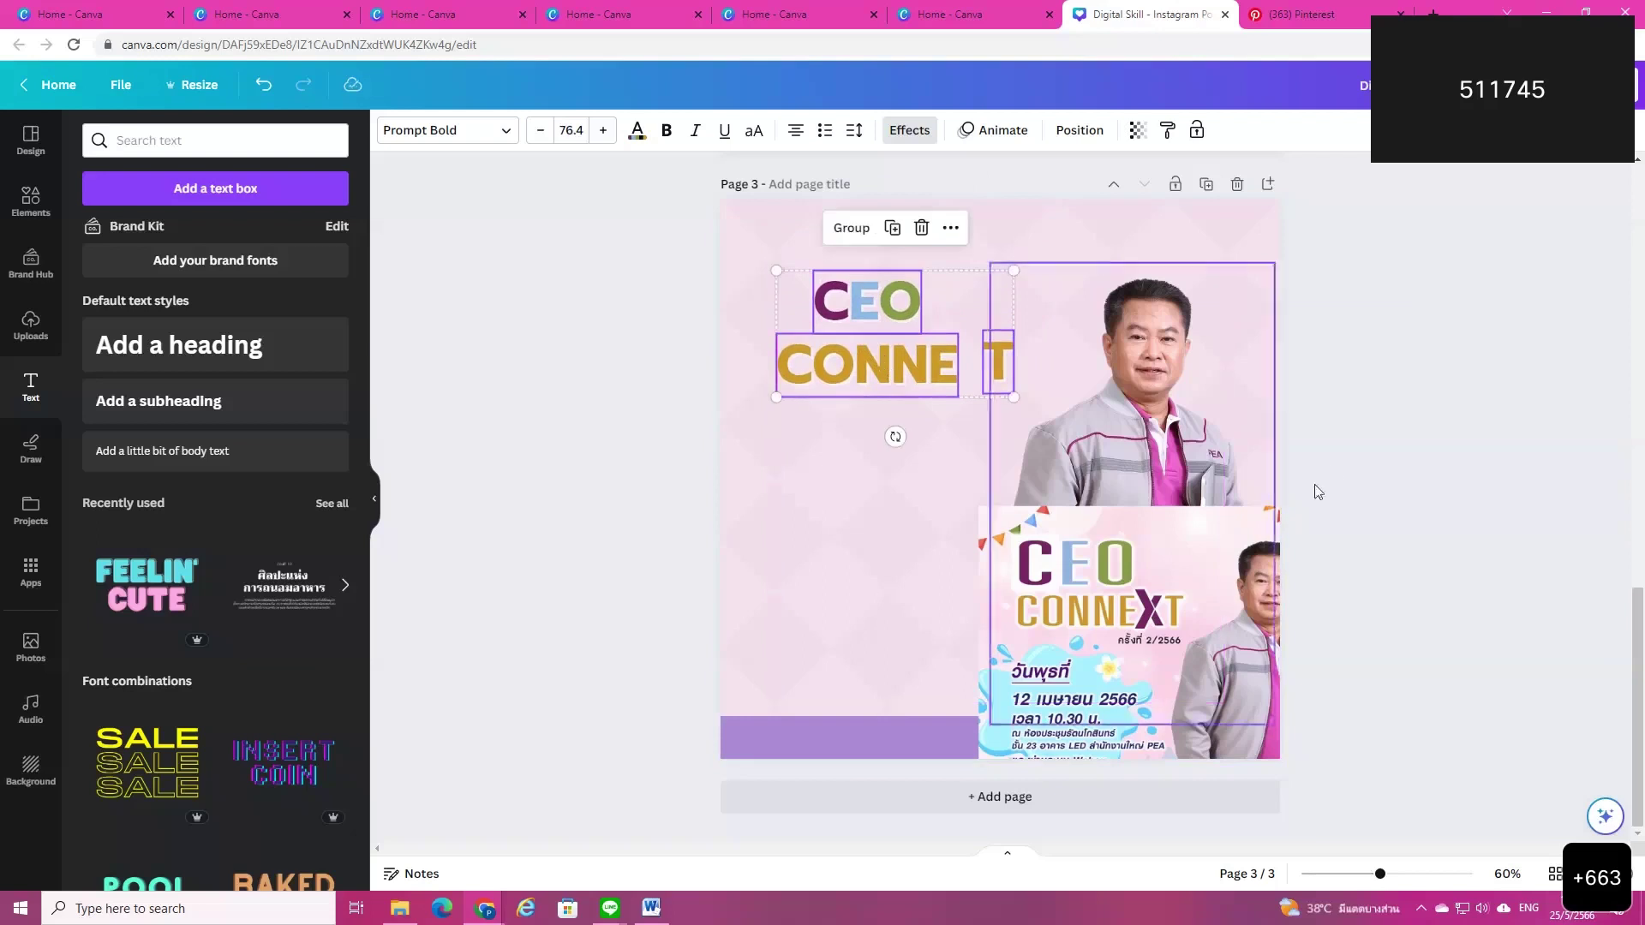
{"action": "left_click", "coordinate": [1359, 414]}
Step: Duplicate the T text below the CONNE line and change the copy to "X"
{"action": "left_click_drag", "start_coordinate": [998, 368], "coordinate": [869, 496]}
{"action": "double_click", "coordinate": [871, 474]}
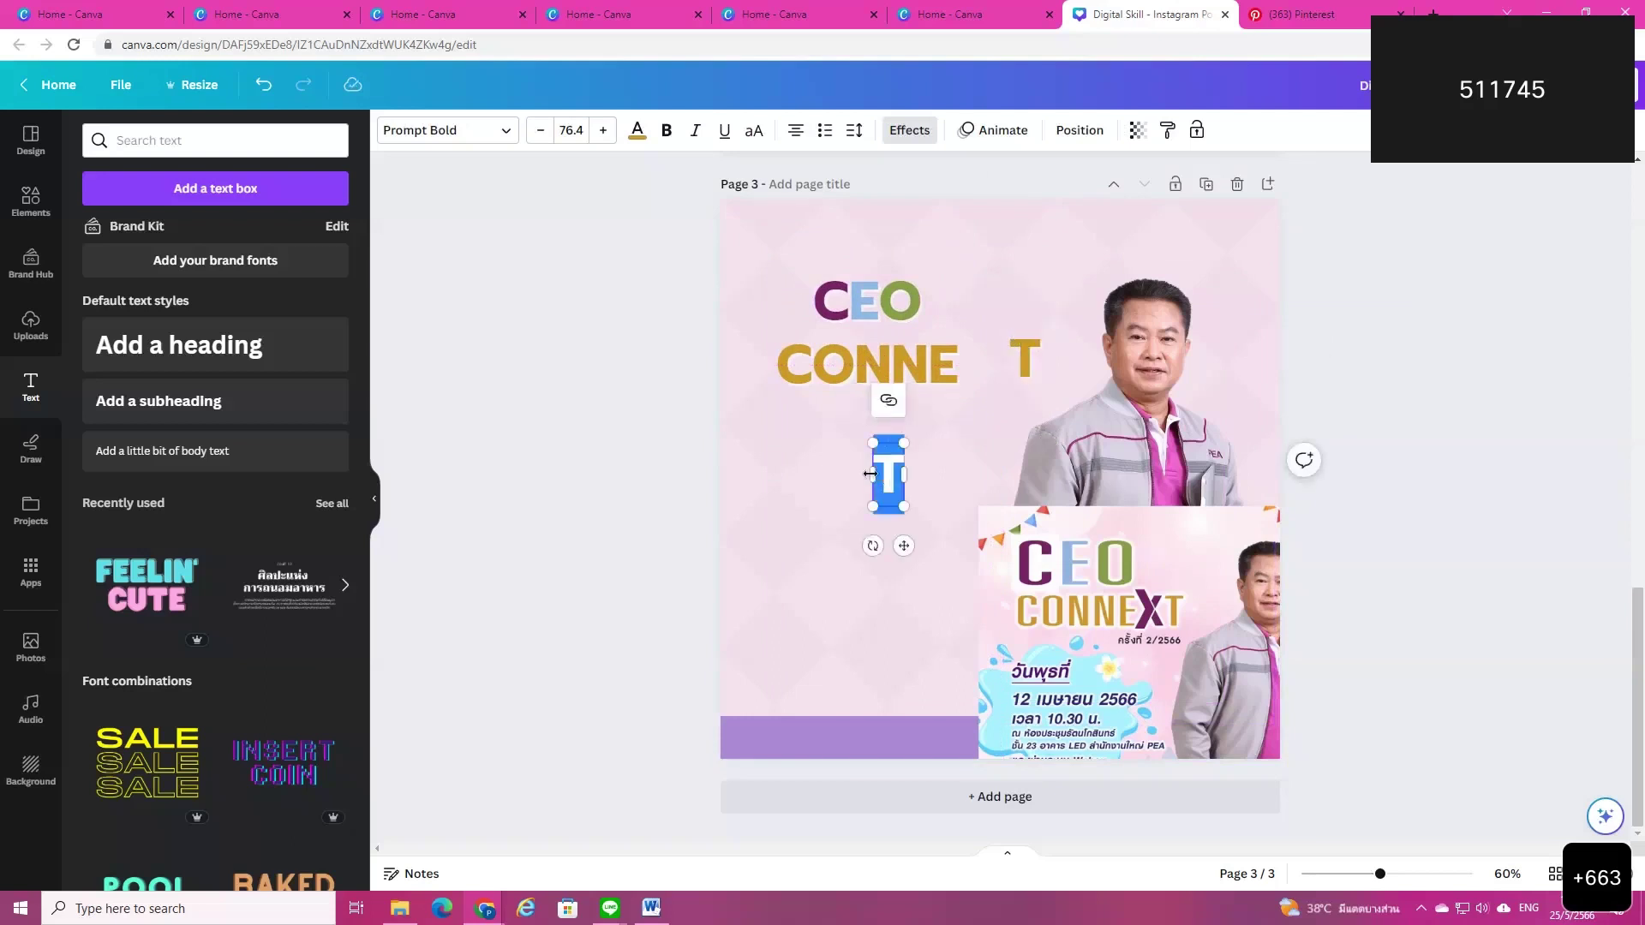
{"action": "type", "text": "X"}
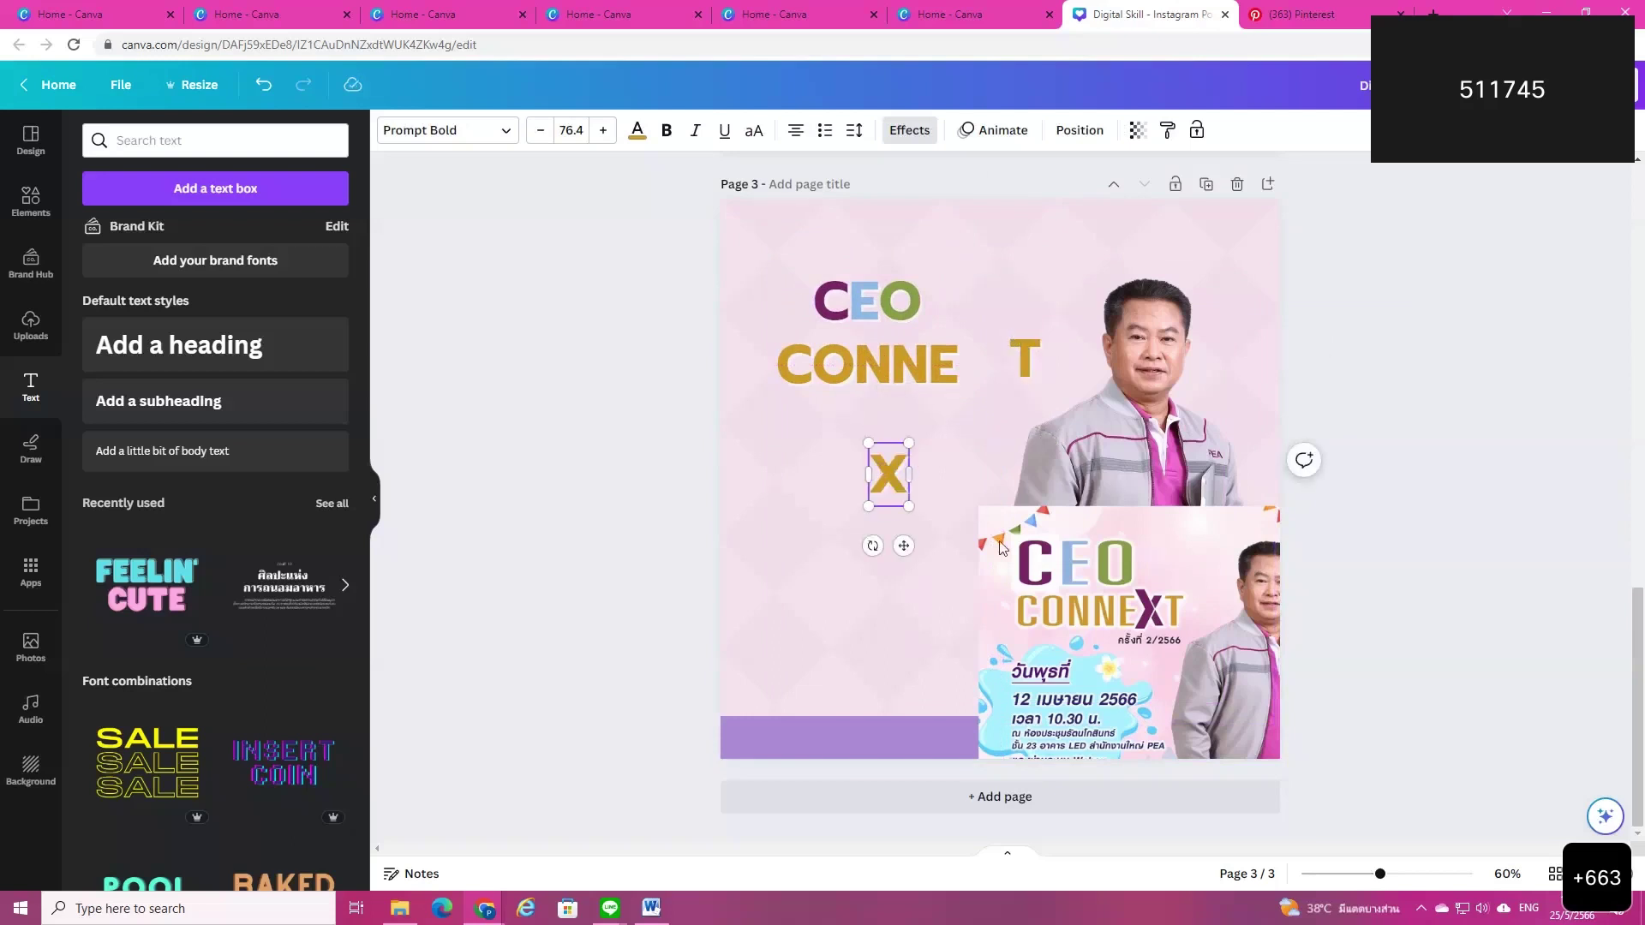
{"action": "left_click", "coordinate": [895, 518]}
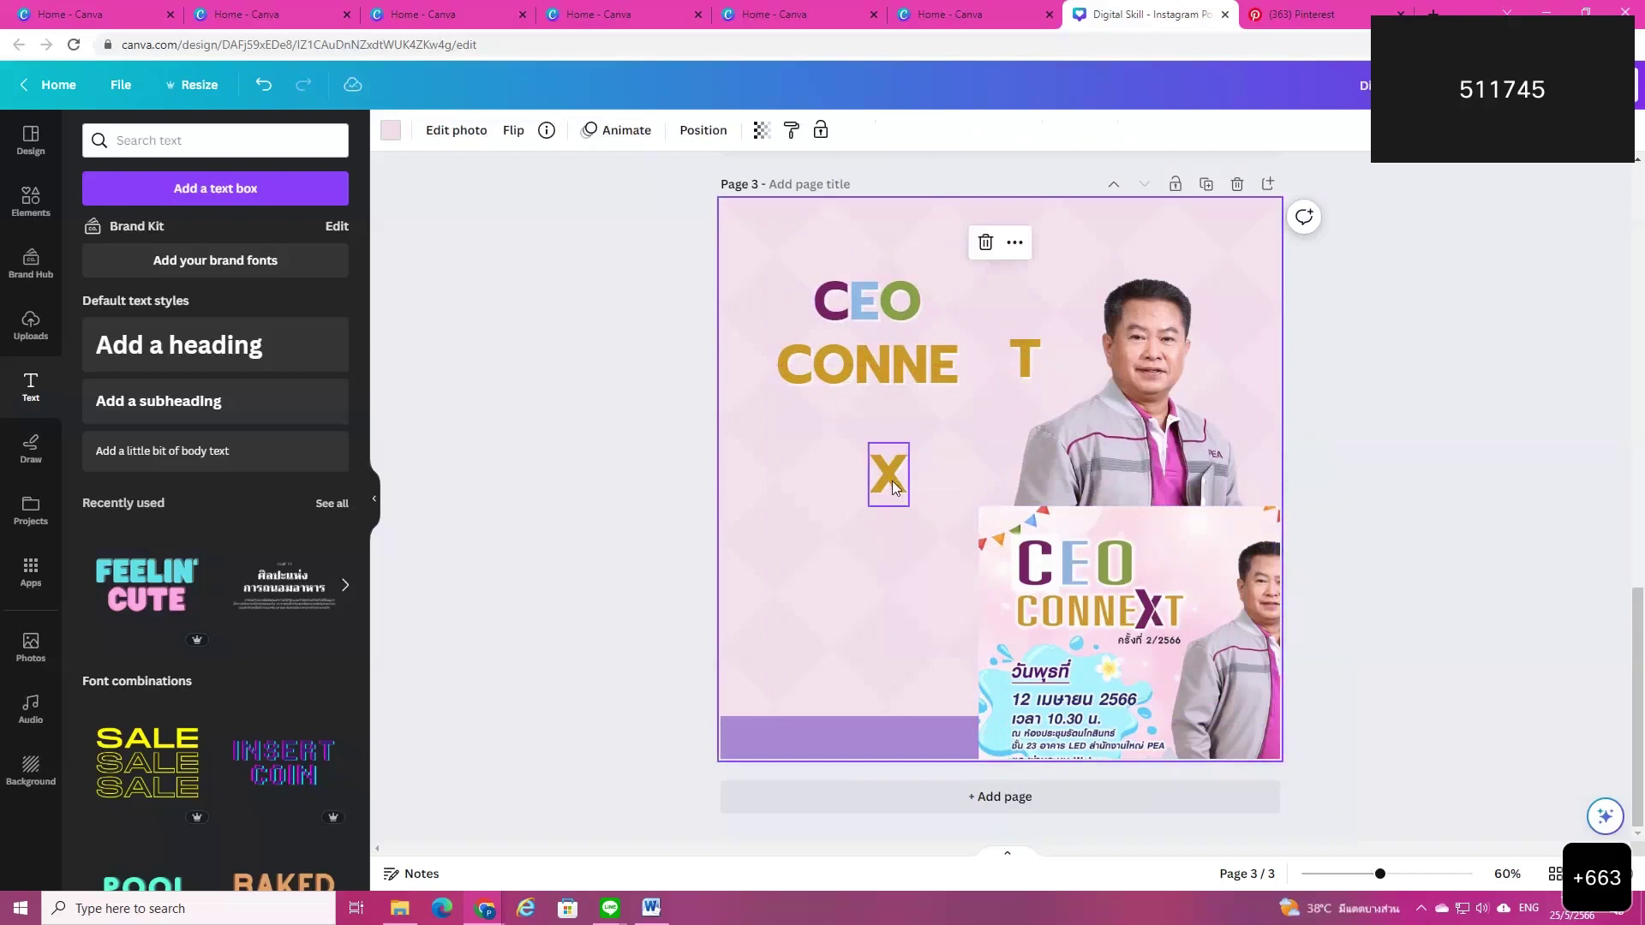
Step: Recolour the X text with the dark purple sampled from the X in the reference poster
{"action": "left_click", "coordinate": [892, 480]}
{"action": "left_click", "coordinate": [636, 130]}
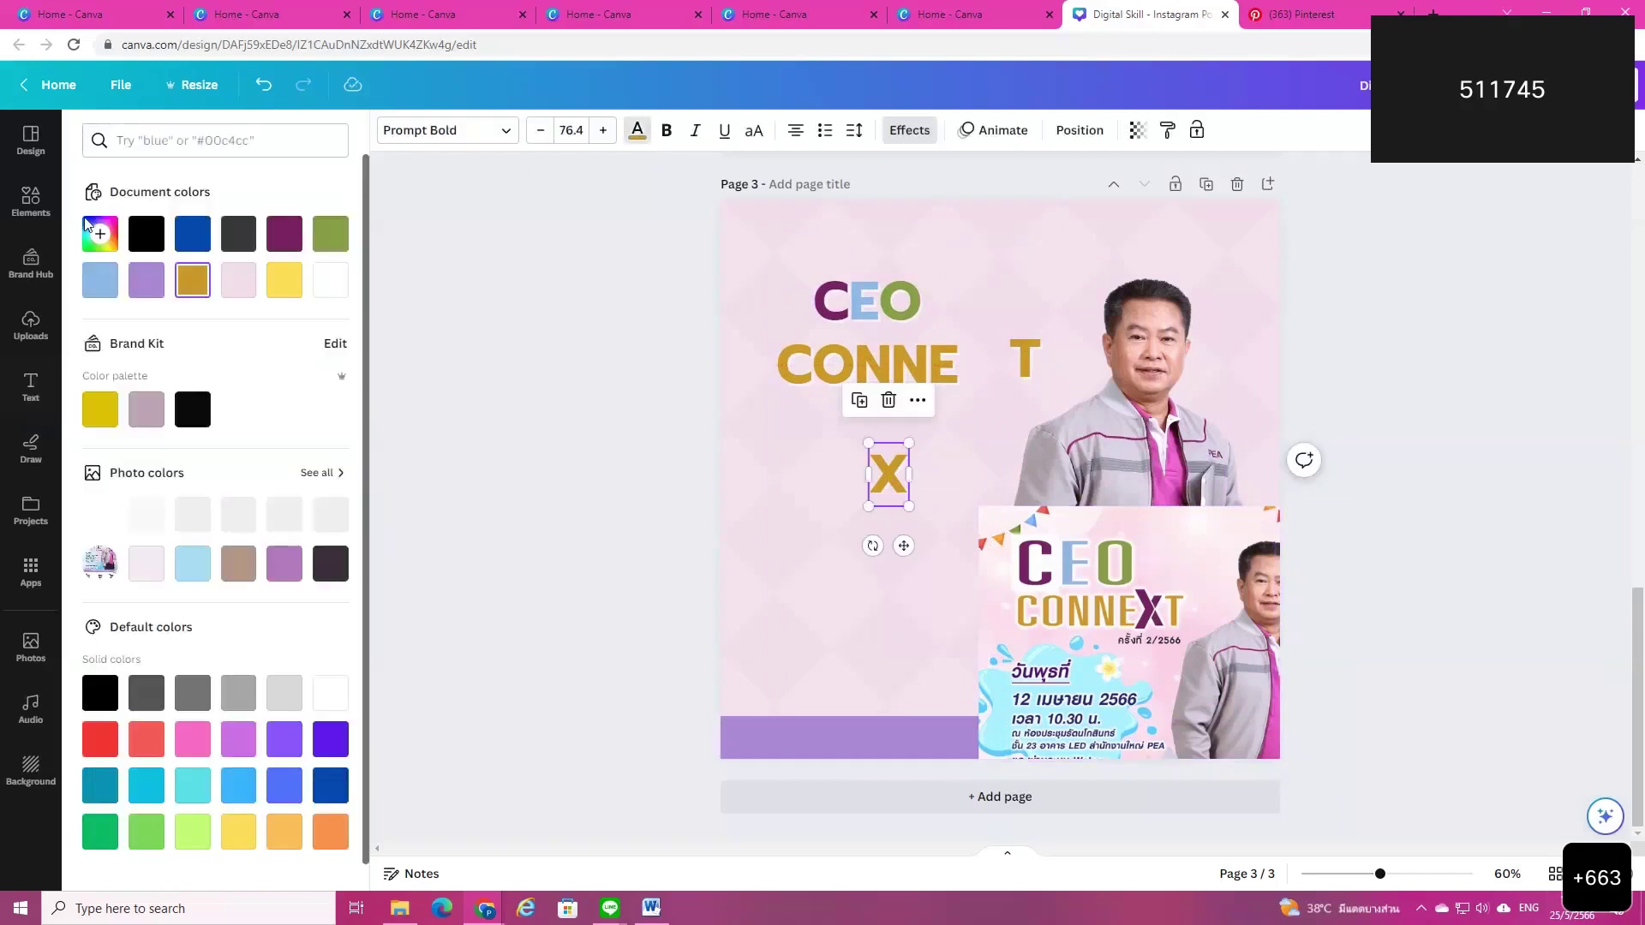
{"action": "left_click", "coordinate": [99, 233]}
{"action": "left_click", "coordinate": [317, 409]}
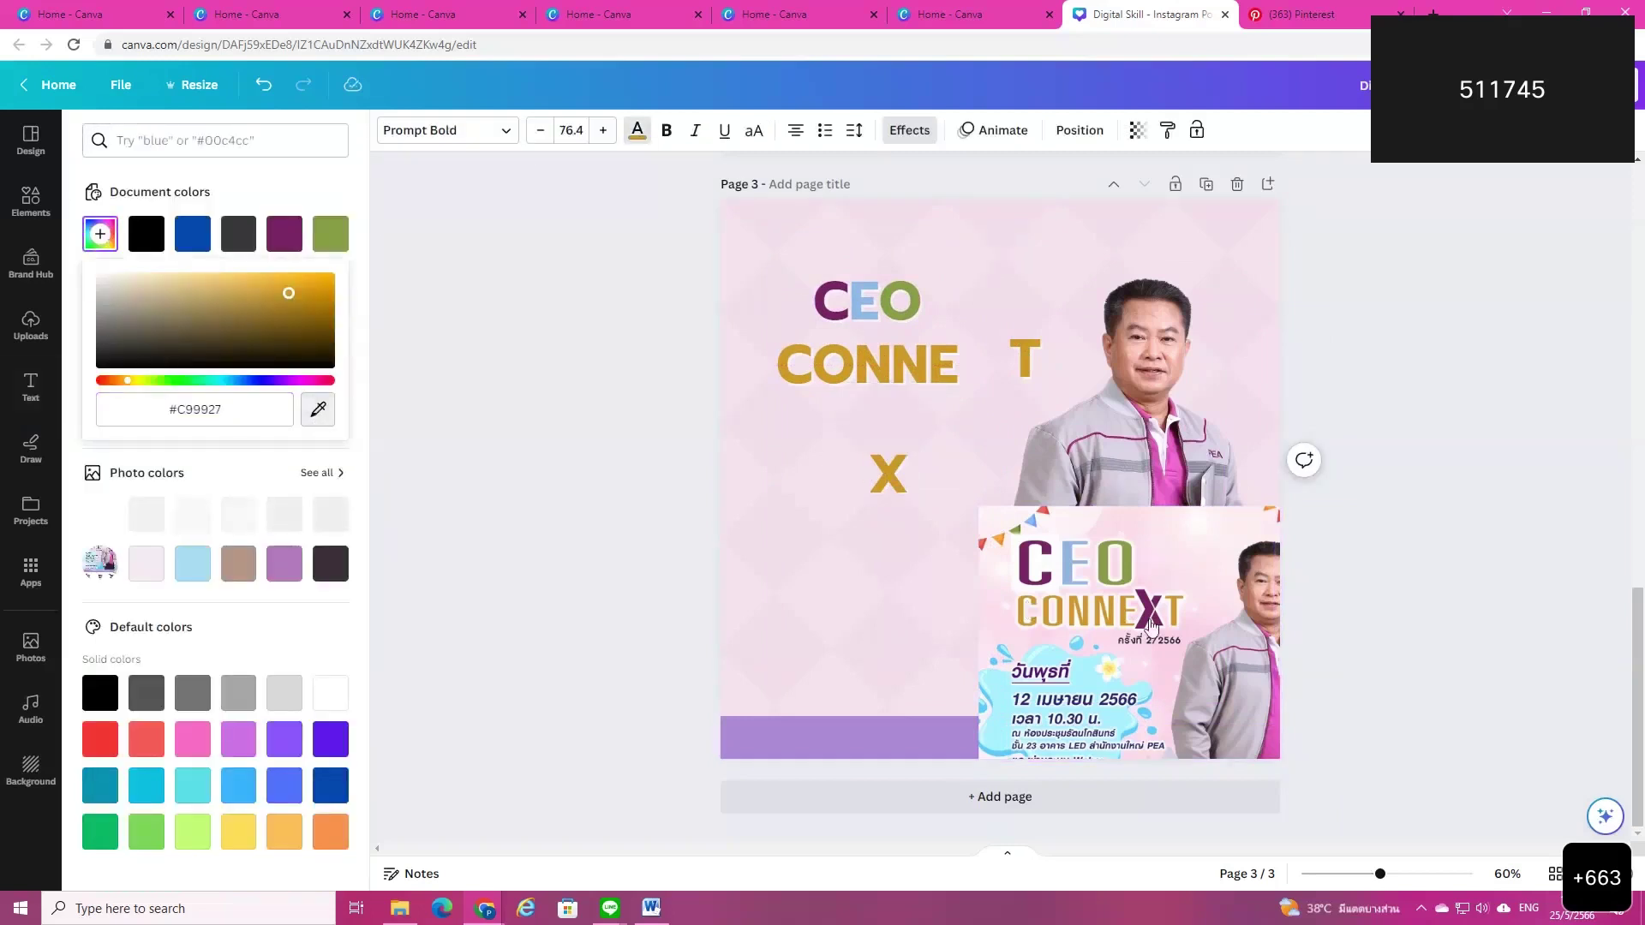
{"action": "left_click", "coordinate": [1151, 625]}
Step: Enlarge the X slightly, place it directly after CONNE, and set the T right behind it to complete CONNEXT
{"action": "left_click_drag", "start_coordinate": [911, 515], "coordinate": [986, 367]}
{"action": "left_click", "coordinate": [1037, 364]}
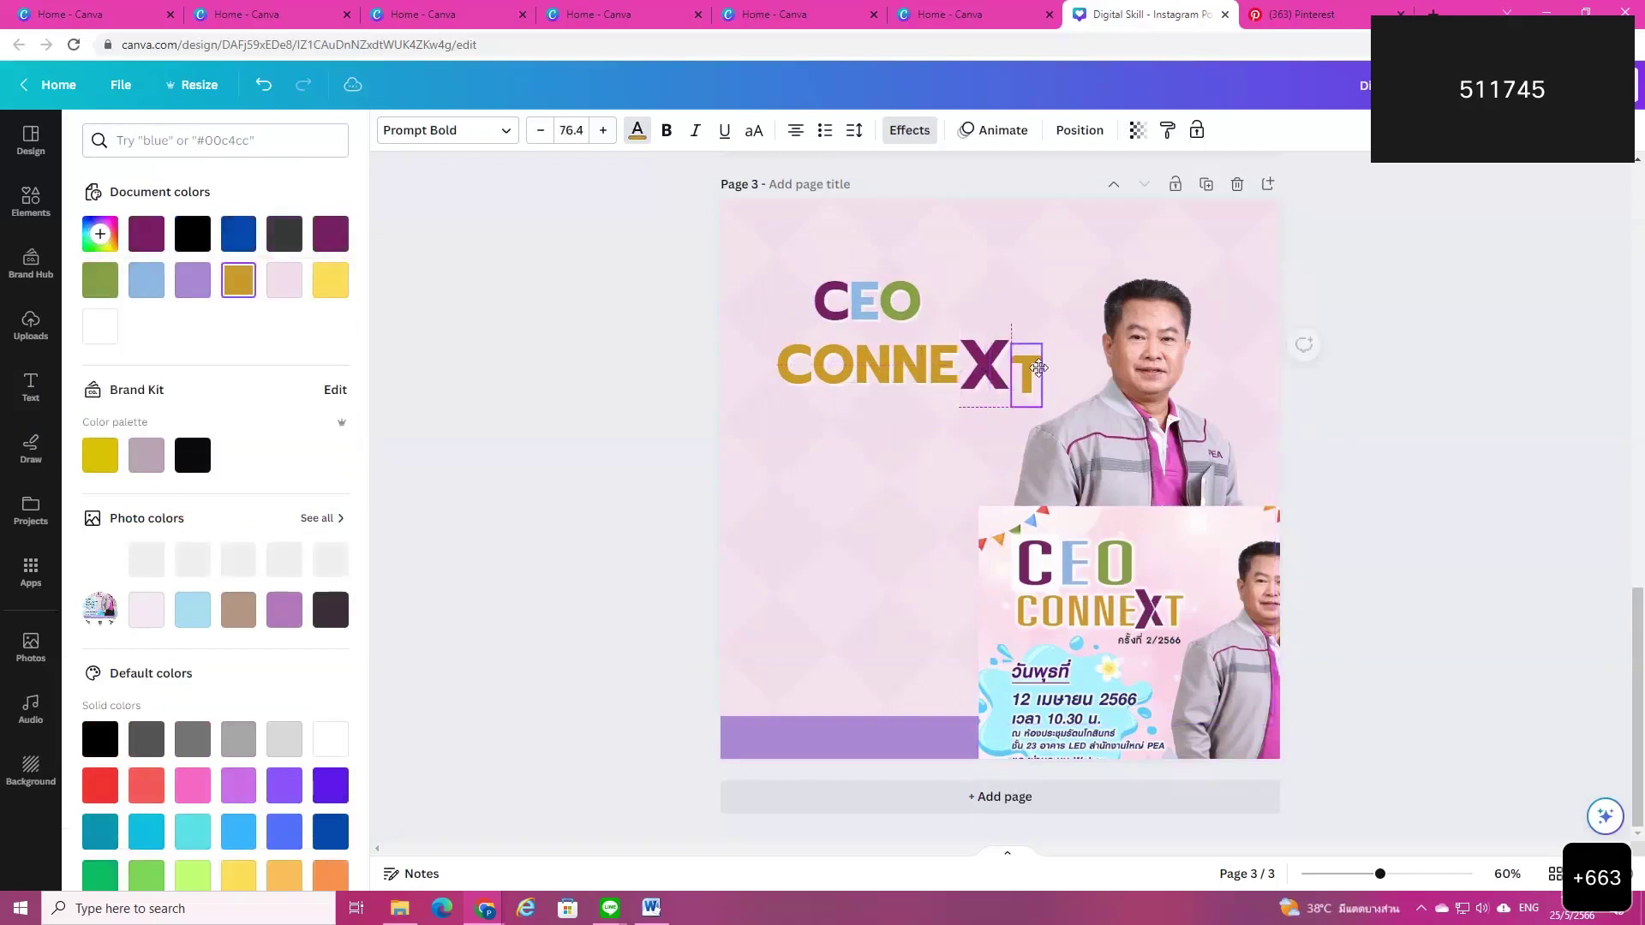
{"action": "left_click", "coordinate": [892, 527]}
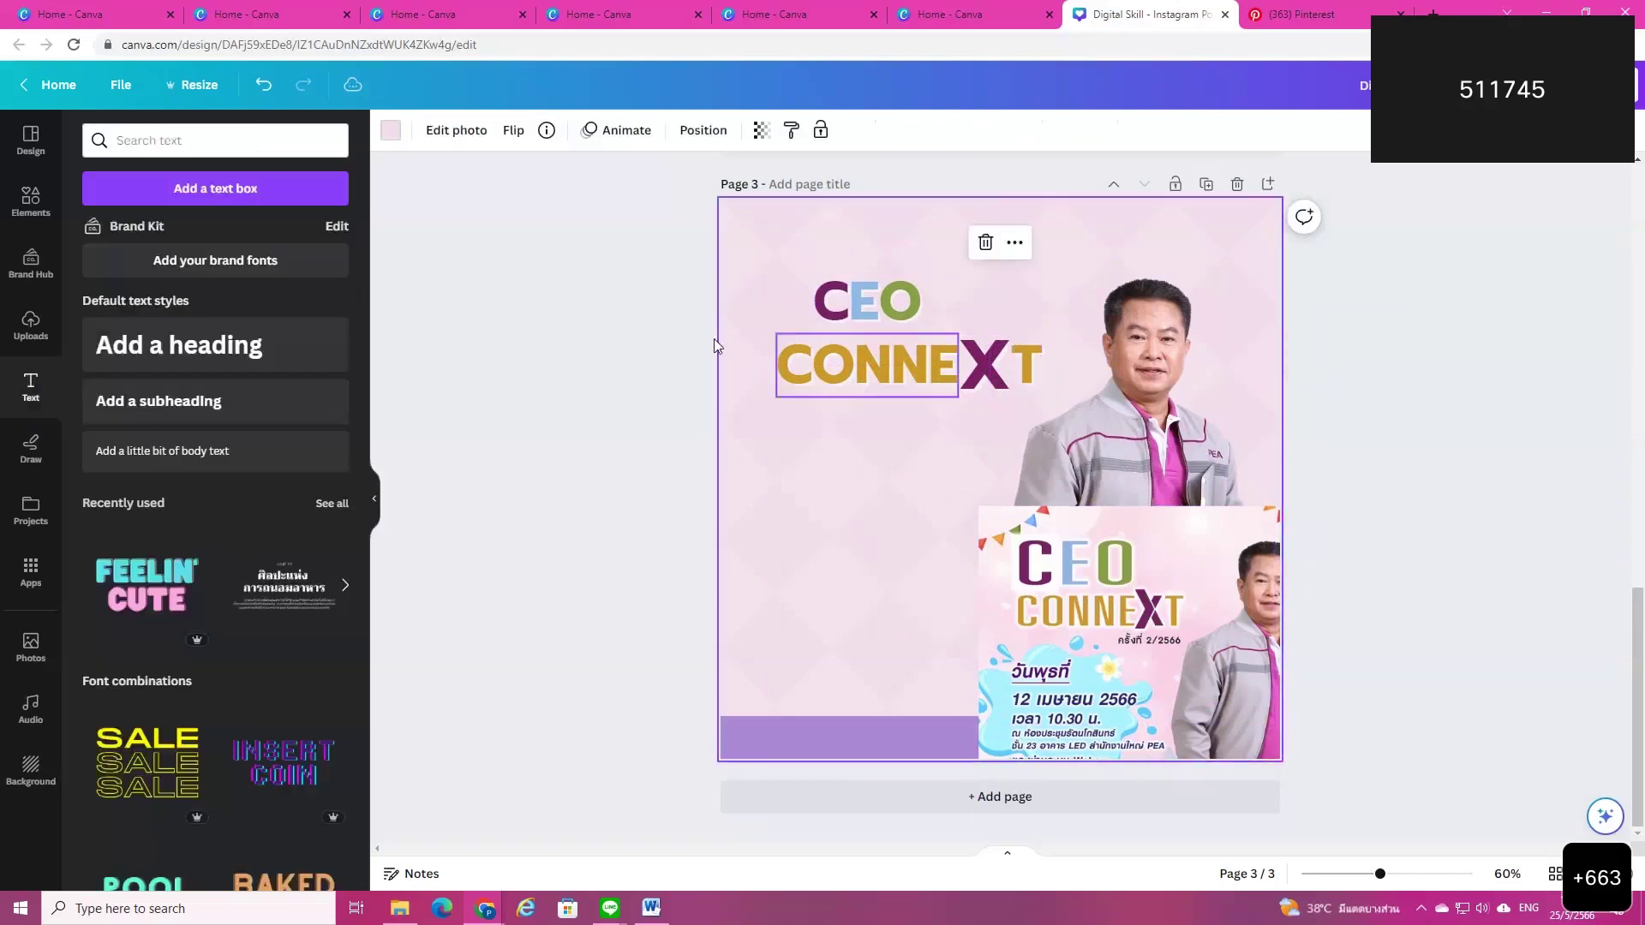
Step: Shift the CEO and CONNEXT texts together slightly to the left
{"action": "left_click_drag", "start_coordinate": [690, 397], "coordinate": [1040, 323]}
{"action": "mouse_move", "coordinate": [938, 366]}
{"action": "left_mouse_down"}
{"action": "mouse_move", "coordinate": [907, 367]}
{"action": "mouse_move", "coordinate": [927, 366]}
{"action": "left_mouse_up"}
{"action": "left_click", "coordinate": [852, 315]}
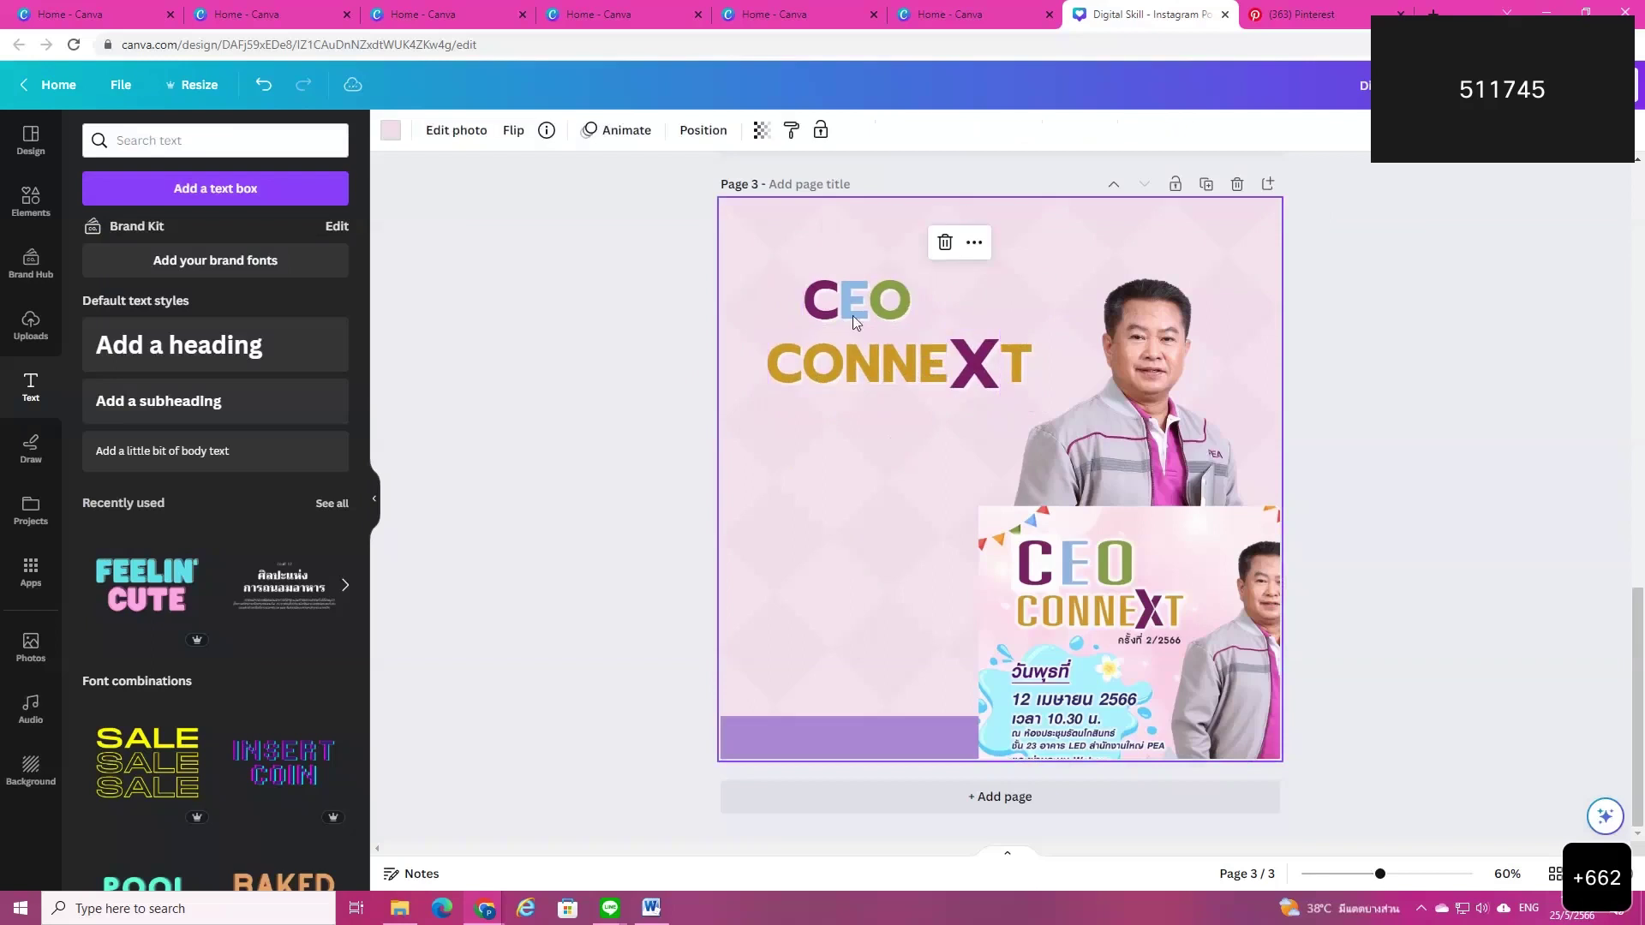
Step: Enlarge the CEO text and line up its left edge with CONNEXT, just above that line
{"action": "left_click", "coordinate": [850, 281]}
{"action": "left_click_drag", "start_coordinate": [874, 269], "coordinate": [930, 255]}
{"action": "left_click", "coordinate": [727, 445]}
{"action": "left_click", "coordinate": [808, 276]}
{"action": "left_click_drag", "start_coordinate": [808, 276], "coordinate": [809, 289]}
{"action": "left_click", "coordinate": [733, 538]}
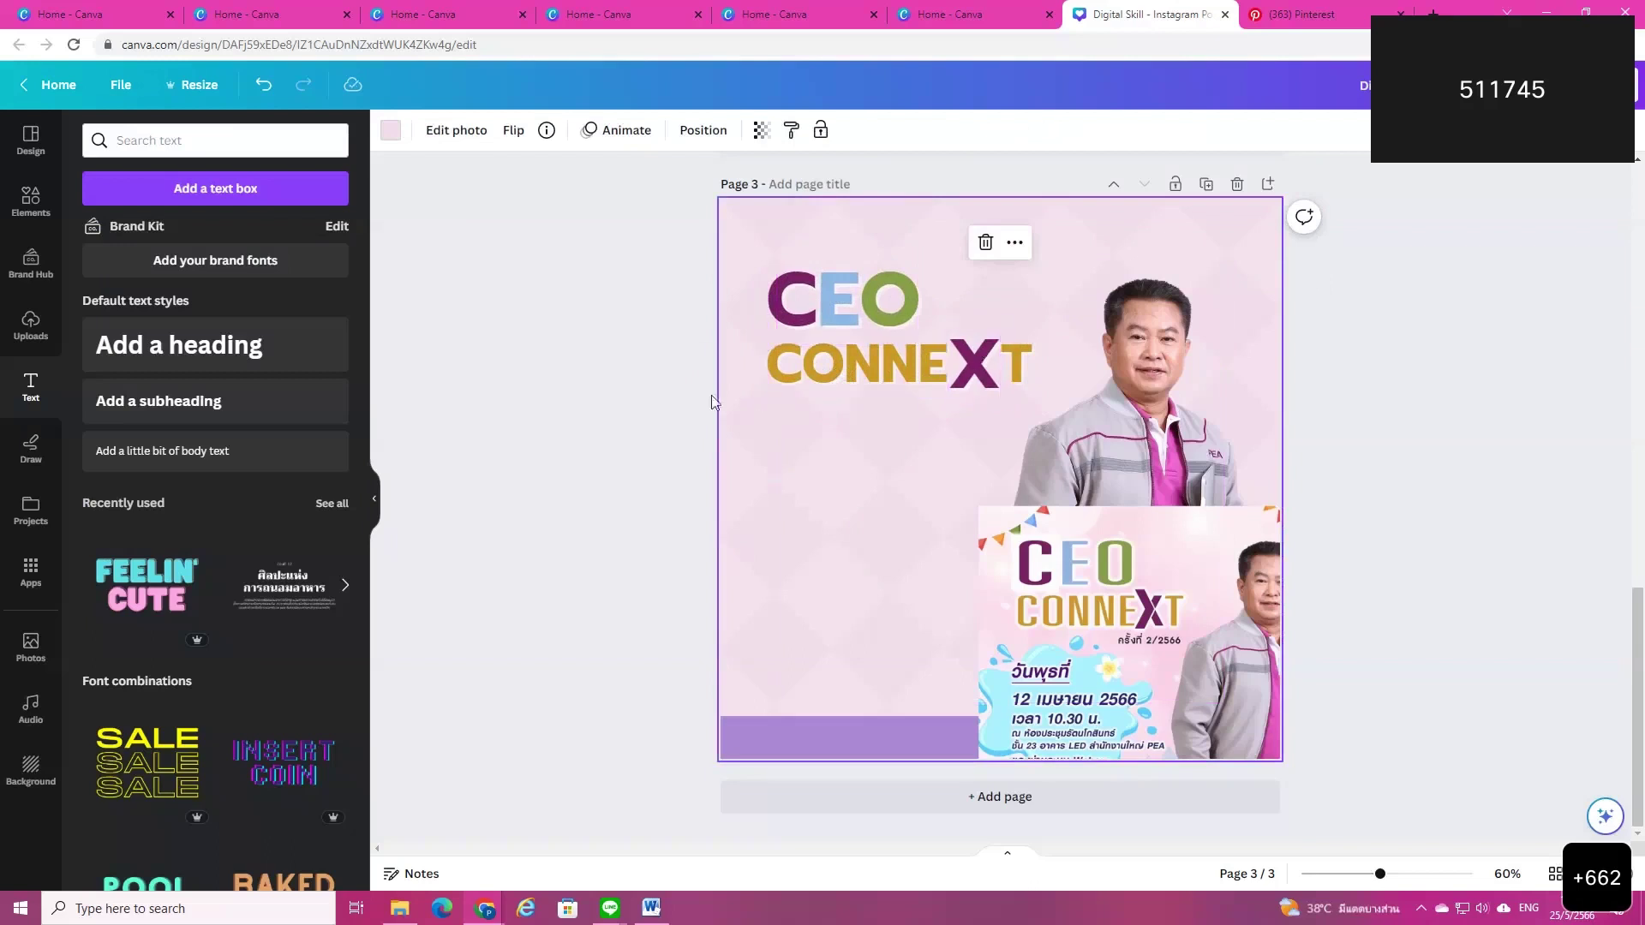
Step: Move the reference poster off the man's legs and back to page 3's lower right, overhanging the right edge
{"action": "left_click_drag", "start_coordinate": [1117, 588], "coordinate": [752, 487]}
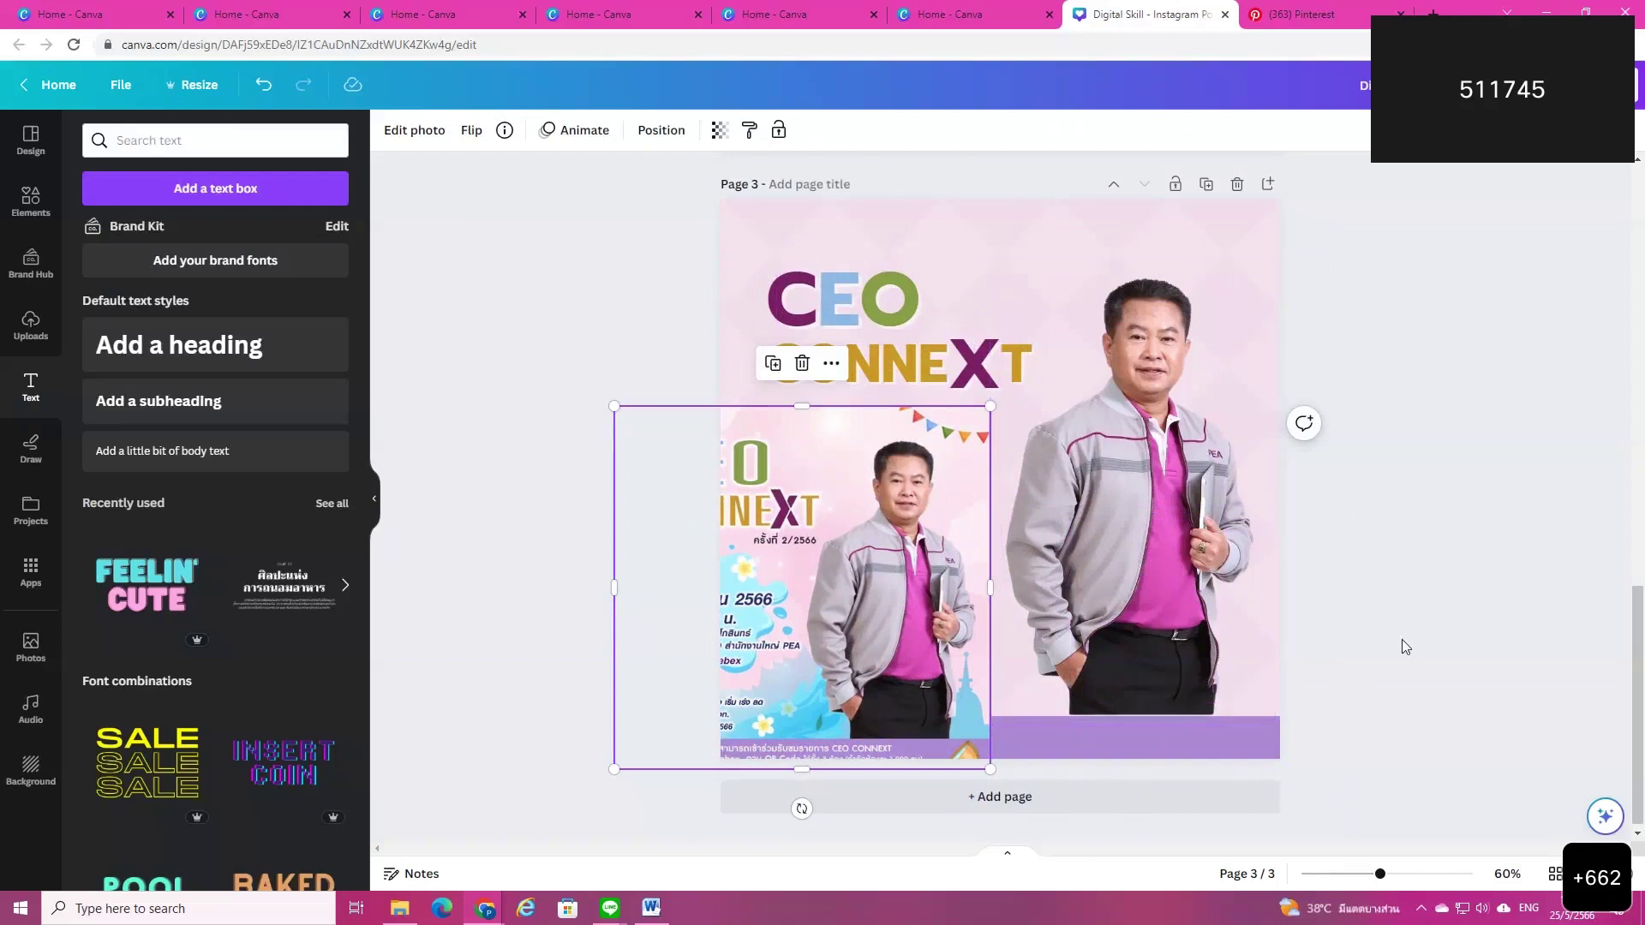
{"action": "left_click_drag", "start_coordinate": [901, 597], "coordinate": [1322, 594]}
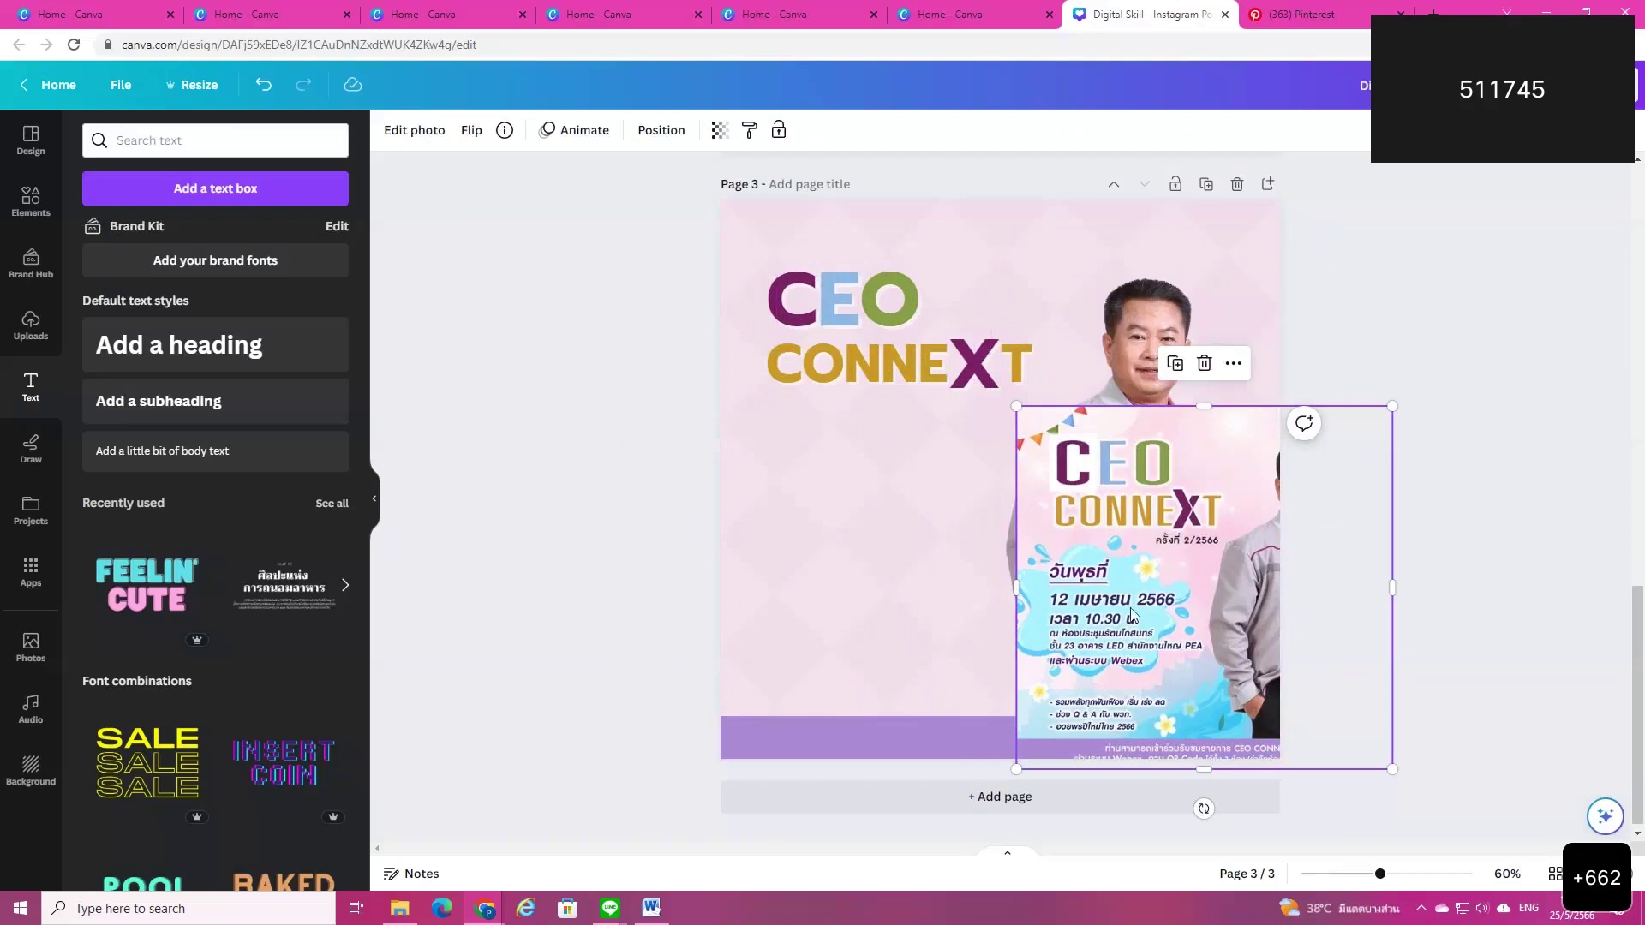
Step: Group only the CEO and CONNE texts, try moving them up, and undo that move
{"action": "left_click_drag", "start_coordinate": [716, 251], "coordinate": [947, 399]}
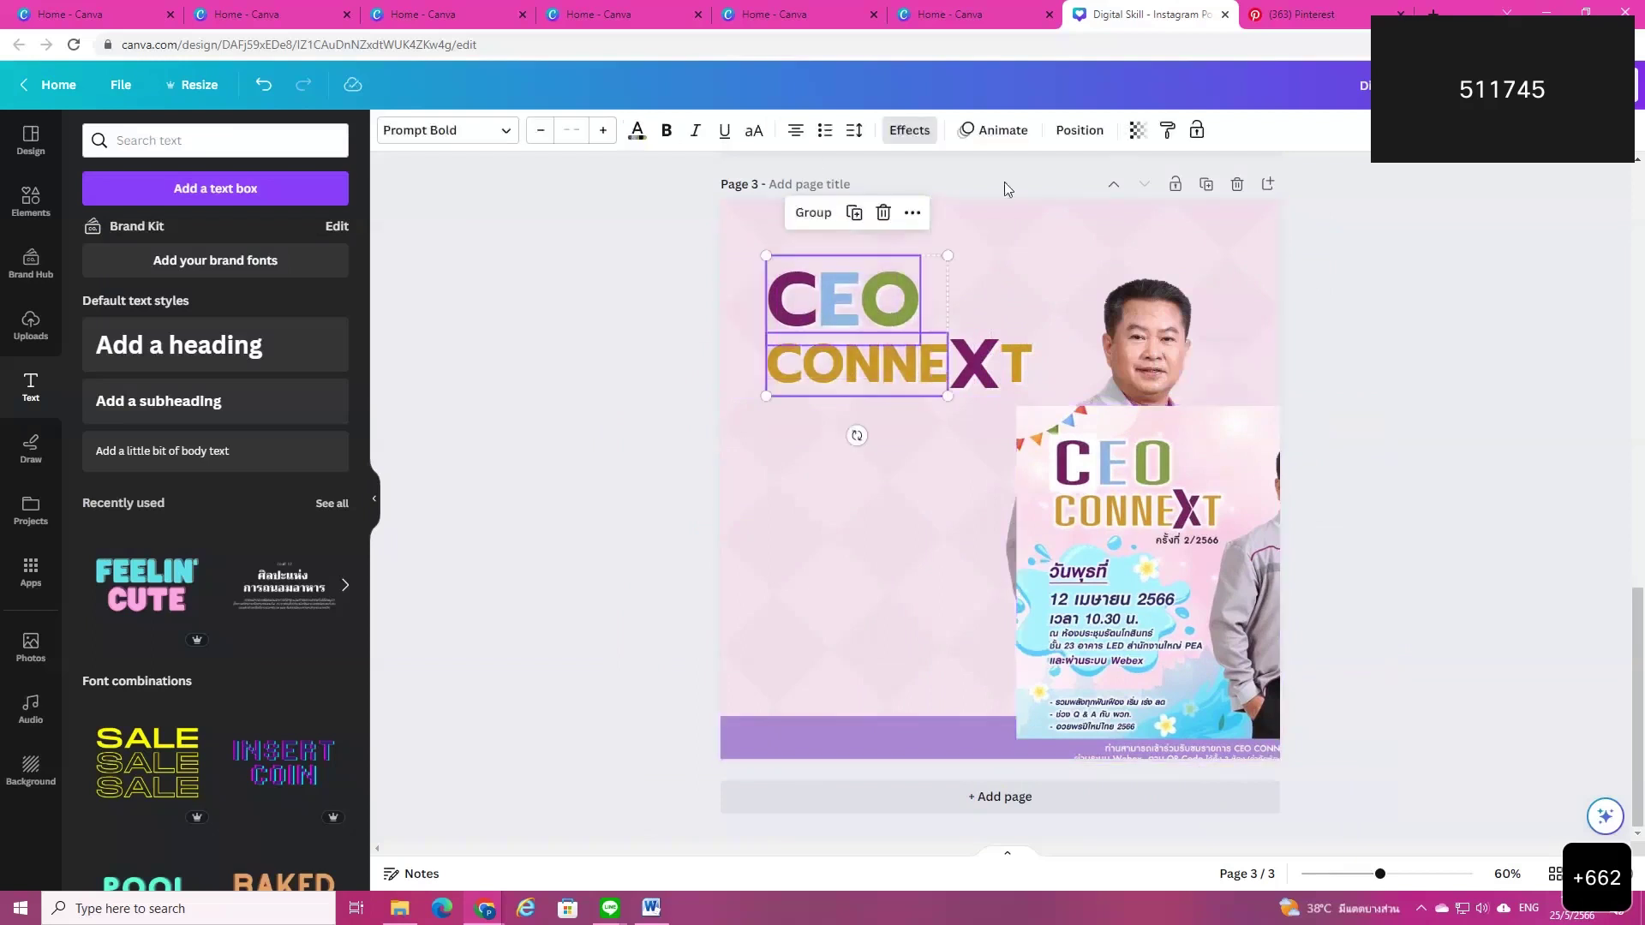
{"action": "left_click", "coordinate": [818, 214]}
{"action": "left_click_drag", "start_coordinate": [870, 373], "coordinate": [870, 342]}
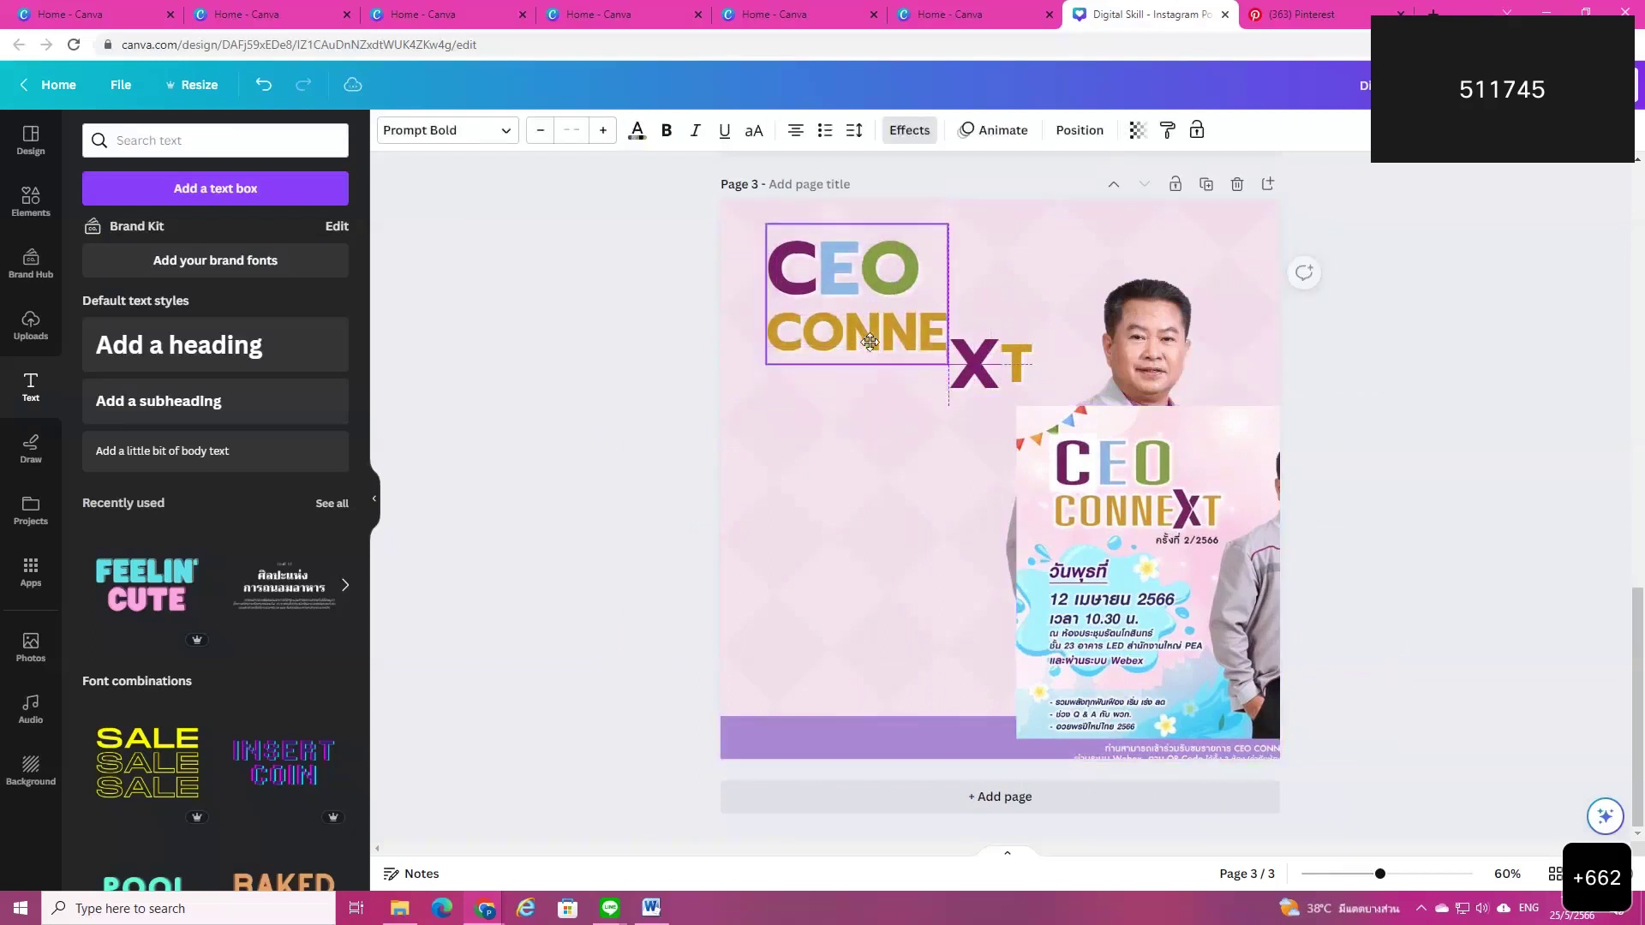
{"action": "left_click", "coordinate": [263, 84]}
{"action": "left_click", "coordinate": [740, 422]}
Step: Group all the CEO CONNEXT title texts and move the group up and slightly left on page 3
{"action": "left_click_drag", "start_coordinate": [703, 248], "coordinate": [1003, 382]}
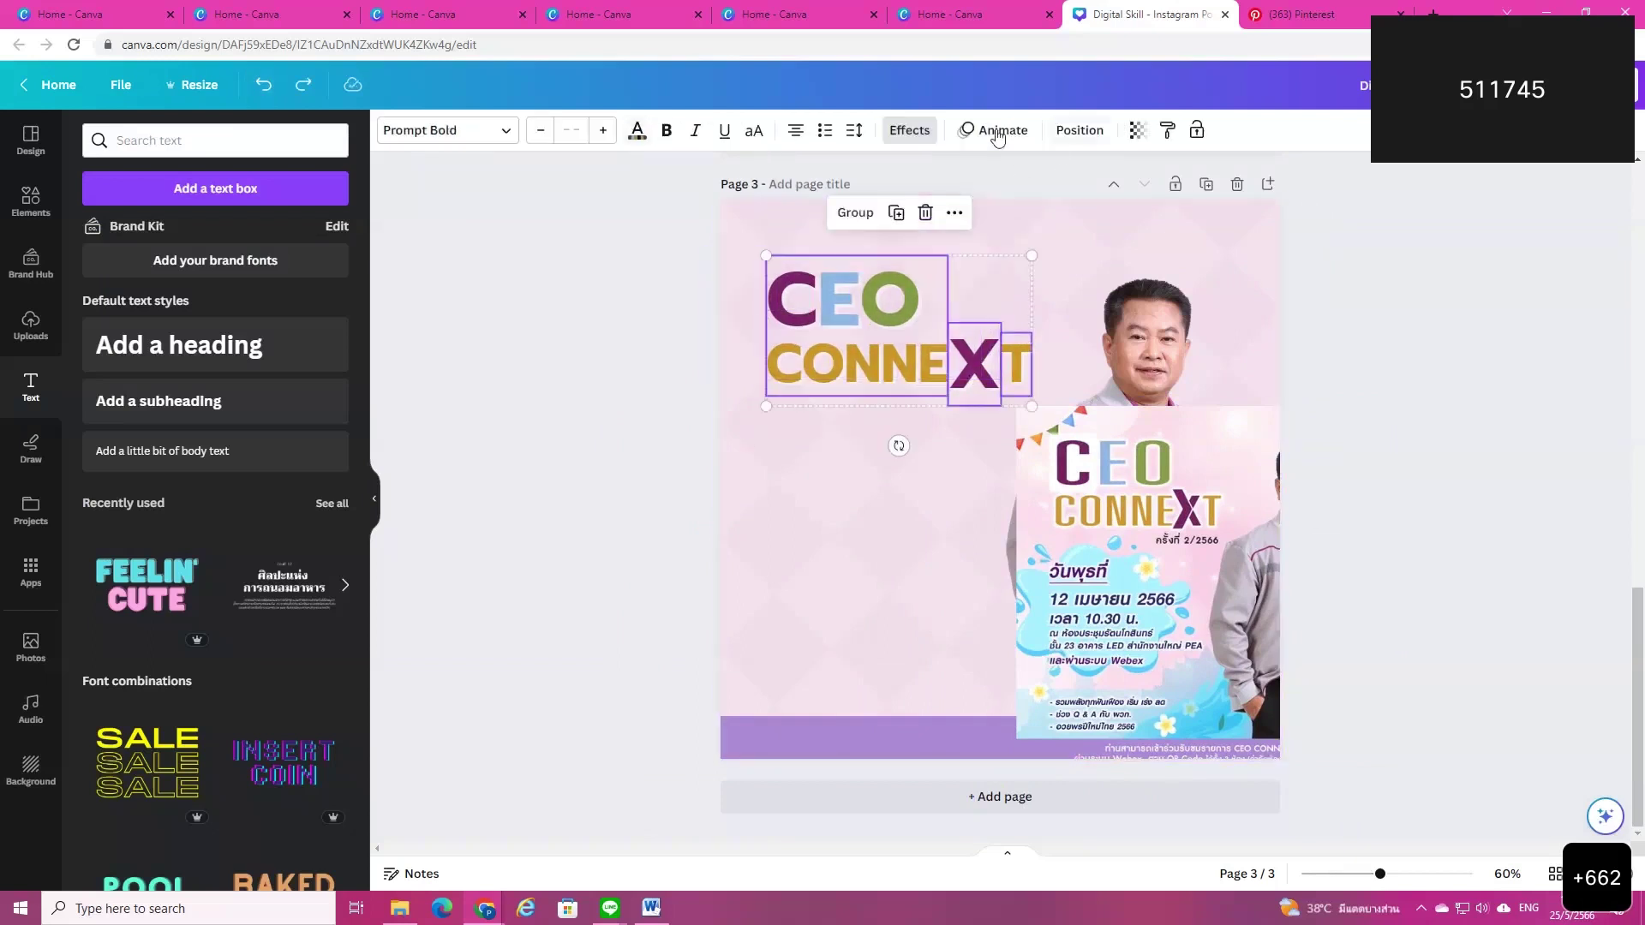
{"action": "left_click", "coordinate": [853, 213]}
{"action": "left_click_drag", "start_coordinate": [903, 348], "coordinate": [894, 321]}
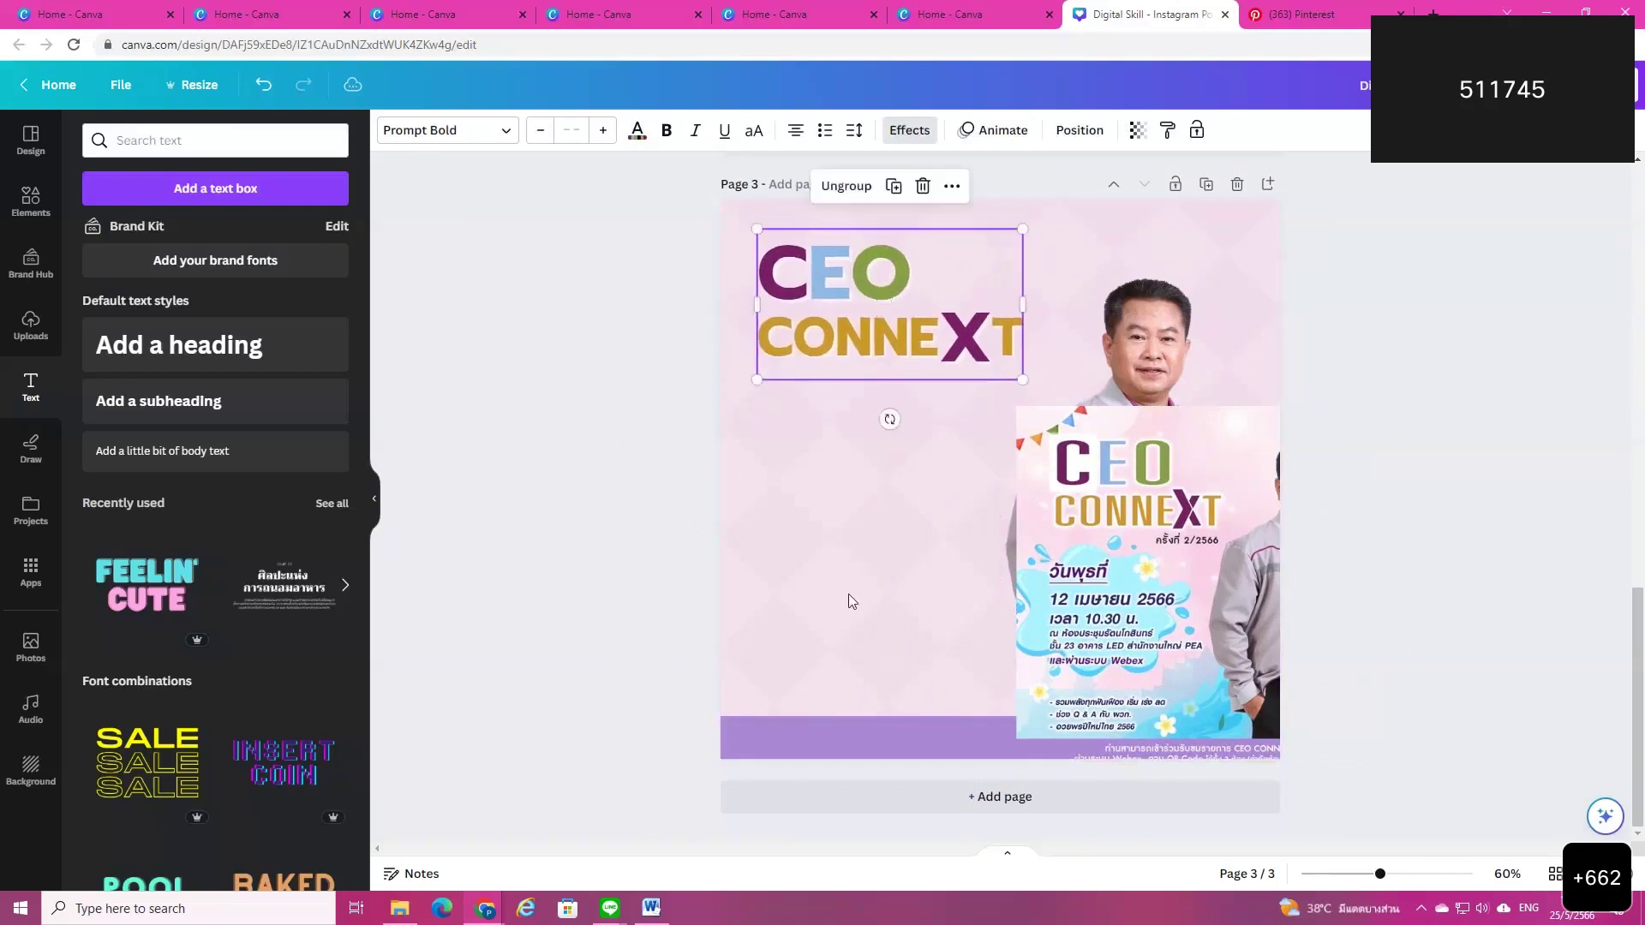
{"action": "left_click", "coordinate": [850, 600]}
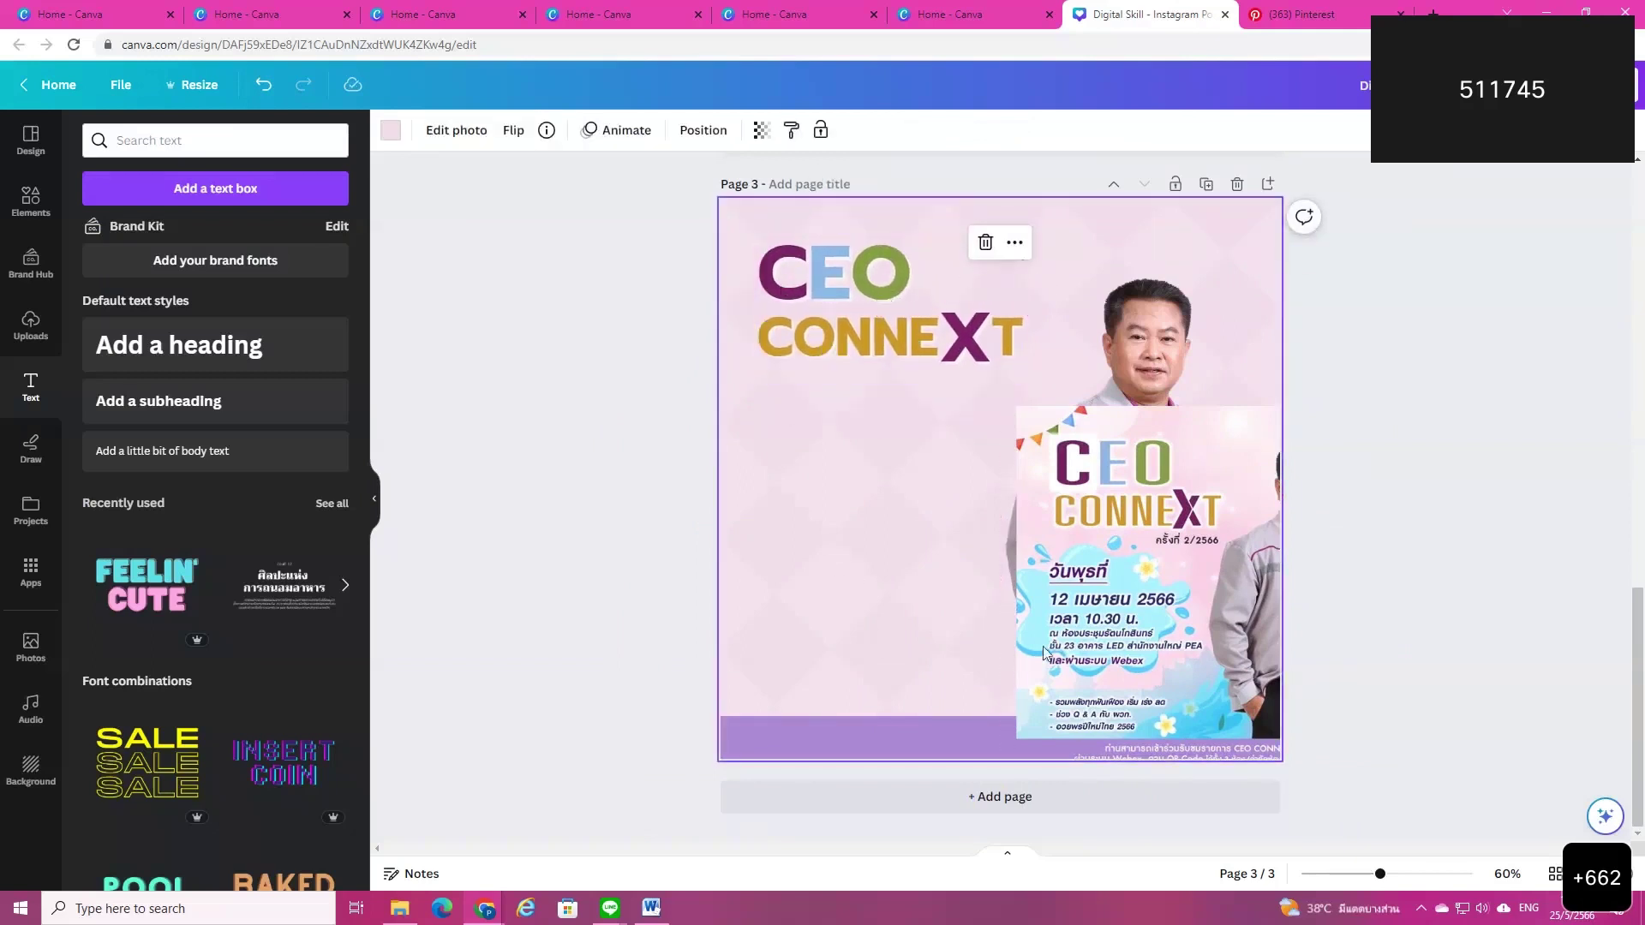
Step: Reposition the reference poster at page 3's lower right, with its title and event details on the page
{"action": "left_click_drag", "start_coordinate": [1085, 654], "coordinate": [1040, 558]}
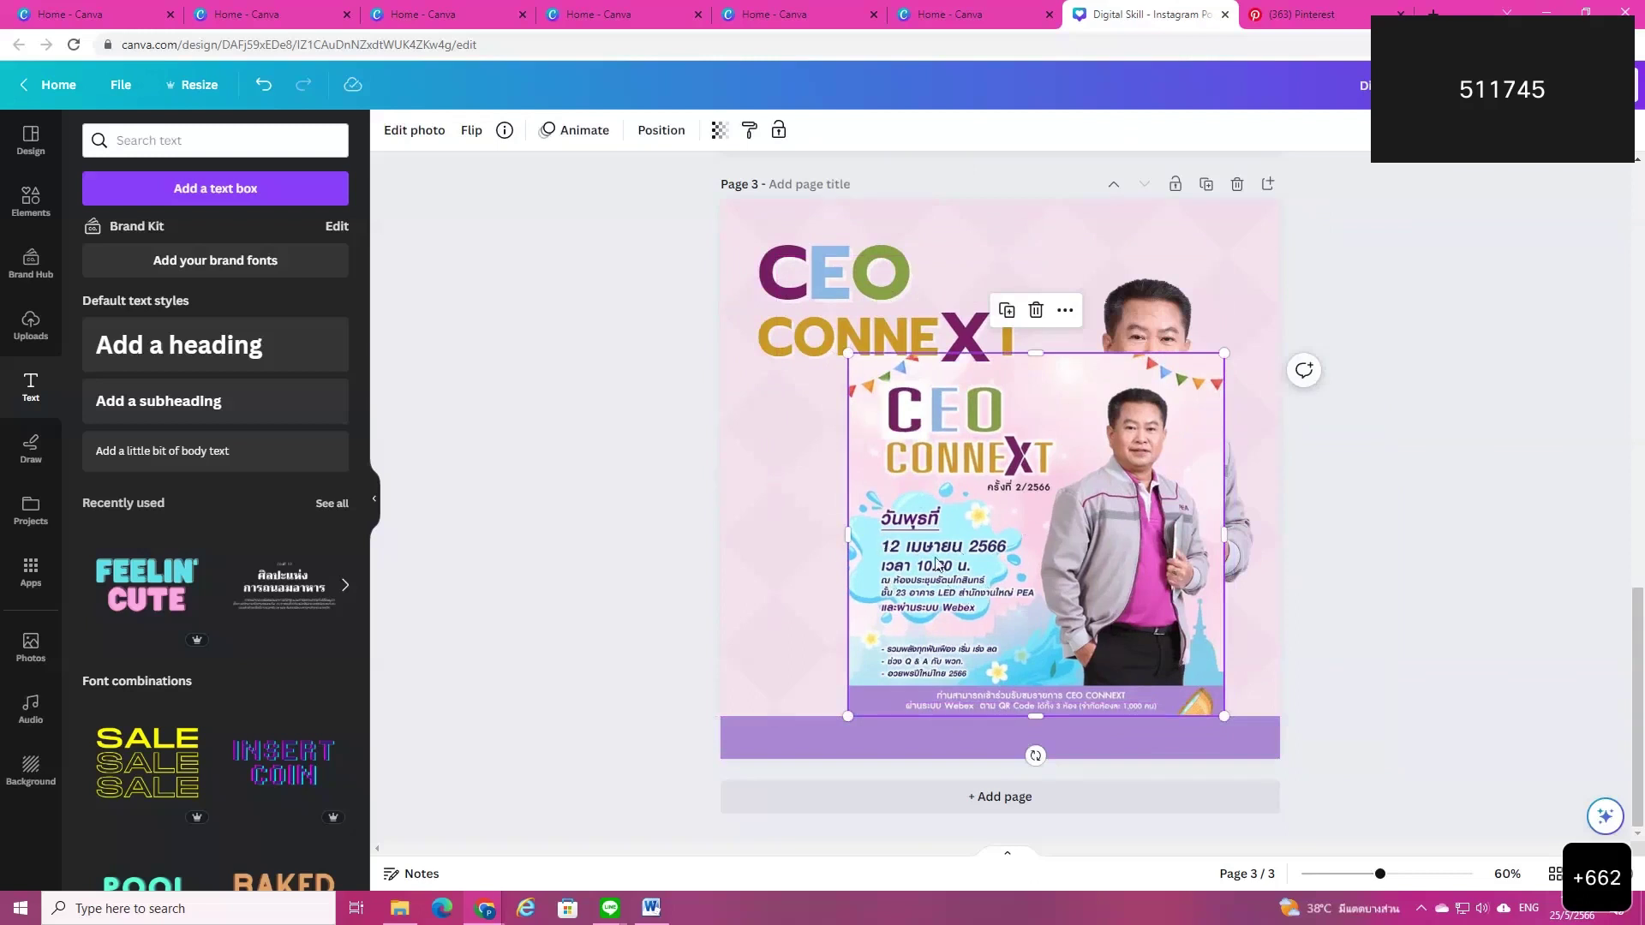
{"action": "left_click_drag", "start_coordinate": [994, 574], "coordinate": [1044, 574]}
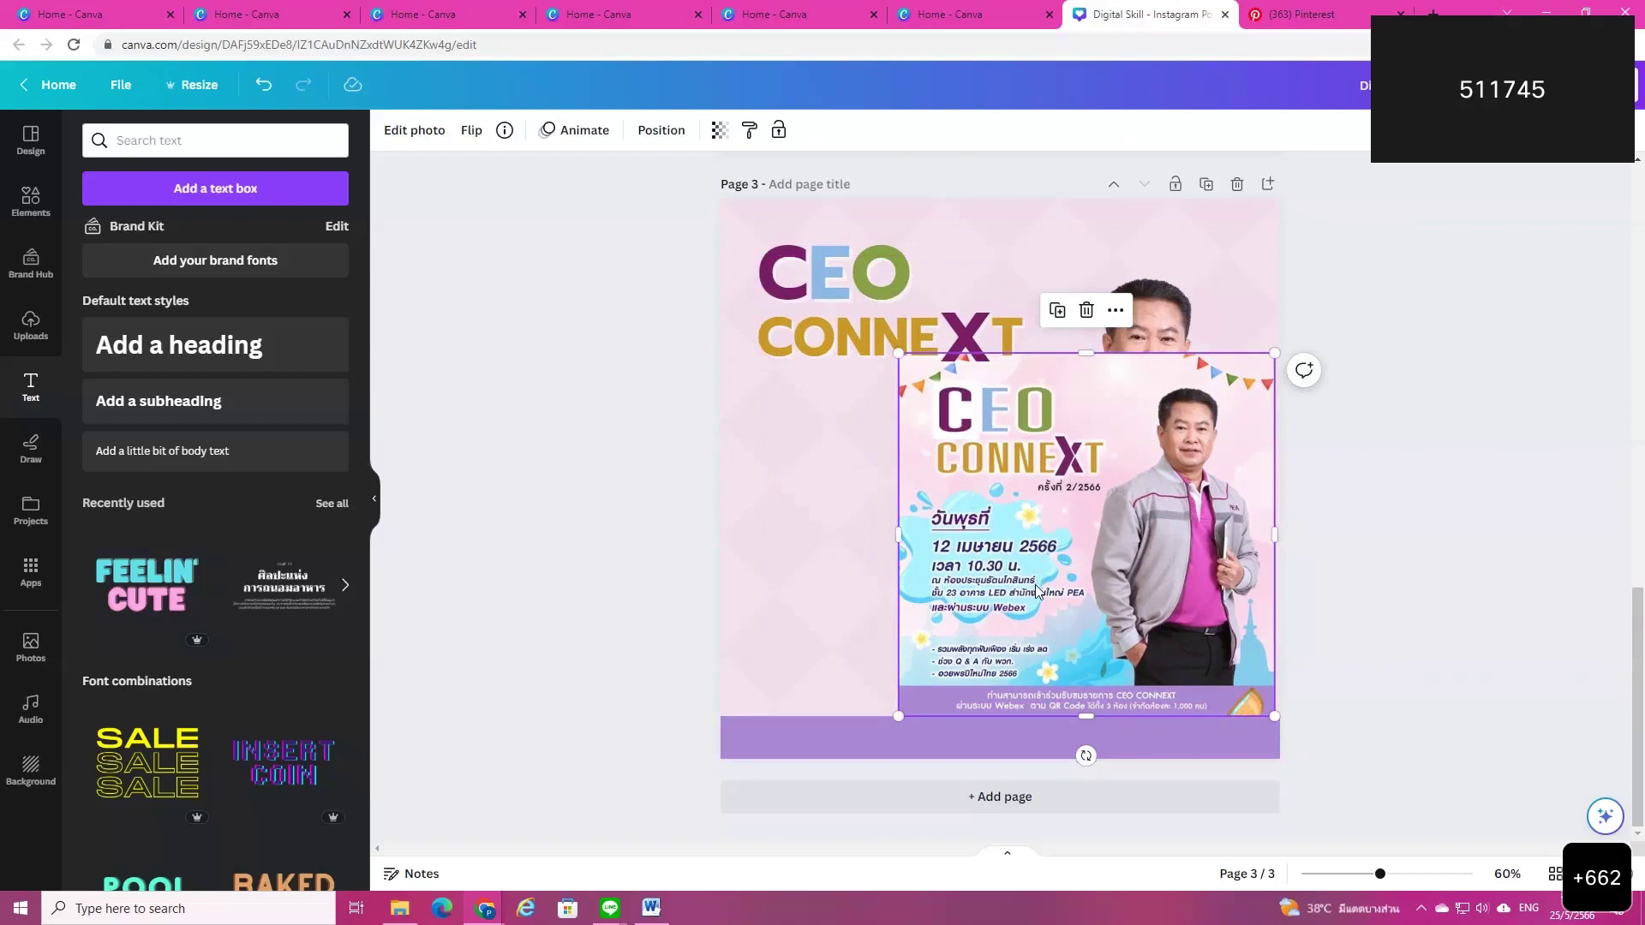
{"action": "left_click_drag", "start_coordinate": [1155, 597], "coordinate": [1257, 618]}
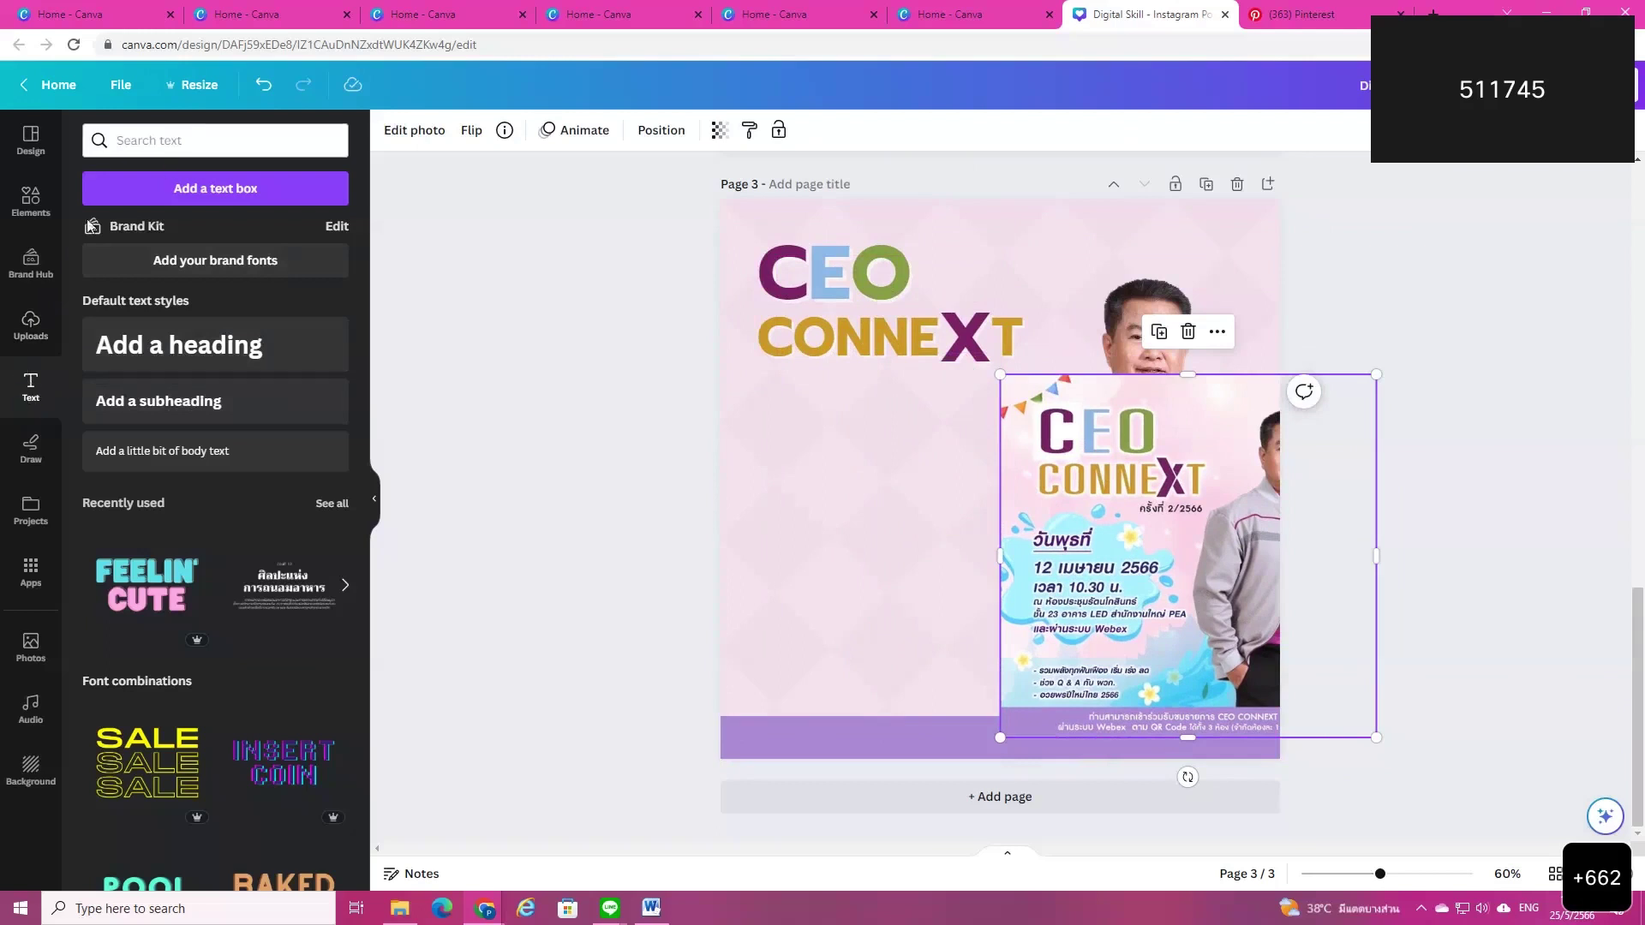
Step: Search the elements for "น้ำกระจาย" and show all the matching graphics
{"action": "left_click", "coordinate": [31, 201]}
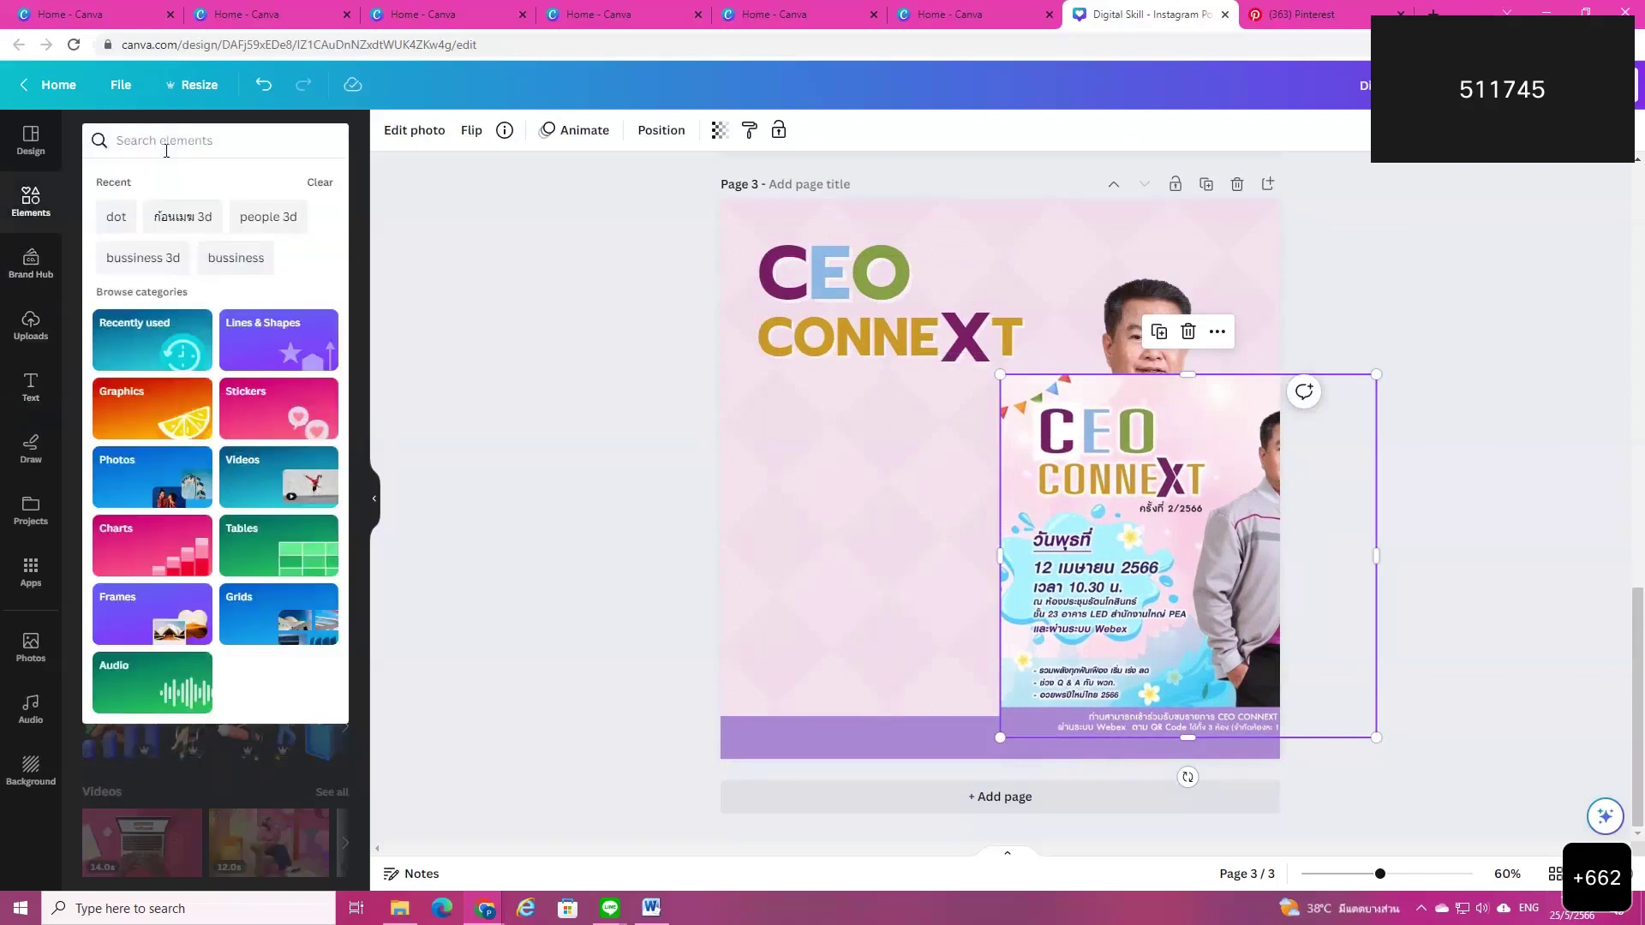
{"action": "left_click", "coordinate": [167, 144]}
{"action": "type", "text": "dot"}
{"action": "key", "text": "BackSpace"}
{"action": "key", "text": "BackSpace"}
{"action": "key", "text": "BackSpace"}
{"action": "key", "text": "Escape"}
{"action": "type", "text": "น้ำหก"}
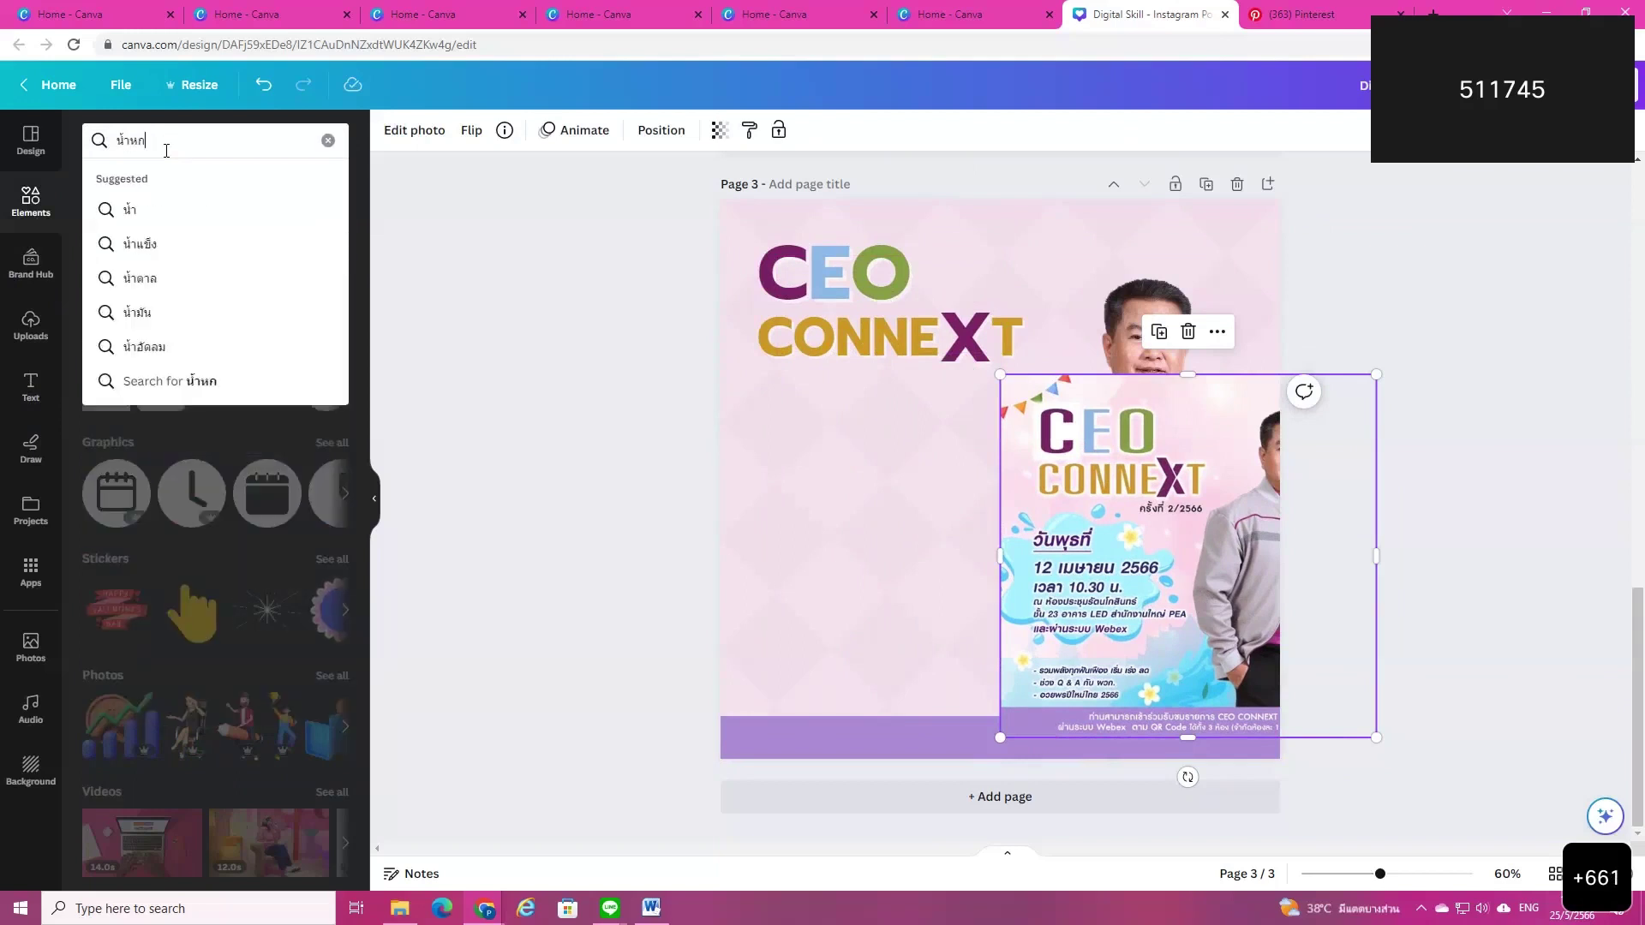
{"action": "key", "text": "BackSpace"}
{"action": "key", "text": "BackSpace"}
{"action": "type", "text": "กระจาย"}
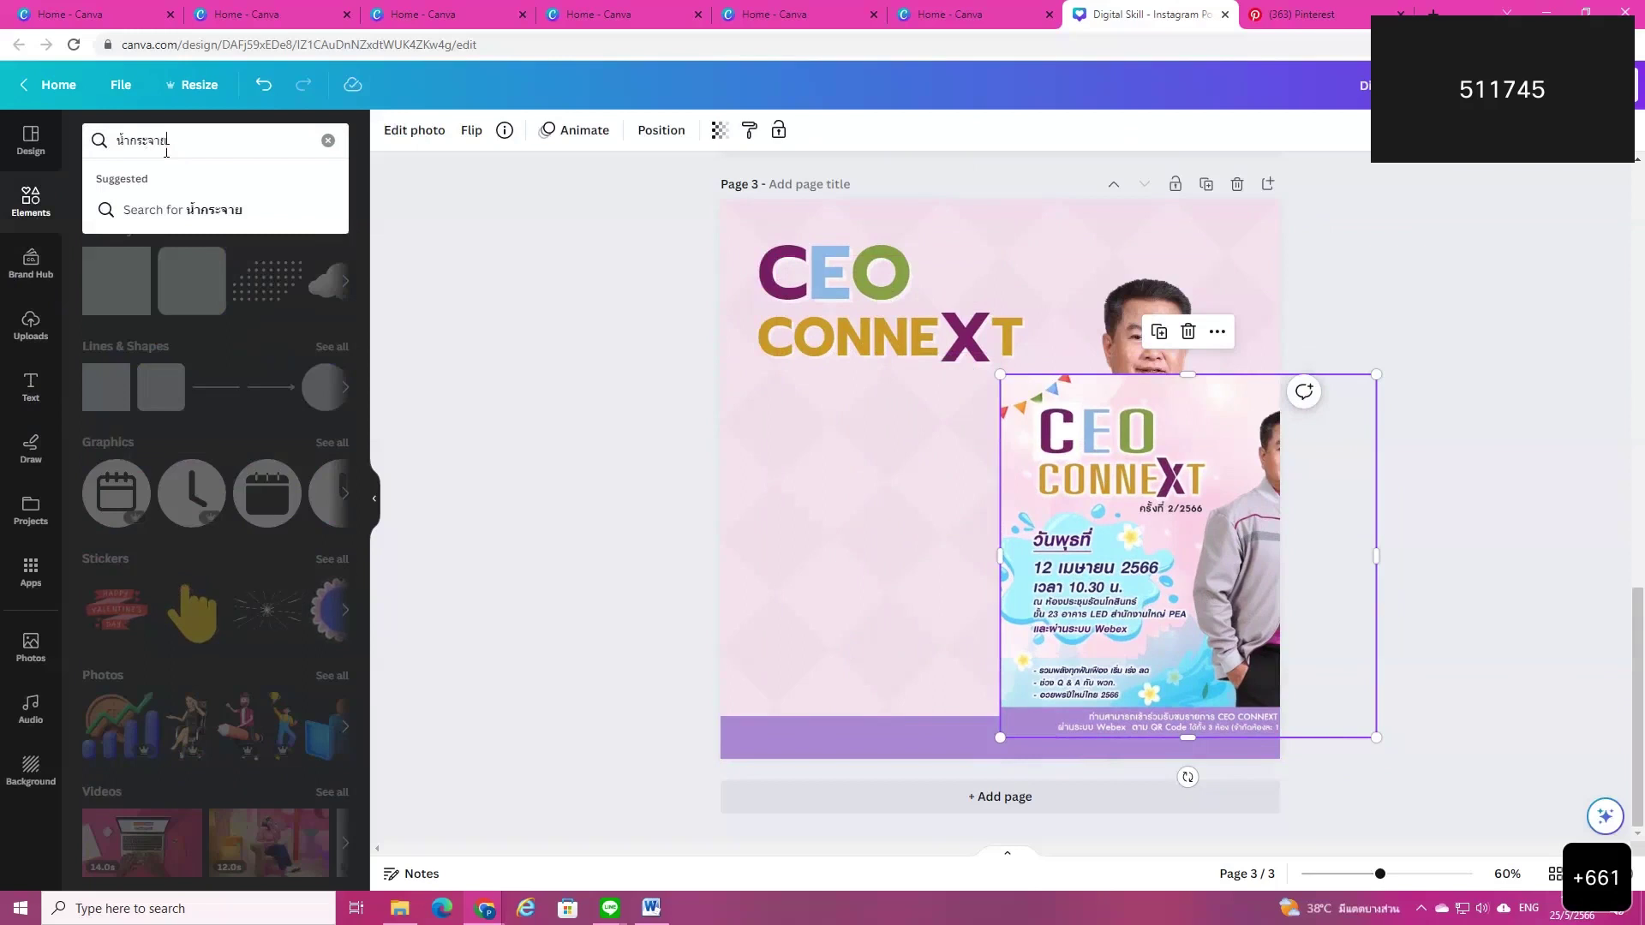
{"action": "key", "text": "Return"}
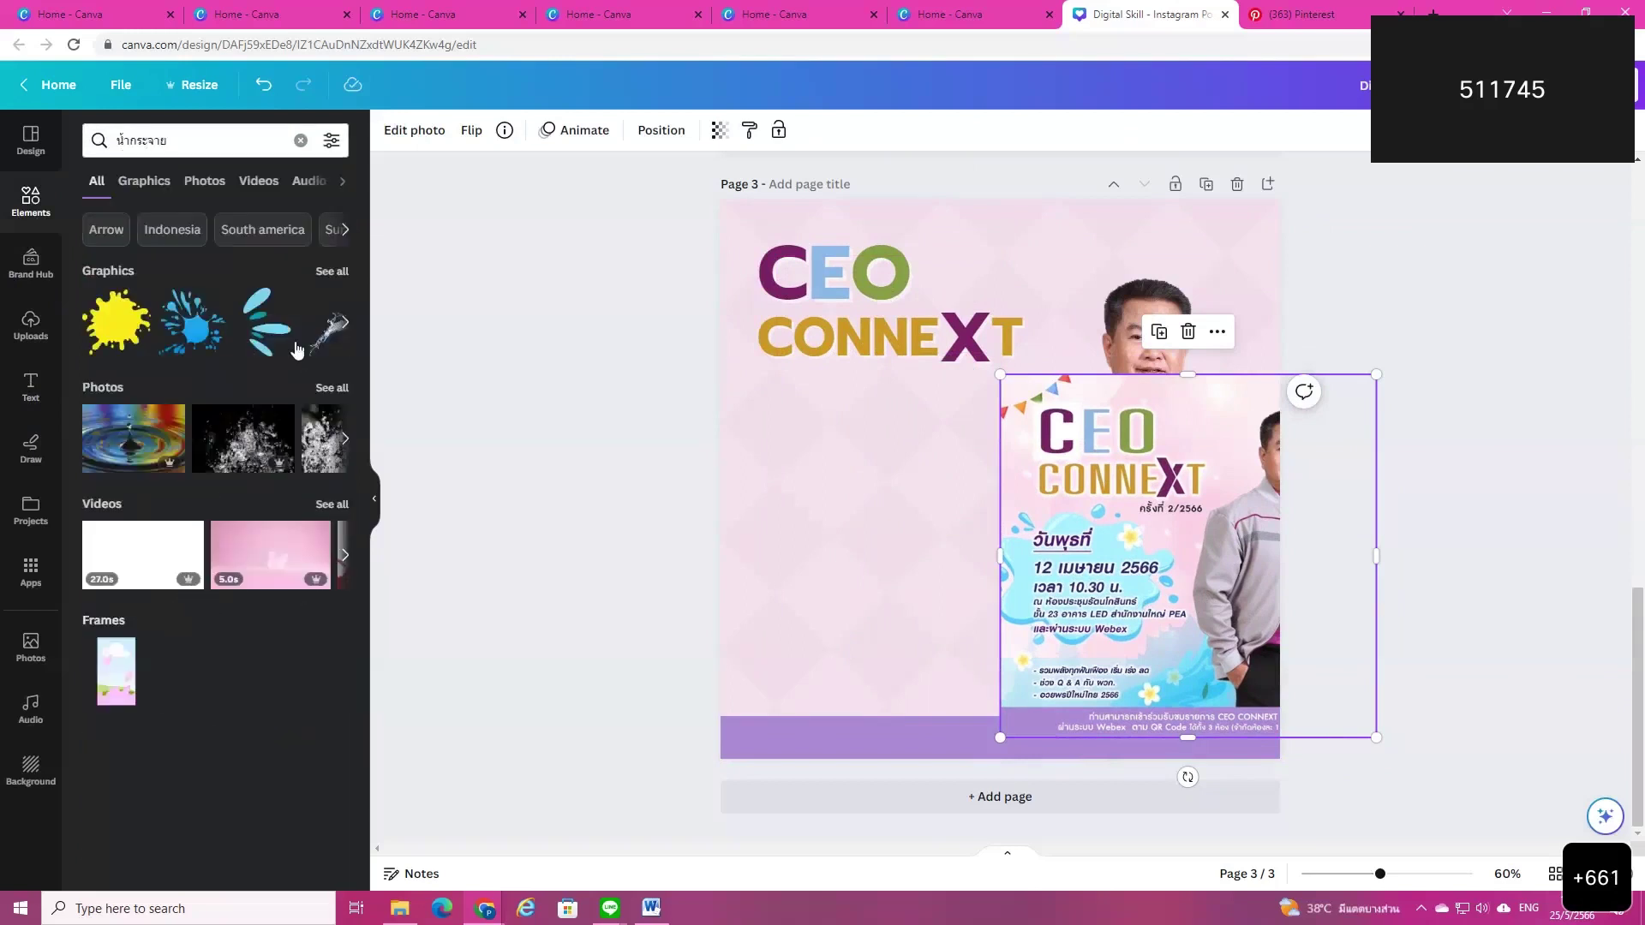
{"action": "left_click", "coordinate": [331, 272]}
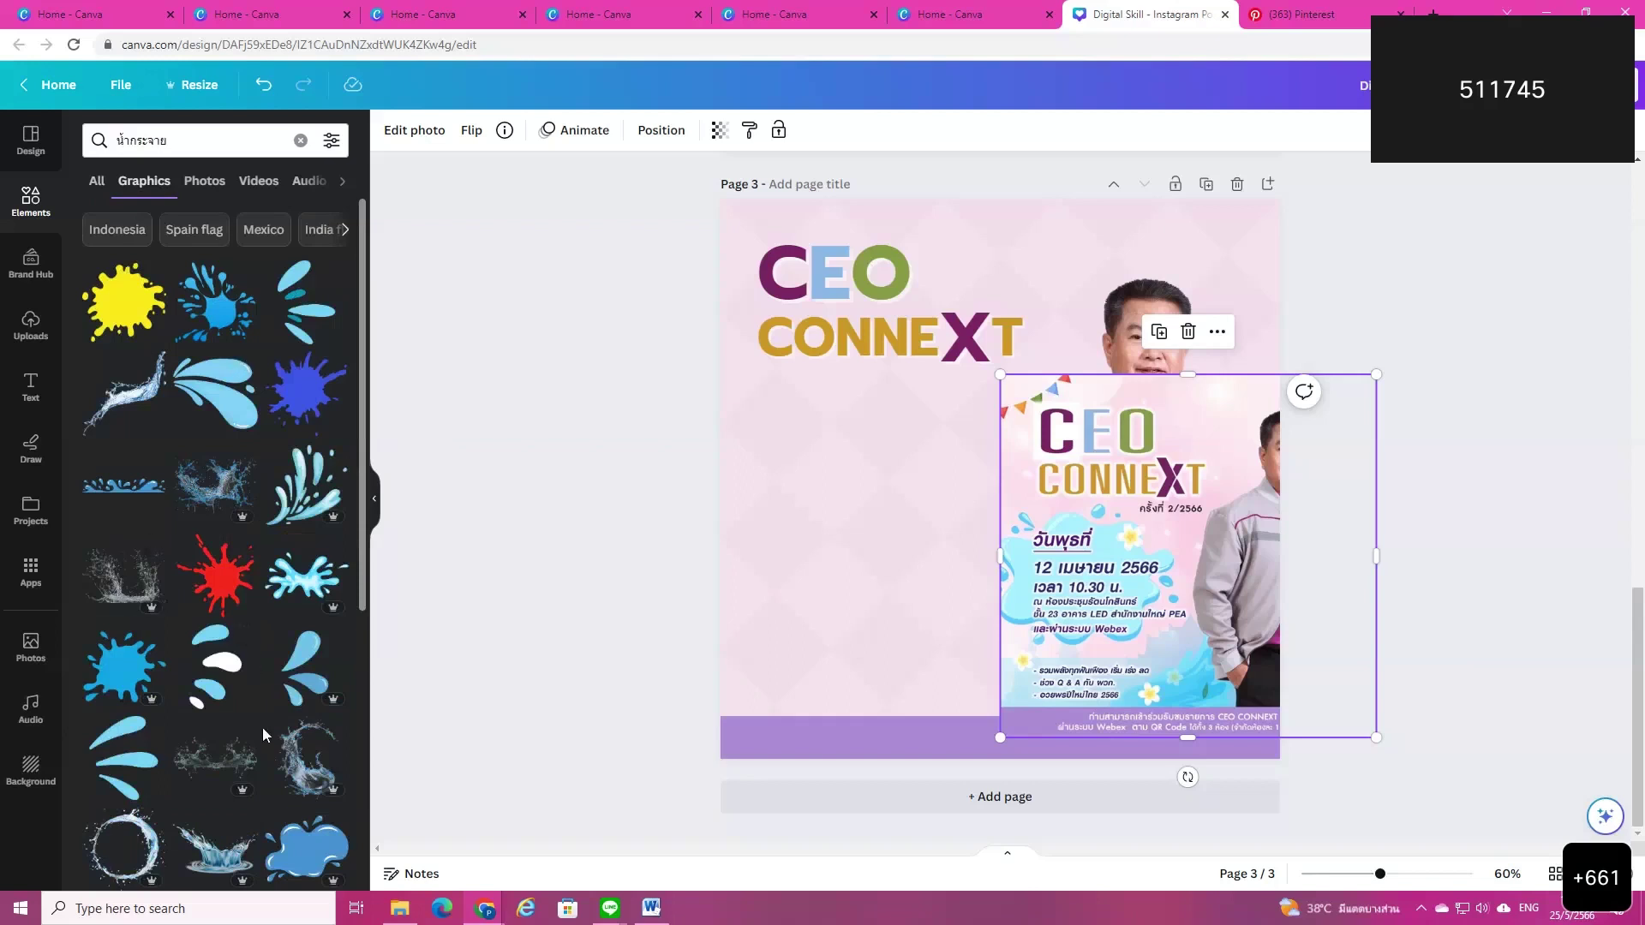
Step: Insert the blue water-puddle graphic with splashing drops and place it below the title at page 3's left edge
{"action": "scroll", "coordinate": [317, 762], "scroll_direction": "down", "scroll_amount": 1}
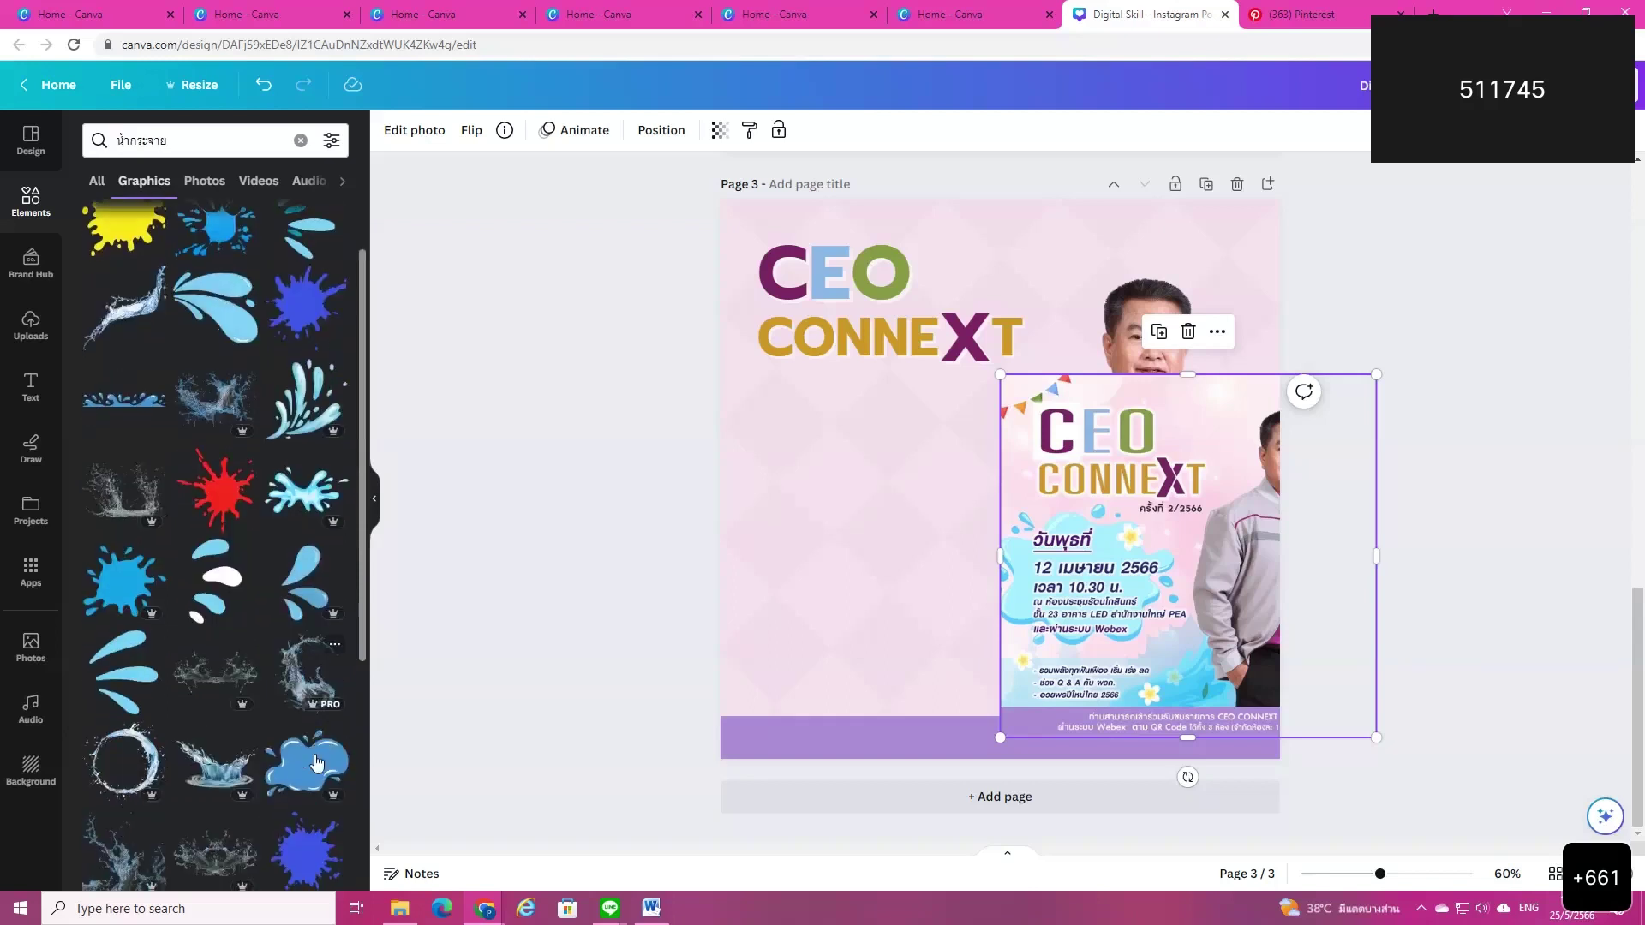
{"action": "left_click", "coordinate": [317, 762]}
{"action": "left_click_drag", "start_coordinate": [994, 489], "coordinate": [815, 527]}
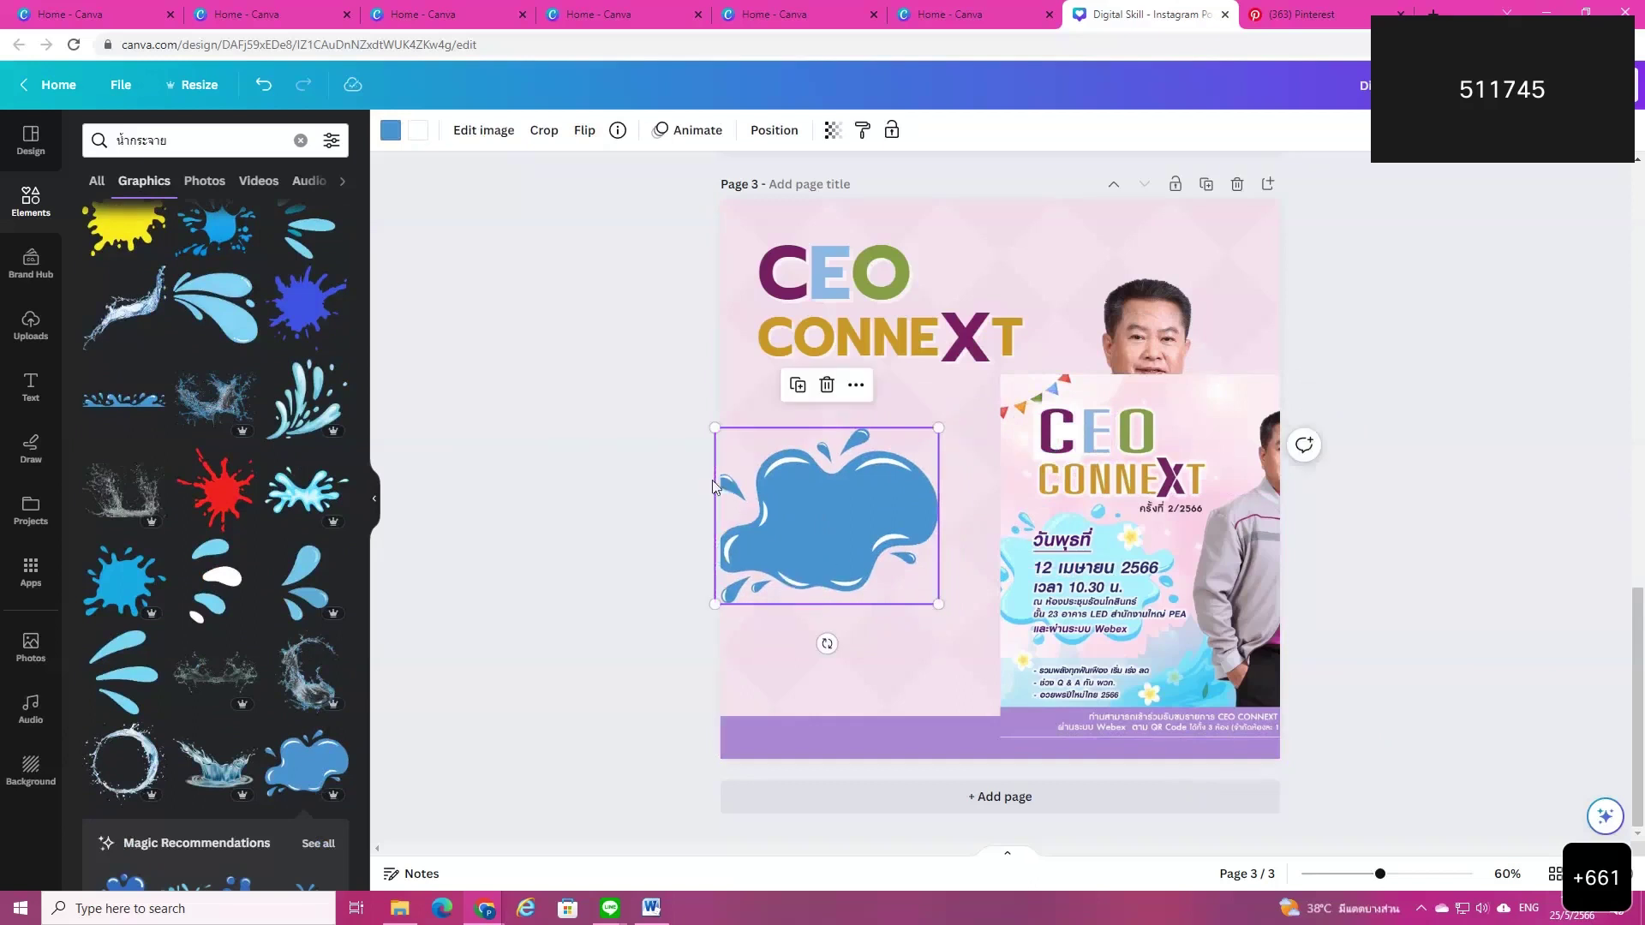
Step: Recolour the splash graphic to light cyan #ABF3FF, sampled from the splash in the reference poster
{"action": "left_click", "coordinate": [390, 133]}
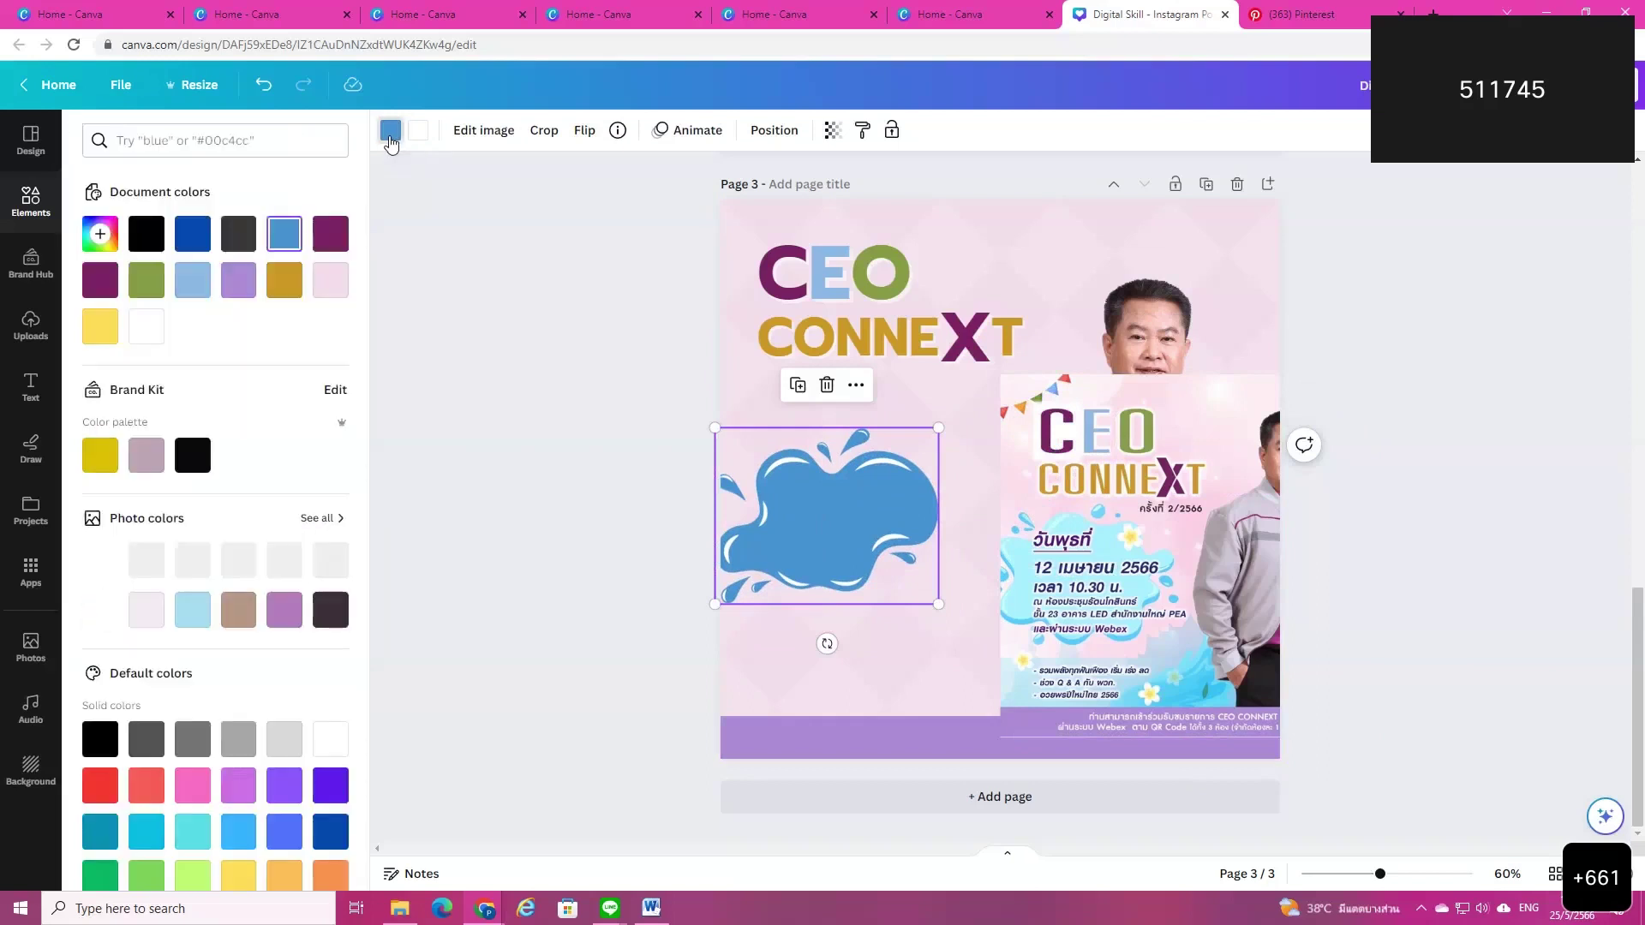
{"action": "left_click", "coordinate": [112, 232]}
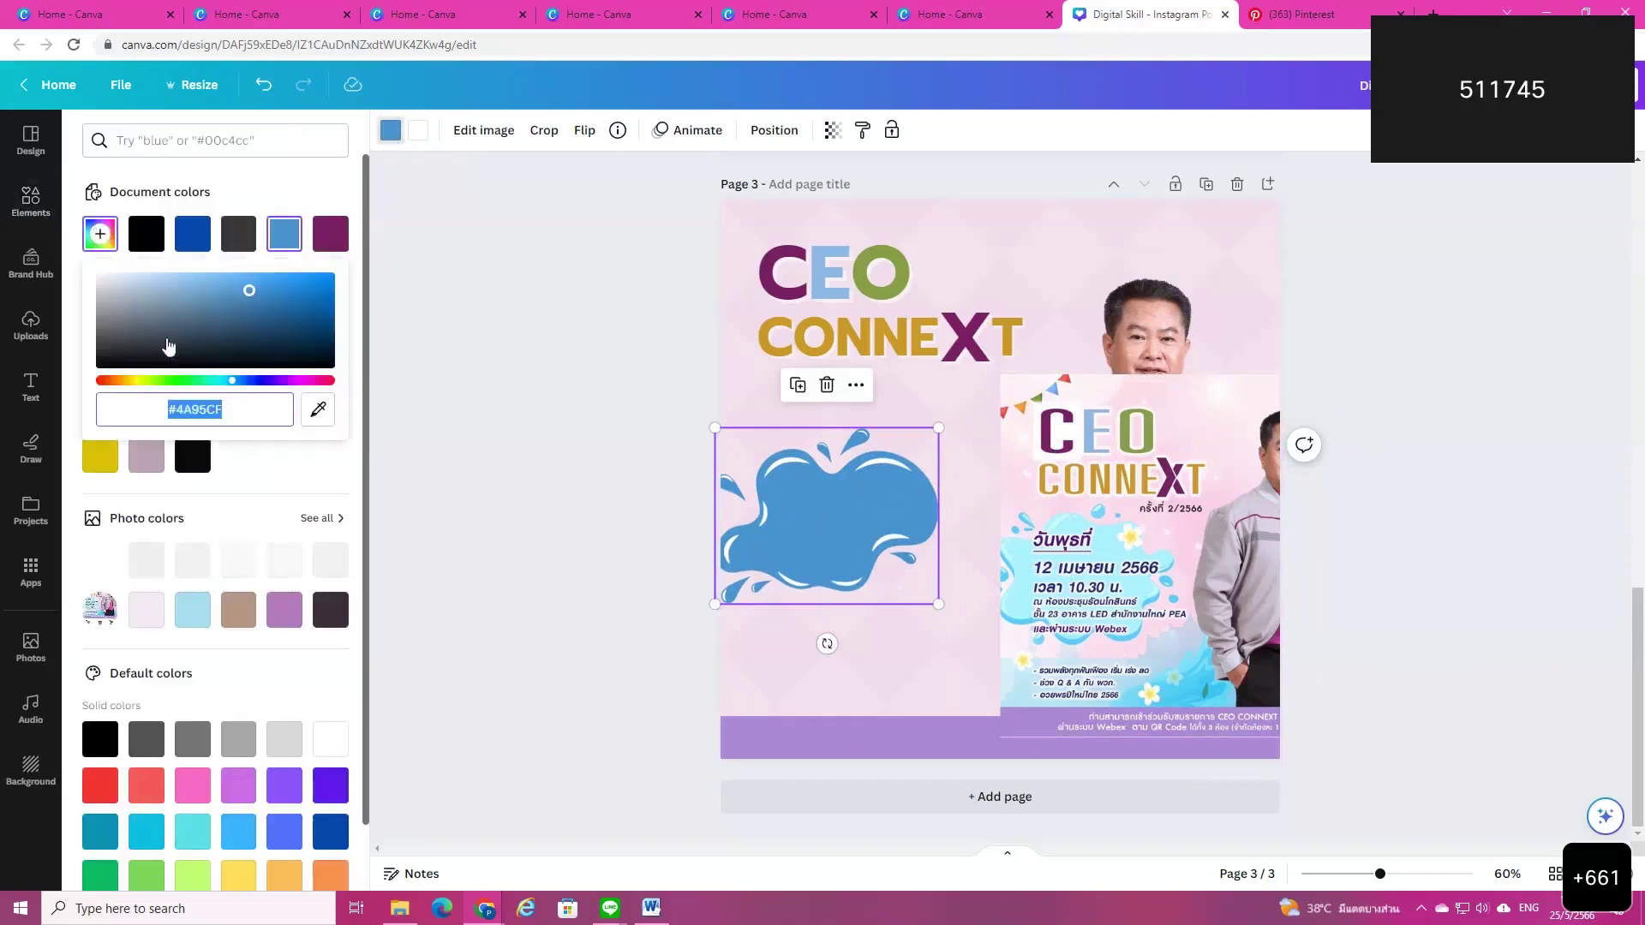
{"action": "left_click", "coordinate": [318, 410]}
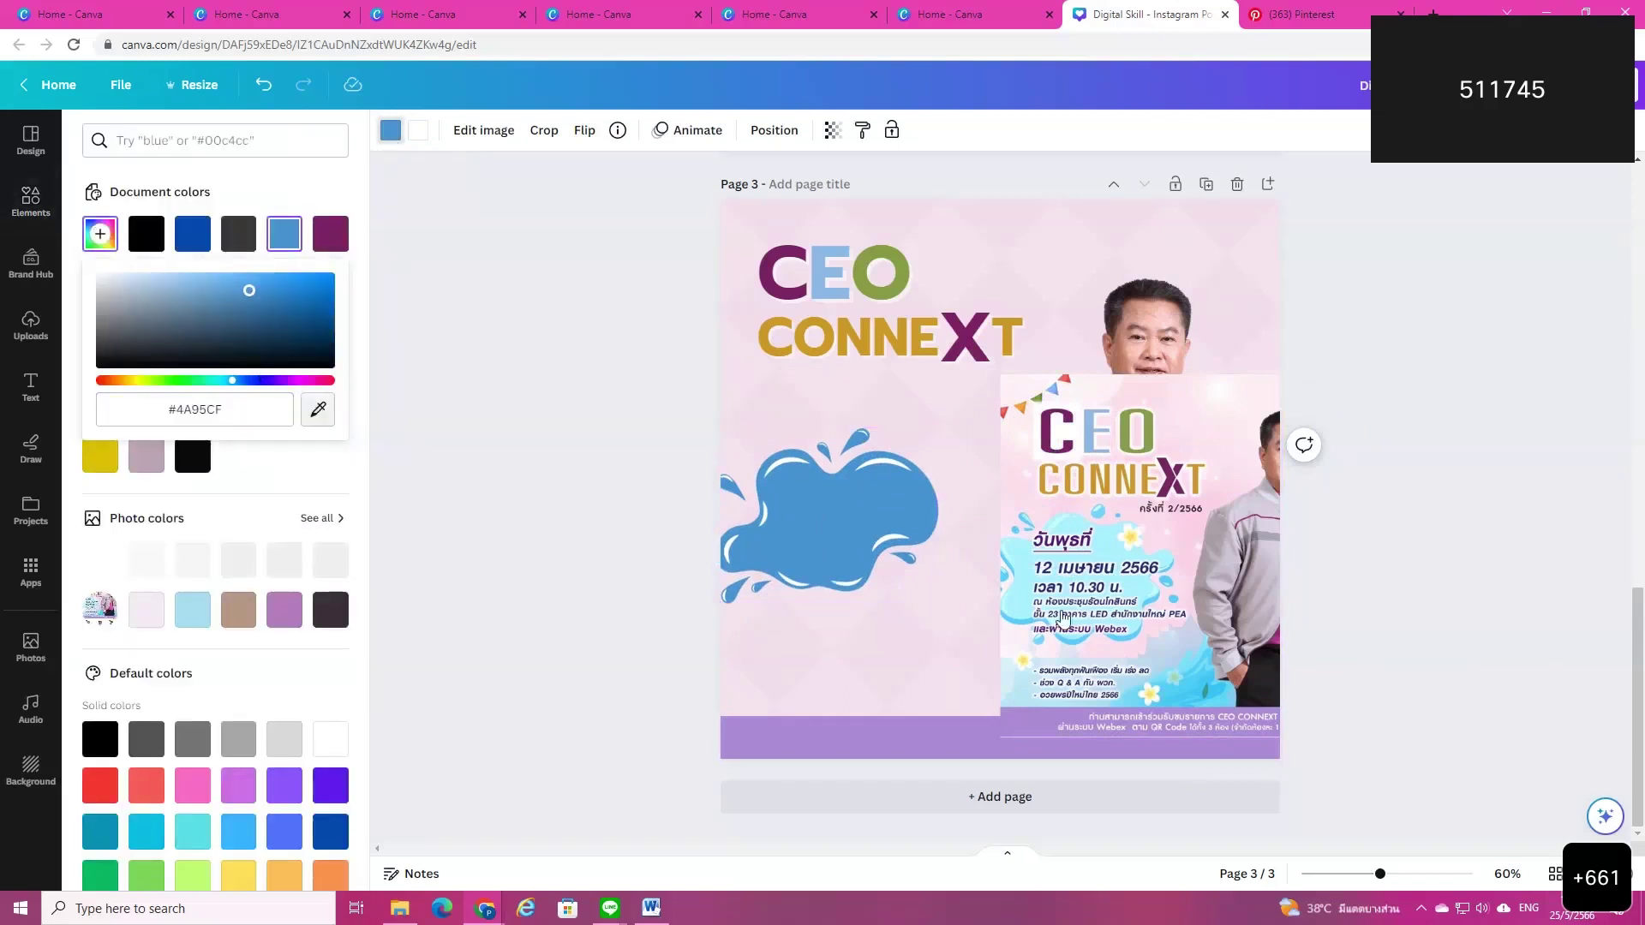
{"action": "left_click", "coordinate": [1105, 548]}
{"action": "left_click", "coordinate": [870, 711]}
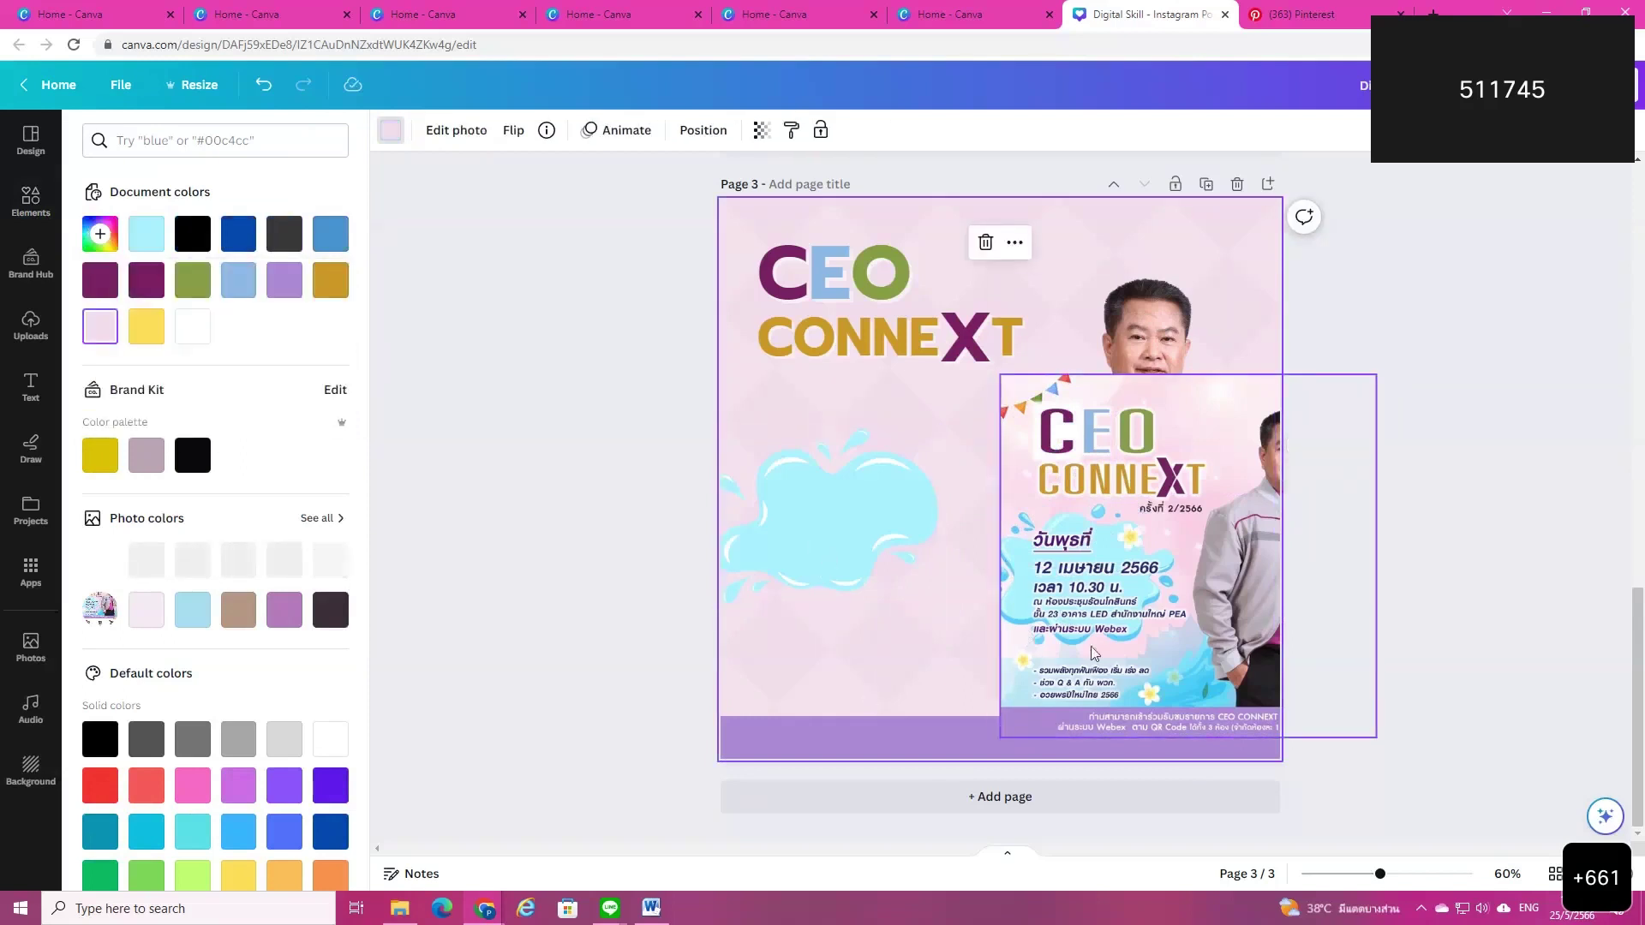
Step: Duplicate the cyan splash slightly lower and recolour the copy with the deeper blue sampled from the reference poster
{"action": "left_click", "coordinate": [864, 533]}
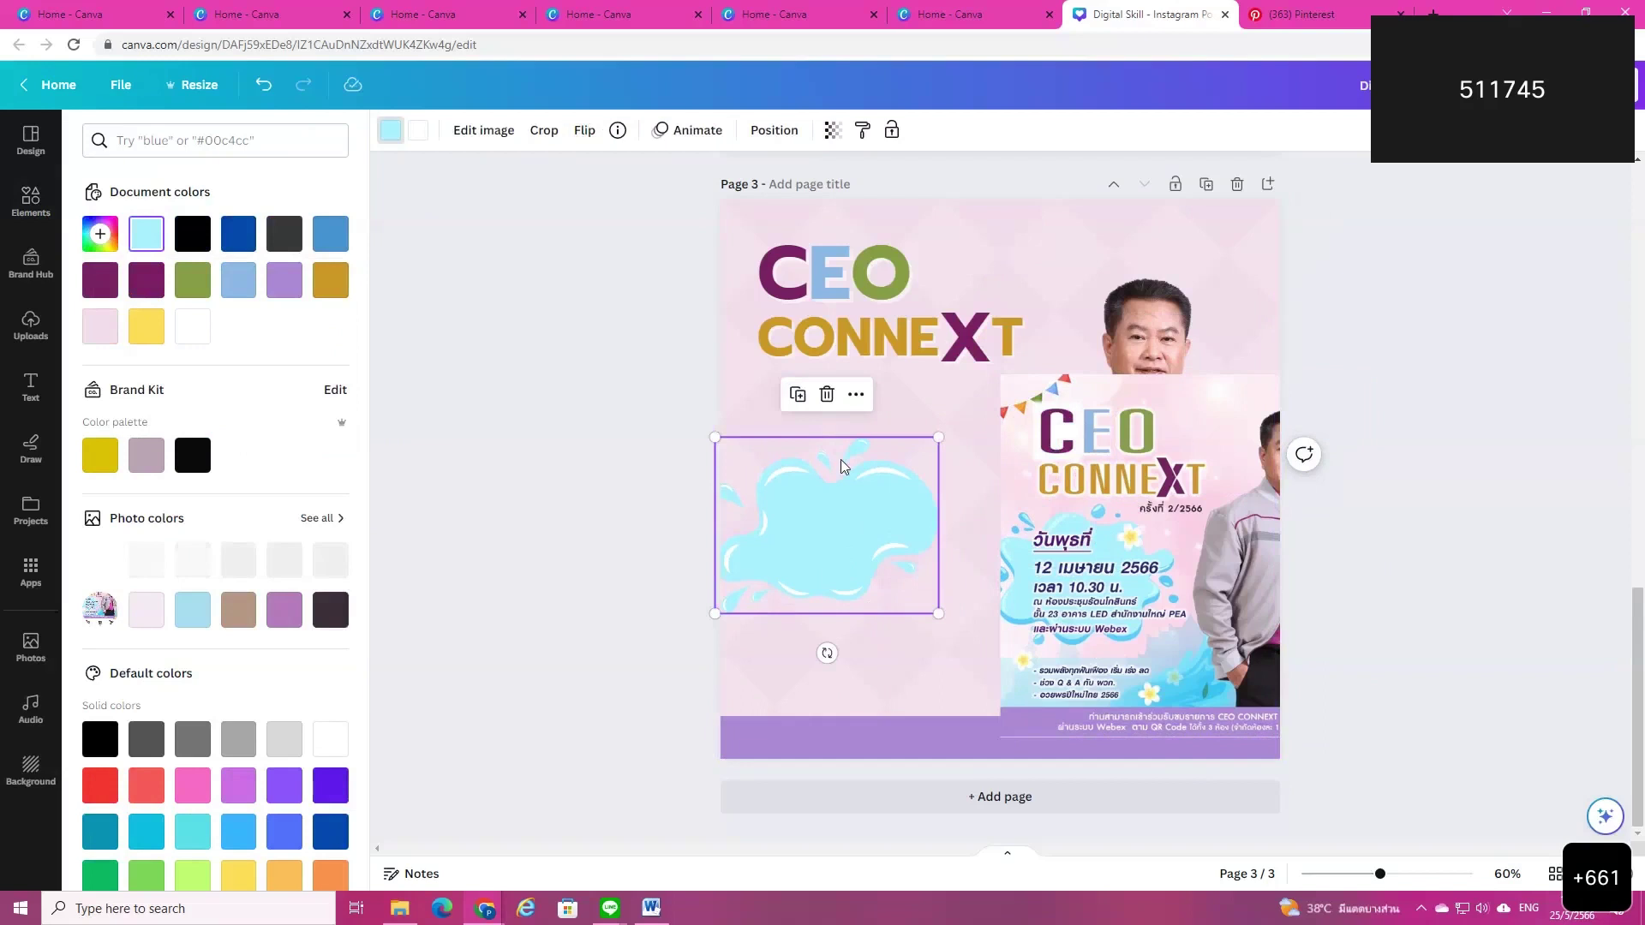
{"action": "left_click_drag", "start_coordinate": [852, 558], "coordinate": [860, 624]}
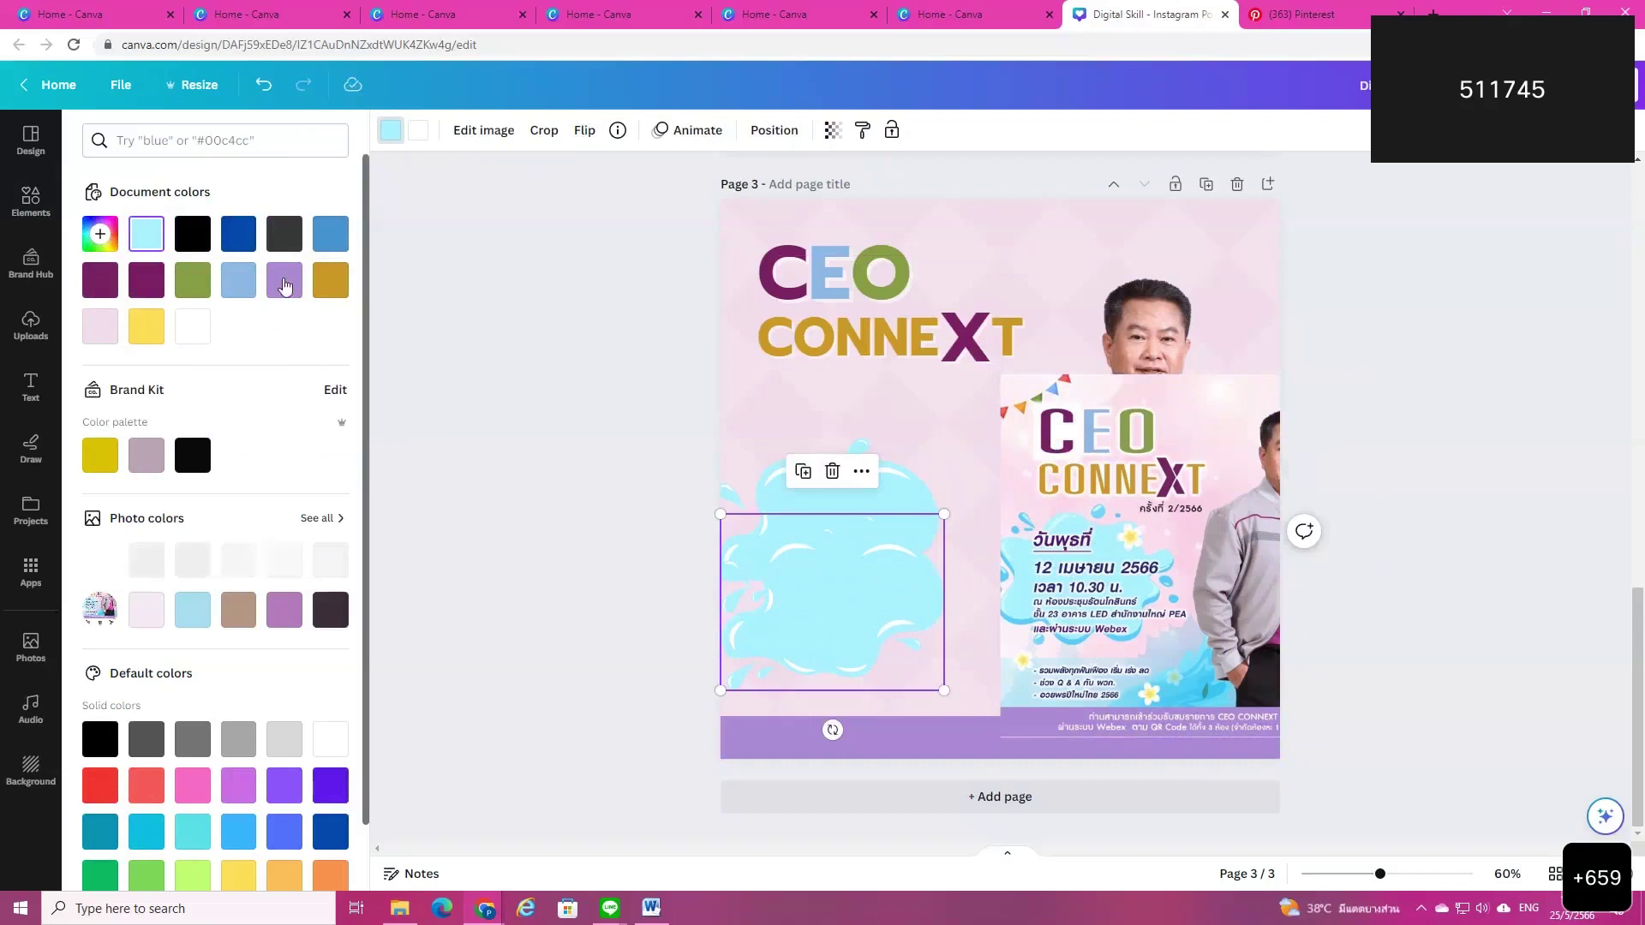
{"action": "left_click", "coordinate": [100, 247]}
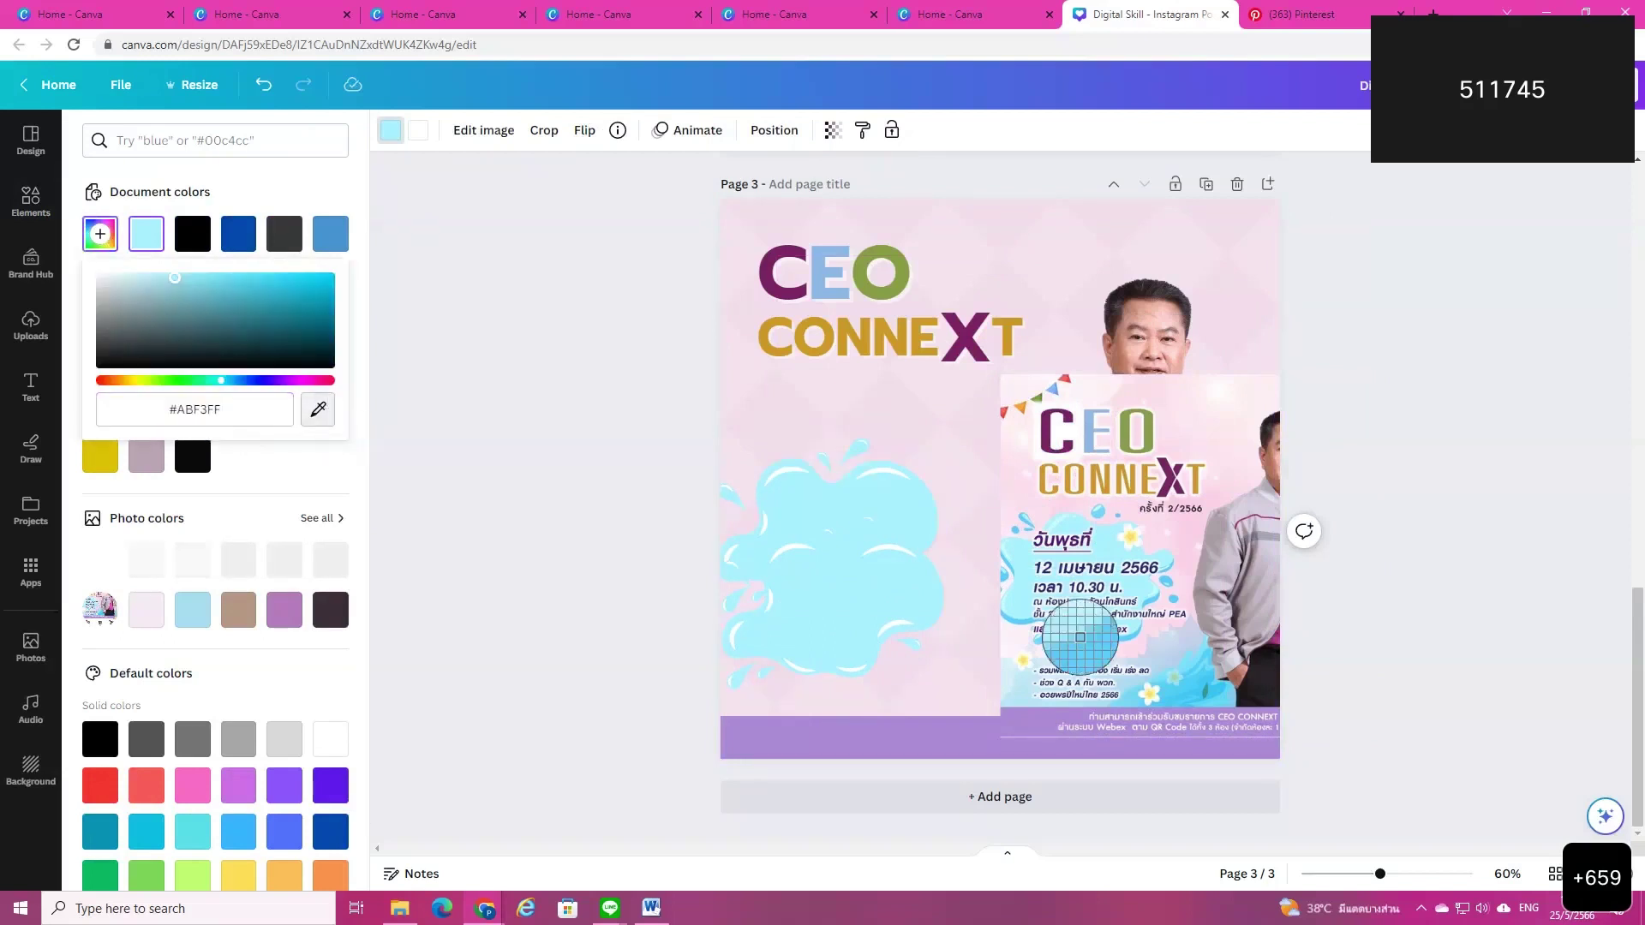
{"action": "left_click", "coordinate": [1080, 638]}
Step: Offset the deeper blue splash to X 31.4 px, Y 517.5 px and send it behind the light cyan one
{"action": "mouse_move", "coordinate": [829, 561]}
{"action": "left_mouse_down"}
{"action": "mouse_move", "coordinate": [839, 517]}
{"action": "mouse_move", "coordinate": [826, 530]}
{"action": "left_mouse_up"}
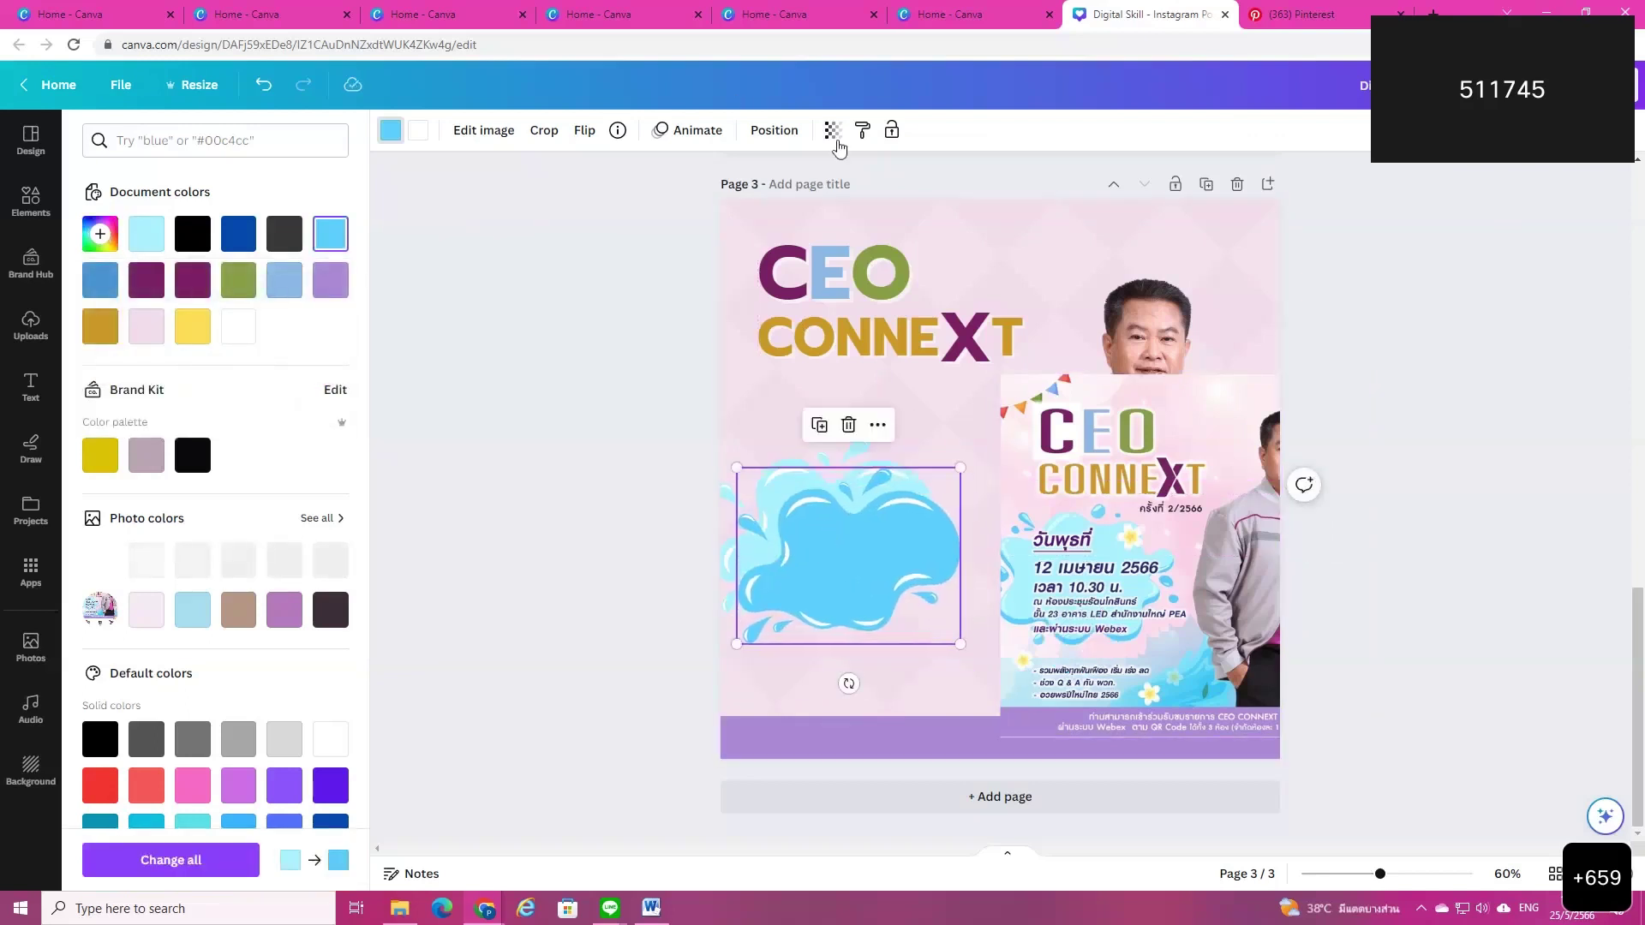
{"action": "left_click", "coordinate": [768, 130]}
{"action": "left_click", "coordinate": [280, 175]}
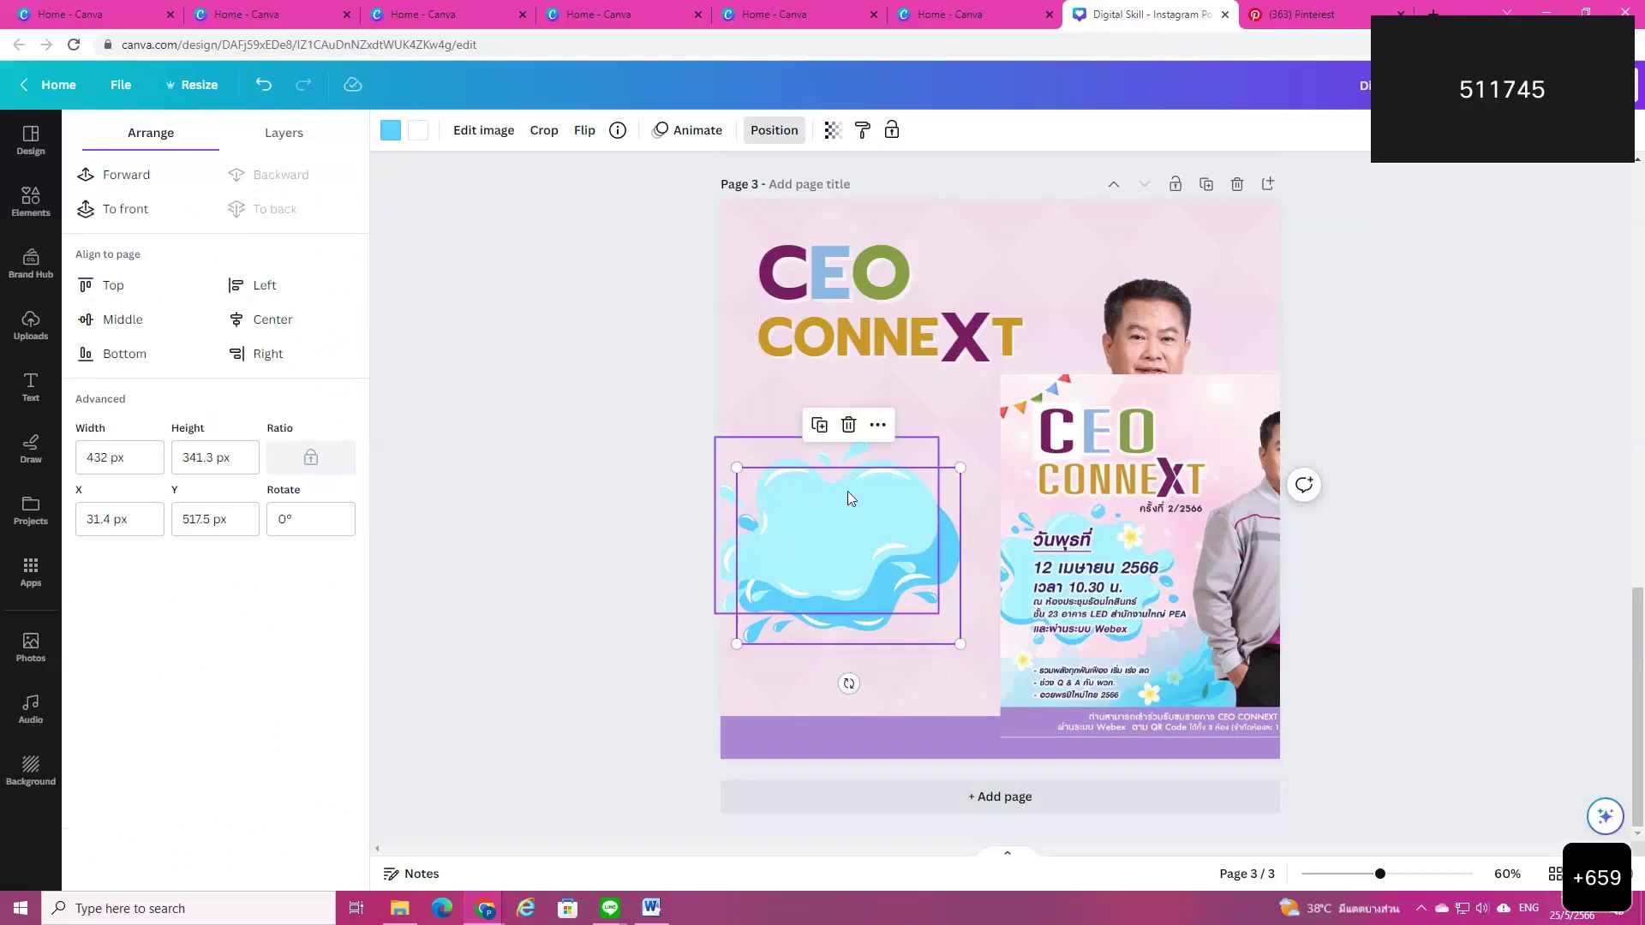
Step: Move the light cyan splash over the deeper blue copy, leaving it slightly higher so a thin blue edge shows beneath
{"action": "left_click", "coordinate": [614, 420]}
{"action": "left_click", "coordinate": [727, 374]}
{"action": "left_click", "coordinate": [809, 500]}
{"action": "left_click_drag", "start_coordinate": [810, 500], "coordinate": [826, 522]}
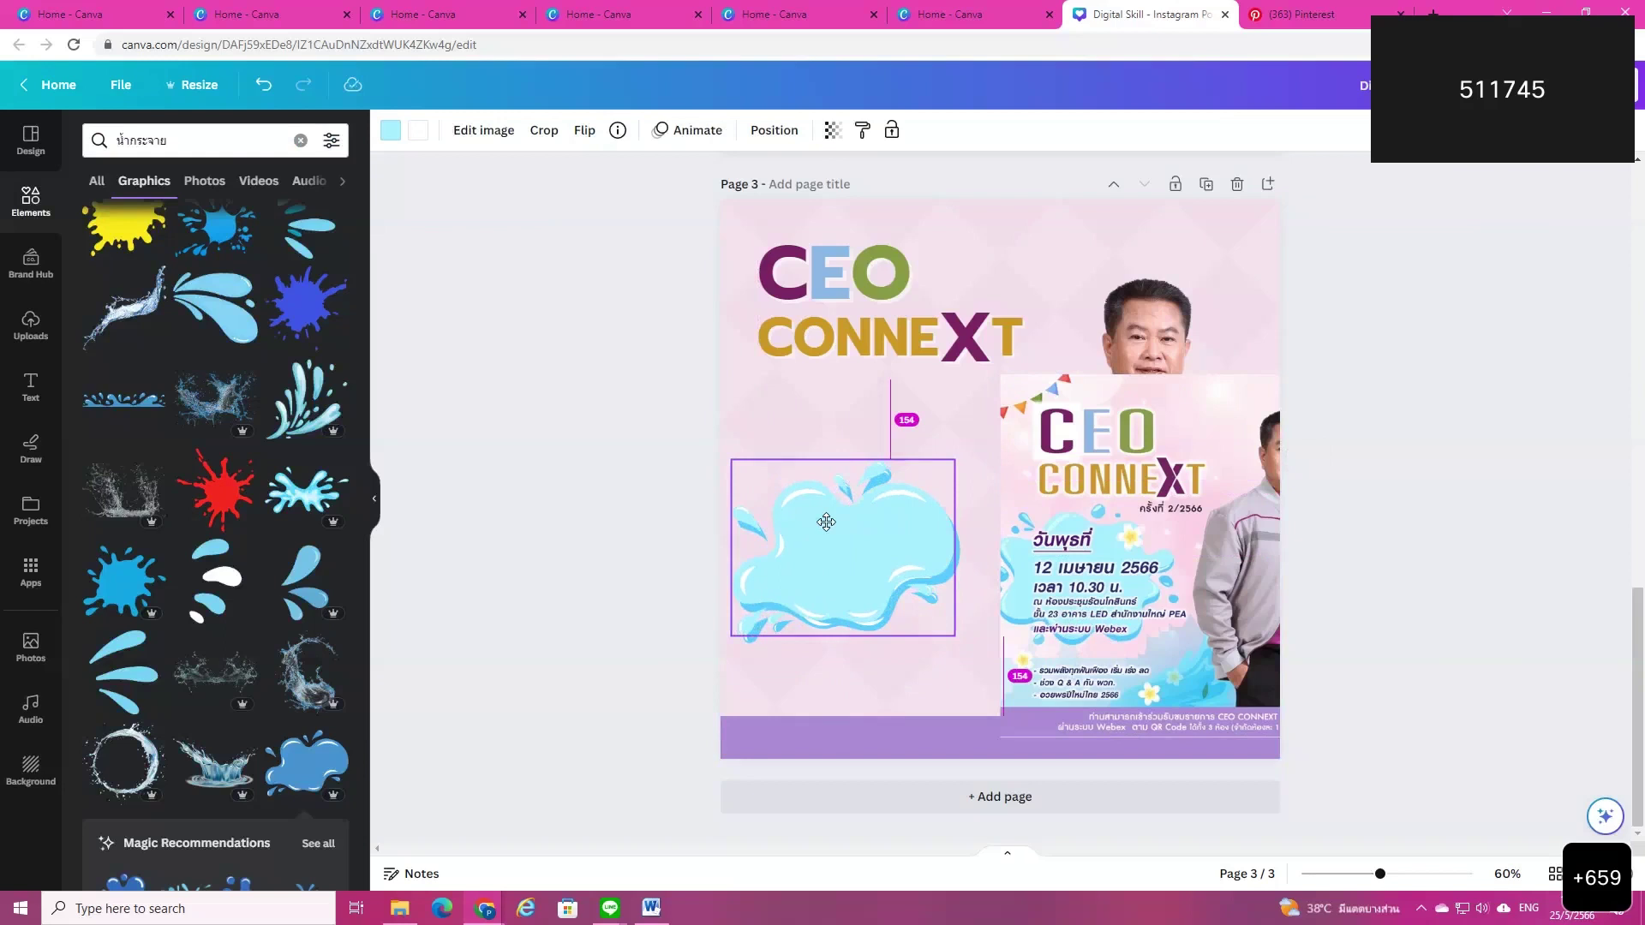
{"action": "left_click_drag", "start_coordinate": [829, 532], "coordinate": [847, 531]}
{"action": "left_click", "coordinate": [611, 525]}
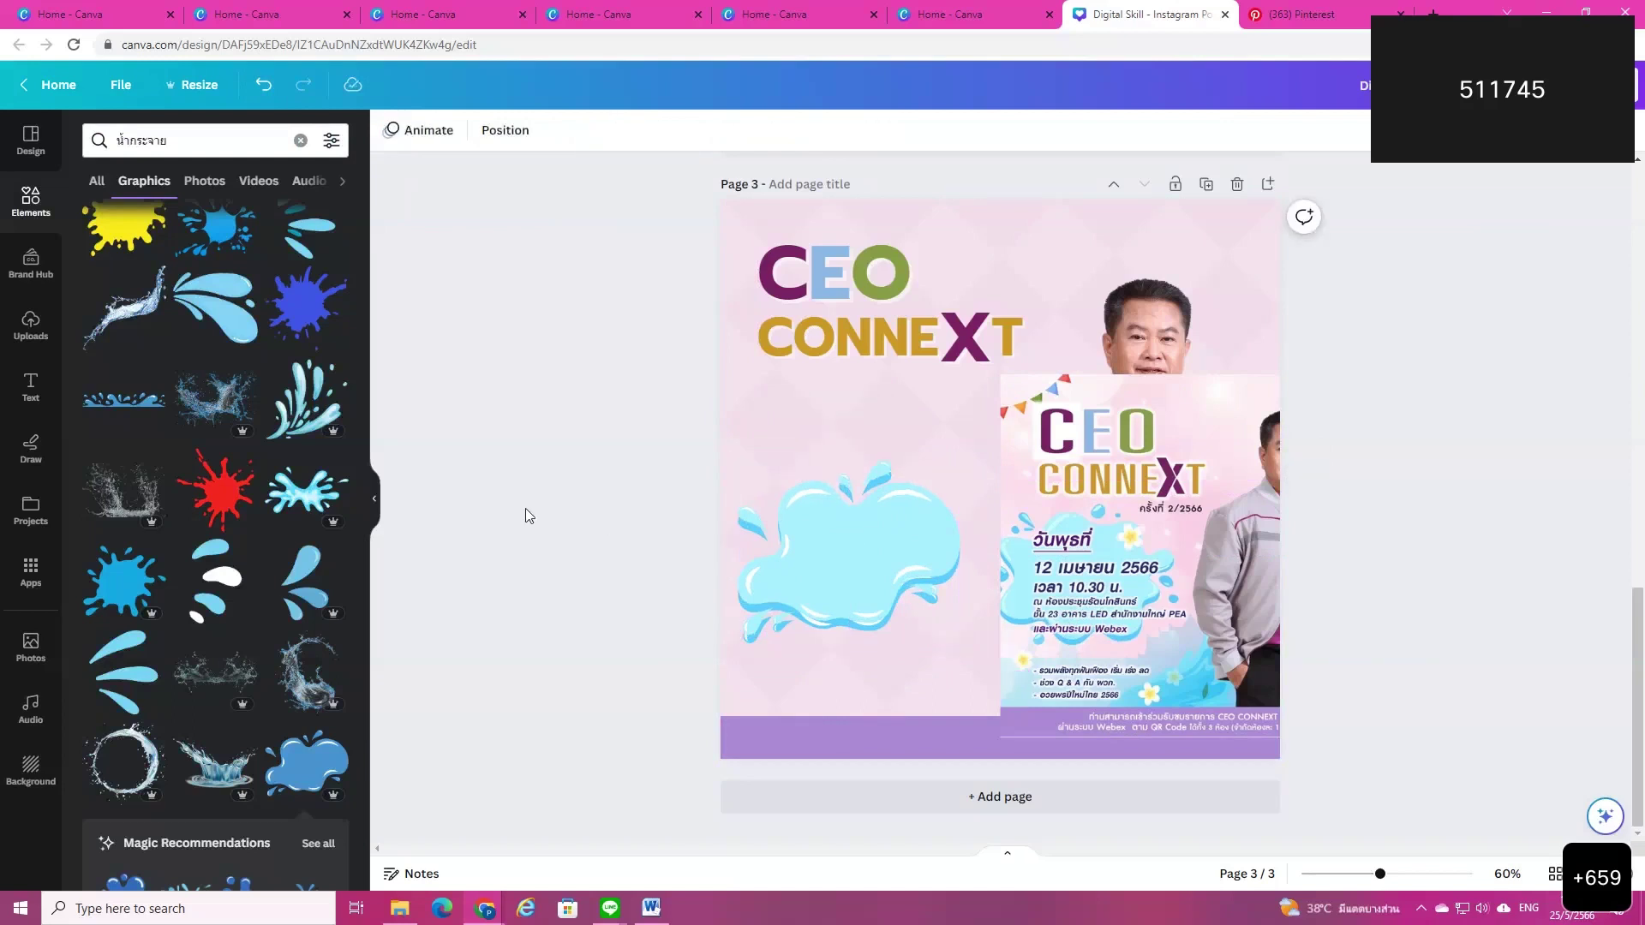
Step: Select both splash graphics together and group them
{"action": "left_click_drag", "start_coordinate": [661, 473], "coordinate": [913, 670]}
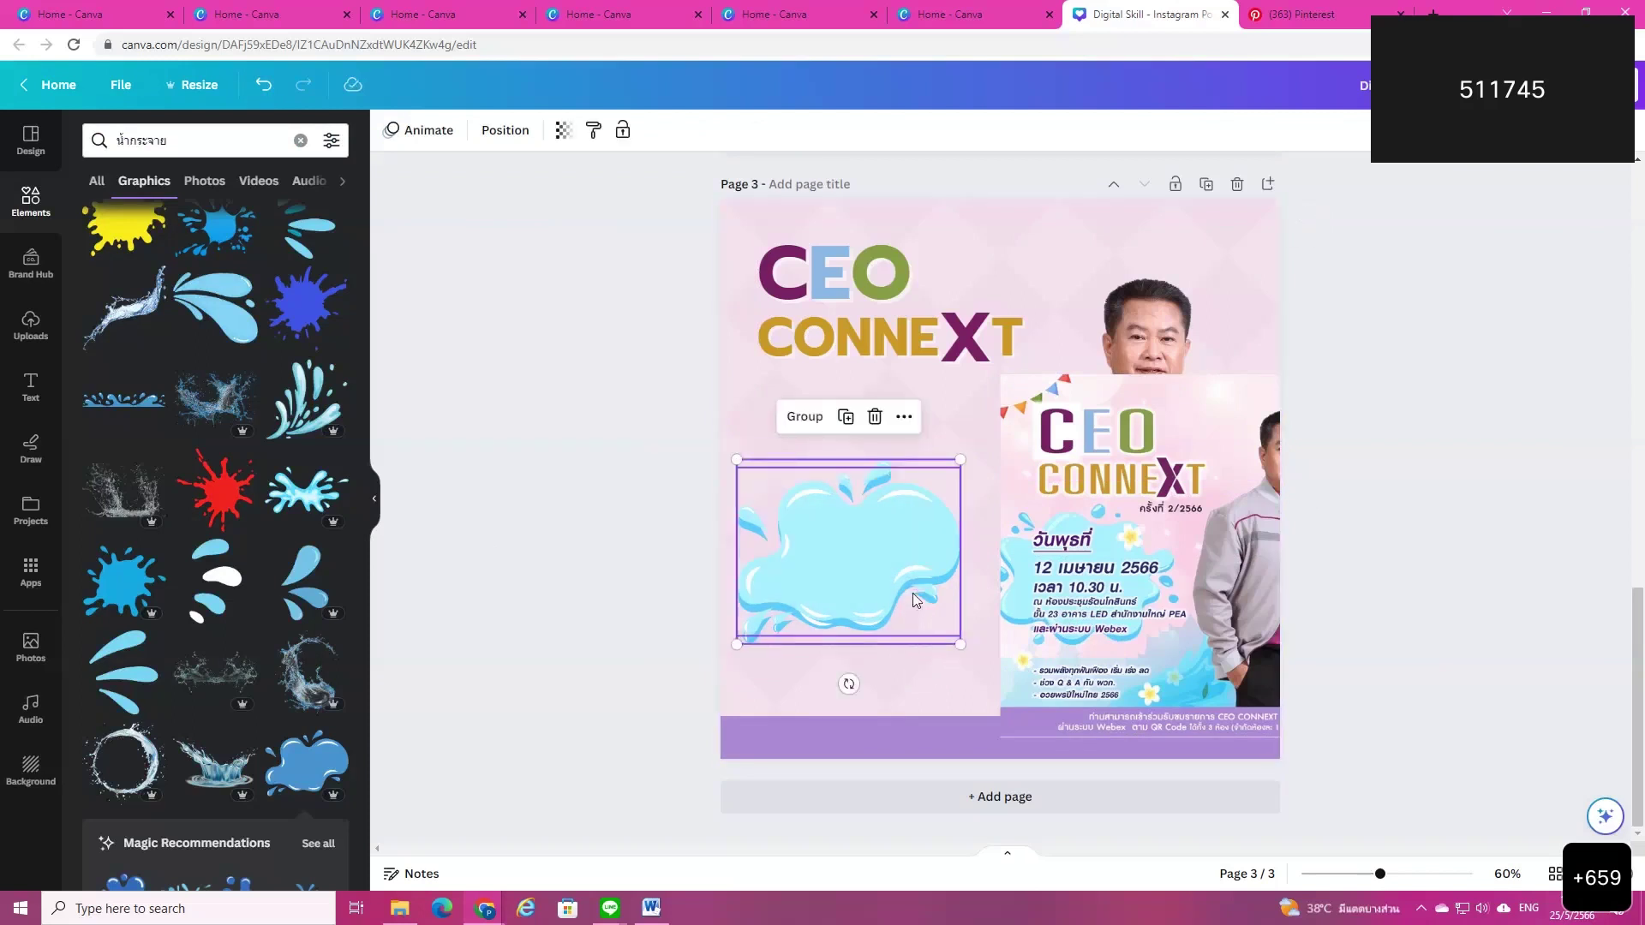
{"action": "left_click", "coordinate": [650, 592]}
{"action": "left_click_drag", "start_coordinate": [651, 438], "coordinate": [917, 665]}
{"action": "left_click", "coordinate": [801, 417]}
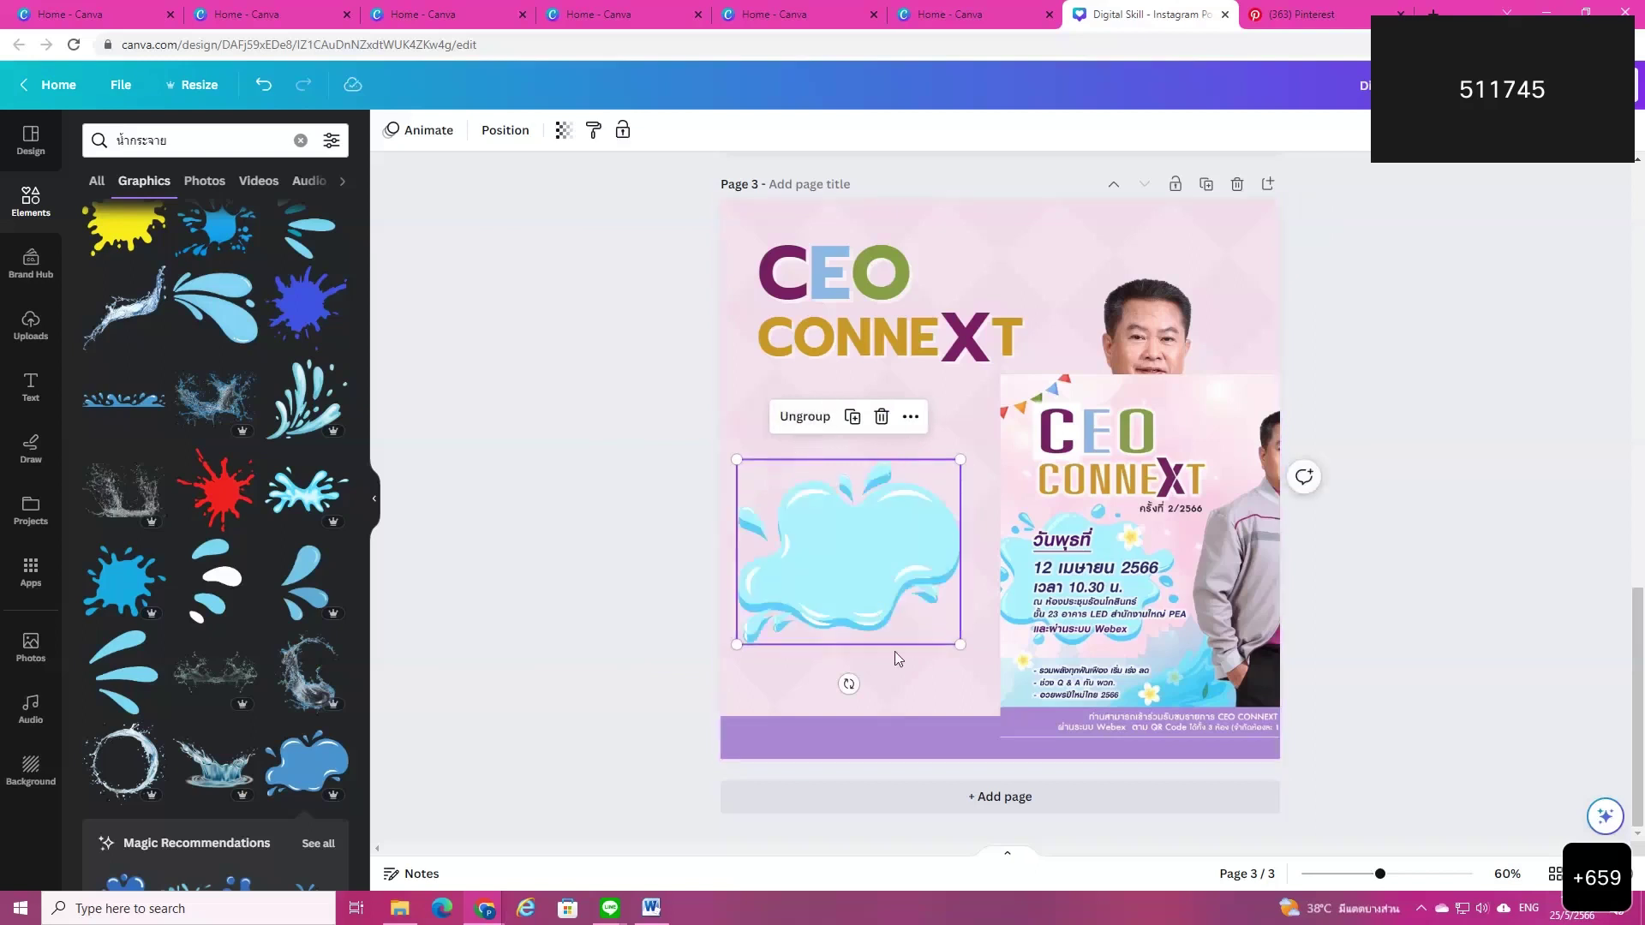
Step: Enlarge the grouped splash and position it just below the title, and move the reference poster to the page's upper right
{"action": "left_click_drag", "start_coordinate": [867, 567], "coordinate": [894, 511]}
{"action": "left_click_drag", "start_coordinate": [763, 581], "coordinate": [861, 632]}
{"action": "left_click_drag", "start_coordinate": [844, 550], "coordinate": [874, 528]}
{"action": "left_click_drag", "start_coordinate": [840, 654], "coordinate": [848, 658]}
{"action": "left_click_drag", "start_coordinate": [841, 558], "coordinate": [855, 526]}
{"action": "left_click", "coordinate": [600, 595]}
{"action": "left_click_drag", "start_coordinate": [1163, 538], "coordinate": [1224, 461]}
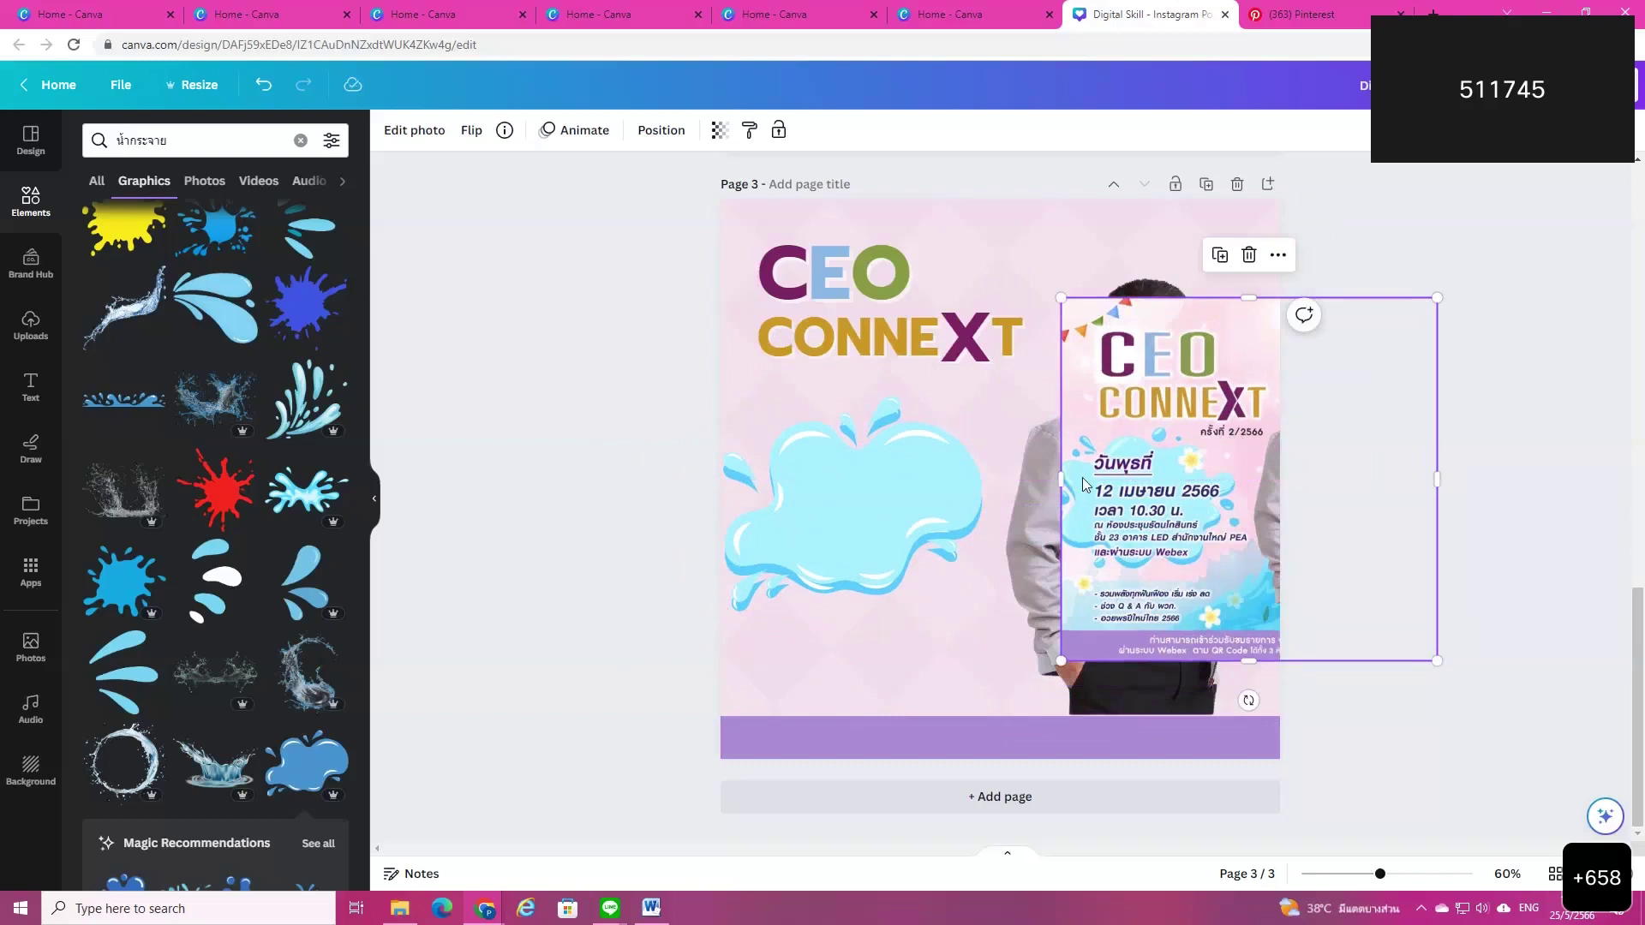
{"action": "left_click_drag", "start_coordinate": [1196, 501], "coordinate": [1120, 358]}
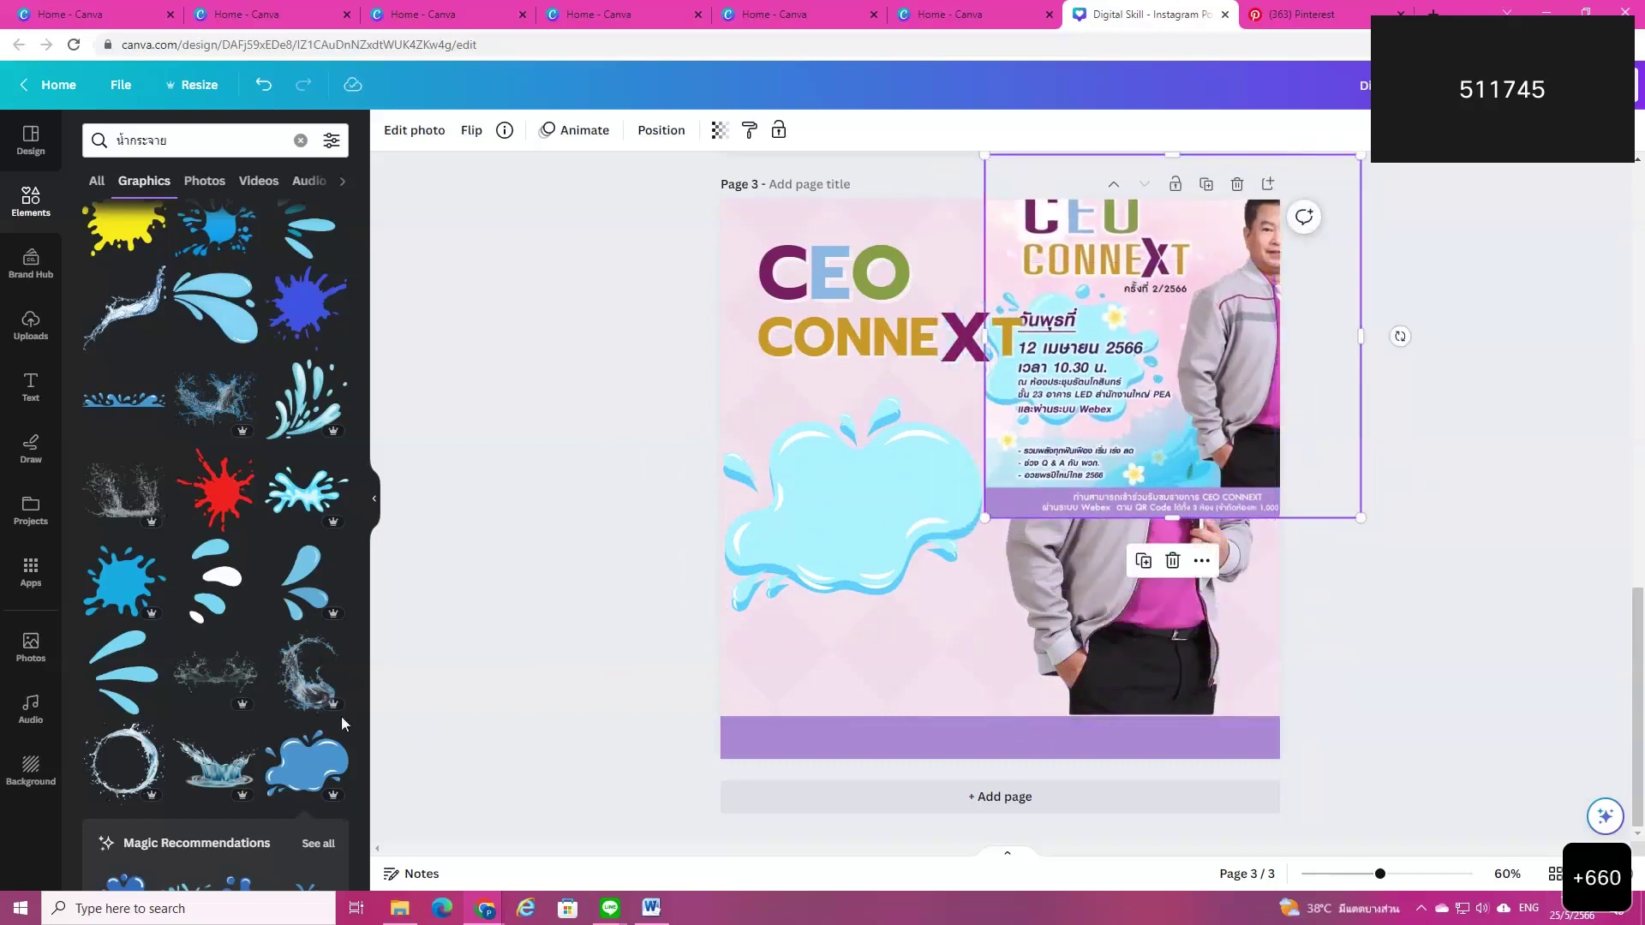
Step: Search the graphics for คลื่น, insert the pale blue curling wave with foam and place it near the bottom of page 3
{"action": "left_click", "coordinate": [171, 140]}
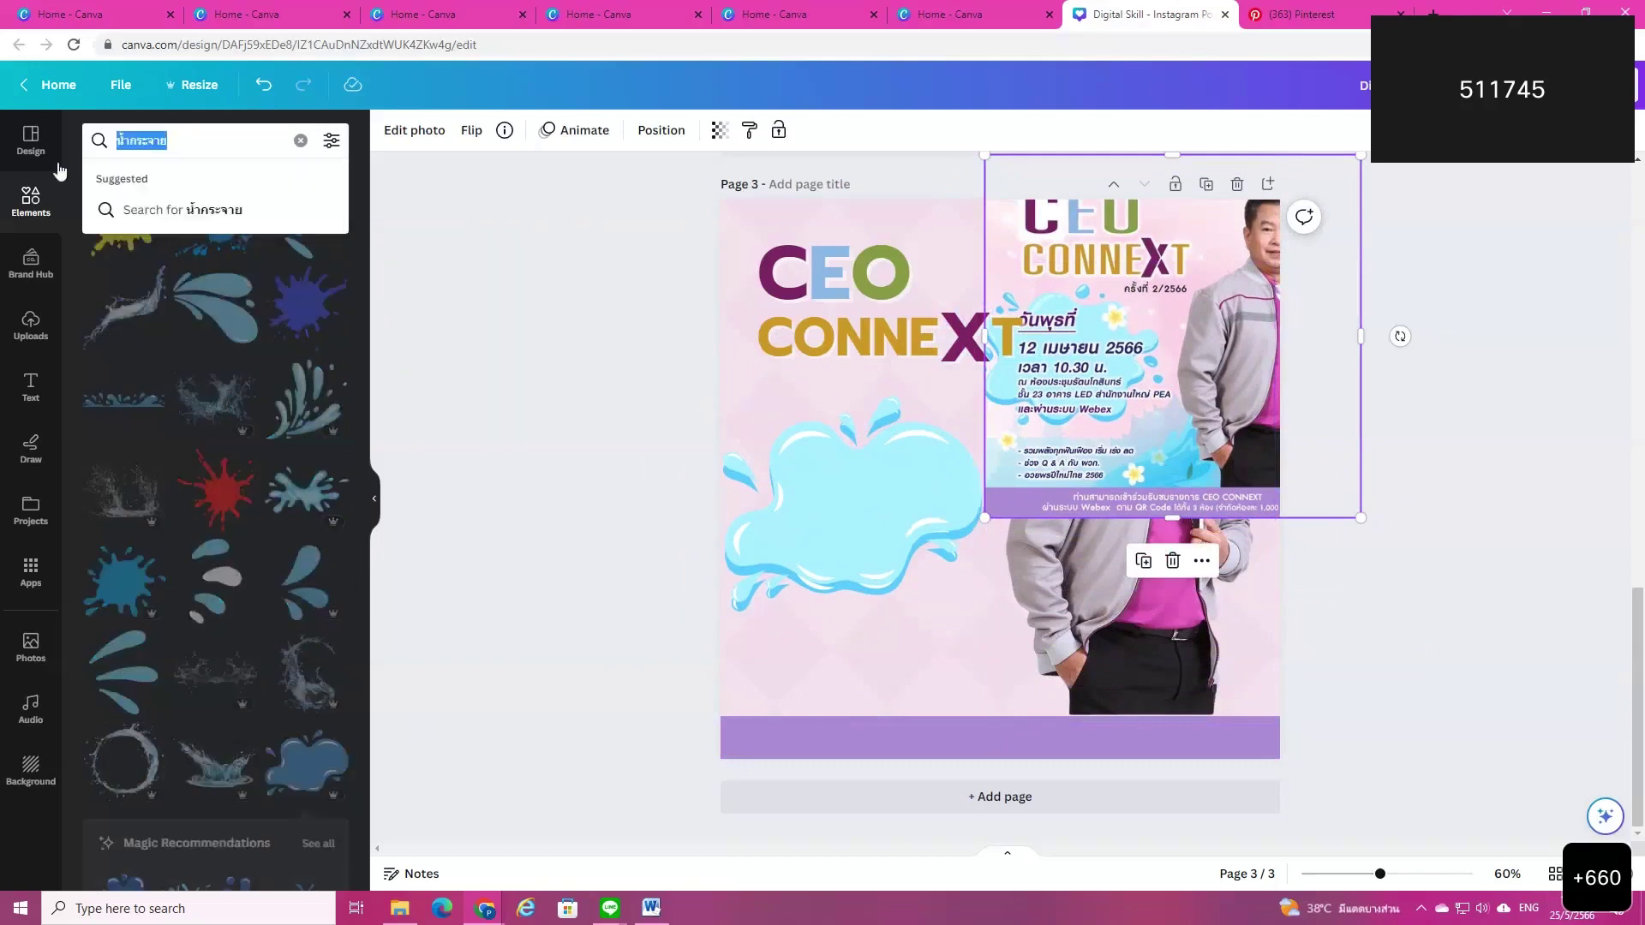
{"action": "type", "text": "คลื่น"}
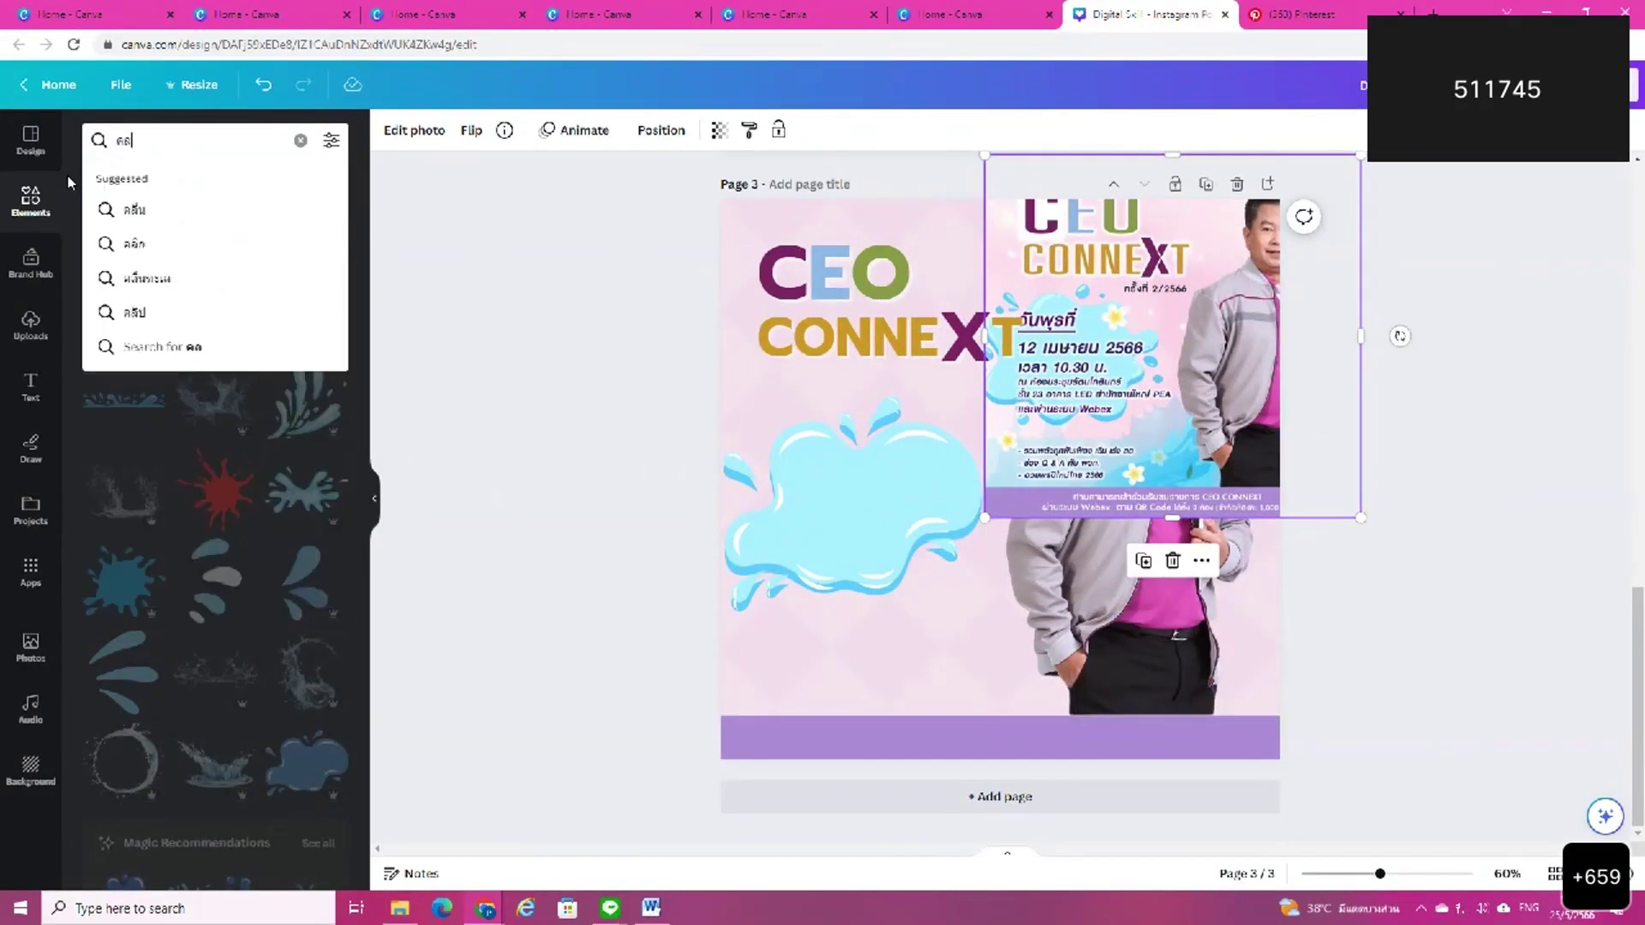
{"action": "key", "text": "Return"}
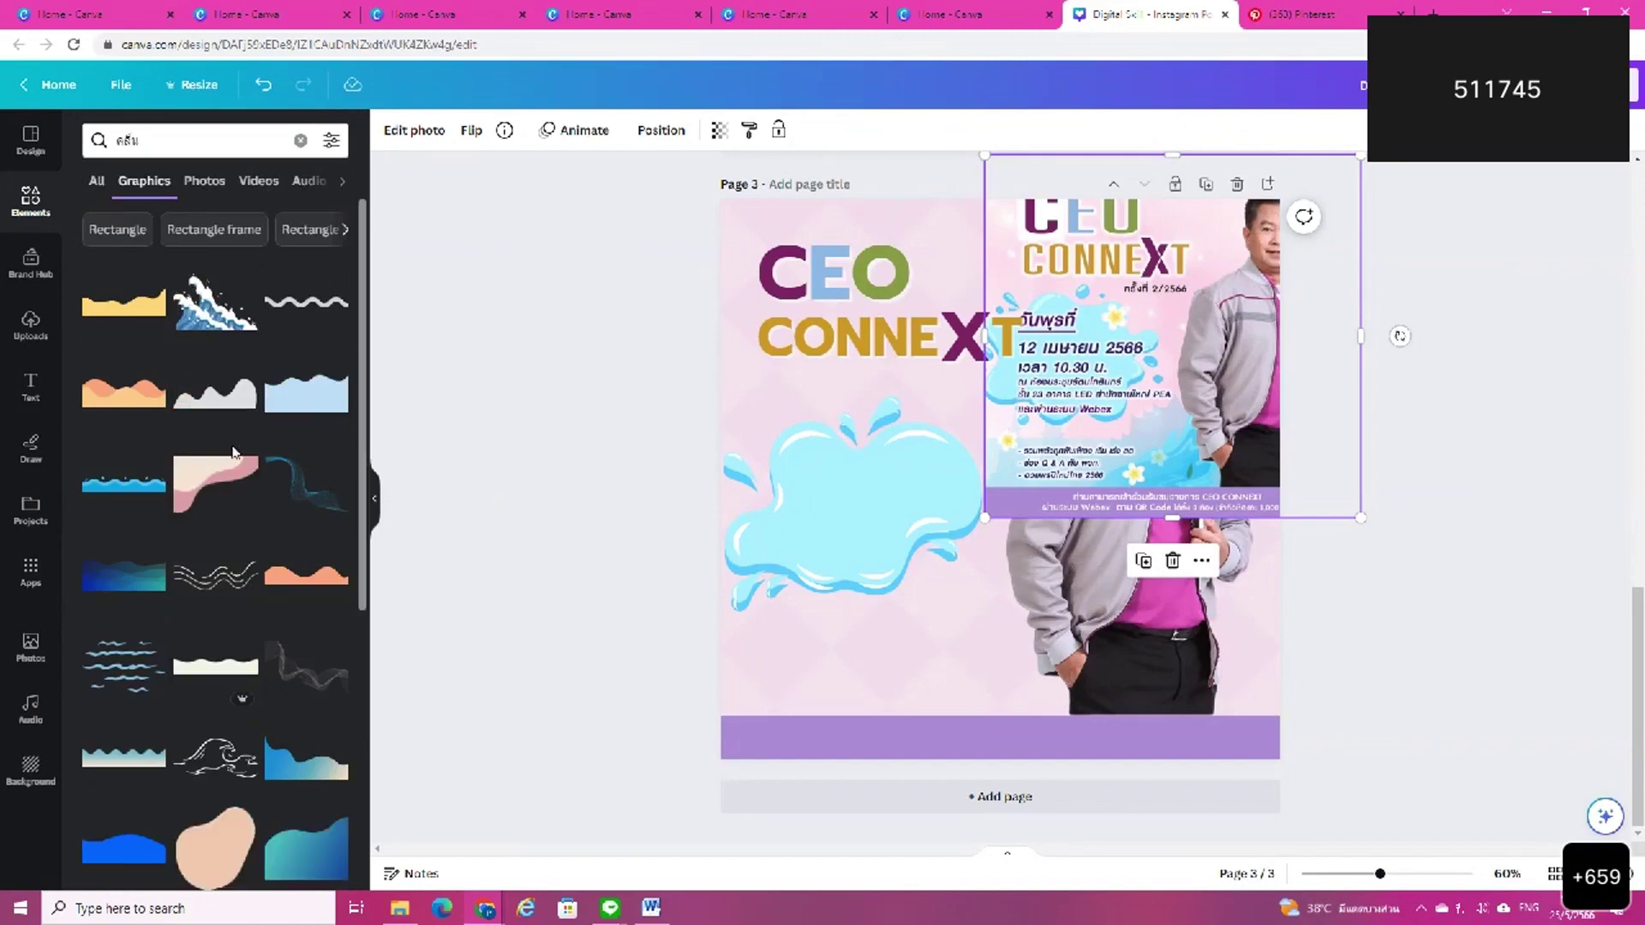
{"action": "scroll", "coordinate": [227, 667], "scroll_direction": "down", "scroll_amount": 4}
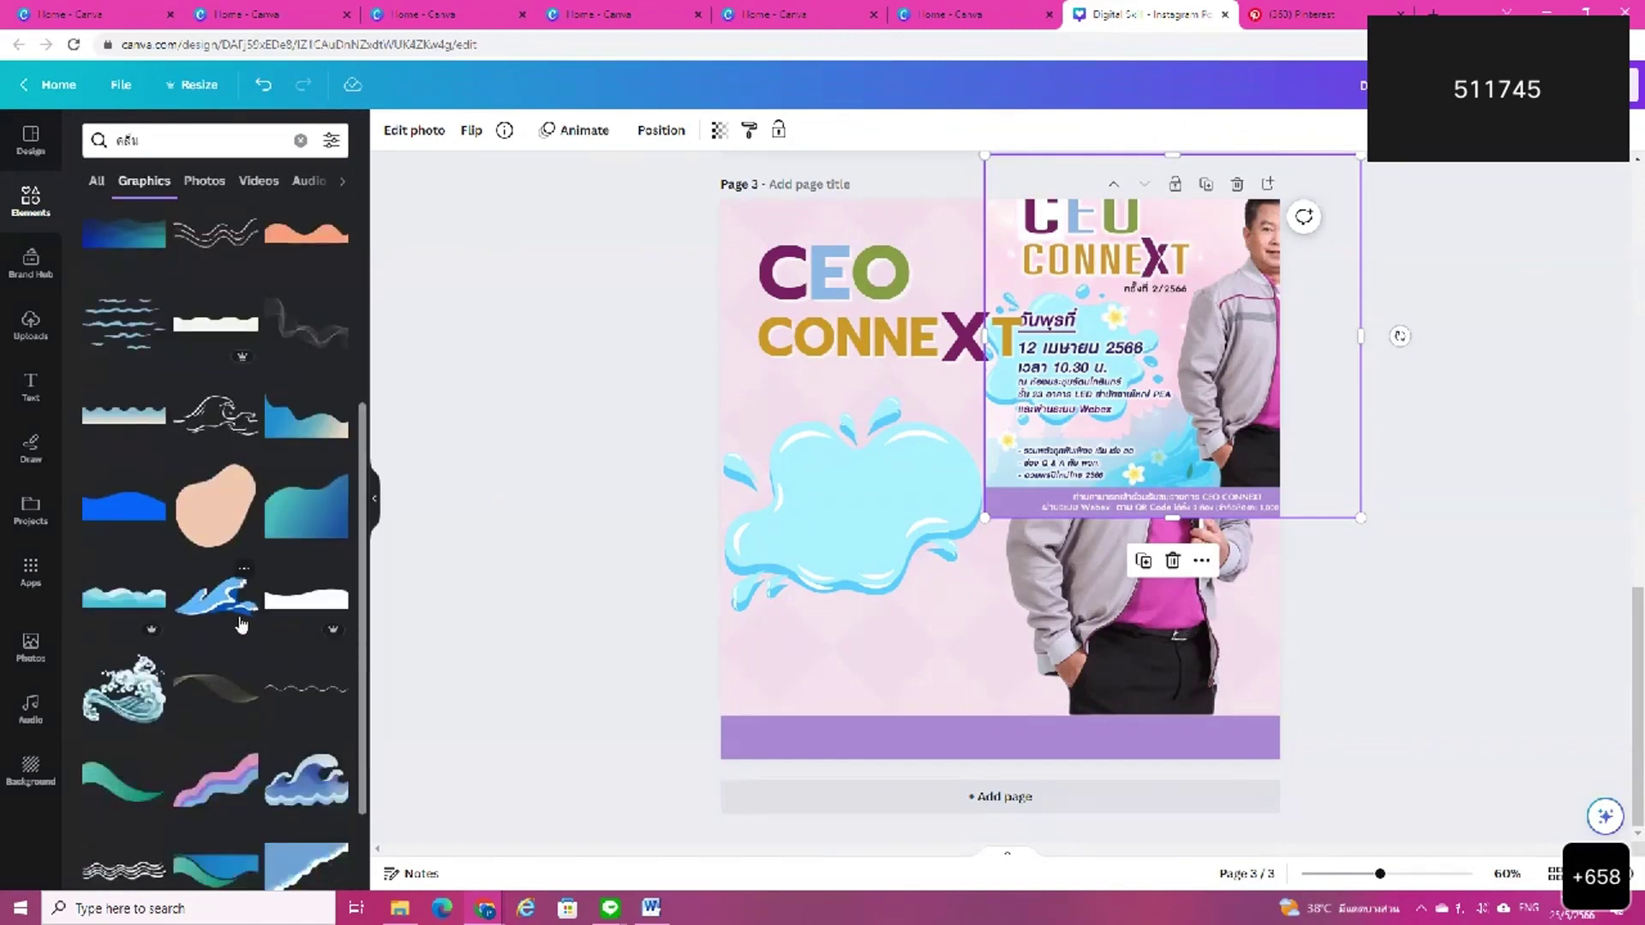
{"action": "scroll", "coordinate": [292, 609], "scroll_direction": "down", "scroll_amount": 7}
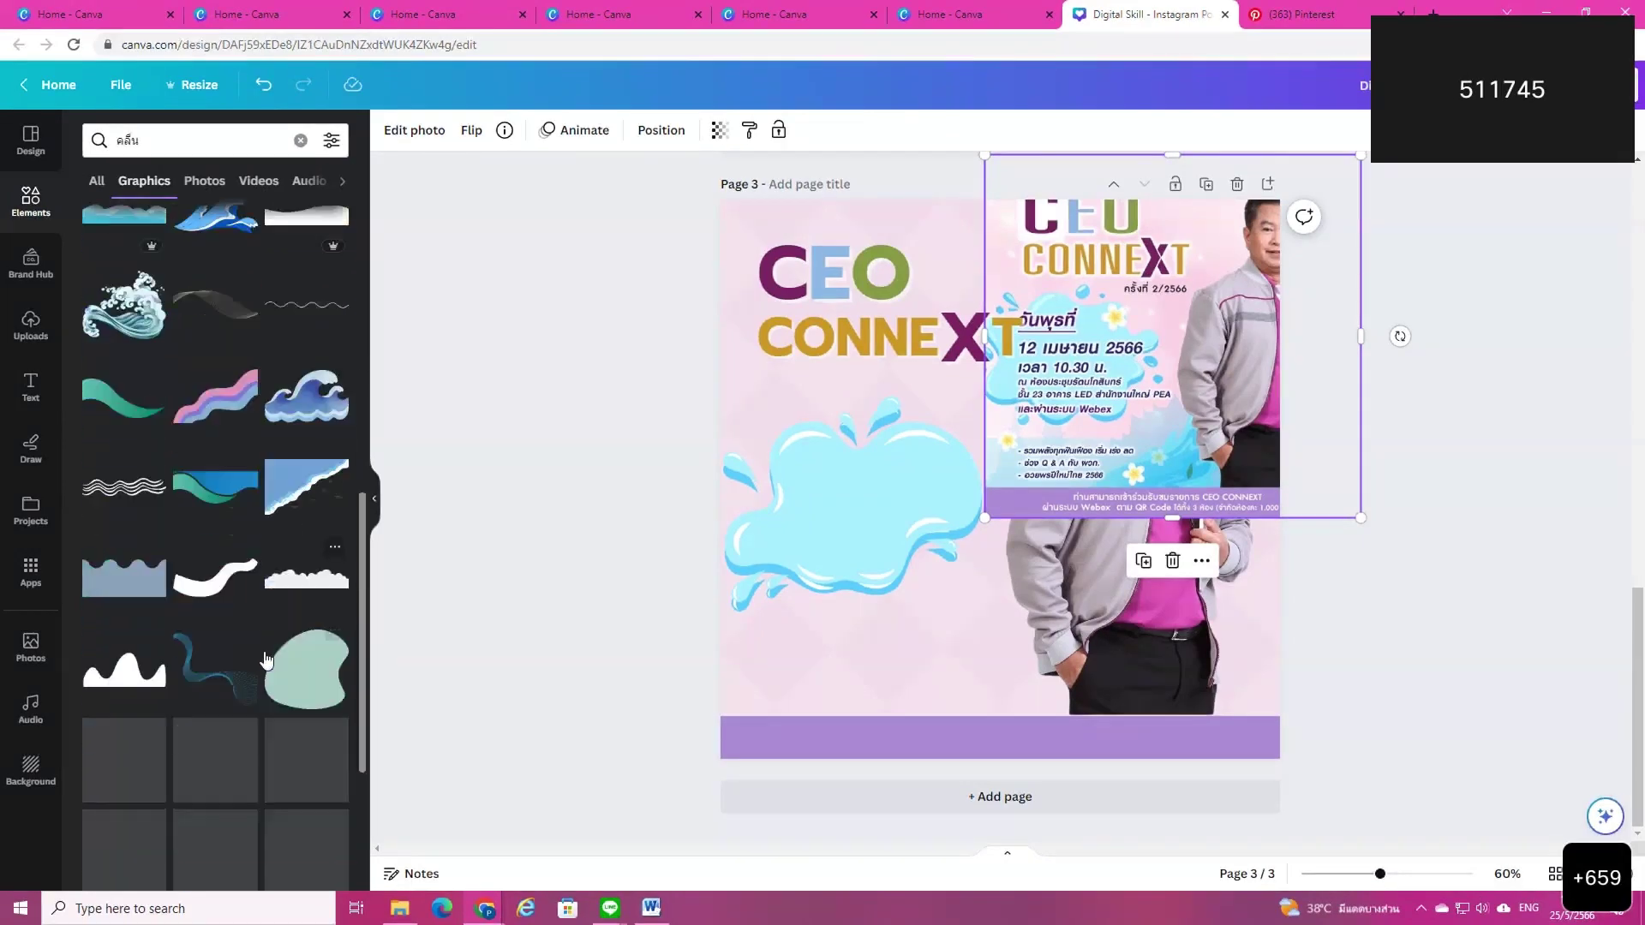
{"action": "scroll", "coordinate": [278, 681], "scroll_direction": "down", "scroll_amount": 2}
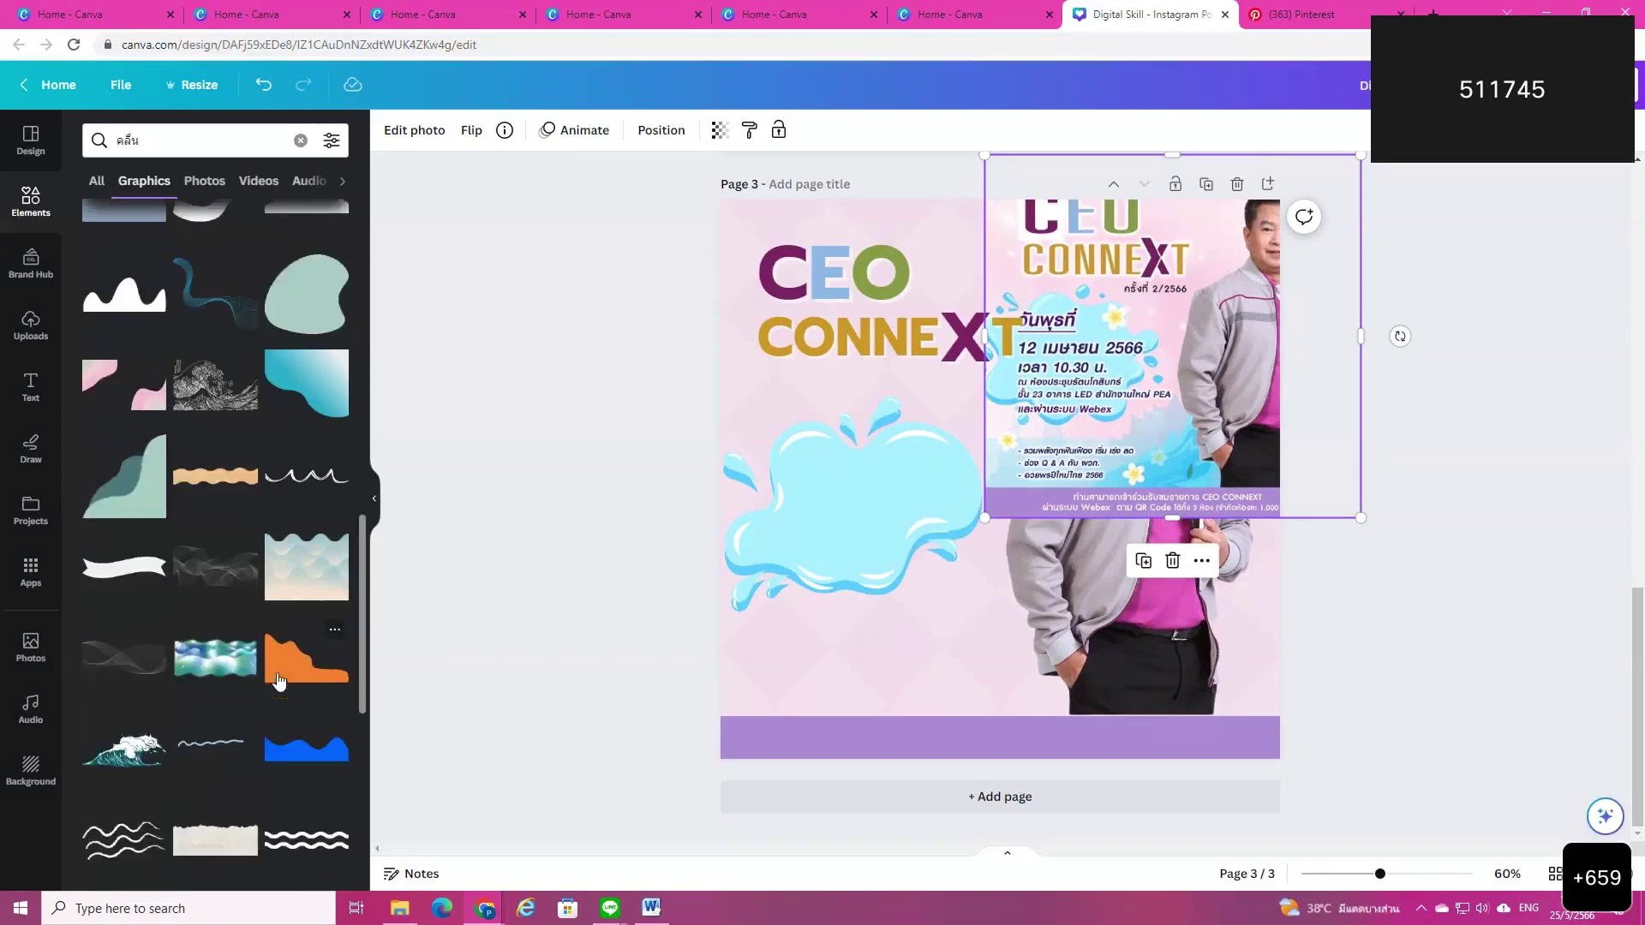
{"action": "scroll", "coordinate": [278, 681], "scroll_direction": "down", "scroll_amount": 4}
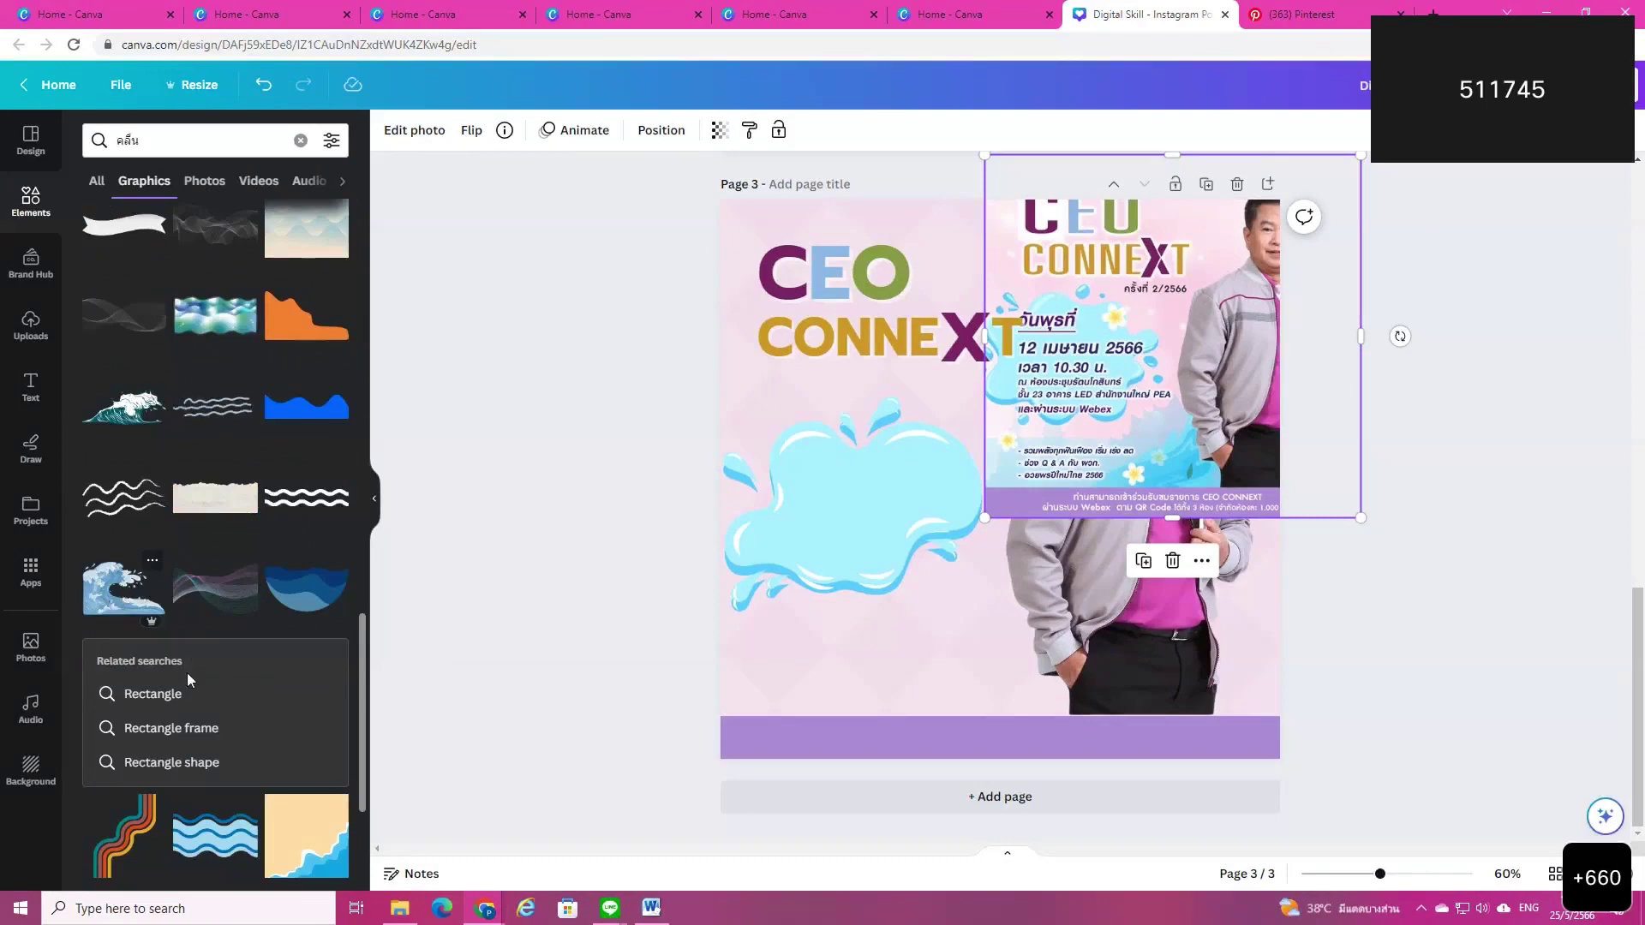
{"action": "left_click", "coordinate": [127, 593]}
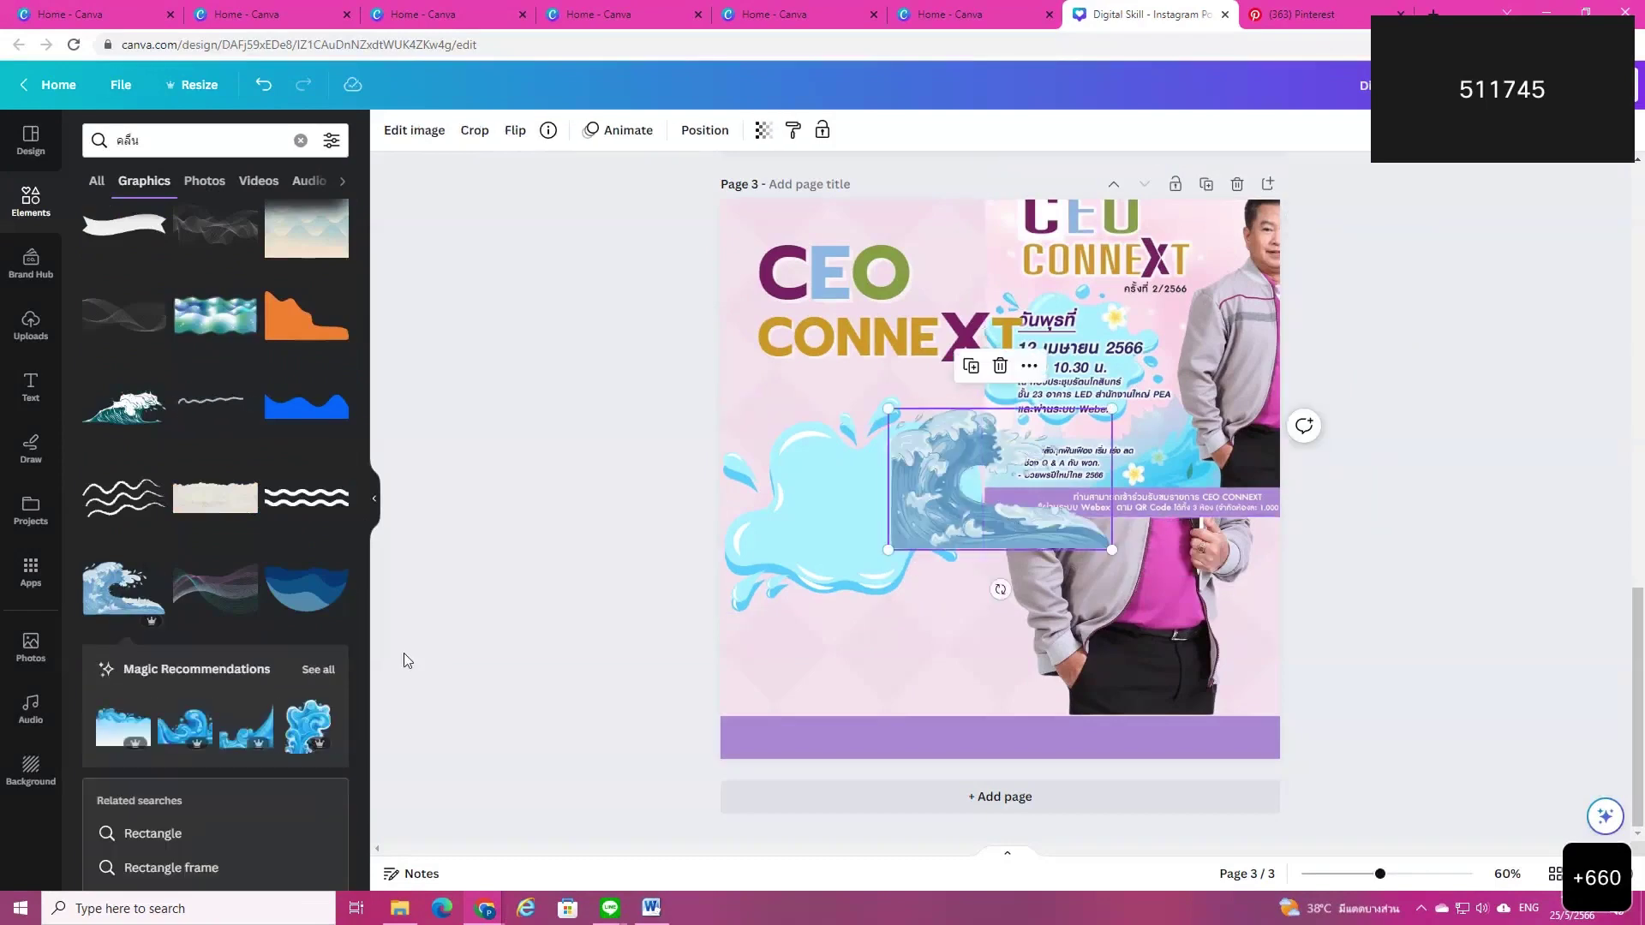
{"action": "left_click_drag", "start_coordinate": [972, 505], "coordinate": [936, 658]}
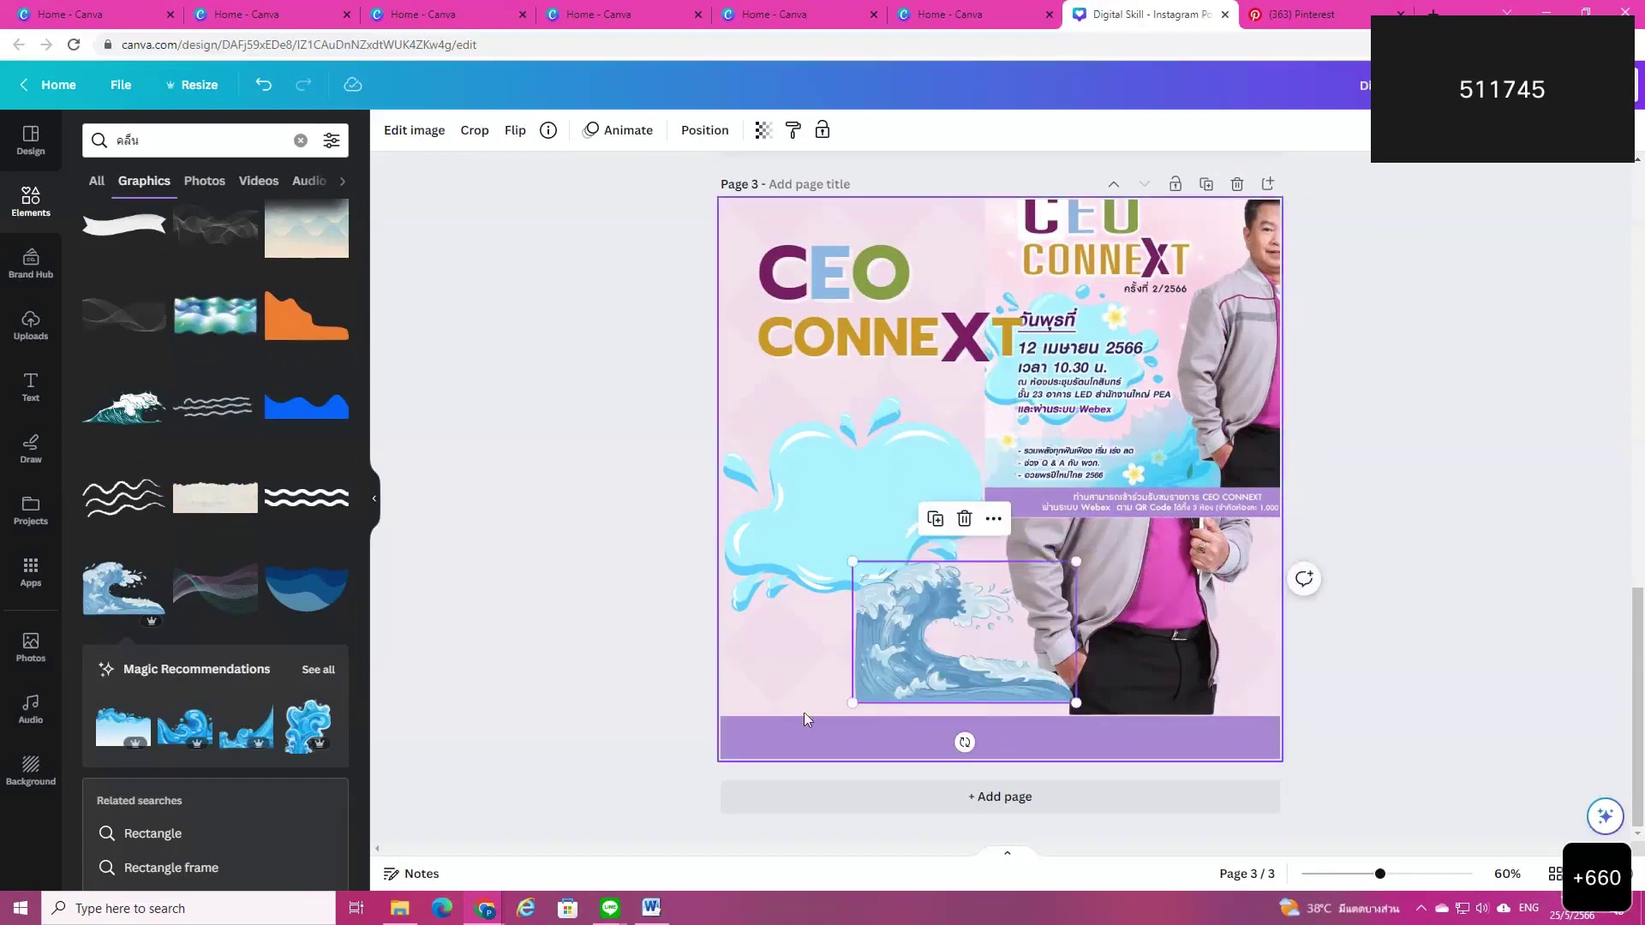
Step: Replace the pale wave with the bright blue rising wave from its full Magic Recommendations, placed below the splash over the purple strip
{"action": "left_click", "coordinate": [319, 670]}
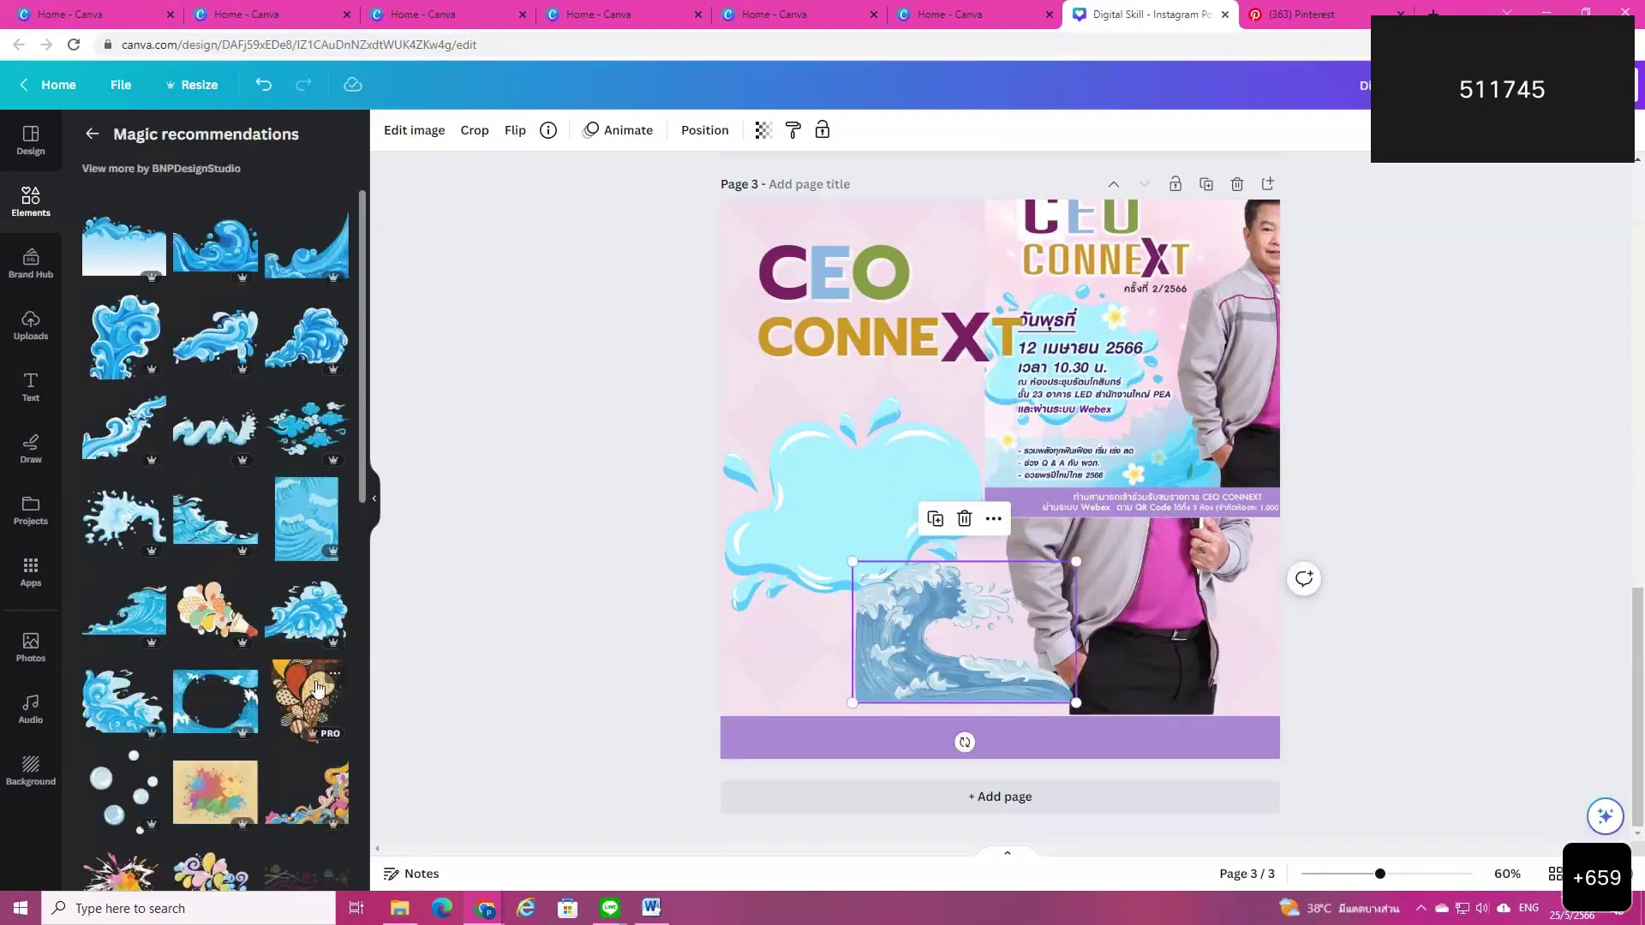
{"action": "key", "text": "Delete"}
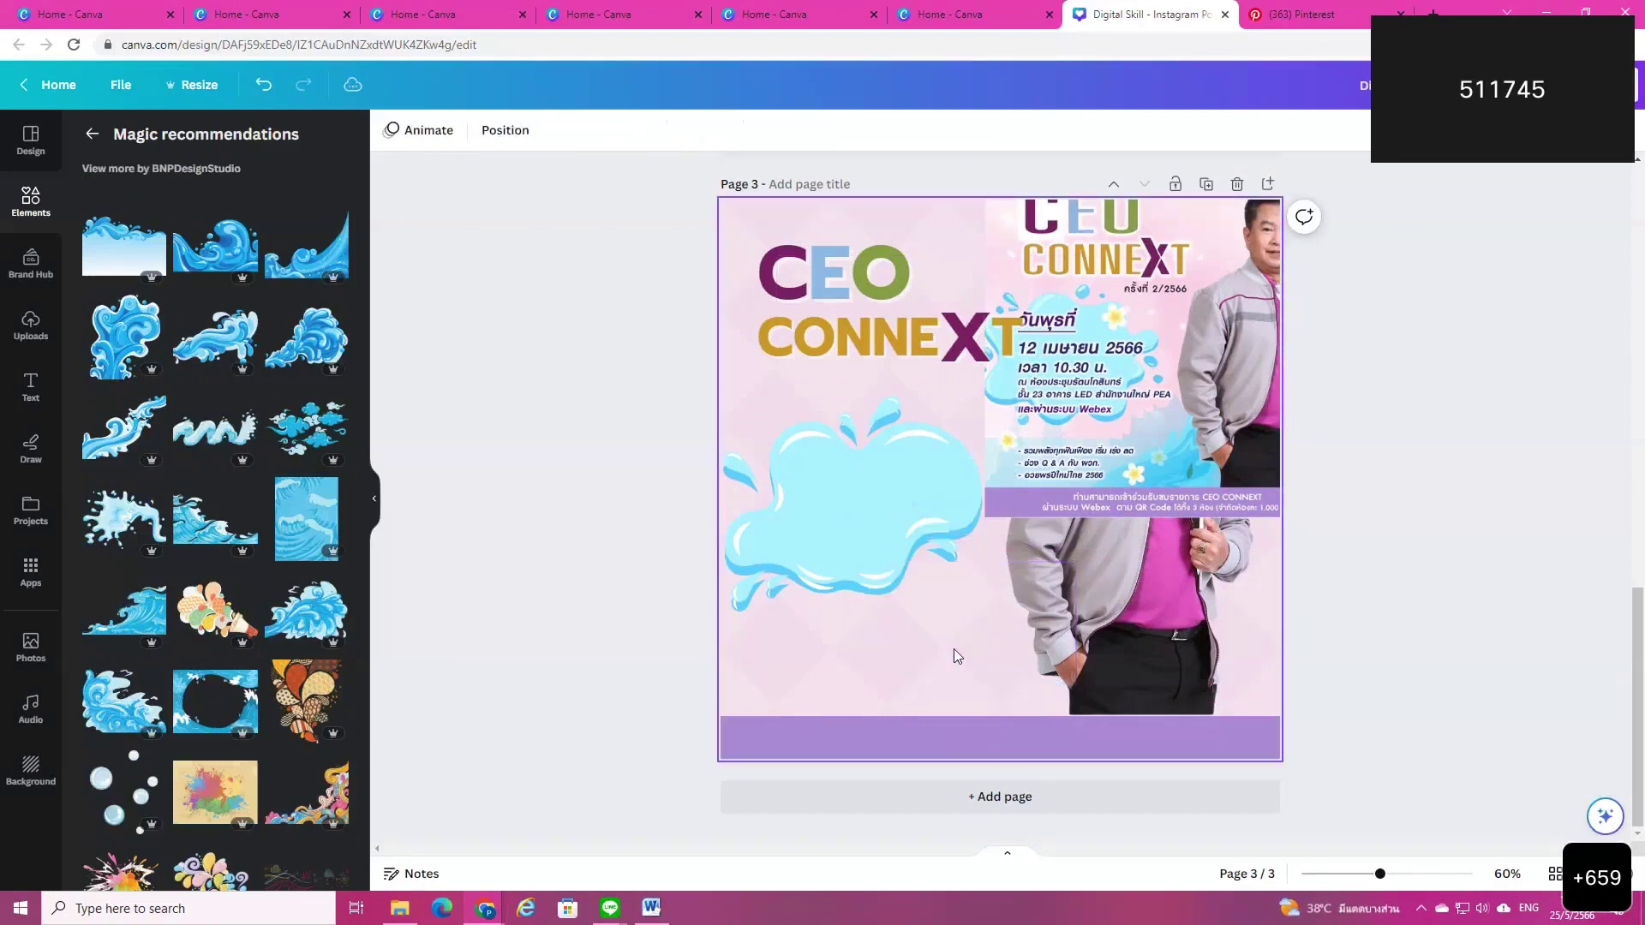
{"action": "left_click", "coordinate": [307, 253]}
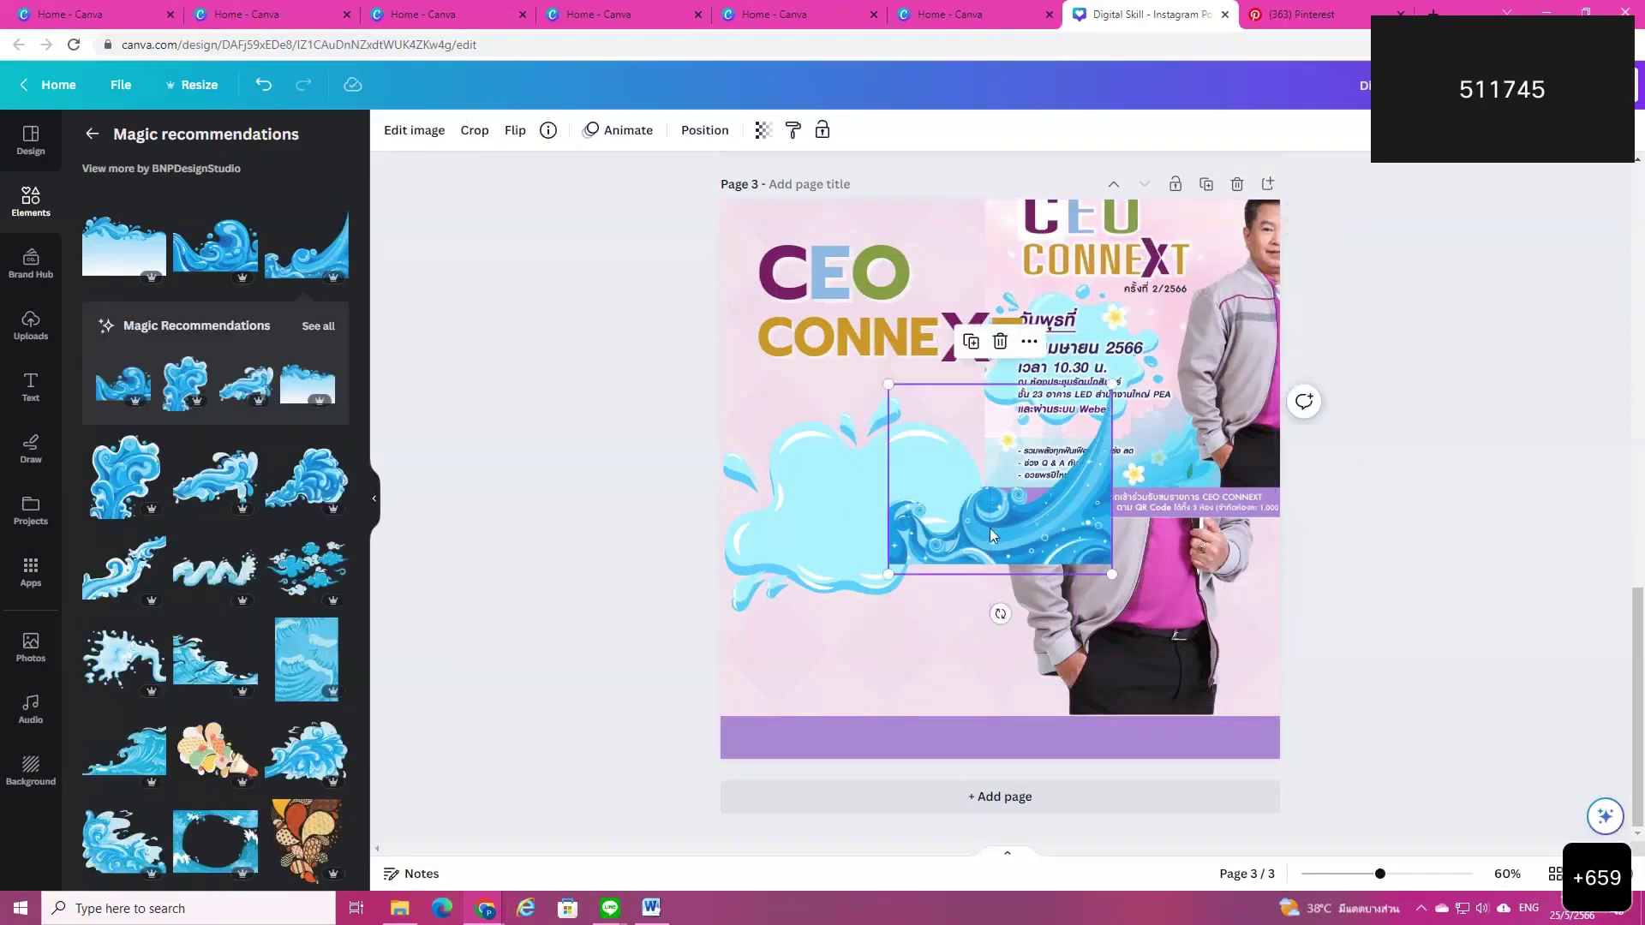
{"action": "left_click_drag", "start_coordinate": [990, 614], "coordinate": [869, 774]}
{"action": "left_click", "coordinate": [1400, 701]}
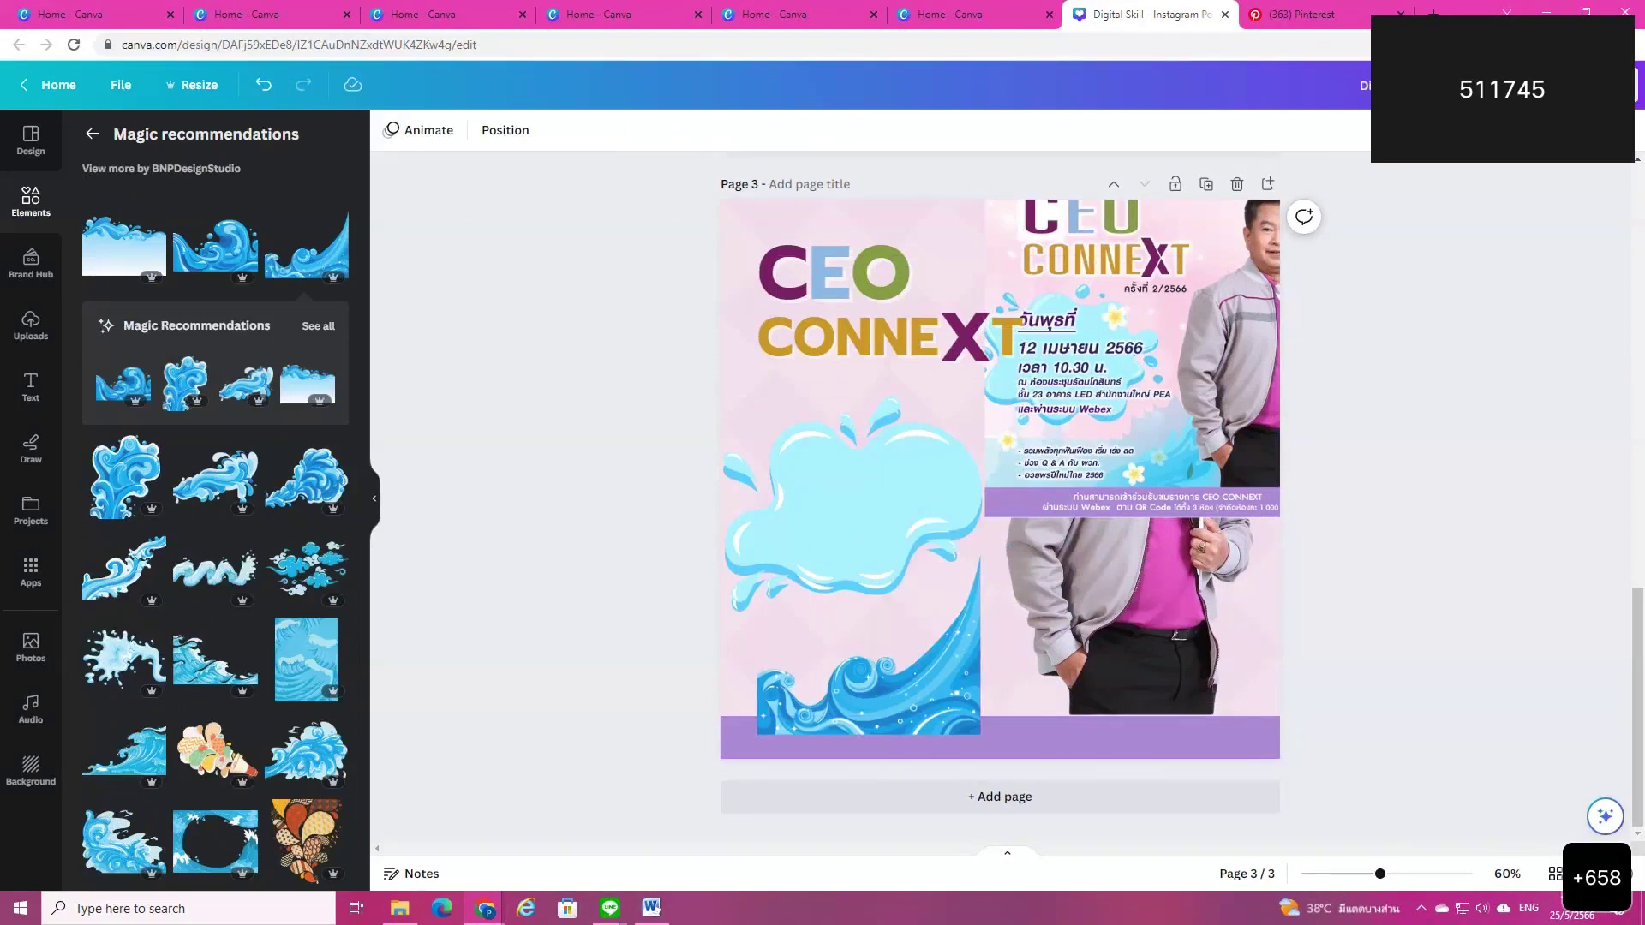
Step: Add page 4 and apply the recently used blue and orange "We Are Hiring" template to it
{"action": "left_click", "coordinate": [1071, 802]}
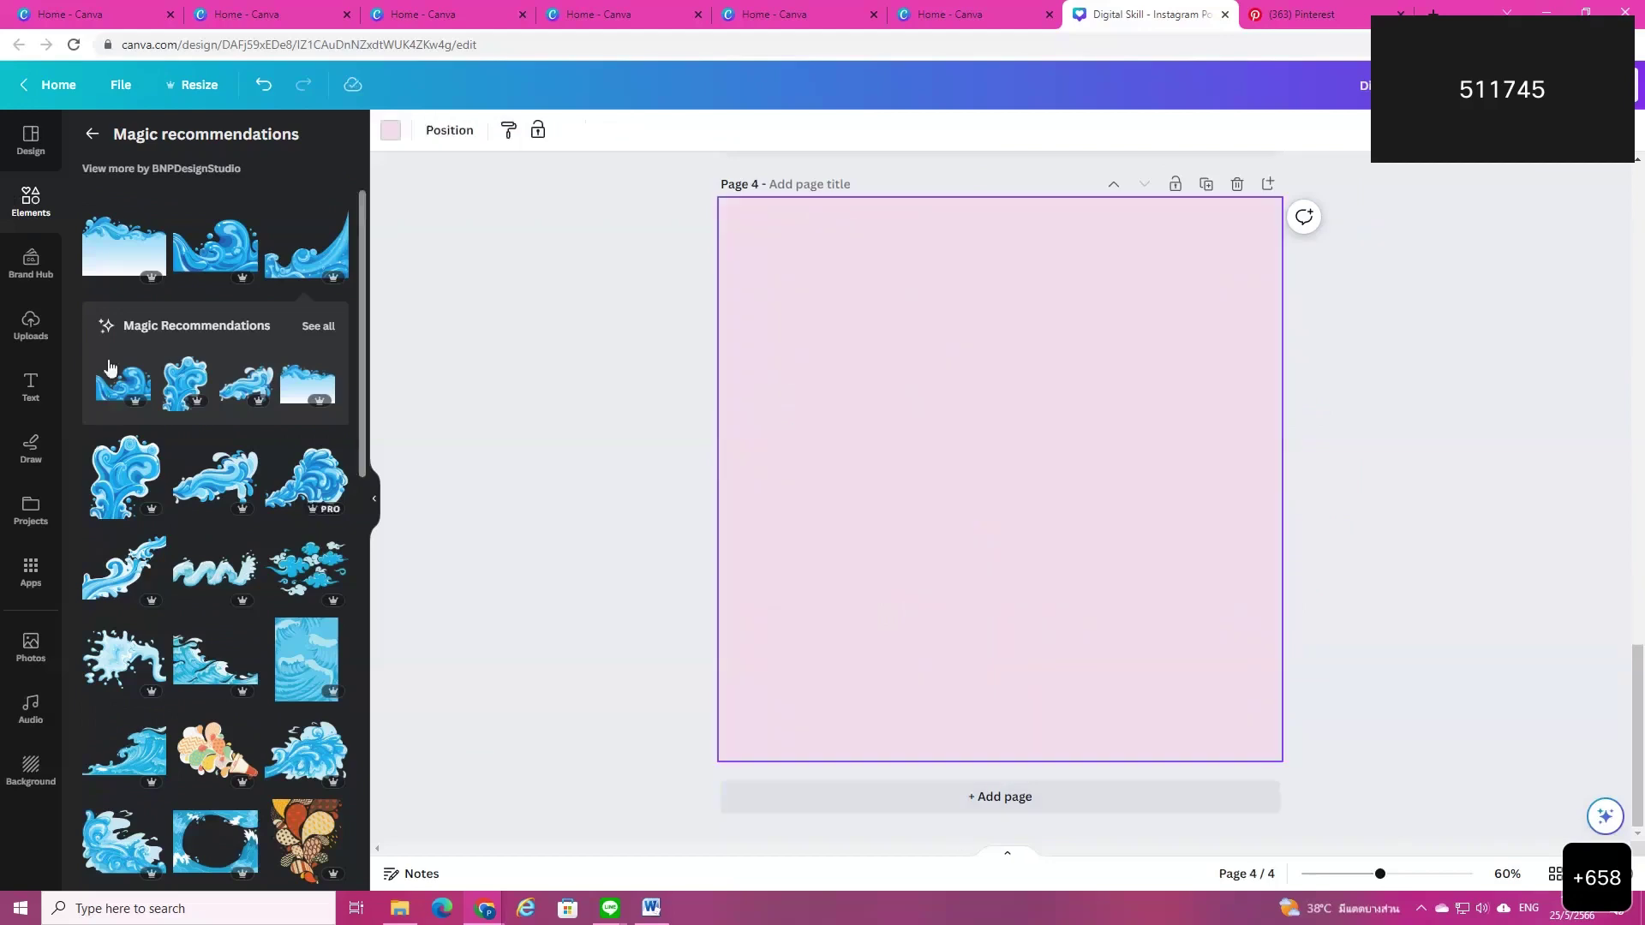
{"action": "left_click", "coordinate": [47, 172]}
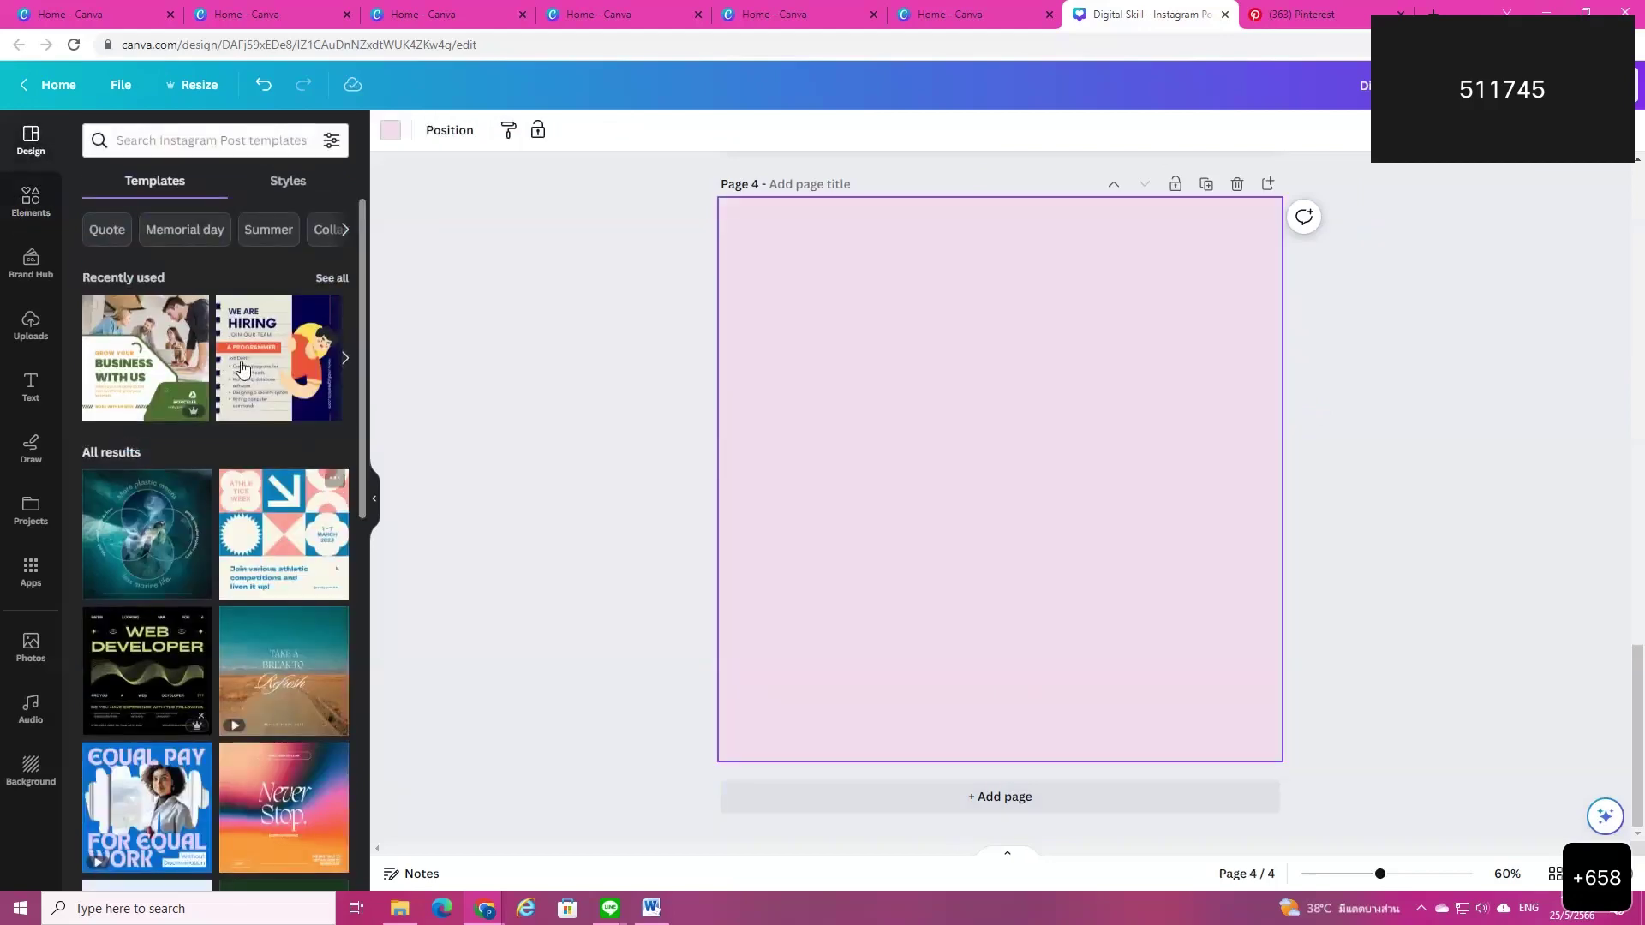
{"action": "left_click", "coordinate": [249, 368]}
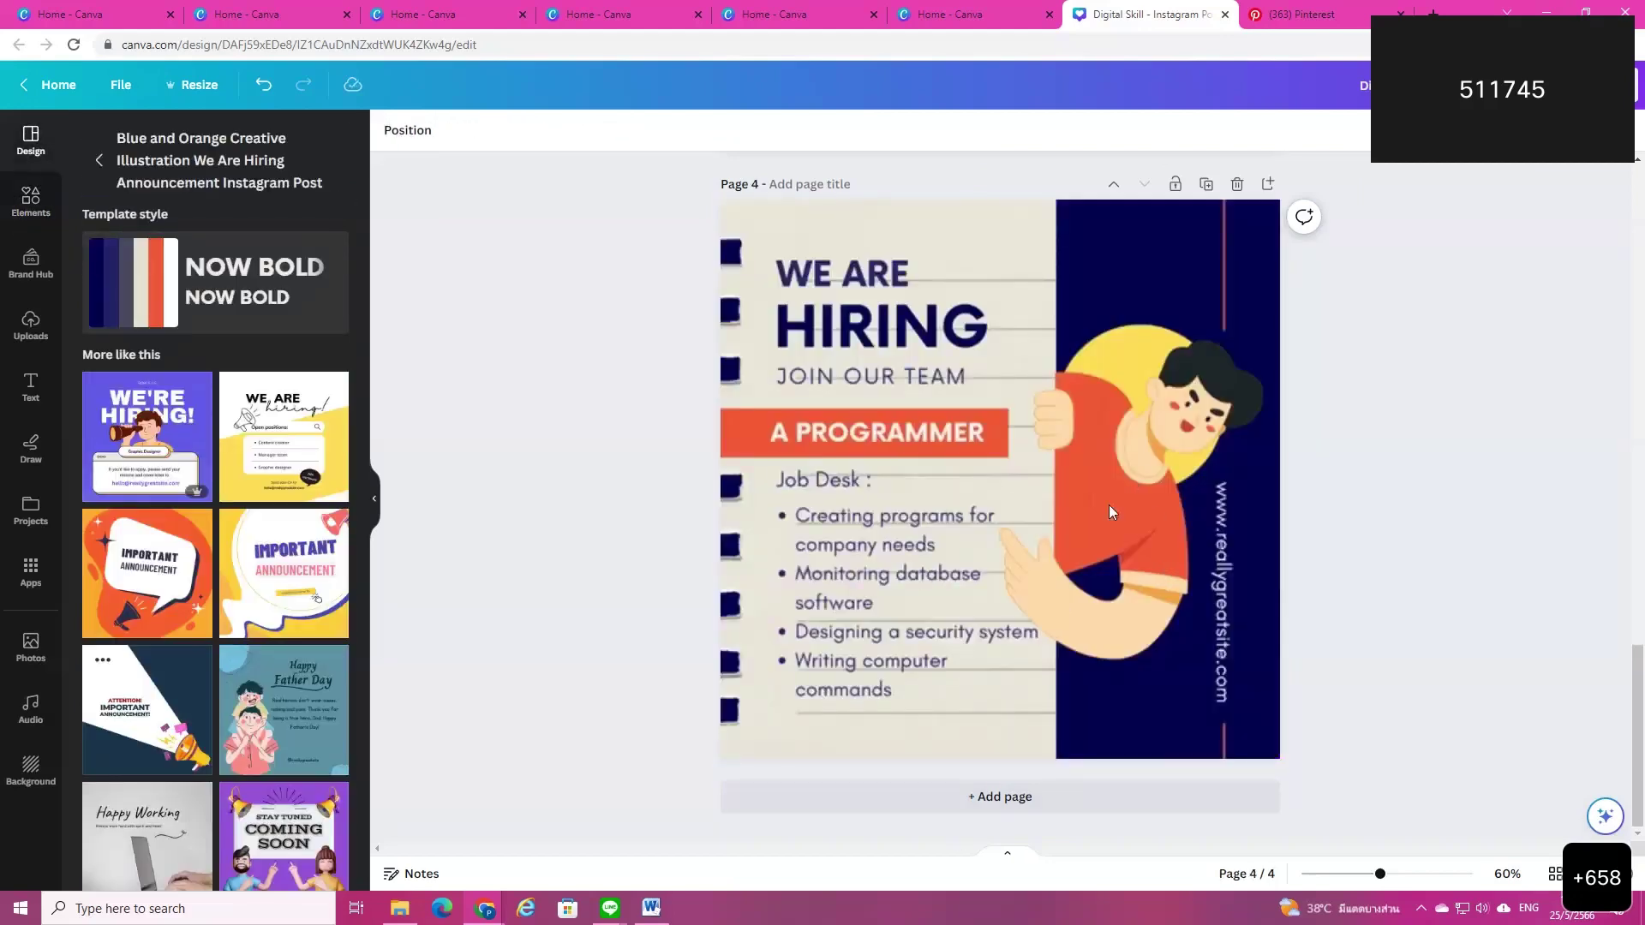
Step: Show all keywords of the man illustration on page 4, search by its Employment keyword and browse the related graphics
{"action": "left_click", "coordinate": [1139, 485]}
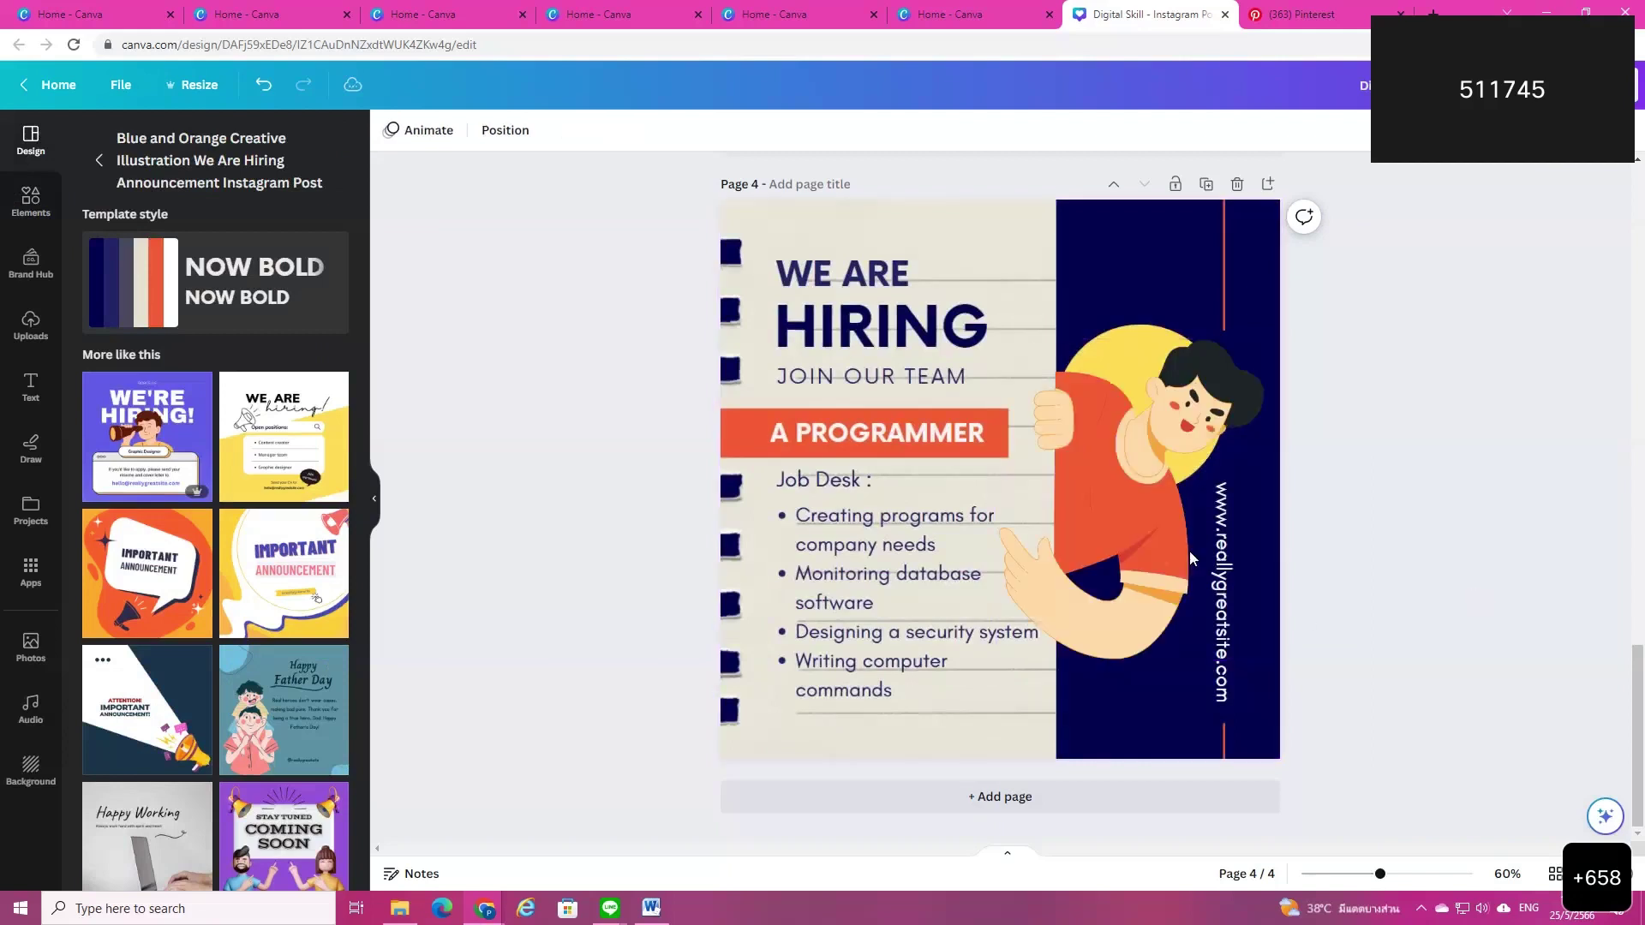
{"action": "left_click", "coordinate": [1165, 548]}
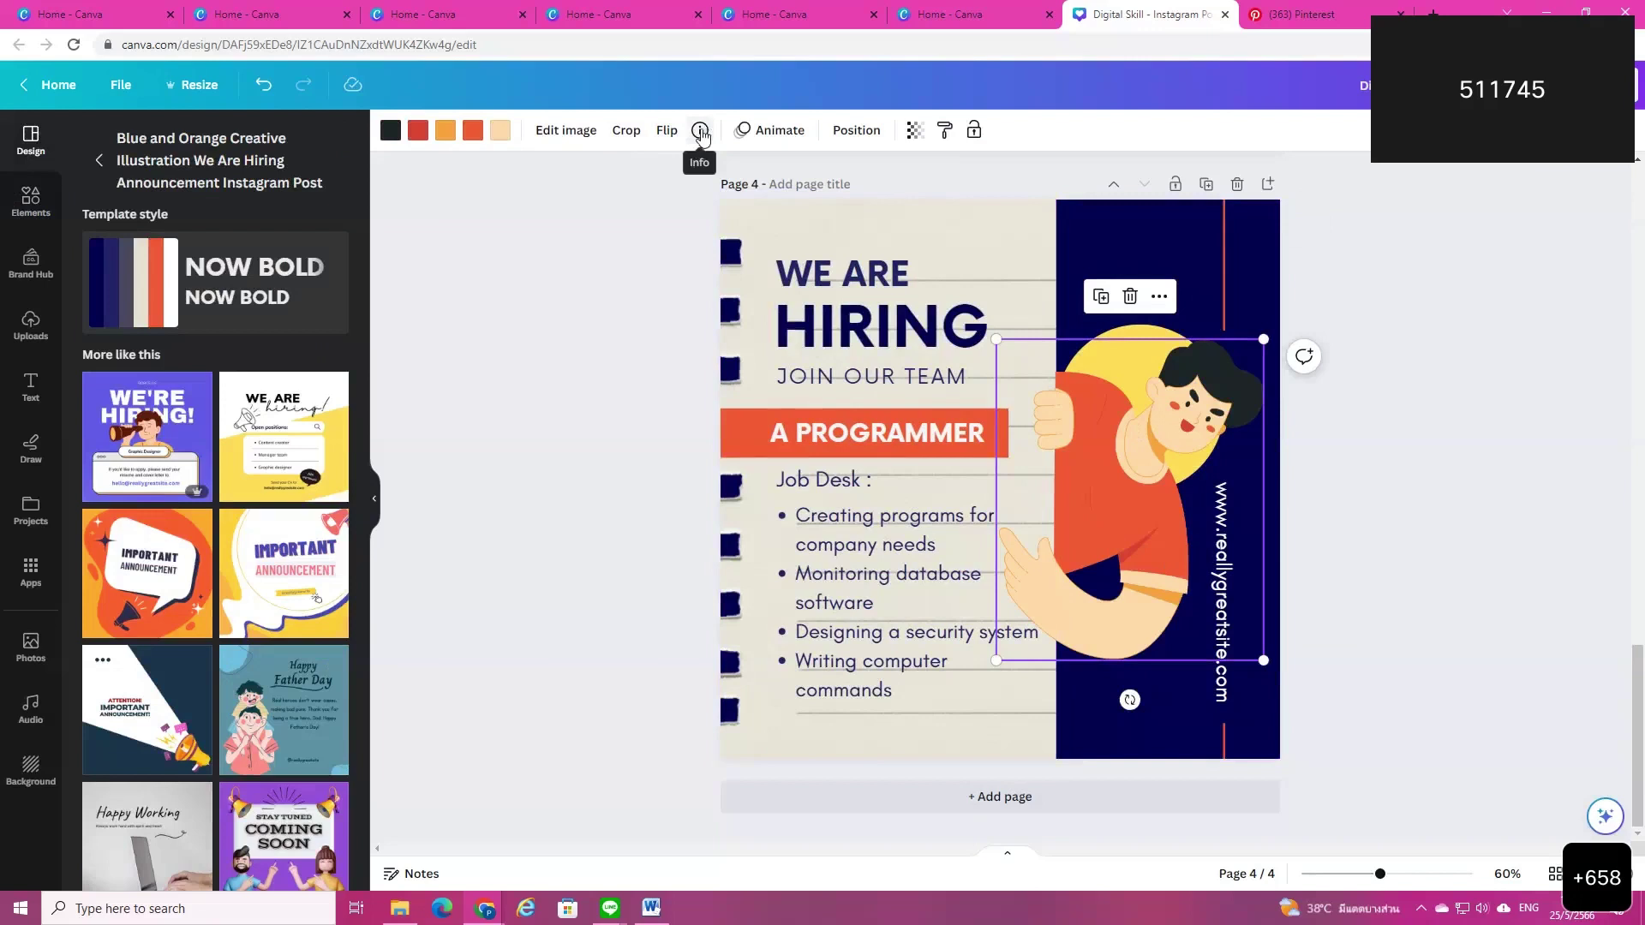
{"action": "left_click", "coordinate": [700, 133]}
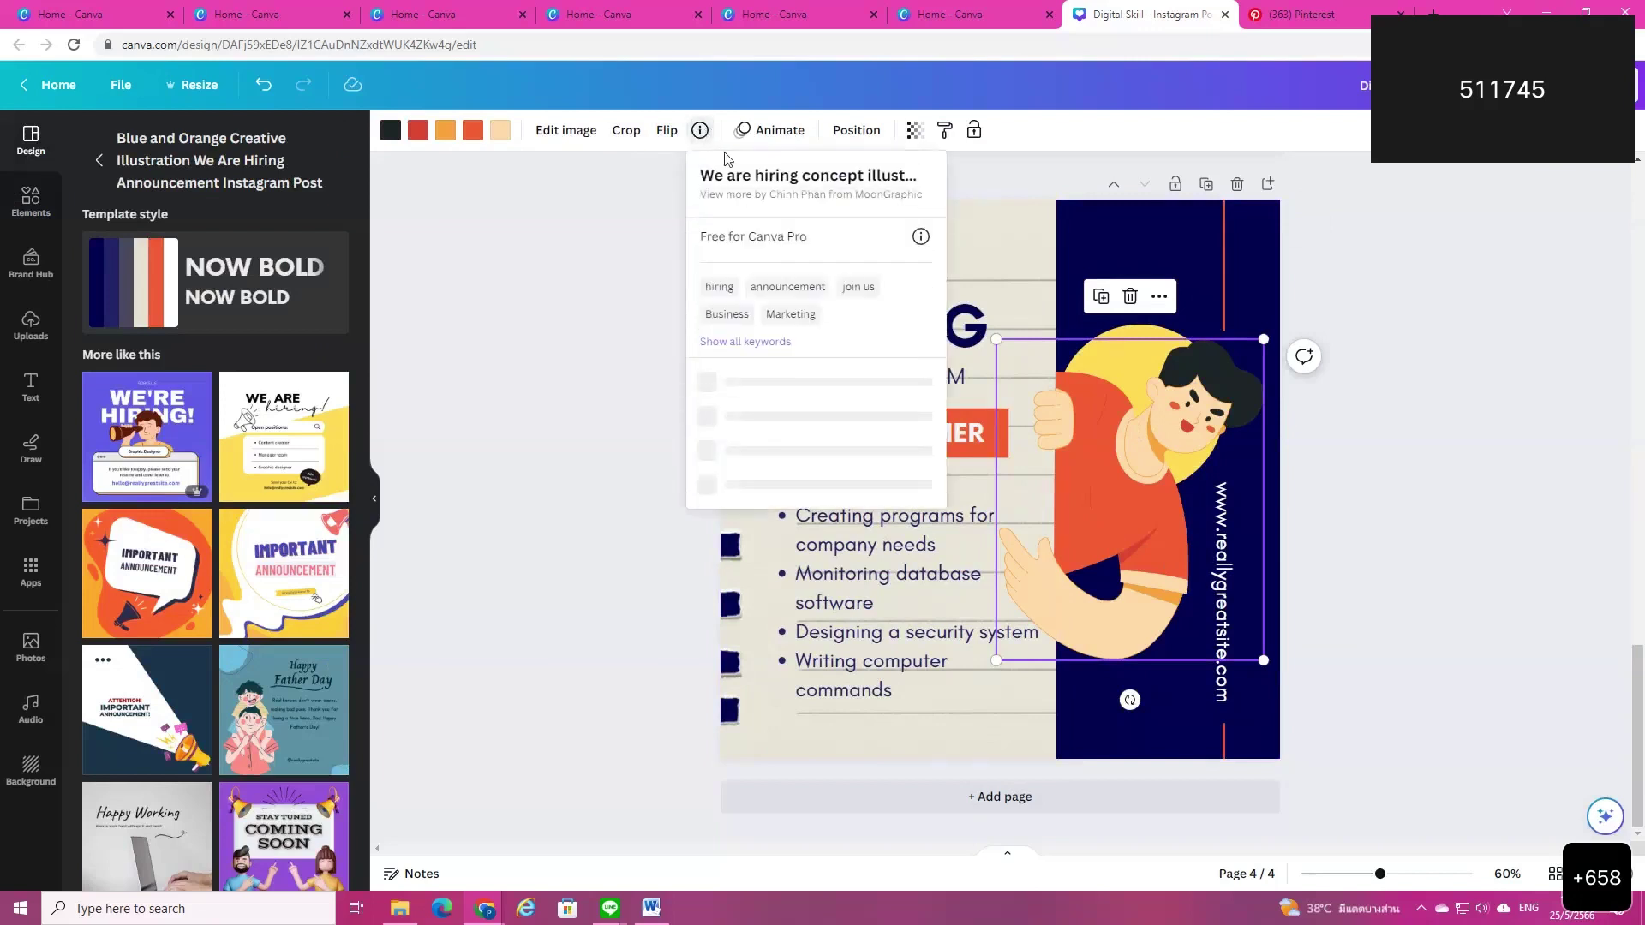
{"action": "left_click", "coordinate": [745, 341]}
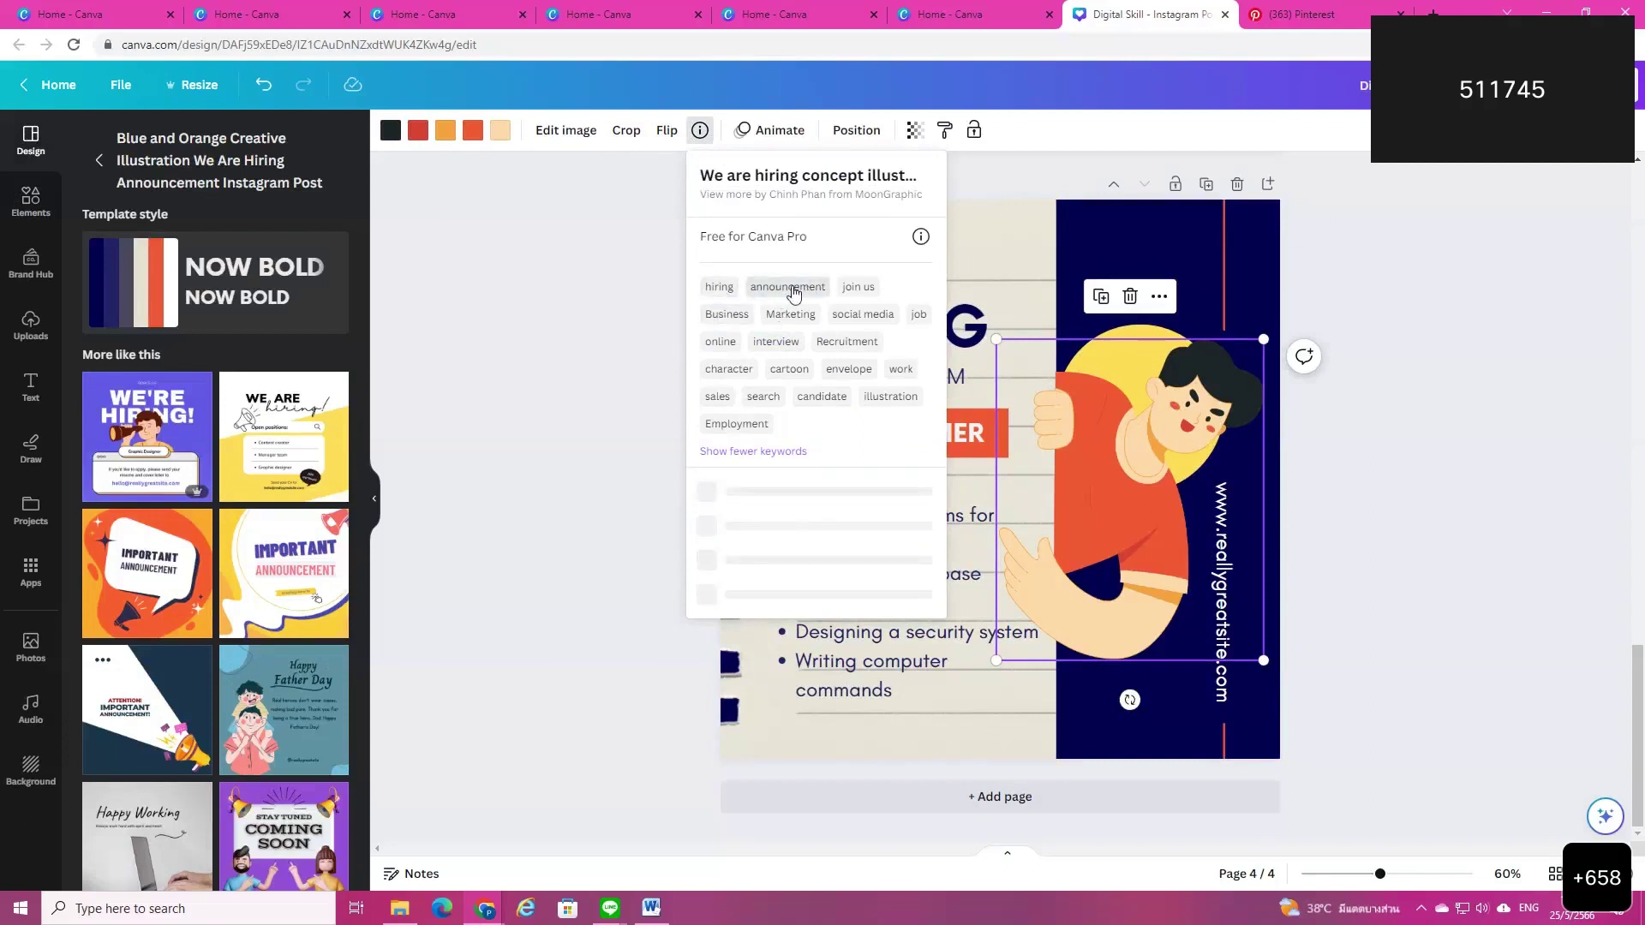
{"action": "left_click", "coordinate": [742, 423]}
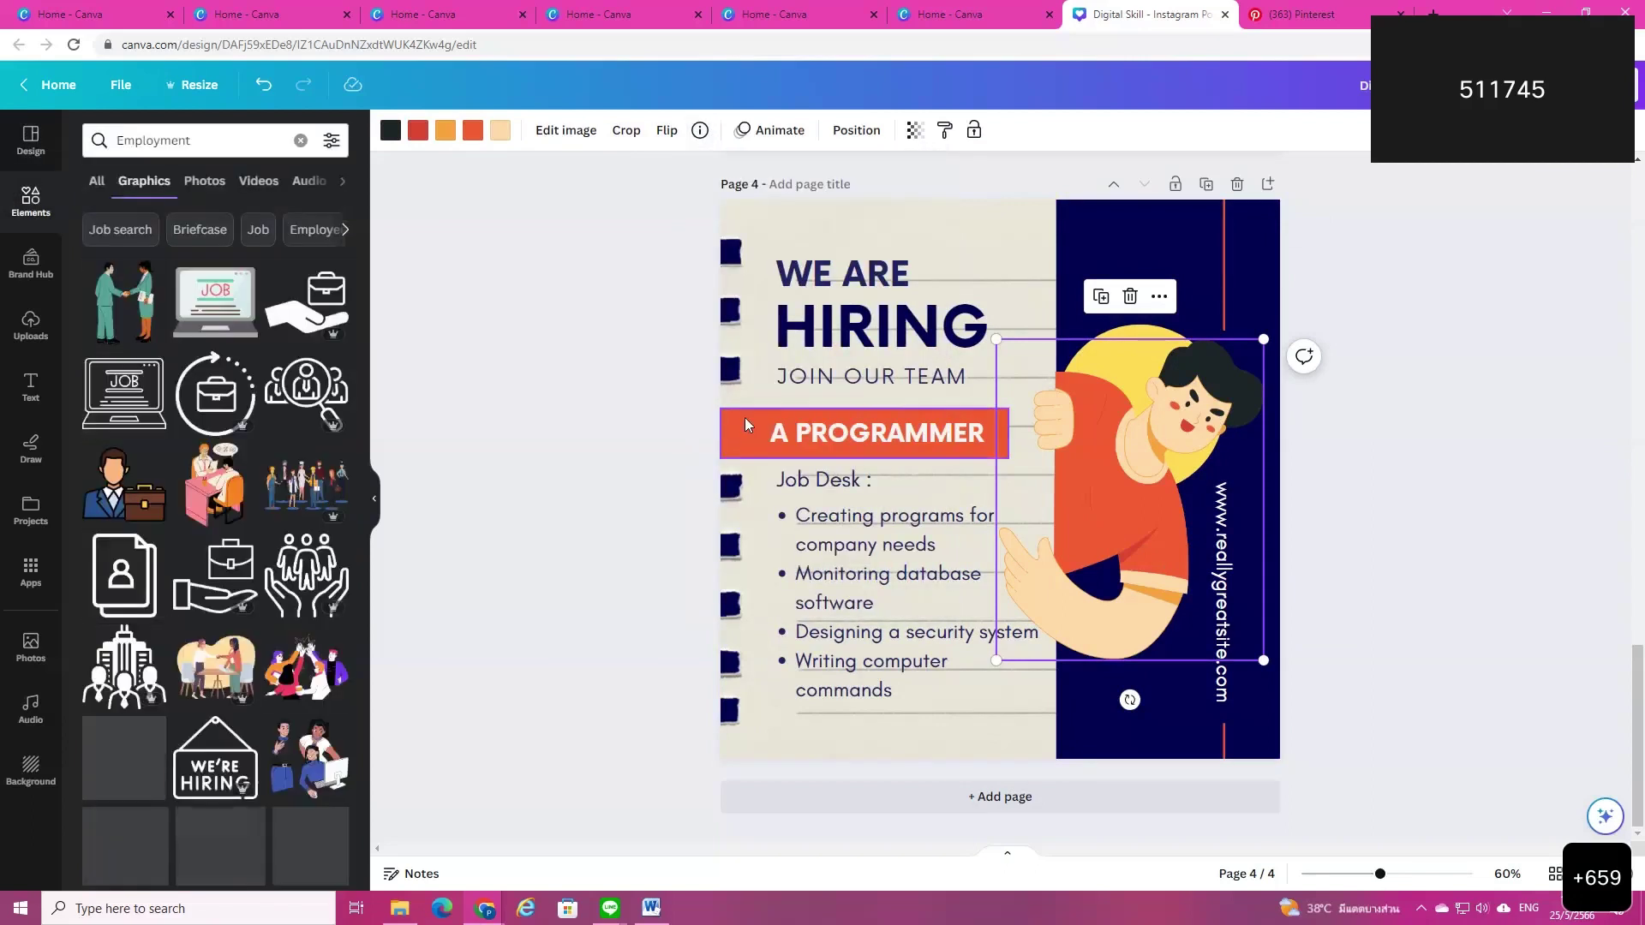
{"action": "scroll", "coordinate": [259, 615], "scroll_direction": "down", "scroll_amount": 5}
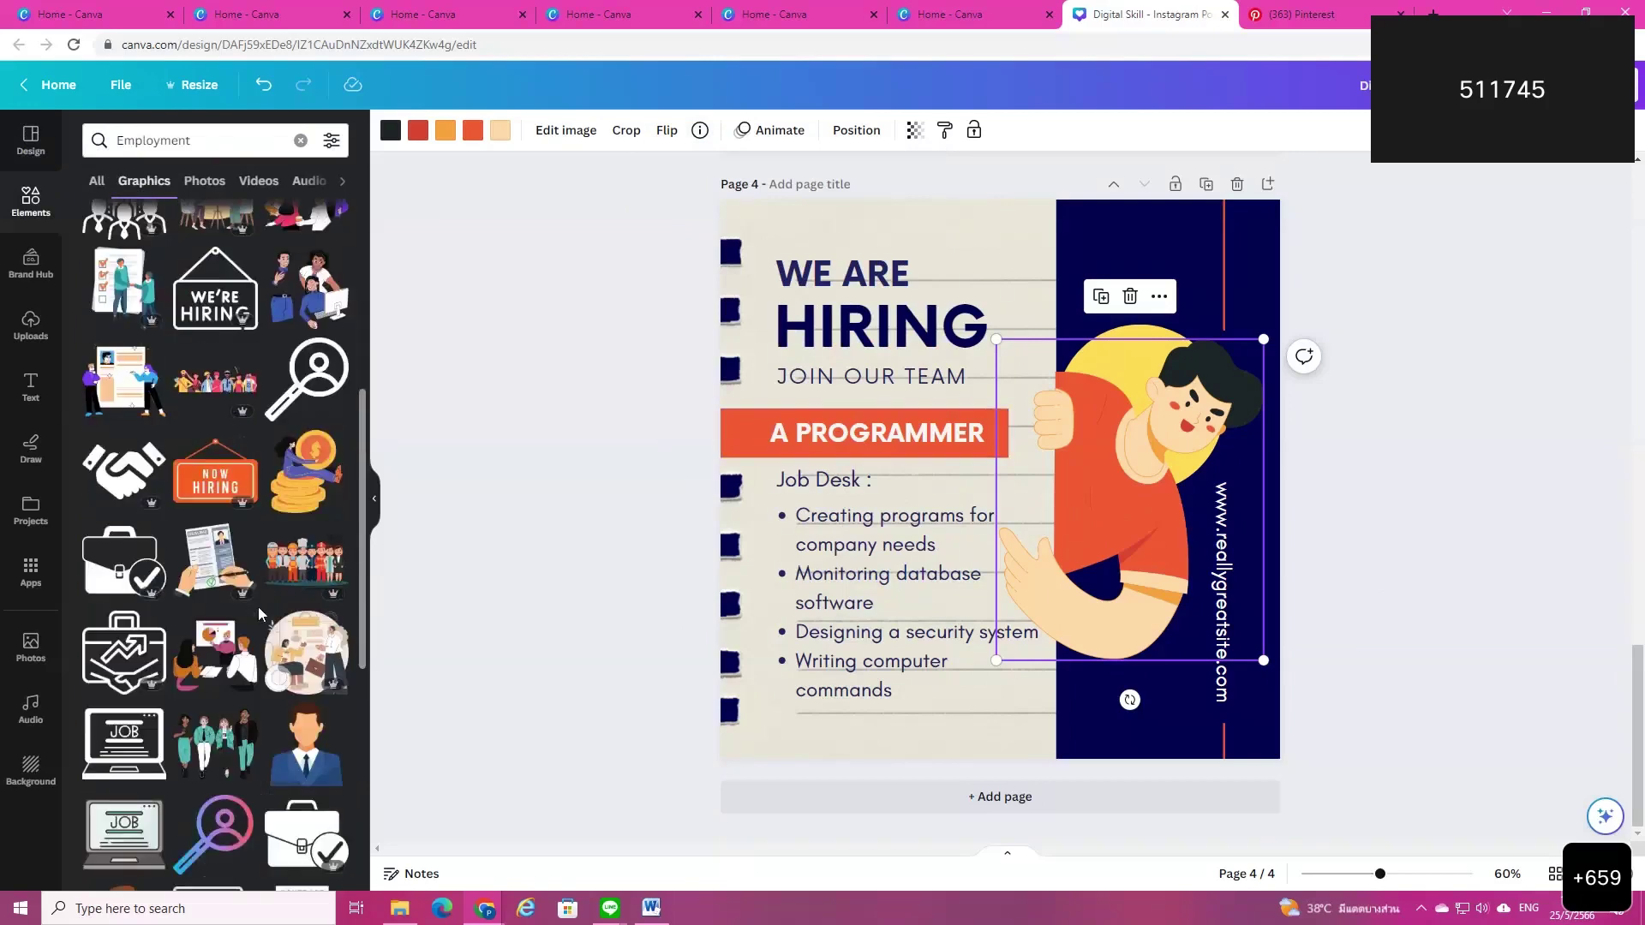
{"action": "scroll", "coordinate": [207, 682], "scroll_direction": "down", "scroll_amount": 1}
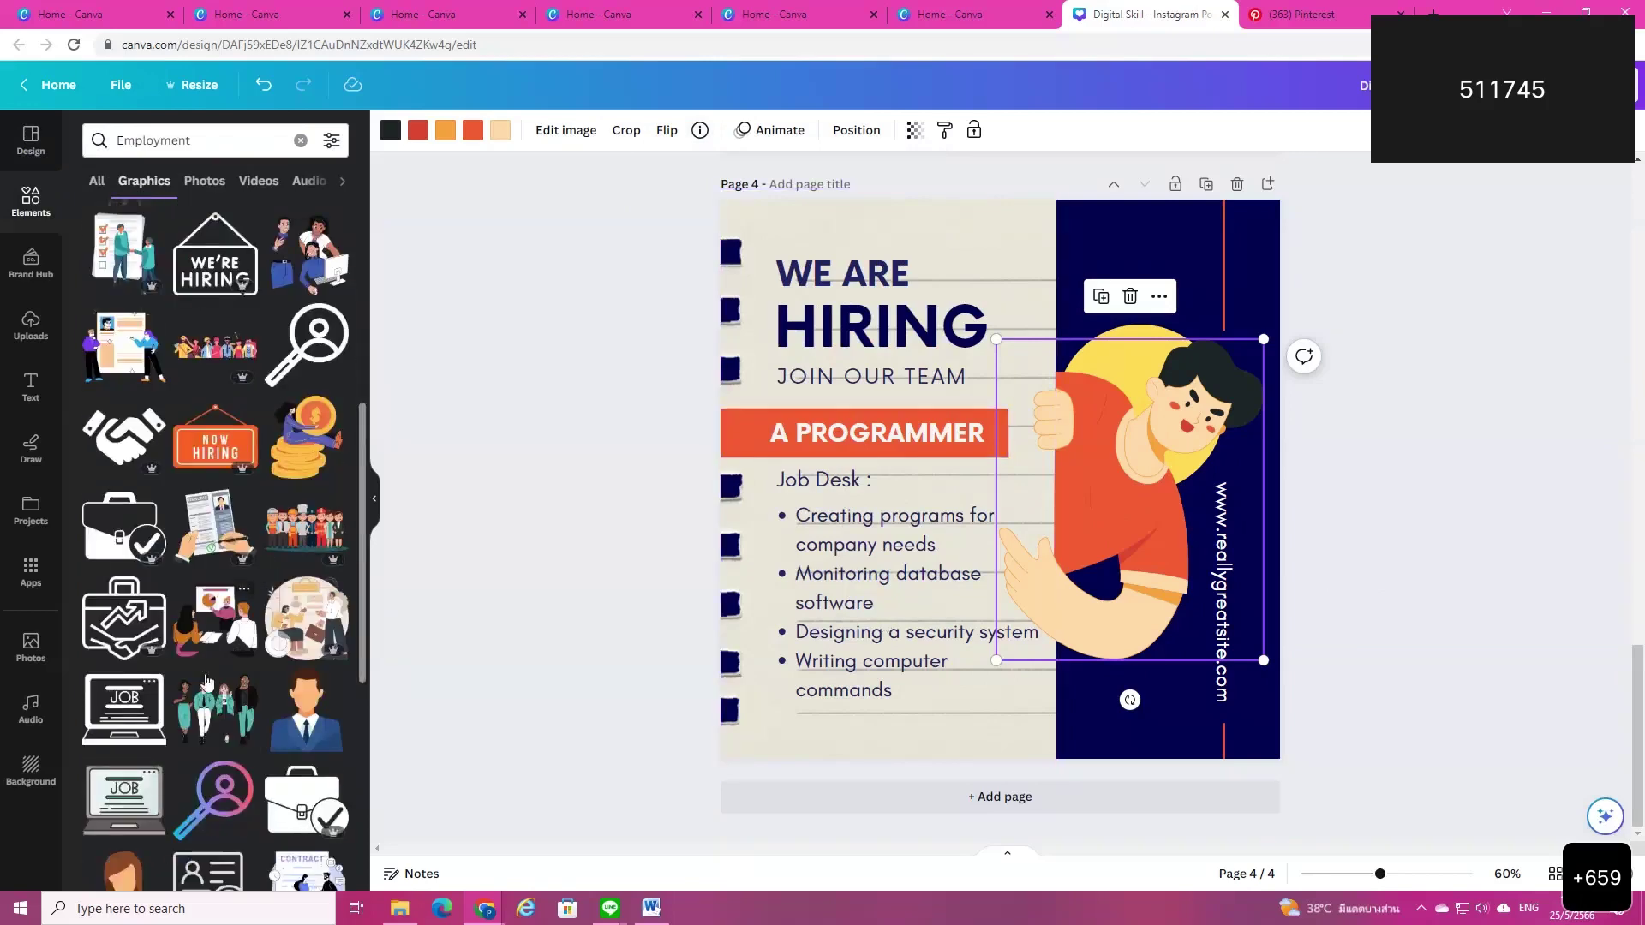
{"action": "scroll", "coordinate": [206, 683], "scroll_direction": "down", "scroll_amount": 5}
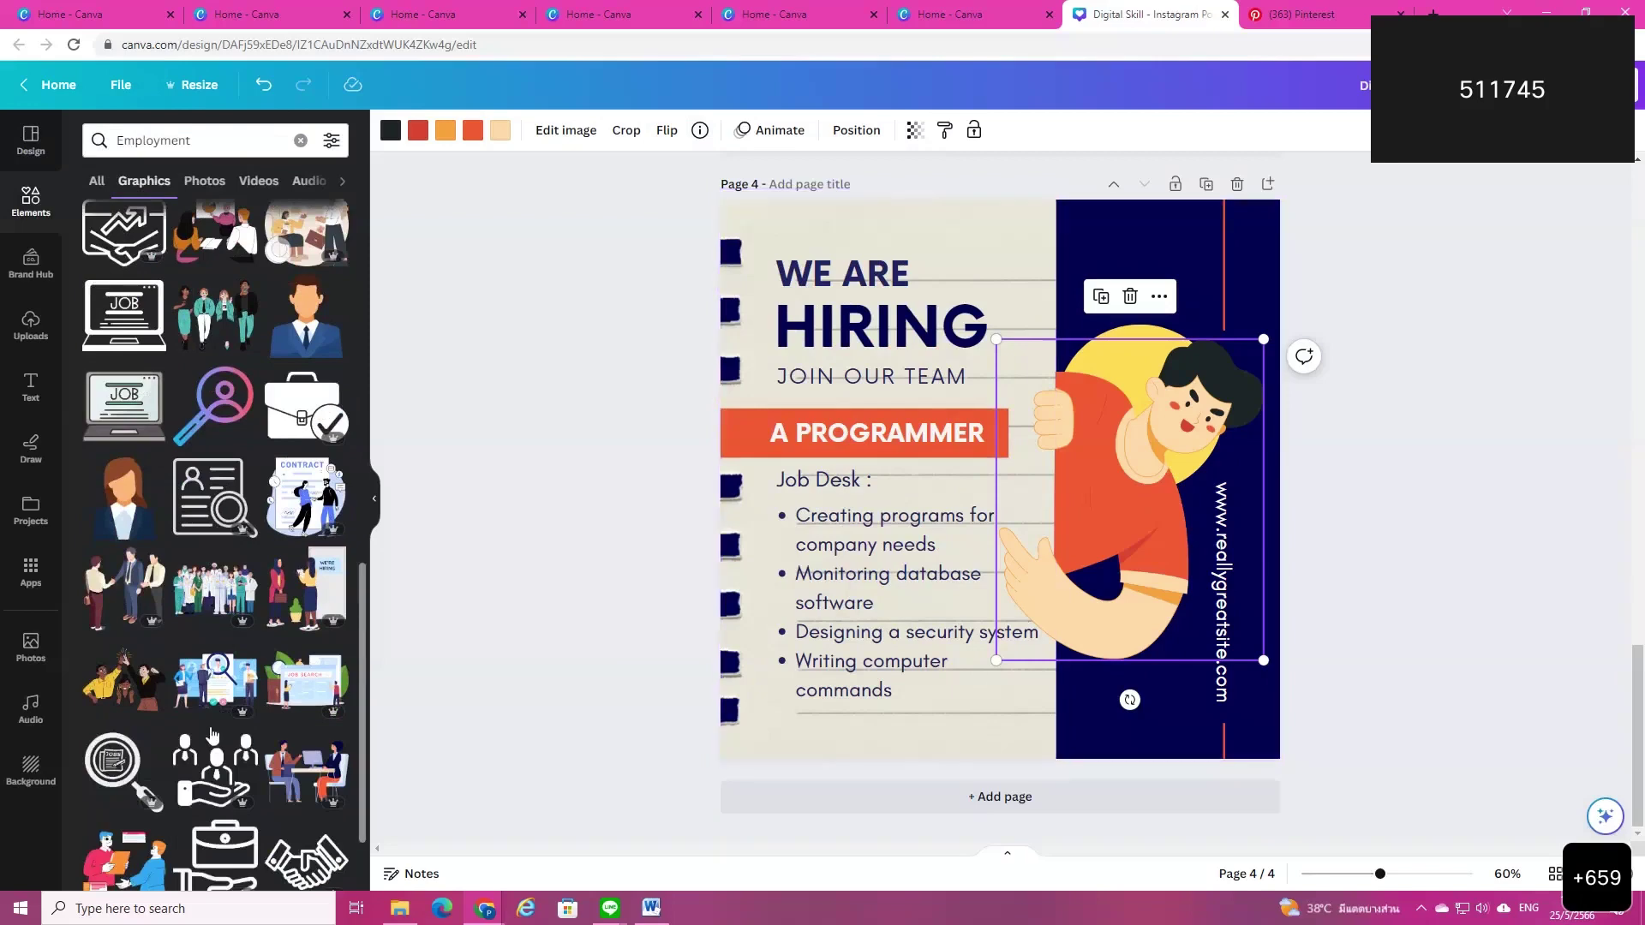
{"action": "scroll", "coordinate": [212, 735], "scroll_direction": "down", "scroll_amount": 1}
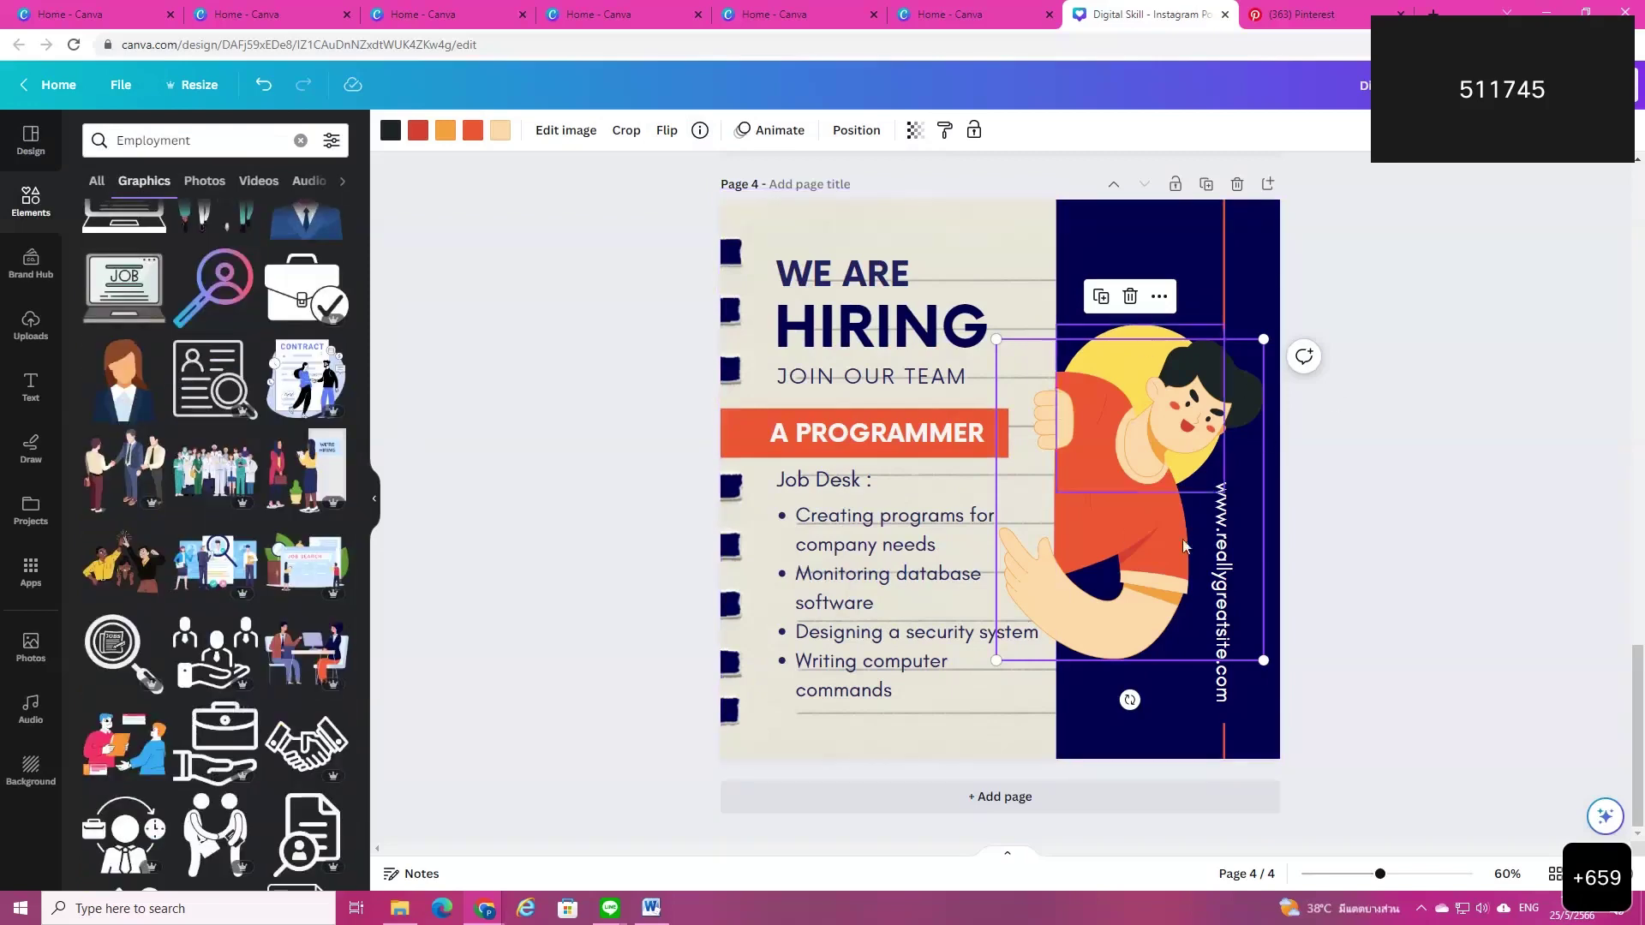
Step: Move the man illustration slightly lower and search for related graphics by its announcement keyword
{"action": "left_click", "coordinate": [1134, 480]}
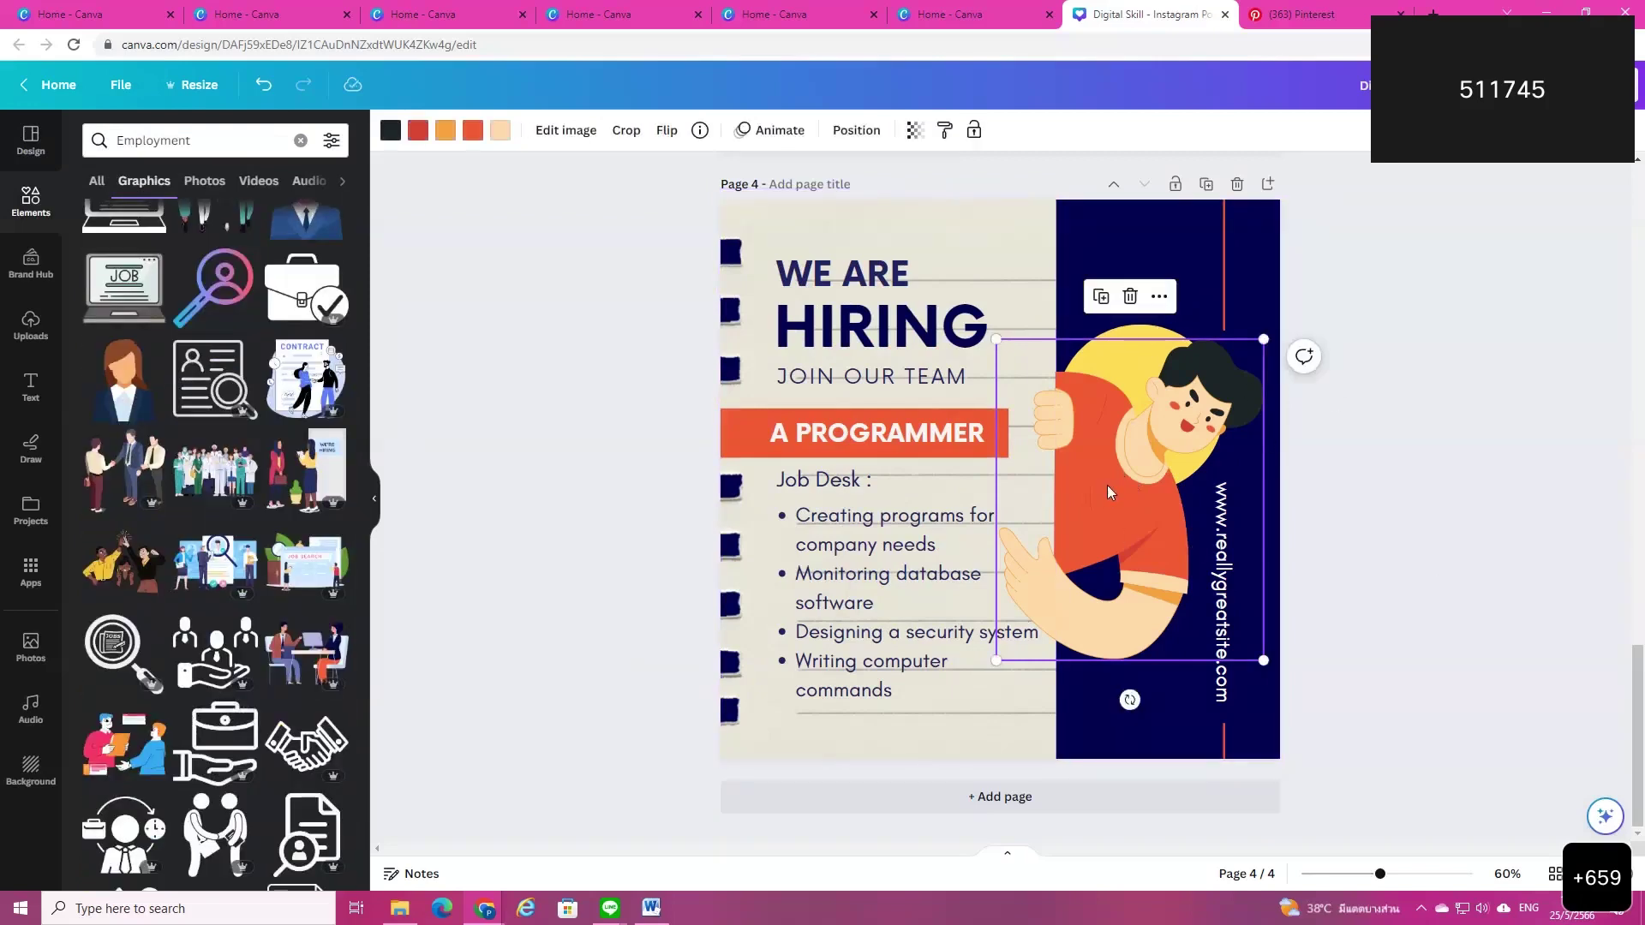
{"action": "left_click_drag", "start_coordinate": [1213, 490], "coordinate": [1162, 540]}
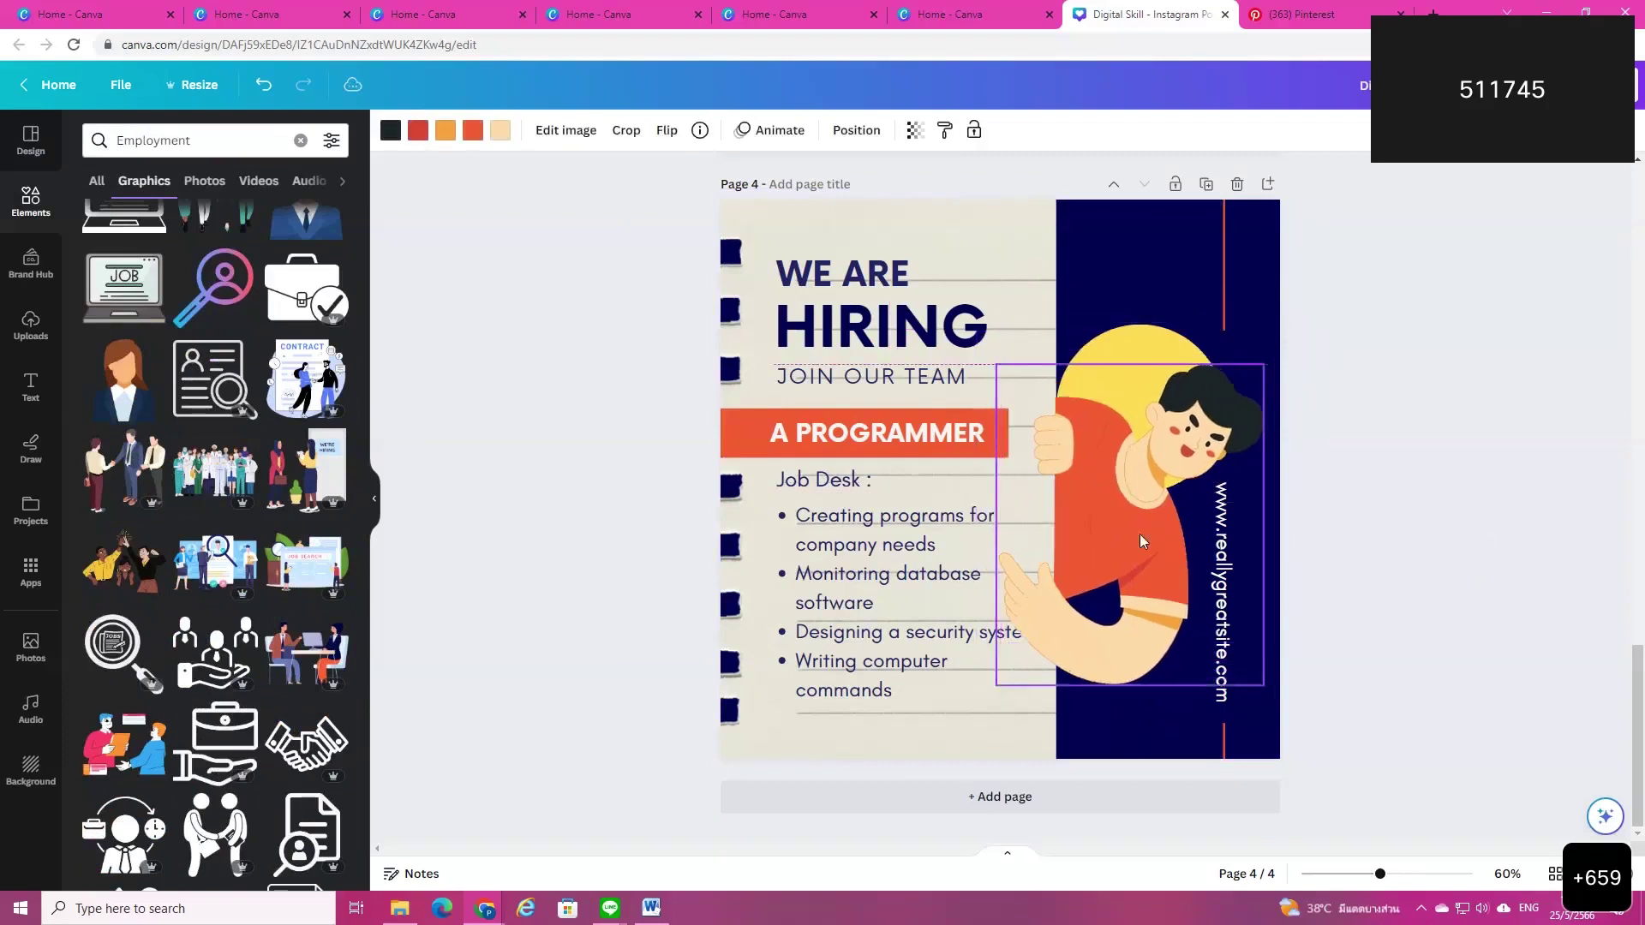
{"action": "left_click", "coordinate": [700, 130]}
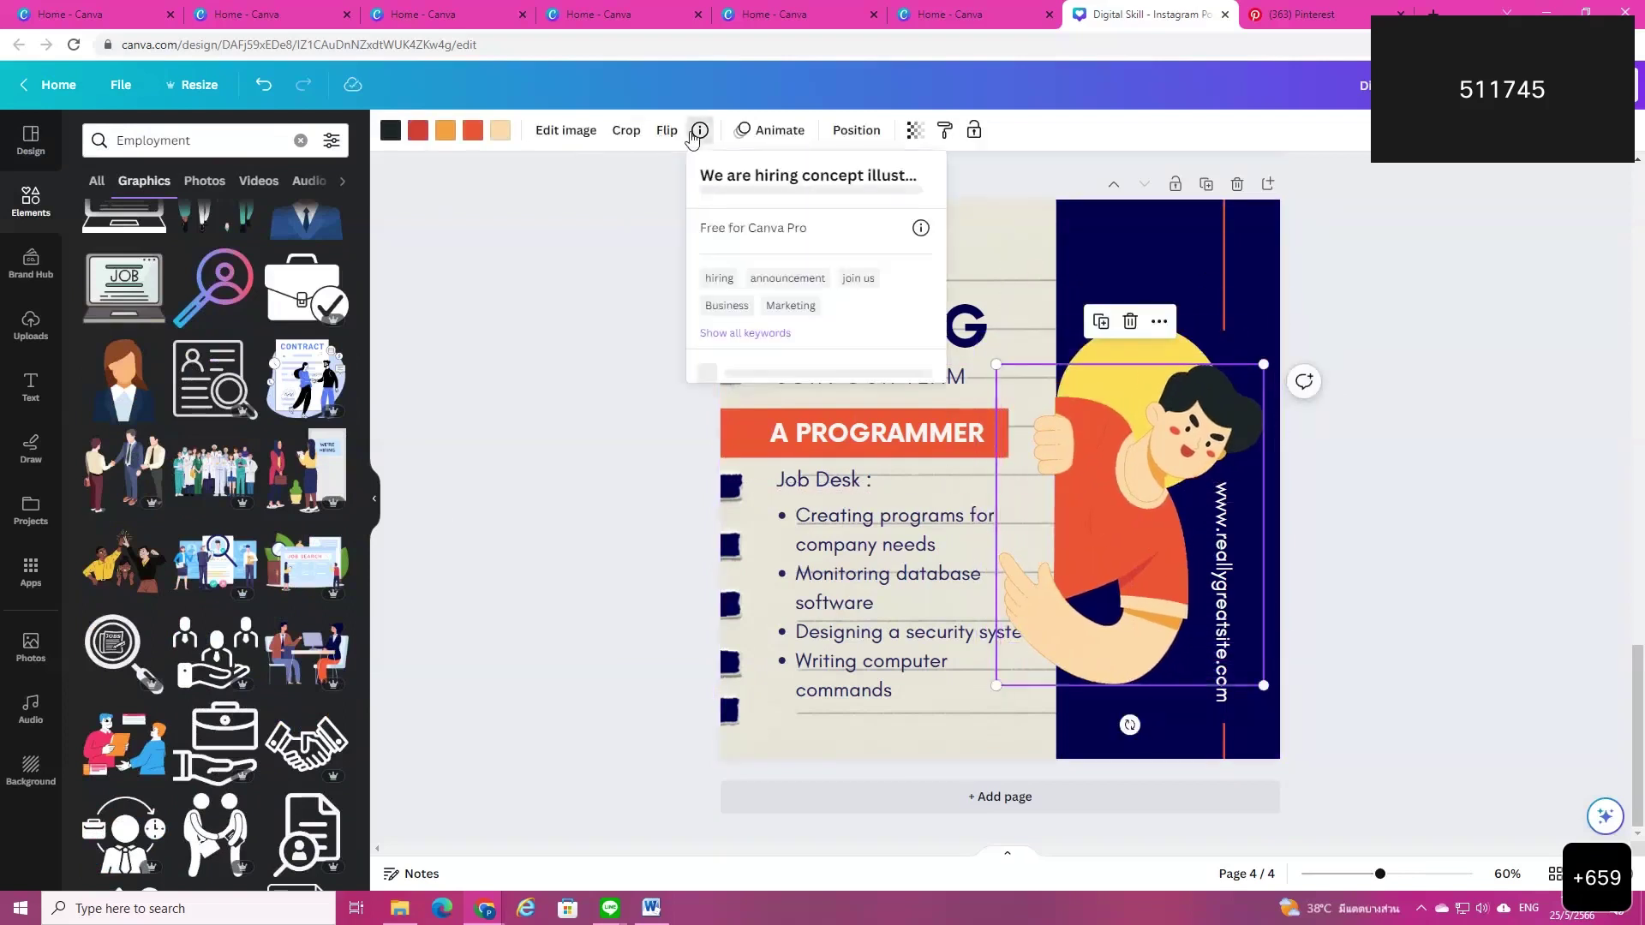
{"action": "left_click", "coordinate": [796, 289]}
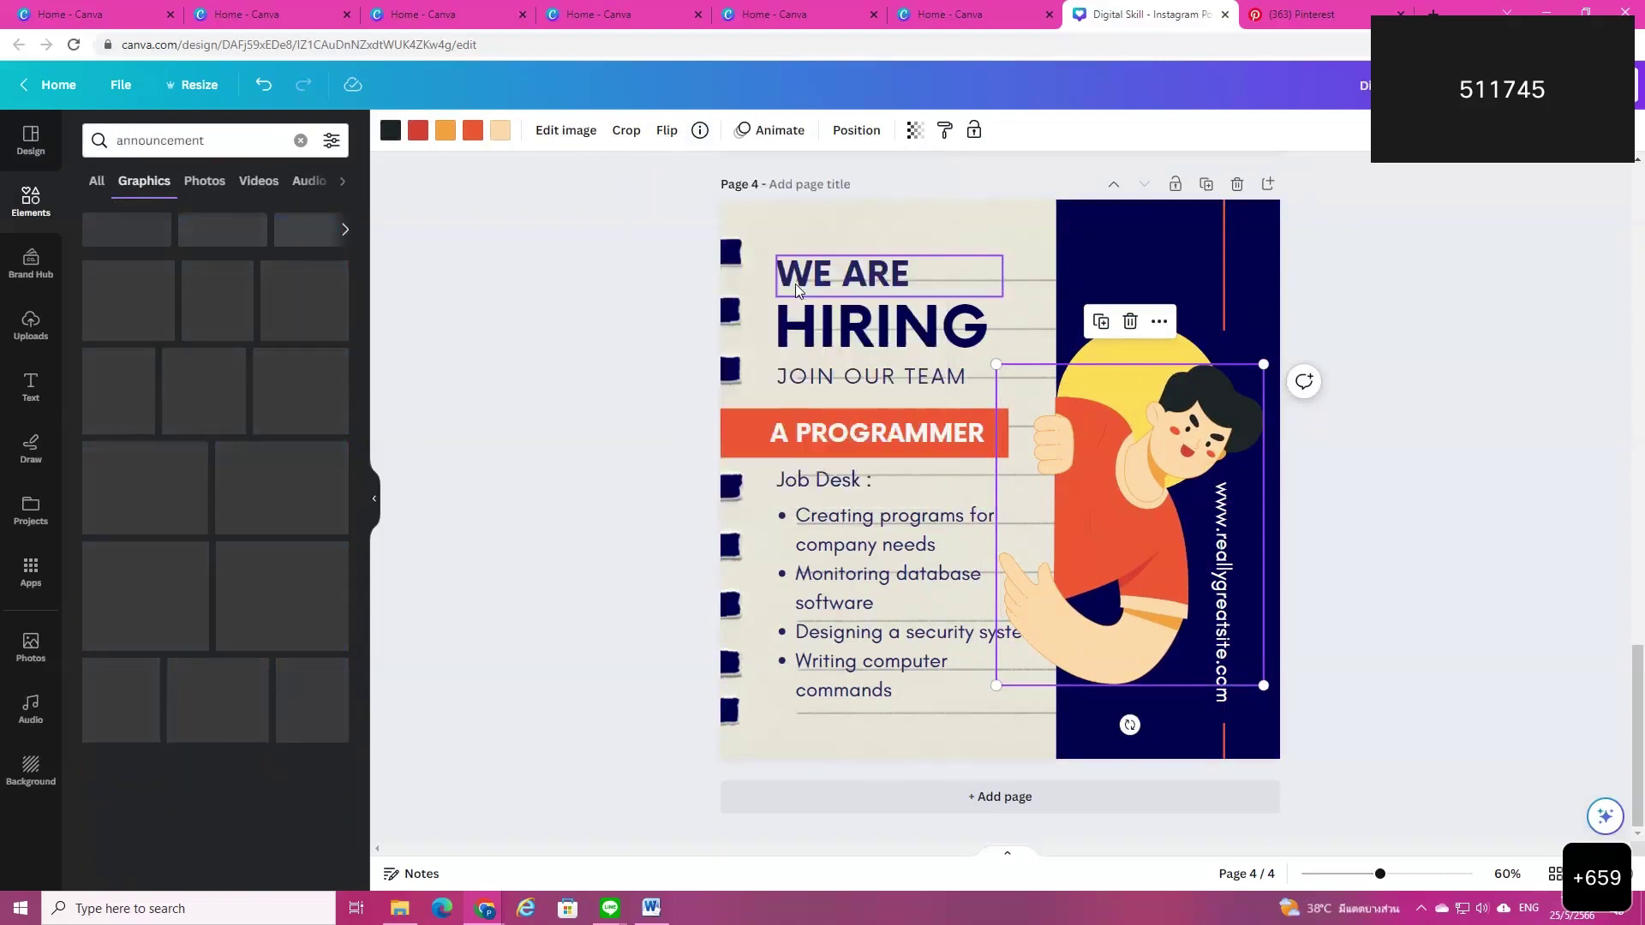
Step: View more graphics by the man illustration's creator, MoonGraphic, and place the pointing man with a backpack on page 4, enlarged over the illustration
{"action": "left_click", "coordinate": [700, 131]}
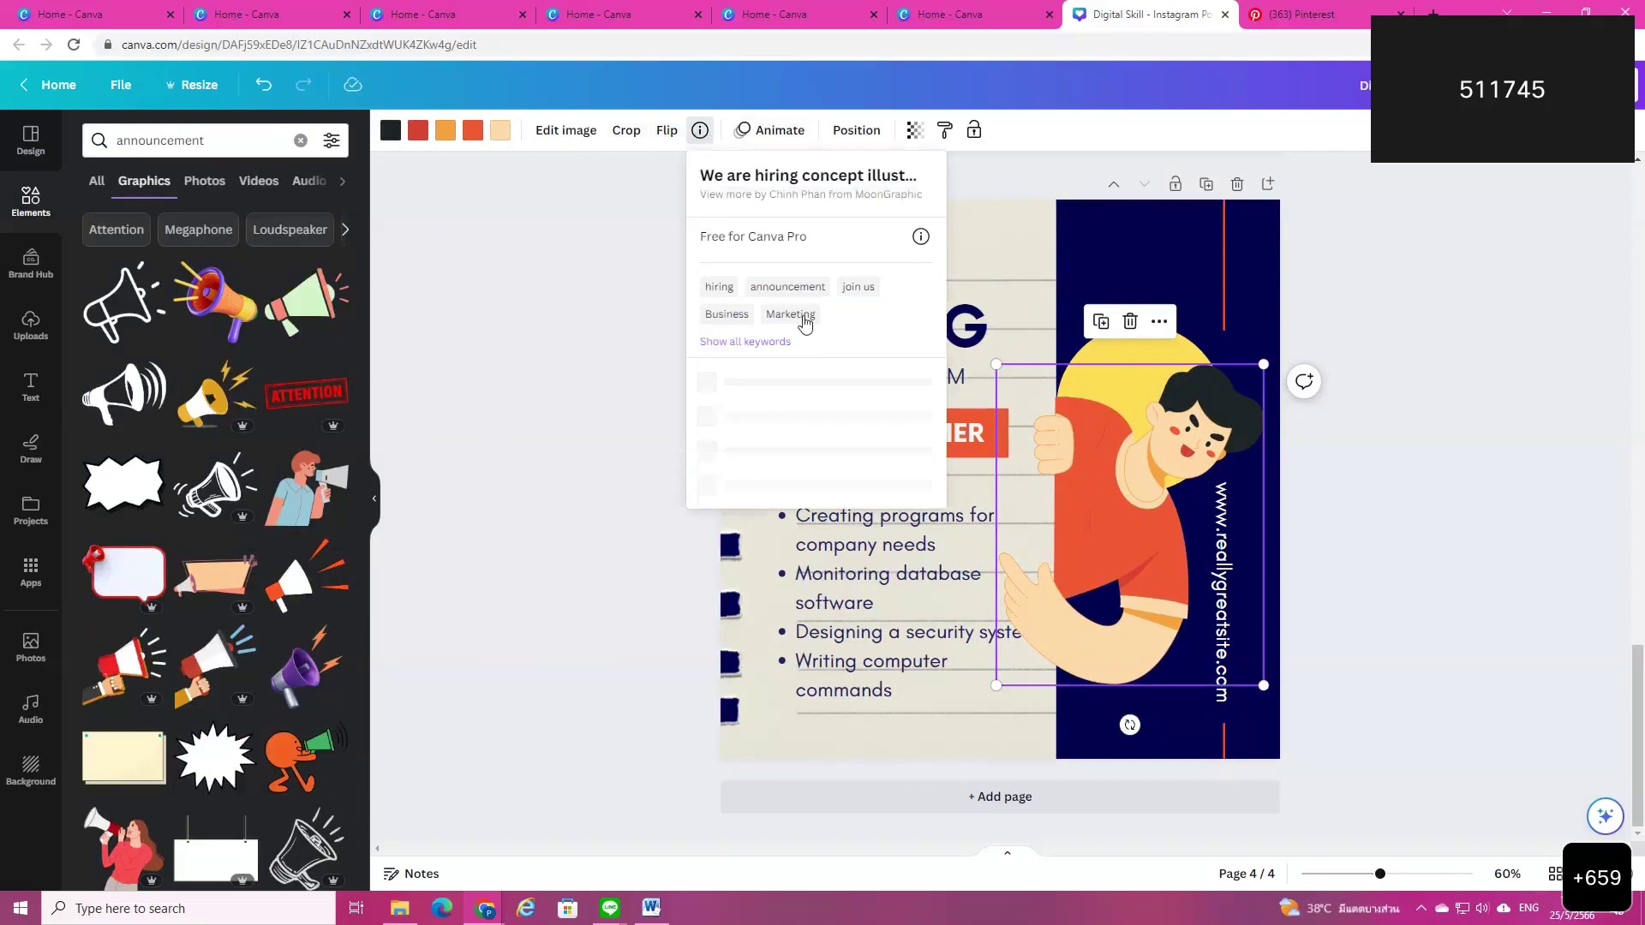
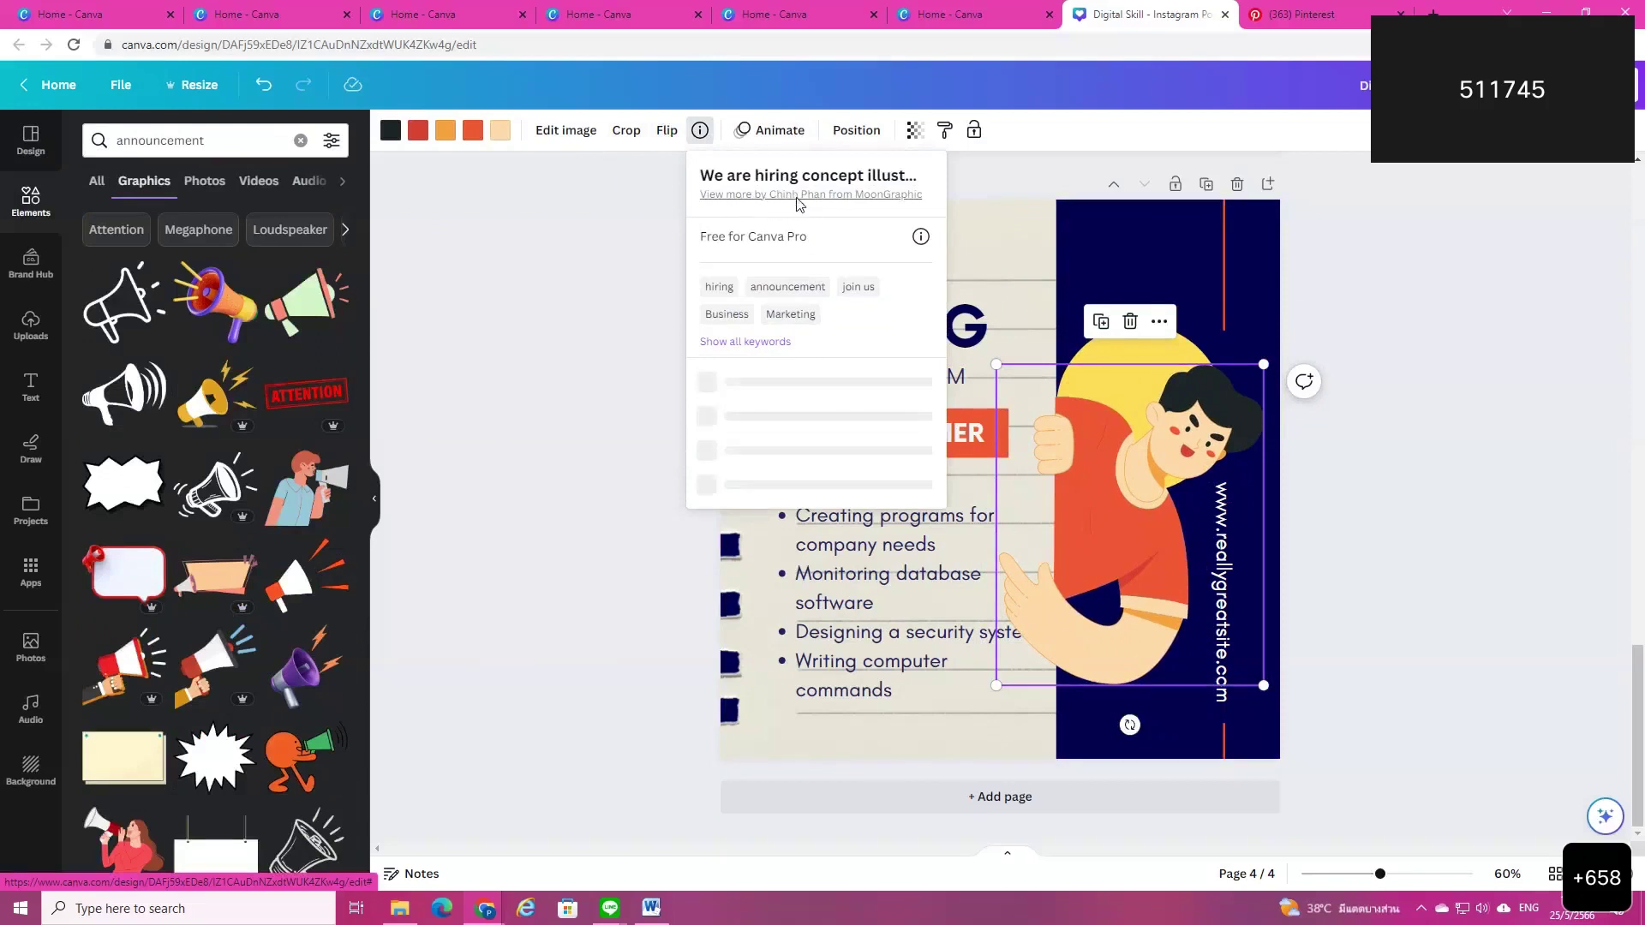
{"action": "left_click", "coordinate": [798, 199]}
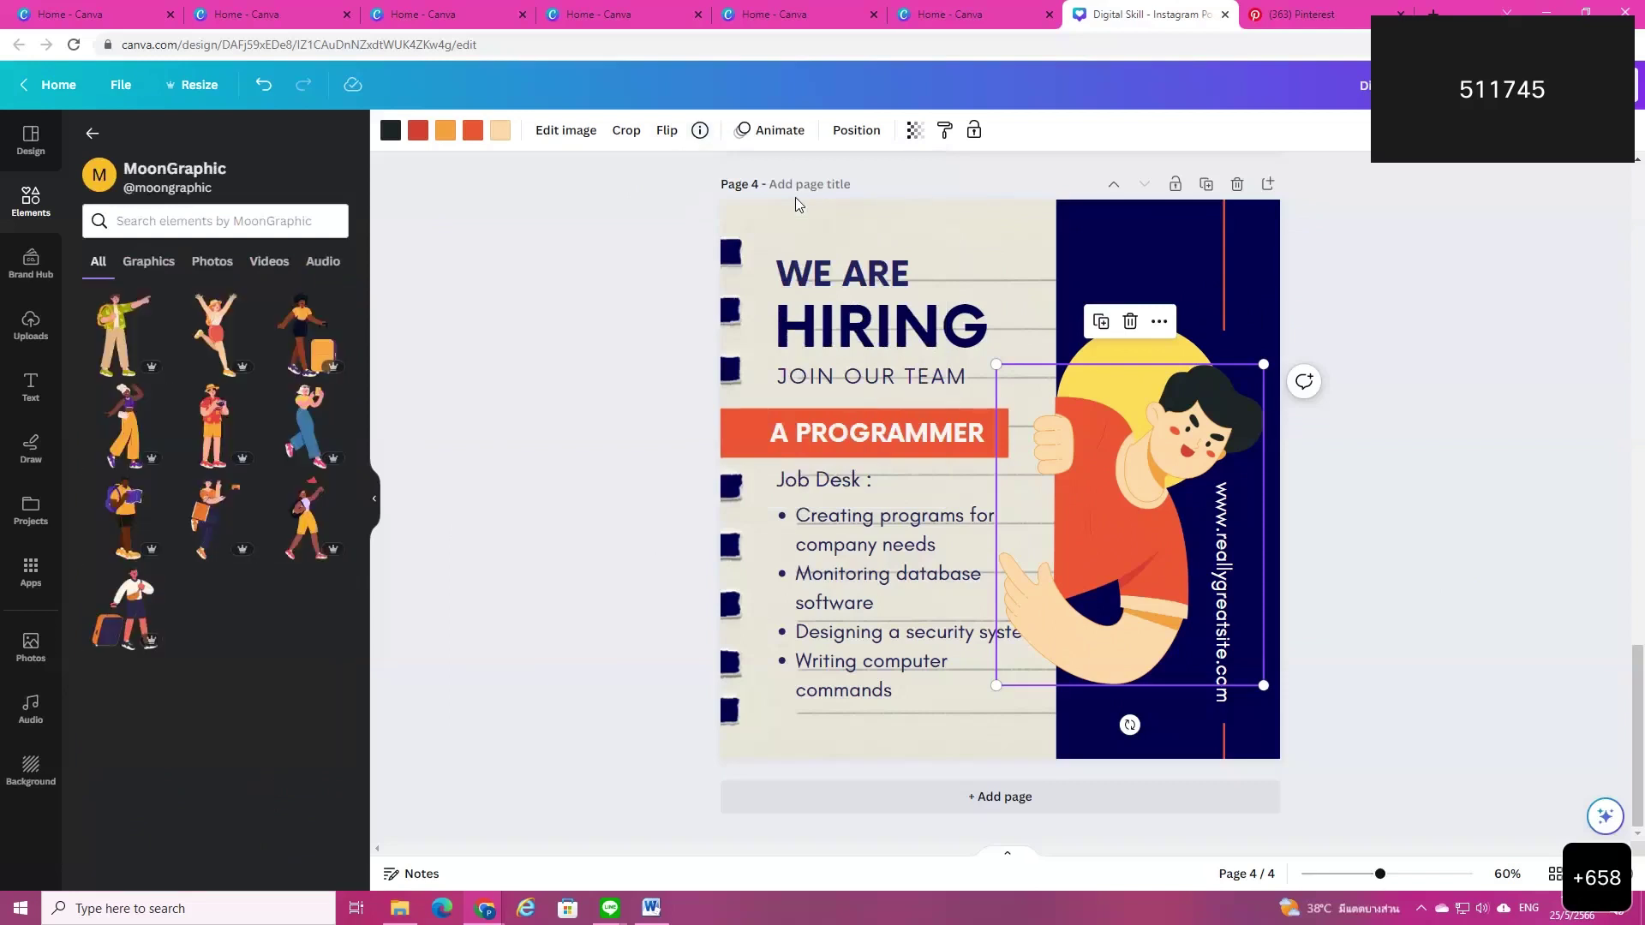
{"action": "left_click", "coordinate": [124, 334]}
{"action": "left_click_drag", "start_coordinate": [1059, 511], "coordinate": [1210, 601]}
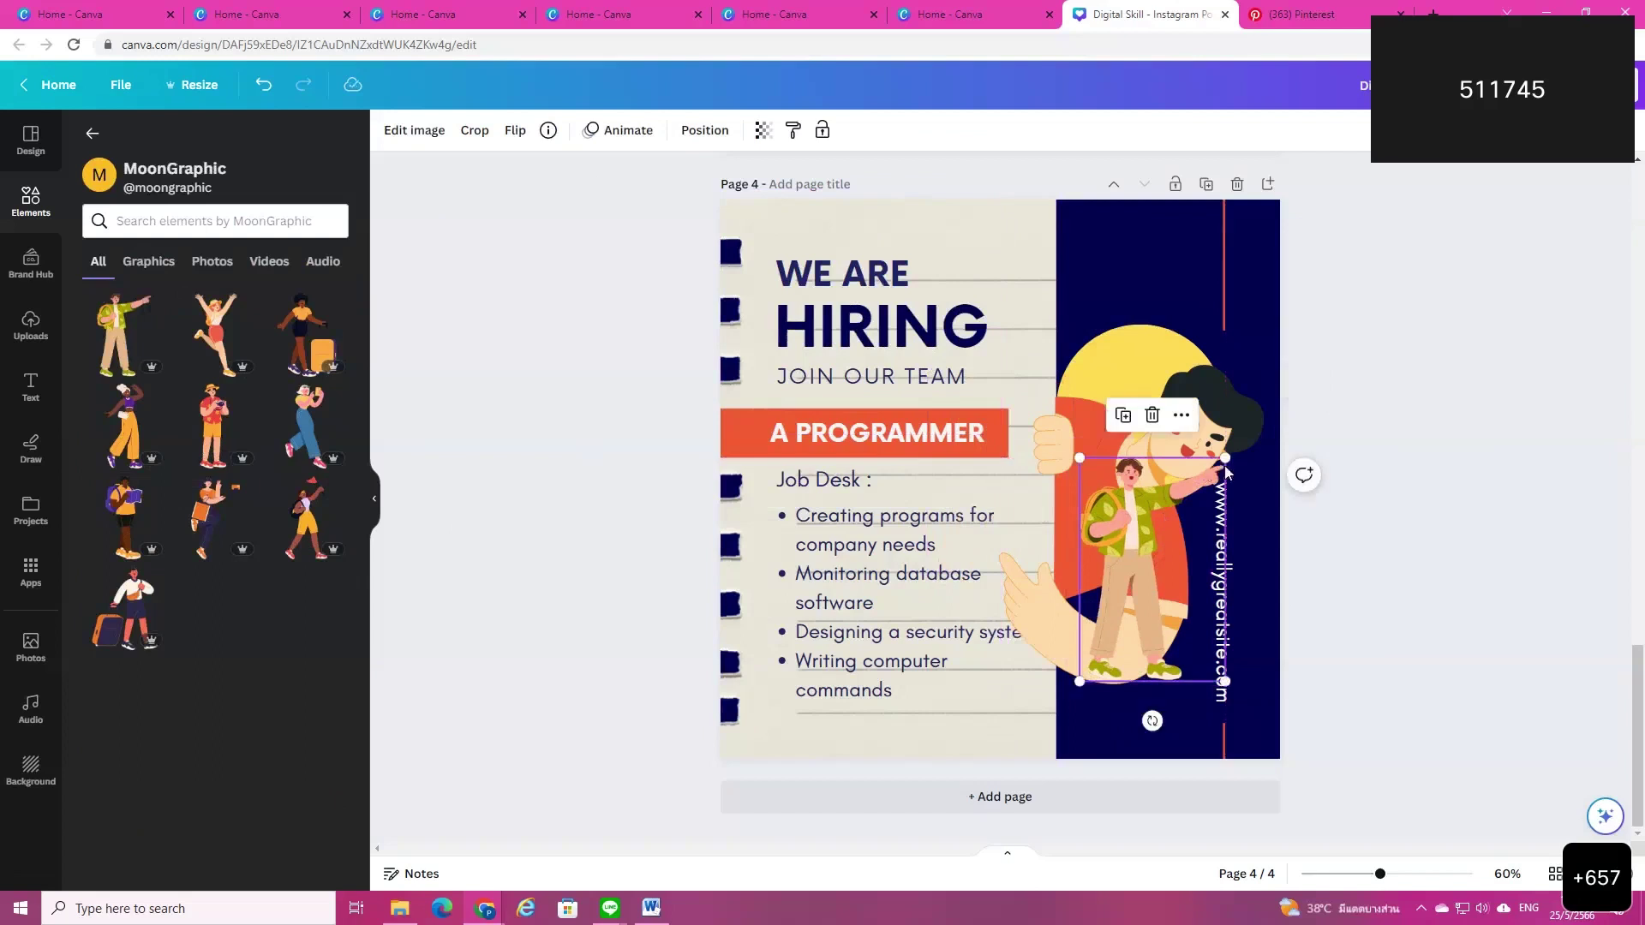
{"action": "left_click_drag", "start_coordinate": [1237, 456], "coordinate": [1286, 364]}
{"action": "left_click_drag", "start_coordinate": [1130, 524], "coordinate": [1056, 619]}
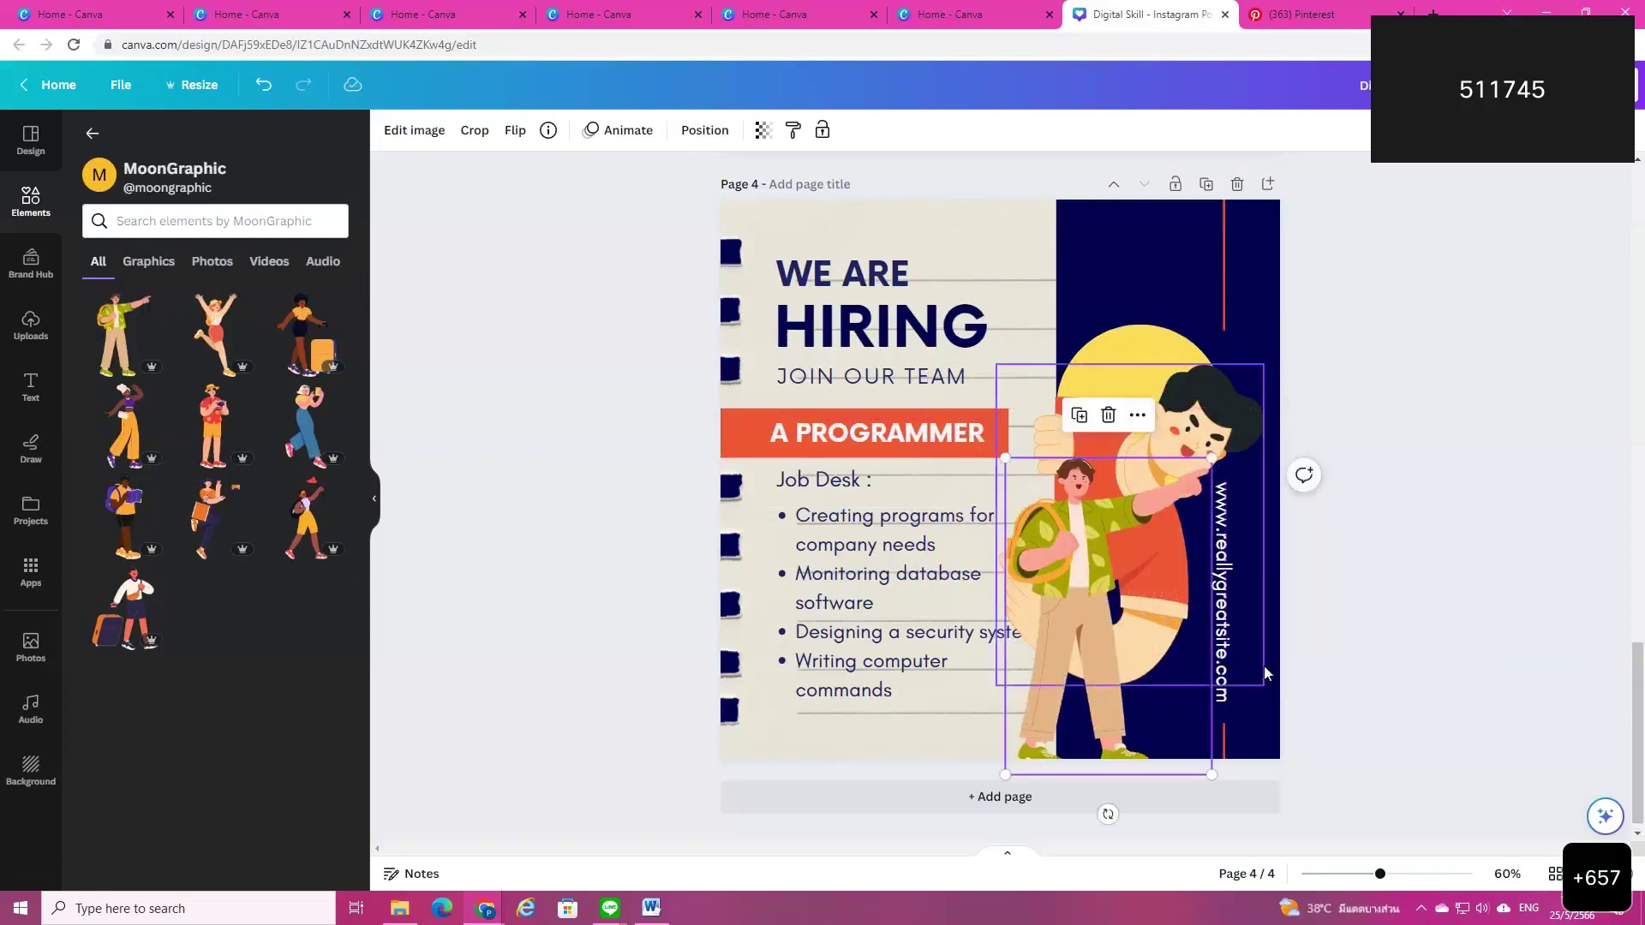
Step: Delete page 4 and move page 3's reference poster image off the man's photo to the page's upper left corner
{"action": "left_click", "coordinate": [1236, 184]}
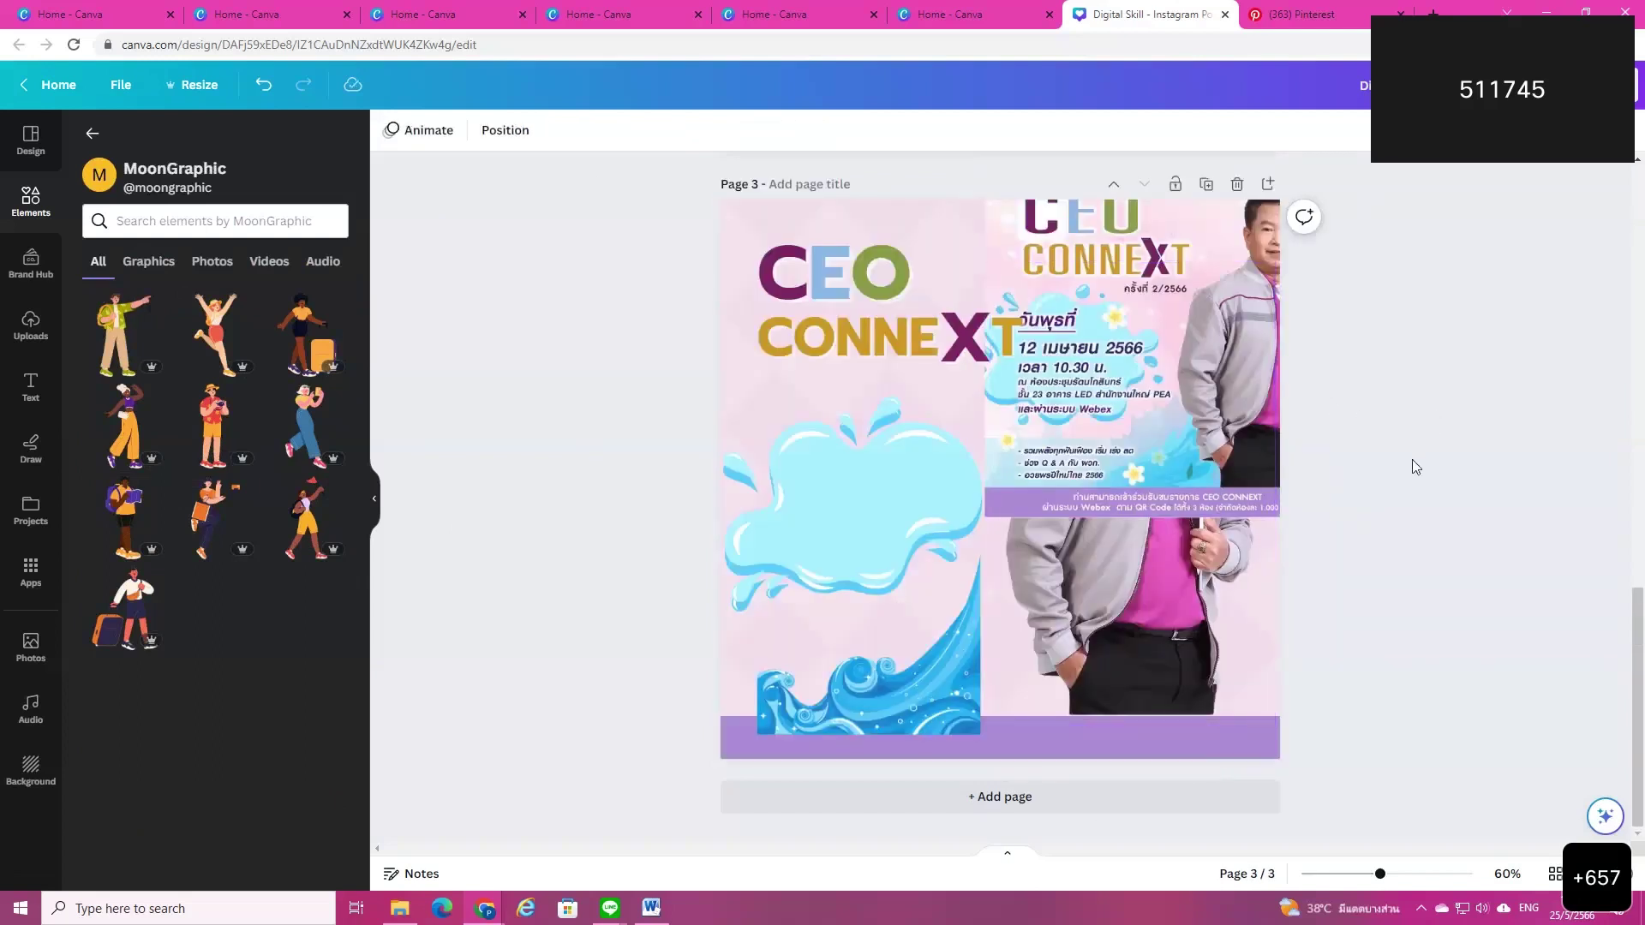
{"action": "left_click_drag", "start_coordinate": [1144, 377], "coordinate": [1159, 304]}
{"action": "left_click_drag", "start_coordinate": [879, 716], "coordinate": [919, 699]}
{"action": "left_click", "coordinate": [1144, 638]}
{"action": "left_click", "coordinate": [1144, 330]}
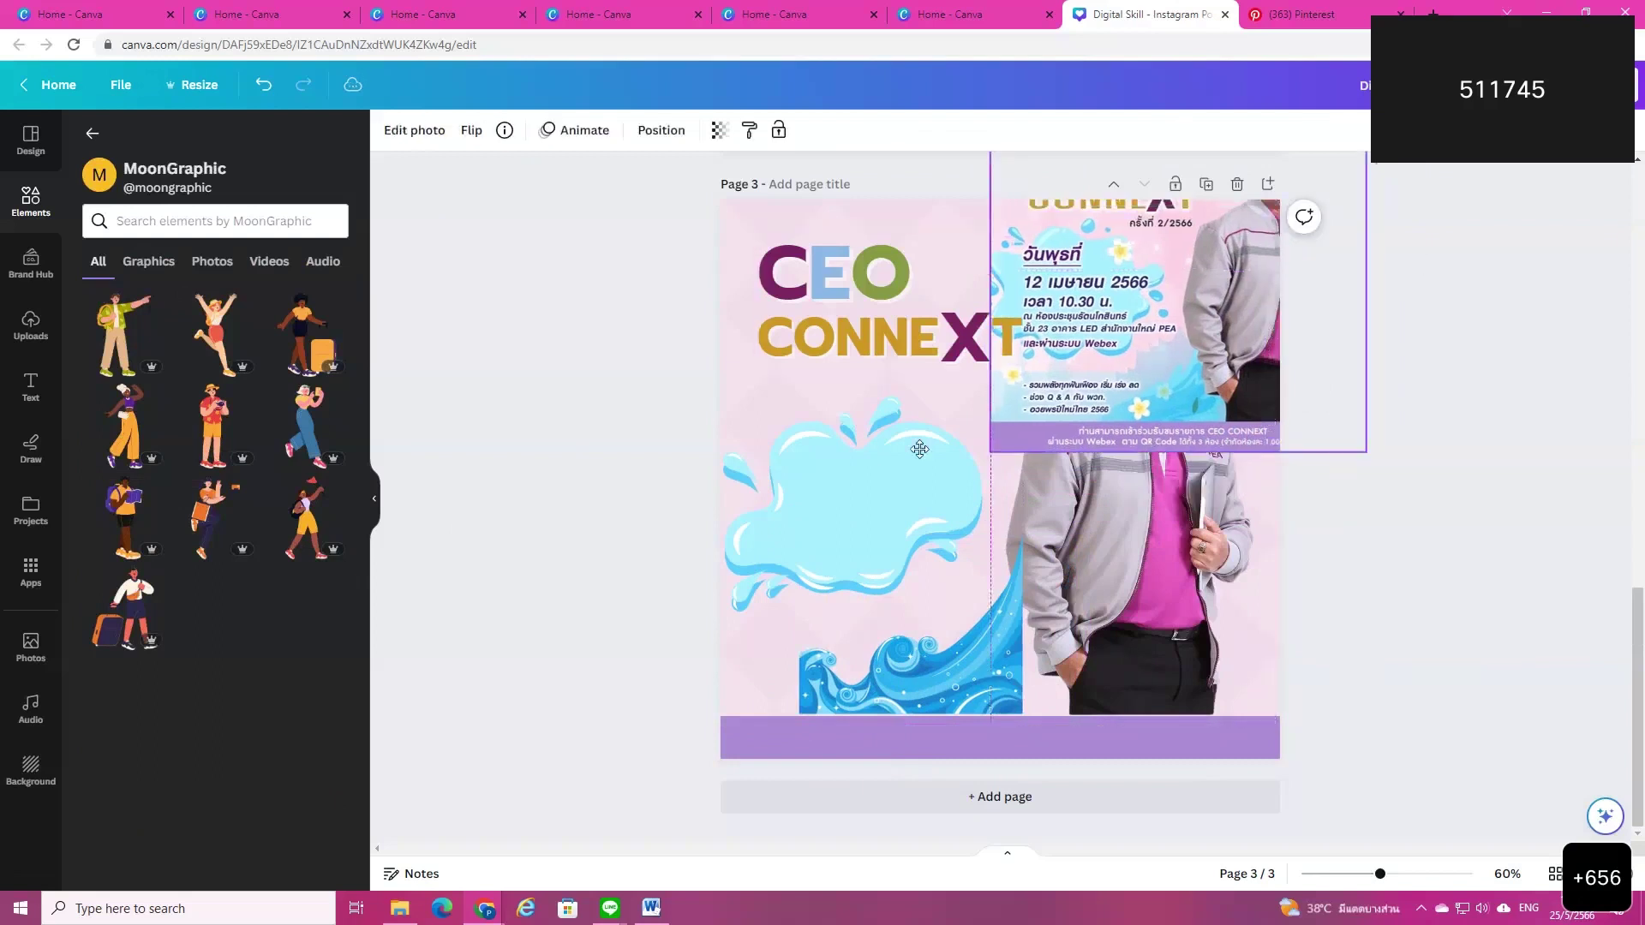
{"action": "left_click_drag", "start_coordinate": [1161, 342], "coordinate": [735, 362]}
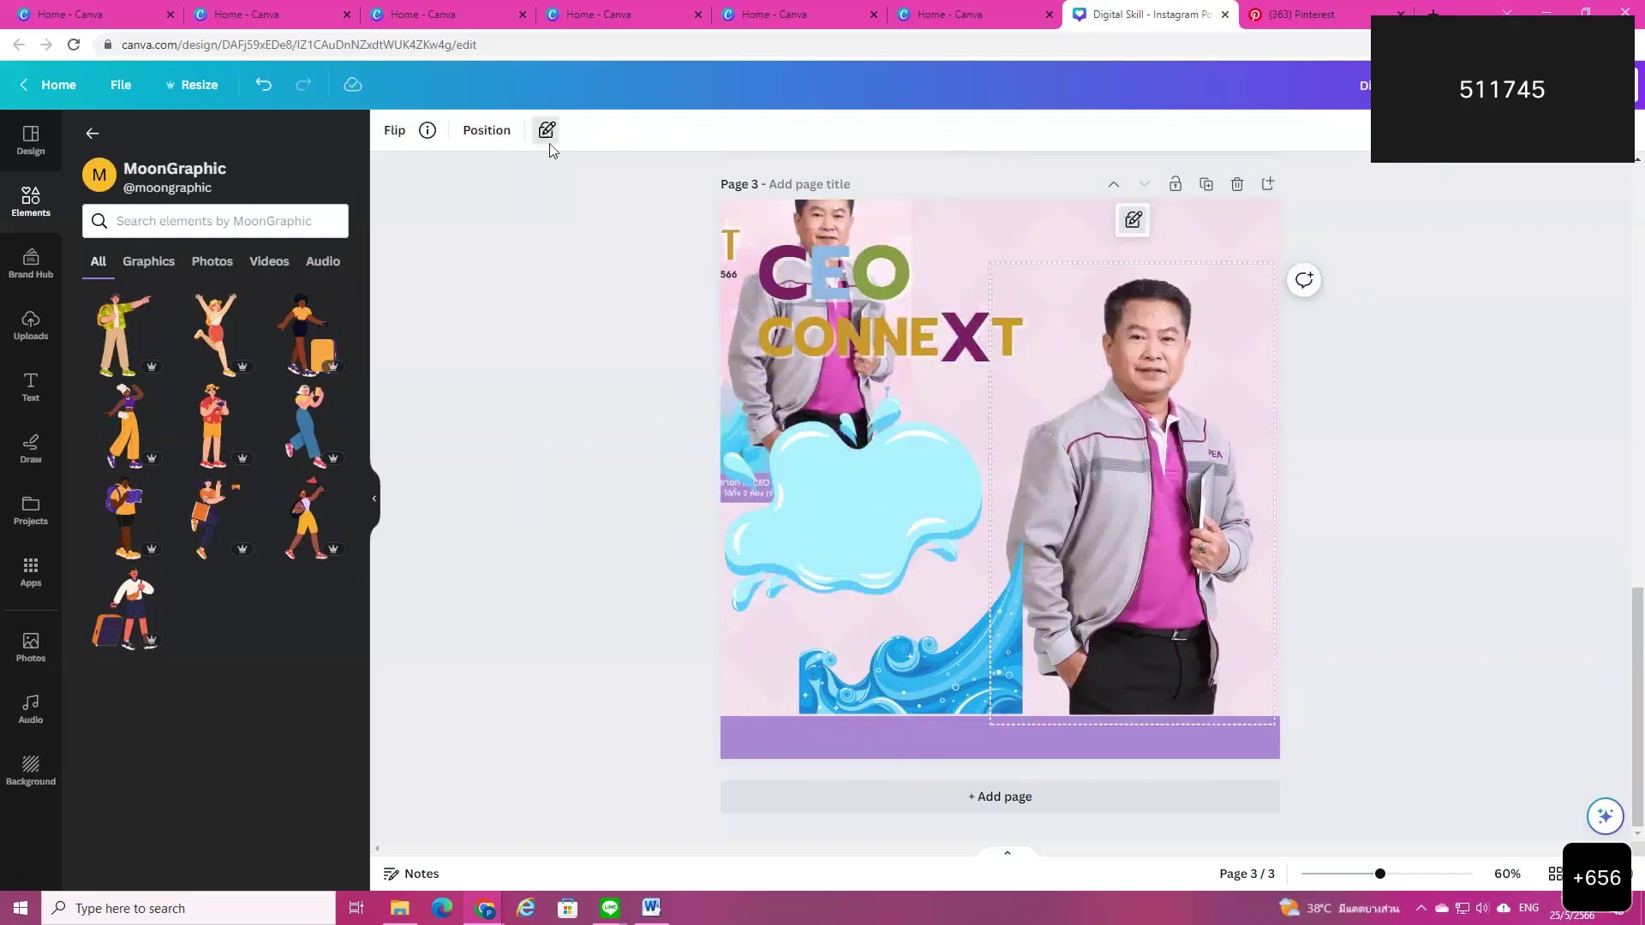
Step: Shift the man's photo slightly right and down within its frame, and move the blue wave over the lower part of his jacket
{"action": "left_click", "coordinate": [1171, 497]}
{"action": "left_click_drag", "start_coordinate": [1174, 498], "coordinate": [1181, 497]}
{"action": "left_click", "coordinate": [1425, 557]}
{"action": "left_click", "coordinate": [917, 727]}
{"action": "left_click", "coordinate": [927, 672]}
{"action": "left_click_drag", "start_coordinate": [927, 672], "coordinate": [1017, 686]}
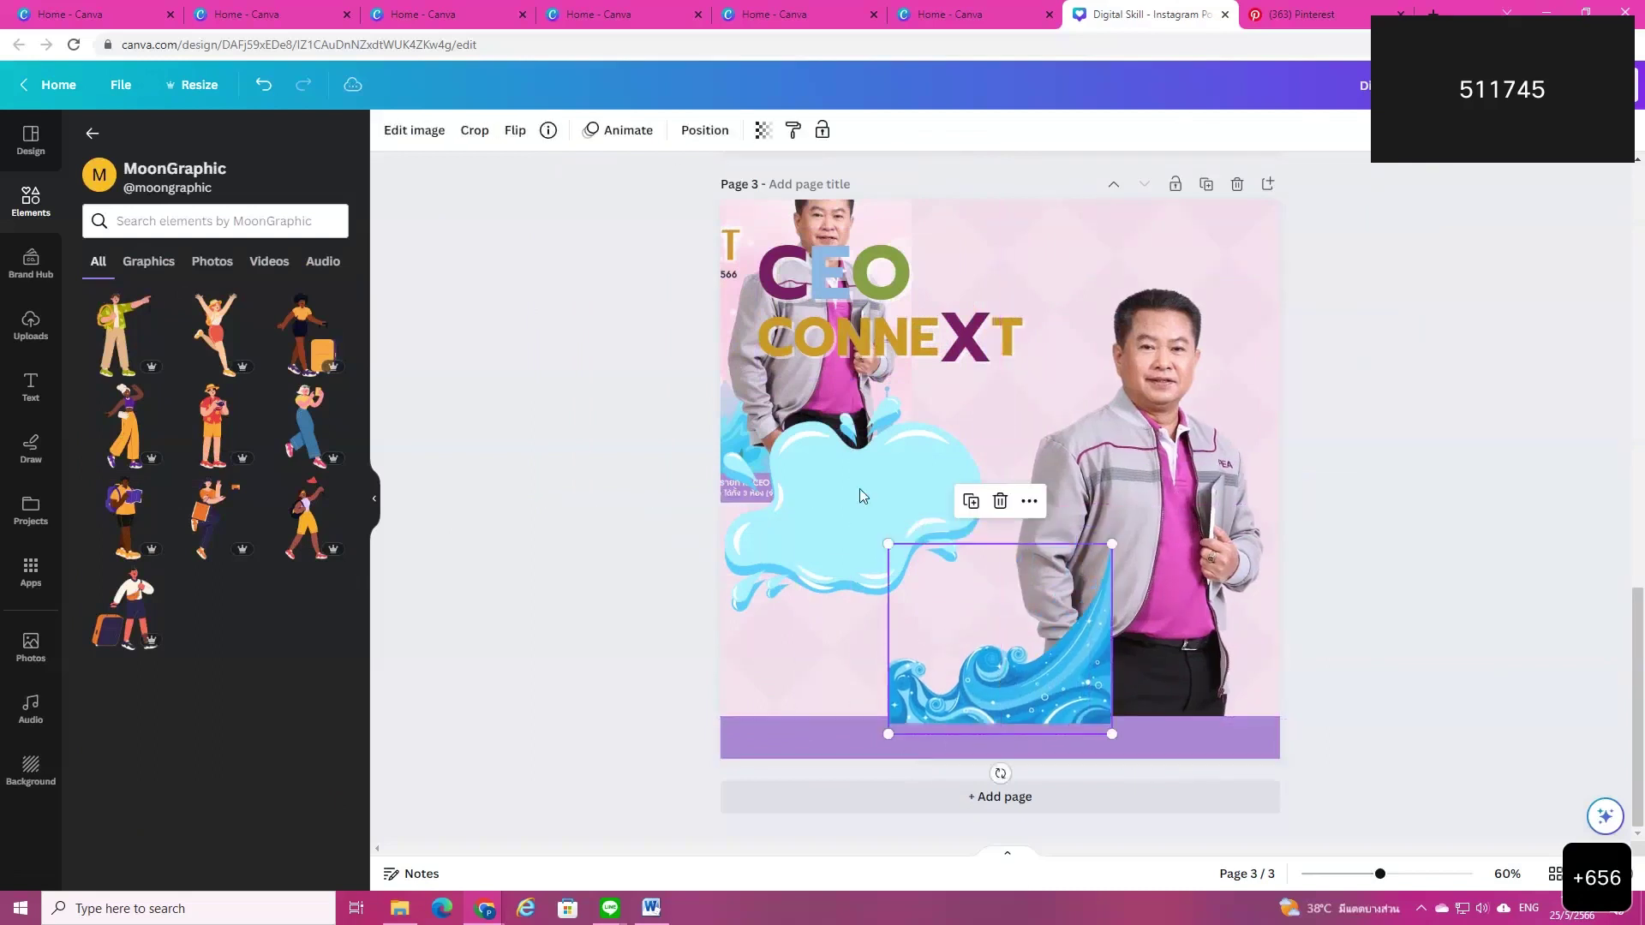
Step: Move the reference poster to the page's upper right, shift the blue wave further right and send it to the back behind the man
{"action": "left_click", "coordinate": [830, 260]}
{"action": "left_click", "coordinate": [737, 377]}
{"action": "left_click_drag", "start_coordinate": [790, 310], "coordinate": [1115, 293]}
{"action": "left_click_drag", "start_coordinate": [1033, 665], "coordinate": [1069, 664]}
{"action": "left_click", "coordinate": [705, 131]}
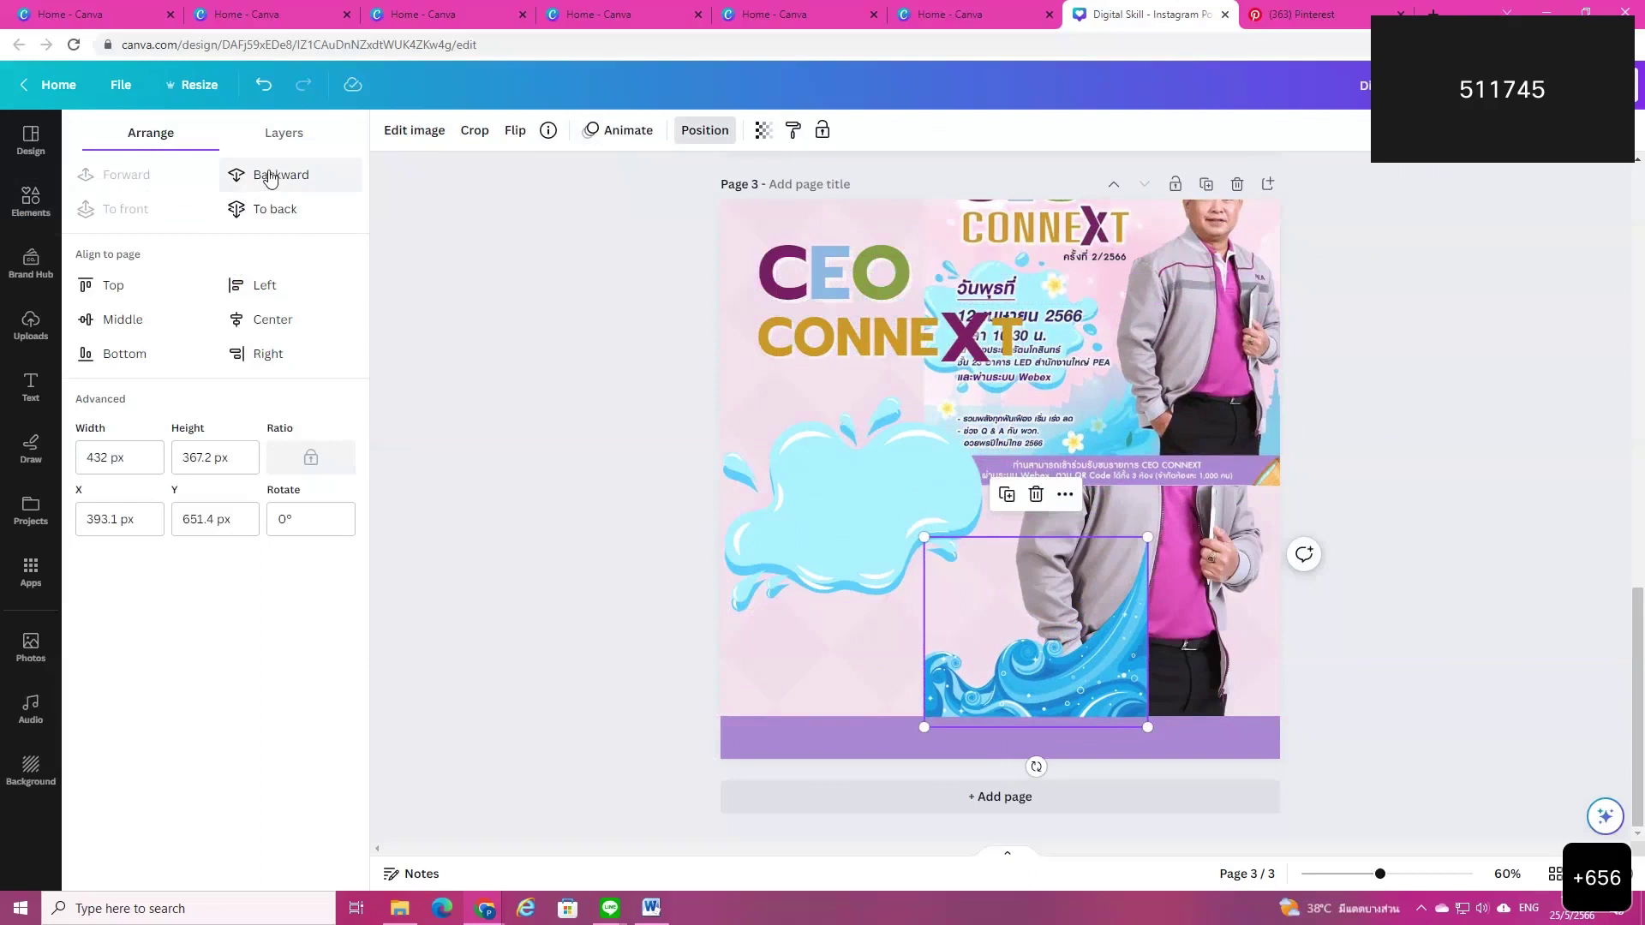
{"action": "left_click", "coordinate": [274, 211]}
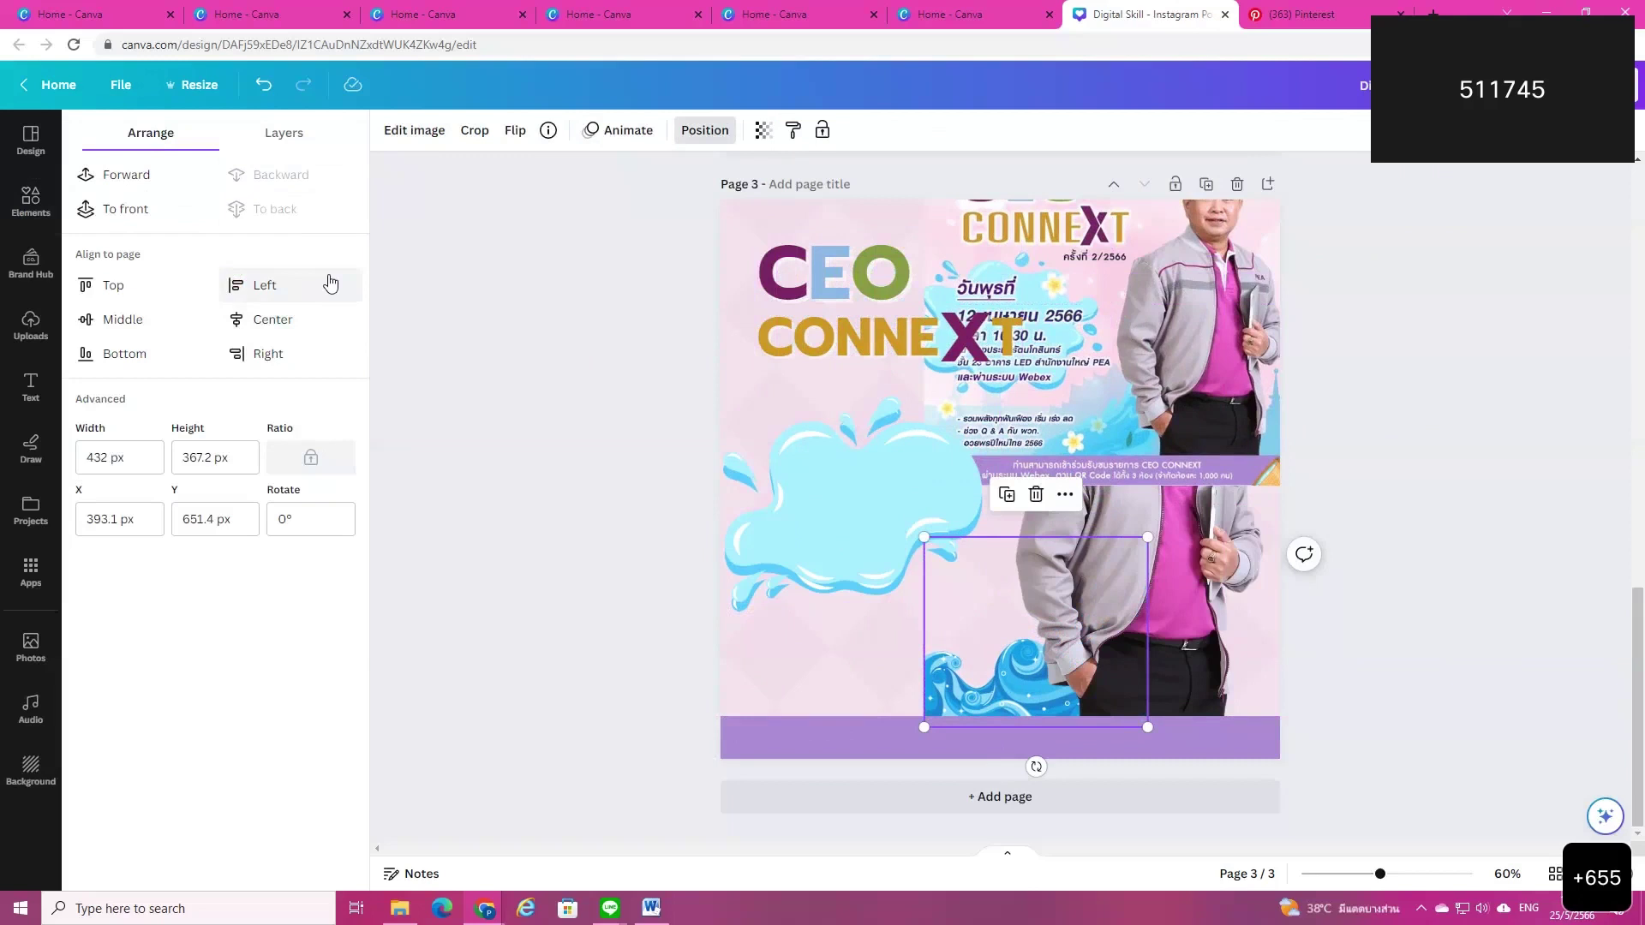
Step: Delete the blue rising wave beside the man on page 3
{"action": "left_click", "coordinate": [1380, 631]}
{"action": "left_click", "coordinate": [749, 720]}
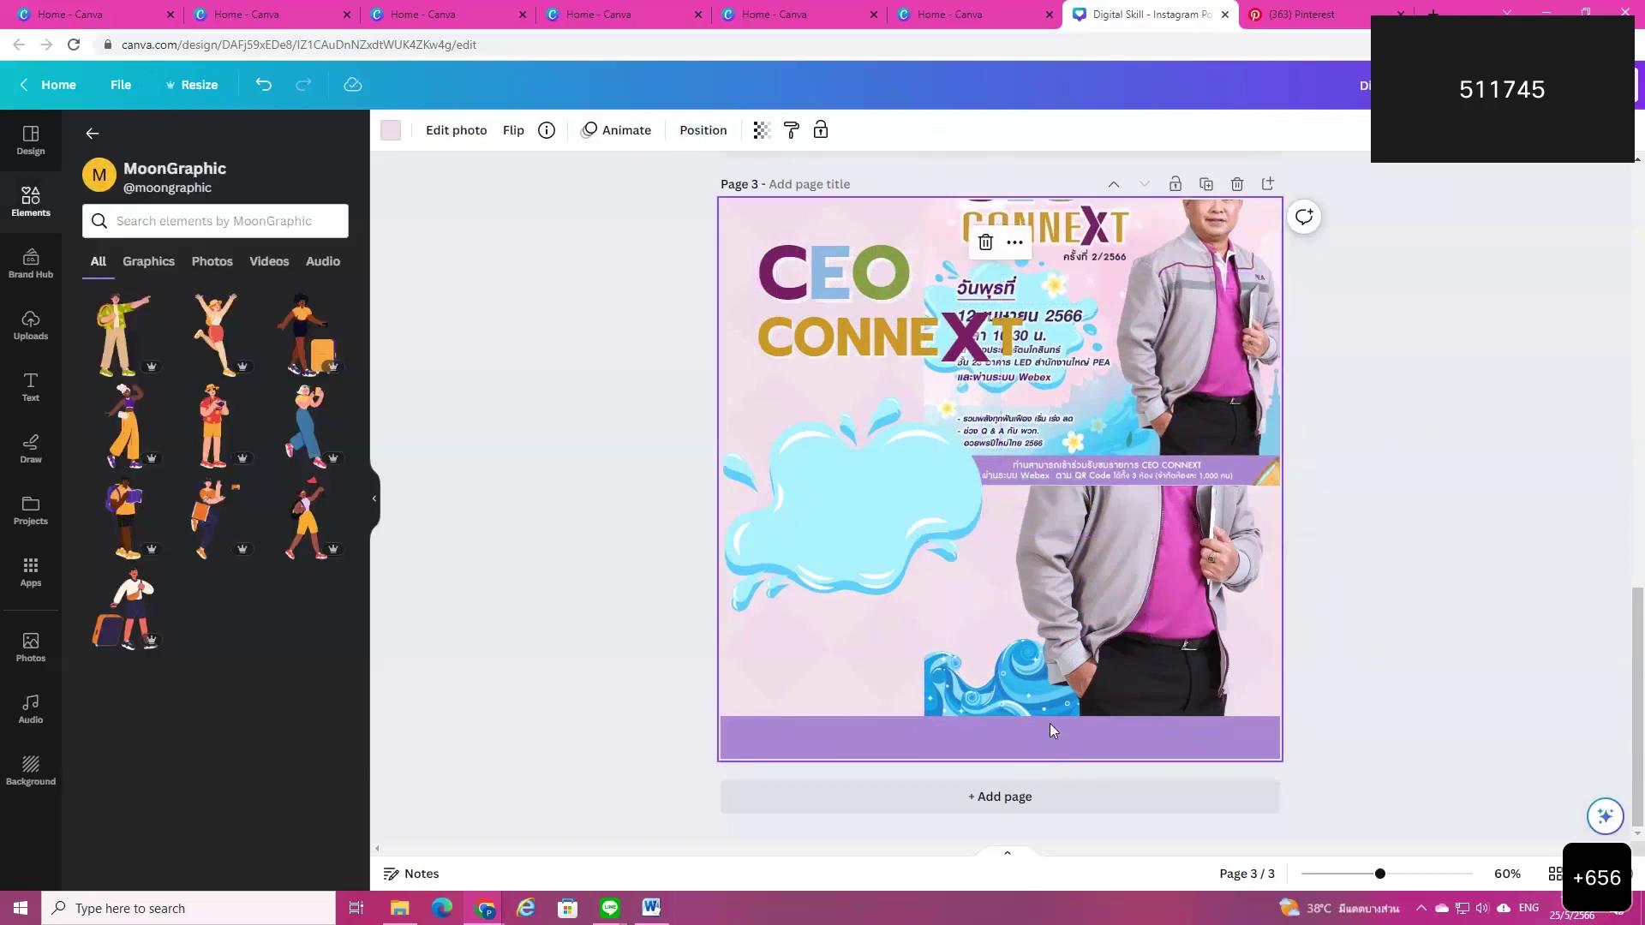
{"action": "left_click", "coordinate": [956, 682]}
{"action": "key", "text": "Delete"}
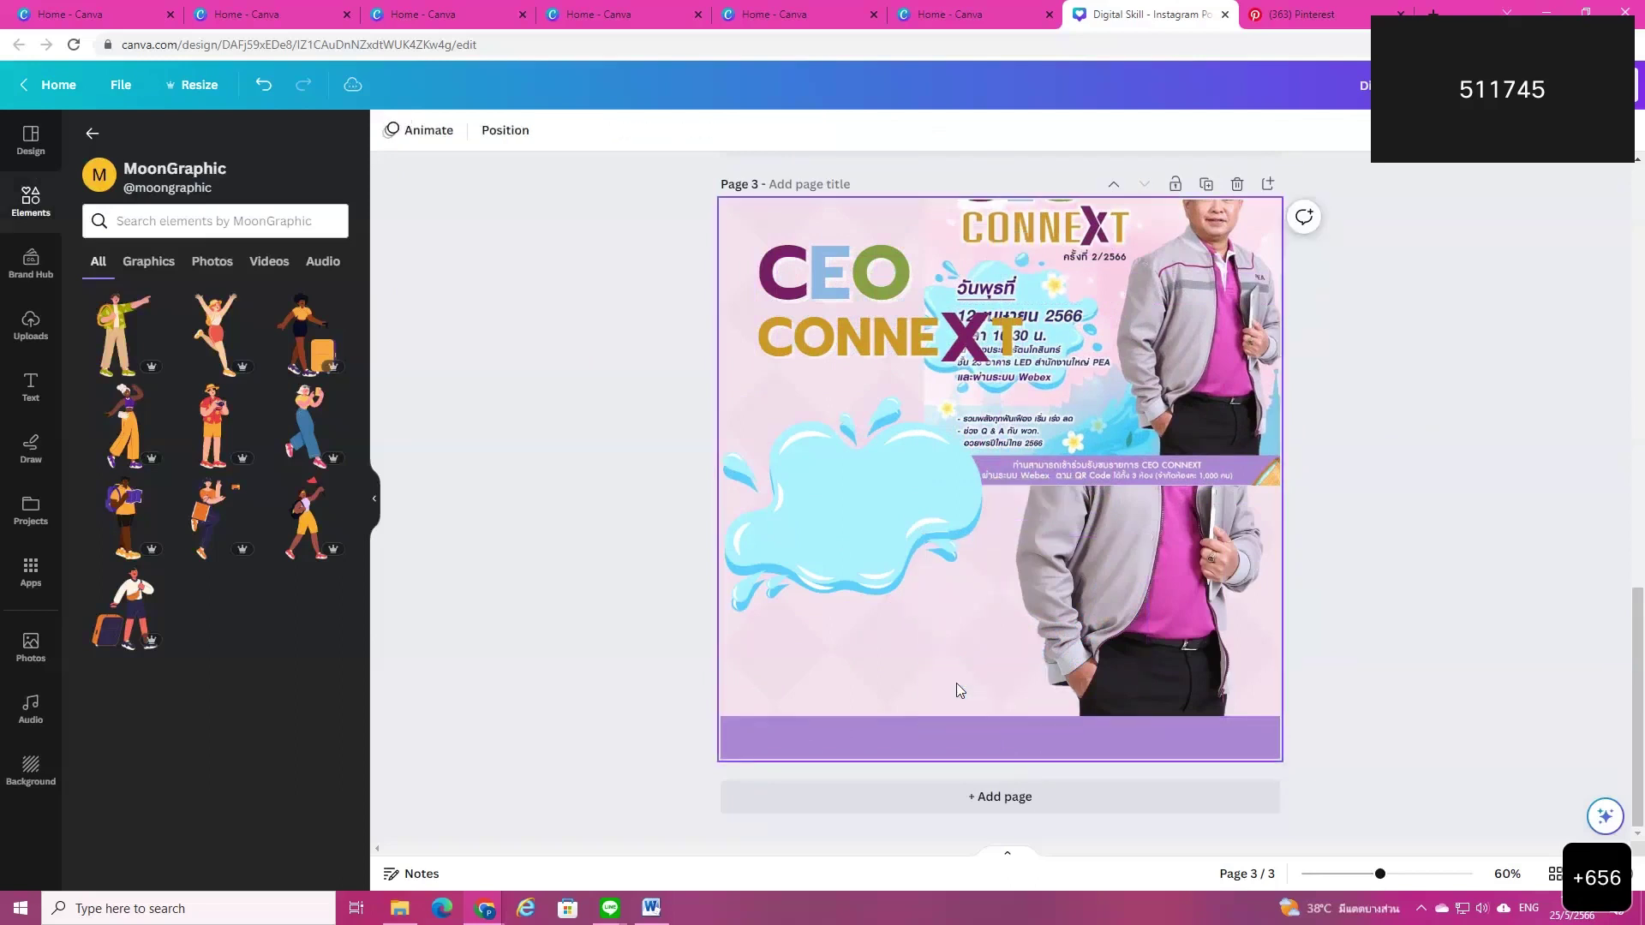
Step: Add the light blue curling wave from the full list of recently used elements and rest it on the purple strip beside the man
{"action": "left_click", "coordinate": [91, 133]}
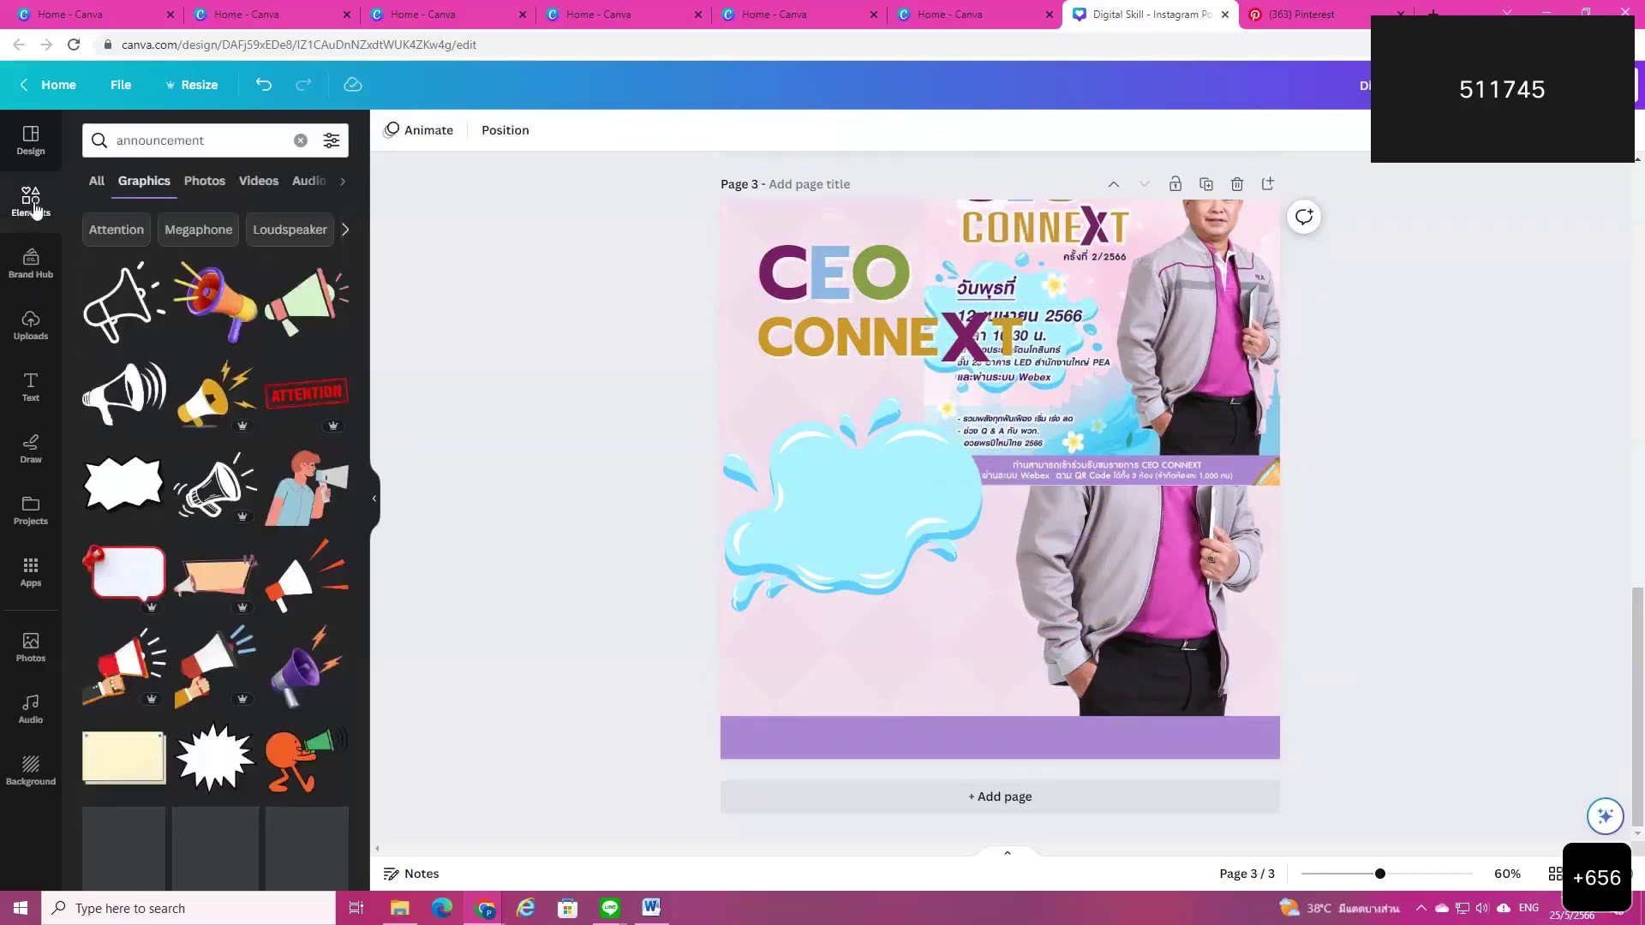
{"action": "left_click", "coordinate": [30, 203]}
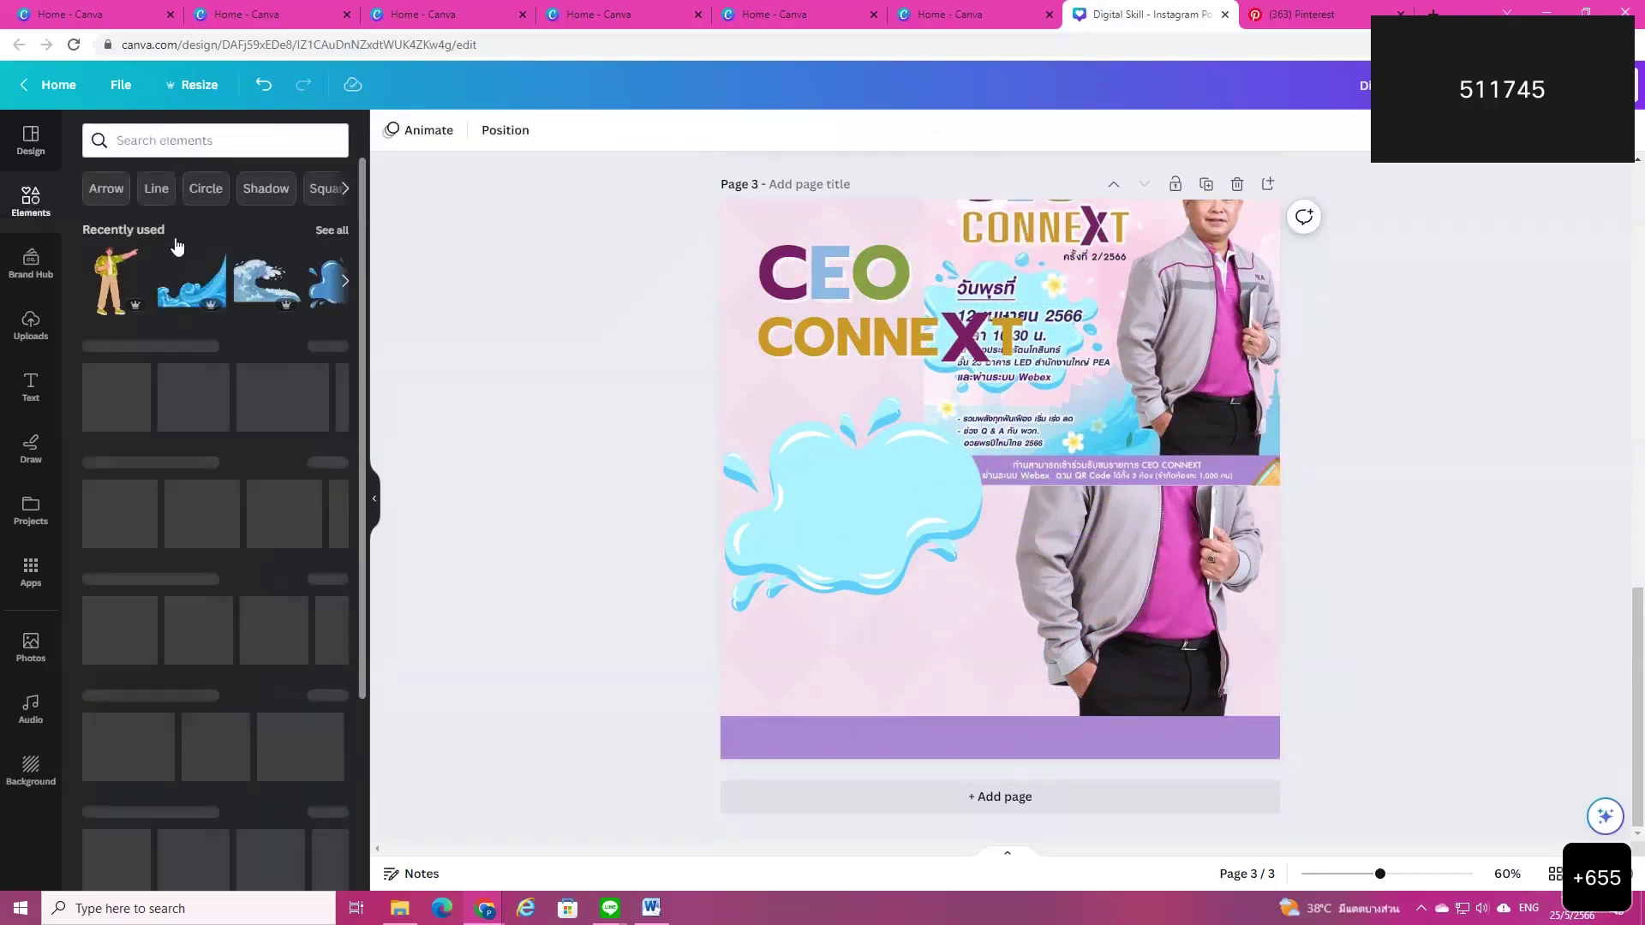
{"action": "left_click", "coordinate": [326, 236]}
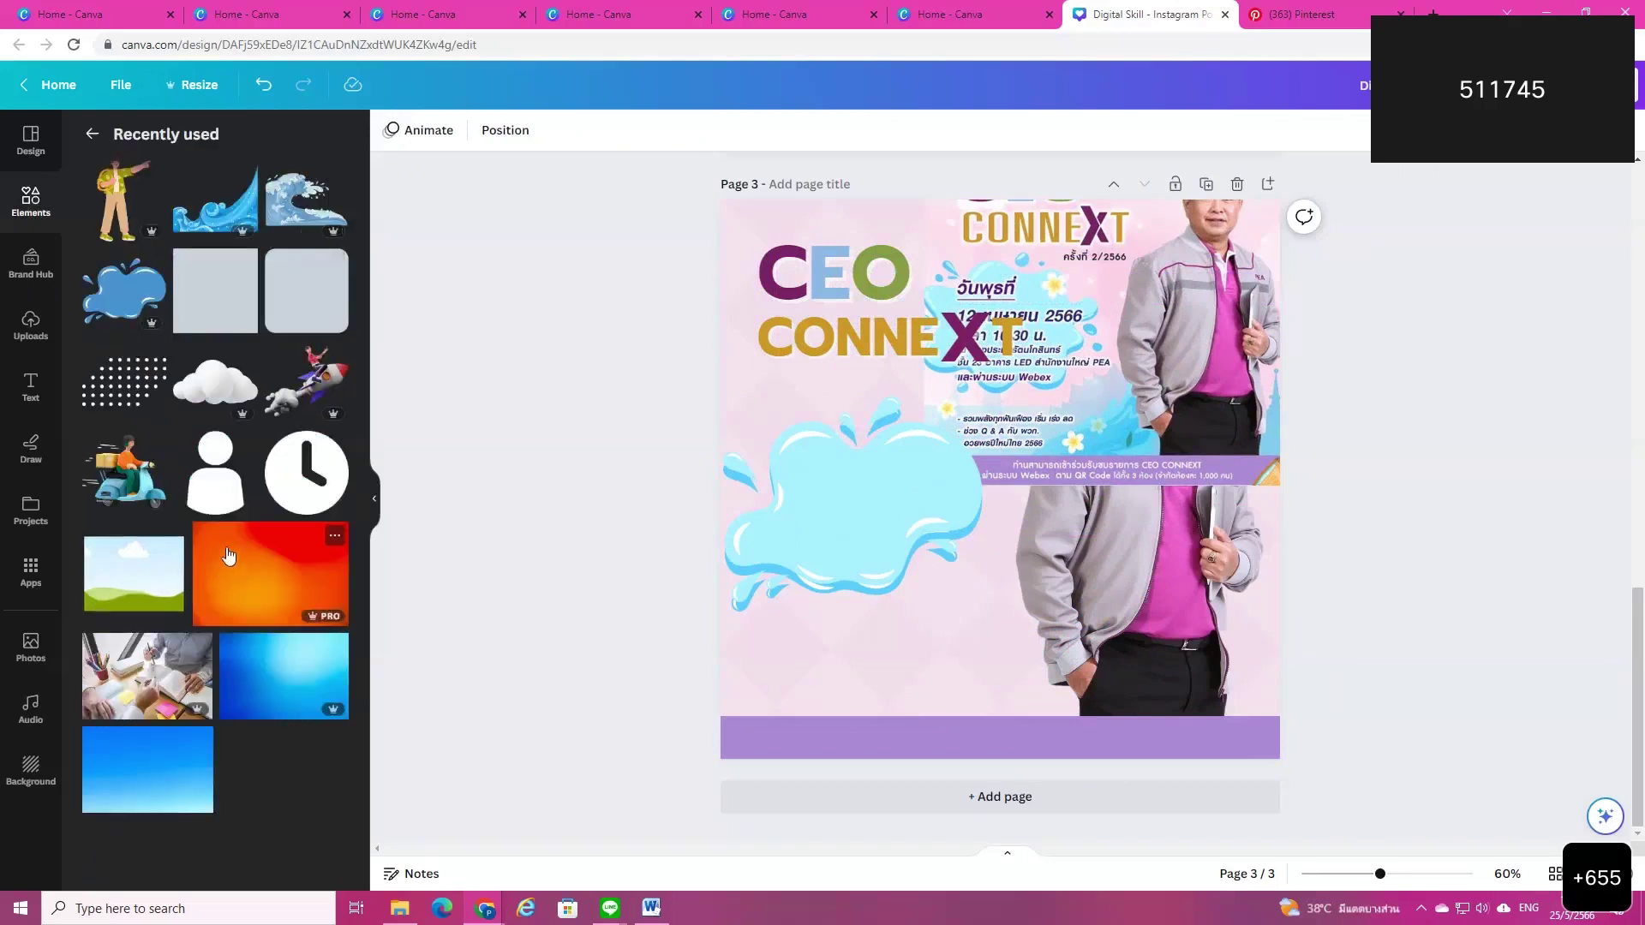
{"action": "scroll", "coordinate": [231, 540], "scroll_direction": "down", "scroll_amount": 5}
{"action": "scroll", "coordinate": [230, 540], "scroll_direction": "down", "scroll_amount": 4}
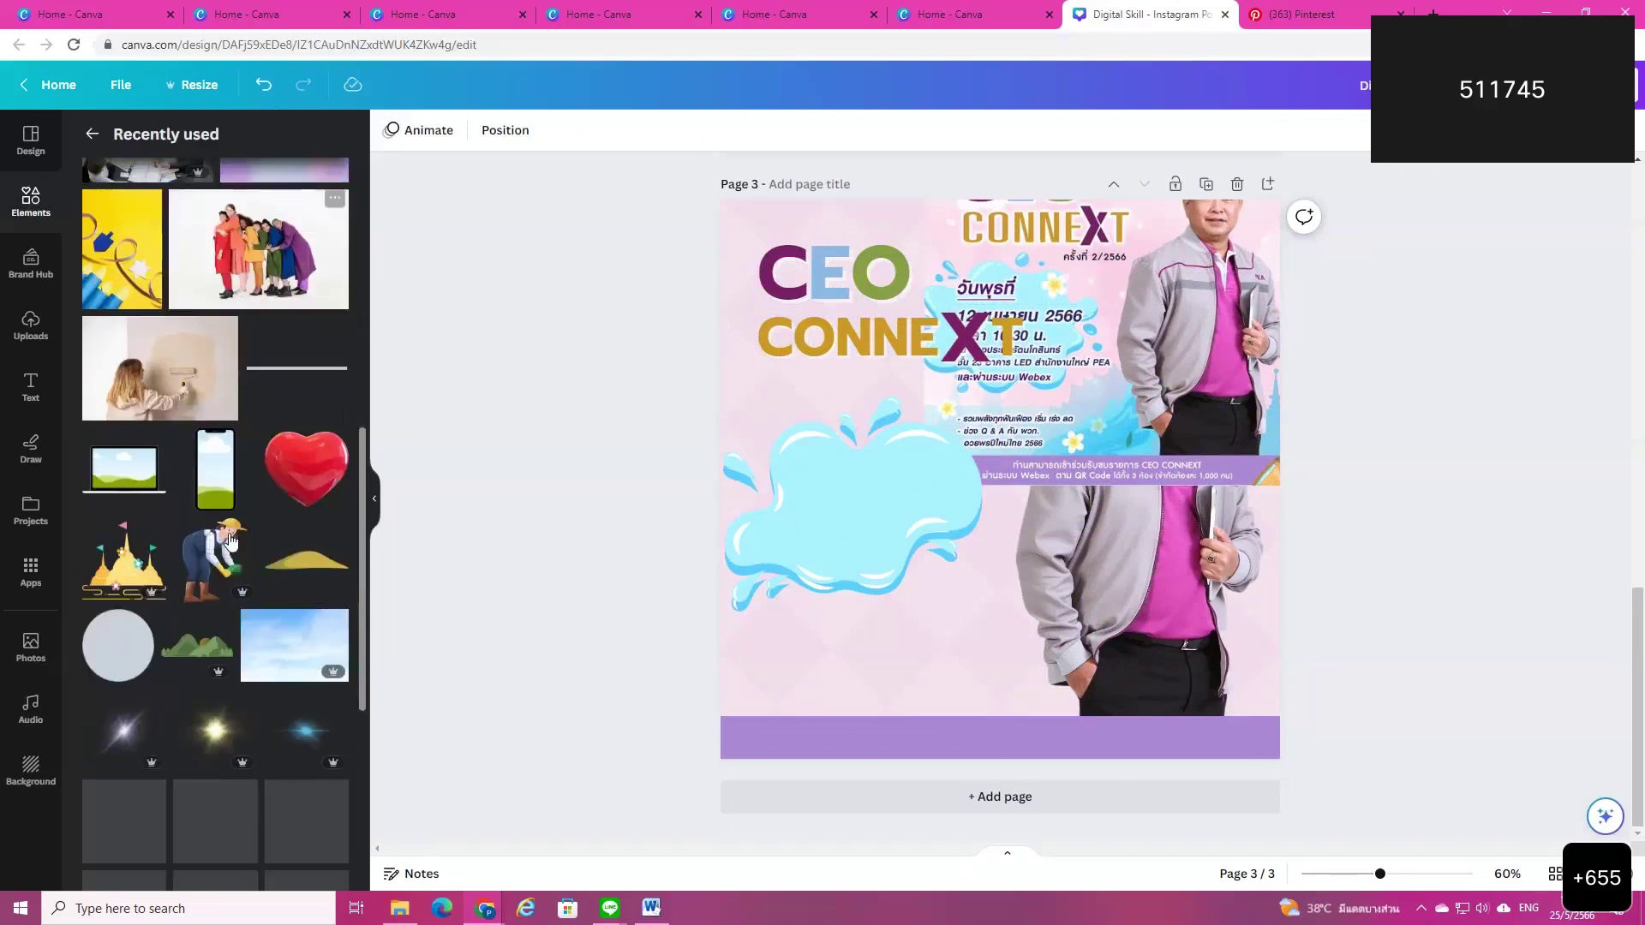
{"action": "scroll", "coordinate": [230, 539], "scroll_direction": "down", "scroll_amount": 4}
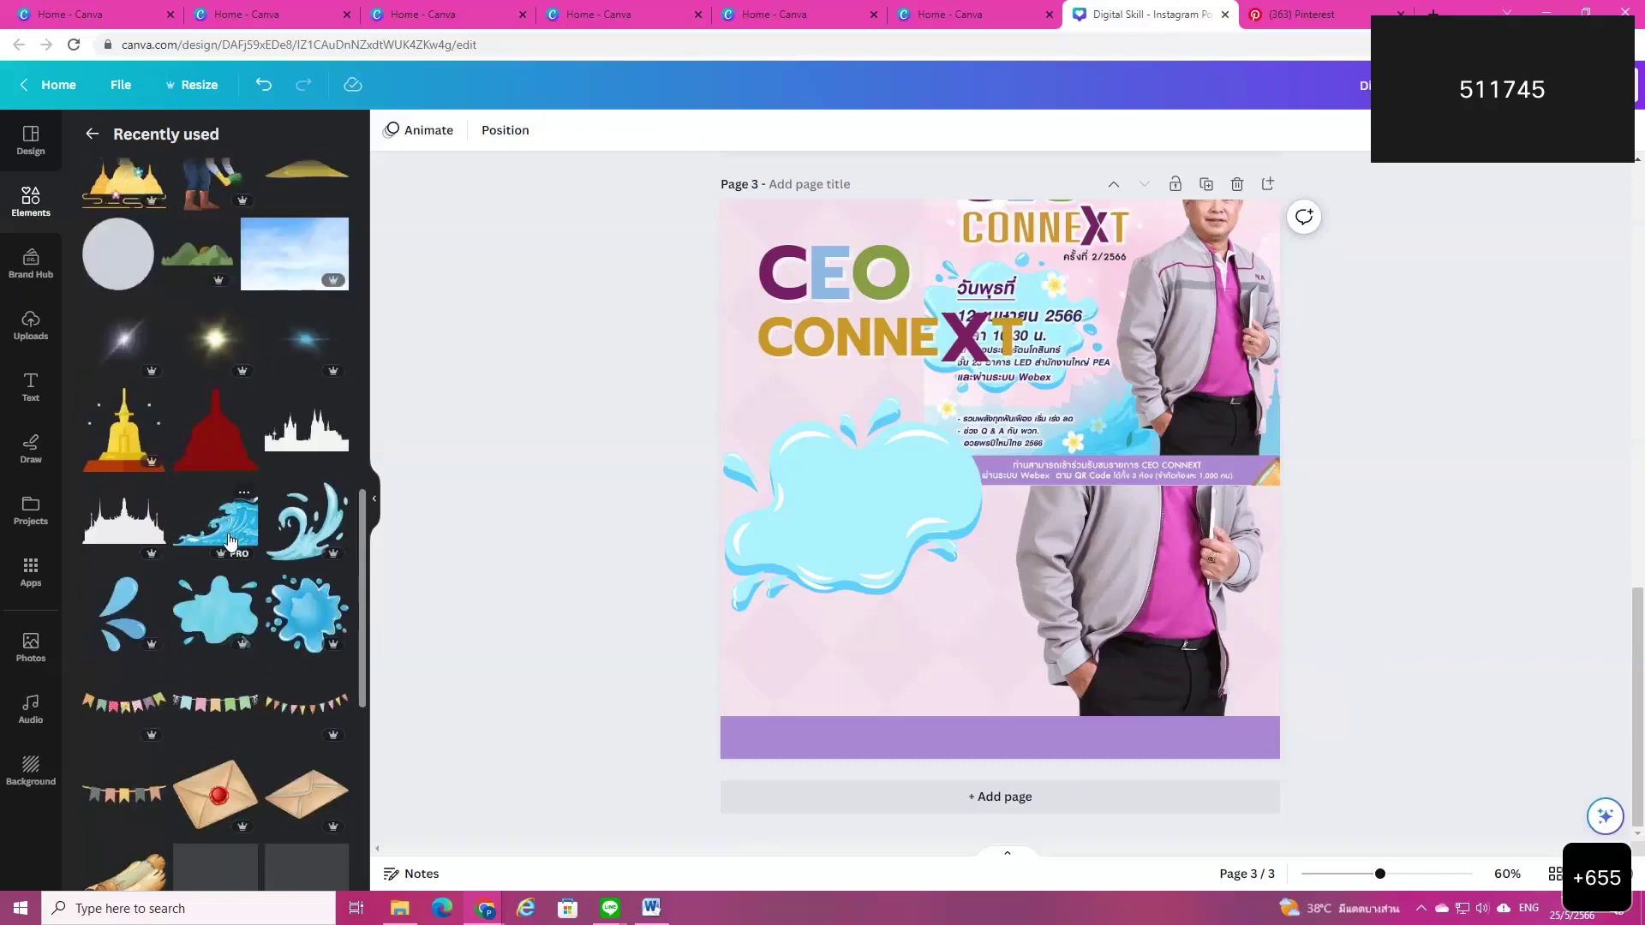
{"action": "left_click", "coordinate": [215, 518]}
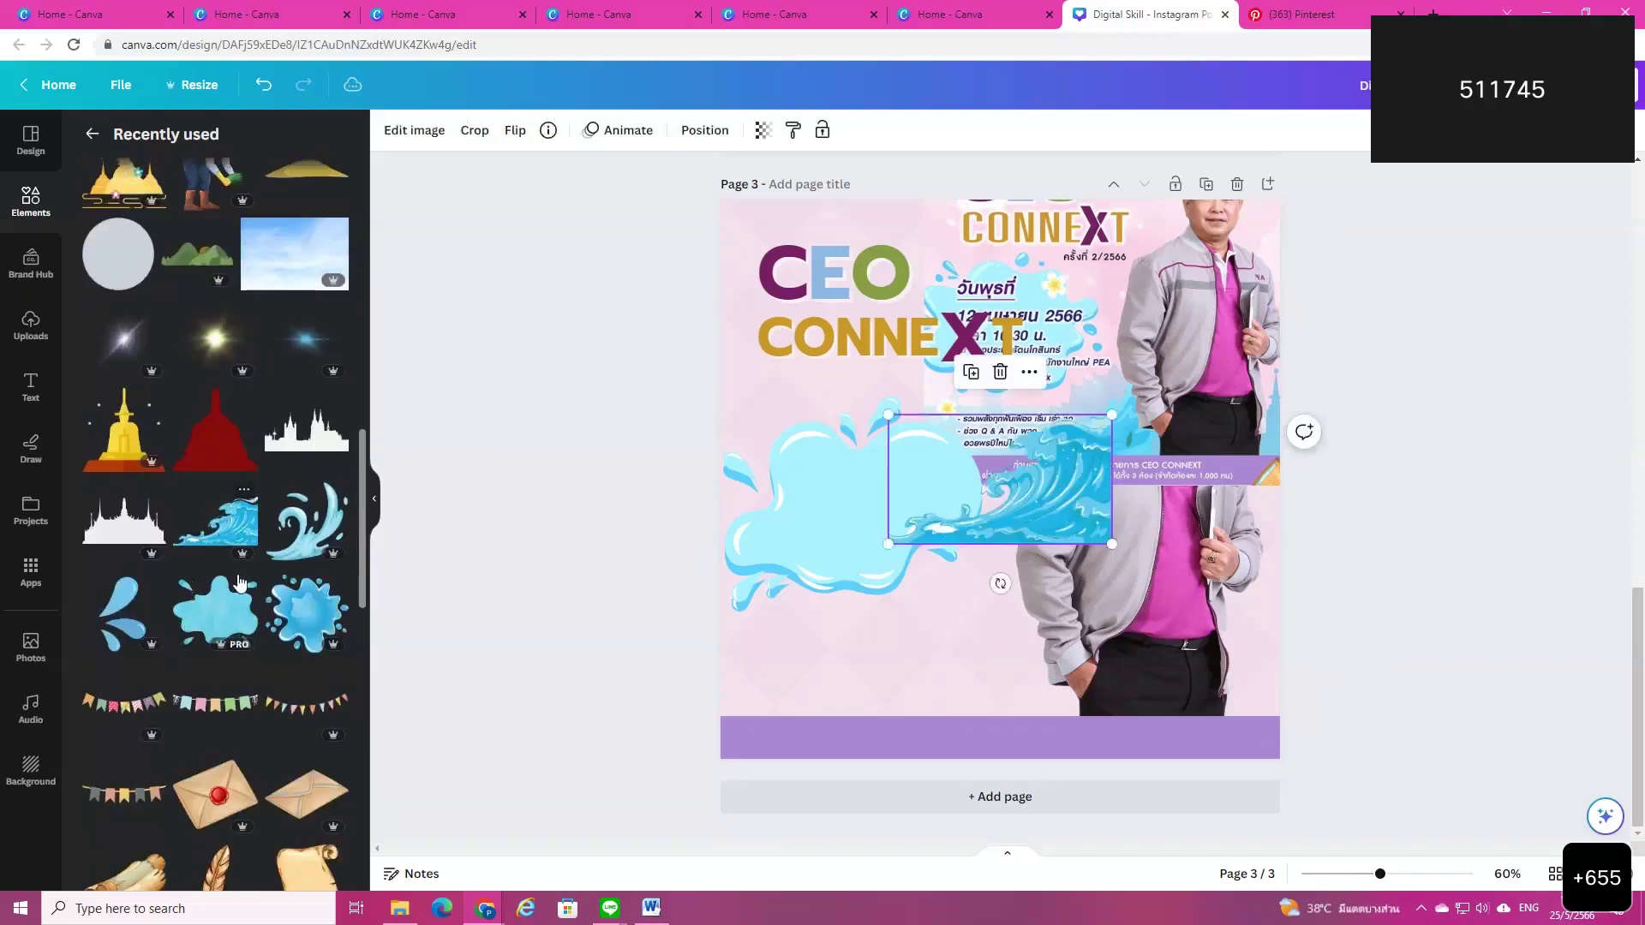
{"action": "left_click_drag", "start_coordinate": [1024, 606], "coordinate": [1050, 661]}
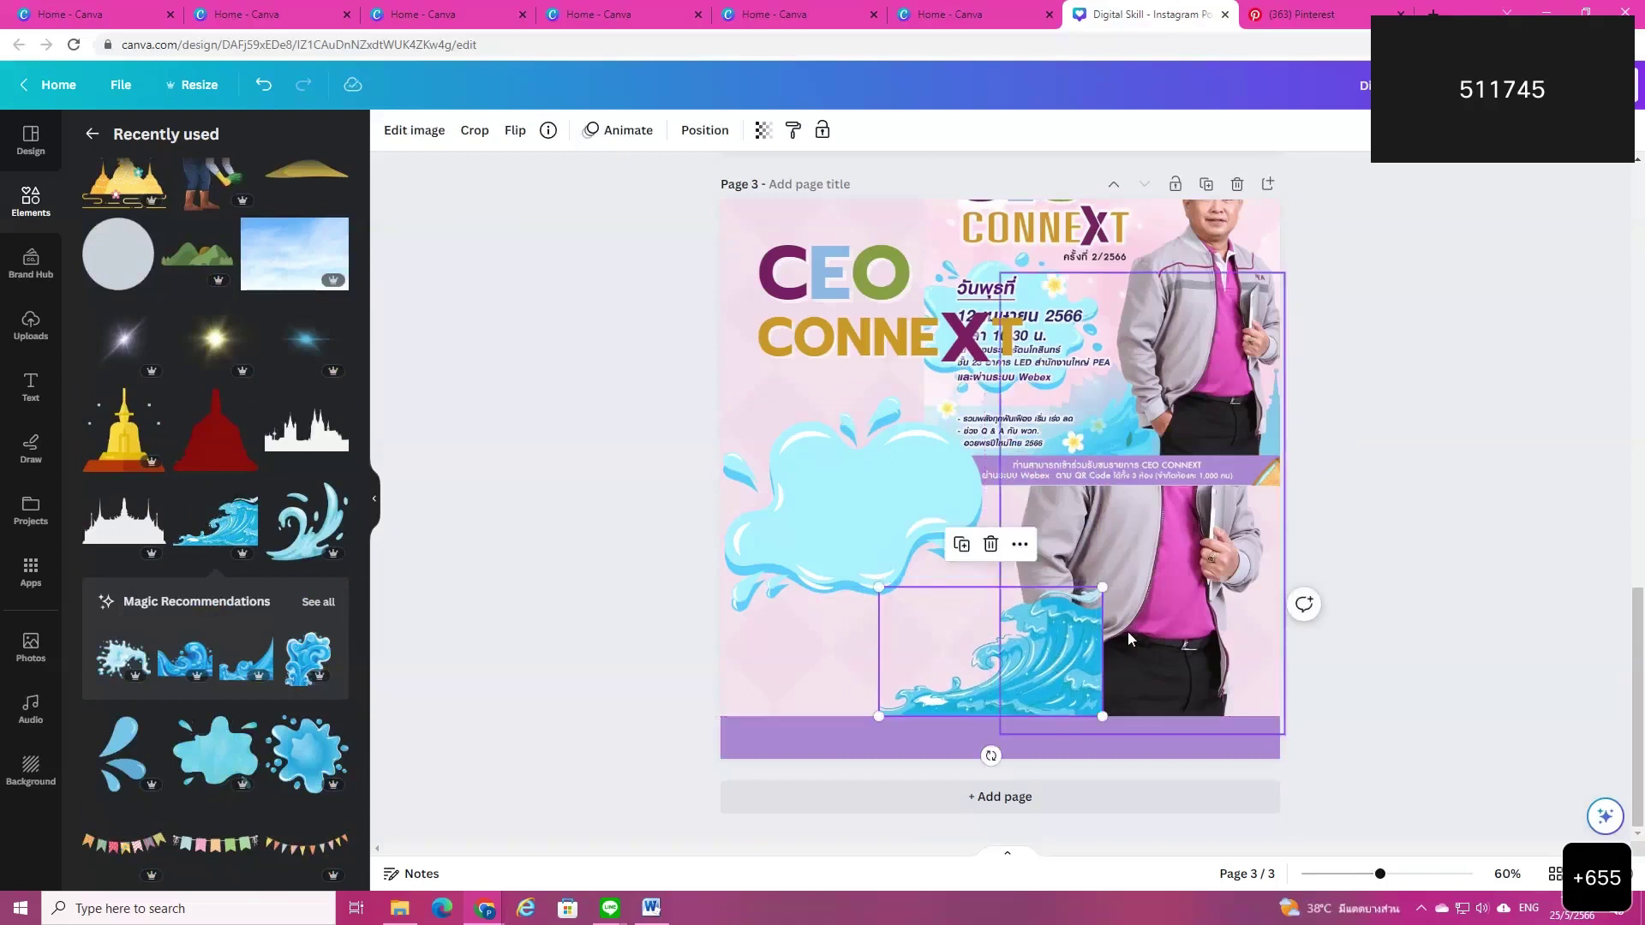
Step: Send the curling wave backward behind the man and set its transparency to 63
{"action": "left_click", "coordinate": [704, 130]}
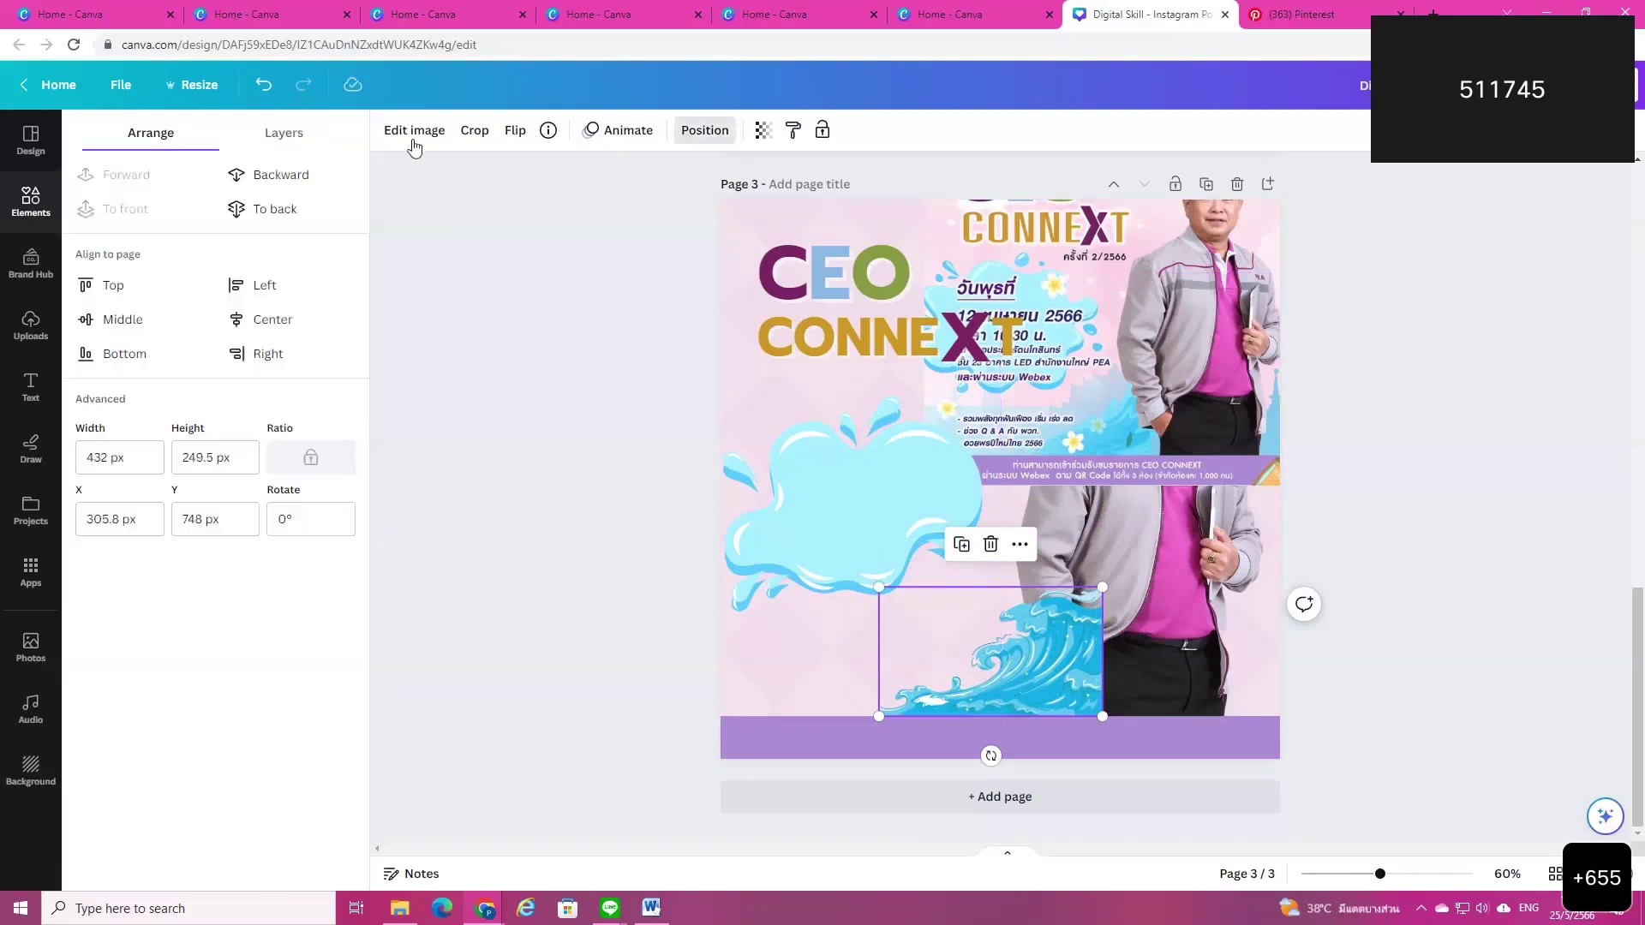
{"action": "left_click", "coordinate": [273, 176]}
{"action": "key", "text": "Escape"}
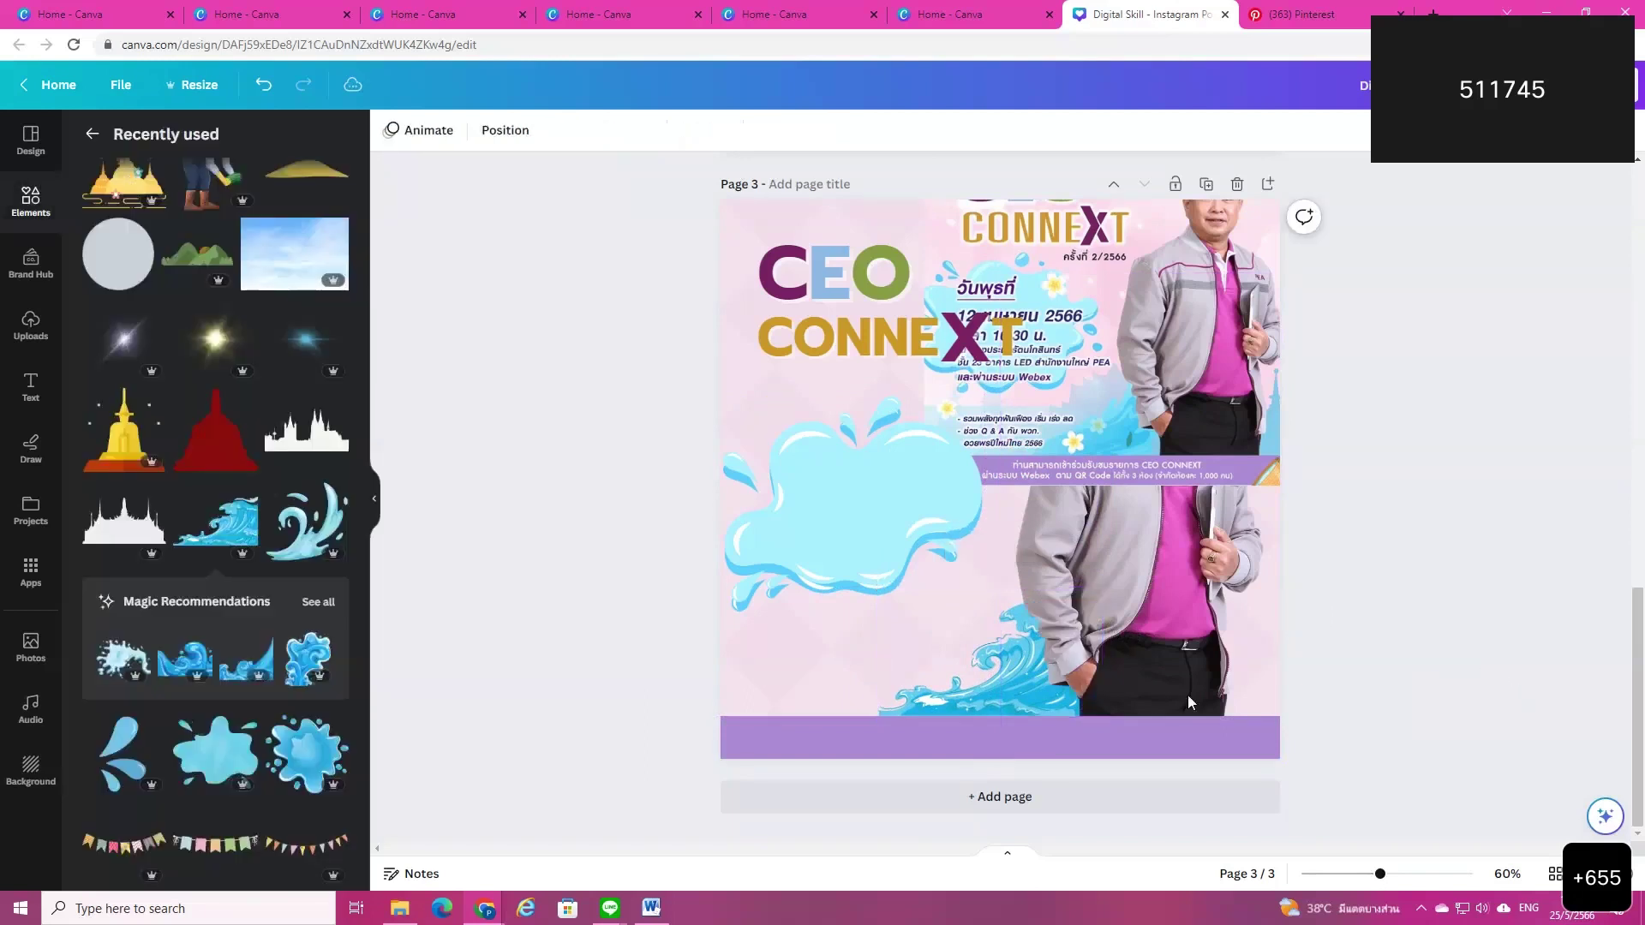
{"action": "left_click", "coordinate": [763, 130]}
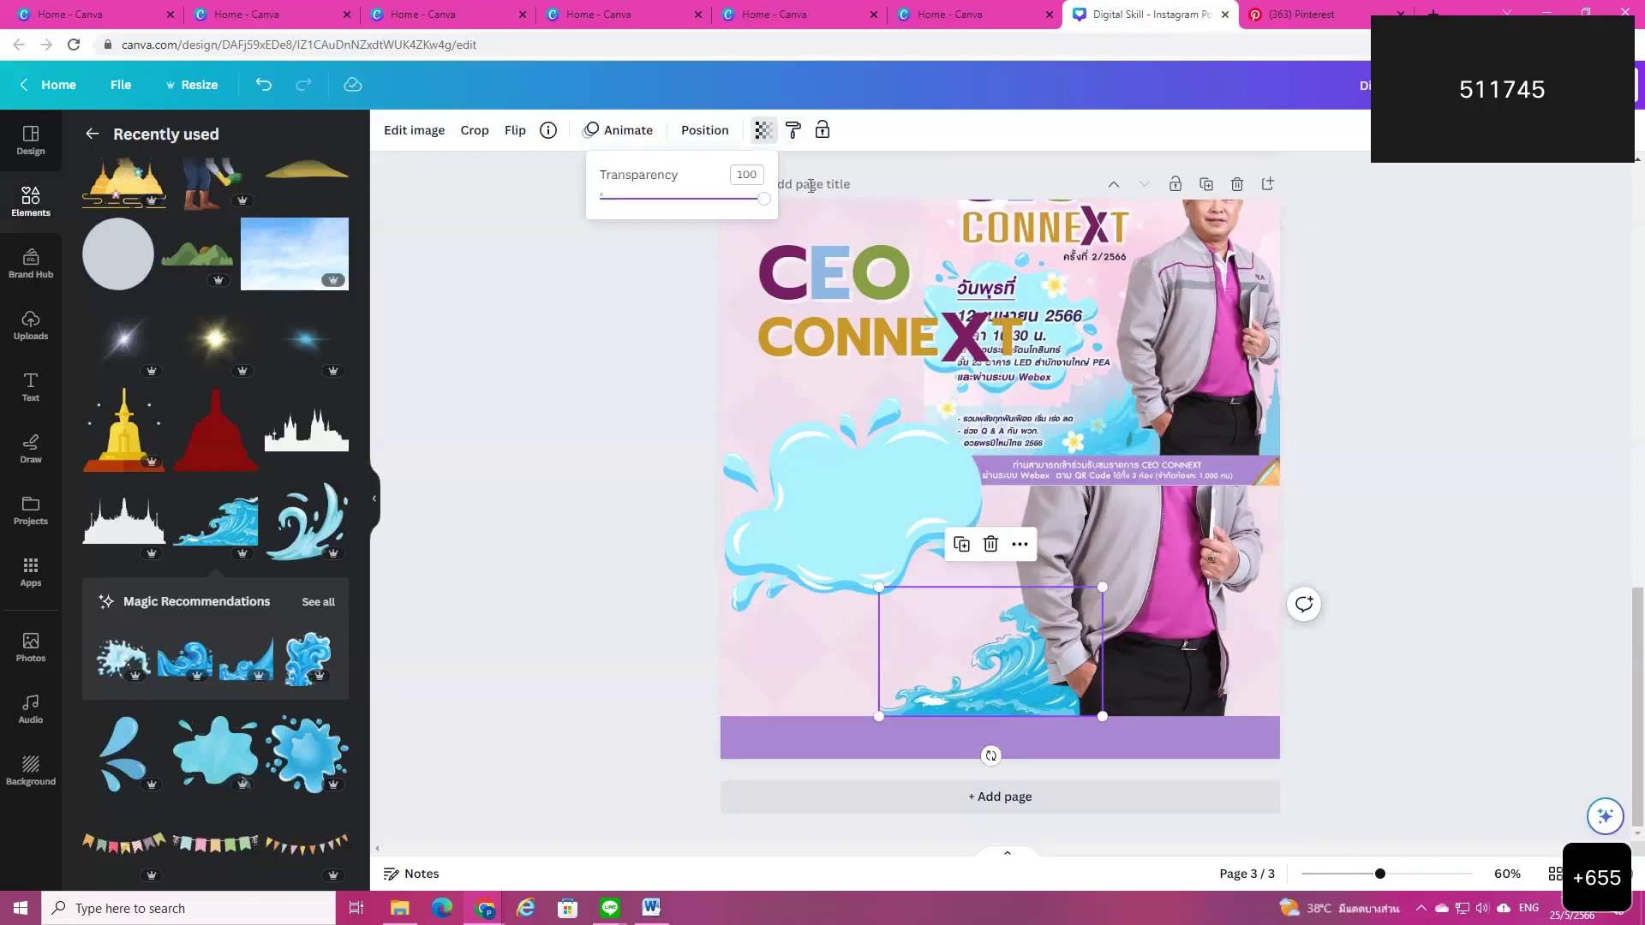
{"action": "left_click_drag", "start_coordinate": [760, 198], "coordinate": [684, 221]}
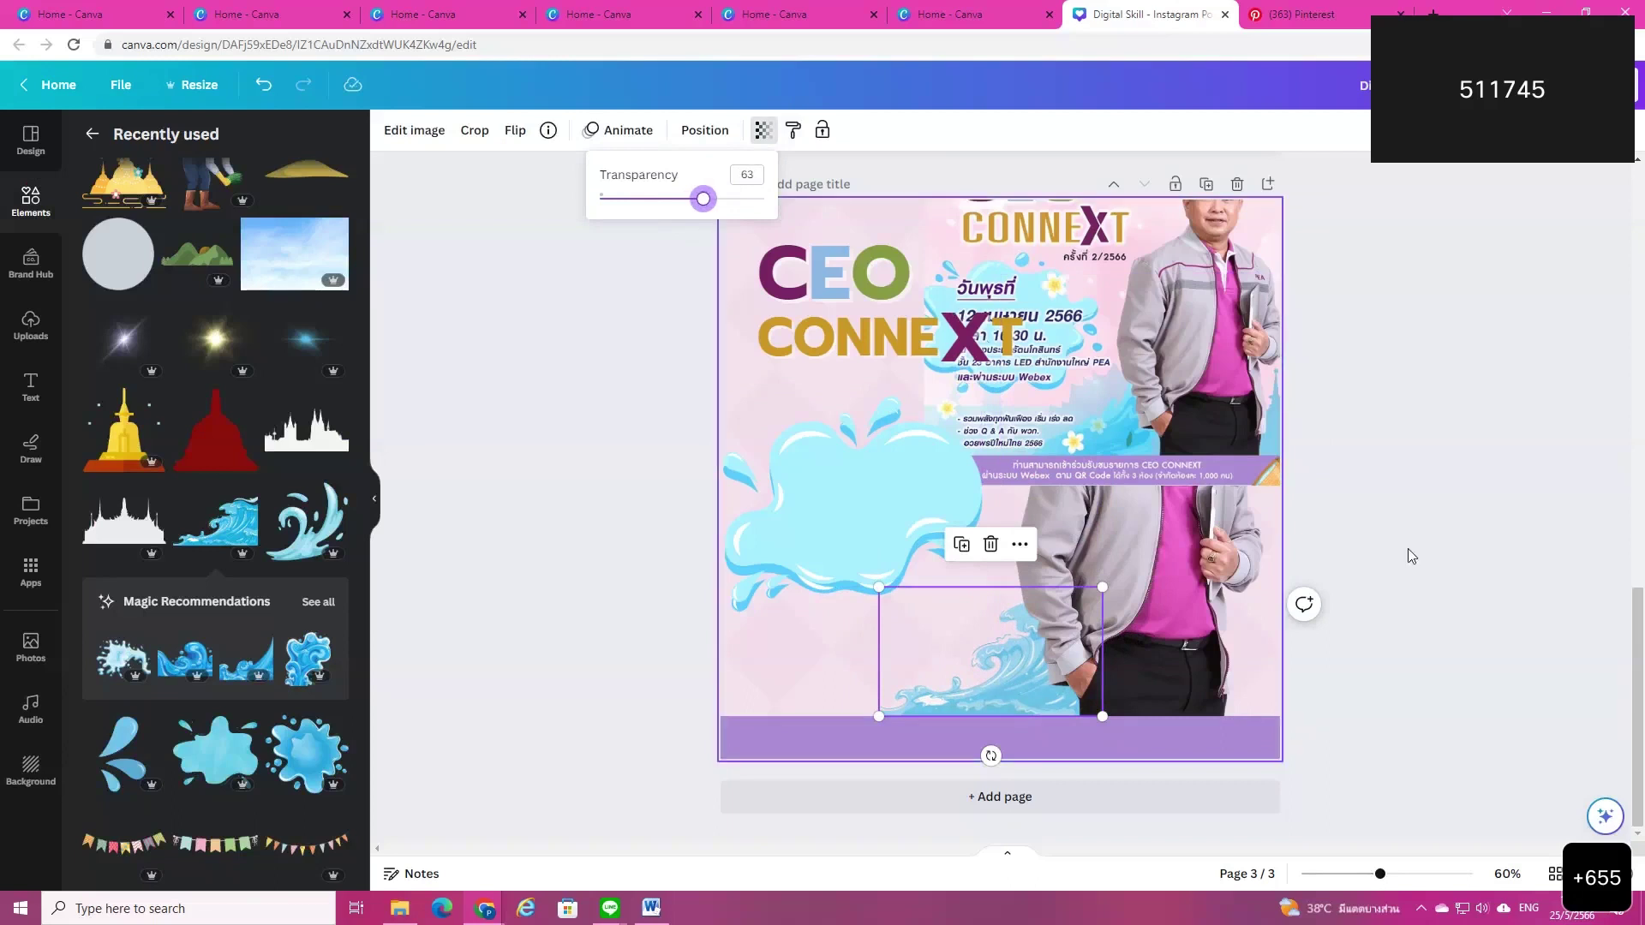
{"action": "left_click", "coordinate": [1477, 536]}
{"action": "left_click", "coordinate": [1477, 536]}
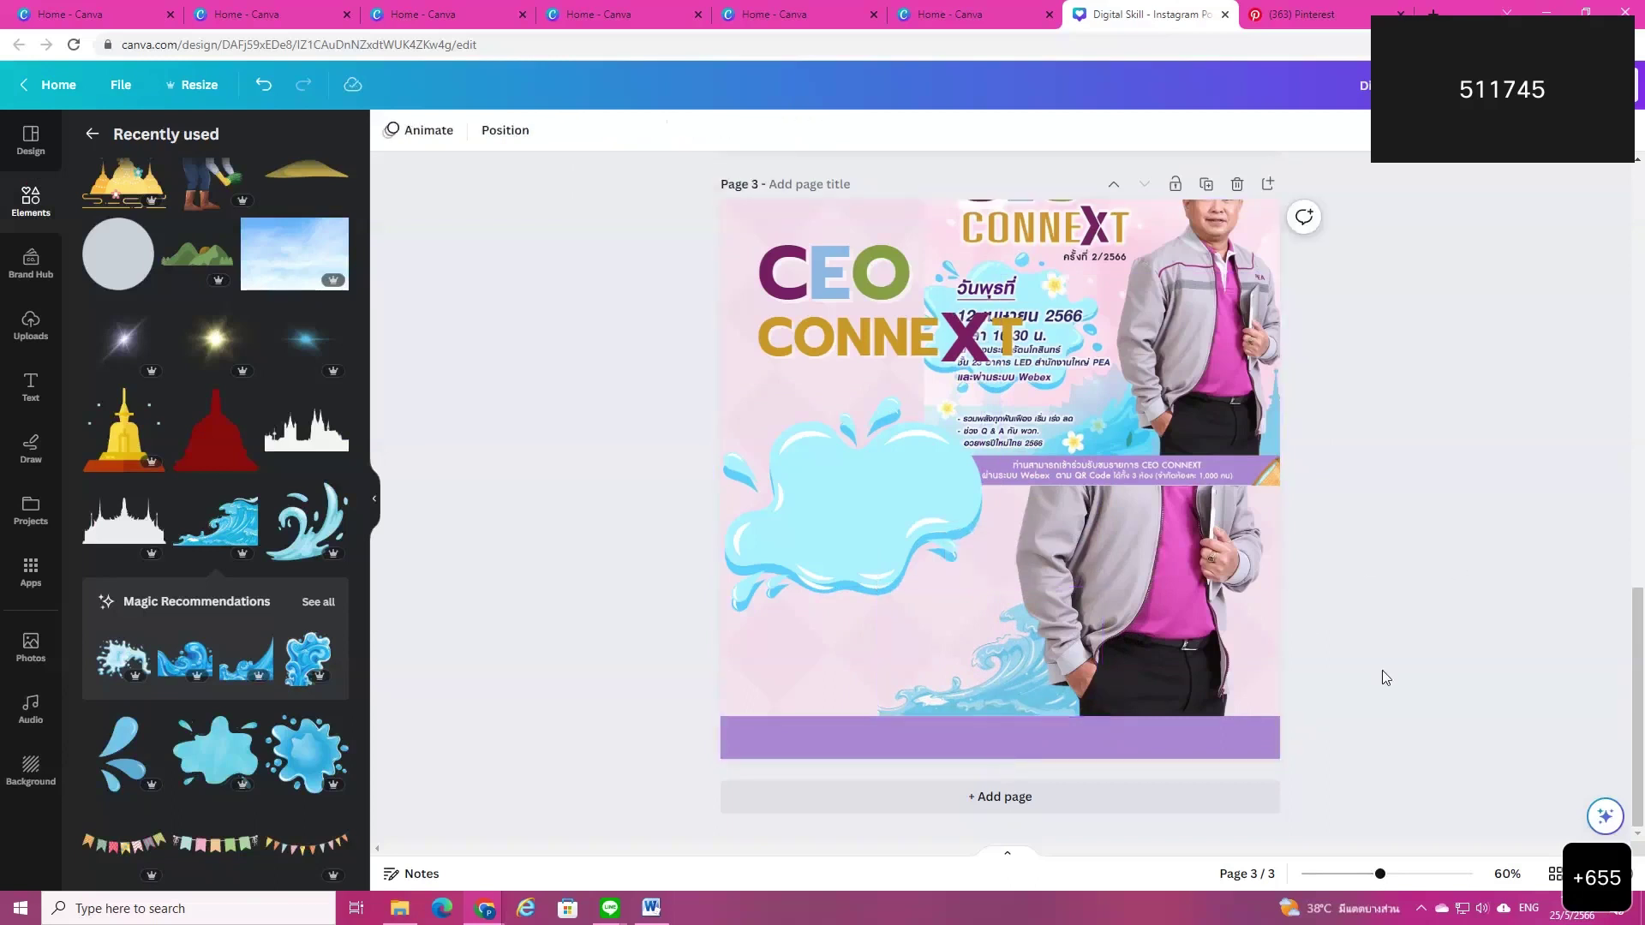
Step: Bring the reference poster image forward one level and move it to the page's upper left, behind the CEO CONNEXT title
{"action": "left_click_drag", "start_coordinate": [1238, 251], "coordinate": [1229, 383]}
{"action": "left_click_drag", "start_coordinate": [1268, 490], "coordinate": [1257, 539]}
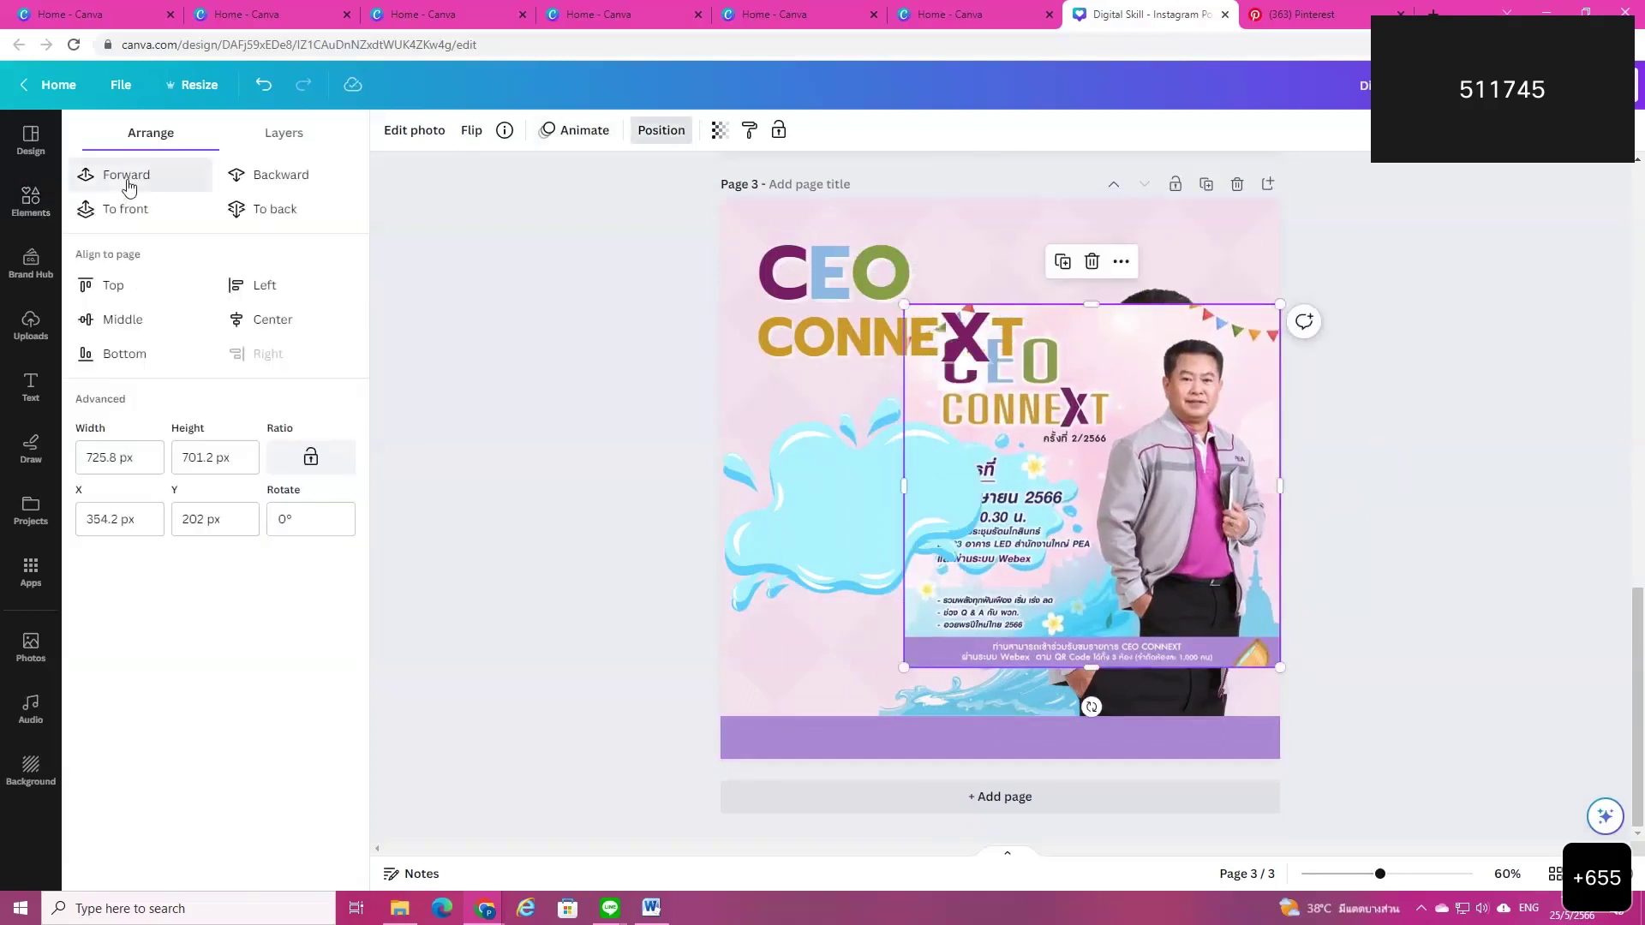
{"action": "left_click", "coordinate": [126, 175]}
{"action": "left_click_drag", "start_coordinate": [1227, 500], "coordinate": [997, 371]}
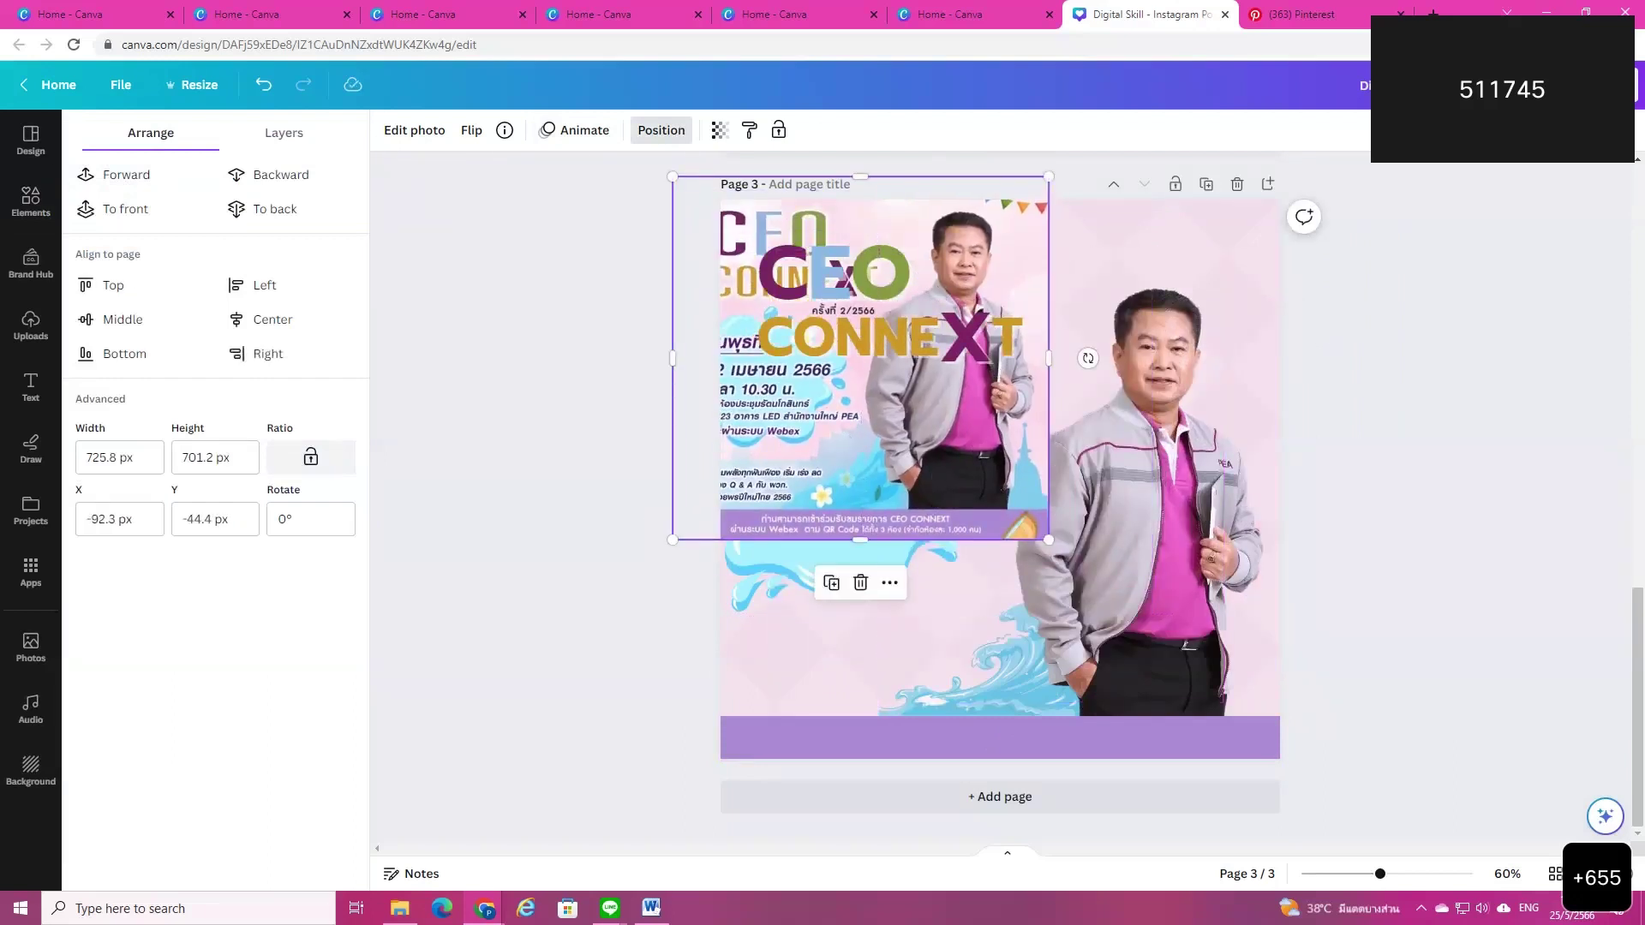
Step: Search elements for "วัด", add the spired skyline silhouette from its graphics and rest it on the purple strip left of the wave
{"action": "left_click", "coordinate": [37, 204]}
{"action": "left_click", "coordinate": [145, 137]}
{"action": "type", "text": "วัด"}
{"action": "key", "text": "Return"}
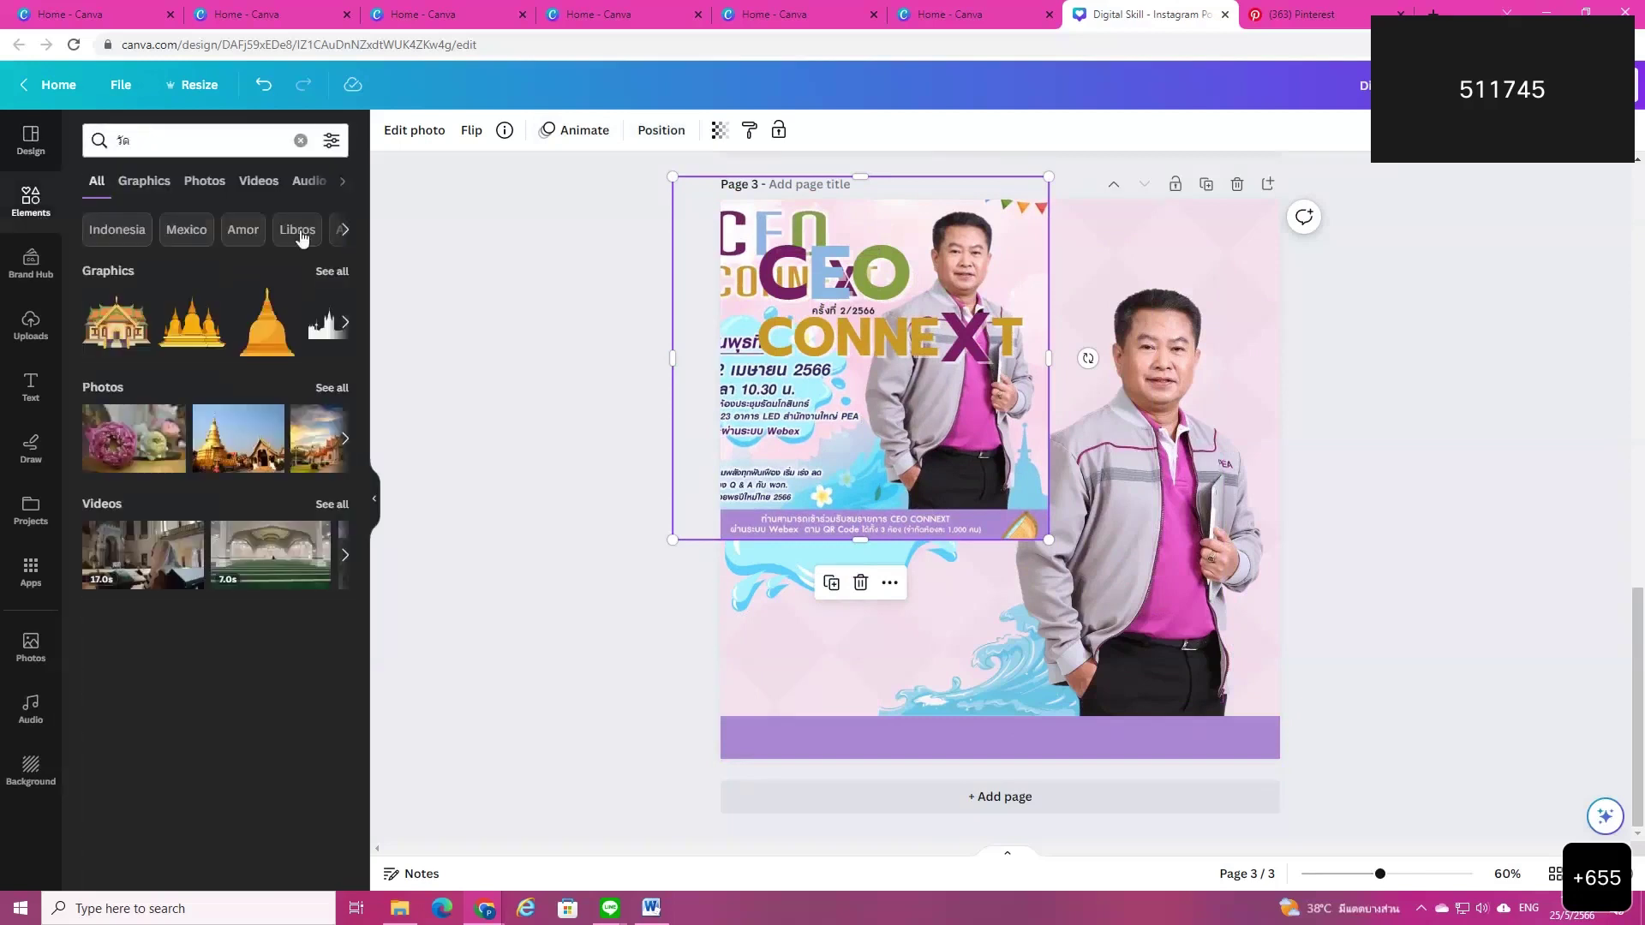
{"action": "left_click", "coordinate": [330, 274]}
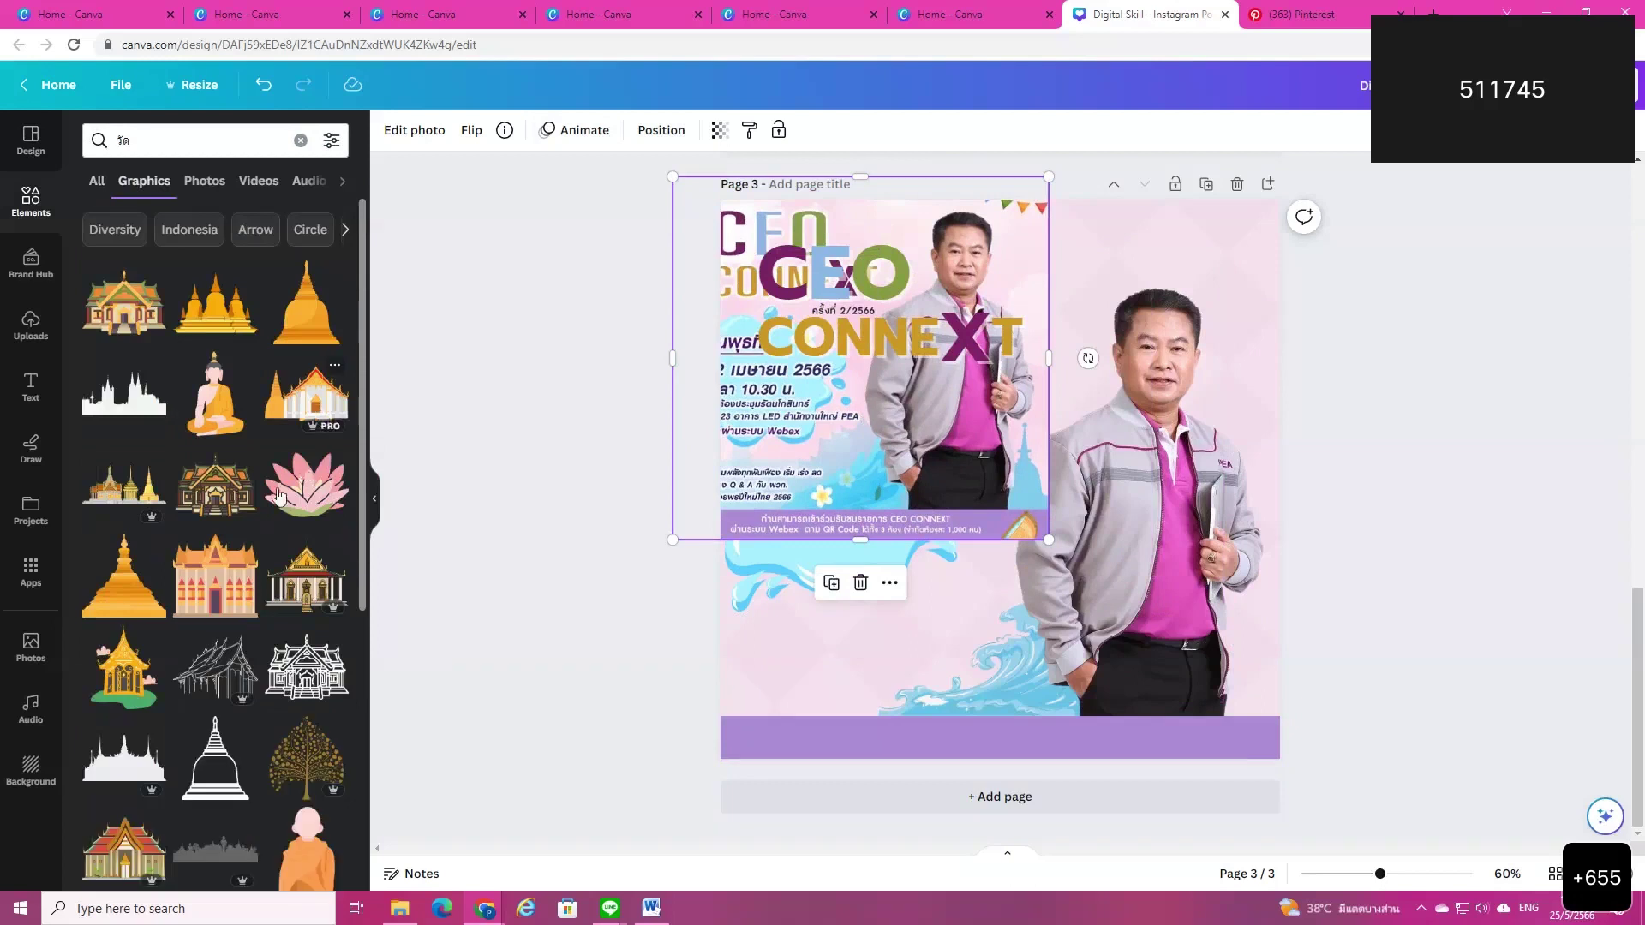
{"action": "left_click", "coordinate": [124, 417]}
{"action": "left_click_drag", "start_coordinate": [1057, 537], "coordinate": [914, 693]}
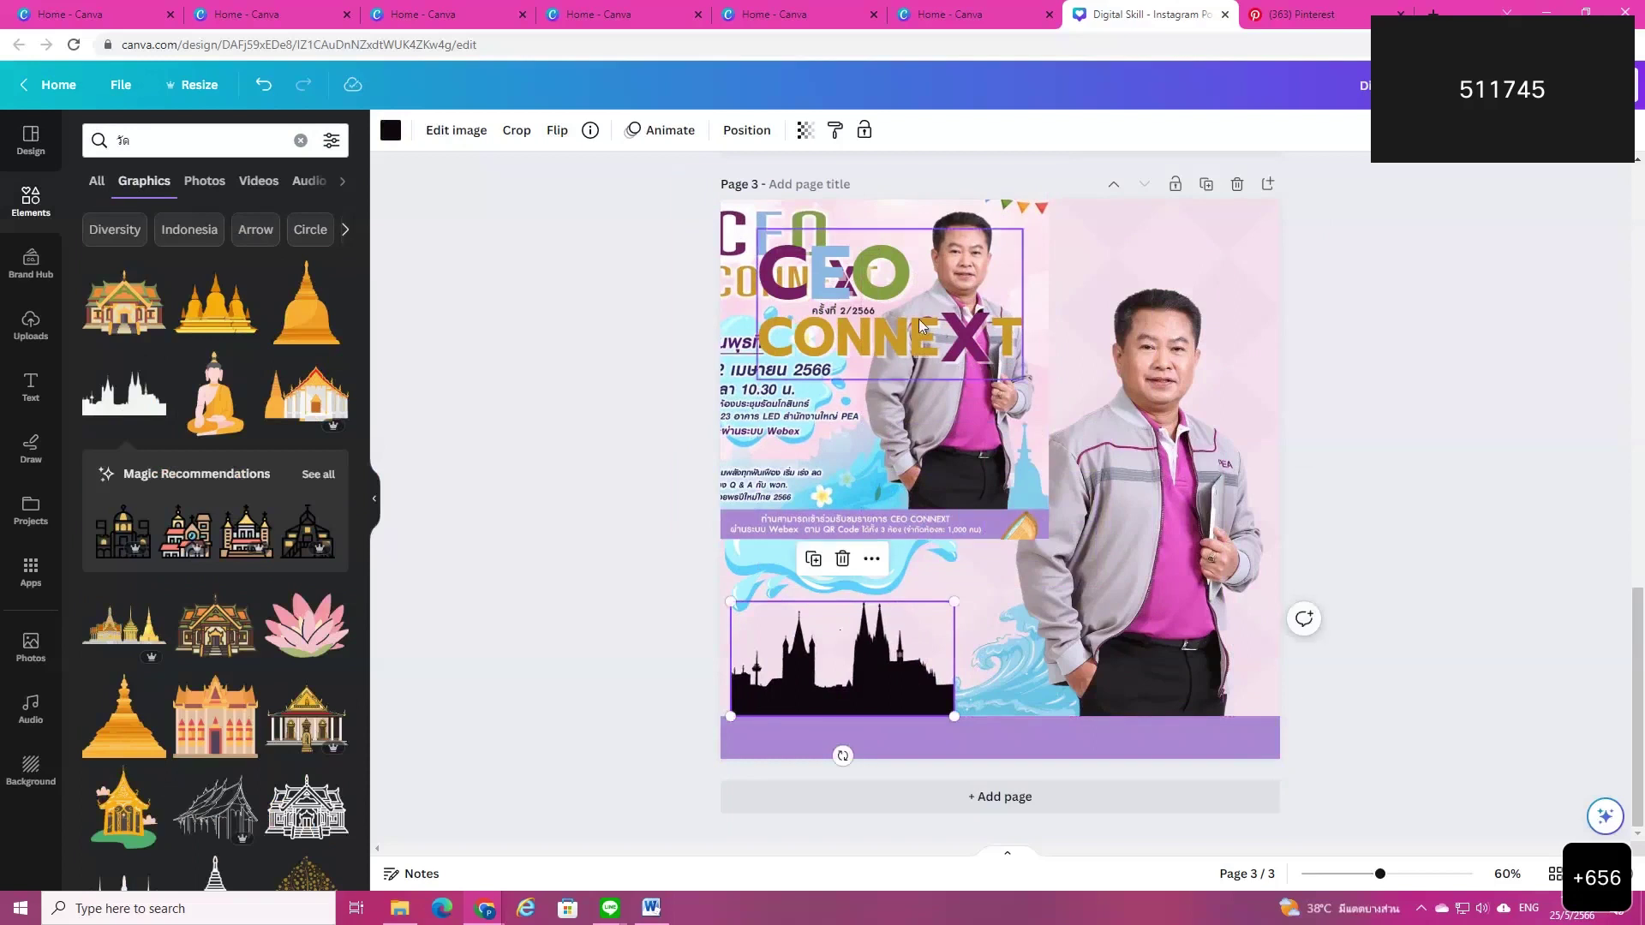
Step: Recolour the skyline silhouette light blue #79DFF5, sampled from the reference poster with the colour picker
{"action": "left_click", "coordinate": [391, 131]}
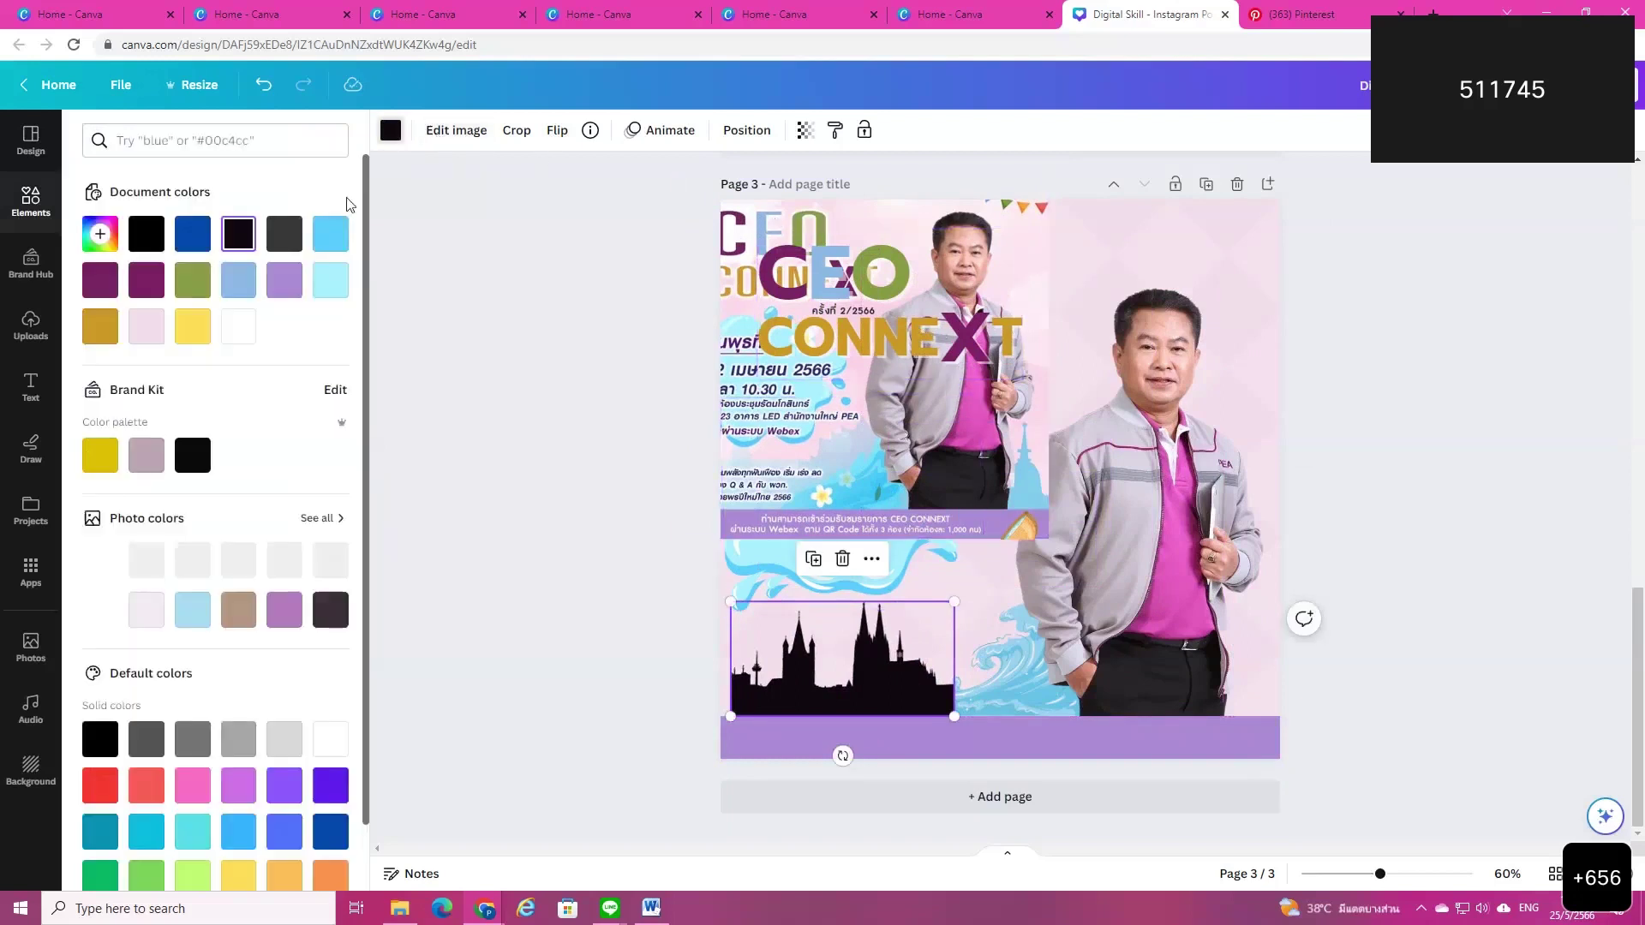
{"action": "left_click", "coordinate": [100, 234]}
{"action": "left_click", "coordinate": [326, 425]}
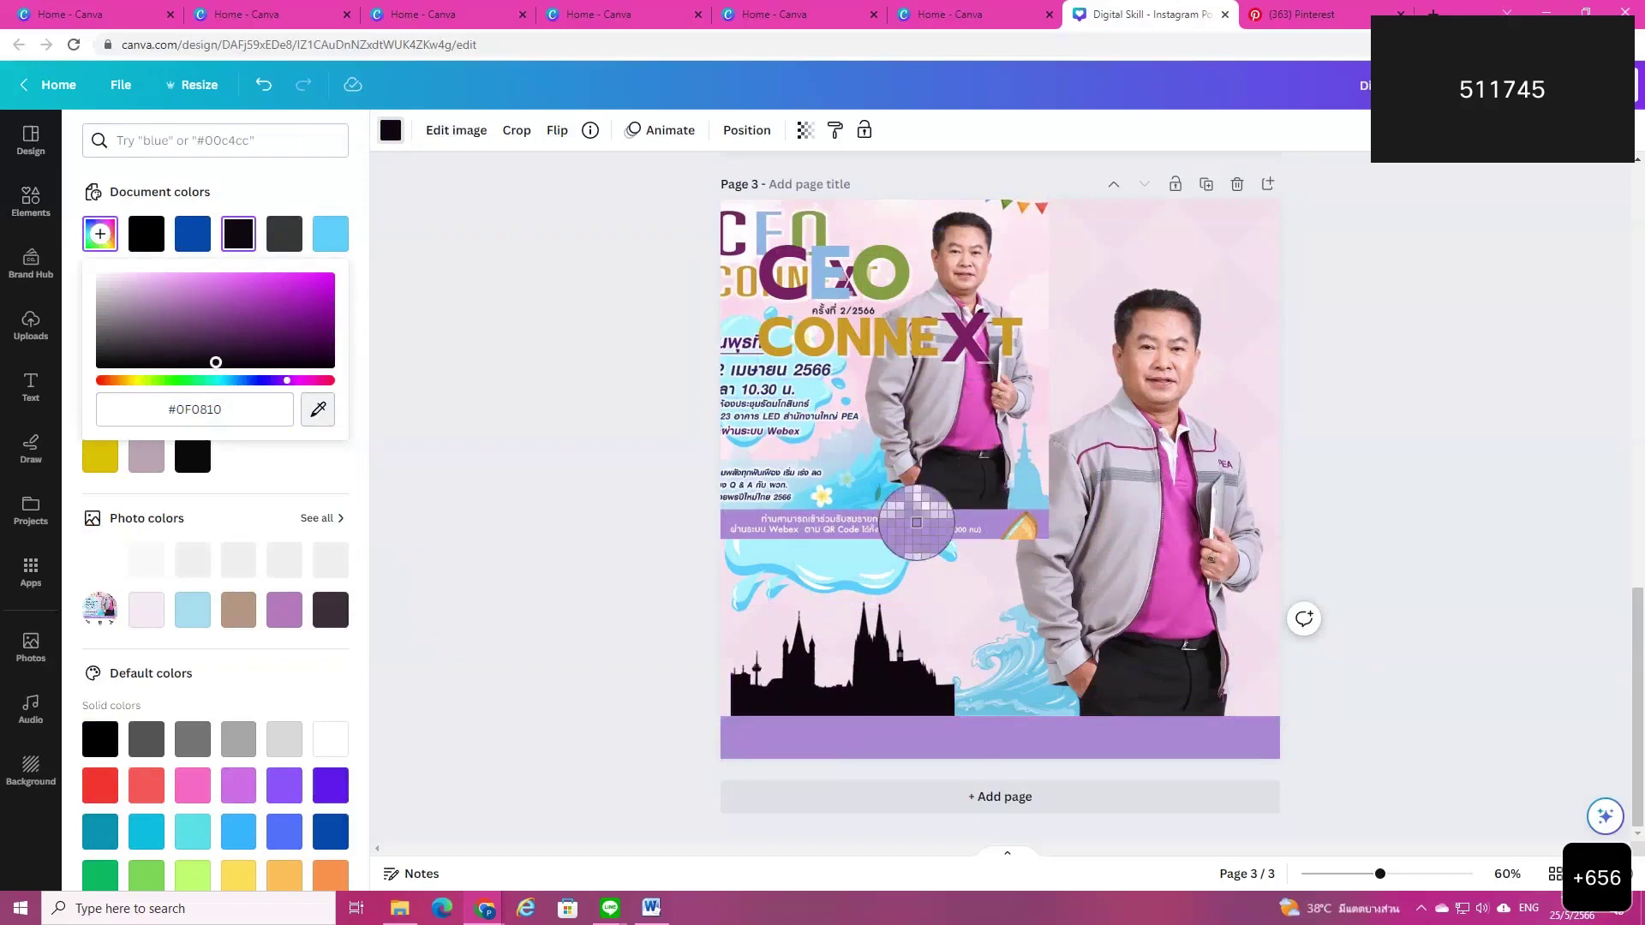
{"action": "left_click", "coordinate": [840, 444]}
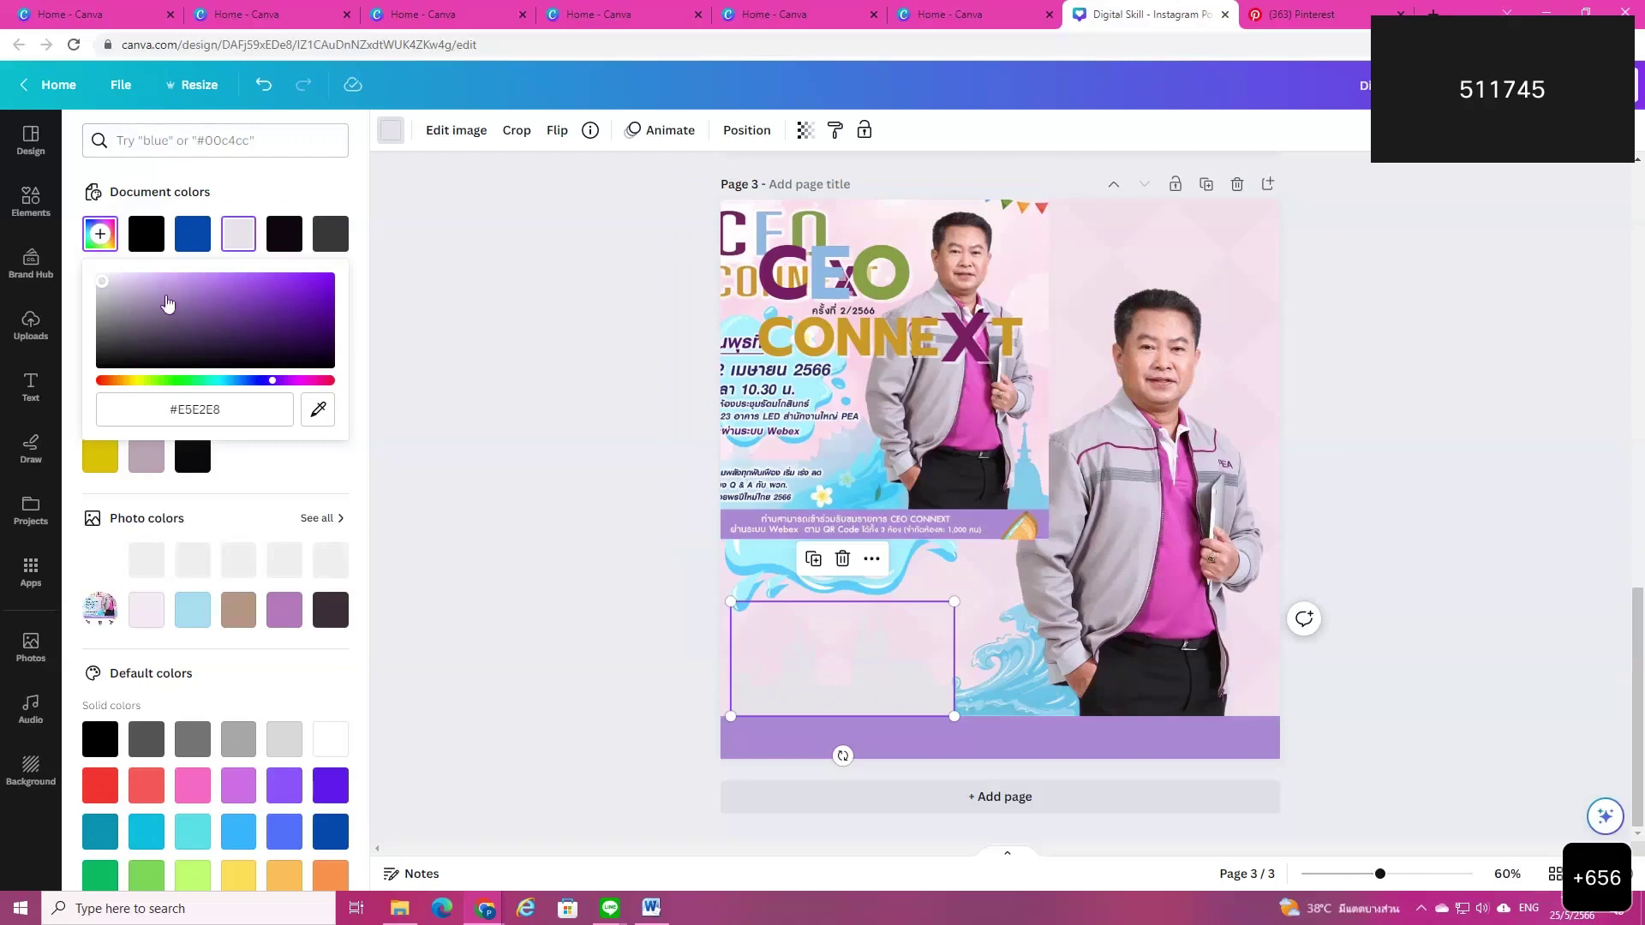
{"action": "left_click", "coordinate": [318, 412]}
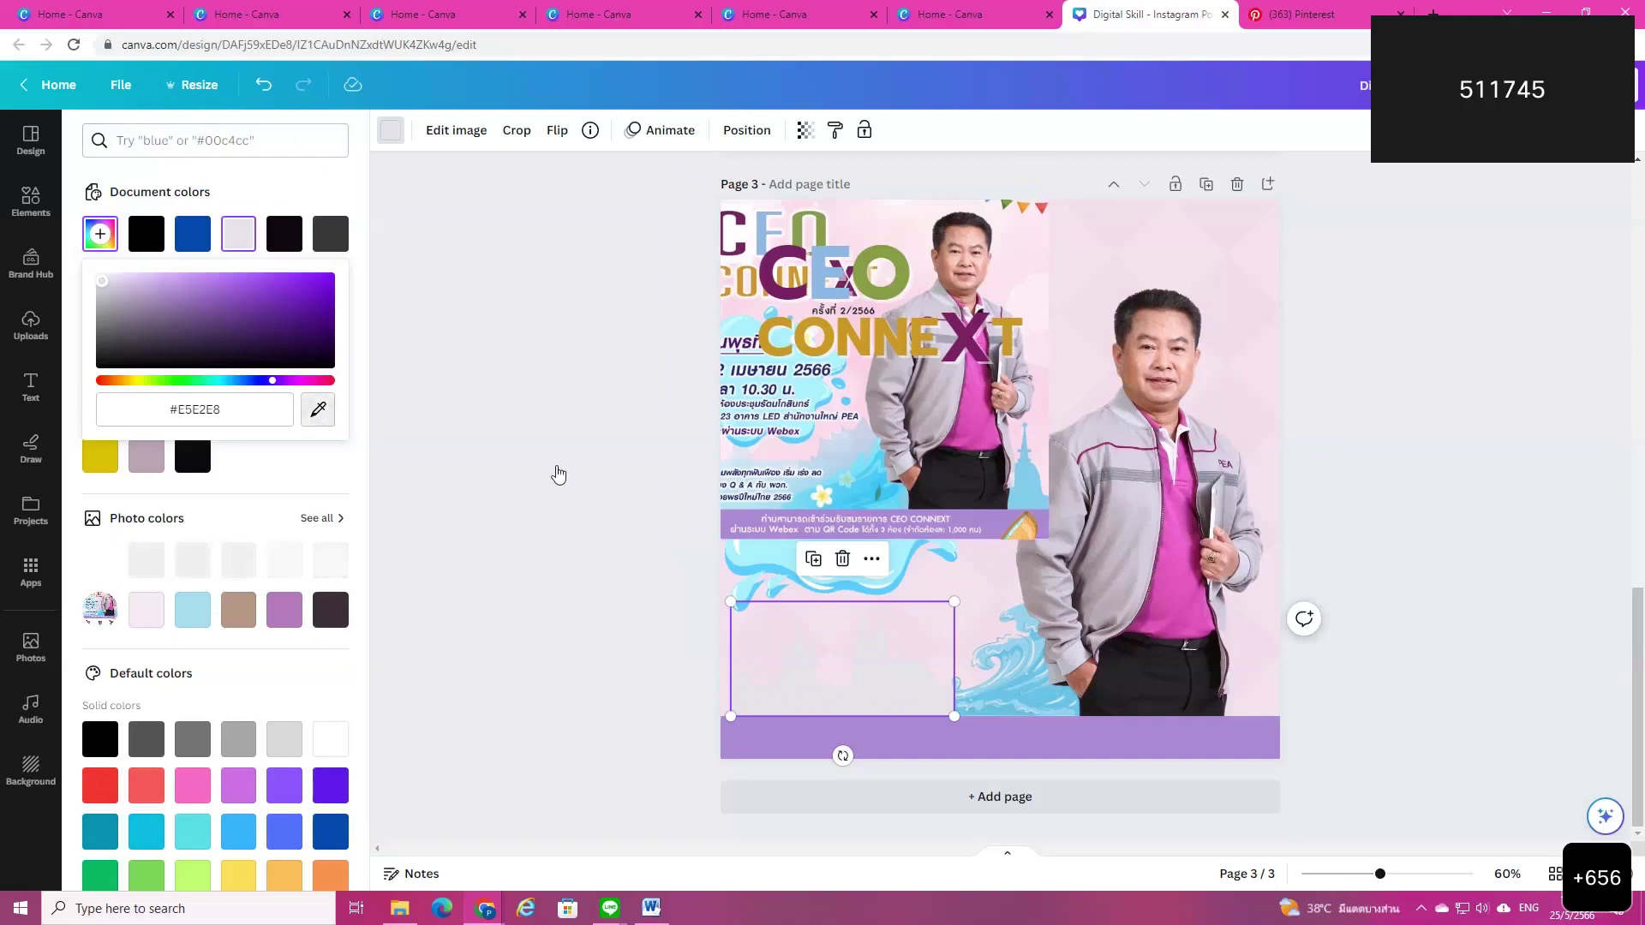
{"action": "left_click", "coordinate": [865, 465]}
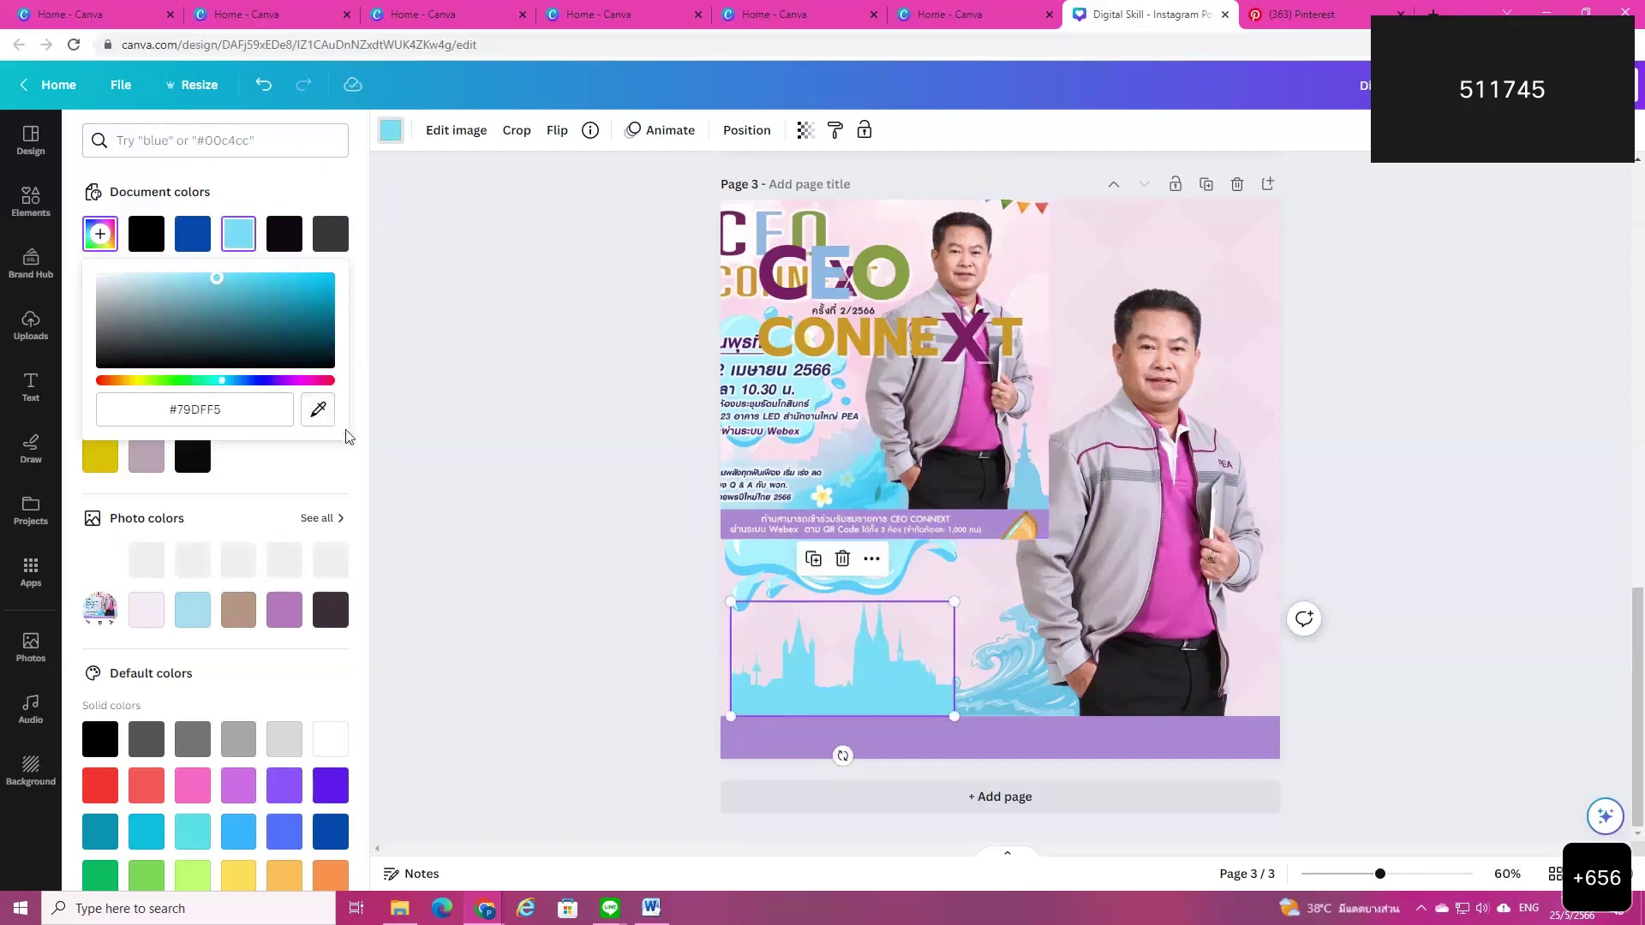
Step: Recolour the skyline #C9DAEE, move it over the wave, send it backward behind the wave and enlarge it to about 513 × 263 px
{"action": "left_click", "coordinate": [318, 409]}
{"action": "left_click", "coordinate": [904, 690]}
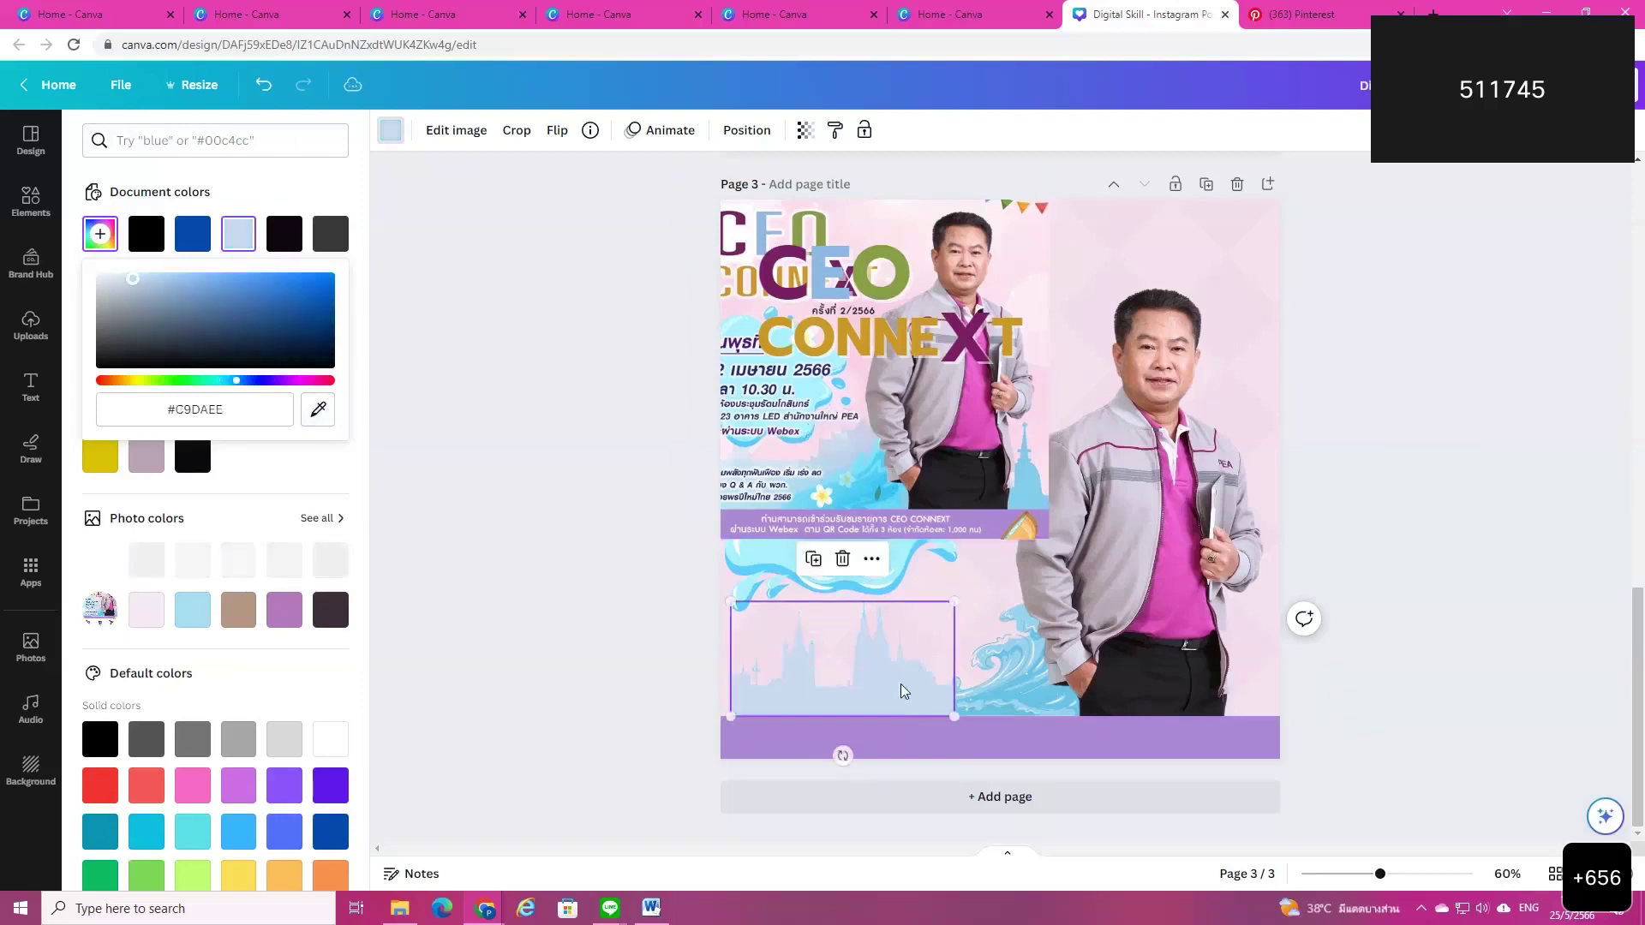
{"action": "left_click_drag", "start_coordinate": [866, 681], "coordinate": [975, 683]}
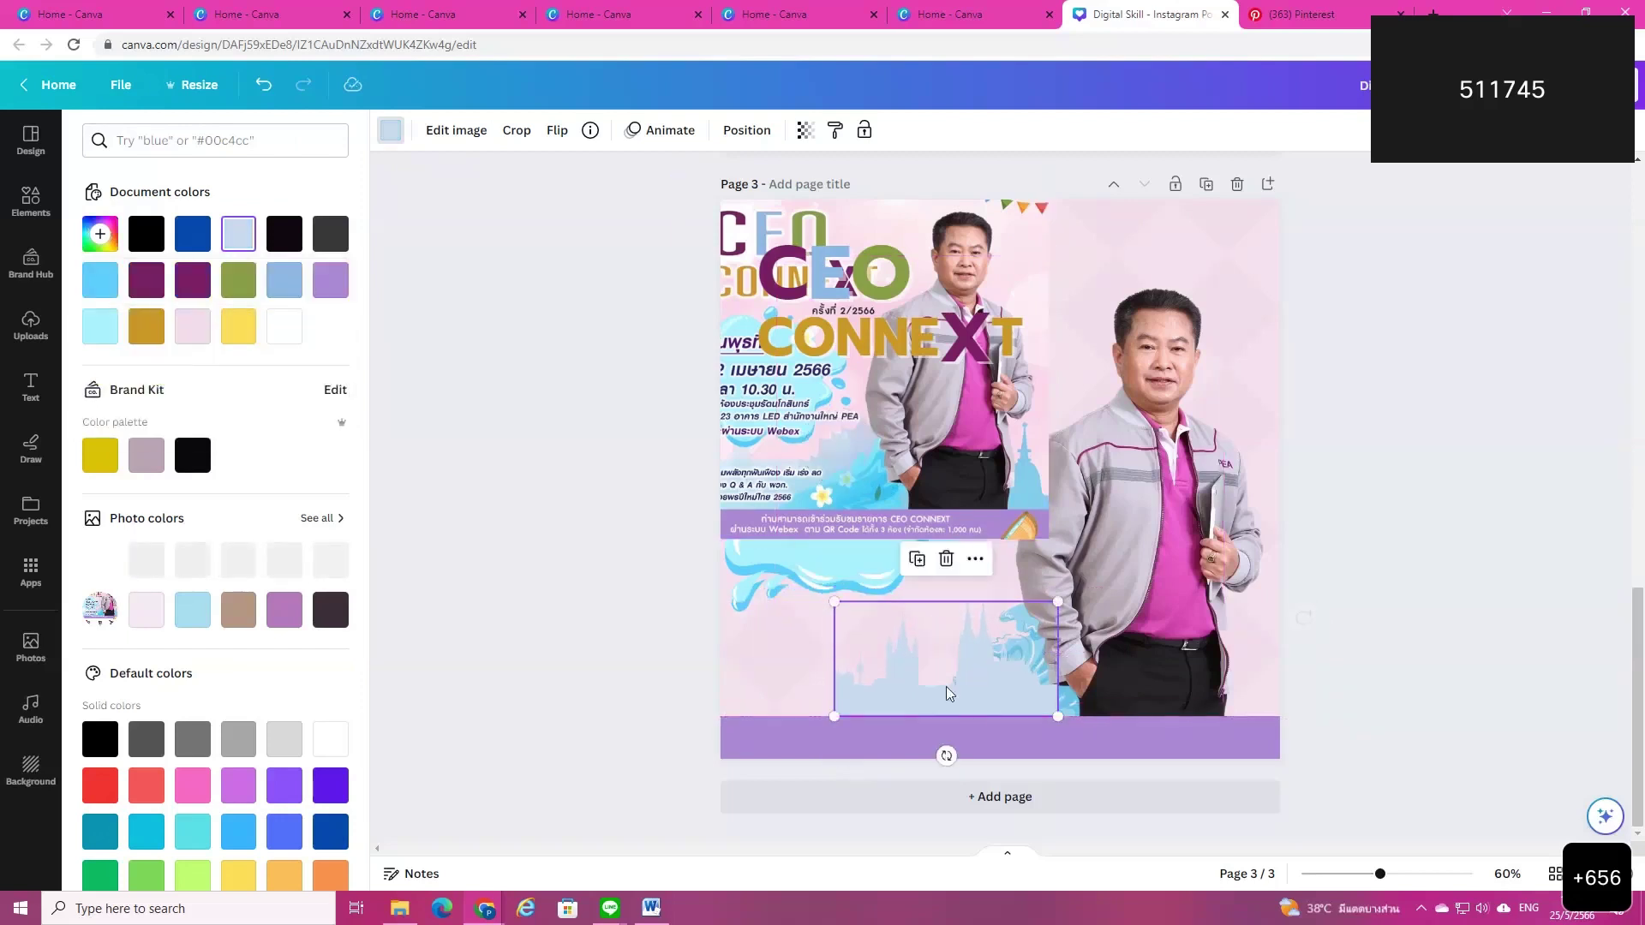
{"action": "left_click", "coordinate": [746, 129]}
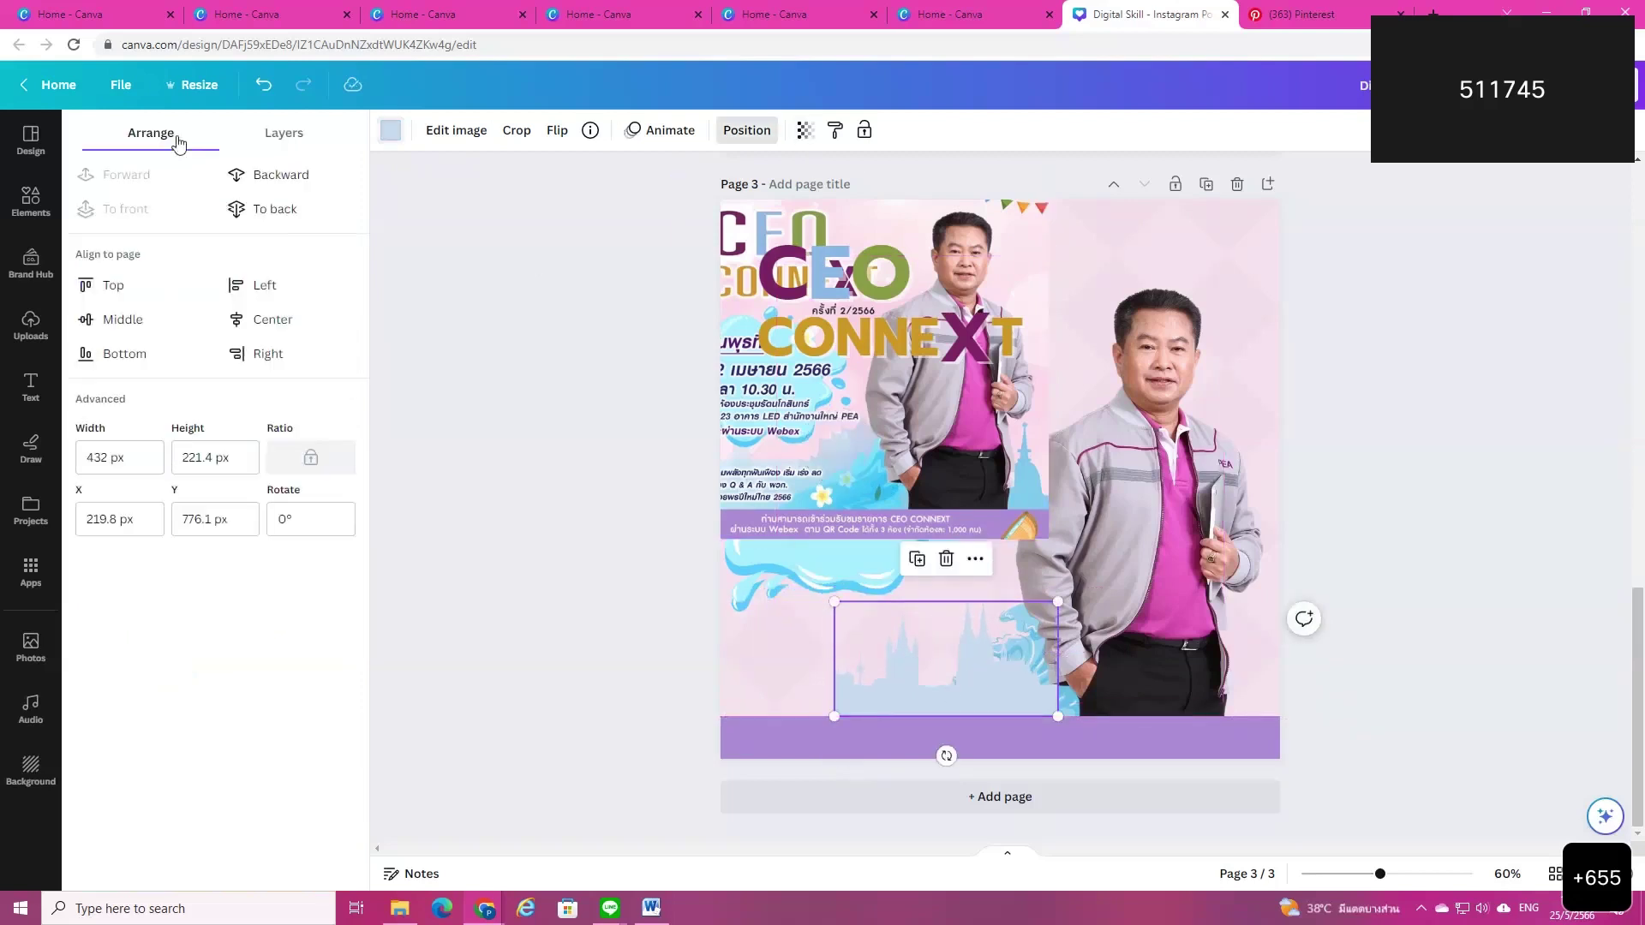
{"action": "left_click", "coordinate": [278, 176]}
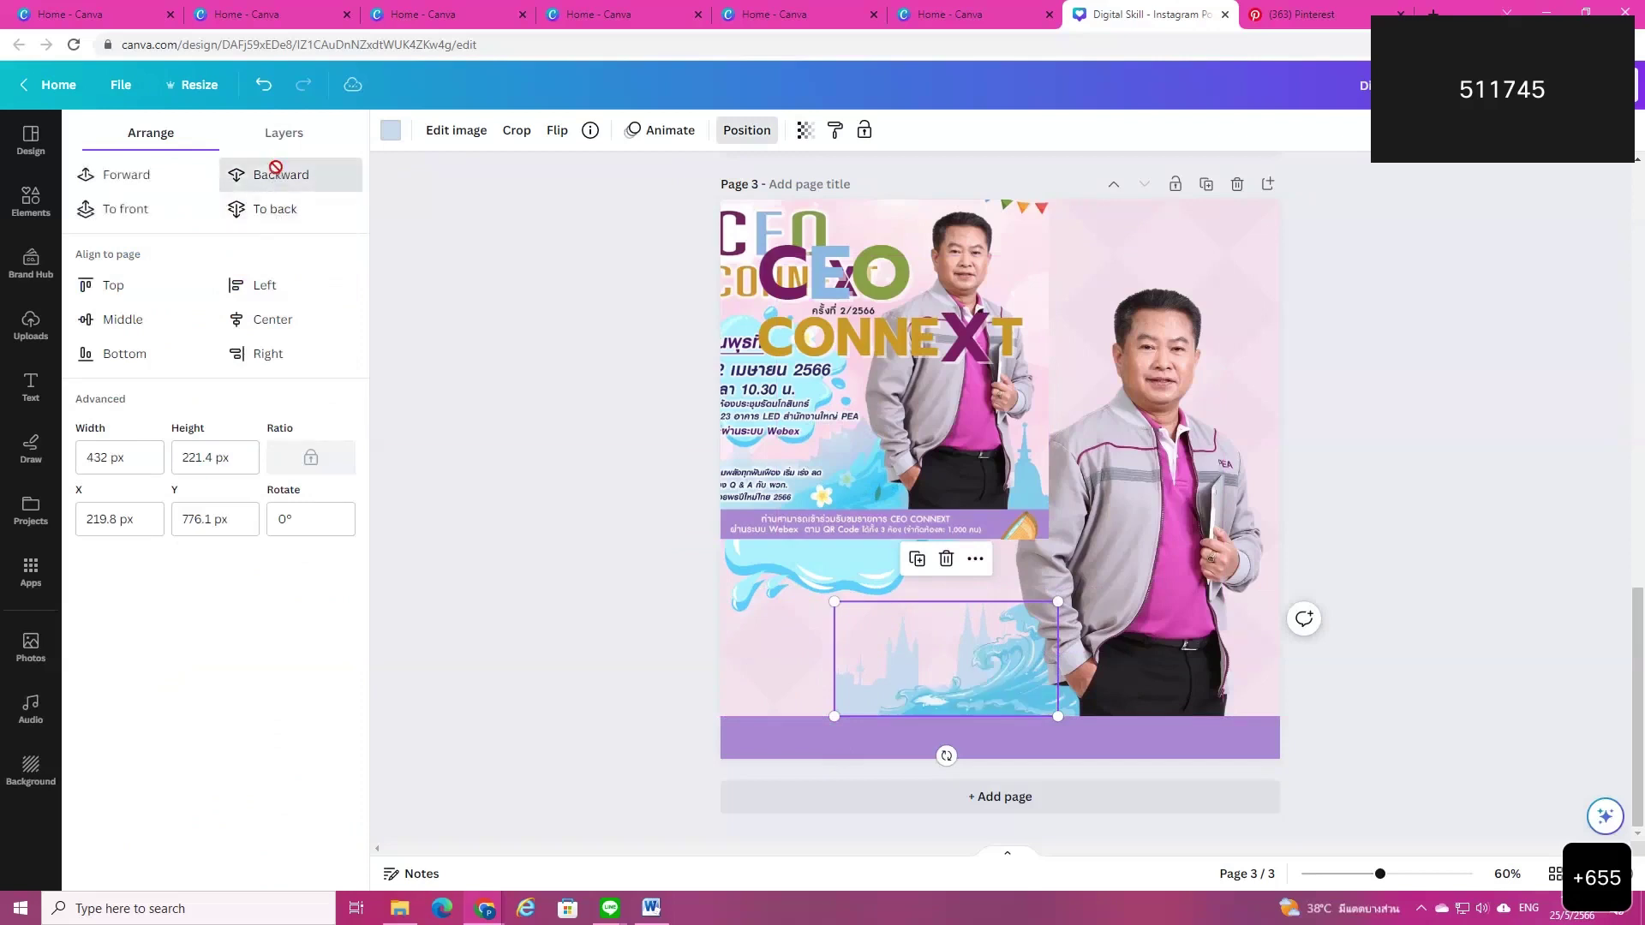
{"action": "left_click_drag", "start_coordinate": [838, 598], "coordinate": [786, 593]}
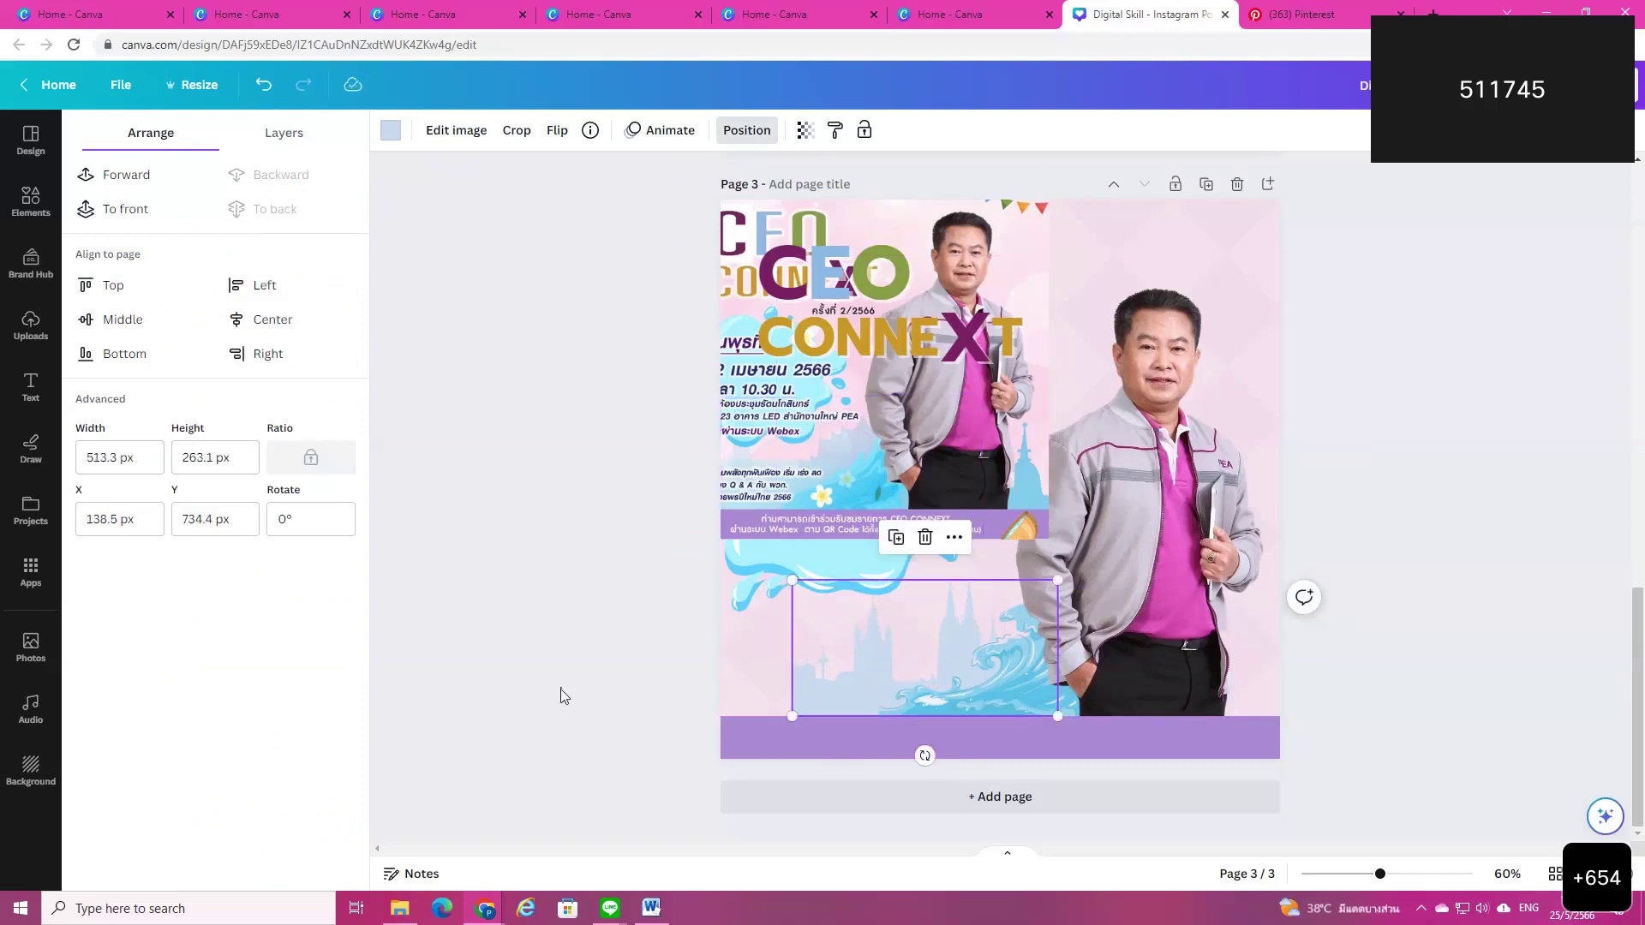
Step: Duplicate the skyline silhouette and place the copy at the page's lower left edge, resting on the purple strip
{"action": "left_click", "coordinate": [623, 670]}
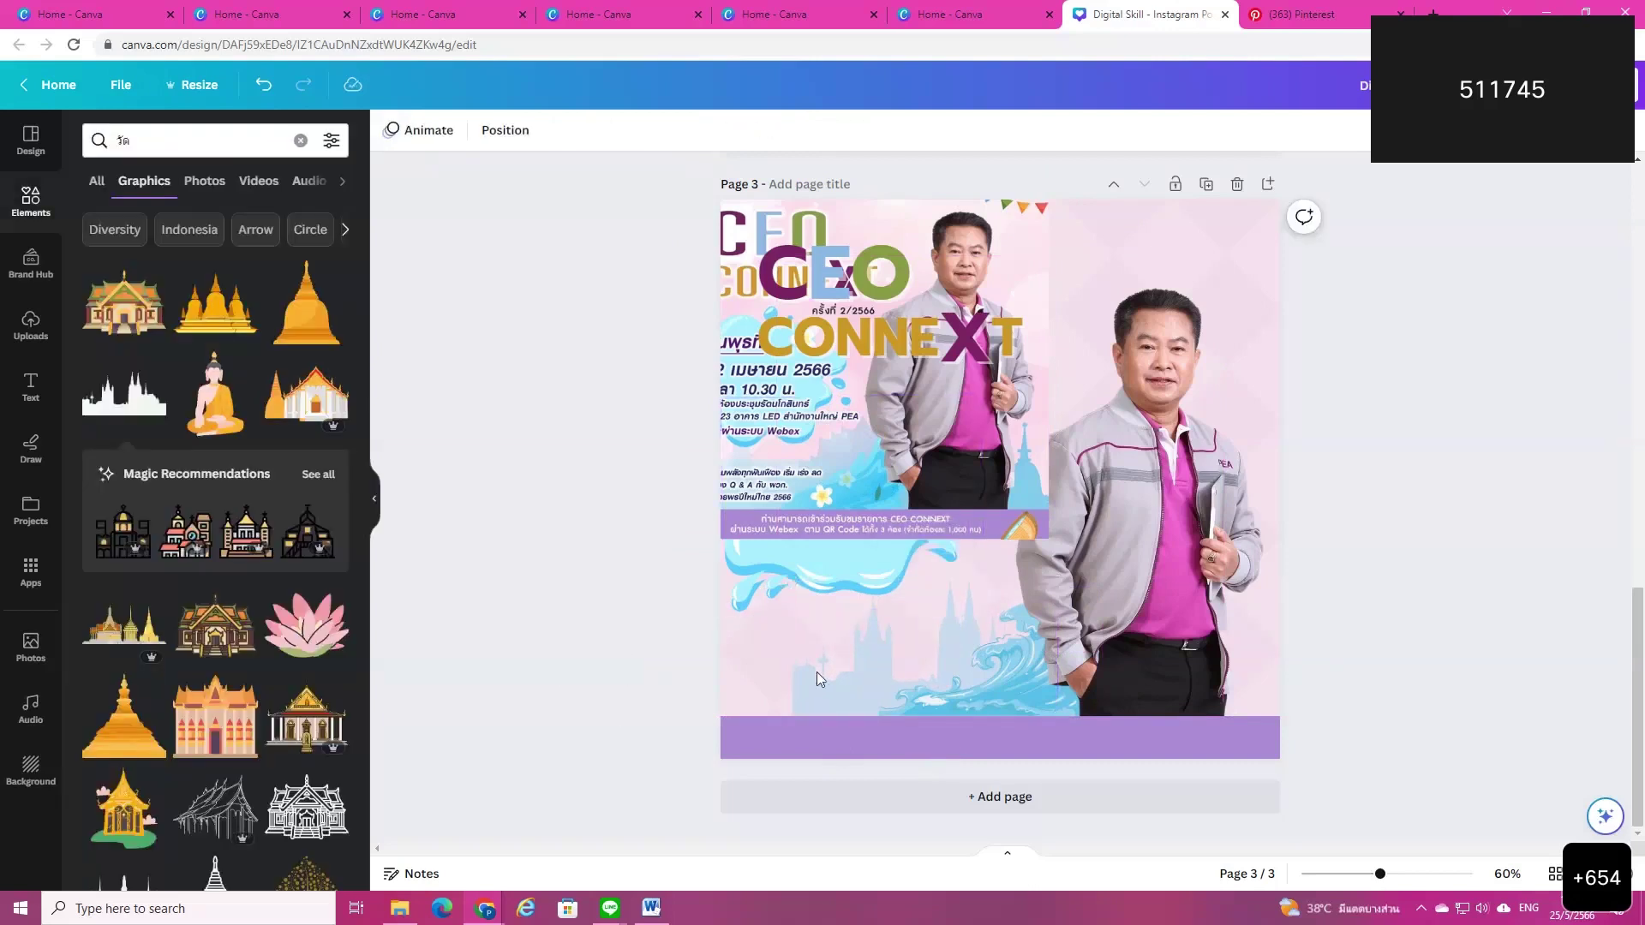
{"action": "left_click", "coordinate": [841, 665]}
{"action": "left_click", "coordinate": [894, 540]}
{"action": "left_click_drag", "start_coordinate": [873, 675], "coordinate": [648, 655]}
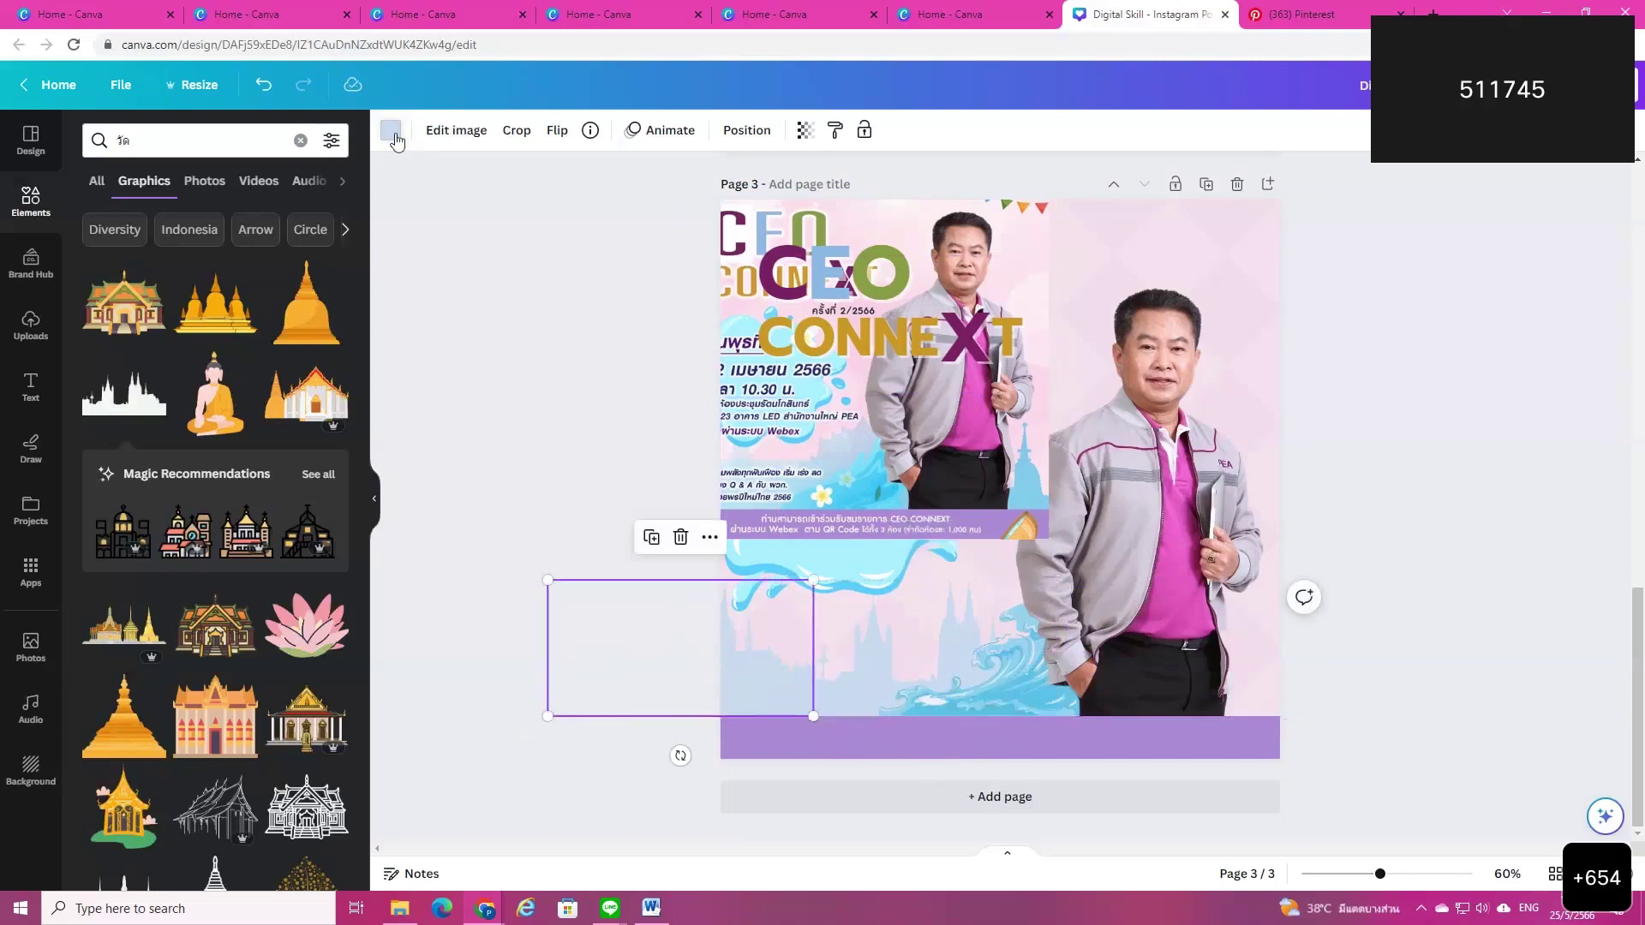
Step: Recolour the skyline copy at the page's left edge, trying #8db9e4 before mixing a paler custom light blue
{"action": "left_click", "coordinate": [393, 135]}
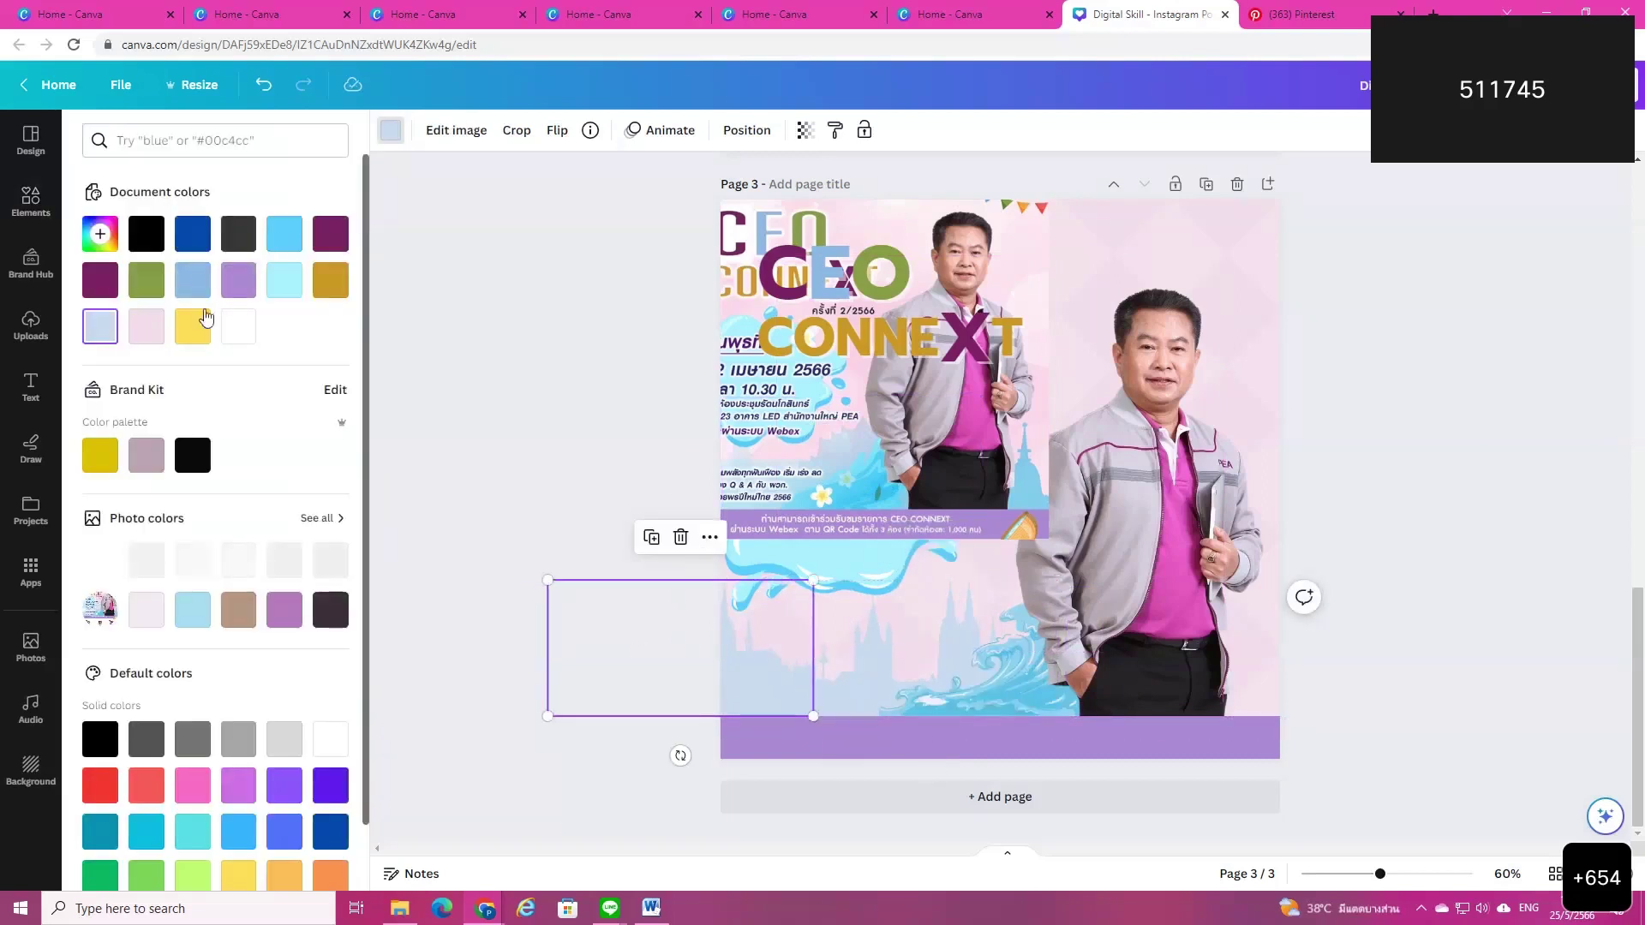
{"action": "left_click", "coordinate": [192, 279]}
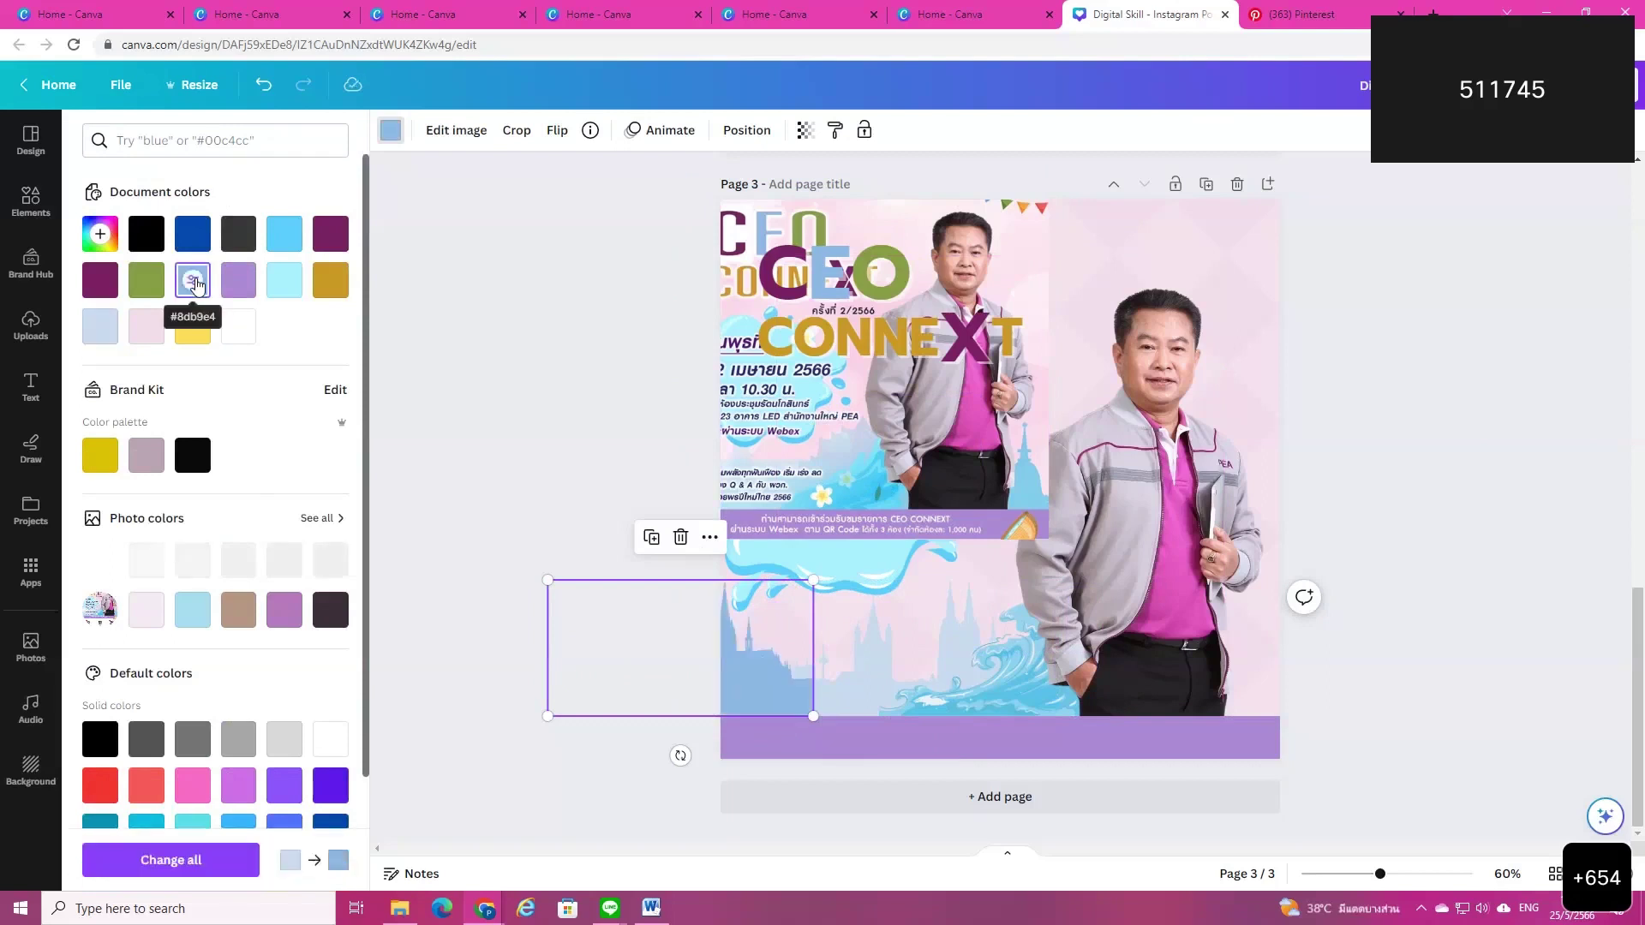
{"action": "left_click", "coordinate": [99, 235]}
{"action": "left_click", "coordinate": [124, 282]}
{"action": "left_click_drag", "start_coordinate": [137, 284], "coordinate": [139, 284]}
{"action": "key", "text": "Escape"}
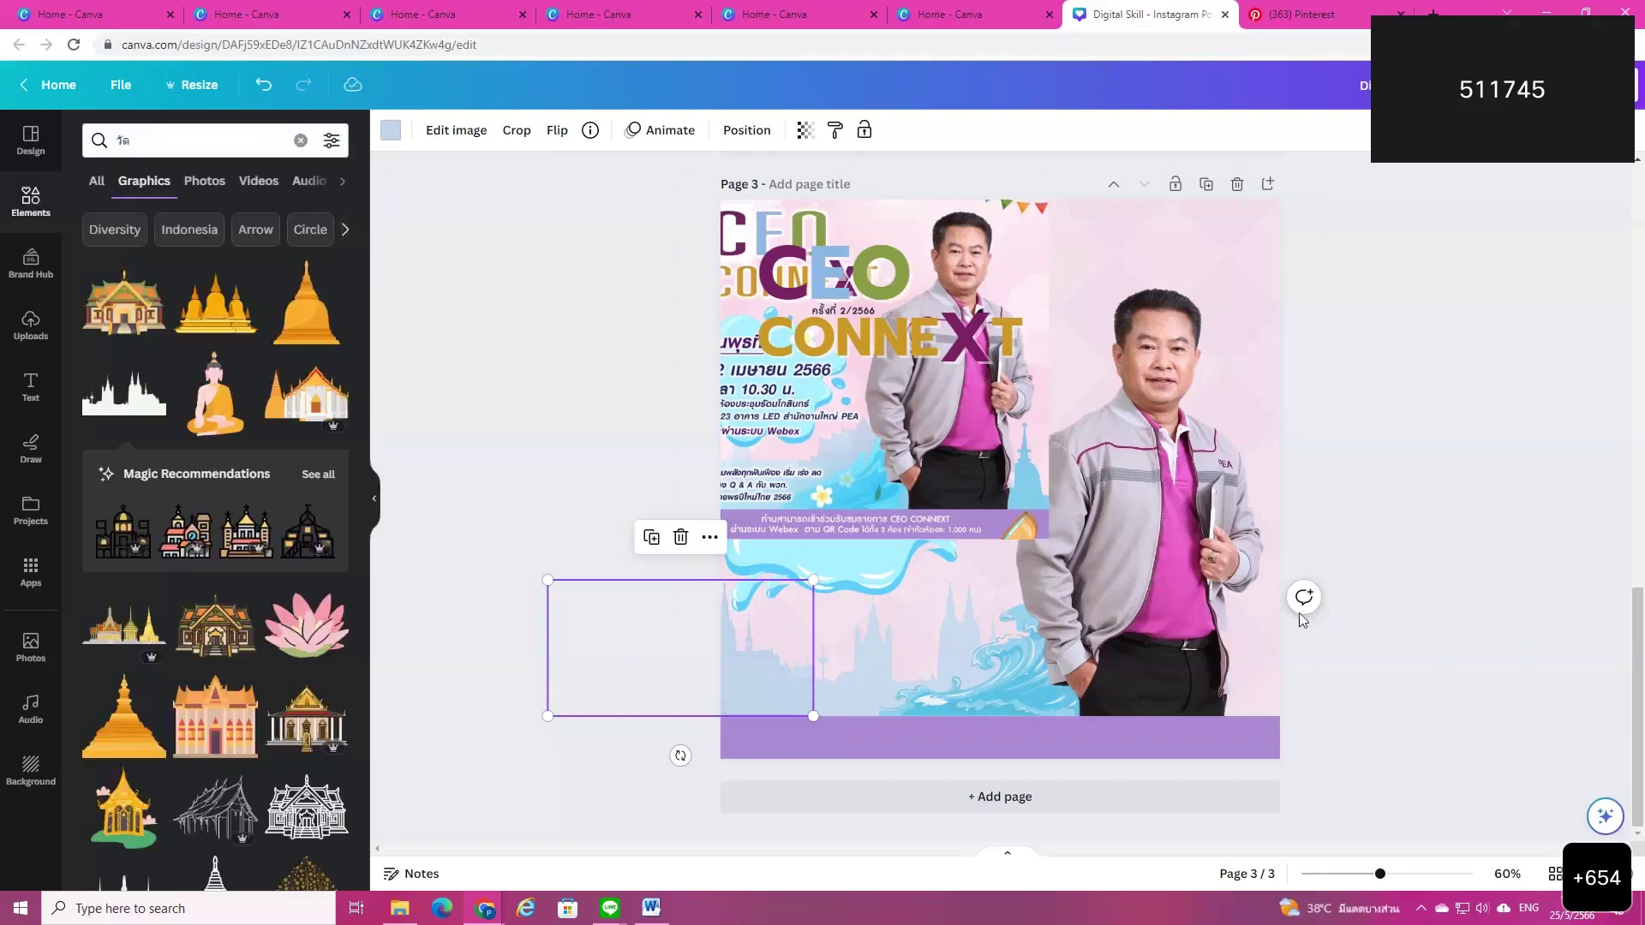
{"action": "key", "text": "Escape"}
{"action": "left_click", "coordinate": [302, 328]}
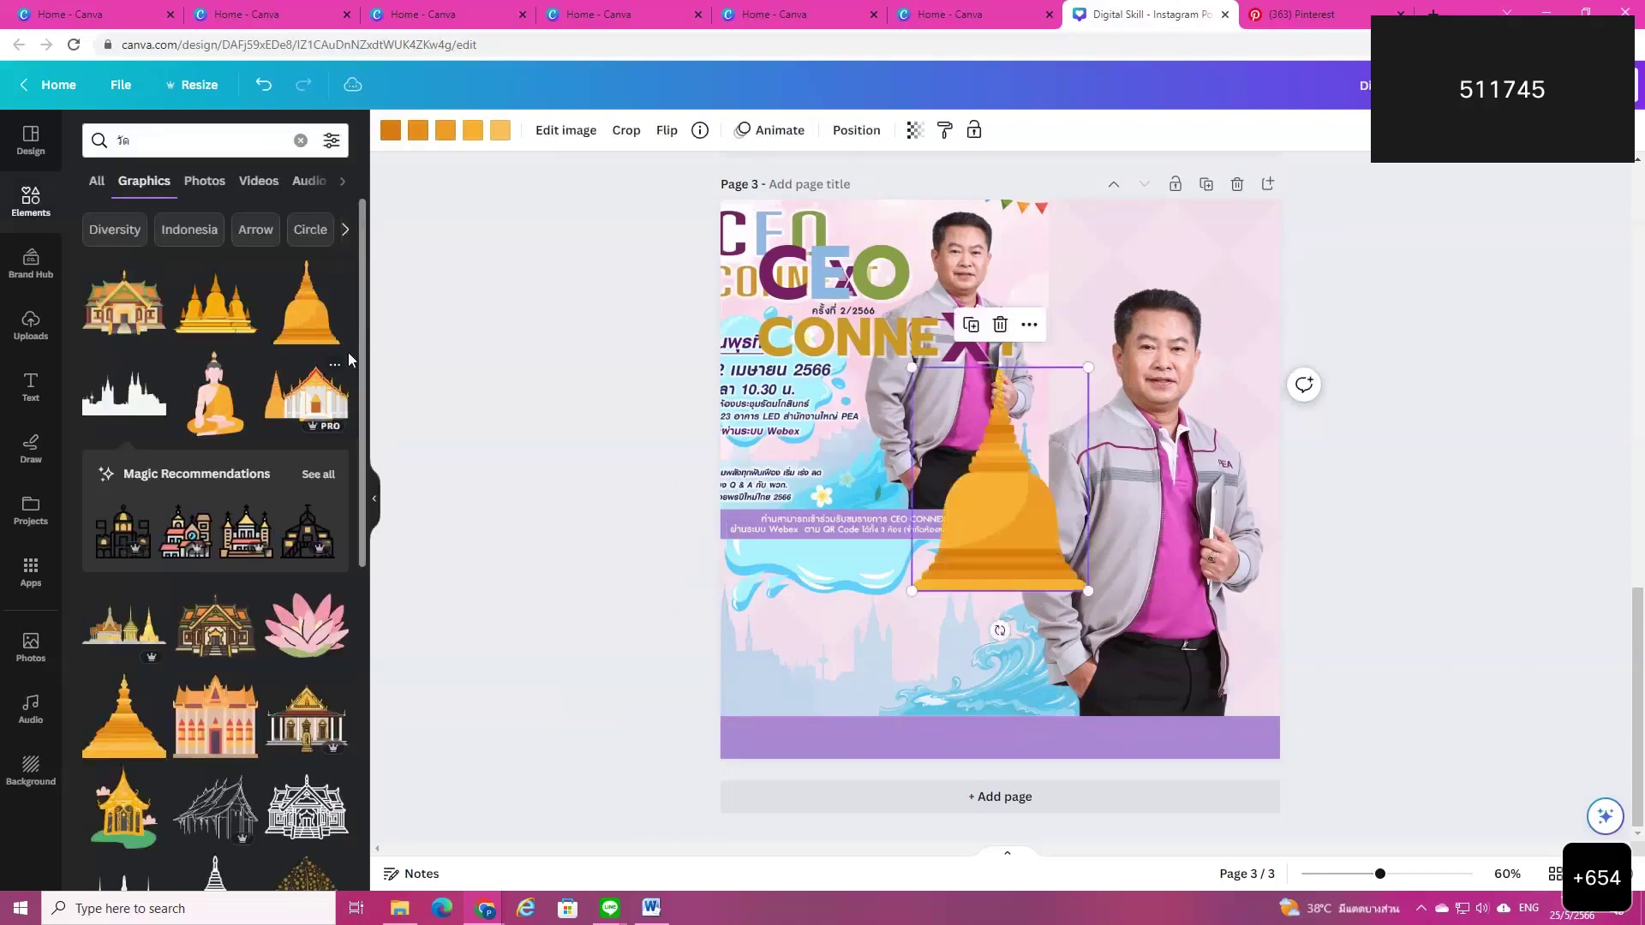
{"action": "left_click_drag", "start_coordinate": [998, 411], "coordinate": [679, 752]}
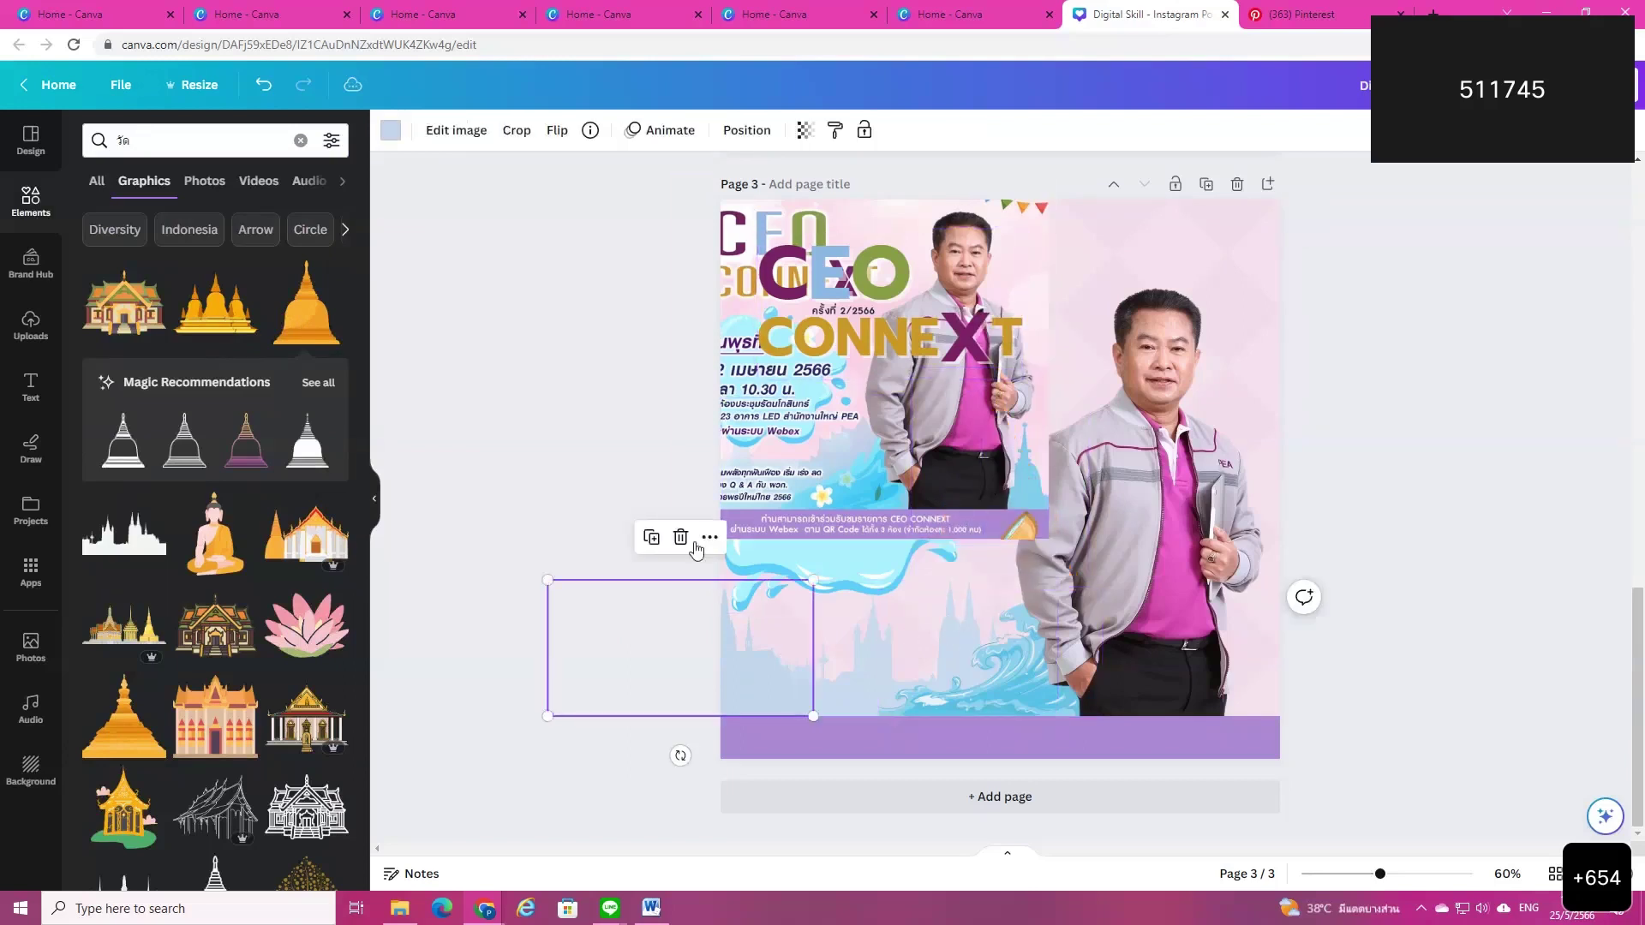
{"action": "key", "text": "Delete"}
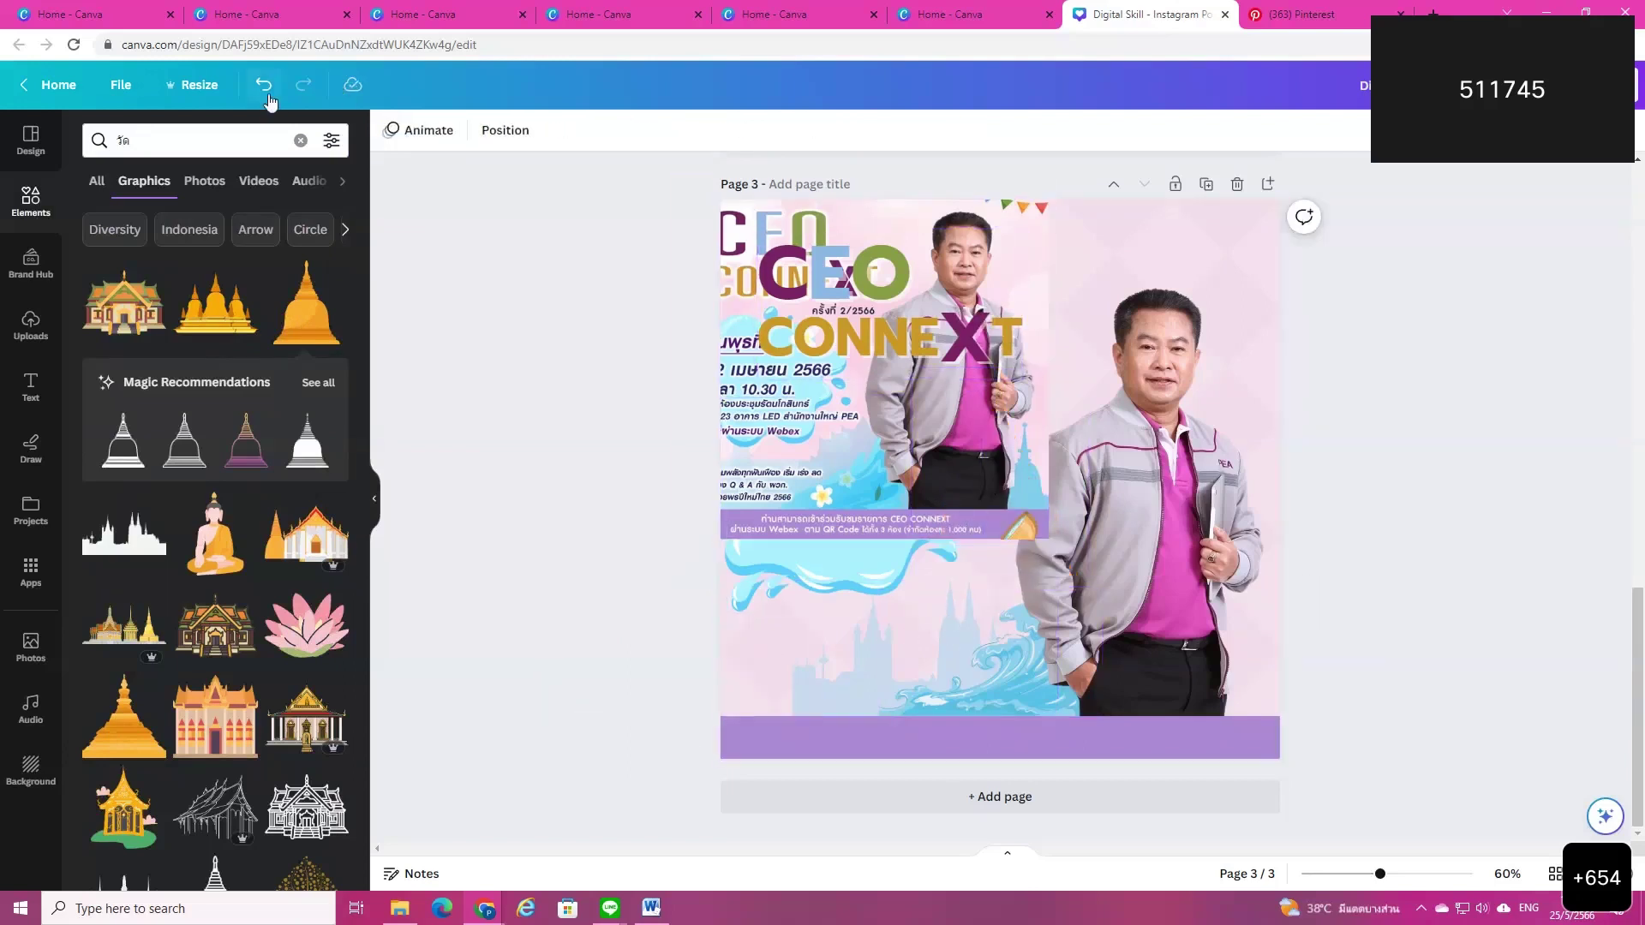
{"action": "left_click", "coordinate": [266, 94]}
Step: Place another copy of the skyline at the page's lower right edge and crop off the part overlapping the man
{"action": "left_click", "coordinate": [759, 660]}
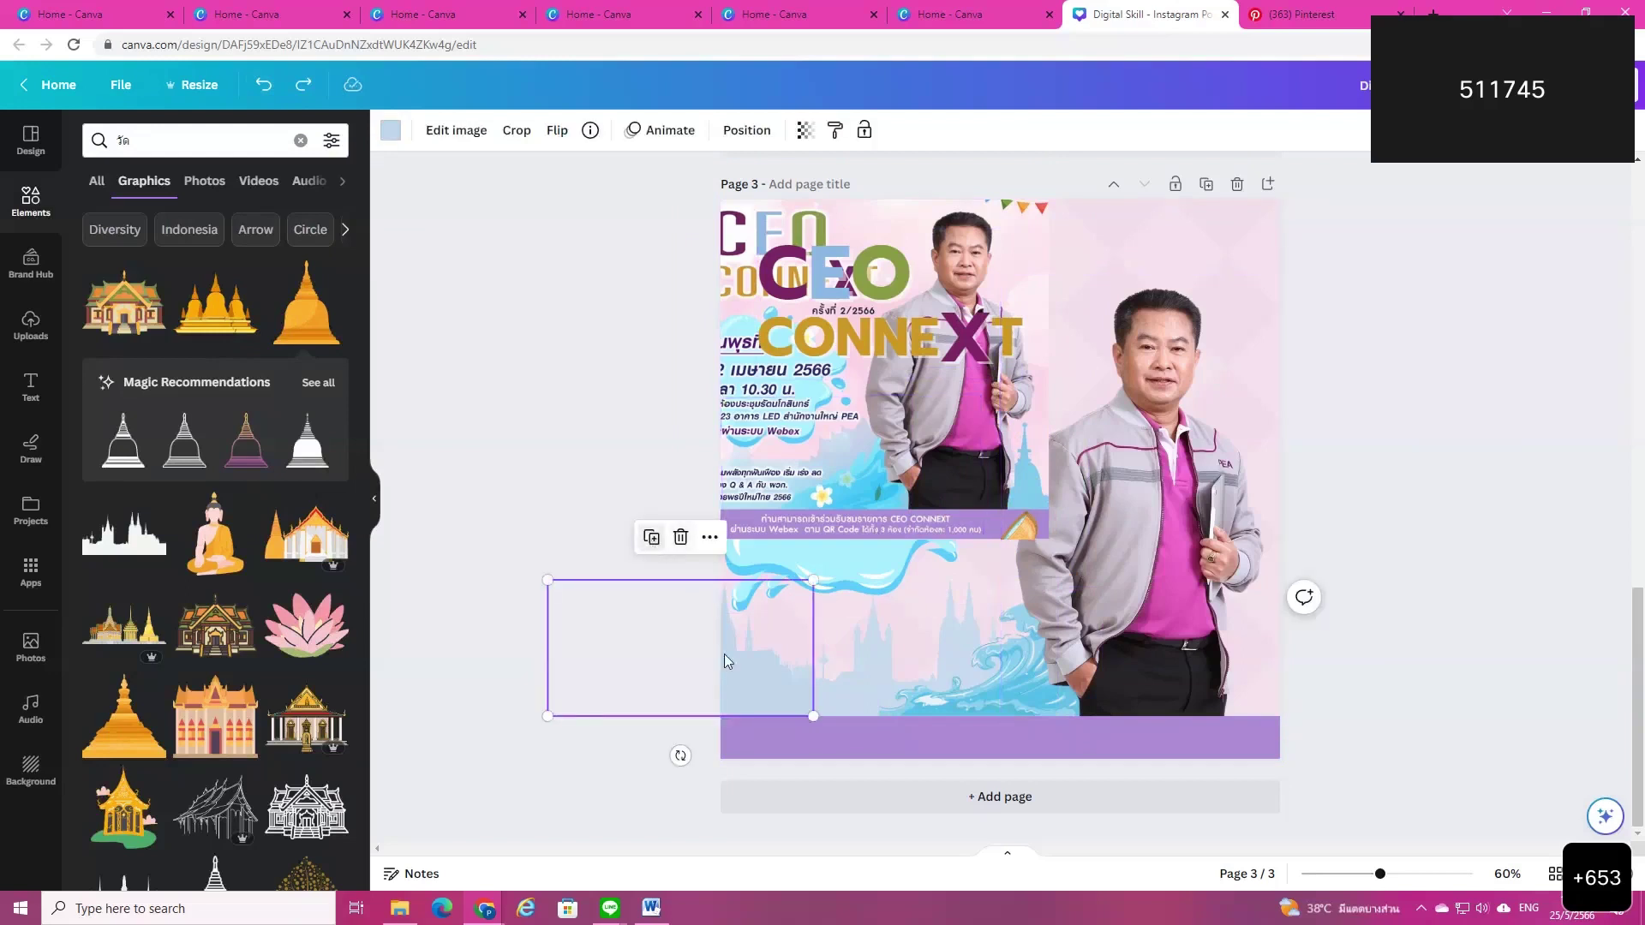
{"action": "left_click_drag", "start_coordinate": [724, 659], "coordinate": [1332, 657]}
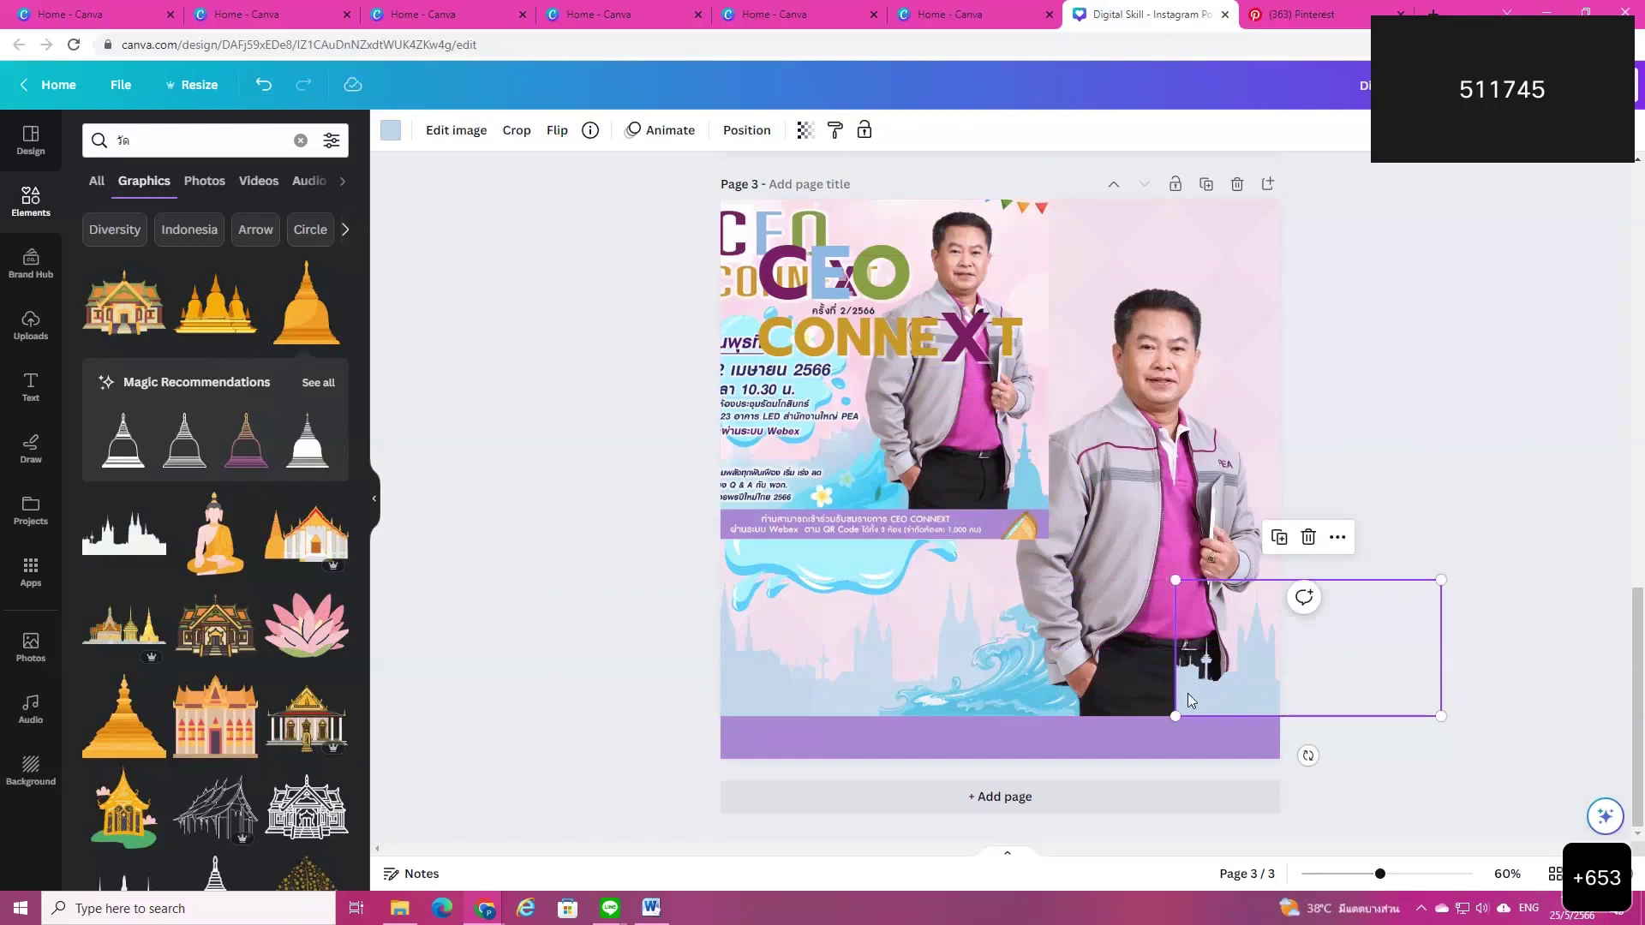
{"action": "left_click", "coordinate": [1370, 646]}
{"action": "left_click", "coordinate": [1324, 655]}
{"action": "double_click", "coordinate": [1242, 699]}
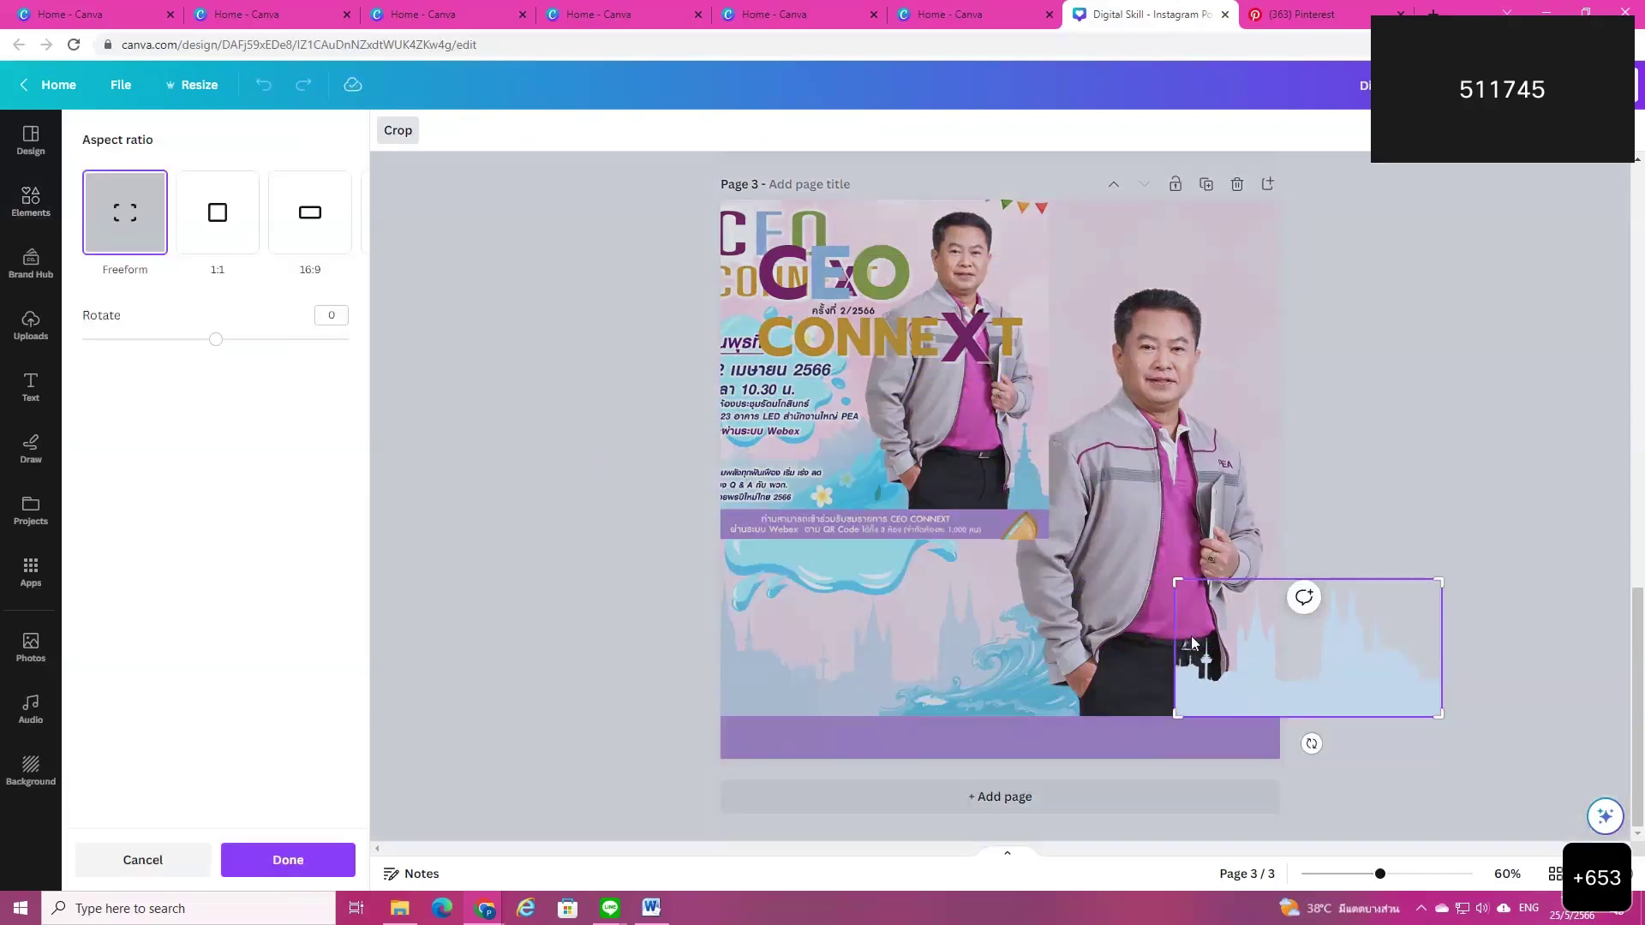
{"action": "left_click_drag", "start_coordinate": [1170, 584], "coordinate": [1227, 590]}
{"action": "left_click", "coordinate": [1549, 707]}
{"action": "left_click", "coordinate": [1481, 507]}
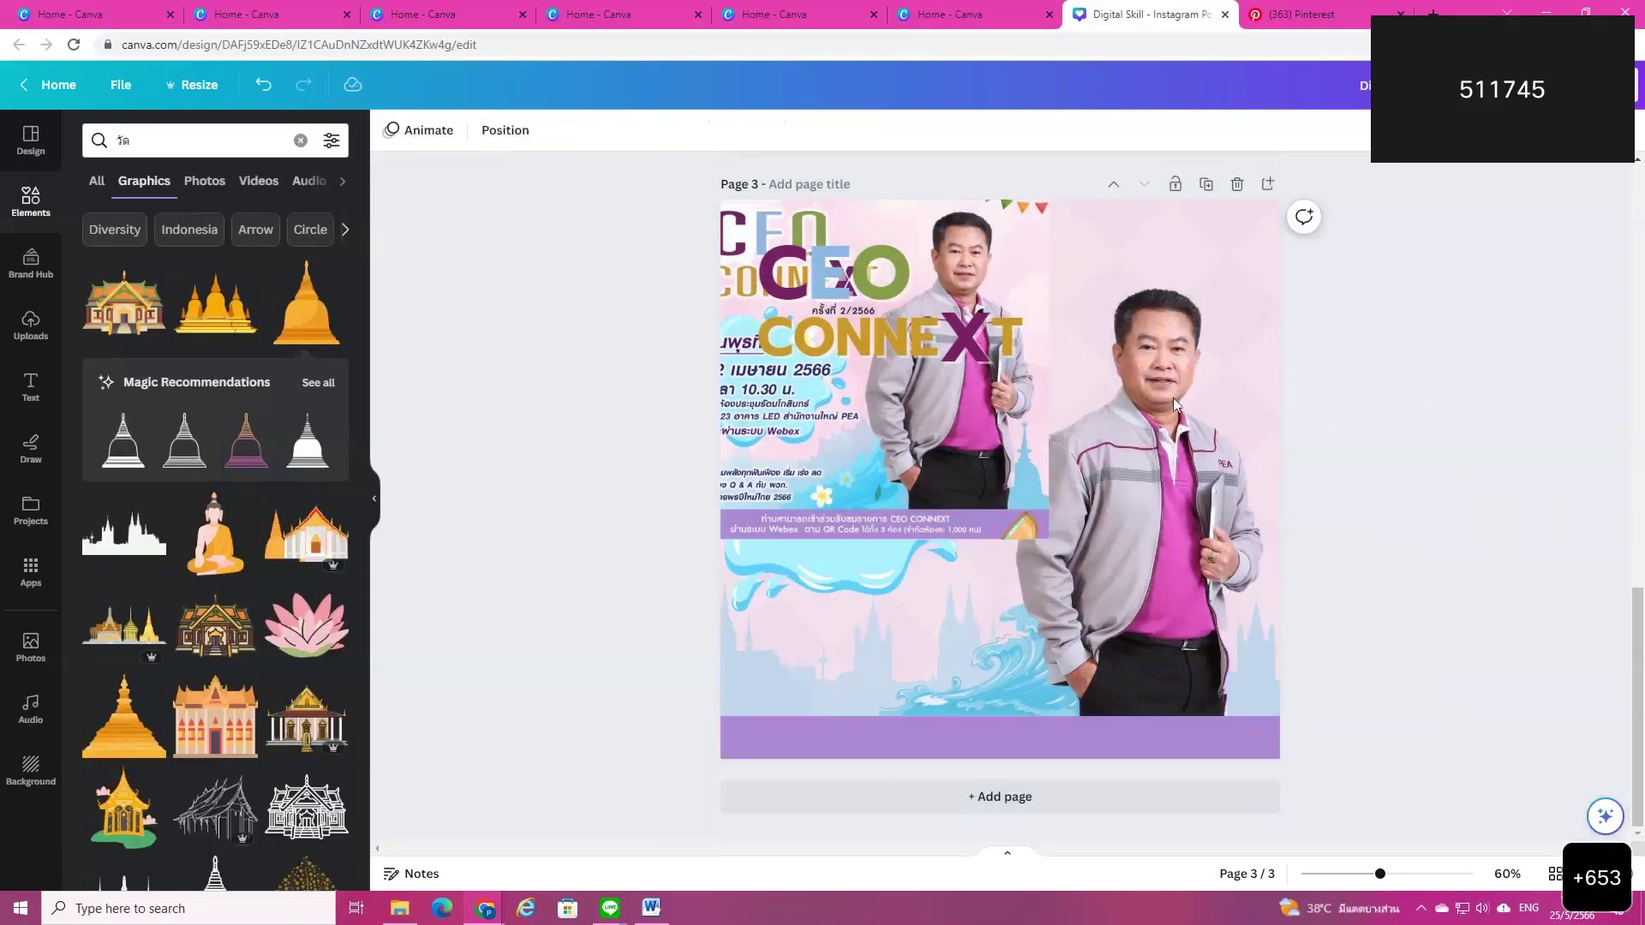
Step: Move the reference poster to the page's right side, then enlarge the water splash, straighten it to 0° and position it below the title
{"action": "left_click_drag", "start_coordinate": [1033, 440], "coordinate": [1253, 462]}
{"action": "left_click", "coordinate": [836, 522]}
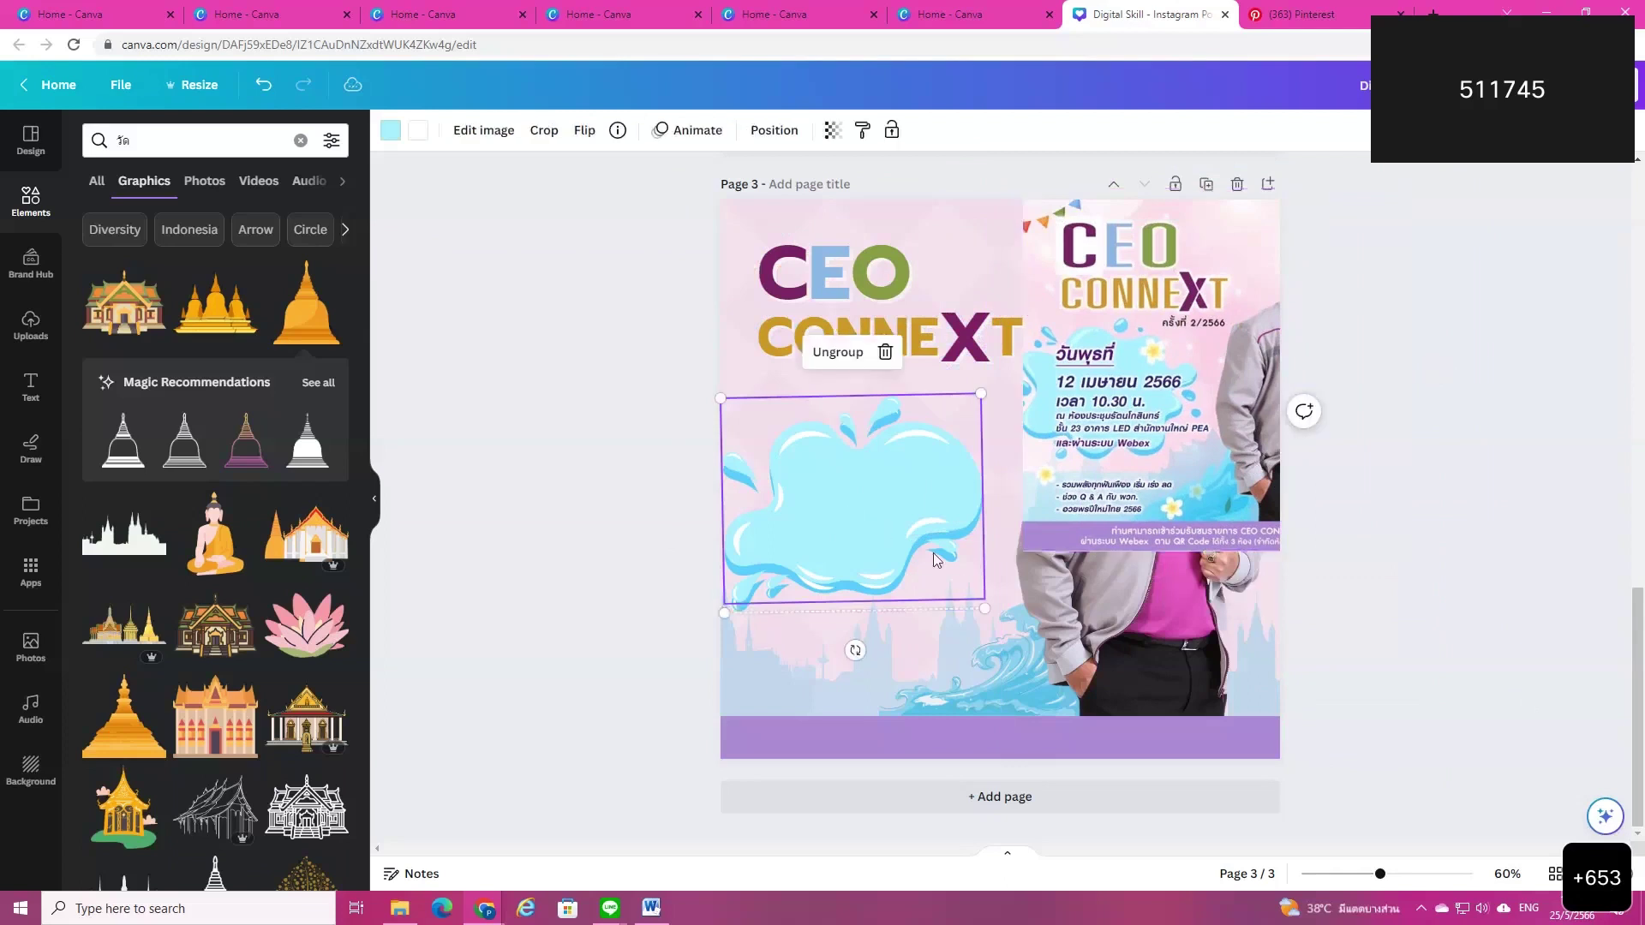
{"action": "mouse_move", "coordinate": [844, 654]}
{"action": "left_mouse_down"}
{"action": "mouse_move", "coordinate": [833, 672]}
{"action": "mouse_move", "coordinate": [840, 653]}
{"action": "left_mouse_up"}
{"action": "left_click_drag", "start_coordinate": [985, 610], "coordinate": [994, 626]}
{"action": "left_click_drag", "start_coordinate": [874, 506], "coordinate": [865, 515]}
{"action": "left_click_drag", "start_coordinate": [855, 680], "coordinate": [861, 680]}
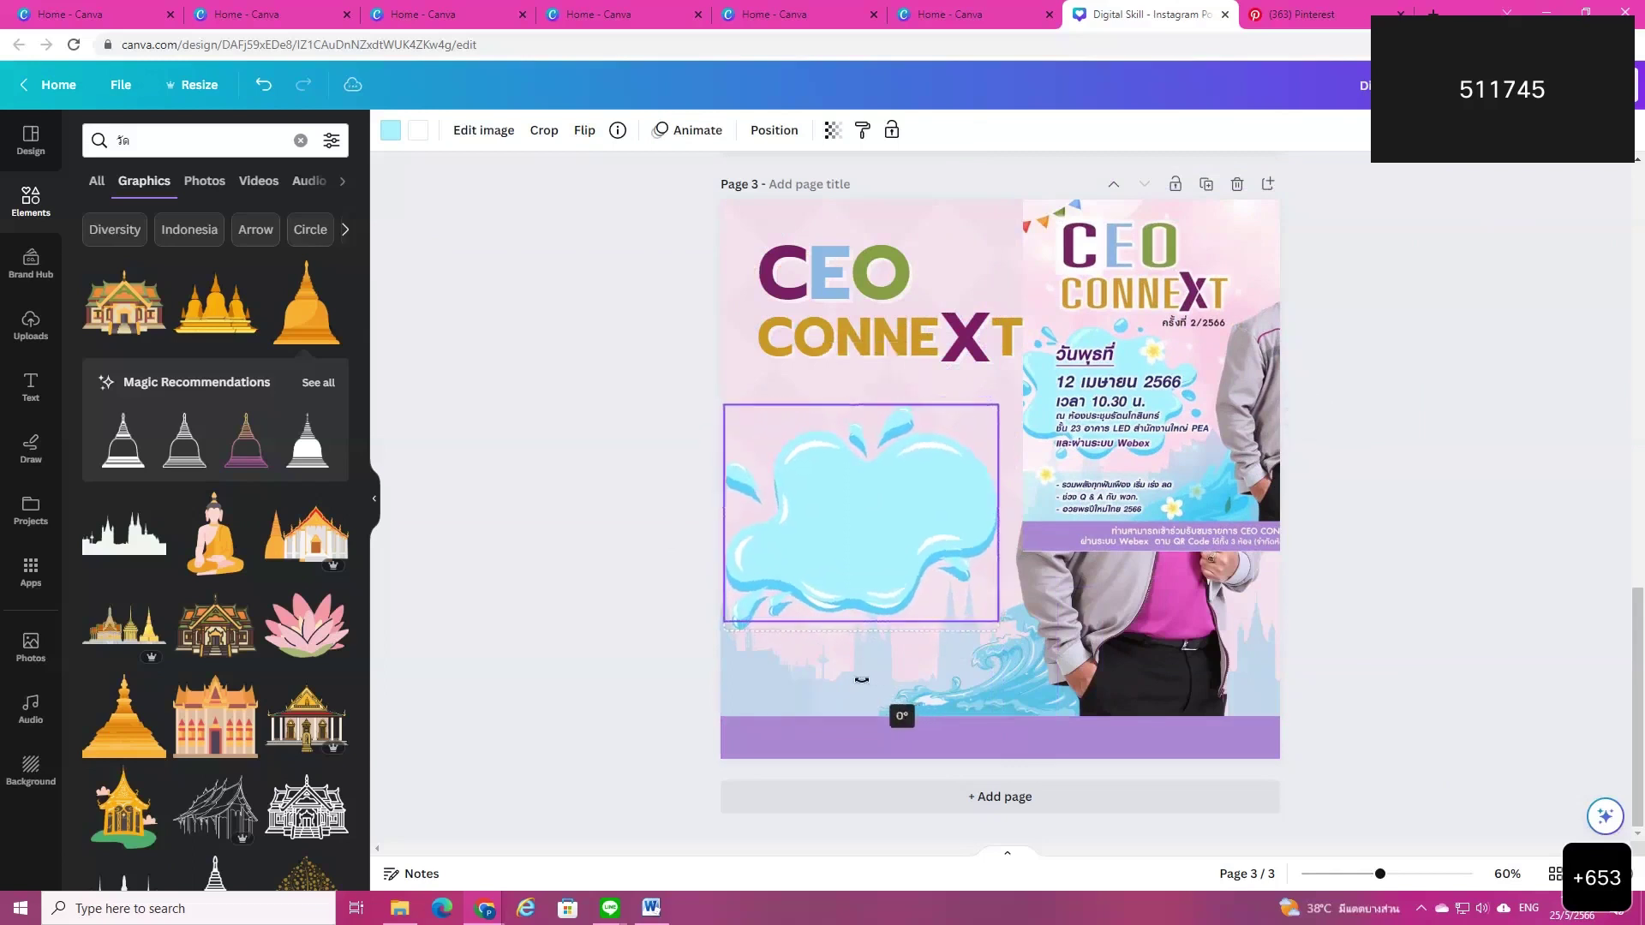
{"action": "left_click_drag", "start_coordinate": [865, 563], "coordinate": [925, 525]}
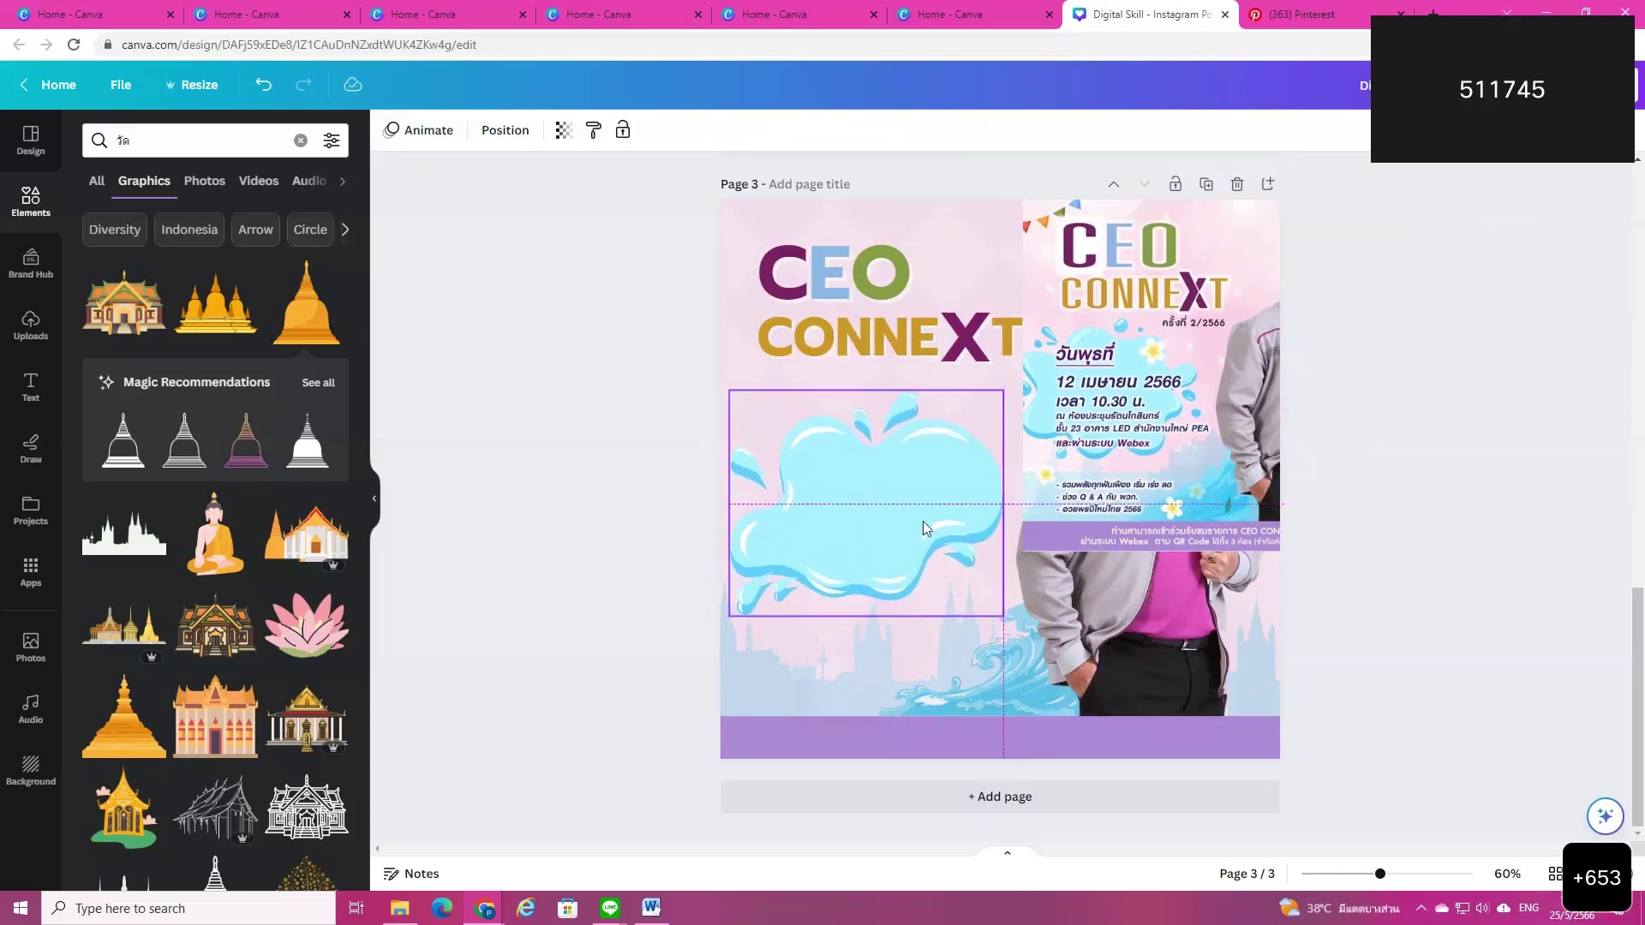
{"action": "left_click", "coordinate": [1506, 500]}
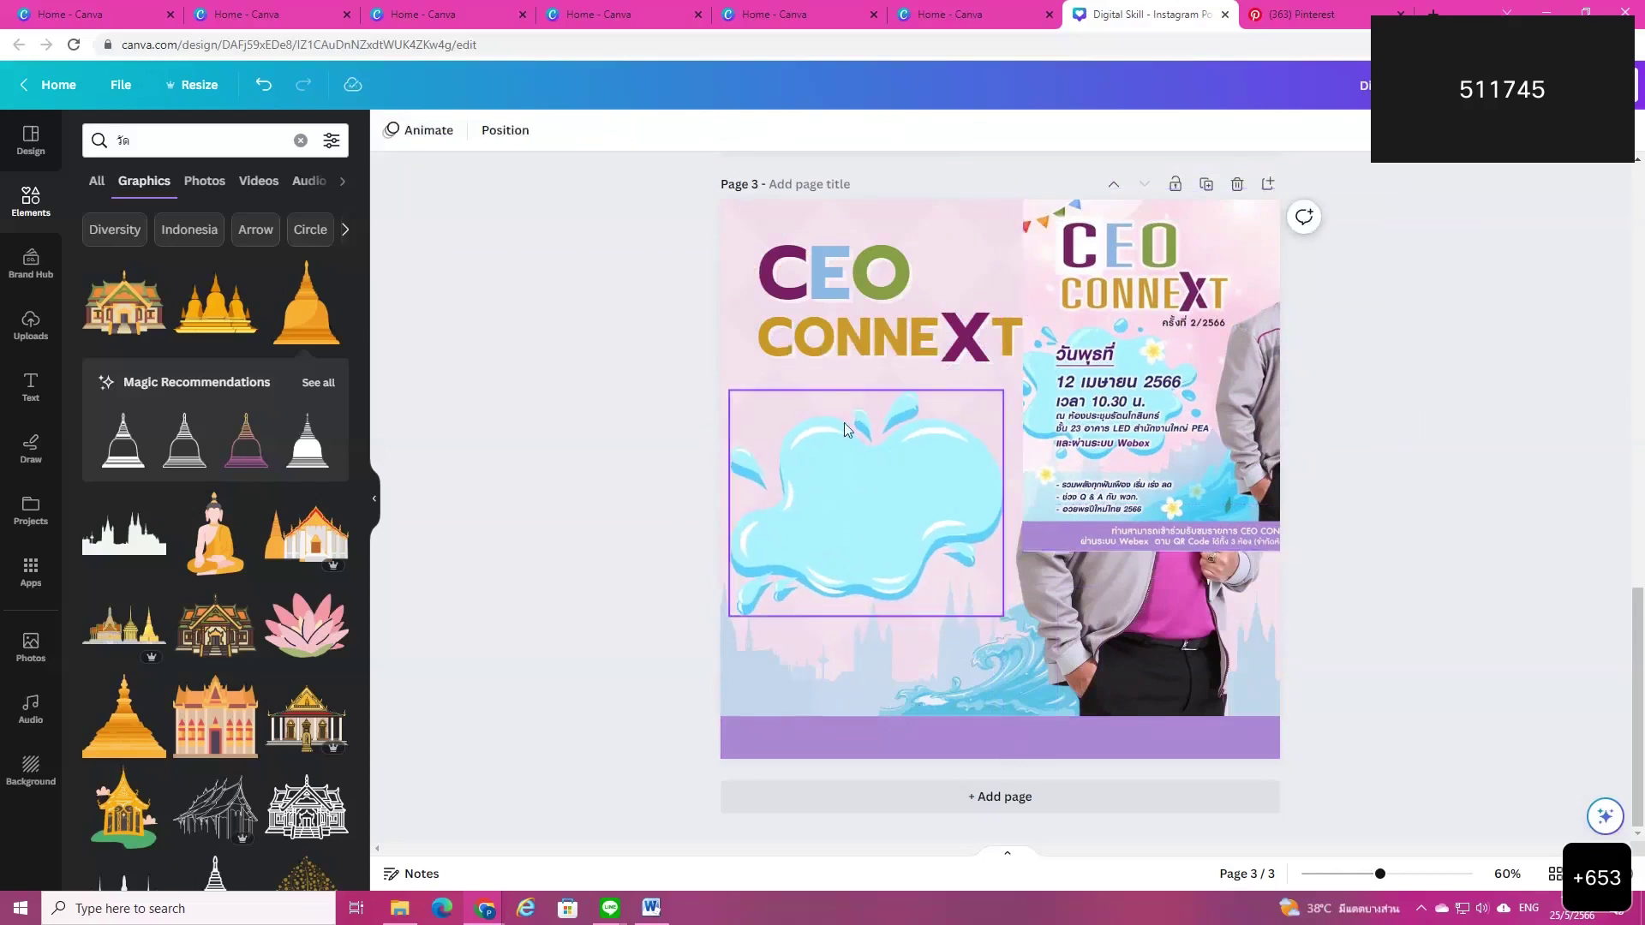
Step: Add a heading reading "วันพุธที่", shrink it to size 45.8 and place it on the upper part of the water splash
{"action": "left_click", "coordinate": [31, 387]}
{"action": "left_click", "coordinate": [172, 352]}
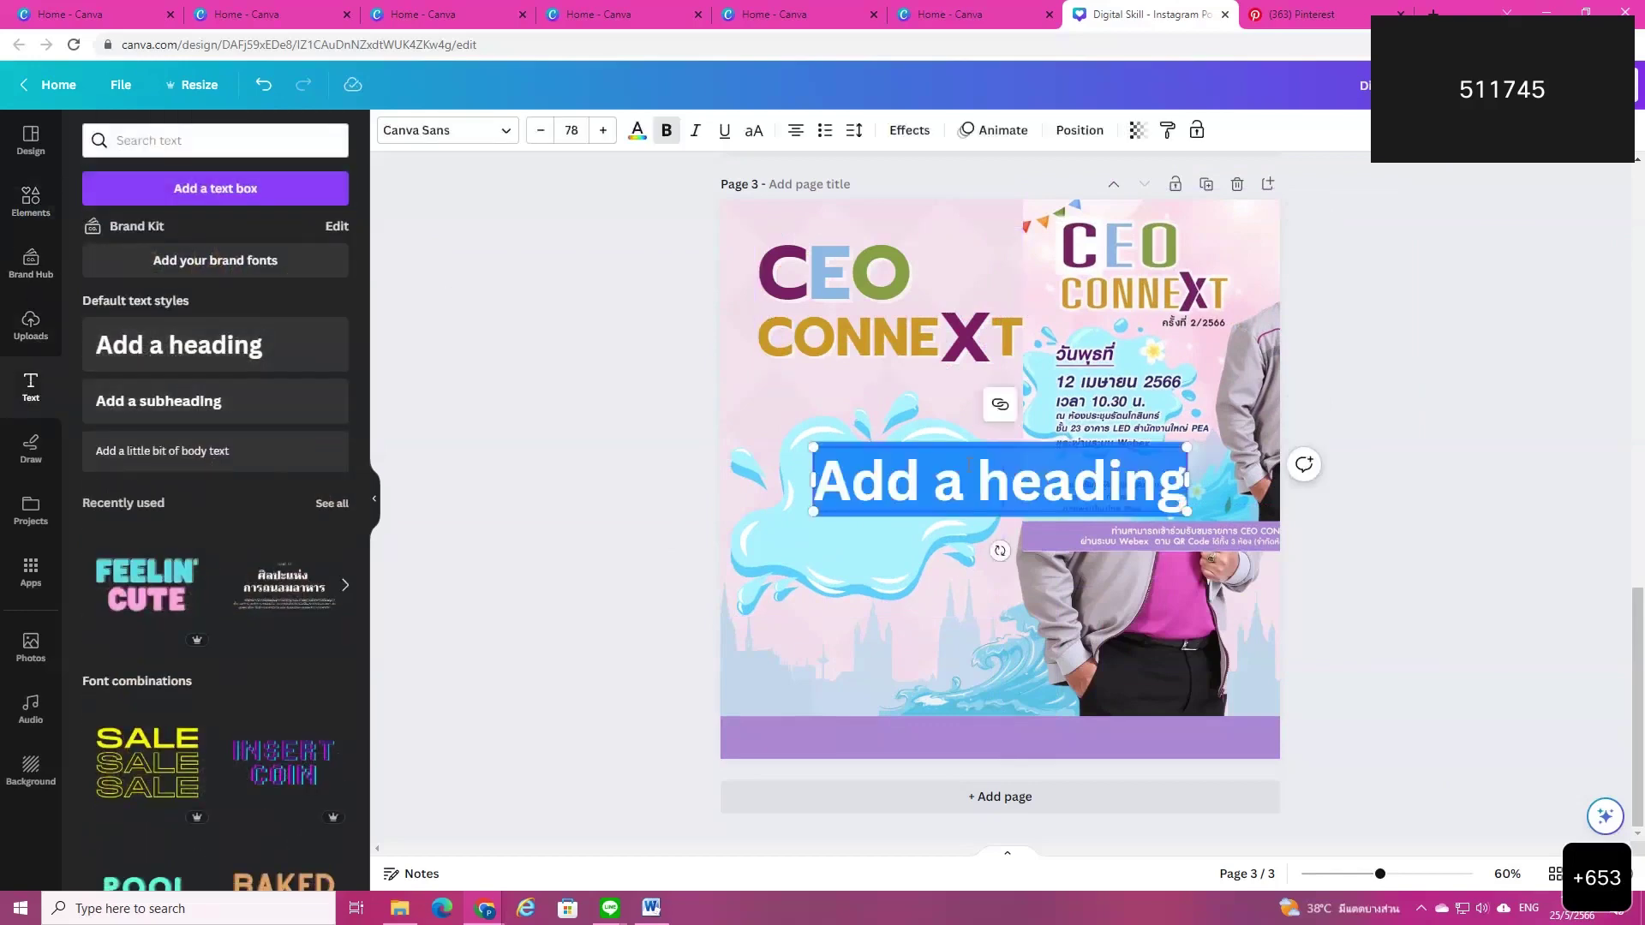
{"action": "left_click", "coordinate": [963, 467]}
{"action": "key", "text": "ctrl+a"}
{"action": "type", "text": "วันพุ"}
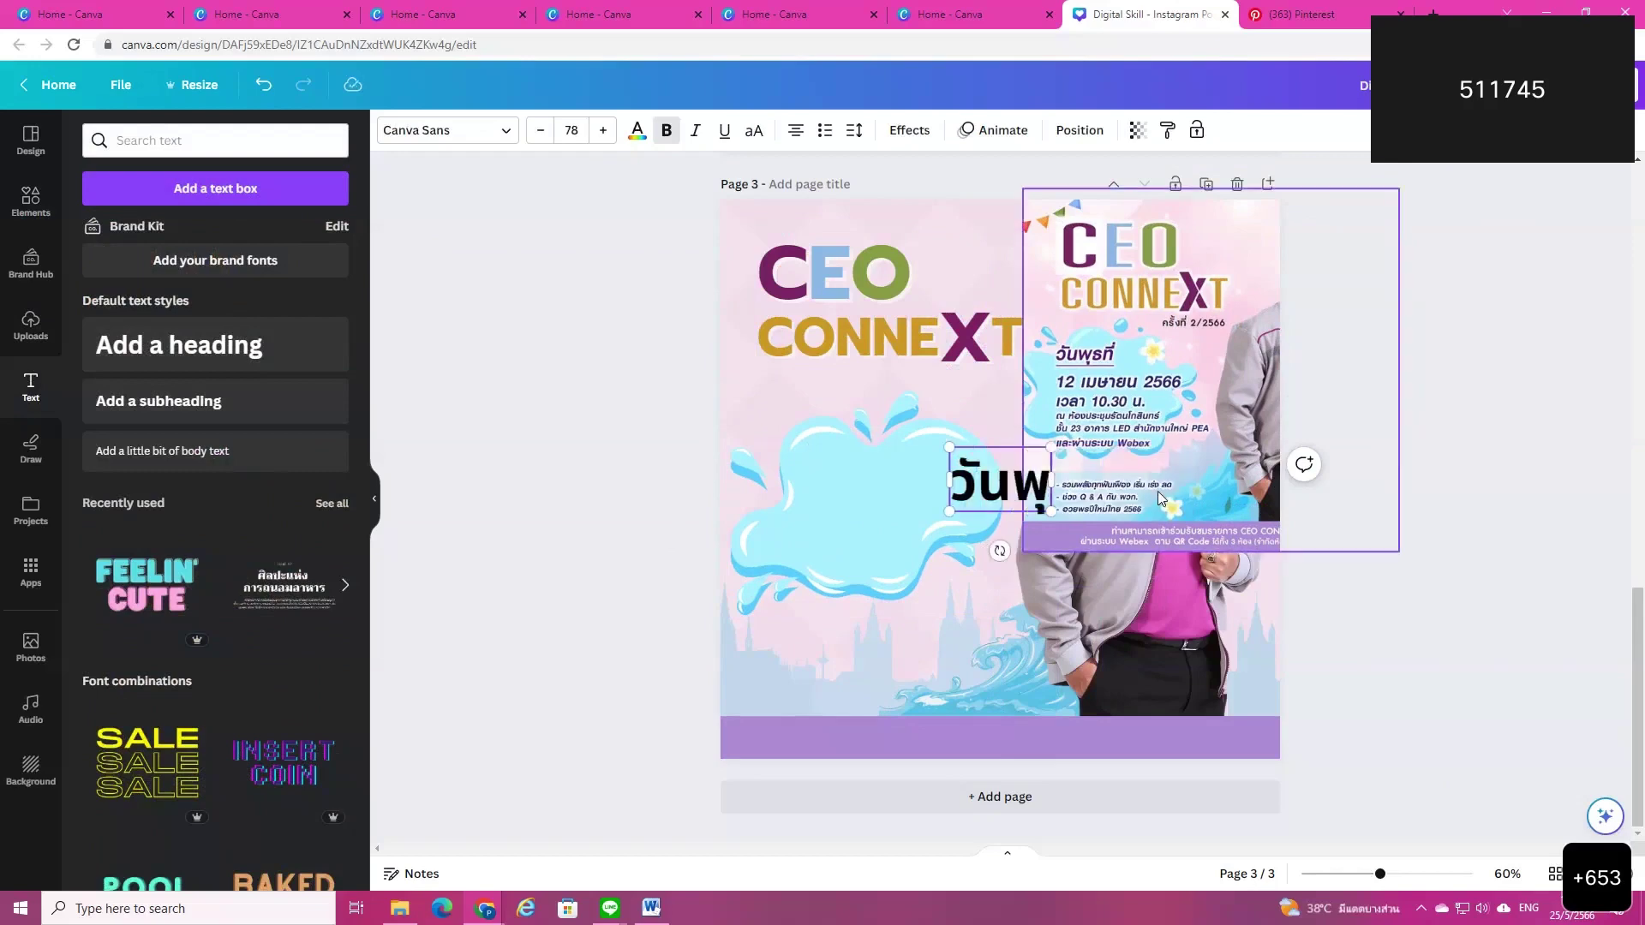
{"action": "type", "text": "ธที่"}
{"action": "left_click_drag", "start_coordinate": [1083, 512], "coordinate": [892, 447]}
Step: Underline the "วันพุธที่" heading, colour it the document's dark purple and set its font to Prompt Medium
{"action": "left_click", "coordinate": [960, 556]}
{"action": "left_click", "coordinate": [1071, 582]}
{"action": "left_click", "coordinate": [725, 135]}
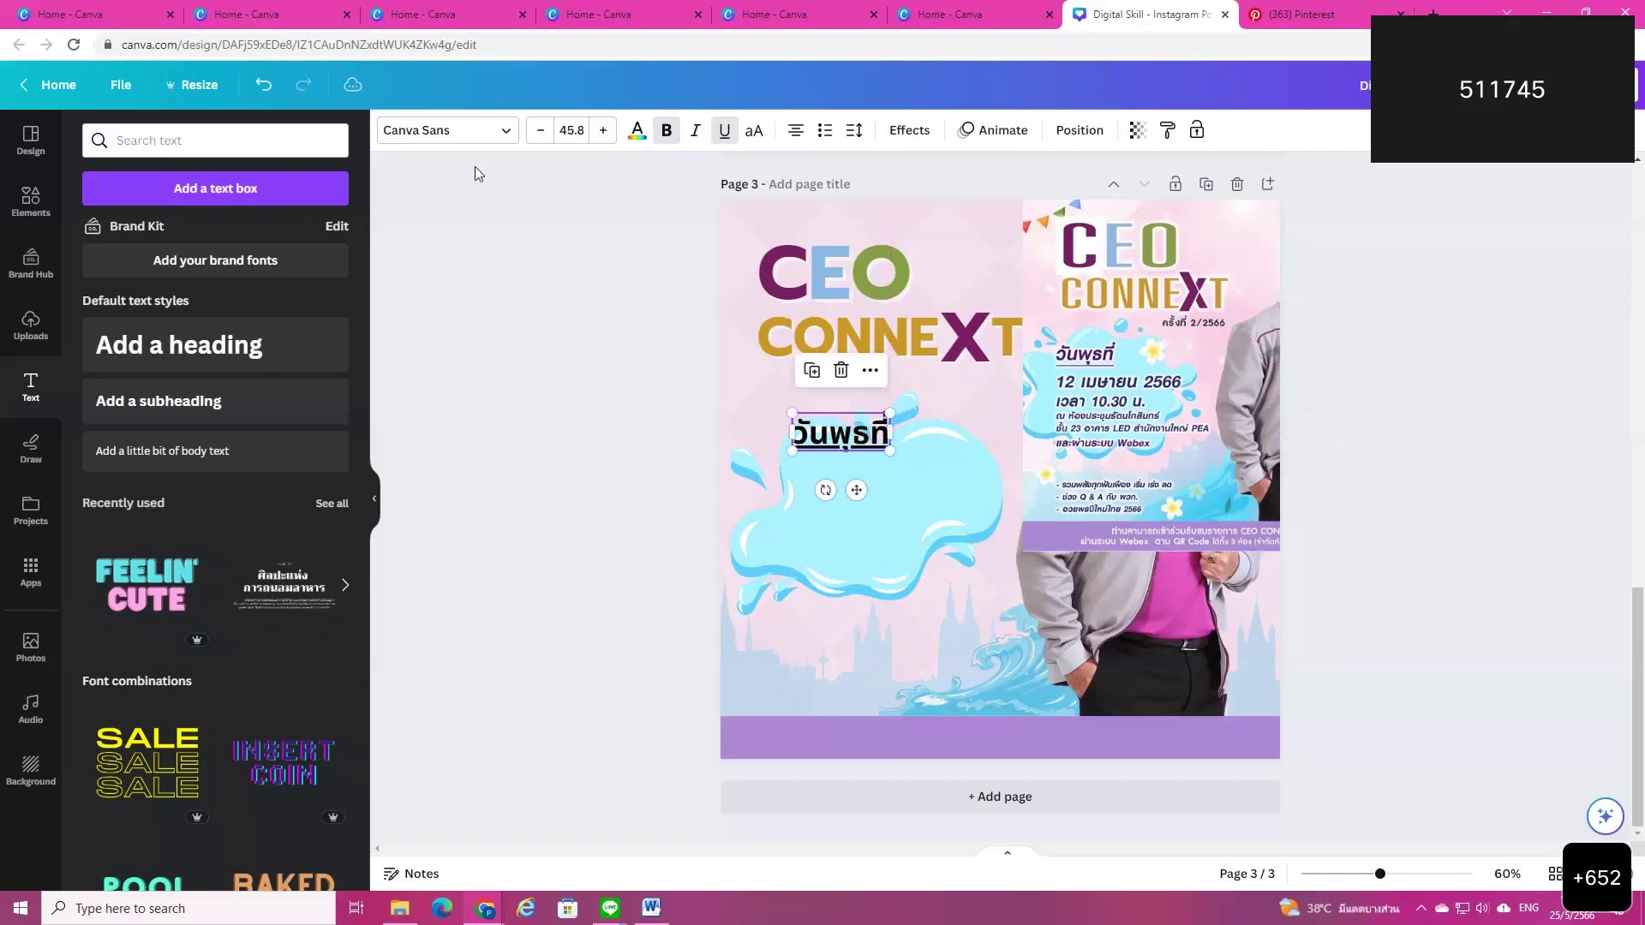
{"action": "left_click", "coordinate": [637, 130]}
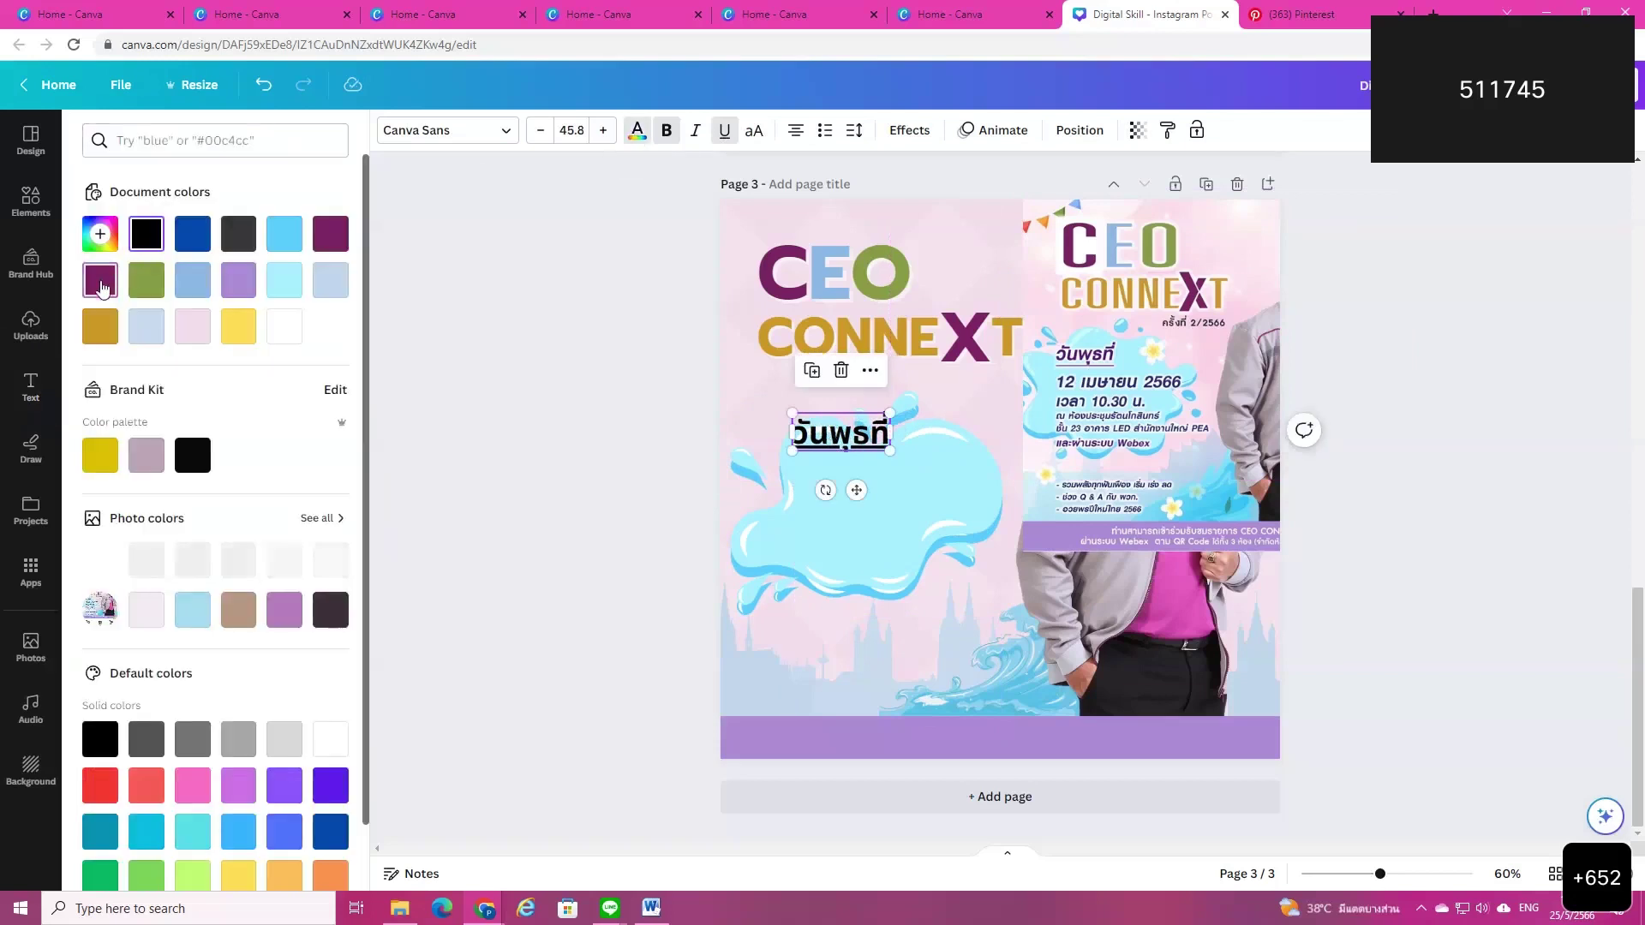
{"action": "left_click", "coordinate": [100, 284]}
{"action": "left_click", "coordinate": [331, 234]}
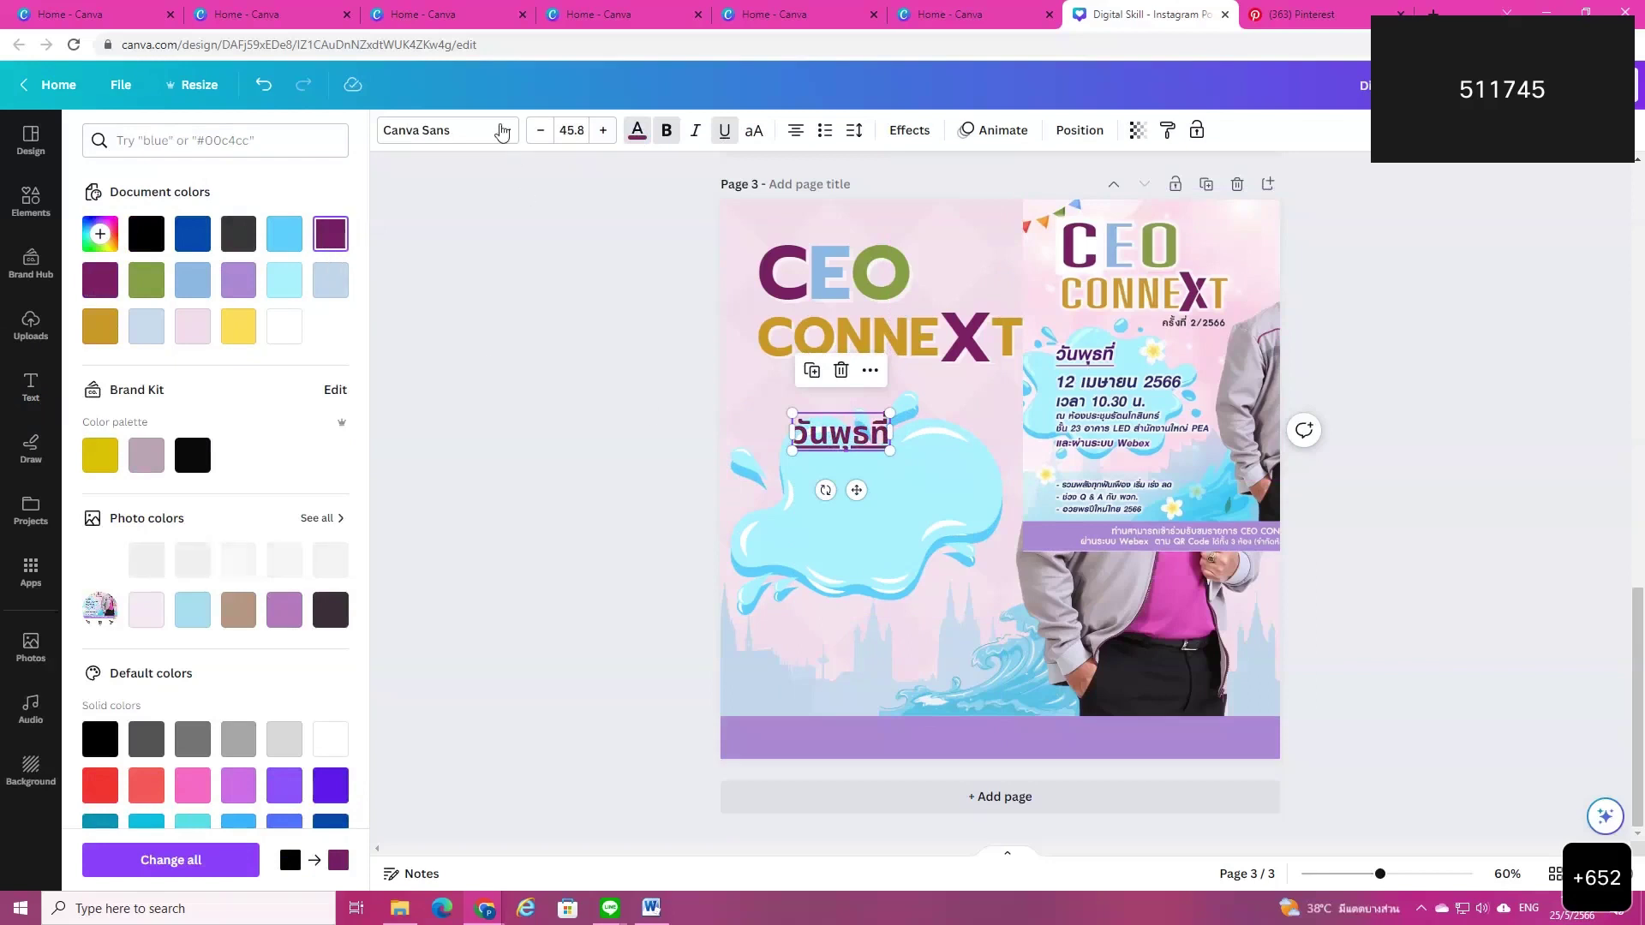
{"action": "left_click", "coordinate": [445, 131]}
{"action": "left_click", "coordinate": [146, 380]}
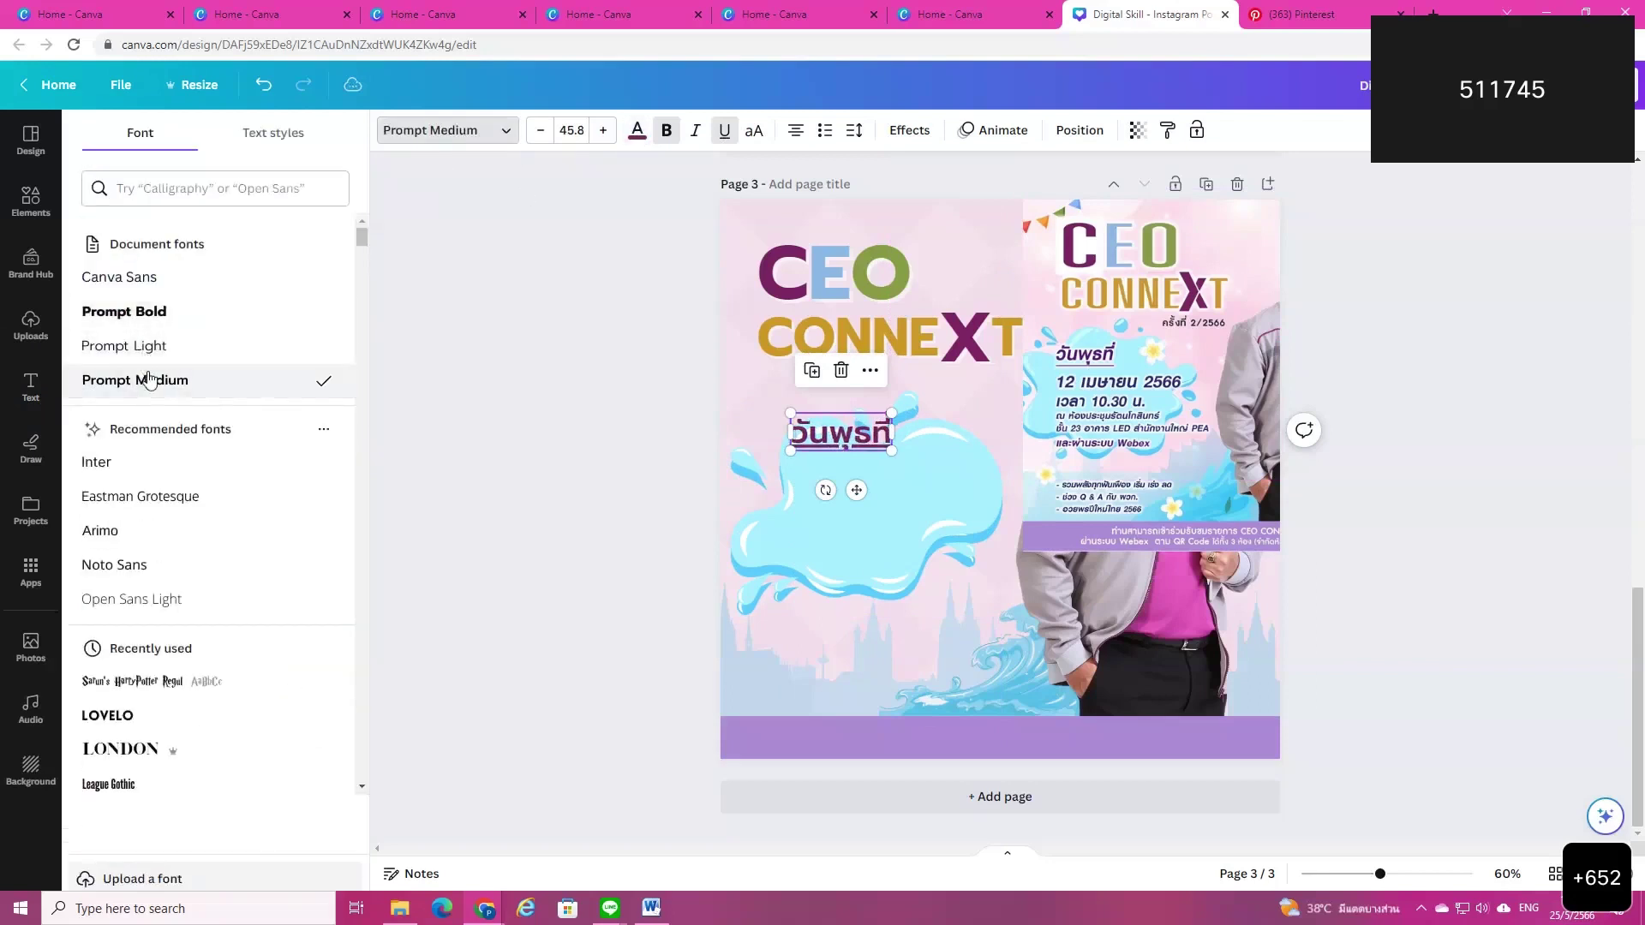
{"action": "key", "text": "Escape"}
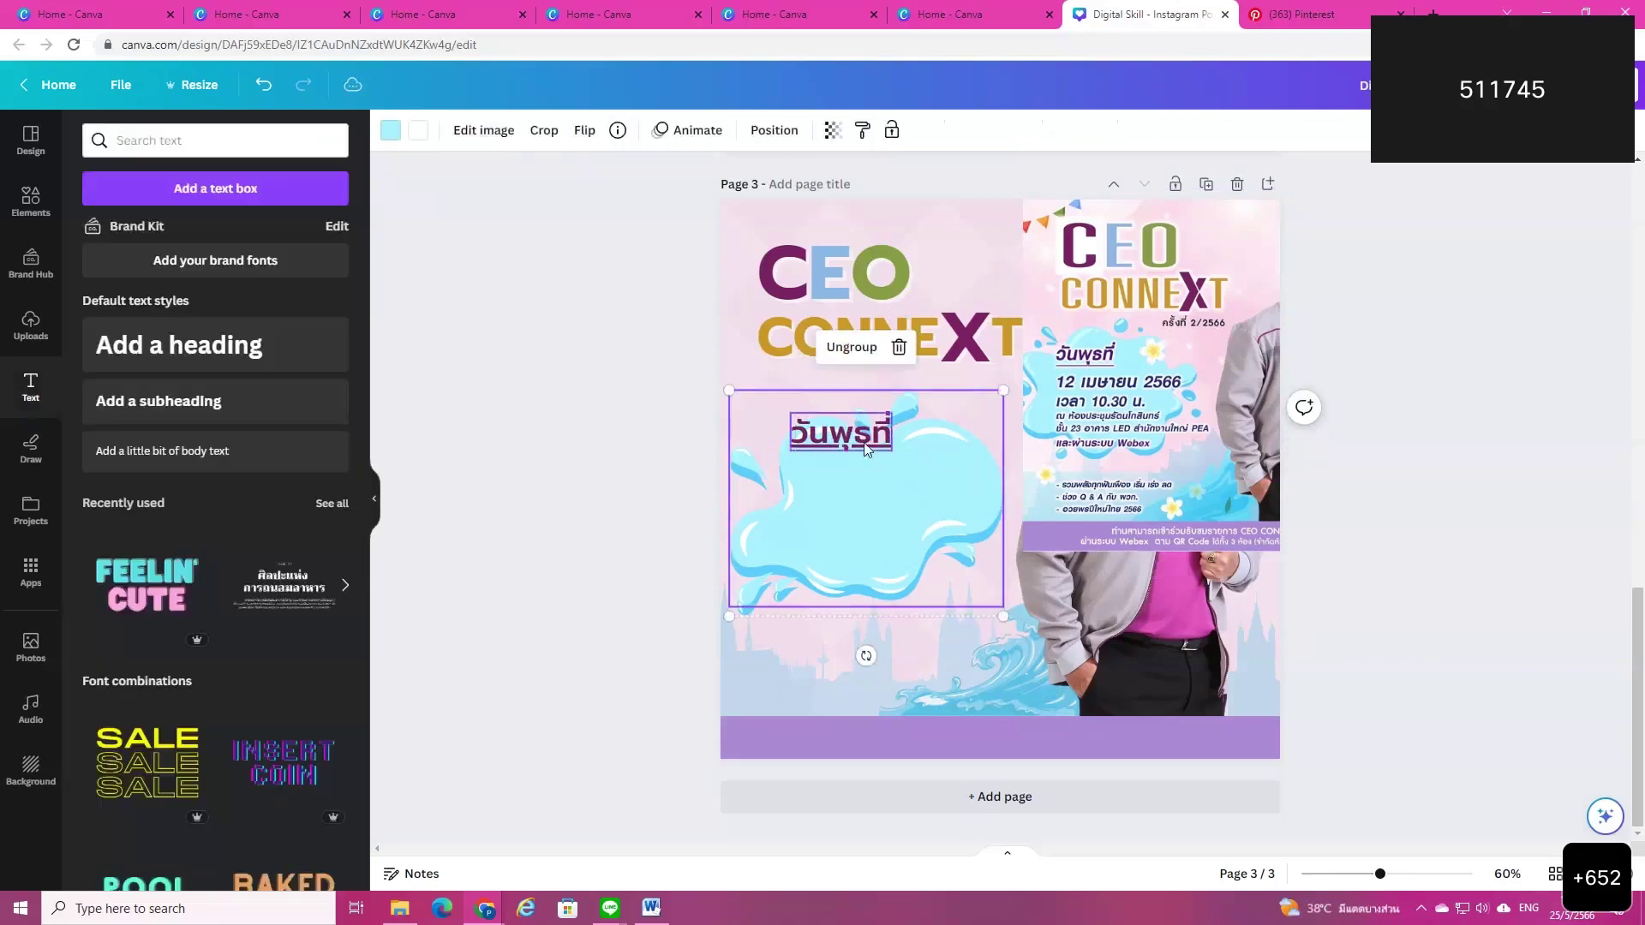
Step: Duplicate the "วันพุธที่" heading below itself and replace the copy's text with "12 เมษายน 2566"
{"action": "key", "text": "ctrl+d"}
{"action": "double_click", "coordinate": [821, 486]}
{"action": "type", "text": "12 เ"}
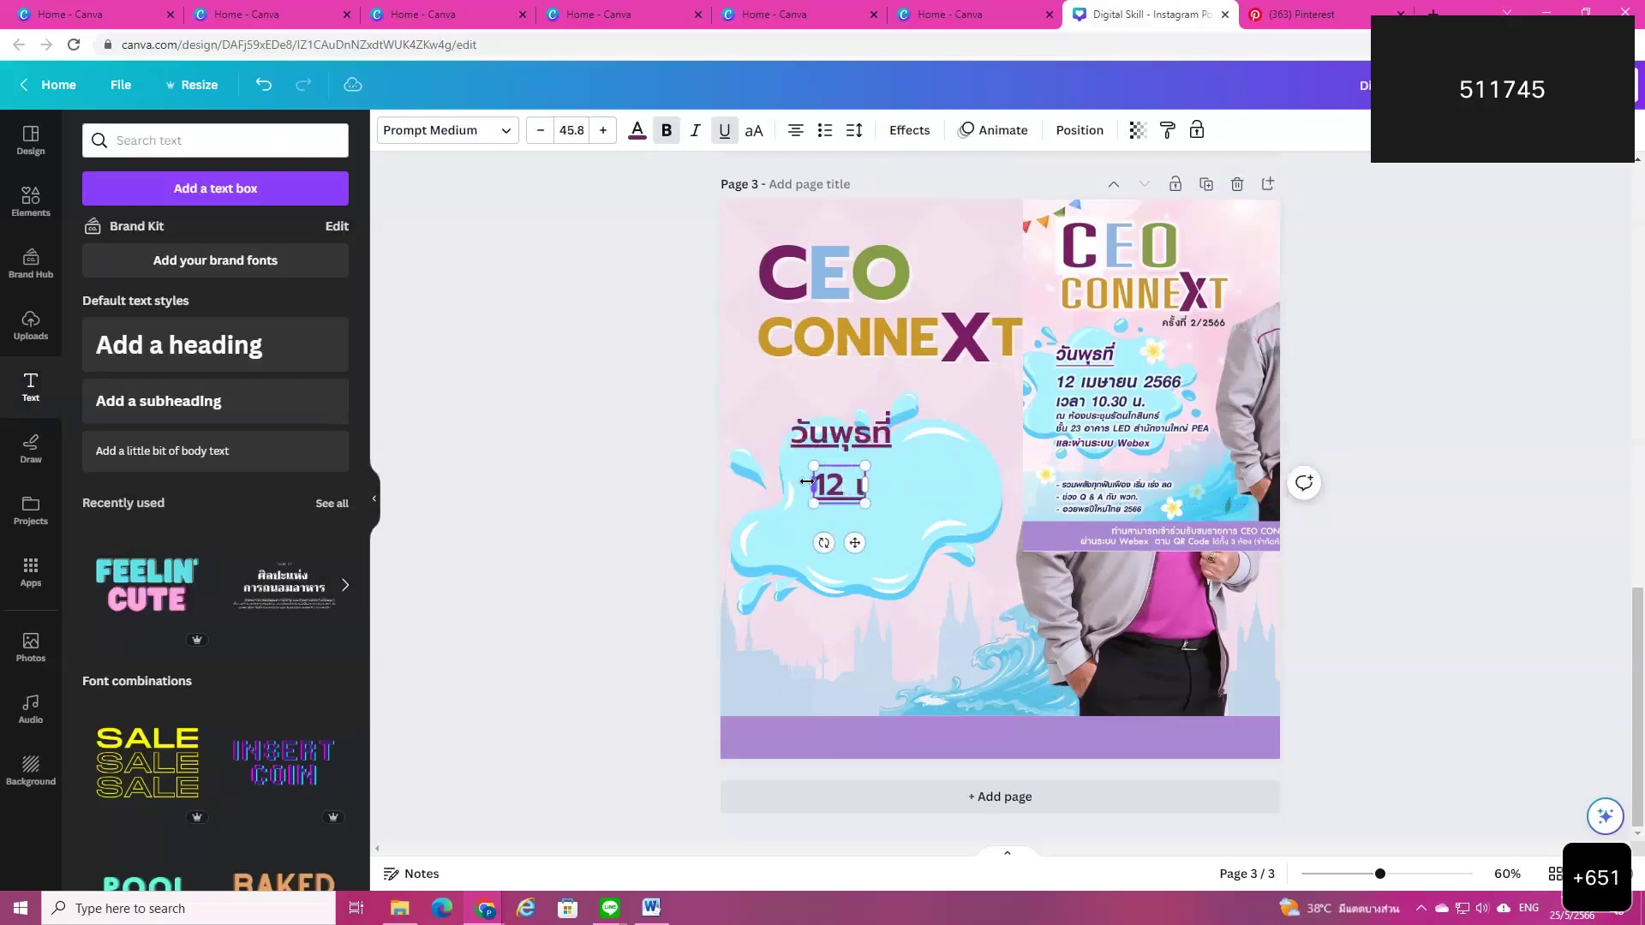
{"action": "type", "text": "มษายน"}
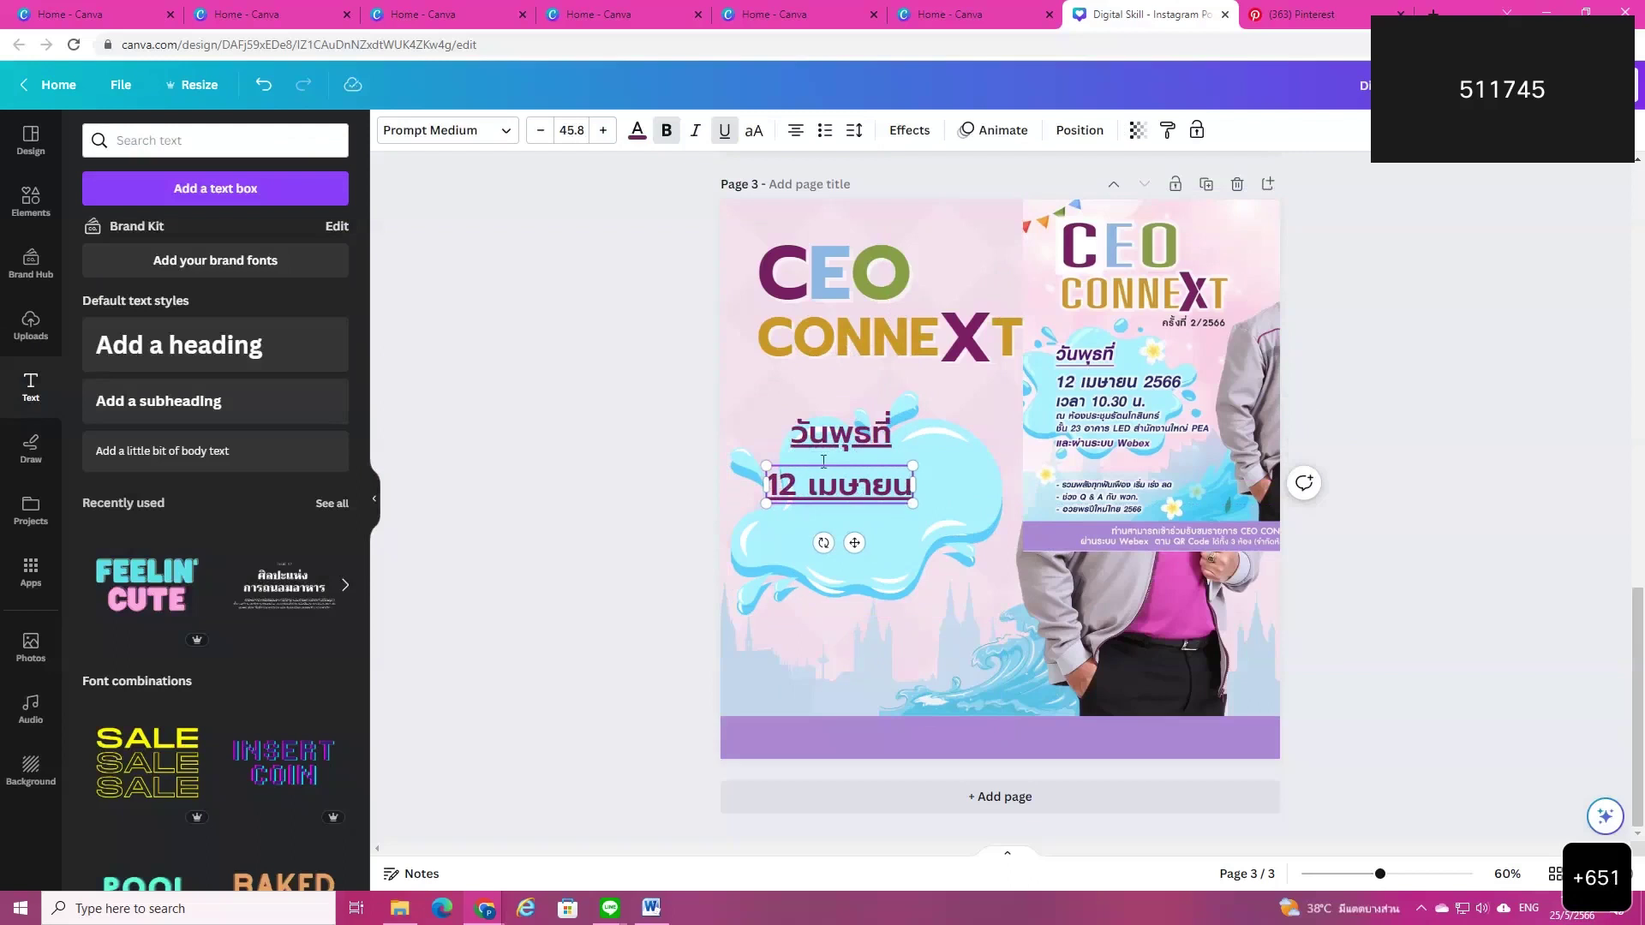
{"action": "type", "text": " 2566"}
Step: Remove the underline and bold from "12 เมษายน 2566" and left-align it beneath the "วันพุธที่" heading
{"action": "left_click", "coordinate": [985, 600]}
{"action": "left_click", "coordinate": [857, 485]}
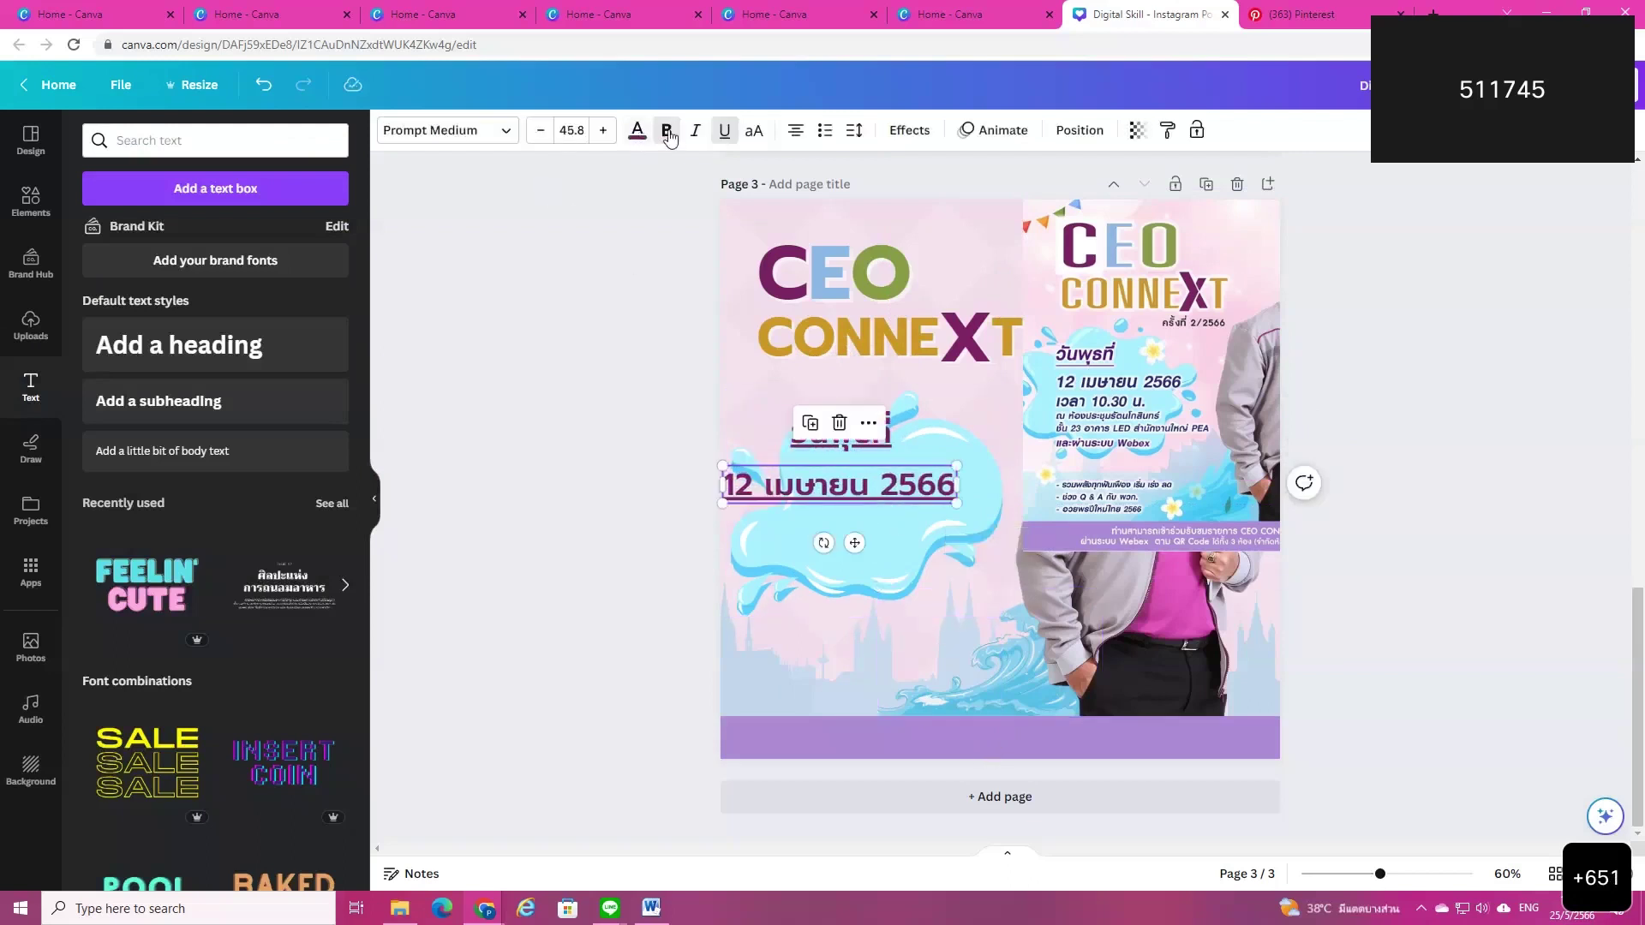
{"action": "left_click", "coordinate": [725, 130]}
{"action": "left_click_drag", "start_coordinate": [795, 502], "coordinate": [864, 488]}
Step: Apply a Shadow text effect to the "วันพุธที่" heading and change the shadow's colour
{"action": "left_click", "coordinate": [844, 432]}
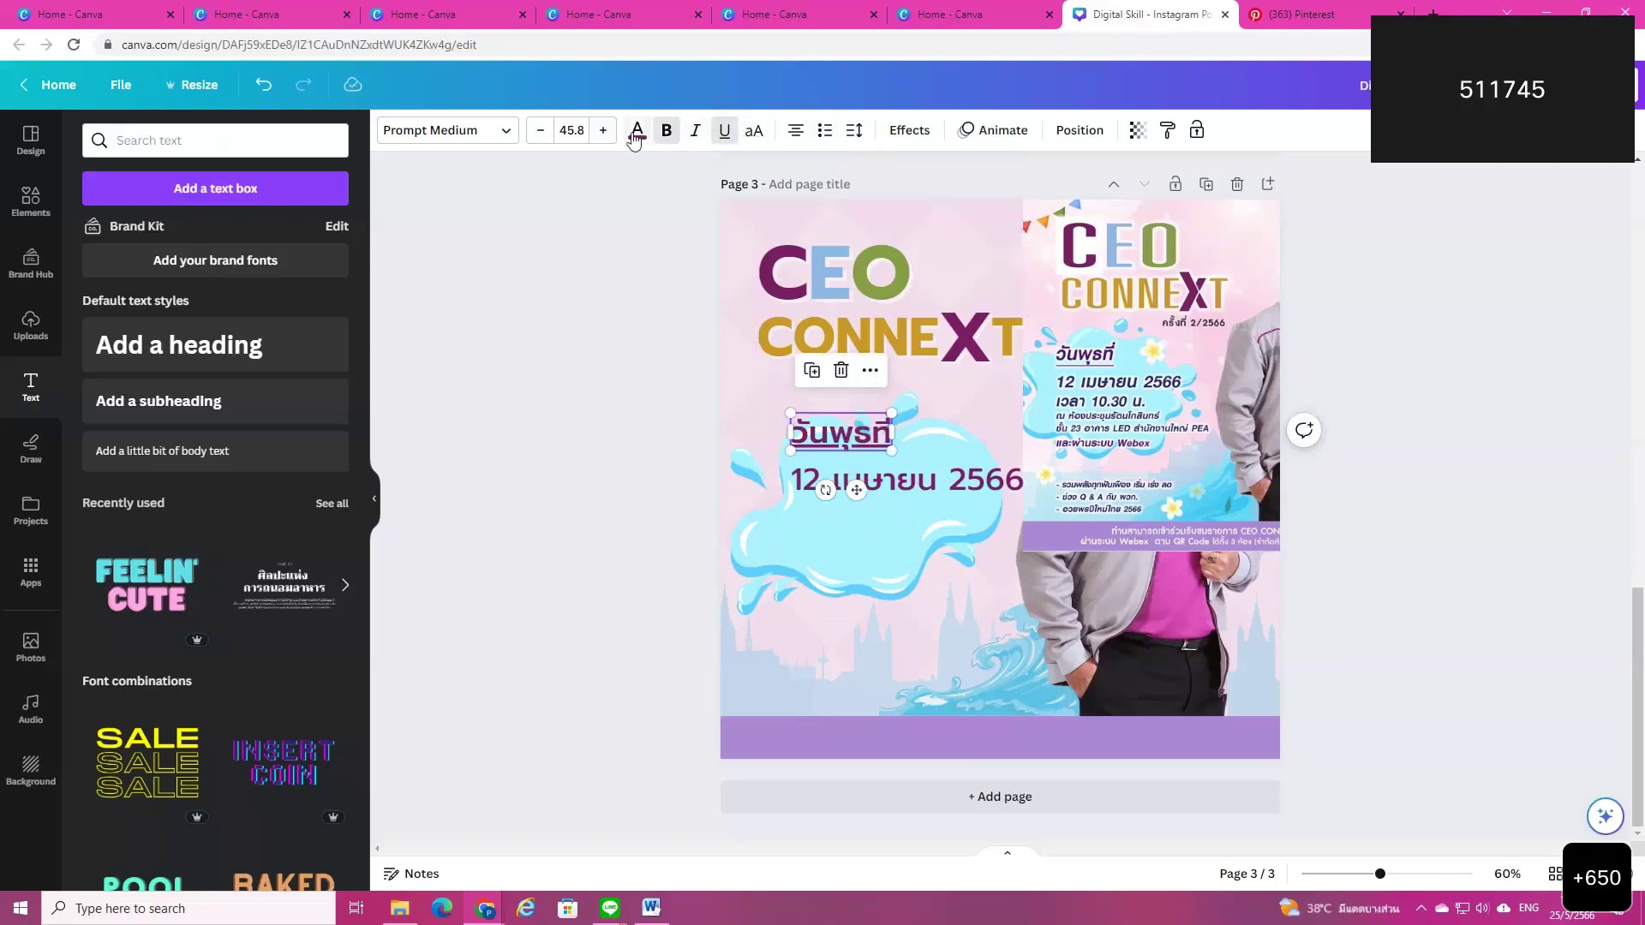
{"action": "left_click", "coordinate": [909, 130]}
{"action": "left_click", "coordinate": [241, 241]}
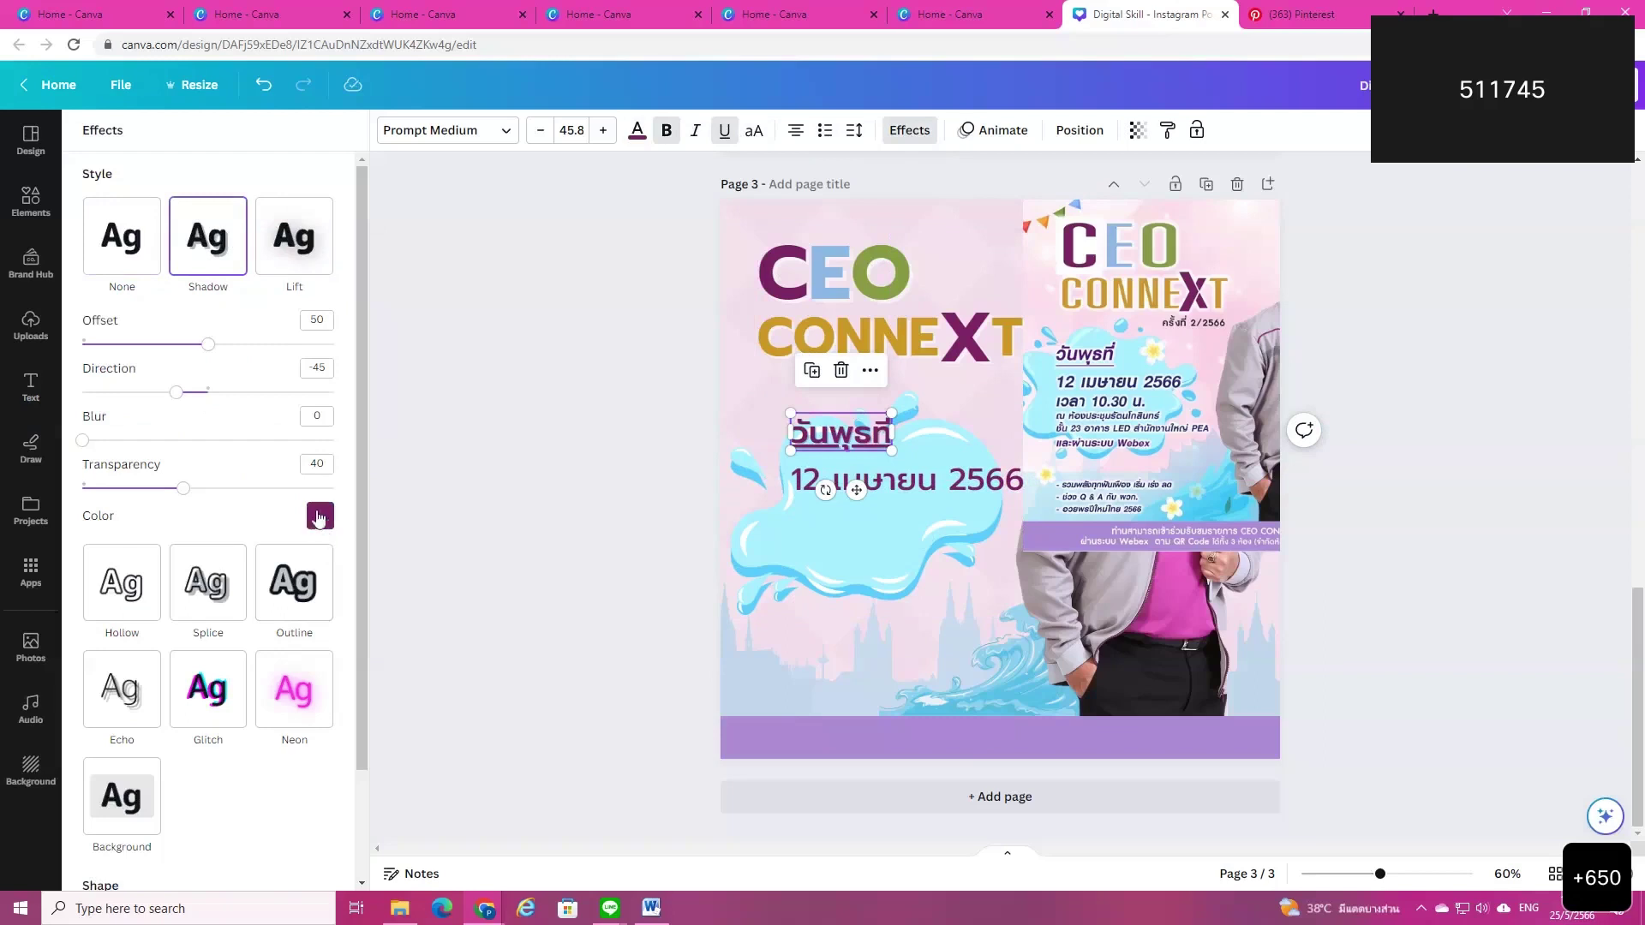
{"action": "left_click", "coordinate": [321, 515]}
{"action": "left_click", "coordinate": [262, 690]}
{"action": "left_click", "coordinate": [517, 568]}
{"action": "left_click_drag", "start_coordinate": [544, 578], "coordinate": [753, 668]}
Step: Copy the "วันพุธที่" heading's style to the "12 เมษายน 2566" line, remove its underline and bold, and shrink it to size 36.4
{"action": "left_click", "coordinate": [844, 485]}
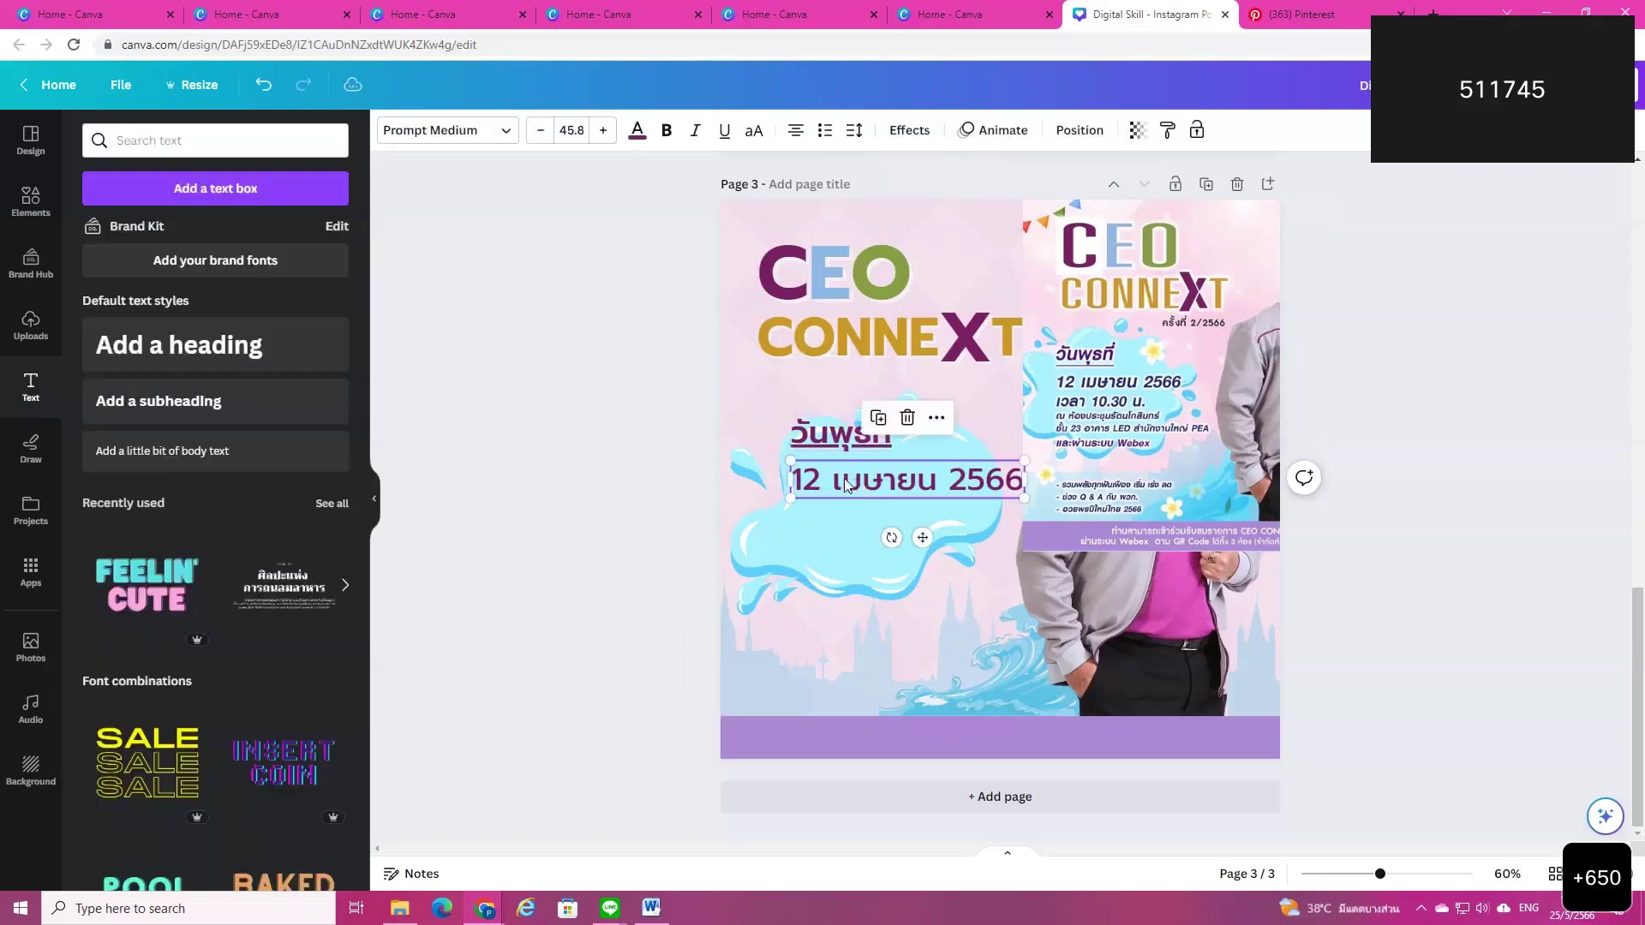
{"action": "left_click", "coordinate": [913, 137]}
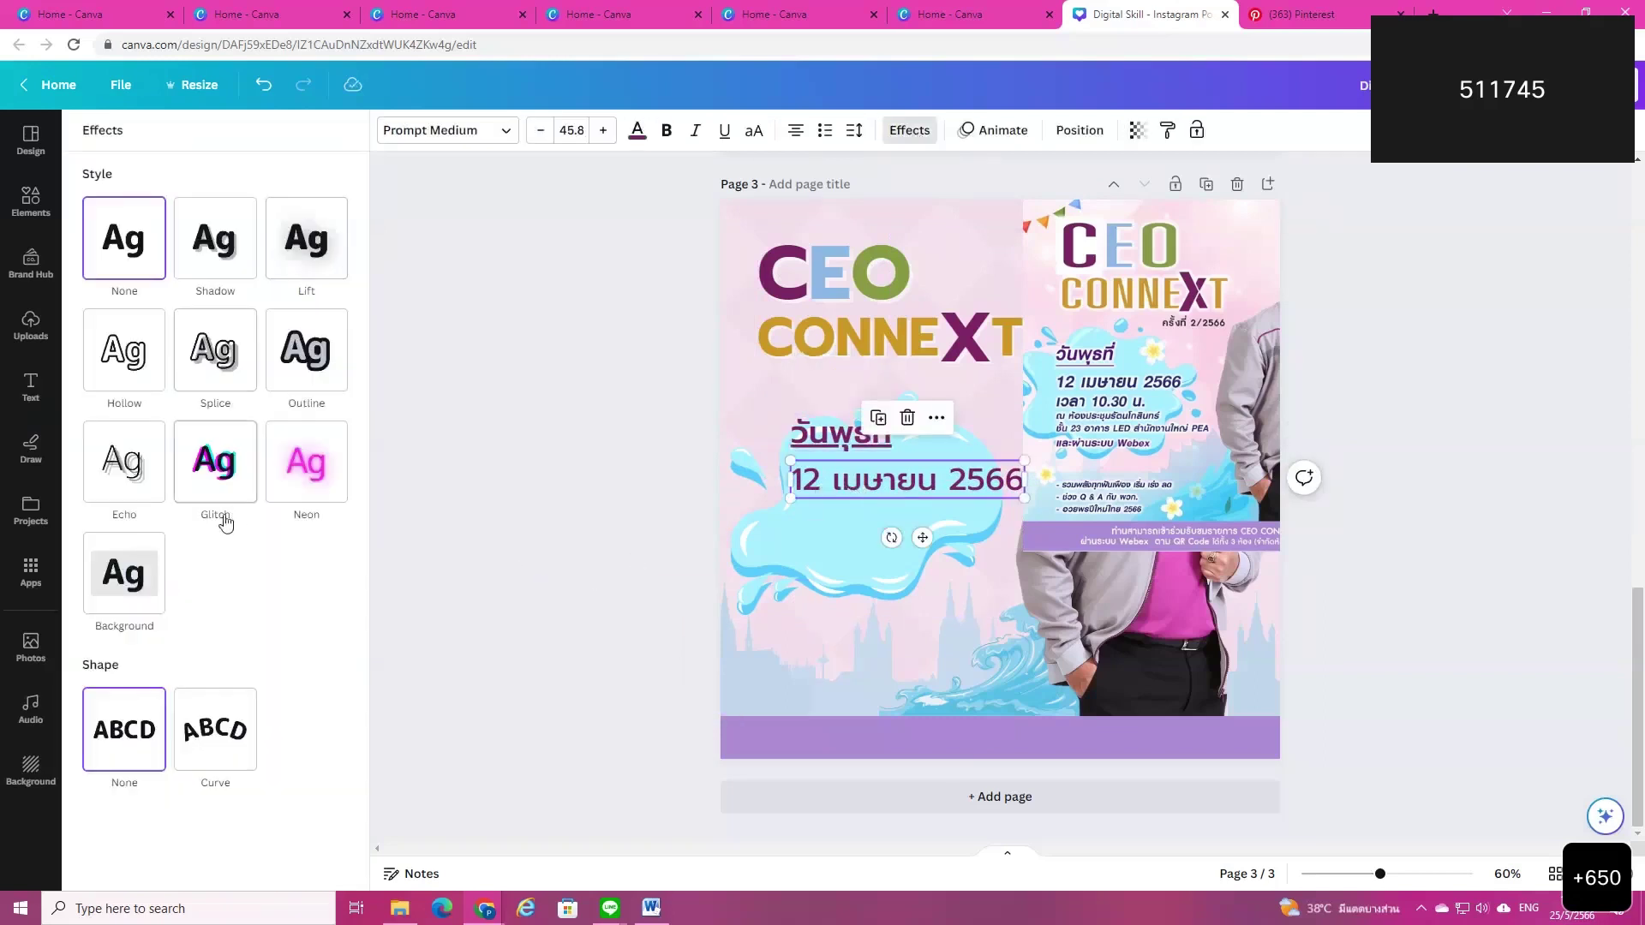
{"action": "left_click", "coordinate": [840, 432]}
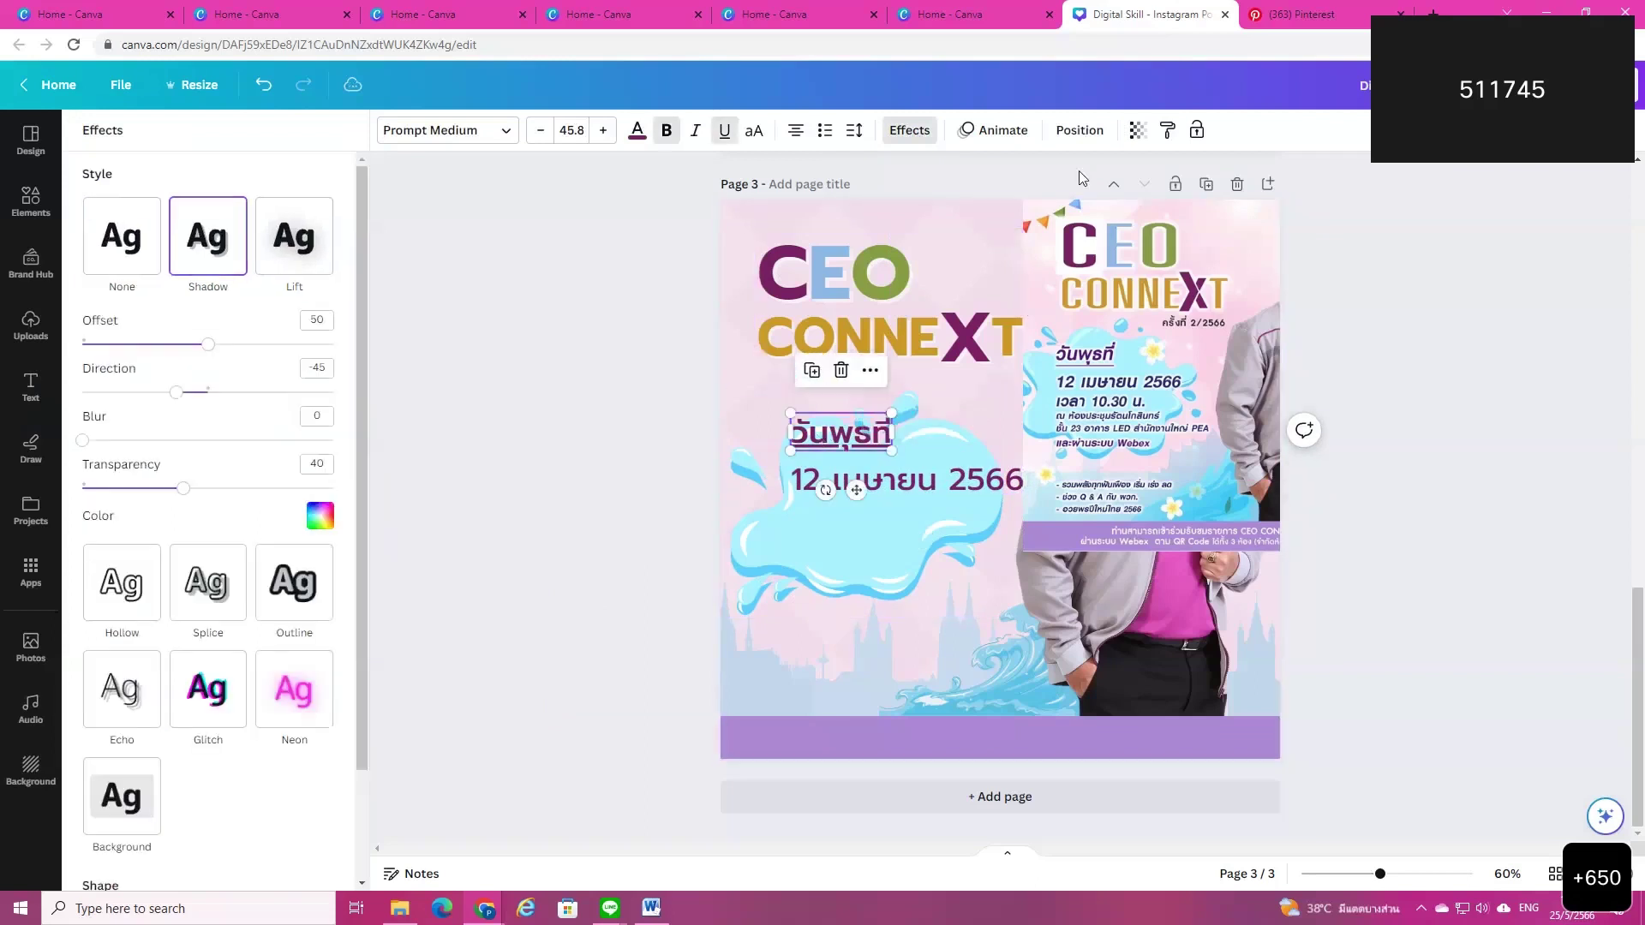
{"action": "left_click", "coordinate": [922, 483]}
{"action": "left_click", "coordinate": [724, 131]}
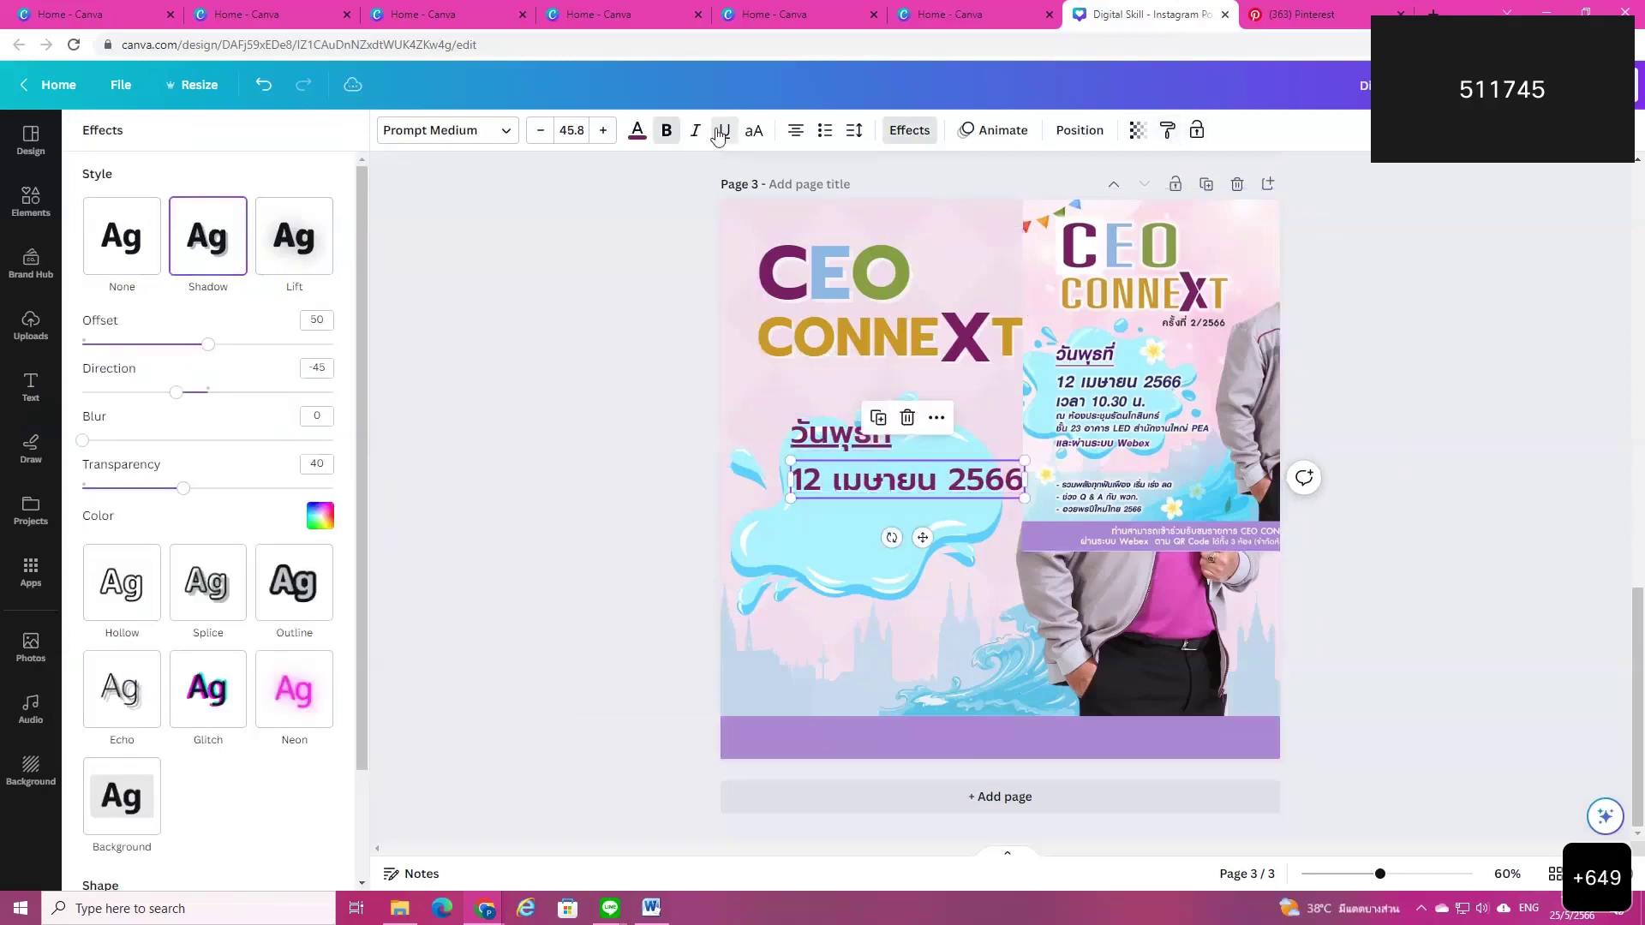
{"action": "mouse_move", "coordinate": [1024, 461]}
{"action": "left_mouse_down"}
{"action": "mouse_move", "coordinate": [992, 473]}
{"action": "mouse_move", "coordinate": [992, 457]}
{"action": "left_mouse_up"}
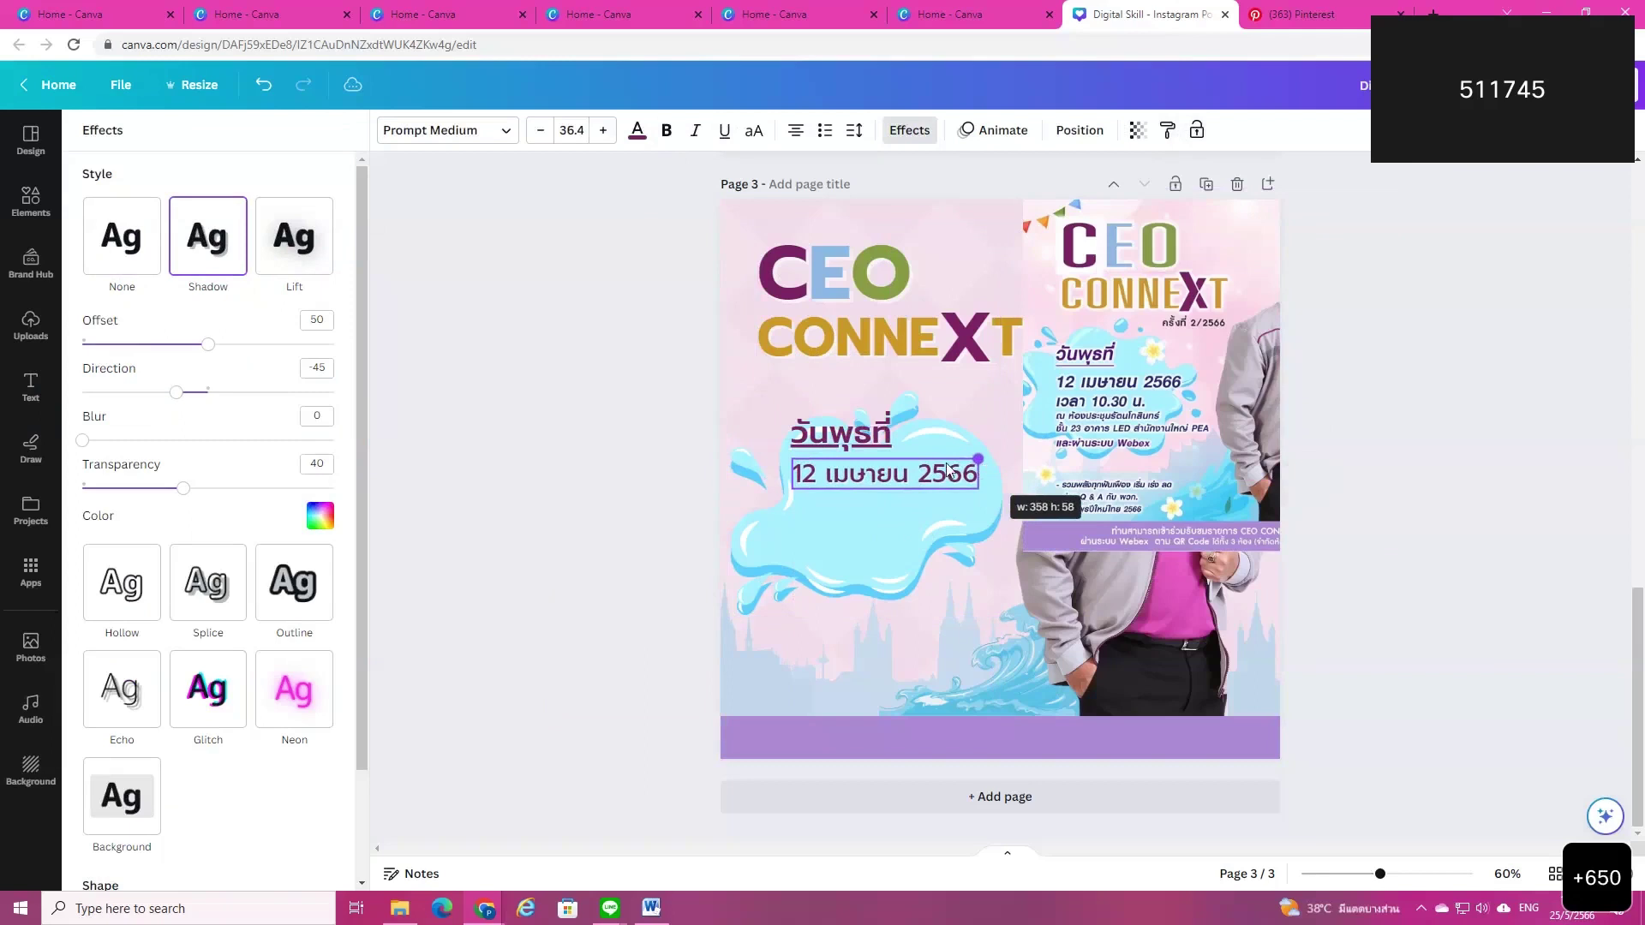
Step: Duplicate the "12 เมษายน 2566" line, replace the copy's text with "เวลา 10.30 น." and left-align it directly beneath the date
{"action": "right_click", "coordinate": [966, 422]}
{"action": "key", "text": "Escape"}
{"action": "left_click", "coordinate": [866, 473]}
{"action": "left_click_drag", "start_coordinate": [866, 473], "coordinate": [868, 518]}
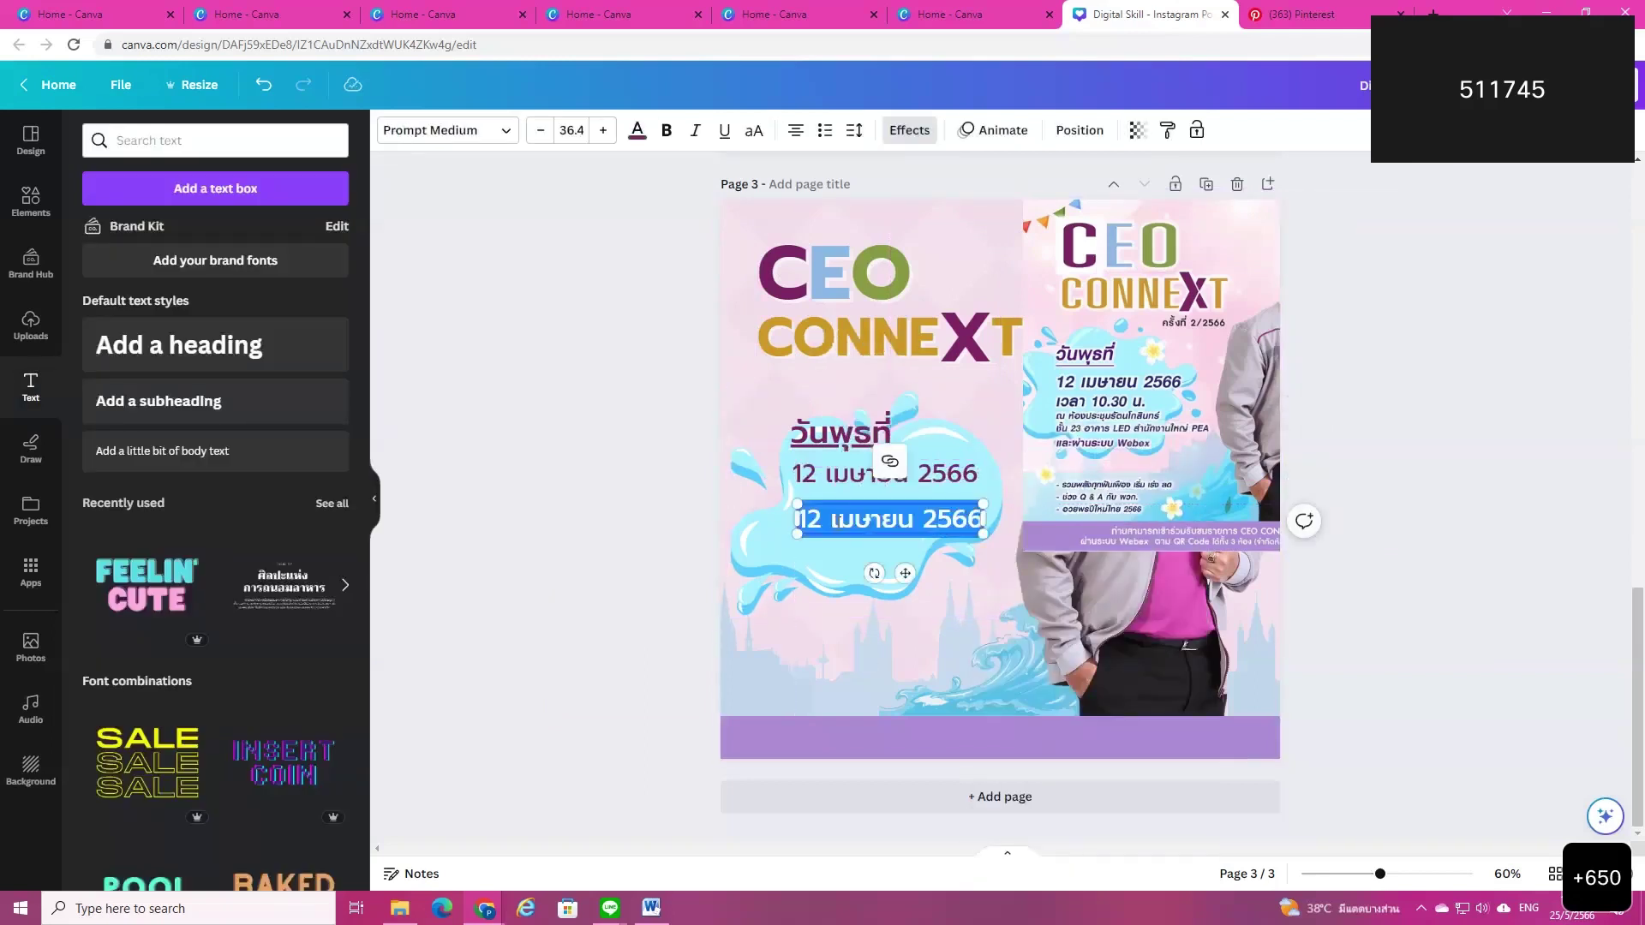
{"action": "triple_click", "coordinate": [836, 523]}
{"action": "type", "text": "เวลา 10"}
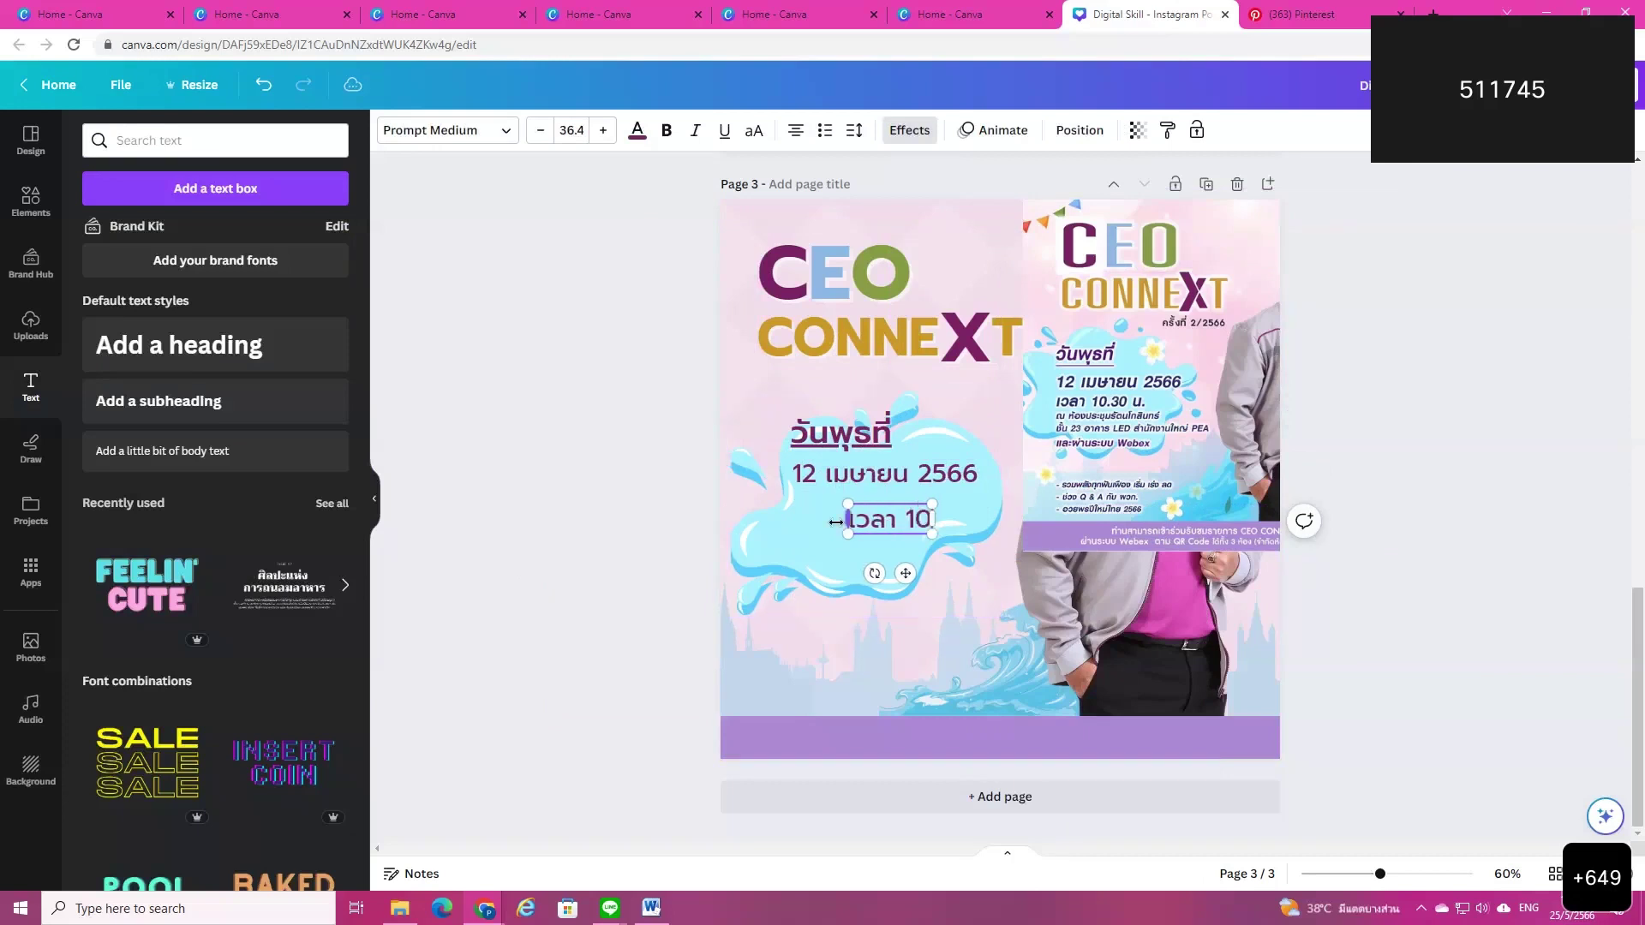
{"action": "type", "text": ".30 น."}
{"action": "key", "text": "Escape"}
{"action": "left_click_drag", "start_coordinate": [934, 527], "coordinate": [903, 508]}
Step: Set the shadow offset of the date and time lines to 68 and increase their shadow transparency
{"action": "left_click", "coordinate": [874, 476], "text": "shift"}
{"action": "left_click", "coordinate": [909, 129]}
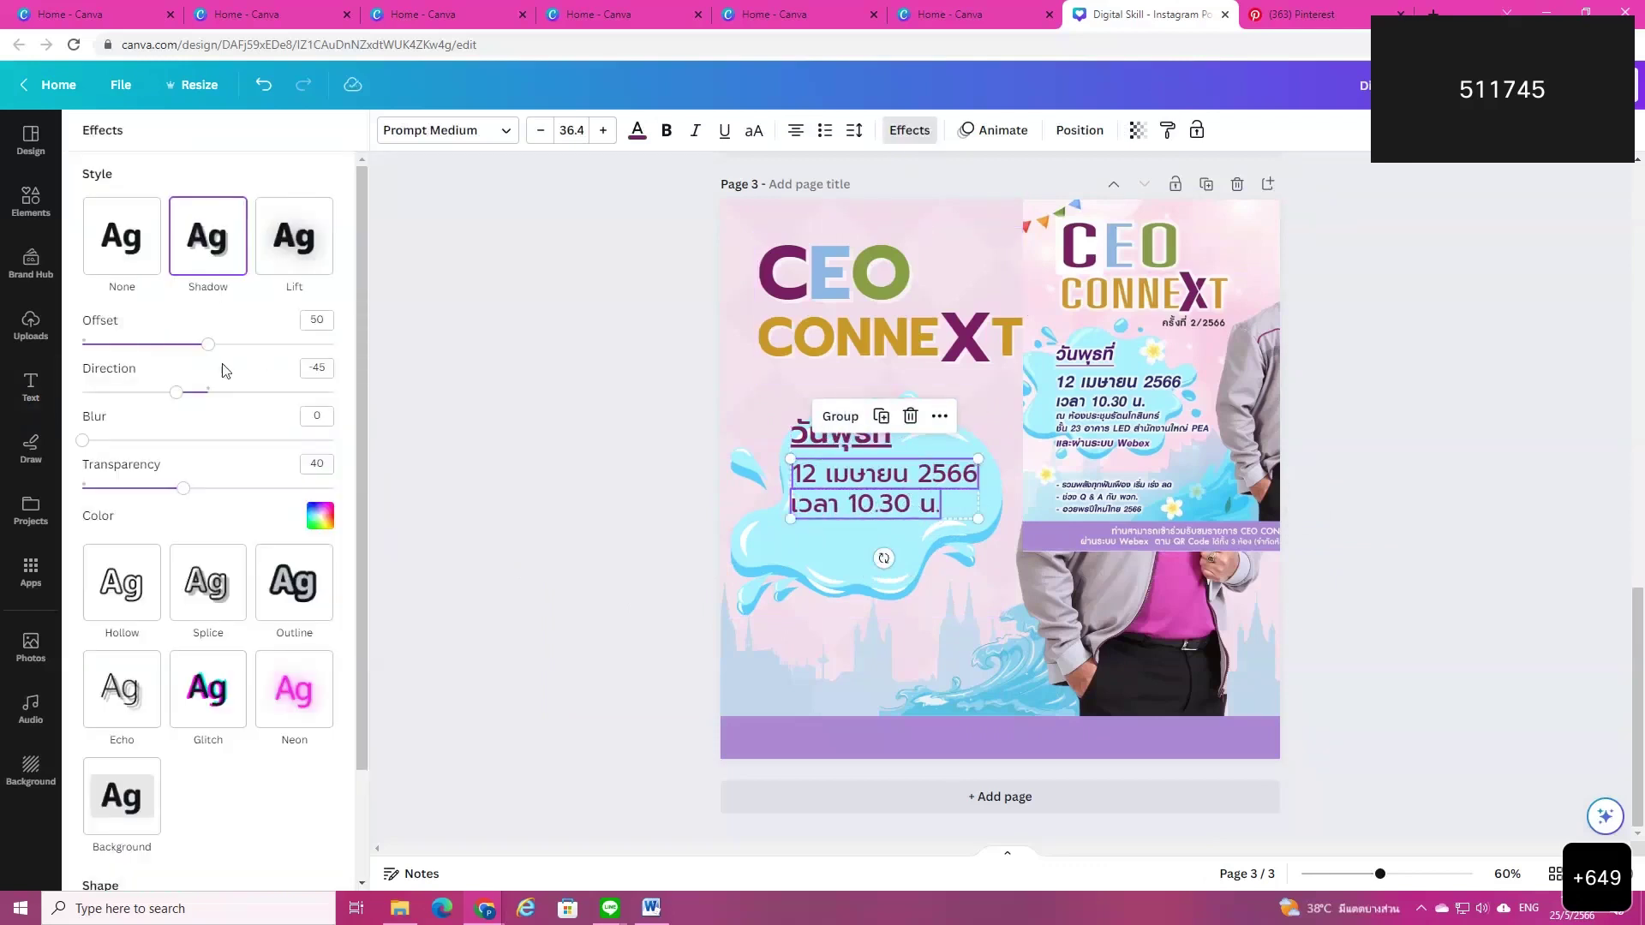
{"action": "left_click_drag", "start_coordinate": [214, 353], "coordinate": [256, 369]}
{"action": "left_click_drag", "start_coordinate": [182, 488], "coordinate": [259, 517]}
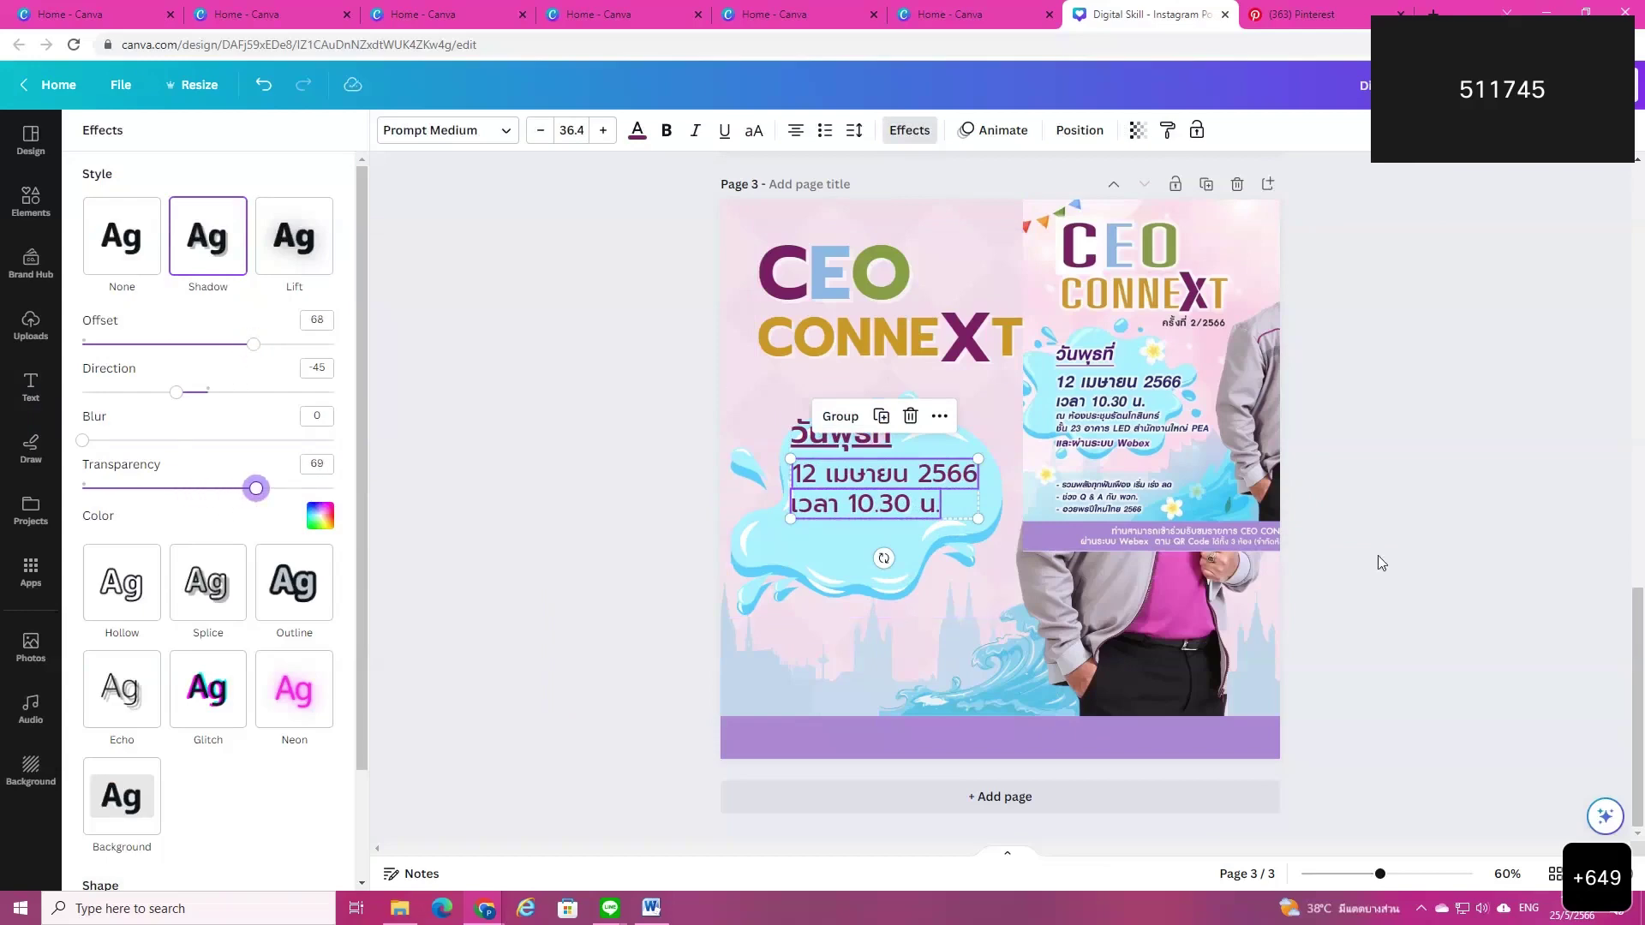
{"action": "scroll", "coordinate": [1380, 552], "scroll_direction": "up", "scroll_amount": 5}
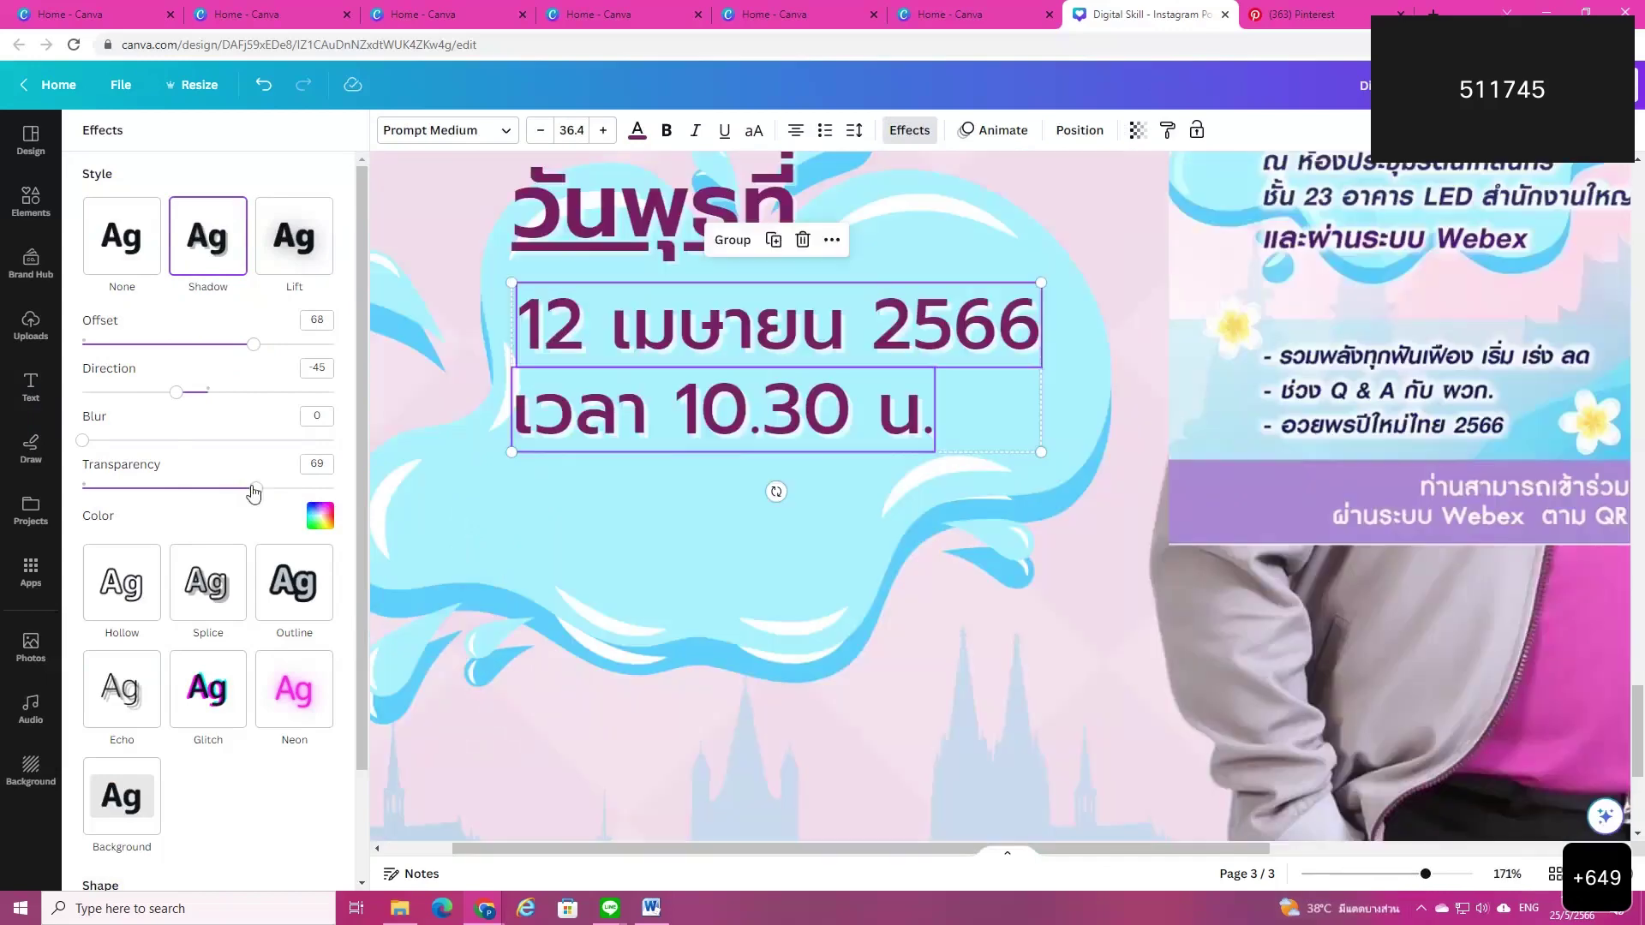
{"action": "left_click_drag", "start_coordinate": [256, 488], "coordinate": [327, 501]}
Step: Set the shadow transparency of the "วันพุธที่" heading to 62
{"action": "left_click", "coordinate": [611, 212]}
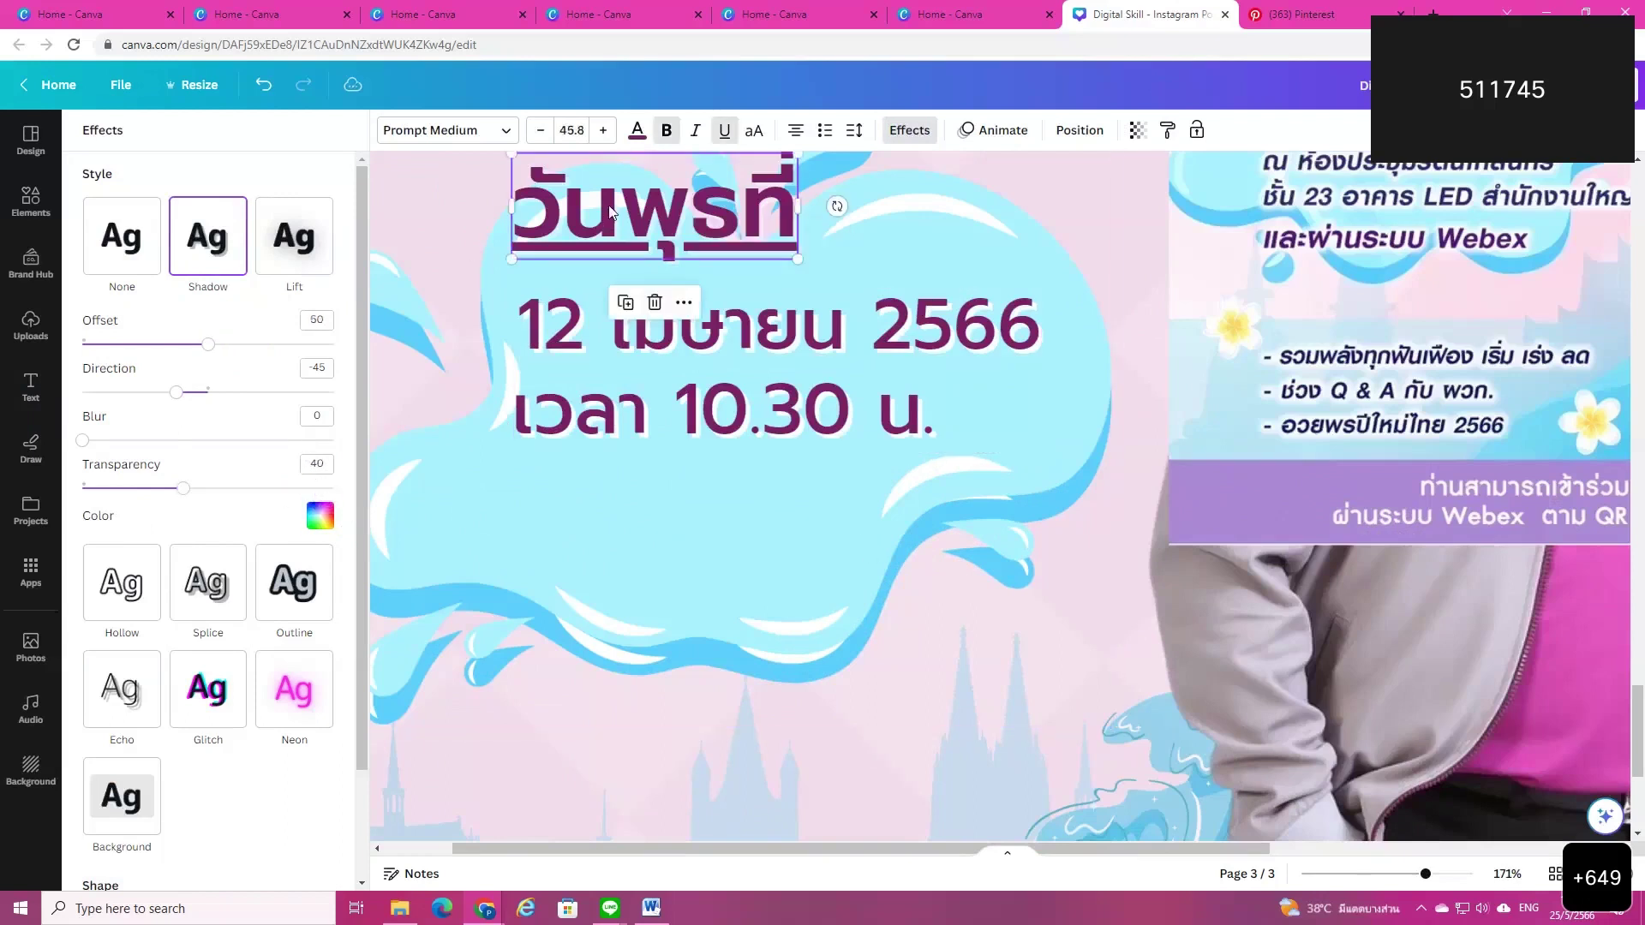
{"action": "left_click_drag", "start_coordinate": [183, 488], "coordinate": [233, 505]}
{"action": "scroll", "coordinate": [666, 527], "scroll_direction": "down", "scroll_amount": 3}
{"action": "scroll", "coordinate": [668, 531], "scroll_direction": "down", "scroll_amount": 2}
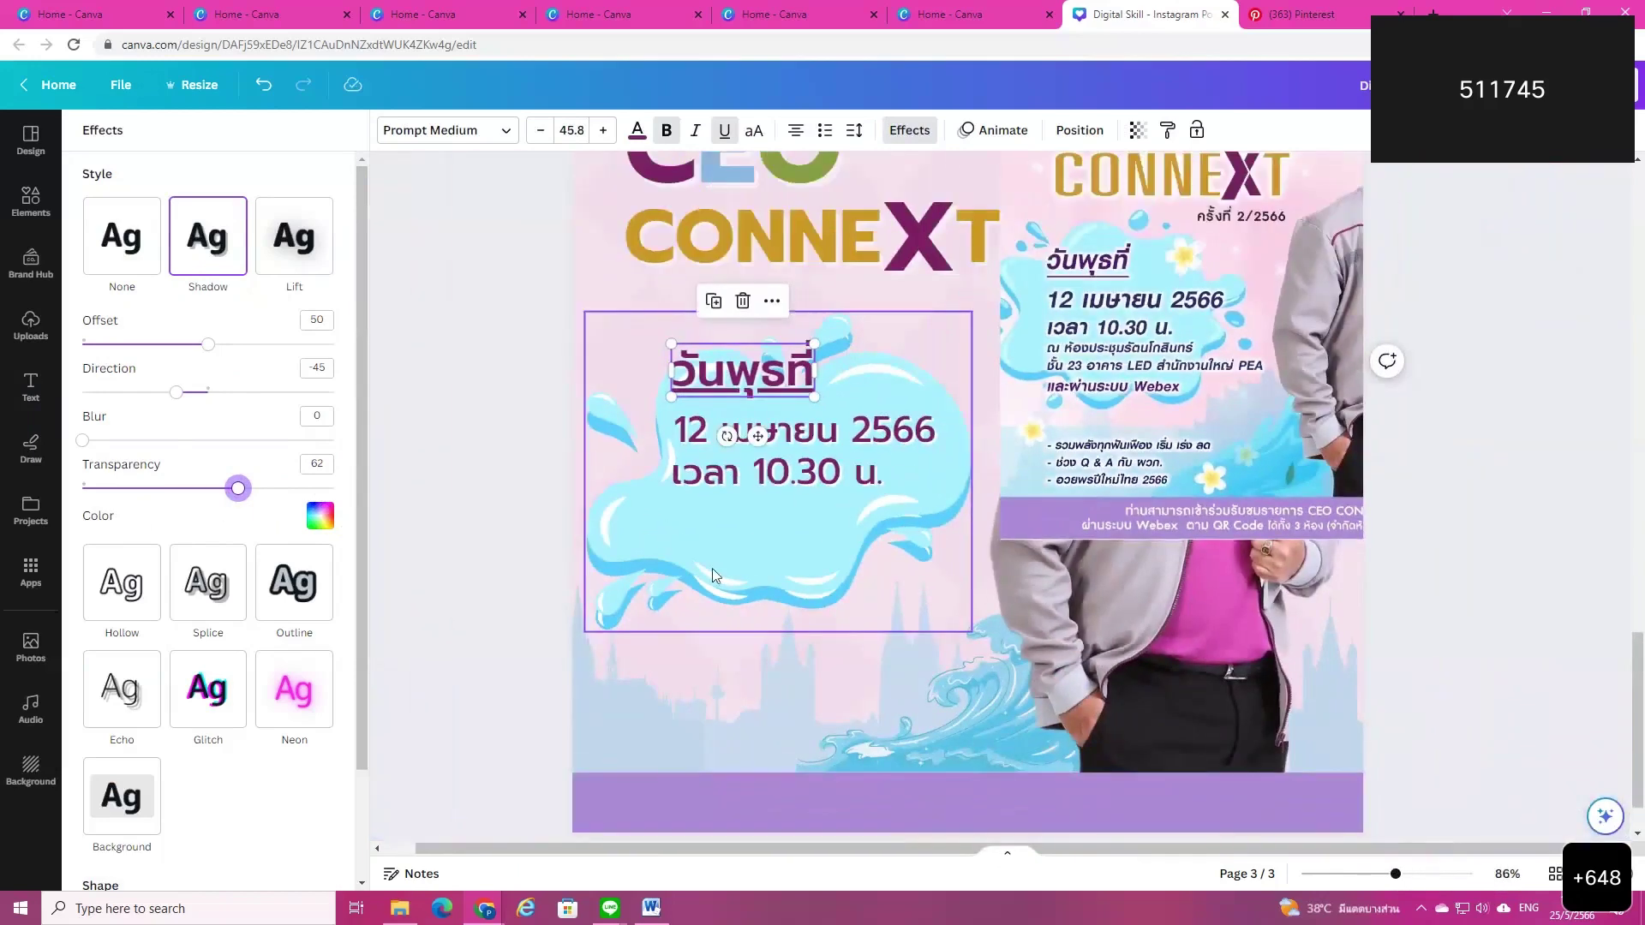
{"action": "scroll", "coordinate": [1011, 533], "scroll_direction": "down", "scroll_amount": 3}
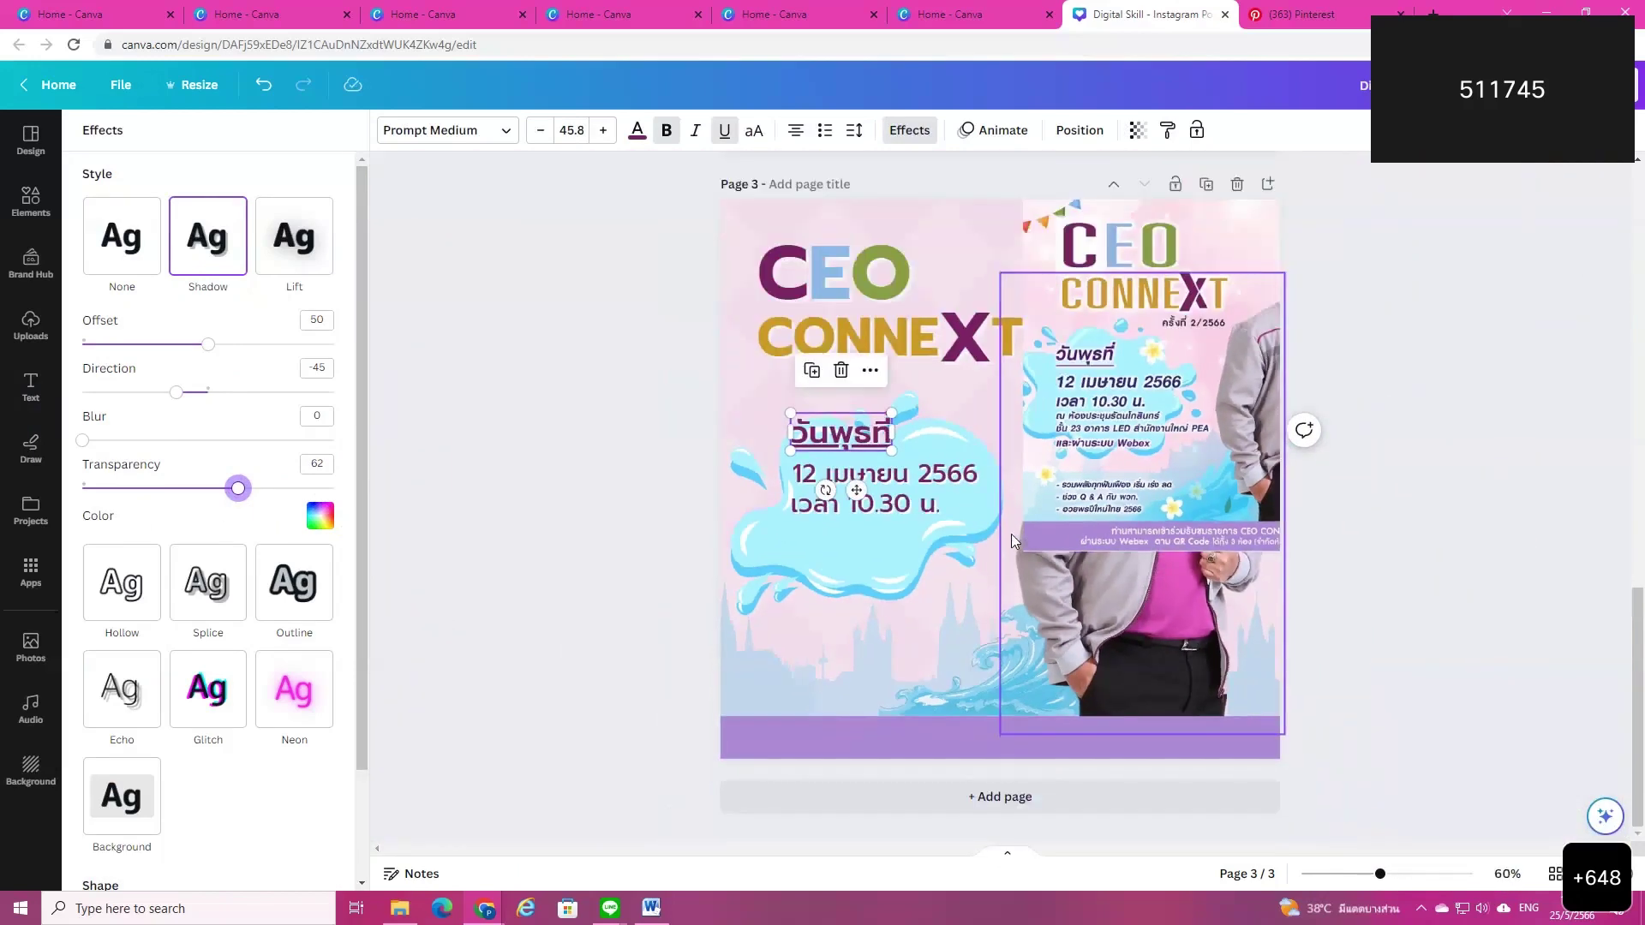
Step: Duplicate the time line below itself and replace the copy's text with "ณ ห้องประชุม xxxxxx" and a second line "xxxxxxxxxxxxx"
{"action": "left_click", "coordinate": [889, 541]}
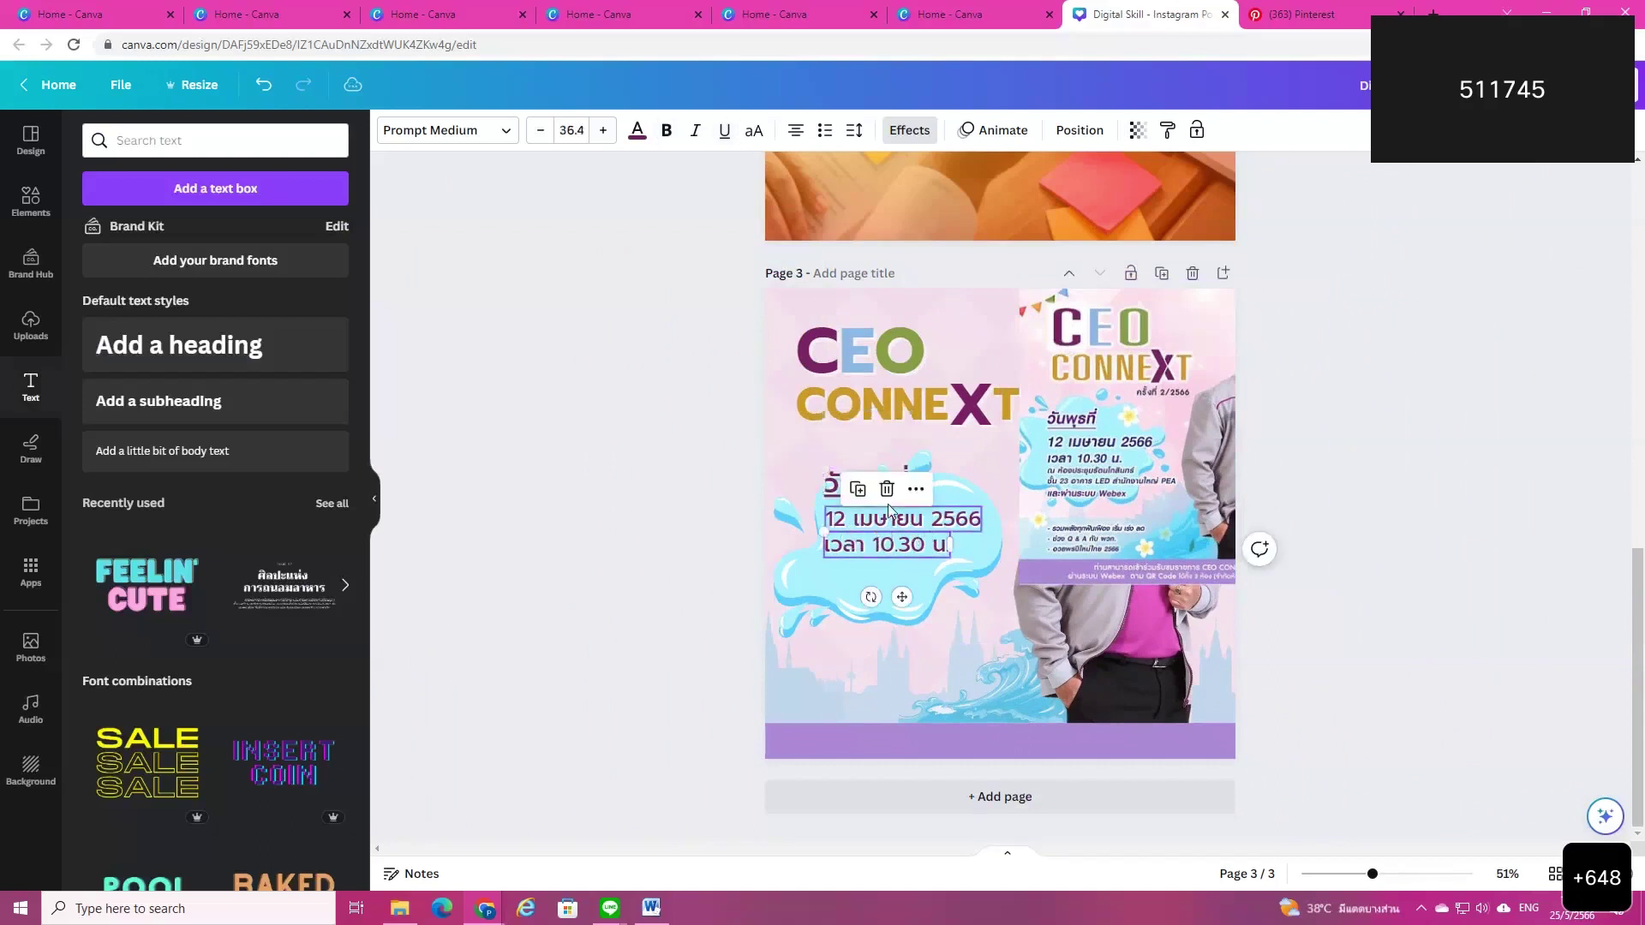
{"action": "left_click_drag", "start_coordinate": [882, 551], "coordinate": [868, 592]}
{"action": "double_click", "coordinate": [874, 584]}
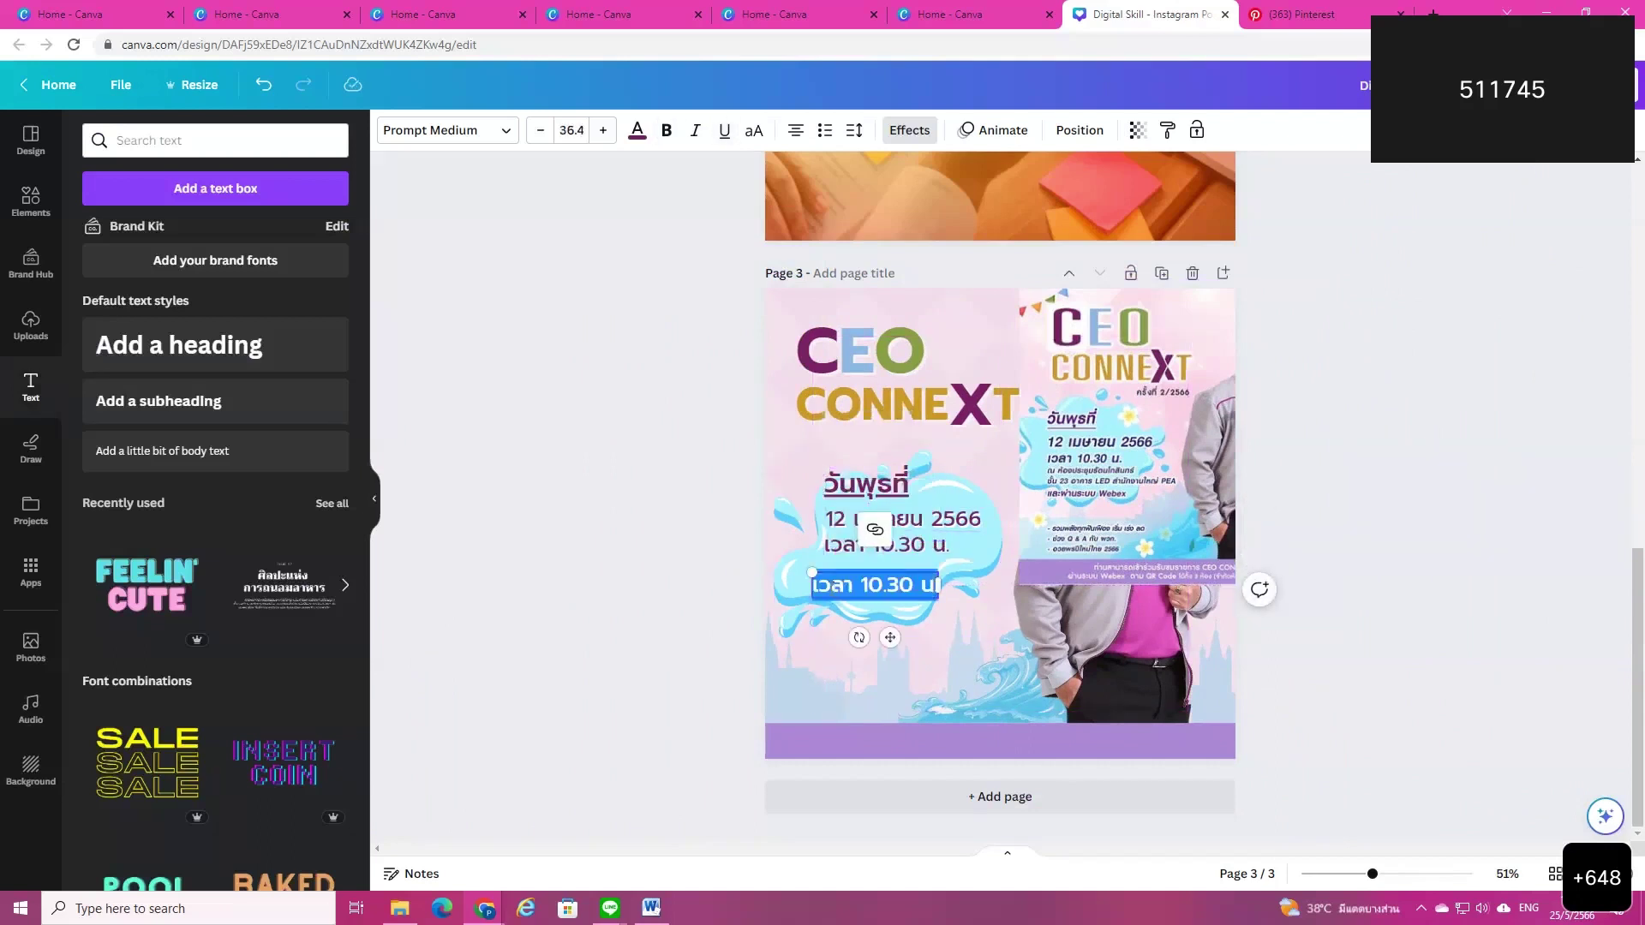
{"action": "type", "text": "ณ ห้องประช"}
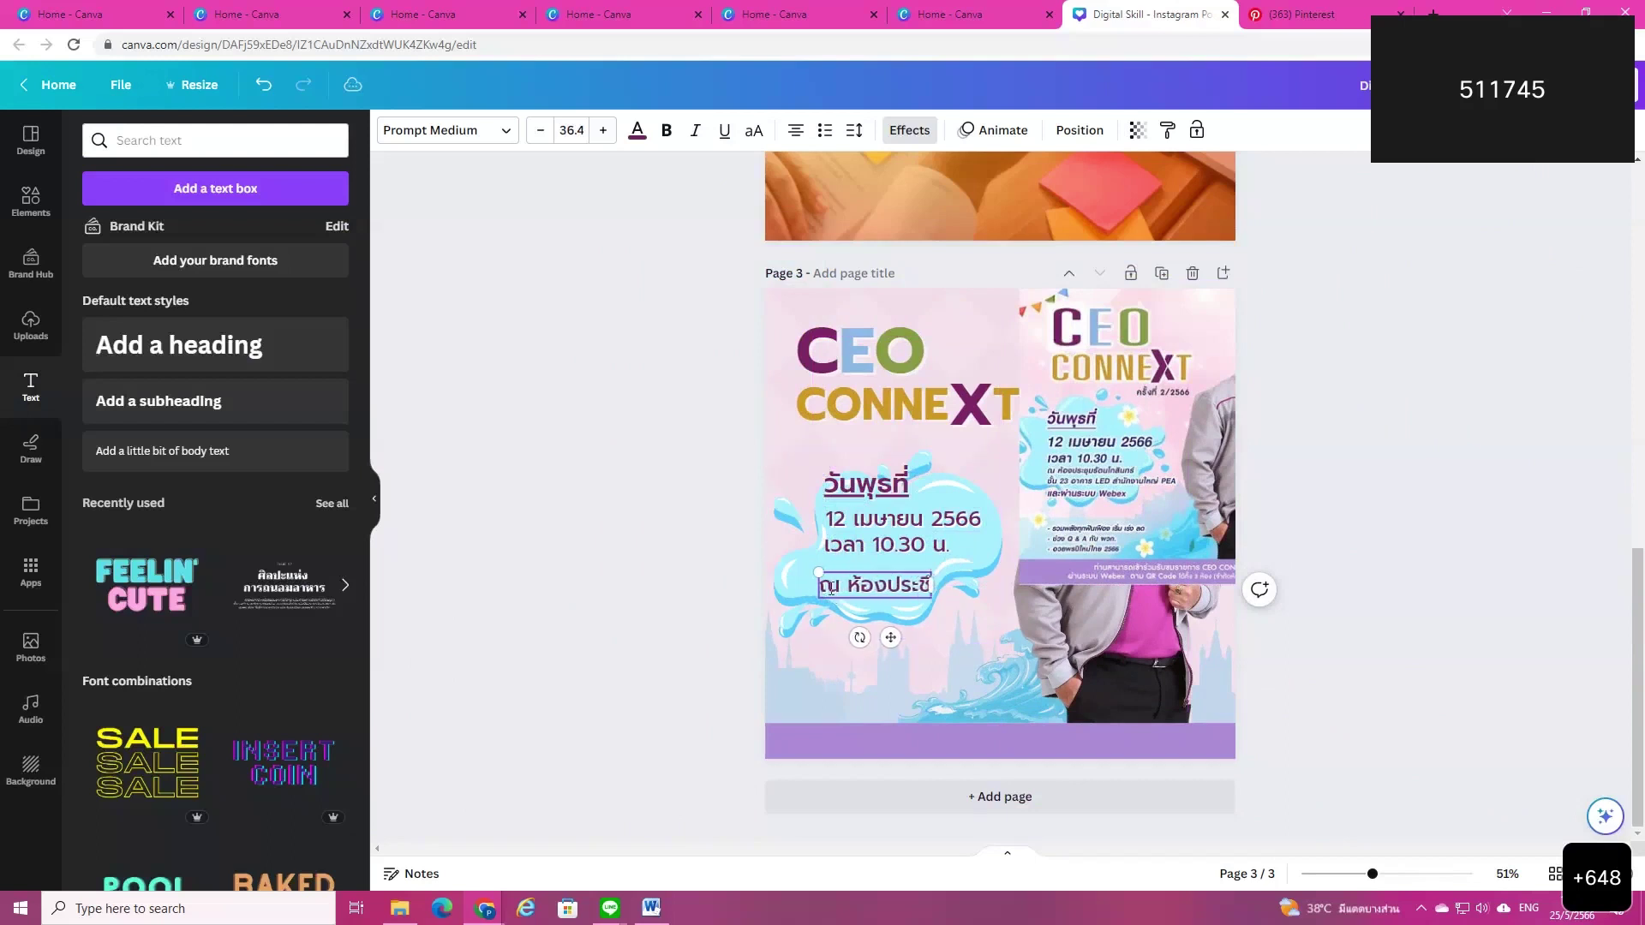
{"action": "type", "text": "ุม xxxxxx"}
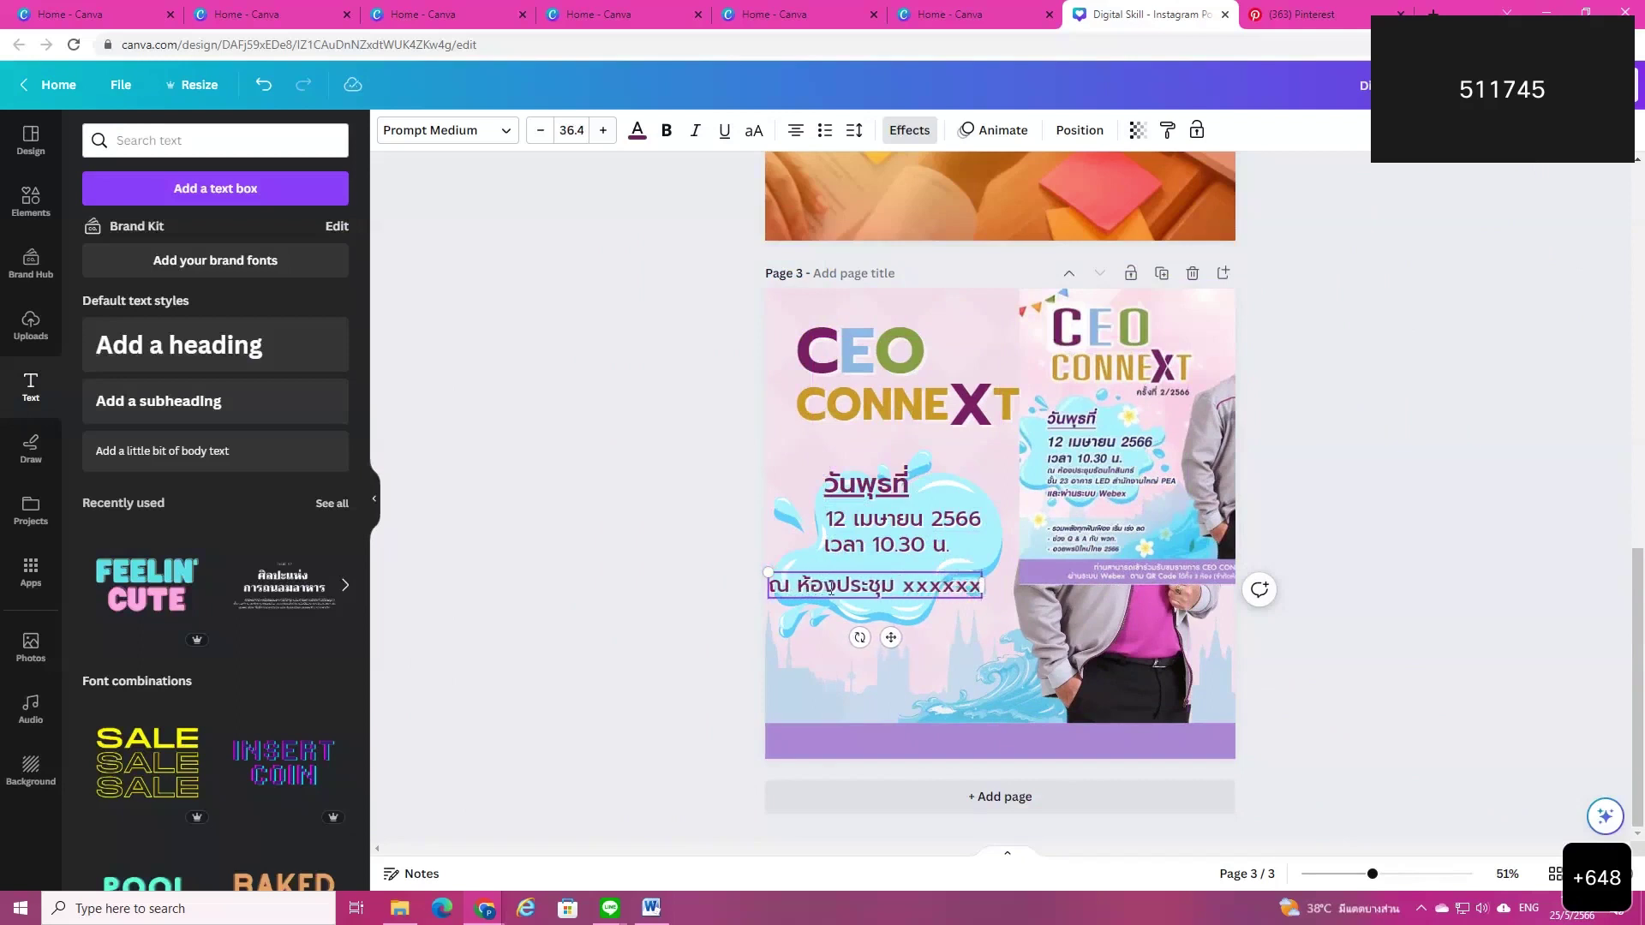
{"action": "key", "text": "Return"}
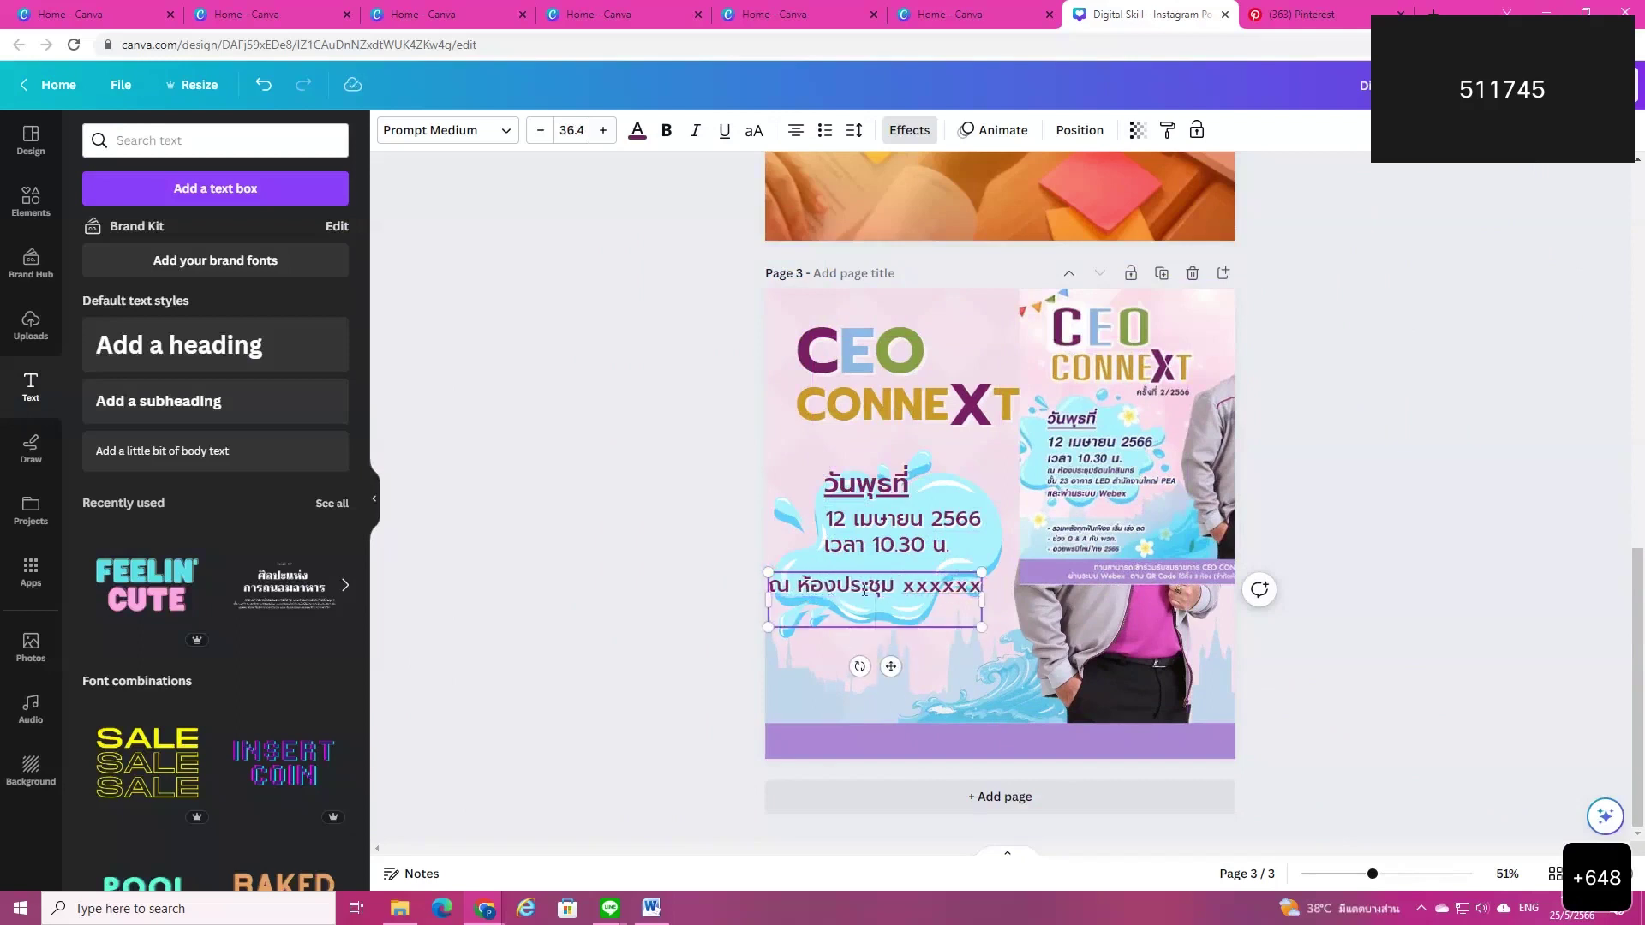
{"action": "type", "text": "xxxxxxxxxxxxx"}
Step: Left-align the two-line venue text, shrink it to size 21.2 and place it directly beneath the time line
{"action": "left_click", "coordinate": [929, 661]}
{"action": "left_click", "coordinate": [889, 594]}
{"action": "left_click", "coordinate": [795, 129]}
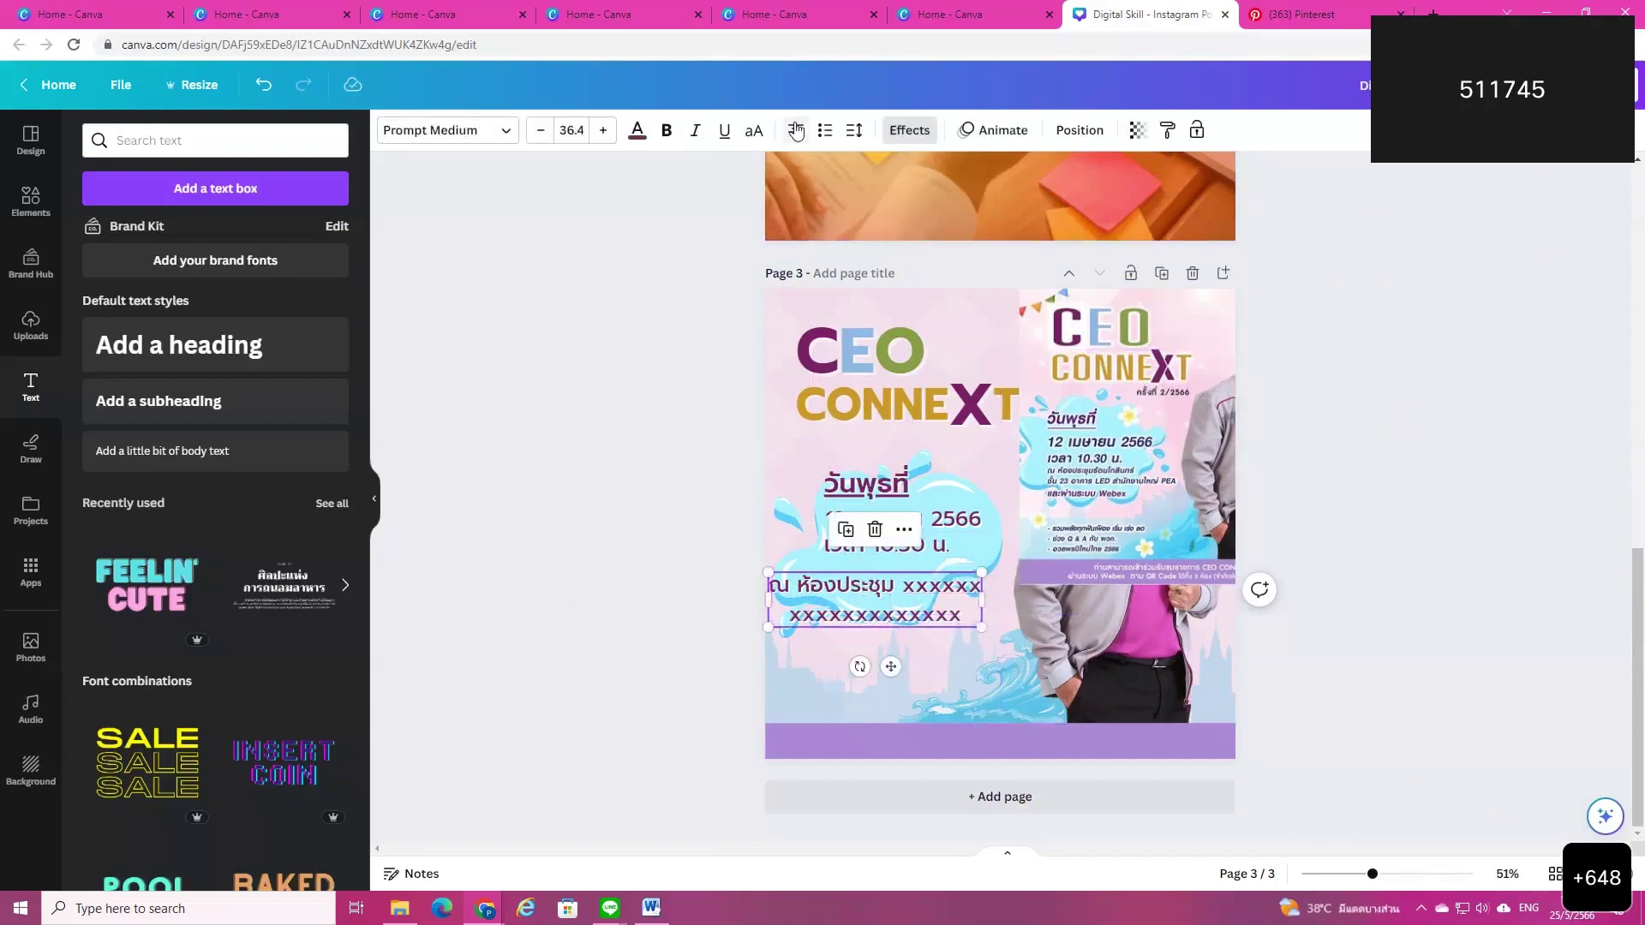
{"action": "left_click_drag", "start_coordinate": [981, 624], "coordinate": [905, 628]}
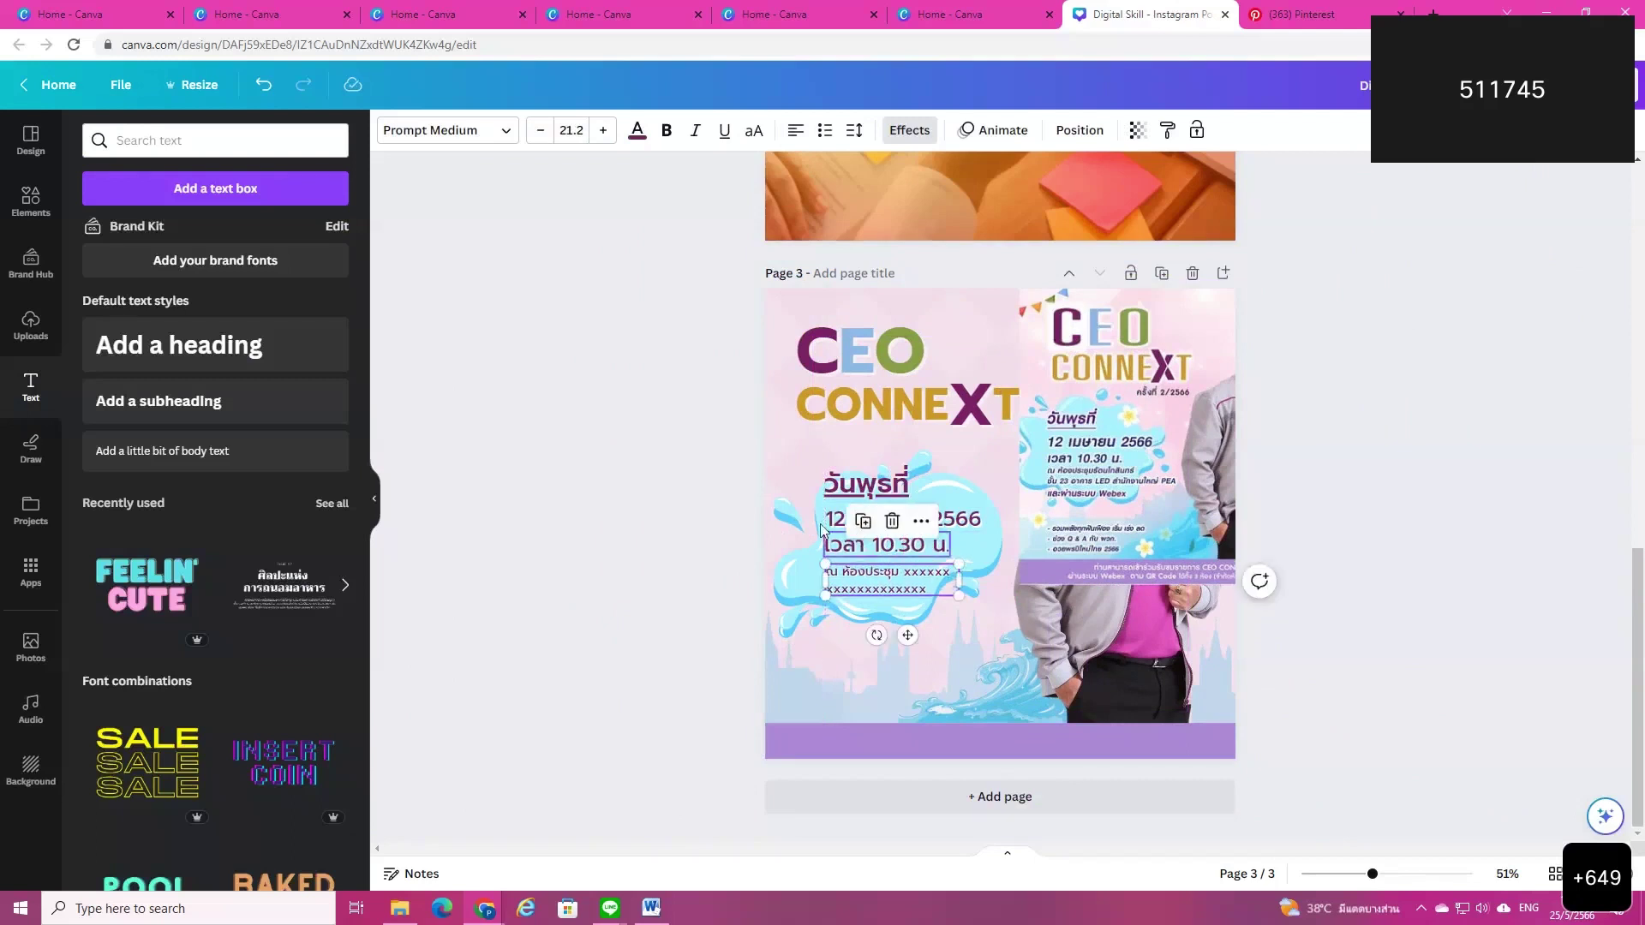
{"action": "left_click", "coordinate": [701, 537]}
Step: Shift the heading, date, time and venue lines slightly left and down within the water splash
{"action": "left_click", "coordinate": [844, 548]}
{"action": "left_click", "coordinate": [844, 551]}
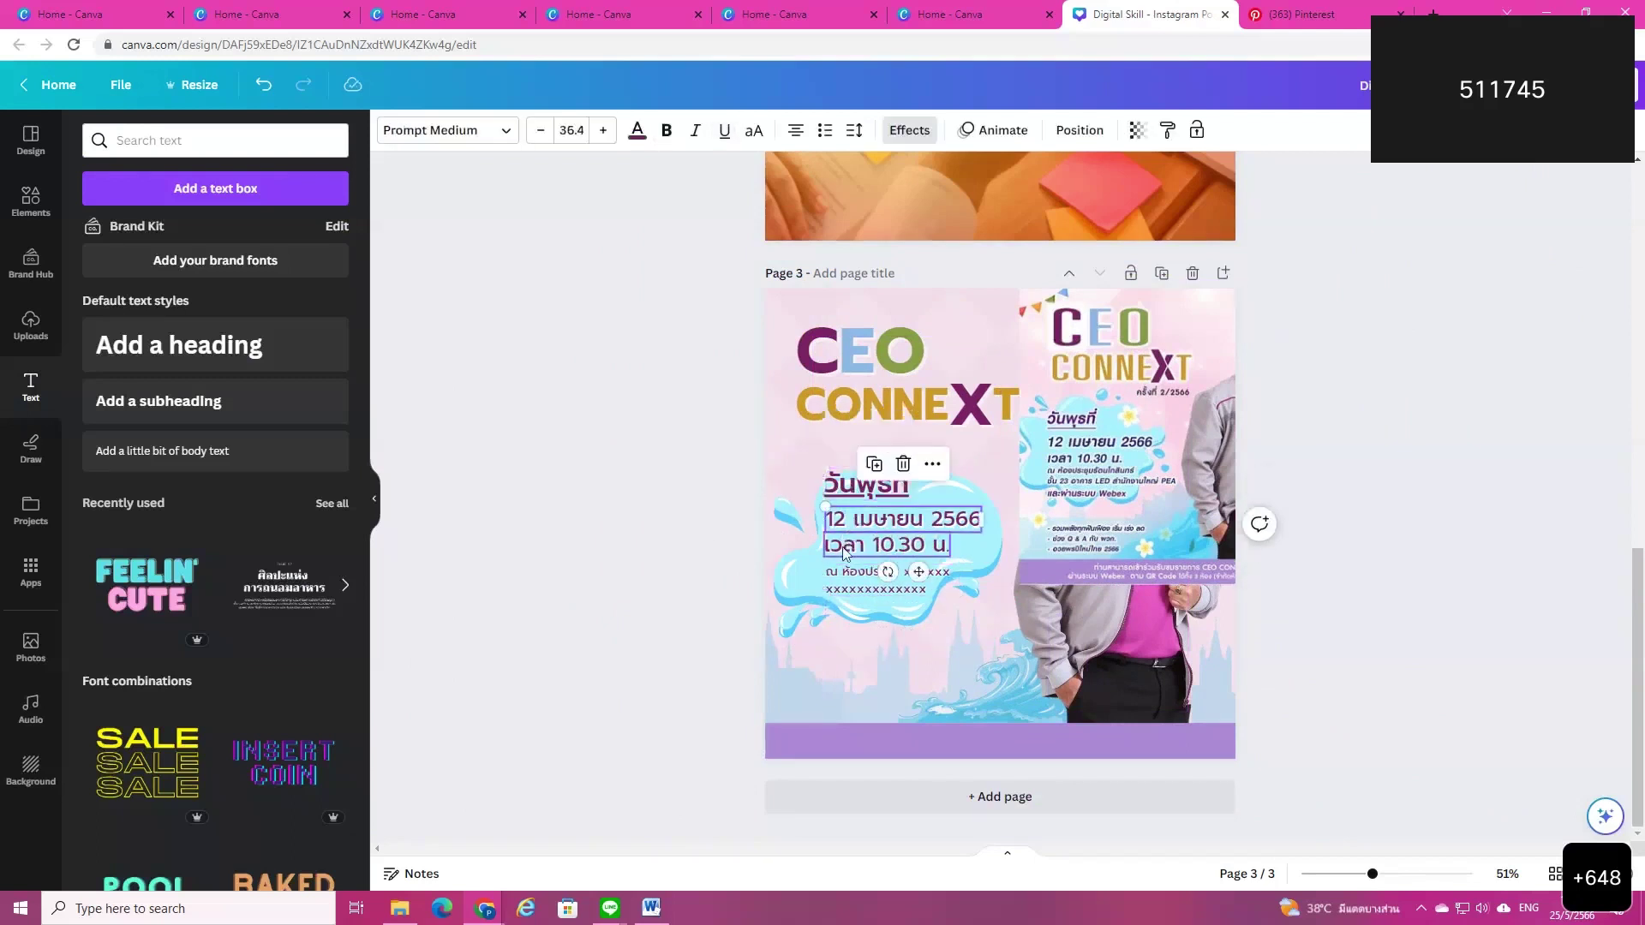
{"action": "left_click_drag", "start_coordinate": [850, 541], "coordinate": [867, 513]}
{"action": "left_click", "coordinate": [863, 495], "text": "shift"}
{"action": "left_click", "coordinate": [599, 604]}
{"action": "left_click_drag", "start_coordinate": [887, 589], "coordinate": [878, 589]}
{"action": "left_click", "coordinate": [650, 645]}
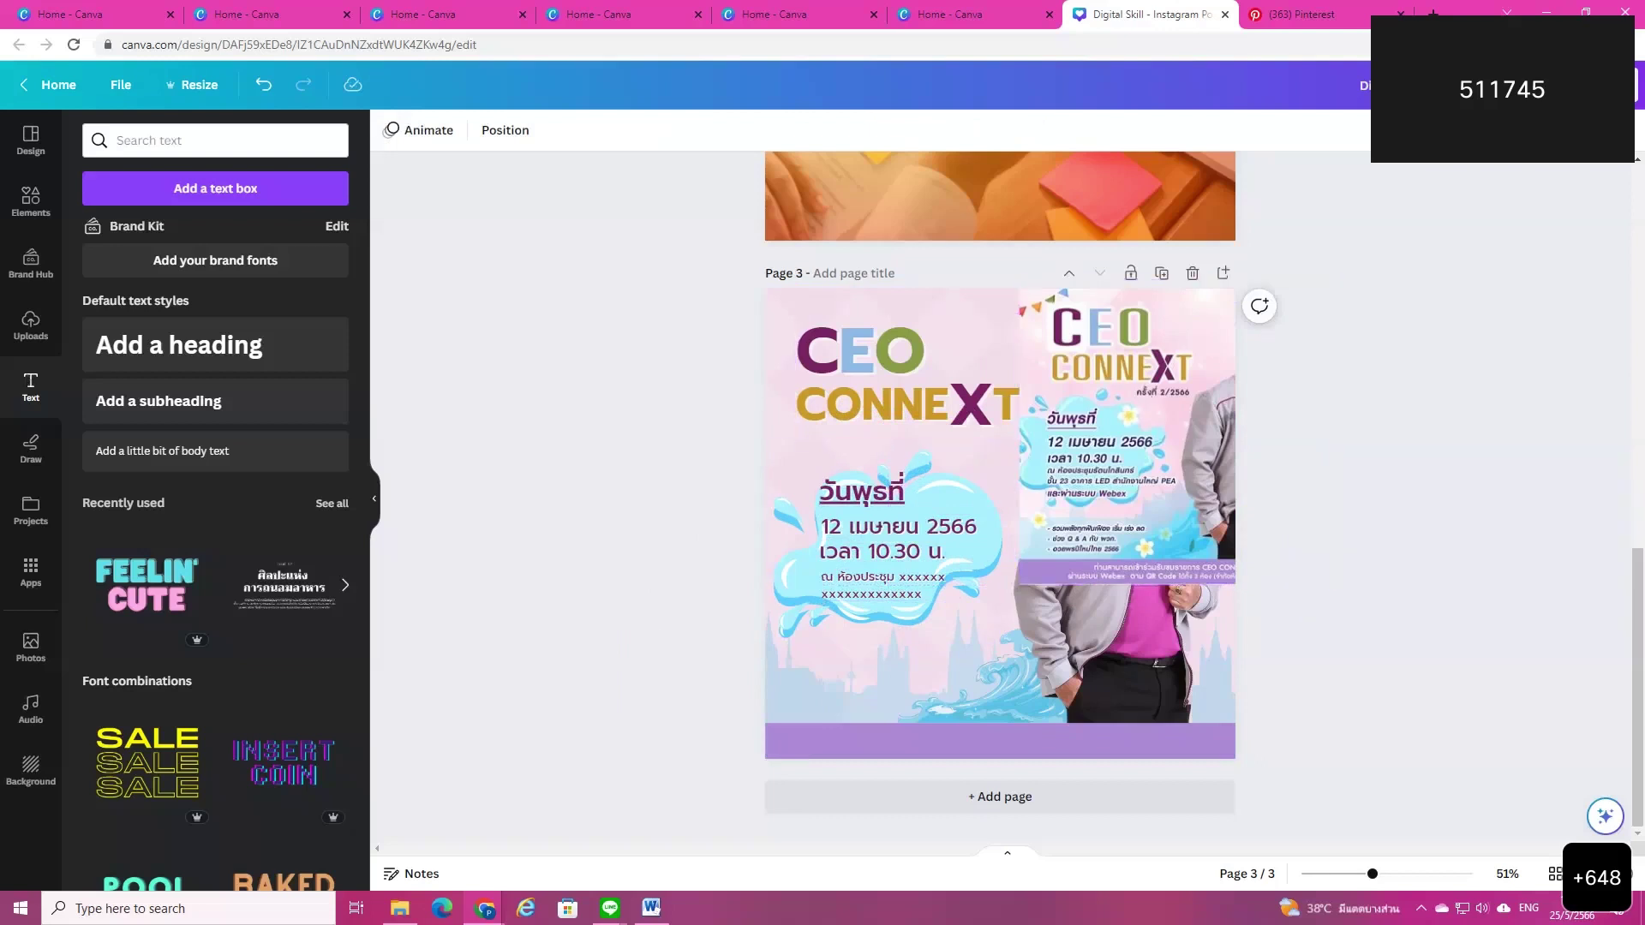
Step: Search the element graphics for "splash" and add the pale three-droplet graphic above the "วันพุธที่" heading
{"action": "left_click", "coordinate": [31, 203]}
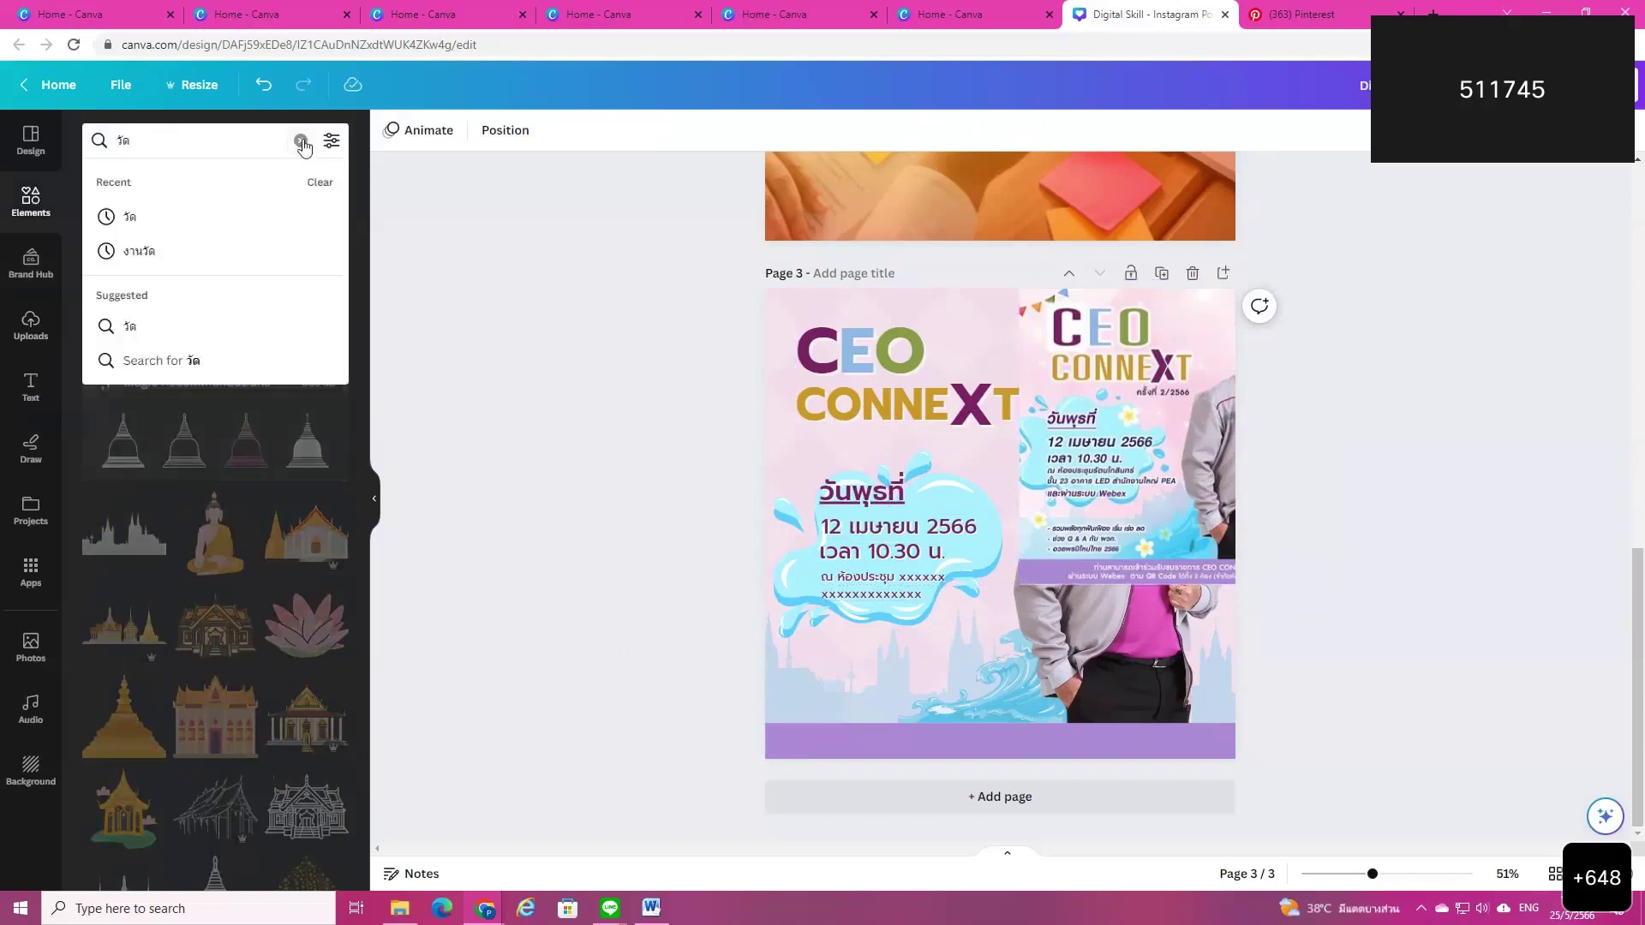
{"action": "left_click", "coordinate": [300, 137]}
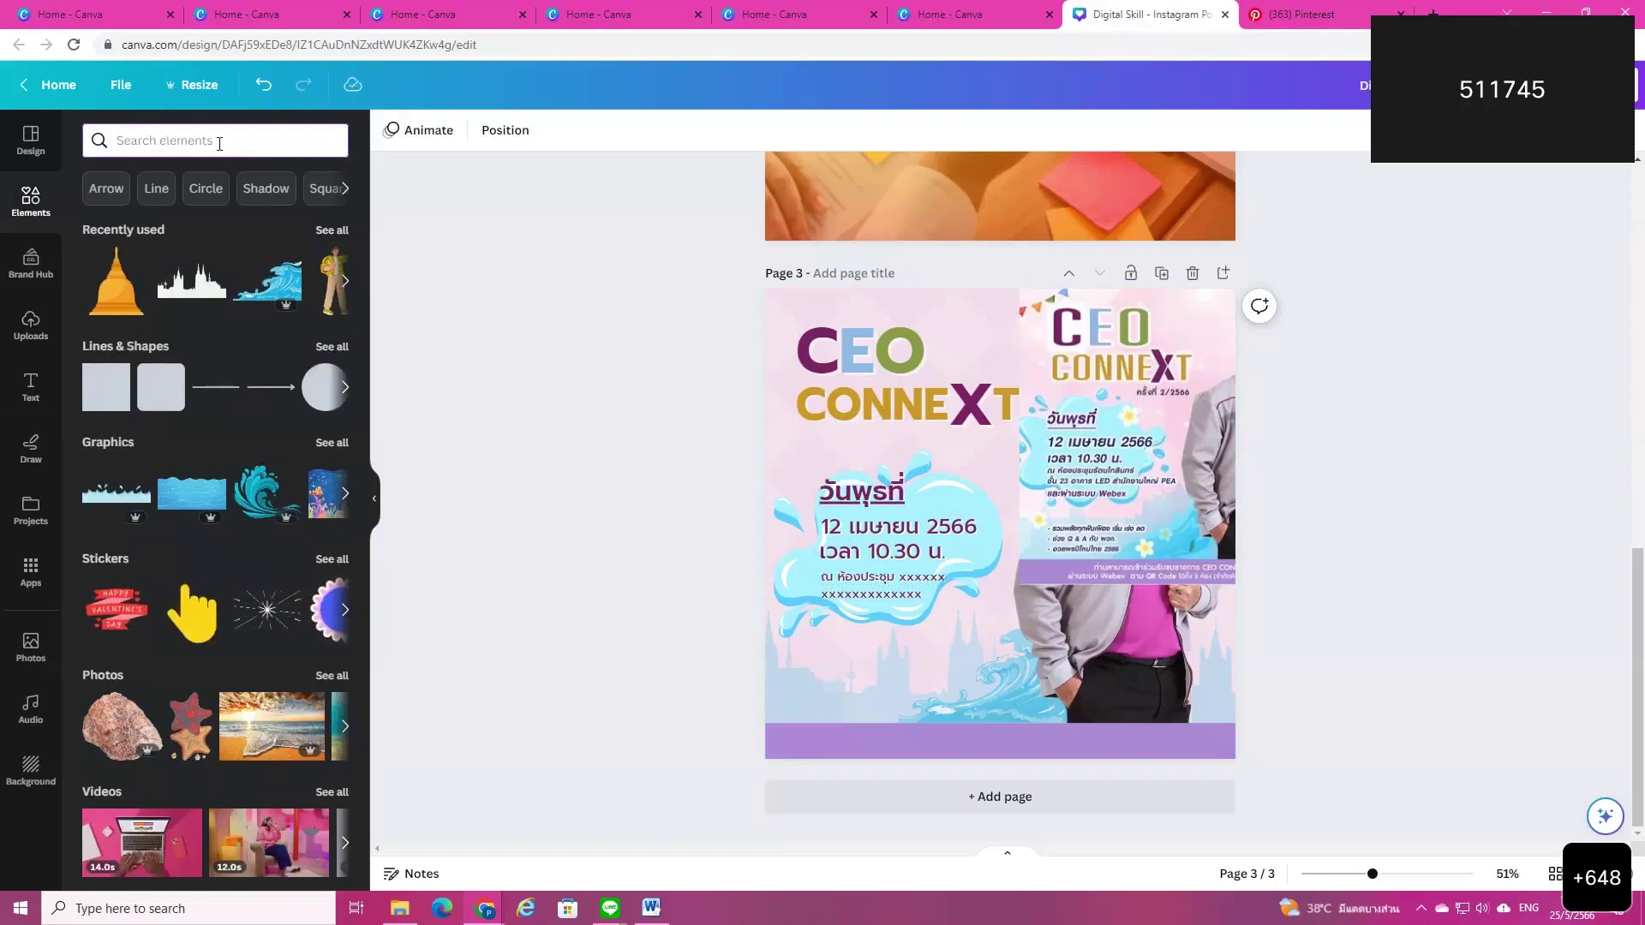
{"action": "type", "text": "s"}
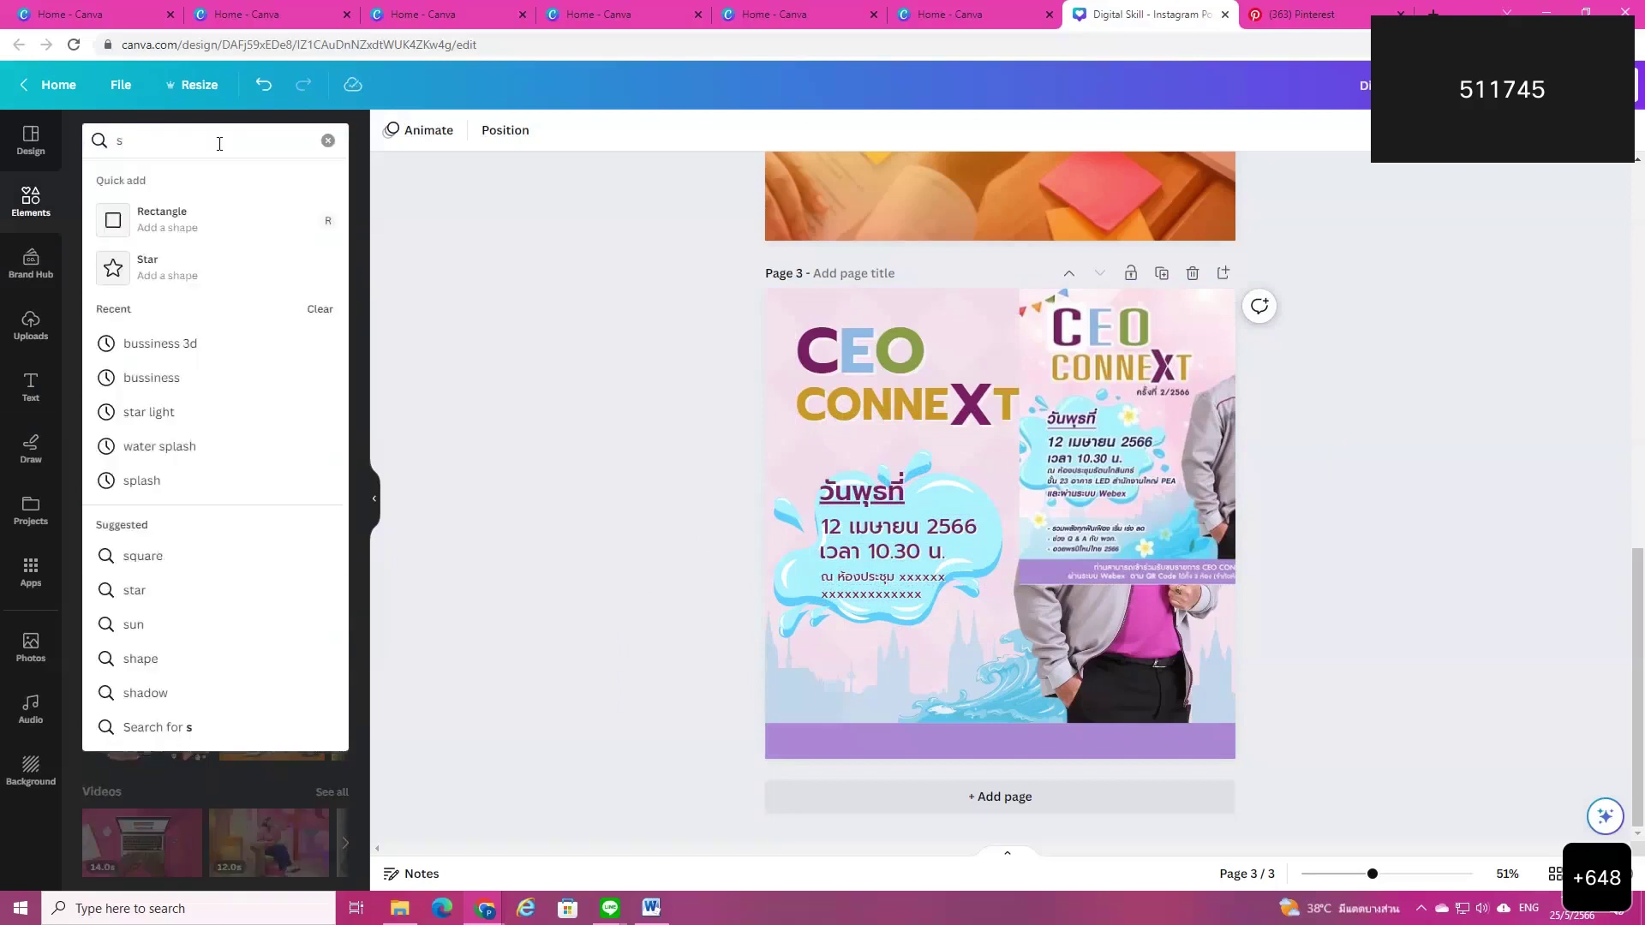
{"action": "left_click", "coordinate": [151, 479]}
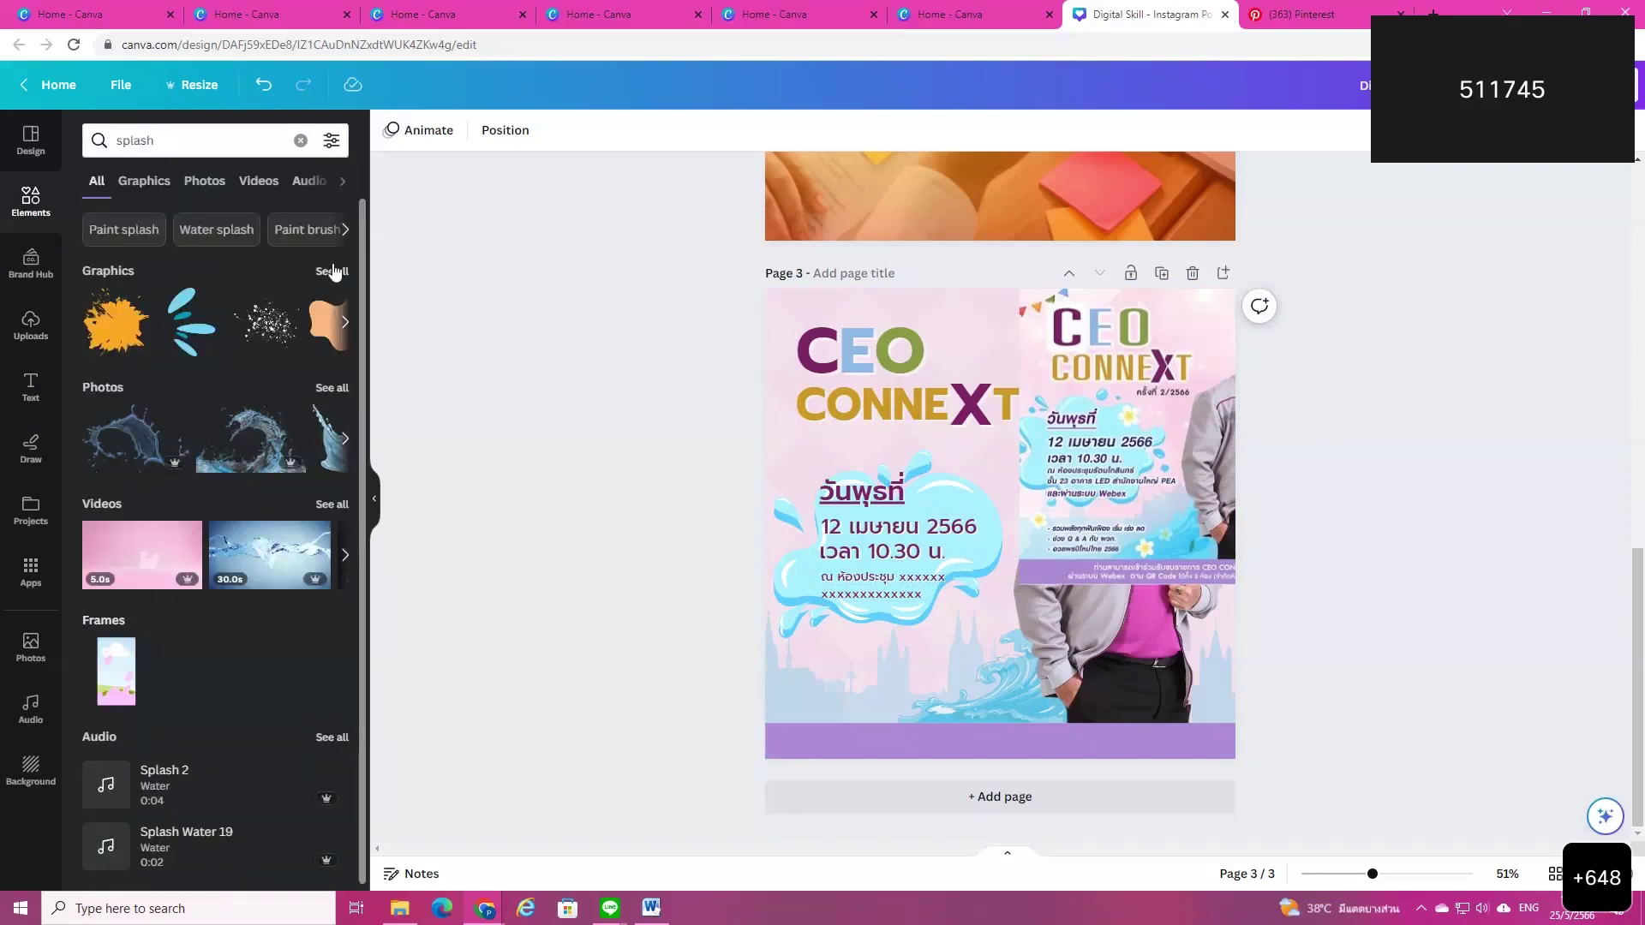
{"action": "left_click", "coordinate": [332, 271]}
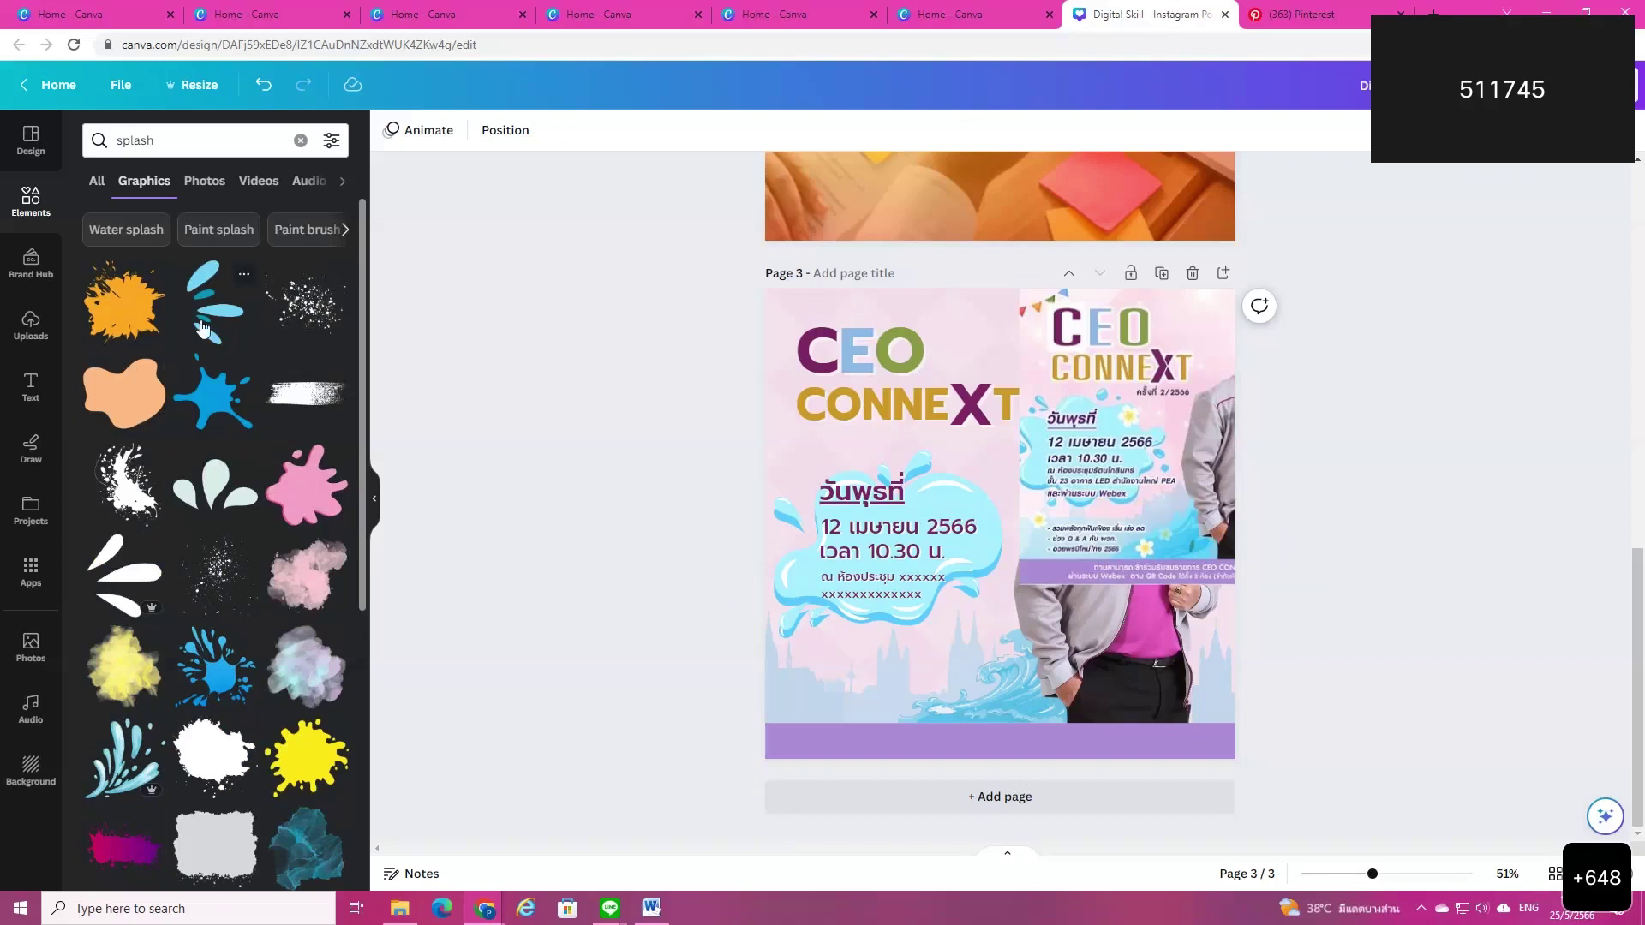
{"action": "left_click", "coordinate": [216, 506]}
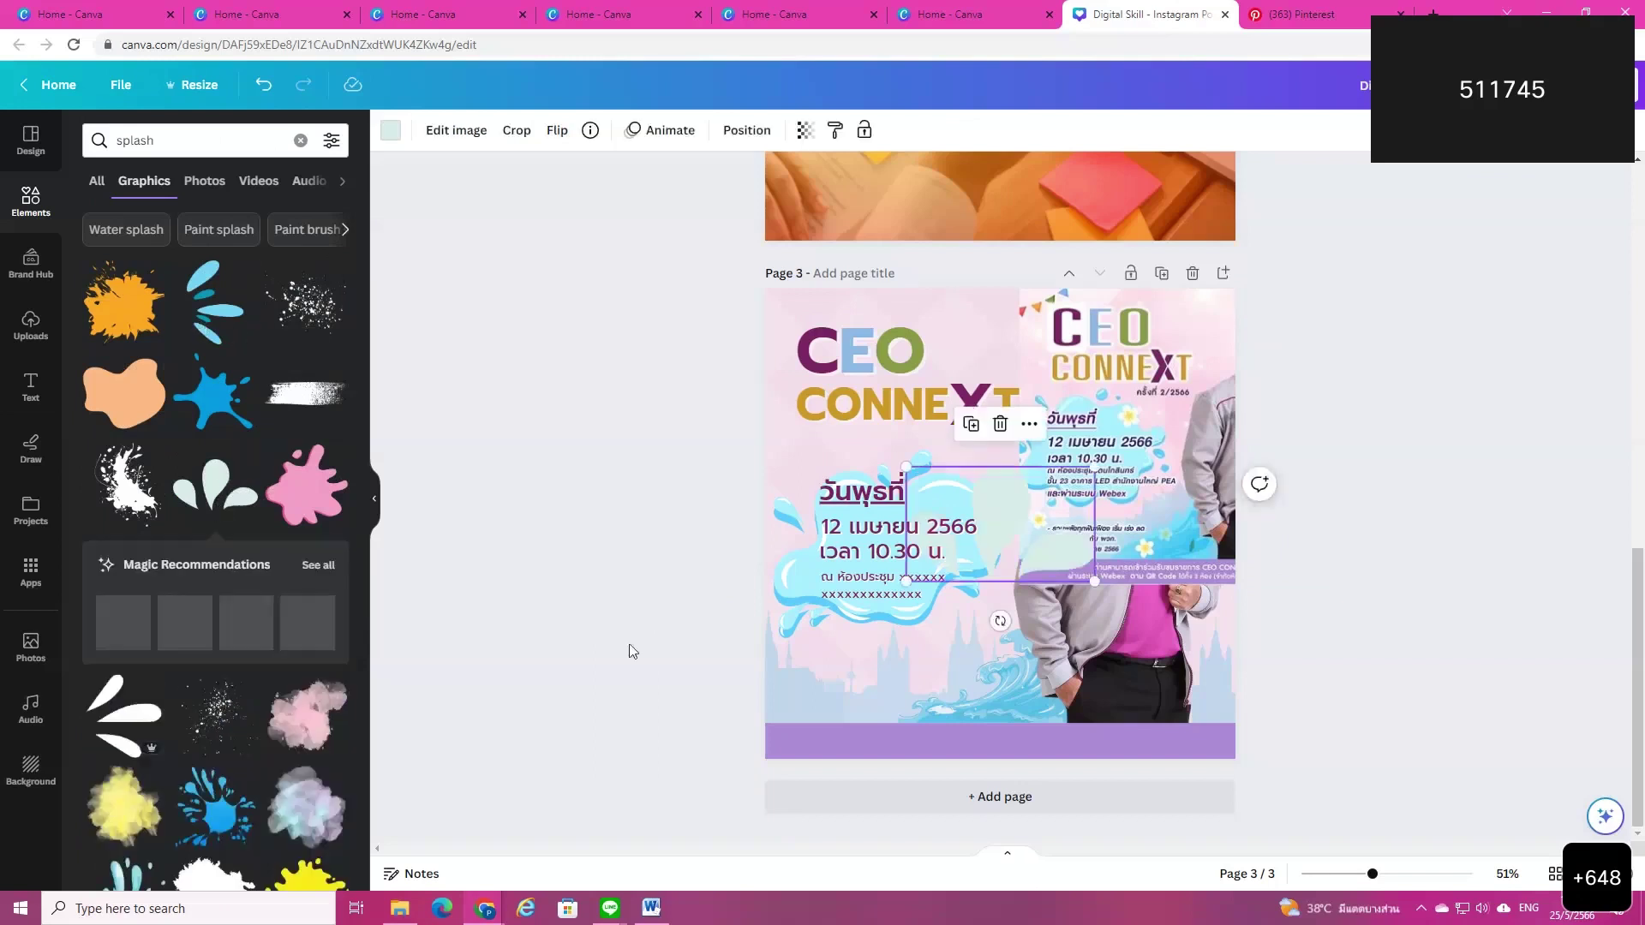
{"action": "left_click_drag", "start_coordinate": [998, 514], "coordinate": [843, 524]}
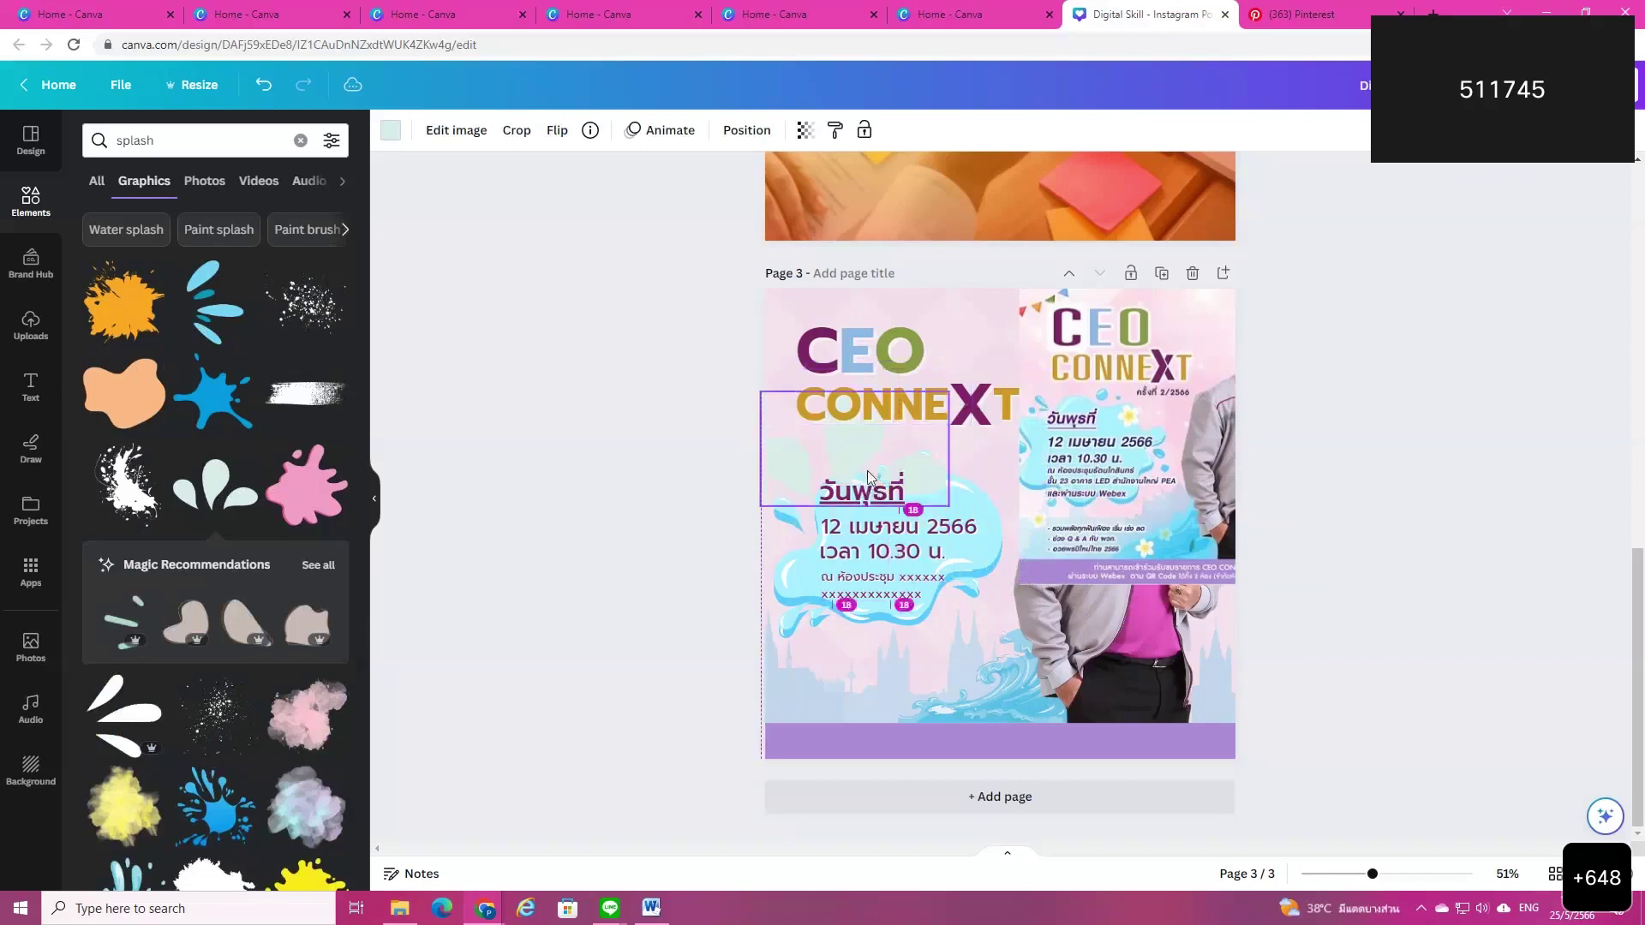
Step: Colour the droplet graphic the document's light cyan #ABF3FF, shrink it and place it just below the X of CONNEXT
{"action": "left_click", "coordinate": [390, 129]}
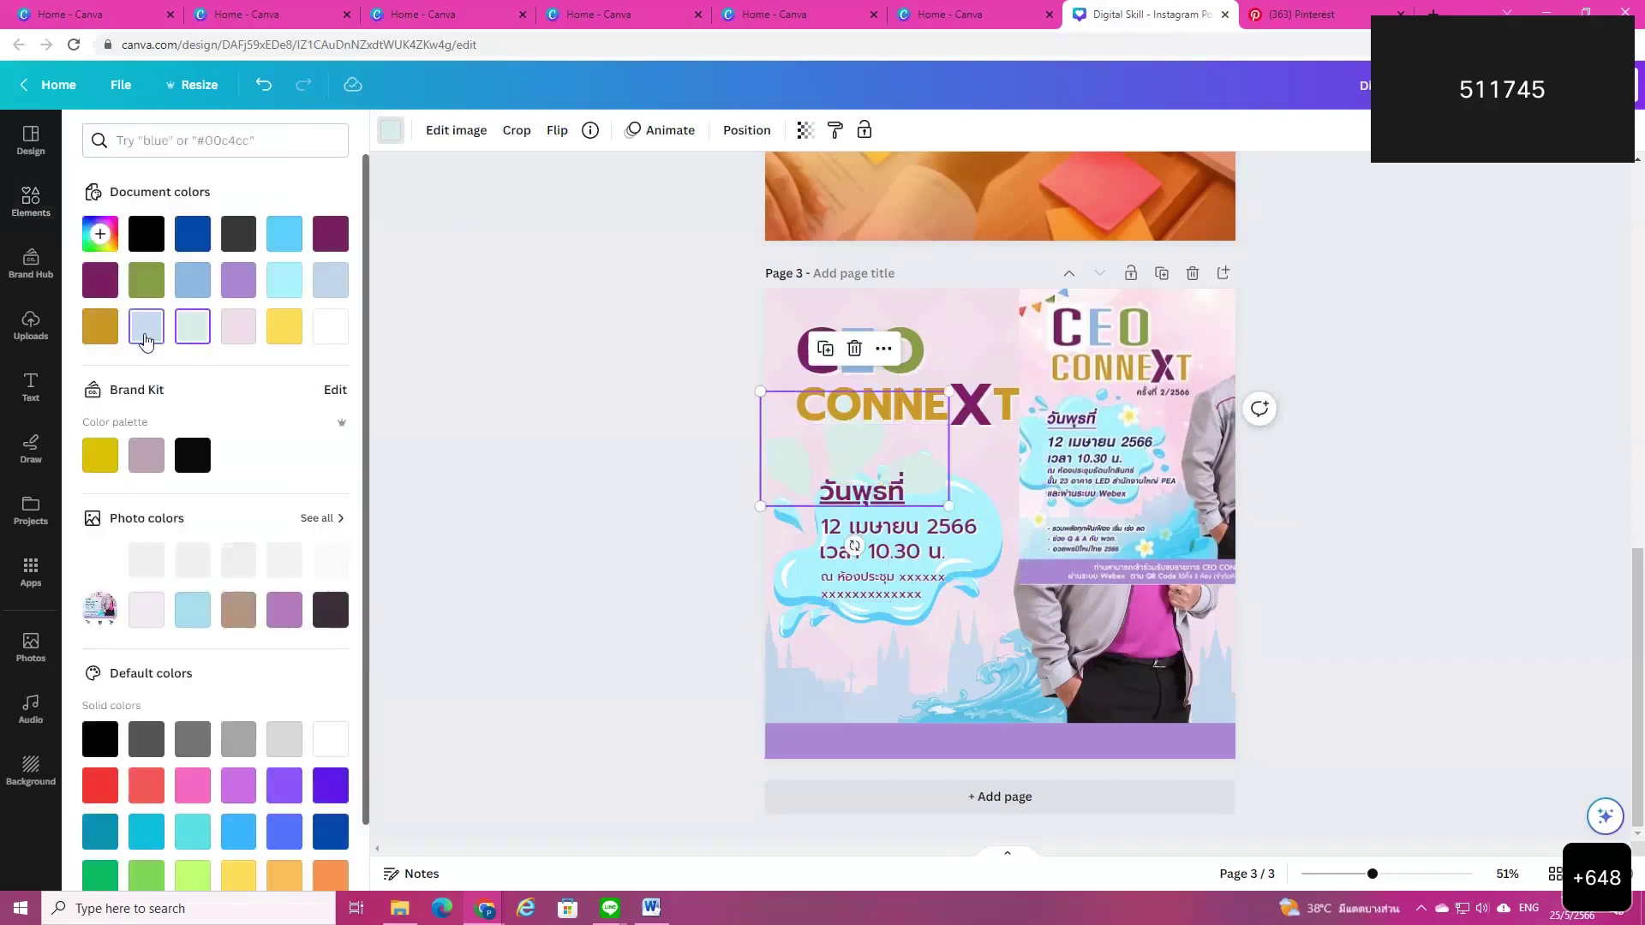
{"action": "left_click", "coordinate": [147, 328]}
{"action": "left_click", "coordinate": [291, 287]}
{"action": "left_click_drag", "start_coordinate": [893, 476], "coordinate": [911, 610]}
{"action": "left_click_drag", "start_coordinate": [915, 667], "coordinate": [999, 470]}
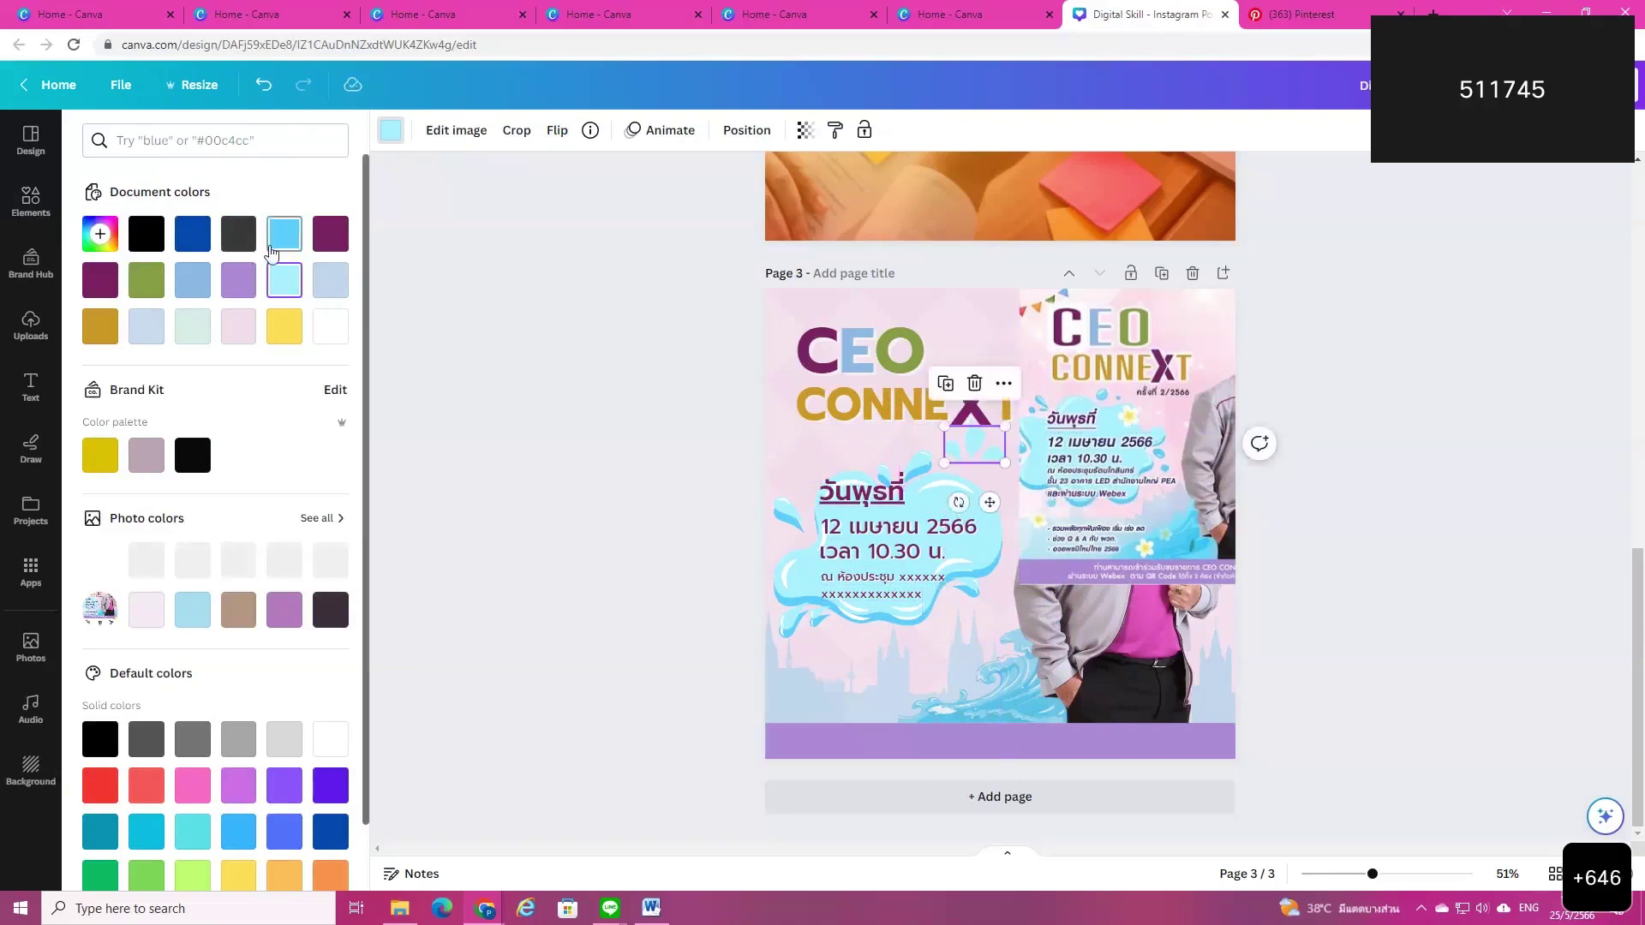
Step: Recolour the droplet graphic with a blue sampled from the reference poster's water splash
{"action": "left_click", "coordinate": [100, 233]}
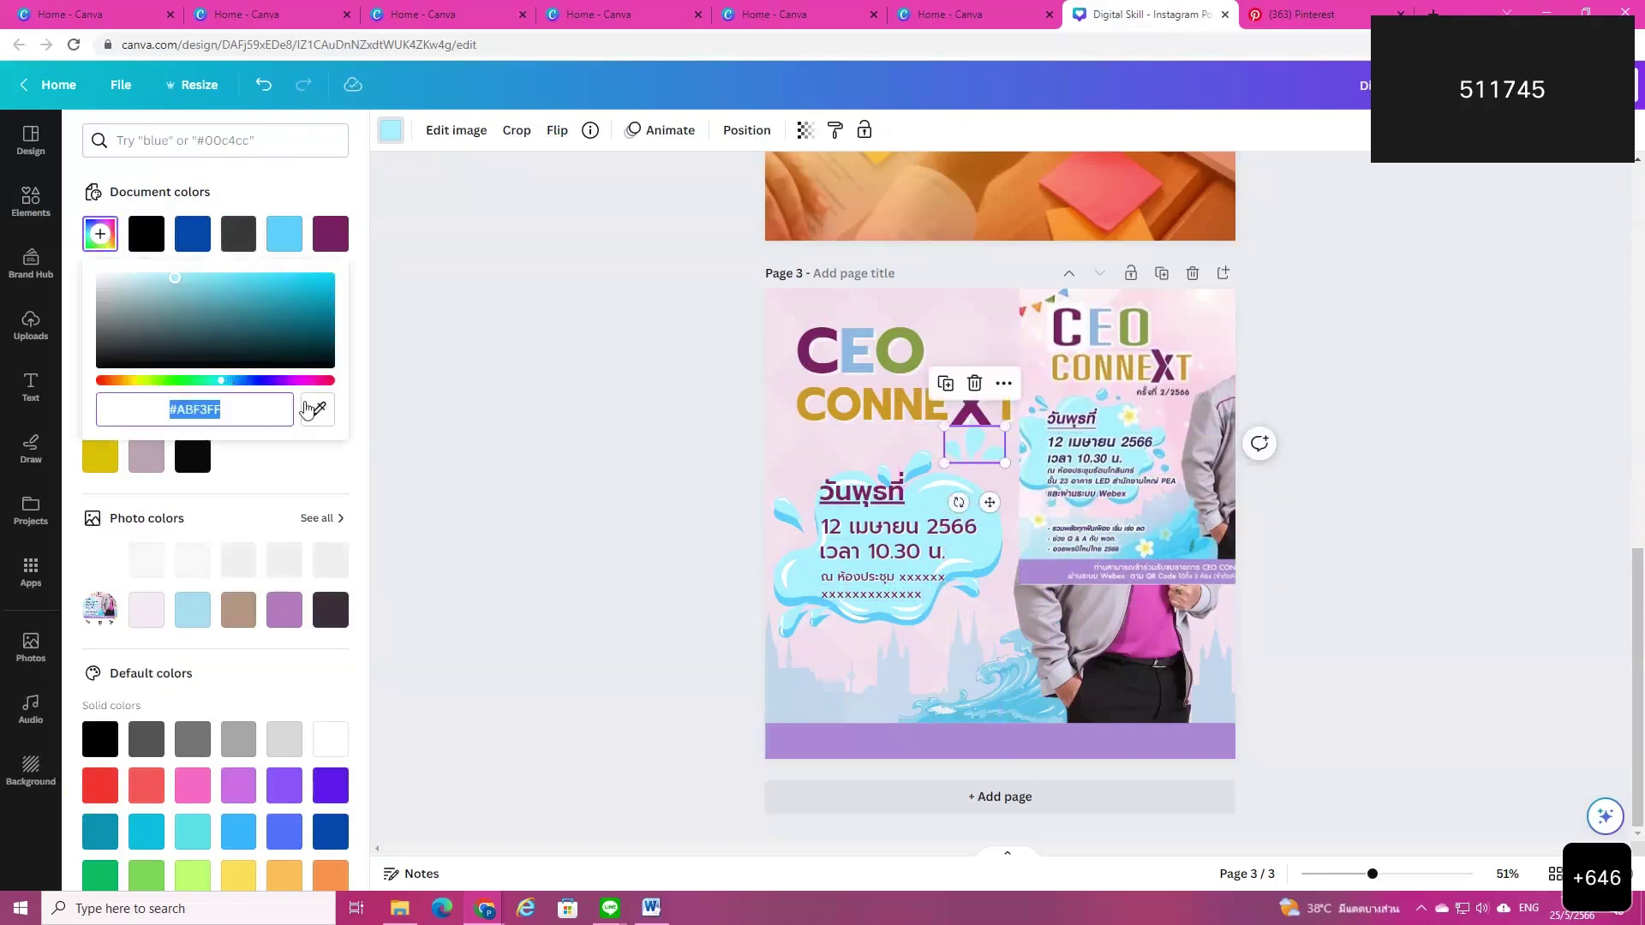
{"action": "left_click", "coordinate": [1099, 394]}
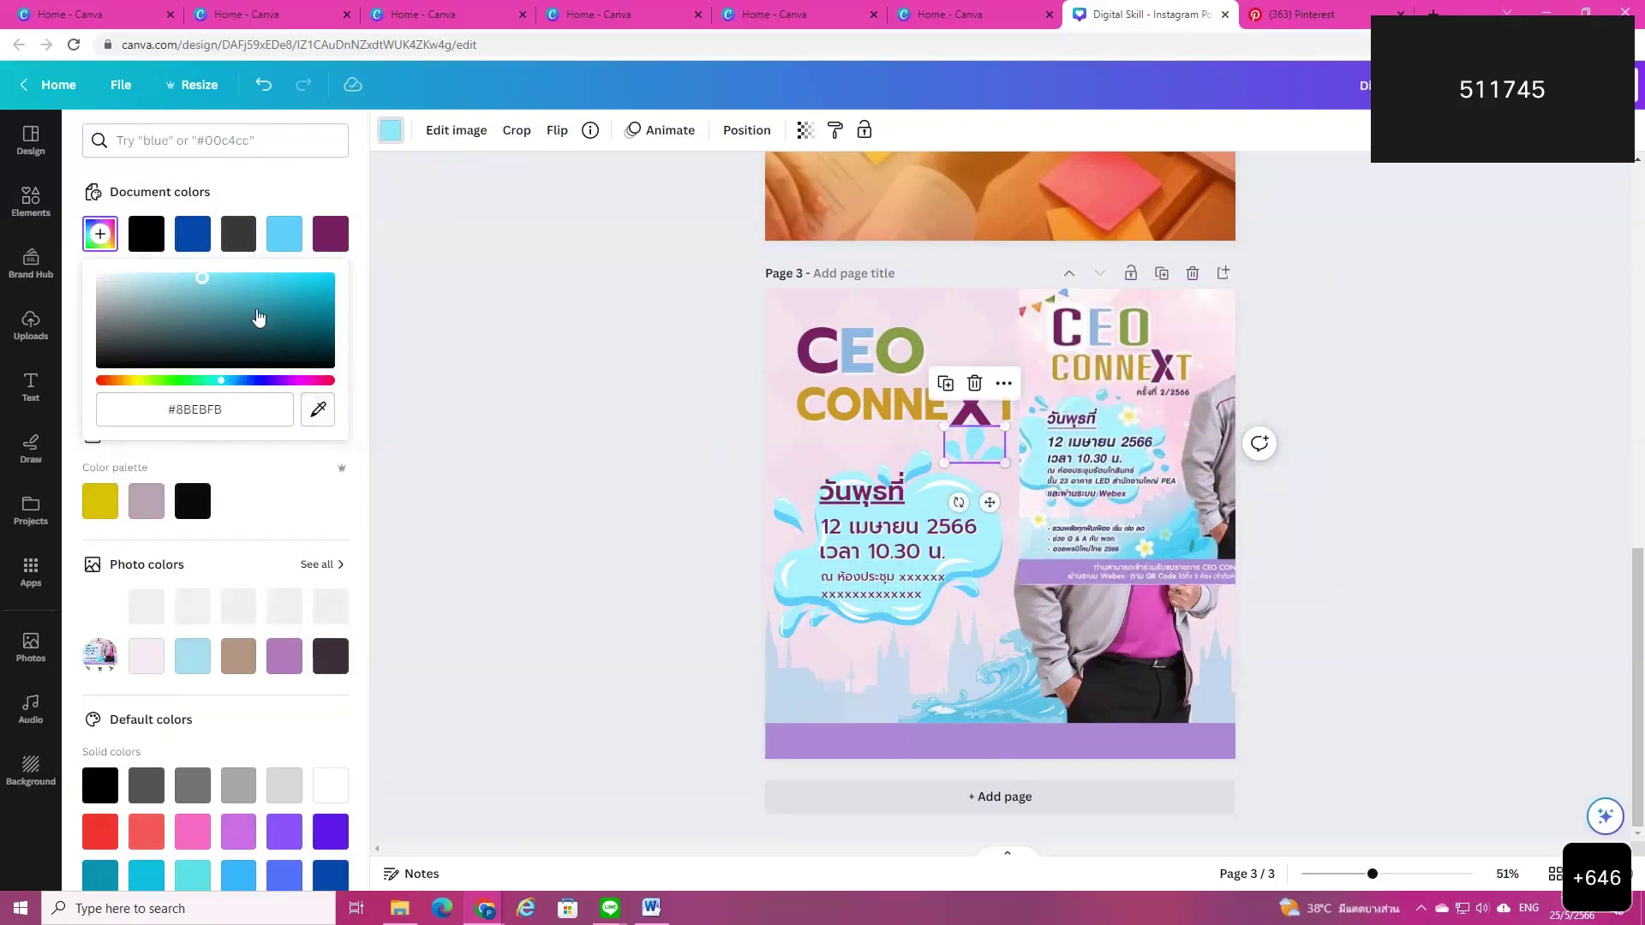
{"action": "left_click", "coordinate": [219, 418]}
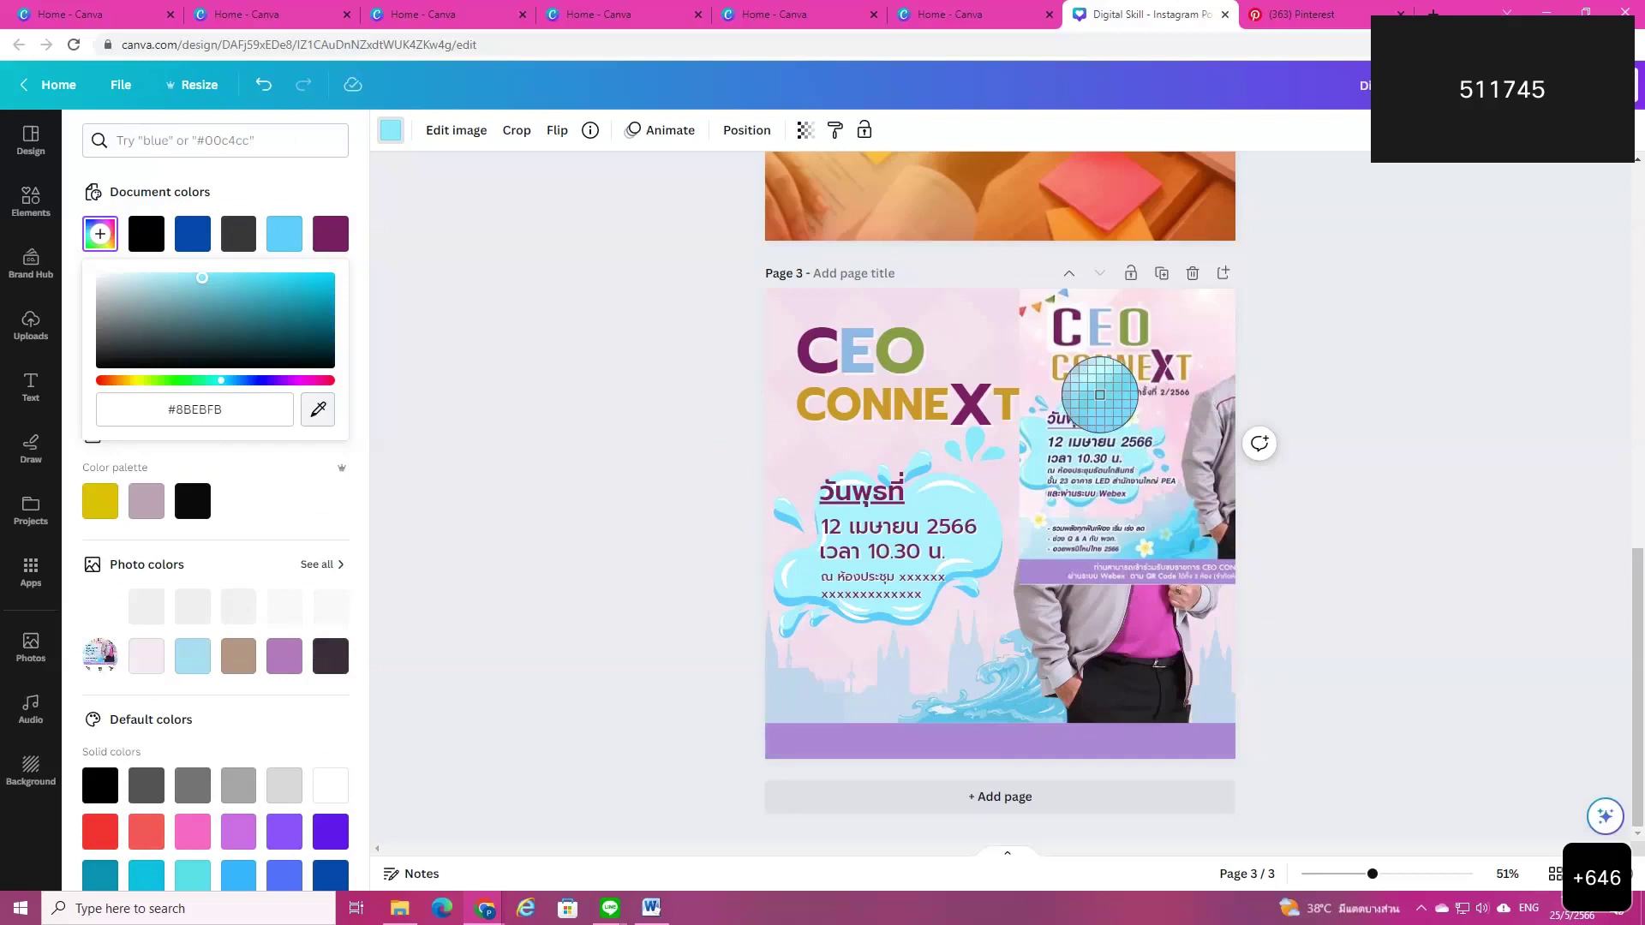
{"action": "left_click", "coordinate": [1103, 394]}
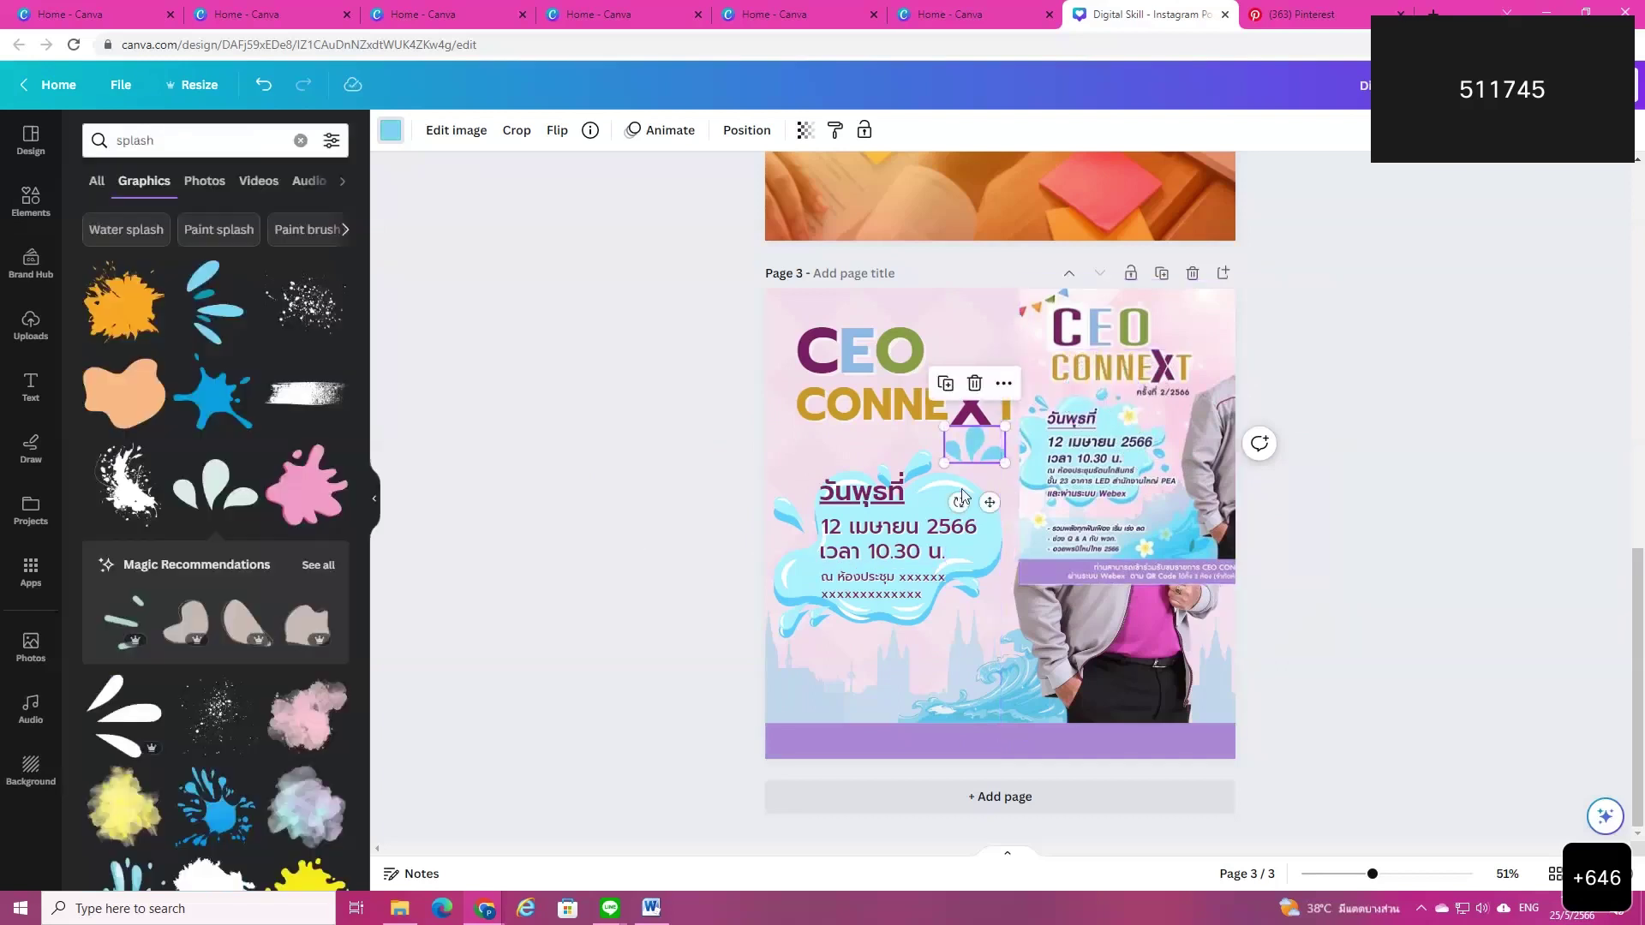
Step: Shrink and tilt the blue droplet graphic and place it at the upper-right edge of the water splash
{"action": "left_click", "coordinate": [1152, 502]}
{"action": "left_click", "coordinate": [939, 449]}
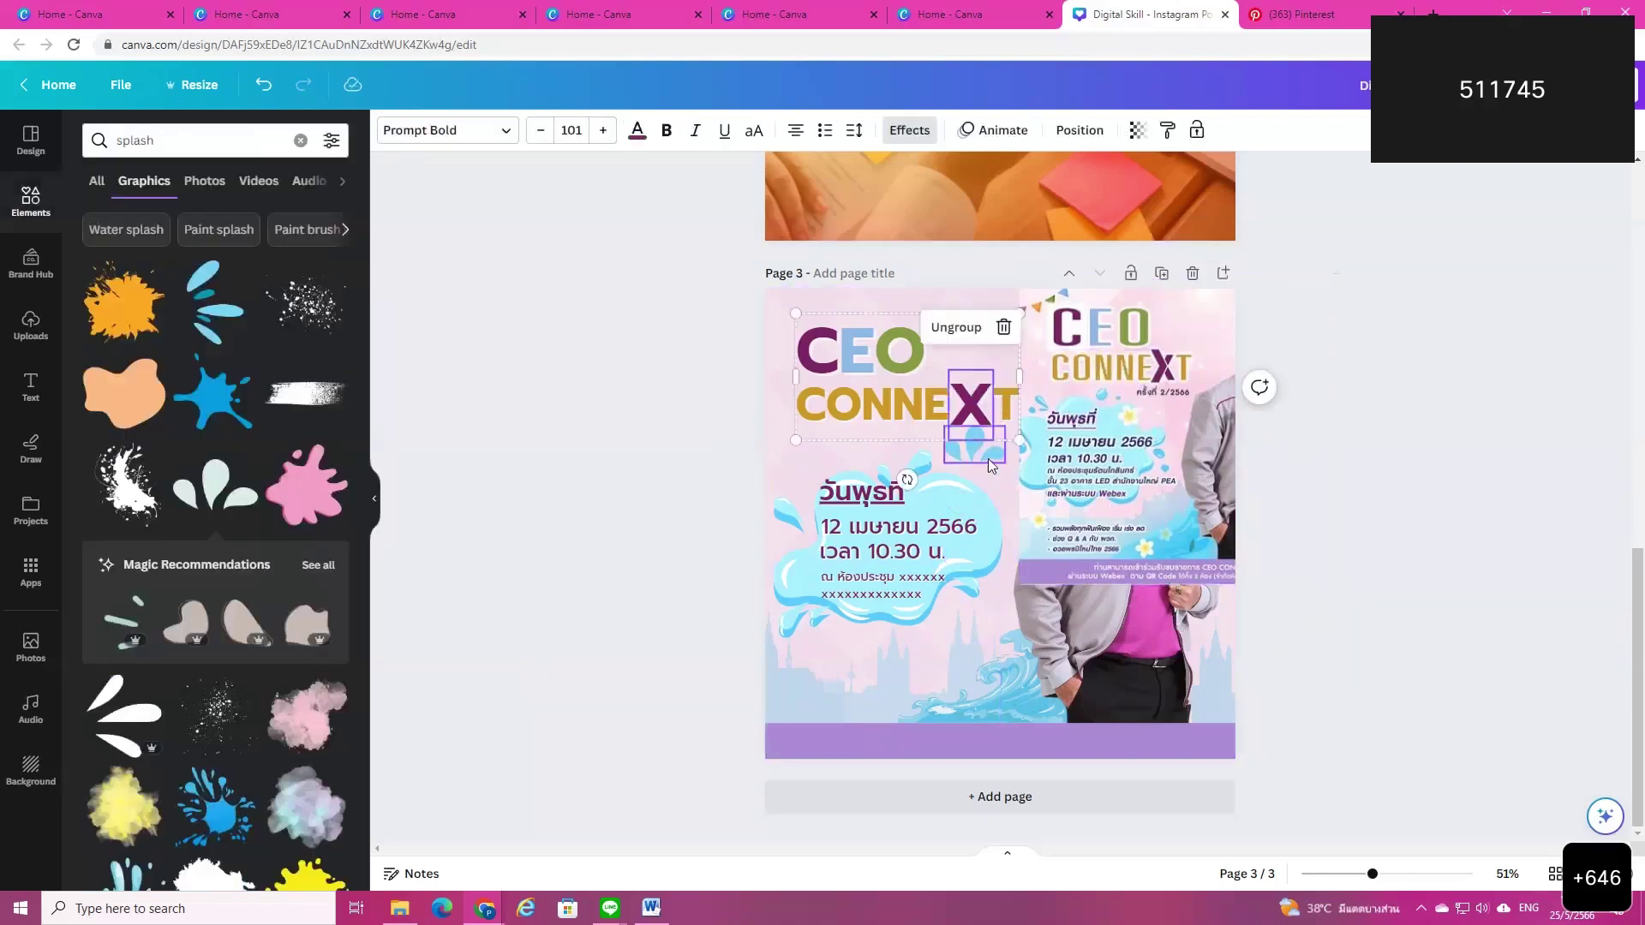
{"action": "left_click", "coordinate": [988, 459]}
{"action": "left_click_drag", "start_coordinate": [1004, 464], "coordinate": [949, 504]}
{"action": "left_click", "coordinate": [1421, 591]}
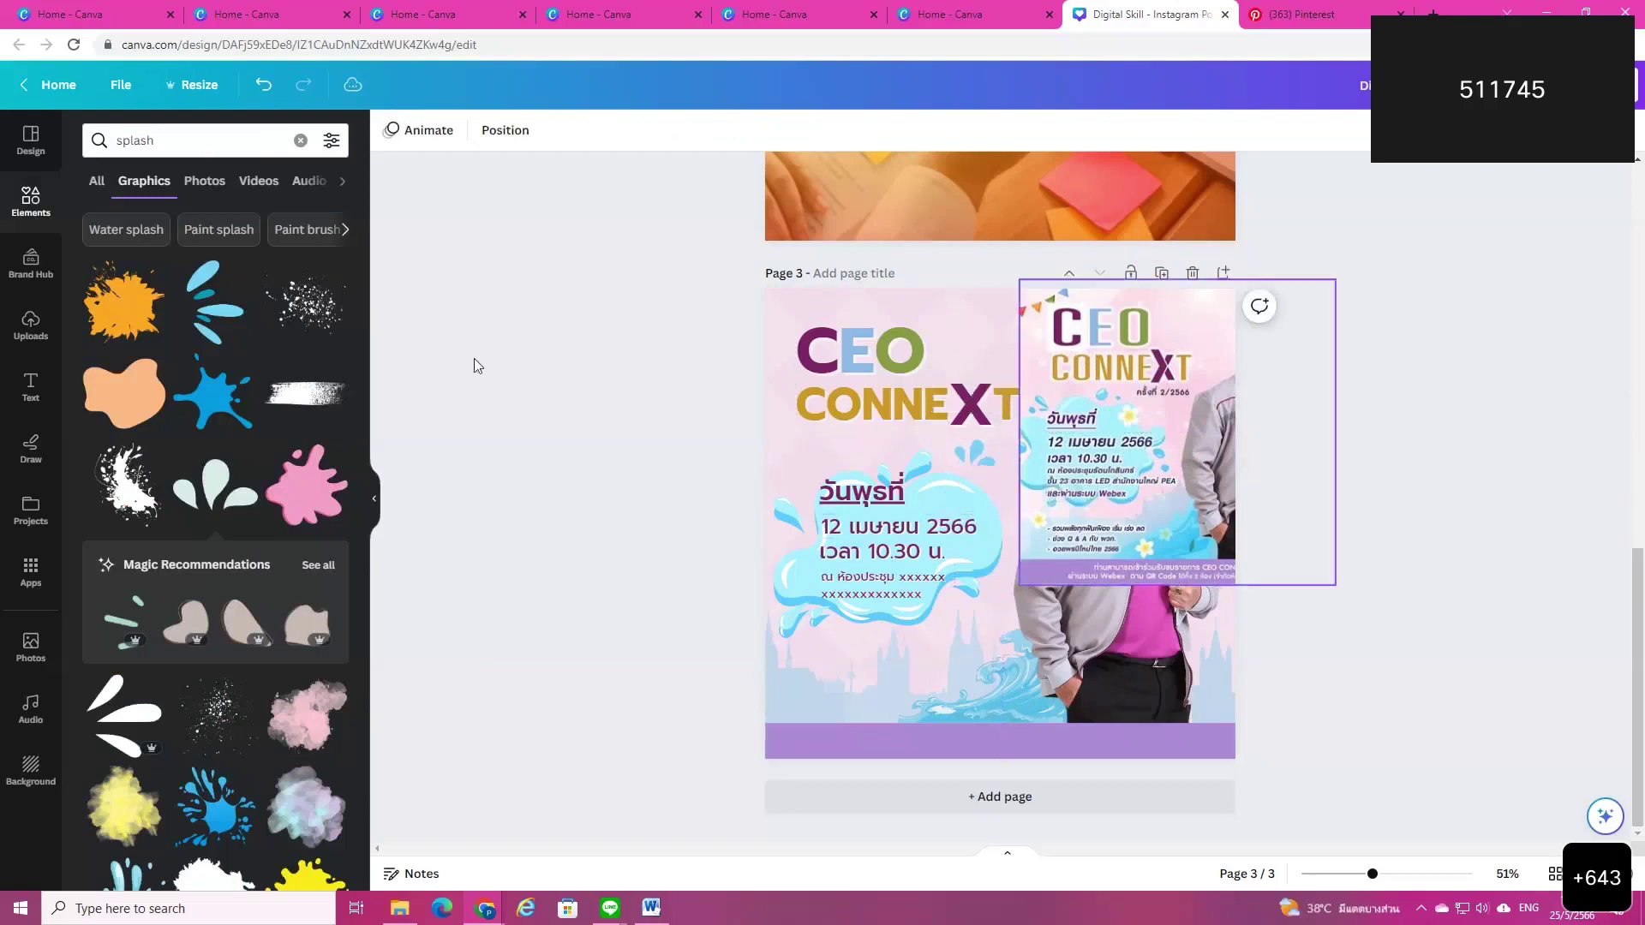
Step: Search the elements for "สงกรานต์" and show all the matching graphics
{"action": "left_click", "coordinate": [300, 139]}
{"action": "left_click", "coordinate": [173, 139]}
{"action": "type", "text": "สงกรานต์"}
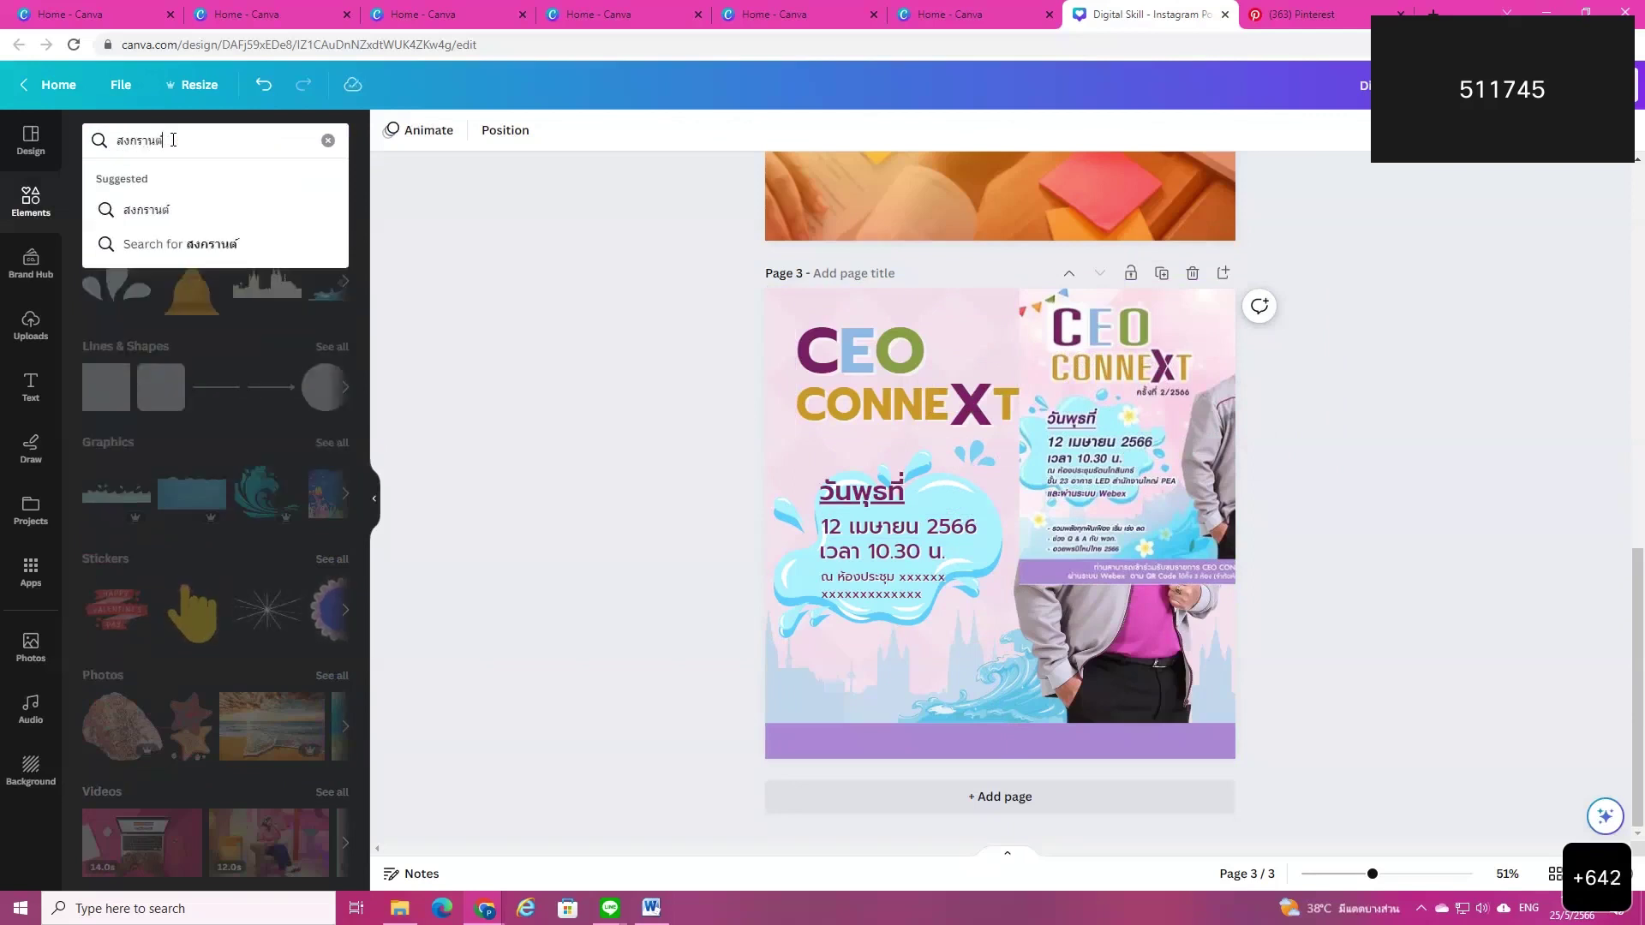
{"action": "key", "text": "Return"}
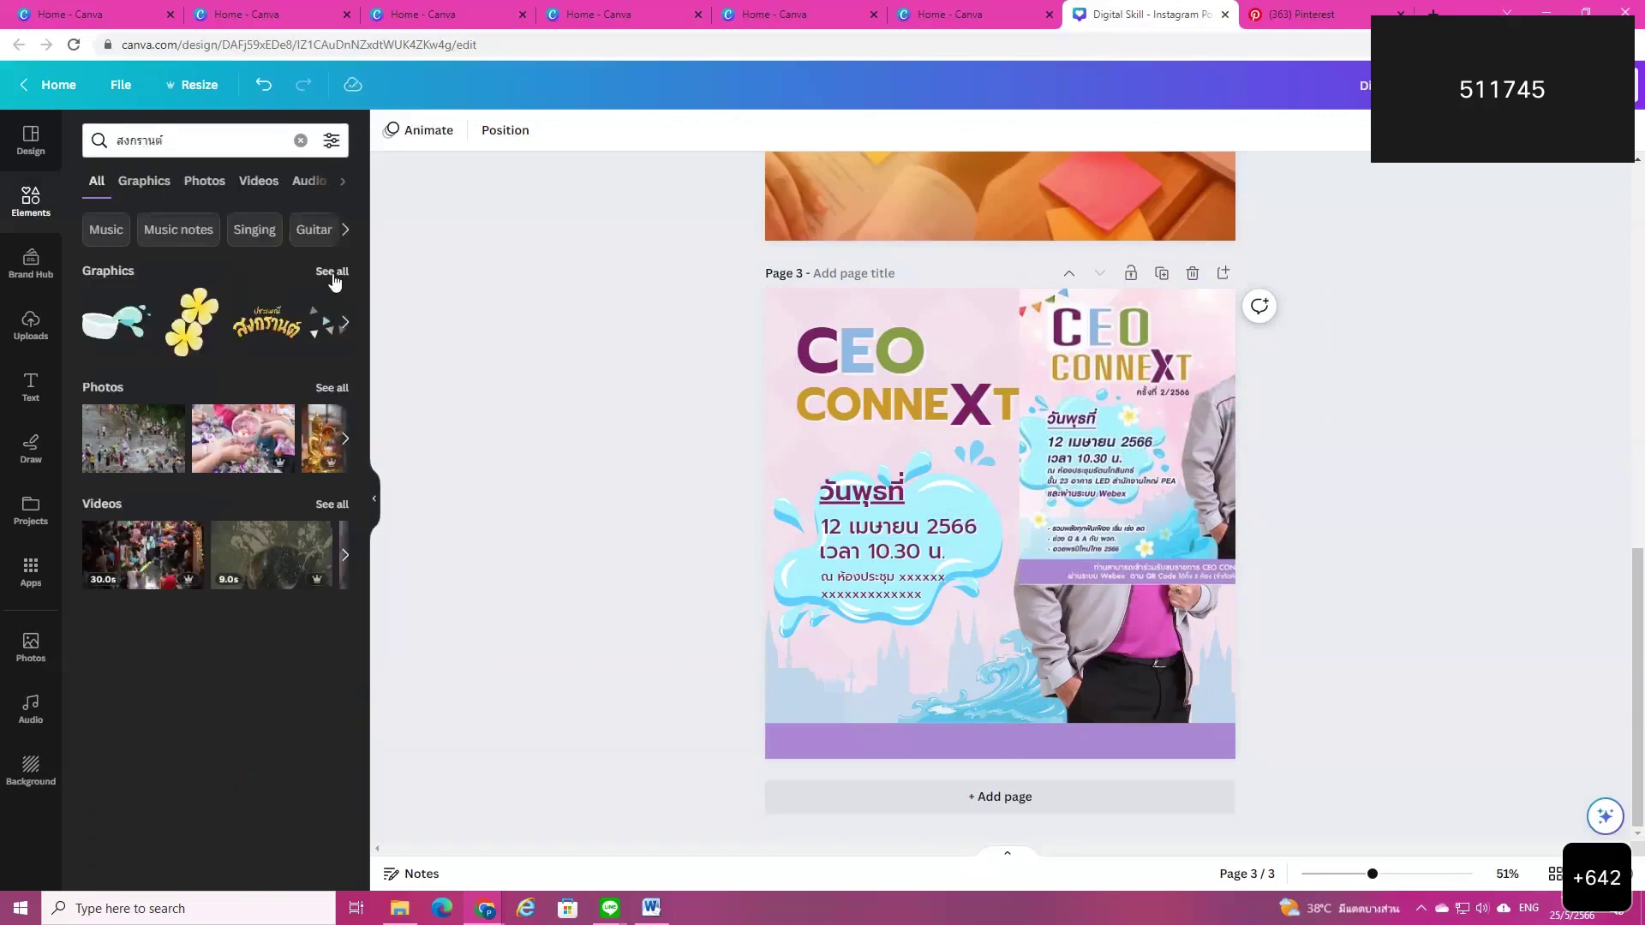
{"action": "left_click", "coordinate": [332, 273]}
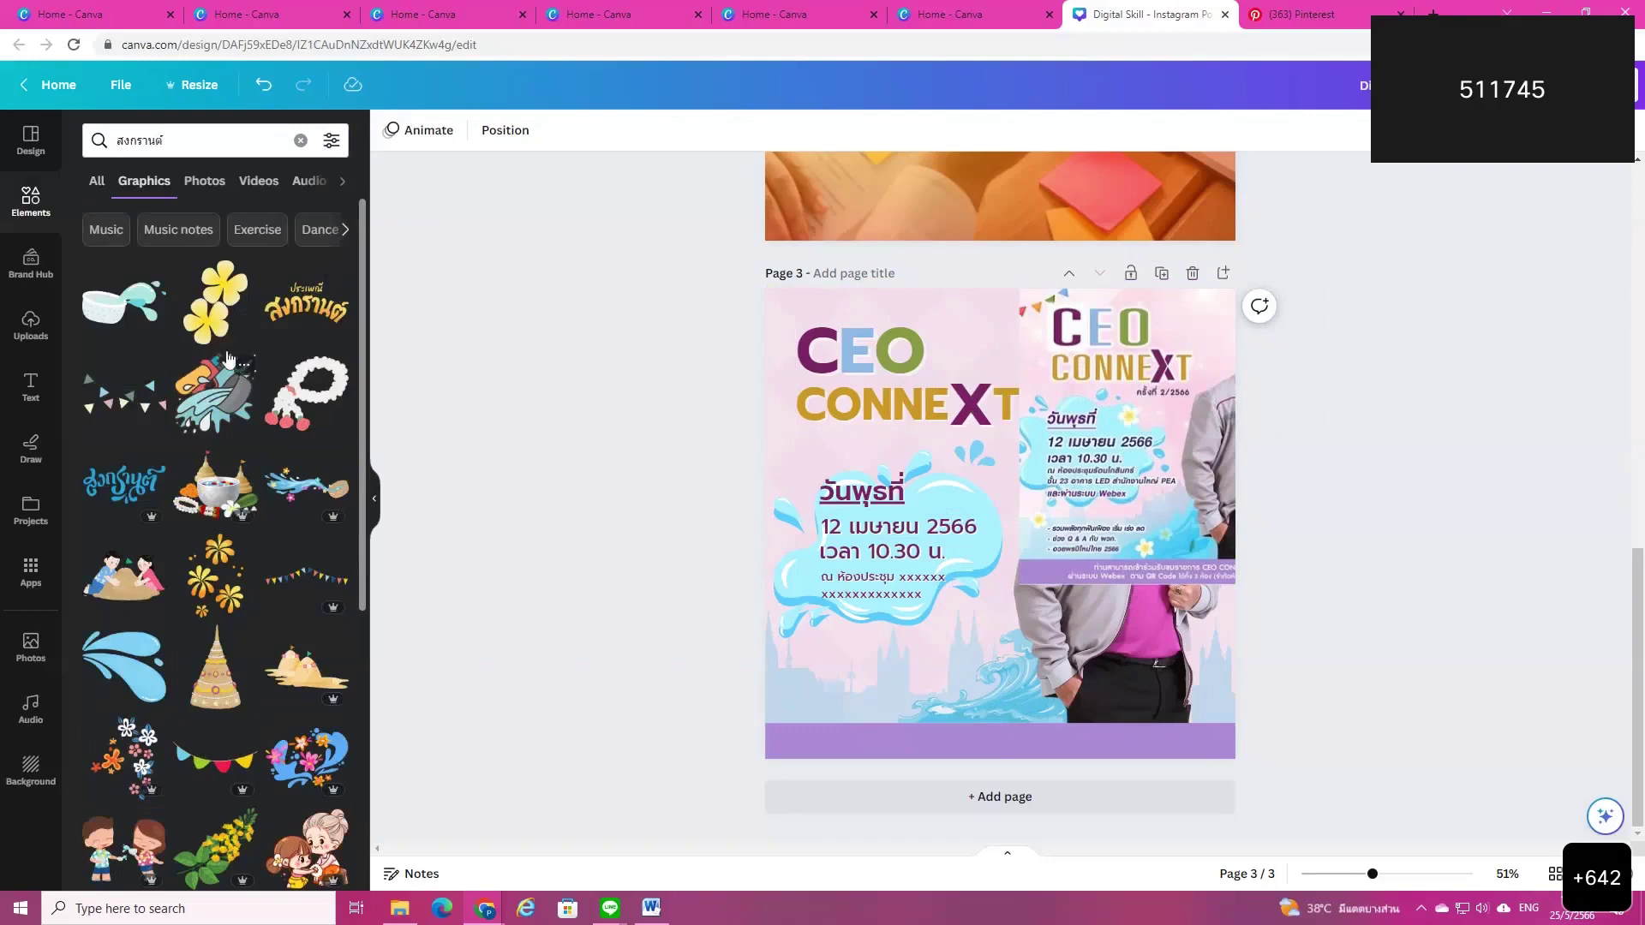
Step: Add the yellow two-flower graphic, shrink and tilt it, and place it on the wave beside the man's jacket
{"action": "left_click", "coordinate": [210, 304]}
{"action": "left_click_drag", "start_coordinate": [1009, 605], "coordinate": [806, 600]}
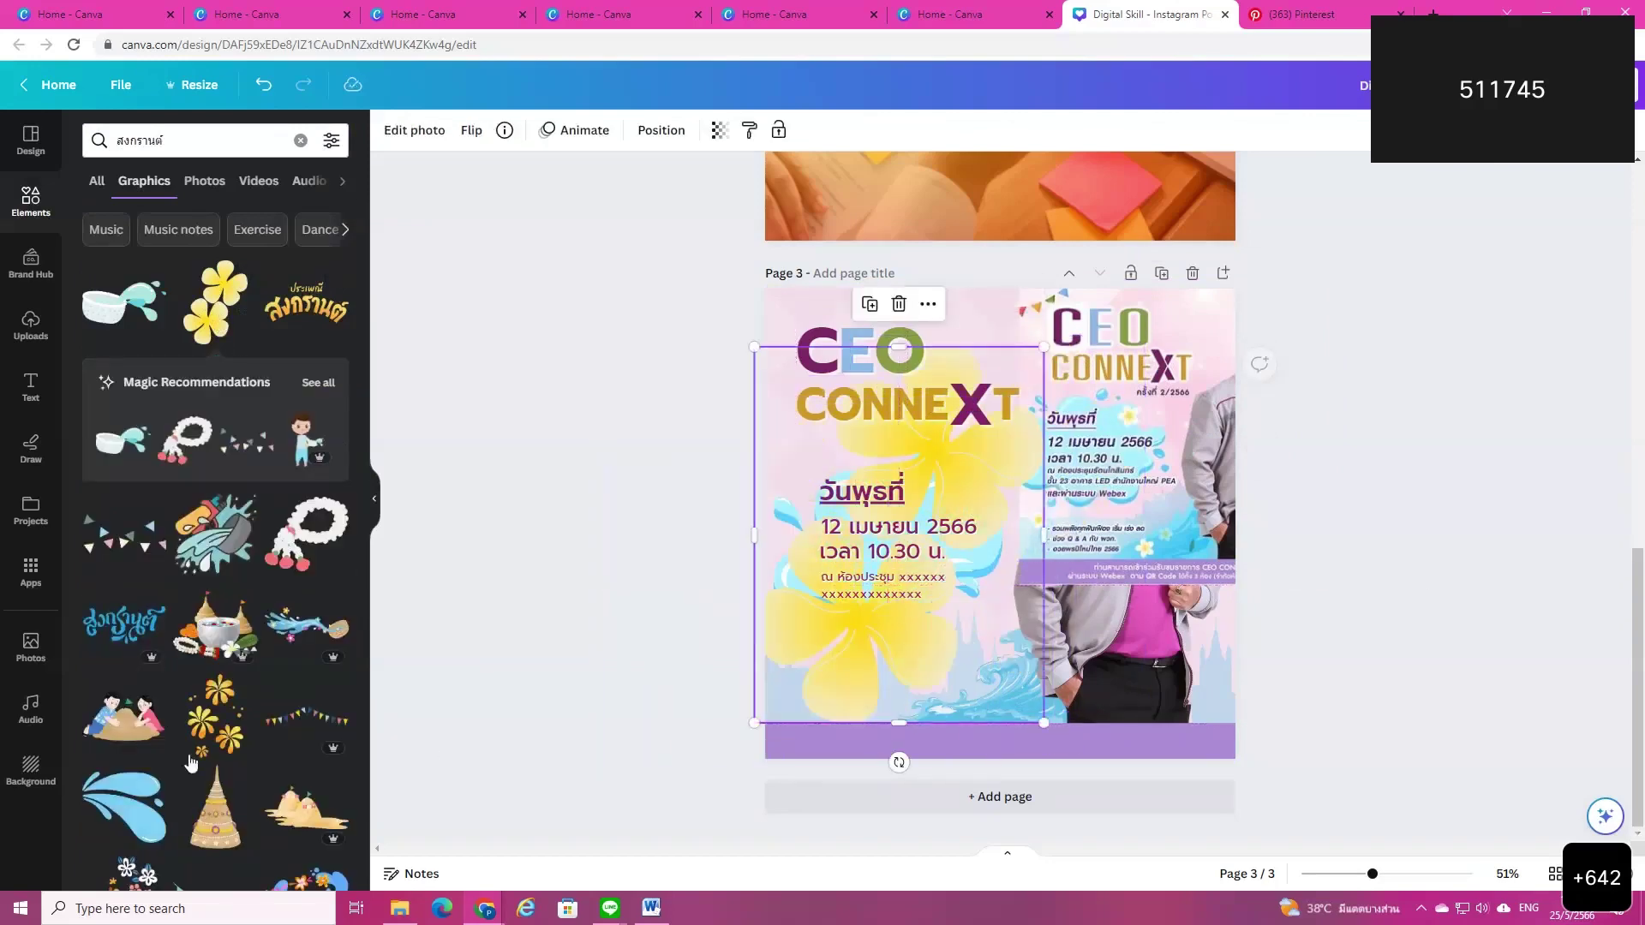
{"action": "scroll", "coordinate": [218, 548], "scroll_direction": "down", "scroll_amount": 3}
{"action": "scroll", "coordinate": [217, 554], "scroll_direction": "down", "scroll_amount": 2}
{"action": "left_click_drag", "start_coordinate": [1043, 347], "coordinate": [1009, 668]}
{"action": "left_click_drag", "start_coordinate": [961, 753], "coordinate": [1004, 688]}
Step: Add the white flower graphic with the green leaf, shrink it and place it on the splash's upper-right part
{"action": "scroll", "coordinate": [243, 660], "scroll_direction": "down", "scroll_amount": 3}
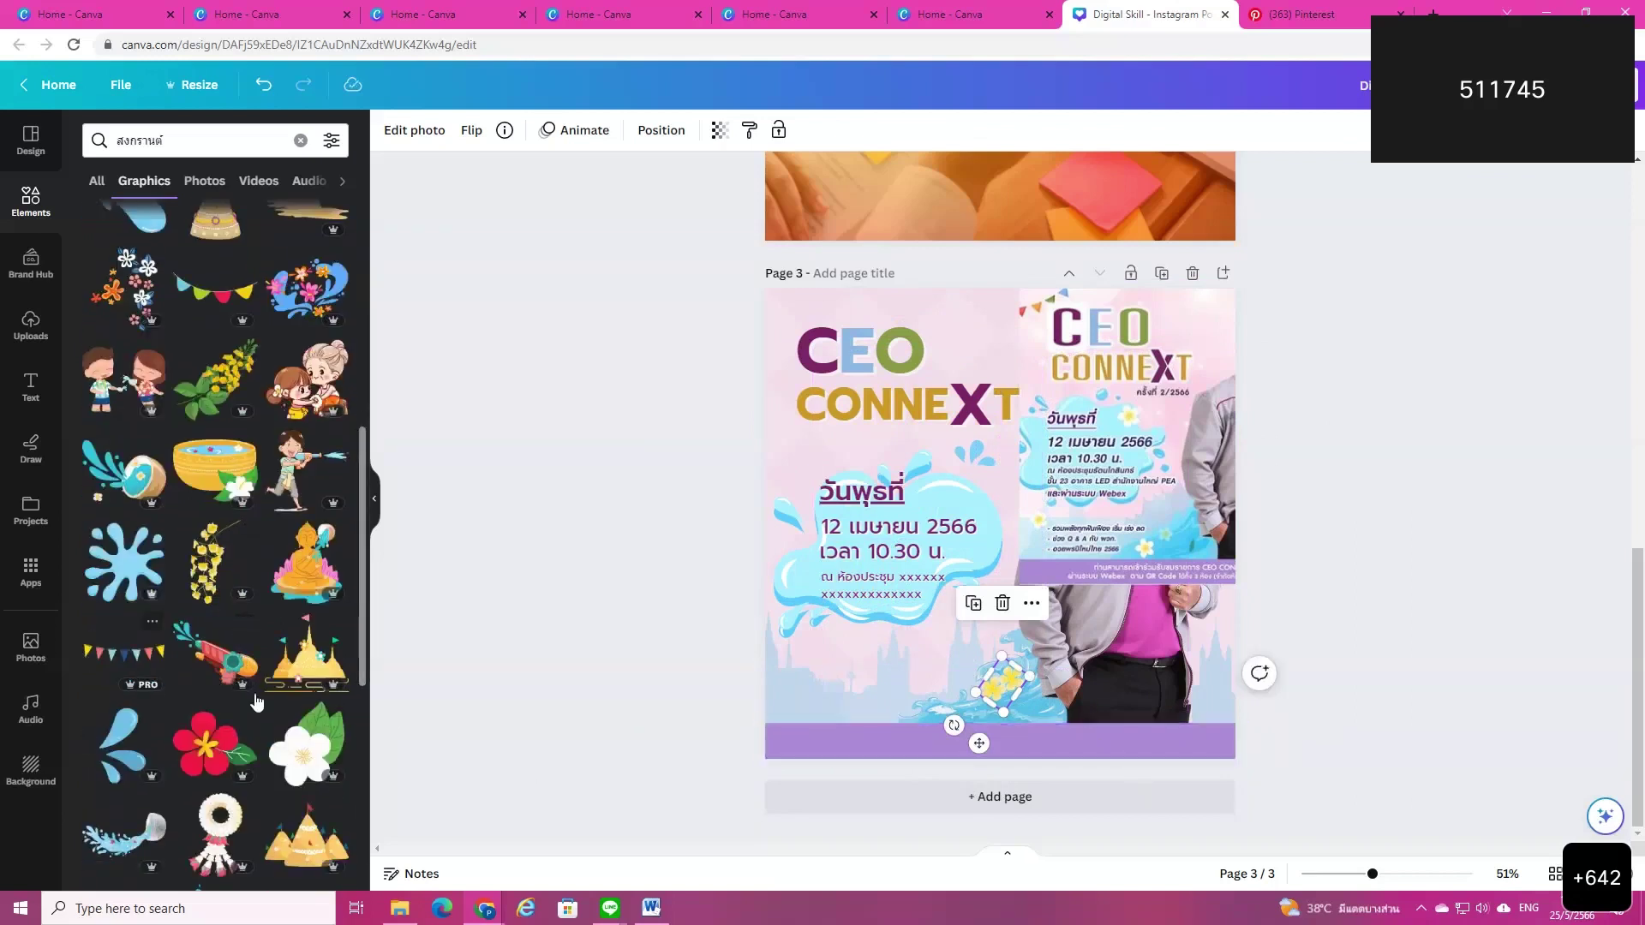
{"action": "left_click", "coordinate": [304, 743]}
{"action": "left_click_drag", "start_coordinate": [1034, 587], "coordinate": [885, 599]}
{"action": "left_click_drag", "start_coordinate": [906, 540], "coordinate": [957, 491]}
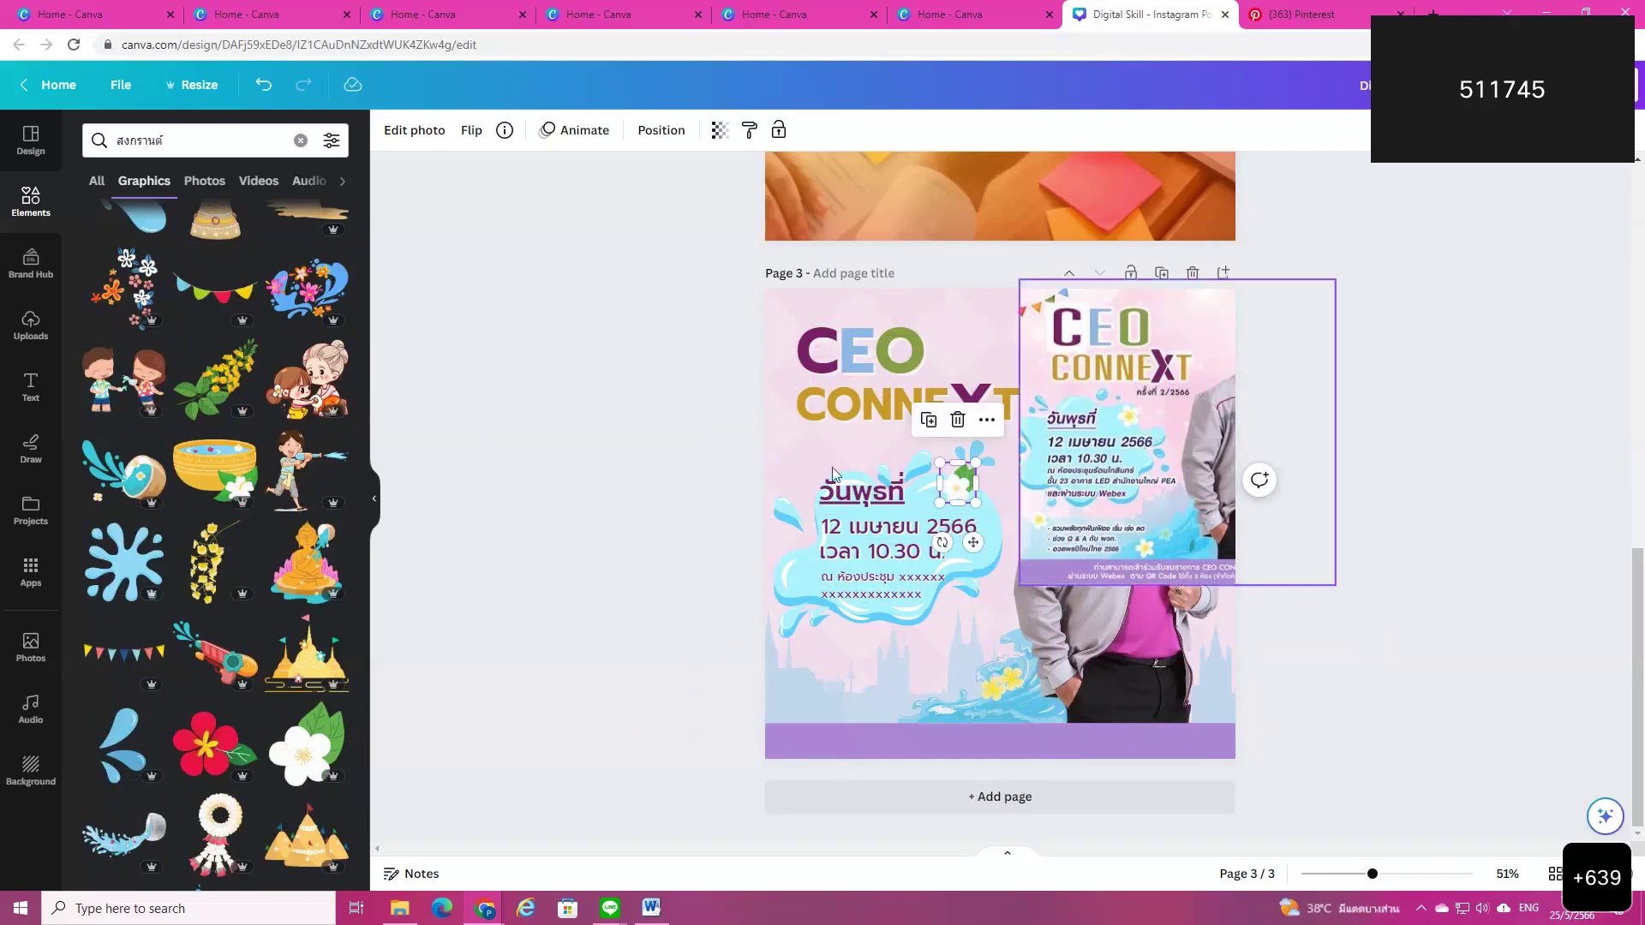
Step: Make a second, rotated copy of the white flower and place it just below the C of CONNEXT
{"action": "scroll", "coordinate": [288, 660], "scroll_direction": "down", "scroll_amount": 4}
{"action": "scroll", "coordinate": [287, 661], "scroll_direction": "down", "scroll_amount": 2}
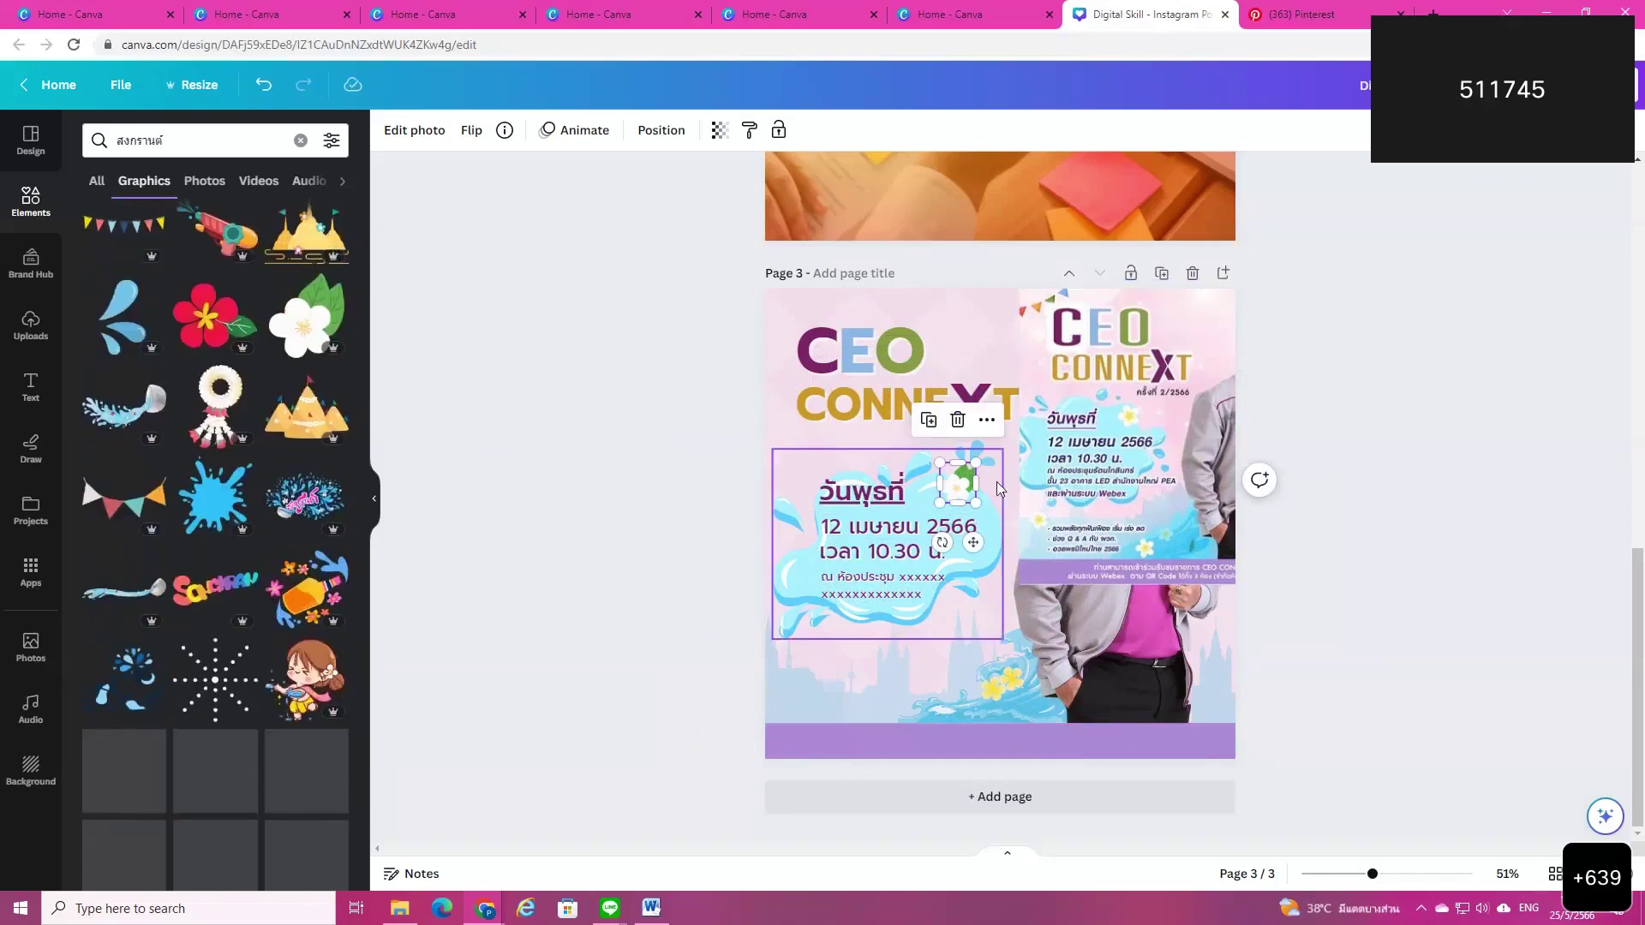
{"action": "left_click_drag", "start_coordinate": [957, 484], "coordinate": [686, 582]}
{"action": "left_click_drag", "start_coordinate": [805, 625], "coordinate": [803, 442]}
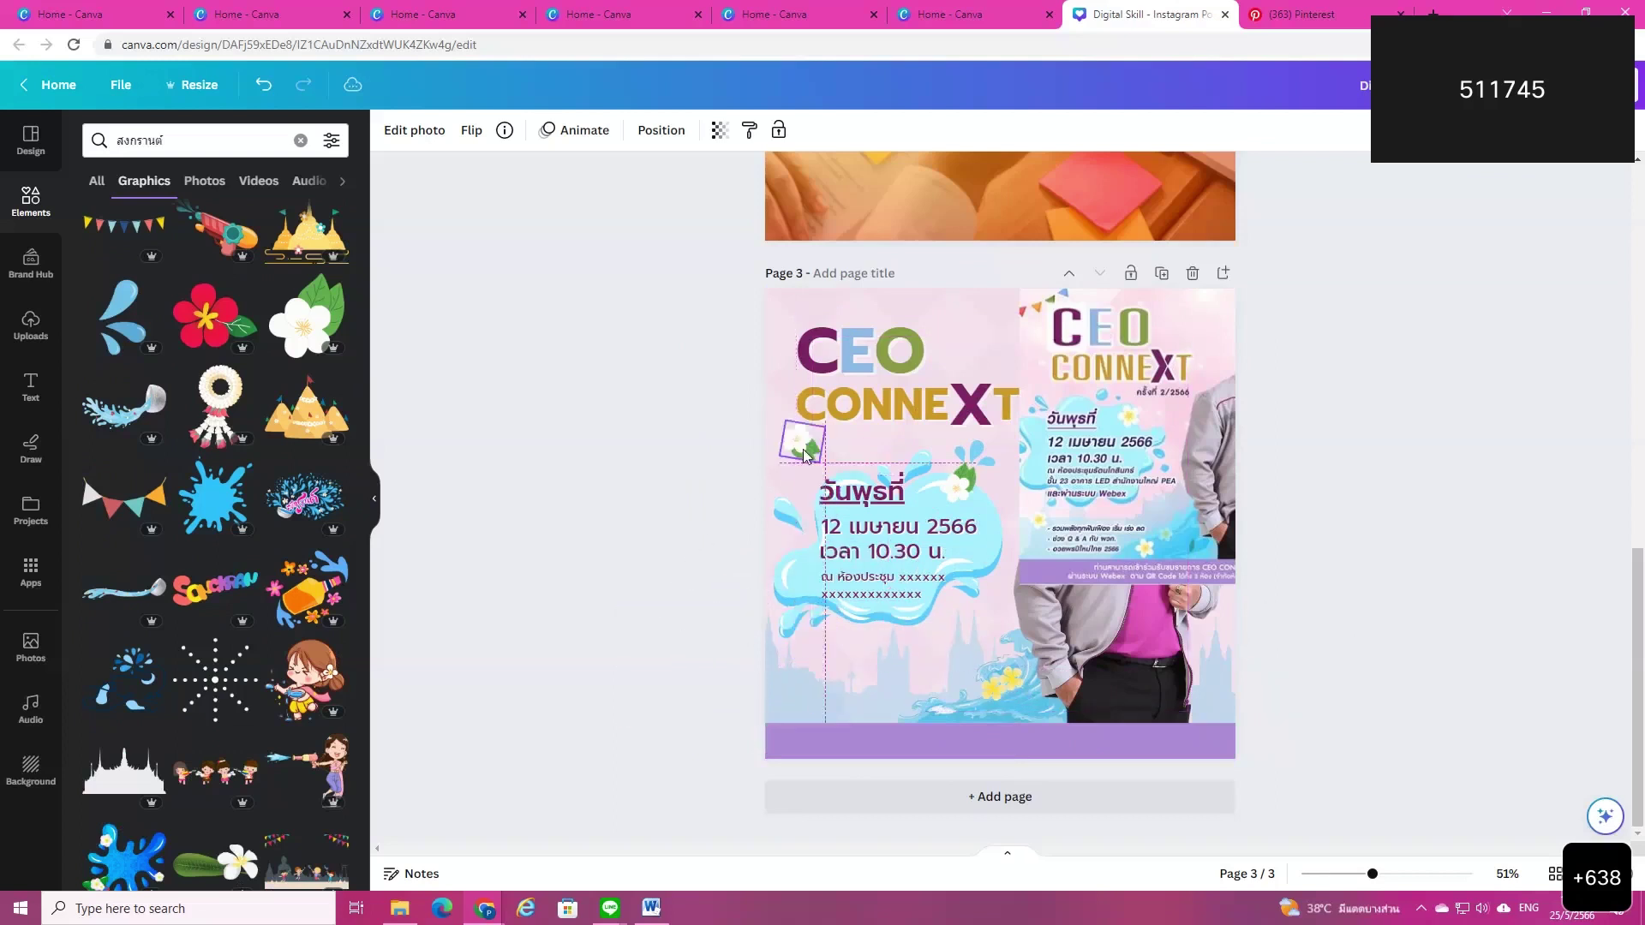
{"action": "left_click", "coordinate": [1379, 637]}
Step: Search the element graphics for "shade"
{"action": "left_click", "coordinate": [132, 152]}
{"action": "key", "text": "Return"}
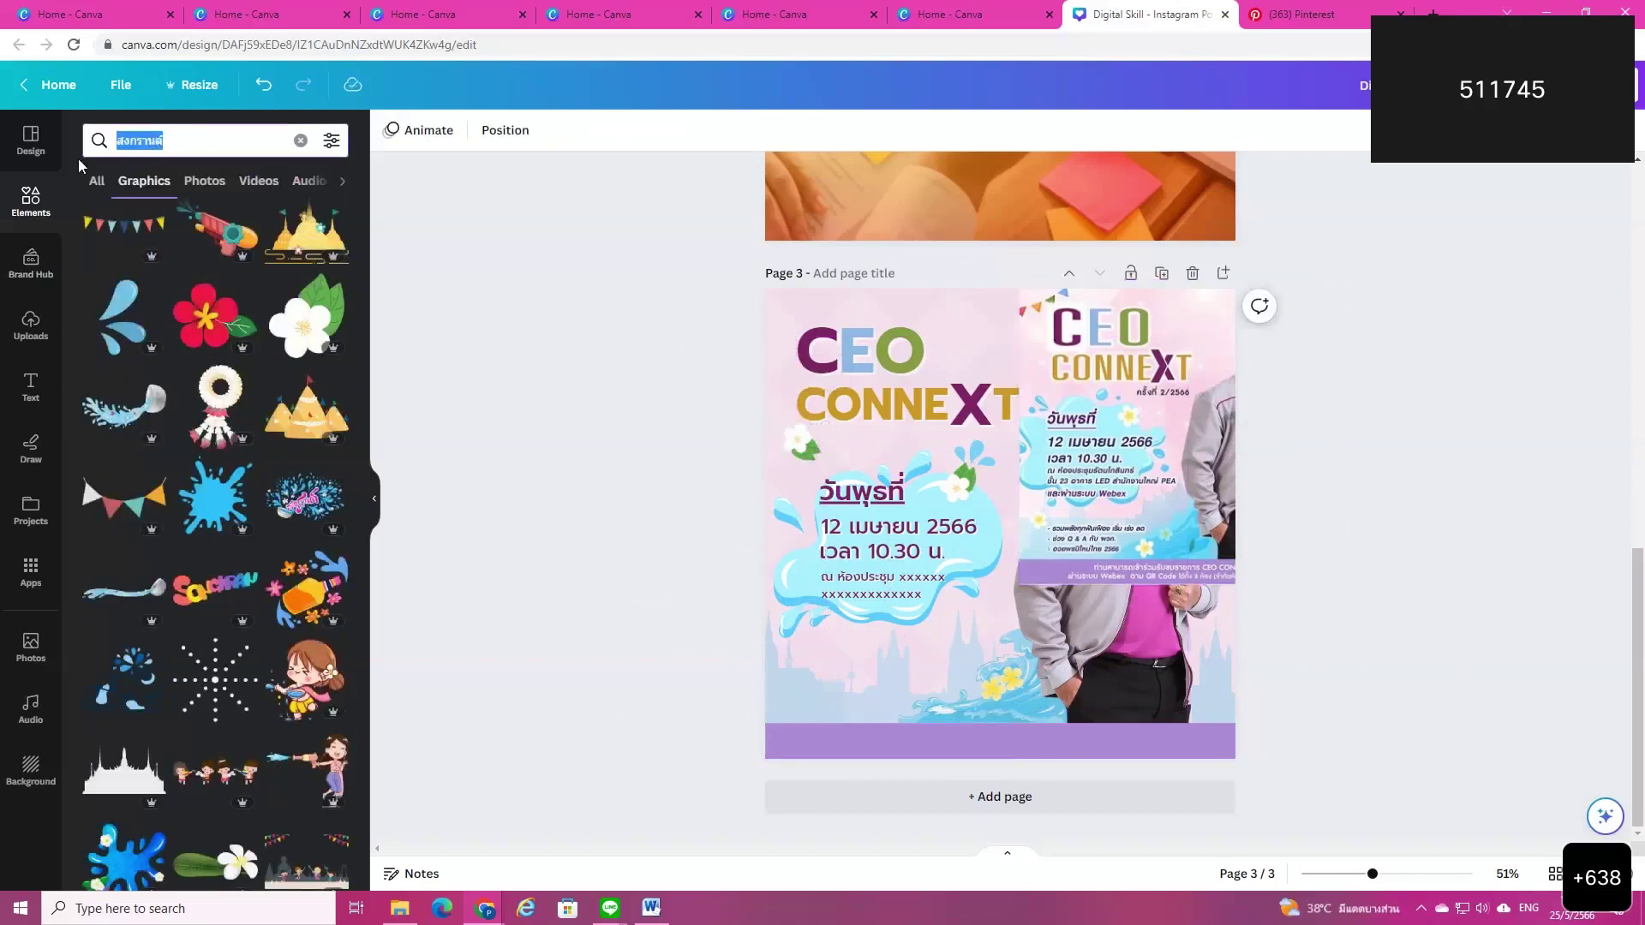
{"action": "type", "text": "ห"}
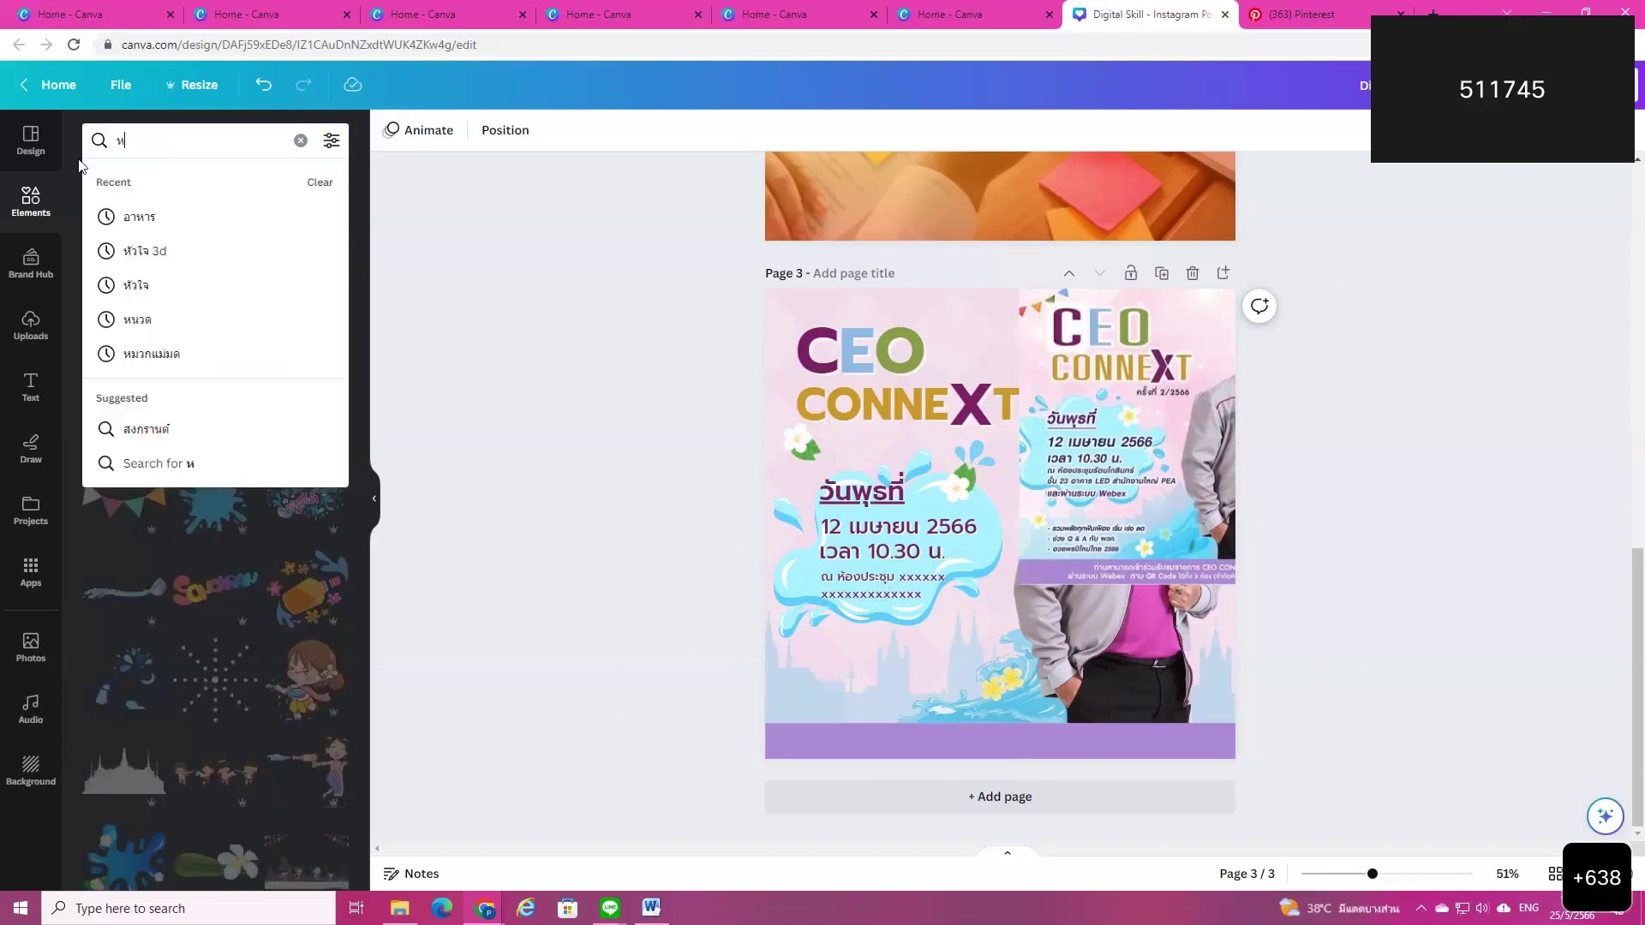
{"action": "key", "text": "BackSpace"}
{"action": "type", "text": "sha"}
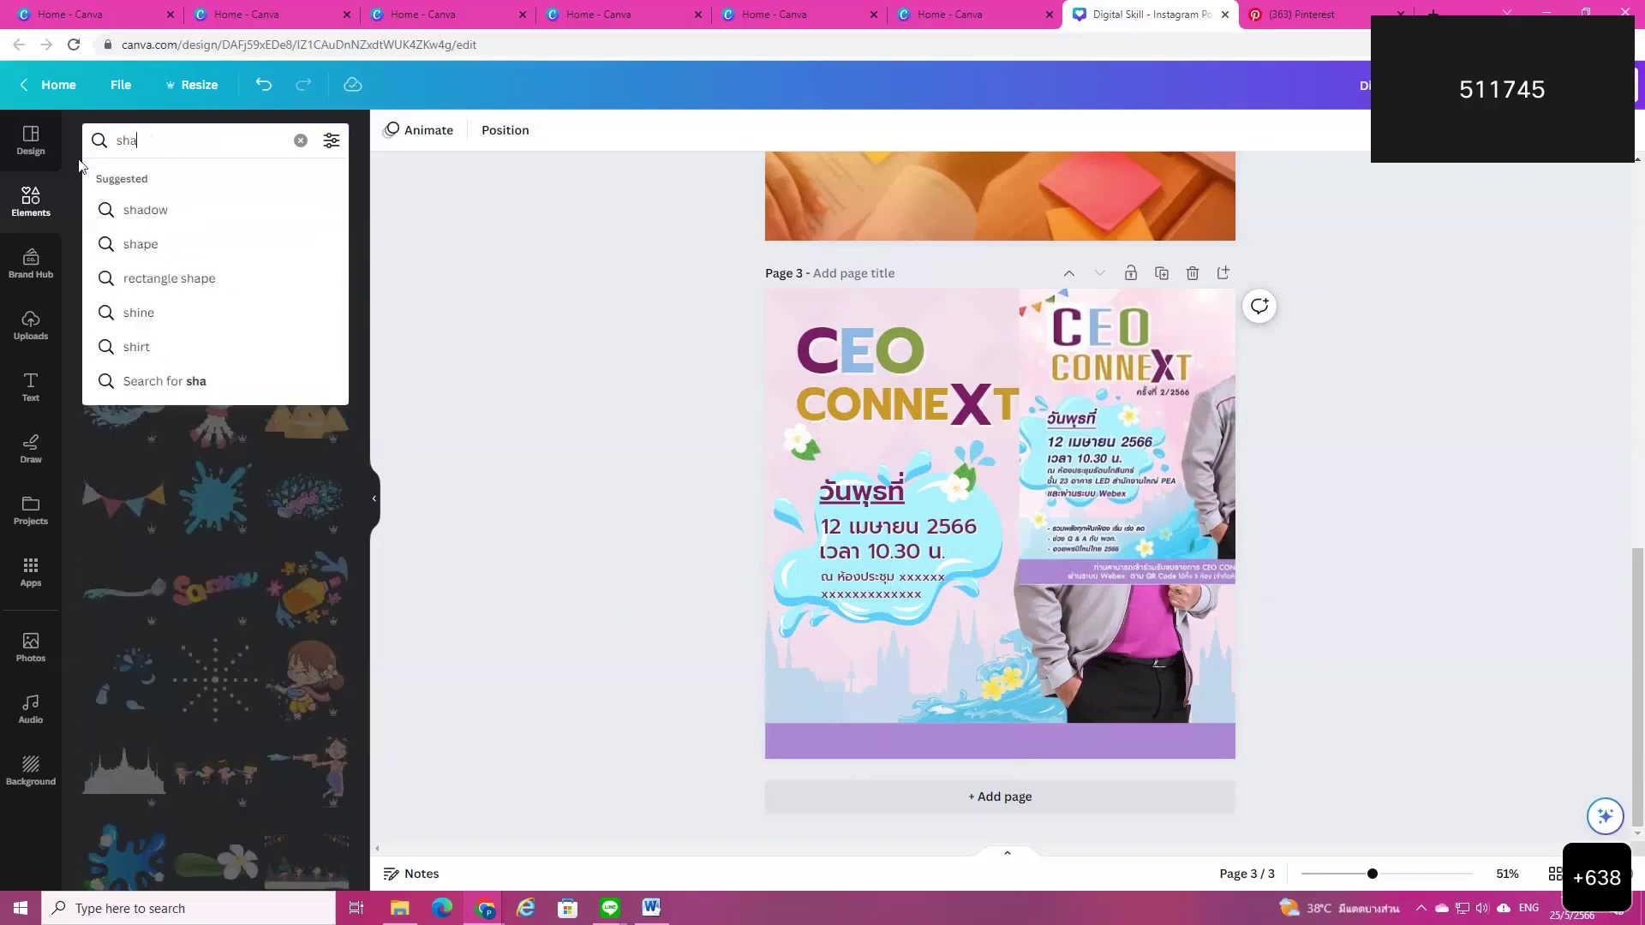
{"action": "type", "text": "de"}
{"action": "key", "text": "Return"}
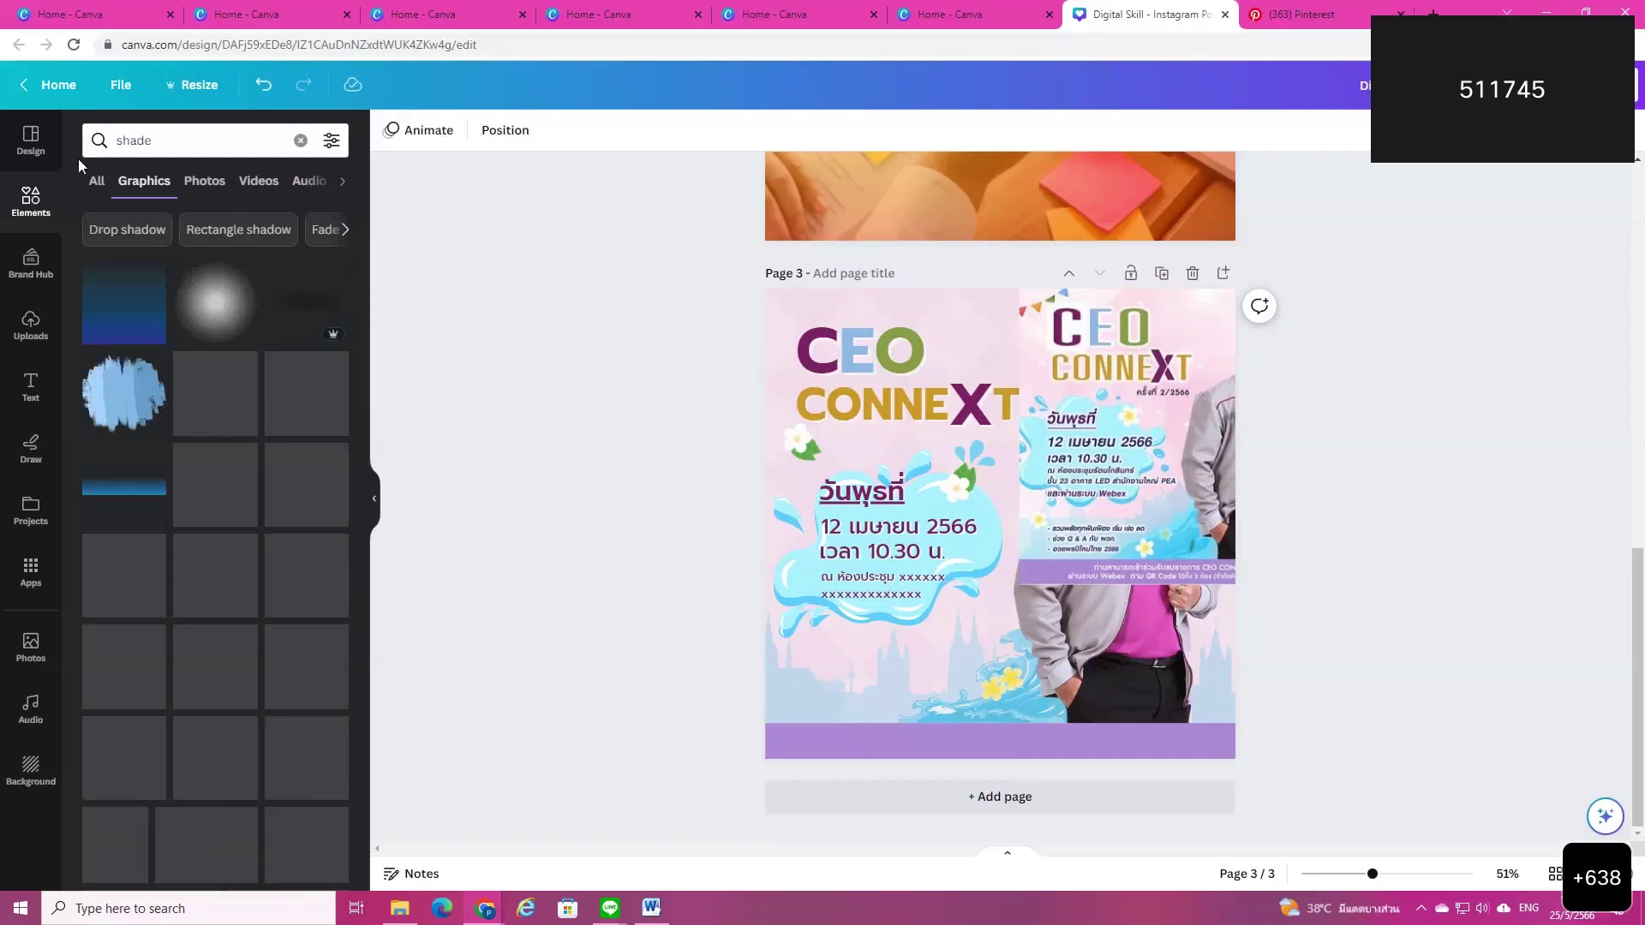
Step: Add the blue gradient graphic, turn it on its side, shrink it and place it in the poster's lower-left corner above the purple band
{"action": "scroll", "coordinate": [163, 540], "scroll_direction": "down", "scroll_amount": 5}
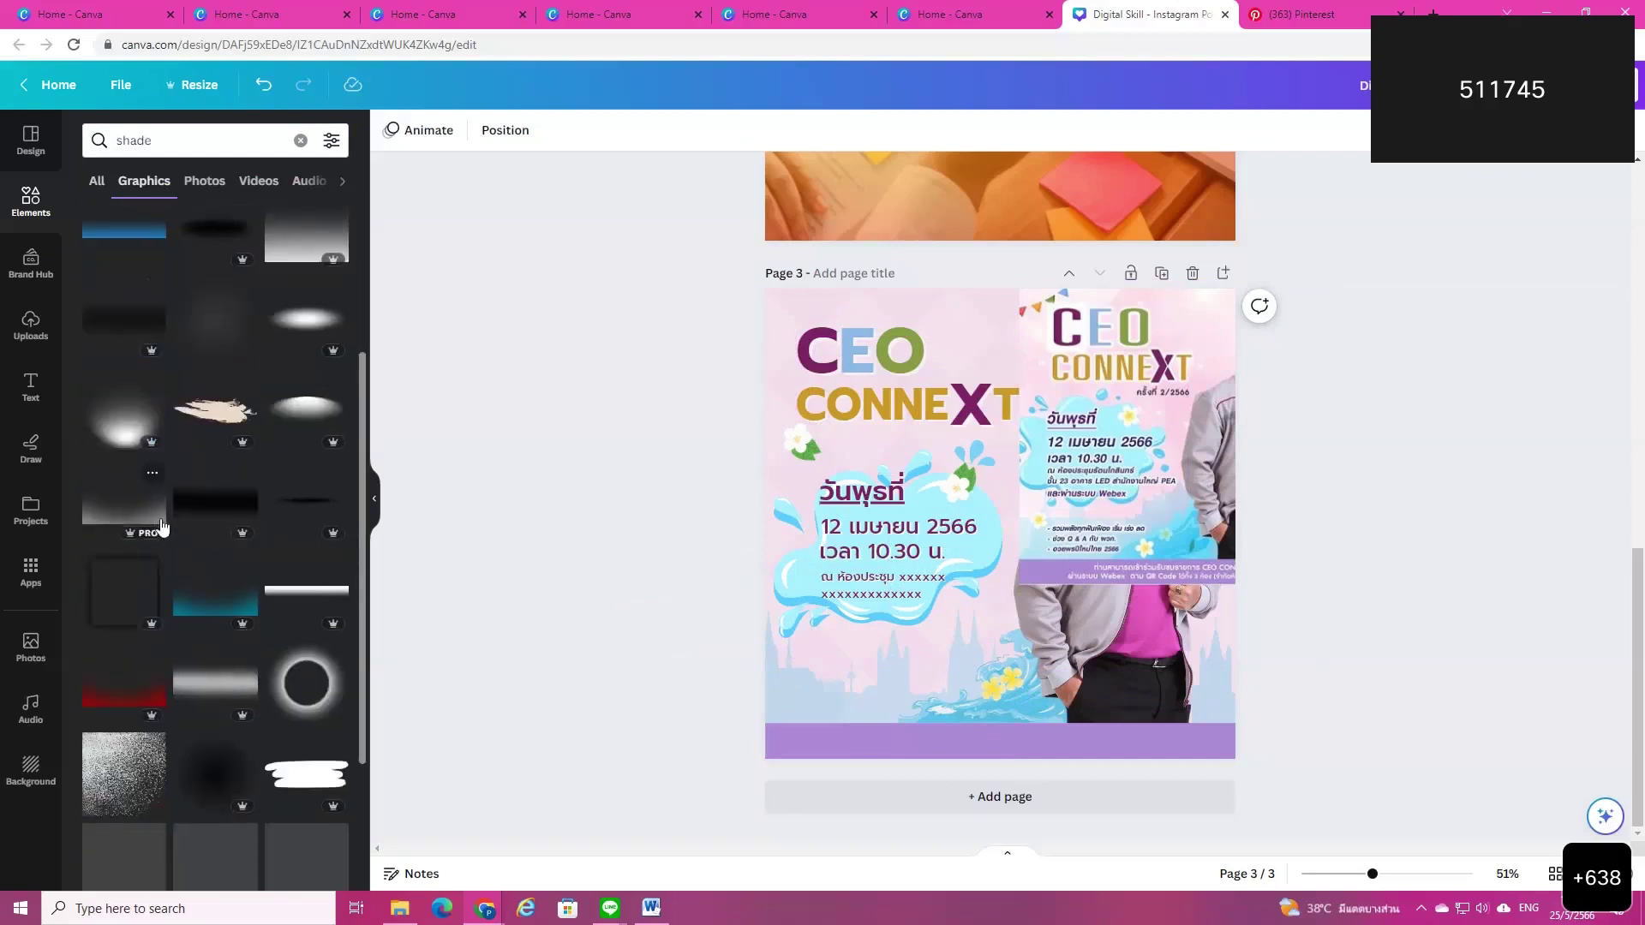
{"action": "scroll", "coordinate": [202, 524], "scroll_direction": "up", "scroll_amount": 5}
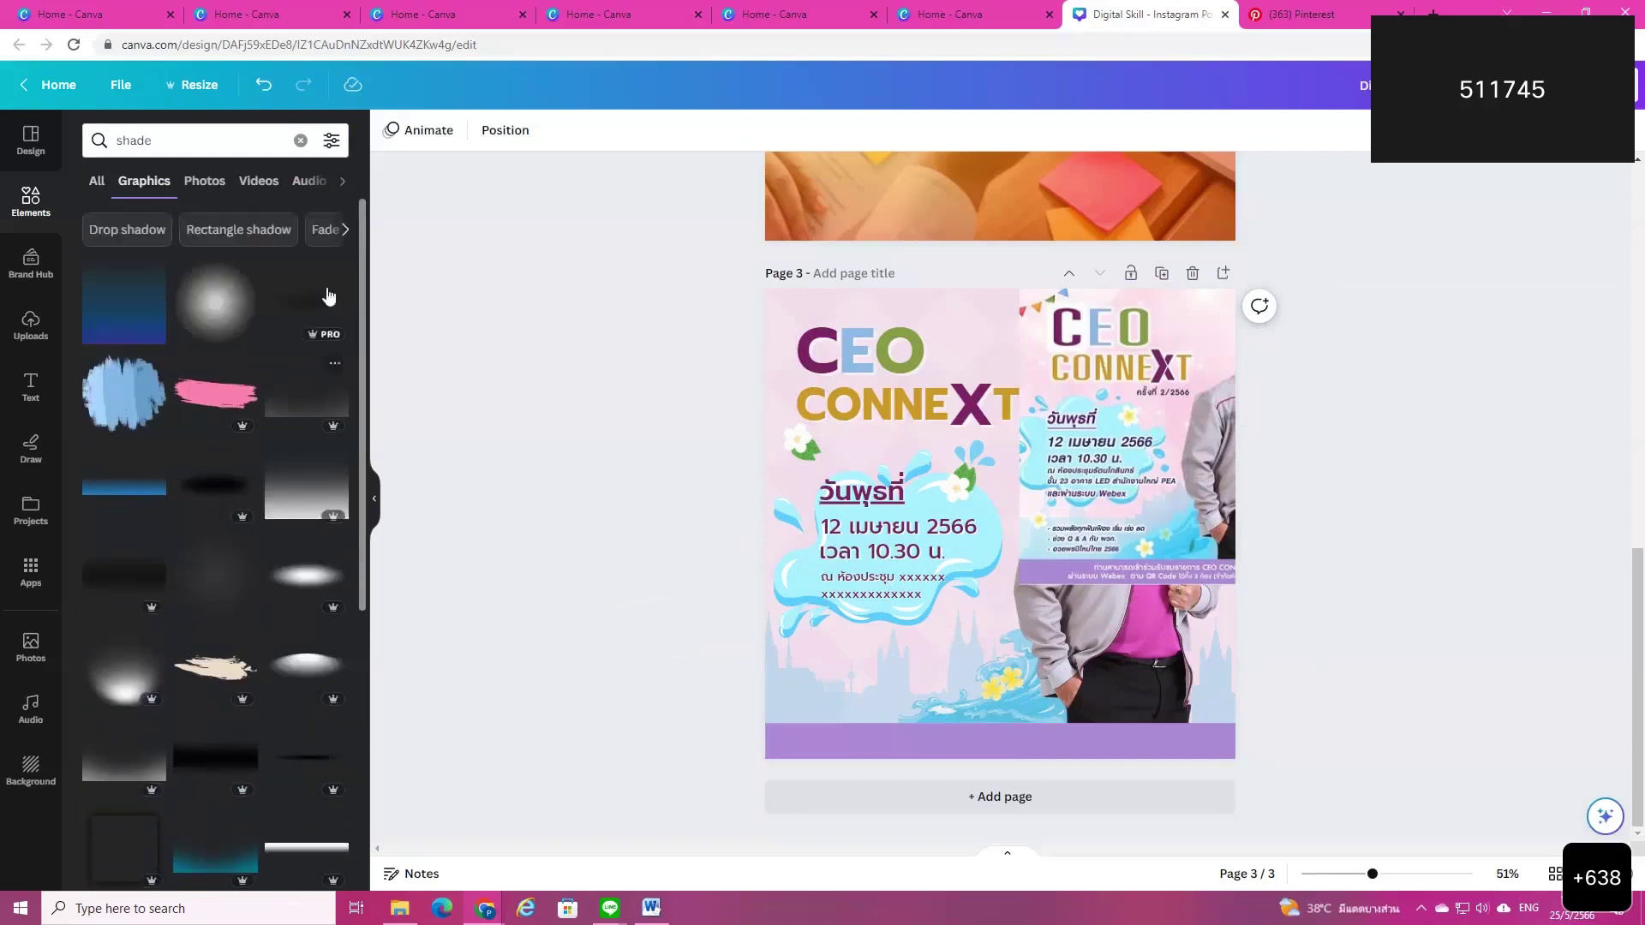
{"action": "left_click", "coordinate": [114, 297]}
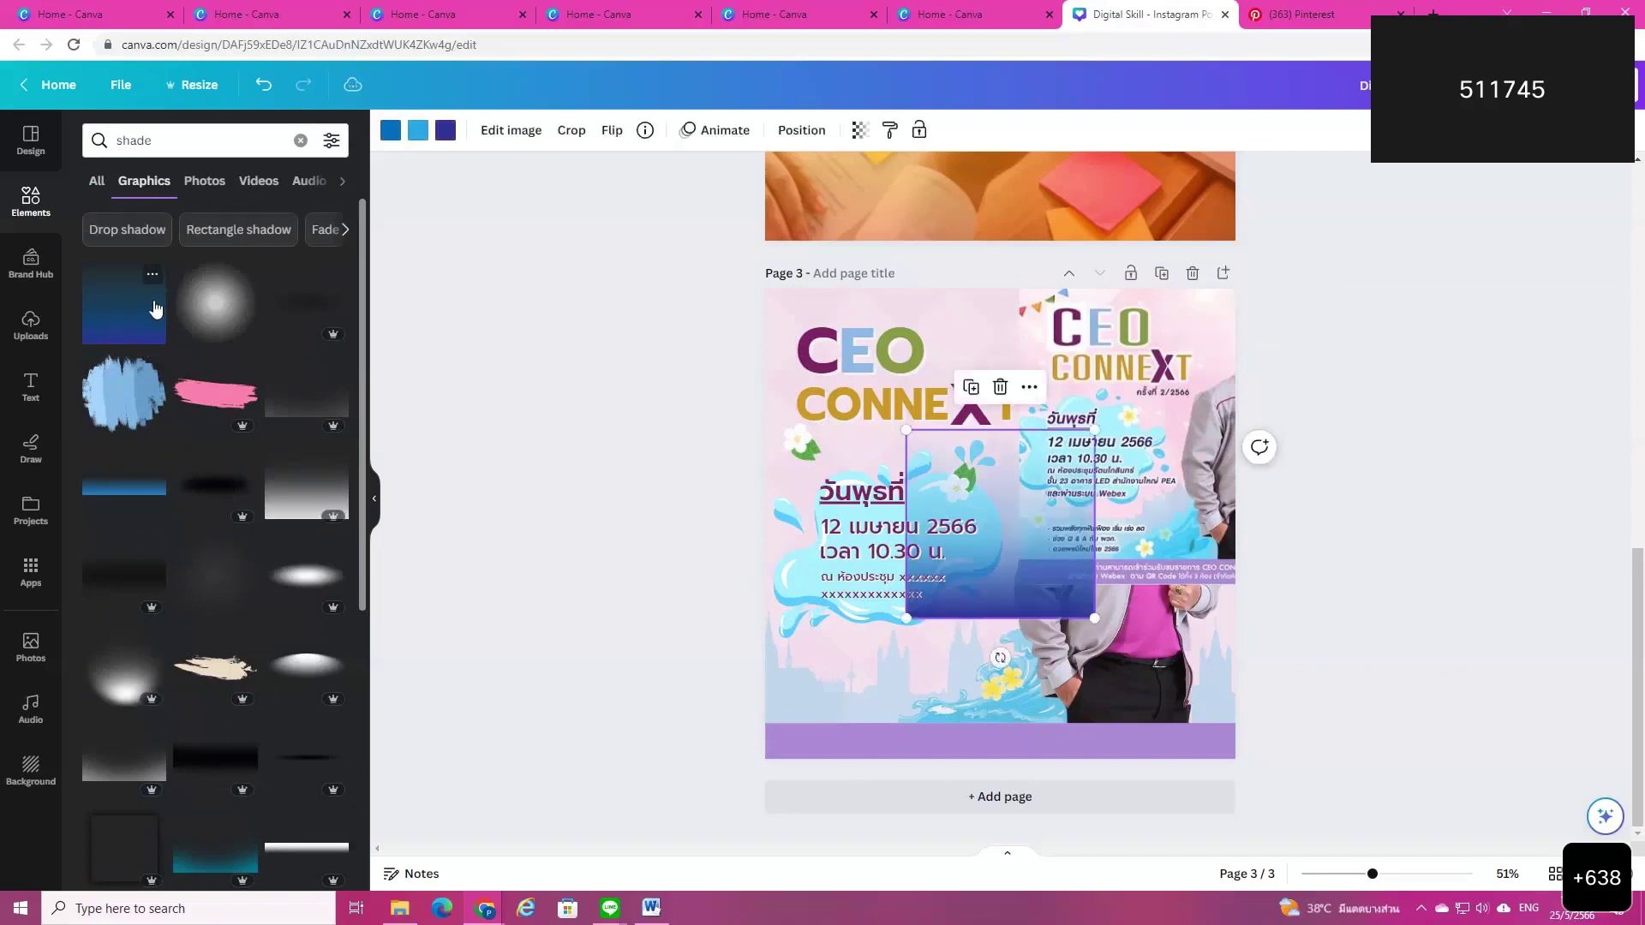
{"action": "left_click_drag", "start_coordinate": [963, 638], "coordinate": [885, 697]}
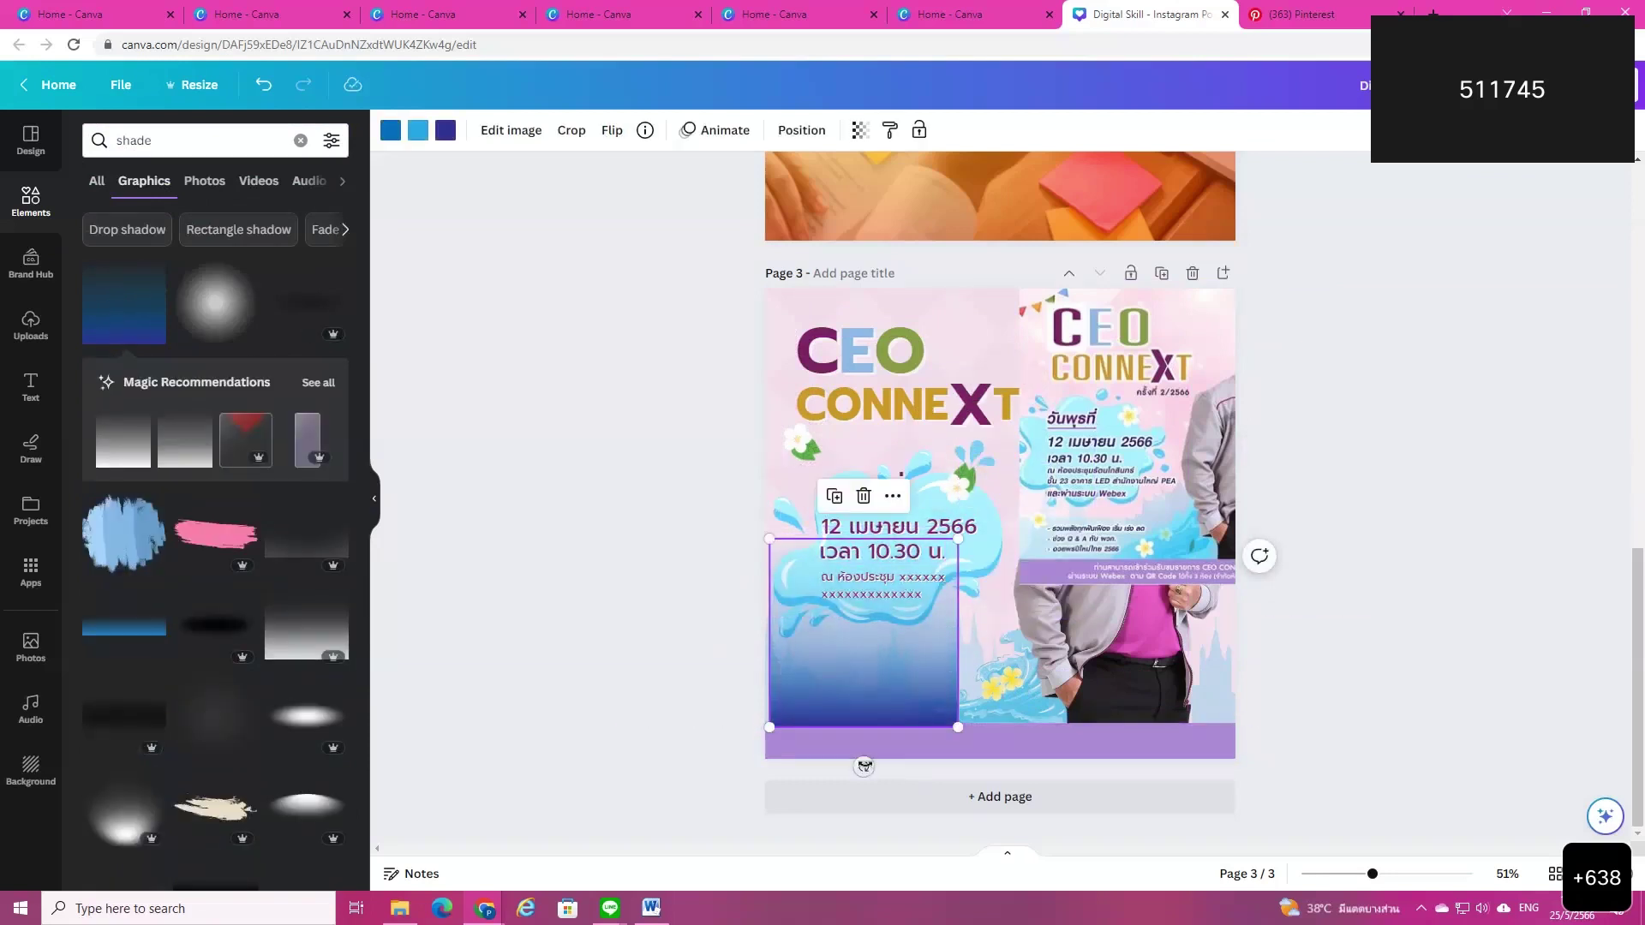
{"action": "left_click_drag", "start_coordinate": [863, 766], "coordinate": [668, 631]}
{"action": "left_click_drag", "start_coordinate": [768, 537], "coordinate": [874, 644]}
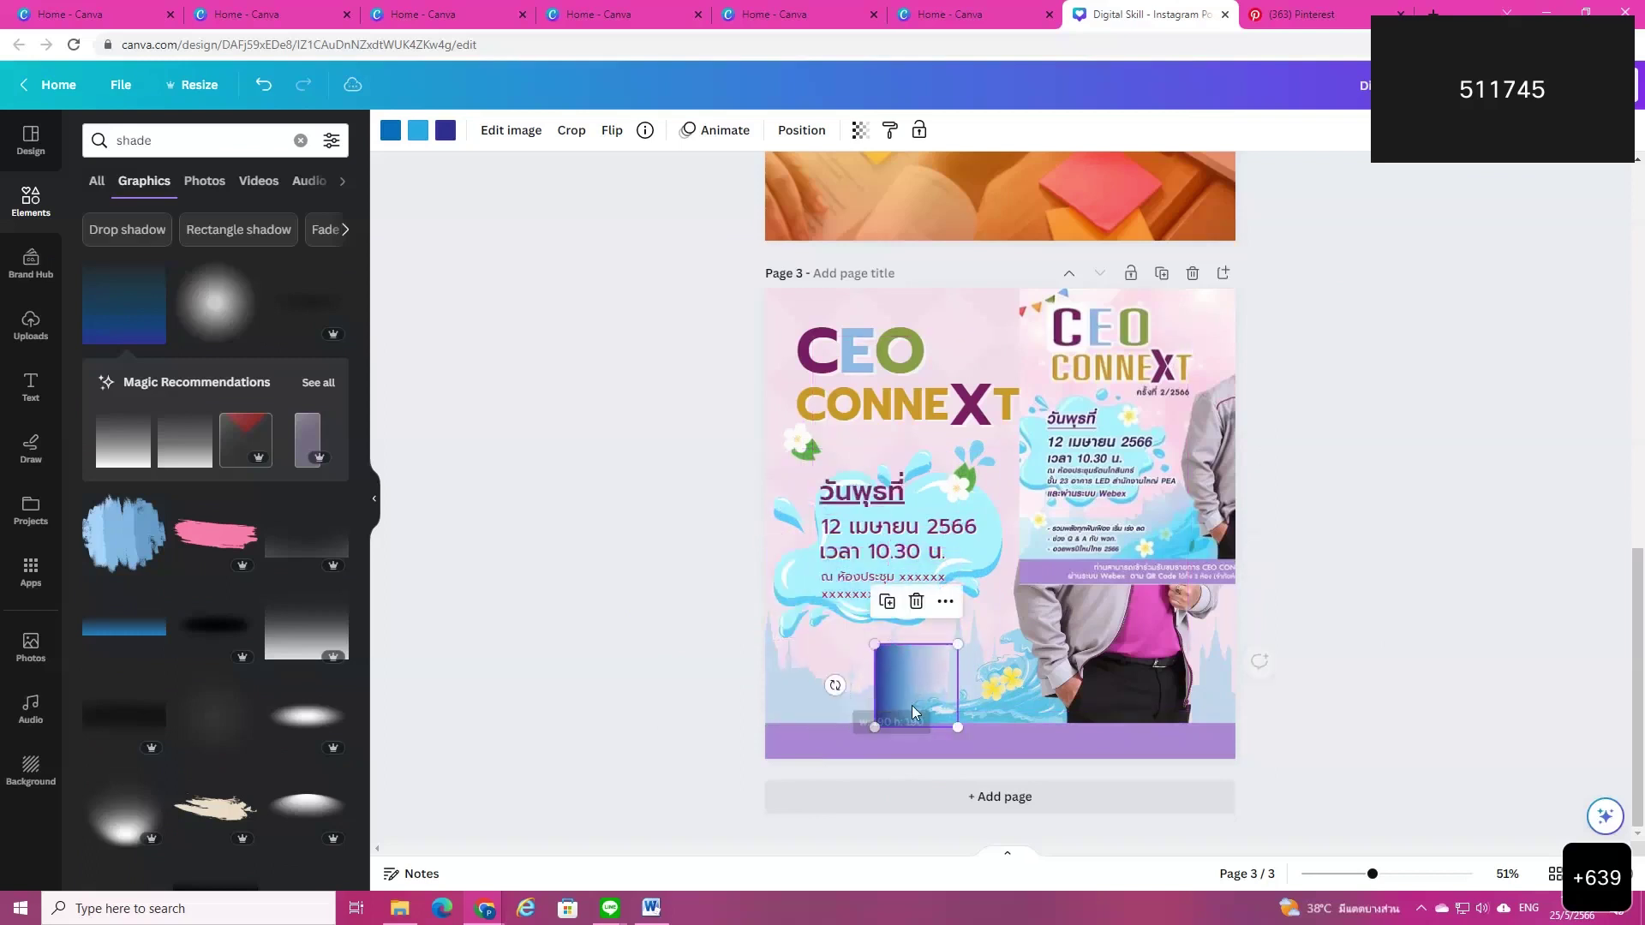
{"action": "left_click_drag", "start_coordinate": [911, 706], "coordinate": [801, 692]}
Step: Shrink the blue gradient further and seat it on the purple band at the poster's left edge
{"action": "scroll", "coordinate": [152, 460], "scroll_direction": "down", "scroll_amount": 10}
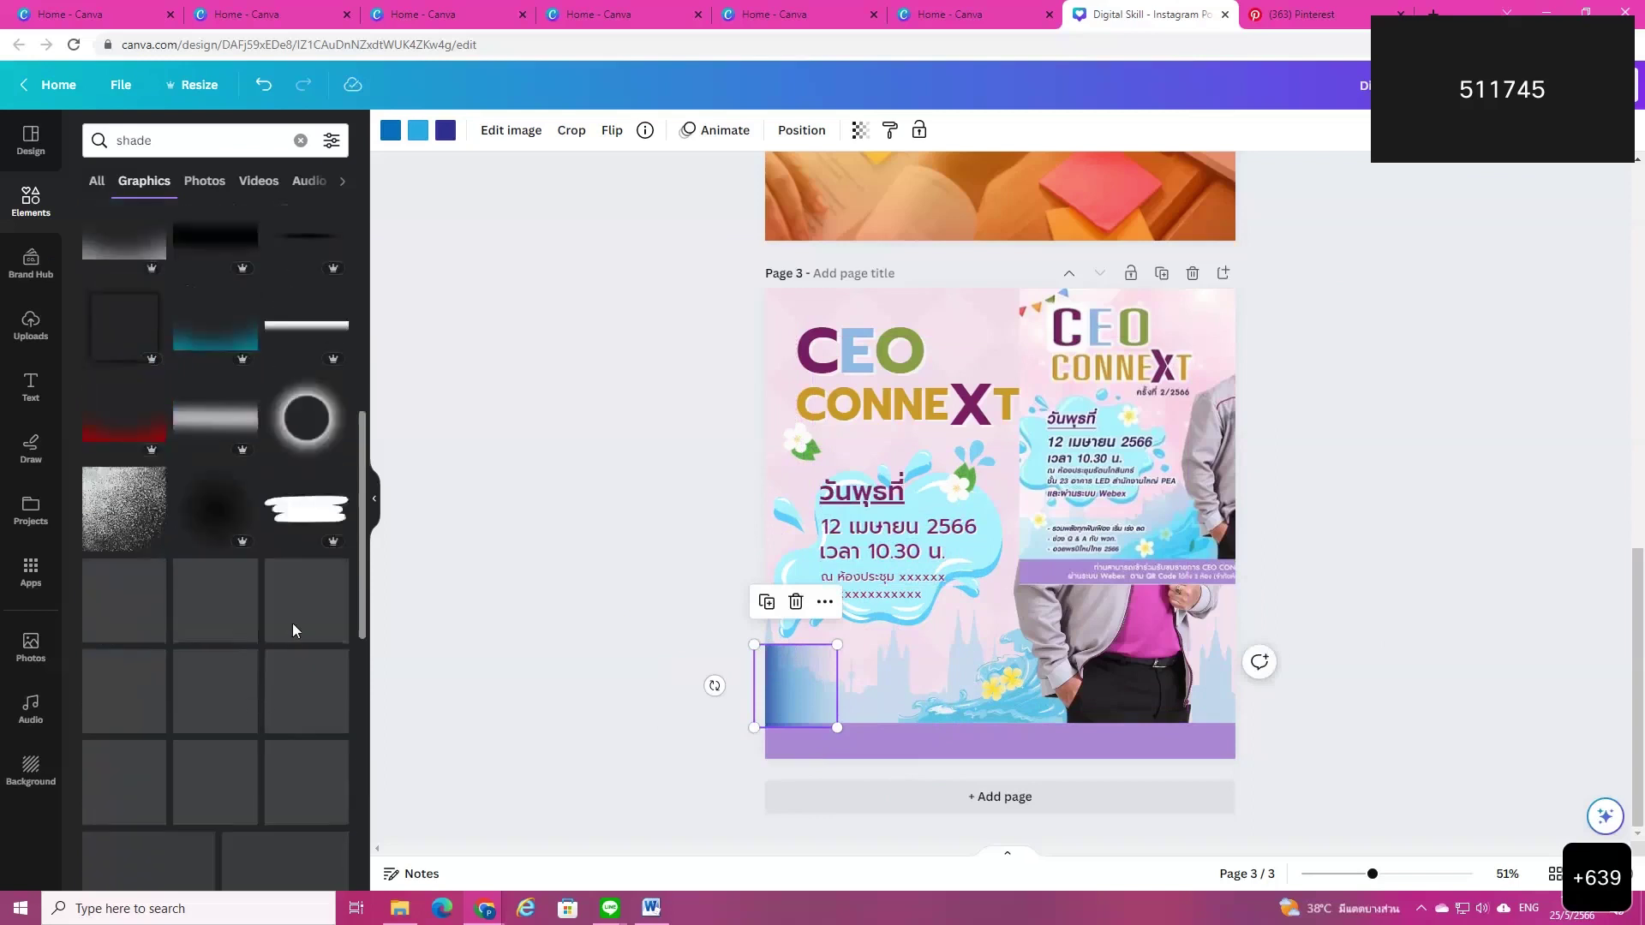
{"action": "scroll", "coordinate": [293, 634], "scroll_direction": "down", "scroll_amount": 3}
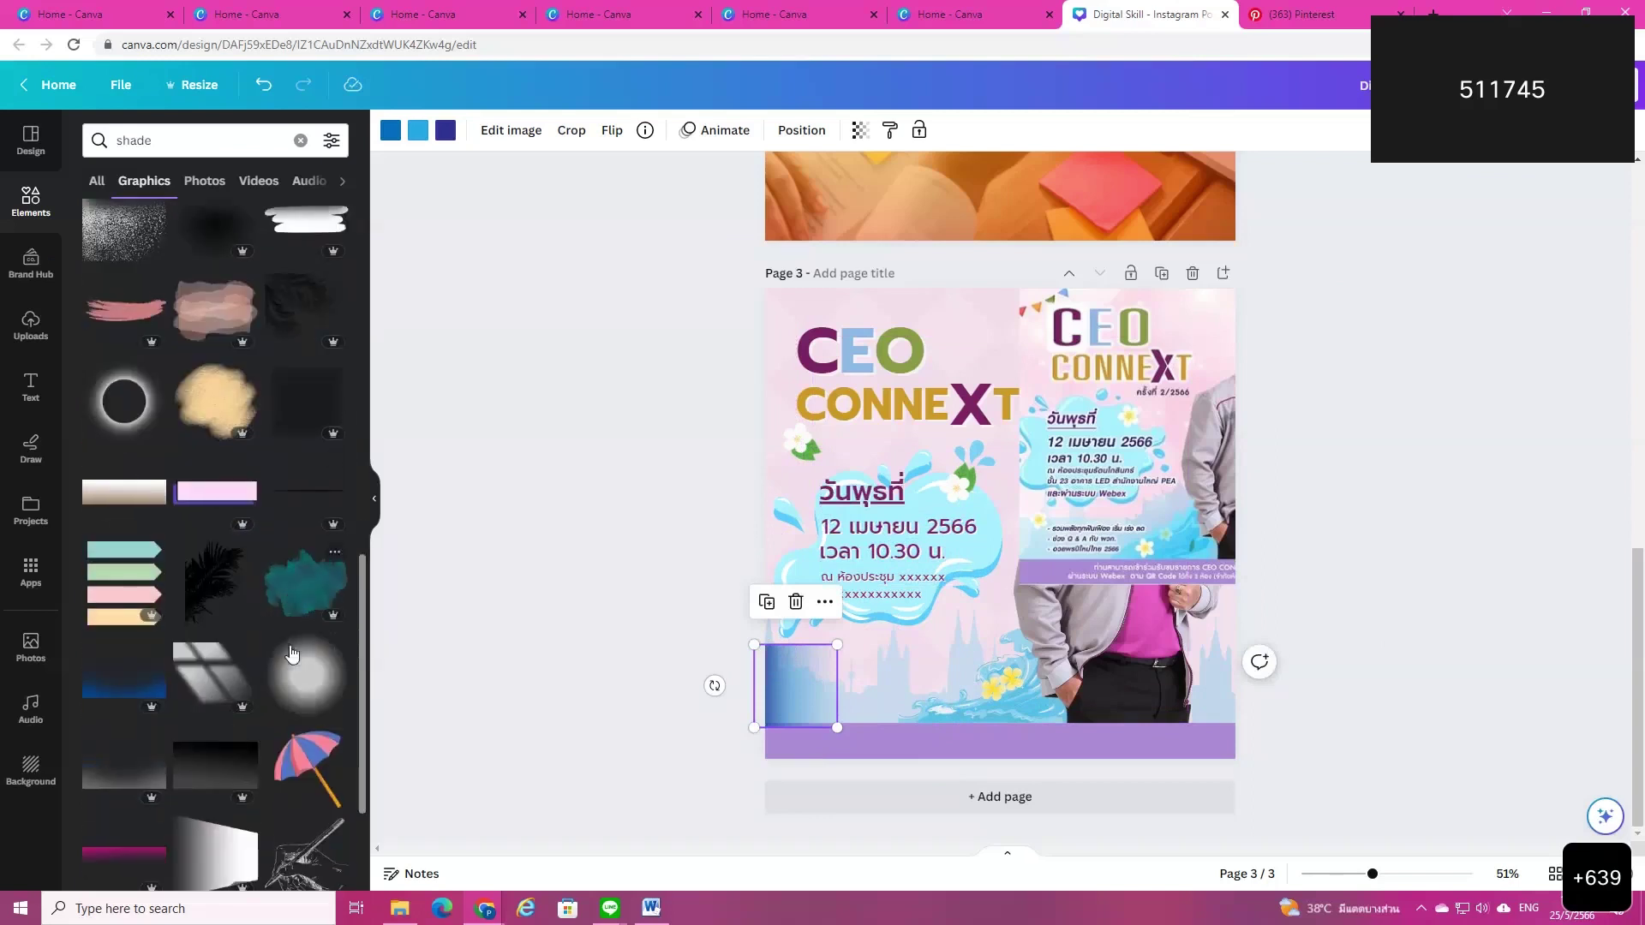
{"action": "scroll", "coordinate": [291, 653], "scroll_direction": "down", "scroll_amount": 5}
{"action": "left_click_drag", "start_coordinate": [753, 606], "coordinate": [617, 725]}
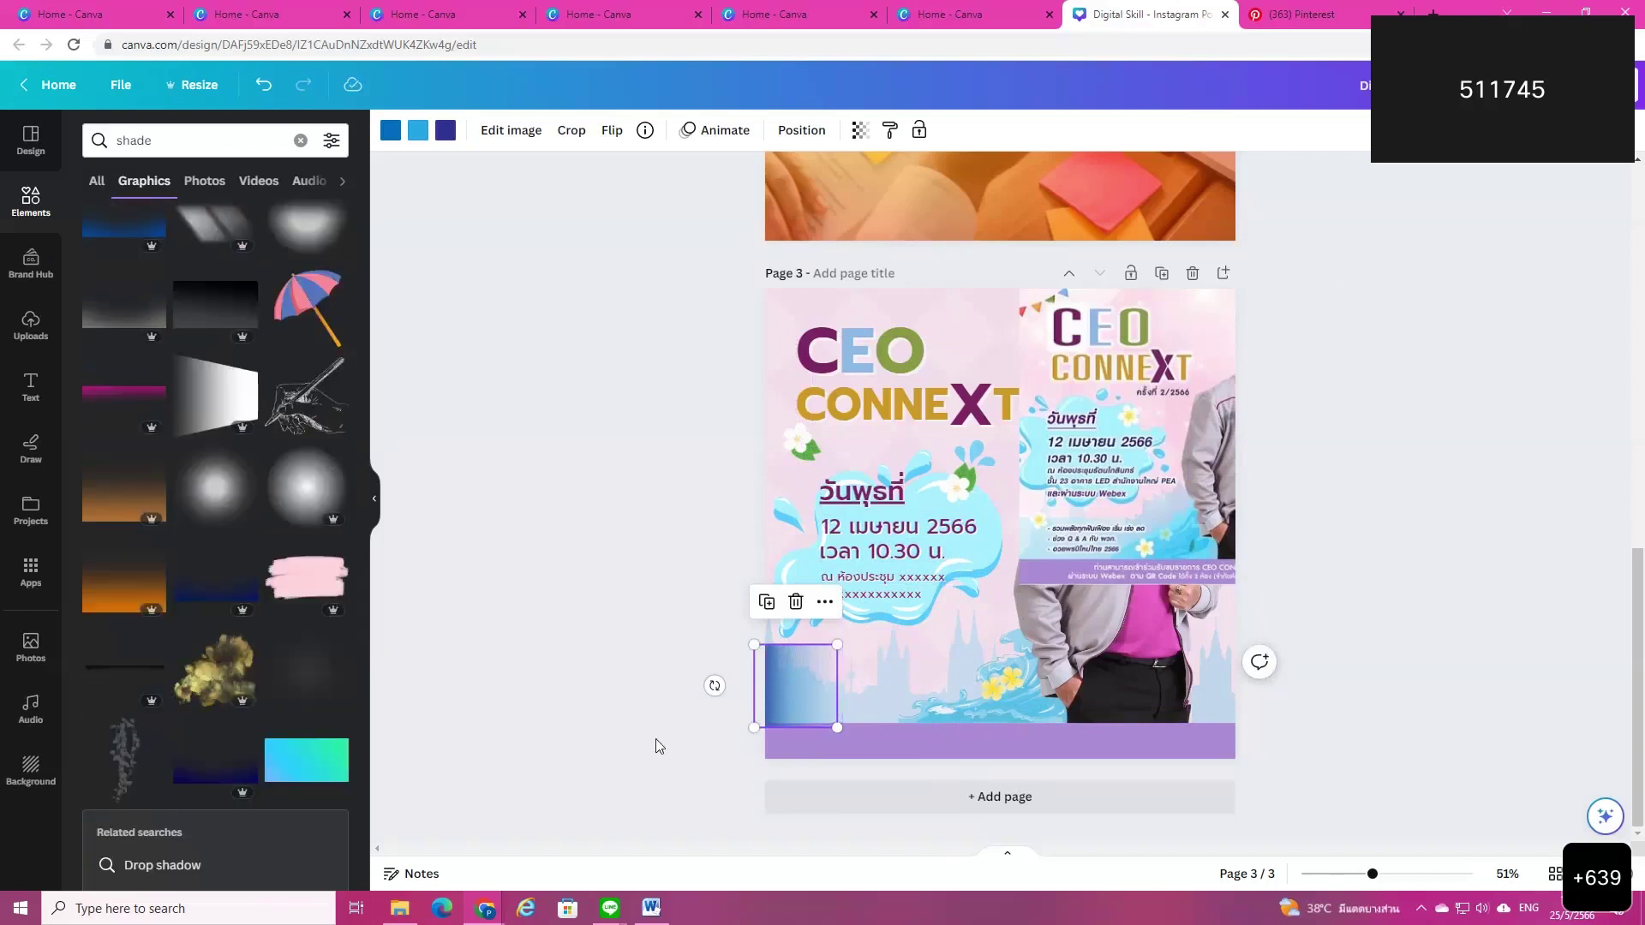
{"action": "left_click", "coordinate": [583, 733]}
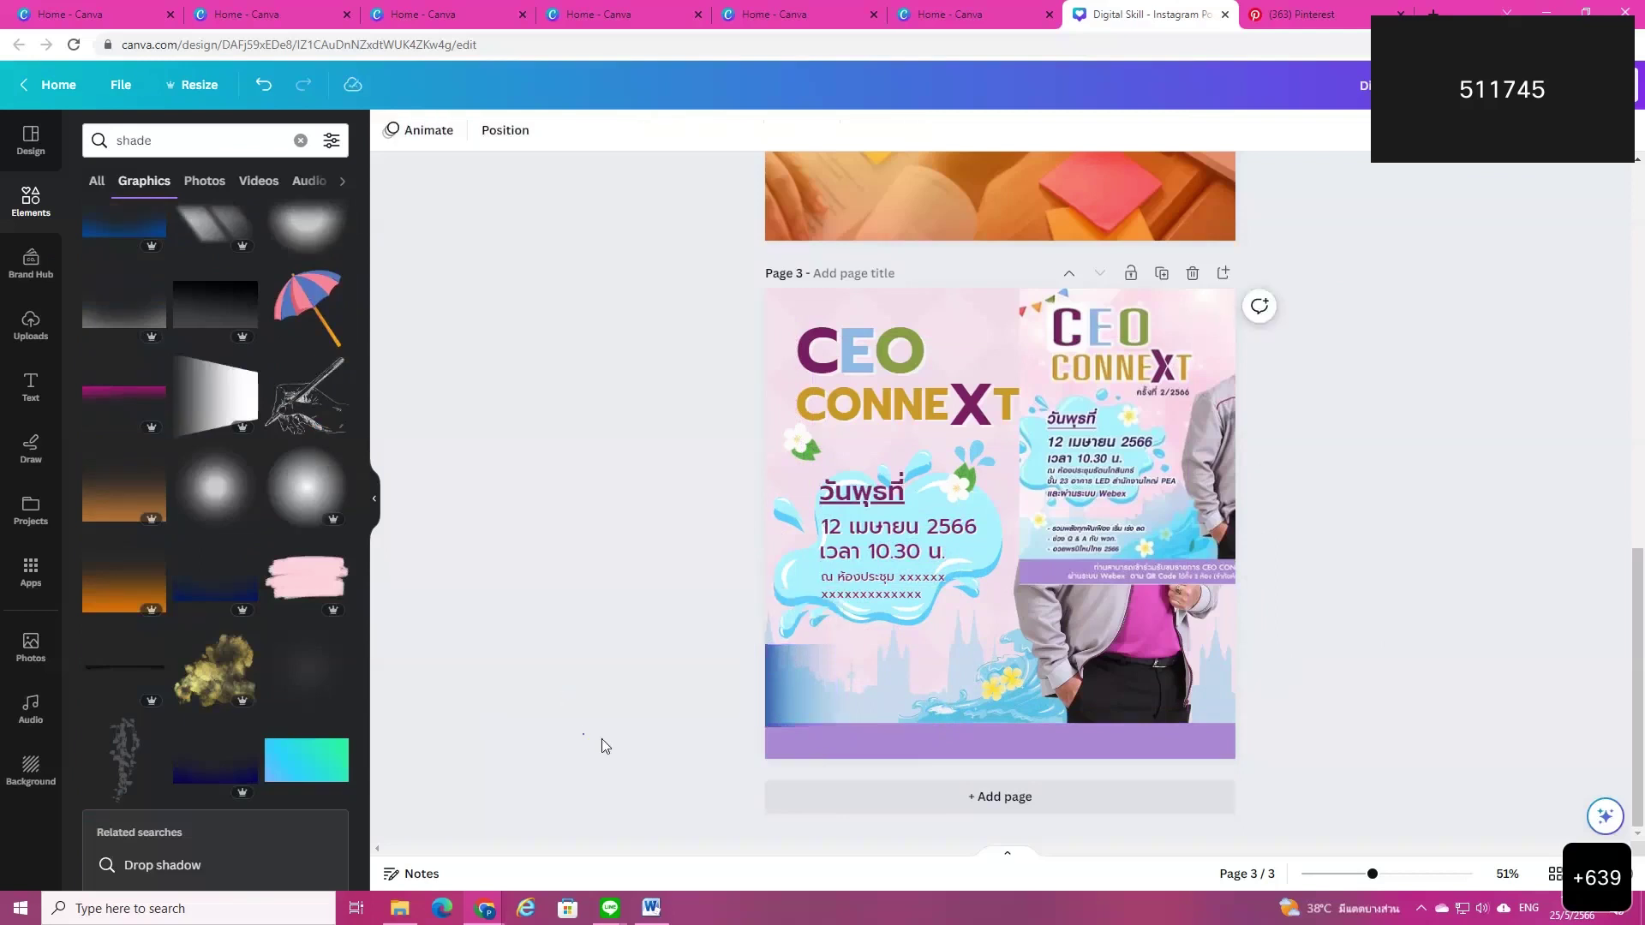
{"action": "mouse_move", "coordinate": [797, 690]}
{"action": "left_mouse_down"}
{"action": "mouse_move", "coordinate": [820, 658]}
{"action": "mouse_move", "coordinate": [809, 669]}
{"action": "left_mouse_up"}
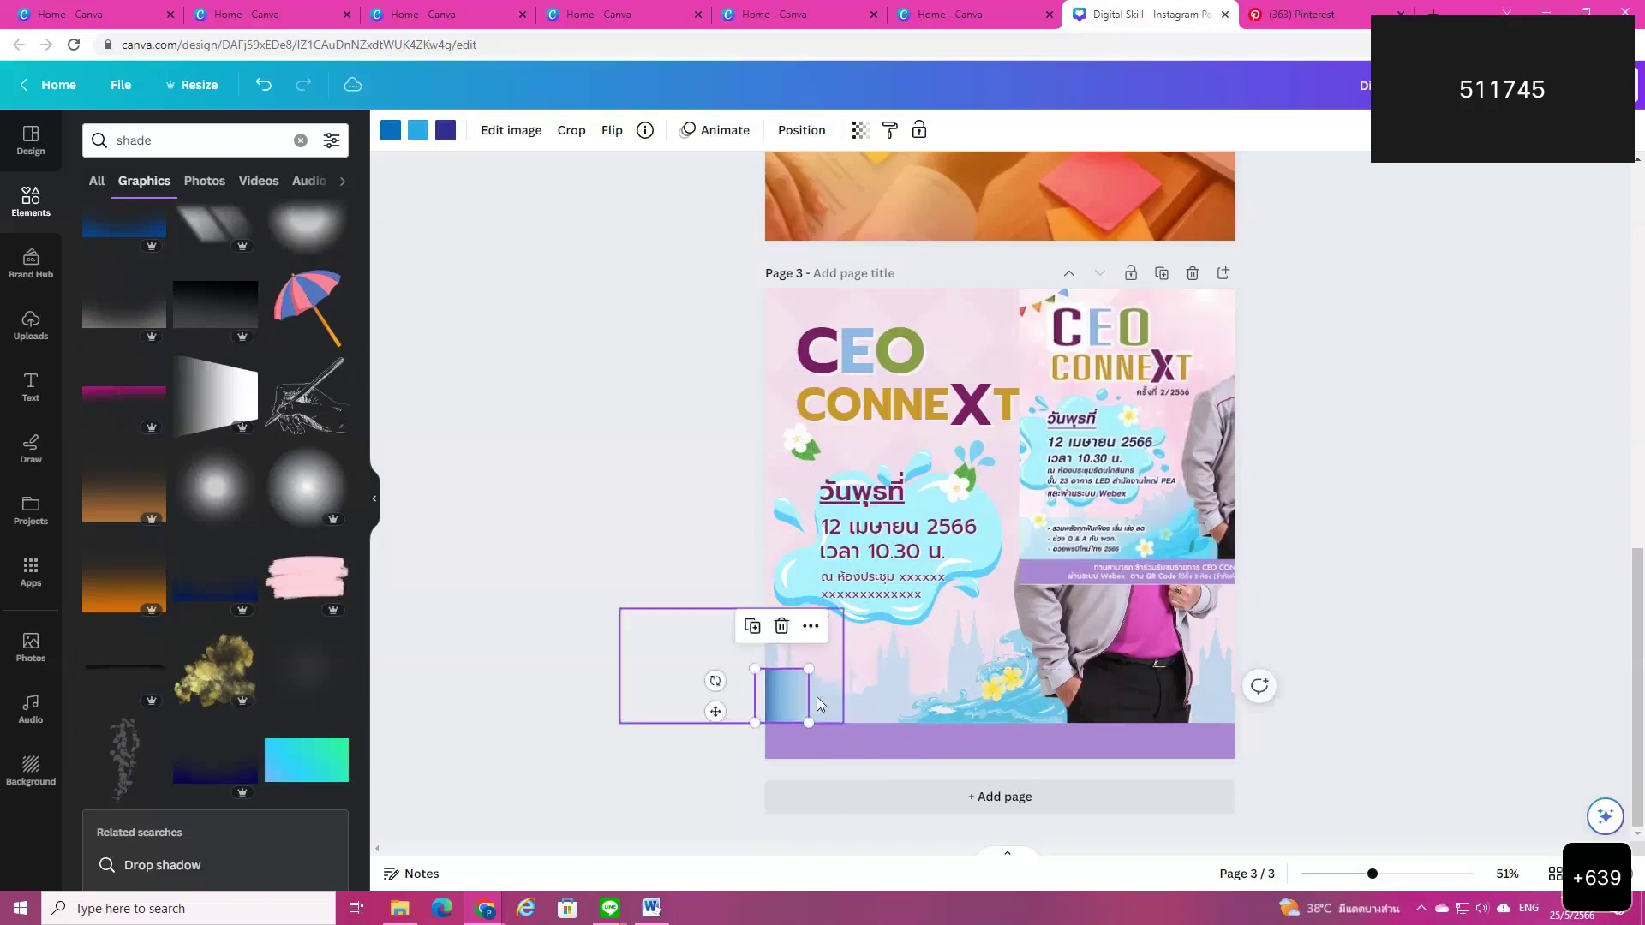
{"action": "left_click", "coordinate": [796, 735]}
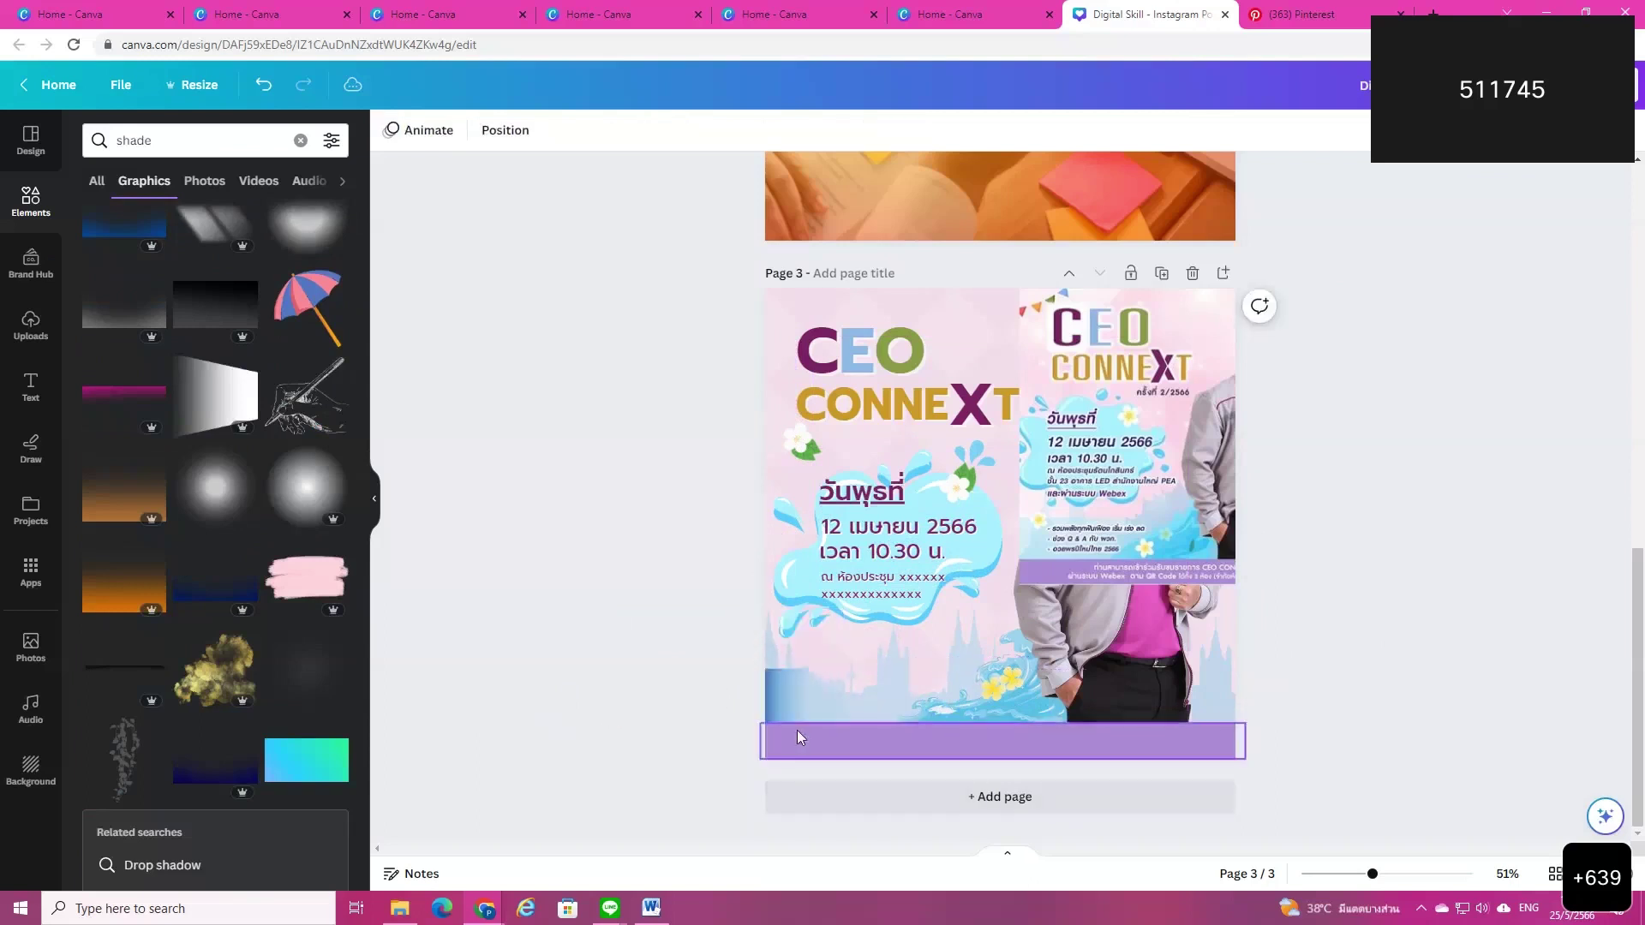
Step: Delete the blue gradient graphic from the poster's lower-left corner
{"action": "scroll", "coordinate": [223, 664], "scroll_direction": "down", "scroll_amount": 10}
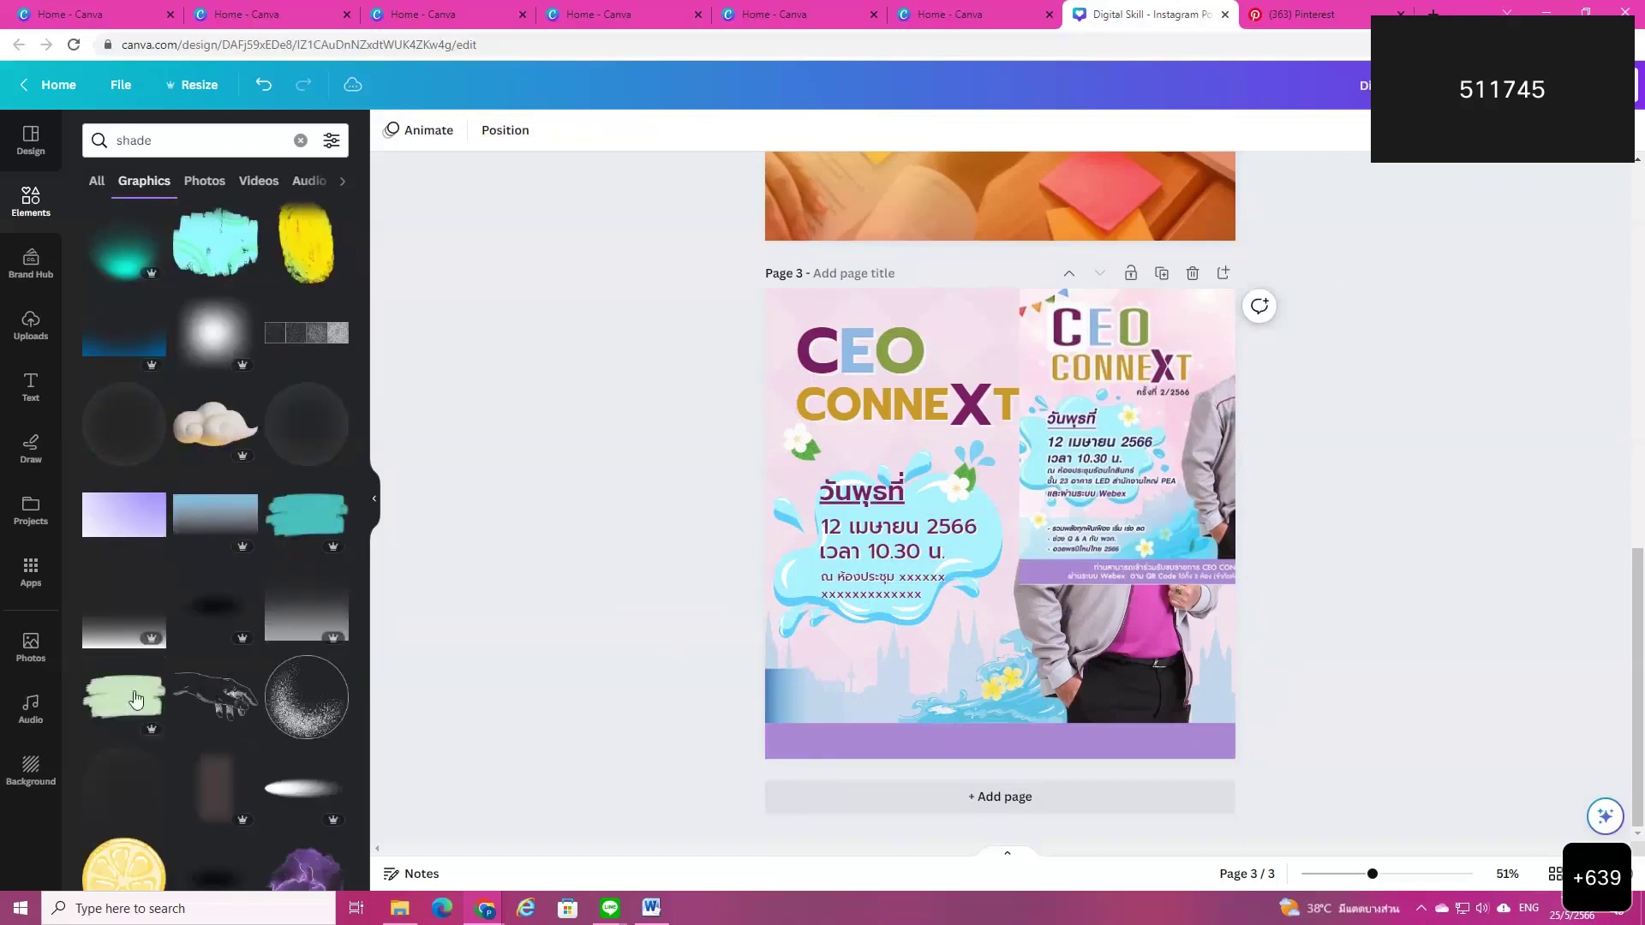
{"action": "scroll", "coordinate": [219, 669], "scroll_direction": "down", "scroll_amount": 2}
{"action": "left_click", "coordinate": [783, 696]}
{"action": "key", "text": "Delete"}
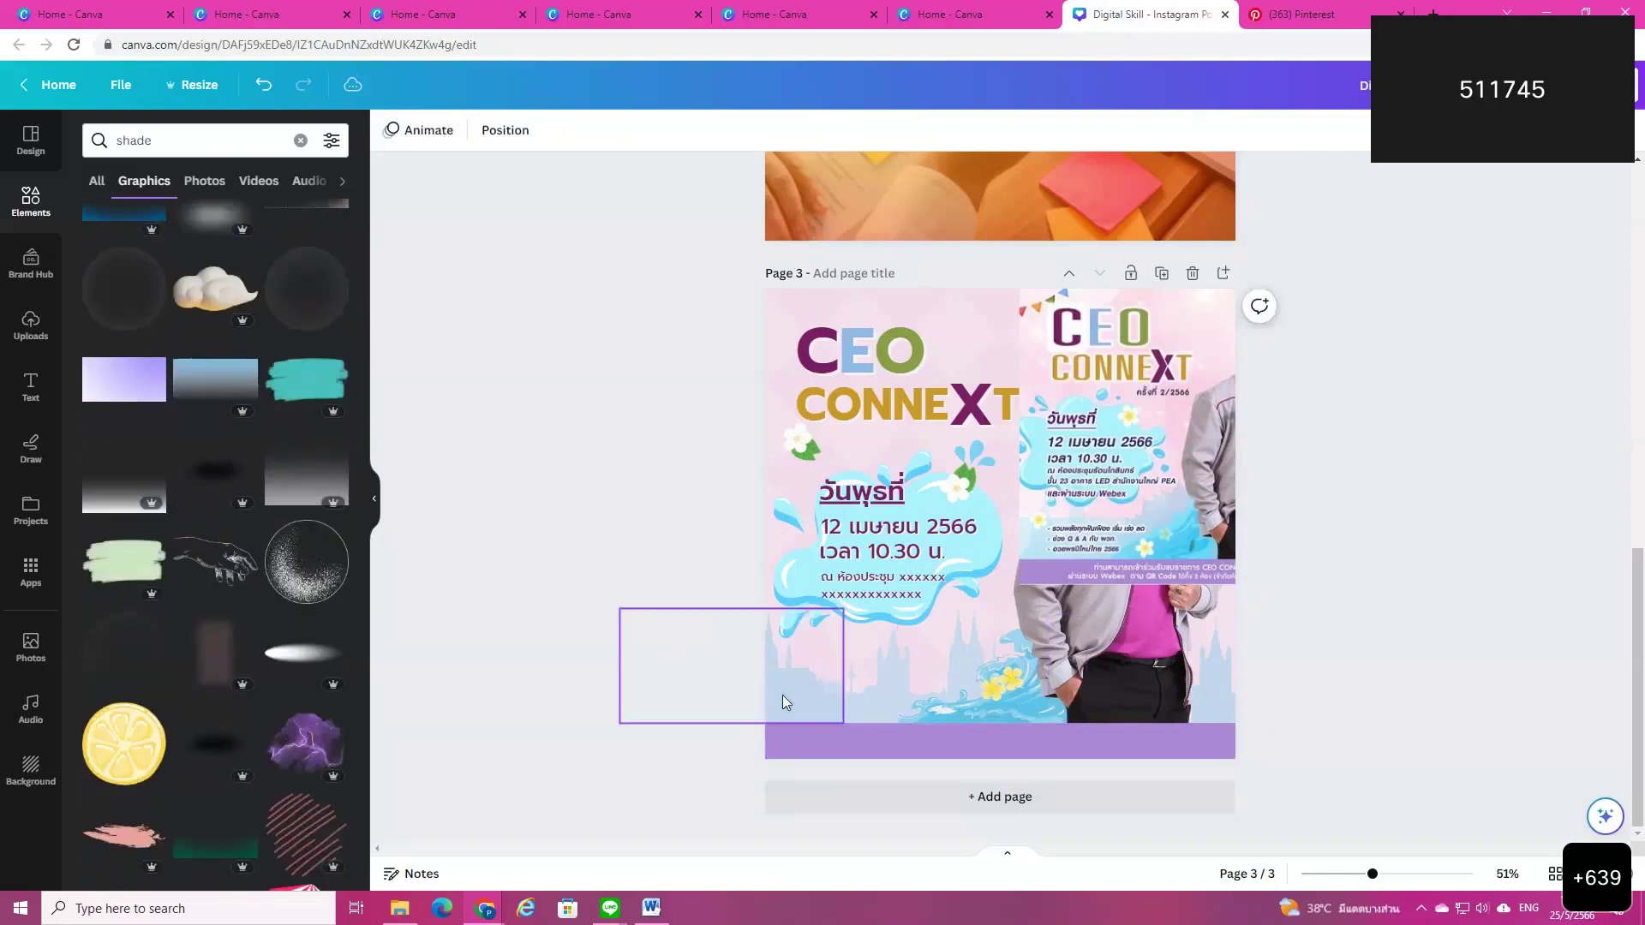
Step: Enlarge the reference poster to show its lower text and place a copy of the "12 เมษายน 2566" line below the splash
{"action": "key", "text": "ctrl+z"}
{"action": "key", "text": "ctrl+z"}
{"action": "key", "text": "ctrl+z"}
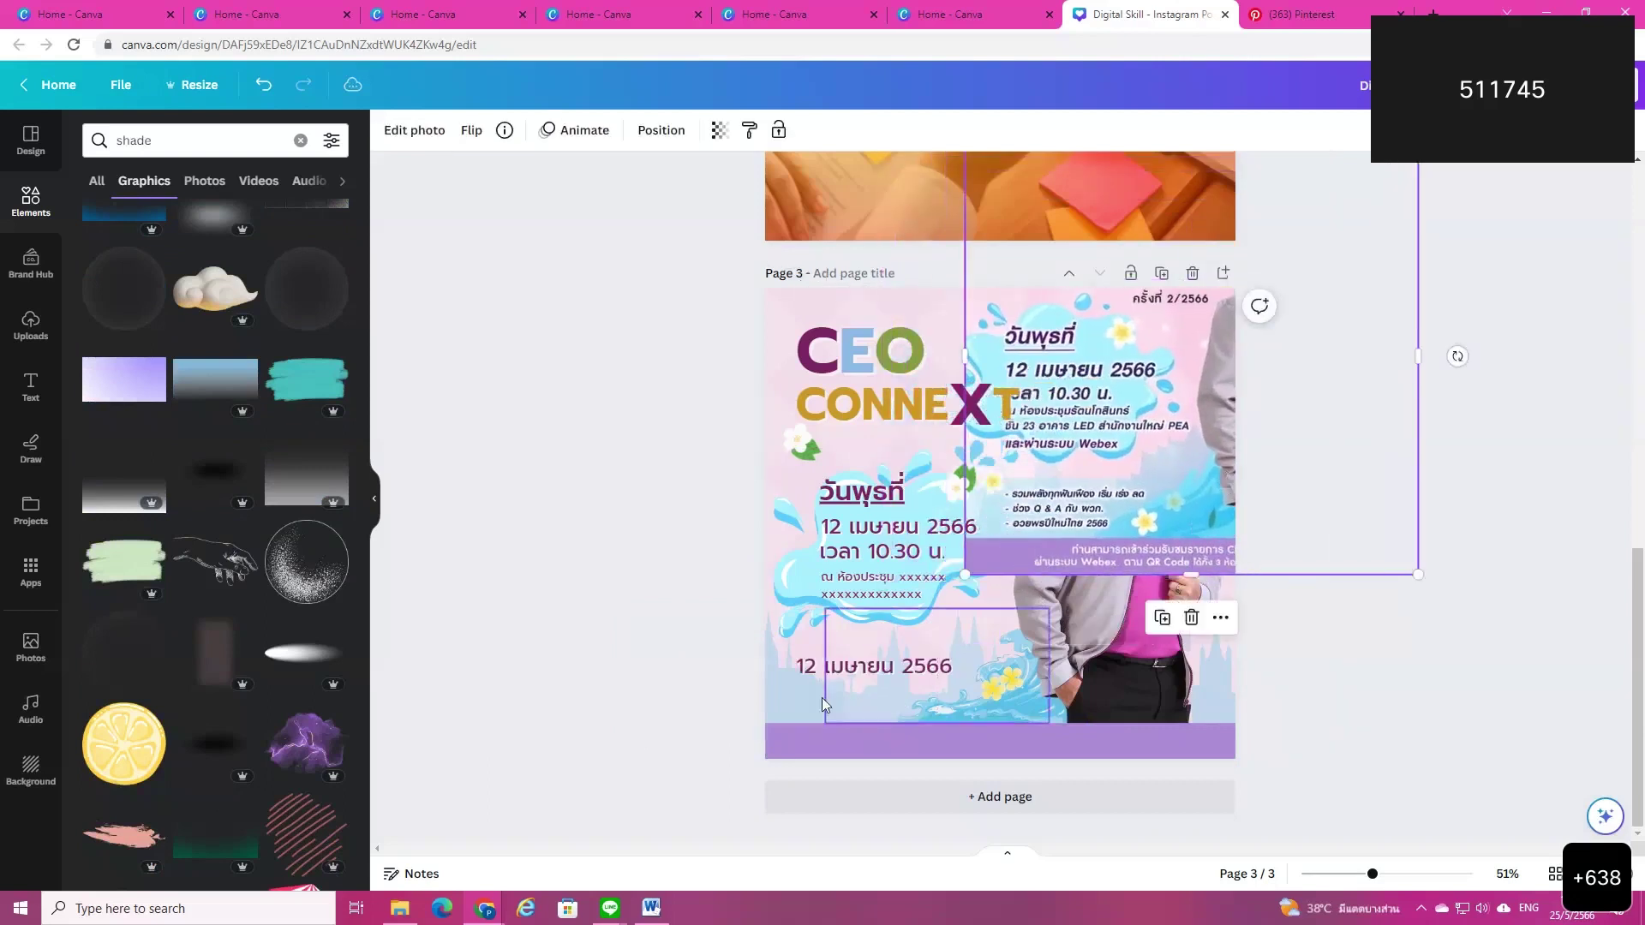
Step: Replace the copied date with three lines: "-รวมพลังทุกฟันเฟือง เริ่ม เร่ง ลด", "-ช่วง Q&A กับ ผวก" and "-อวยพรปีใหม่ไทย 2566"
{"action": "left_click", "coordinate": [851, 673]}
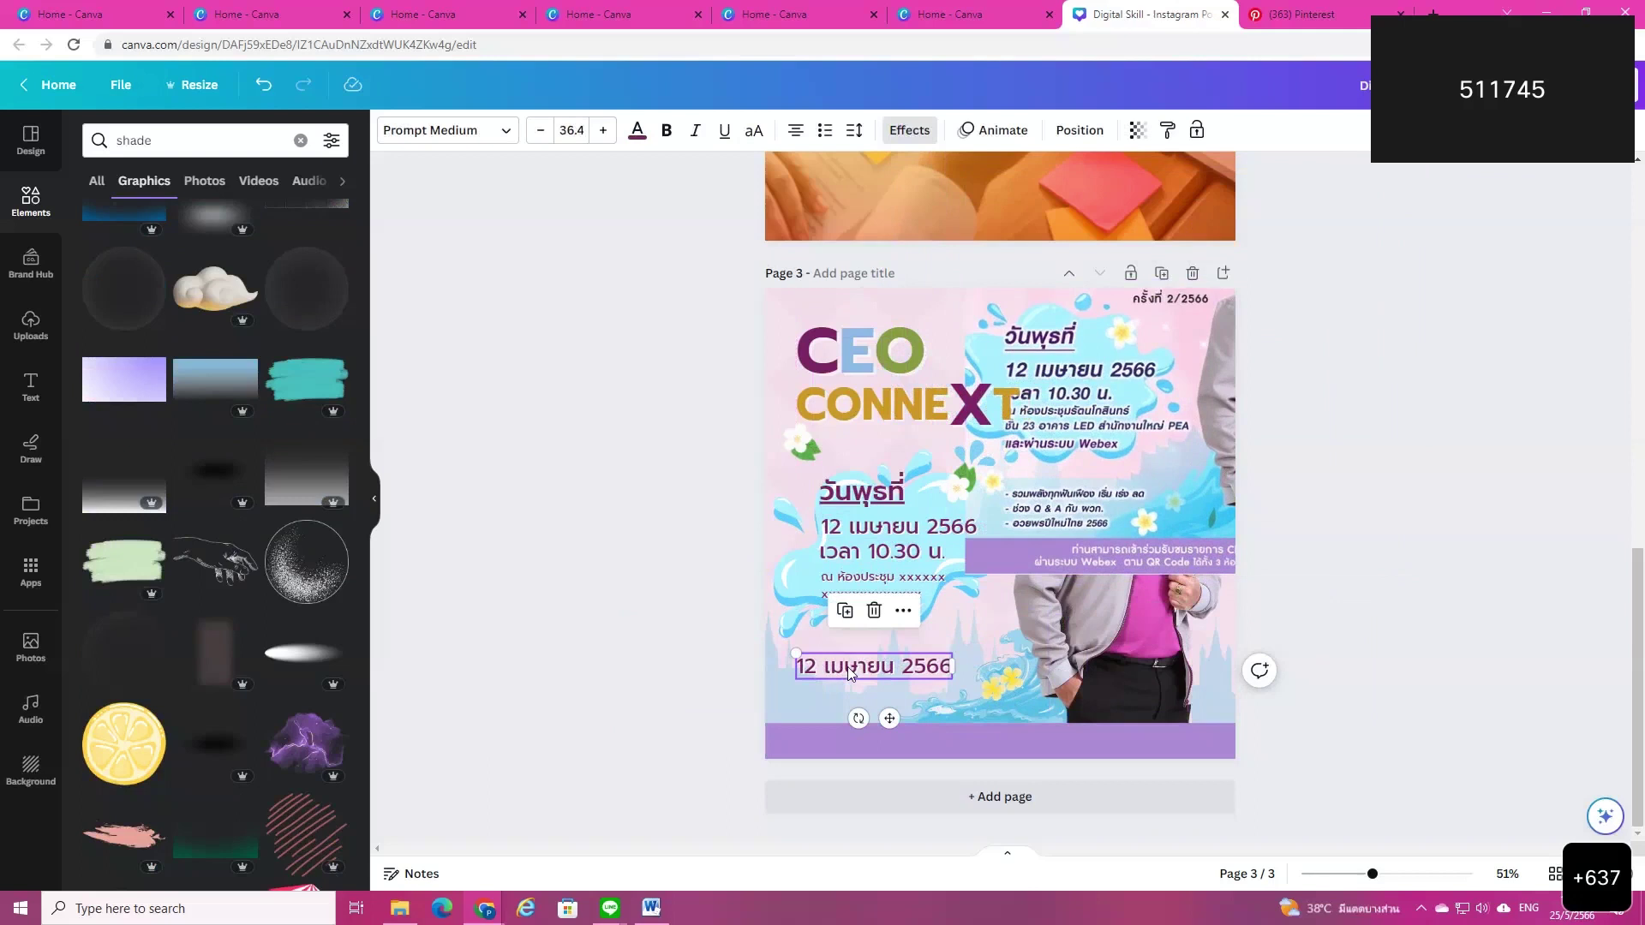
{"action": "left_click", "coordinate": [847, 666]}
{"action": "left_click_drag", "start_coordinate": [796, 667], "coordinate": [952, 669]}
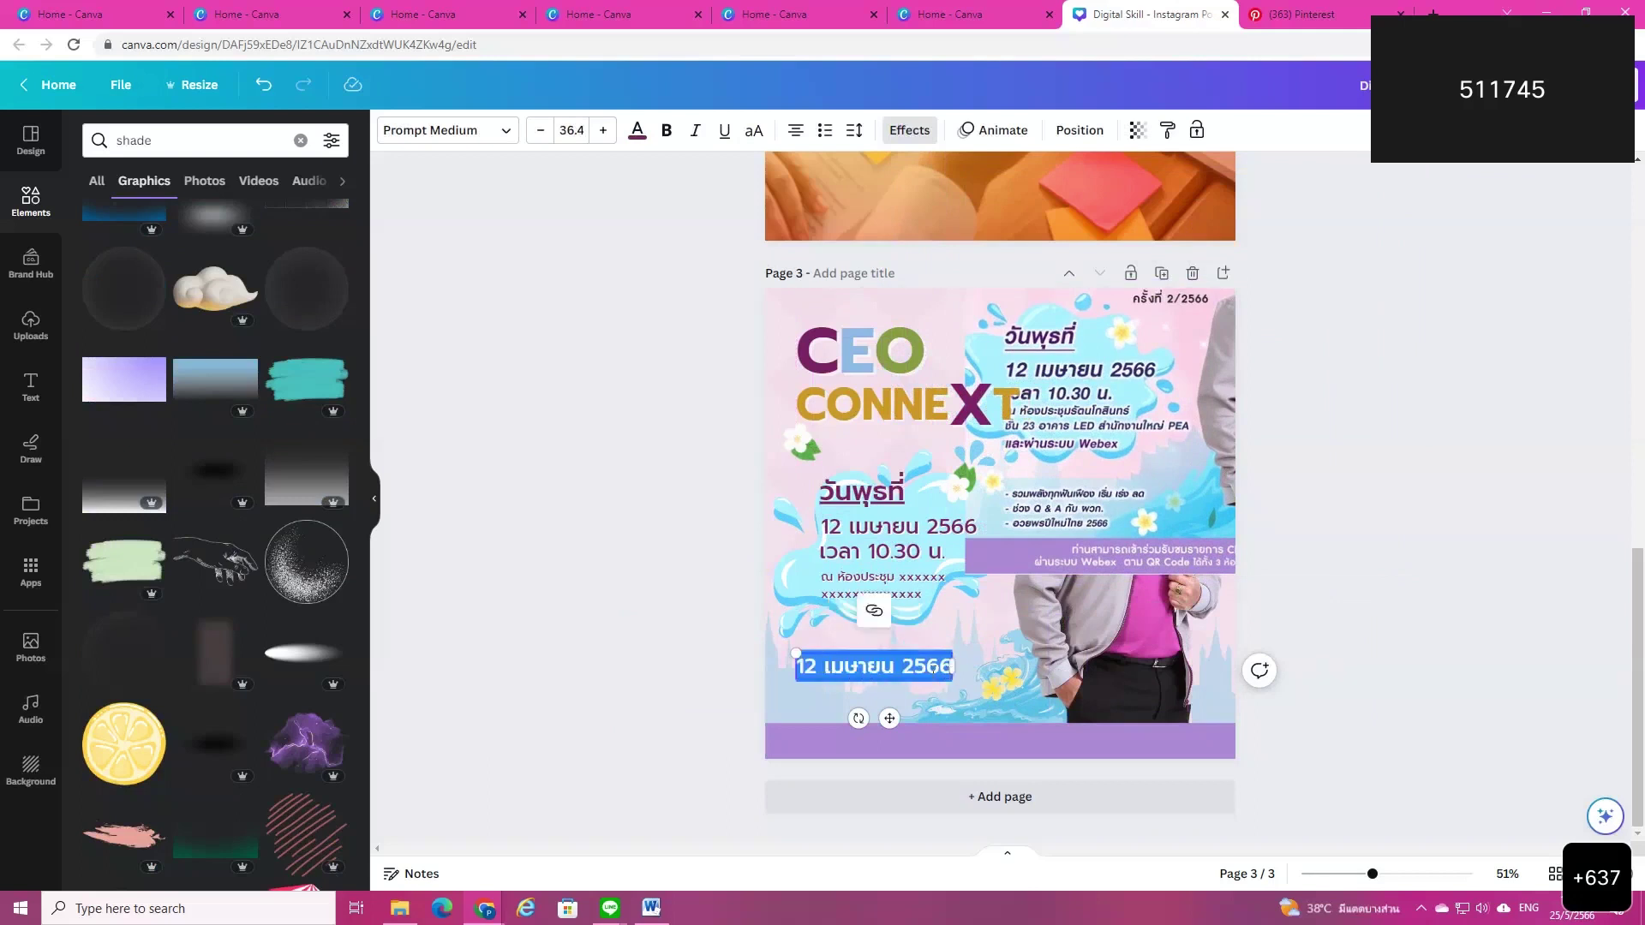
{"action": "key", "text": "BackSpace"}
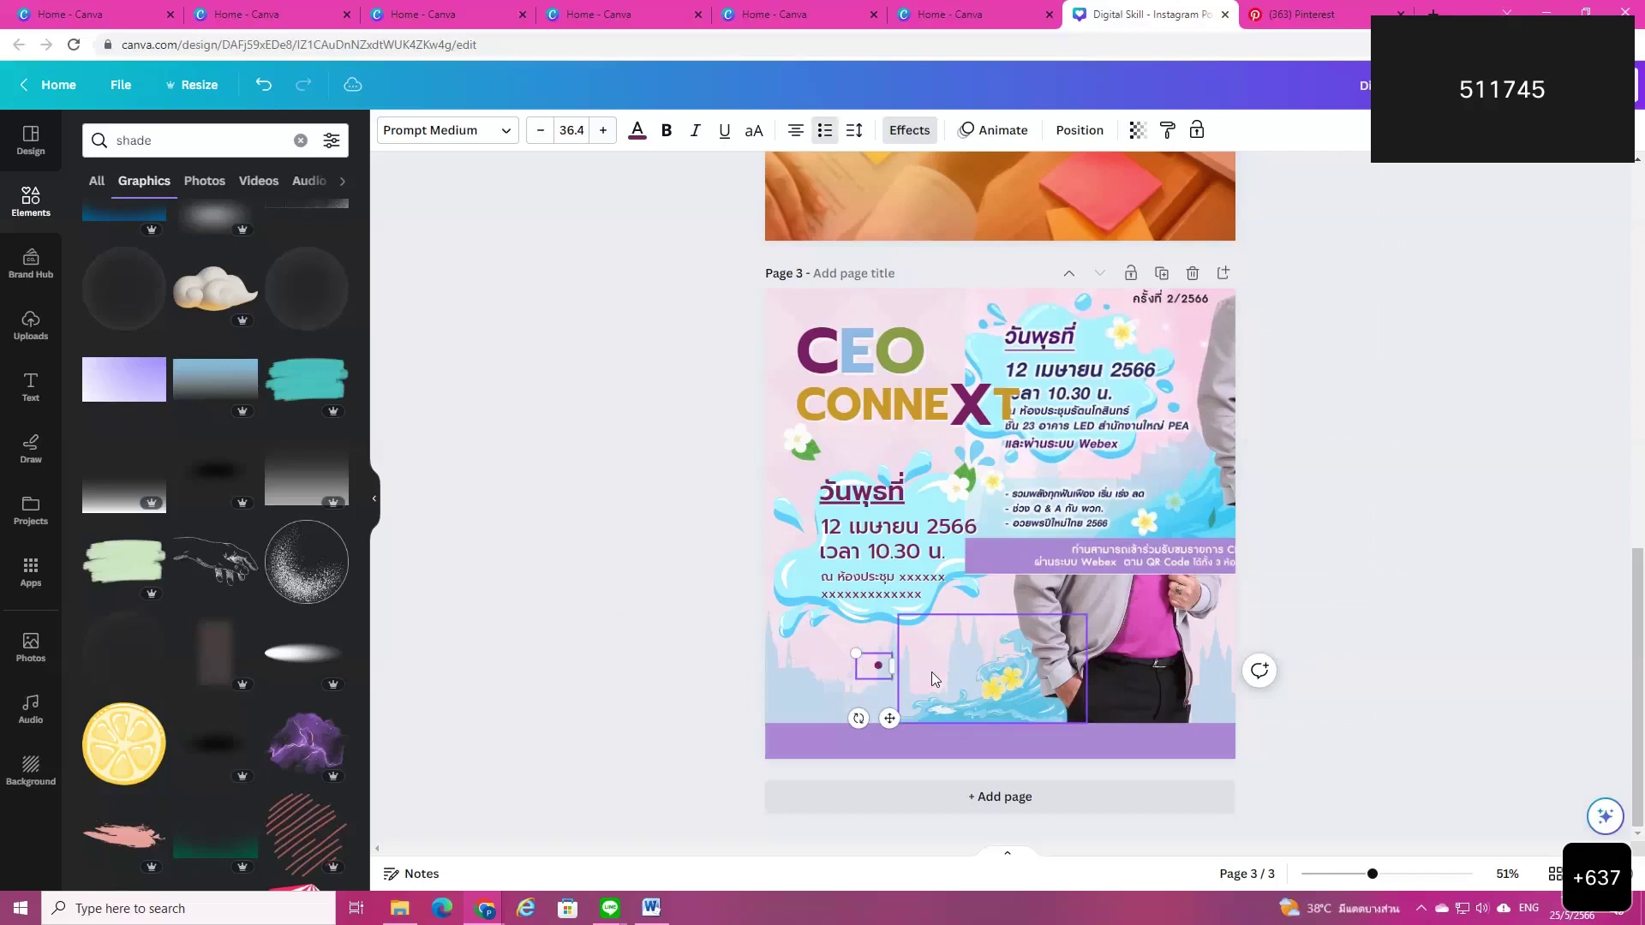
{"action": "type", "text": "รวมพลังทุกฟันเฟือง เริ่ม เร่ง ลด"}
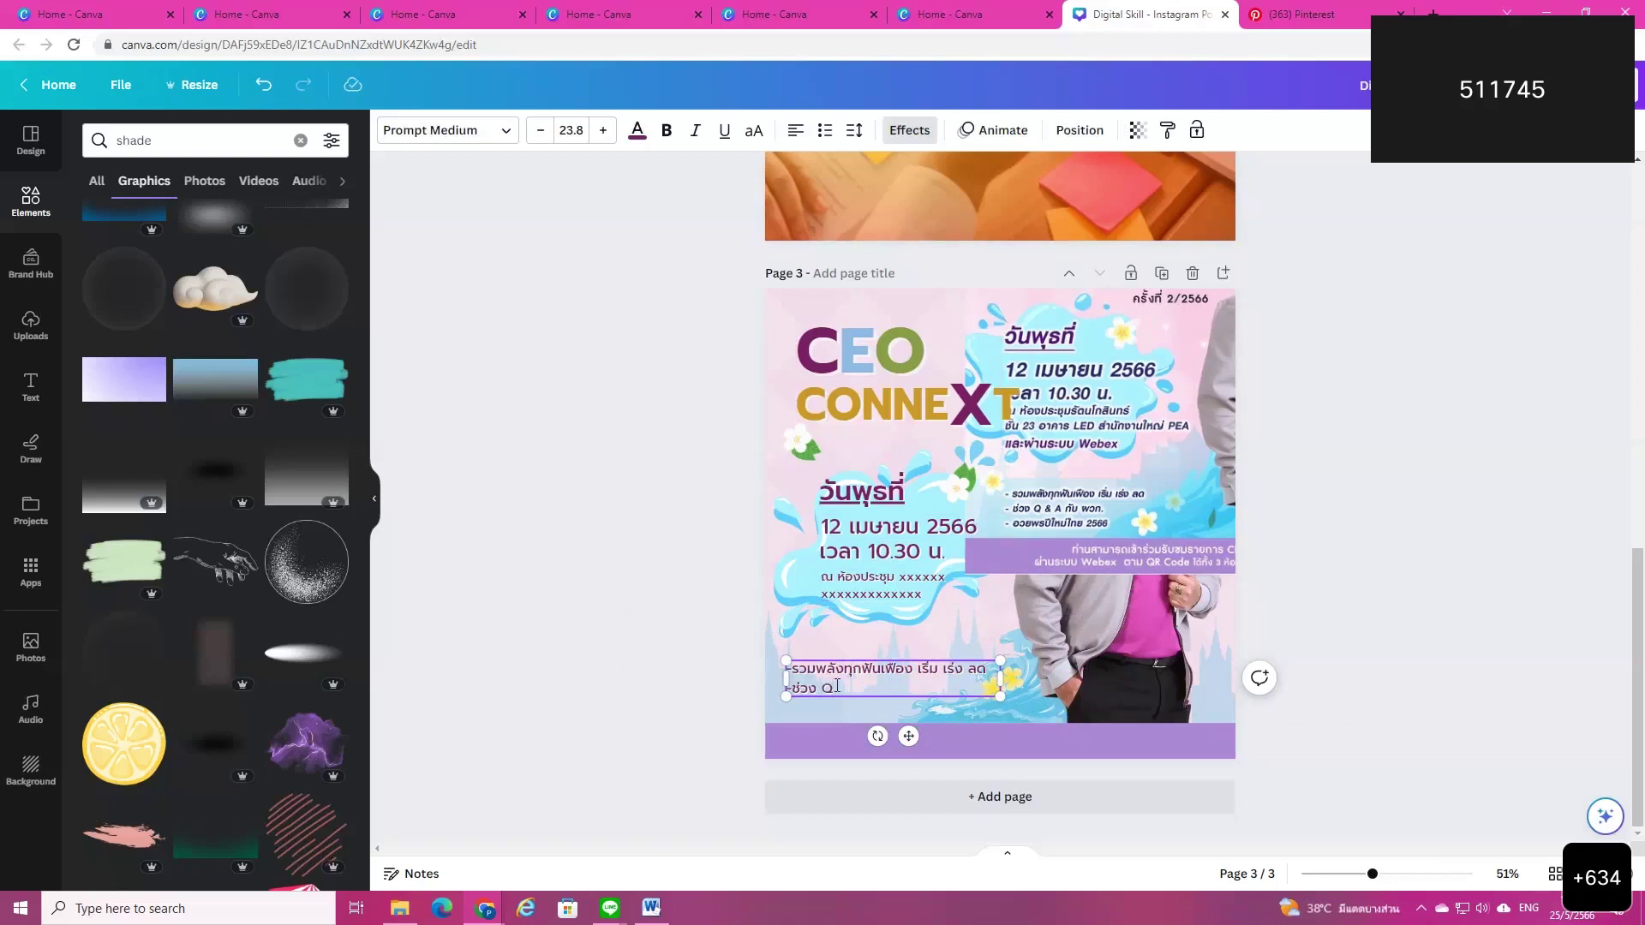
{"action": "type", "text": "&A กับ ผวก."}
{"action": "key", "text": "Return"}
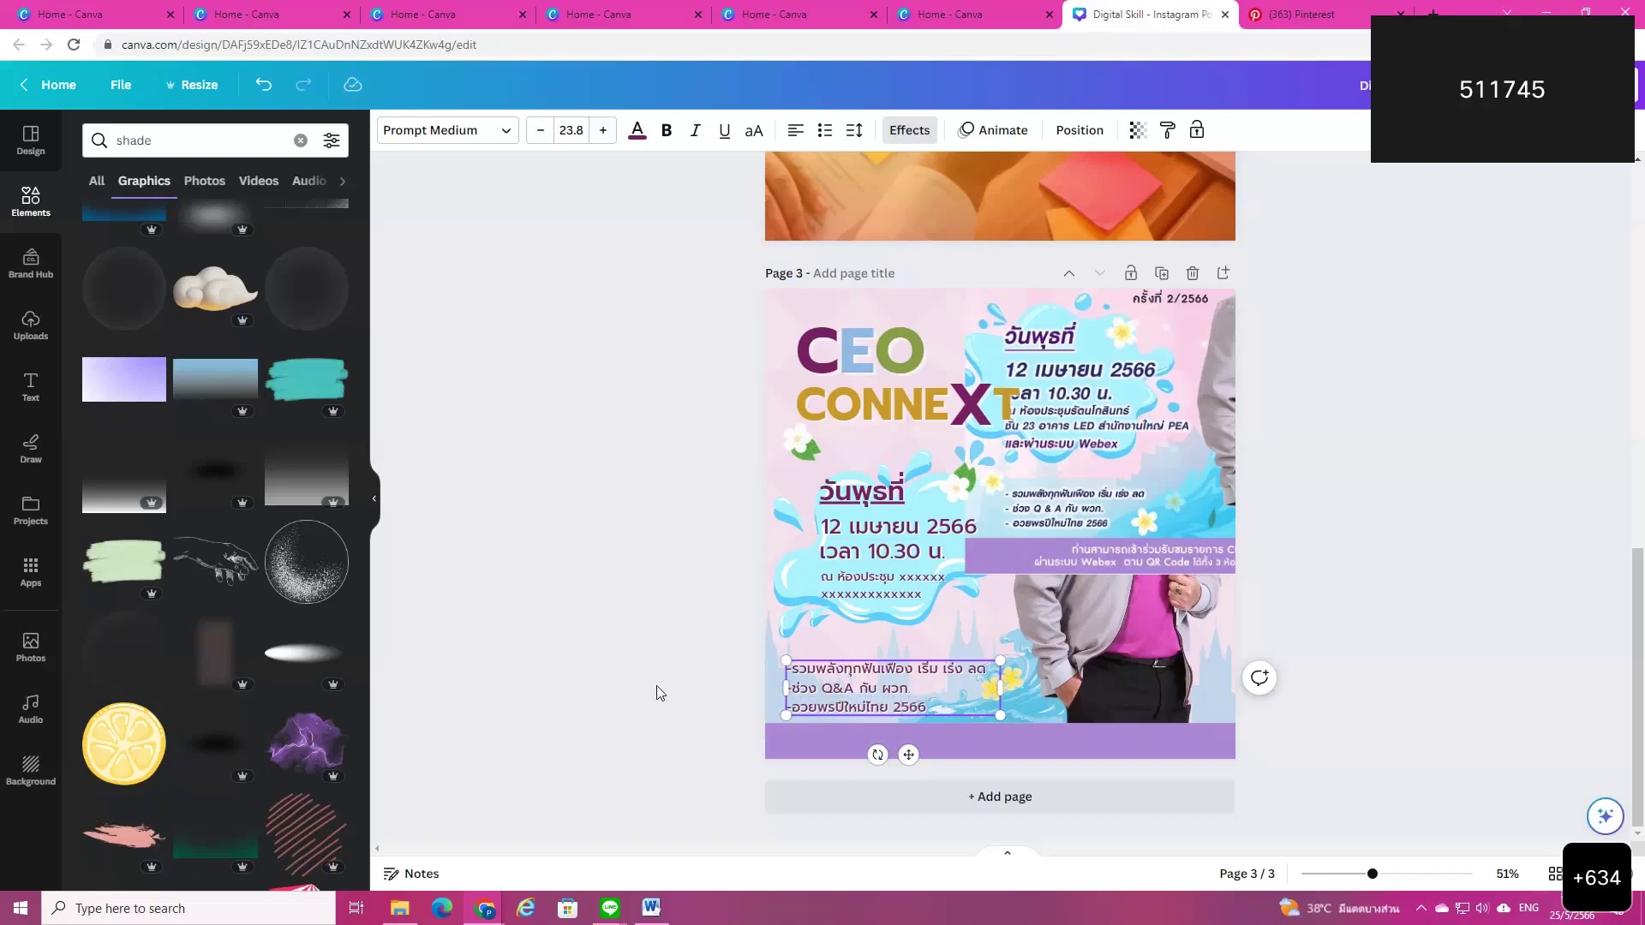
Step: Shrink the three-line agenda text and position it just above the purple band beside the yellow flowers
{"action": "left_click", "coordinate": [804, 707]}
{"action": "left_click_drag", "start_coordinate": [1002, 715], "coordinate": [957, 705]}
{"action": "mouse_move", "coordinate": [854, 682]}
{"action": "left_mouse_down"}
{"action": "mouse_move", "coordinate": [894, 688]}
{"action": "mouse_move", "coordinate": [864, 688]}
{"action": "left_mouse_up"}
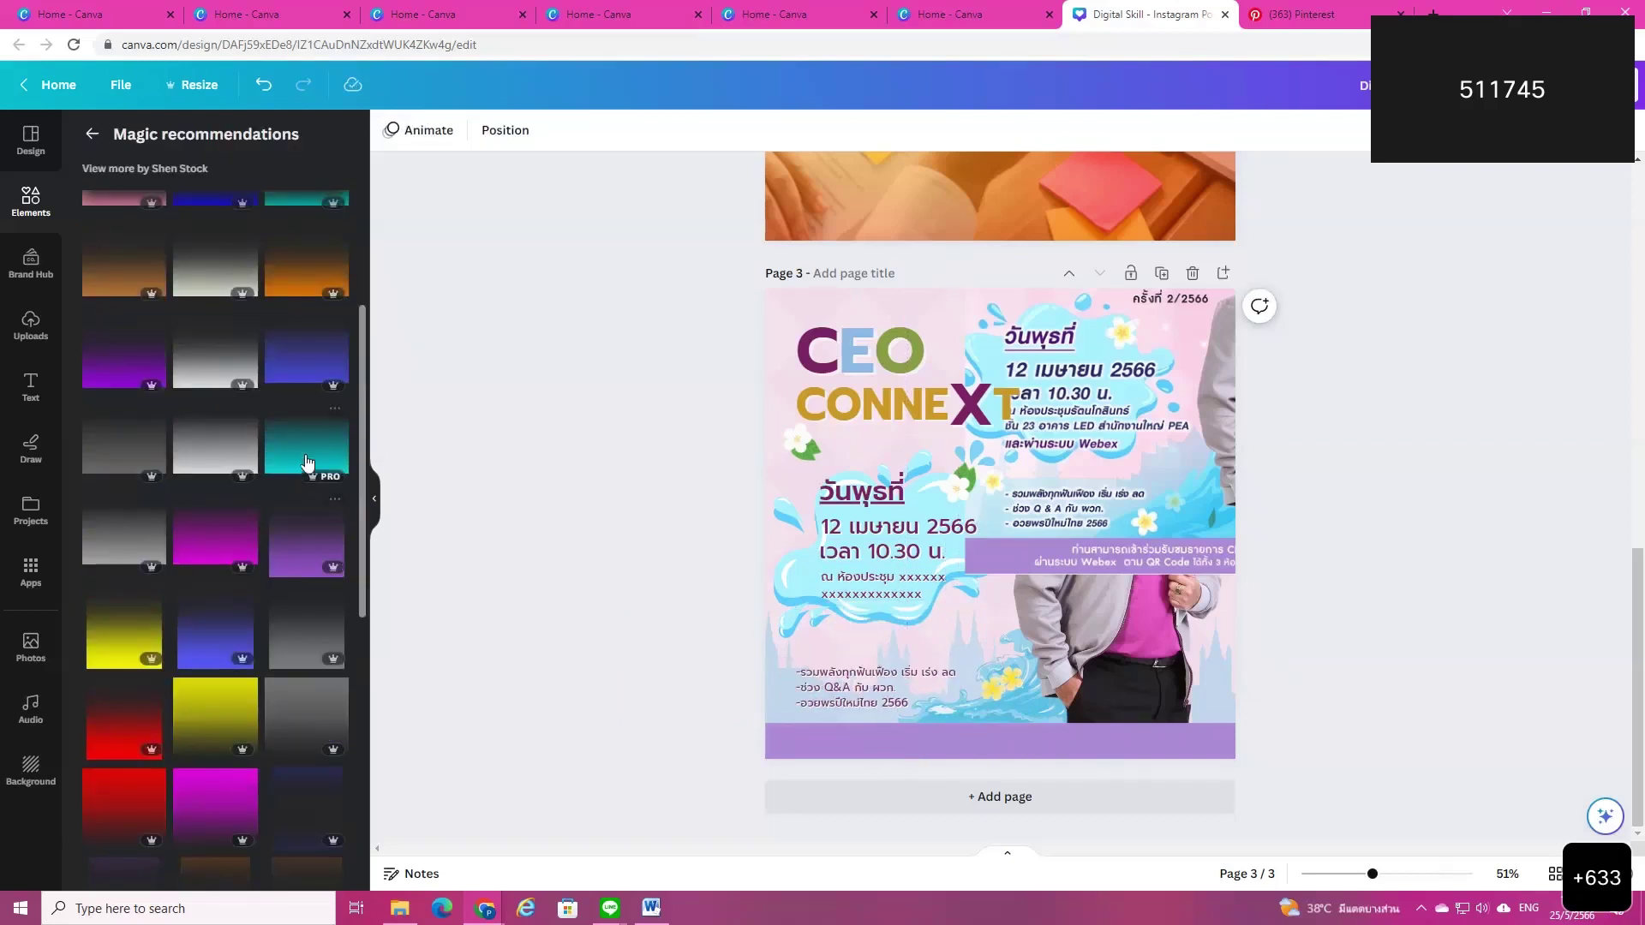
Step: Add the turquoise gradient to the poster, turn it 90° and stretch it across the agenda text above the purple band
{"action": "left_click", "coordinate": [306, 450]}
{"action": "left_click_drag", "start_coordinate": [1026, 552], "coordinate": [992, 572]}
{"action": "left_click_drag", "start_coordinate": [966, 709], "coordinate": [686, 551]}
{"action": "left_click_drag", "start_coordinate": [838, 353], "coordinate": [896, 606]}
{"action": "left_click_drag", "start_coordinate": [897, 671], "coordinate": [1013, 671]}
{"action": "left_click_drag", "start_coordinate": [1056, 611], "coordinate": [1056, 658]}
{"action": "left_click", "coordinate": [718, 131]}
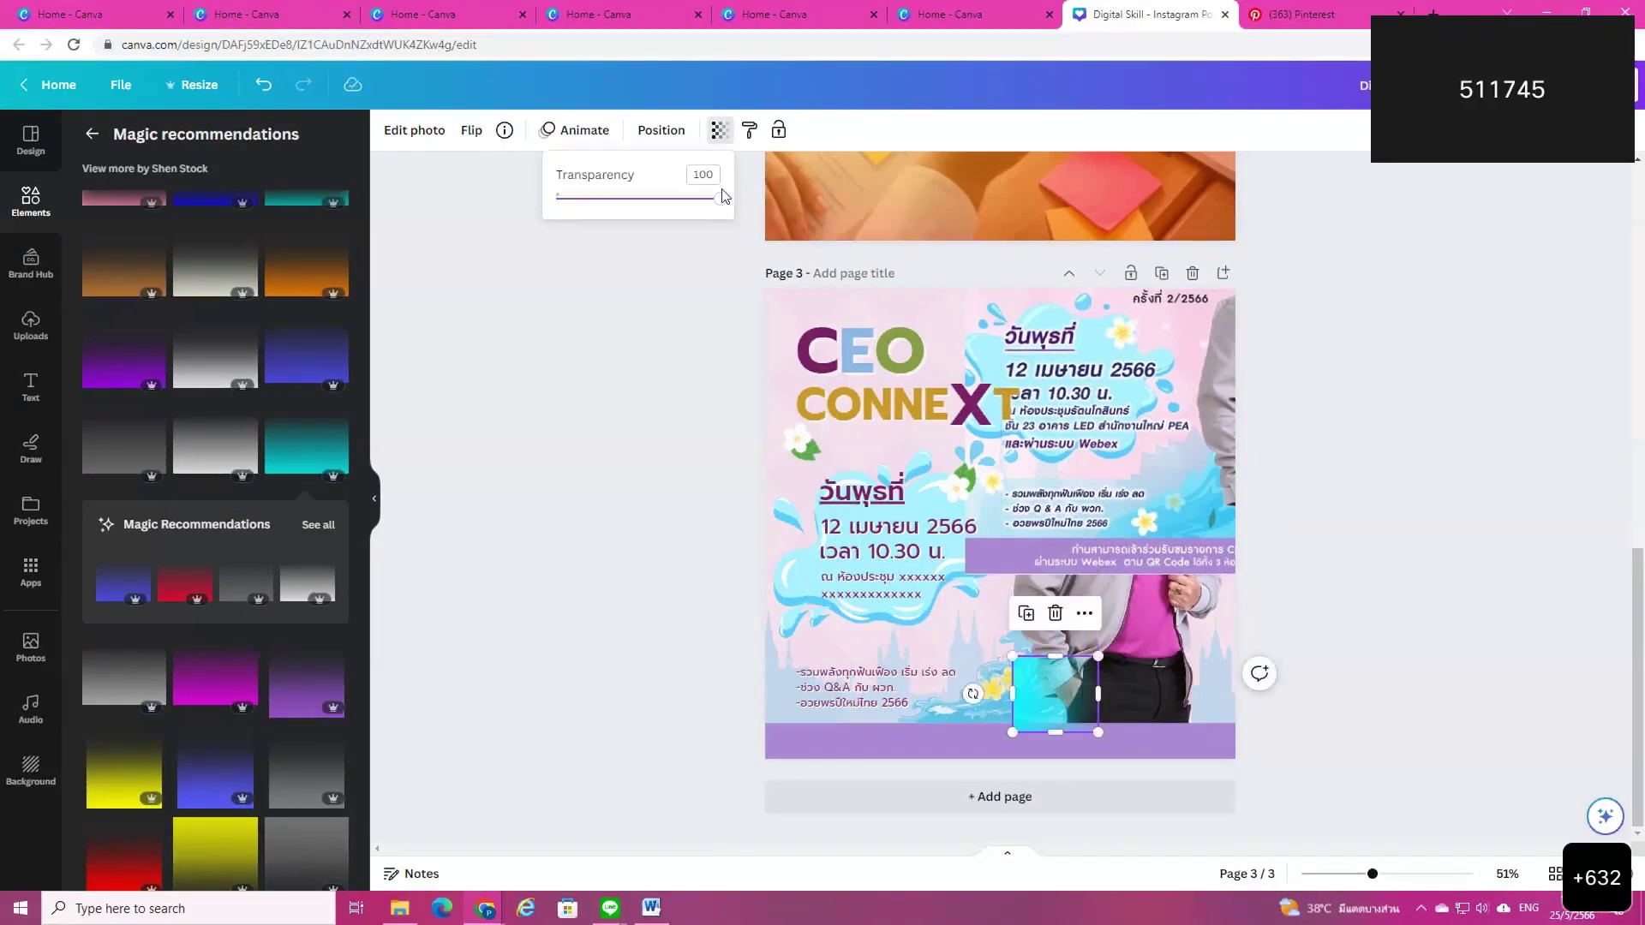
{"action": "left_click_drag", "start_coordinate": [715, 211], "coordinate": [639, 217]}
{"action": "left_click_drag", "start_coordinate": [1040, 711], "coordinate": [1004, 703]}
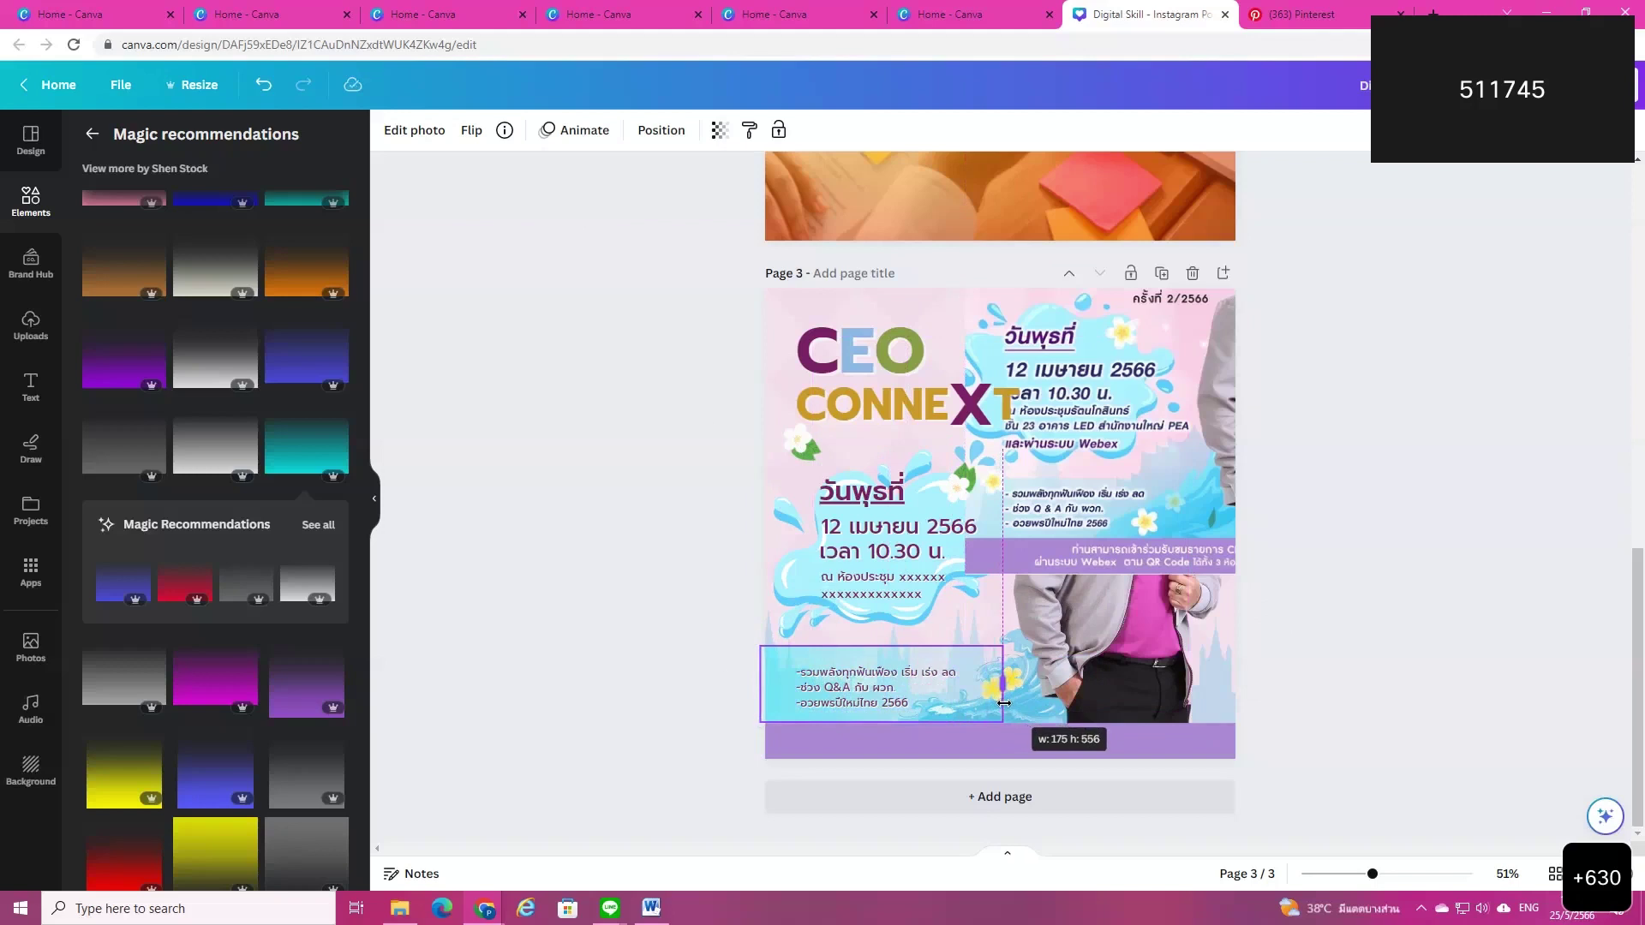
Step: Adjust the gradient's layer order behind the agenda text, lengthen it to about 574 px and set its transparency to 28
{"action": "left_click", "coordinate": [662, 131]}
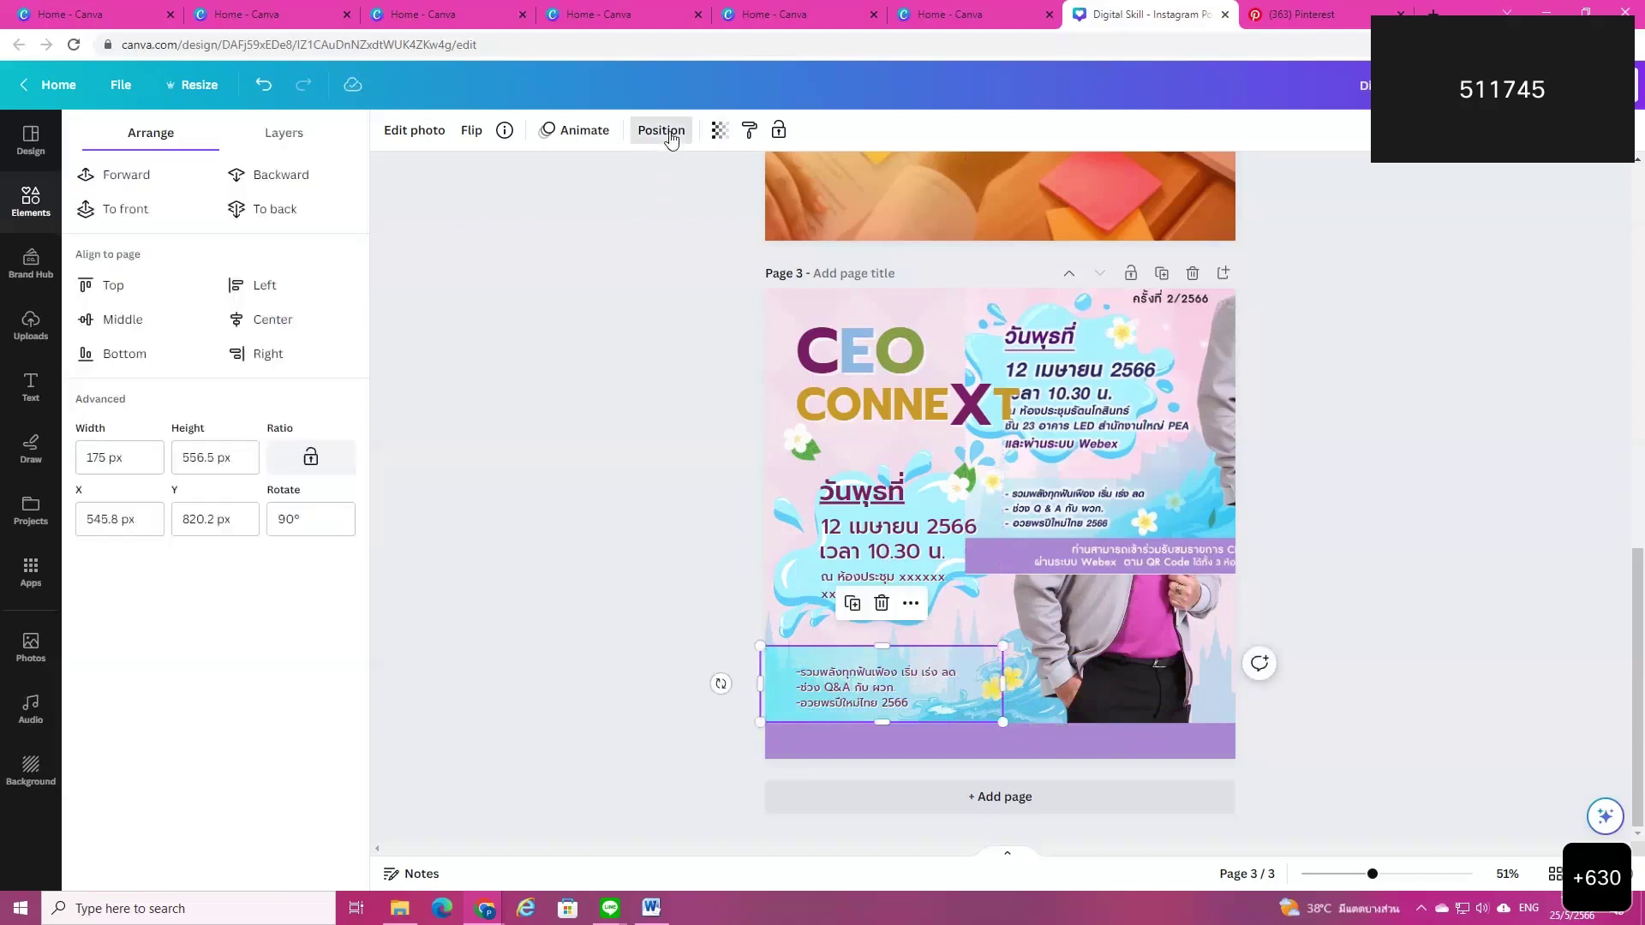
{"action": "left_click", "coordinate": [275, 182]}
{"action": "left_click", "coordinate": [124, 178]}
{"action": "left_click_drag", "start_coordinate": [1003, 683], "coordinate": [1013, 688]}
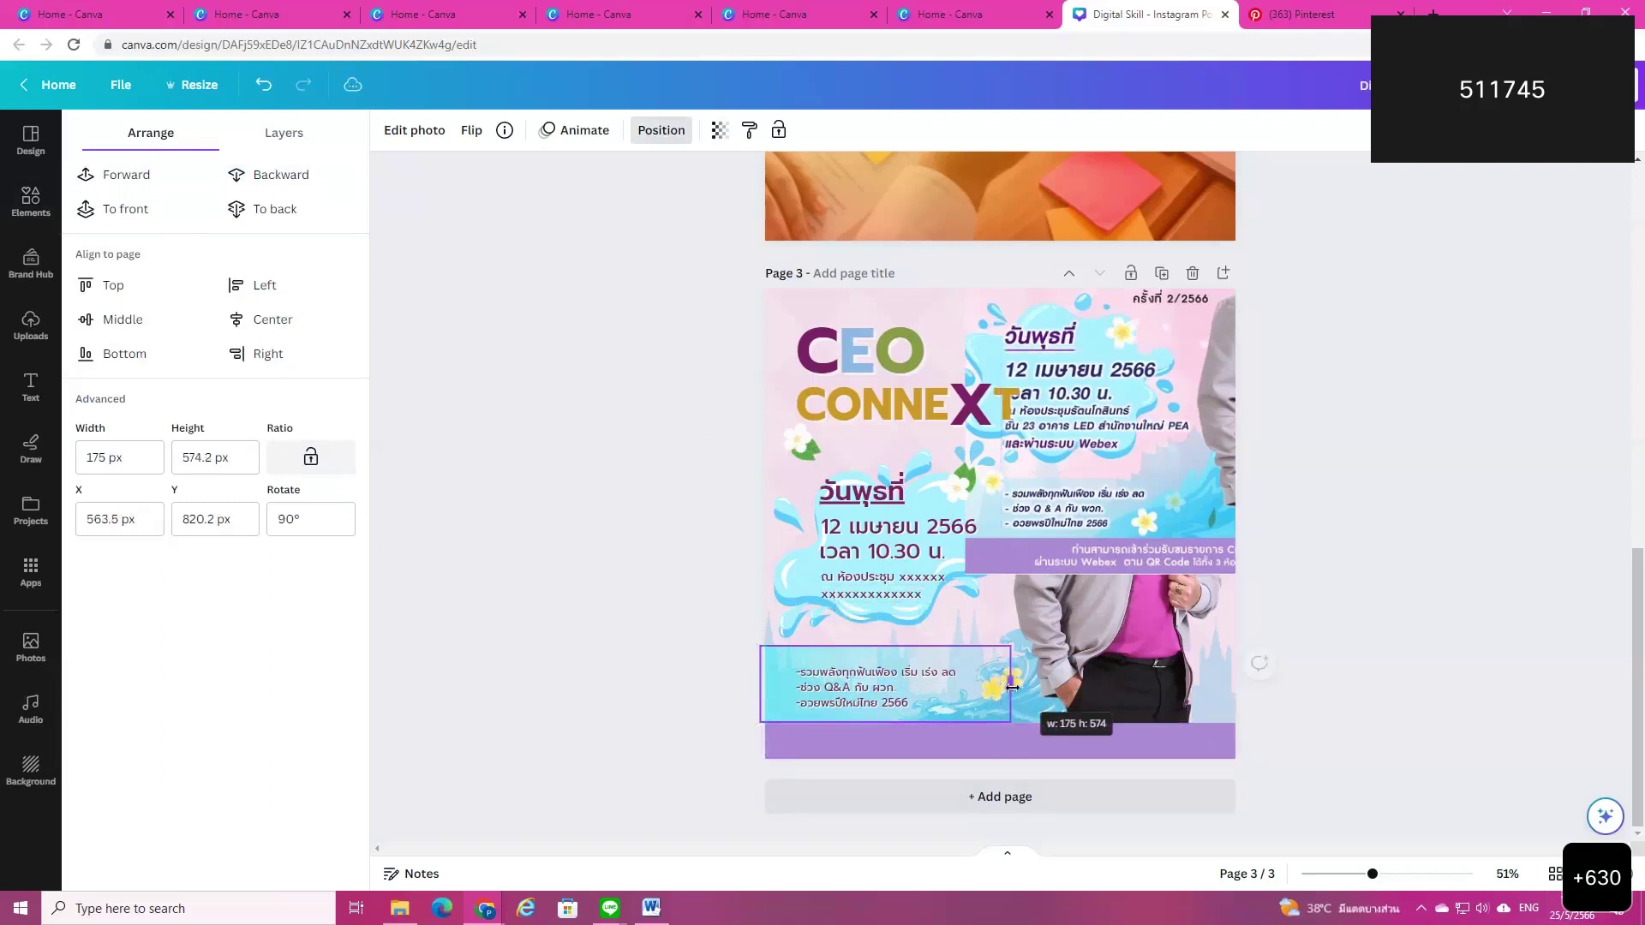
{"action": "left_click", "coordinate": [719, 130]}
{"action": "left_click_drag", "start_coordinate": [718, 197], "coordinate": [604, 220]}
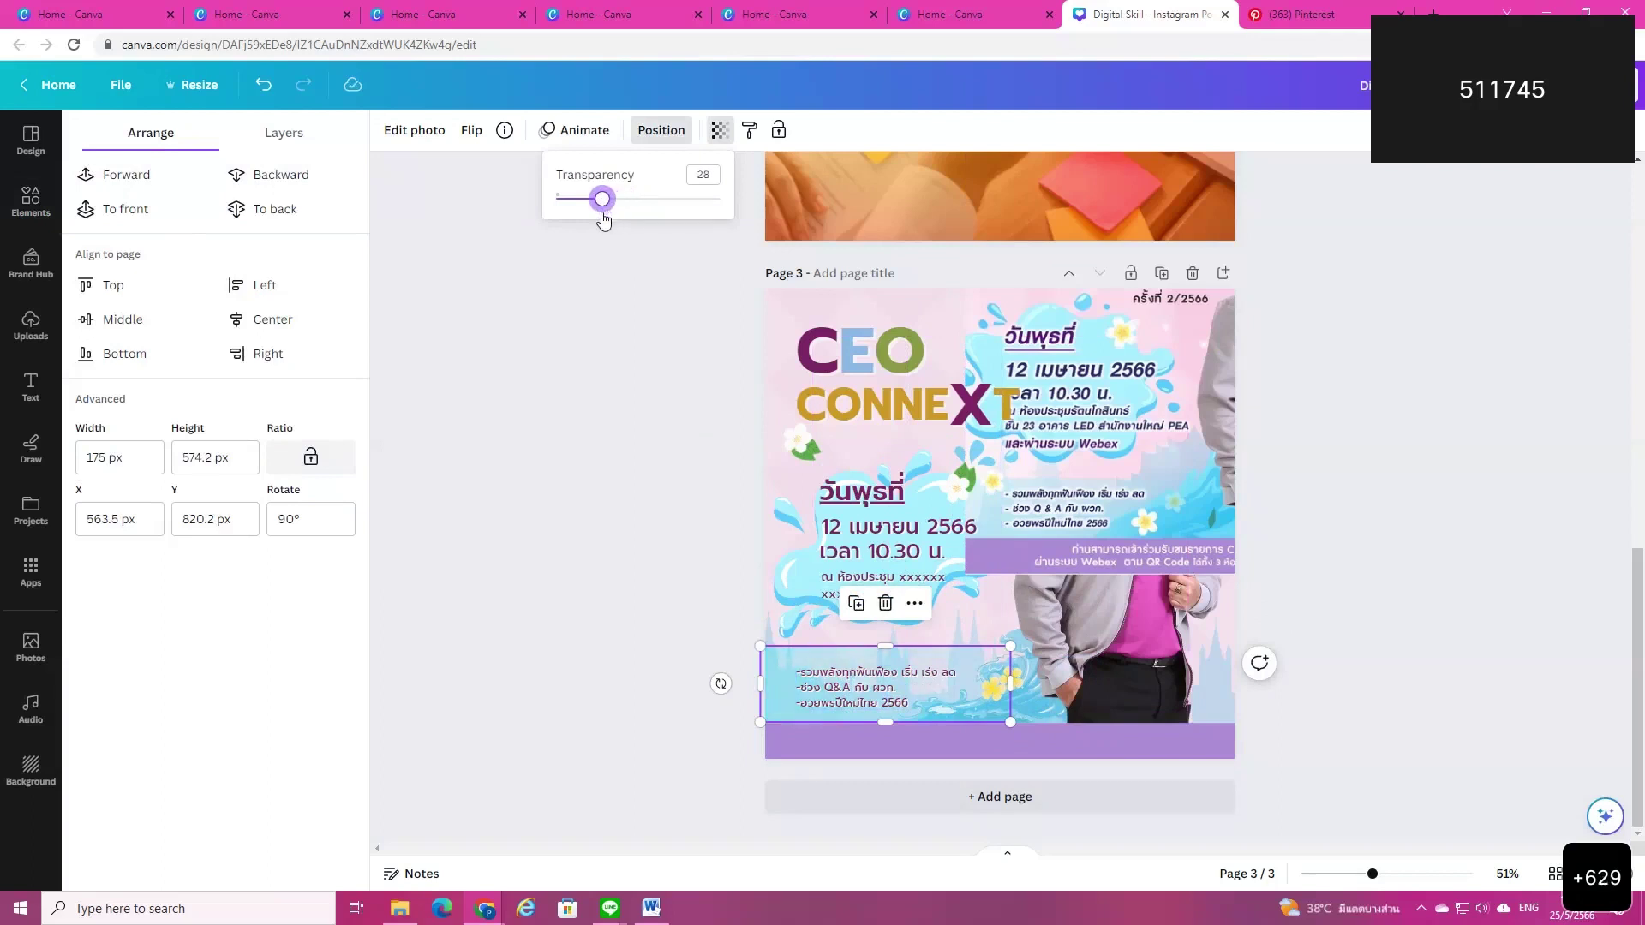
Step: Try the Lift and Neon effects on the three-line agenda text and undo them
{"action": "left_click", "coordinate": [896, 708]}
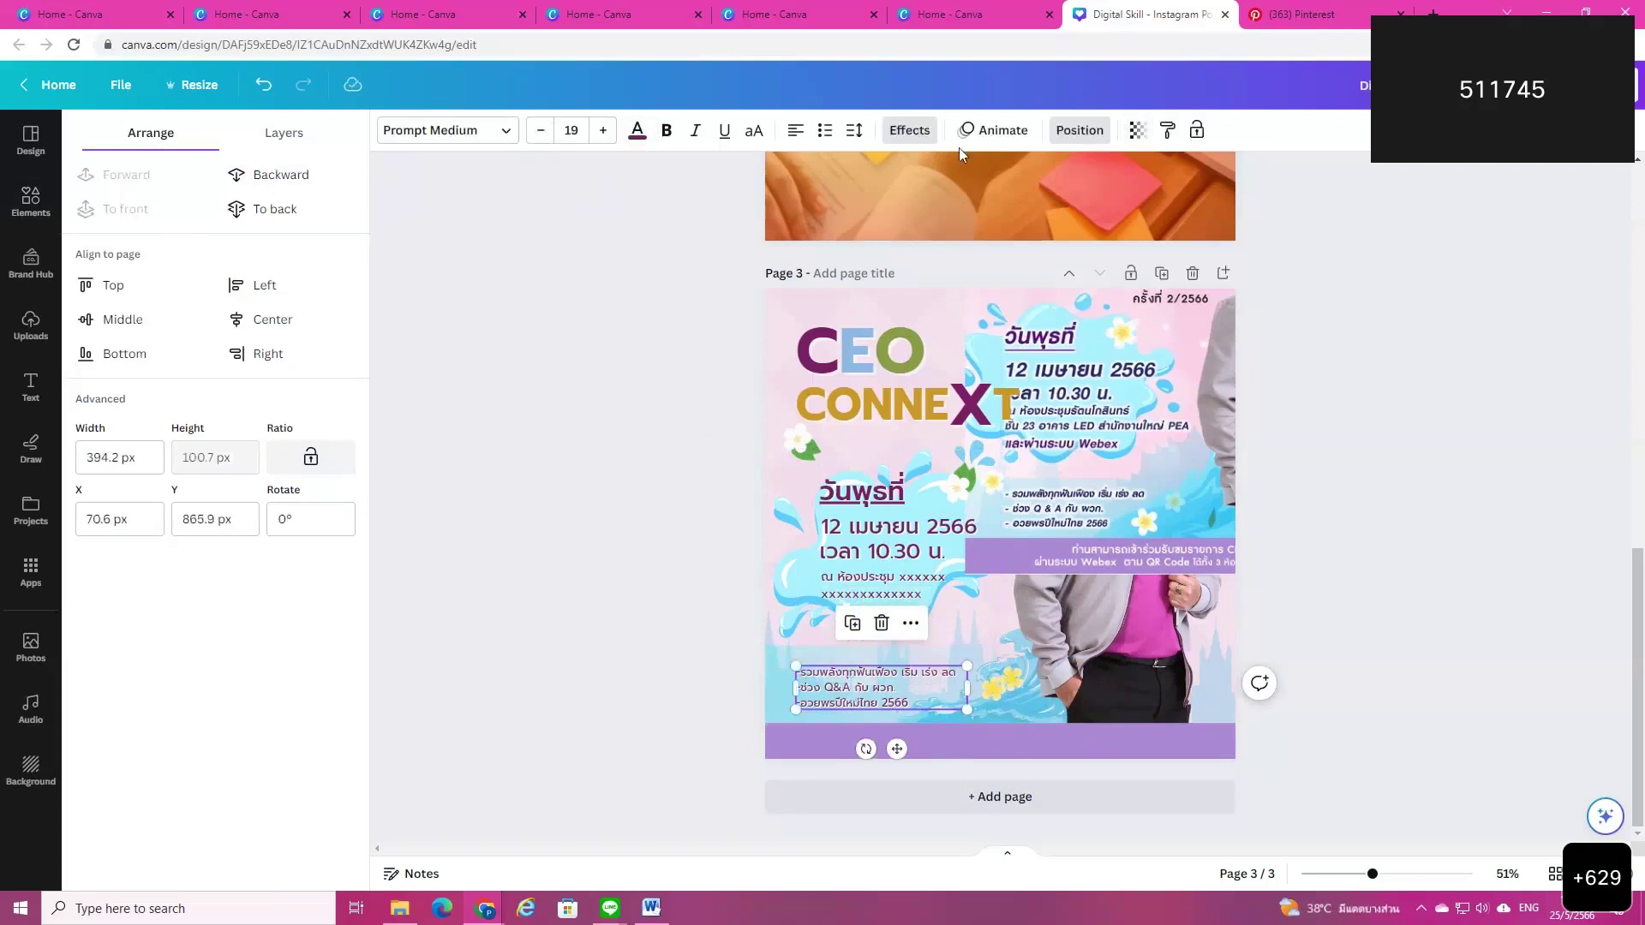
{"action": "left_click", "coordinate": [926, 132]}
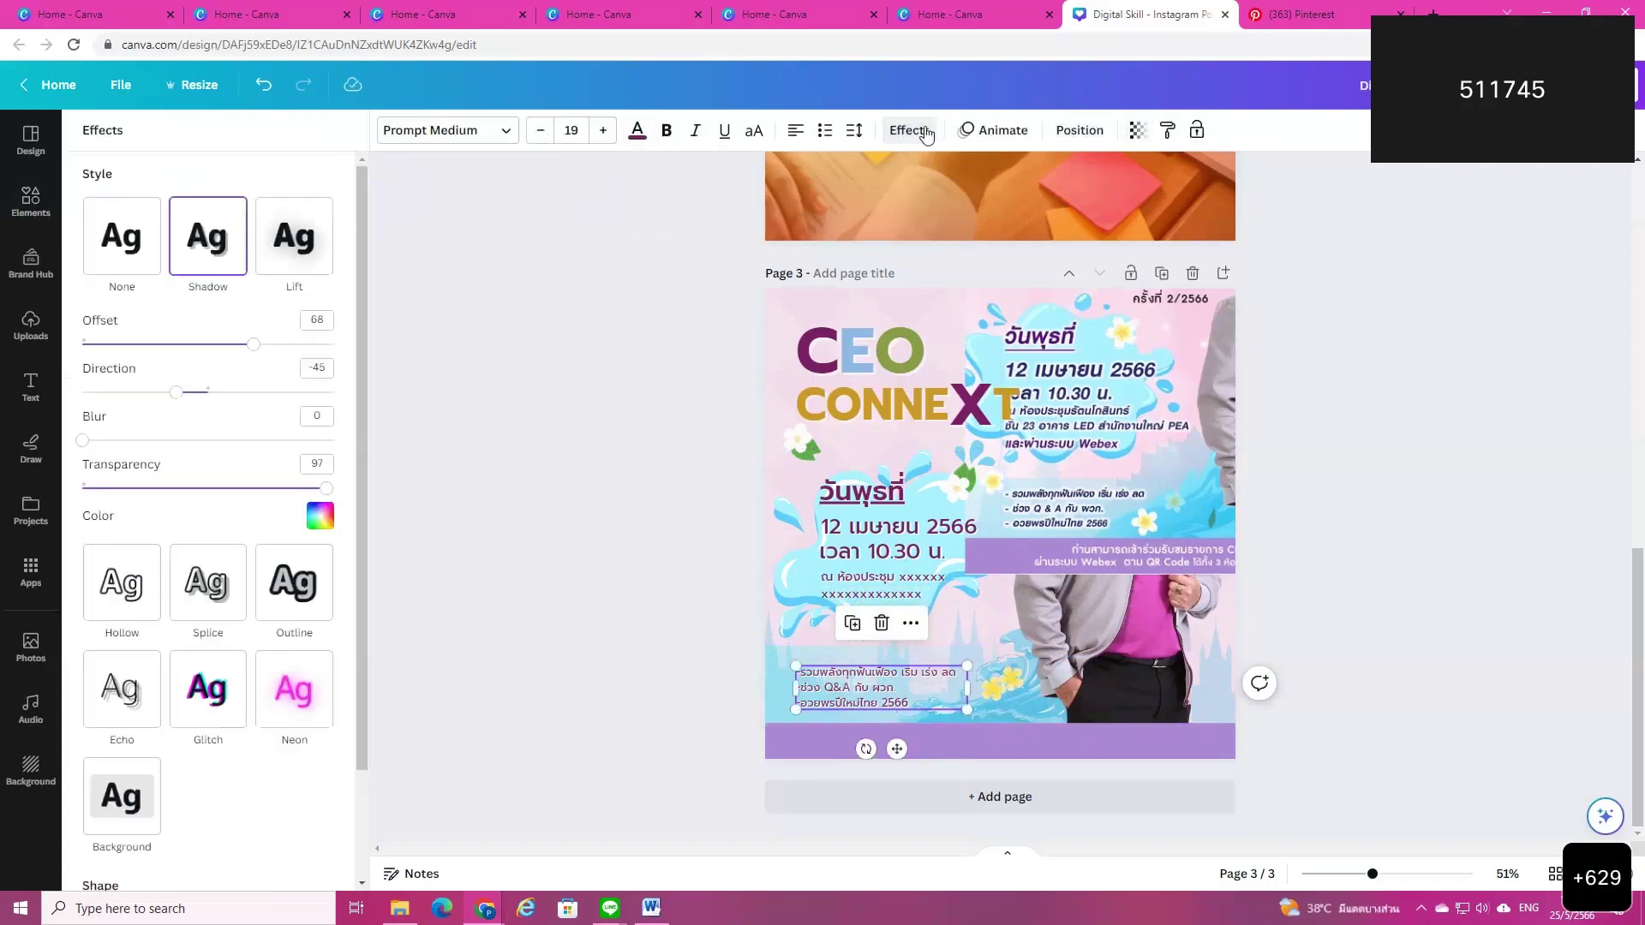
{"action": "left_click", "coordinate": [306, 240]}
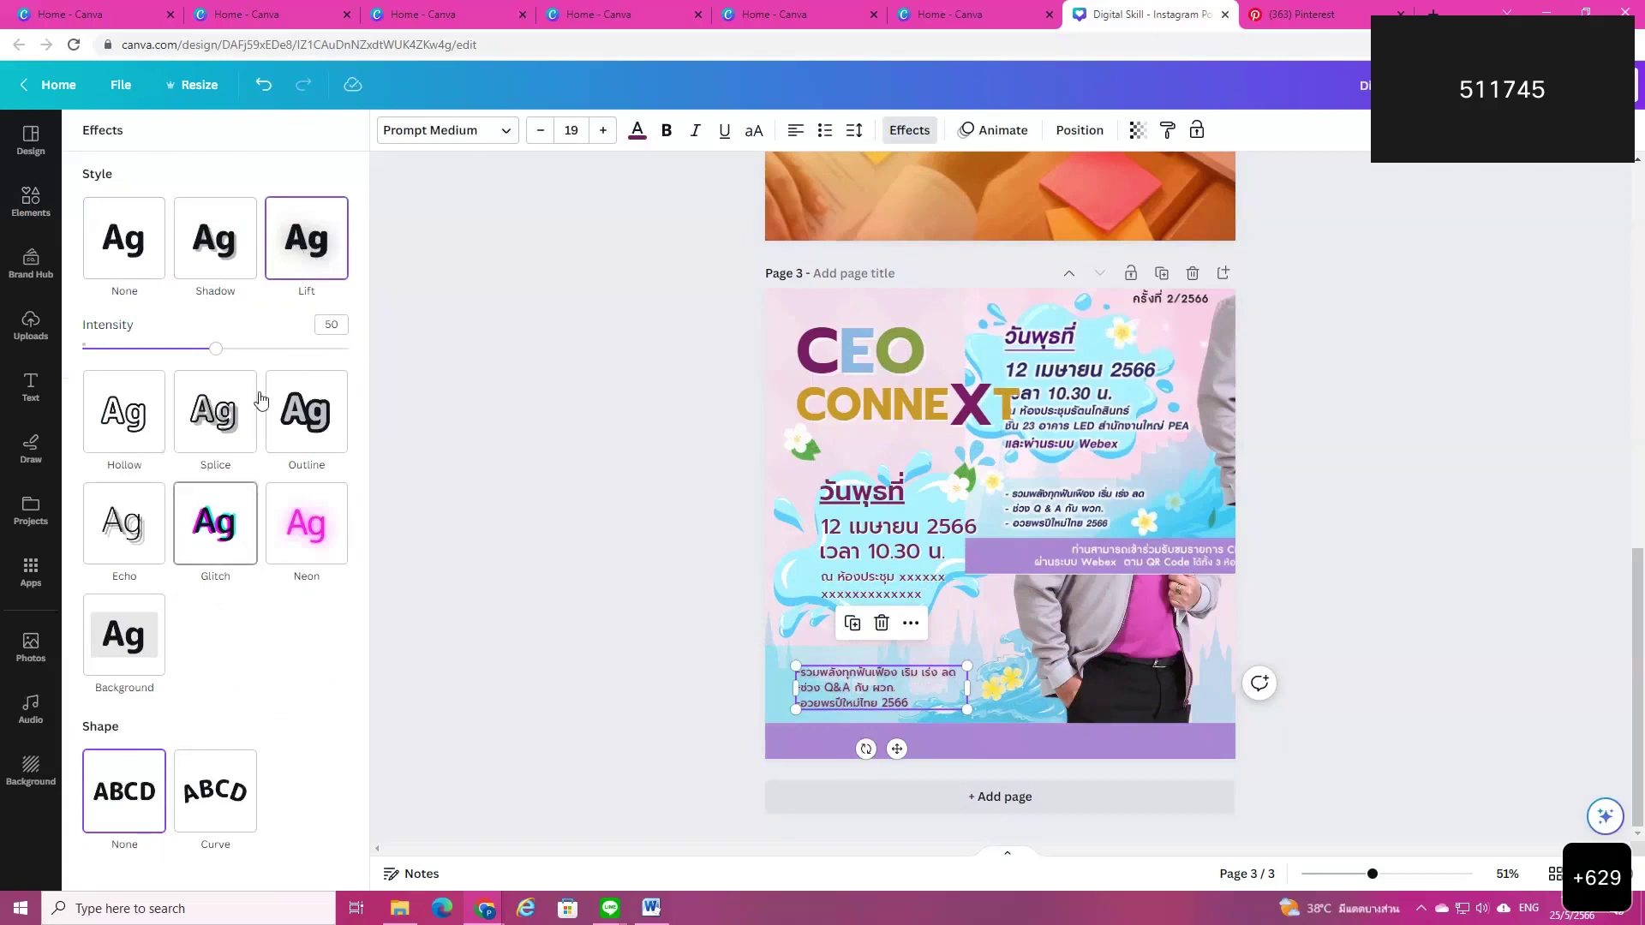
{"action": "left_click", "coordinate": [334, 541]}
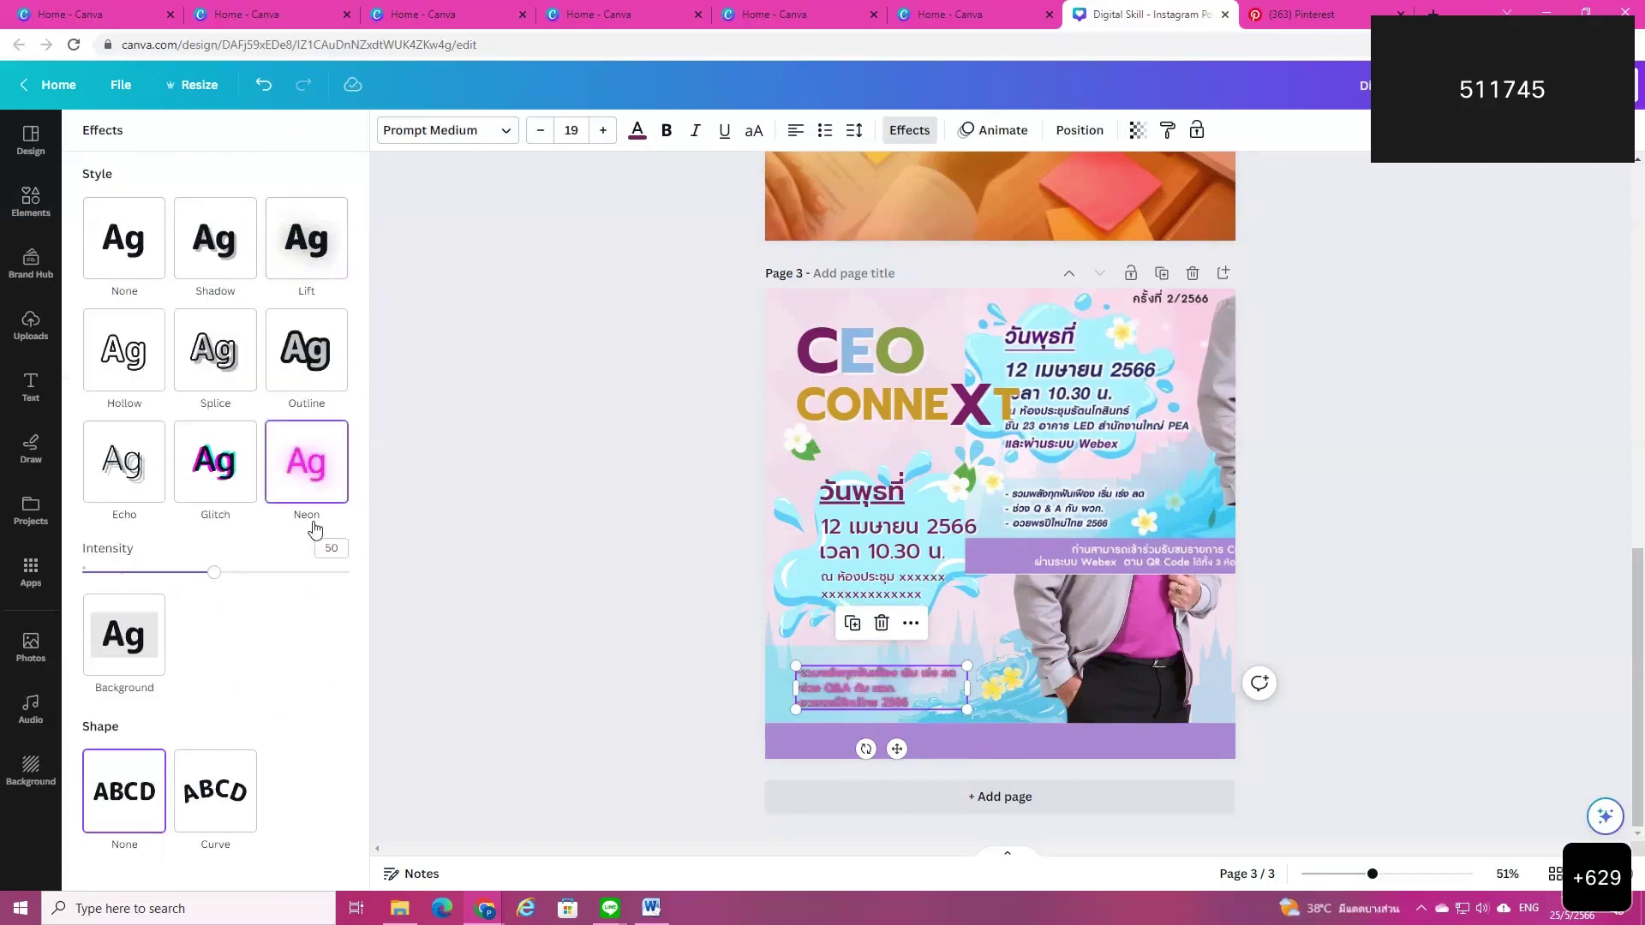
{"action": "key", "text": "ctrl+z"}
{"action": "key", "text": "ctrl+z"}
Step: Place a copy of the agenda text on the purple band, replace its wording with "ท่านสามารถxxxxxxxxxxxxxxxxxxxxxxx" and widen it to one line
{"action": "left_click_drag", "start_coordinate": [914, 700], "coordinate": [977, 735]}
{"action": "double_click", "coordinate": [976, 736]}
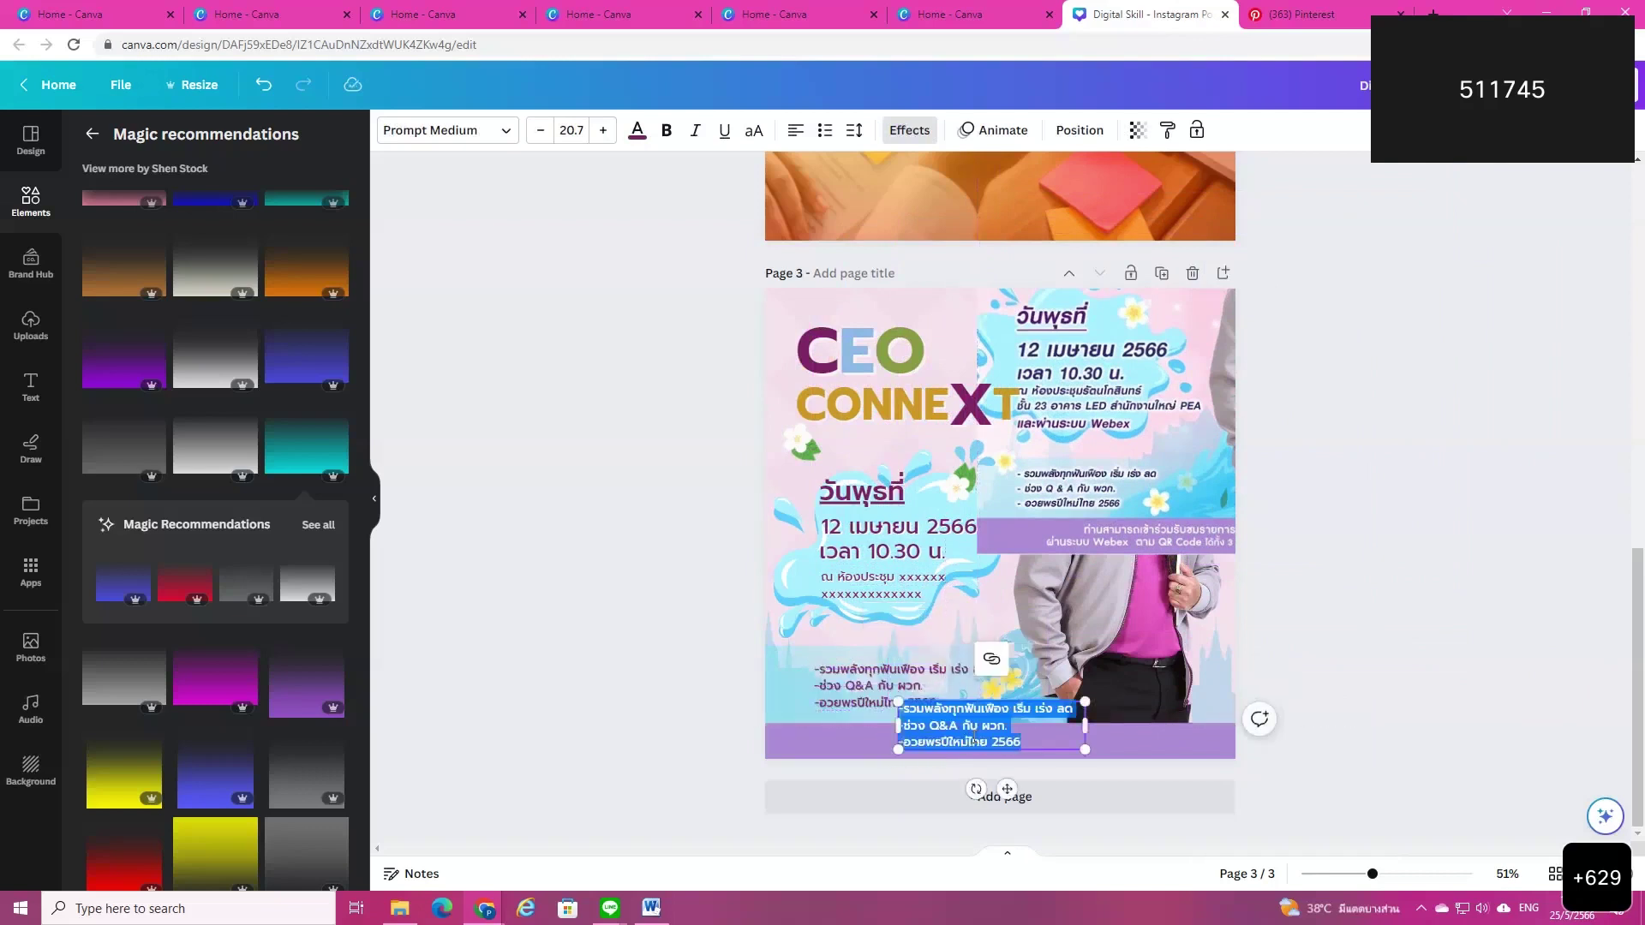
{"action": "key", "text": "BackSpace"}
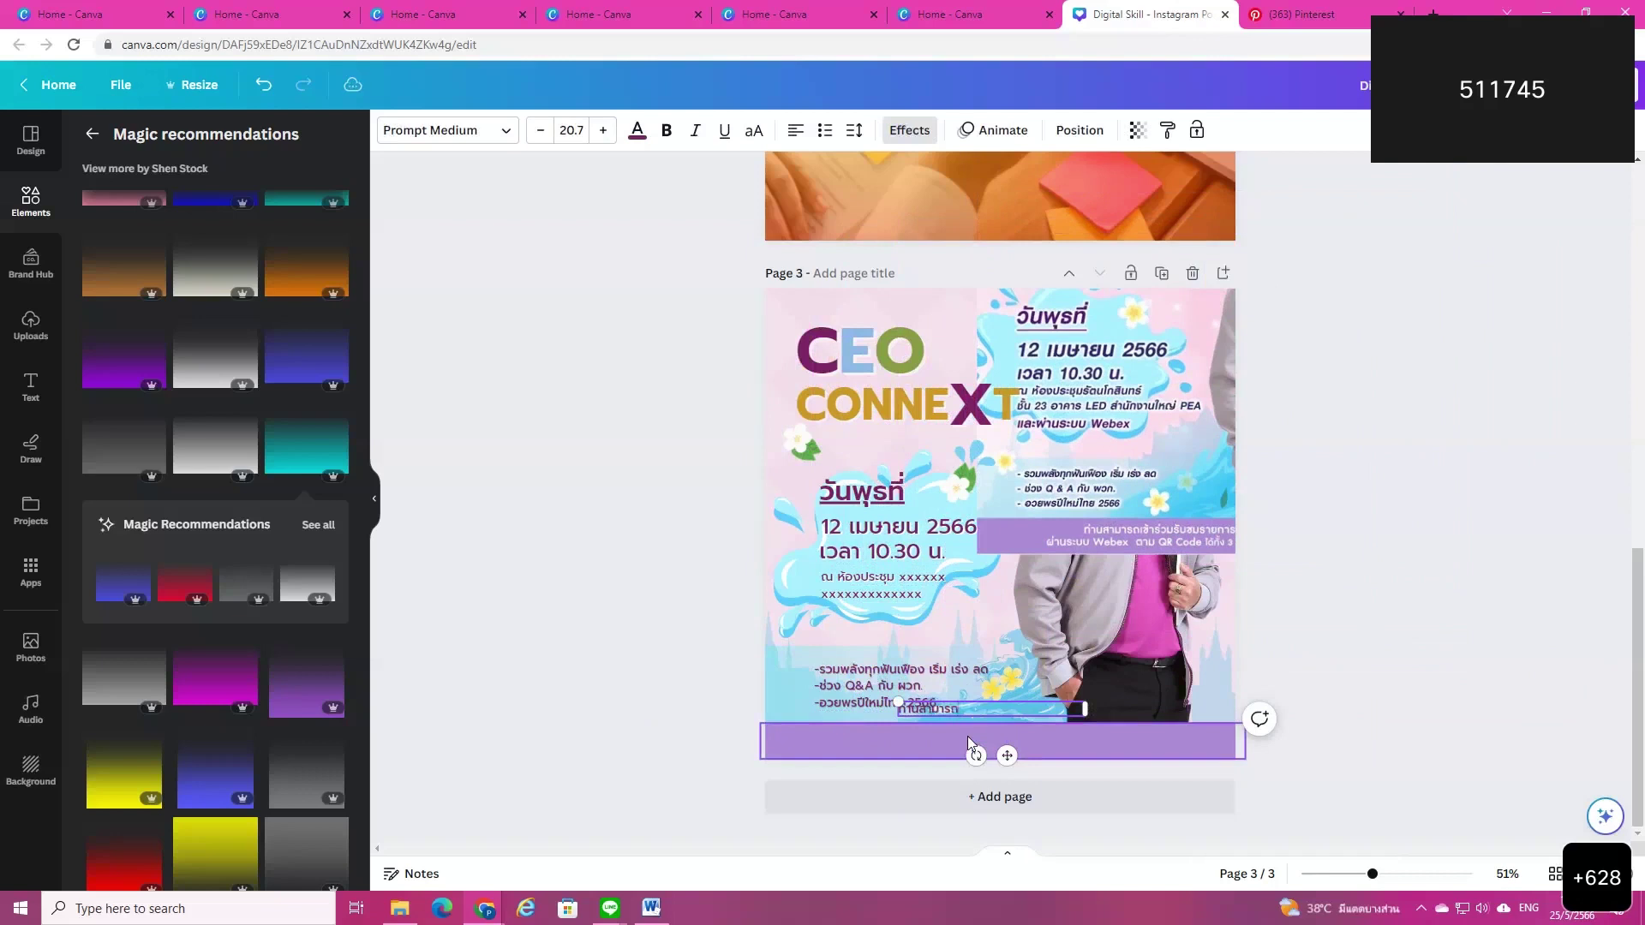
{"action": "type", "text": "ท่านสามารถxxxxxxxxxxxxxxxxxxxxxxx"}
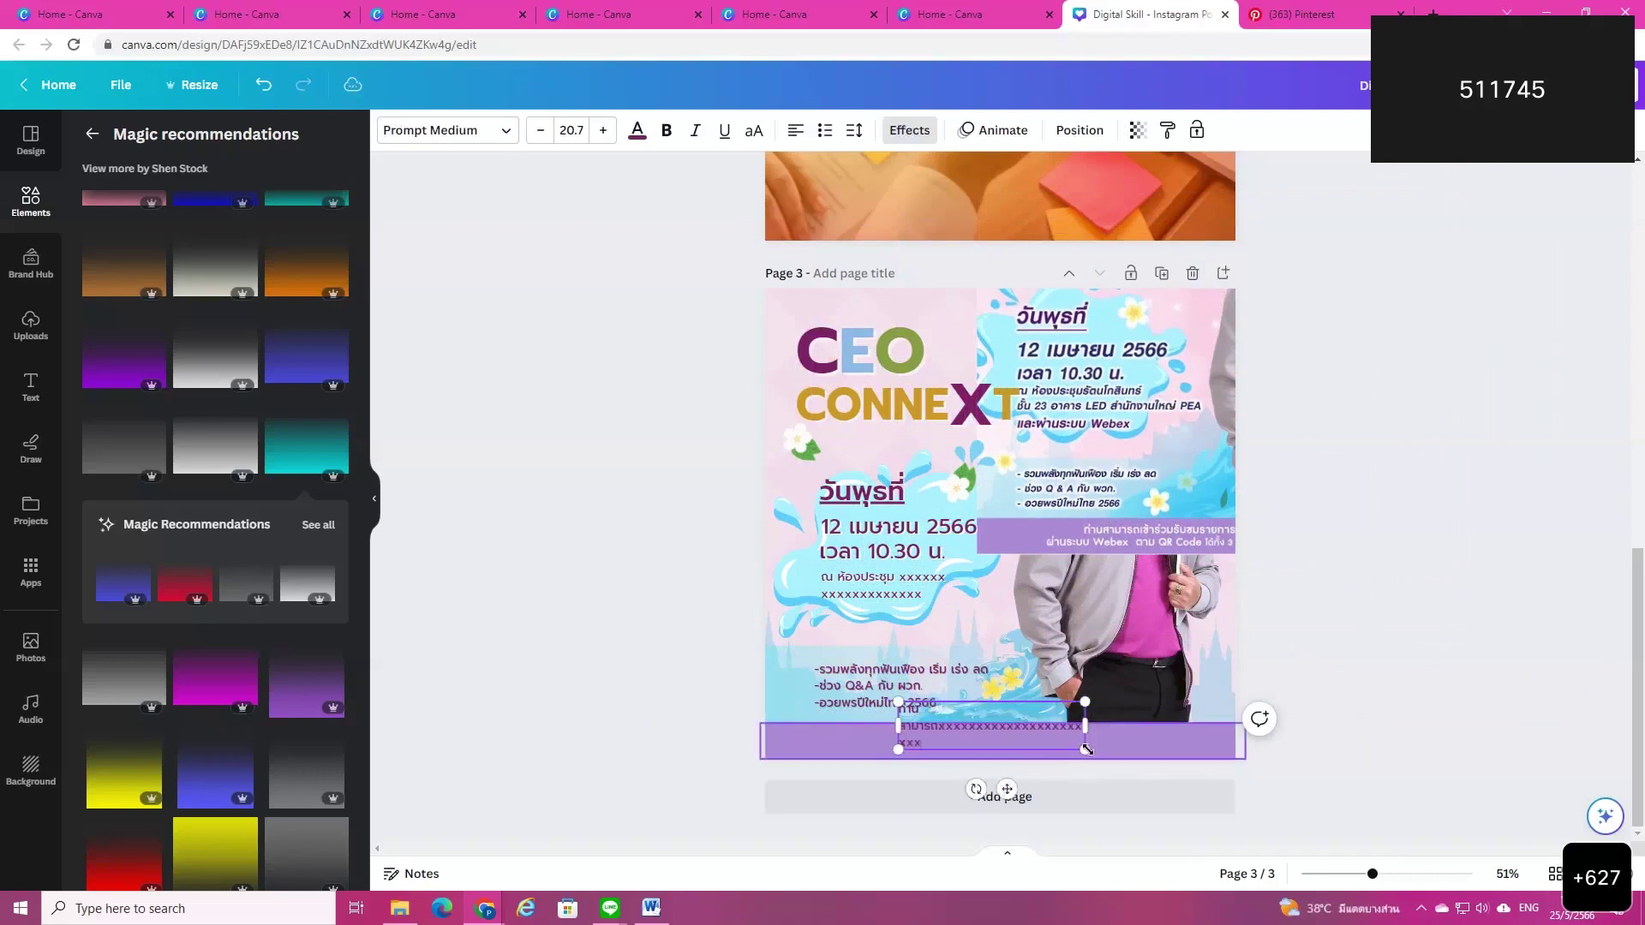
{"action": "left_click_drag", "start_coordinate": [1086, 730], "coordinate": [1211, 730]}
{"action": "left_click_drag", "start_coordinate": [1054, 724], "coordinate": [981, 739]}
Step: Centre-align the purple band's text, colour it white and move it to the middle of the band
{"action": "left_click", "coordinate": [636, 133]}
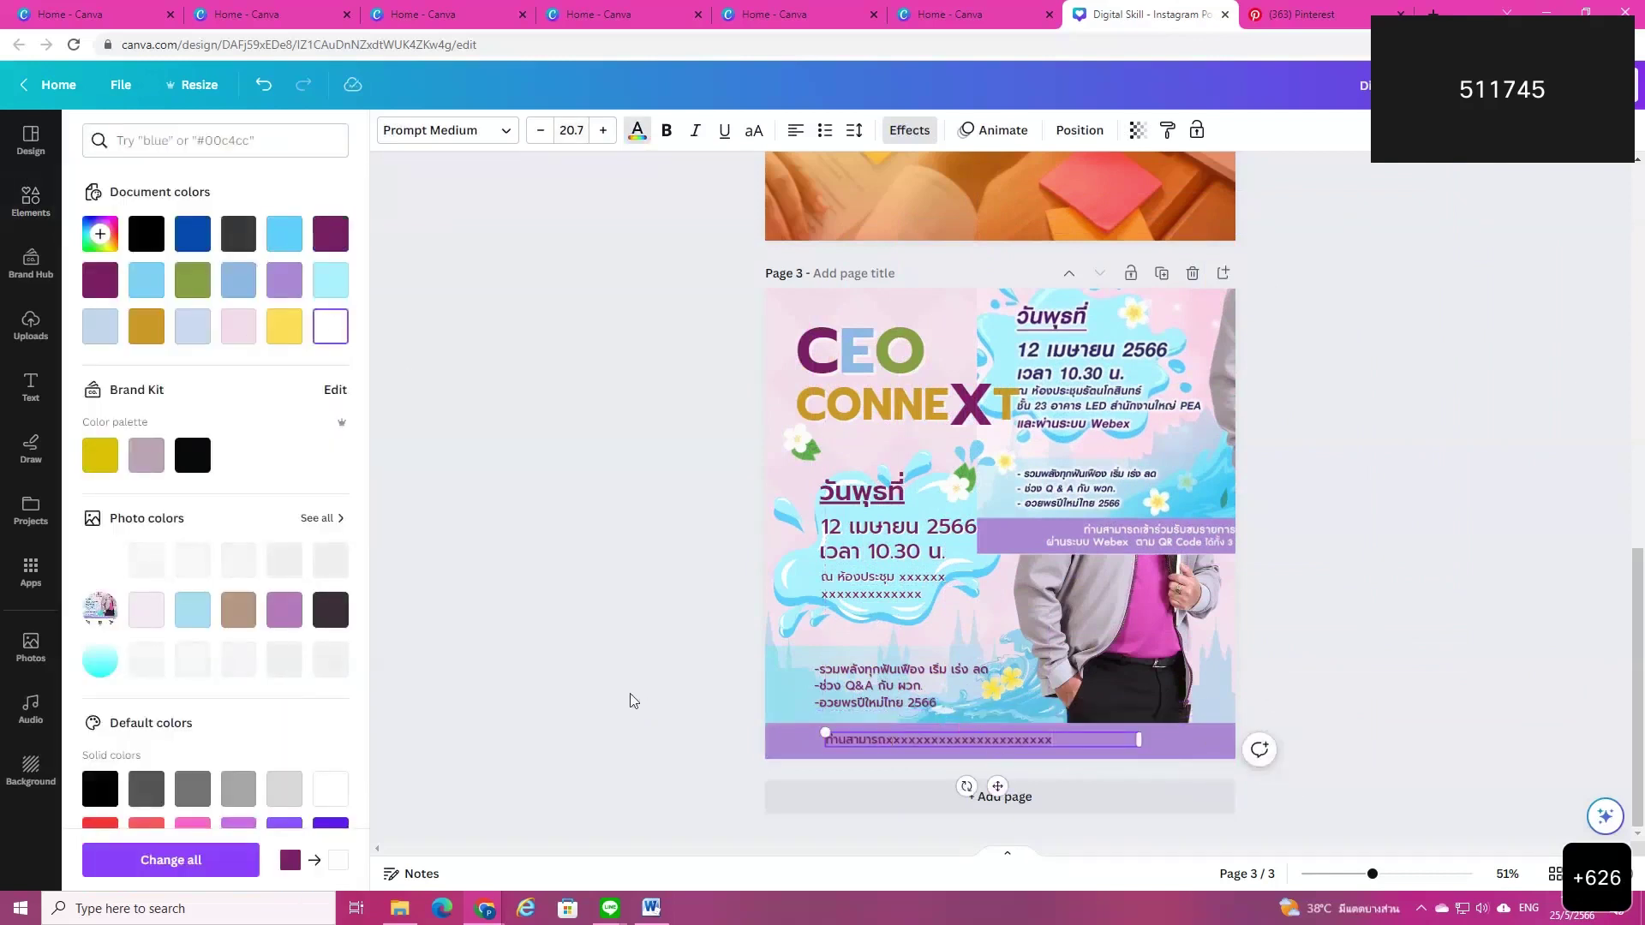
{"action": "key", "text": "Escape"}
{"action": "left_click", "coordinate": [1028, 740]}
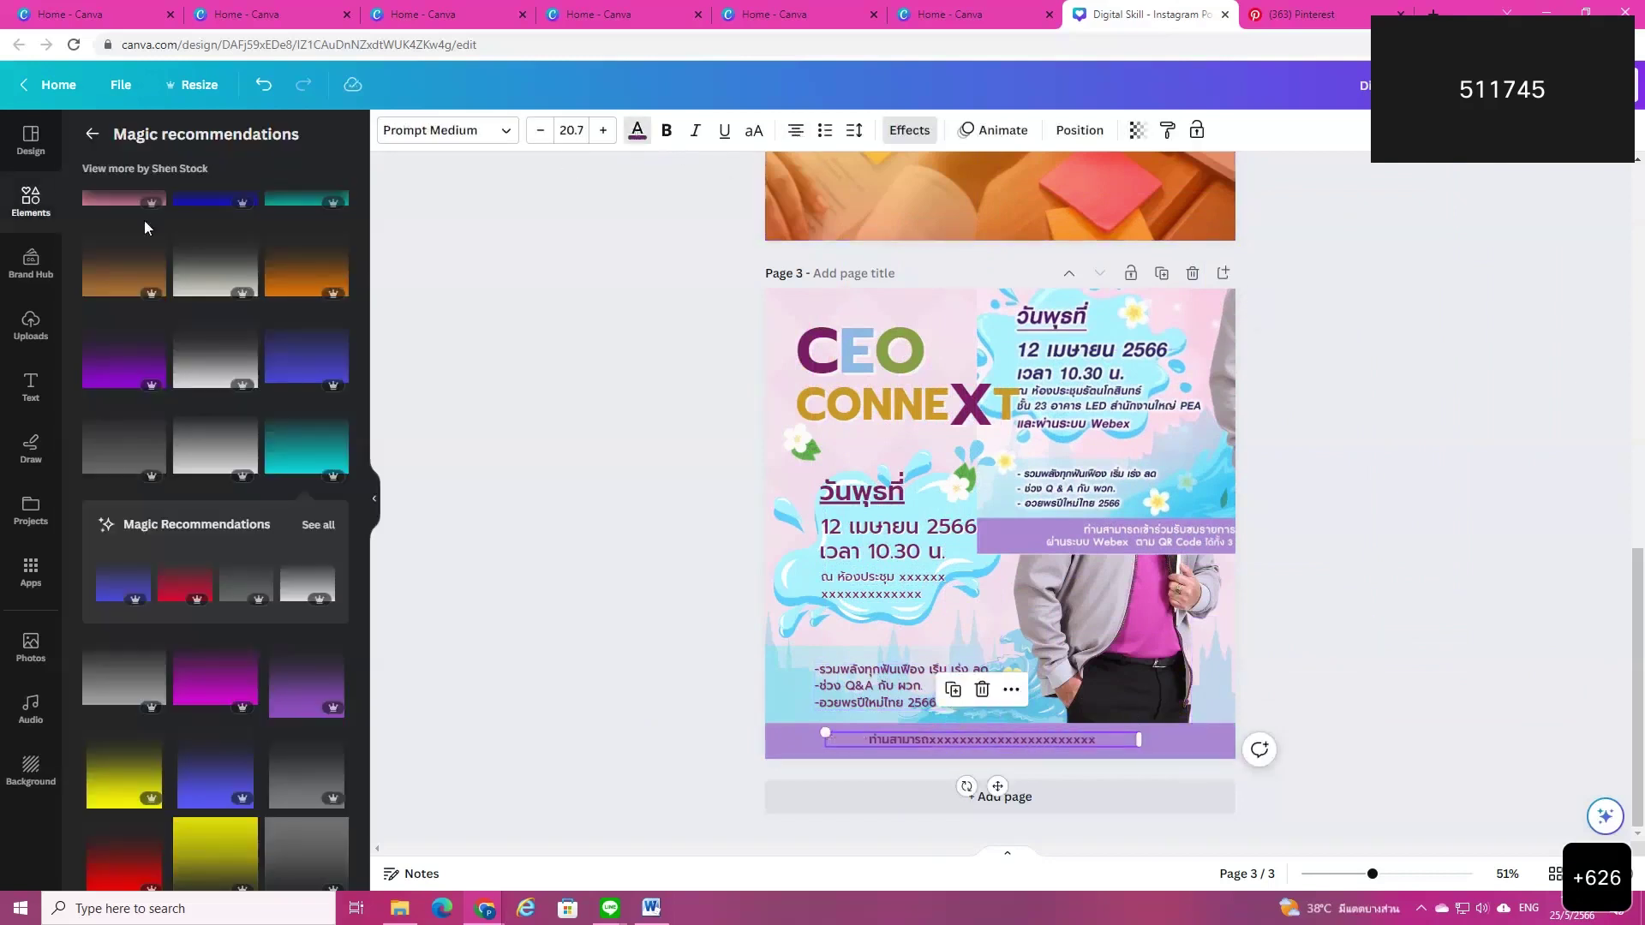
{"action": "left_click", "coordinate": [327, 326]}
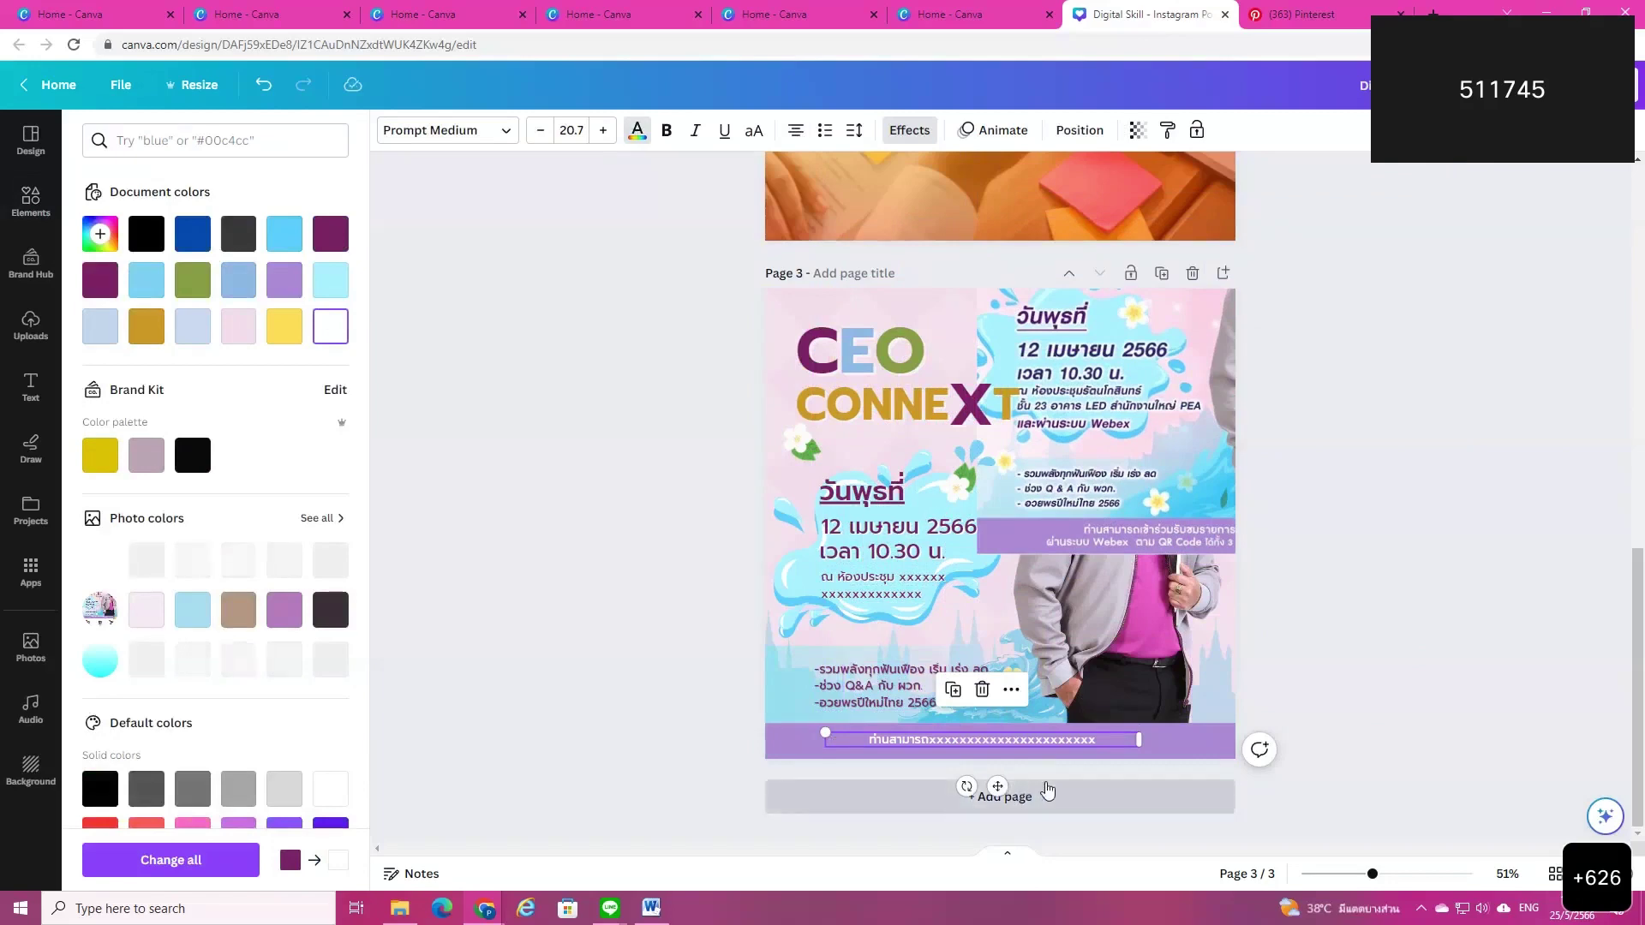
{"action": "left_click_drag", "start_coordinate": [997, 786], "coordinate": [1043, 782]}
Step: Shrink the reference poster and place it over the portrait's lower part, and move the CEO CONNEXT title slightly down
{"action": "key", "text": "ctrl+v"}
{"action": "left_click_drag", "start_coordinate": [1185, 497], "coordinate": [1055, 604]}
{"action": "left_click_drag", "start_coordinate": [1289, 292], "coordinate": [1127, 435]}
{"action": "left_click_drag", "start_coordinate": [1096, 579], "coordinate": [1205, 582]}
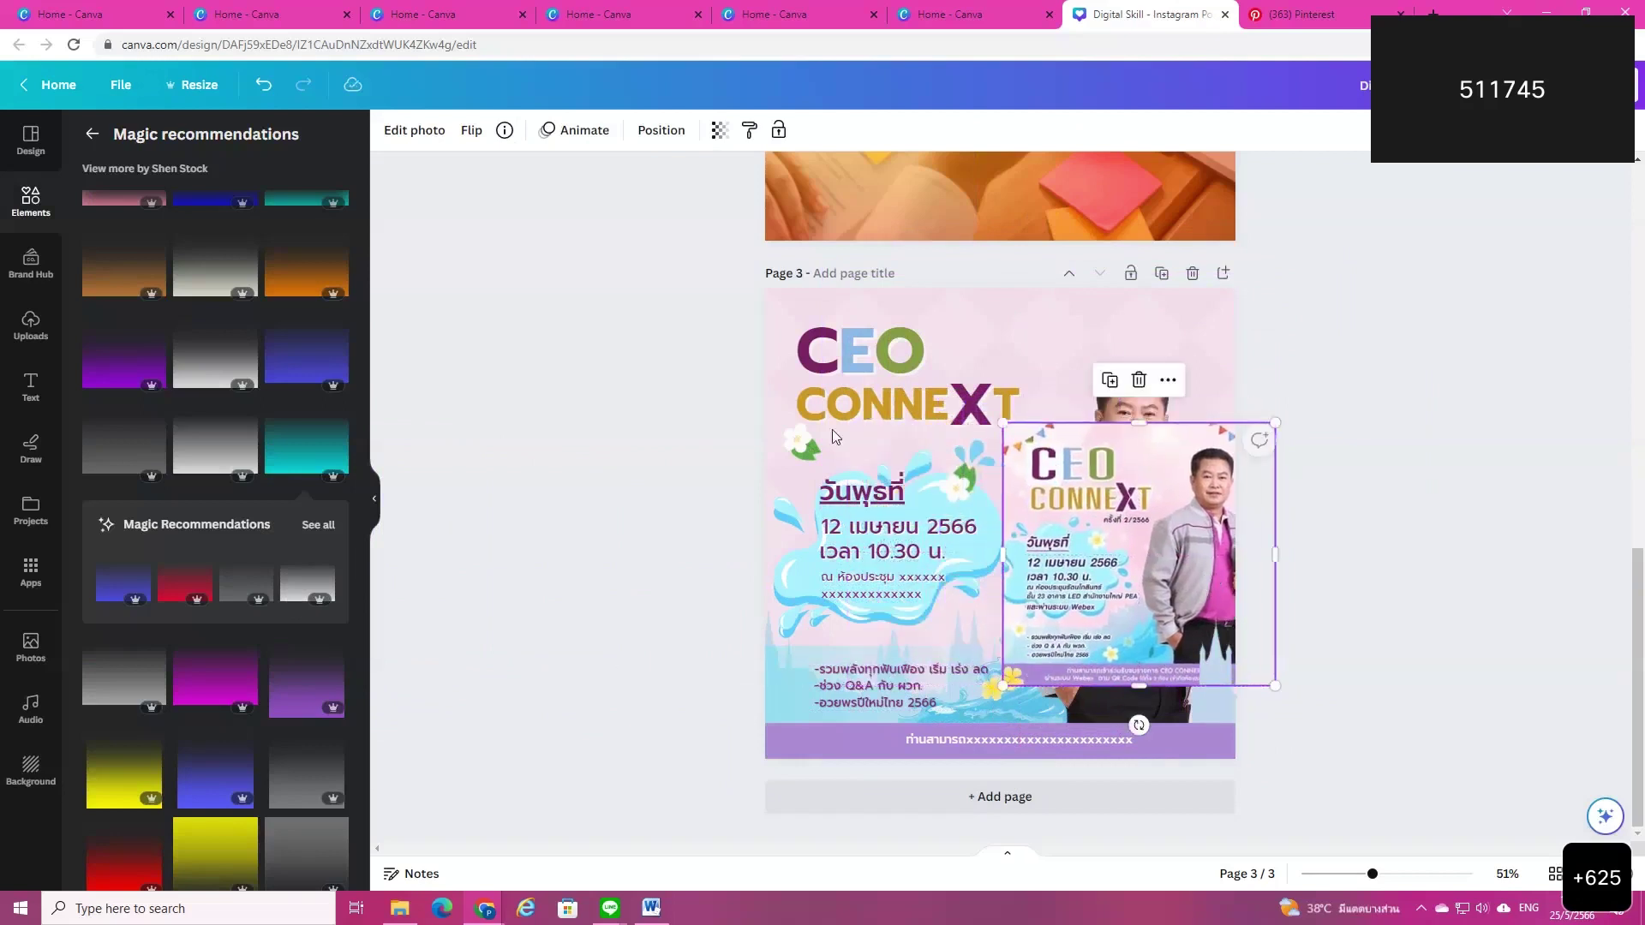
{"action": "left_click_drag", "start_coordinate": [898, 365], "coordinate": [899, 381]}
{"action": "left_click_drag", "start_coordinate": [1123, 557], "coordinate": [1114, 587]}
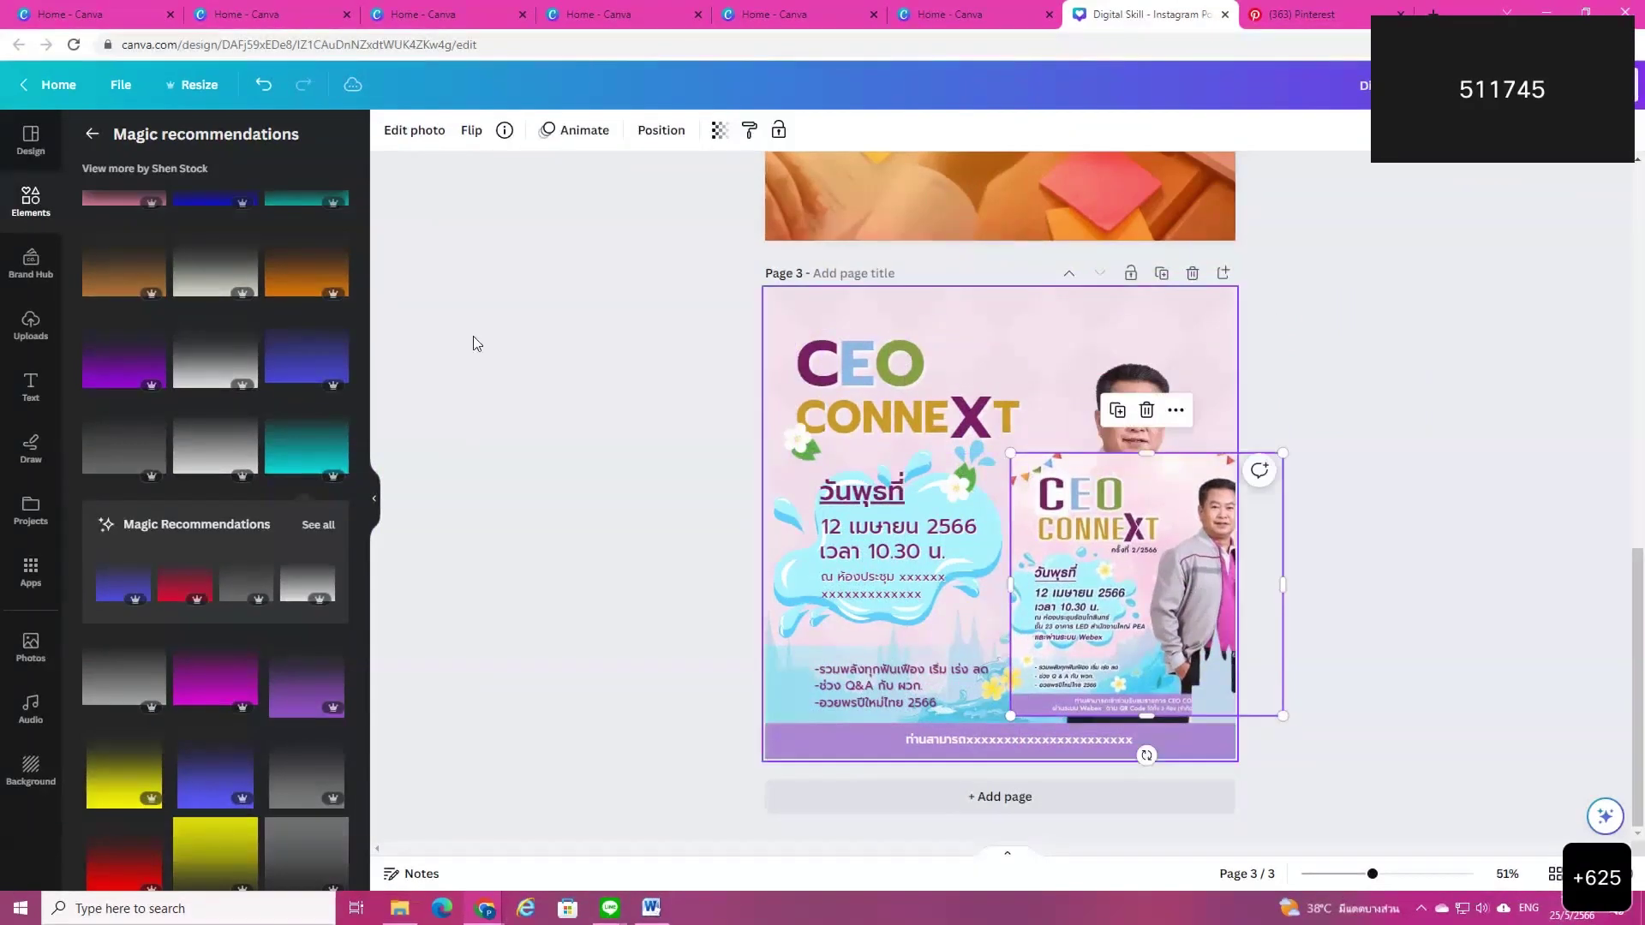
Step: Search the graphics for "สงกรานต์" and place the plain triangular flag bunting, shrunk and tilted, in the poster's upper-left corner
{"action": "left_click", "coordinate": [33, 202]}
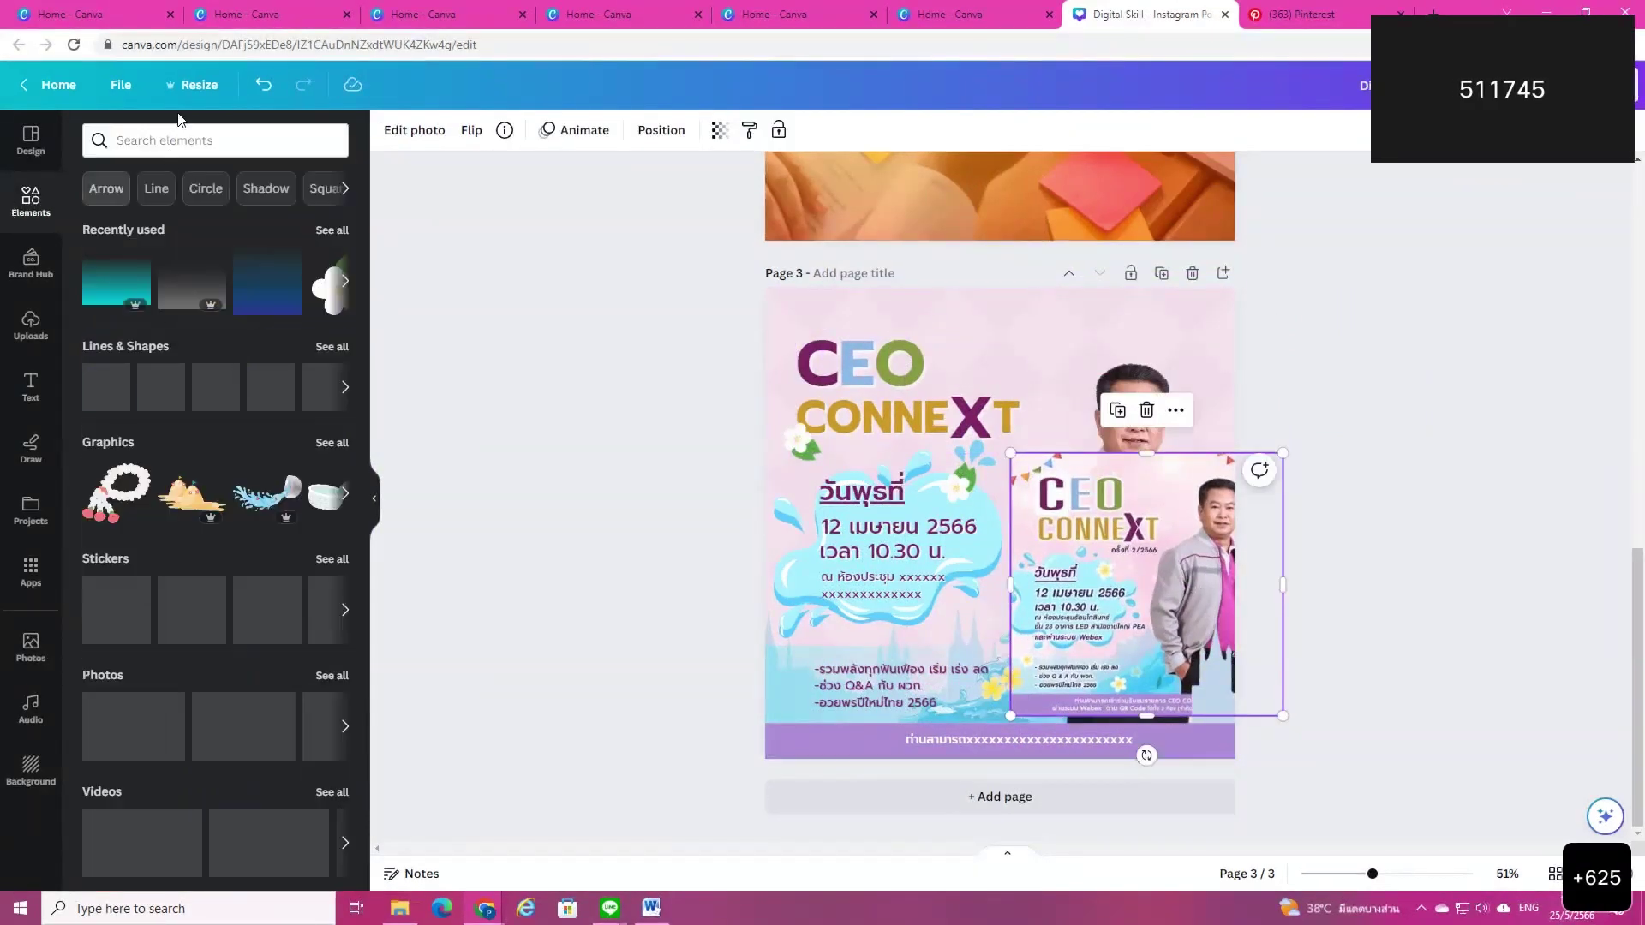
{"action": "left_click", "coordinate": [172, 130]}
{"action": "left_click", "coordinate": [191, 217]}
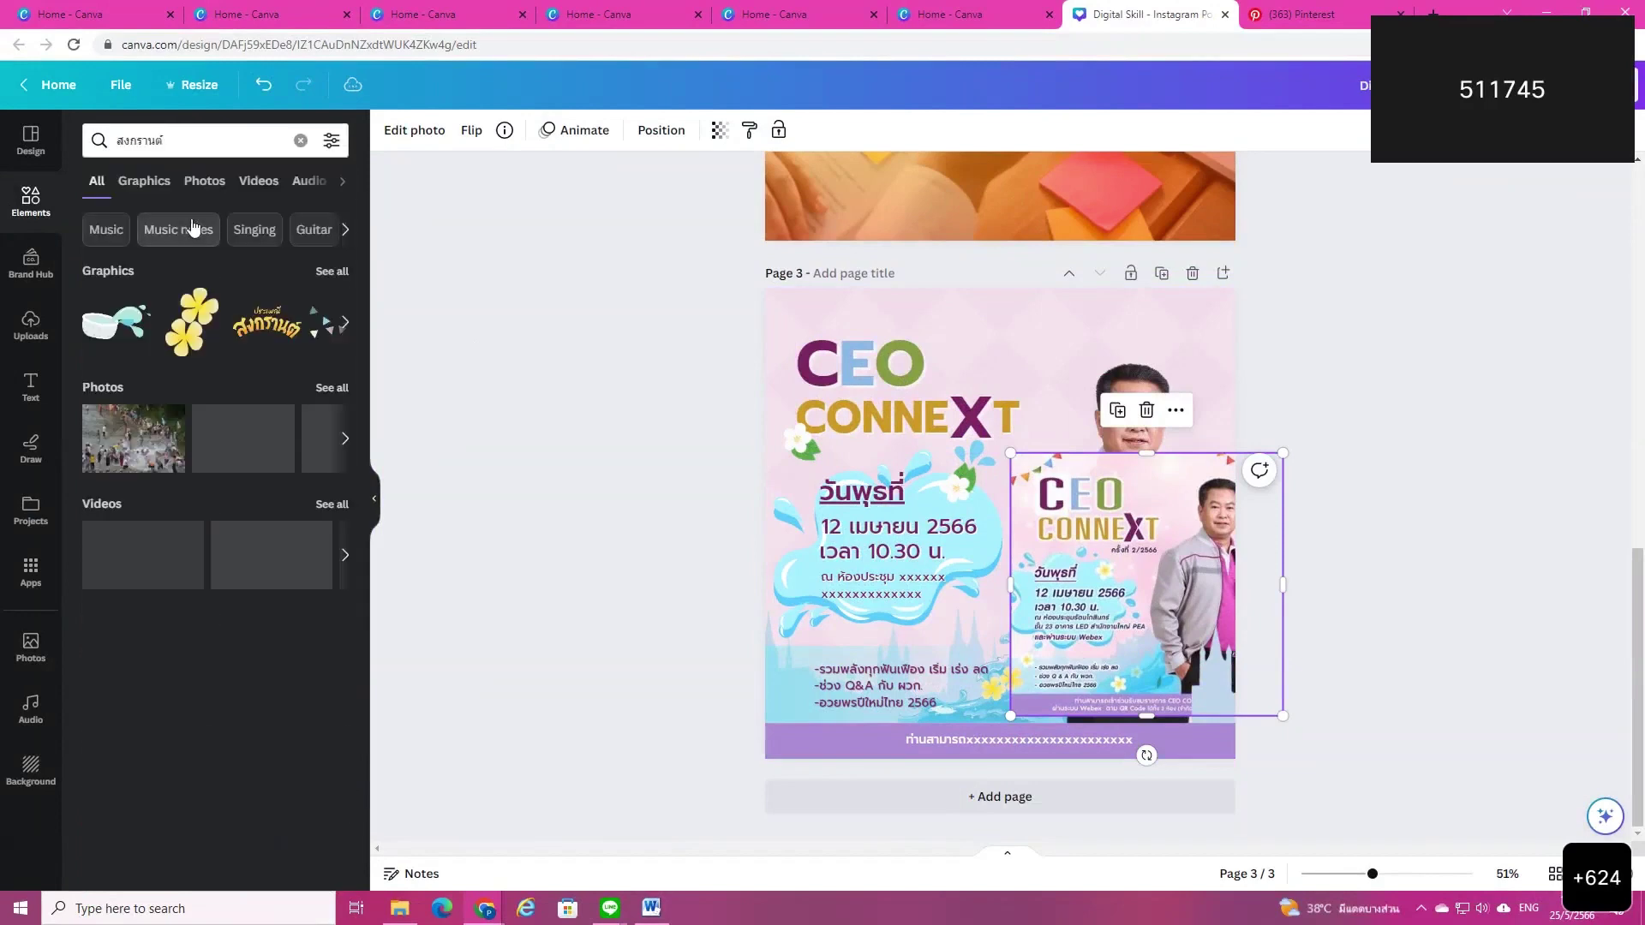
{"action": "left_click", "coordinate": [331, 273]}
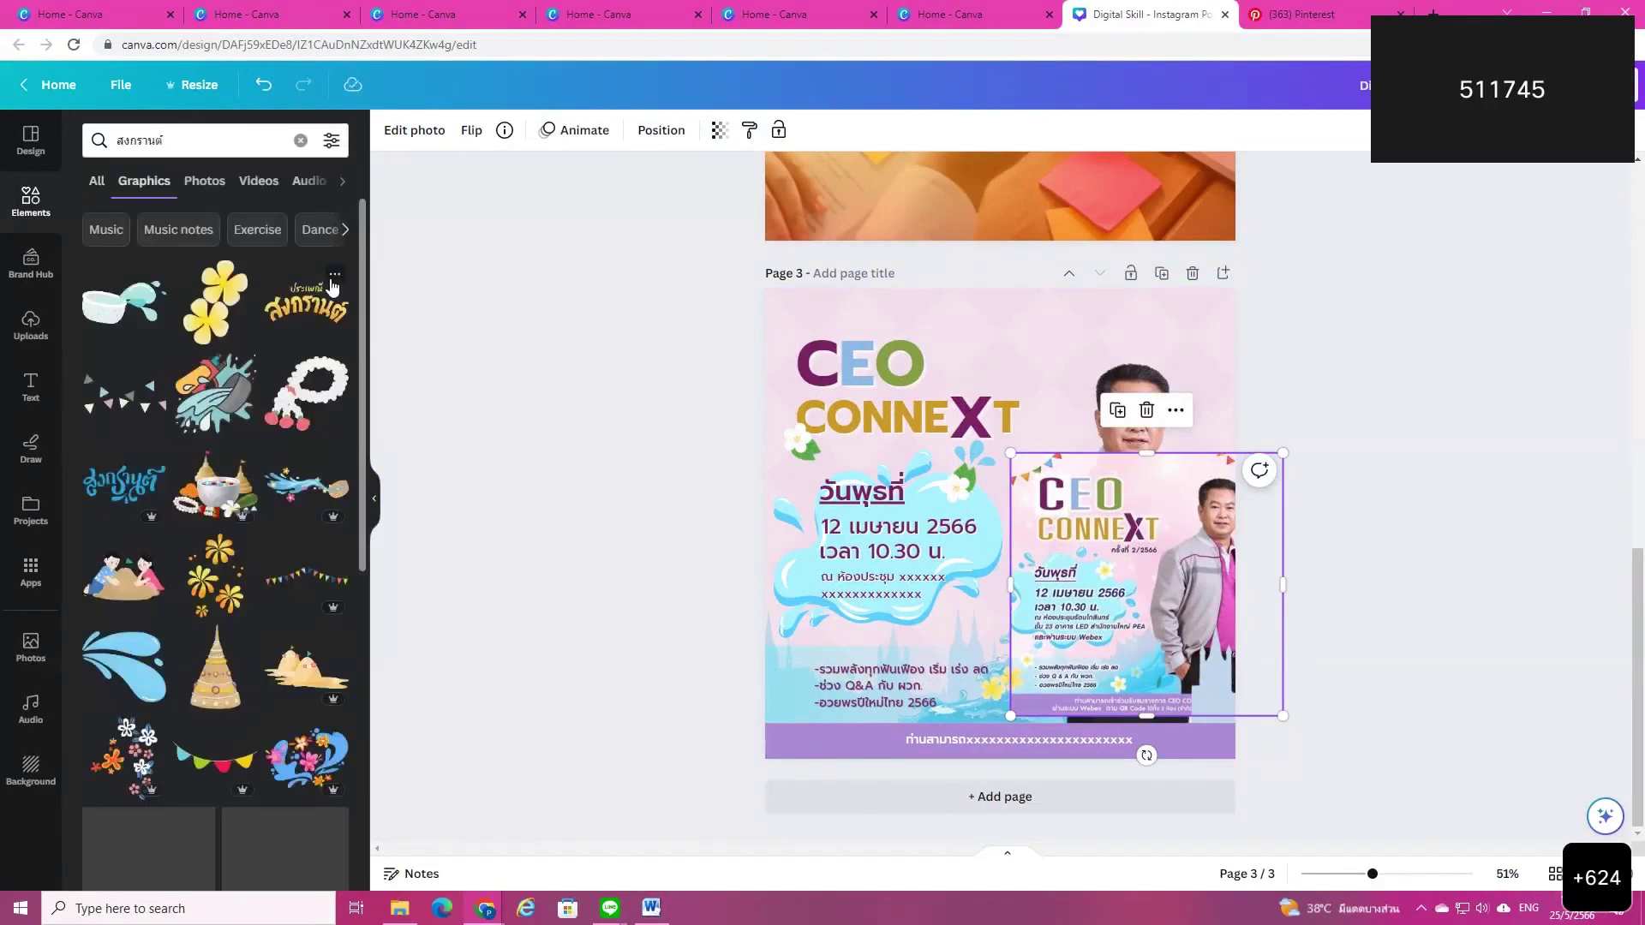
{"action": "scroll", "coordinate": [303, 561], "scroll_direction": "down", "scroll_amount": 2}
{"action": "scroll", "coordinate": [303, 561], "scroll_direction": "down", "scroll_amount": 5}
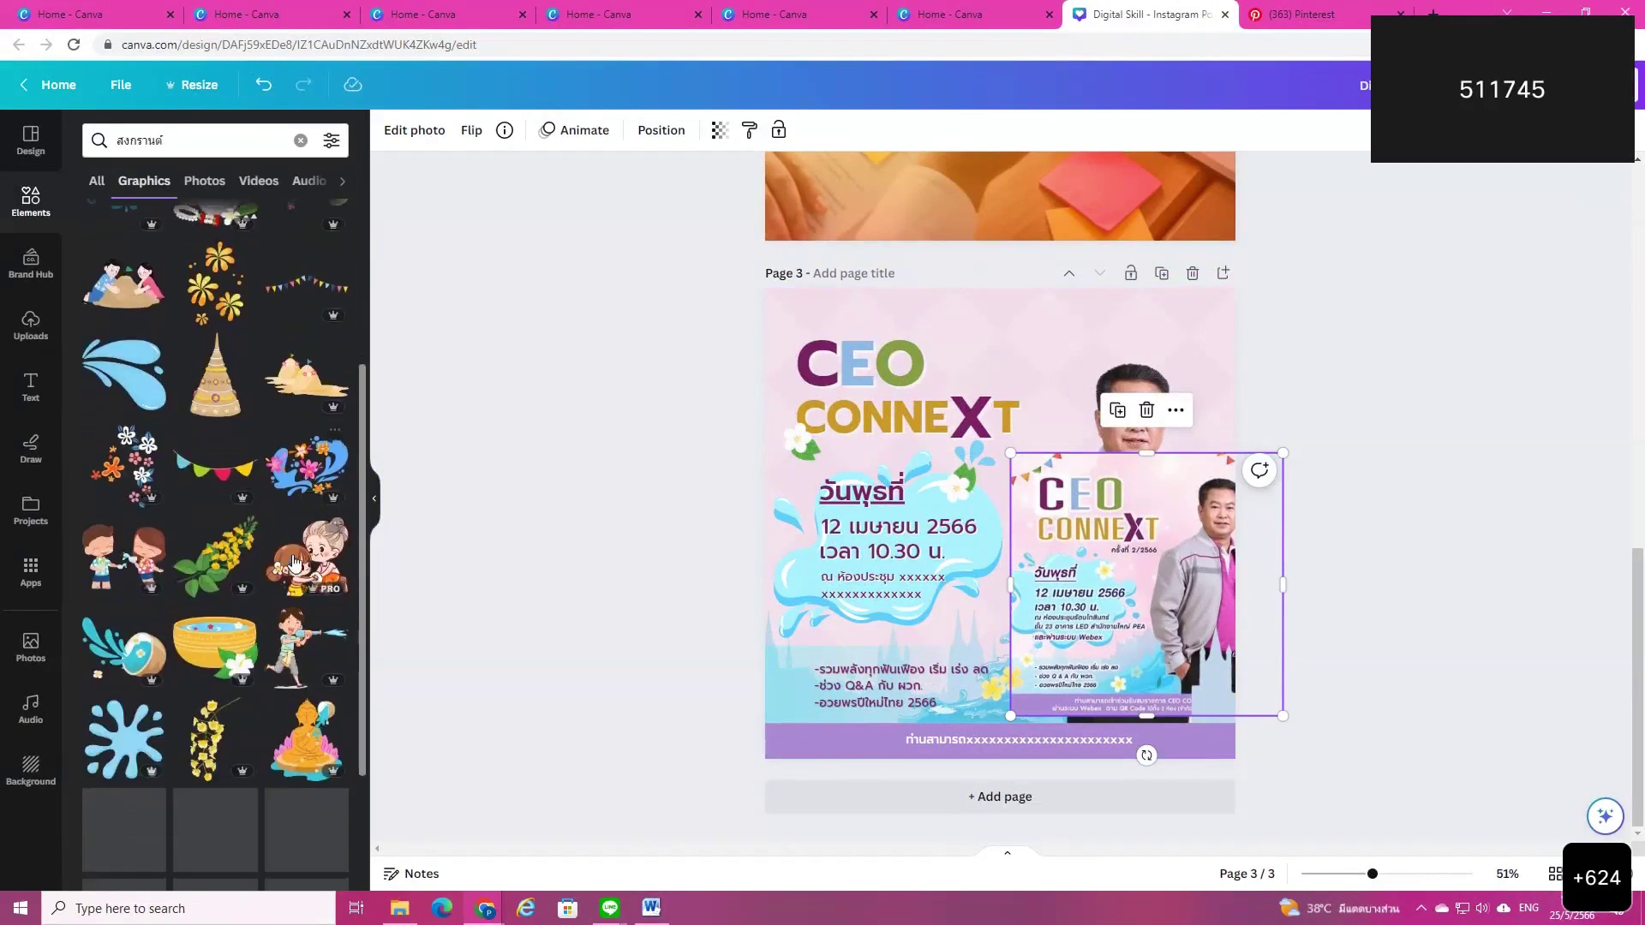
{"action": "scroll", "coordinate": [115, 507], "scroll_direction": "down", "scroll_amount": 2}
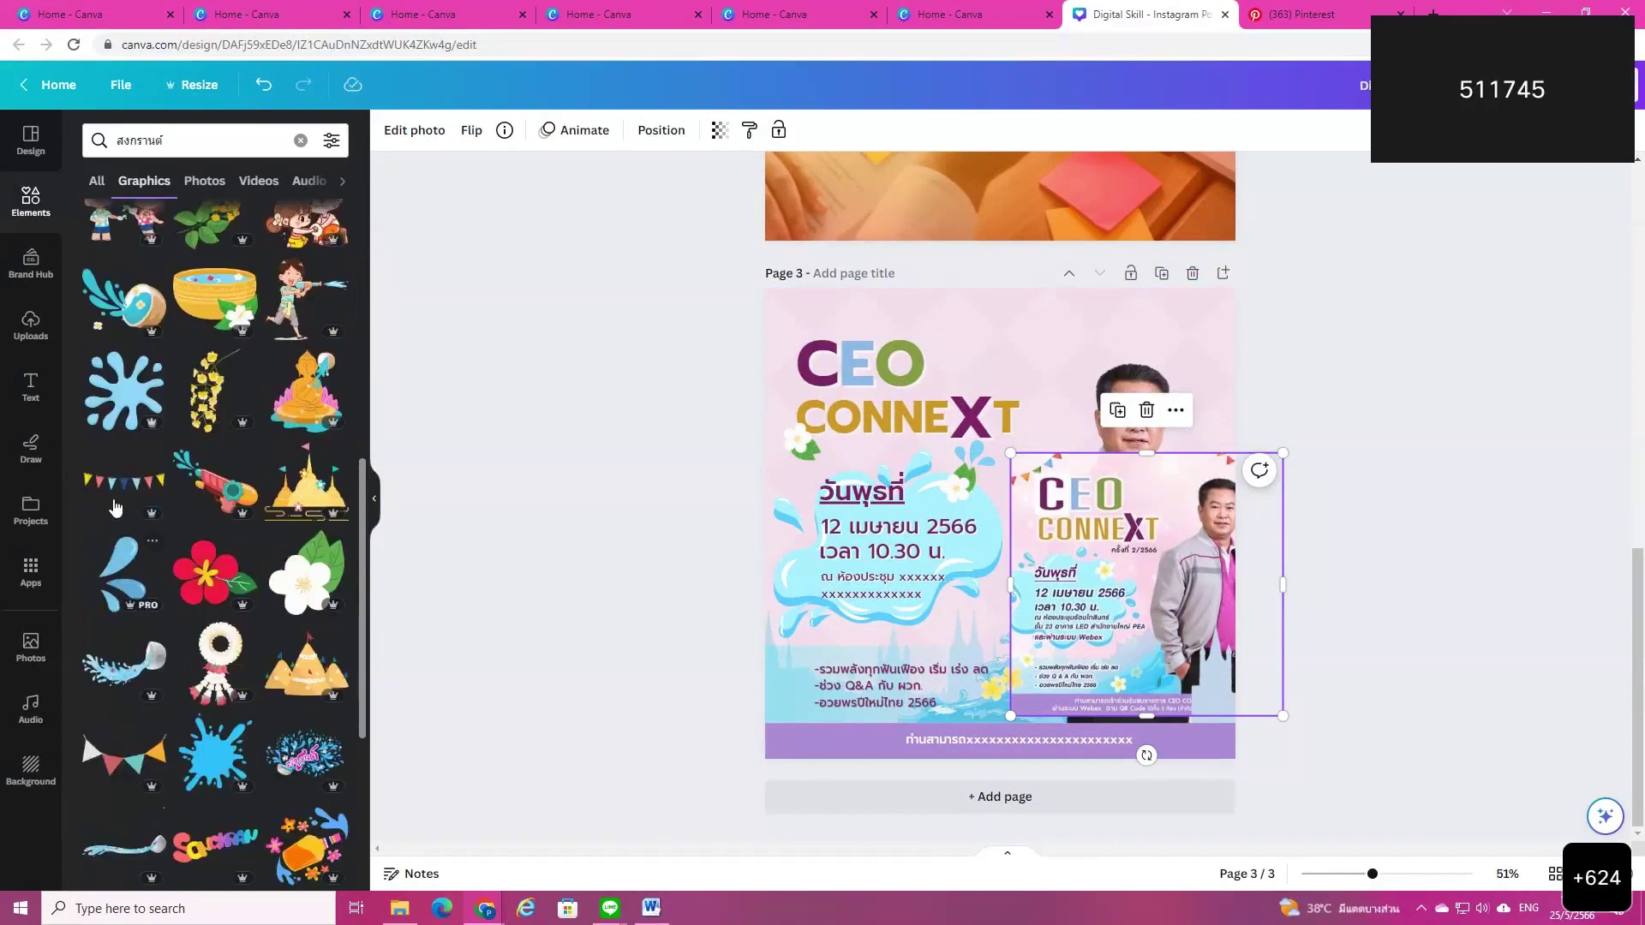
{"action": "left_click", "coordinate": [120, 760]}
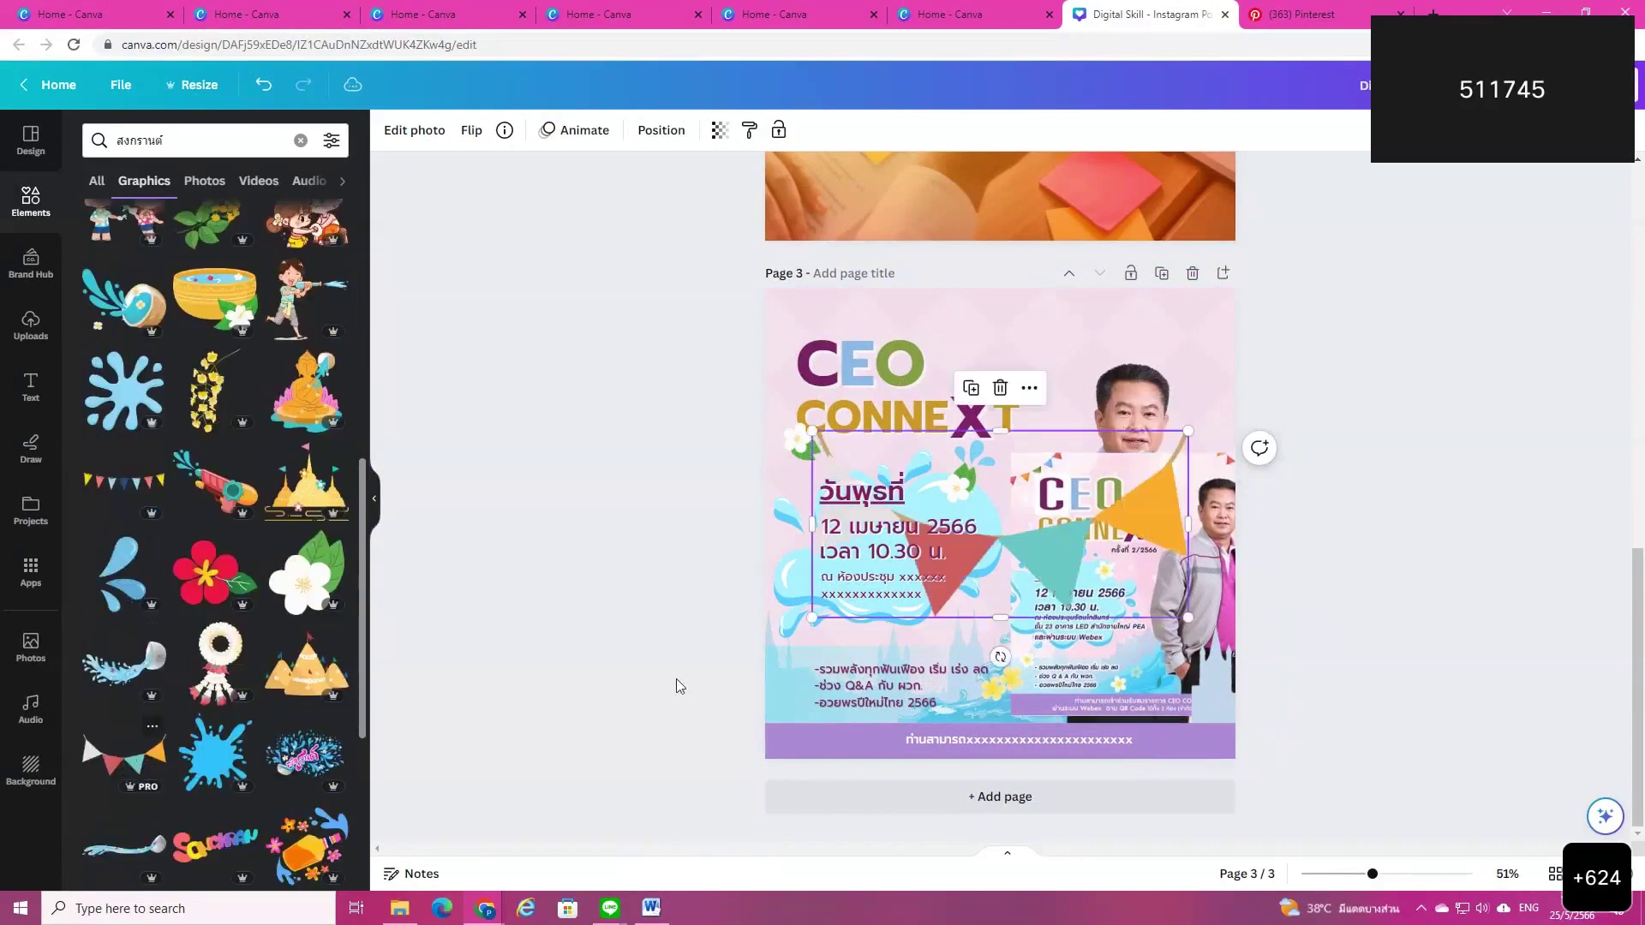
{"action": "left_click_drag", "start_coordinate": [1041, 562], "coordinate": [1033, 388]}
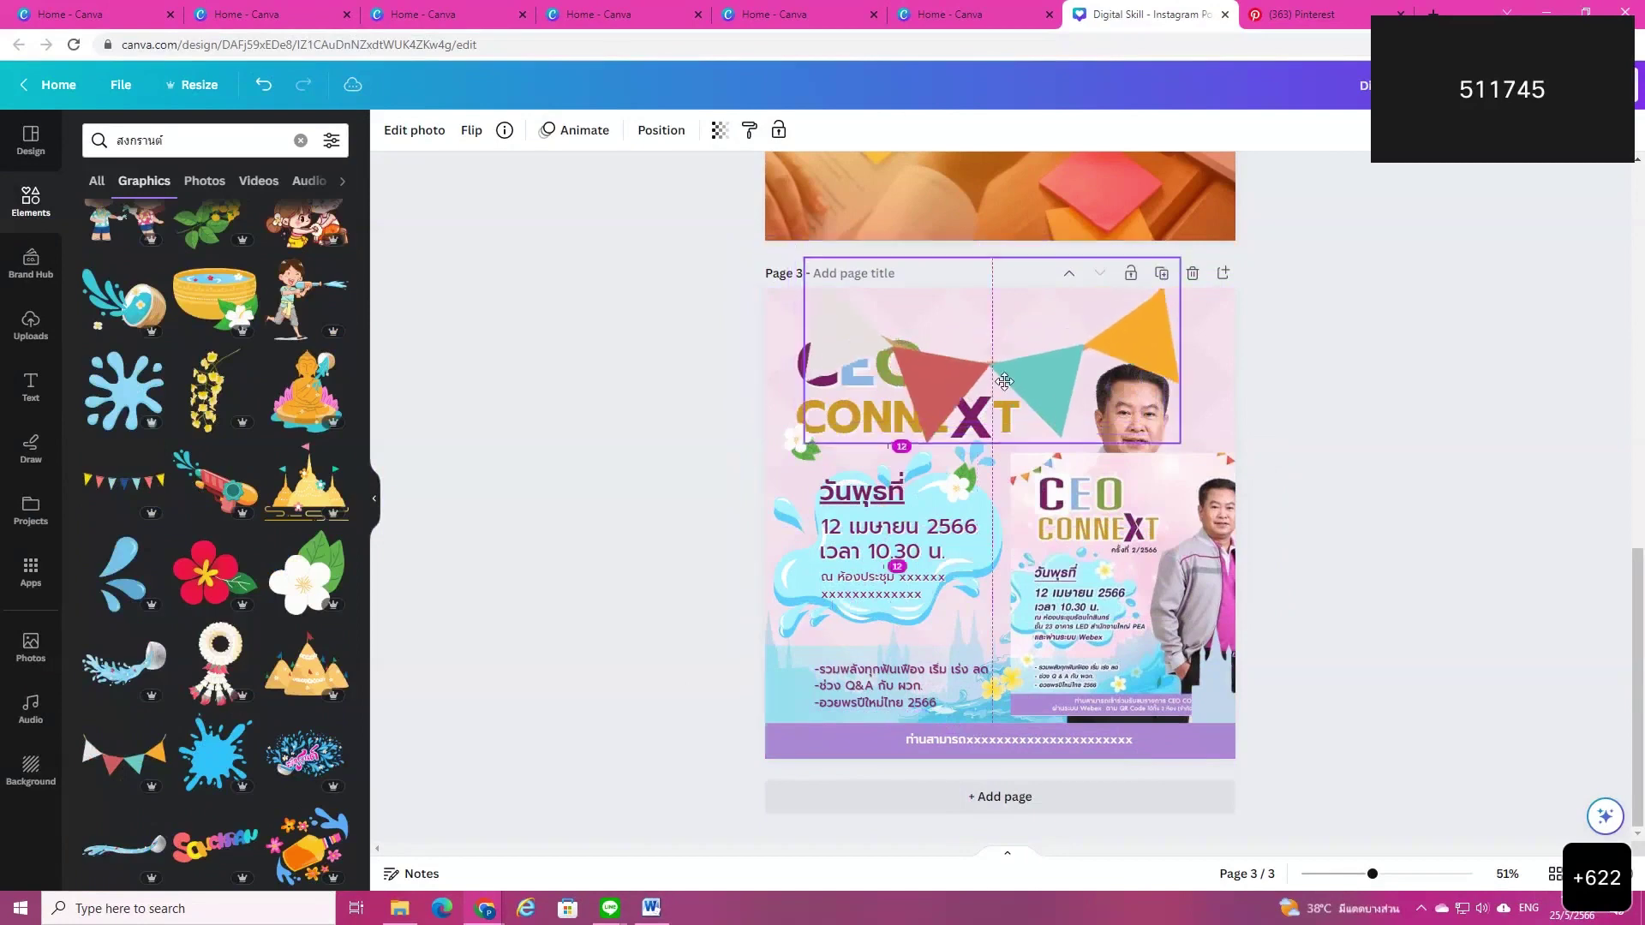
{"action": "left_click_drag", "start_coordinate": [1168, 457], "coordinate": [806, 311]}
Step: Replace the plain bunting with patterned bunting tilted across both upper corners, and move the CEO CONNEXT title up between the two
{"action": "scroll", "coordinate": [123, 861], "scroll_direction": "down", "scroll_amount": 3}
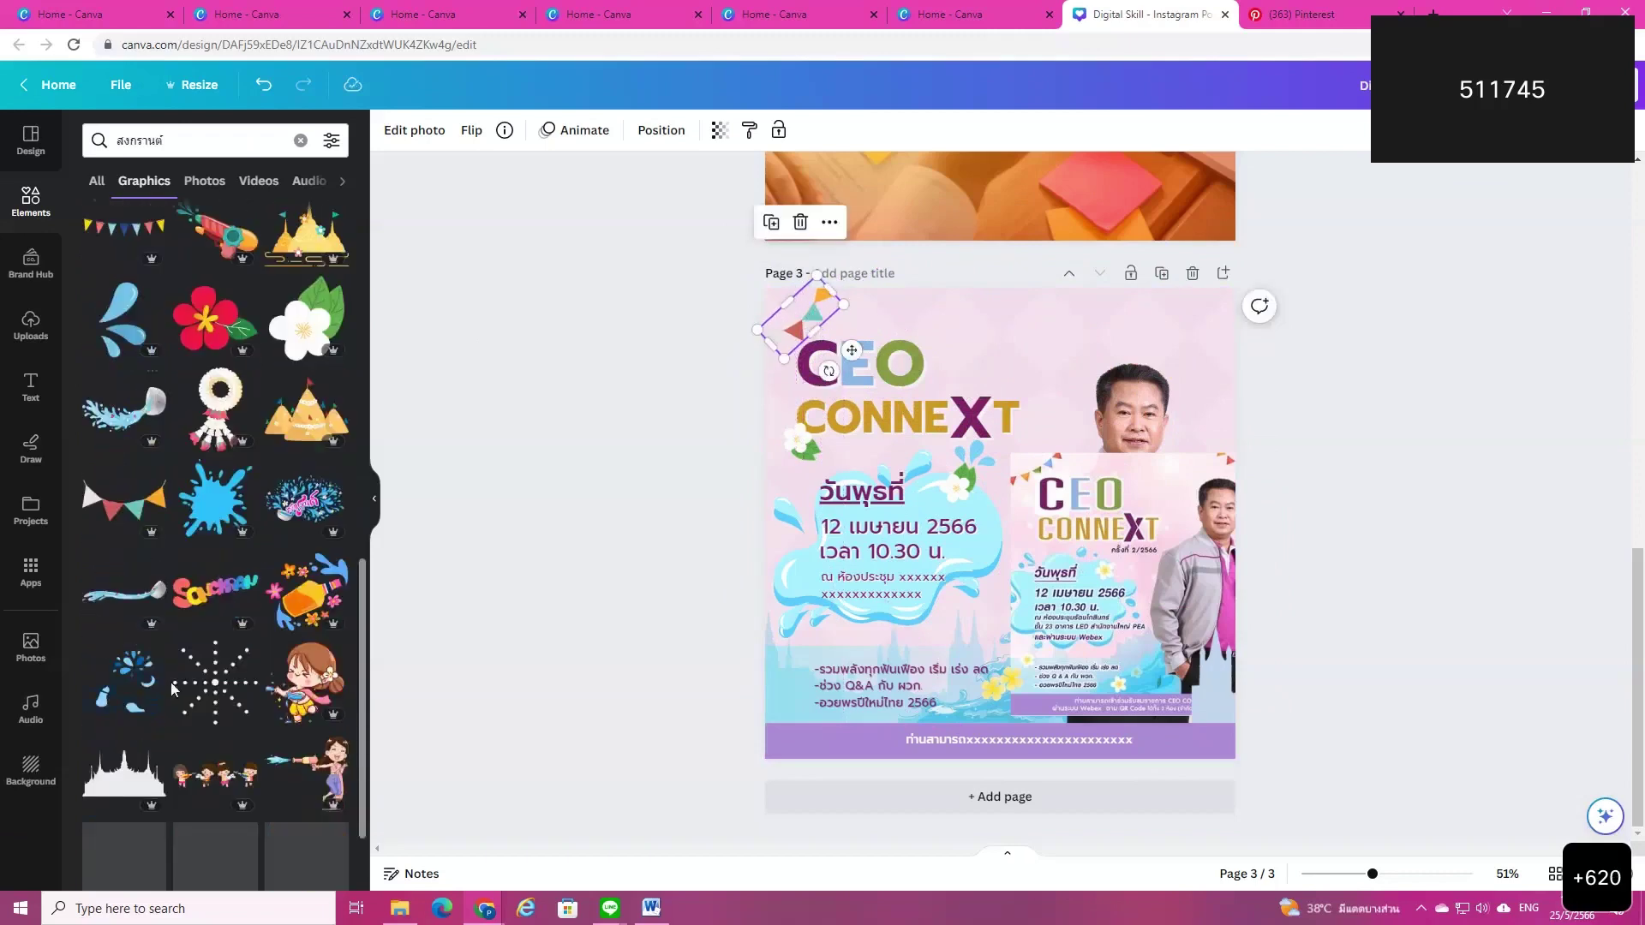
{"action": "scroll", "coordinate": [205, 722], "scroll_direction": "down", "scroll_amount": 5}
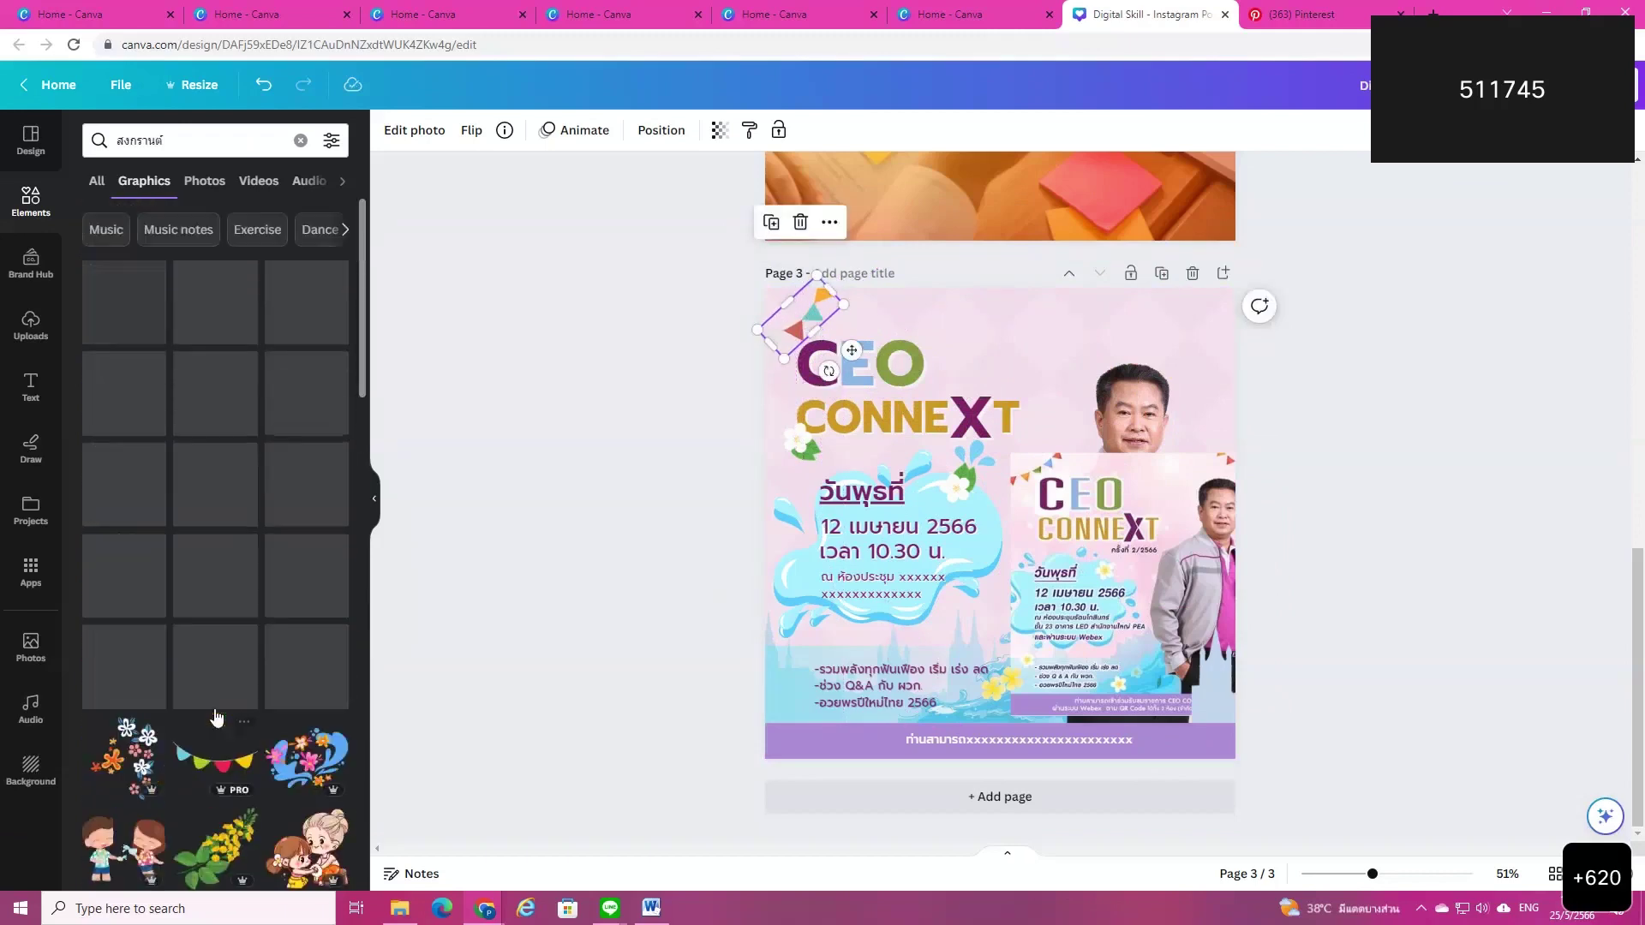
{"action": "left_click_drag", "start_coordinate": [214, 497], "coordinate": [1187, 321]}
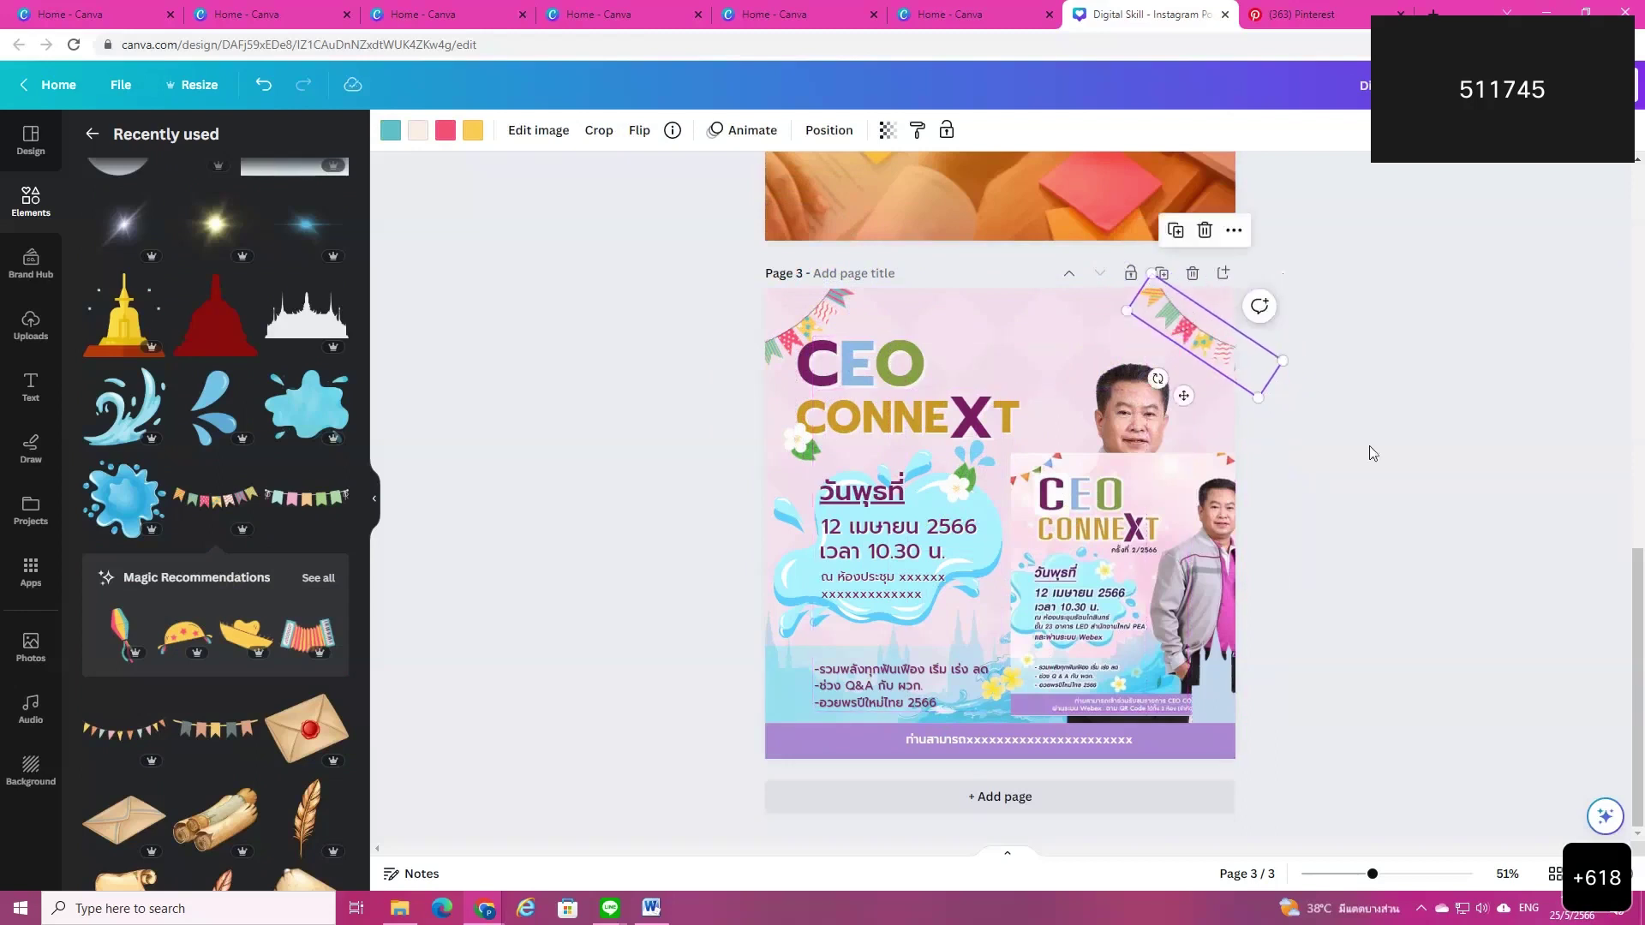
{"action": "key", "text": "Escape"}
{"action": "left_click_drag", "start_coordinate": [924, 346], "coordinate": [924, 352]}
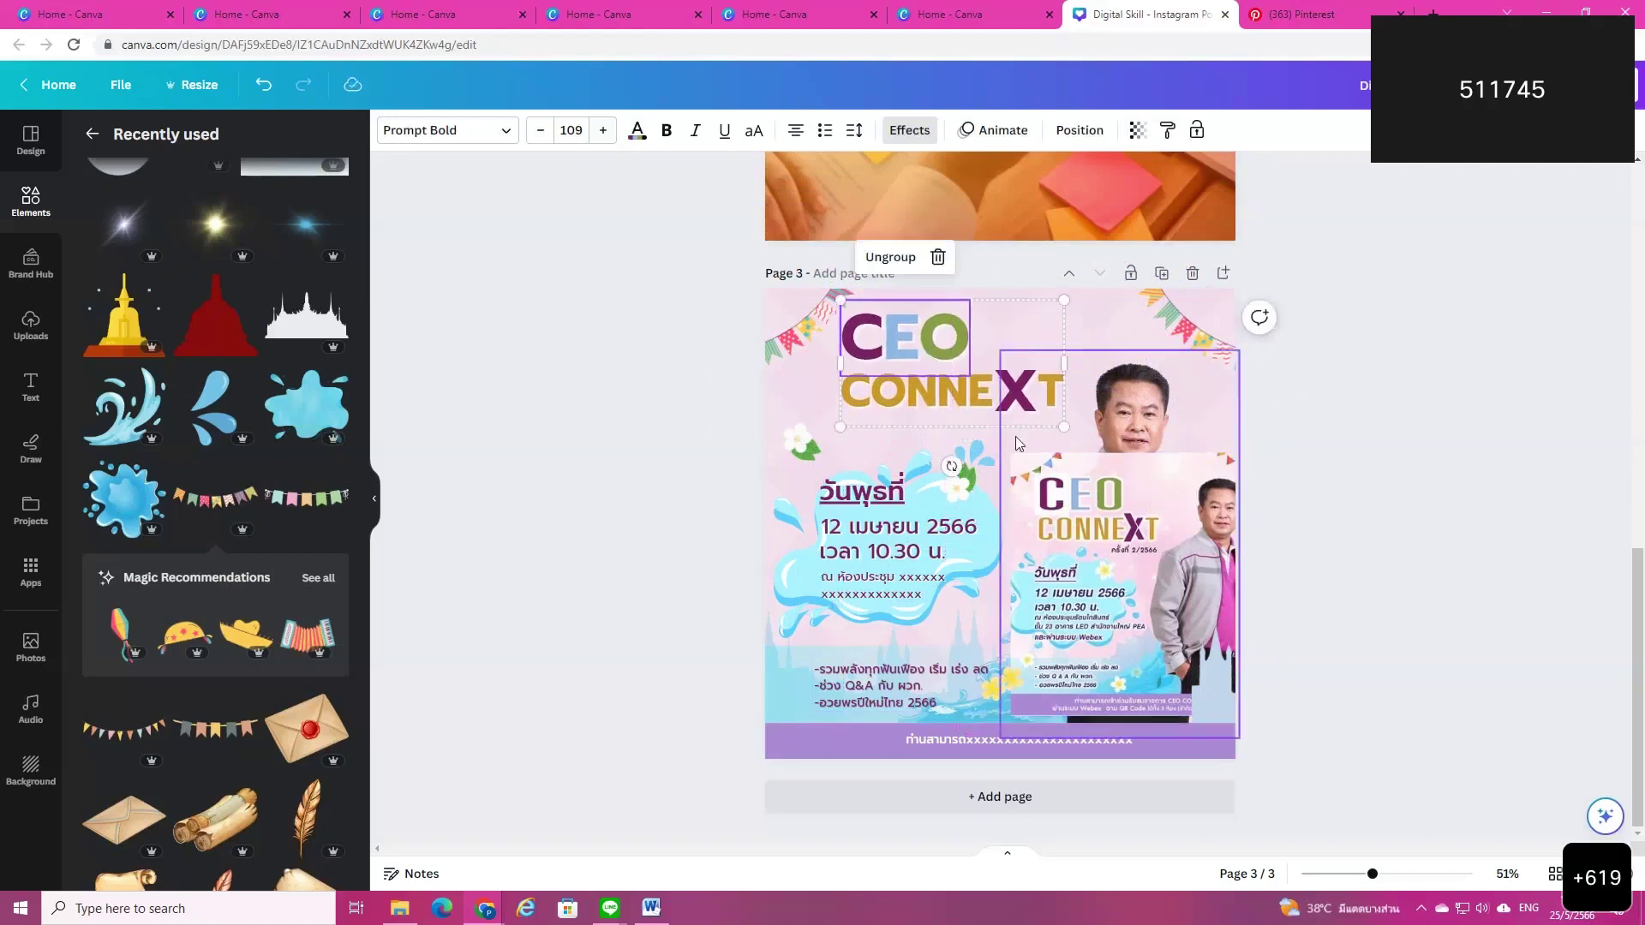
Step: Place a copy of the meeting-room text under the CEO CONNEXT title and replace its wording with "ครั้งที่ 2/2566"
{"action": "left_click_drag", "start_coordinate": [868, 585], "coordinate": [996, 441]}
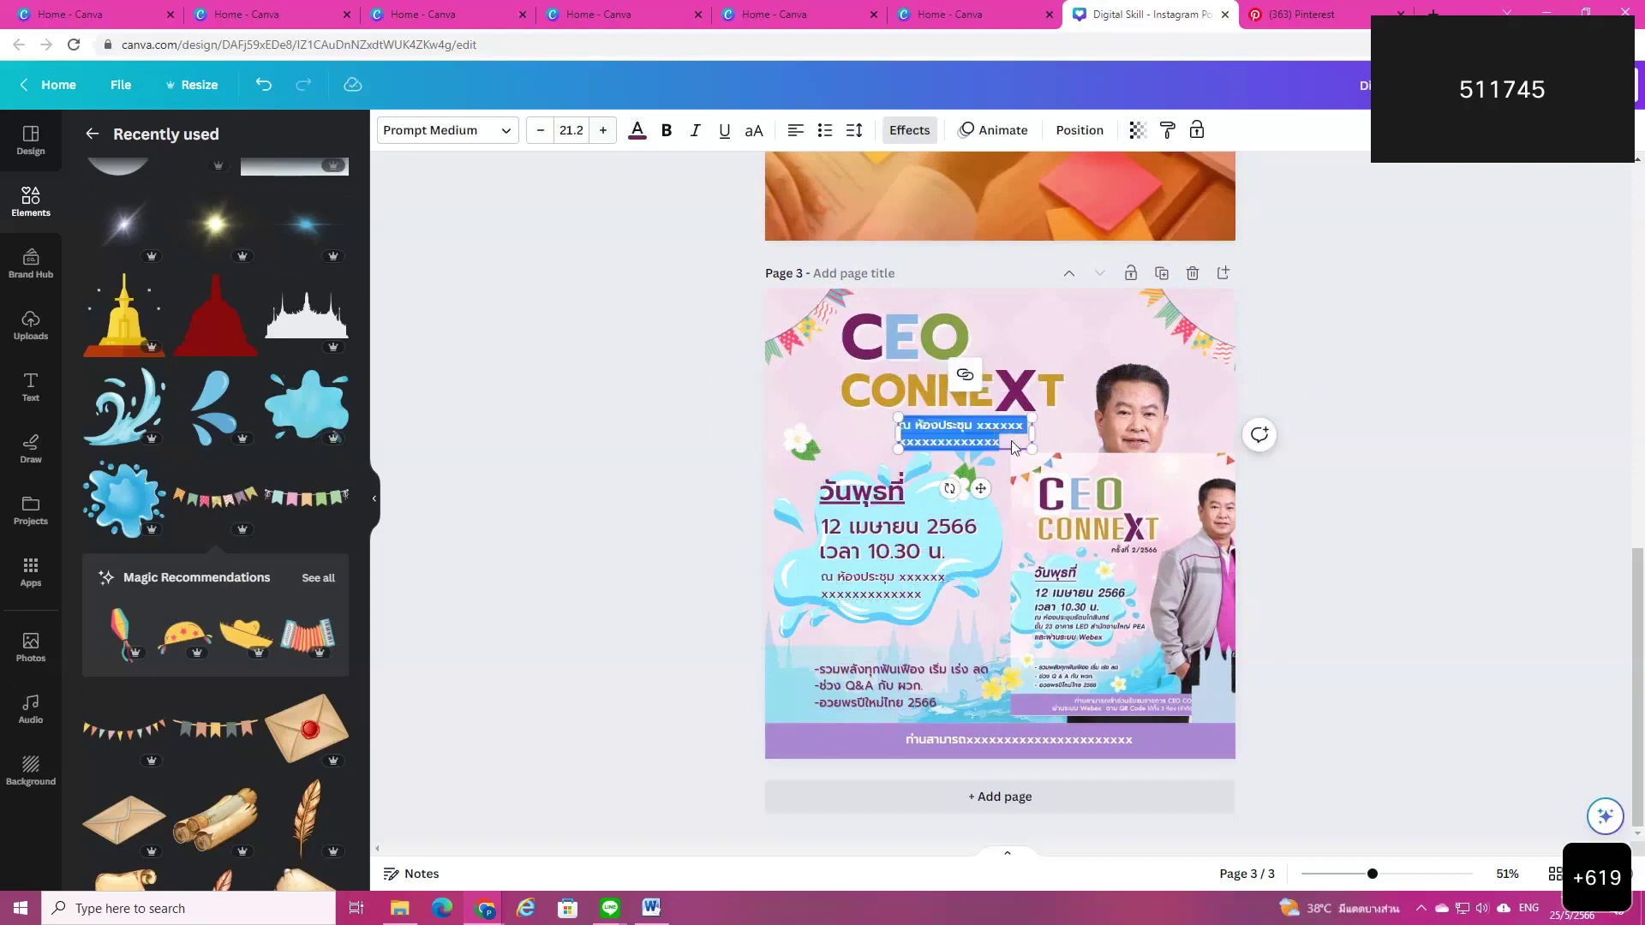
{"action": "type", "text": "ธิ"}
{"action": "type", "text": "ครั้"}
{"action": "type", "text": "งที่ 2"}
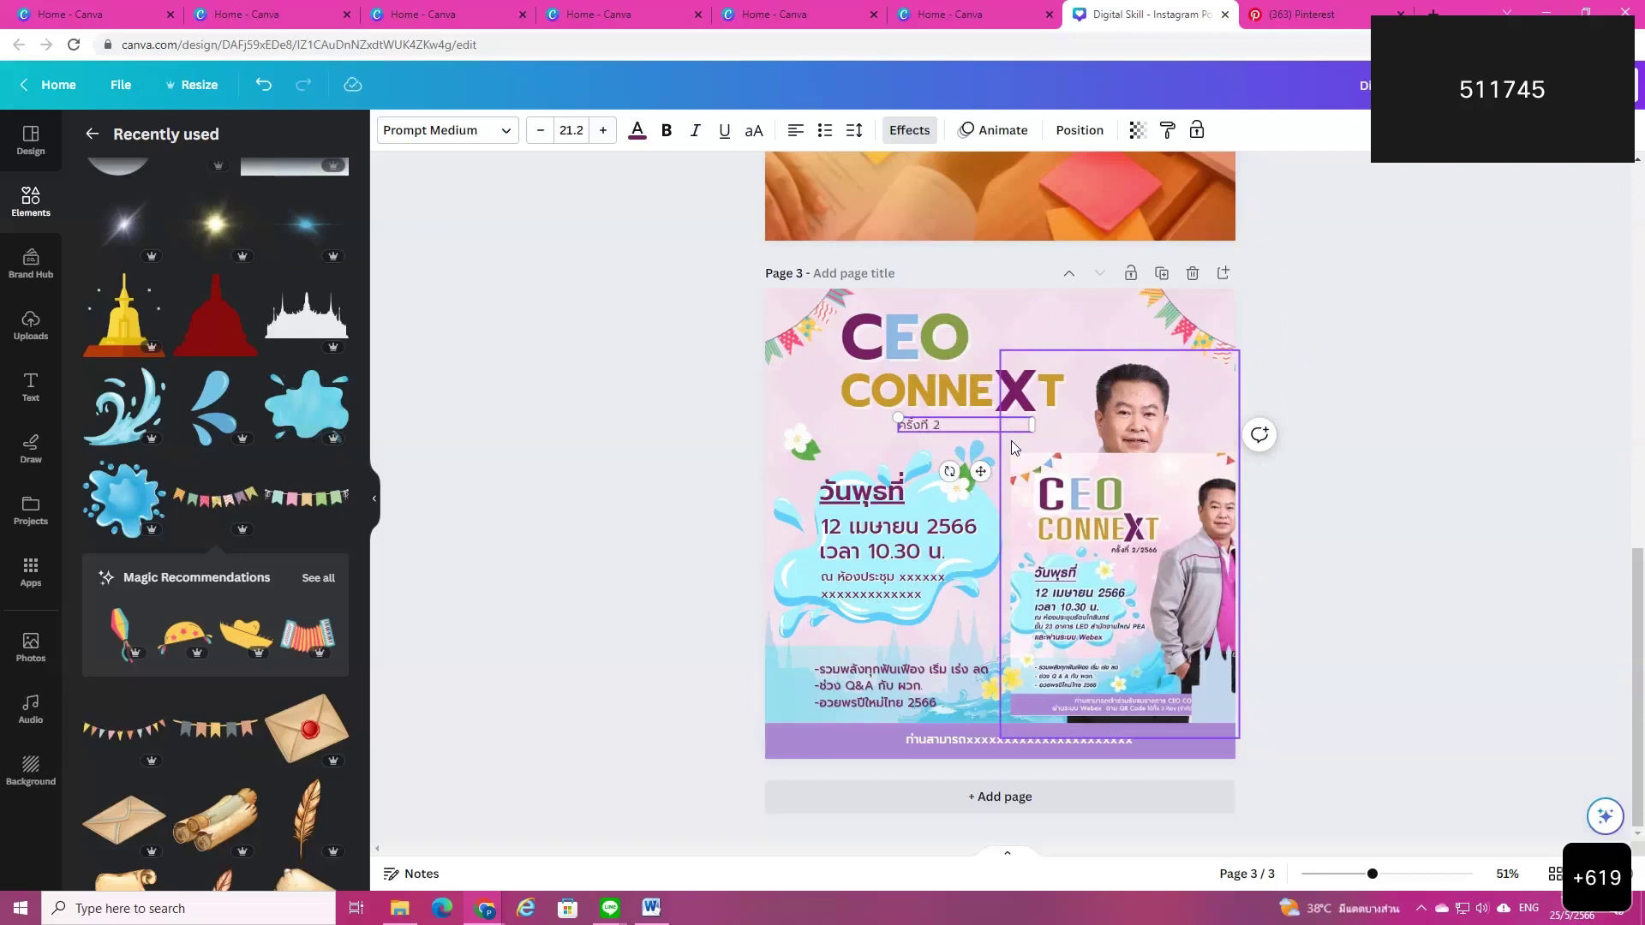
{"action": "type", "text": "/2566"}
Step: Make "ครั้งที่ 2/2566" bold, narrow its text box, centre-align it and position it under the right end of CONNEXT
{"action": "left_click_drag", "start_coordinate": [981, 428], "coordinate": [1017, 425]}
{"action": "left_click", "coordinate": [665, 132]}
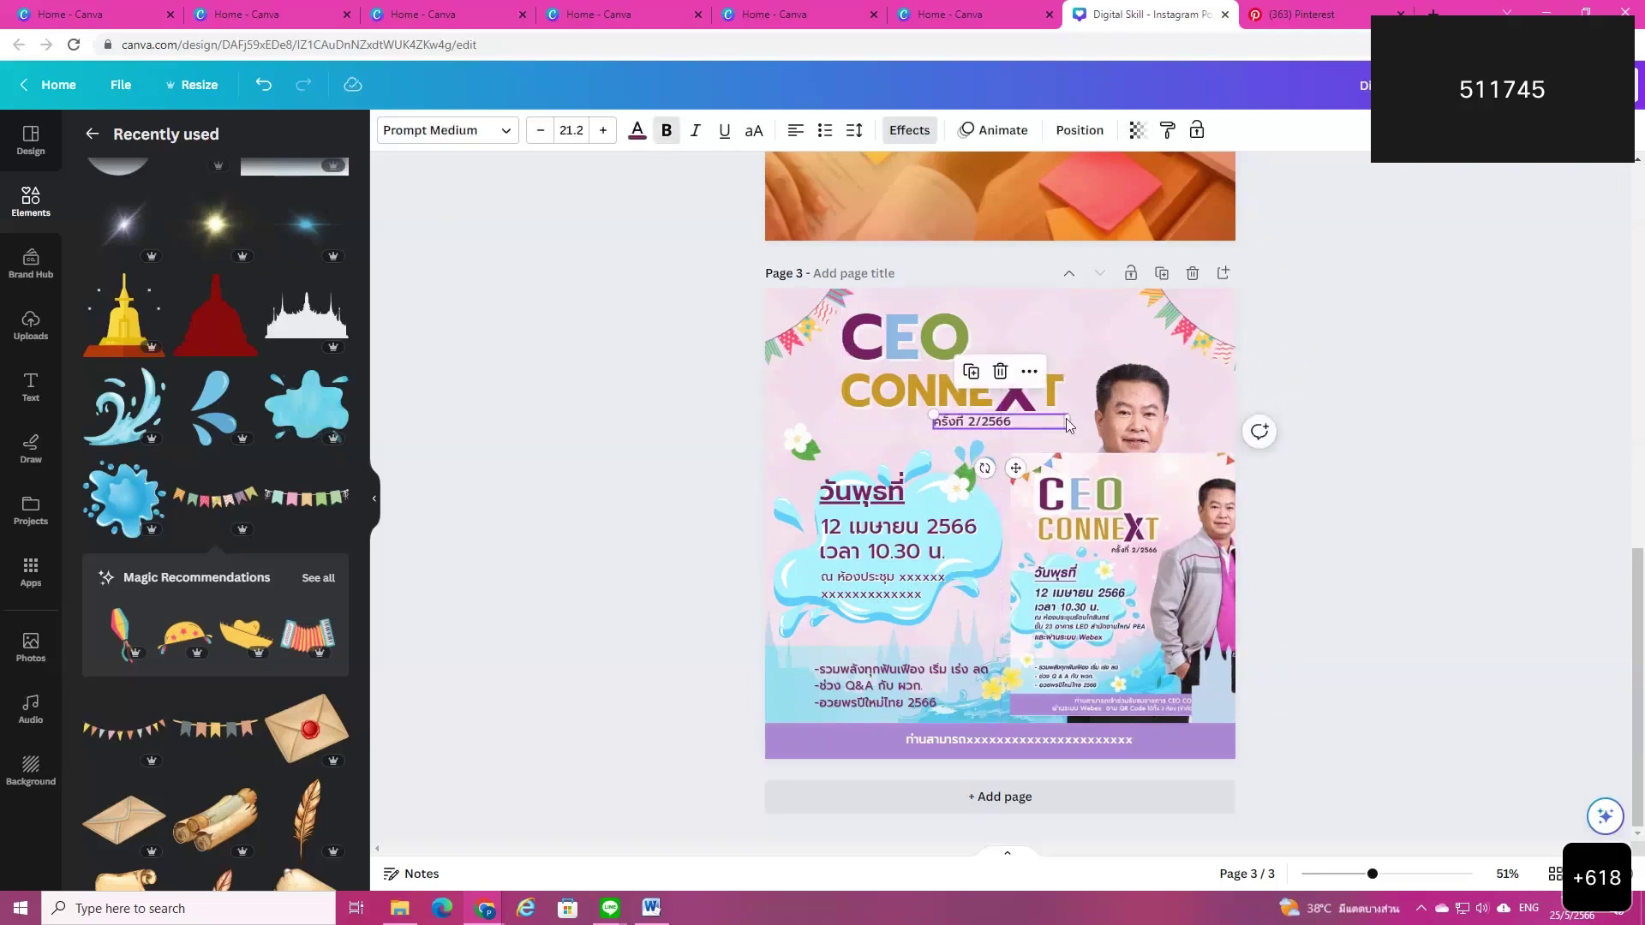
{"action": "left_click_drag", "start_coordinate": [1070, 421], "coordinate": [1030, 422]}
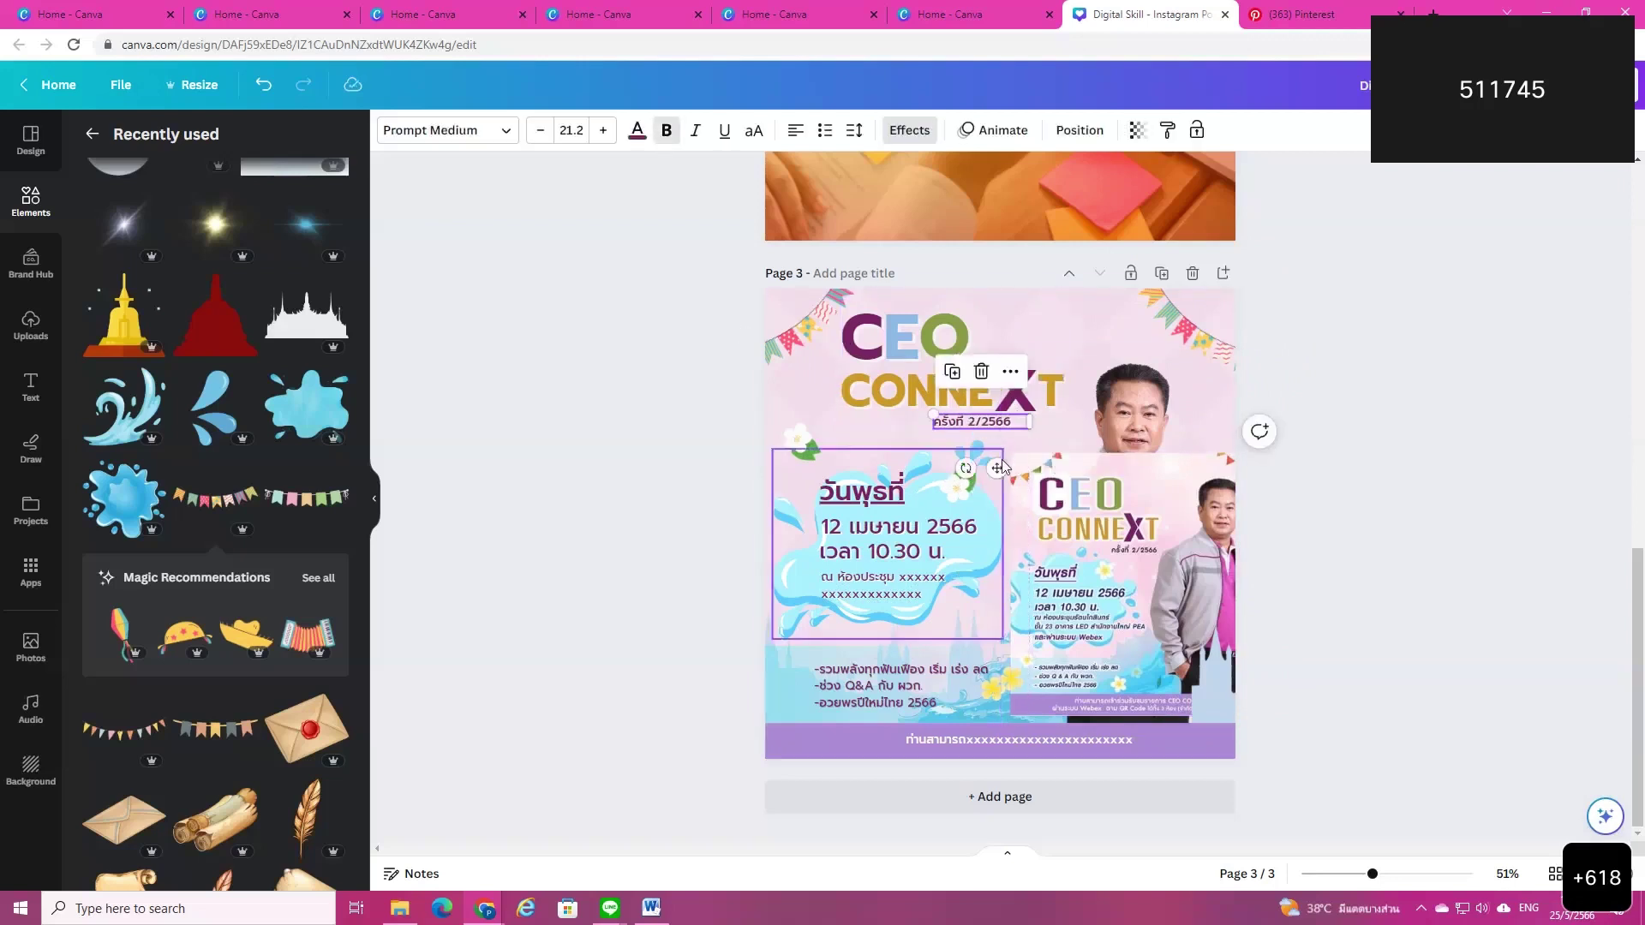
{"action": "left_click_drag", "start_coordinate": [996, 468], "coordinate": [1051, 465]}
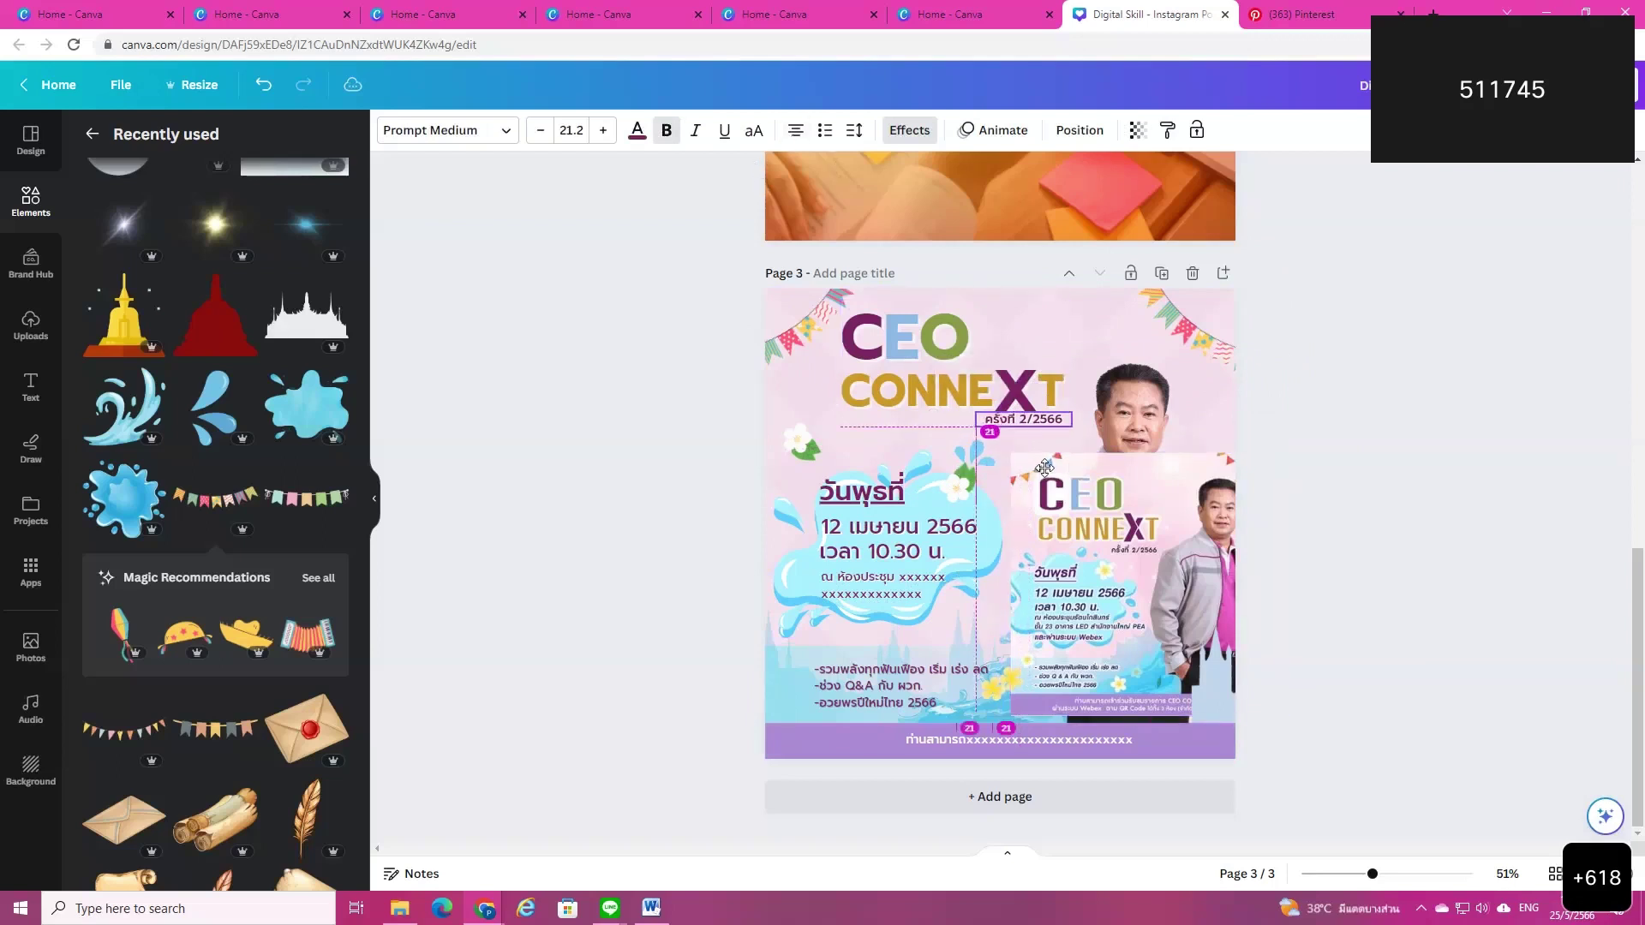
{"action": "left_click", "coordinate": [1279, 558]}
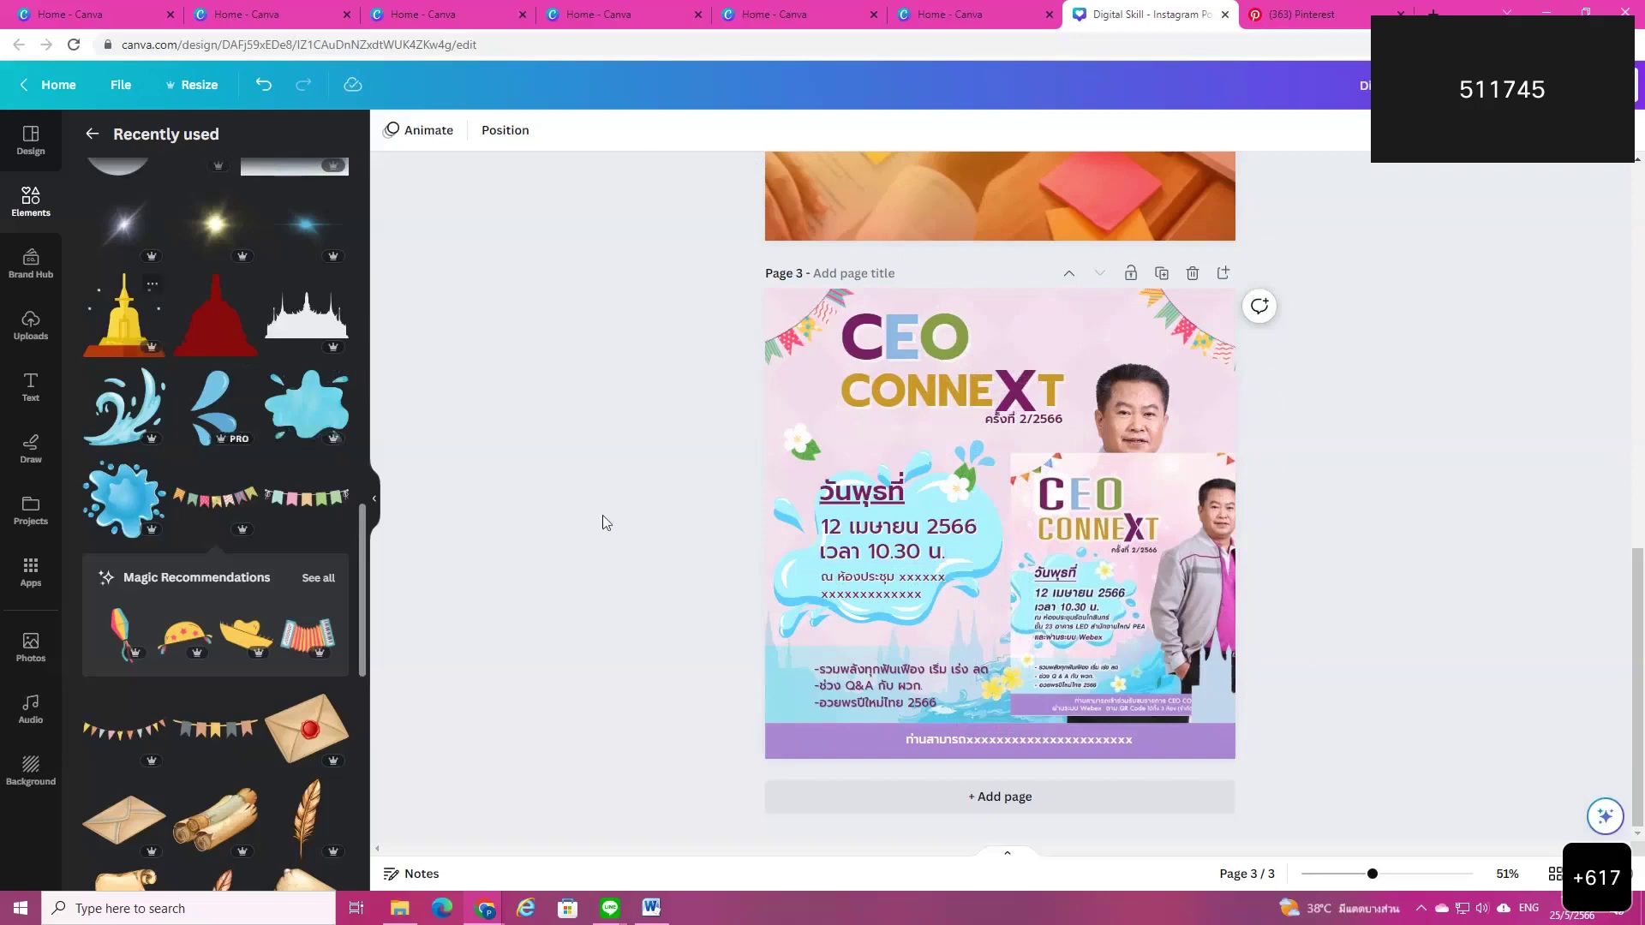
Step: Bring the reference poster image to the front, enlarge it and move it over the lower-left part of page 3
{"action": "left_click_drag", "start_coordinate": [1189, 586], "coordinate": [1014, 546]}
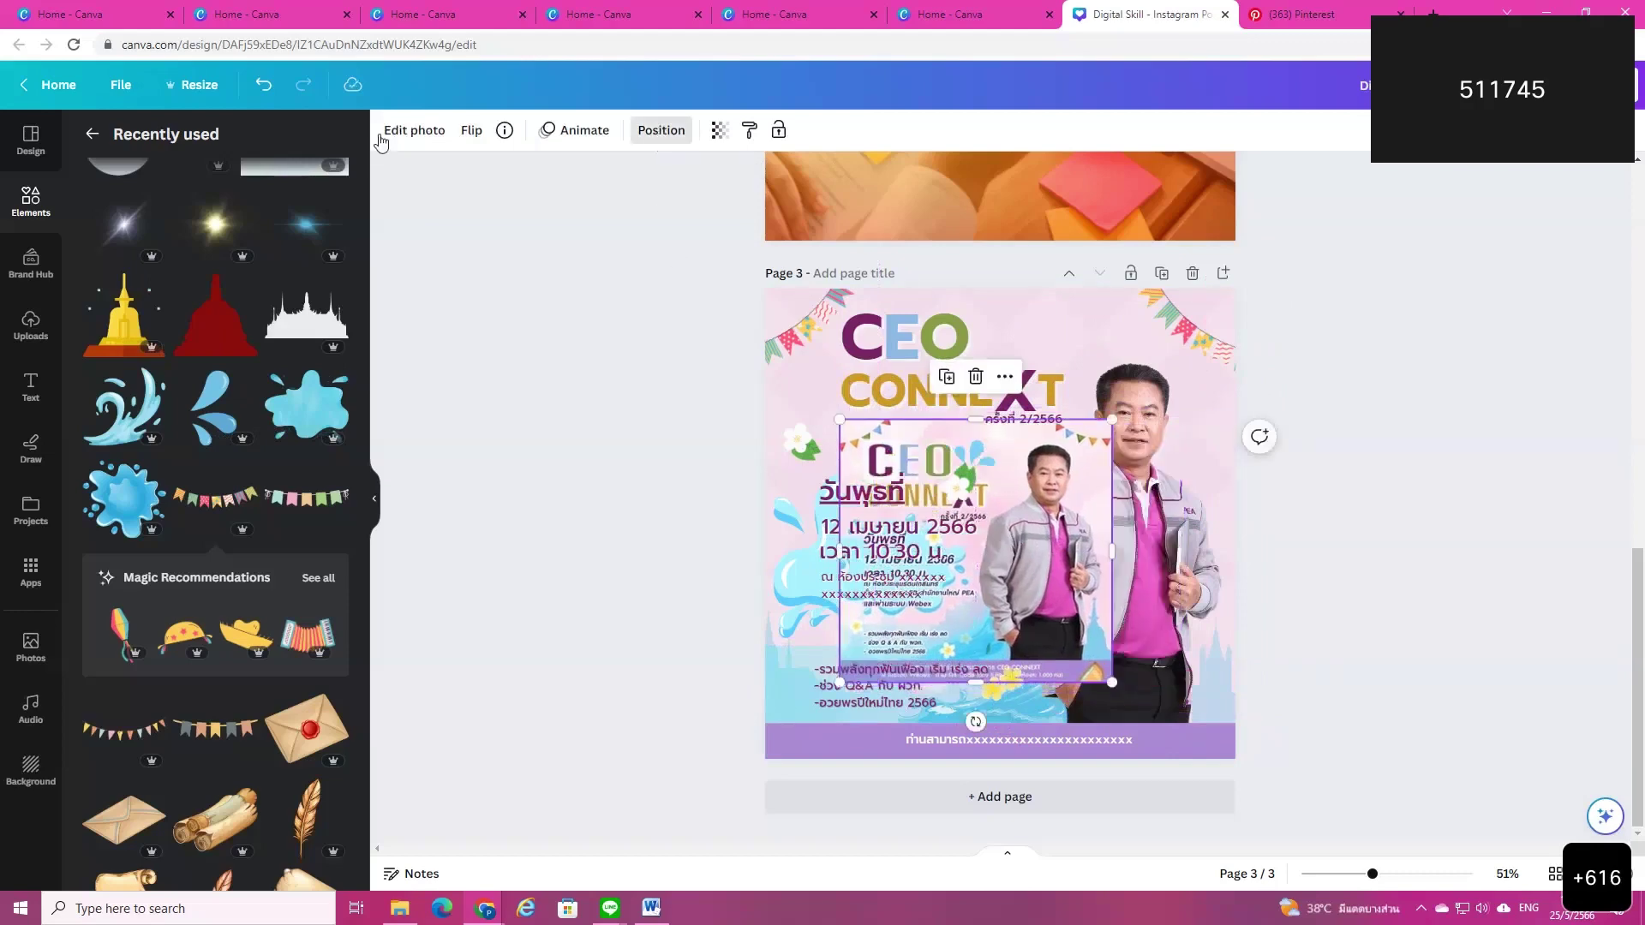
{"action": "left_click", "coordinate": [661, 129]}
{"action": "left_click", "coordinate": [125, 209]}
{"action": "left_click_drag", "start_coordinate": [968, 574], "coordinate": [1065, 568]}
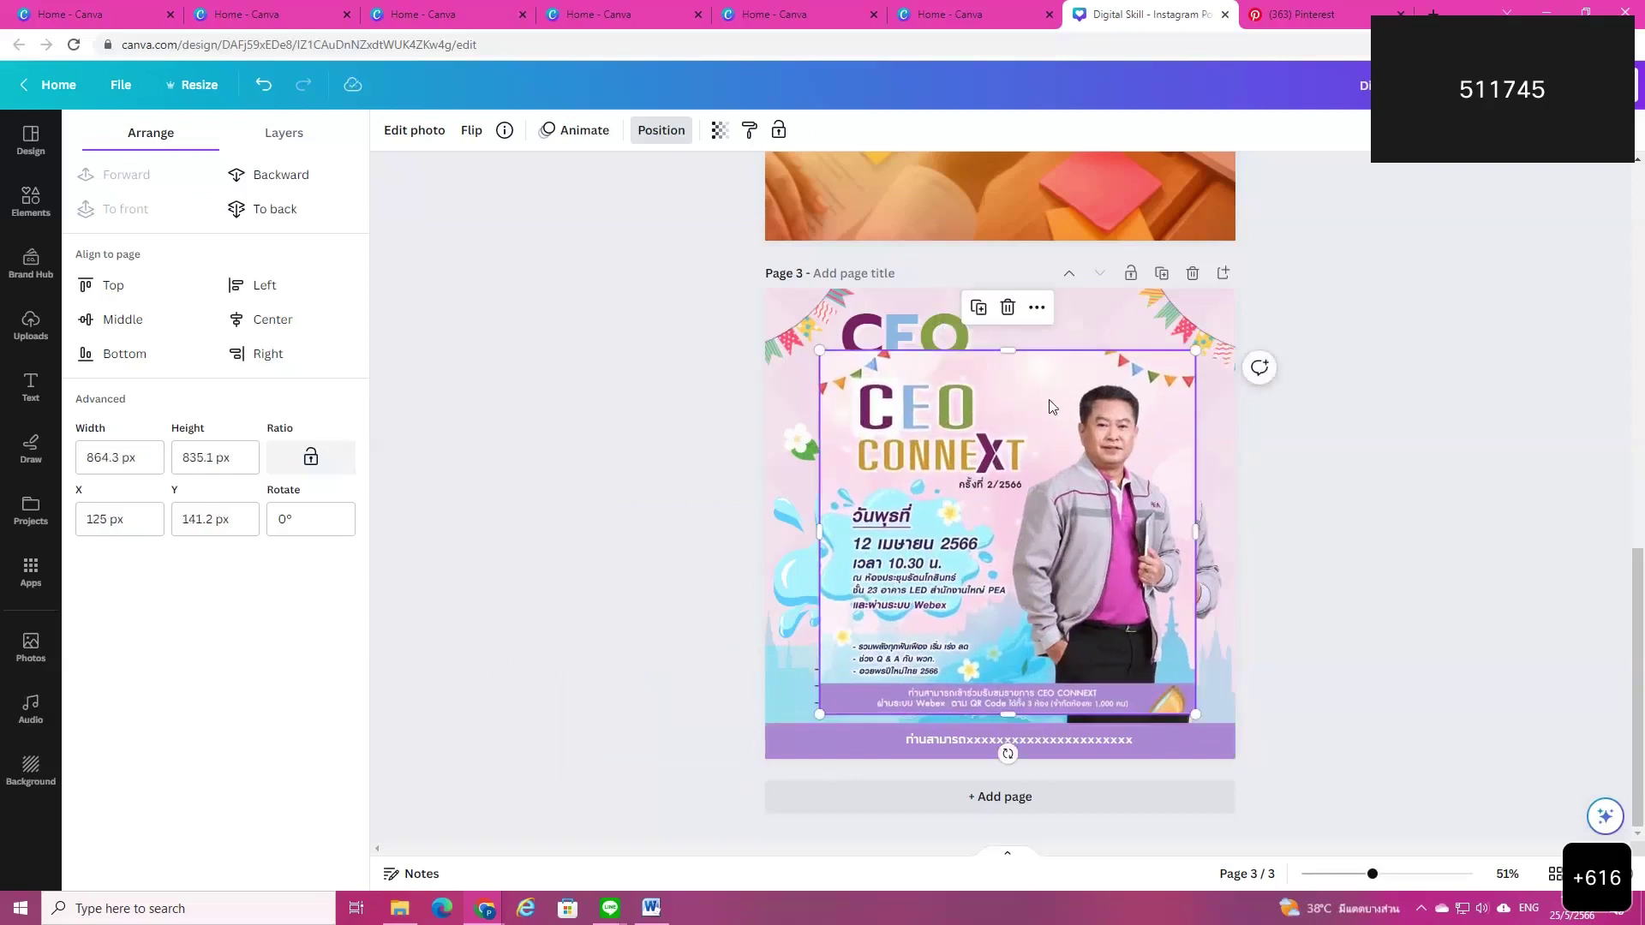
{"action": "left_click_drag", "start_coordinate": [1054, 414], "coordinate": [922, 566]}
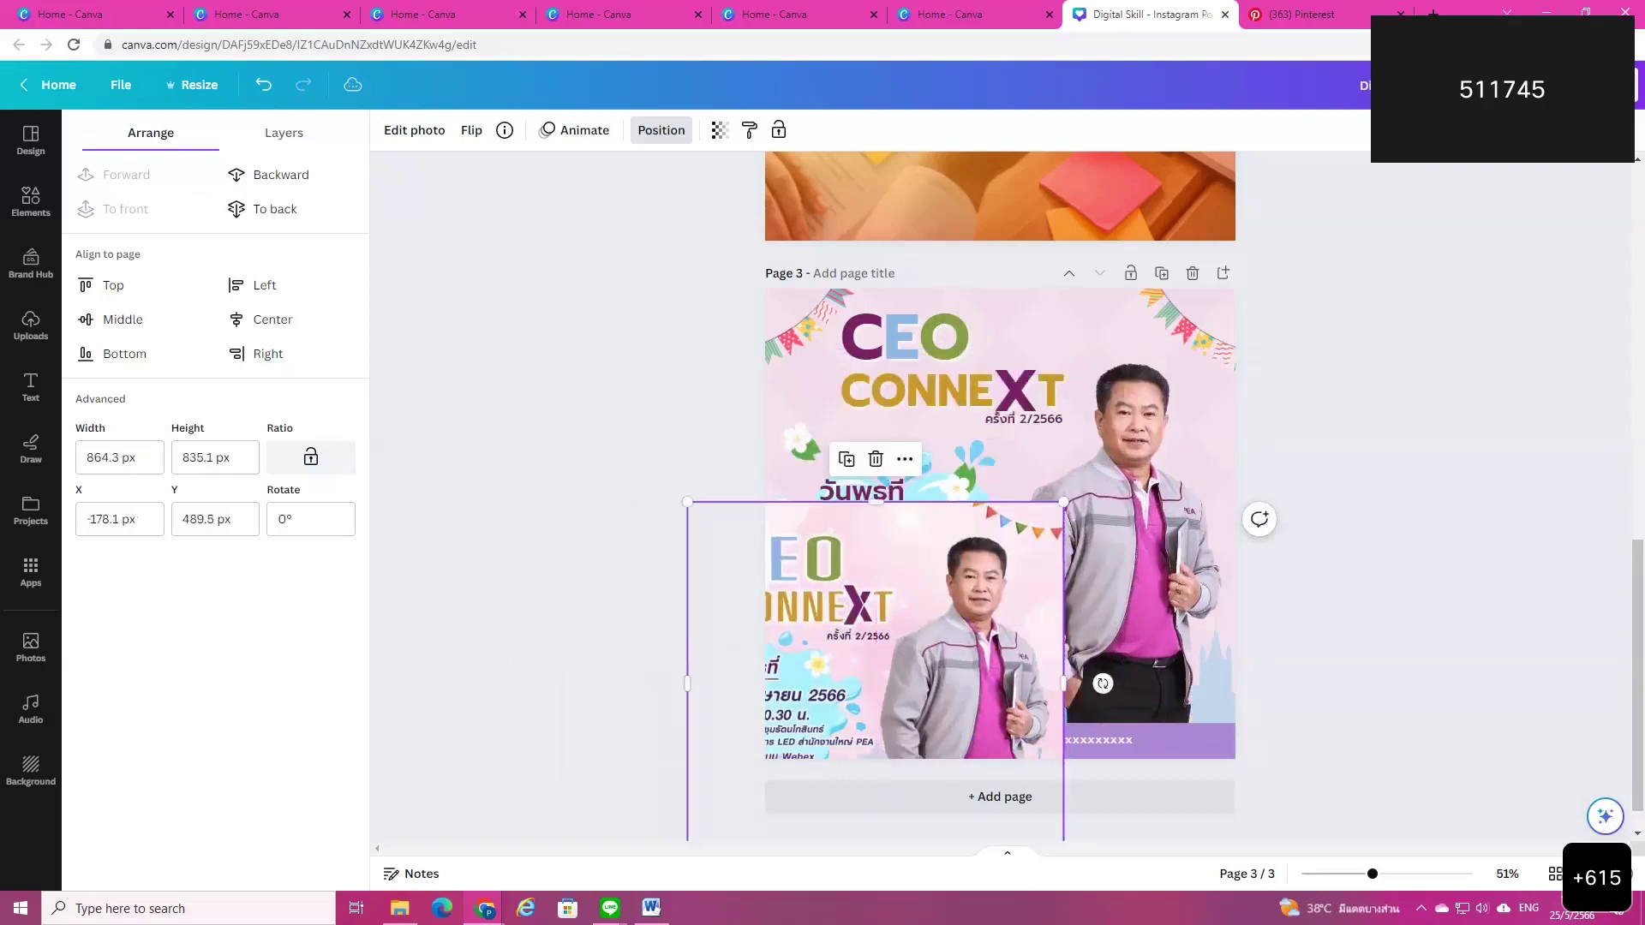
Step: Try a white light flare from the recently used elements over the upper part of the poster
{"action": "left_click", "coordinate": [41, 207]}
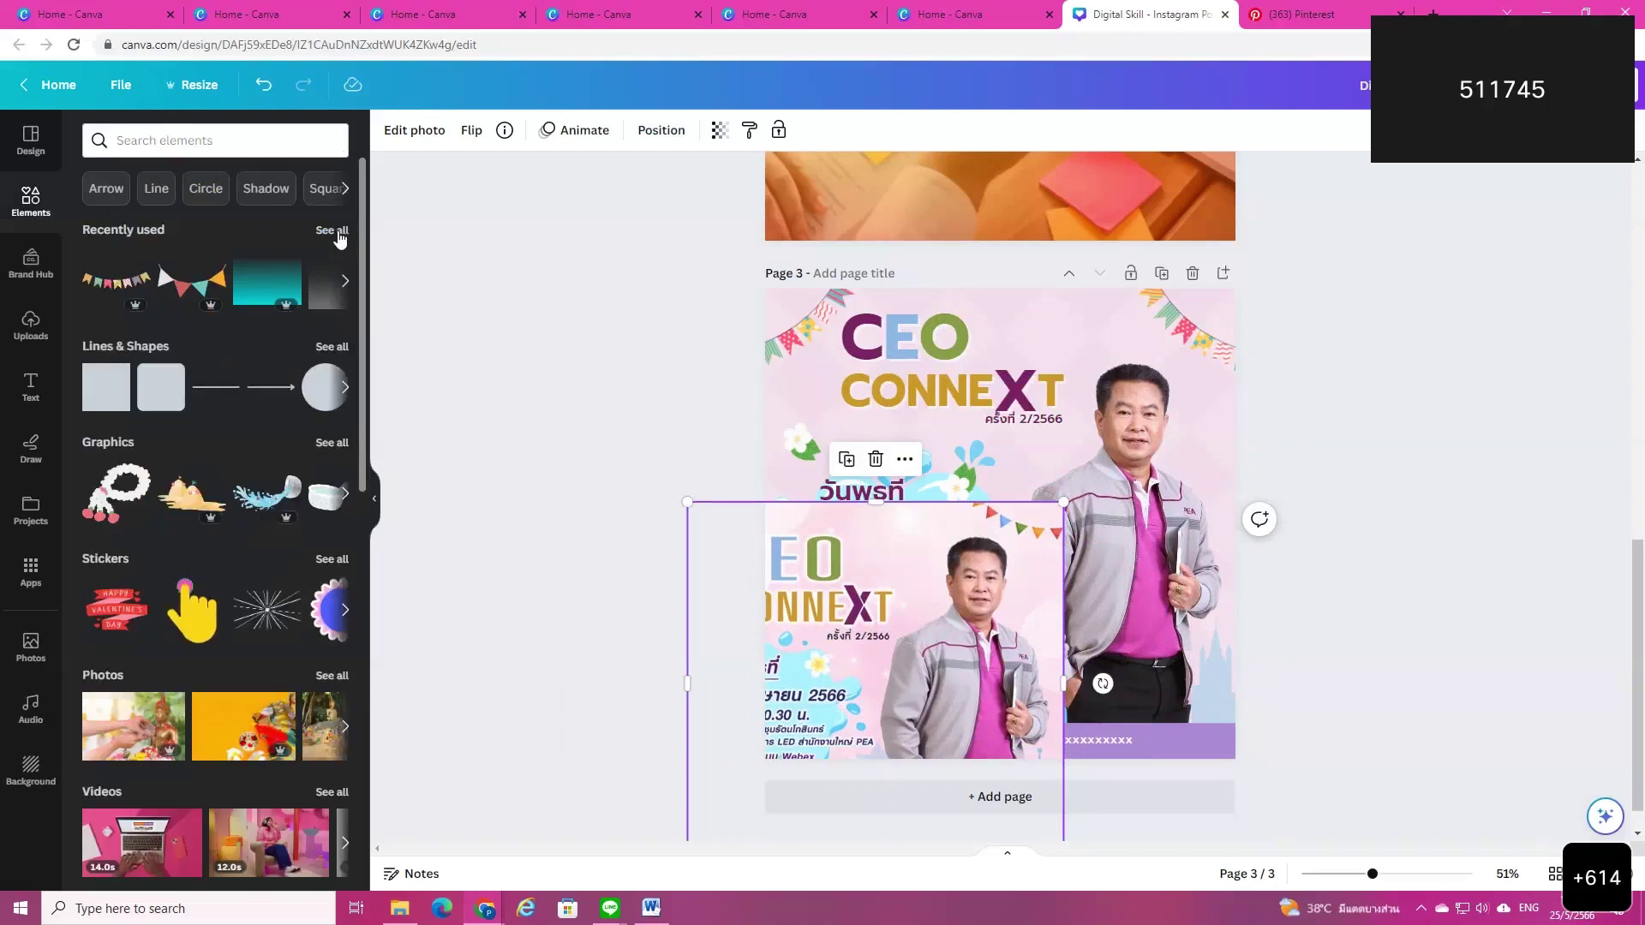
{"action": "left_click", "coordinate": [332, 230]}
{"action": "scroll", "coordinate": [215, 668], "scroll_direction": "down", "scroll_amount": 5}
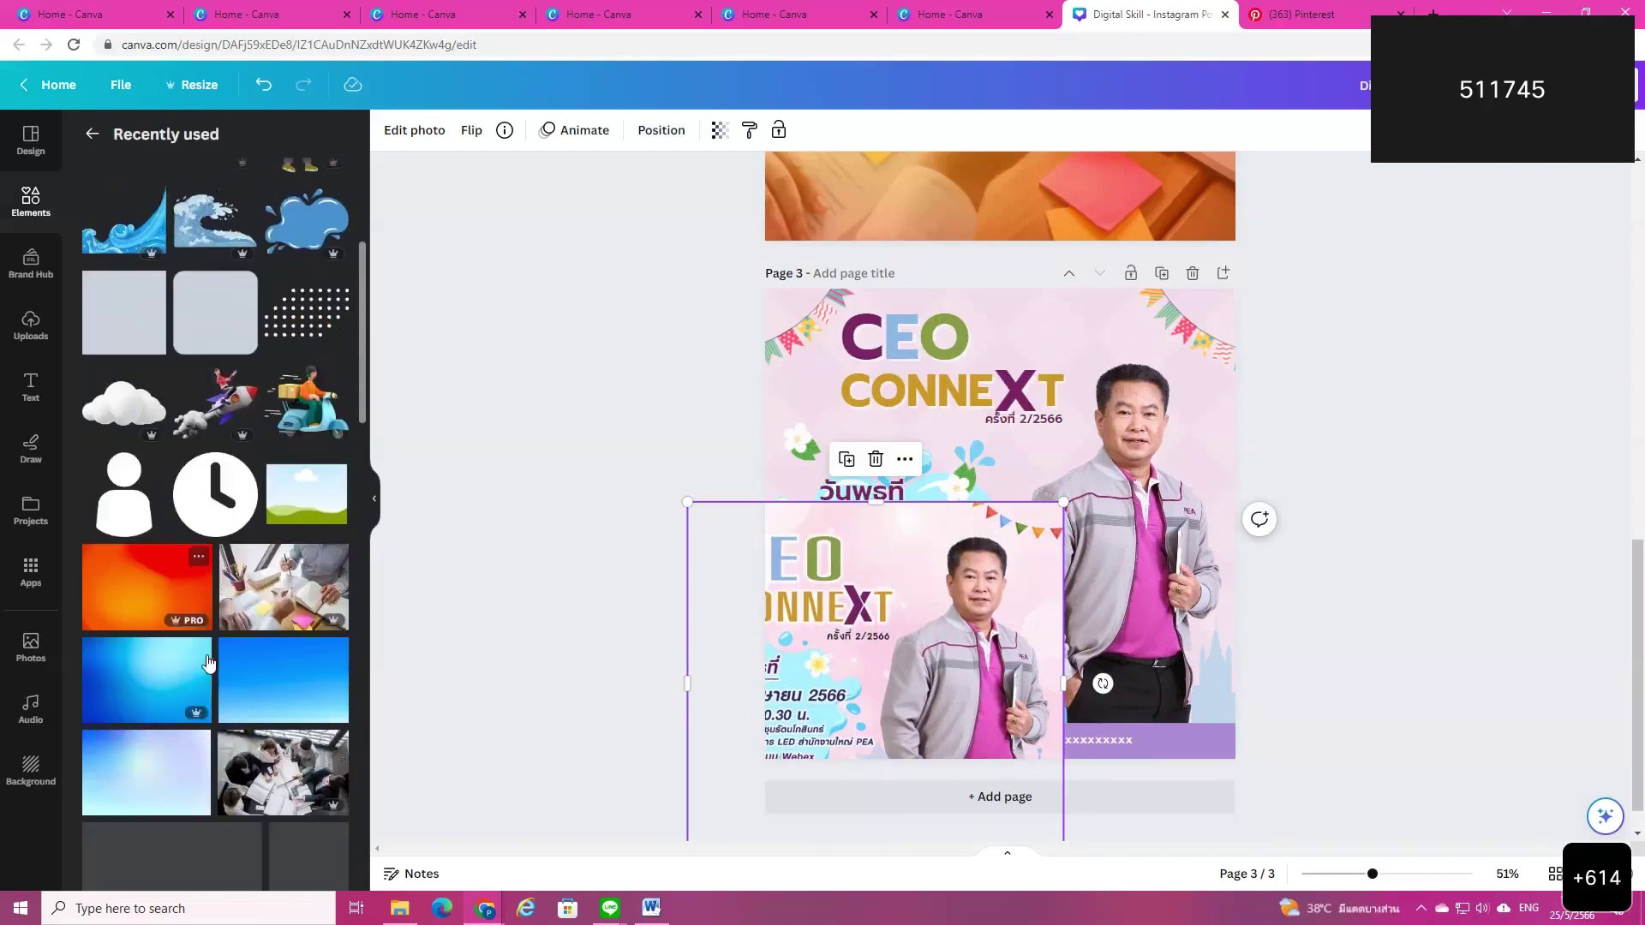
{"action": "scroll", "coordinate": [317, 557], "scroll_direction": "down", "scroll_amount": 5}
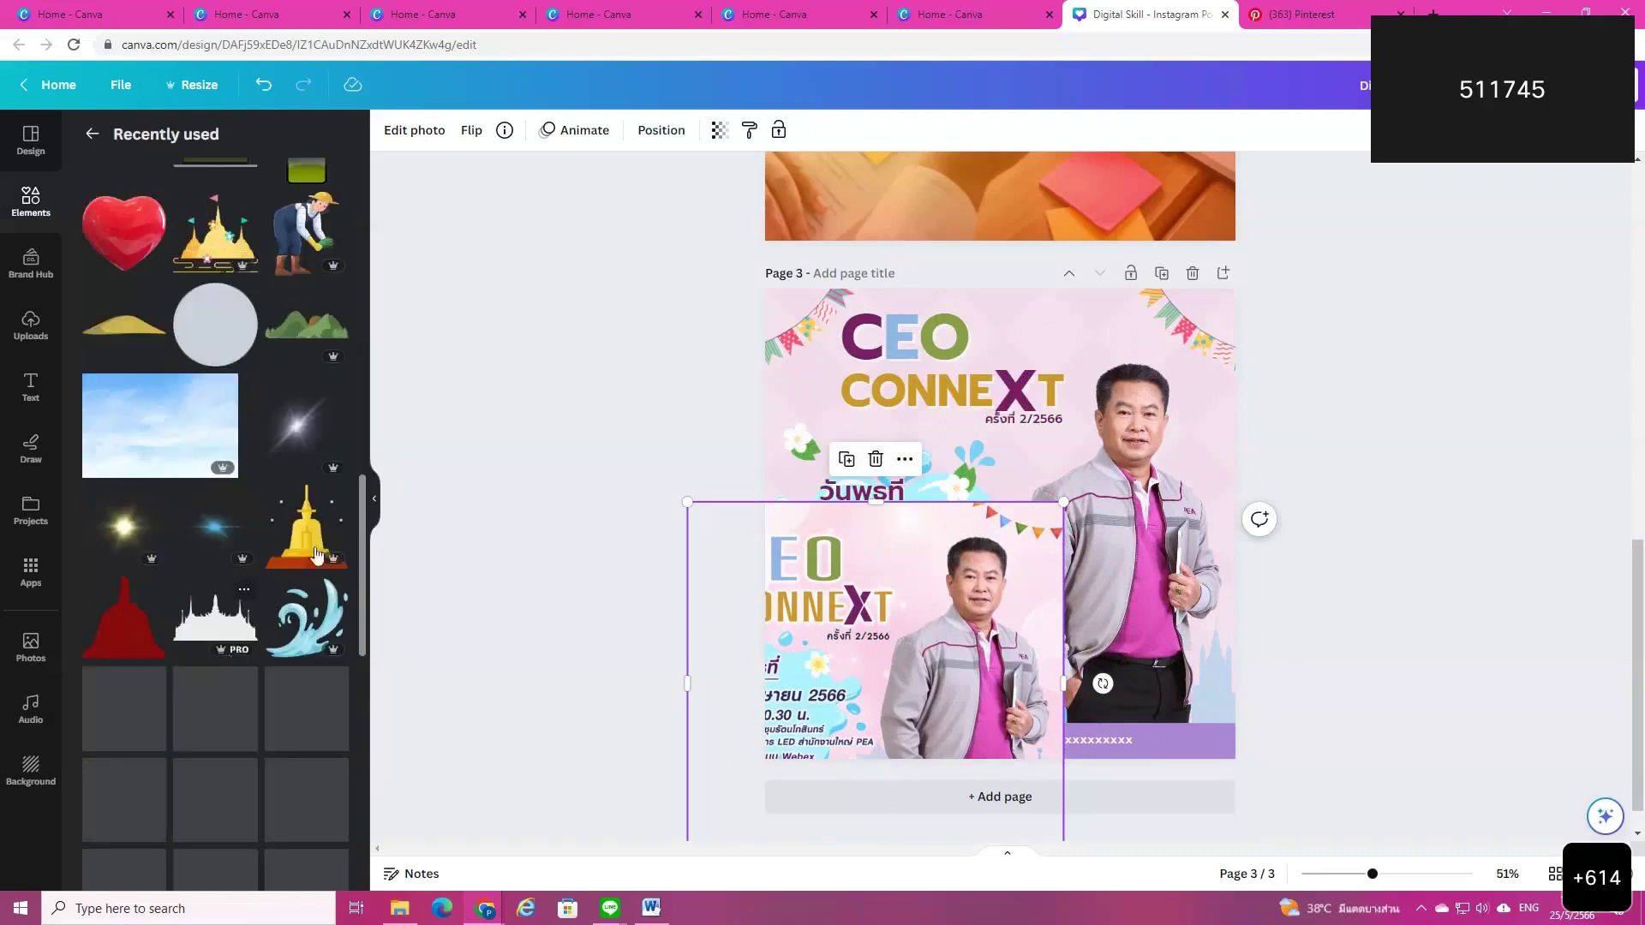
{"action": "left_click", "coordinate": [297, 341]}
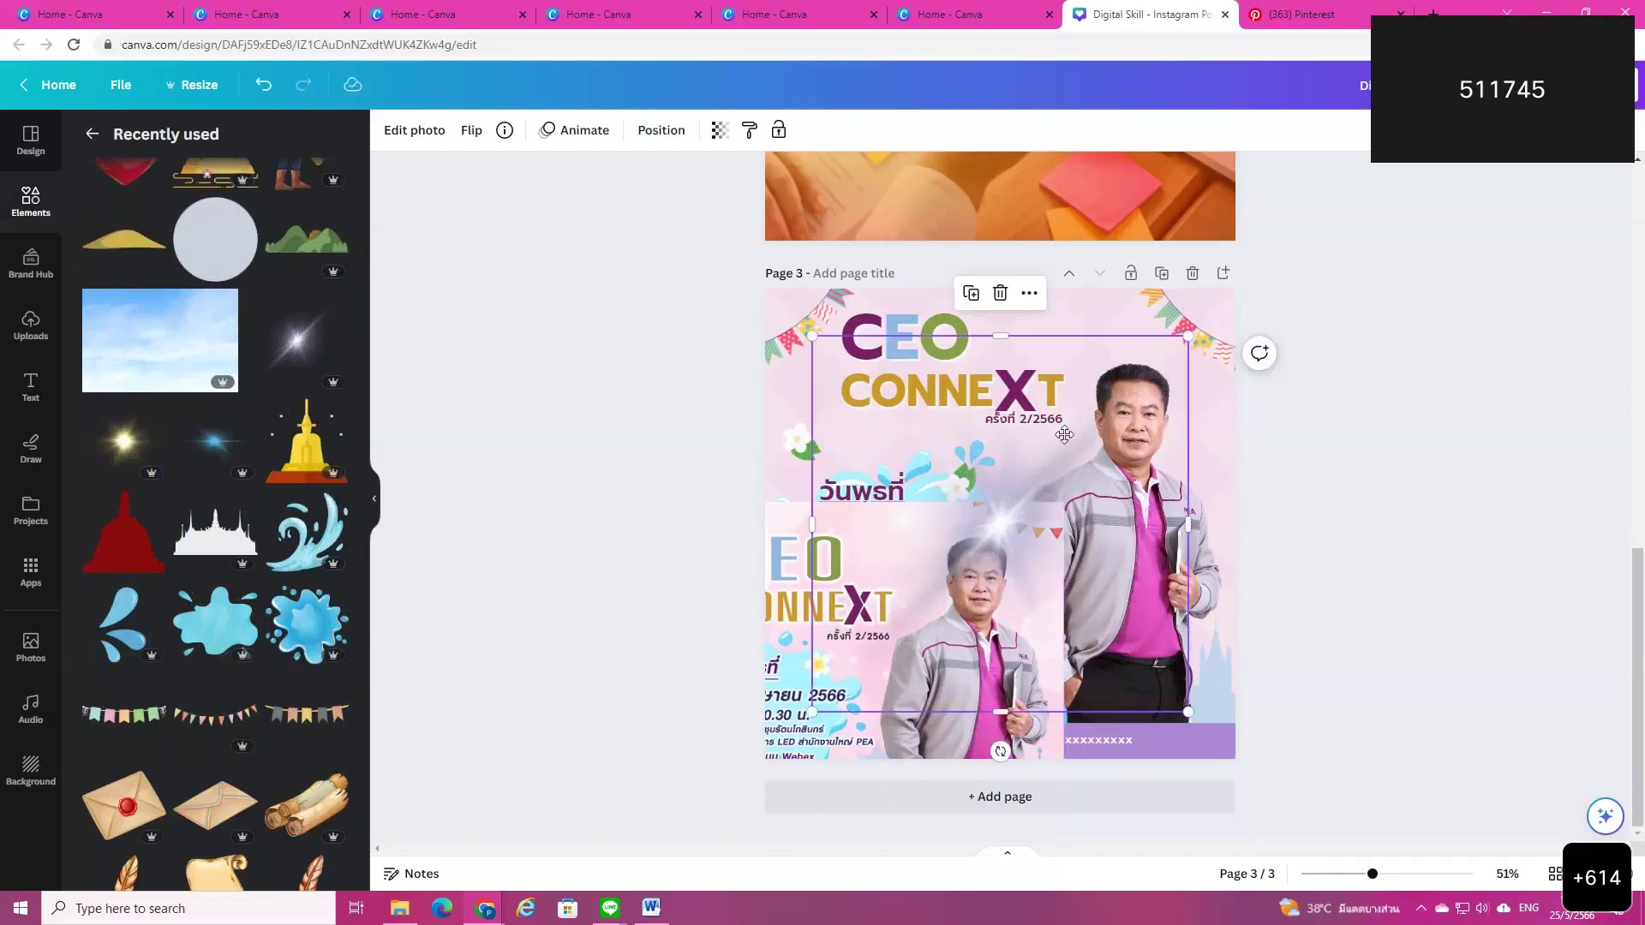
{"action": "left_click_drag", "start_coordinate": [1064, 435], "coordinate": [1150, 311]}
{"action": "left_click_drag", "start_coordinate": [1276, 589], "coordinate": [1011, 325]}
{"action": "left_click", "coordinate": [974, 284]}
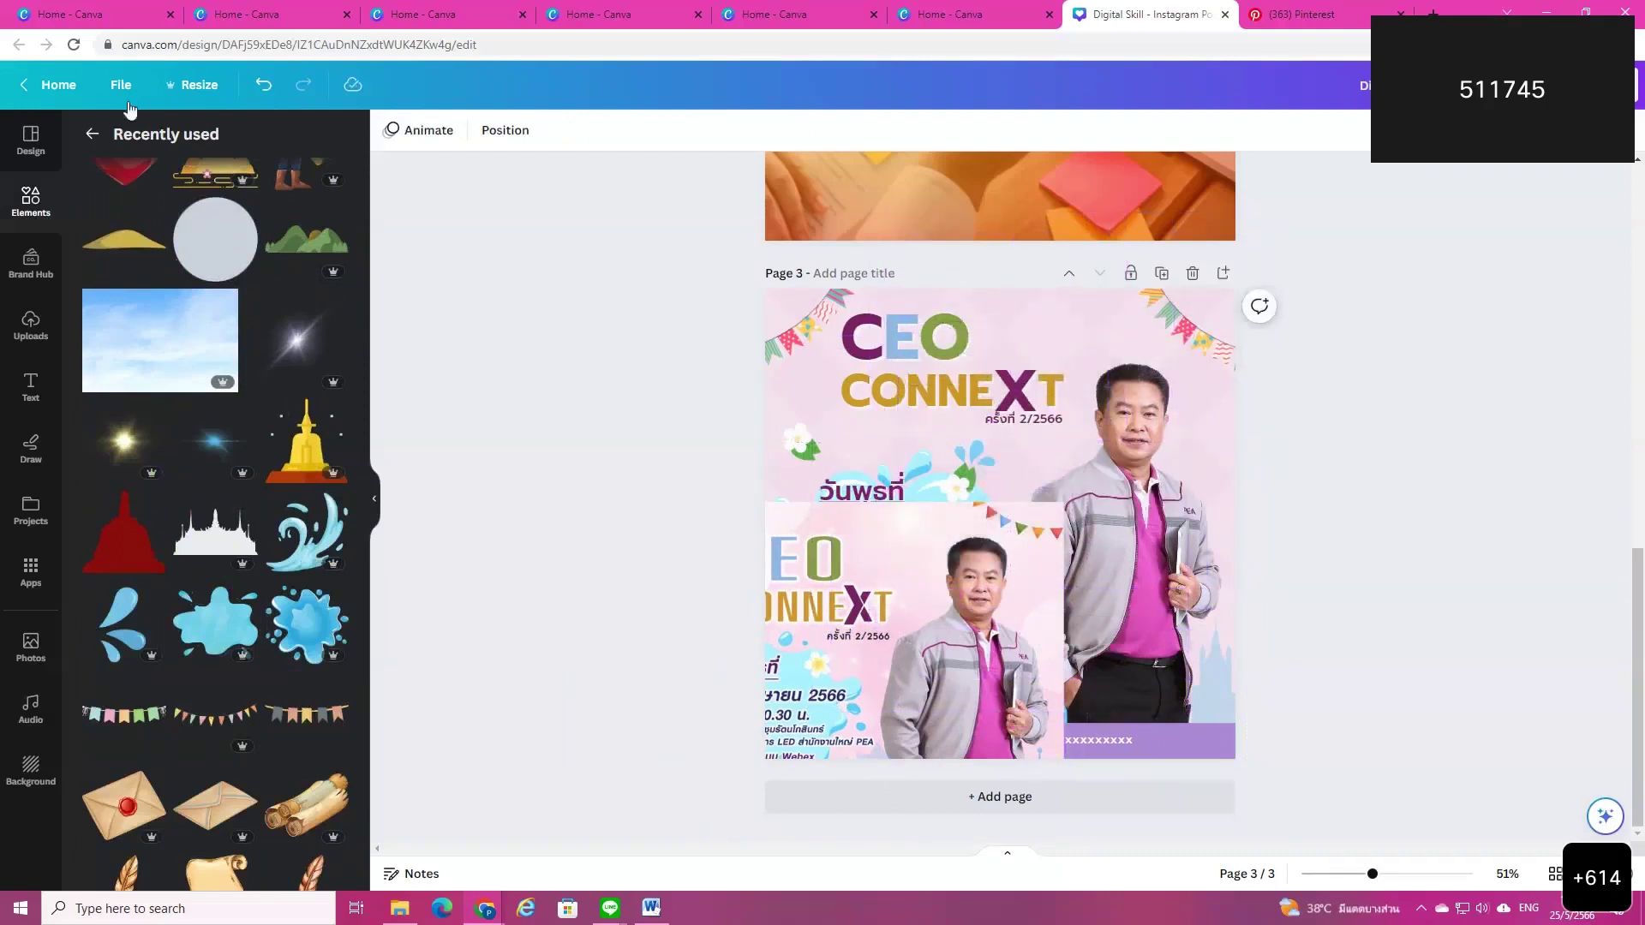
Step: Add a circle overlapping the poster's right edge, colour it white and reduce its transparency value to about 28
{"action": "left_click", "coordinate": [218, 240]}
{"action": "left_click_drag", "start_coordinate": [1064, 557], "coordinate": [1252, 445]}
{"action": "left_click", "coordinate": [474, 130]}
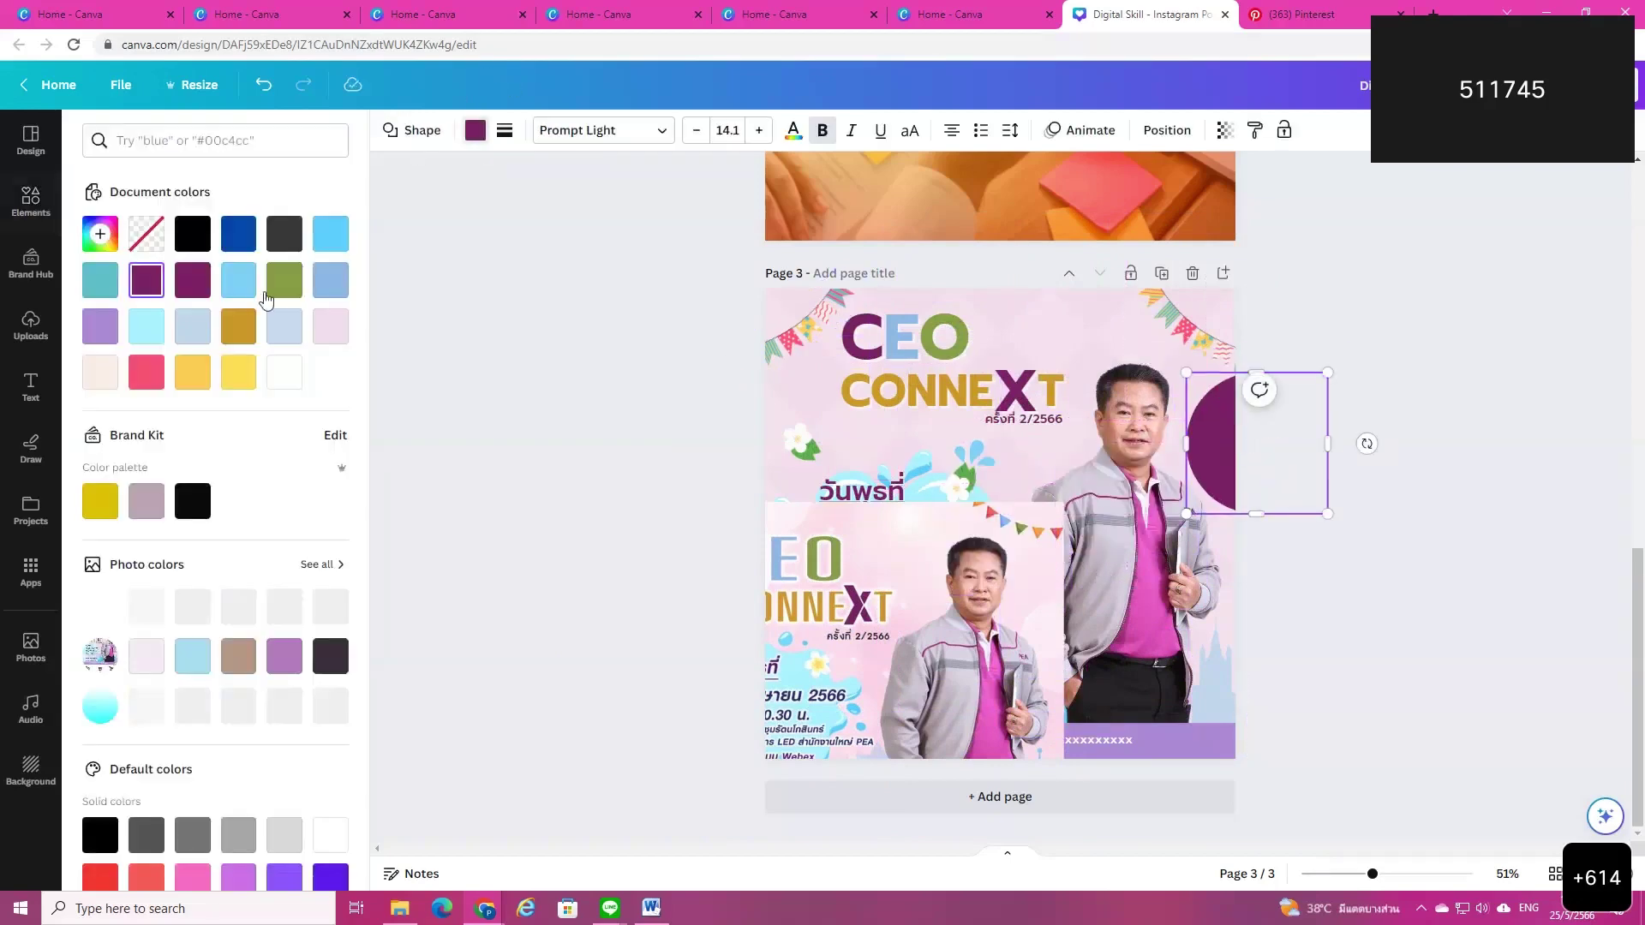
{"action": "left_click", "coordinate": [284, 375]}
{"action": "left_click", "coordinate": [1224, 130]}
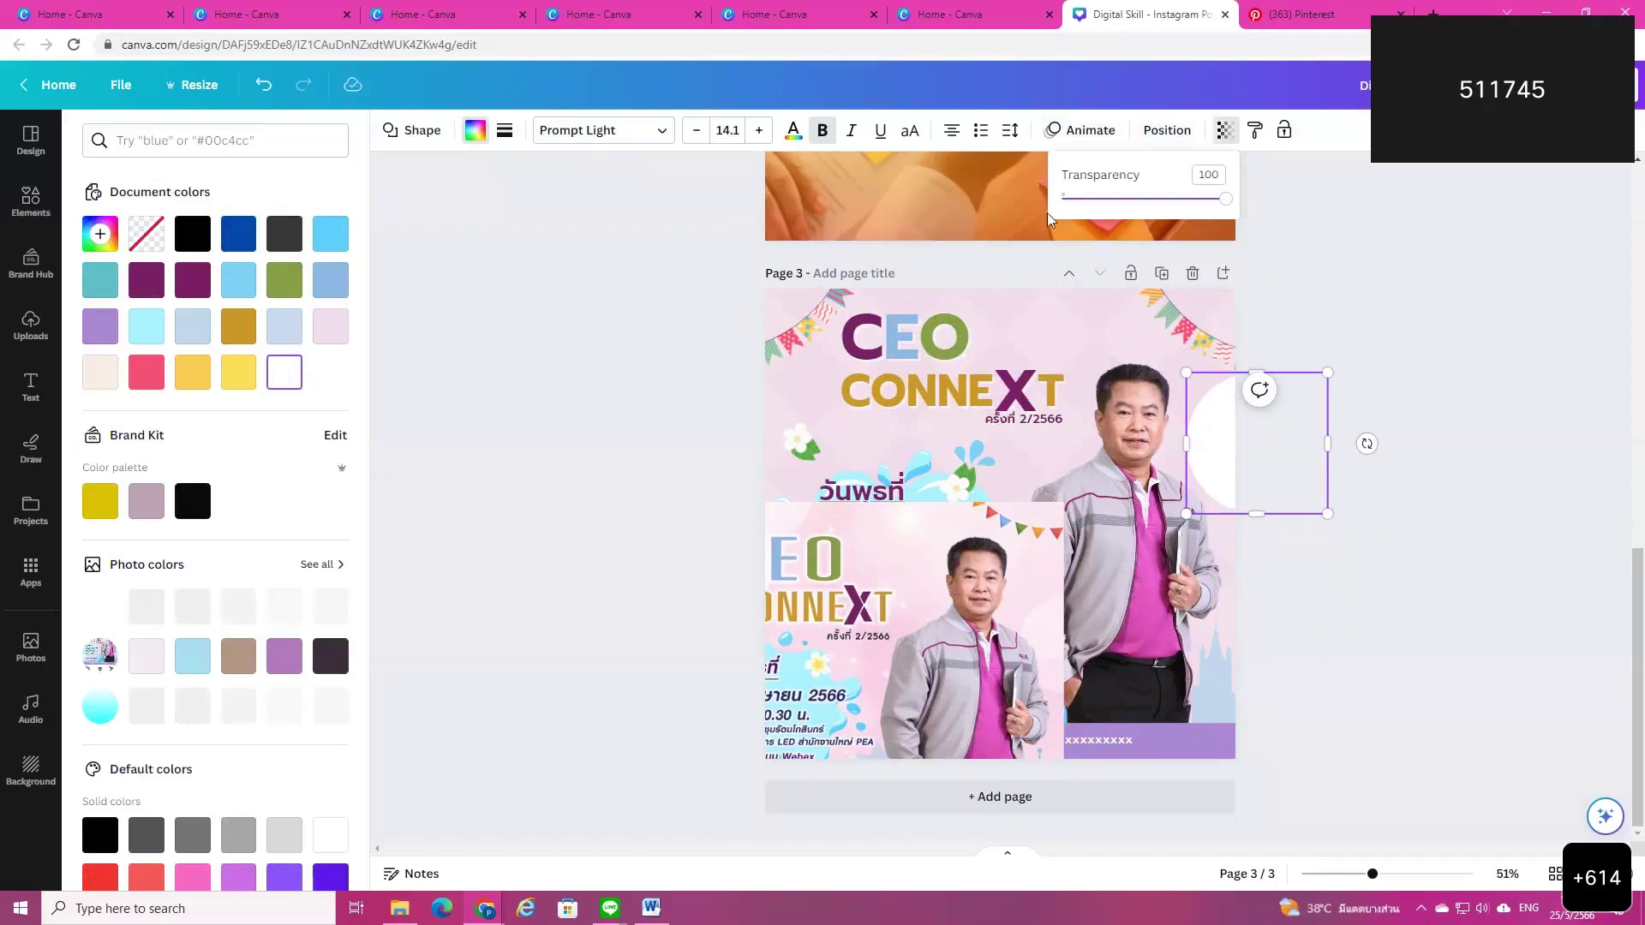
{"action": "left_click_drag", "start_coordinate": [1213, 199], "coordinate": [1142, 199]}
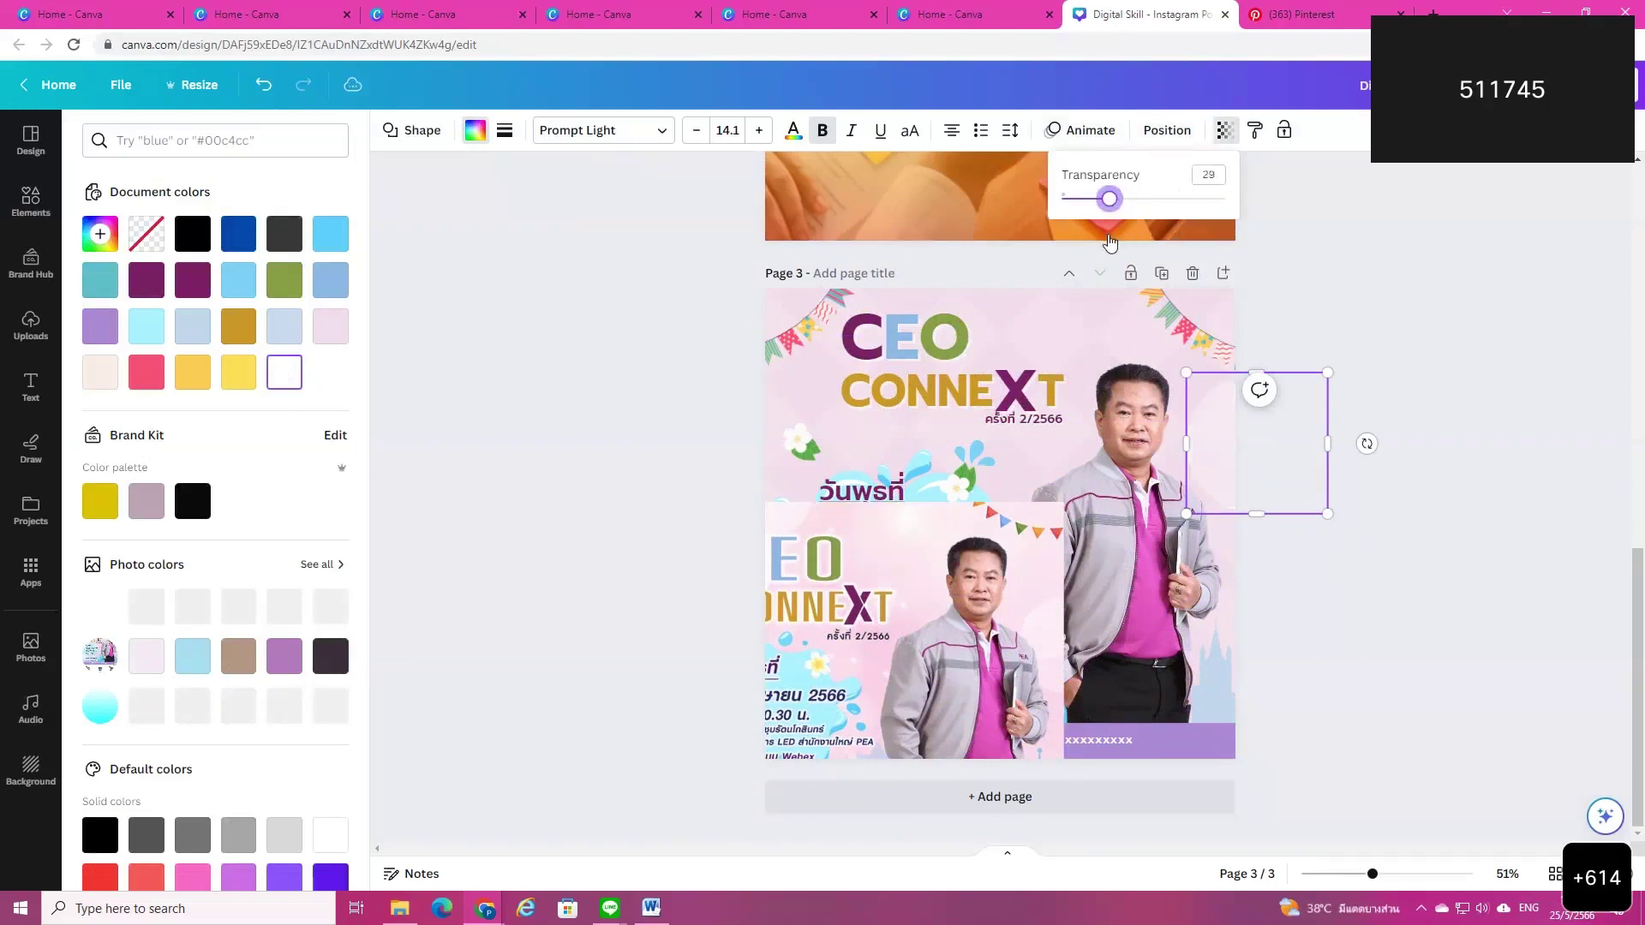
Step: Shrink the faint white circle, place a copy across the poster's upper edge and set the copy's transparency to about 31
{"action": "left_click", "coordinate": [1306, 408]}
{"action": "left_click_drag", "start_coordinate": [1305, 408], "coordinate": [1315, 509]}
{"action": "left_click", "coordinate": [1328, 590]}
{"action": "left_click", "coordinate": [1328, 589]}
{"action": "left_click_drag", "start_coordinate": [1221, 430], "coordinate": [1004, 277]}
{"action": "left_click", "coordinate": [1374, 431]}
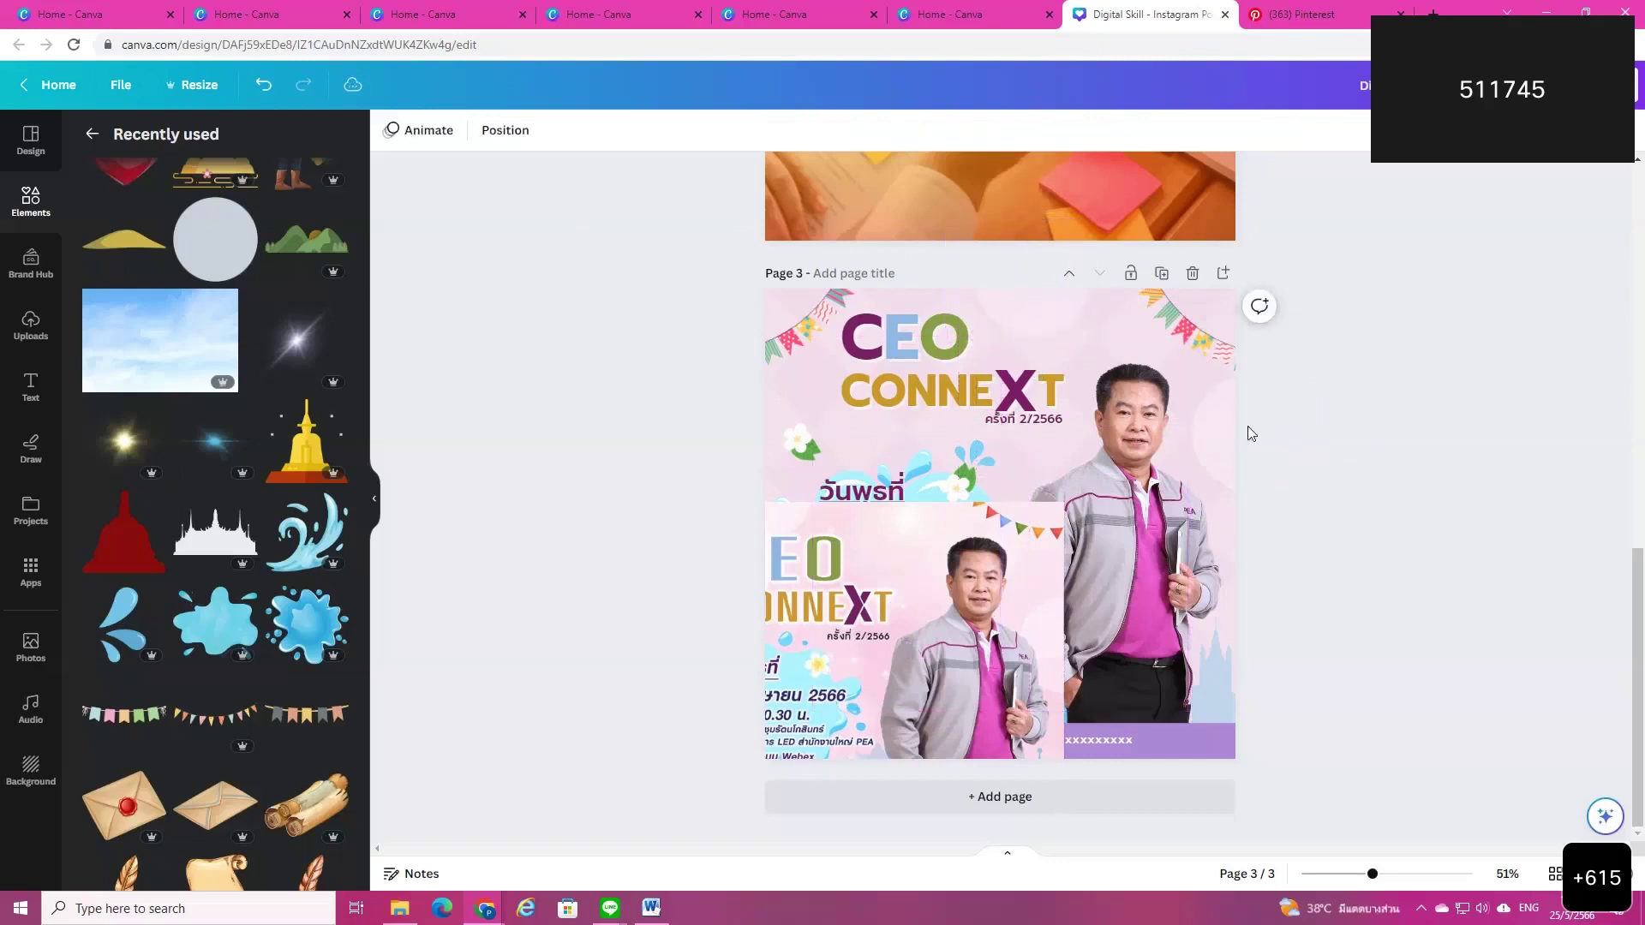
{"action": "key", "text": "ctrl+z"}
{"action": "left_click", "coordinate": [1225, 130]}
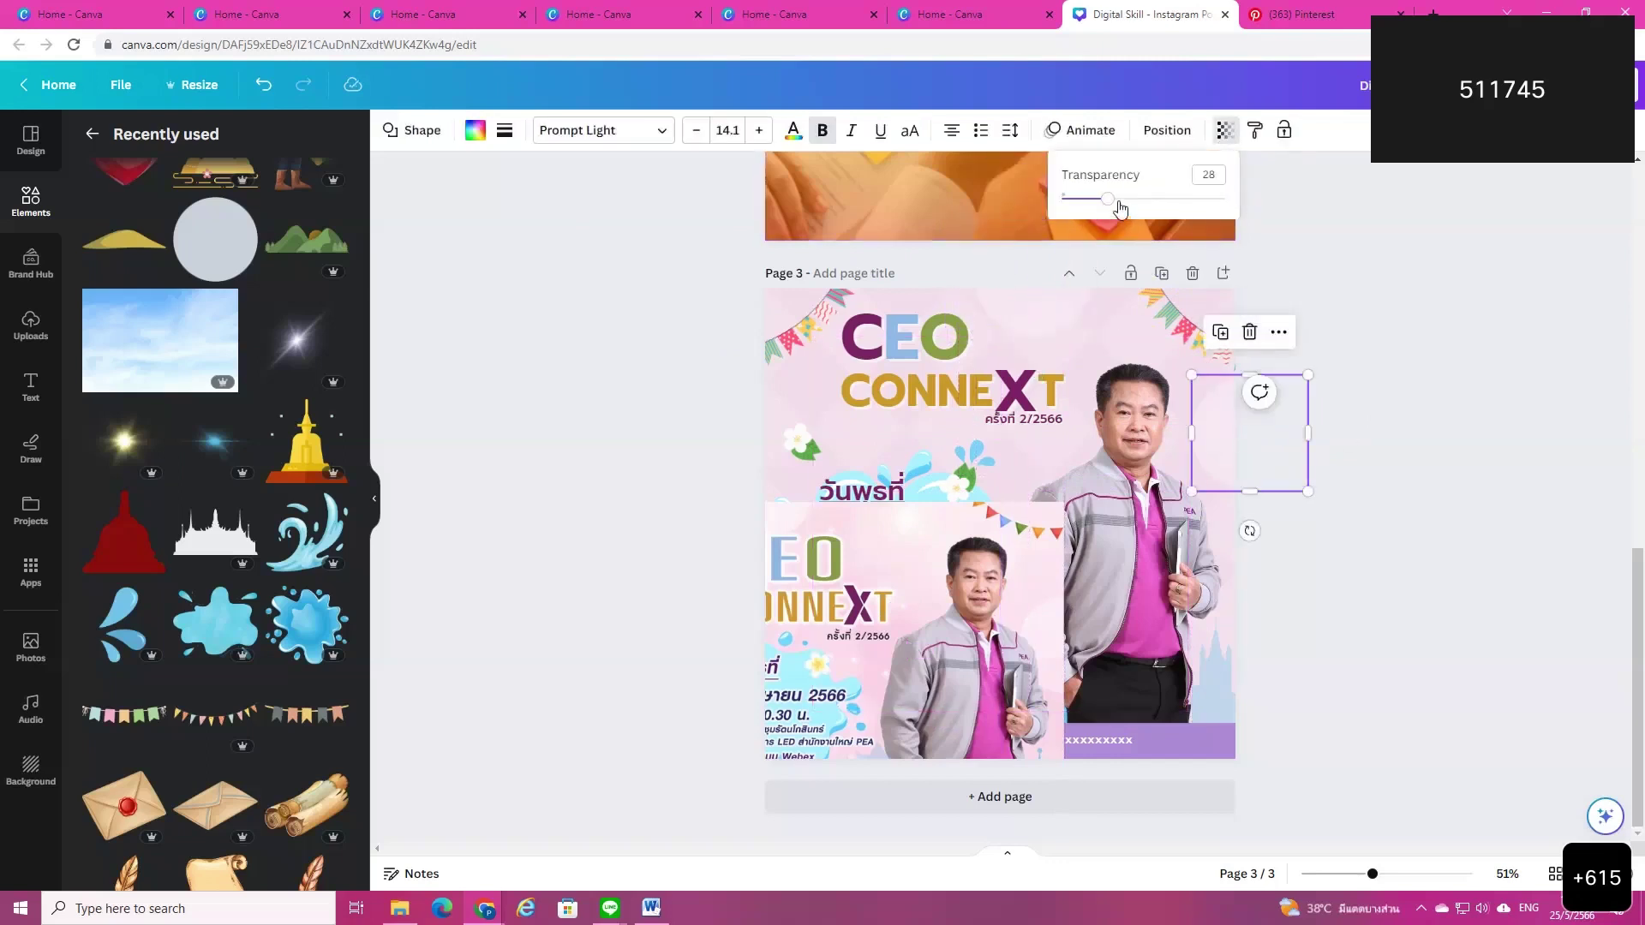
{"action": "key", "text": "ctrl+z"}
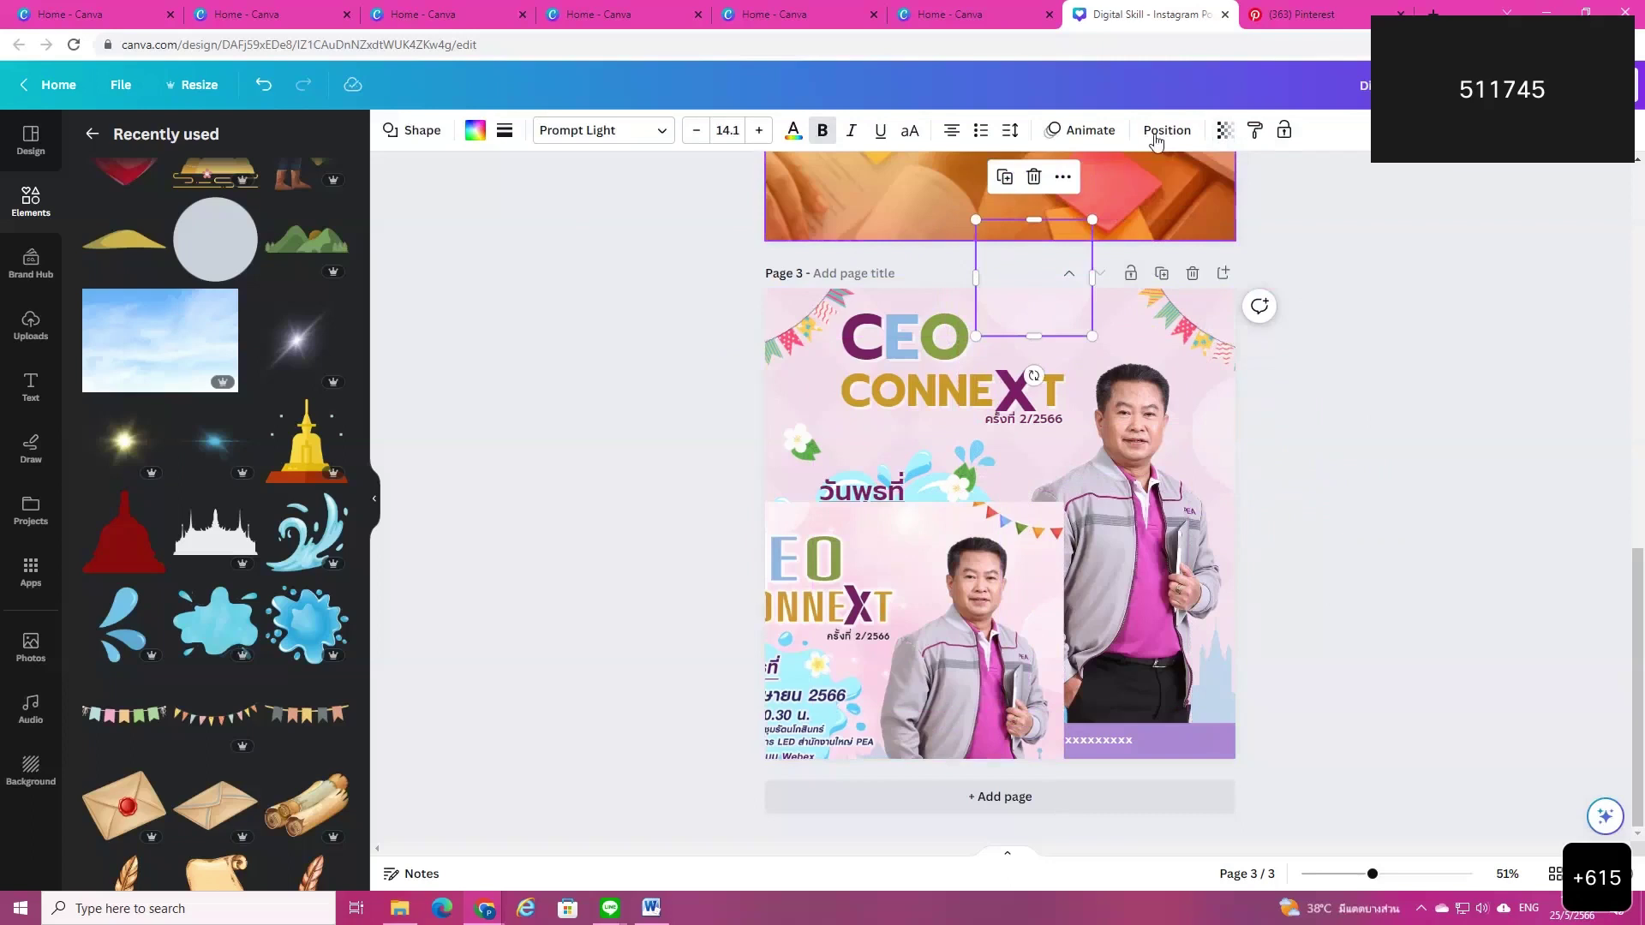
{"action": "left_click", "coordinate": [1225, 131]}
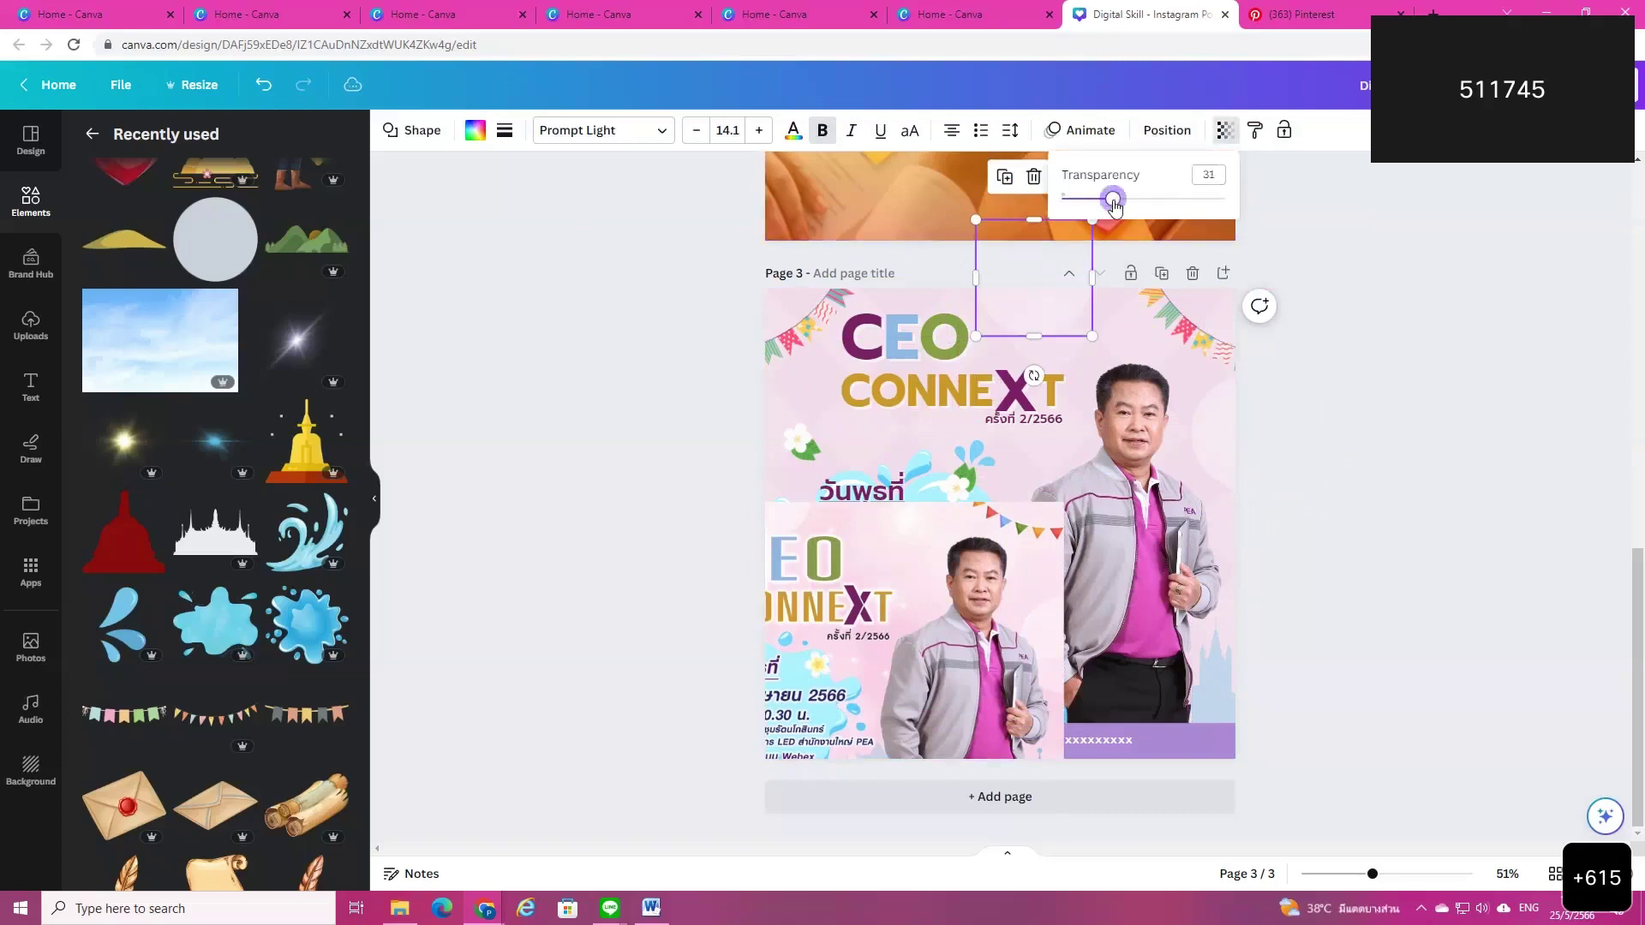
{"action": "left_click", "coordinate": [1365, 436]}
Step: Place a copy of the white flower beside the three-line list at the poster's lower left and move the reference image to mid-poster
{"action": "left_click_drag", "start_coordinate": [881, 784], "coordinate": [1178, 488]}
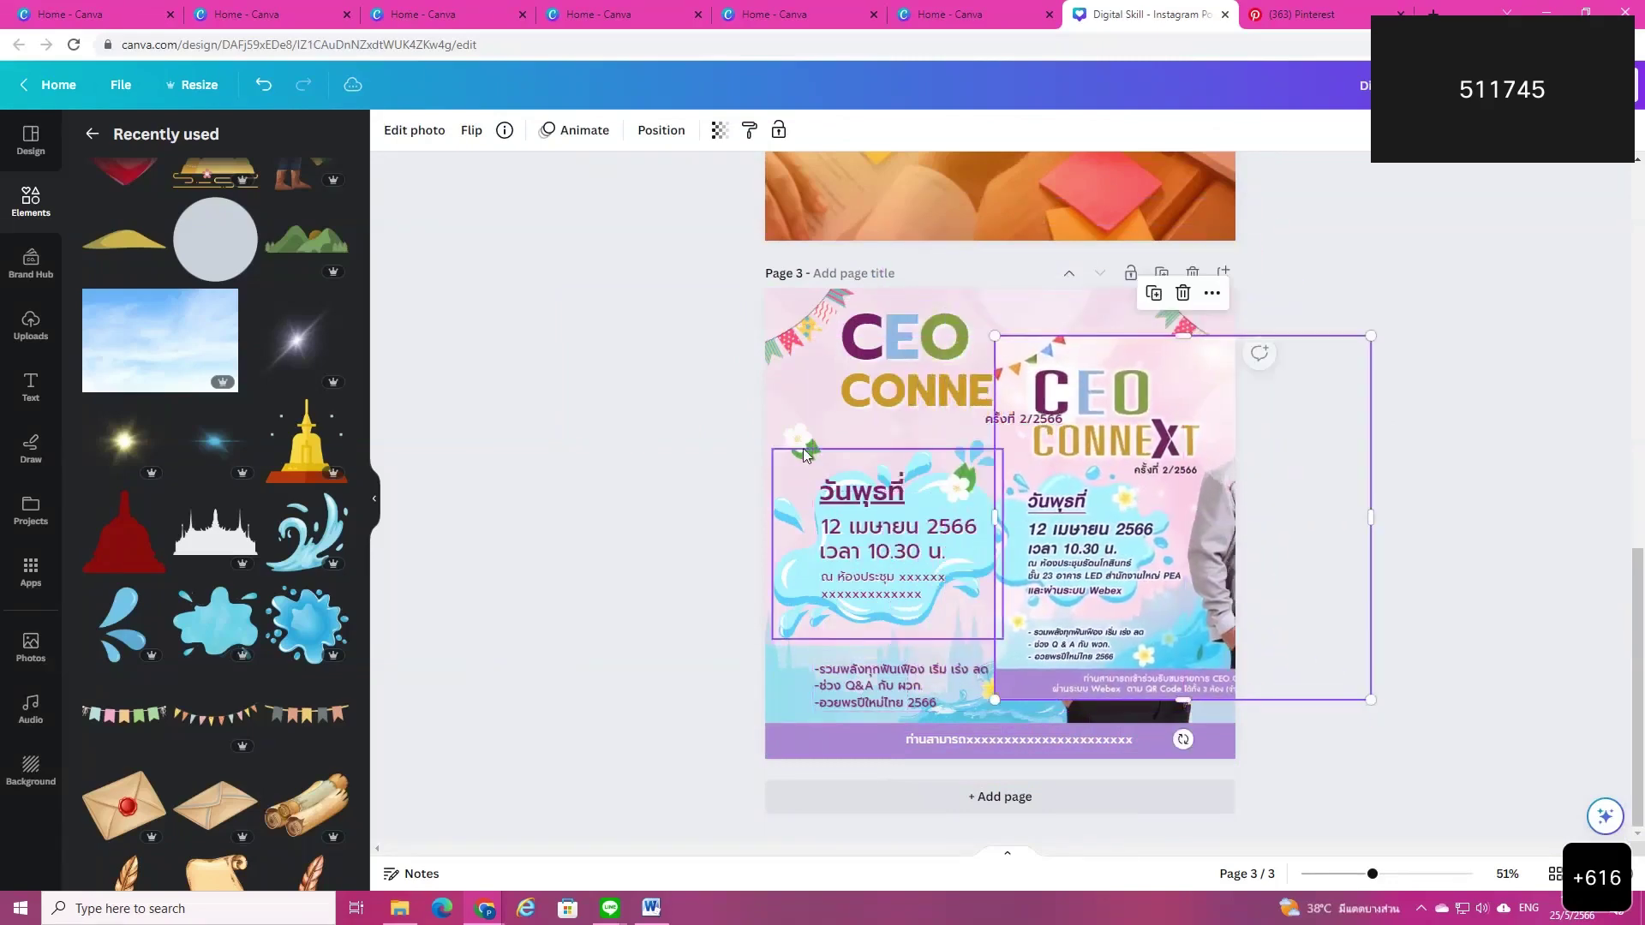
{"action": "left_click_drag", "start_coordinate": [765, 672], "coordinate": [766, 671]}
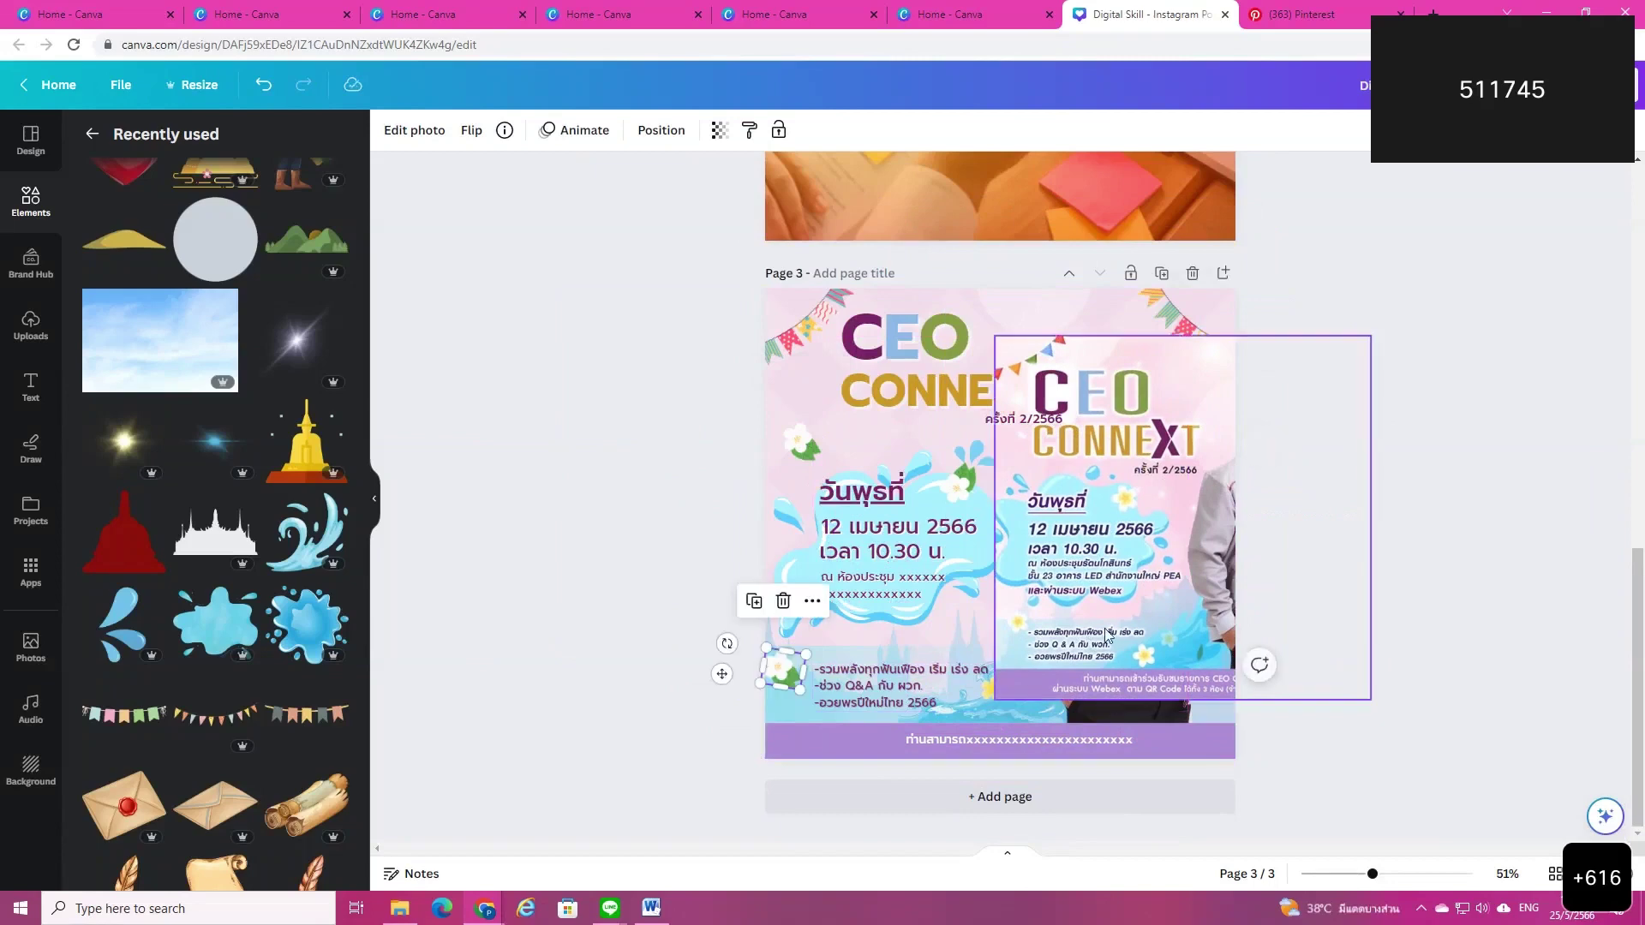
{"action": "left_click_drag", "start_coordinate": [1135, 606], "coordinate": [933, 485]}
{"action": "left_click_drag", "start_coordinate": [700, 452], "coordinate": [943, 617]}
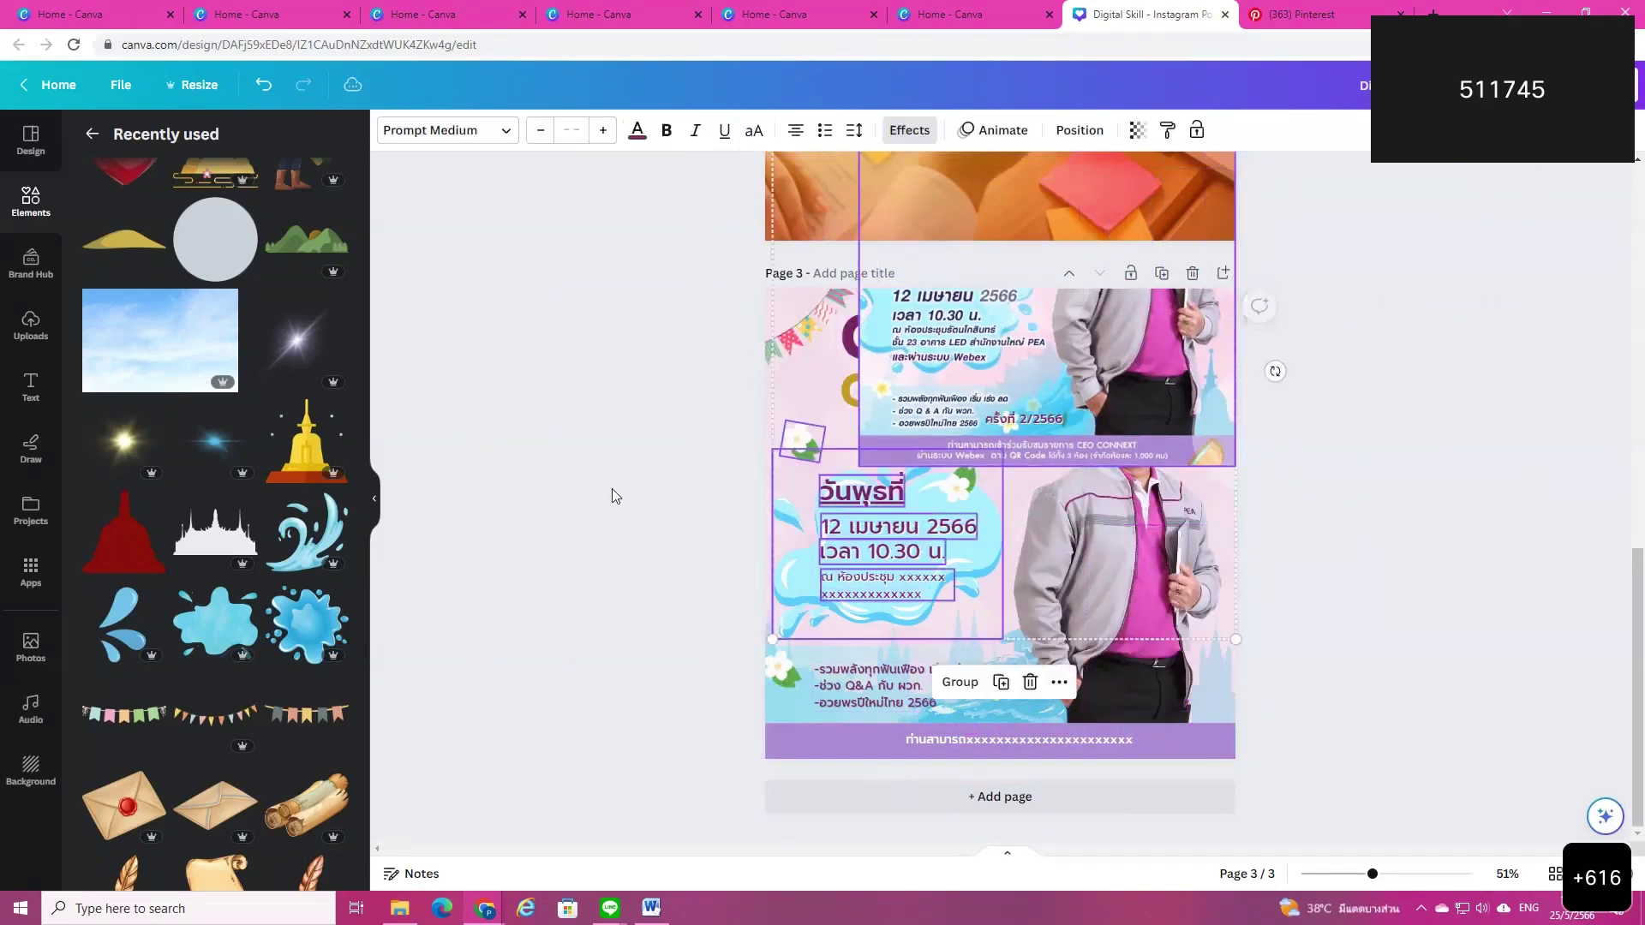
{"action": "left_click", "coordinate": [669, 495]}
{"action": "key", "text": "ctrl+z"}
{"action": "left_click", "coordinate": [1323, 548]}
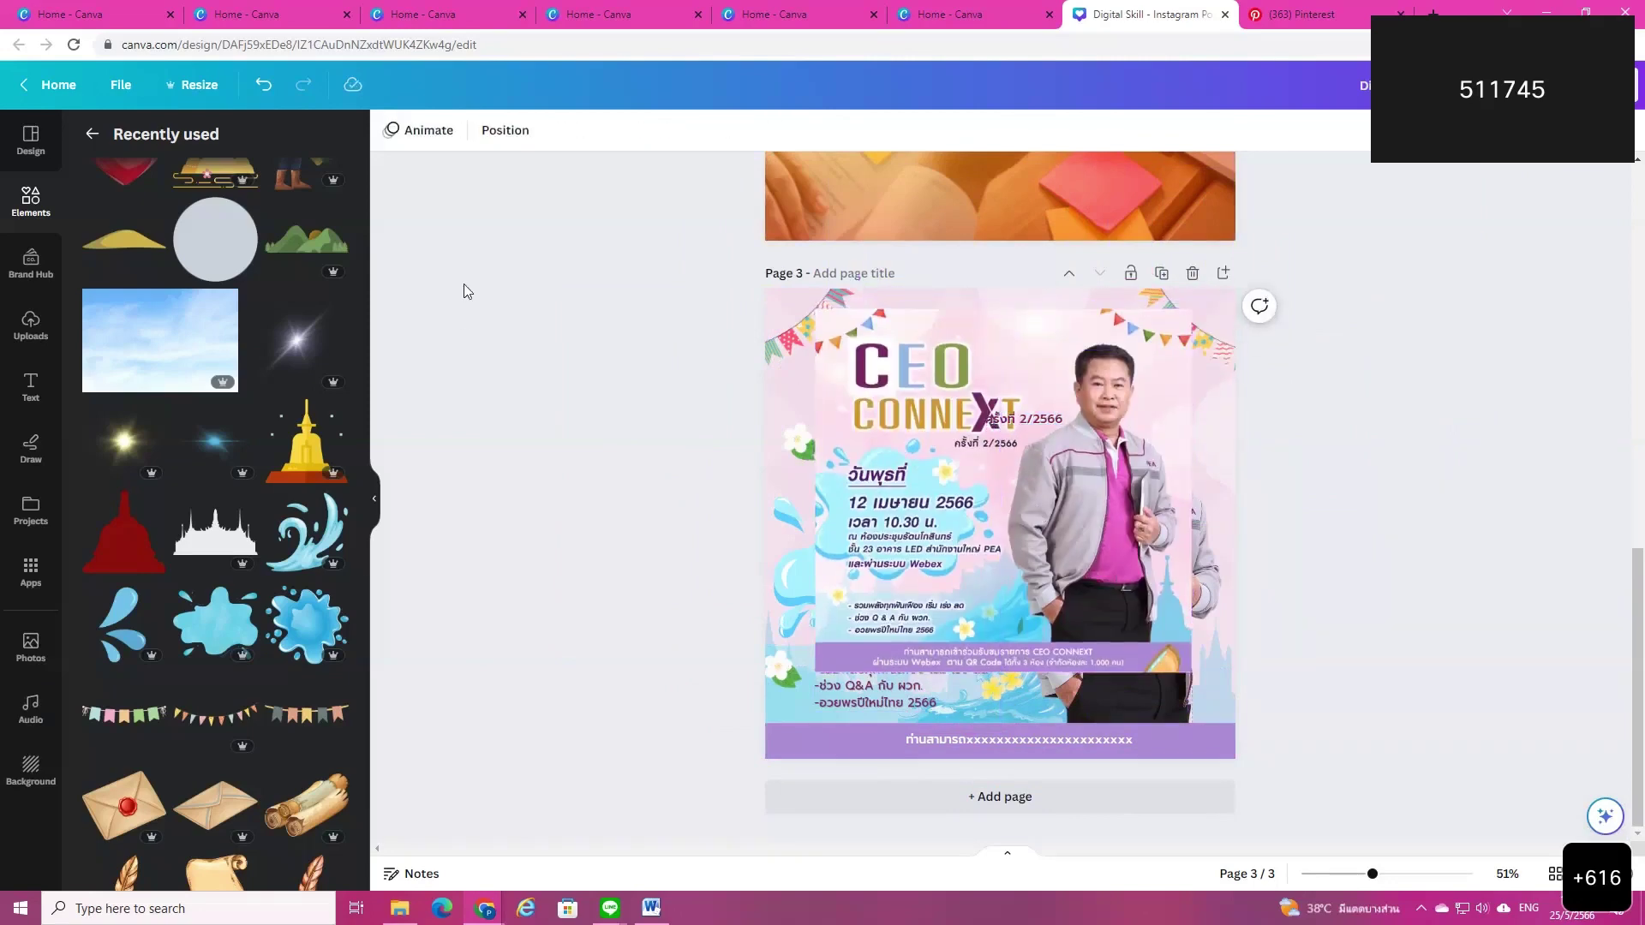
Step: Leave the poster for the Canva home page and create a blank 1920 × 1080 px video design
{"action": "left_click", "coordinate": [59, 84]}
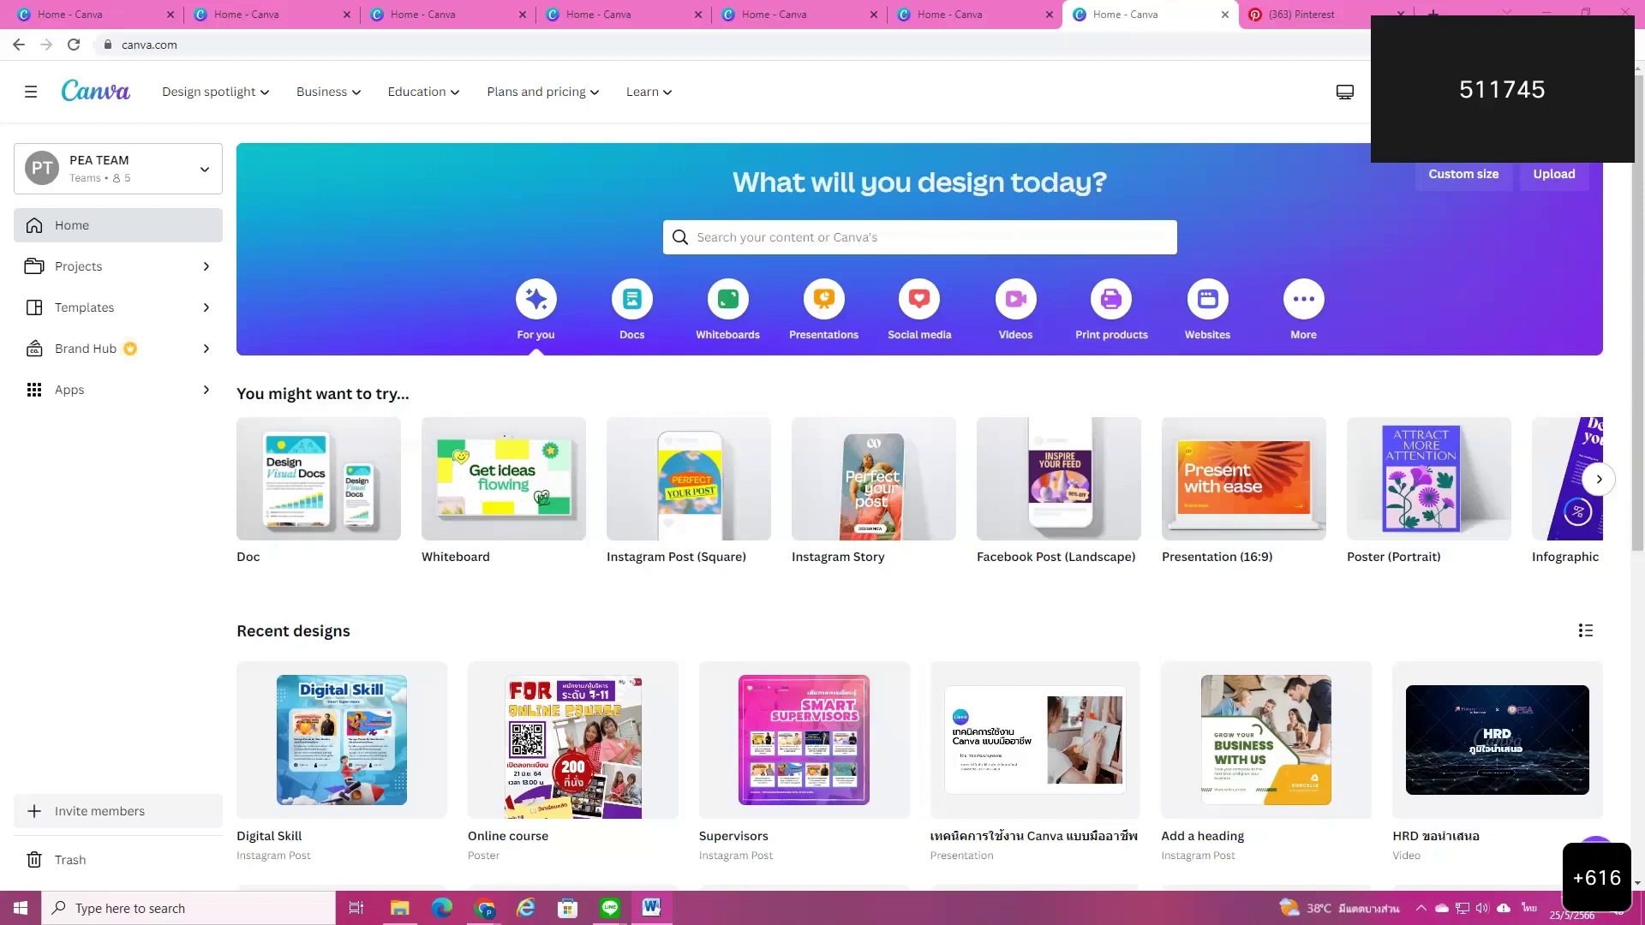
{"action": "mouse_move", "coordinate": [836, 485]}
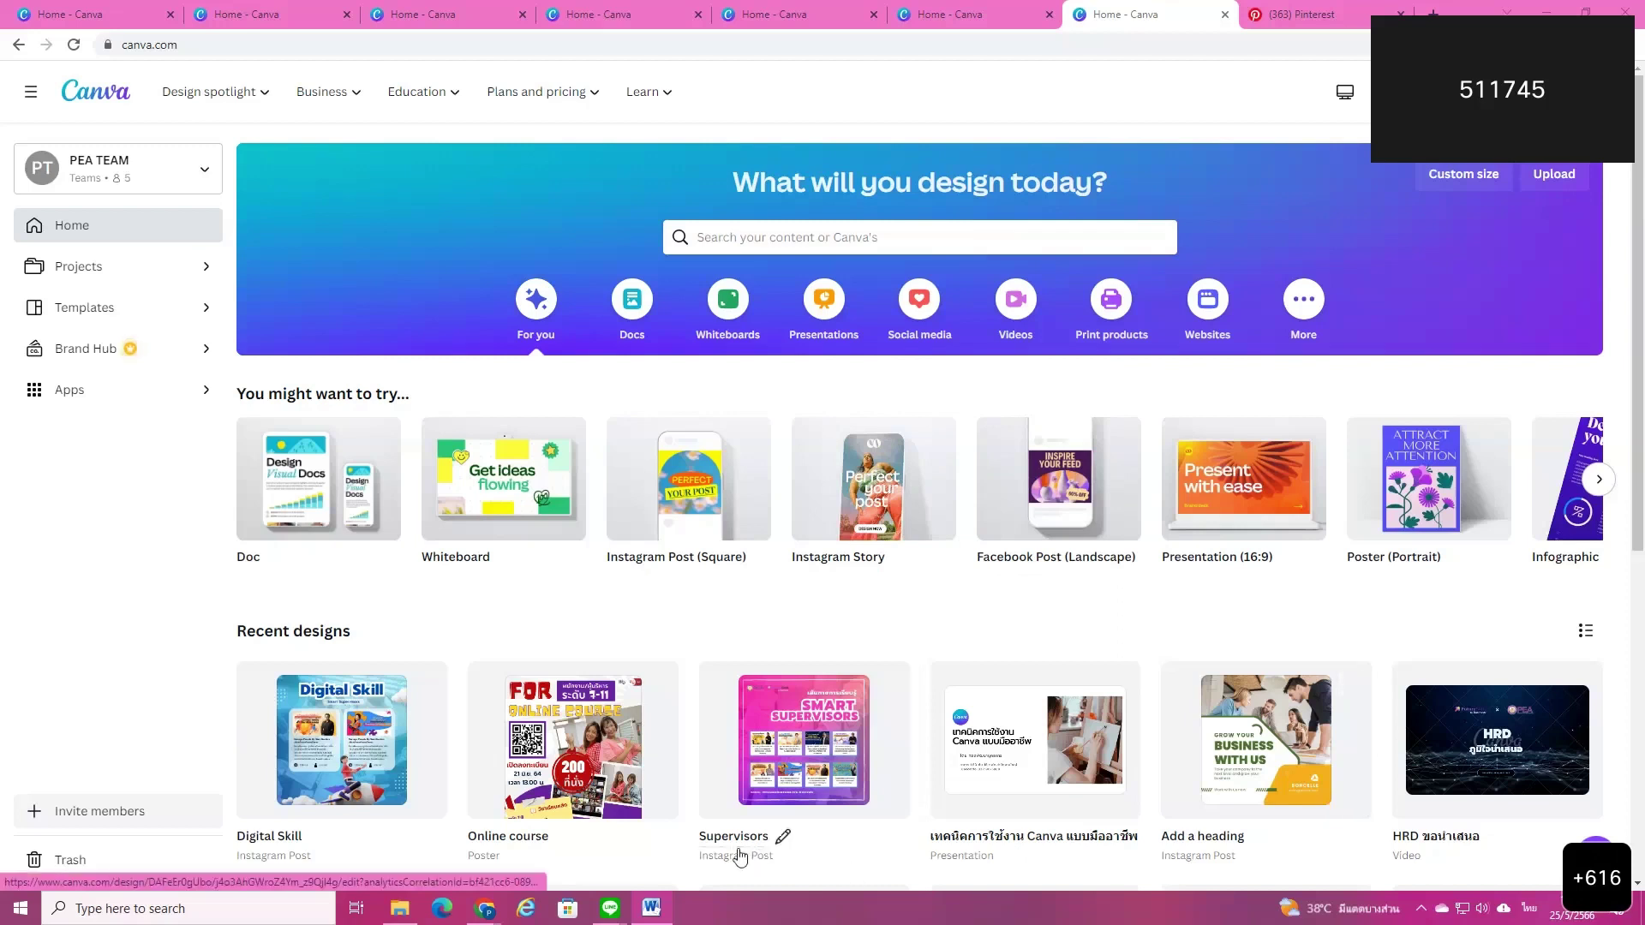
{"action": "scroll", "coordinate": [740, 480], "scroll_direction": "right", "scroll_amount": 5}
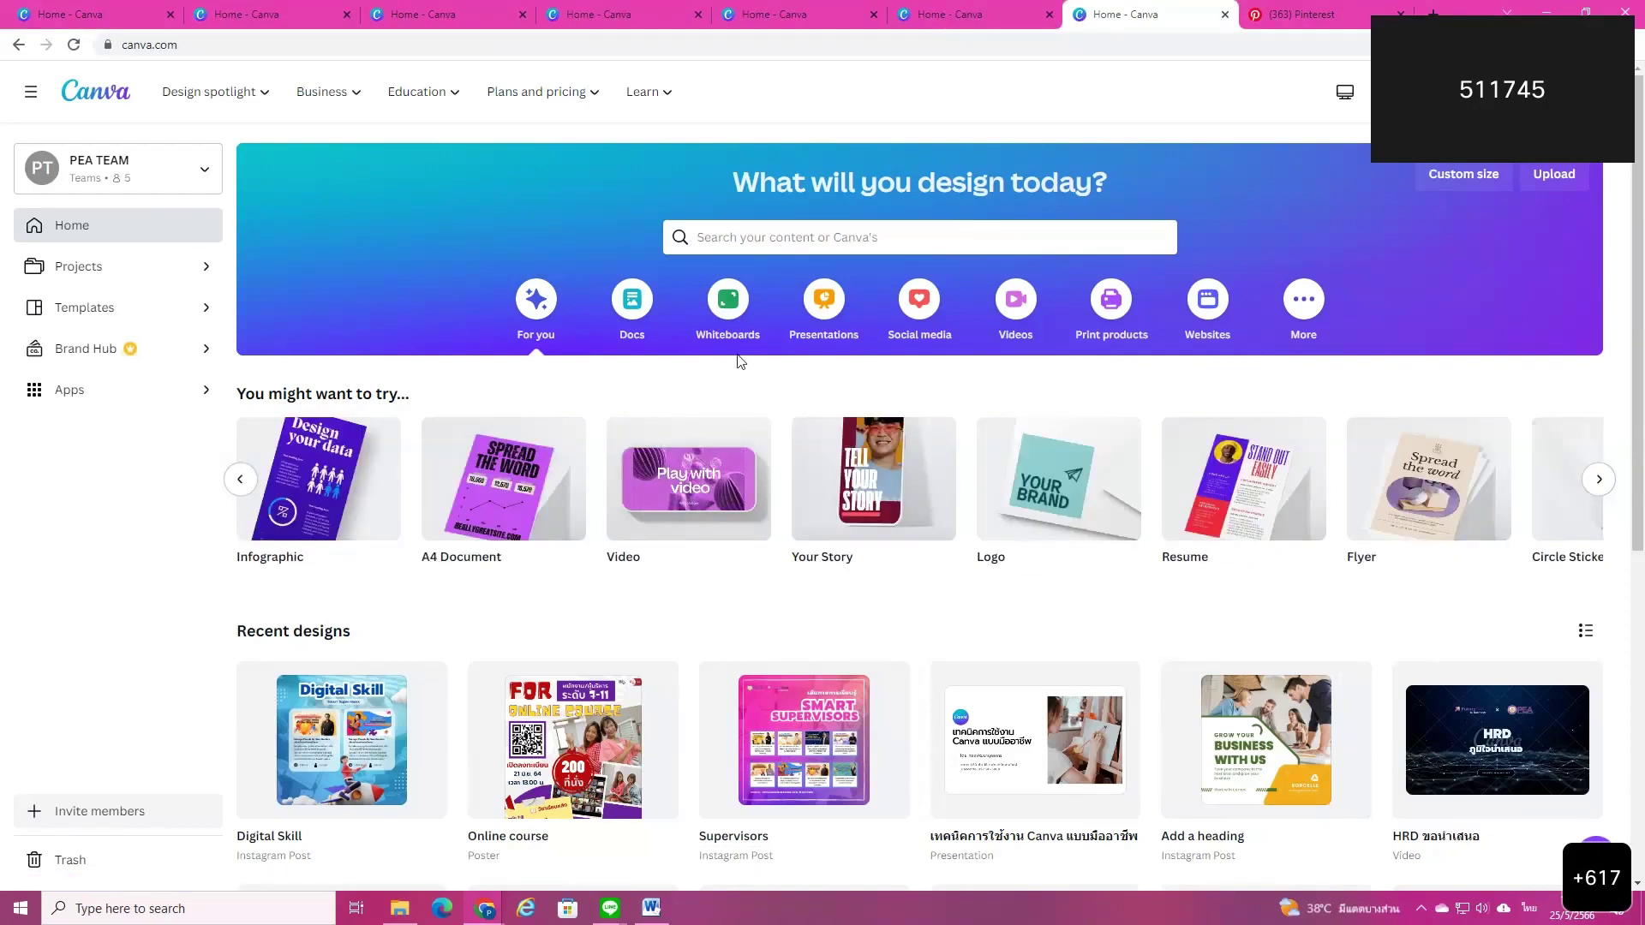
{"action": "left_click", "coordinate": [1016, 307]}
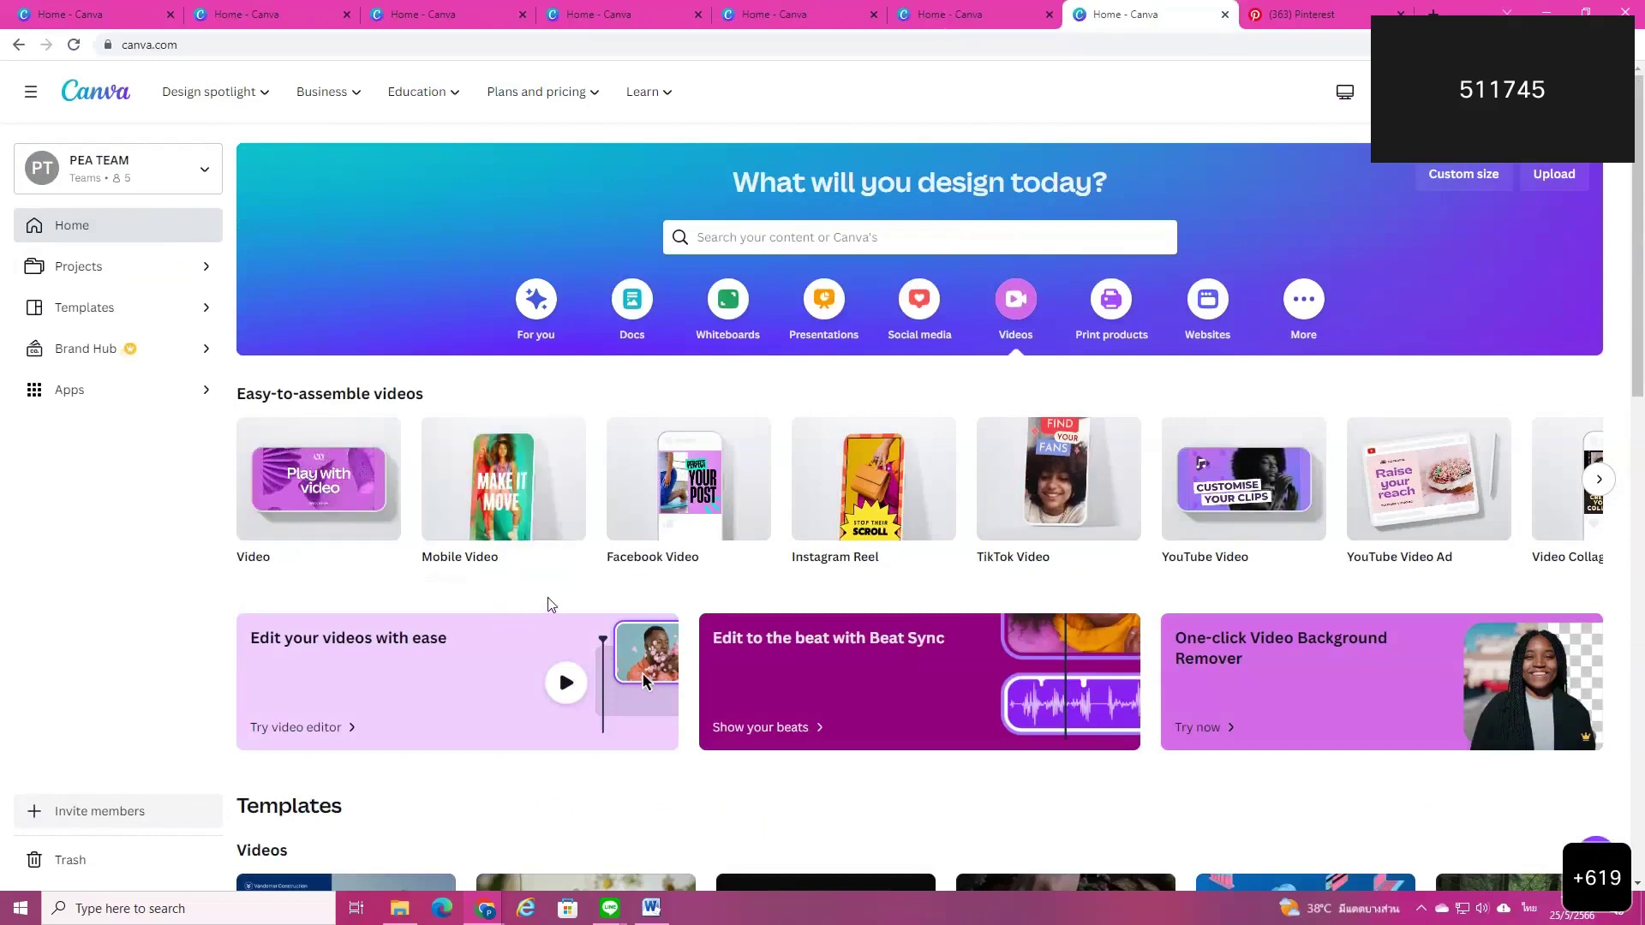
{"action": "mouse_move", "coordinate": [703, 459]}
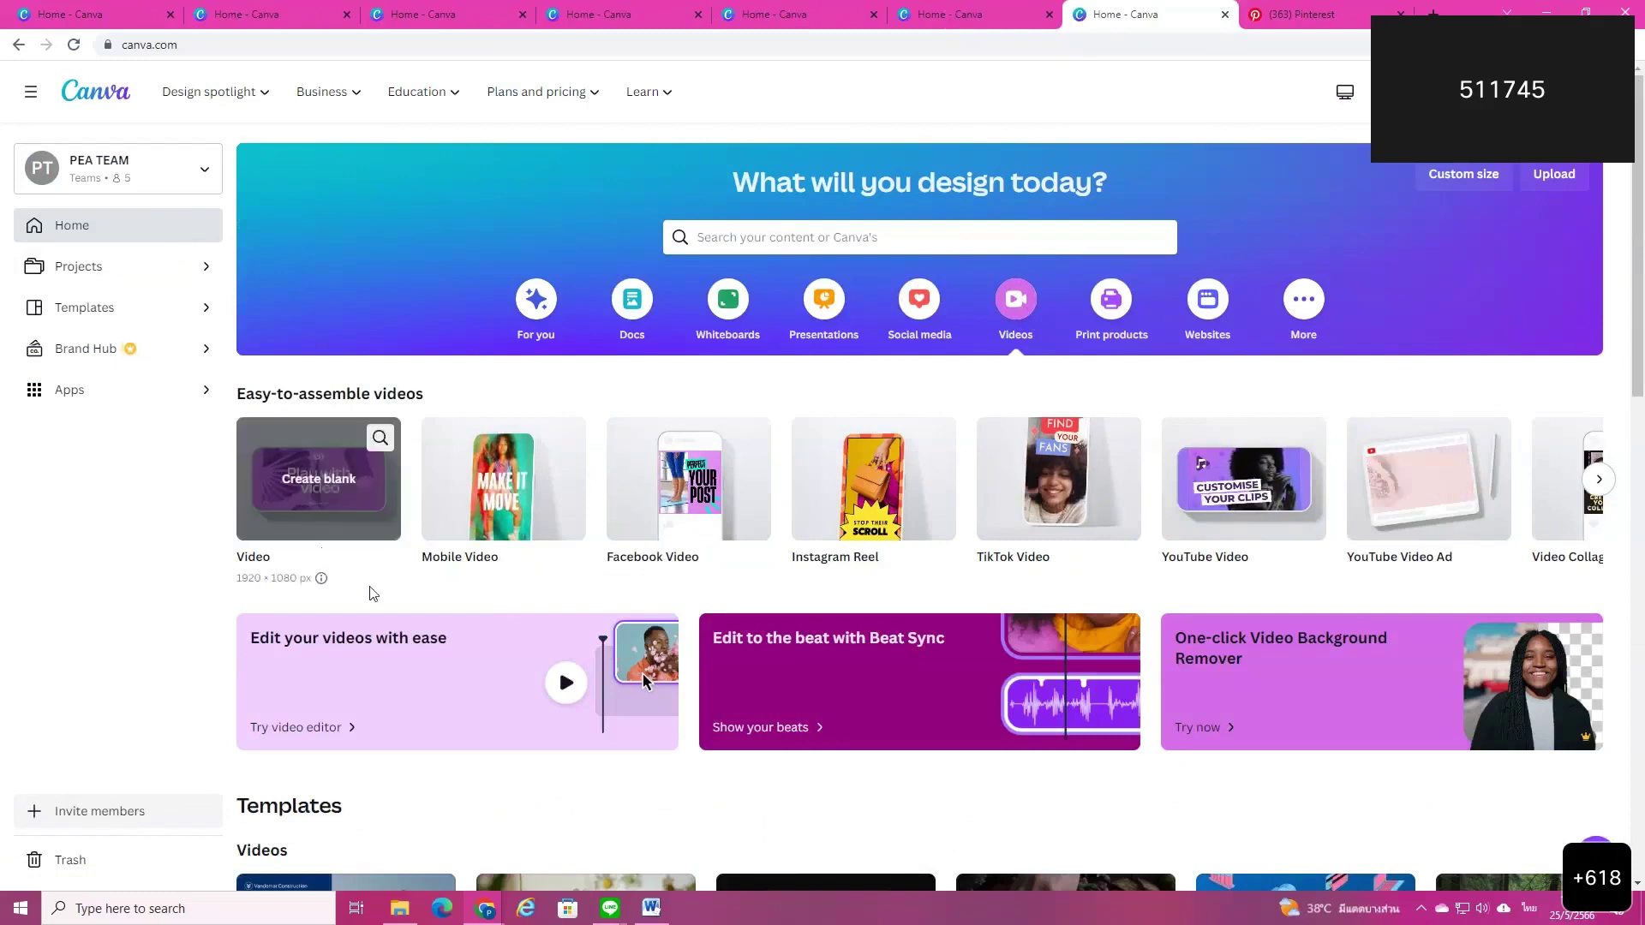
{"action": "mouse_move", "coordinate": [306, 497]}
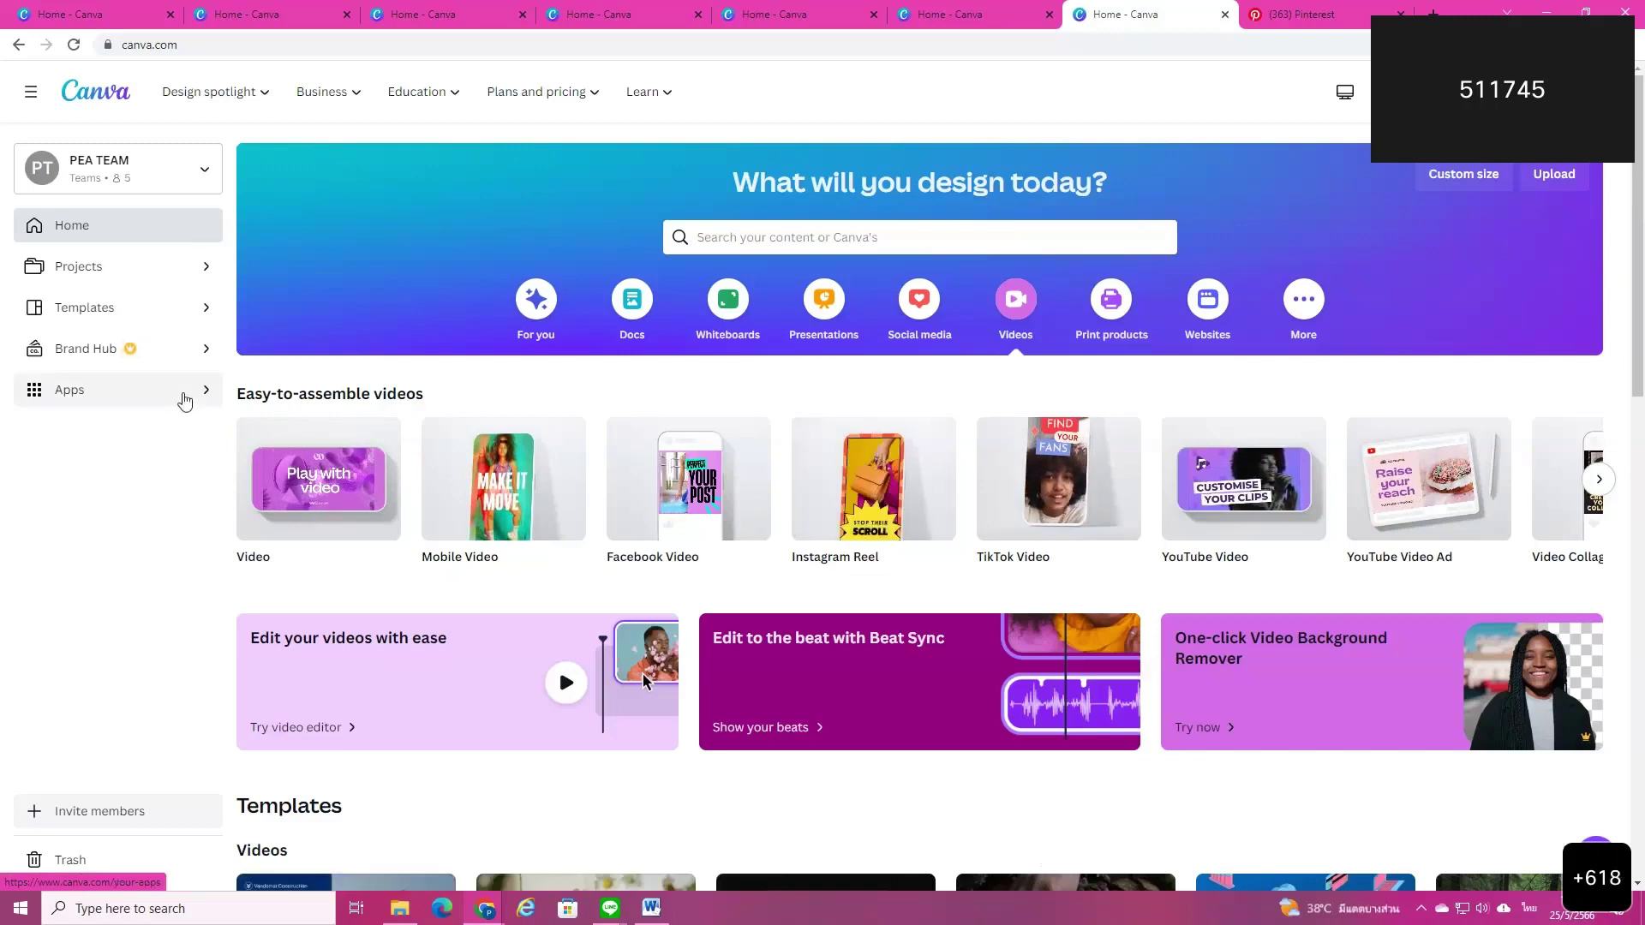
{"action": "left_click", "coordinate": [322, 503]}
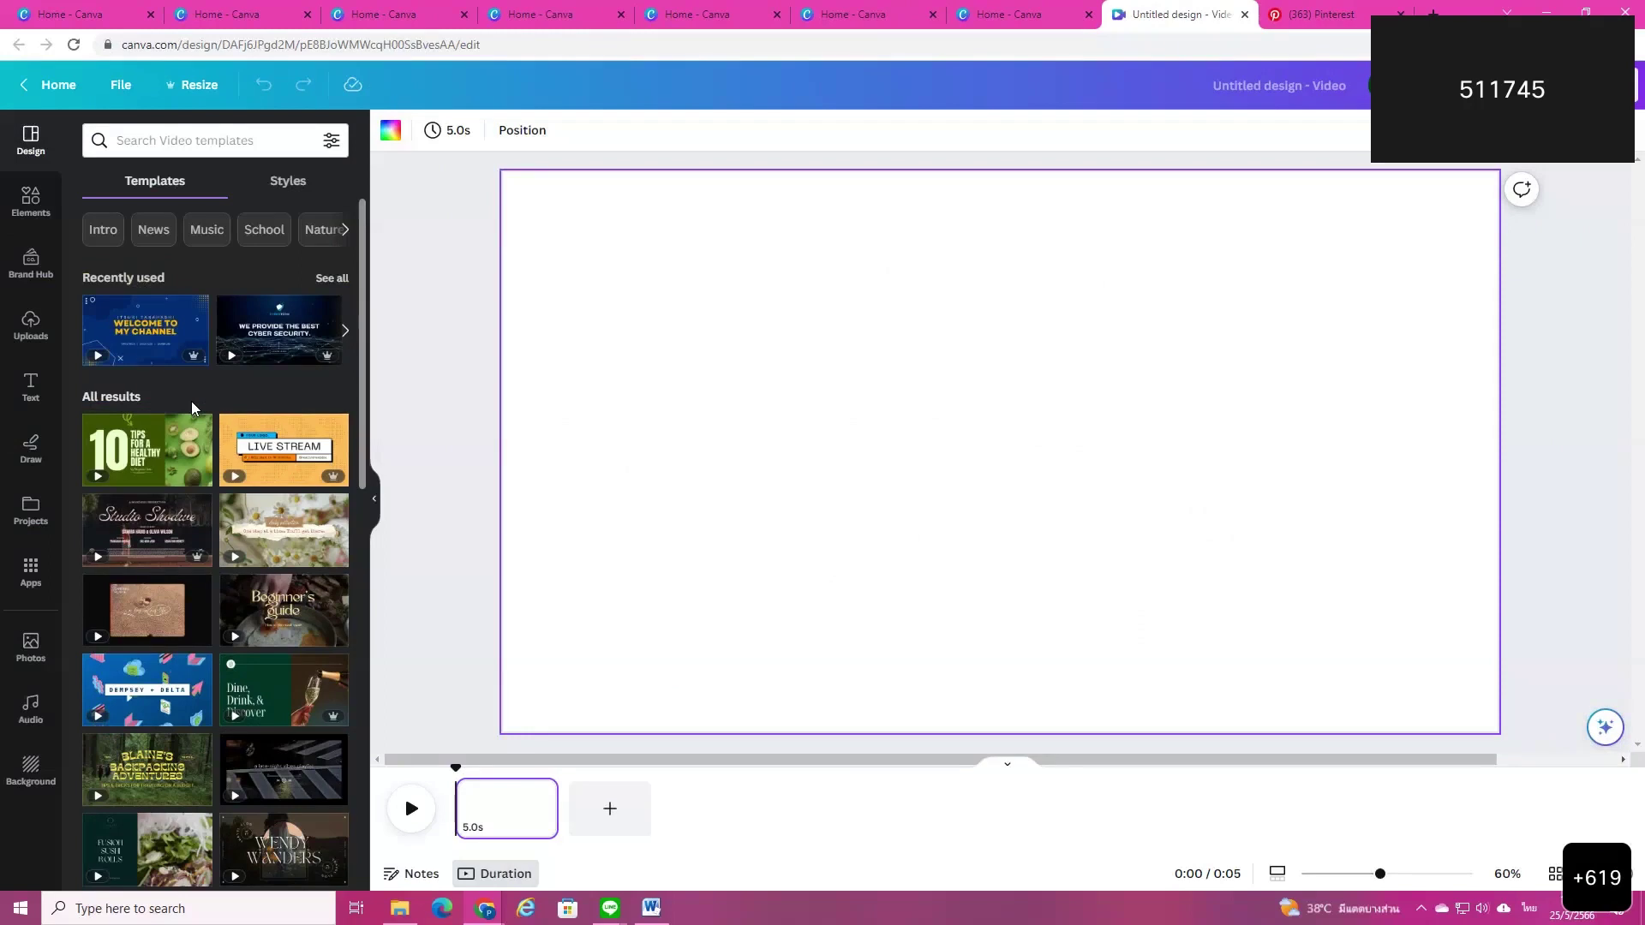
Step: Show the uploaded videos for the new video design
{"action": "left_click", "coordinate": [154, 139]}
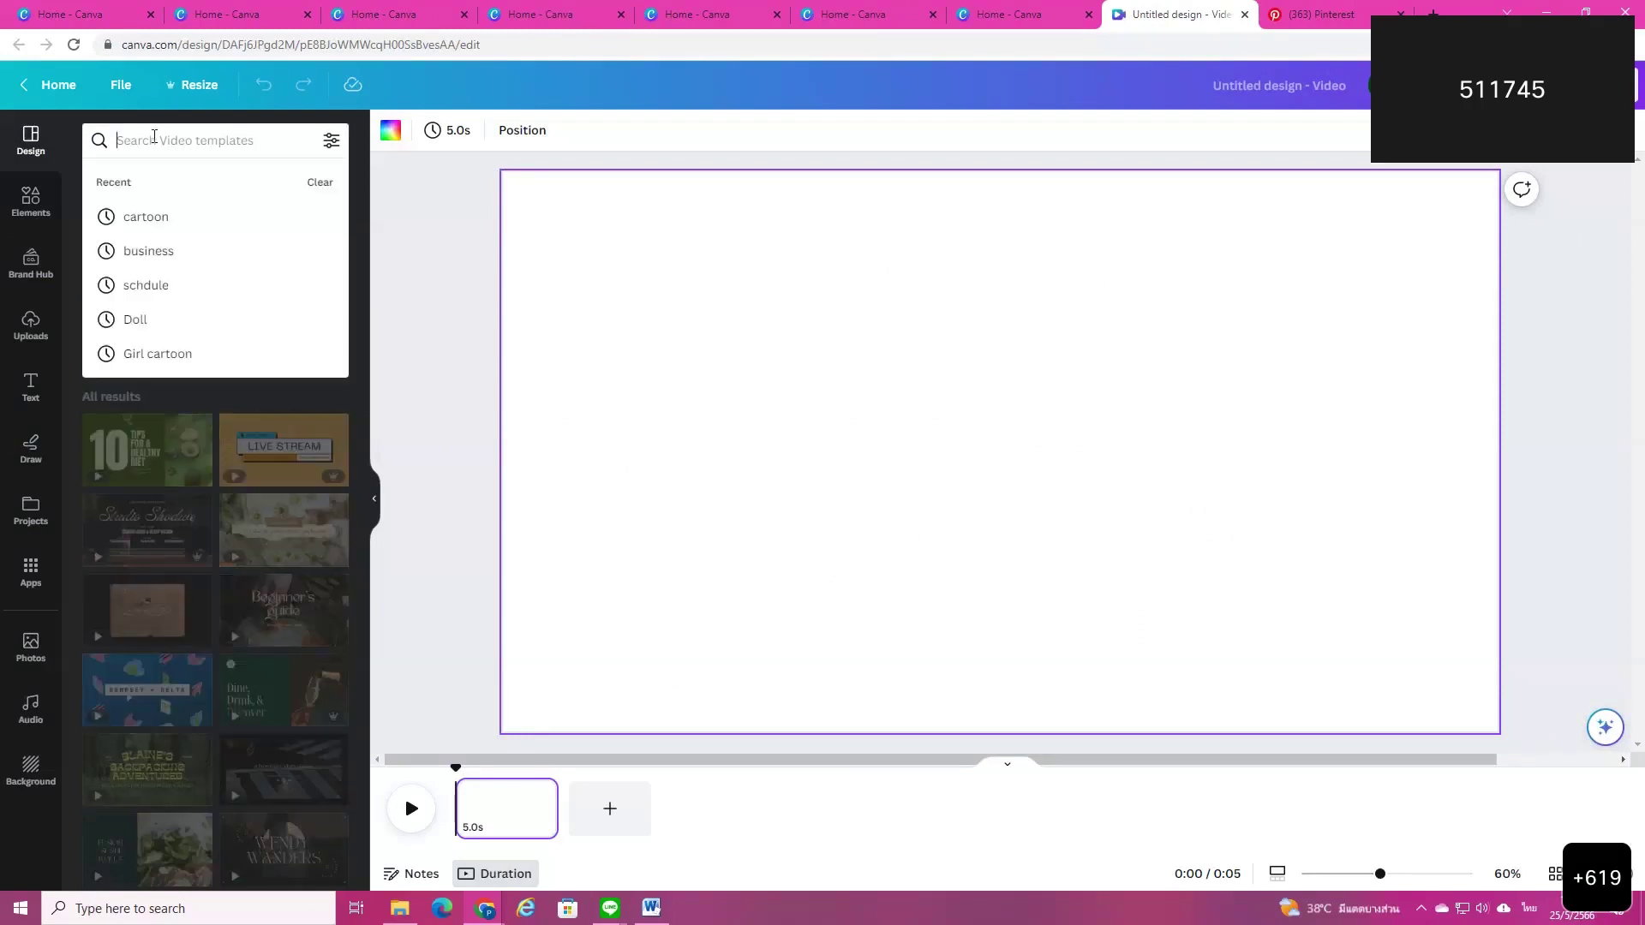
{"action": "left_click", "coordinate": [454, 317]}
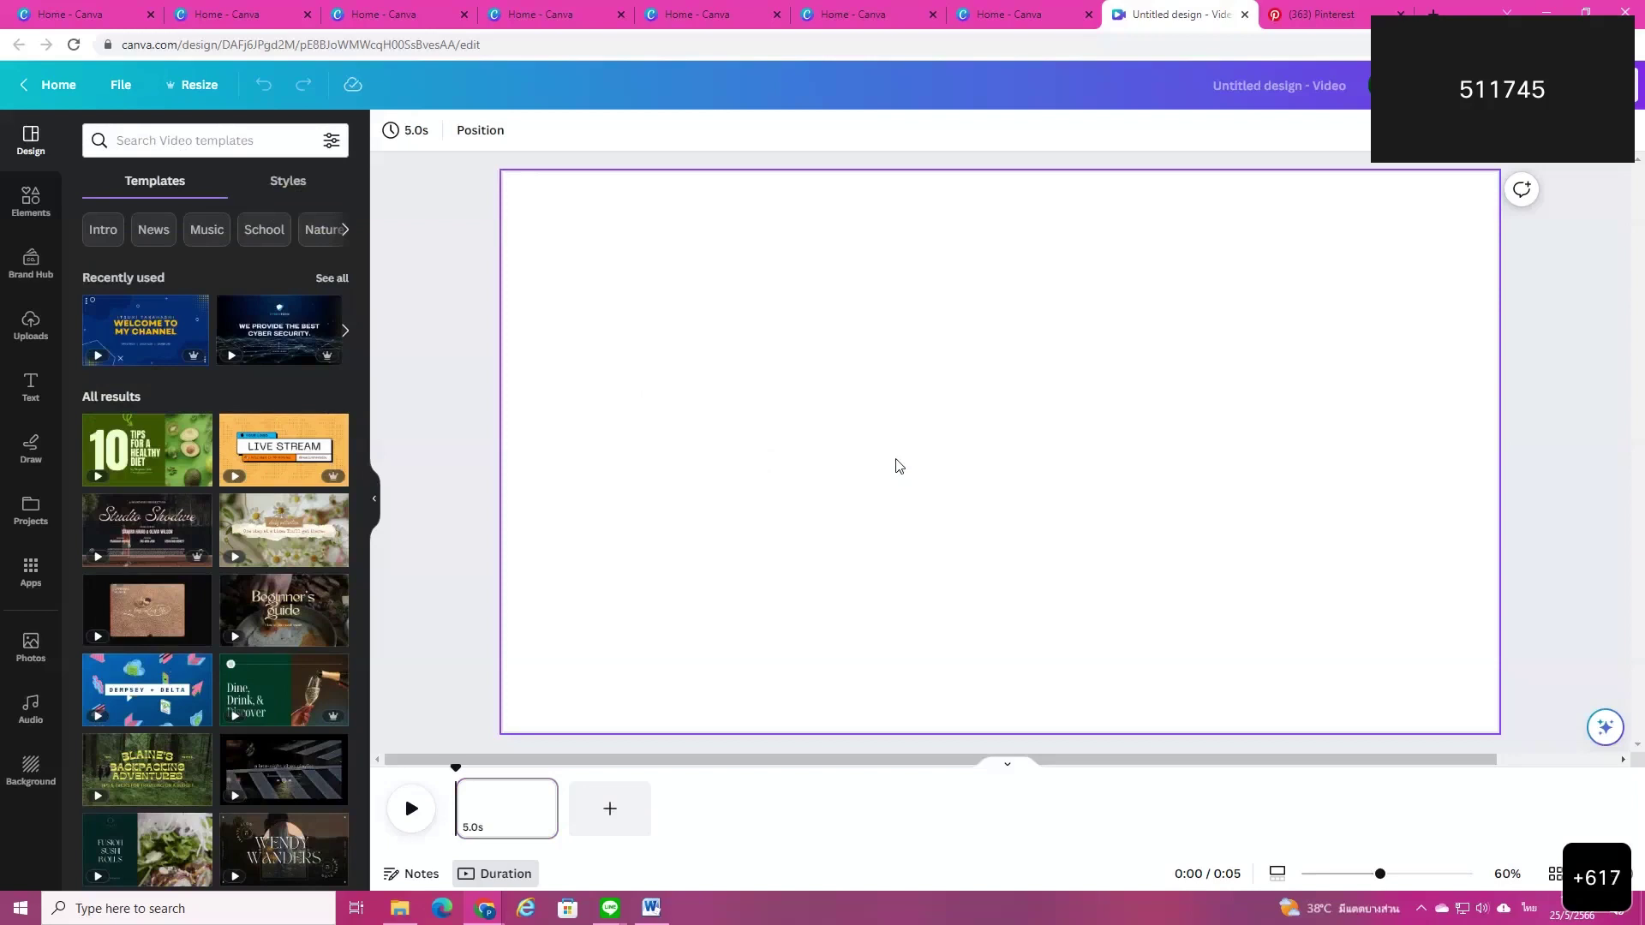
{"action": "left_click", "coordinate": [31, 325]}
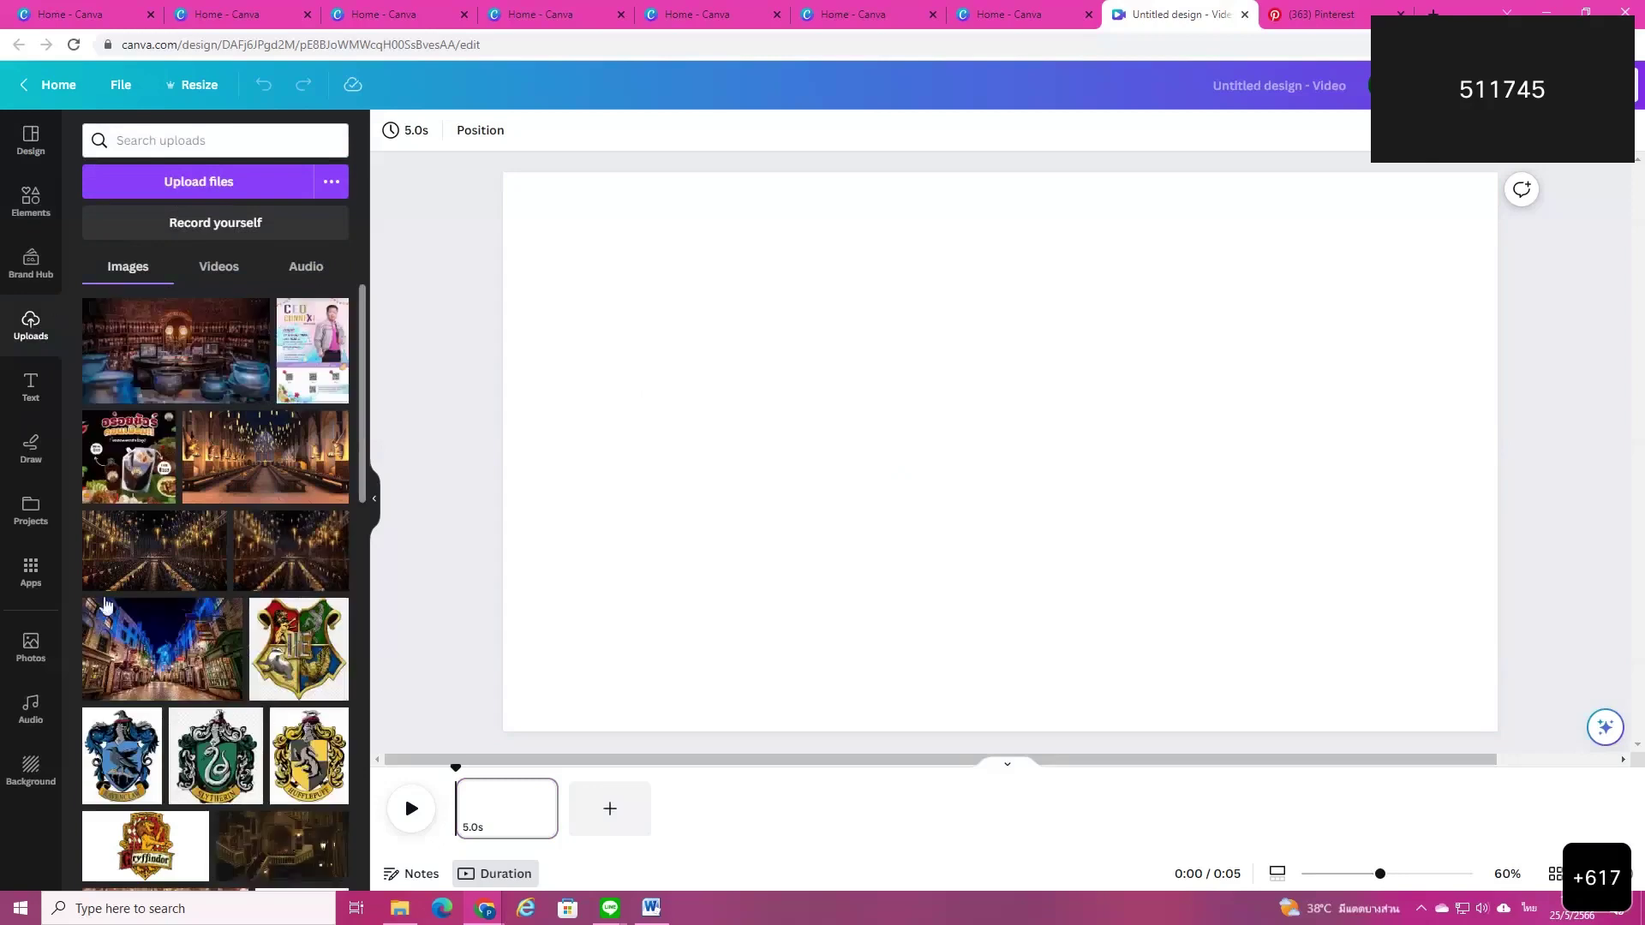
{"action": "left_click", "coordinate": [215, 270]}
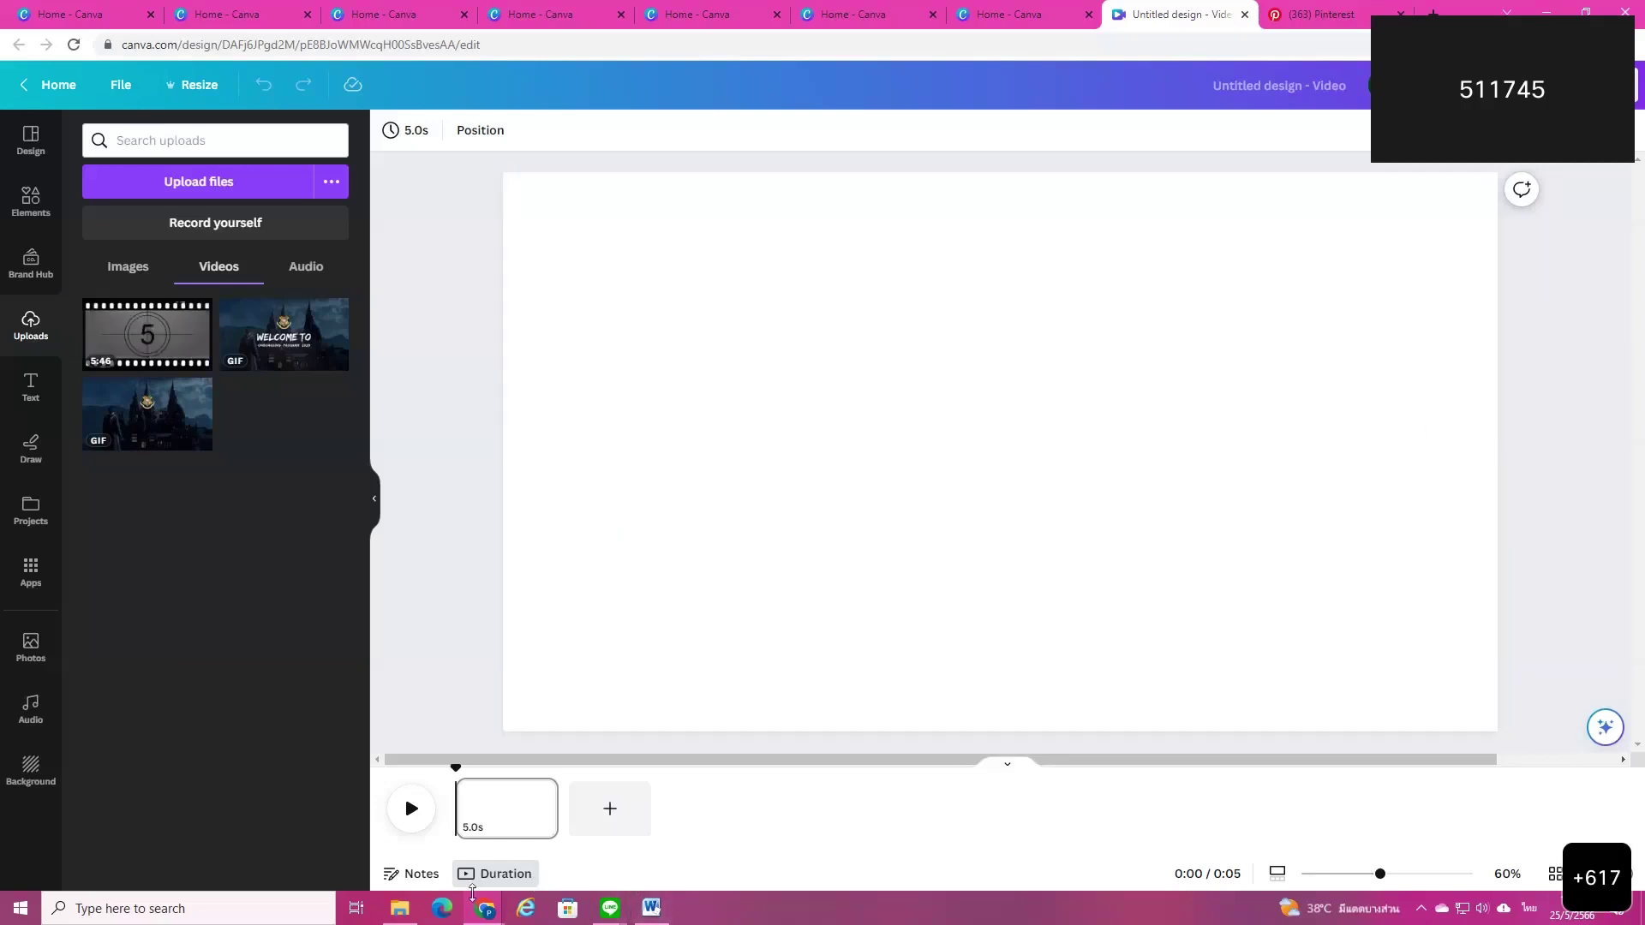
Step: Locate the source talk video file in the Downloads folder, then return to the video design
{"action": "left_click", "coordinate": [401, 910]}
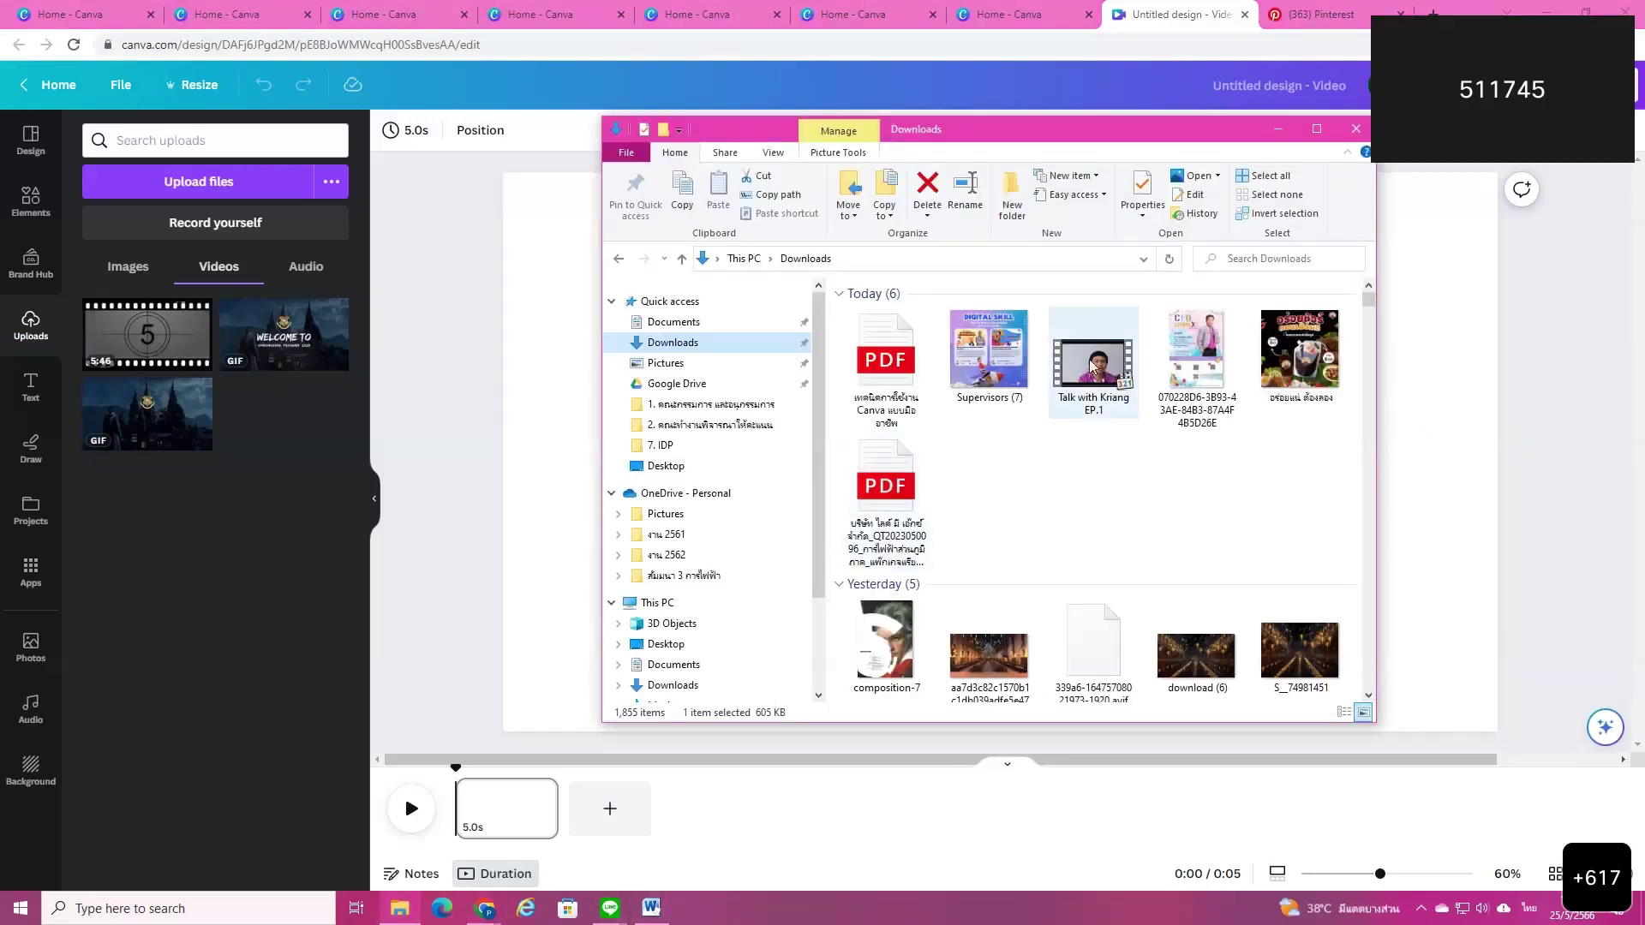
{"action": "left_click_drag", "start_coordinate": [1094, 373], "coordinate": [1090, 437]}
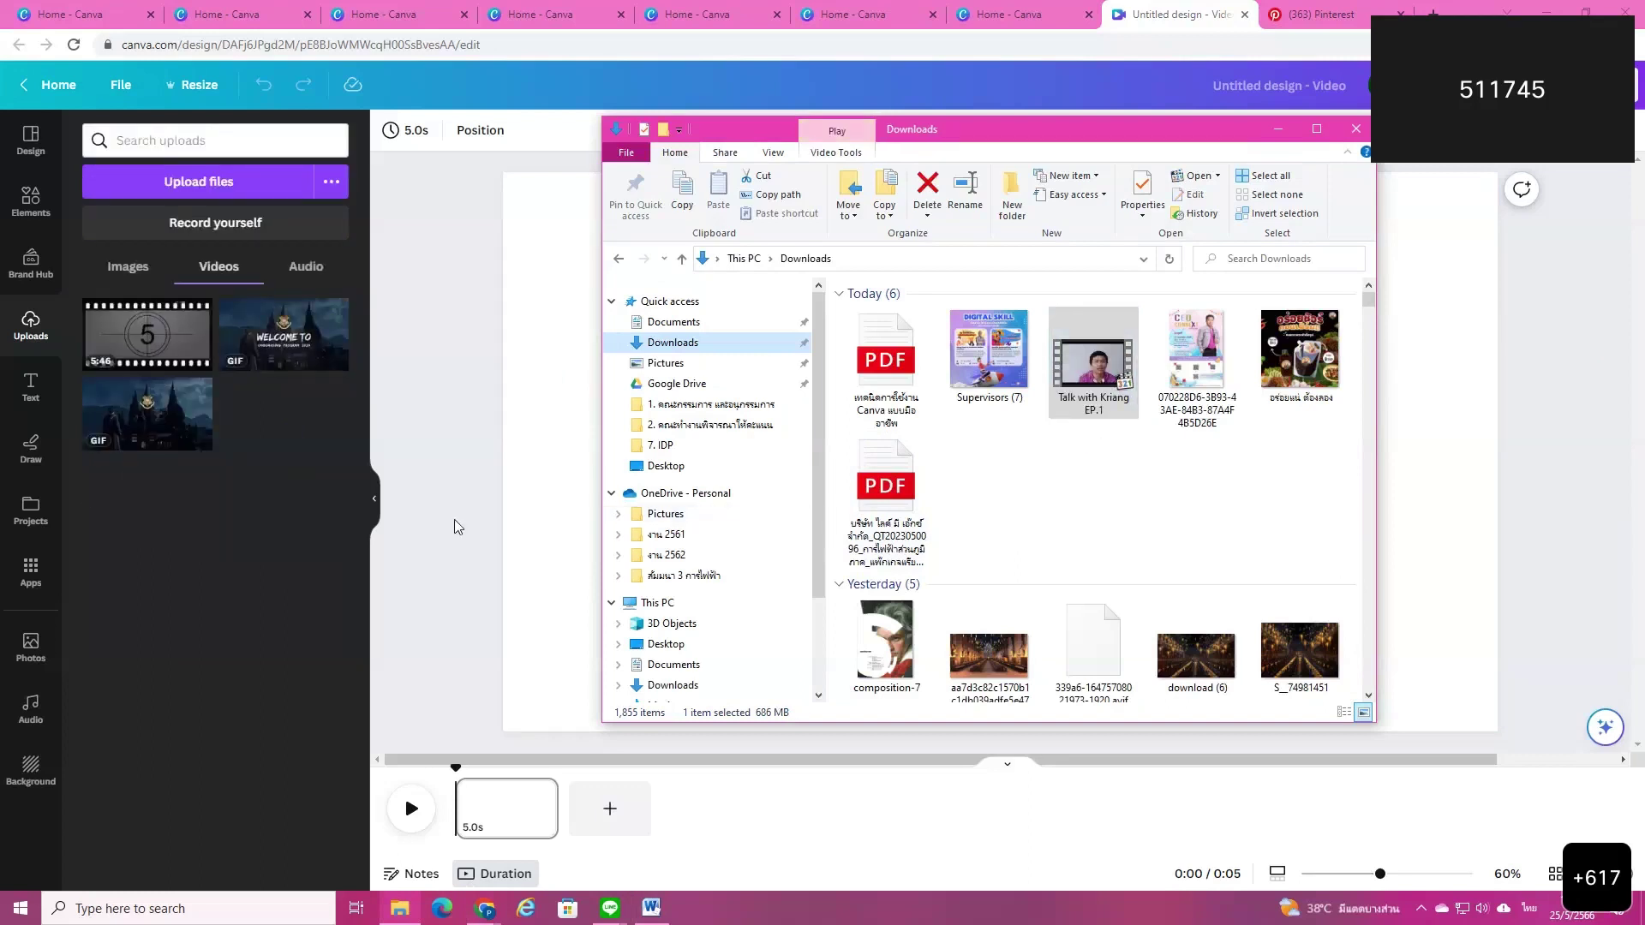
{"action": "left_click", "coordinate": [455, 546]}
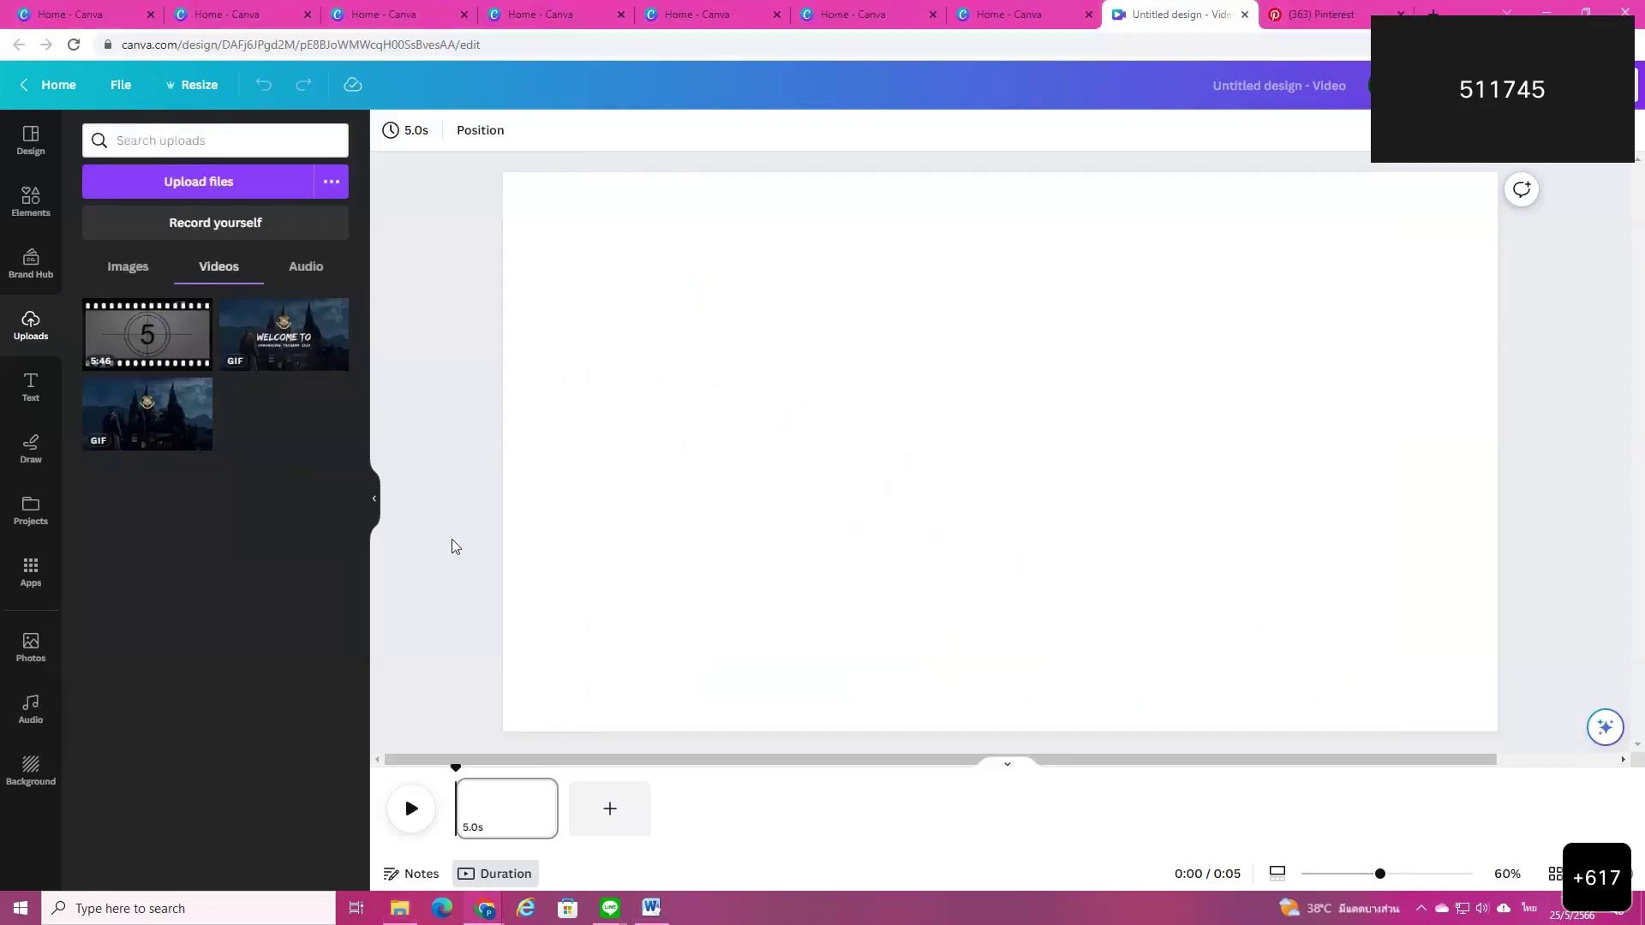
Step: Try the uploaded 5:46 countdown clip enlarged to fill the whole blank page, and delete it from the page
{"action": "left_click", "coordinate": [149, 351]}
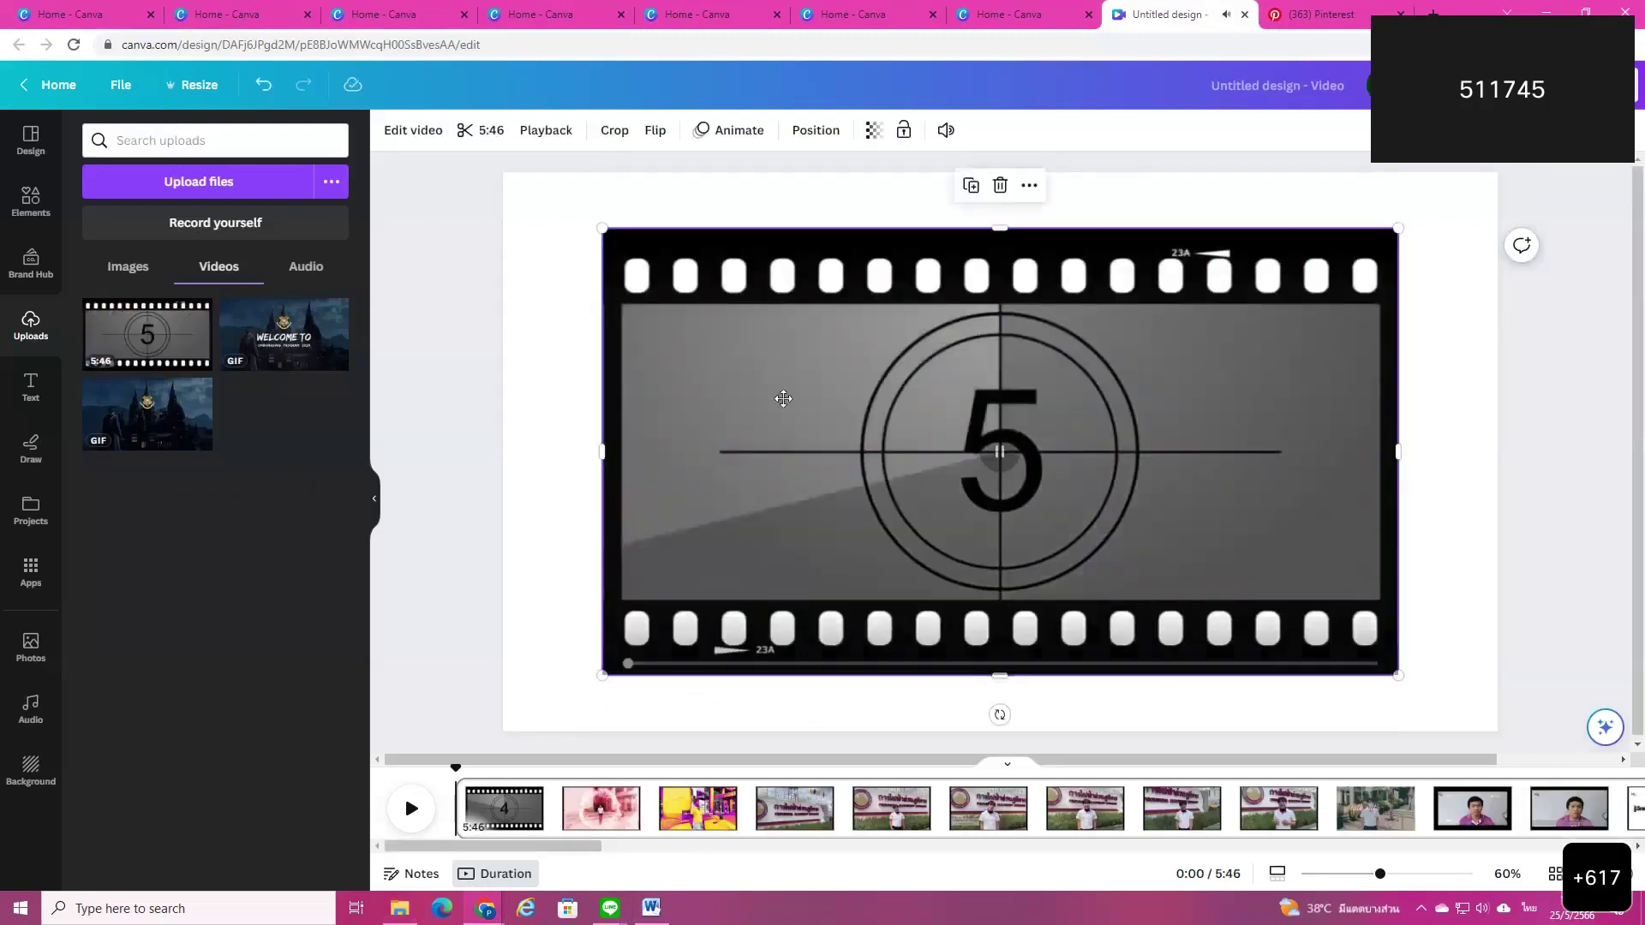
{"action": "left_click_drag", "start_coordinate": [728, 366], "coordinate": [714, 352]}
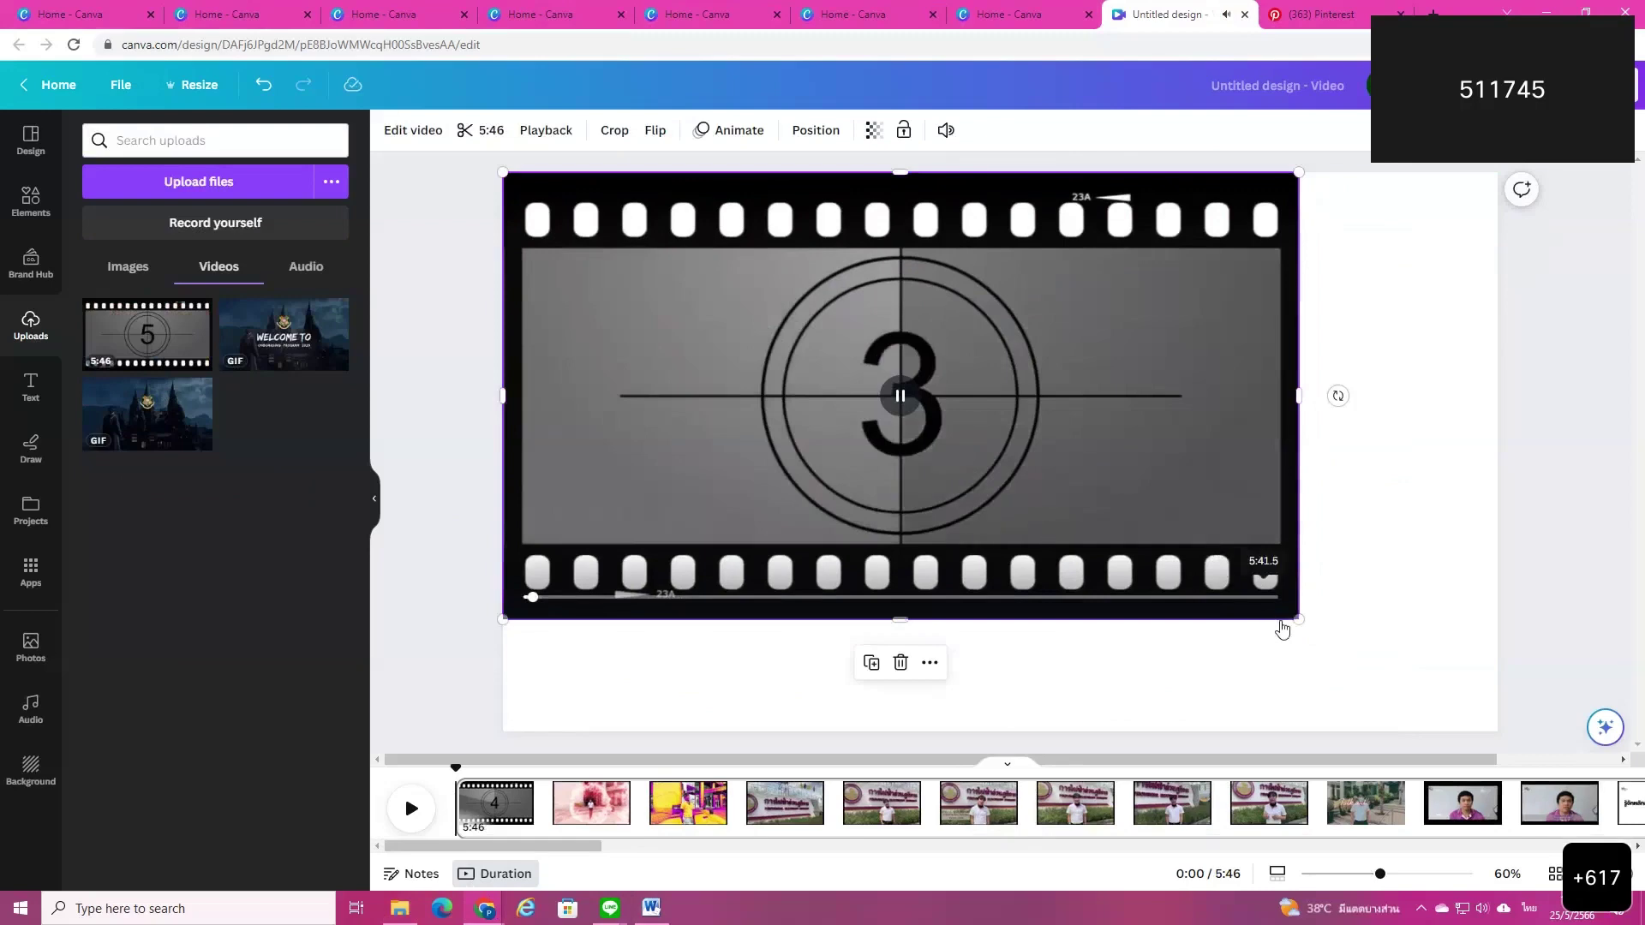
{"action": "left_click_drag", "start_coordinate": [1298, 619], "coordinate": [1499, 733]}
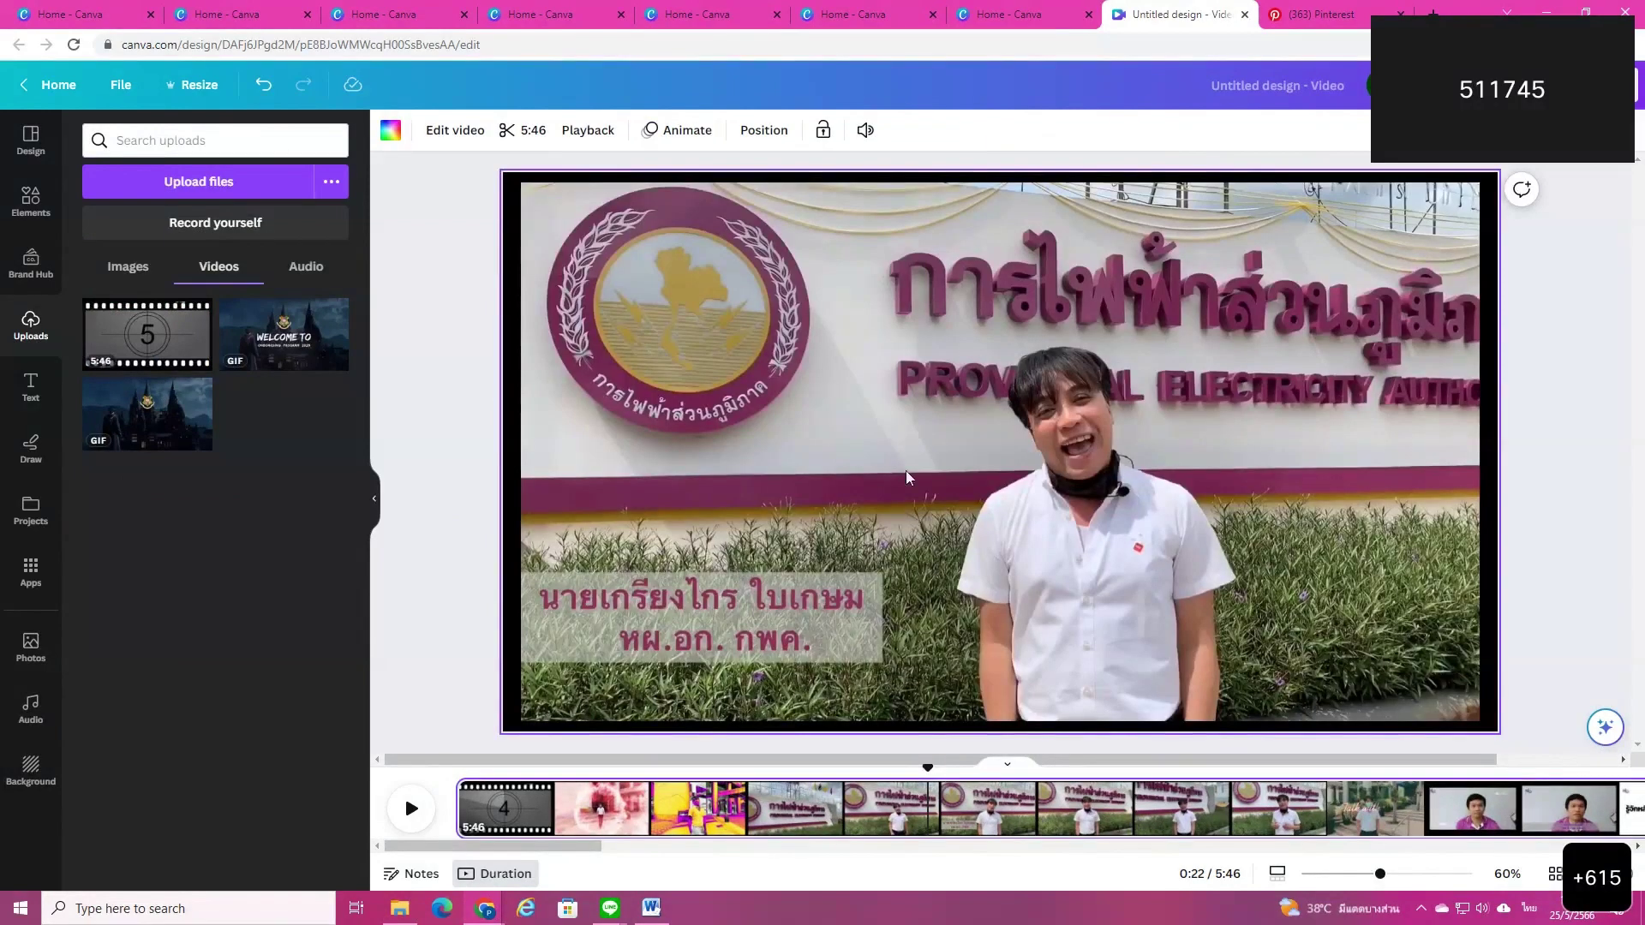
{"action": "left_click", "coordinate": [869, 453]}
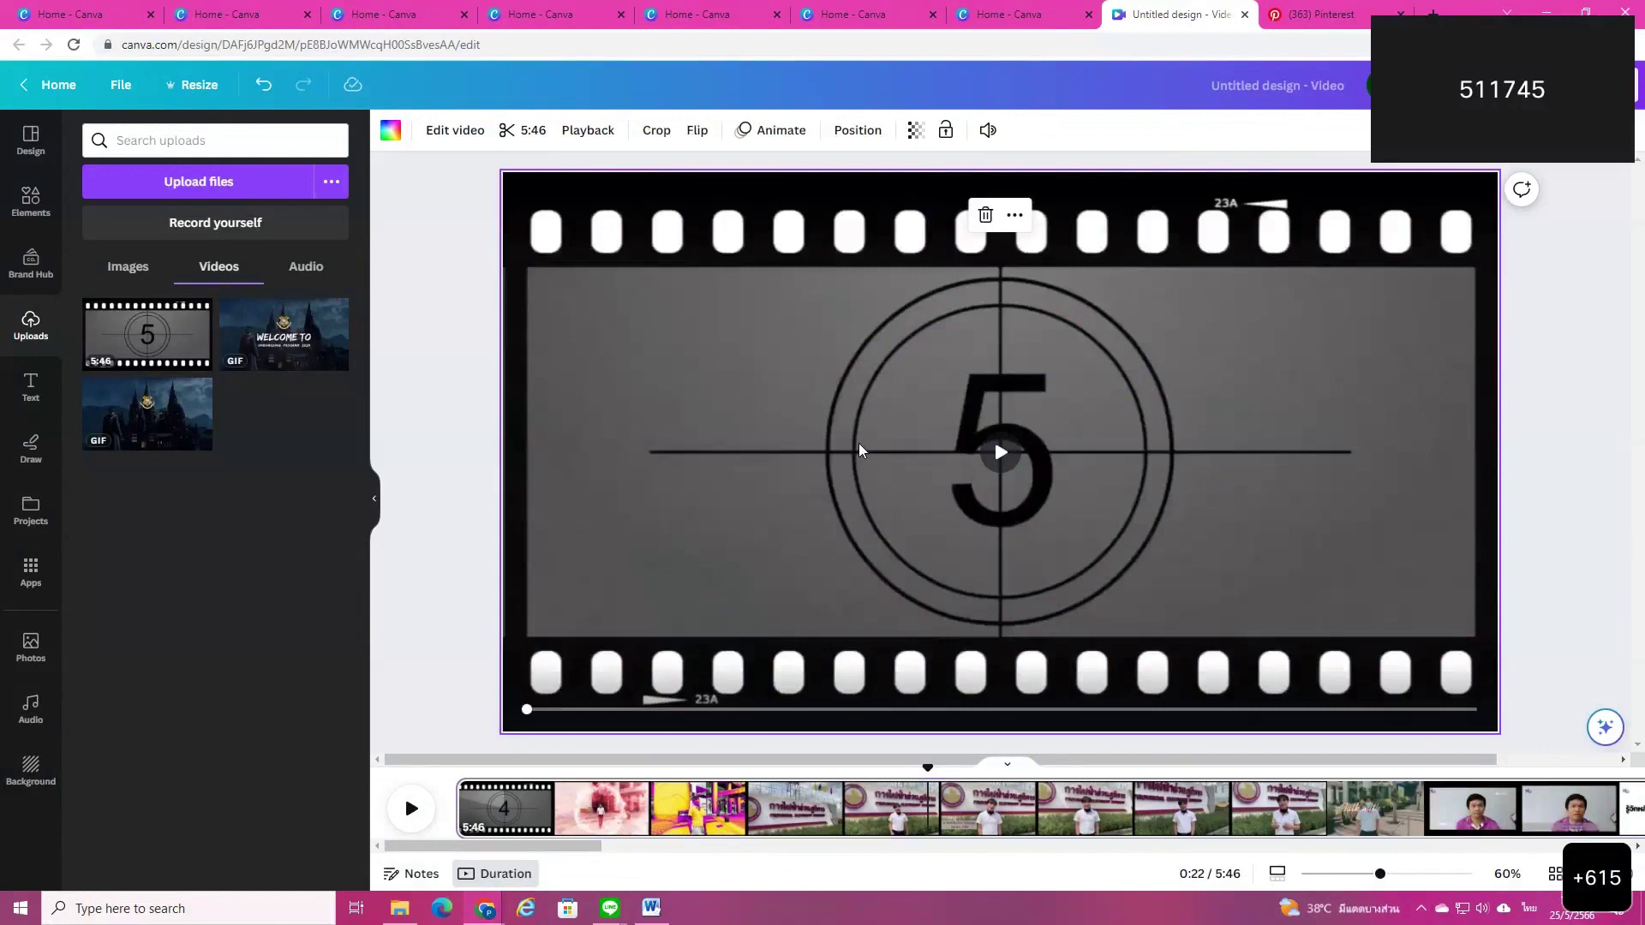
{"action": "left_click", "coordinate": [985, 215]}
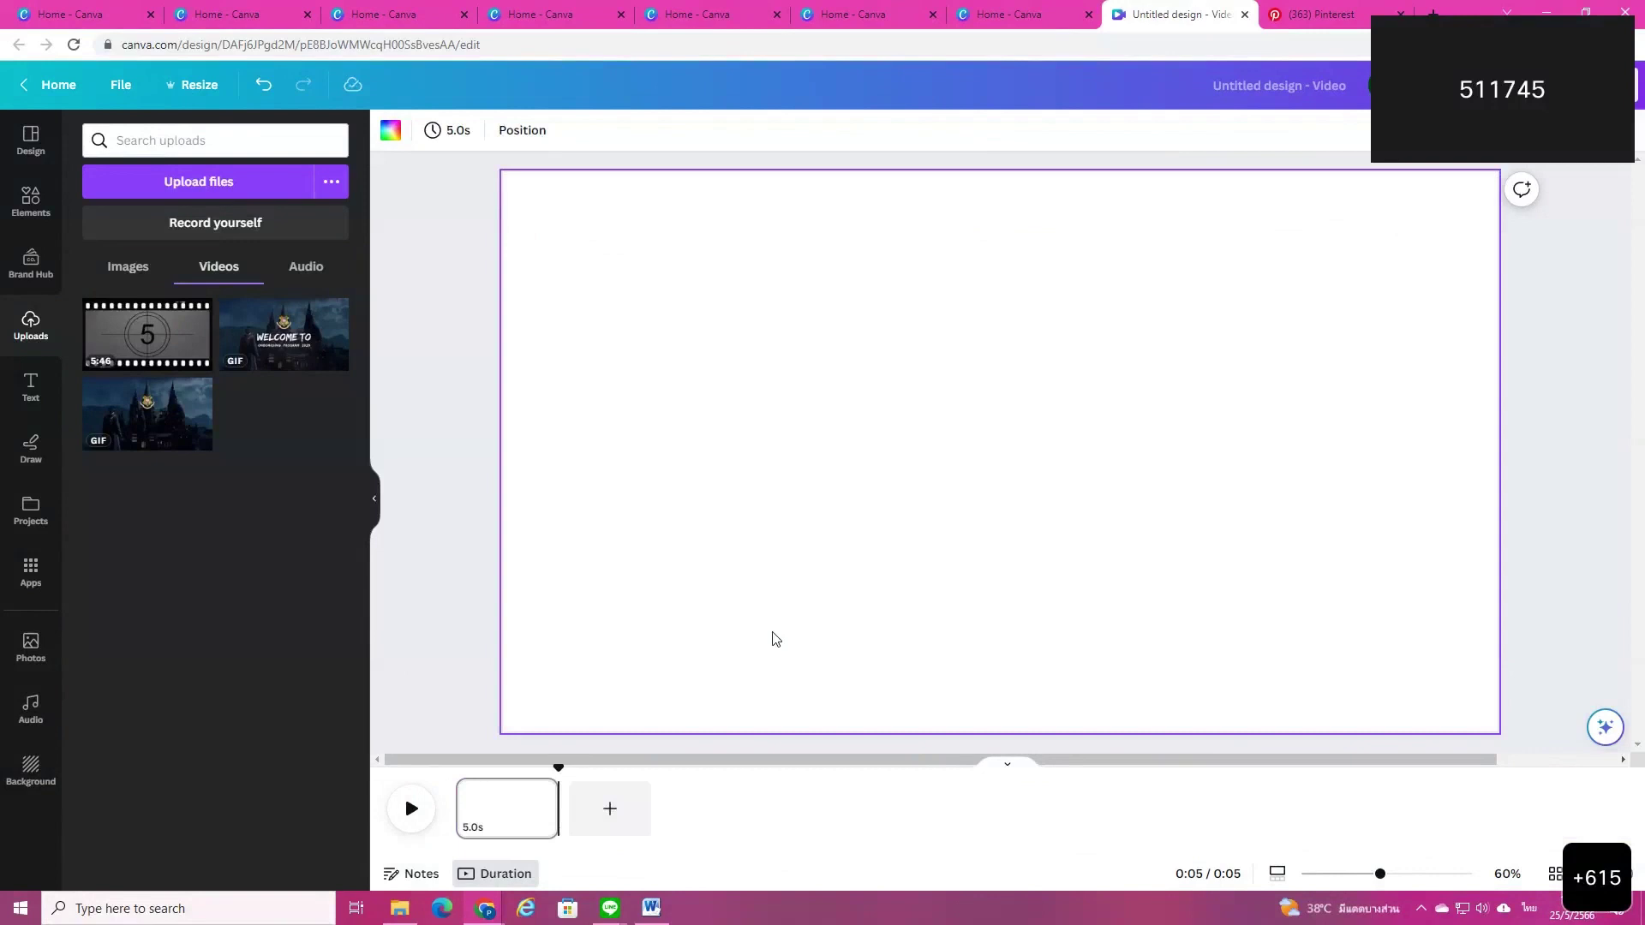
Step: Apply the first page of the Brand Hype Reel Video in Cream Beige Black Warm & Modern Style template to the blank page
{"action": "left_click", "coordinate": [26, 164]}
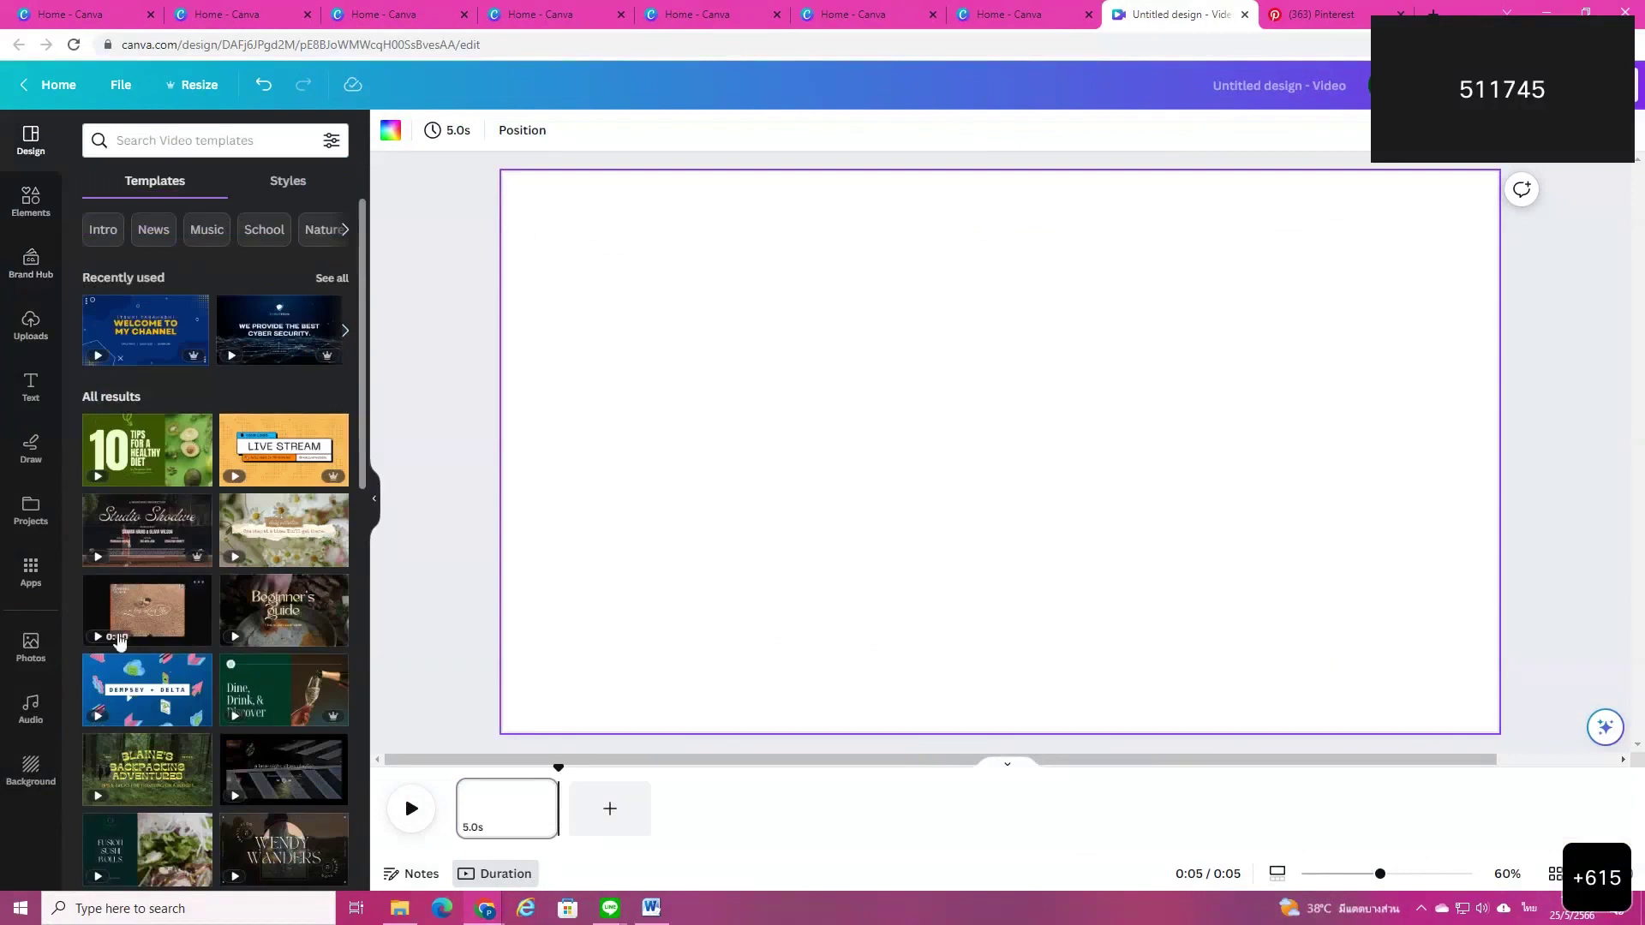
{"action": "scroll", "coordinate": [118, 647], "scroll_direction": "down", "scroll_amount": 2}
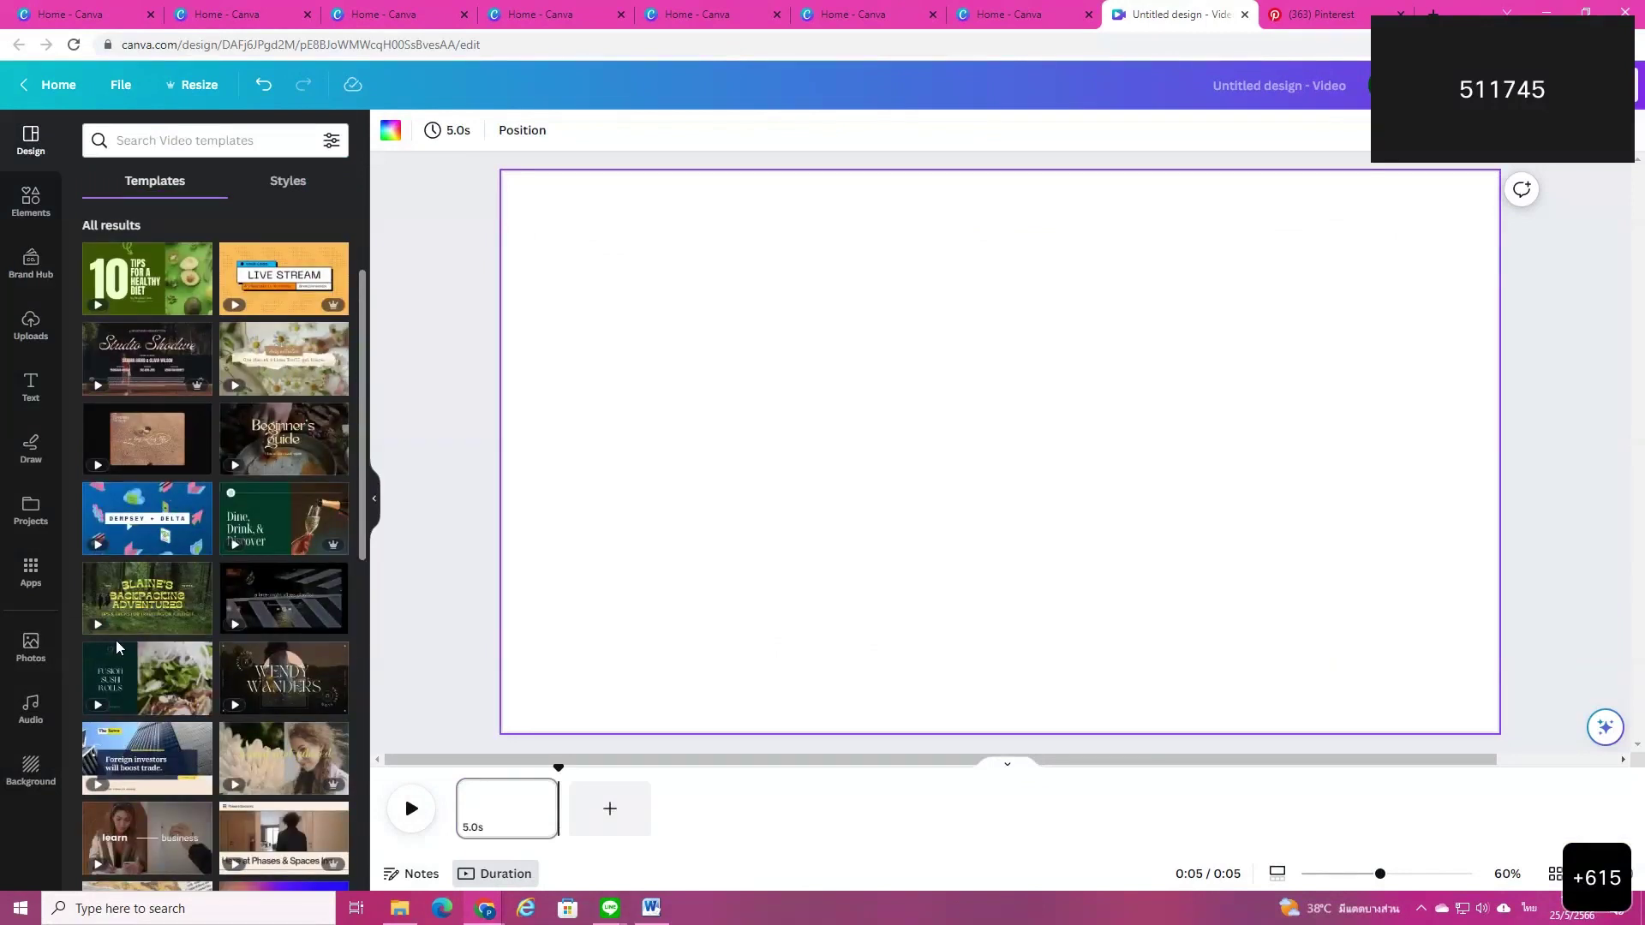
{"action": "scroll", "coordinate": [172, 698], "scroll_direction": "down", "scroll_amount": 3}
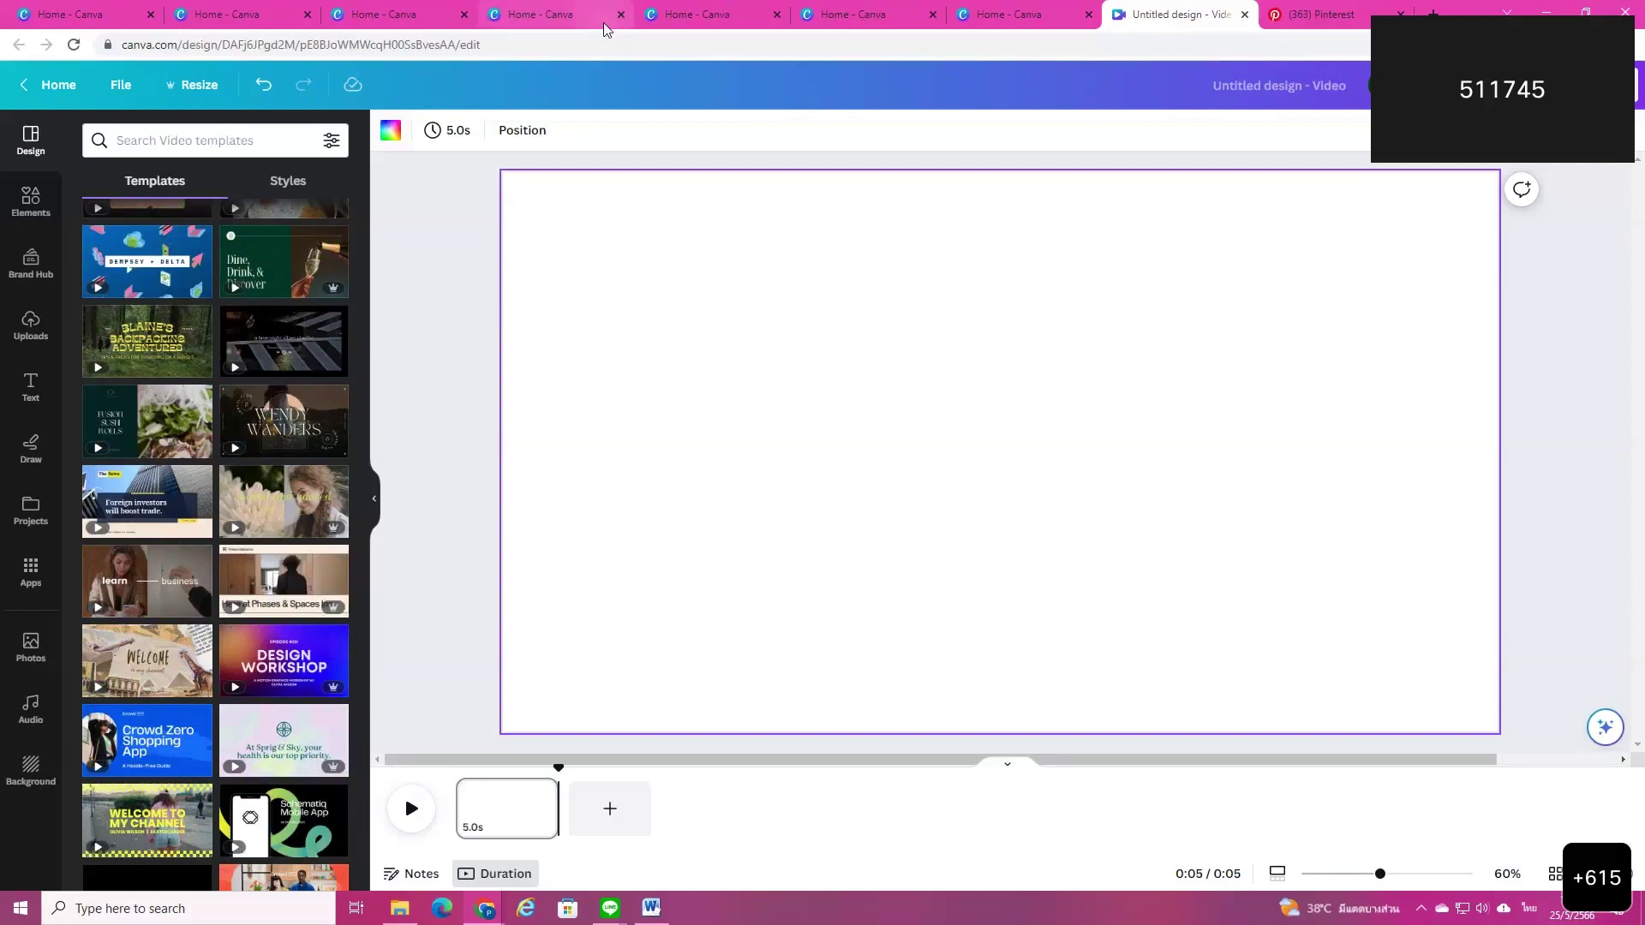
{"action": "left_click", "coordinate": [246, 140]}
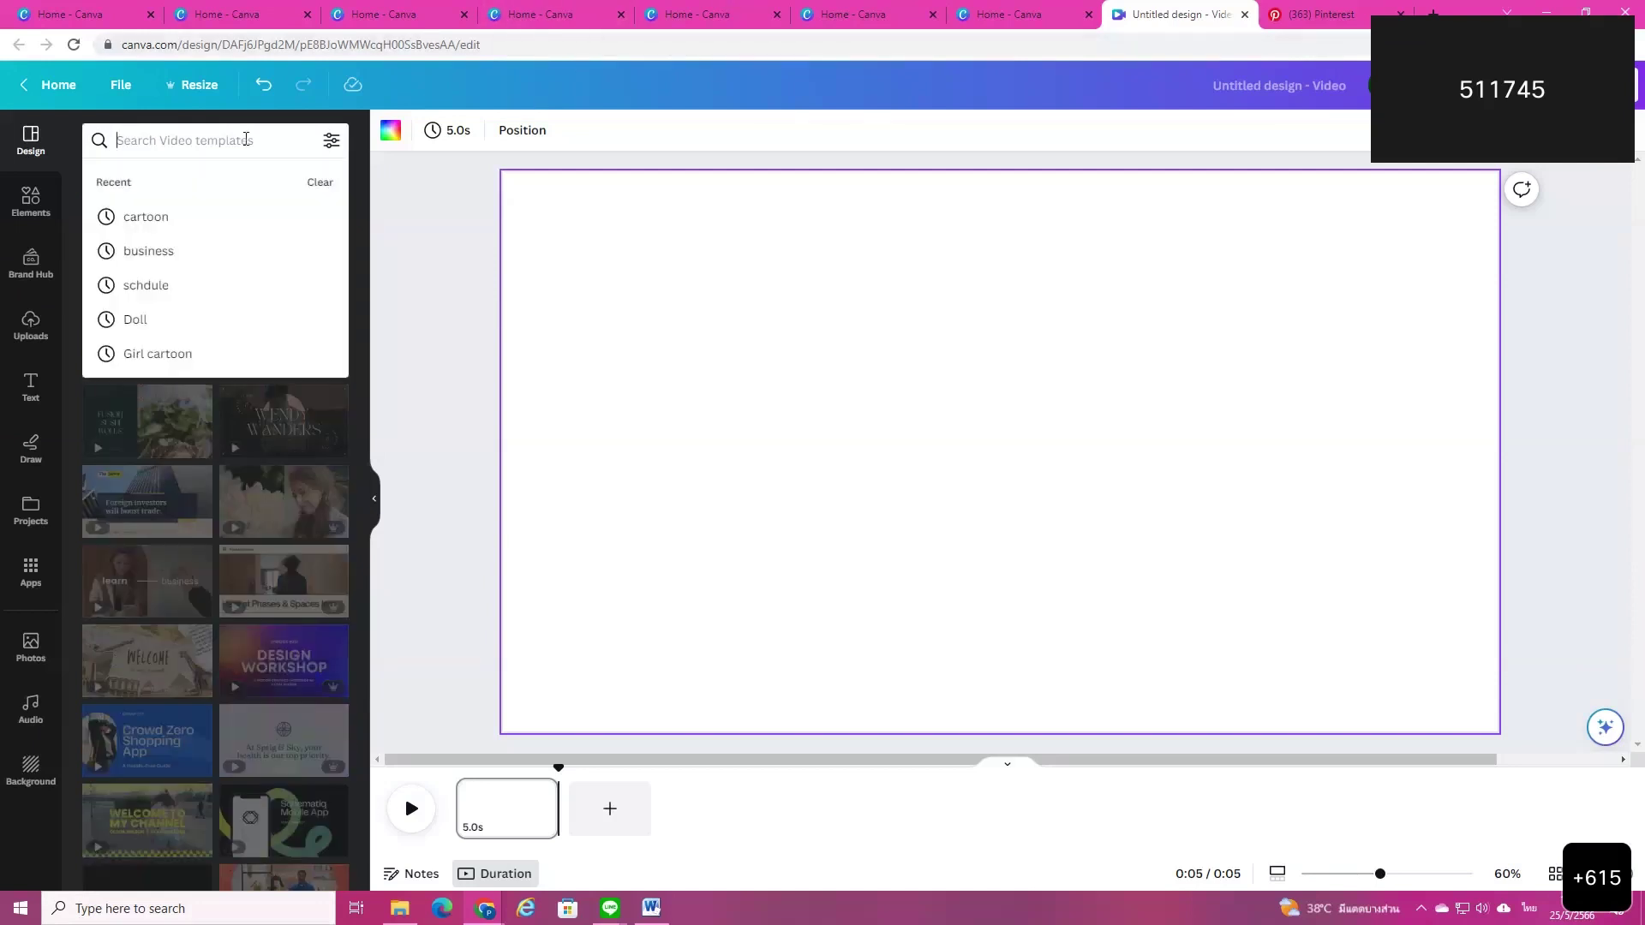
{"action": "left_click", "coordinate": [404, 283]}
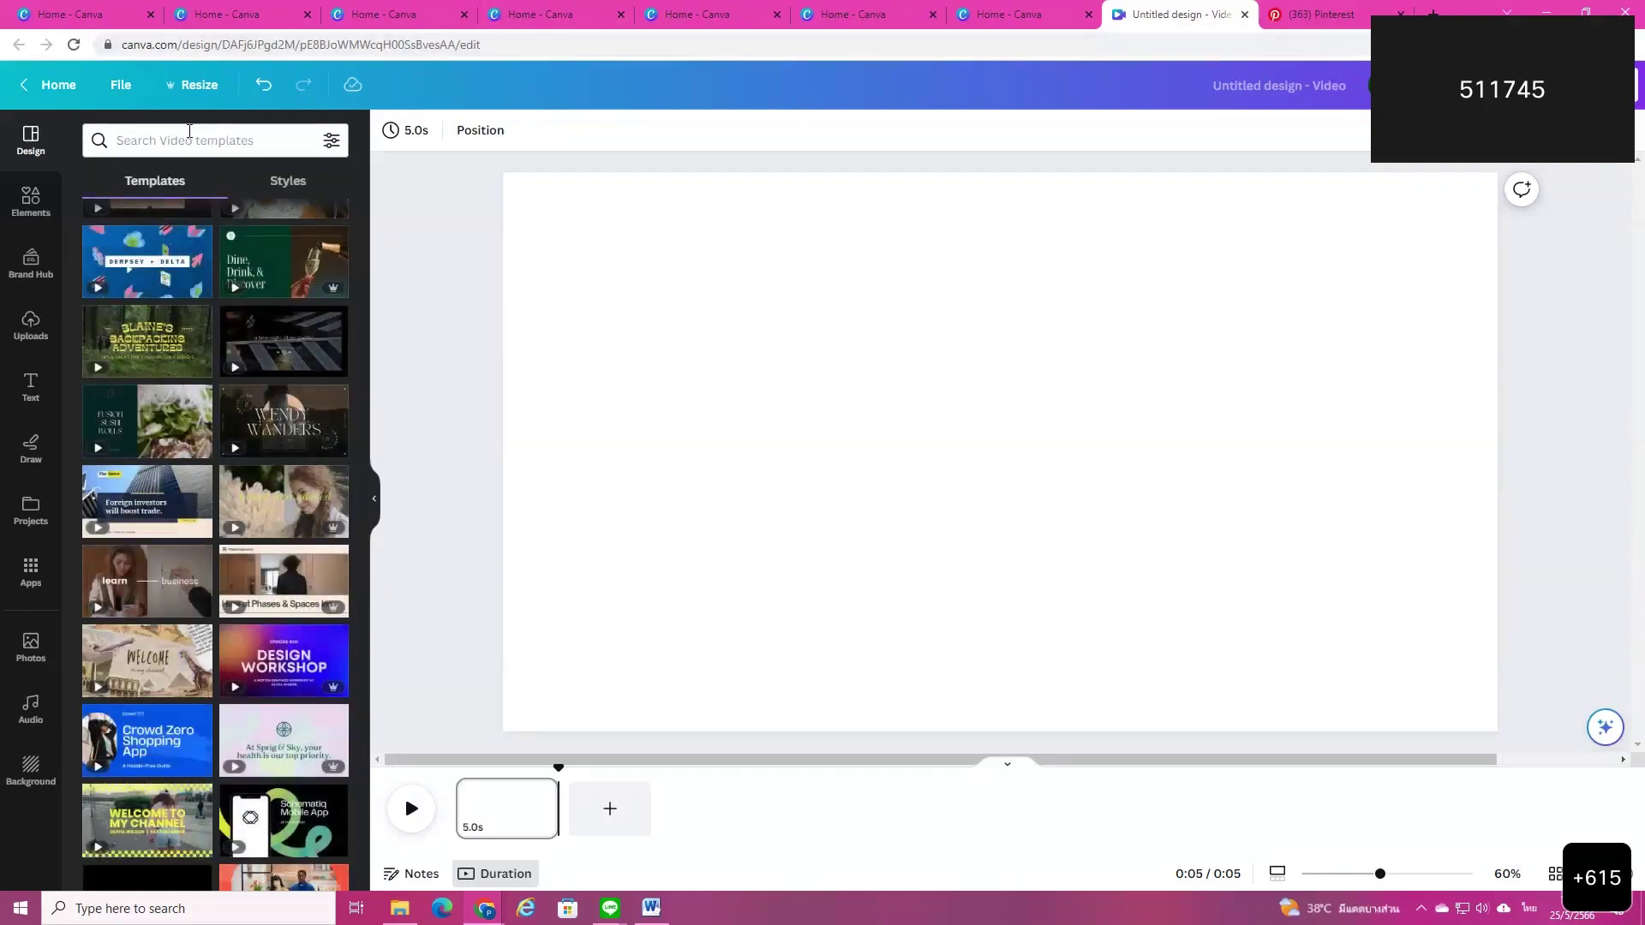
{"action": "left_click", "coordinate": [189, 131]}
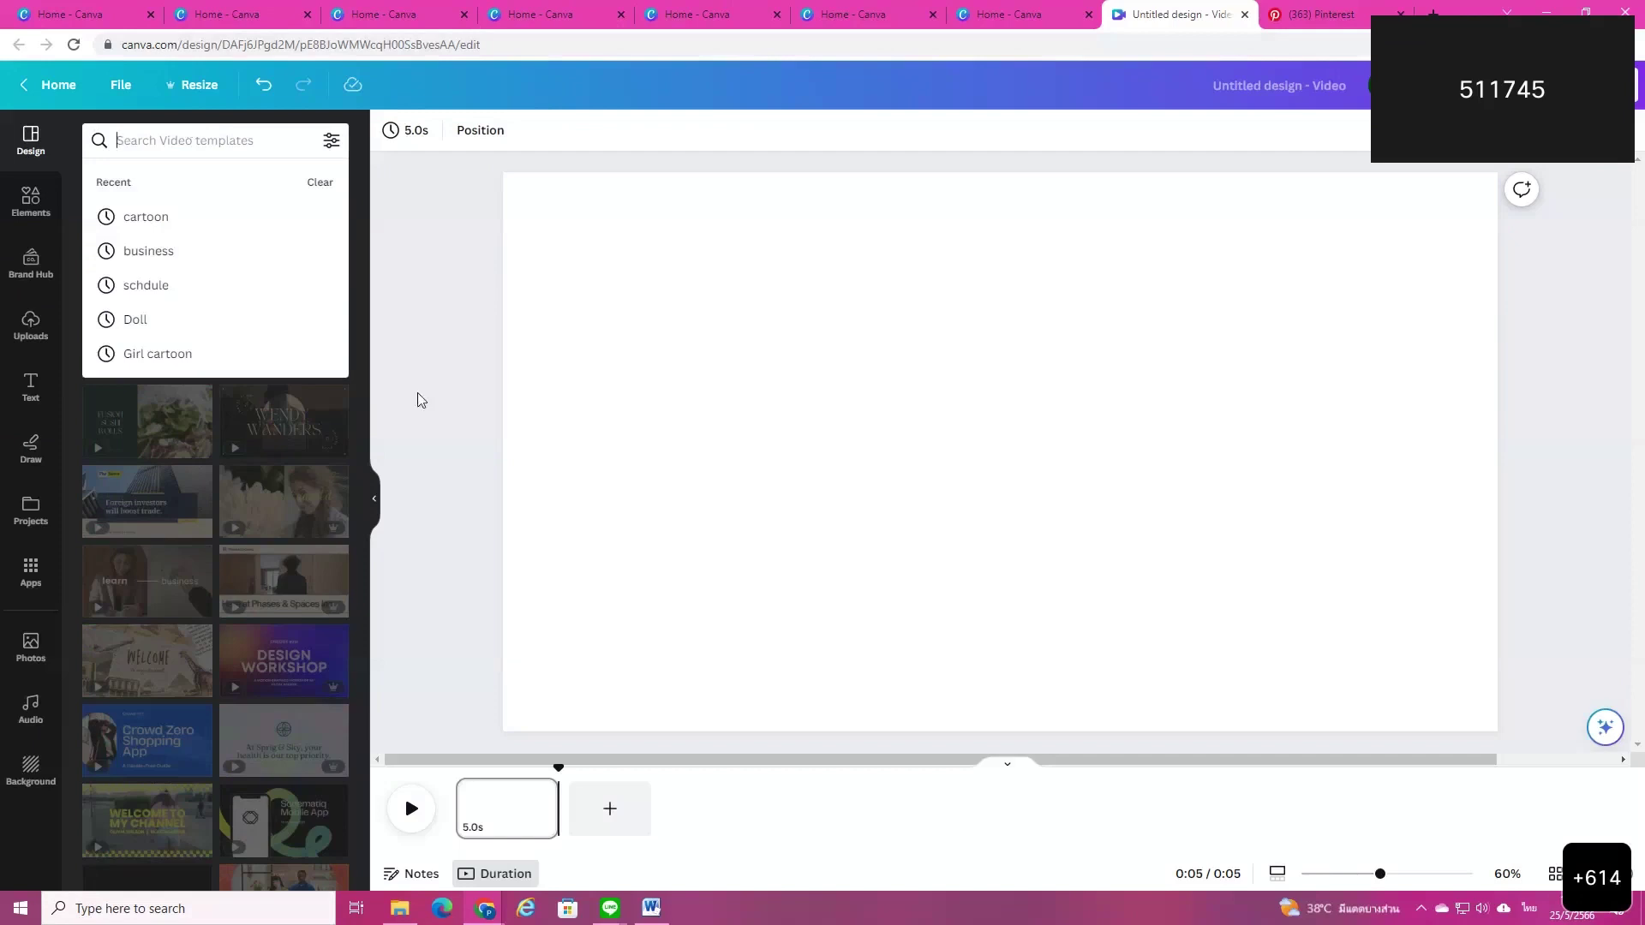
{"action": "left_click", "coordinate": [546, 467]}
{"action": "left_click", "coordinate": [281, 591]}
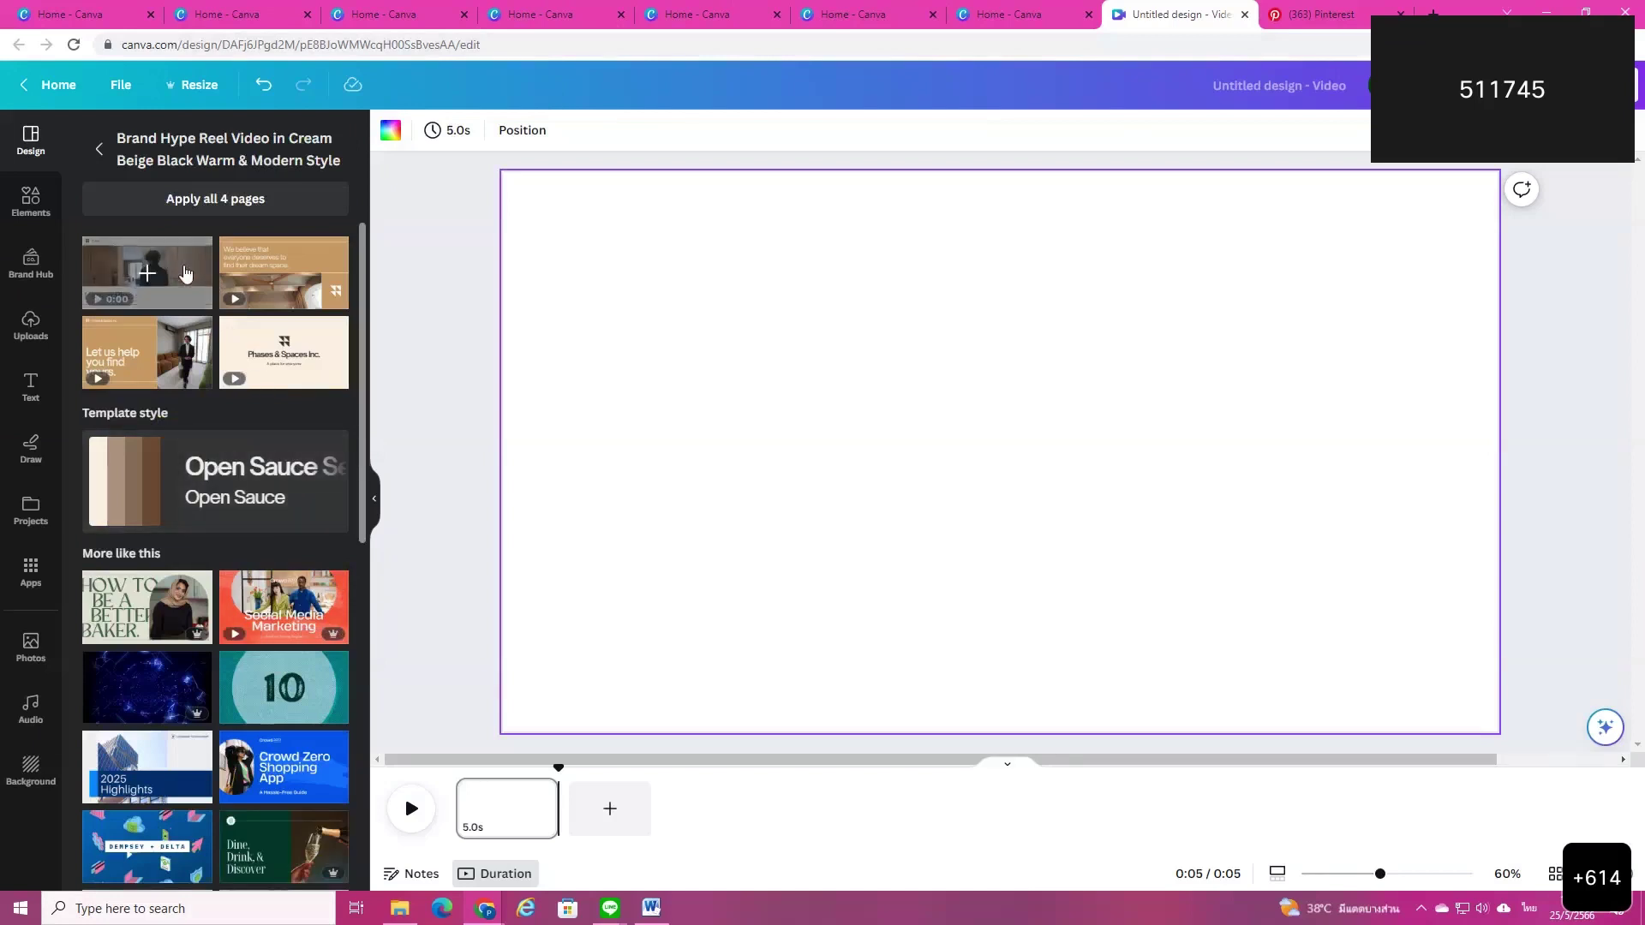
{"action": "left_click", "coordinate": [173, 259]}
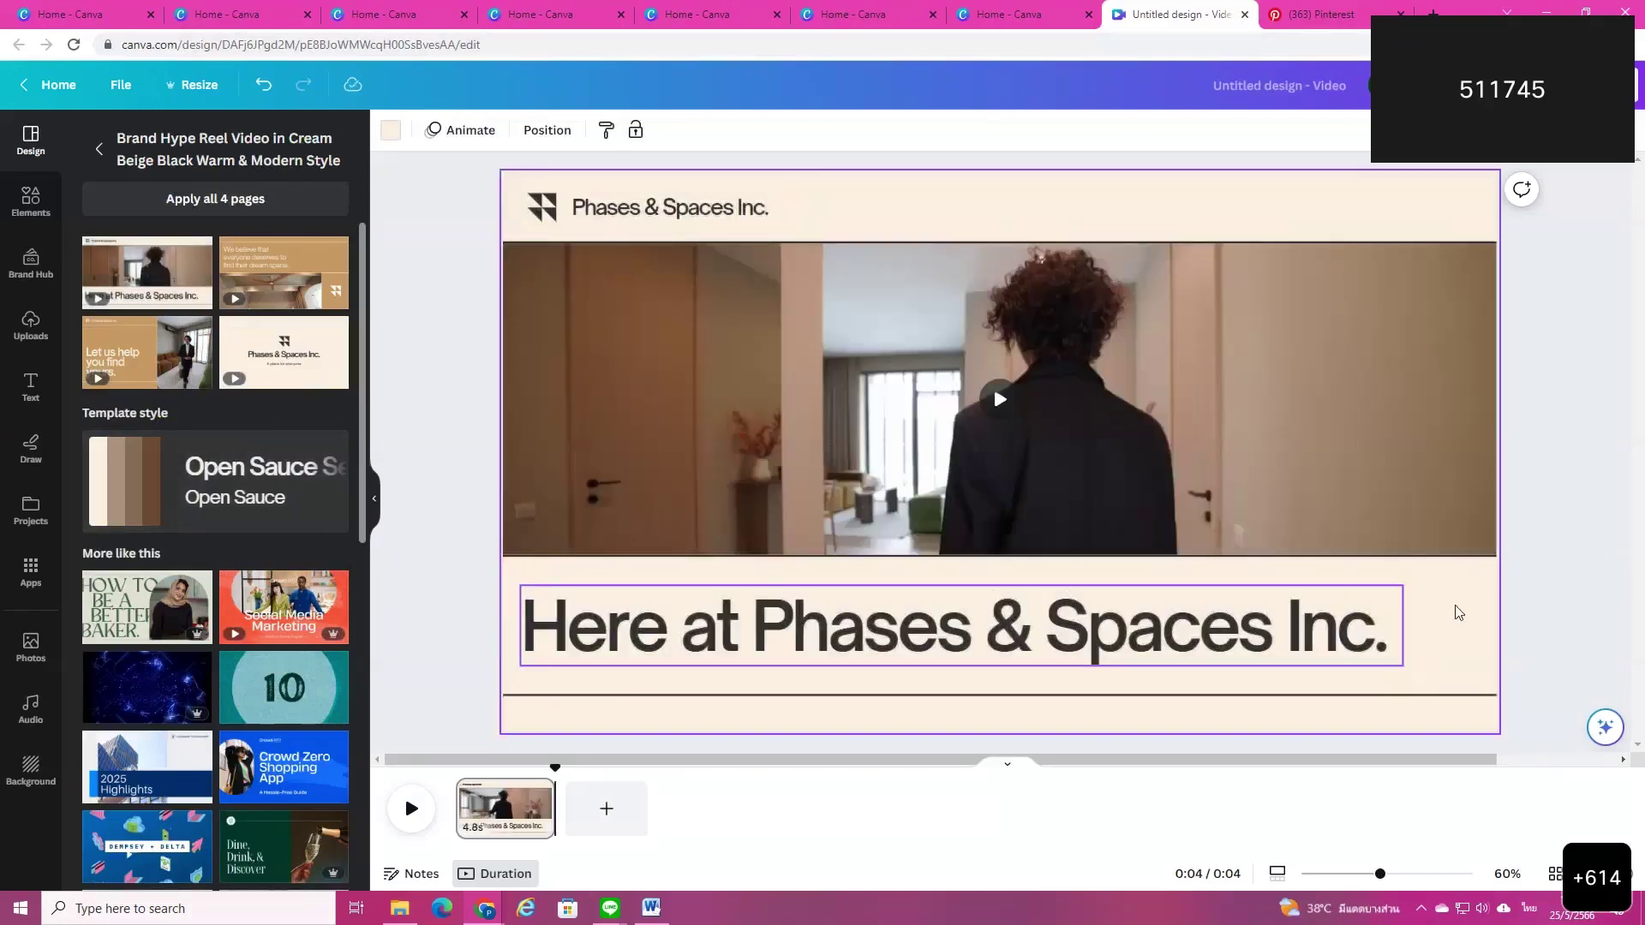
Step: Play the template's interior video above the headline to see which part of the page is footage
{"action": "left_click", "coordinate": [1209, 447]}
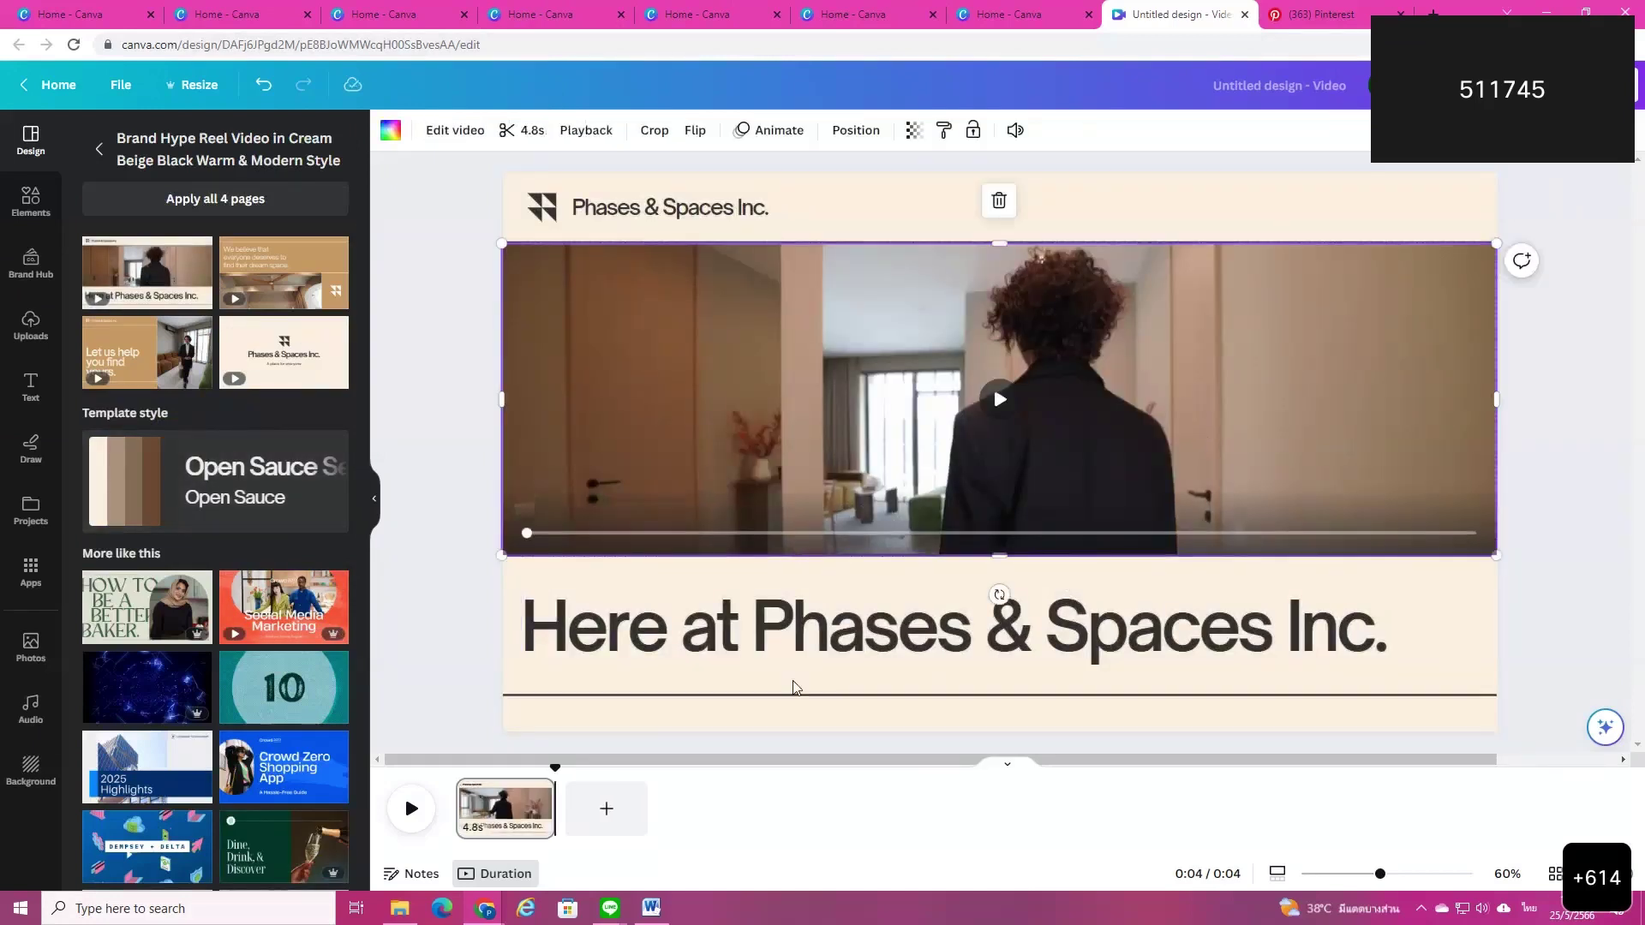
{"action": "left_click", "coordinate": [998, 419]}
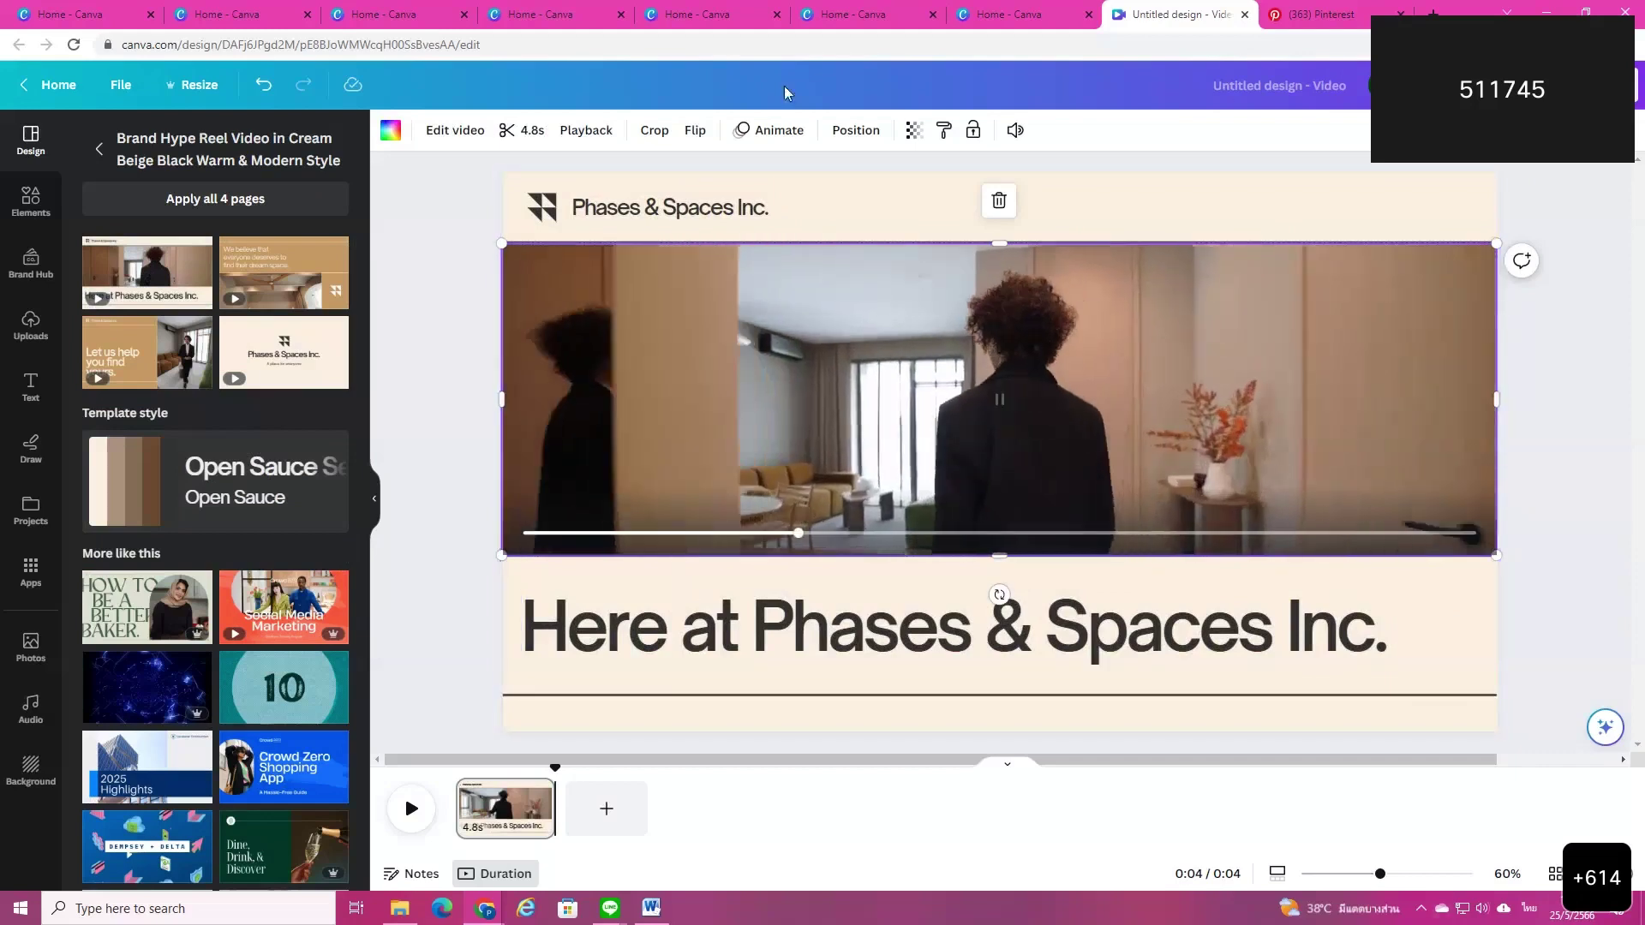
{"action": "left_click", "coordinate": [454, 384]}
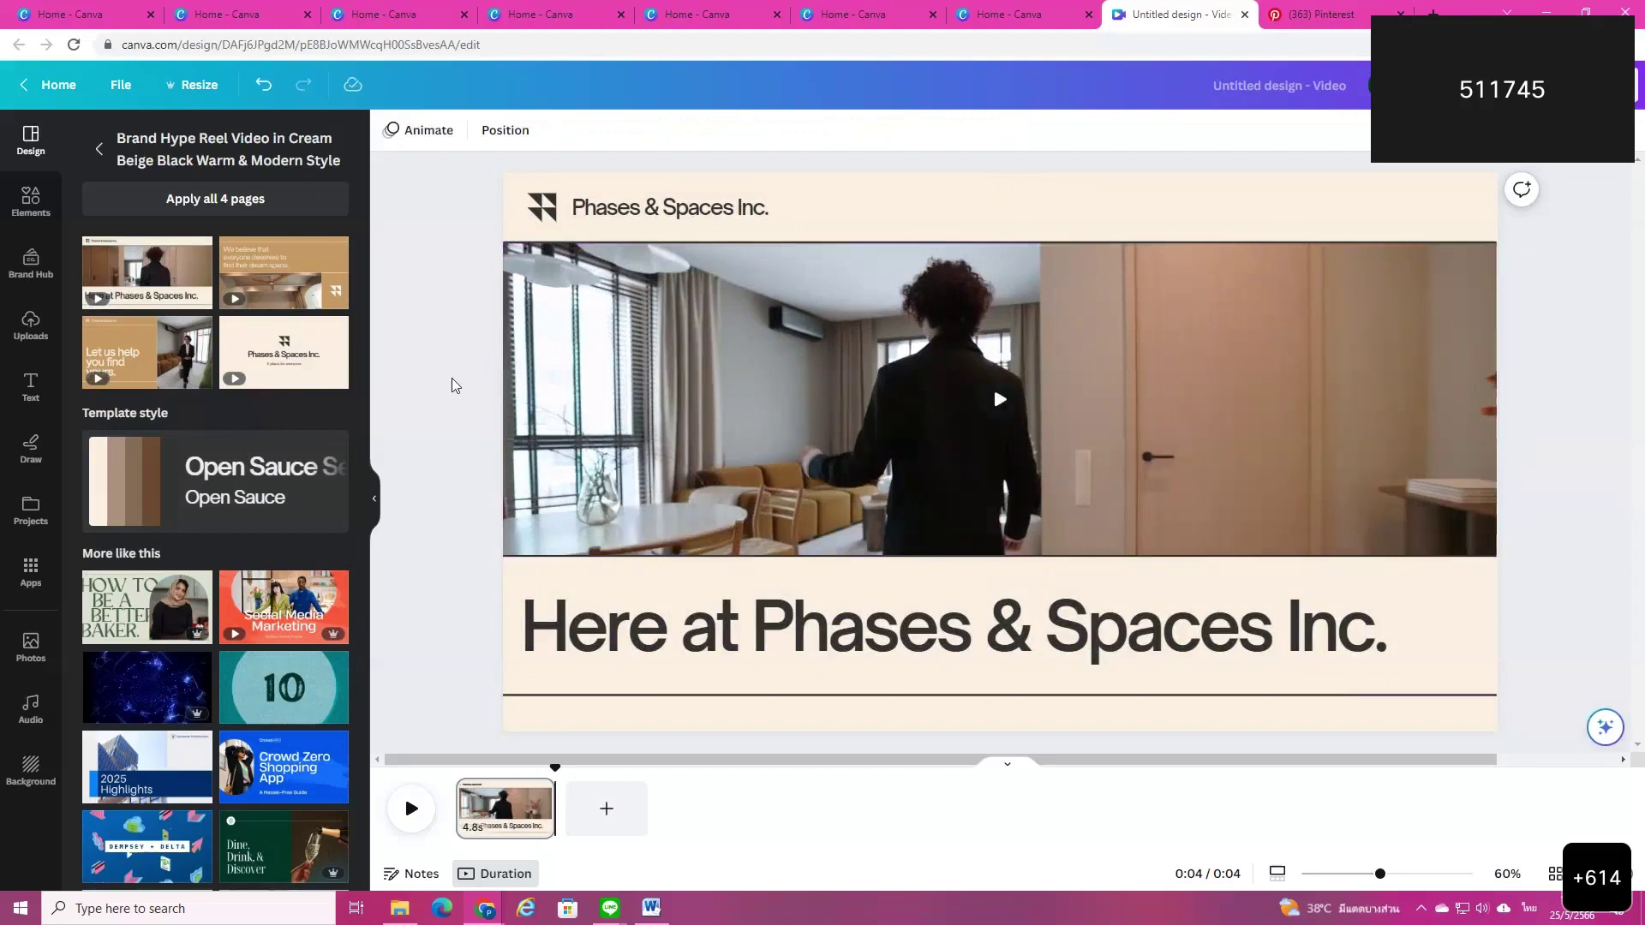
Step: Replace the template page's interior video with the uploaded 5:46 countdown clip and preview the page full screen
{"action": "left_click", "coordinate": [31, 324]}
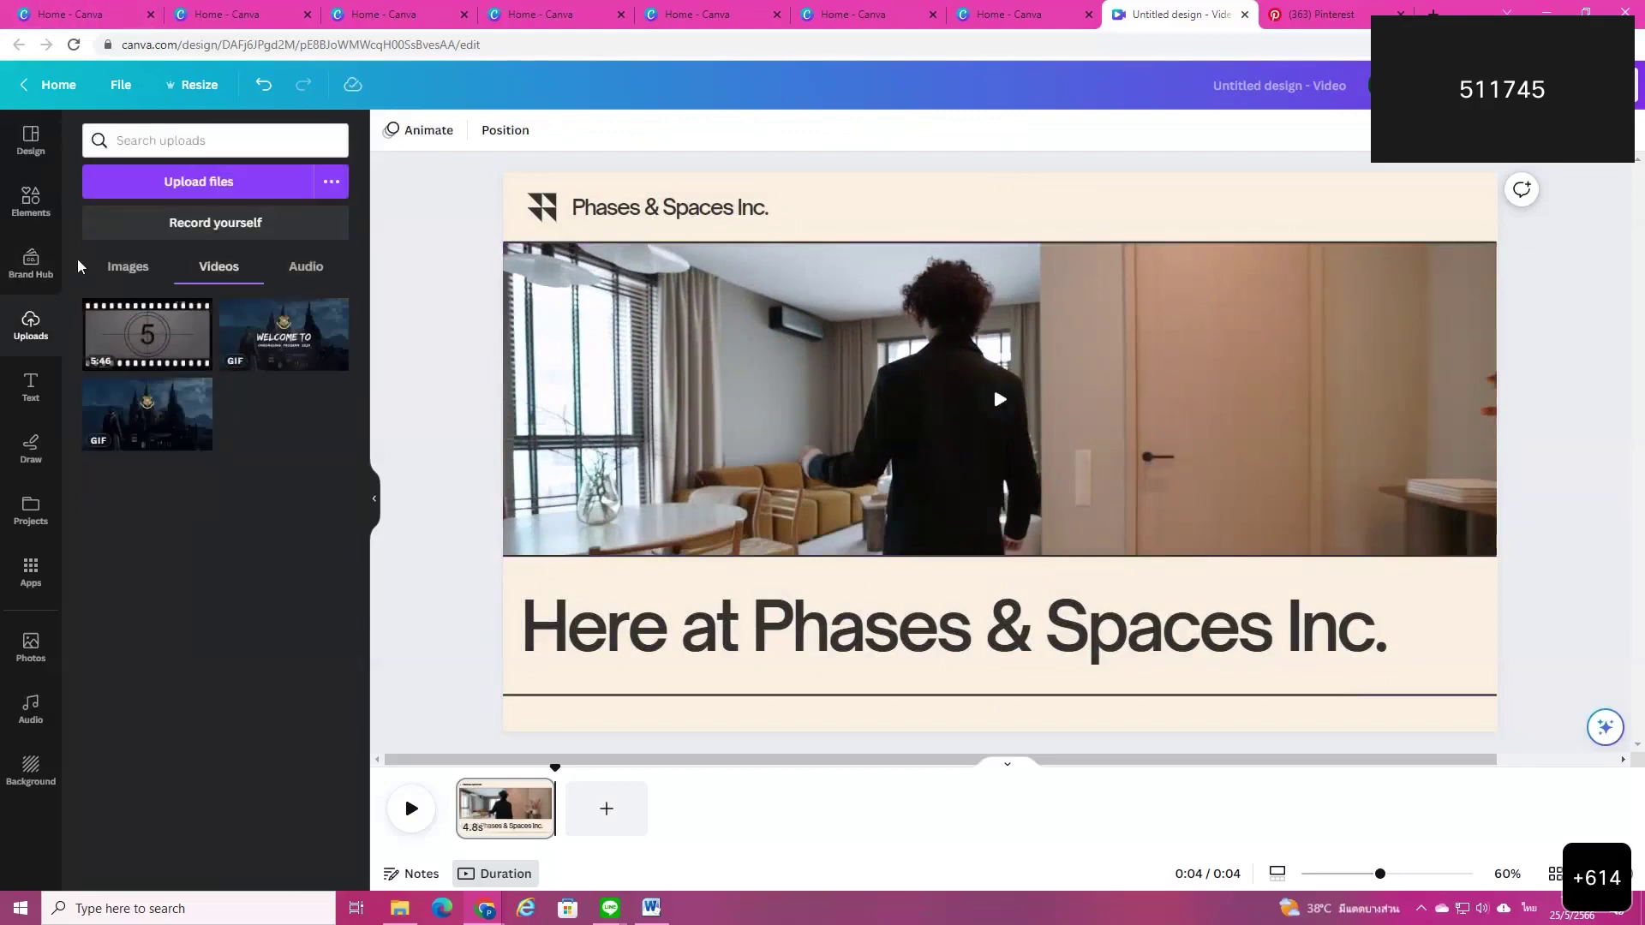
{"action": "mouse_move", "coordinate": [154, 347]}
{"action": "left_click_drag", "start_coordinate": [154, 347], "coordinate": [789, 512]}
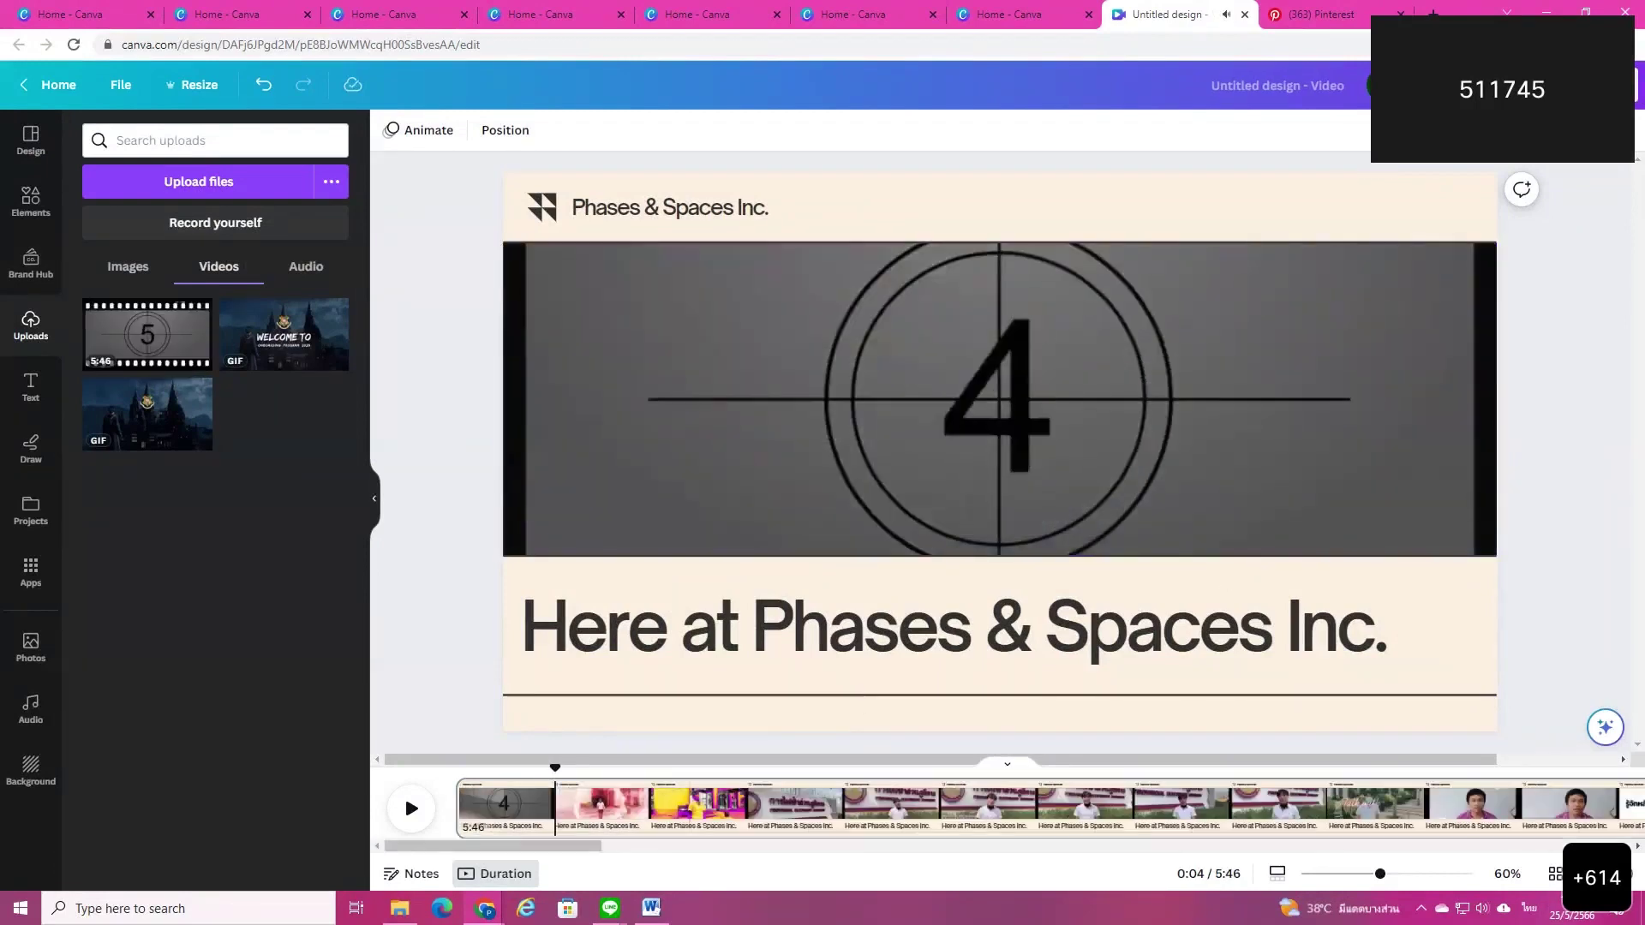
{"action": "key", "text": "ctrl+alt+p"}
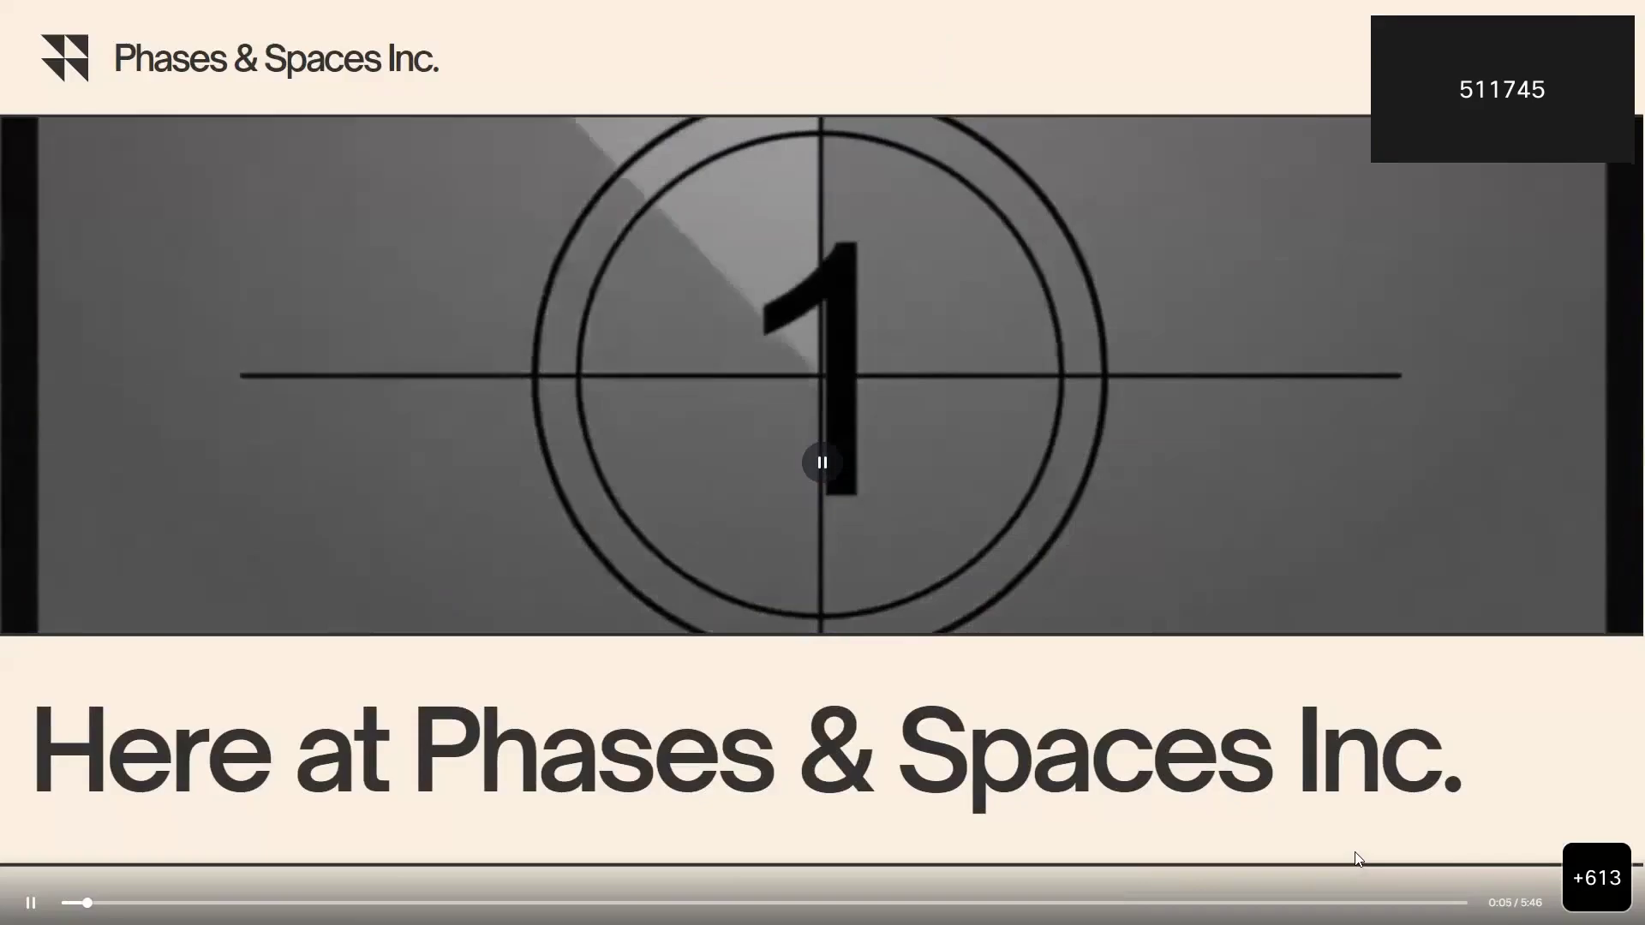
{"action": "key", "text": "Escape"}
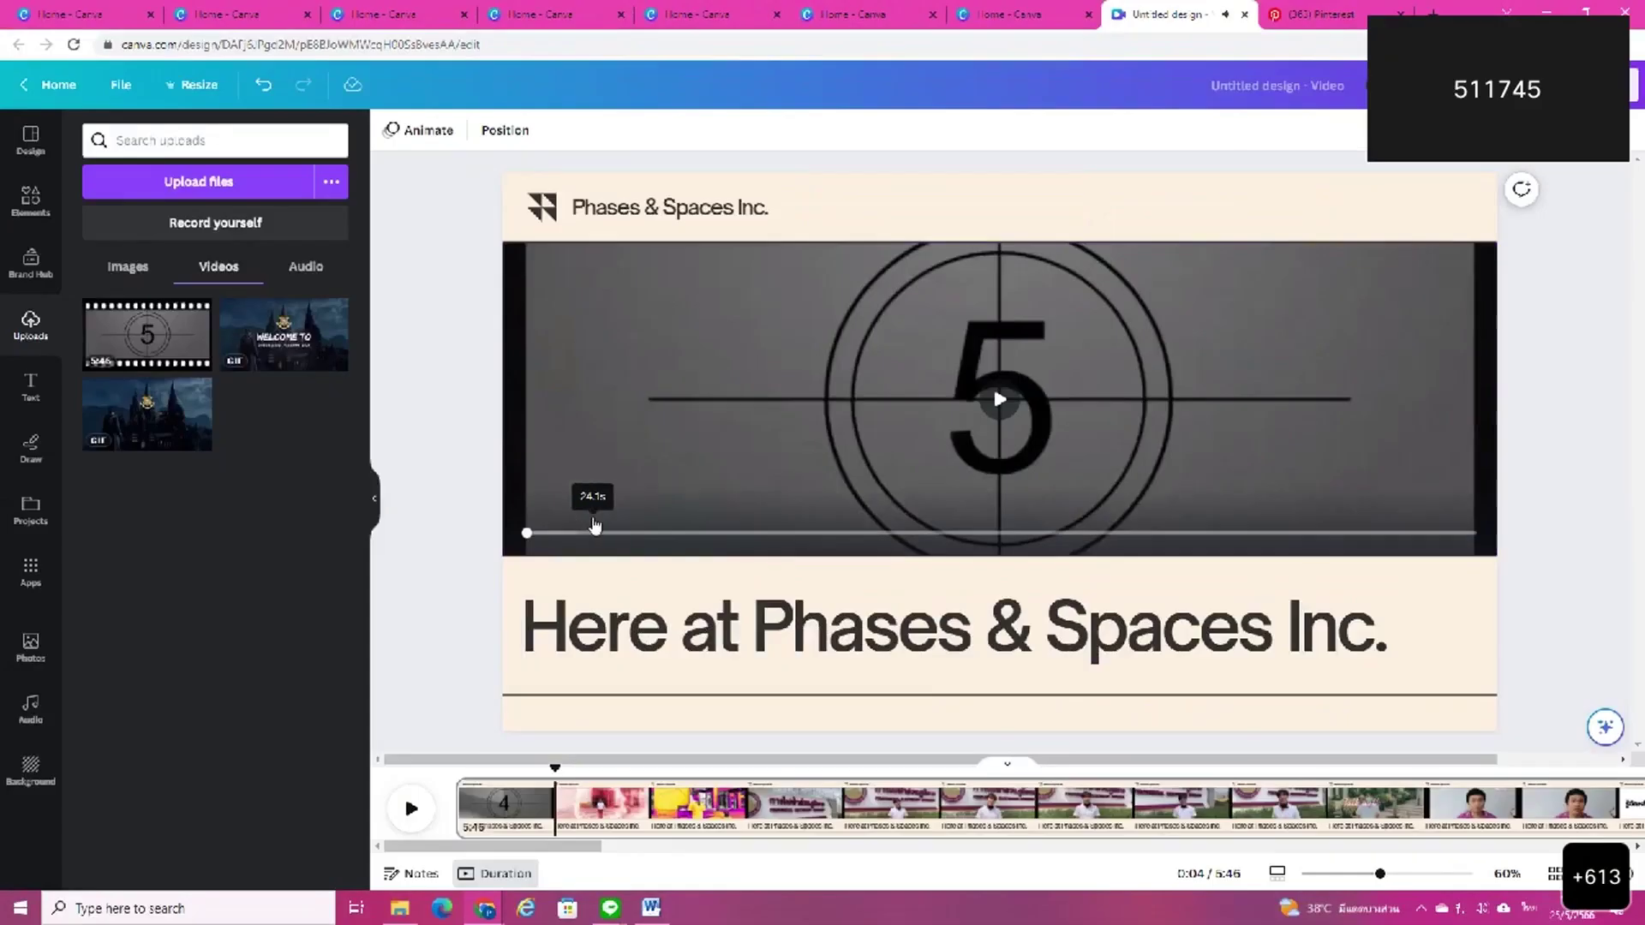